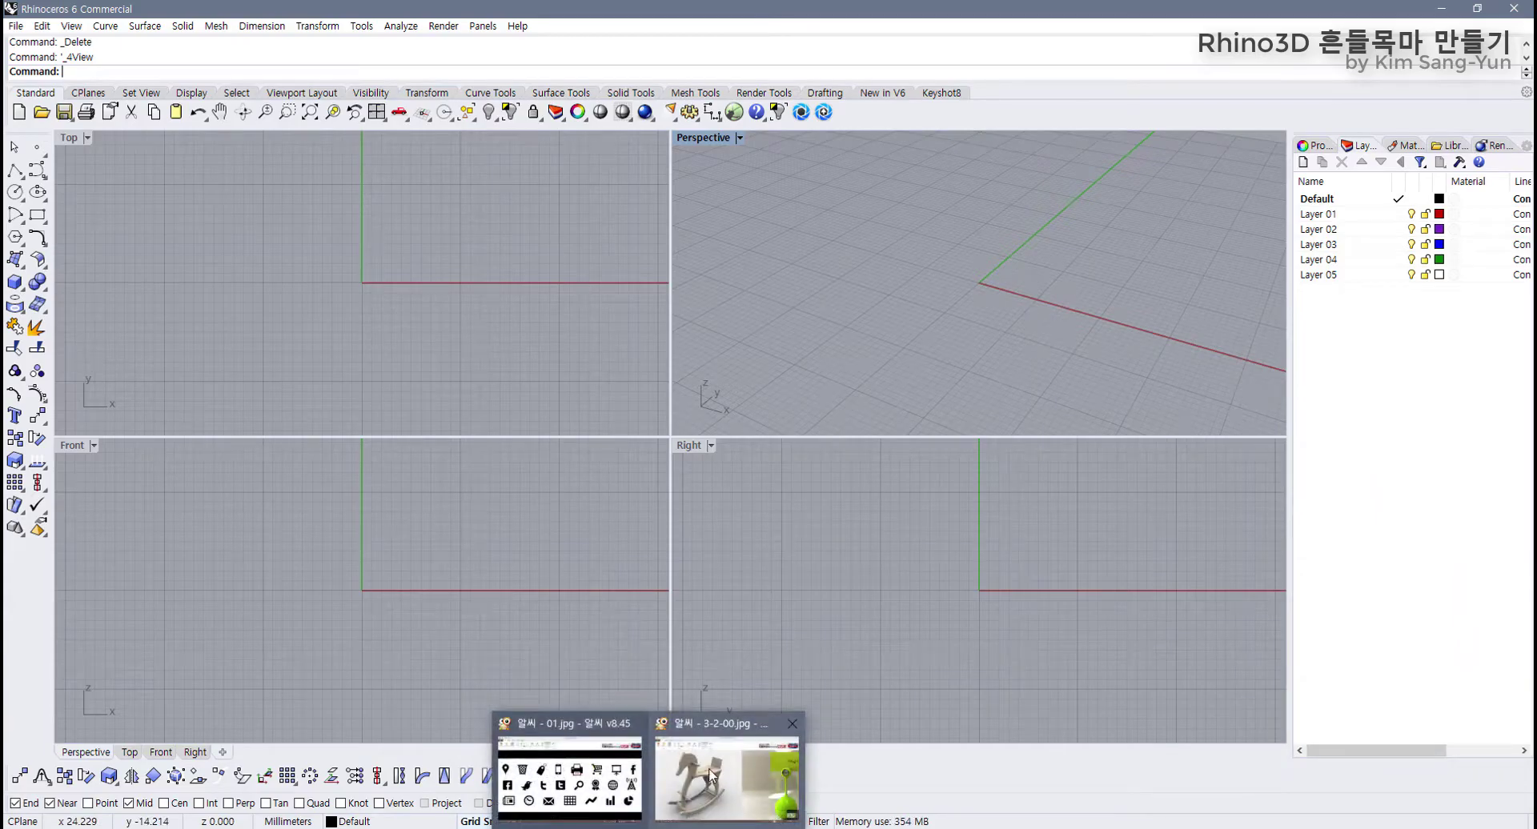
Step: Switch to the image viewer, examine the rocking horse and swing clock renders in 3-2-00.jpg, and return to Rhinoceros
click(712, 770)
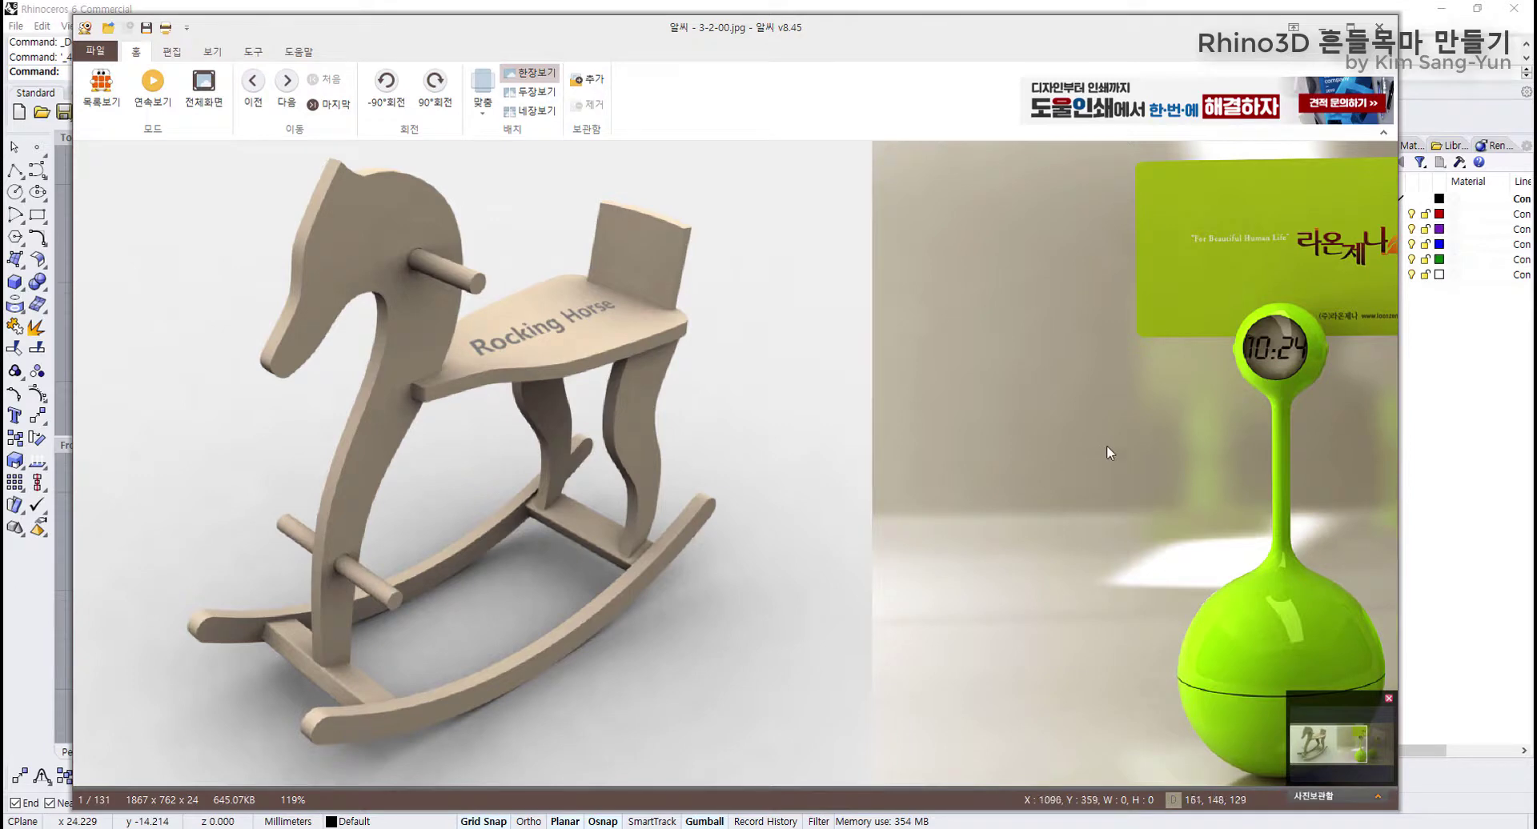
drag(1106, 445, 494, 401)
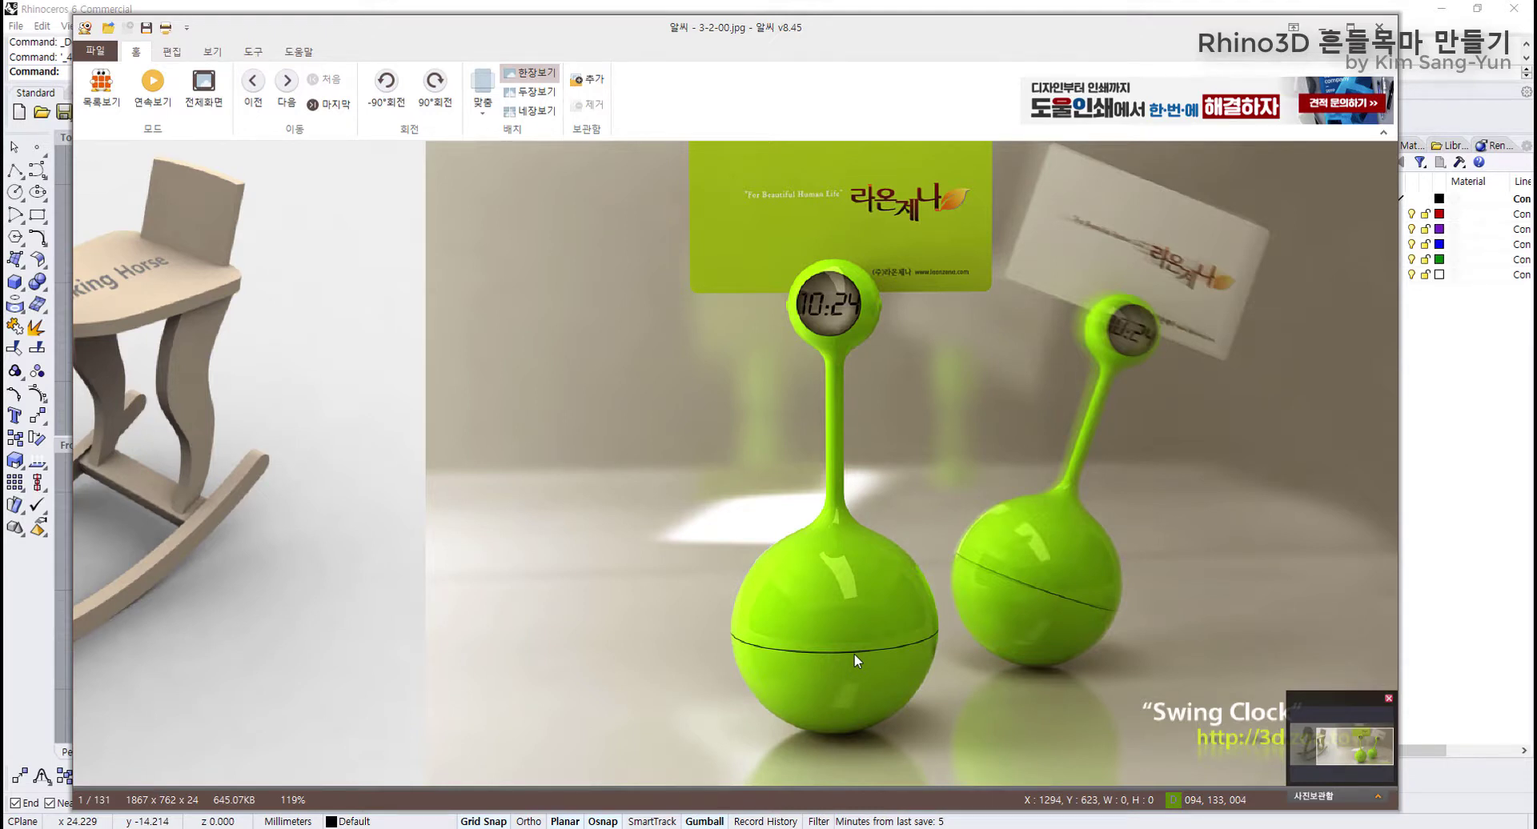
scroll(865, 501, up, 2)
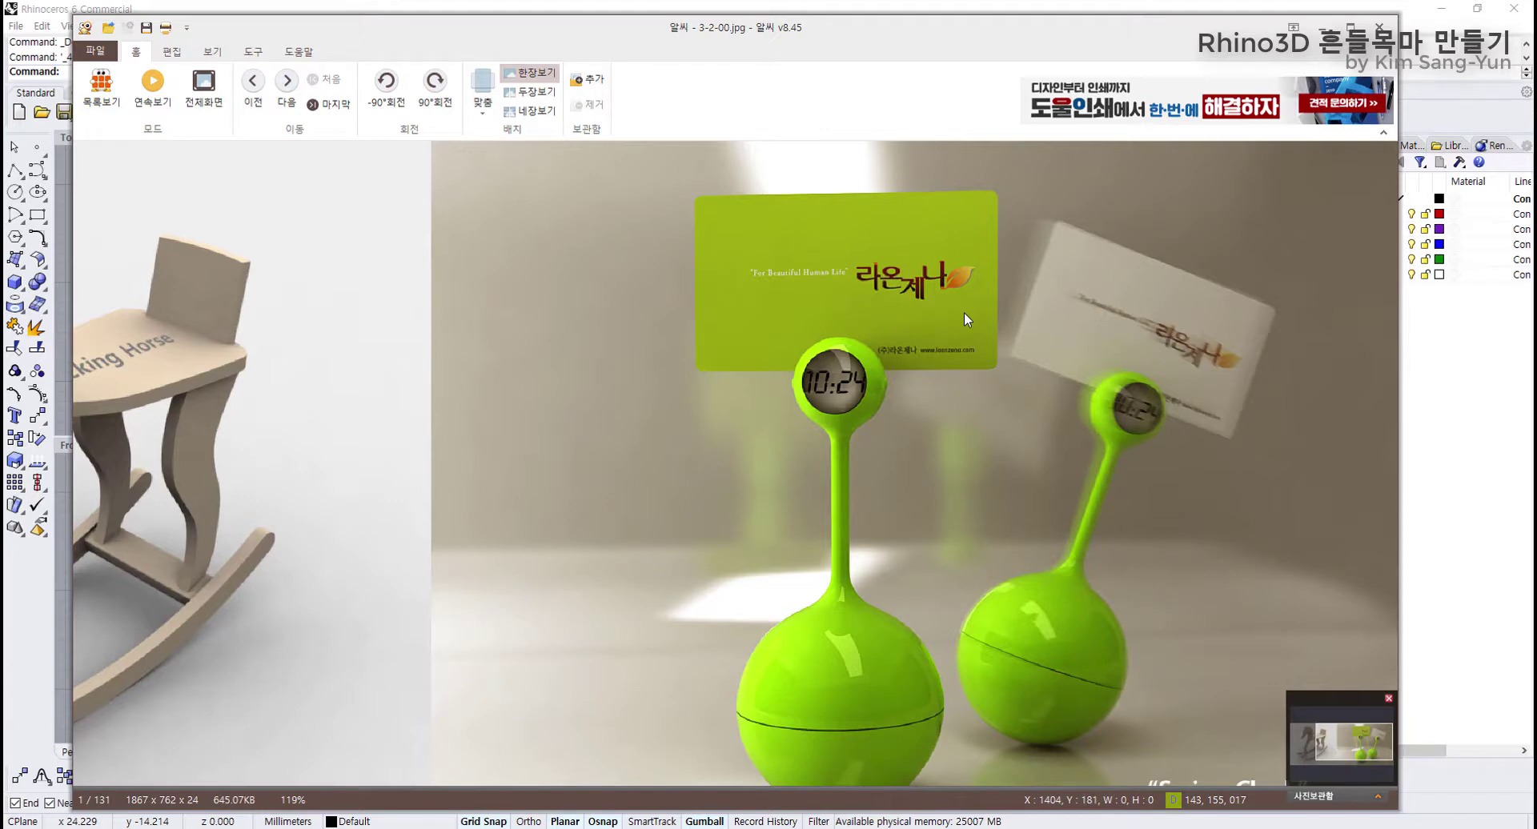
drag(484, 519, 1031, 387)
drag(914, 428, 758, 489)
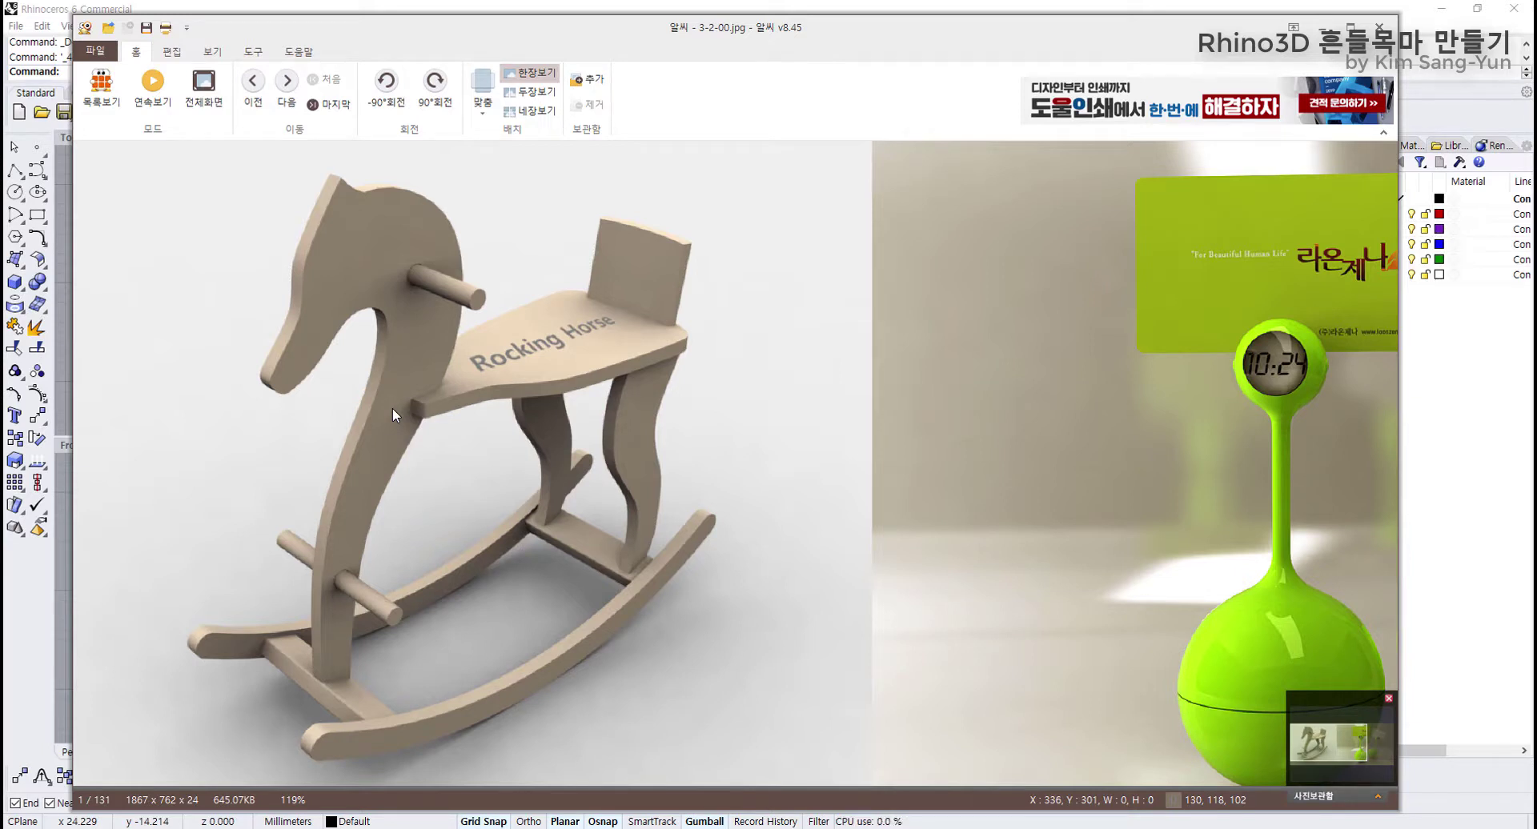
click(1325, 30)
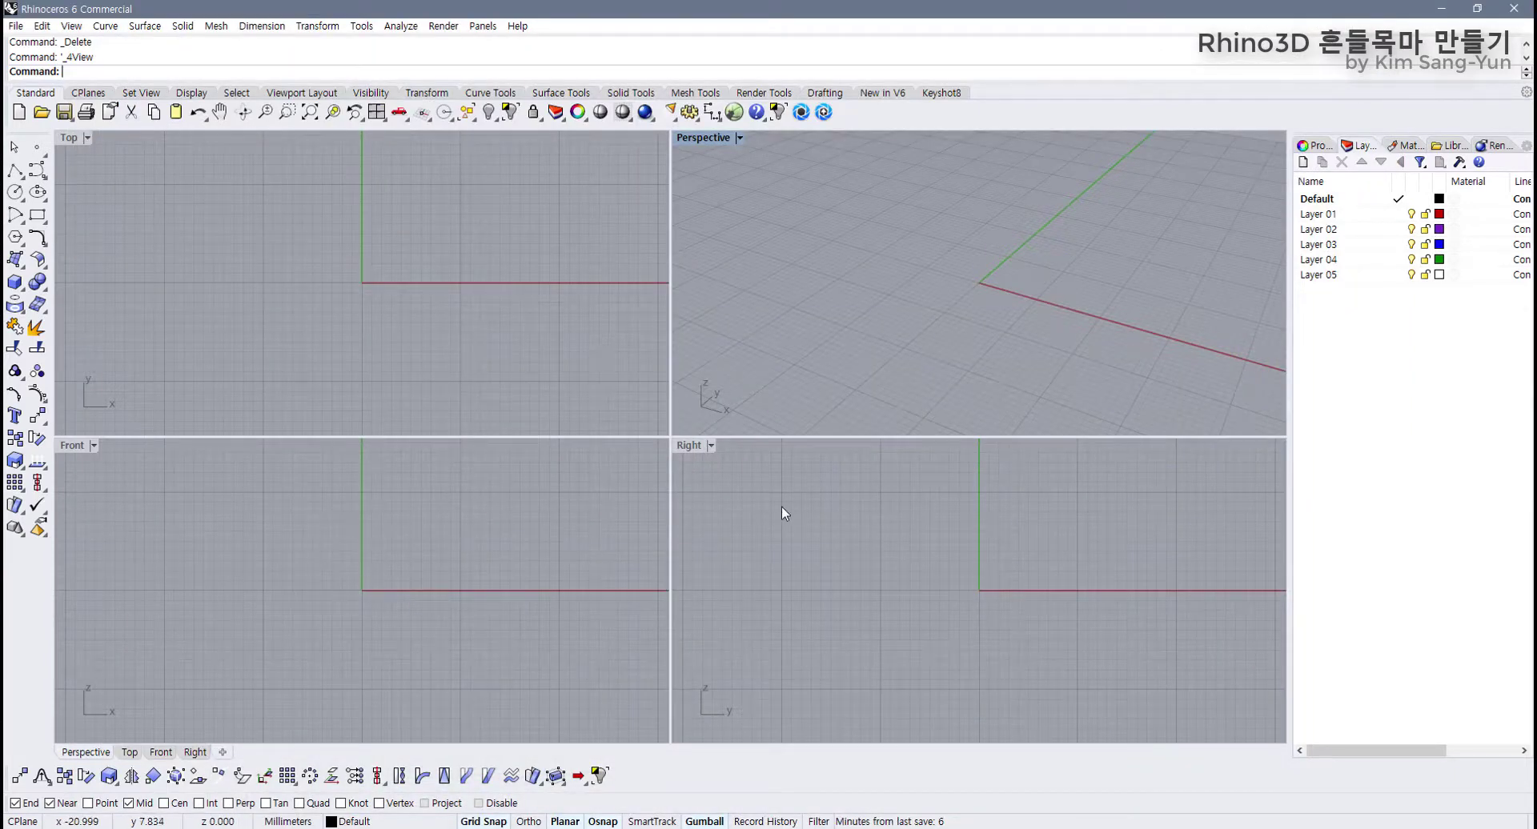
Step: Insert side.jpg as a Picture in the Right view, from the origin to about 100 mm wide along the horizontal axis
right_drag(772, 583, 743, 712)
scroll(784, 663, down, 4)
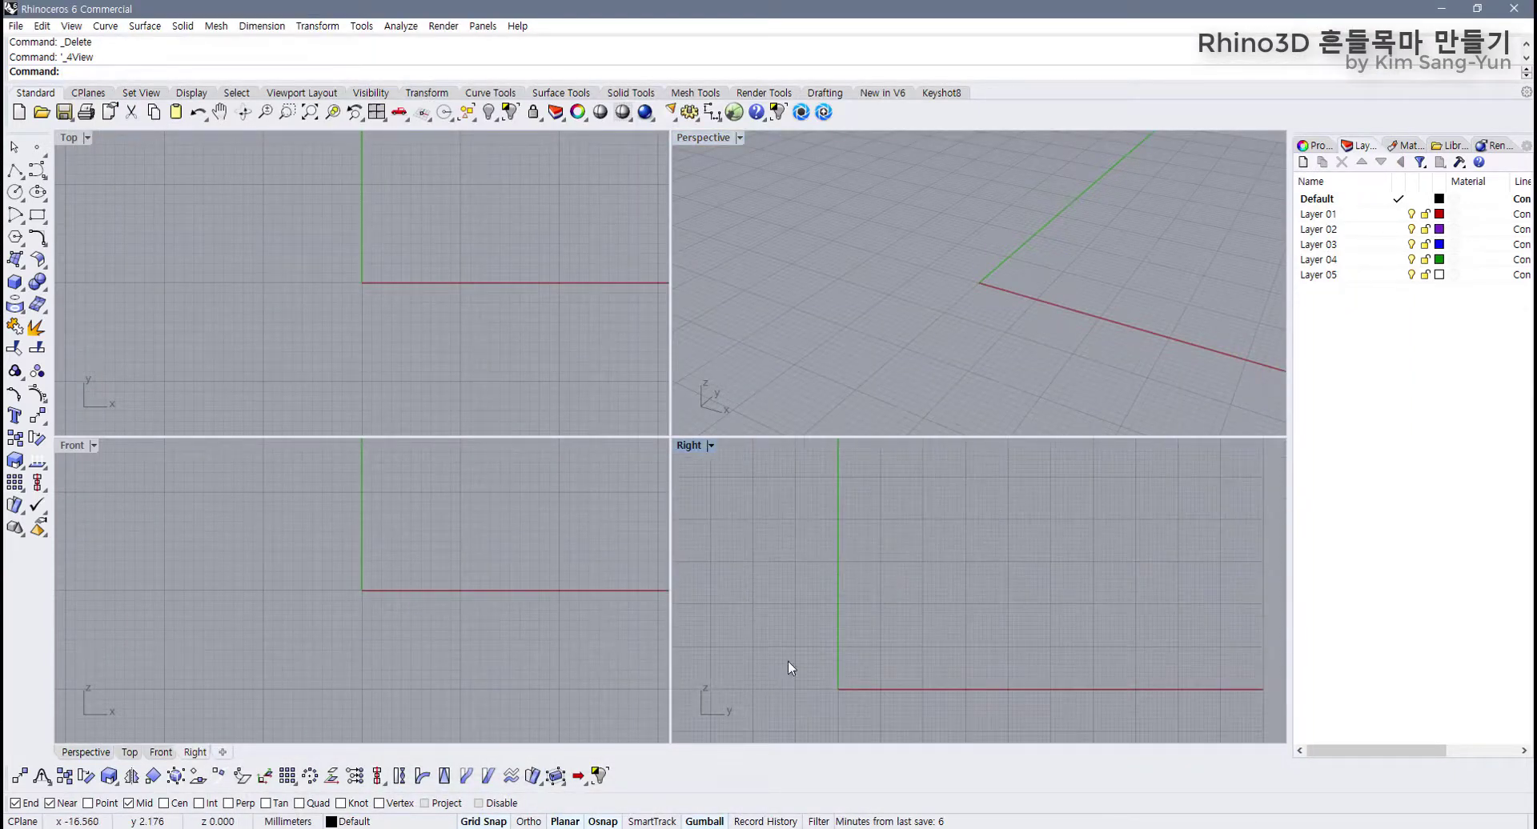
scroll(751, 674, down, 6)
mouse_move(788, 661)
right_down()
mouse_move(751, 674)
mouse_move(810, 687)
mouse_move(786, 660)
right_up()
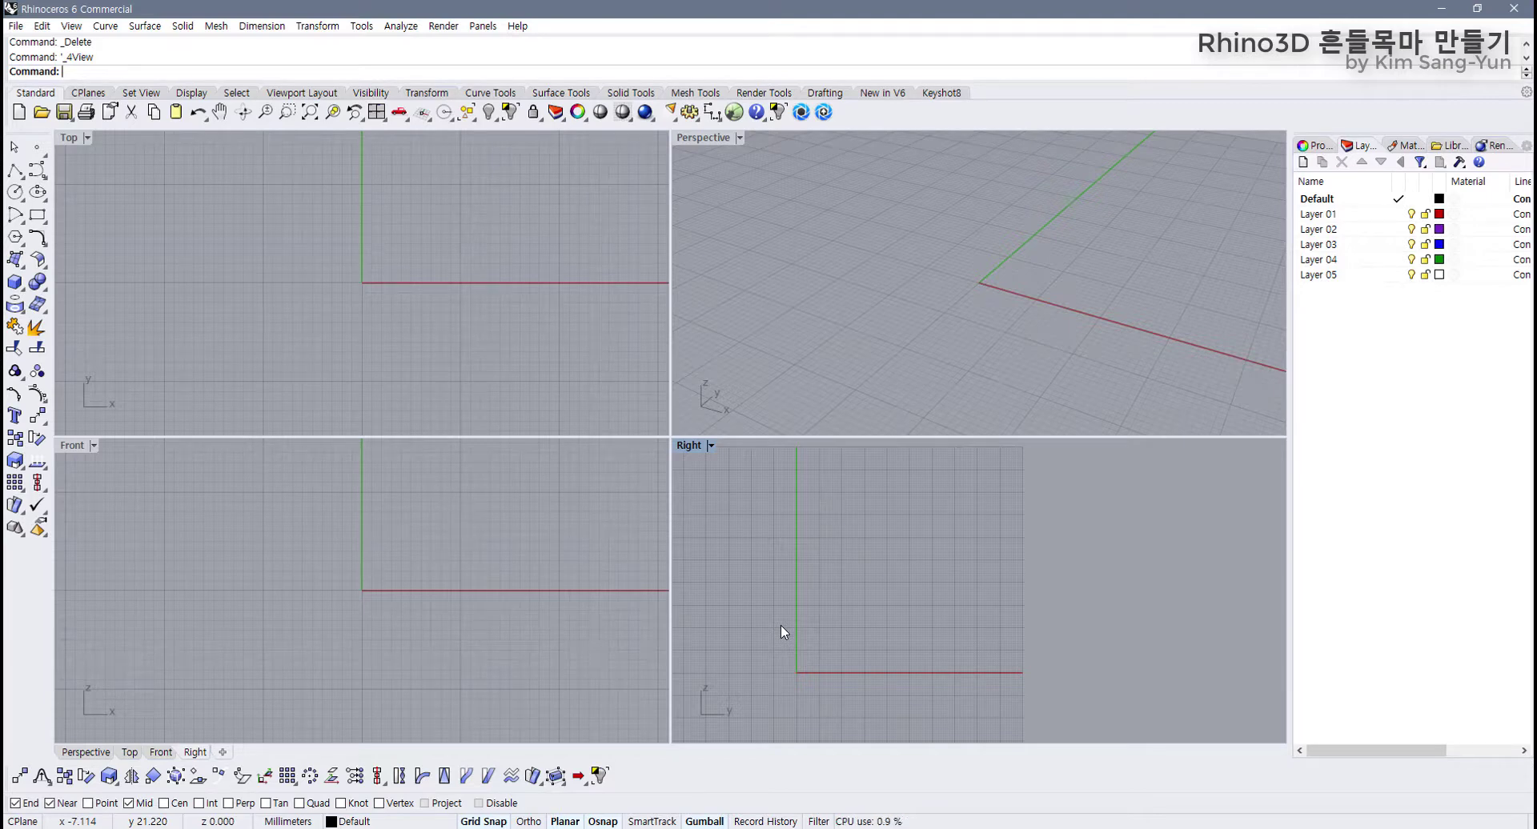
scroll(781, 626, up, 2)
right_drag(780, 626, 766, 615)
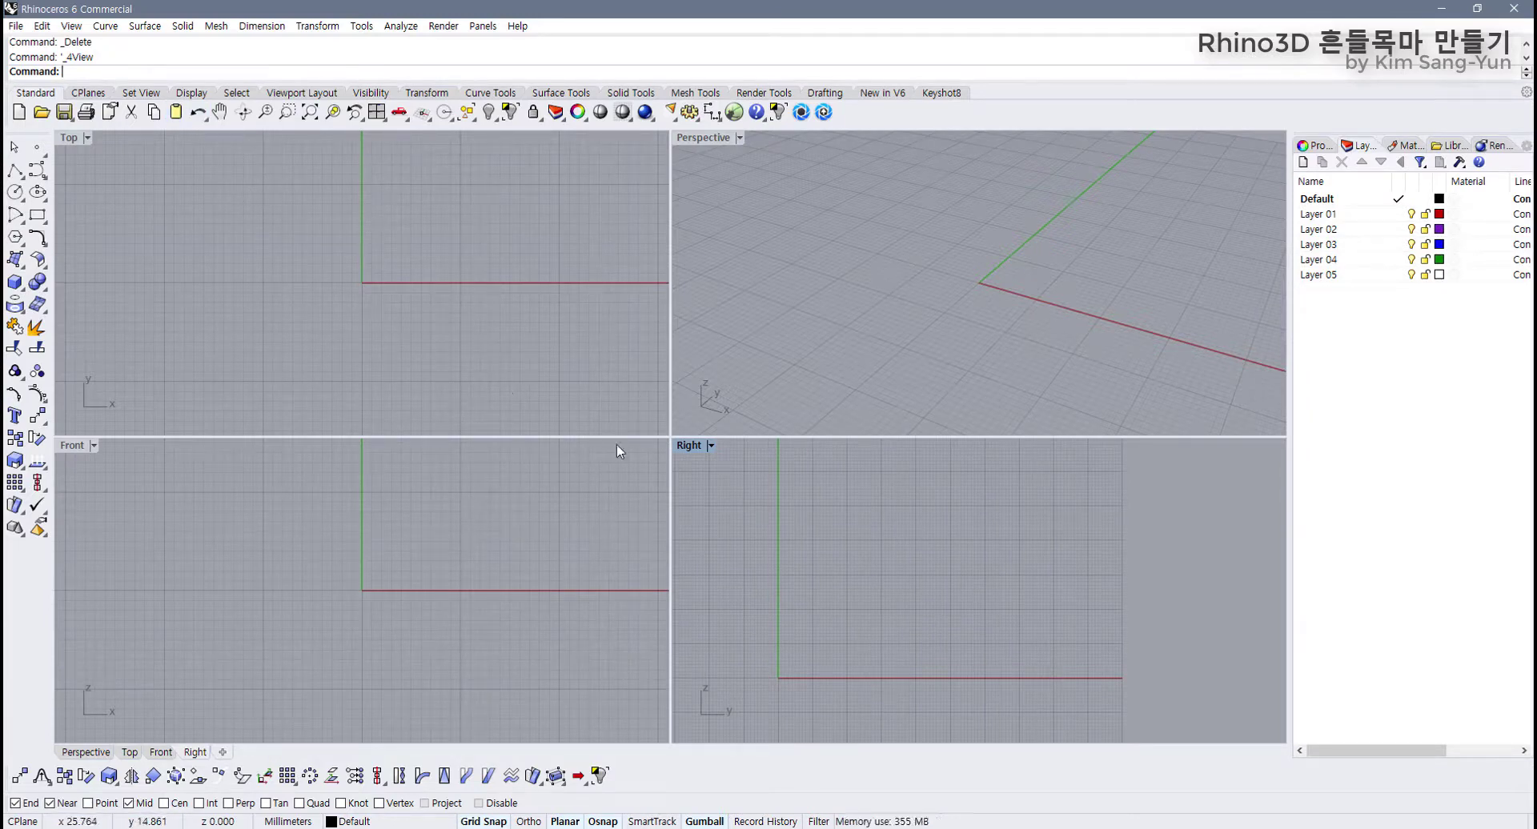
text(Picture)
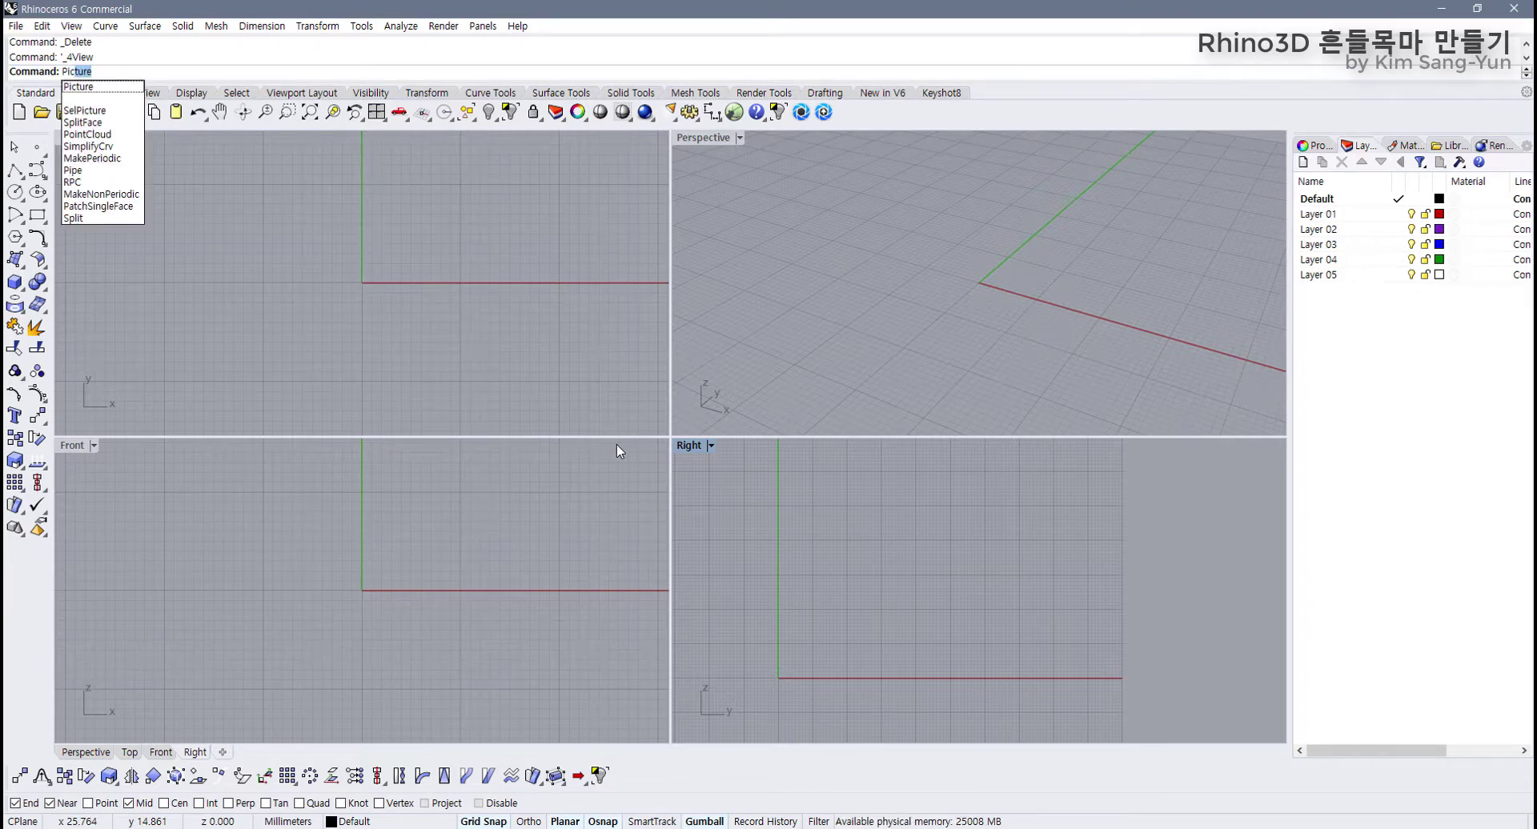
key(Return)
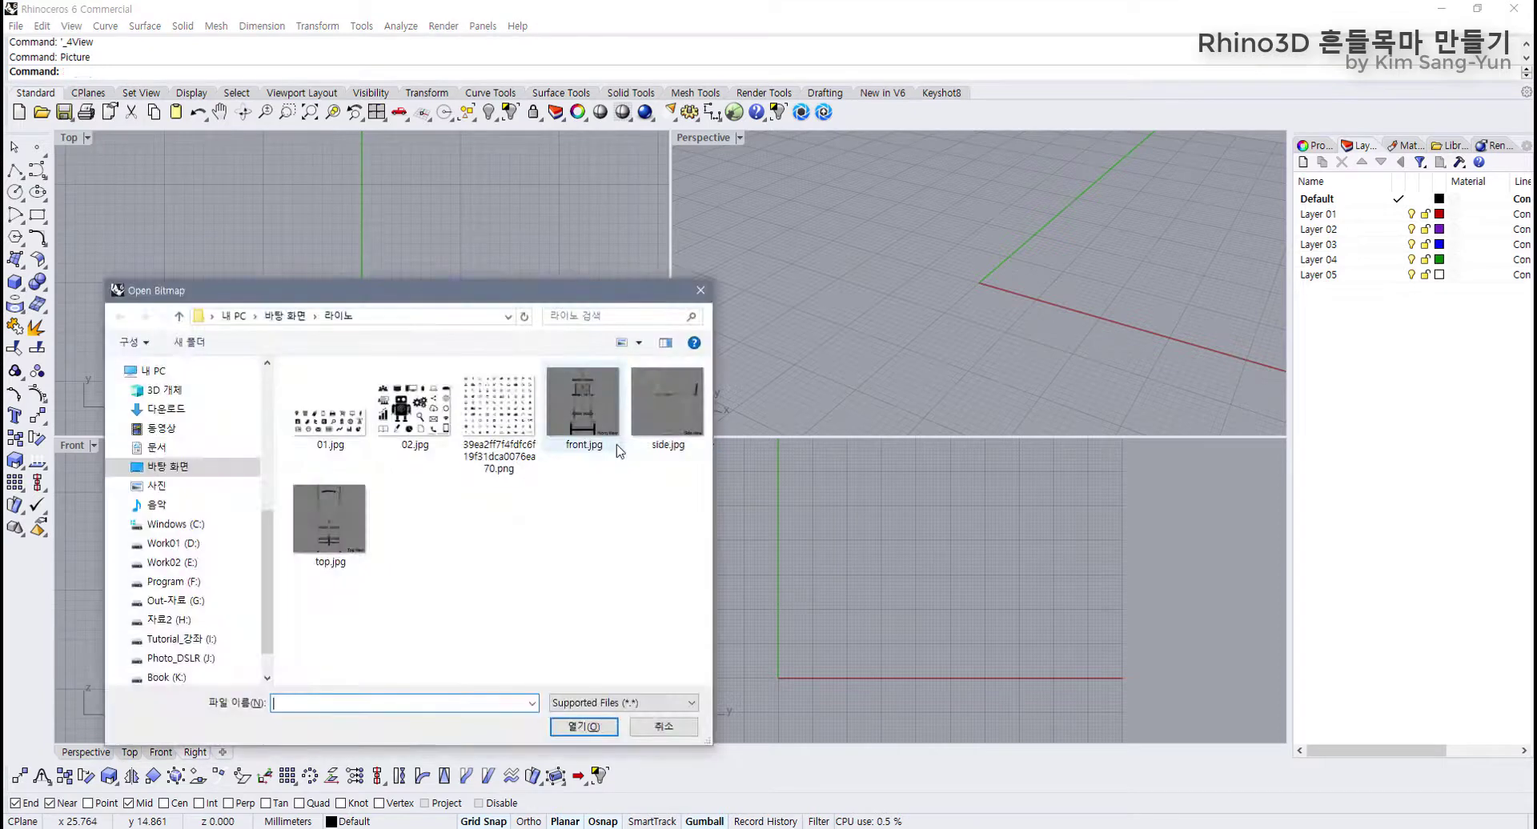
click(665, 408)
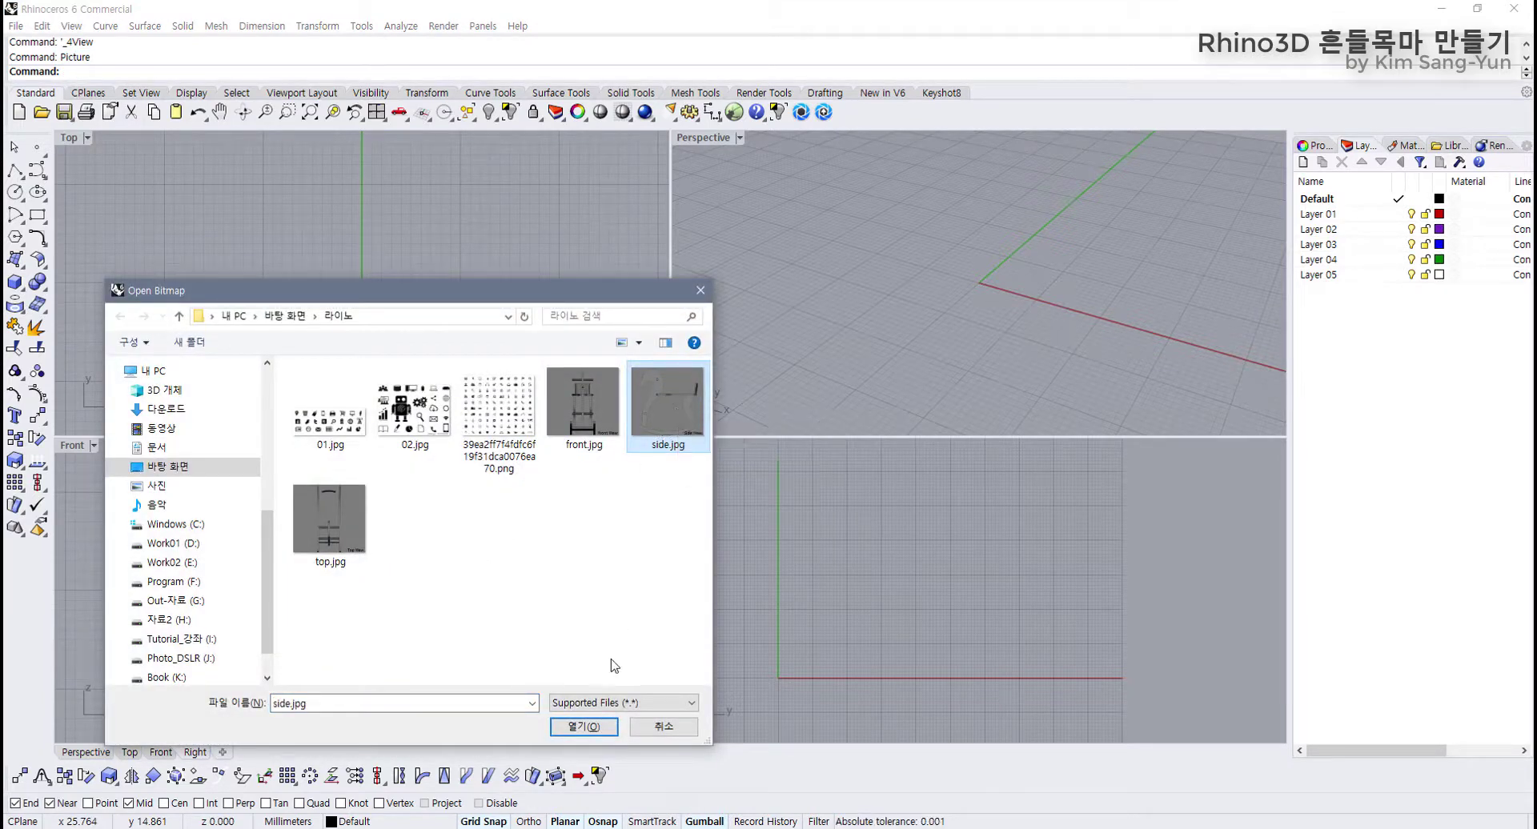
click(592, 728)
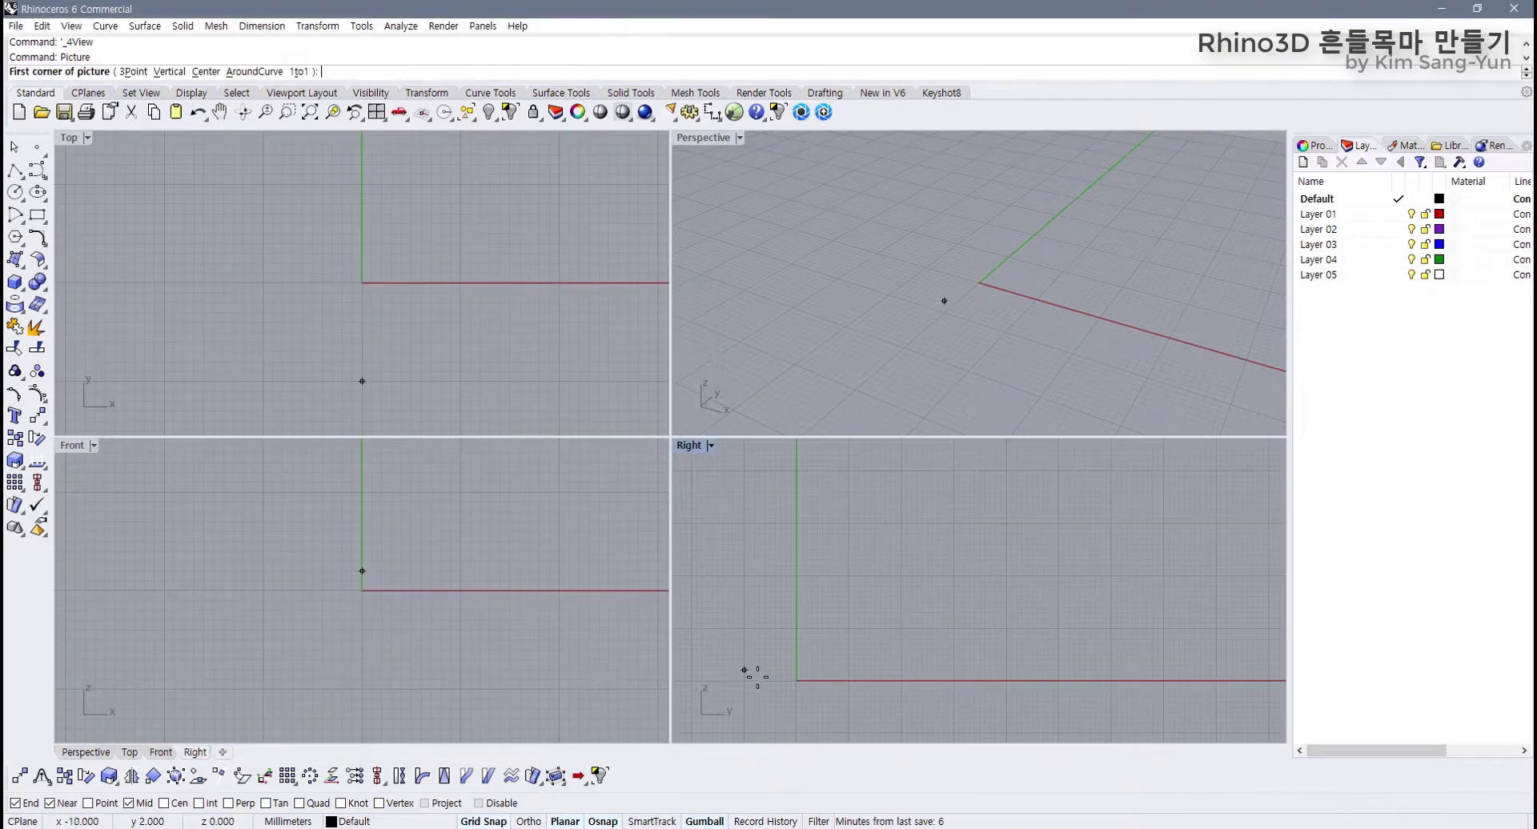
text(0)
key(Return)
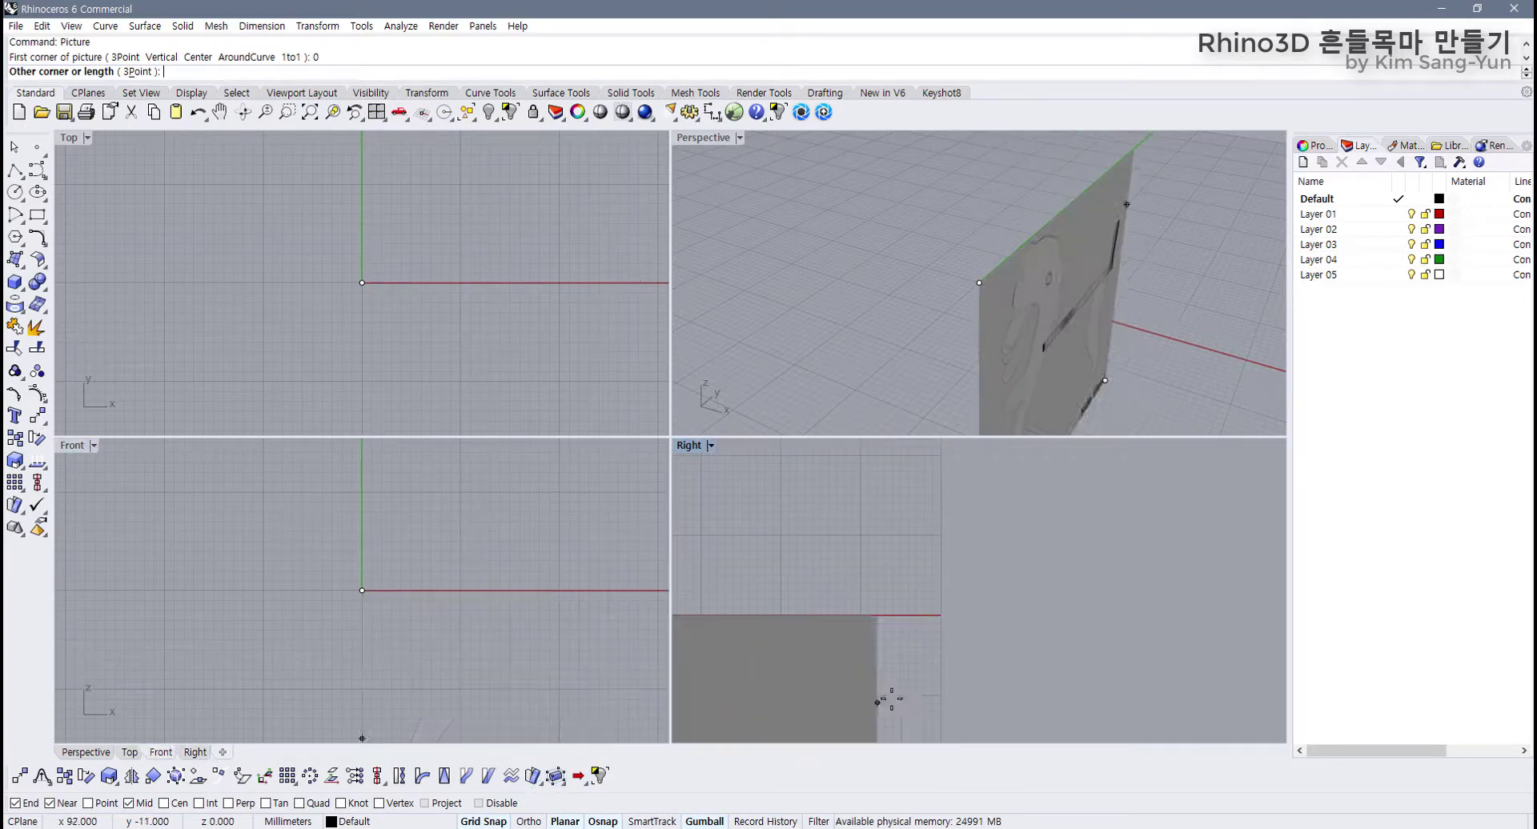
click(941, 615)
scroll(936, 619, down, 12)
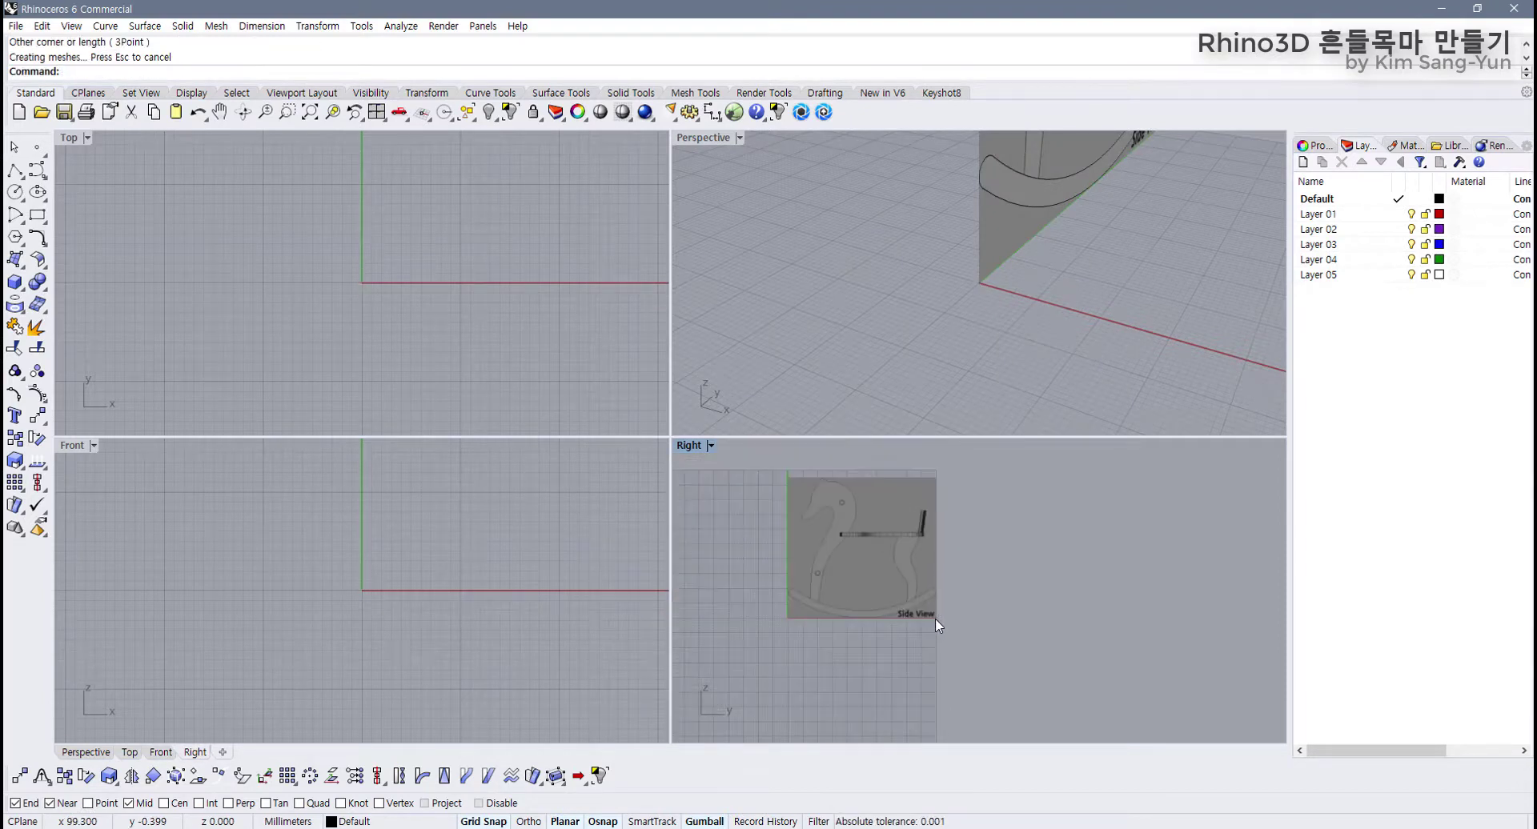
scroll(907, 631, up, 5)
scroll(972, 641, up, 3)
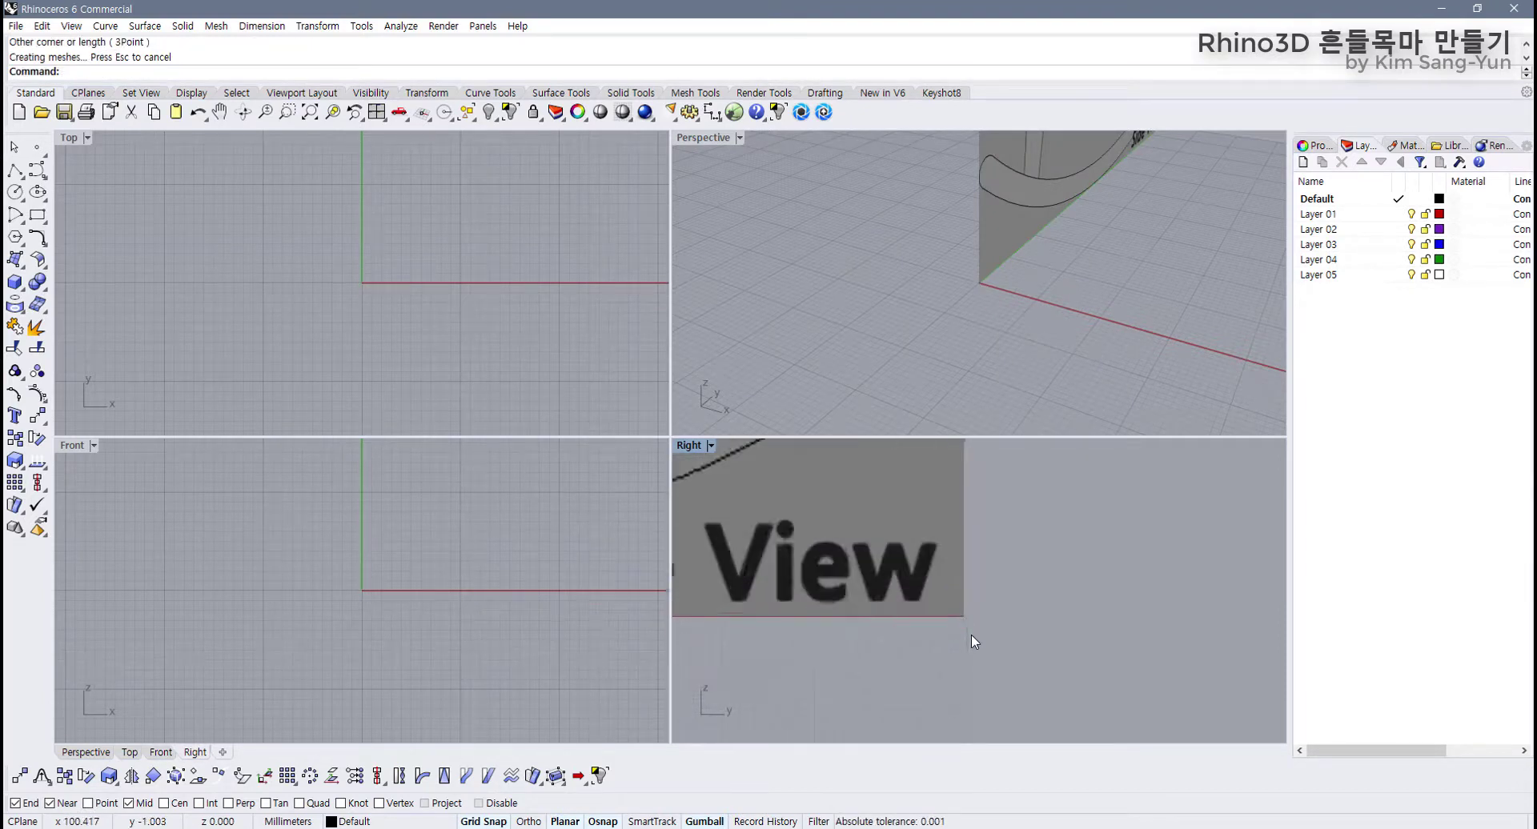
scroll(971, 636, down, 6)
scroll(967, 637, up, 2)
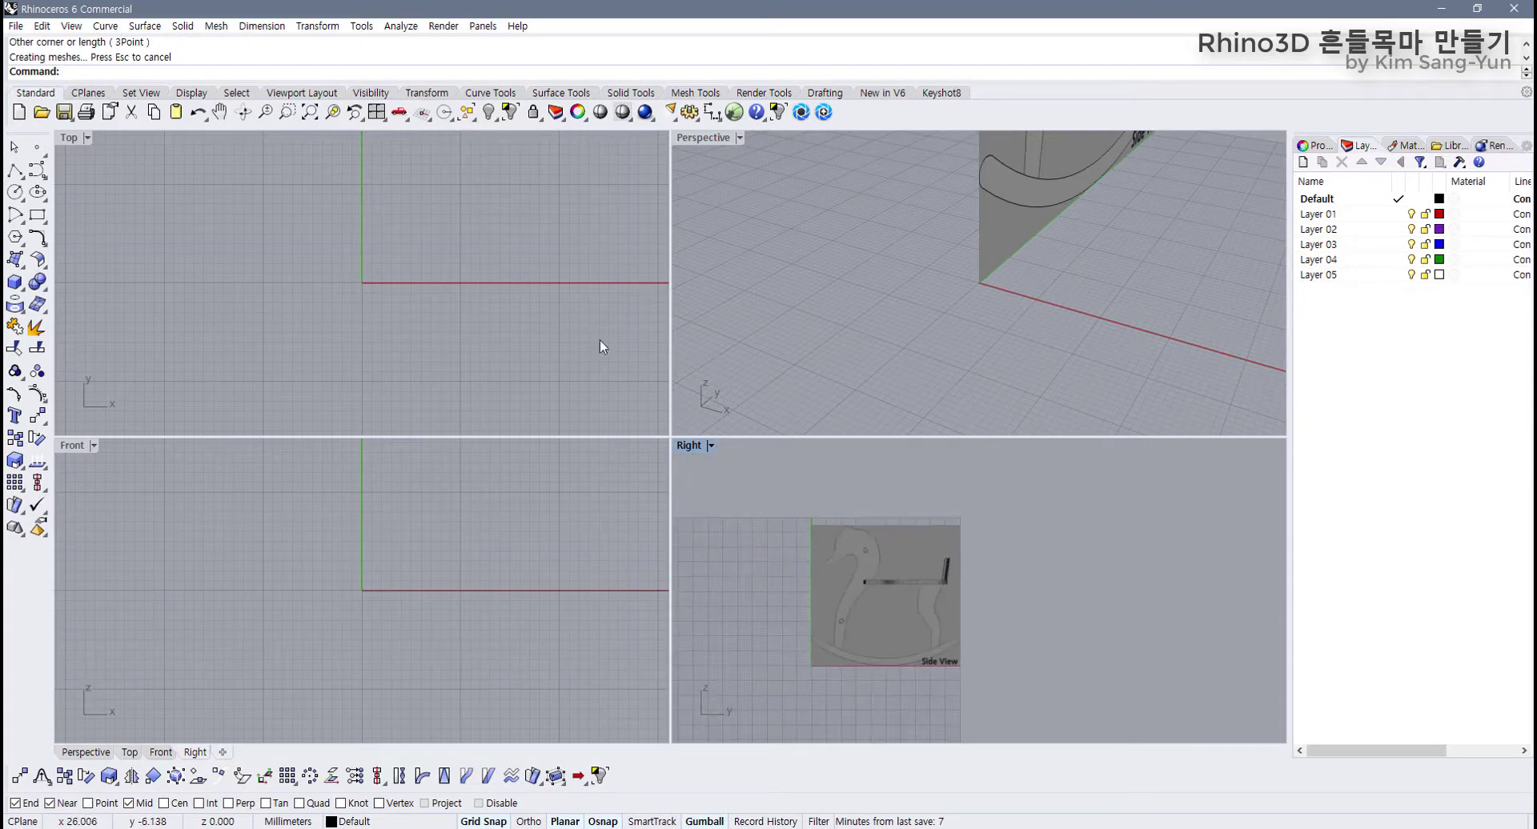
Step: Insert front.jpg as a Picture in the Front view, starting at the origin and 100 mm wide along the horizontal axis
right_drag(382, 636, 261, 648)
scroll(392, 627, down, 3)
scroll(309, 649, down, 9)
right_drag(295, 551, 325, 547)
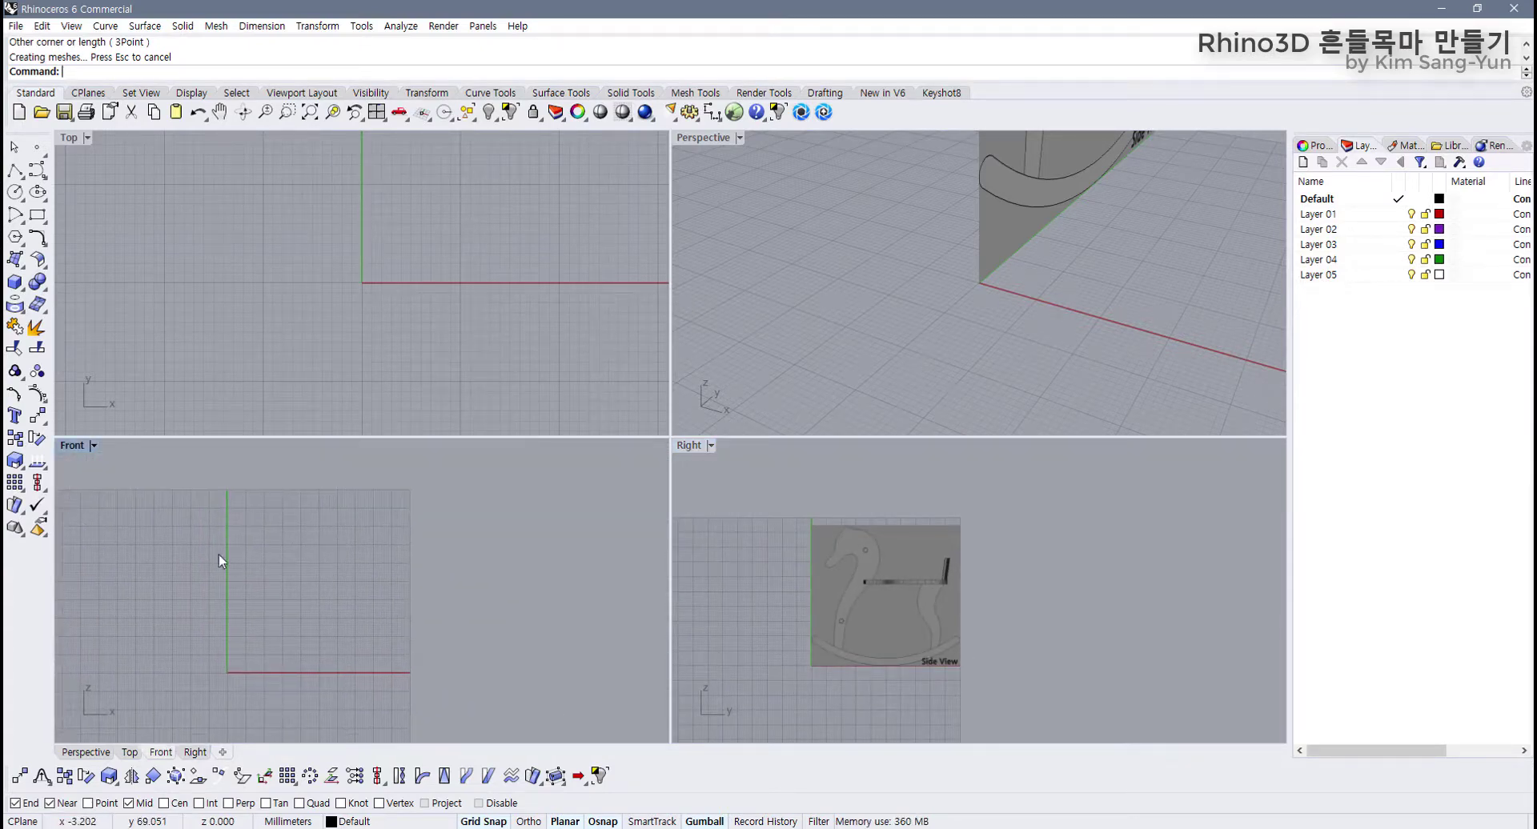
right_click(327, 584)
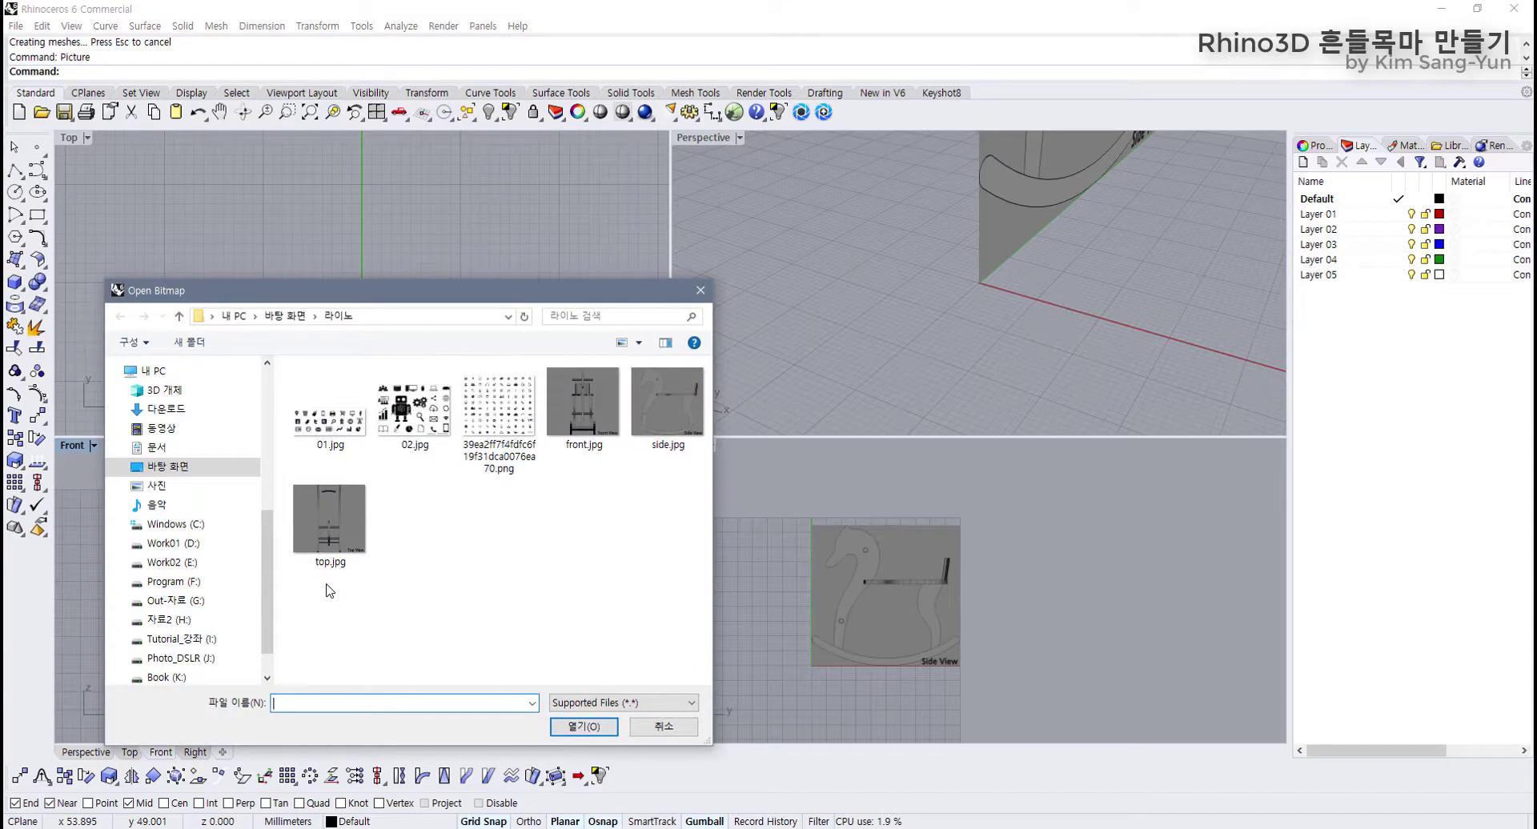
click(583, 405)
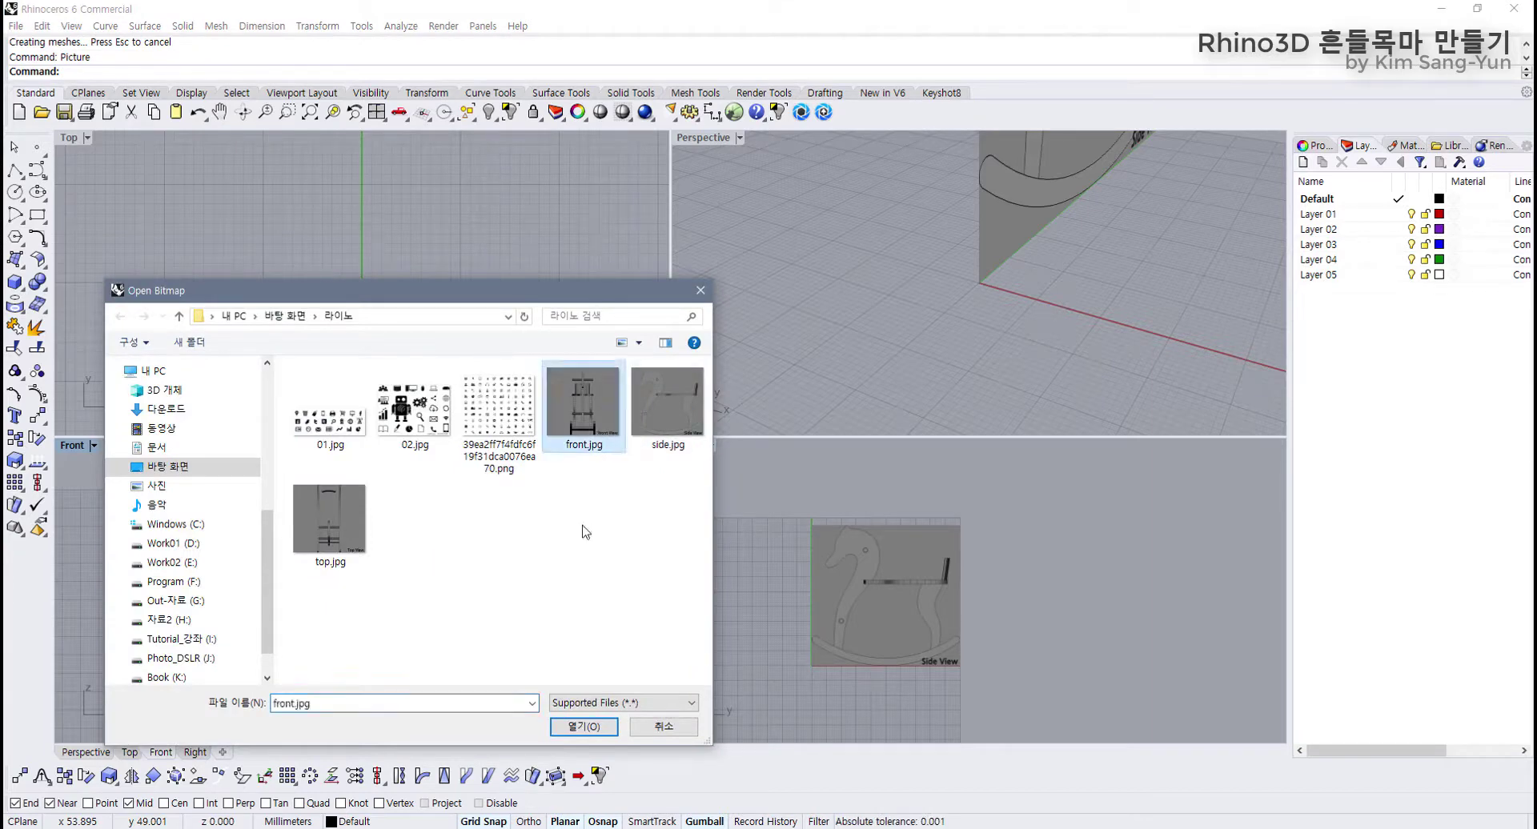
click(583, 726)
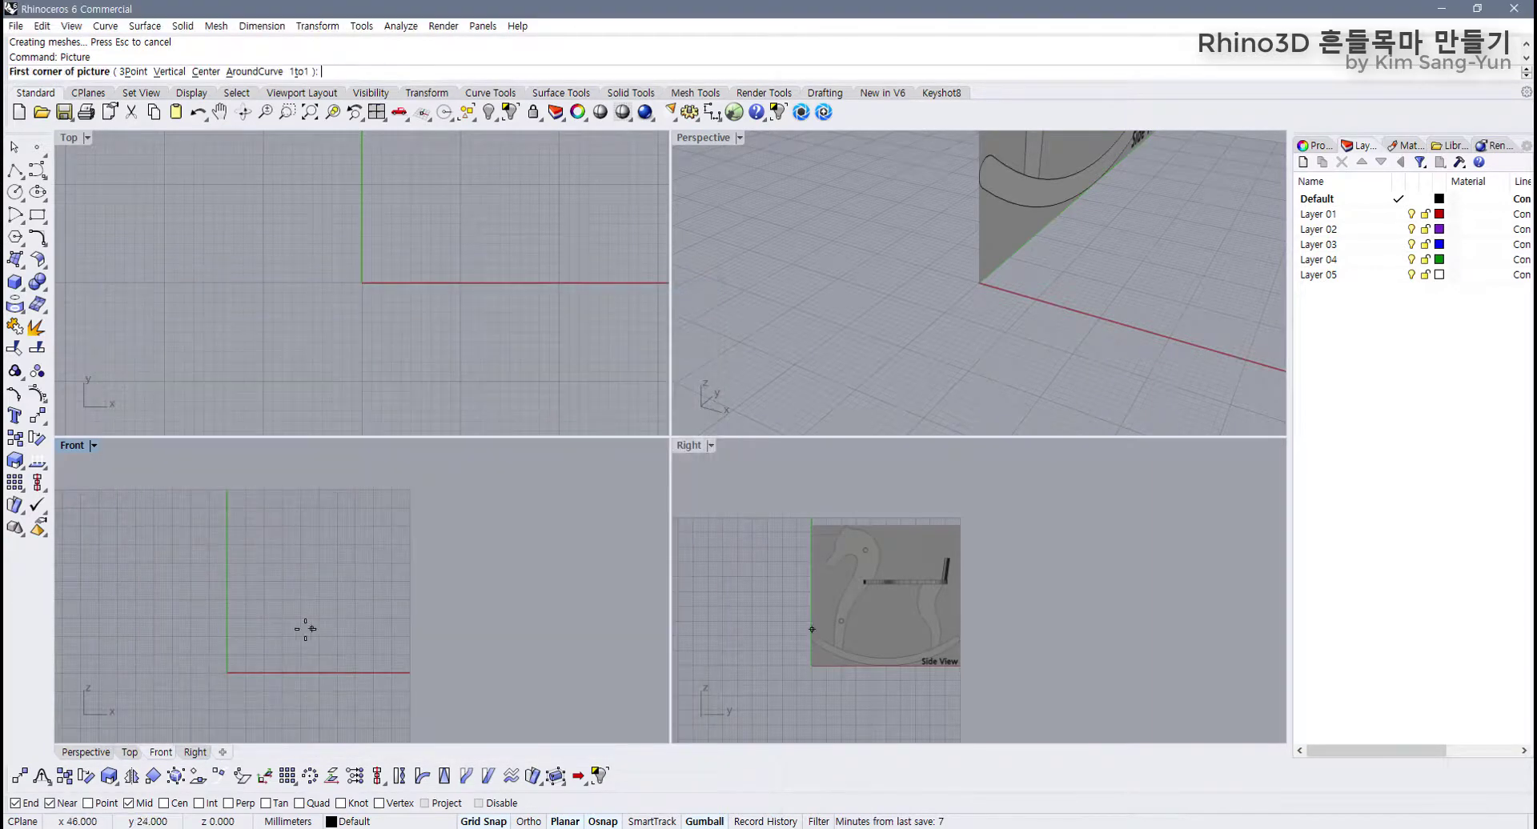
scroll(240, 652, up, 3)
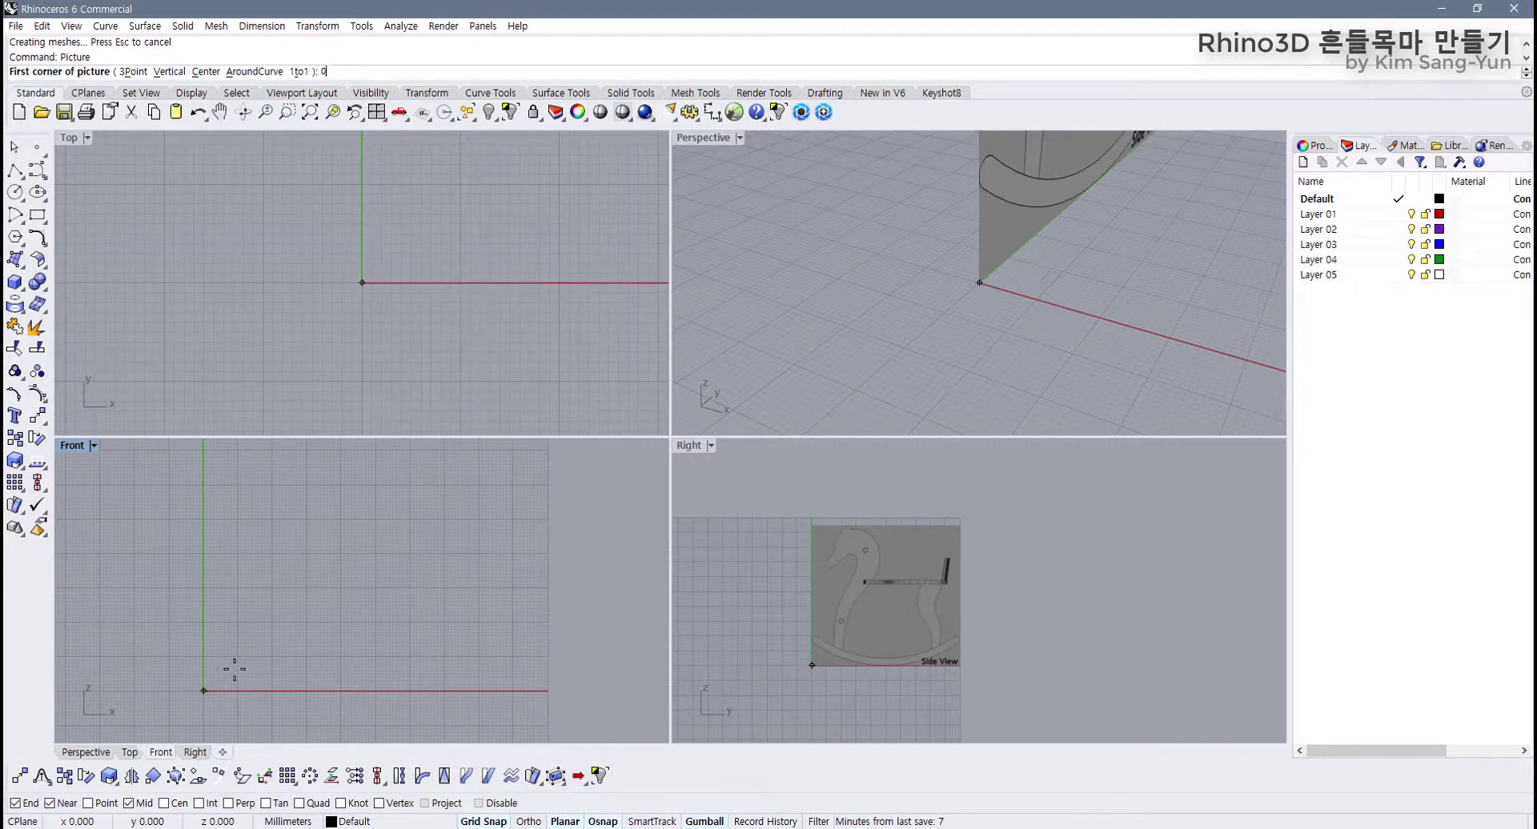
text(0)
key(Return)
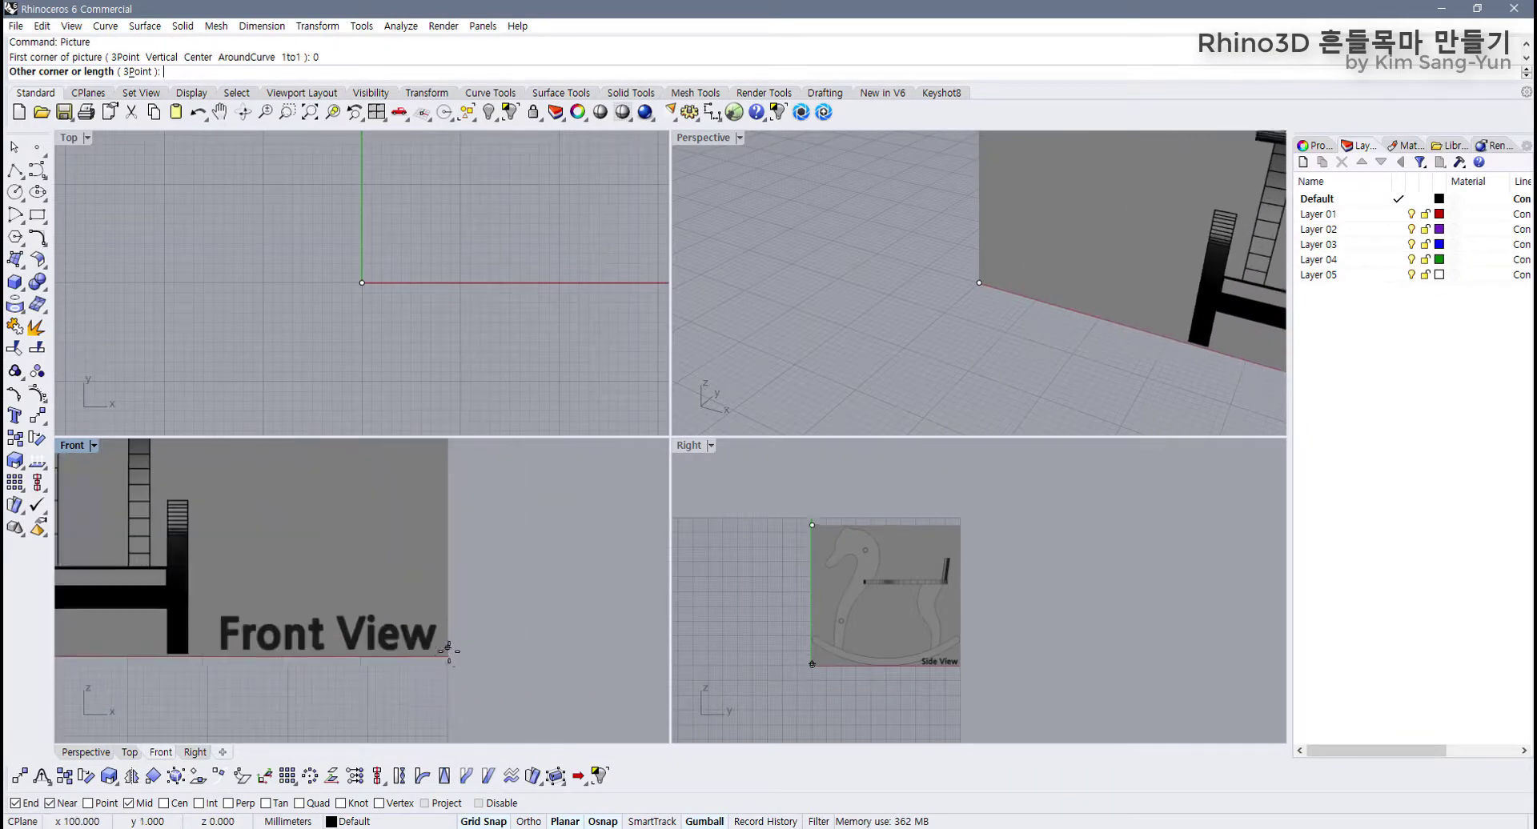
click(448, 656)
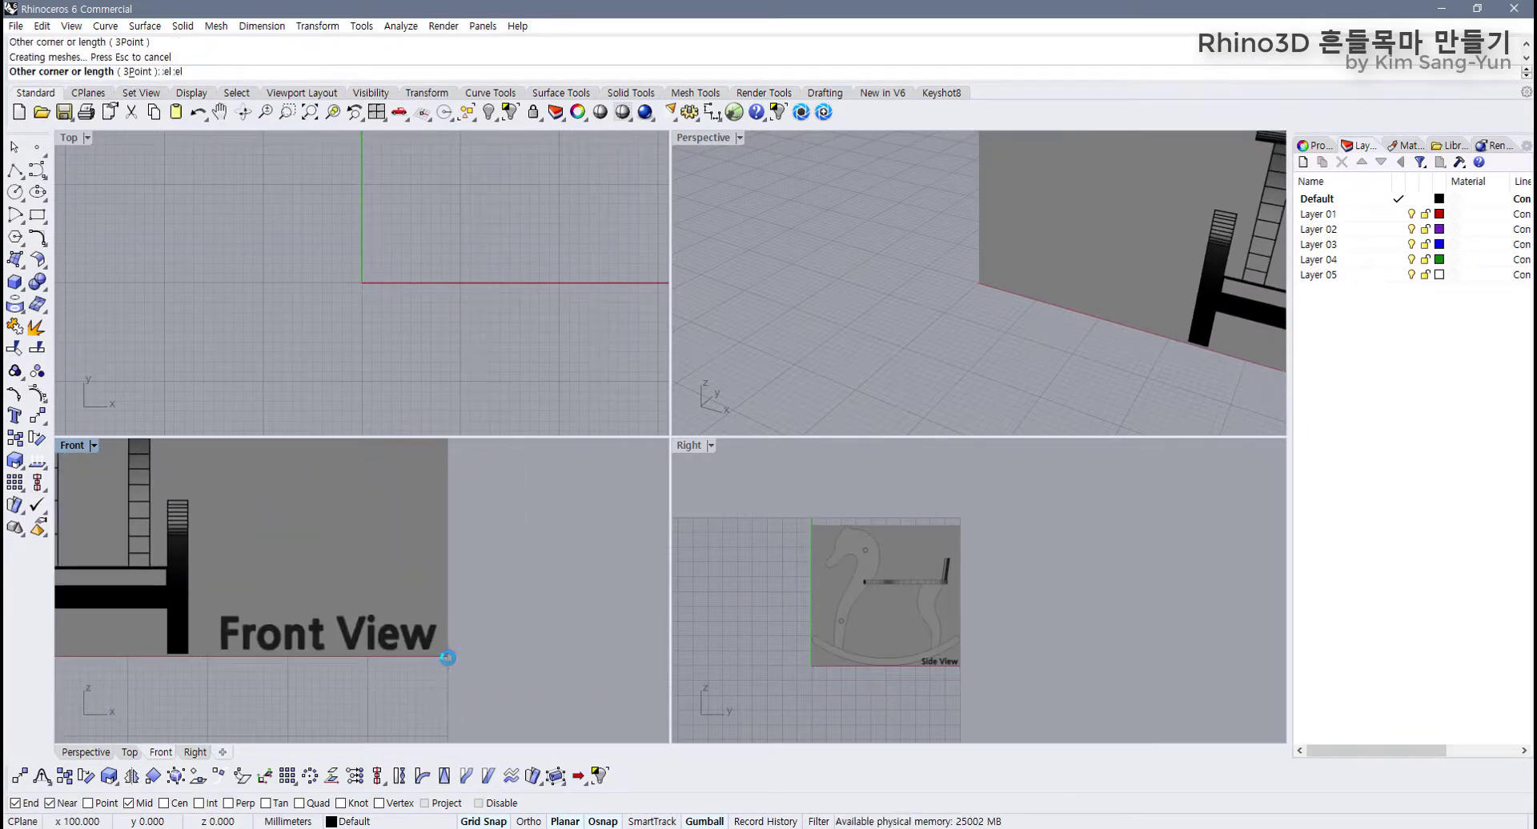
scroll(436, 669, down, 3)
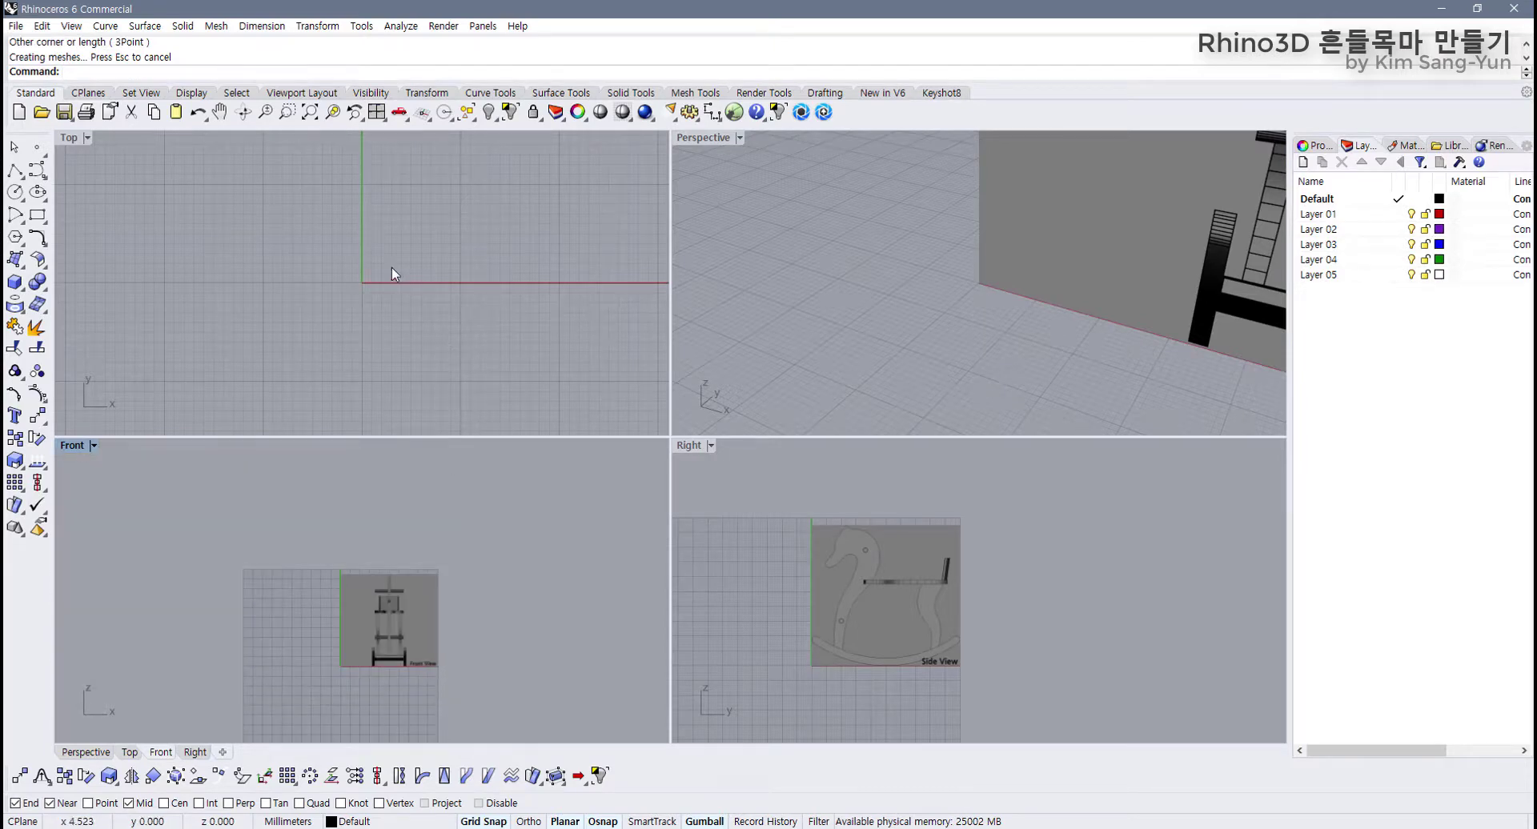
Step: Insert top.jpg as a Picture in the Top view, starting at the origin and 100 mm wide
right_drag(392, 267, 325, 293)
scroll(325, 293, down, 2)
right_drag(286, 362, 286, 364)
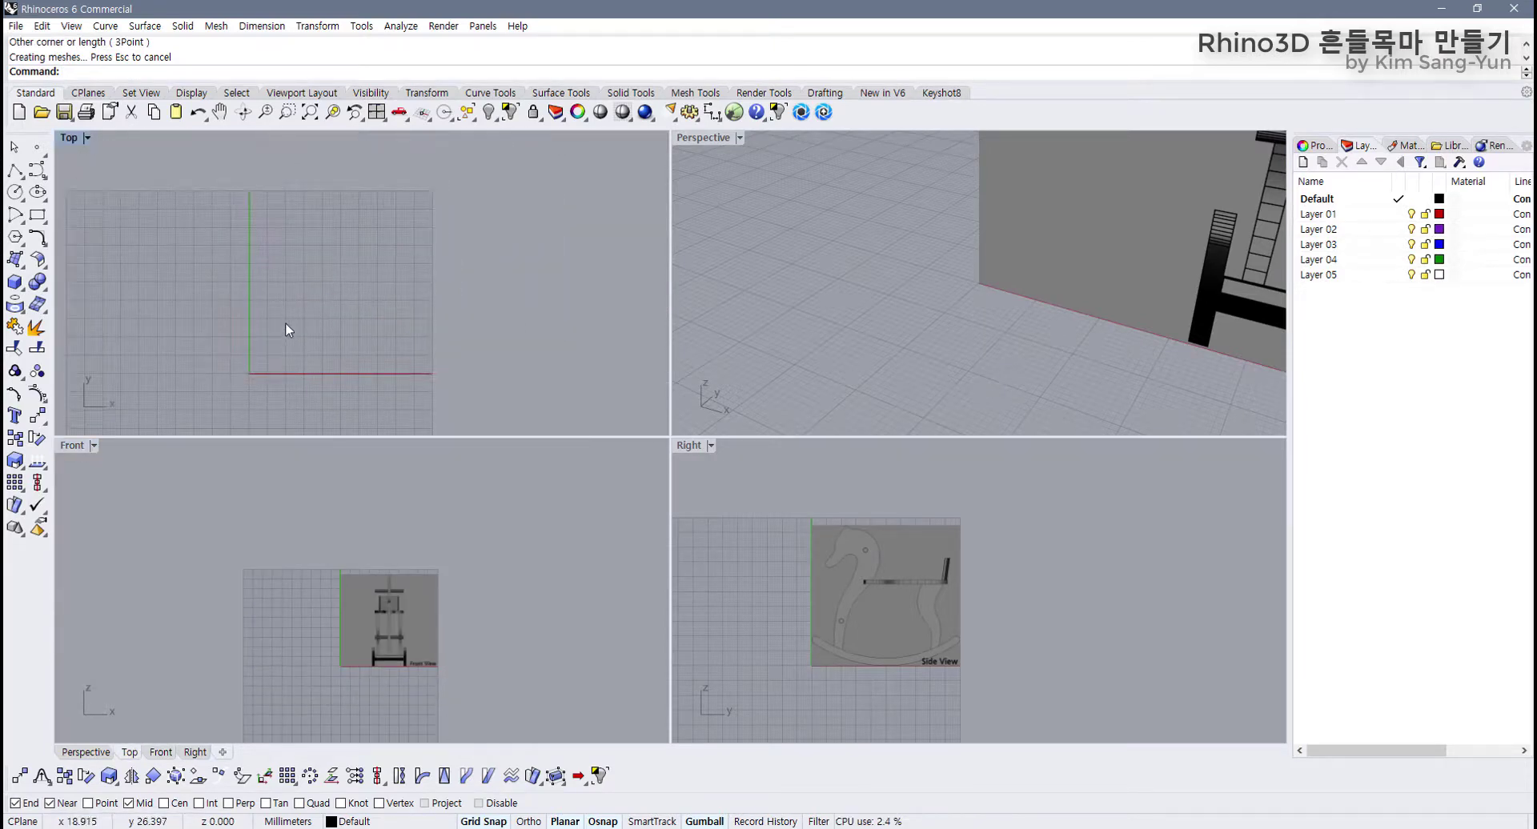
right_click(302, 277)
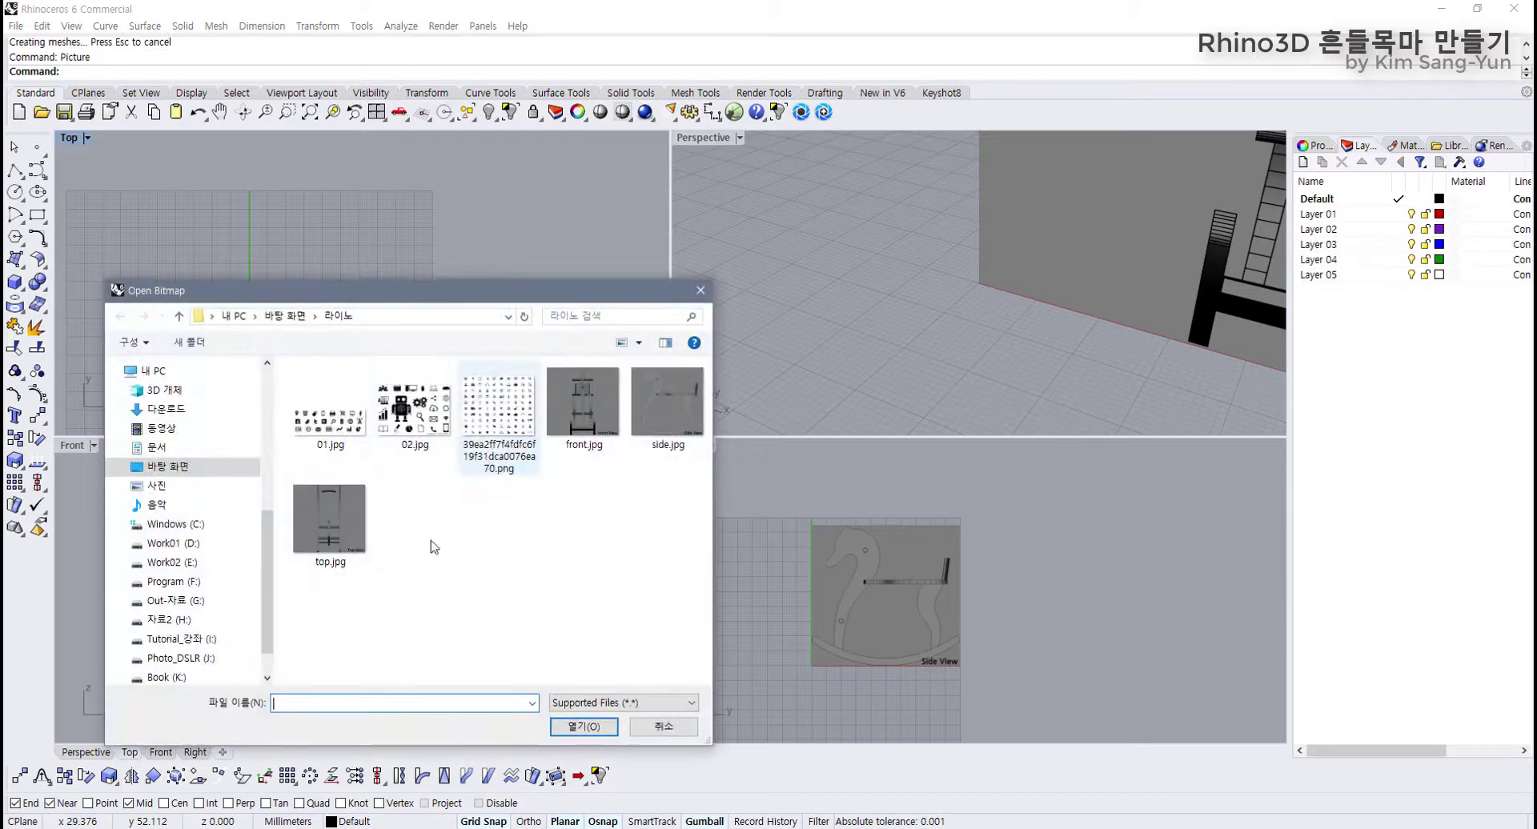
click(331, 527)
click(583, 726)
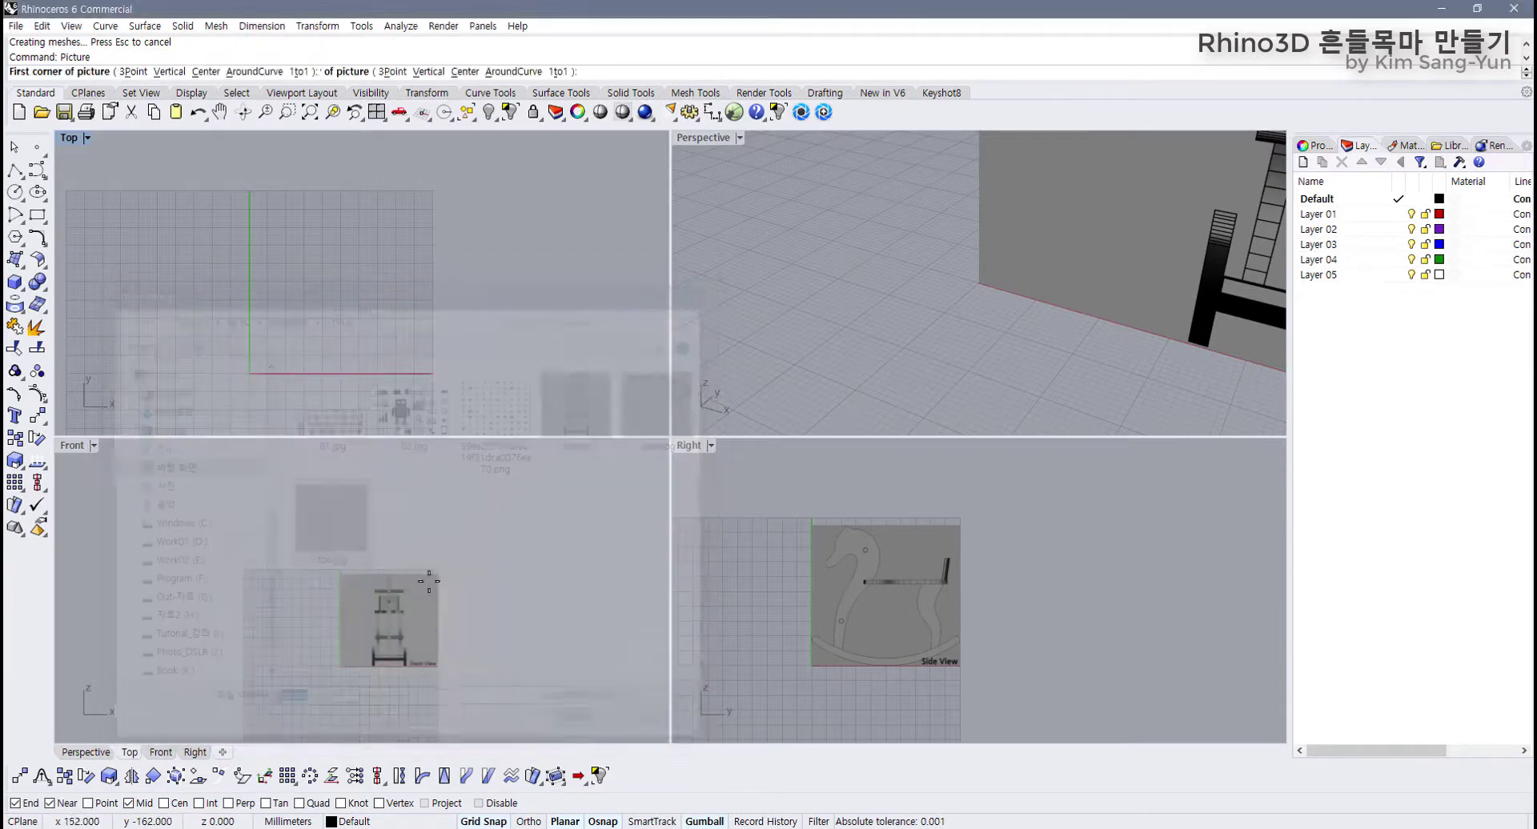
click(248, 374)
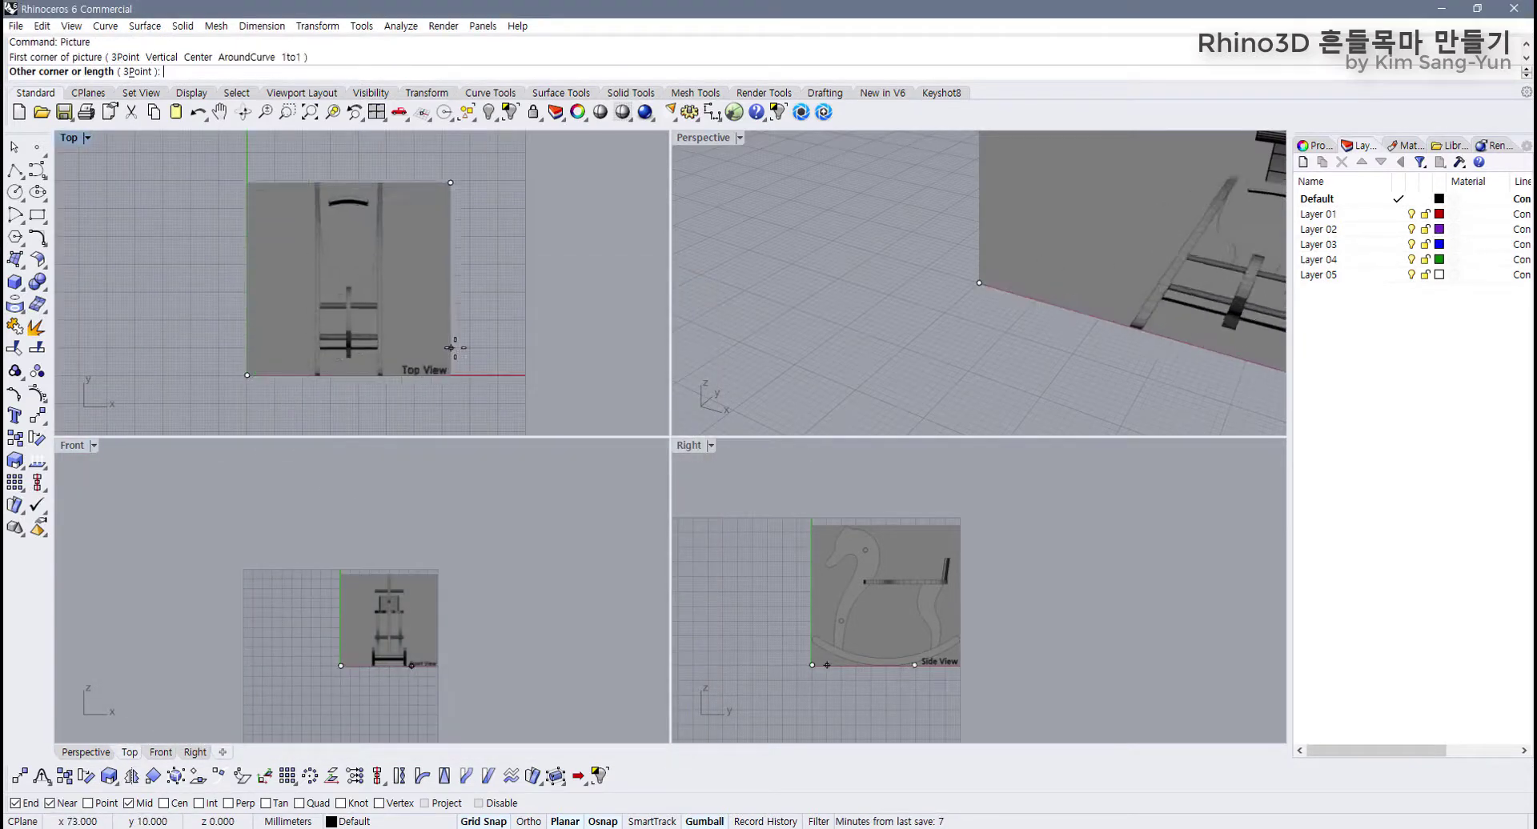
scroll(536, 341, up, 2)
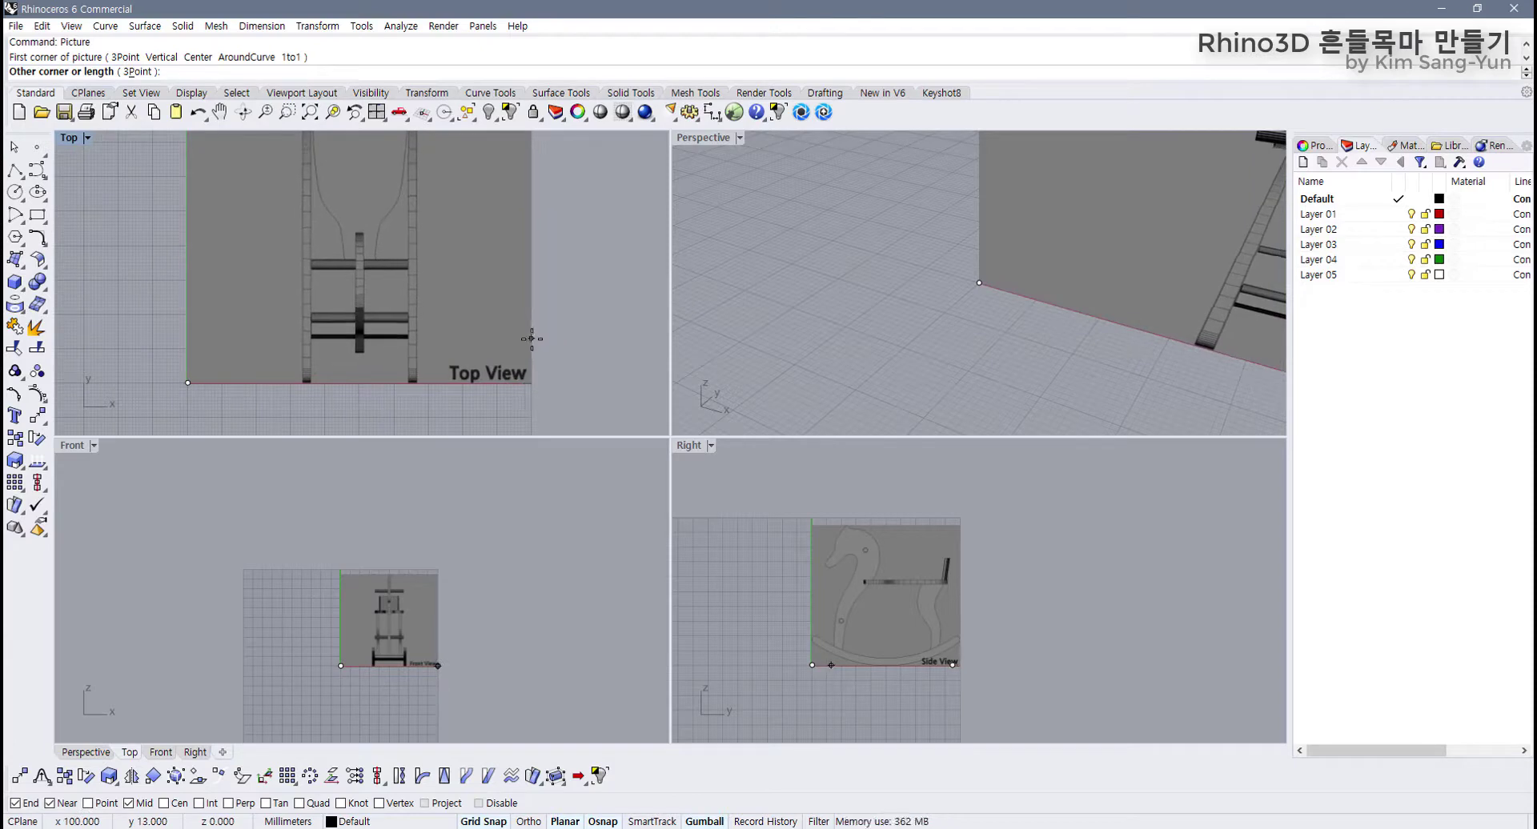
click(531, 338)
scroll(511, 338, down, 5)
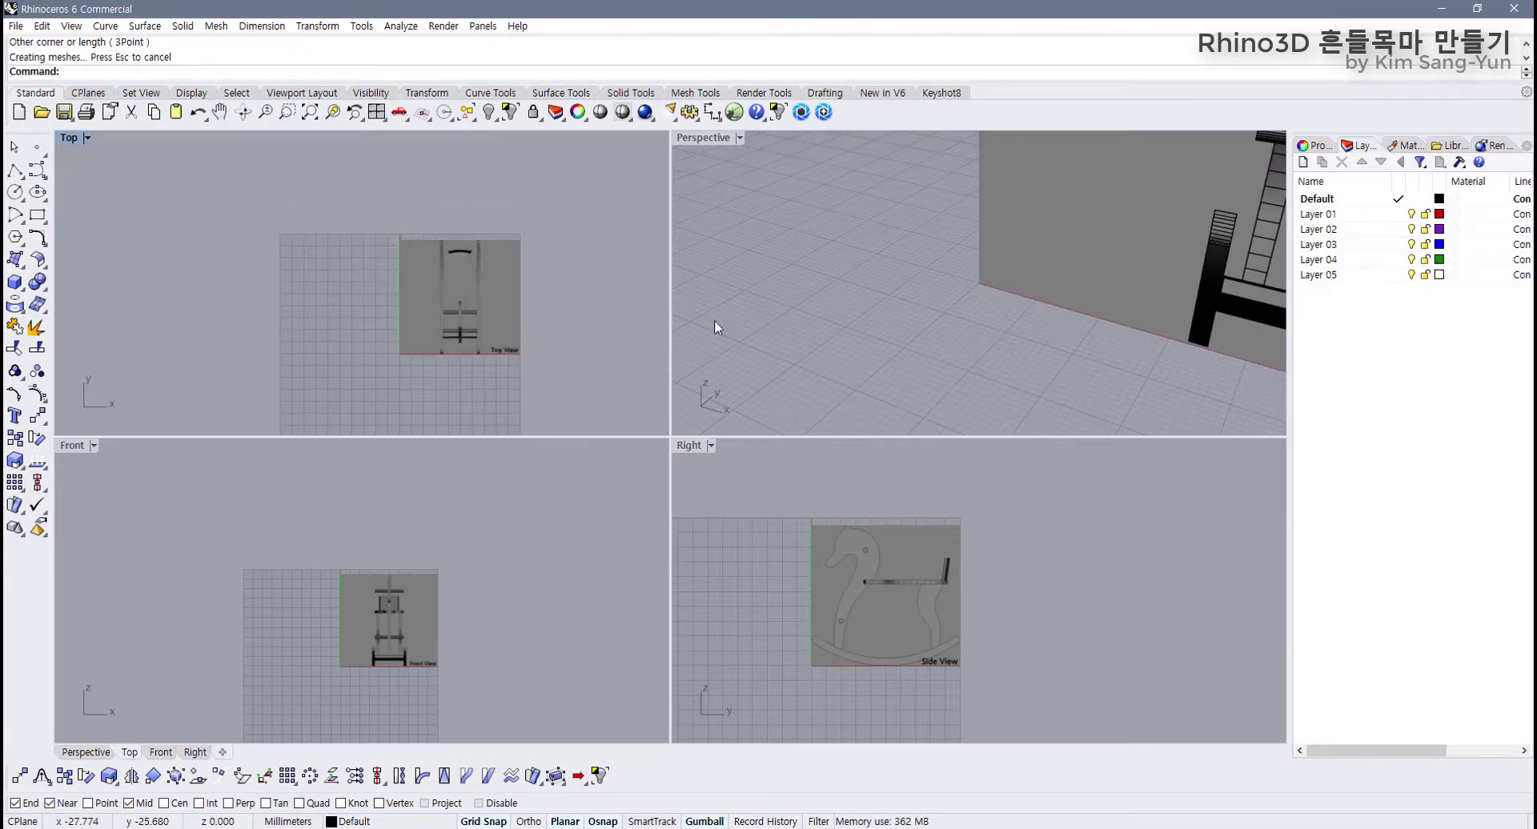
Step: Examine how the side, front and top reference pictures are arranged in 3D, checking the side picture
click(745, 323)
scroll(822, 313, down, 5)
mouse_move(741, 305)
right_down()
mouse_move(779, 288)
mouse_move(871, 307)
mouse_move(796, 426)
mouse_move(981, 357)
mouse_move(992, 398)
mouse_move(903, 327)
right_up()
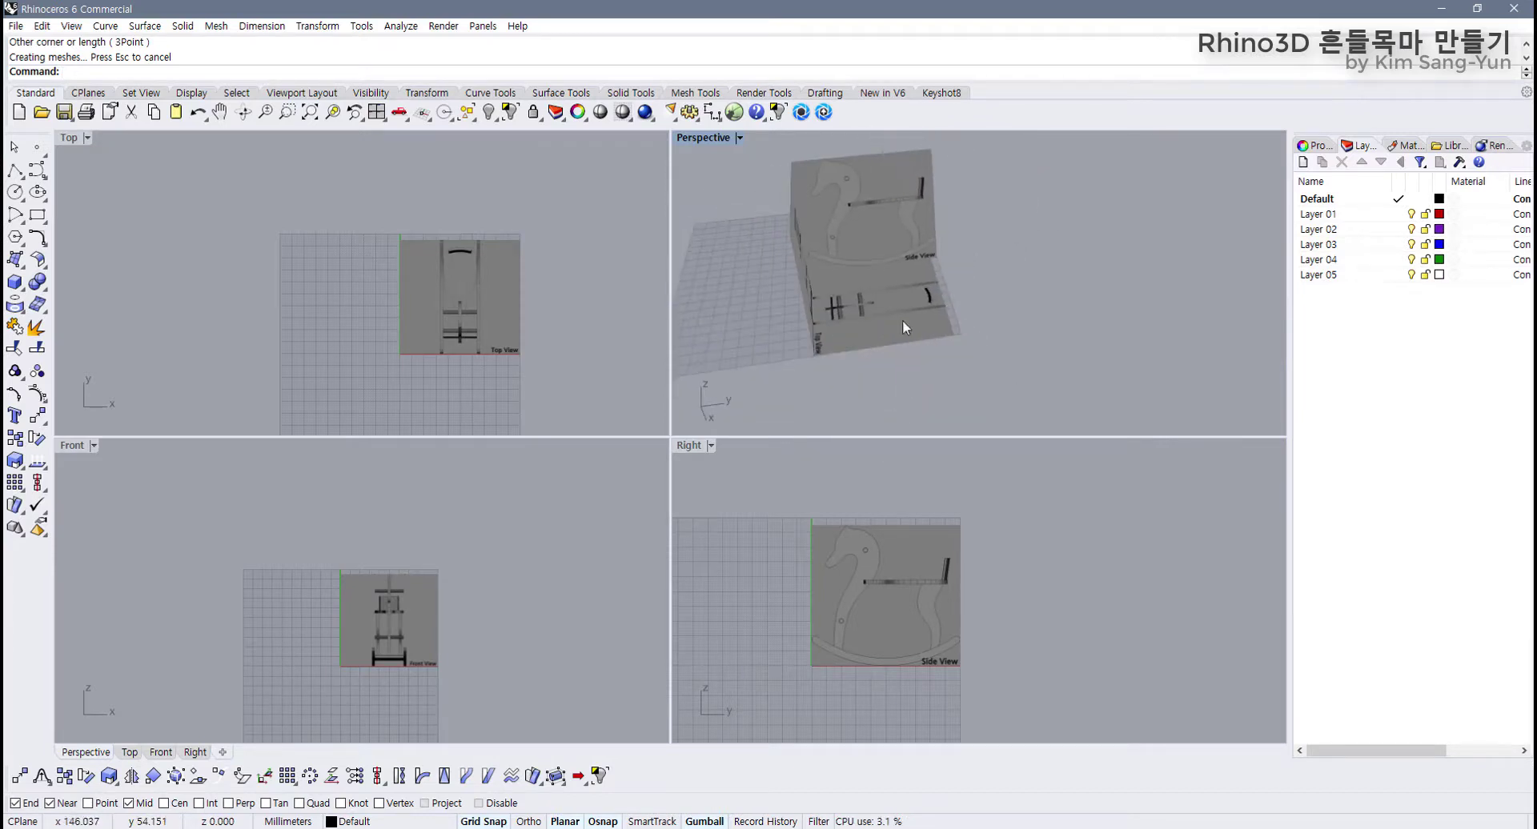
click(890, 204)
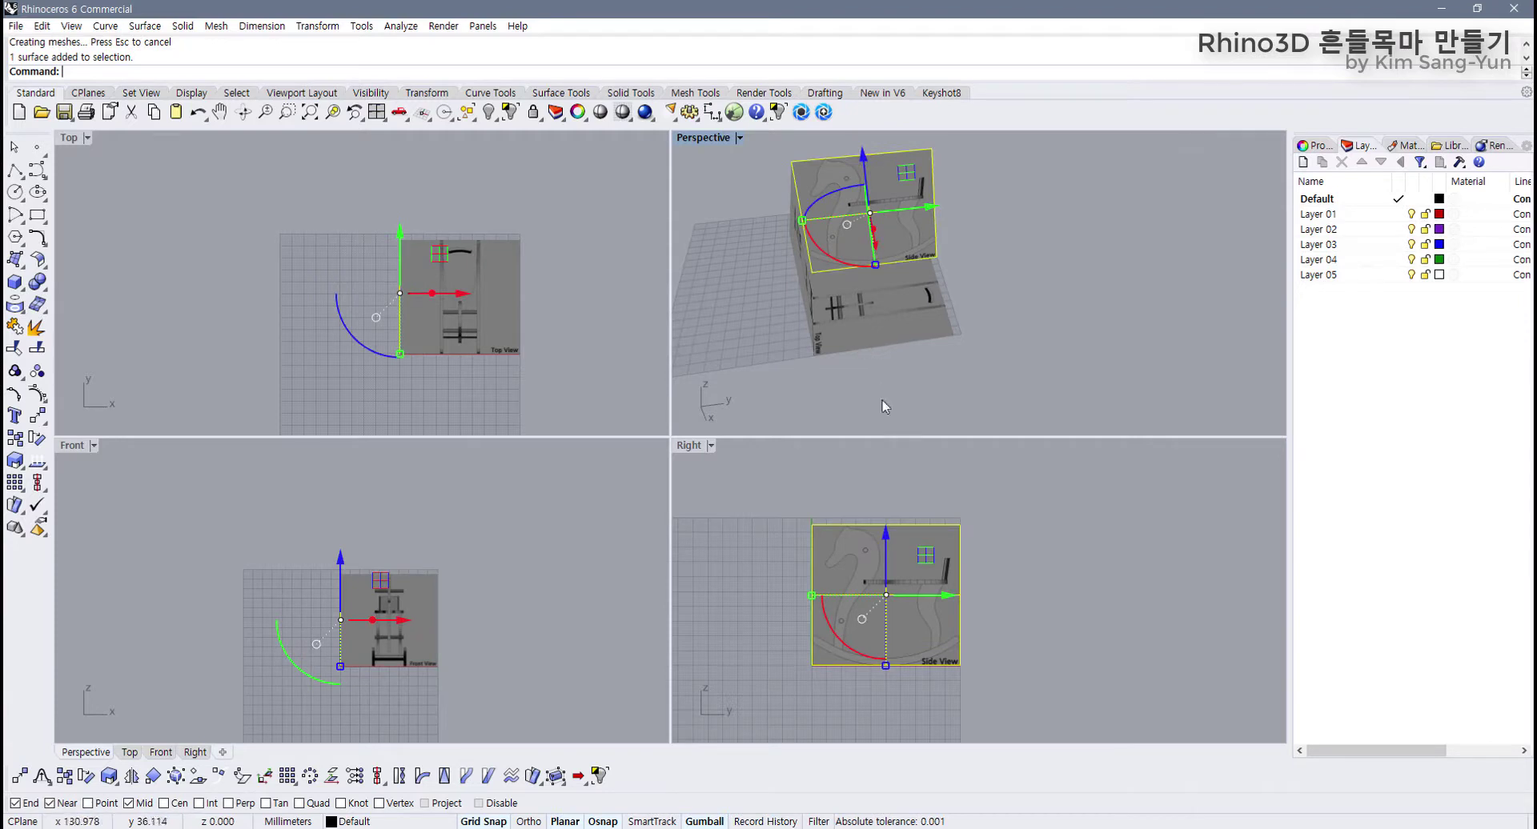
right_drag(573, 408, 556, 405)
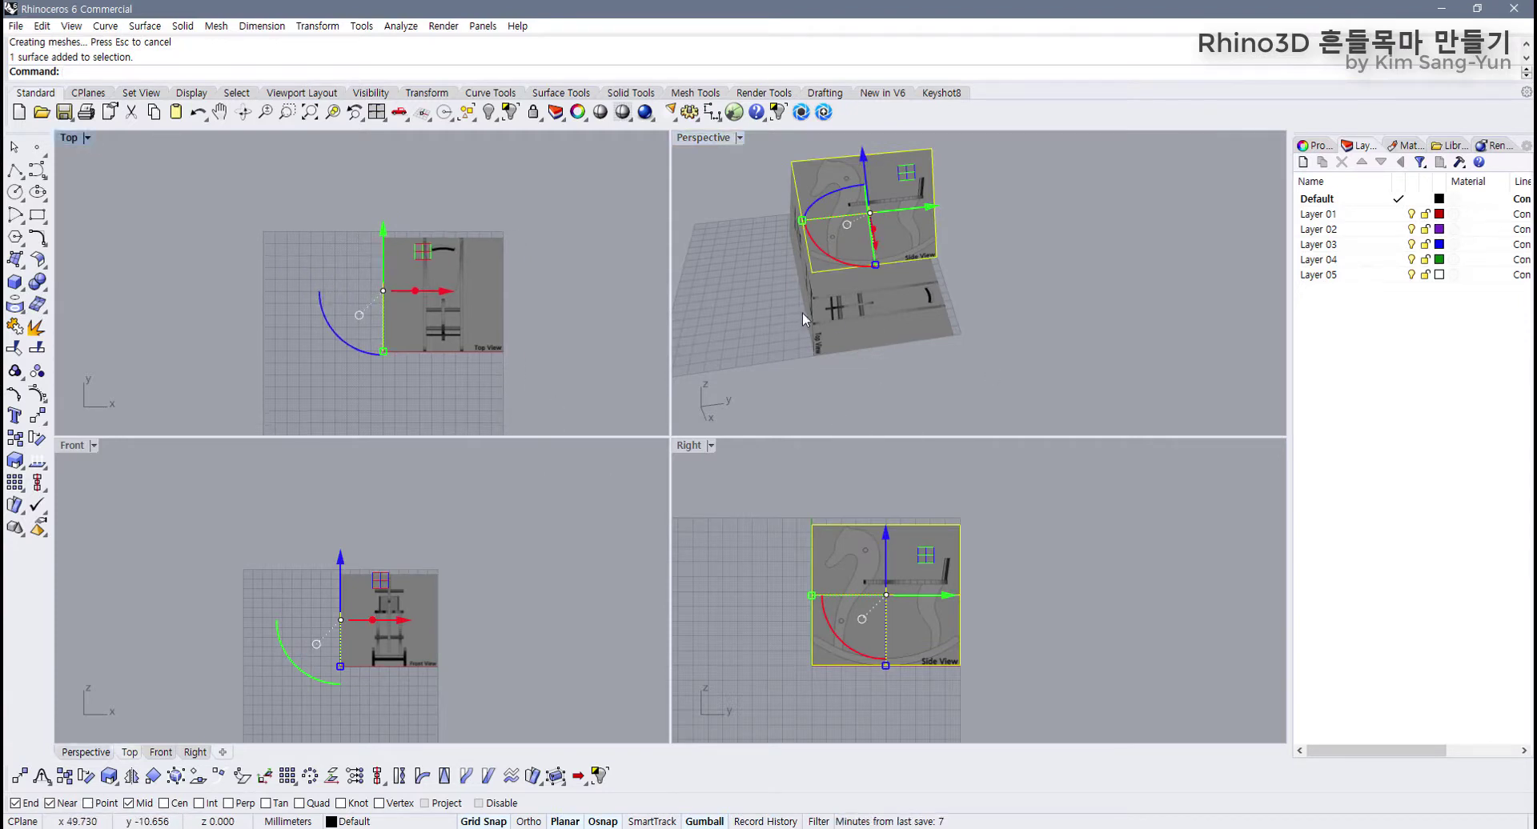
right_drag(802, 319, 782, 314)
click(887, 554)
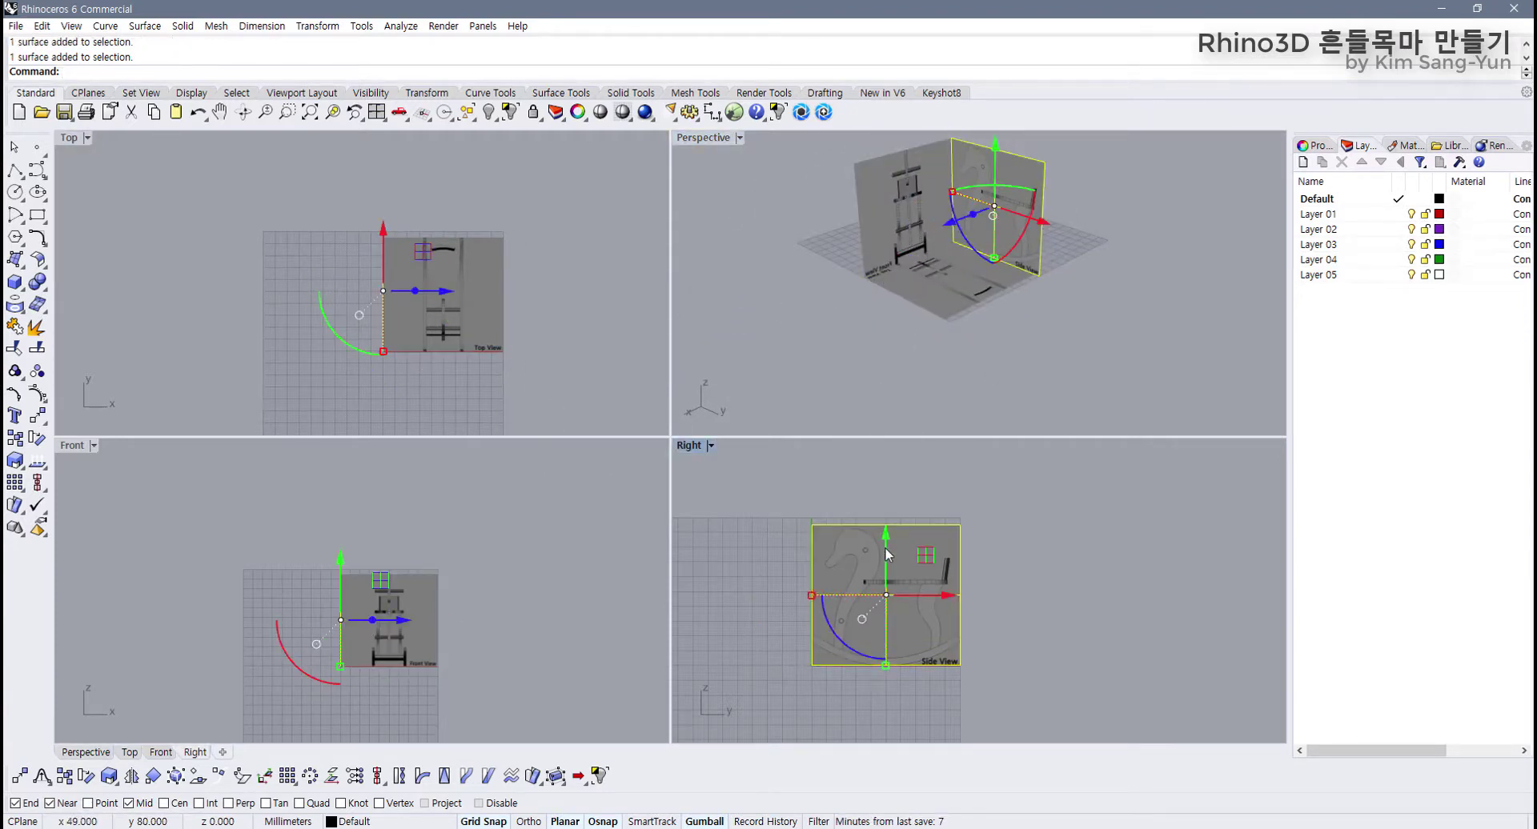
key(Escape)
scroll(887, 616, up, 2)
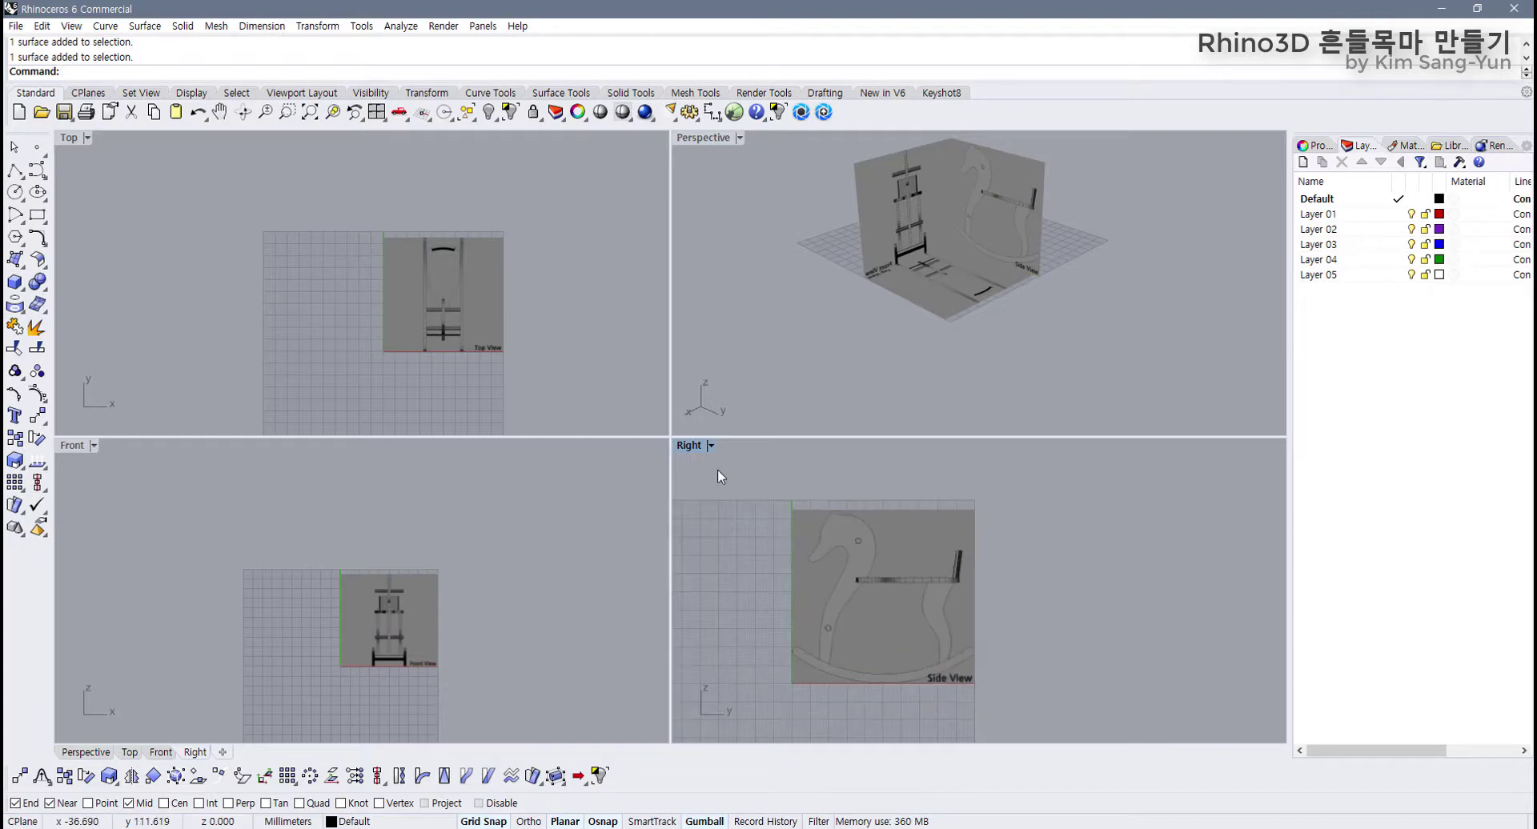
Step: In an enlarged Perspective view, try moving the side picture along the X axis, and undo the move
scroll(849, 589, up, 2)
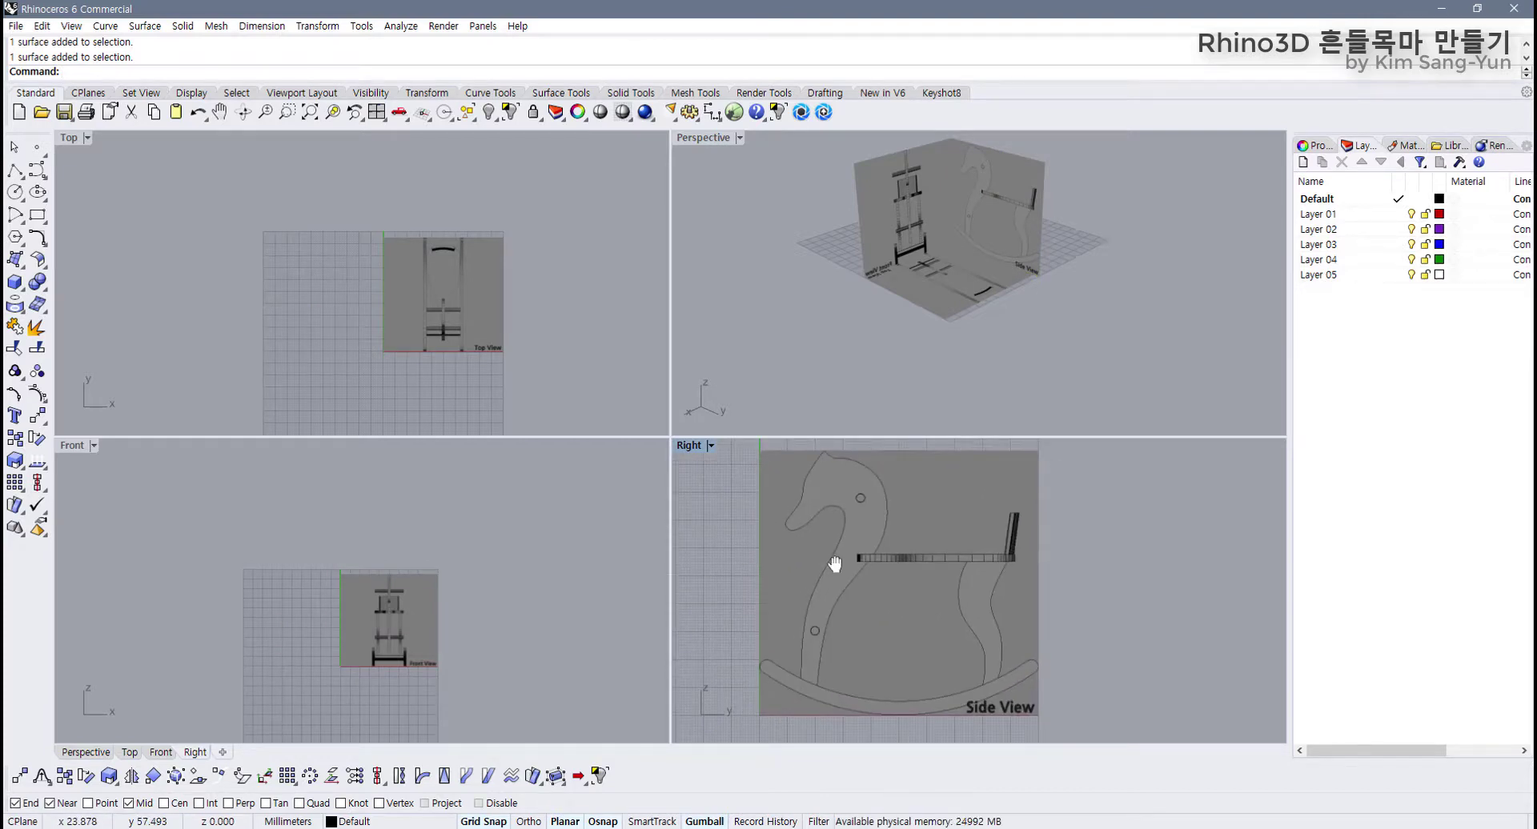
right_drag(907, 424, 995, 404)
click(919, 233)
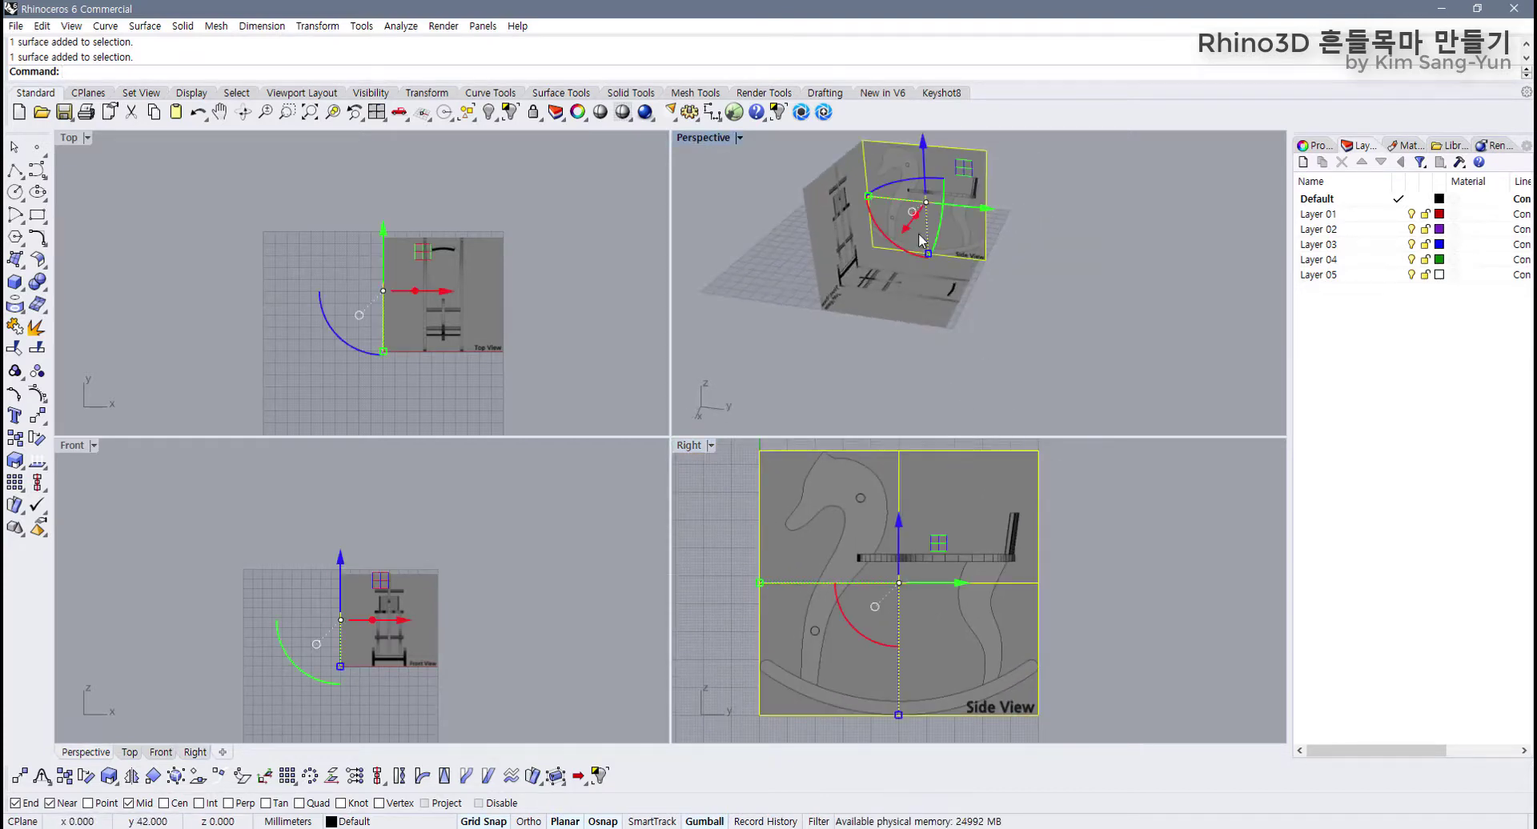
right_drag(919, 233, 916, 316)
double_click(696, 139)
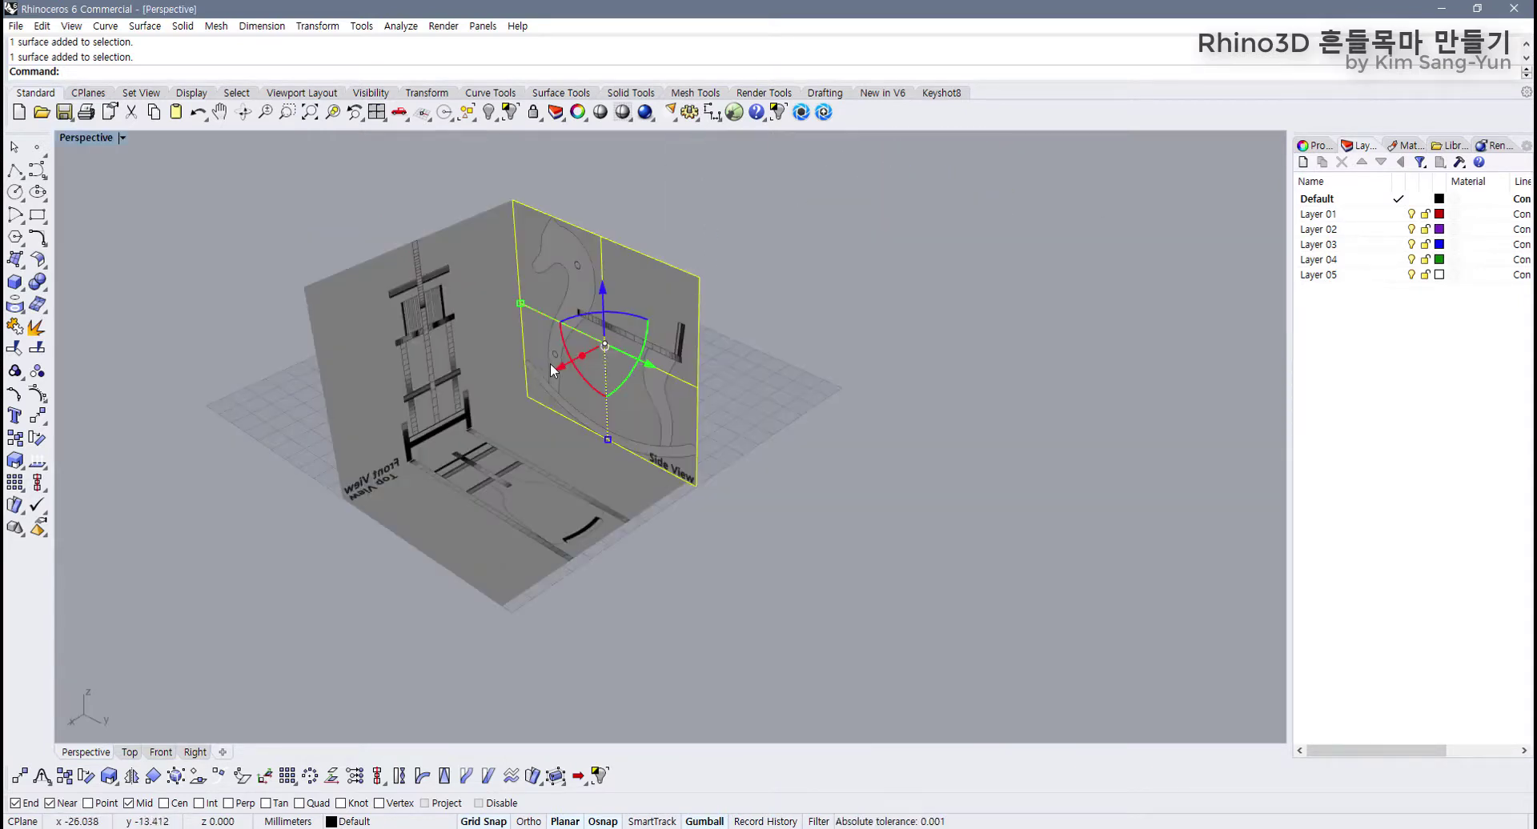
drag(550, 364, 341, 445)
click(683, 349)
right_drag(682, 349, 635, 378)
key(ctrl+z)
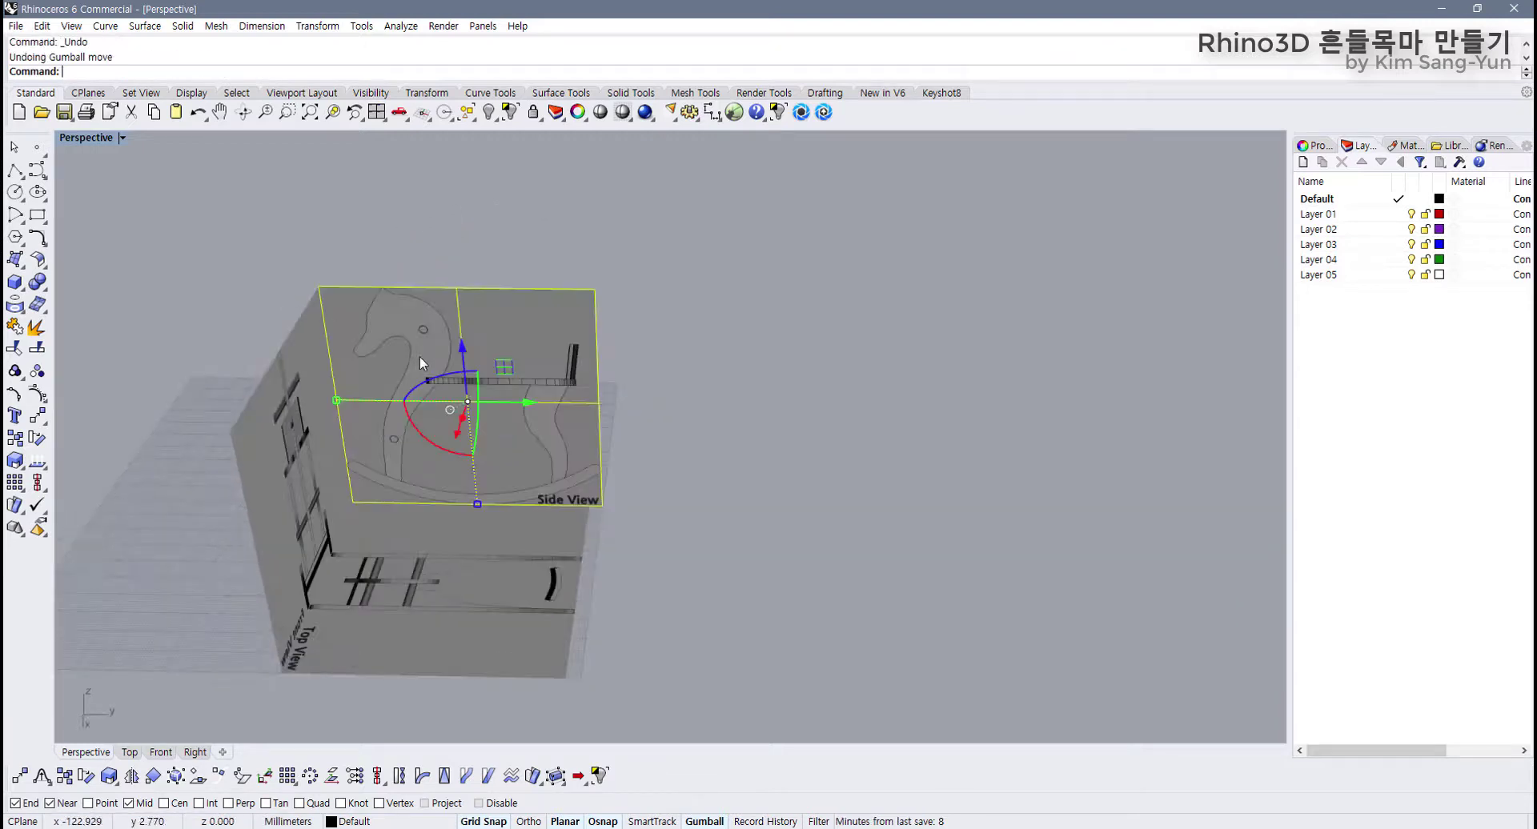
Step: Move the side picture 100 mm from the front picture's inner upper corner to its outer upper corner
scroll(416, 358, down, 5)
mouse_move(413, 360)
right_down()
mouse_move(151, 326)
mouse_move(1239, 316)
mouse_move(353, 412)
mouse_move(405, 382)
right_up()
scroll(446, 390, up, 3)
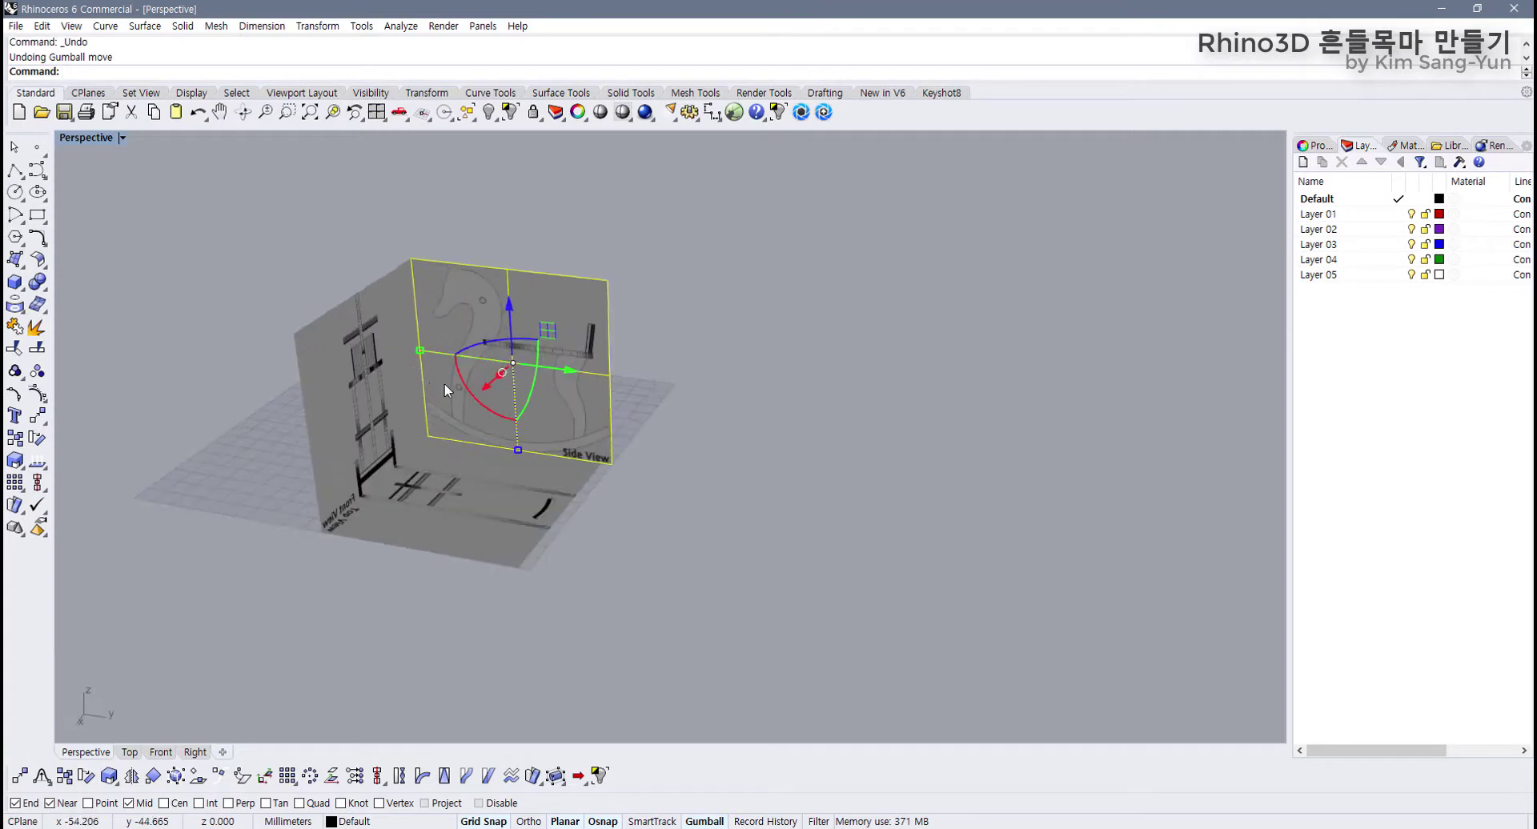
click(38, 437)
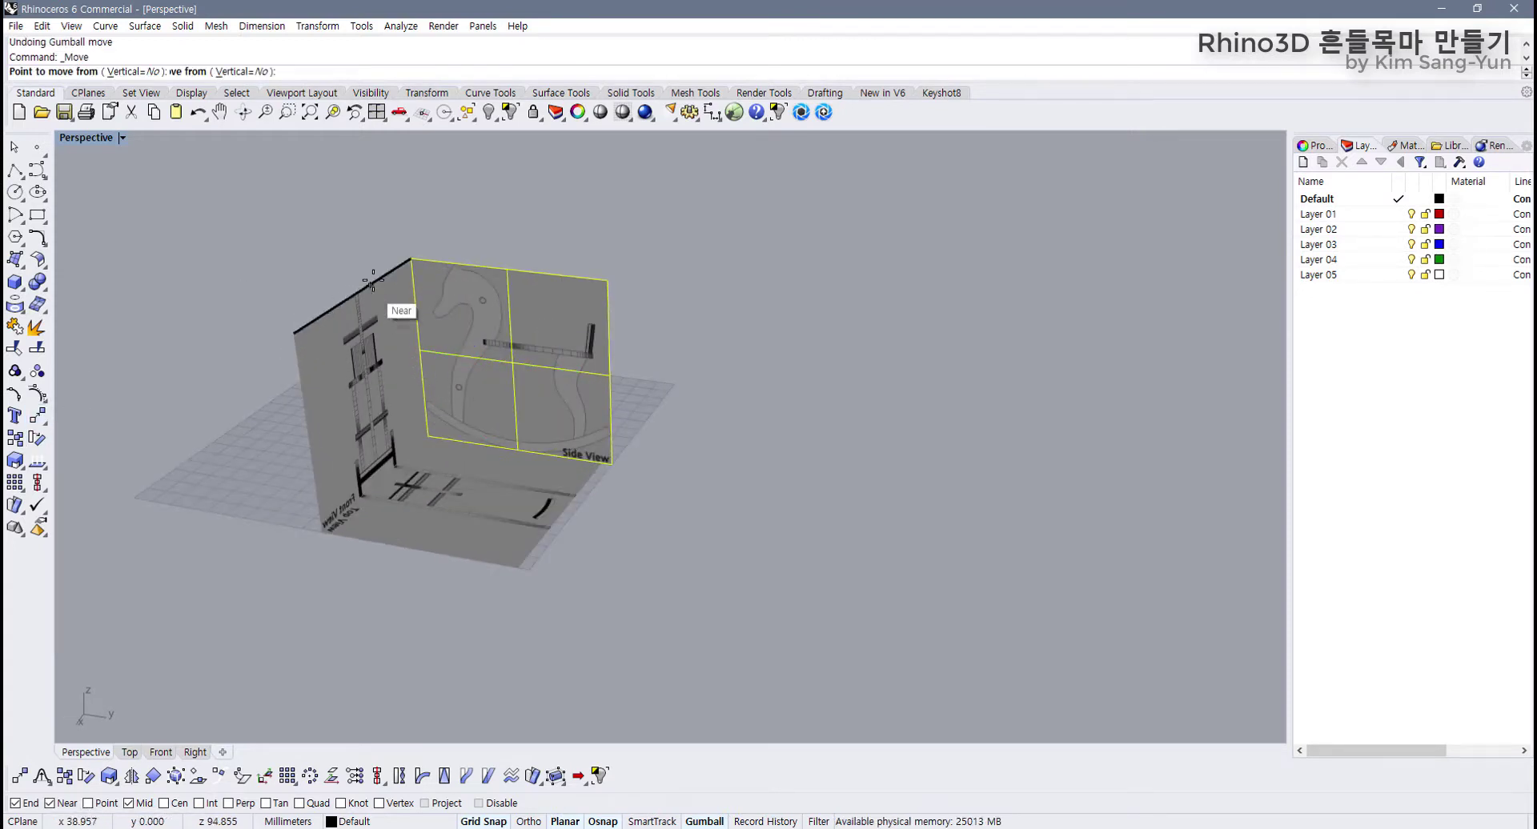
click(412, 260)
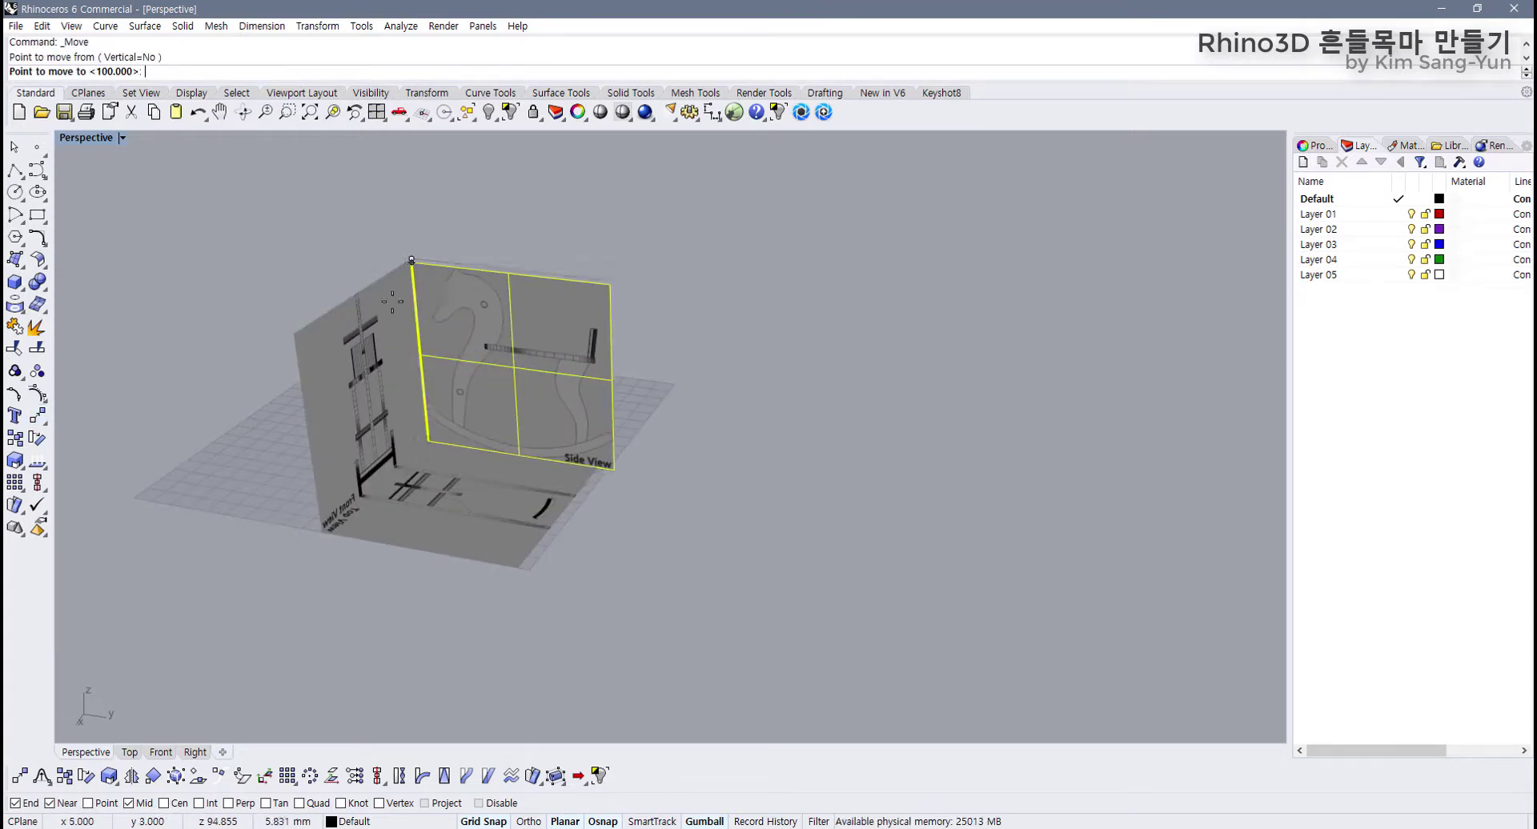
click(296, 334)
click(767, 465)
Step: Move the side picture back so its upper corner snaps to the front picture's inner upper corner
right_drag(436, 466, 374, 468)
click(408, 459)
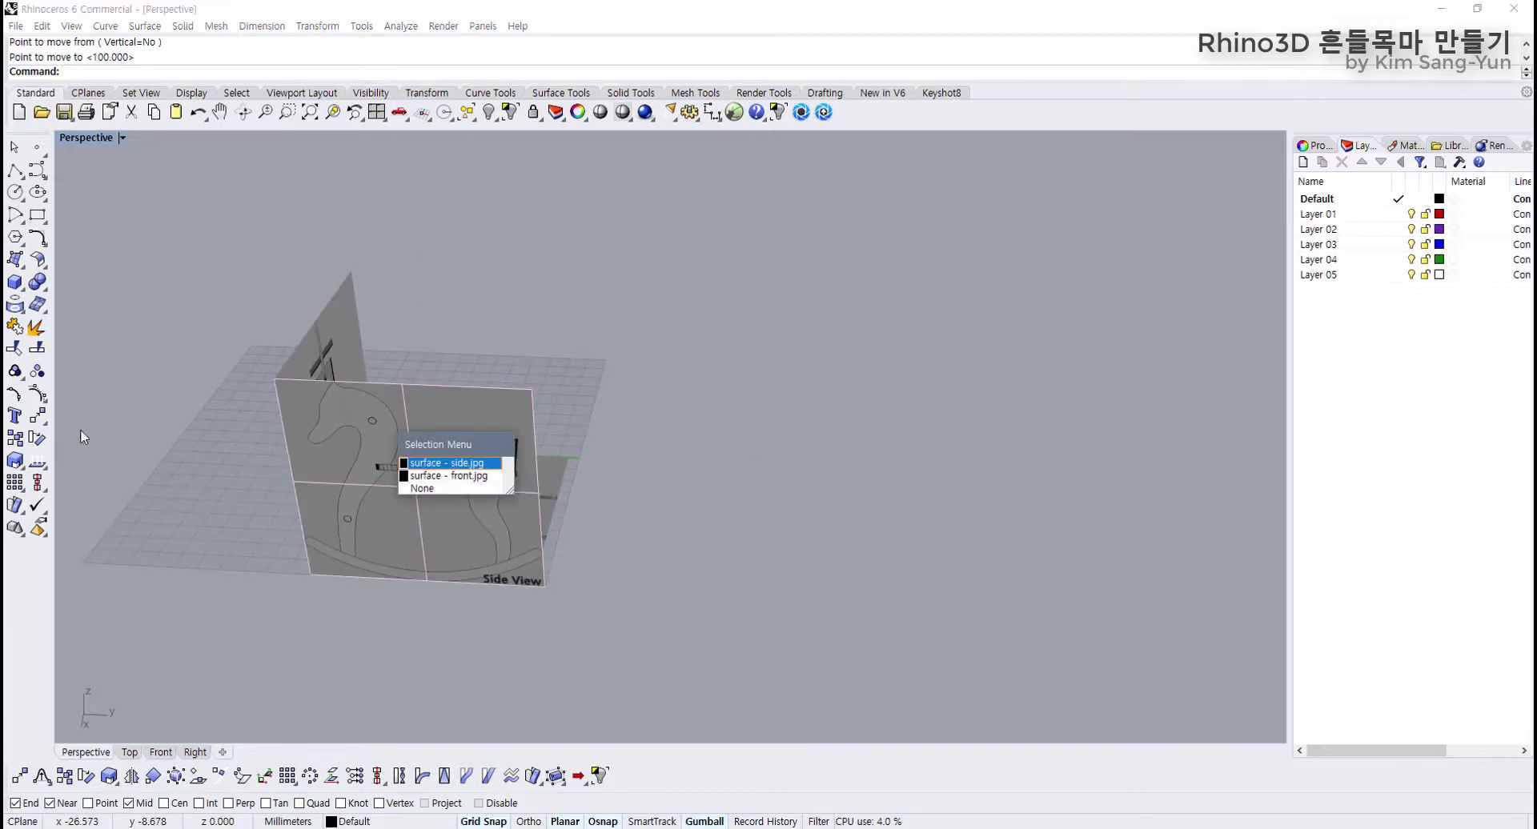
click(447, 464)
scroll(310, 370, up, 3)
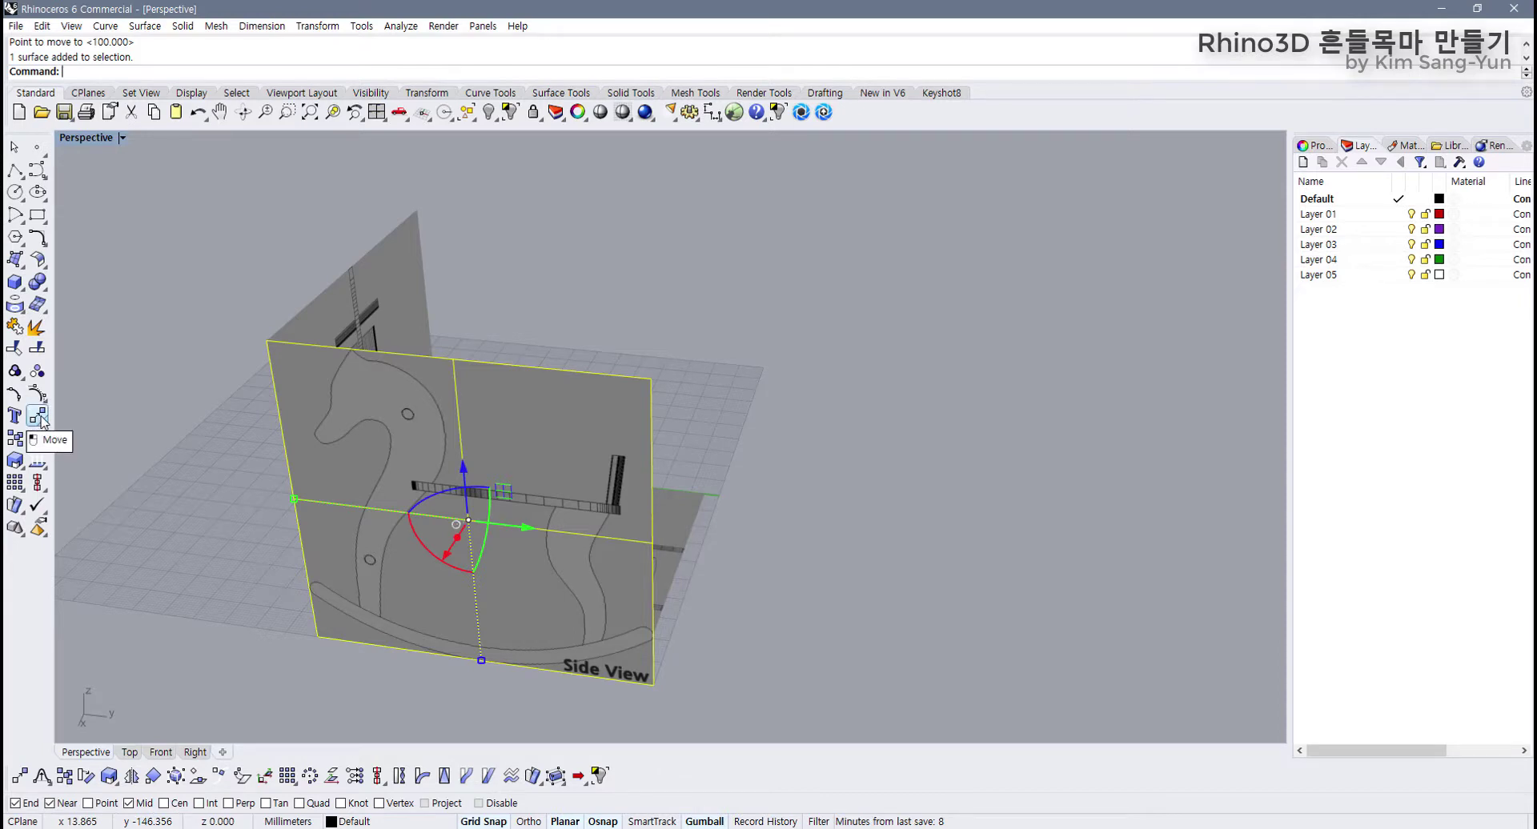
click(39, 415)
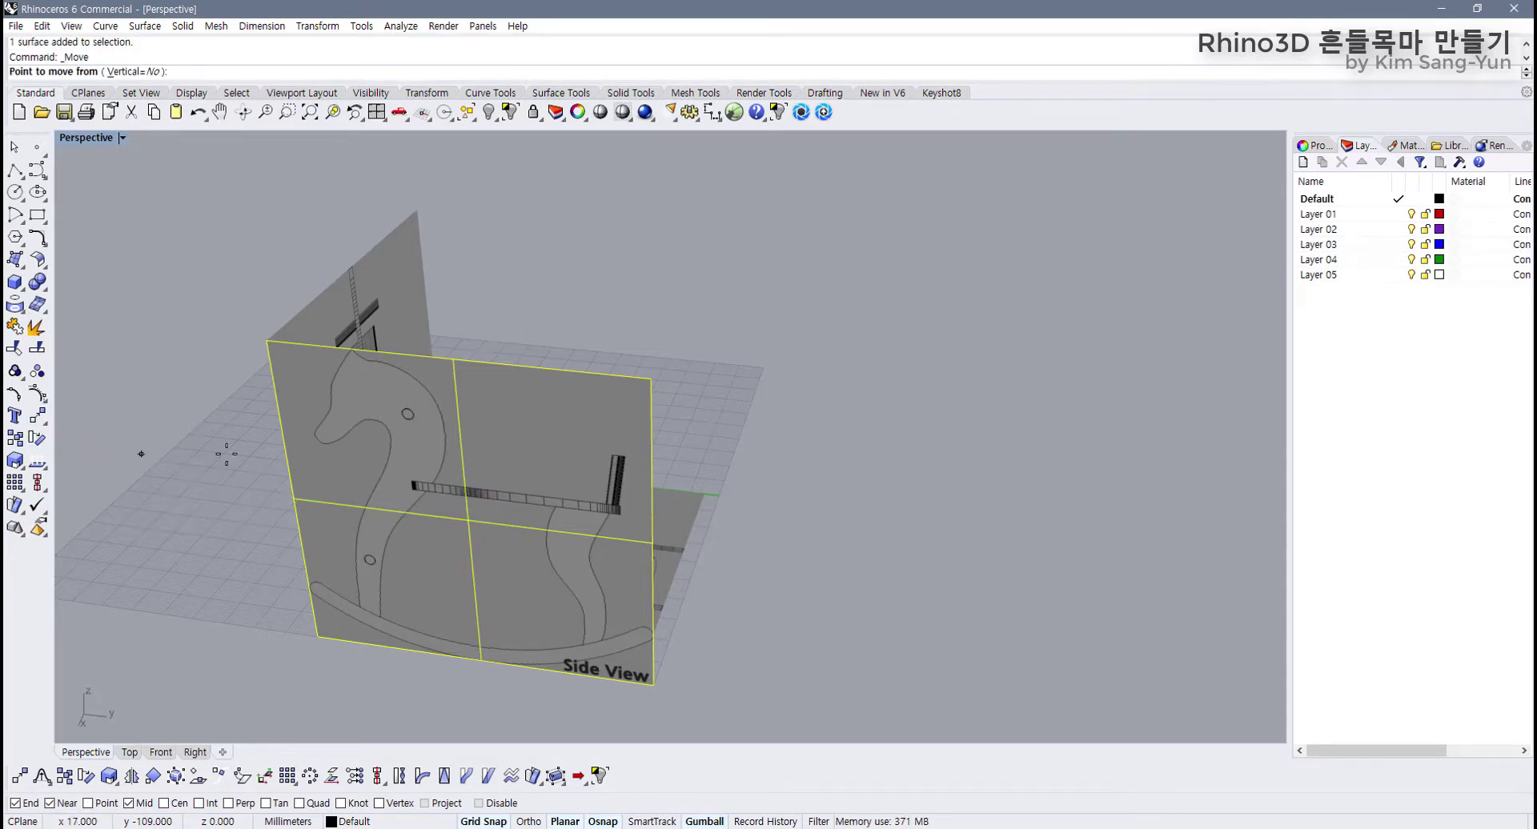
click(266, 341)
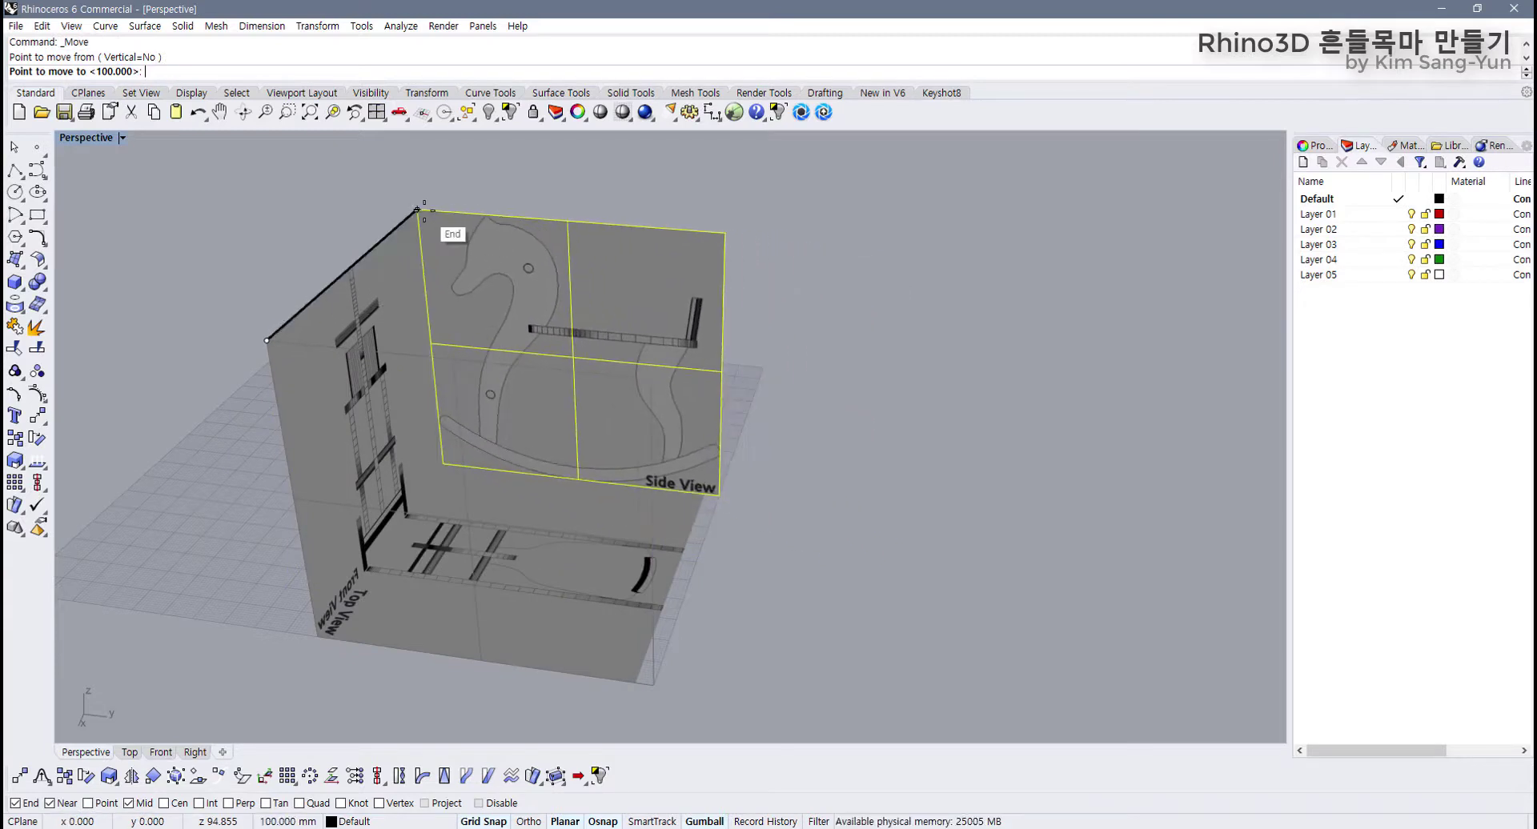
click(422, 213)
click(817, 538)
scroll(641, 503, down, 4)
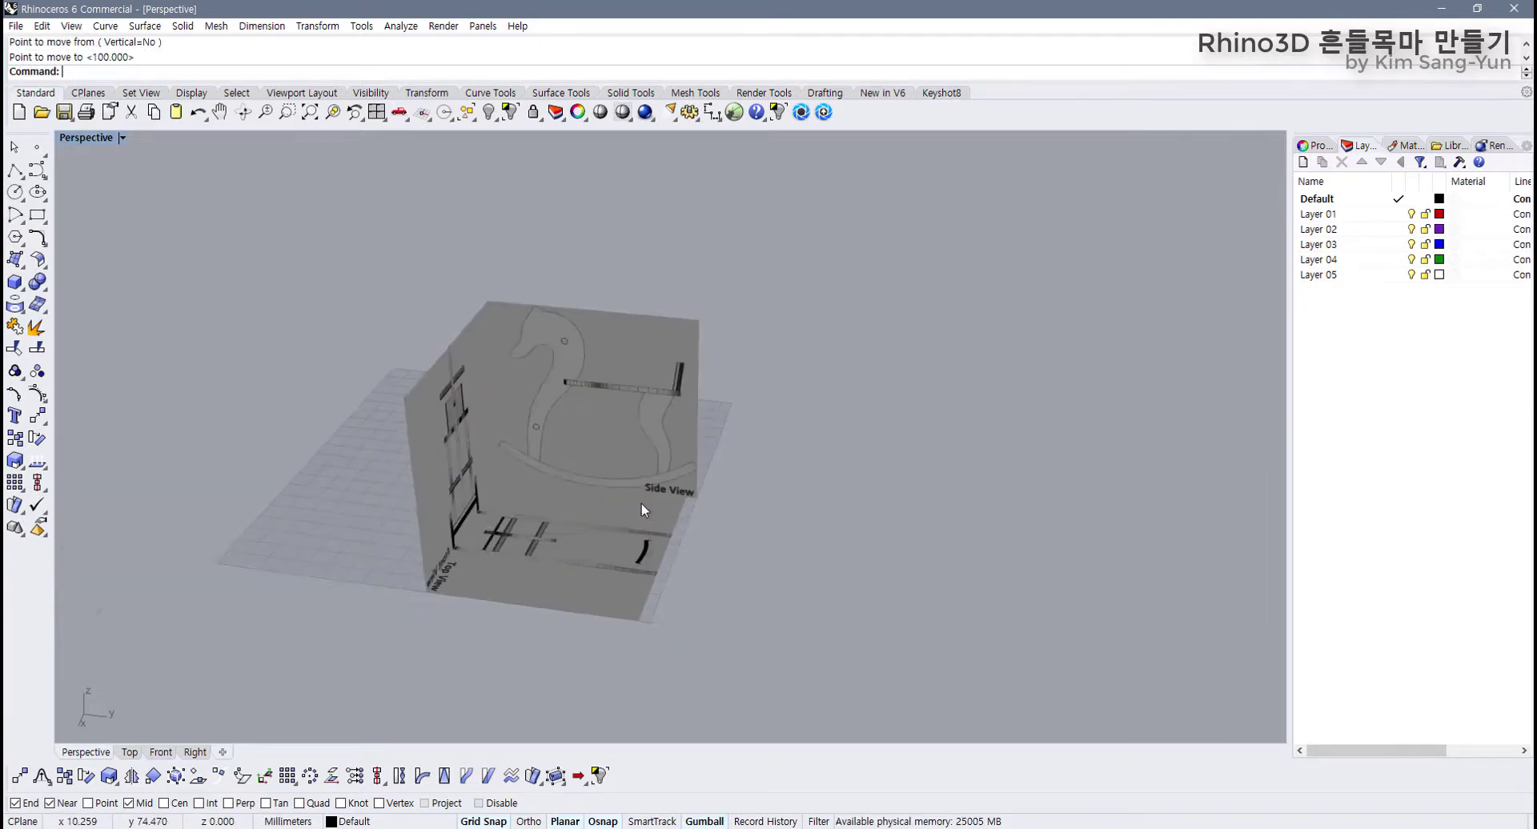
Step: Examine how the side picture's edges line up with the front and top pictures, checking its lower far corner
right_drag(641, 503, 613, 439)
click(613, 446)
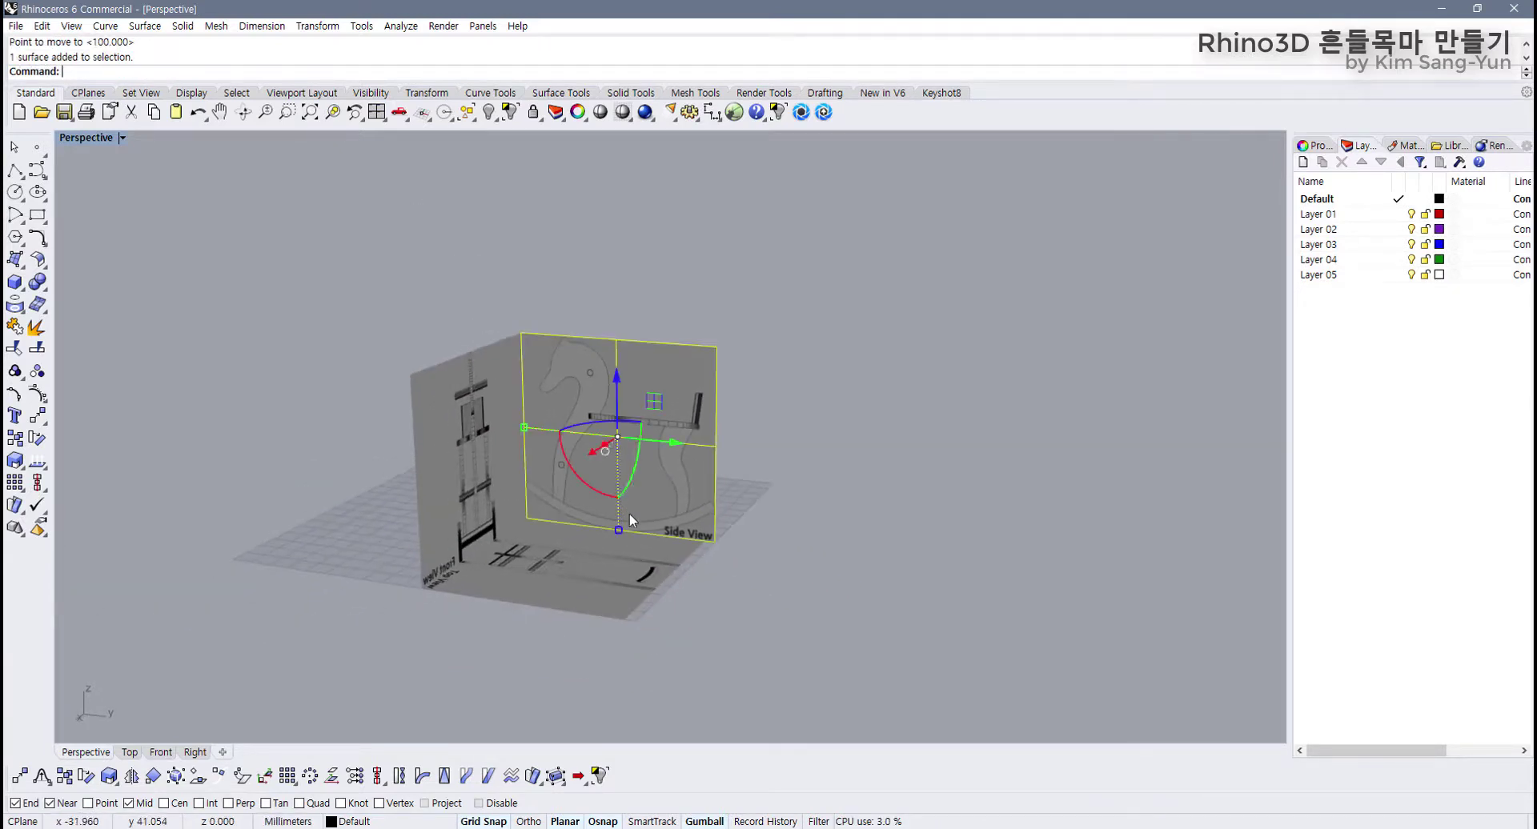
right_drag(629, 513, 642, 451)
click(630, 598)
click(626, 505)
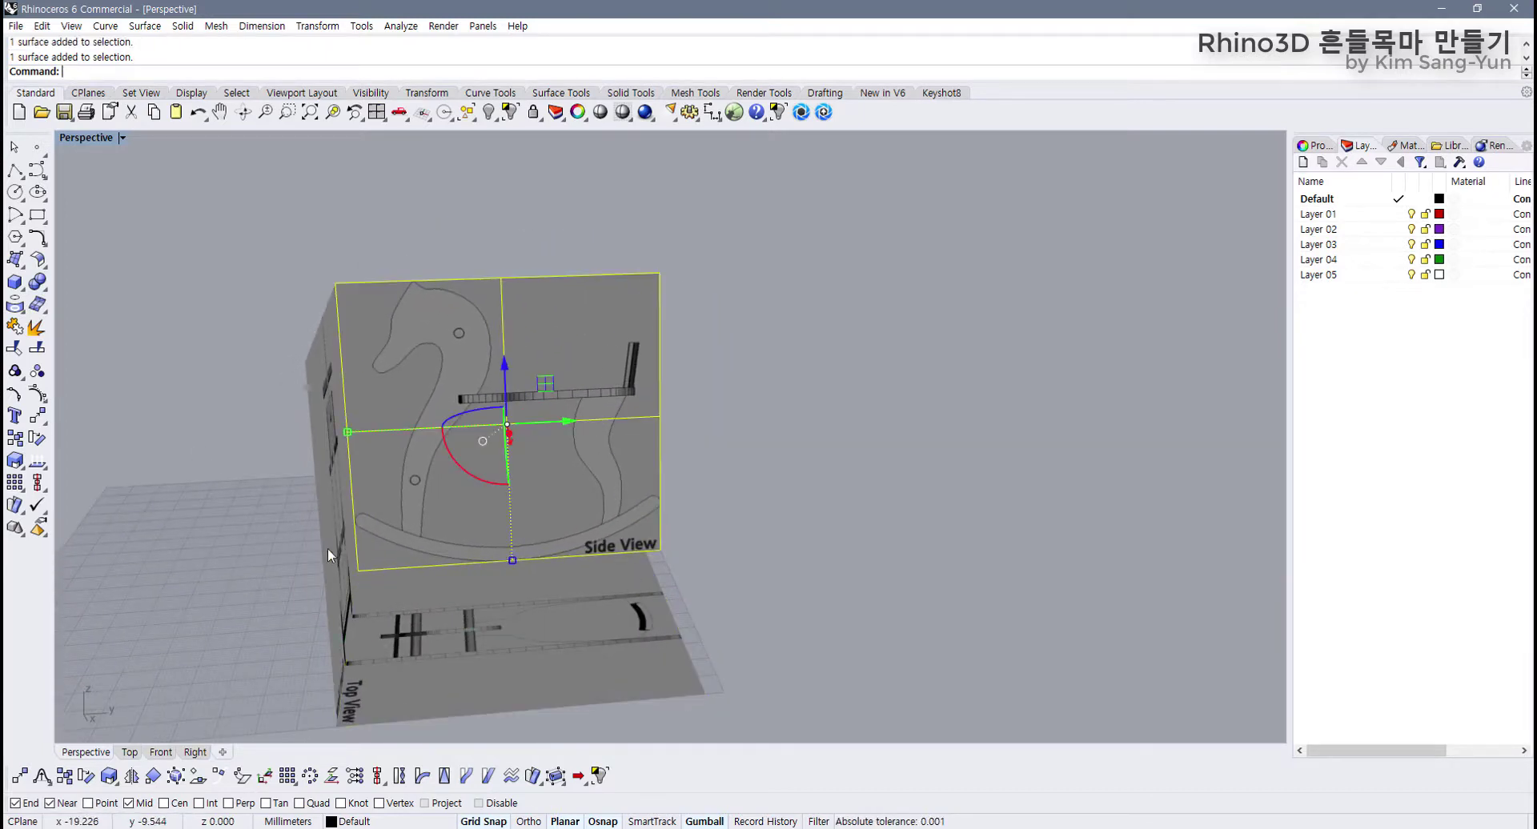
click(358, 525)
click(424, 565)
key(Escape)
click(624, 536)
scroll(674, 550, up, 4)
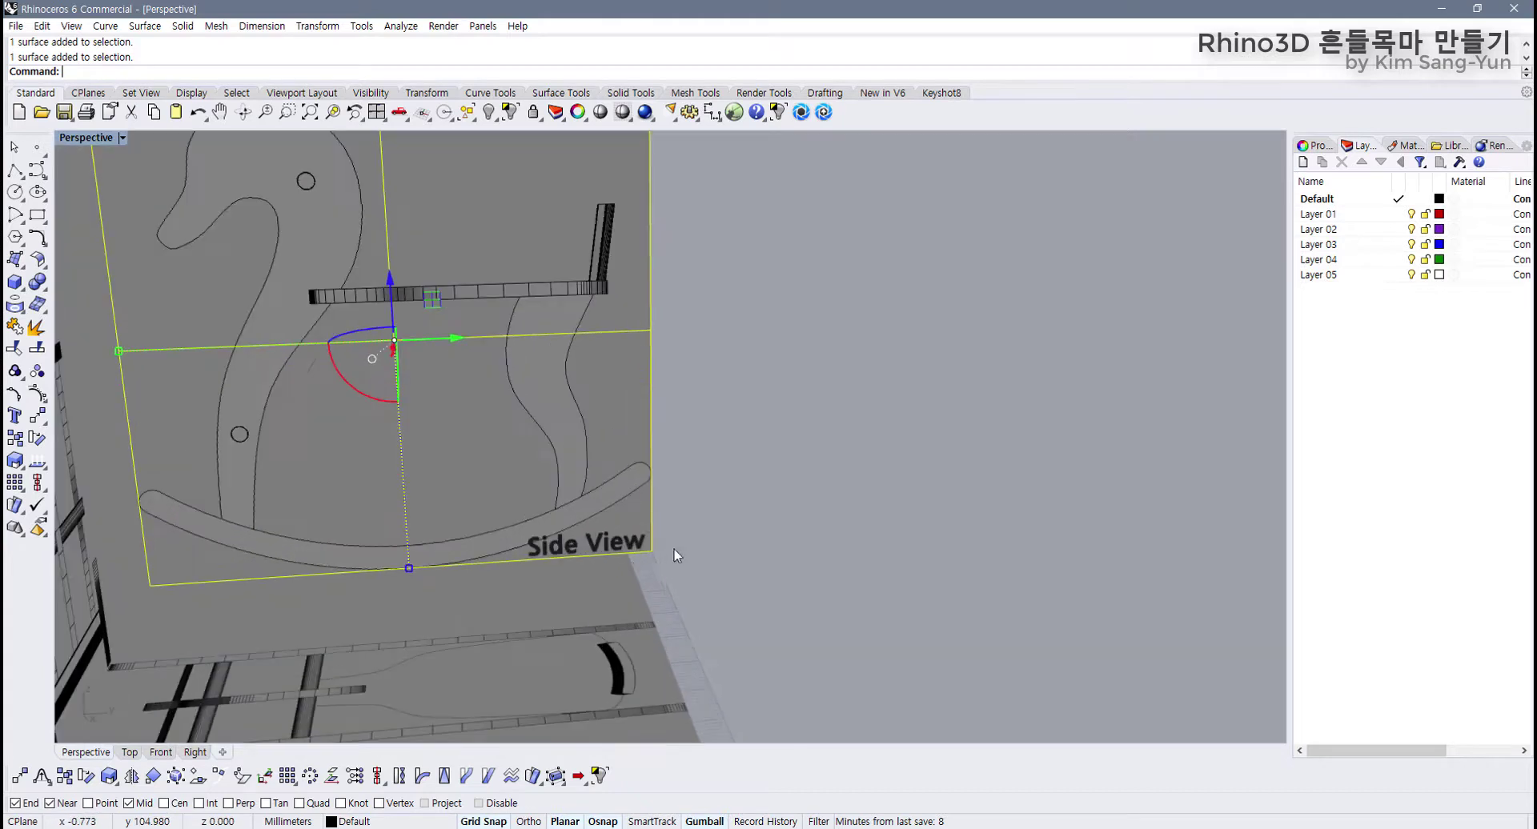
right_drag(674, 549, 586, 545)
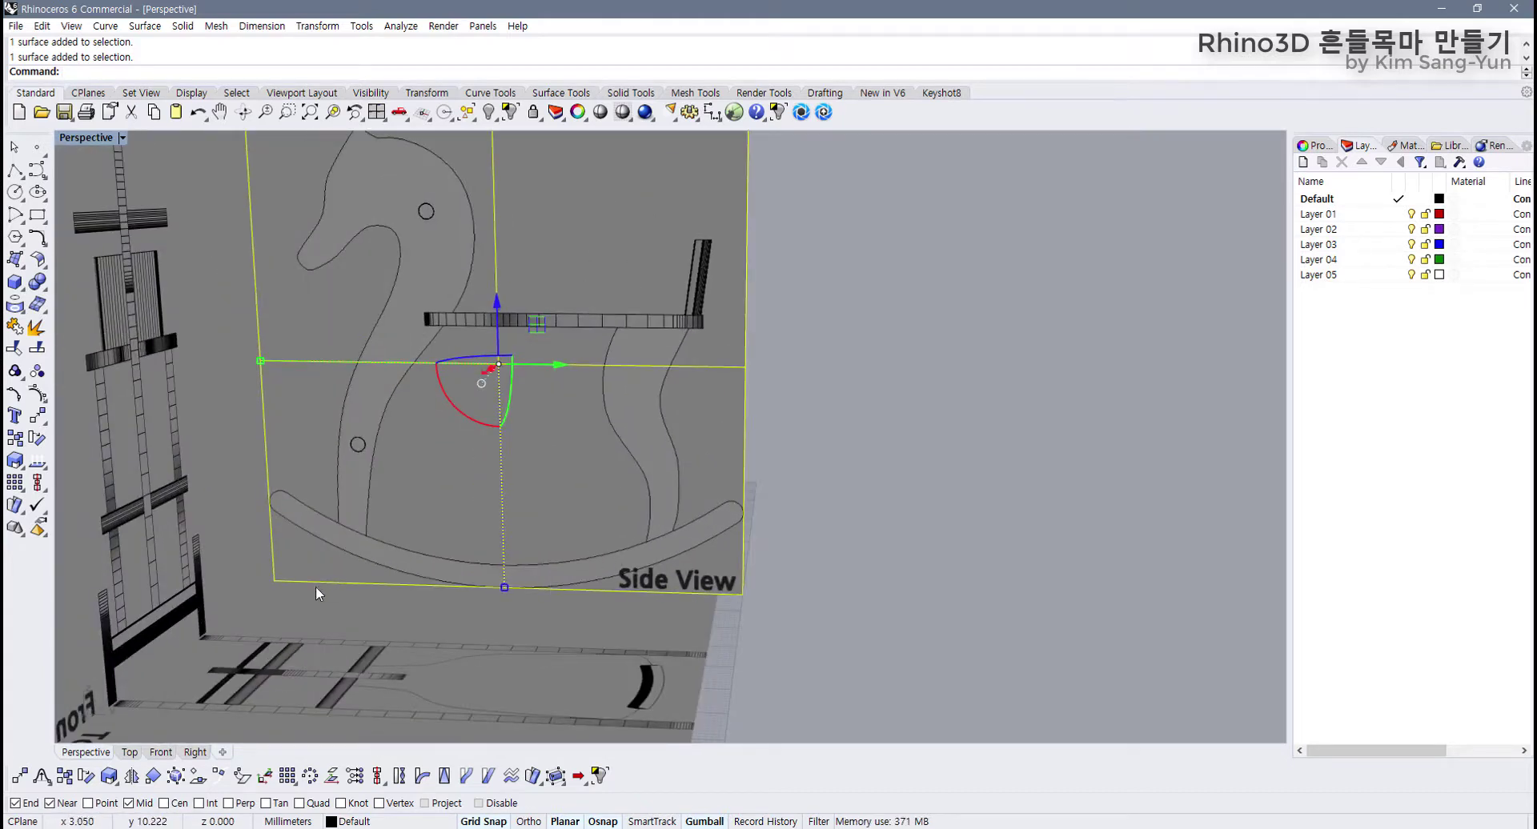
Step: Undo the top picture's insertion and redo it
scroll(317, 585, down, 6)
key(ctrl+z)
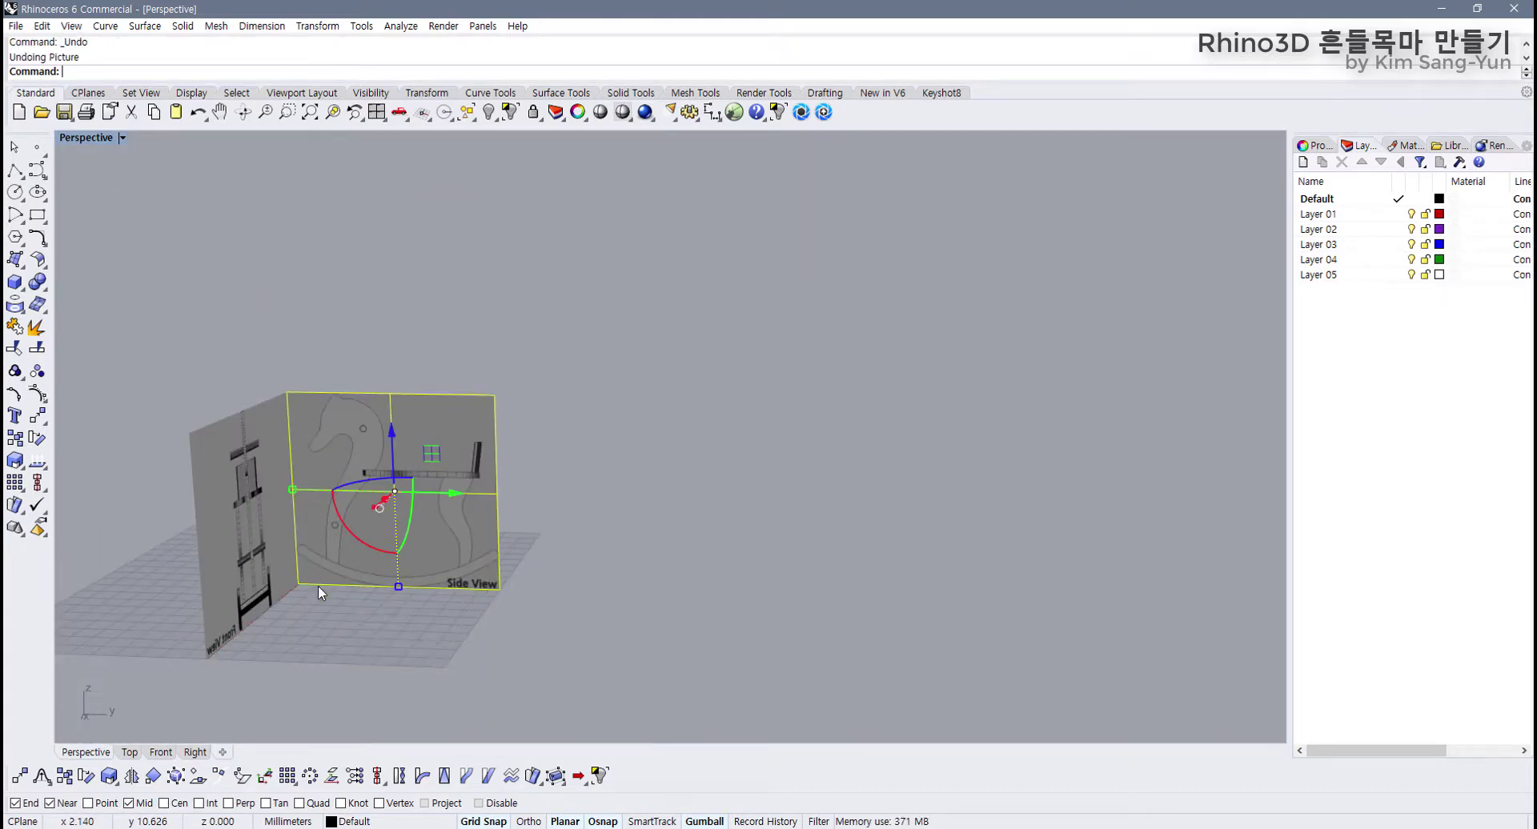
right_click(198, 112)
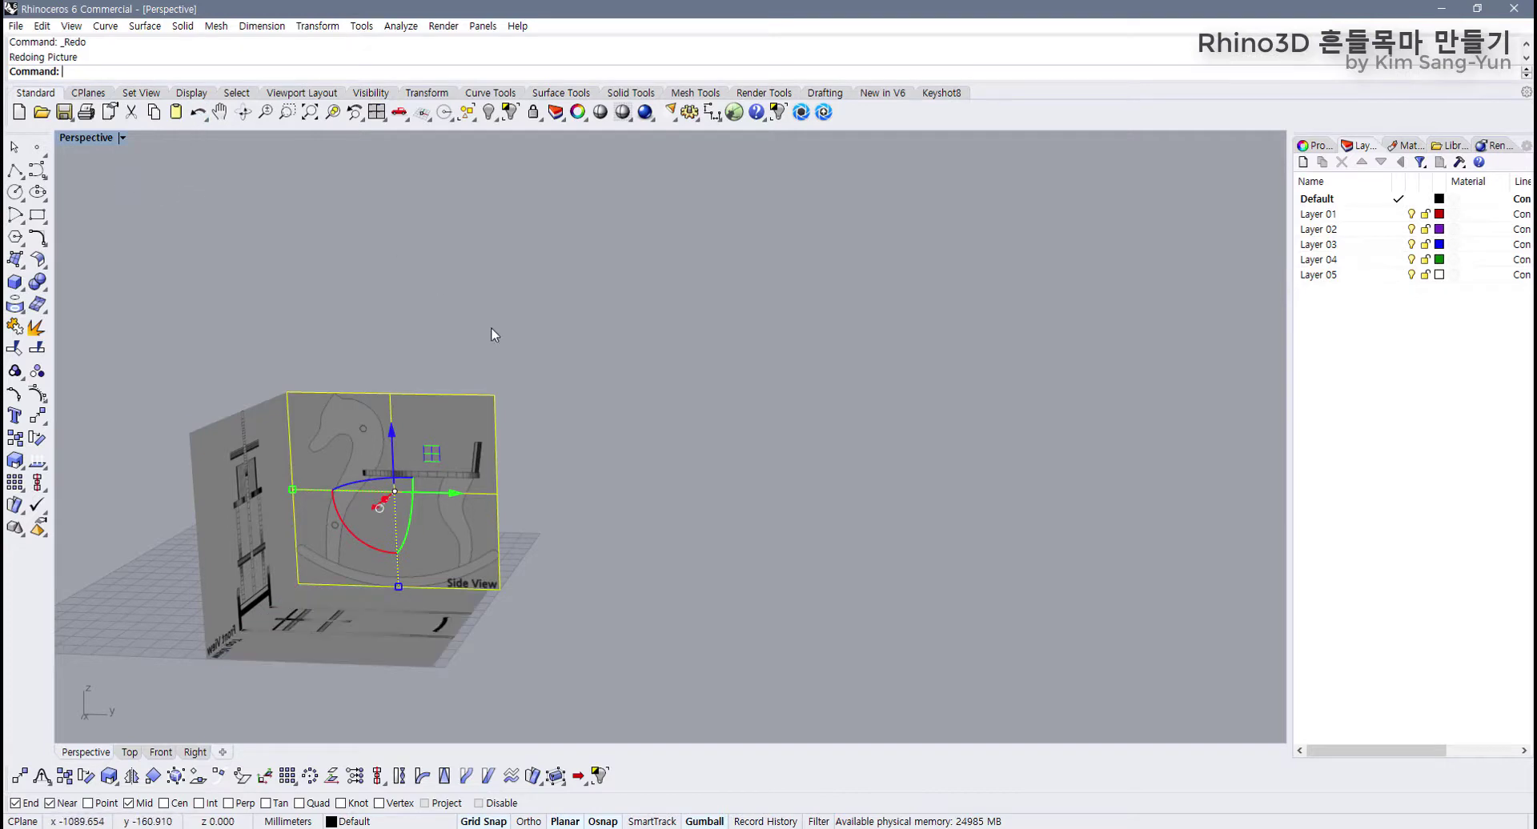
Step: Select the side picture and set the Scale tools out as a floating palette over the viewport
click(449, 464)
scroll(483, 586, up, 5)
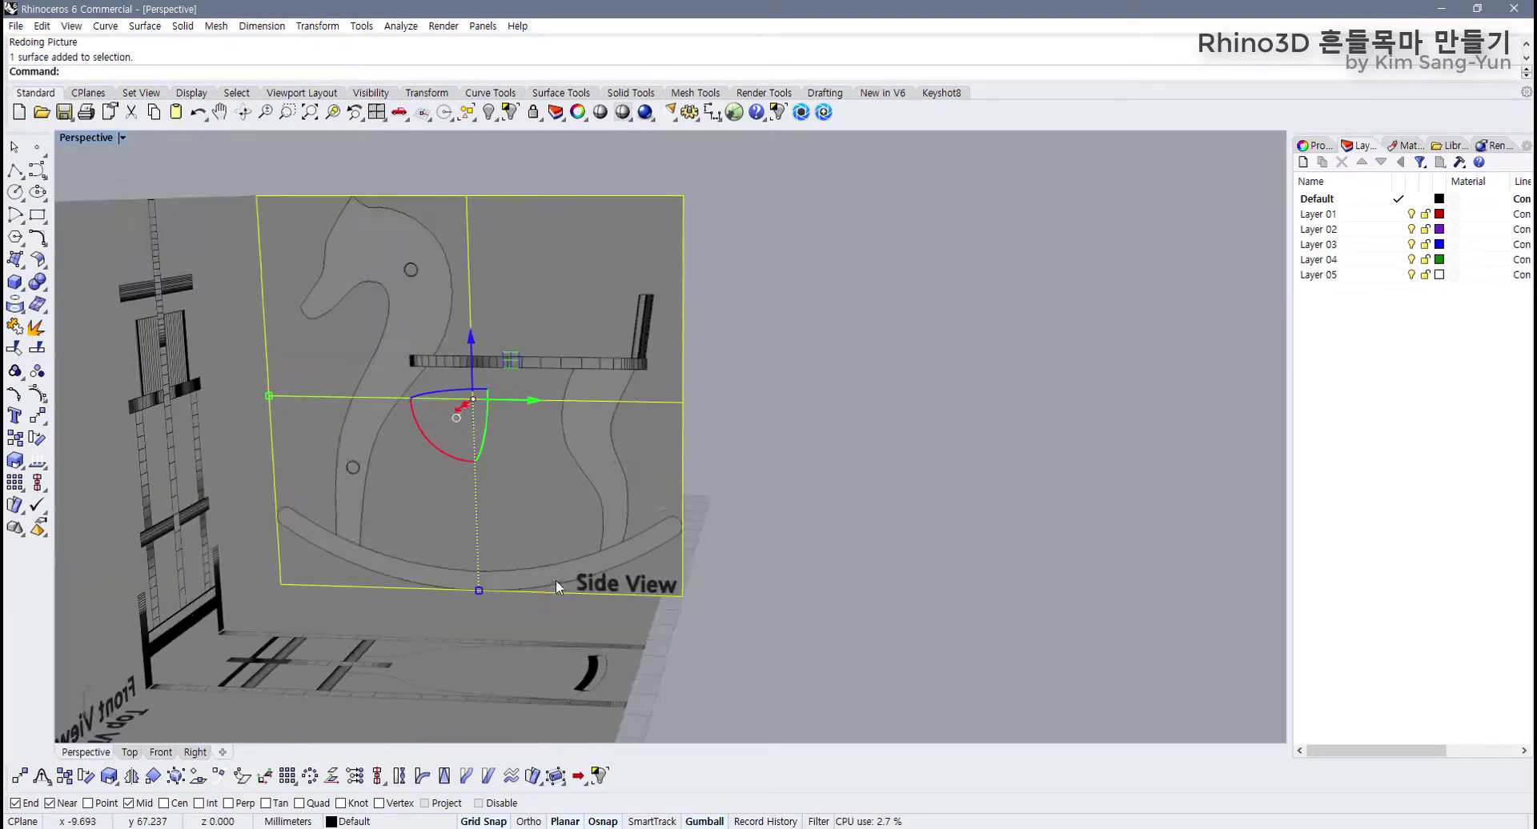
shift+right_drag(323, 546, 360, 549)
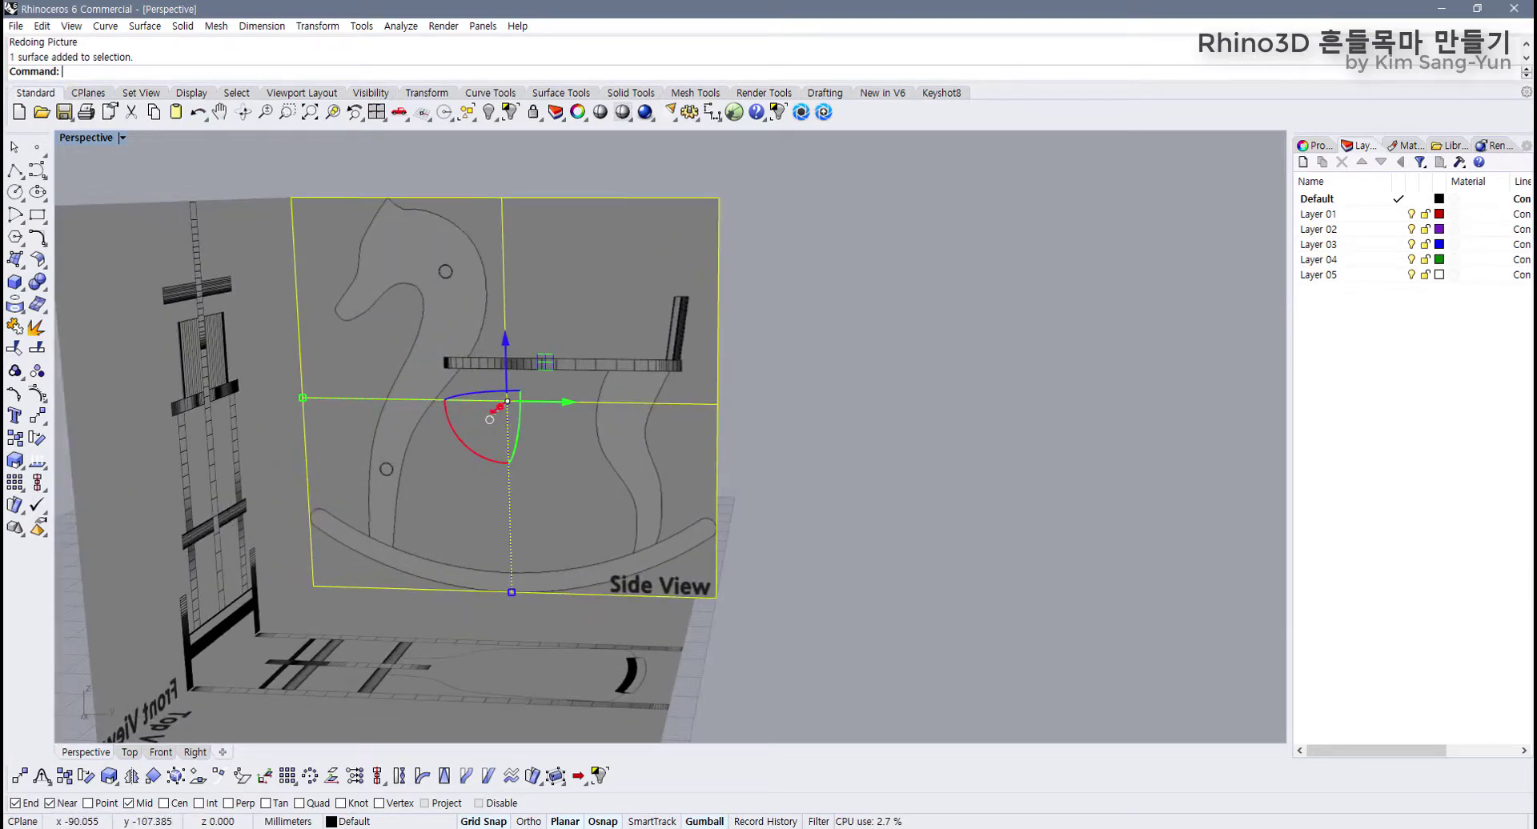
click(19, 466)
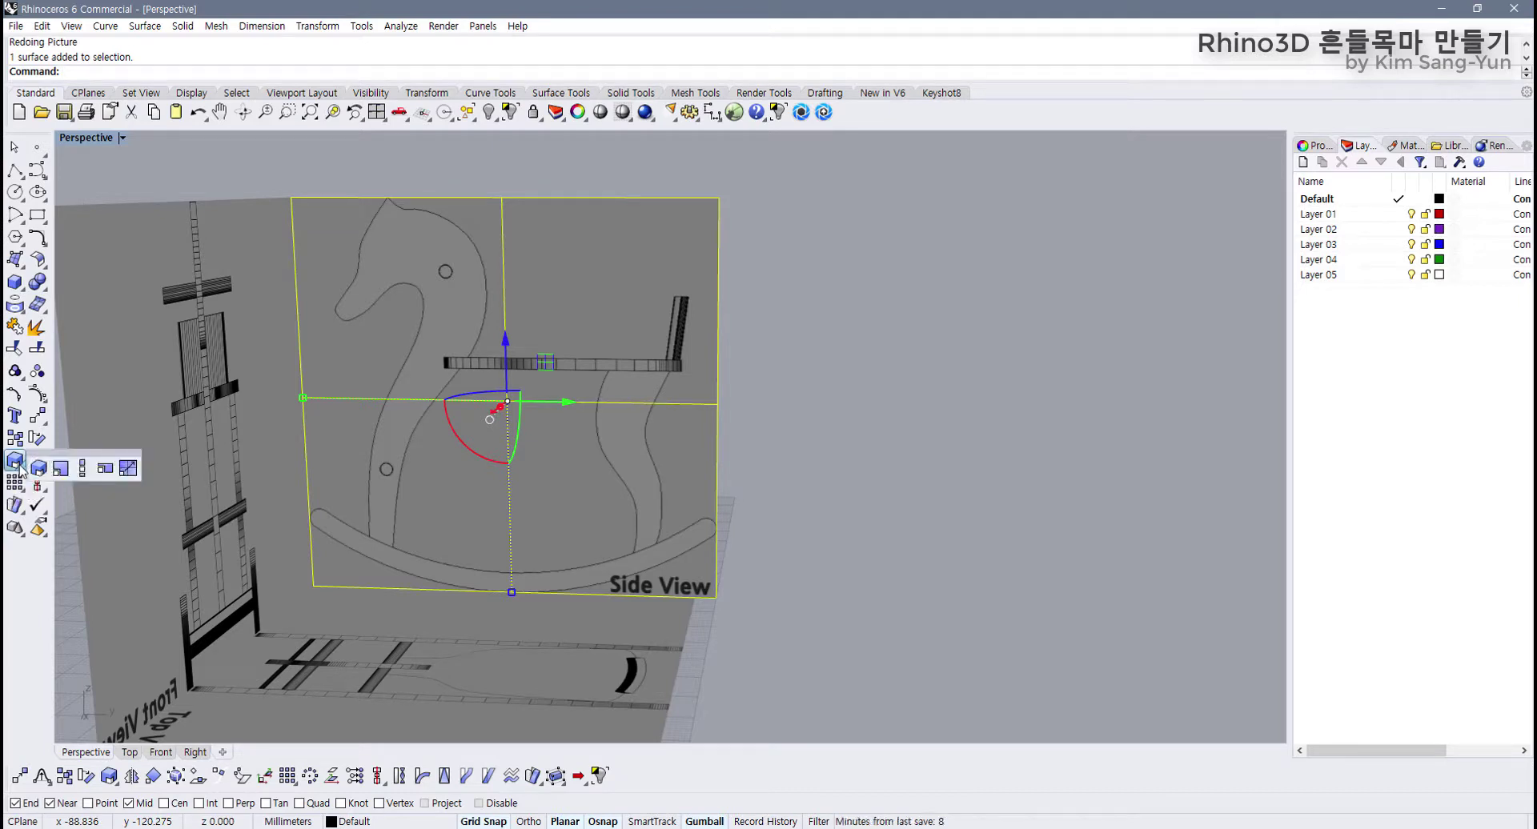
drag(45, 459, 140, 173)
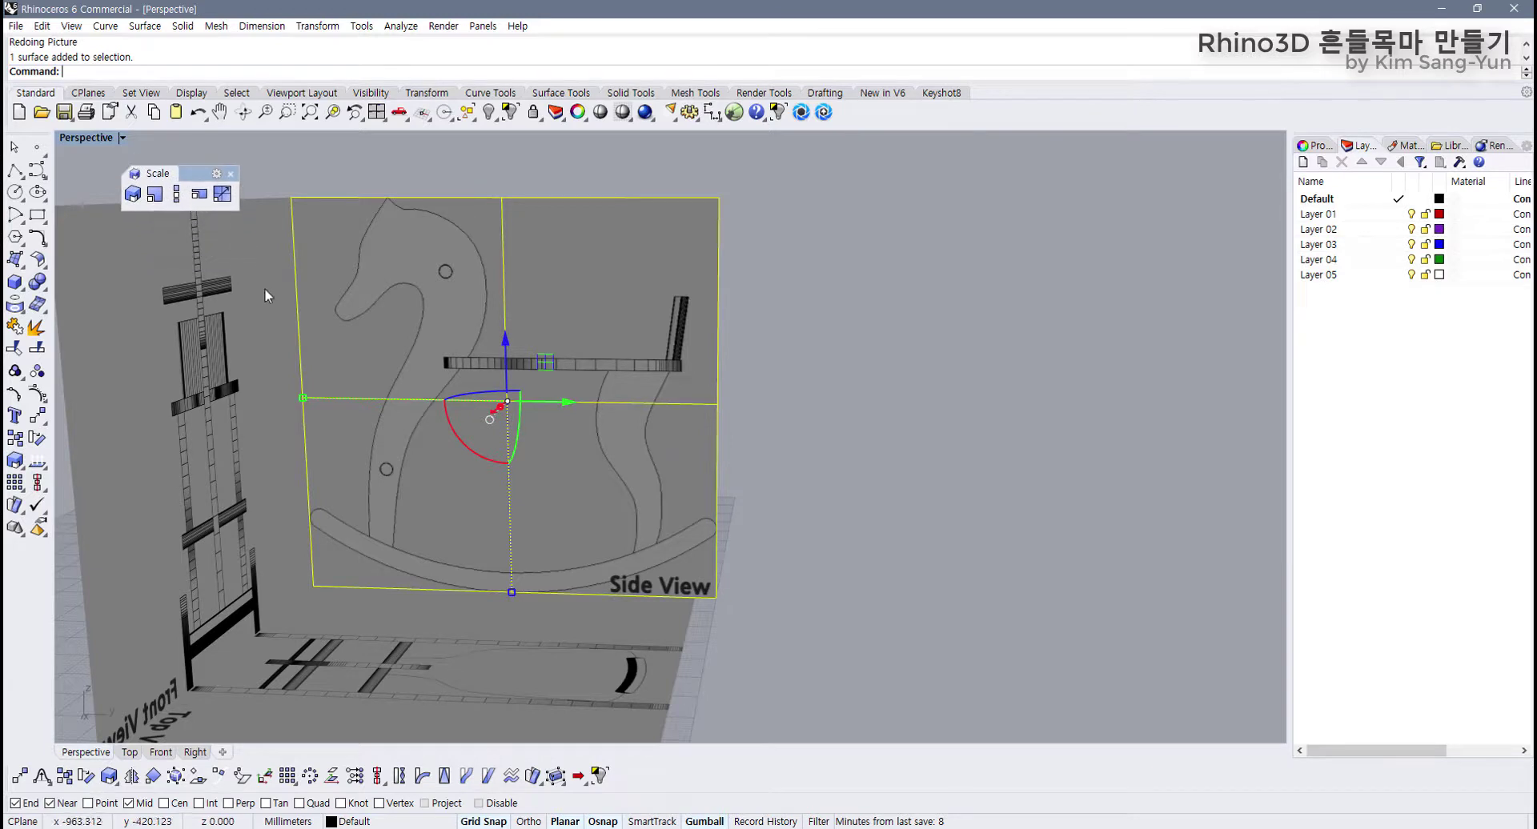
Step: Scale the side picture in one direction from its origin corner to 94.855 mm, snapping its far lower corner to the top picture's corner
shift+right_drag(267, 291, 468, 297)
scroll(402, 373, down, 2)
shift+right_drag(403, 374, 396, 410)
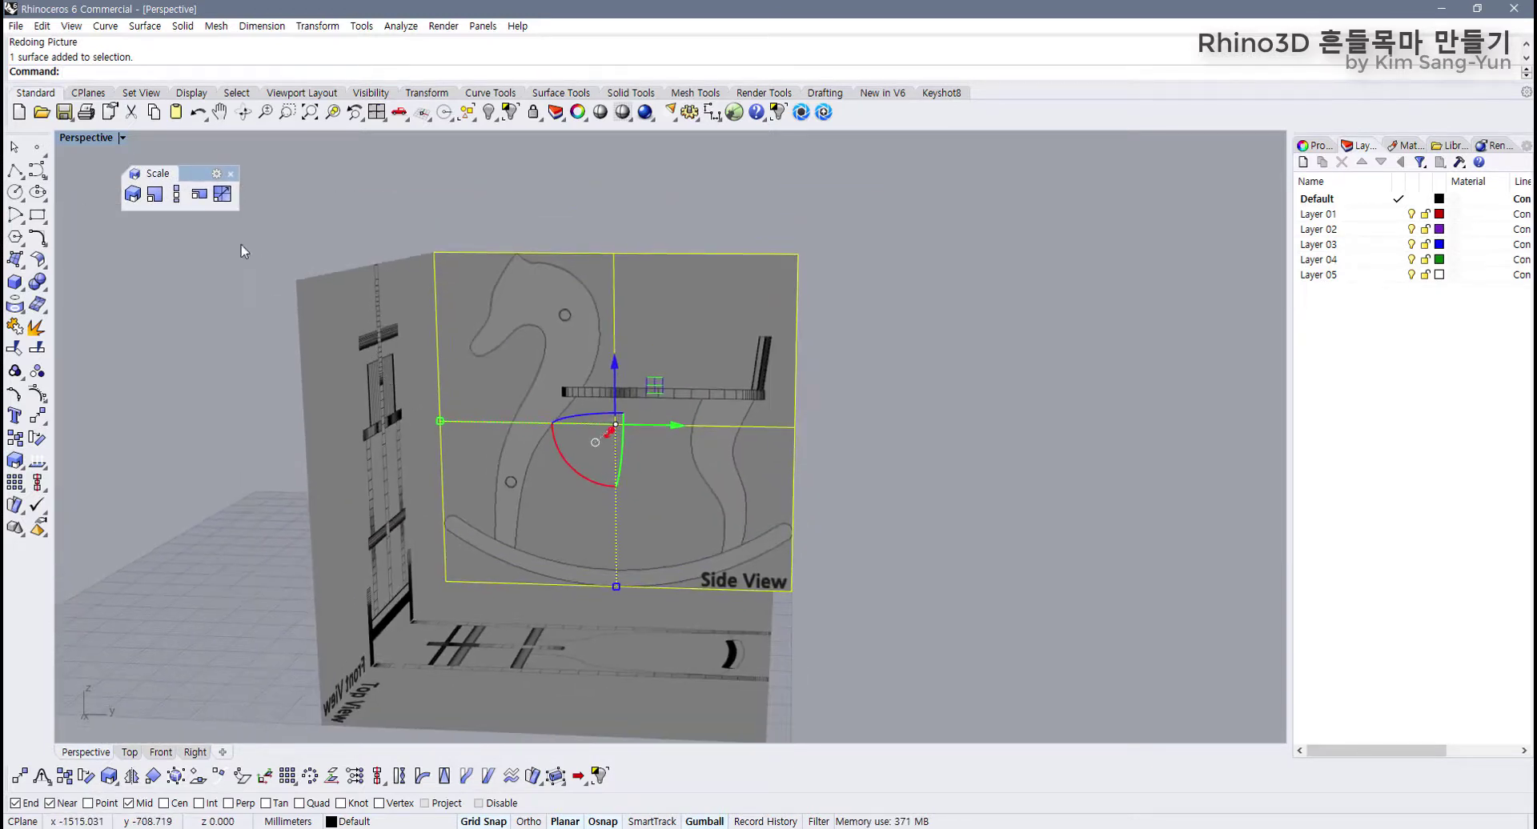
click(180, 200)
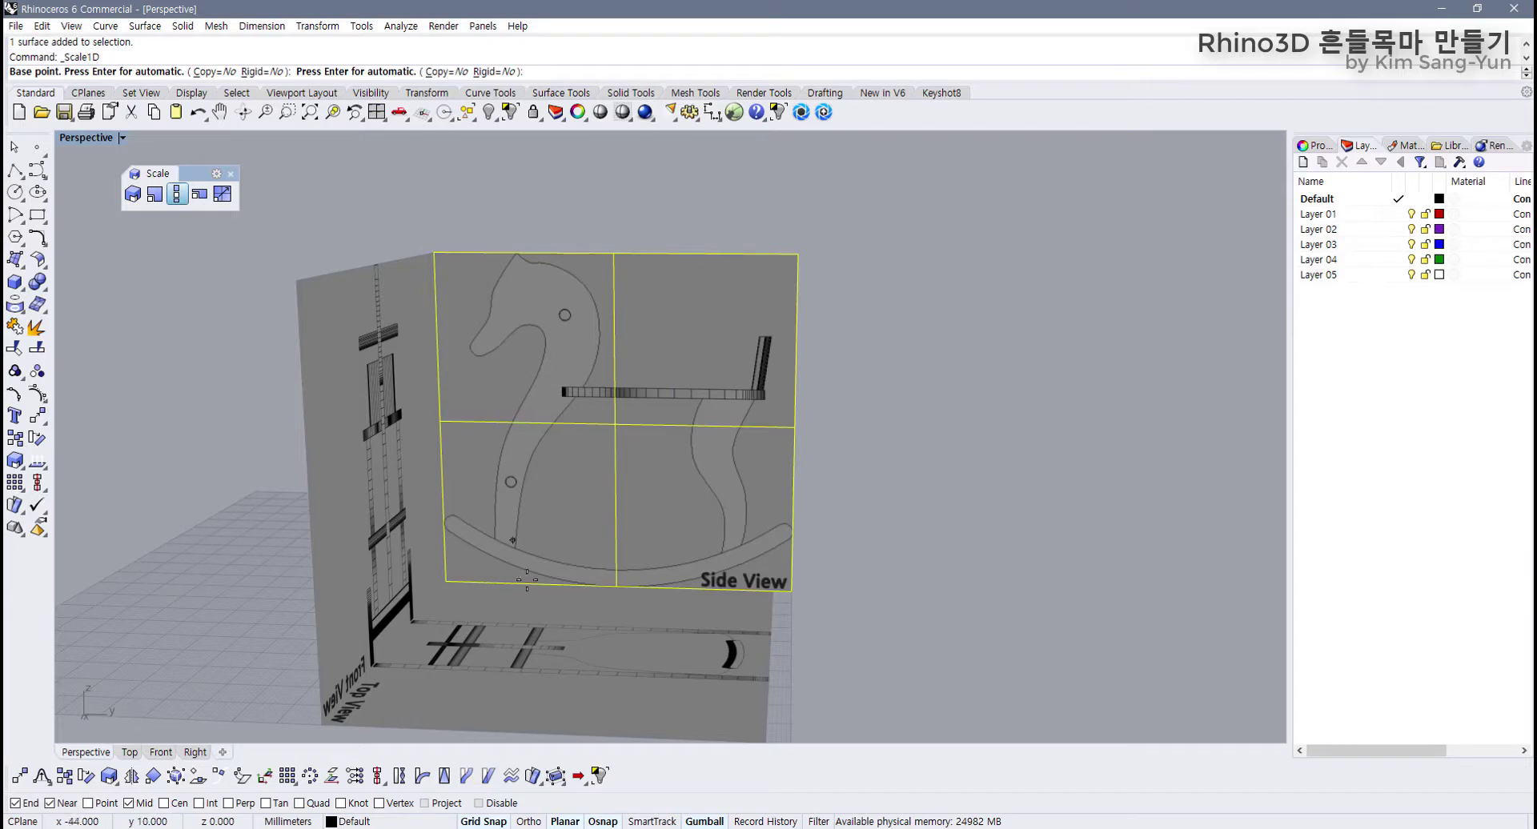
click(446, 582)
click(792, 591)
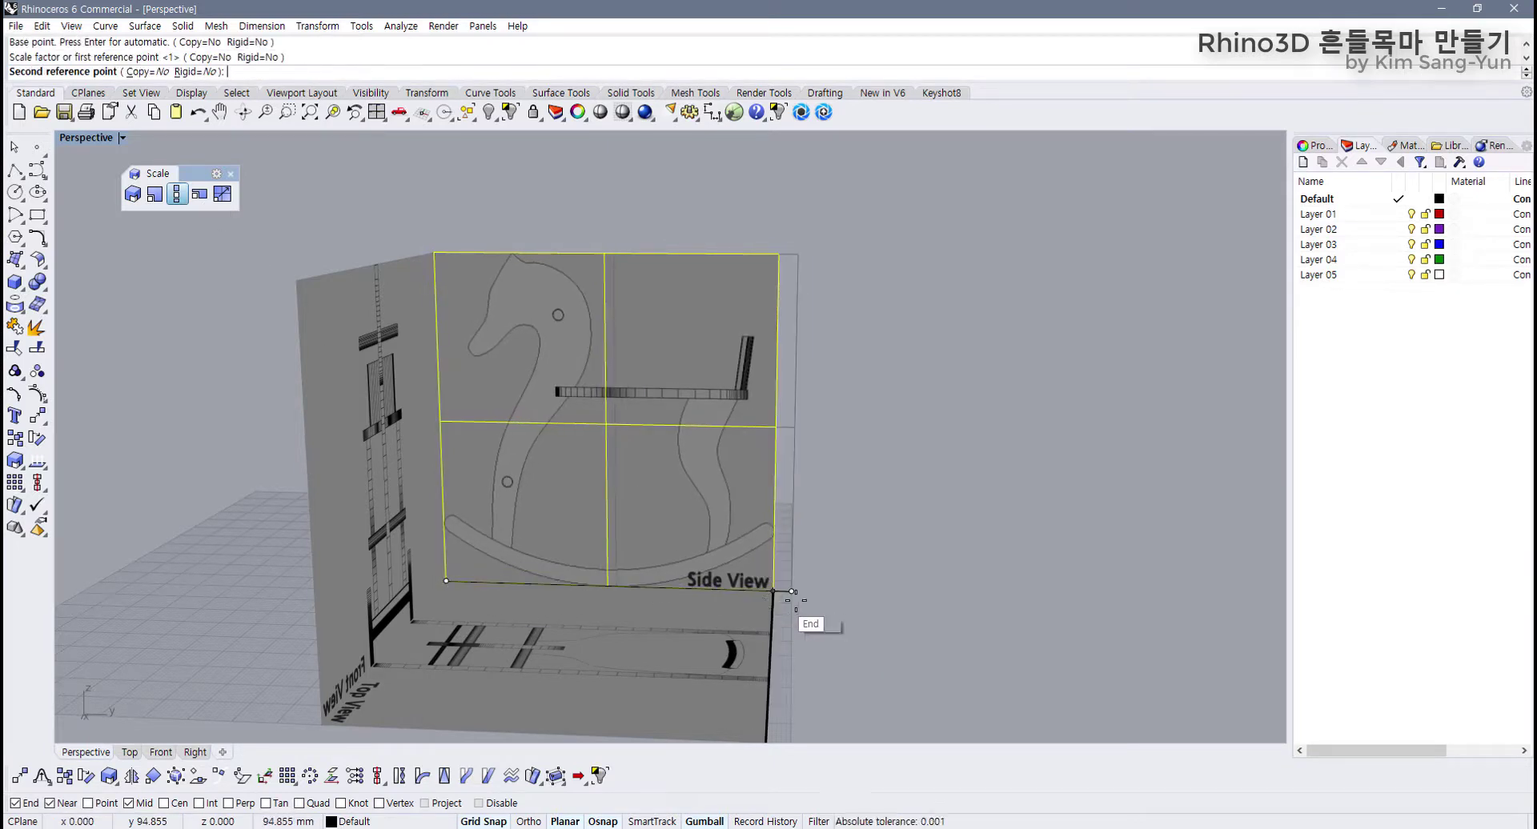
click(775, 592)
click(782, 611)
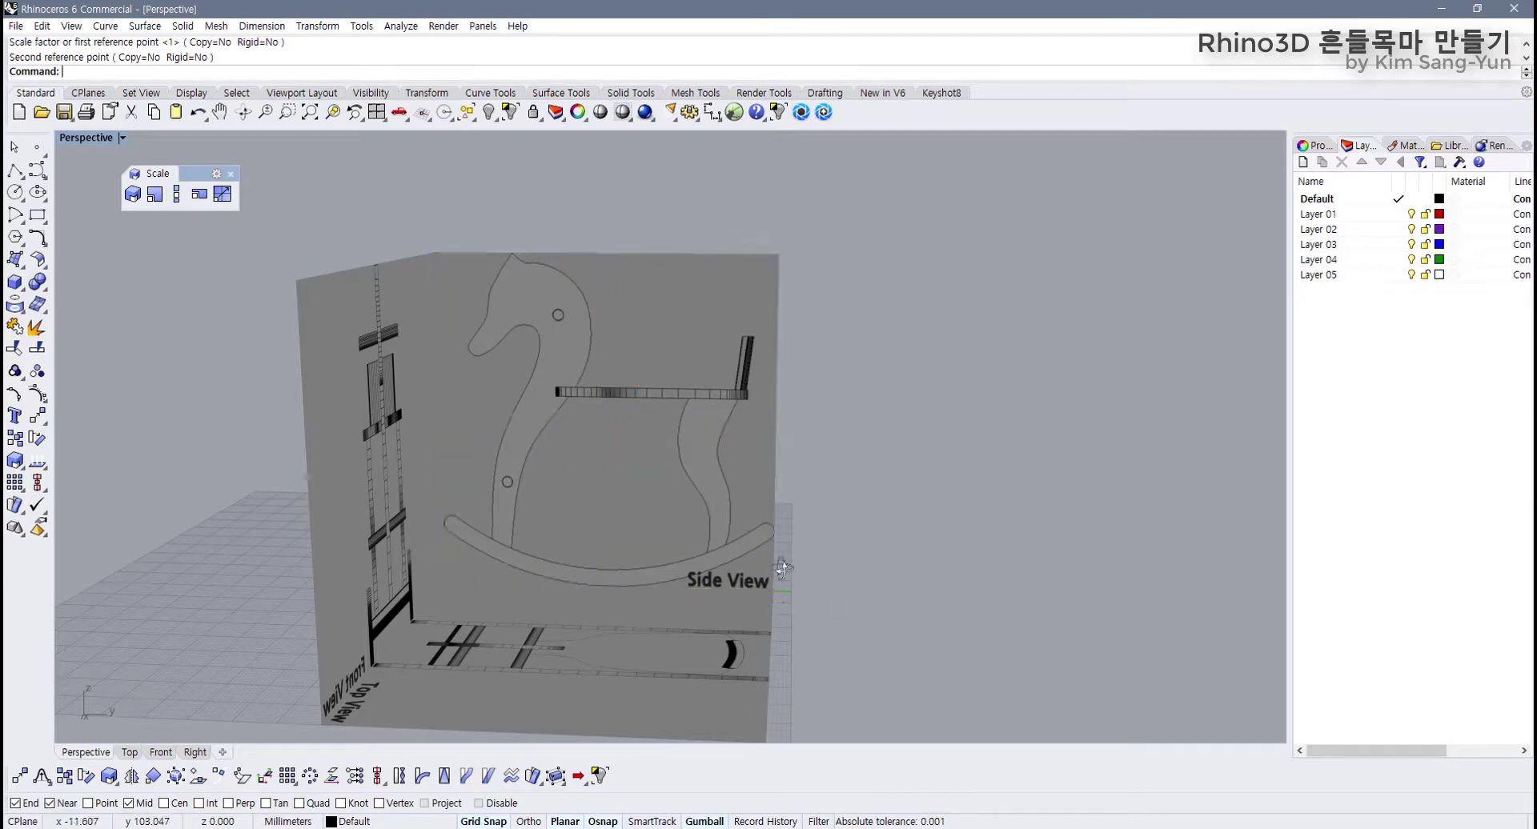
Step: Check in 3D how the edges of the side, top and front pictures meet
right_drag(782, 611, 789, 623)
click(707, 402)
click(583, 550)
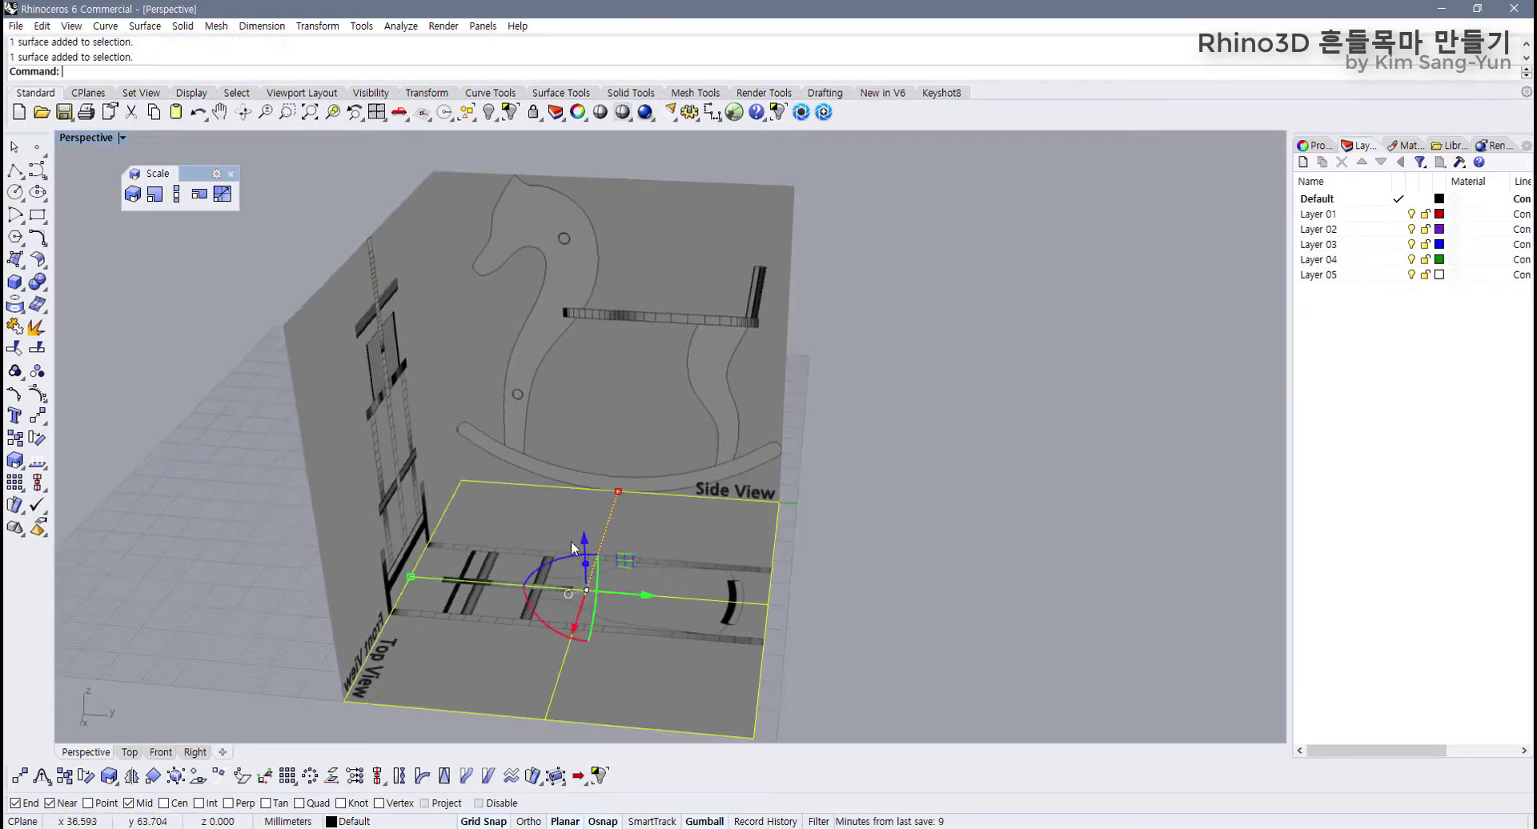
click(416, 402)
click(502, 377)
right_drag(501, 377, 553, 444)
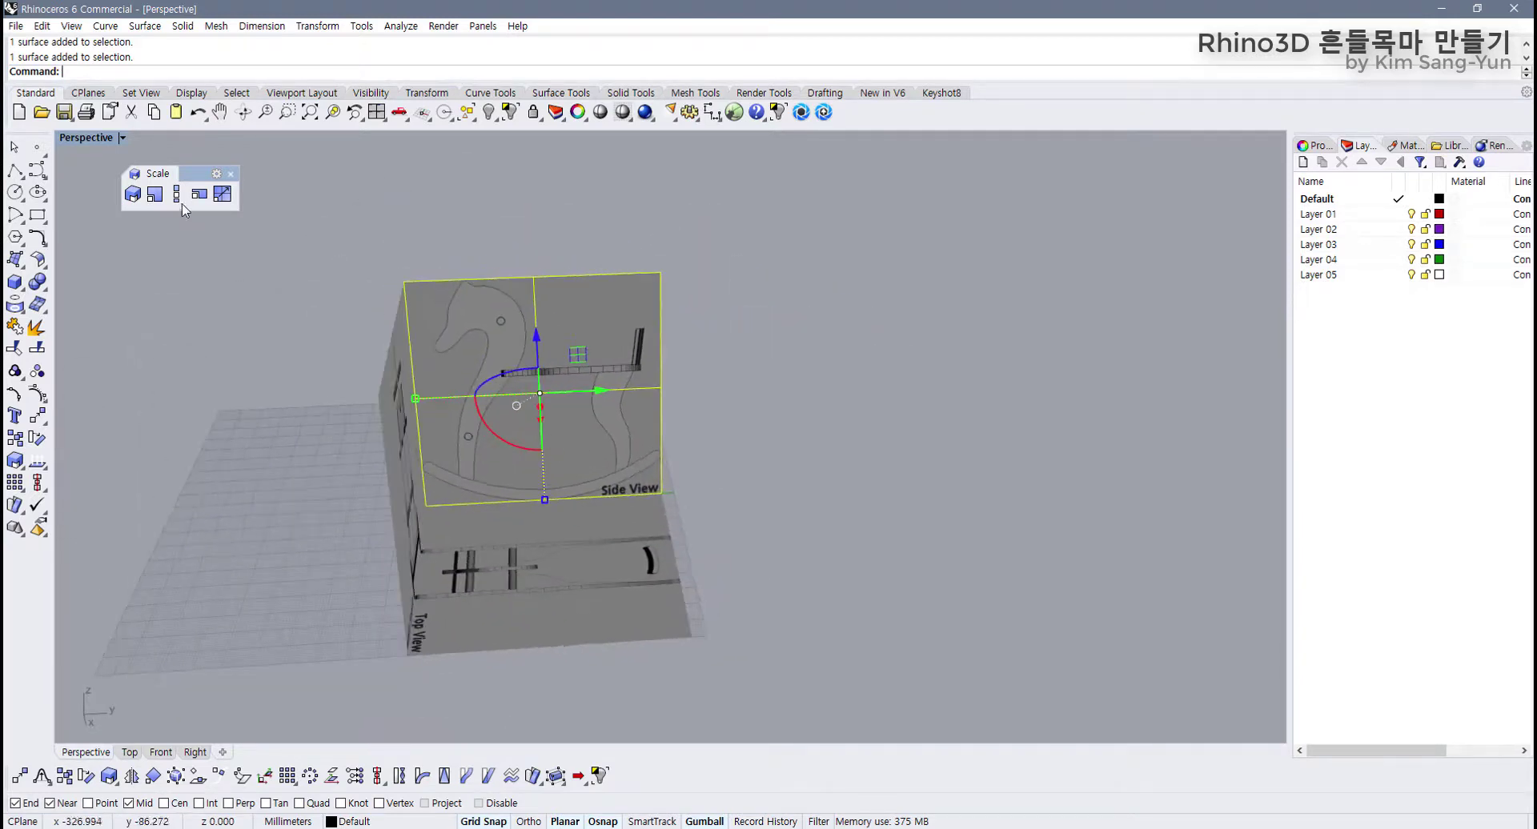
Step: Return to the four-view layout and lock all three reference pictures
double_click(86, 139)
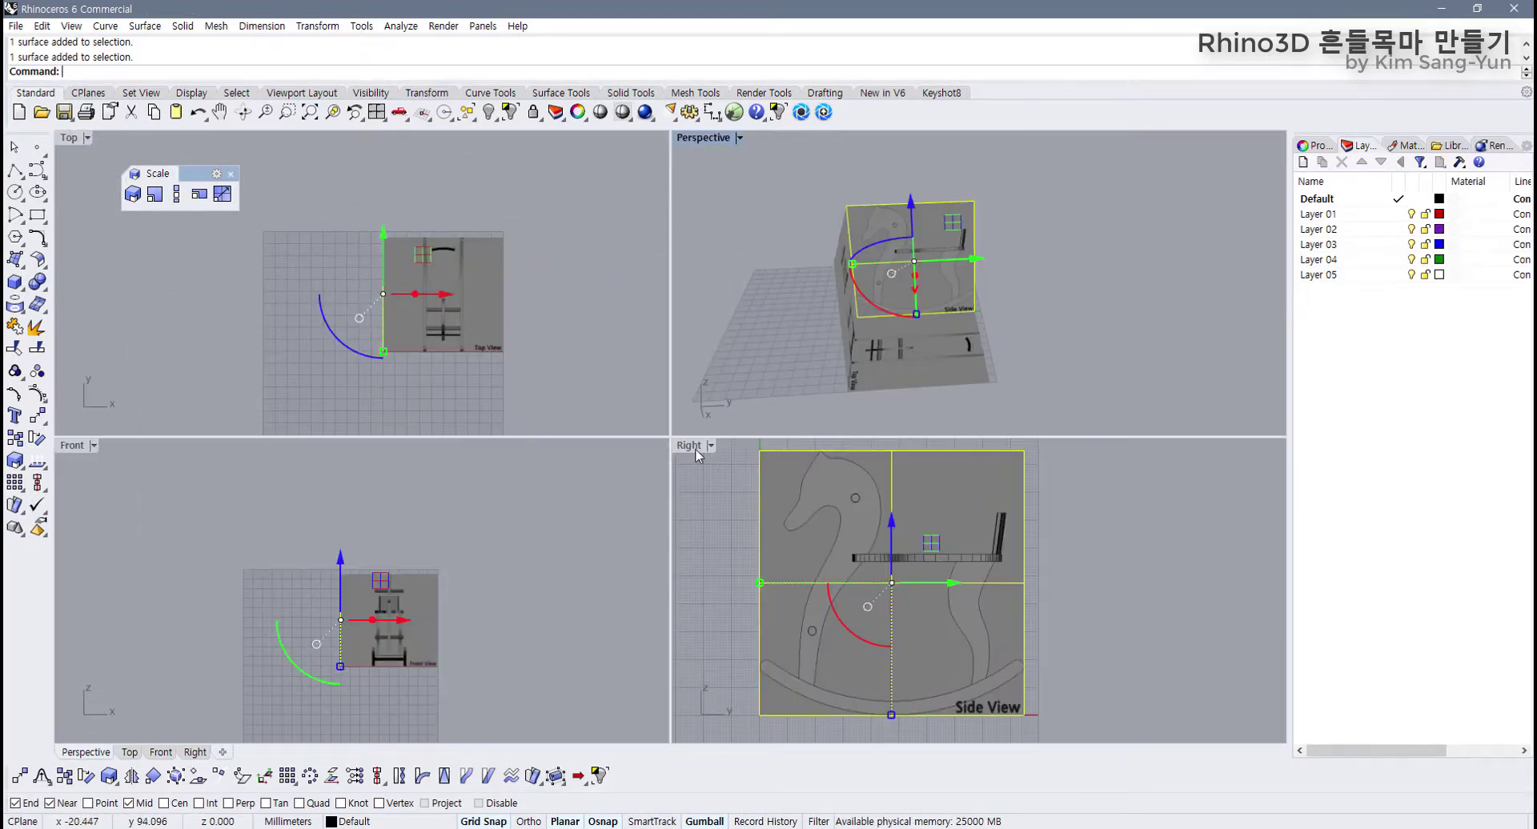
click(1068, 353)
drag(779, 205, 778, 203)
mouse_move(909, 292)
right_down()
mouse_move(860, 260)
mouse_move(888, 273)
right_up()
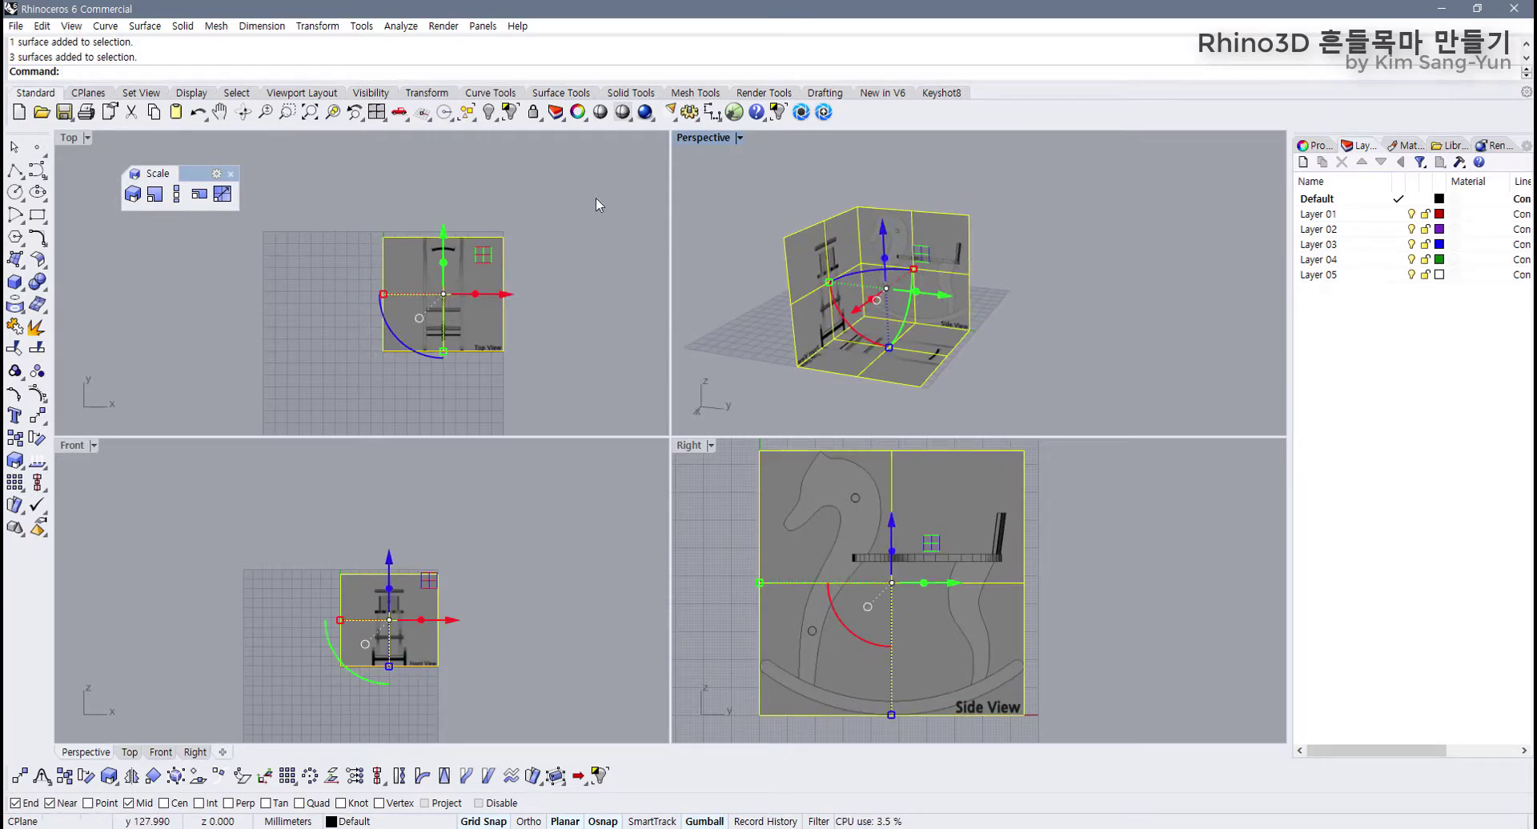
click(534, 119)
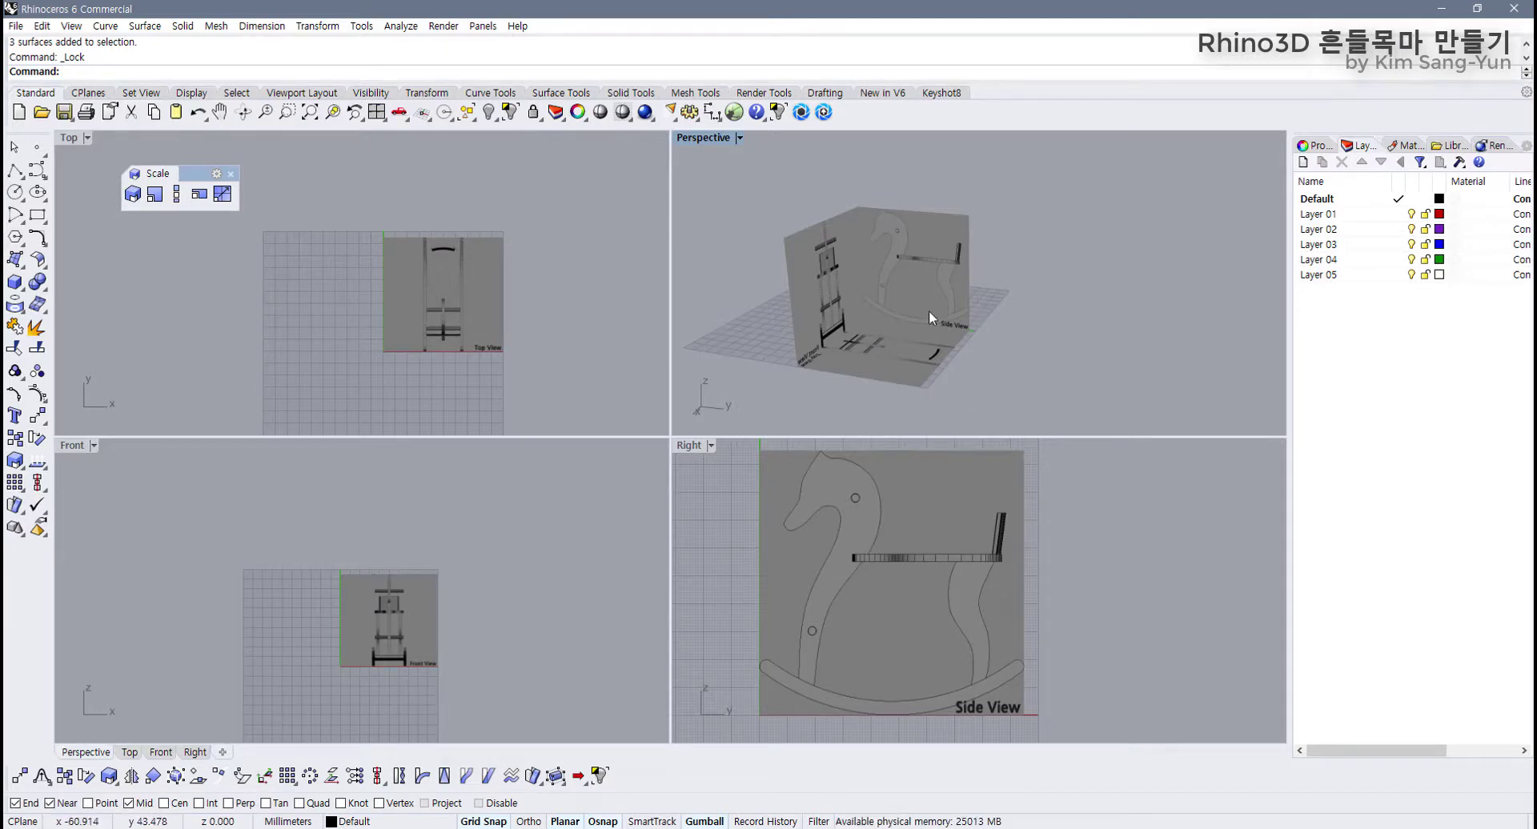
Step: Maximize the Right view around the horse's head and close the floating Scale palette
double_click(697, 445)
scroll(421, 290, up, 4)
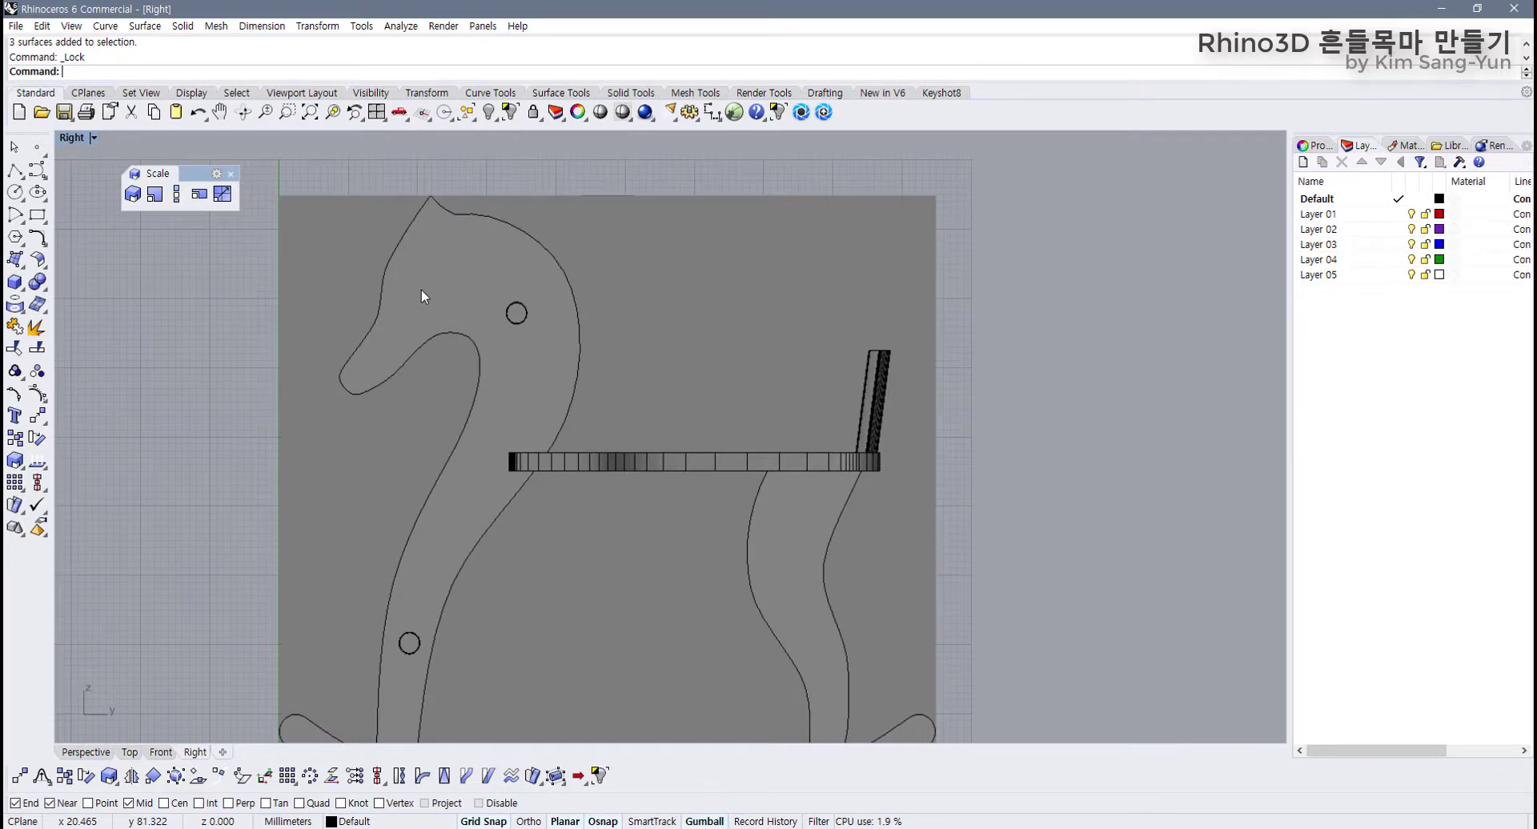
click(231, 174)
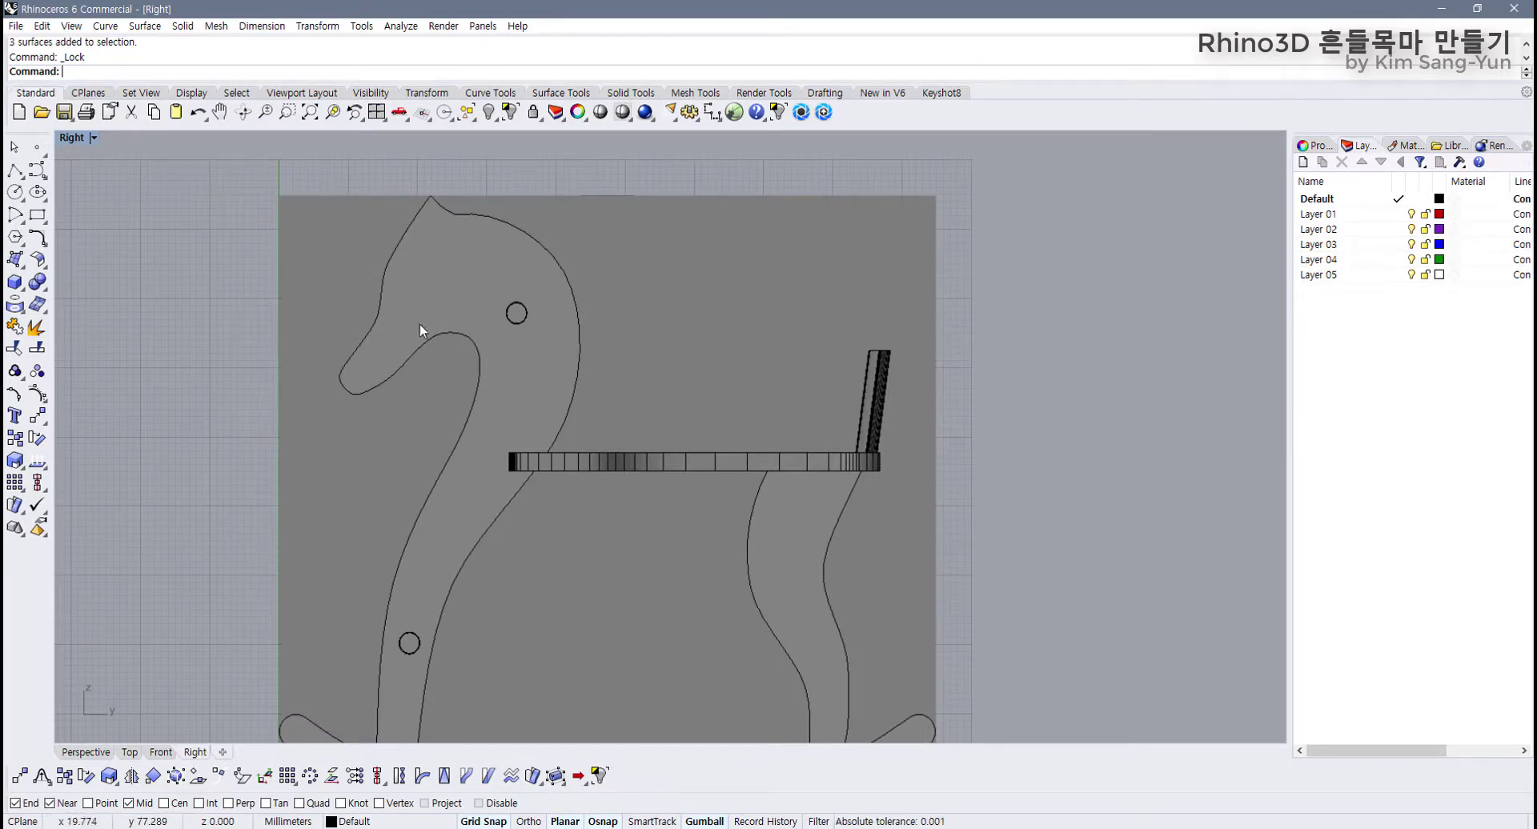
scroll(490, 333, down, 2)
scroll(466, 341, up, 6)
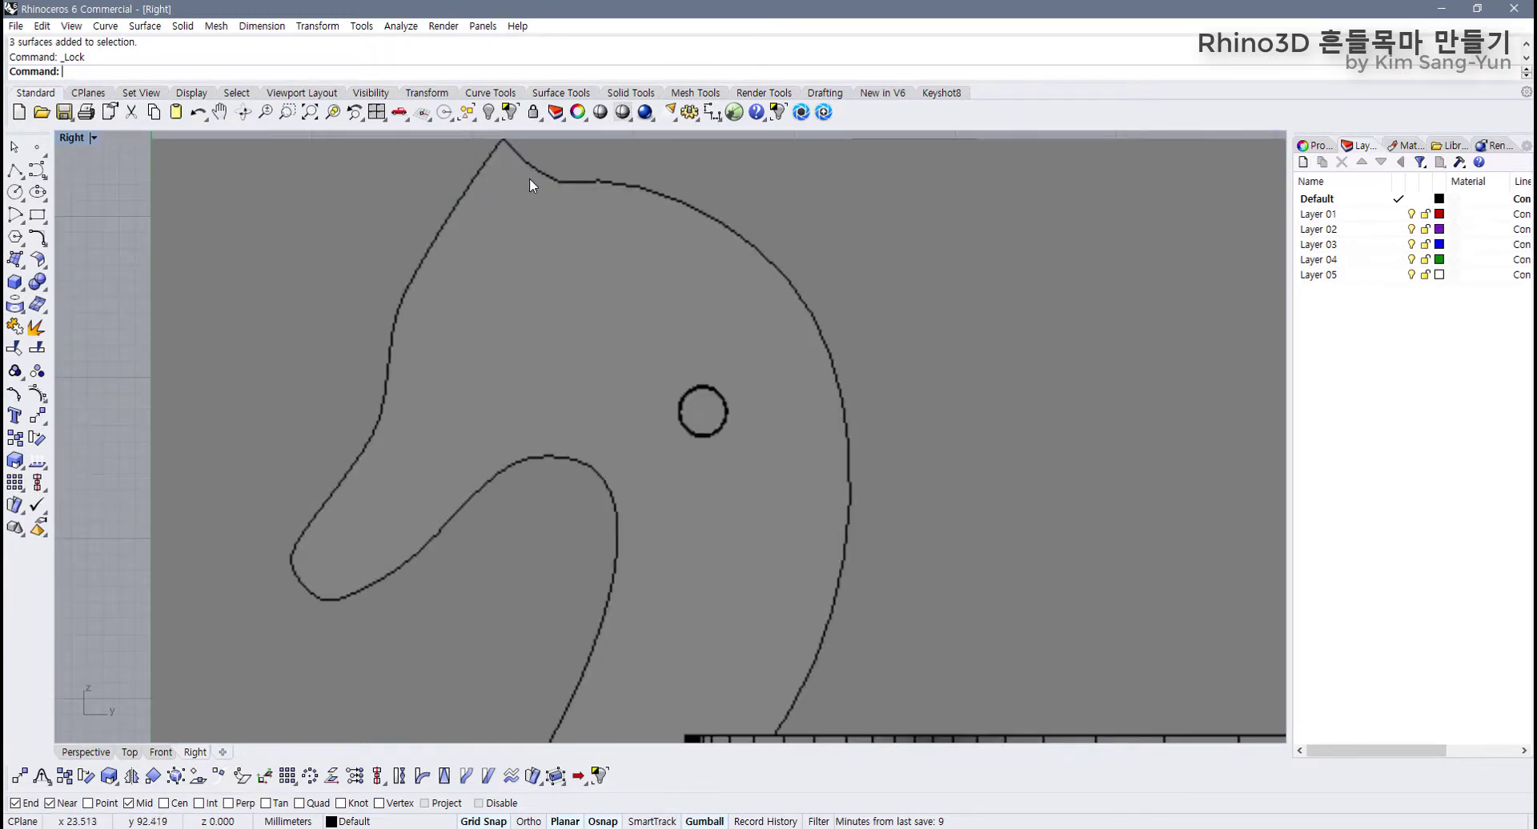
scroll(552, 277, down, 1)
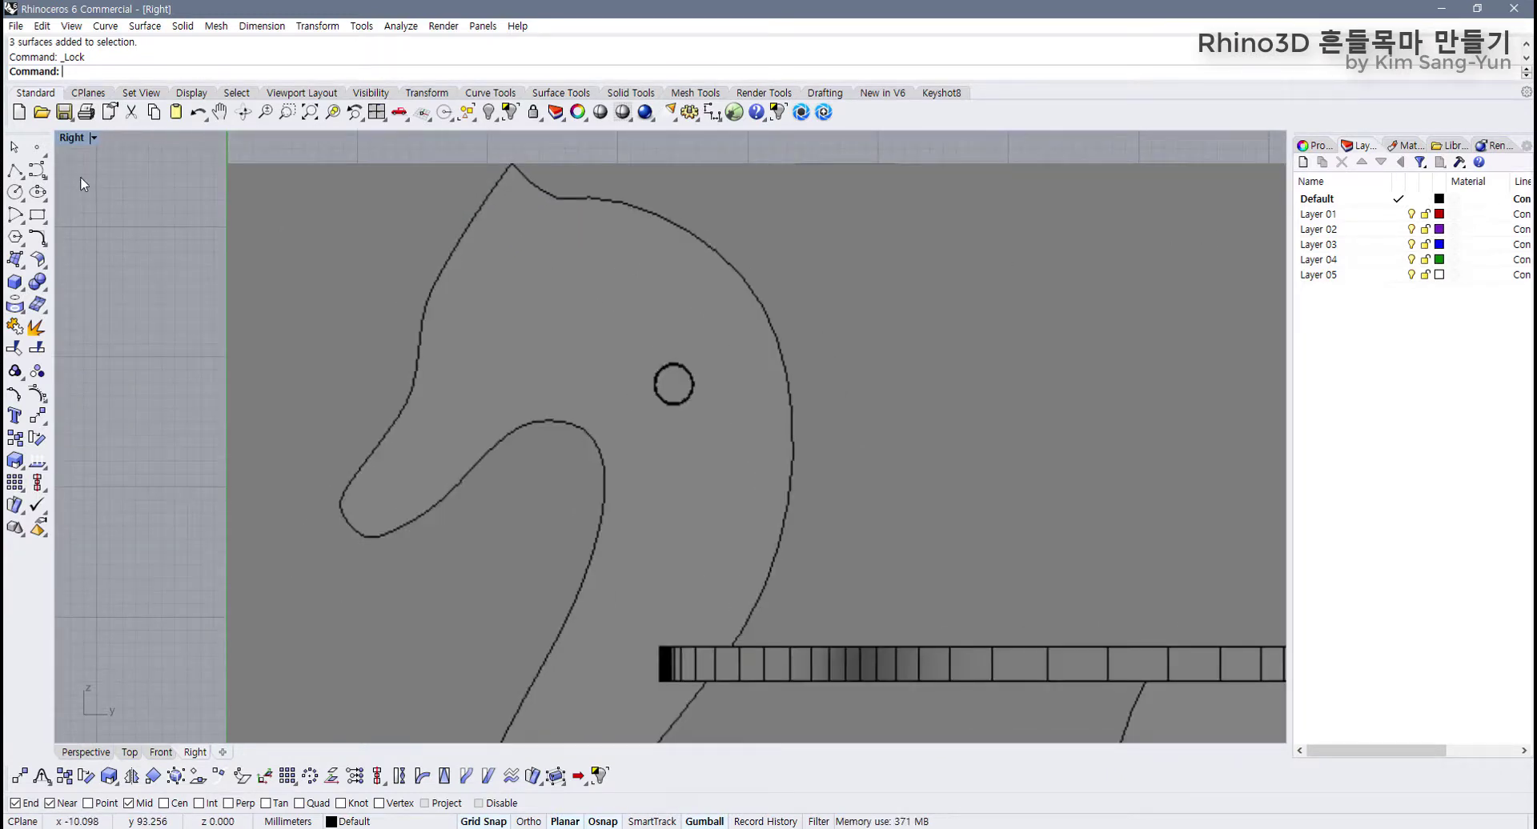
Step: Draw a short trial control-point curve inside the horse's forehead and delete it
click(37, 172)
click(489, 253)
click(449, 305)
click(462, 344)
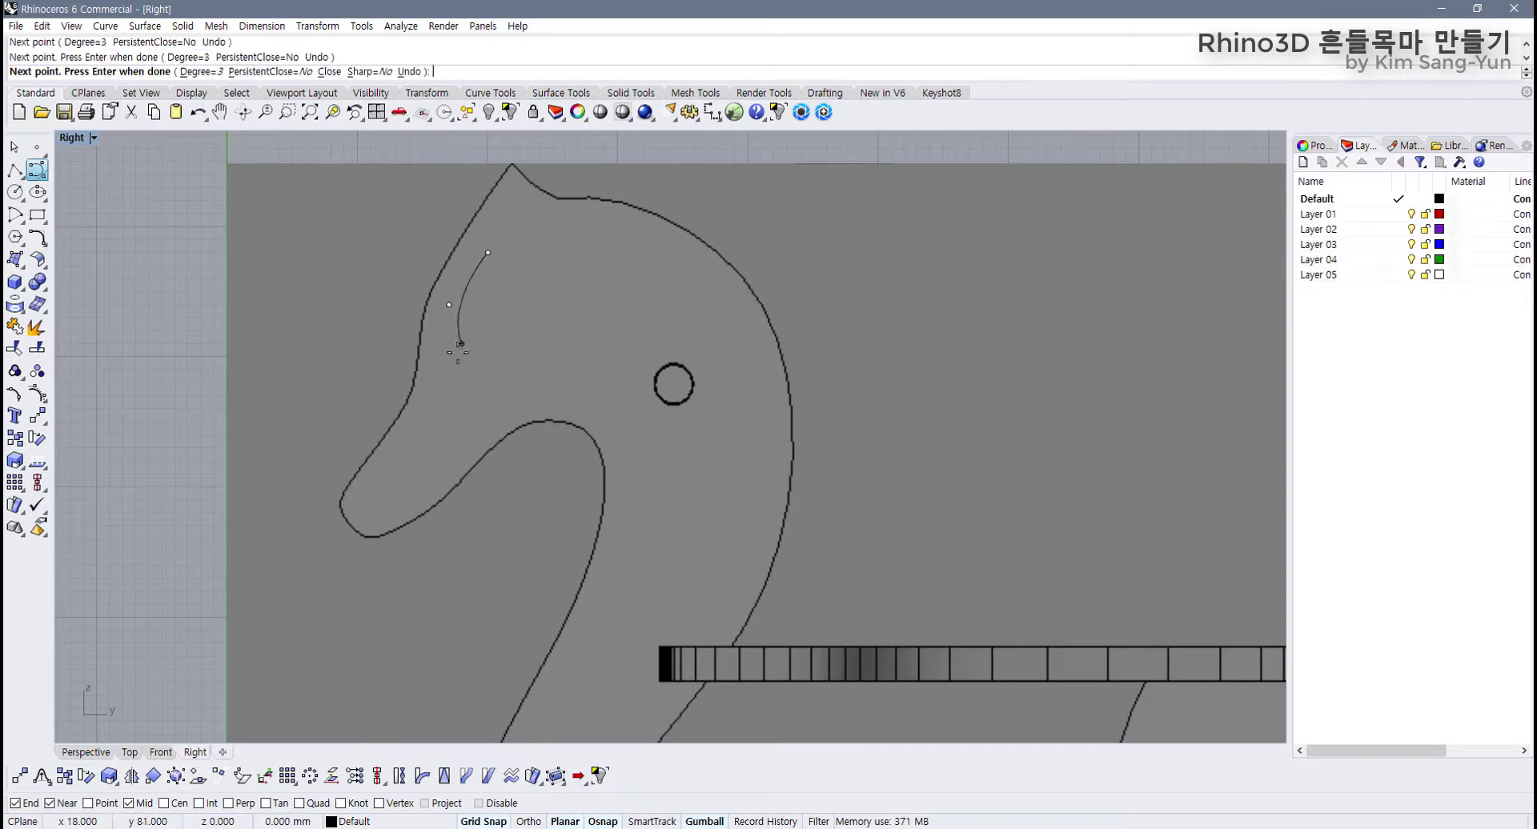
click(435, 370)
click(423, 394)
key(Return)
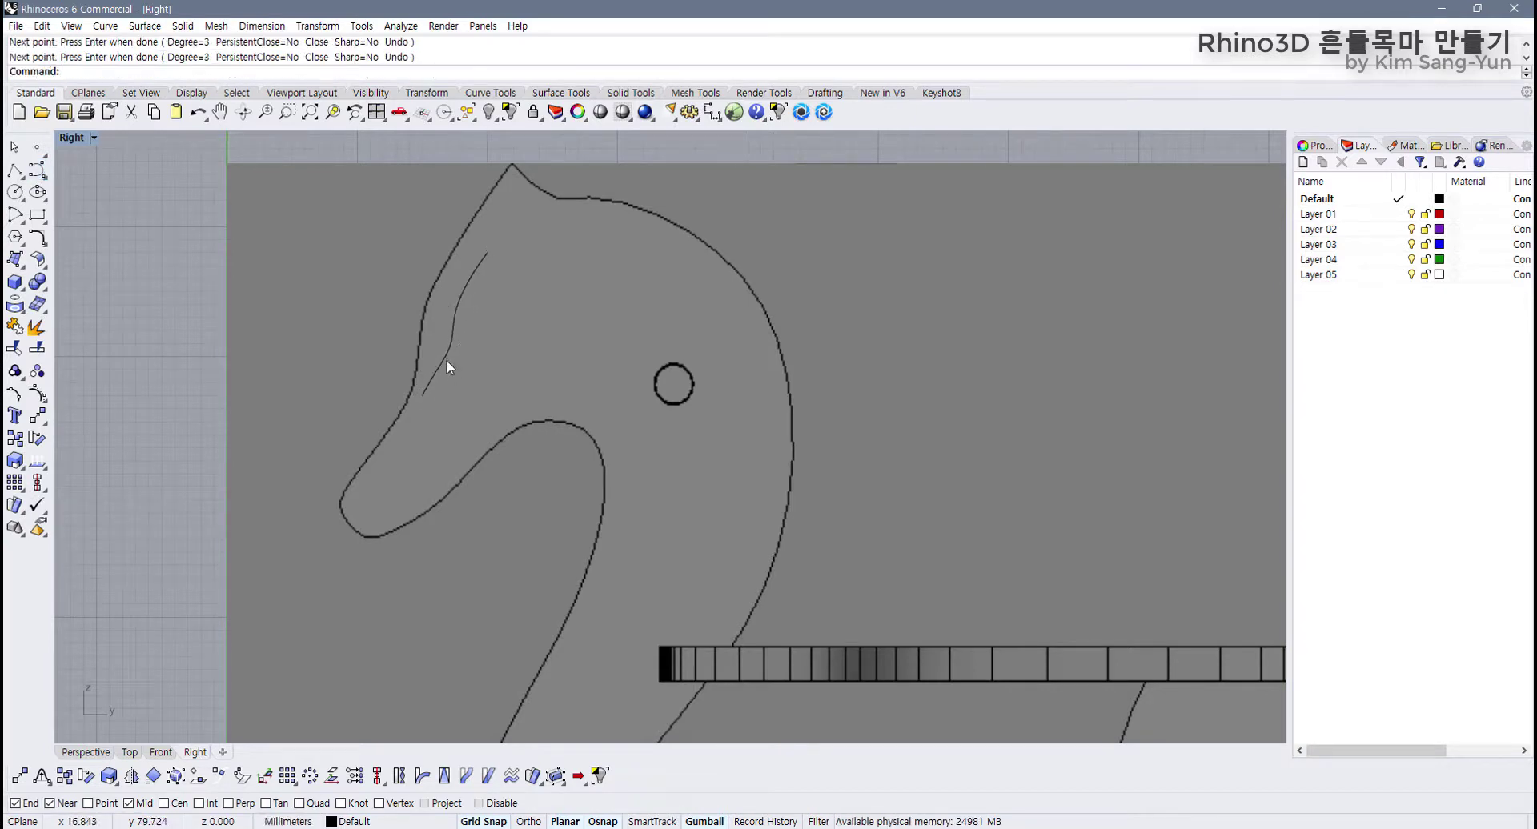
click(446, 363)
key(Delete)
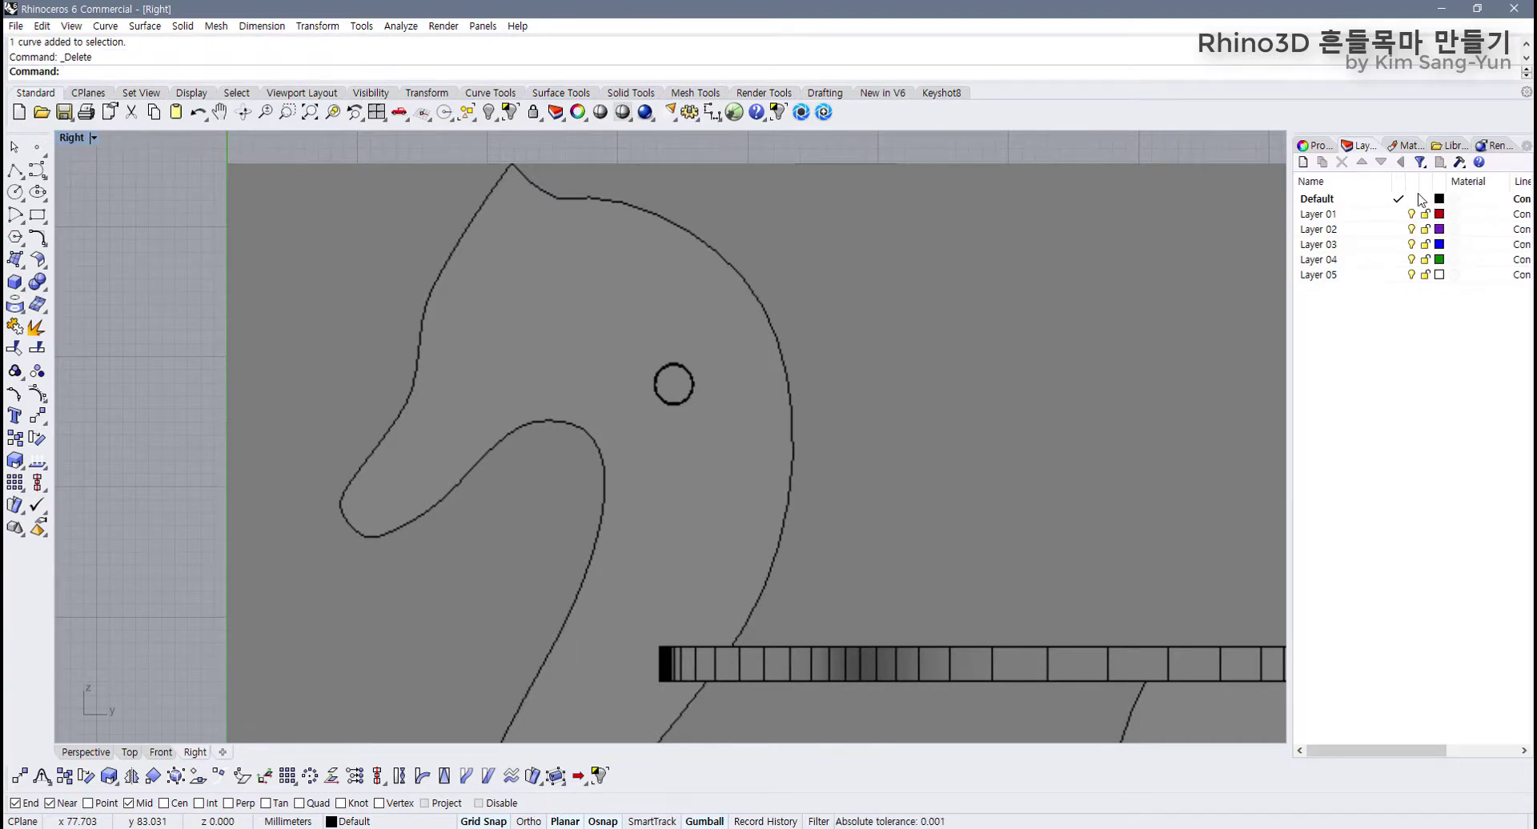
Step: Set the Default layer's color to Red
click(1333, 149)
click(1364, 149)
click(1440, 199)
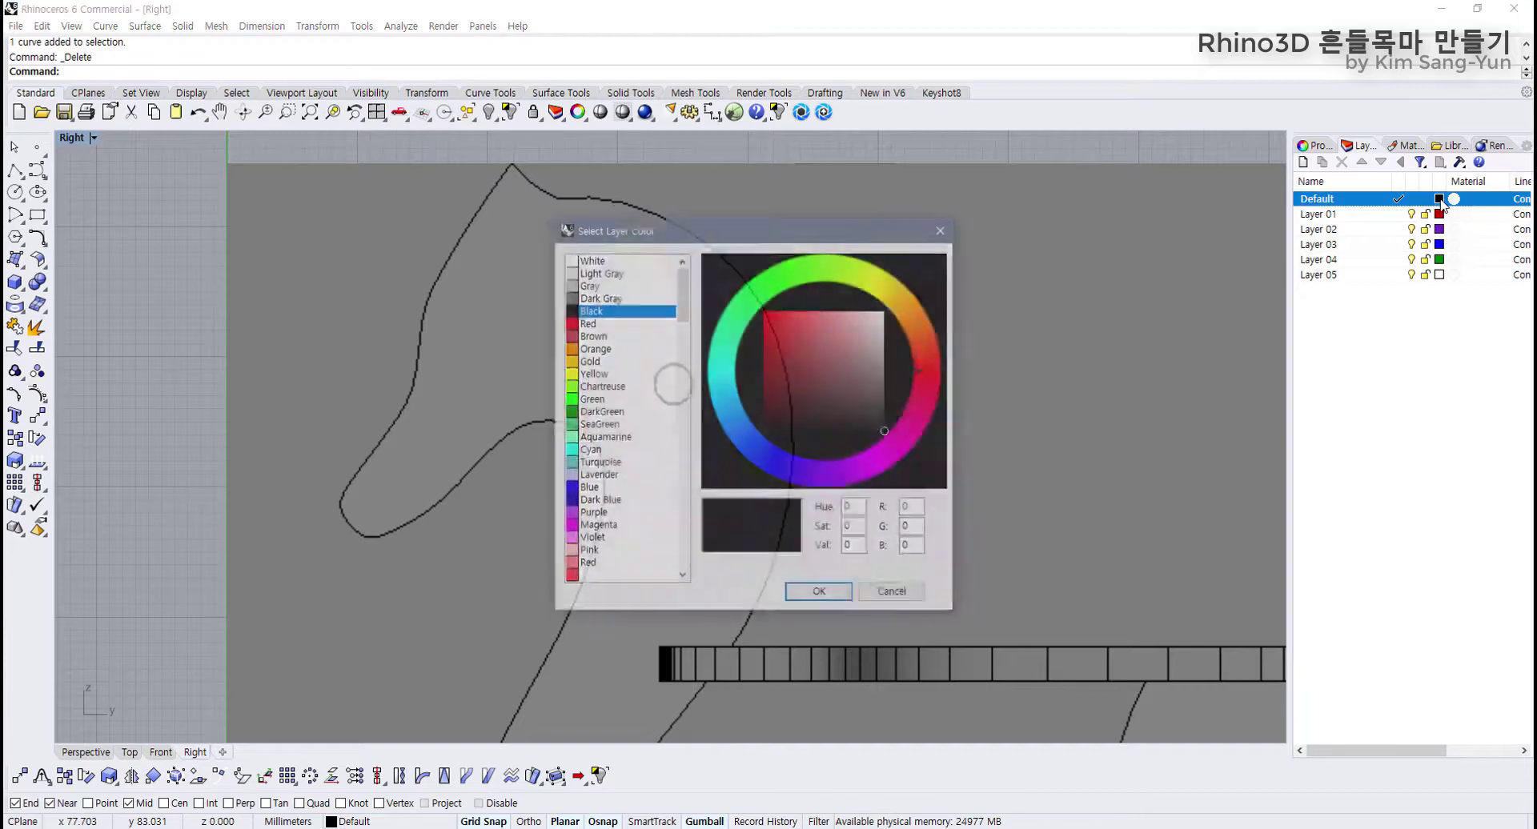
click(597, 324)
click(736, 337)
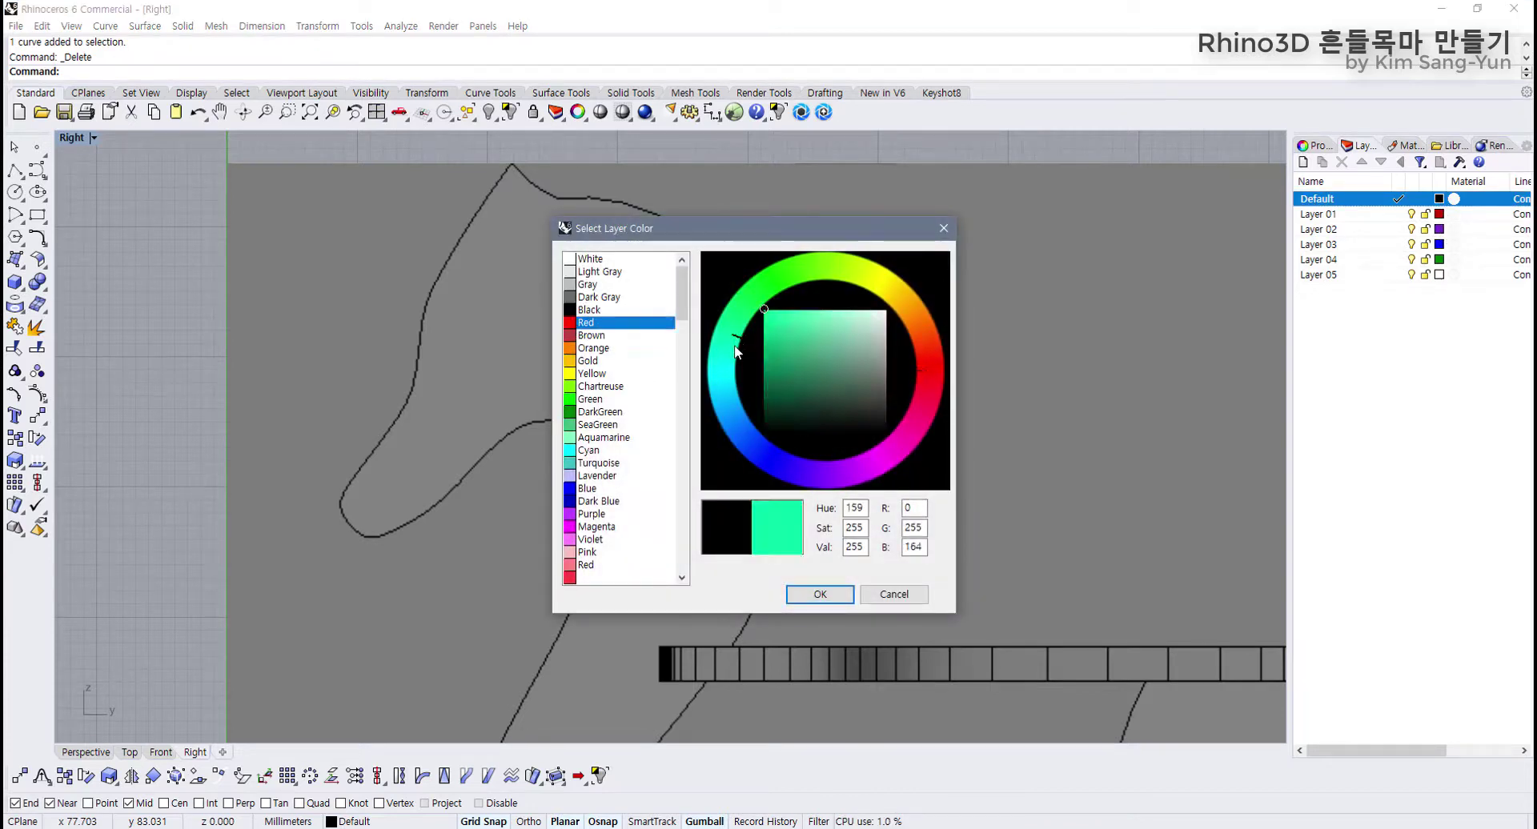
click(576, 324)
click(814, 598)
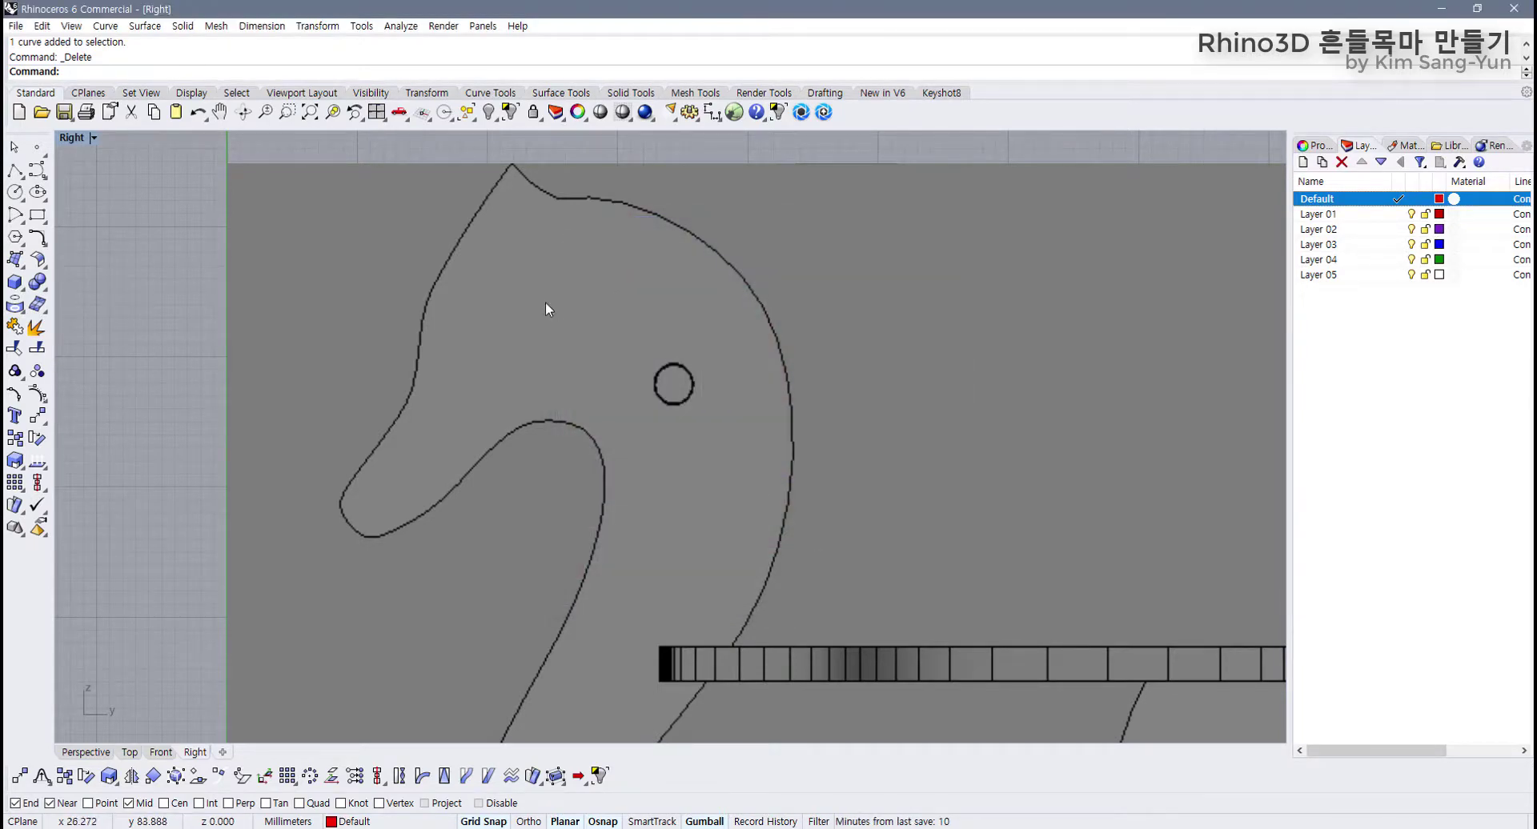
Step: Start a control-point curve at the tip of the horse's ear and turn off Grid Snap
scroll(460, 319, down, 2)
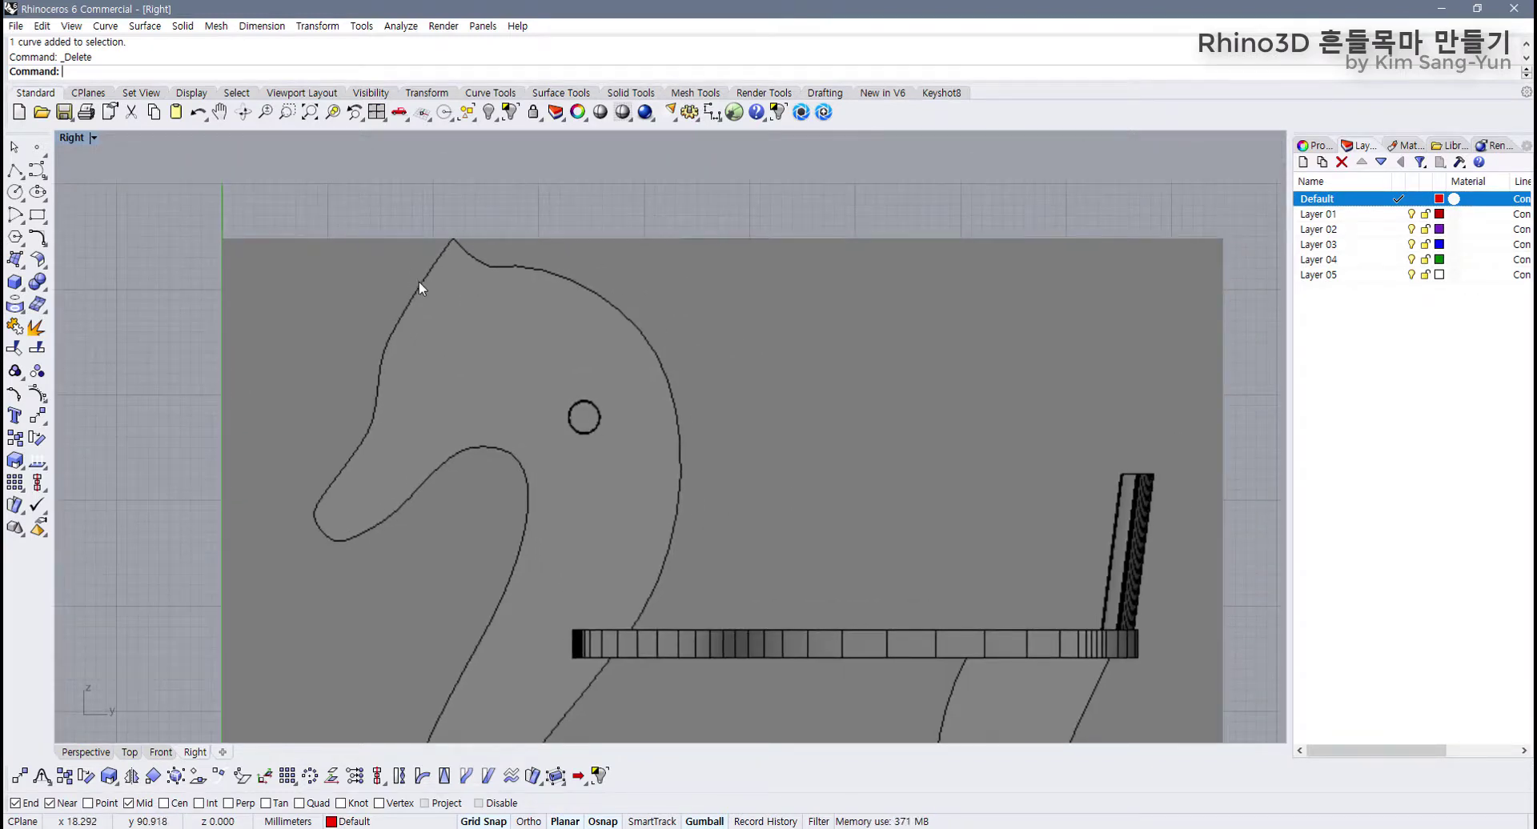
scroll(420, 281, up, 1)
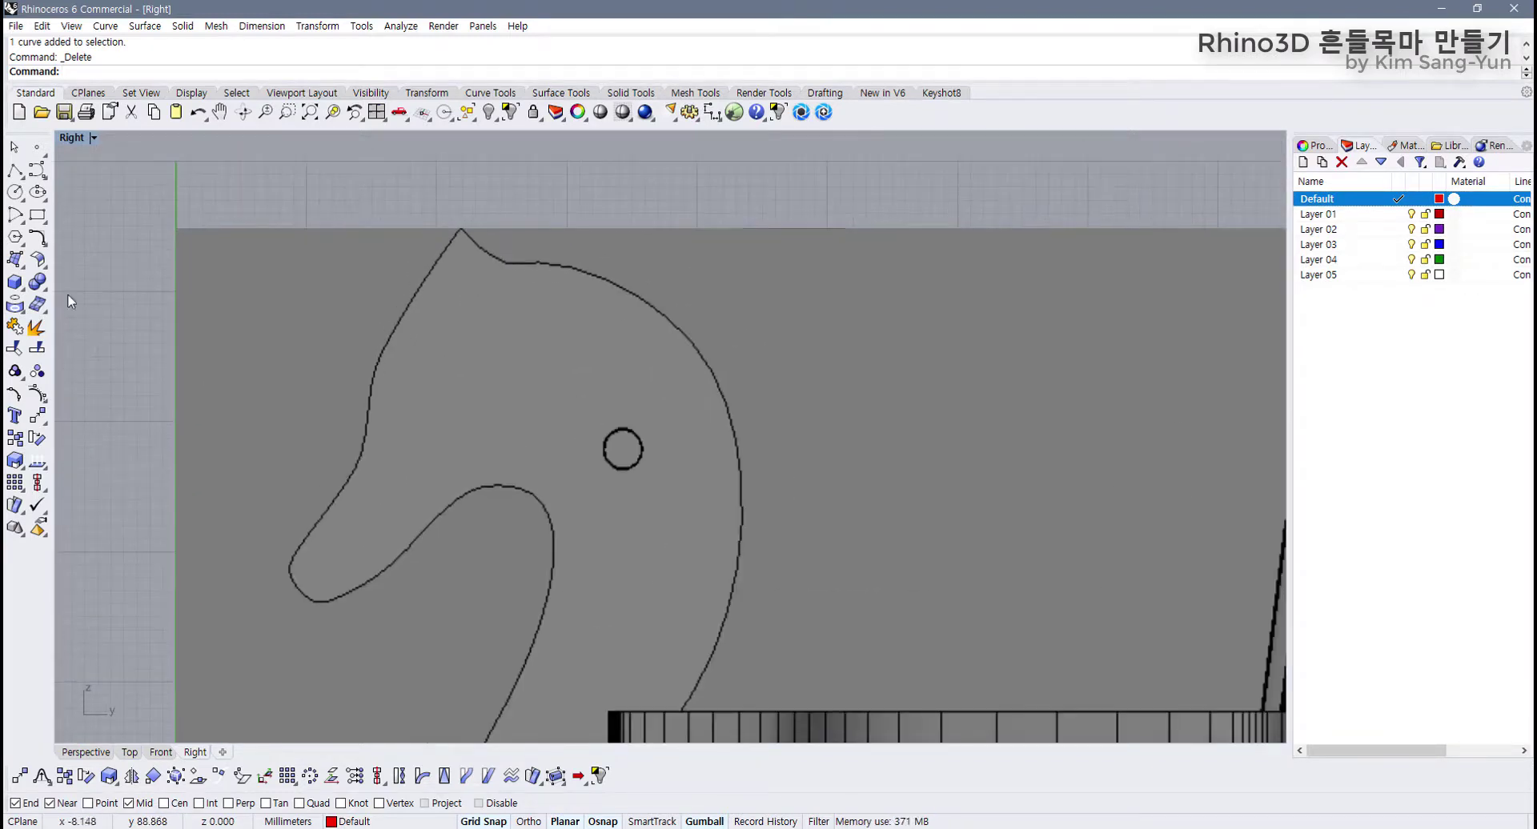
click(37, 169)
scroll(473, 244, up, 4)
scroll(450, 234, up, 1)
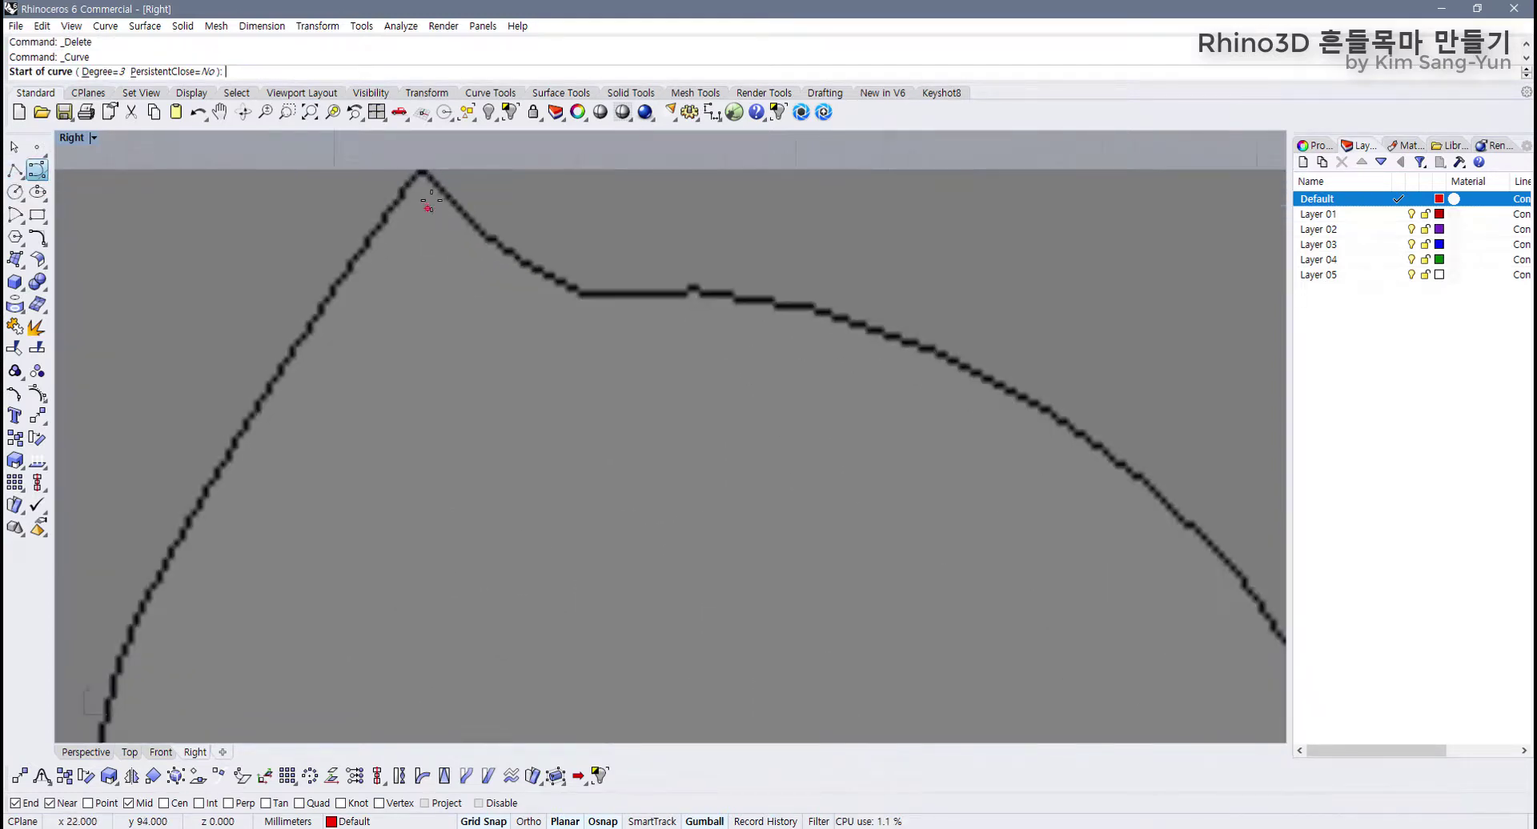
scroll(421, 164, up, 3)
scroll(422, 163, up, 2)
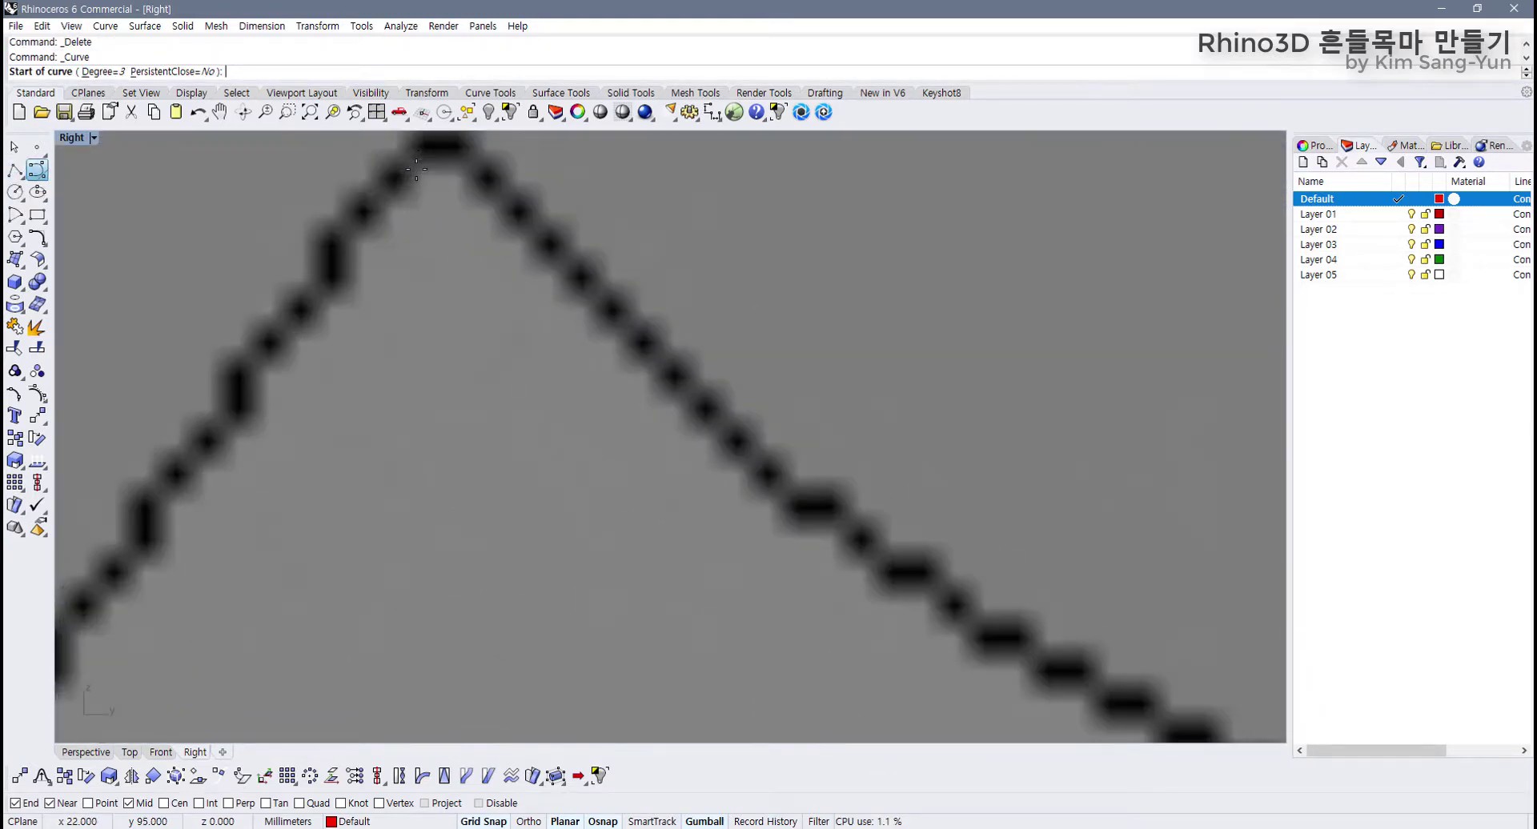
click(282, 283)
scroll(306, 303, down, 2)
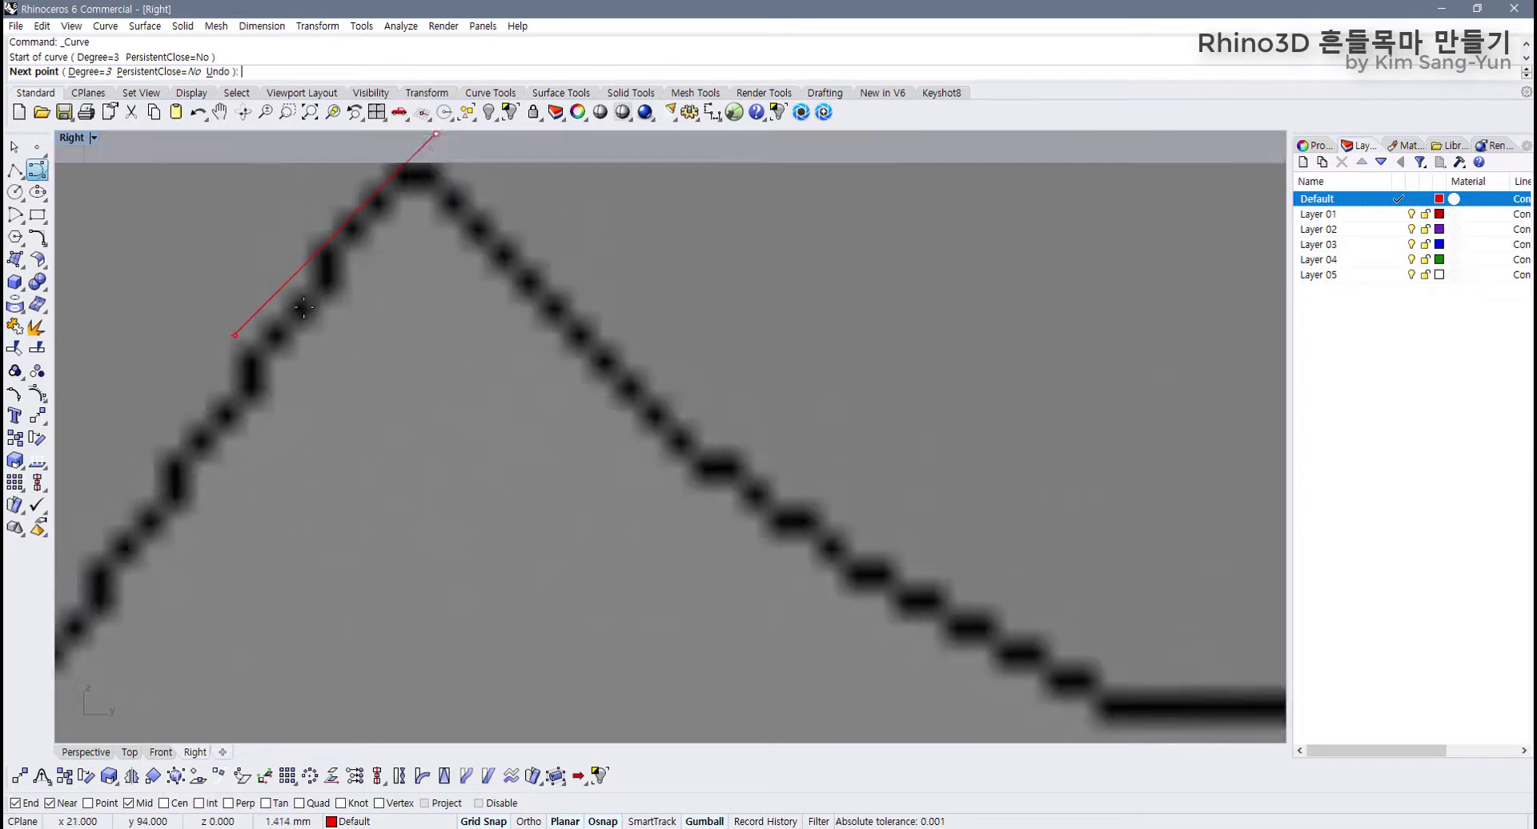
click(483, 818)
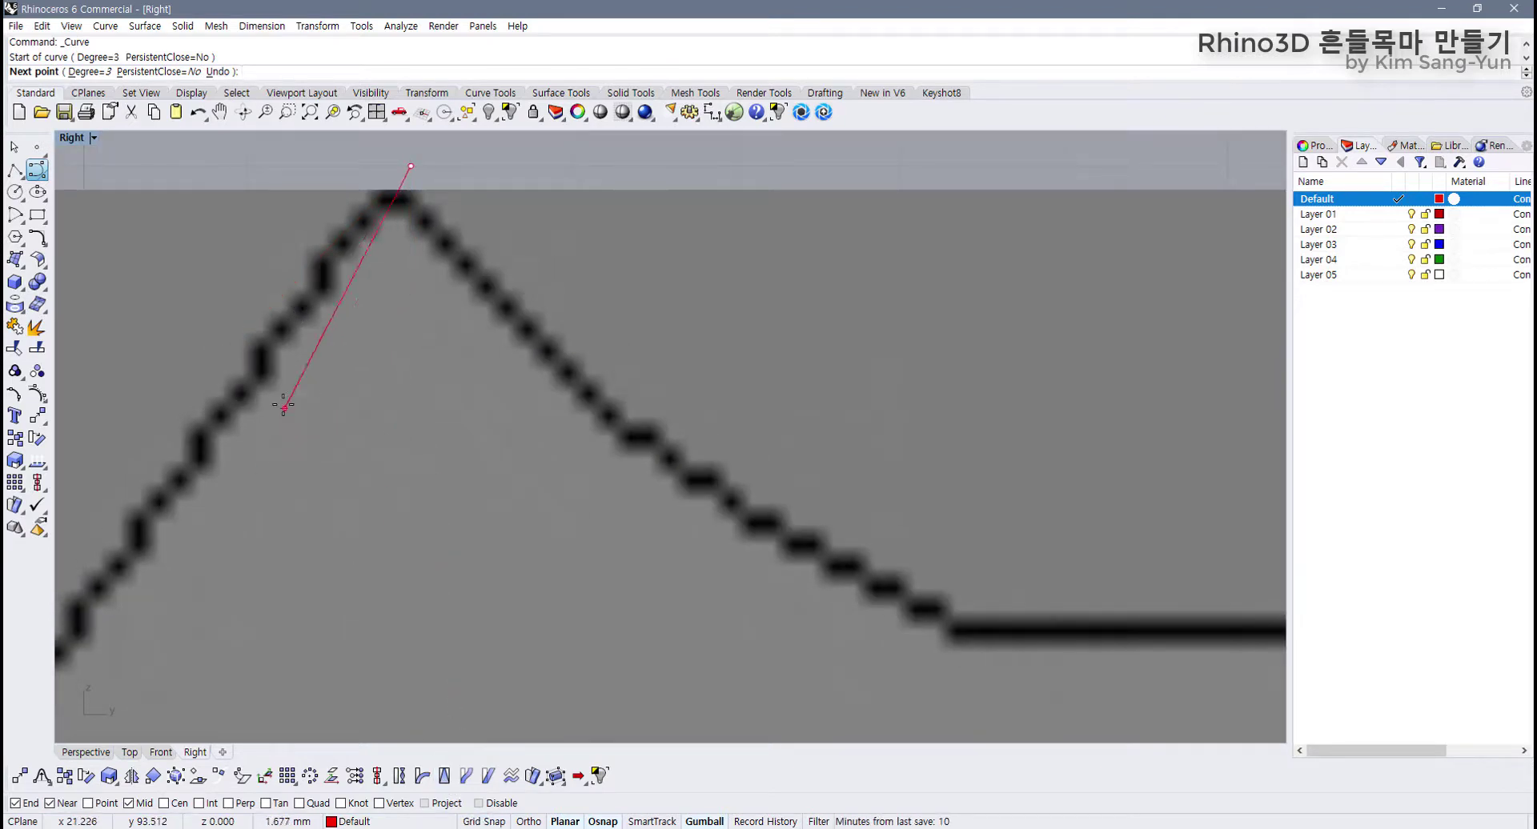
click(255, 358)
scroll(412, 343, down, 4)
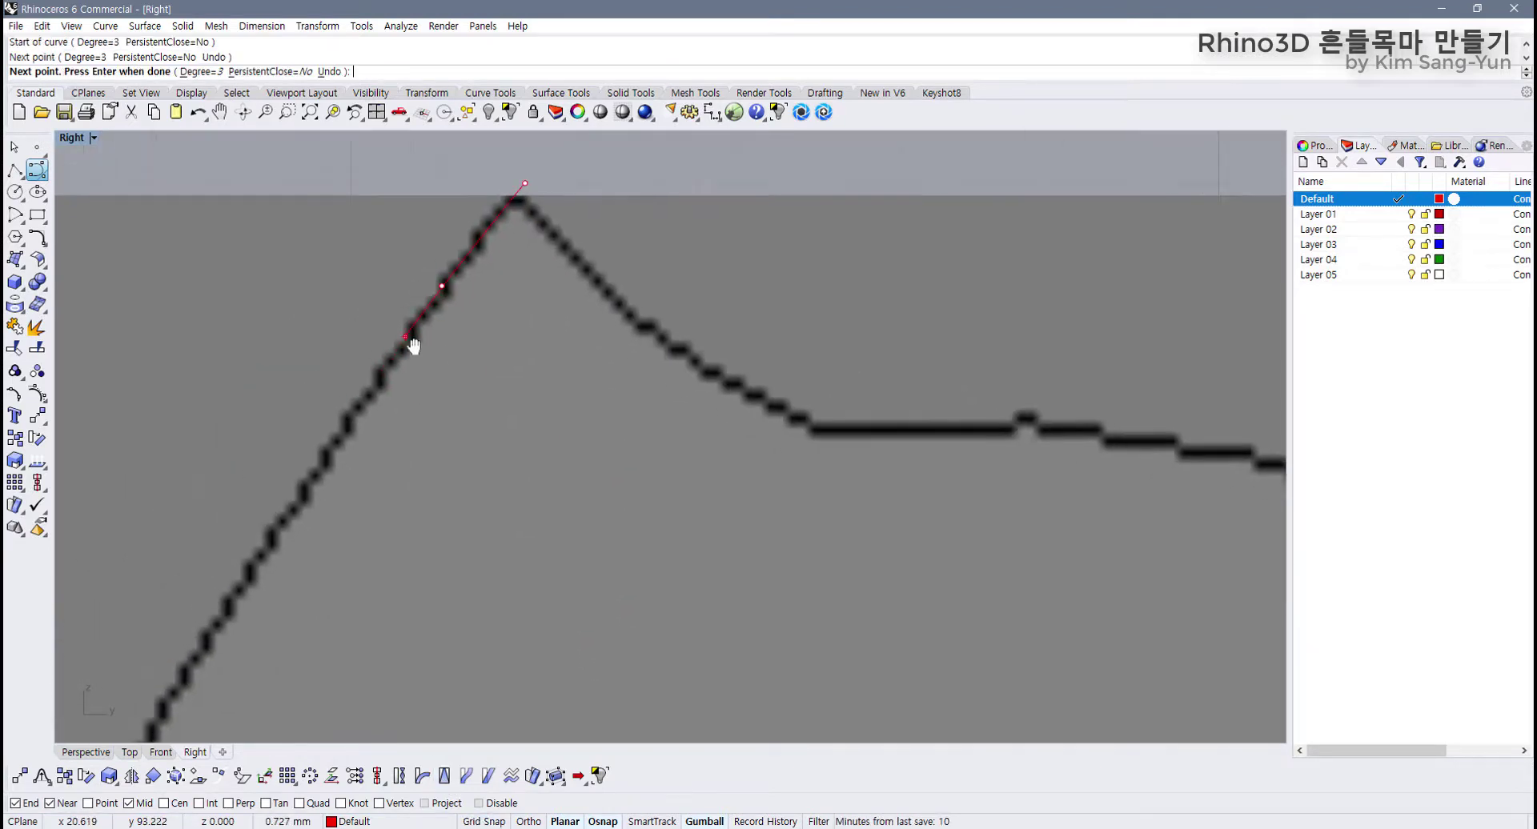
scroll(365, 416, down, 2)
scroll(307, 554, down, 6)
right_drag(307, 554, 392, 405)
scroll(351, 455, down, 4)
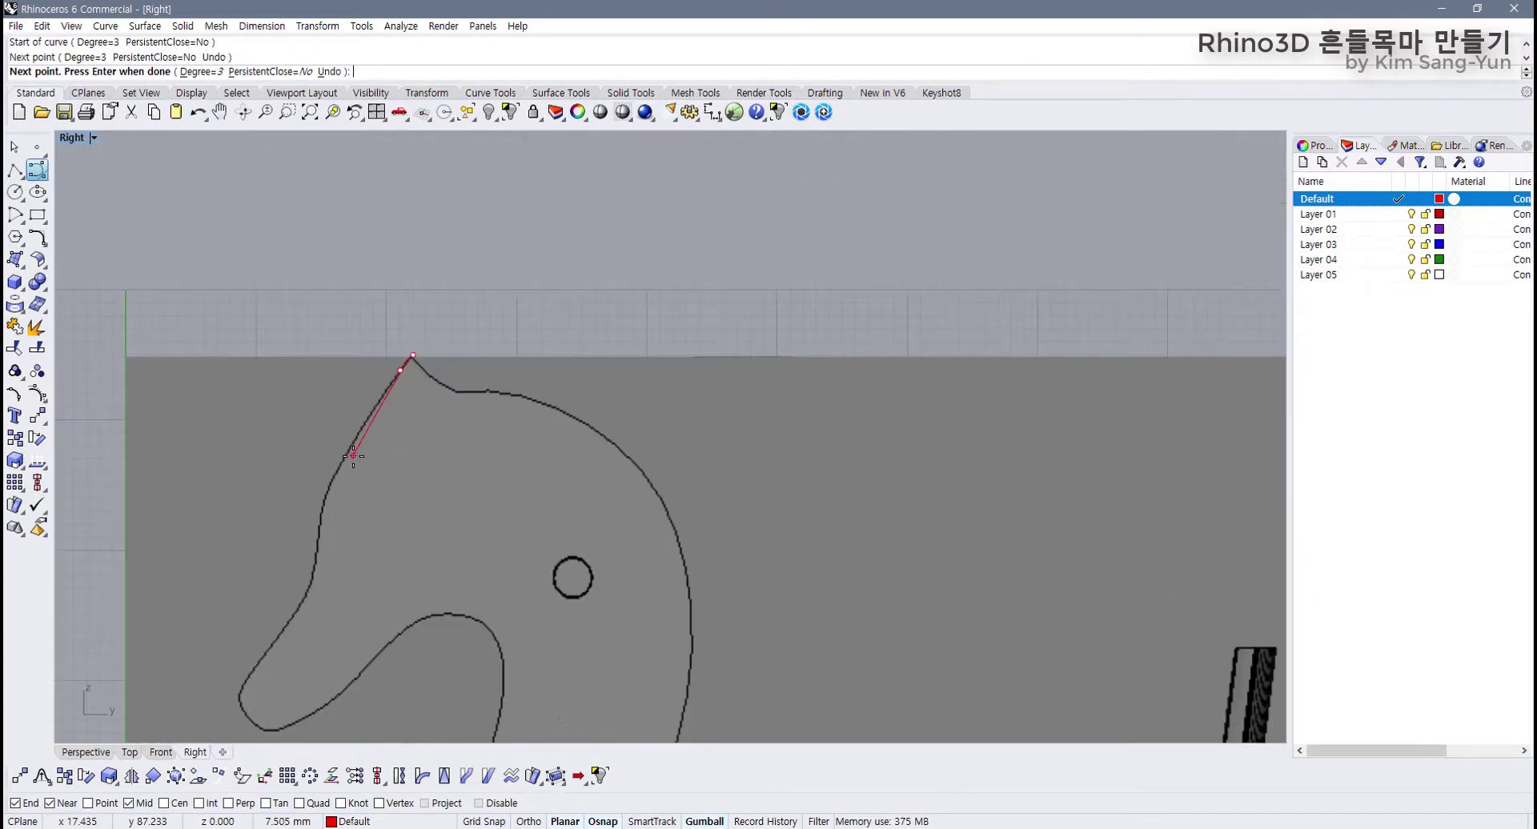
key(ctrl+z)
right_drag(363, 463, 408, 334)
scroll(407, 334, up, 4)
key(Escape)
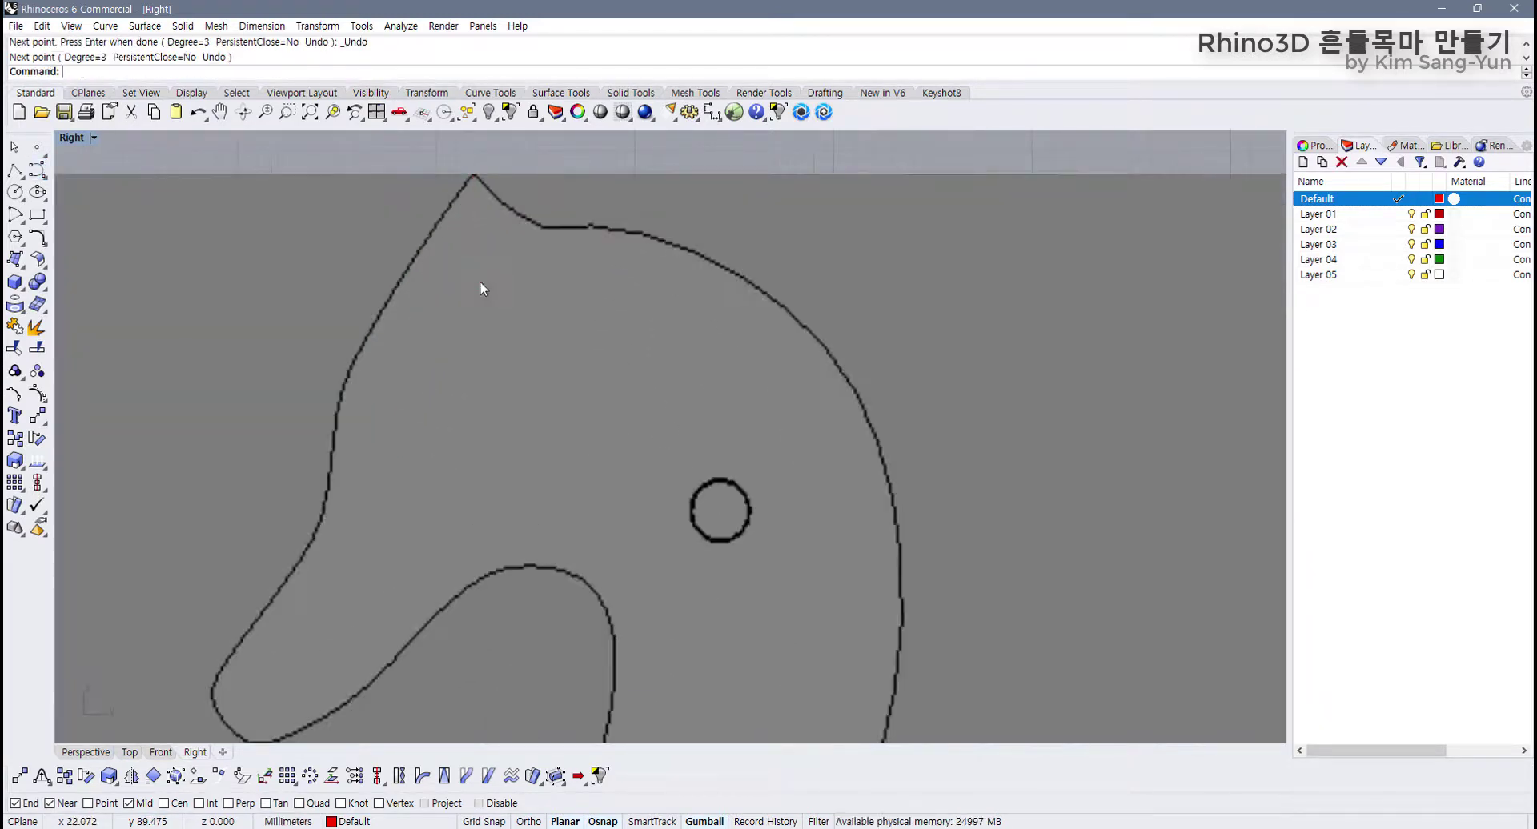
Step: Start a degree-3 control-point curve at the ear tip with object snaps disabled and trace the forehead down towards the snout
right_click(479, 281)
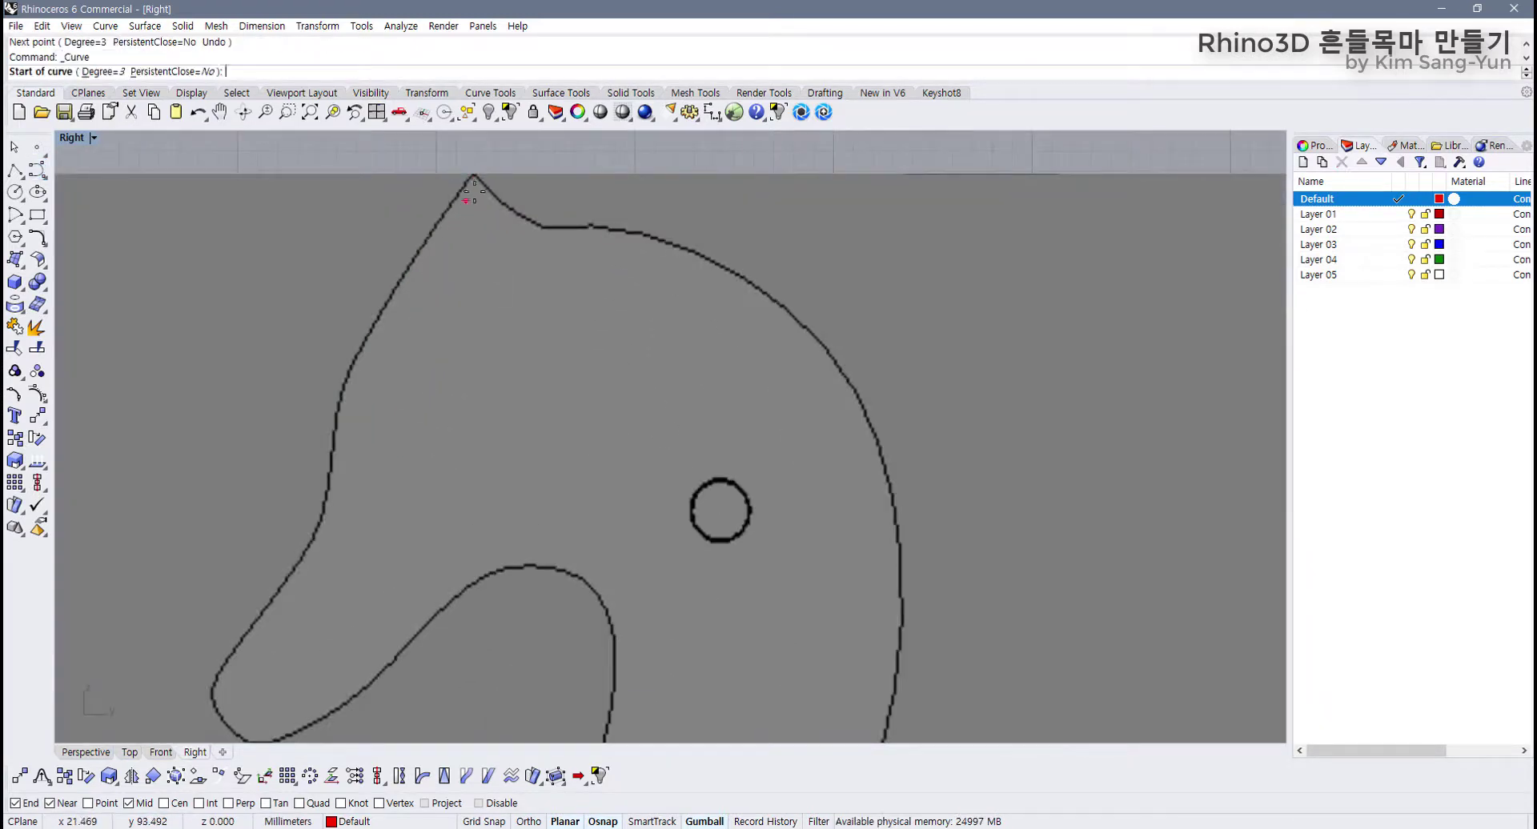
click(511, 802)
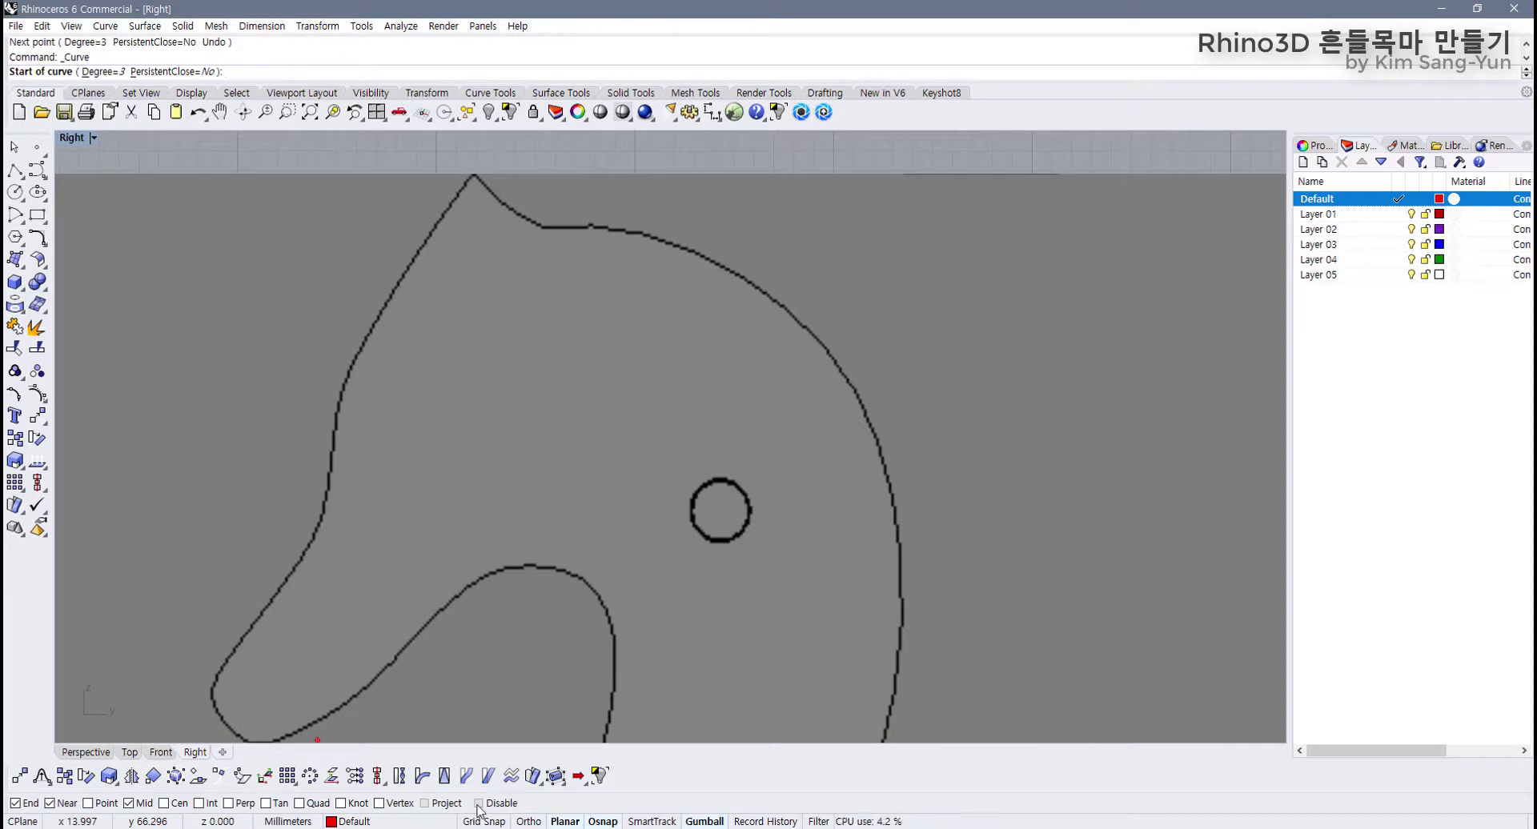
click(475, 173)
click(408, 273)
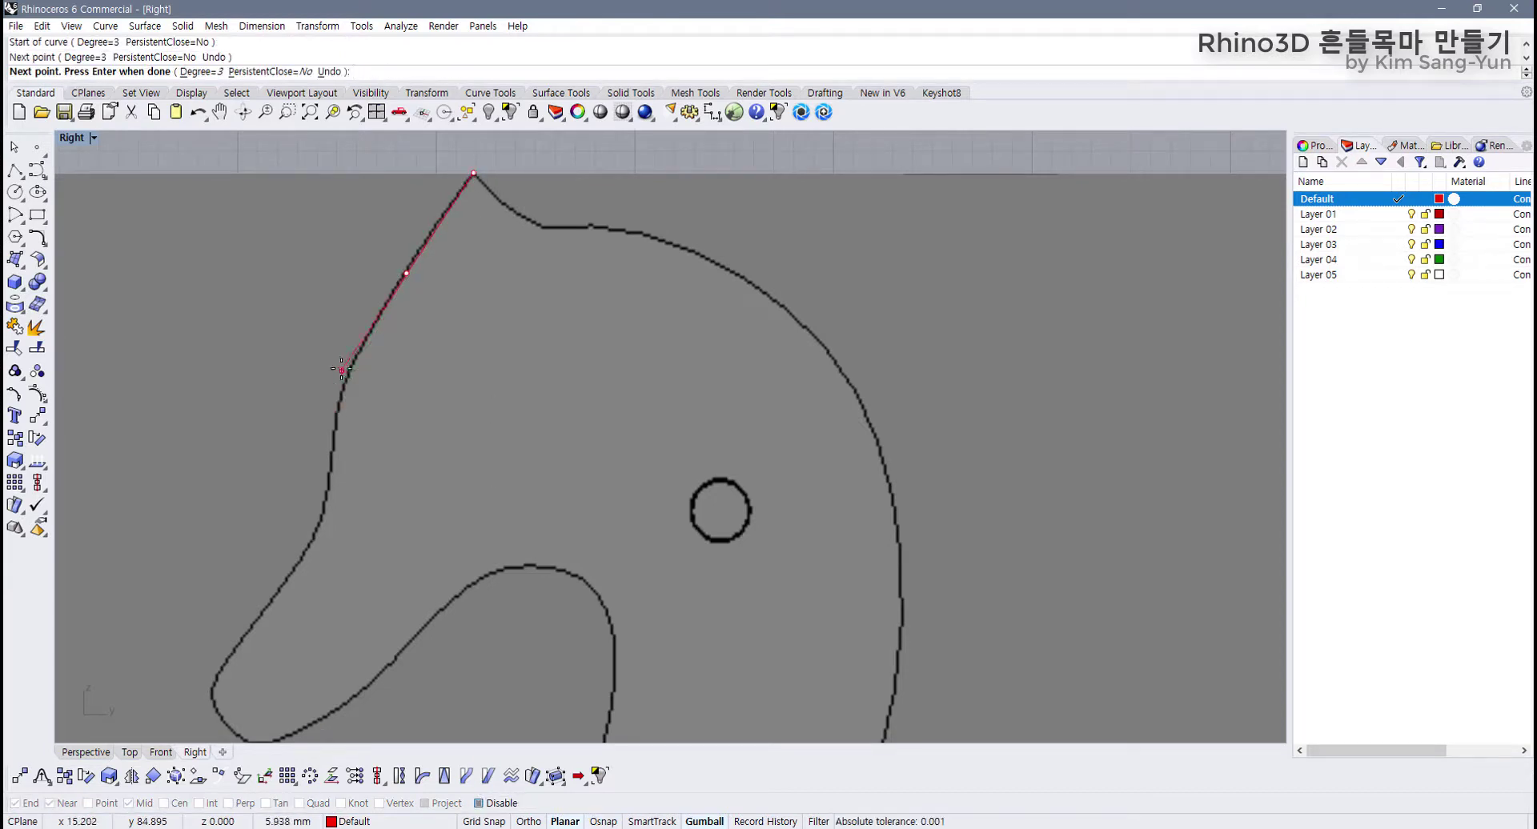
click(348, 373)
scroll(324, 440, up, 2)
scroll(317, 422, up, 3)
click(354, 370)
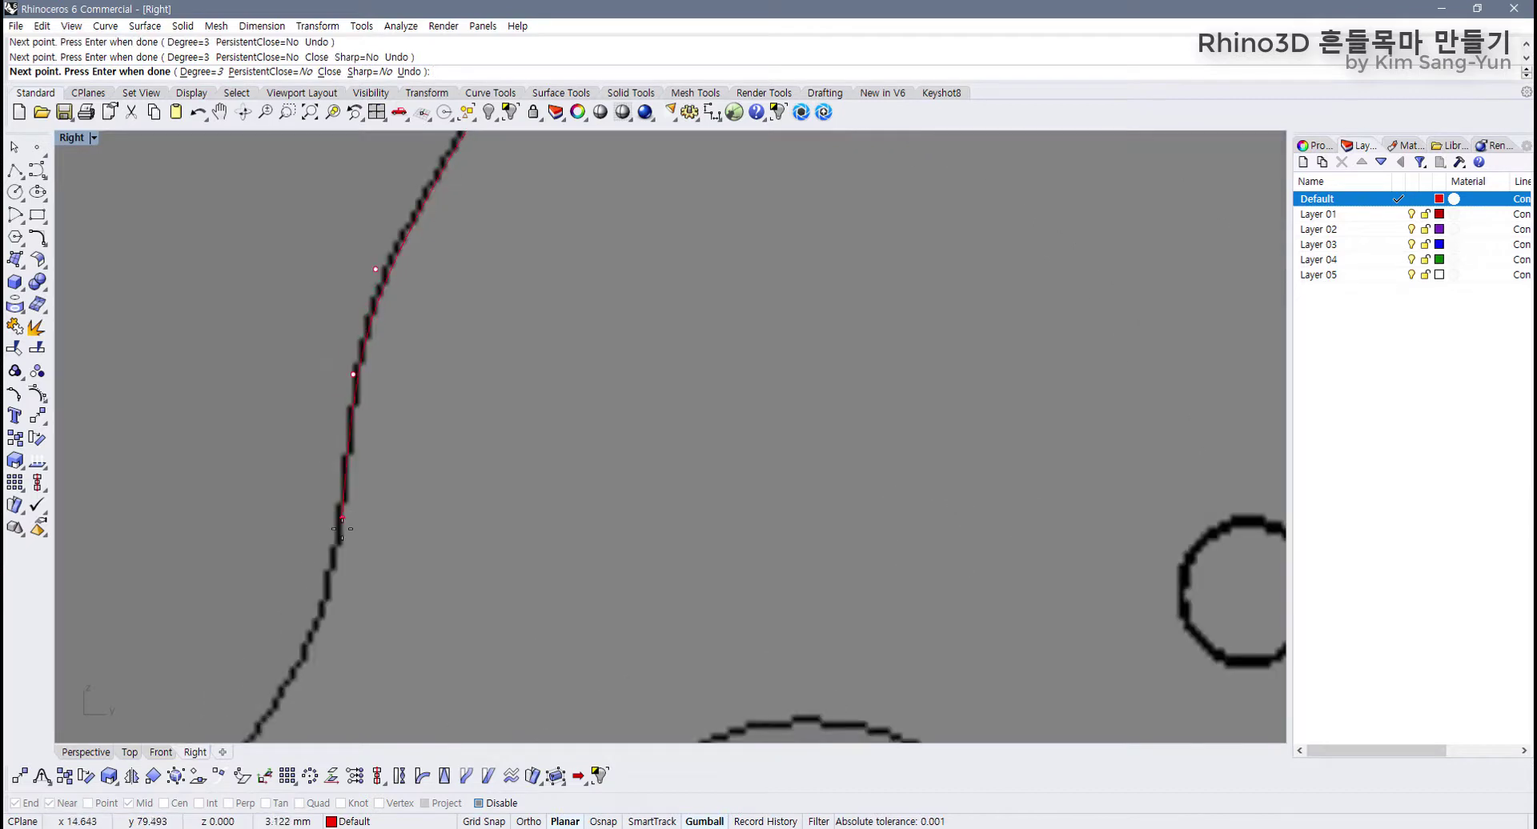
click(343, 543)
scroll(344, 545, down, 10)
scroll(344, 545, up, 7)
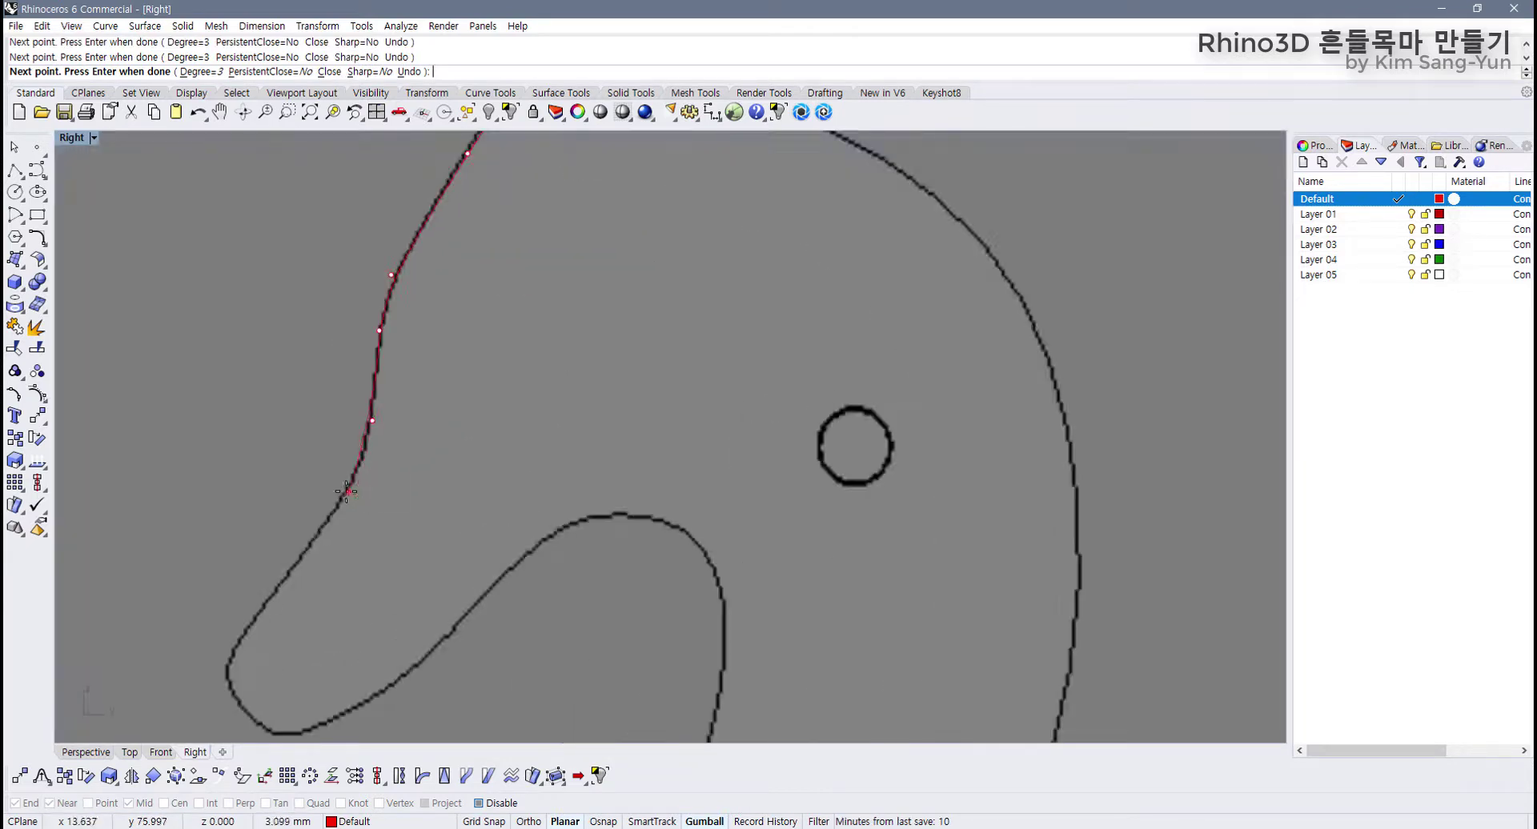
Step: Continue the curve around the snout, along the underside of the jaw and over the throat bend
click(266, 610)
scroll(264, 613, up, 4)
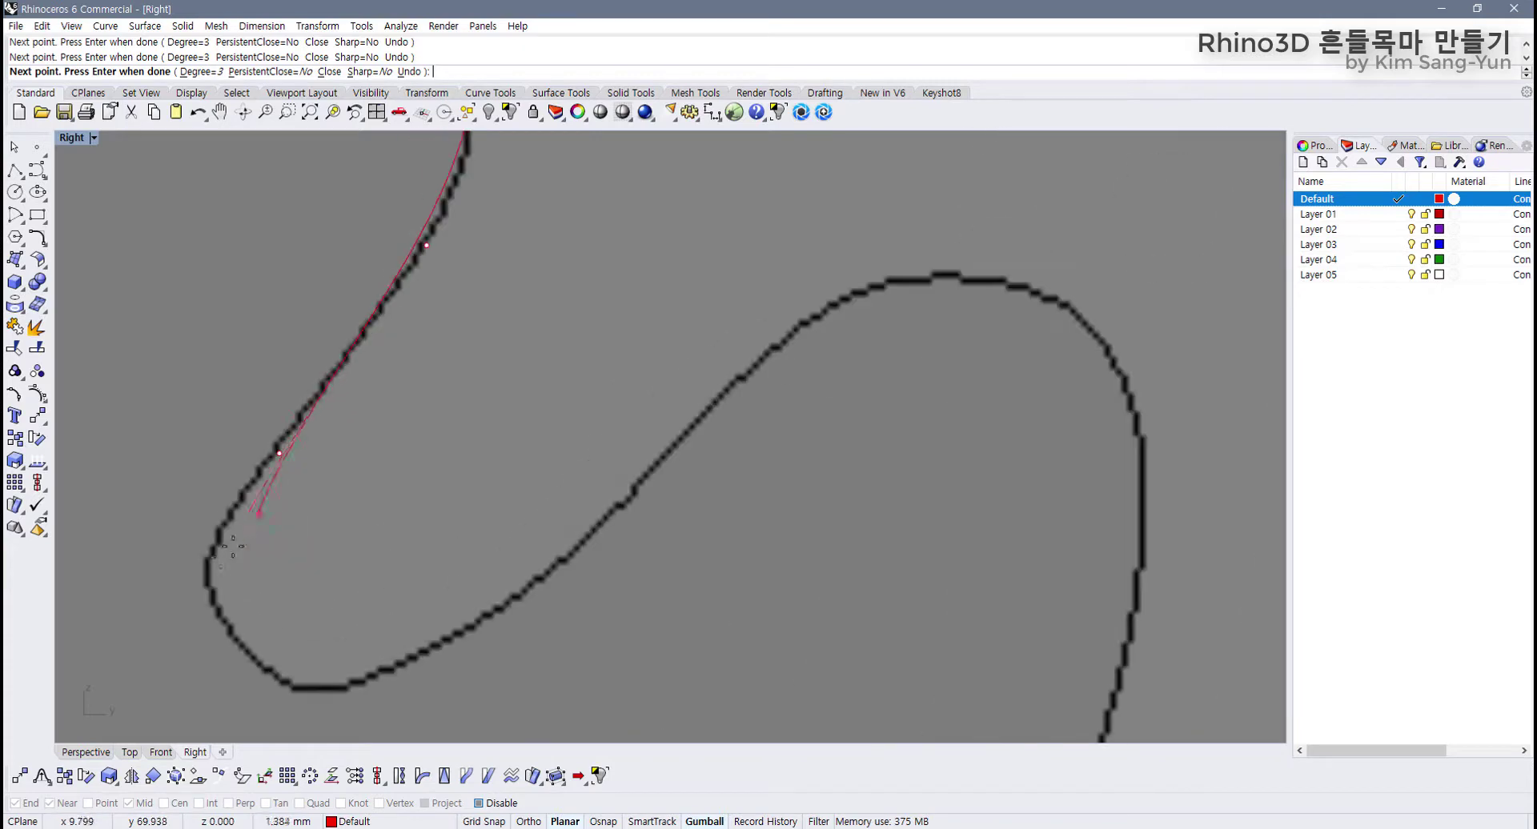
click(210, 587)
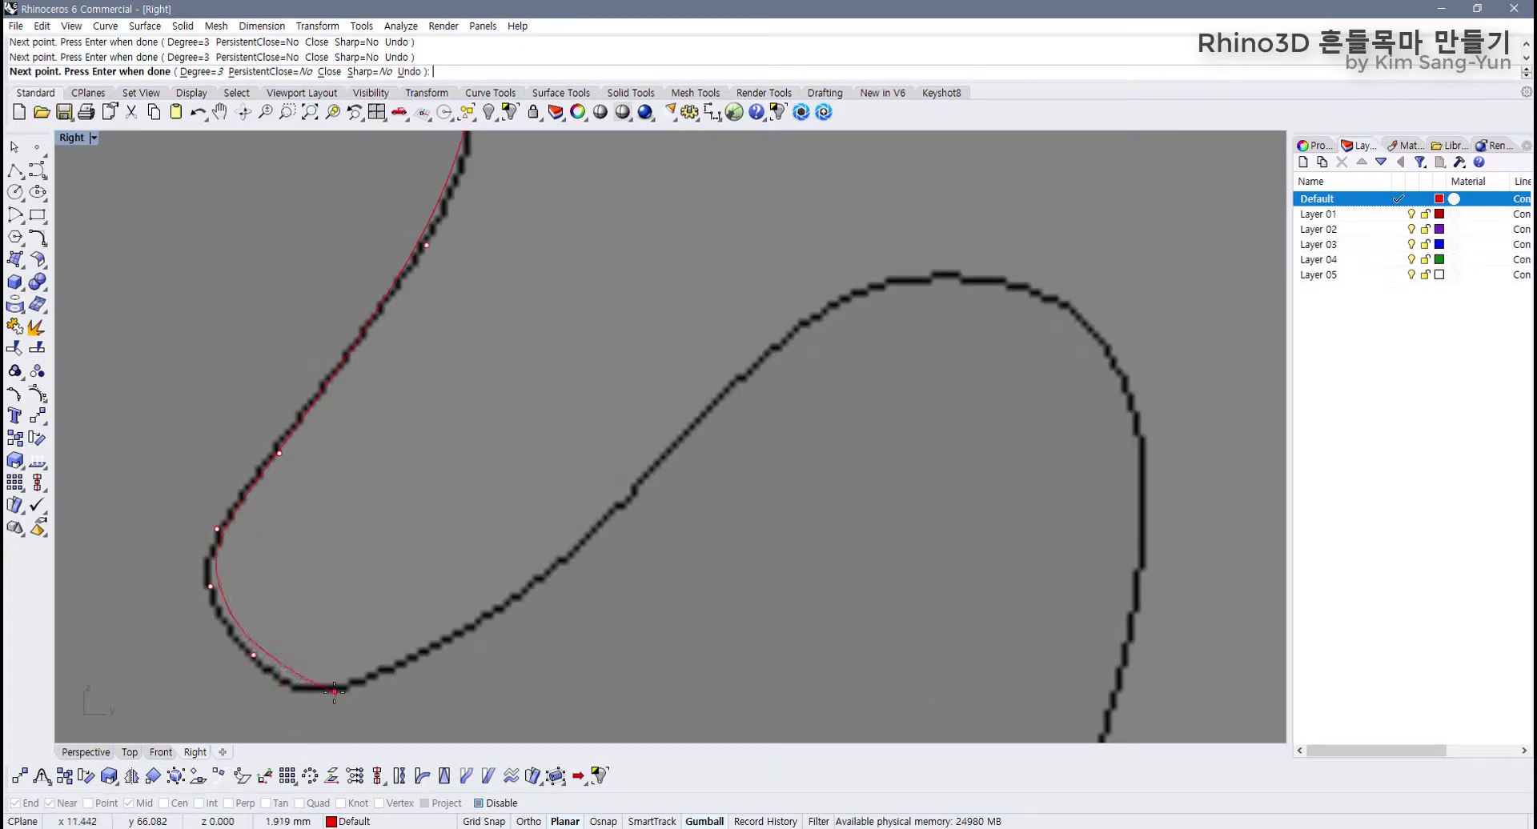
click(646, 482)
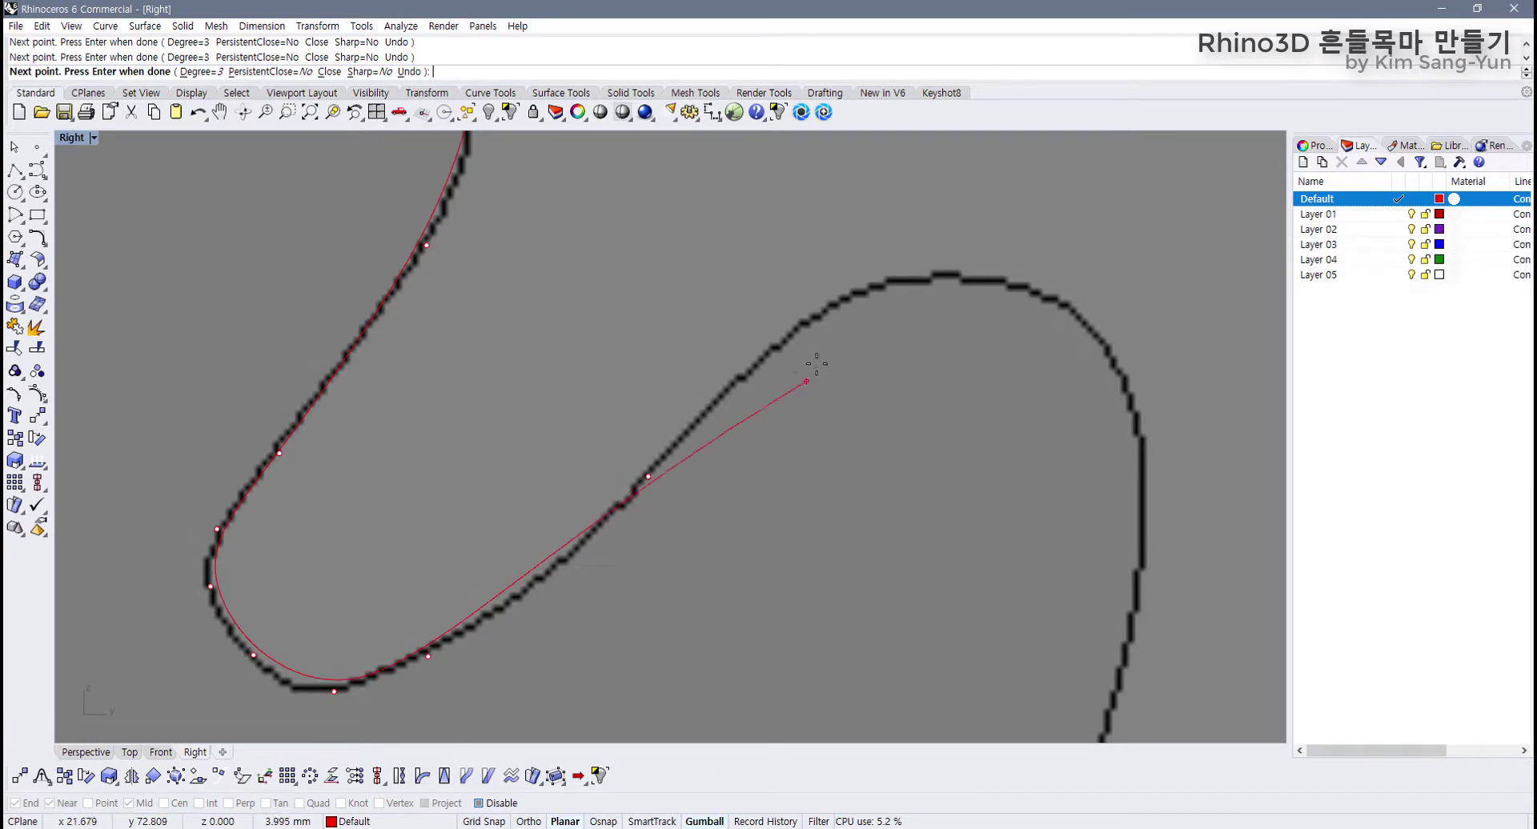
scroll(688, 448, down, 4)
click(597, 393)
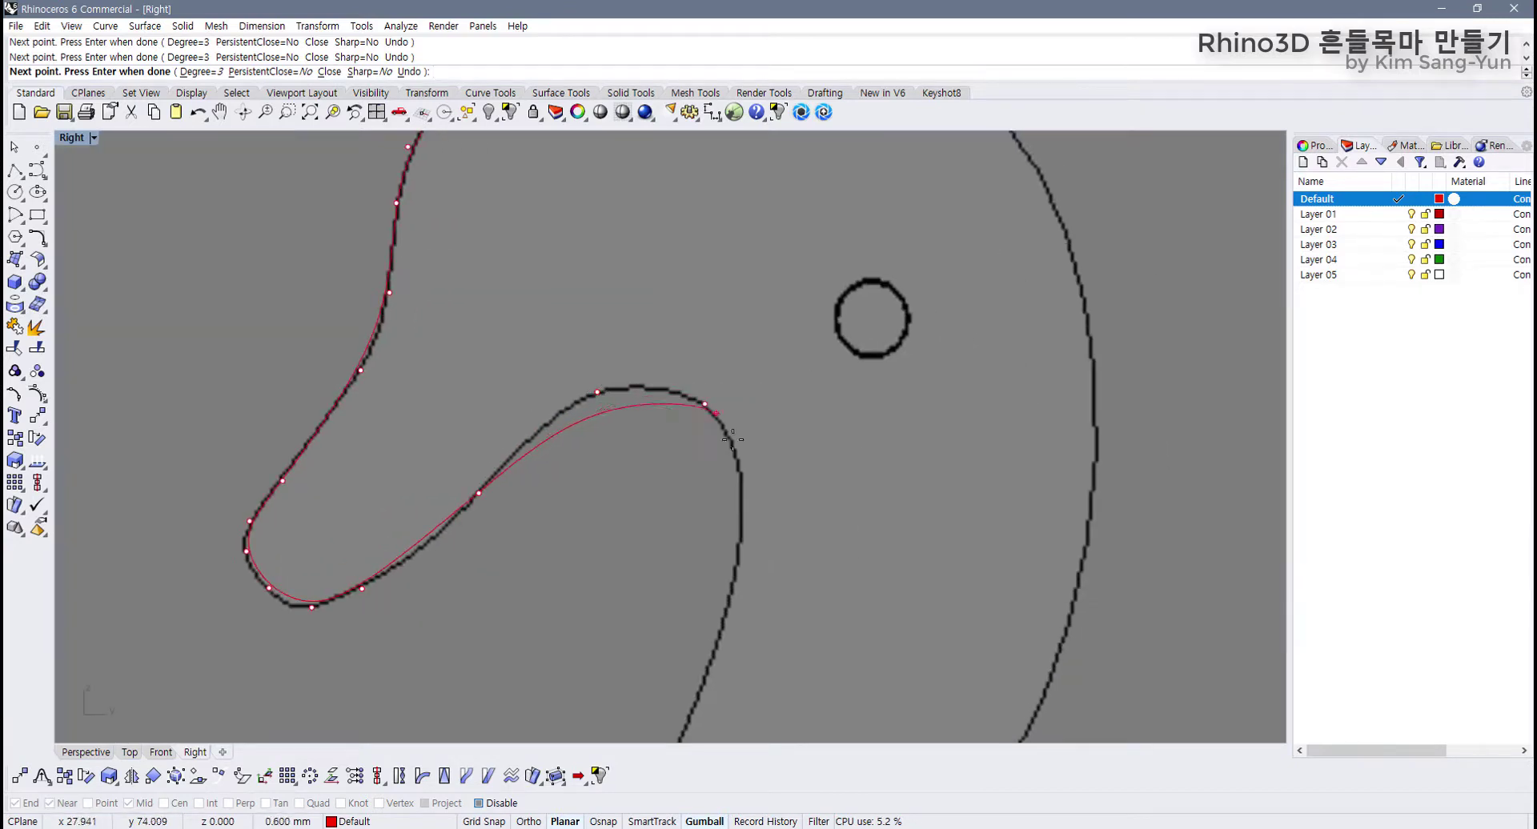
click(748, 505)
scroll(747, 512, down, 5)
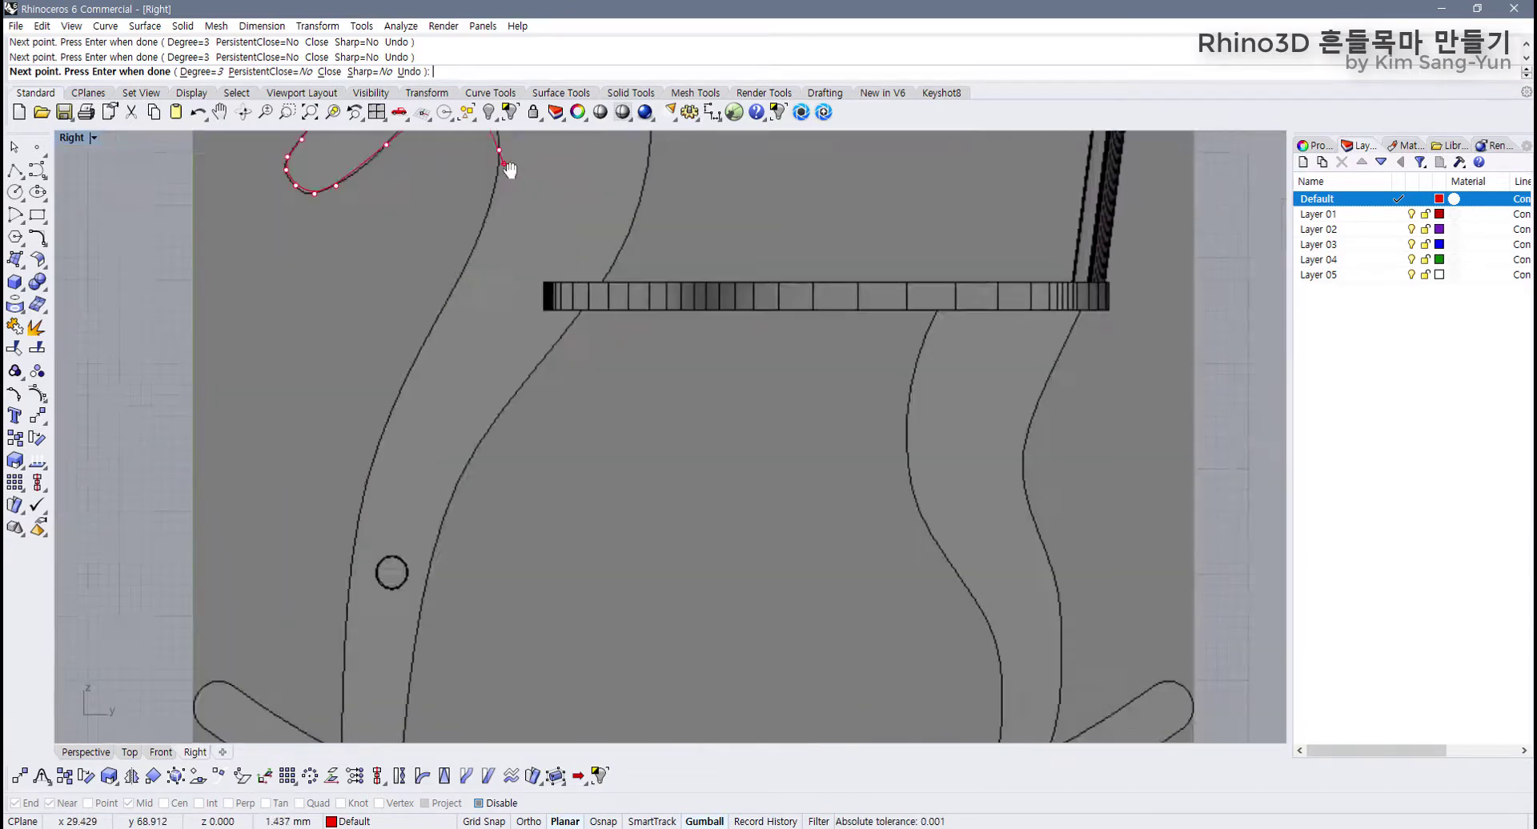
Step: Continue the curve down the neck and the front leg's outer edge into the rocker, and finish it
click(458, 270)
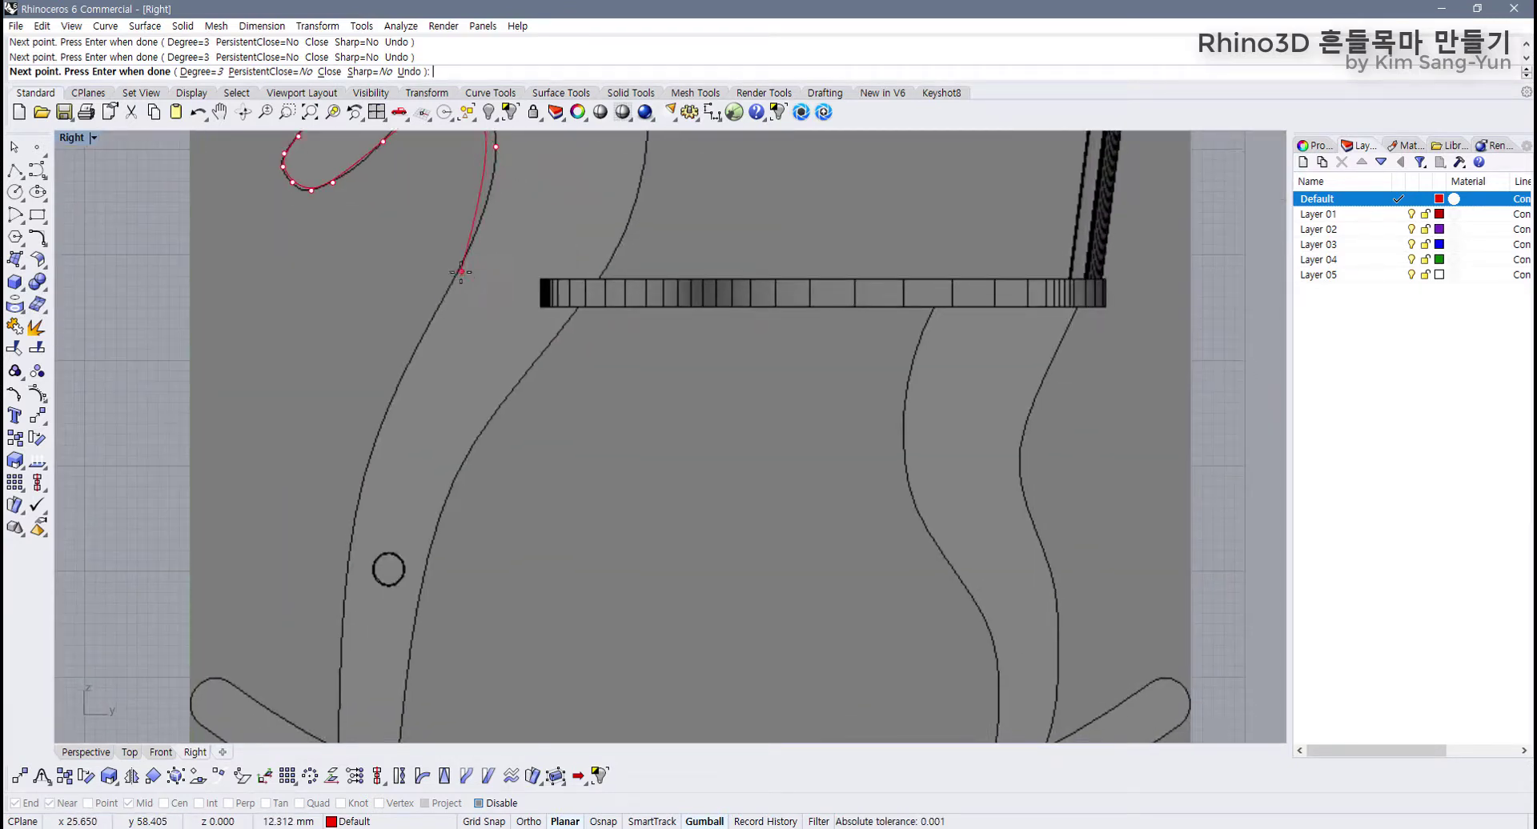
click(373, 434)
right_drag(353, 521, 364, 458)
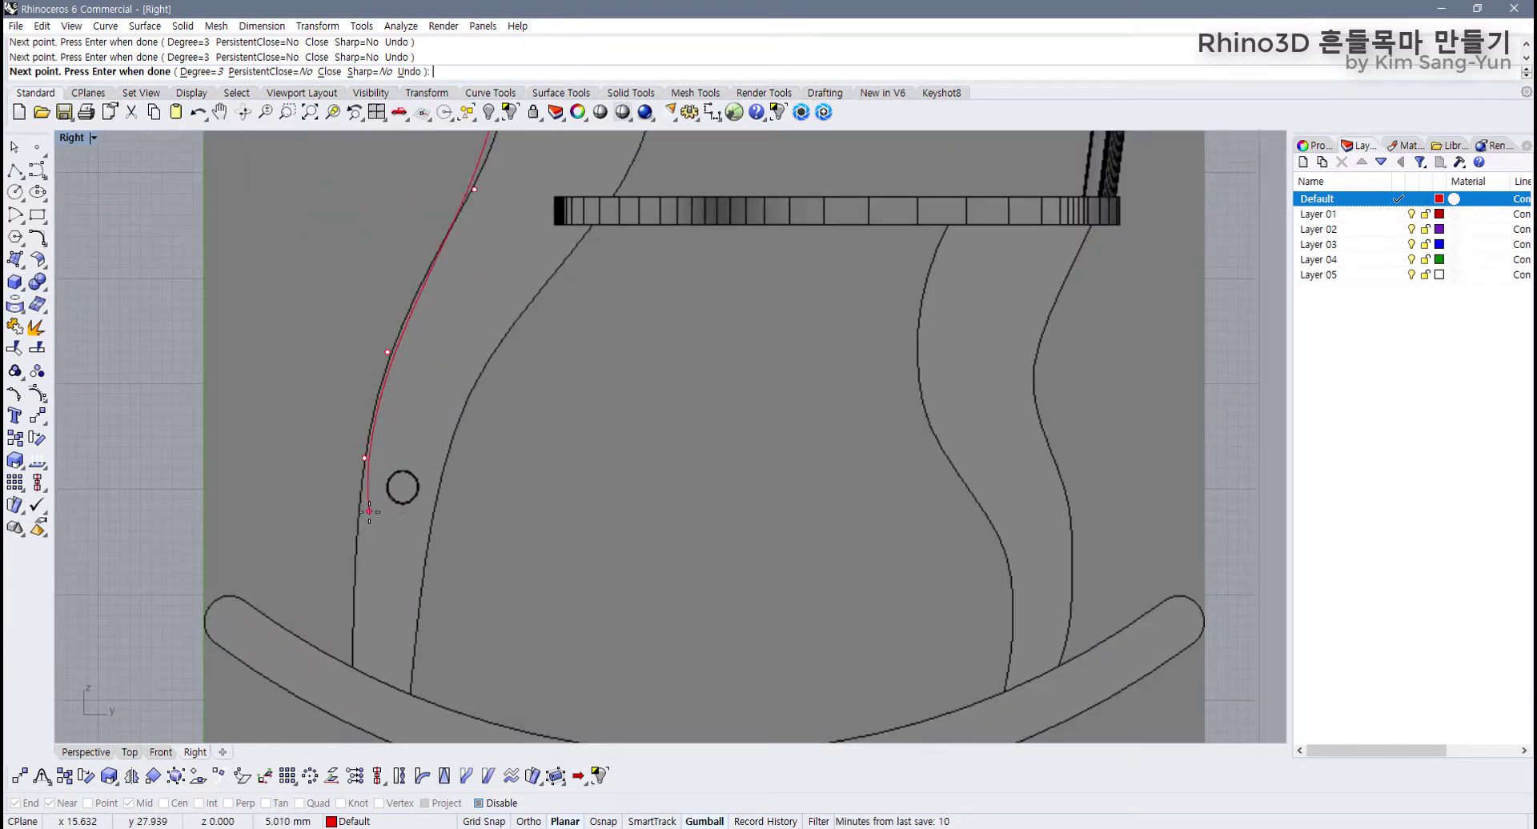
click(354, 589)
right_drag(354, 589, 351, 494)
scroll(351, 494, up, 1)
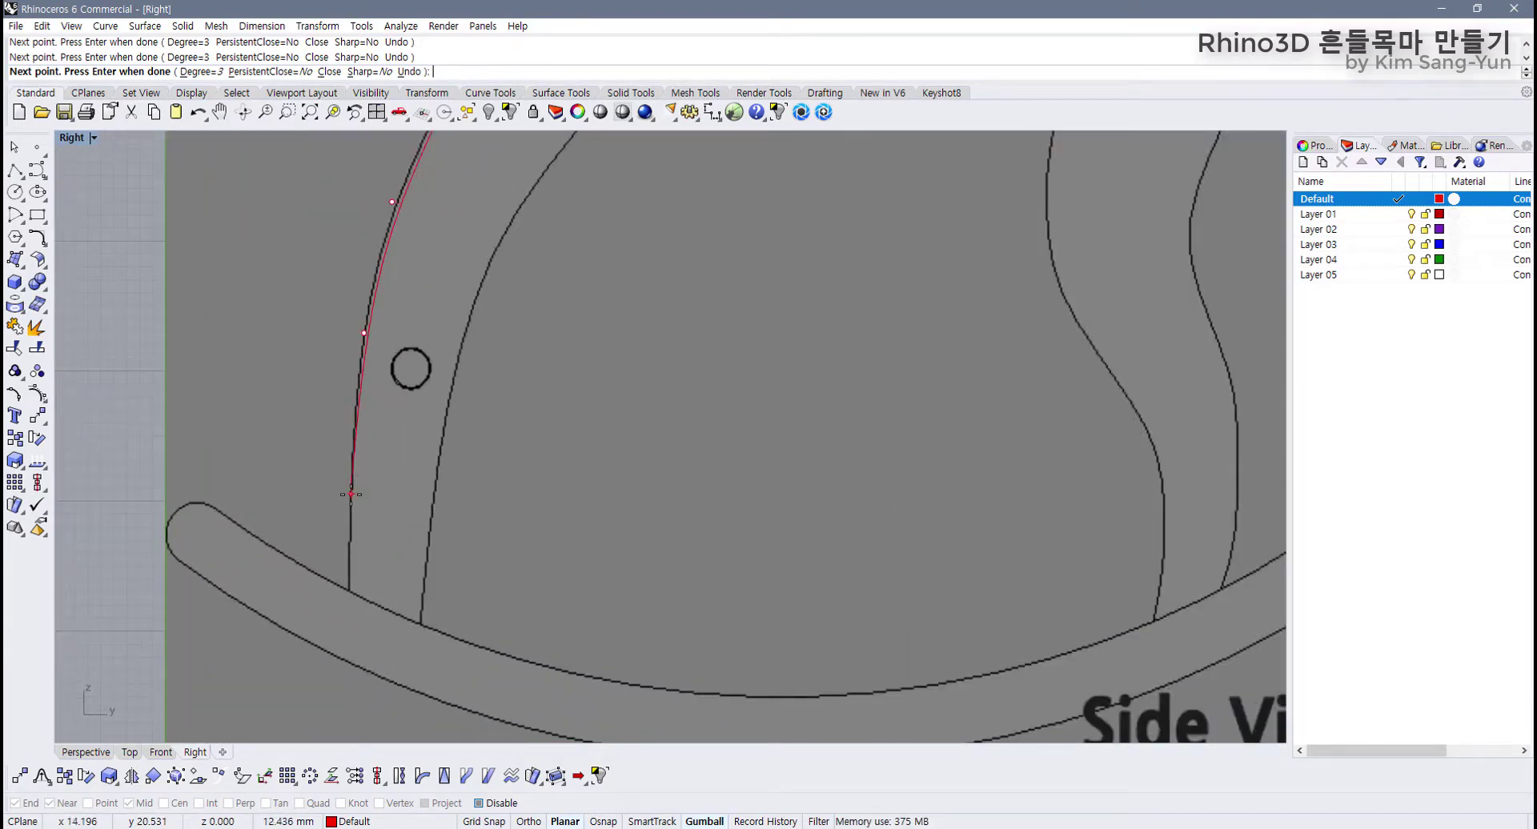
click(348, 630)
key(Return)
Step: Re-enable object snaps with Near and Mid turned off, and start a second control-point curve at the first curve's ear-tip end
scroll(508, 531, down, 3)
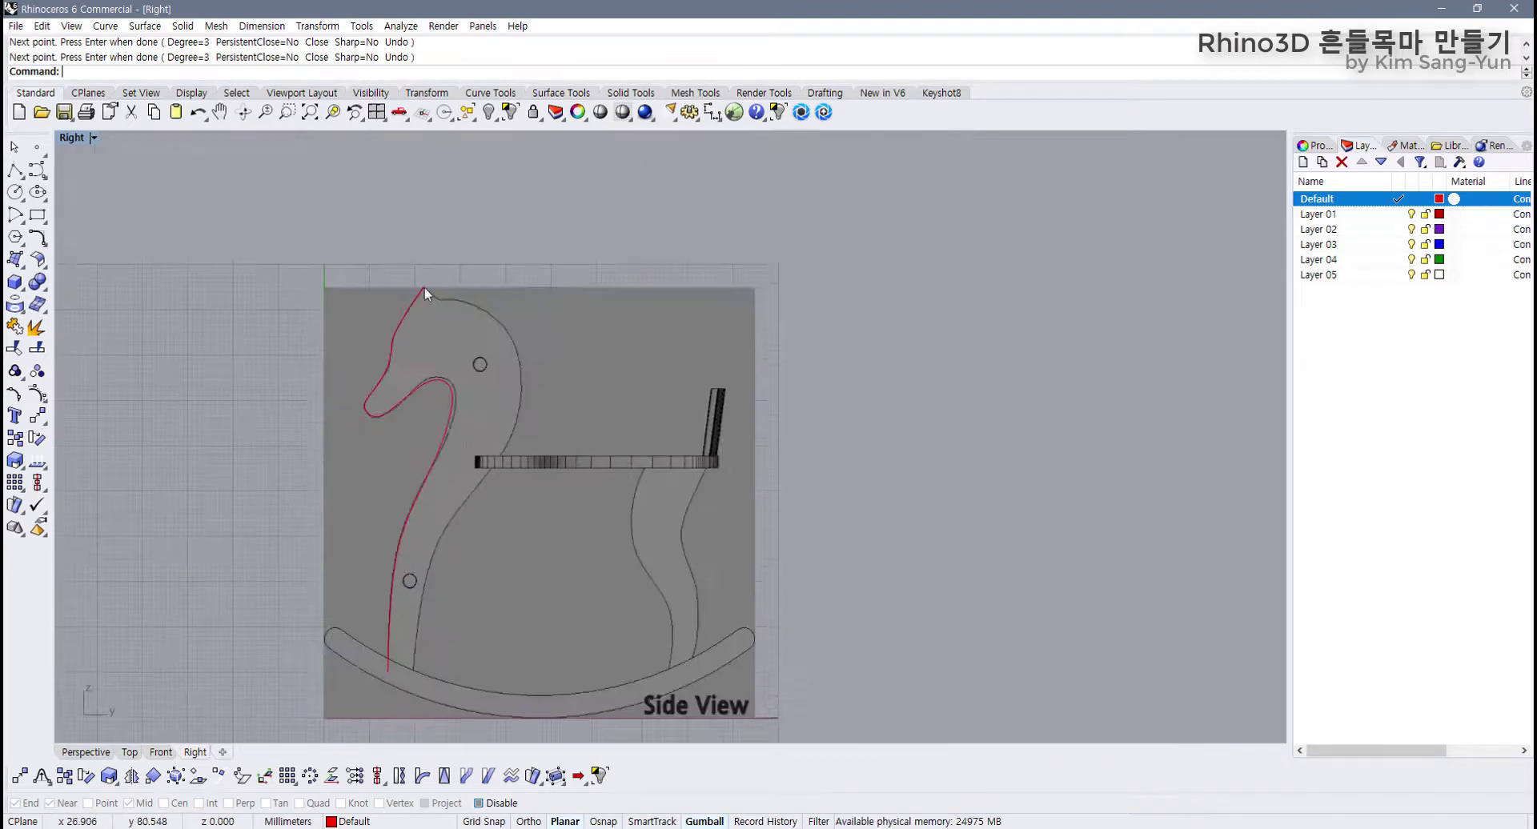
scroll(391, 363, up, 2)
scroll(390, 363, up, 5)
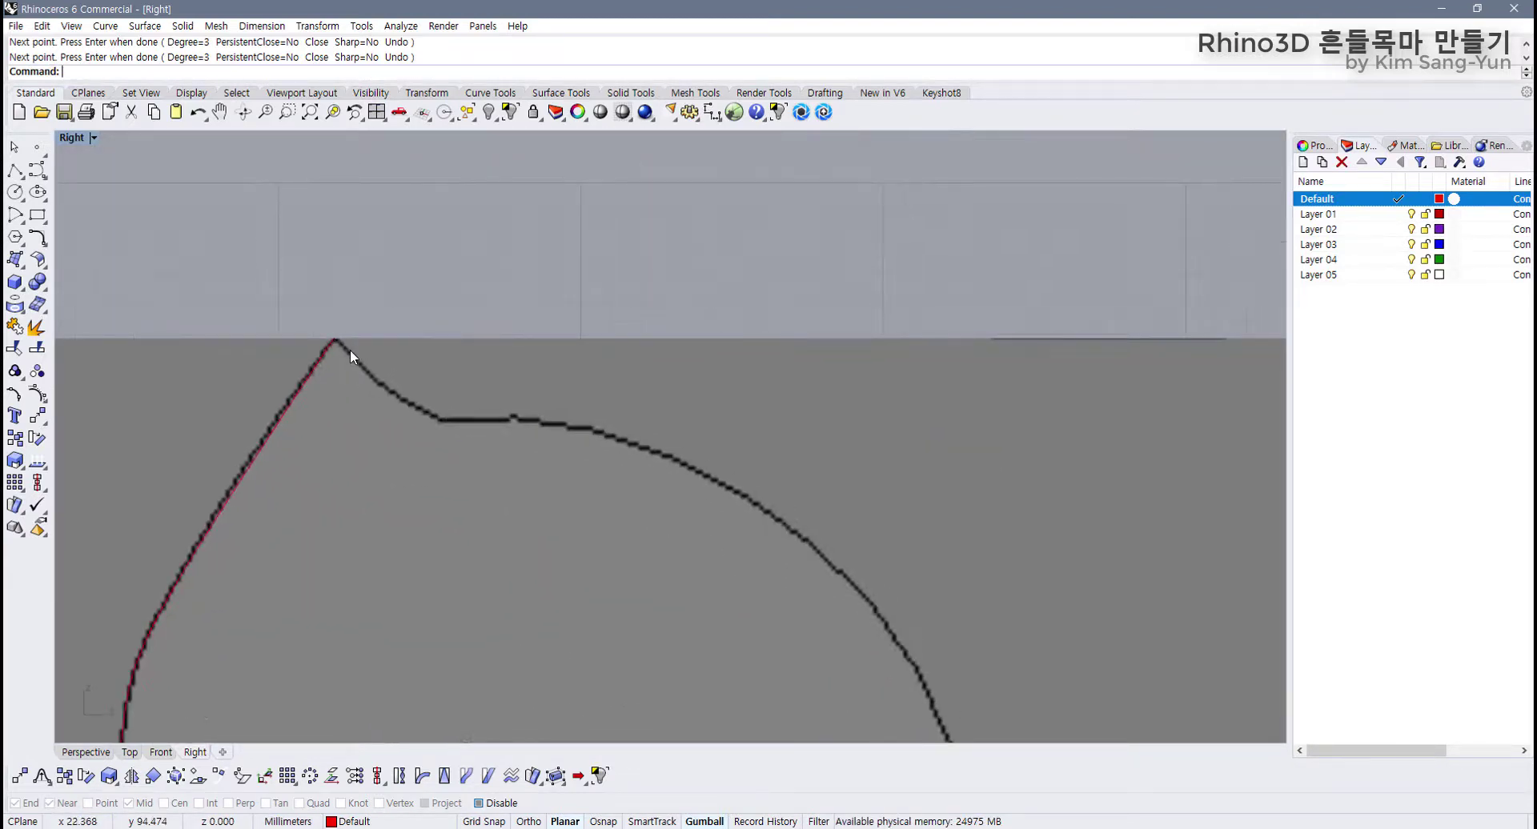
key(Return)
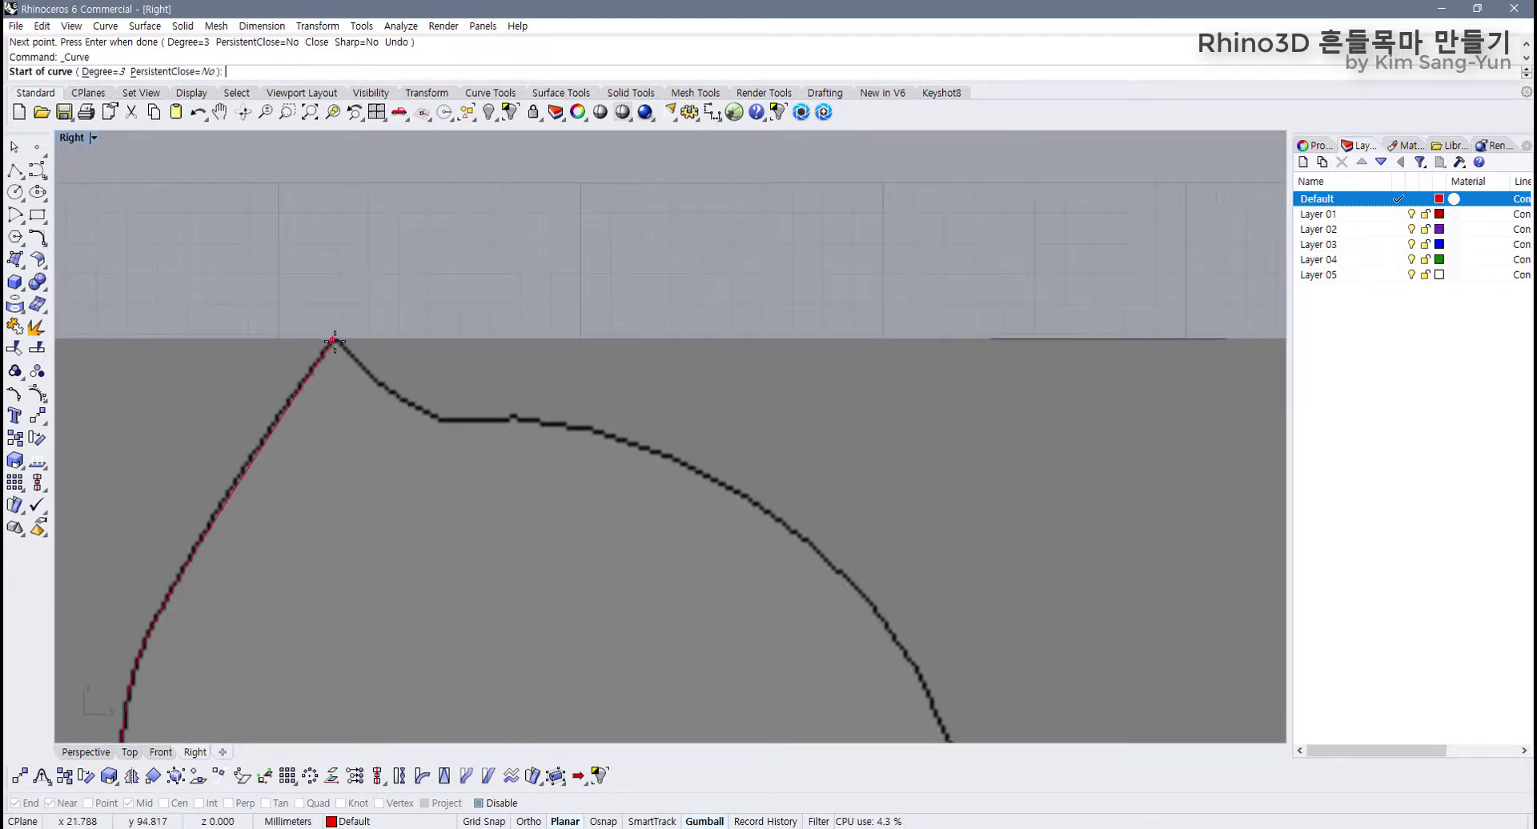
click(478, 804)
click(58, 805)
click(130, 804)
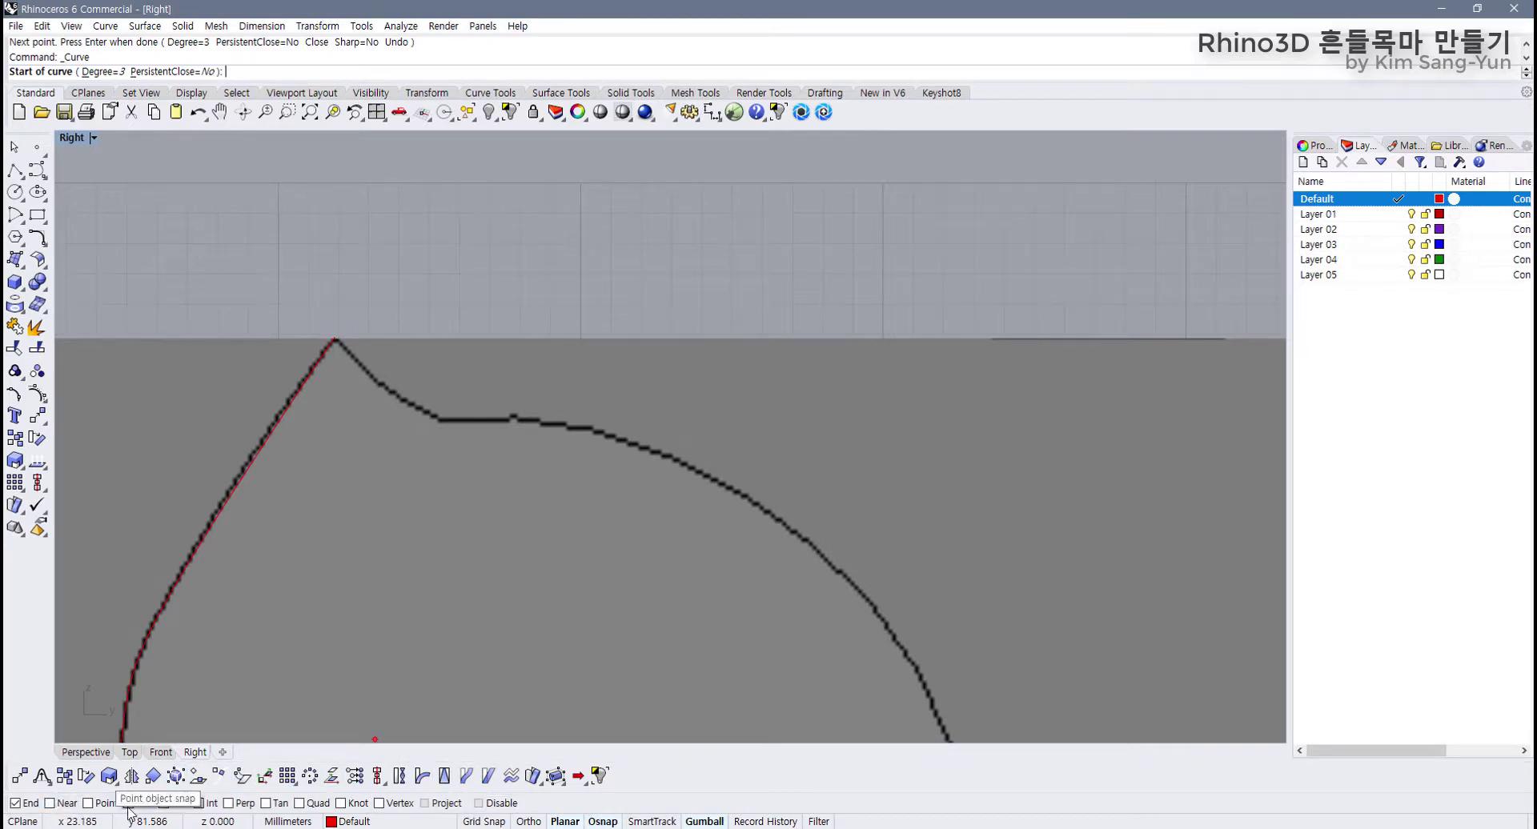
click(335, 339)
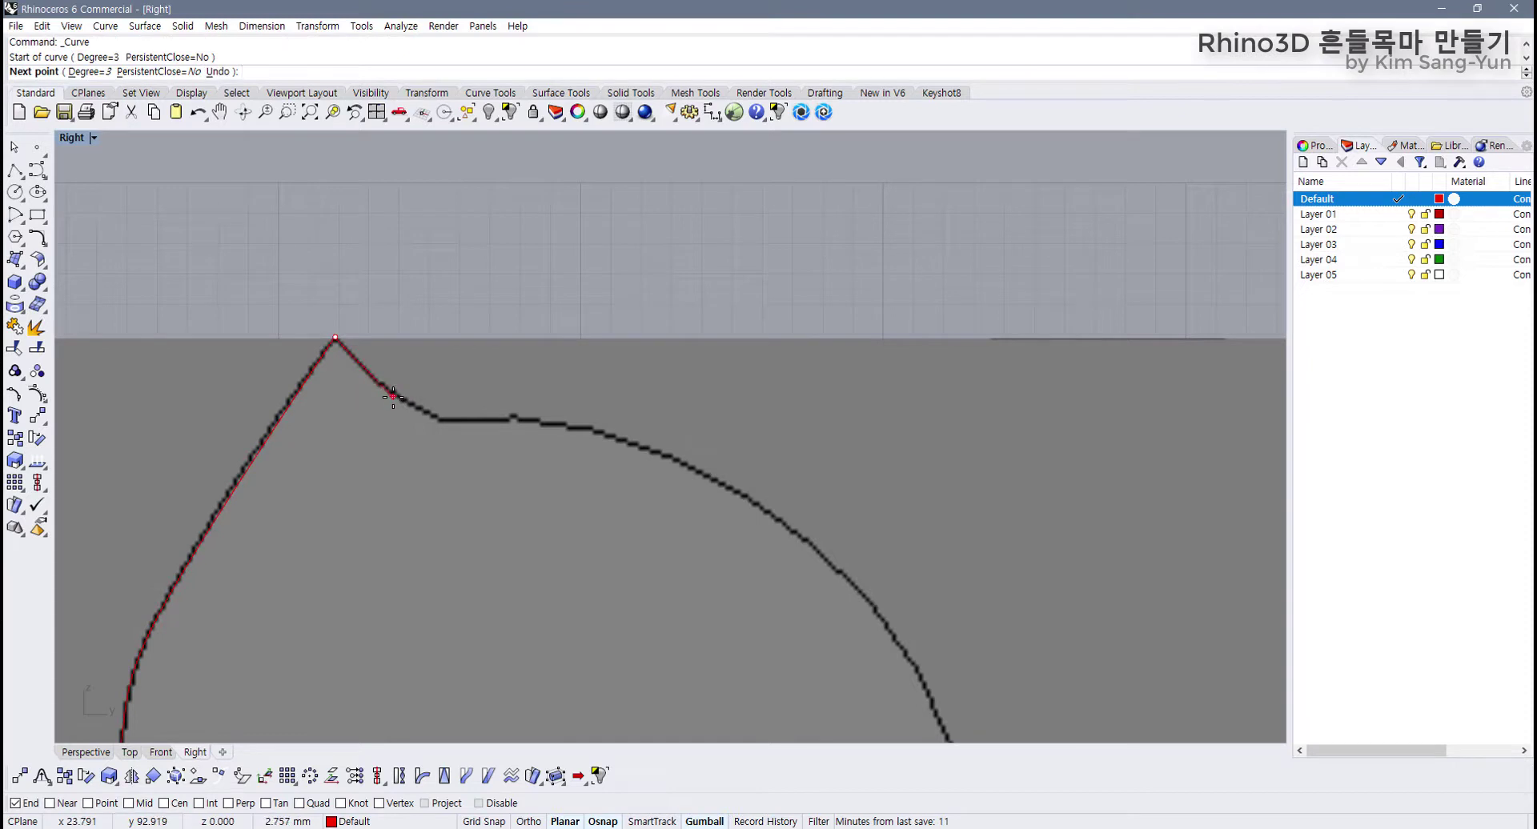
Step: Disable object snaps and trace the second curve from the ear tip down the back of the ear and around the notch behind it
click(478, 804)
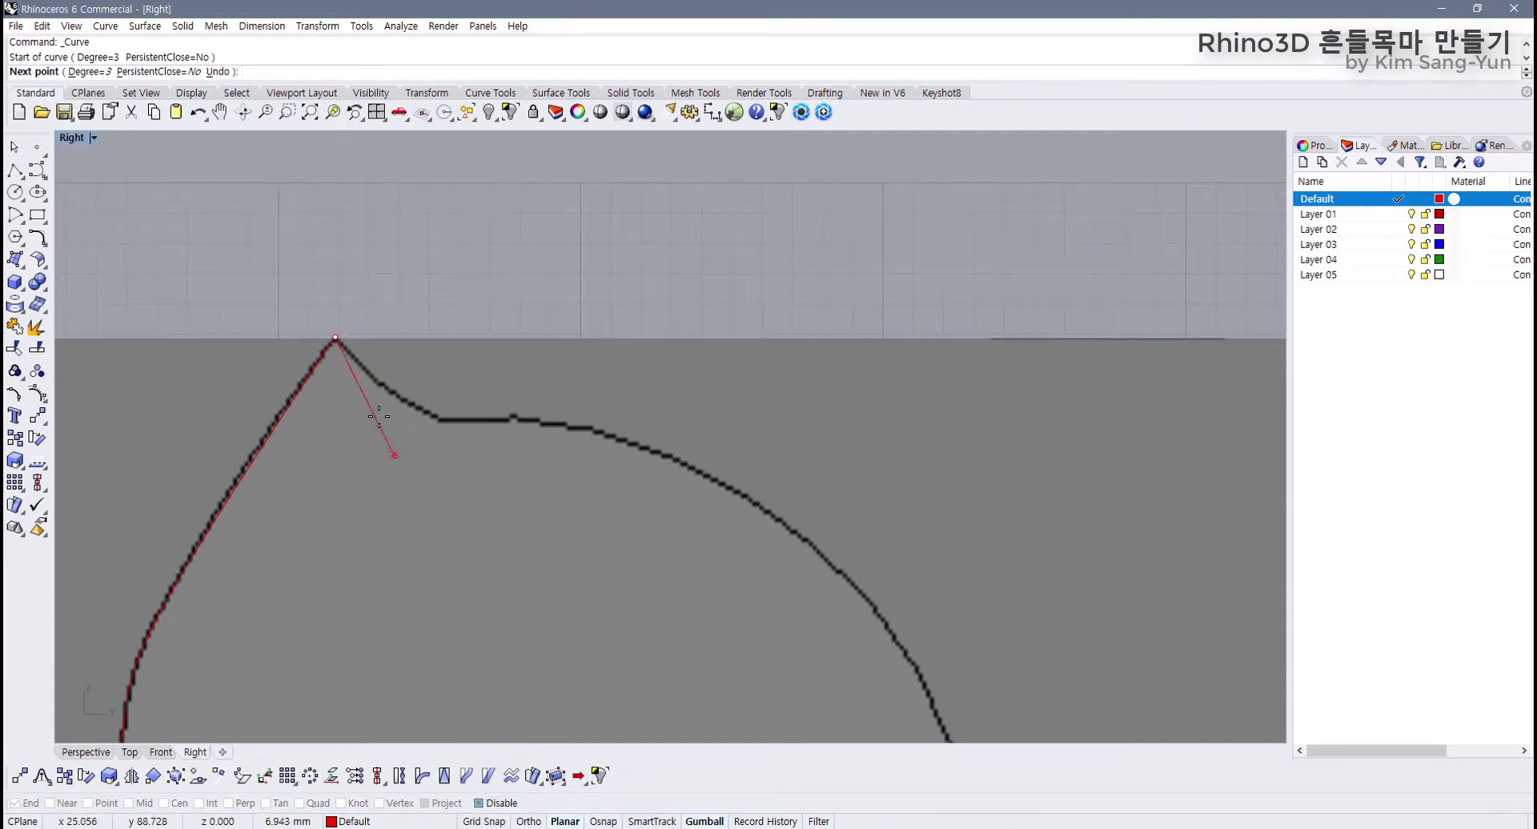
click(372, 379)
click(434, 421)
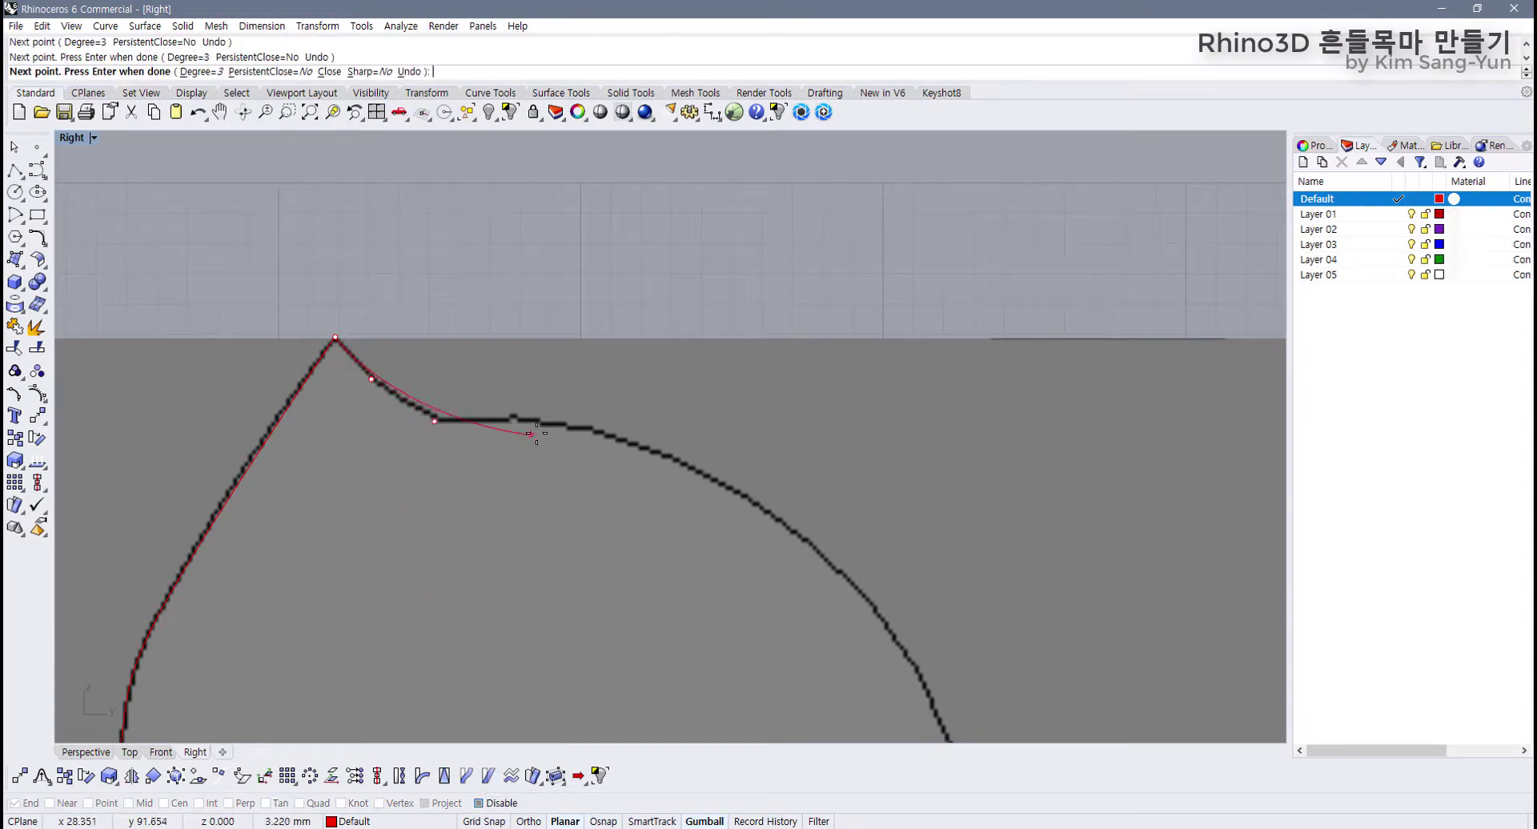
scroll(441, 419, up, 5)
click(436, 420)
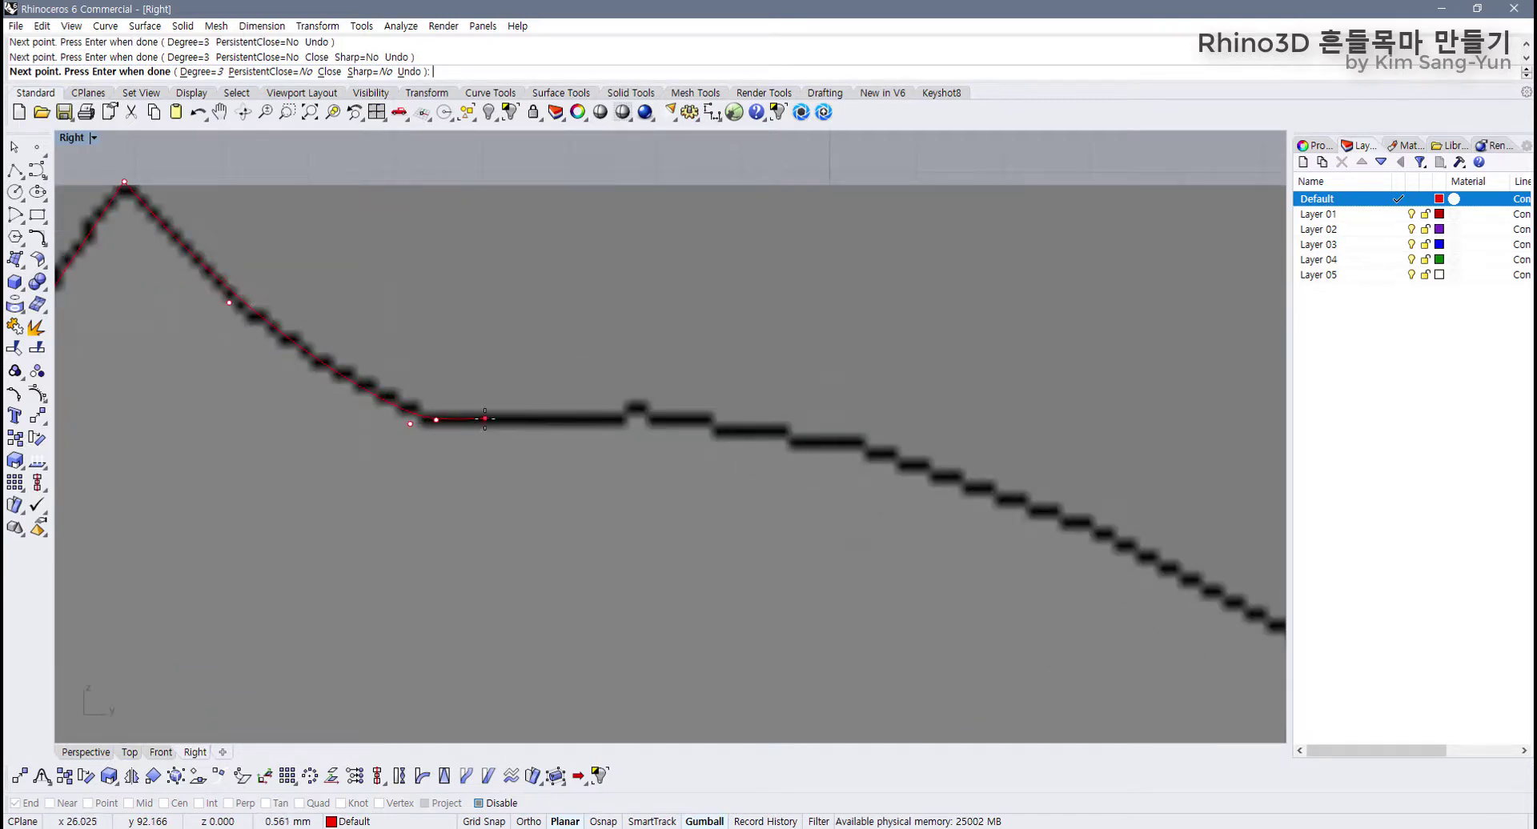
click(484, 418)
scroll(484, 418, down, 5)
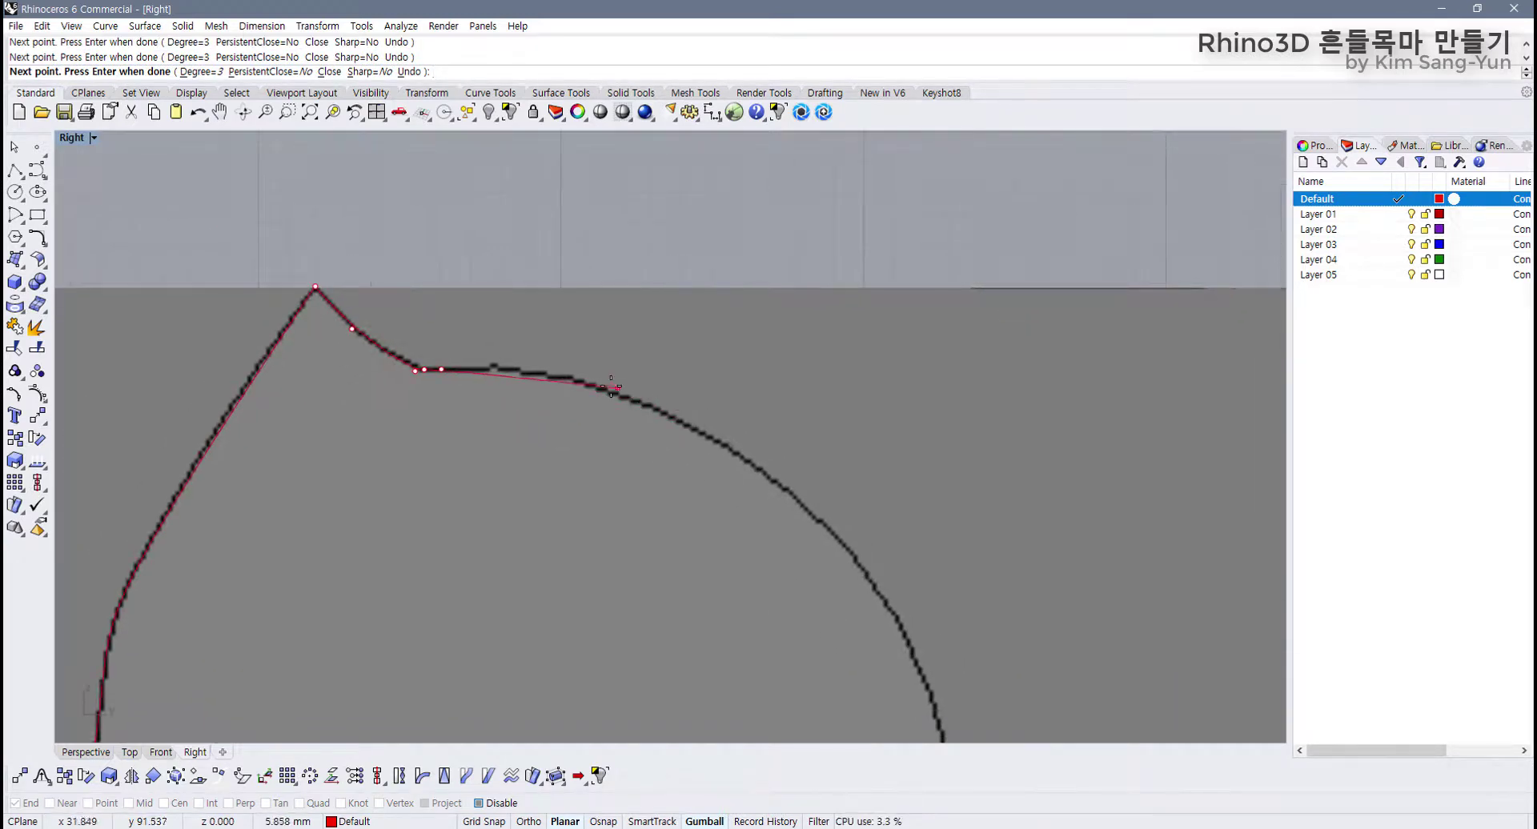
Step: Continue the curve over the crown and down the back of the head and neck to the seat
click(611, 387)
scroll(611, 388, down, 3)
scroll(625, 469, down, 4)
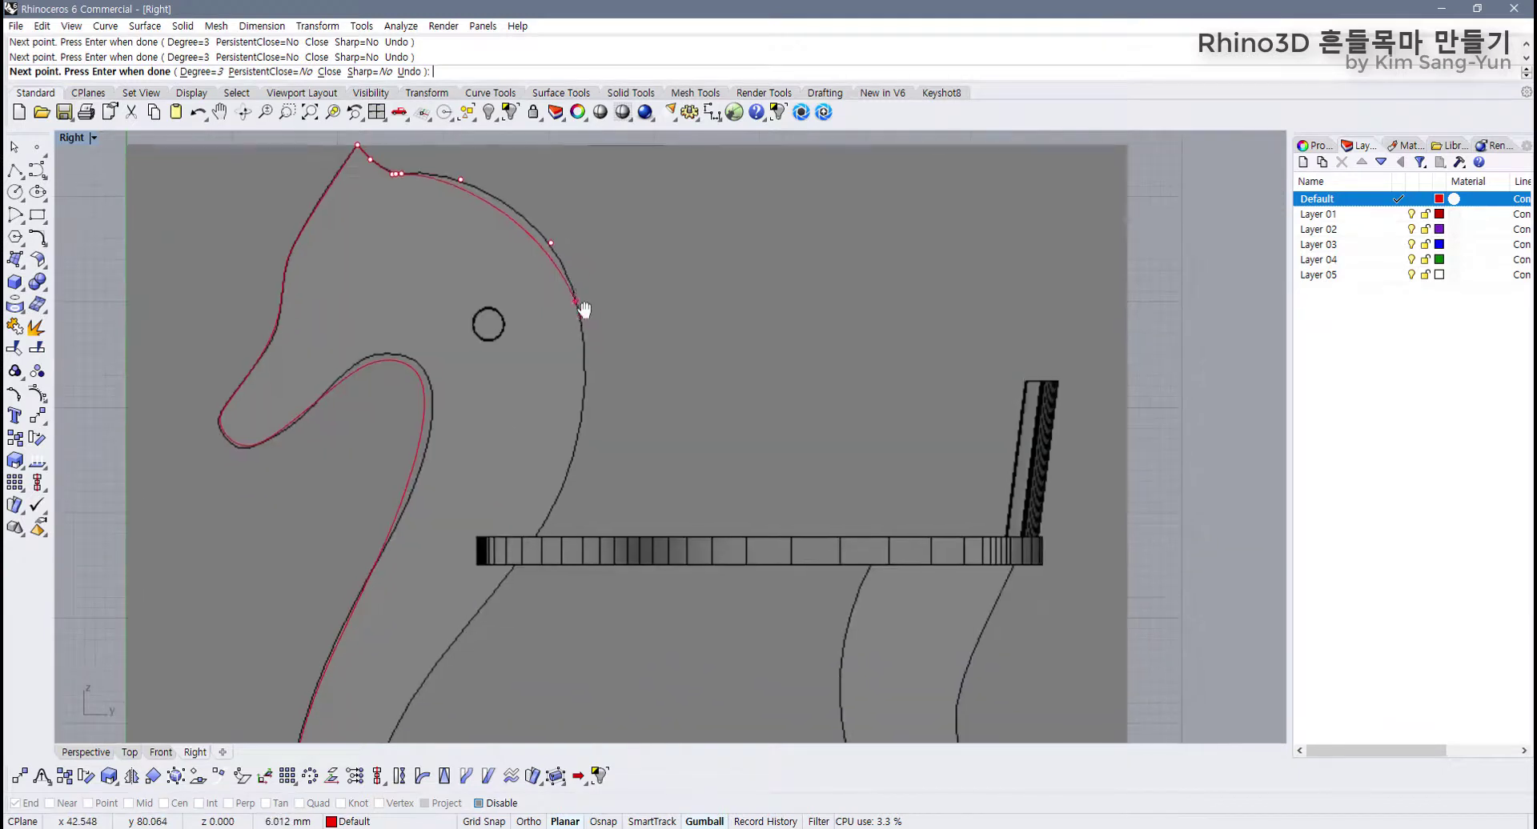
click(586, 380)
click(541, 531)
Step: Continue the curve below the seat along the front leg's inner edge into the rocker, and finish it
right_drag(540, 530, 581, 318)
click(487, 438)
right_drag(481, 449, 472, 304)
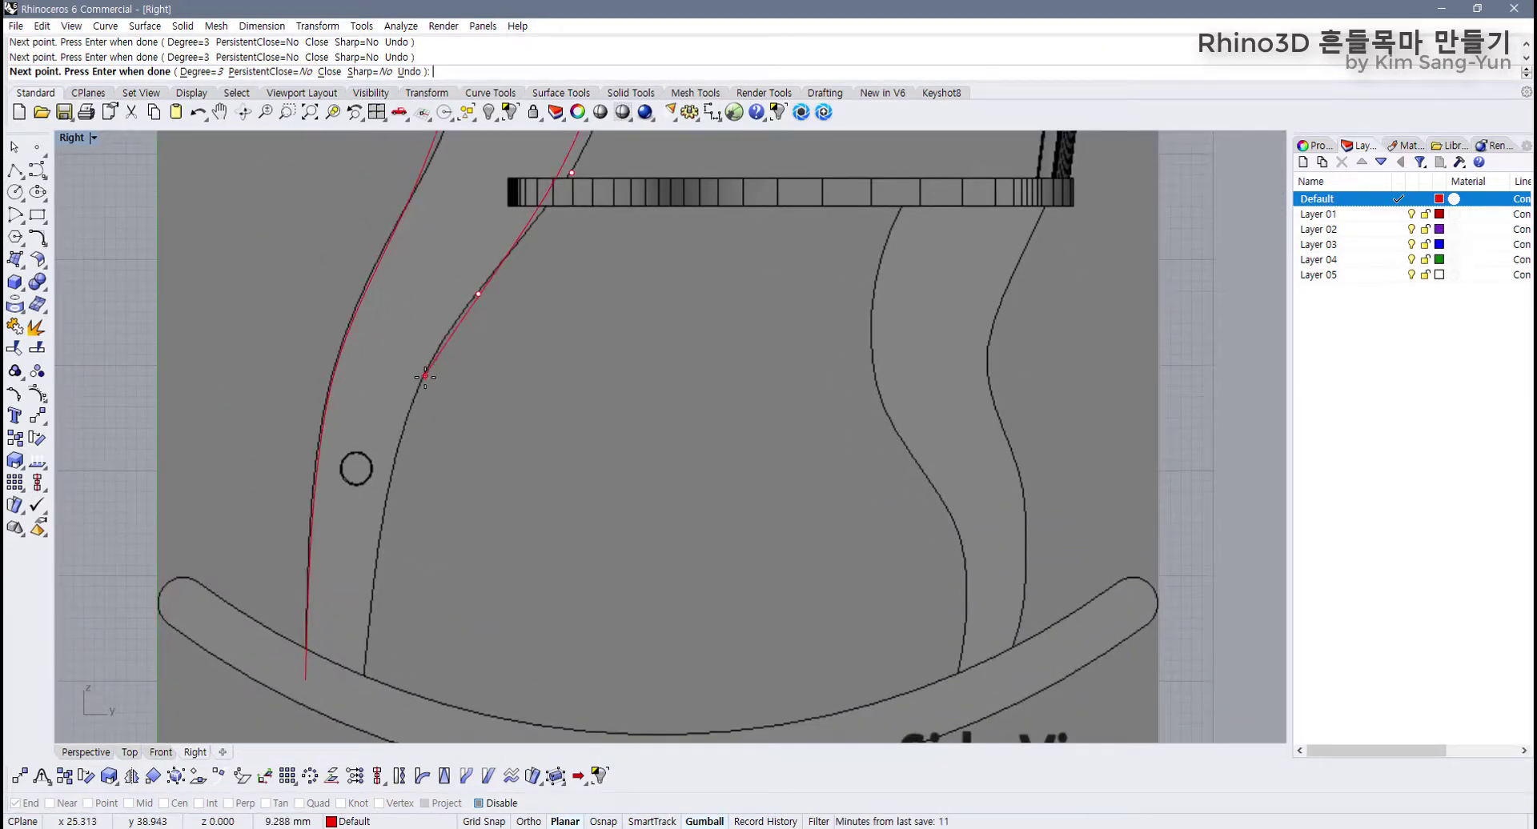
click(425, 377)
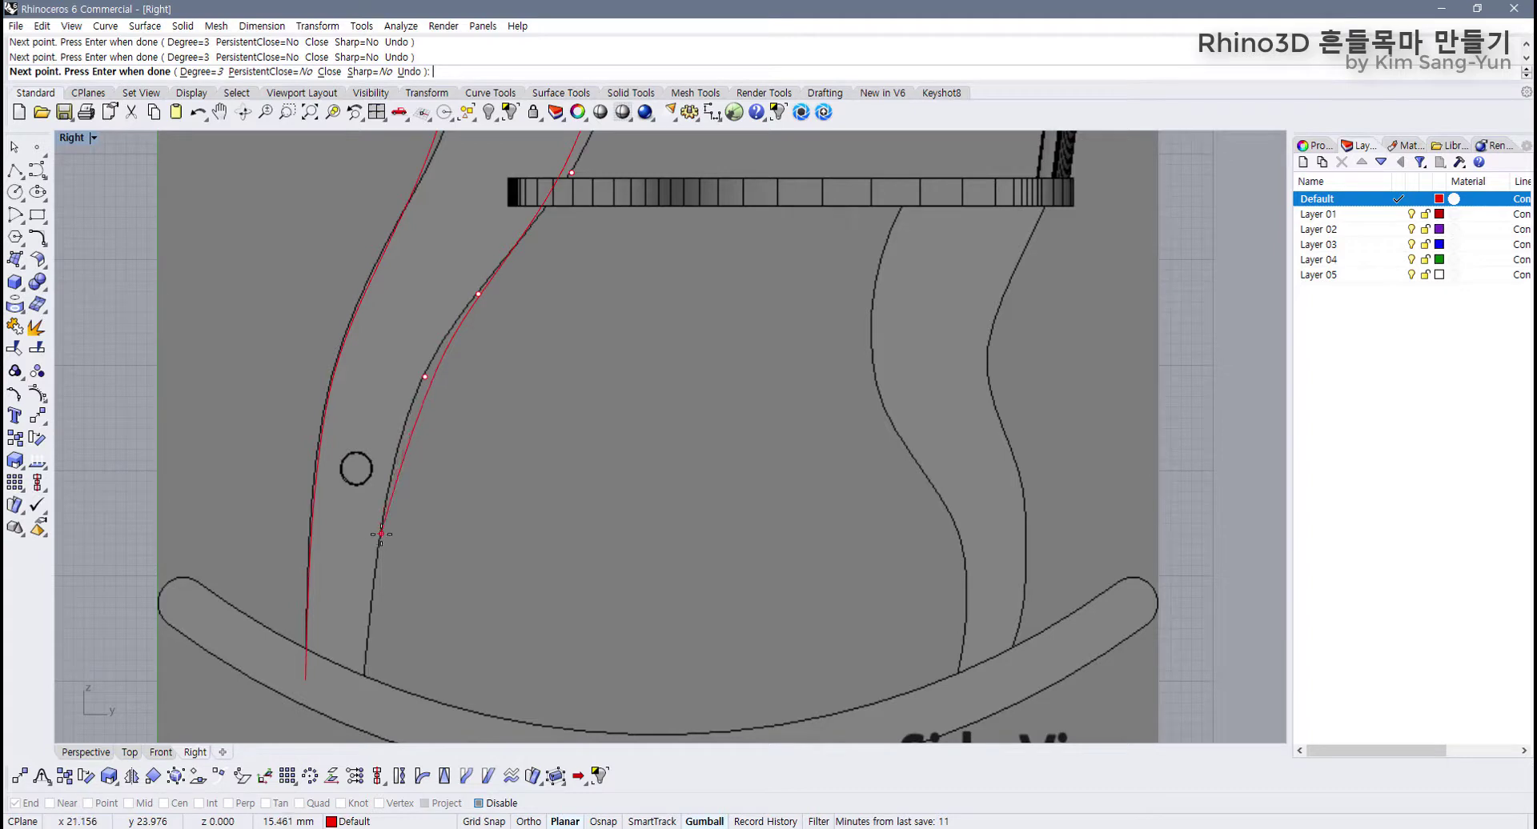
click(382, 534)
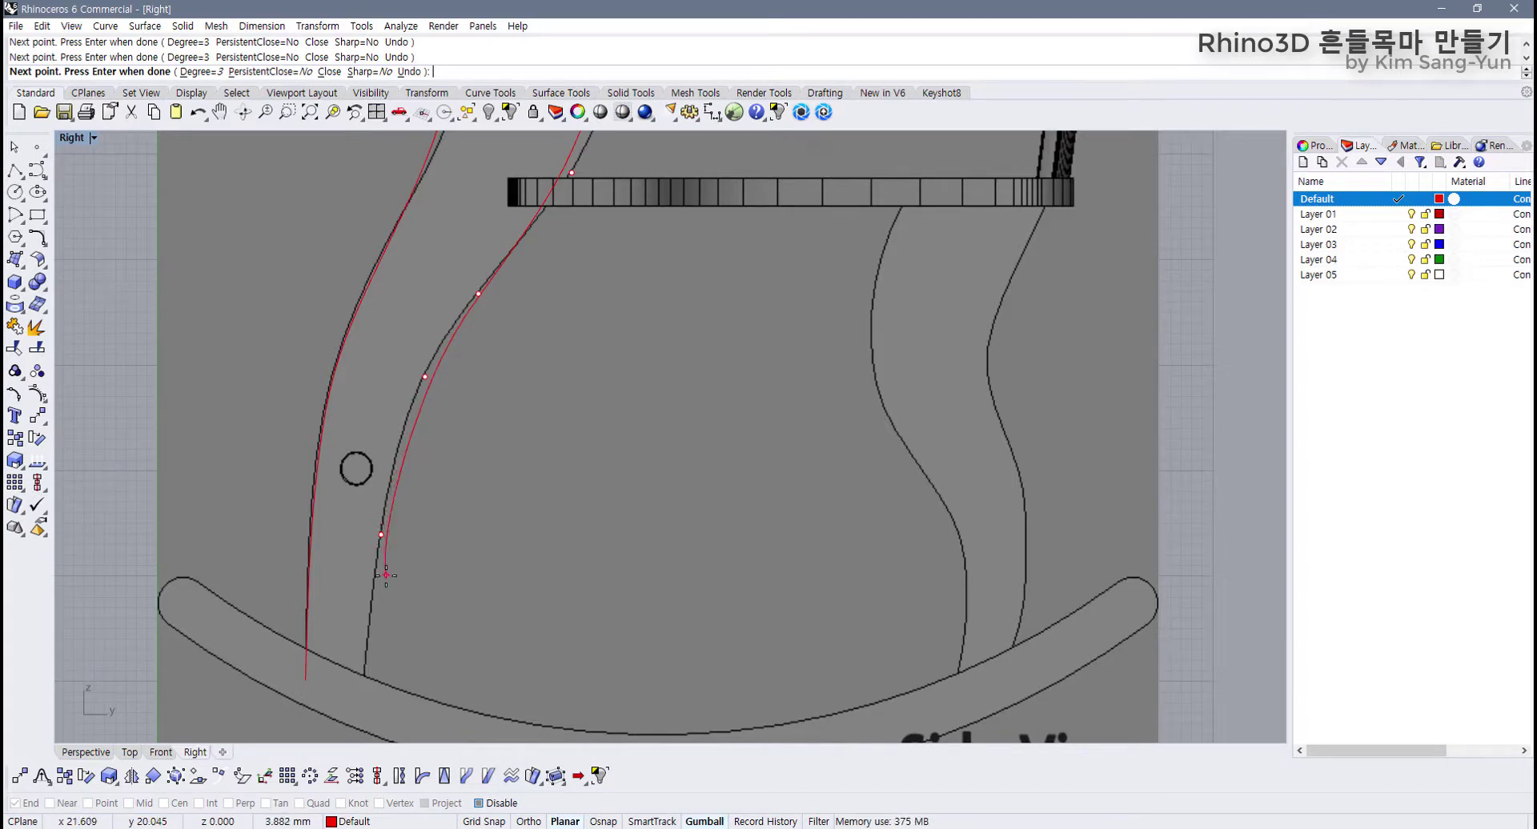
click(362, 705)
key(Return)
Step: Show the control points of both curves and shift the inner leg edge's upper bend point so the curve meets the reference outline
key(ctrl+a)
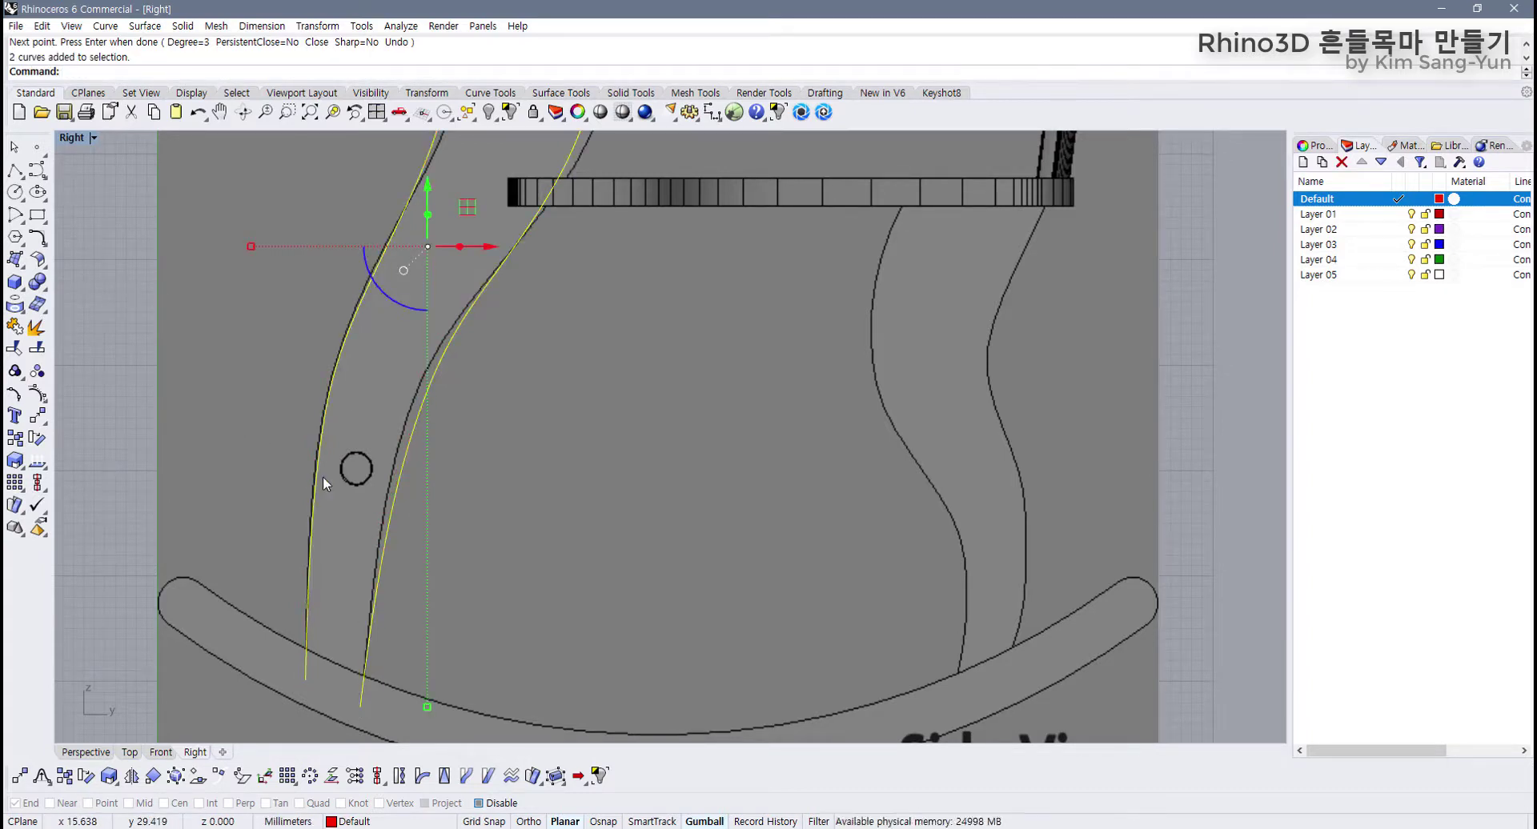
key(F10)
scroll(396, 430, up, 3)
click(419, 448)
scroll(465, 417, up, 1)
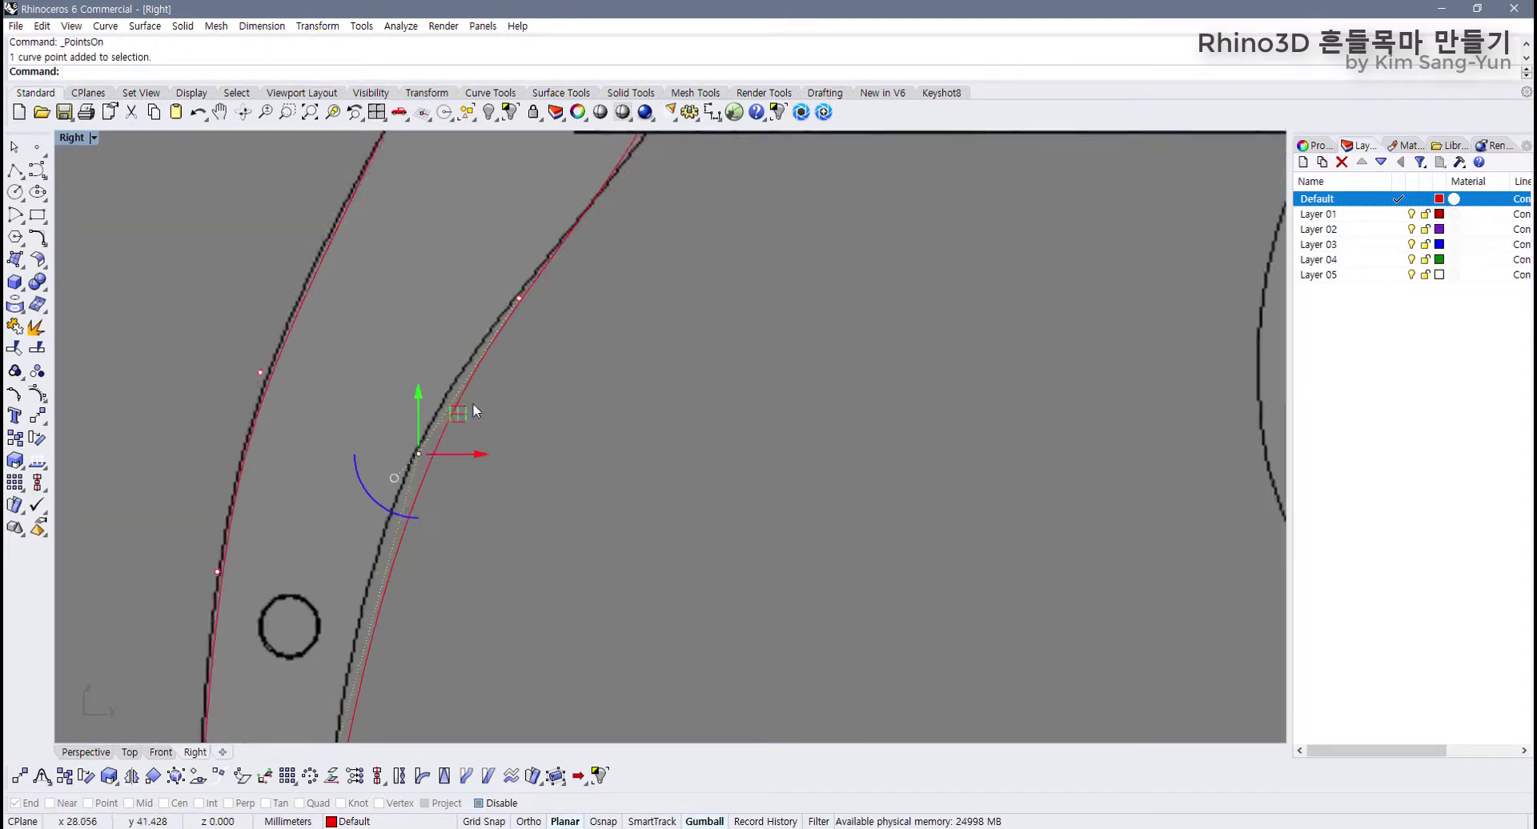
drag(458, 414, 426, 406)
Step: Shift the second curve's control point at seat height to fit the base of the neck
right_drag(454, 369, 413, 521)
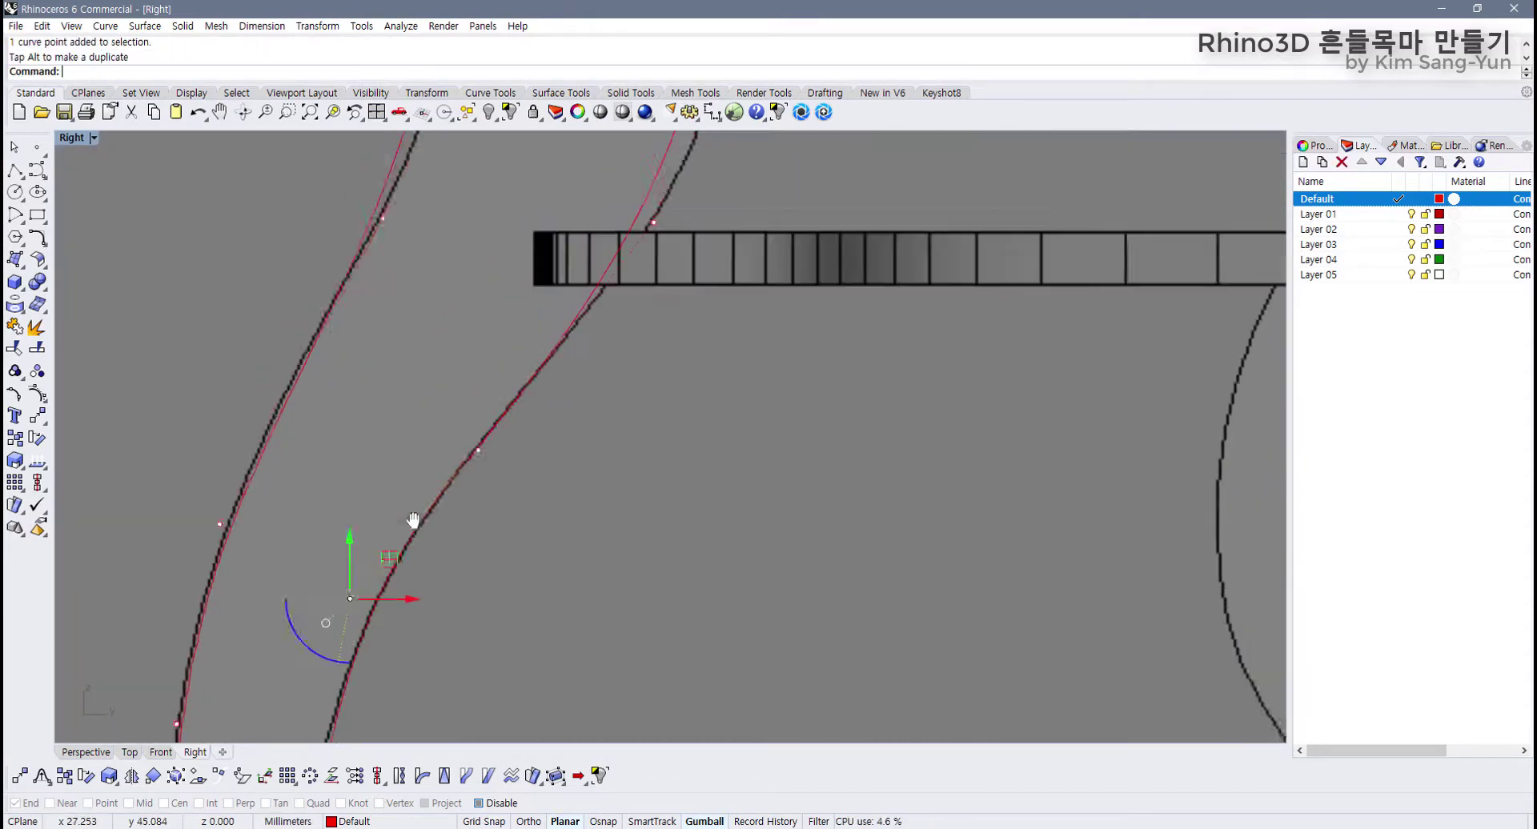
right_drag(466, 400, 373, 589)
click(559, 411)
drag(600, 371, 619, 367)
Step: Pull the control points at the back of the neck and the back of the head outward onto the reference outline
right_drag(495, 480, 323, 758)
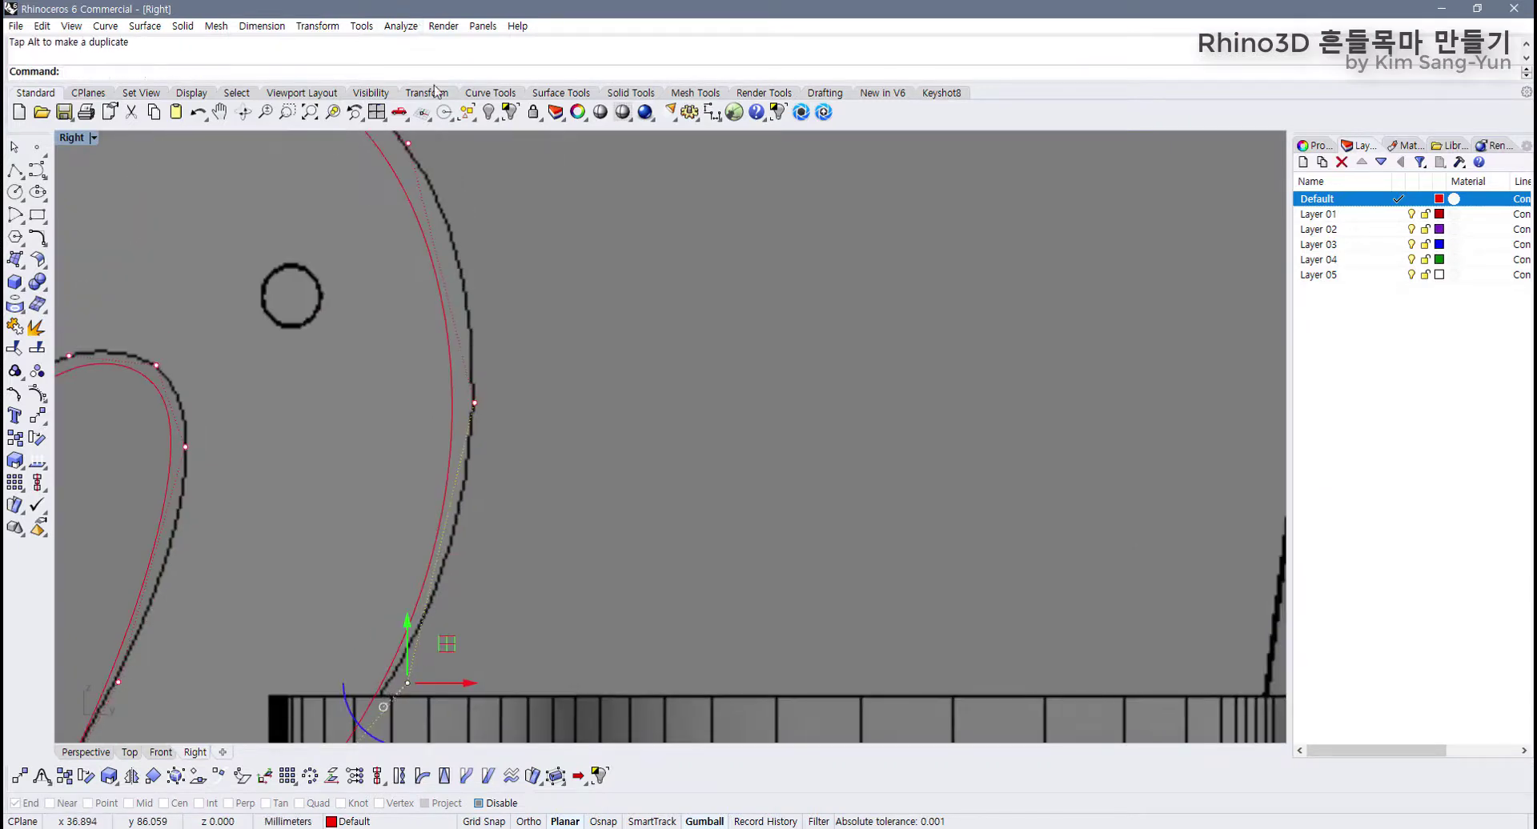
click(474, 403)
drag(512, 366, 545, 346)
scroll(541, 347, down, 6)
right_drag(451, 295, 437, 437)
click(459, 417)
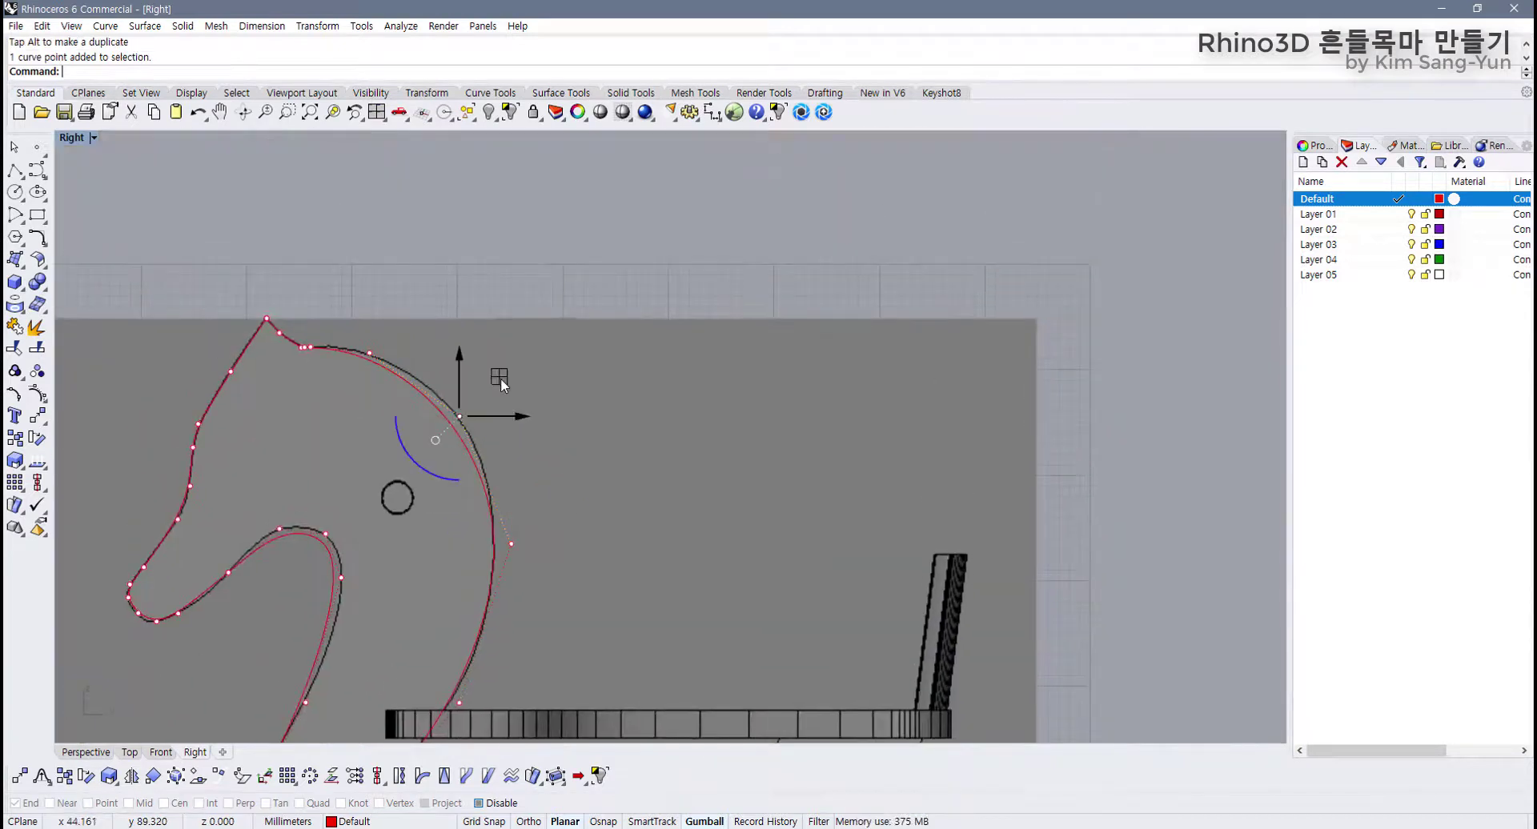
drag(501, 380, 505, 362)
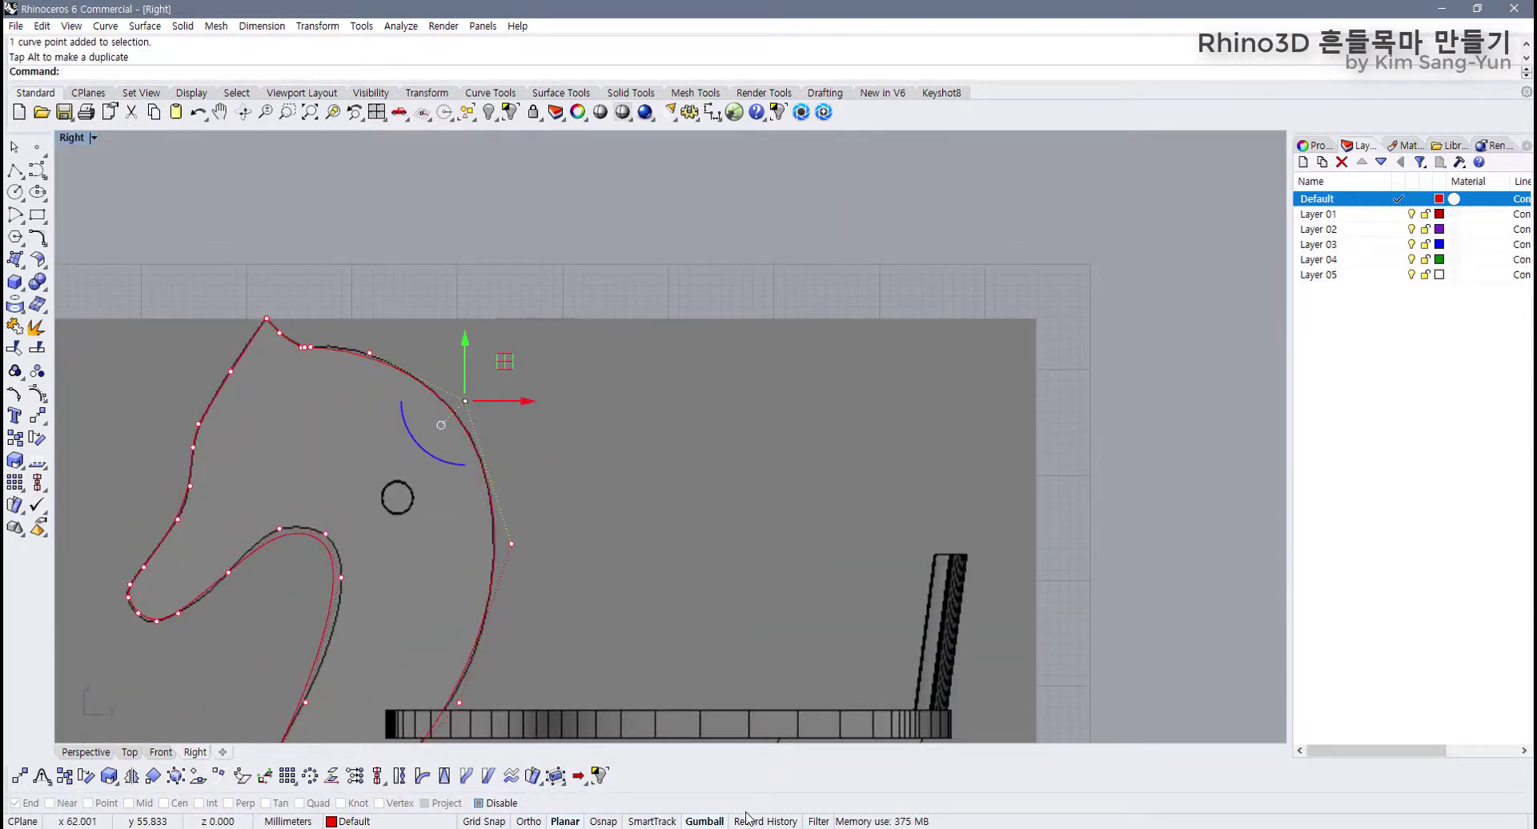
Step: Turn off the Gumball and move the two crown control points so the curve follows the top and back of the head
click(705, 822)
click(376, 407)
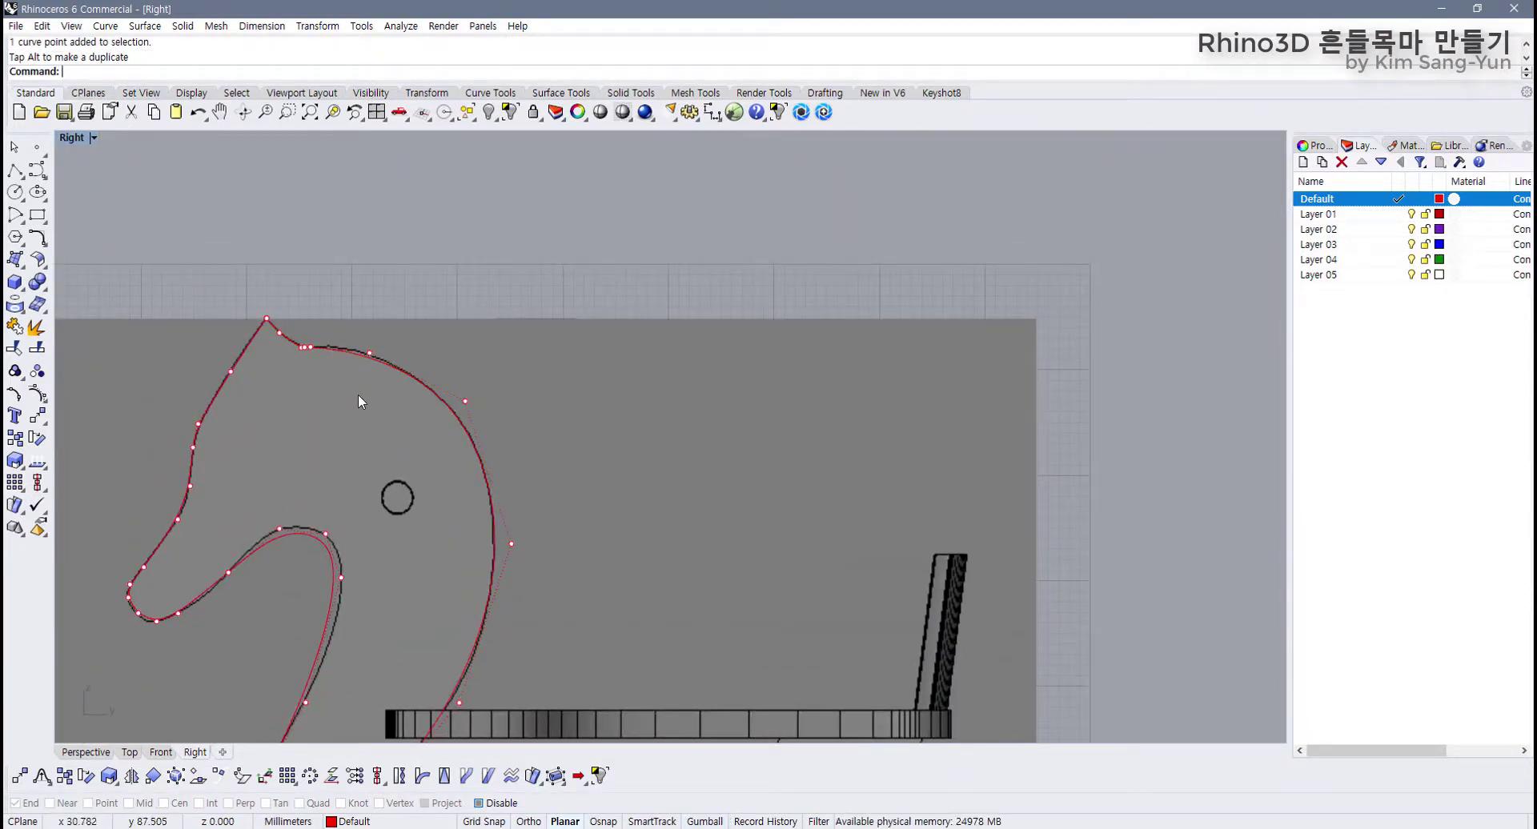
scroll(360, 379, up, 6)
right_drag(361, 376, 387, 495)
scroll(387, 495, up, 6)
click(419, 418)
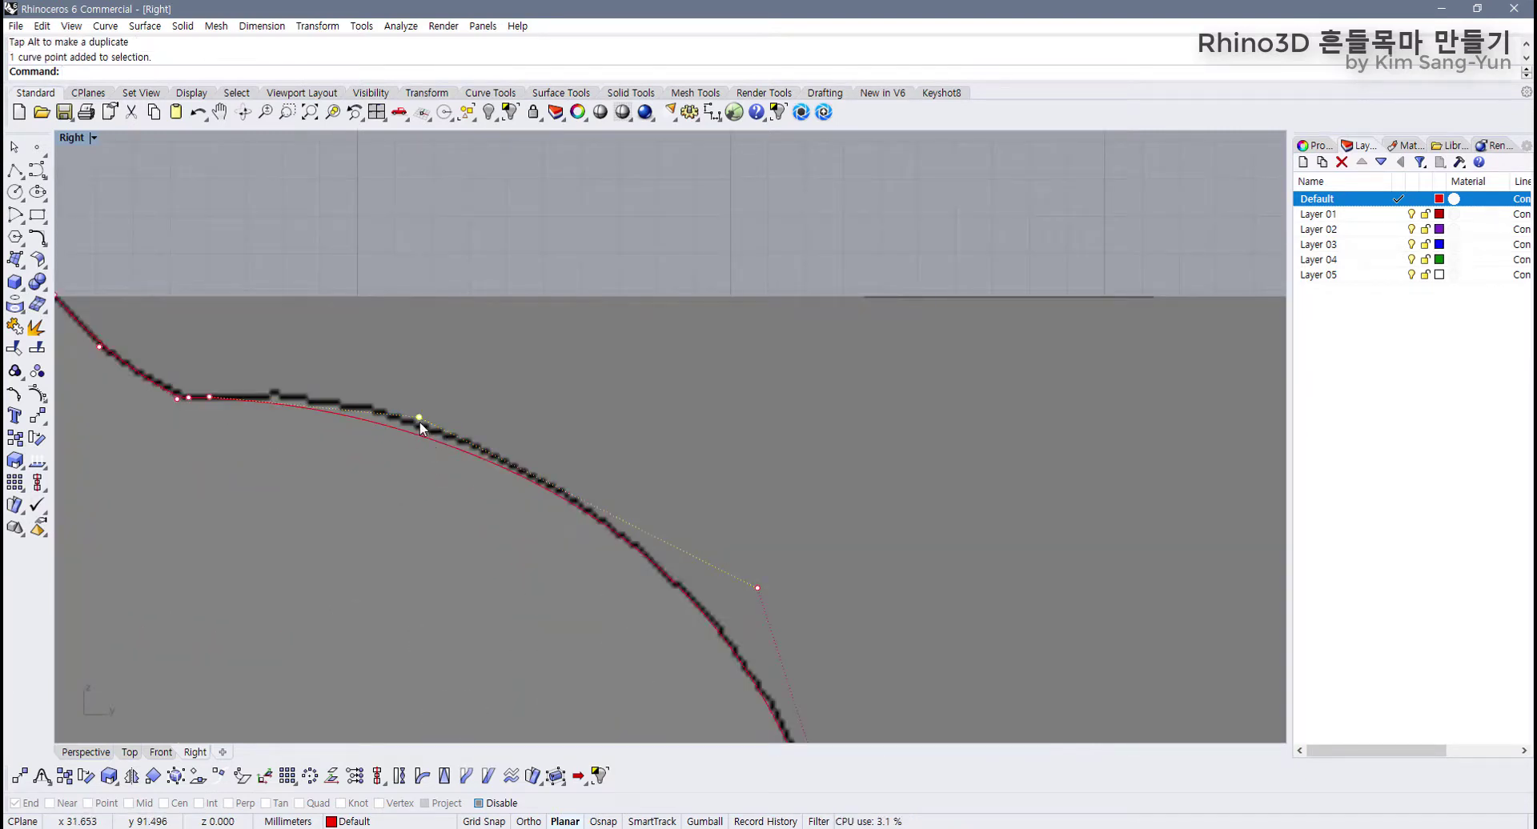
drag(419, 421, 420, 403)
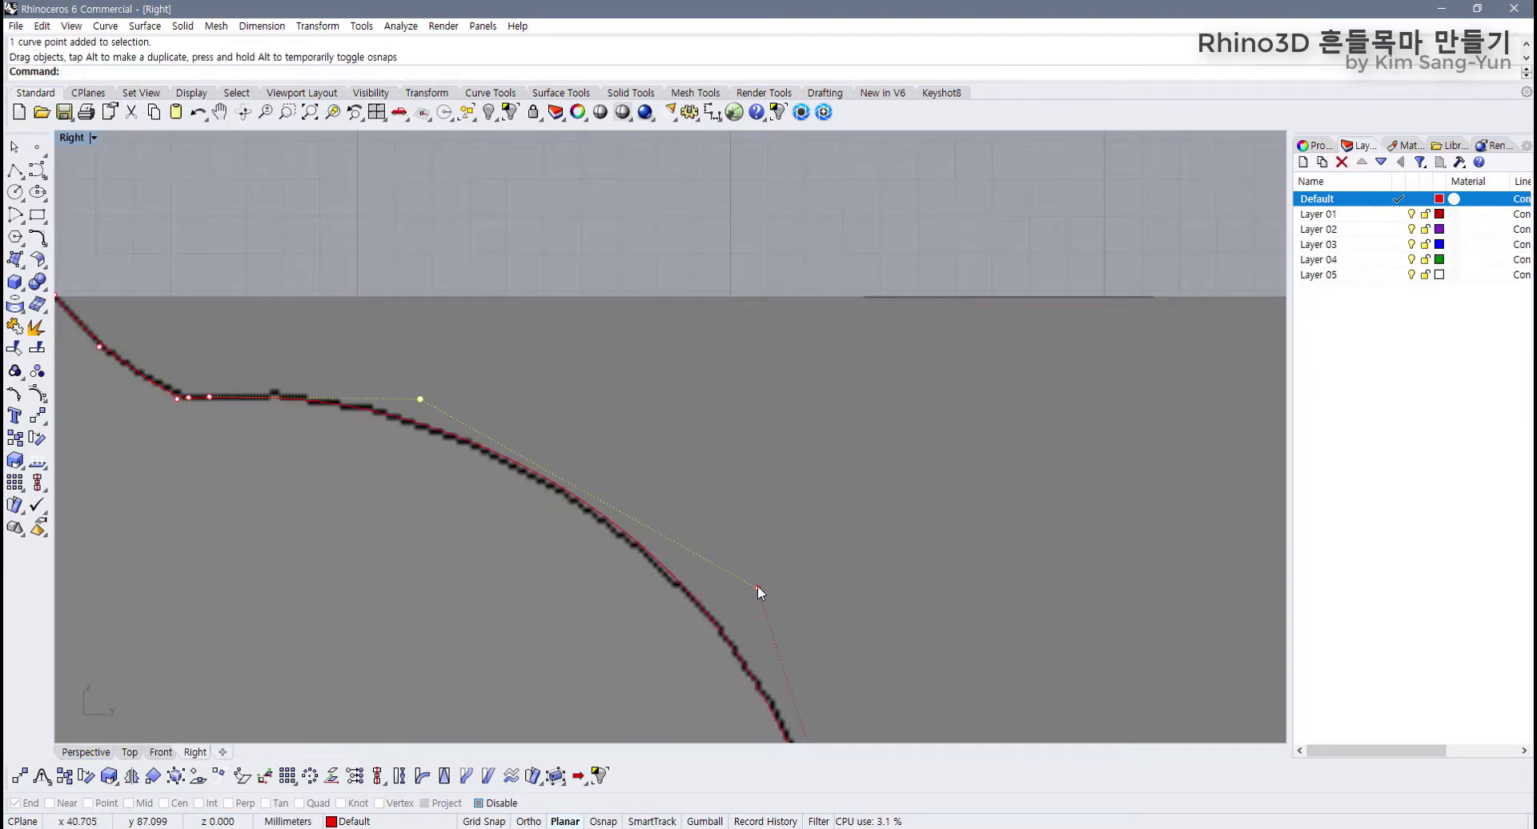
drag(757, 588, 770, 609)
Step: Adjust the clustered control points at the notch behind the ear to sharpen the corner along the outline
scroll(164, 469, down, 4)
right_drag(164, 469, 429, 514)
scroll(428, 485, up, 6)
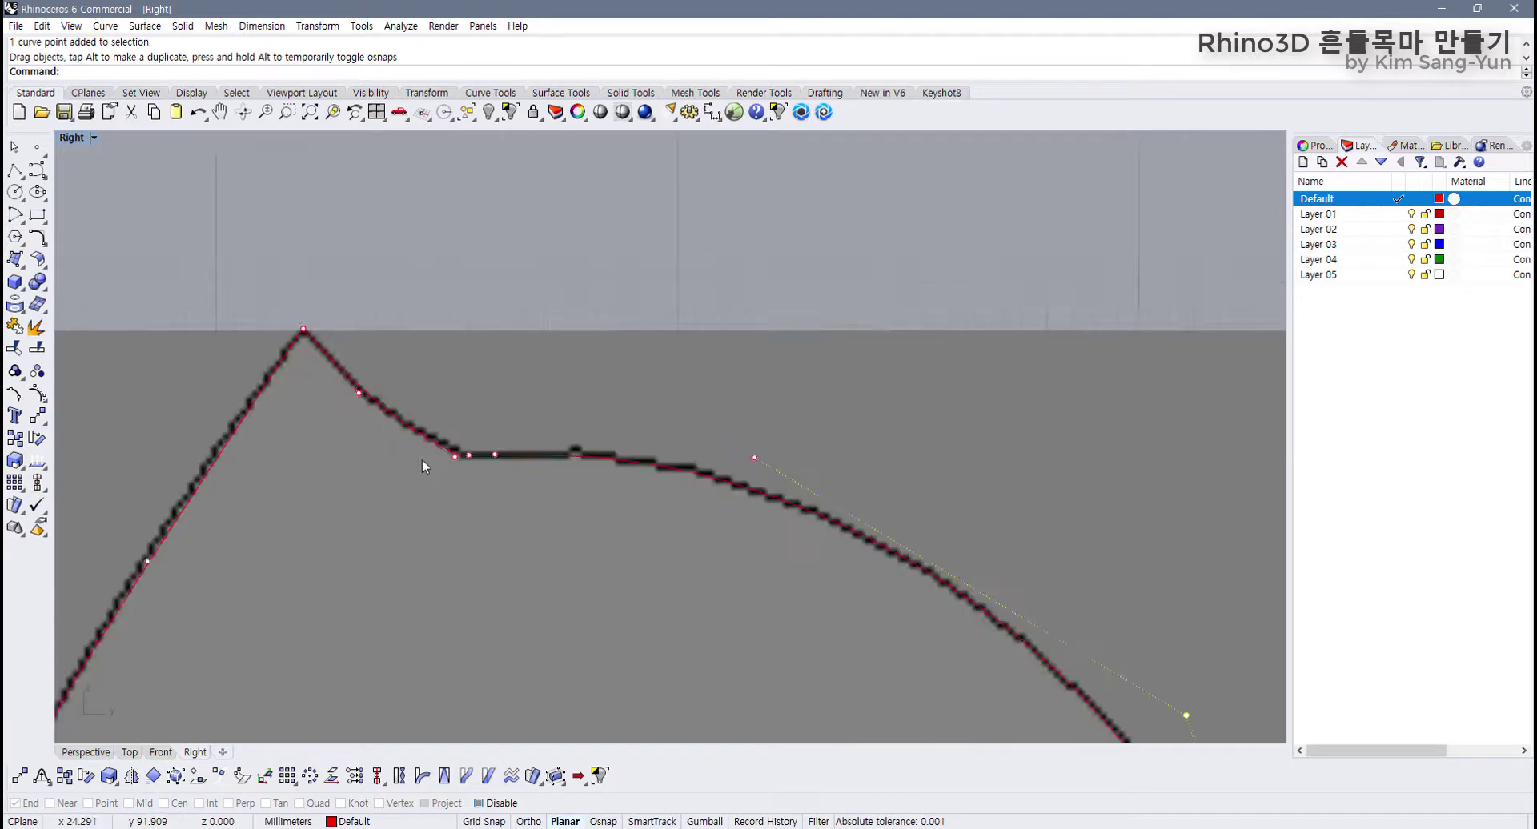
scroll(422, 459, up, 4)
mouse_move(472, 456)
mouse_down()
mouse_move(451, 438)
mouse_move(481, 455)
mouse_up()
scroll(316, 453, down, 2)
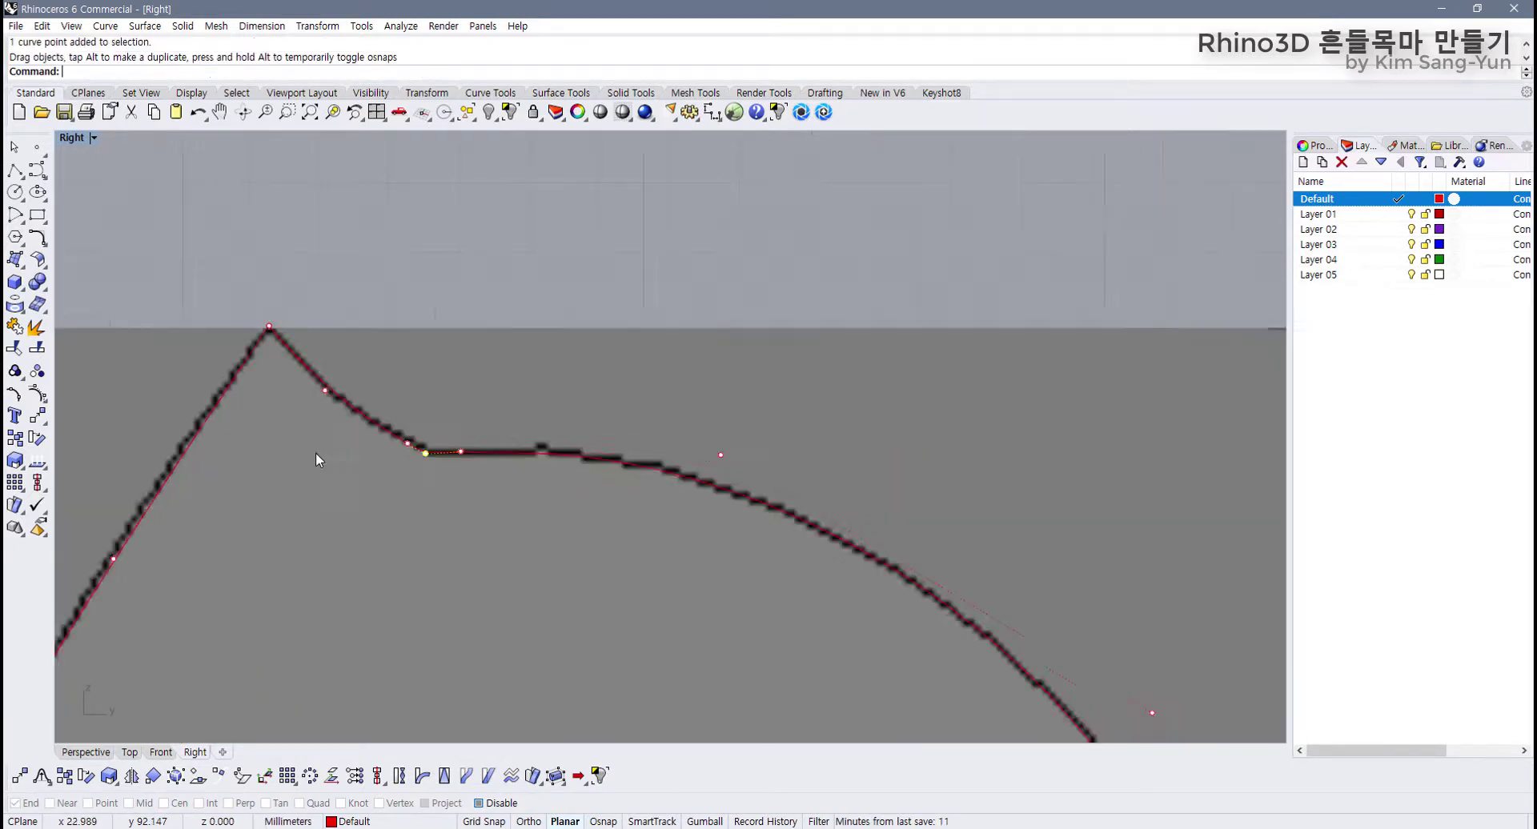
Step: Nudge the forehead control point below the ear tip outward onto the reference outline
right_drag(184, 514, 455, 404)
scroll(455, 404, down, 4)
click(408, 435)
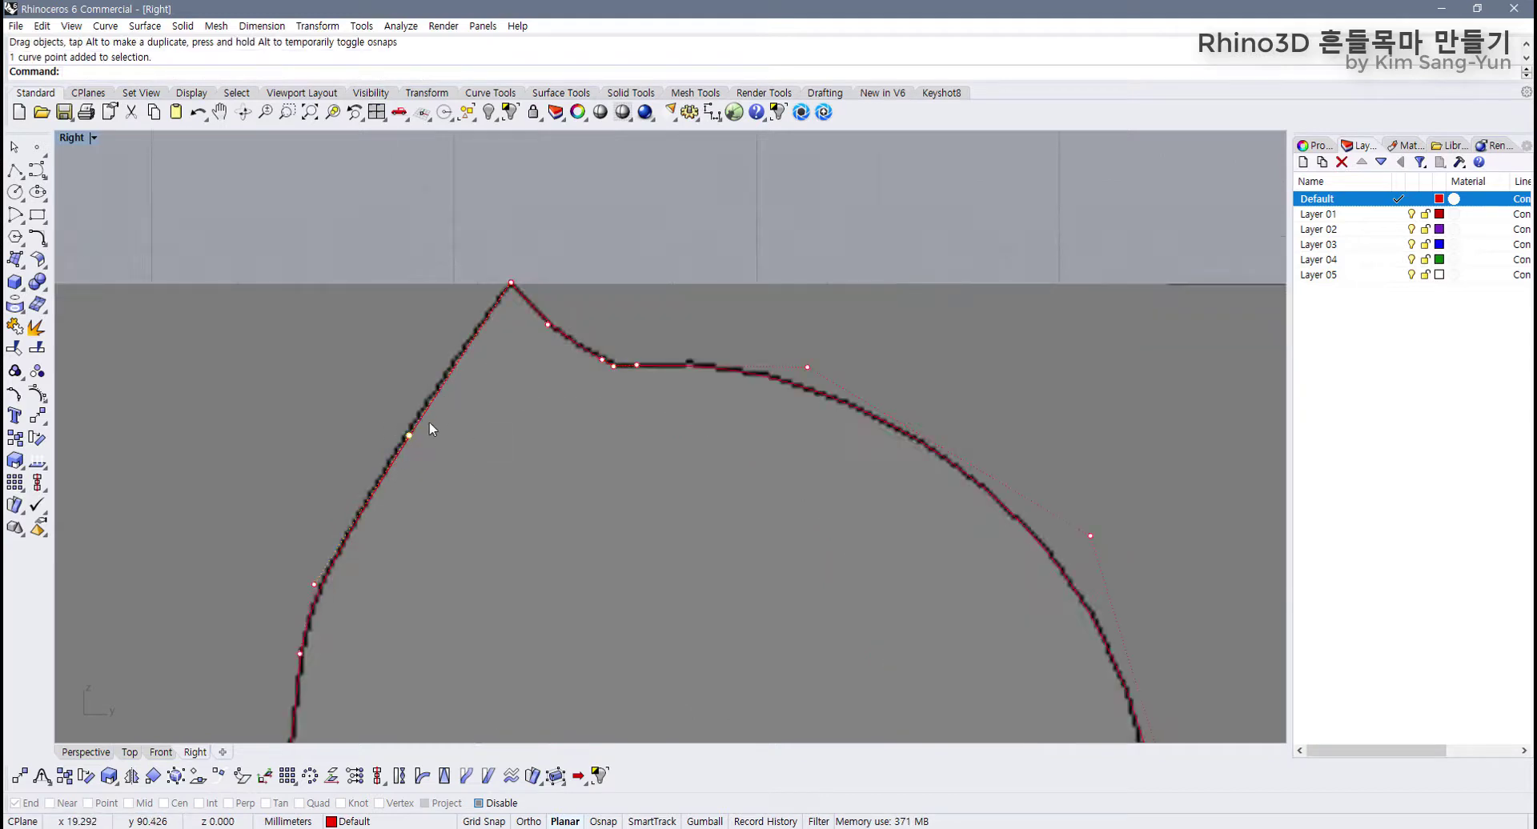
drag(412, 432, 401, 437)
Step: Adjust the control points along the snout and around its tip so the curve matches the rounded nose
scroll(401, 437, down, 2)
right_drag(428, 459, 417, 290)
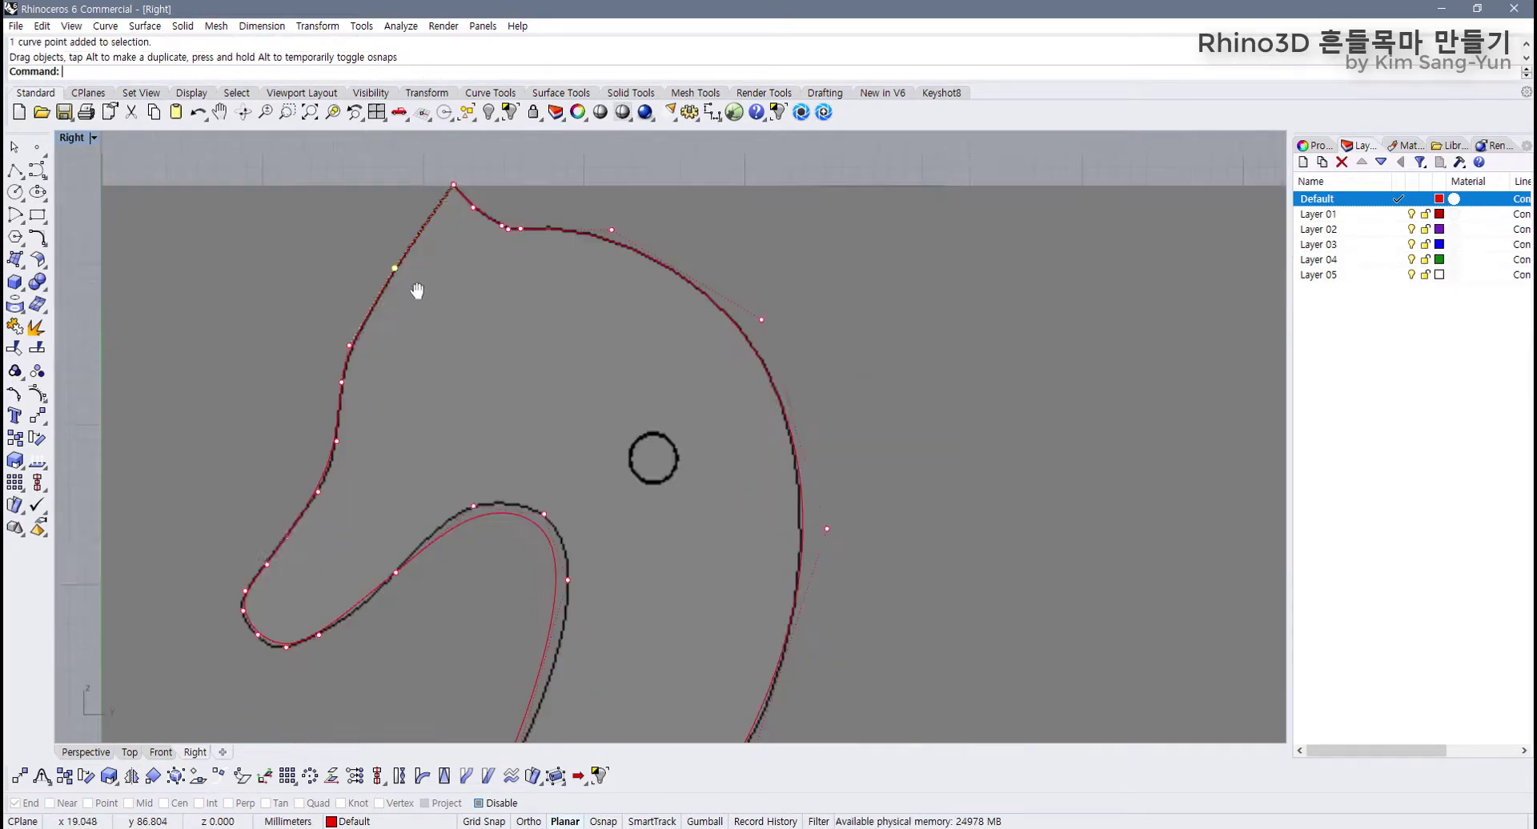
scroll(230, 486, up, 4)
drag(199, 469, 226, 497)
scroll(254, 496, up, 6)
right_drag(215, 492, 396, 620)
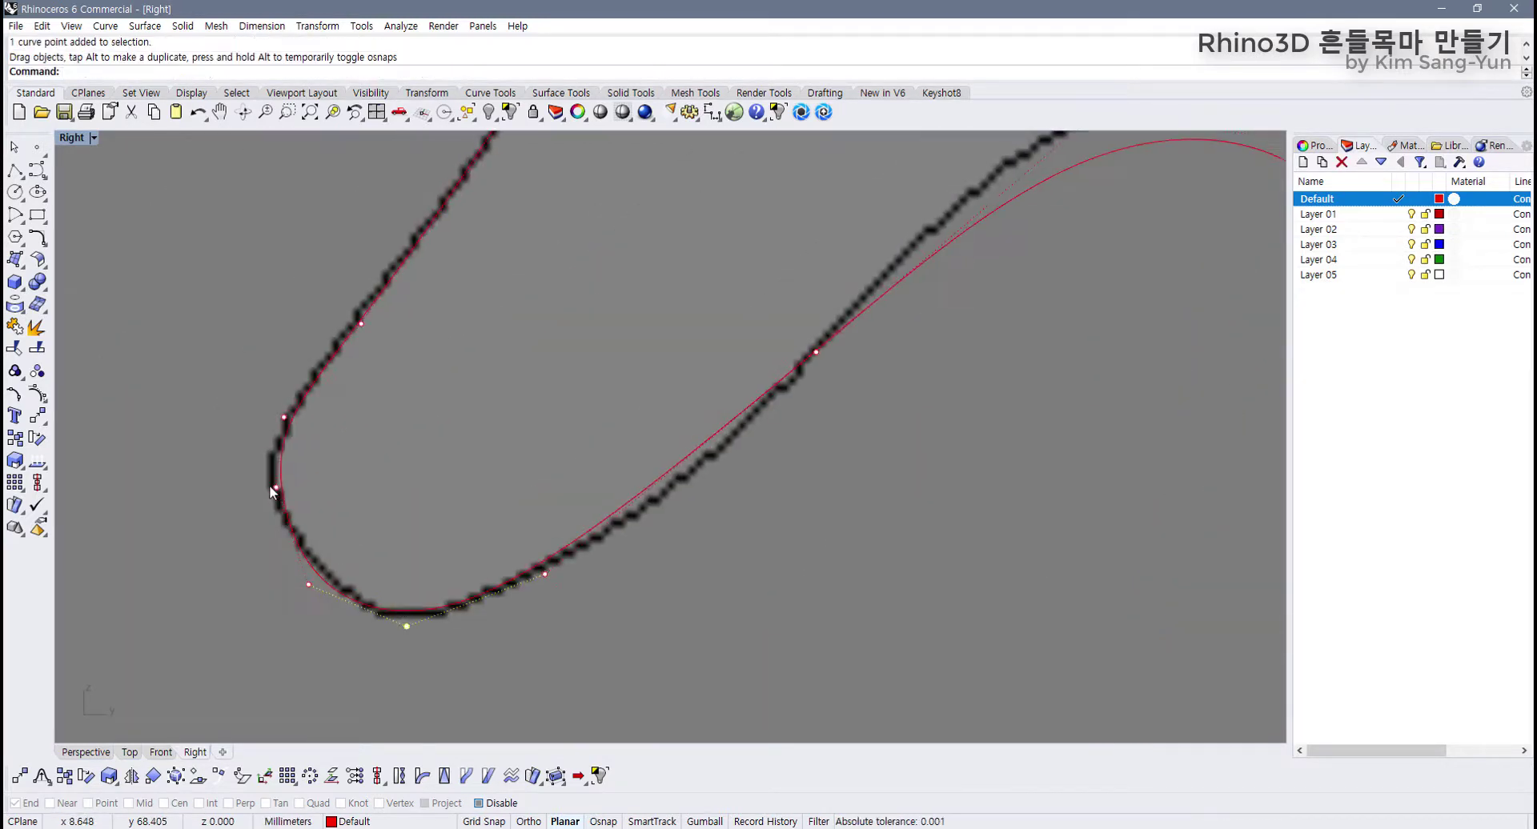
drag(276, 487, 263, 481)
Step: Undo the accidental shift of the whole front curve and move the control point under the jaw to fit the outline
scroll(725, 433, down, 4)
right_drag(725, 433, 400, 497)
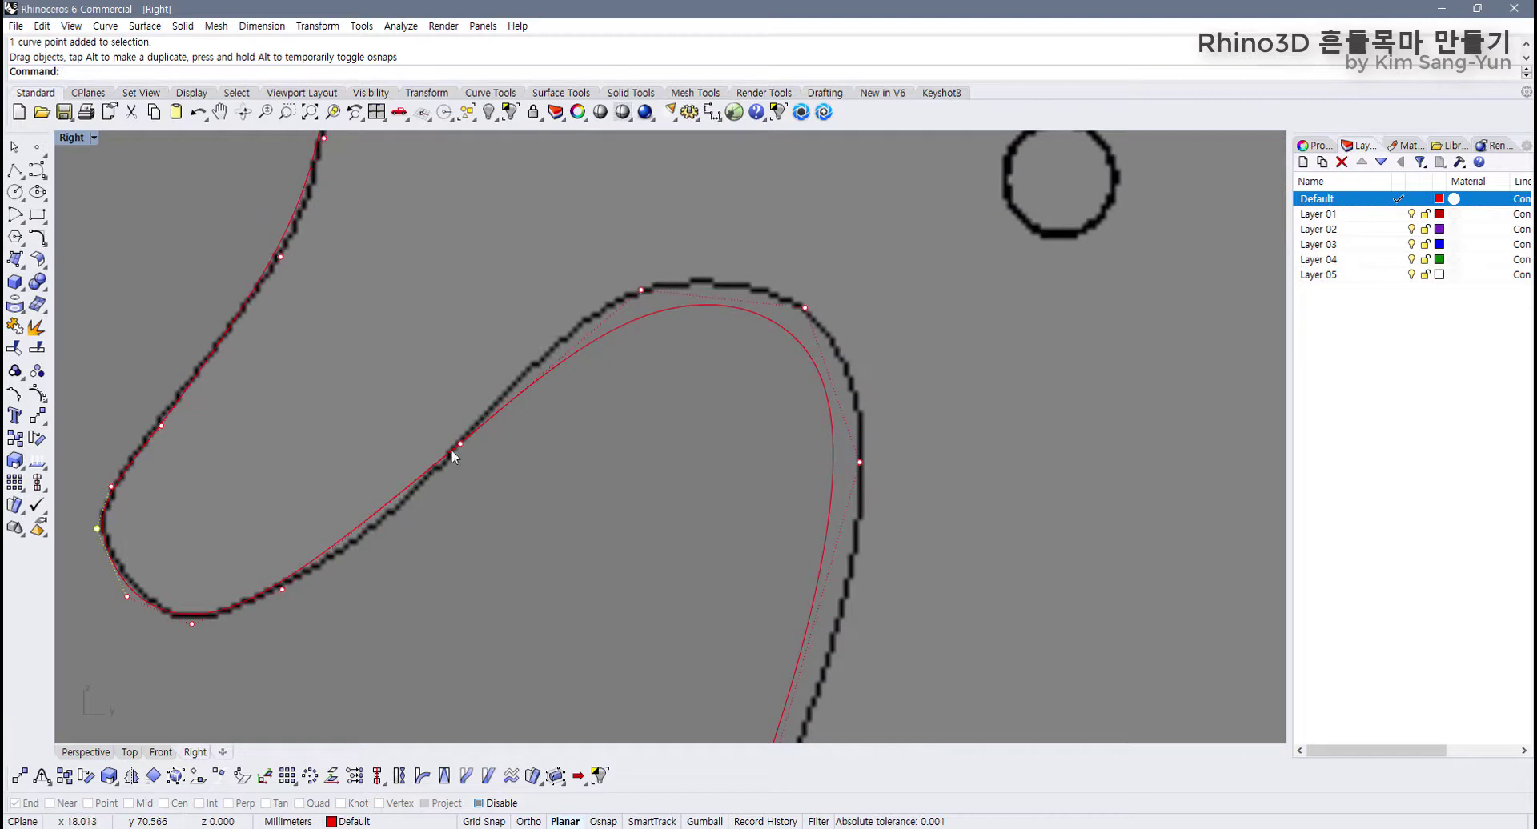
drag(453, 457, 451, 466)
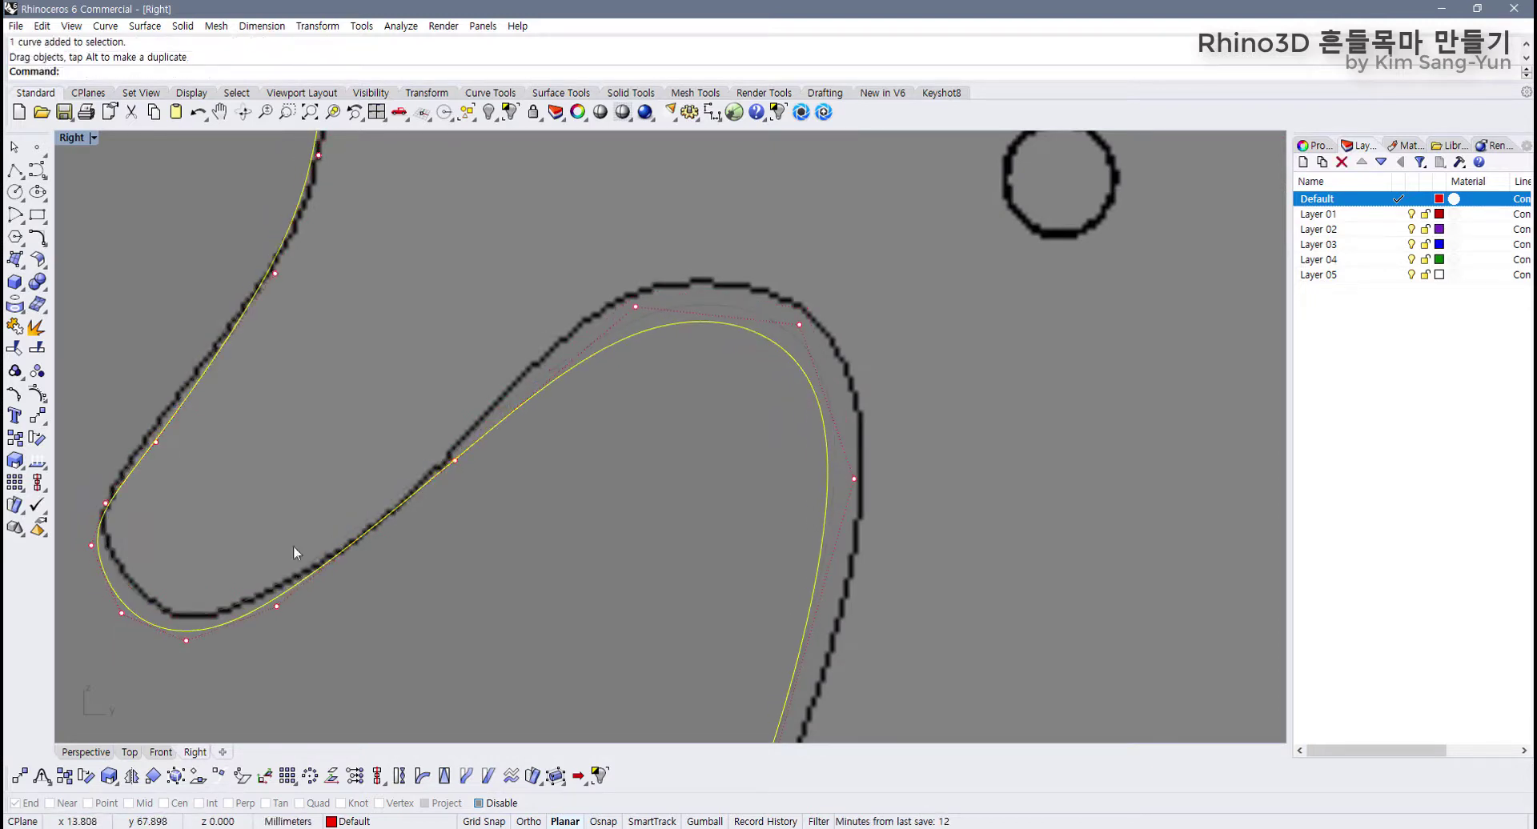
key(ctrl+z)
click(282, 590)
drag(282, 588, 323, 570)
Step: Pull the three control points around the throat bend outward until the curve follows the reference
drag(641, 290, 648, 248)
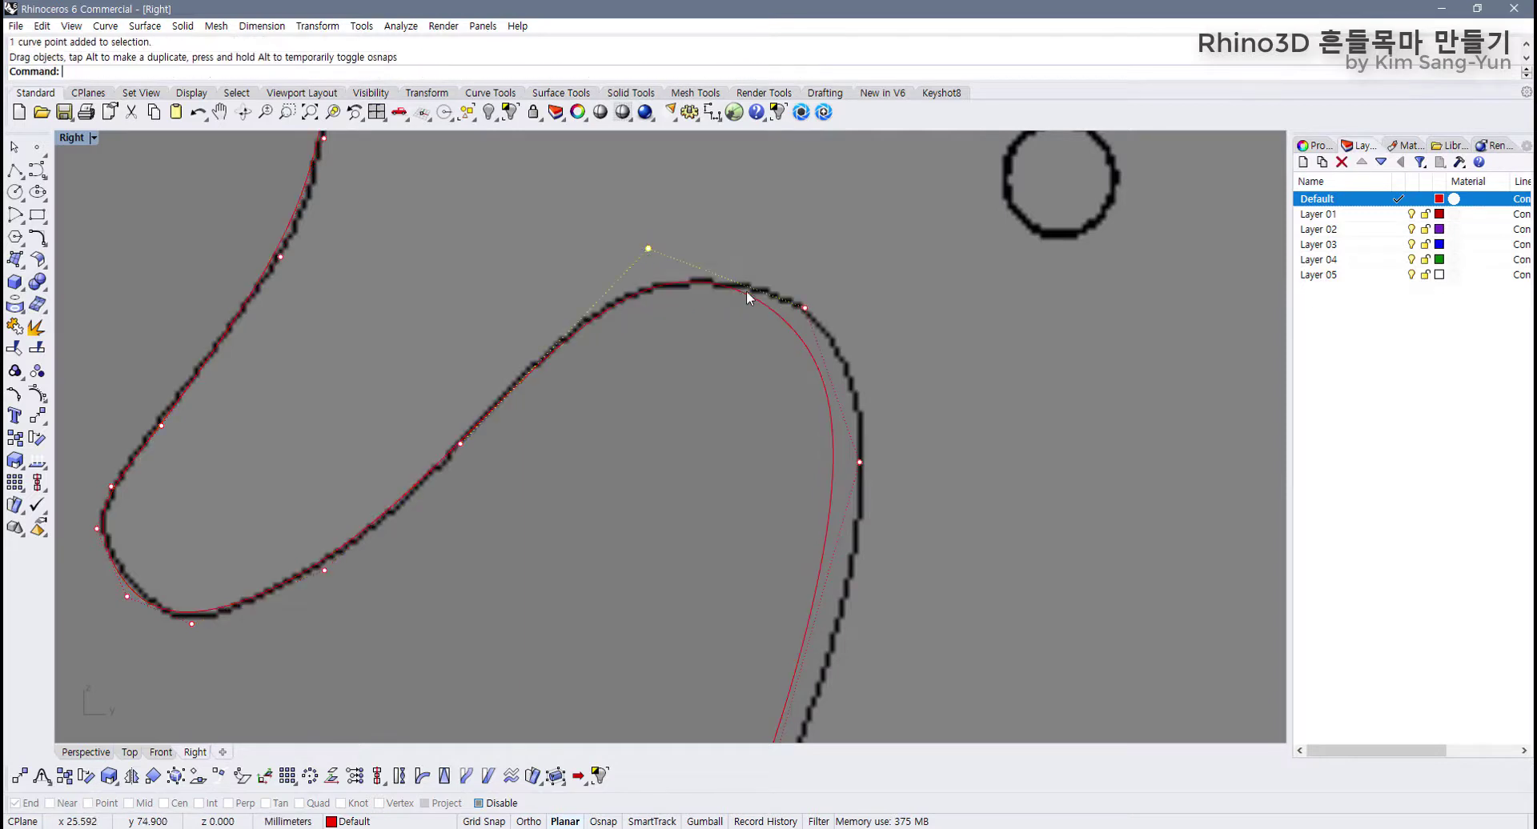
drag(803, 308, 851, 305)
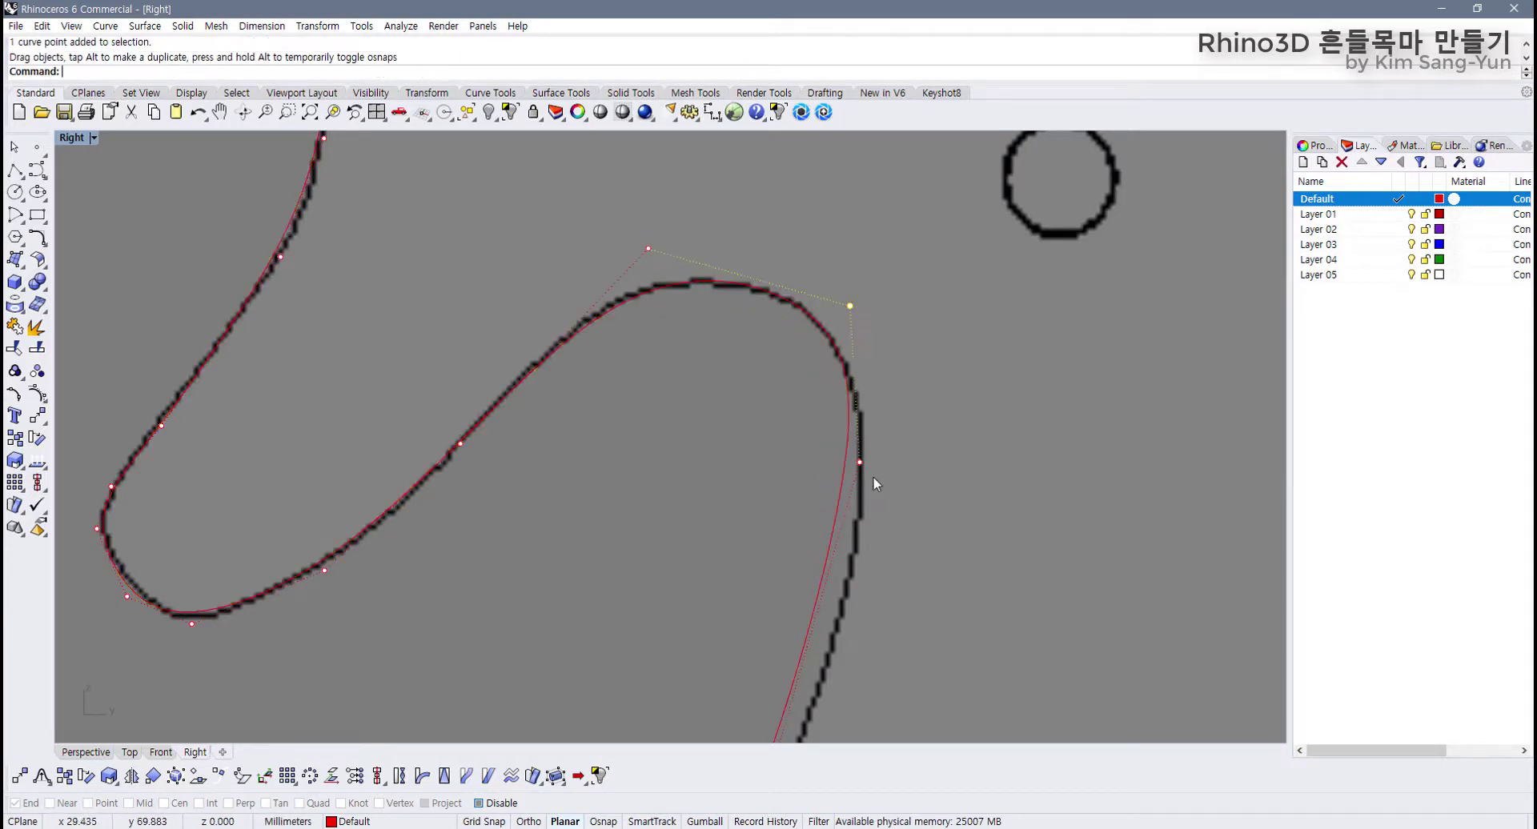
drag(860, 461, 884, 497)
Step: Adjust the control points at the front of the neck and the upper outer edge of the front leg
scroll(833, 448, down, 8)
right_drag(824, 442, 739, 311)
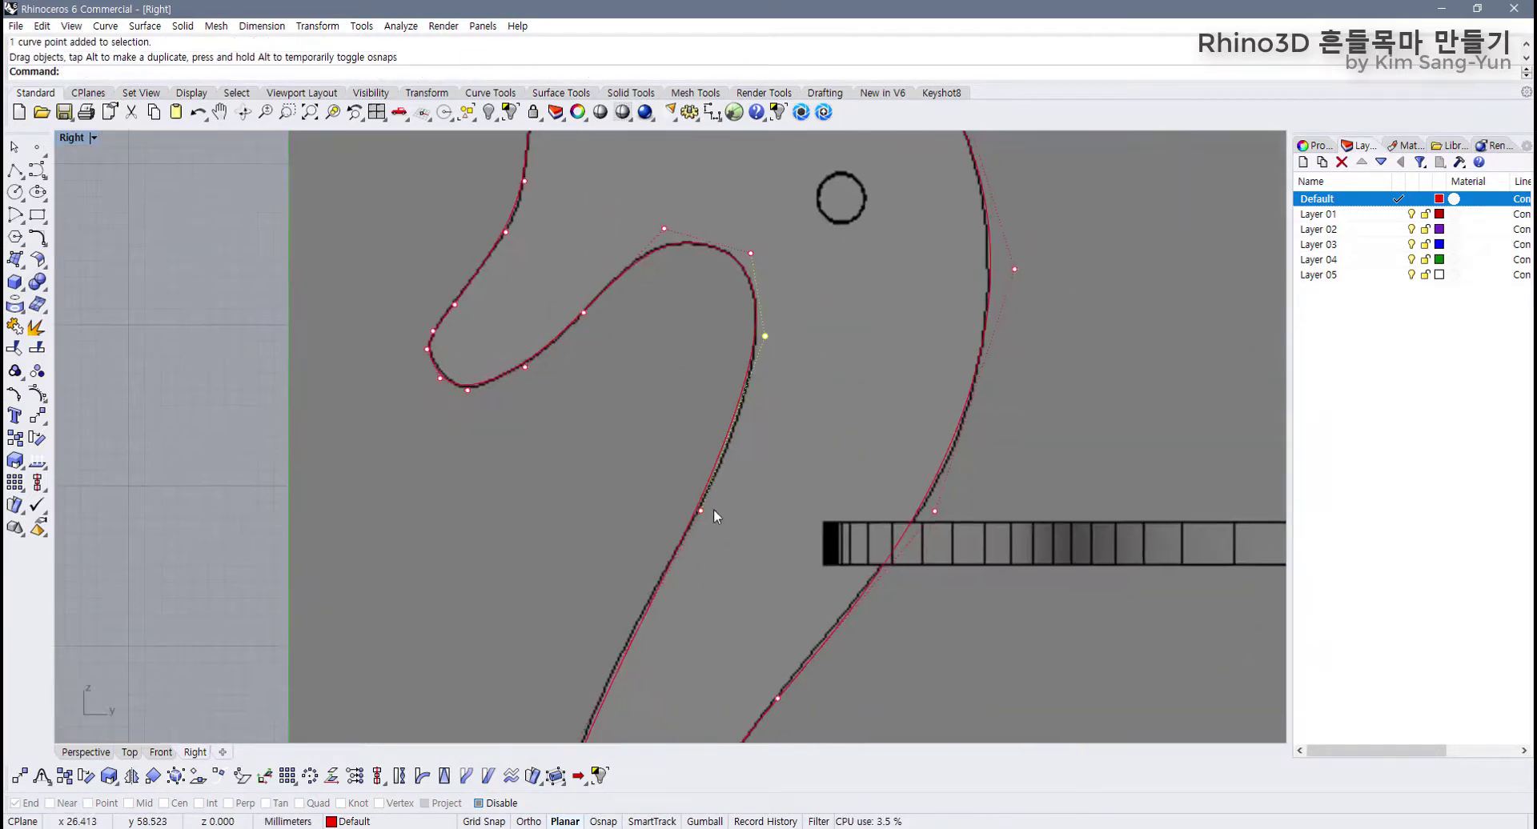
drag(700, 511, 718, 493)
right_drag(676, 521, 622, 398)
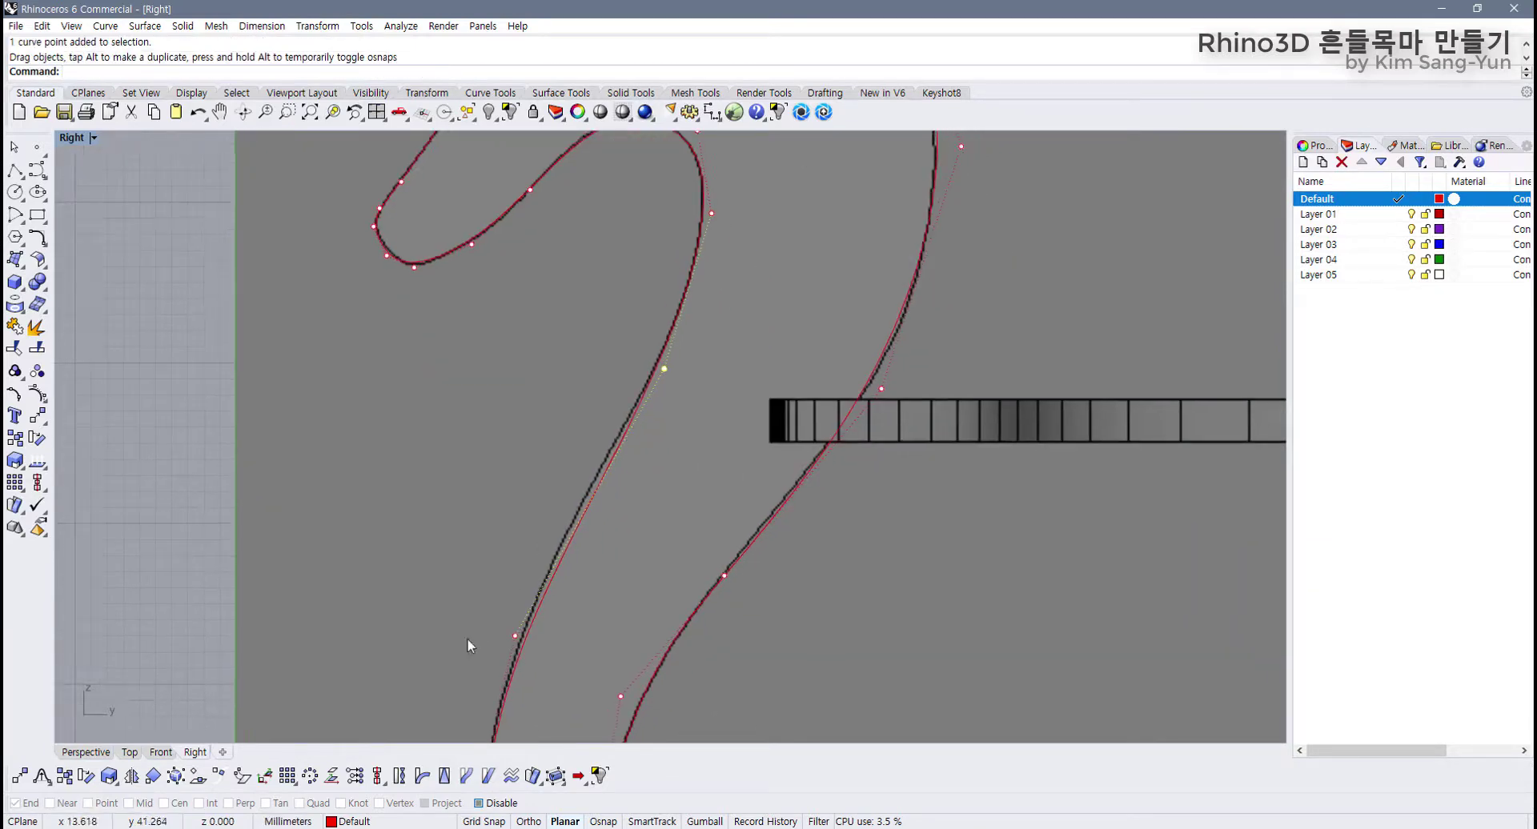
click(515, 635)
drag(513, 637, 515, 613)
Step: Move the lower control point of the front leg's inner edge down and outward to match the reference line
scroll(544, 624, down, 6)
right_drag(546, 626, 467, 503)
scroll(511, 620, up, 4)
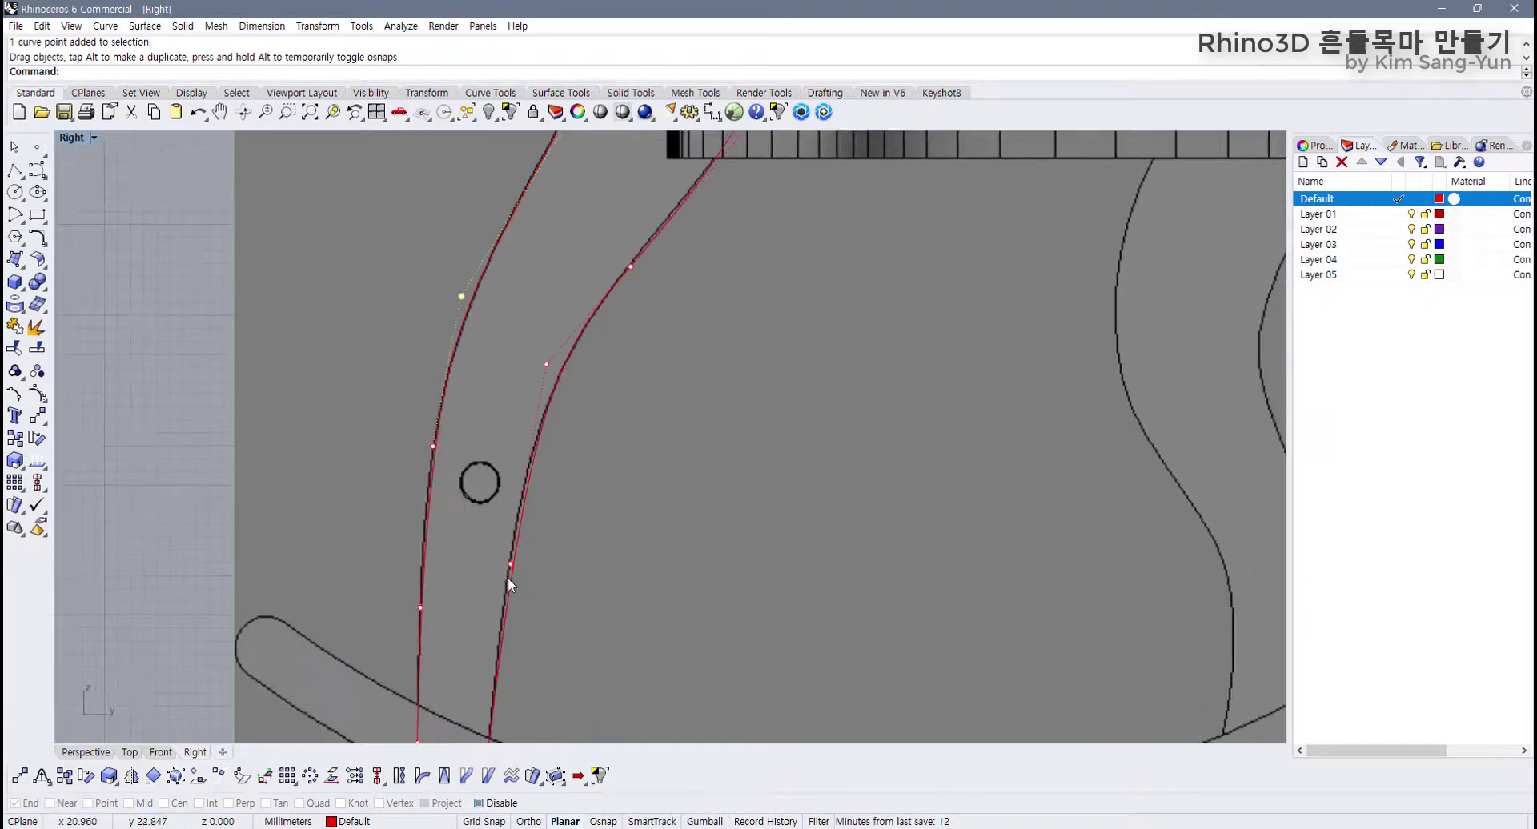
click(509, 565)
drag(509, 565, 500, 578)
Step: Nudge the control point beside the leg's hole so the outer leg edge lies on the reference line
scroll(480, 594, down, 4)
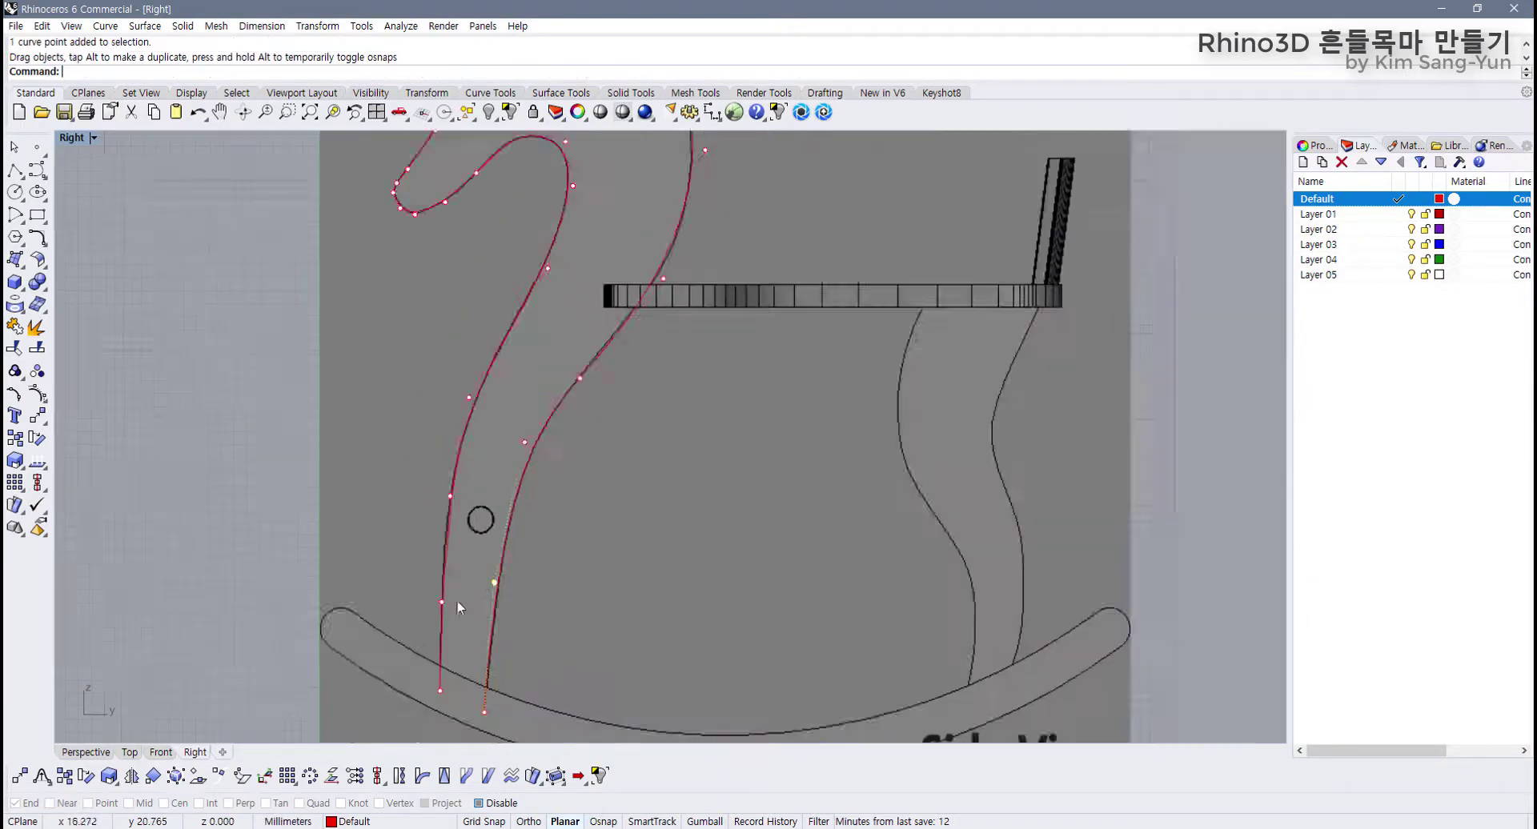
scroll(457, 602, up, 8)
right_drag(442, 602, 423, 489)
click(400, 491)
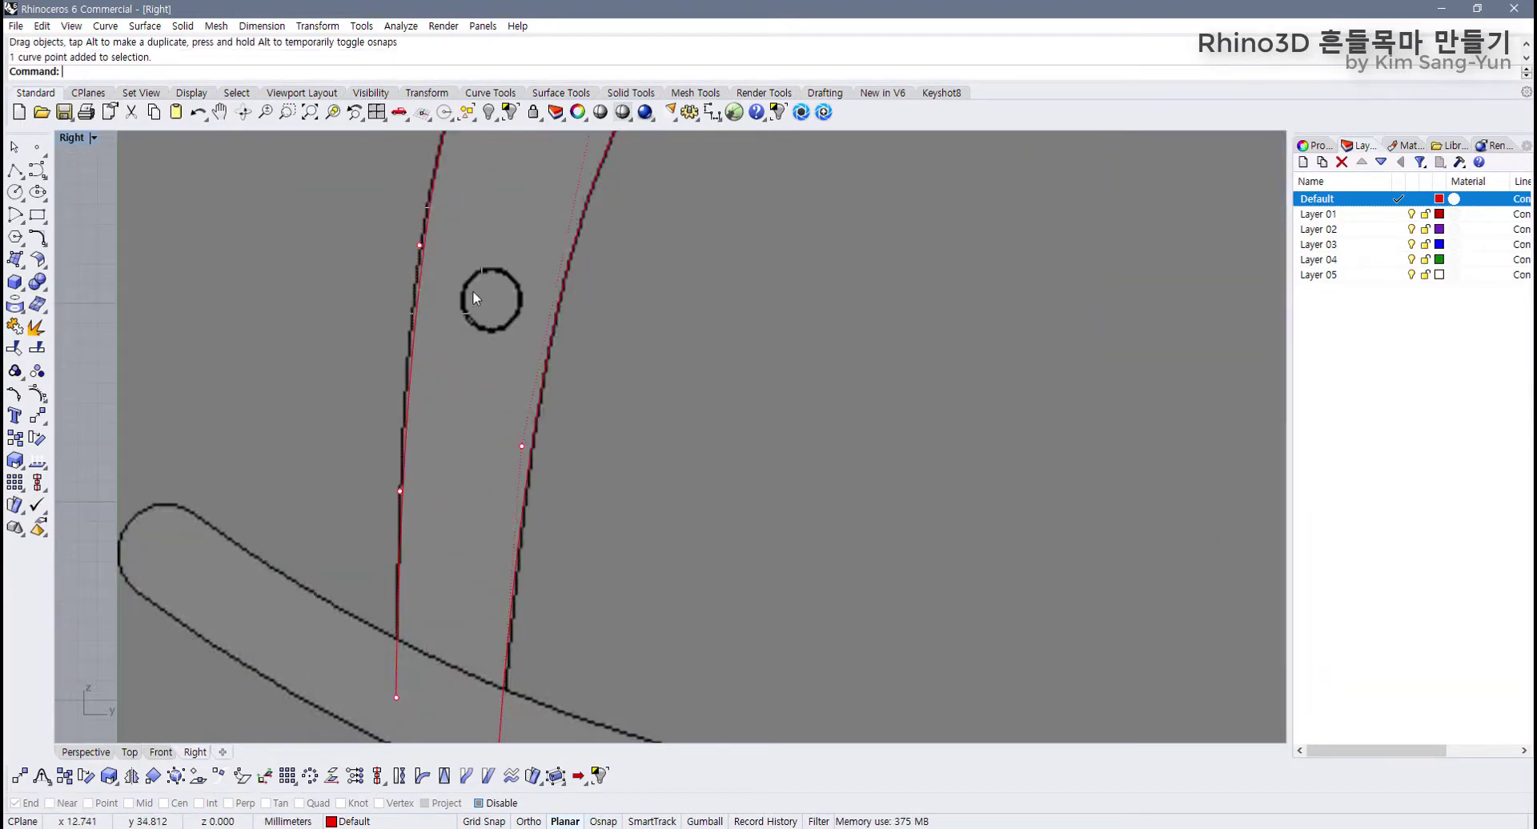
click(419, 246)
drag(414, 236, 412, 236)
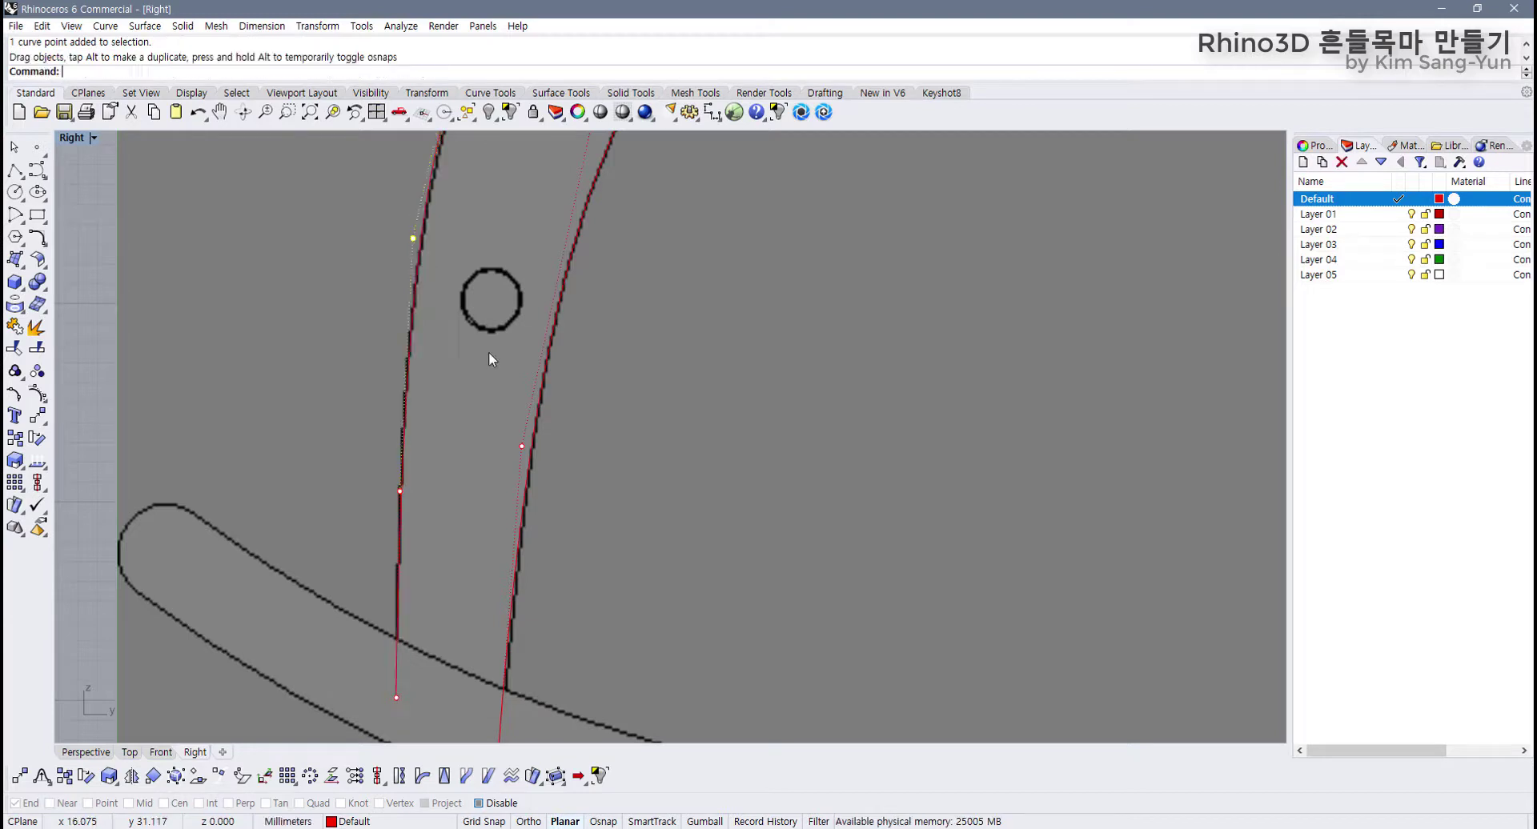
Step: Close the bottom of the front leg with a straight polyline between the two edge curves' endpoints, using the End object snap
scroll(459, 468, down, 4)
right_drag(456, 471, 431, 371)
scroll(456, 531, up, 6)
right_drag(459, 549, 436, 586)
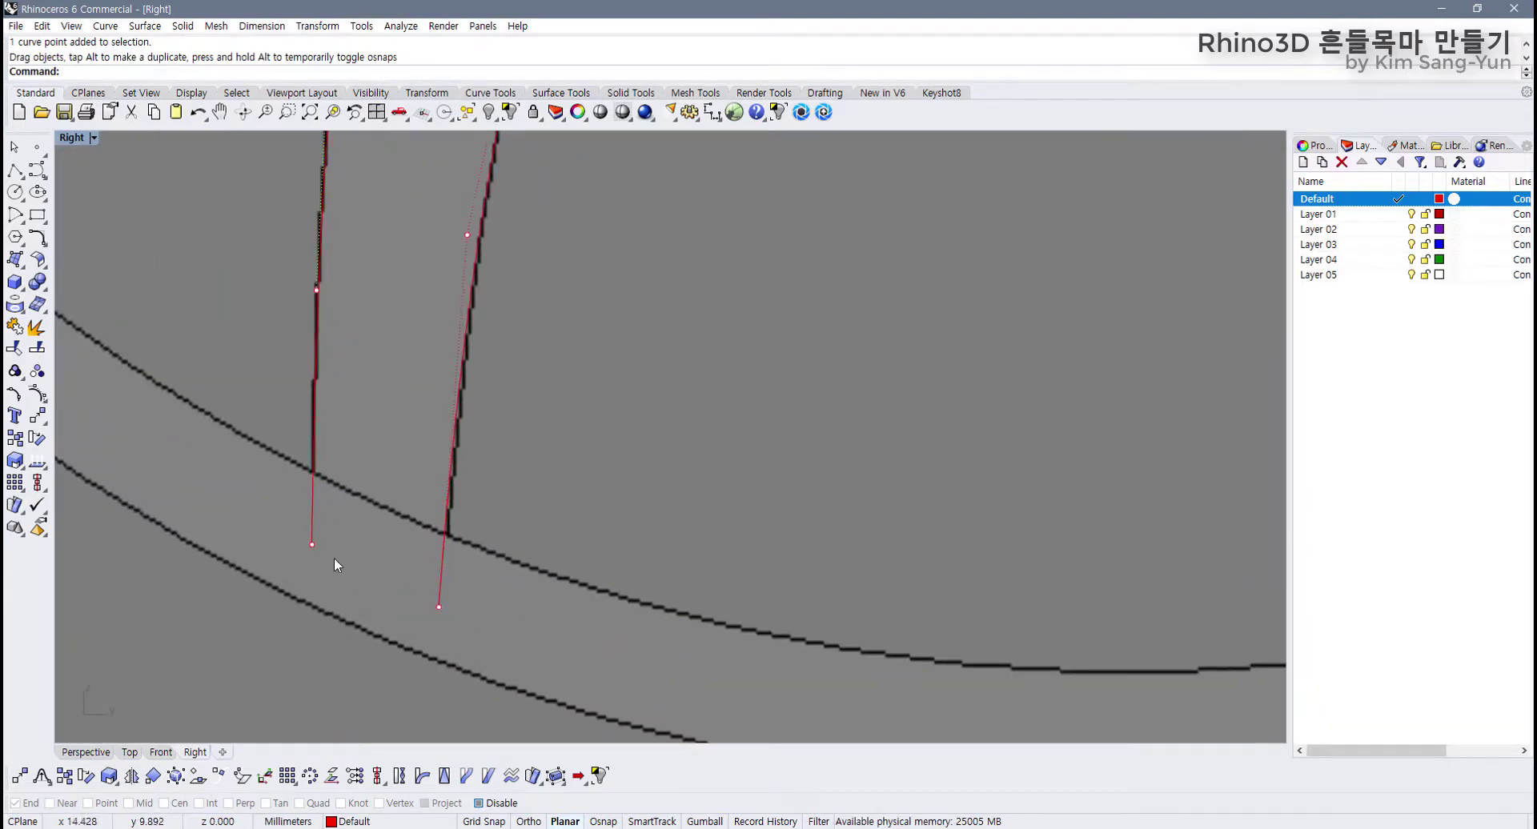
click(14, 170)
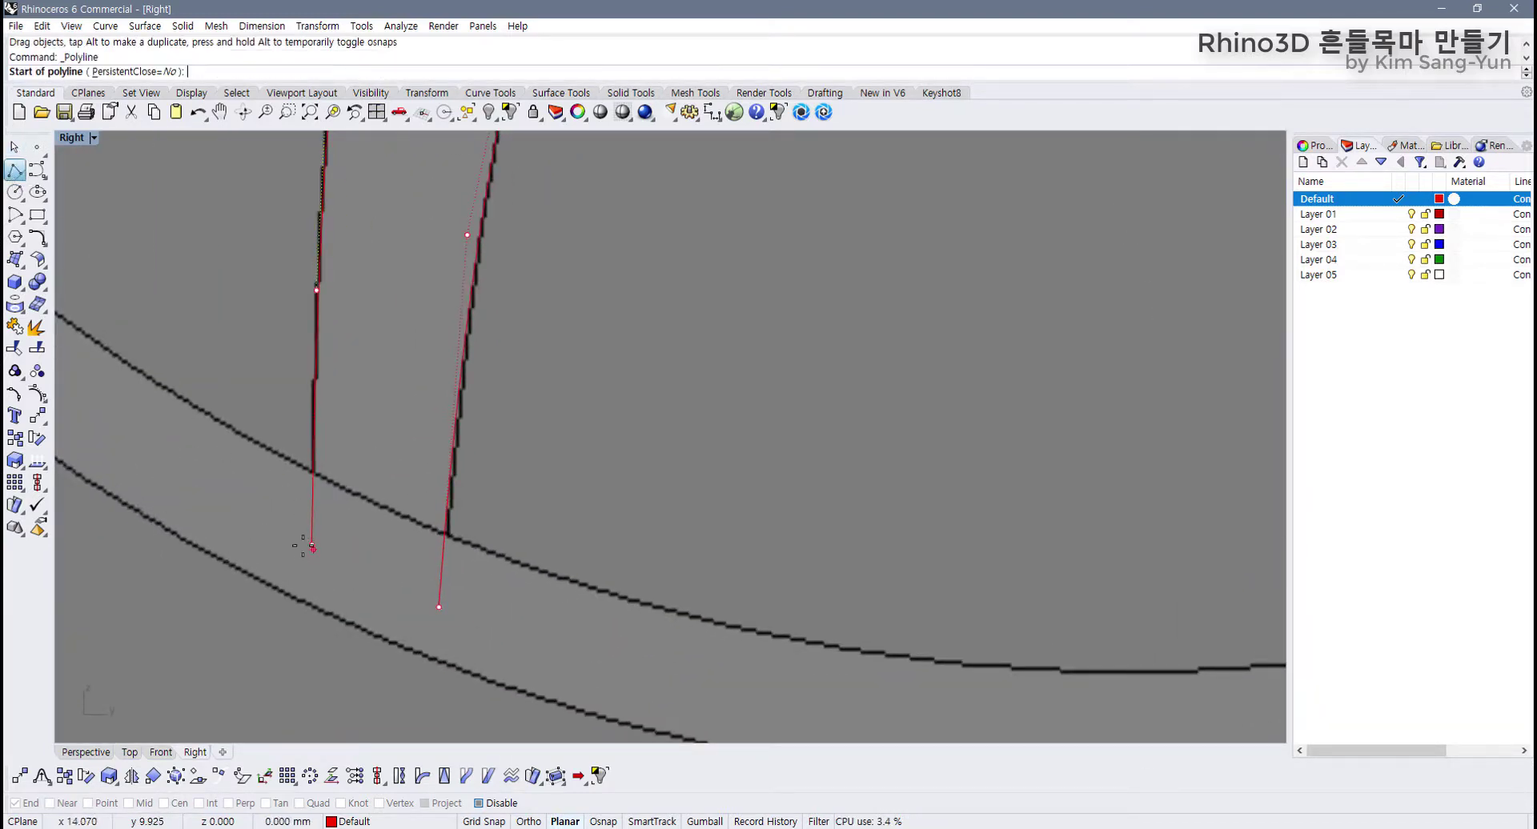
click(479, 803)
click(313, 553)
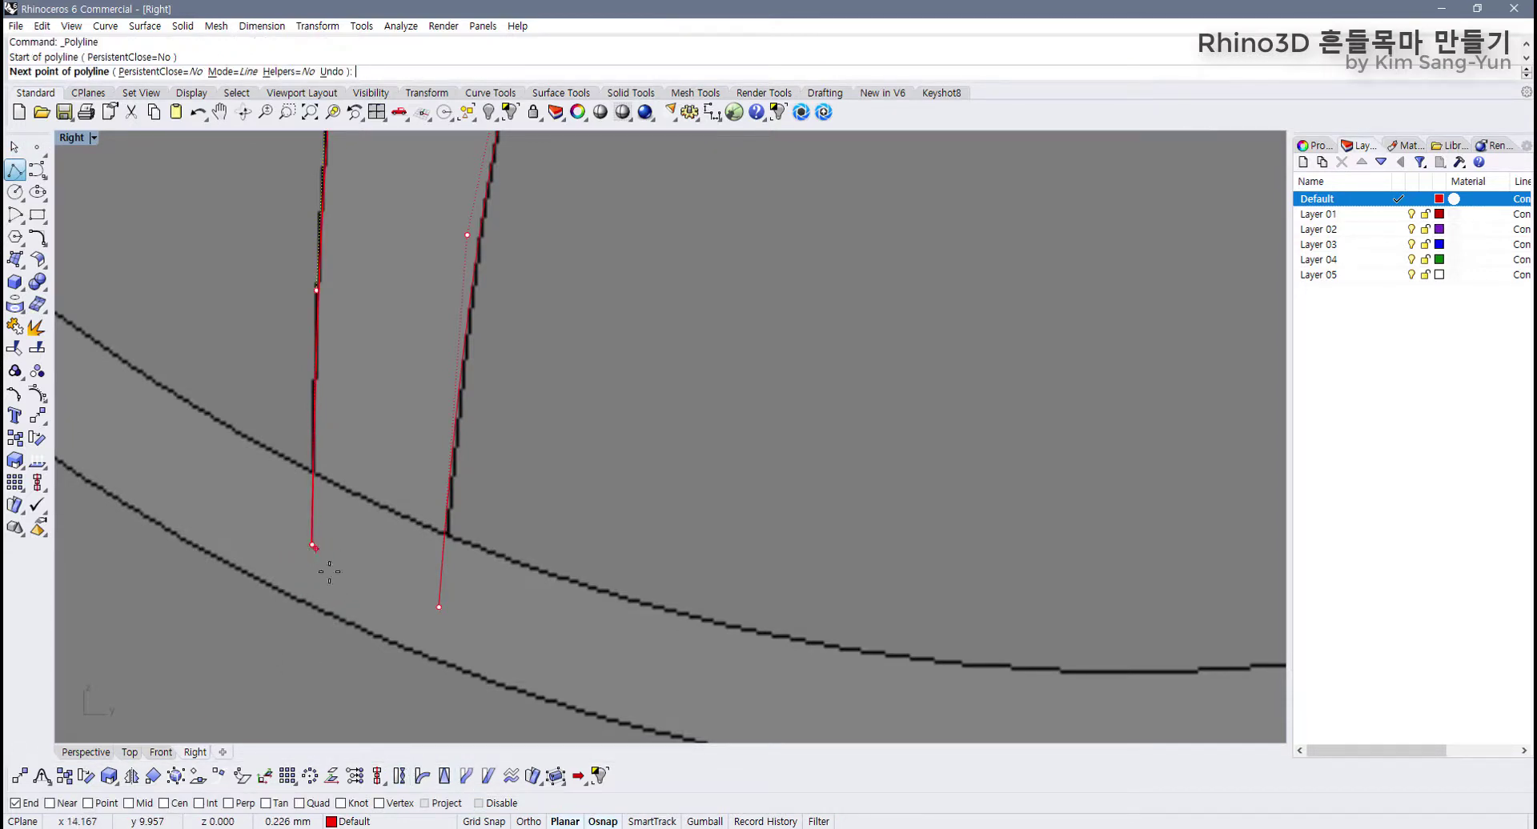
click(438, 606)
key(Return)
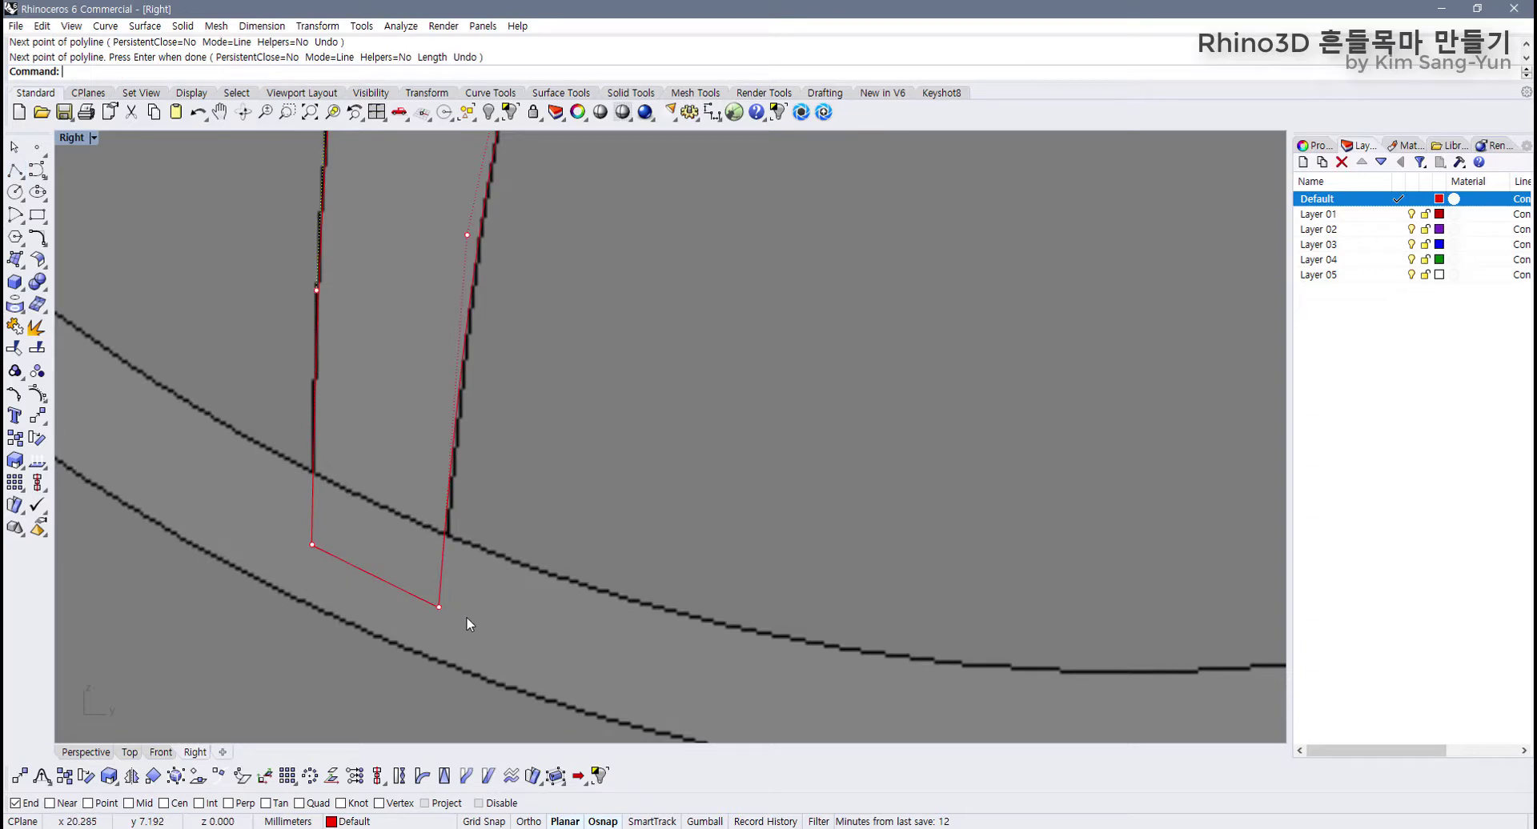
Step: Hide the control points, select the three outline curves and check the head and front leg outline against the reference
key(F11)
drag(471, 616, 359, 555)
shift+click(314, 521)
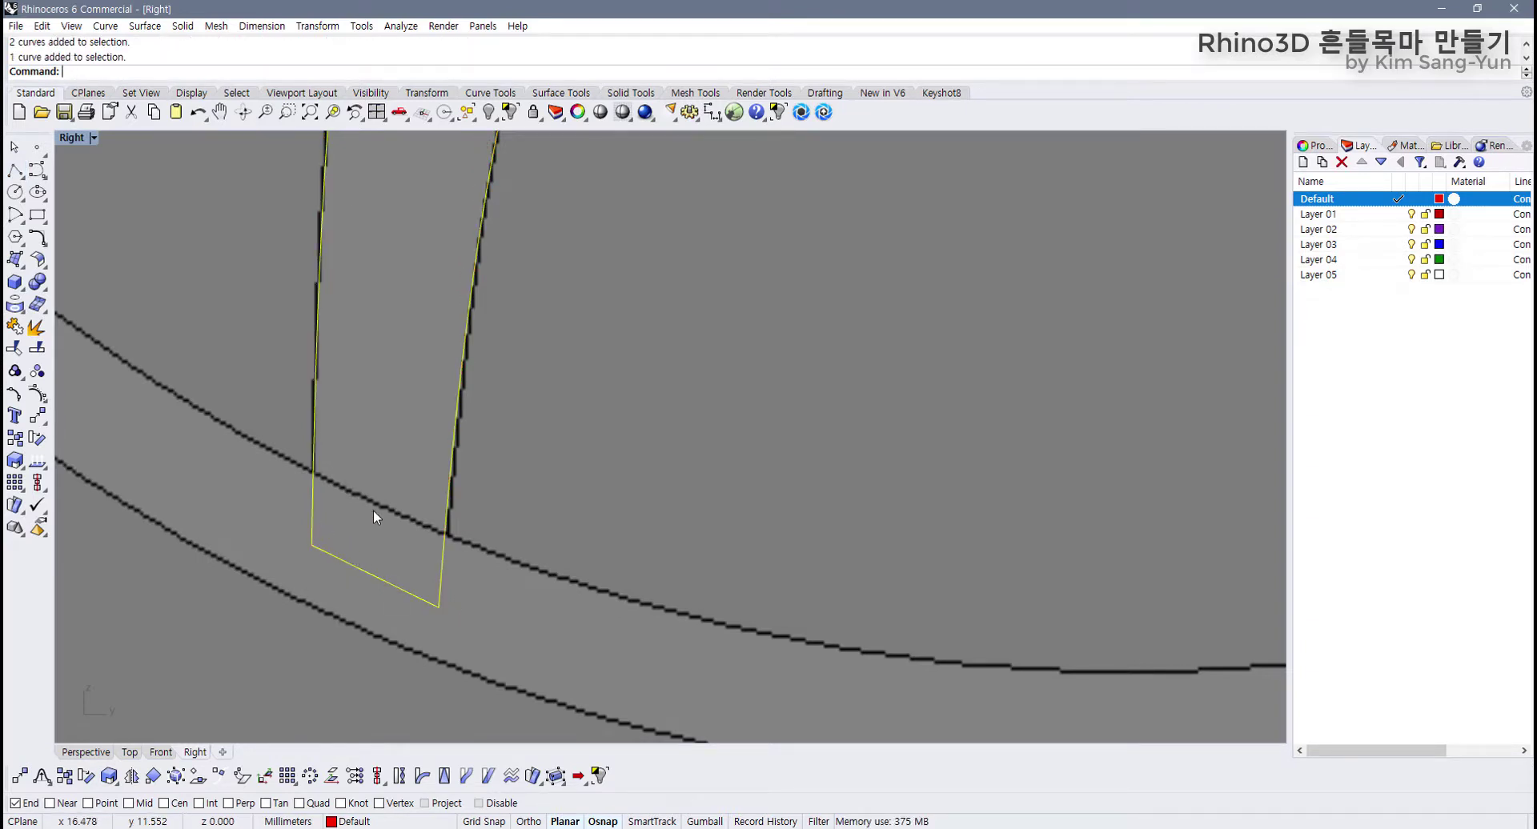
scroll(373, 511, down, 6)
scroll(382, 608, up, 2)
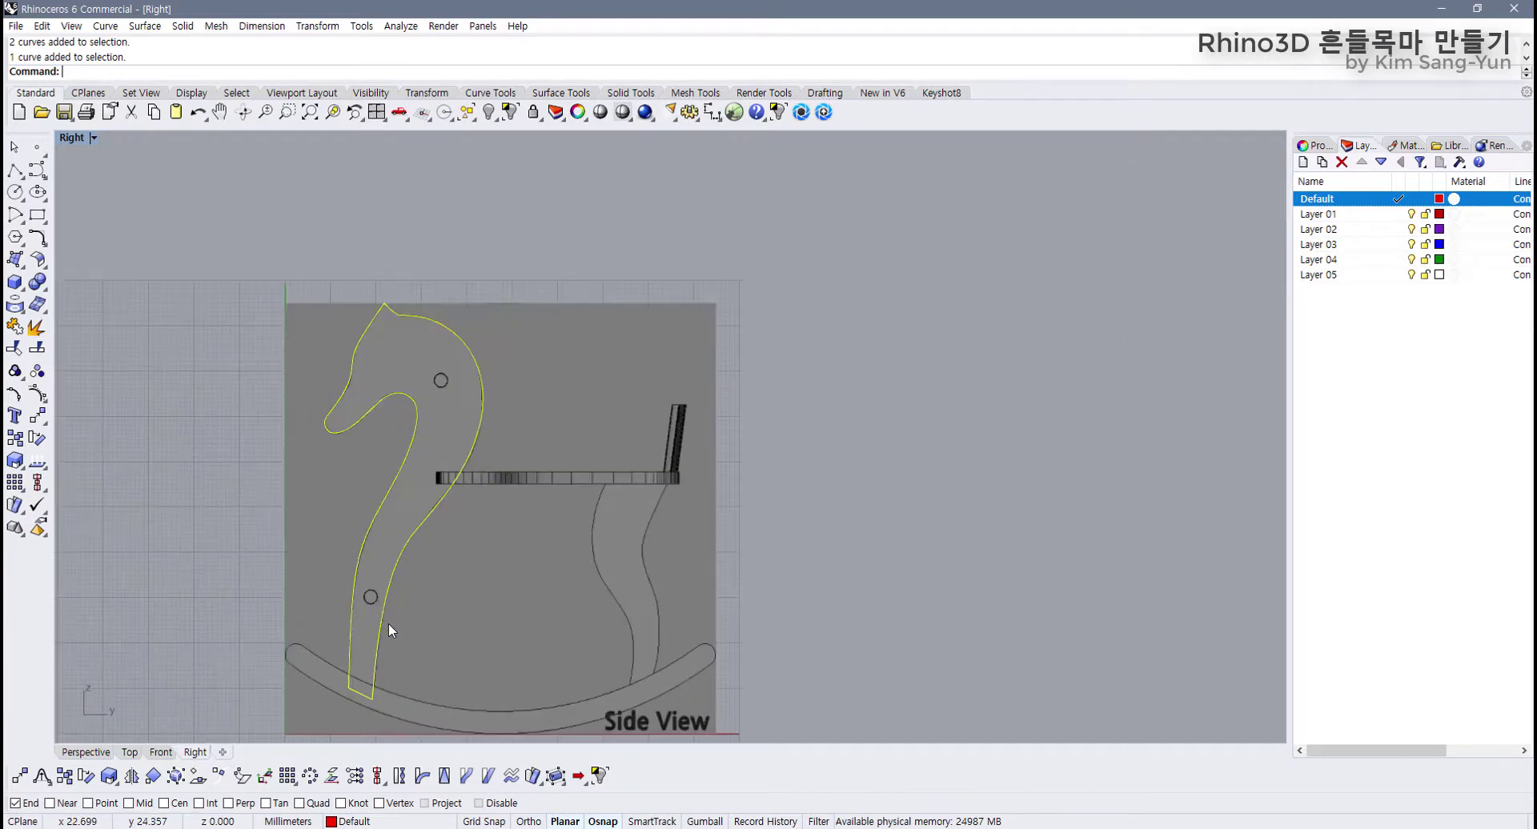
drag(389, 625, 341, 564)
shift+click(362, 691)
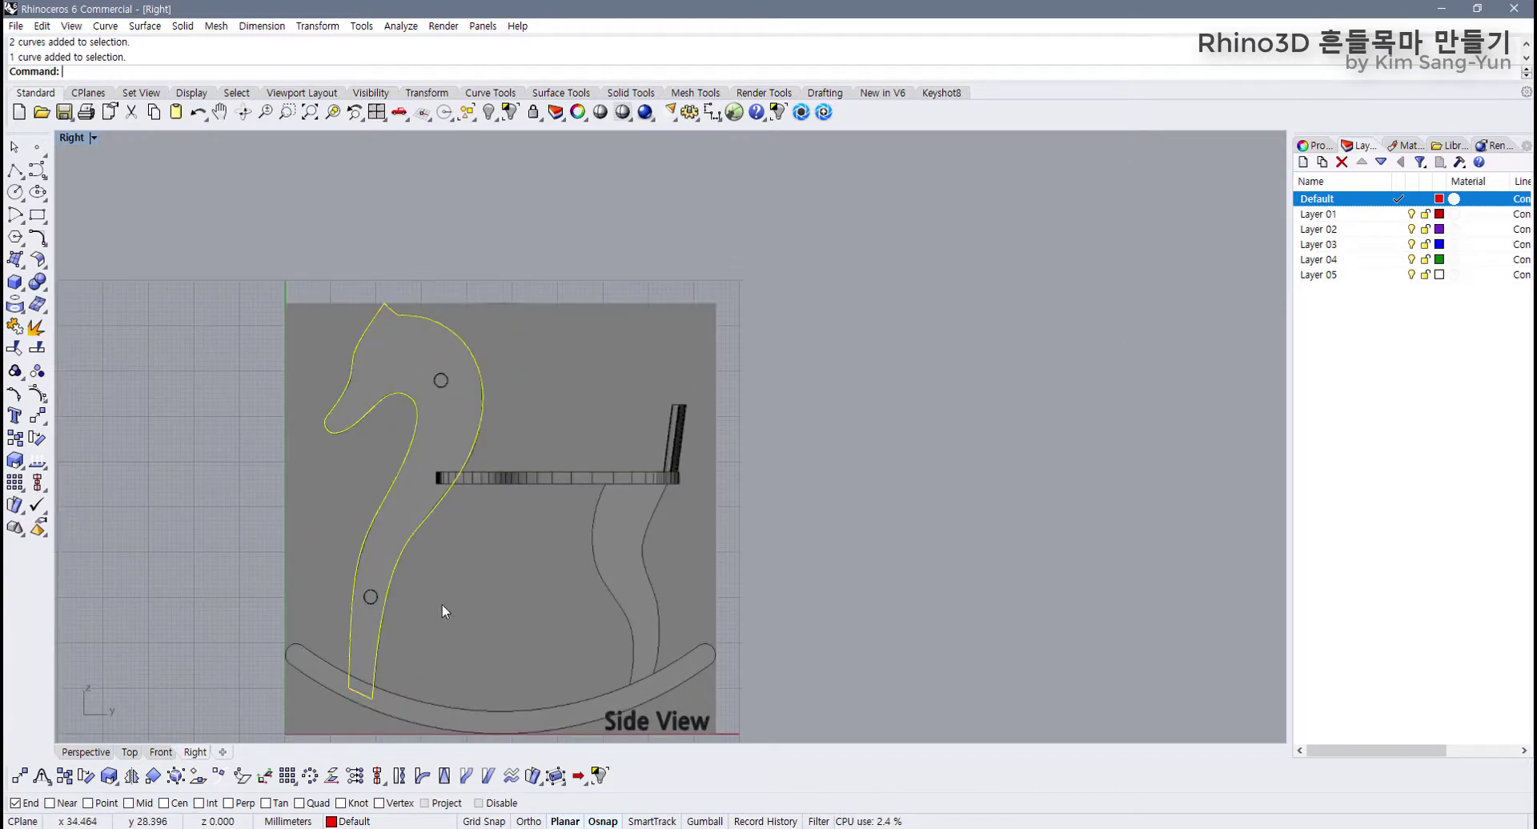
scroll(335, 406, up, 10)
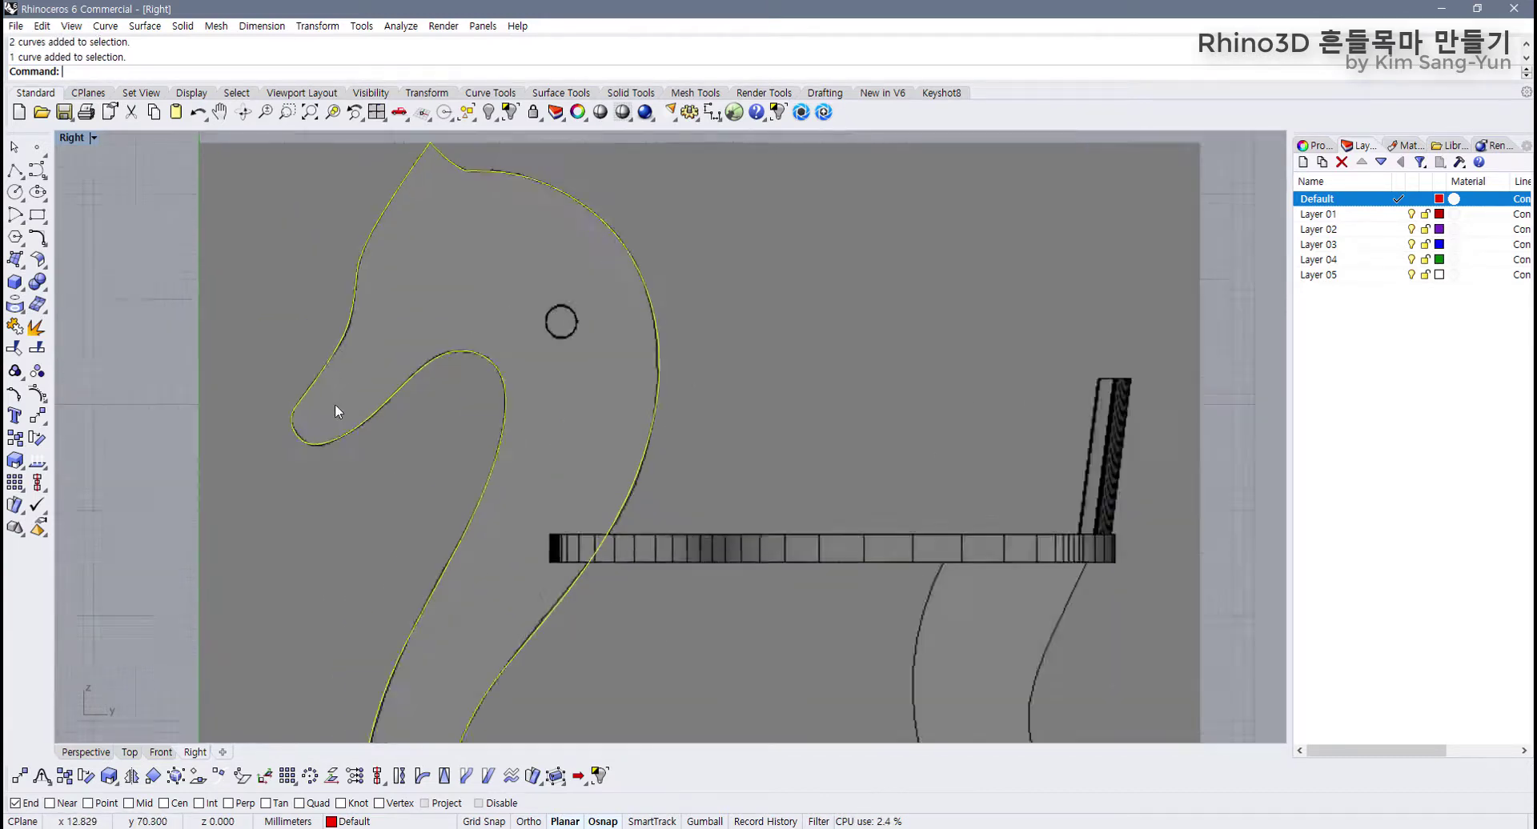
scroll(332, 426, down, 4)
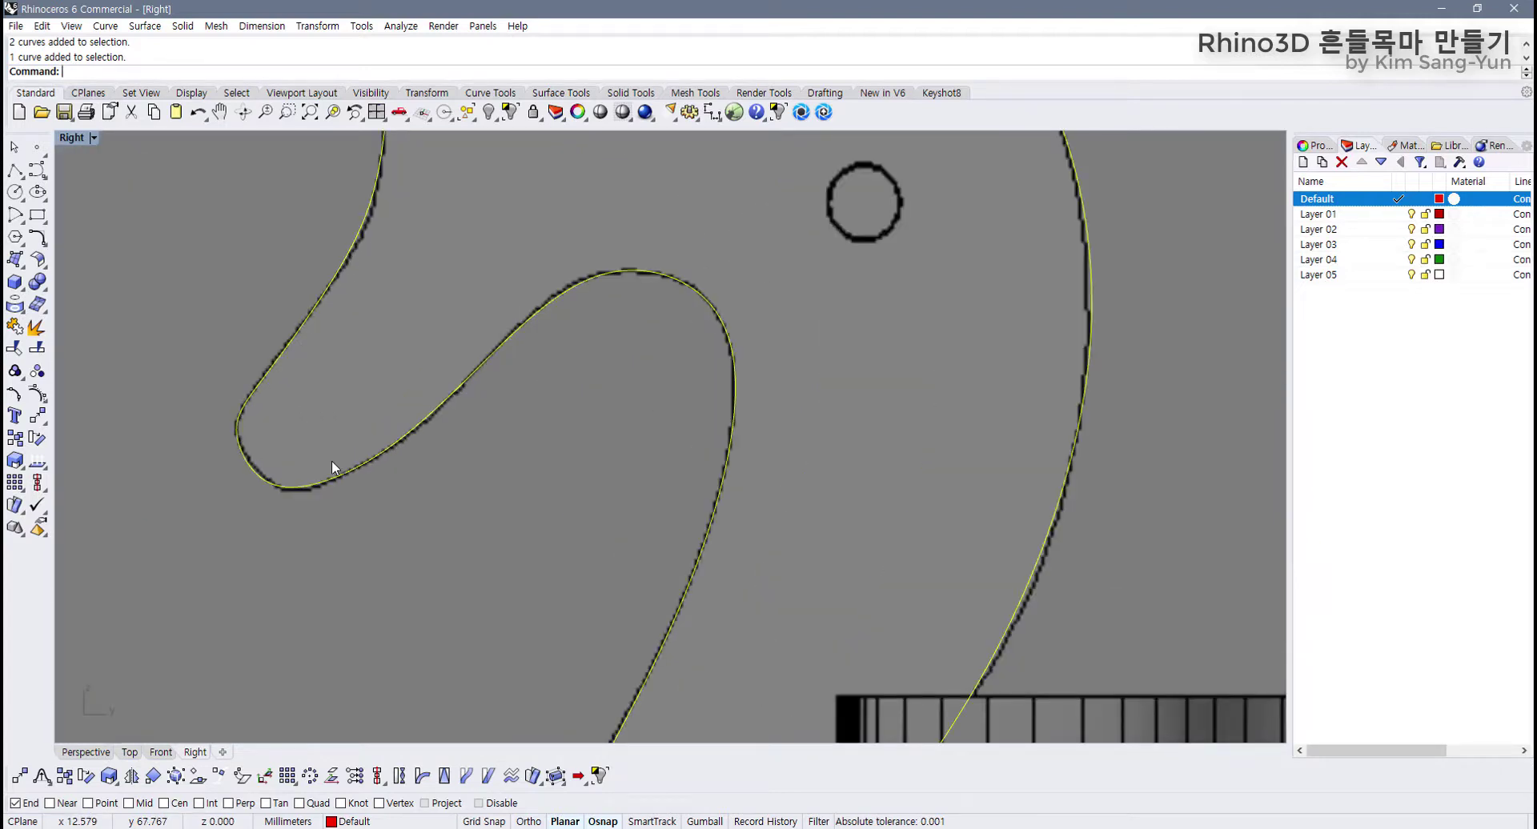
Step: Move the control point beneath the muzzle down and toward the throat to match the reference, and hide the control points
click(367, 495)
click(293, 412)
scroll(295, 453, up, 5)
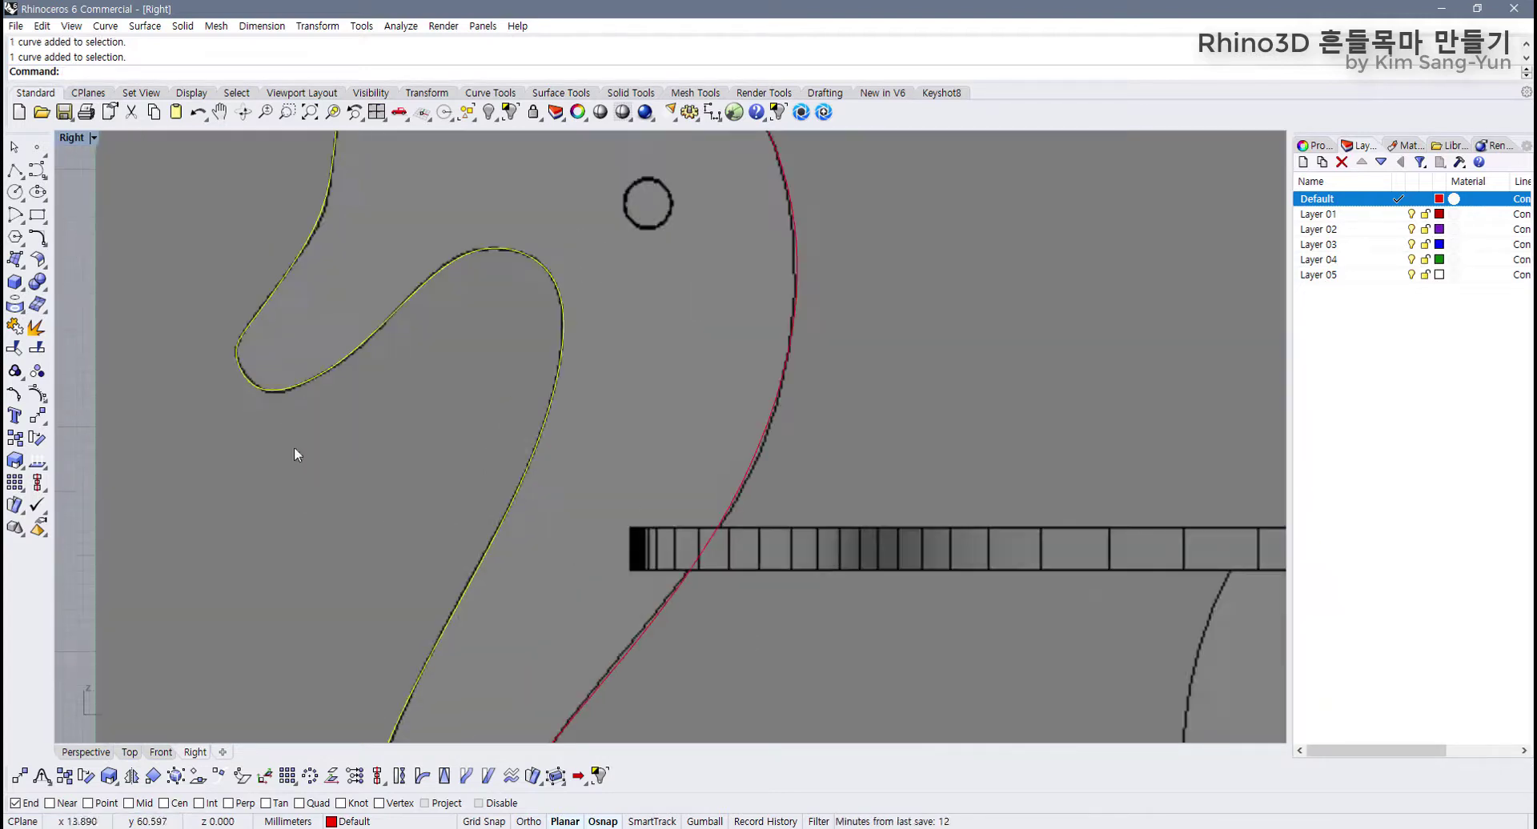
scroll(298, 496, up, 5)
key(F10)
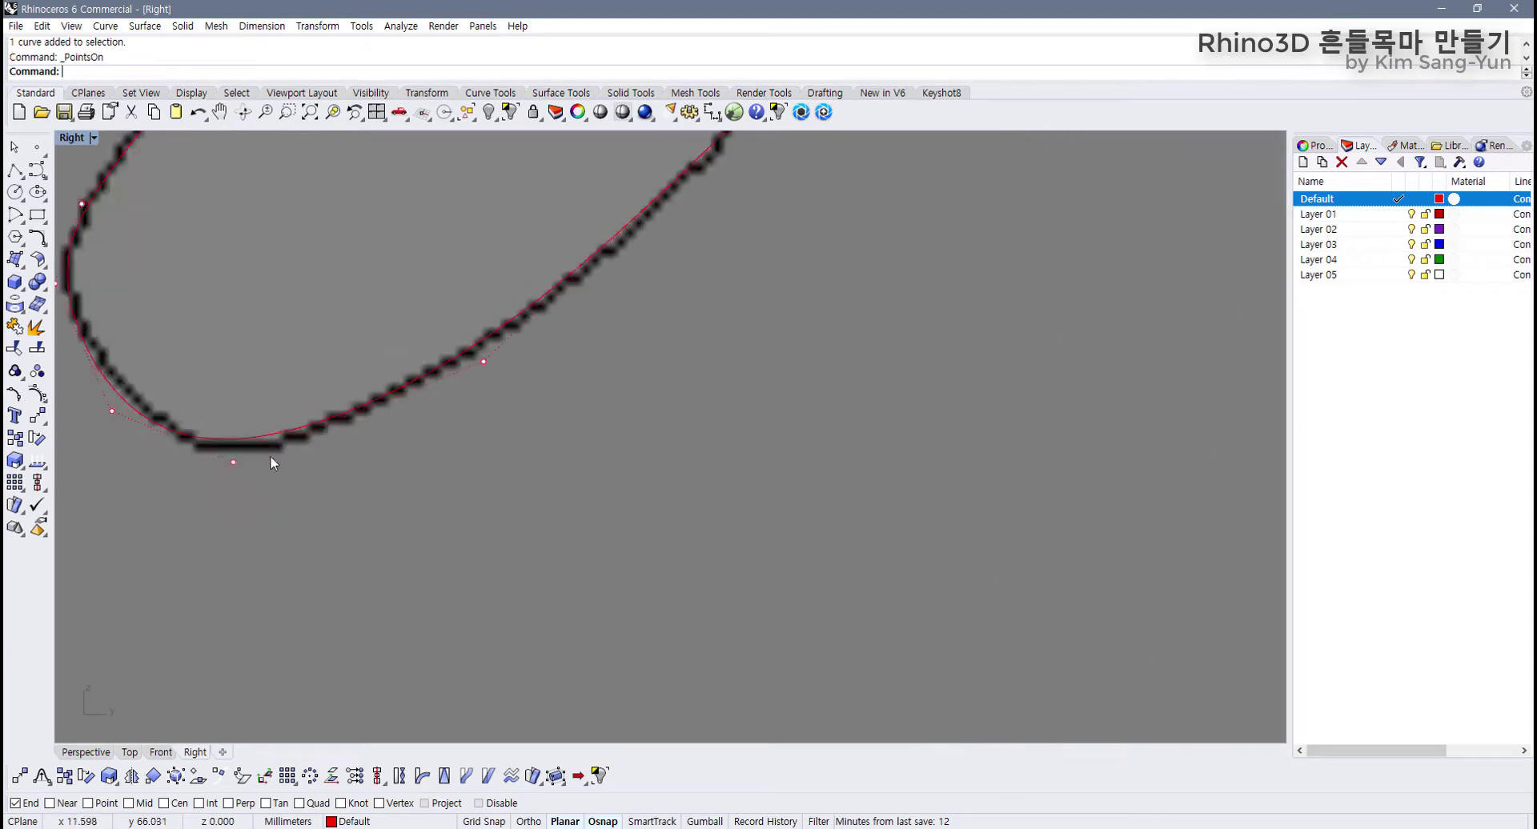
mouse_move(233, 462)
mouse_down()
mouse_move(266, 469)
mouse_move(254, 474)
mouse_up()
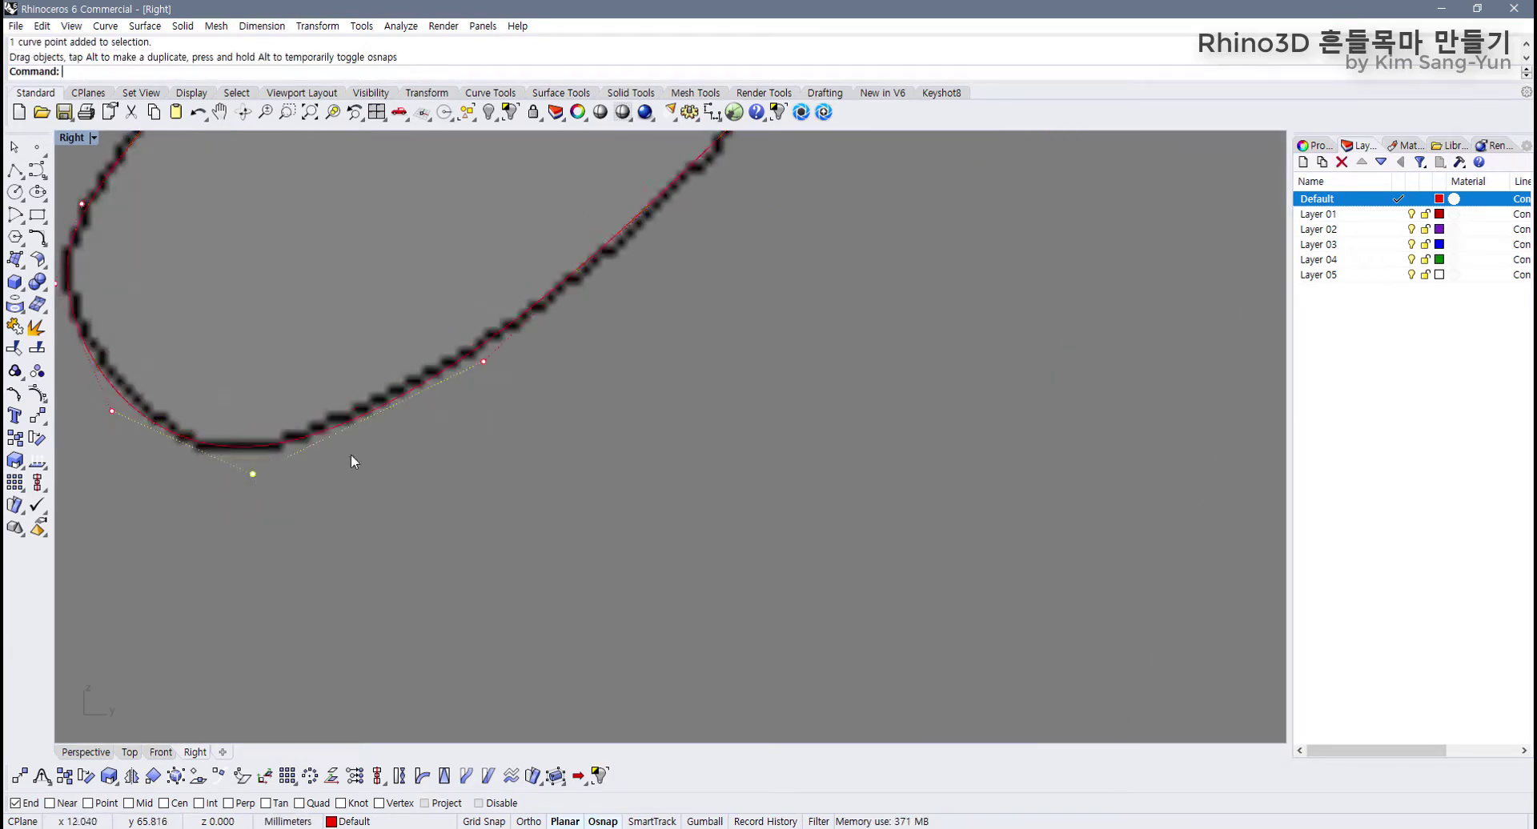
scroll(378, 439, down, 8)
scroll(342, 429, up, 2)
scroll(342, 429, down, 8)
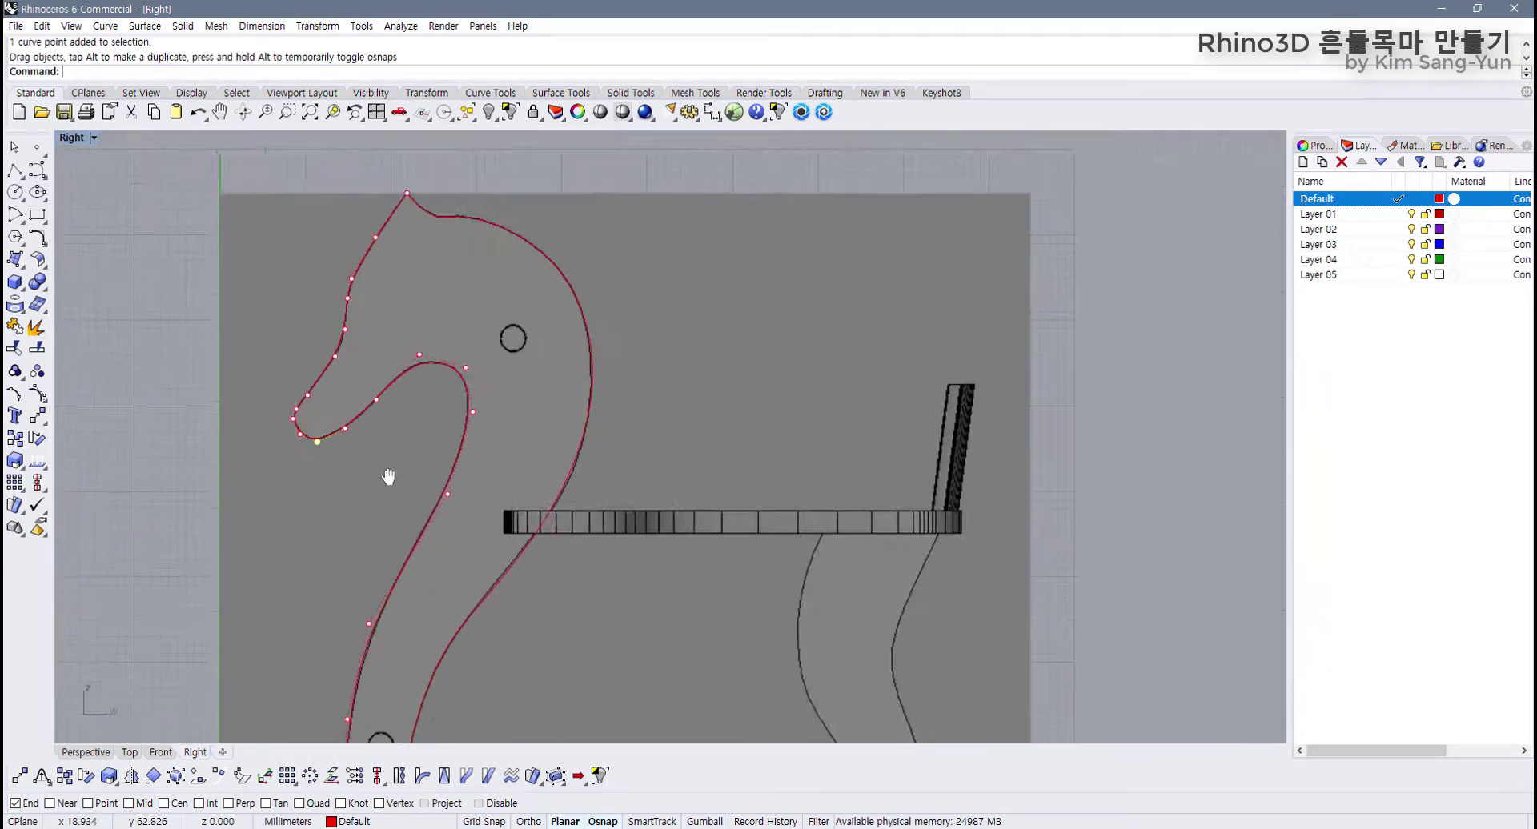
key(F11)
Step: Join the two side curves and the bottom line of the head and front leg into one closed outline
drag(621, 340, 445, 388)
scroll(442, 388, down, 4)
right_drag(443, 390, 423, 132)
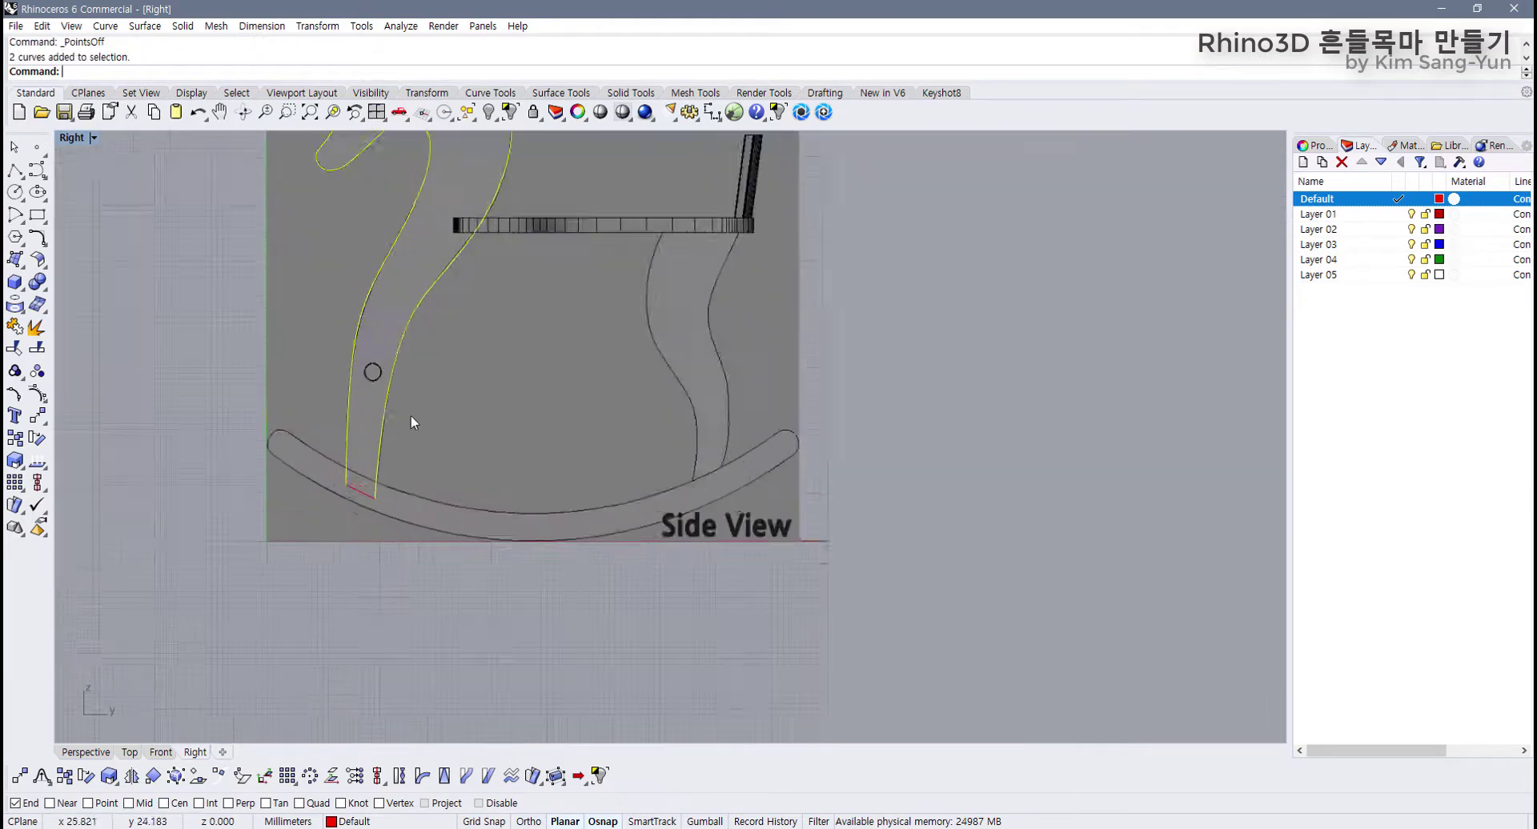
scroll(396, 452, up, 6)
shift+click(331, 529)
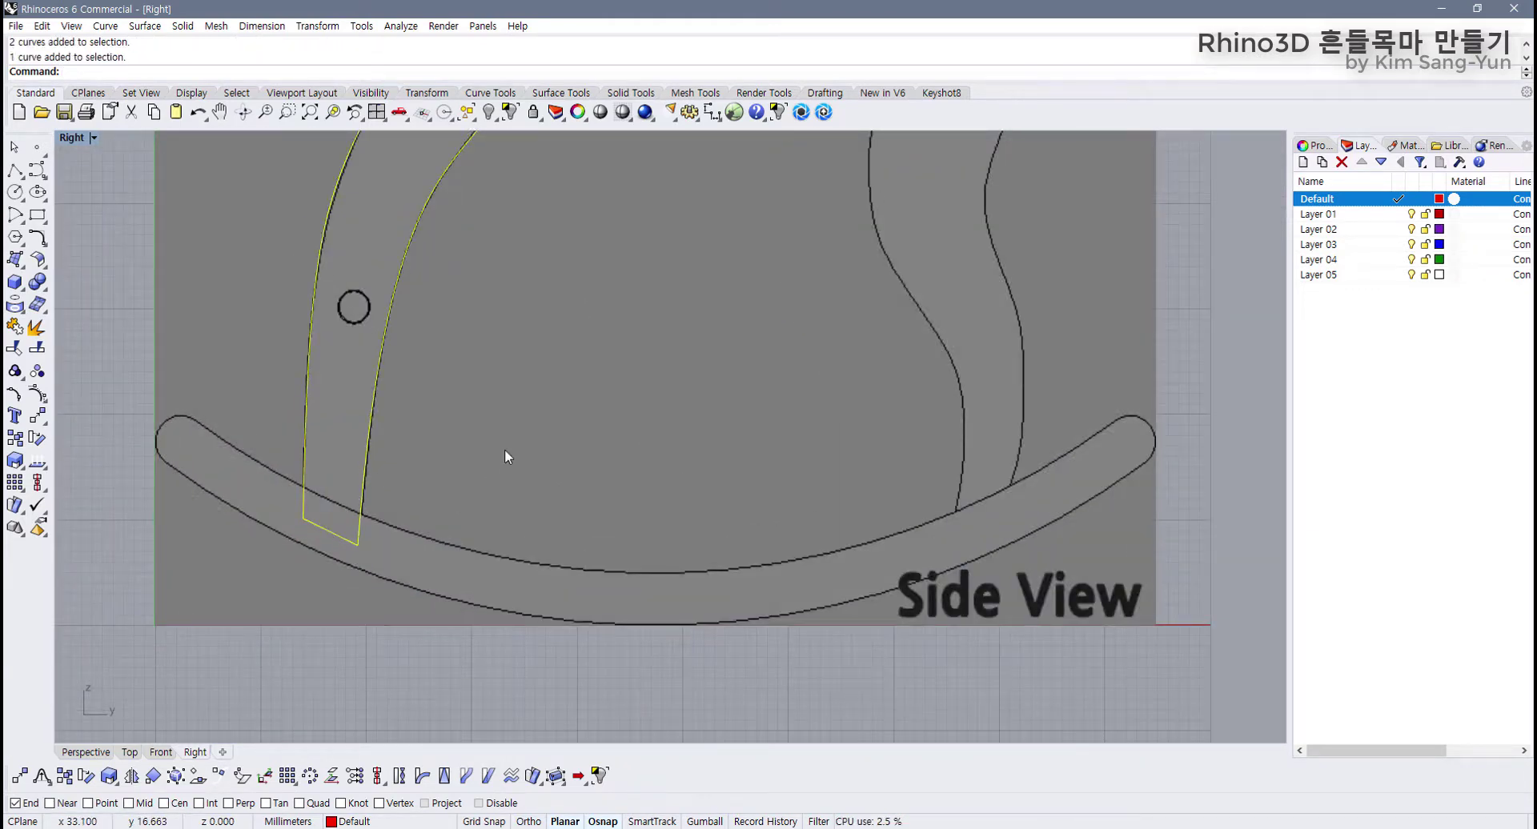
key(ctrl+j)
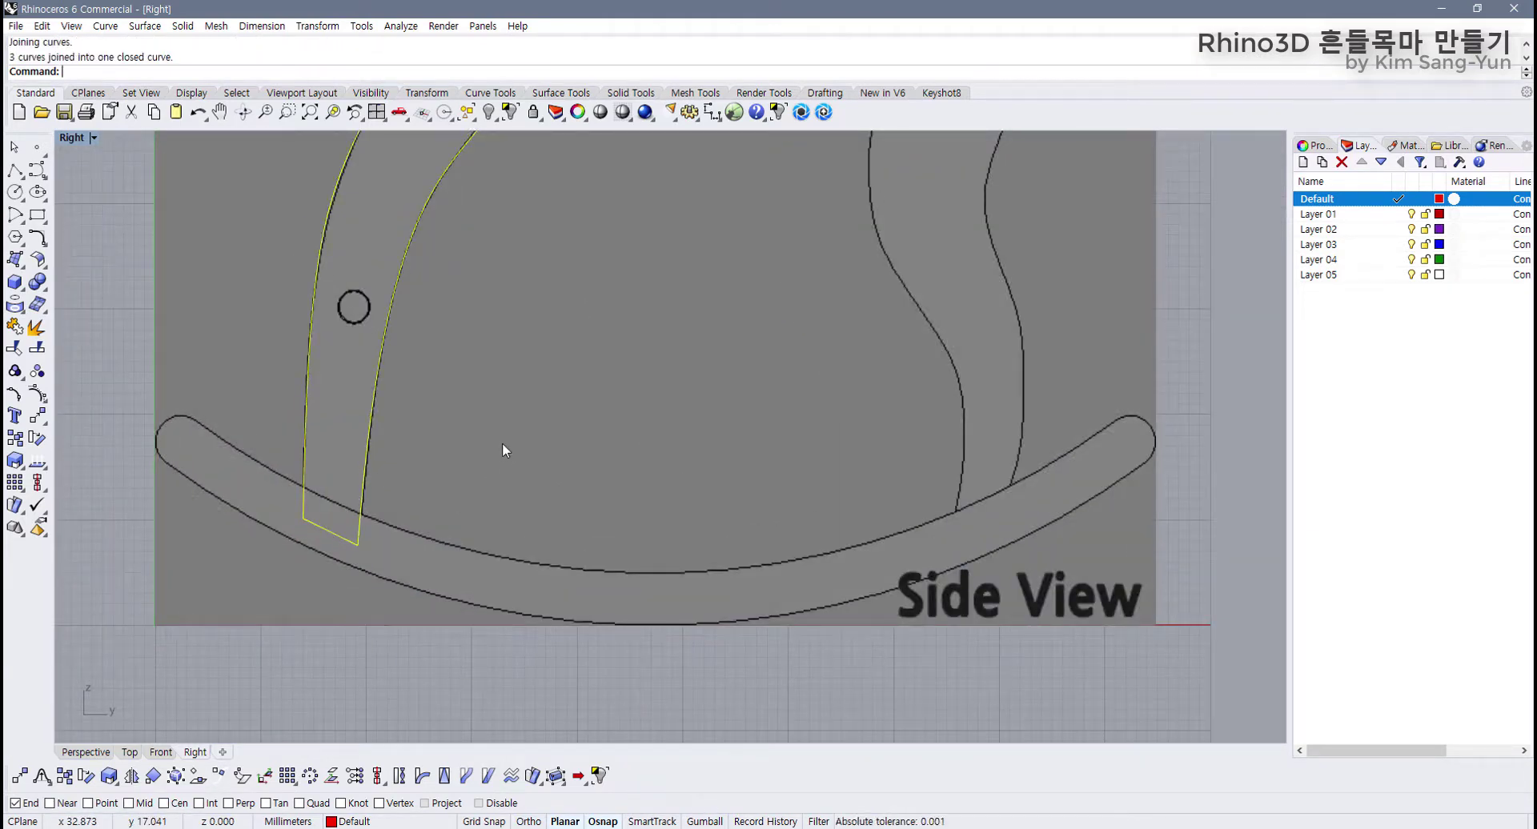
Step: Trace the rear leg's front edge with a degree 3 control point curve, from inside the seat board to inside the rocker
scroll(569, 392, down, 3)
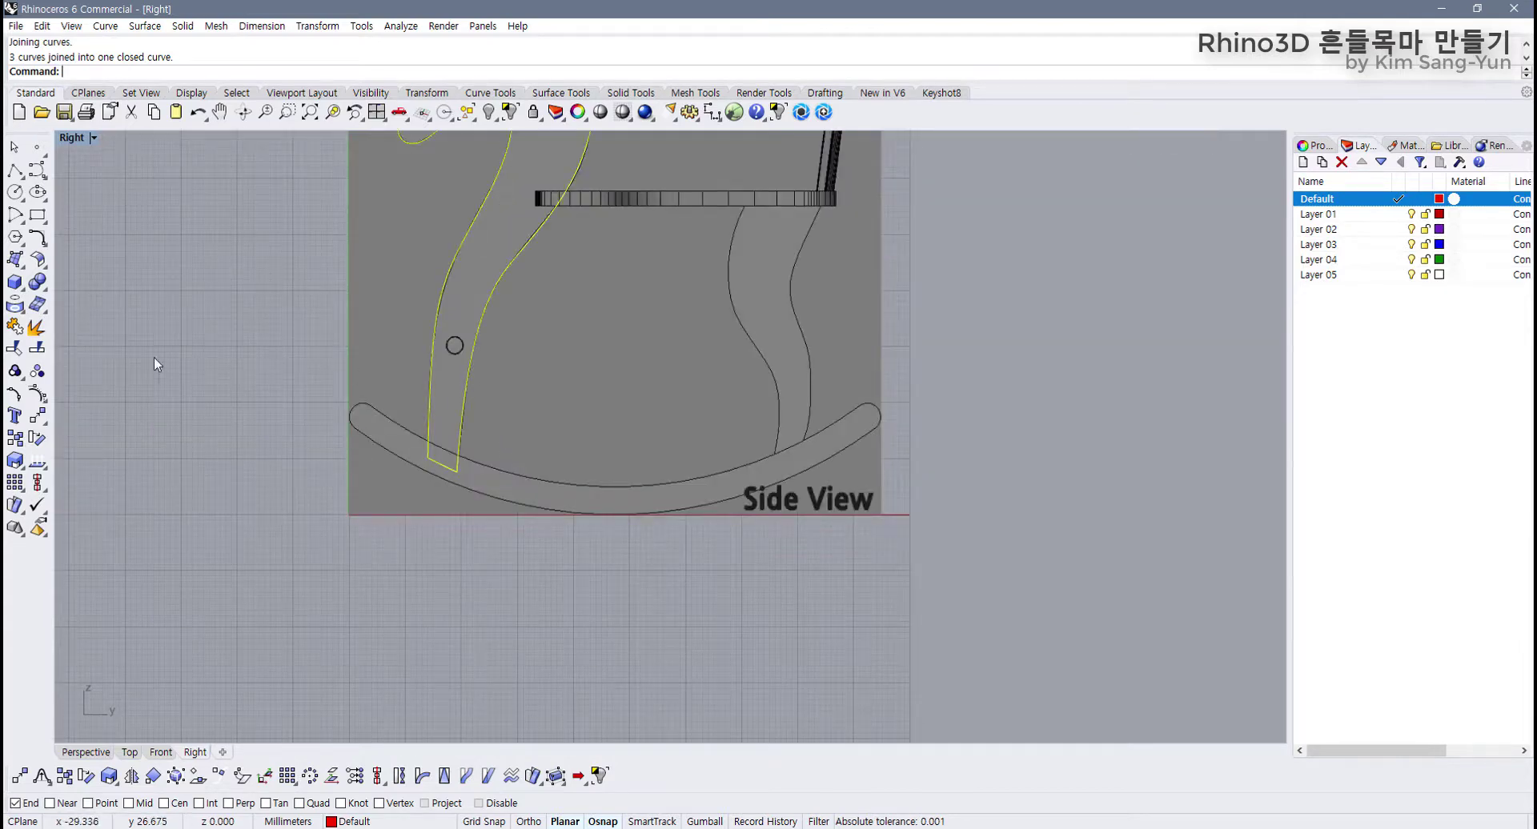
scroll(509, 474, down, 3)
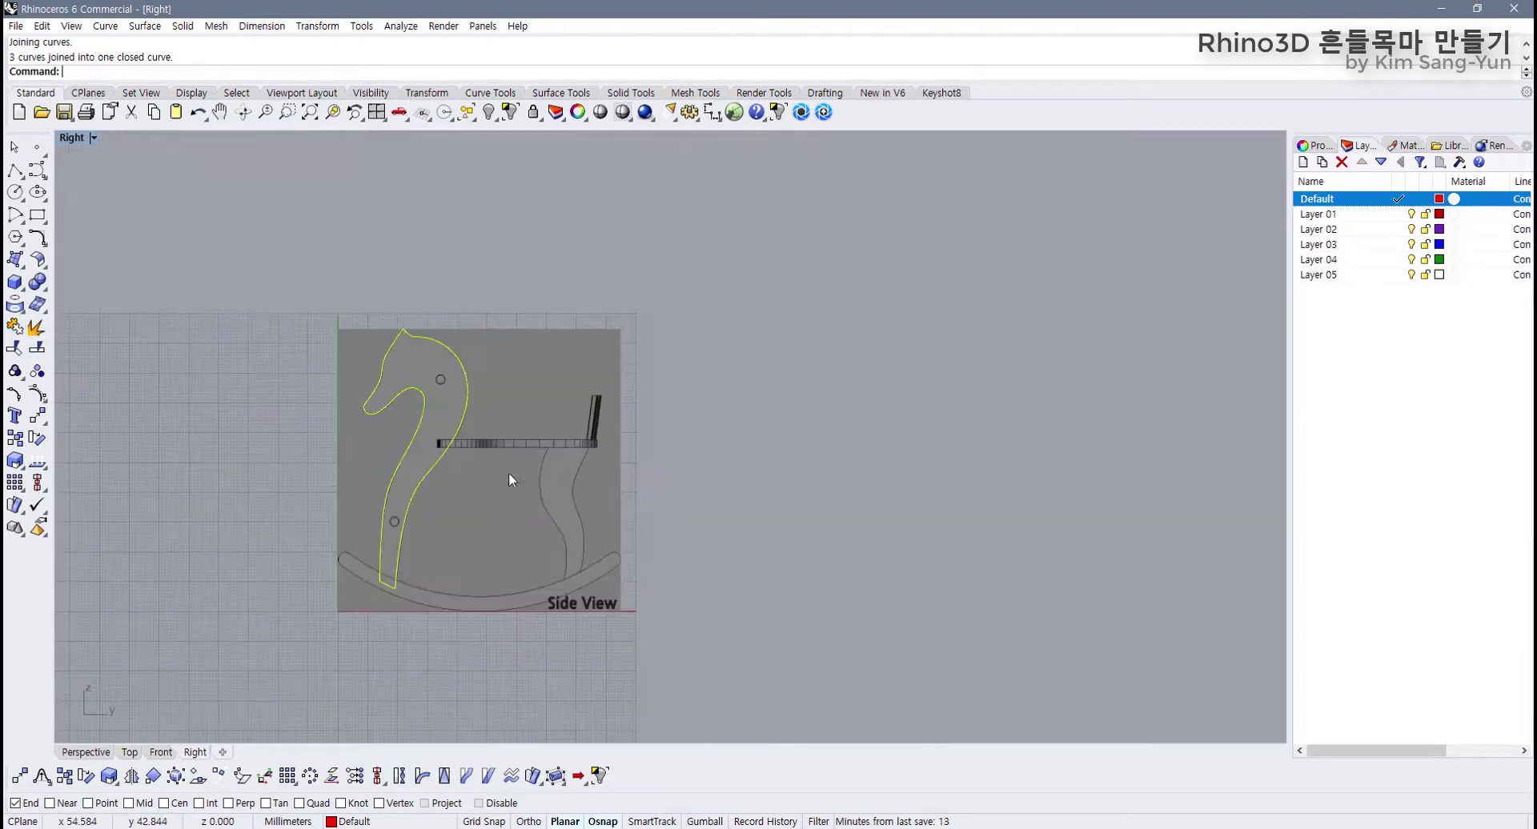
scroll(509, 475, up, 5)
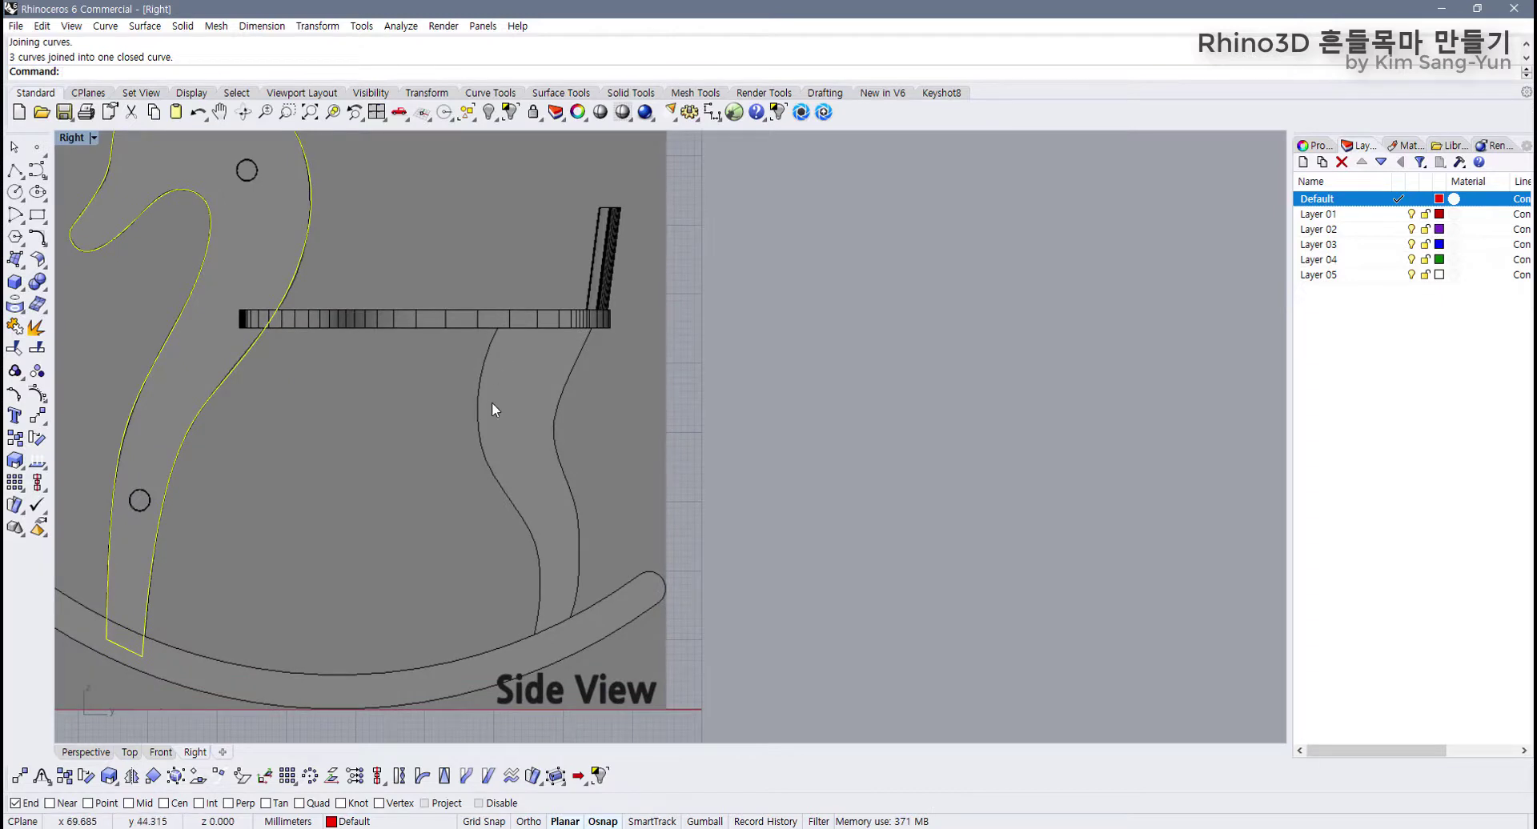
right_drag(492, 403, 454, 386)
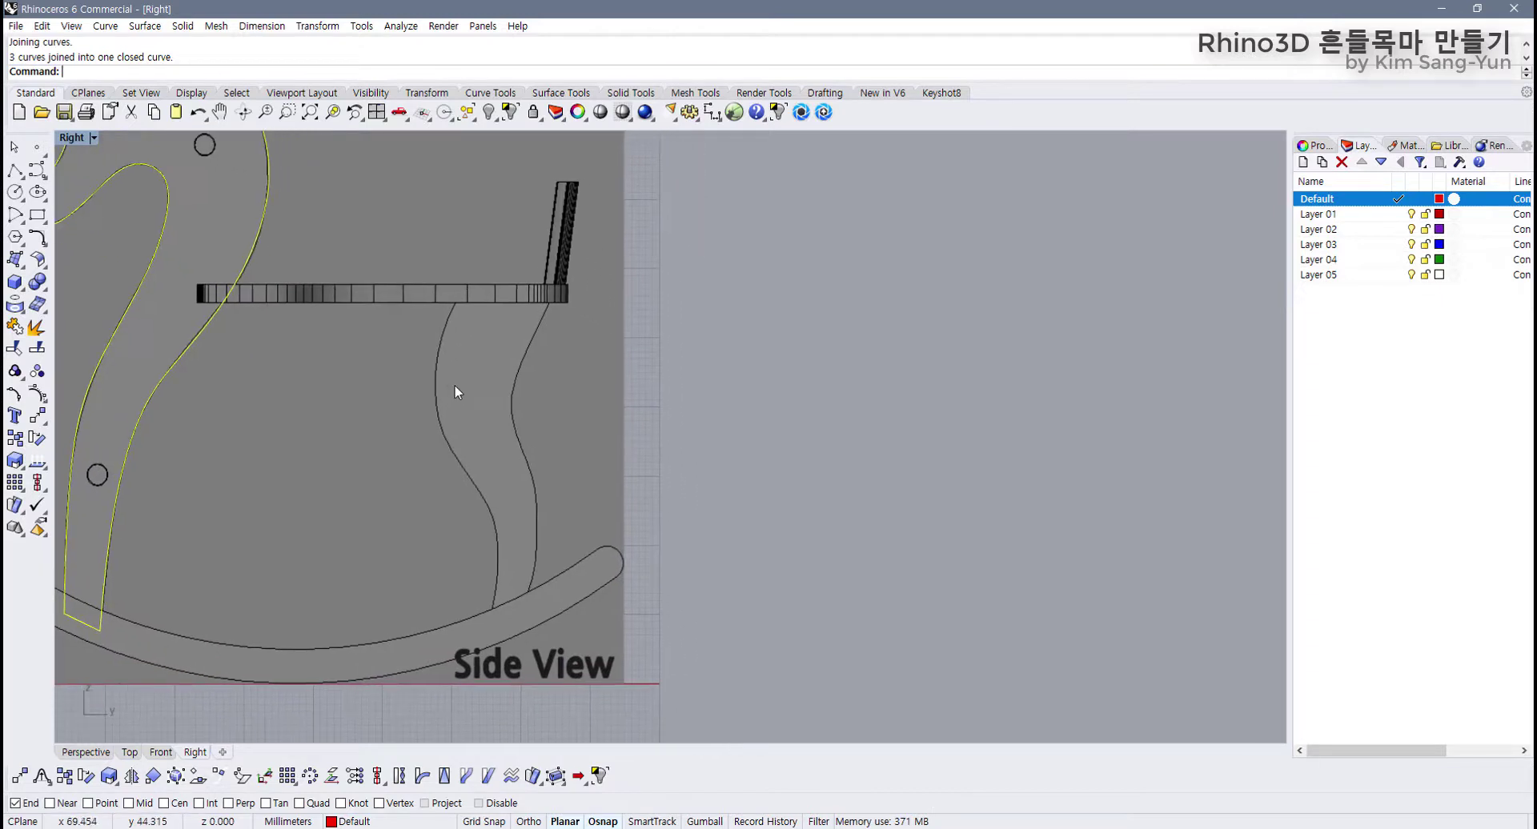
click(26, 171)
scroll(443, 298, up, 4)
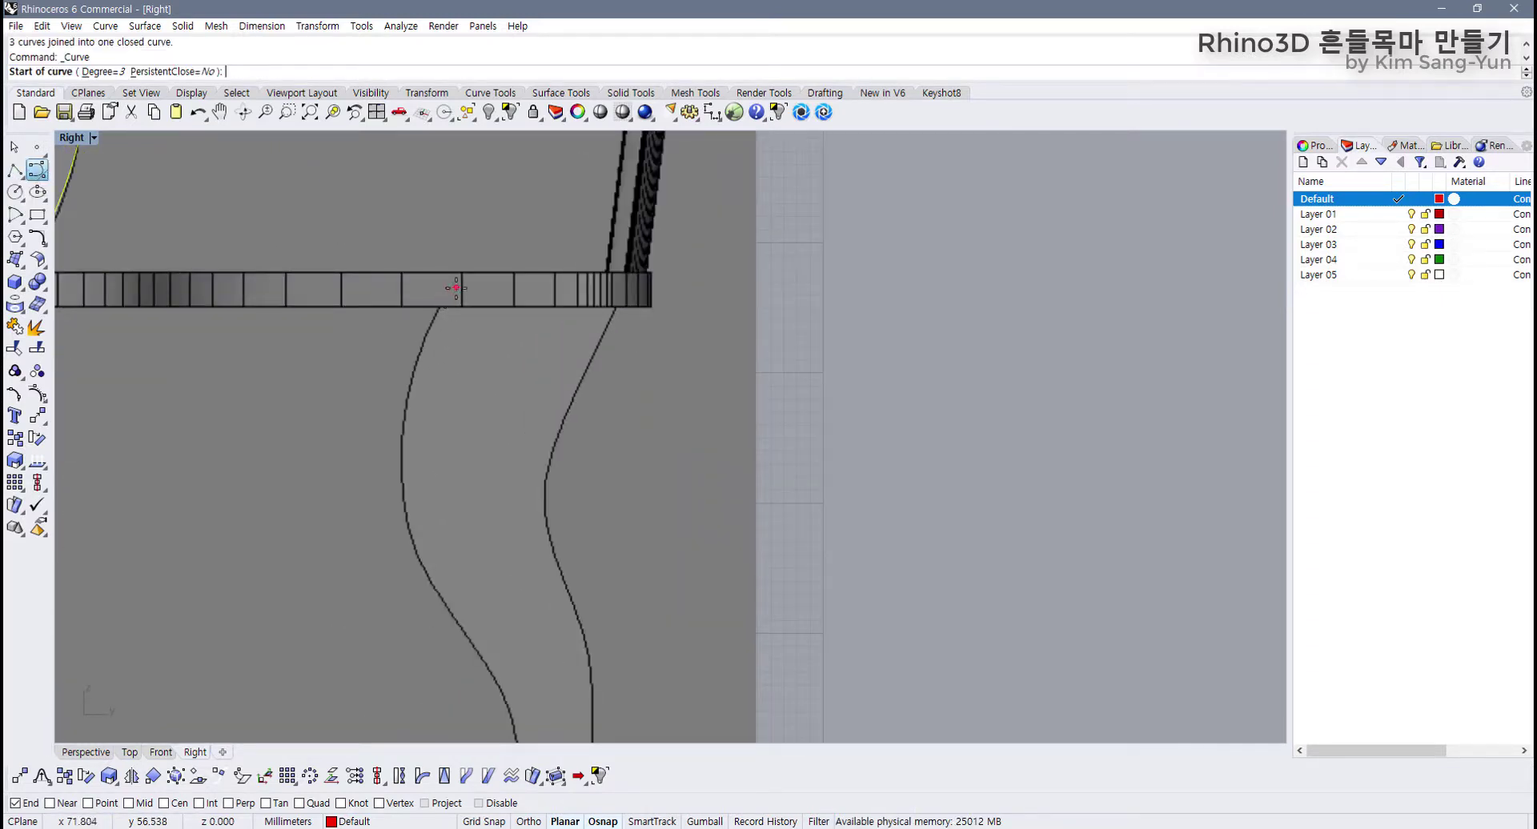
click(460, 281)
click(415, 353)
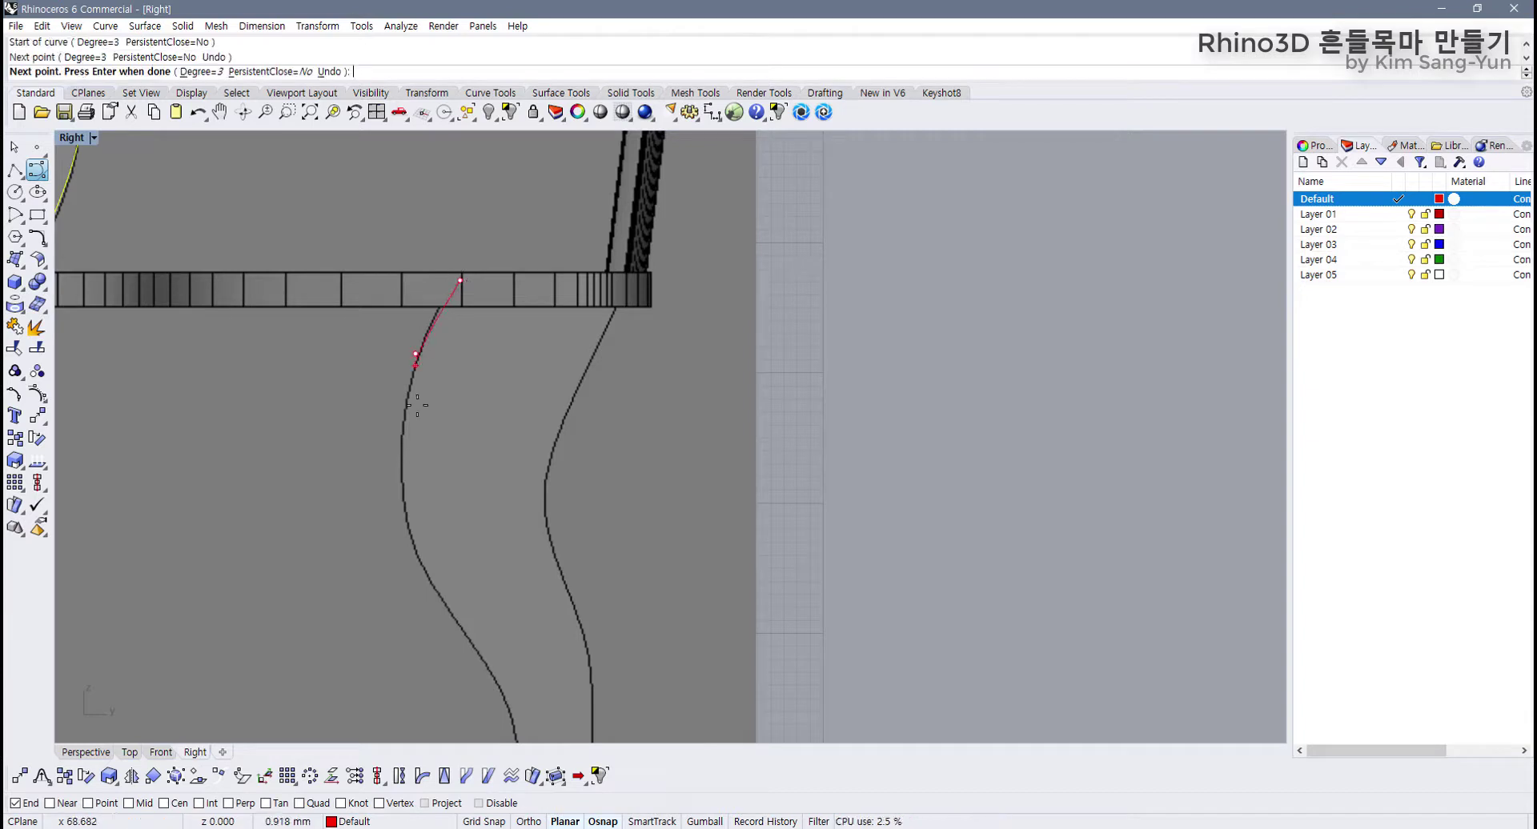
click(403, 467)
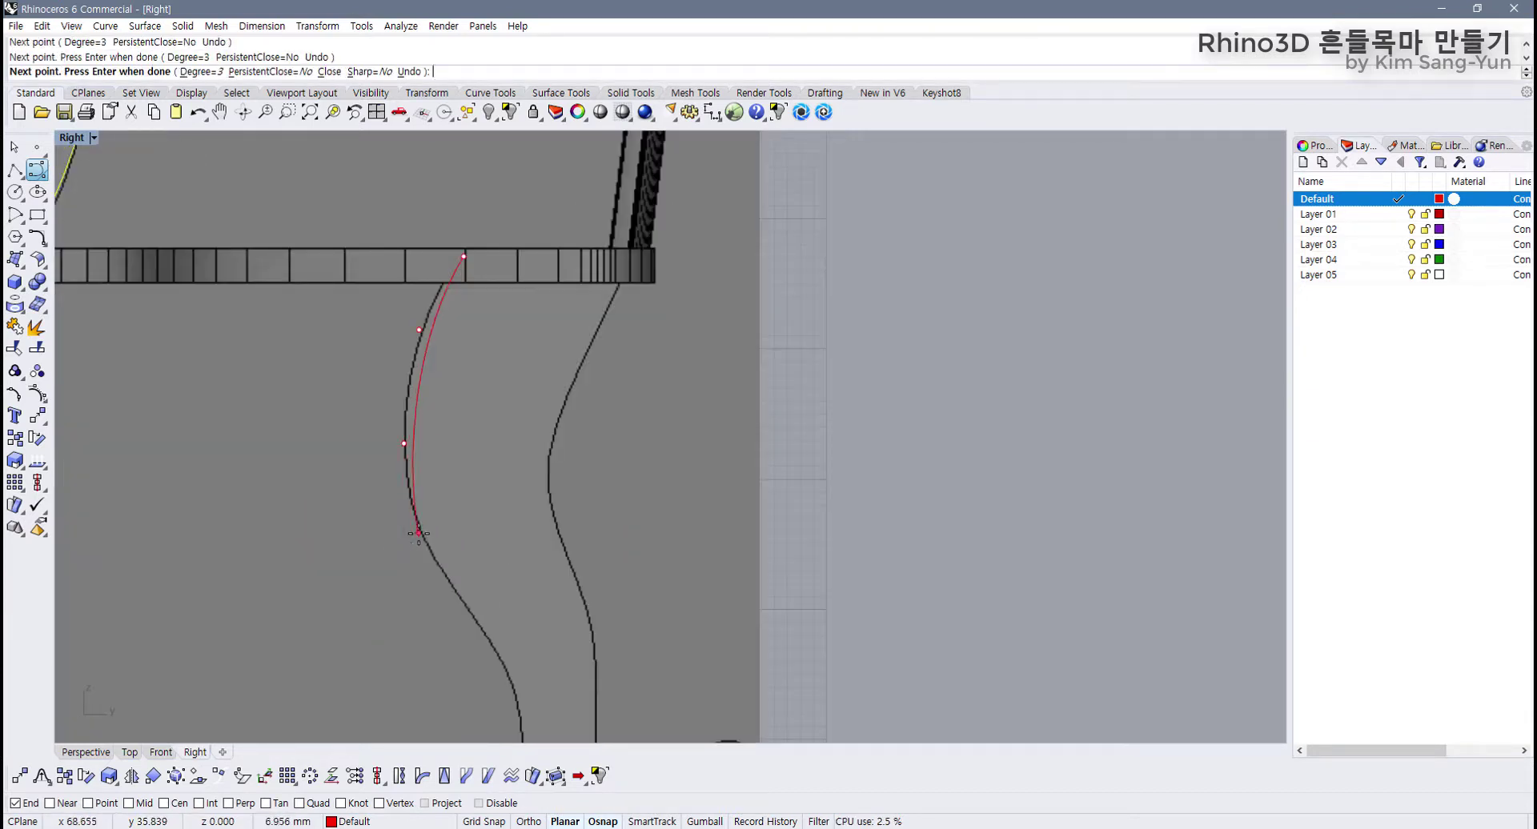
click(416, 553)
scroll(476, 571, down, 1)
right_drag(476, 572, 353, 378)
scroll(353, 383, up, 2)
click(359, 427)
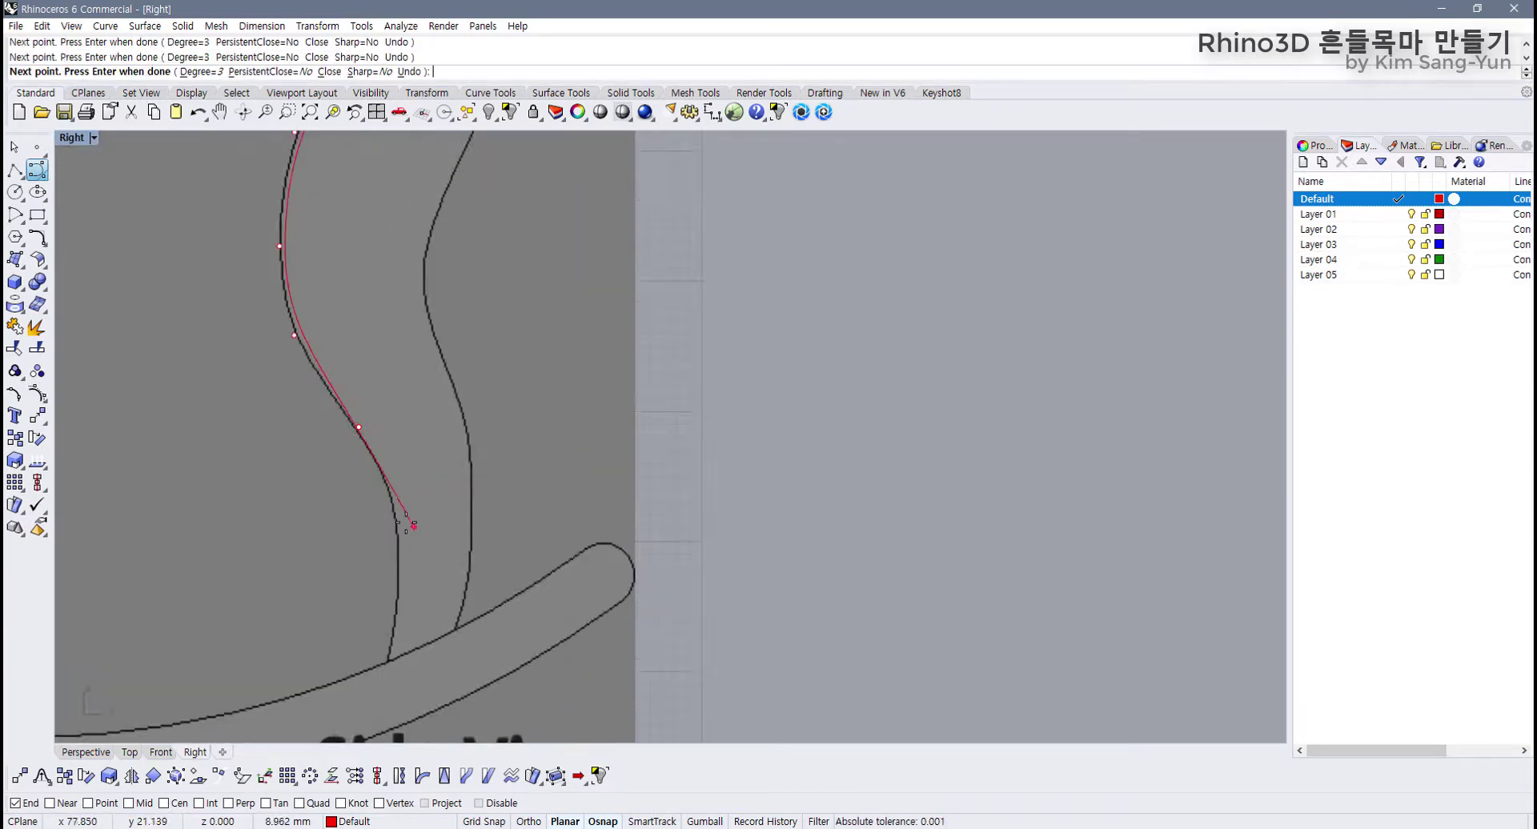
scroll(403, 573, down, 1)
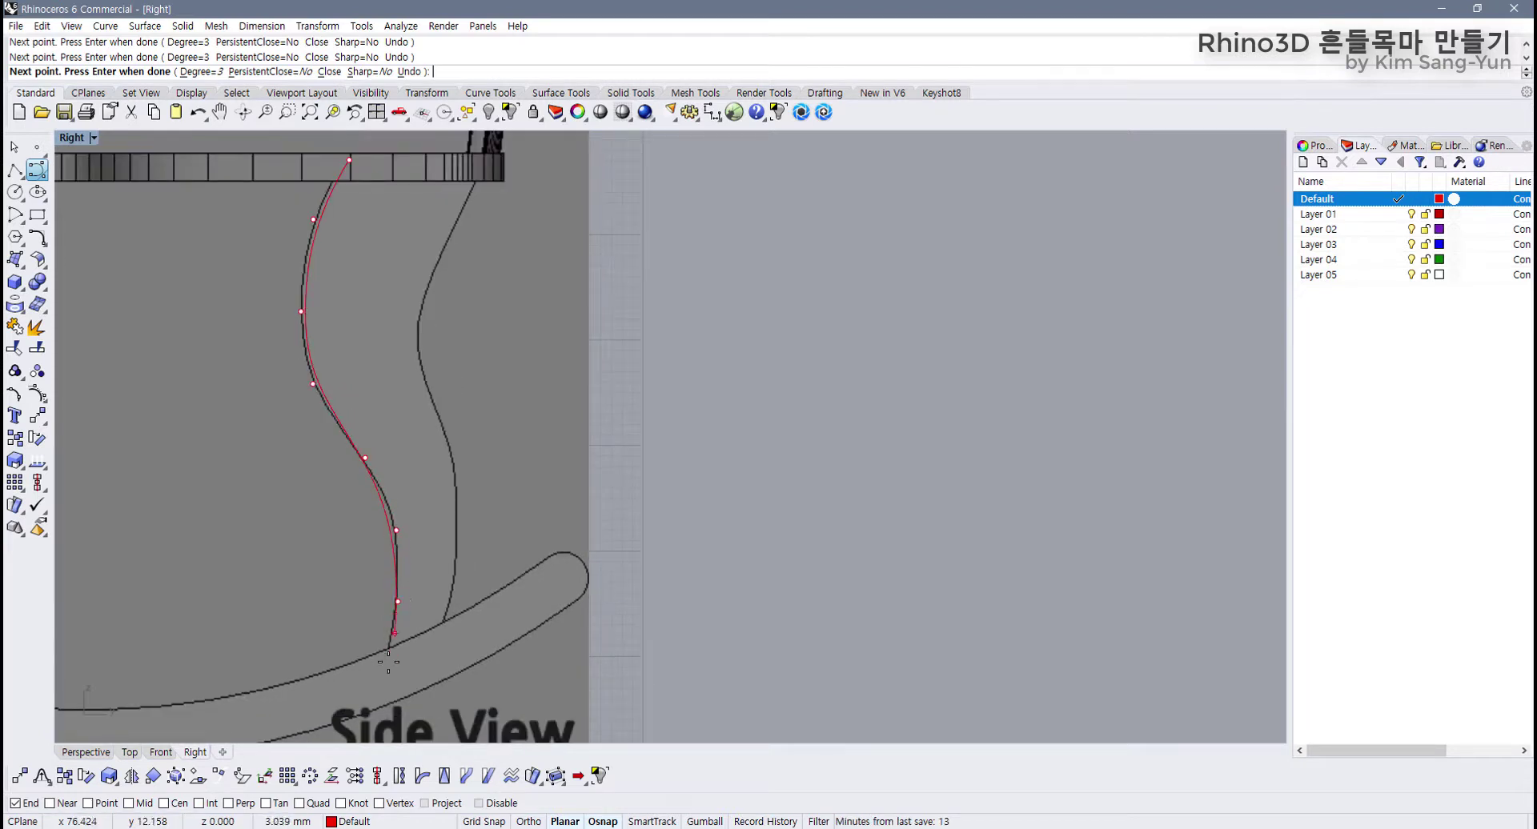
right_click(384, 672)
Step: Trace the rear leg's back edge with a degree 3 control point curve, from inside the seat board to inside the rocker
right_drag(459, 385, 435, 502)
scroll(424, 313, up, 4)
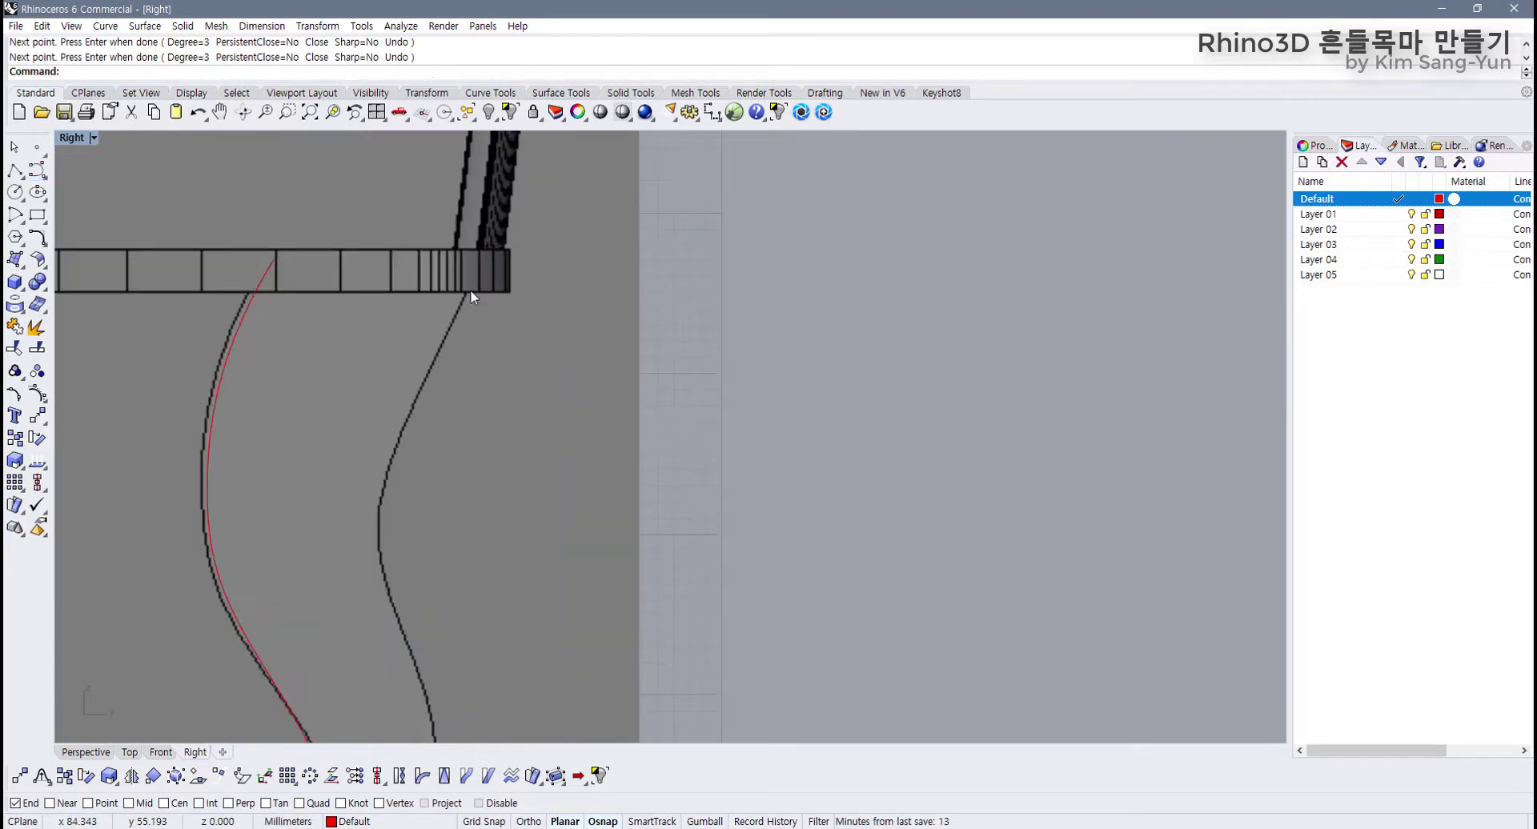
right_click(471, 288)
click(485, 259)
click(430, 369)
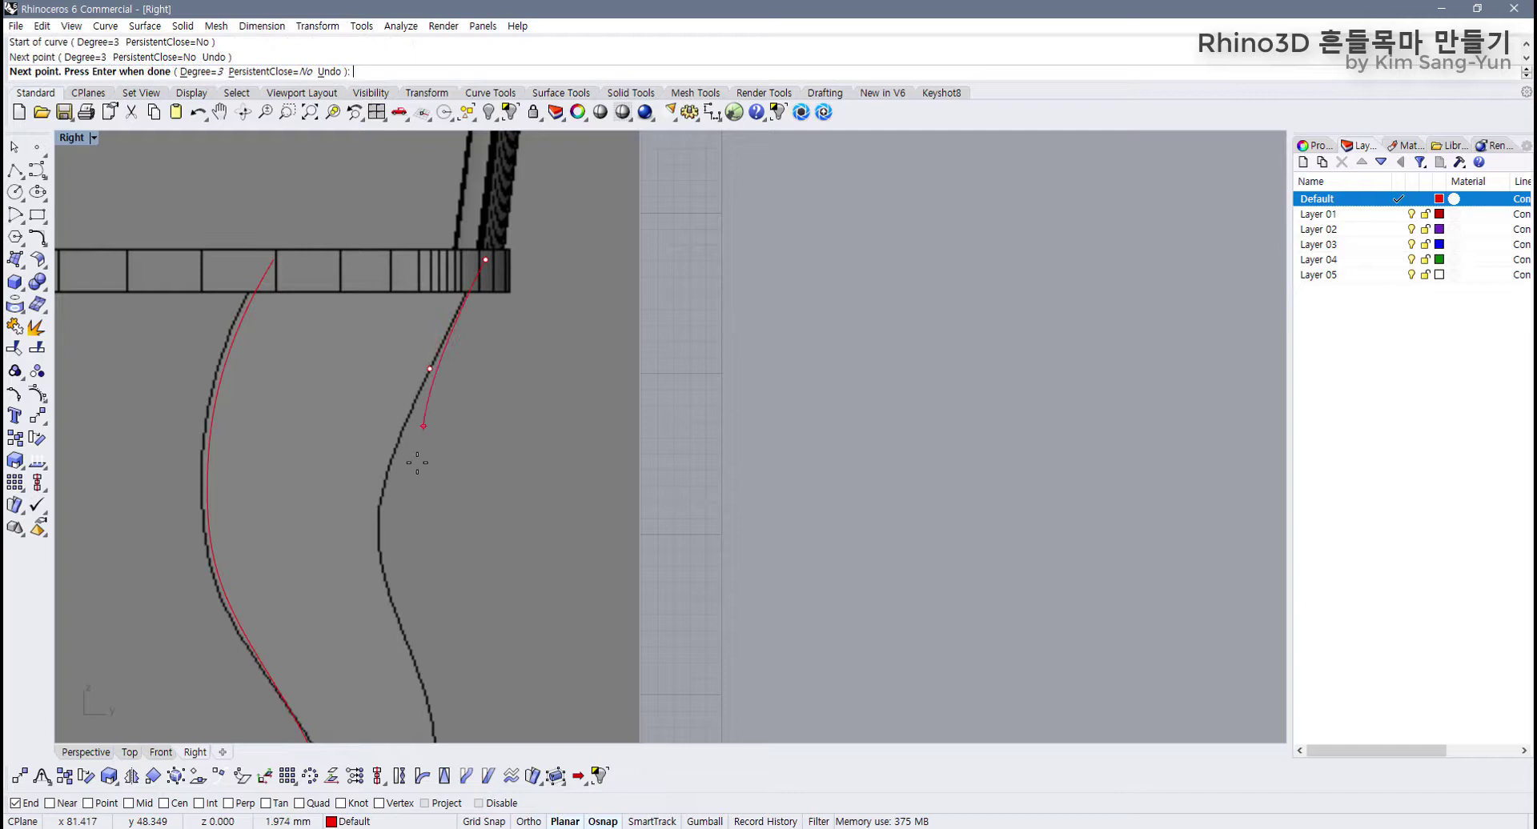
click(383, 489)
click(376, 531)
right_drag(381, 600, 348, 392)
click(378, 482)
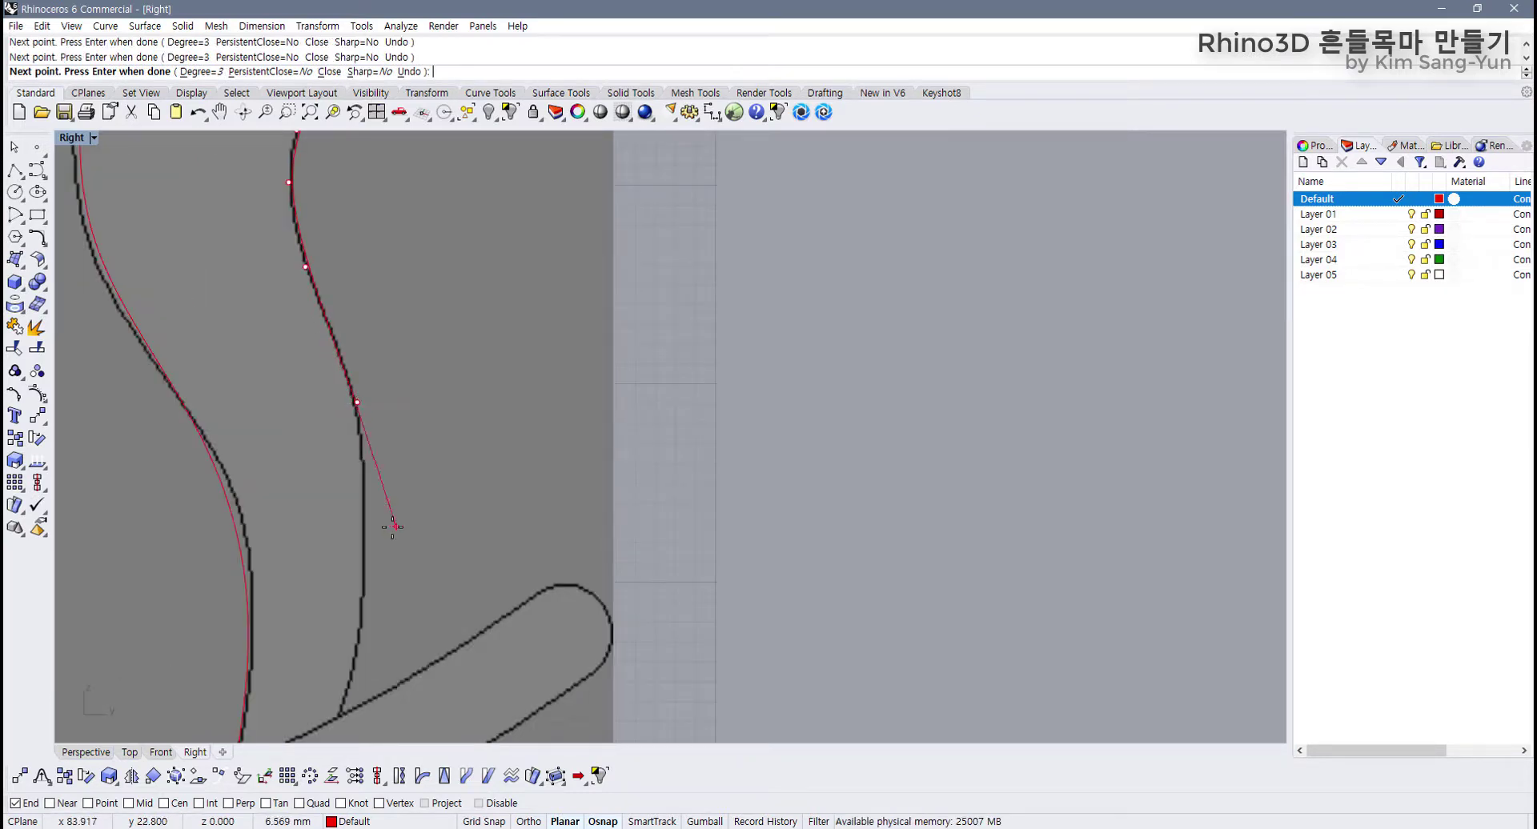
right_drag(377, 545, 361, 430)
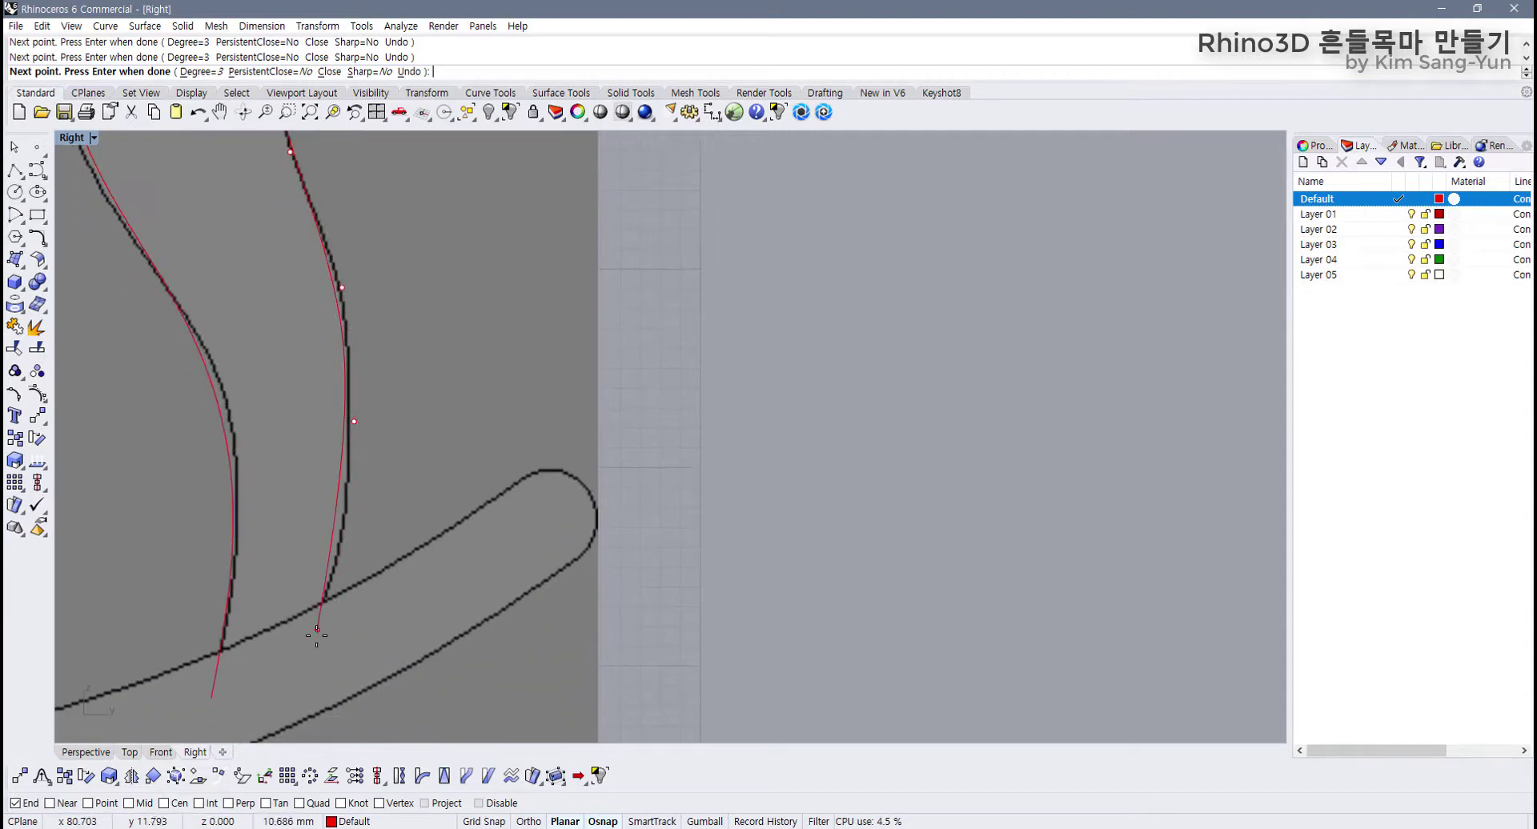
click(314, 661)
key(Return)
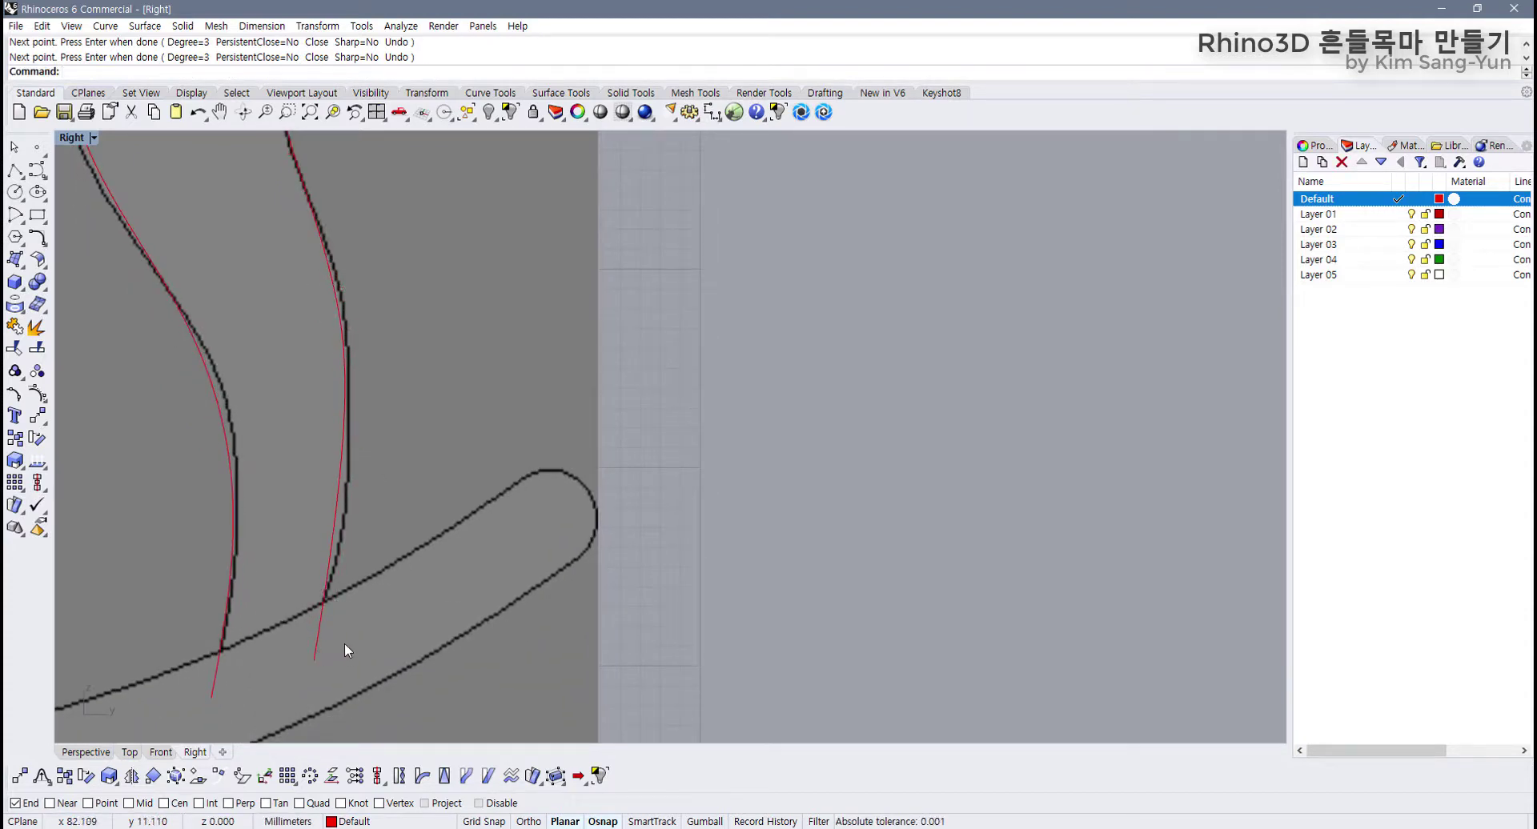
Step: Show the control points of both rear leg curves and adjust the front edge's middle and lower points to the reference line
drag(345, 642, 200, 660)
key(F10)
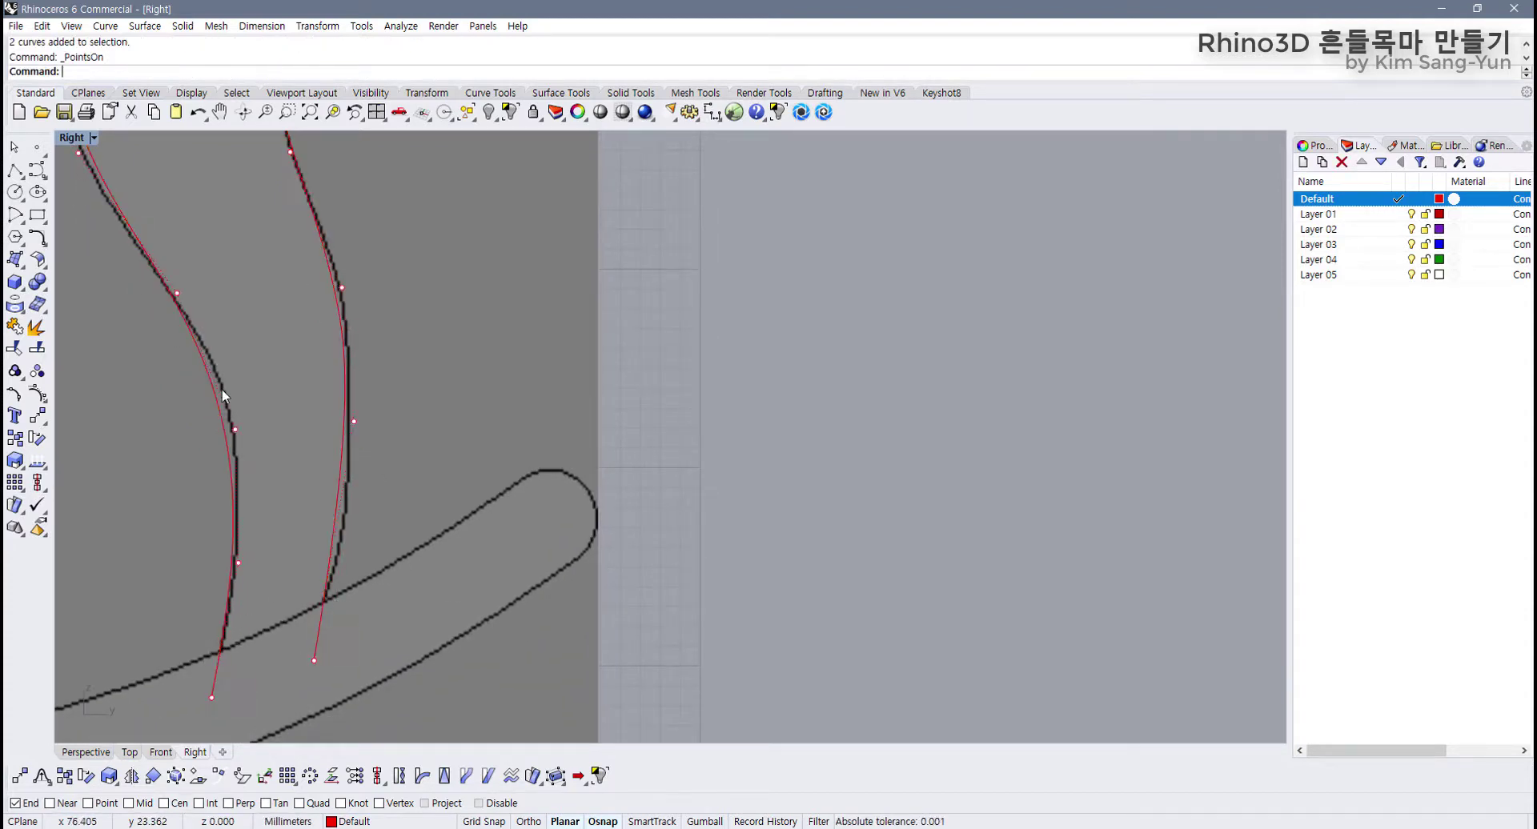
right_drag(212, 395, 223, 429)
drag(200, 437, 259, 451)
right_drag(267, 460, 374, 663)
drag(295, 533, 289, 532)
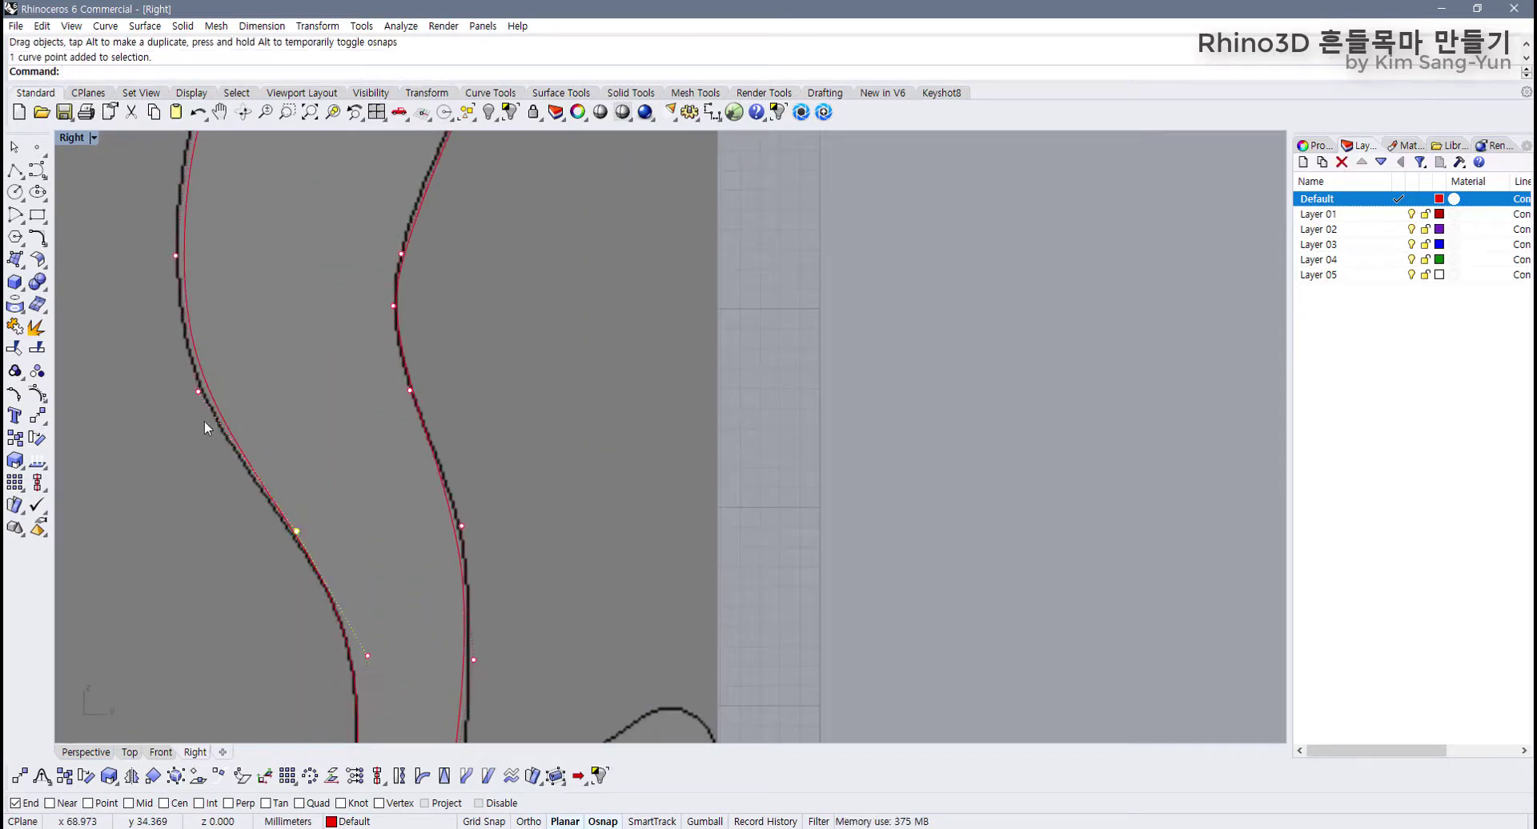
drag(199, 392, 185, 393)
right_drag(194, 368, 245, 539)
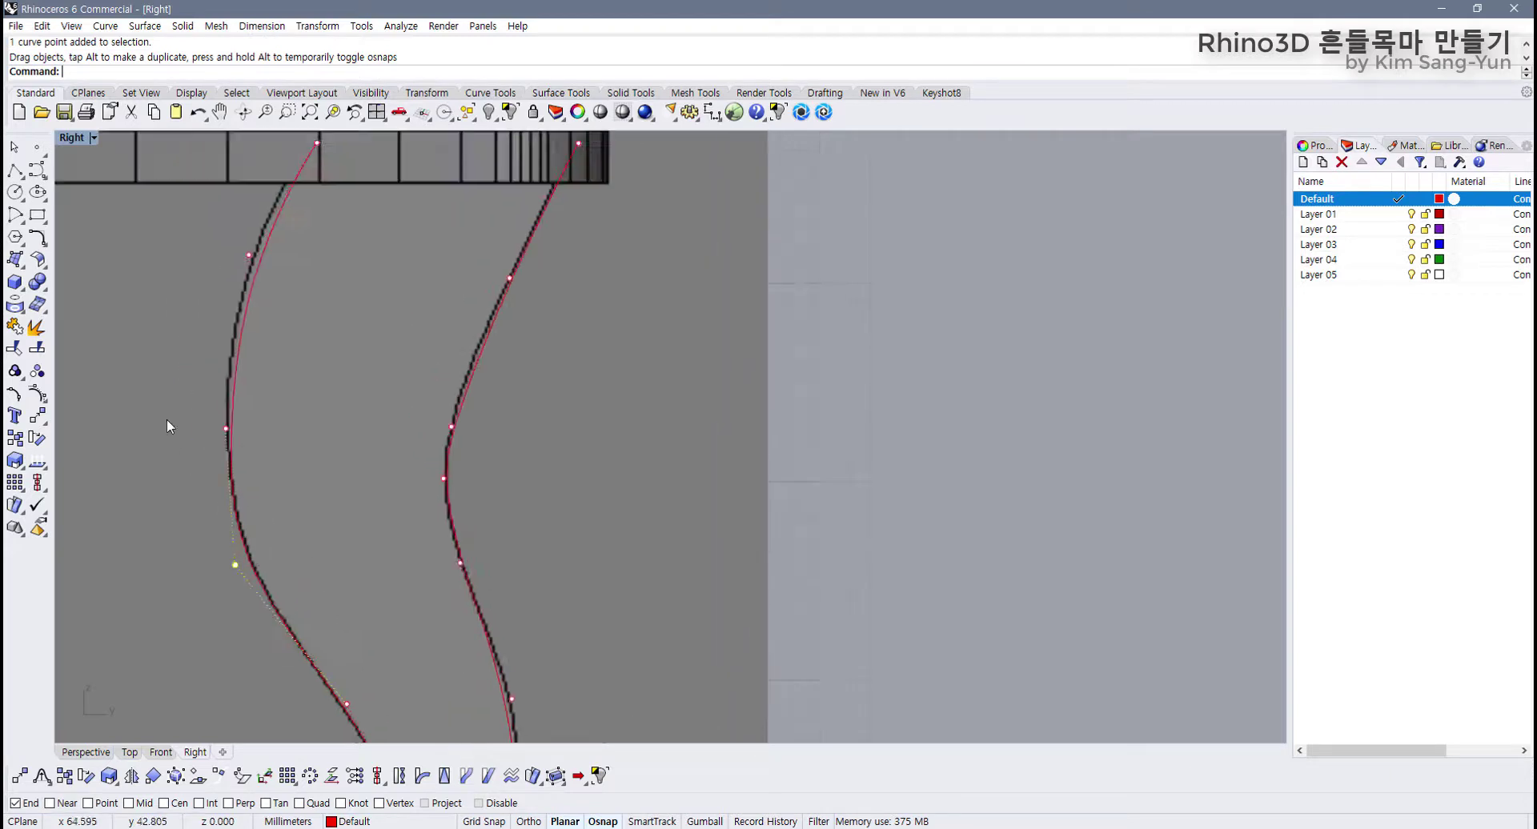
Step: Adjust the upper control points and the top endpoint of the rear leg's front edge to follow the reference
scroll(167, 418, up, 4)
drag(204, 413, 244, 408)
click(256, 434)
right_drag(278, 480, 289, 741)
mouse_move(284, 415)
mouse_down()
mouse_move(319, 437)
mouse_move(294, 400)
mouse_up()
drag(405, 258, 397, 252)
Step: Nudge the control point just below the seat on the rear leg's back edge onto the reference line
click(699, 463)
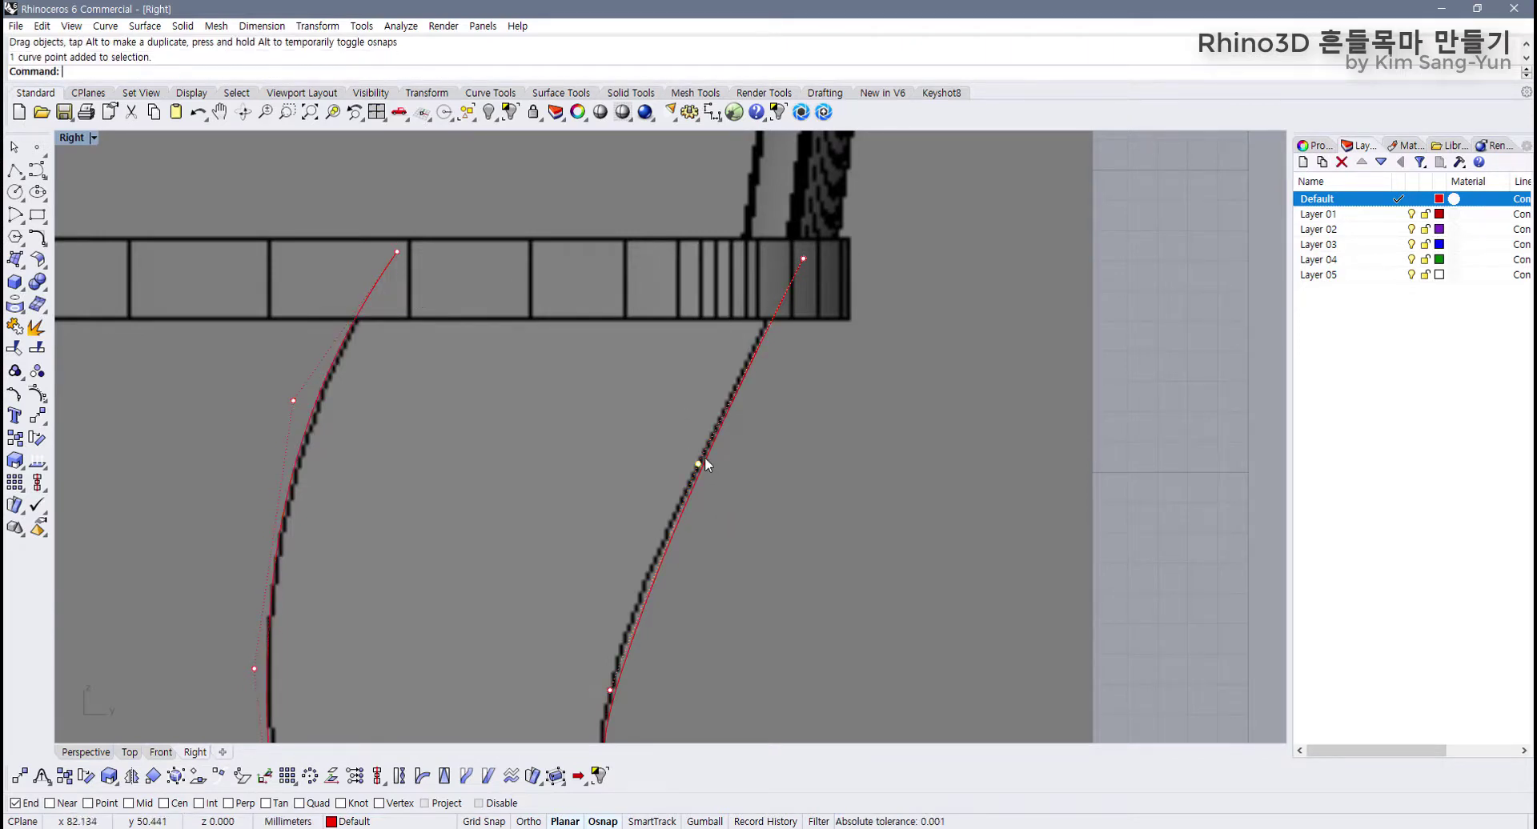
mouse_move(697, 458)
mouse_down()
mouse_move(708, 466)
mouse_move(687, 477)
mouse_up()
right_drag(651, 502, 556, 259)
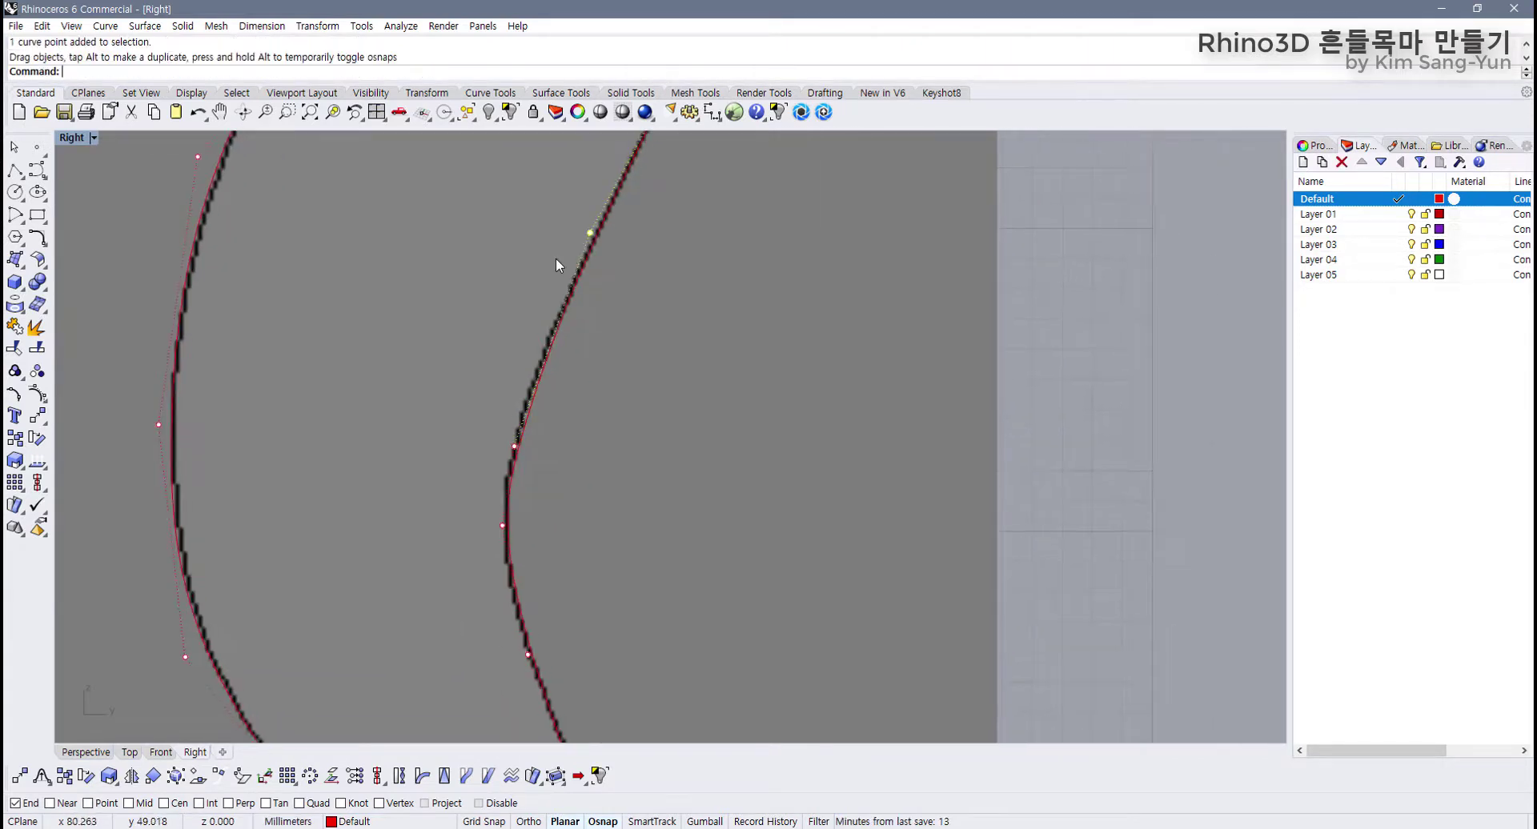
Step: Nudge the control points above and below the bend in the rear leg's back edge onto the reference line
drag(514, 446, 513, 426)
right_drag(513, 426, 455, 265)
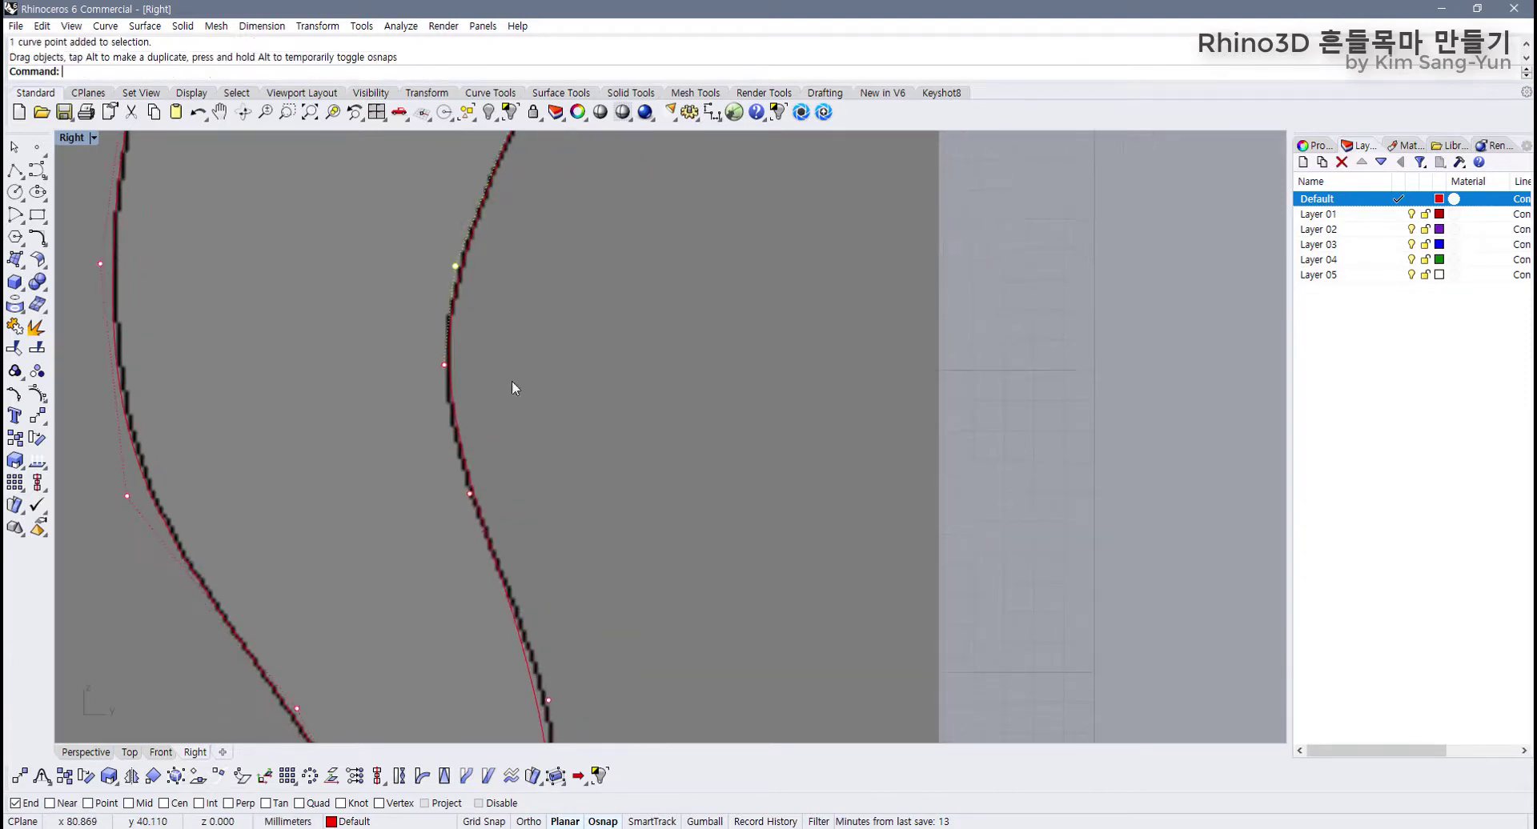
click(468, 495)
drag(469, 494, 472, 507)
right_drag(474, 513, 456, 368)
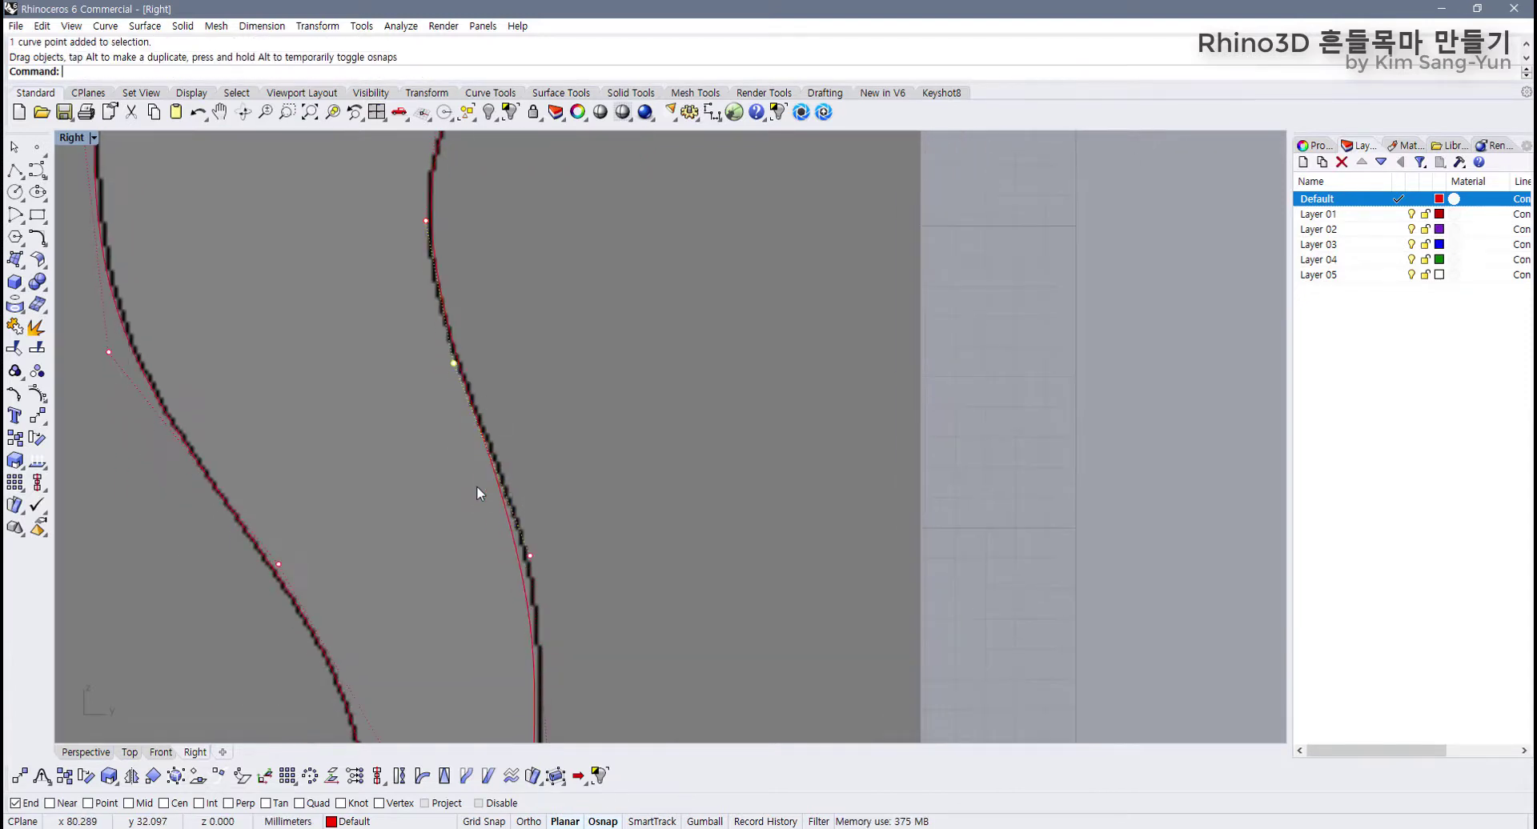
Step: Adjust the two lower control points of the rear leg's back edge to follow the reference line down to the rocker
drag(496, 537, 590, 590)
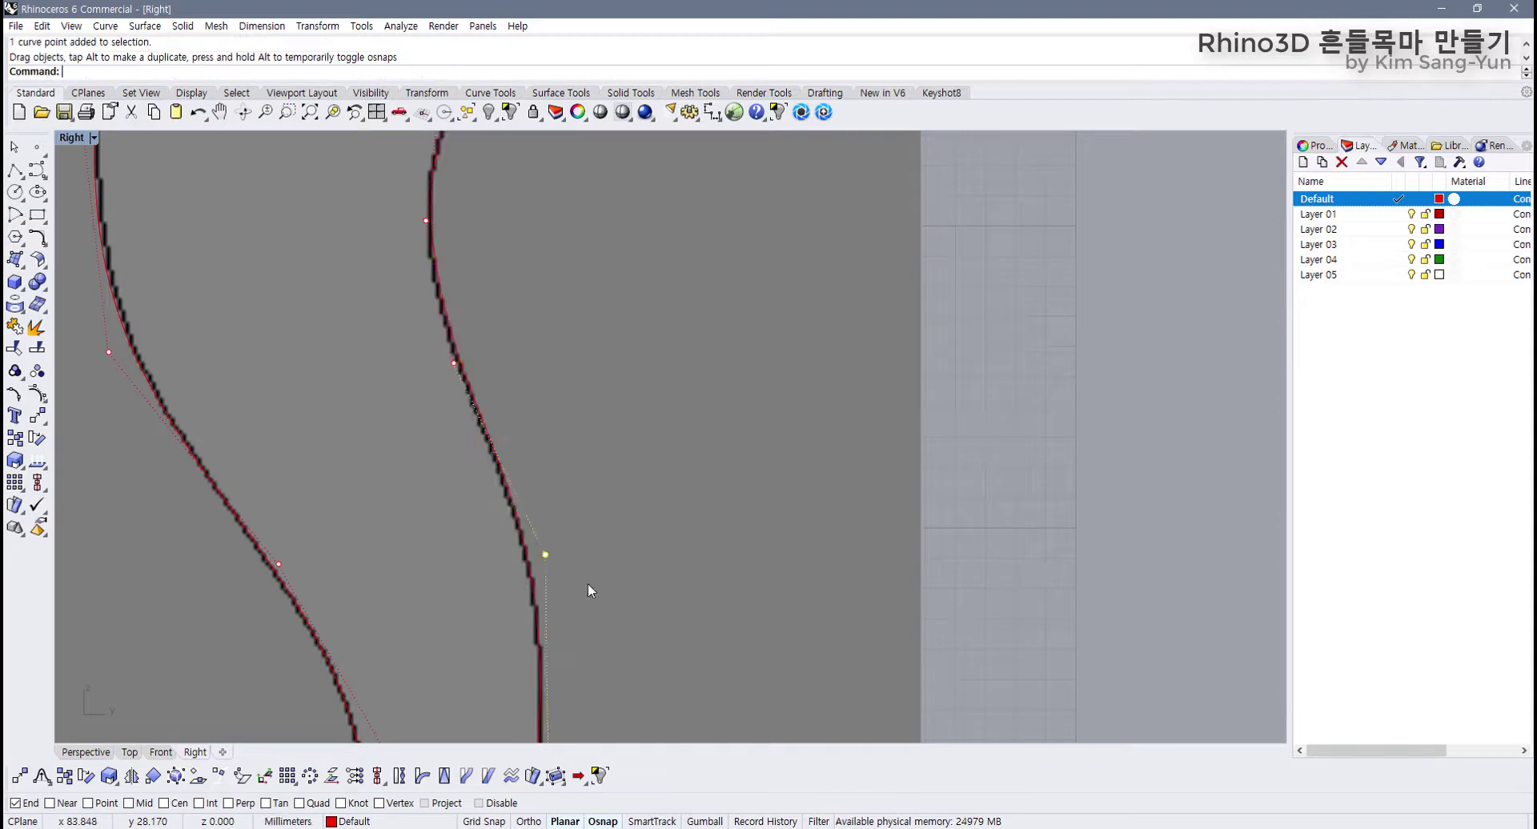
right_drag(591, 589, 454, 449)
drag(475, 291, 479, 419)
scroll(480, 418, down, 5)
right_drag(509, 404, 514, 476)
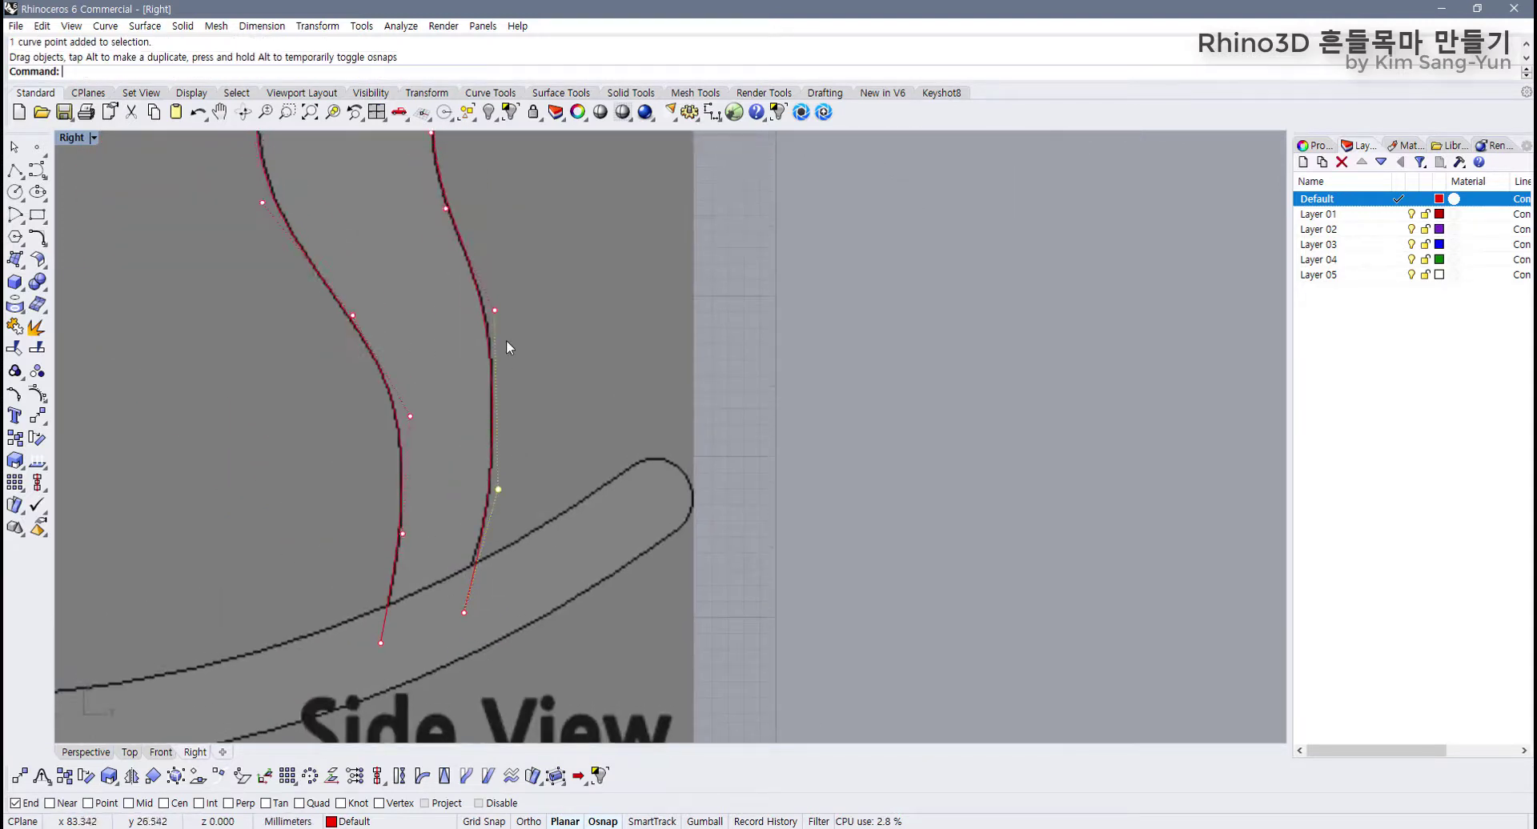
Step: Move the bottom endpoint of the rear leg's back edge slightly further down inside the rocker
click(444, 414)
click(472, 613)
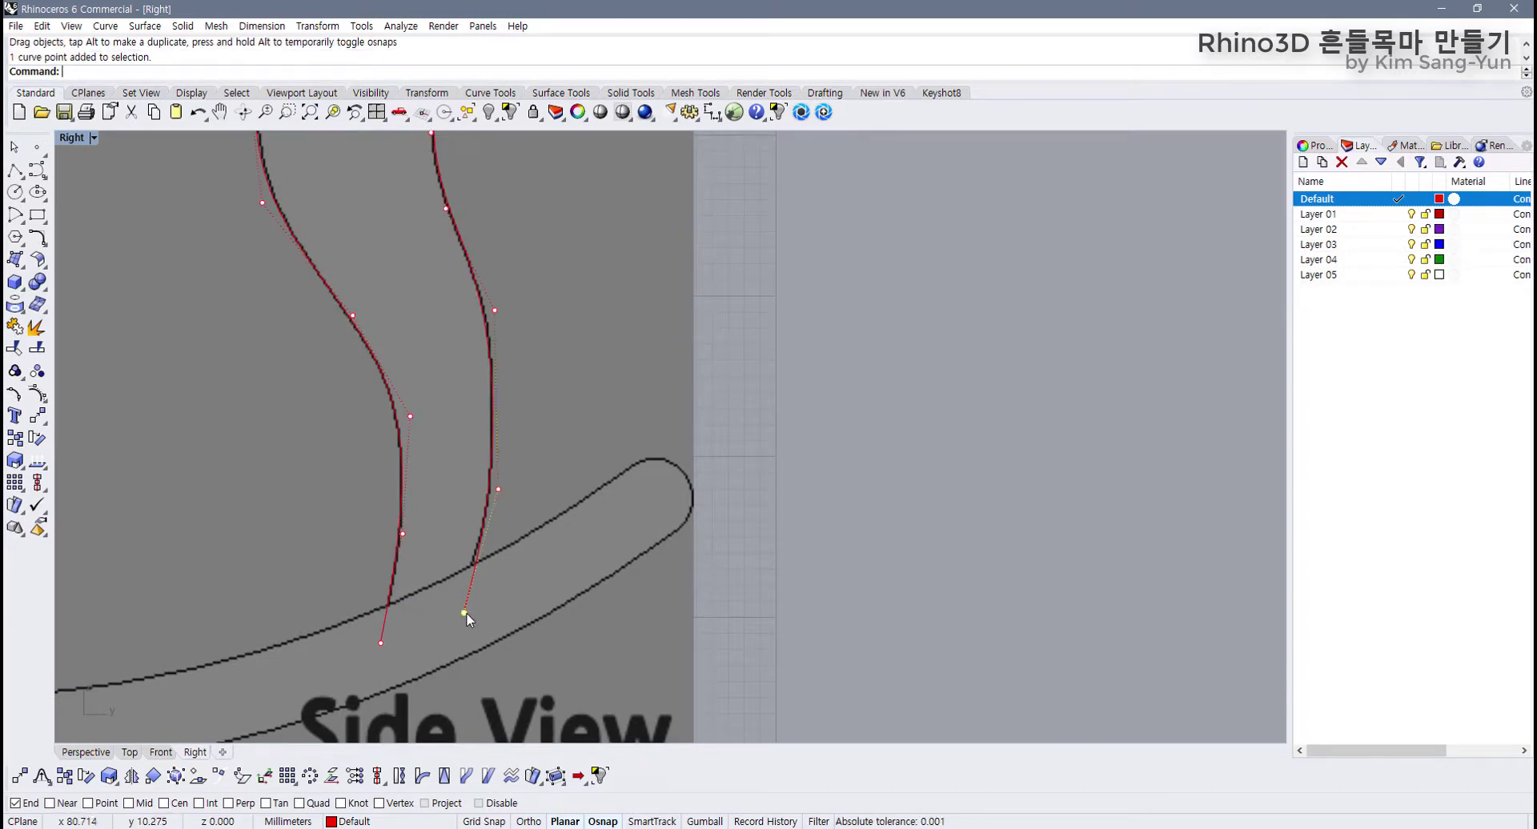
click(463, 614)
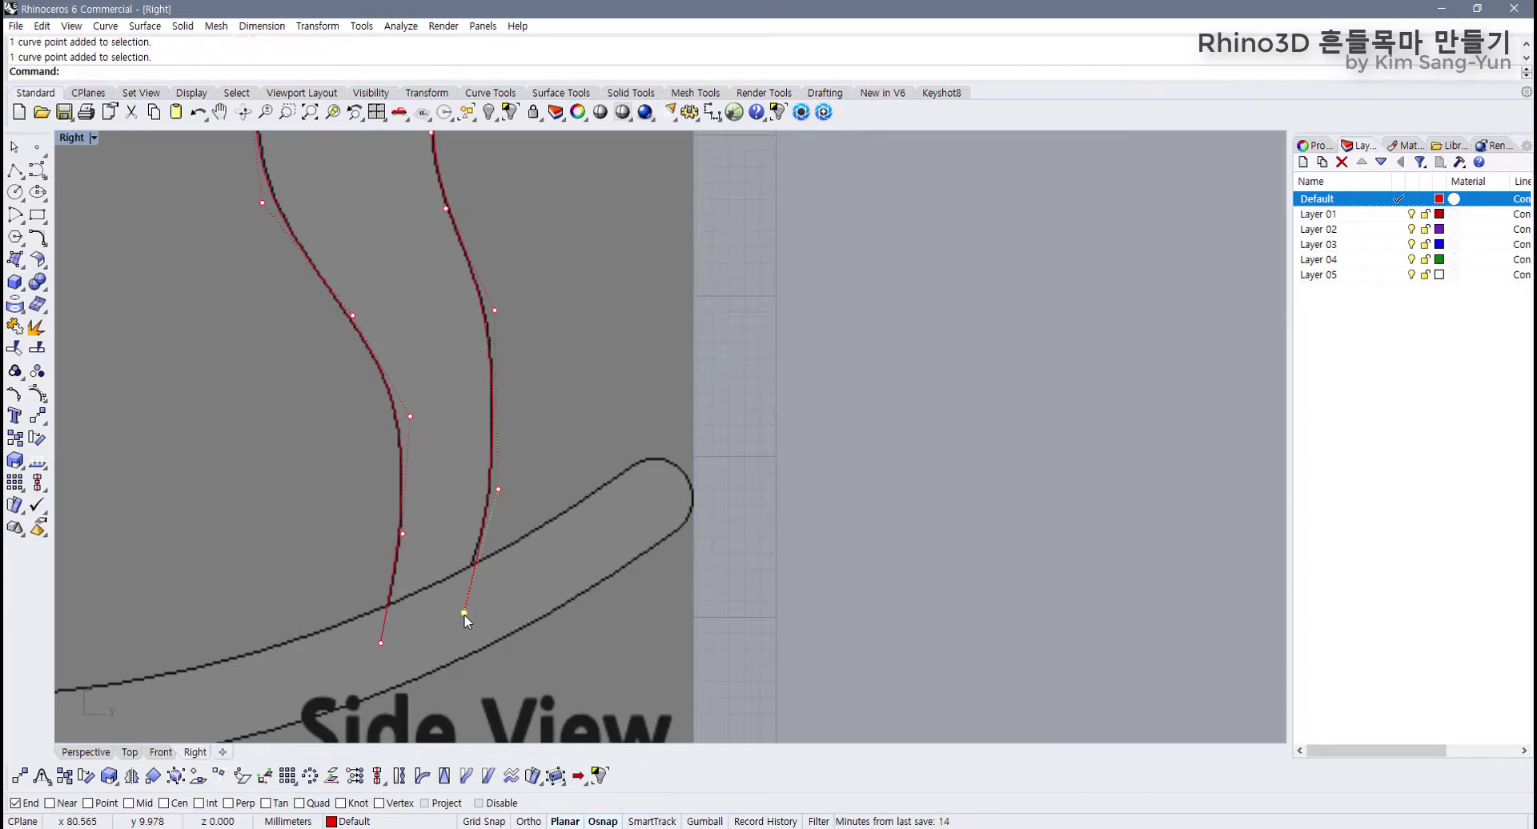
drag(464, 614, 453, 632)
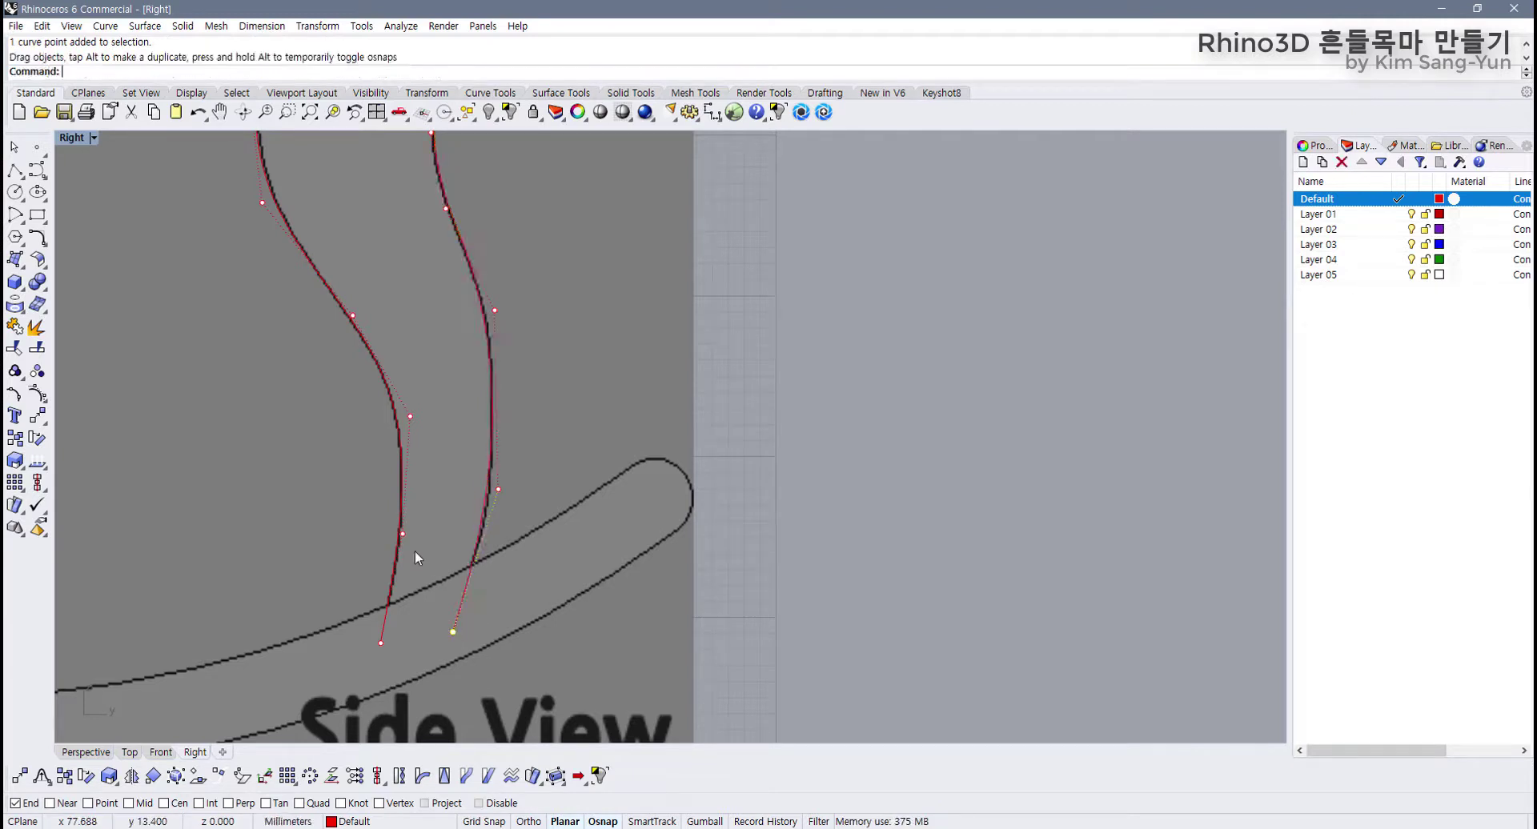
Step: Insert a knot in the upper part of the rear leg's front edge, below the seat board
right_drag(303, 469, 360, 731)
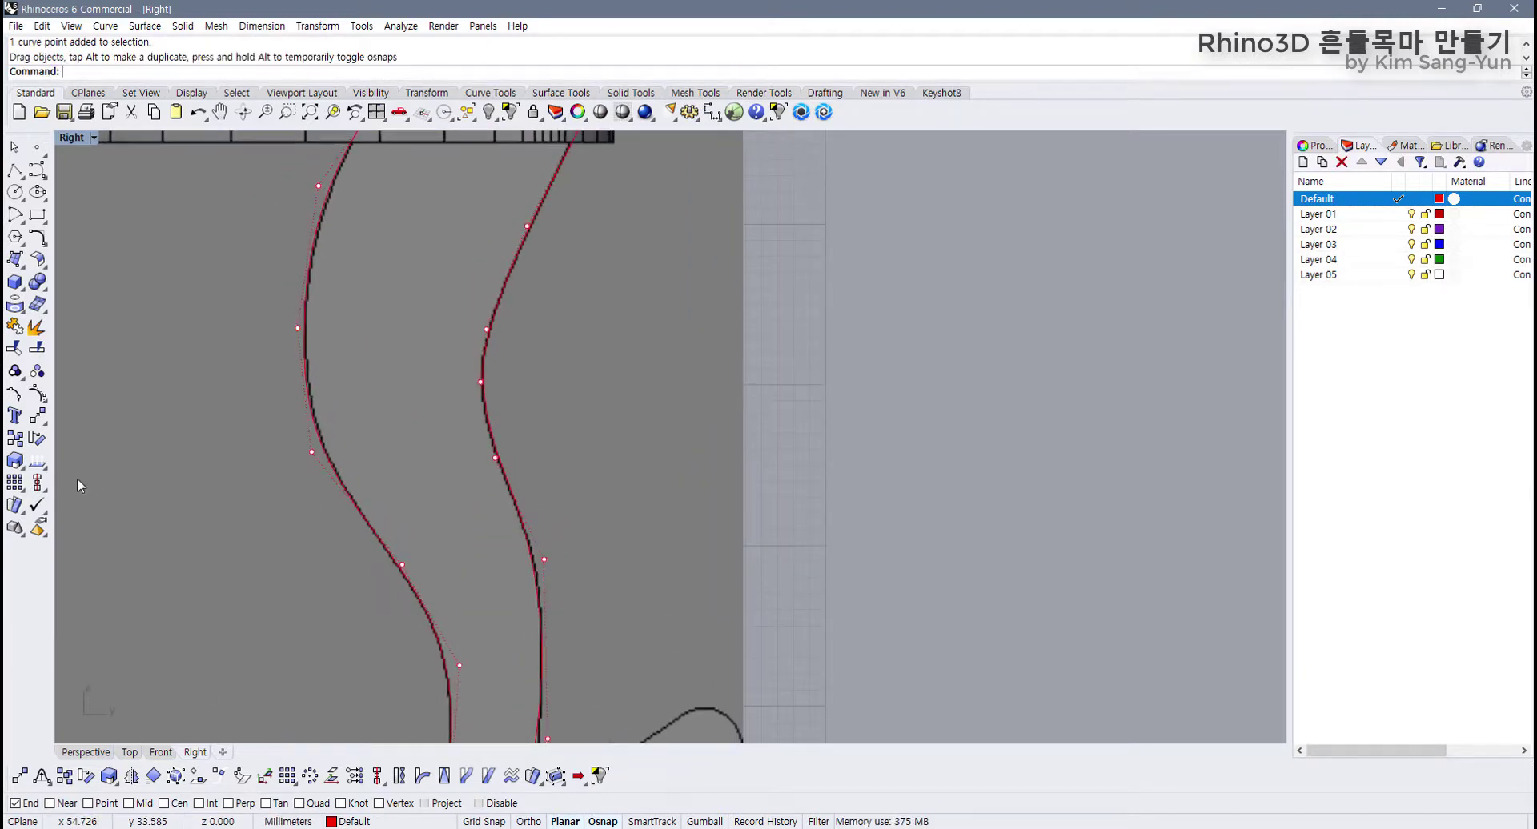
click(37, 398)
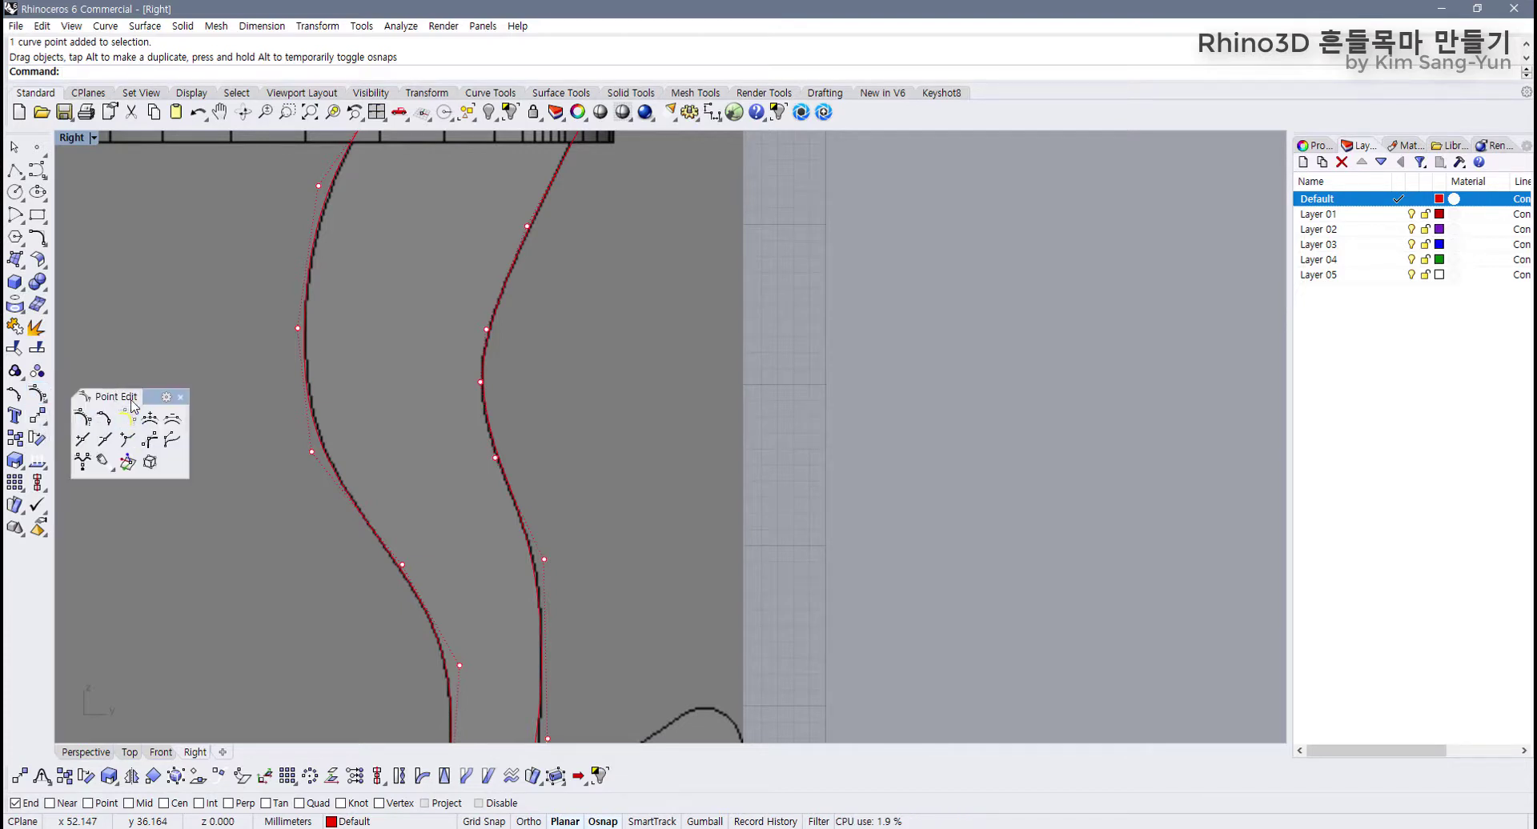
click(40, 399)
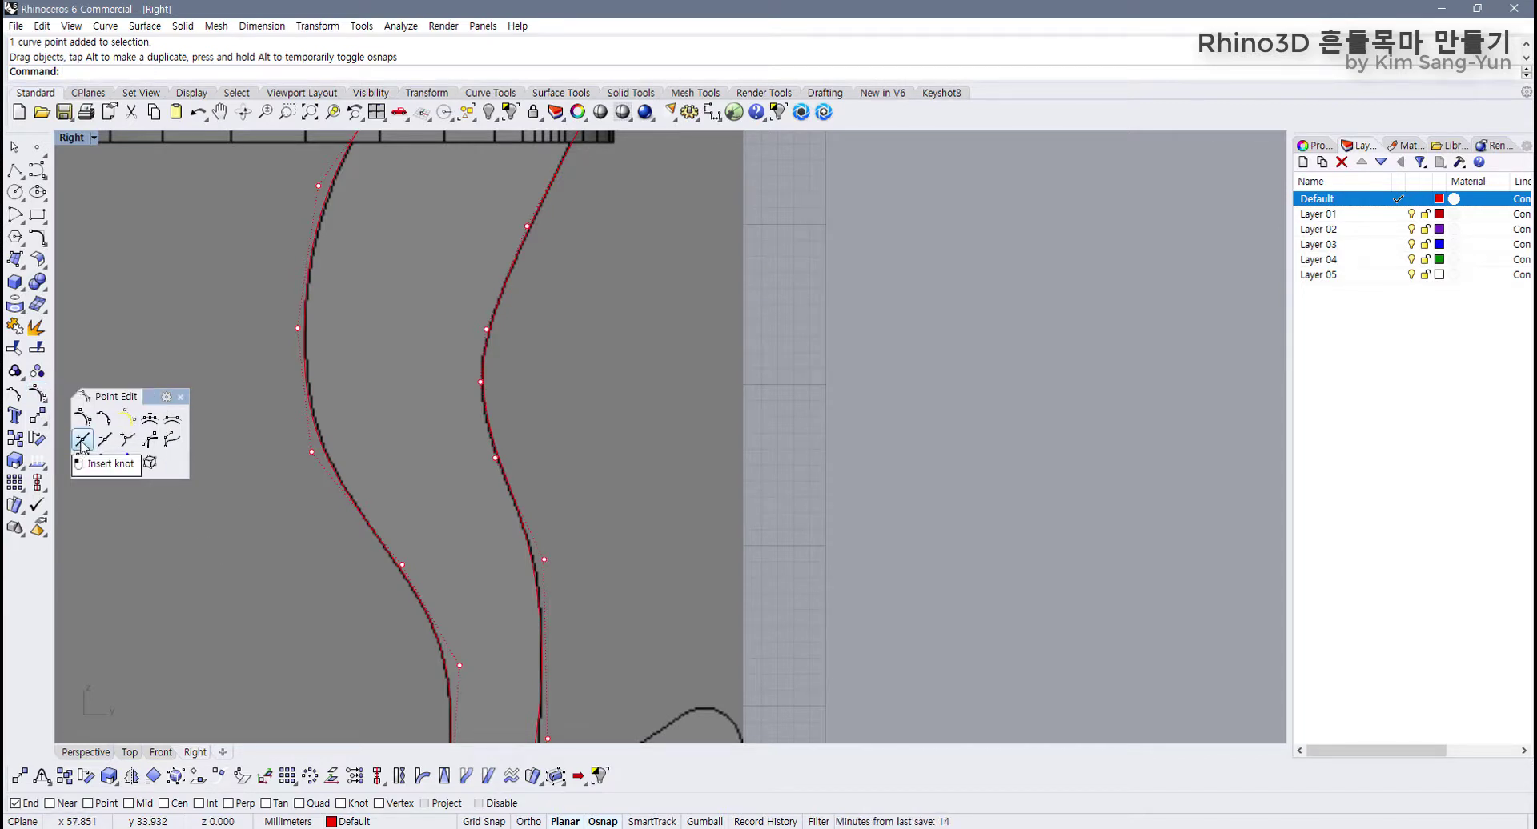
click(82, 440)
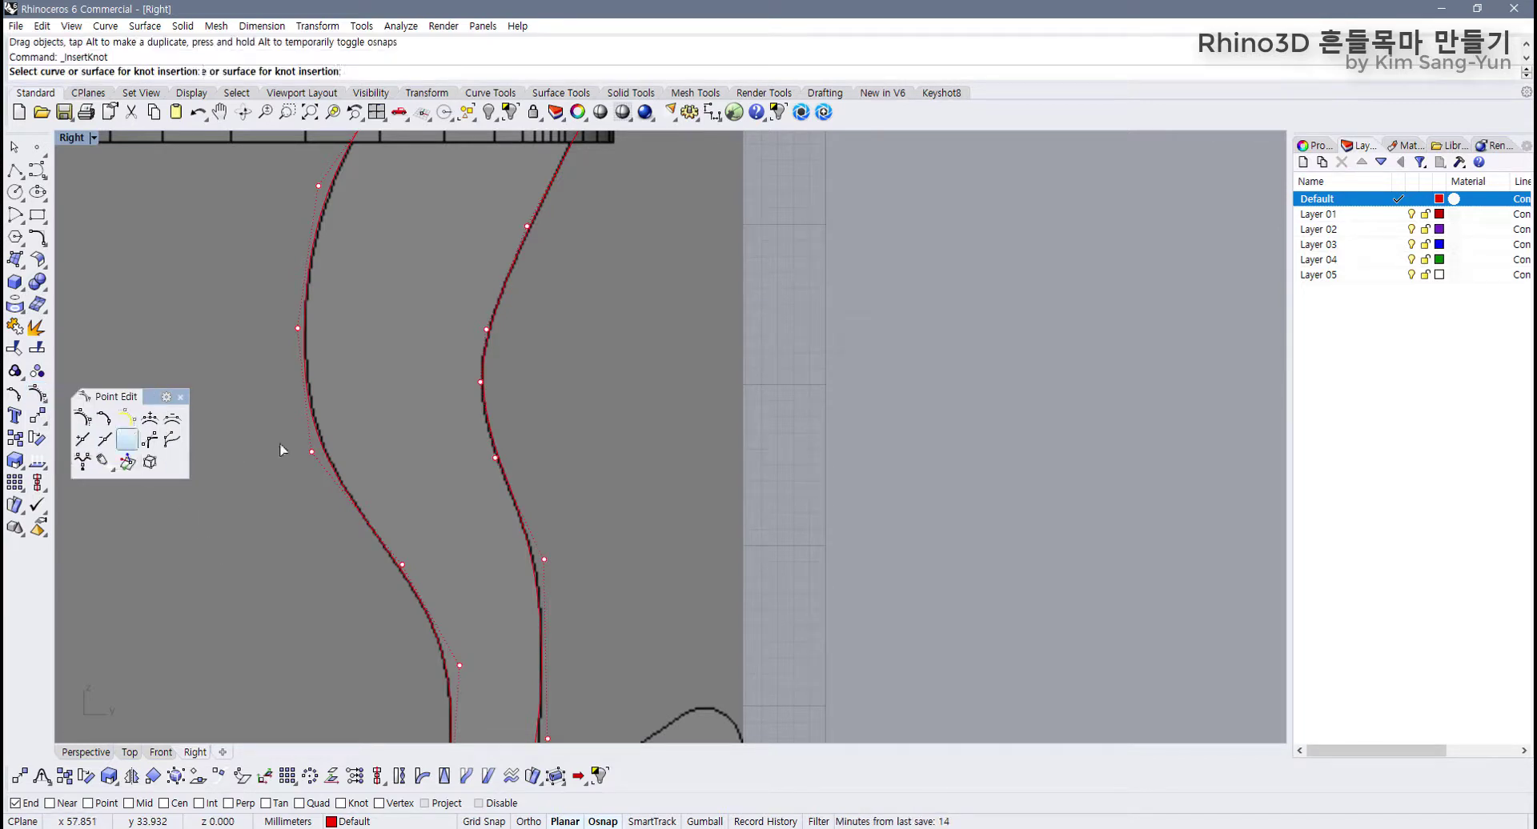
right_drag(317, 294, 264, 486)
click(264, 486)
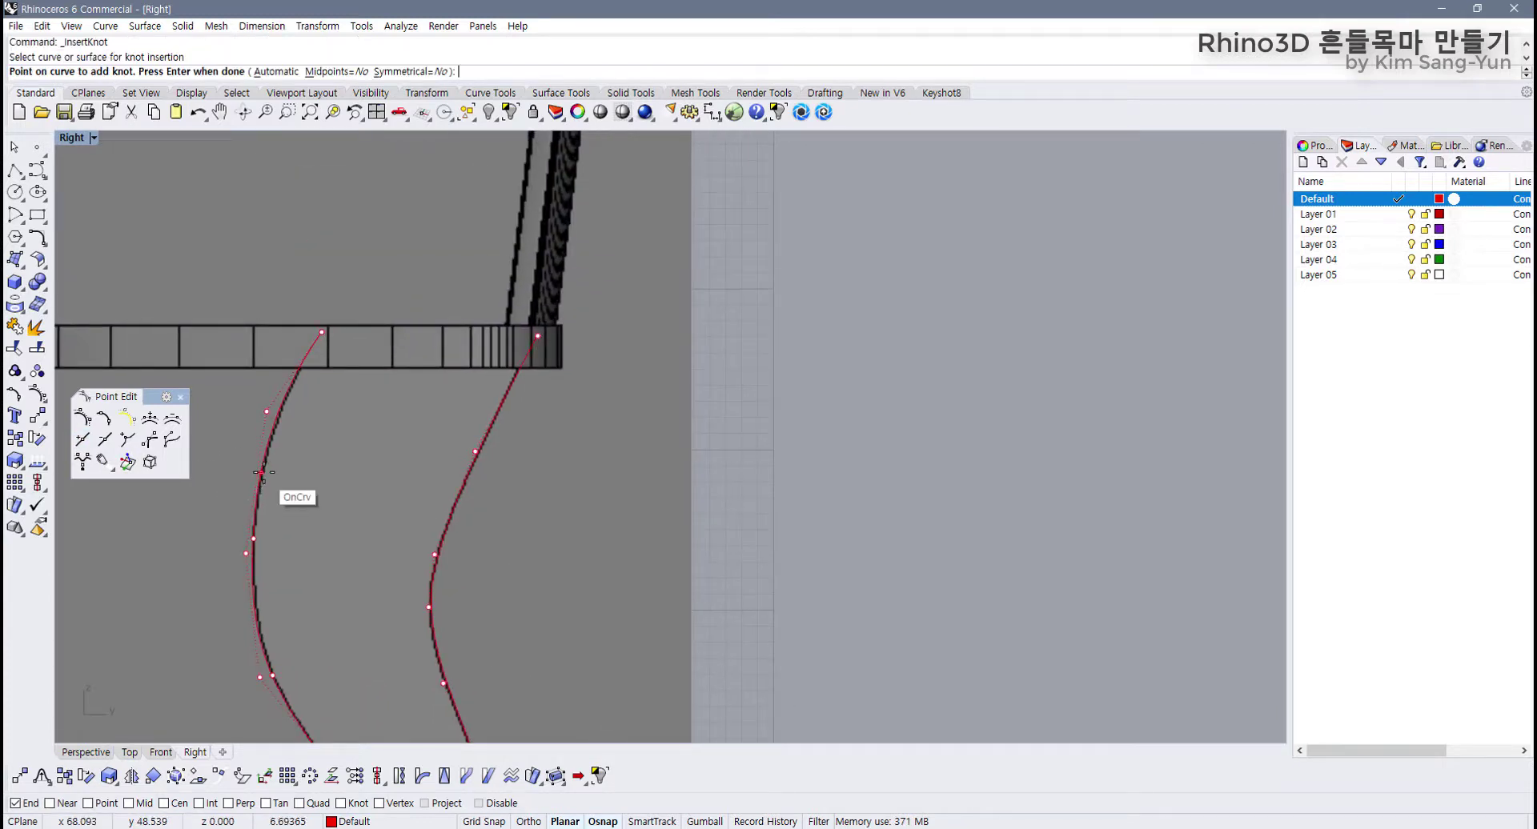
click(265, 485)
right_click(335, 508)
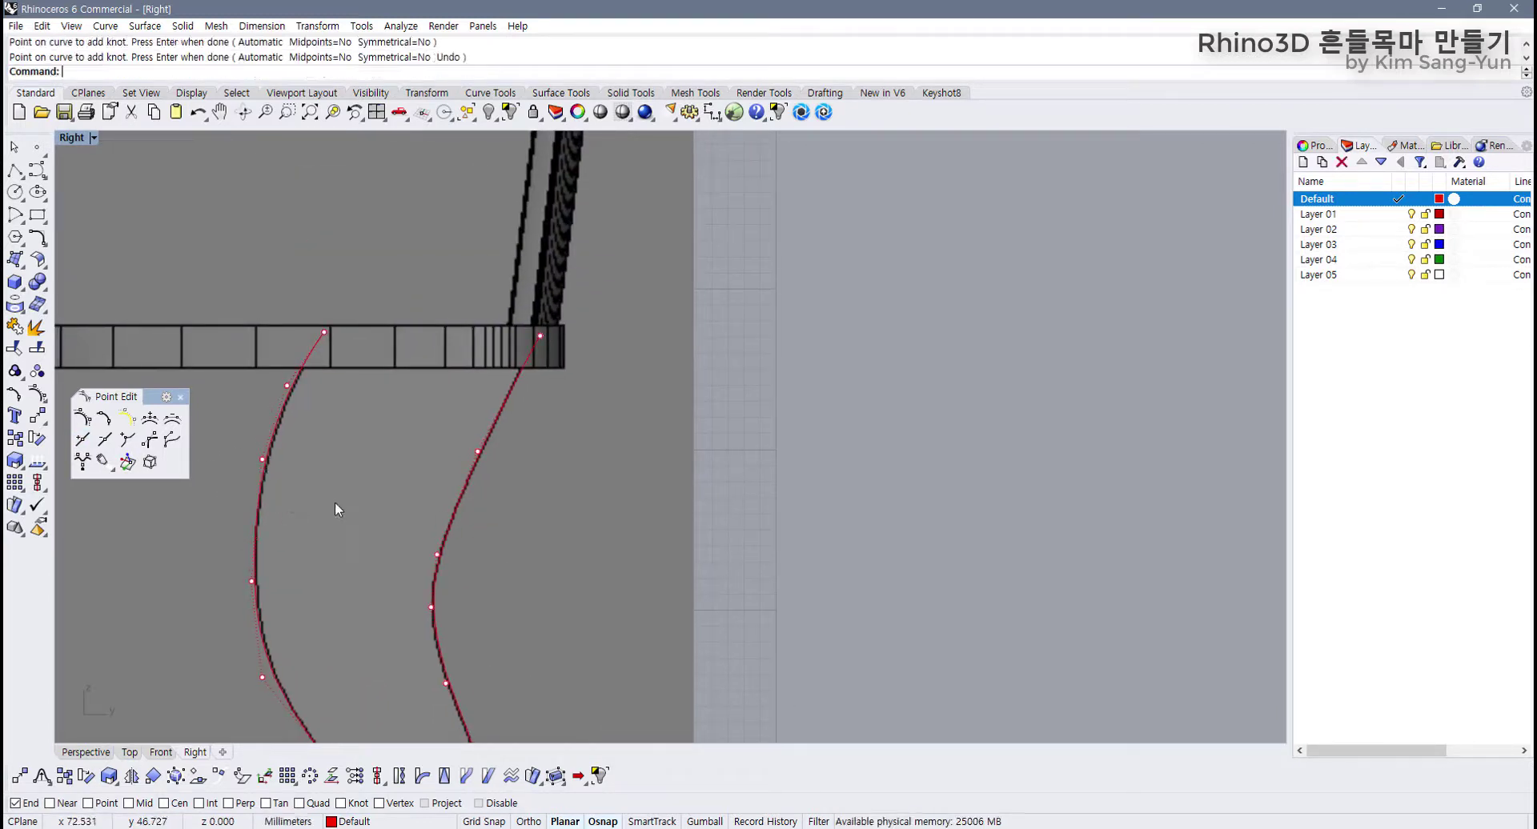
Step: Delete the front edge's second control point below the seat, fit the two points beneath it to the reference, and hide the control points
drag(301, 486, 302, 484)
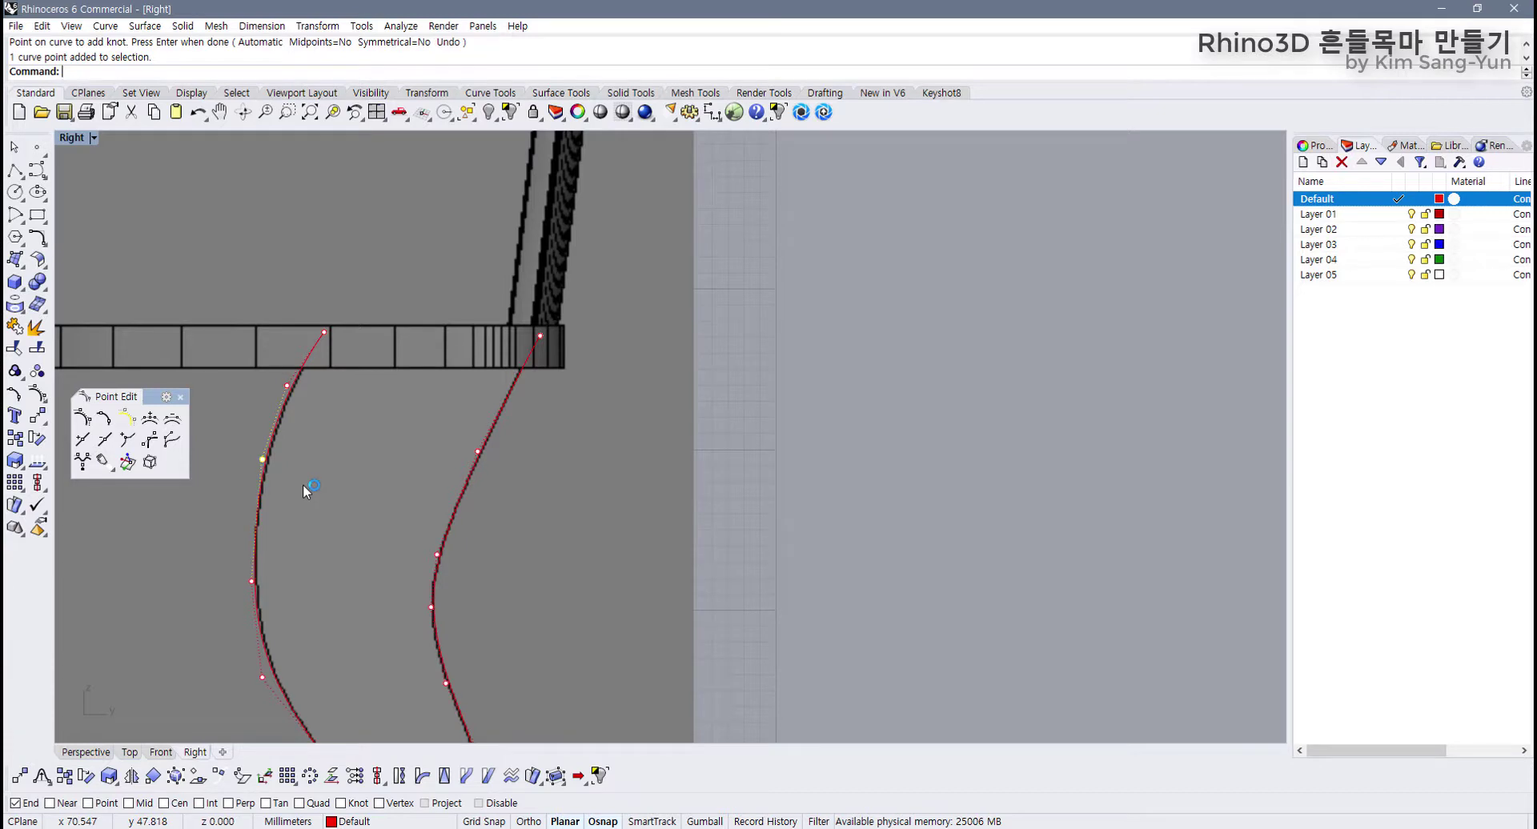
key(Delete)
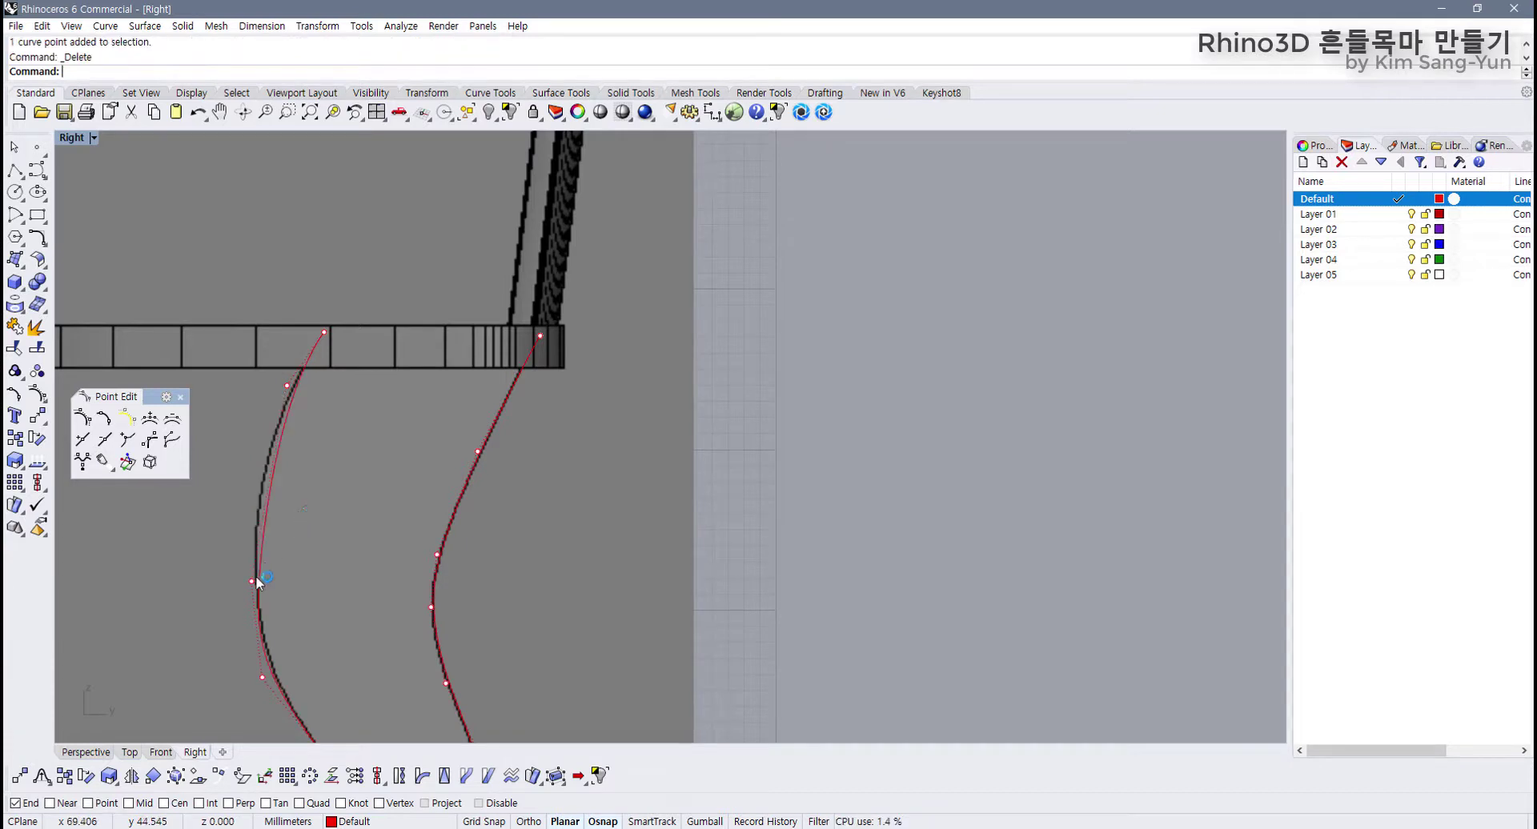
drag(253, 585, 249, 509)
right_drag(294, 594, 293, 541)
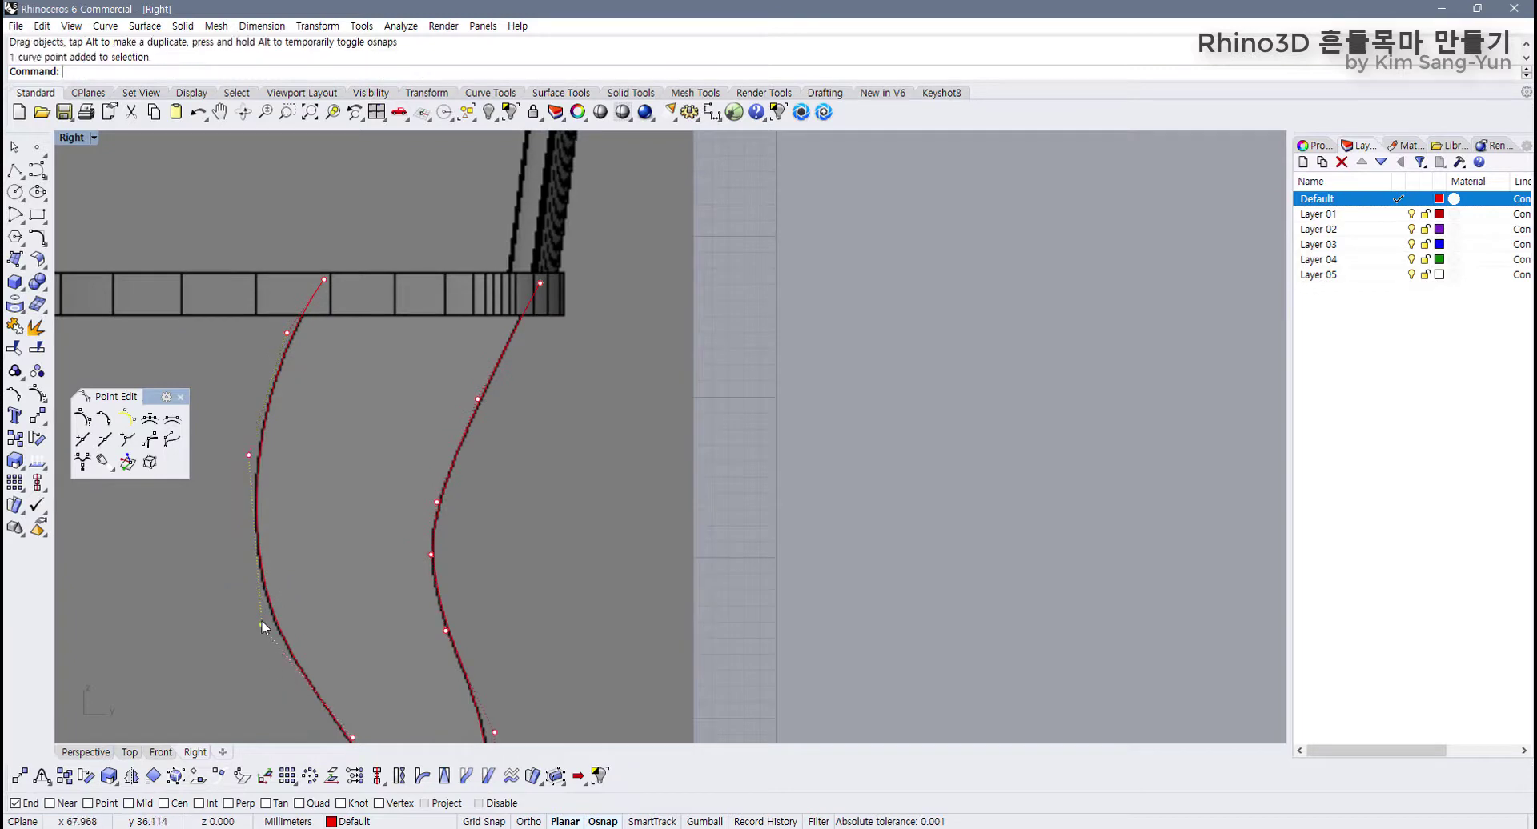
drag(262, 628, 262, 641)
drag(262, 637, 263, 636)
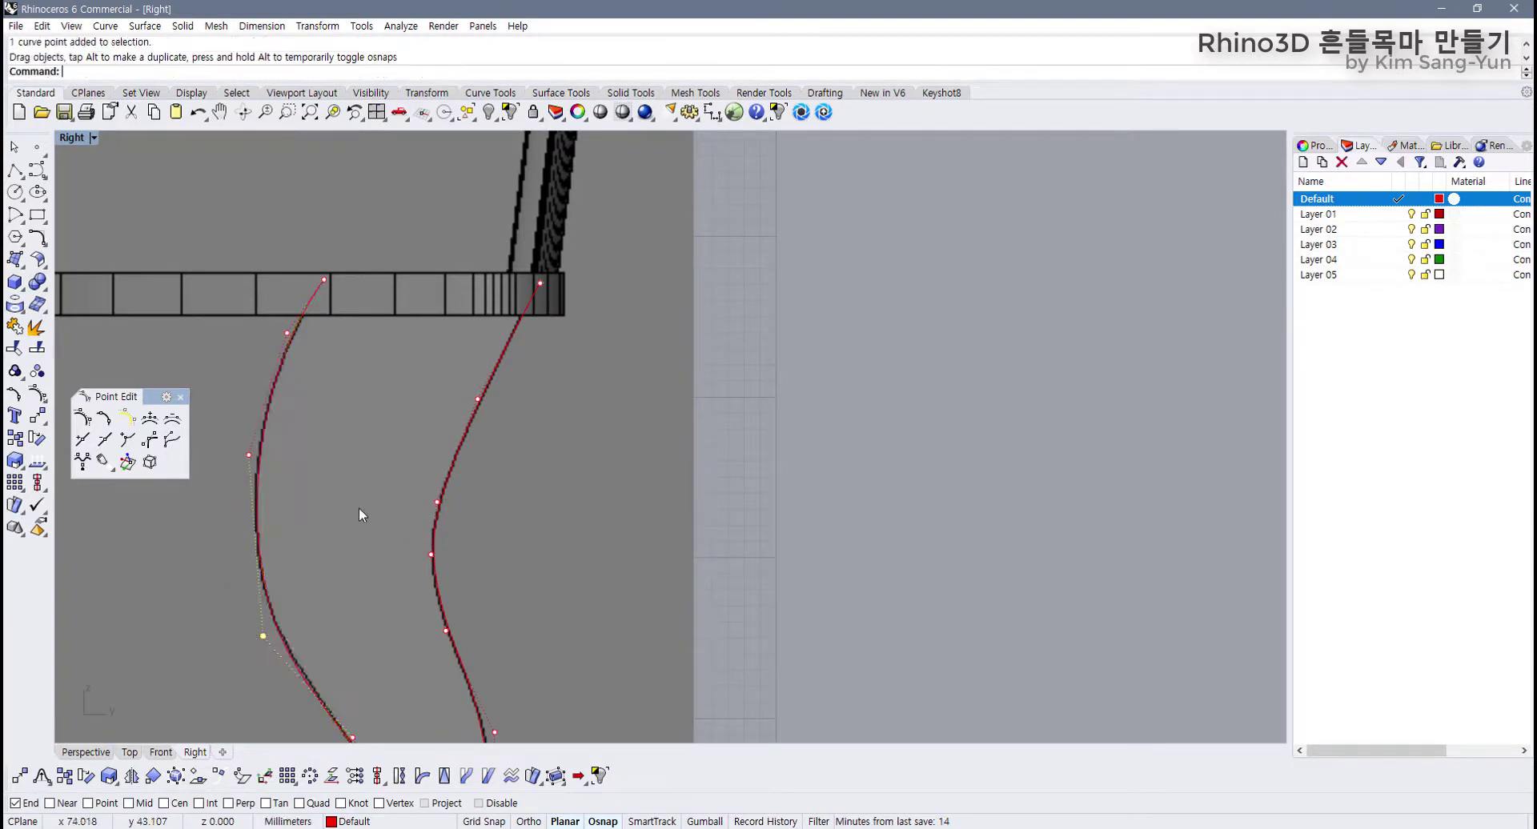
scroll(437, 530, down, 3)
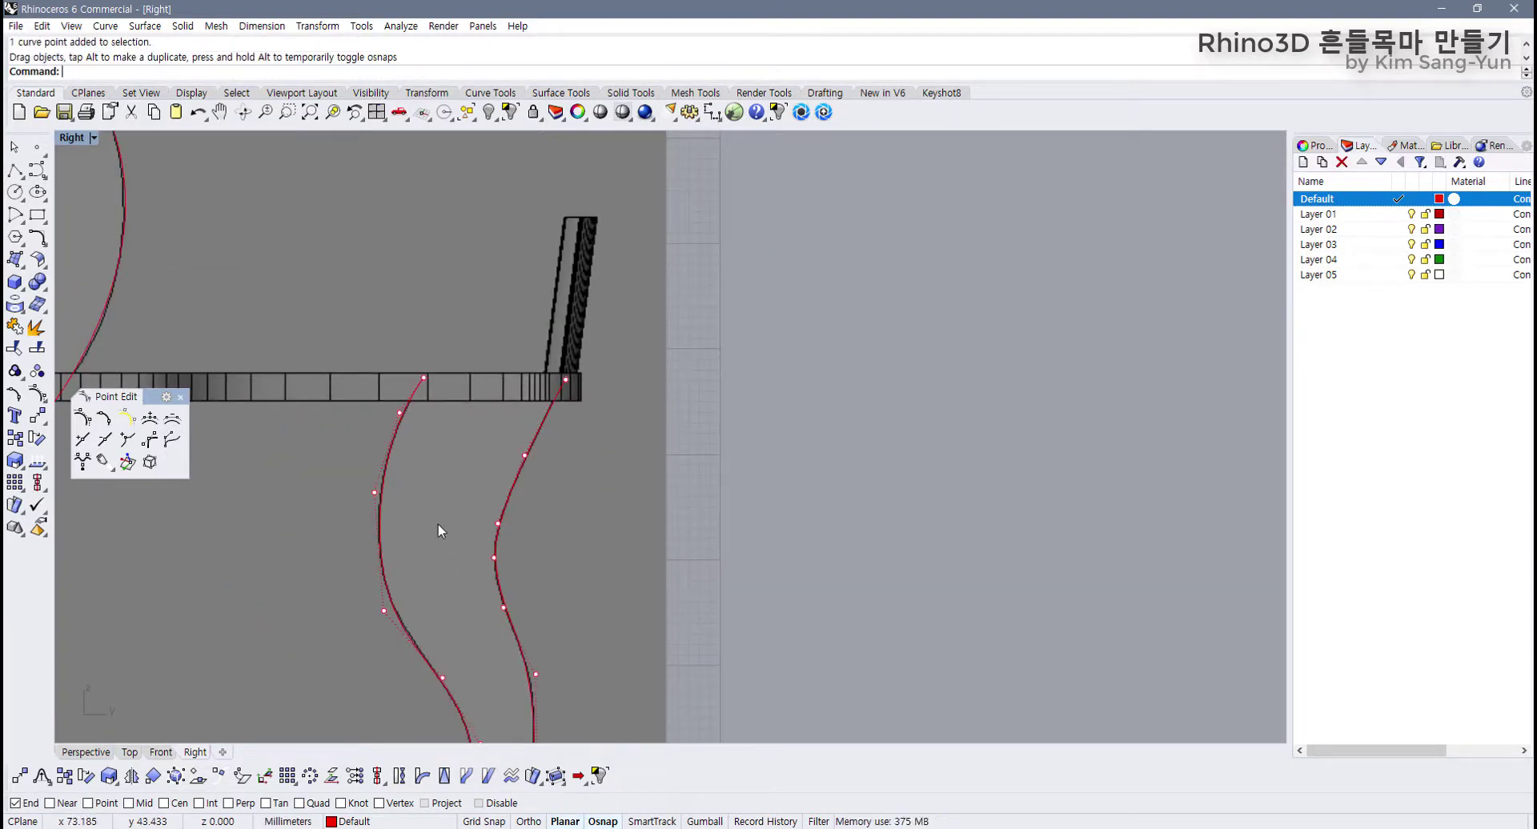
key(F11)
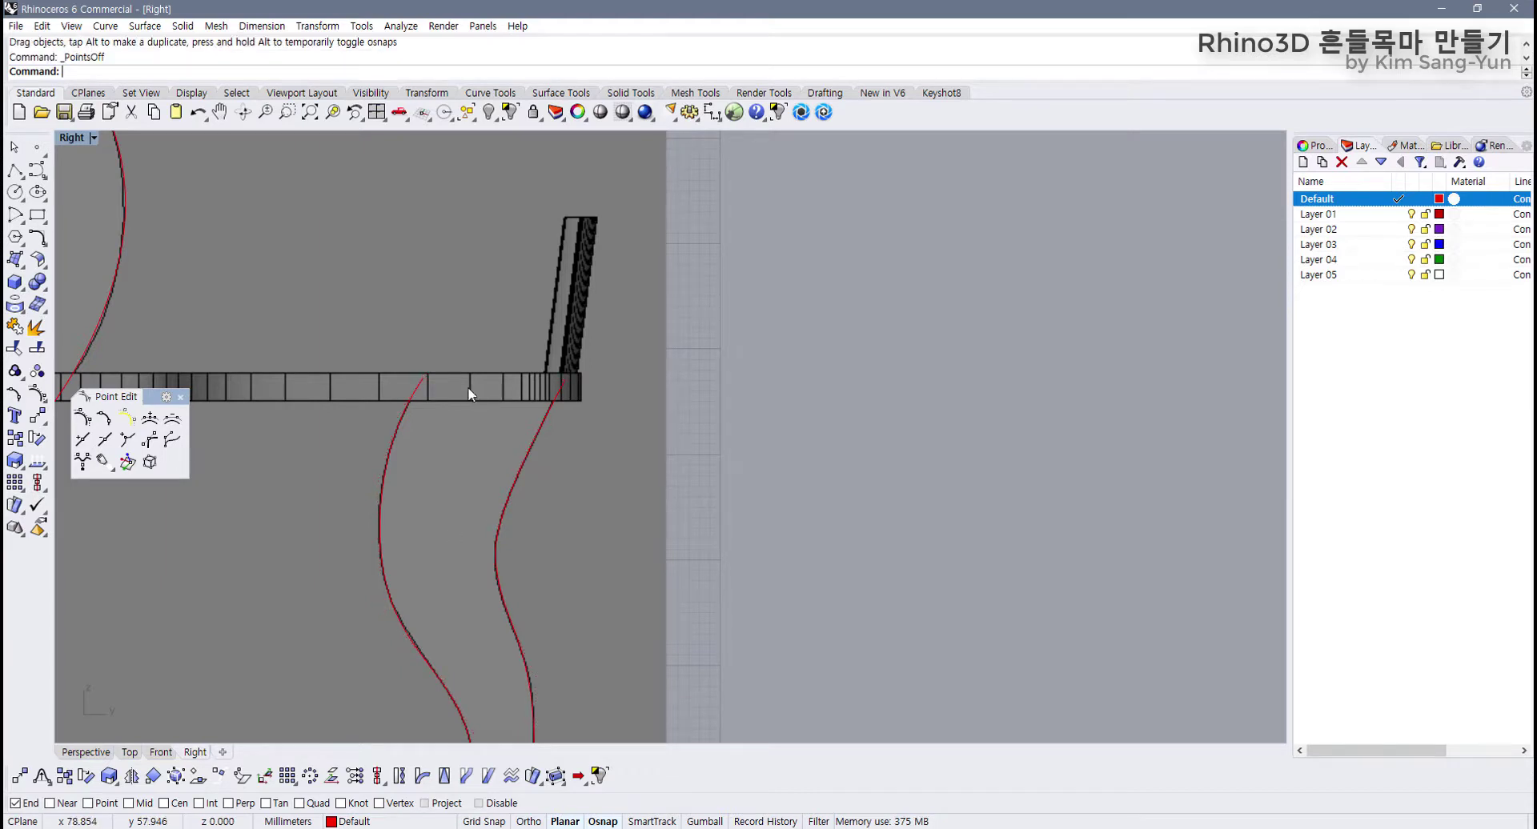
Step: Draw a horizontal line inside the seat board that crosses the tops of both rear leg curves
scroll(469, 394, up, 2)
scroll(382, 449, up, 2)
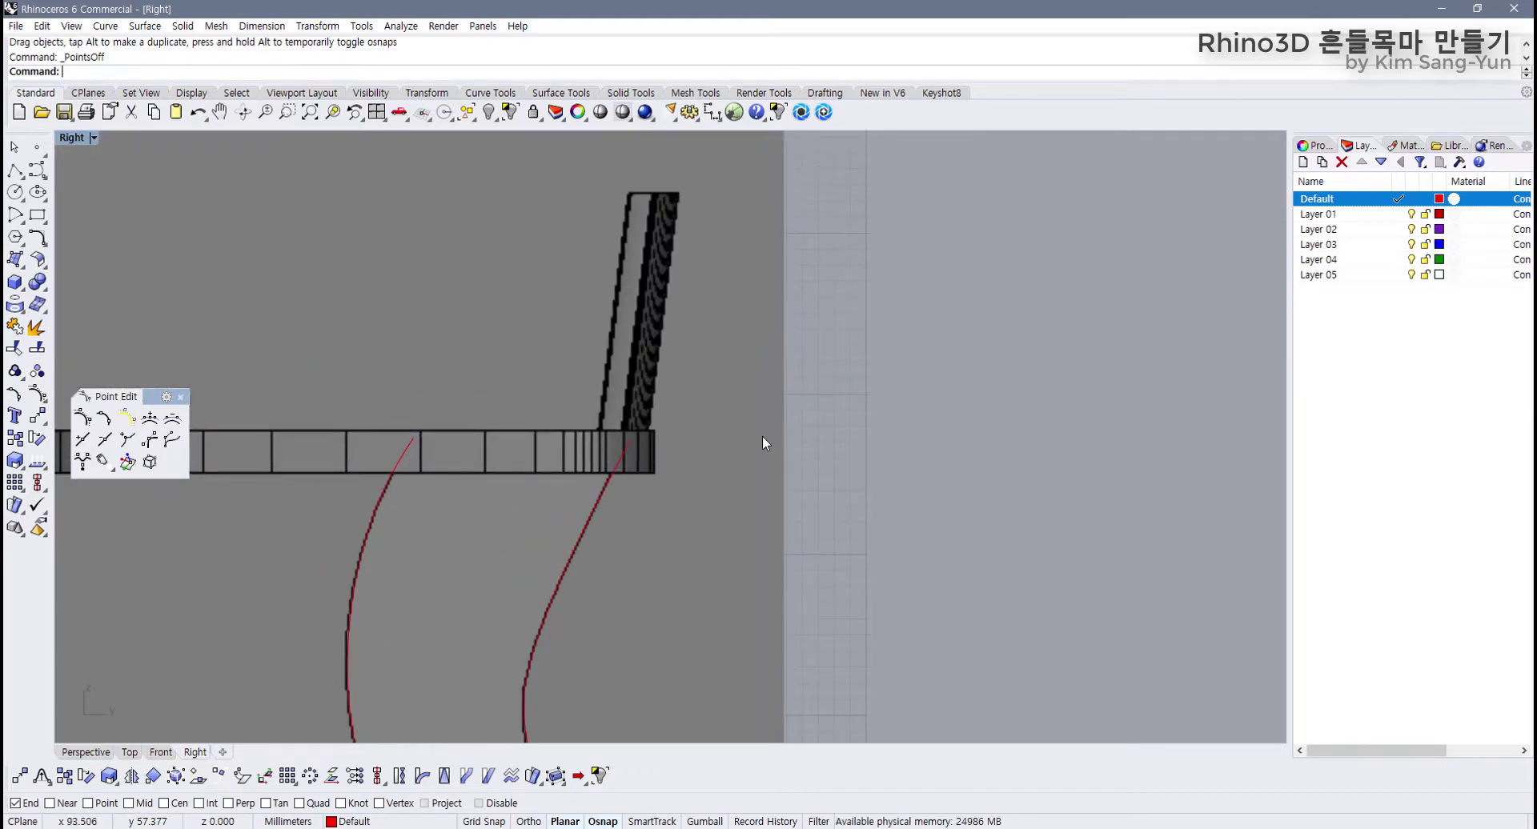
click(16, 170)
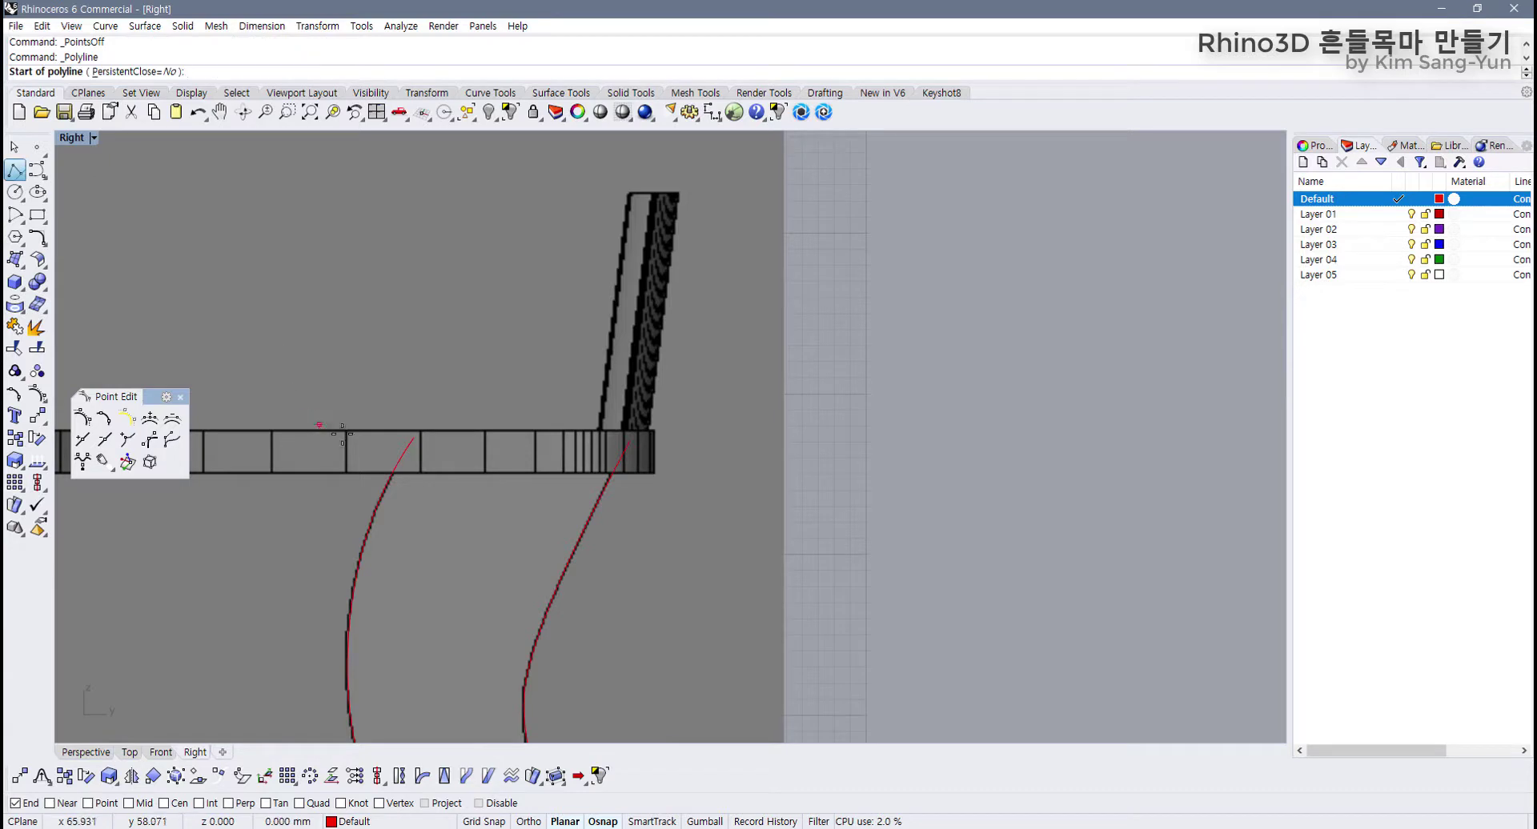
click(358, 454)
click(730, 453)
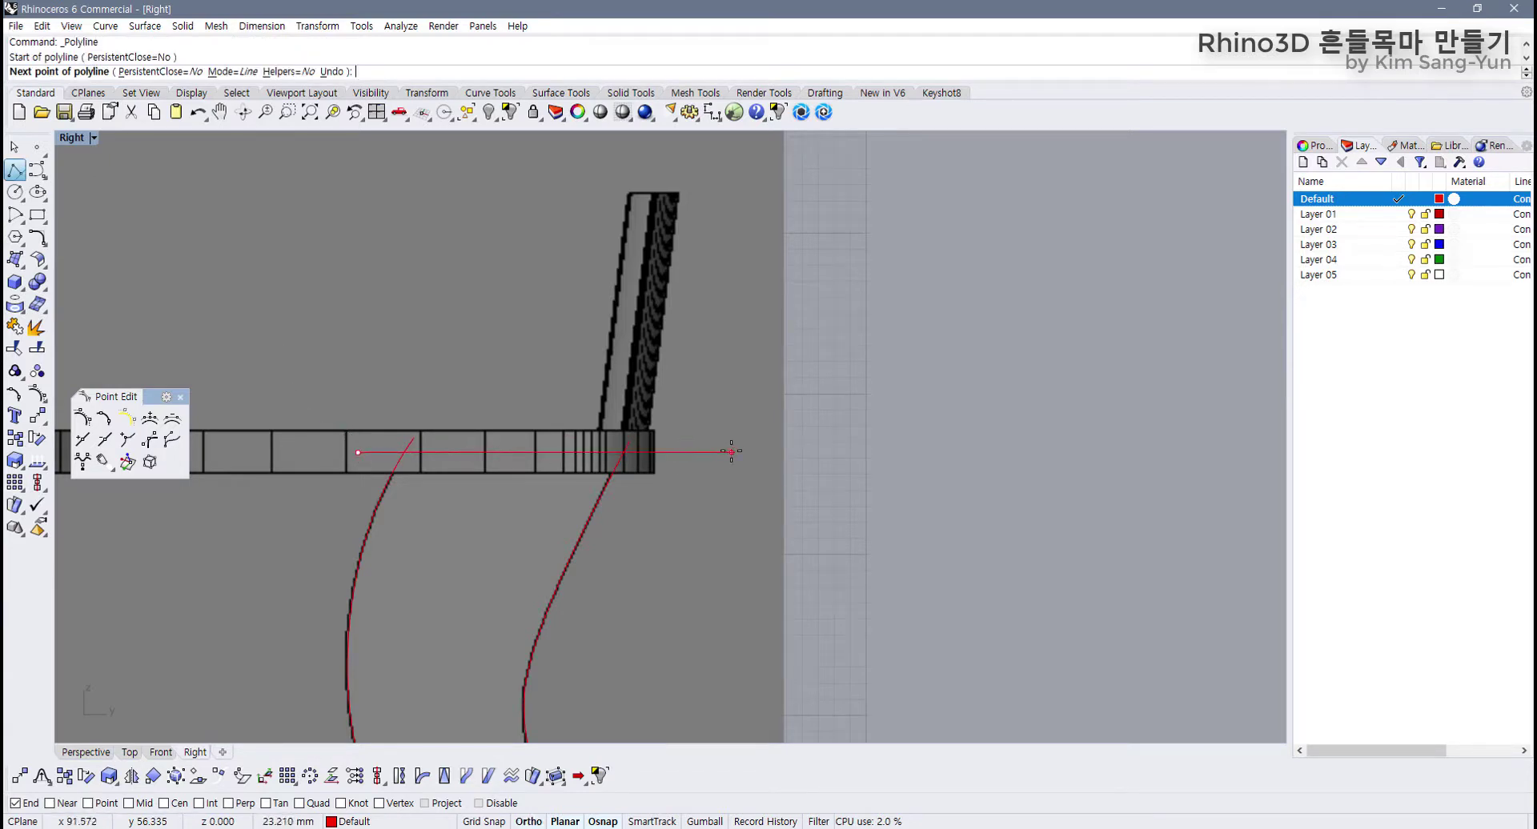
key(Return)
Step: Trim the overhanging ends where the horizontal line meets both rear leg curves, and join the three curves
key(ctrl+a)
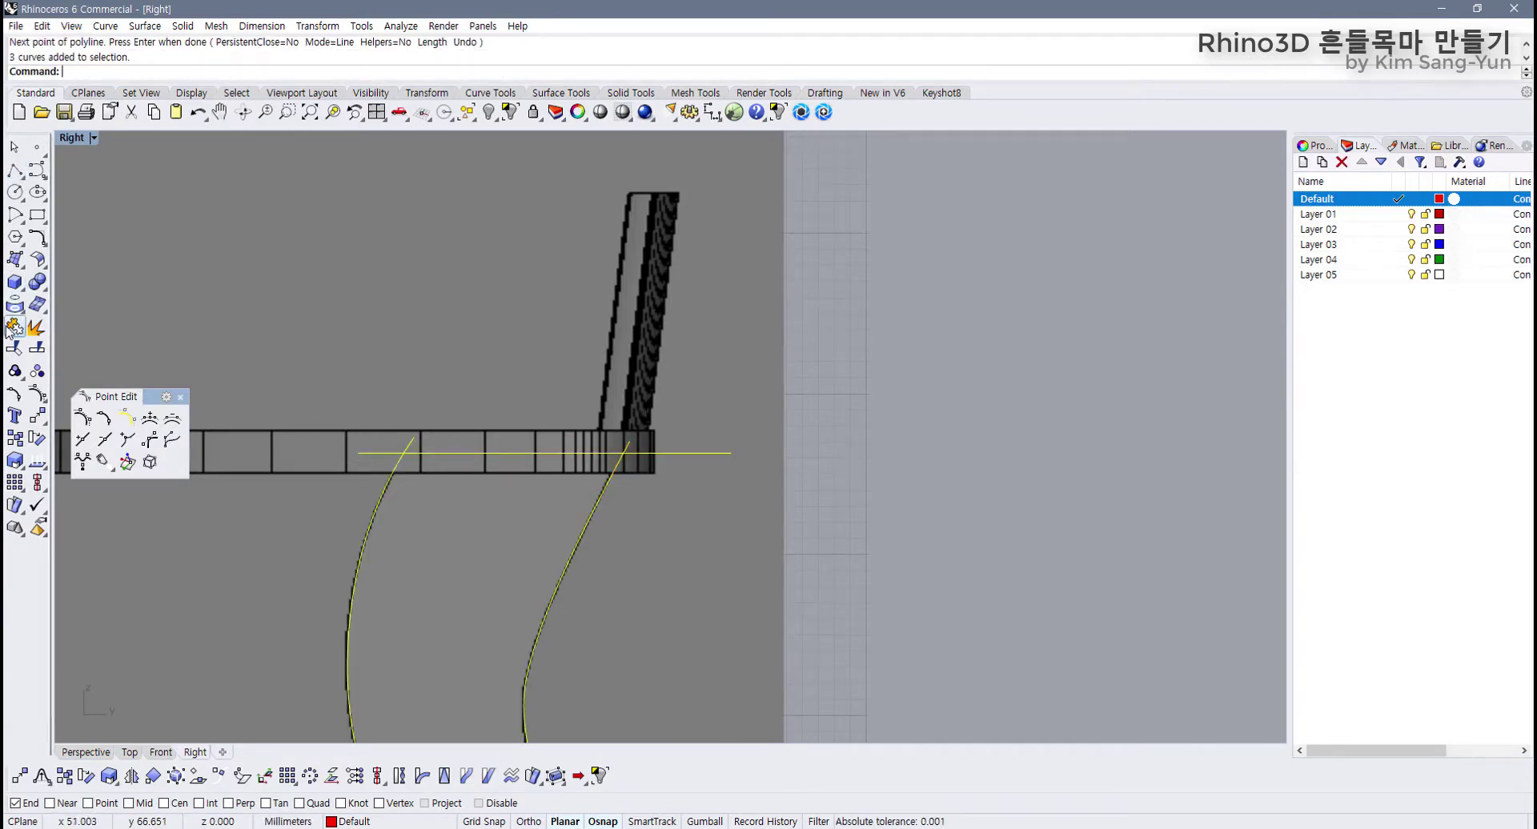
click(14, 348)
click(398, 454)
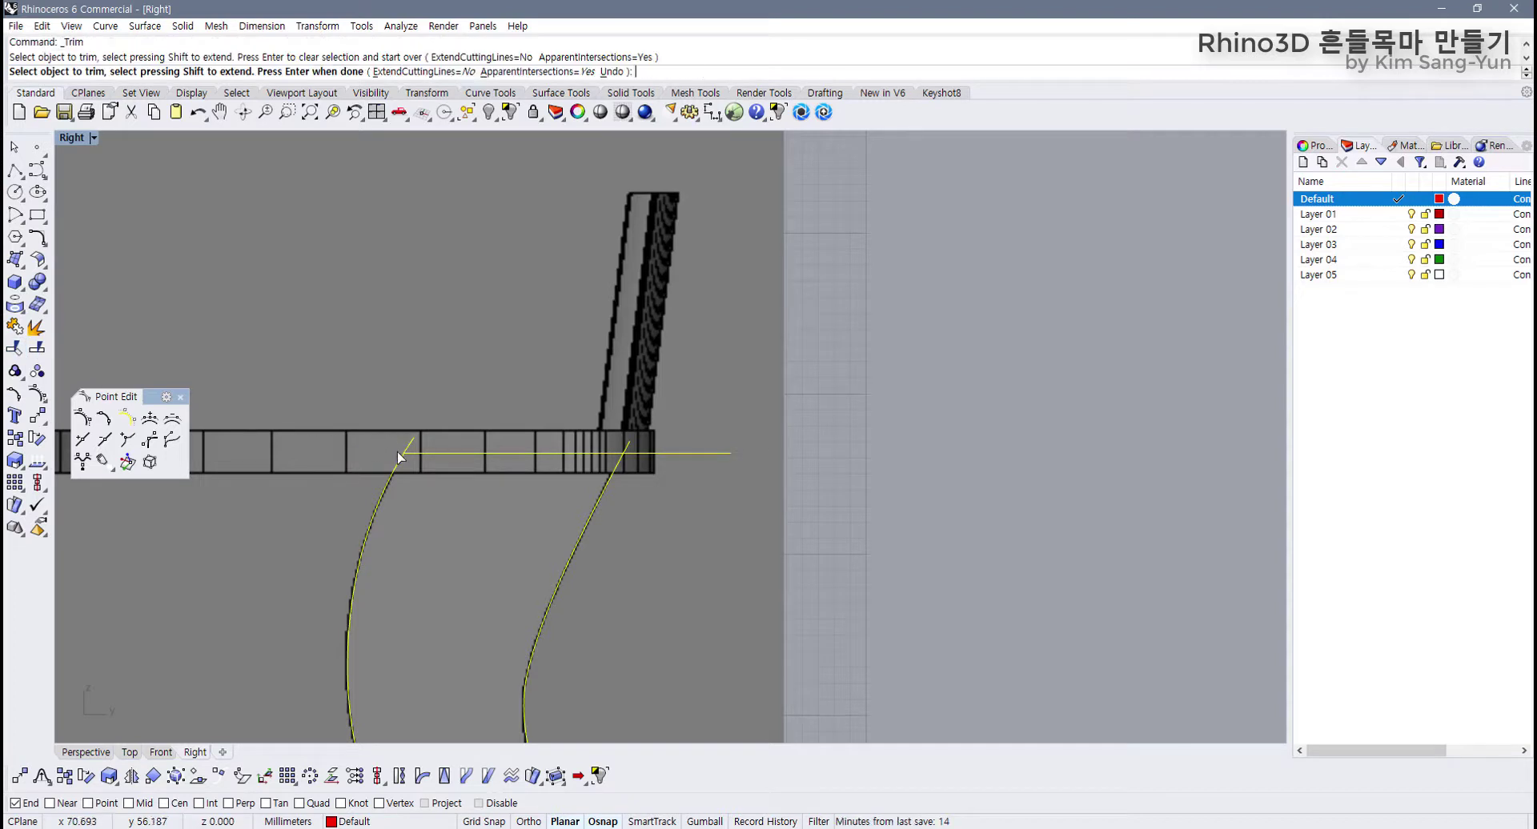
click(410, 445)
click(685, 453)
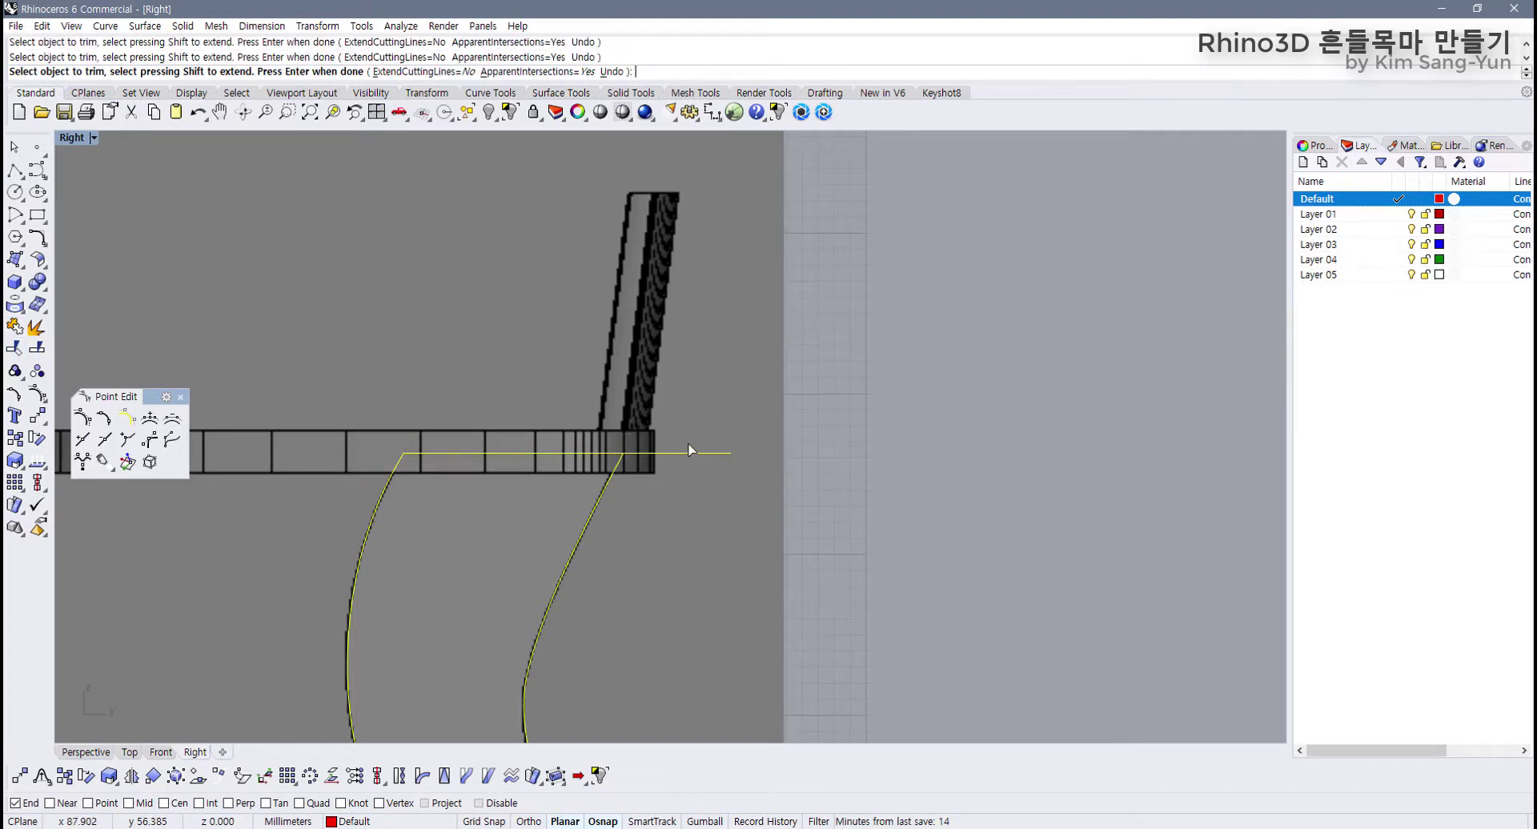
key(Return)
scroll(670, 499, down, 3)
right_drag(656, 502, 446, 211)
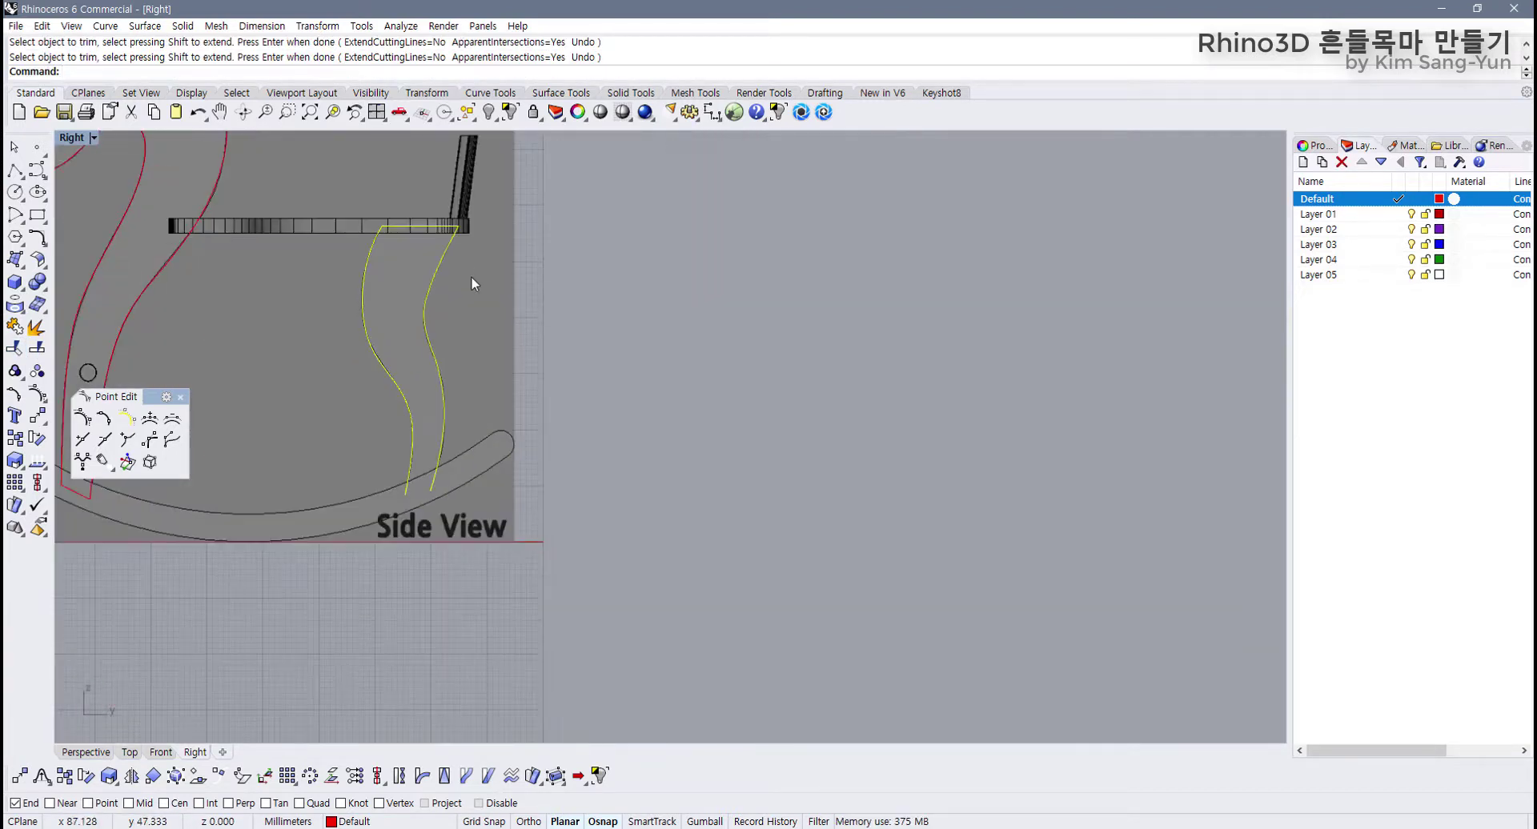
key(ctrl+j)
Step: Draw a slanted line inside the rocker from the front edge's bottom end to just past the rear leg's back edge
scroll(434, 472, up, 6)
right_drag(433, 474, 480, 519)
scroll(466, 442, up, 4)
scroll(439, 502, up, 3)
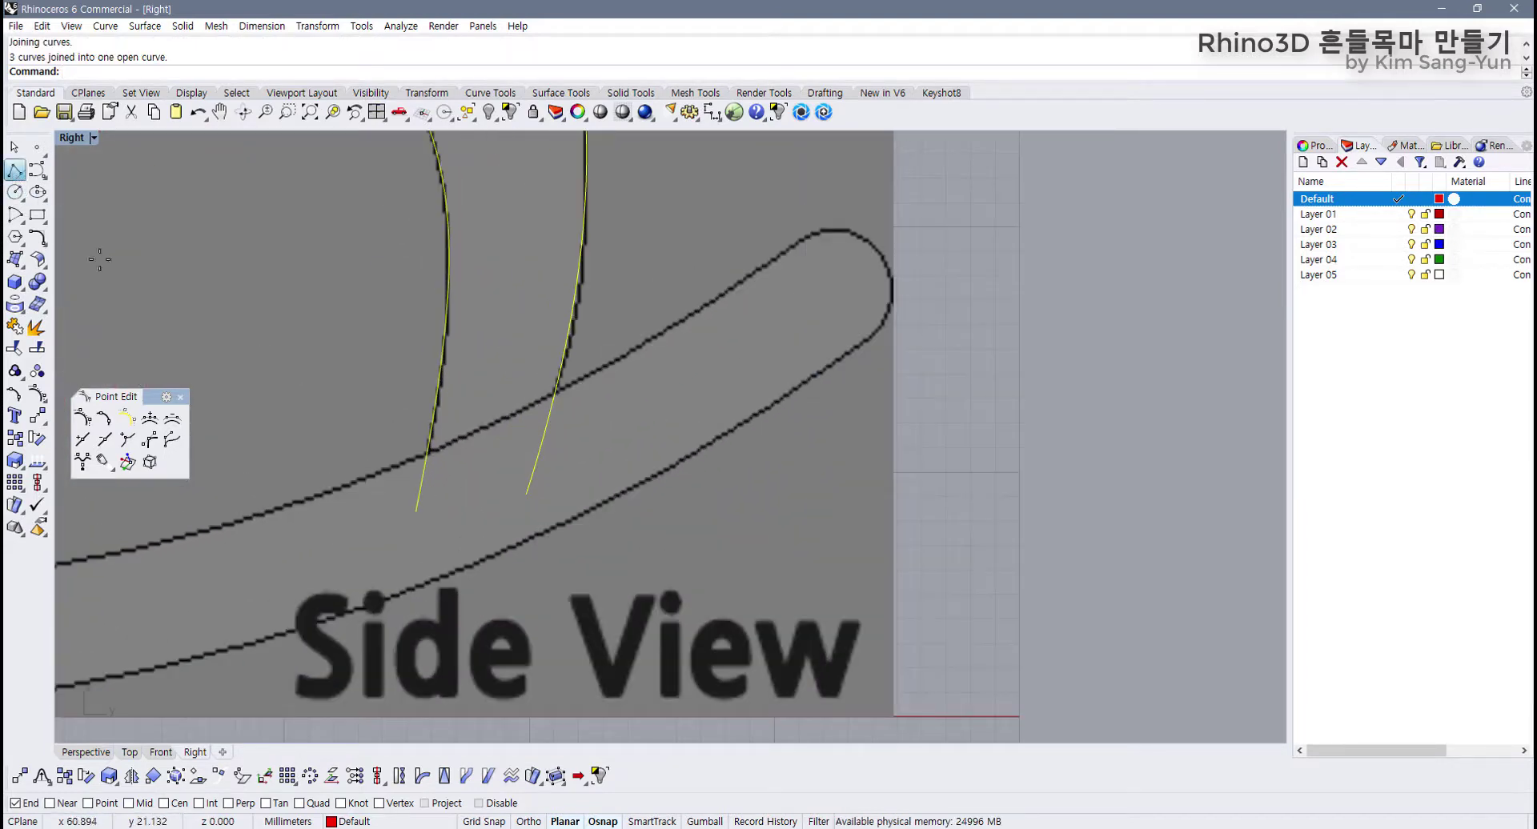
click(14, 170)
click(417, 512)
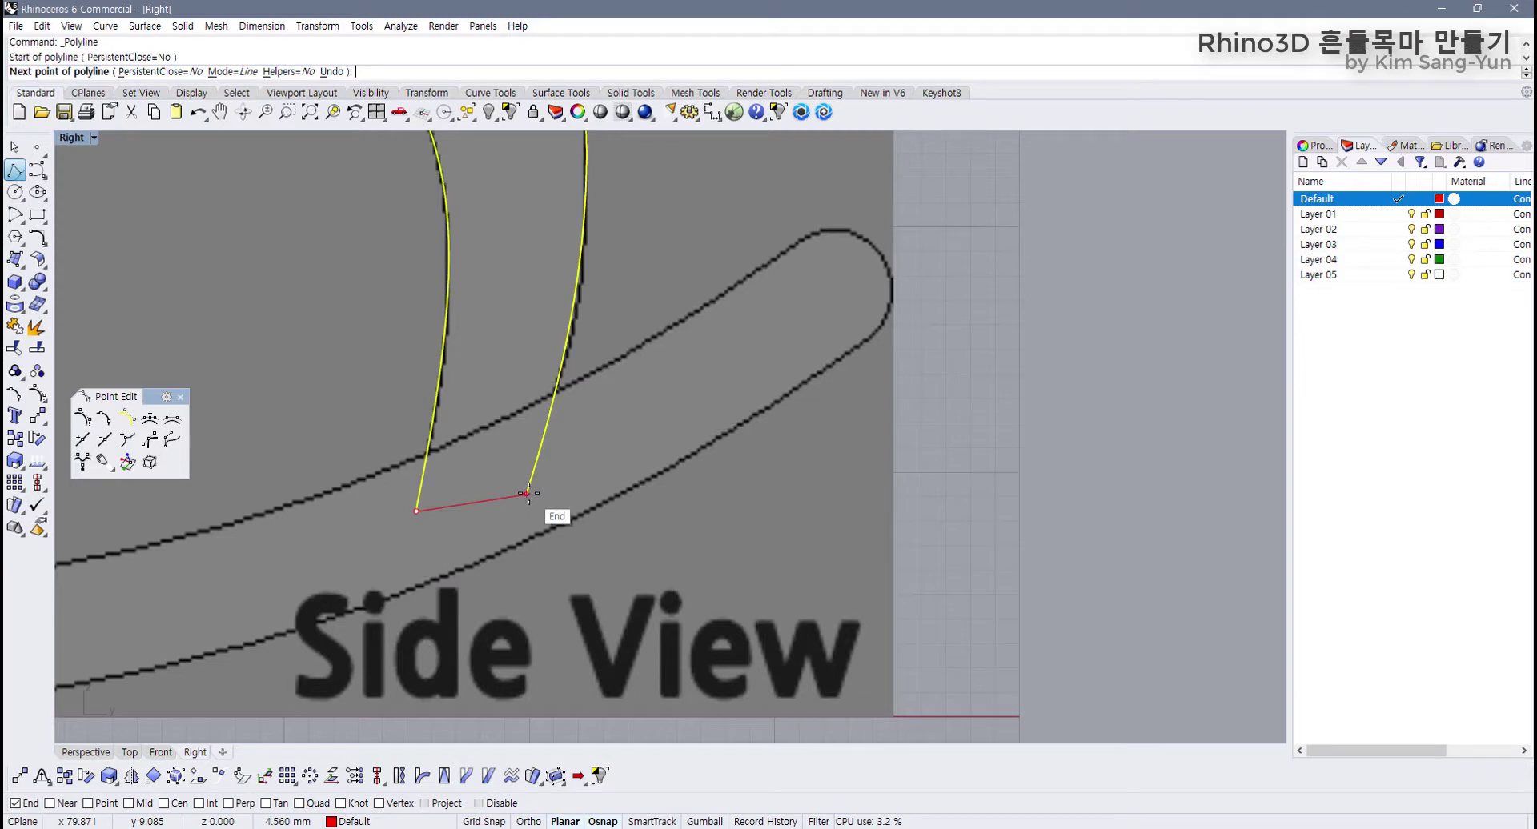
click(562, 450)
key(Return)
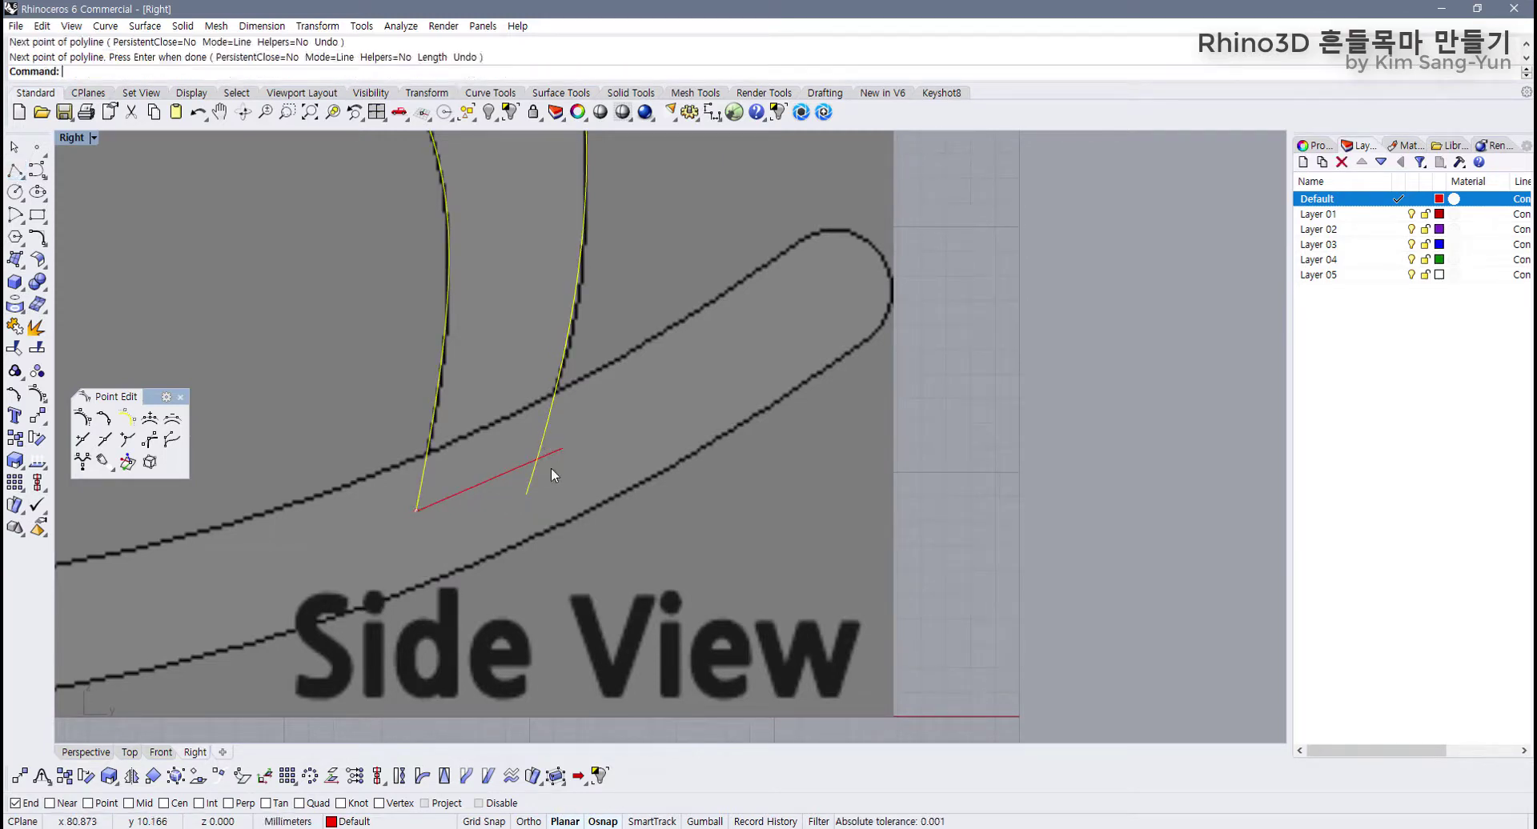
Step: Trim the overhanging ends at the rear leg's lower back corner and join the curves into a closed outline
drag(550, 467, 357, 439)
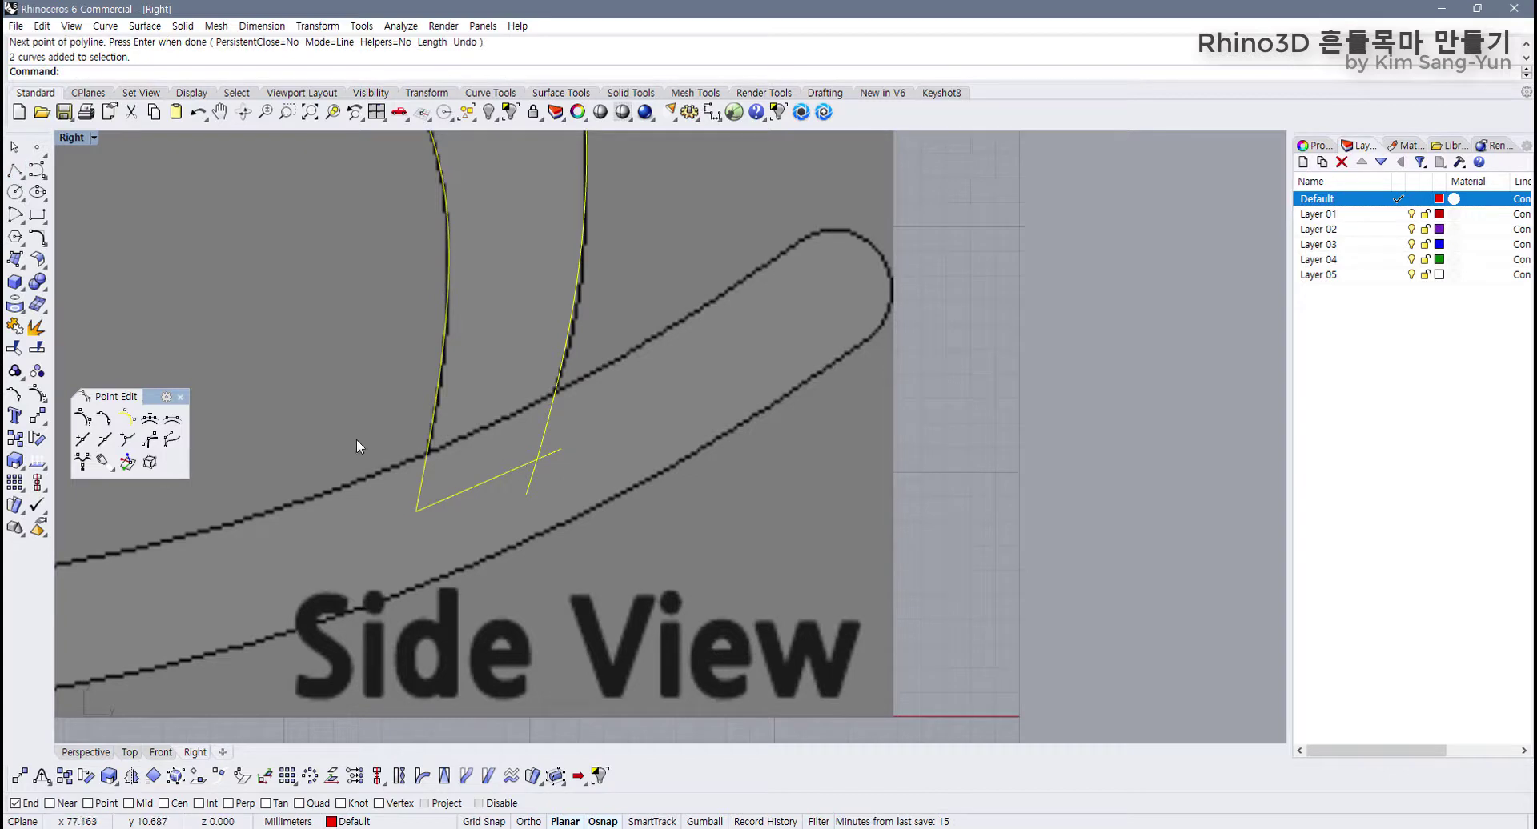
click(15, 349)
click(526, 490)
click(558, 451)
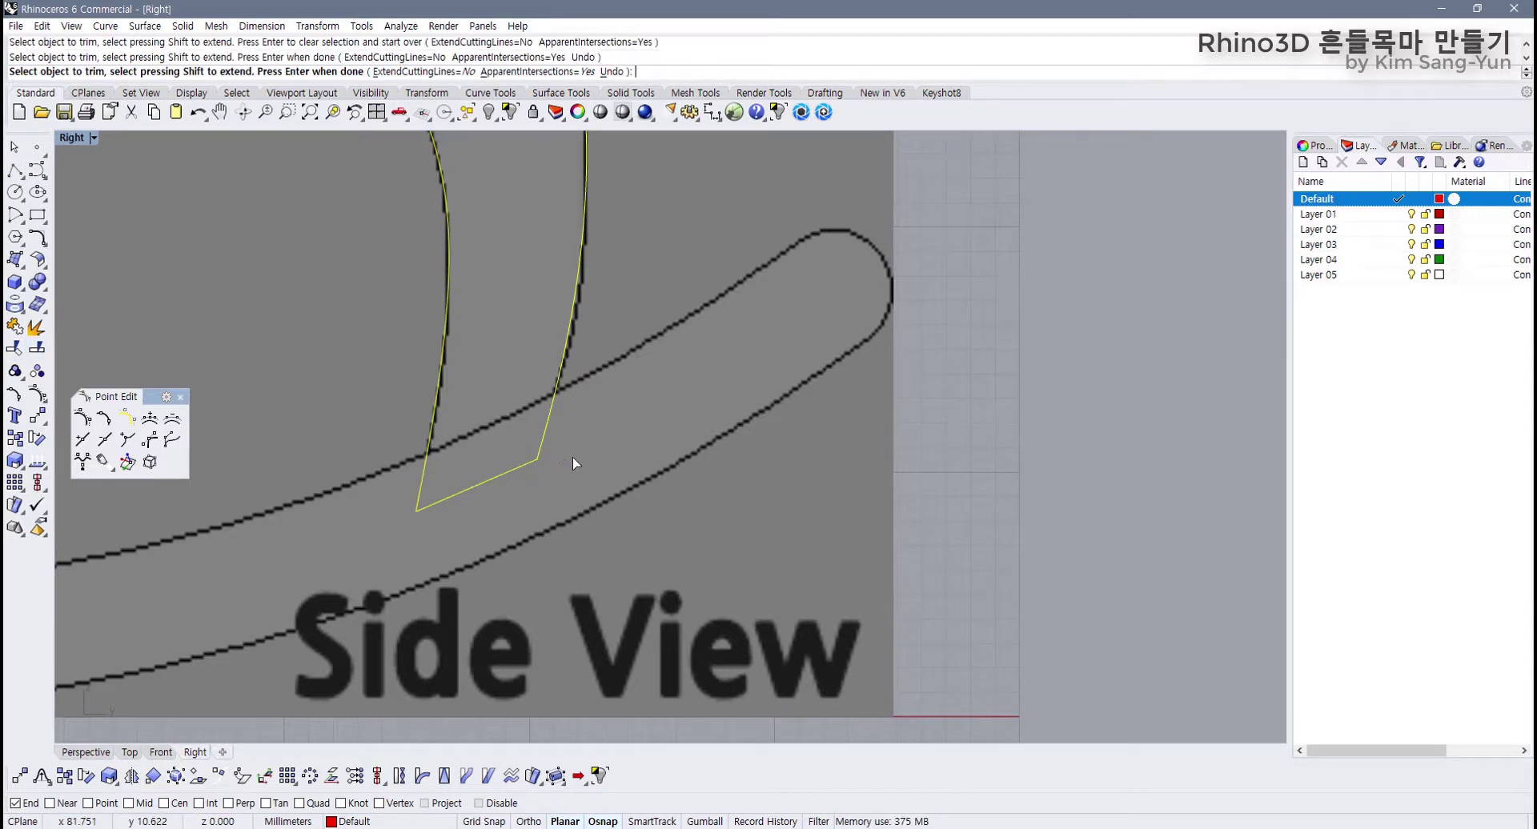
key(Return)
key(ctrl+j)
Step: Trace the round hole in the head with a two-point diameter circle about 3.2 mm across and turn on the Gumball
scroll(607, 532, down, 6)
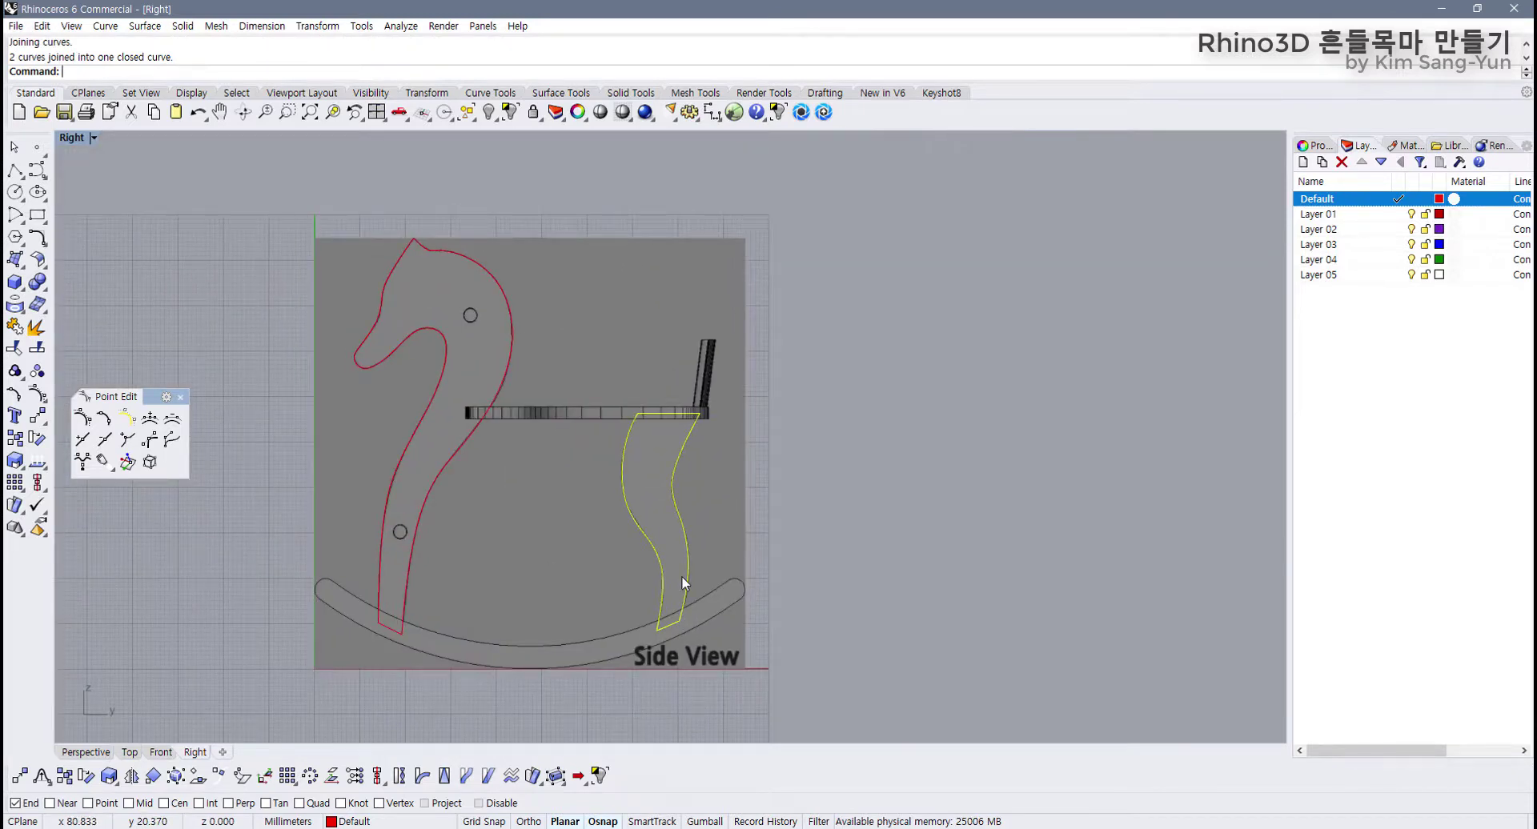
scroll(481, 368, up, 5)
right_drag(492, 368, 494, 410)
scroll(494, 411, up, 2)
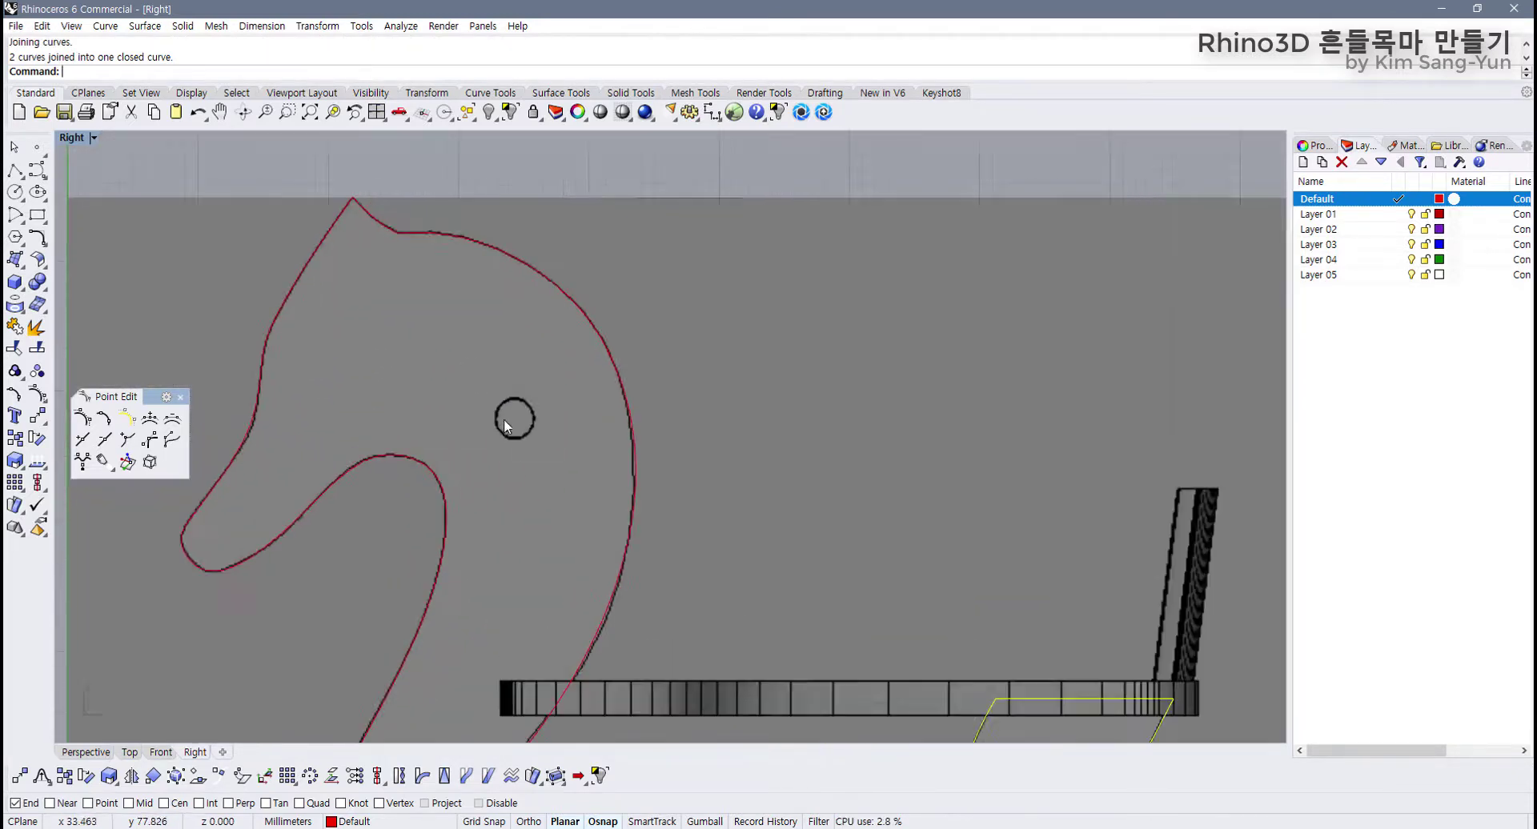
click(23, 194)
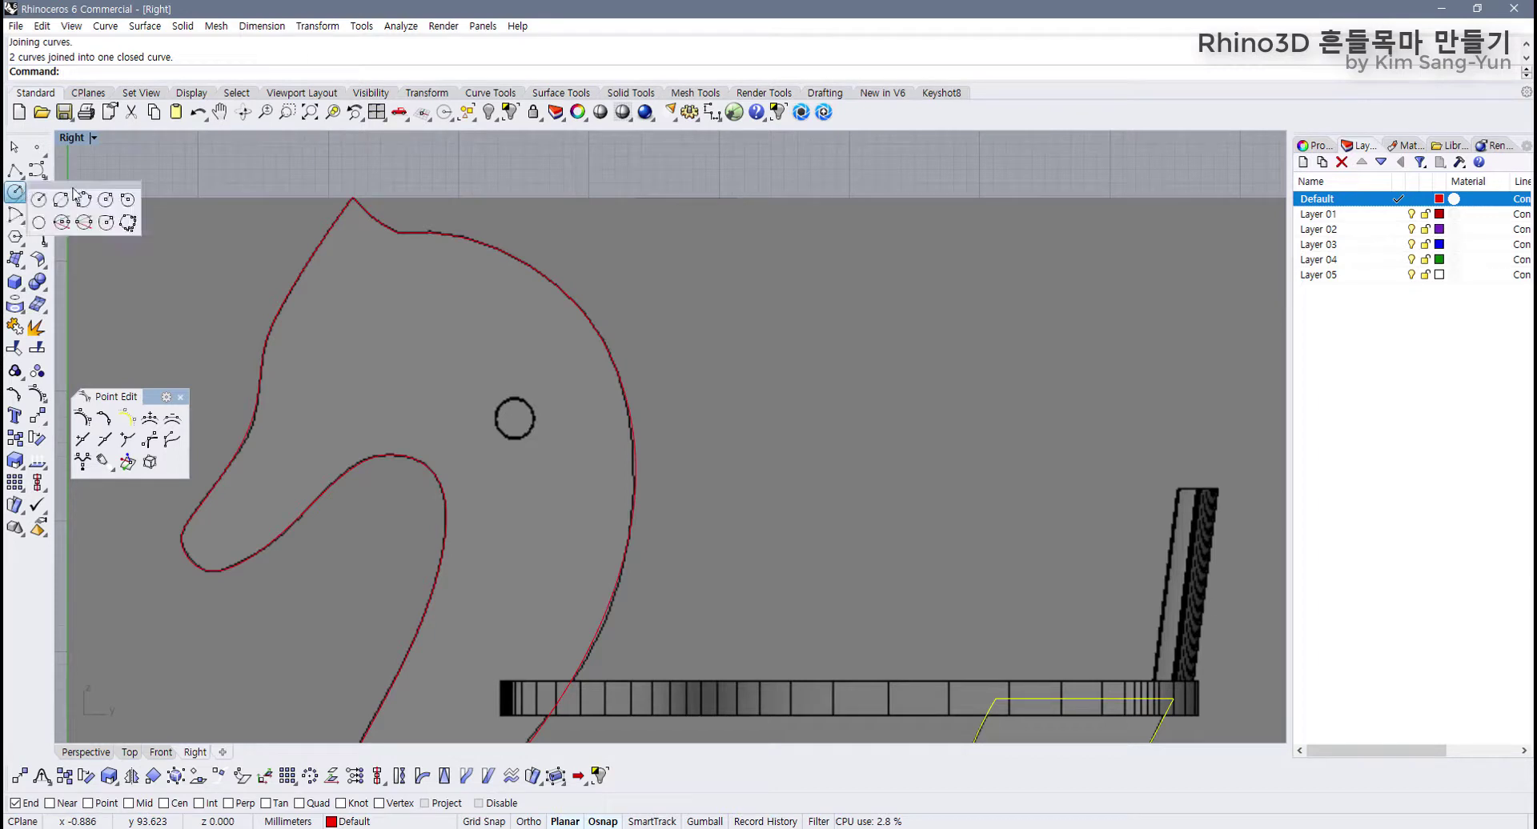
drag(73, 186, 116, 191)
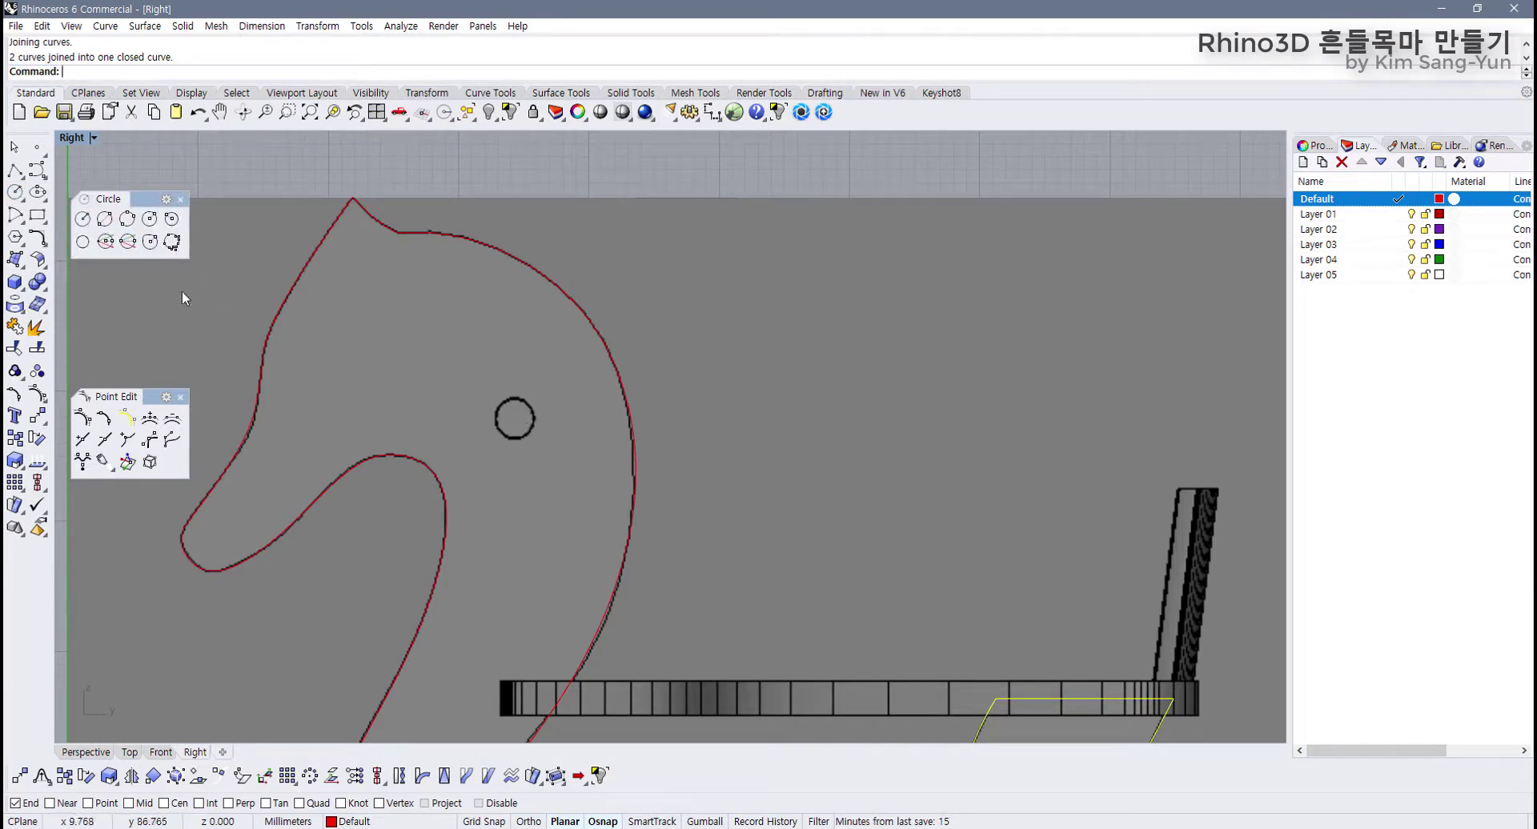
click(105, 218)
scroll(496, 420, up, 6)
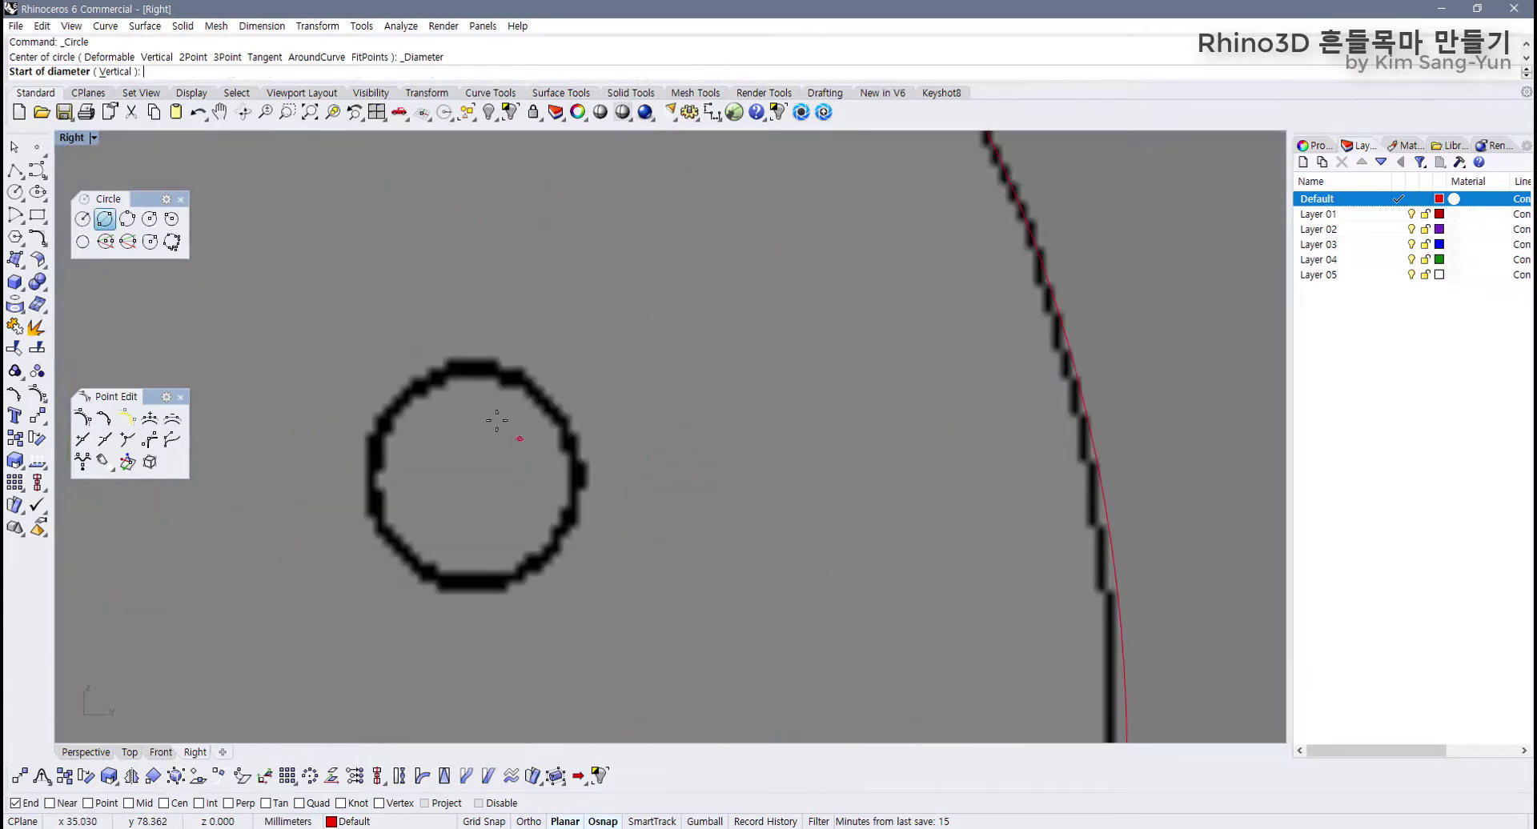
click(475, 365)
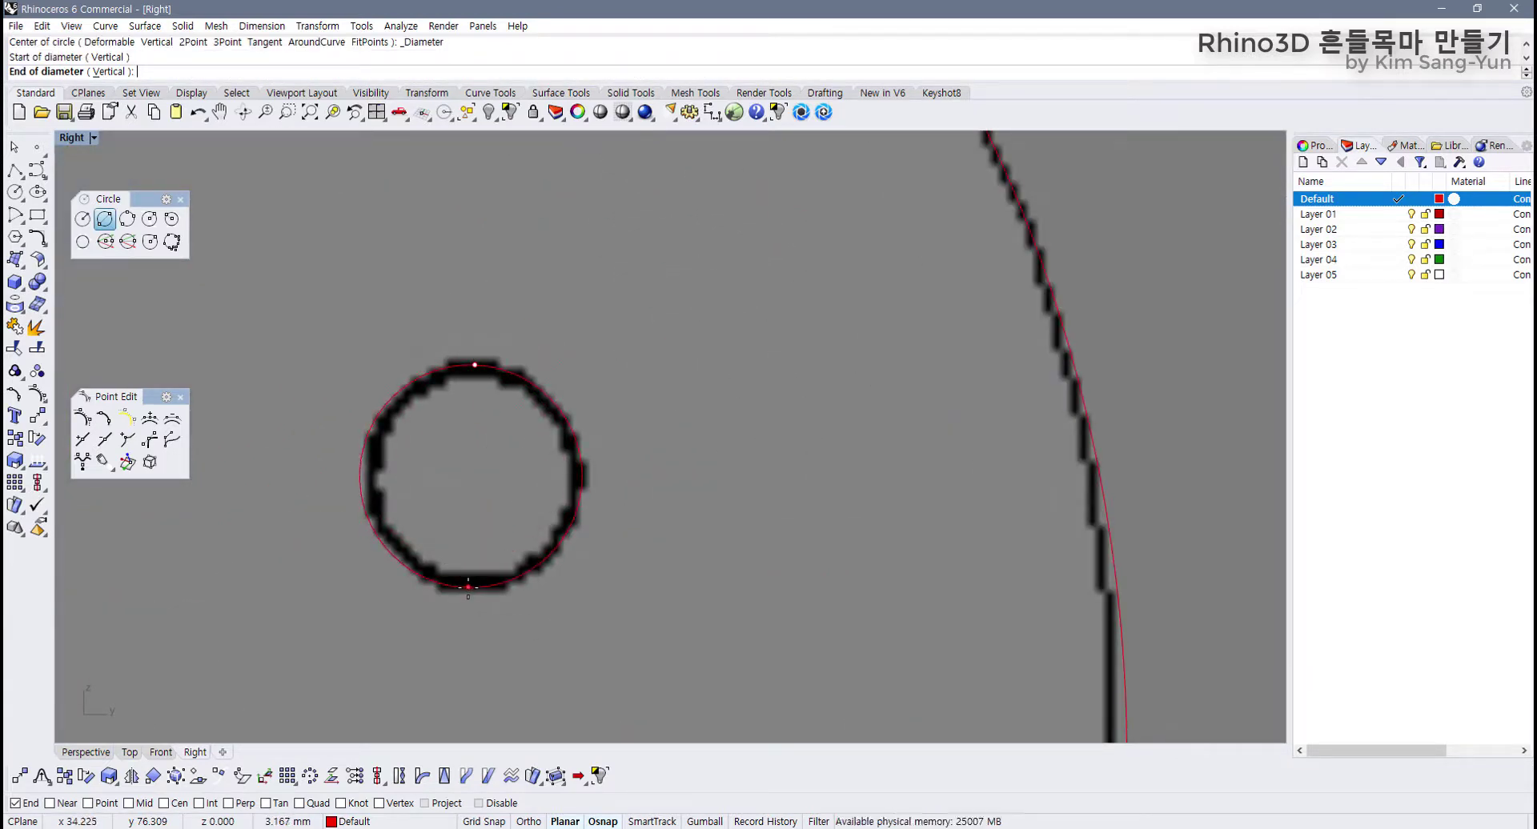
click(468, 587)
click(469, 587)
scroll(453, 509, down, 8)
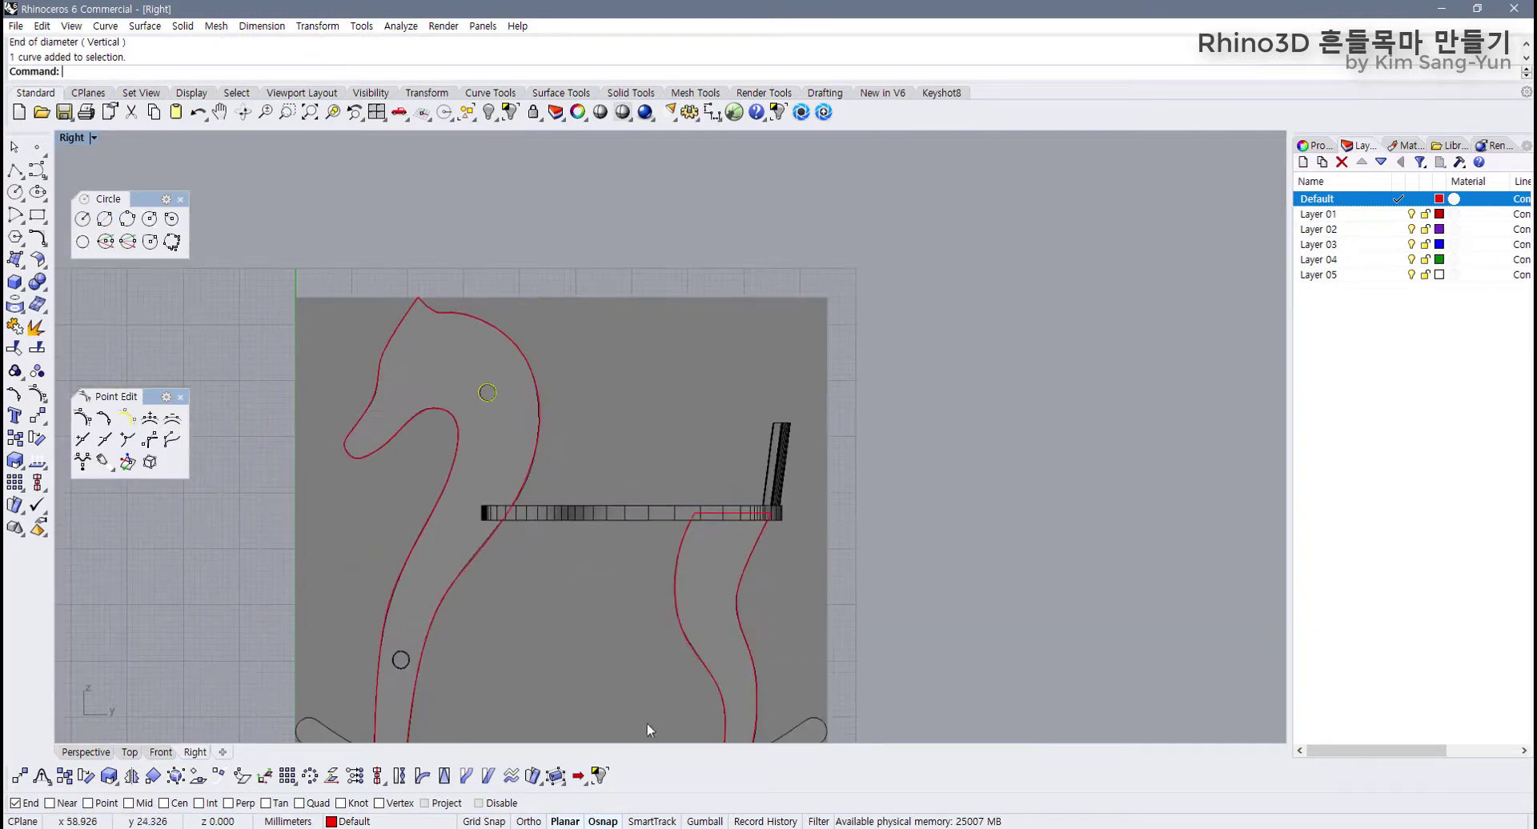
click(702, 822)
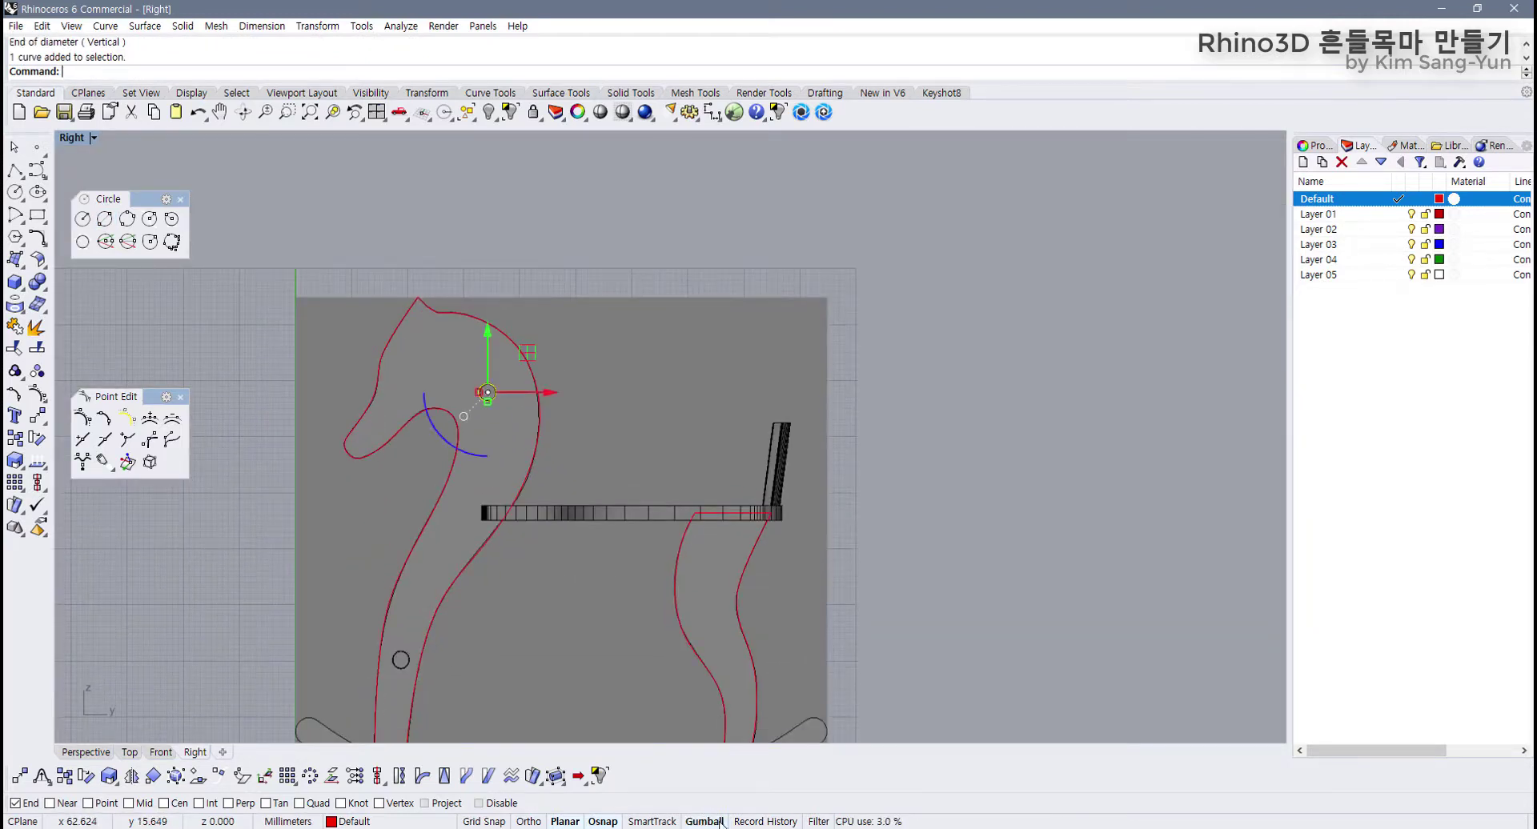
Step: Try copying the head circle down to the hole in the front leg, and delete the copy
right_drag(530, 571, 525, 478)
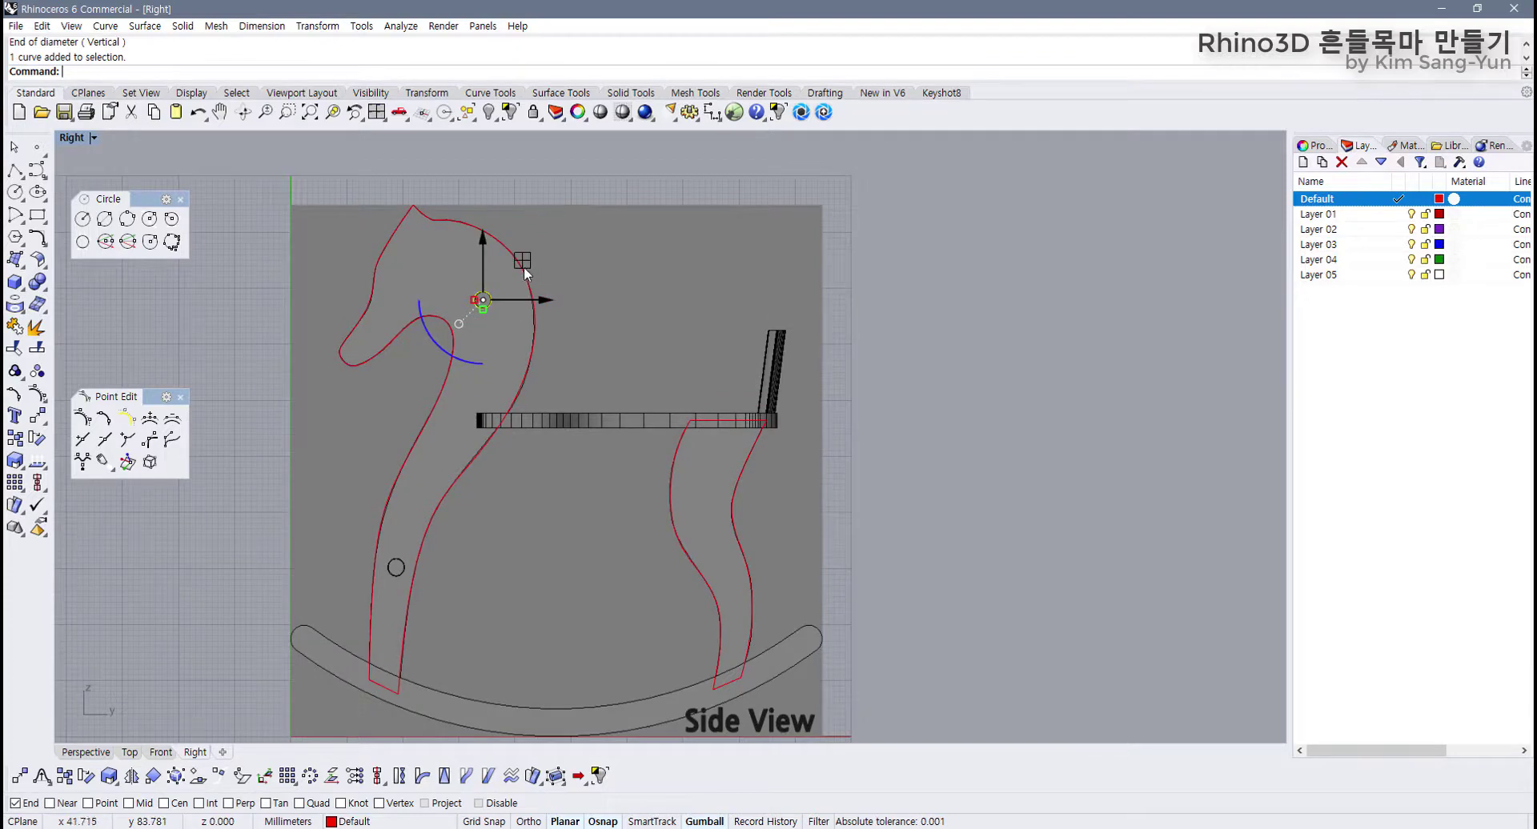
drag(525, 272, 428, 569)
scroll(428, 569, up, 5)
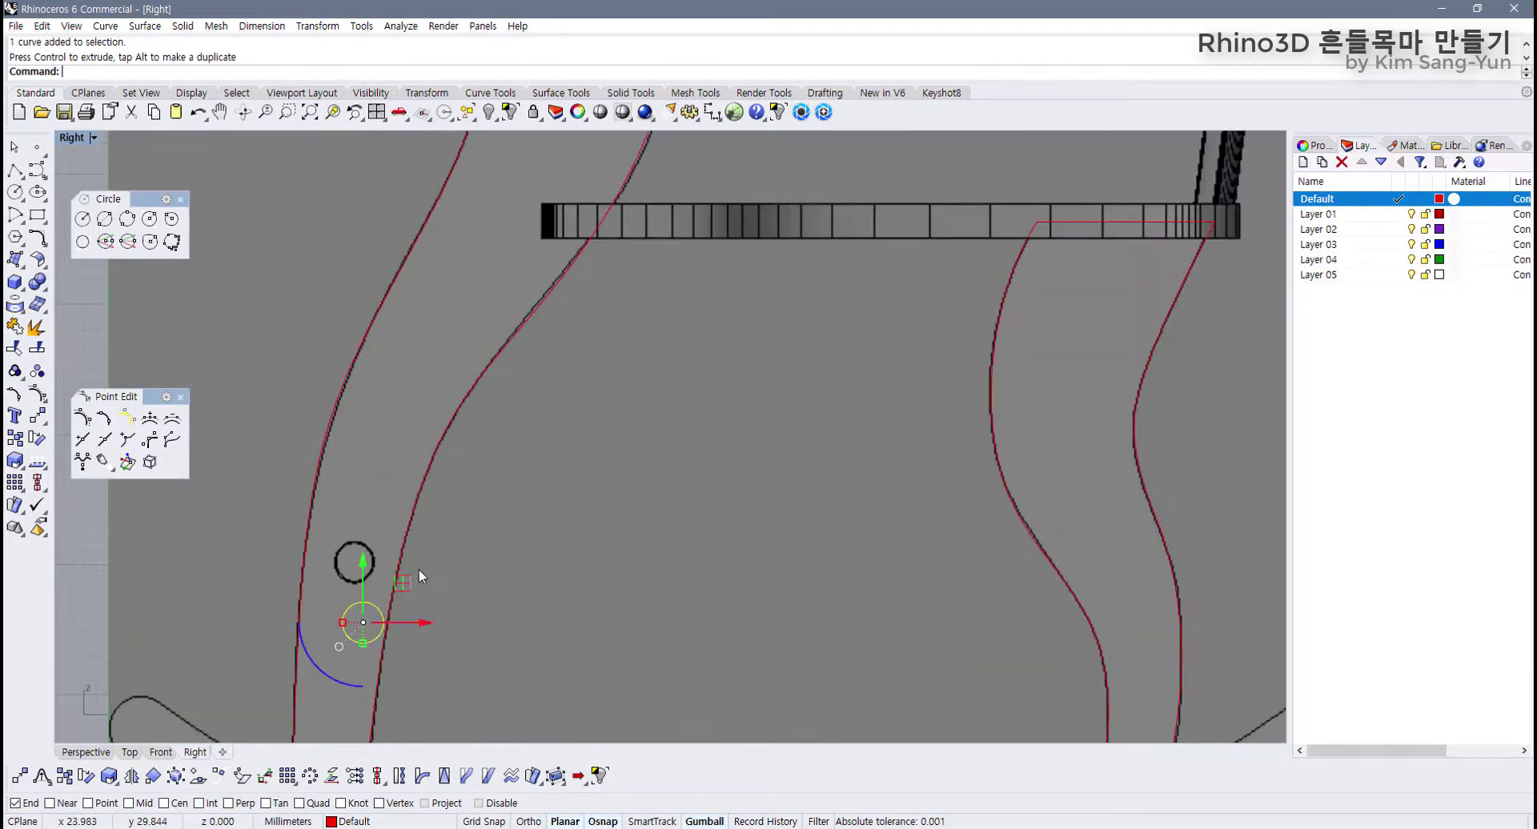
scroll(419, 575, up, 2)
drag(369, 611, 360, 522)
key(Delete)
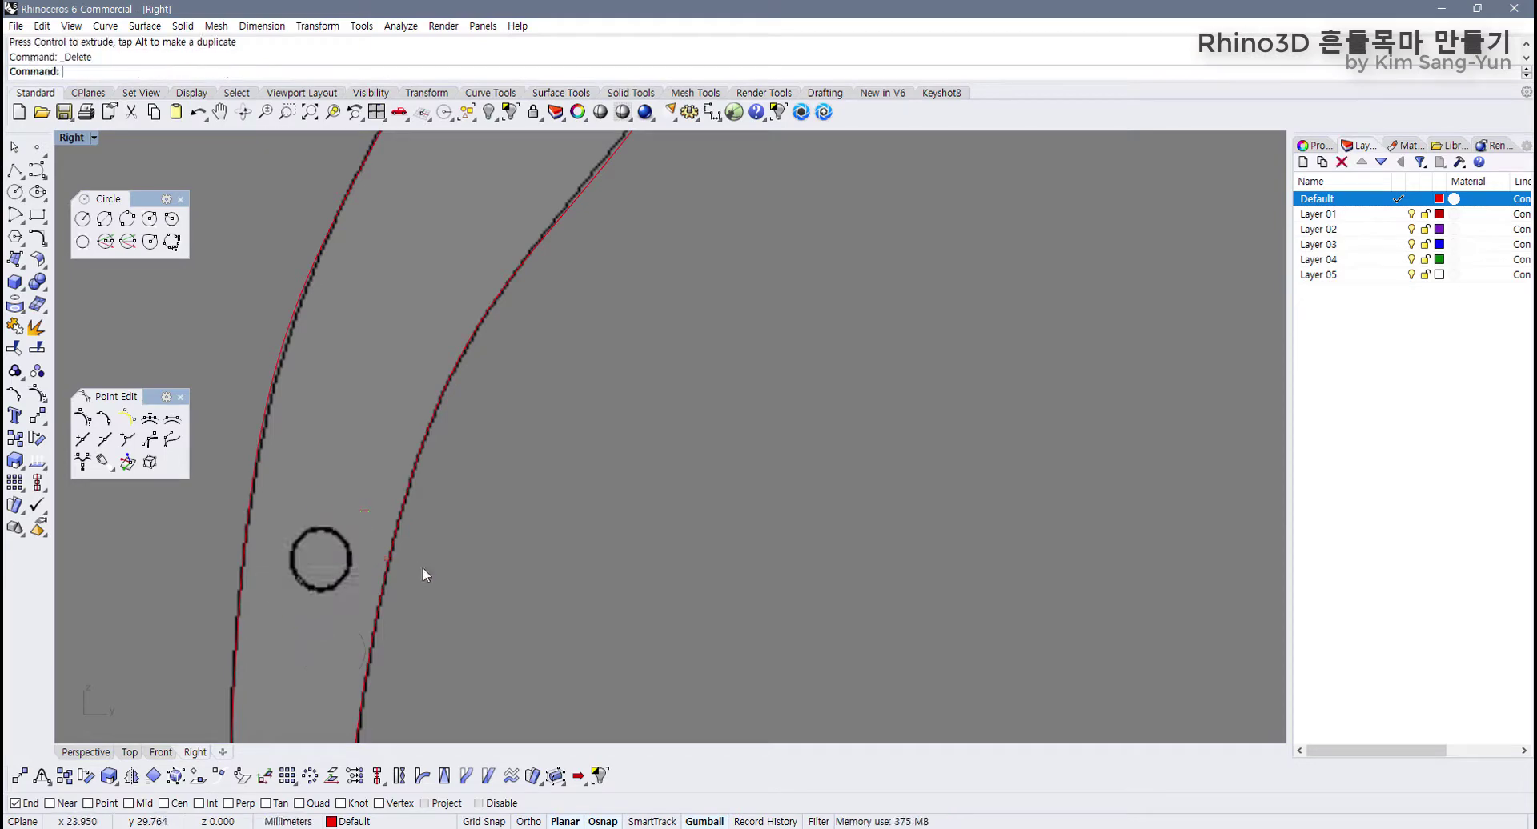
Step: Draw a circle snapped to the head circle's center with a radius of about 1.54 mm, following the reference hole
scroll(491, 268, down, 6)
scroll(508, 333, up, 8)
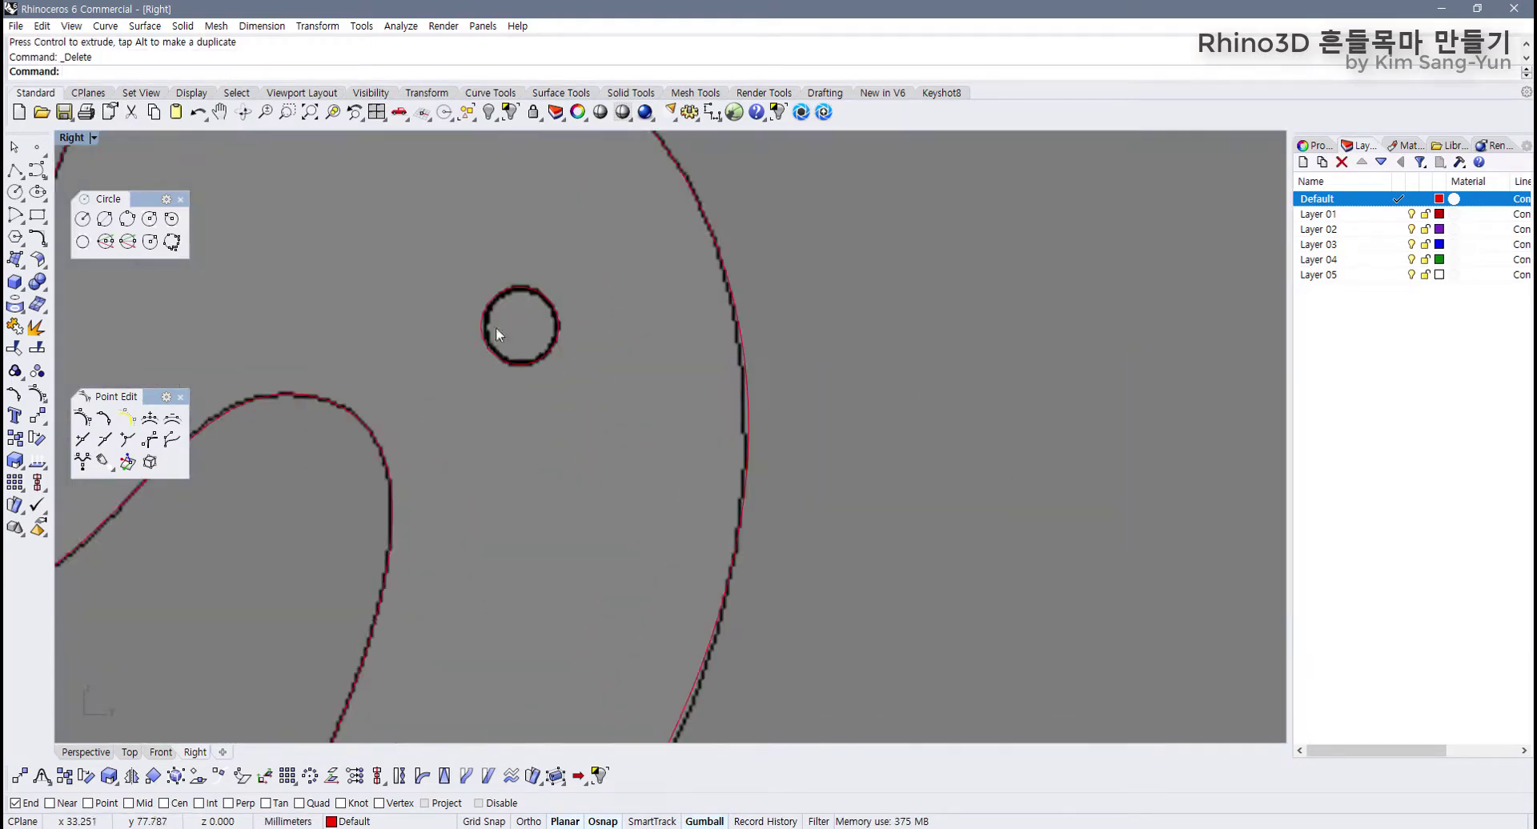
scroll(469, 397, up, 3)
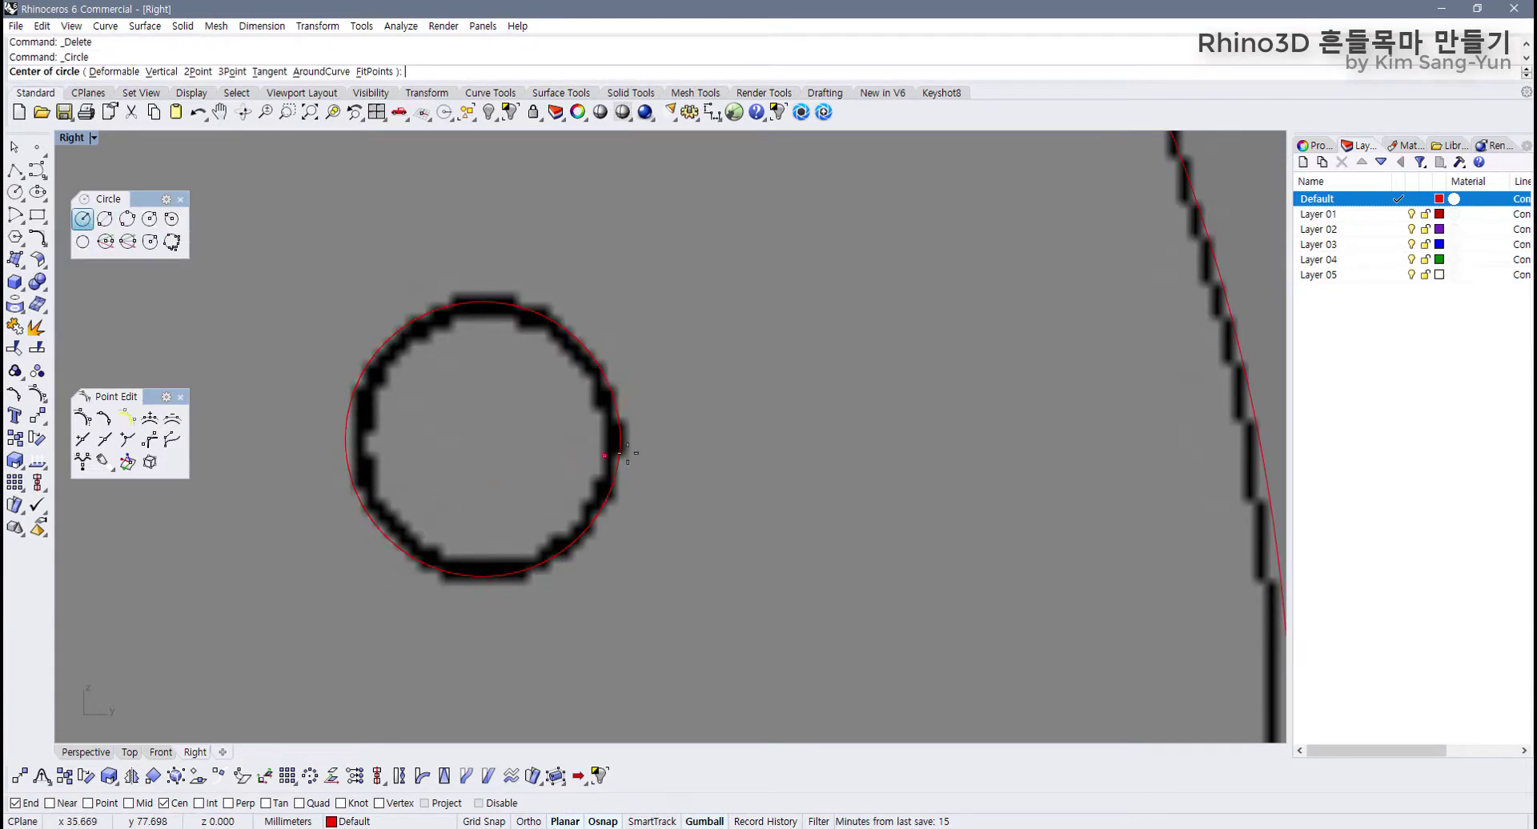
click(613, 382)
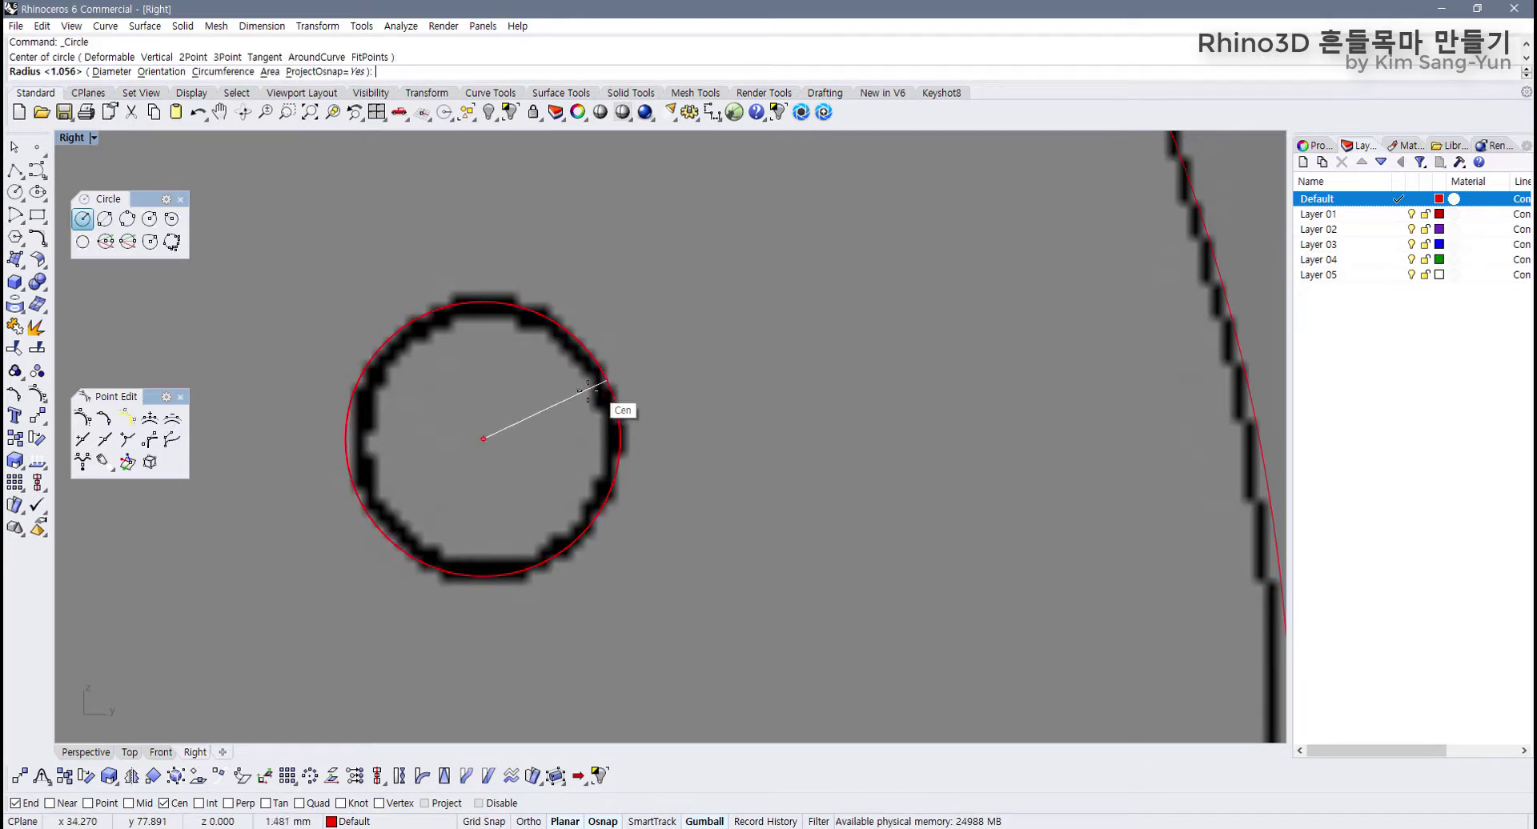
scroll(599, 392, up, 5)
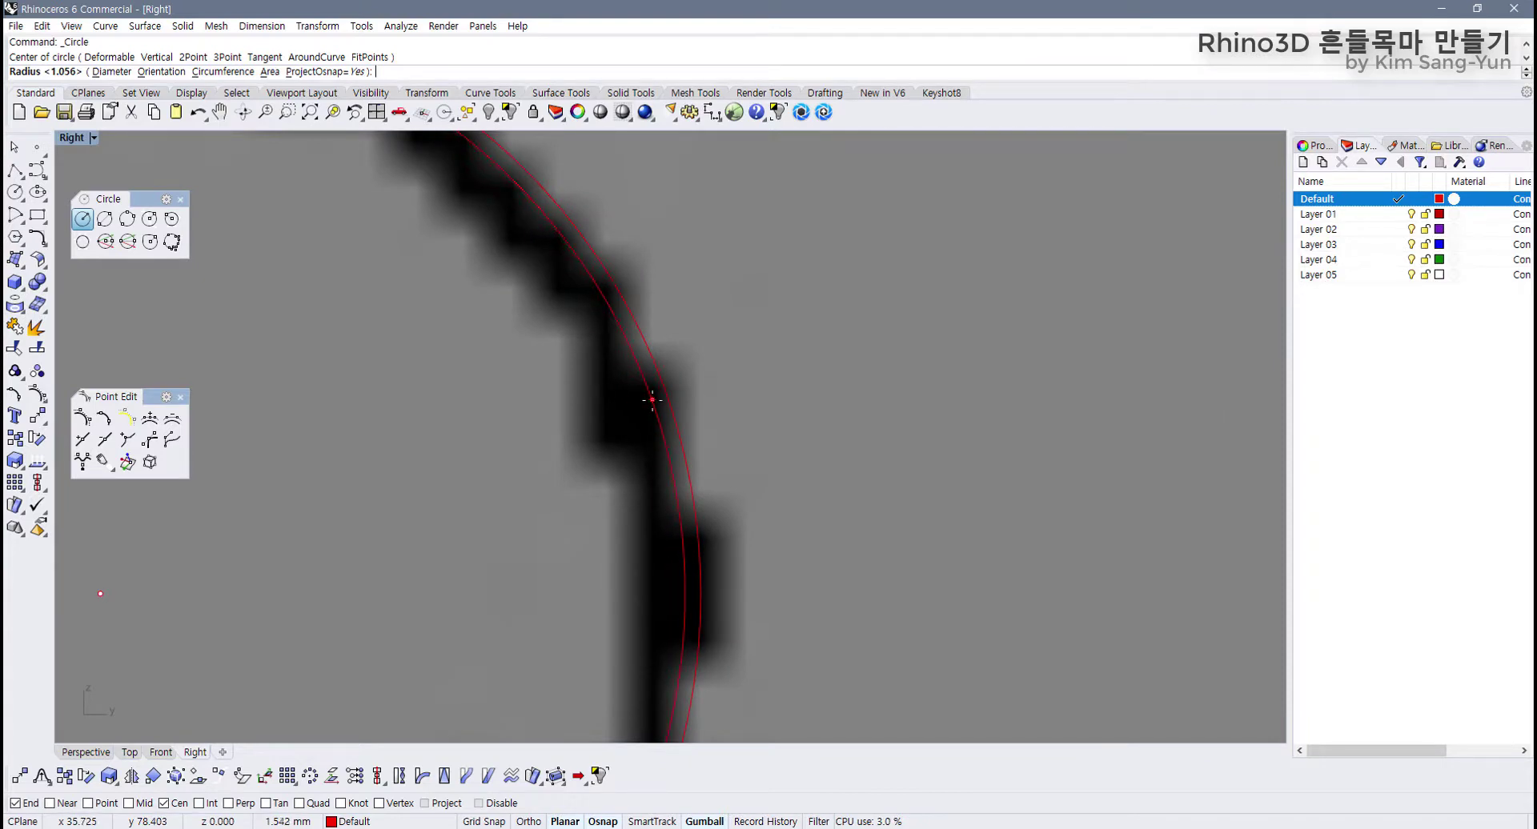
click(653, 399)
scroll(600, 488, down, 3)
scroll(565, 492, up, 1)
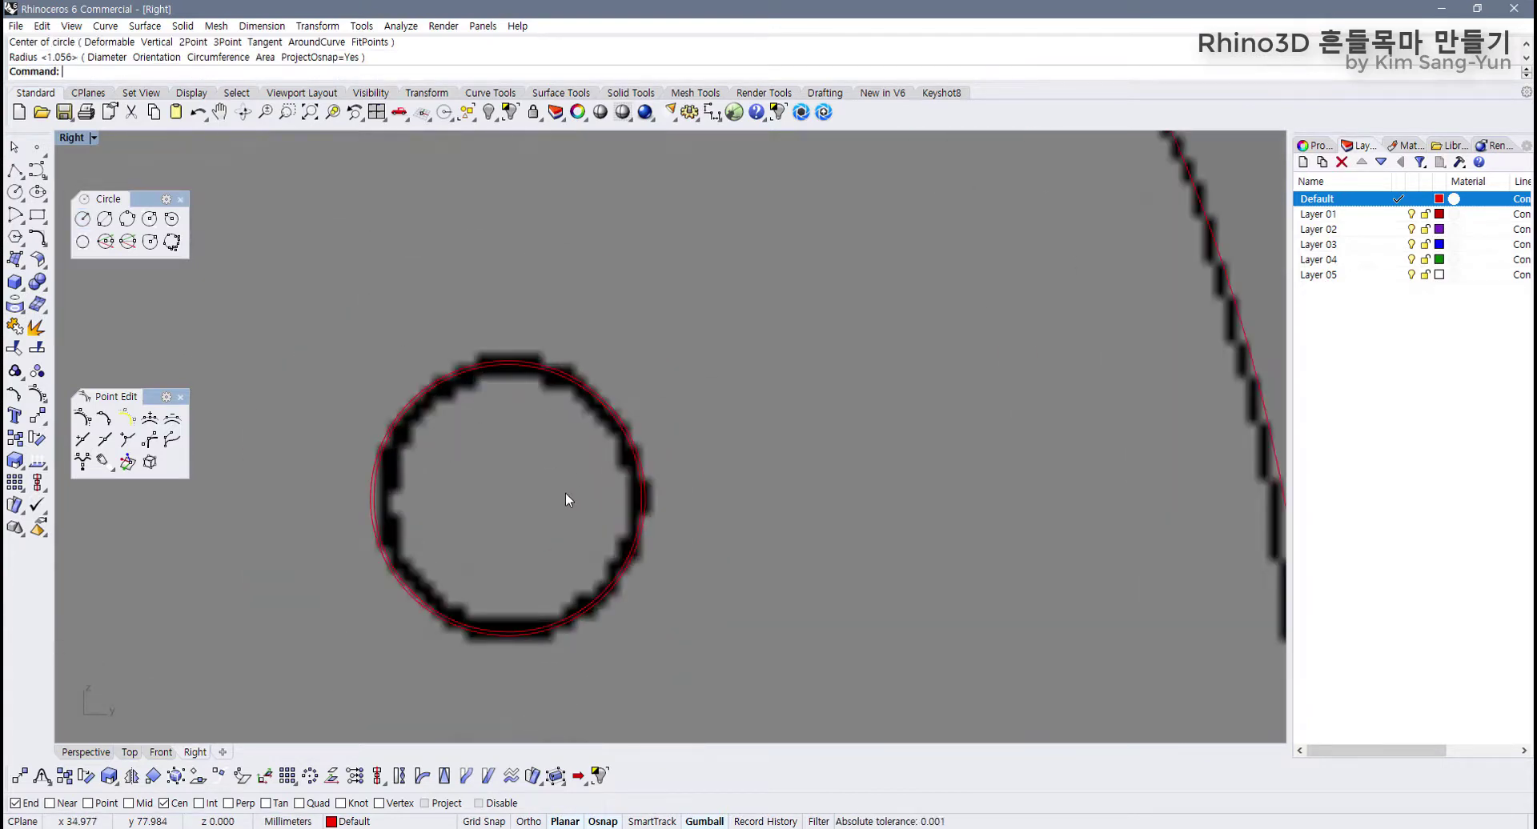
Step: Copy the head circle down onto the round hole in the front leg and align it with the reference outline
scroll(568, 483, up, 2)
drag(664, 423, 562, 513)
scroll(563, 513, down, 7)
right_drag(576, 512, 558, 453)
scroll(572, 488, down, 4)
scroll(558, 454, down, 4)
drag(572, 273, 490, 466)
scroll(482, 456, up, 8)
scroll(493, 440, up, 3)
click(570, 468)
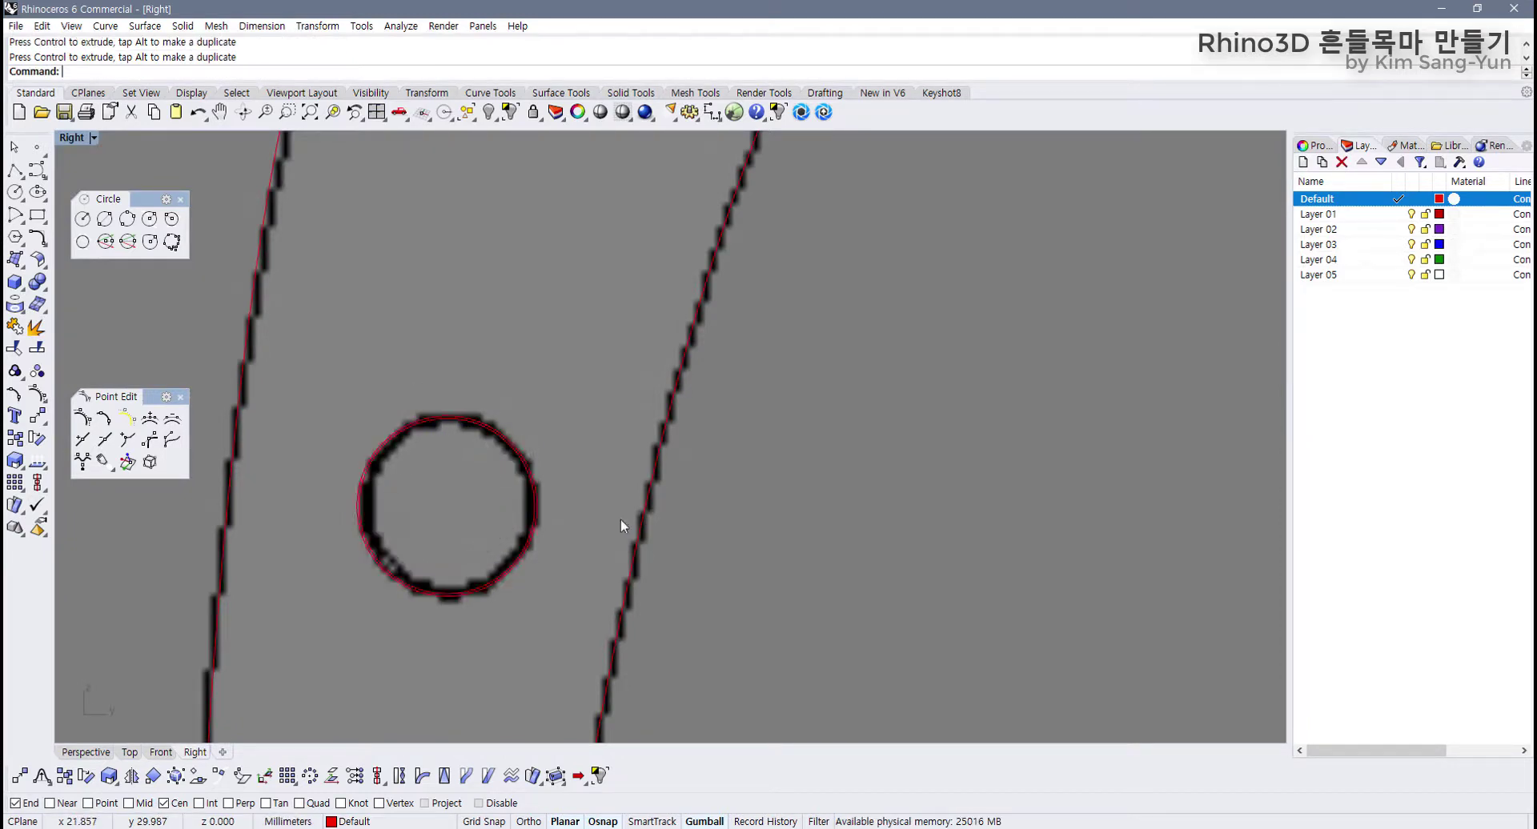
Step: Detach the arc commands as a floating palette beside the viewport
scroll(624, 520, down, 5)
right_drag(631, 516, 511, 502)
scroll(479, 531, down, 4)
scroll(479, 531, up, 4)
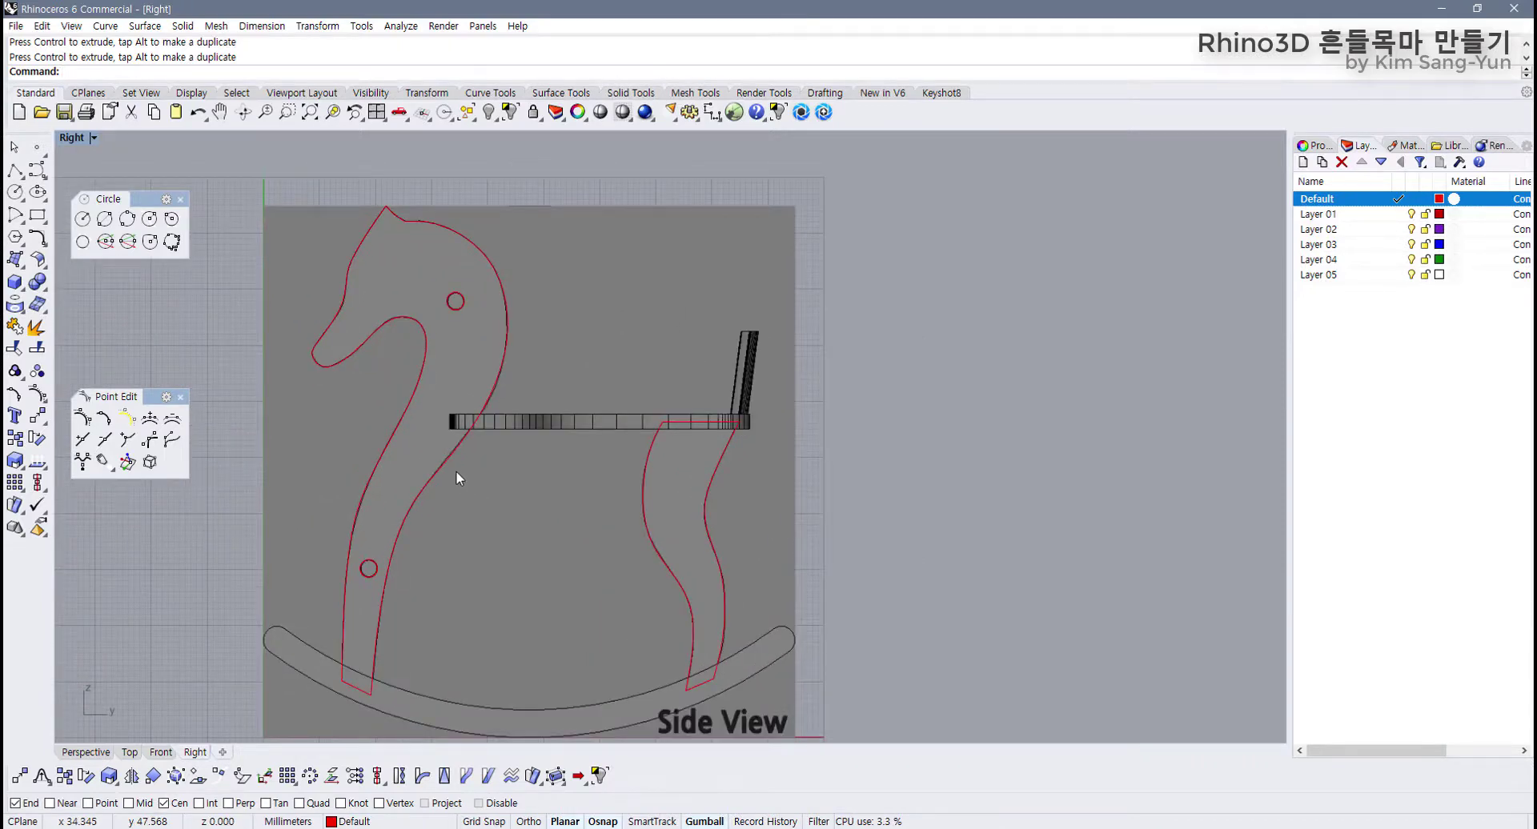
right_drag(471, 470, 418, 301)
scroll(369, 424, up, 2)
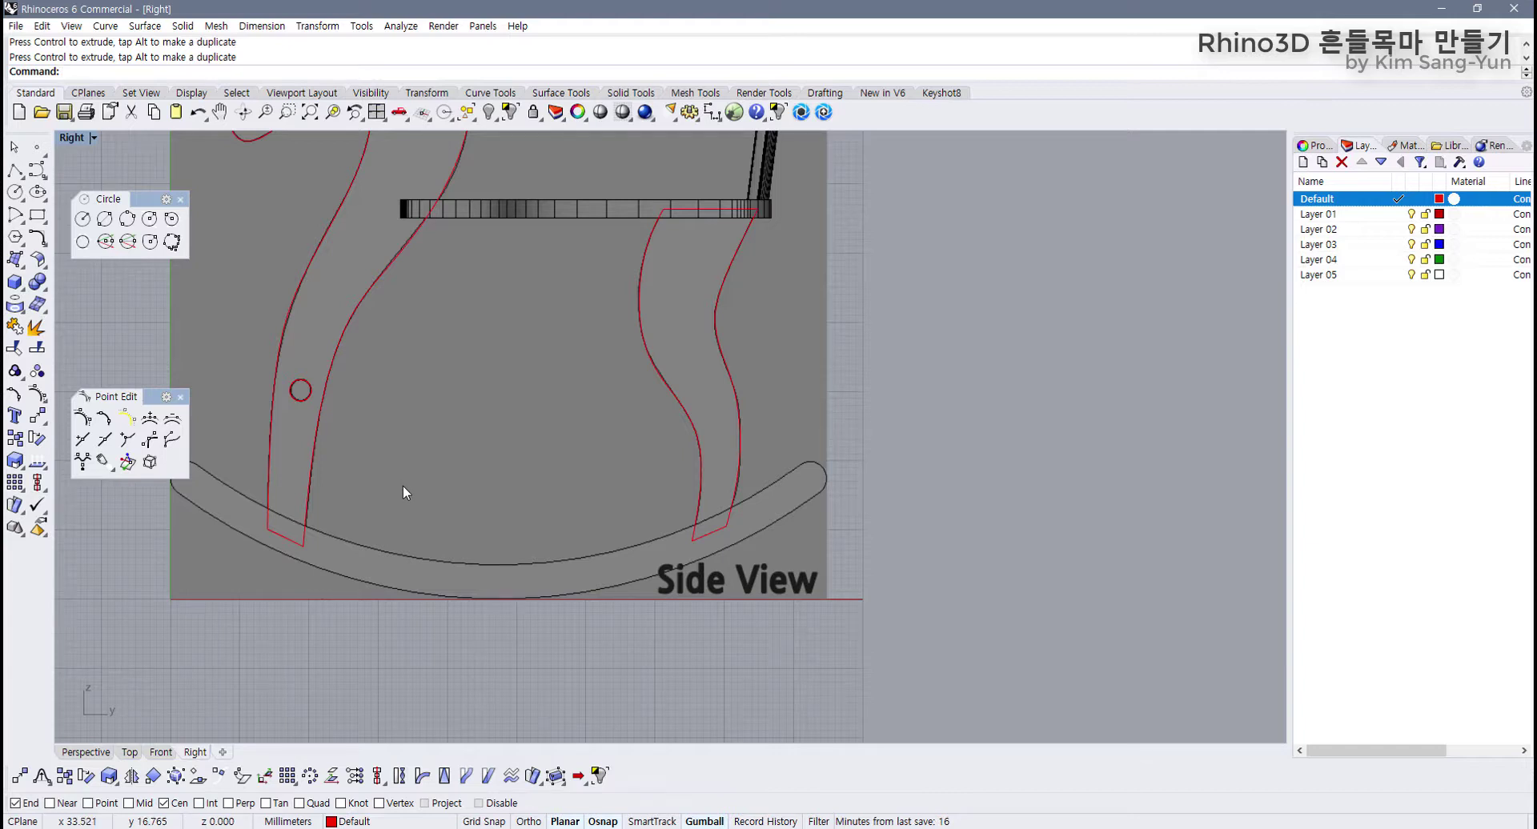
mouse_move(438, 548)
right_down()
mouse_move(513, 572)
mouse_move(460, 548)
right_up()
scroll(436, 531, up, 2)
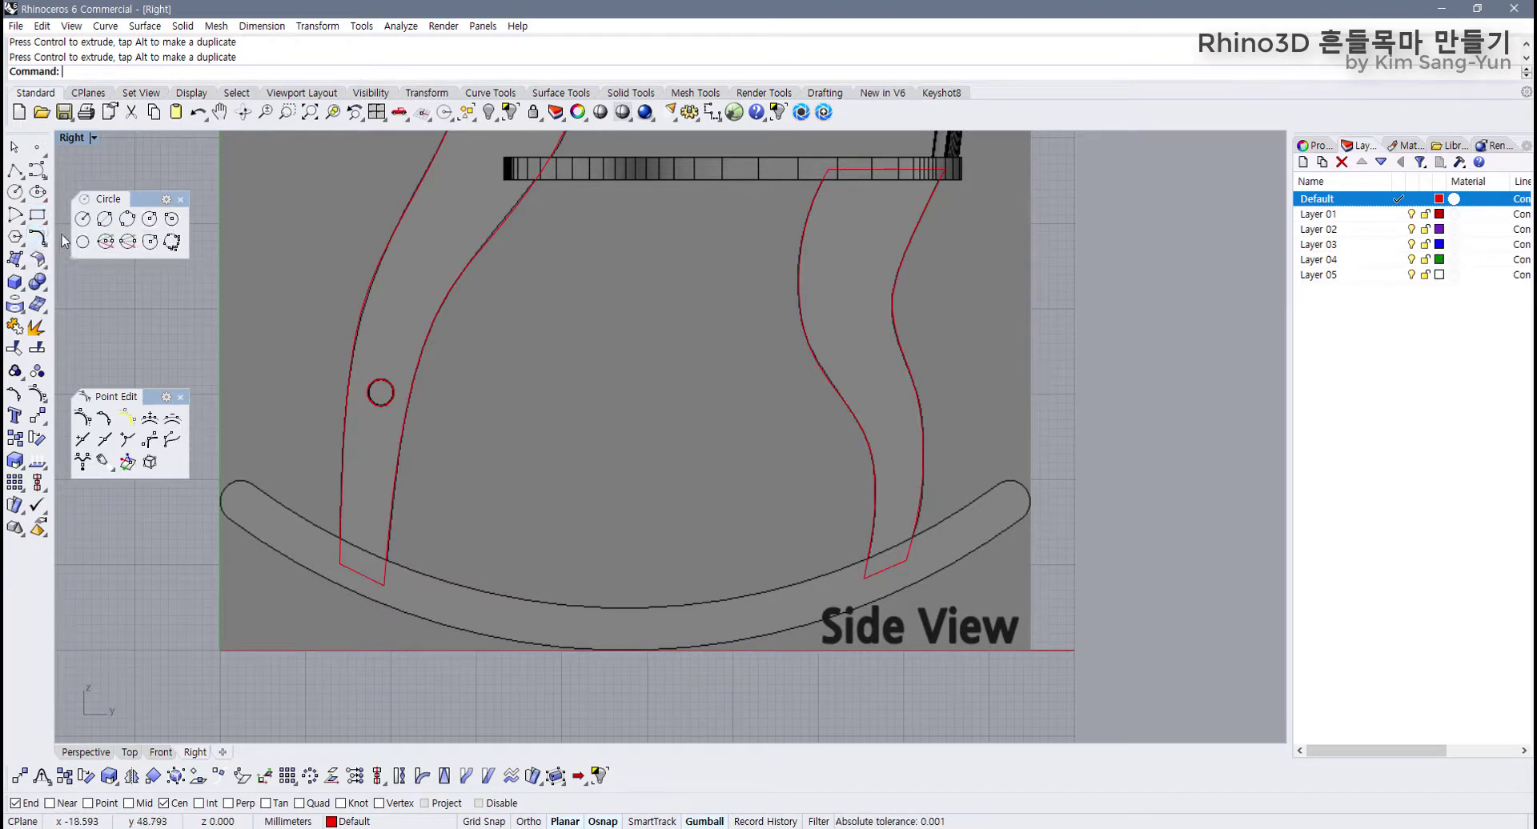
click(16, 218)
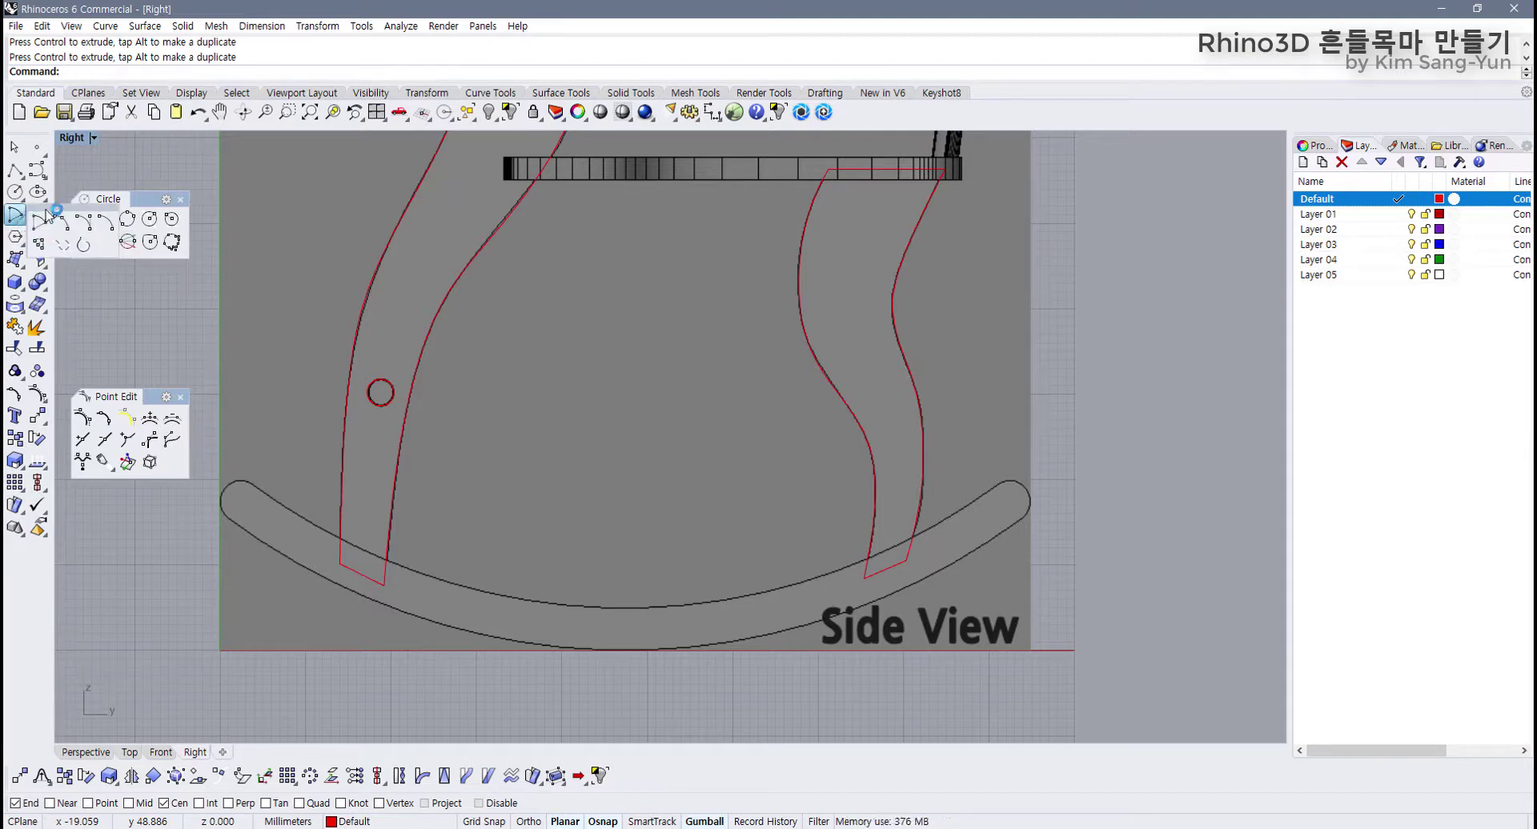
drag(32, 211, 90, 290)
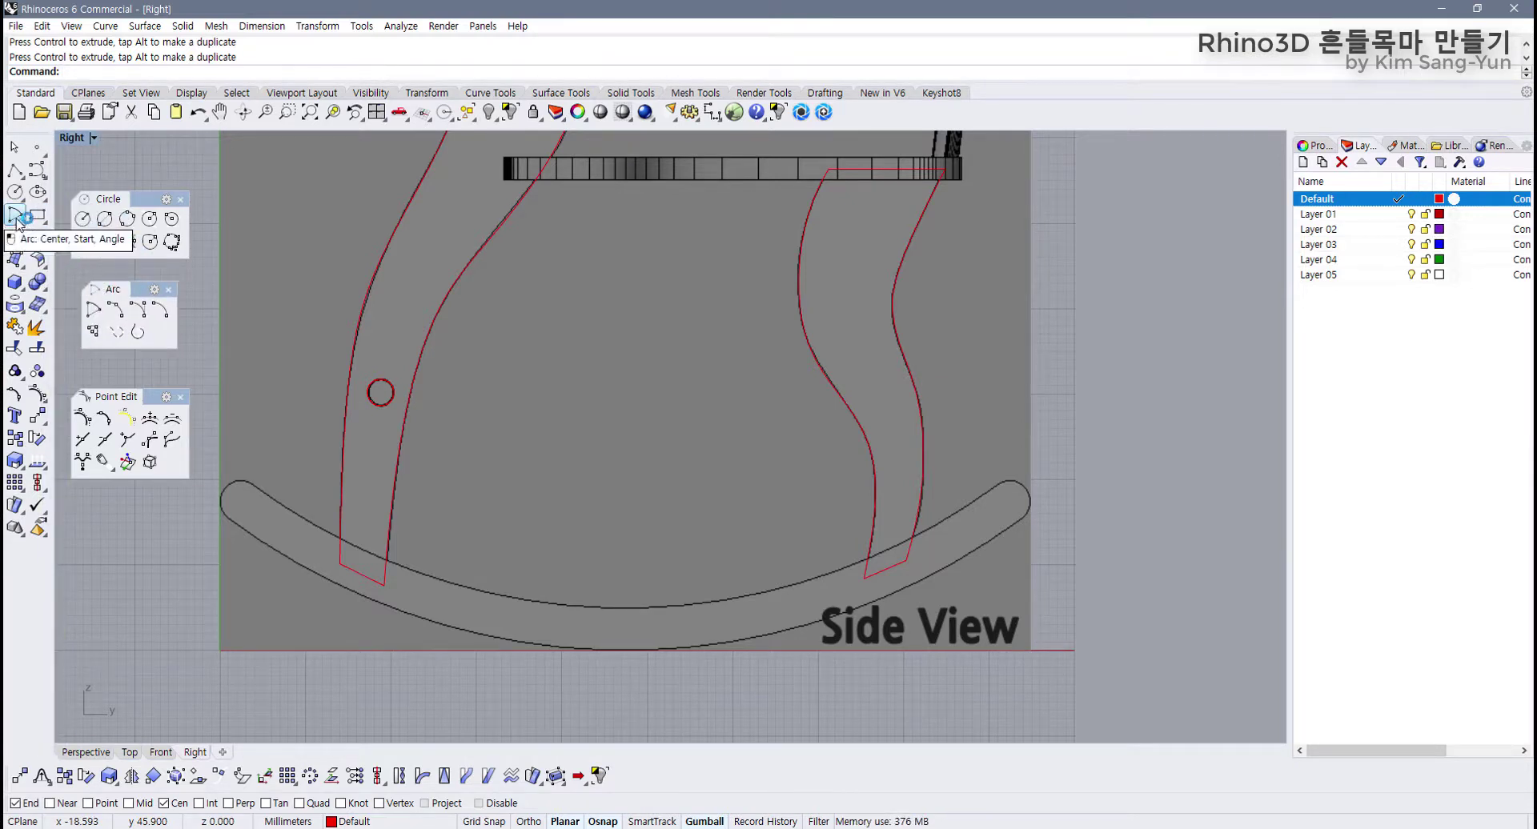
Step: Start an arc from a start point on the upper edge of the rocker's front end
click(116, 316)
scroll(247, 460, up, 5)
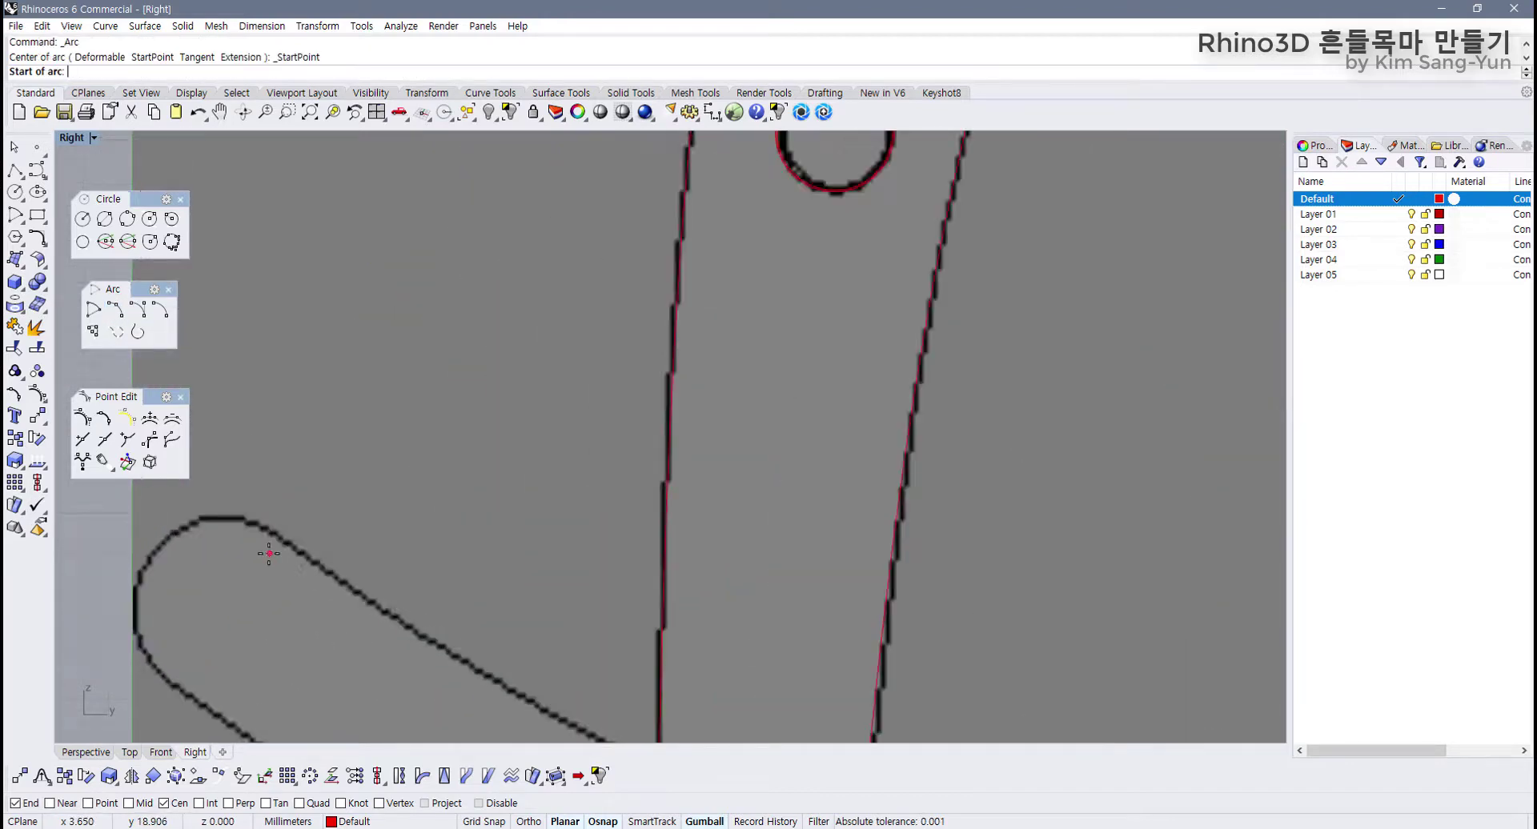
scroll(269, 553, down, 6)
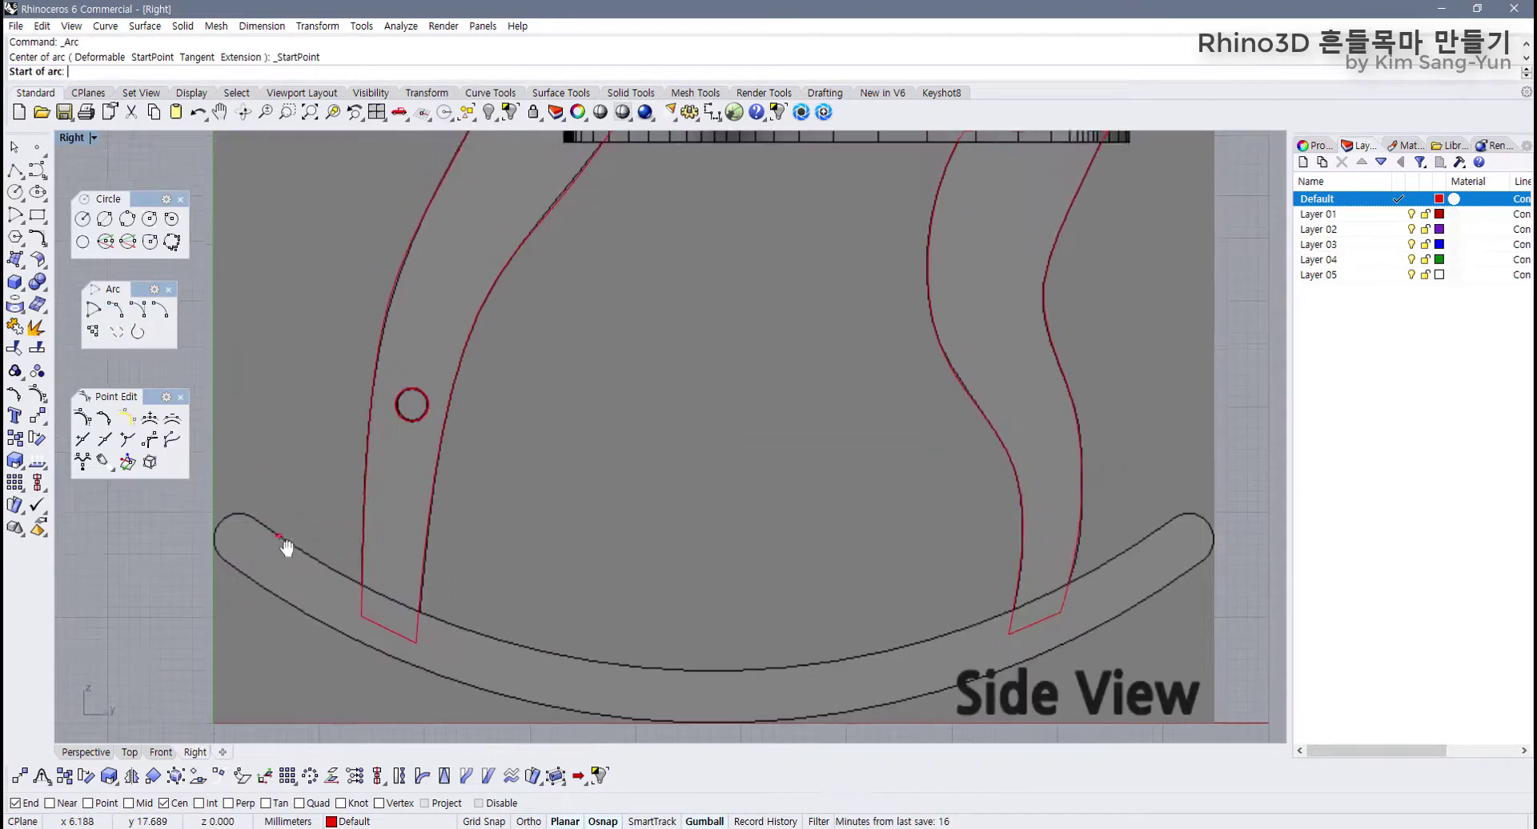
scroll(286, 547, up, 6)
click(238, 516)
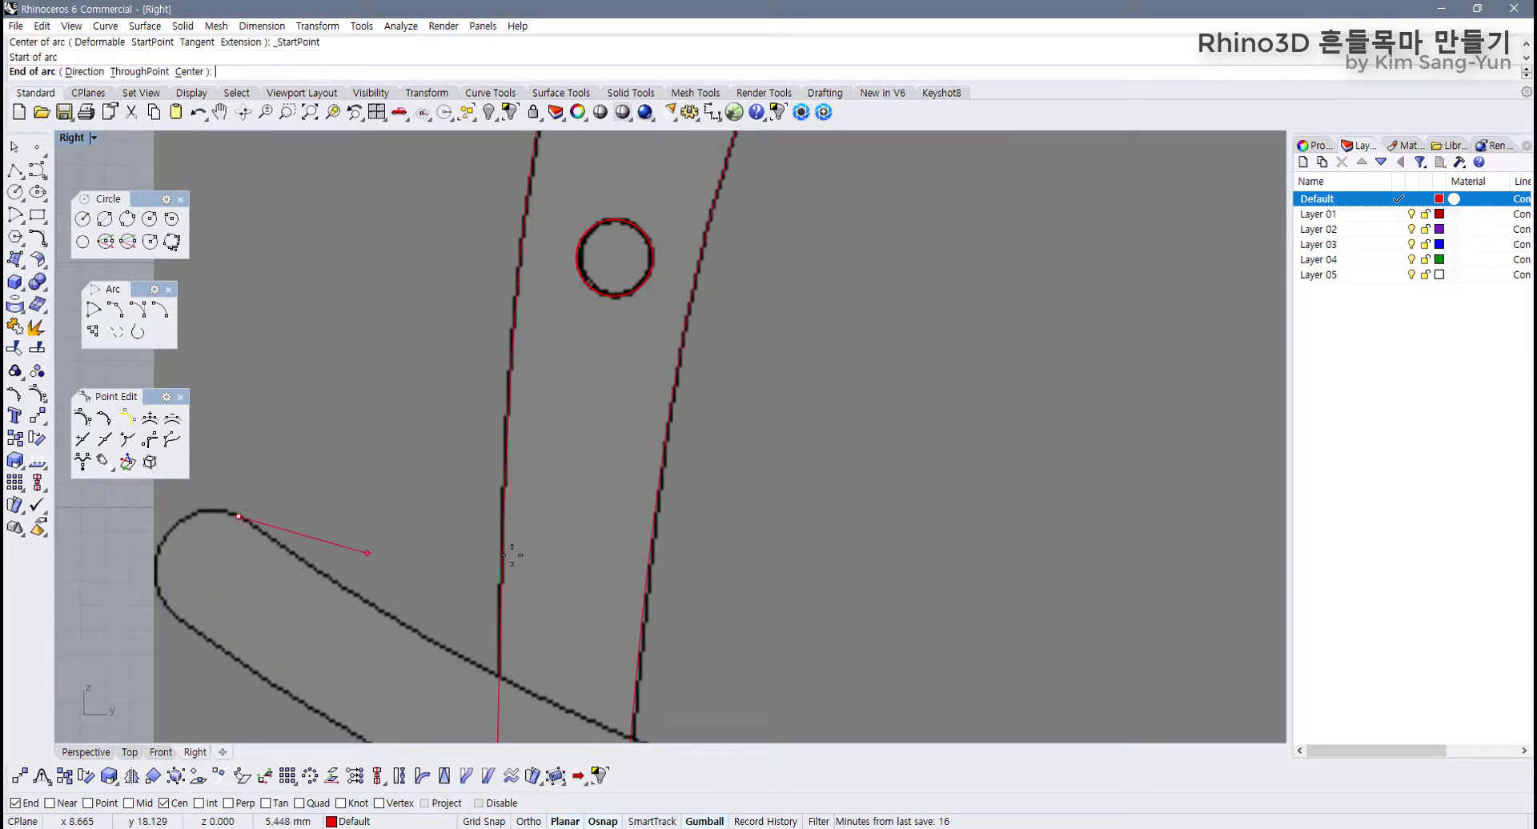
scroll(368, 548, down, 6)
right_drag(664, 565, 789, 562)
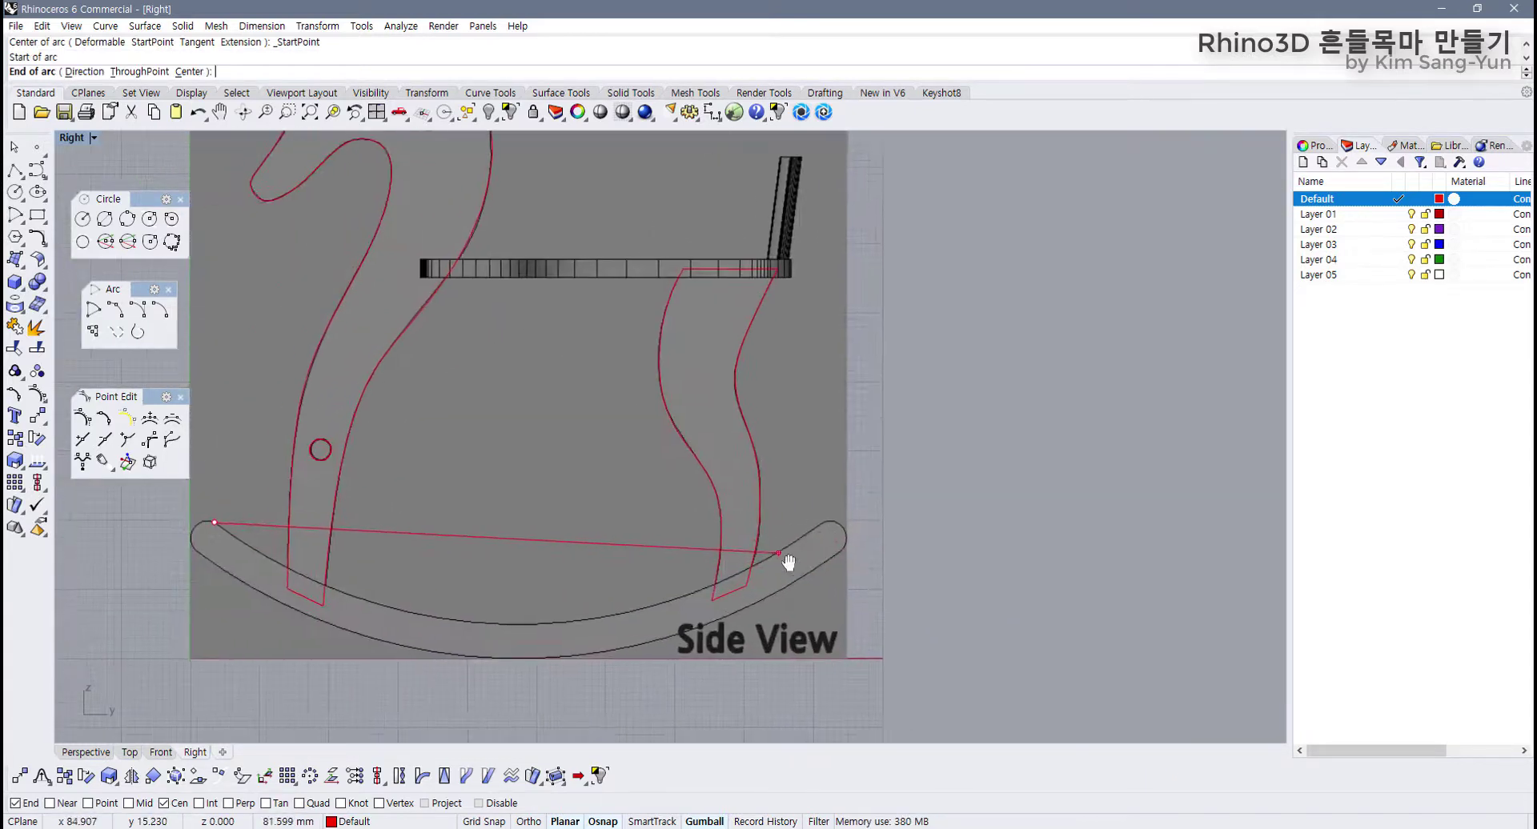
key(F8)
key(F8)
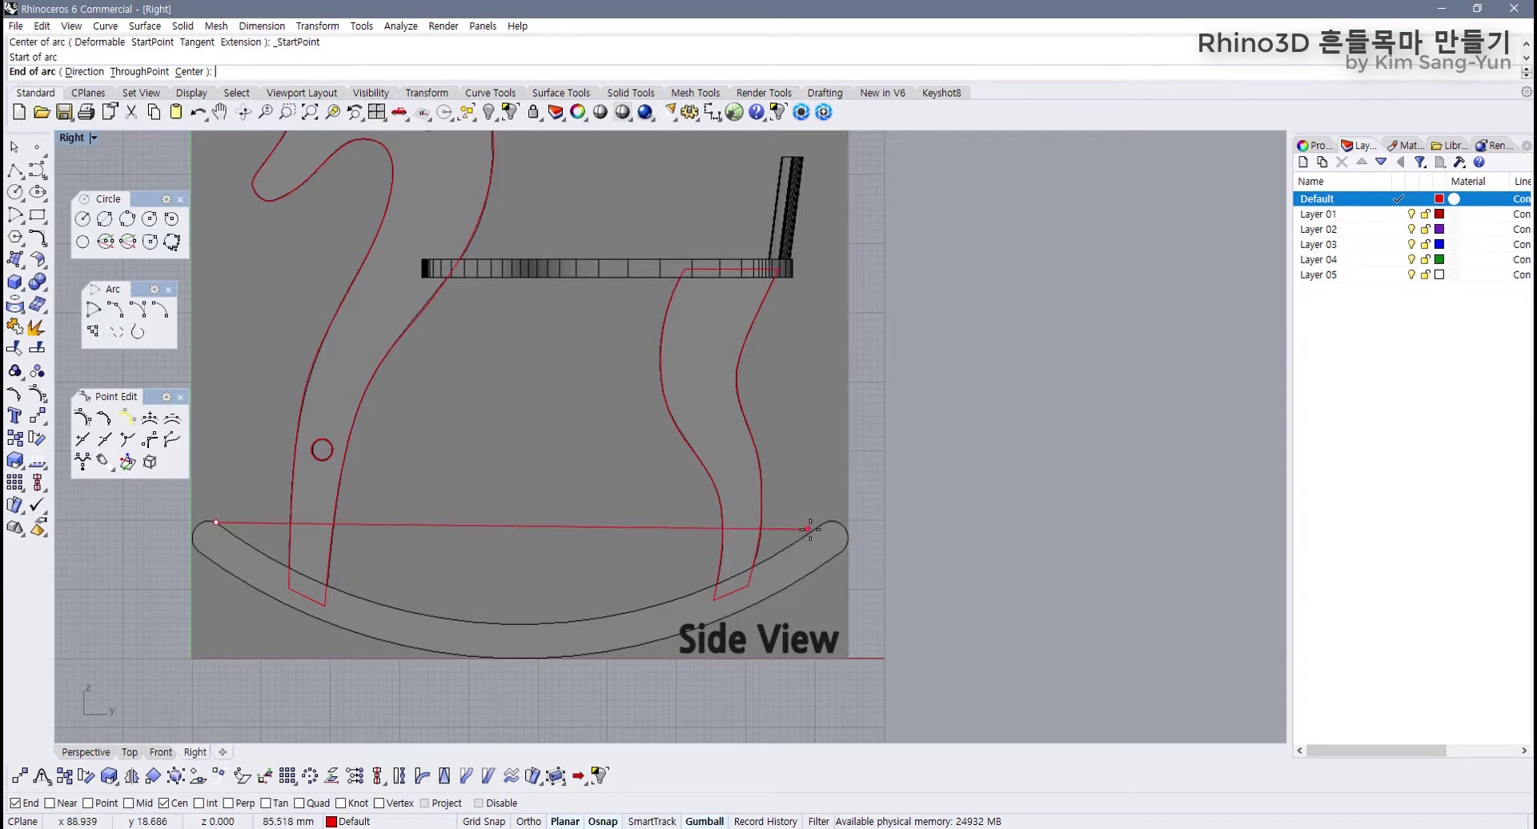
Step: Disable object snaps and try to complete the arc along the rocker's upper edge, ending level at its rear end
click(480, 803)
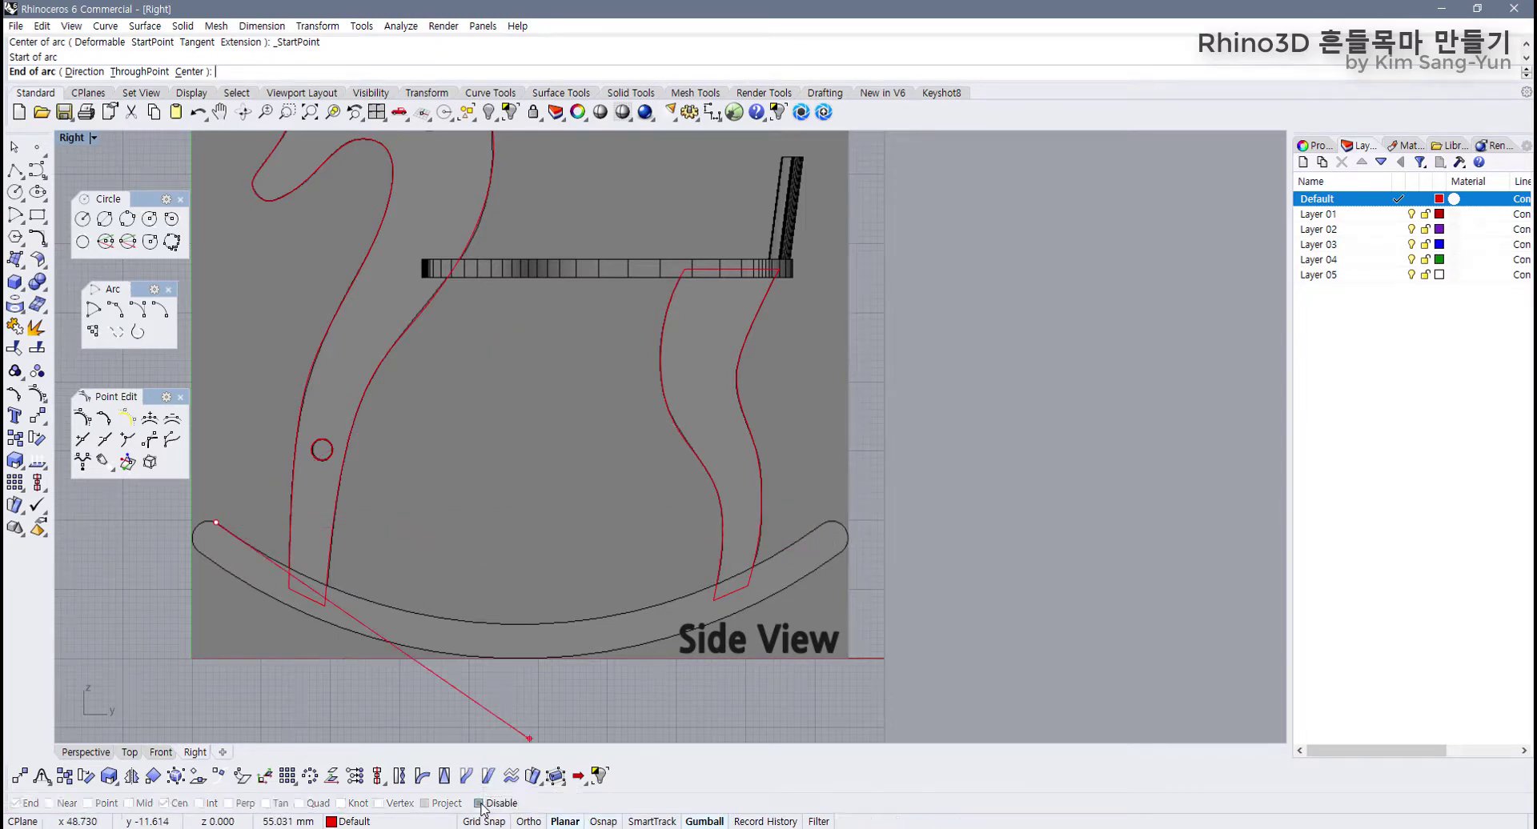
key(F8)
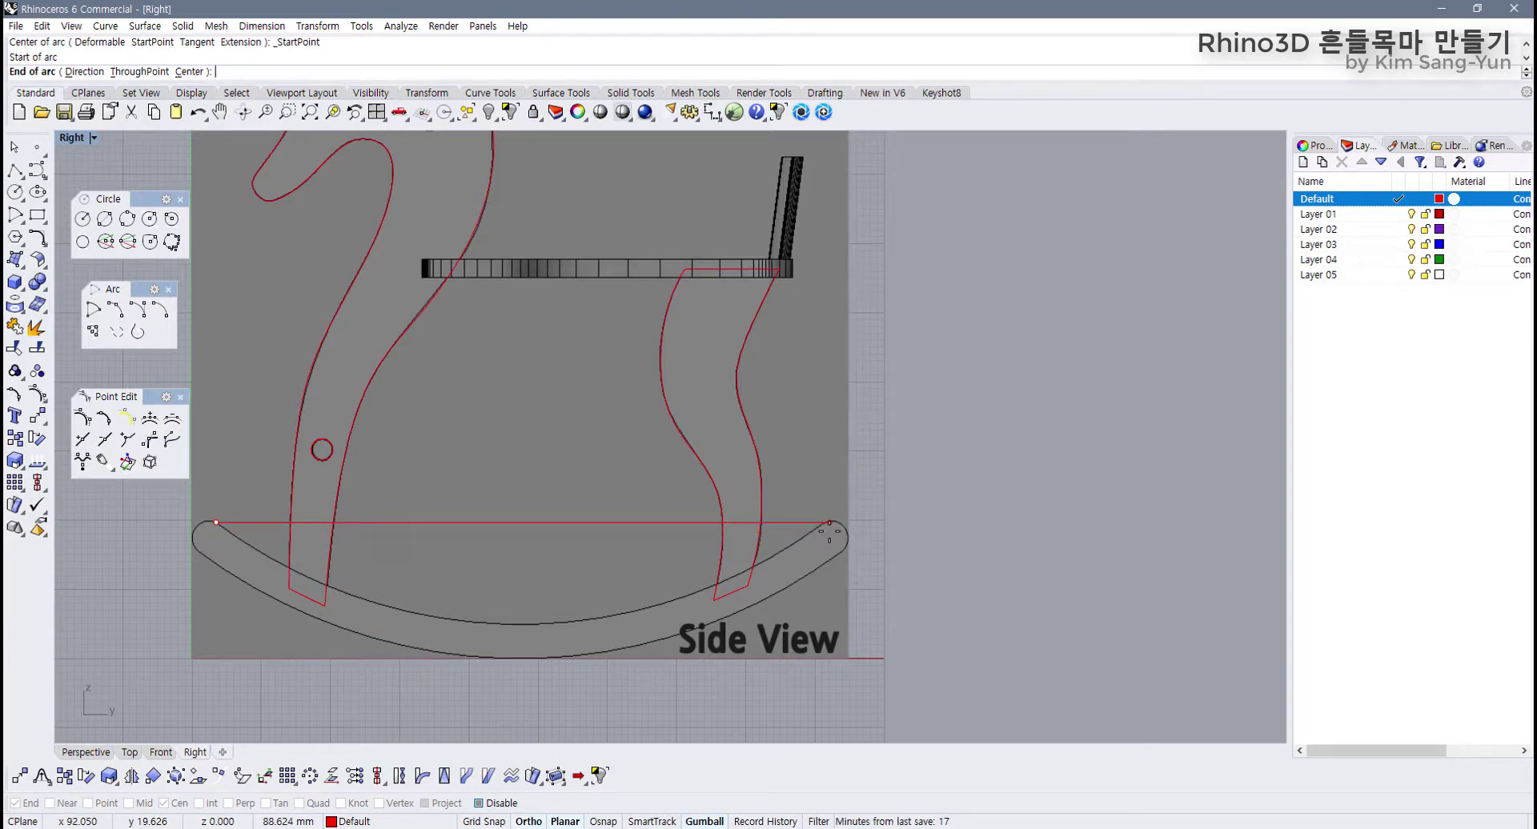
click(829, 531)
key(F8)
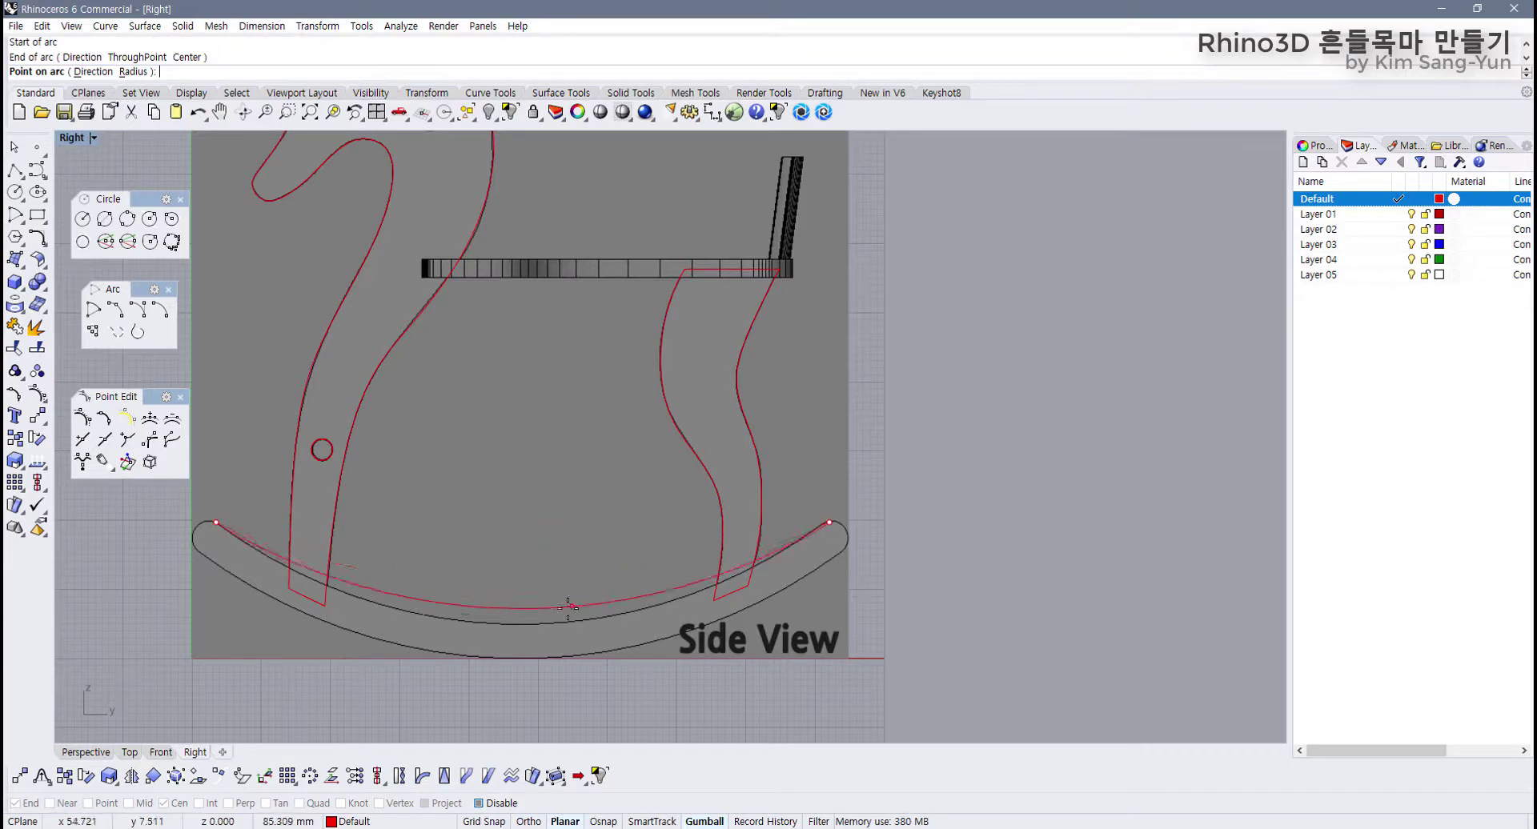
click(509, 624)
scroll(688, 517, up, 4)
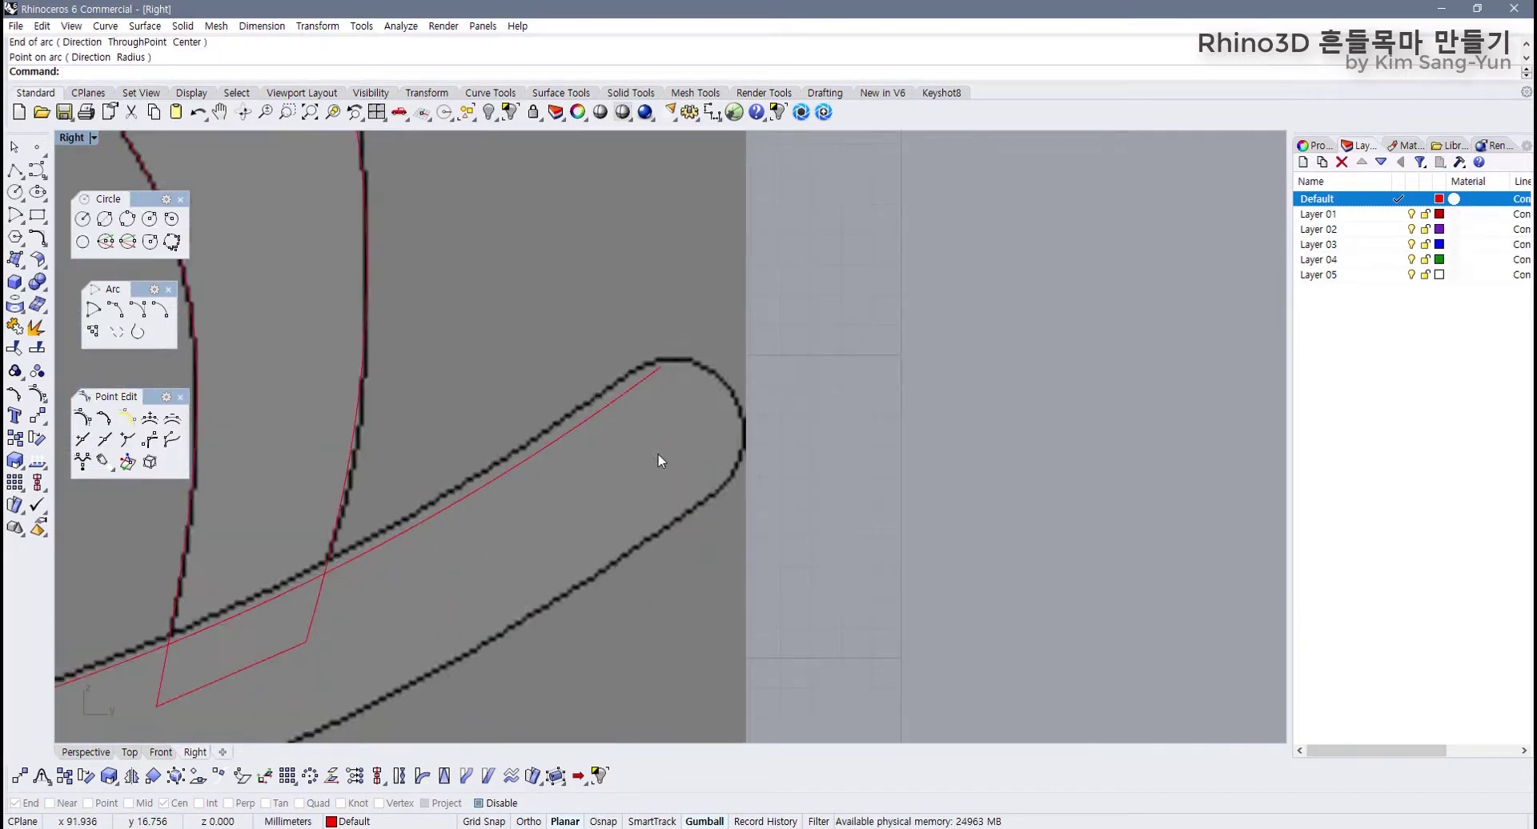
scroll(614, 477, down, 4)
scroll(304, 484, up, 5)
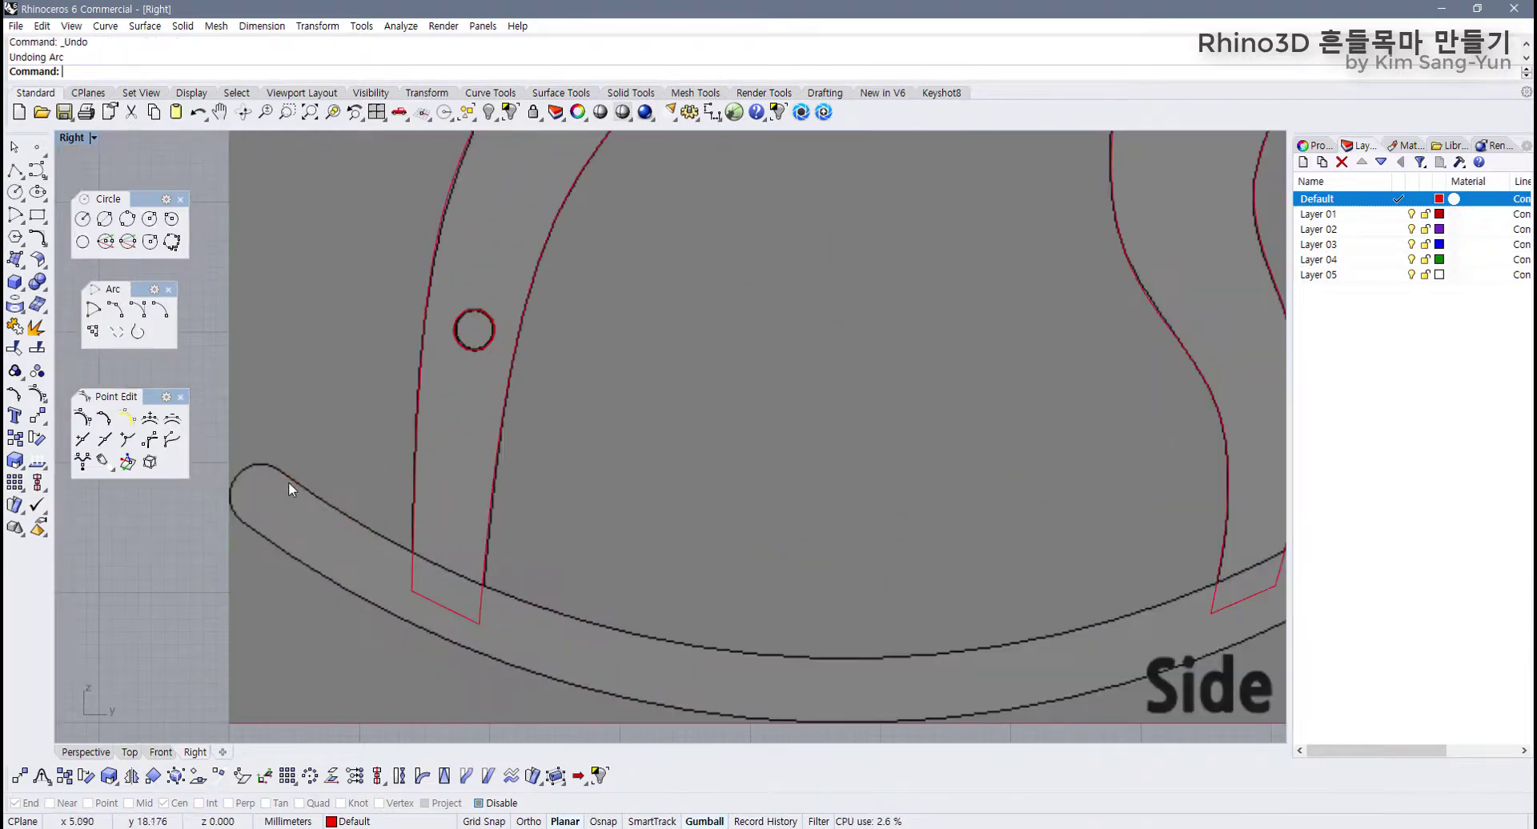
Step: Start an arc on the upper edge of the rocker's front end and place its end point level at the rear end
key(Return)
click(260, 456)
scroll(1039, 530, down, 5)
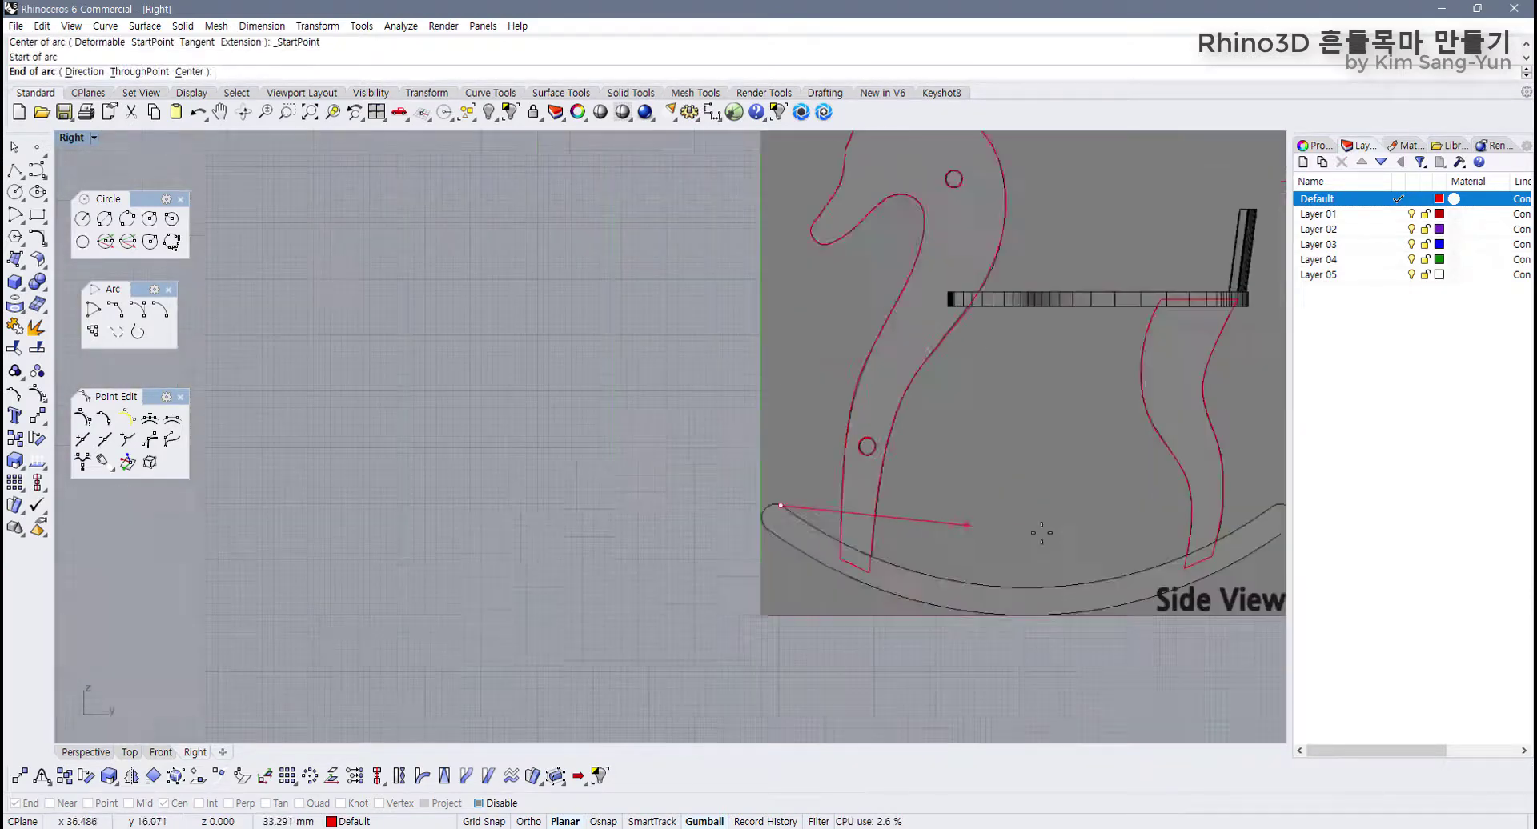
scroll(882, 498, up, 6)
scroll(713, 524, up, 3)
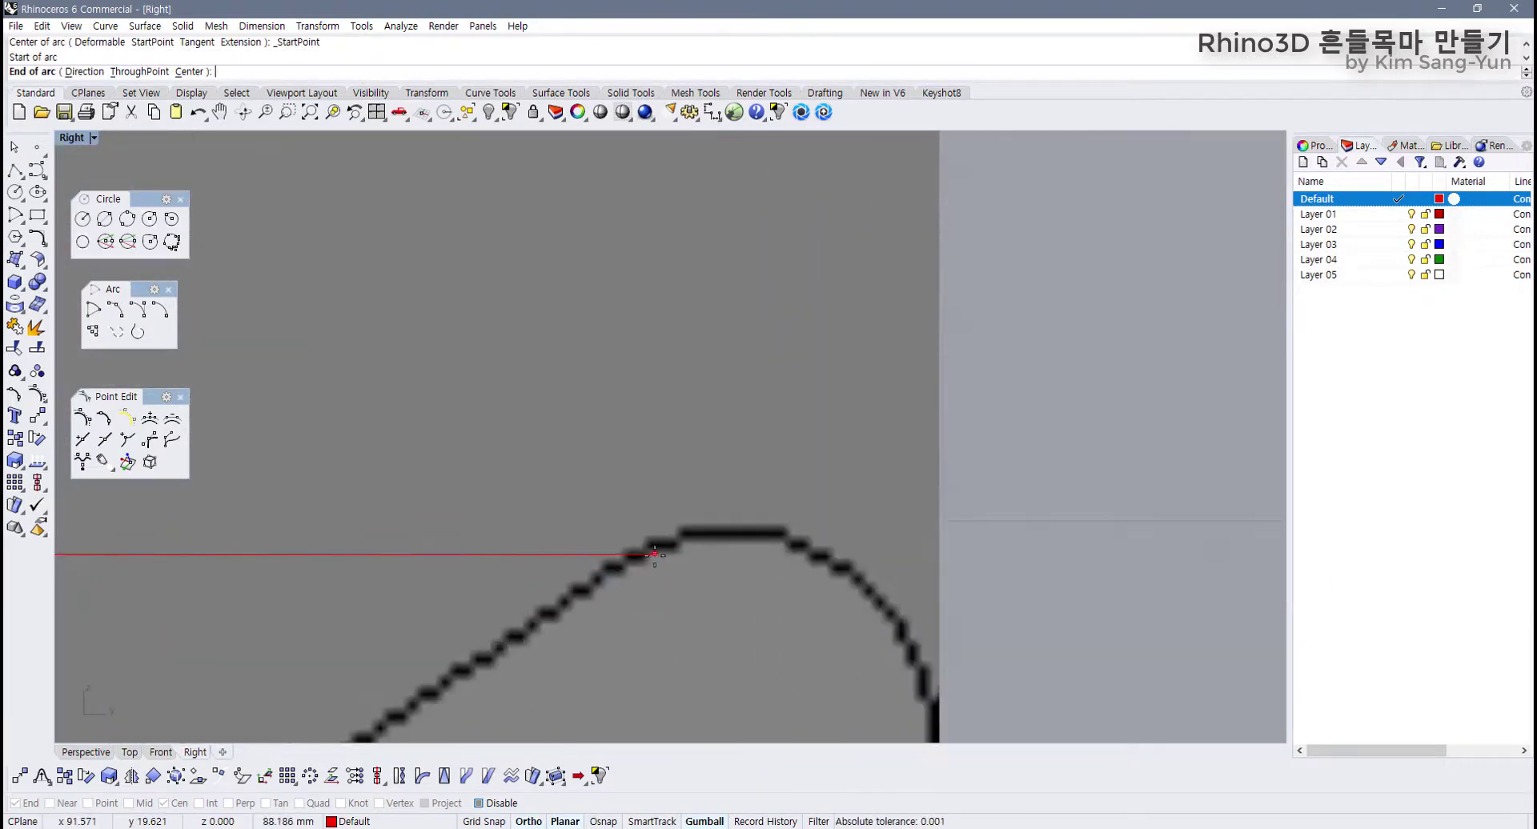
shift+click(641, 553)
Step: Complete the arc through the middle of the rocker's upper edge so that it follows the reference outline
scroll(639, 550, down, 4)
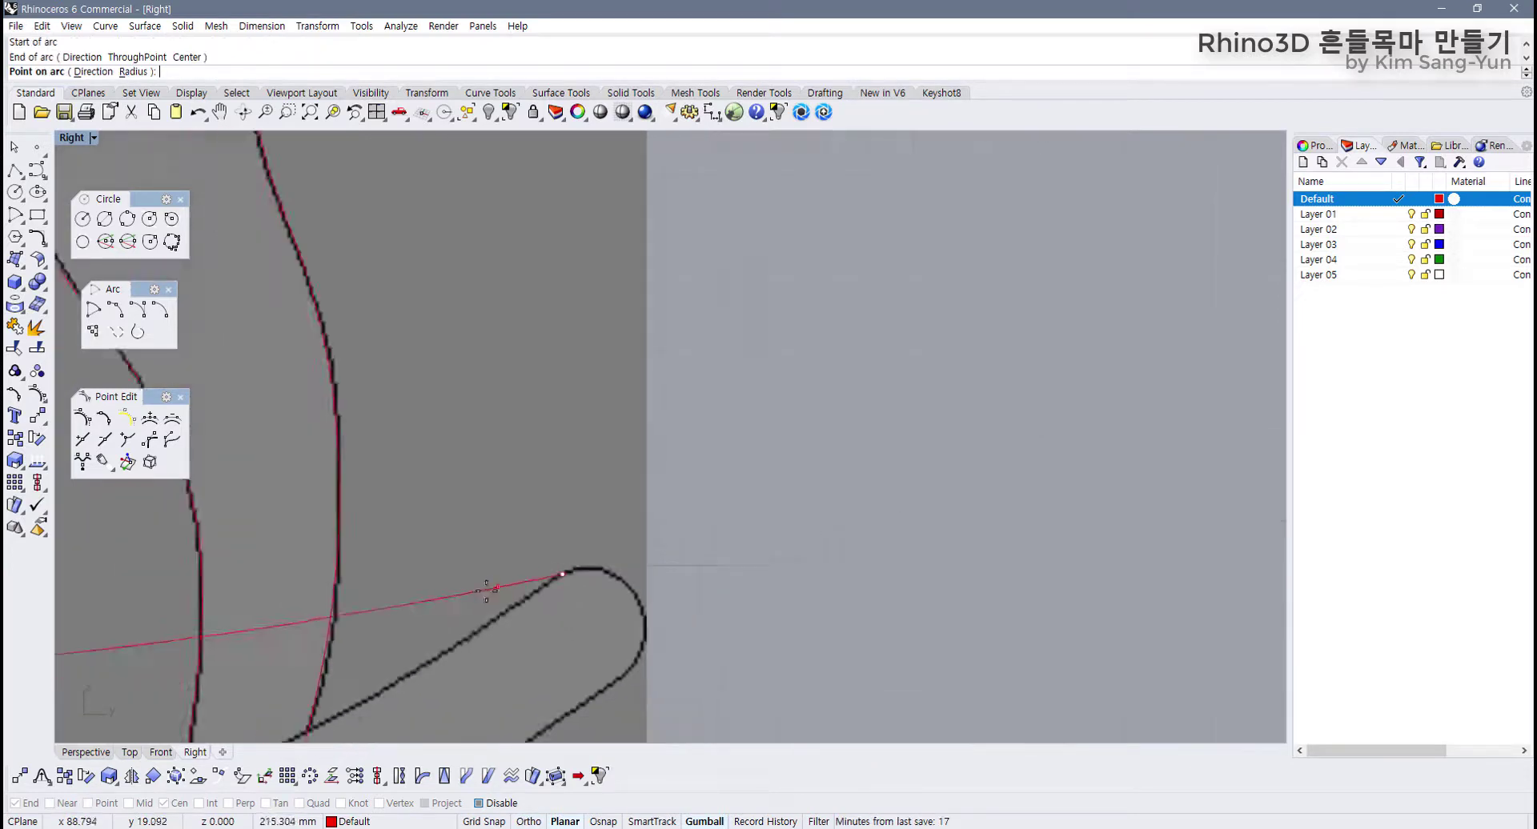
scroll(841, 481, up, 4)
right_drag(850, 476, 842, 508)
scroll(842, 508, down, 4)
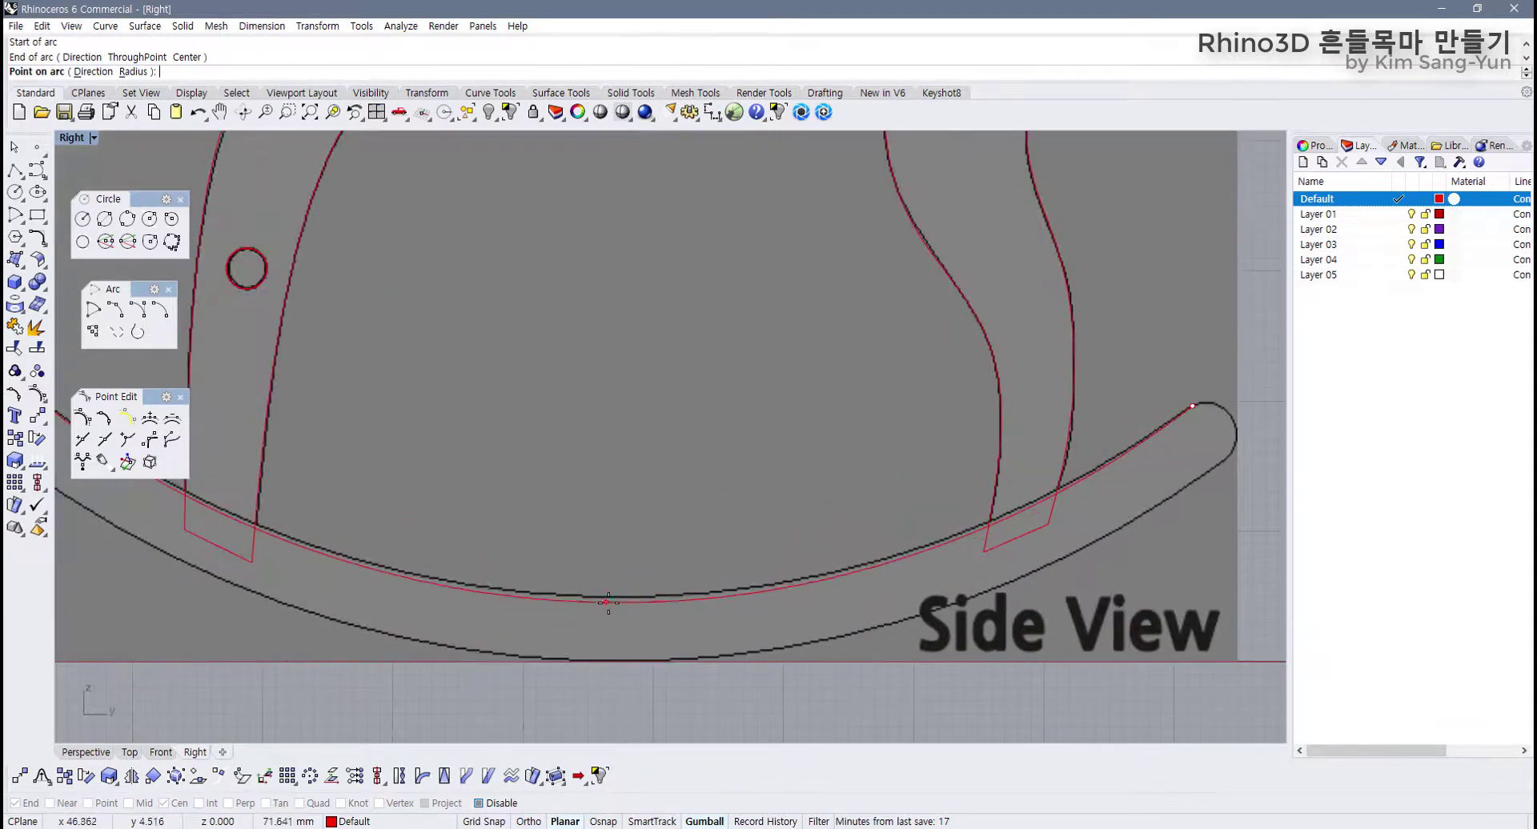
scroll(644, 592, up, 6)
click(647, 590)
scroll(570, 521, down, 5)
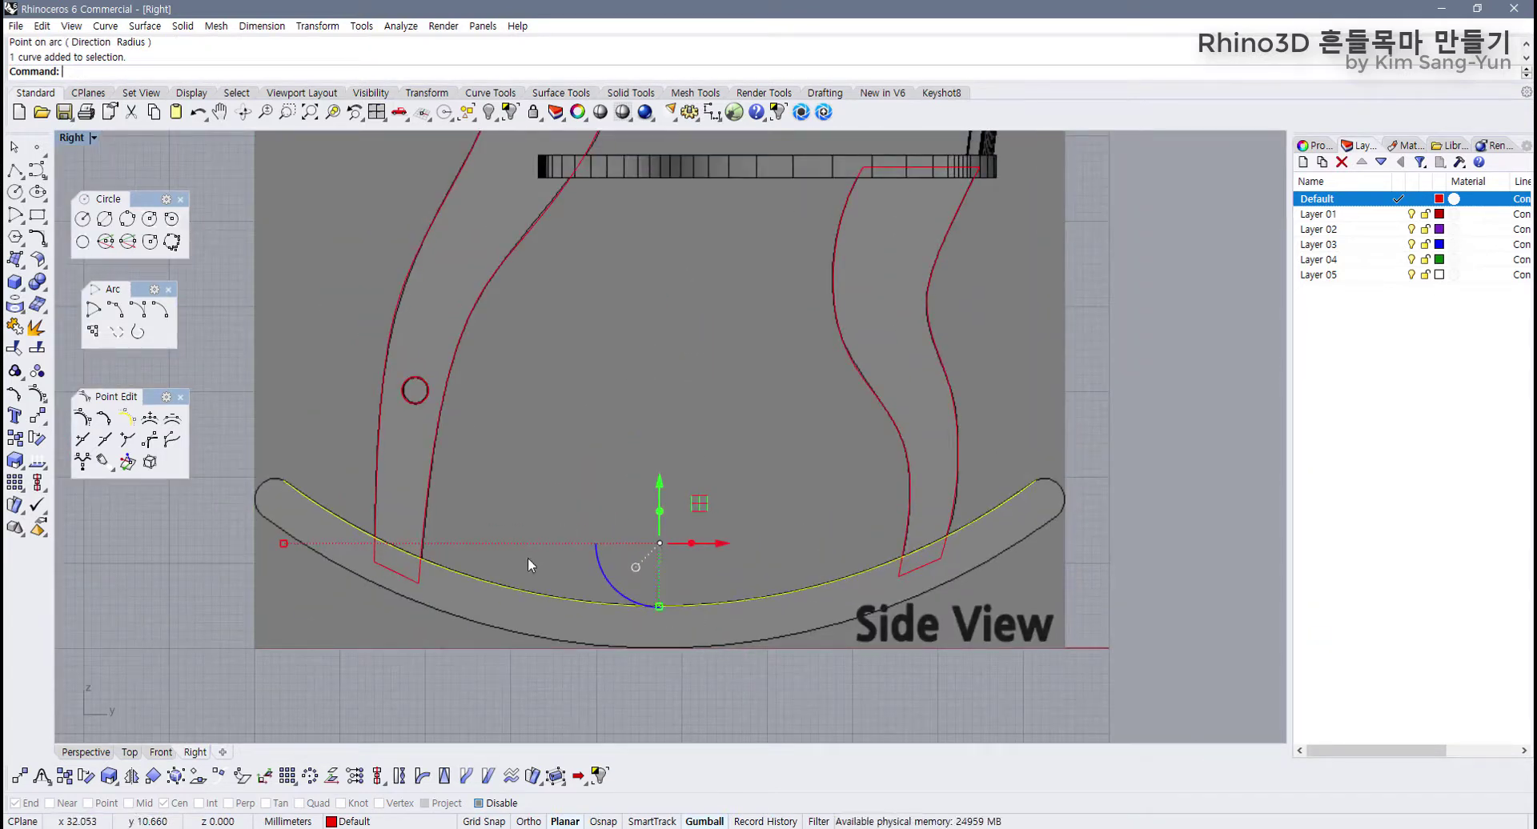
scroll(522, 578, up, 2)
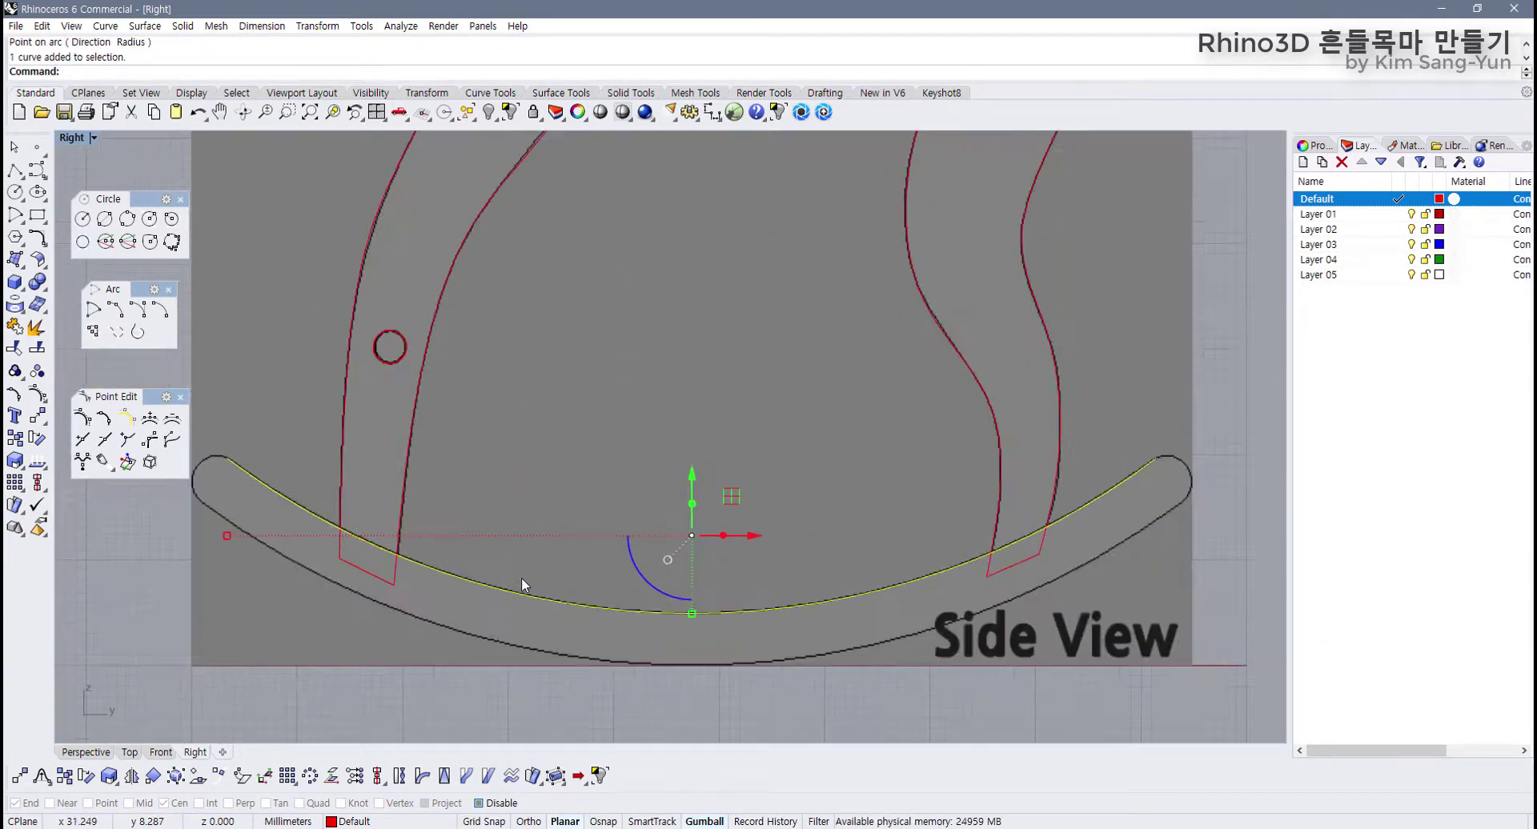
Step: Start offsetting the rocker's upper arc with round caps and an offset distance of 1 mm
click(483, 96)
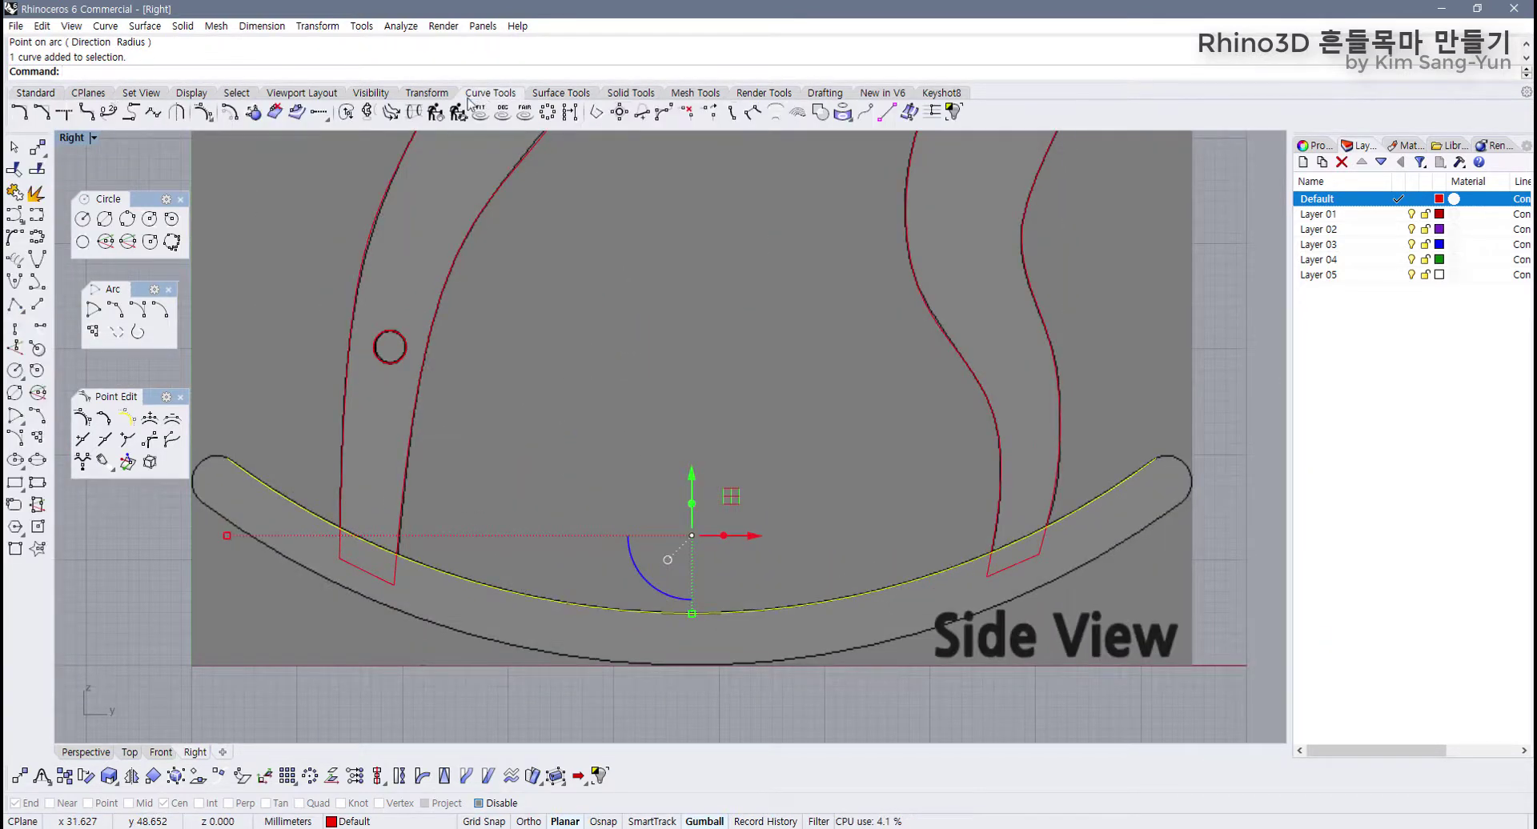
click(230, 113)
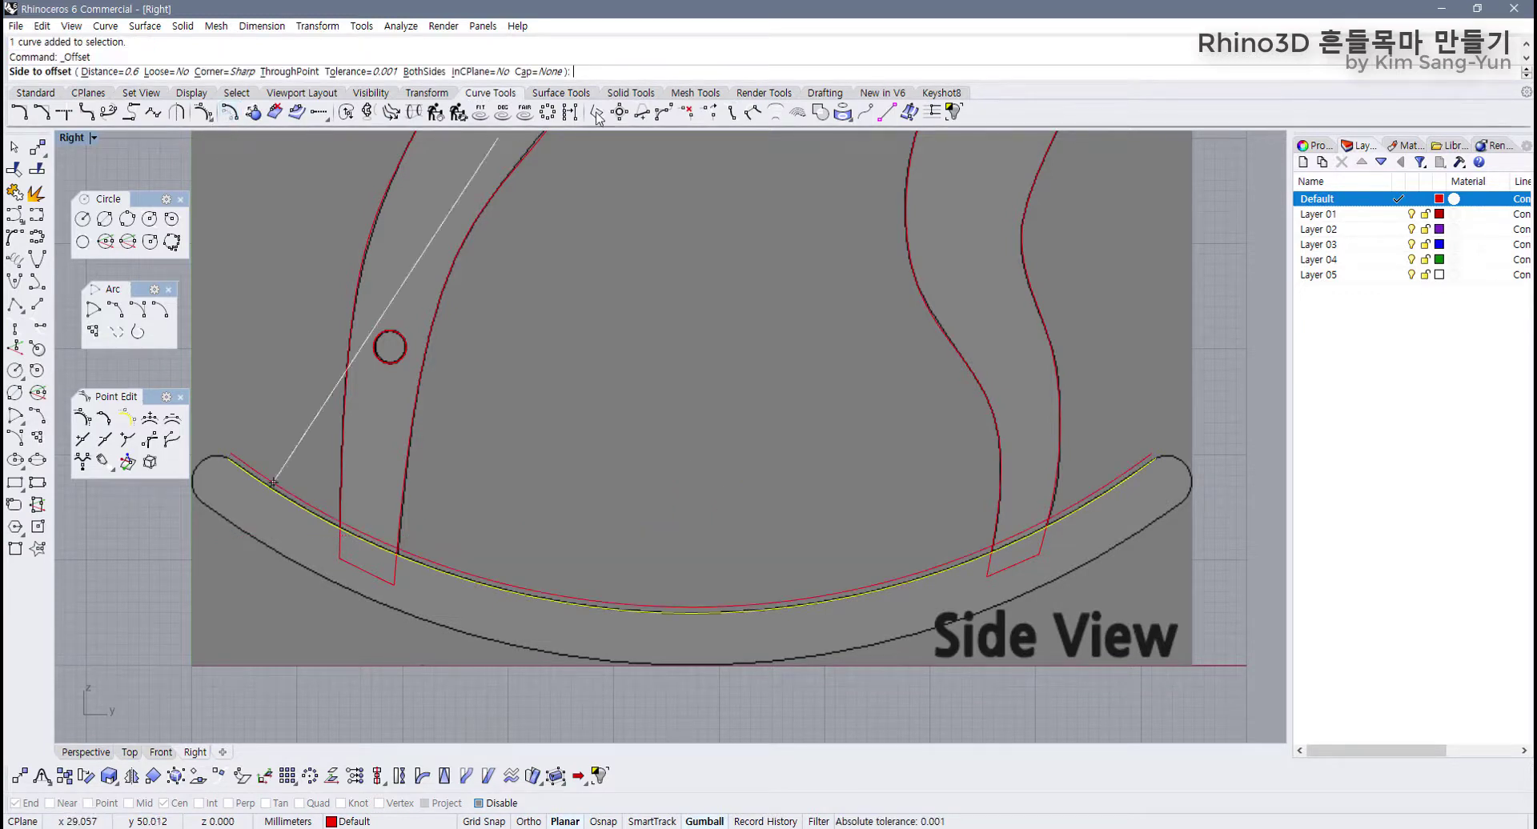
click(535, 72)
click(144, 71)
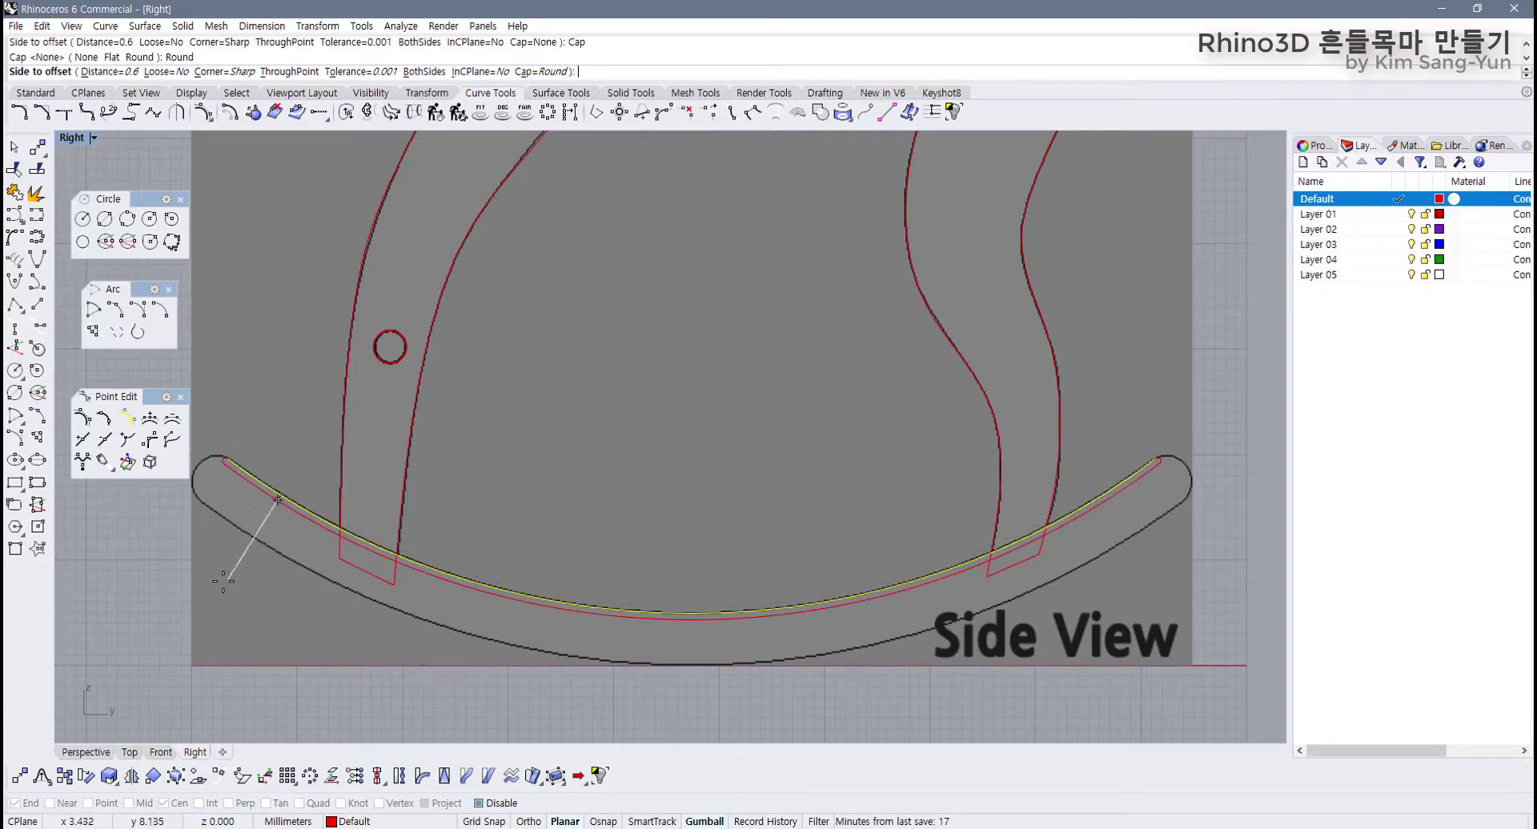
click(124, 72)
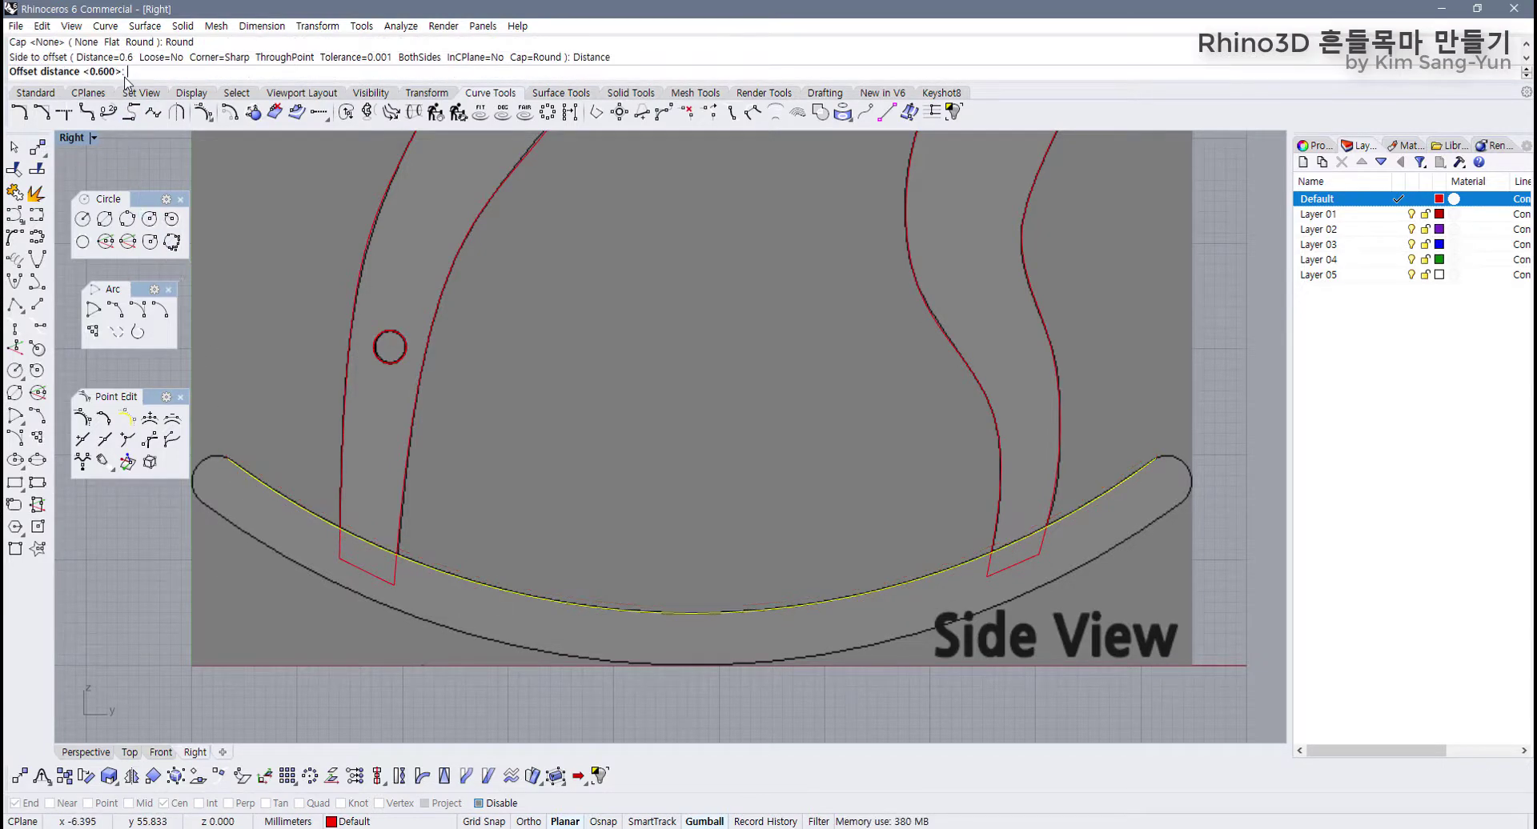
text(1)
key(Return)
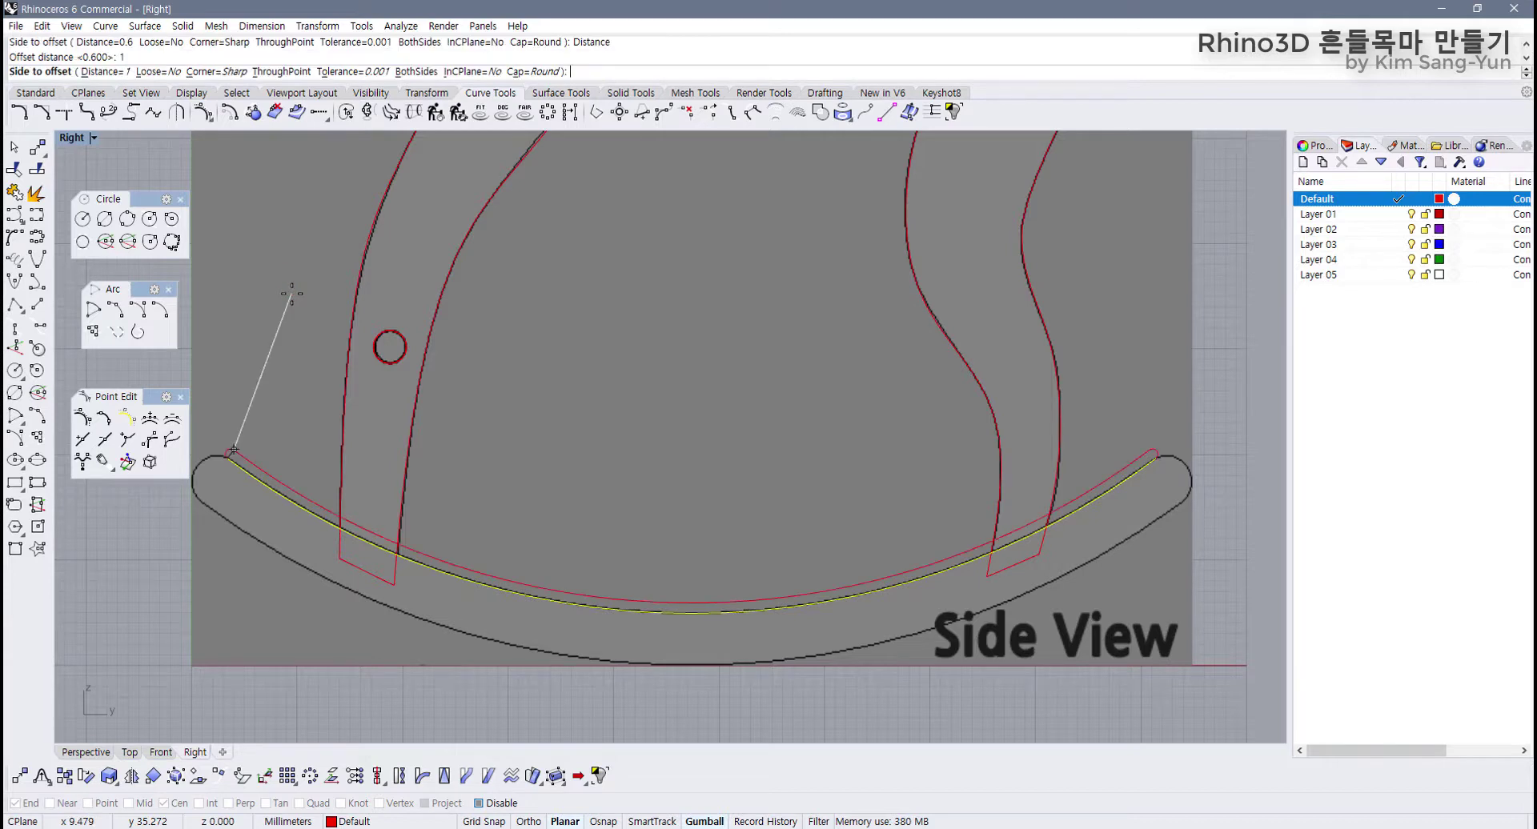
Step: Try offset distances of 3 mm and 5 mm for the round-capped rocker outline
click(105, 73)
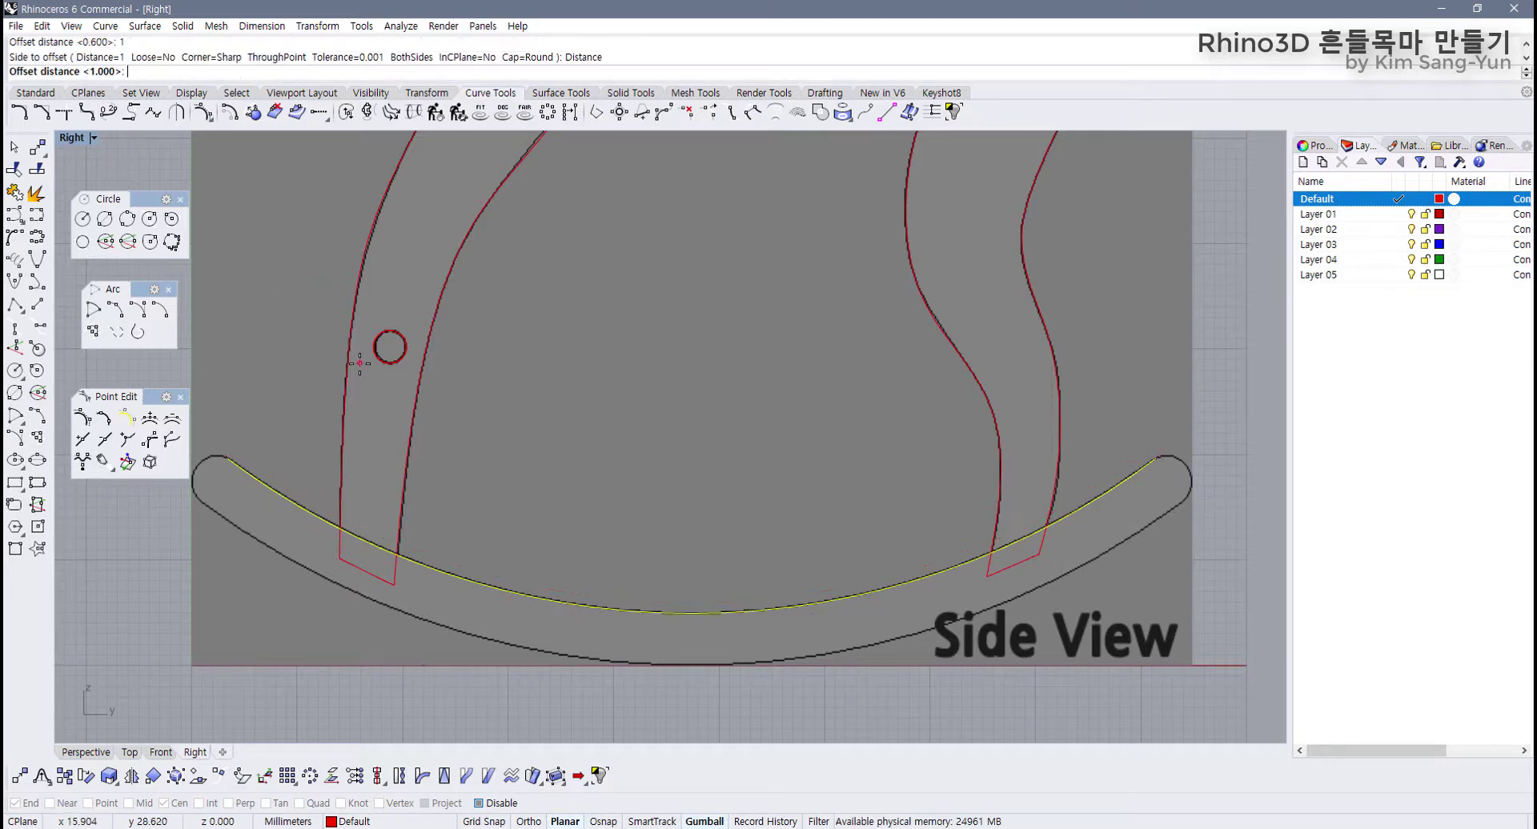
text(3)
key(Return)
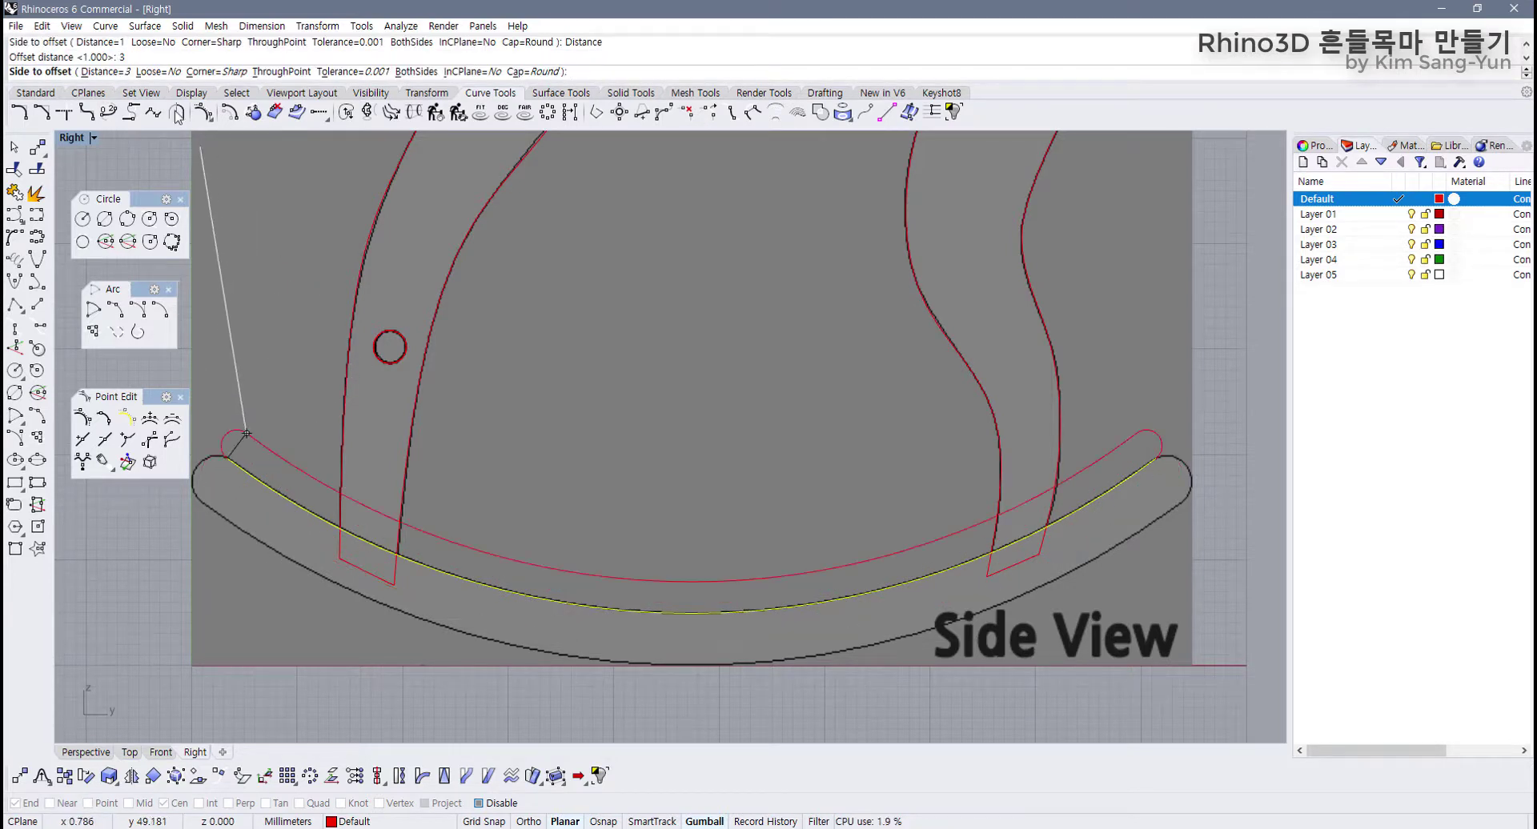
click(112, 73)
text(5)
key(Return)
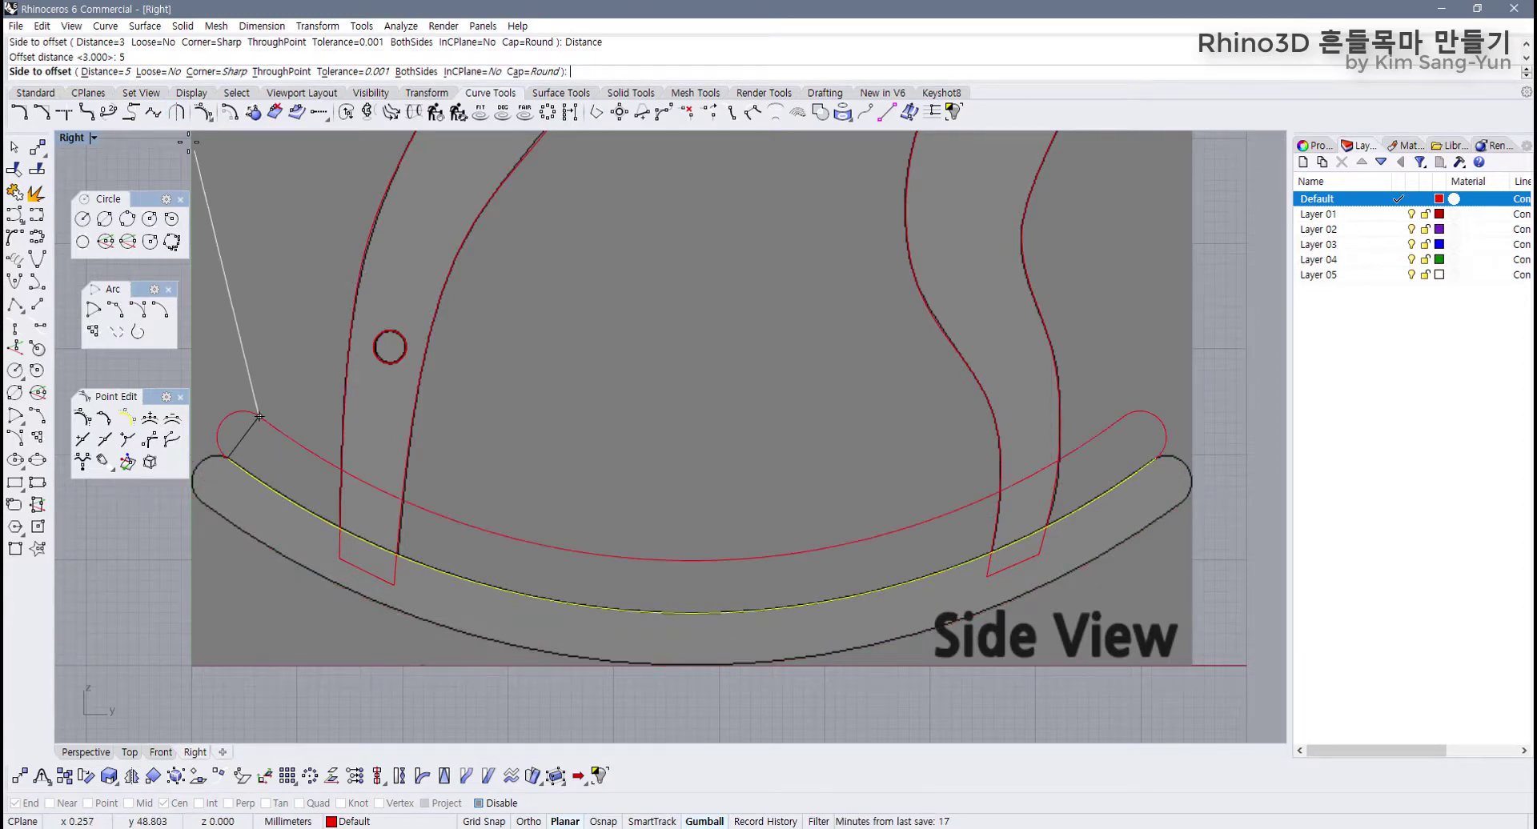
Step: Try an offset distance of 5.6 mm and return it to 5 mm
click(116, 72)
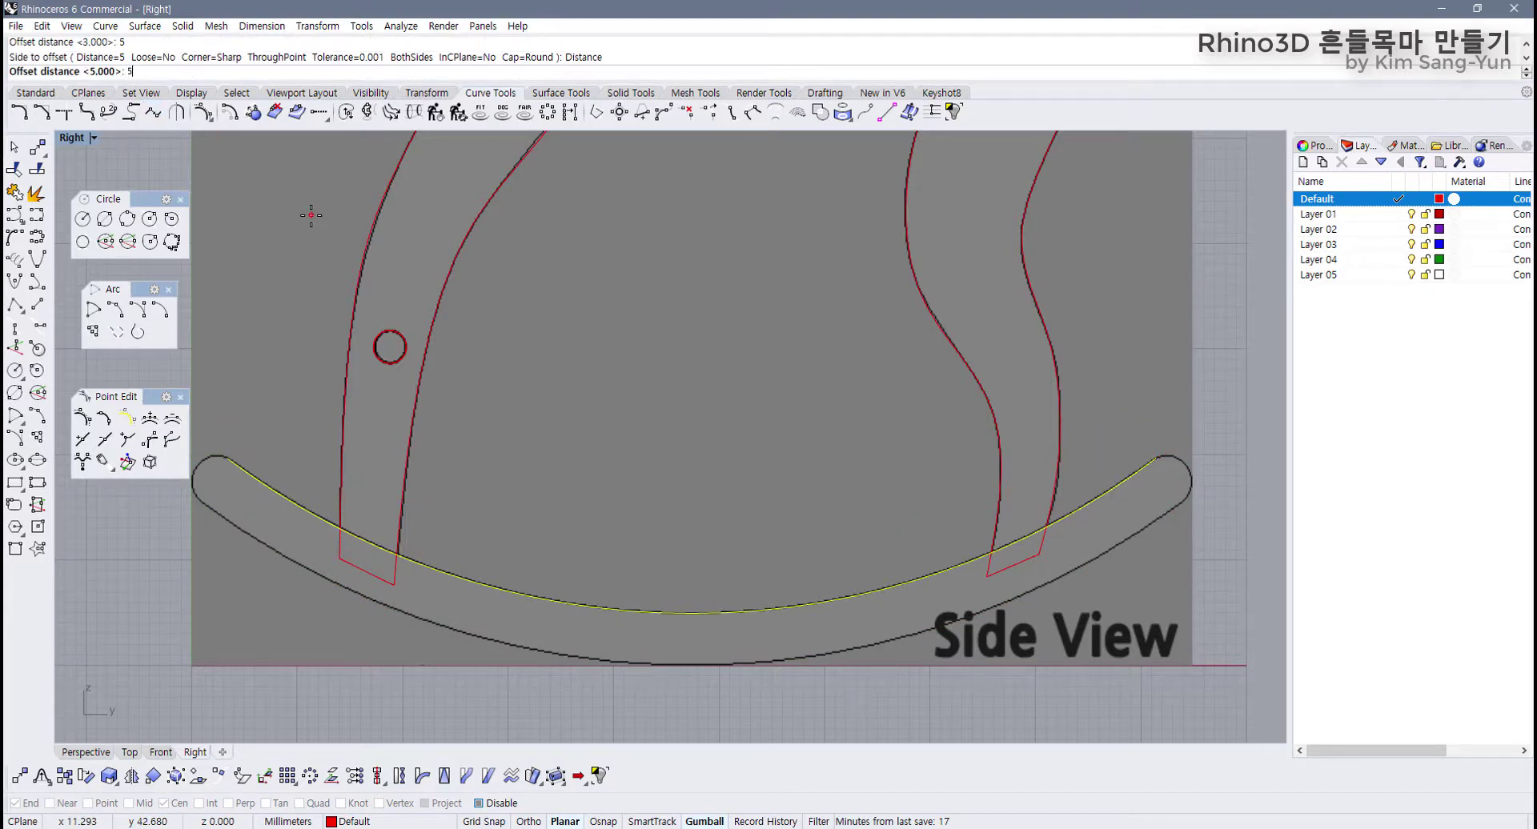
text(5.6)
key(Return)
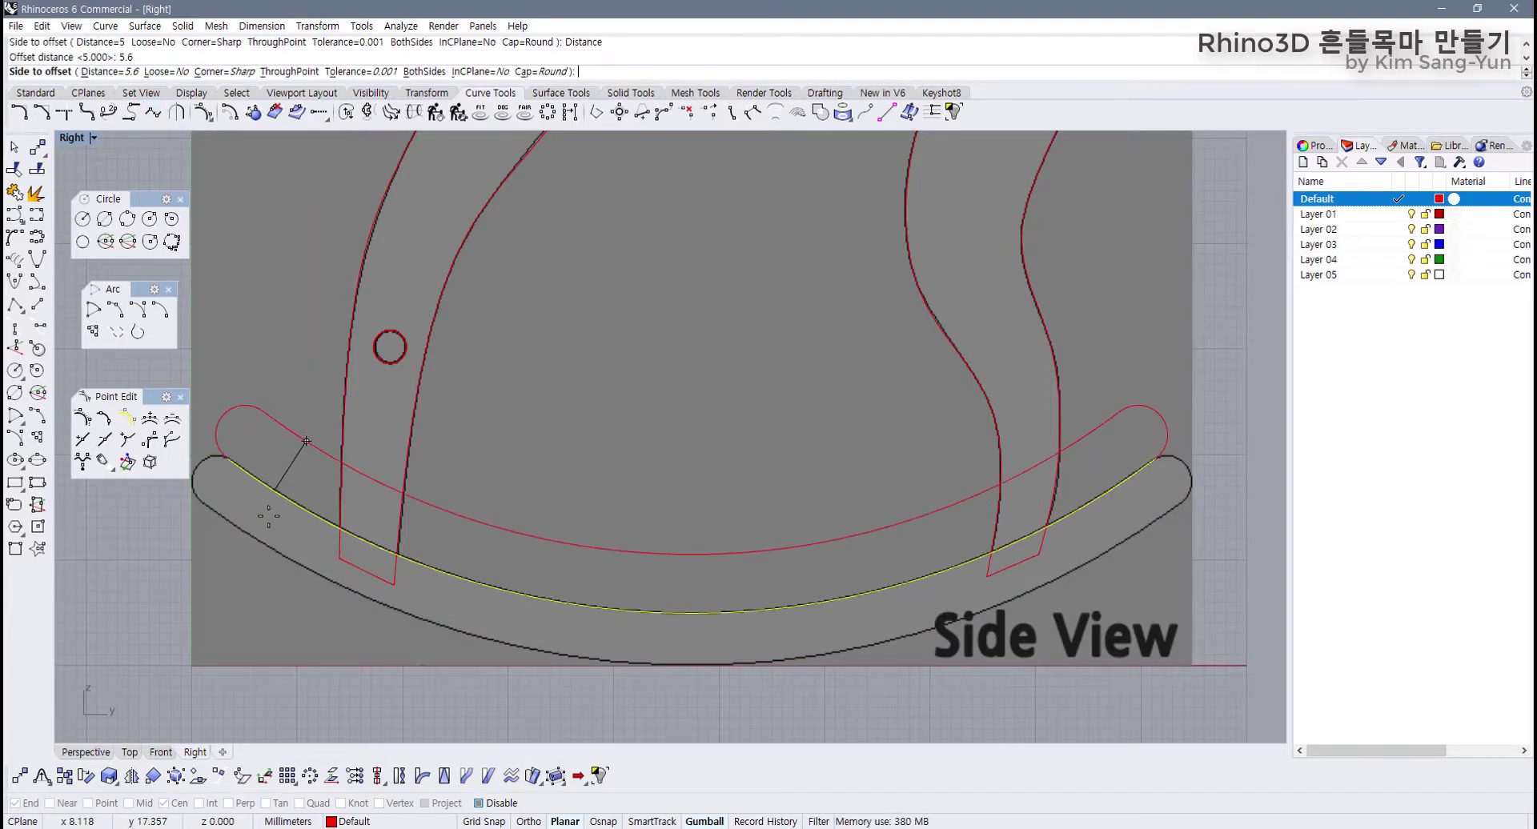
click(109, 71)
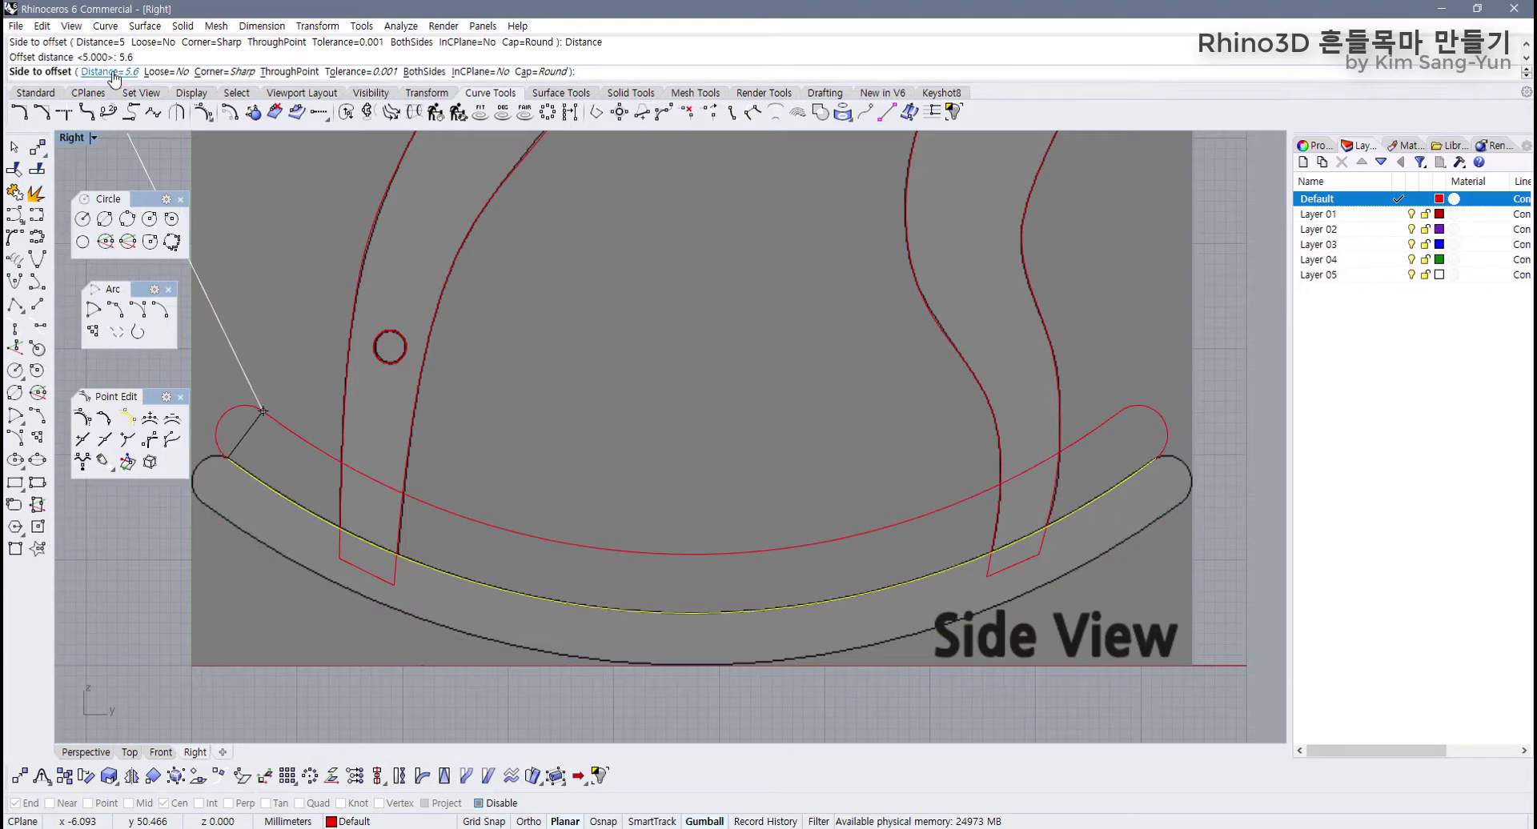
text(5)
key(Return)
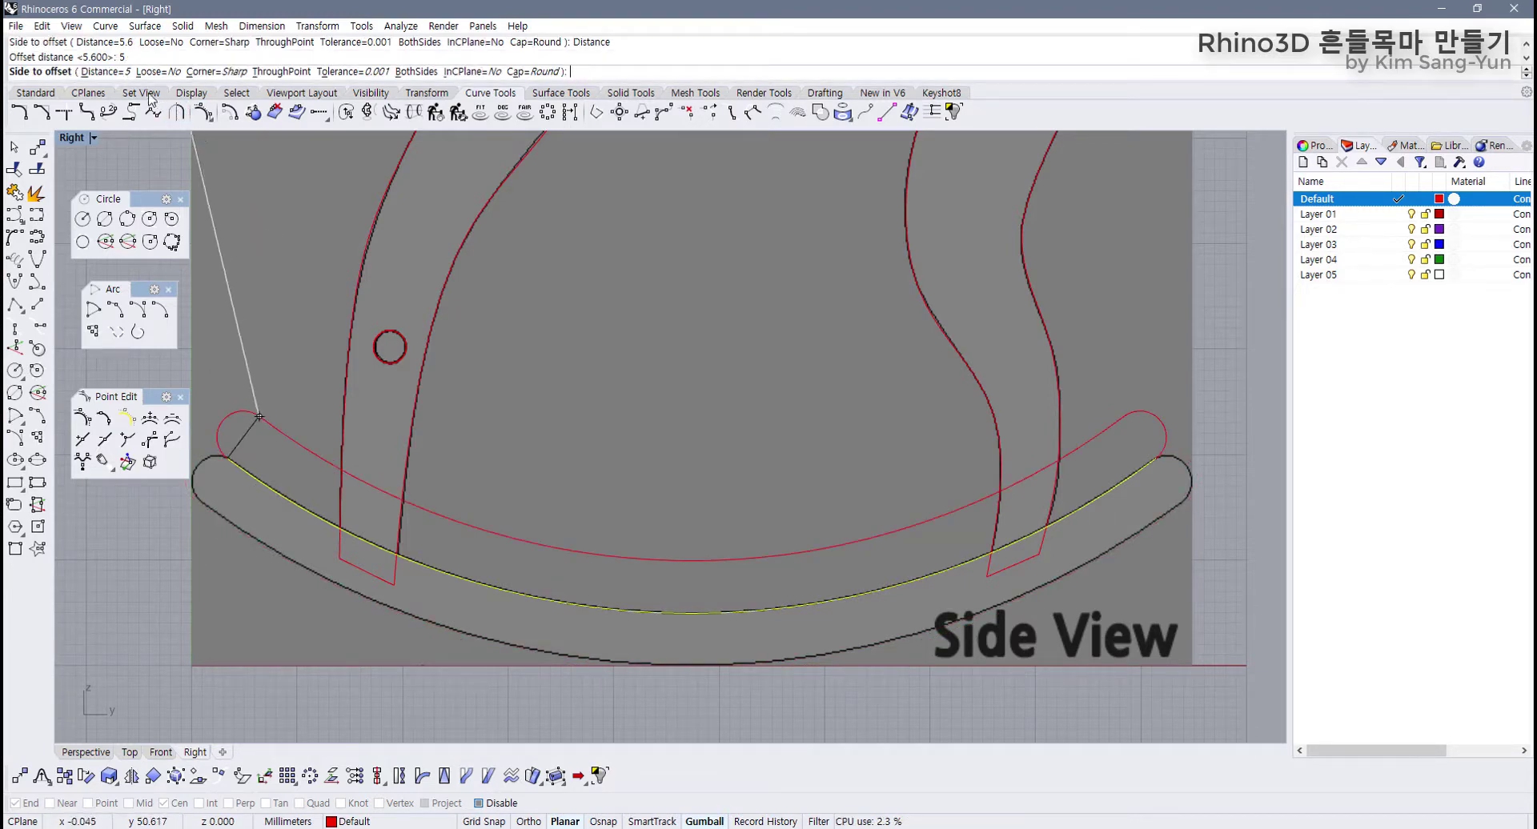
Step: Set the offset distance to 4.8 mm and create the round-capped offset below the rocker's upper arc
click(113, 72)
text(4)
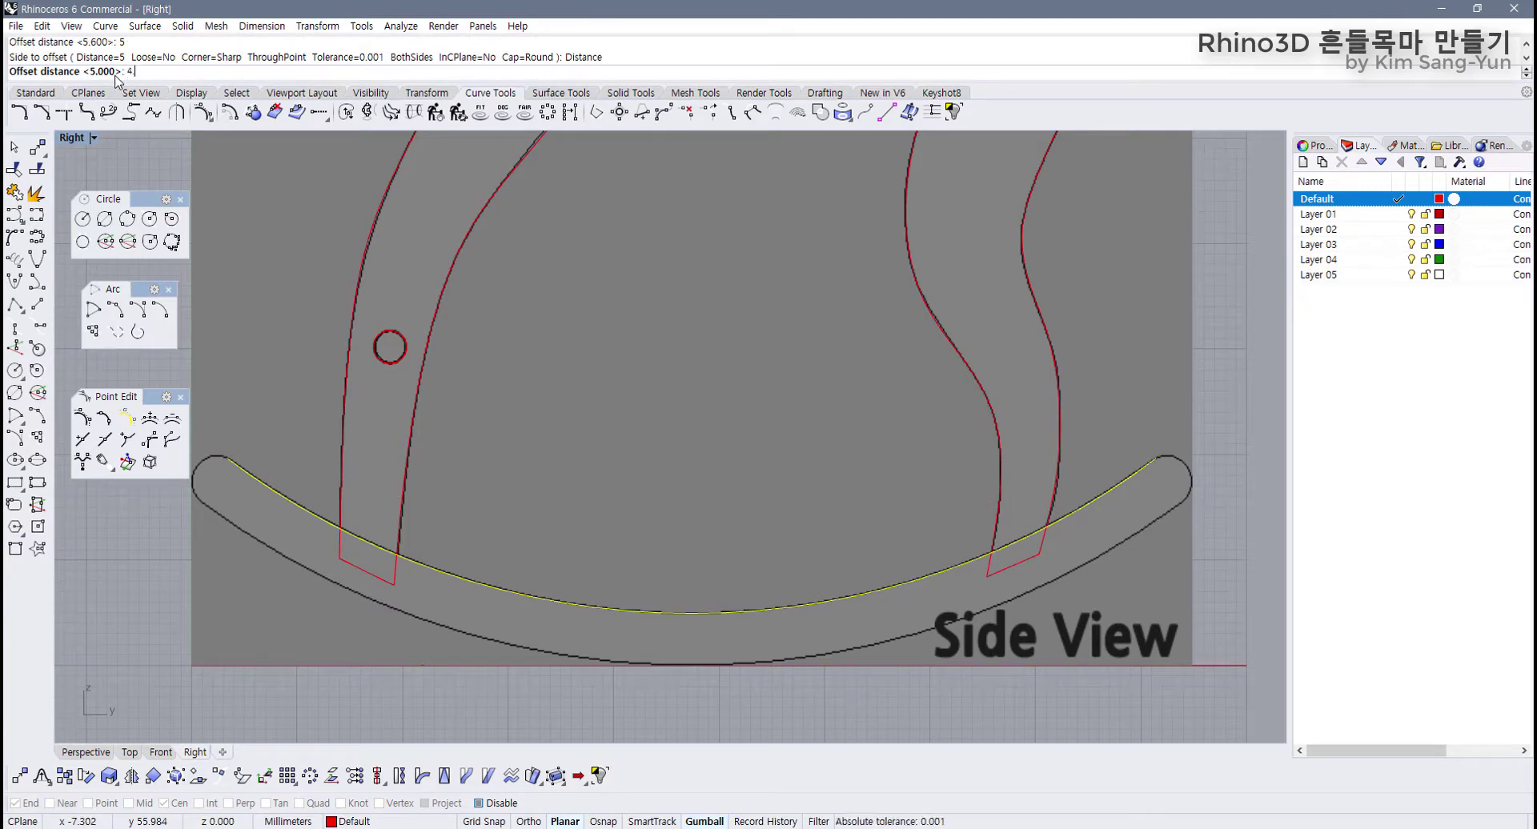
text(.8)
key(Return)
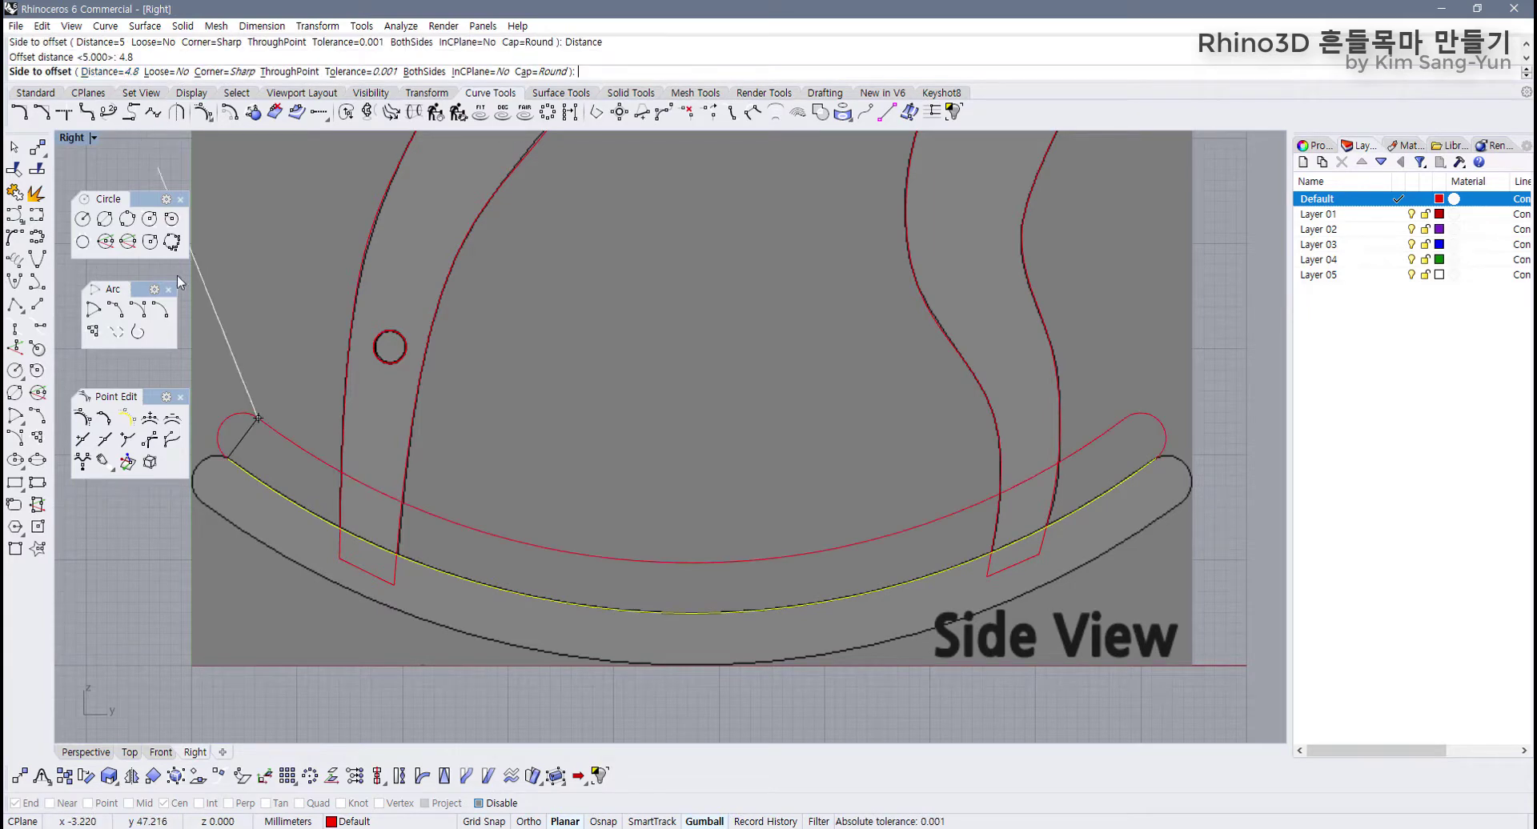
click(321, 578)
Step: Compare the capped outline's rounded front and rear ends with the reference picture and undo the offset
scroll(199, 532, up, 3)
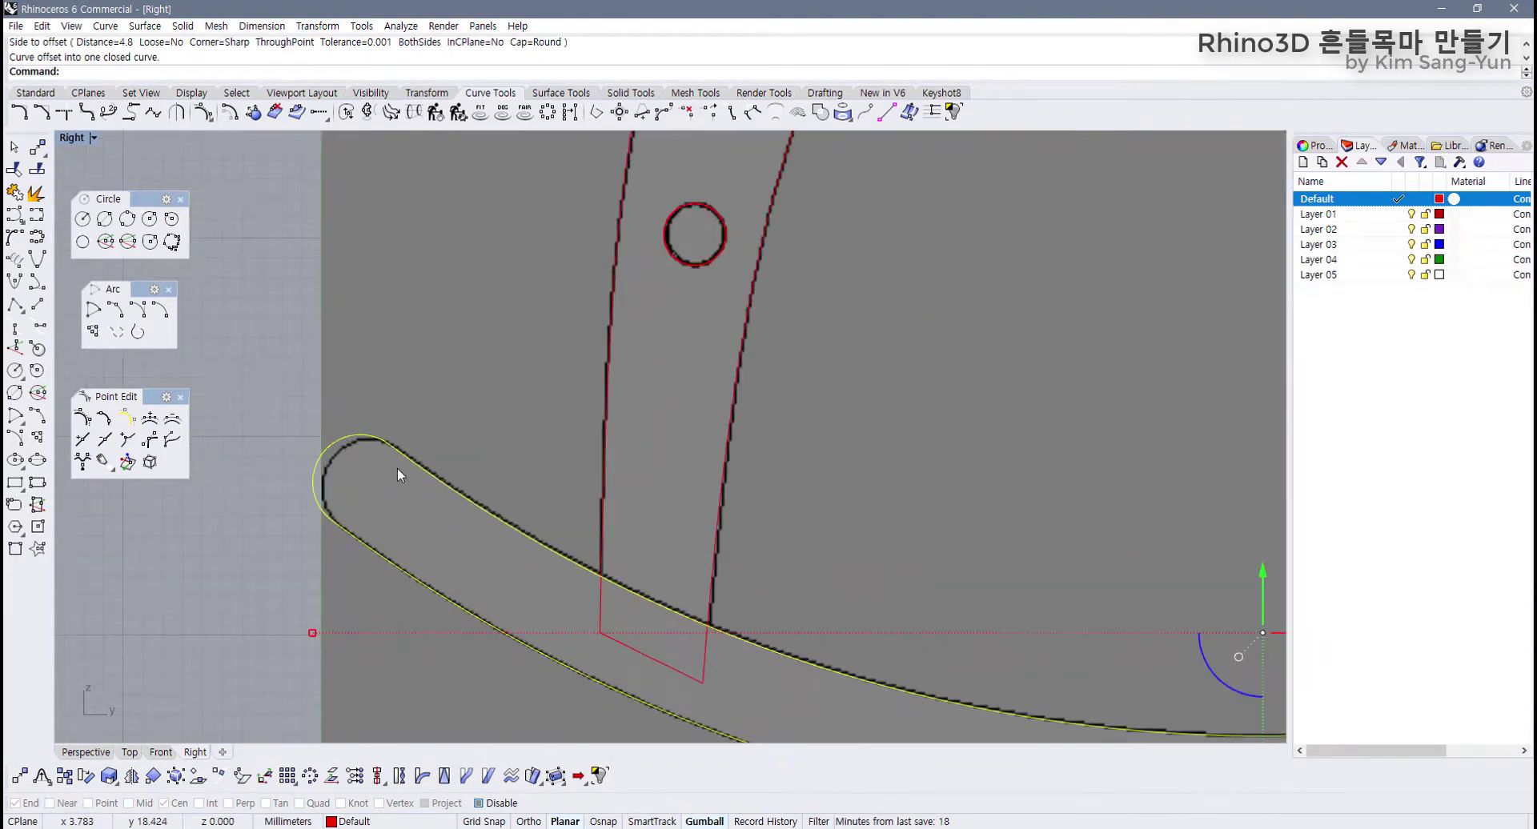
scroll(397, 468, up, 4)
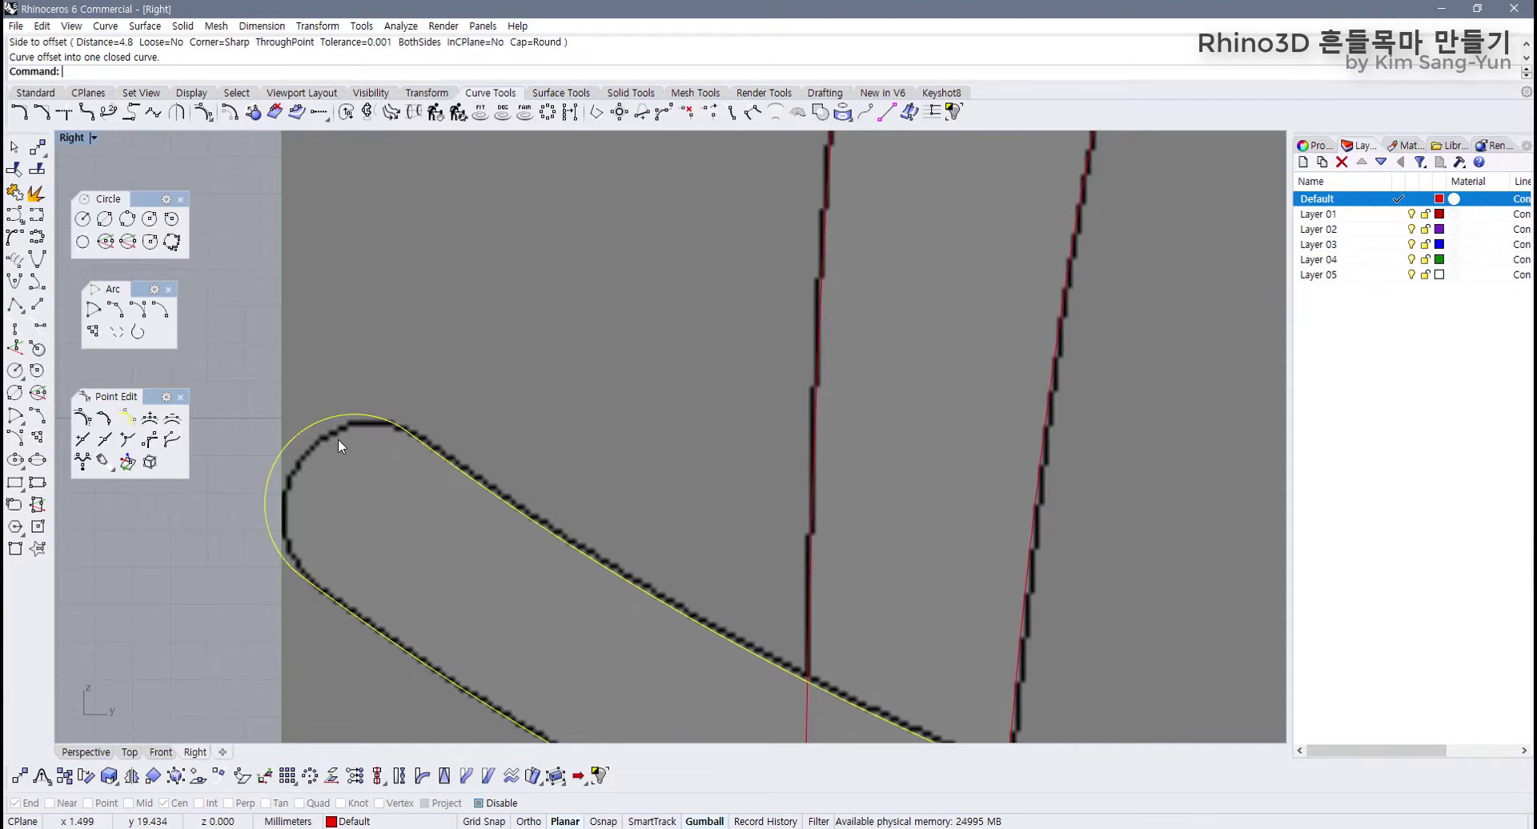
scroll(338, 439, down, 4)
scroll(863, 522, up, 5)
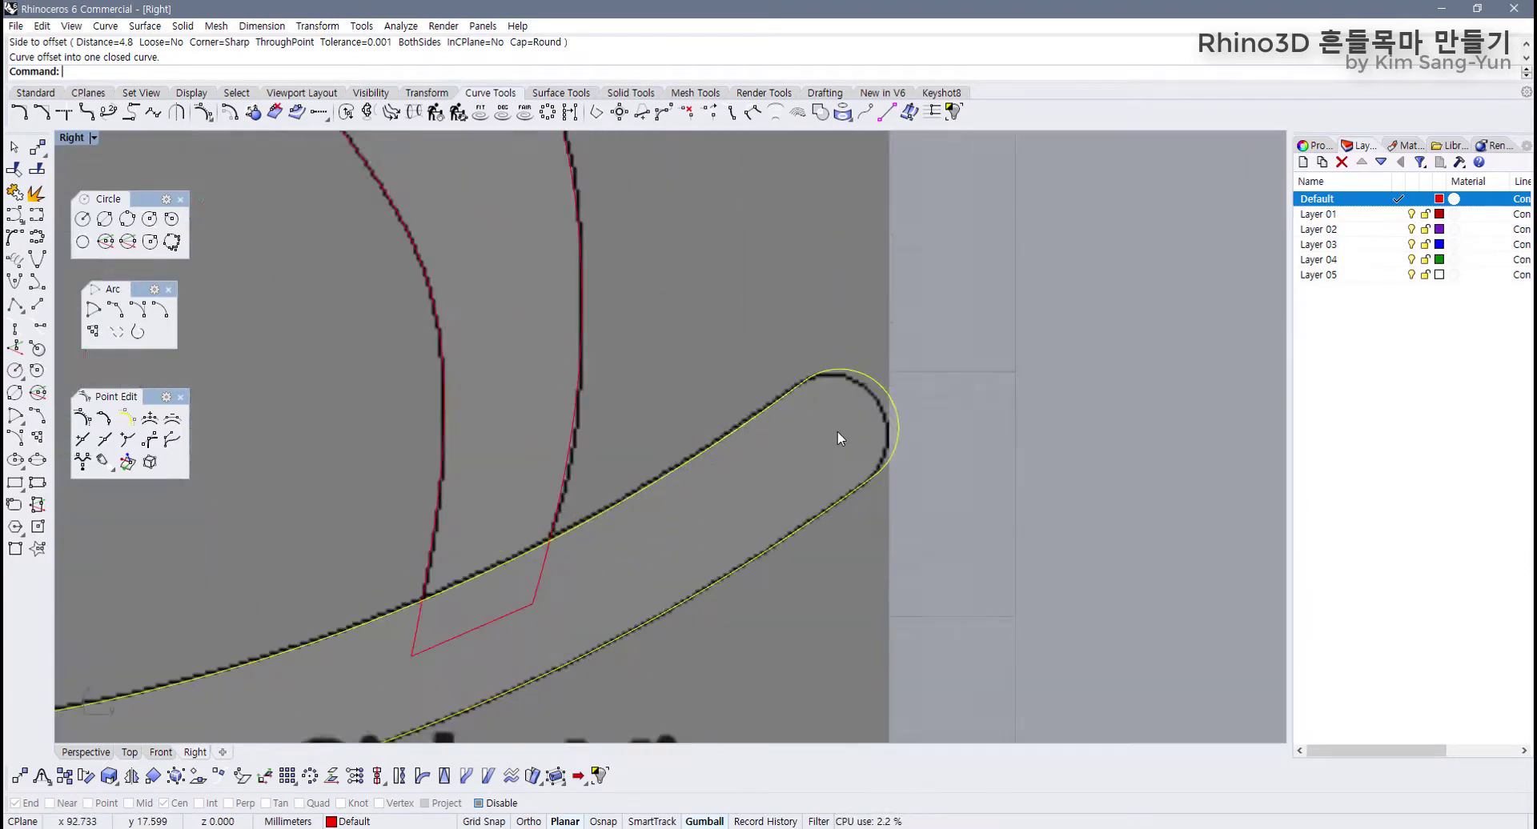
click(915, 413)
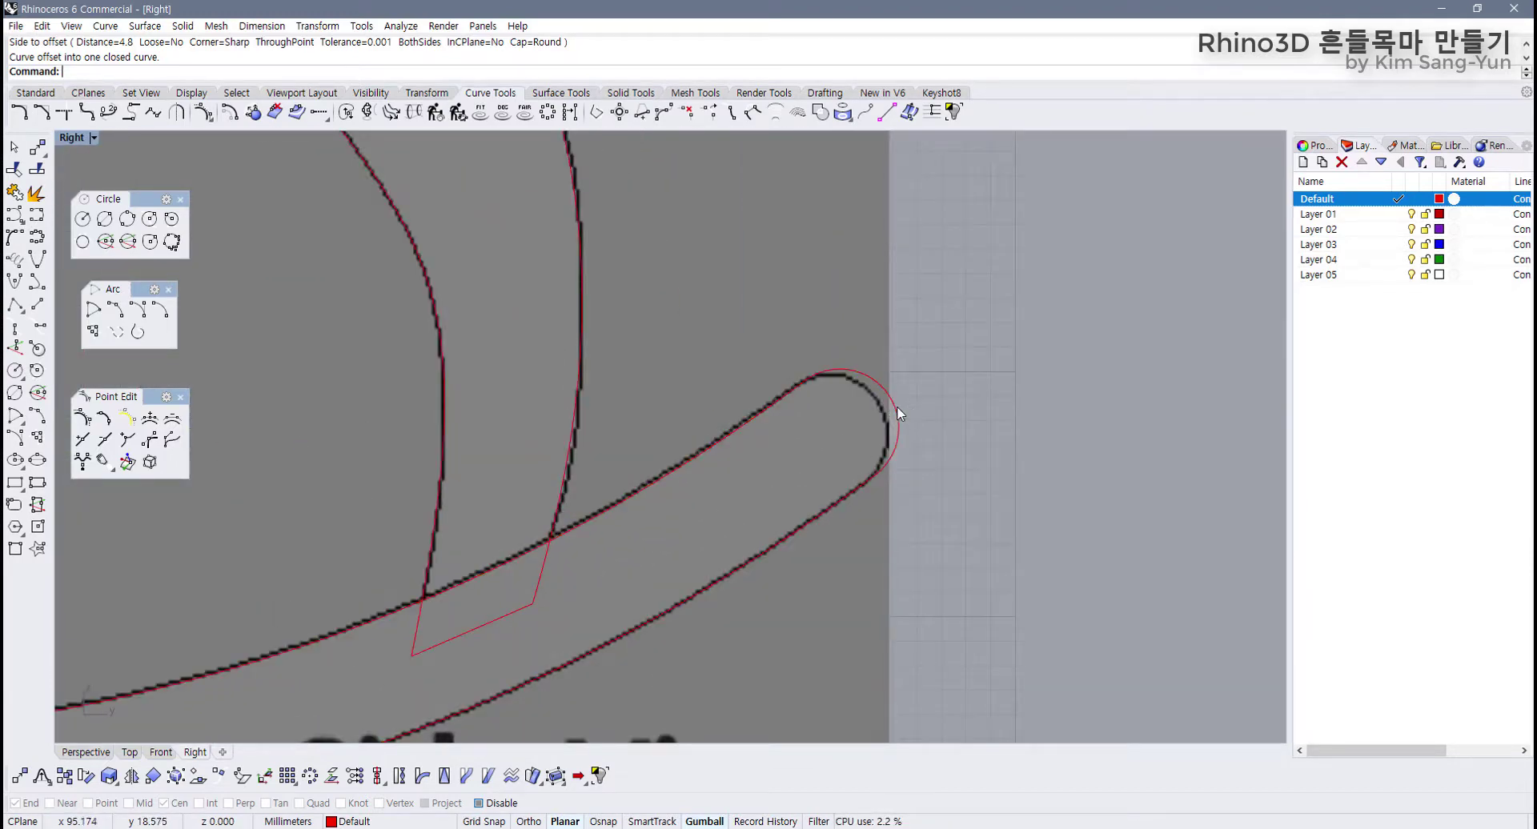
click(896, 414)
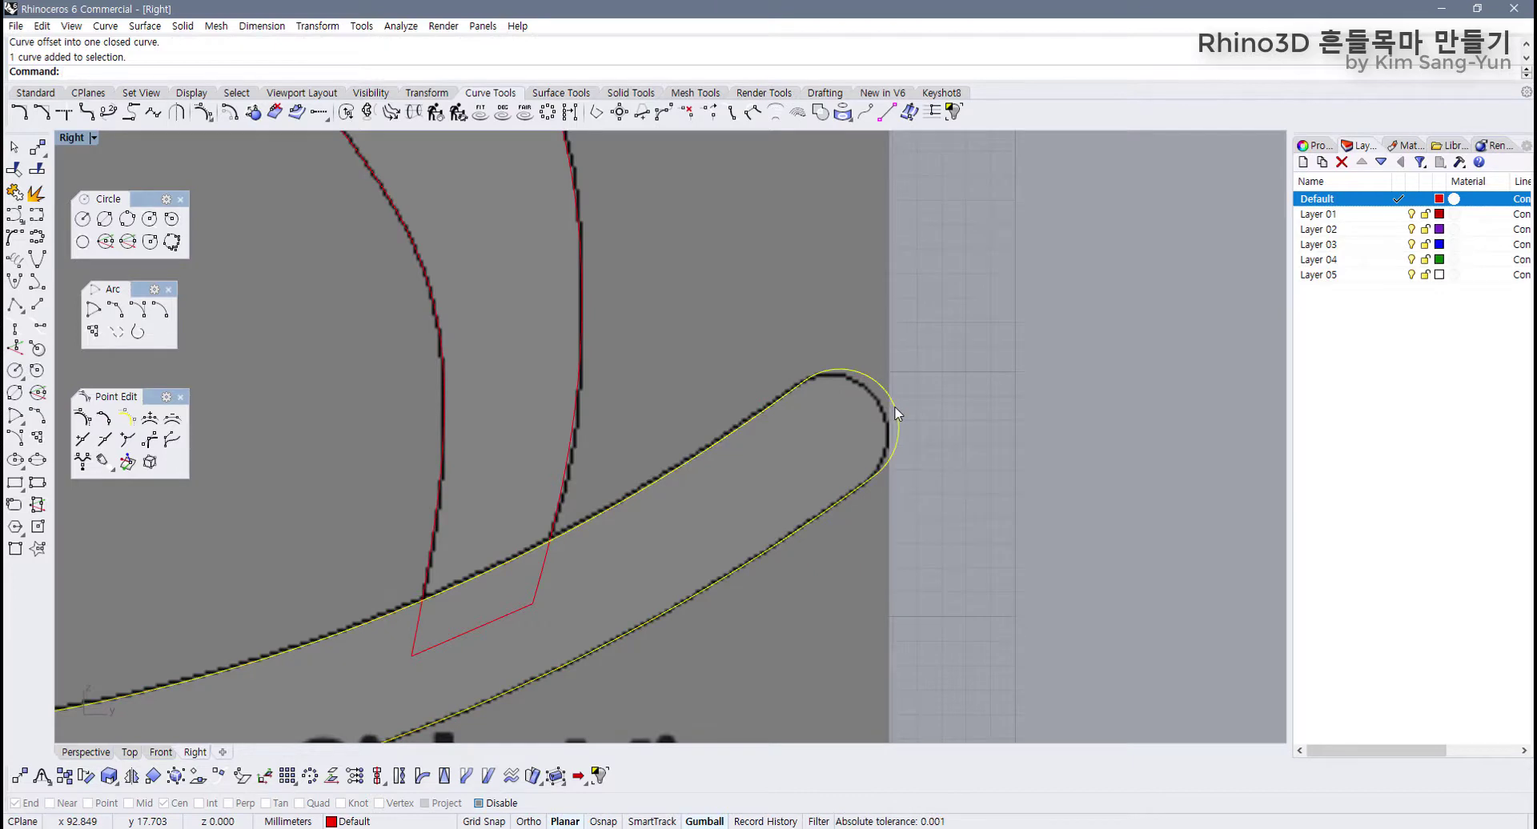
key(ctrl+z)
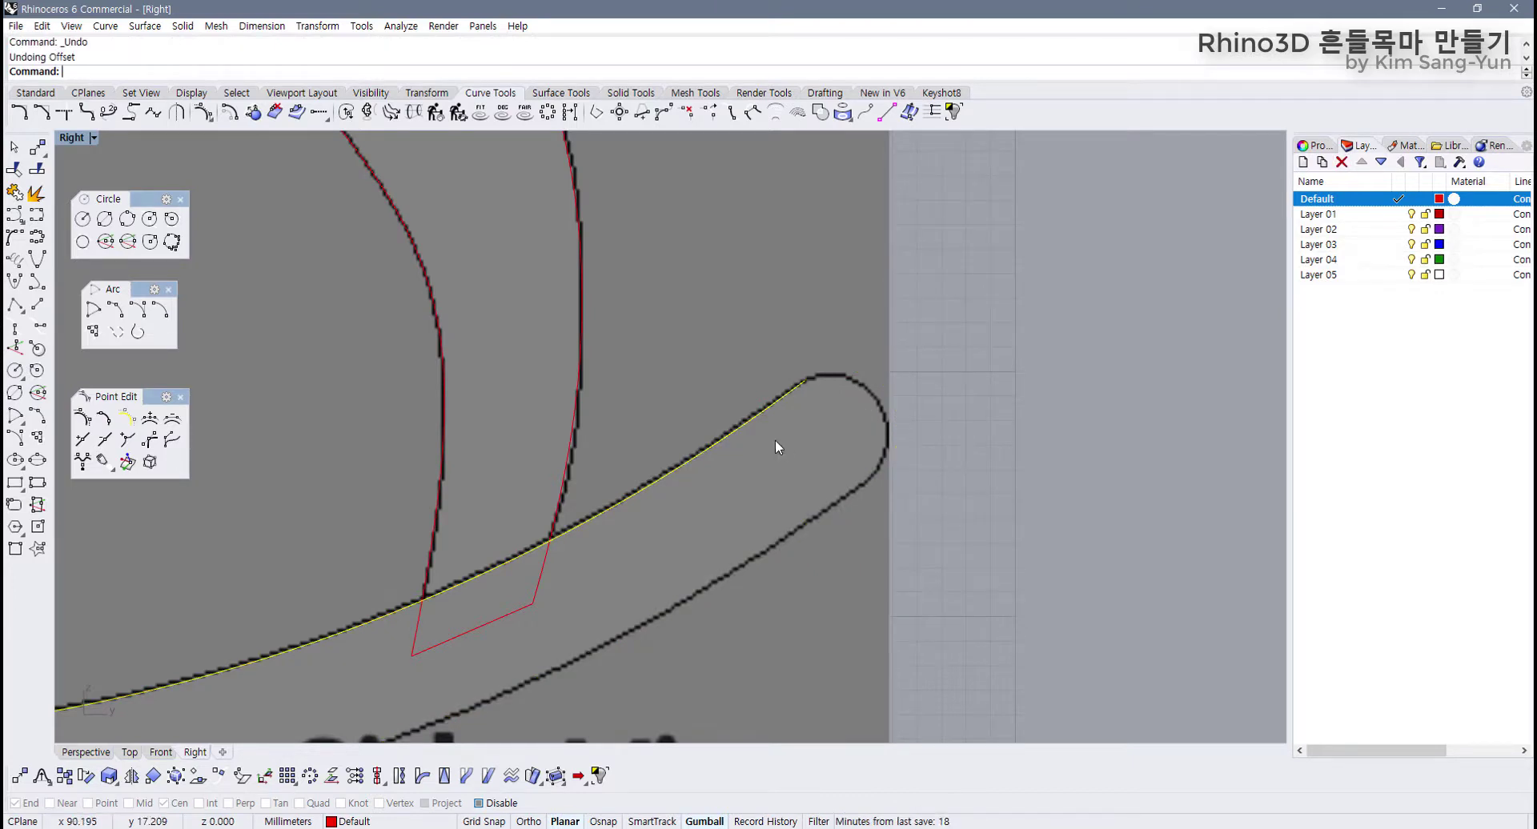
Step: Offset the rocker's upper arc 4.8 mm downward without end caps to trace the lower edge
scroll(775, 439, down, 4)
right_drag(778, 431, 693, 467)
right_click(497, 291)
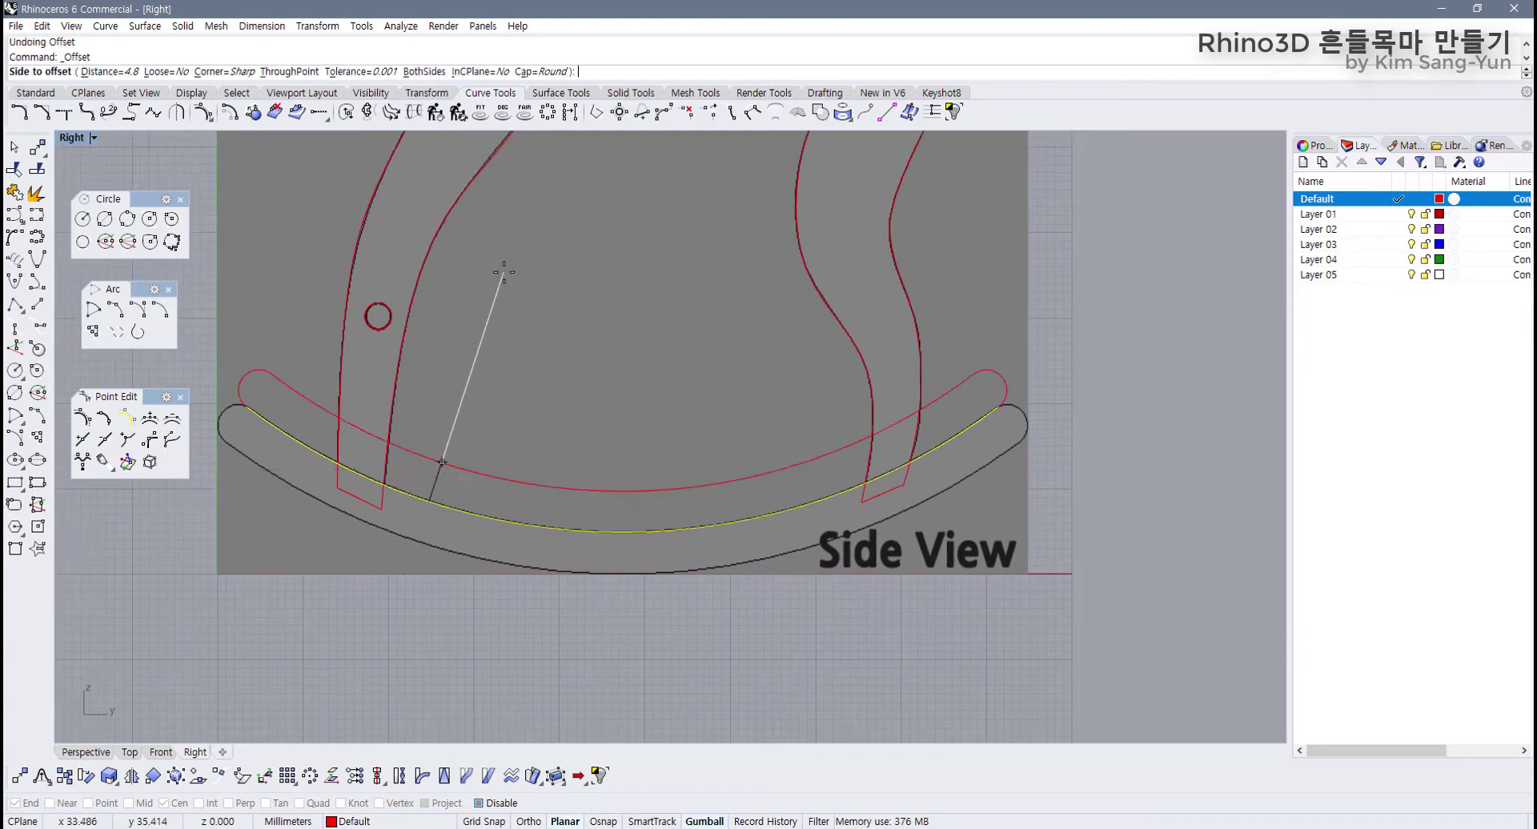
click(544, 71)
click(91, 72)
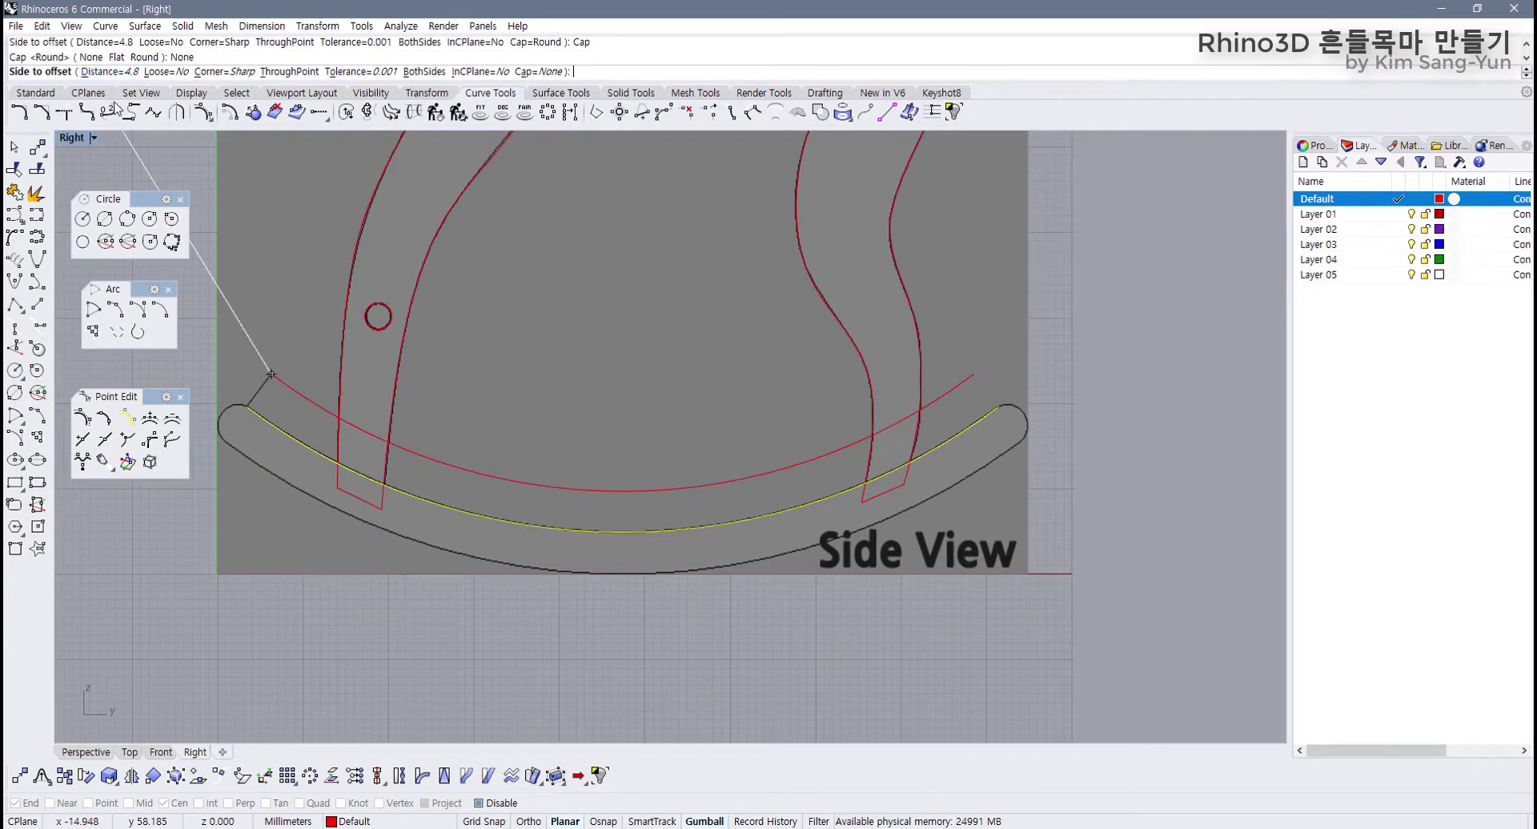
scroll(261, 504, up, 1)
click(261, 480)
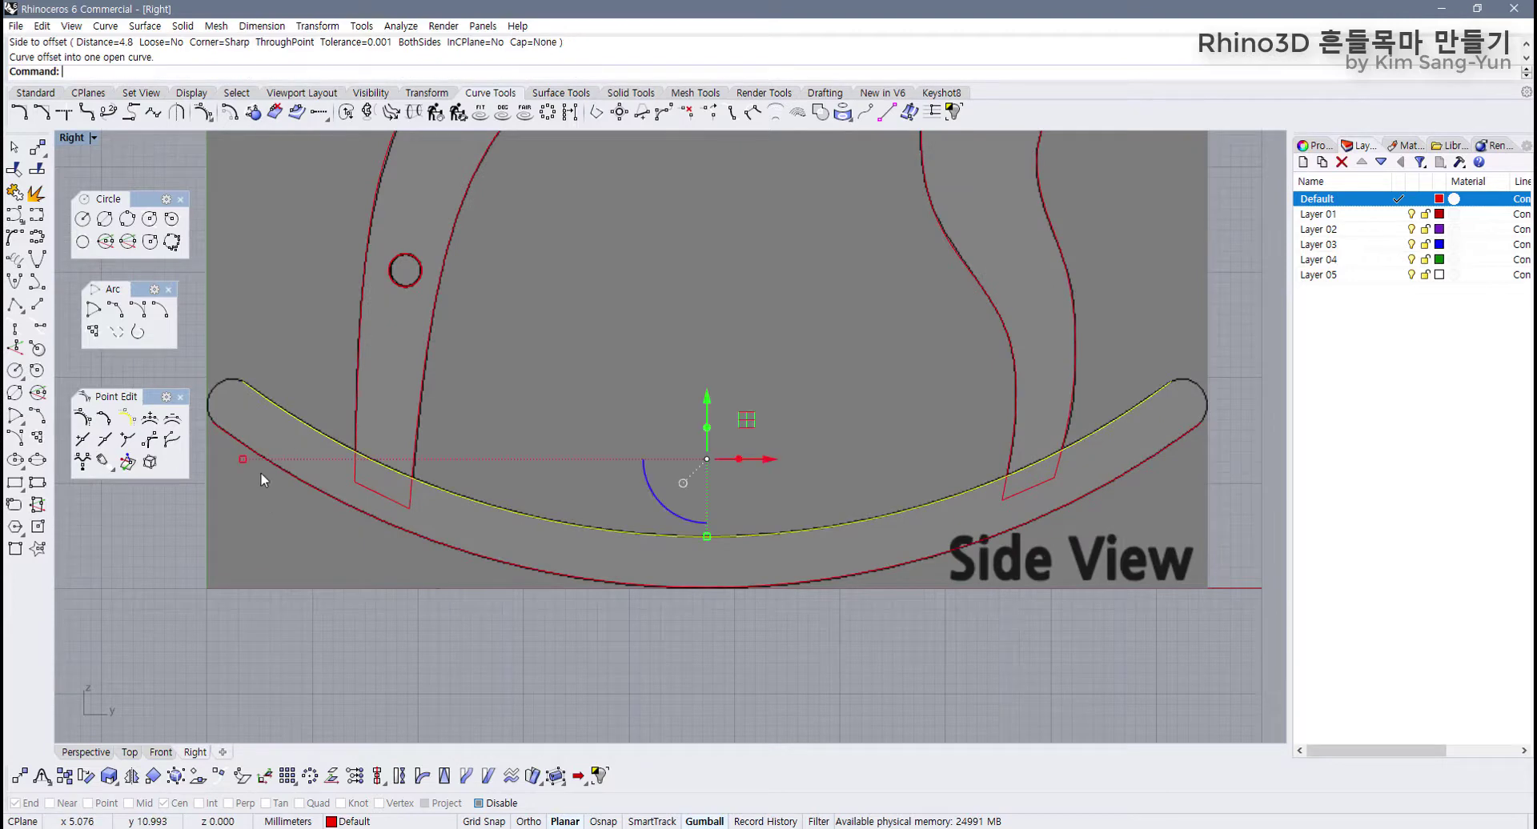
Step: Draw a circle tangent to the upper and lower rocker arcs at the rocker's front end
scroll(261, 481, up, 3)
click(366, 478)
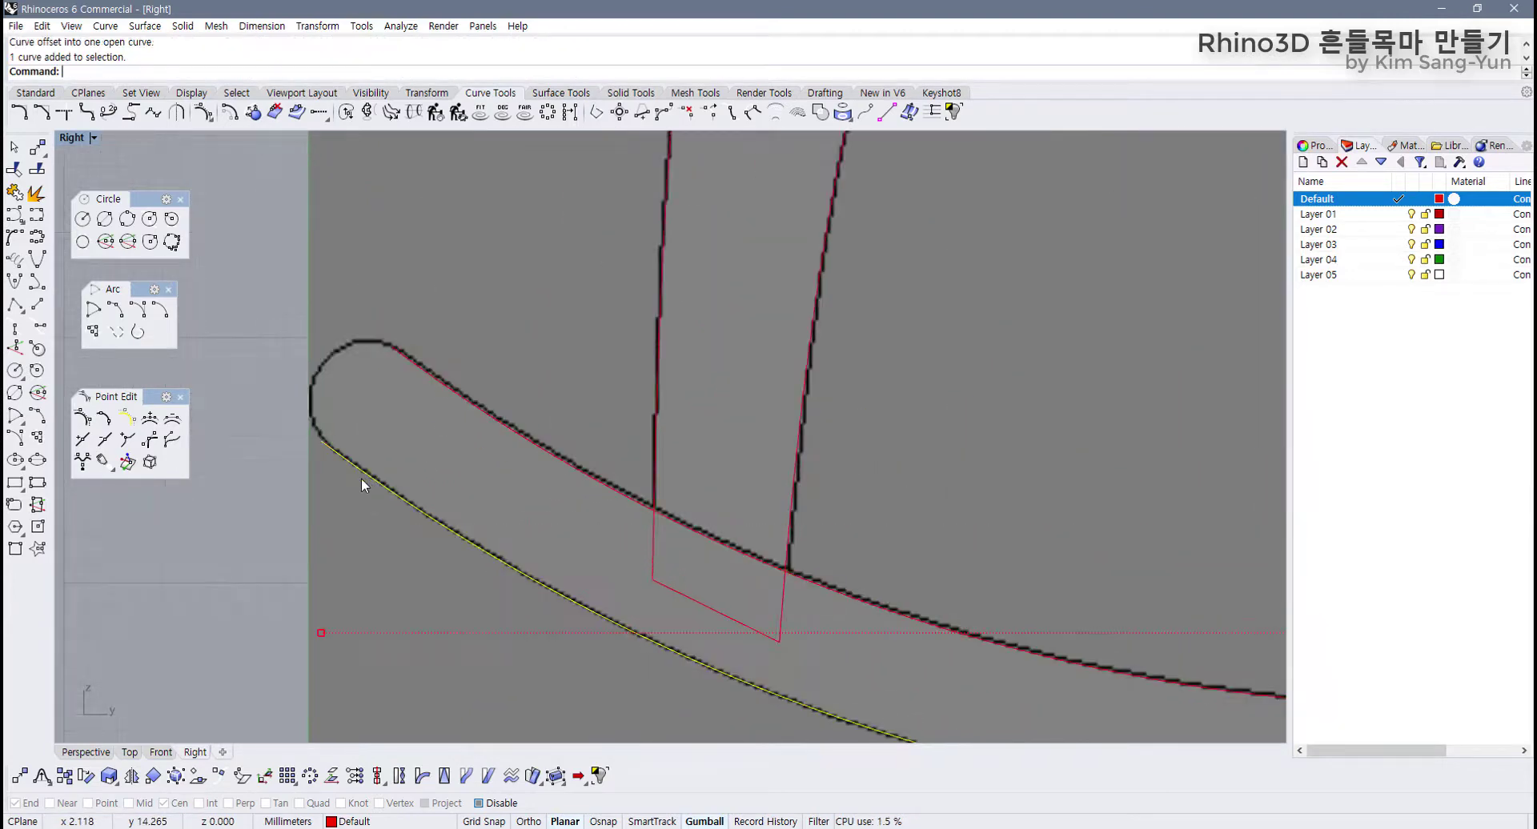
click(424, 367)
click(319, 450)
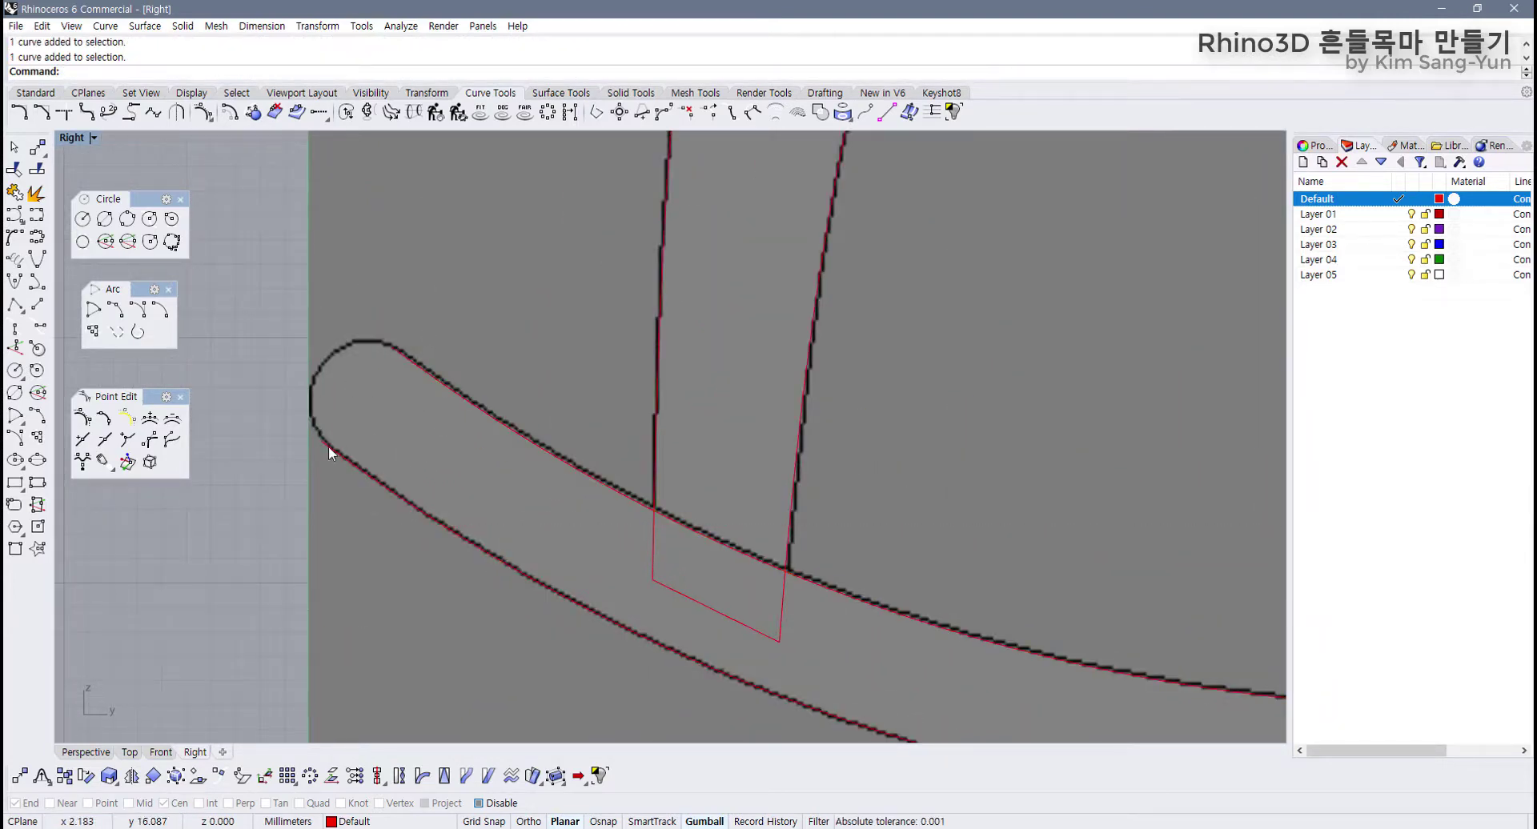
scroll(308, 477, up, 3)
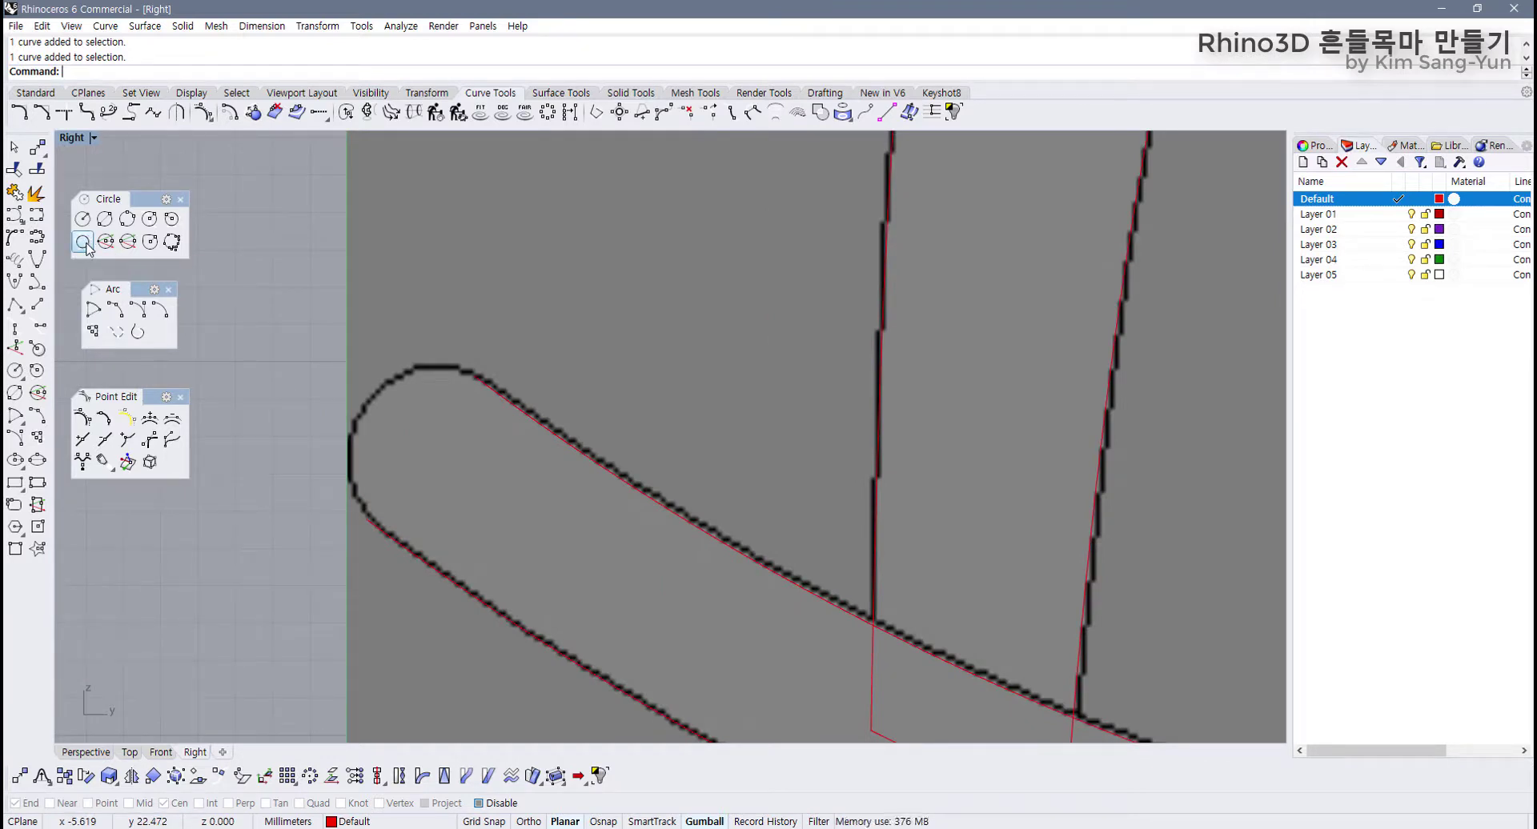
click(83, 242)
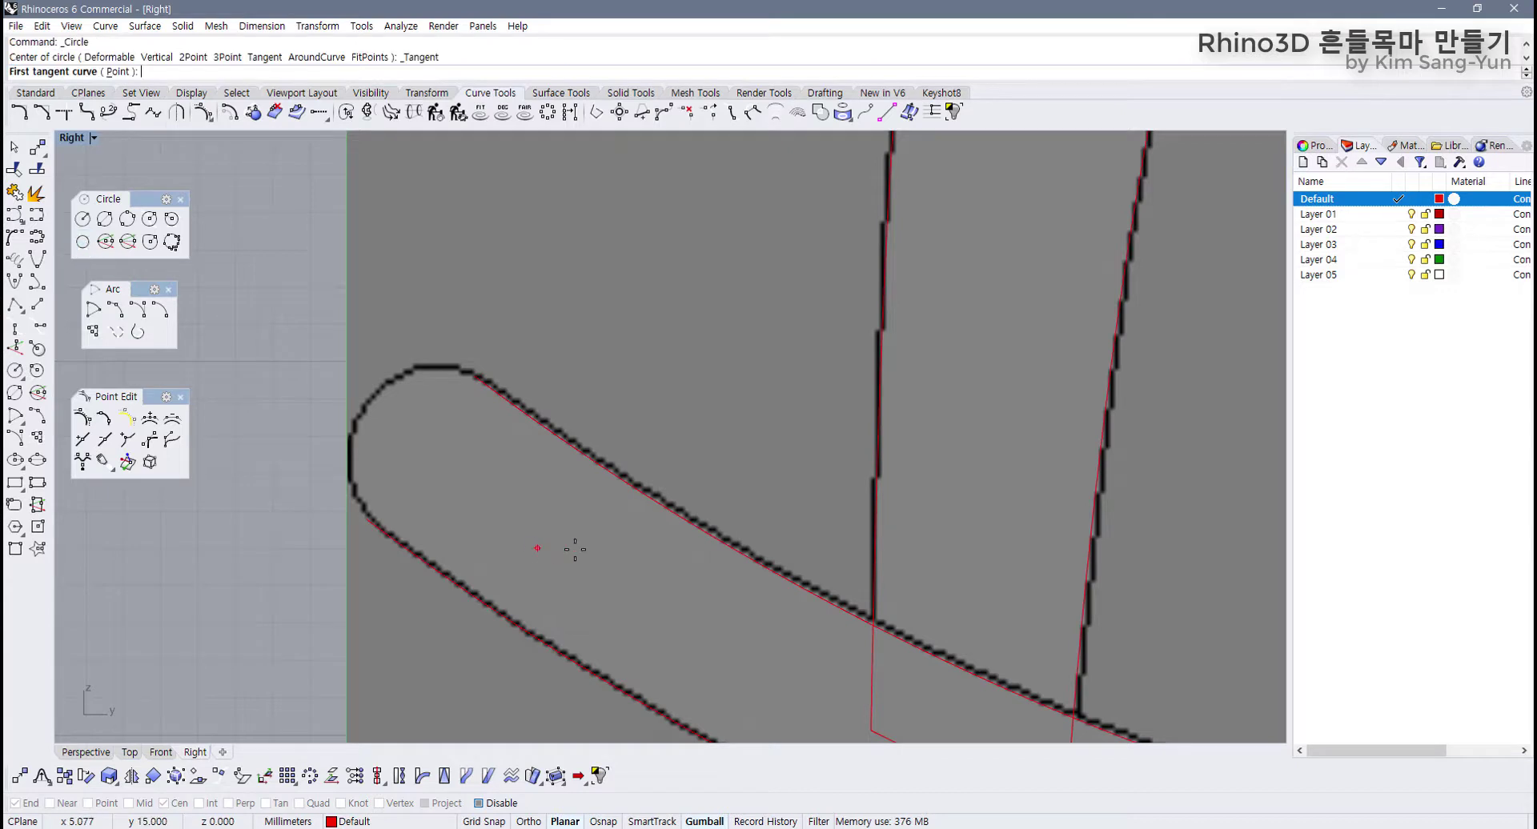
click(500, 394)
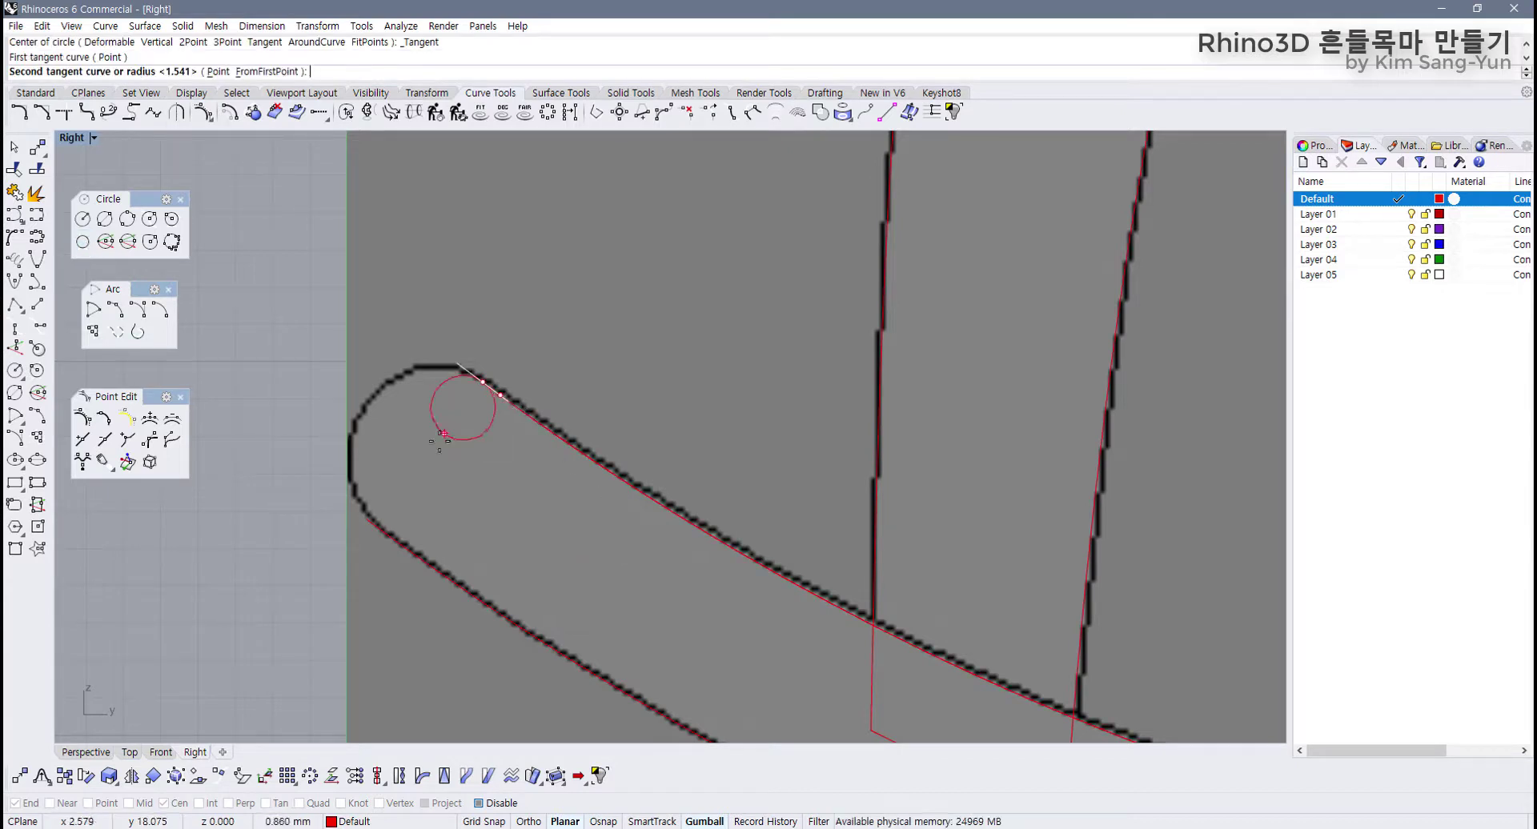
click(386, 531)
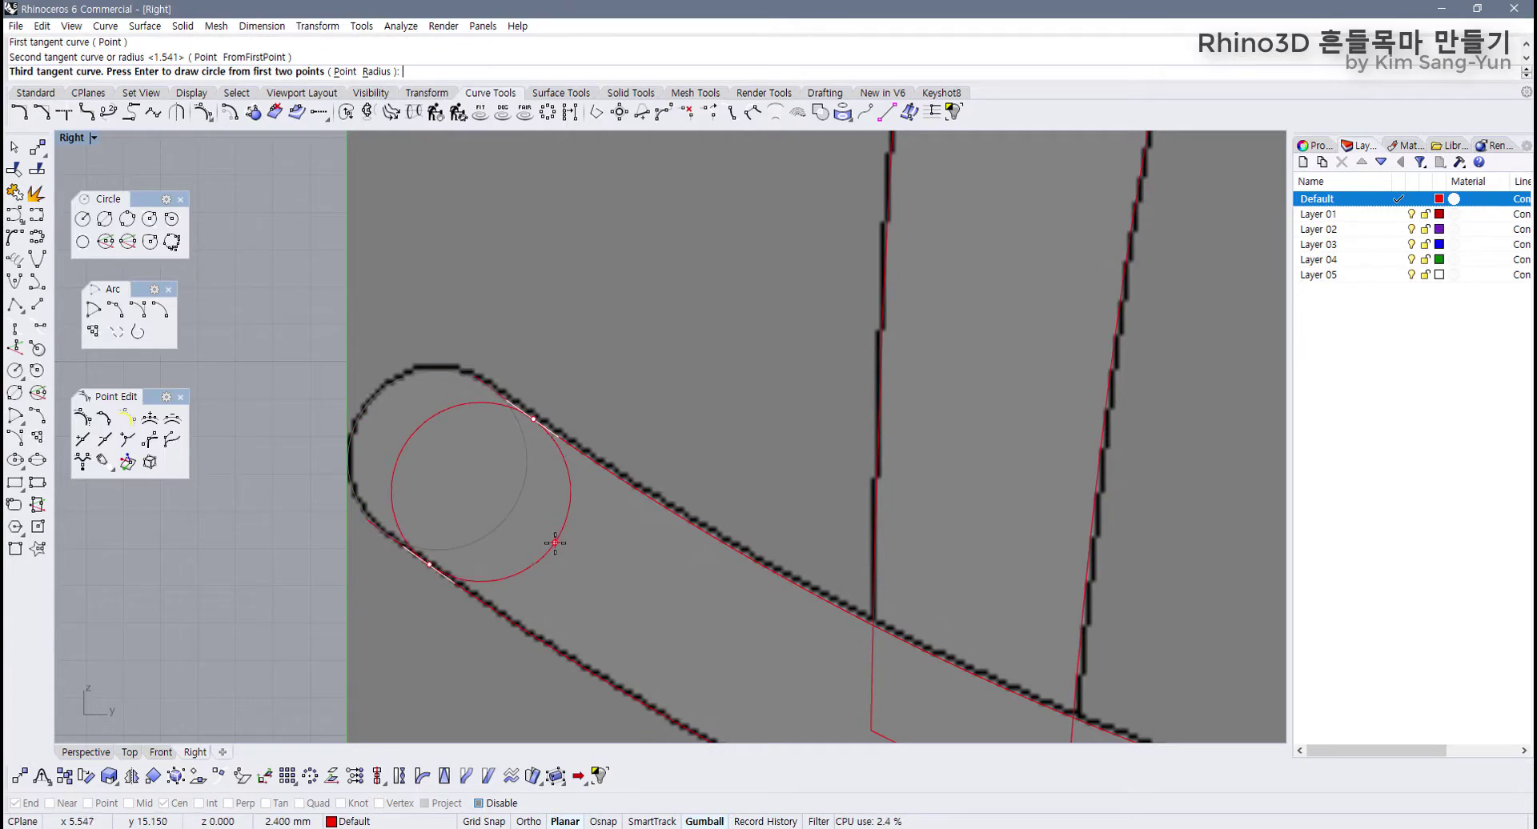
right_click(556, 538)
Step: Mirror a copy of the front end circle to the rocker's rear end about a vertical axis through the upper arc's midpoint
click(513, 506)
scroll(492, 485, down, 10)
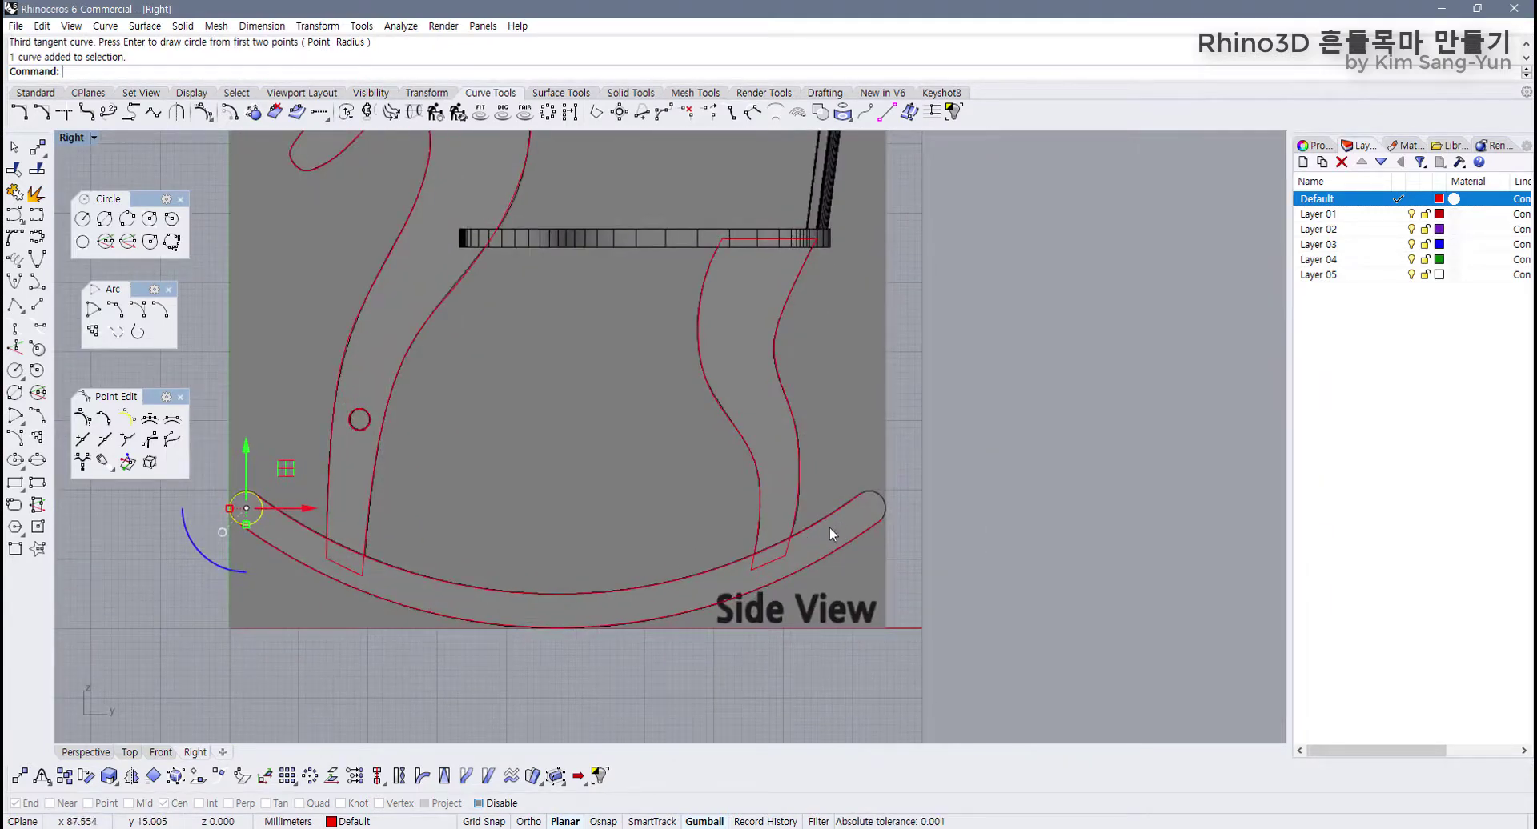
click(132, 775)
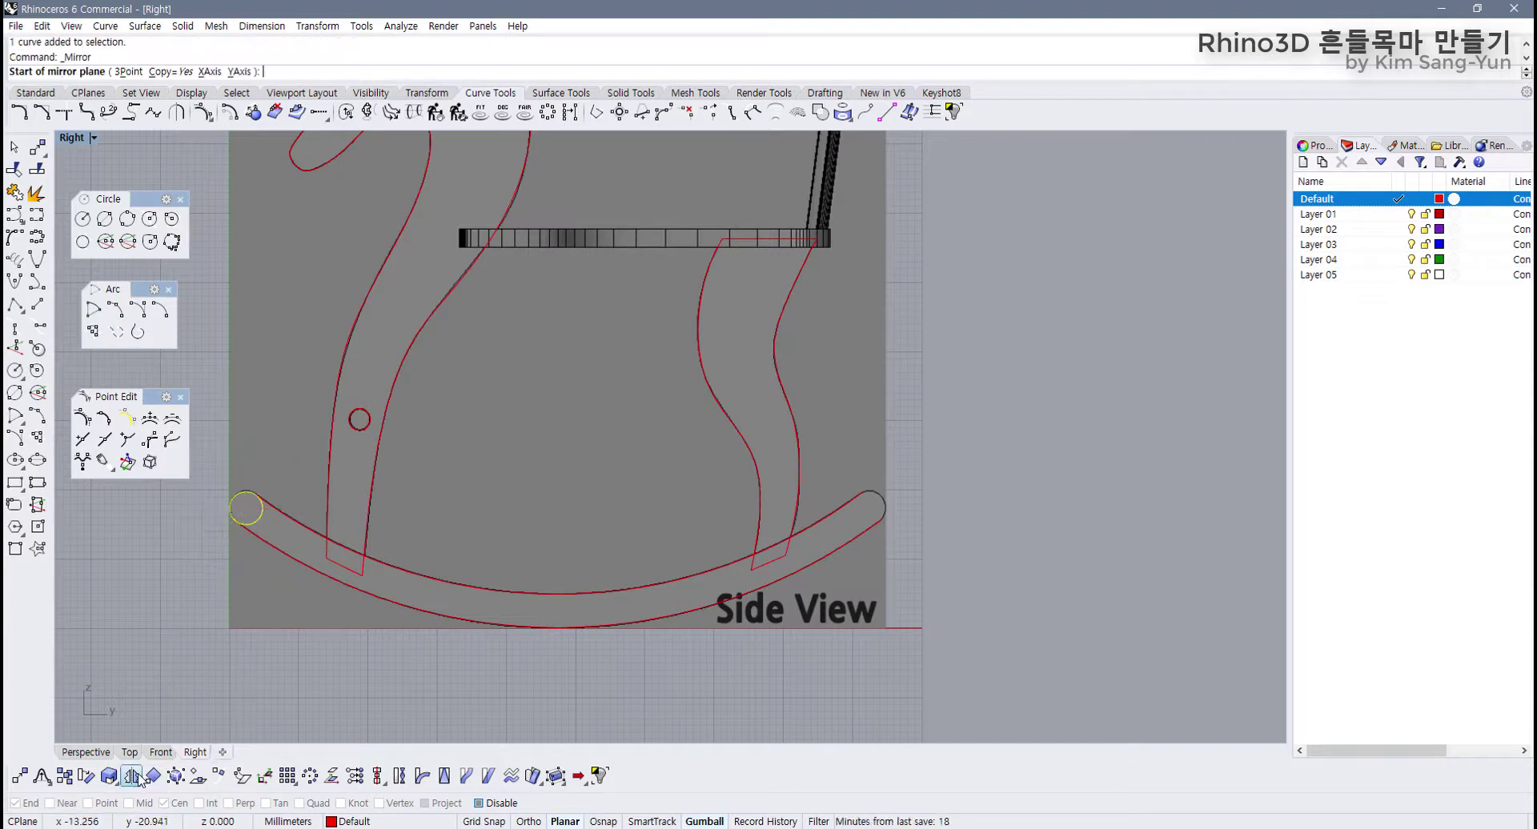
click(479, 803)
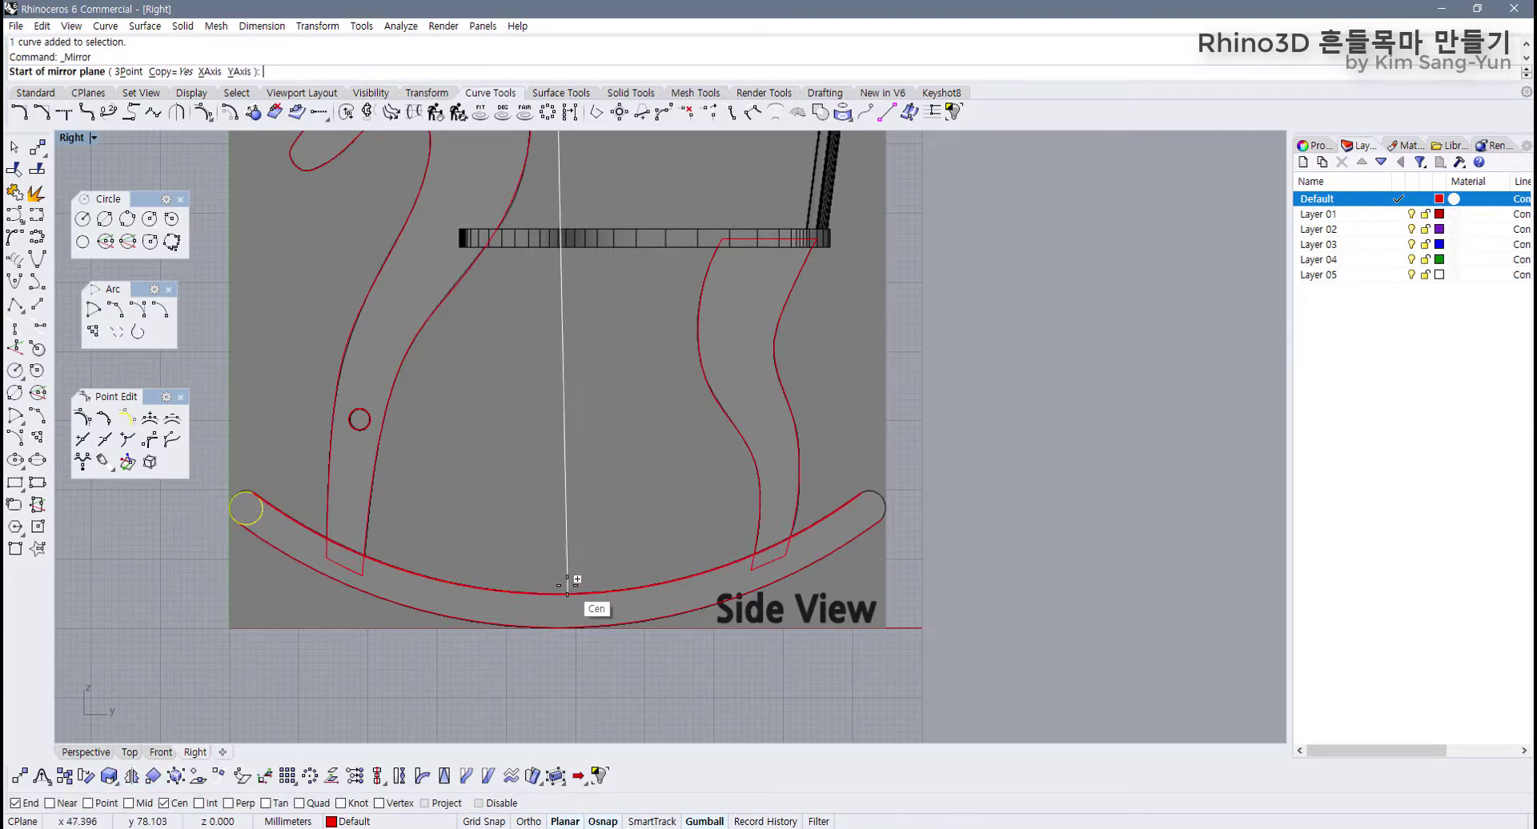
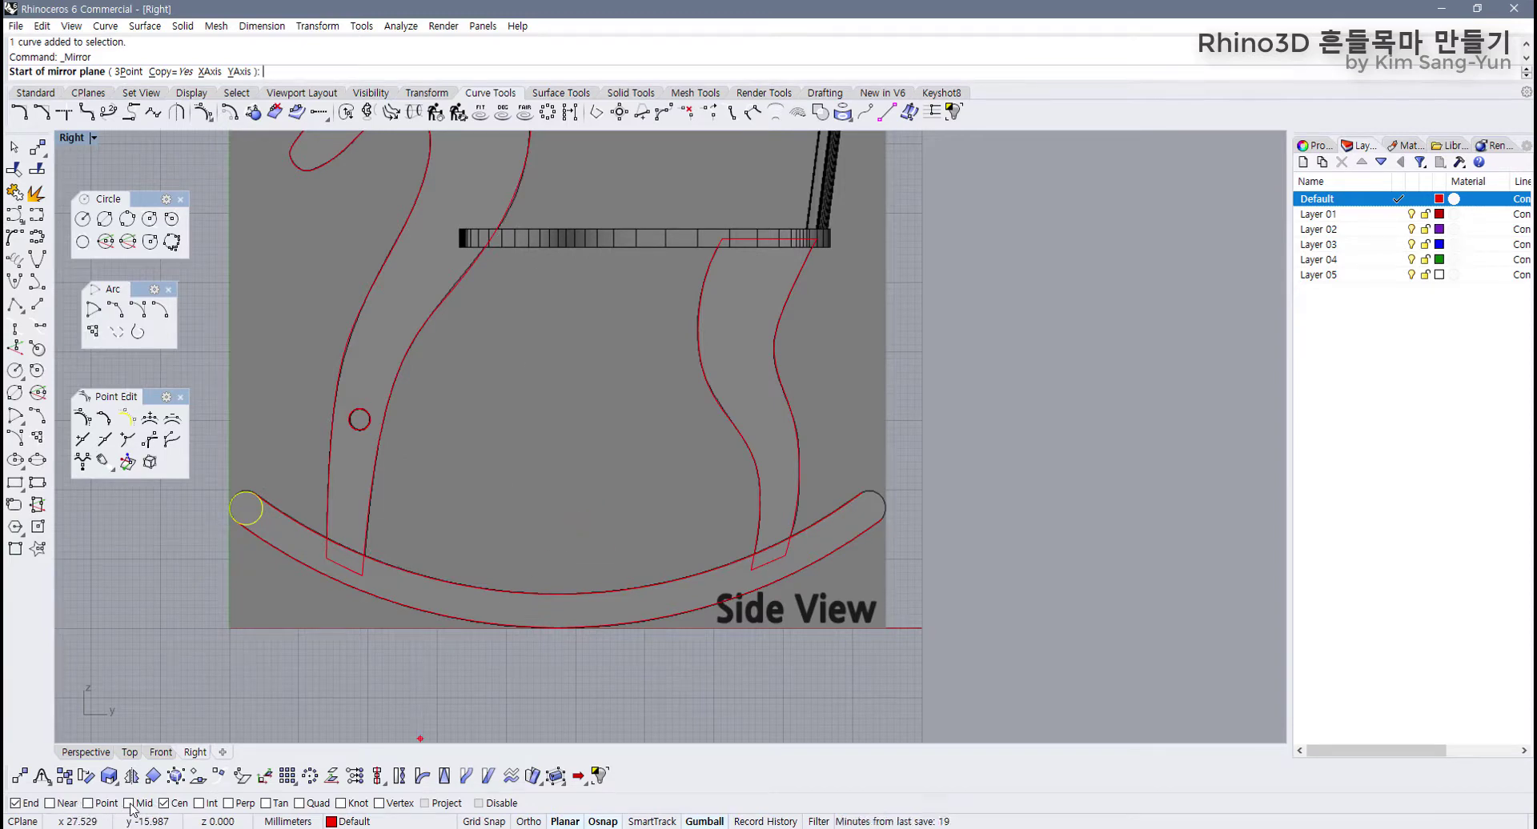
click(129, 803)
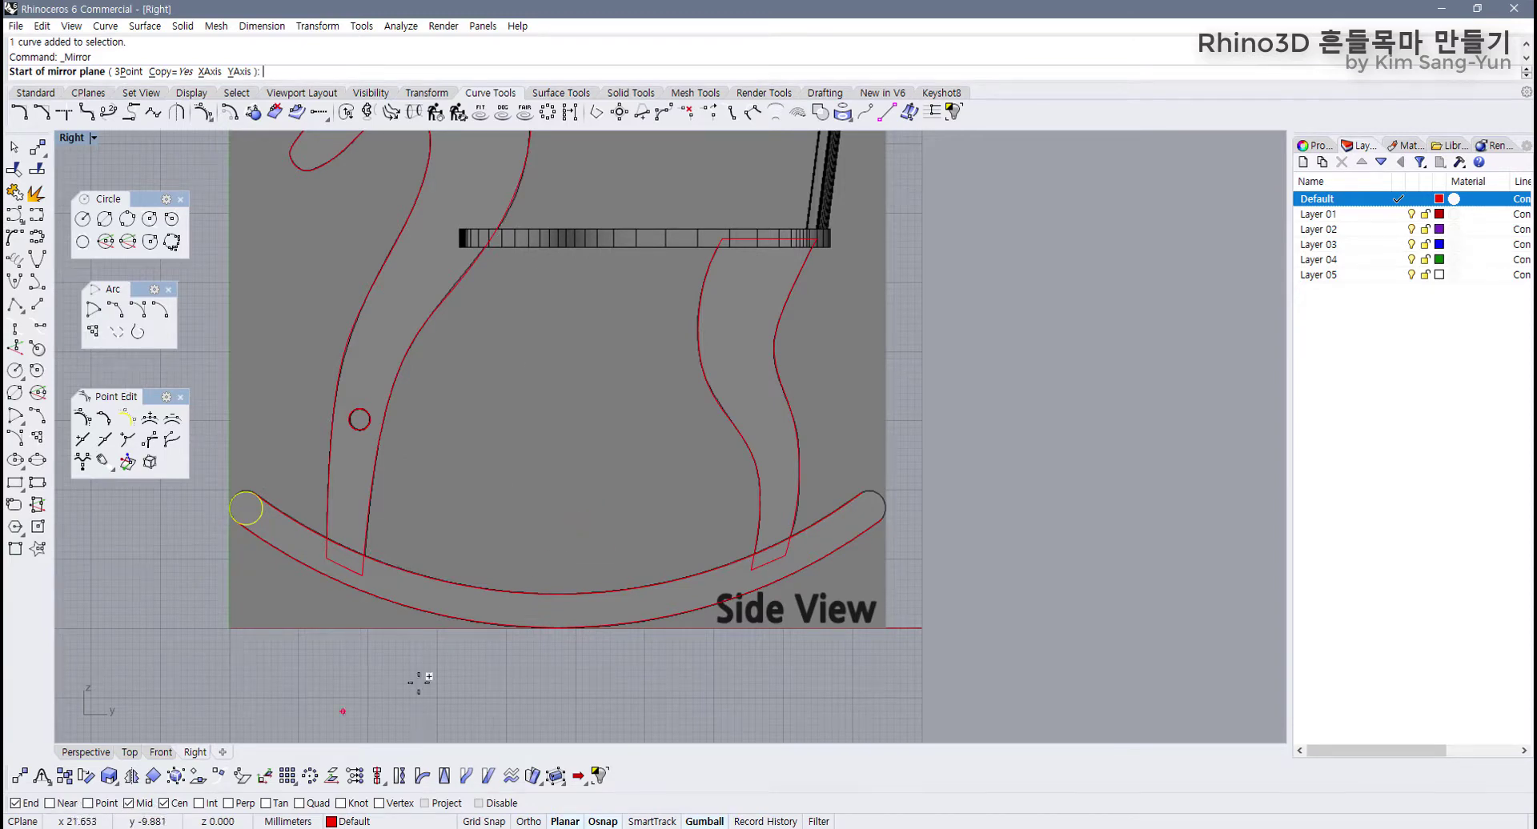
click(559, 595)
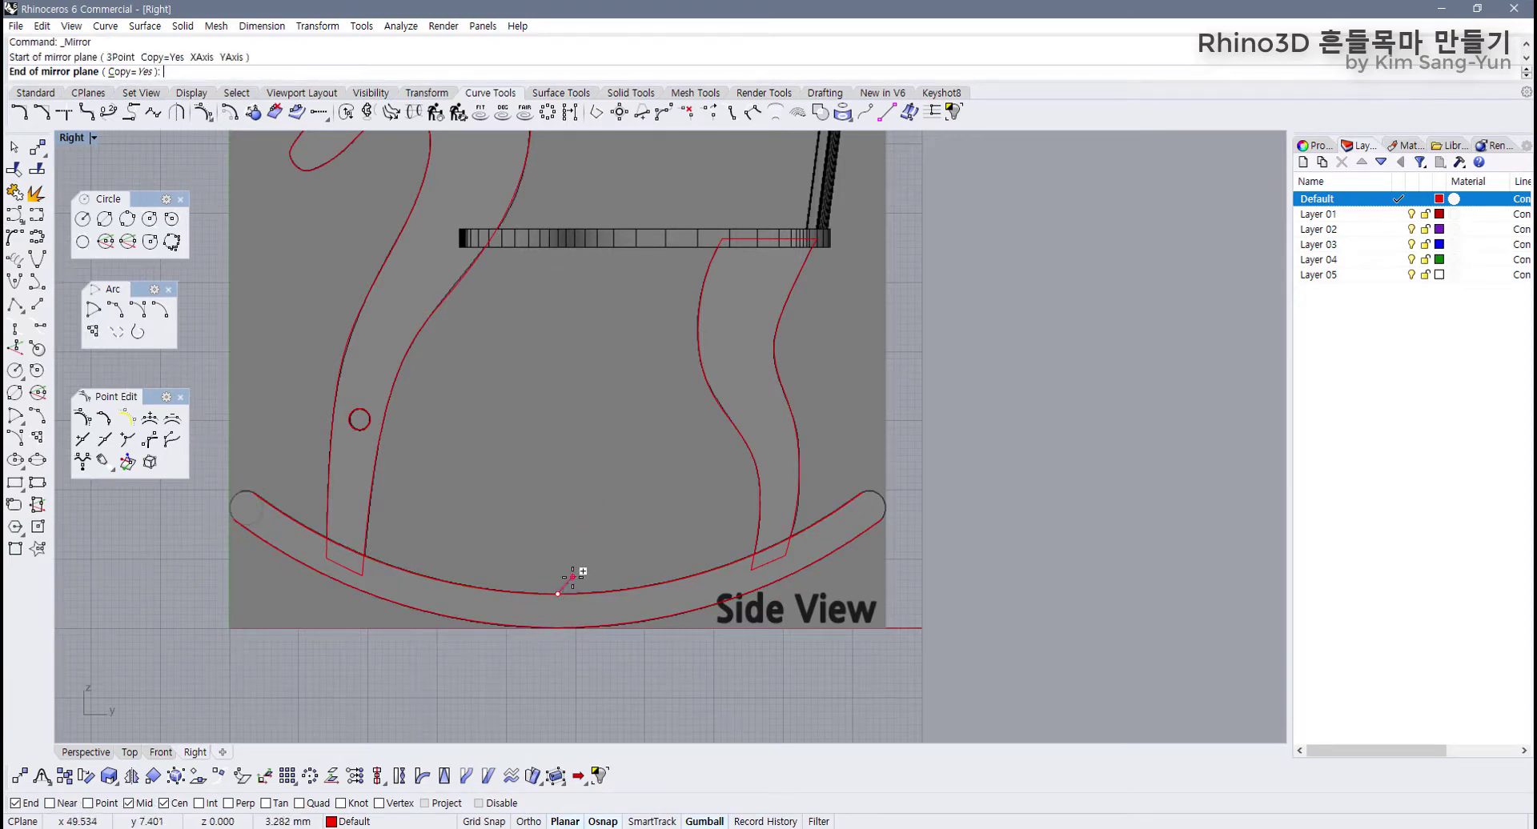
click(582, 385)
Step: Using both arcs and both end circles as cutting objects, trim the surplus circle and arc pieces at the rocker's front end
drag(919, 461, 838, 530)
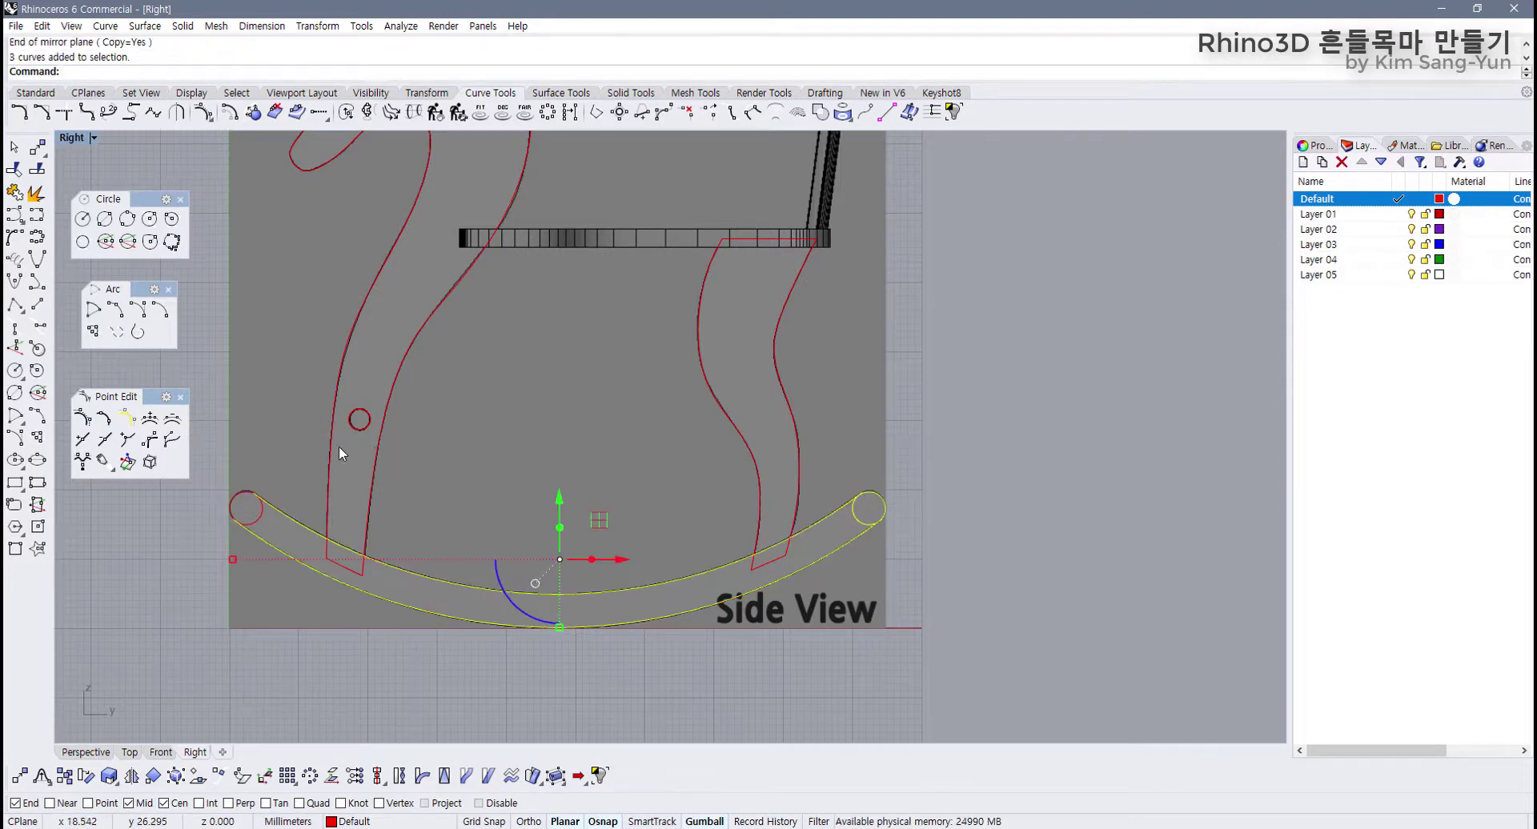
drag(211, 530, 211, 530)
scroll(220, 512, up, 10)
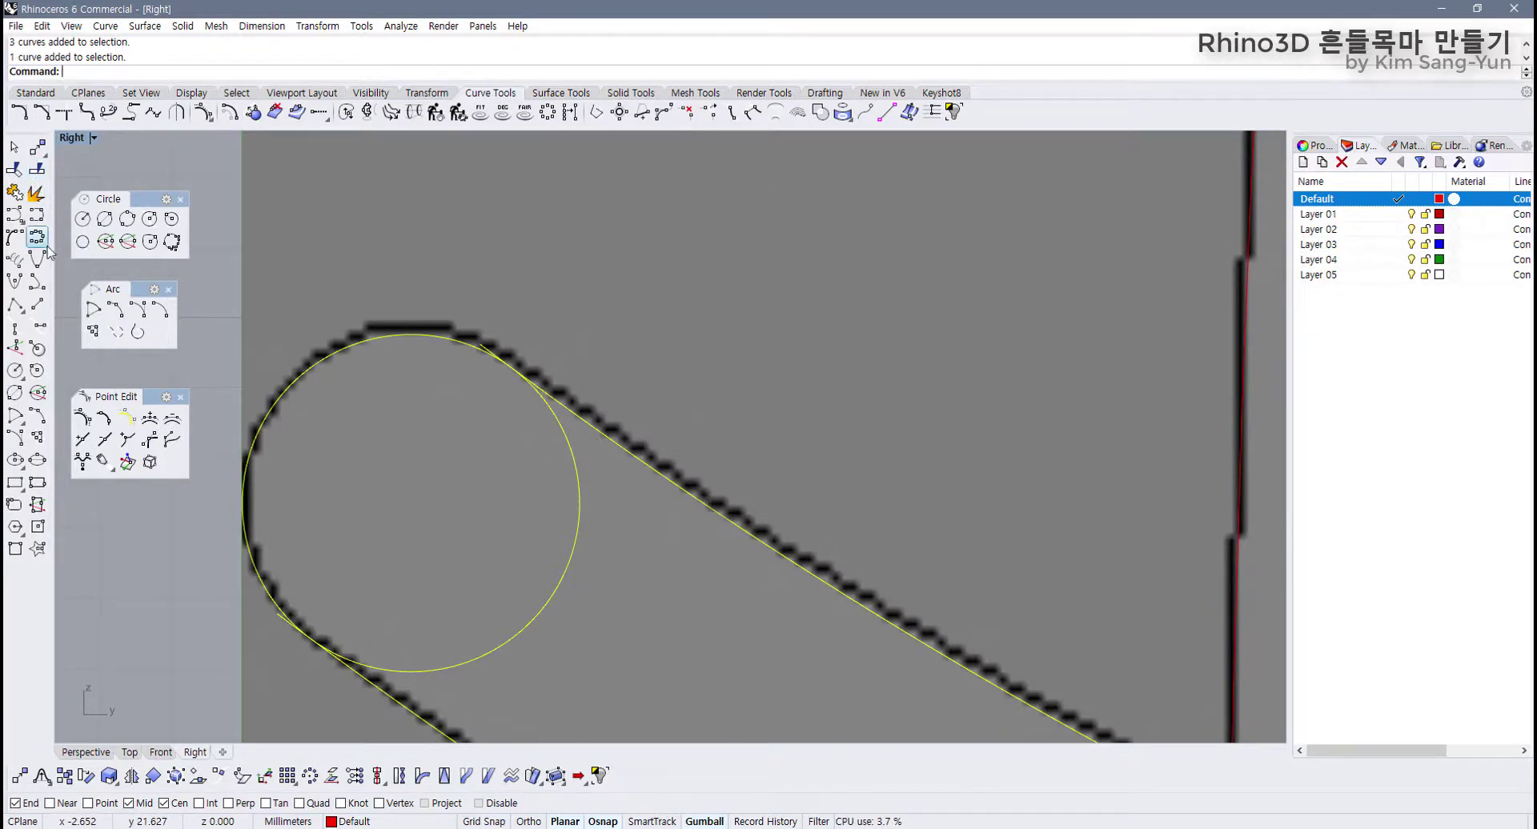
click(15, 169)
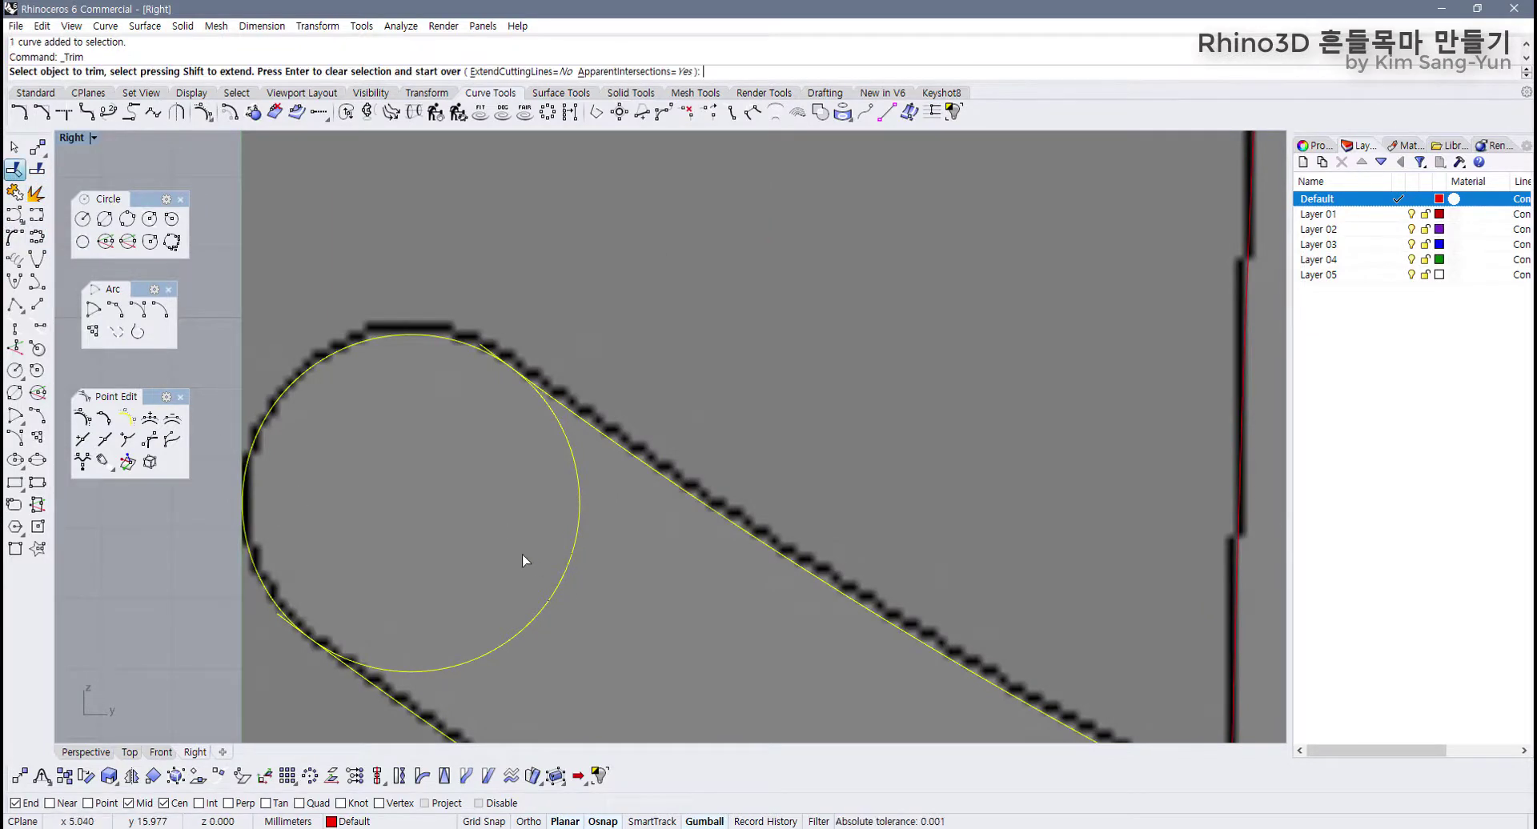
scroll(468, 320, up, 5)
click(458, 336)
scroll(395, 429, down, 5)
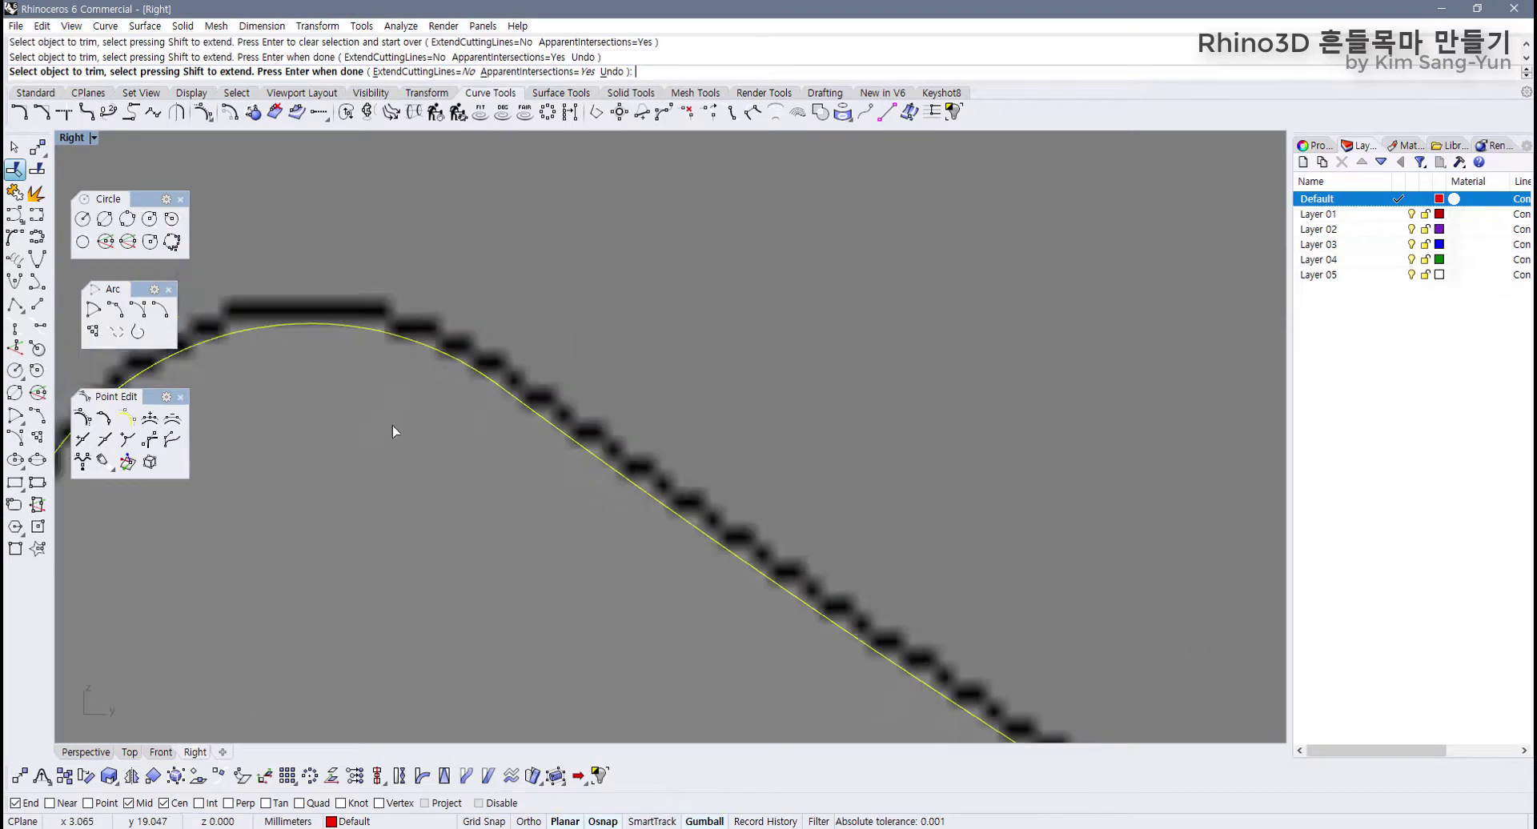
scroll(357, 553, up, 8)
click(335, 669)
scroll(503, 579, down, 10)
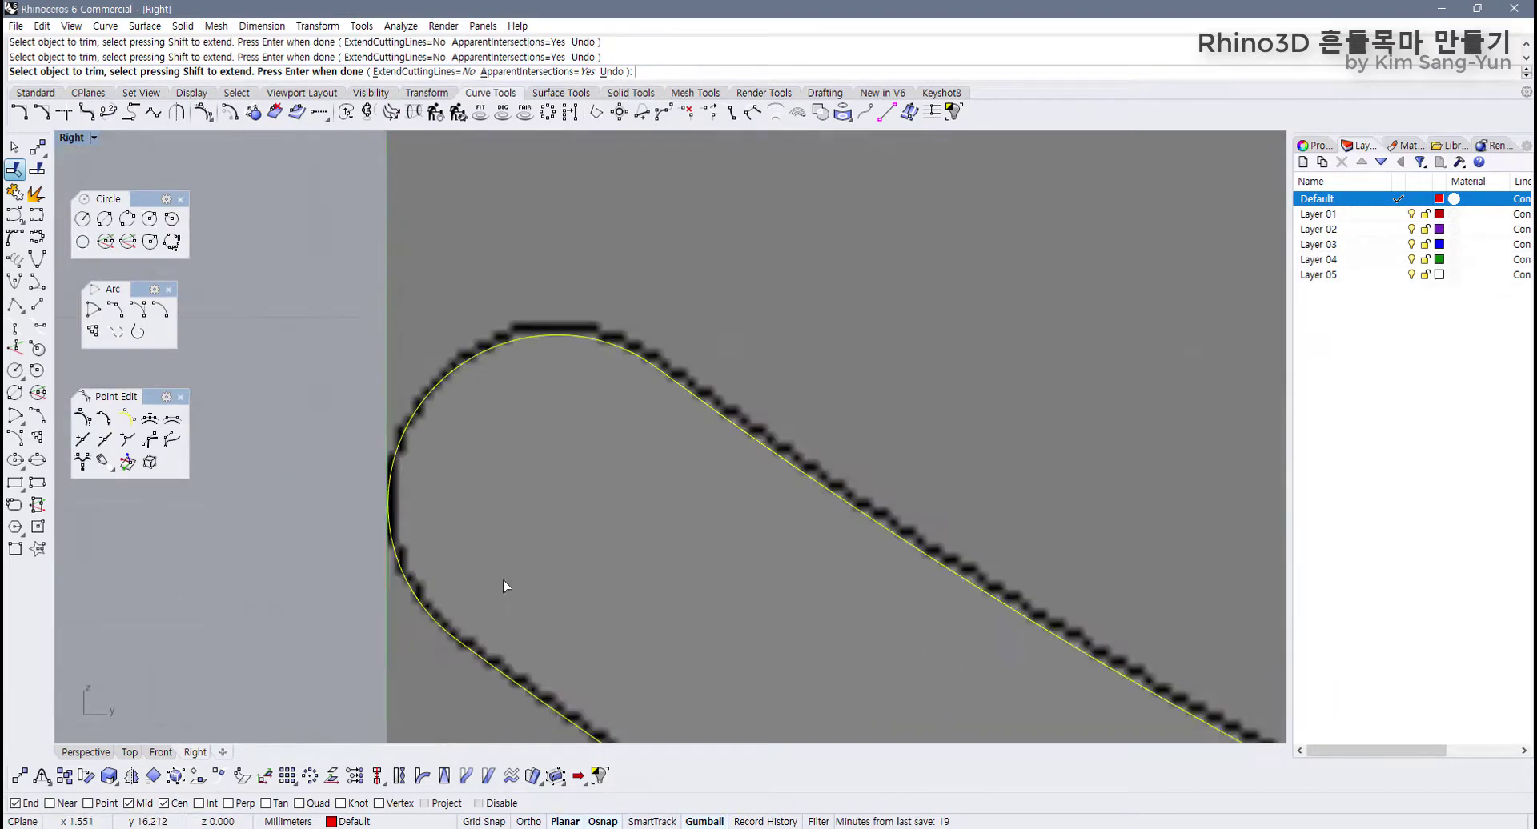
Step: Trim the inner part of the rear circle and the overhanging arc ends at the rocker's rear end
scroll(676, 498, up, 10)
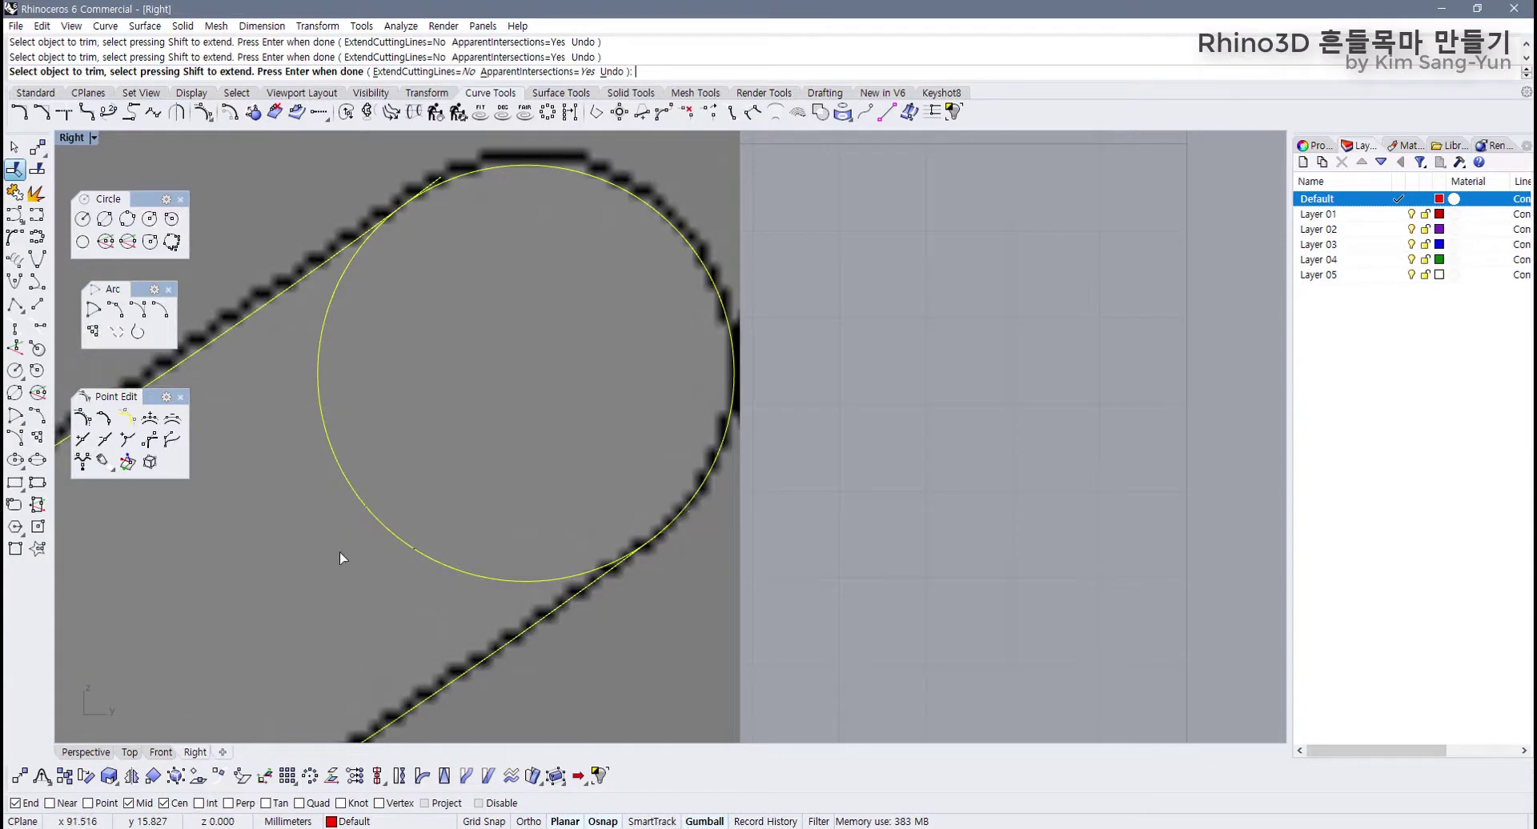
click(382, 524)
right_drag(433, 351, 458, 465)
scroll(450, 418, up, 10)
click(454, 280)
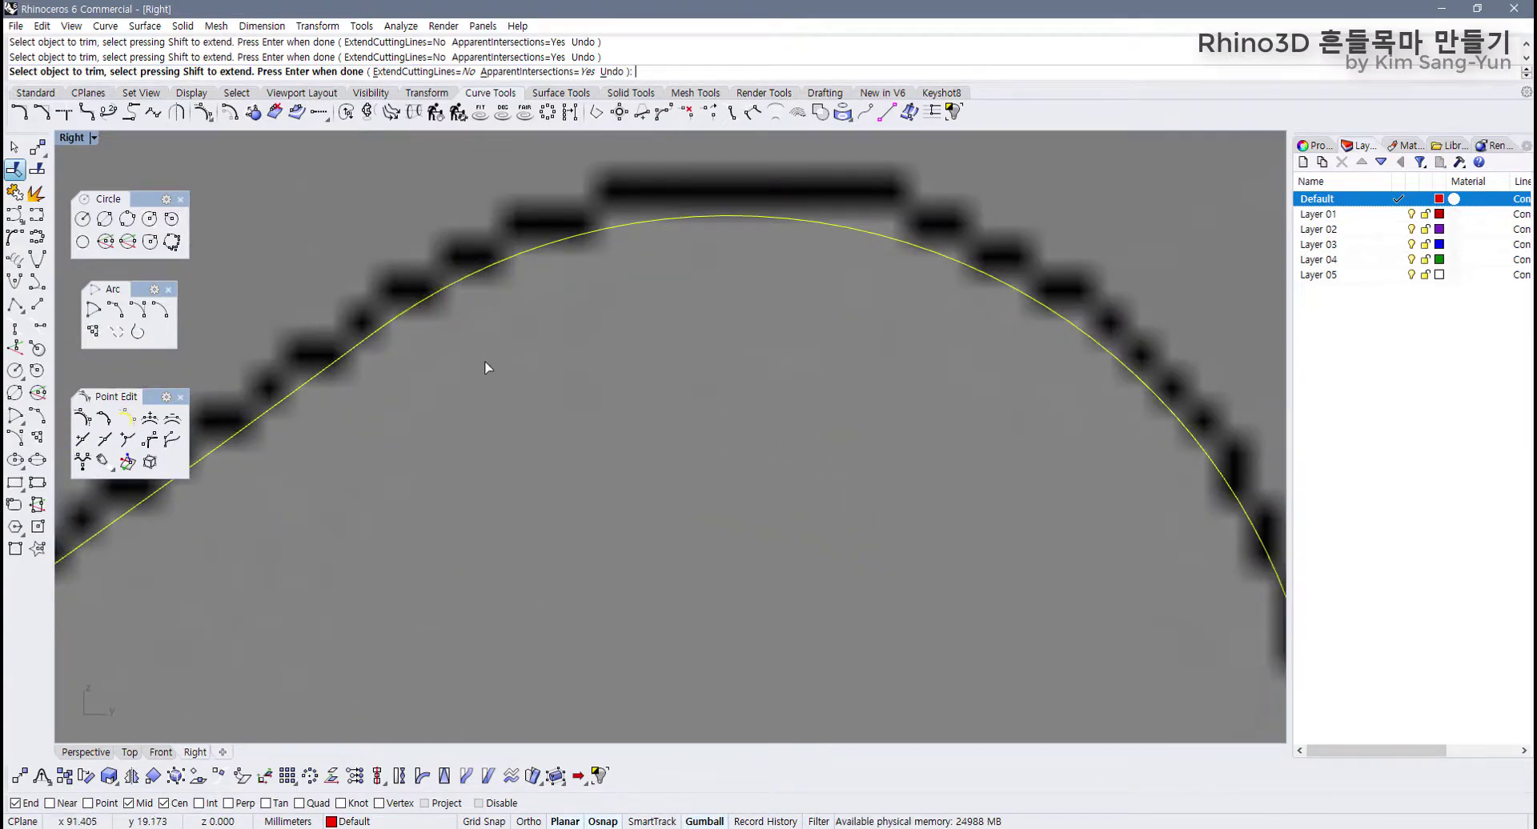
key(Return)
Step: Join the trimmed arcs and end curves into one closed rocker outline
scroll(484, 360, down, 8)
right_drag(459, 469, 625, 491)
scroll(620, 490, up, 1)
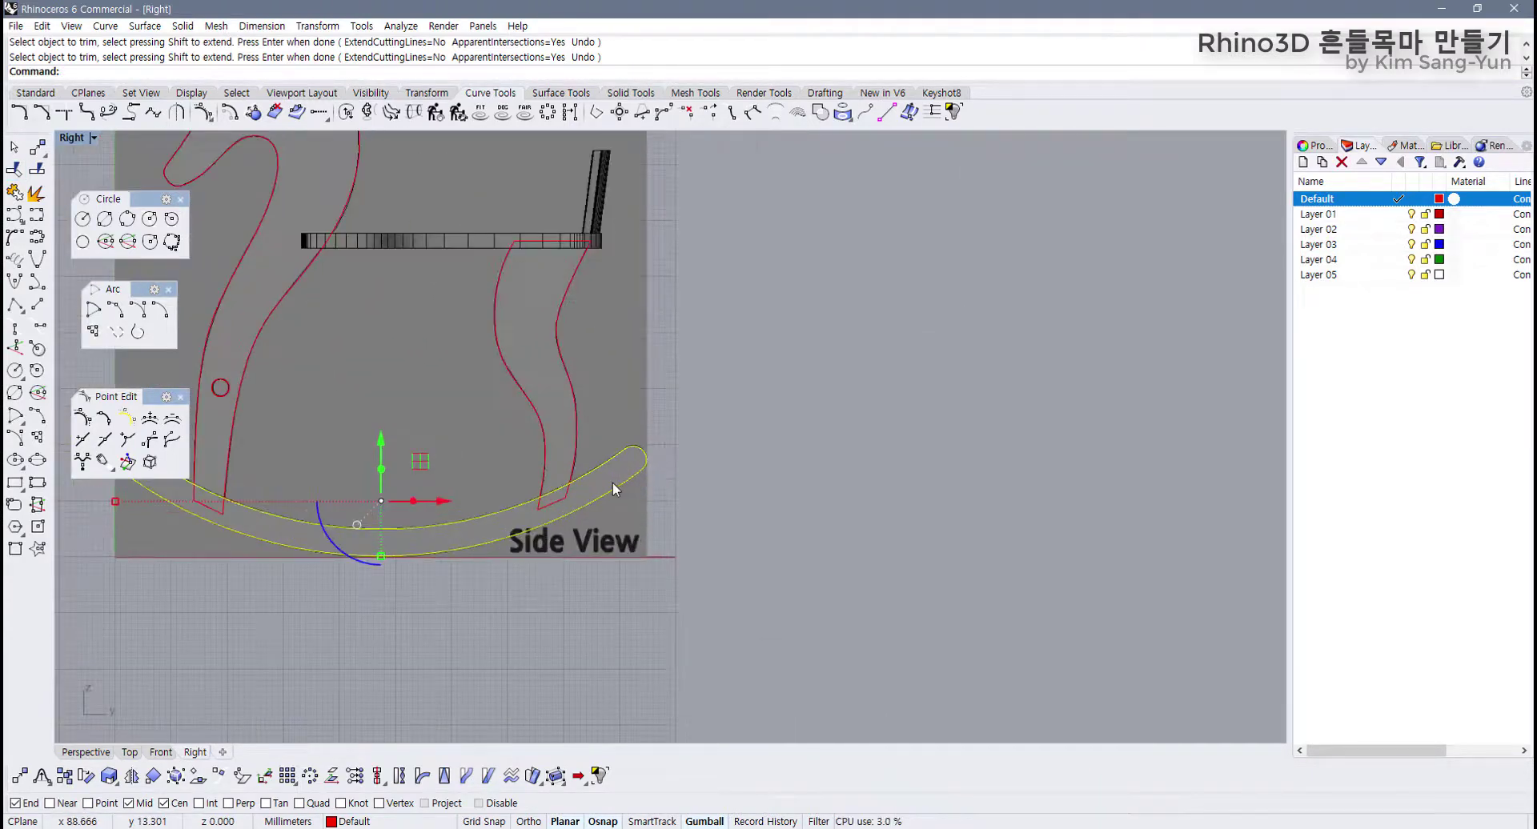
key(ctrl+j)
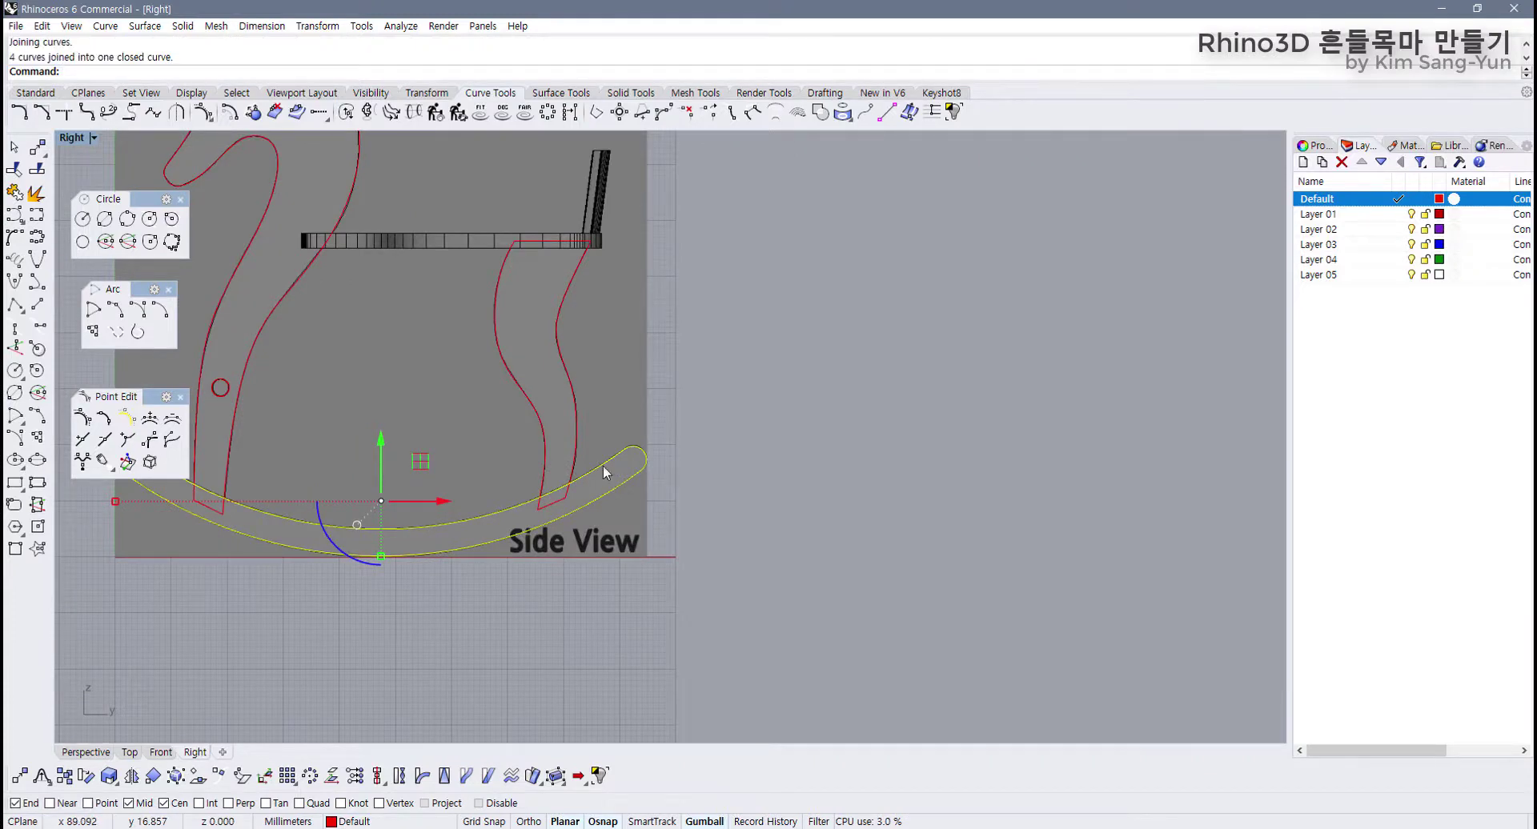
Step: Examine the finished side-view curves and the top-view reference picture, especially the seat outline, side rockers and central neck piece
scroll(604, 467, down, 2)
right_drag(604, 467, 640, 561)
scroll(450, 414, up, 2)
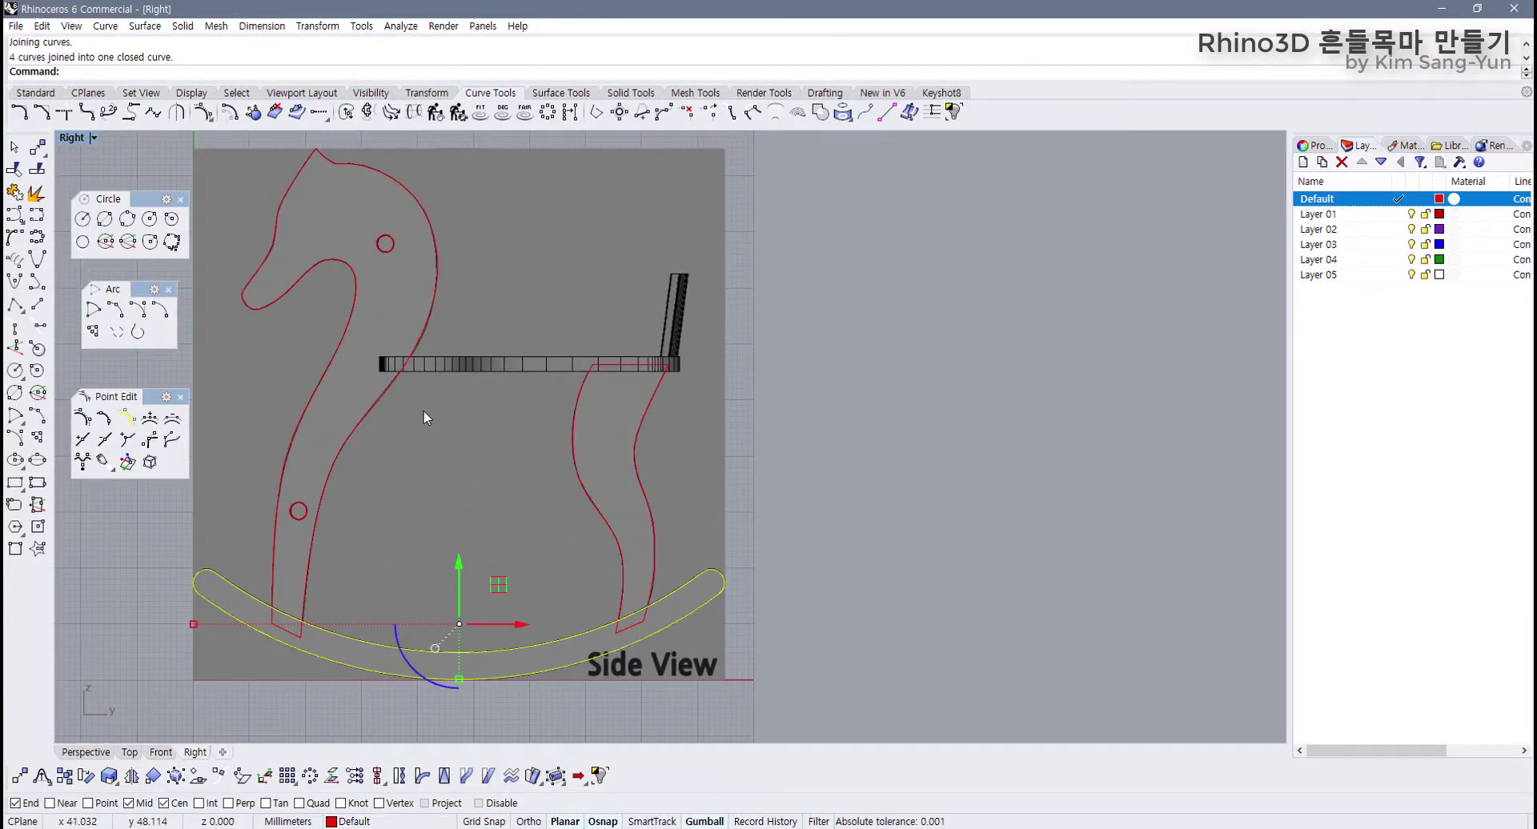
scroll(425, 417, down, 2)
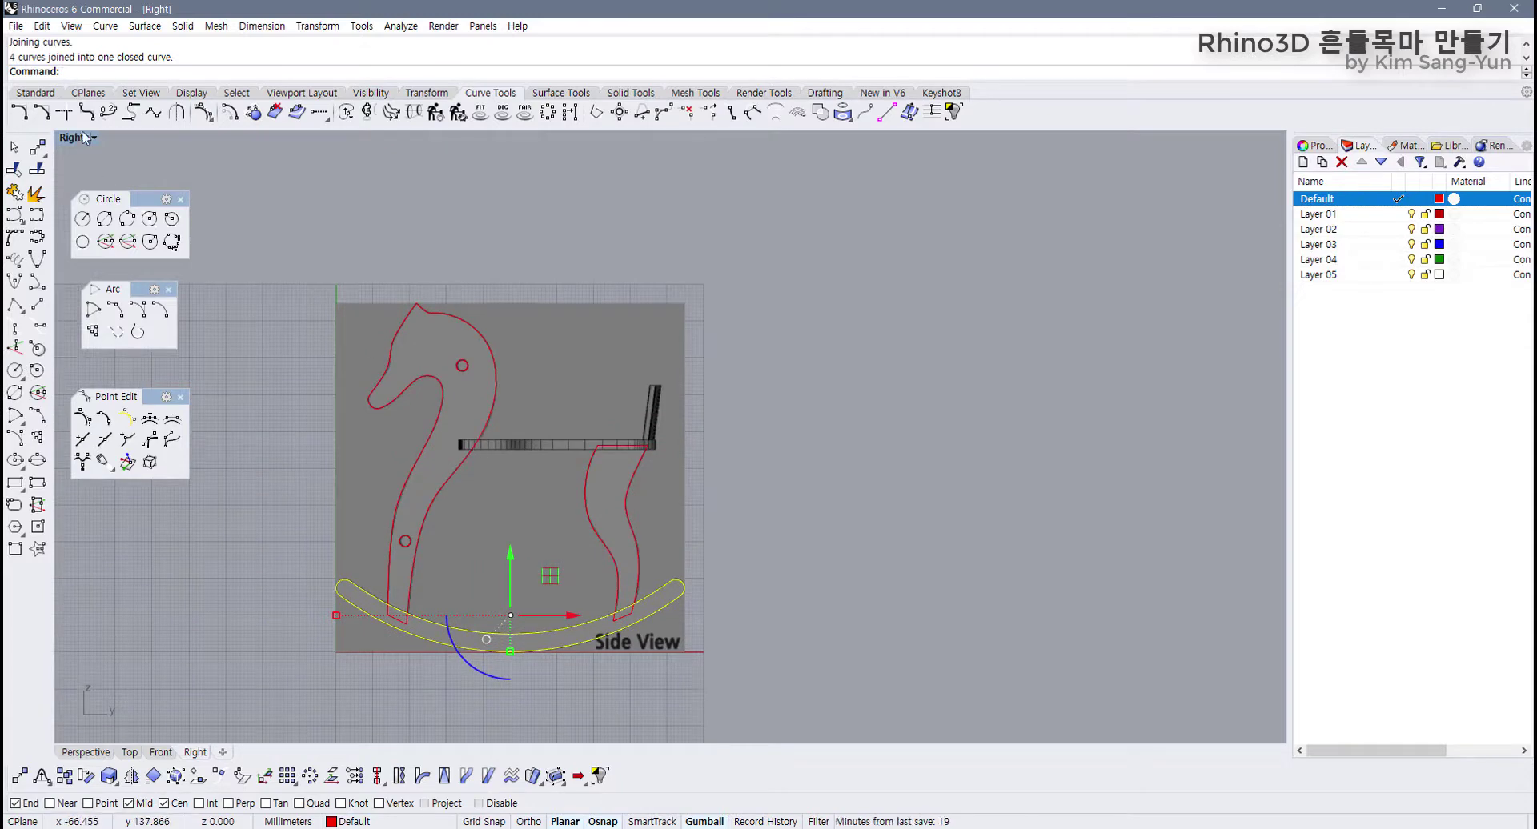
double_click(72, 138)
right_drag(812, 315, 873, 372)
scroll(878, 356, up, 3)
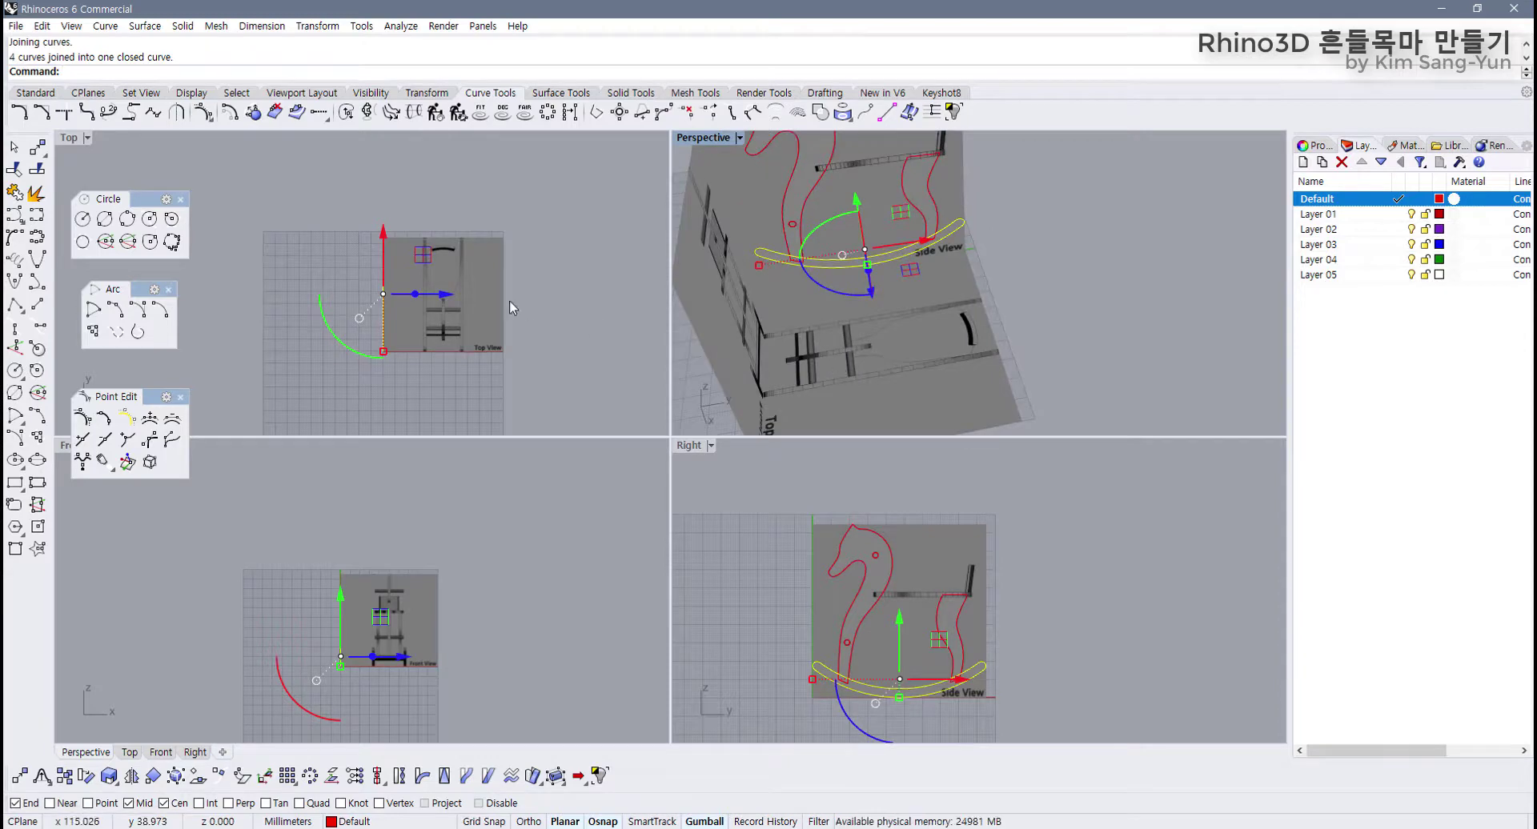
scroll(413, 319, up, 4)
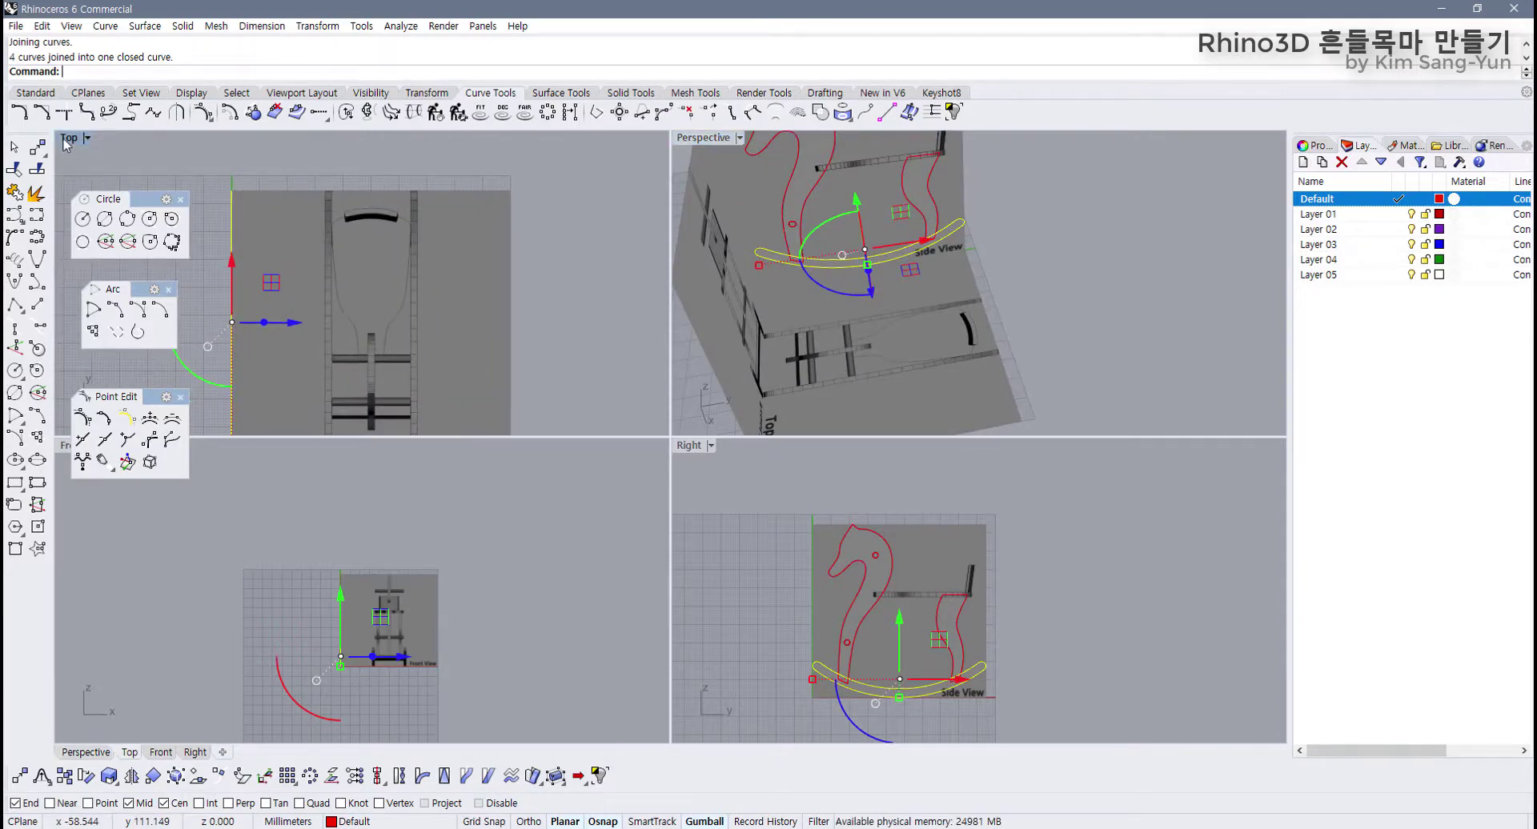
double_click(68, 138)
scroll(580, 500, up, 6)
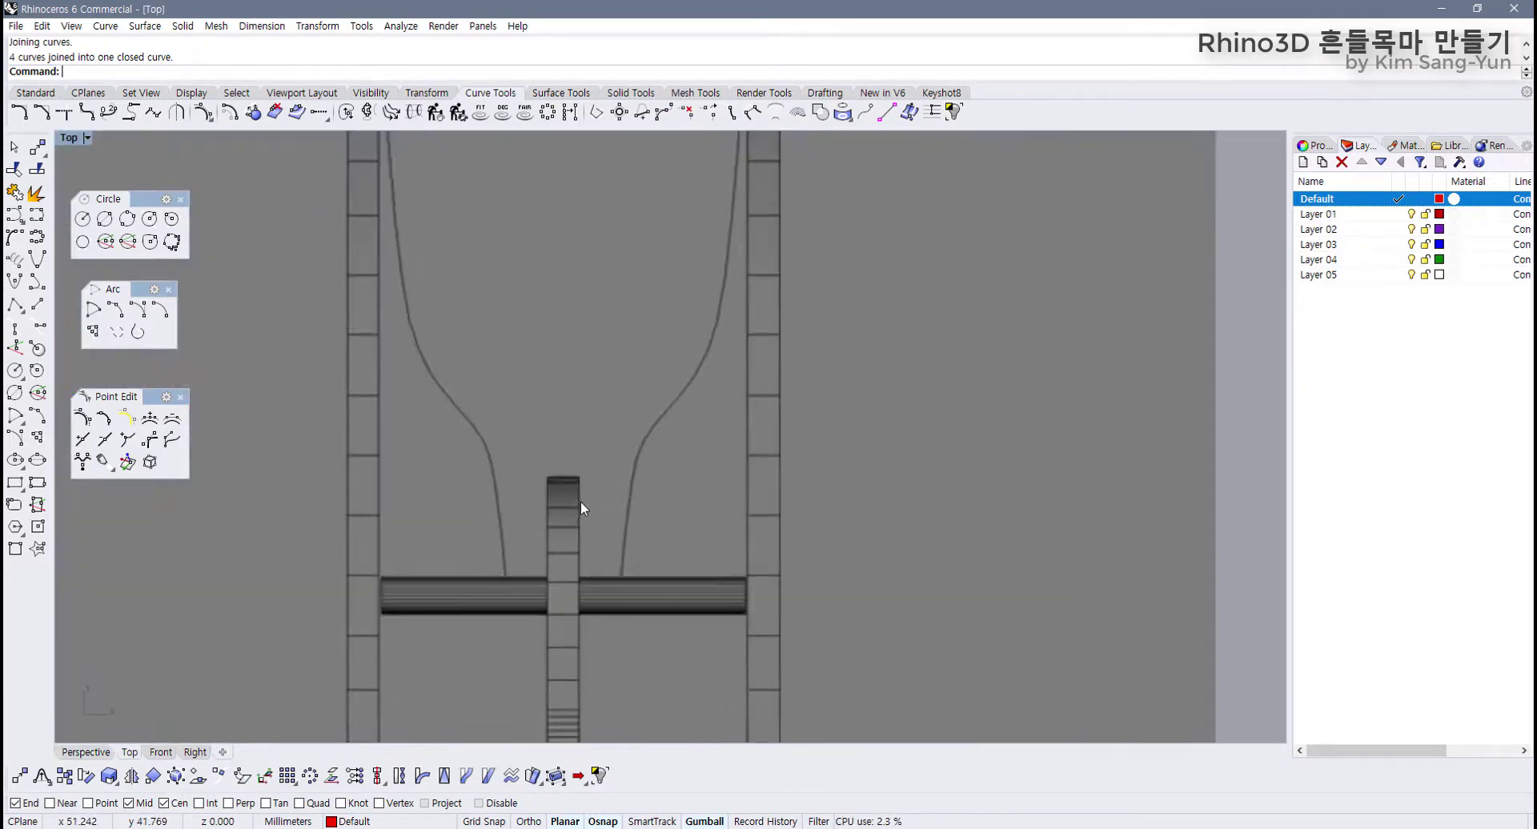
scroll(580, 501, down, 4)
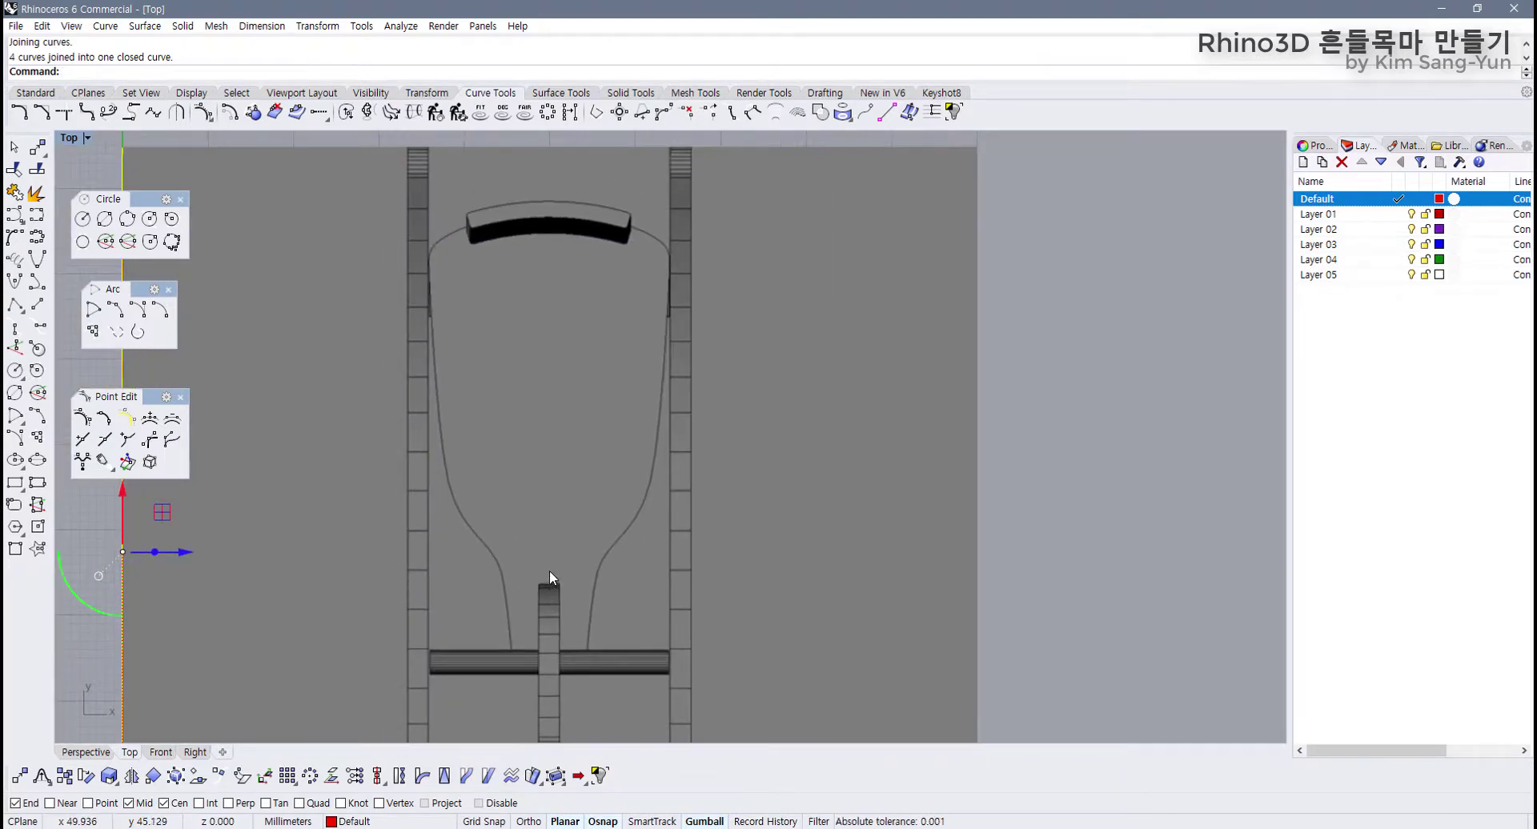
right_drag(550, 572, 509, 538)
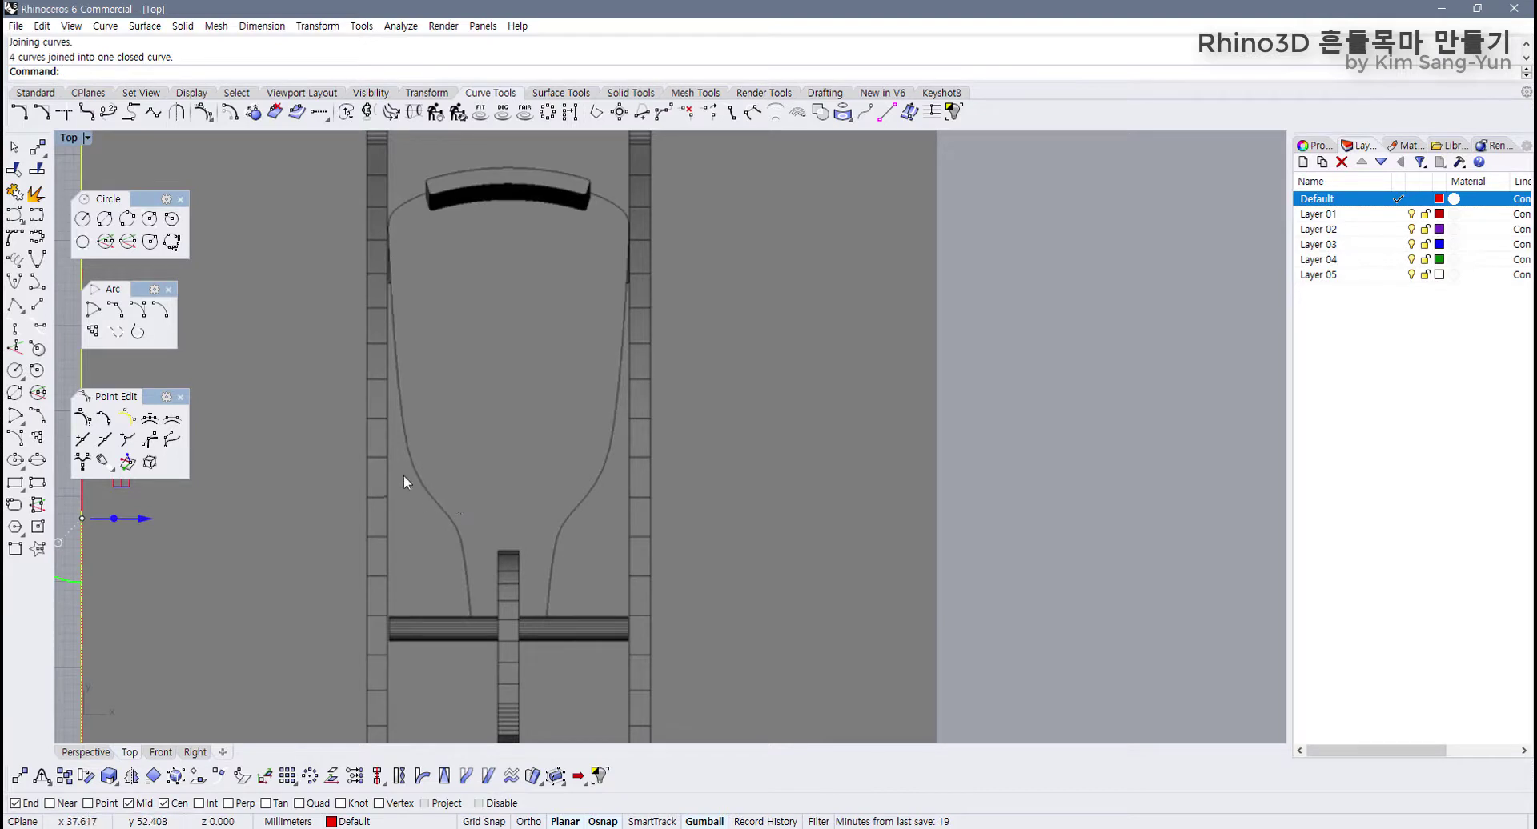
scroll(498, 541, down, 5)
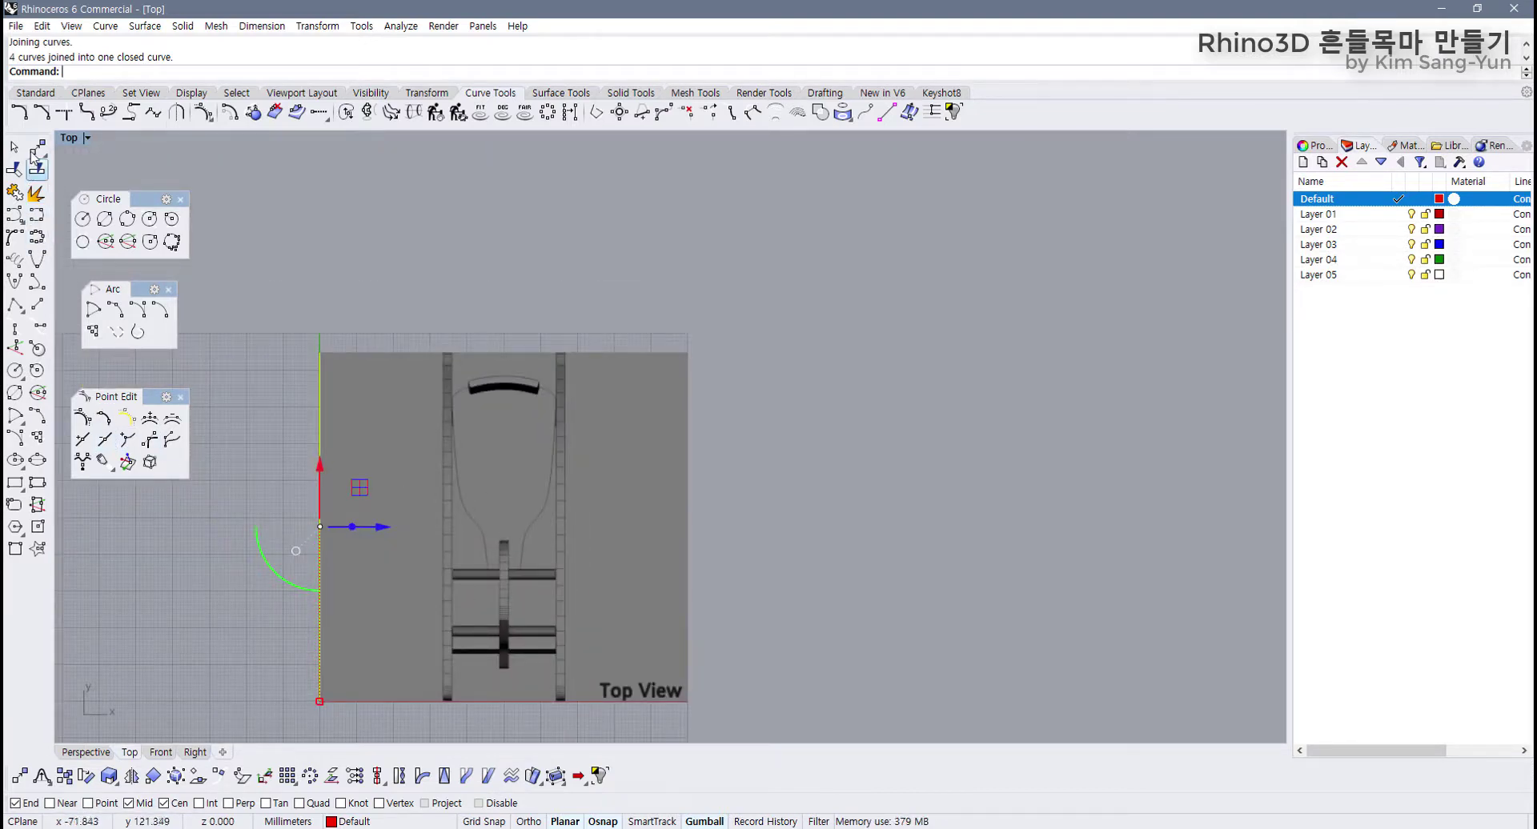
Step: With grid snap on, draw a vertical centre line over the top-view picture from 50,100 to about 50,-31
click(36, 92)
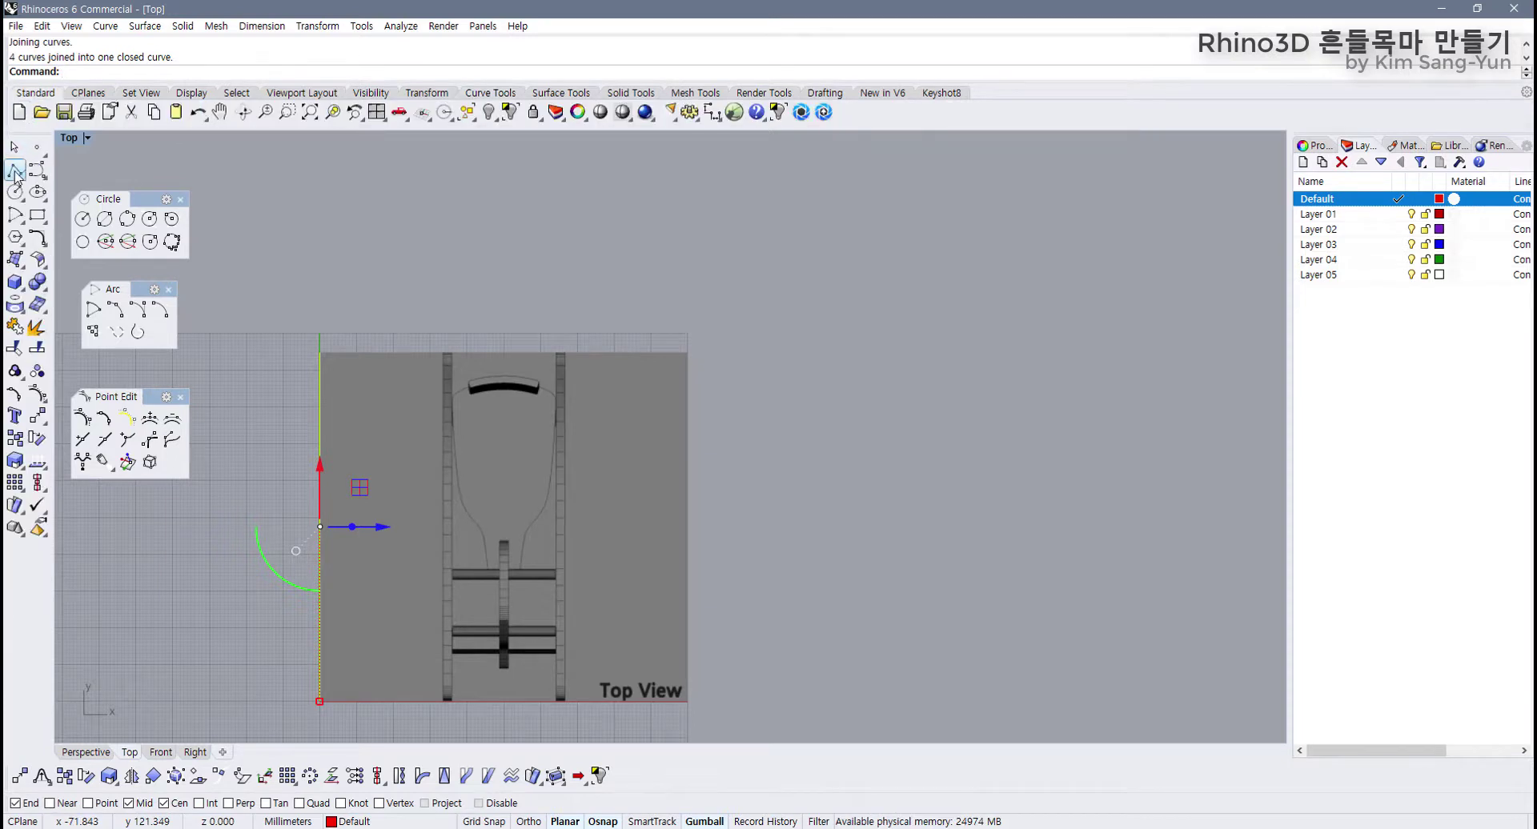
click(16, 169)
key(F9)
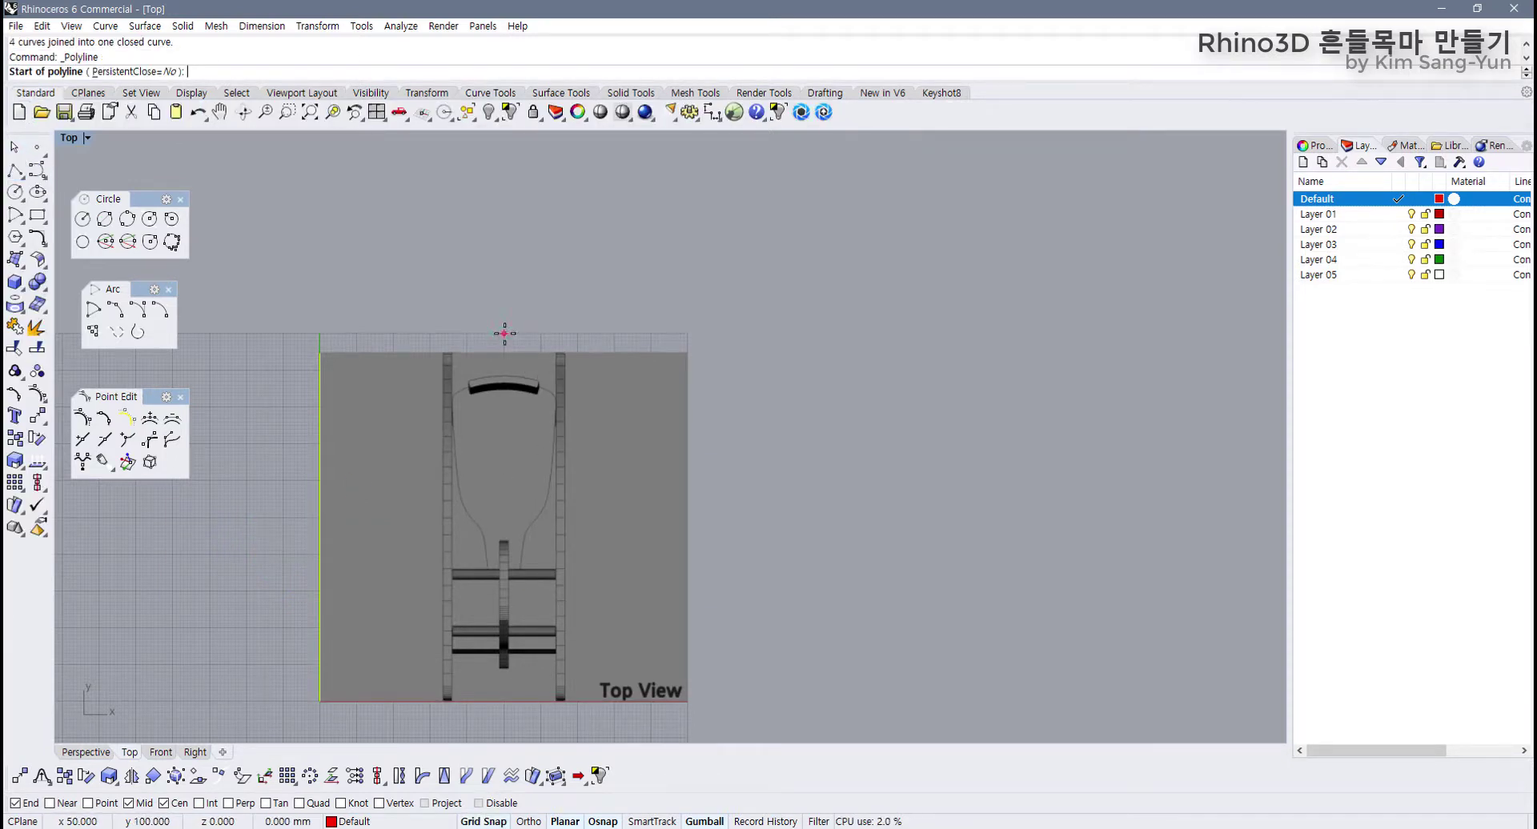
click(505, 333)
right_drag(506, 518, 501, 325)
shift+click(496, 622)
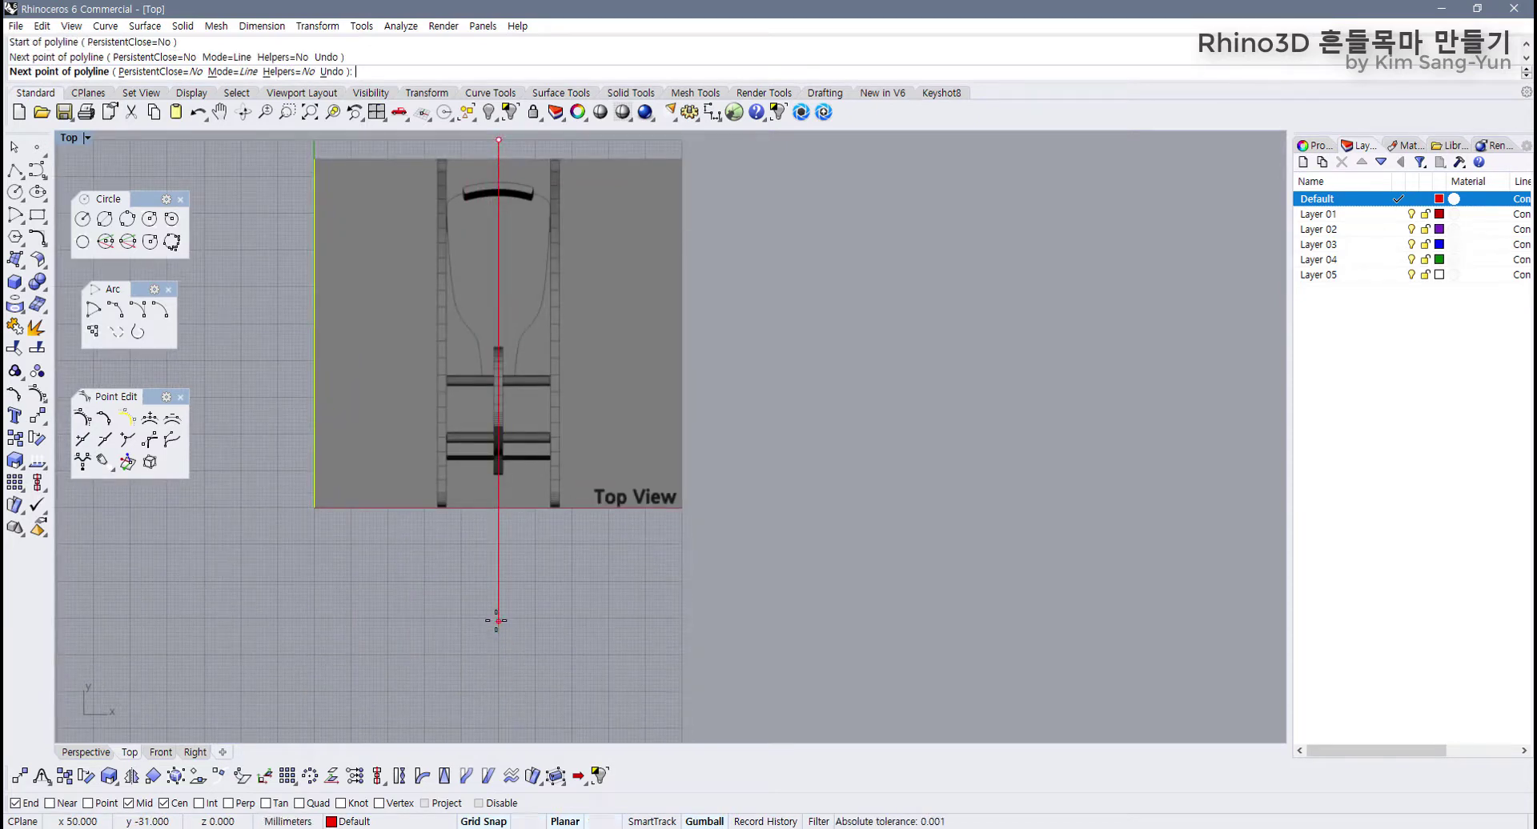
key(Return)
Step: Move the centre line slightly upward along its own direction and check its alignment with the central neck piece in the top-view picture
drag(498, 320, 498, 284)
click(559, 357)
scroll(512, 365, up, 6)
scroll(490, 403, up, 3)
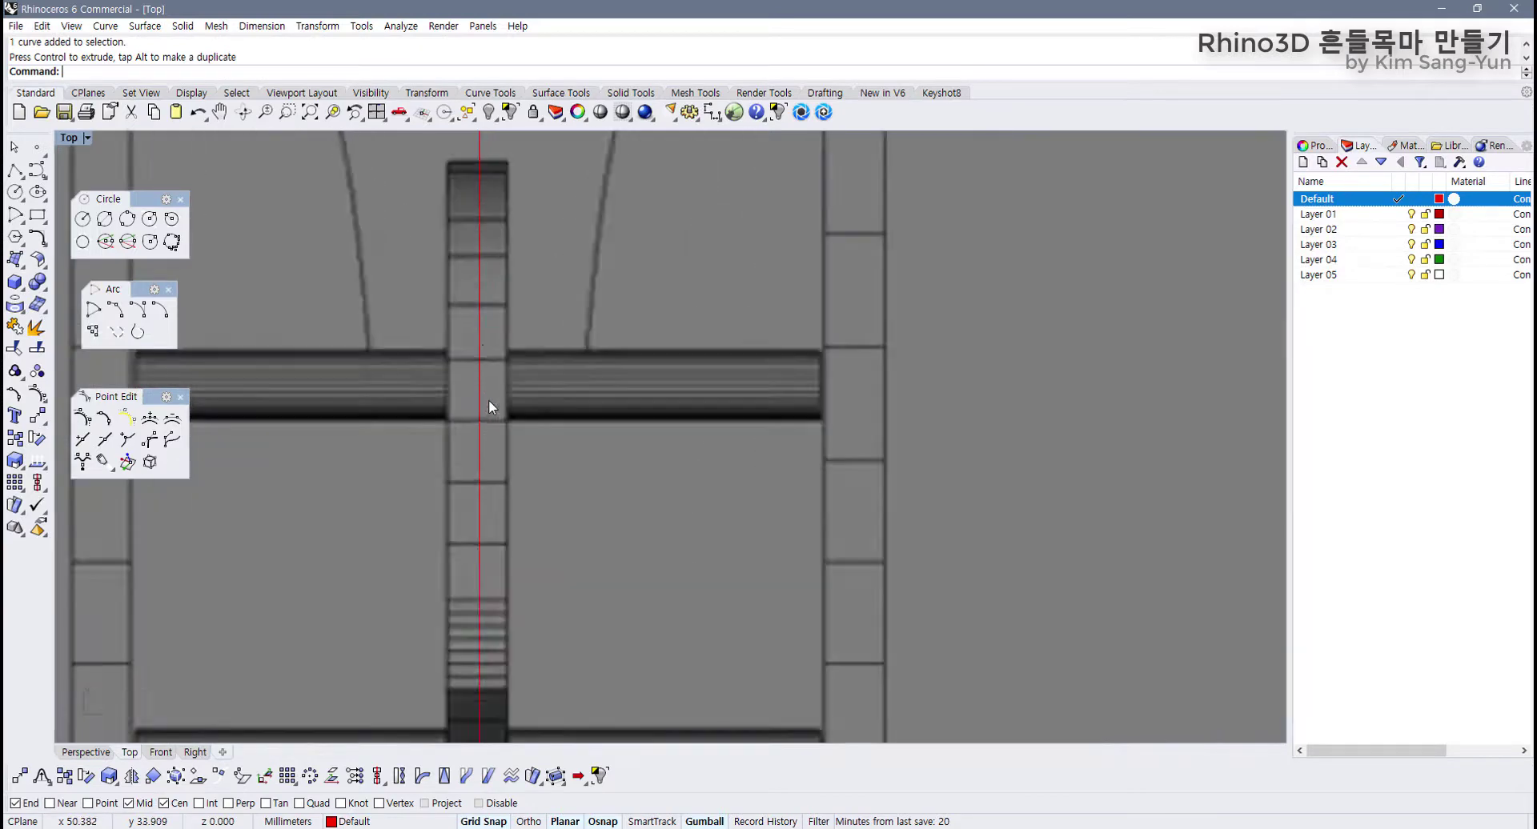
scroll(481, 357, down, 5)
scroll(479, 407, up, 4)
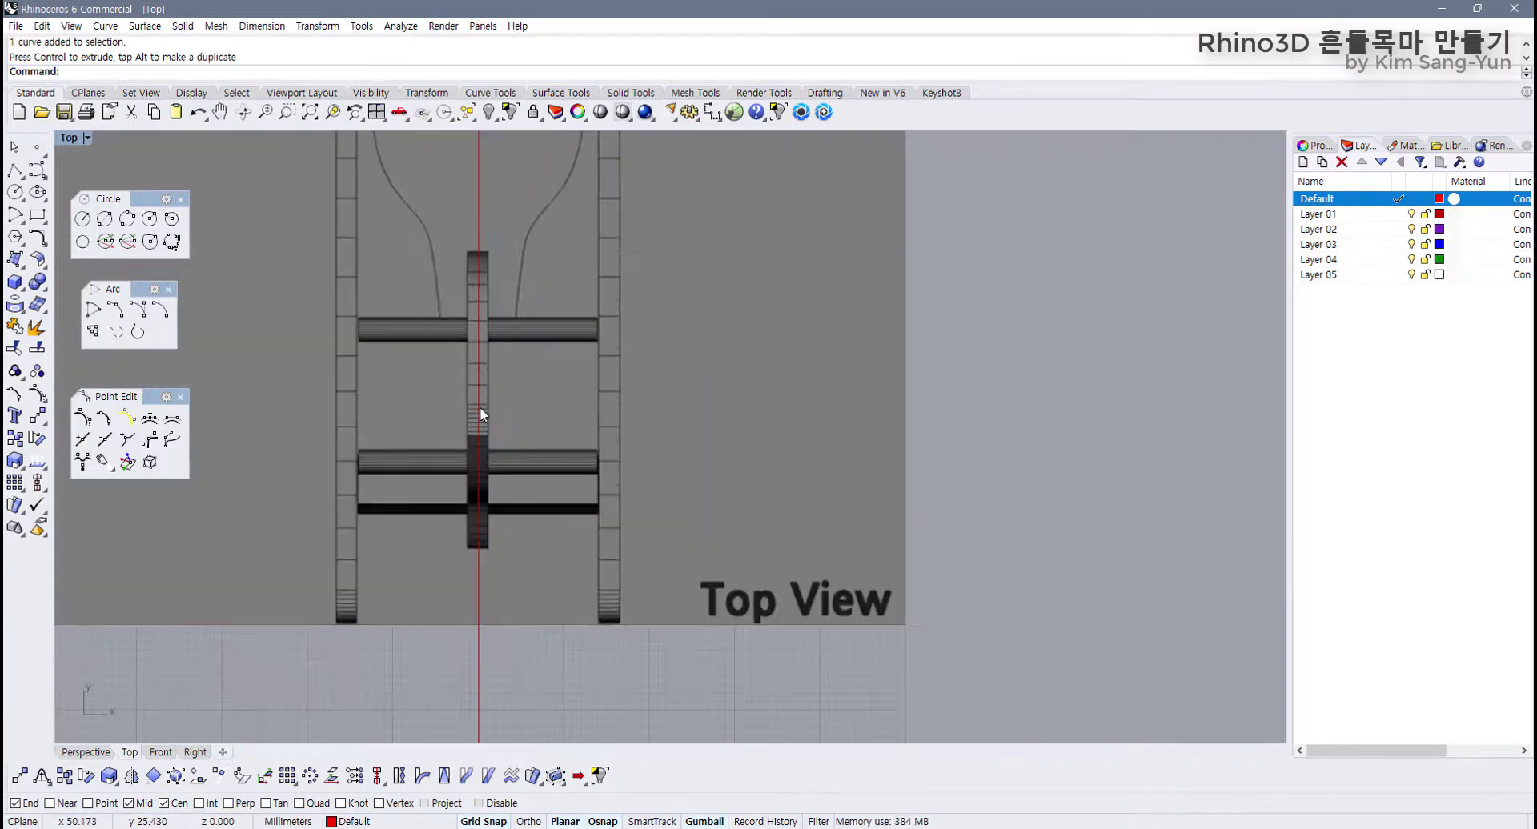
scroll(471, 457, up, 5)
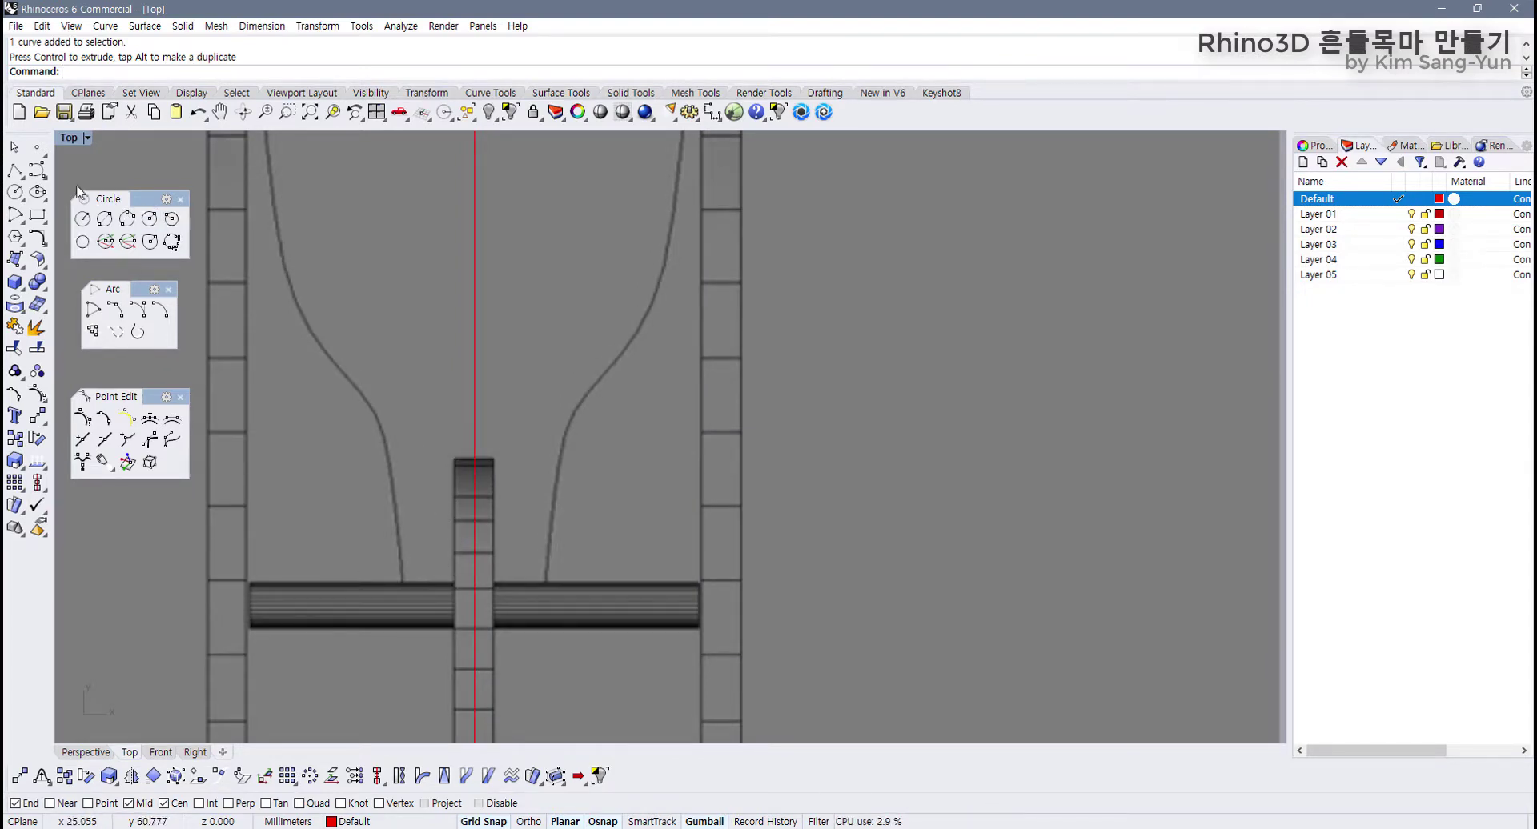
Step: With grid snap off and Near snap on, start a polyline from the centre line along the neck piece's end edge to its left corner
click(14, 170)
scroll(482, 491, up, 3)
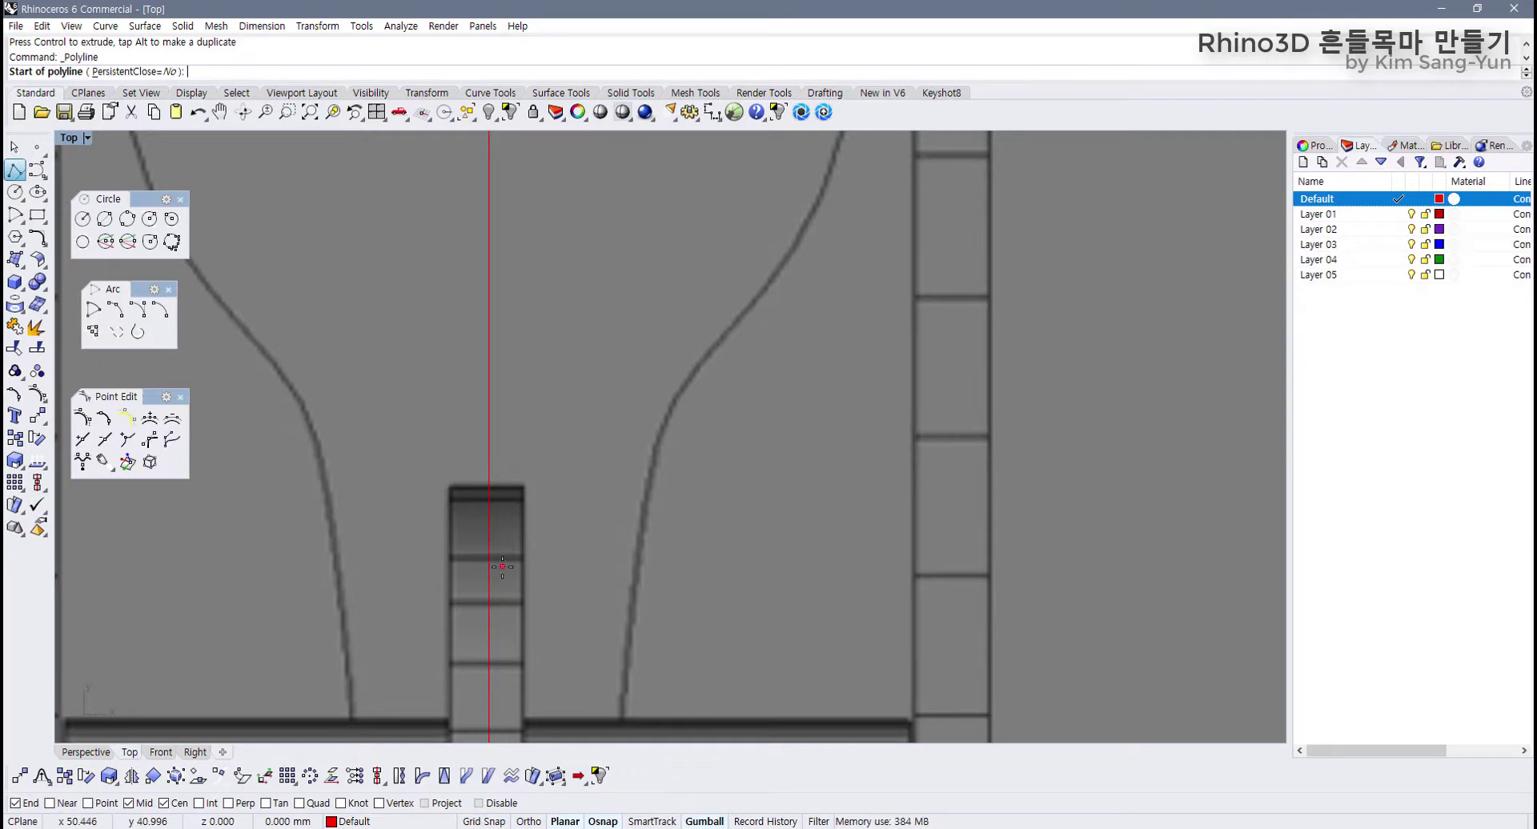
click(496, 822)
click(63, 803)
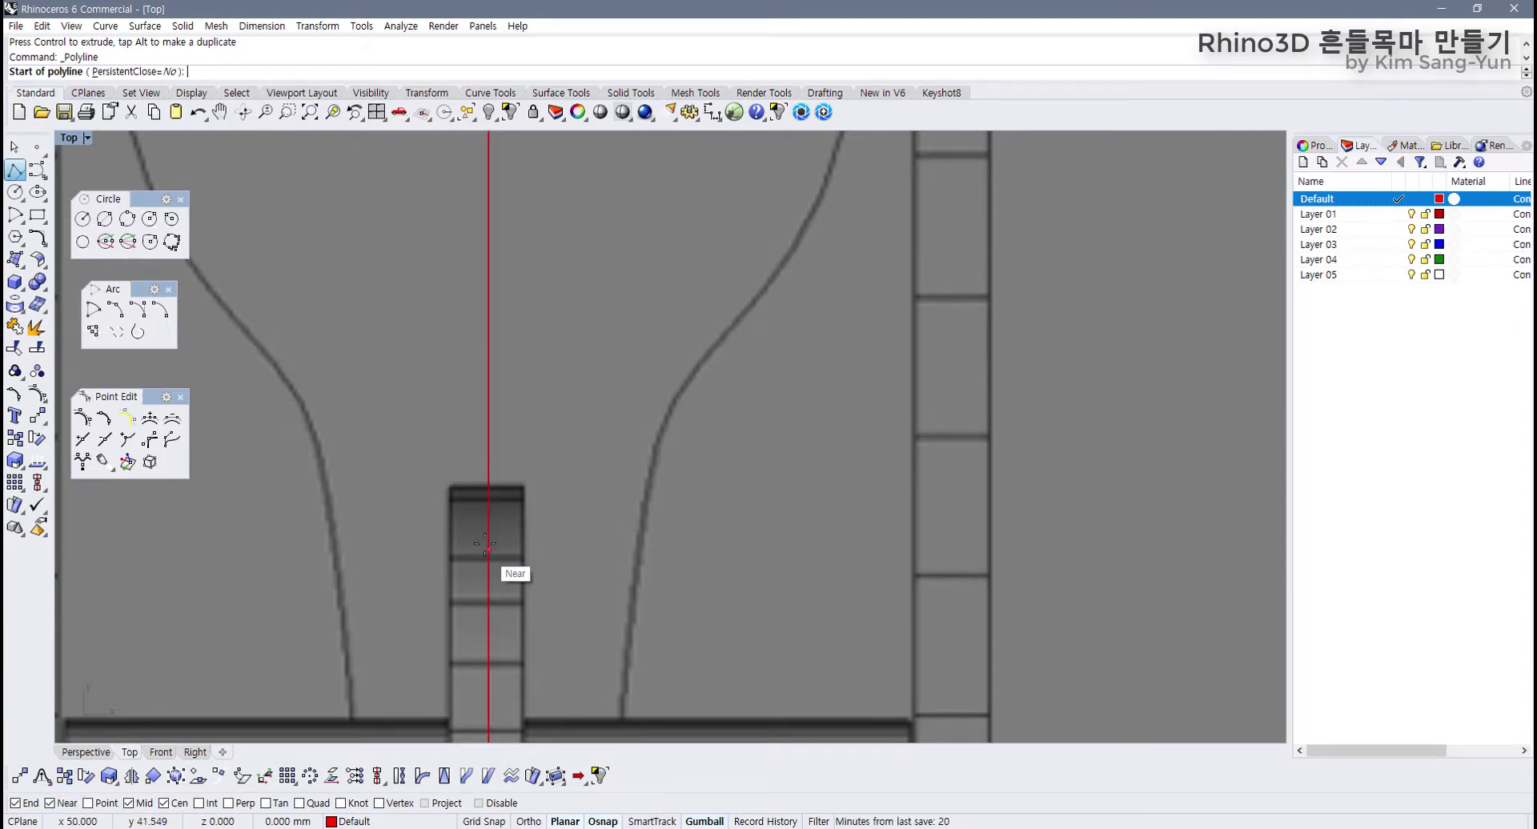
click(487, 486)
key(shift)
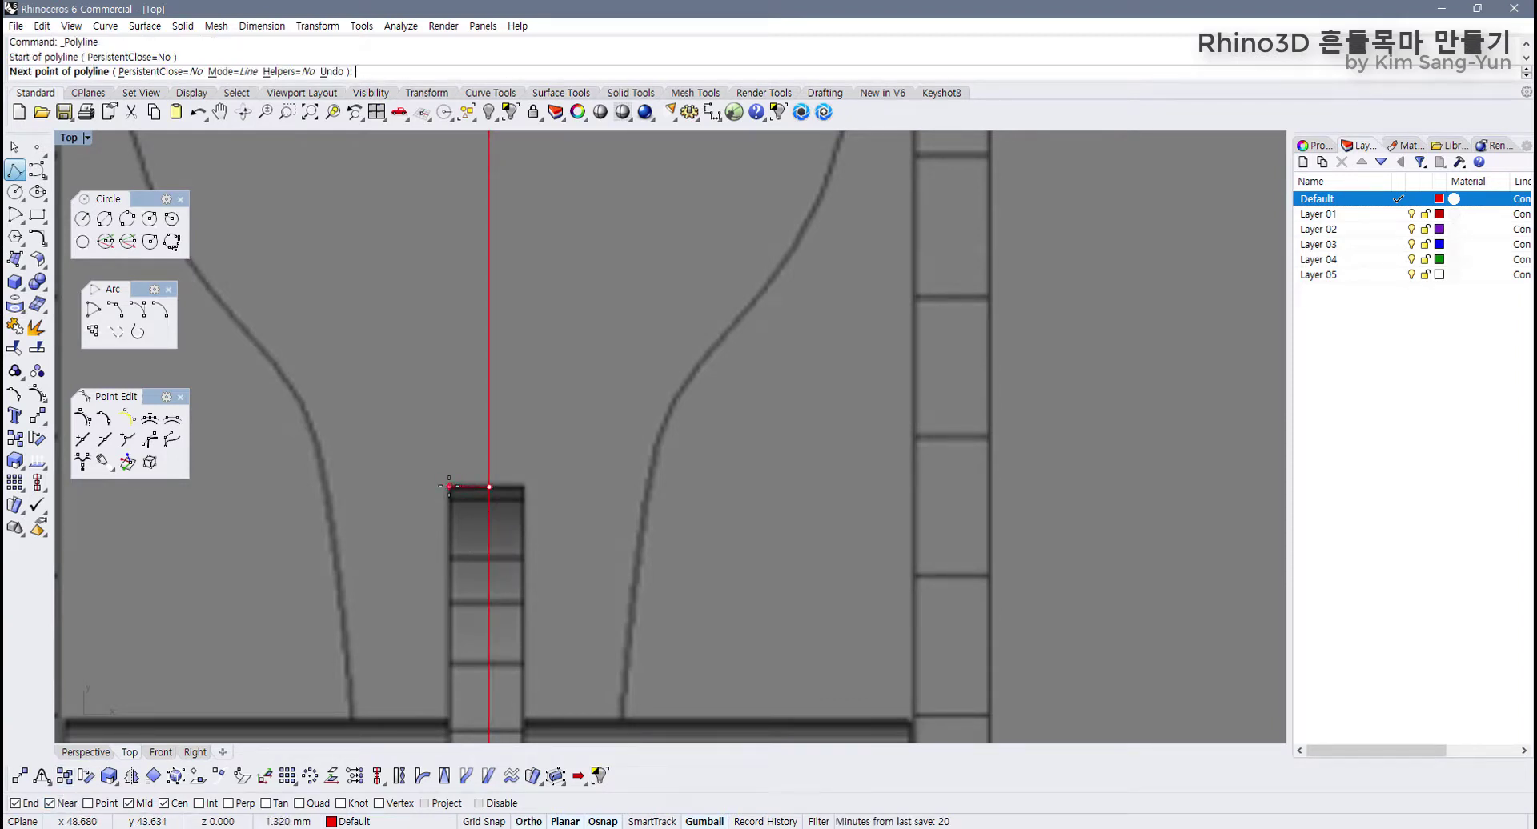
click(449, 487)
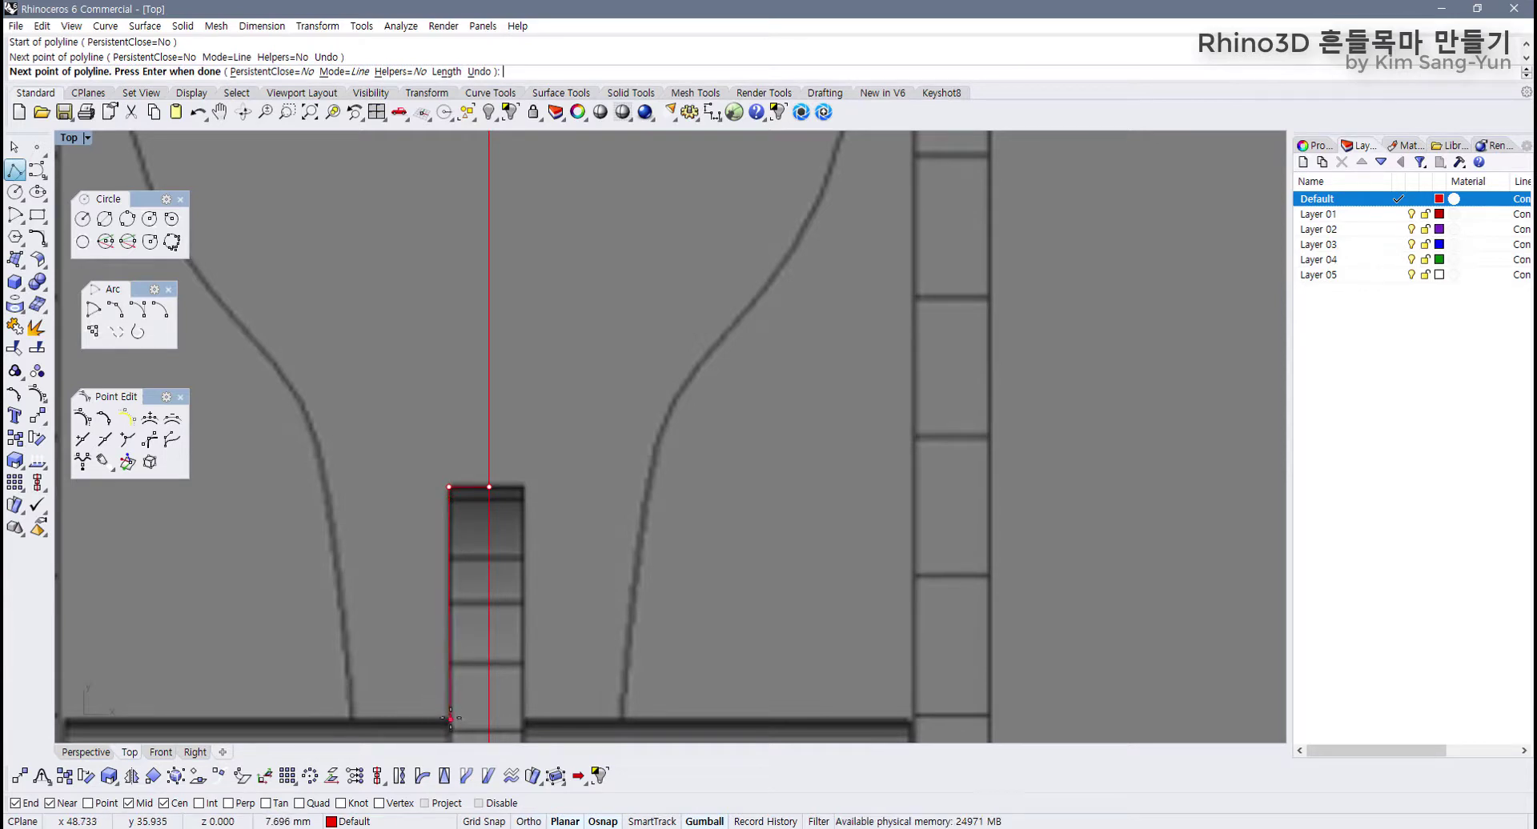
Step: Continue the polyline straight down the neck piece's left side to the crossbar, run it left to the seat edge and finish it
right_drag(436, 706, 453, 610)
key(shift)
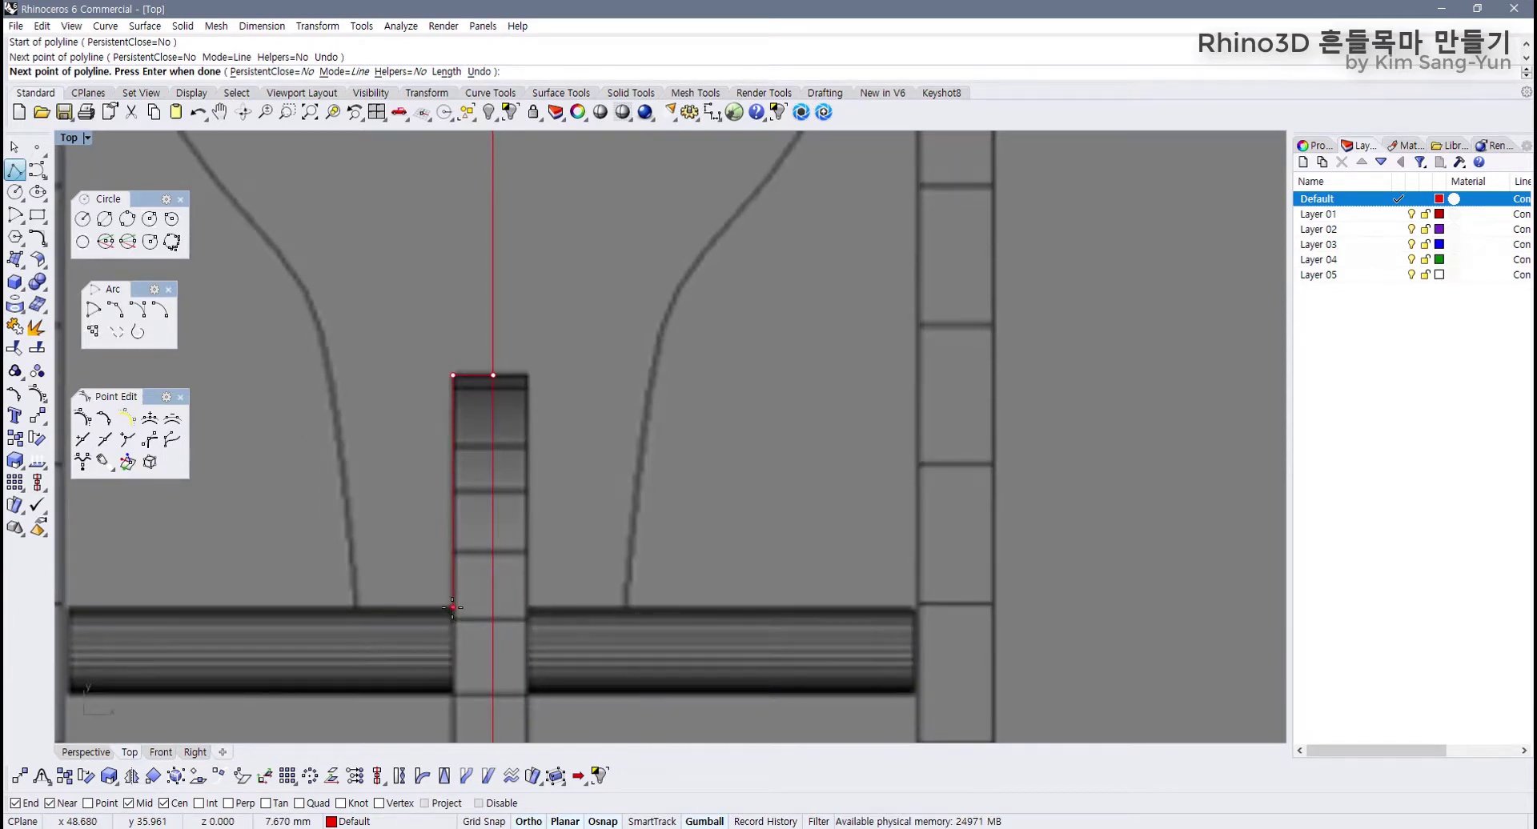
click(453, 610)
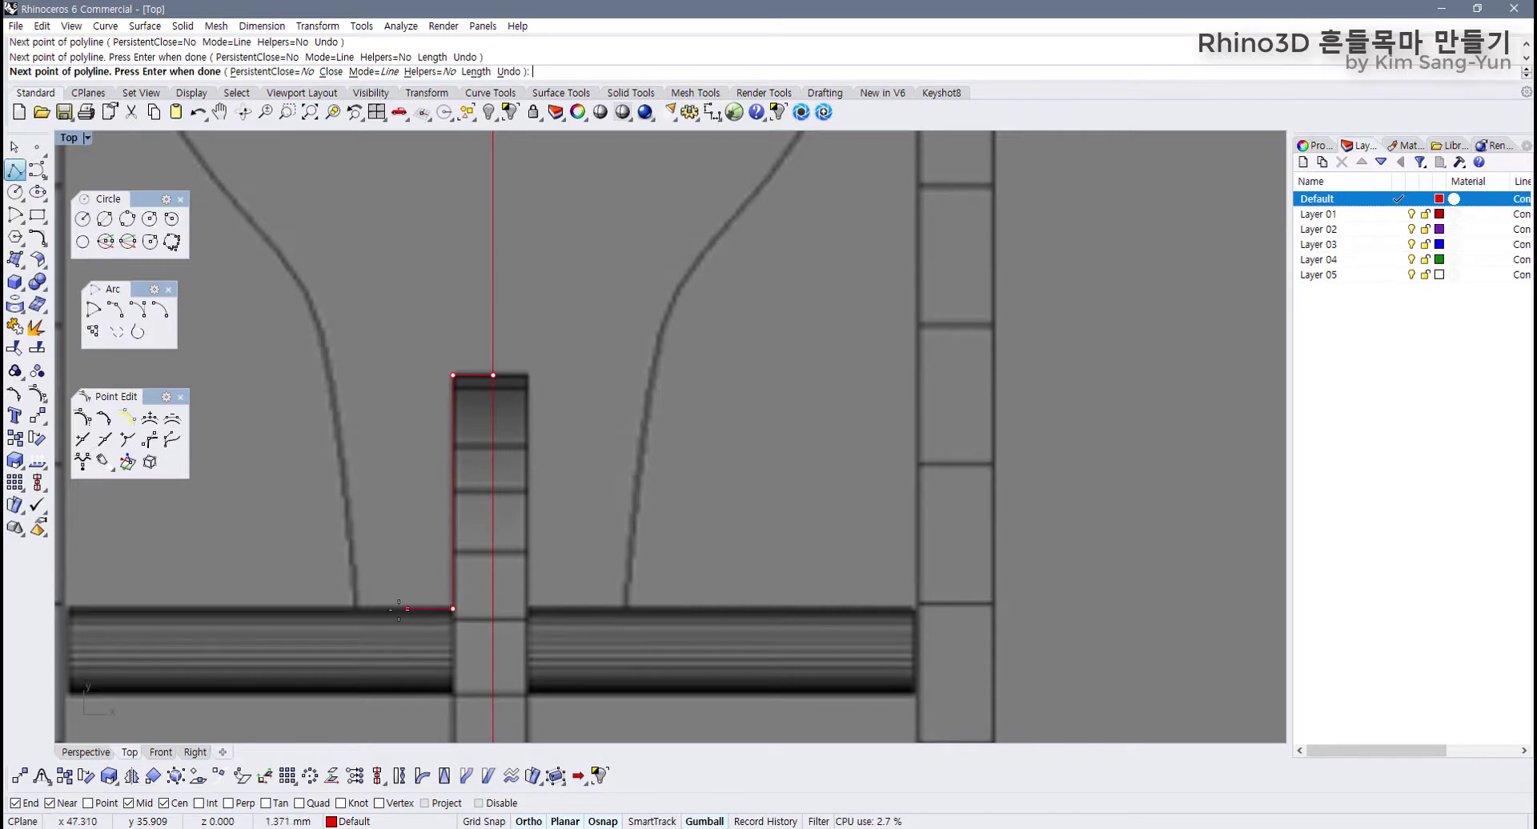
click(356, 610)
scroll(353, 432, down, 4)
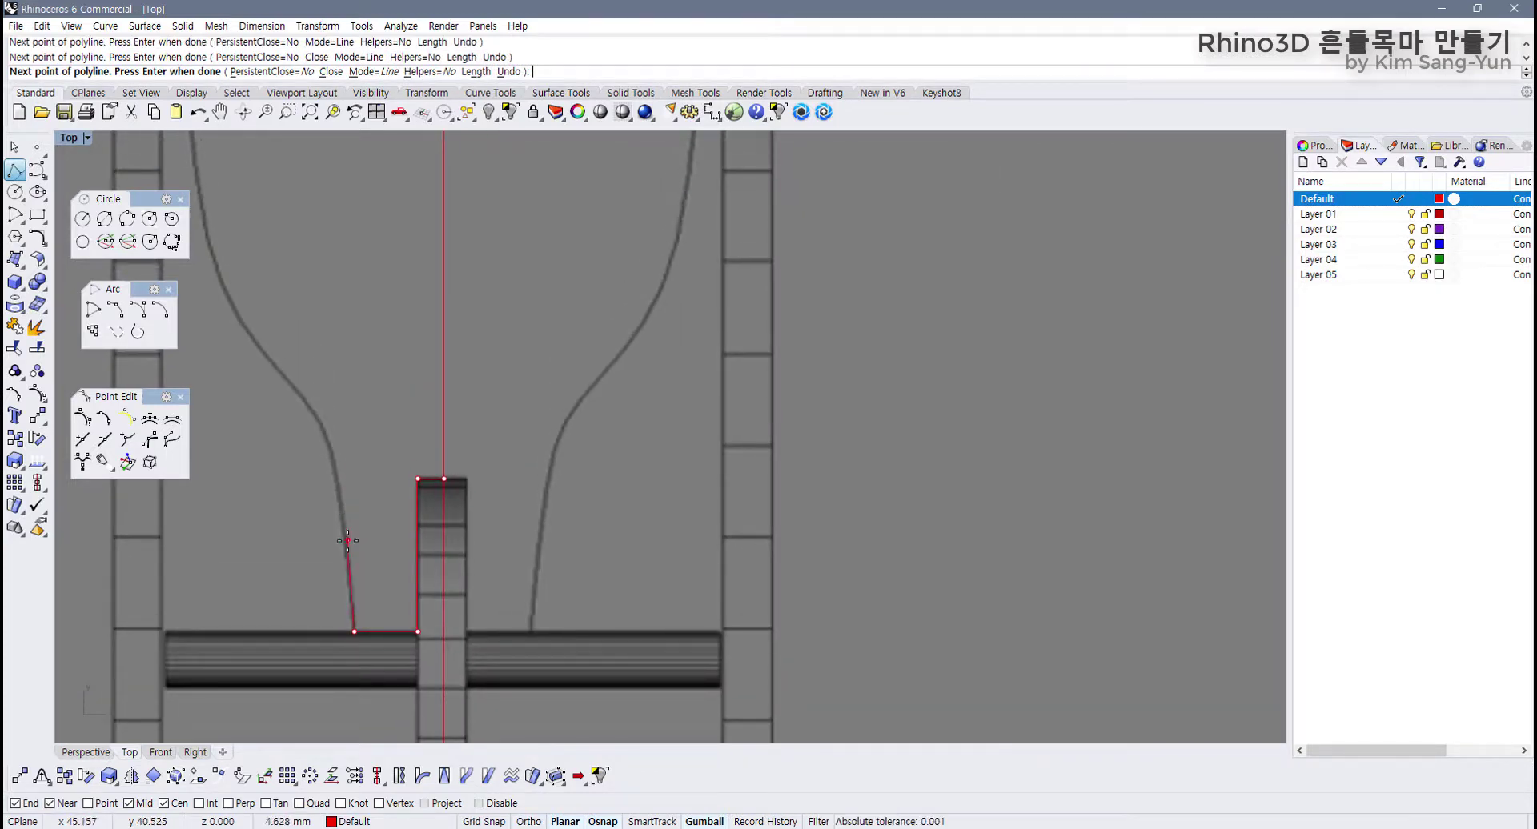
key(Return)
click(369, 632)
key(Escape)
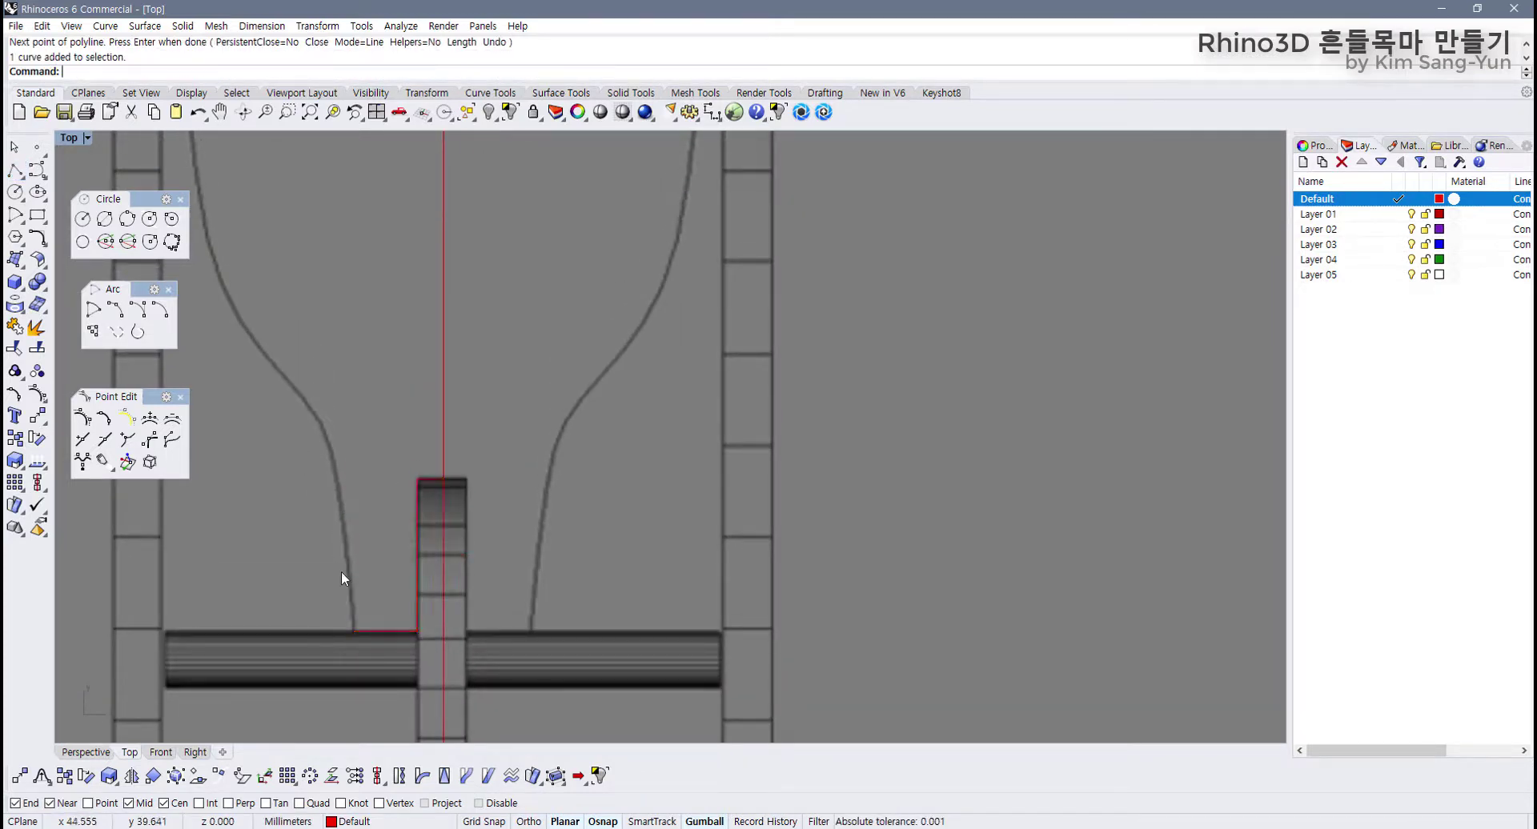
Step: Start a degree 3 control point curve at the polyline's outer end and trace the narrow lower-left part of the seat outline
scroll(382, 626, down, 3)
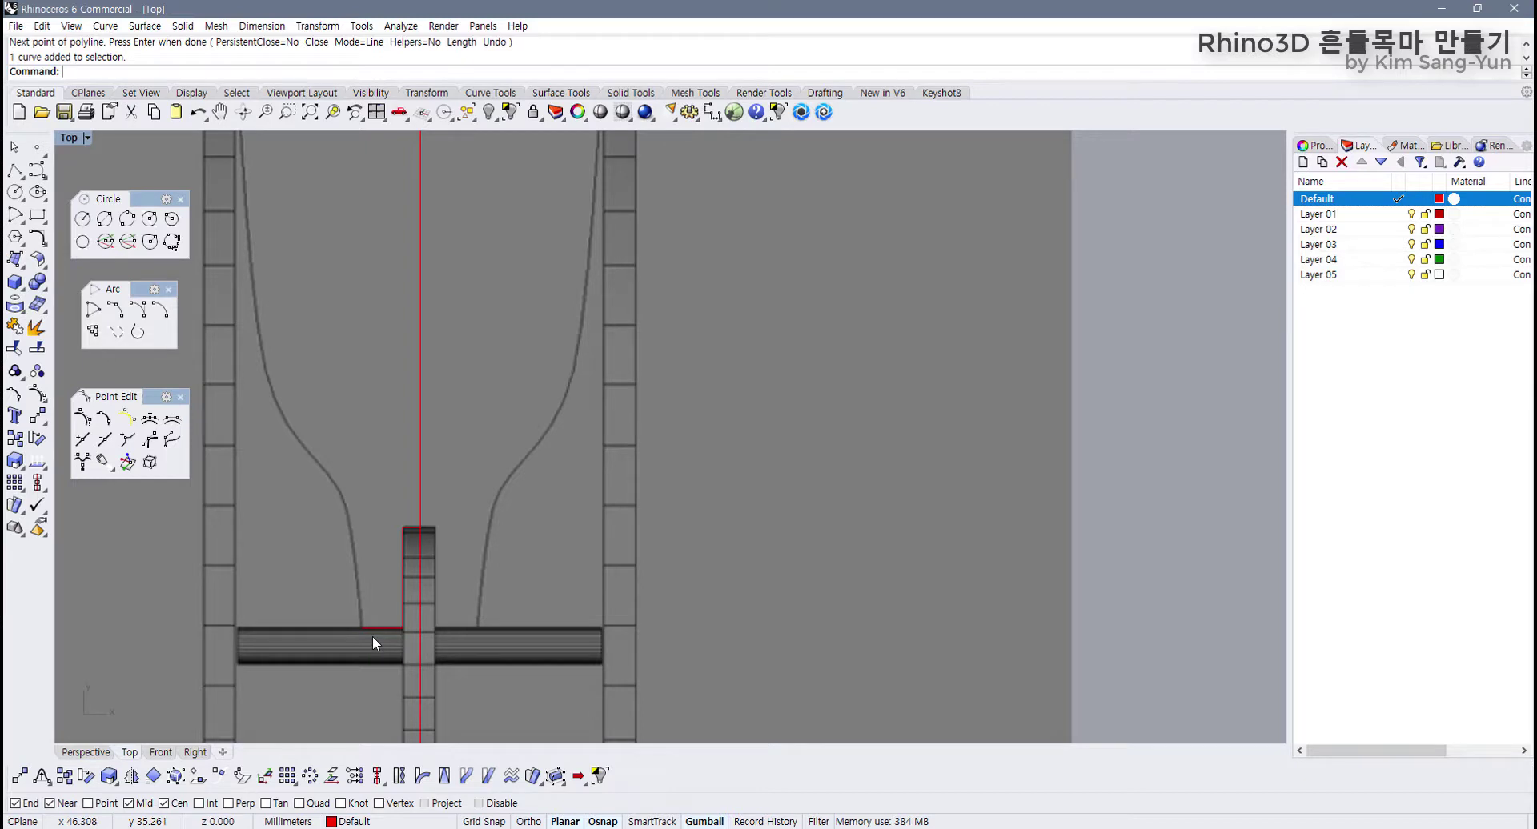
right_drag(375, 490, 371, 590)
scroll(394, 618, down, 2)
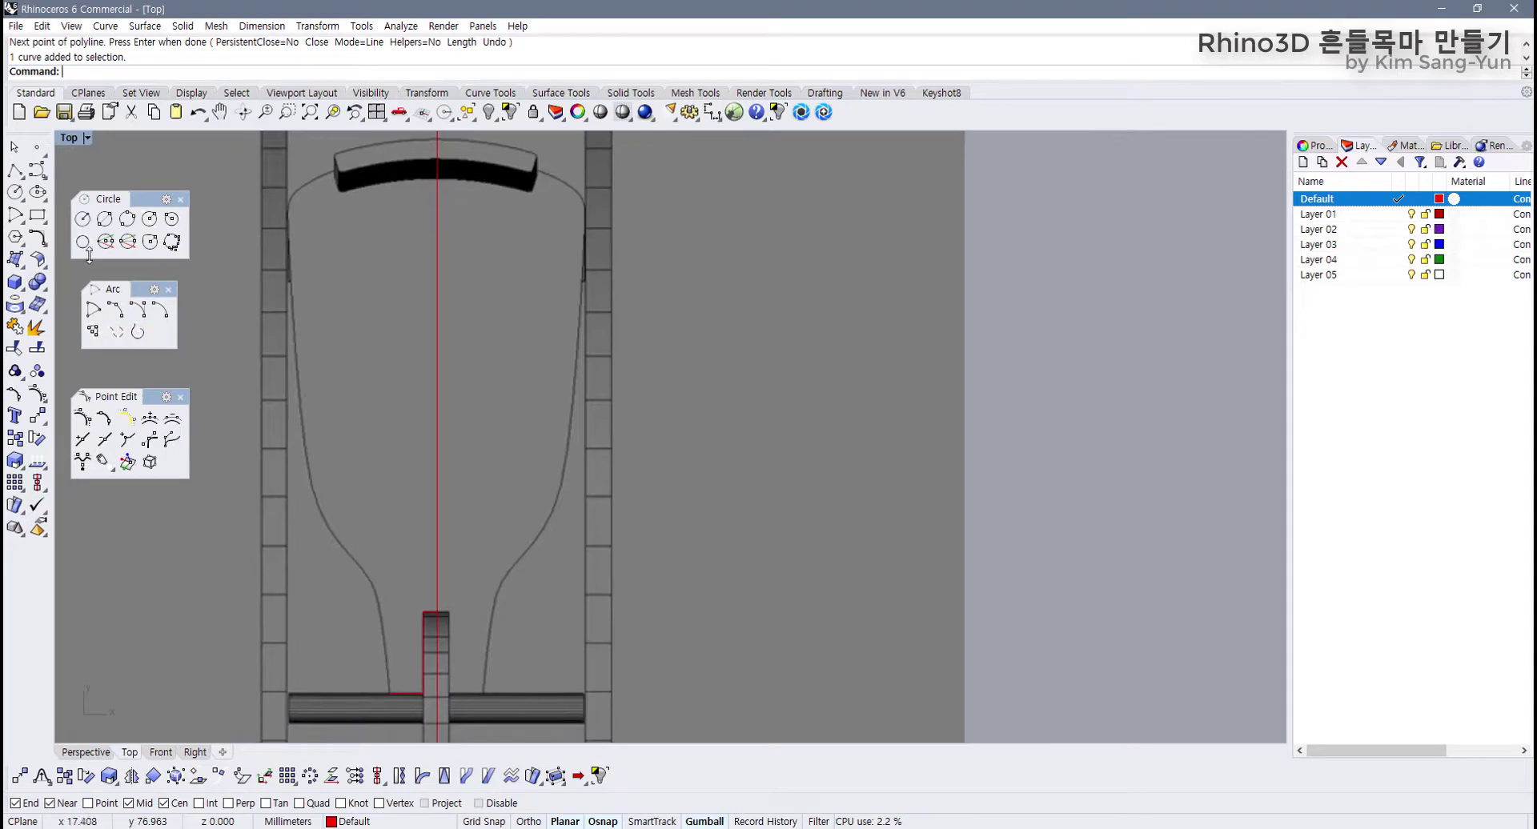
click(37, 172)
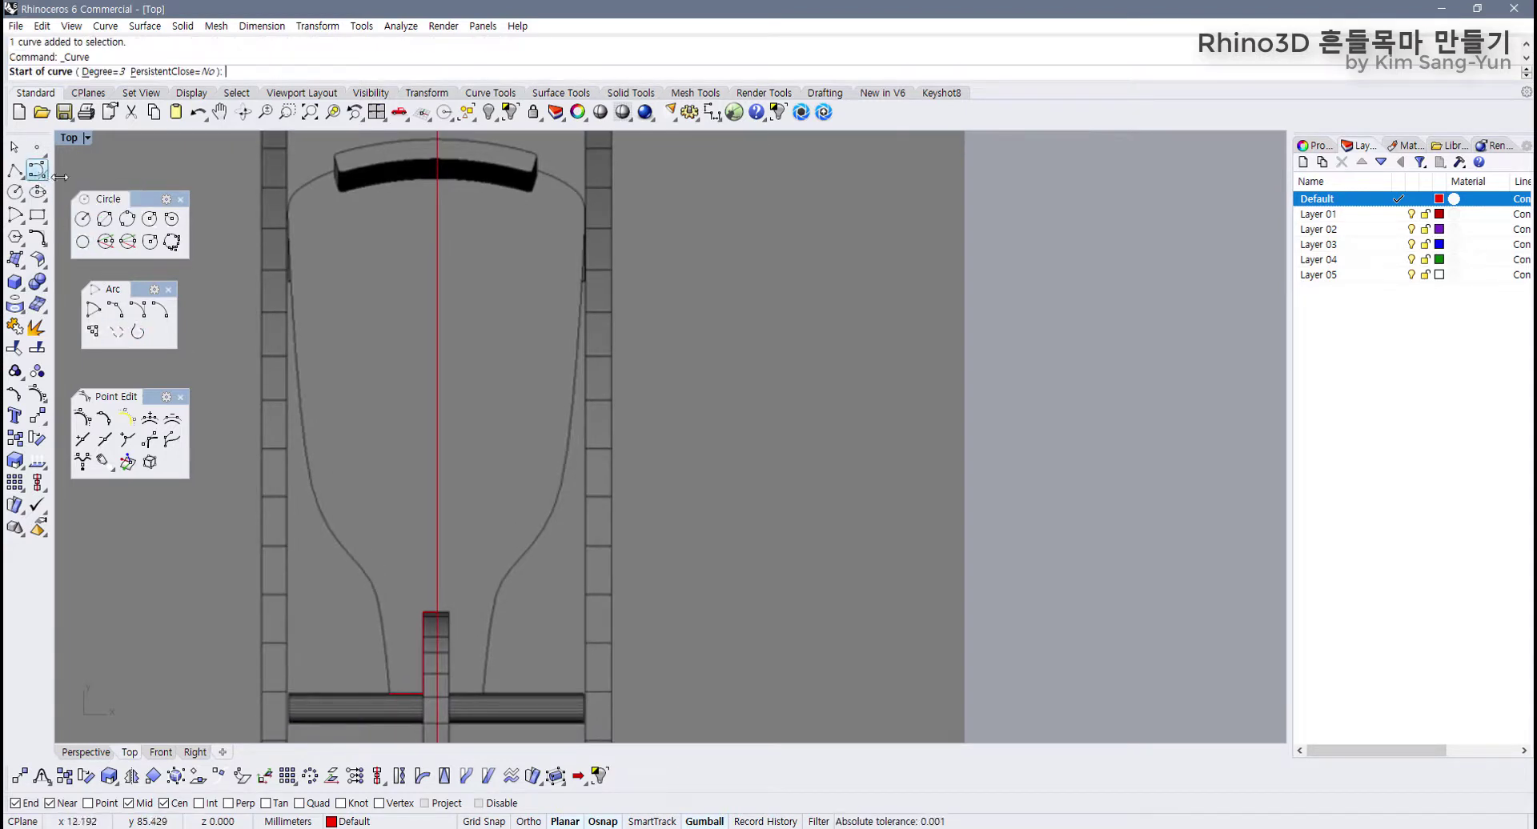
click(379, 695)
scroll(377, 647, up, 3)
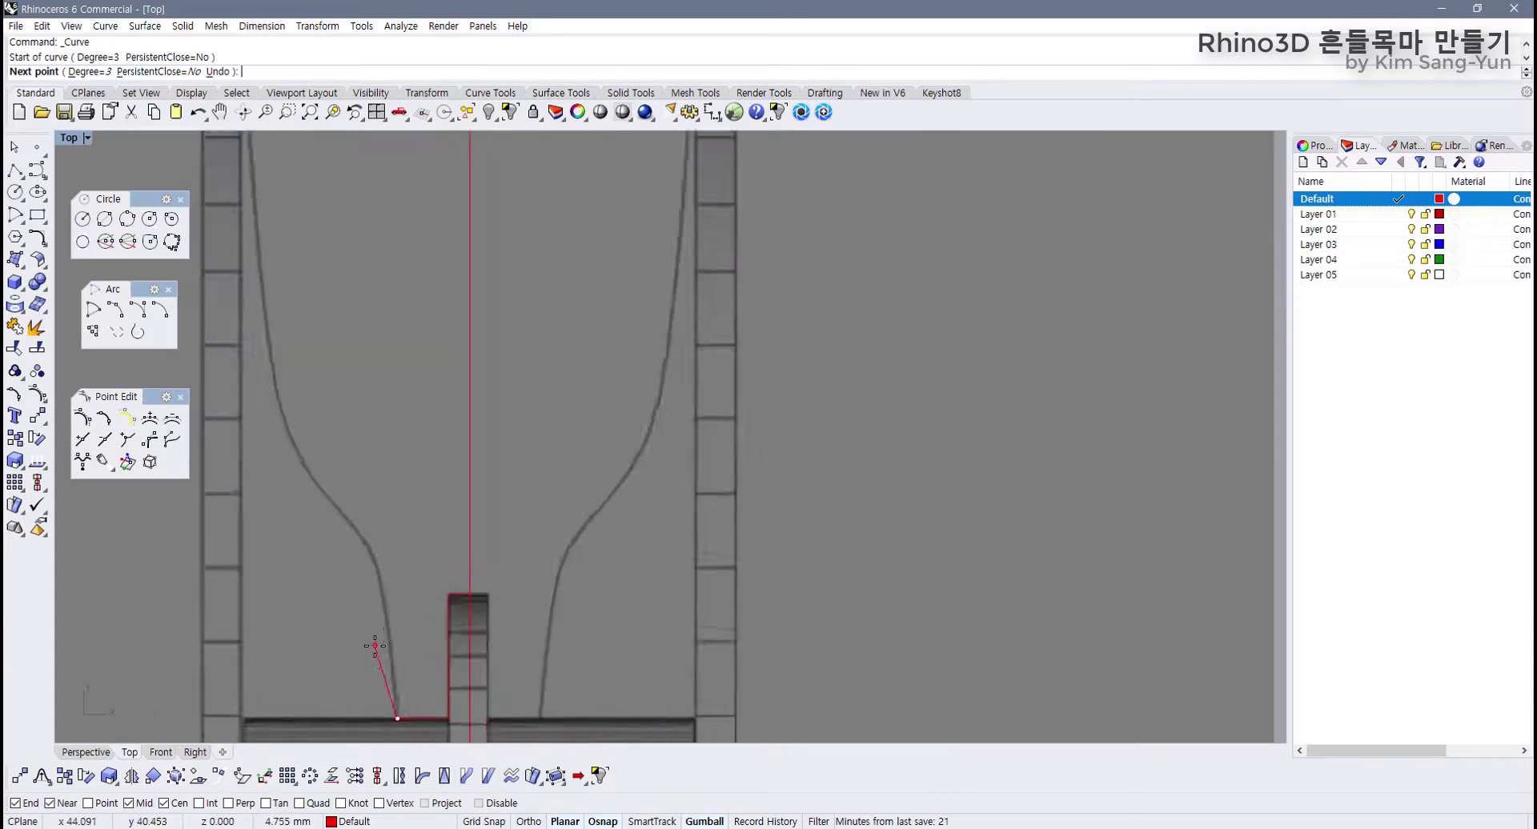
click(384, 566)
click(370, 523)
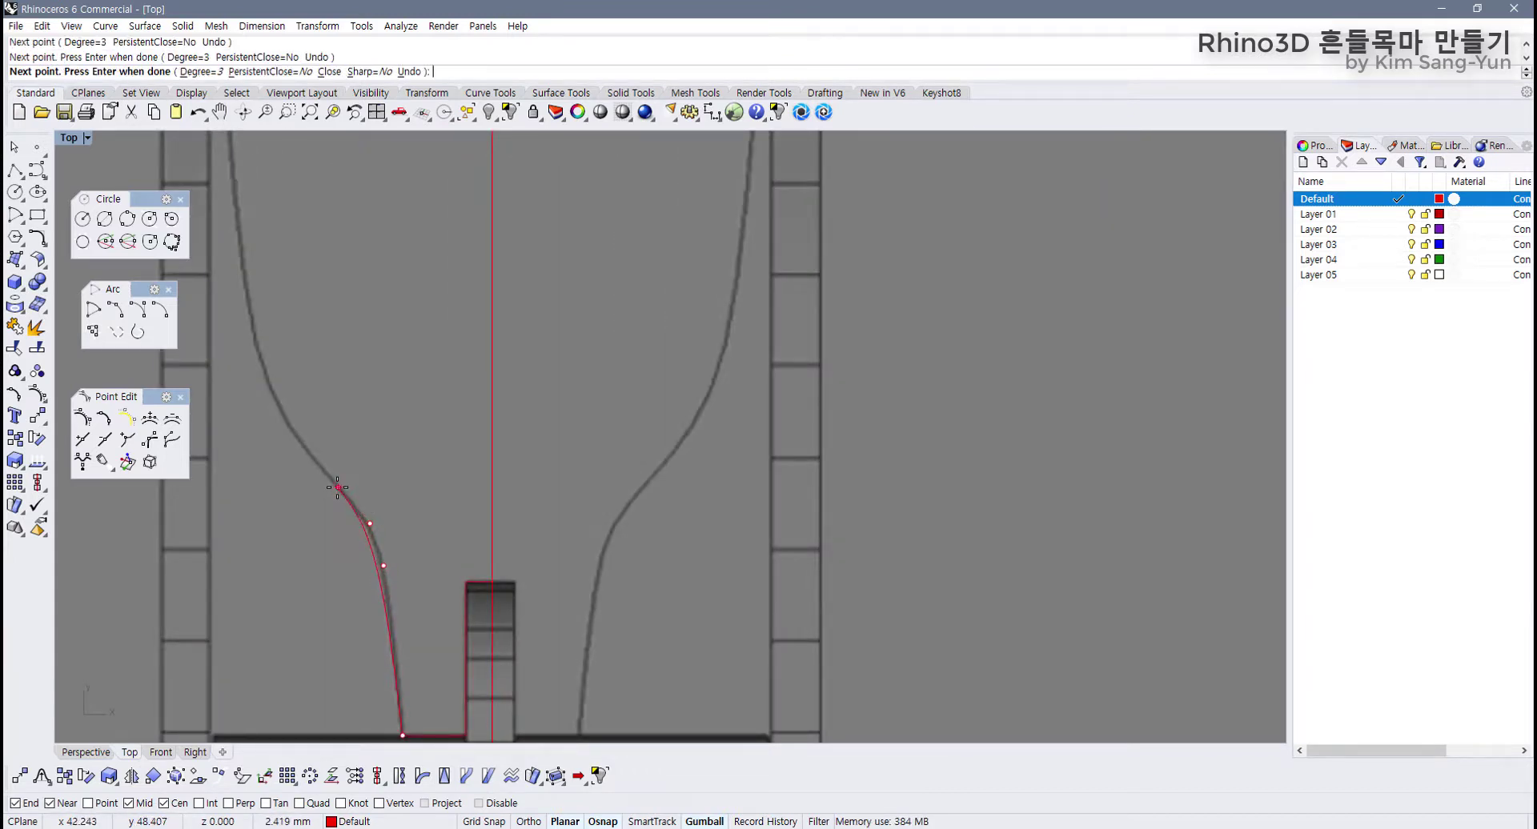
click(337, 487)
right_drag(278, 408, 367, 601)
click(367, 601)
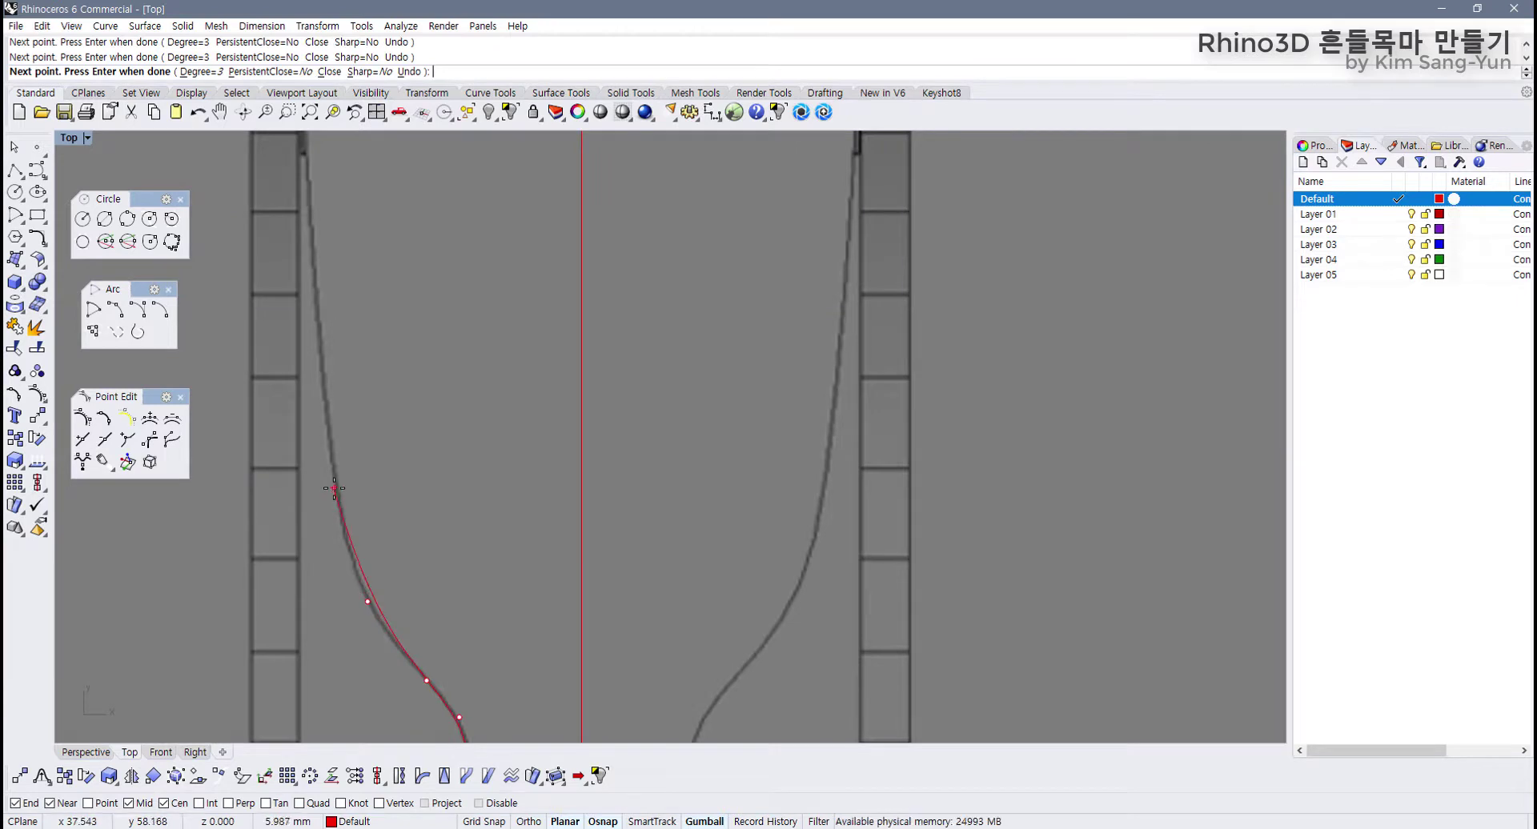
Step: Continue the curve up the seat's long left side and around its rounded upper-left corner
scroll(360, 496, down, 5)
scroll(307, 358, up, 6)
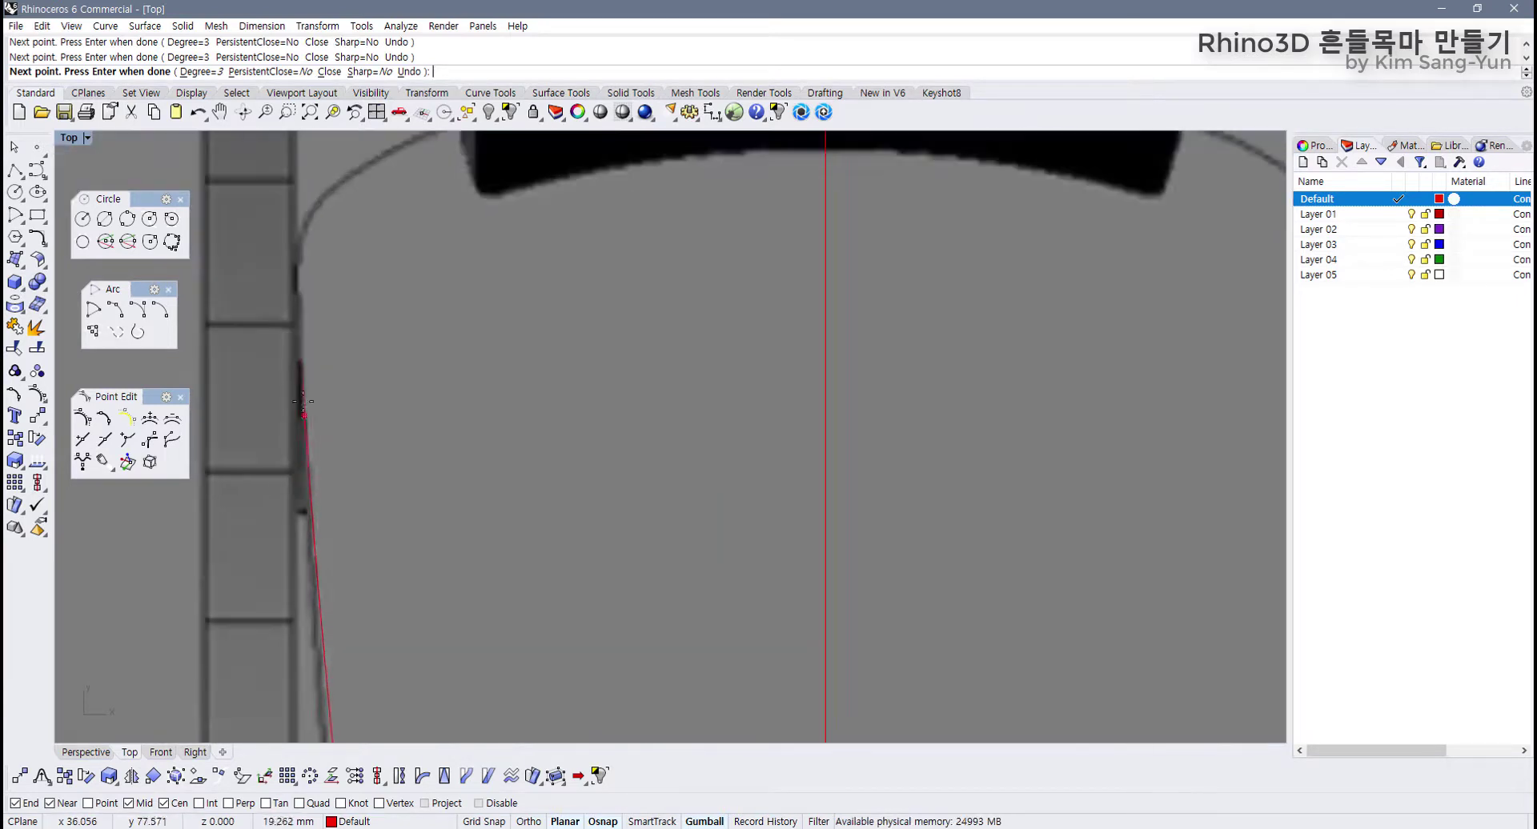
scroll(307, 358, up, 3)
click(276, 550)
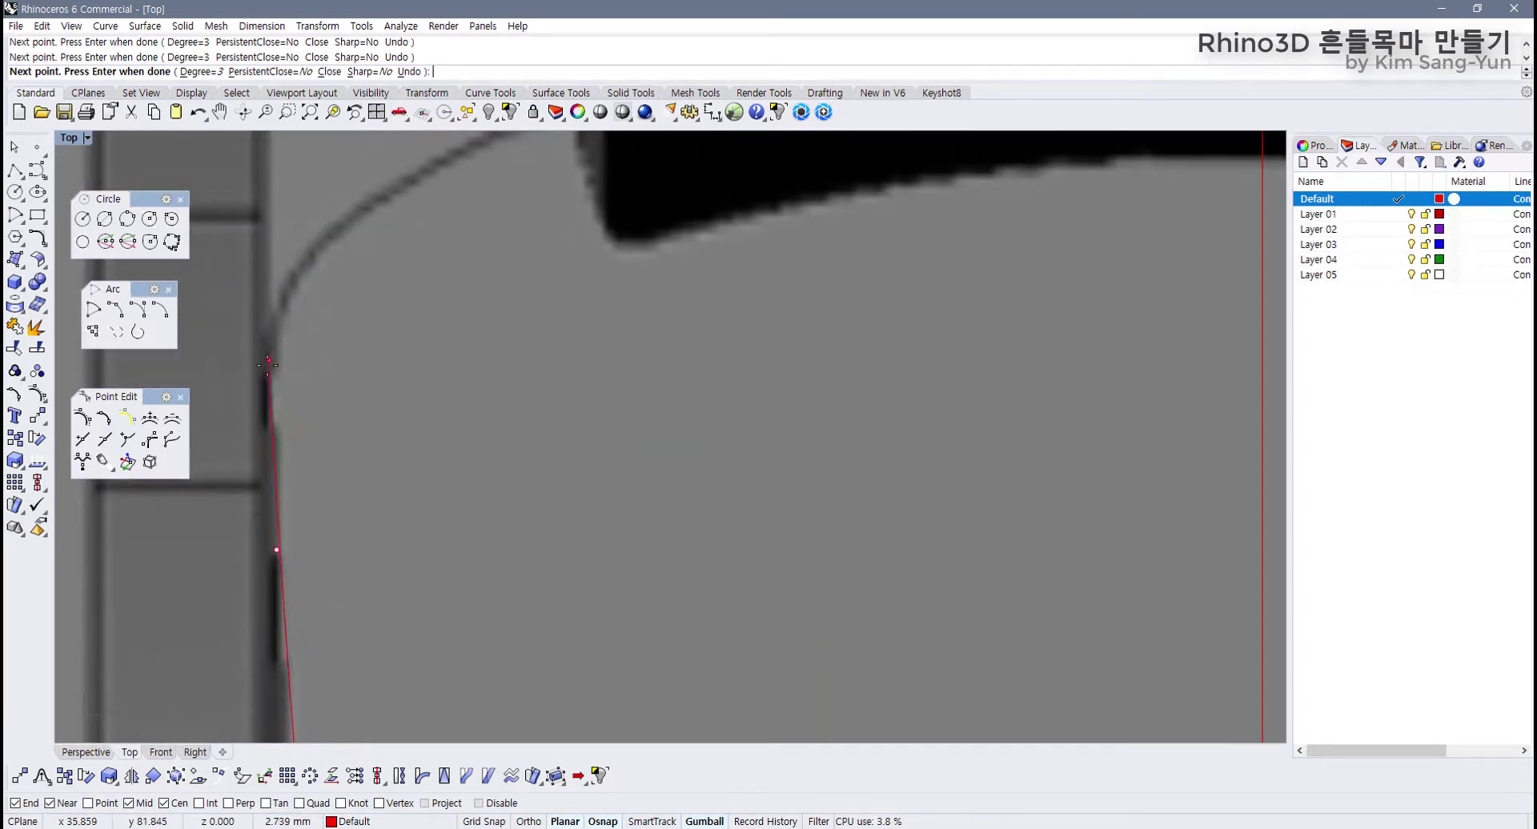
click(268, 365)
click(303, 267)
right_drag(384, 208, 305, 344)
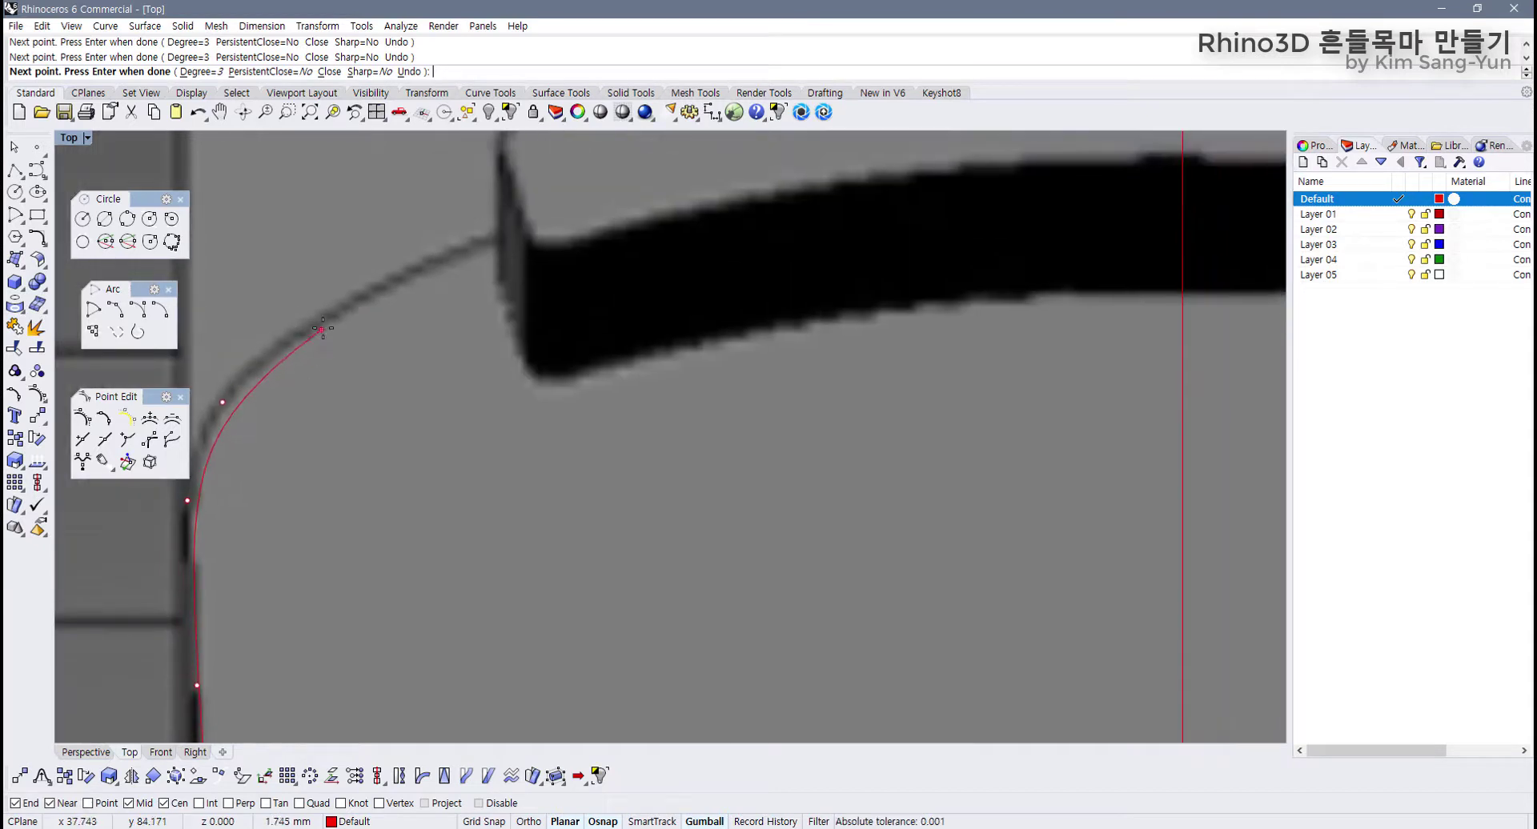
Step: Carry the curve behind the backrest and end it square to the centre line, at about 50,86.6
scroll(385, 299, down, 3)
right_drag(448, 289, 518, 280)
click(425, 336)
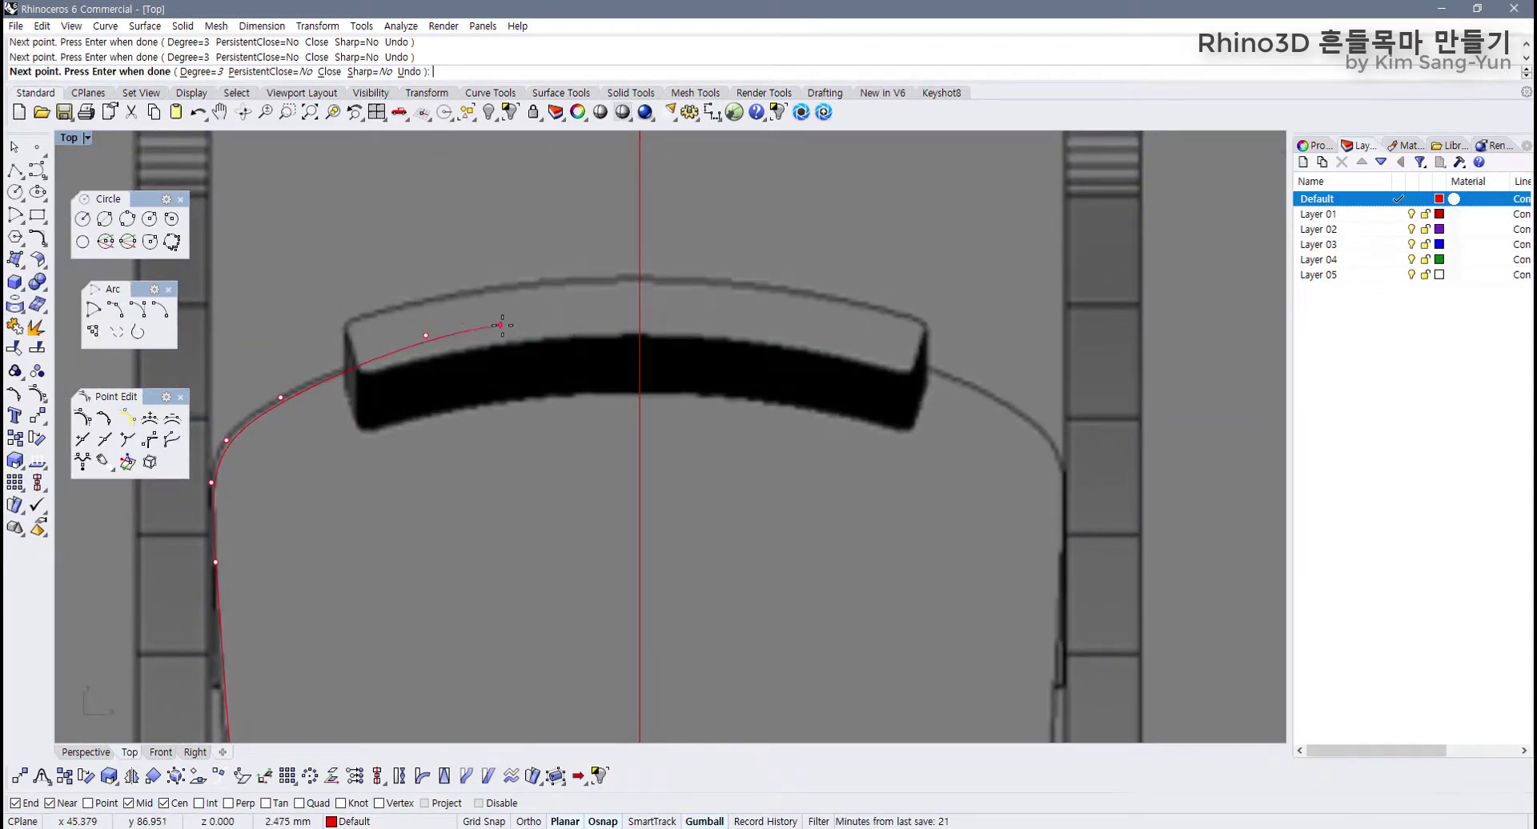
key(shift)
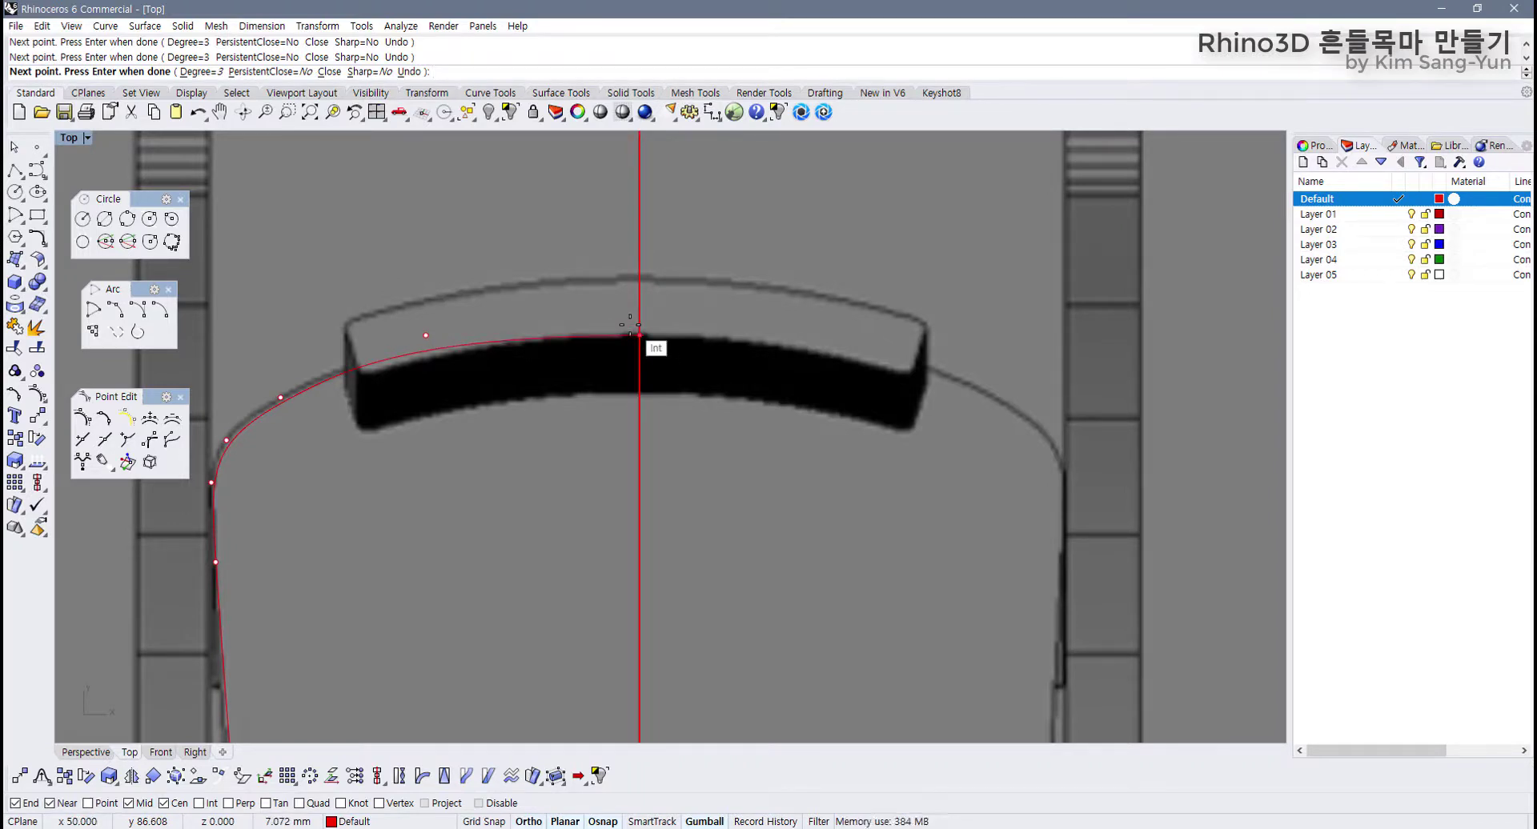
click(632, 327)
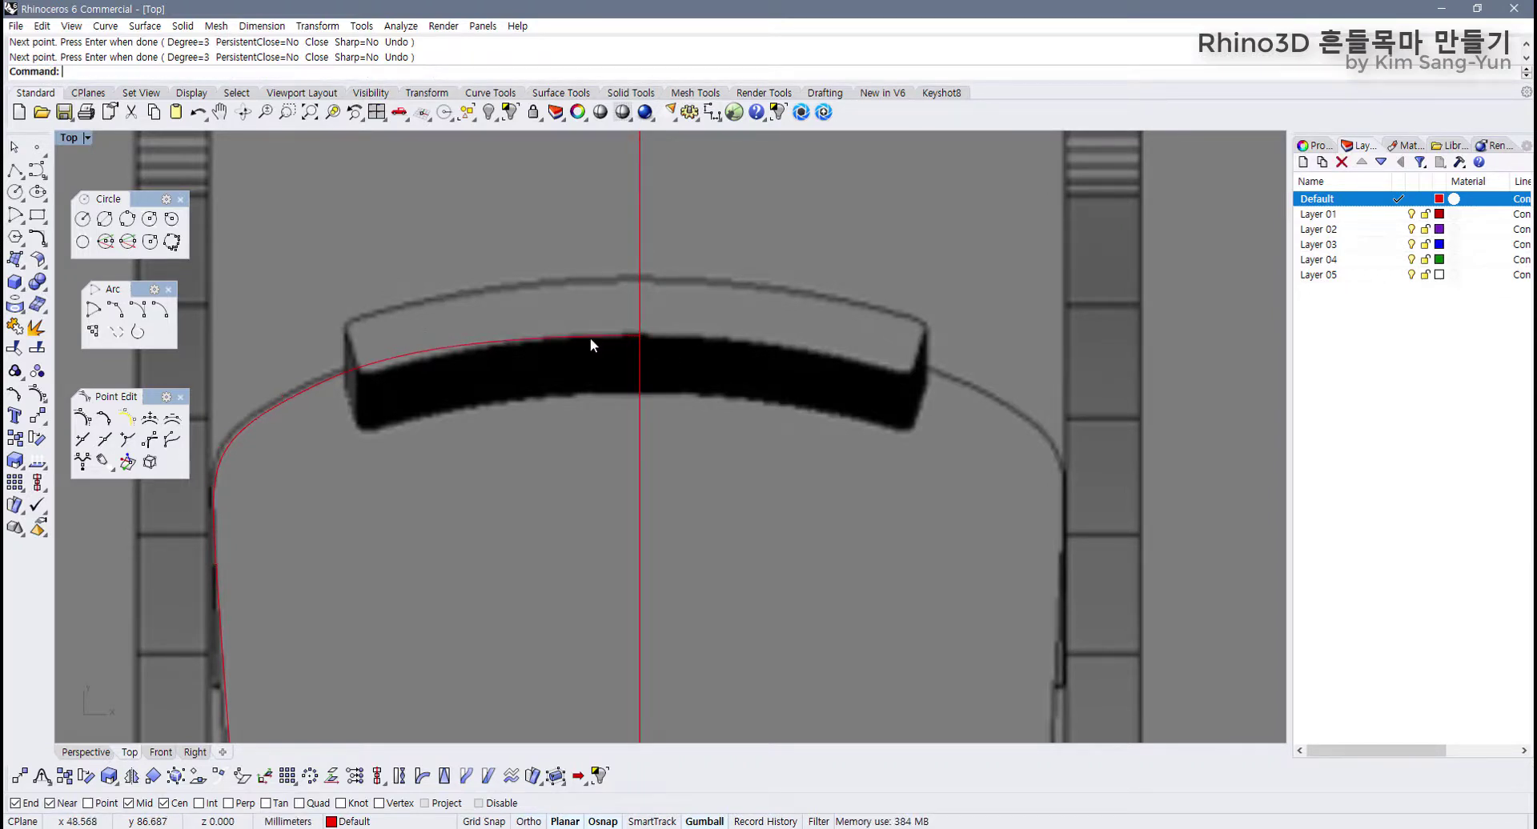
key(Return)
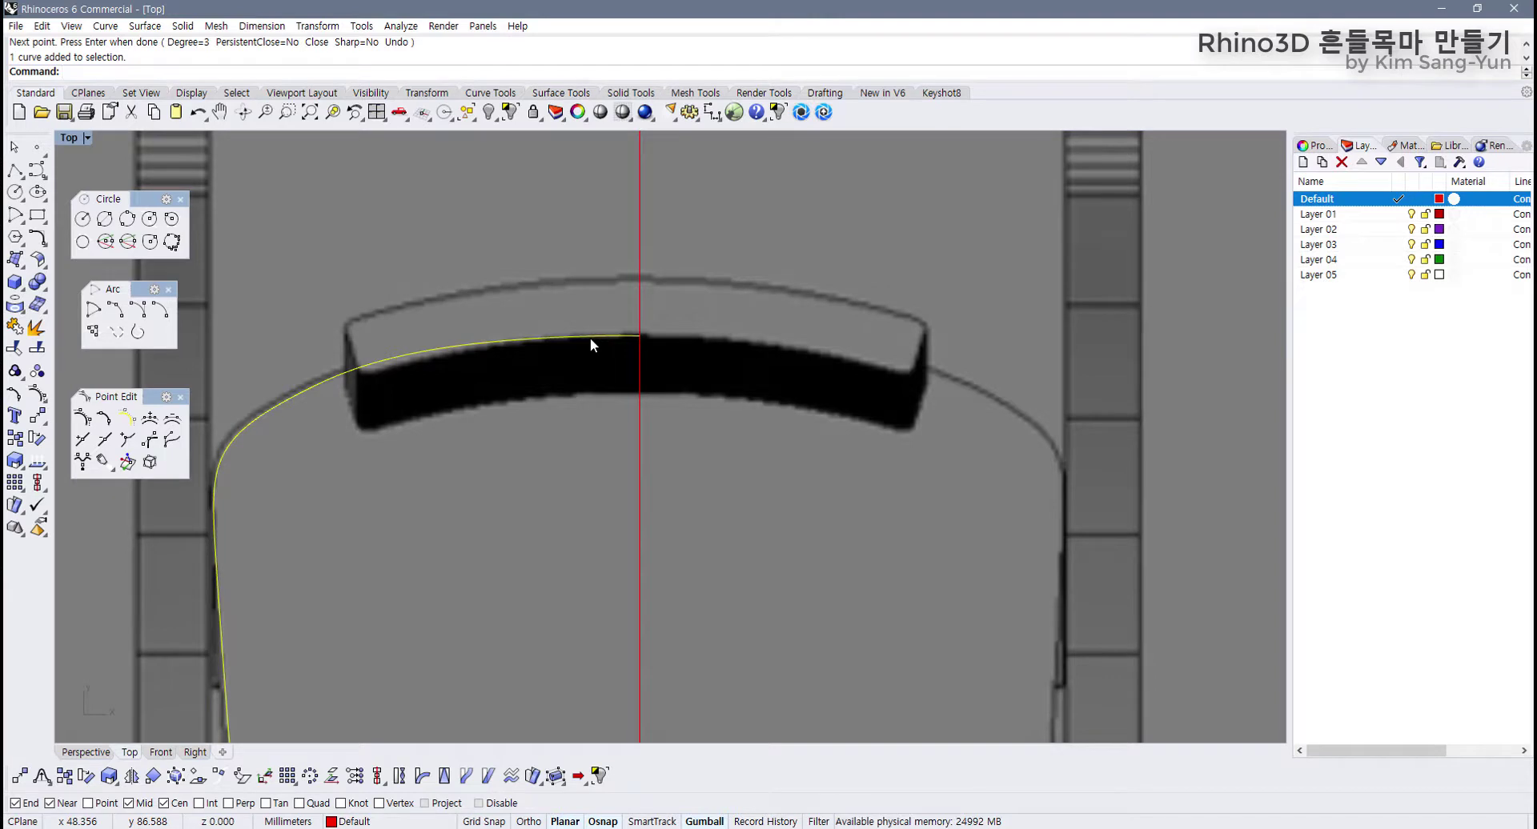
Step: Show the seat curve's control points and move the two points nearest the backrest slightly upward together
click(590, 351)
click(592, 337)
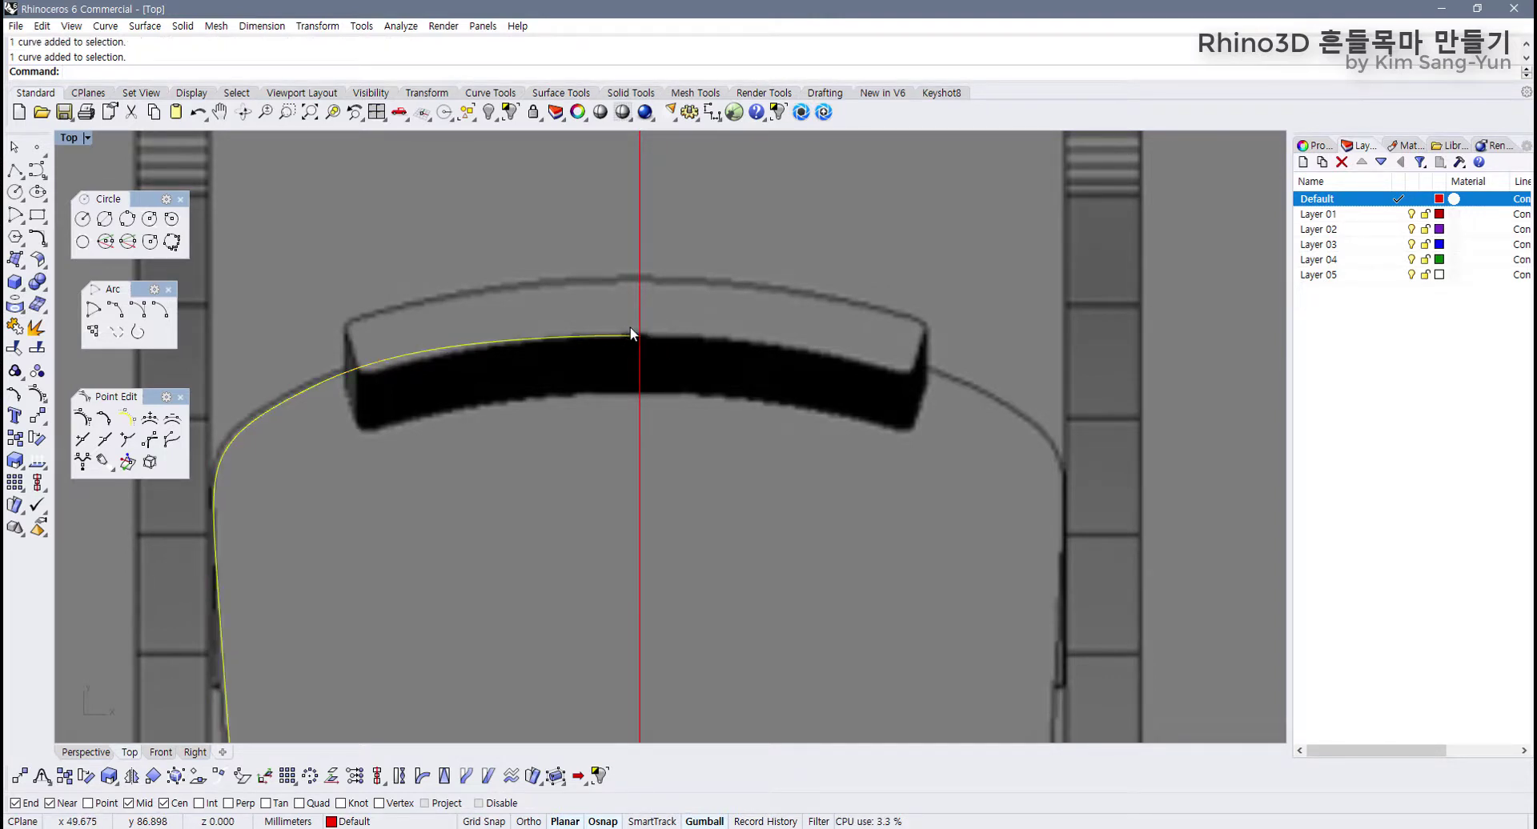
key(F10)
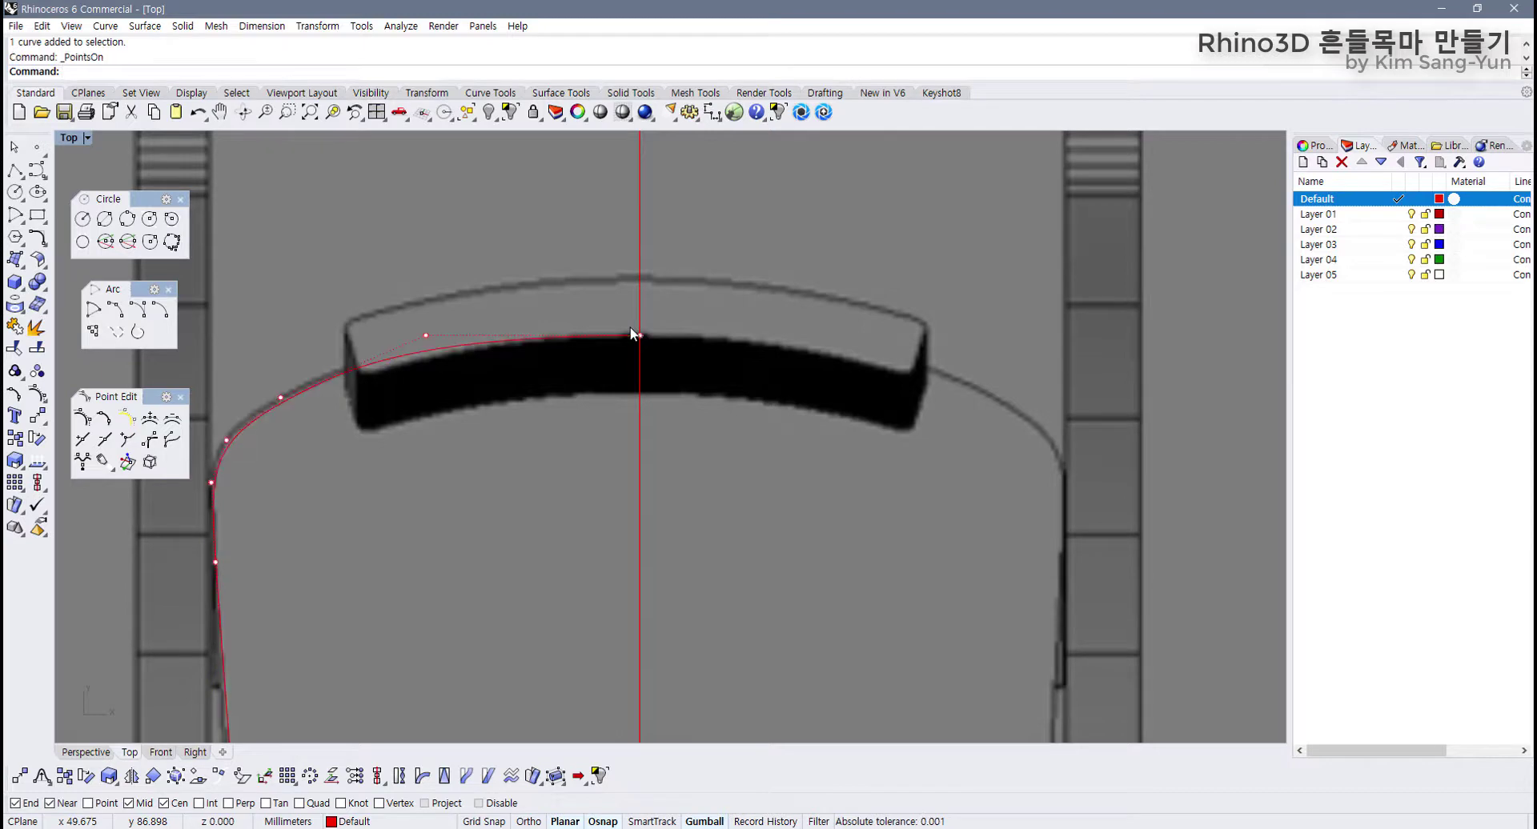
drag(383, 311, 678, 412)
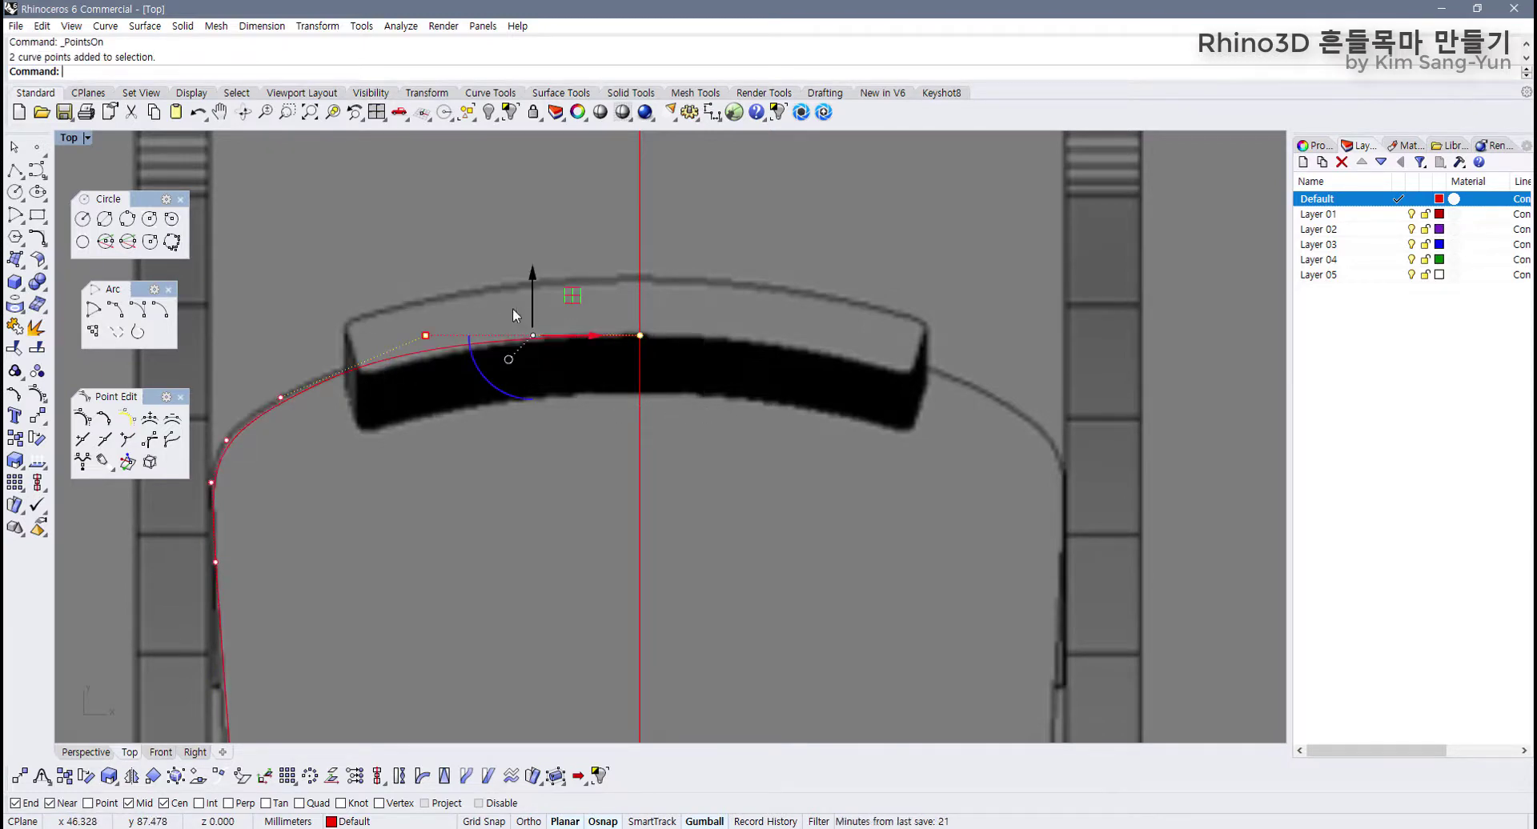
drag(409, 317, 674, 369)
drag(541, 290, 542, 276)
Step: Shift two control points at the seat's upper-left corner outward so the curve follows the rounded corner in the picture
right_drag(312, 378, 476, 379)
scroll(428, 382, up, 6)
drag(413, 381, 474, 458)
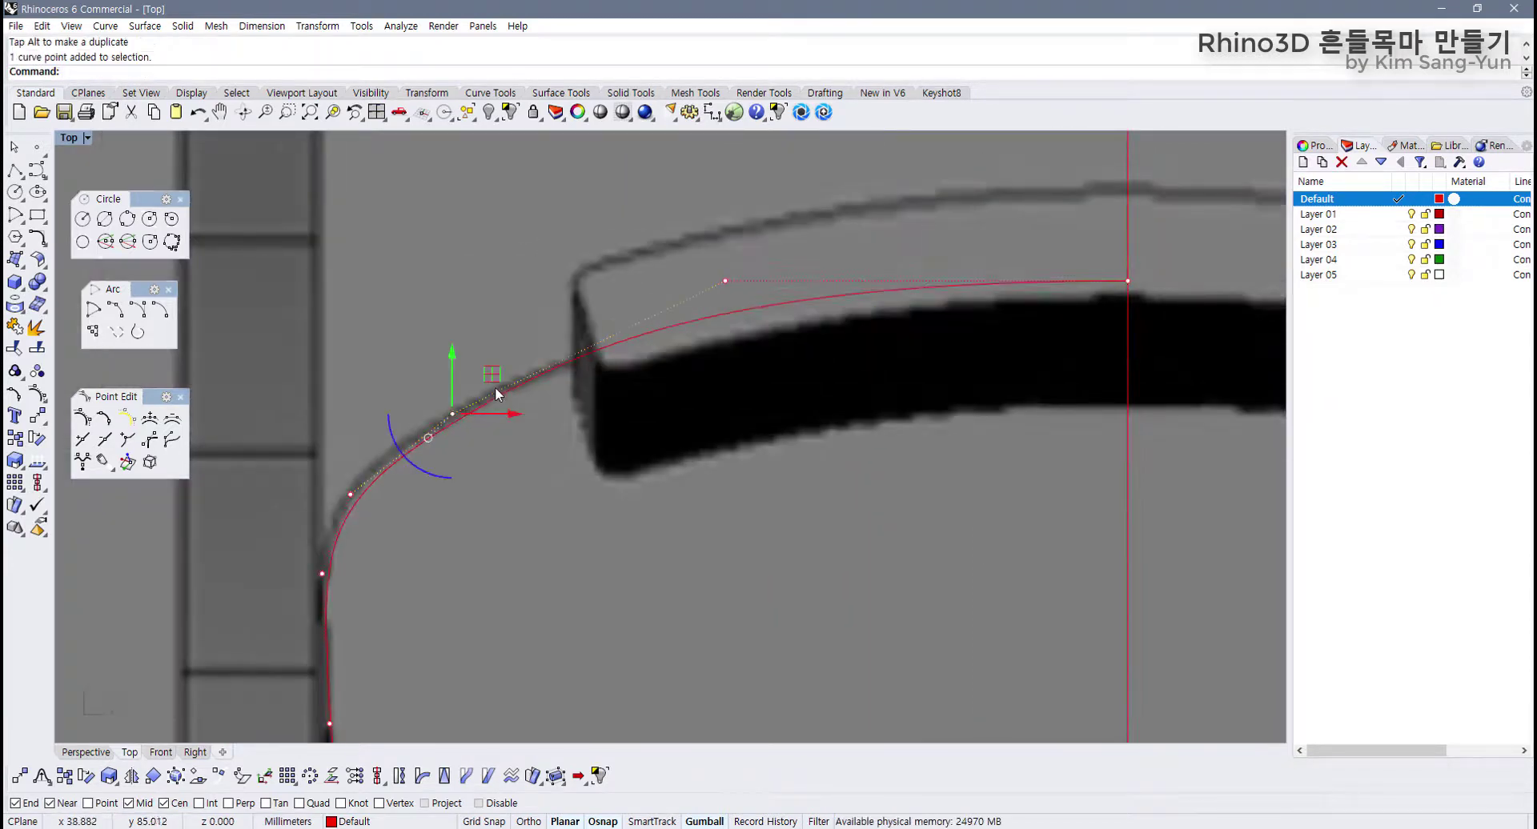
drag(492, 376, 478, 370)
right_drag(313, 447, 388, 383)
drag(386, 384, 454, 473)
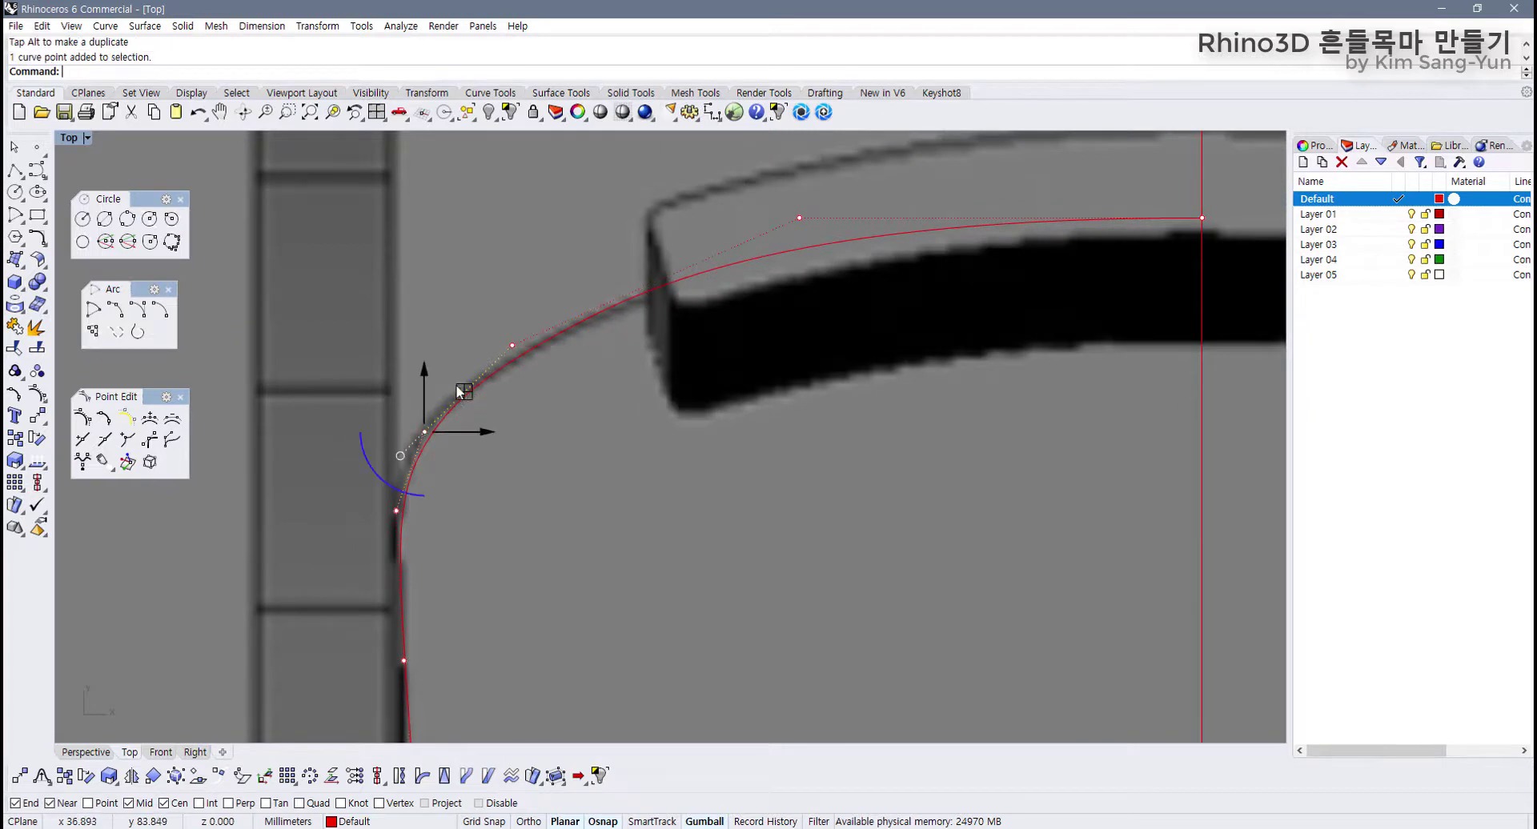
drag(461, 390, 452, 390)
Step: Adjust the control points along the seat's long left side to match the reference outline
right_drag(422, 578, 398, 394)
scroll(398, 396, down, 6)
right_drag(426, 490, 357, 262)
scroll(349, 354, down, 8)
scroll(326, 364, up, 4)
right_drag(320, 315, 374, 453)
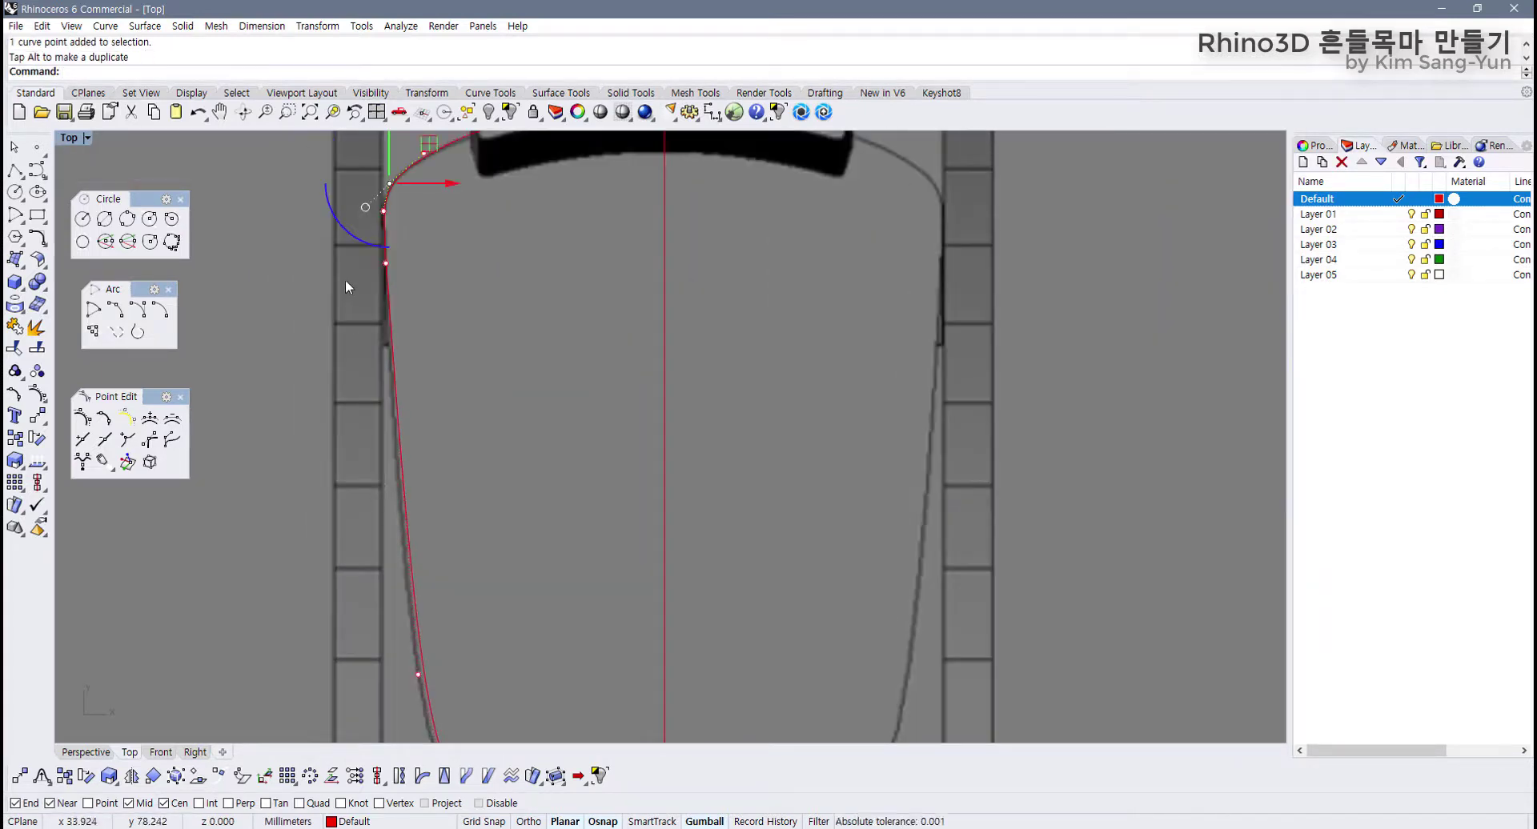
drag(346, 281, 425, 239)
right_drag(447, 455, 419, 287)
scroll(419, 286, up, 2)
drag(354, 565, 413, 524)
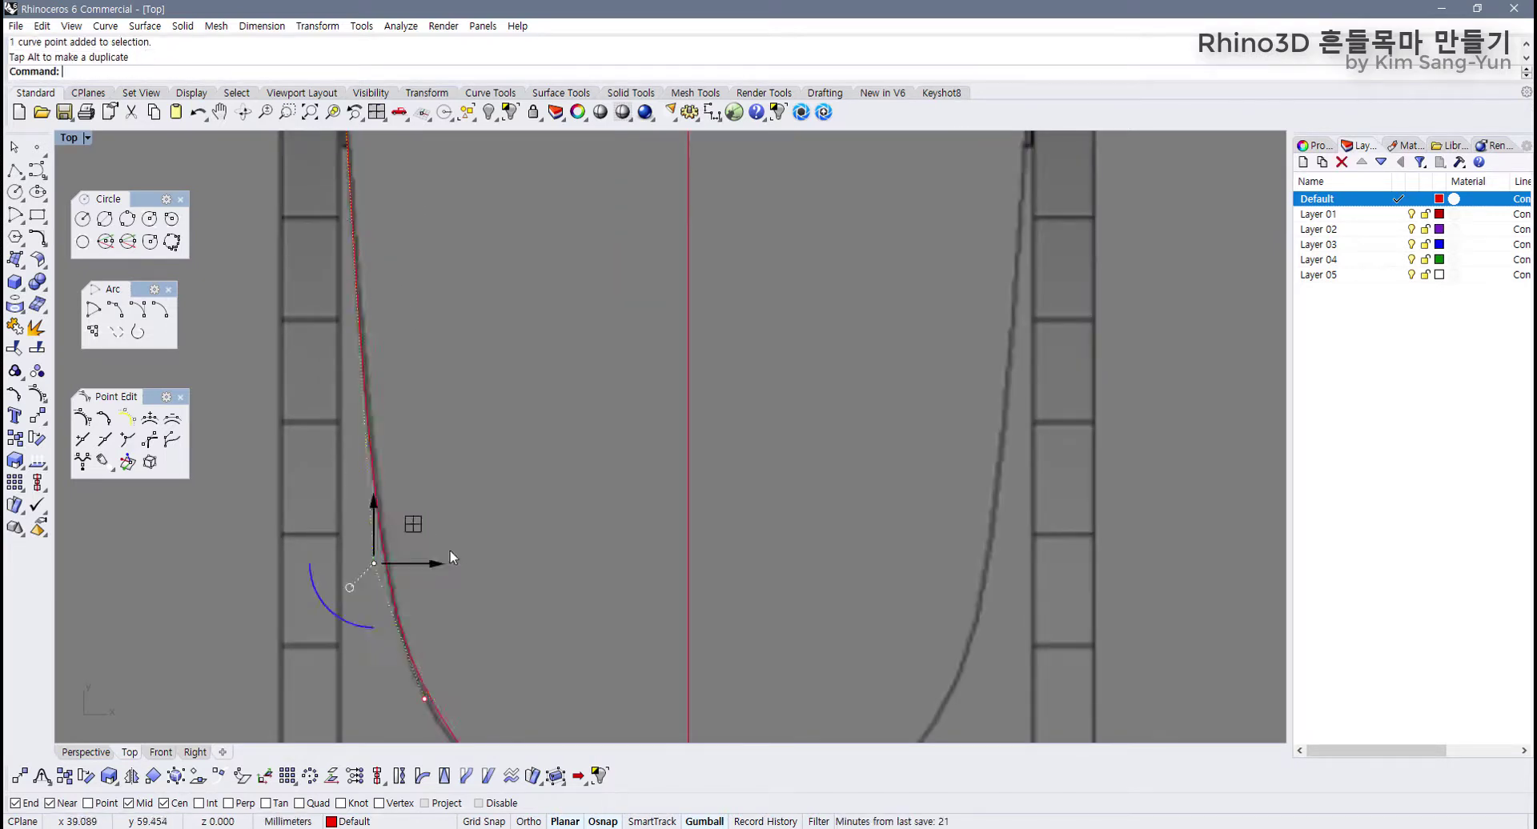
scroll(388, 535, down, 3)
mouse_move(312, 624)
mouse_down()
mouse_move(424, 521)
mouse_move(392, 548)
mouse_up()
scroll(412, 526, up, 3)
Step: Fine-tune the control points where the seat narrows toward the crossbar, matching the picture, and hide the control points
scroll(438, 547, down, 5)
right_drag(502, 652, 373, 464)
scroll(371, 465, up, 7)
mouse_move(269, 485)
mouse_down()
mouse_move(318, 429)
mouse_move(345, 431)
mouse_up()
drag(366, 593, 436, 529)
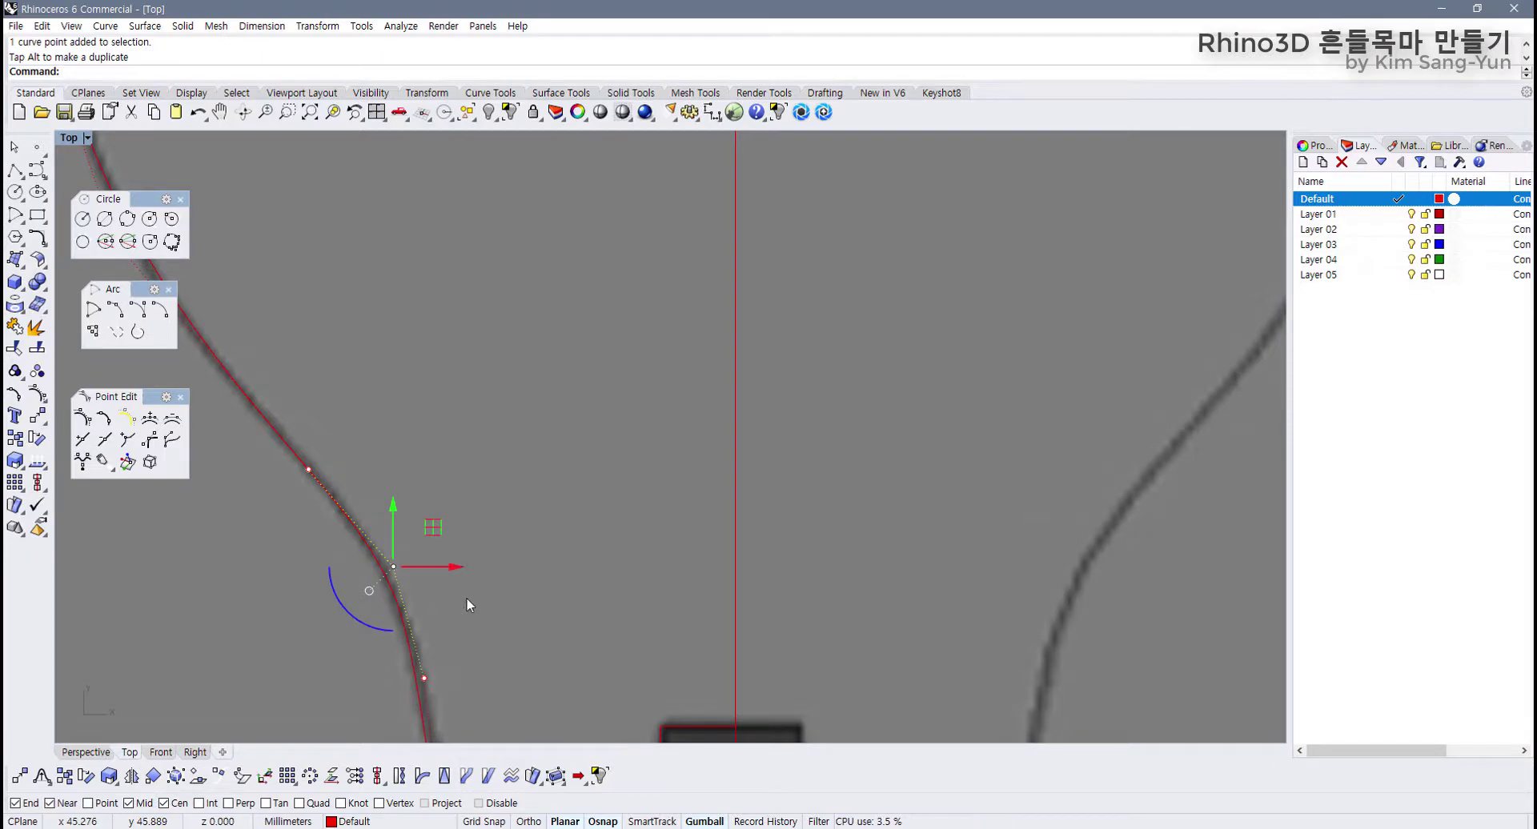
right_drag(471, 609, 417, 355)
drag(346, 440, 399, 410)
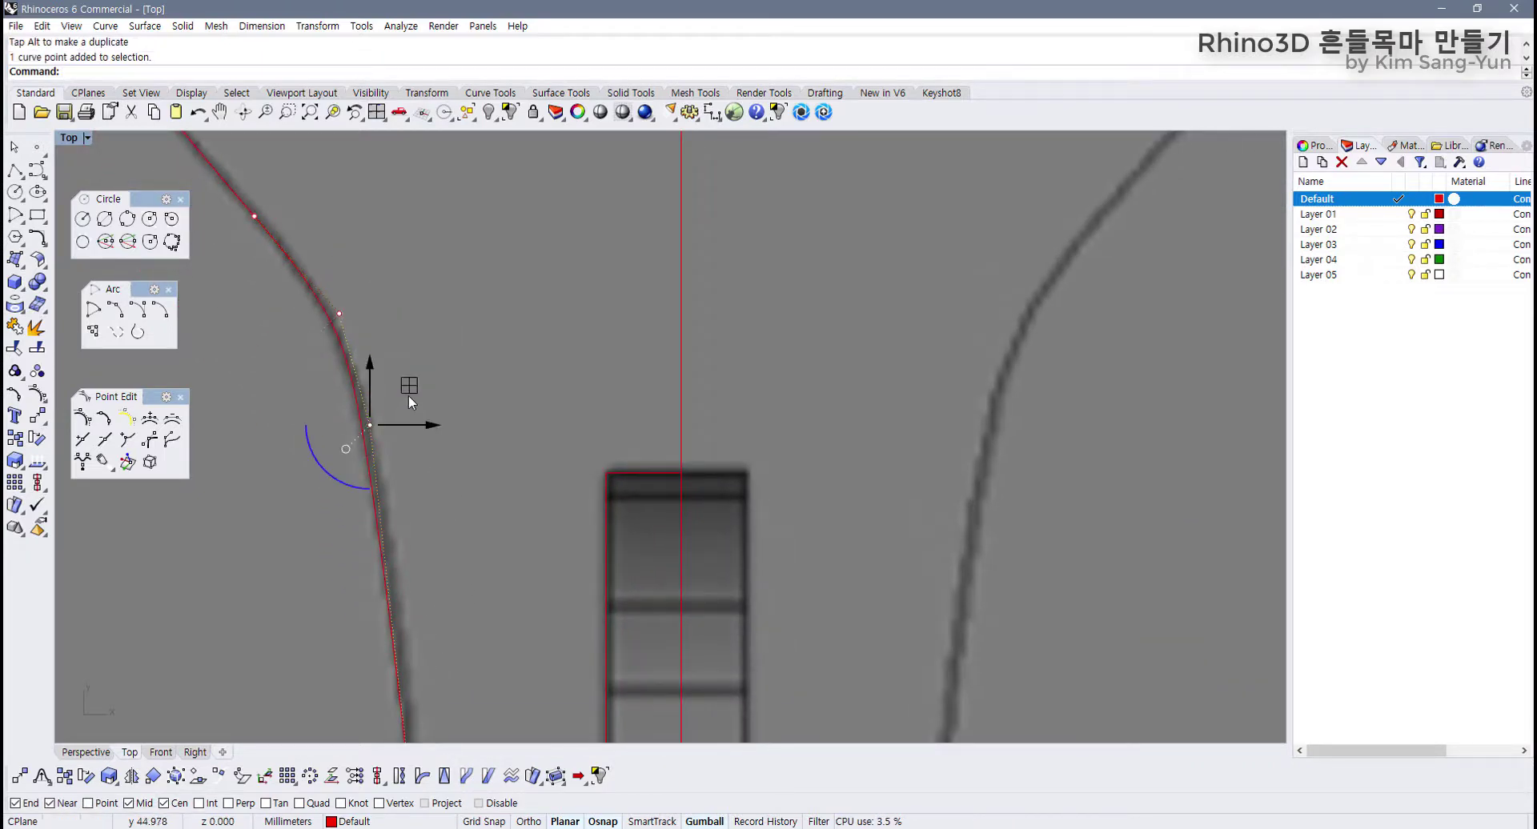
scroll(437, 552, down, 5)
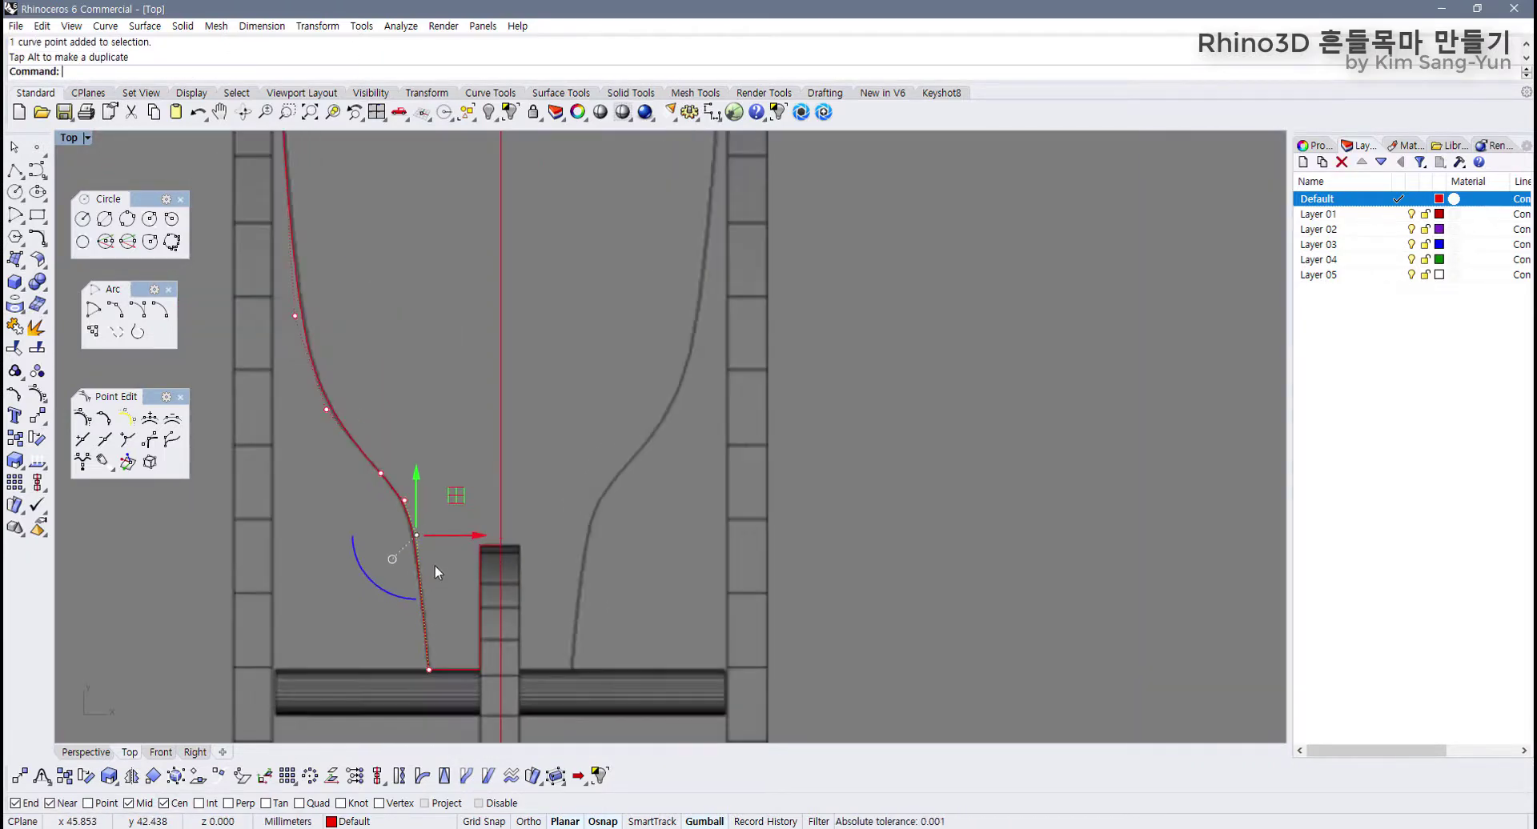
right_drag(449, 663, 440, 632)
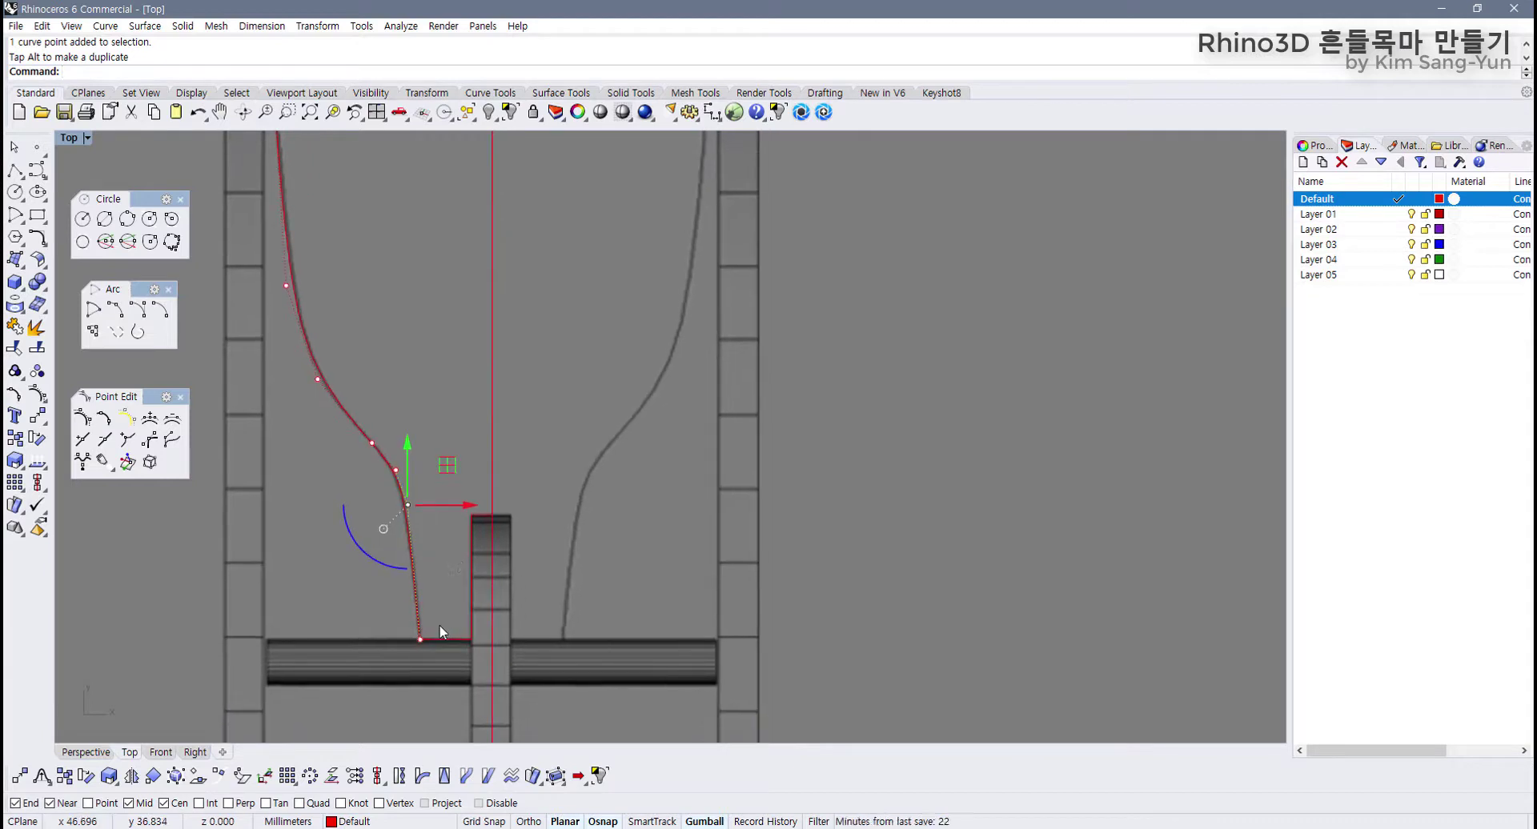
key(Escape)
Step: Join the left seat curve and the neck notch polyline into one open curve
scroll(456, 496, down, 3)
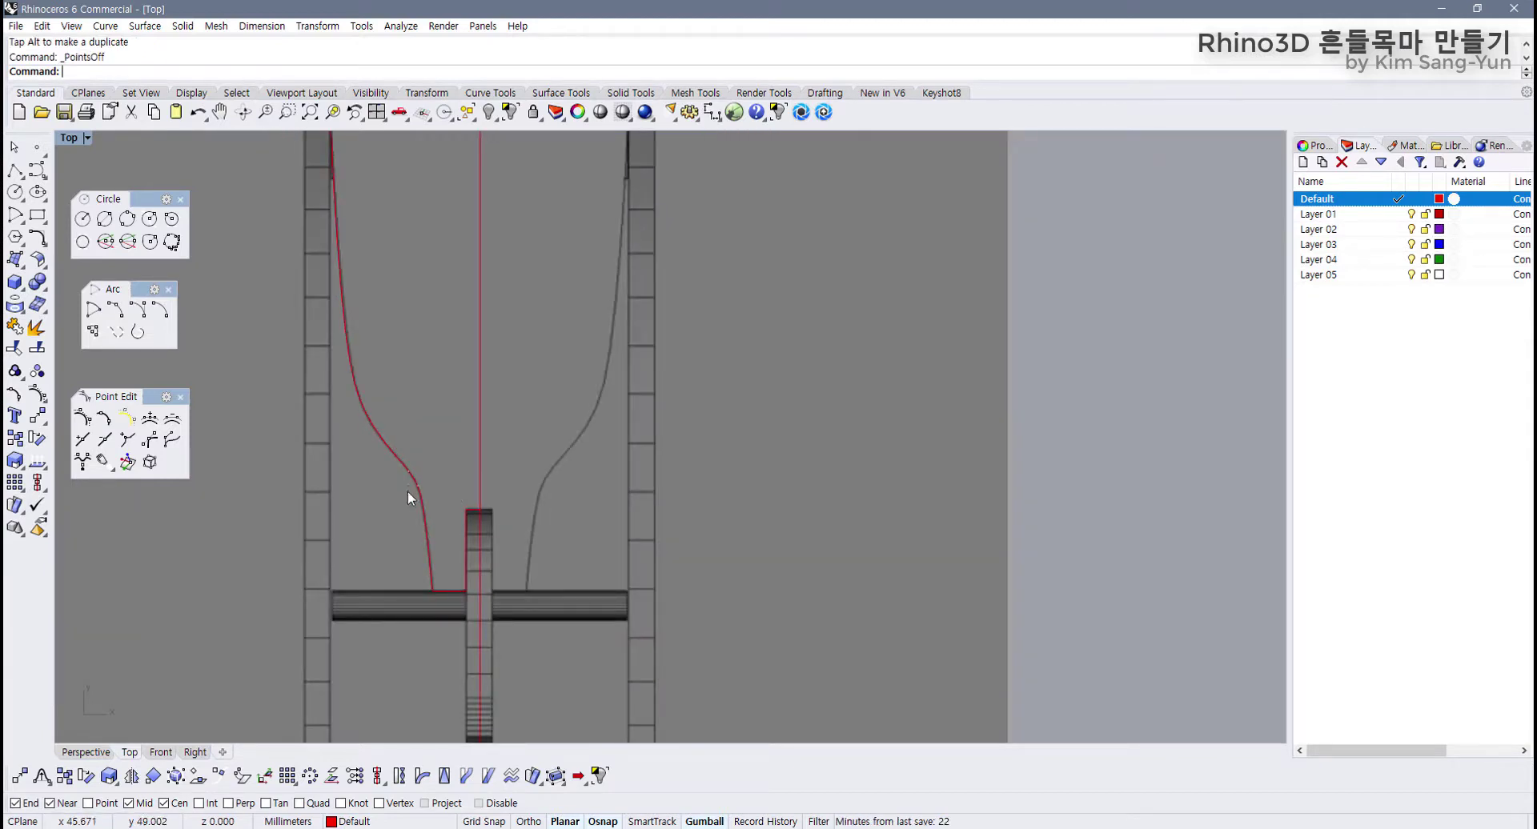
click(409, 498)
scroll(471, 503, up, 5)
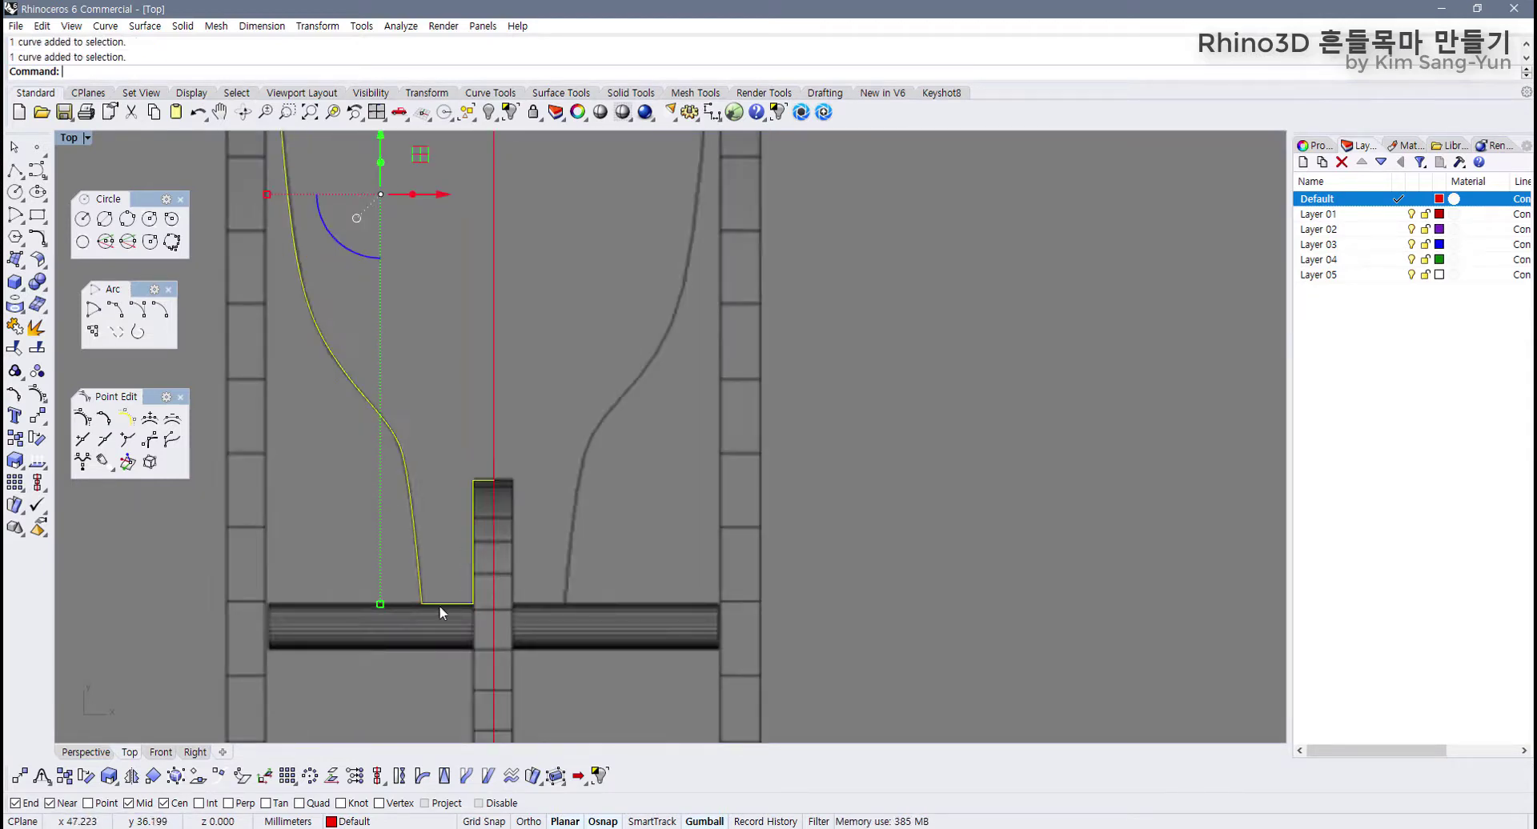
key(ctrl+j)
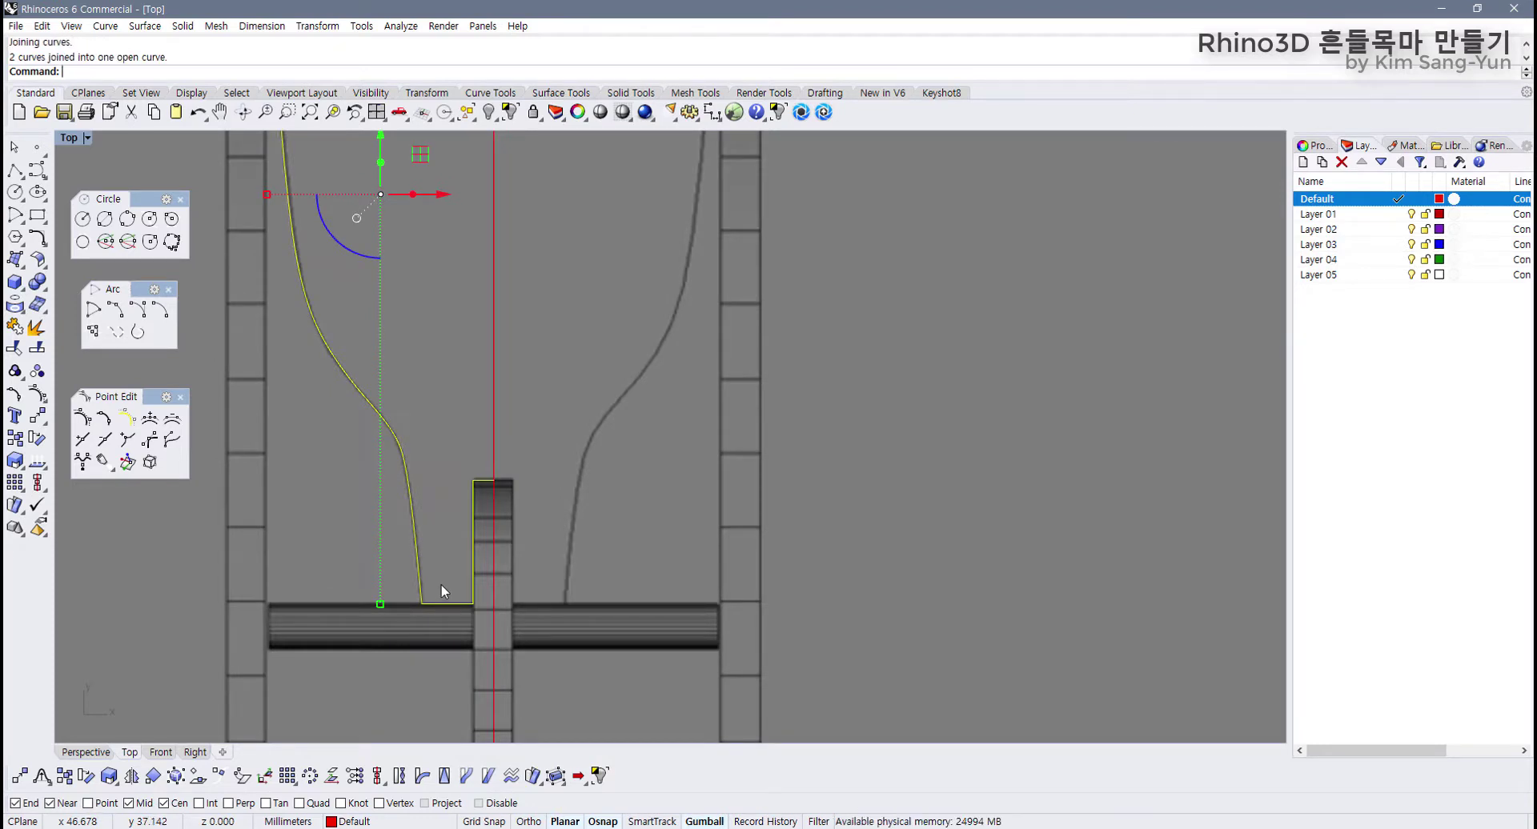
Step: Examine the joined left seat outline against the top-view picture, especially the lower corner at the crossbar
scroll(440, 593, up, 5)
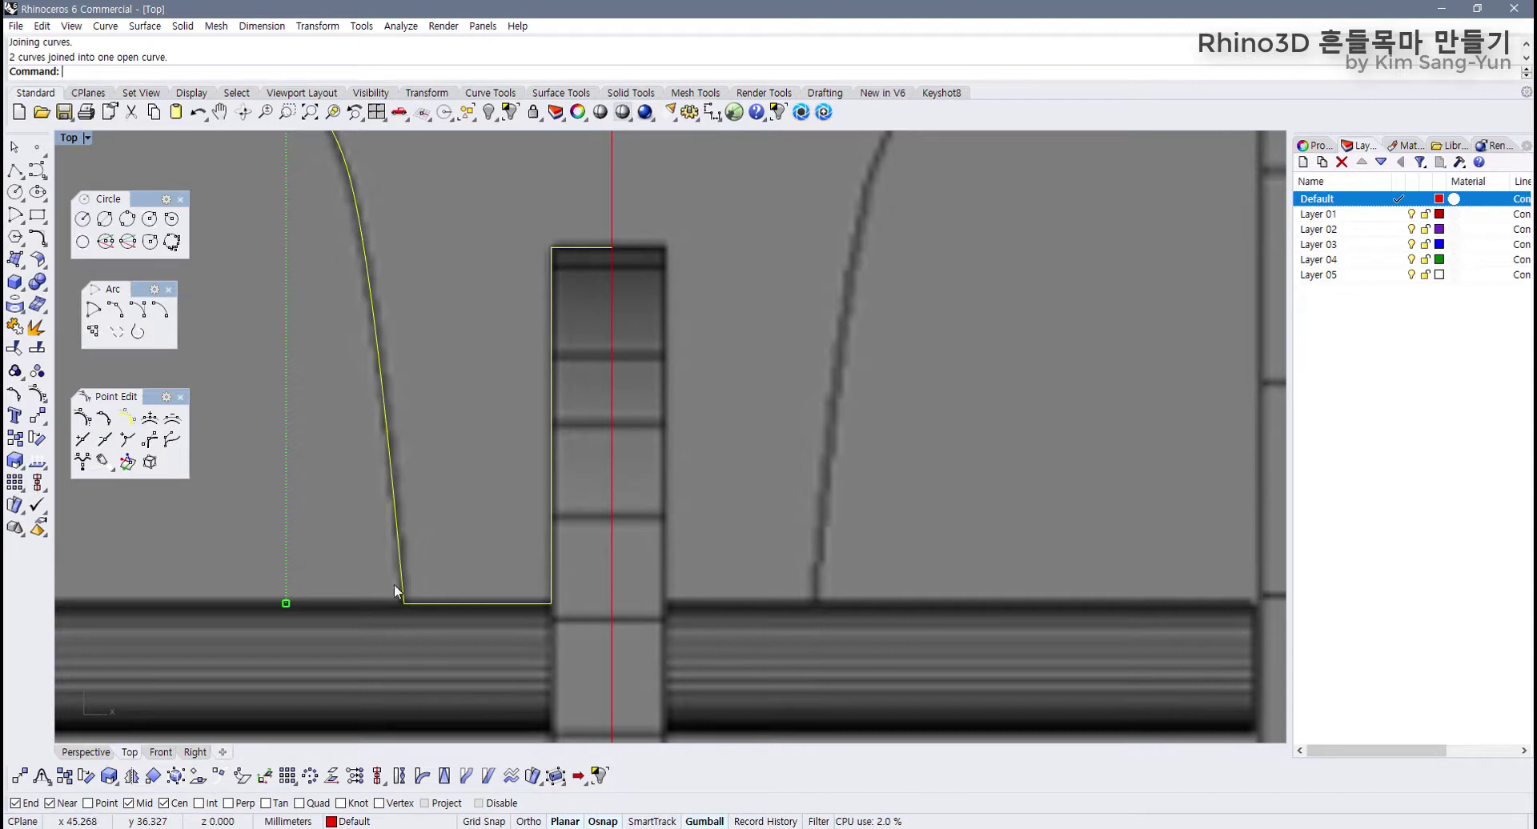
scroll(445, 584, down, 14)
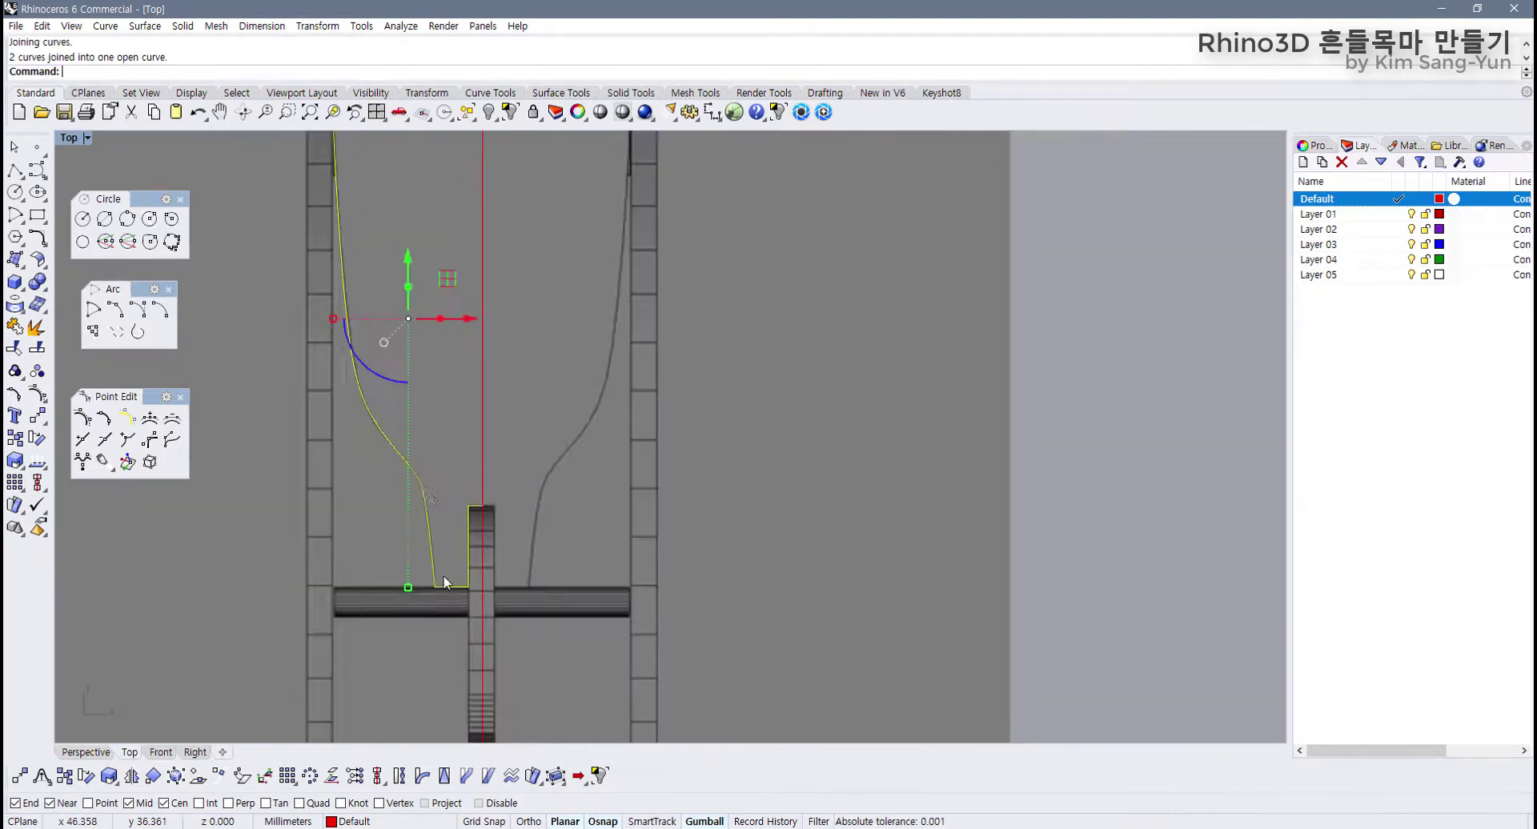
right_drag(434, 464, 405, 666)
scroll(405, 666, down, 4)
right_drag(407, 726, 405, 636)
scroll(405, 635, up, 4)
scroll(406, 640, down, 5)
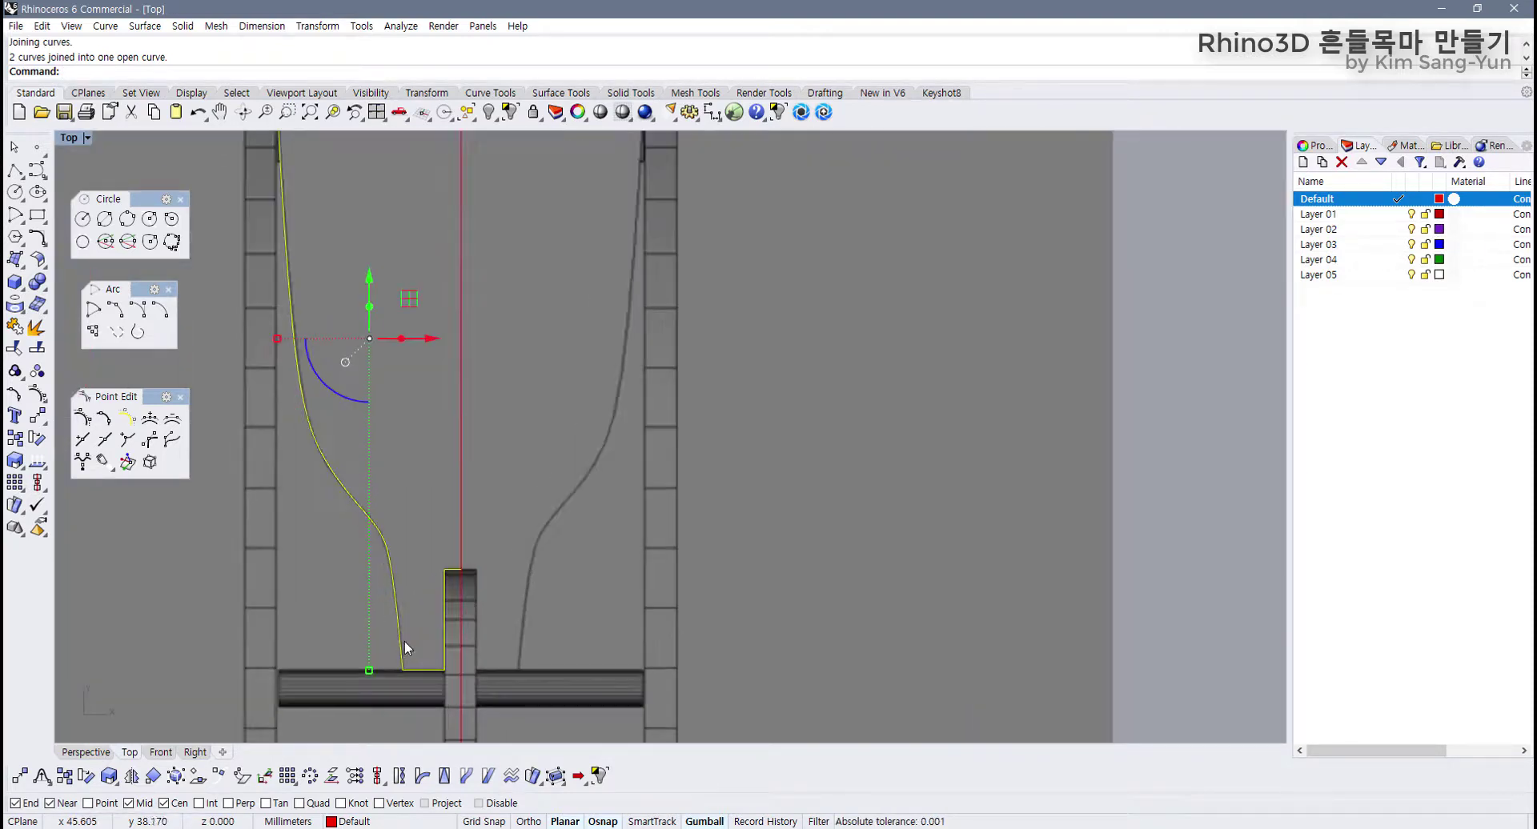
scroll(405, 498, up, 2)
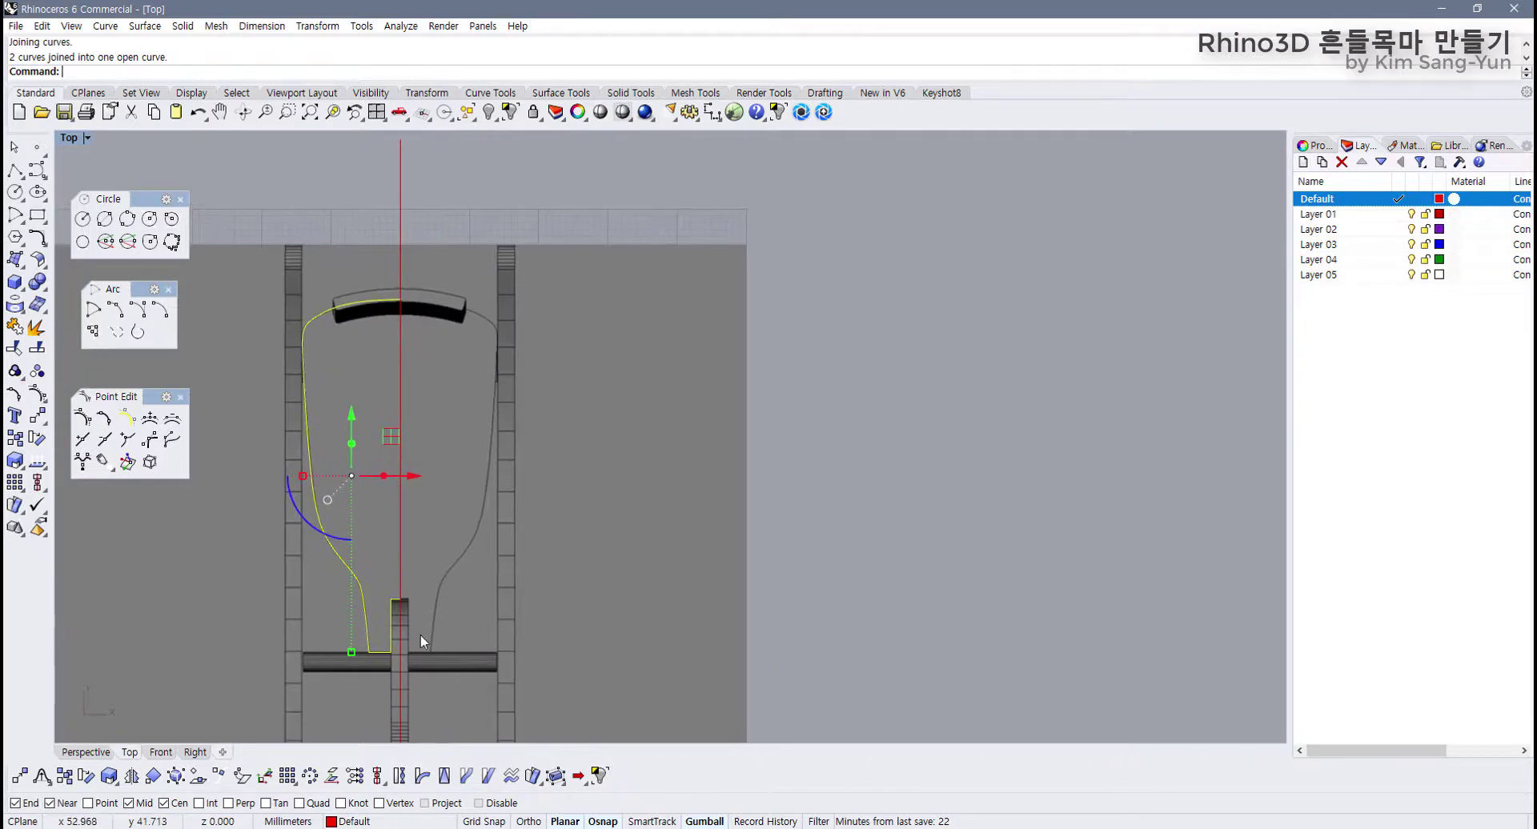
scroll(358, 645, up, 10)
scroll(376, 586, up, 4)
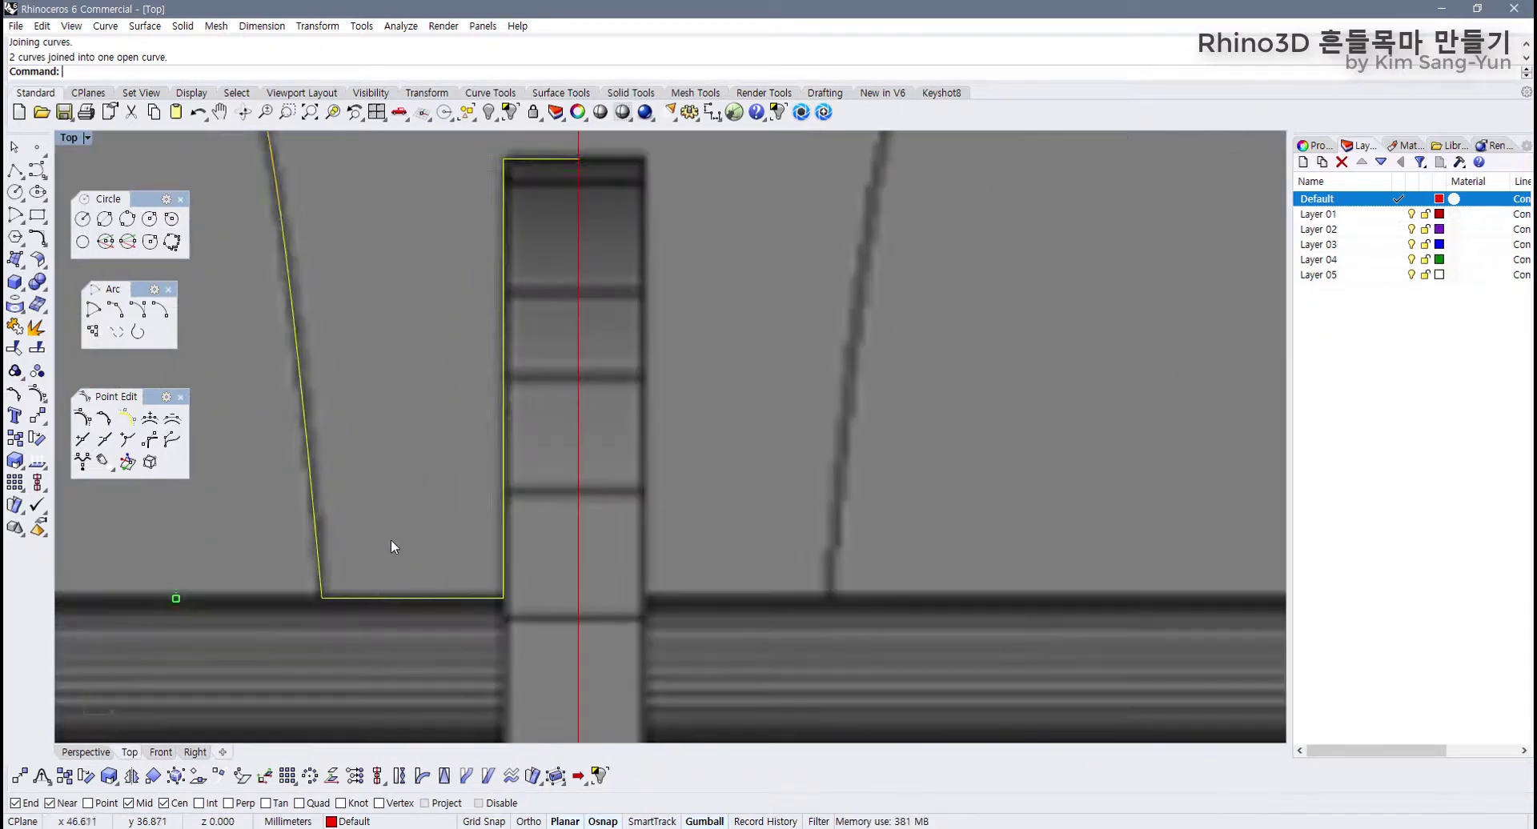
Step: Fillet the sharp corner where the left seat side meets the edge along the crossbar with a radius of 1 mm
click(392, 545)
scroll(315, 591, up, 2)
right_drag(366, 562, 402, 527)
scroll(392, 520, up, 2)
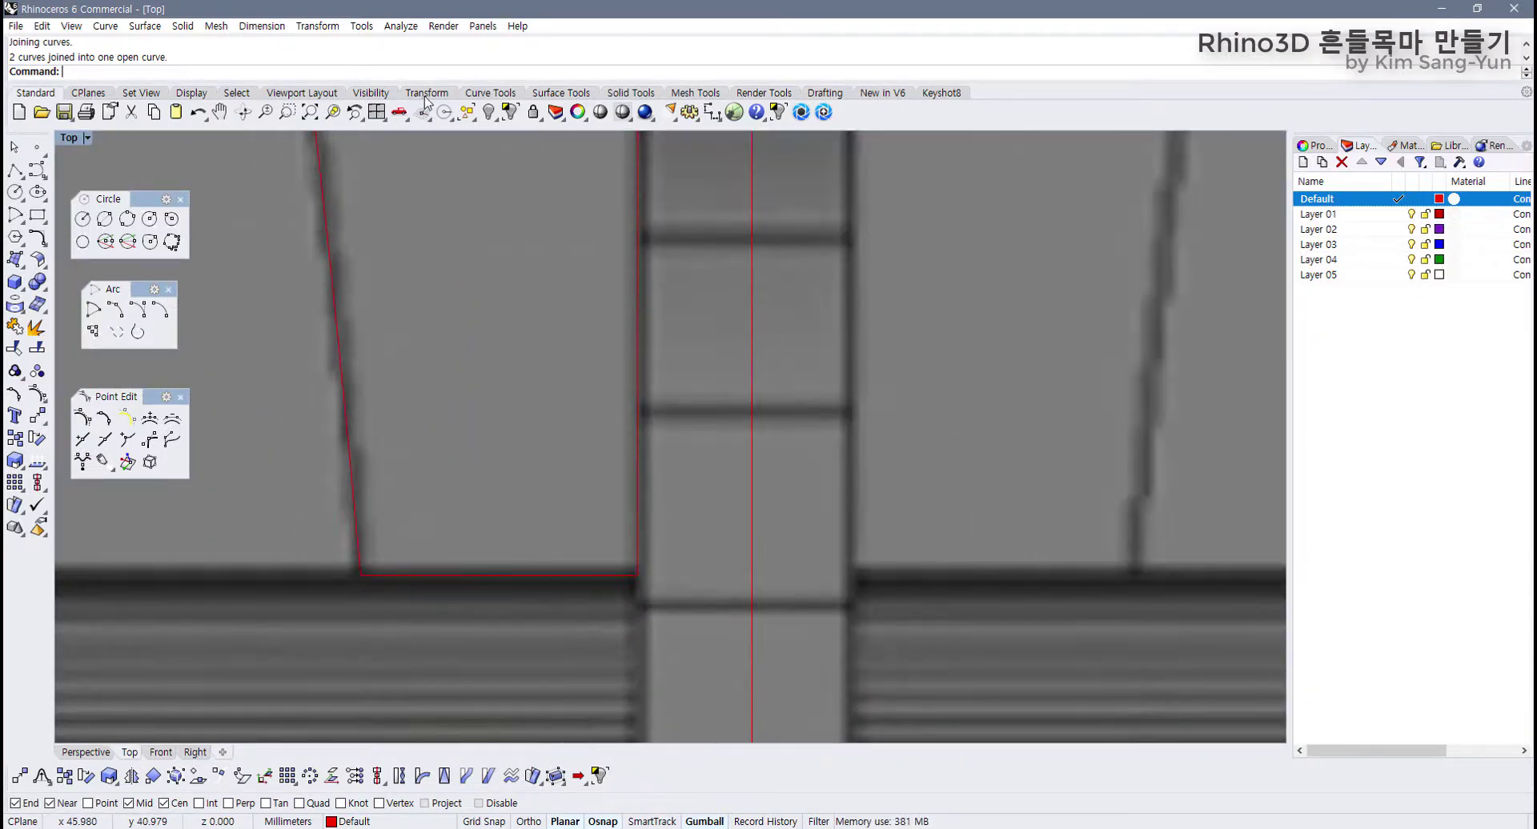
click(482, 94)
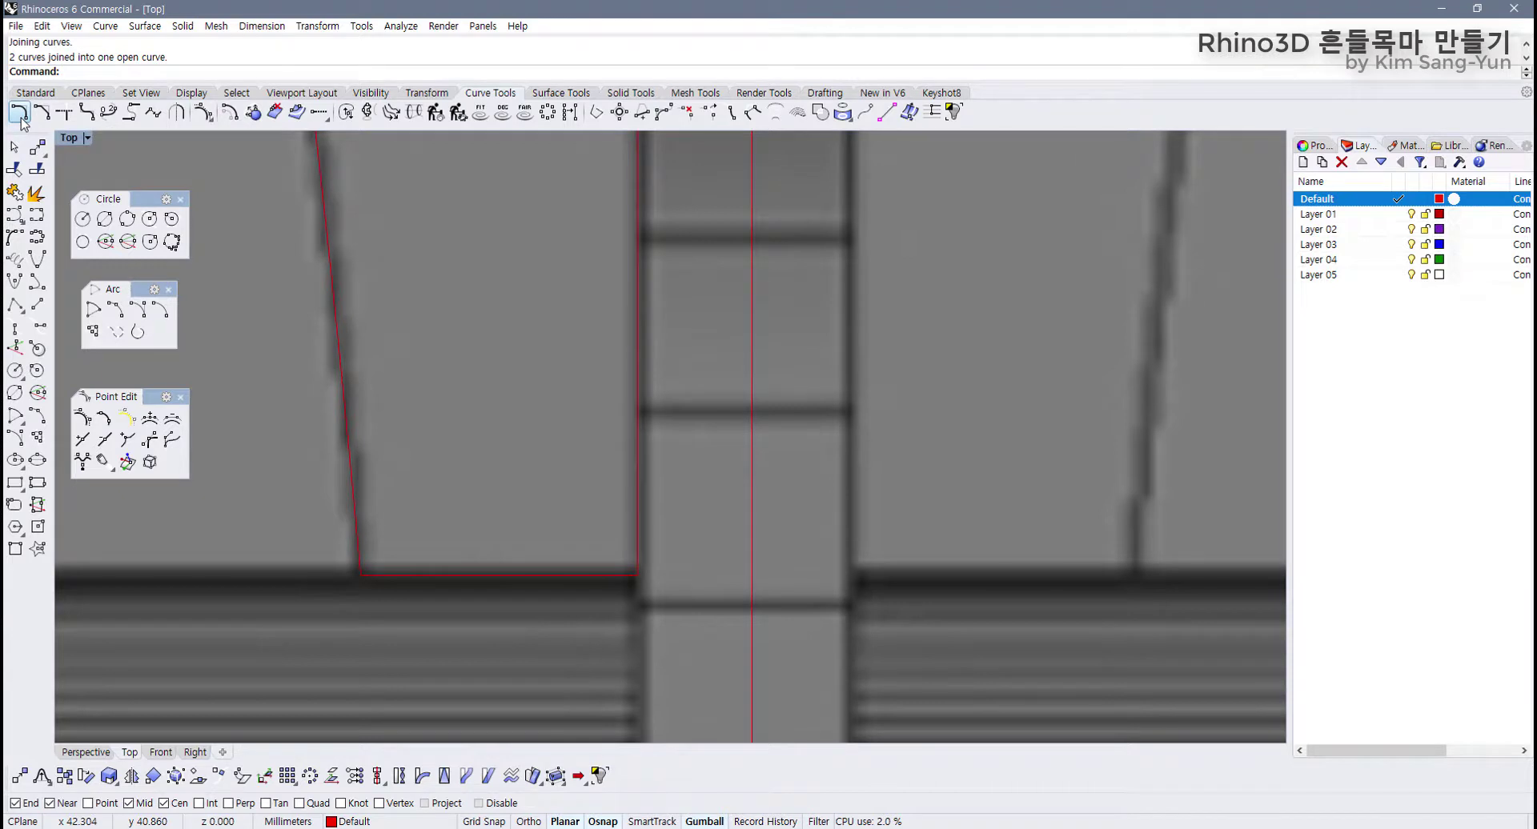
click(18, 113)
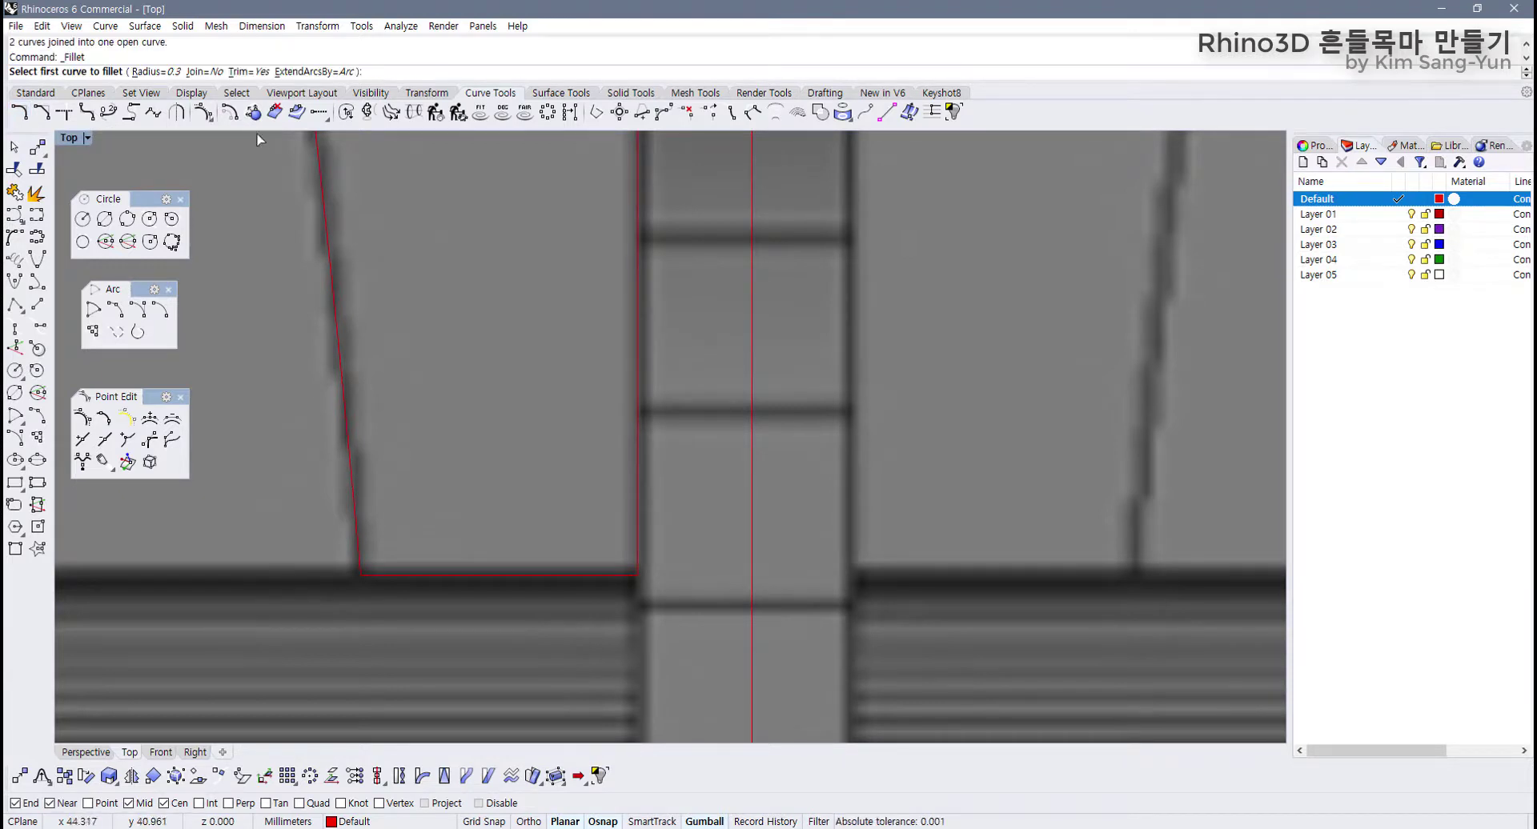
click(152, 72)
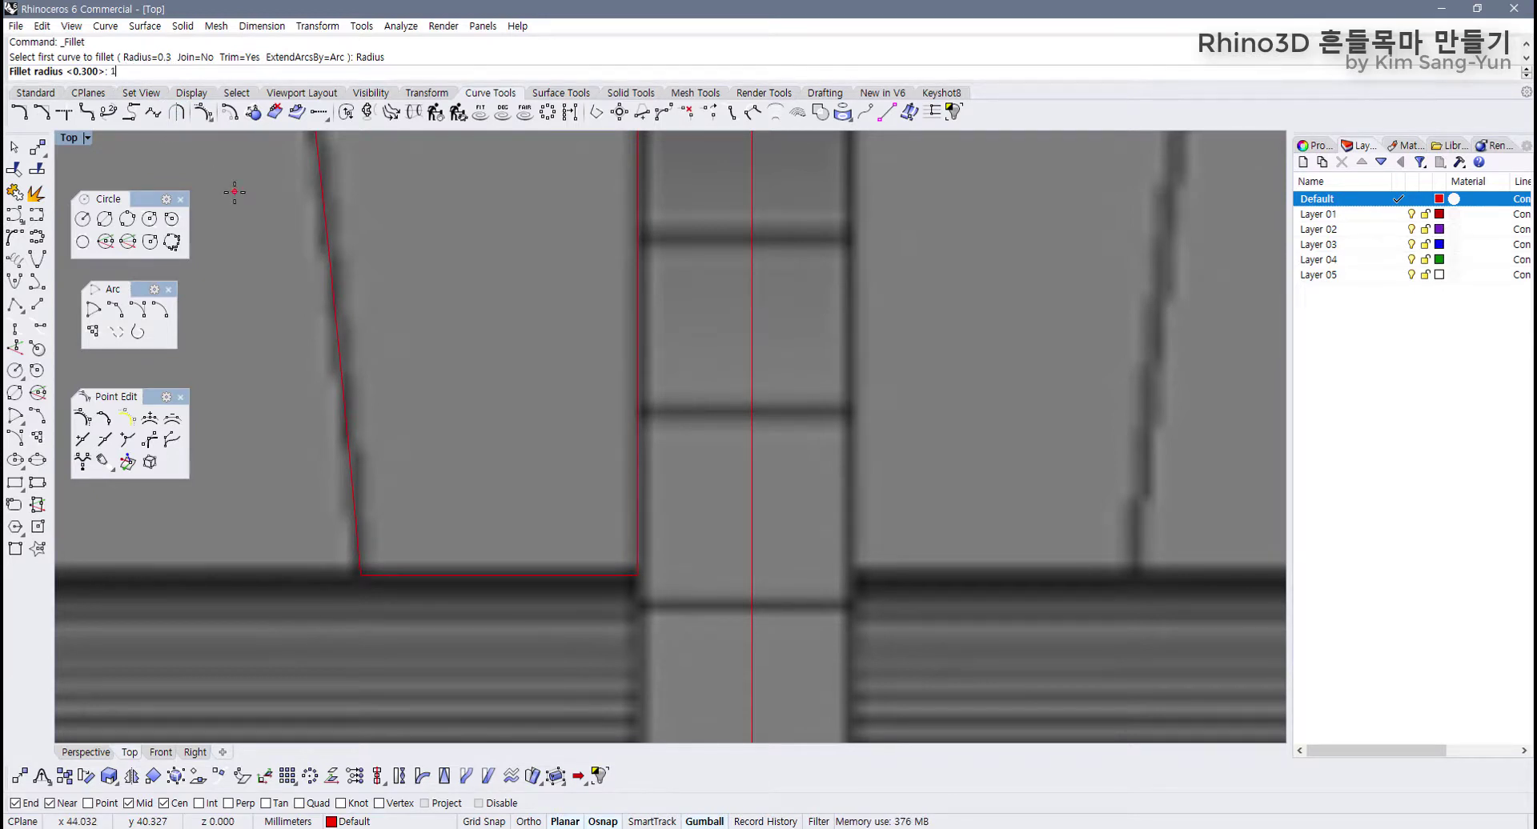
text(1)
key(Return)
click(357, 552)
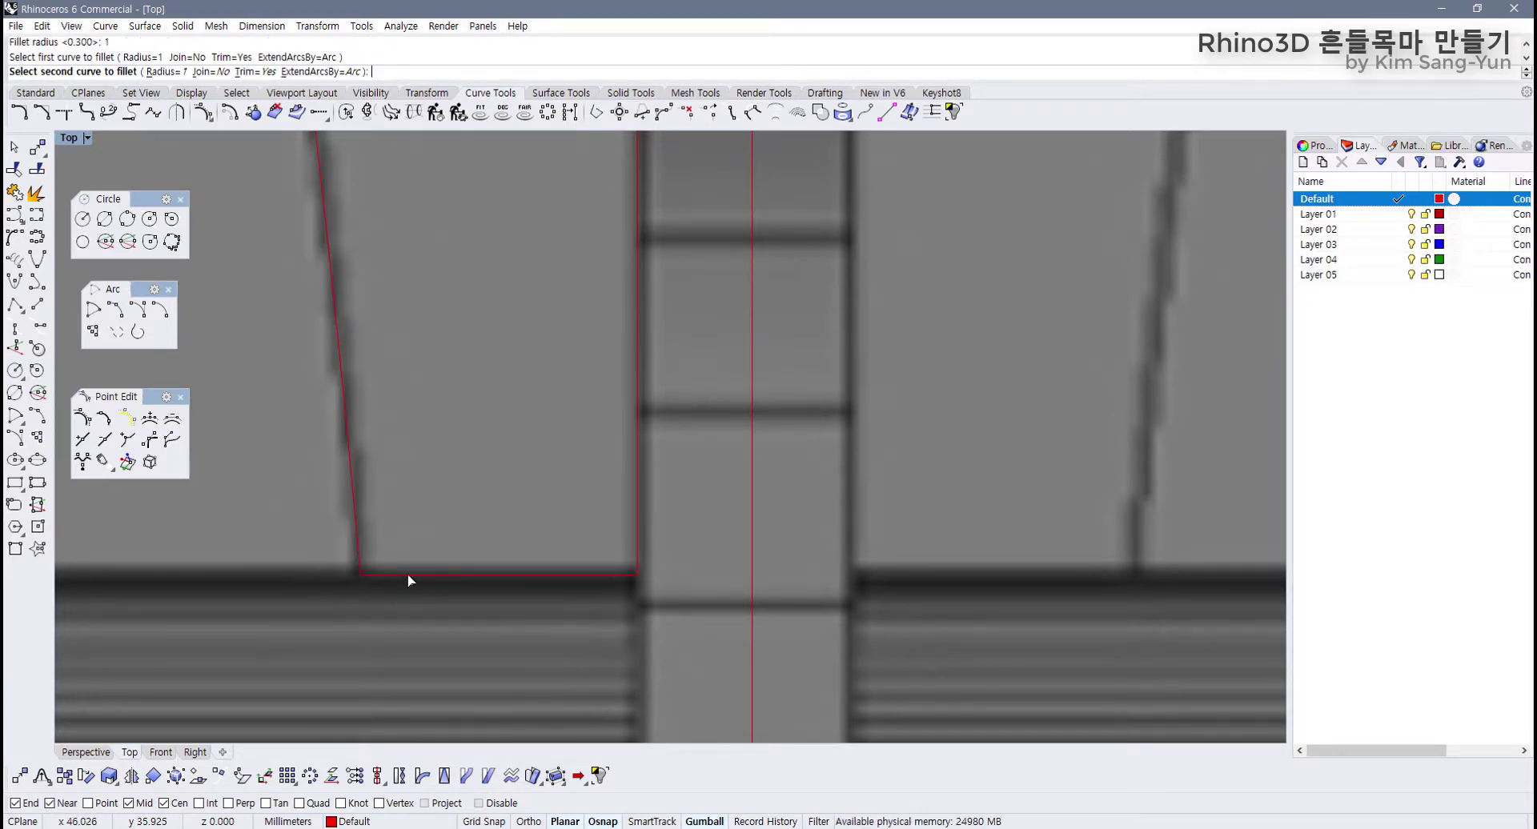
click(407, 573)
scroll(411, 601, down, 5)
scroll(408, 593, up, 6)
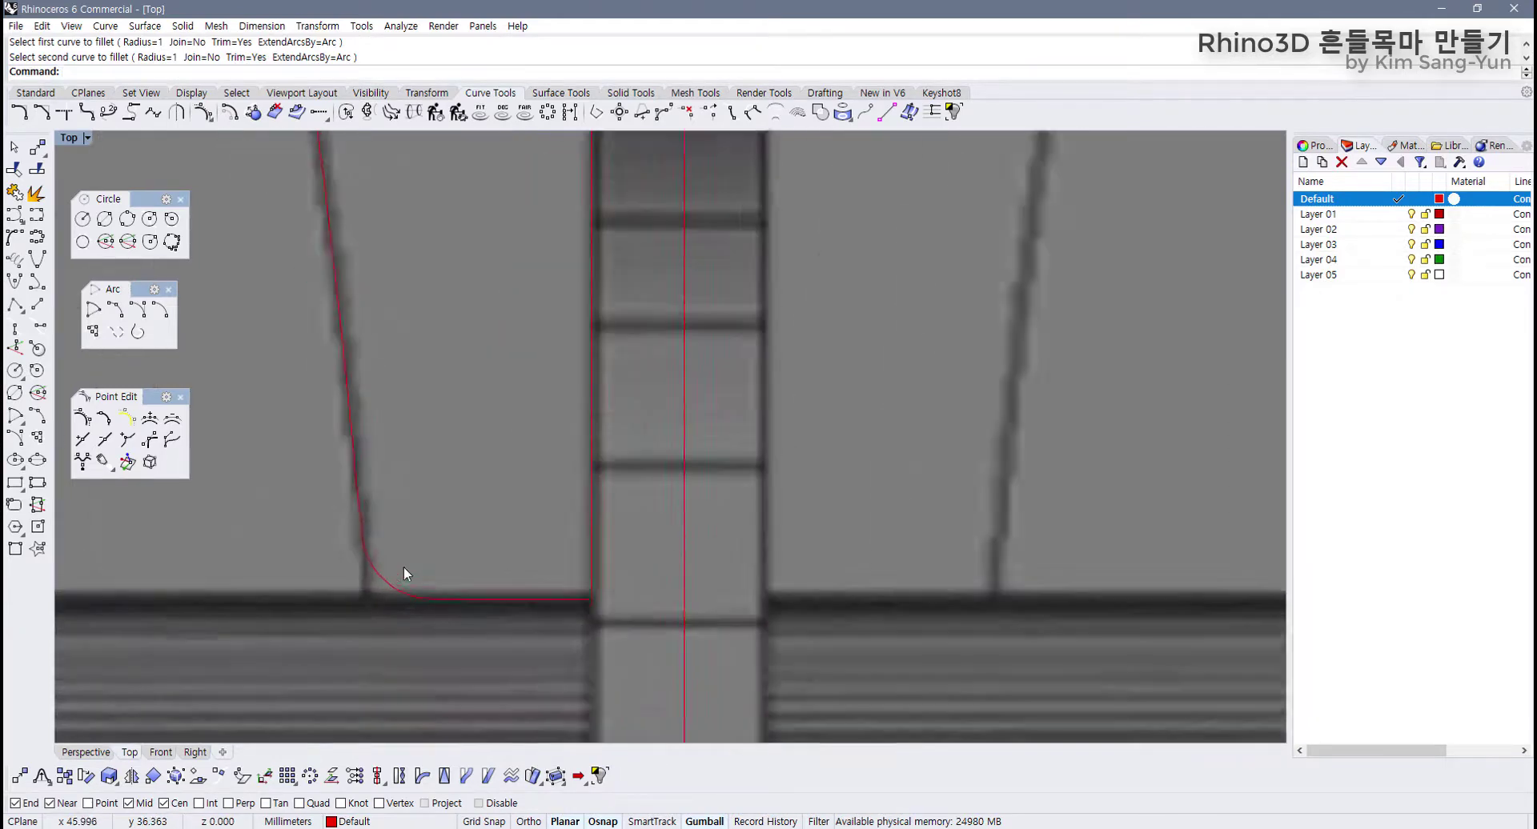
scroll(398, 591, down, 4)
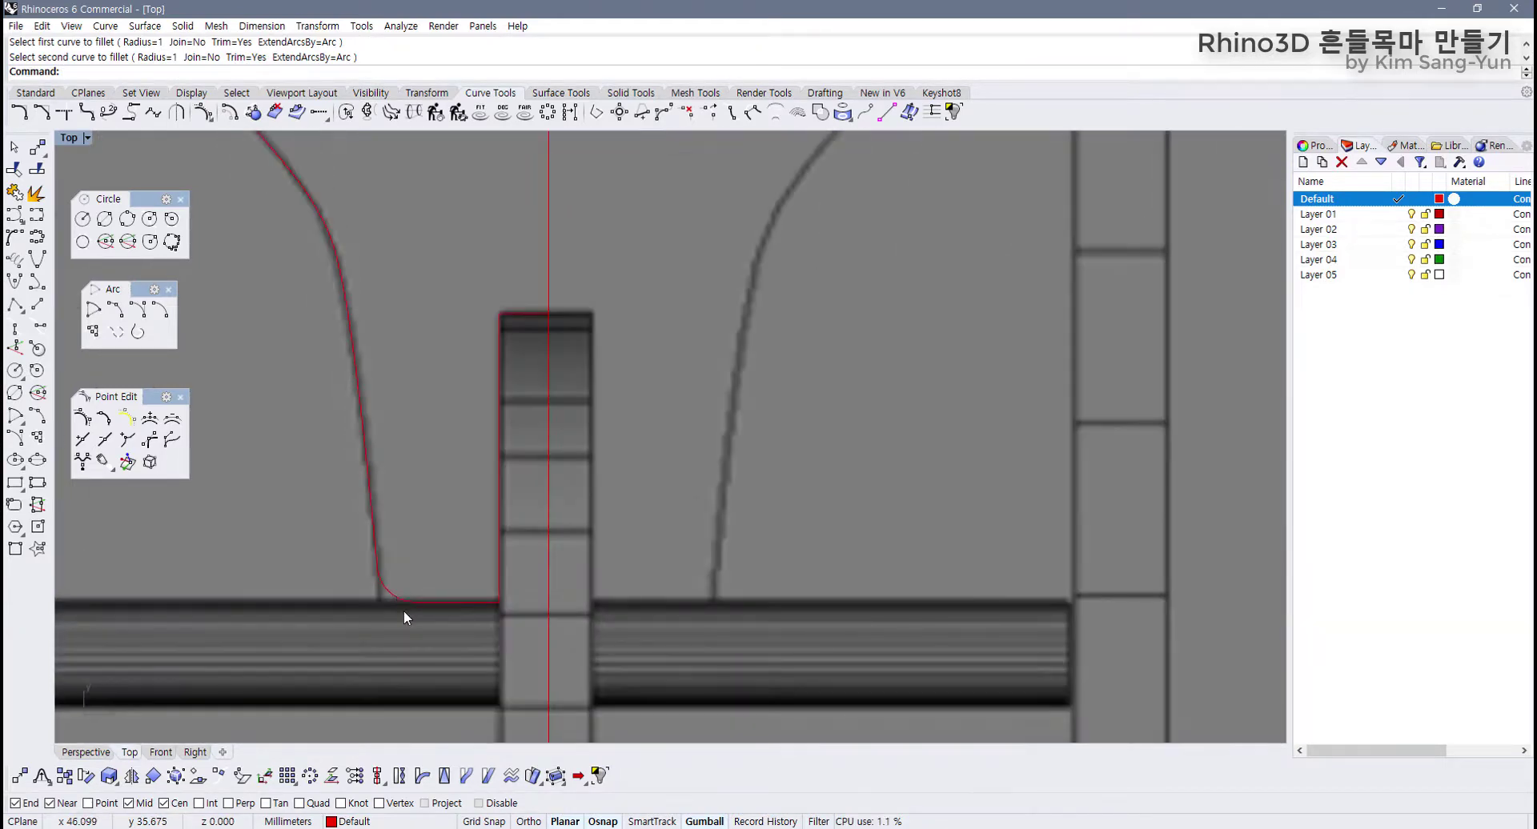
scroll(413, 619, down, 3)
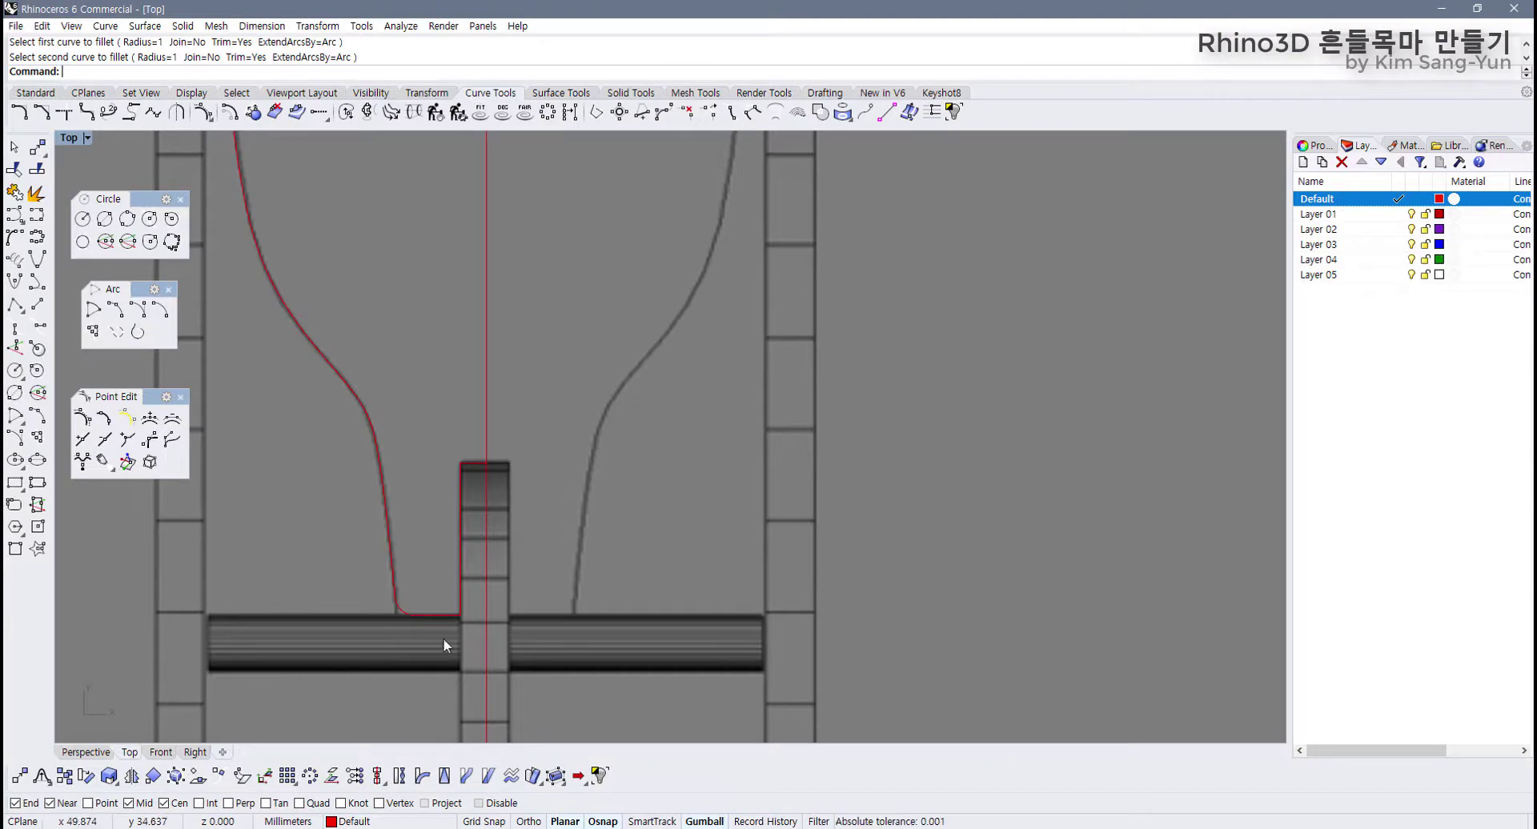
Step: Try moving the control points at the seat outline's narrow end down over the crossbar, undo the move and hide the points
click(430, 616)
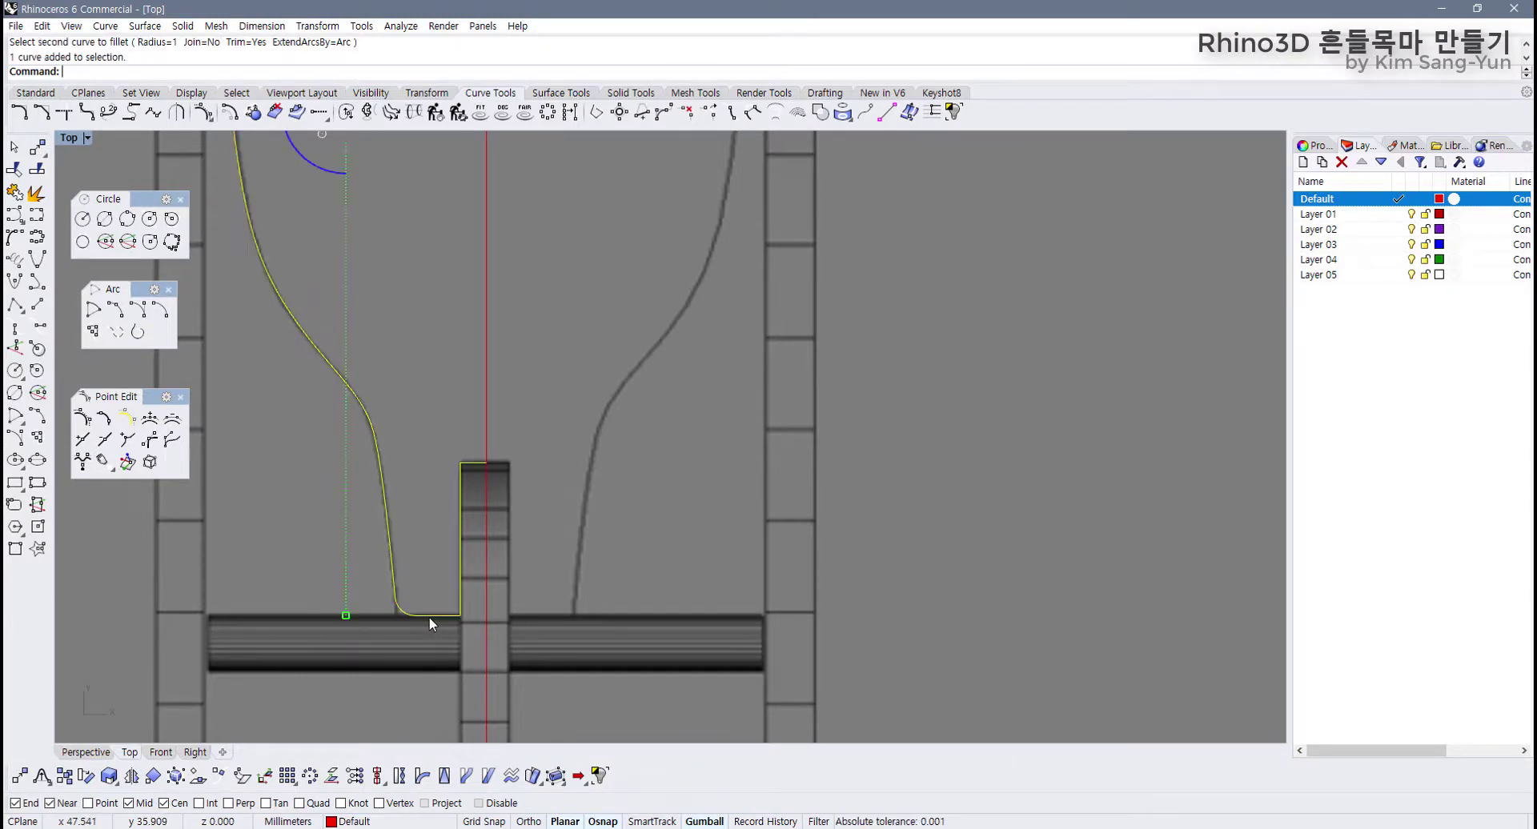
key(F10)
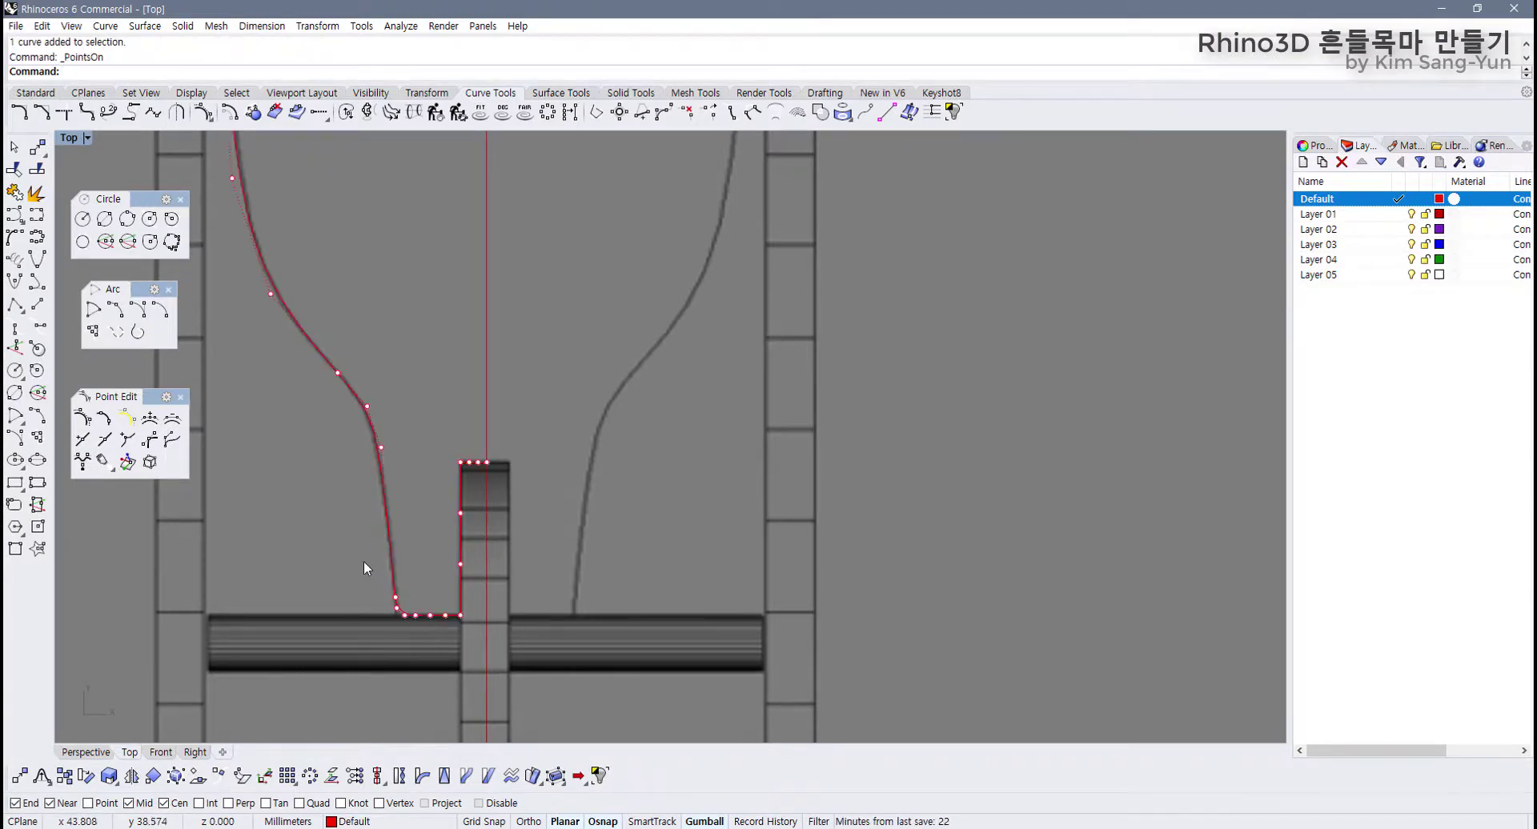
drag(364, 560, 484, 641)
drag(431, 563, 557, 631)
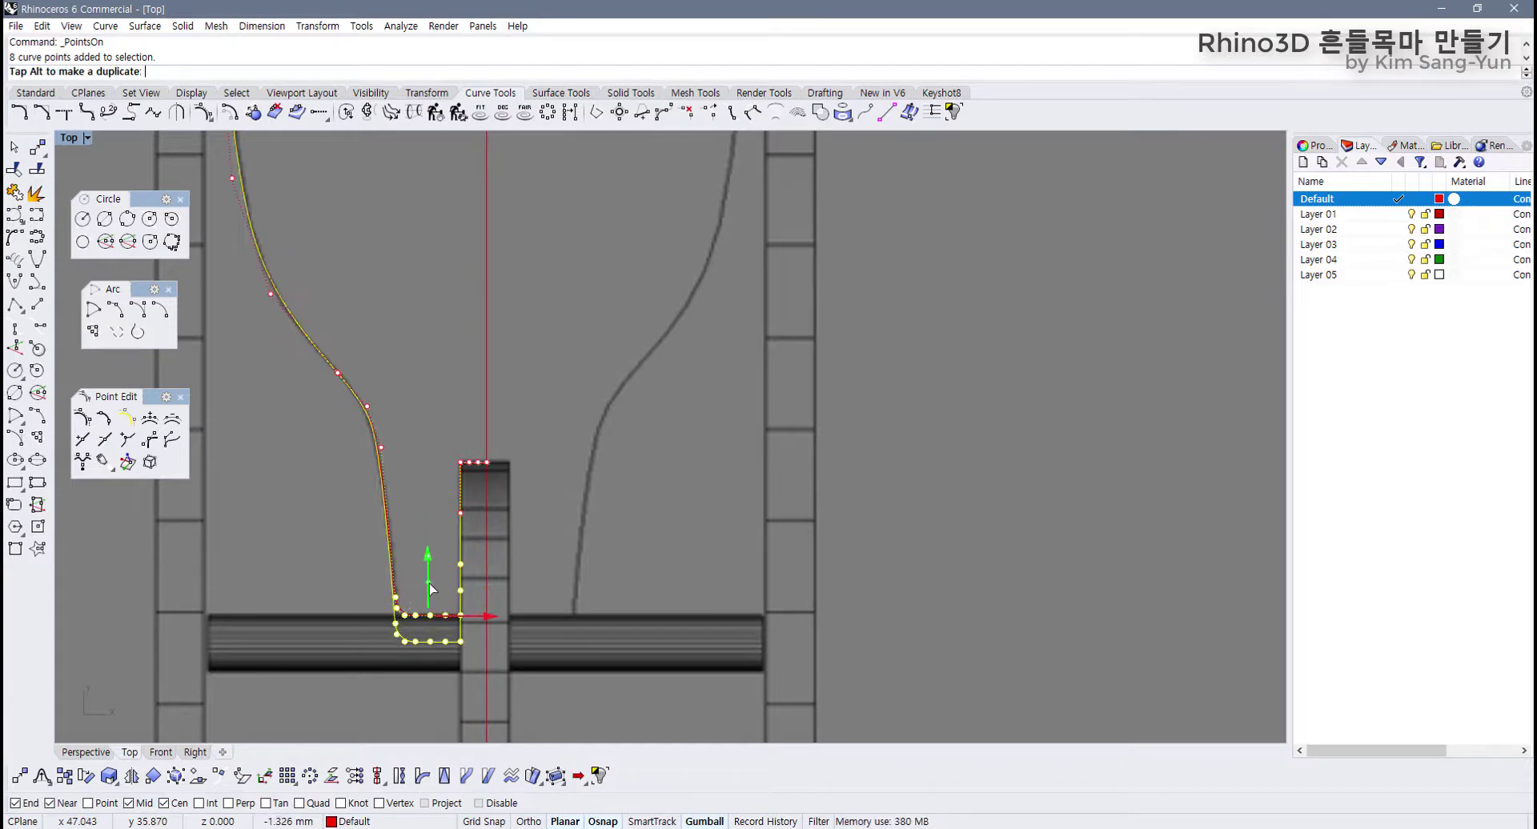
key(ctrl+z)
key(Escape)
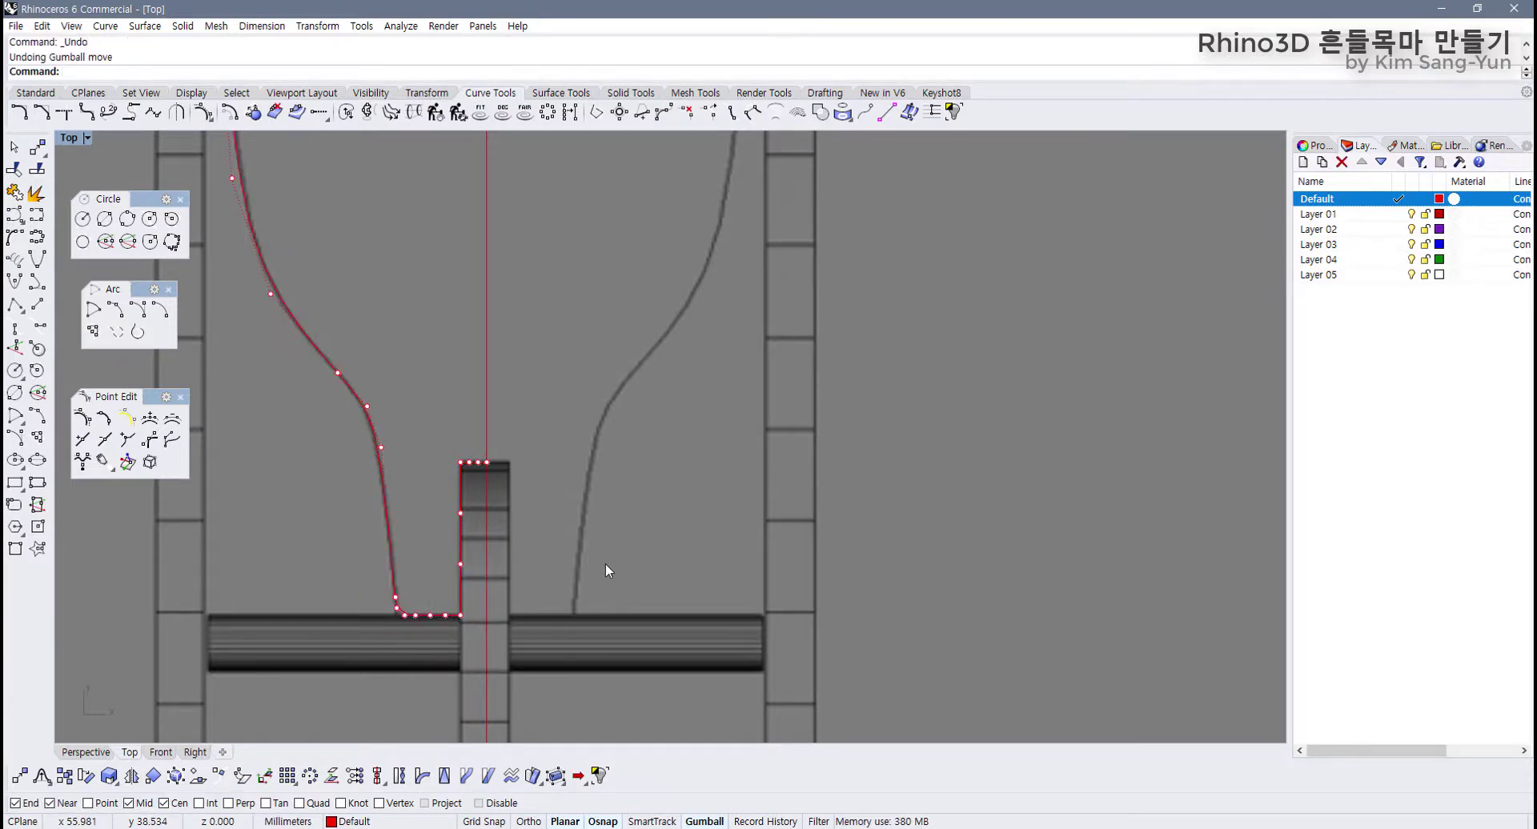
key(F11)
scroll(497, 520, down, 1)
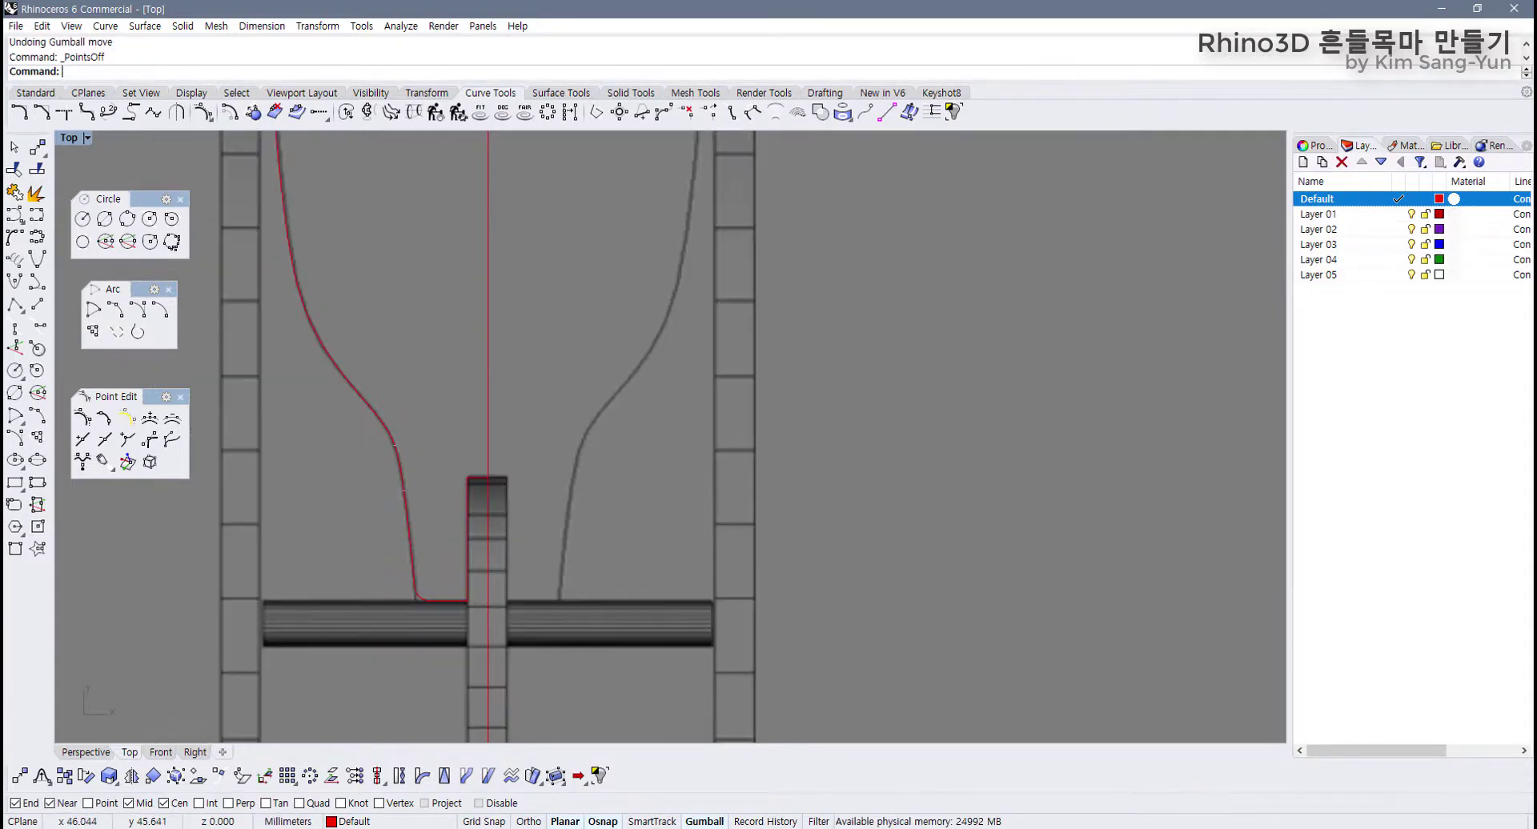
Step: Mirror a copy of the left seat outline across the vertical centre line to form the right half
click(402, 480)
scroll(427, 482, down, 3)
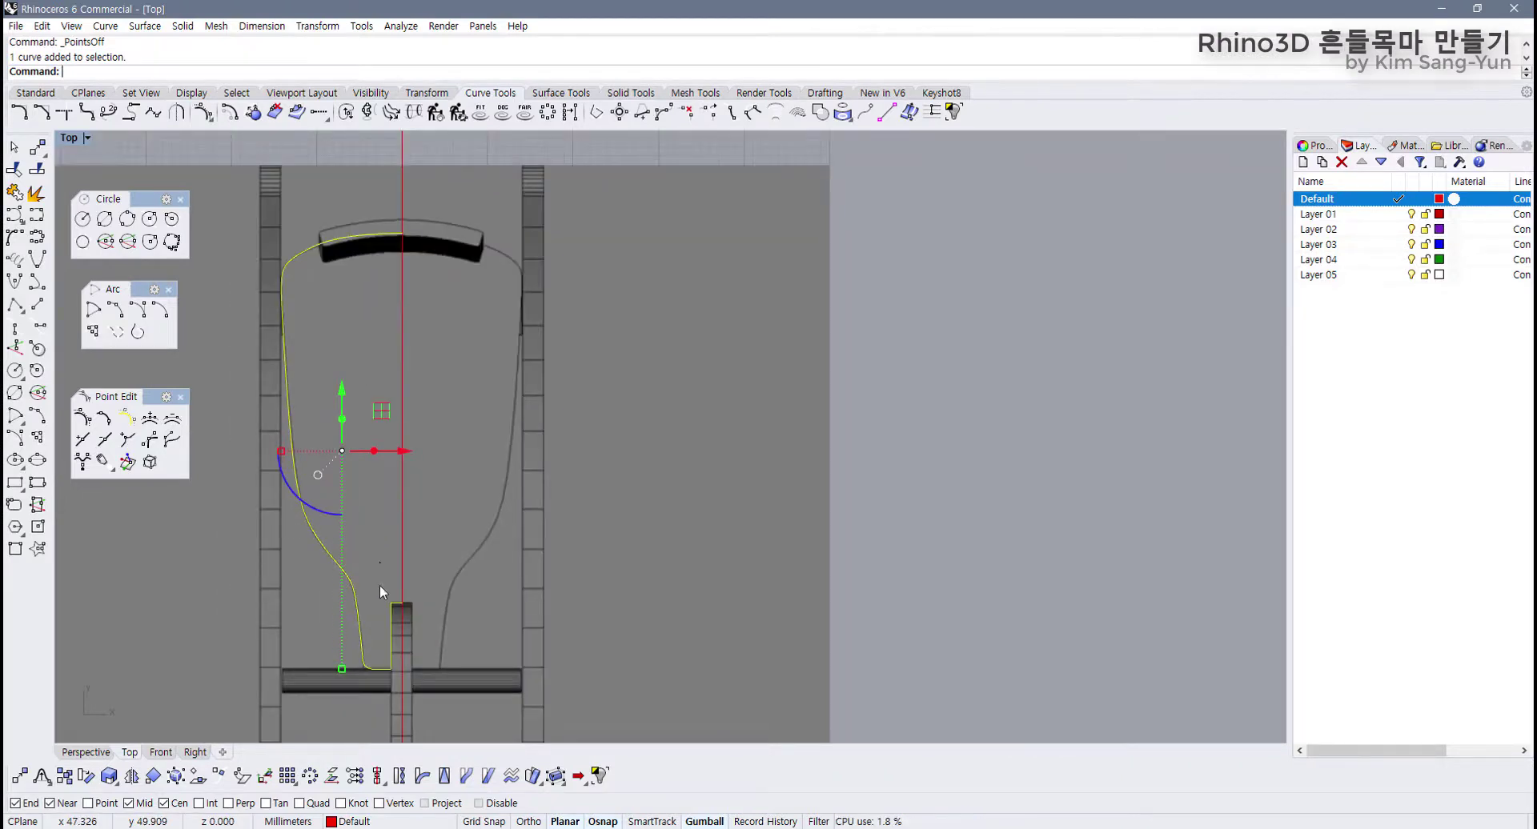
click(131, 776)
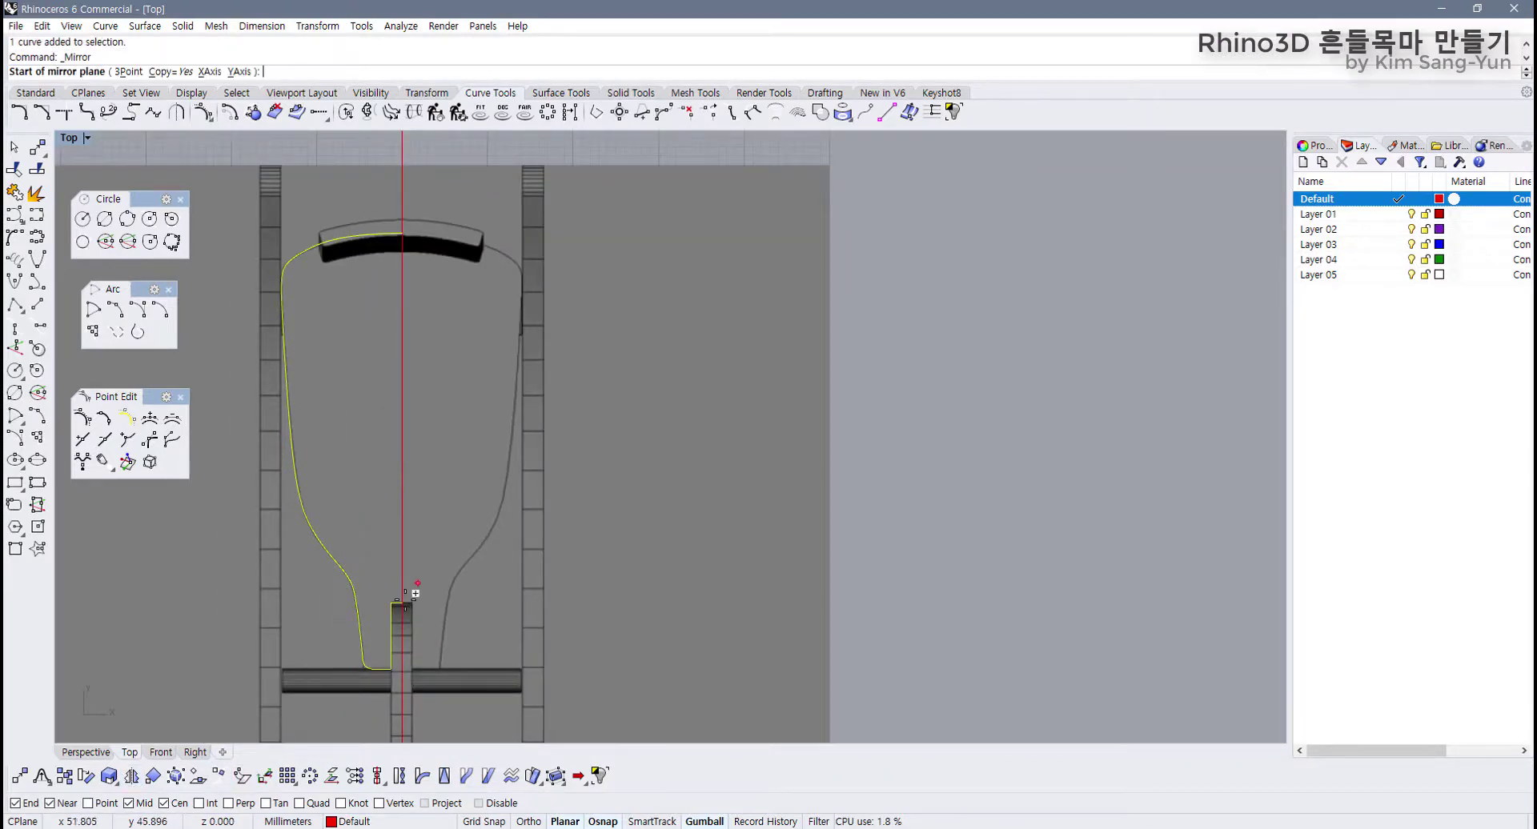
click(407, 616)
click(413, 552)
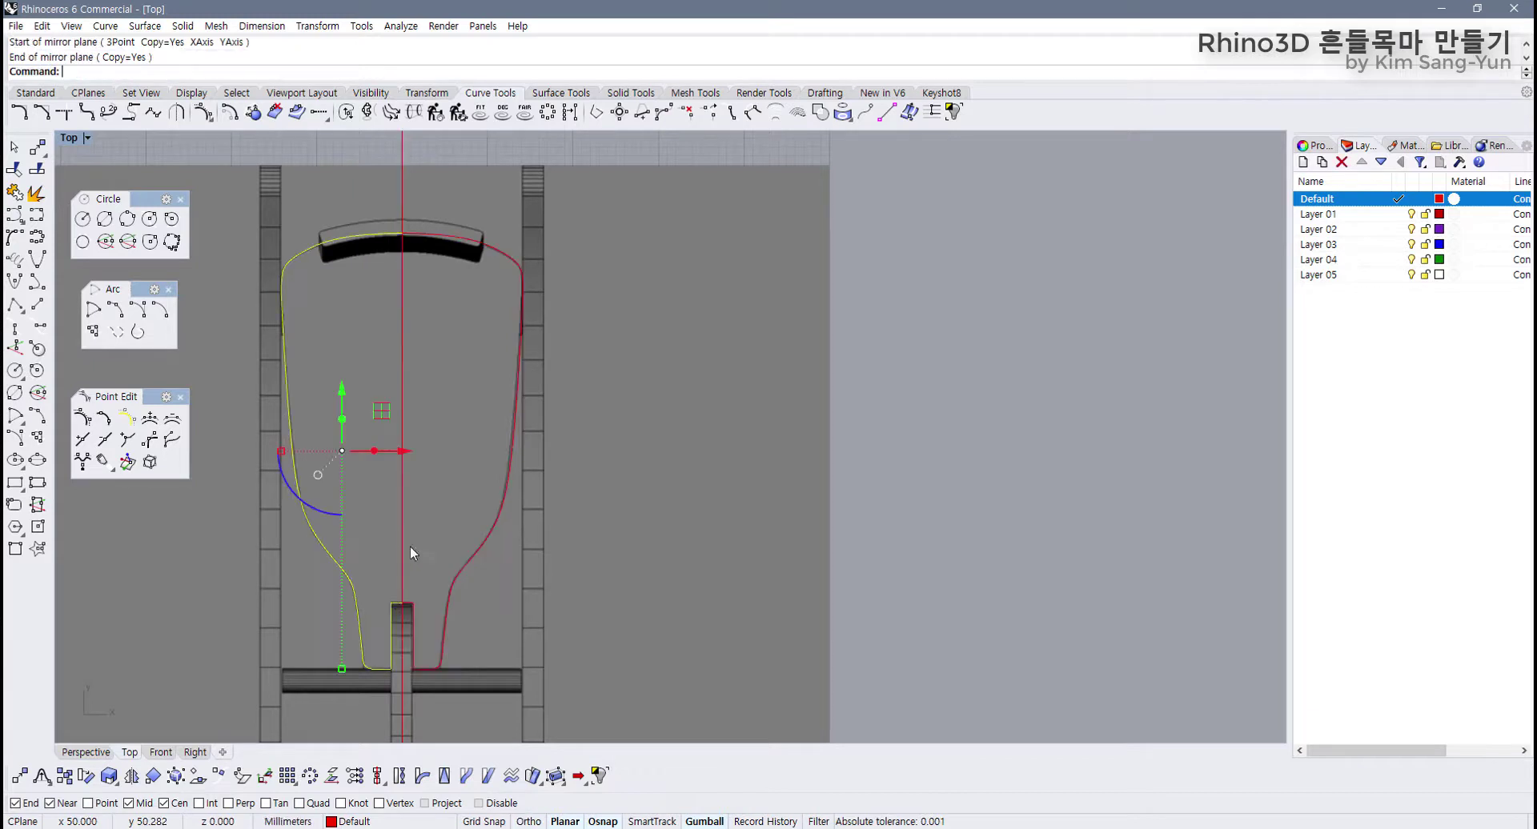
Step: Join the left and right seat halves into one closed curve and clear the selection
shift+click(449, 610)
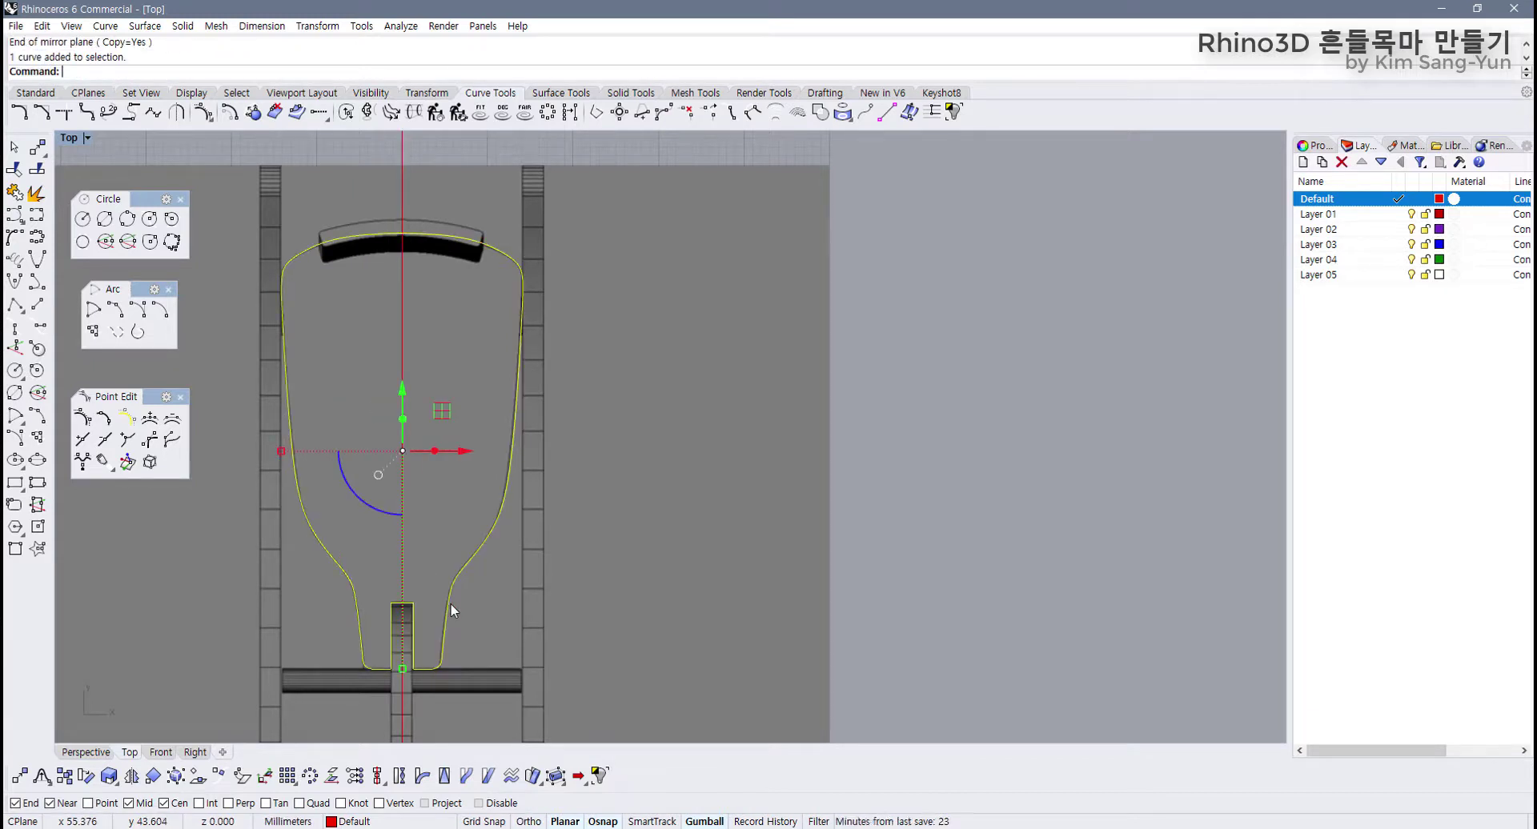
key(ctrl+j)
key(Escape)
Step: Raise the closed seat outline about 55 mm in the Right view, aligning it with the underside of the seat in the picture
click(471, 564)
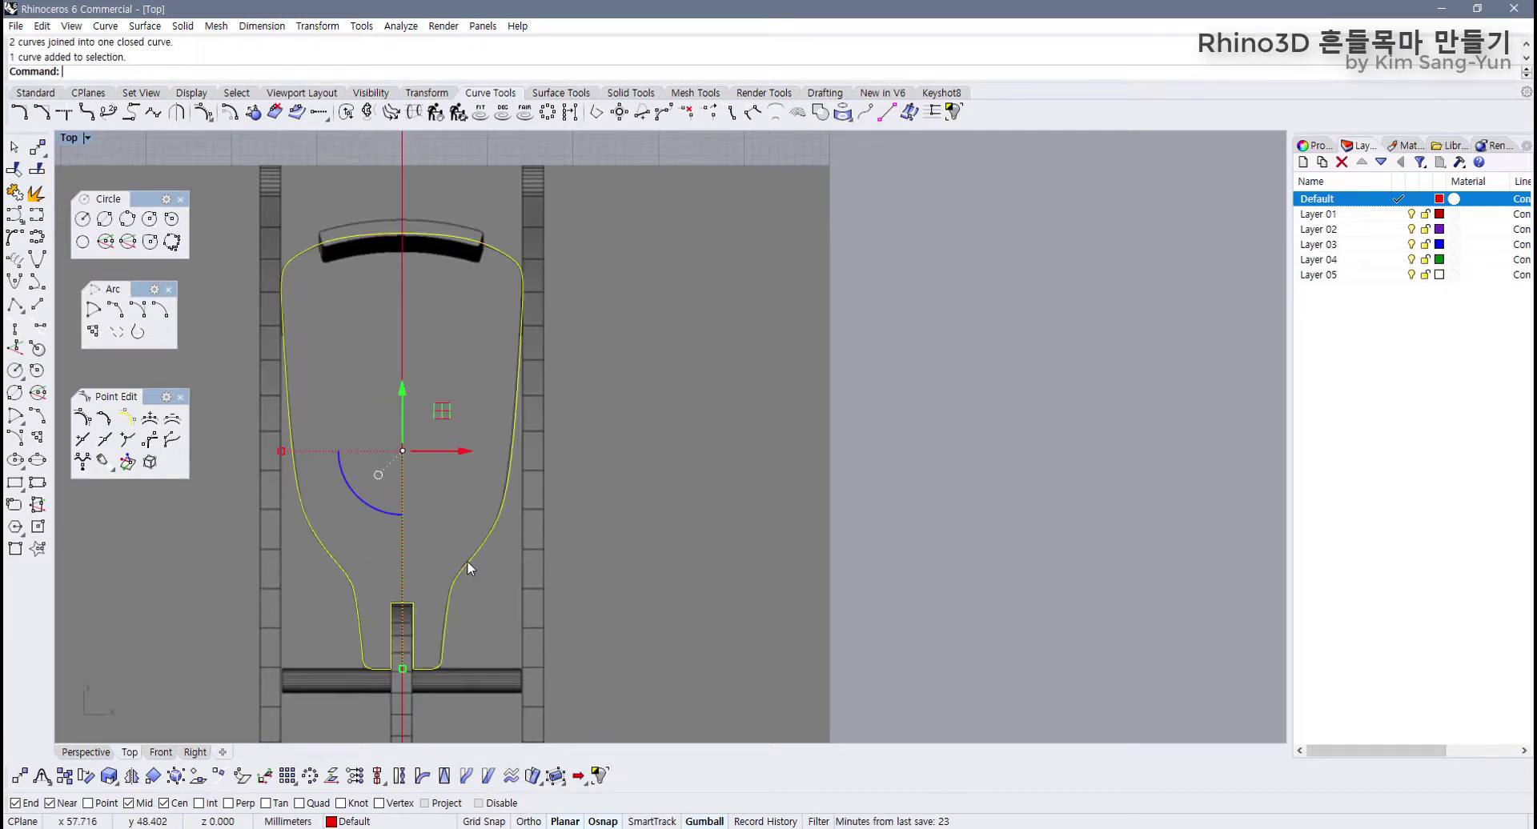
double_click(70, 138)
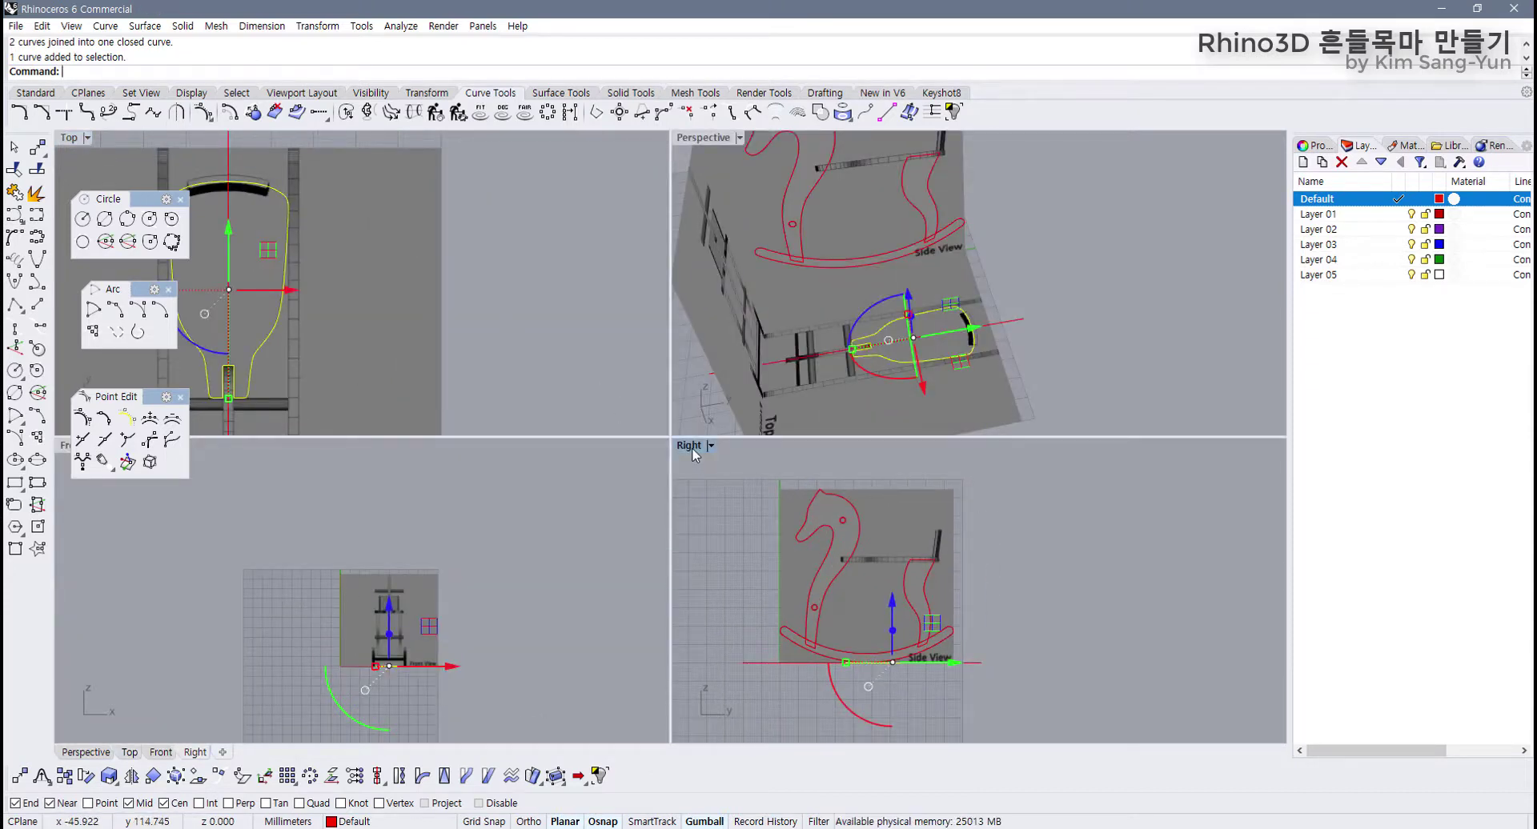
double_click(690, 446)
drag(497, 538, 507, 328)
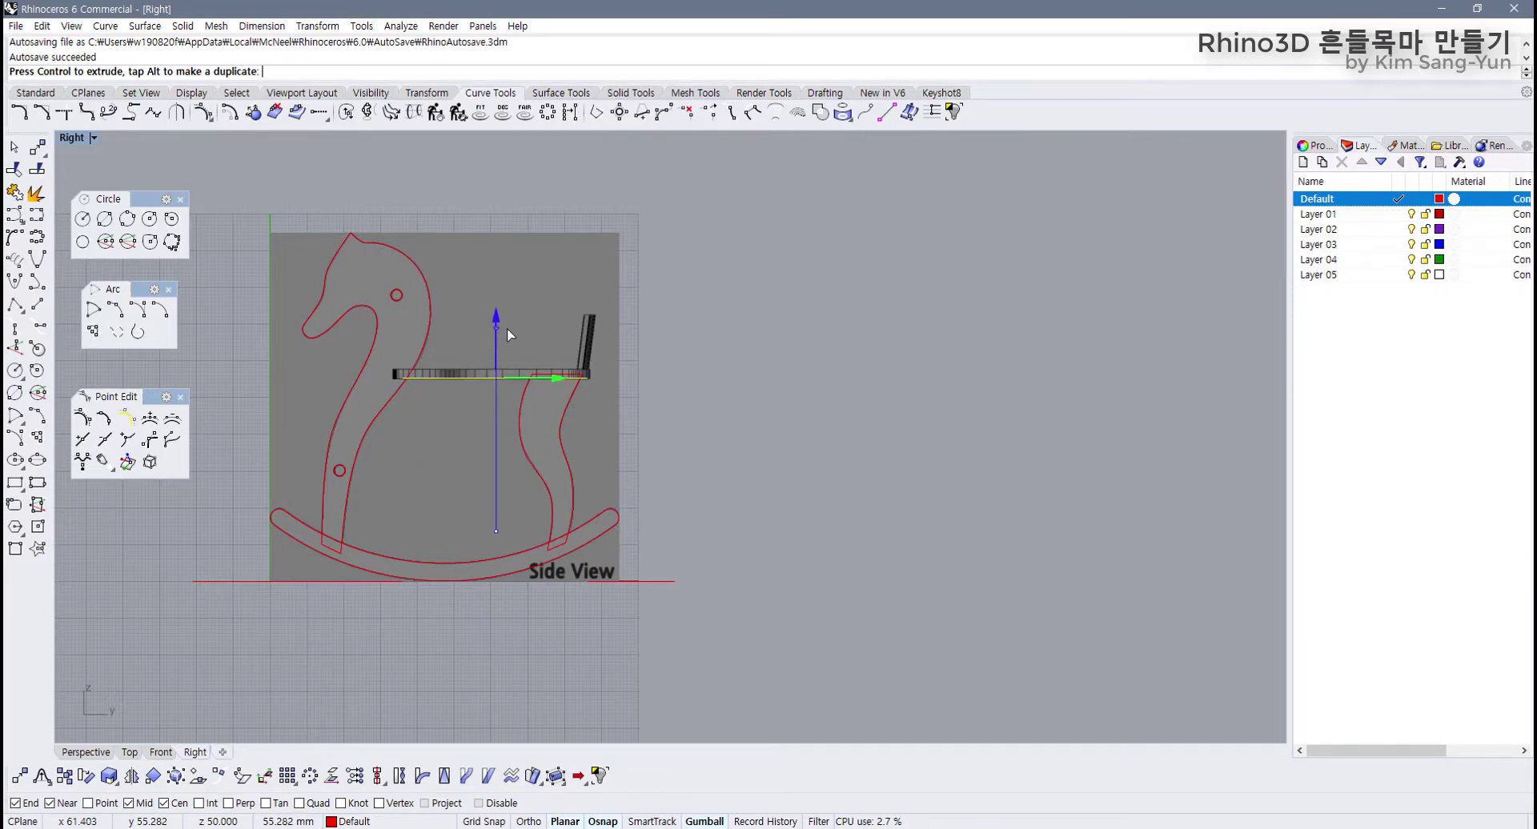
scroll(384, 379, up, 5)
scroll(733, 369, up, 3)
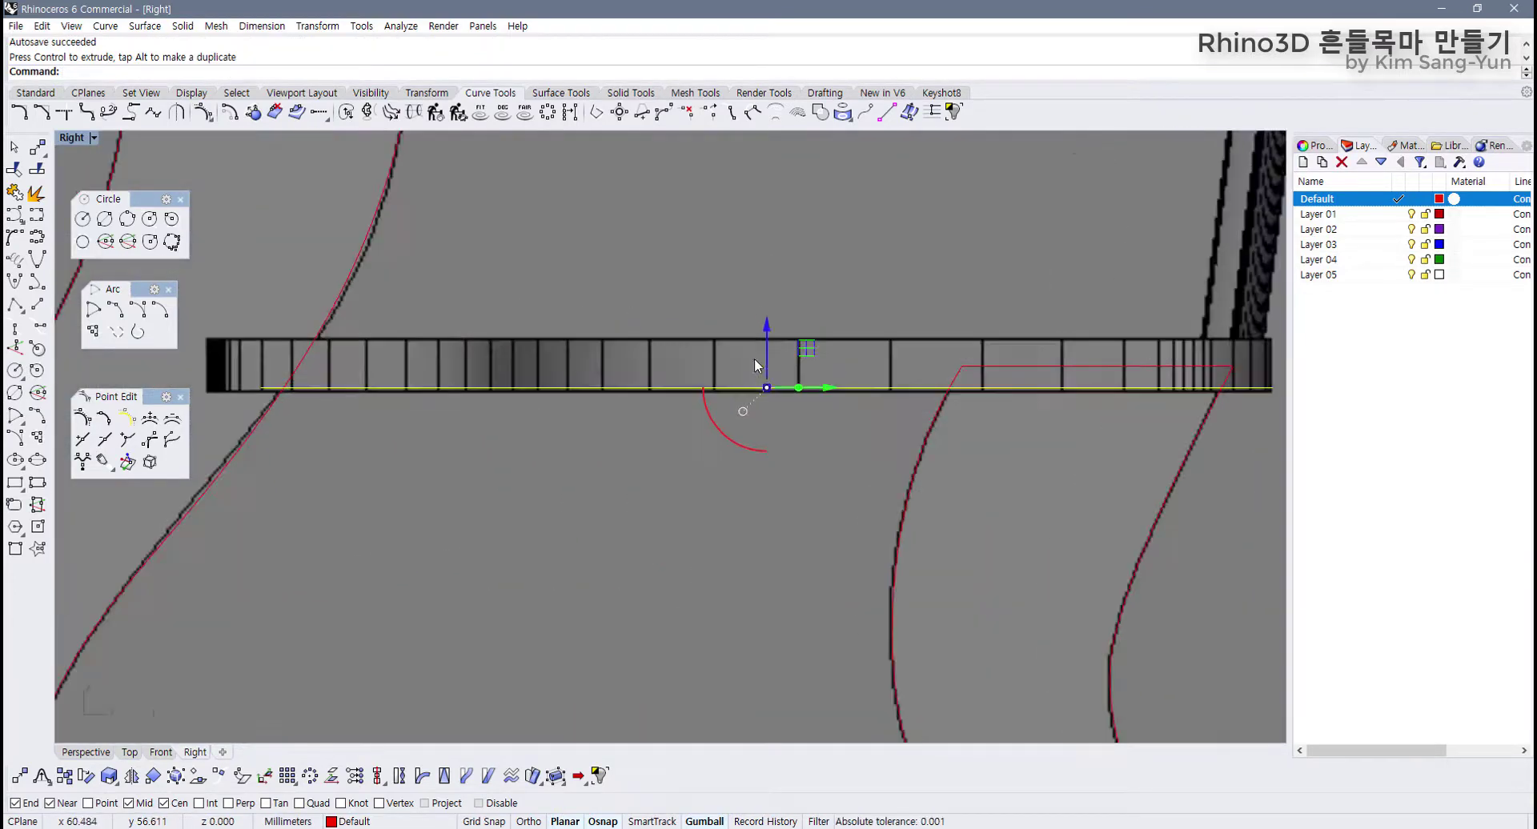
drag(770, 333, 764, 344)
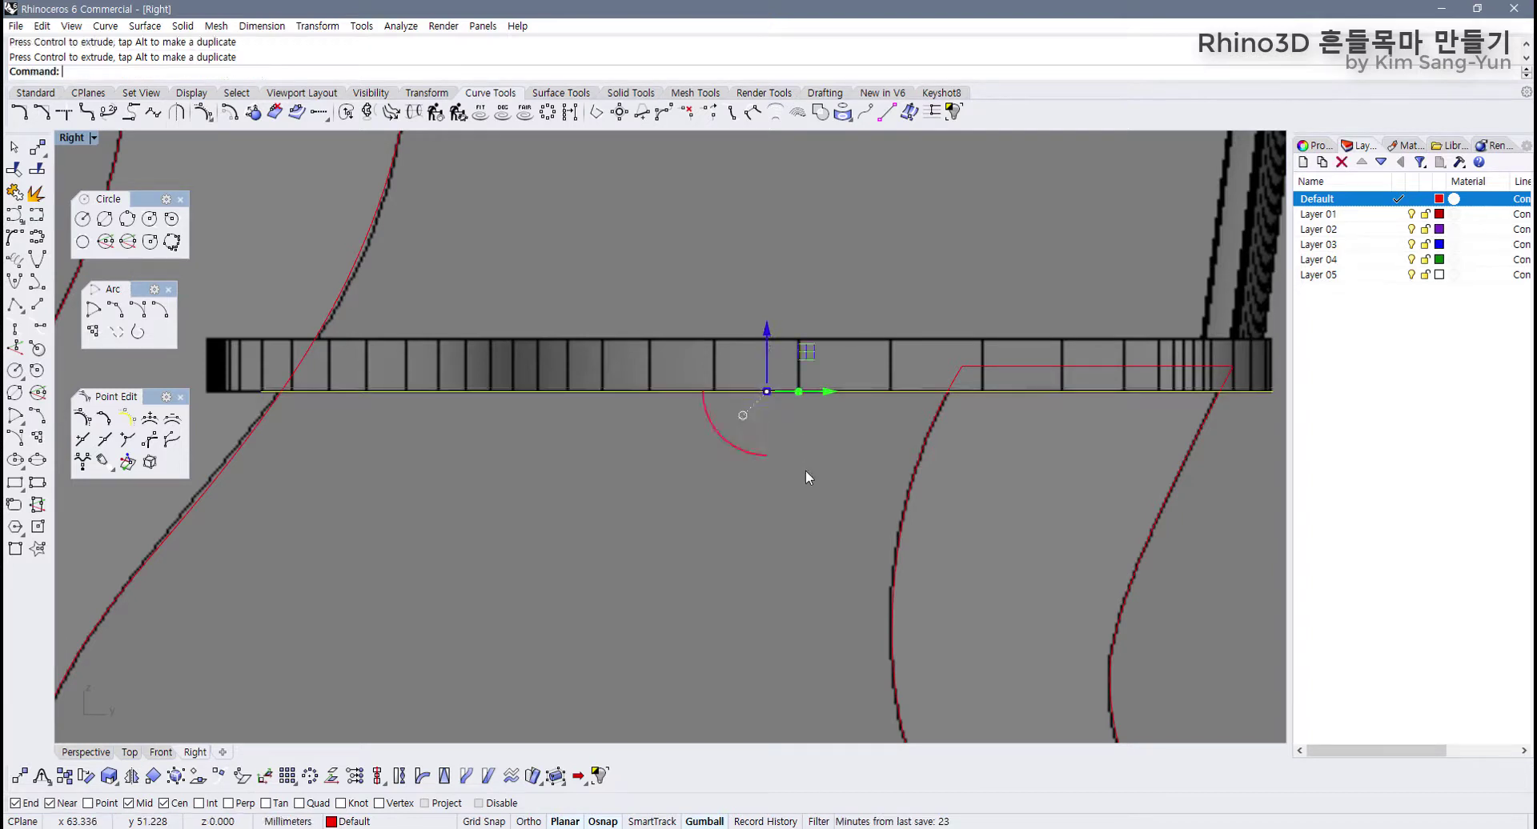
scroll(805, 469, down, 5)
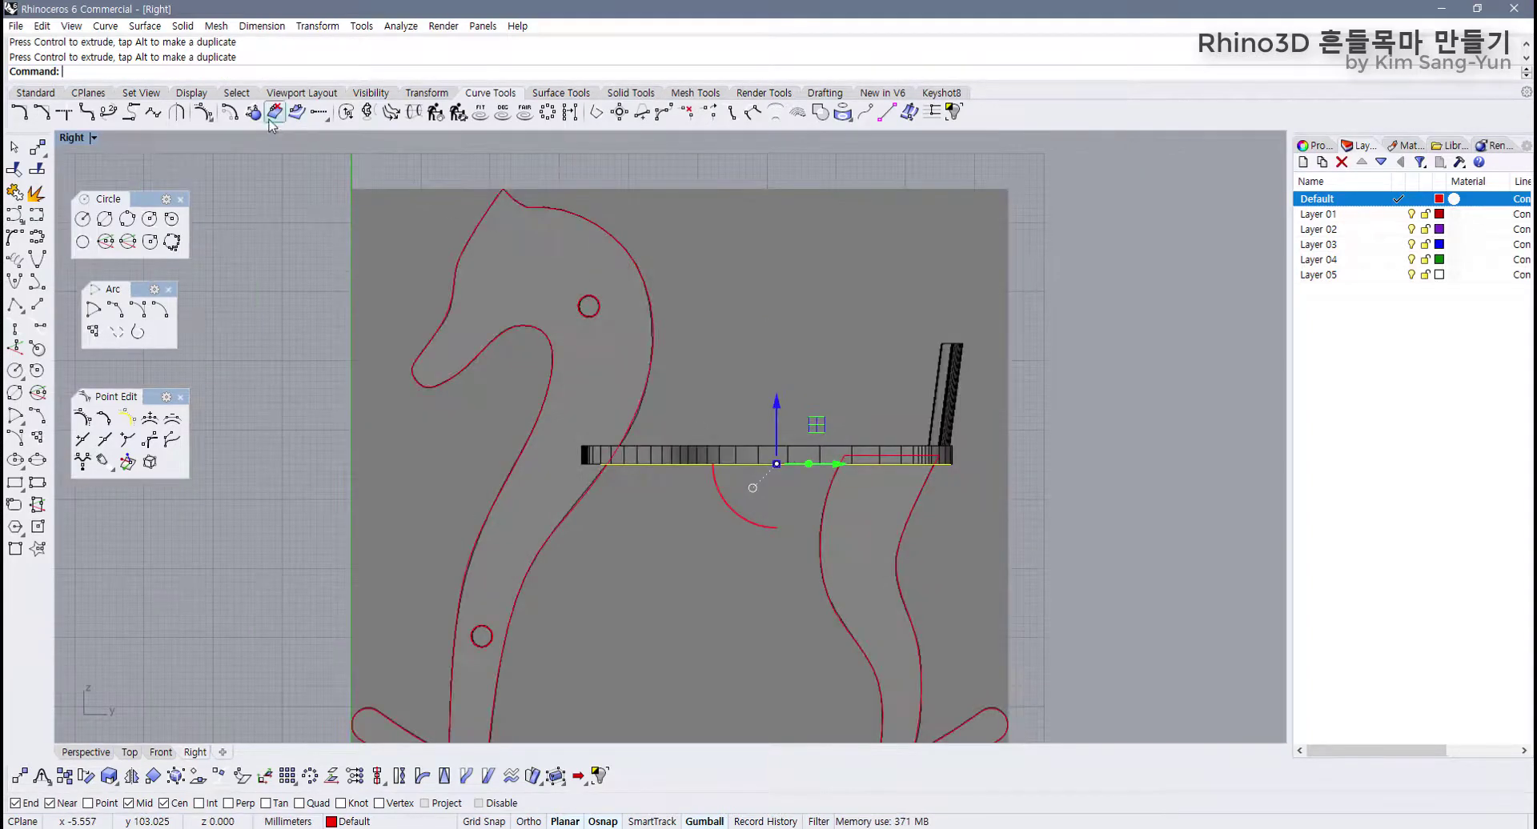
Step: Restore the four-viewport layout, deselect the seat outline, and examine its position in perspective and the backrest in the Top view
double_click(81, 138)
click(1130, 281)
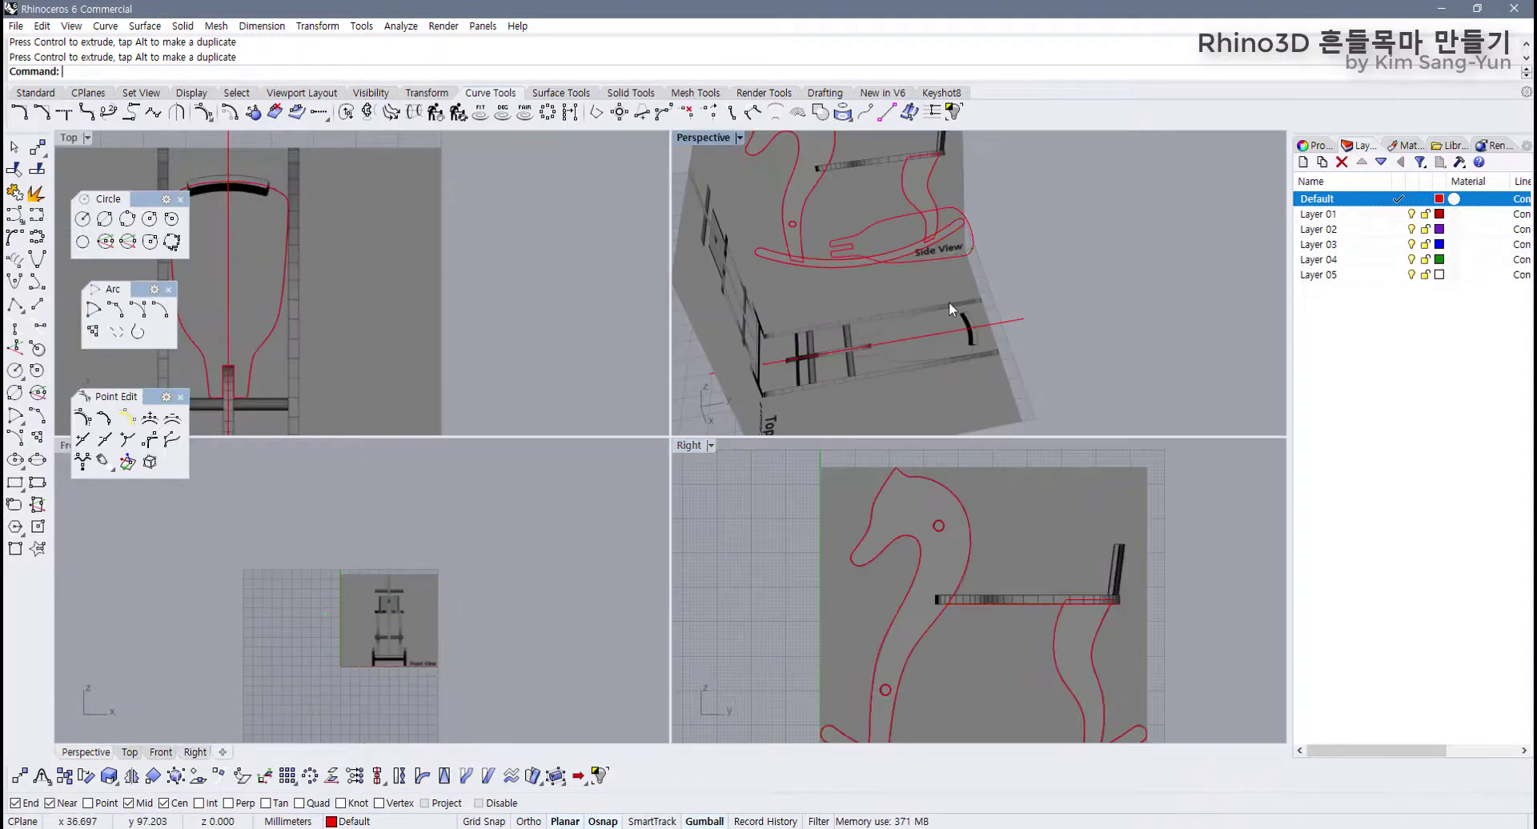
right_drag(954, 301, 864, 296)
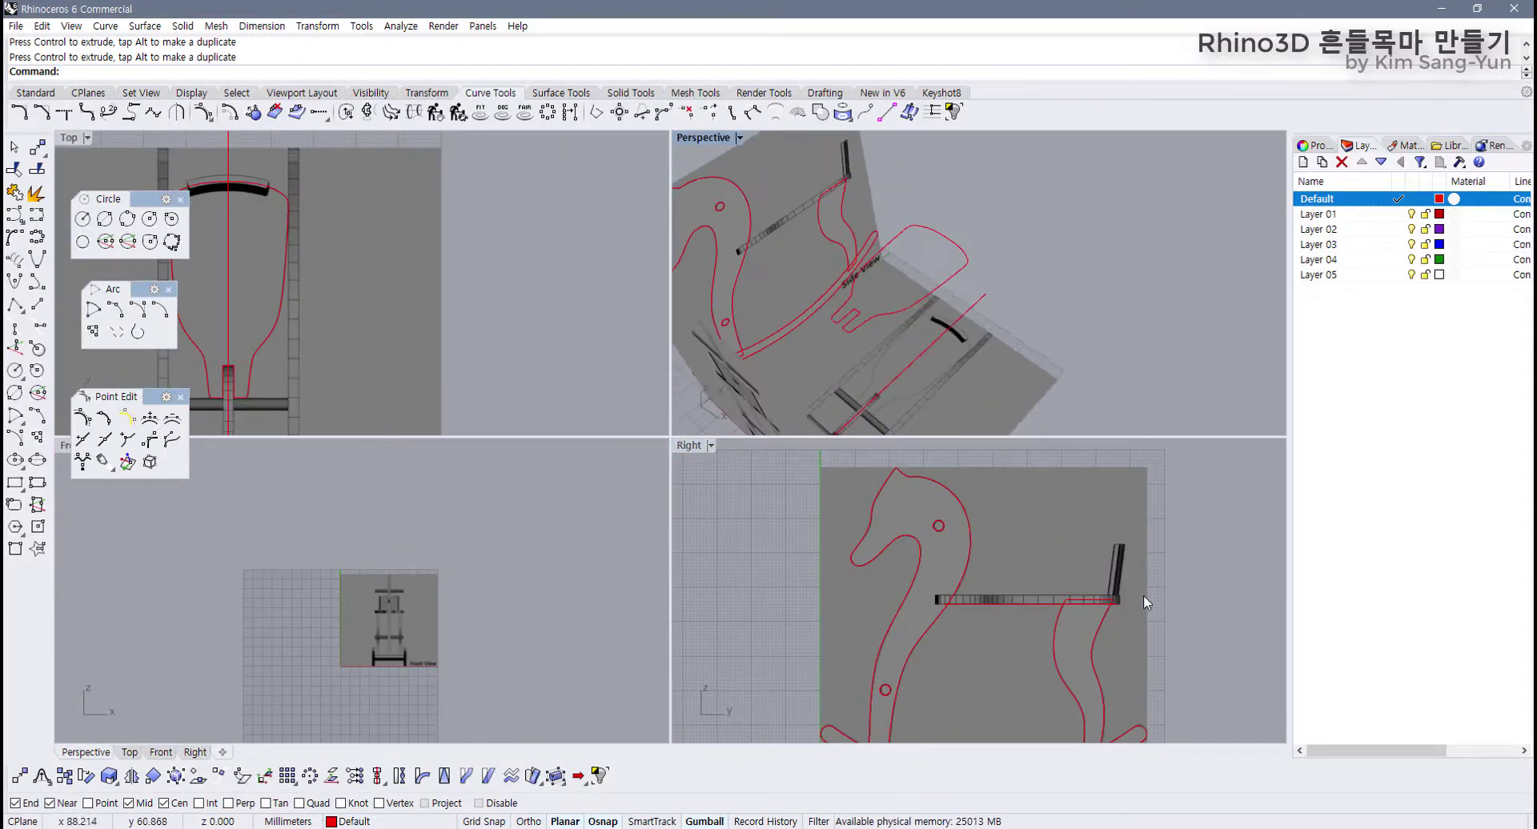
scroll(372, 232, up, 5)
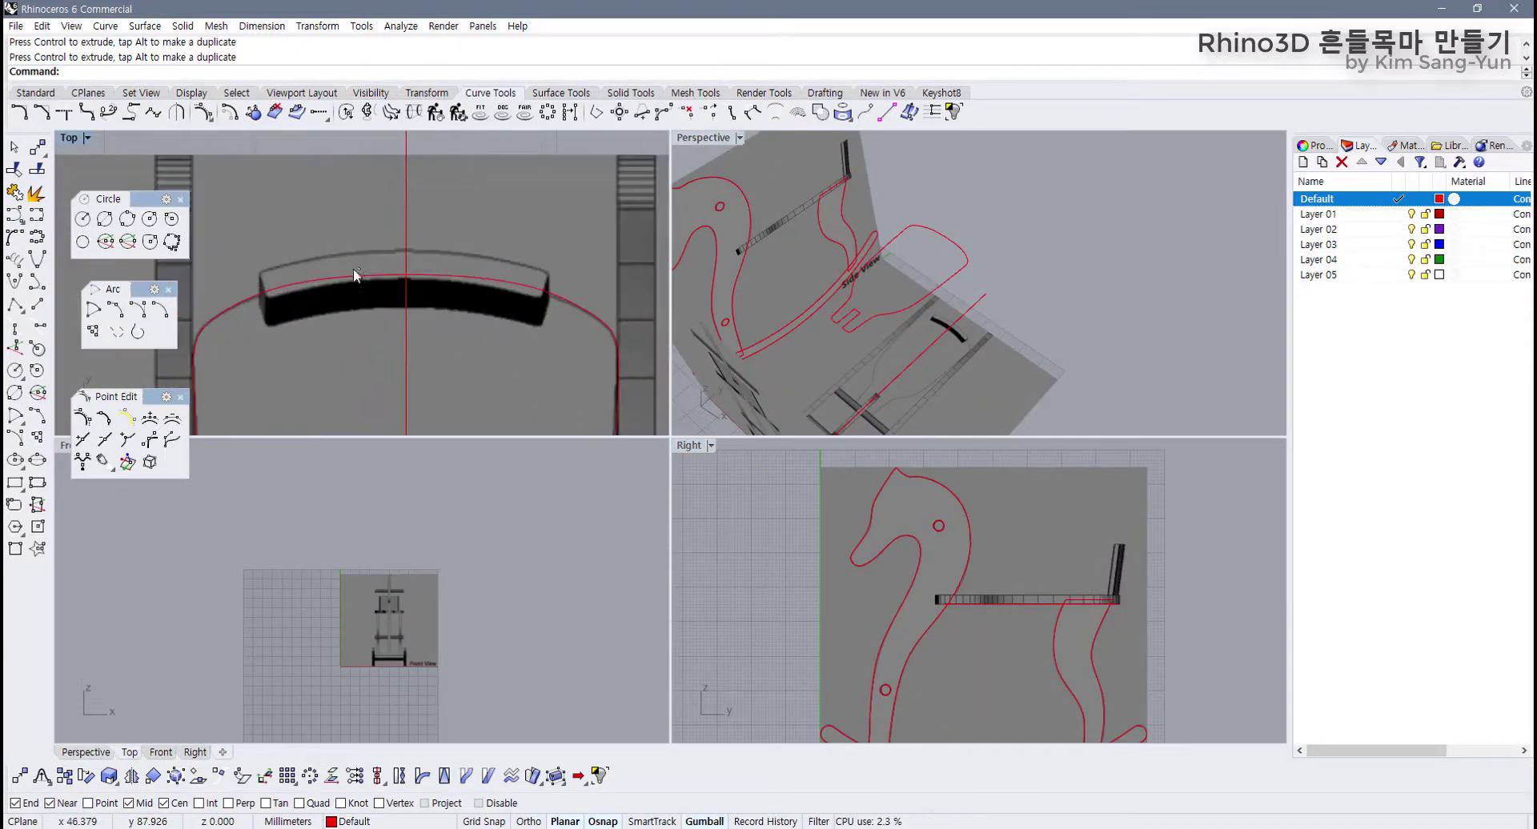
scroll(295, 312, up, 3)
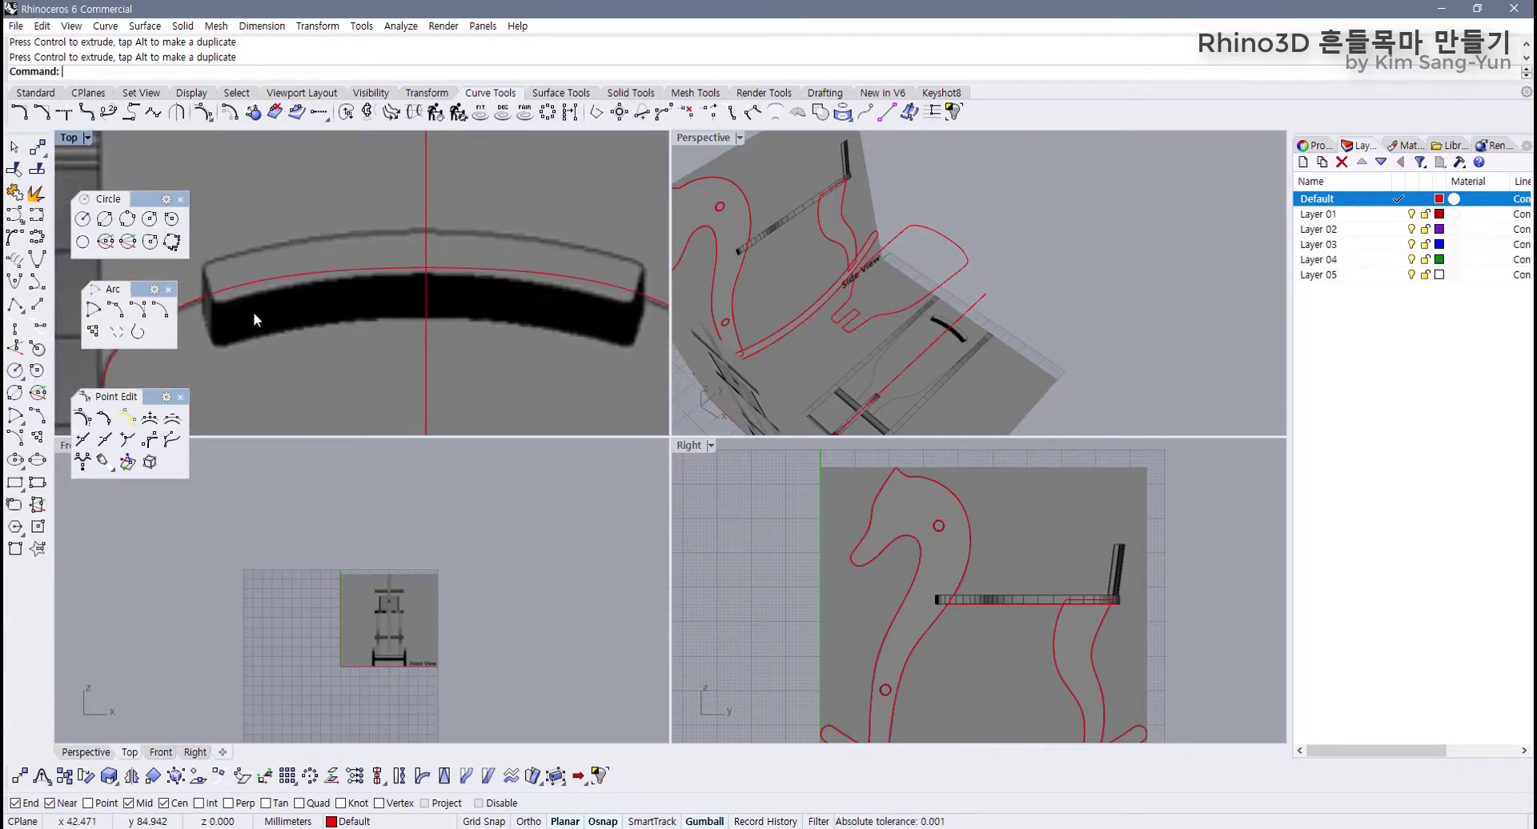
scroll(253, 312, down, 3)
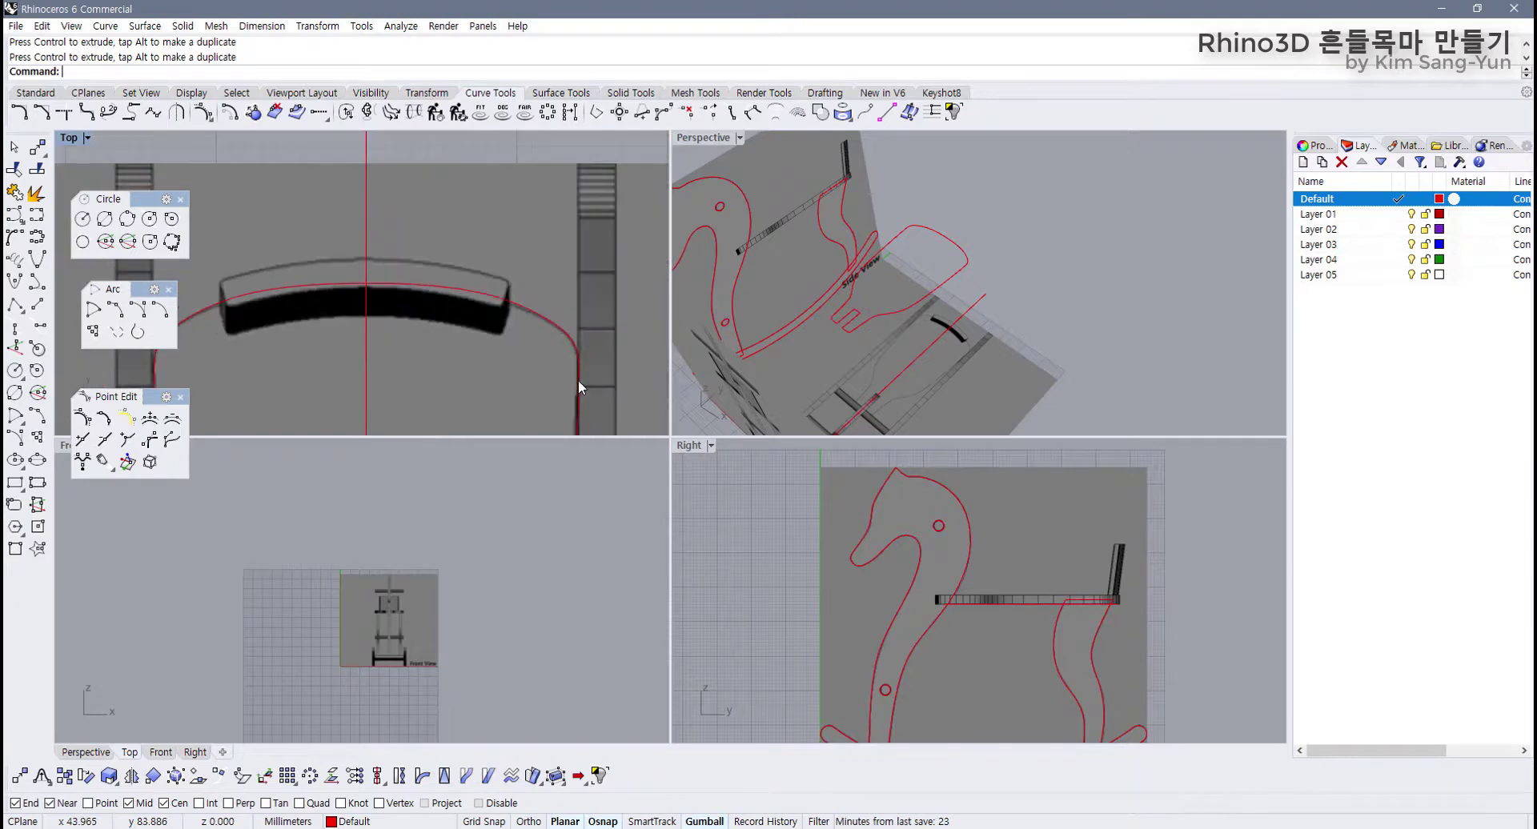
Step: Maximize the Top viewport with the curved backrest of the reference image in view
scroll(919, 573, up, 5)
scroll(863, 575, up, 3)
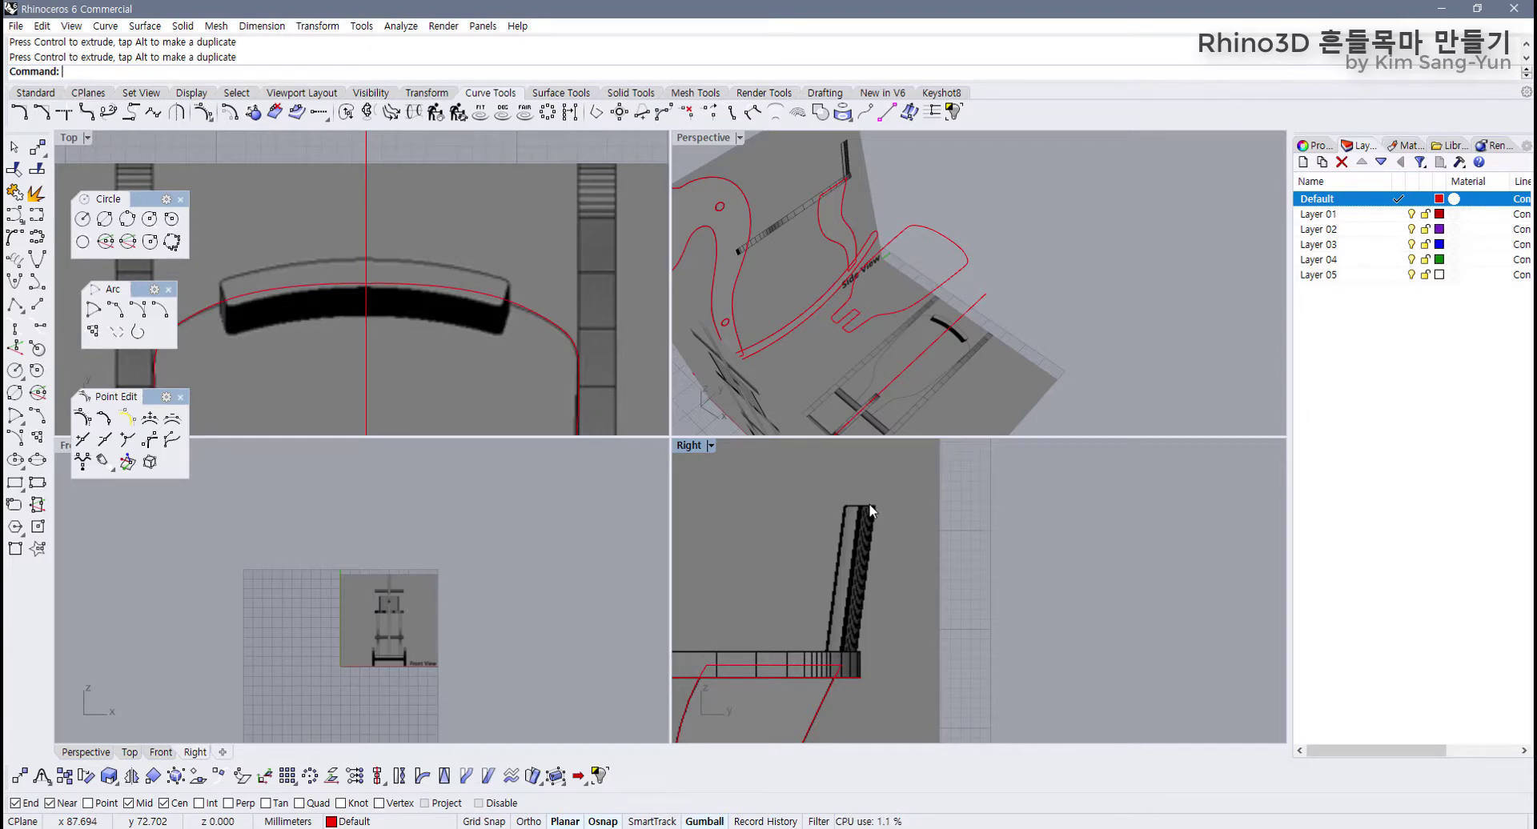
right_drag(420, 365, 458, 363)
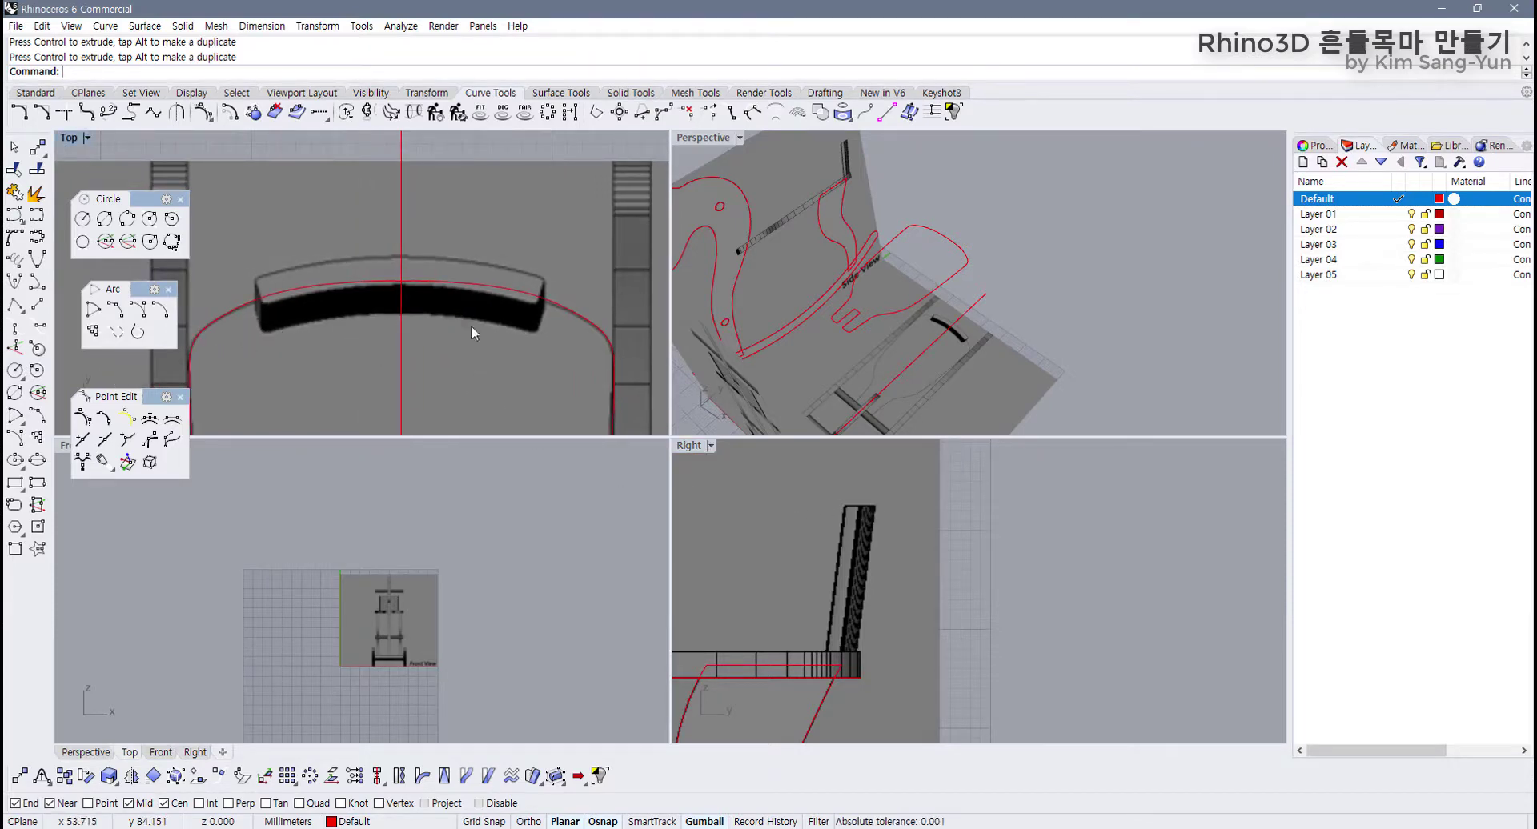
scroll(295, 315, up, 2)
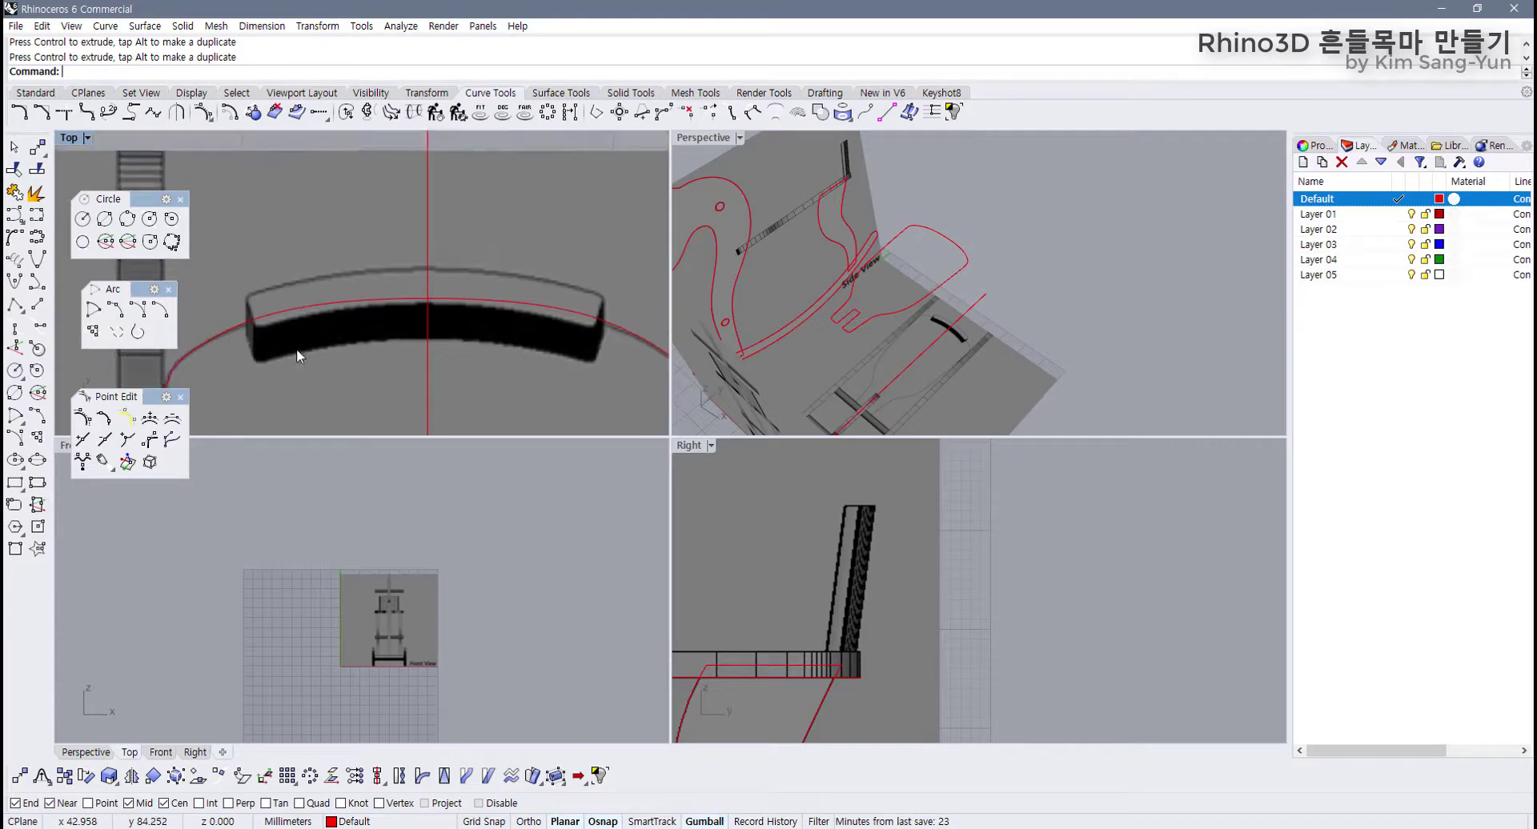
double_click(69, 138)
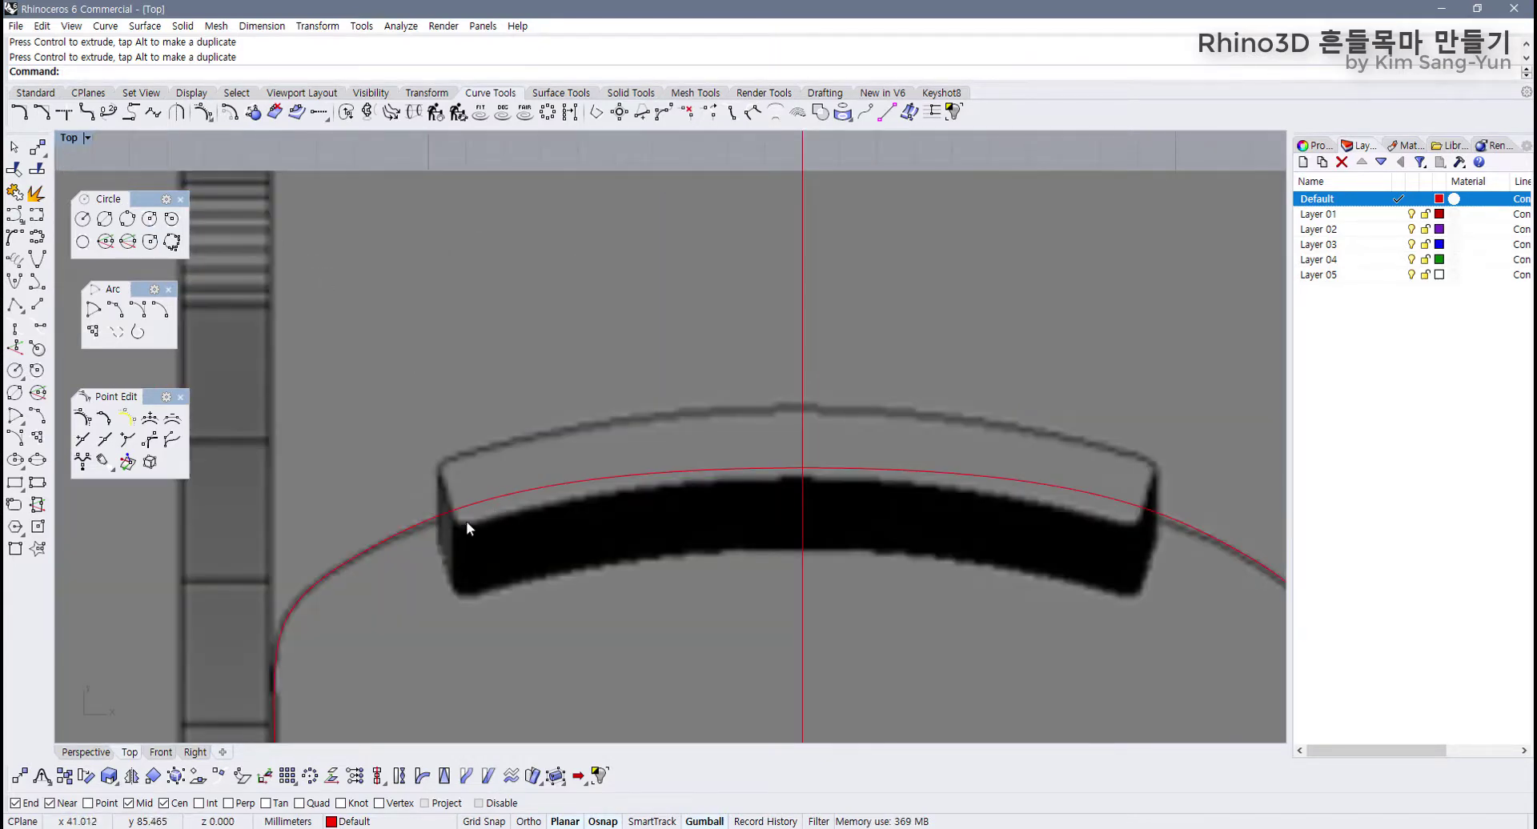
right_drag(466, 521, 359, 494)
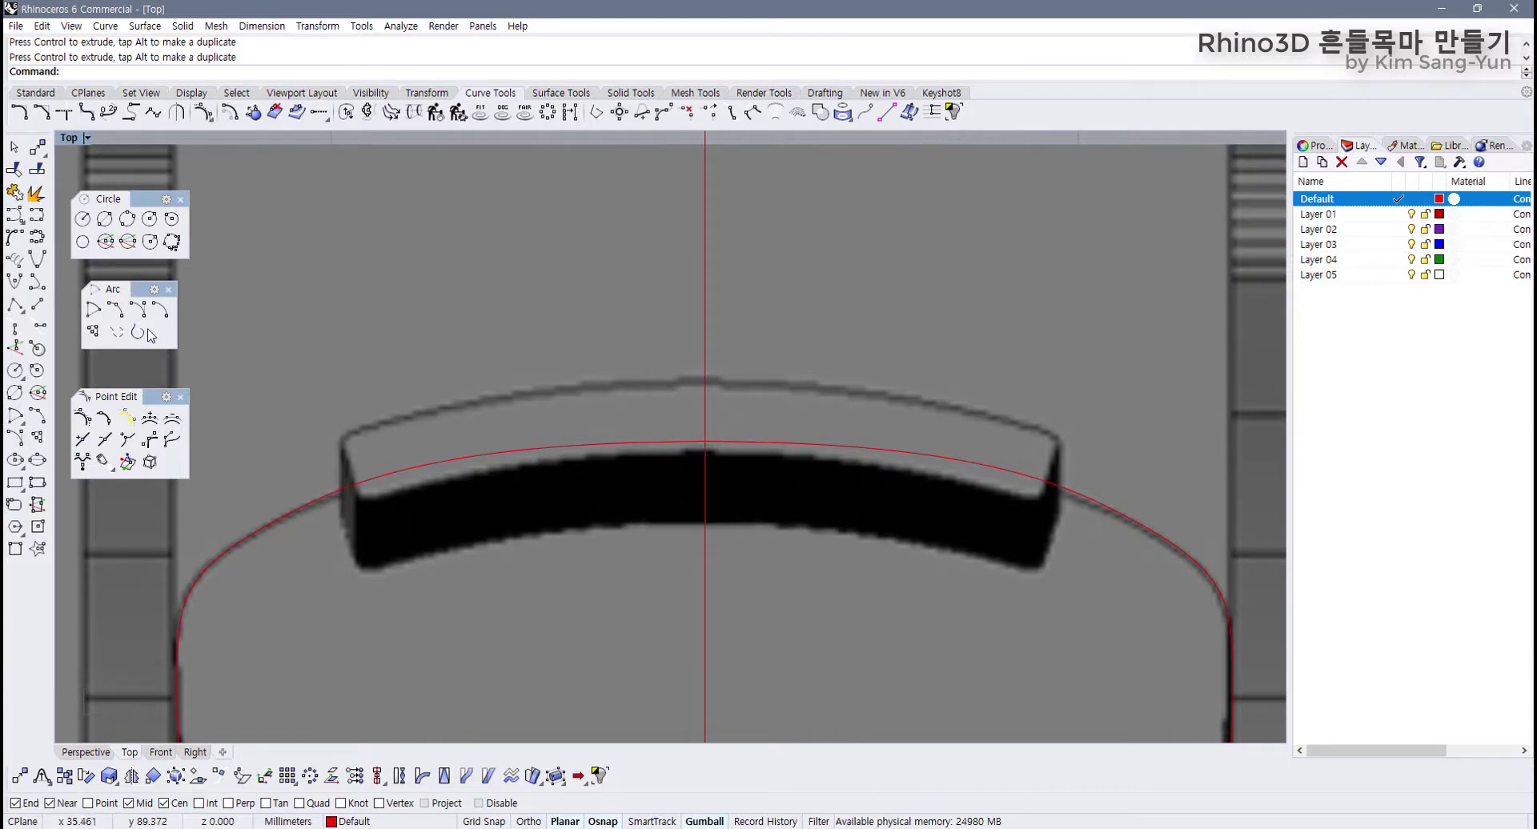
Step: Draw a start-end-point arc through the centre line between the black backrest band's lower corners, and shift it down onto the band's lower edge
click(147, 330)
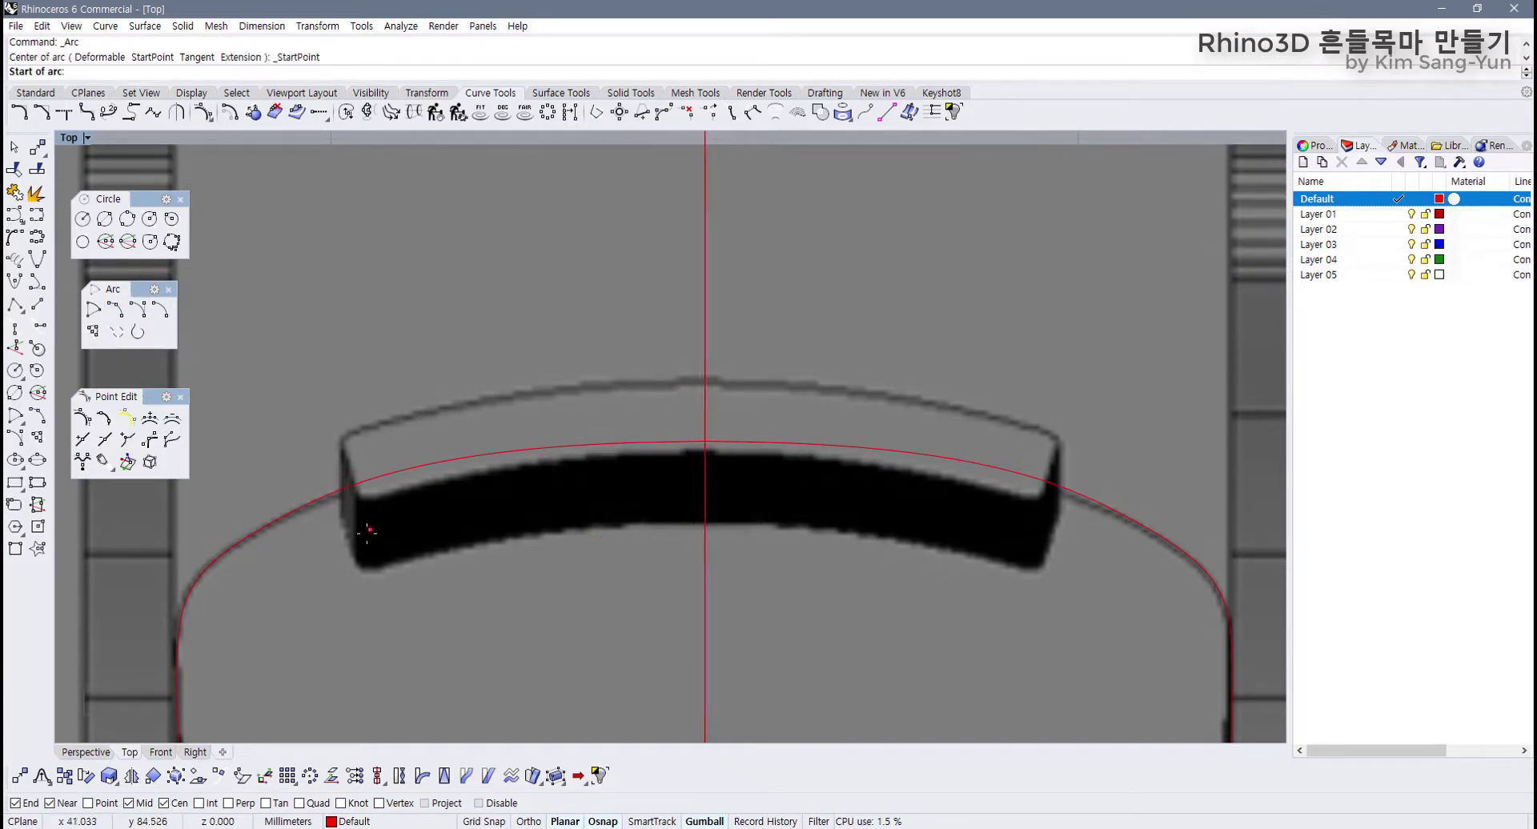
click(483, 822)
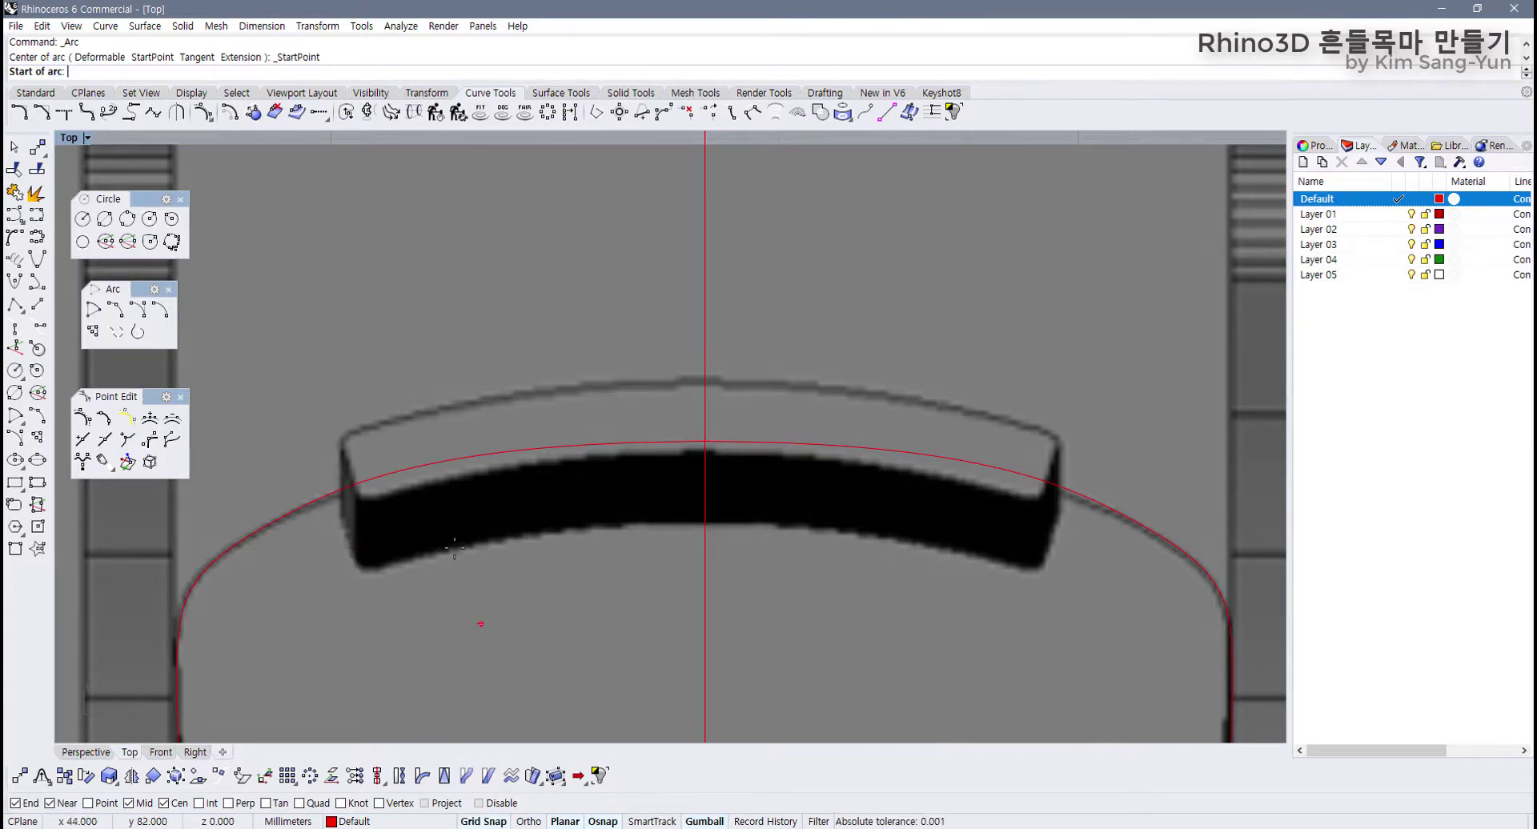
scroll(405, 536, down, 5)
scroll(404, 536, up, 4)
scroll(404, 537, up, 2)
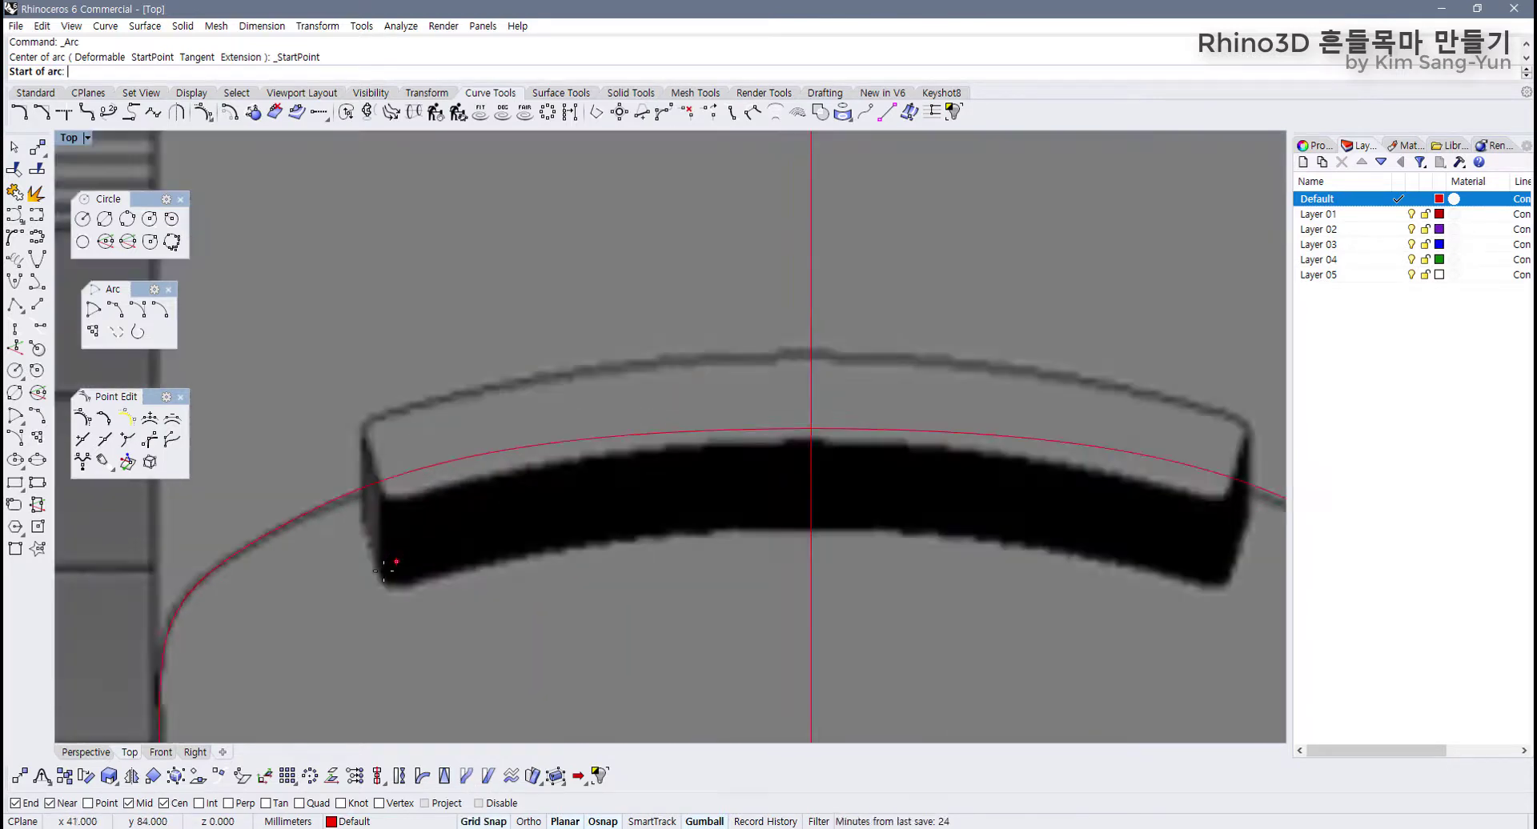
click(484, 822)
click(377, 571)
scroll(721, 573, down, 2)
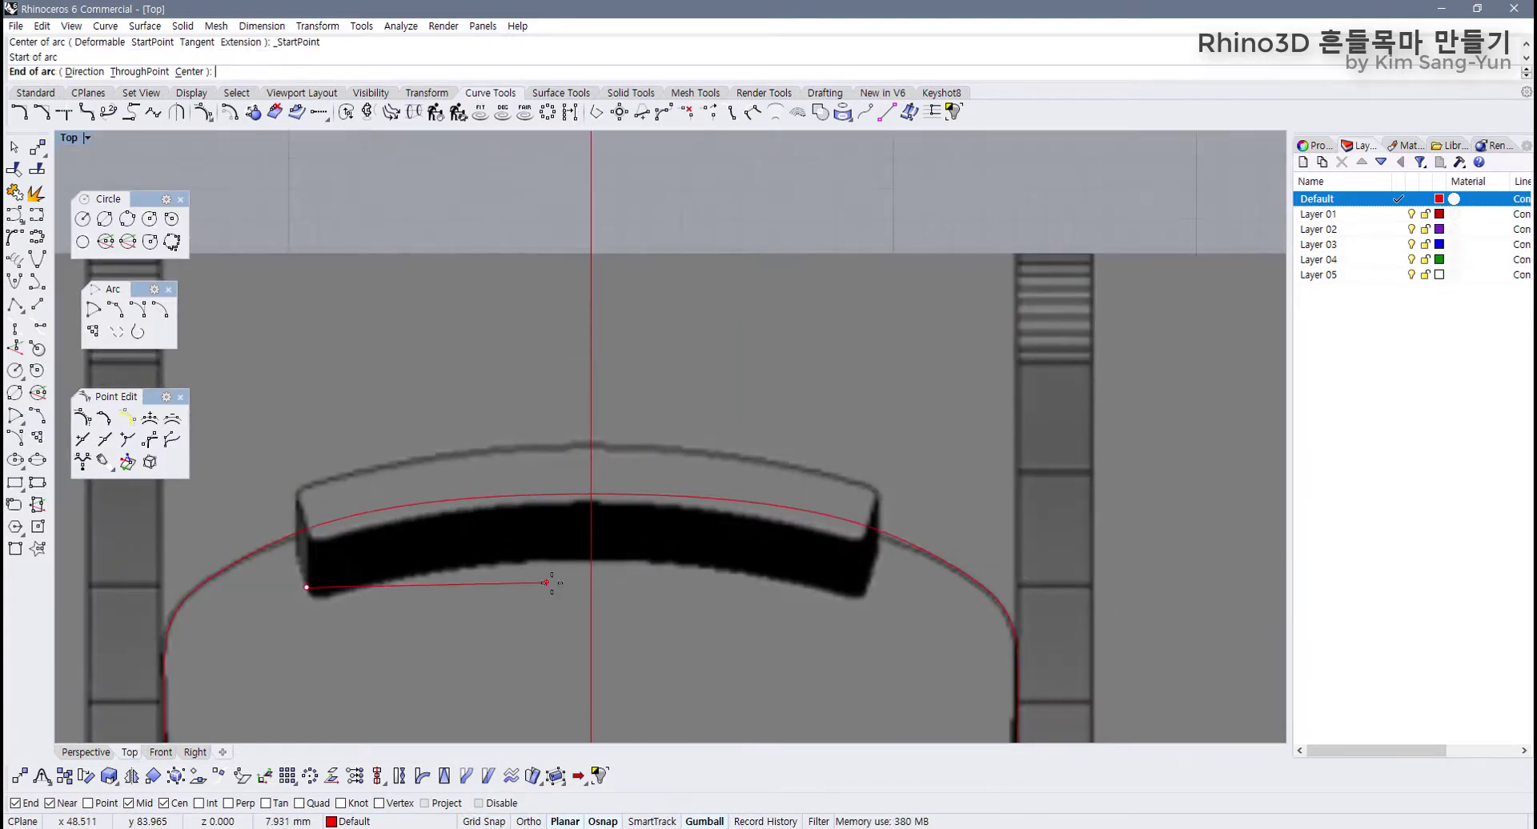
click(867, 600)
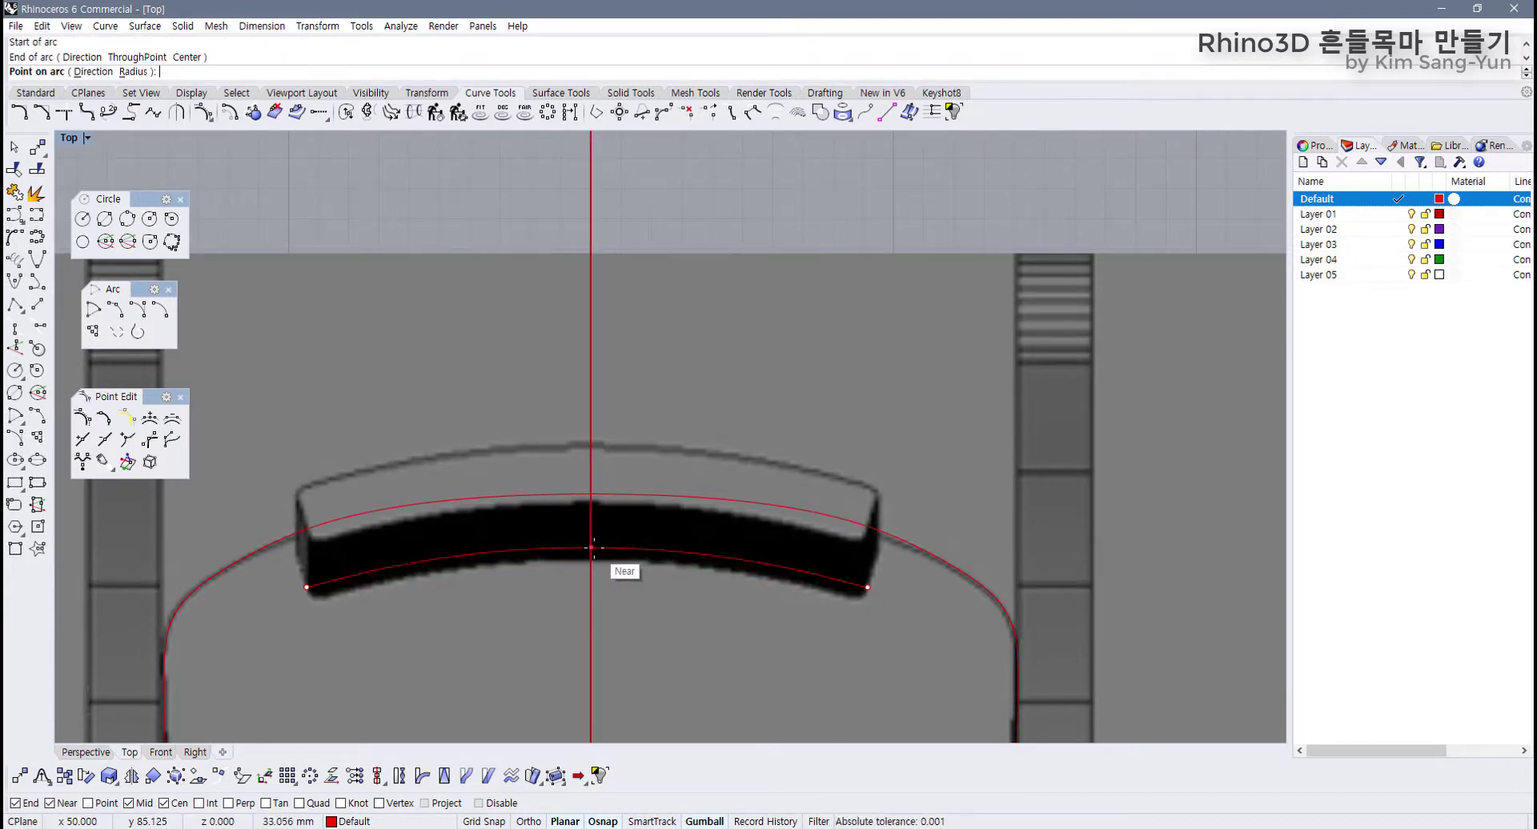
click(592, 547)
click(627, 550)
drag(587, 525, 588, 534)
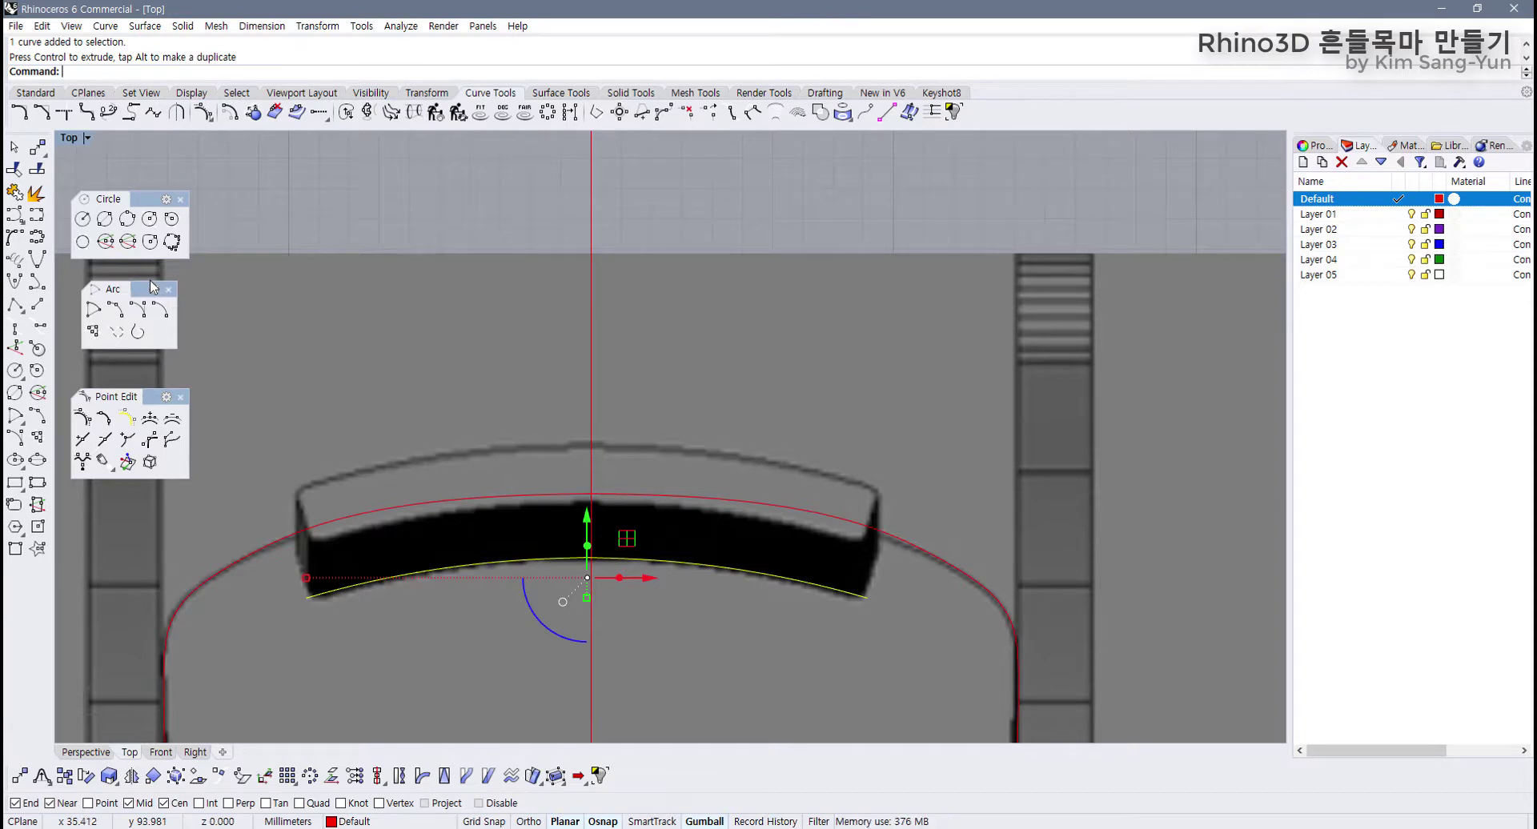
Step: Offset the backrest arc toward the outer side of the curve, trying distances of 1 and 2 before applying 1.3 mm
click(231, 113)
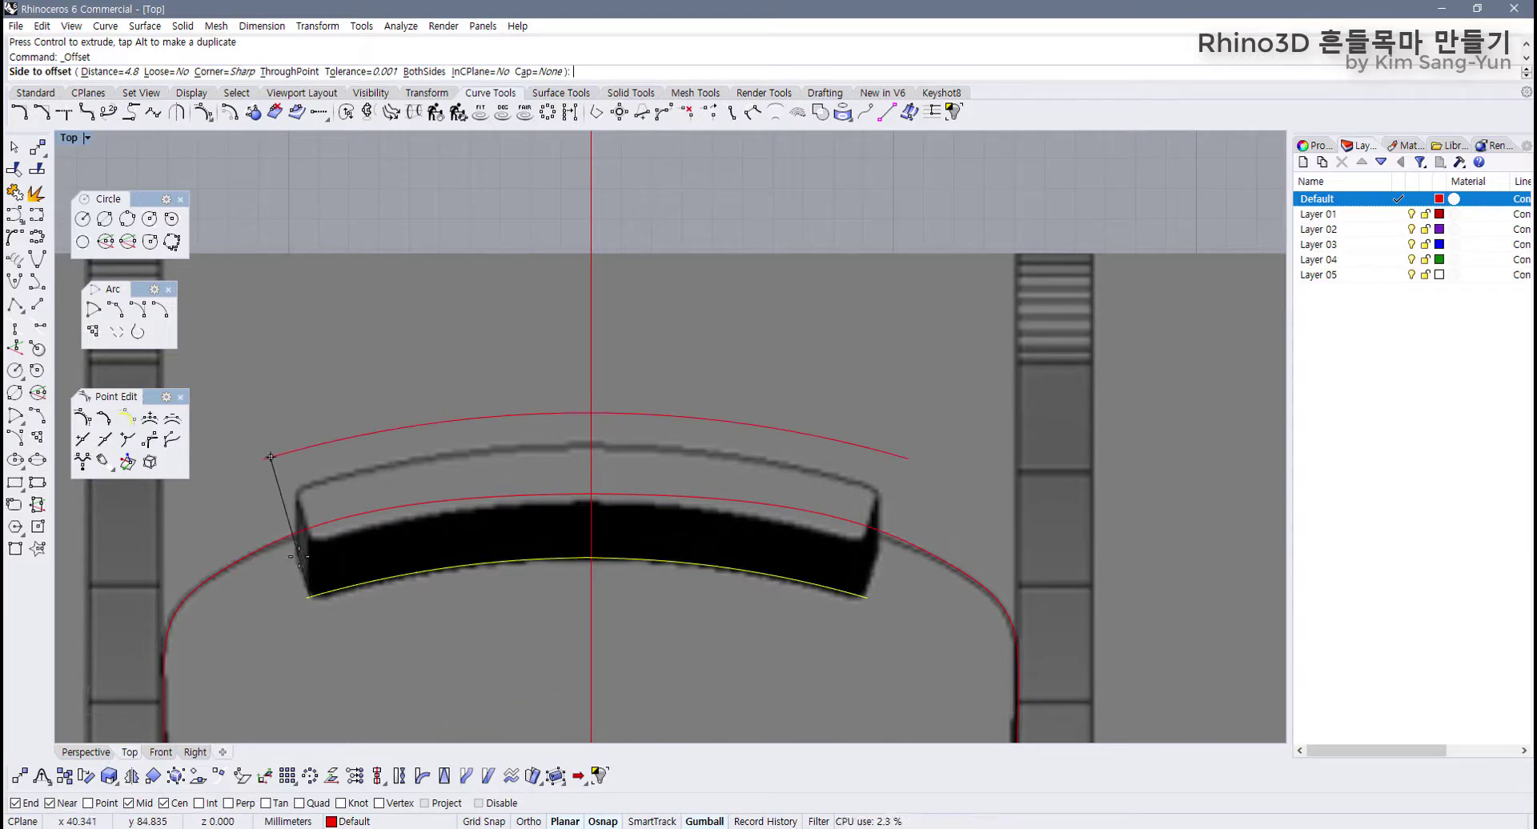
text(1)
key(Return)
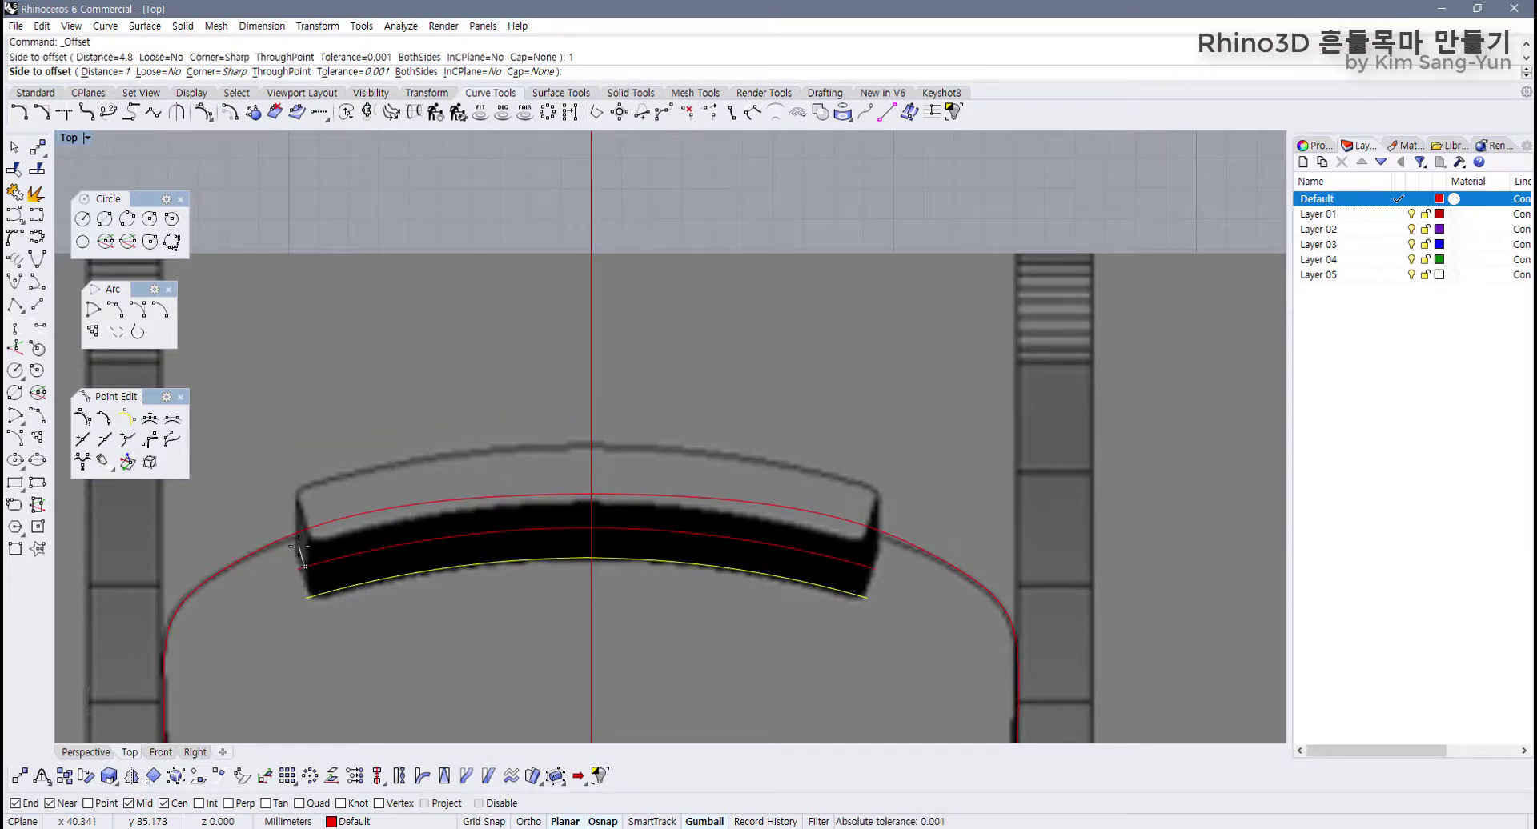
click(104, 71)
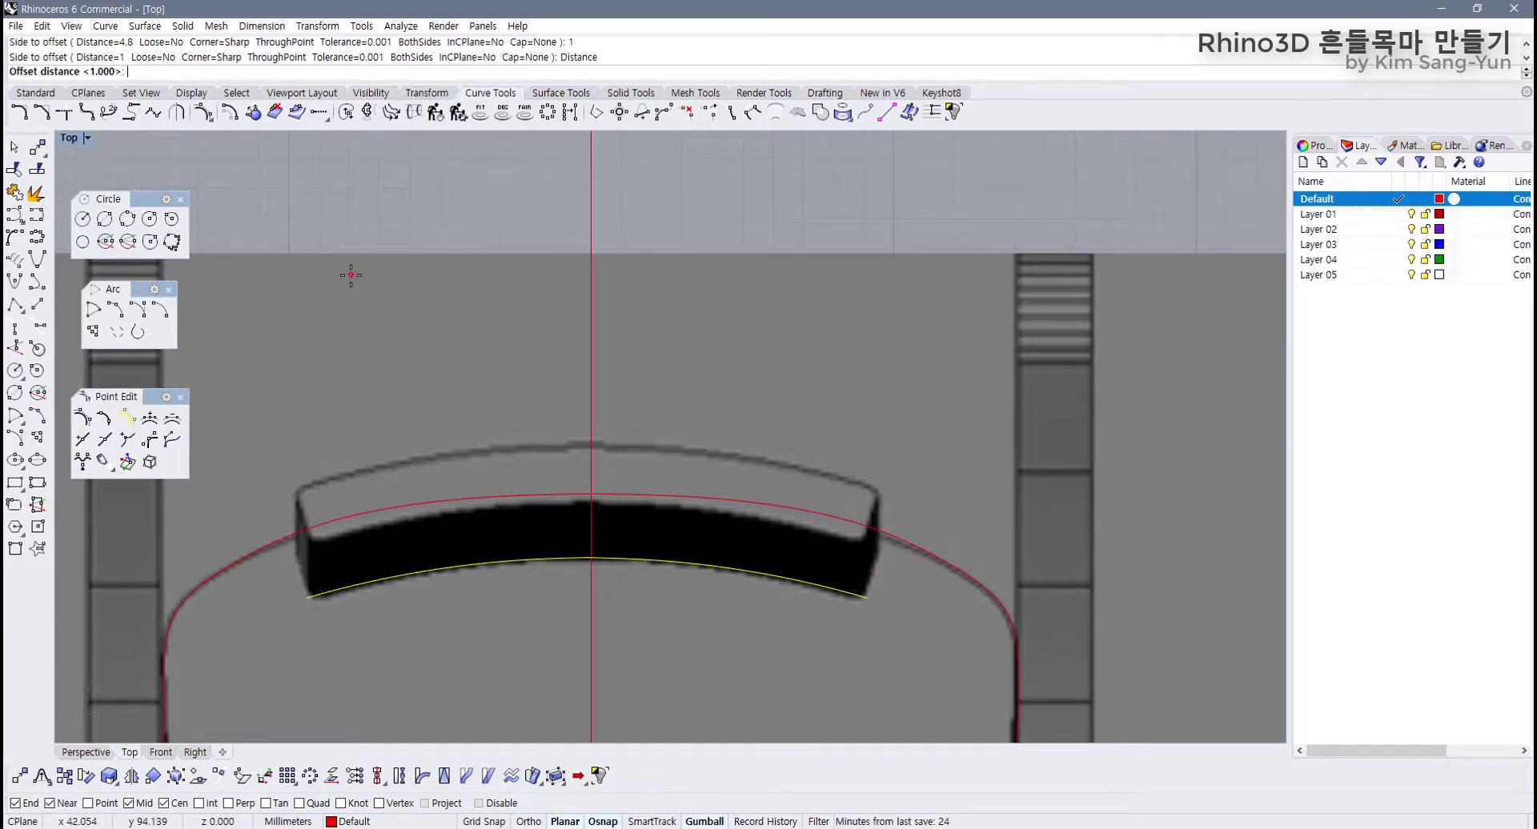
text(2)
key(Return)
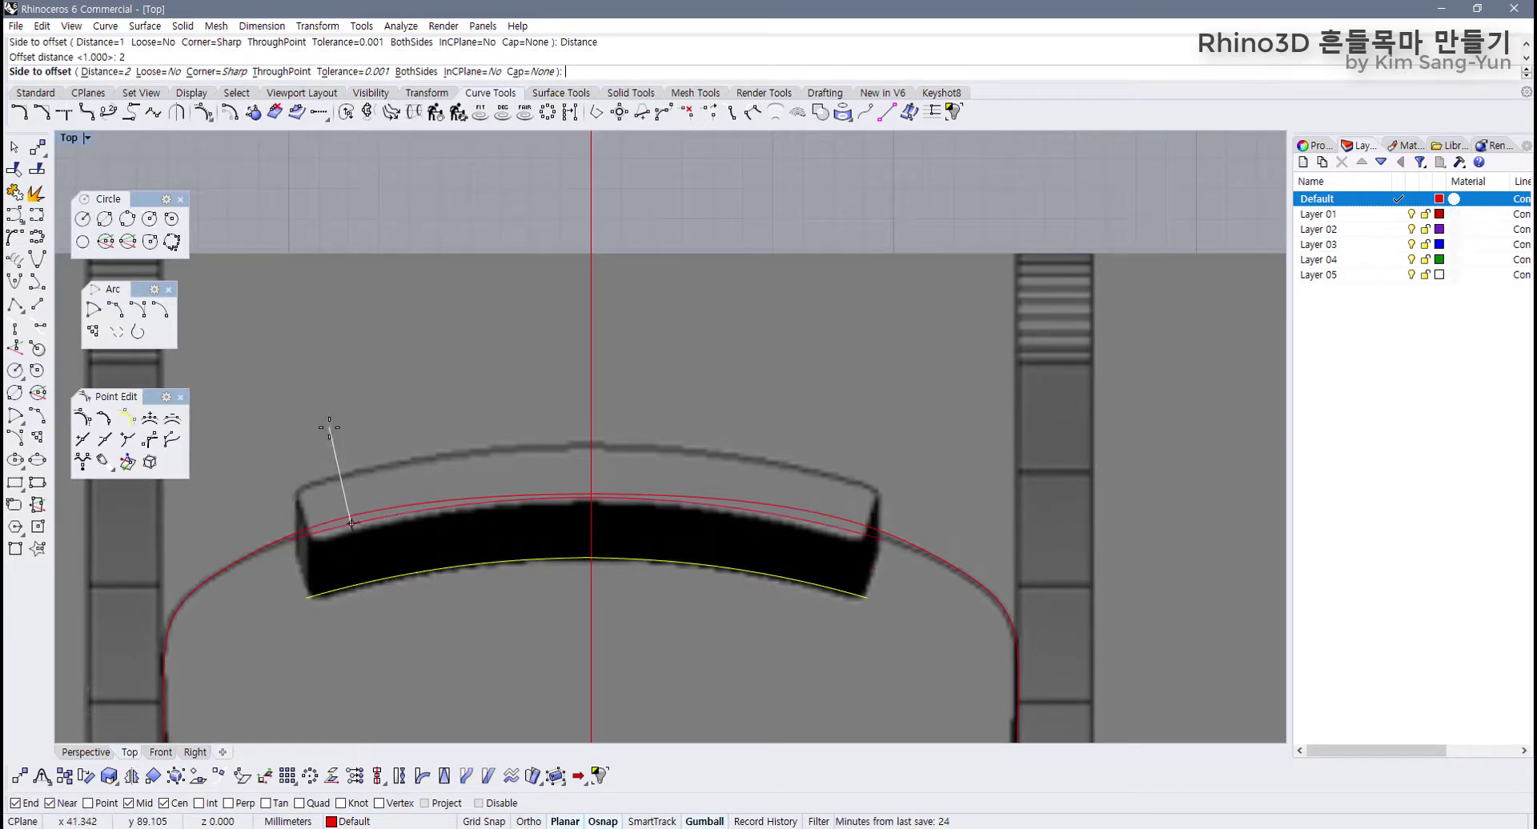
text(1)
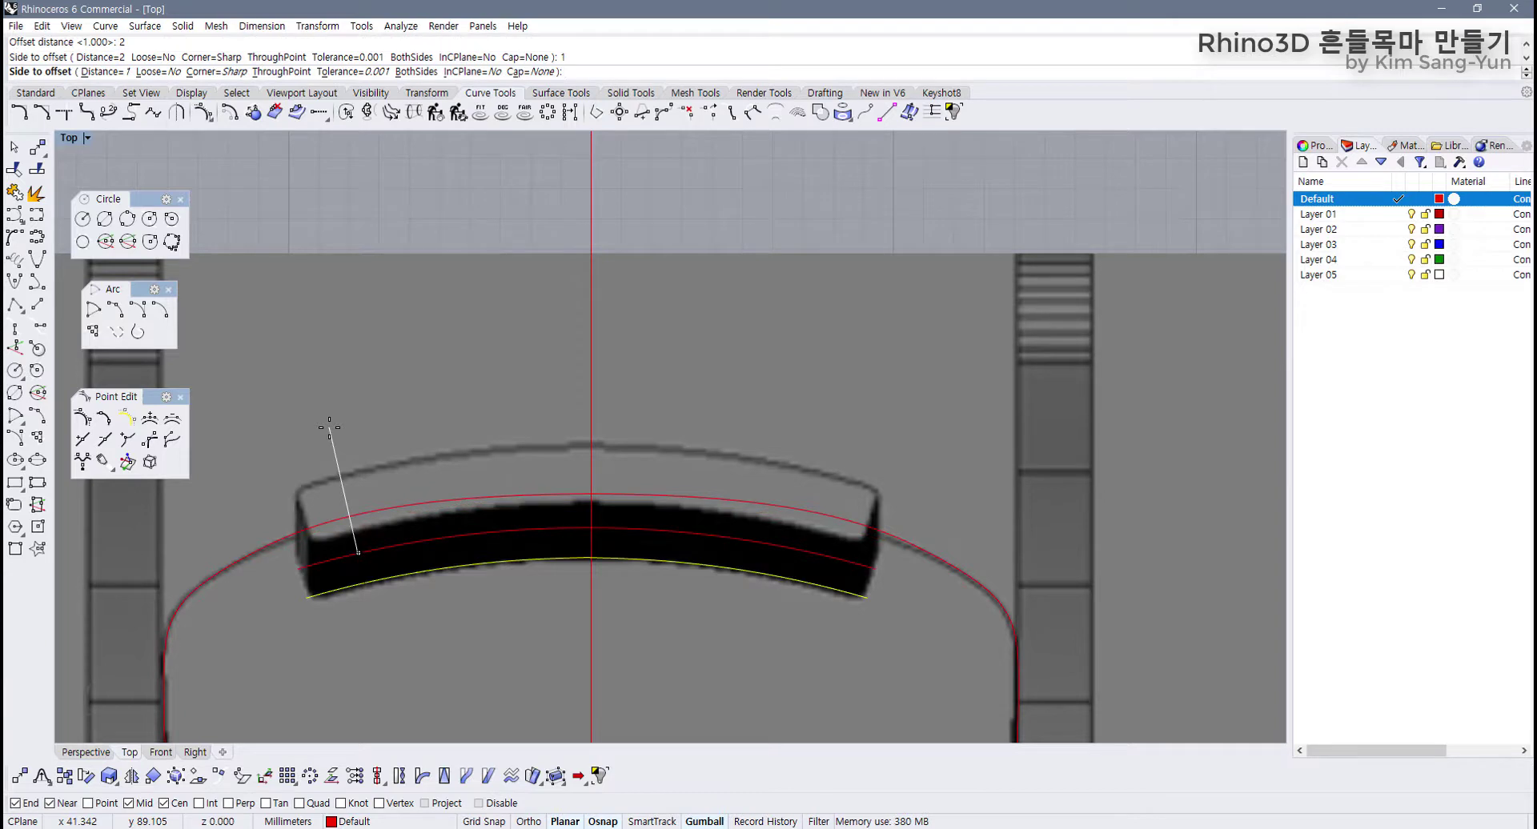
text(.3)
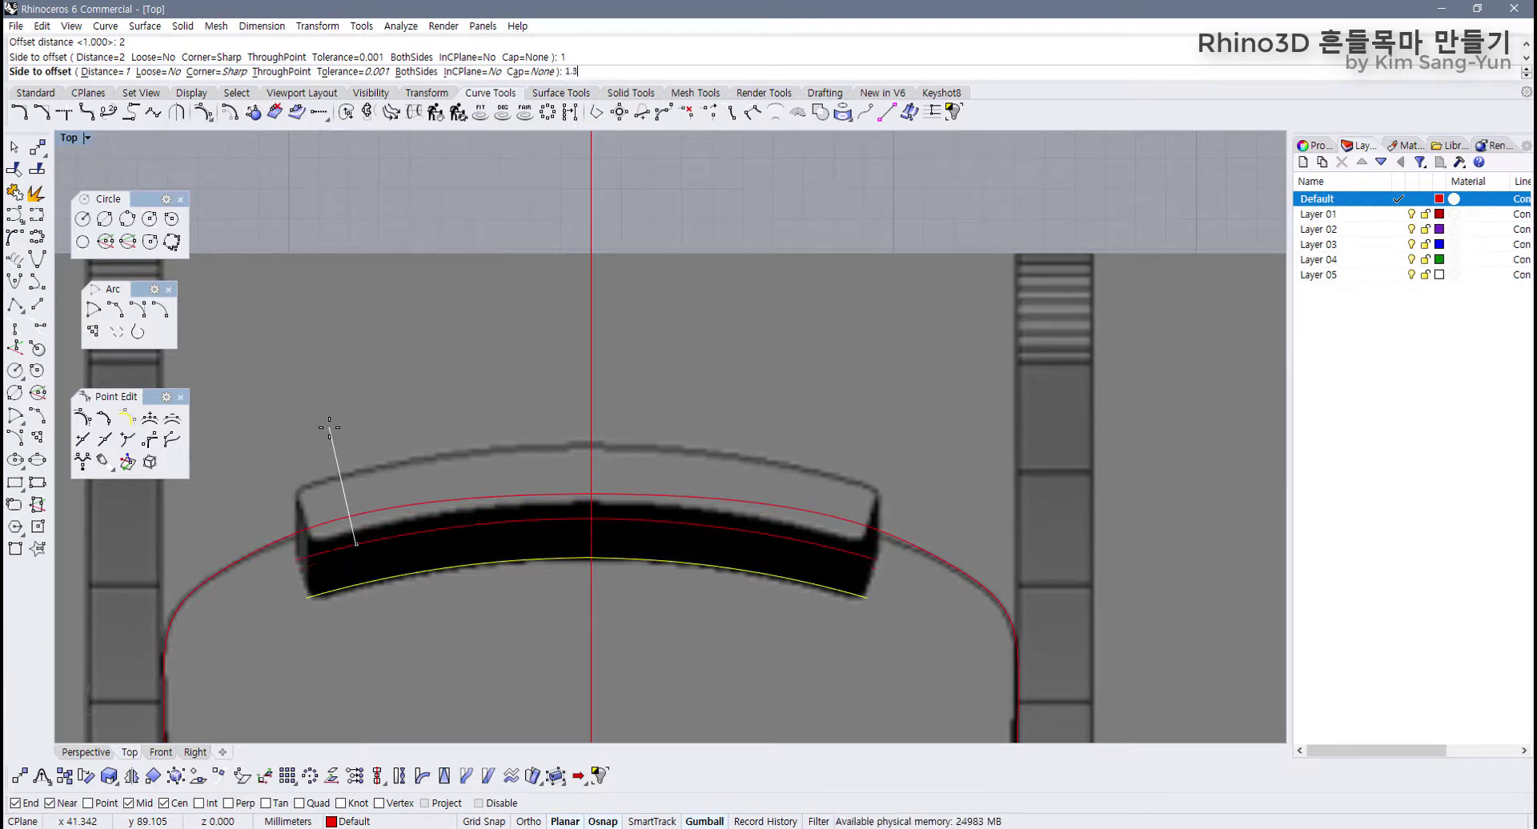
key(Return)
click(329, 427)
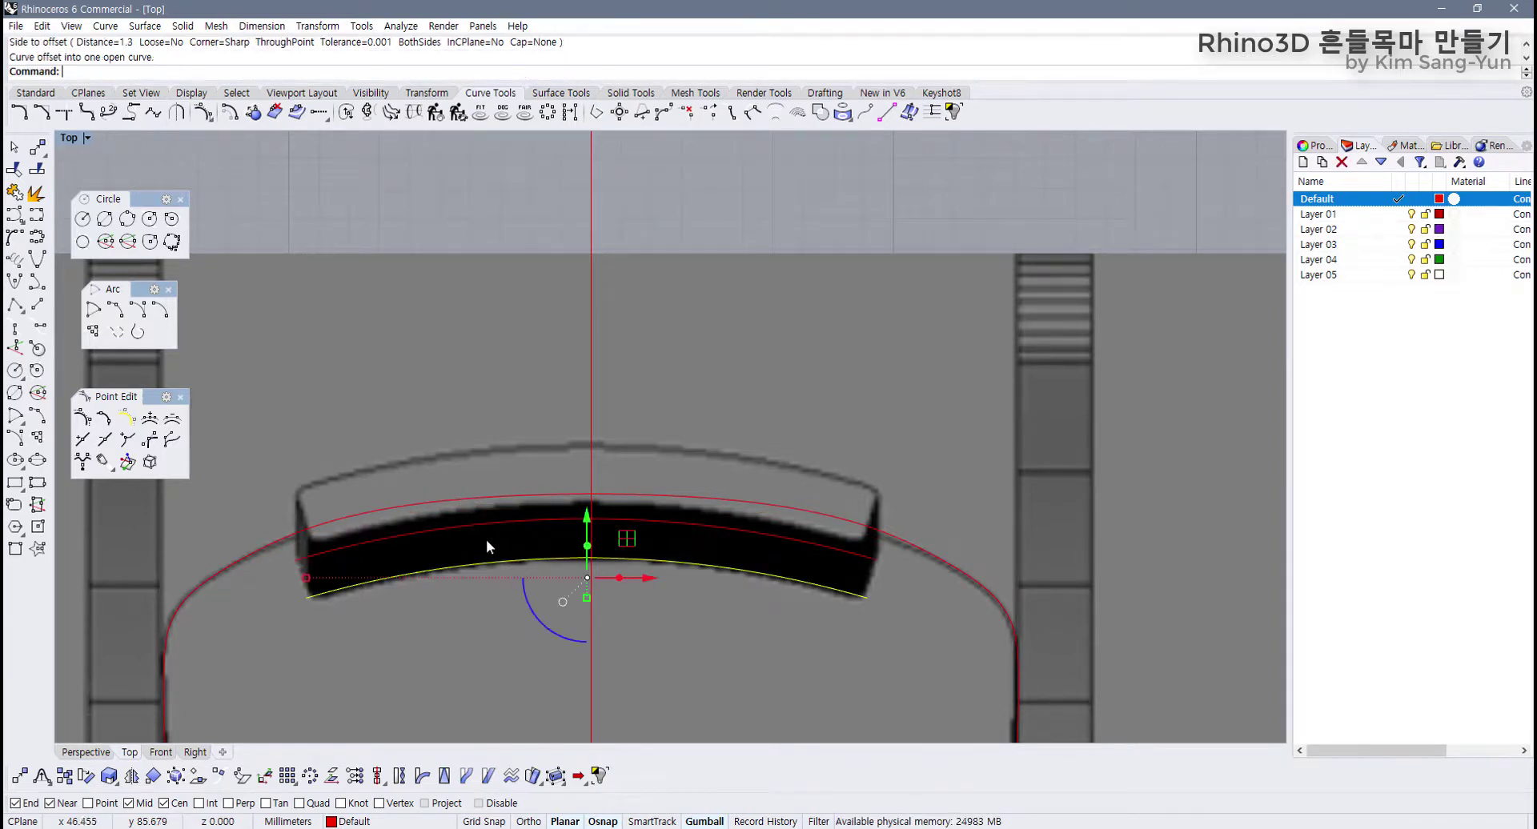
Step: Try scaling the arc and its offset copy together in the vertical direction, undo the scale and clear the selection
click(496, 522)
click(491, 583)
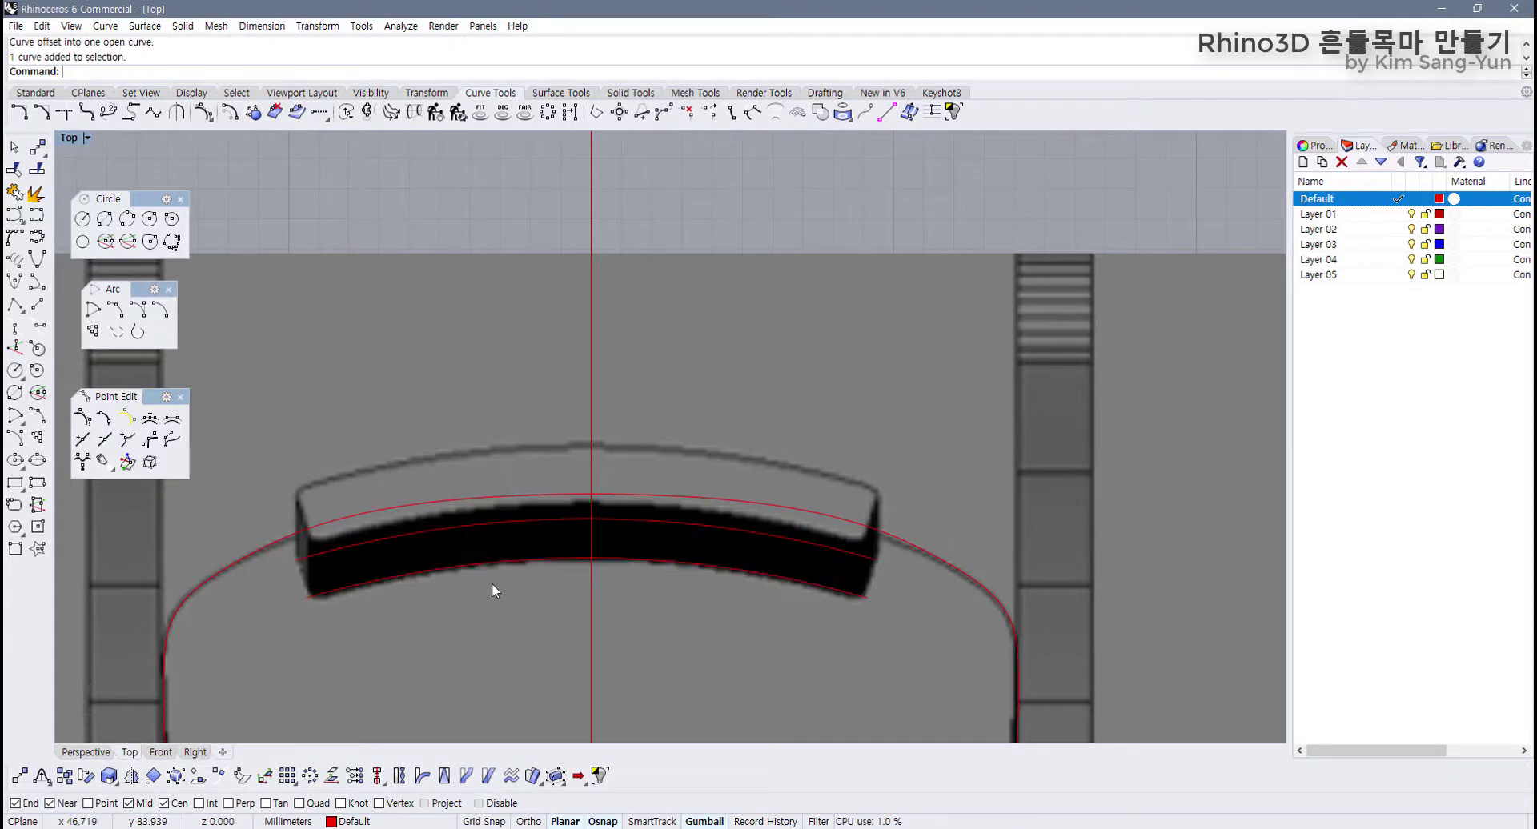
drag(461, 524, 459, 519)
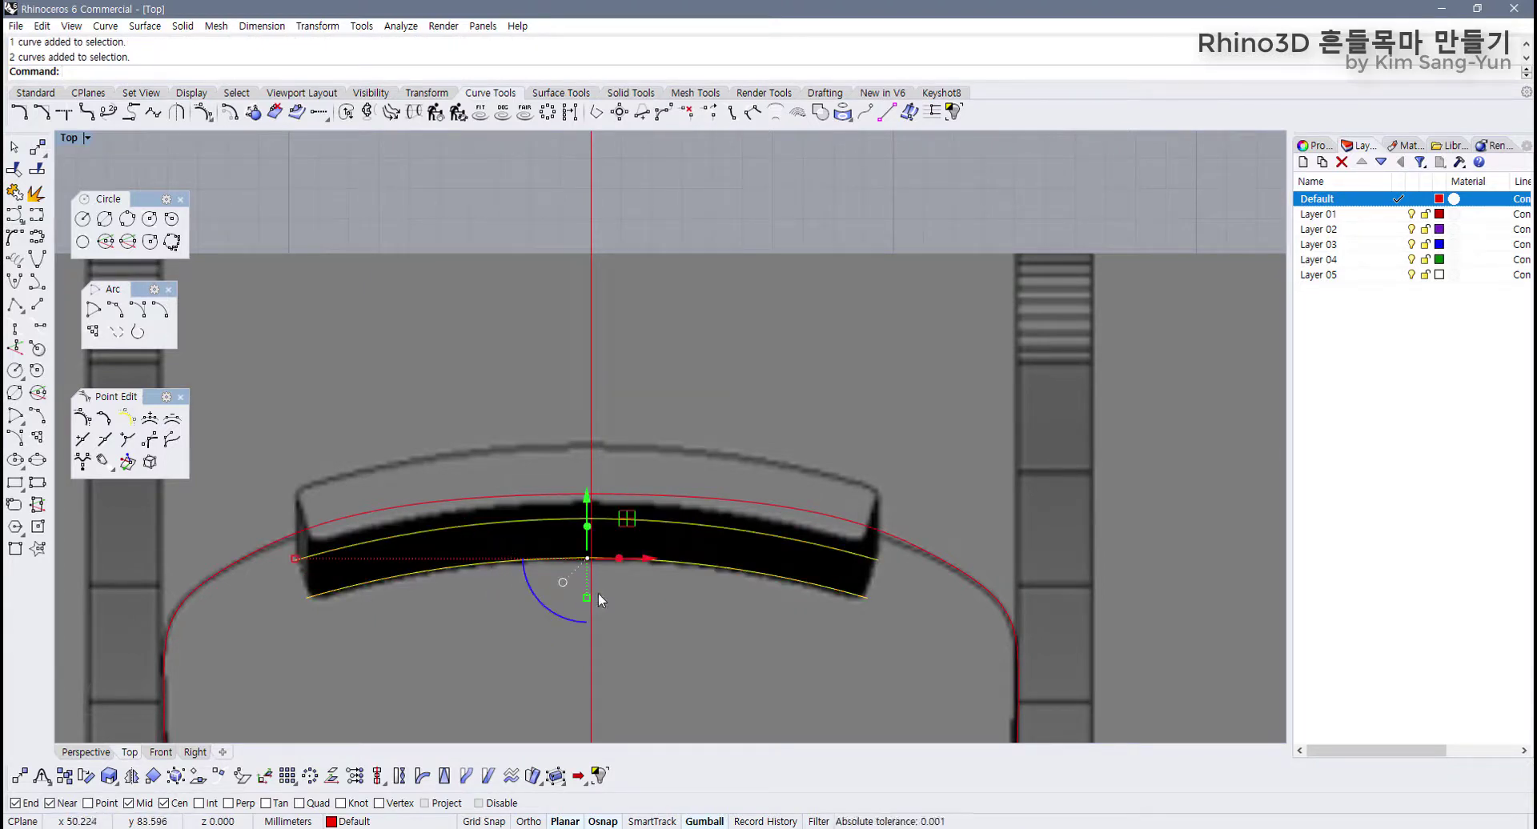
drag(588, 595, 594, 650)
key(ctrl+z)
key(Escape)
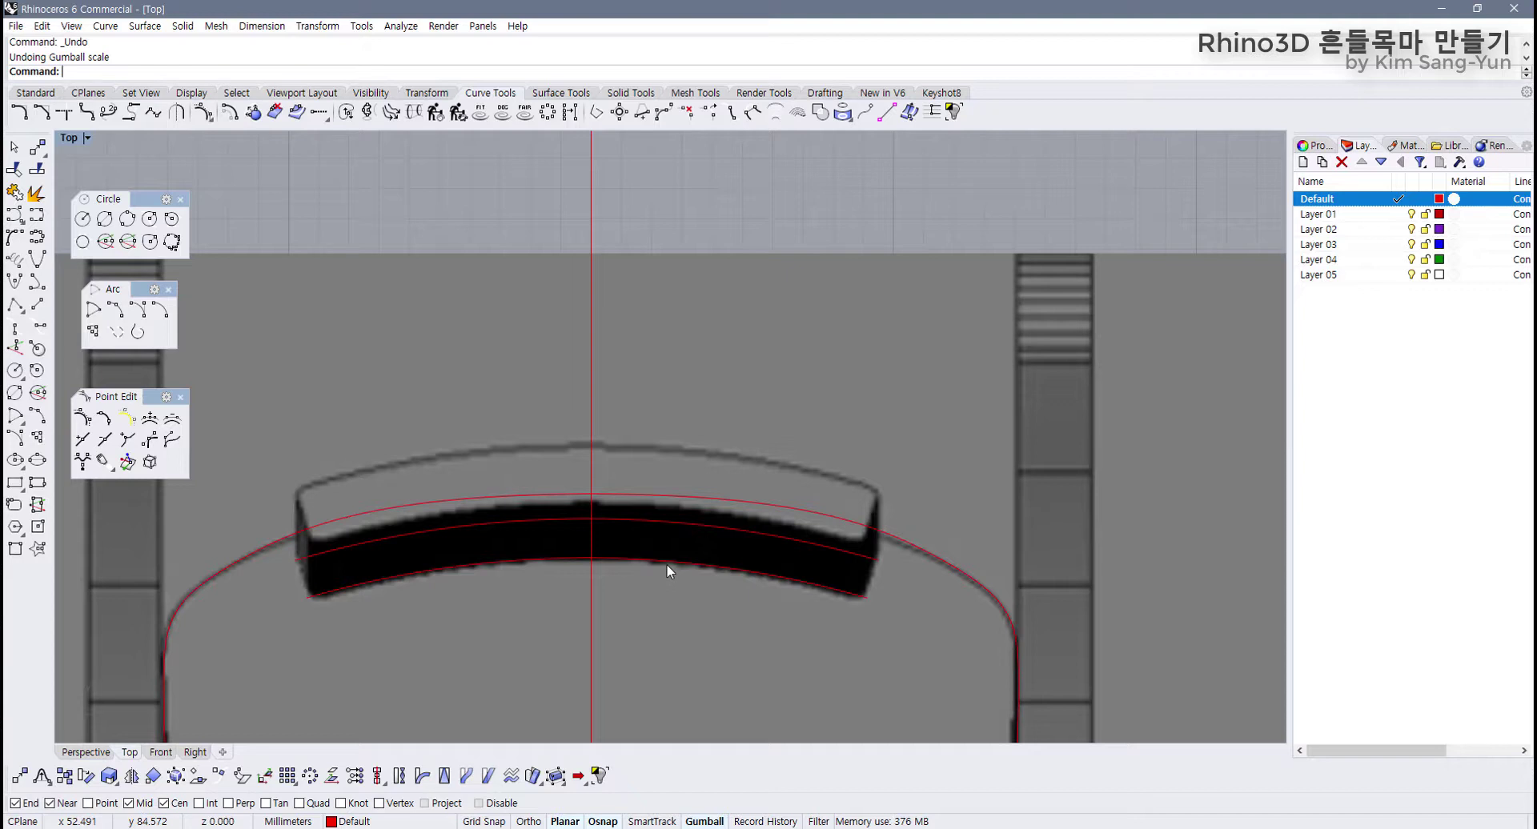
Step: Check the open left ends of the two backrest arcs and undo the offset
drag(672, 563, 656, 523)
scroll(320, 586, up, 1)
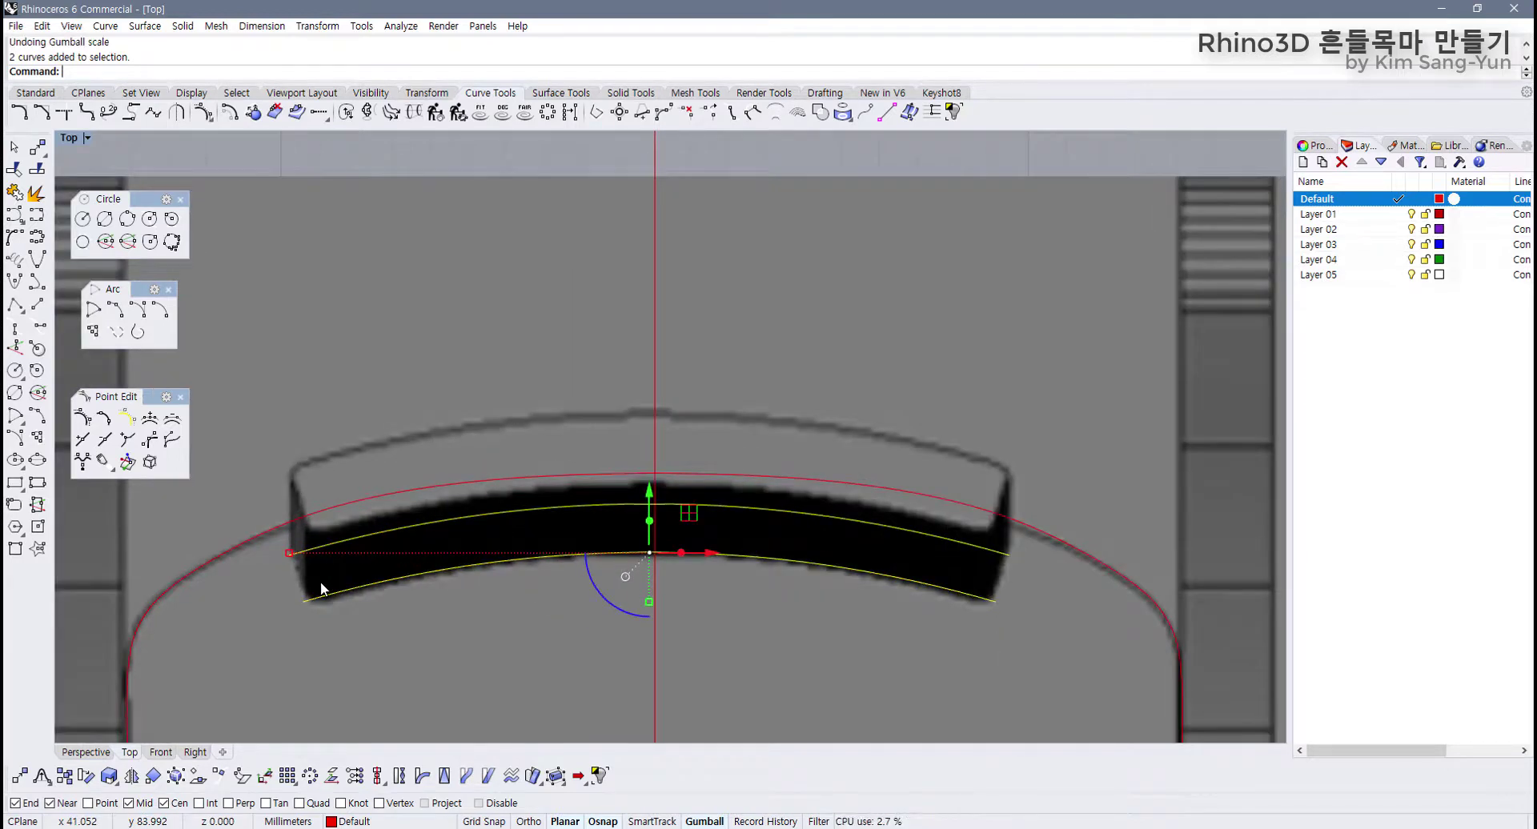
scroll(292, 634, up, 3)
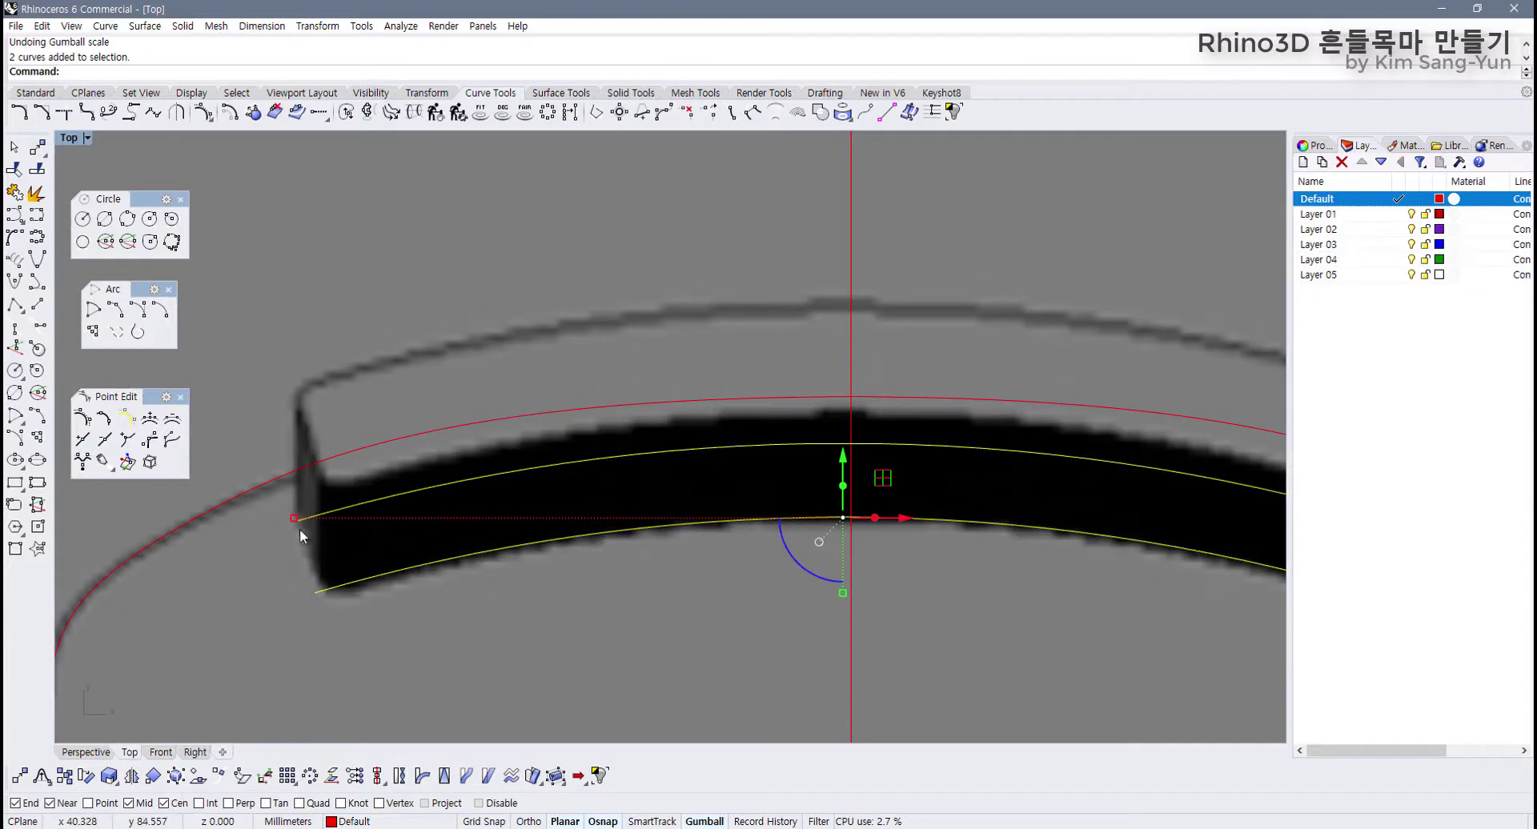
click(258, 557)
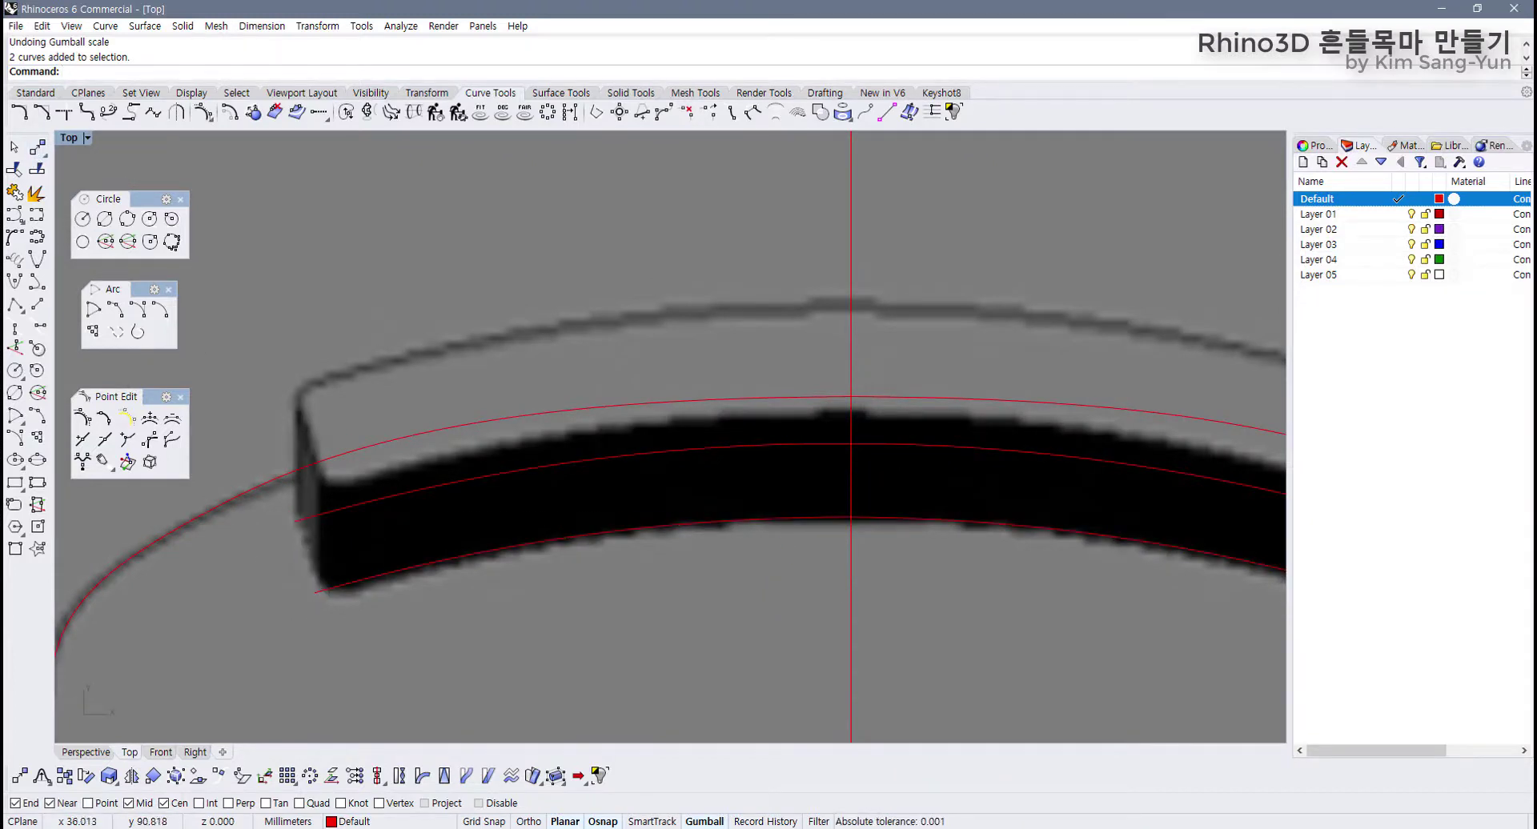
key(ctrl+z)
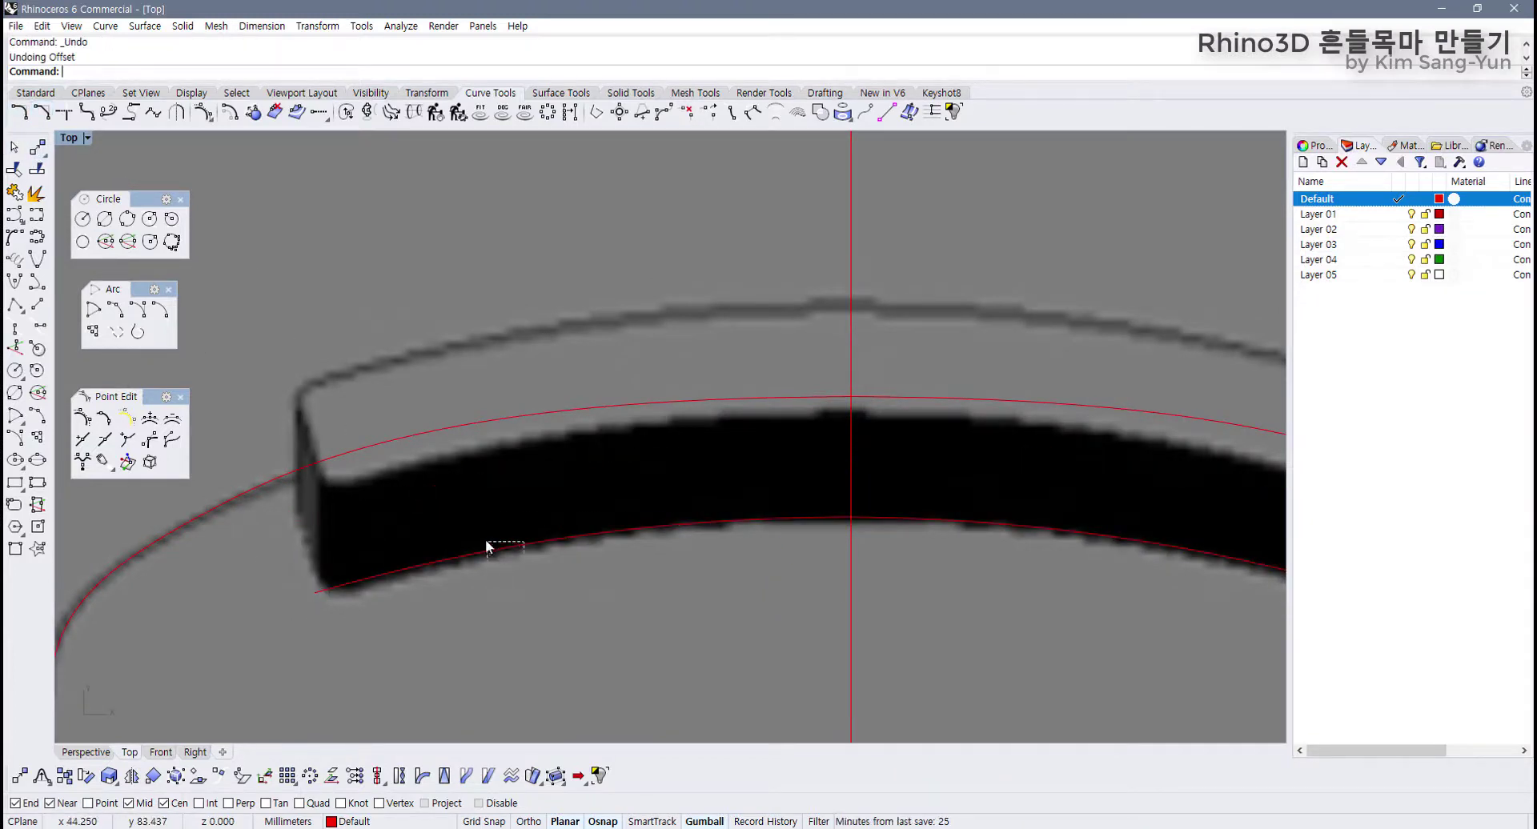
Step: Offset the backrest arc 1.3 mm toward the outer side with flat caps to form a closed outline
click(484, 546)
right_click(391, 362)
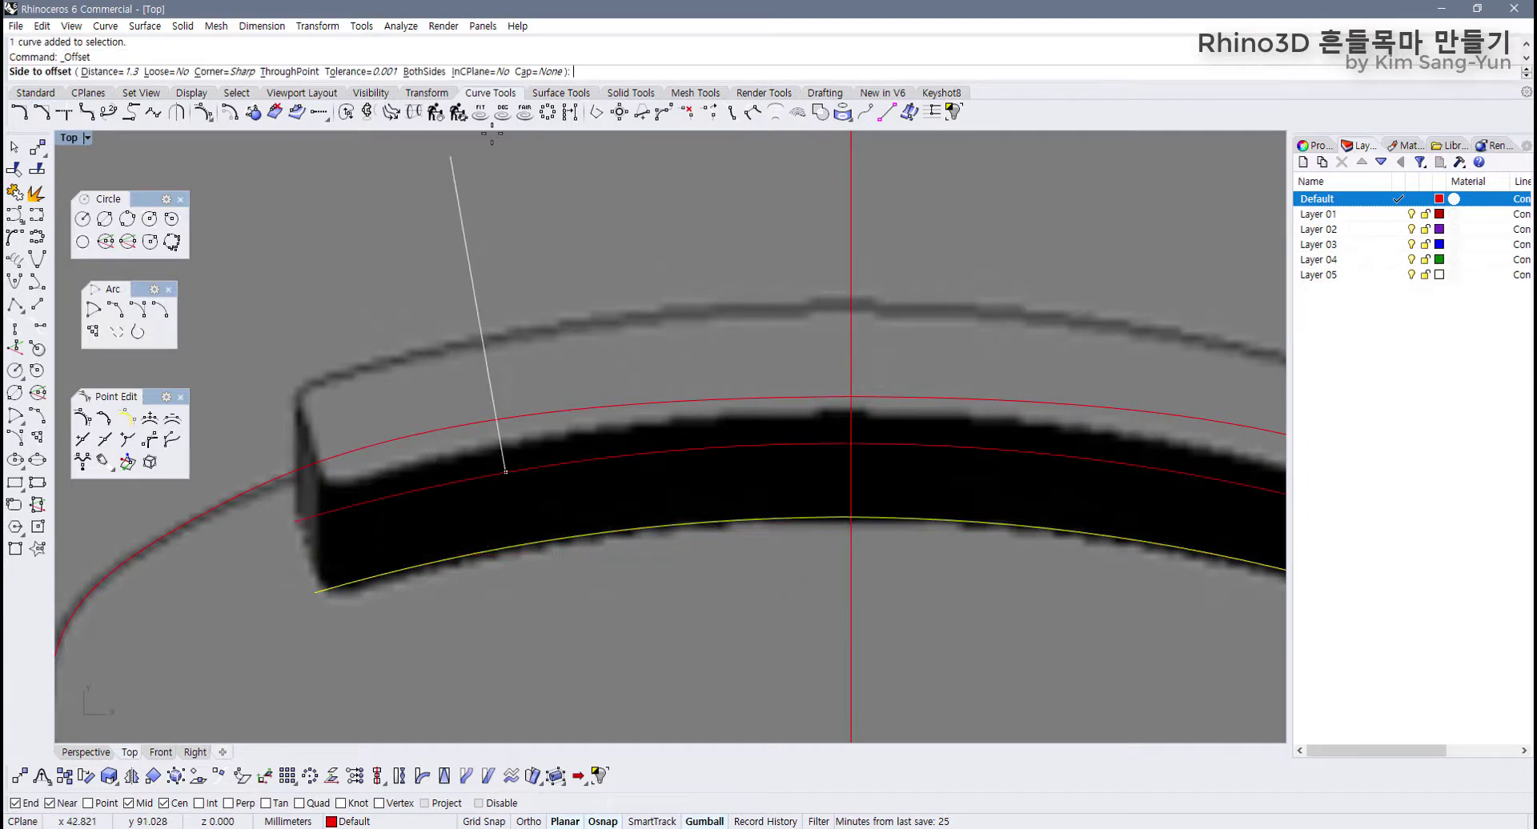
click(539, 73)
click(117, 72)
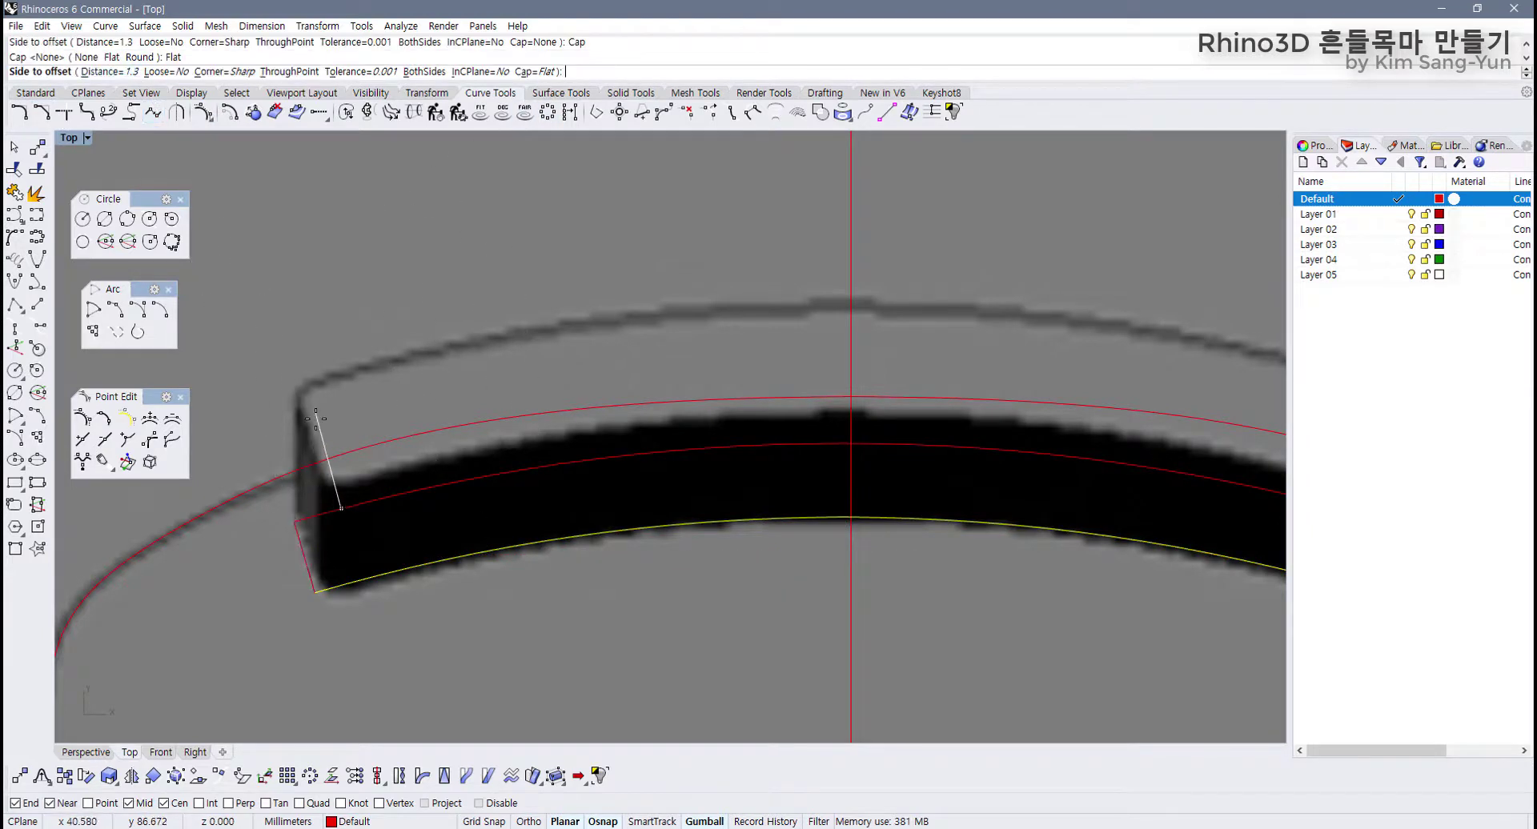
click(320, 525)
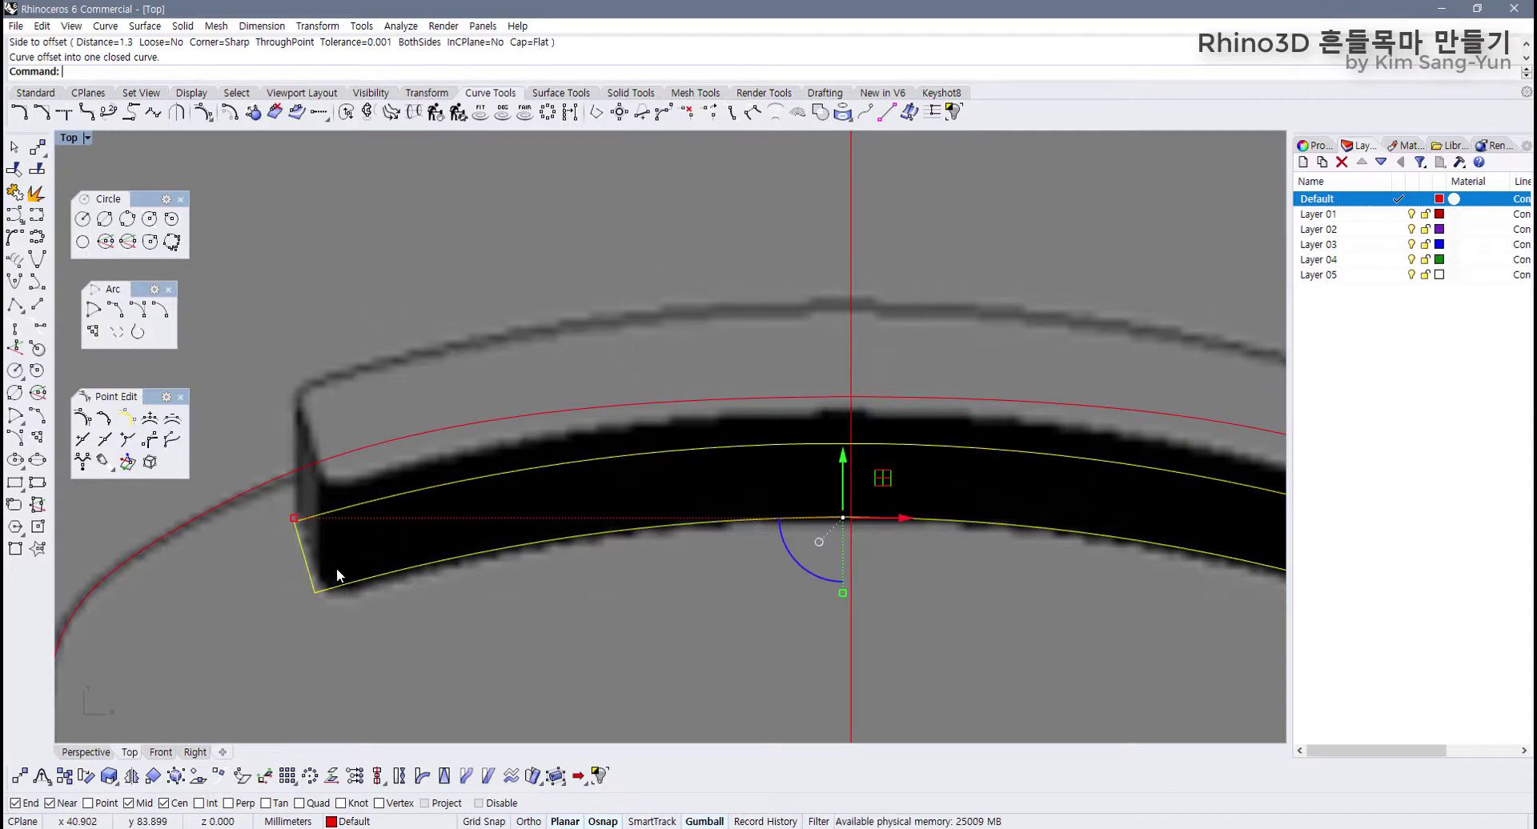
key(Escape)
scroll(352, 570, down, 2)
click(362, 578)
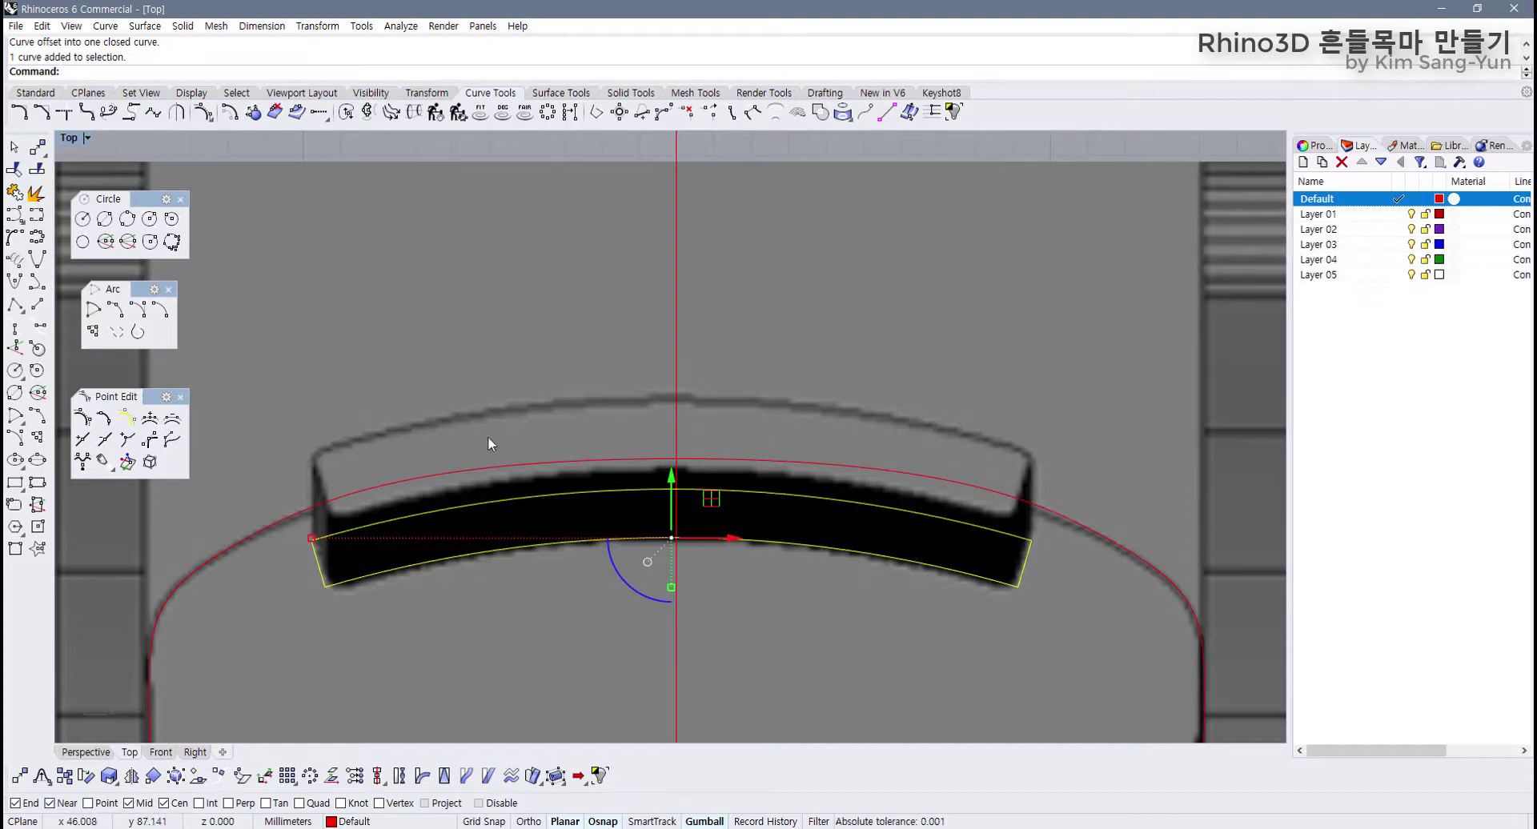
scroll(354, 456, up, 1)
key(Escape)
Step: Try a 1 mm fillet on the upper-left corner of the backrest outline and undo it
scroll(319, 575, up, 4)
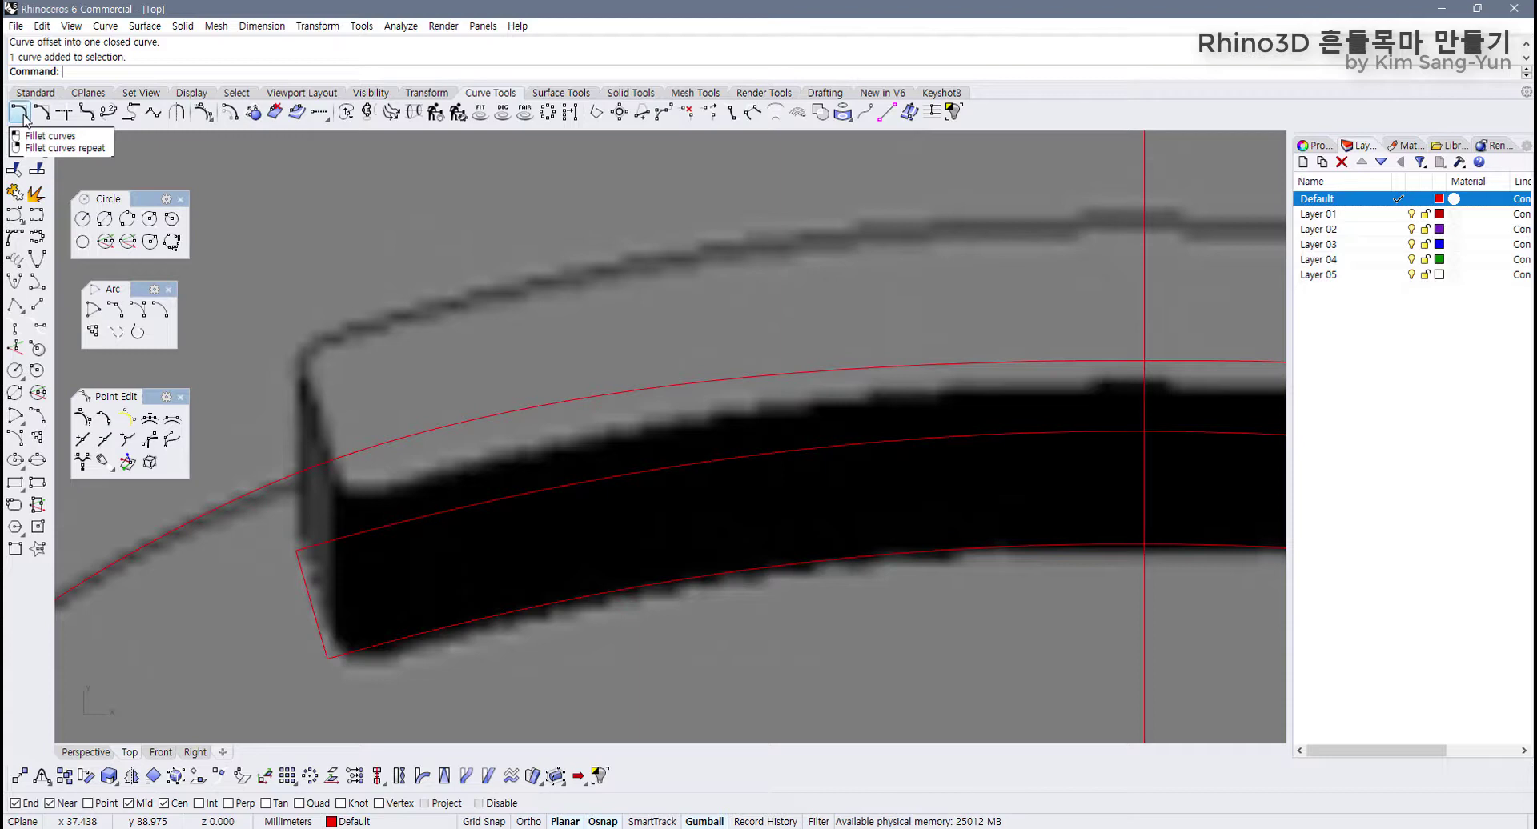
click(23, 118)
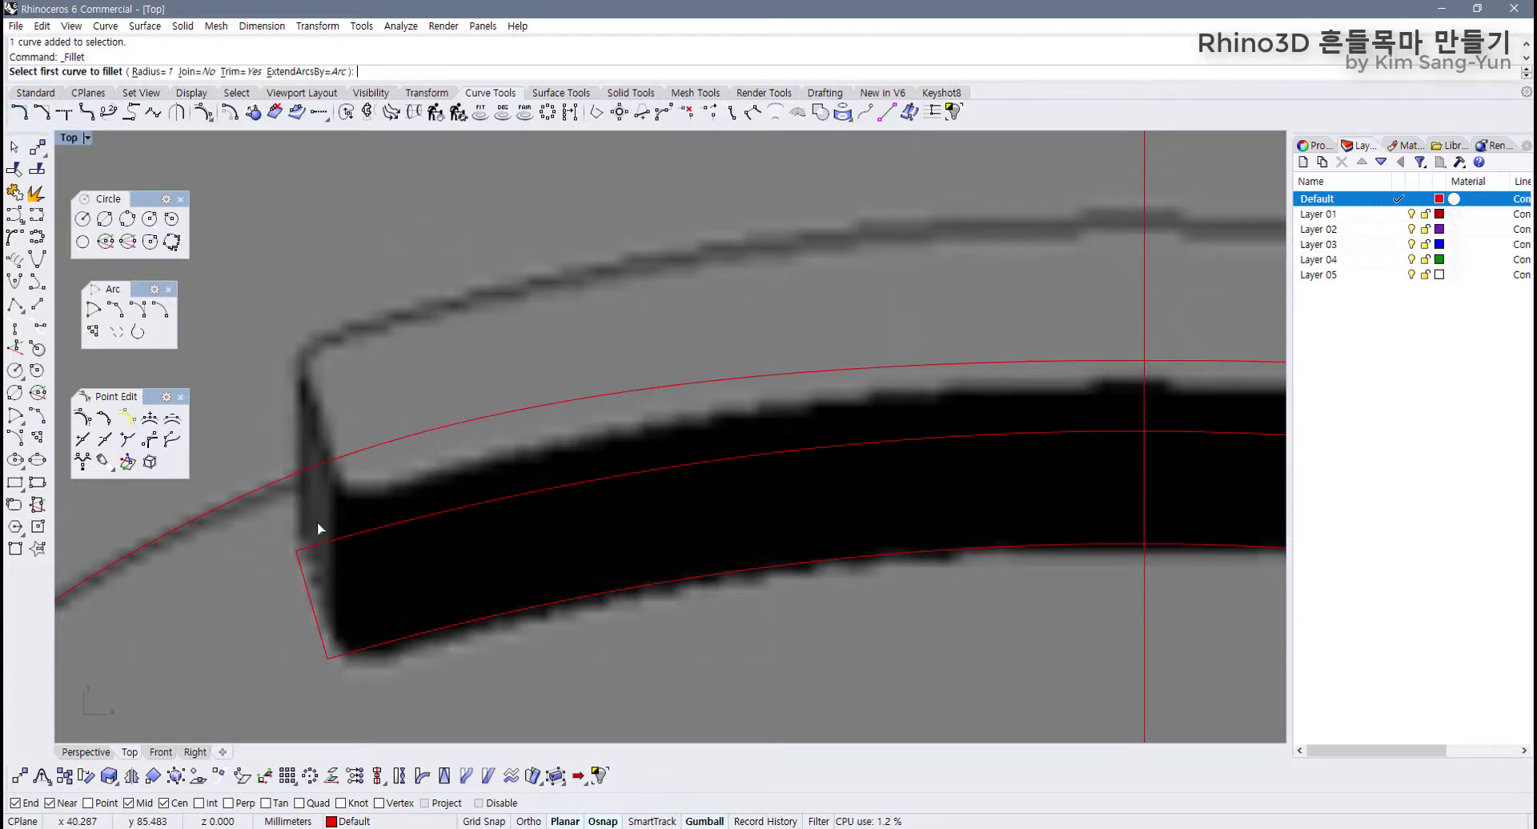
scroll(317, 522, up, 2)
click(316, 561)
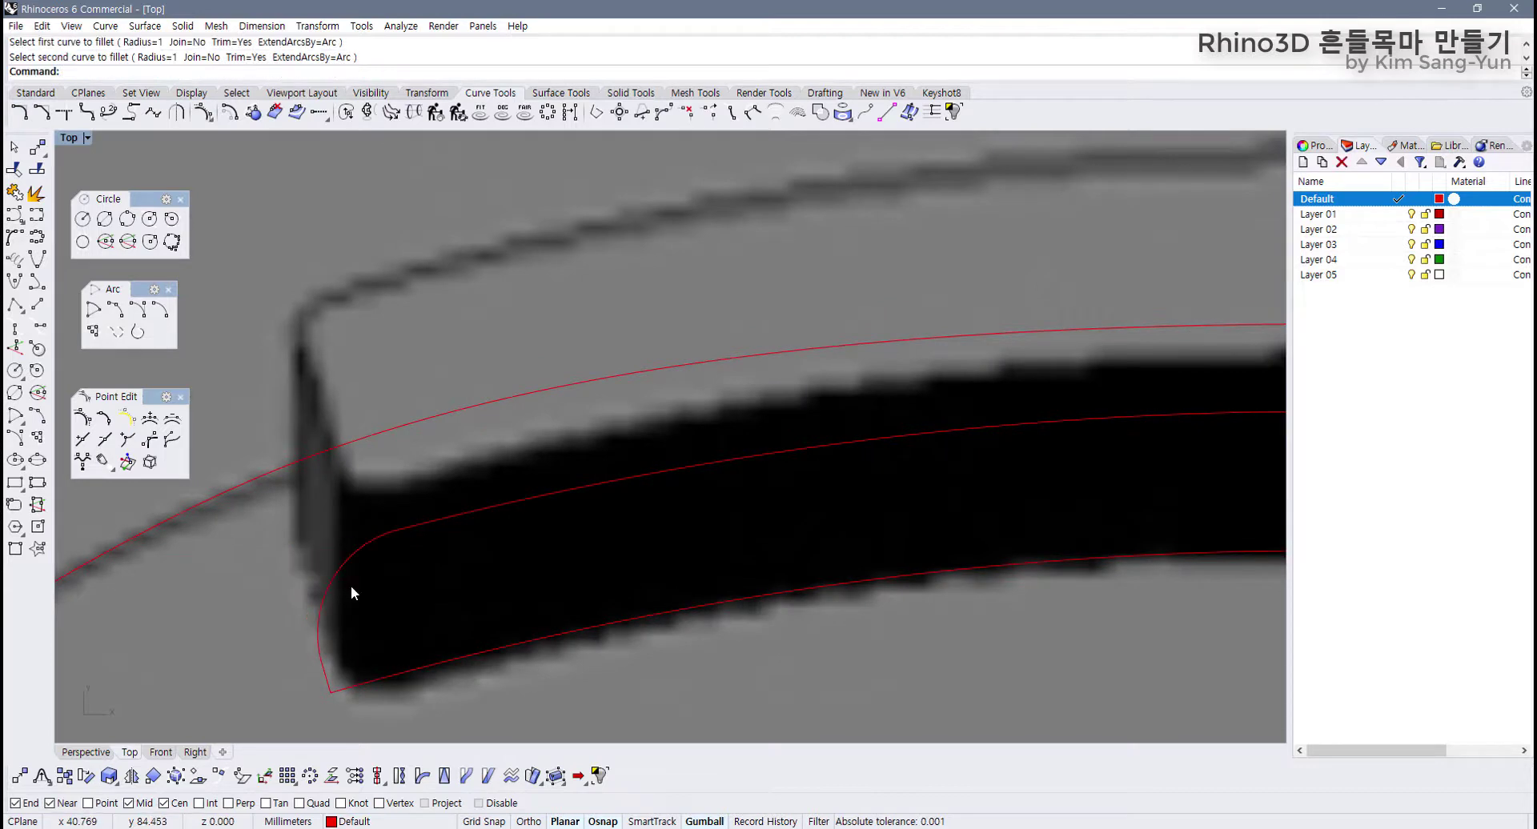
key(ctrl+z)
Step: Fillet the upper-left corner of the backrest outline with a 0.2 mm radius
key(Return)
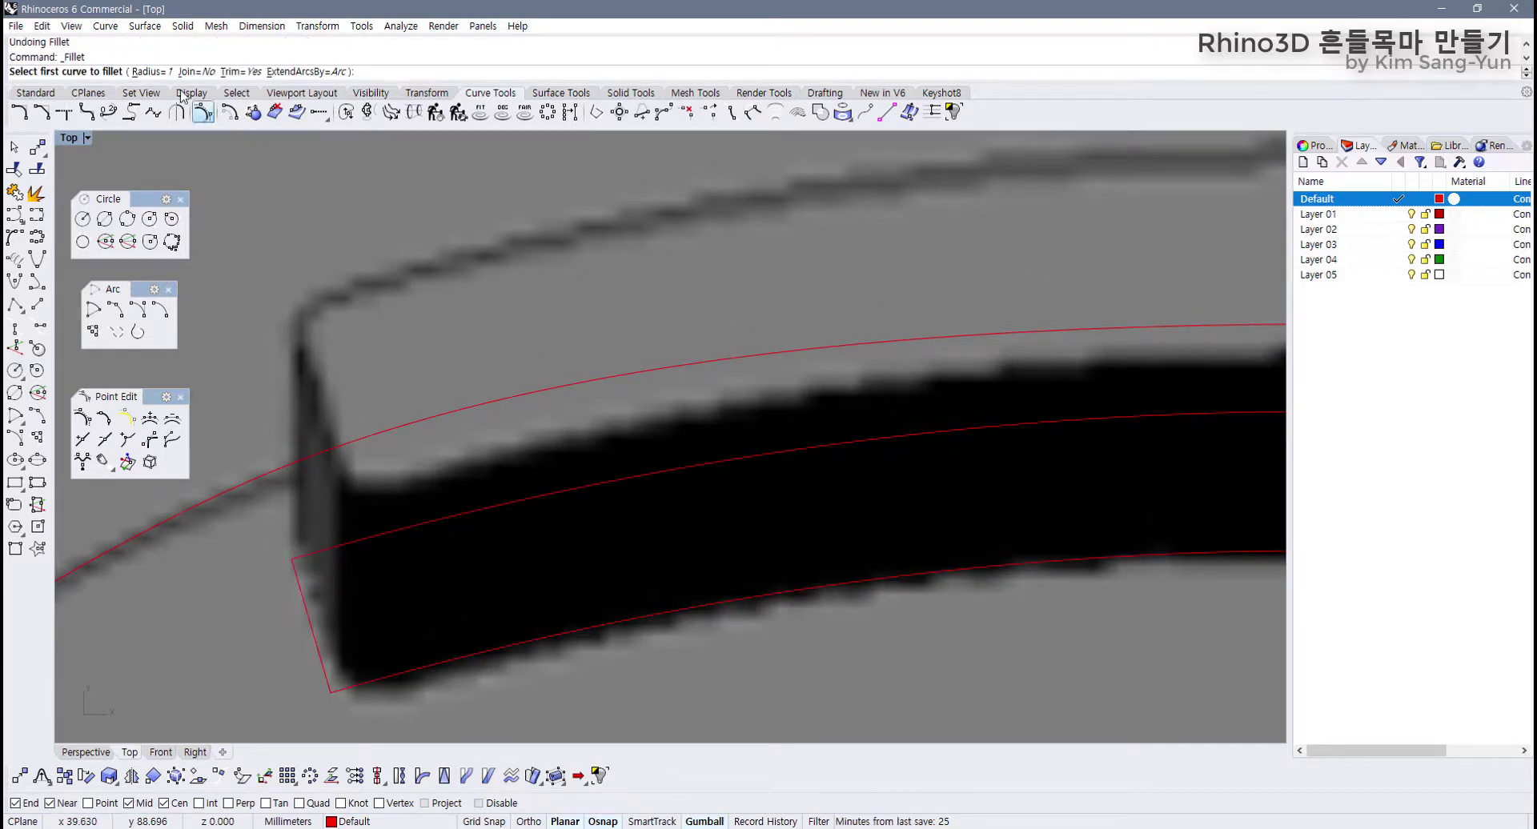
click(148, 71)
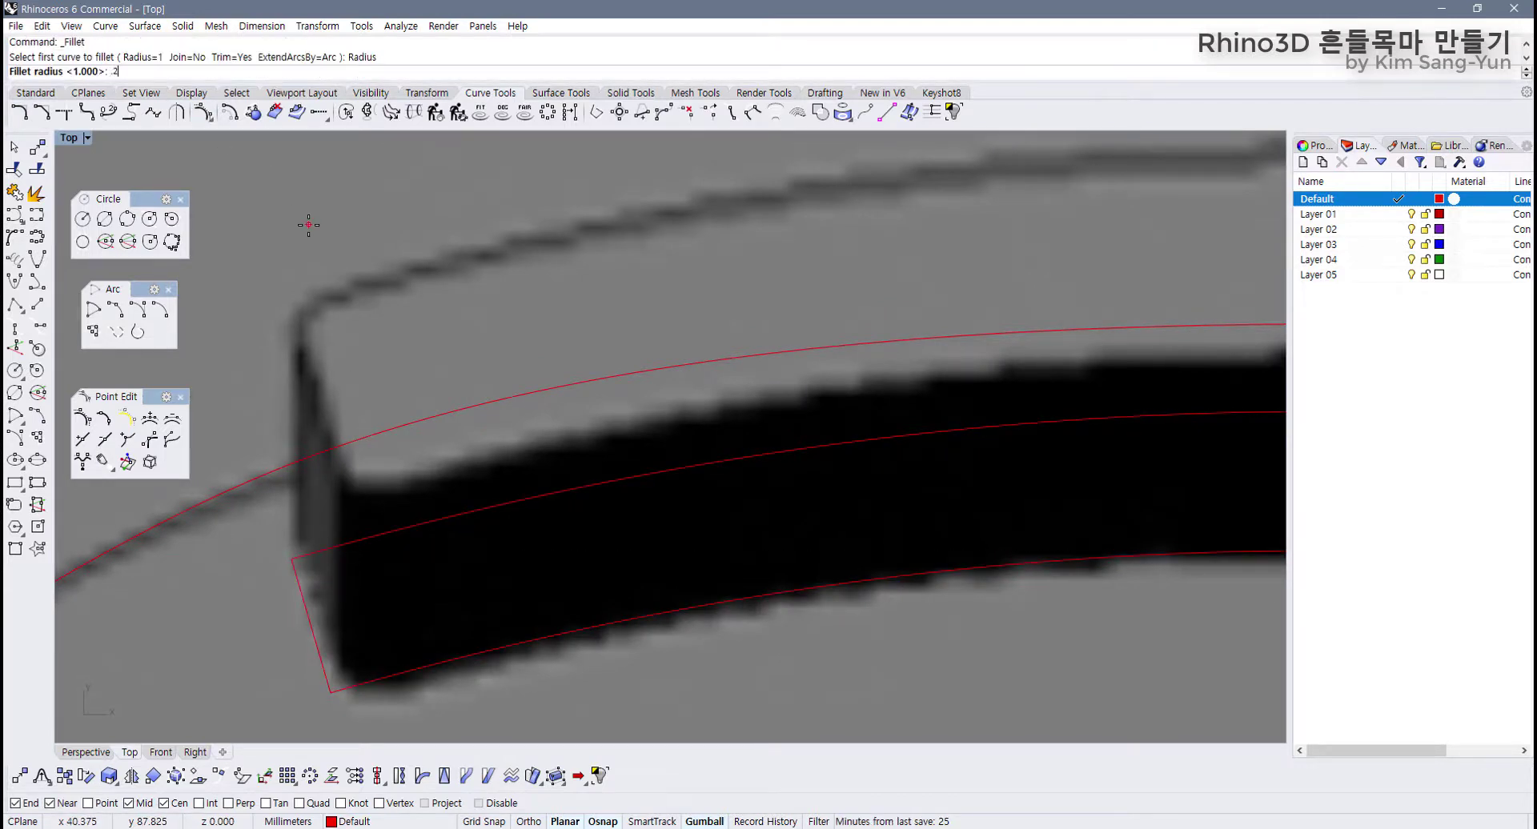
key(Return)
click(306, 574)
click(318, 553)
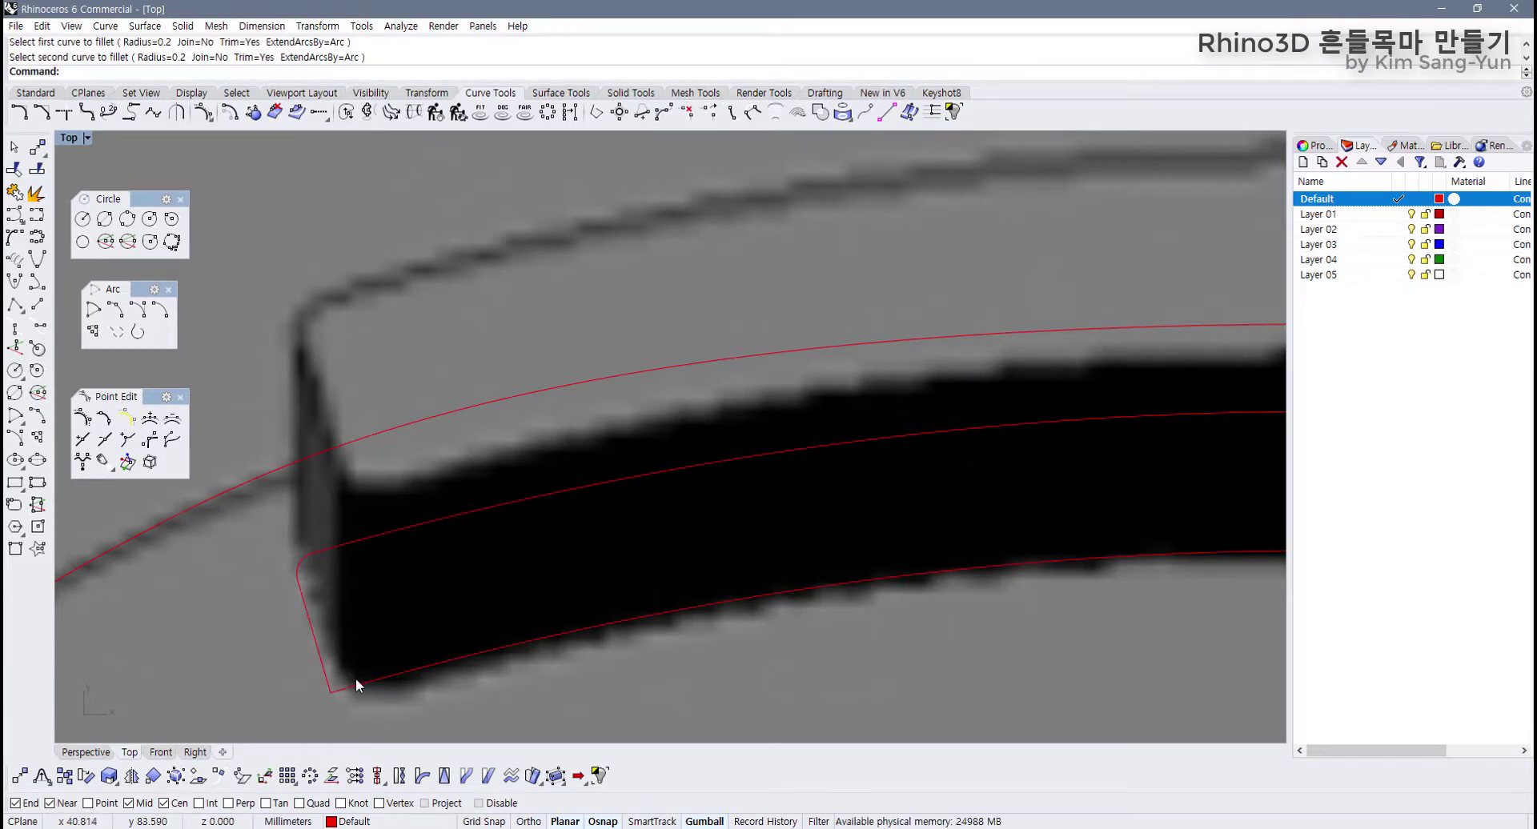
Step: Undo the 0.2 mm corner fillet and select the whole closed backrest outline
scroll(355, 679, down, 5)
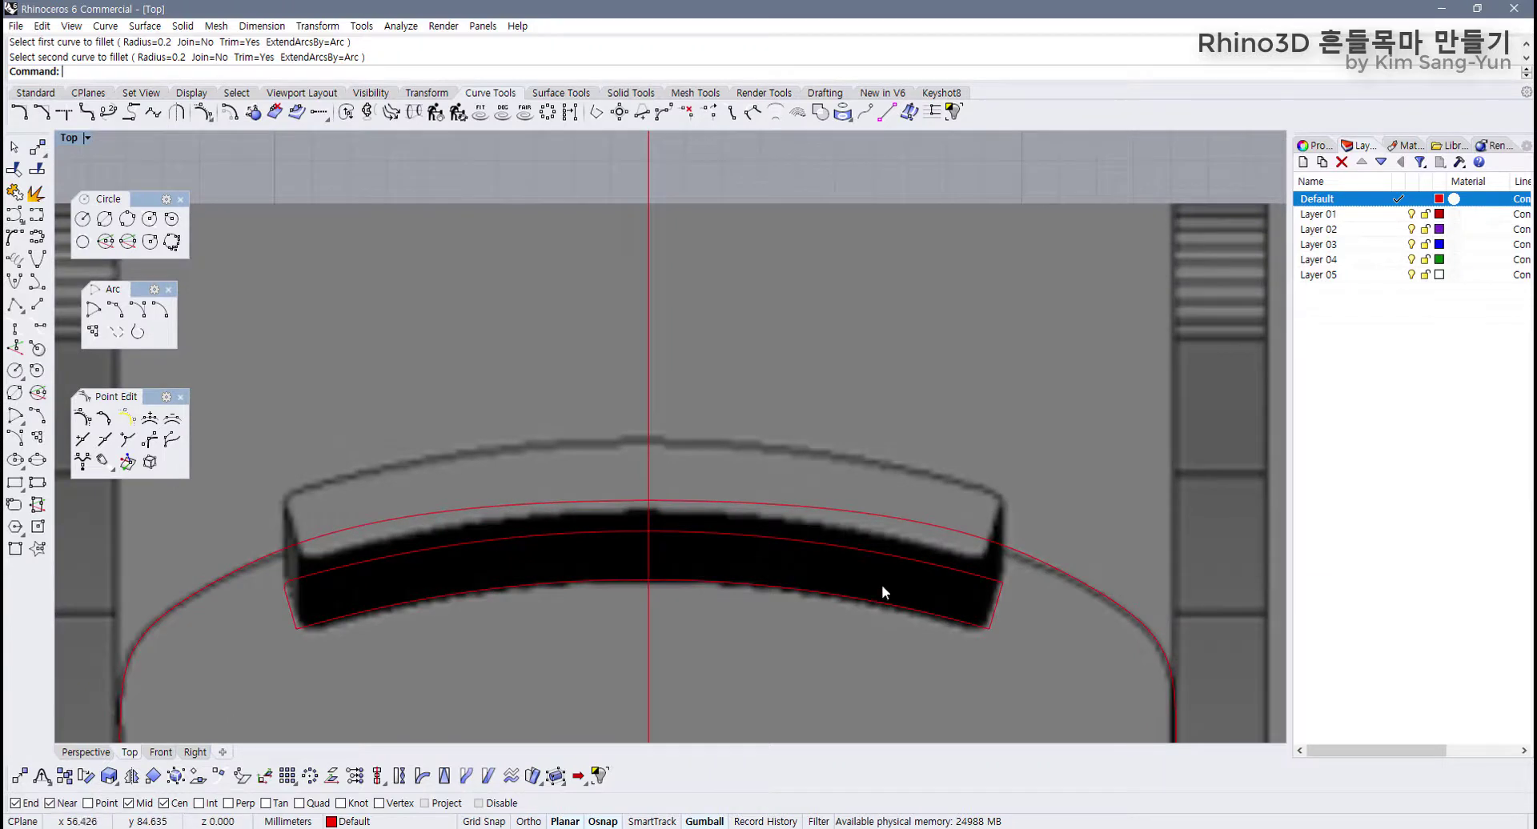
click(709, 594)
key(ctrl+z)
click(314, 620)
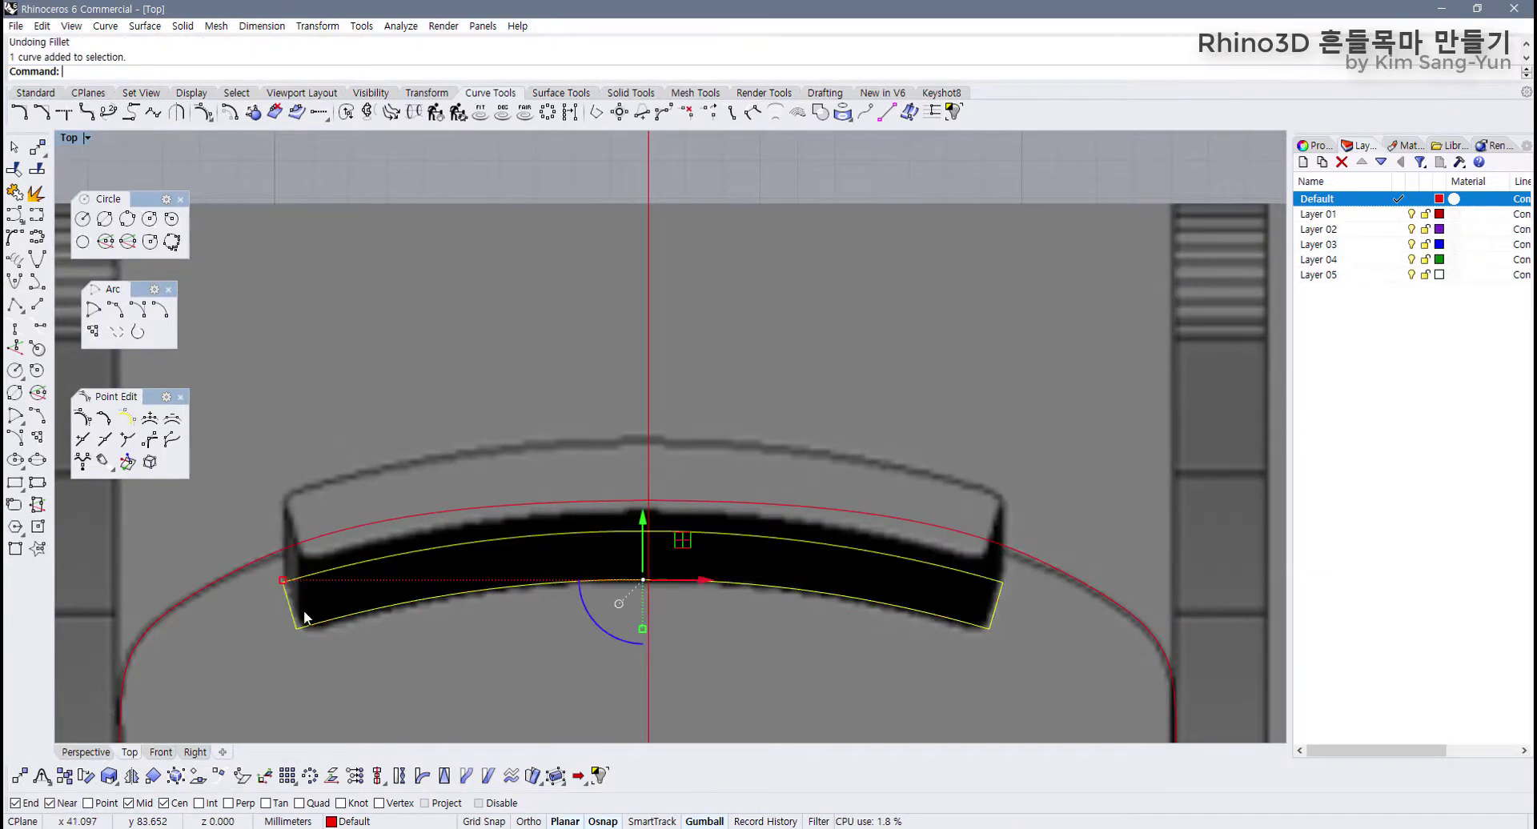
Step: Draw a tall practice rectangle in the empty area above the backrest in the Top view
right_drag(306, 618, 349, 580)
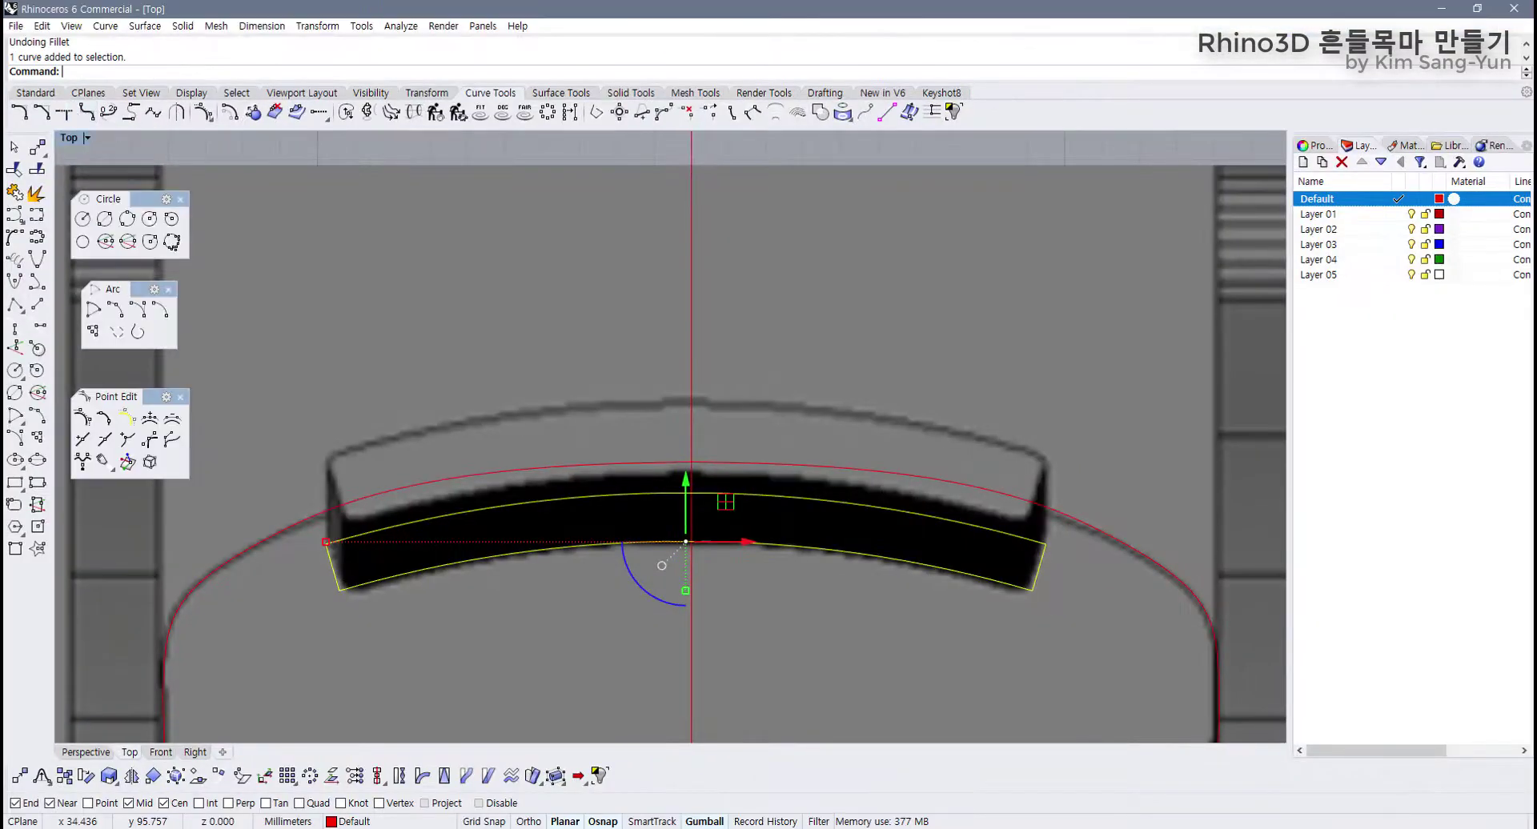
scroll(565, 236, down, 6)
right_drag(471, 276, 370, 392)
scroll(359, 285, up, 2)
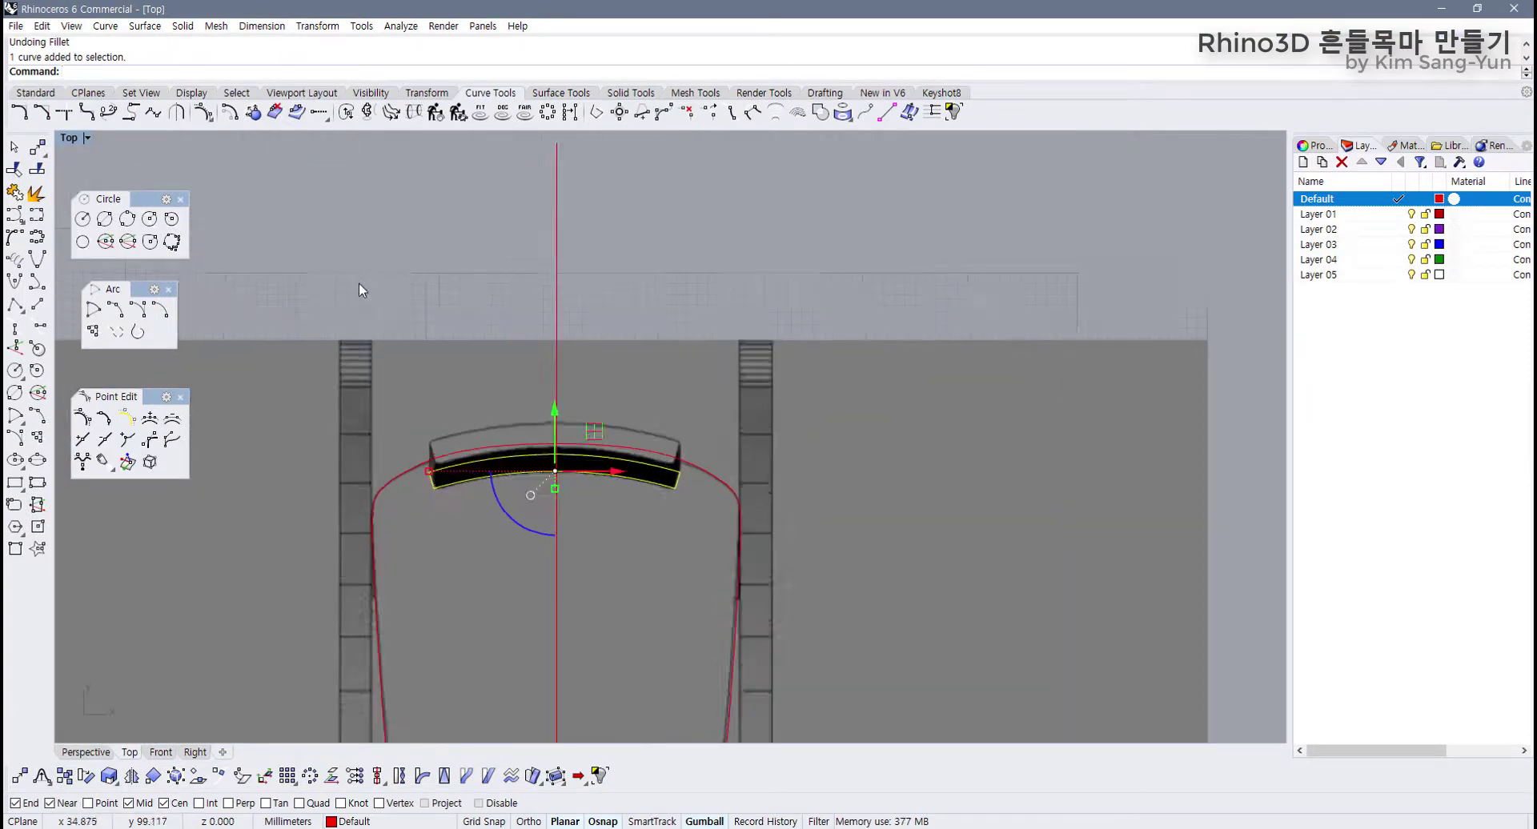
right_drag(359, 282, 311, 416)
scroll(311, 414, up, 4)
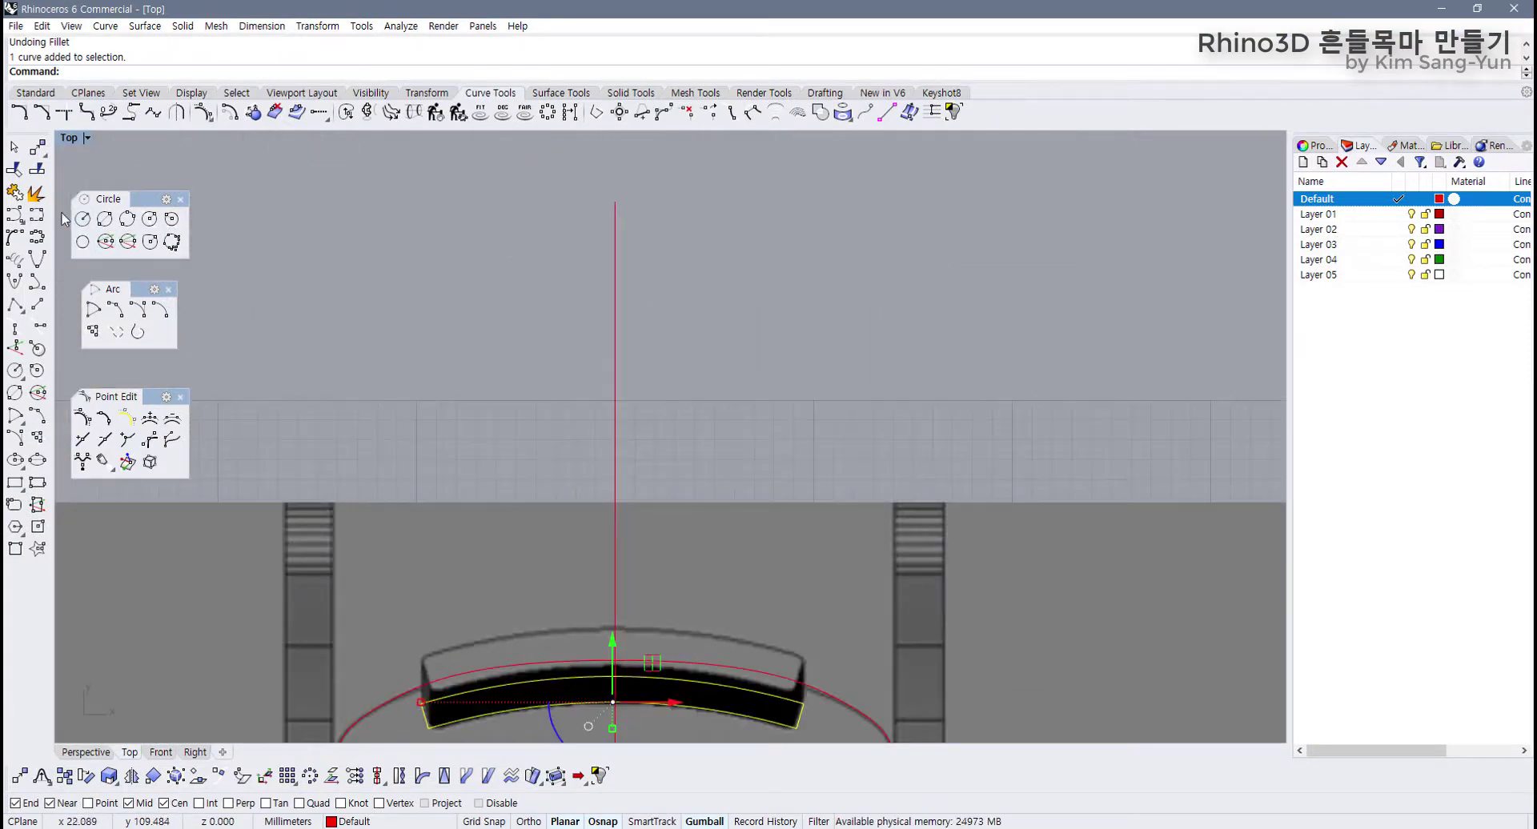
click(15, 483)
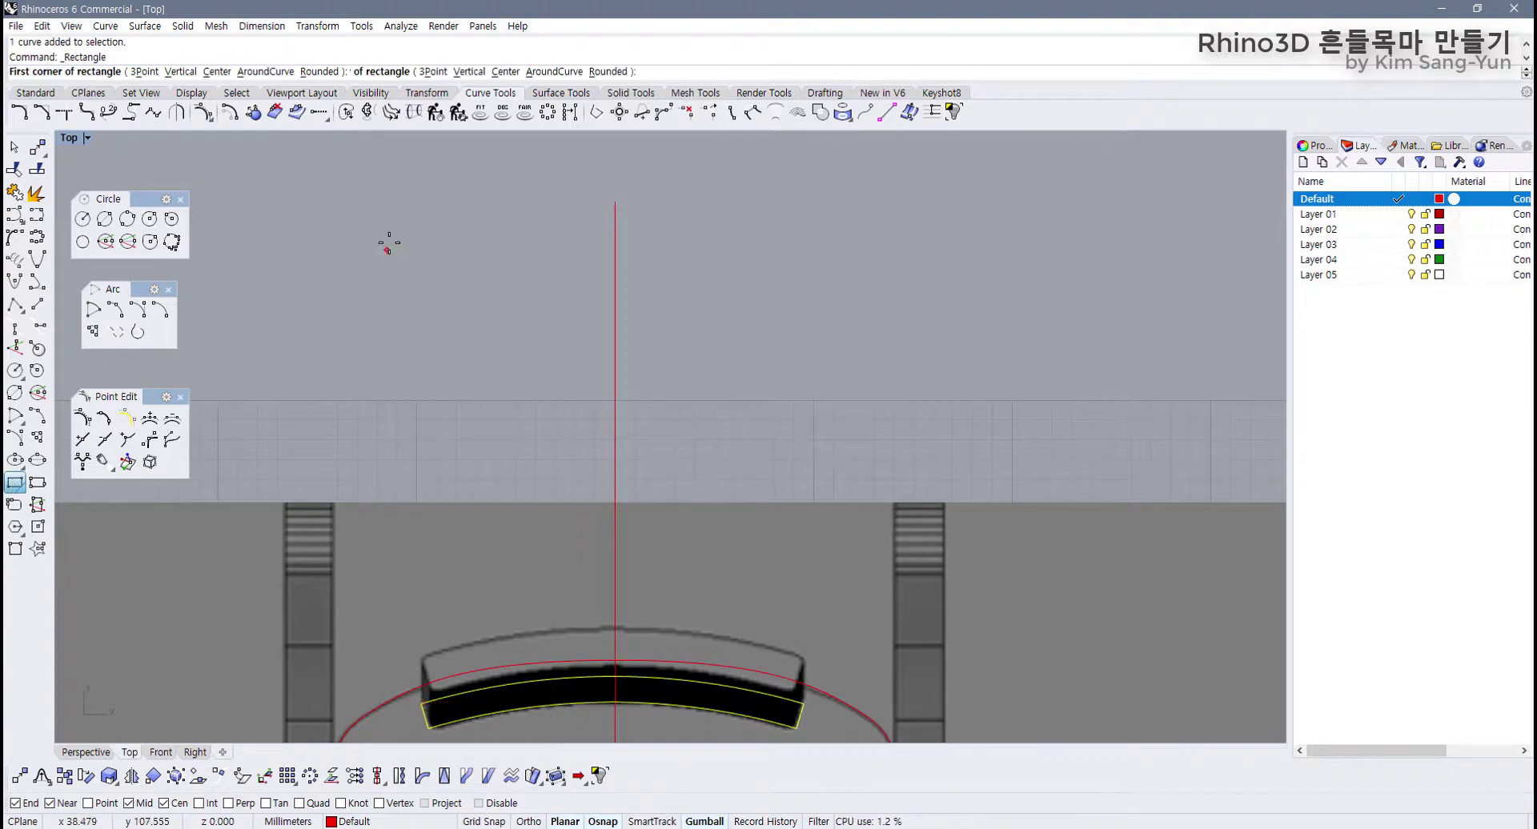
click(291, 214)
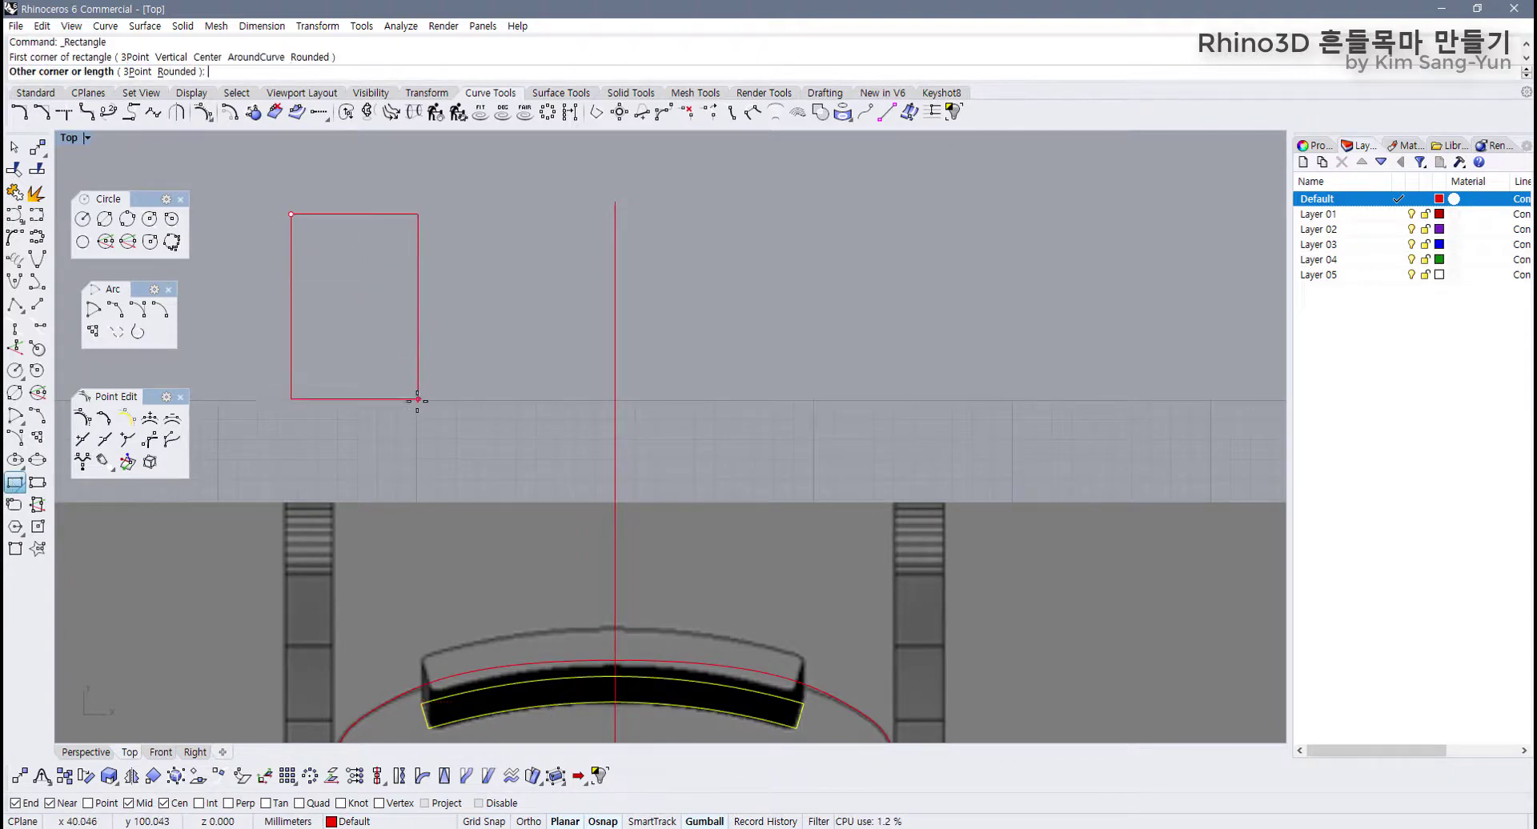
click(418, 432)
click(420, 420)
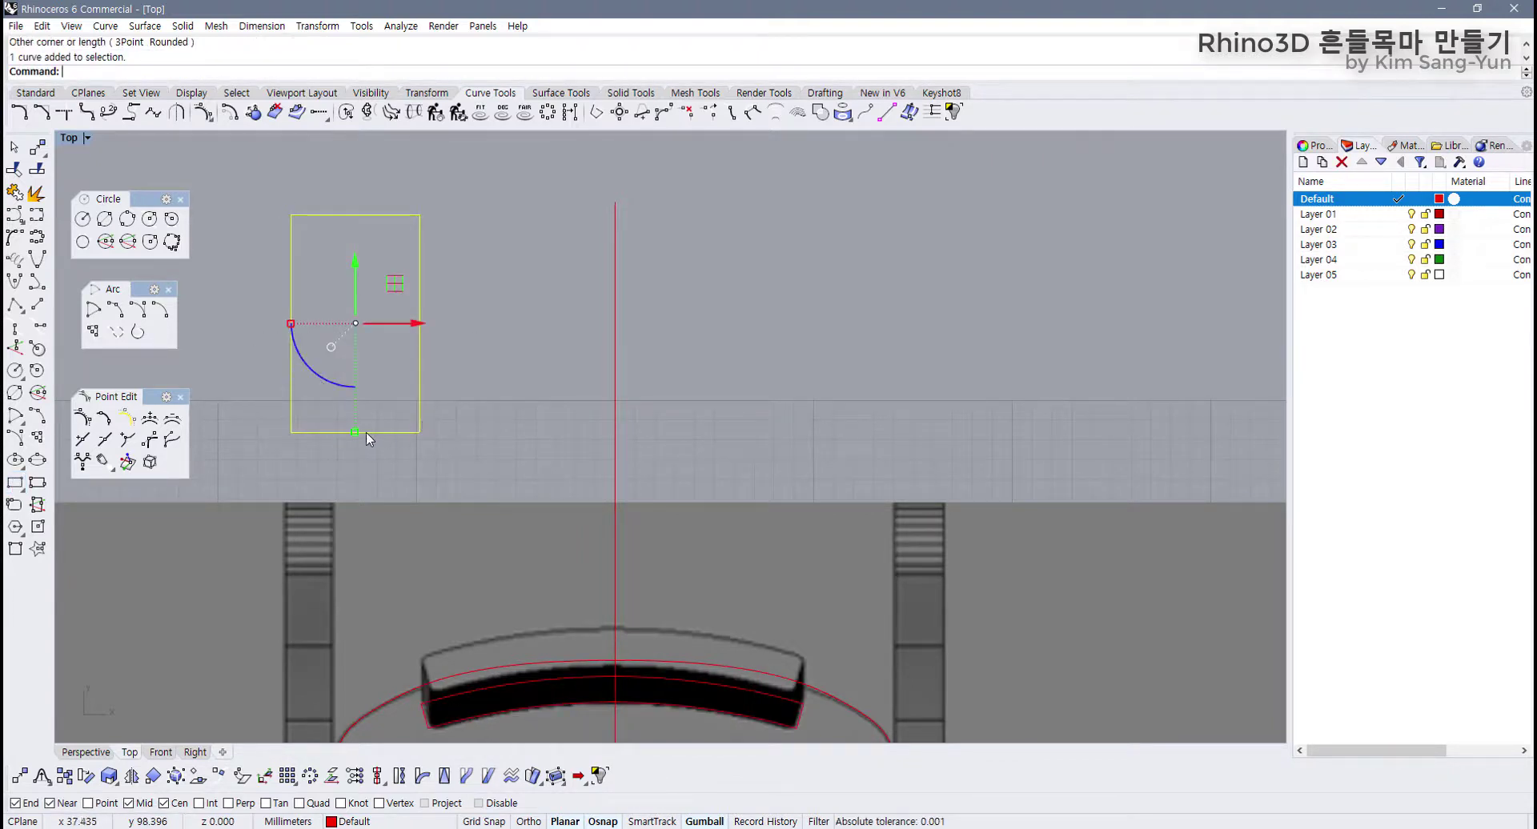
Step: Make a copy of the practice rectangle rotated 90° about its center and lengthen both rectangles into a cross
drag(324, 381, 451, 331)
click(533, 353)
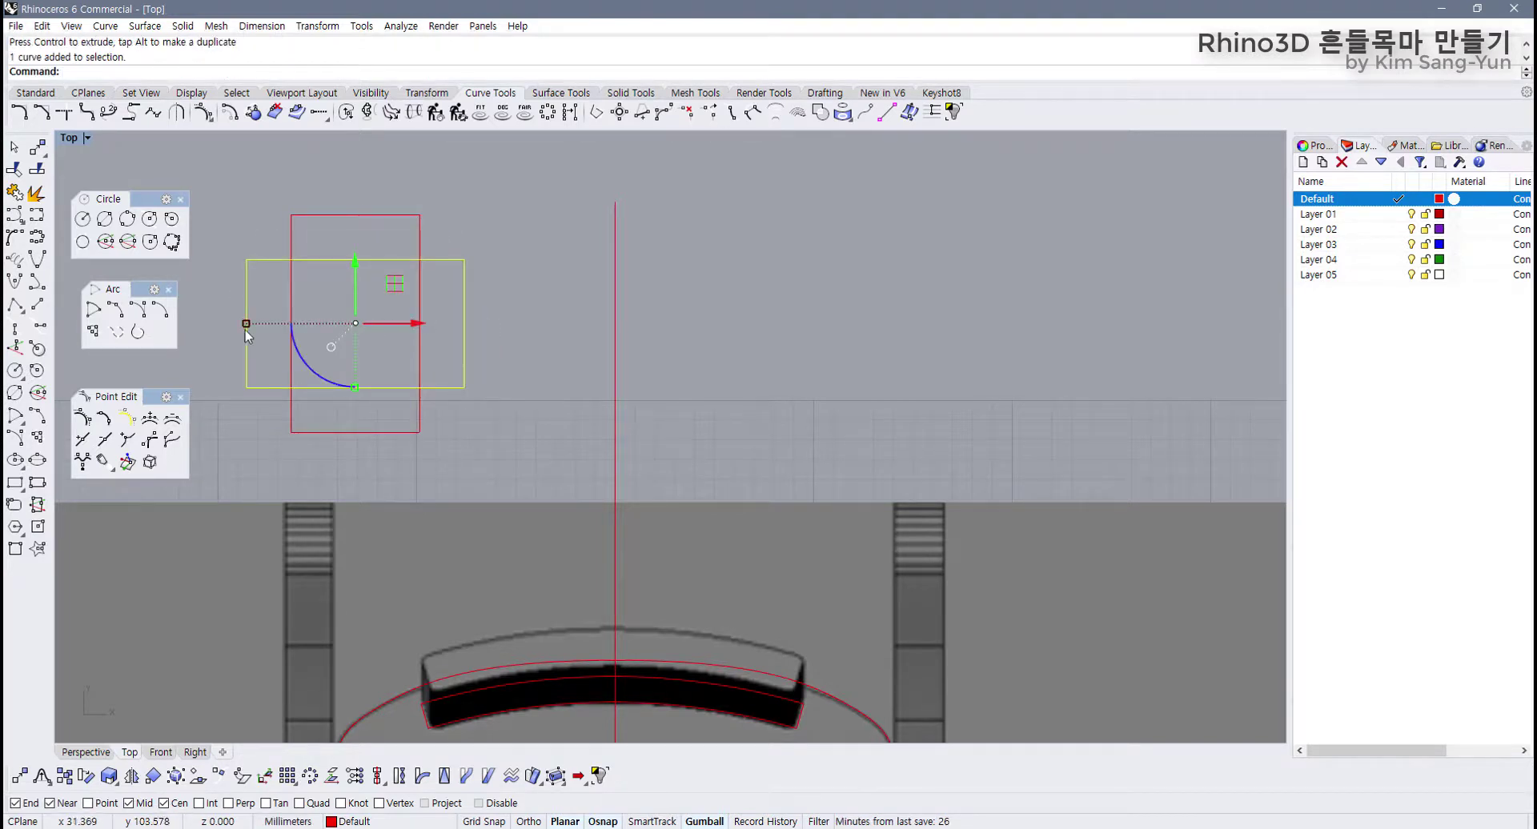
drag(247, 325, 209, 326)
click(393, 453)
drag(393, 454, 354, 467)
Step: Trim away the inner segments of the two crossing rectangles and join the rest into one closed cross outline
click(470, 426)
key(ctrl+a)
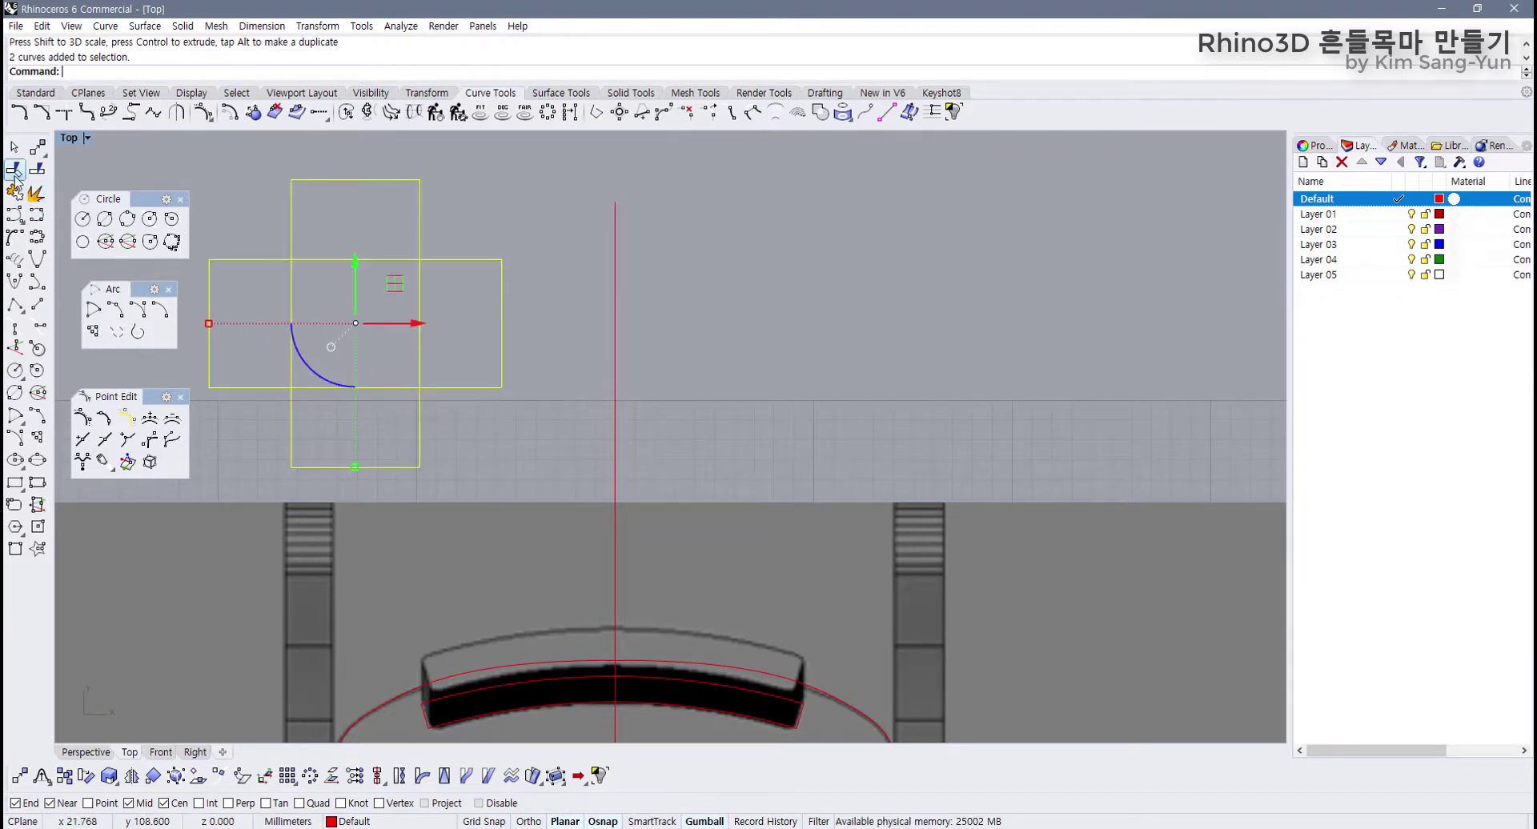
click(35, 193)
drag(326, 242, 257, 337)
drag(451, 321, 383, 344)
drag(378, 362, 348, 424)
key(Return)
key(ctrl+j)
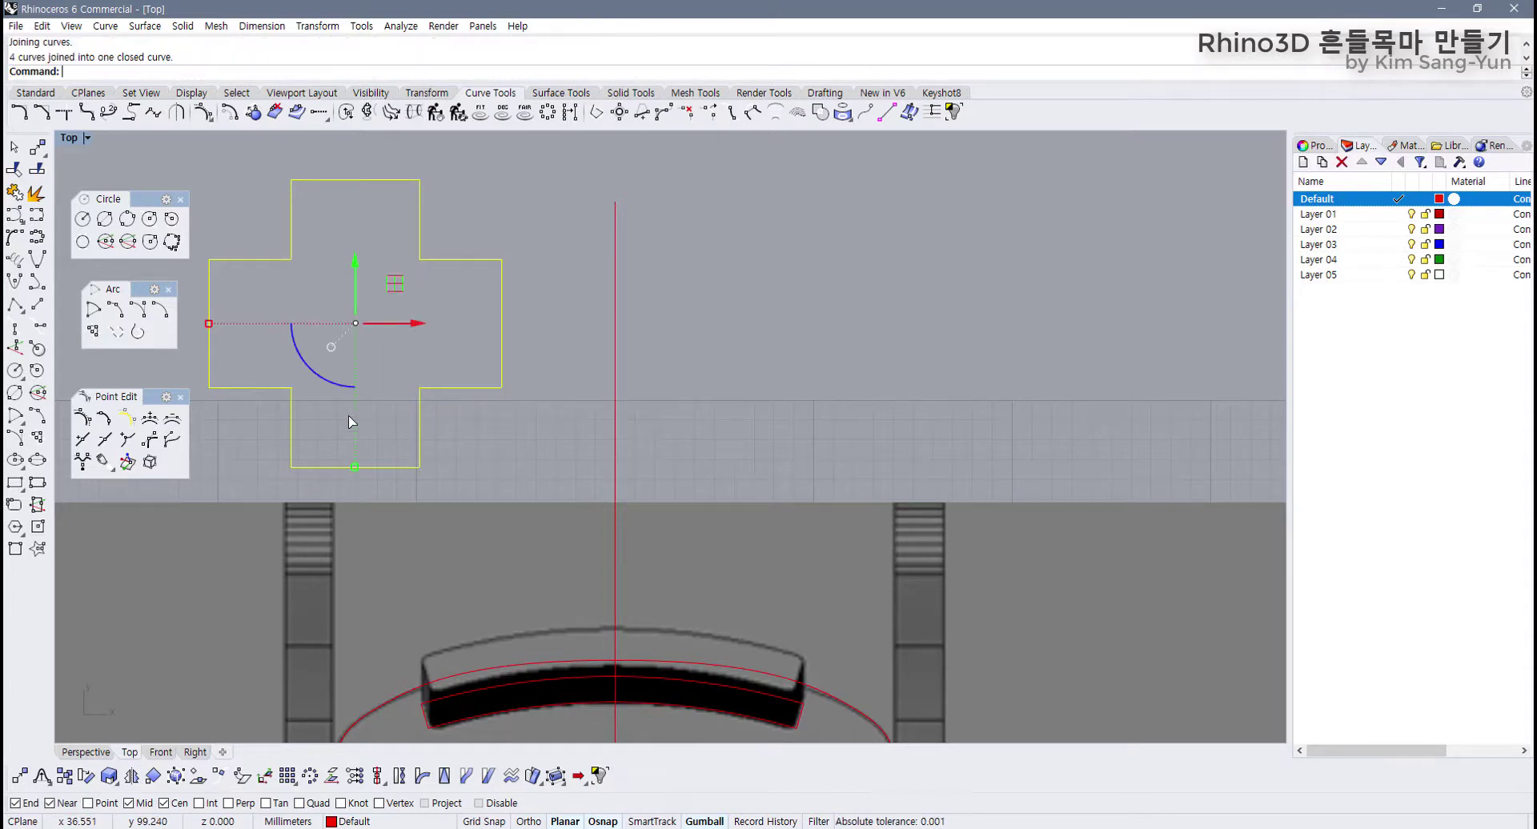
Step: Round all corners of the cross outline with a 0.5 mm FilletCorners radius and undo it
right_drag(298, 247, 354, 262)
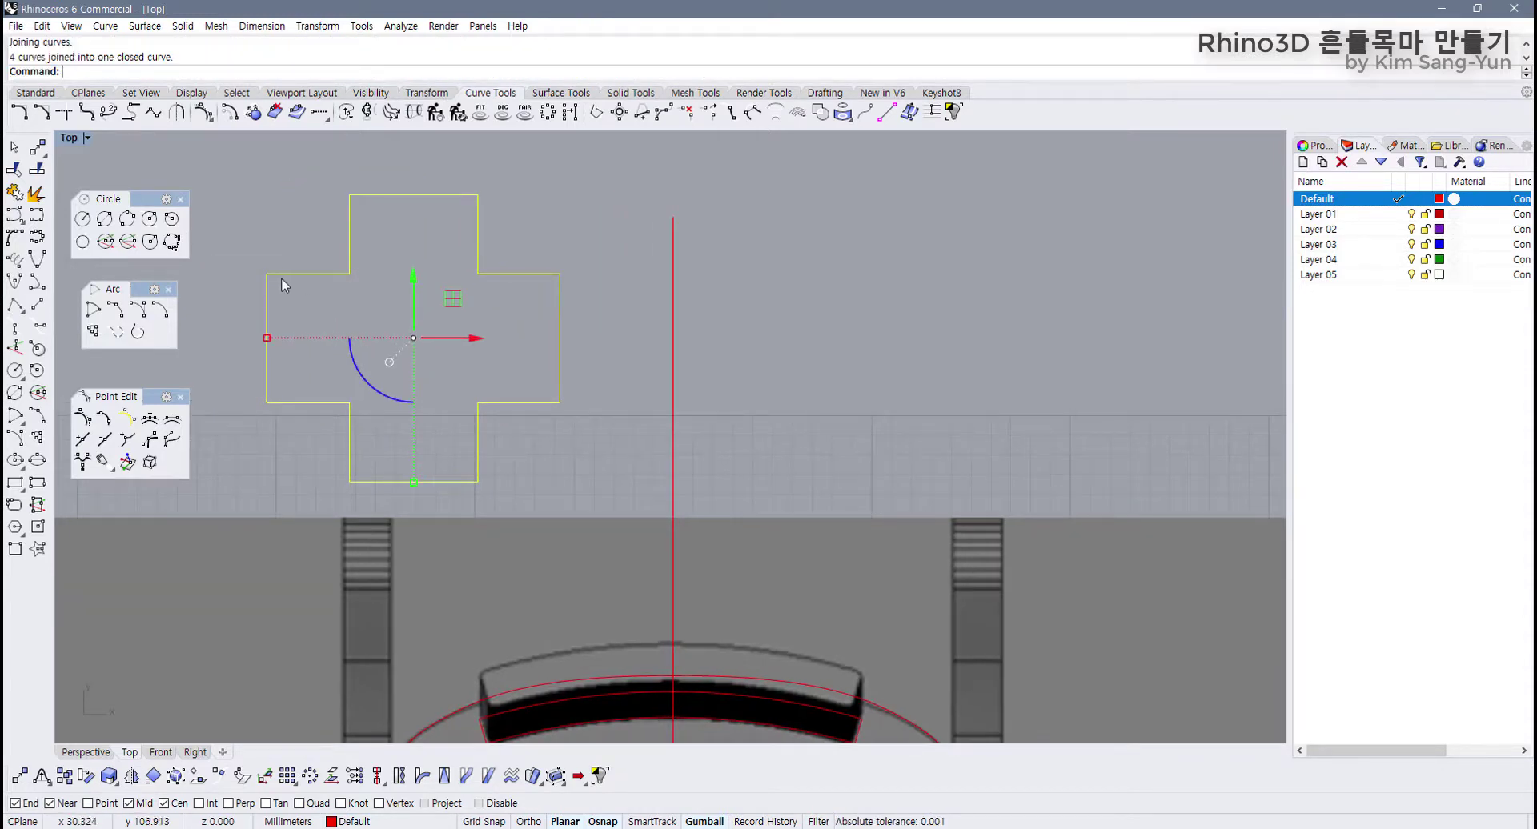
click(88, 116)
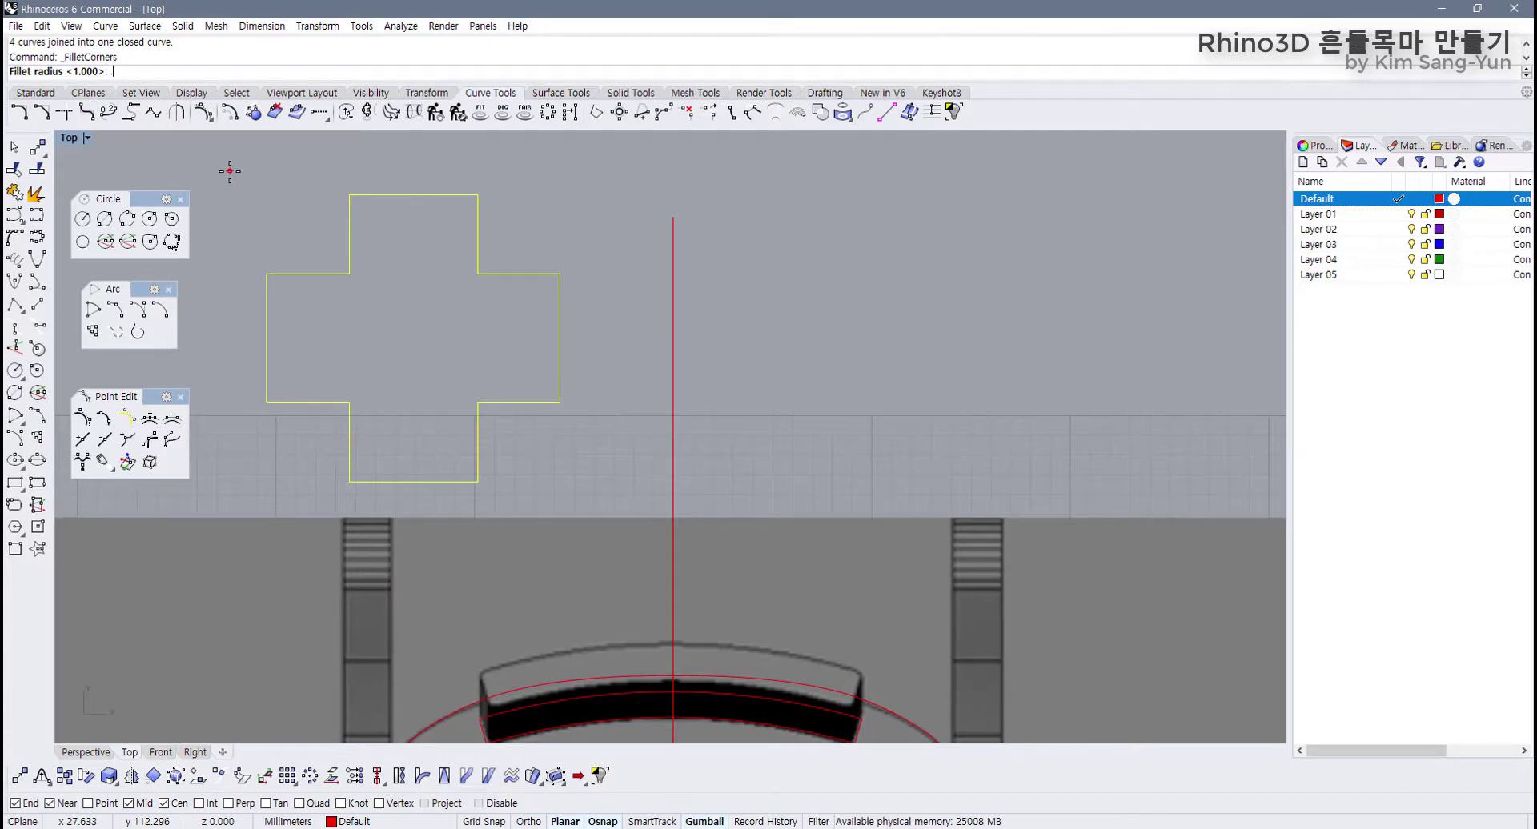
text(.5)
key(Return)
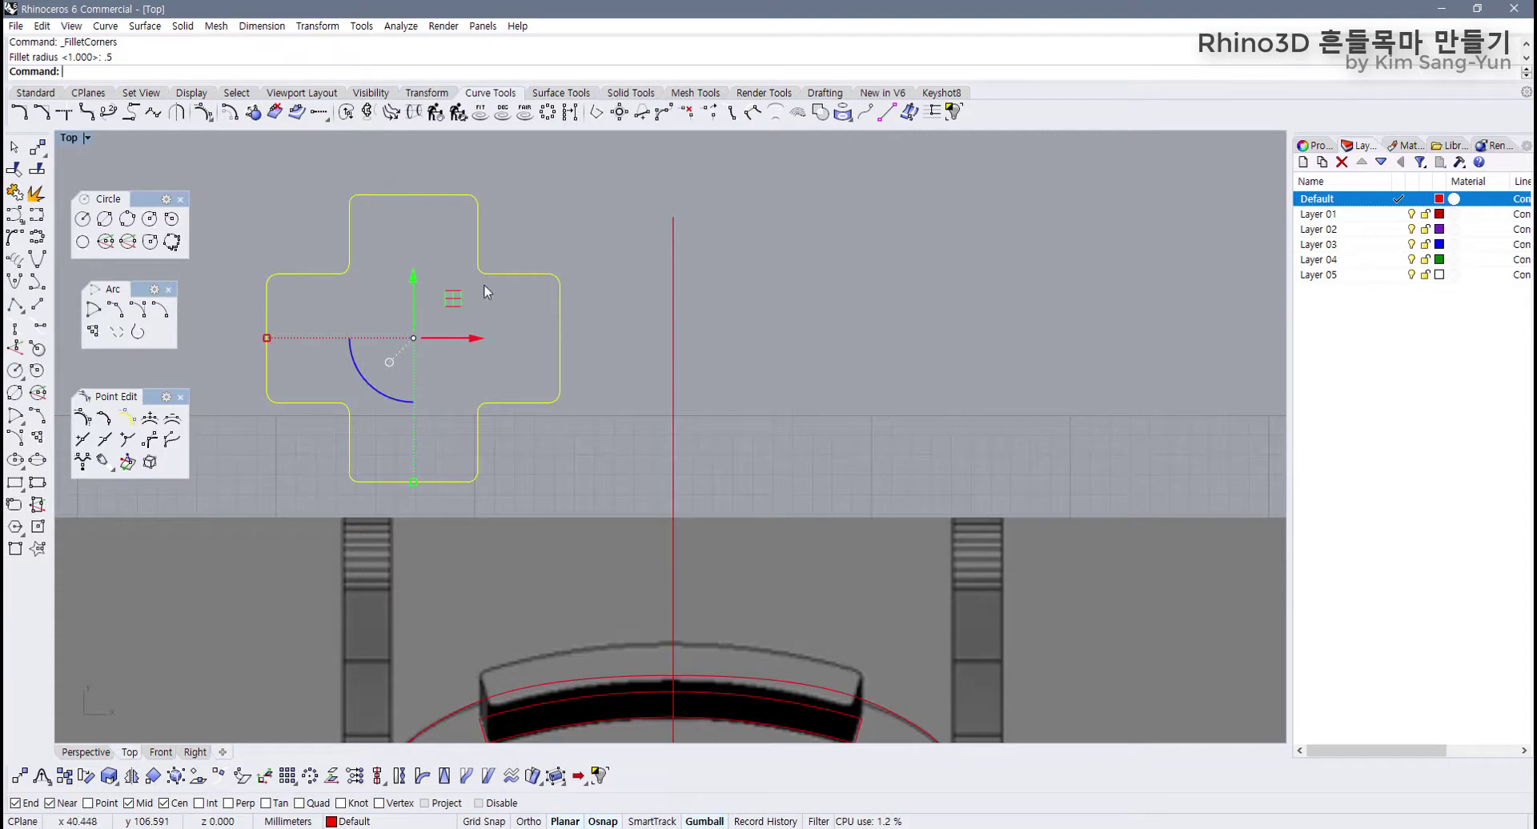
key(ctrl+z)
Step: Round all corners of the cross outline with a 1 mm radius, then delete the practice curve
key(Return)
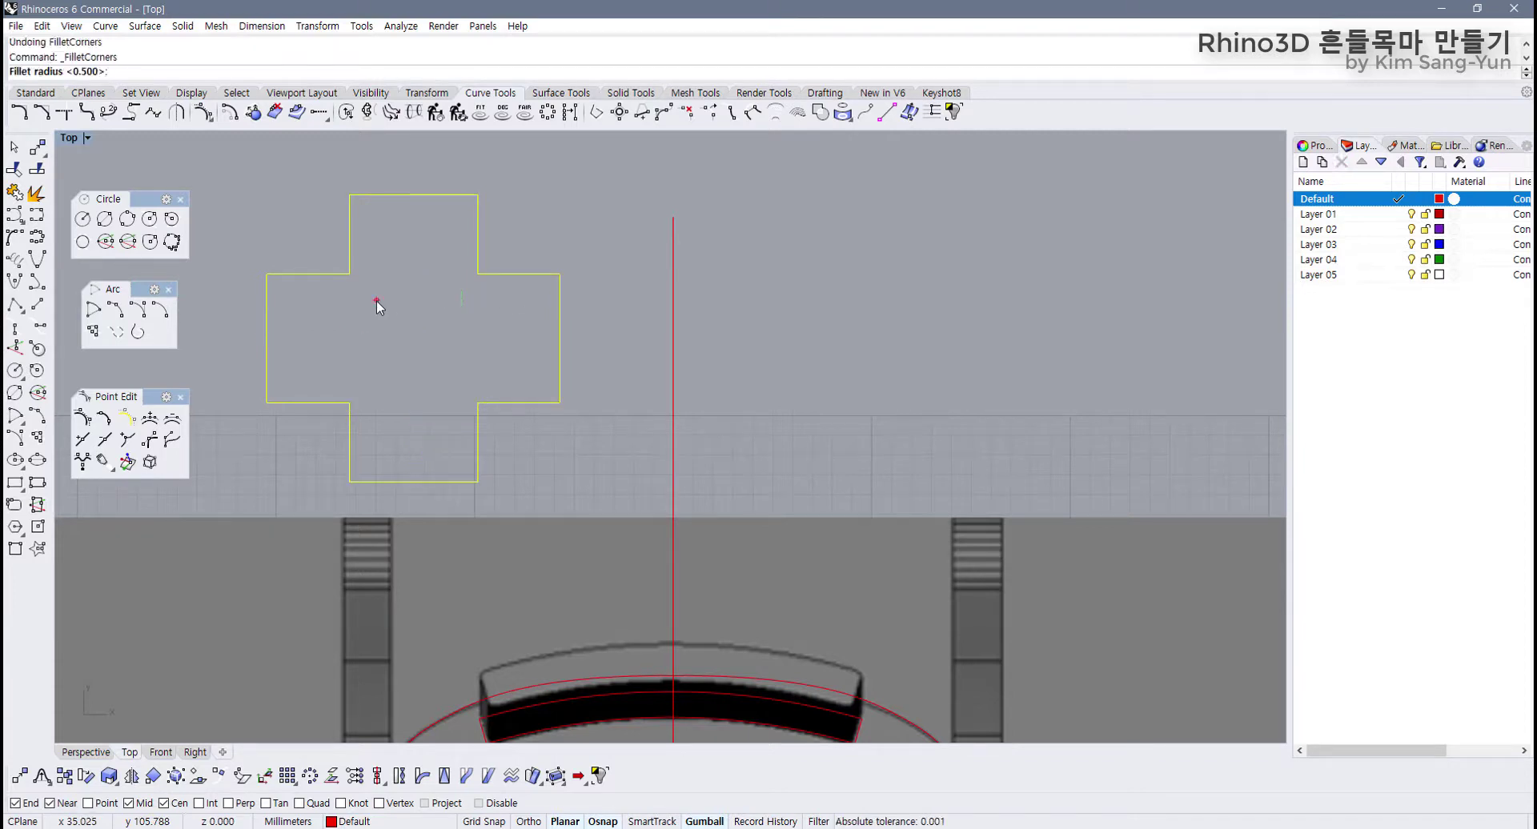
key(Return)
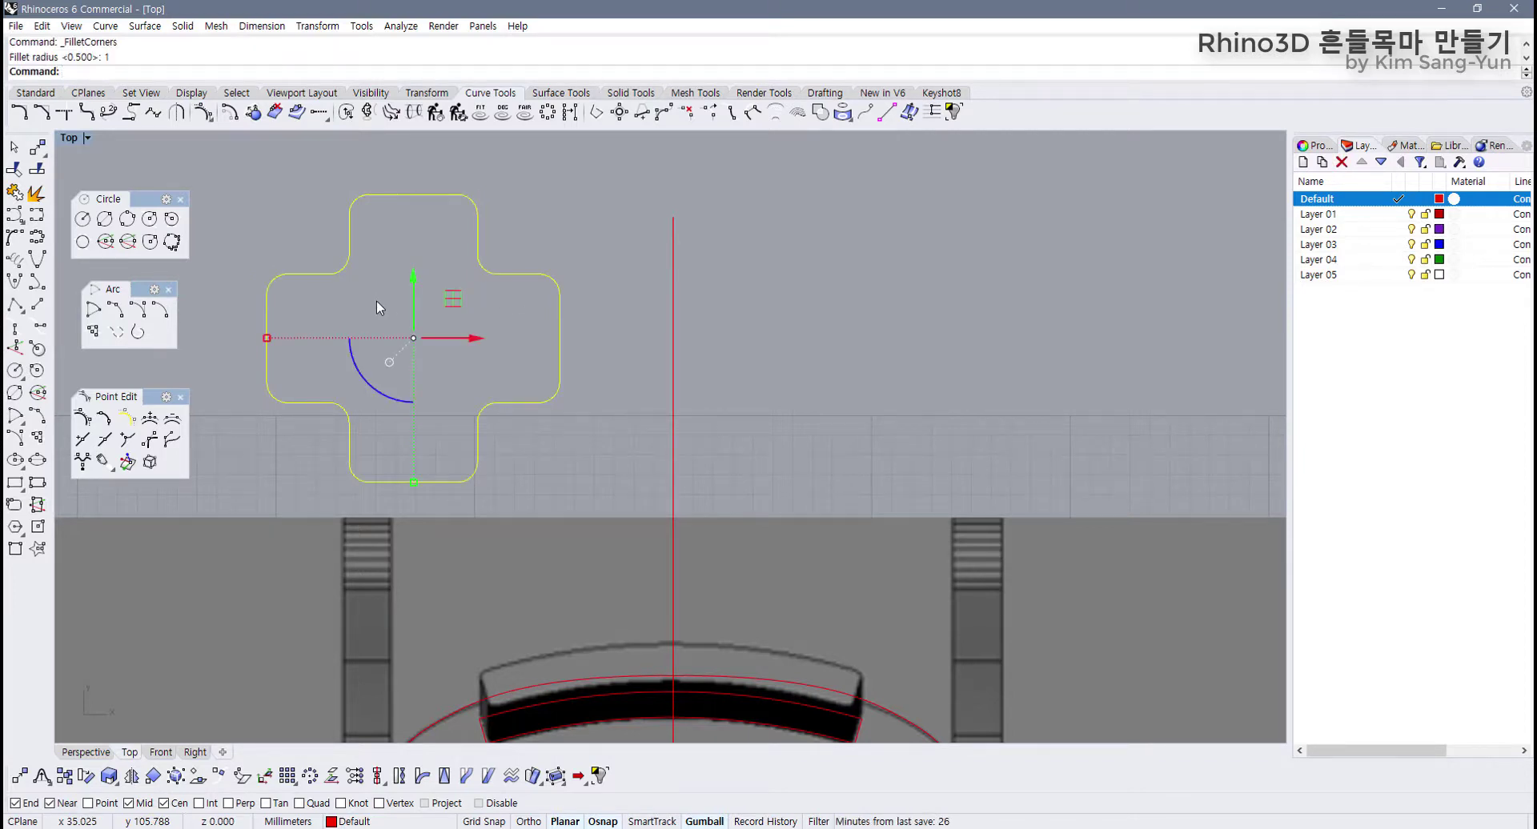
click(545, 462)
click(492, 400)
key(Delete)
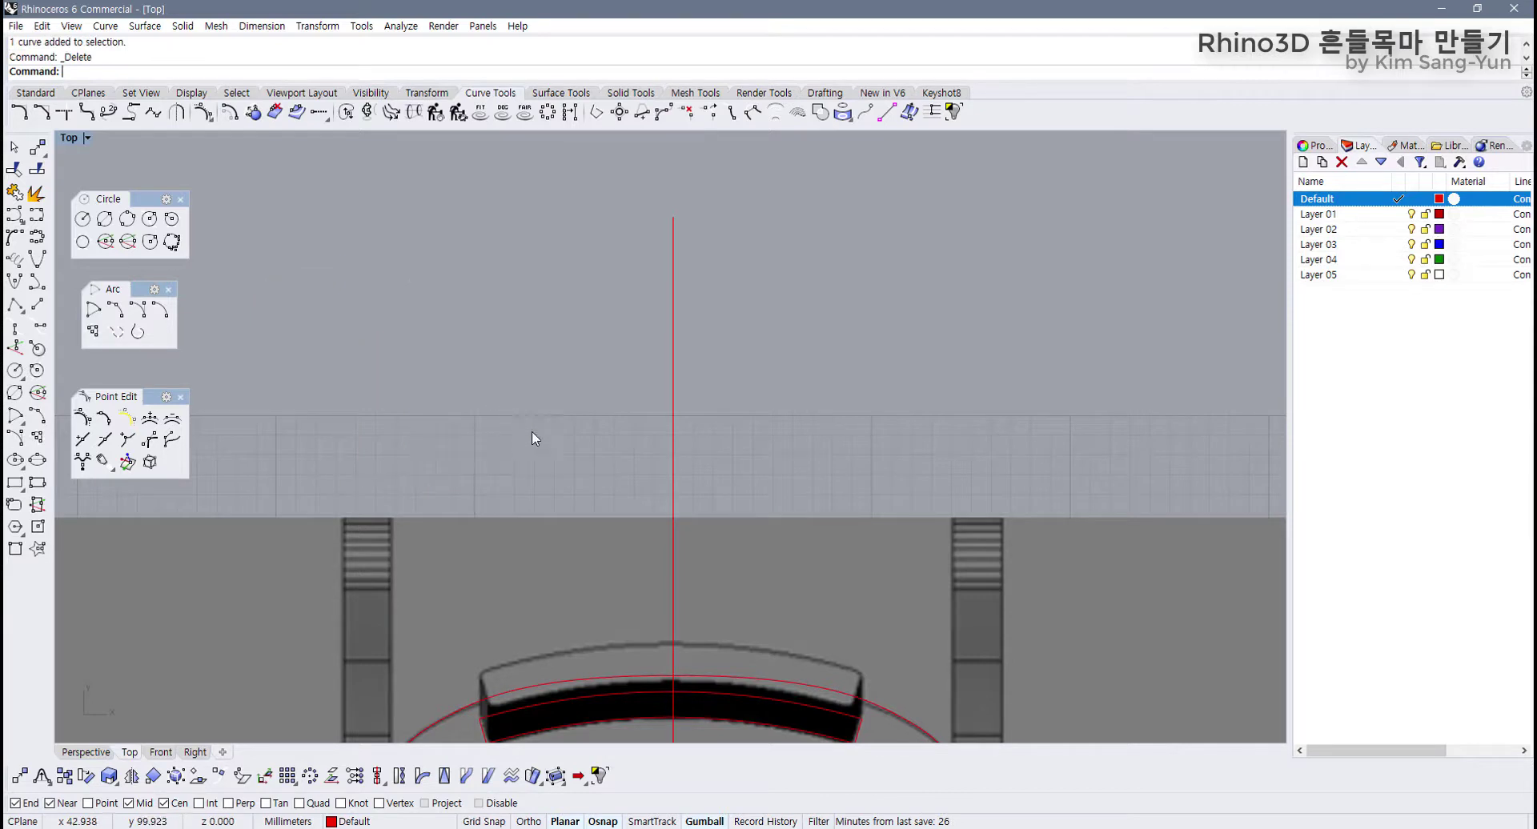
Step: Try FilletCorners with a 0.5 mm radius on the closed backrest outline and undo it
scroll(532, 431, up, 5)
click(346, 529)
scroll(364, 536, up, 3)
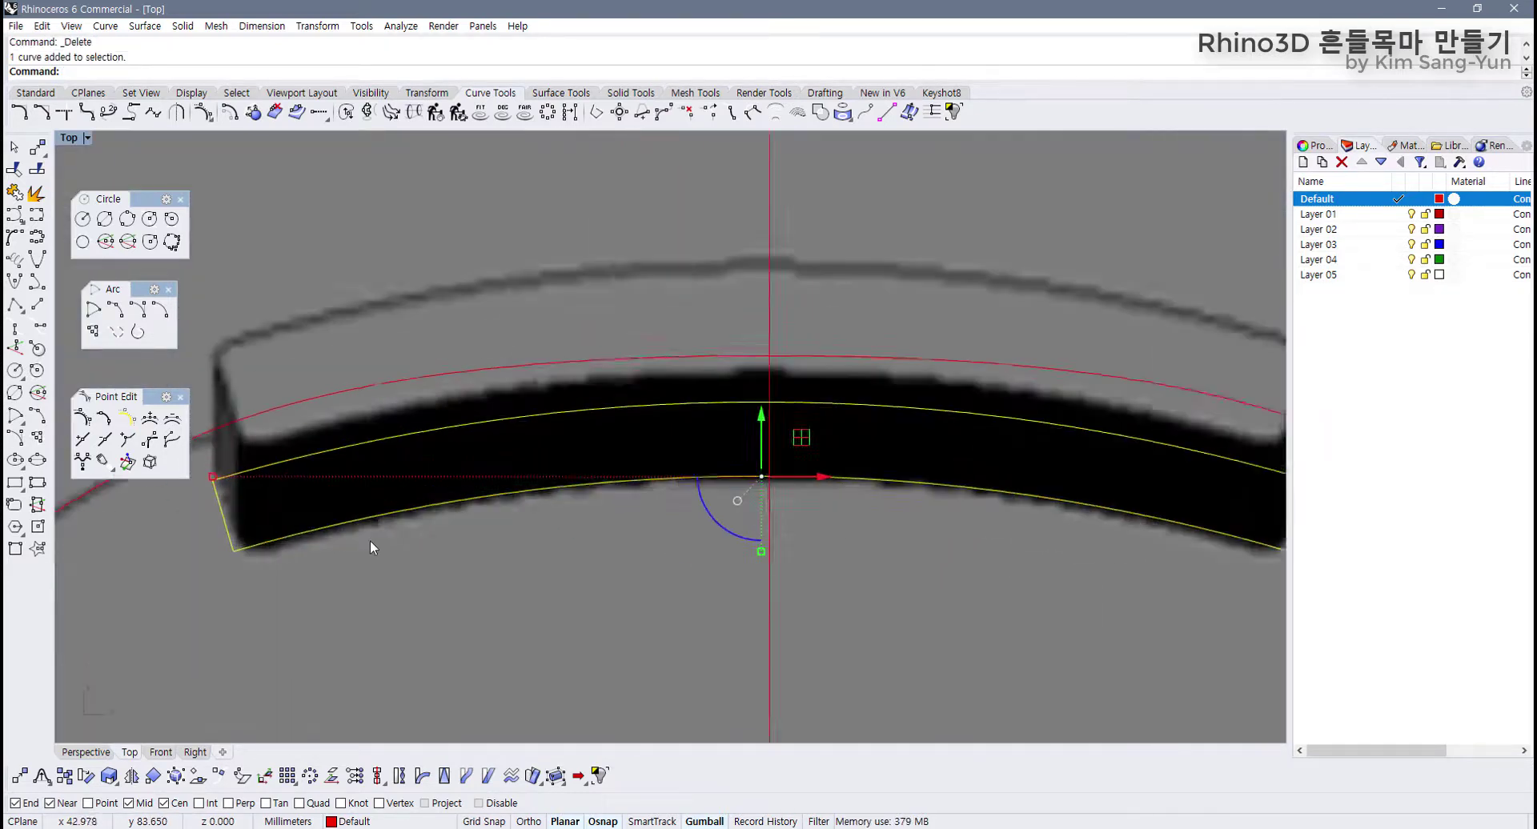
key(Return)
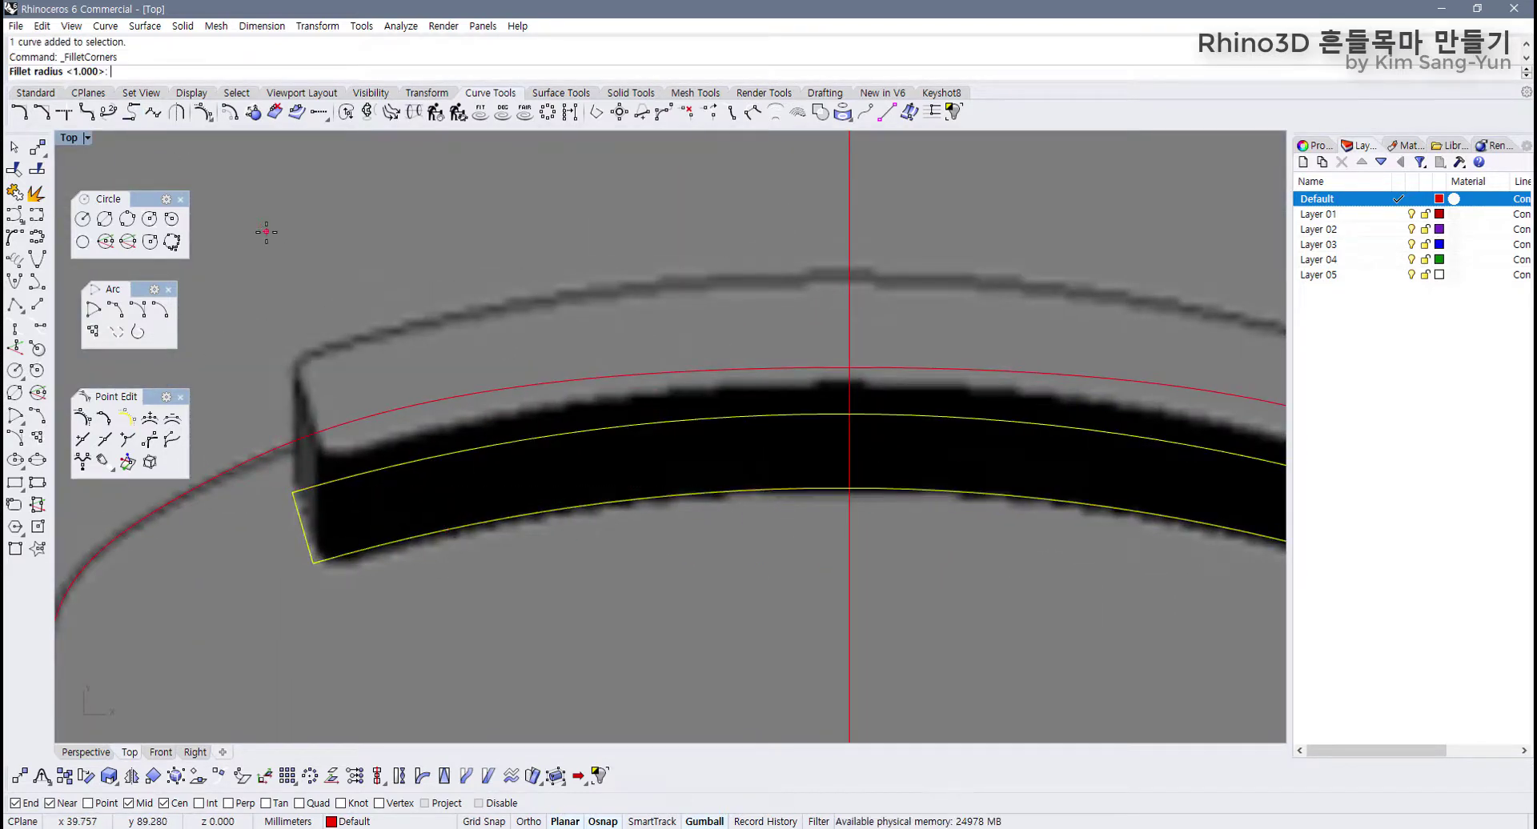
text(.5)
key(Return)
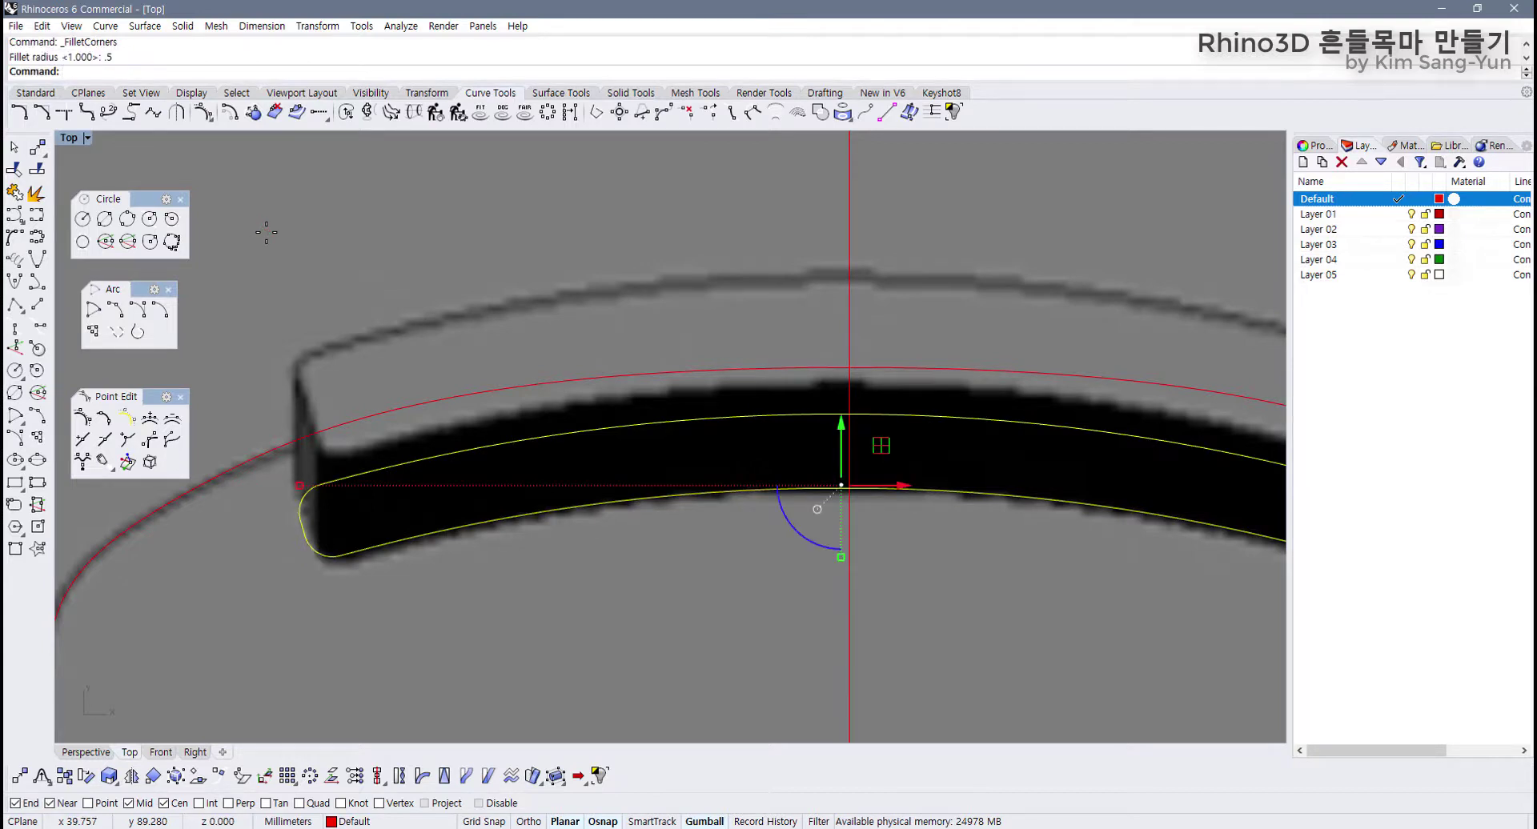
key(ctrl+z)
Step: Round all corners of the backrest outline at once with a 0.4 mm FilletCorners radius
key(Return)
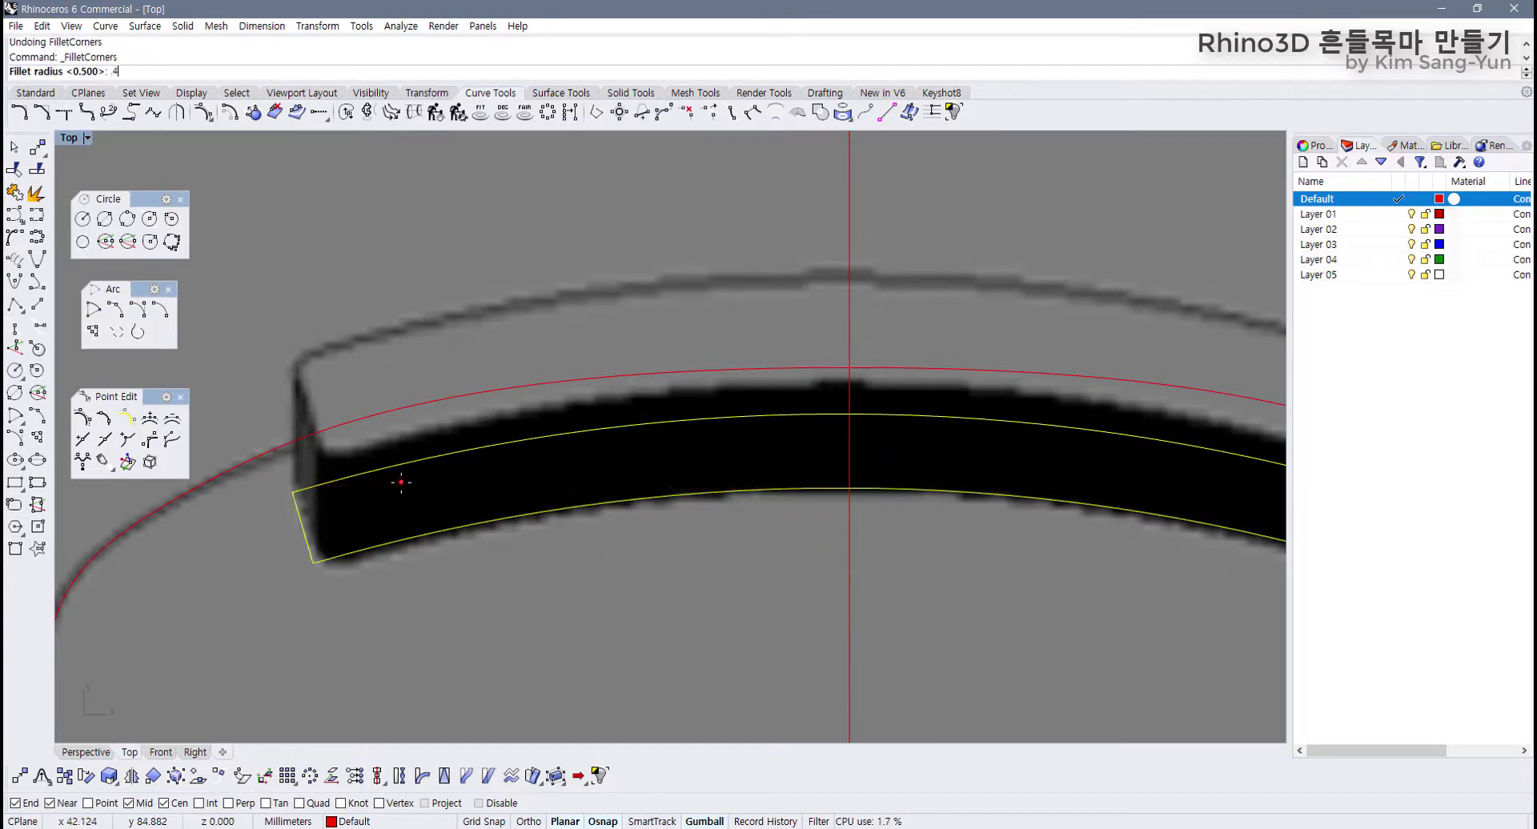
text(.4)
key(Return)
click(430, 570)
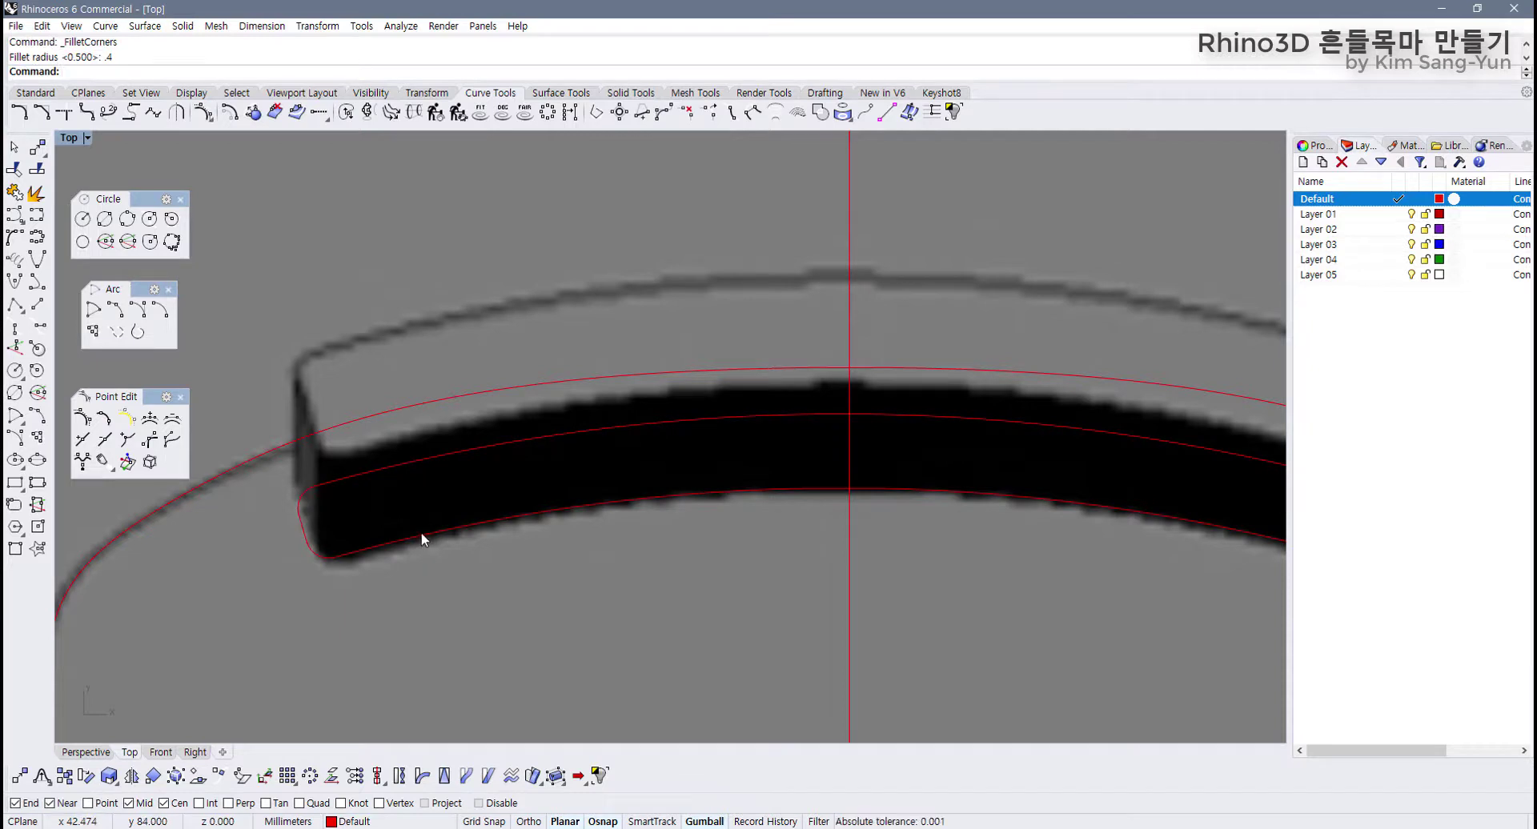
click(422, 538)
scroll(422, 538, down, 5)
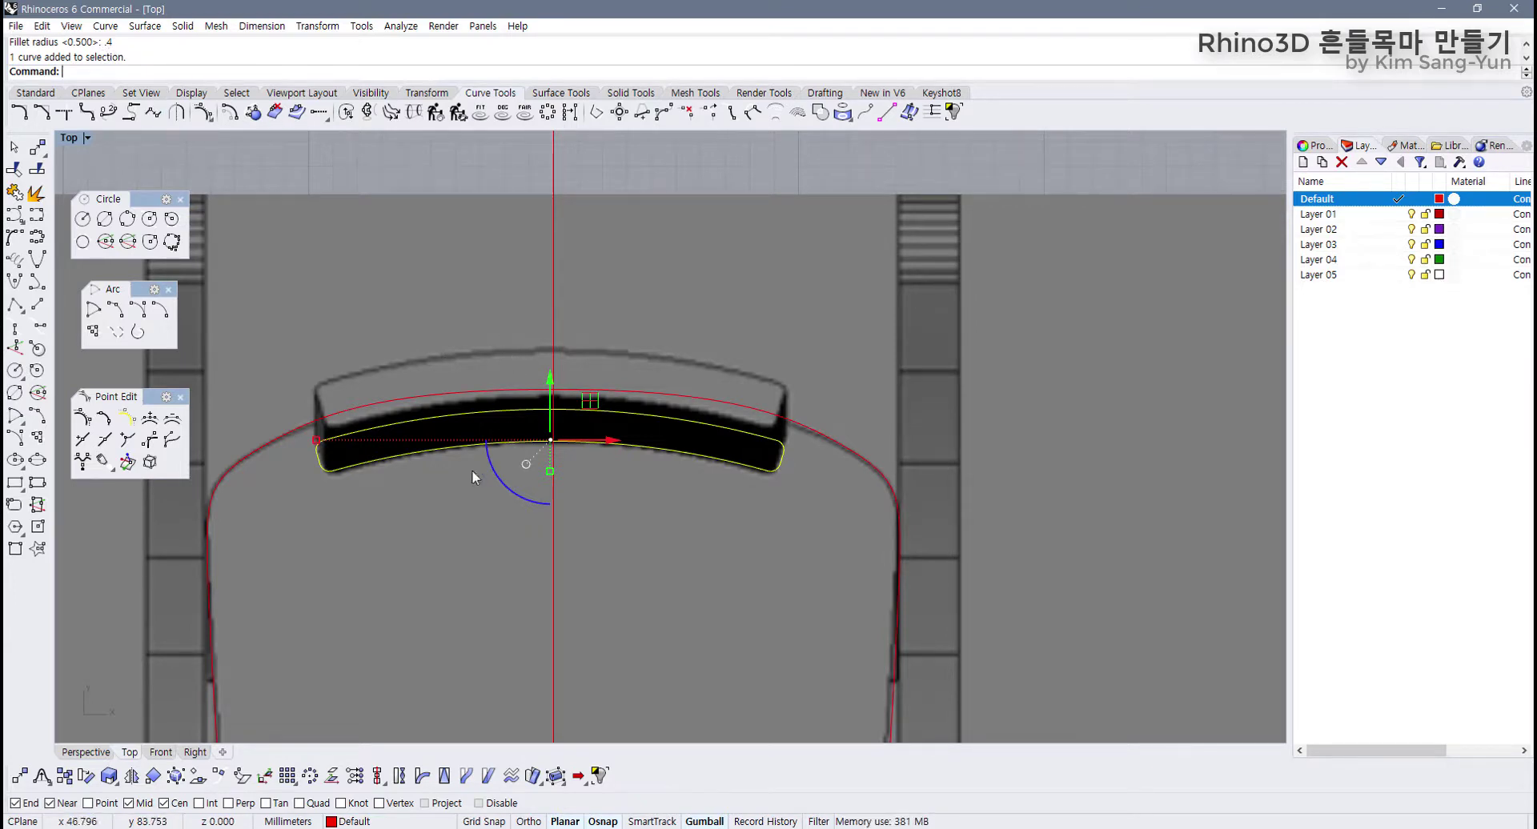
key(Escape)
scroll(320, 413, up, 3)
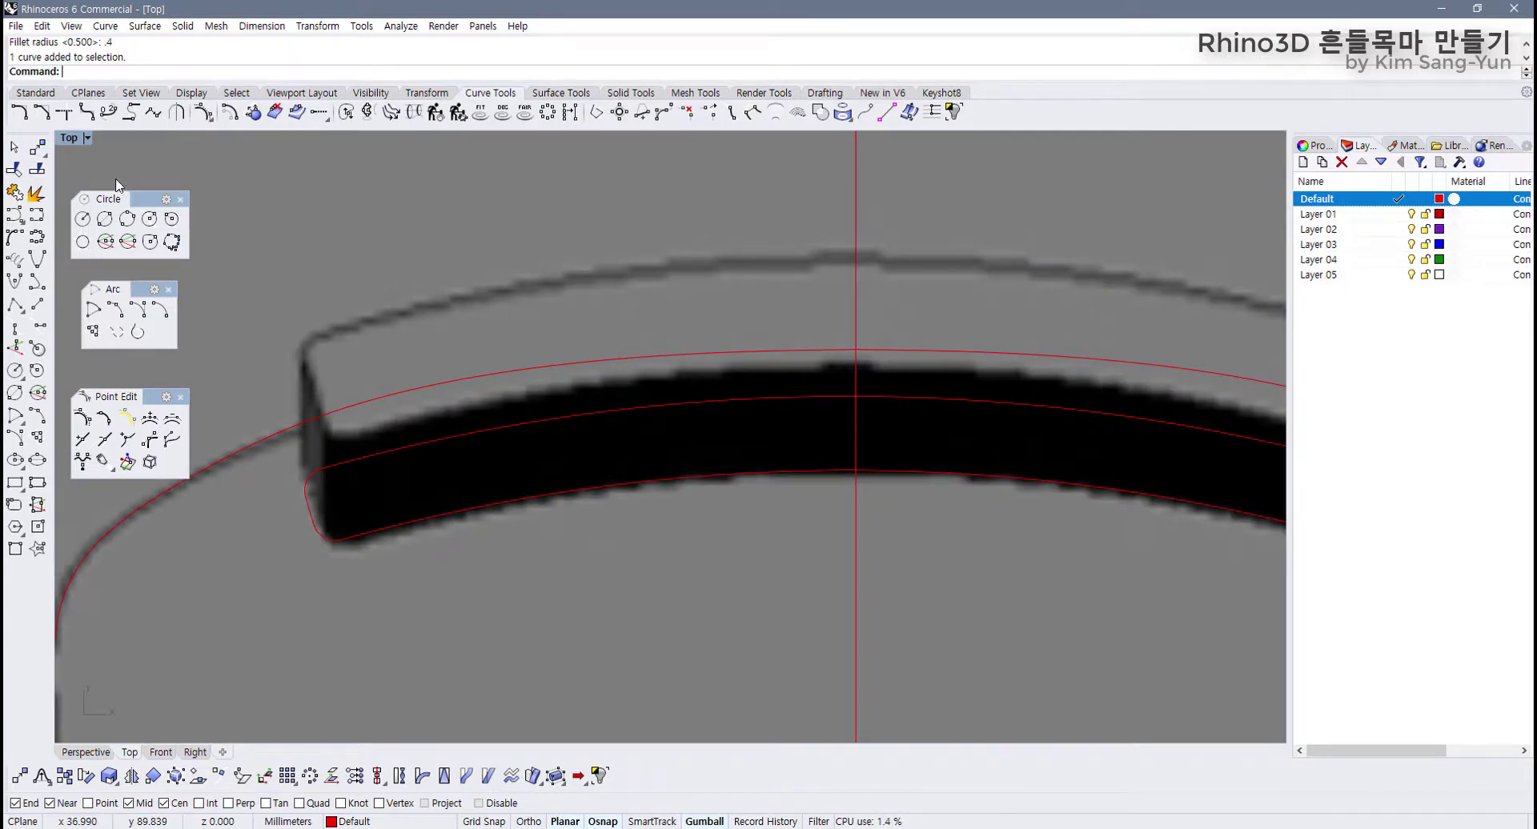
Step: Select the backrest outline and examine its position relative to the seat in the Right view and the four-view layout
double_click(70, 138)
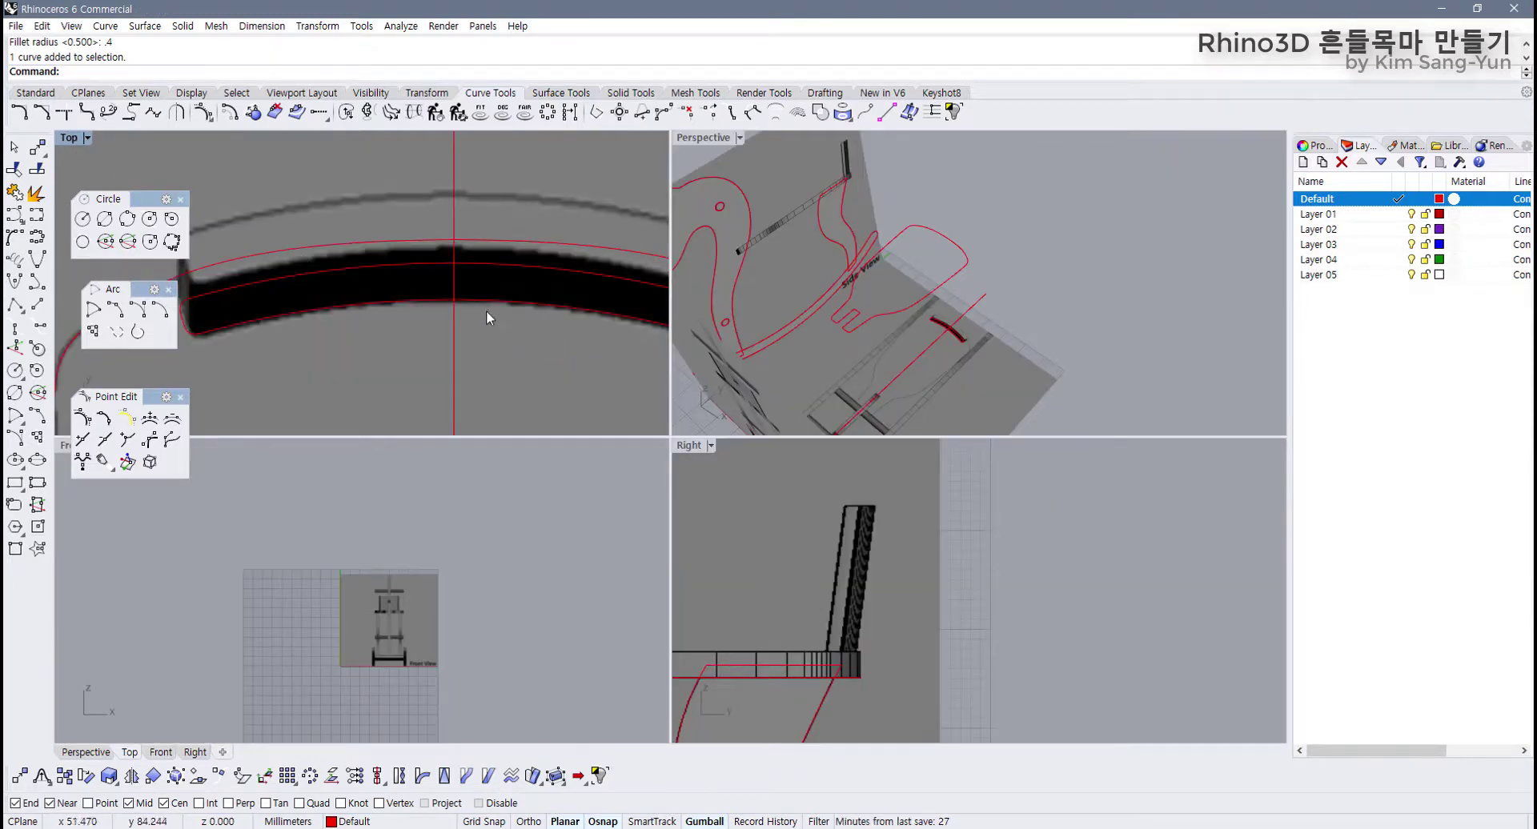
click(292, 313)
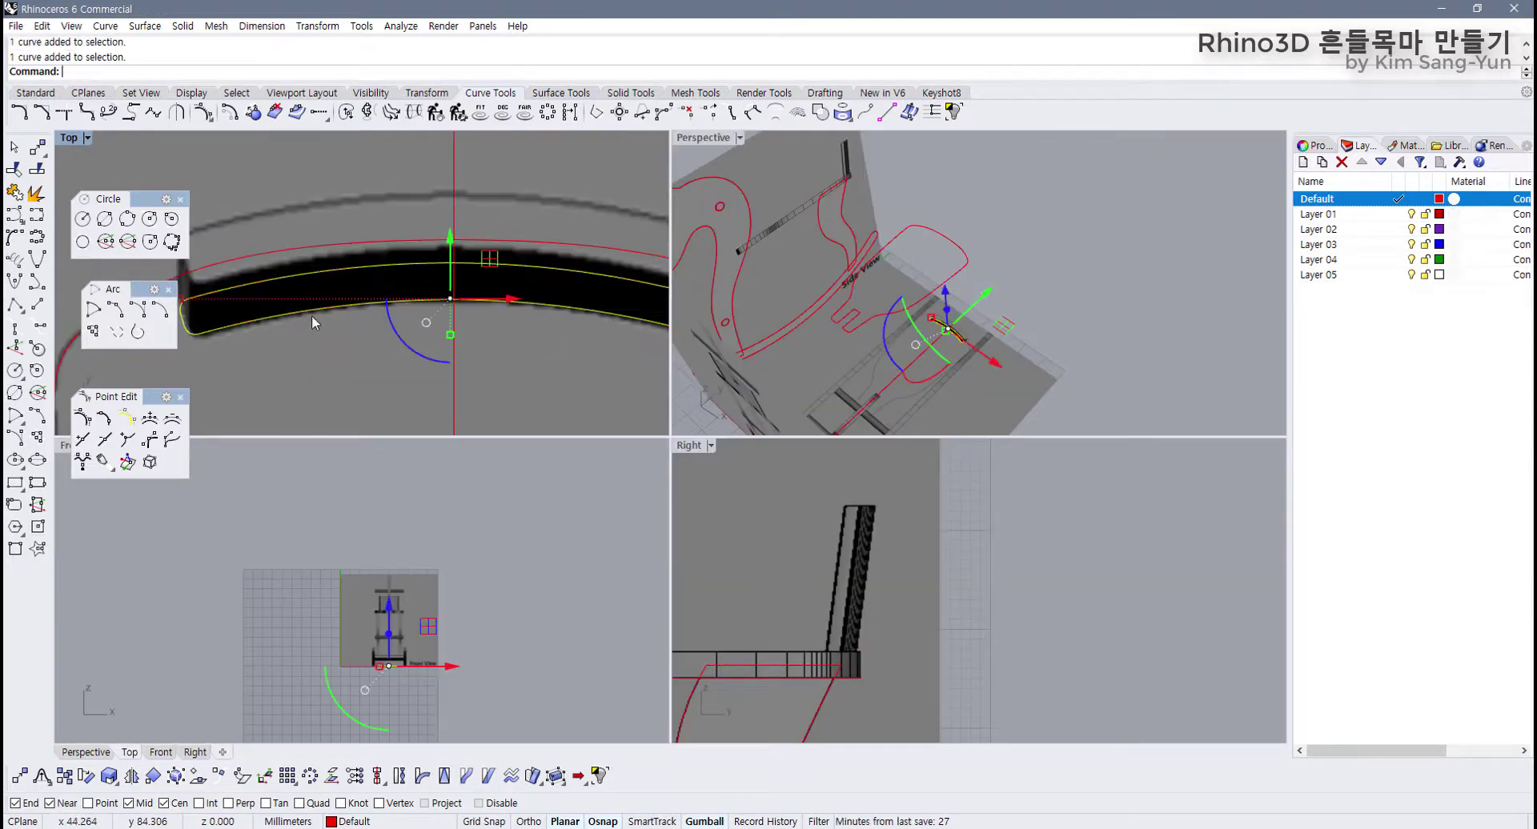
double_click(694, 449)
scroll(613, 484, down, 4)
scroll(633, 520, up, 5)
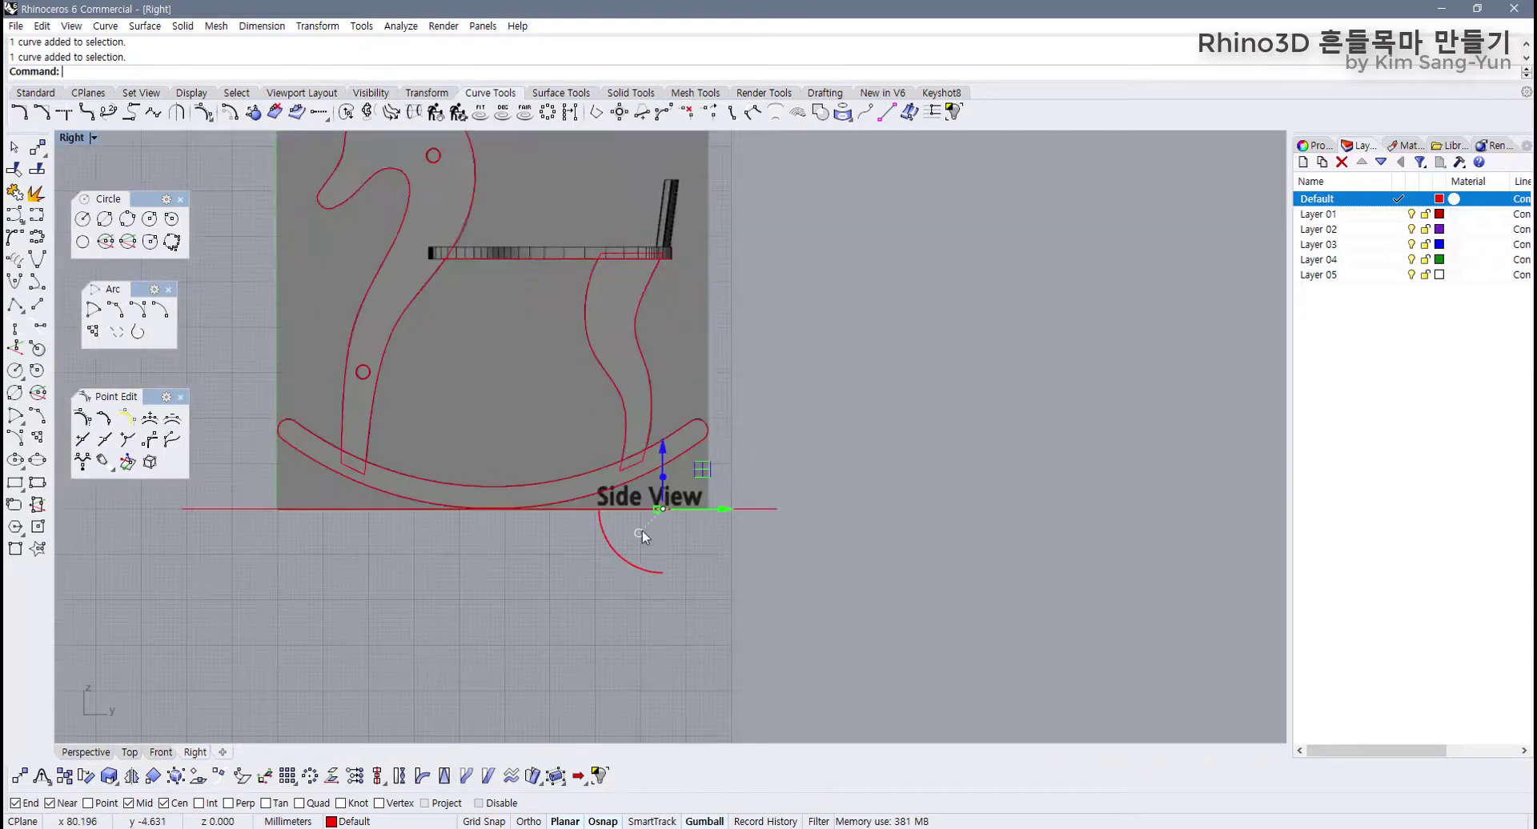
right_drag(647, 513, 615, 564)
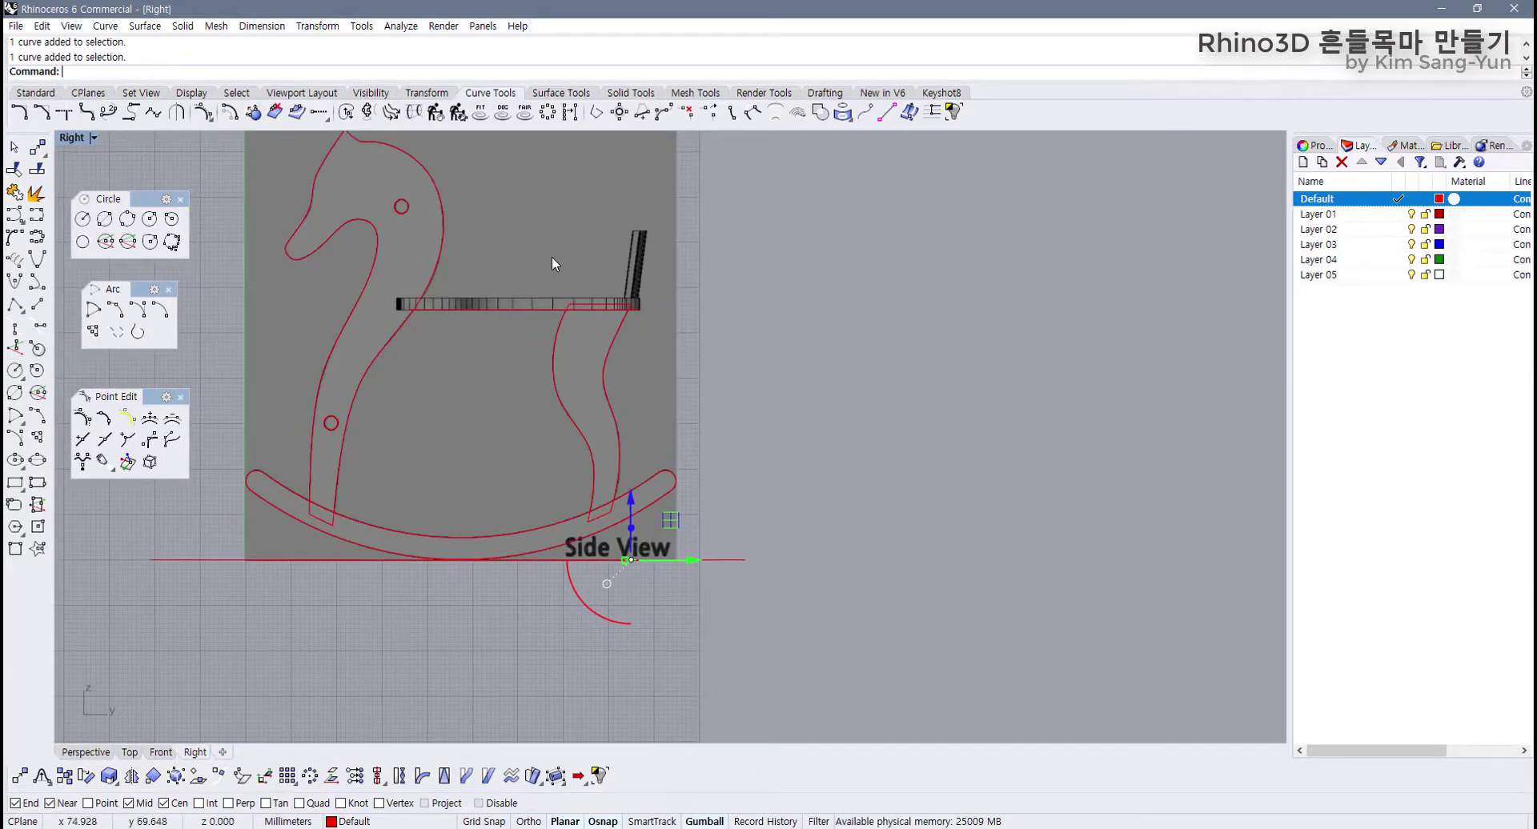
double_click(78, 138)
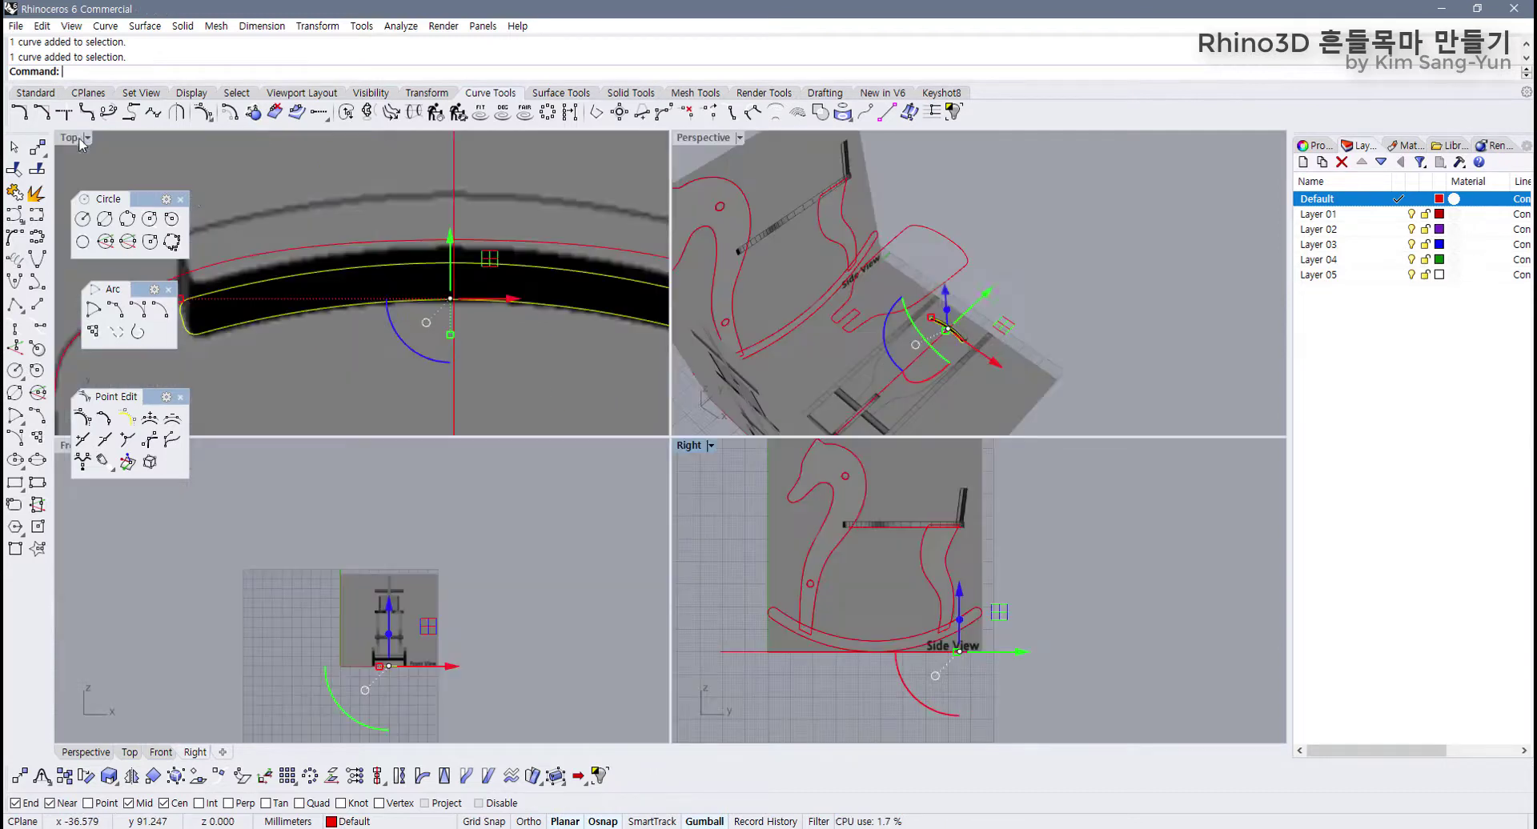
scroll(385, 264, down, 5)
scroll(399, 271, up, 5)
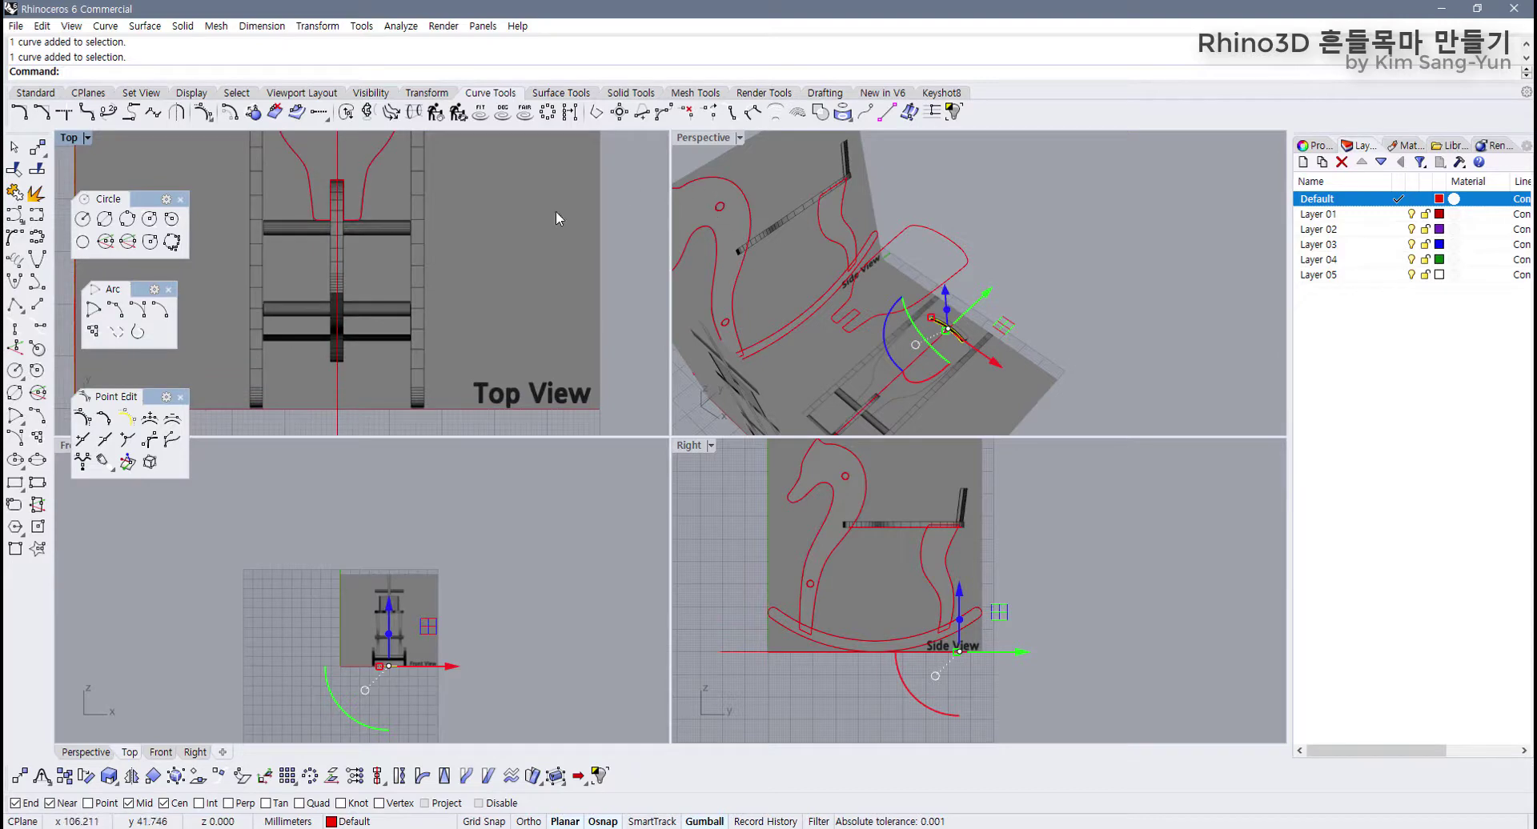
scroll(365, 261, down, 1)
Step: Move the horse head outline together with its circles onto the vertical centreline in the Top view, using grid snap
click(748, 200)
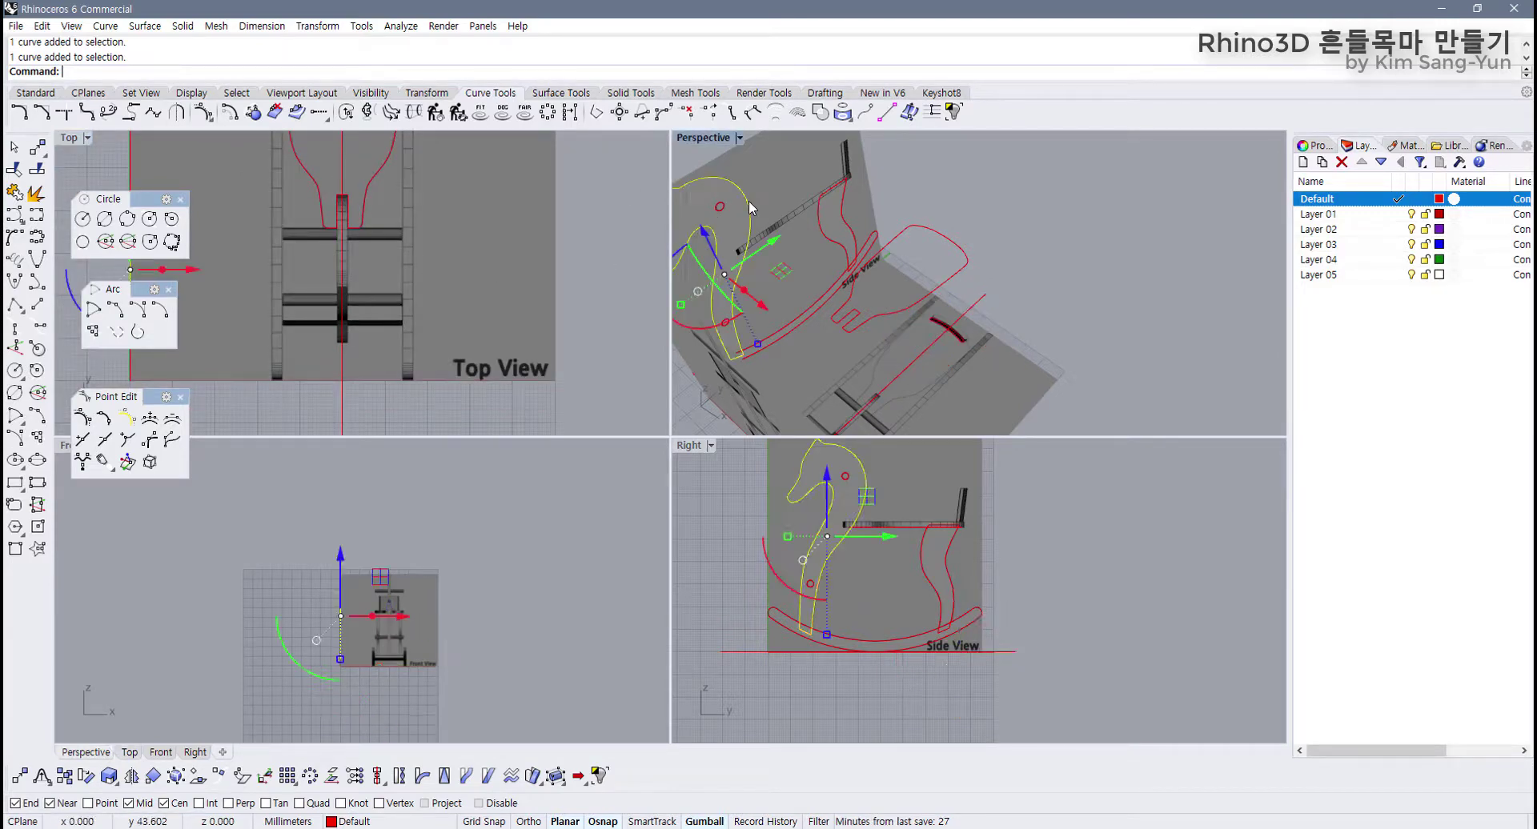
scroll(482, 290, down, 3)
scroll(786, 208, up, 2)
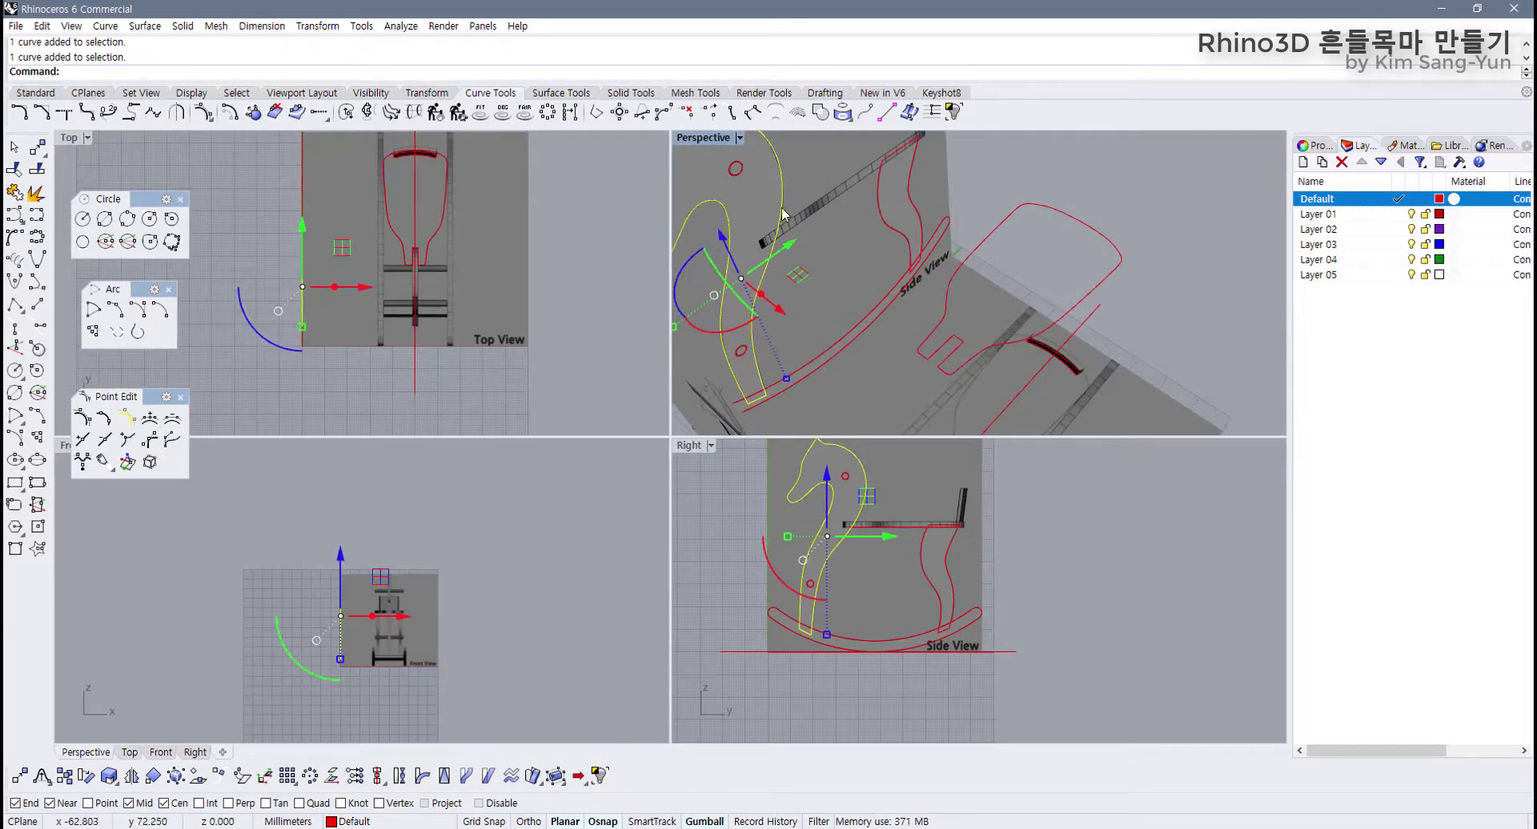
key(Escape)
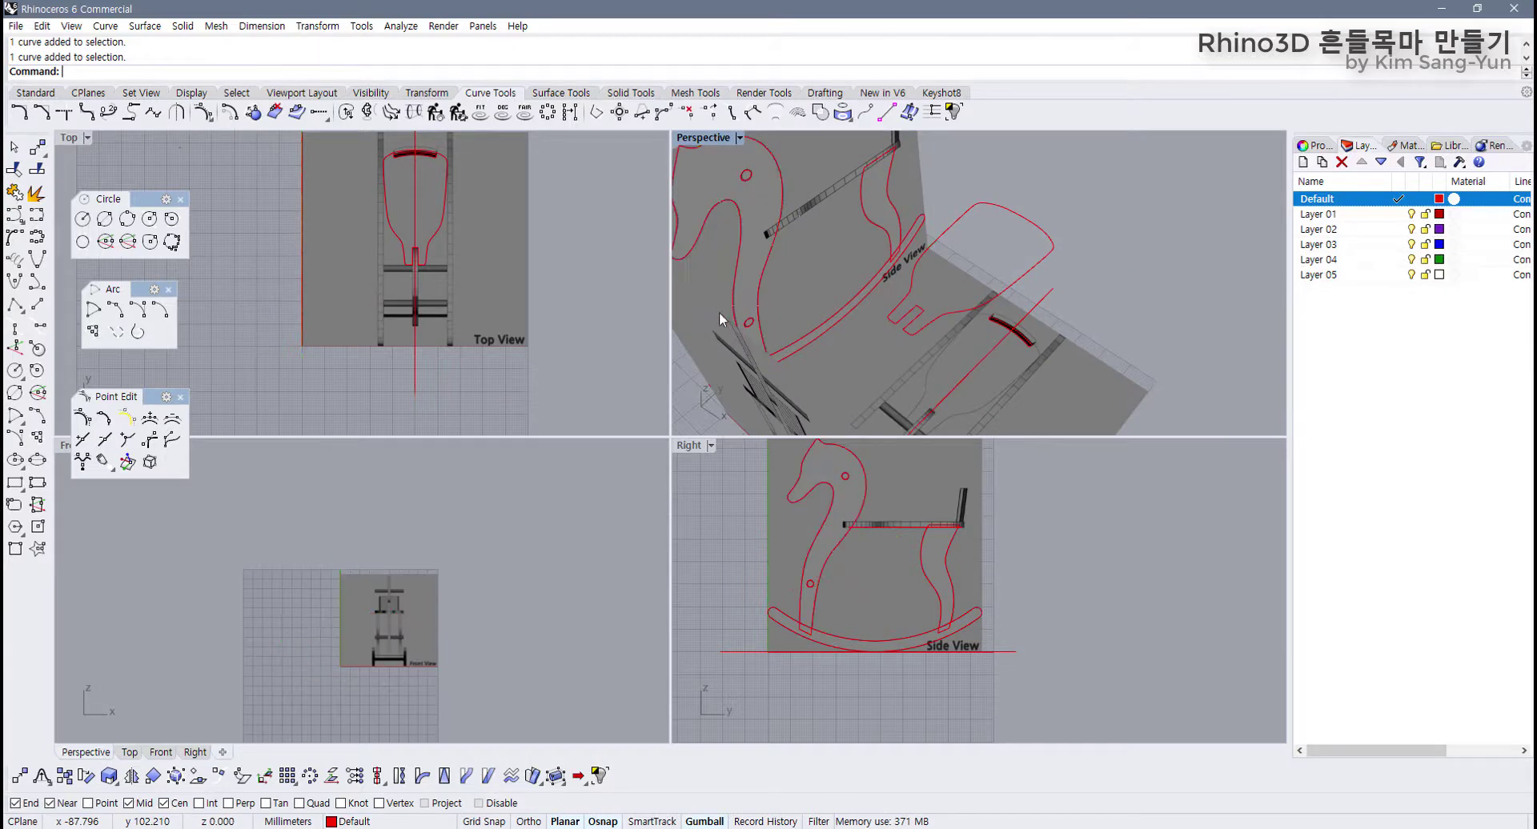
click(701, 329)
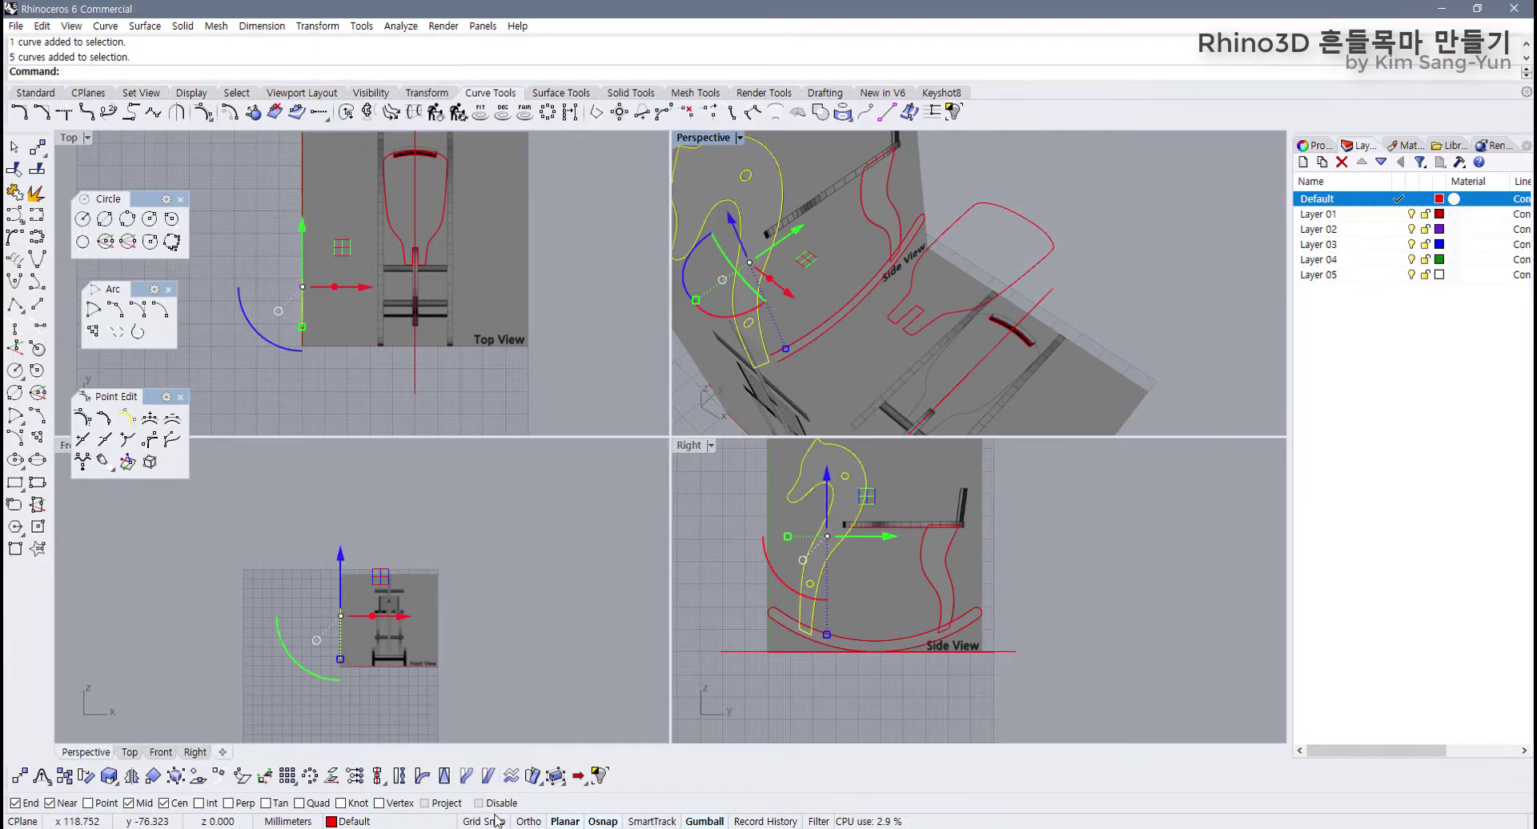
scroll(346, 286, up, 3)
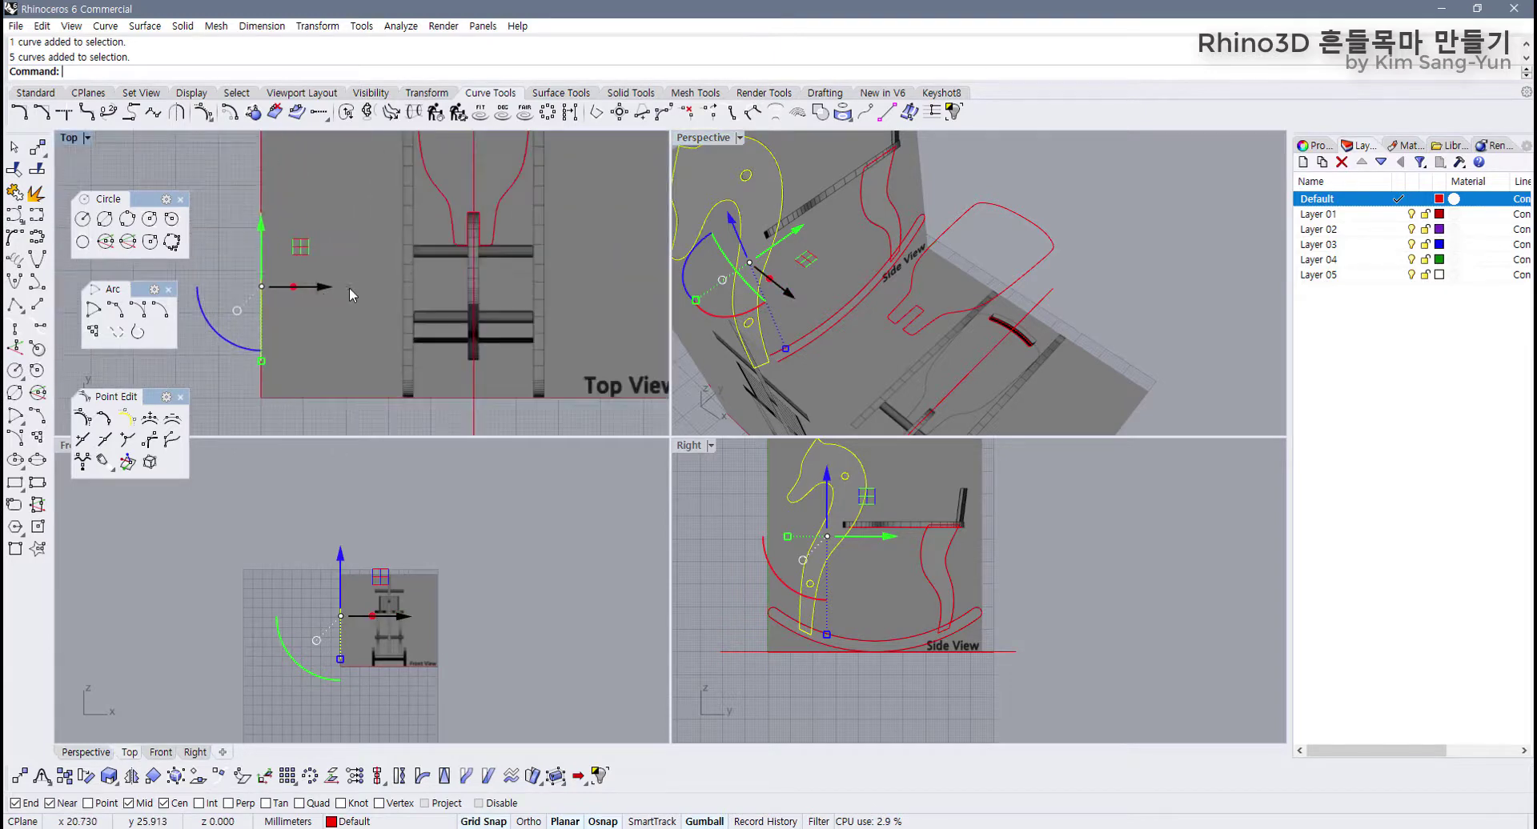
drag(350, 286, 534, 290)
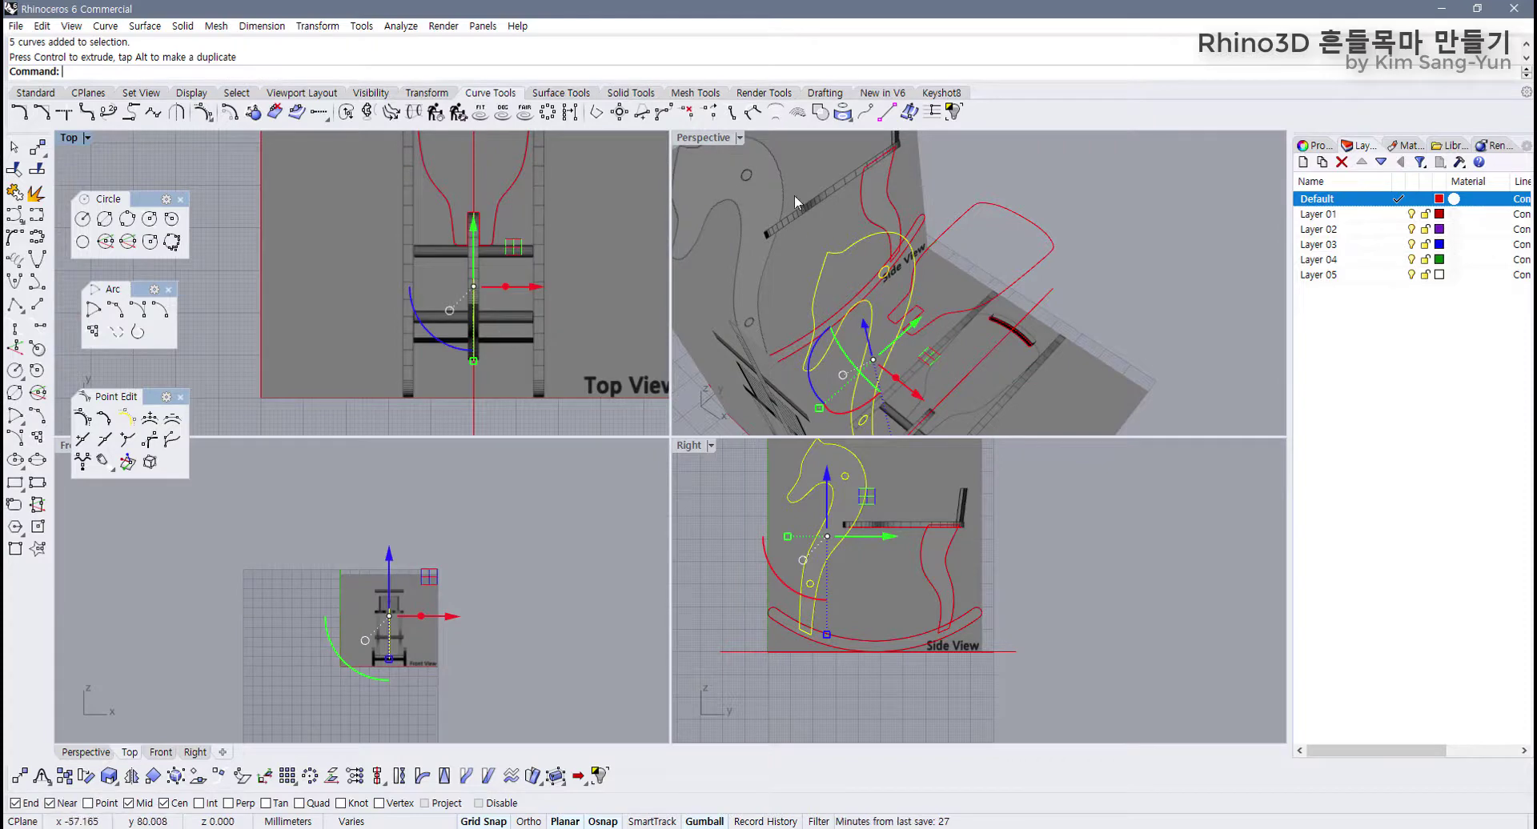
Step: Inspect the moved head curves in an enlarged Perspective view and leave only the horse head outline selected, without its circles
double_click(703, 138)
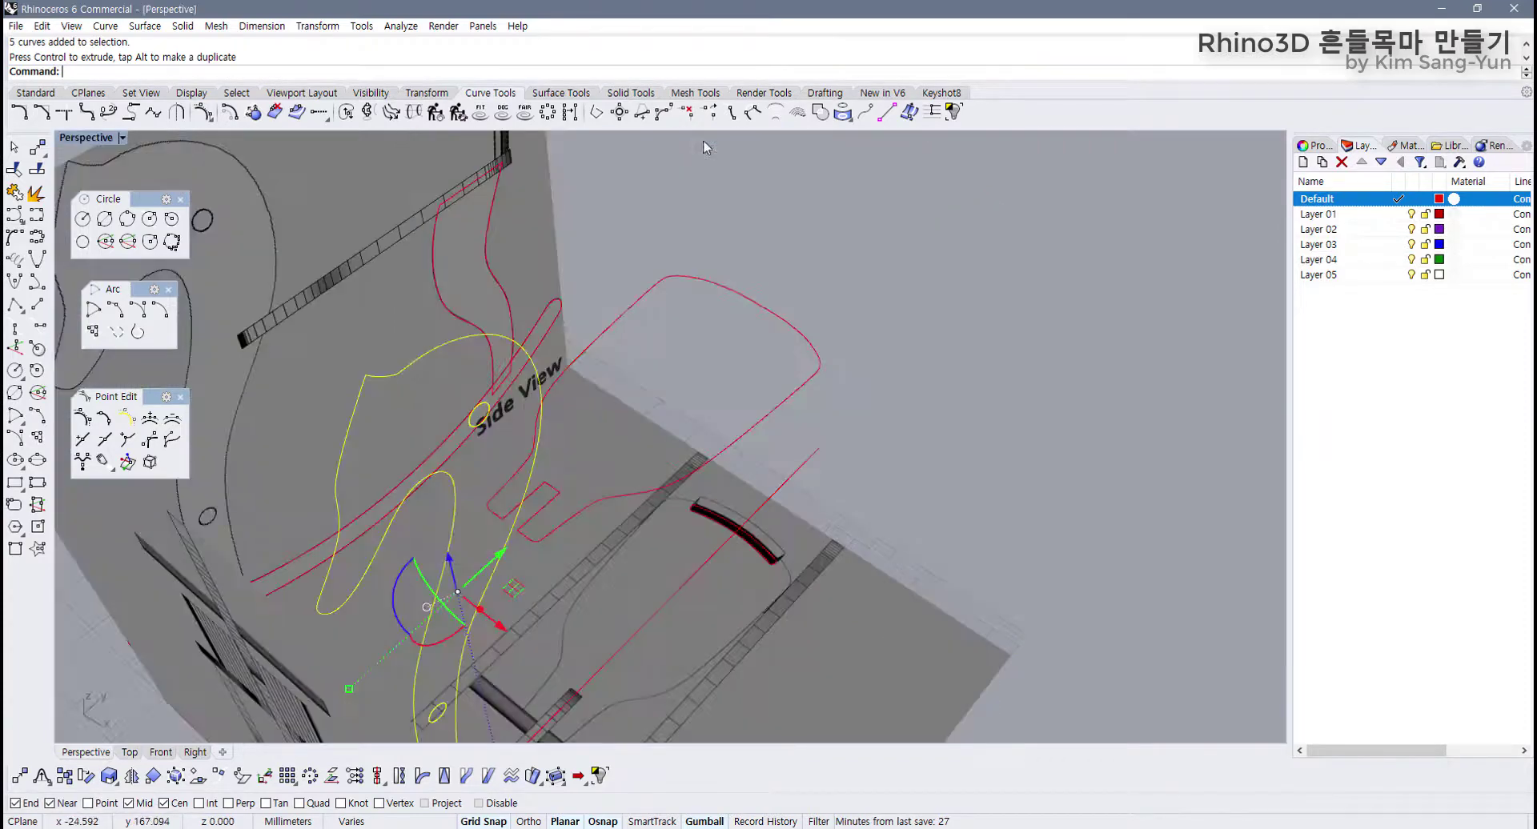
scroll(459, 261, up, 3)
scroll(459, 261, up, 2)
click(512, 258)
scroll(512, 258, up, 3)
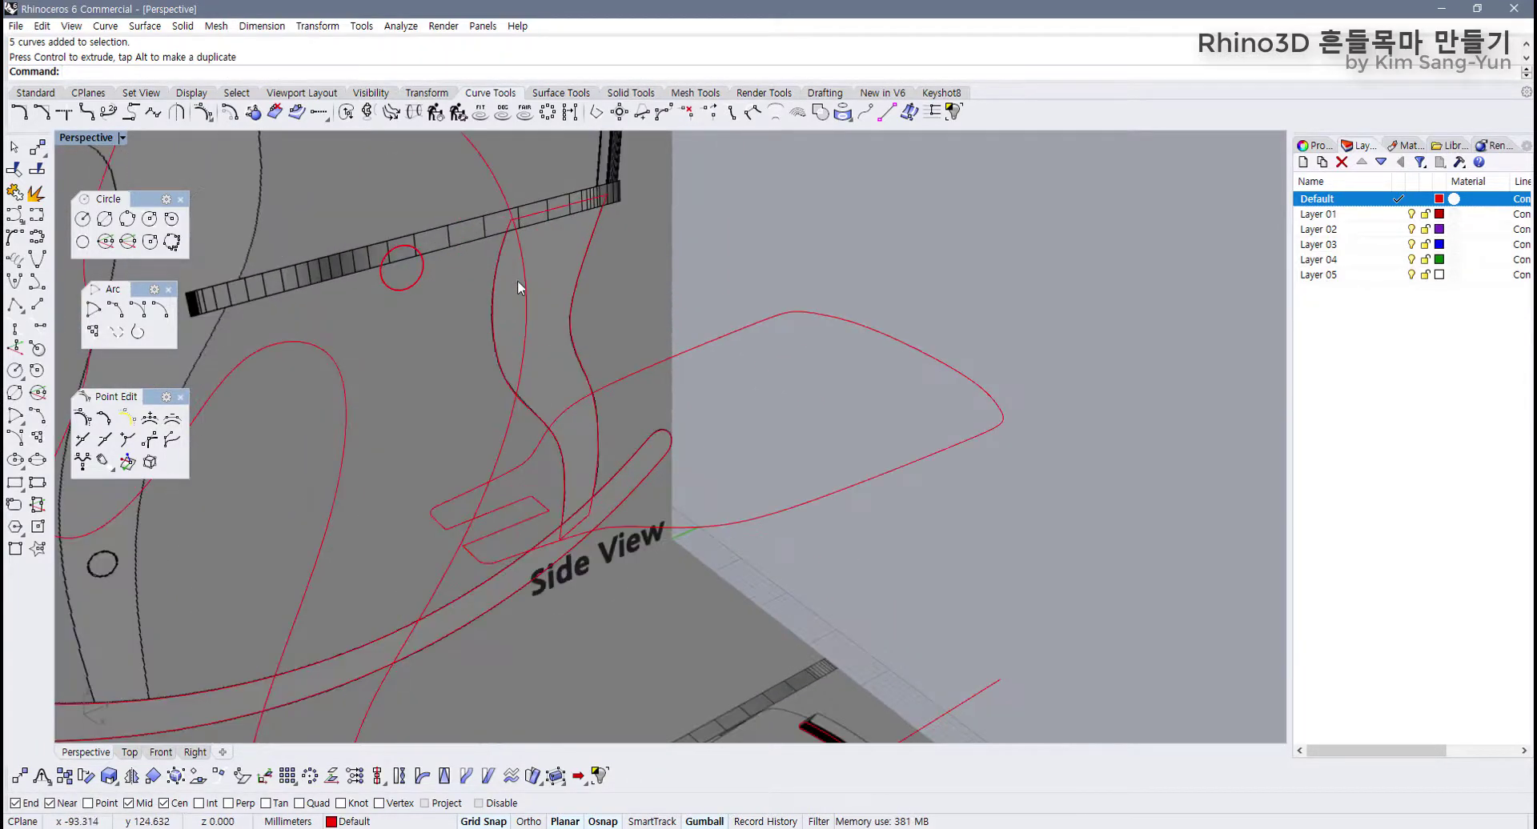
click(526, 285)
scroll(445, 273, up, 4)
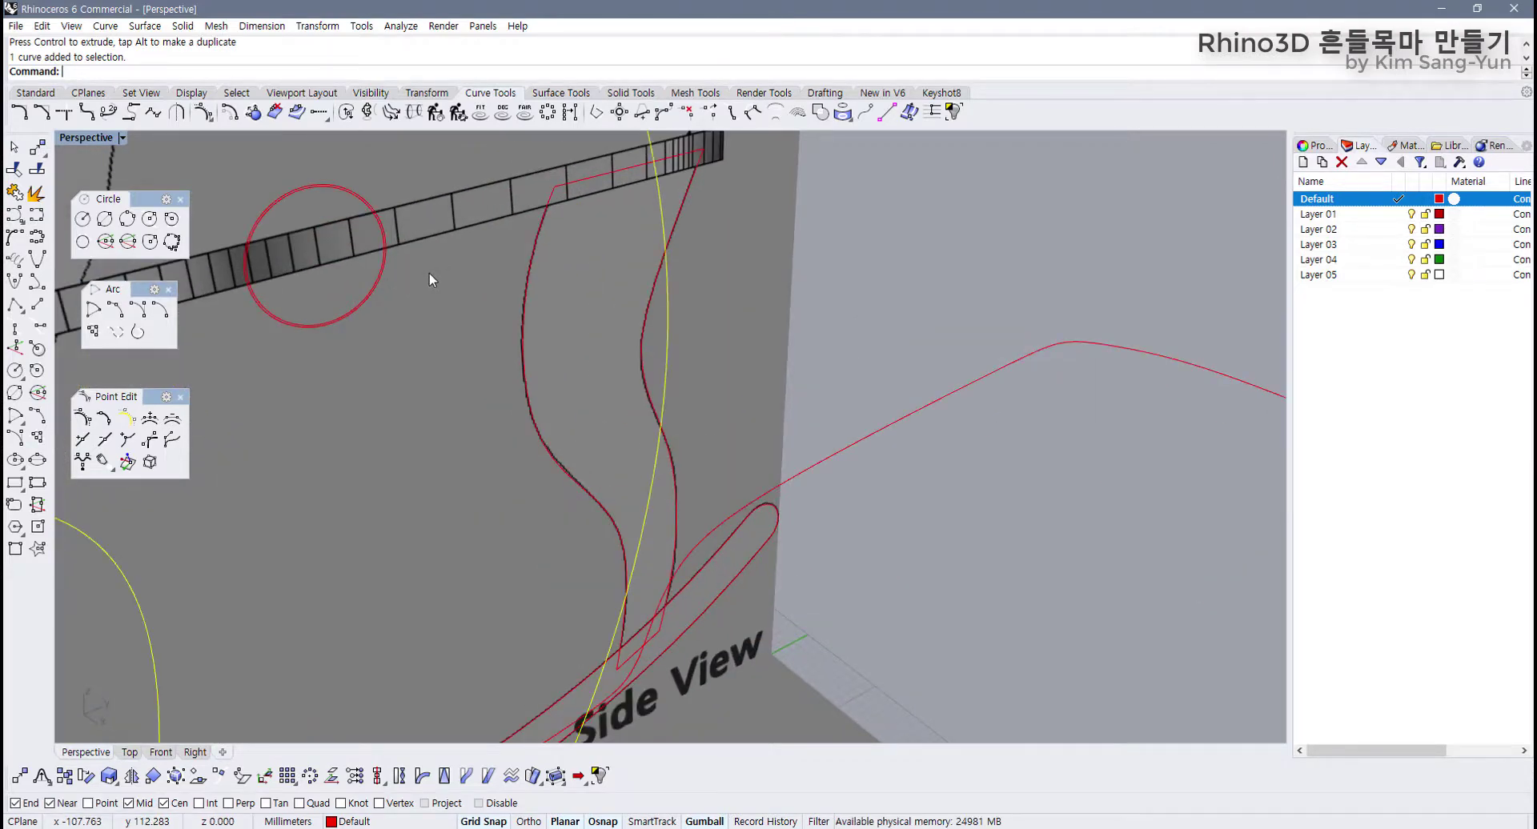
click(387, 266)
scroll(388, 267, down, 10)
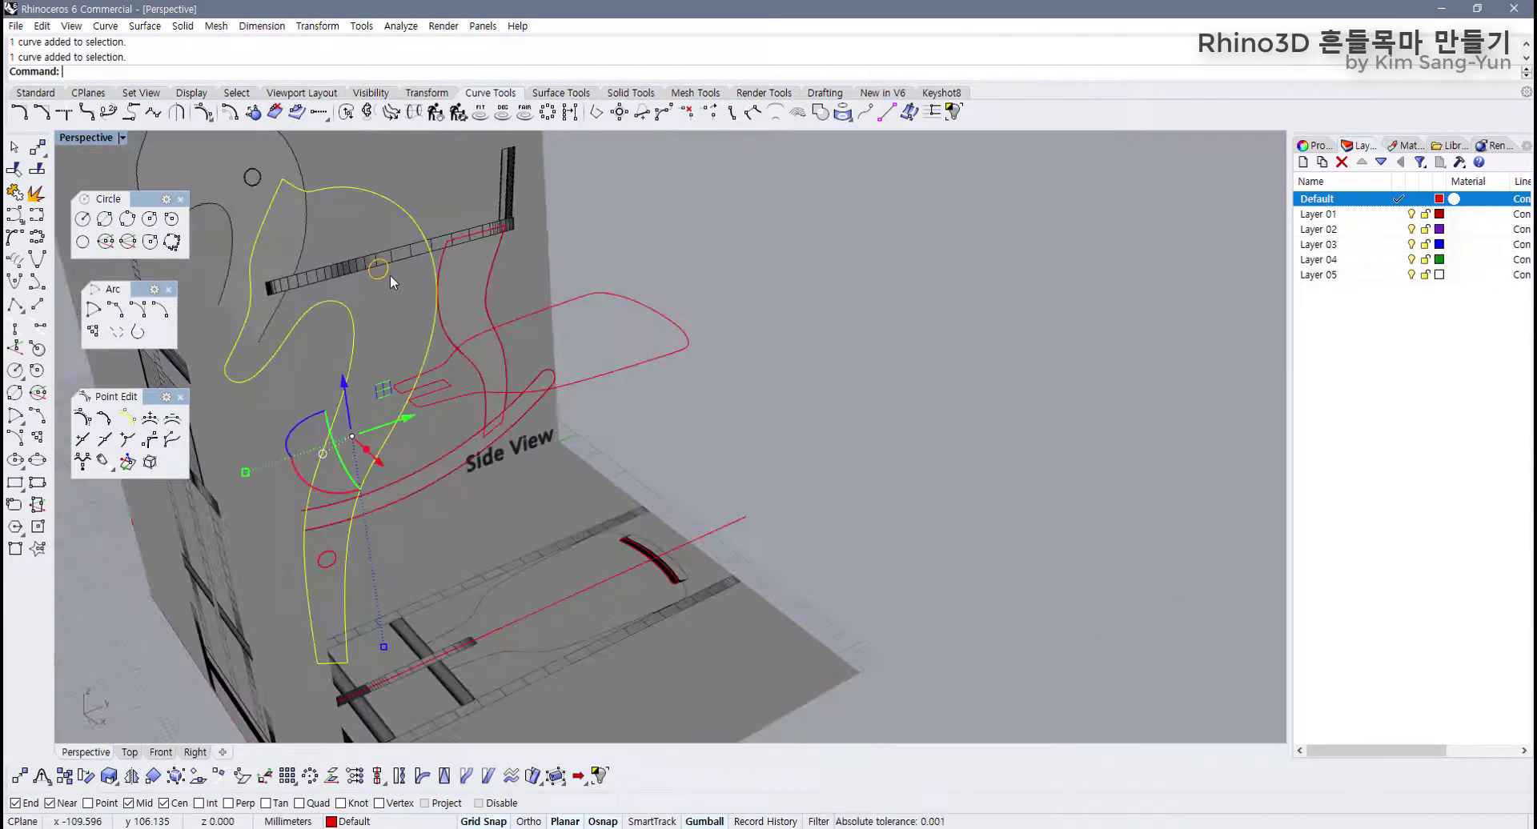
click(627, 239)
click(411, 226)
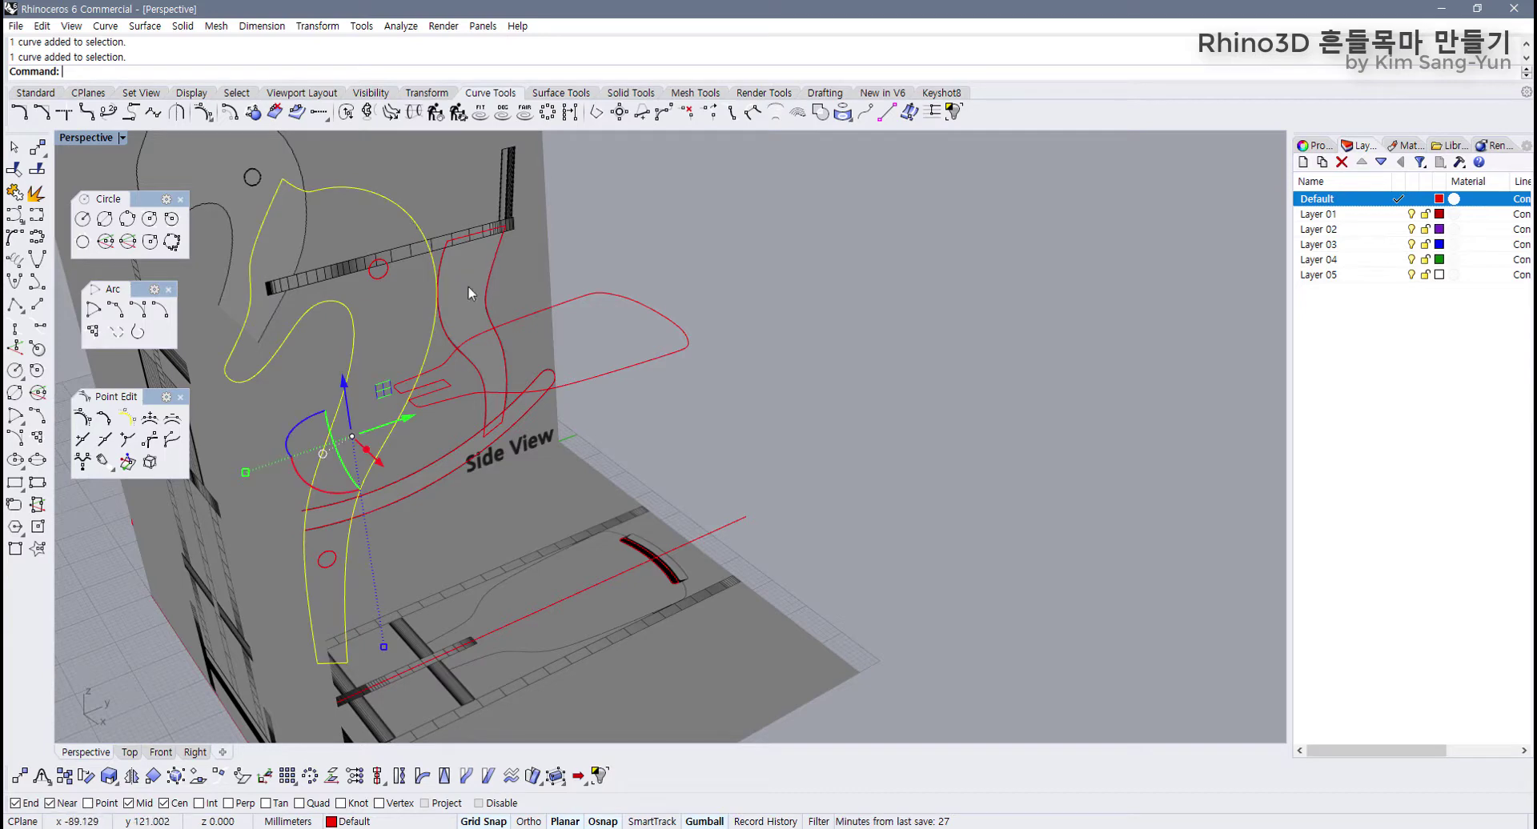
right_drag(411, 225, 454, 287)
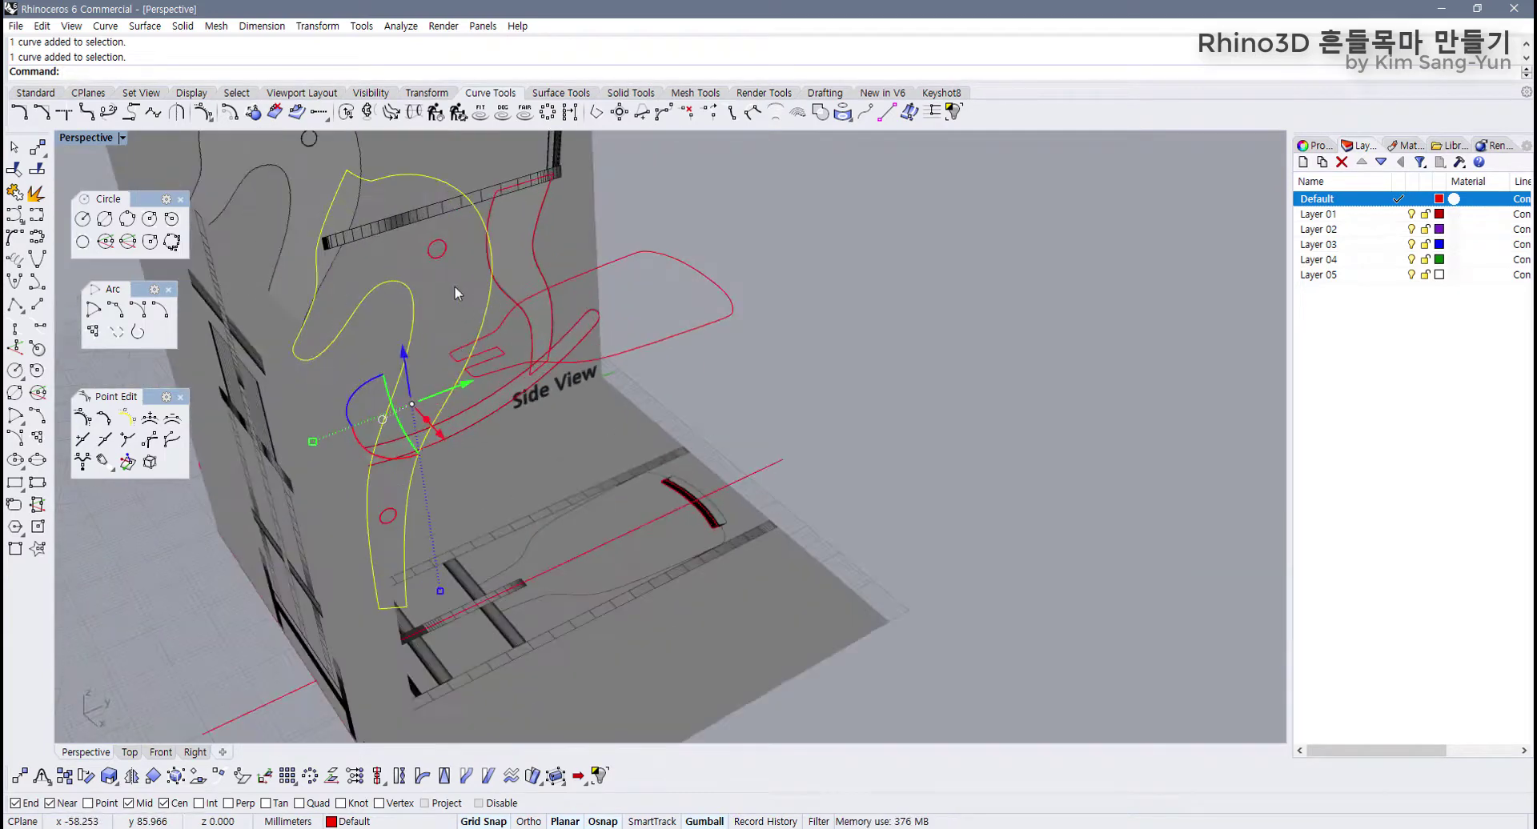
Step: Start extruding the horse head outline to both sides as a solid in the Top view, with object snaps disabled
click(552, 93)
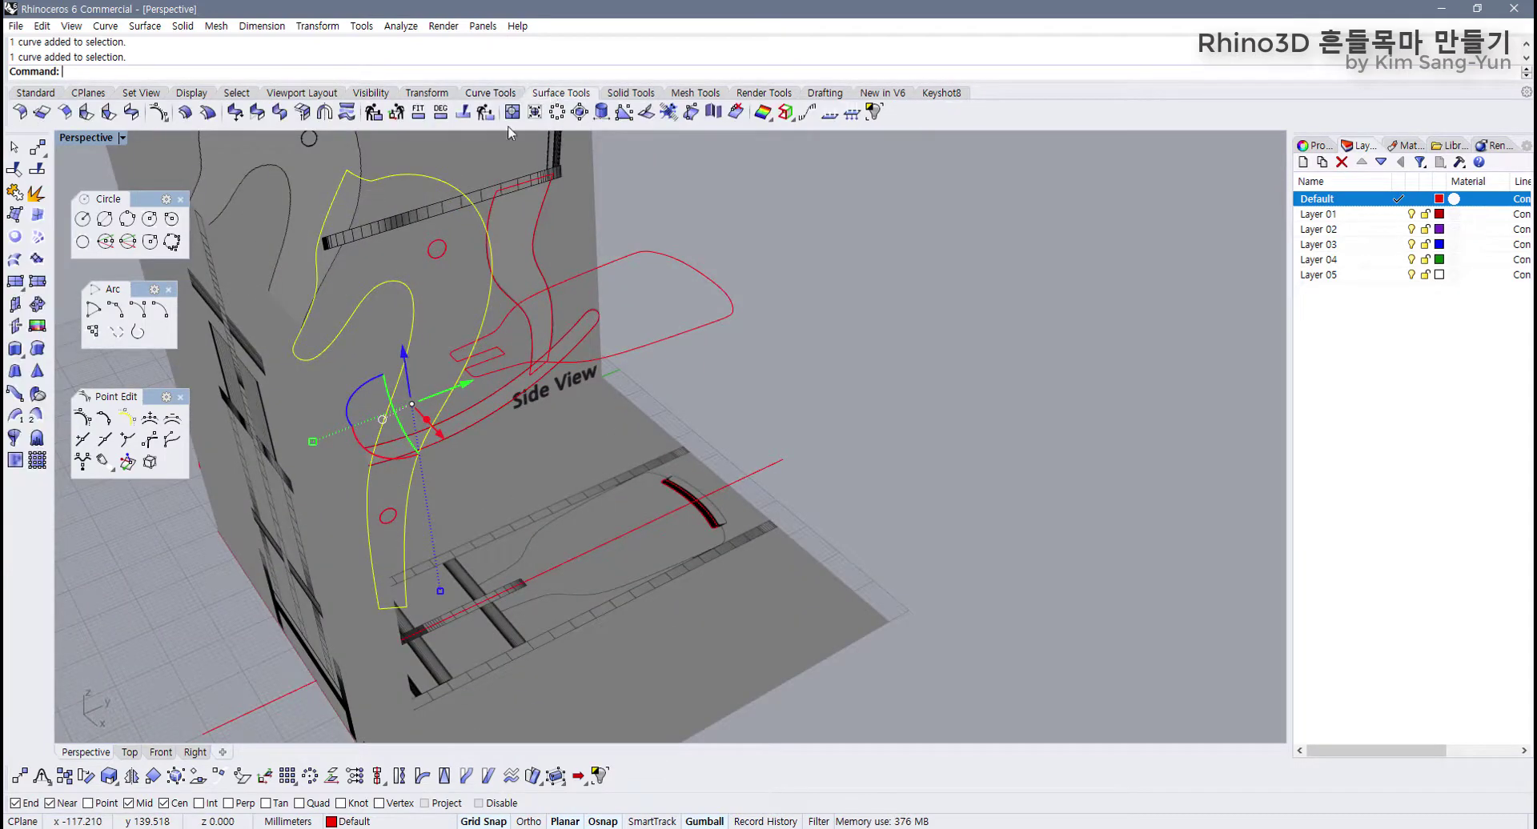
double_click(92, 140)
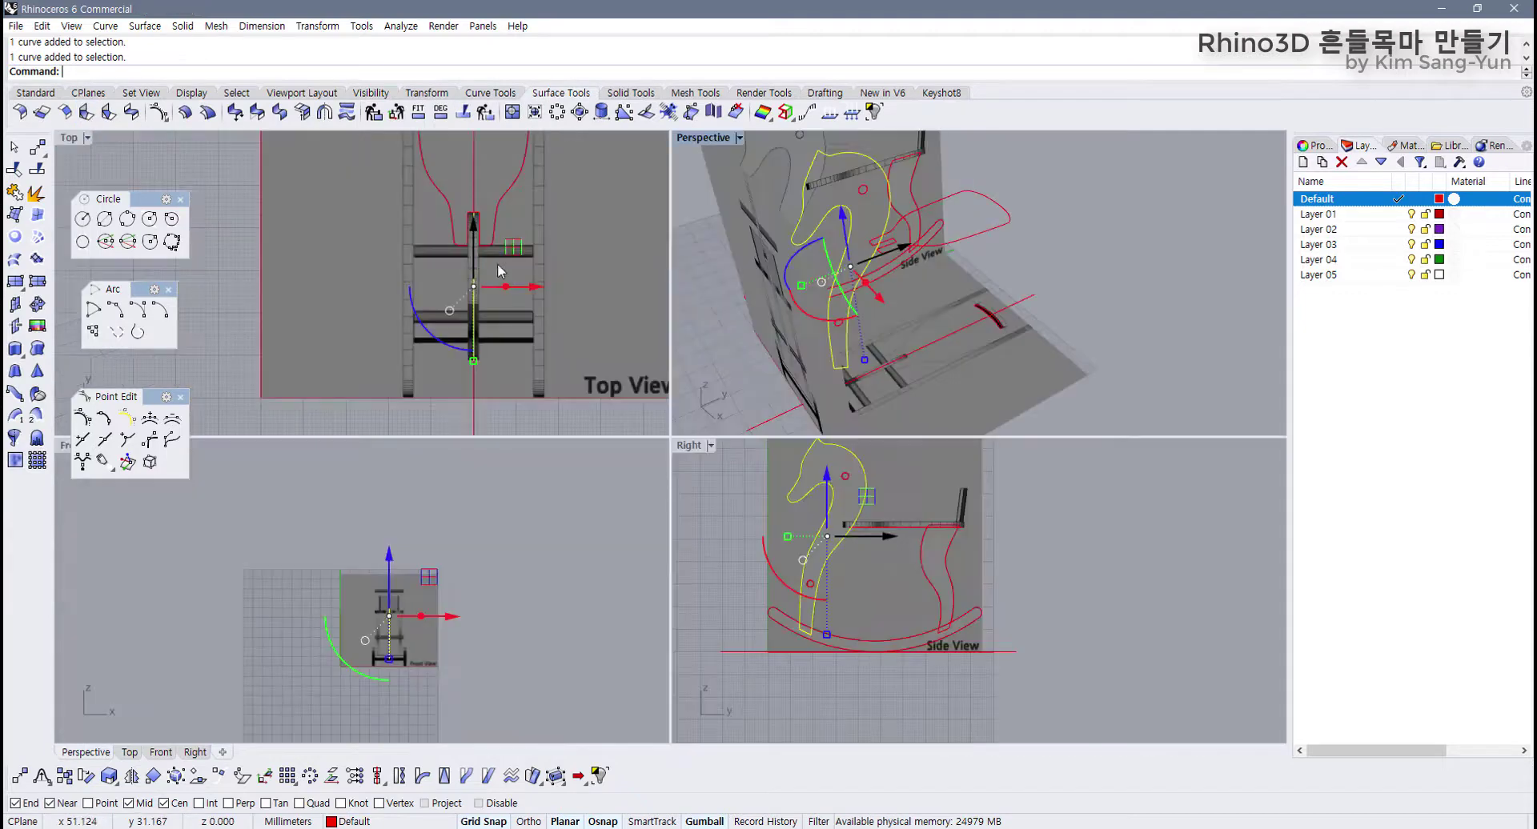
scroll(443, 286, up, 5)
scroll(399, 281, up, 2)
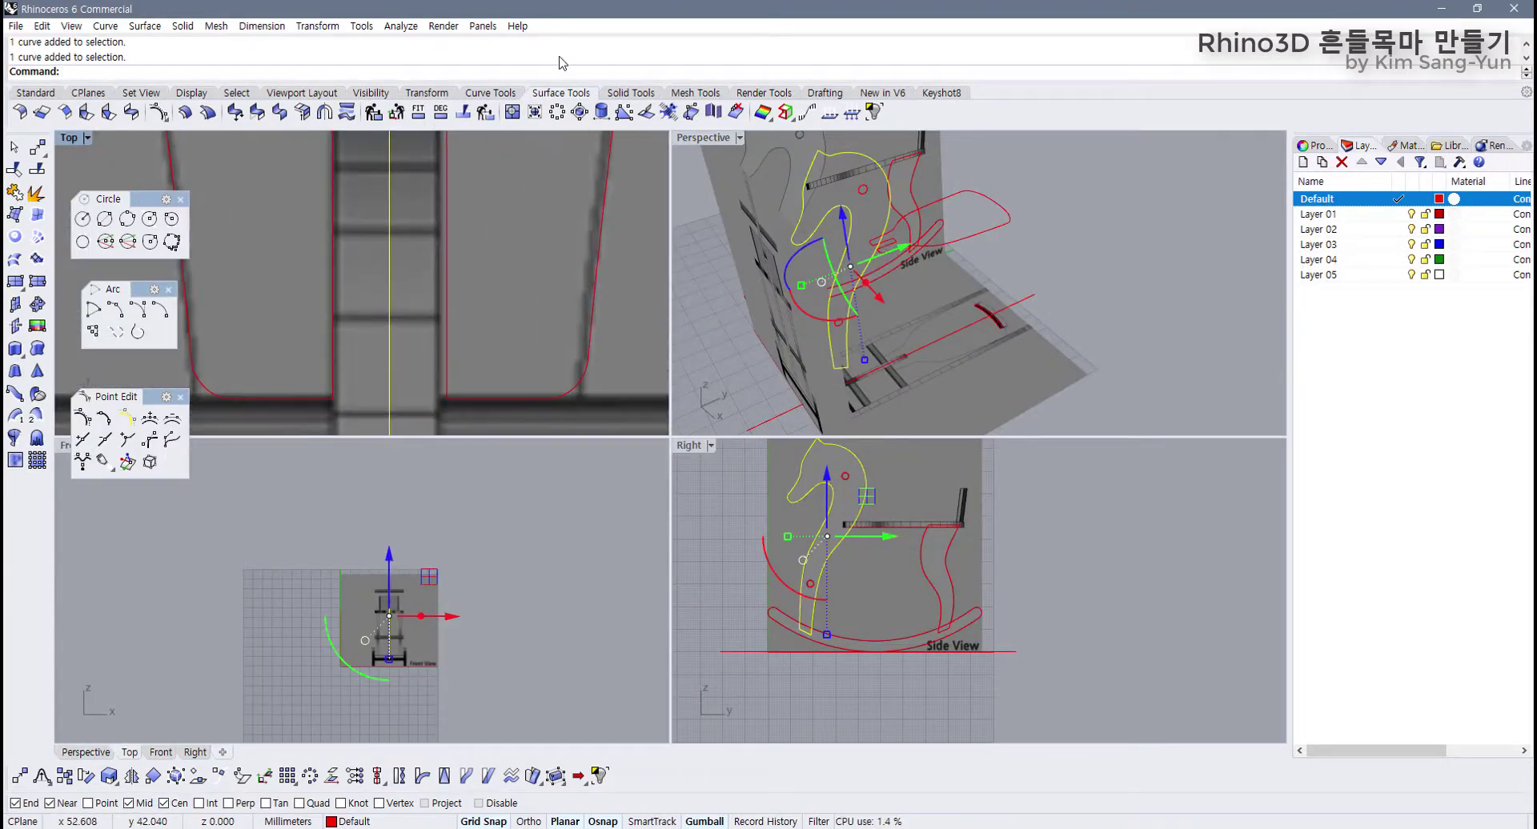
click(15, 352)
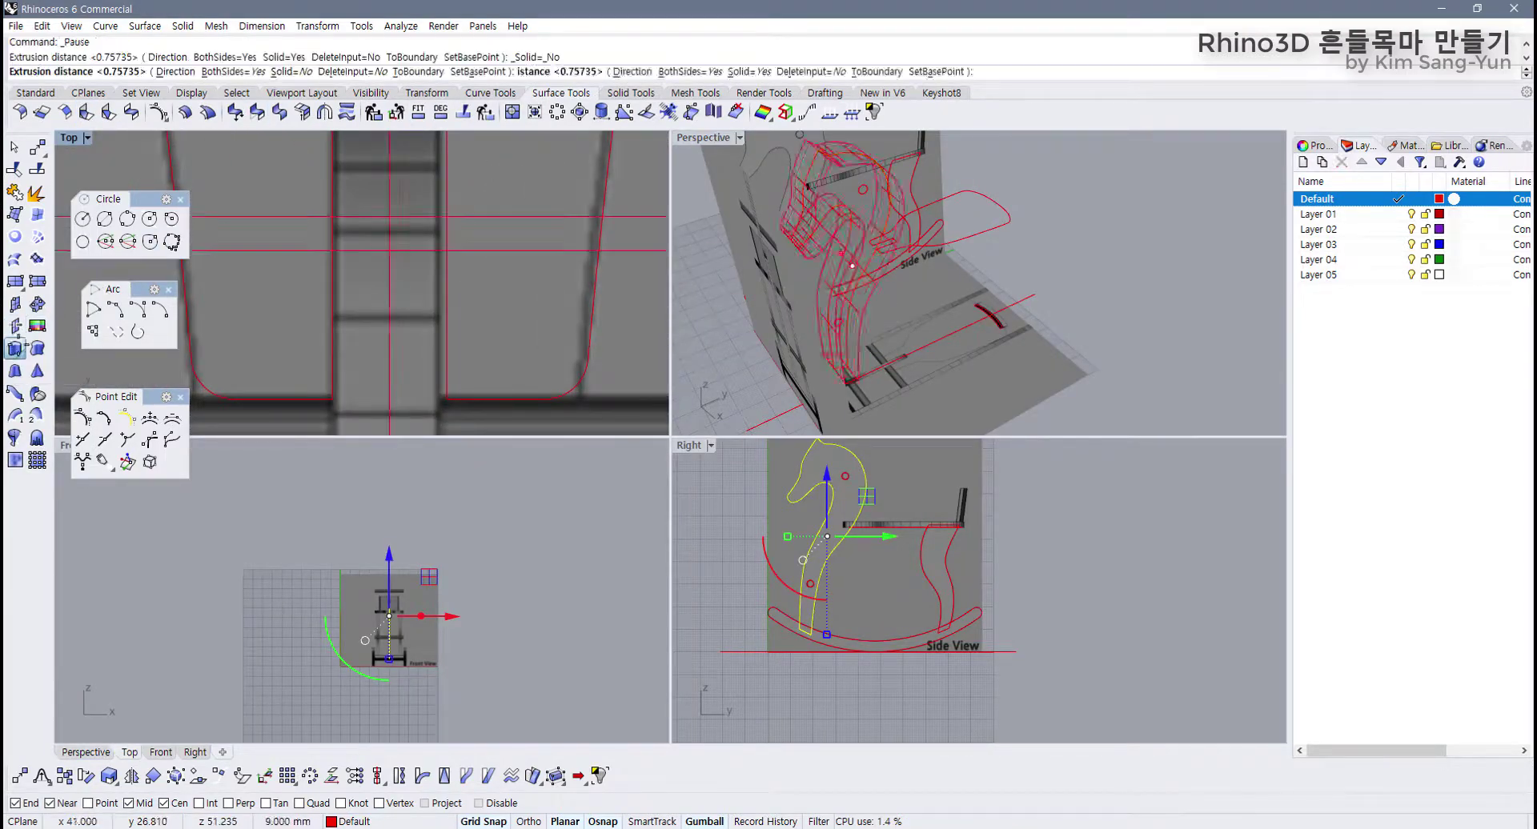
click(294, 71)
click(290, 72)
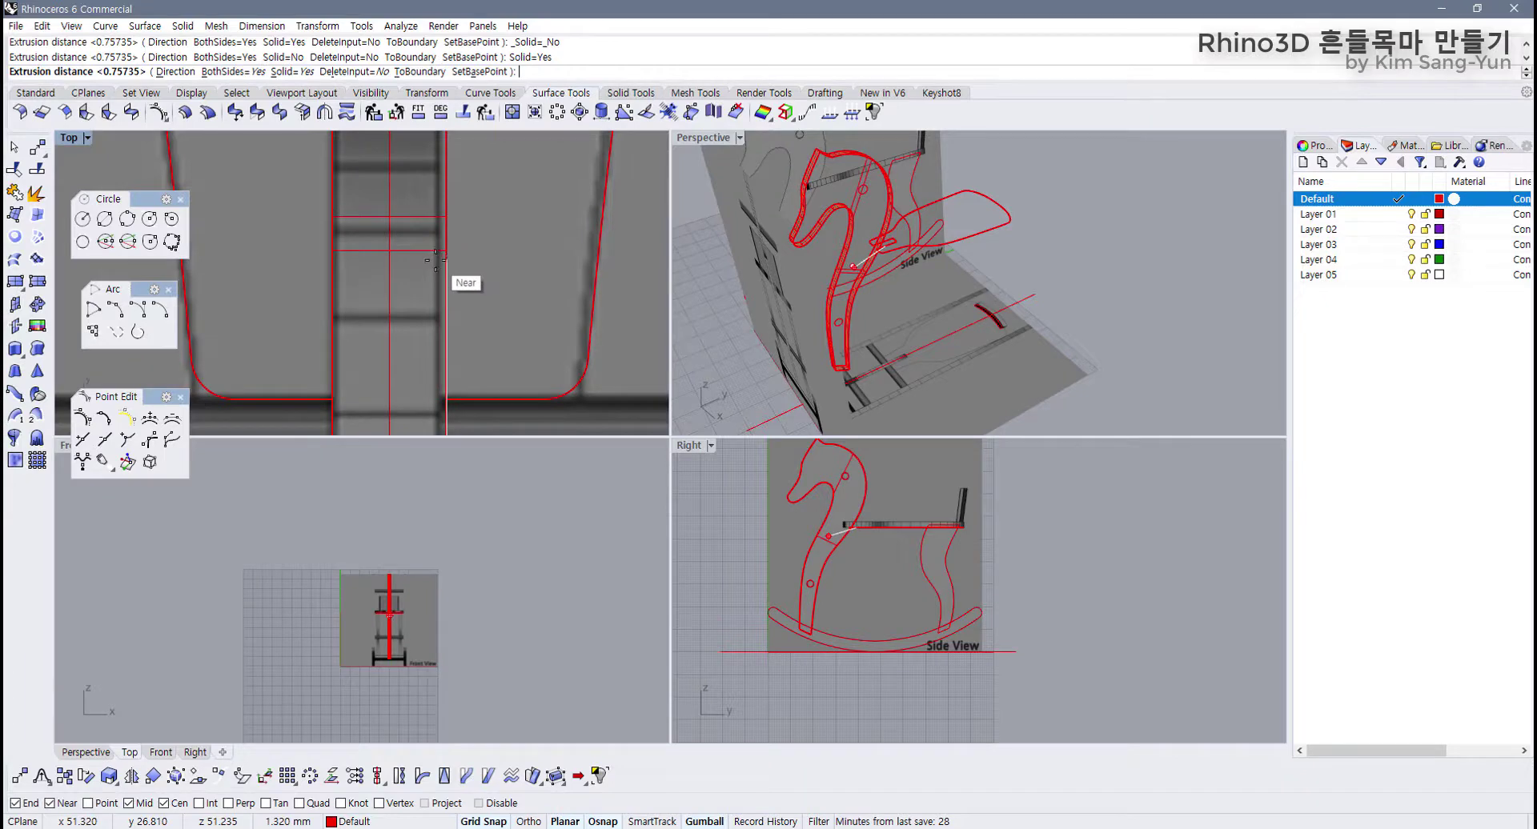
click(478, 806)
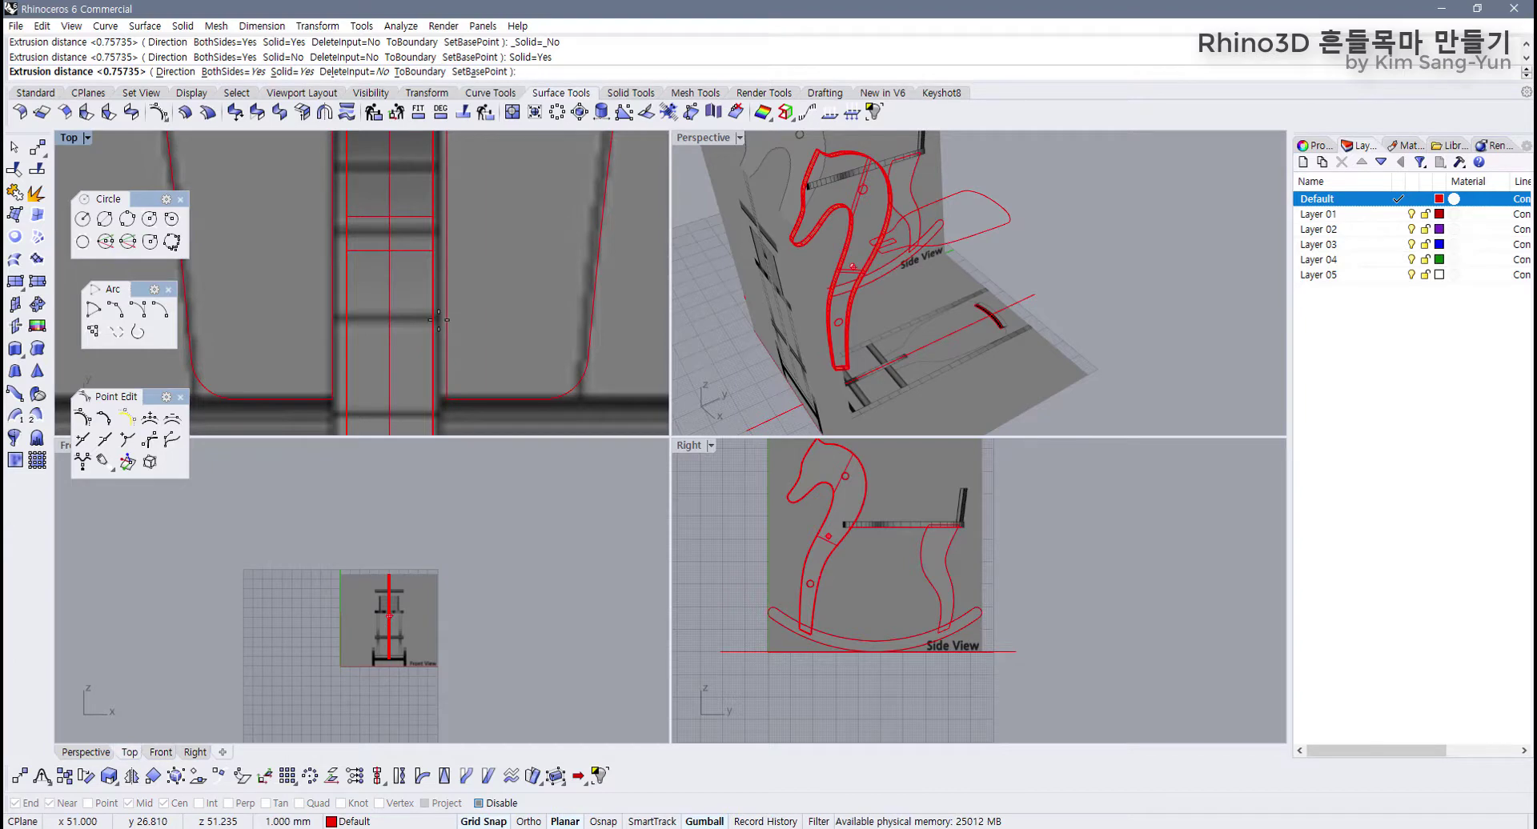
Step: Try extrusion distances of 0.8 and 0.9 mm, extrude the head outline 1.2 mm to each side, and undo the extrusion
text(0.8)
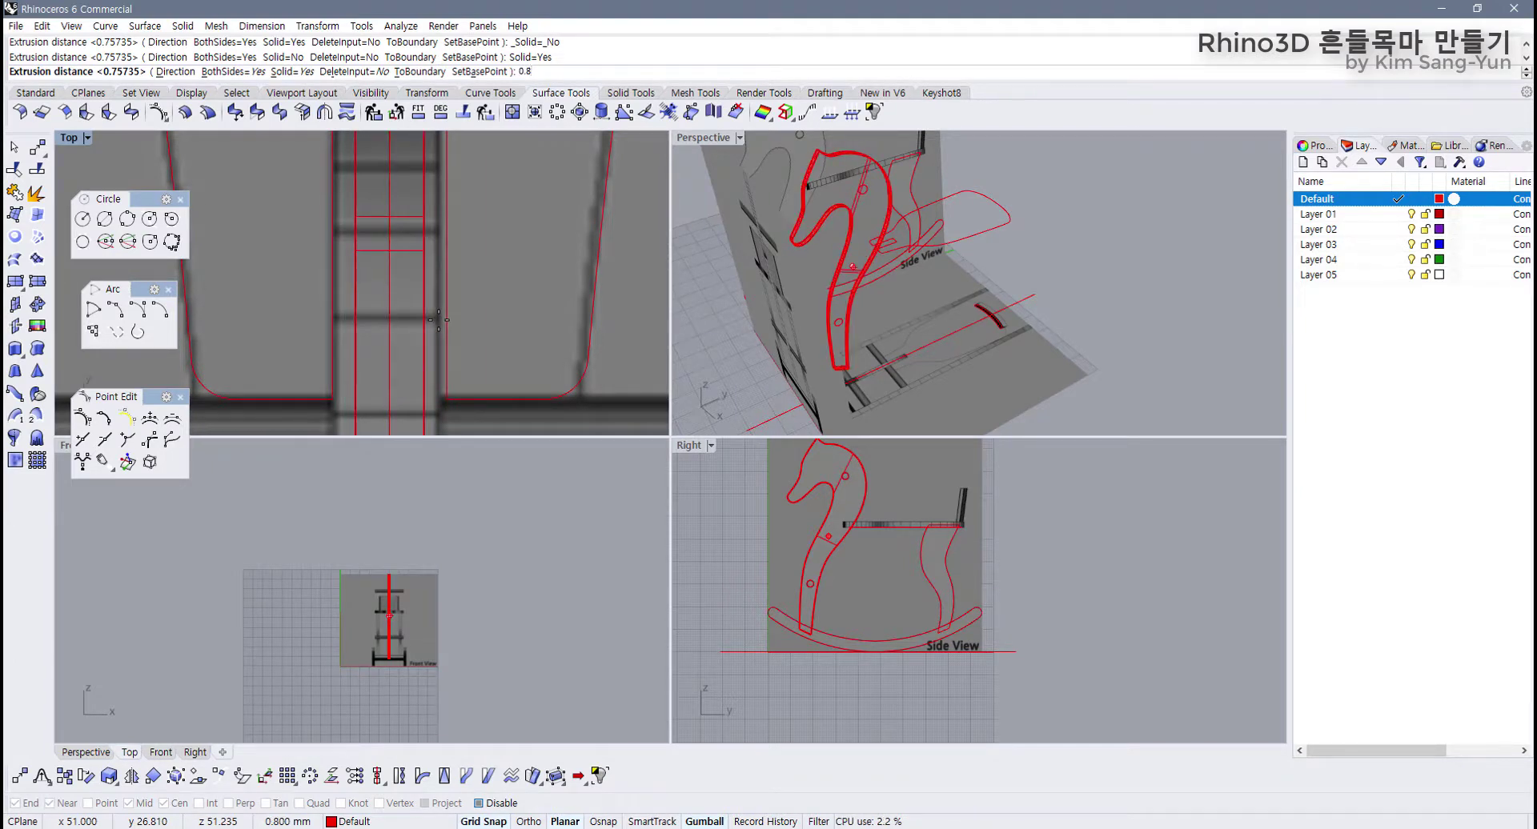
key(BackSpace)
key(BackSpace)
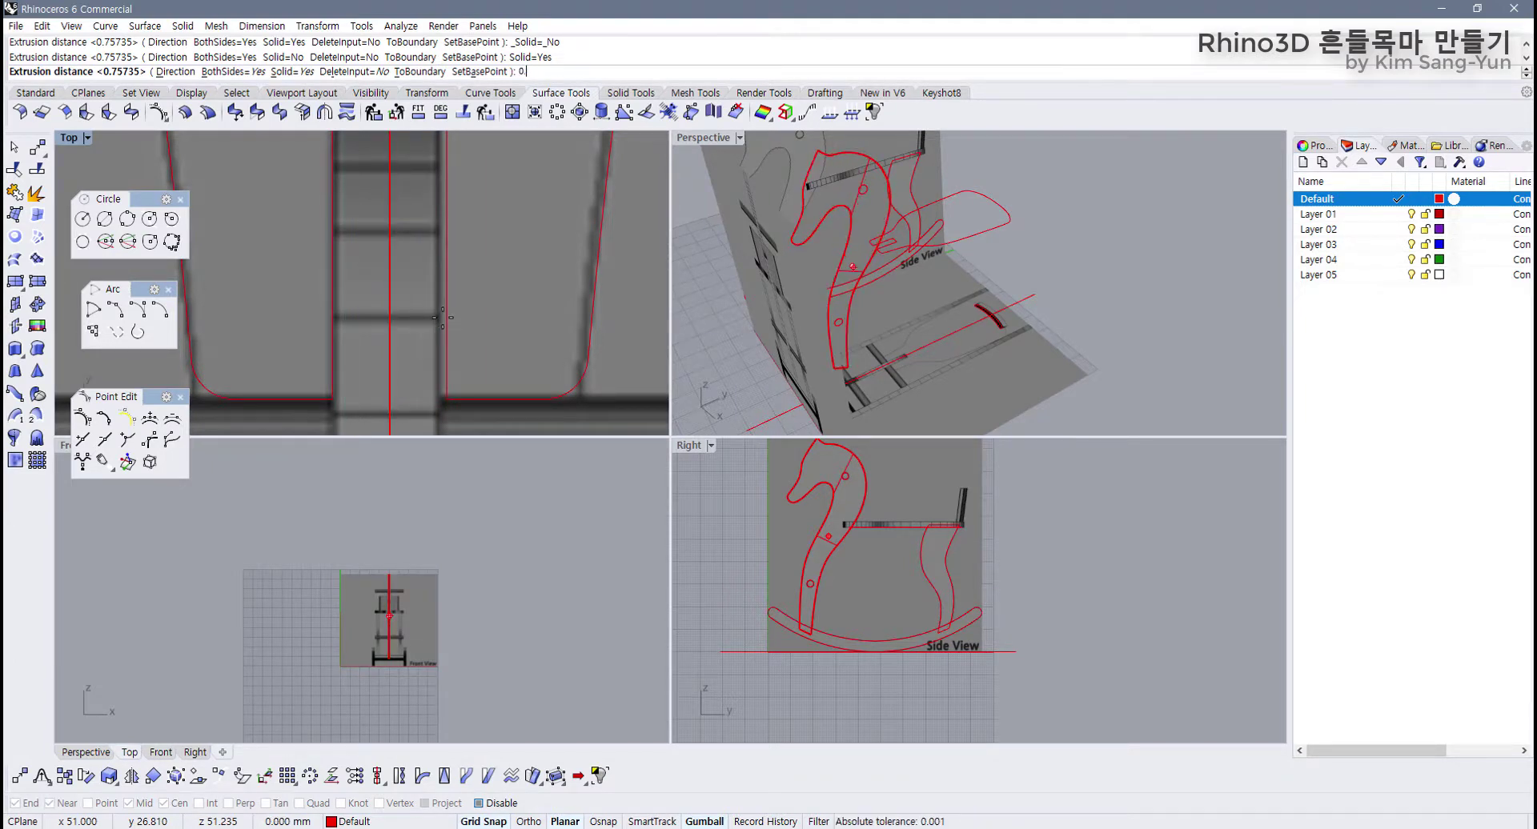
text(.9)
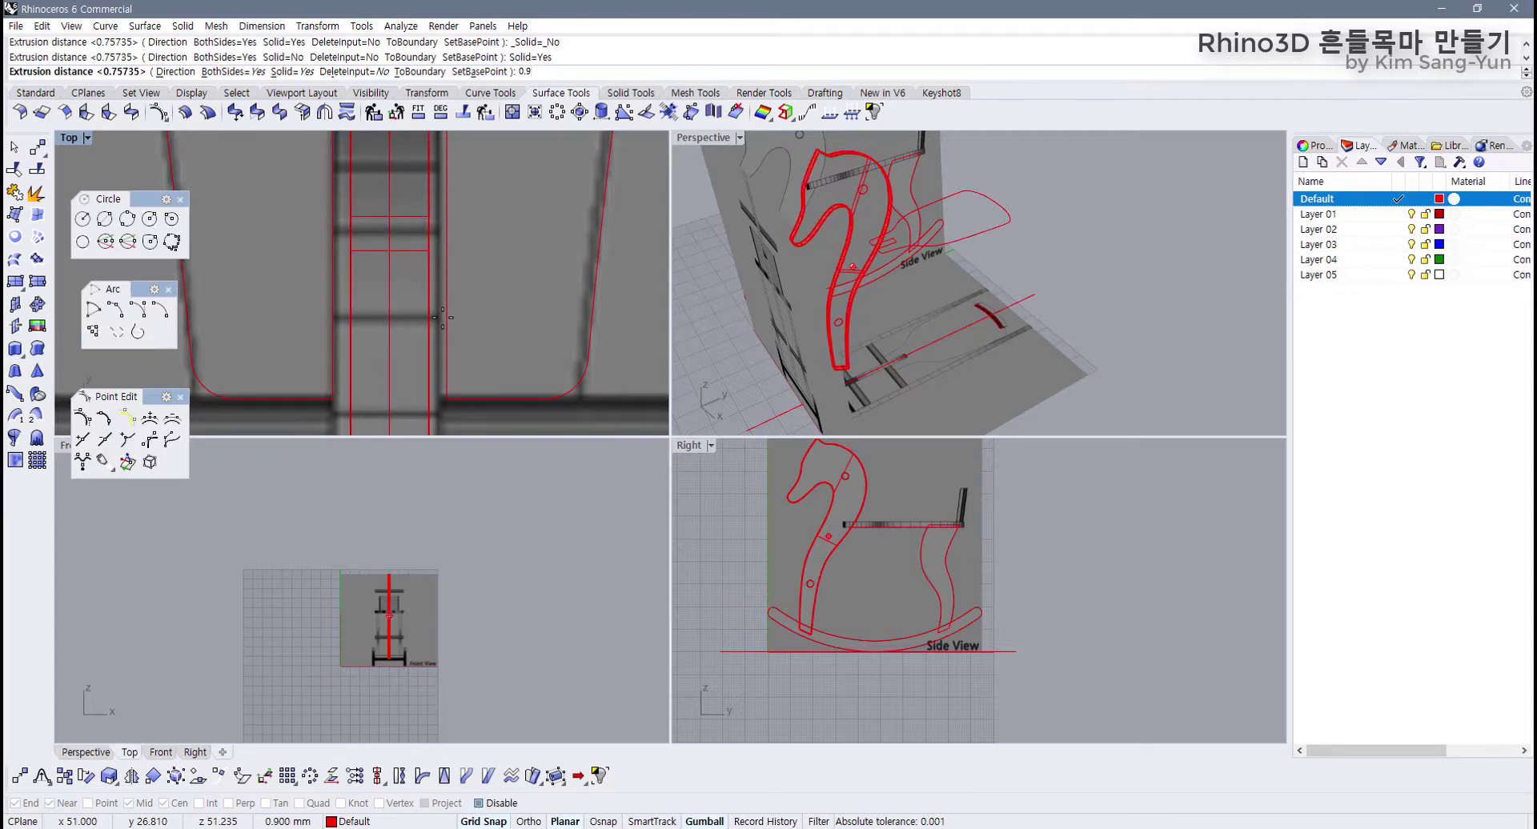
key(BackSpace)
key(BackSpace)
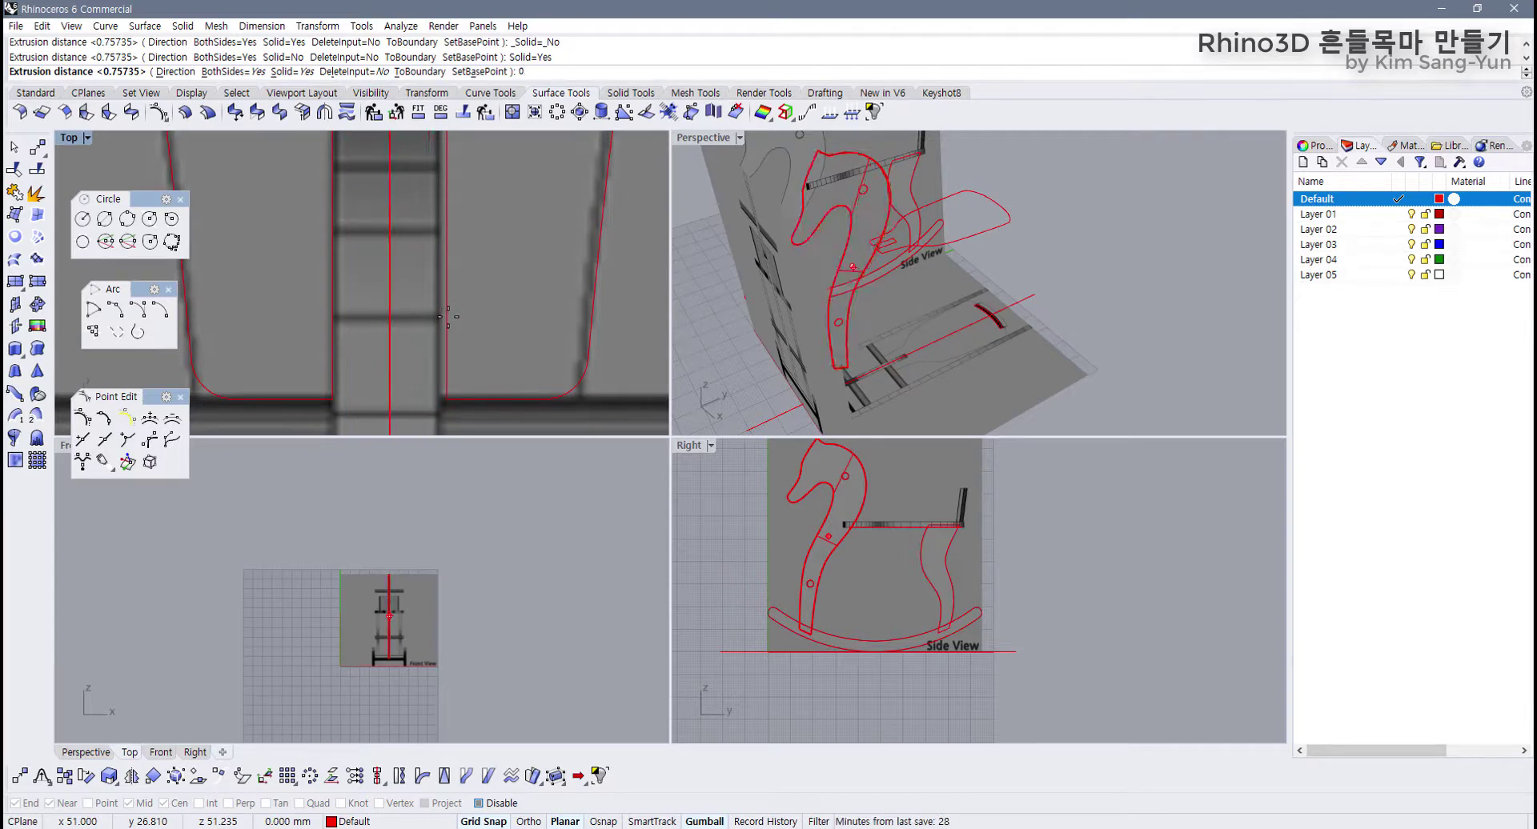
key(BackSpace)
text(1.2)
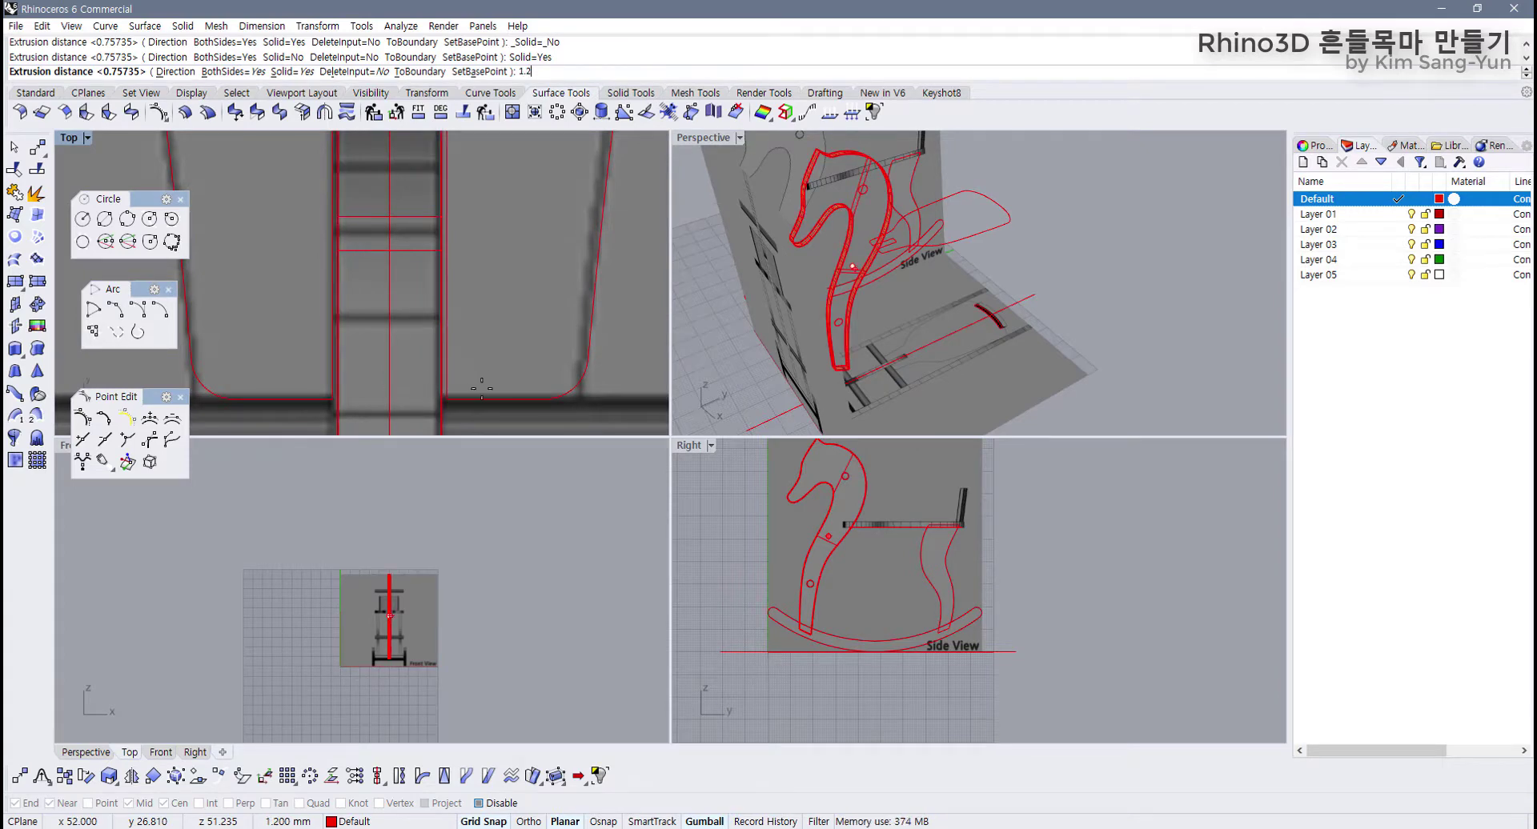
key(Return)
click(435, 415)
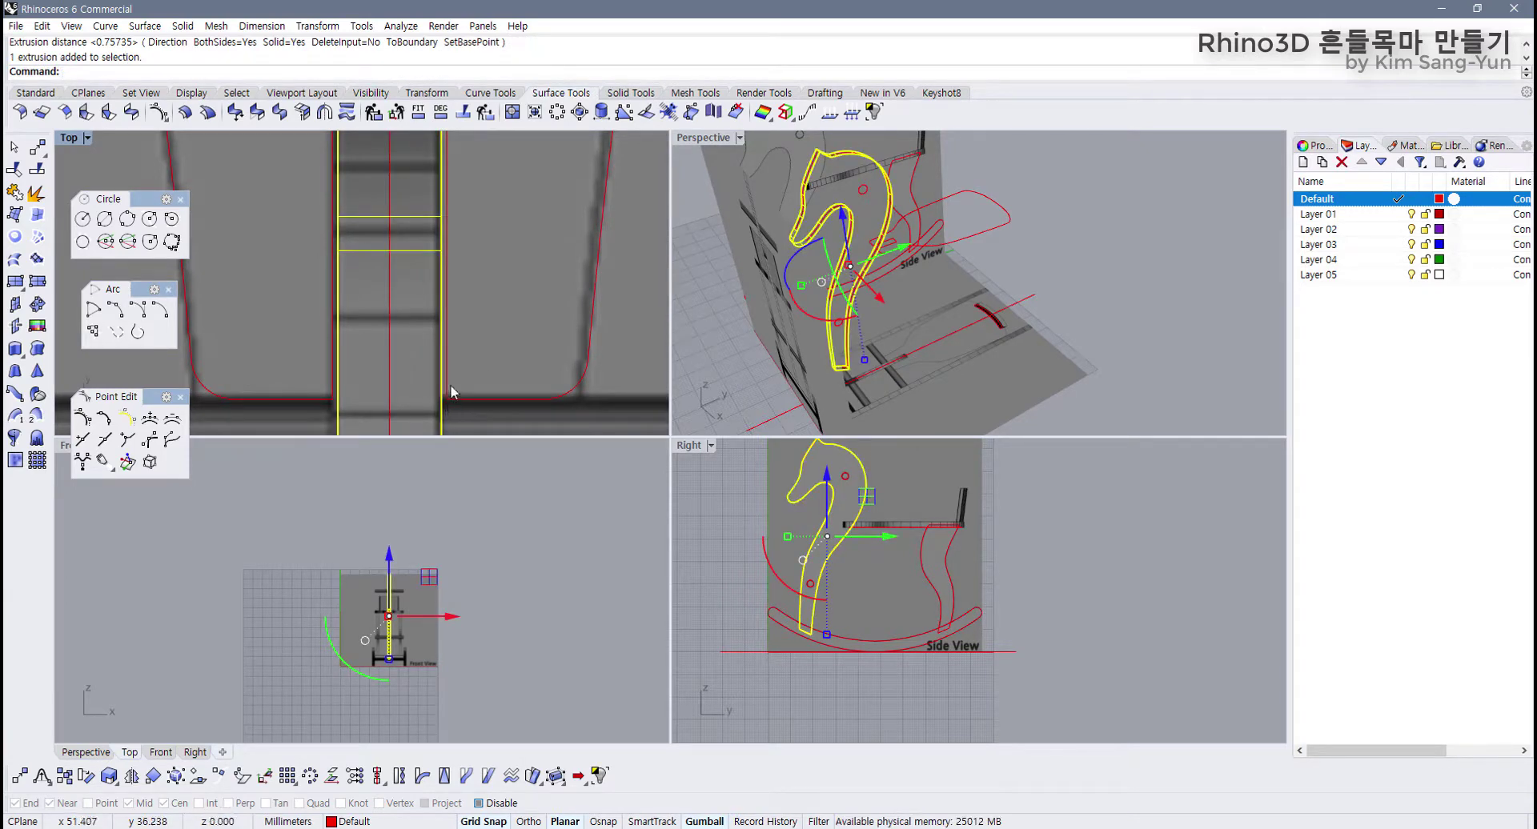
scroll(450, 391, down, 2)
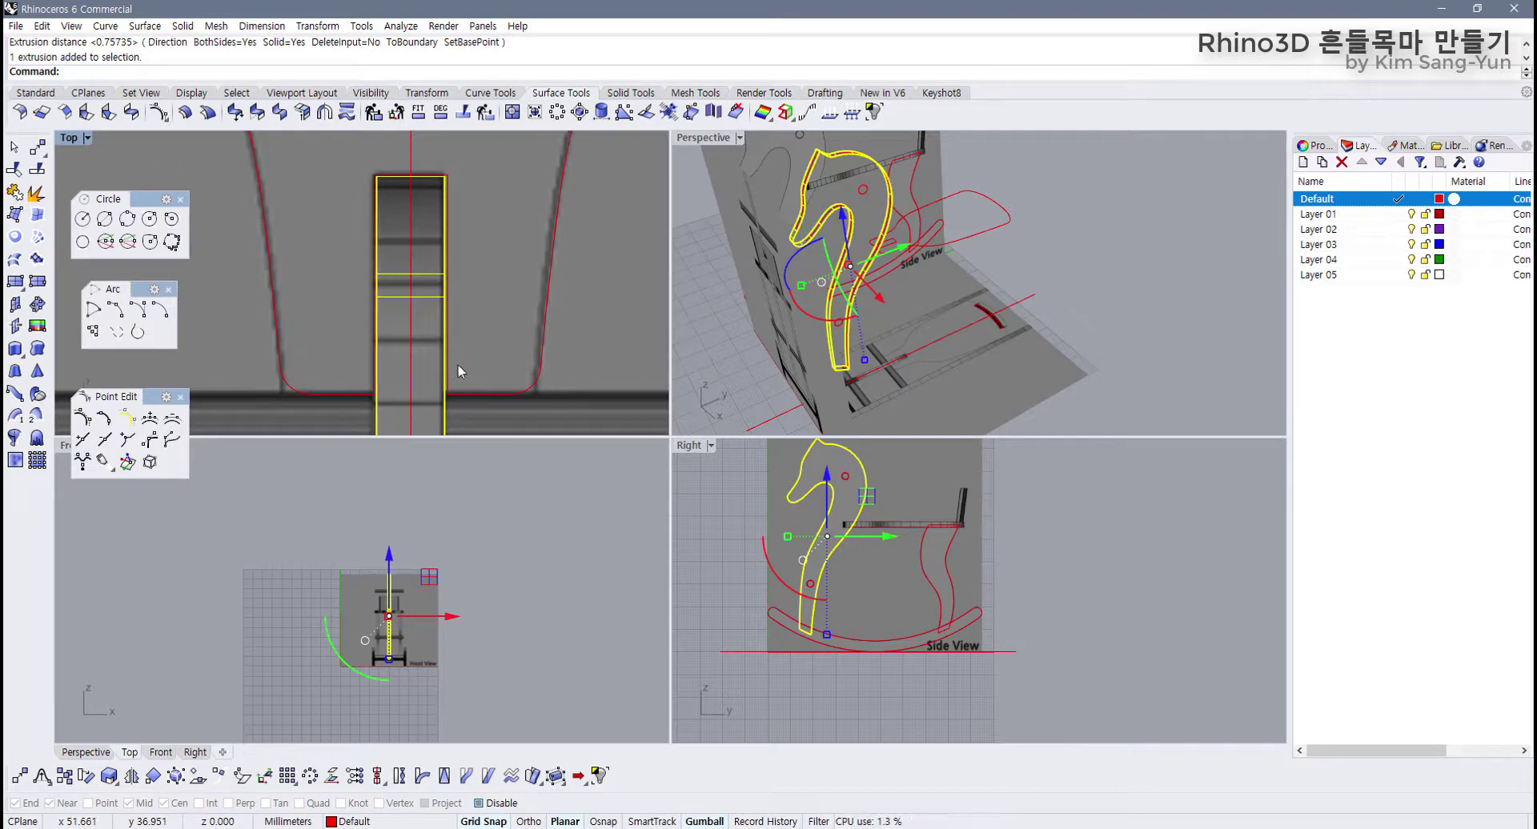
key(ctrl+z)
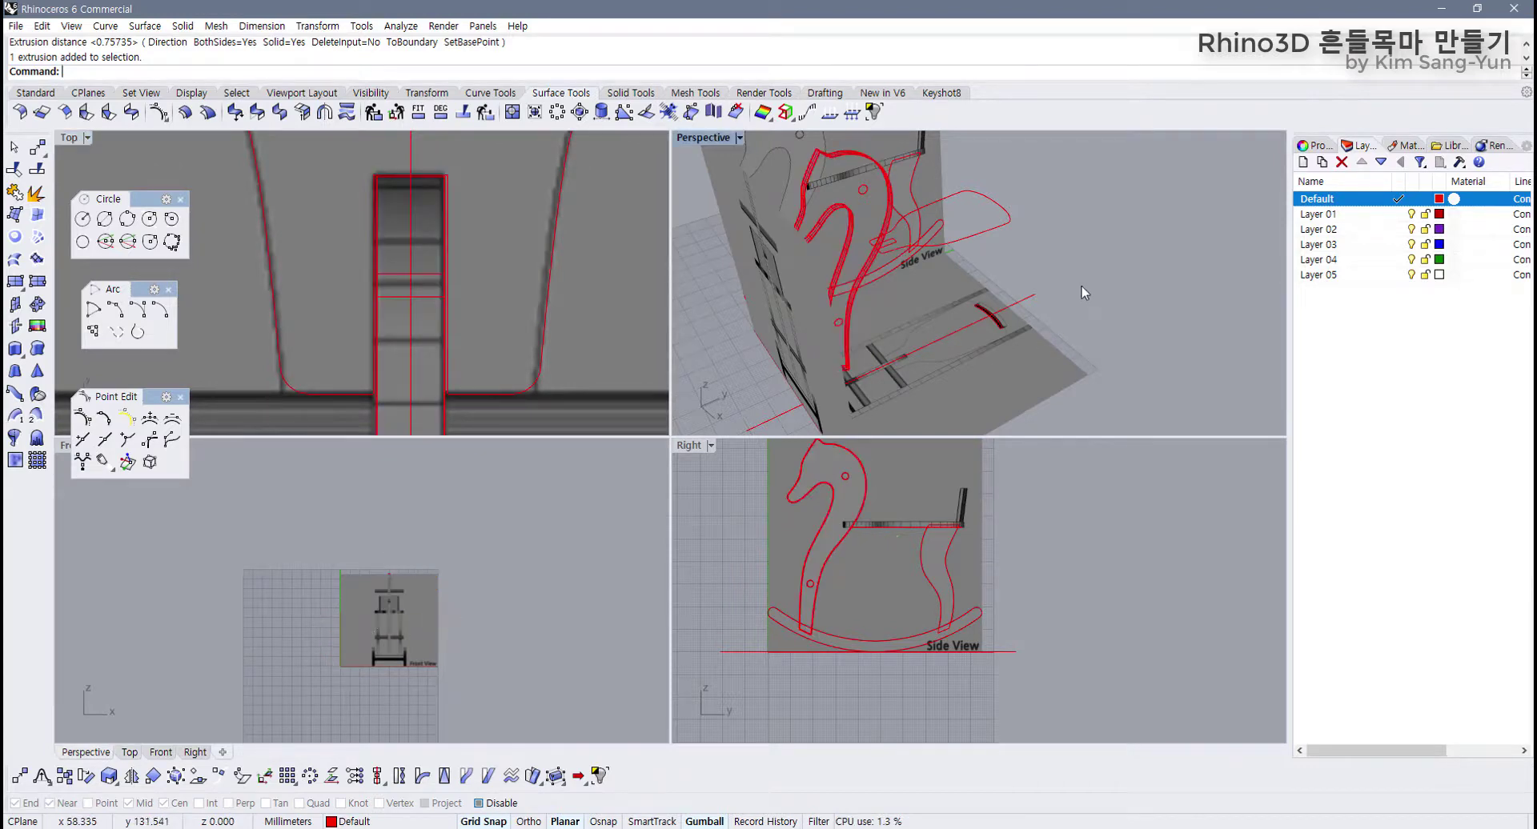
Step: Extrude the horse head outline as a solid by 1.2 mm to both sides
click(853, 229)
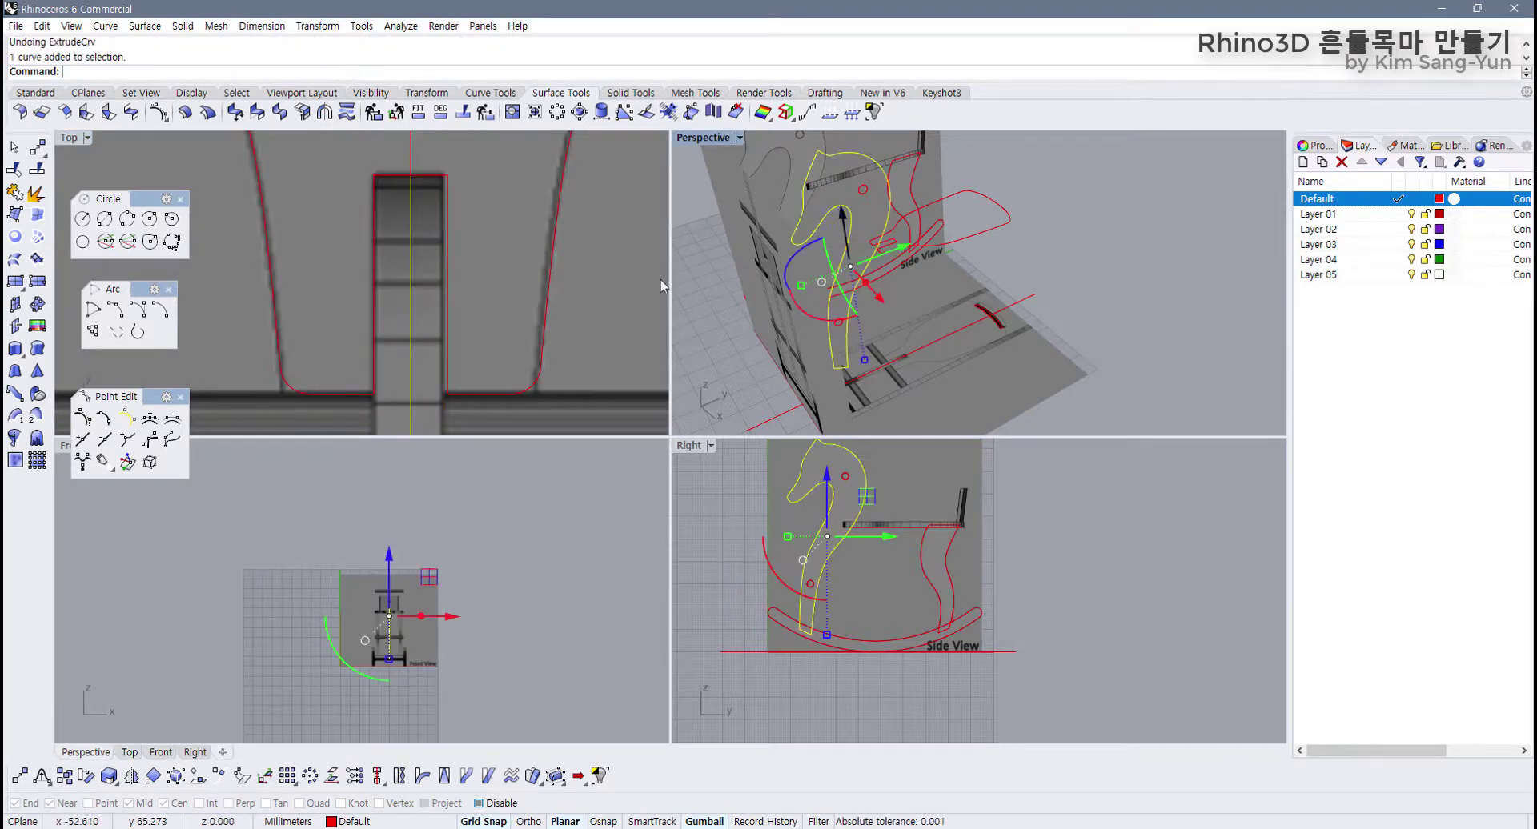
click(396, 112)
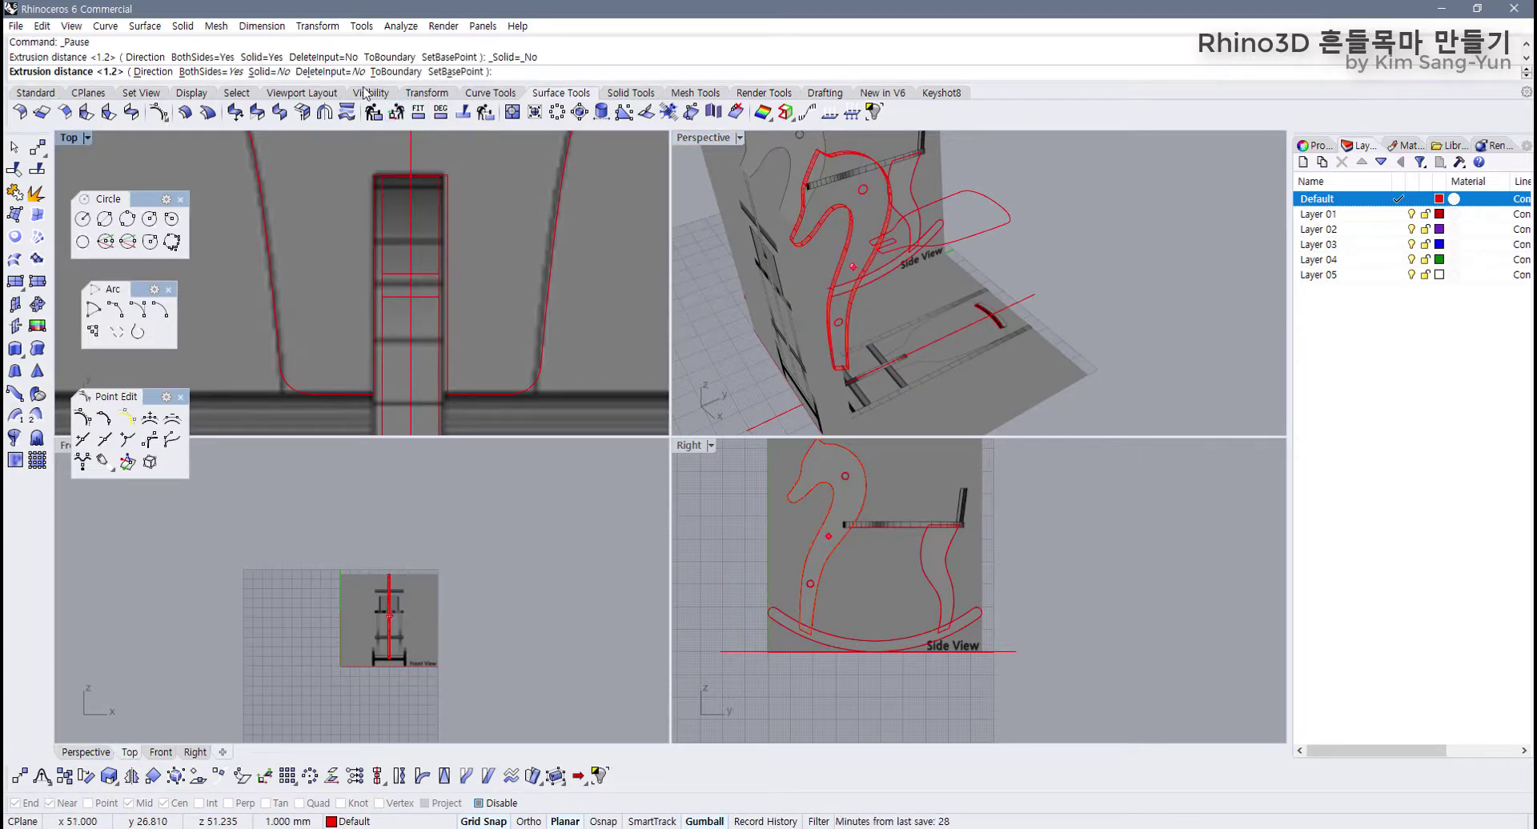
click(279, 74)
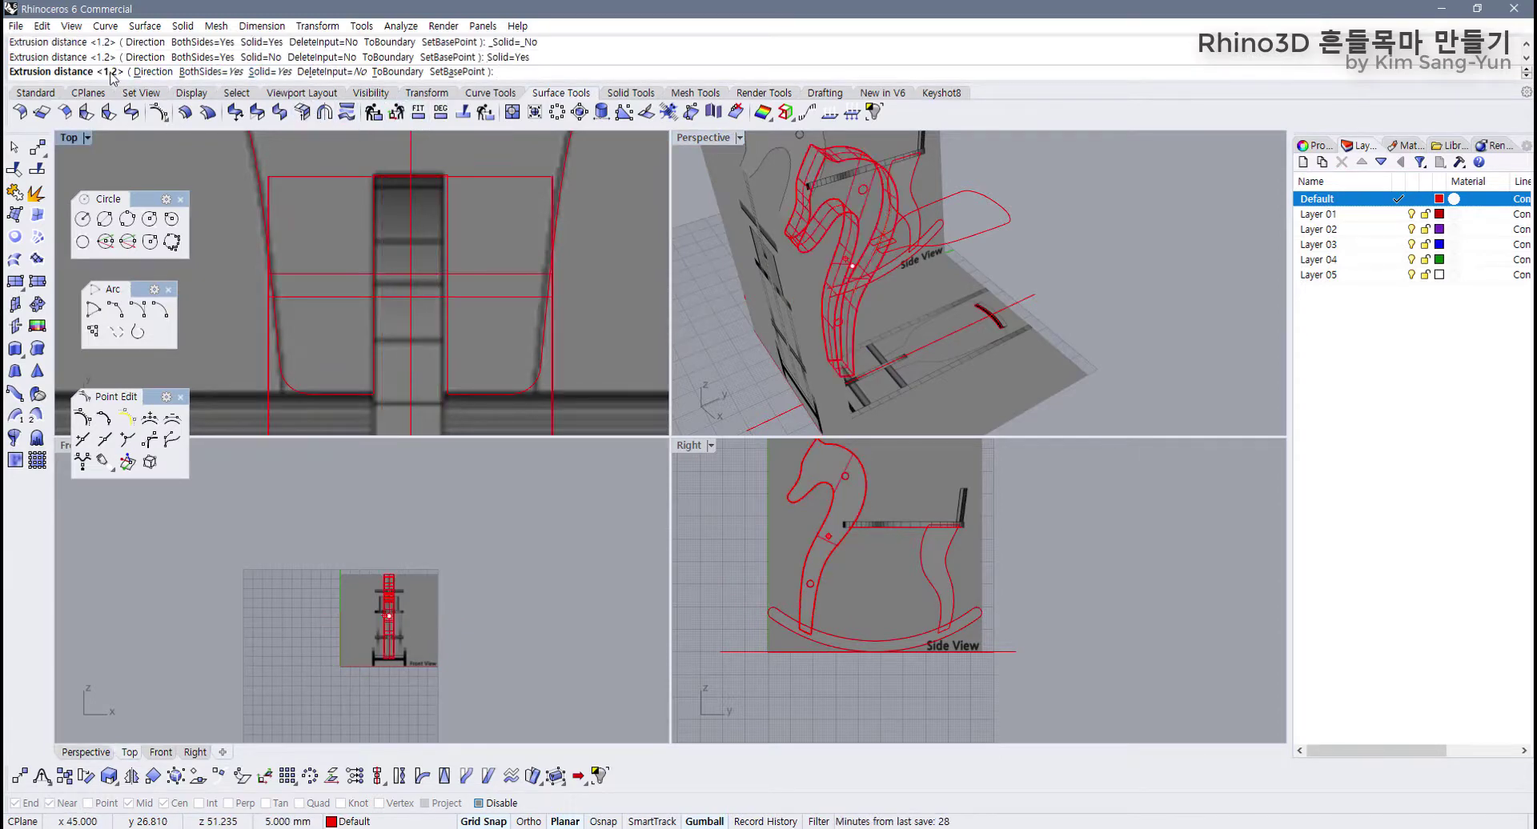
click(370, 206)
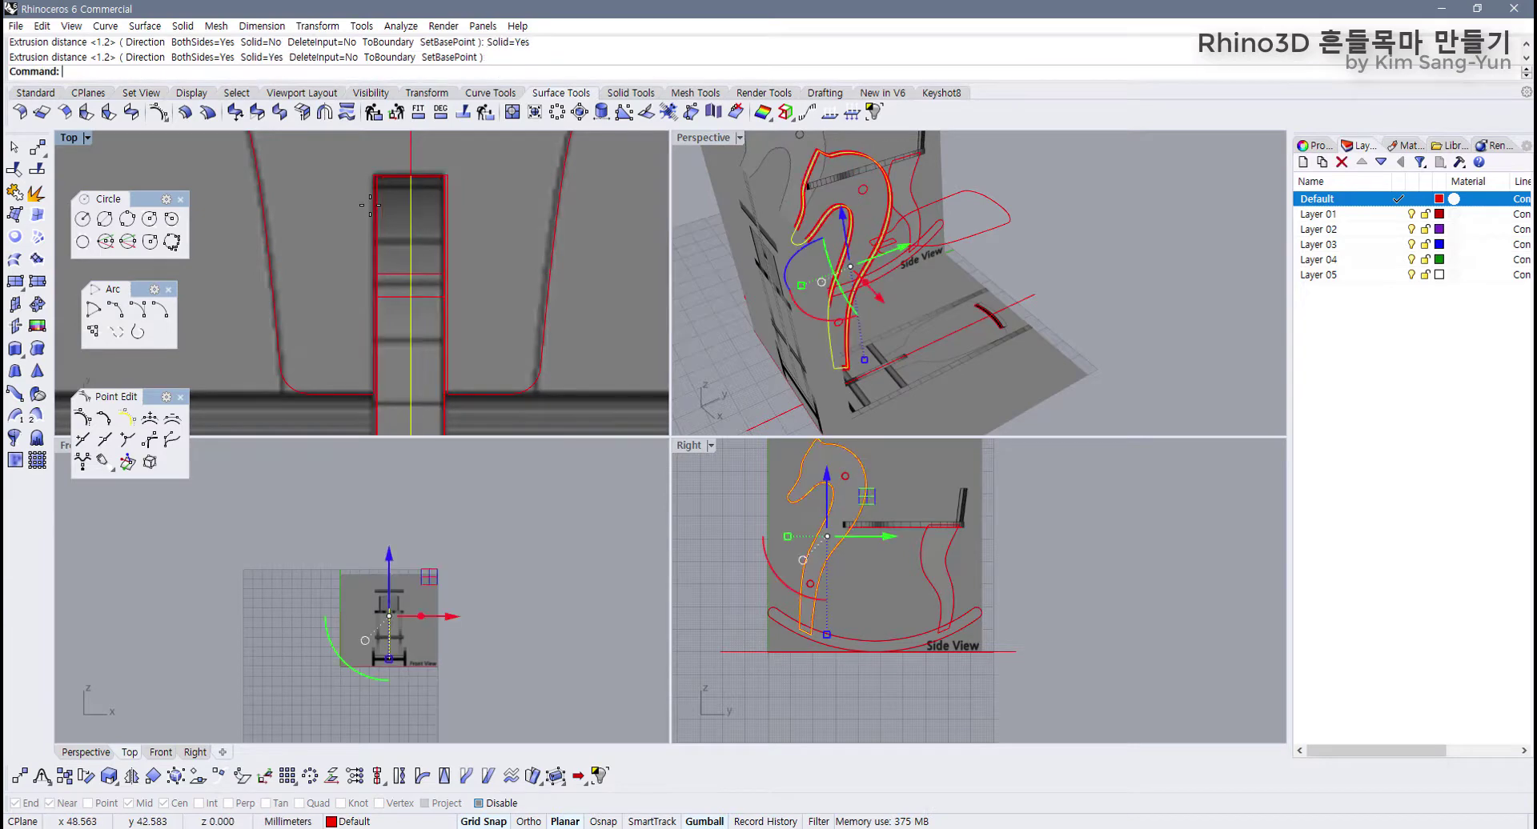
Step: Display the Perspective view in Shaded mode and view the extruded horse head from another angle
click(975, 248)
click(740, 138)
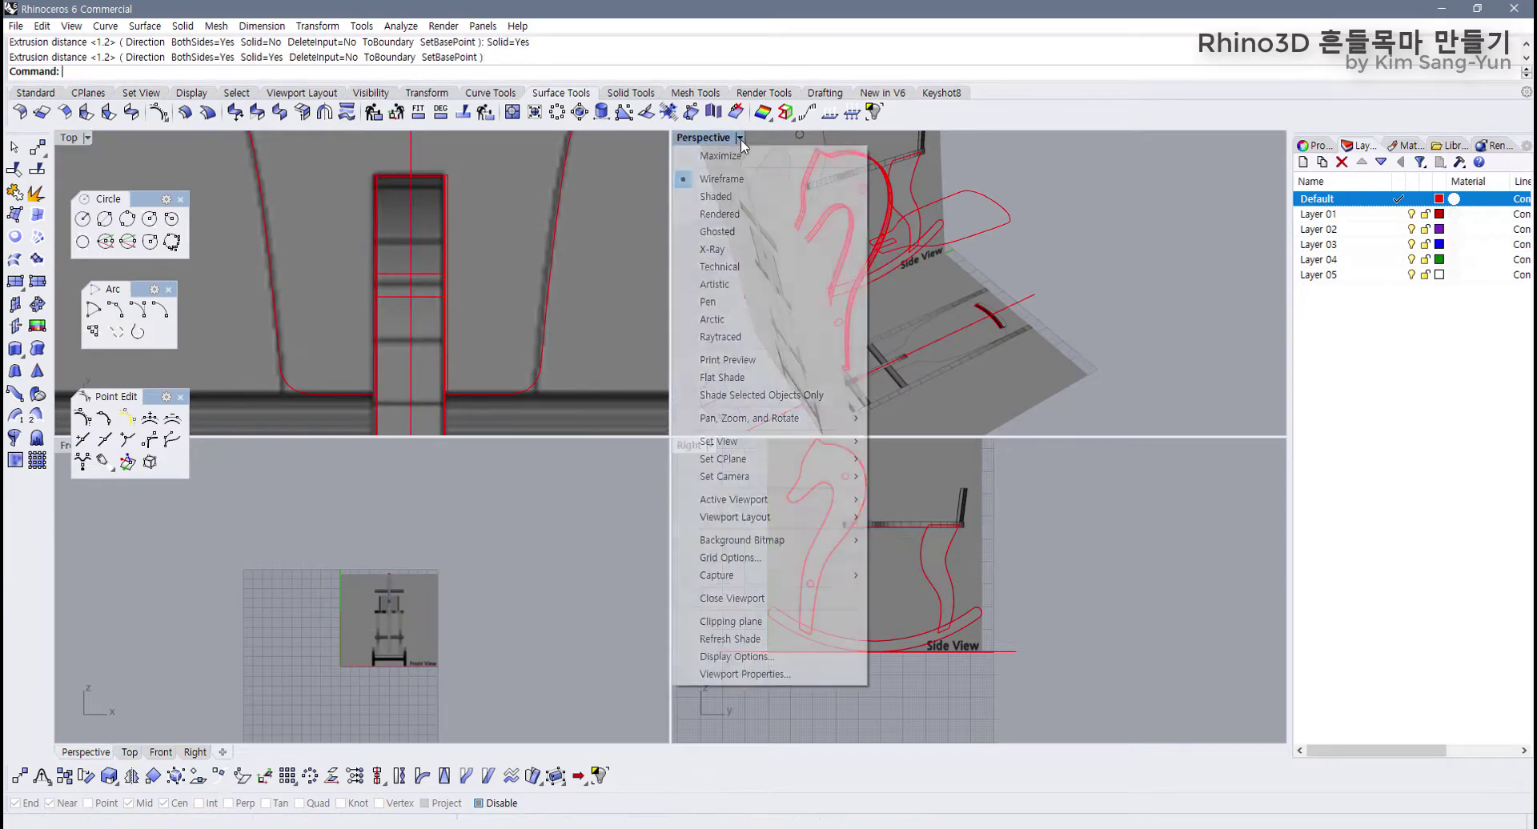
click(710, 195)
right_drag(971, 267, 891, 265)
Step: Select the upper circle on the horse head in the Right view and examine its fit to the reference image
scroll(864, 473, up, 6)
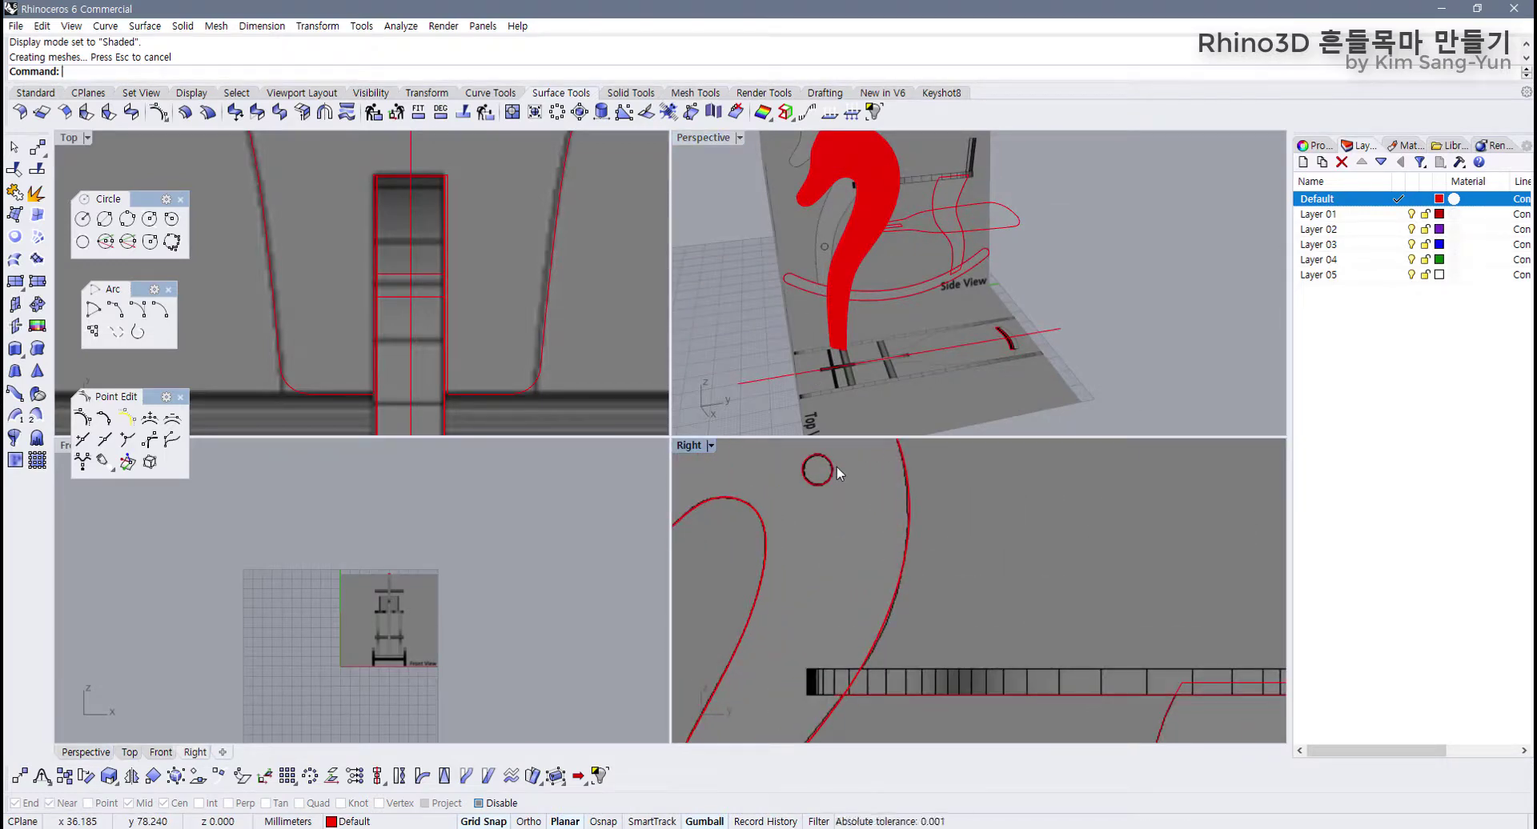
scroll(871, 175, up, 4)
scroll(820, 482, up, 5)
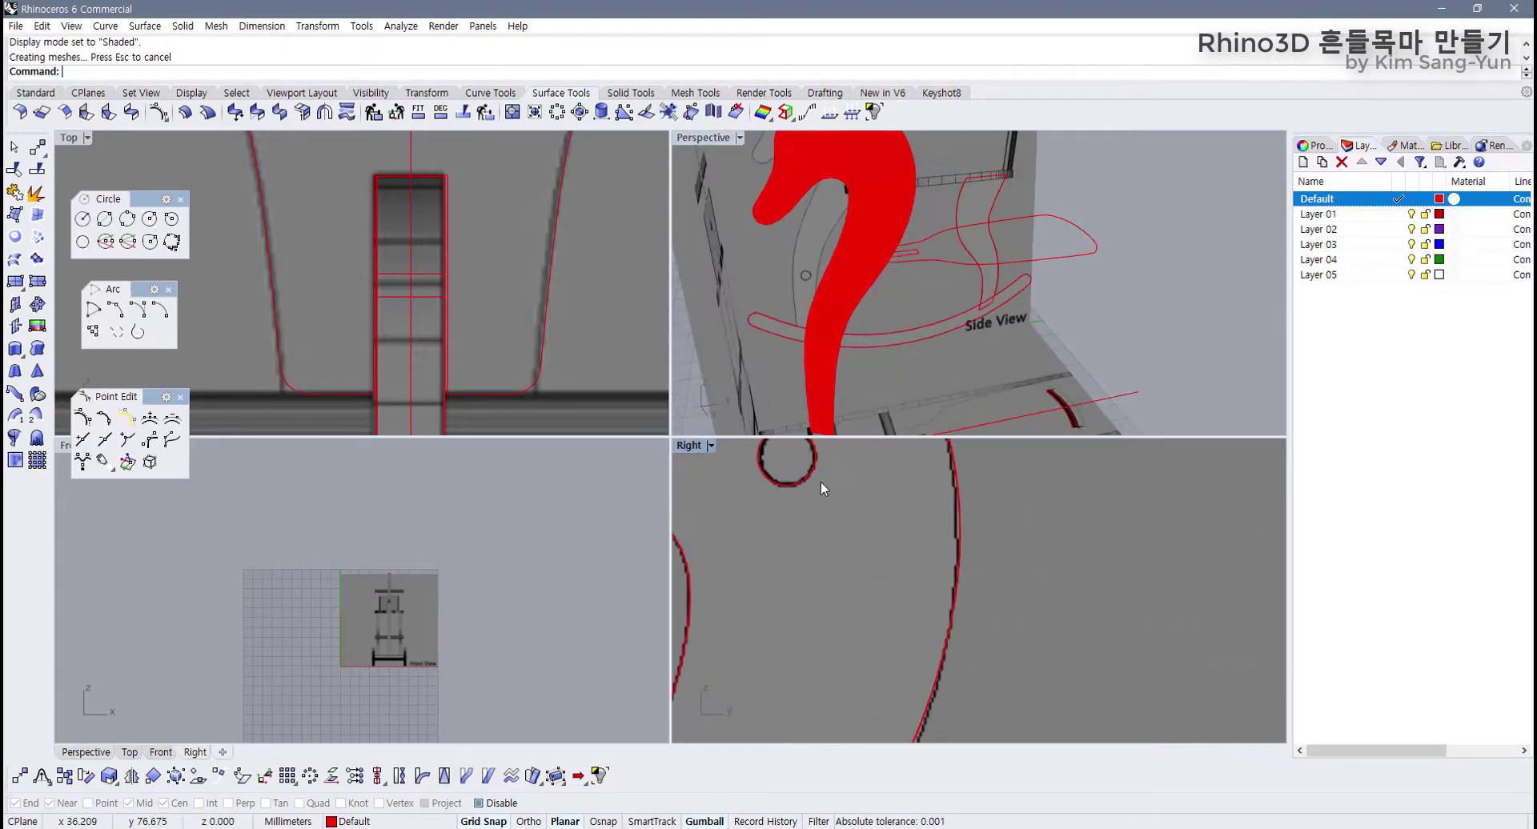
scroll(777, 482, up, 3)
click(781, 476)
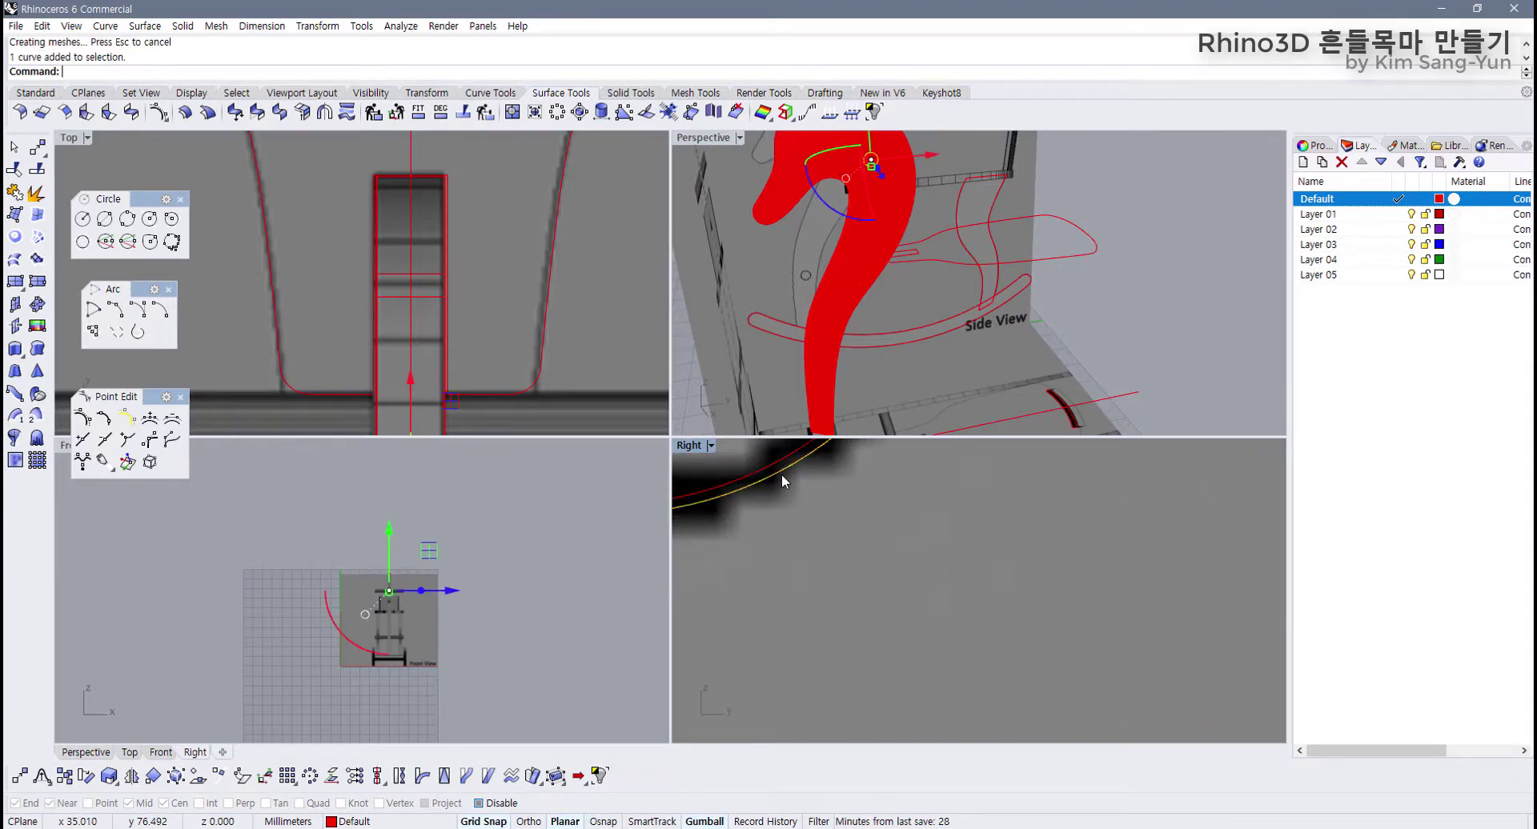
scroll(782, 474, down, 6)
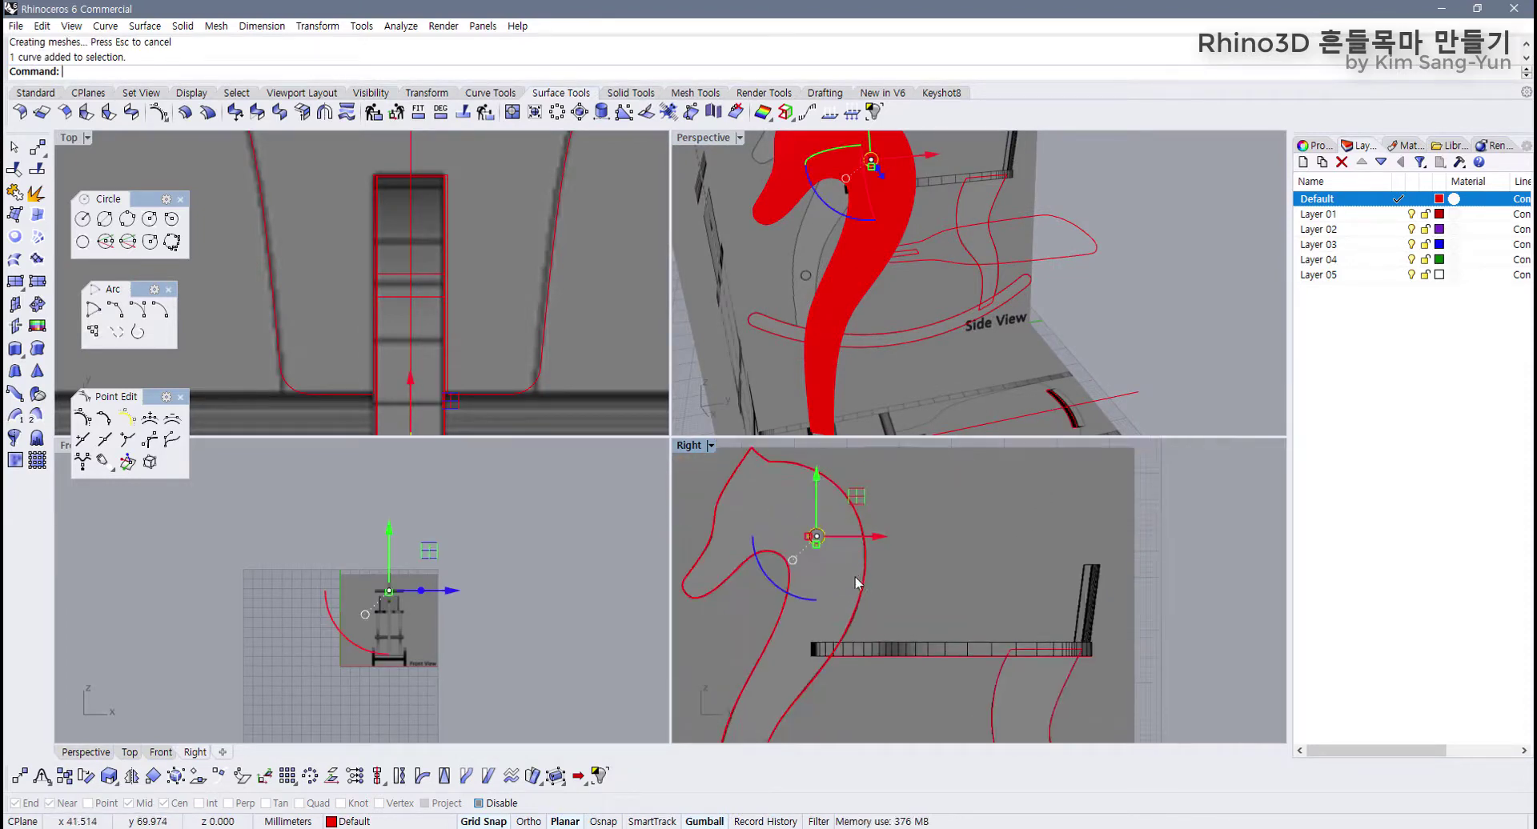
Step: Extrude the upper and lower hole circles as solid rods about 32 mm to both sides, through the horse head
scroll(841, 591, down, 3)
scroll(793, 513, up, 10)
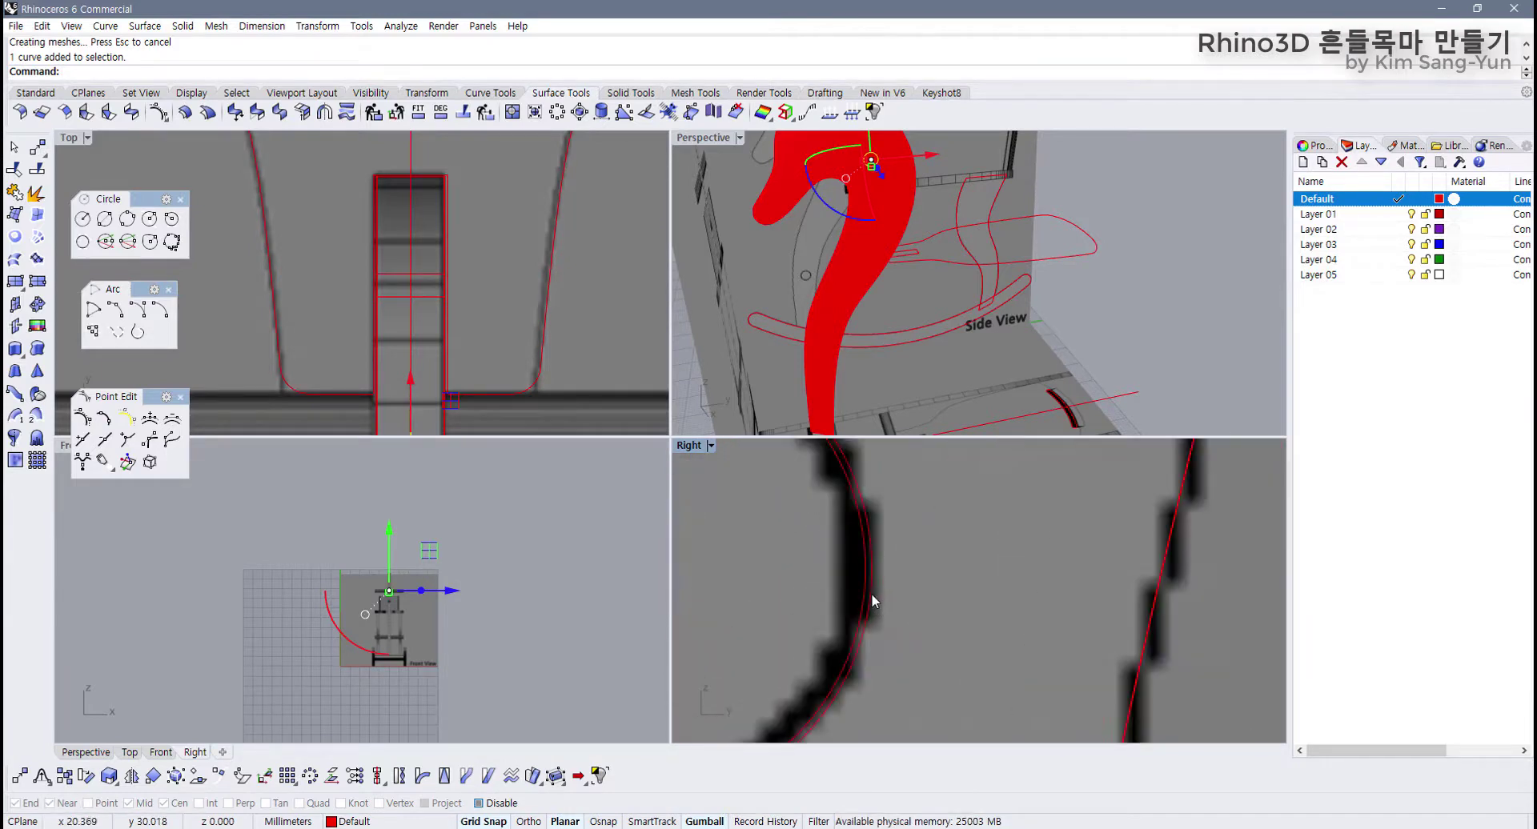
click(871, 593)
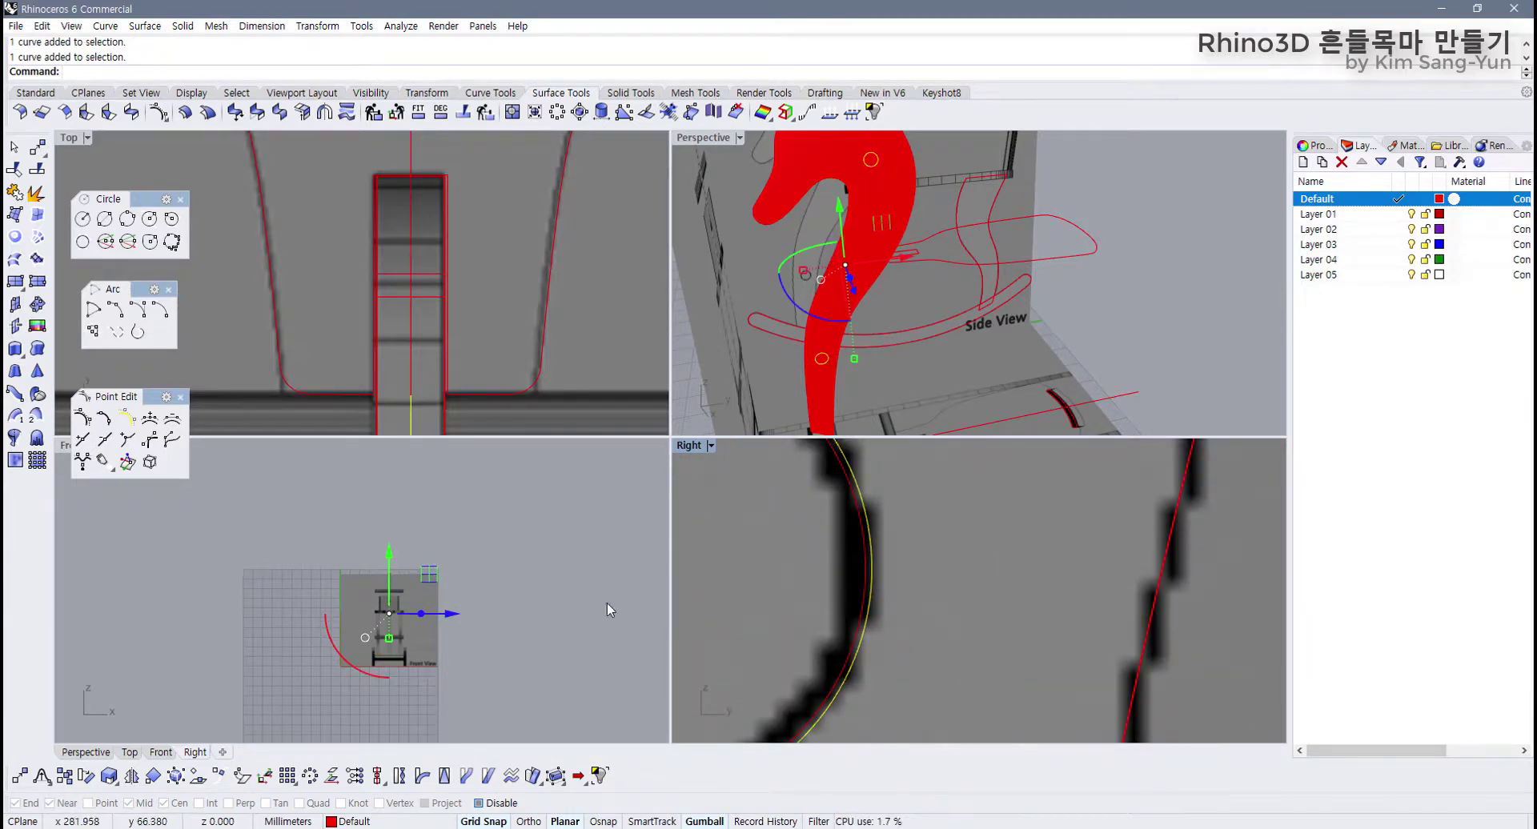
scroll(477, 623, up, 3)
scroll(354, 244, down, 5)
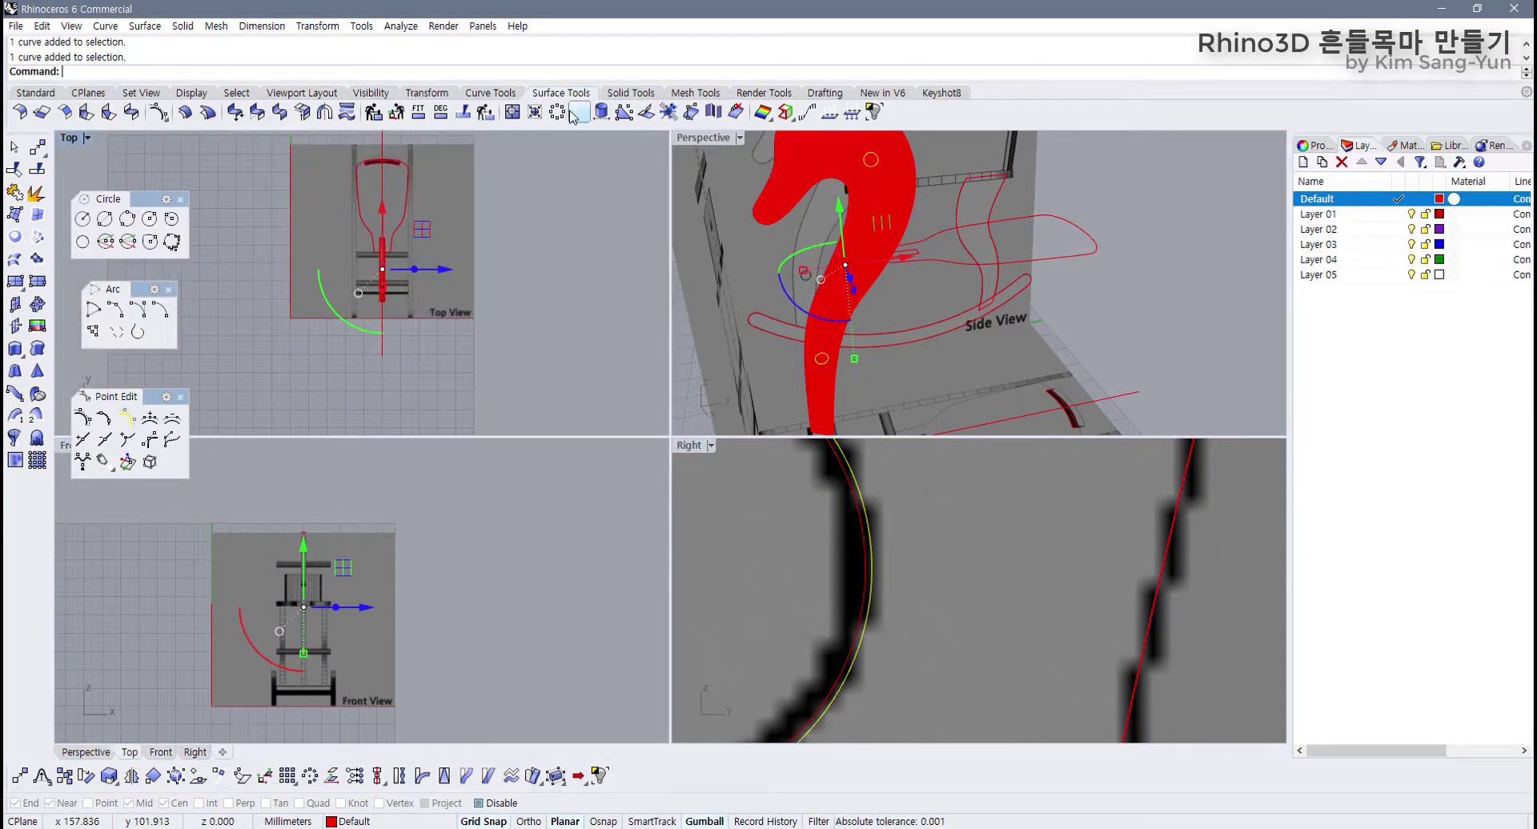
click(15, 349)
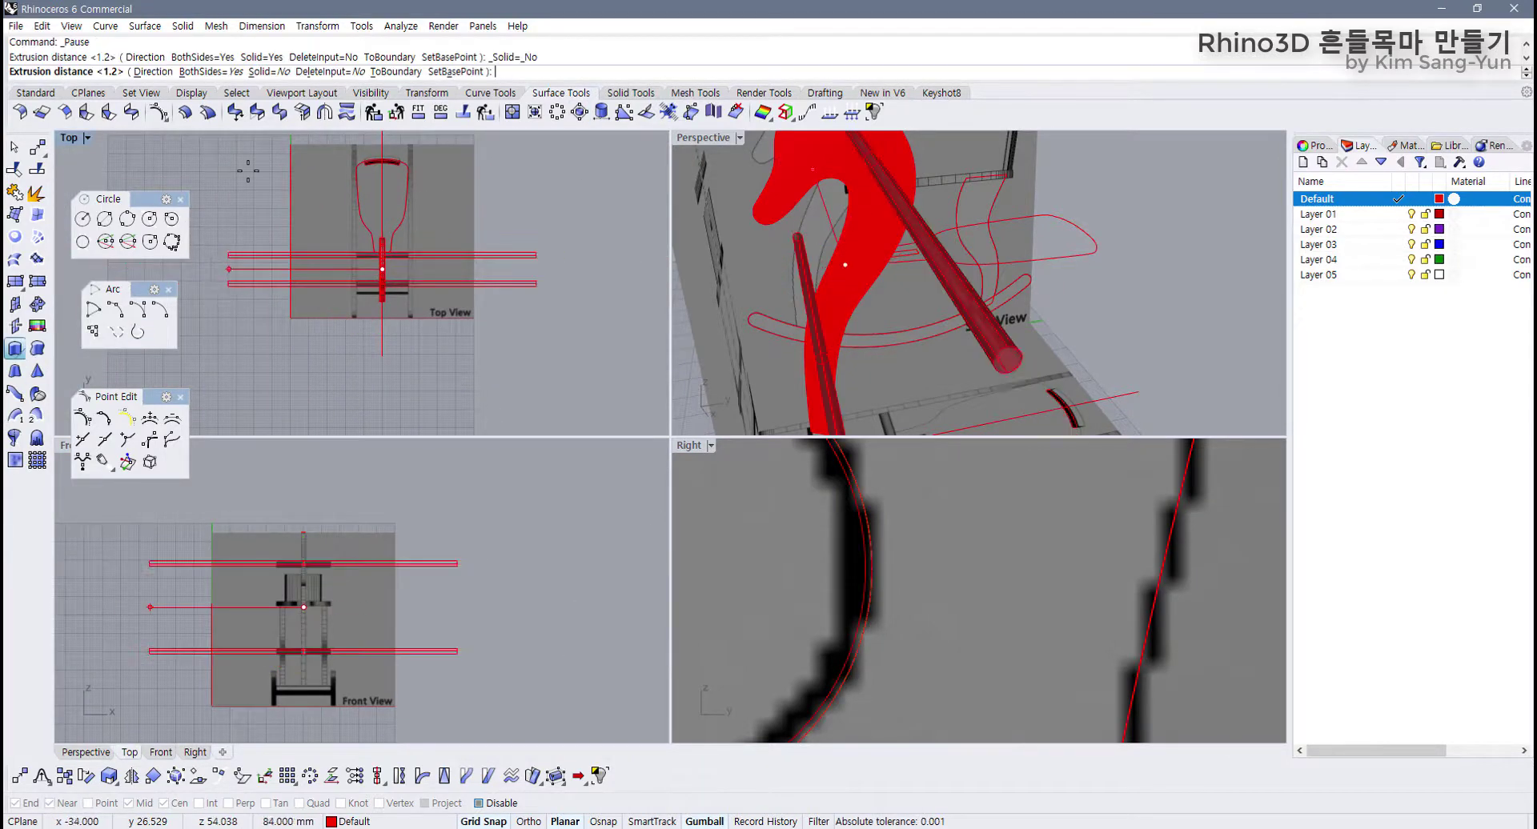
click(264, 72)
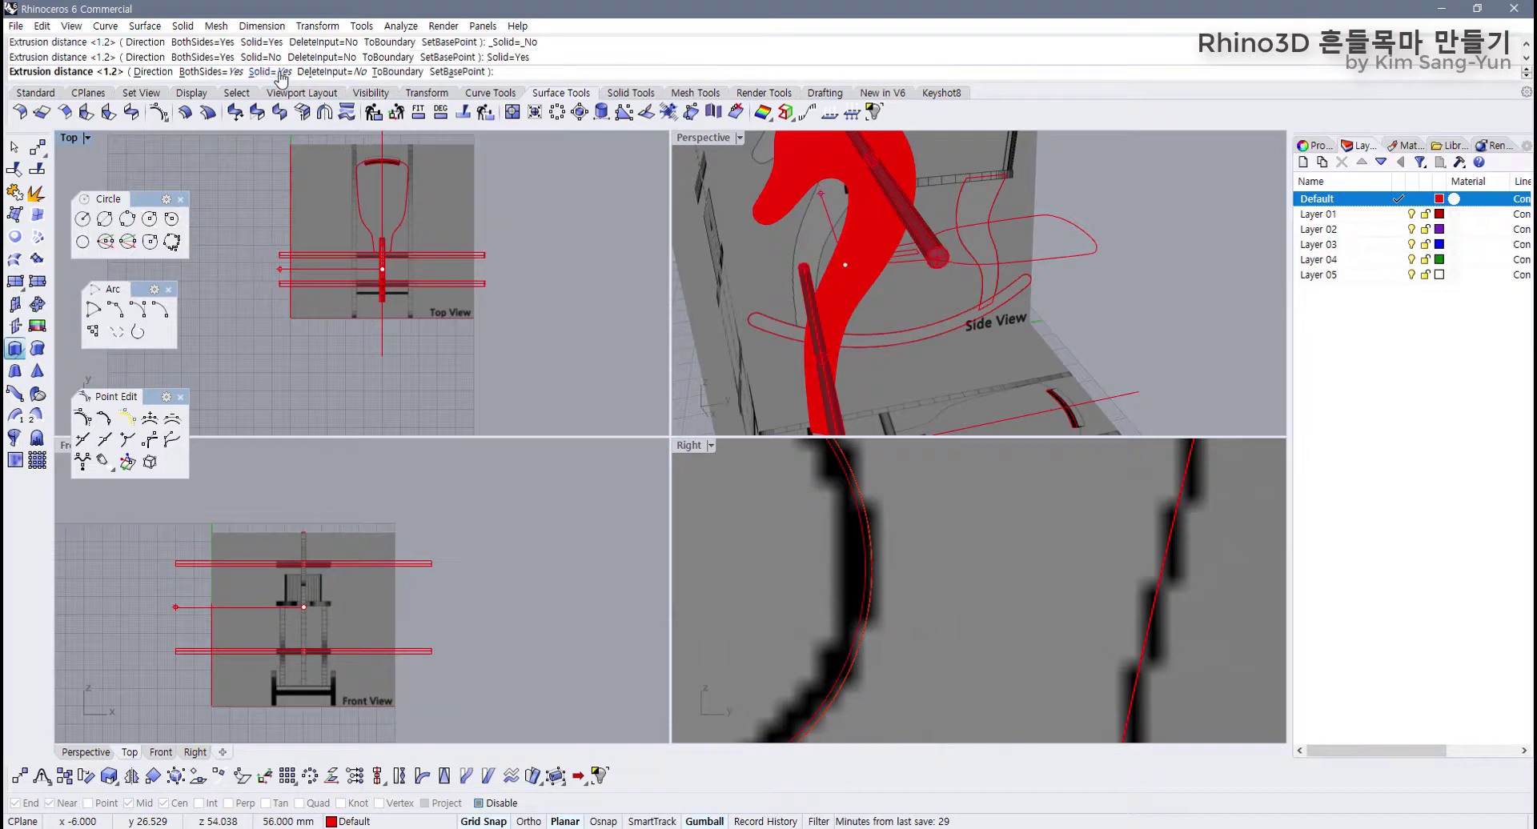
click(439, 228)
scroll(891, 244, down, 3)
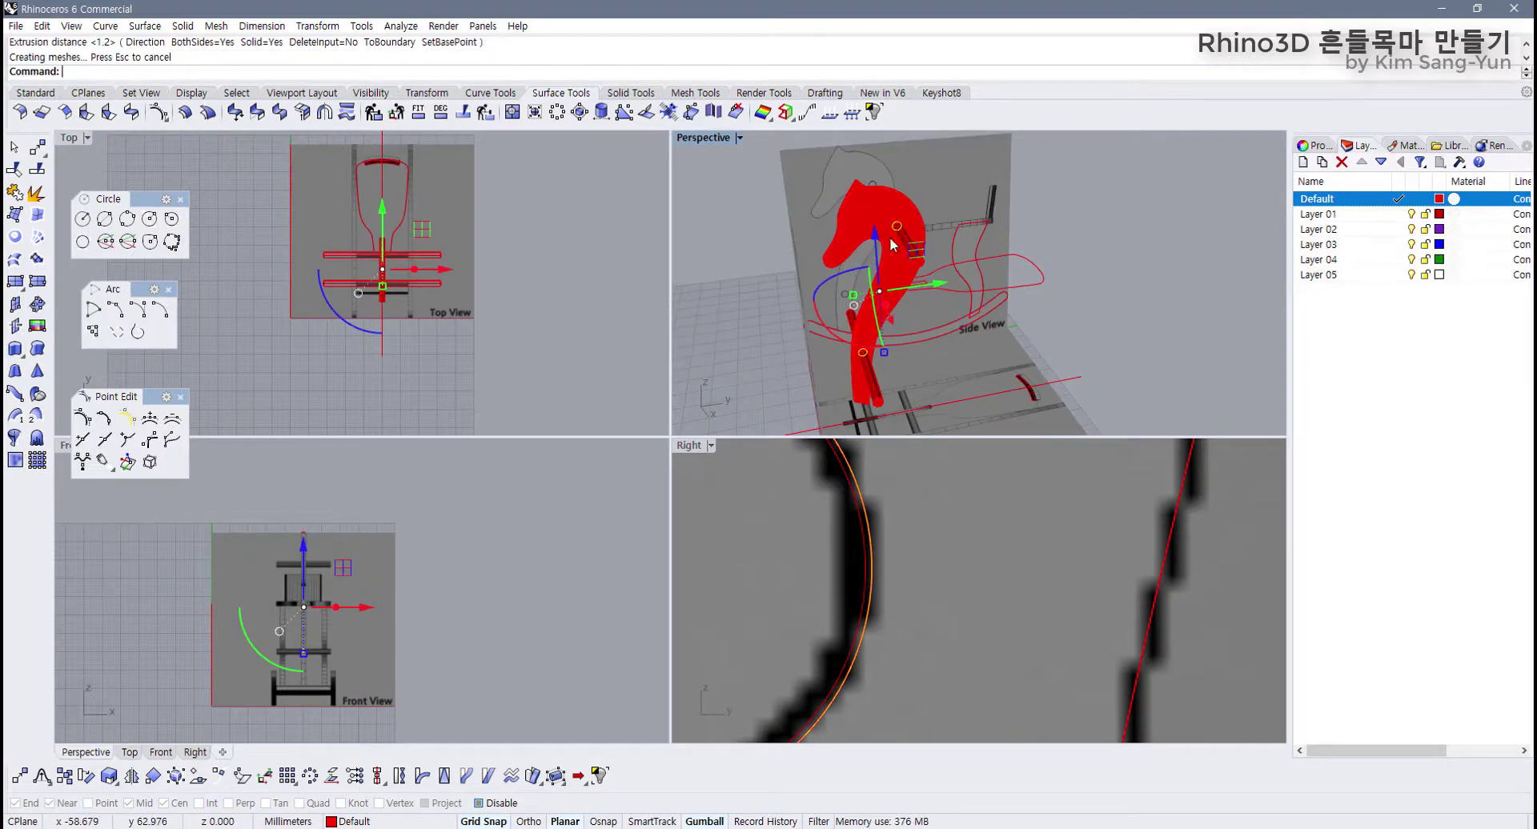
Step: Maximize the Perspective view and subtract both cylinders from the horse head solid with Boolean Difference
double_click(698, 138)
right_drag(698, 148, 599, 368)
click(601, 372)
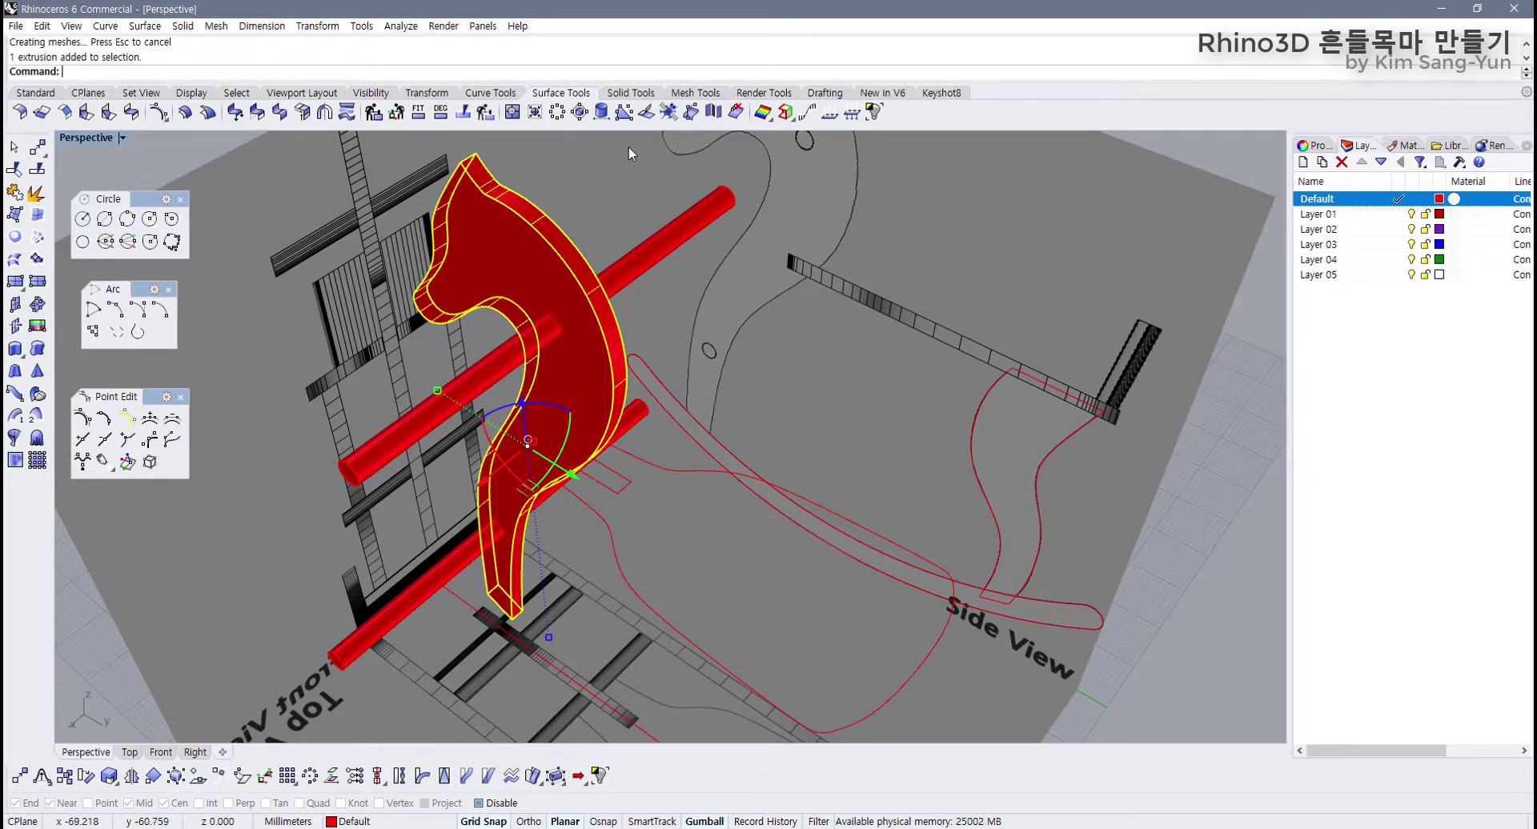
click(636, 93)
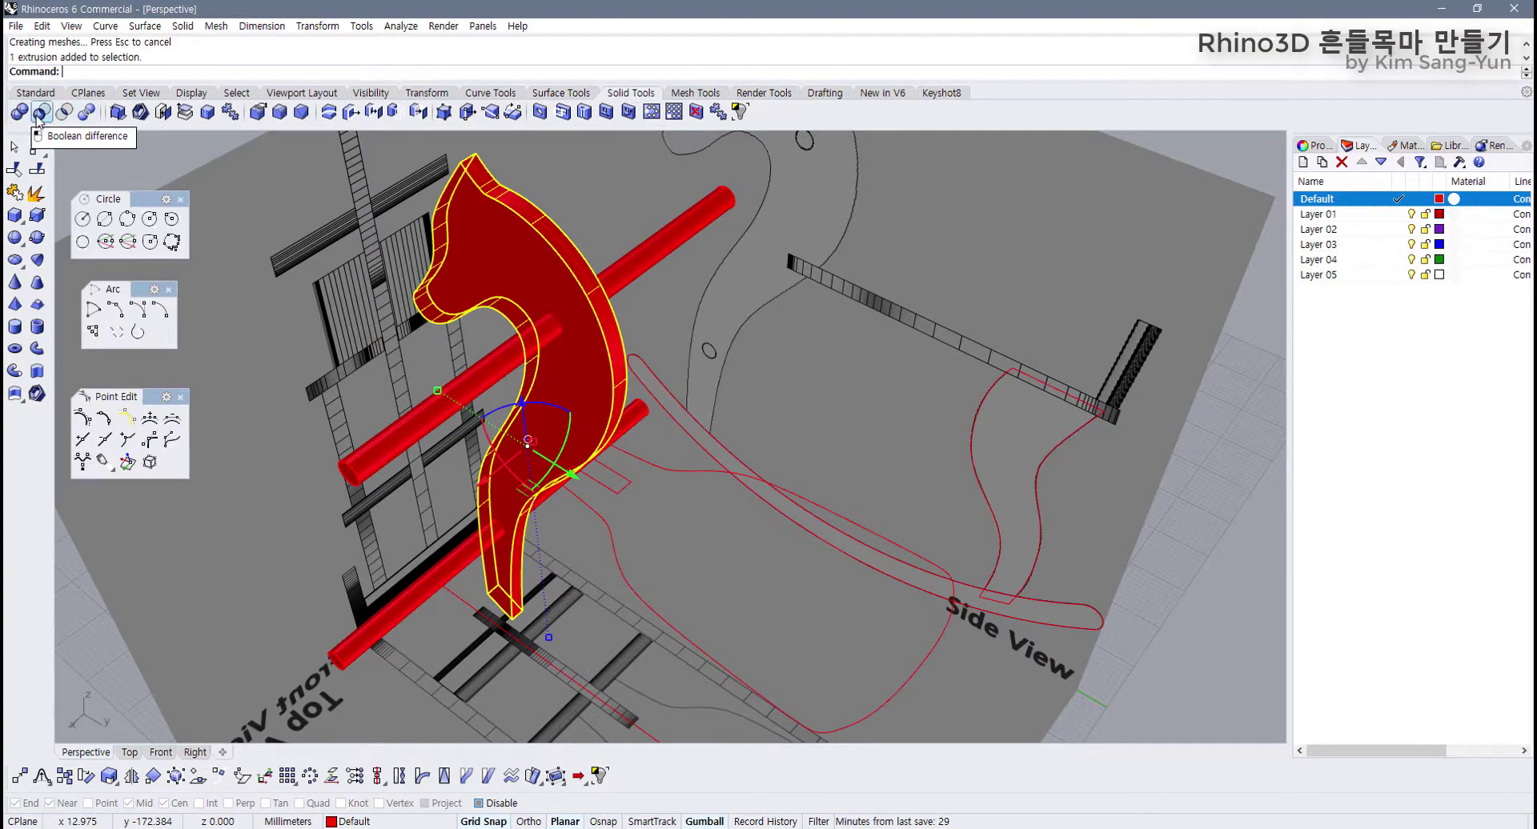
click(38, 112)
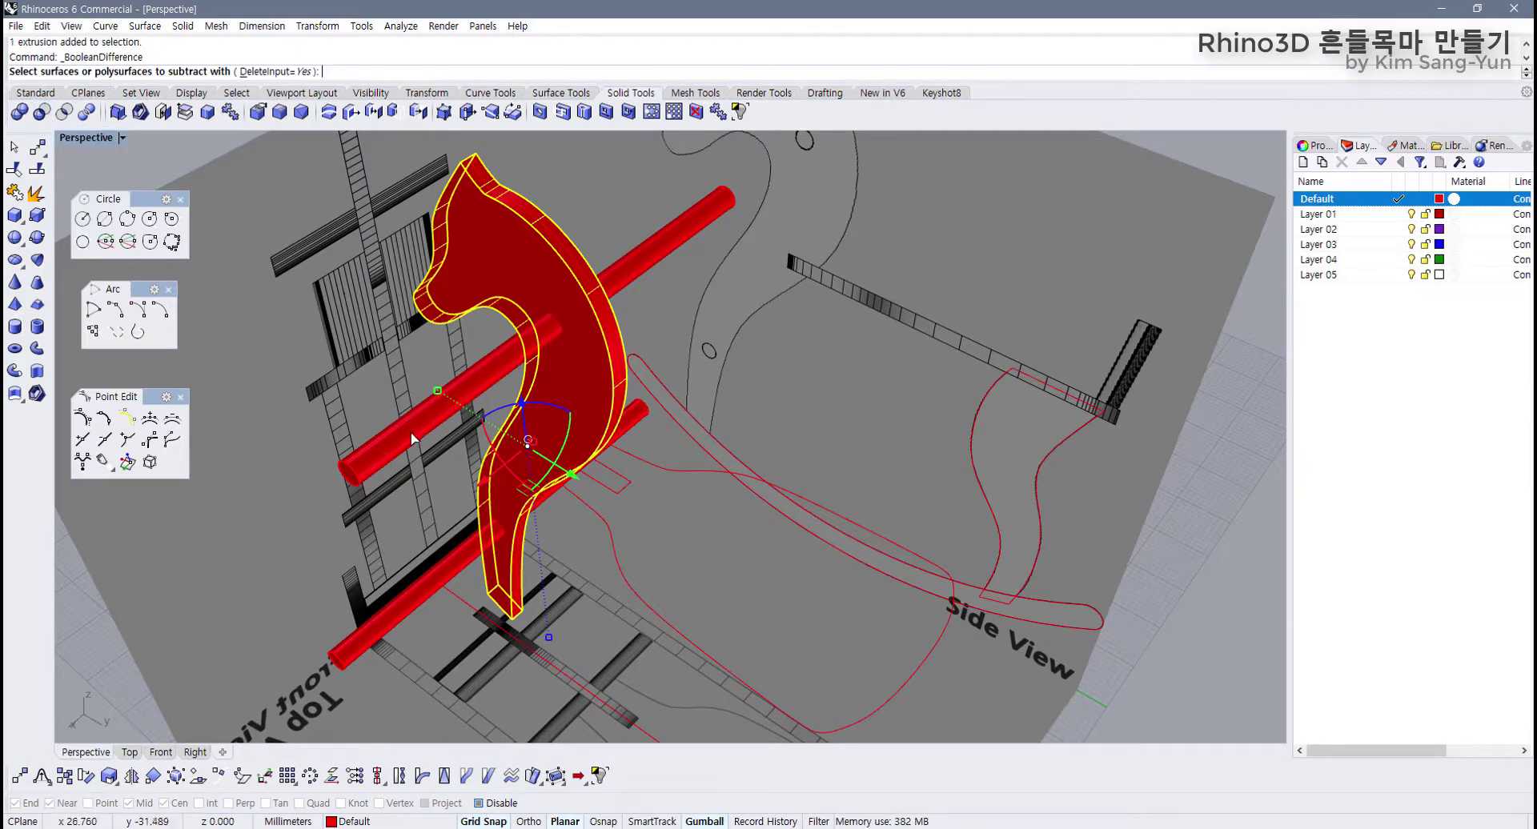
click(410, 451)
click(432, 590)
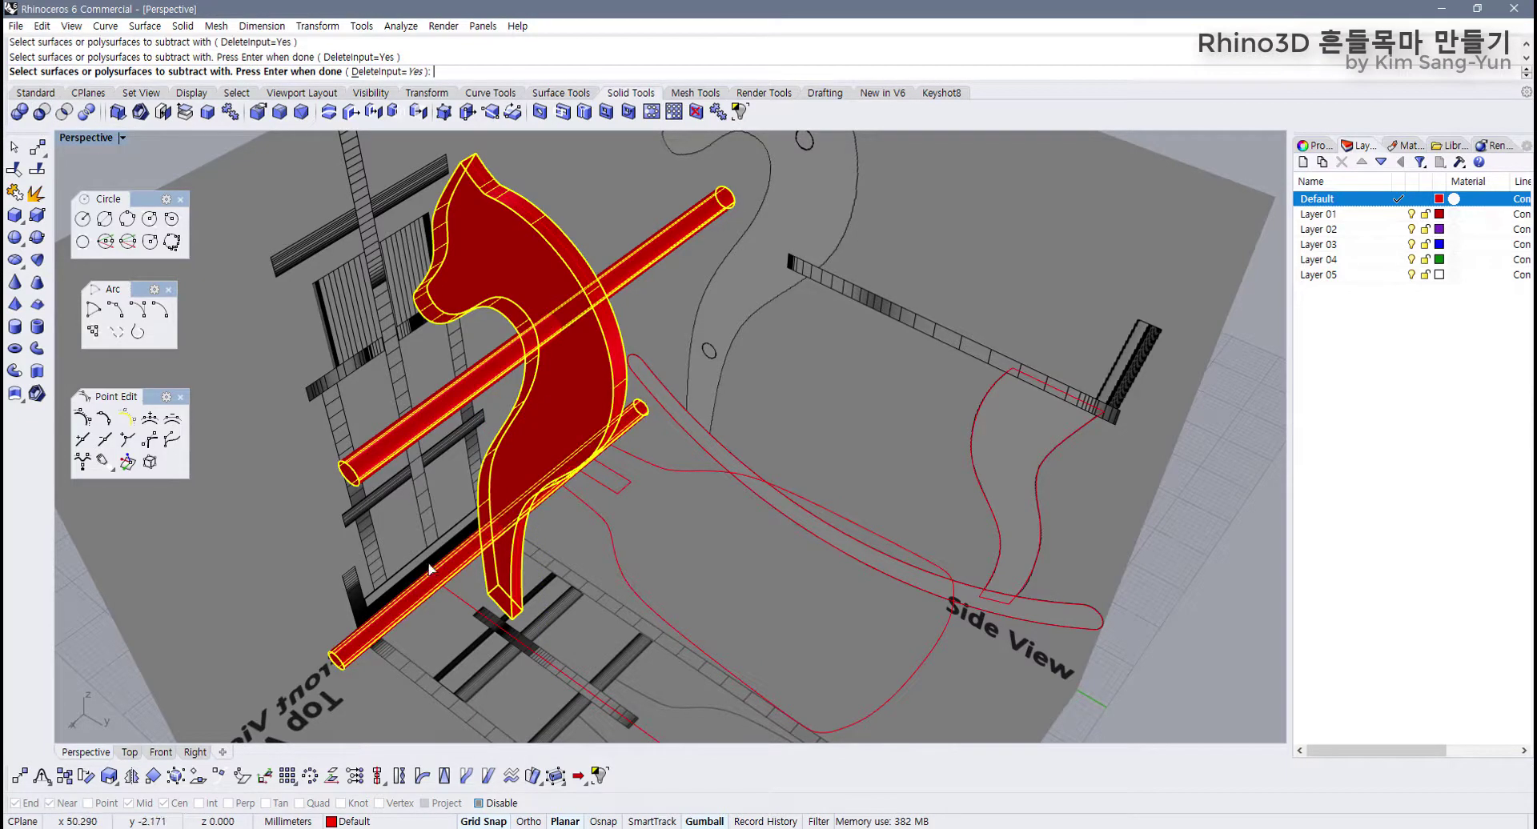
right_click(423, 513)
scroll(424, 511, down, 3)
right_drag(424, 506, 578, 437)
click(703, 440)
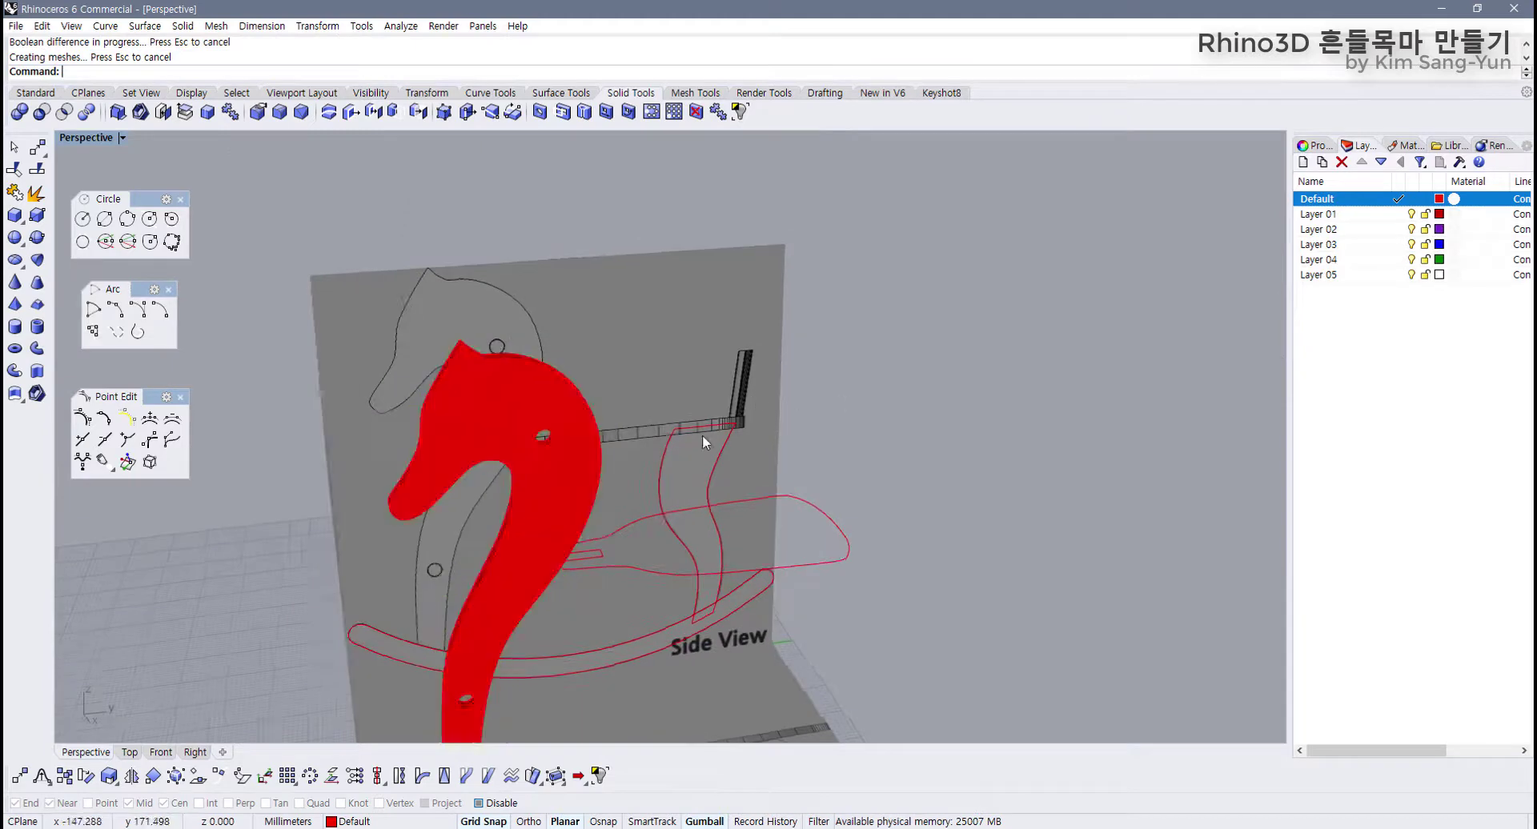
Step: Undo the Boolean difference, the circle extrusions and the horse head extrusion
right_drag(703, 435, 665, 444)
key(ctrl+z)
key(ctrl+z)
key(ctrl+z)
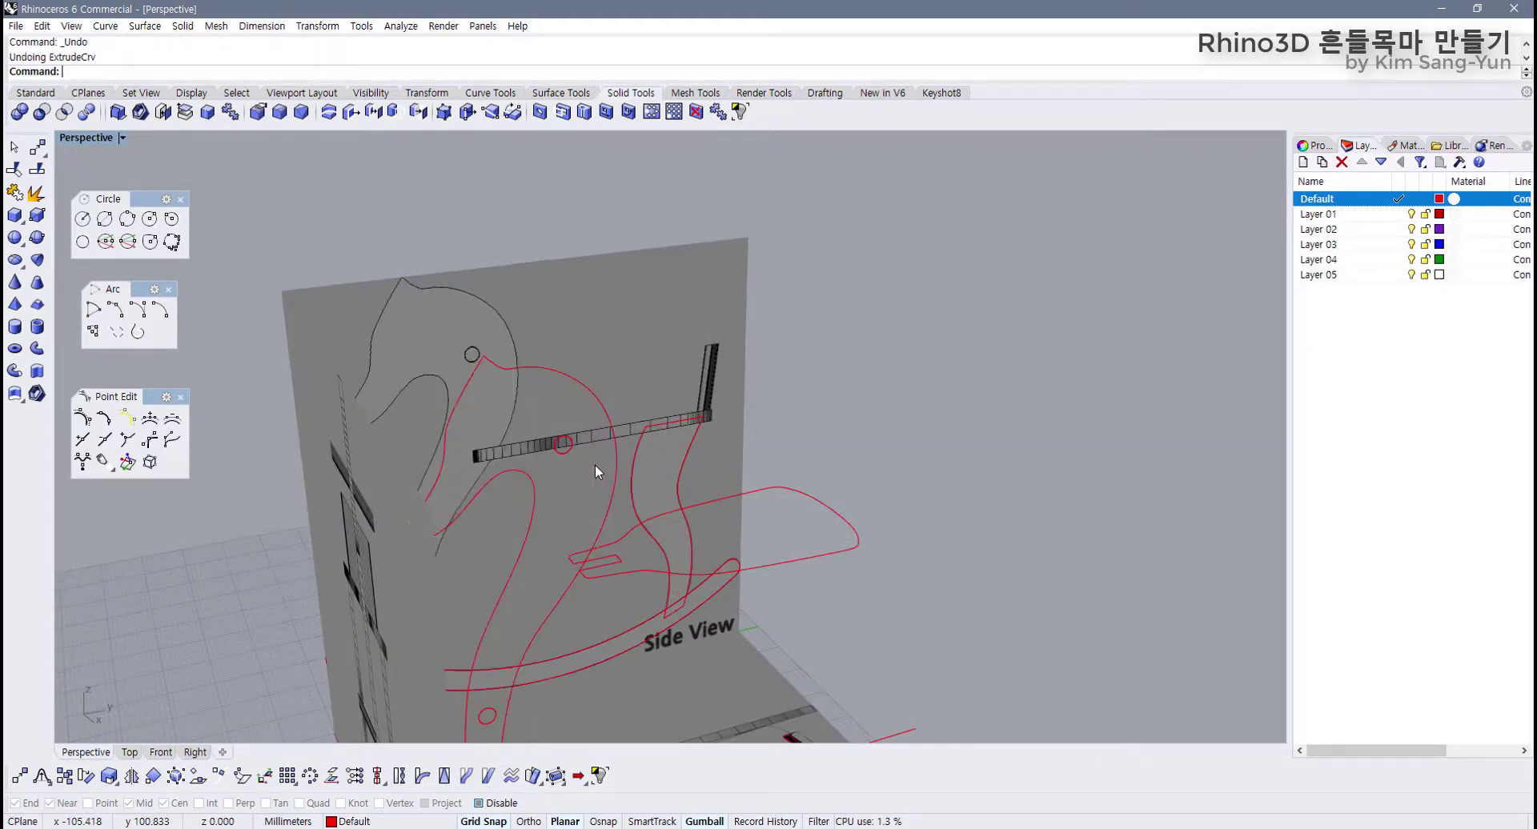
scroll(583, 432, up, 5)
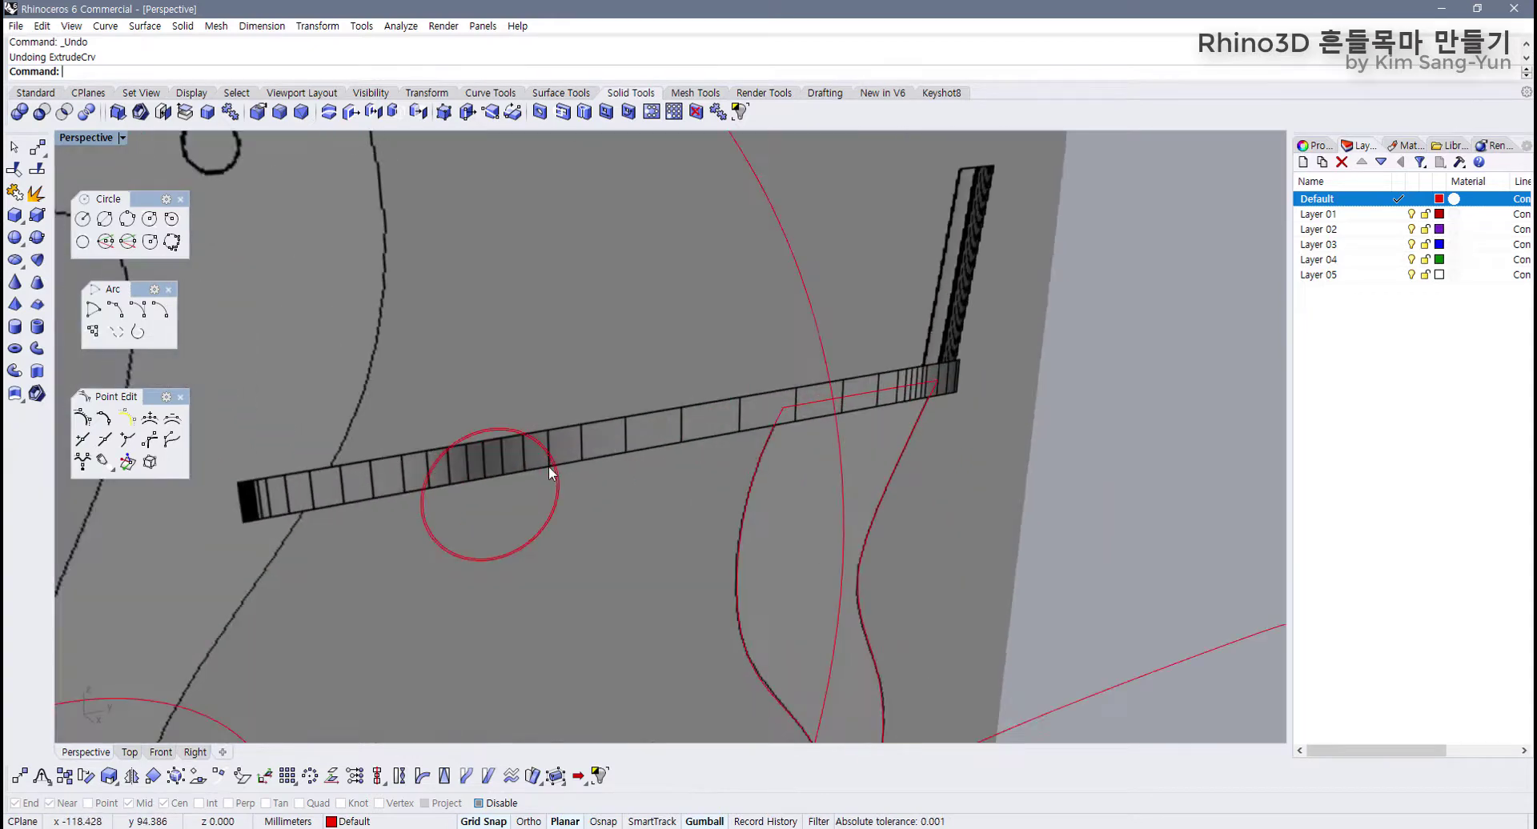
click(599, 471)
scroll(609, 469, down, 5)
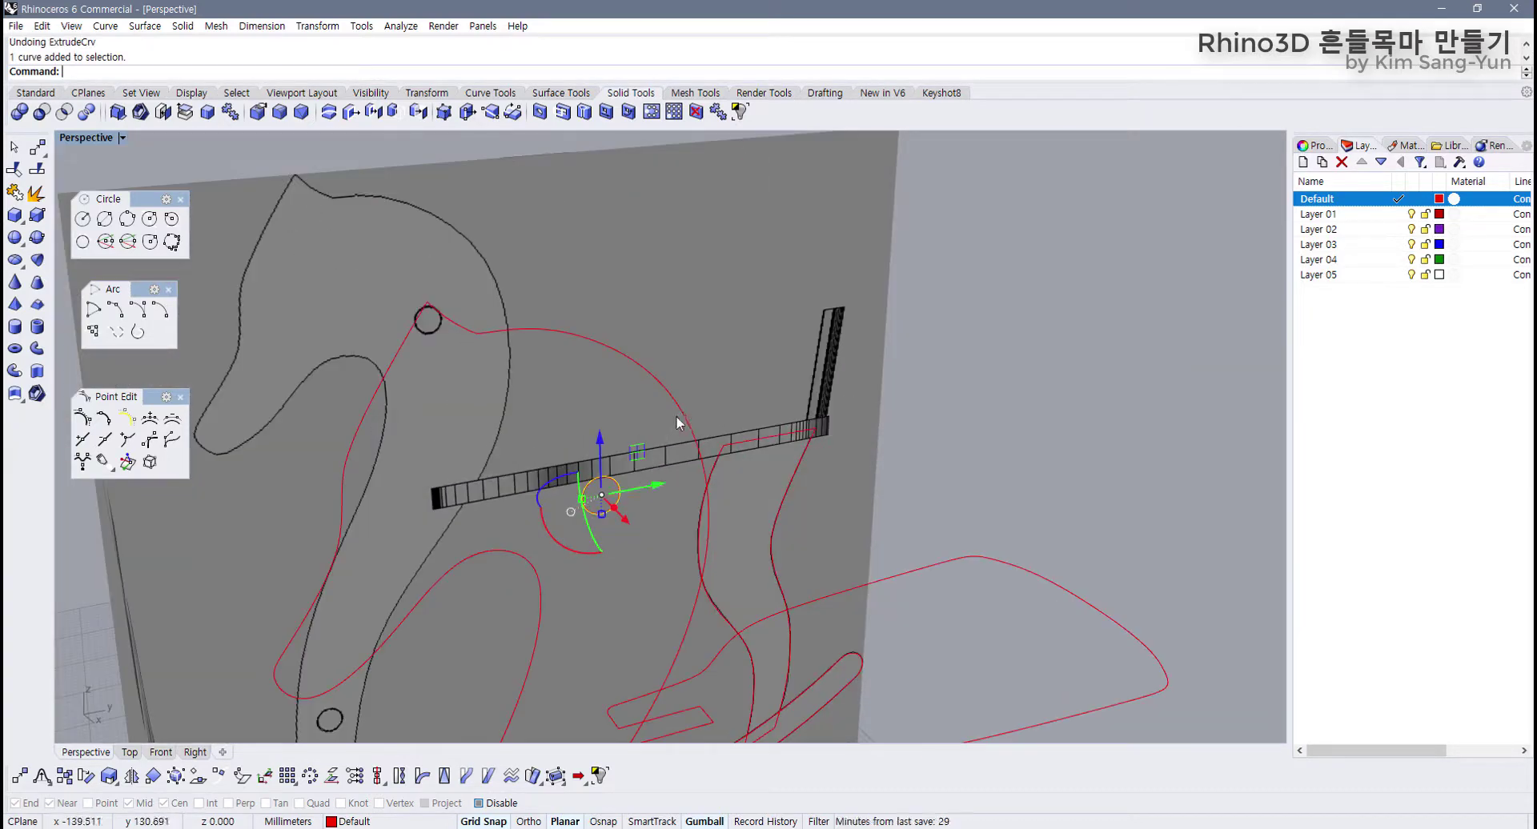
click(681, 421)
scroll(629, 504, down, 10)
right_drag(604, 575, 553, 524)
scroll(560, 581, up, 6)
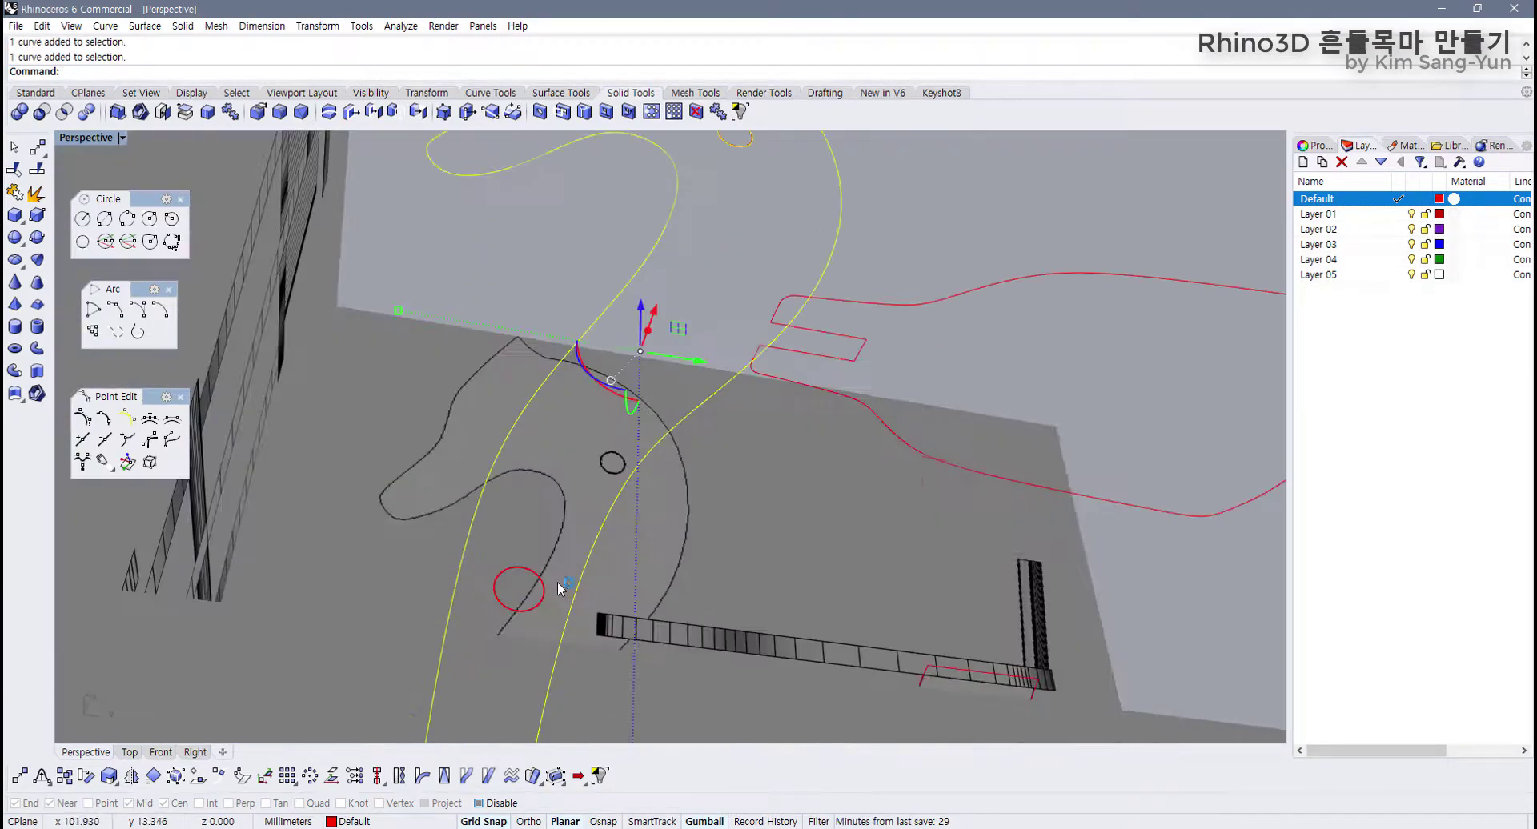
right_drag(562, 586, 538, 338)
scroll(574, 393, down, 5)
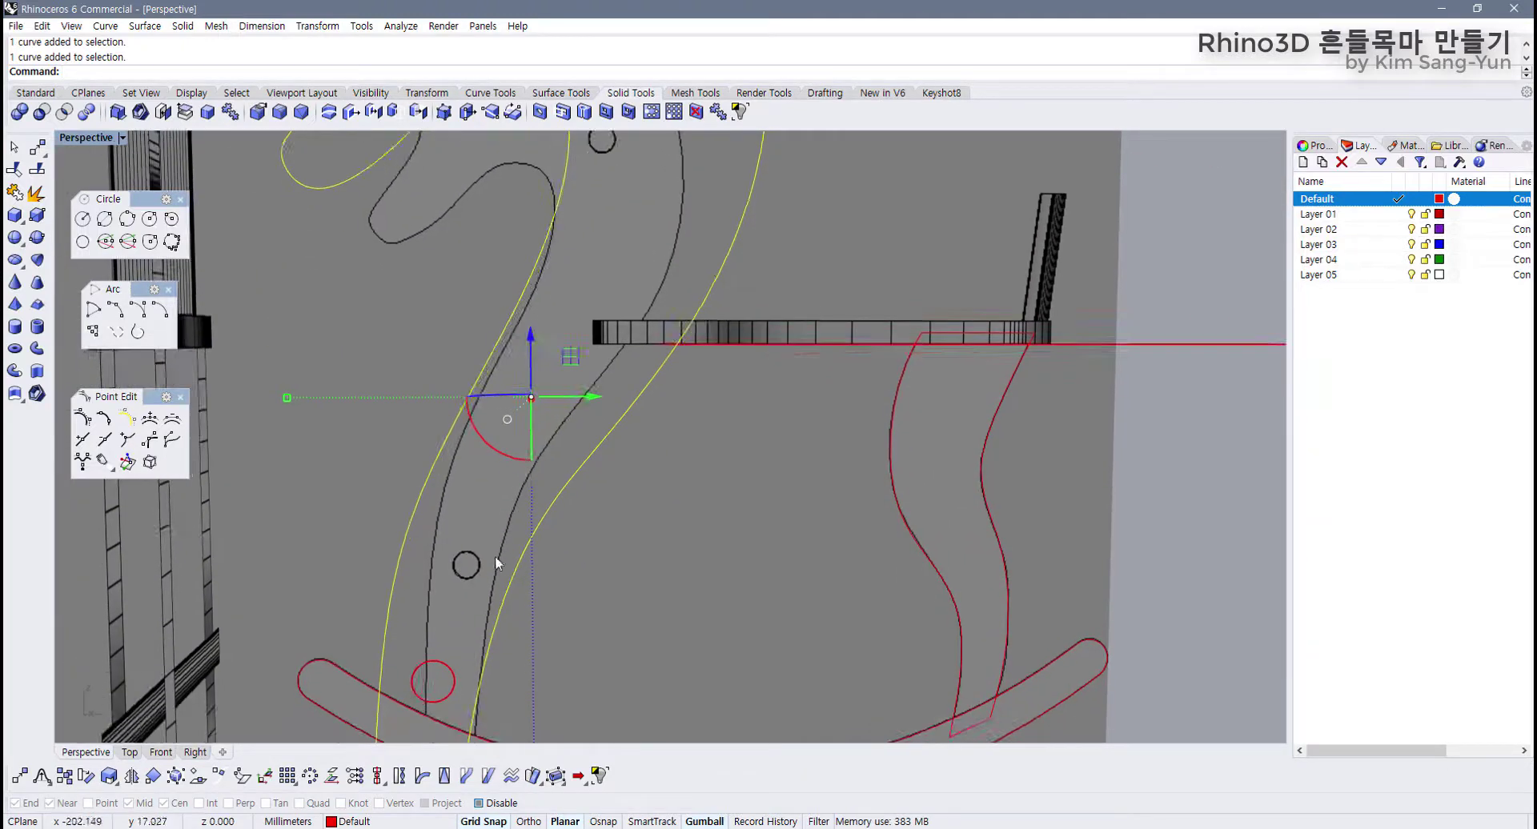
scroll(495, 556, up, 2)
shift+right_drag(498, 628, 519, 438)
scroll(480, 469, up, 6)
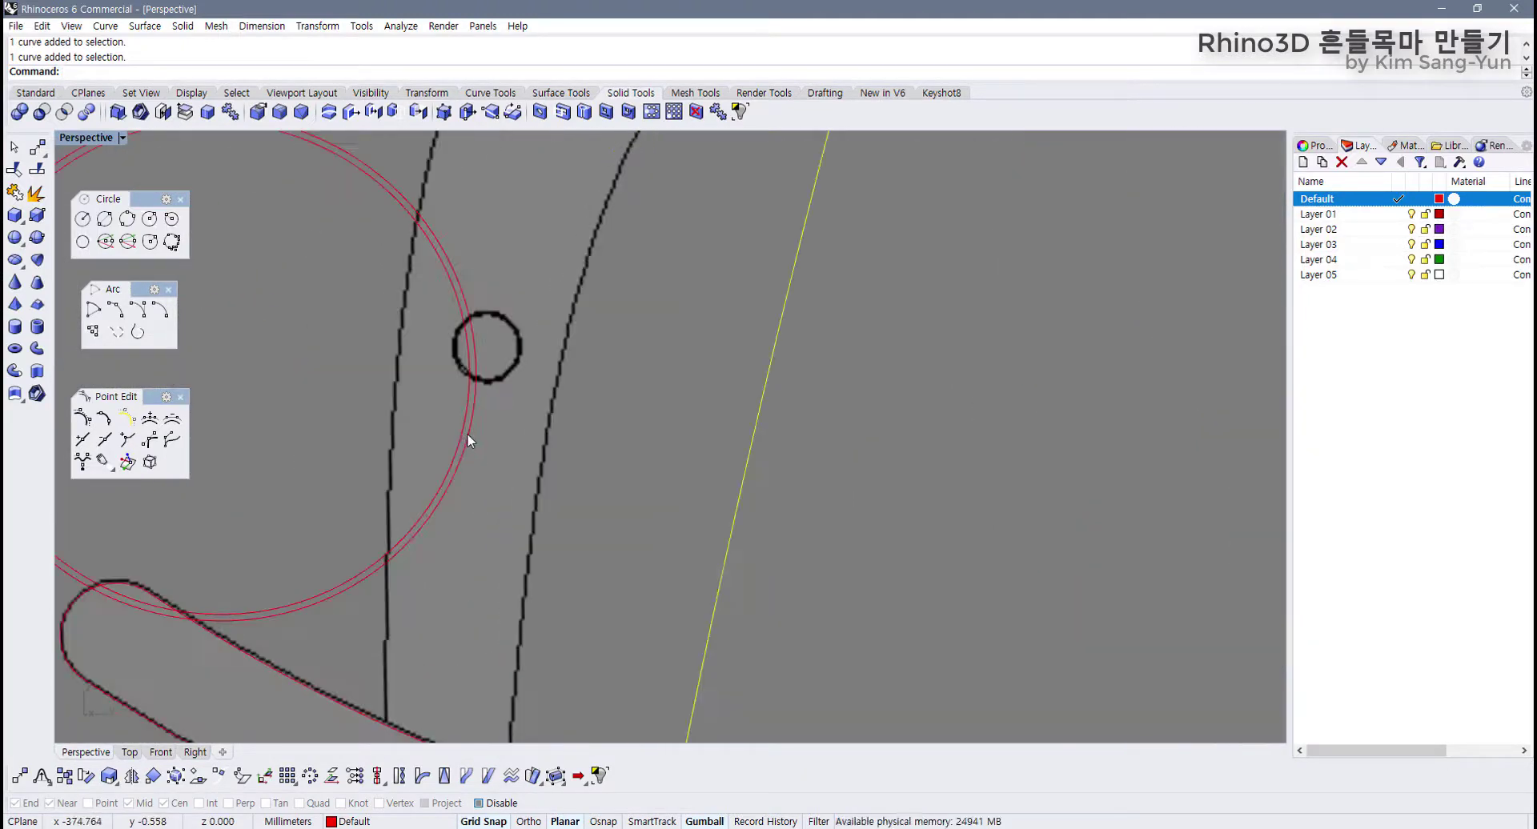
scroll(491, 519, down, 10)
mouse_move(490, 521)
right_down()
mouse_move(525, 549)
mouse_move(489, 547)
right_up()
click(815, 509)
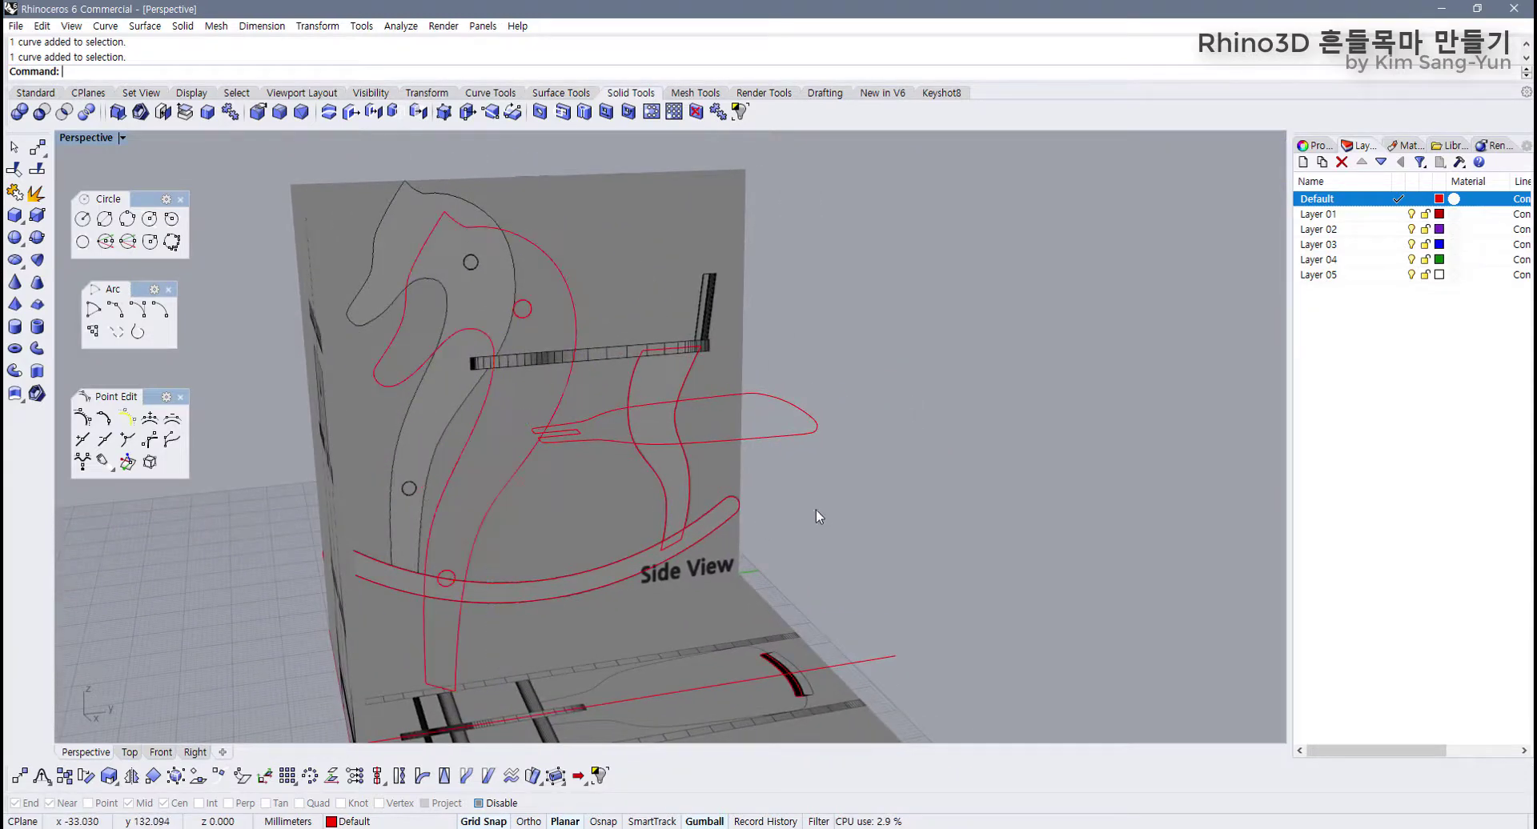
Step: Select the horse head outline together with the outer circles of the upper and lower holes
mouse_move(815, 509)
right_down()
mouse_move(618, 515)
mouse_move(652, 532)
mouse_move(671, 518)
mouse_move(618, 491)
mouse_move(698, 400)
mouse_move(641, 477)
mouse_move(852, 473)
mouse_move(649, 480)
mouse_move(801, 416)
mouse_move(971, 381)
mouse_move(847, 378)
mouse_move(881, 477)
mouse_move(833, 456)
mouse_move(810, 409)
mouse_move(854, 481)
mouse_move(769, 480)
mouse_move(893, 480)
mouse_move(851, 507)
mouse_move(843, 487)
mouse_move(819, 490)
mouse_move(799, 513)
mouse_move(790, 491)
mouse_move(817, 502)
right_up()
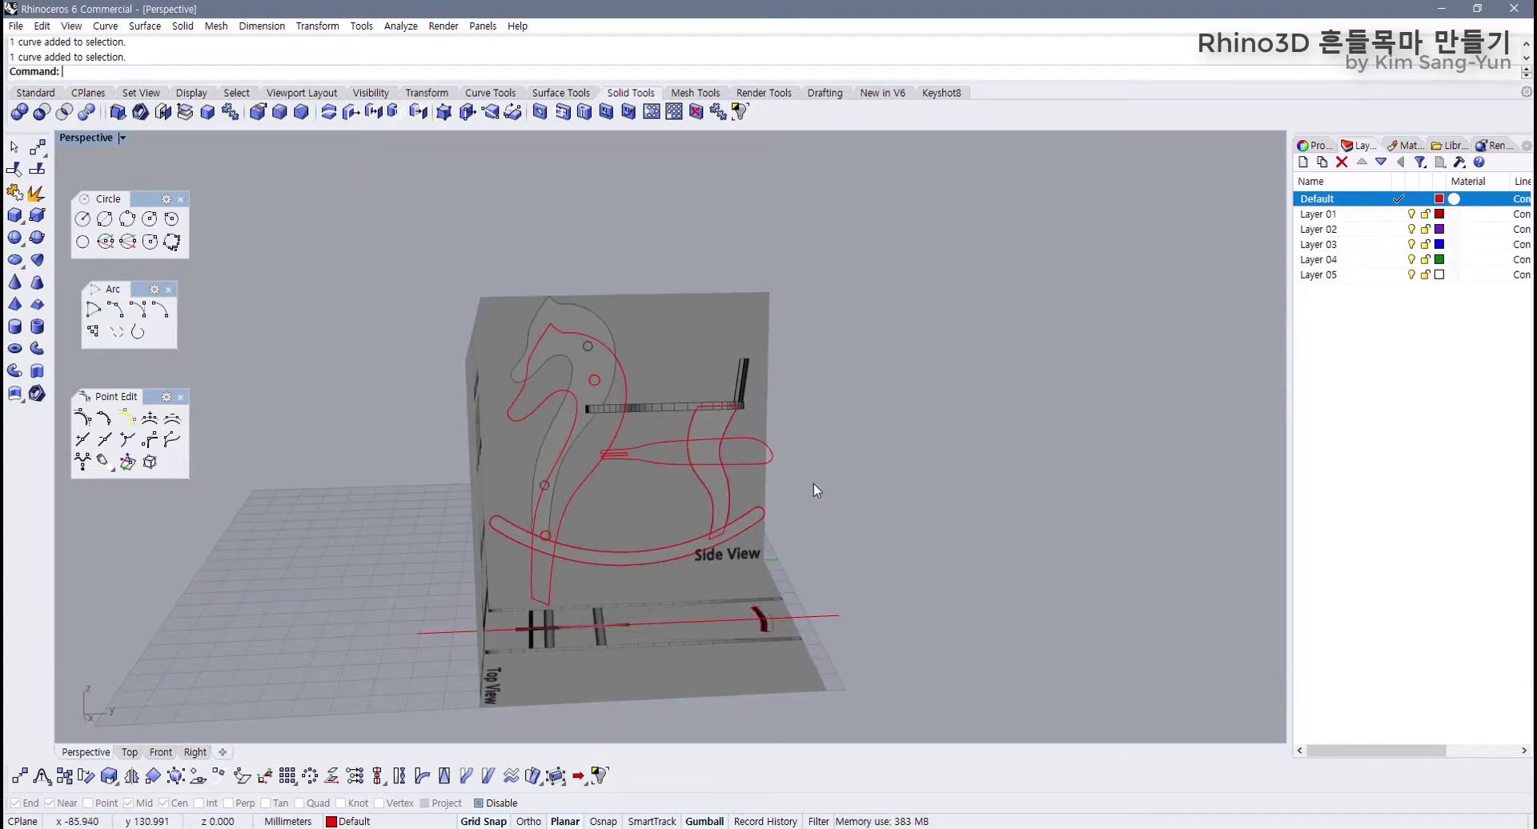
right_drag(813, 484, 763, 464)
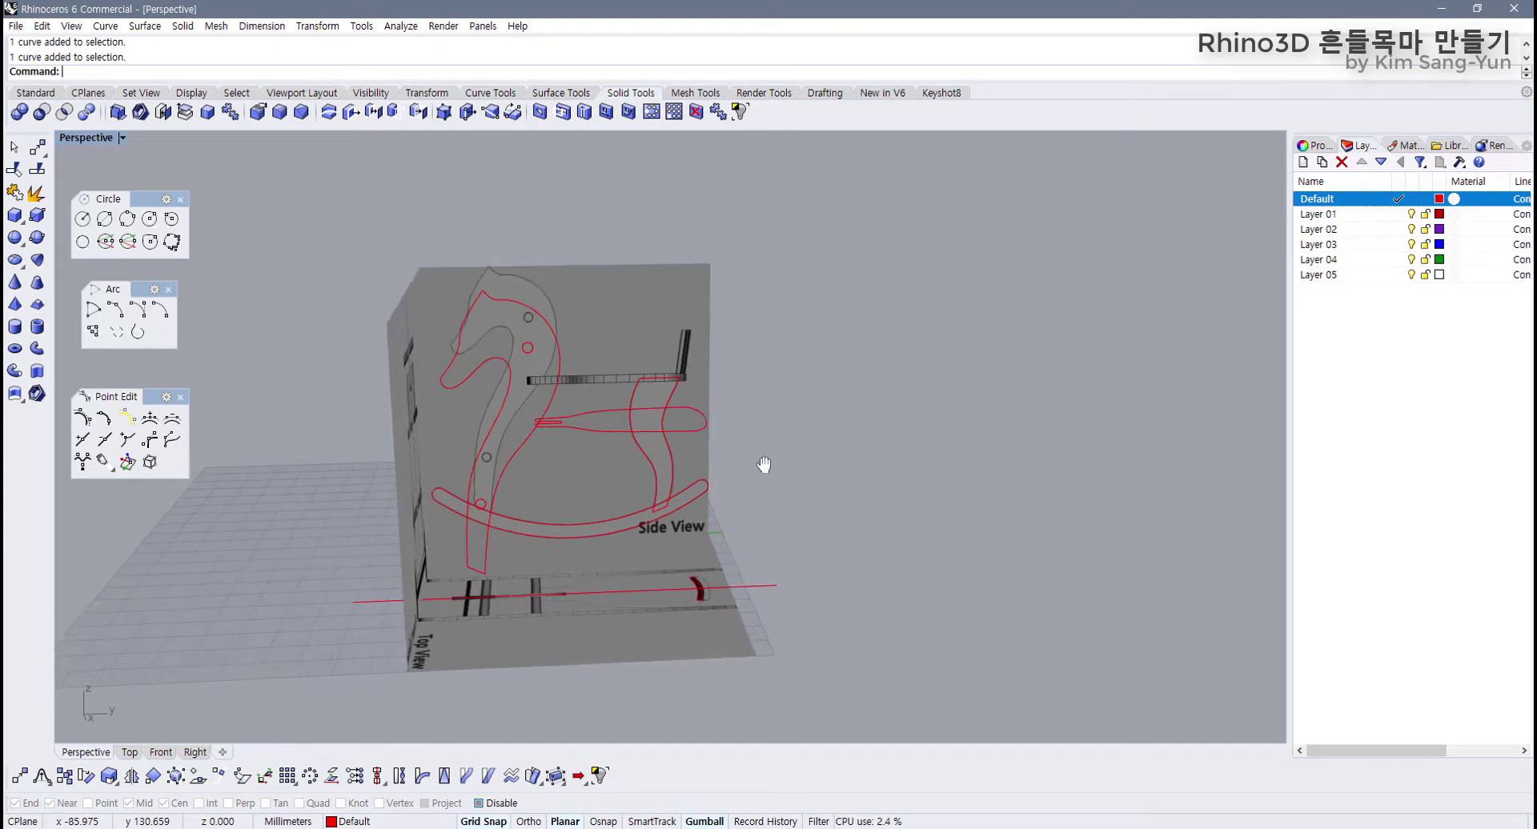
scroll(506, 333, up, 10)
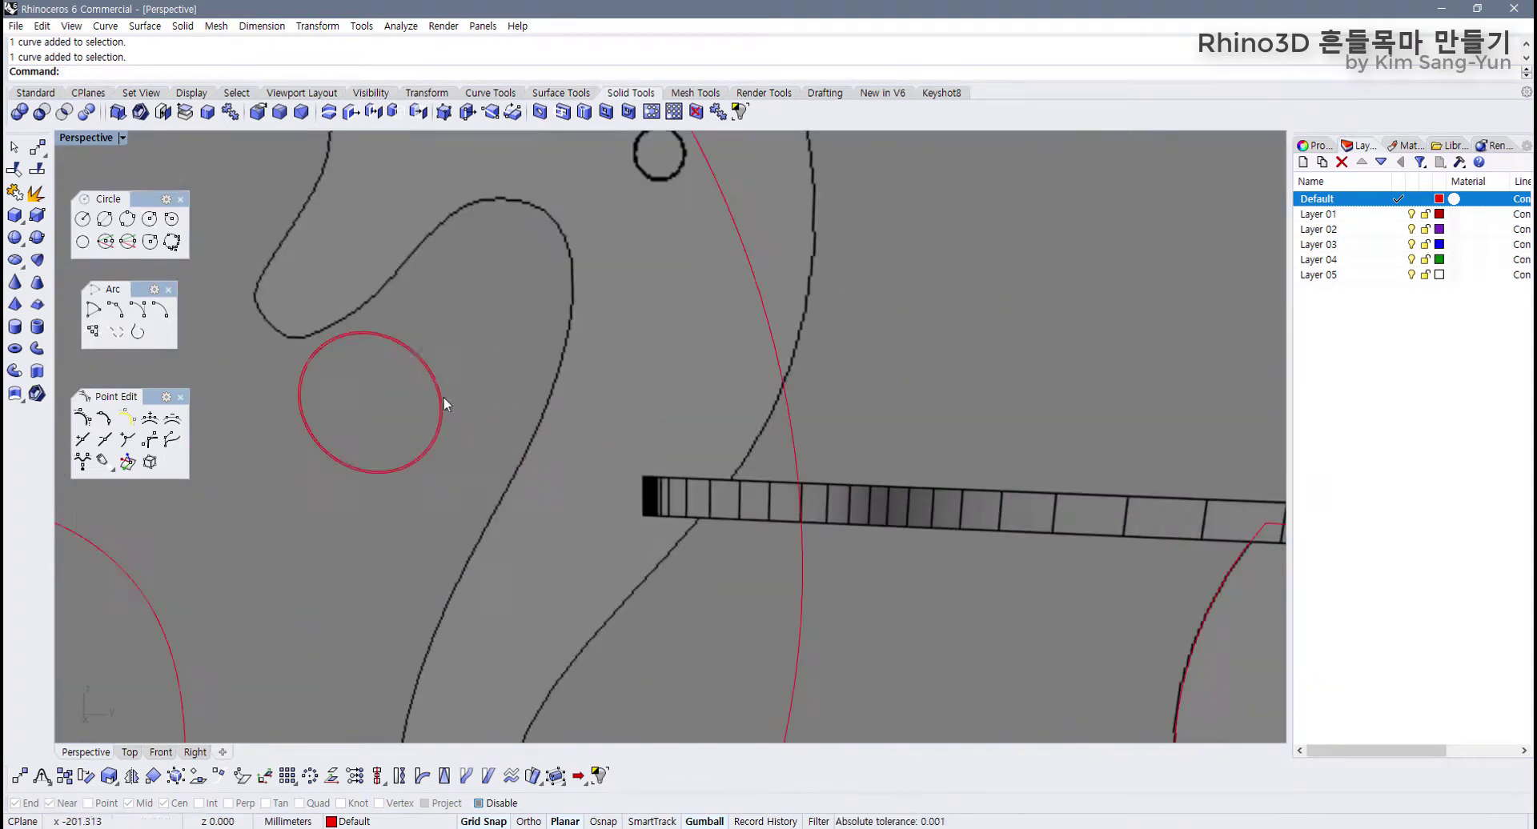
scroll(444, 404, up, 3)
click(446, 407)
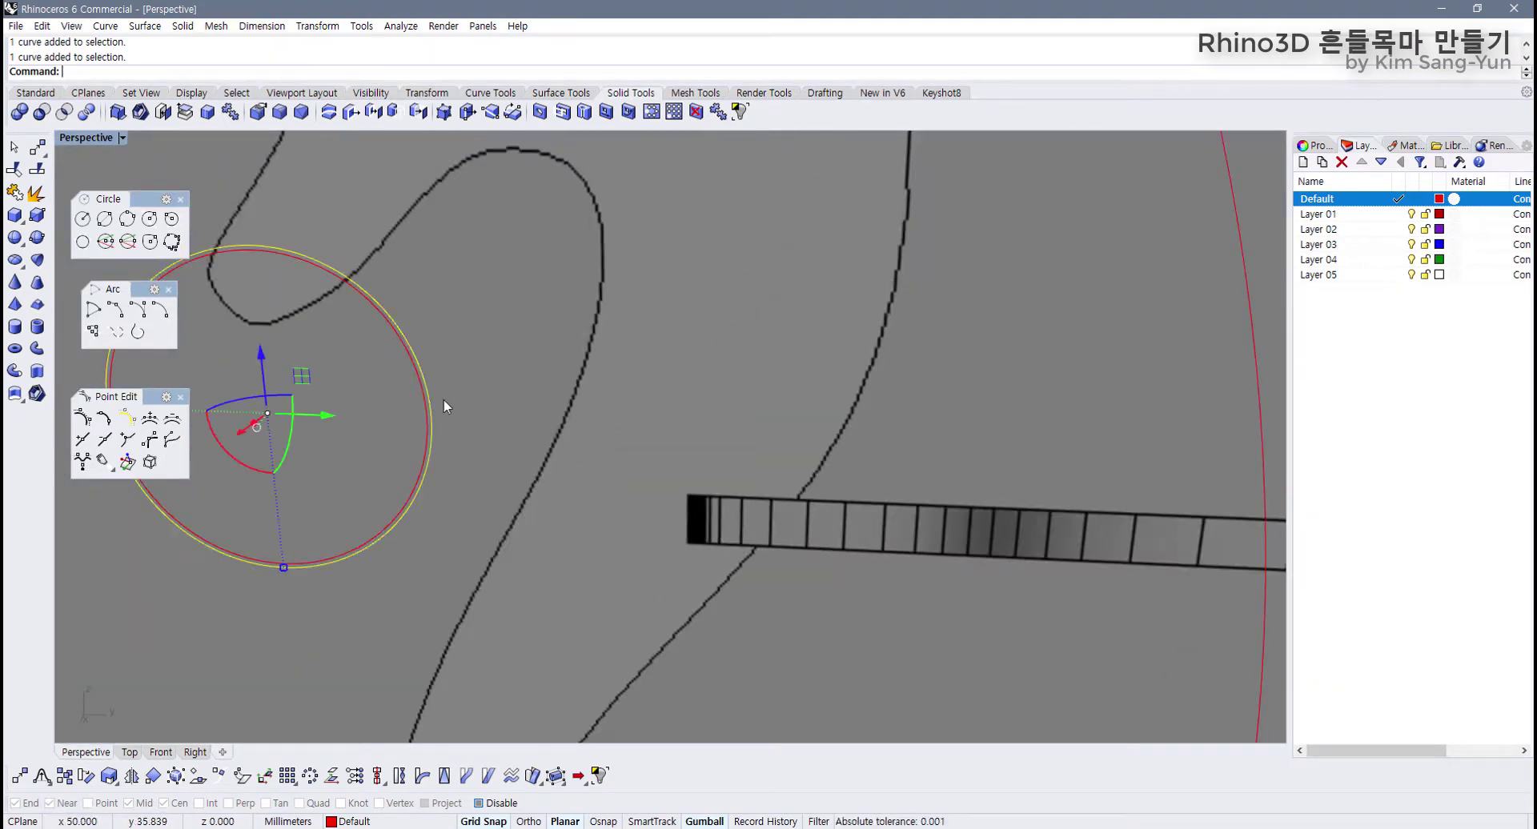
scroll(445, 407, down, 10)
shift+click(545, 390)
scroll(487, 450, down, 5)
shift+right_drag(480, 529, 502, 376)
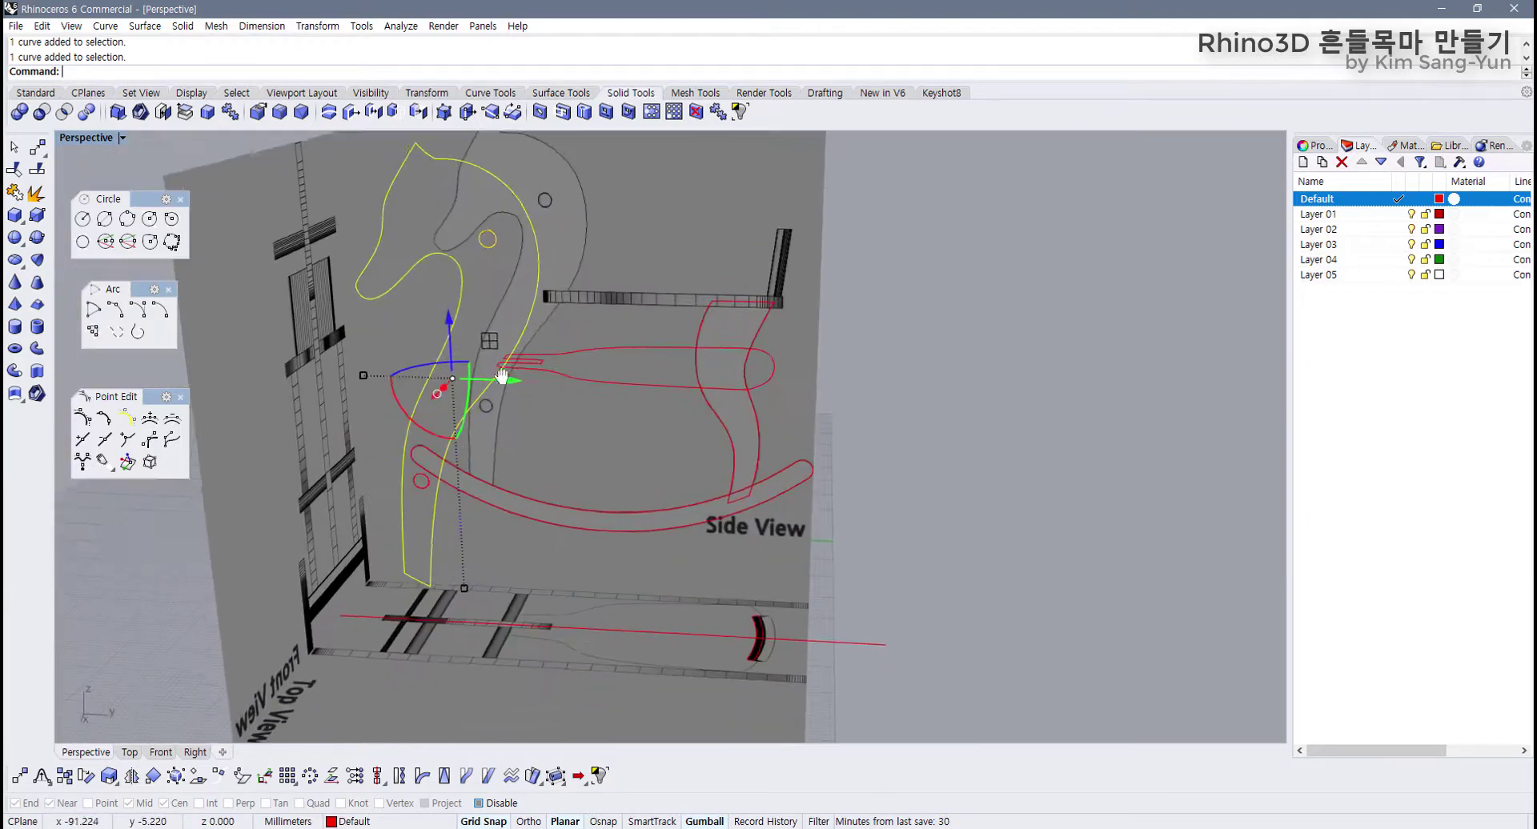
scroll(424, 487, up, 10)
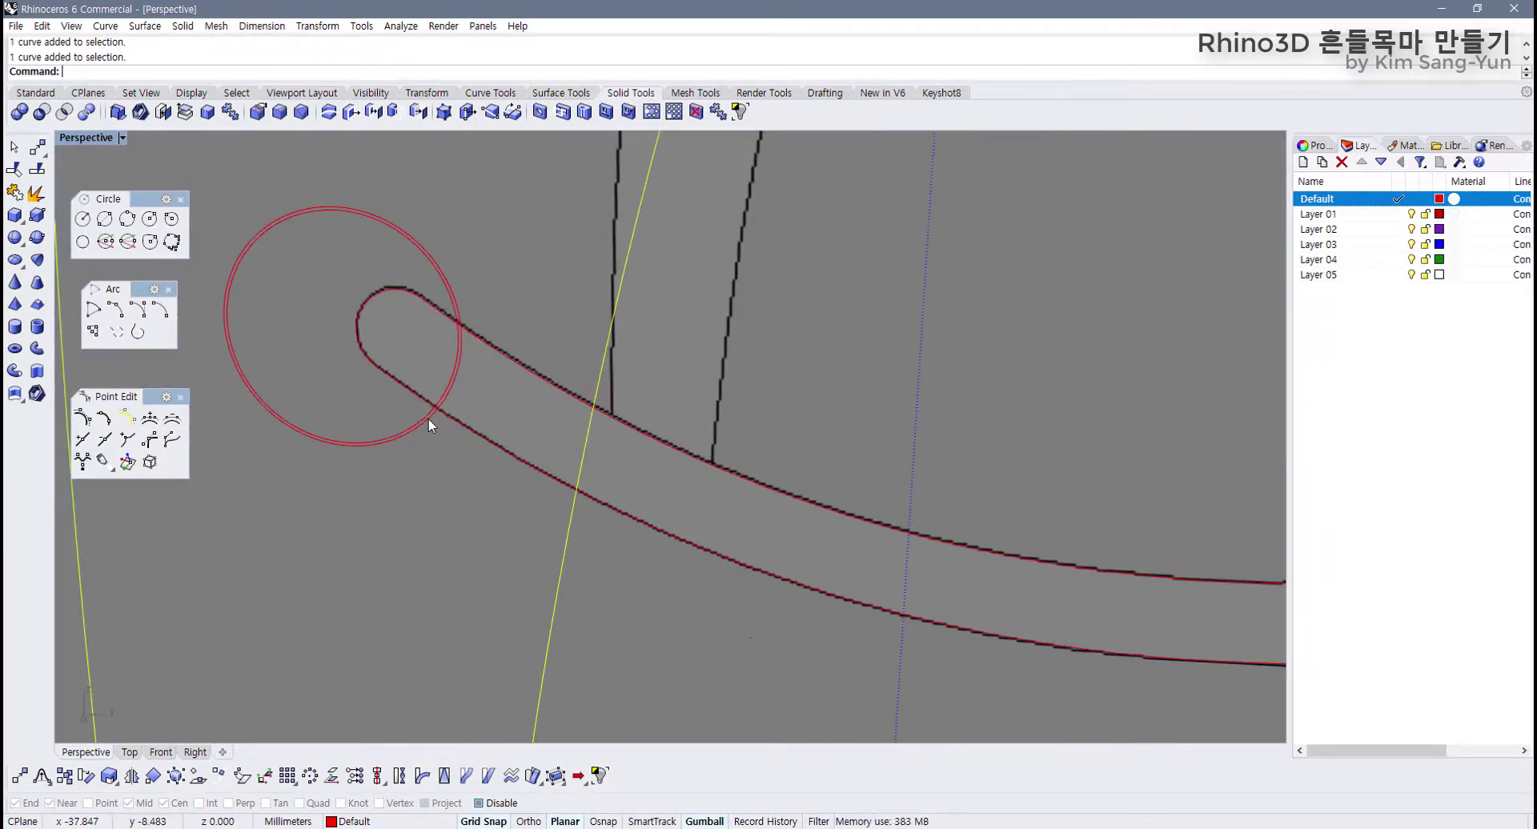
shift+click(430, 425)
scroll(429, 501, down, 10)
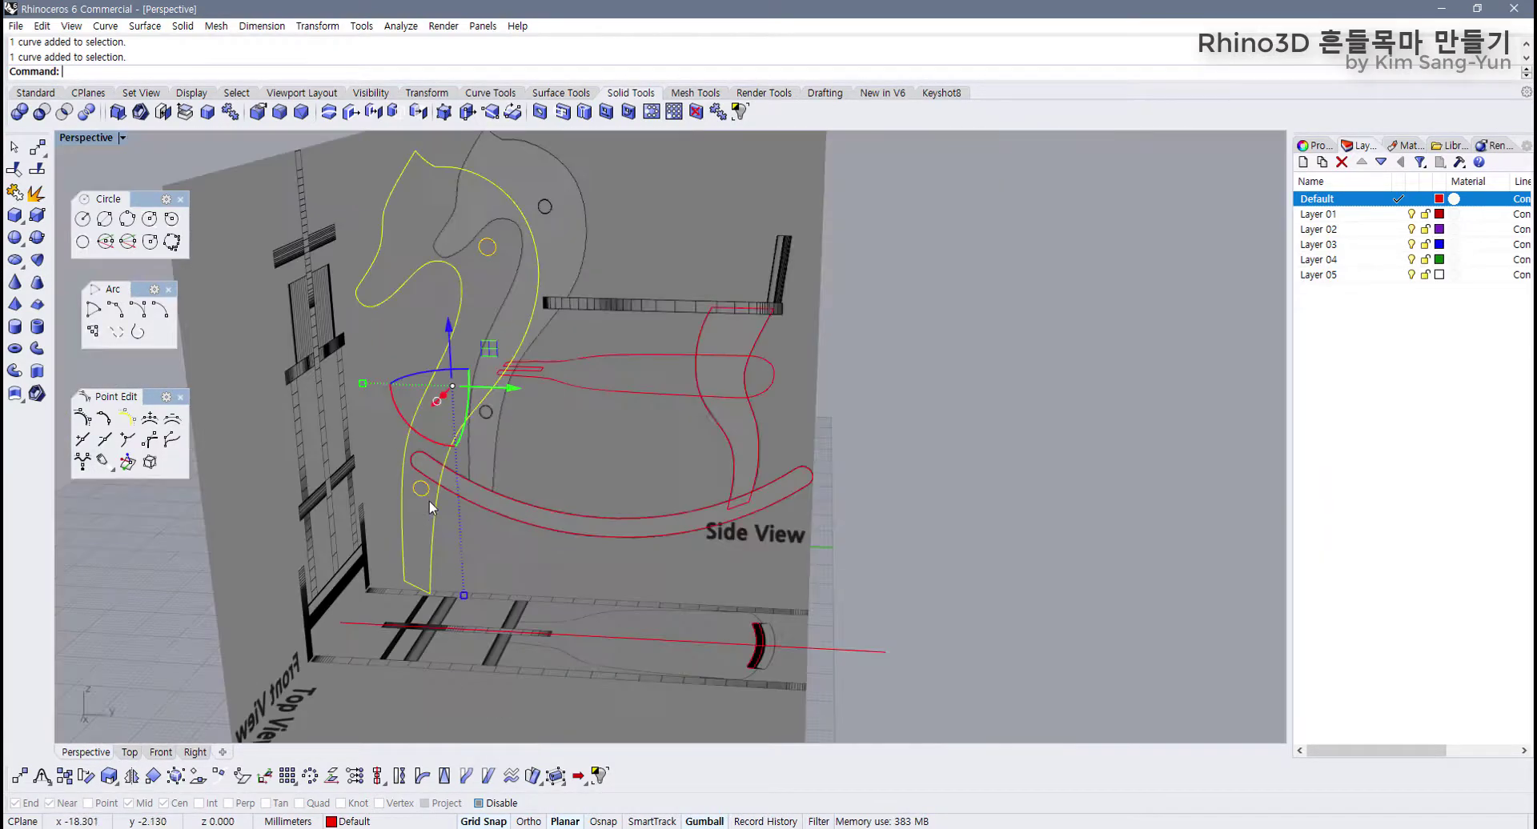
right_drag(484, 506, 527, 467)
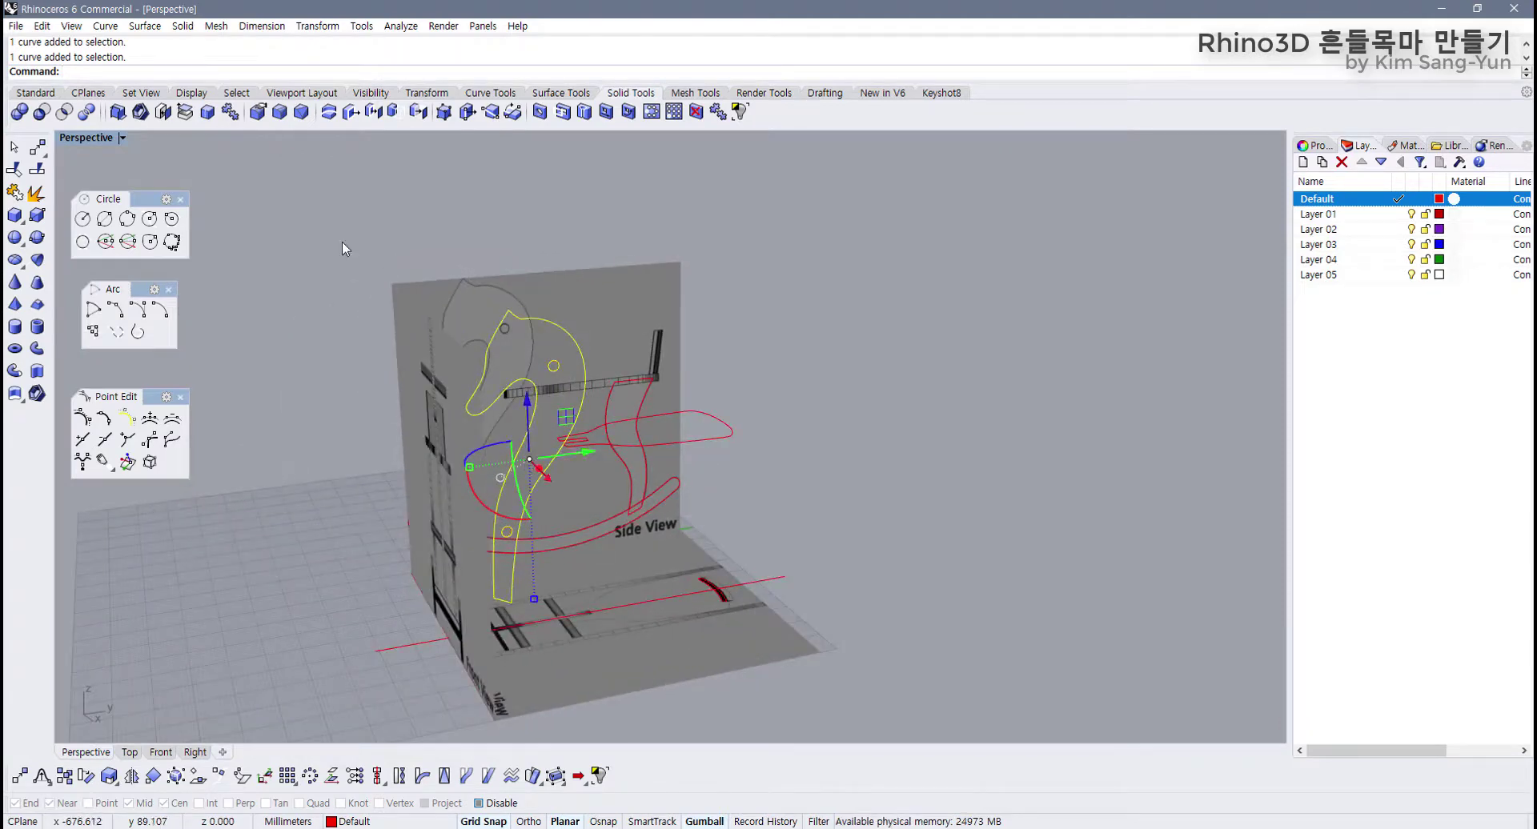
Step: Extrude the selected head outline and hole circles as a solid by 1.2 mm to both sides and restore the four-view layout
click(560, 93)
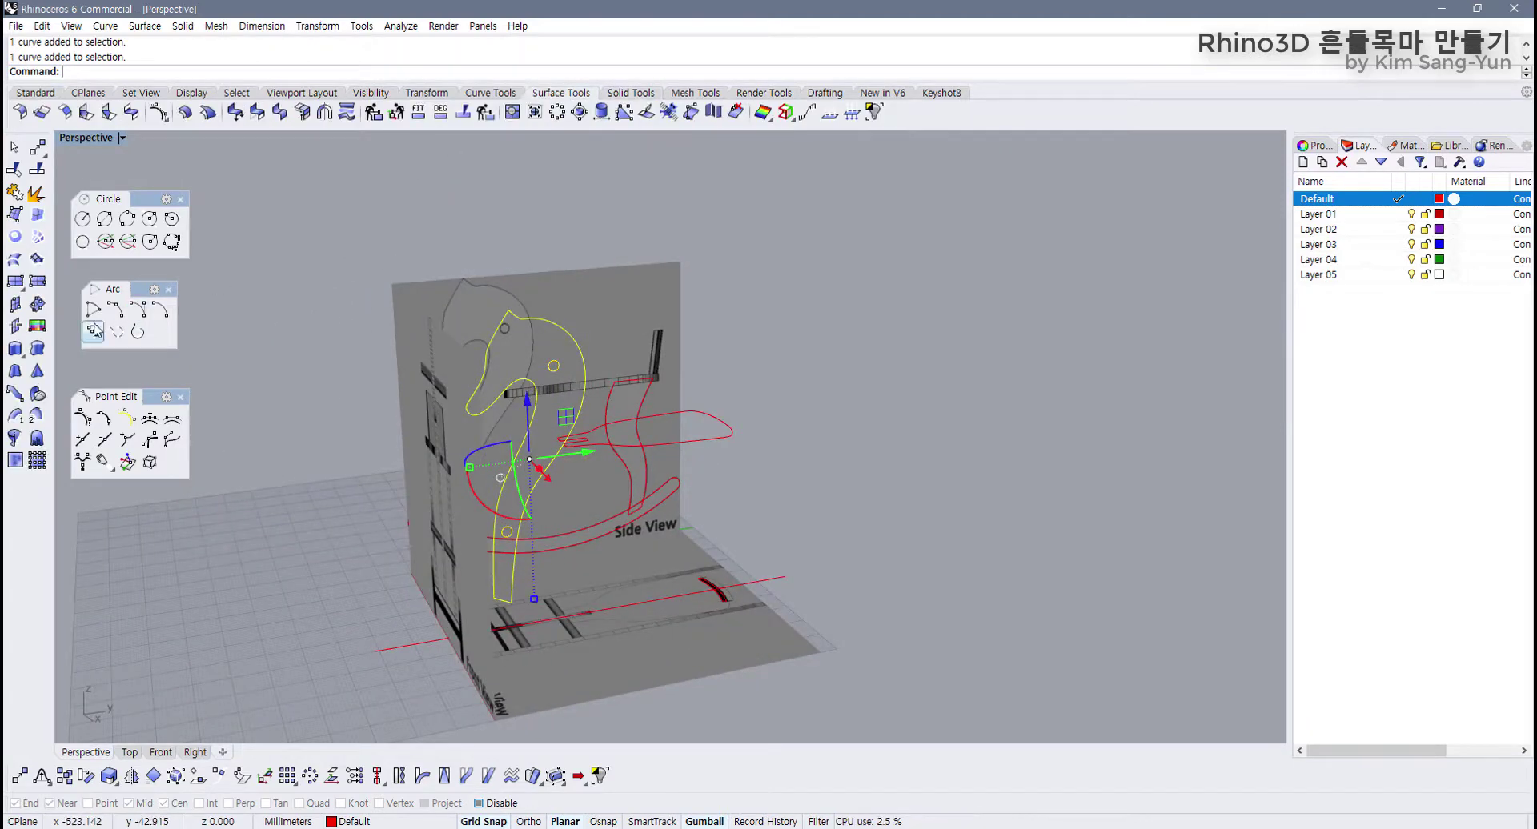
click(20, 349)
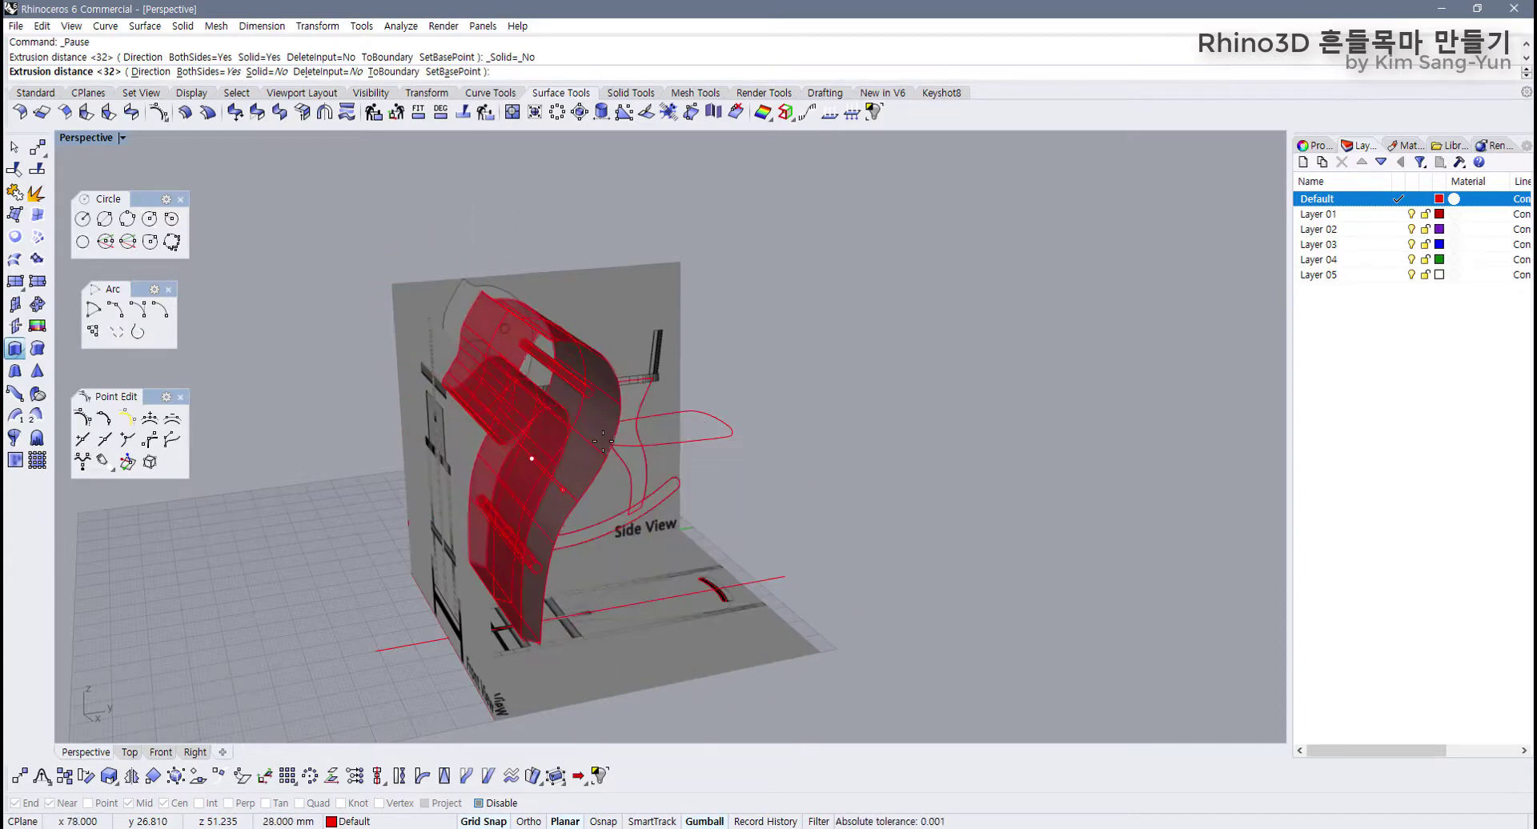
click(264, 71)
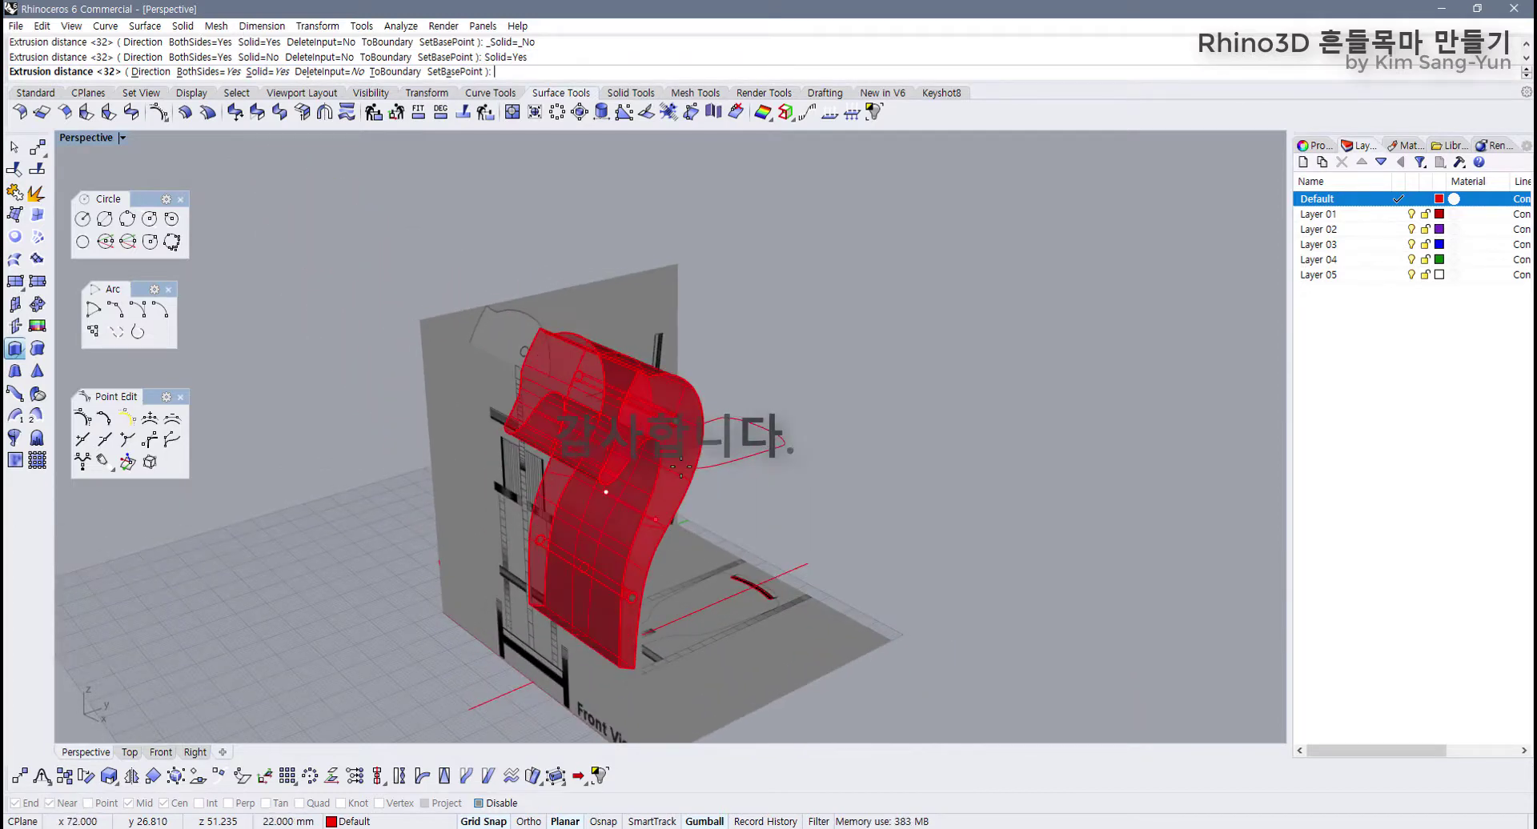
text(1.)
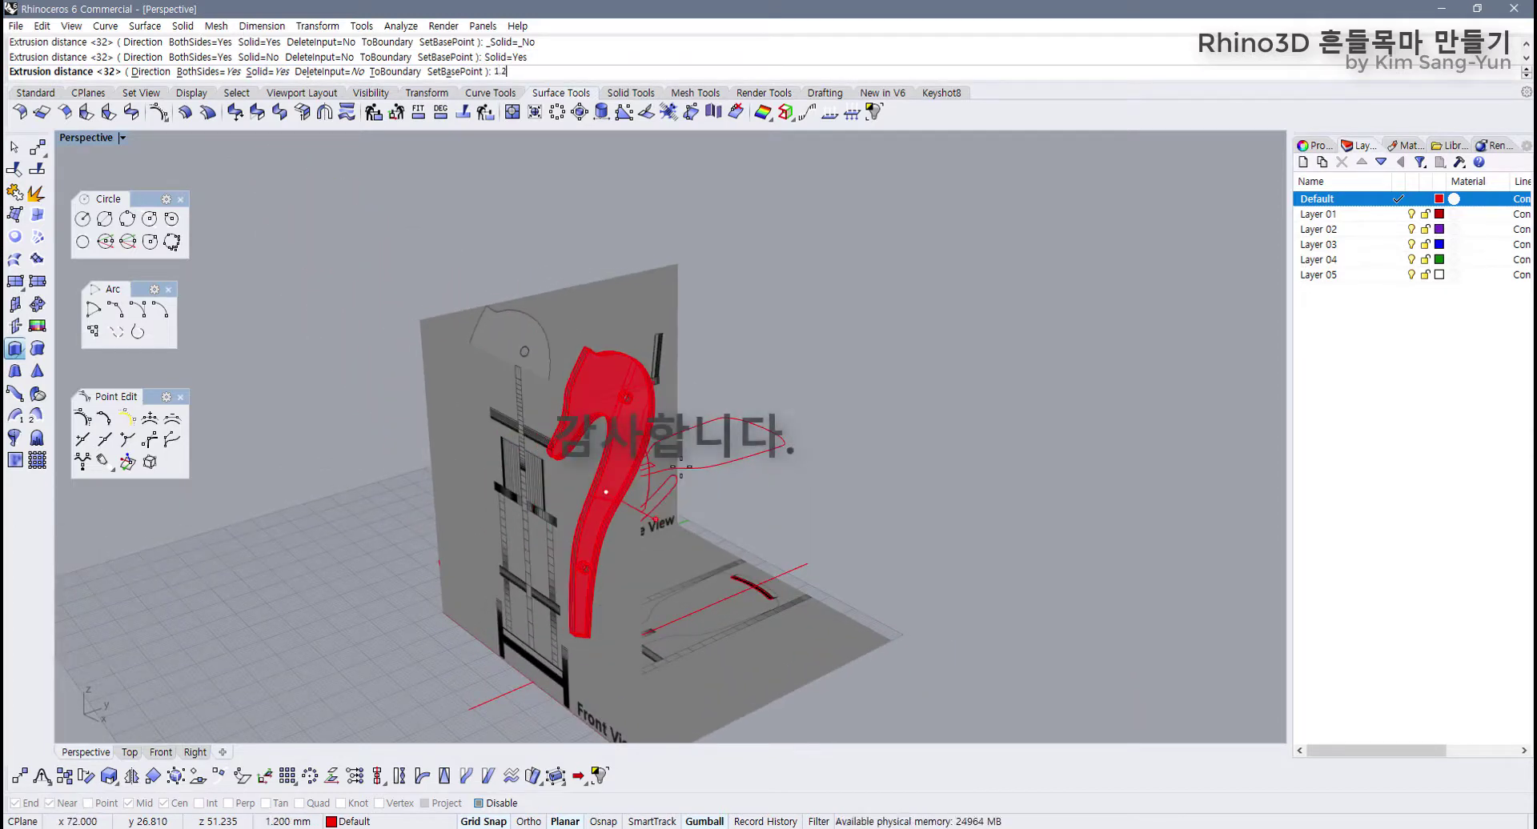
text(2)
key(Return)
click(827, 424)
right_drag(828, 425, 552, 349)
scroll(484, 339, up, 5)
scroll(410, 339, up, 4)
double_click(102, 140)
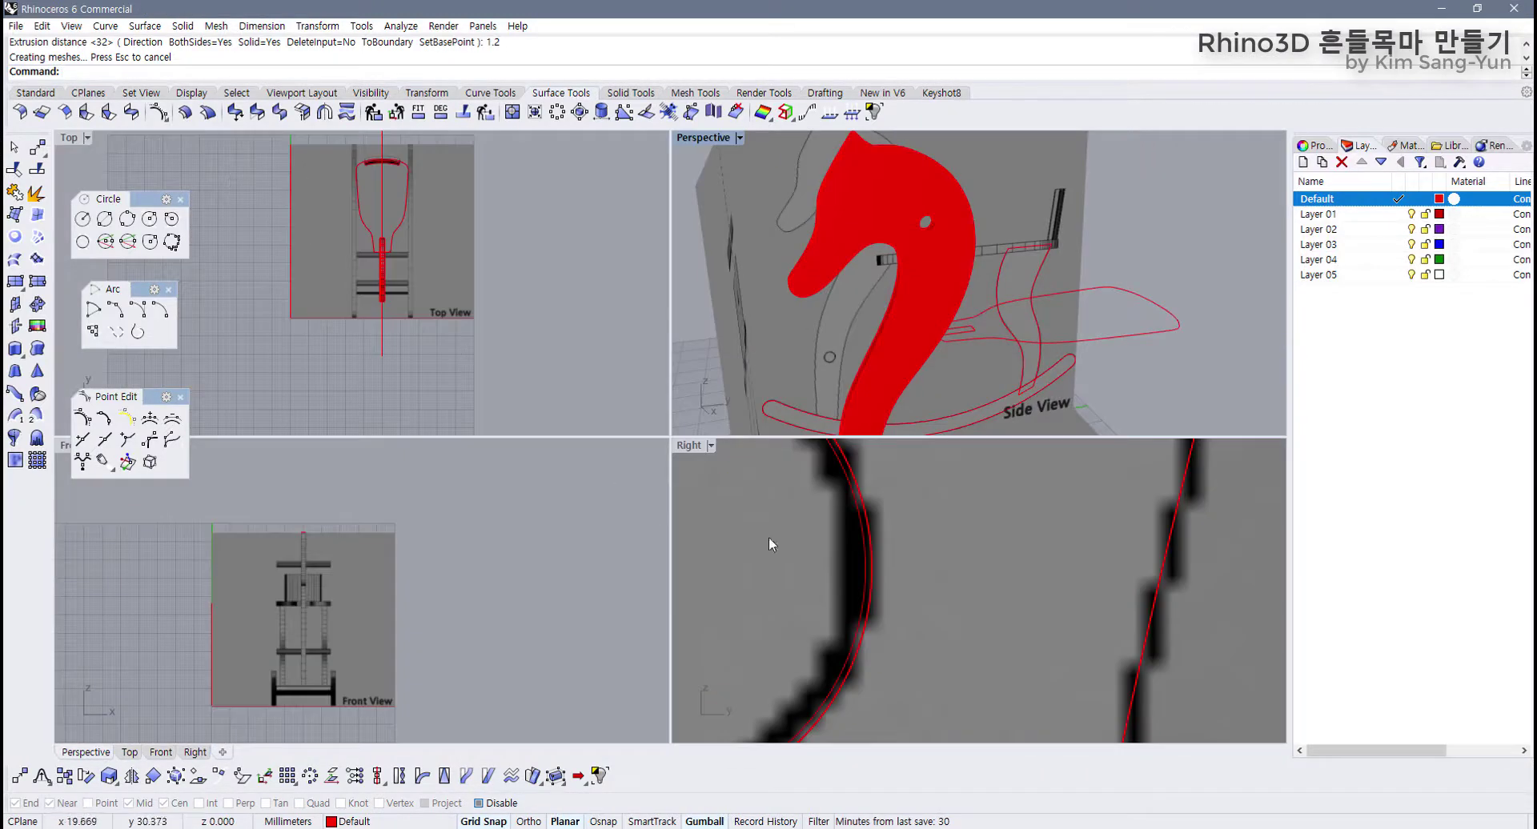
Step: Select the inner circles of the lower and upper rod holes in the Right view
click(853, 502)
scroll(845, 560, down, 5)
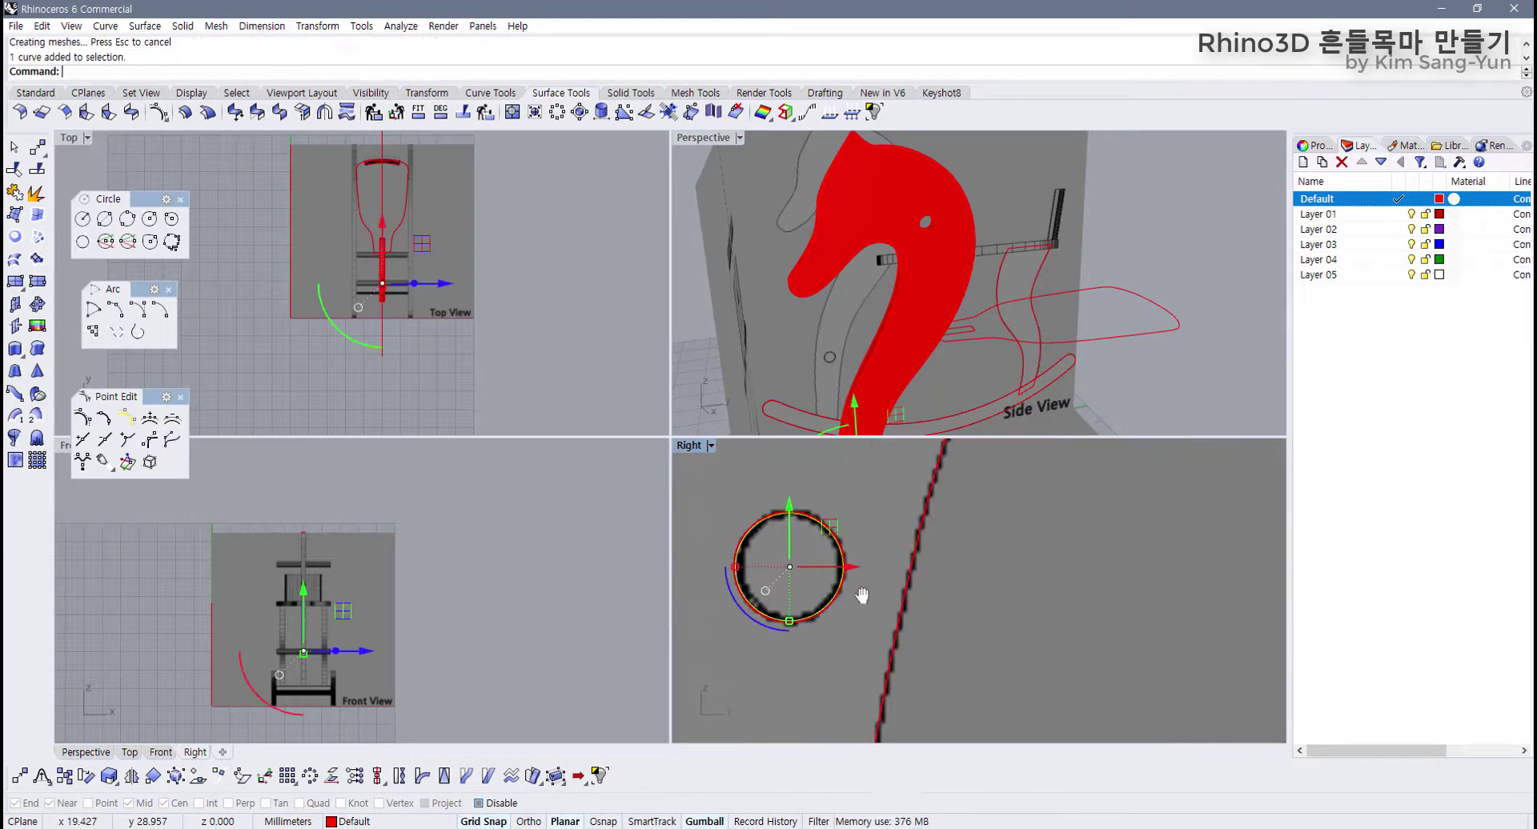
scroll(832, 604, down, 5)
scroll(789, 622, up, 10)
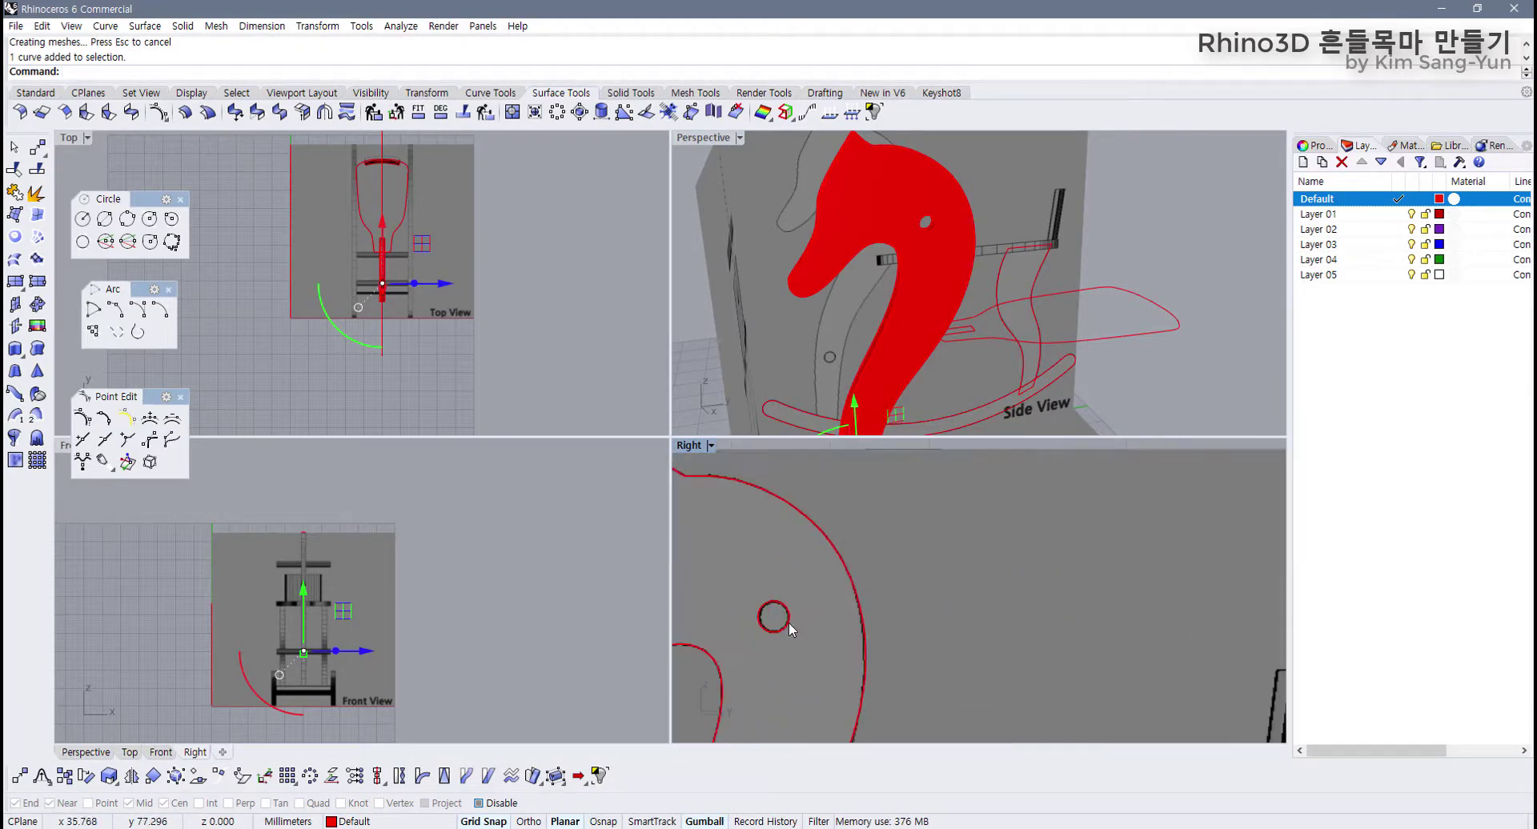
scroll(787, 621, up, 4)
click(782, 625)
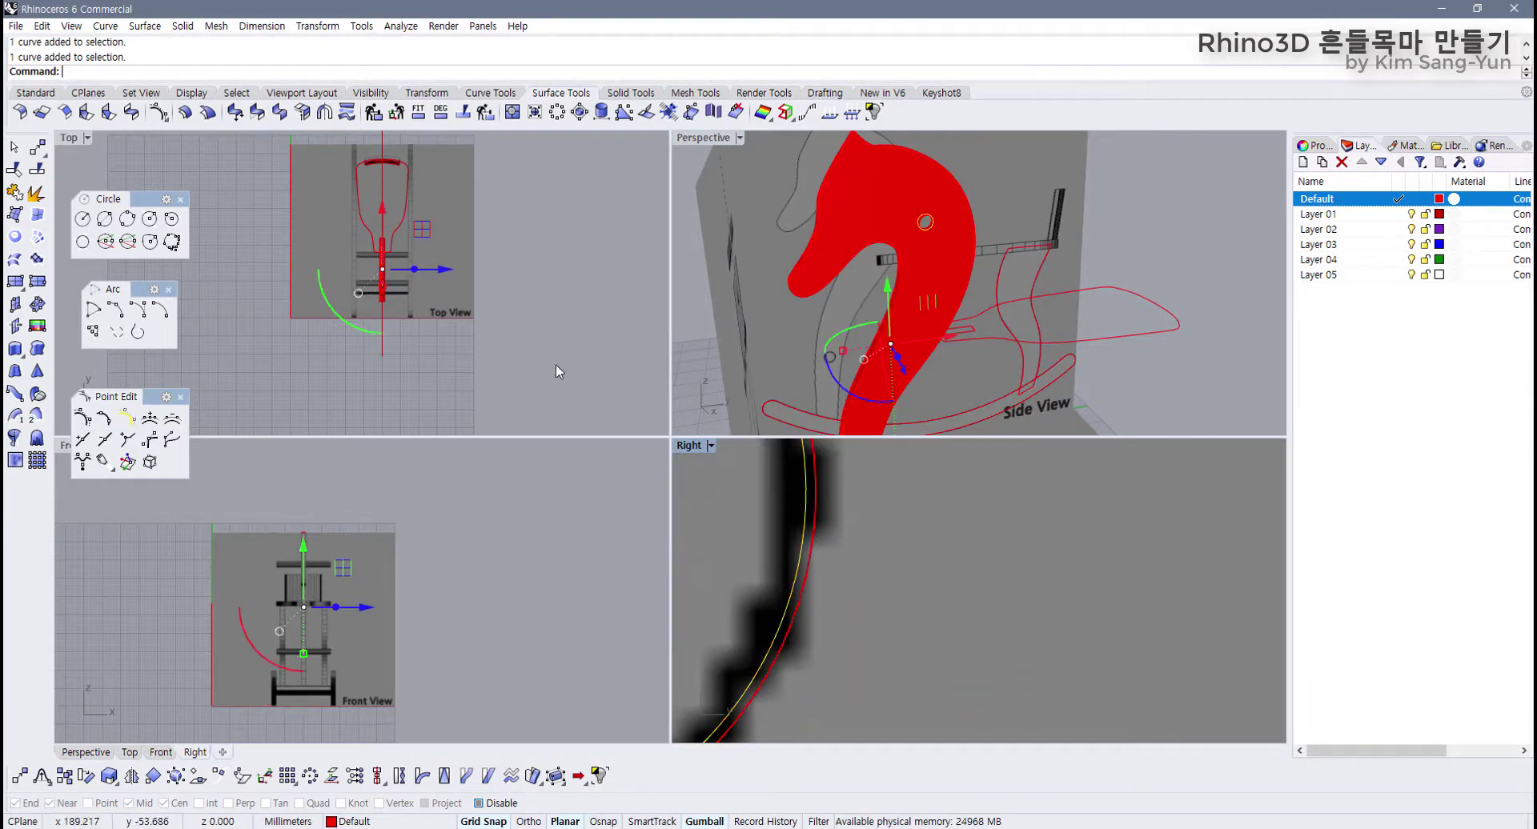
Step: Extrude the two selected circles as solids to both sides, reaching the rod end shown in the Top view reference drawing
scroll(434, 300, up, 8)
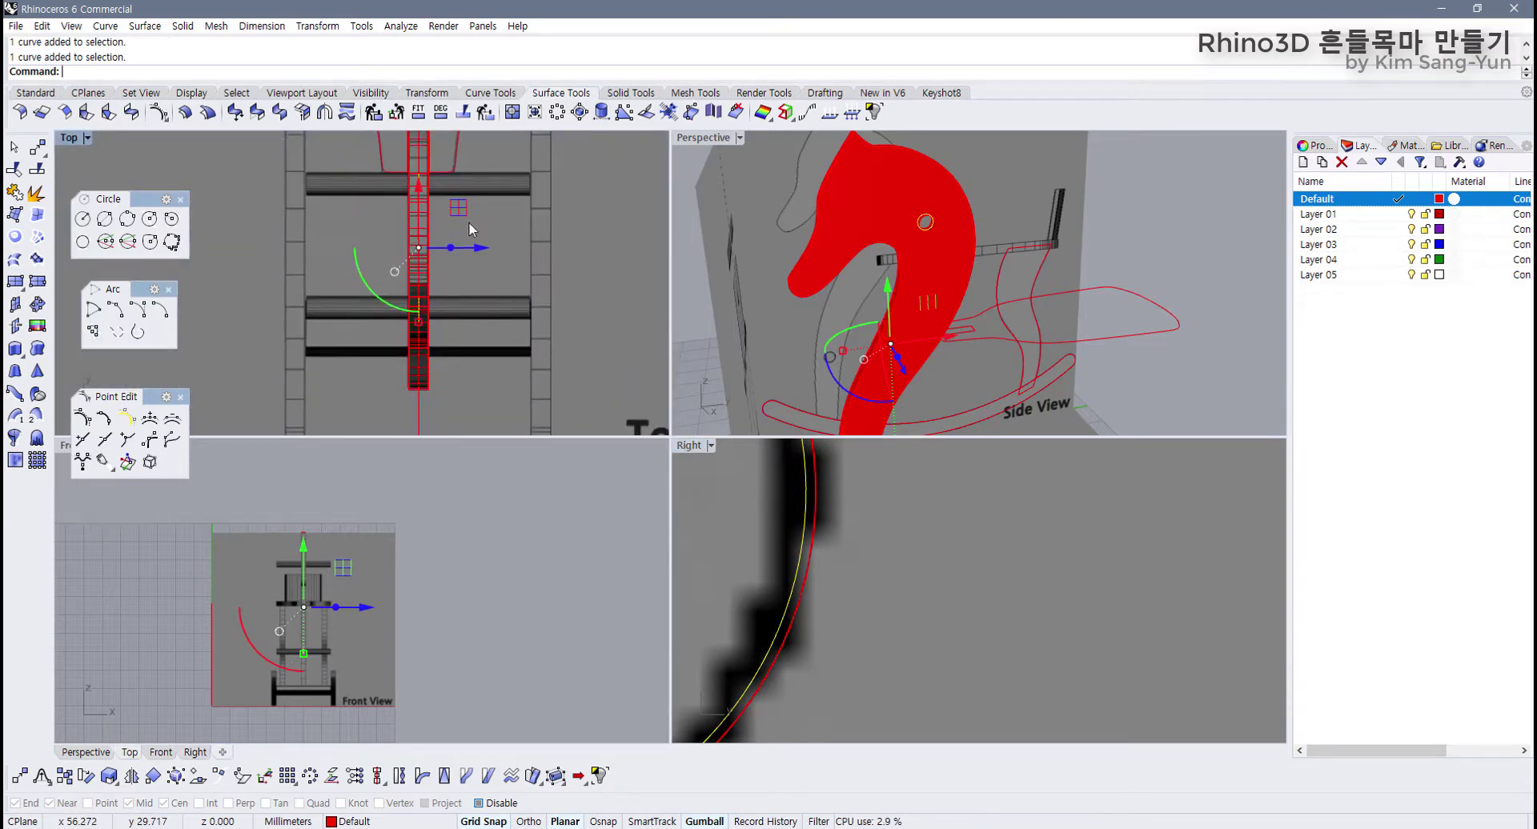
click(14, 349)
click(267, 71)
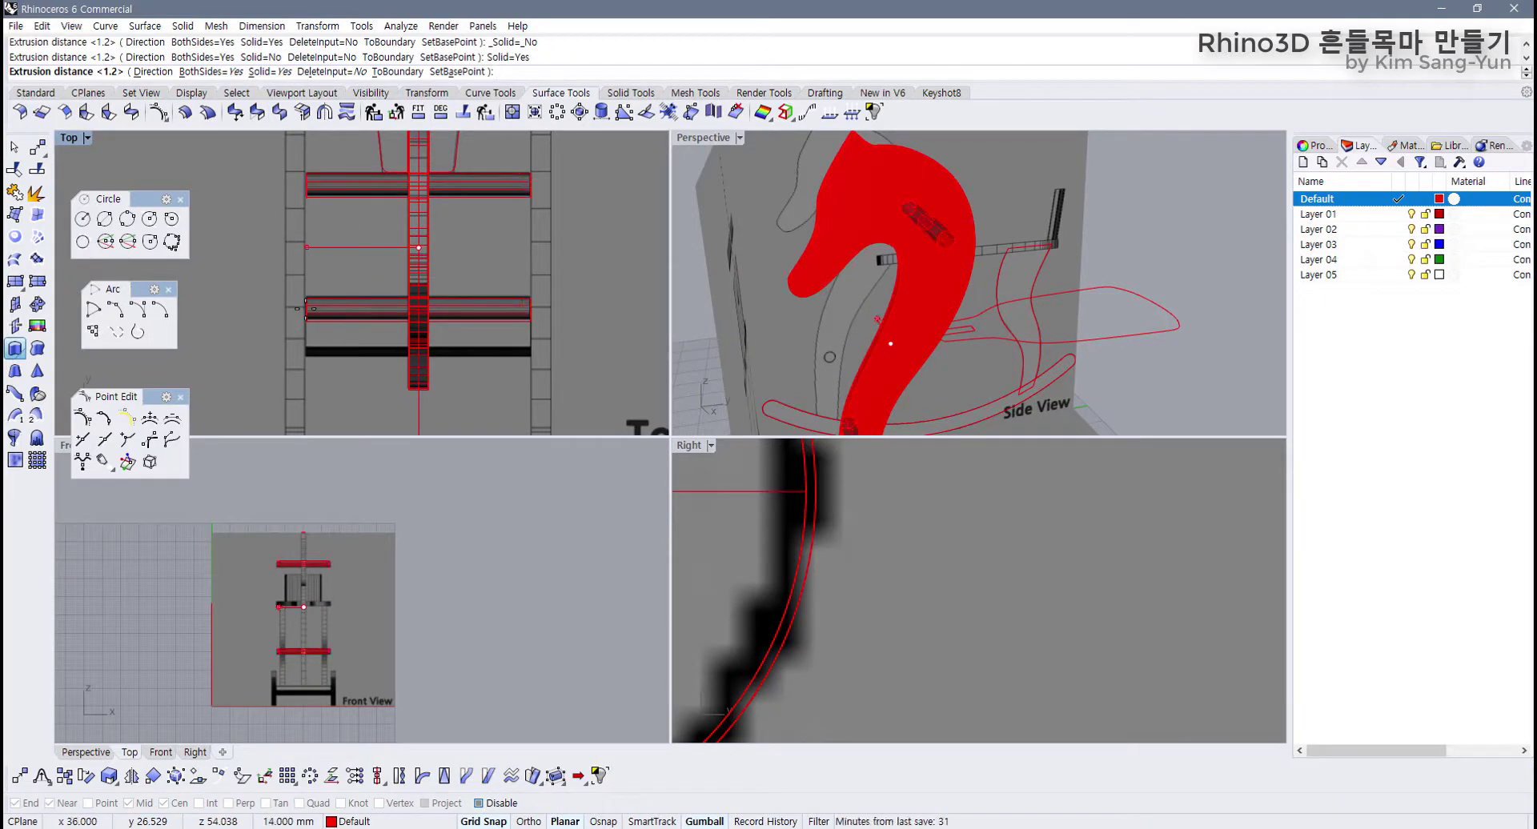
scroll(297, 308, up, 5)
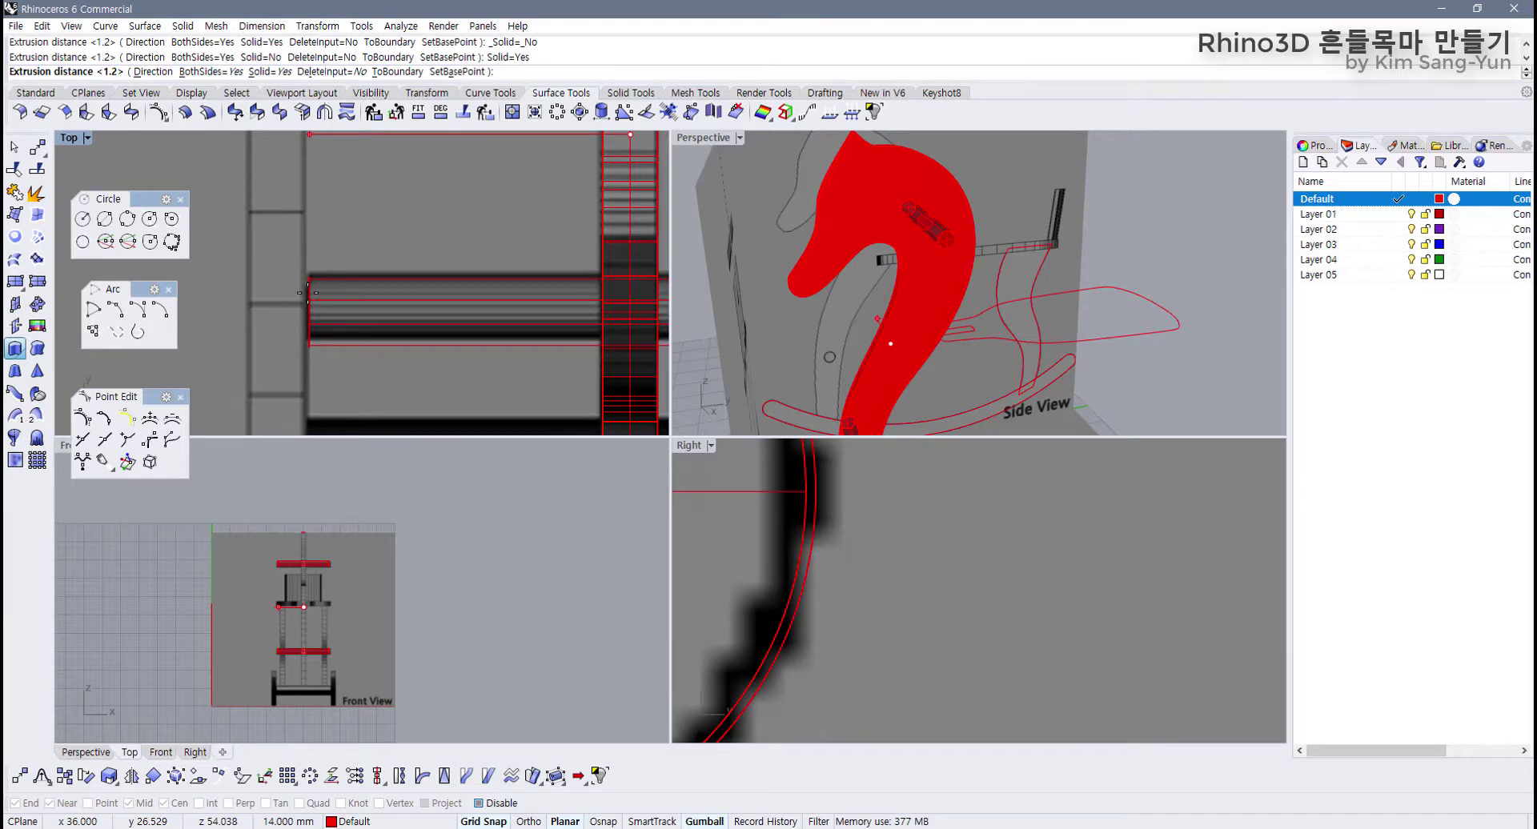
click(308, 292)
scroll(357, 311, down, 5)
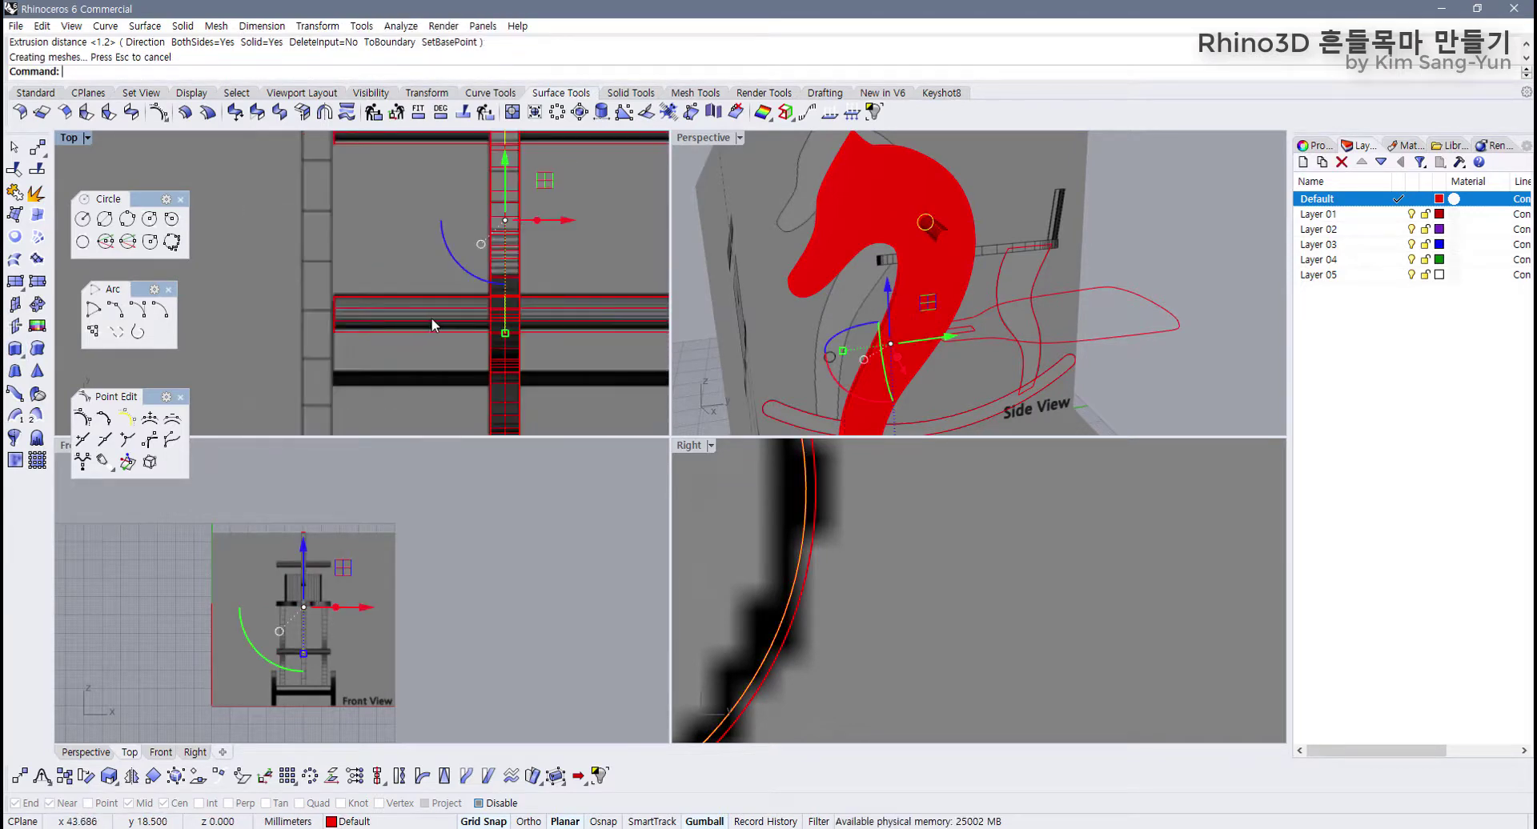
Step: Maximize the Perspective view and unlock the reference drawing surfaces
click(1133, 306)
mouse_move(1133, 306)
right_down()
mouse_move(705, 310)
mouse_move(885, 290)
mouse_move(740, 170)
mouse_move(703, 258)
mouse_move(574, 294)
right_up()
double_click(705, 137)
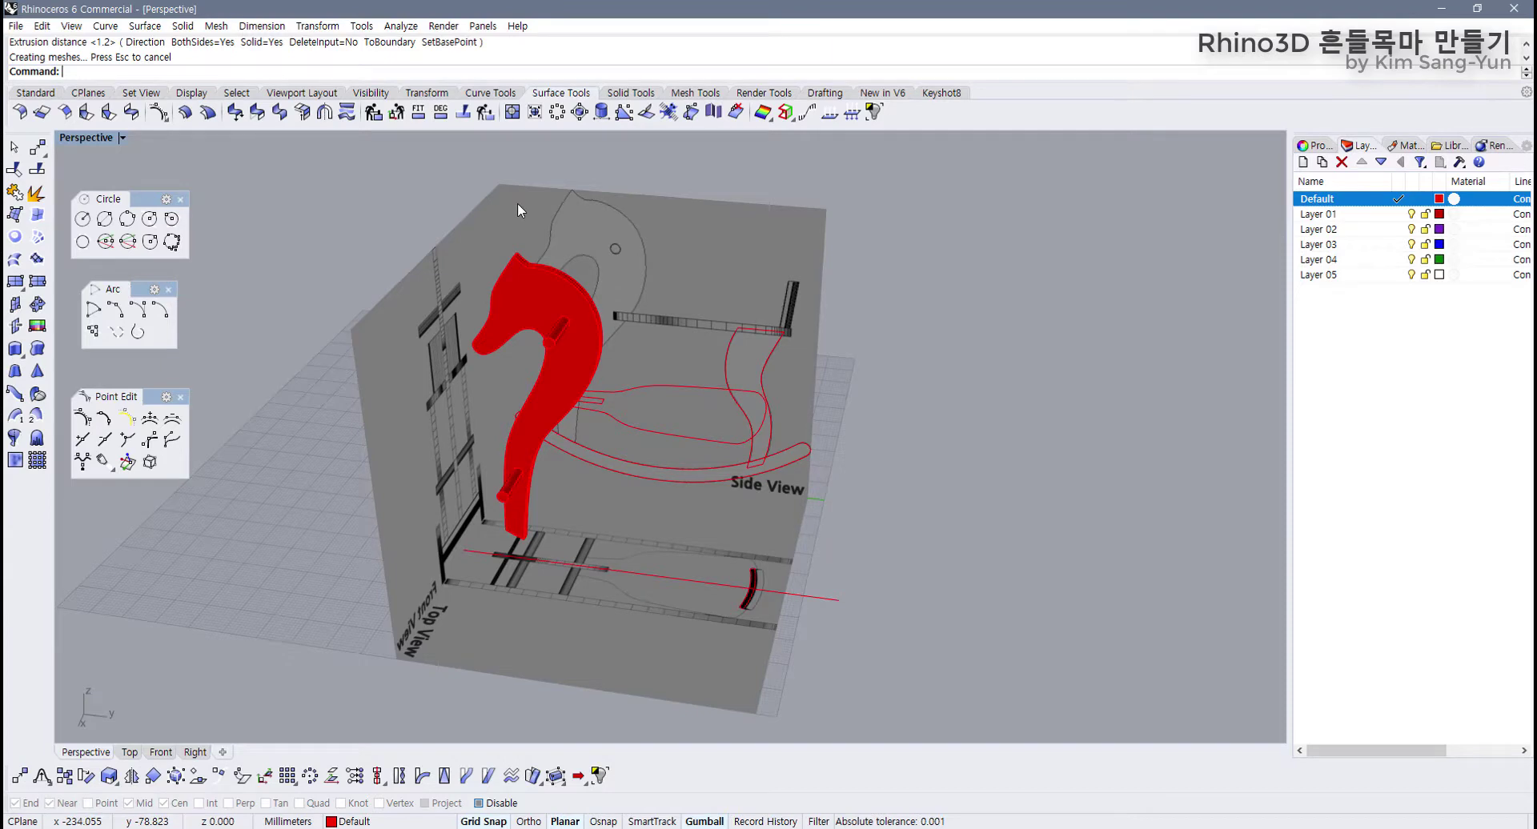
right_drag(518, 205, 529, 268)
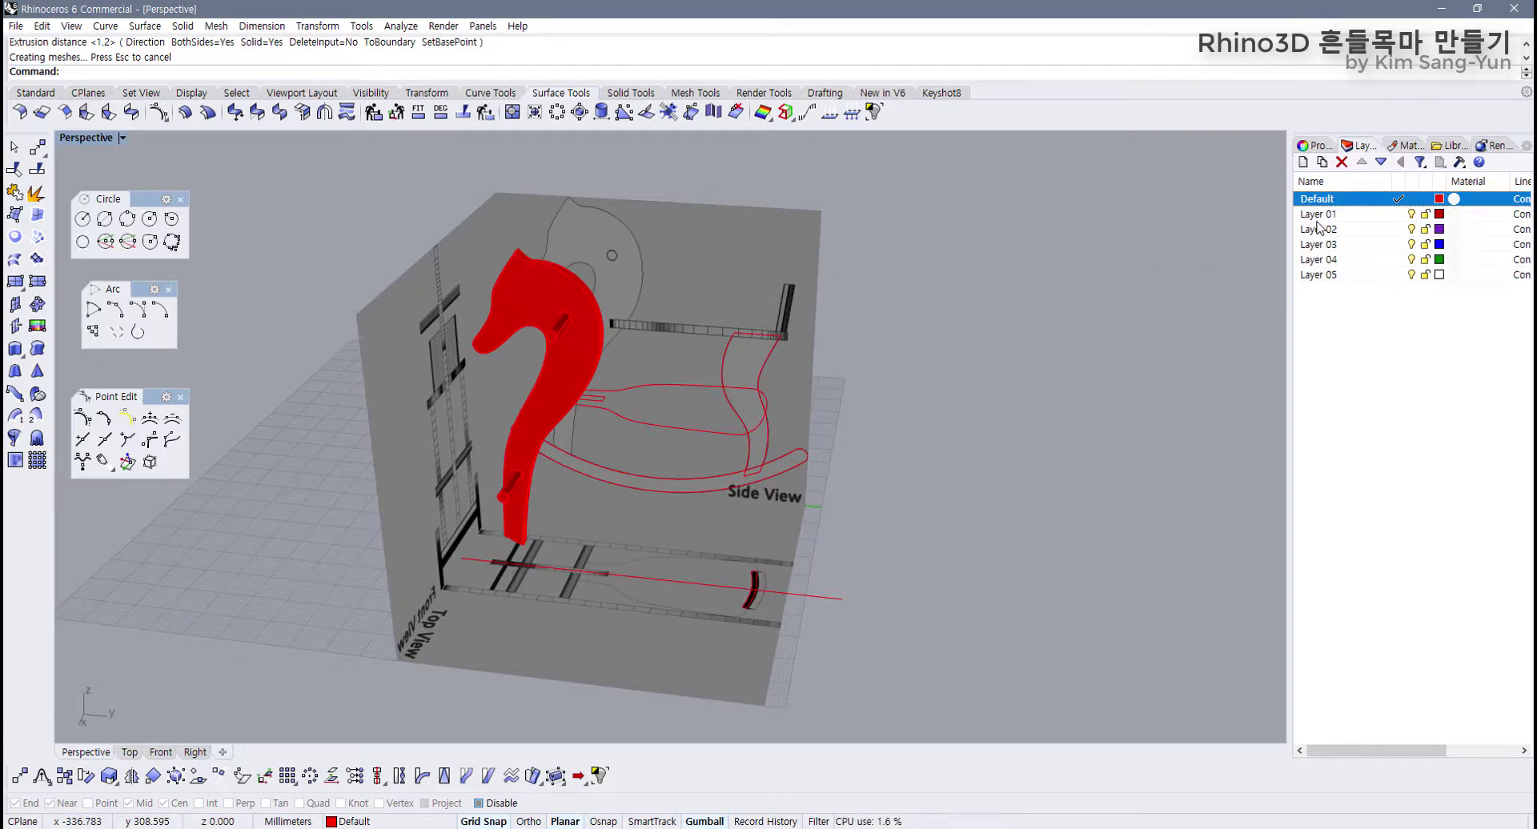
right_drag(560, 384, 535, 390)
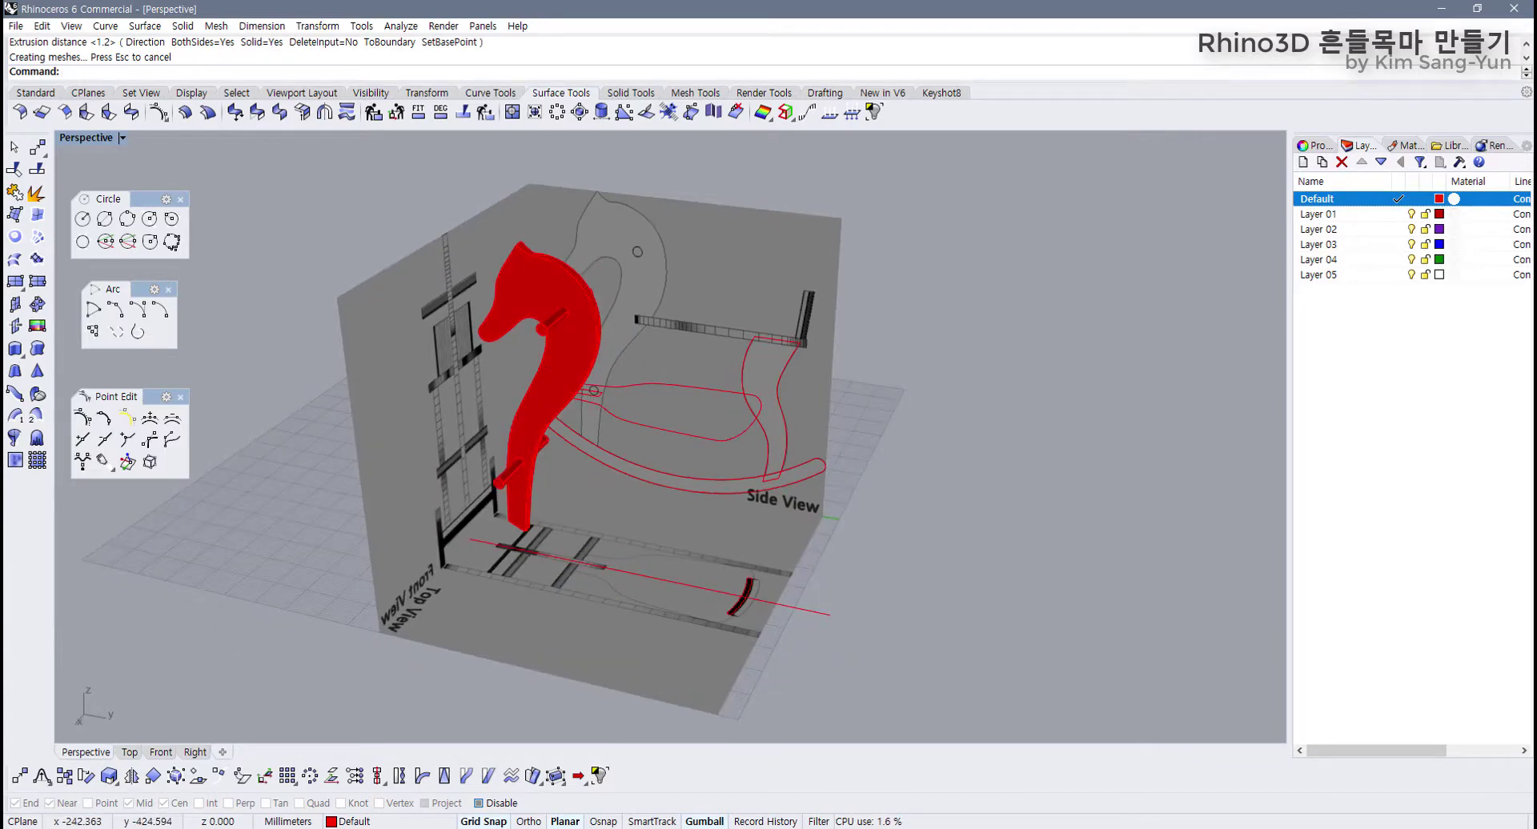
click(32, 93)
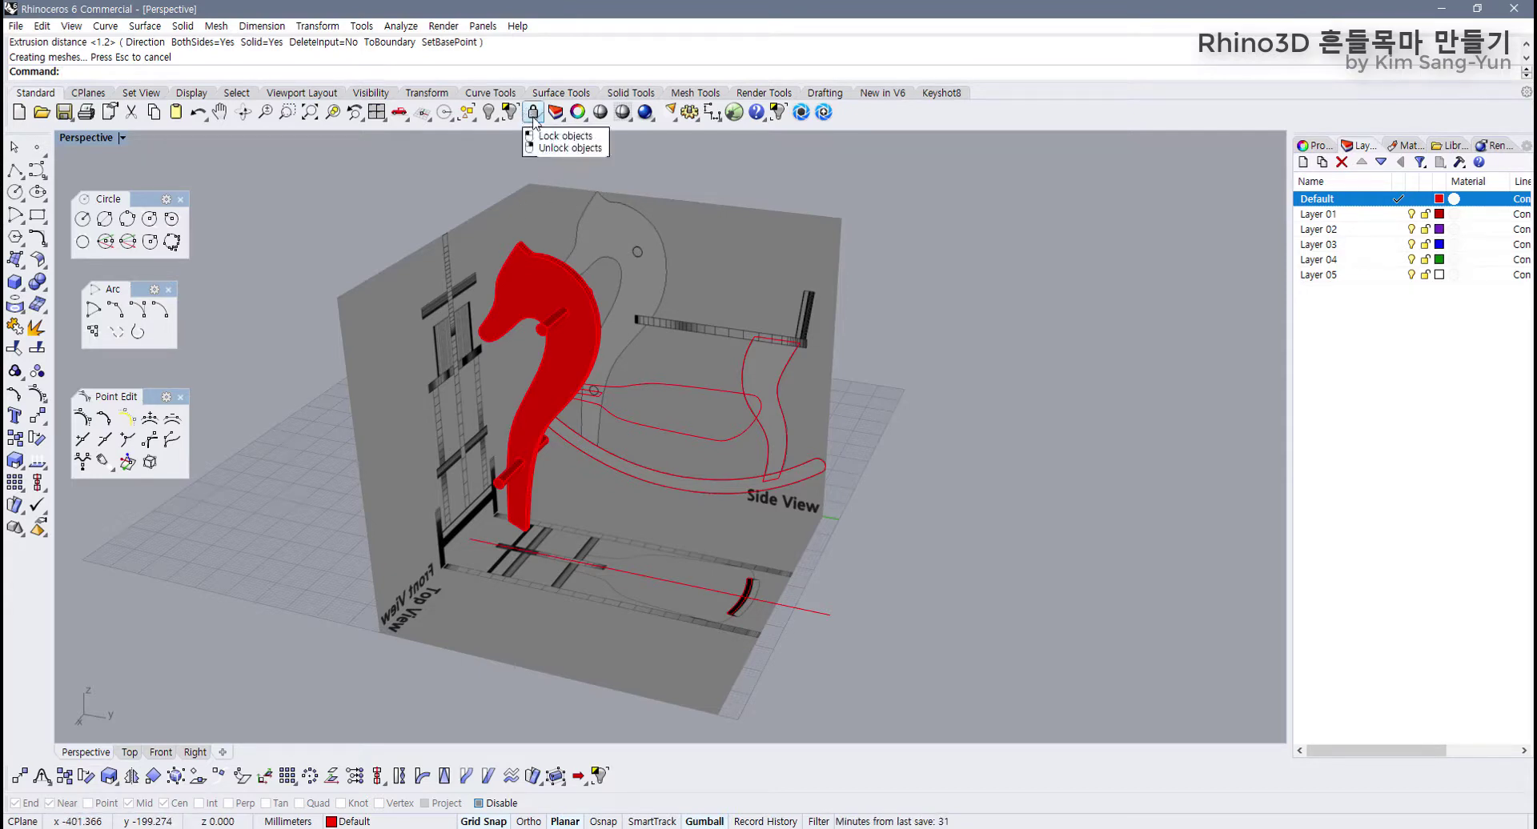
right_click(533, 114)
Step: Select the side, front and top view reference surfaces together
click(565, 203)
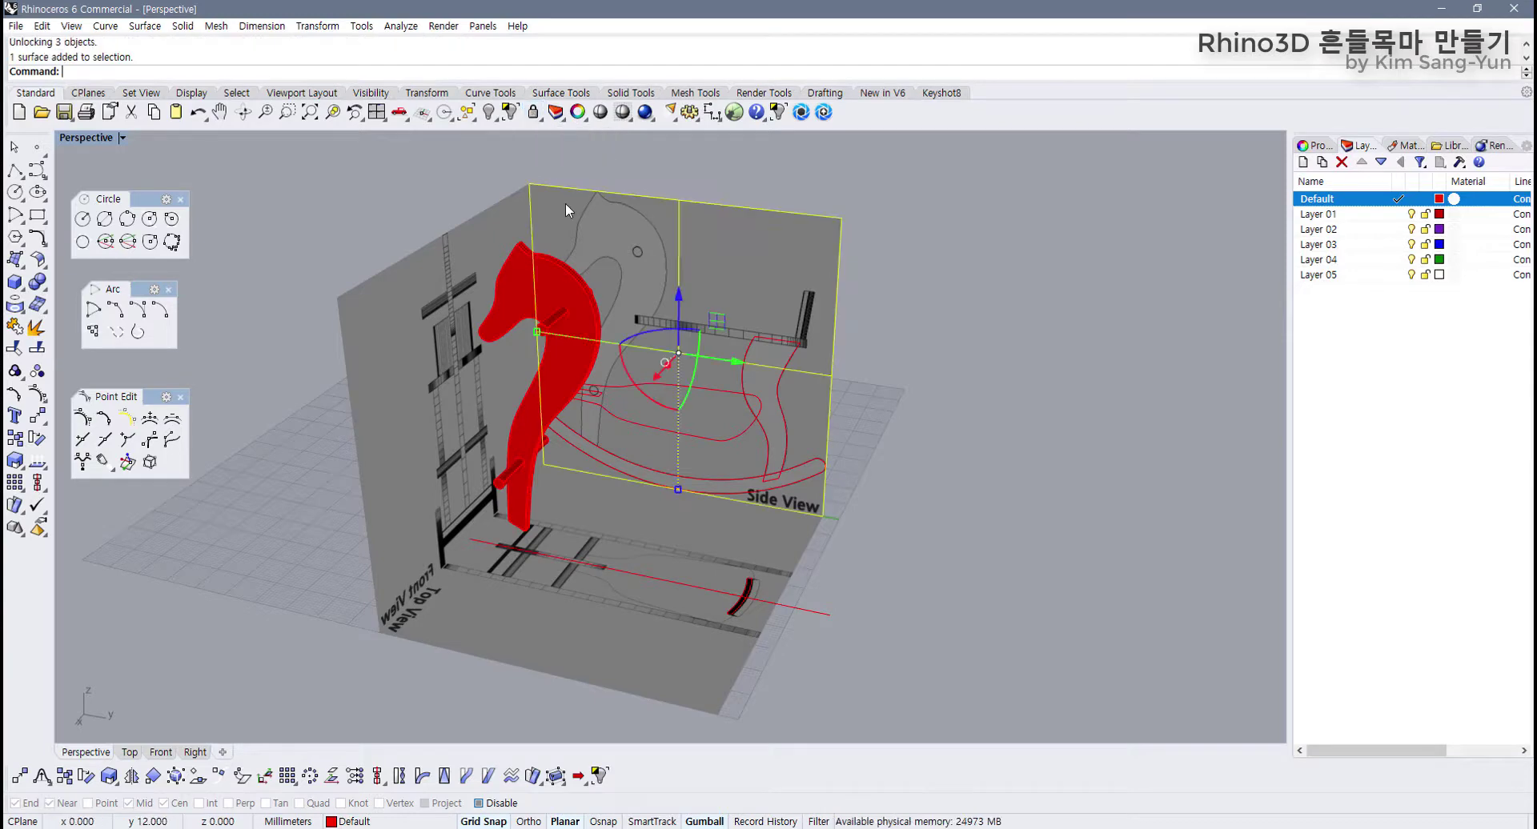
click(490, 222)
click(588, 218)
click(478, 243)
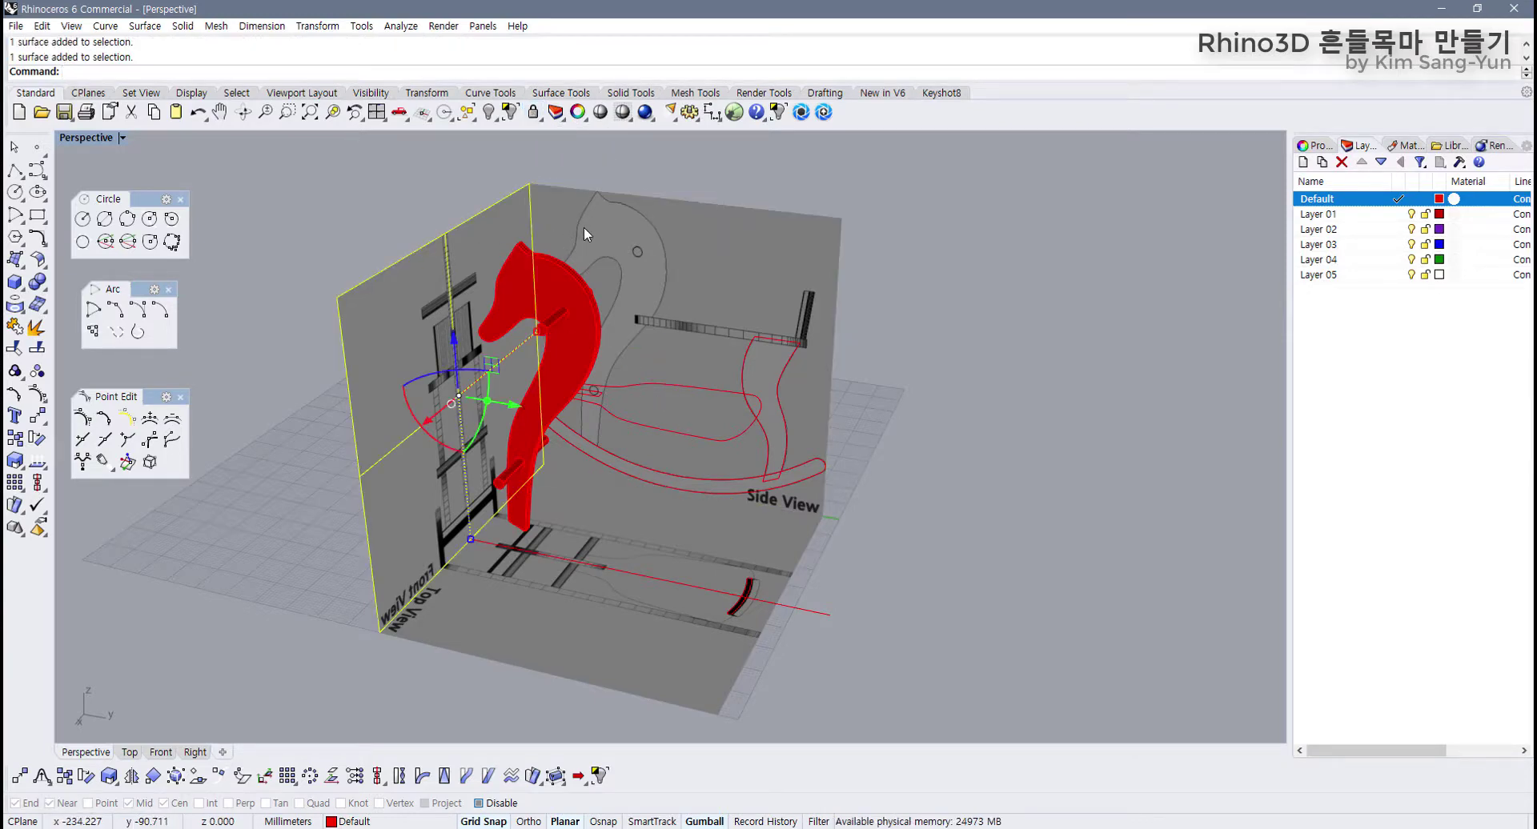
click(584, 228)
click(487, 247)
click(642, 265)
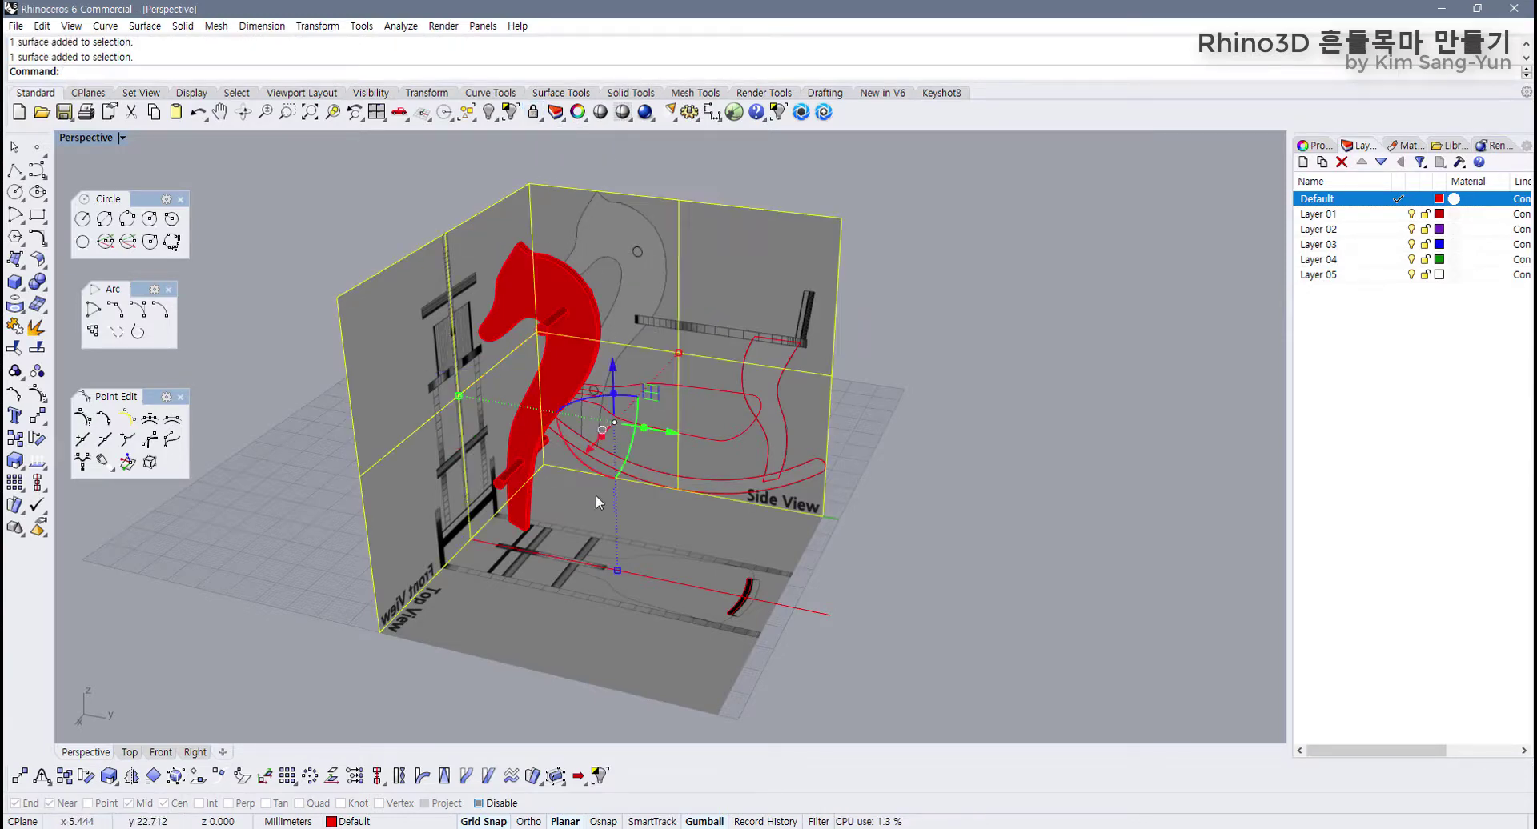
shift+click(559, 612)
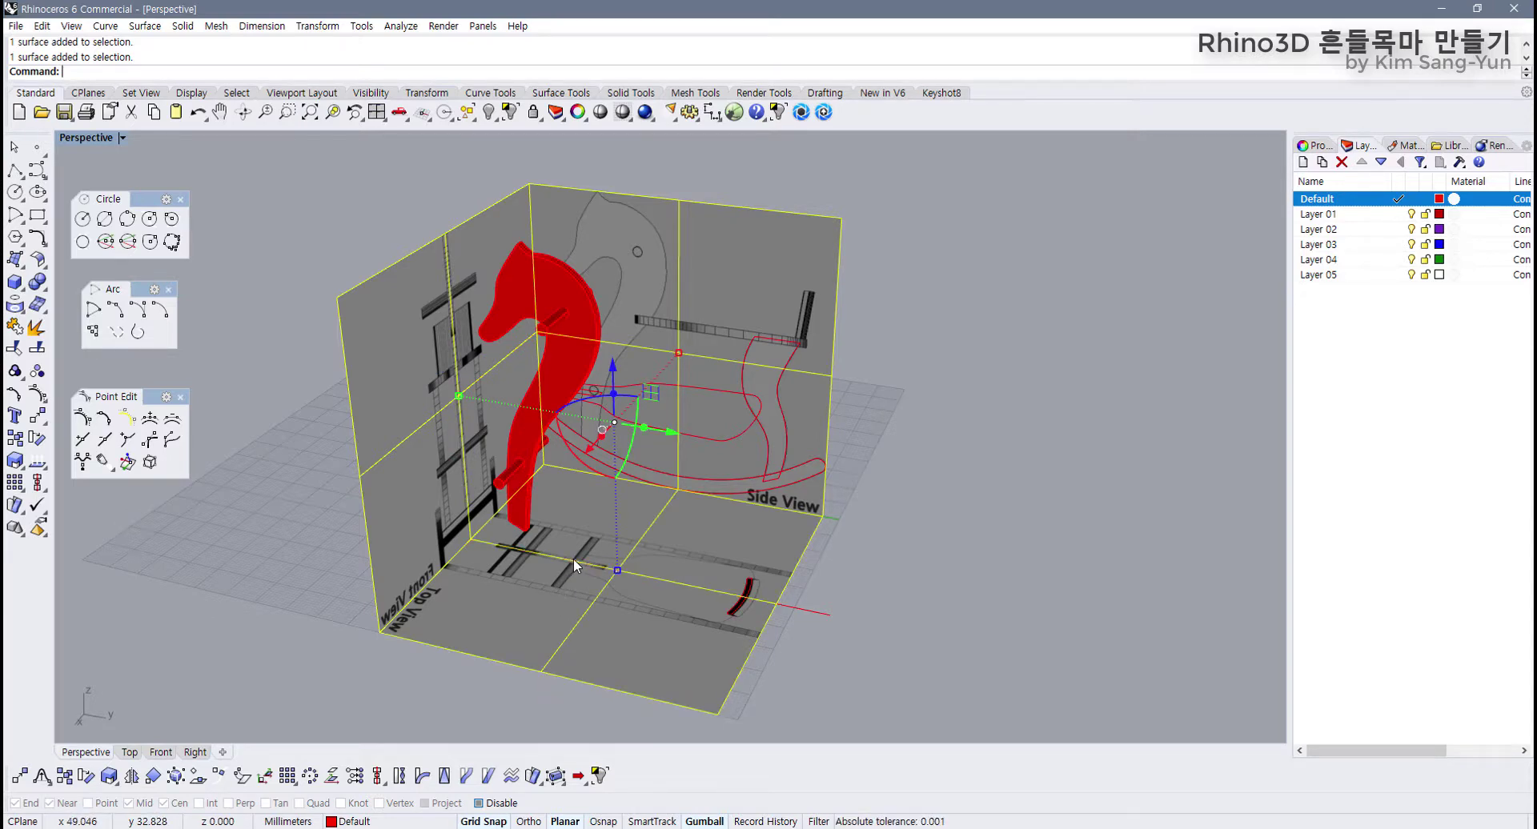
Step: Move the three selected reference surfaces to Layer 01 by changing their object layer
click(1335, 214)
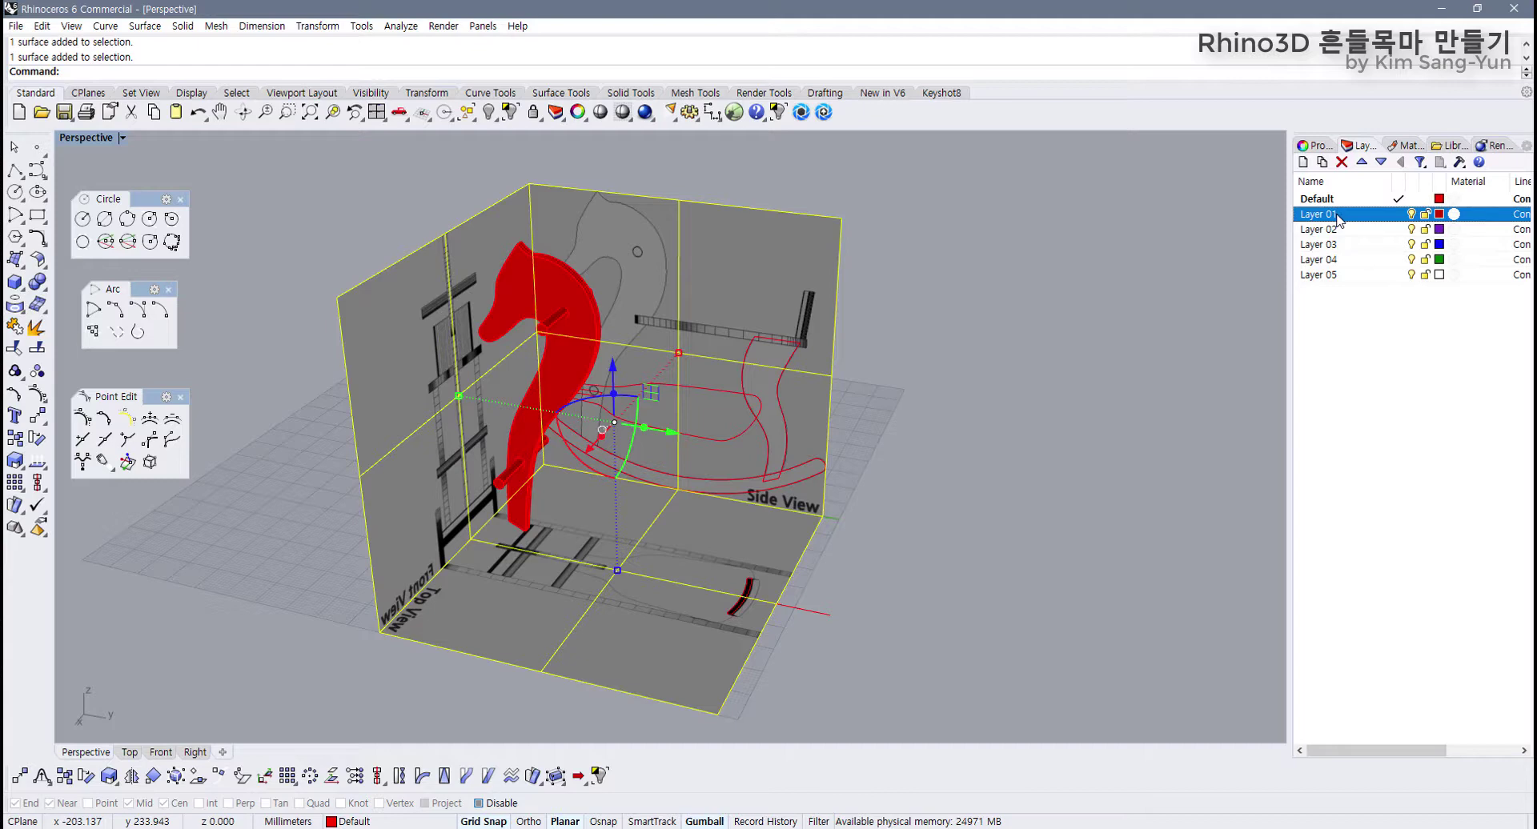
right_click(1336, 218)
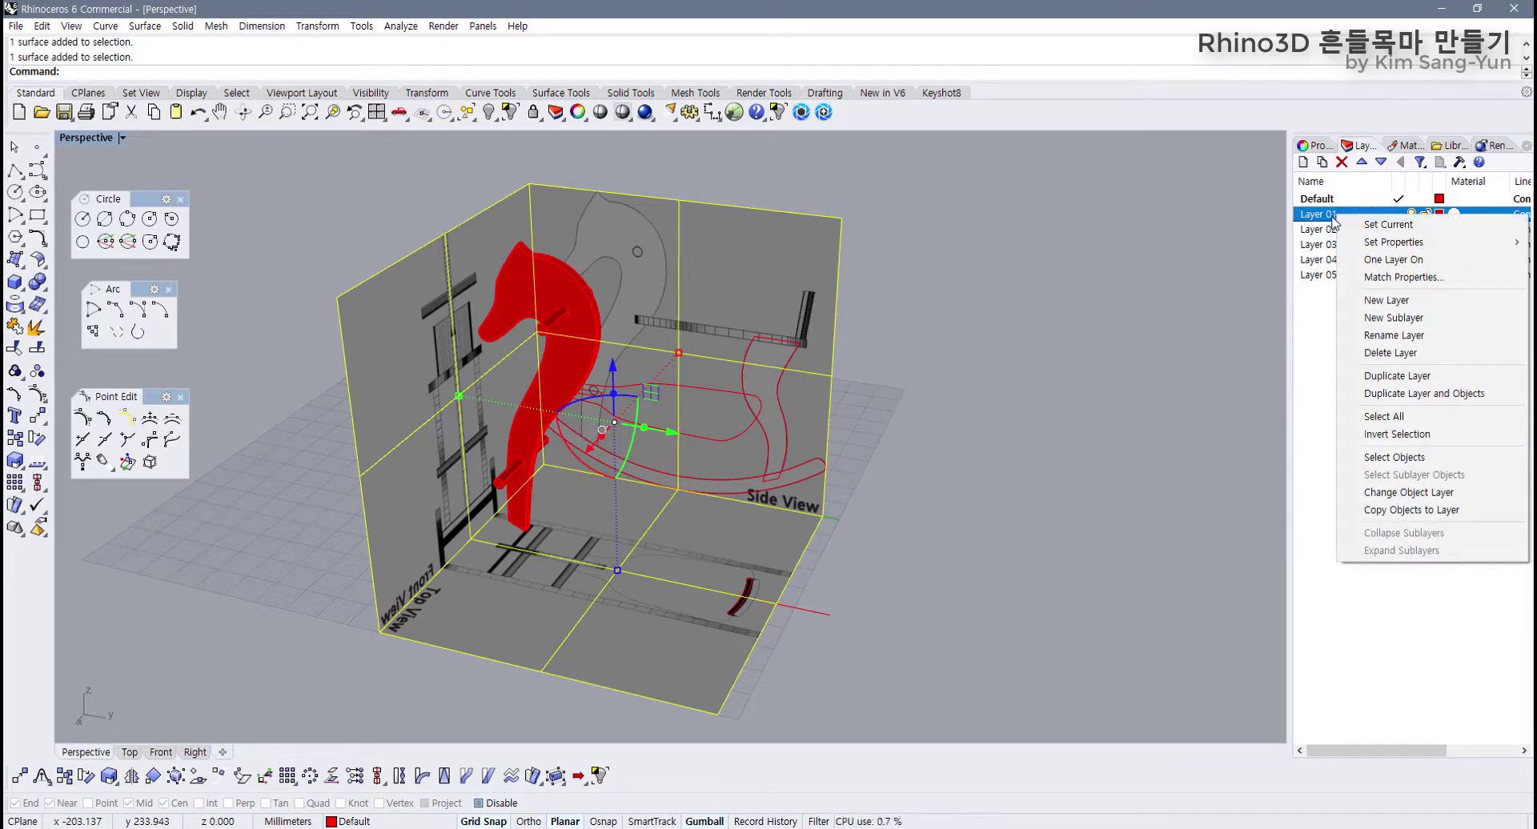
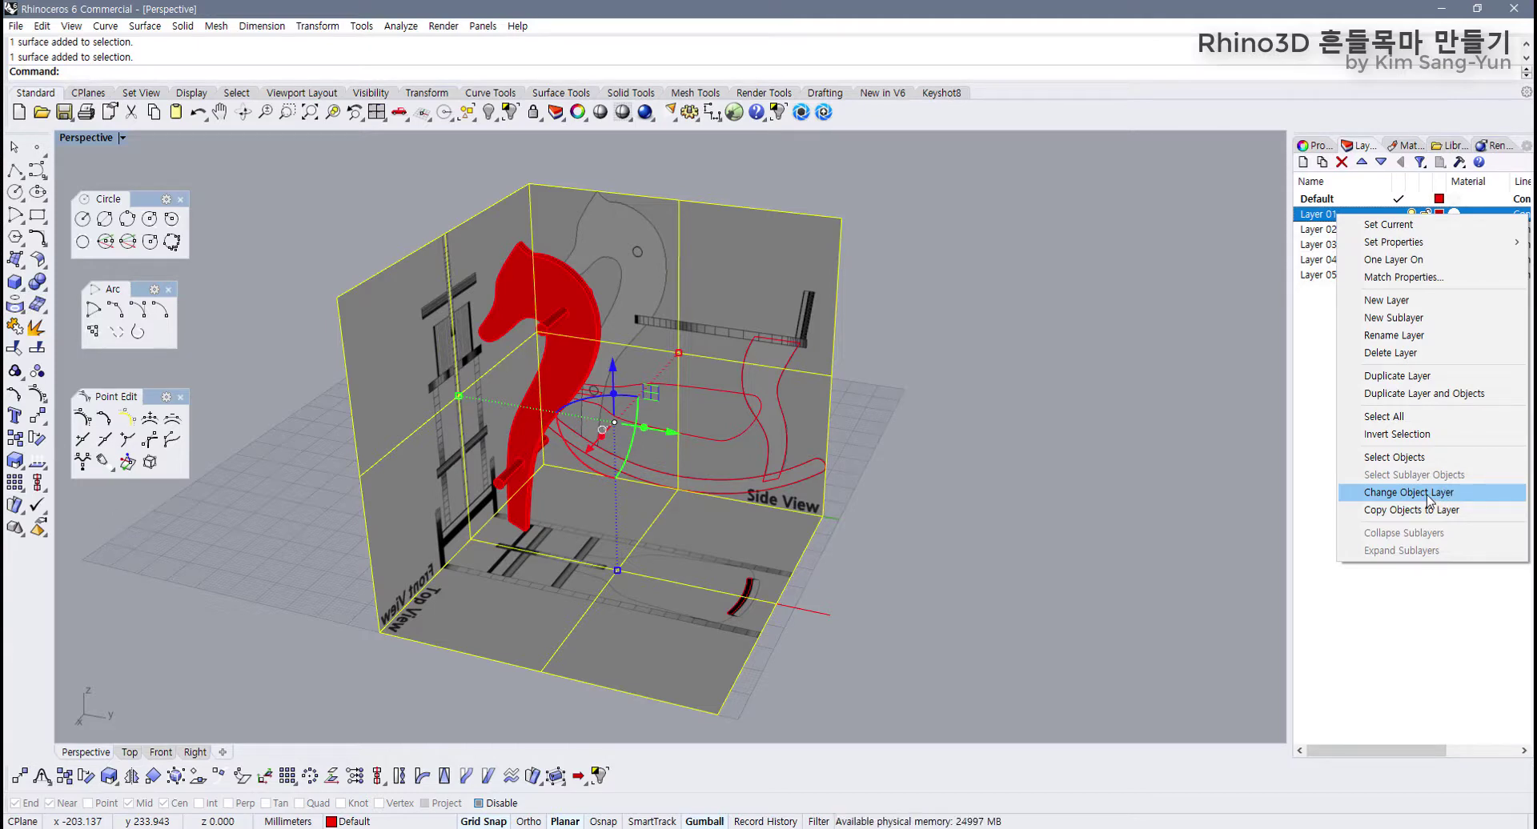
click(1439, 499)
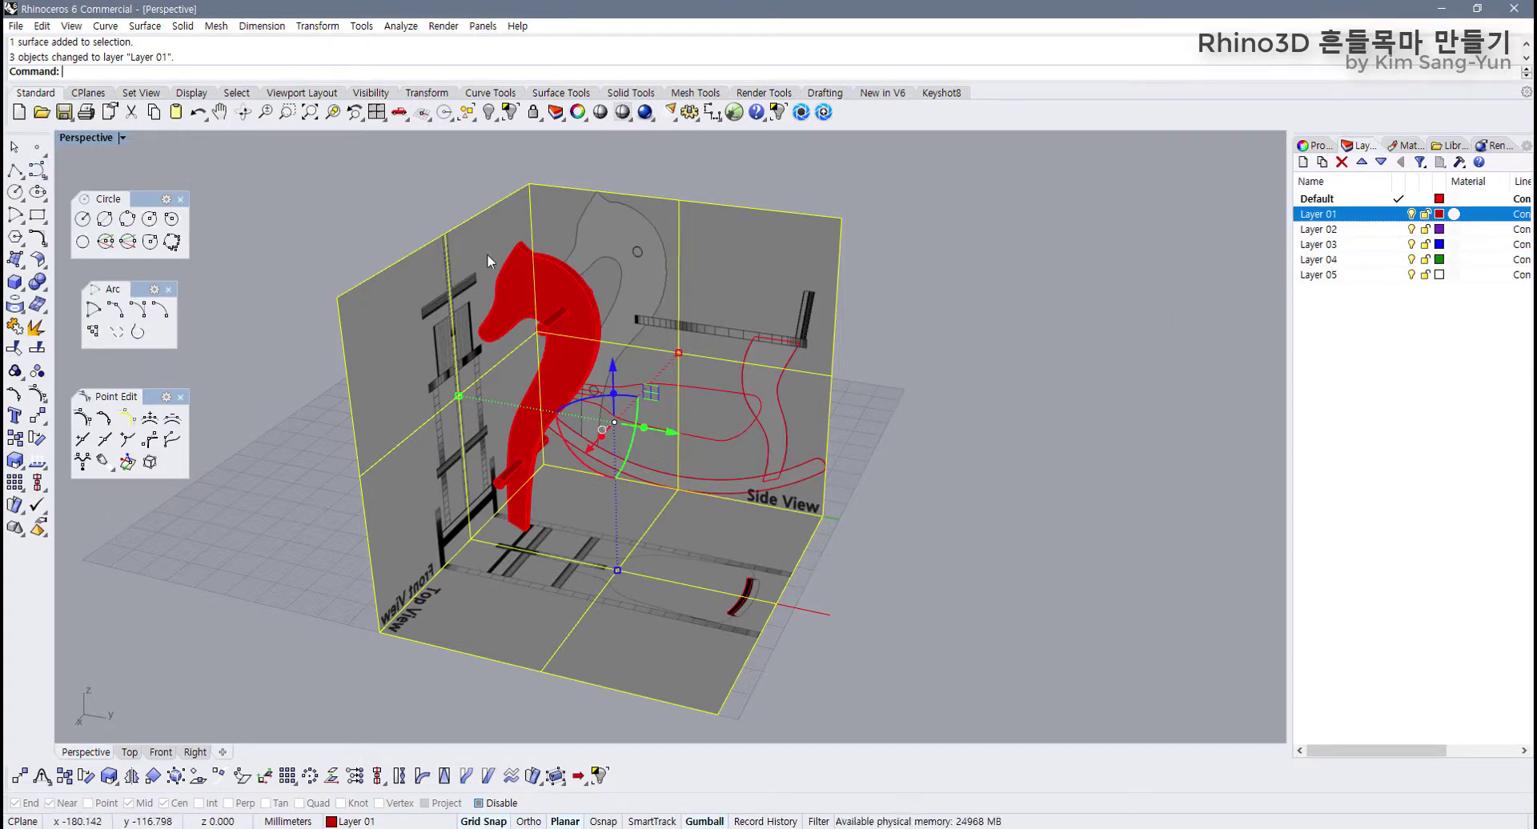
right_drag(583, 357, 620, 356)
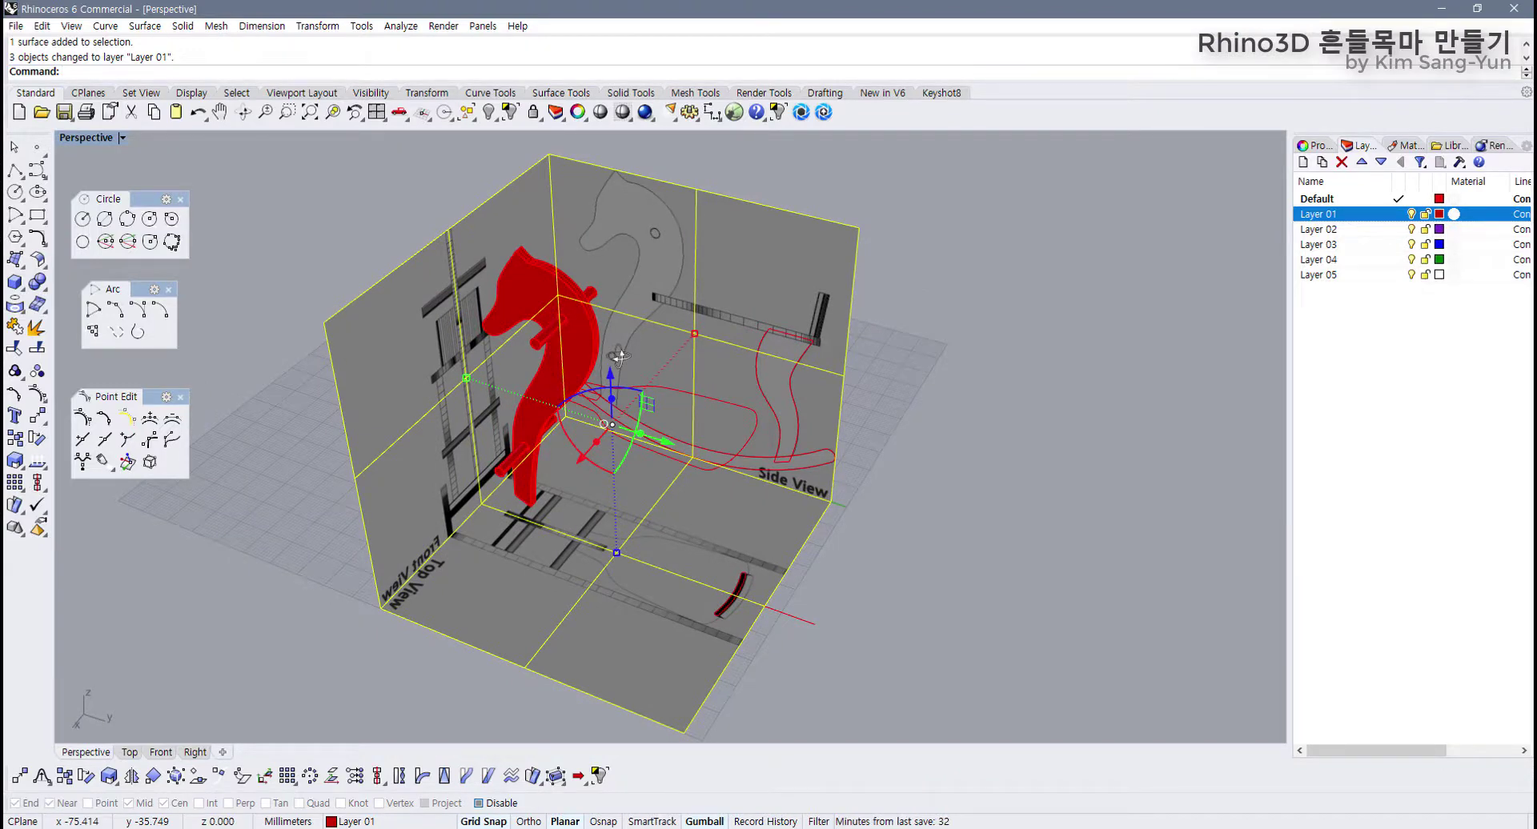
right_drag(621, 356, 617, 338)
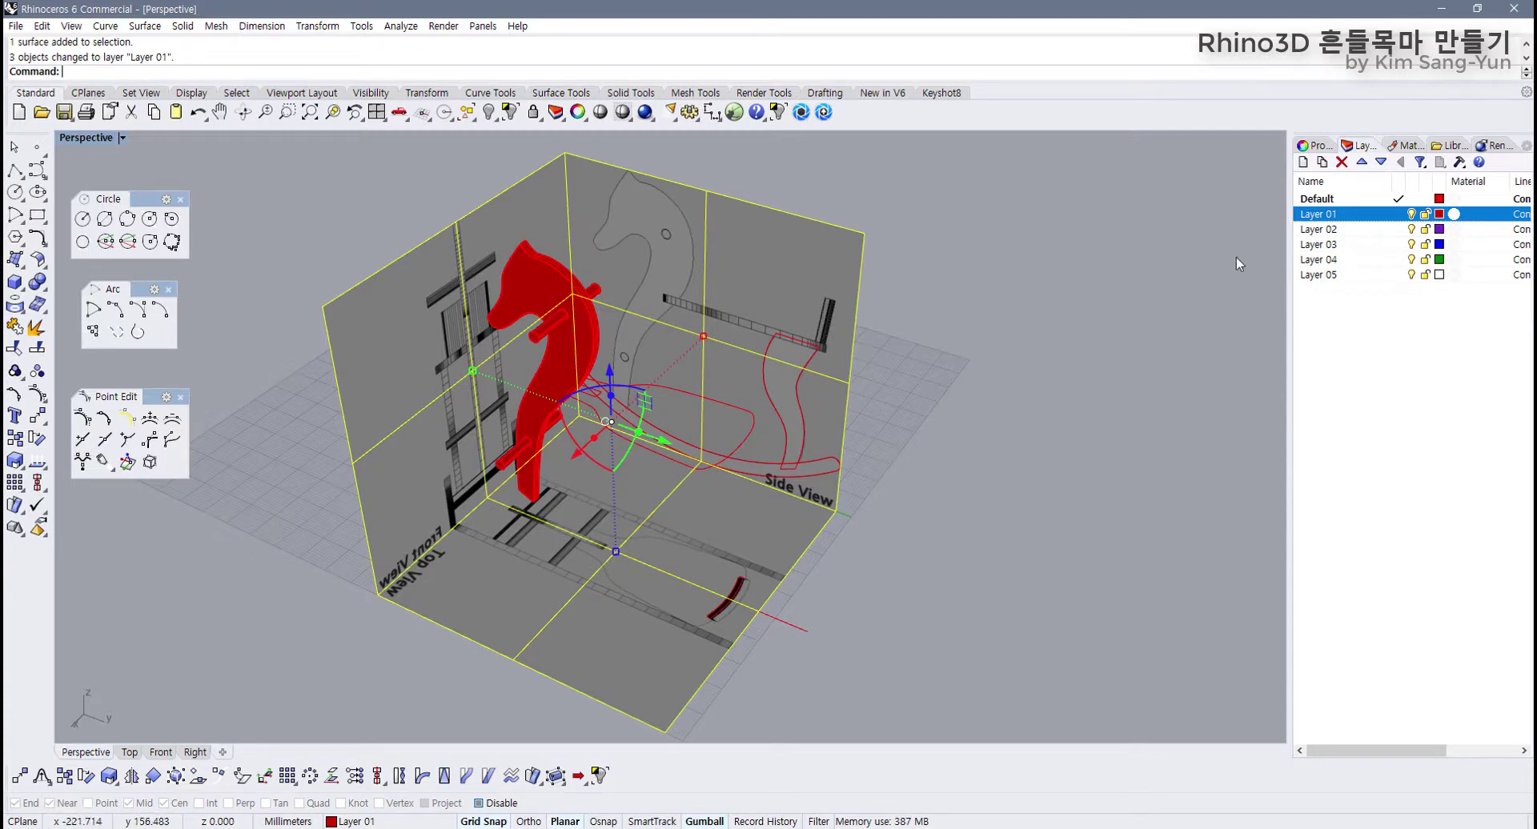
right_click(1343, 220)
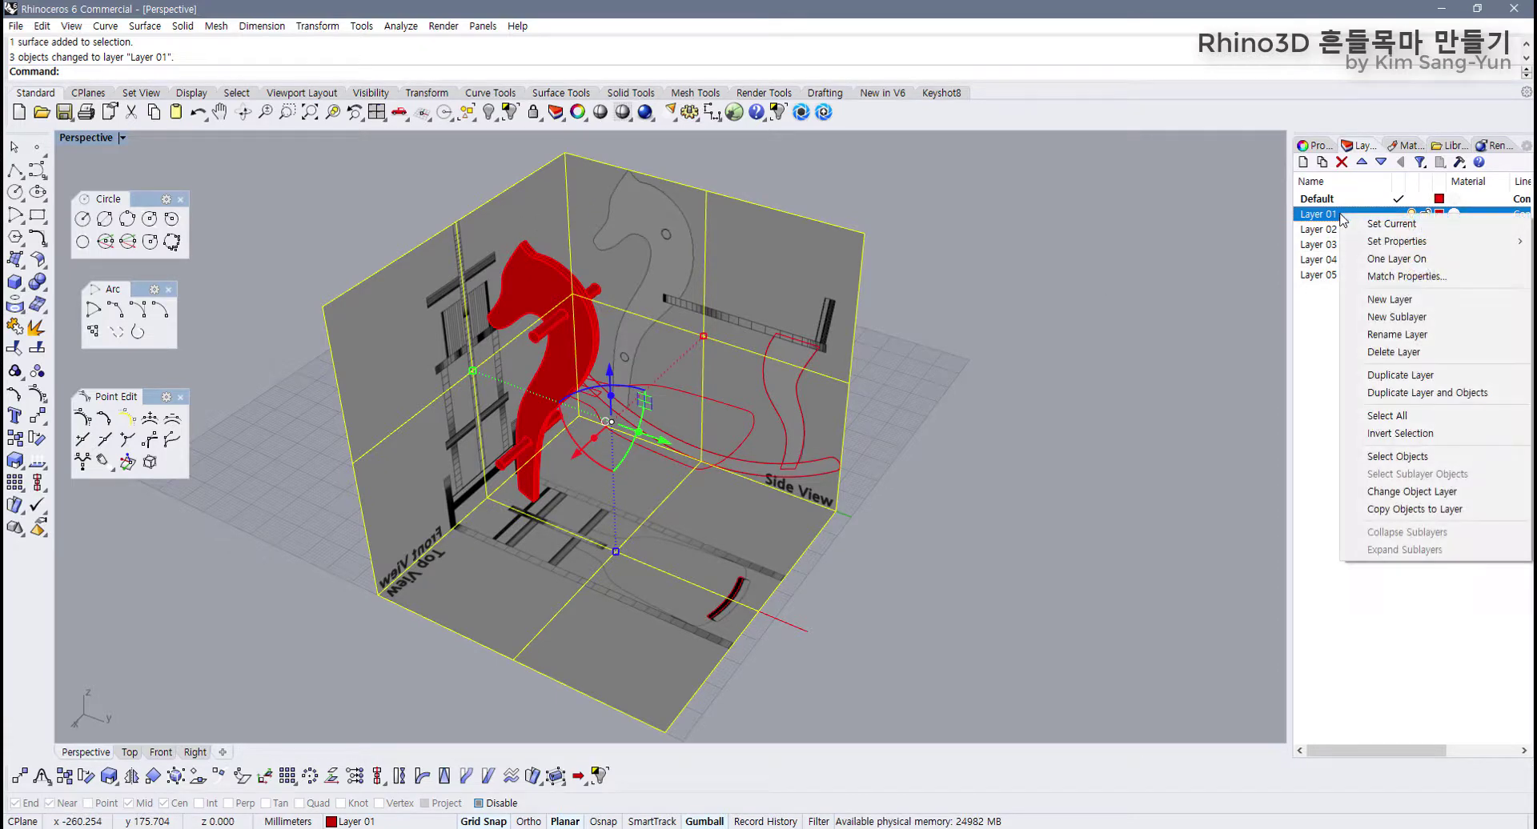
click(1432, 494)
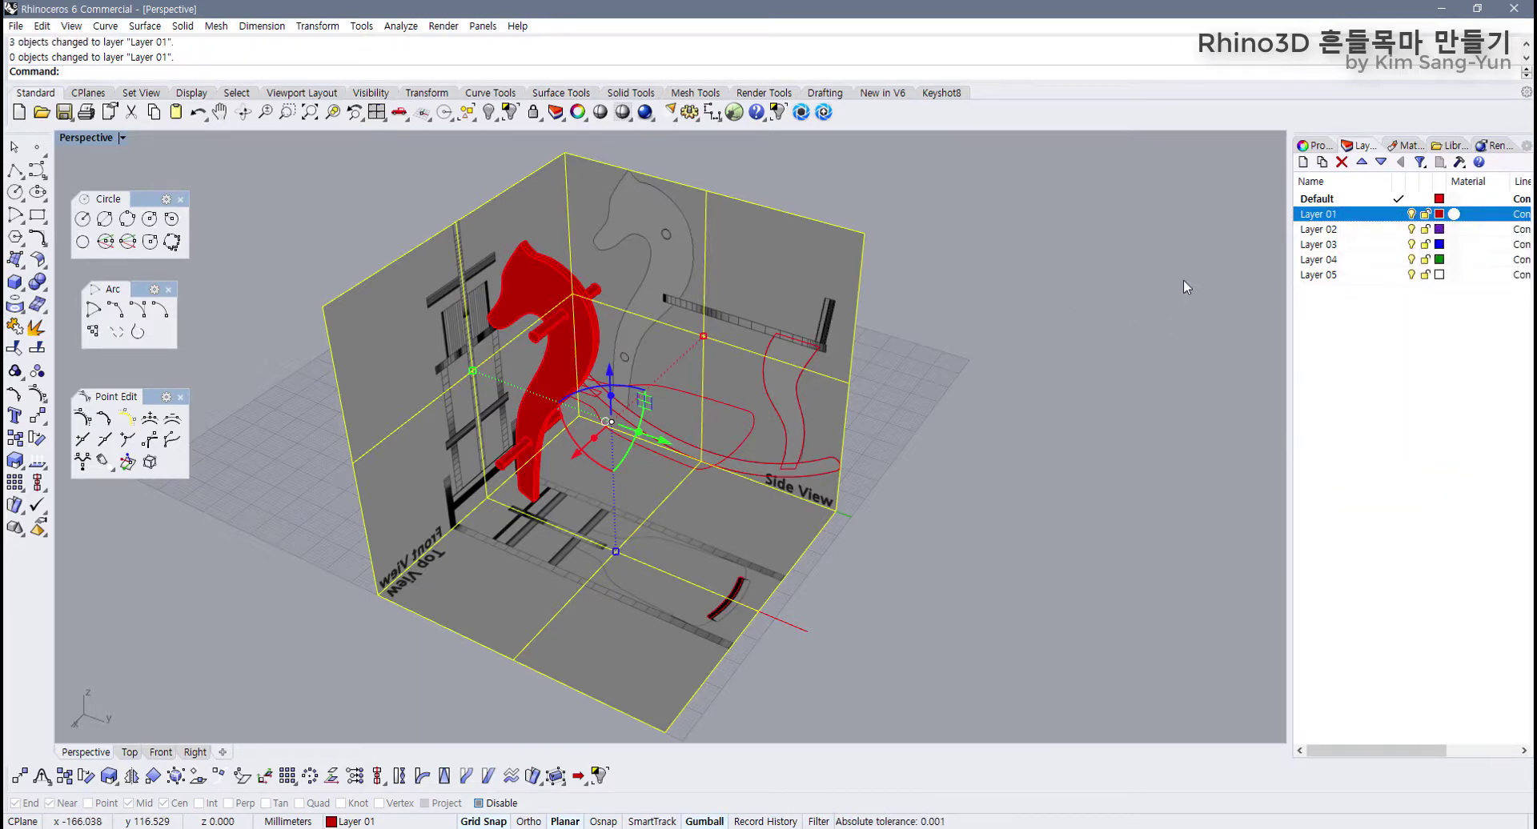
Step: Toggle Layer 01's visibility off and on to check that it controls the reference surfaces
click(1412, 214)
click(1412, 214)
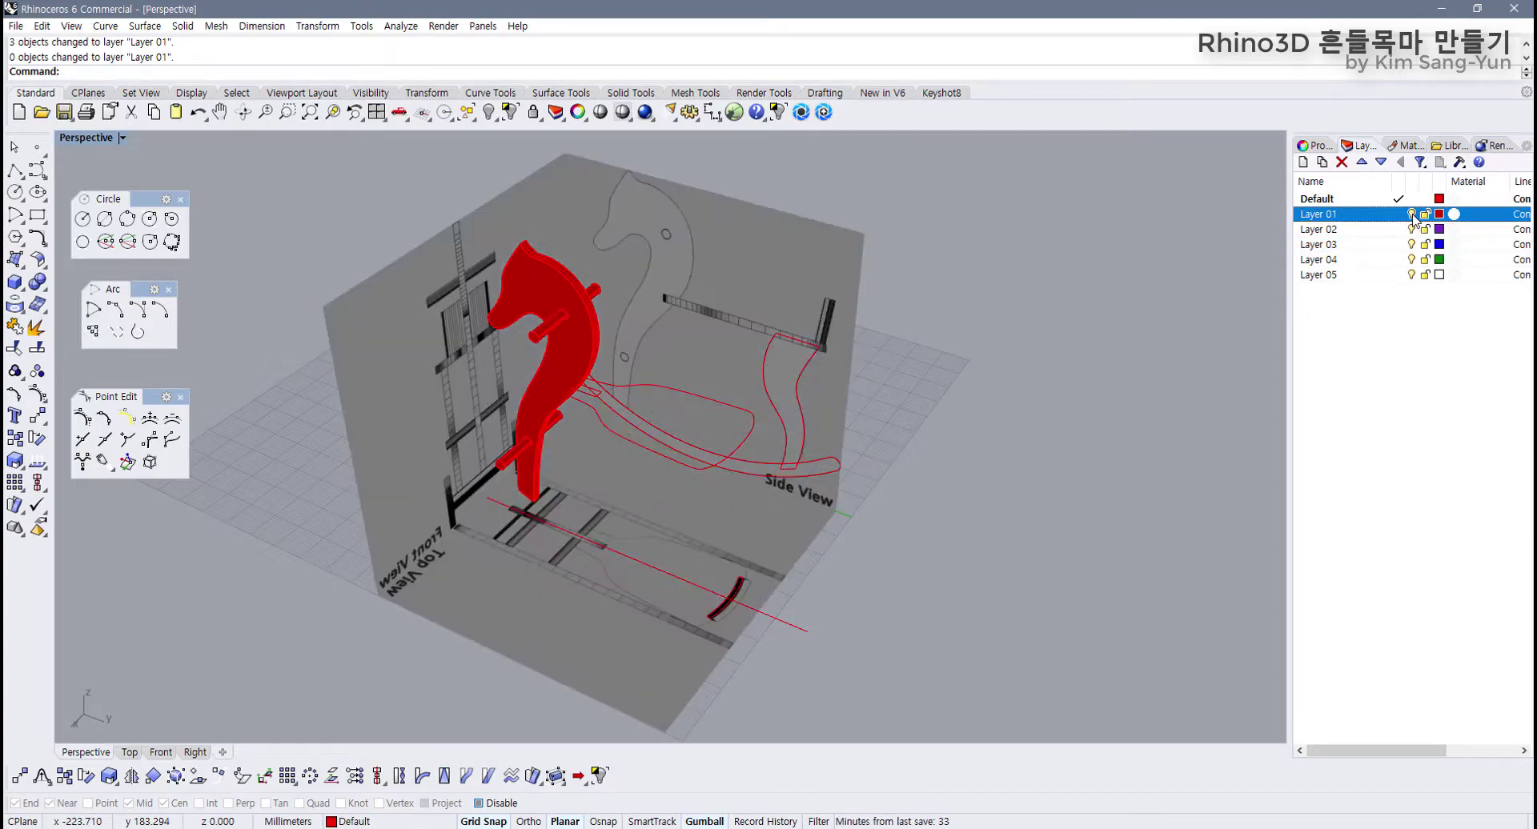
click(1413, 214)
click(1412, 215)
click(1412, 215)
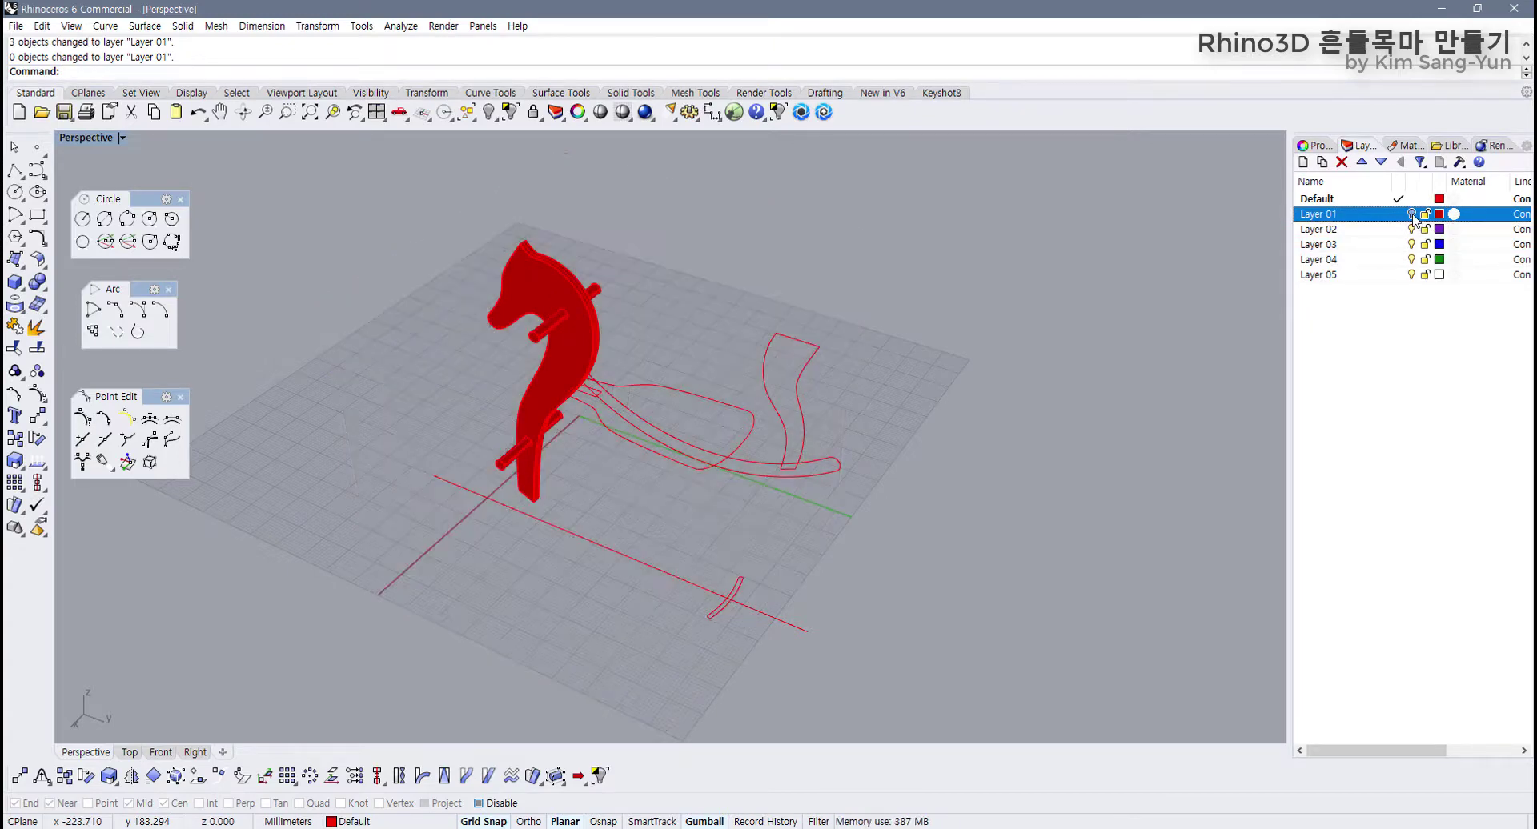
click(1412, 215)
click(1413, 215)
click(1413, 214)
click(1413, 215)
click(1412, 215)
click(1412, 215)
click(1412, 215)
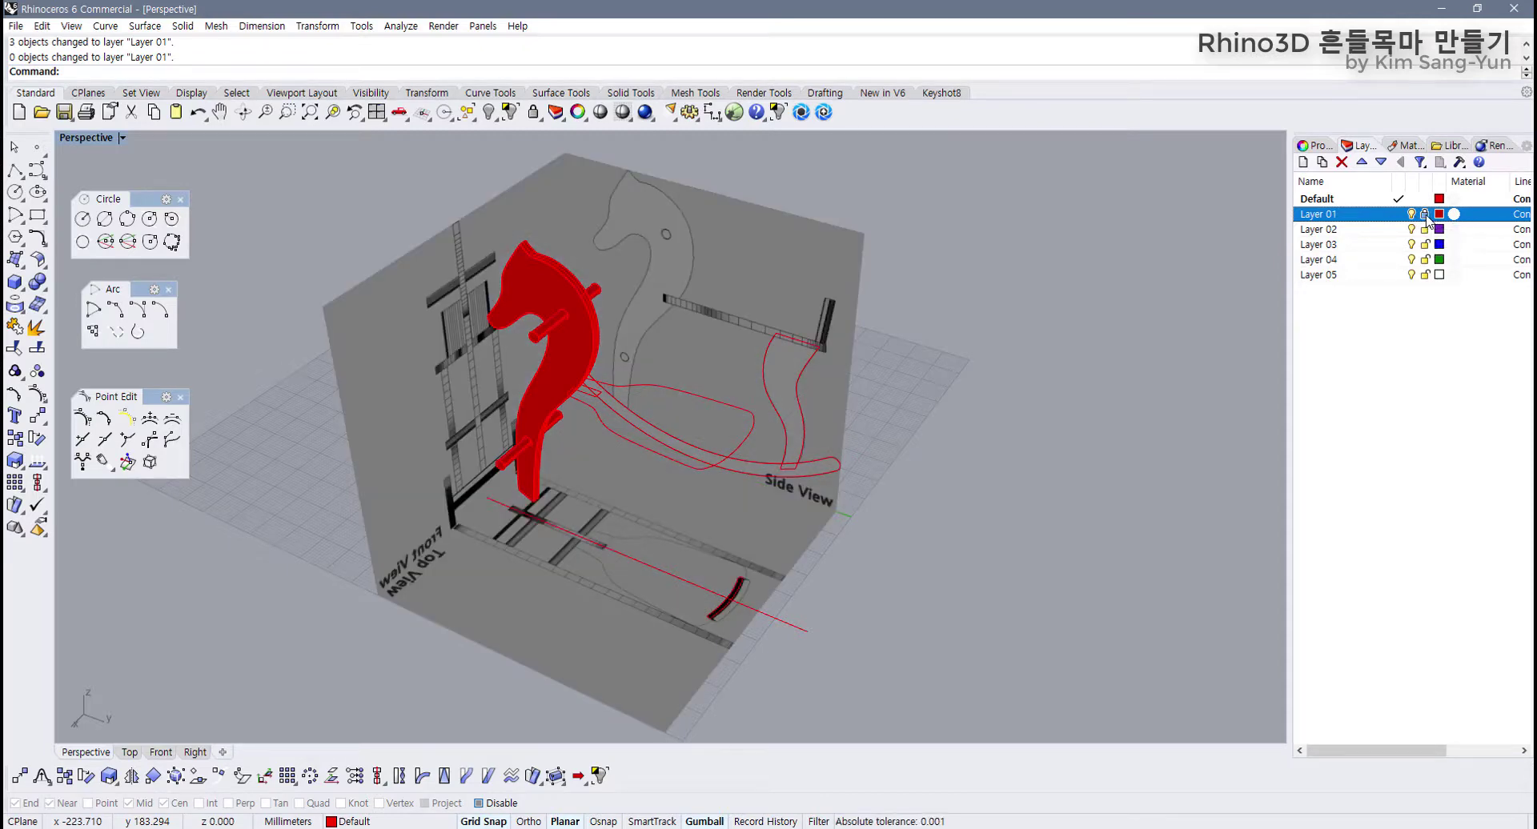
Step: Lock Layer 01 and restore the four-view layout with the layer's reference surfaces shown
click(1426, 215)
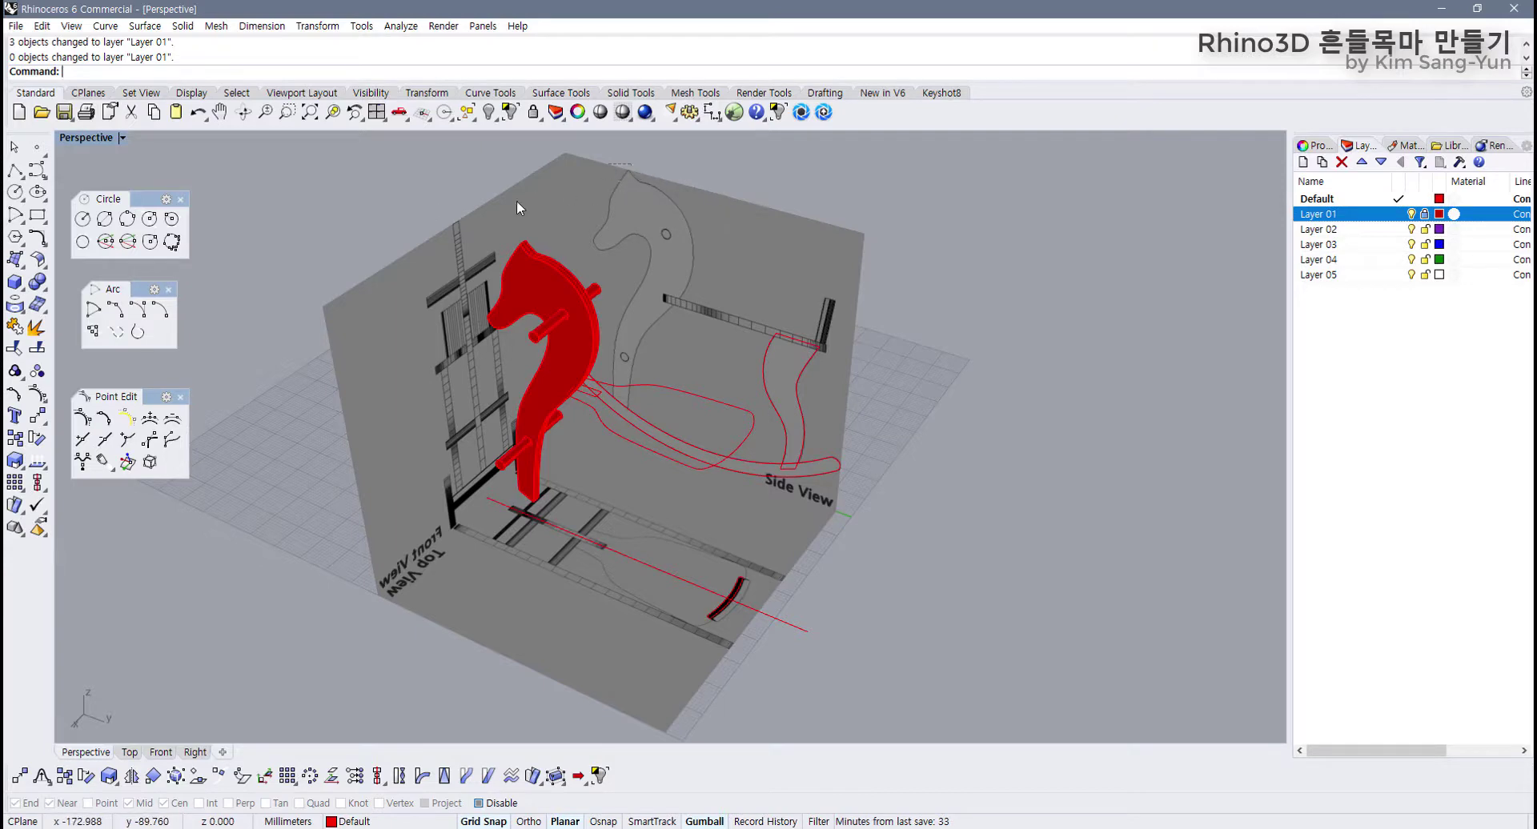
click(1412, 215)
click(1412, 215)
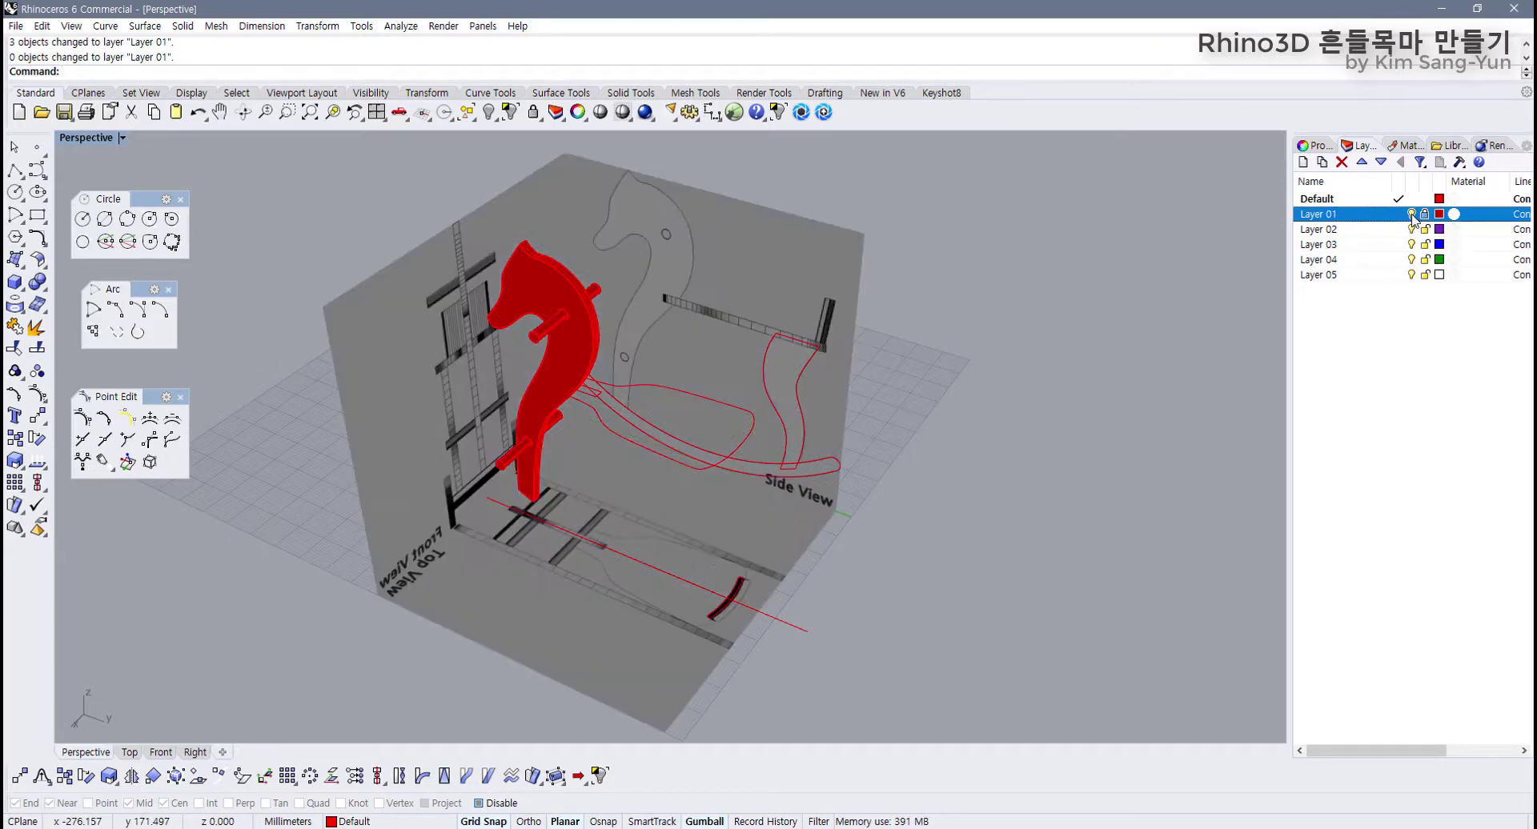
click(1411, 215)
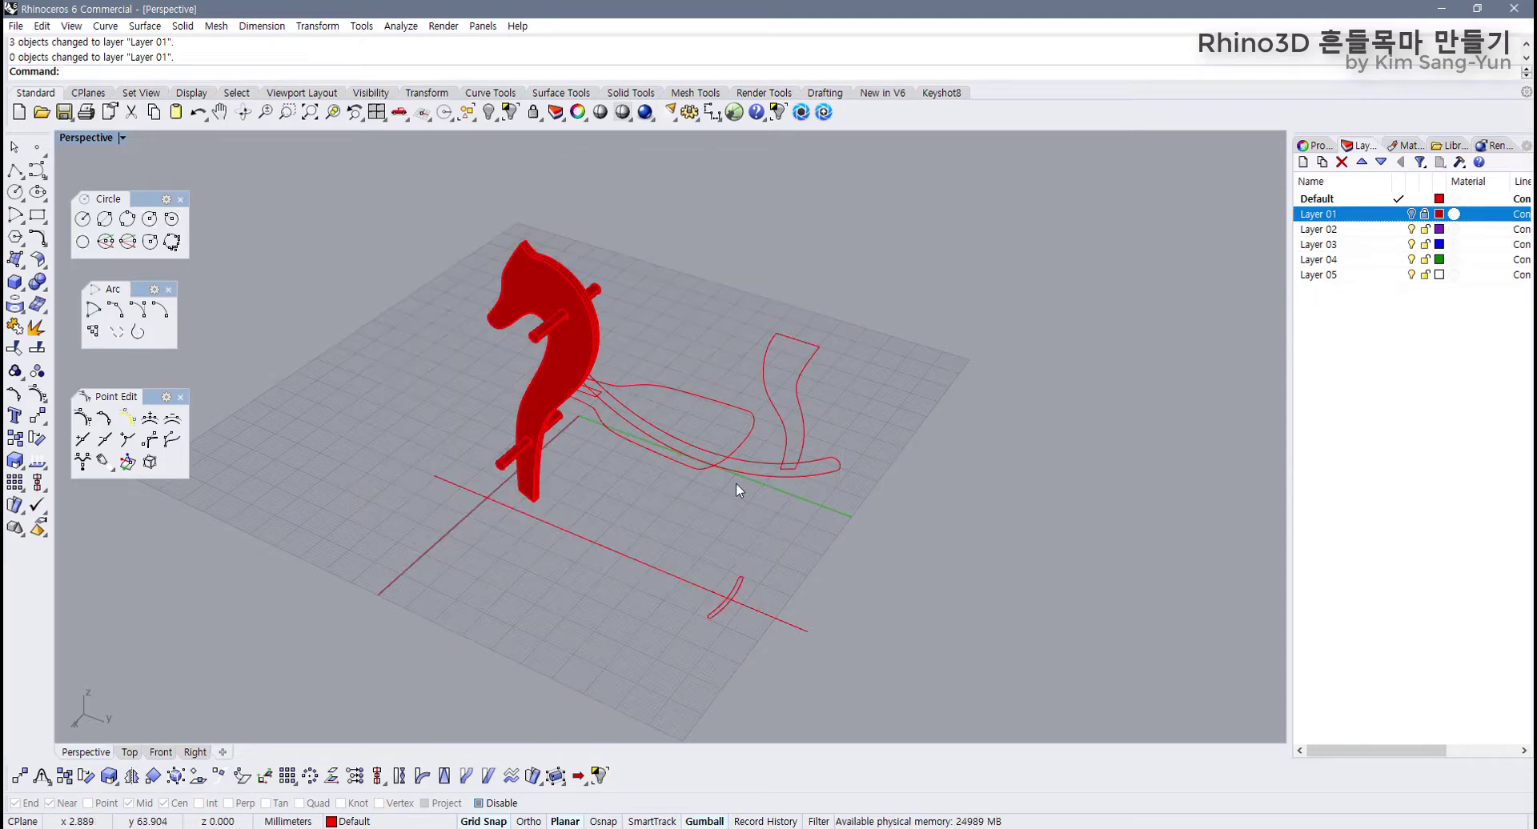
right_drag(736, 482, 785, 445)
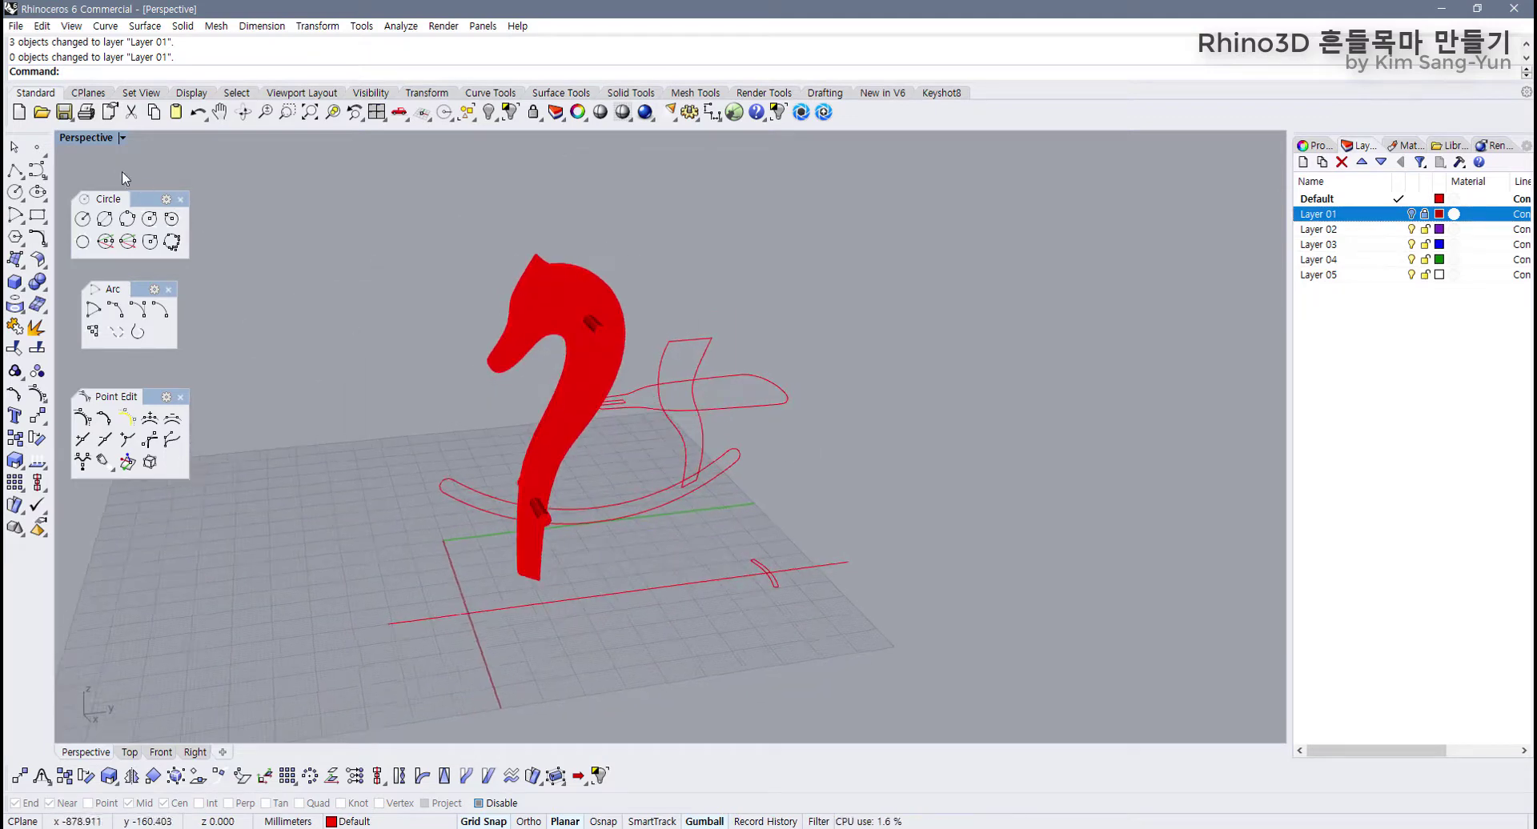
double_click(98, 140)
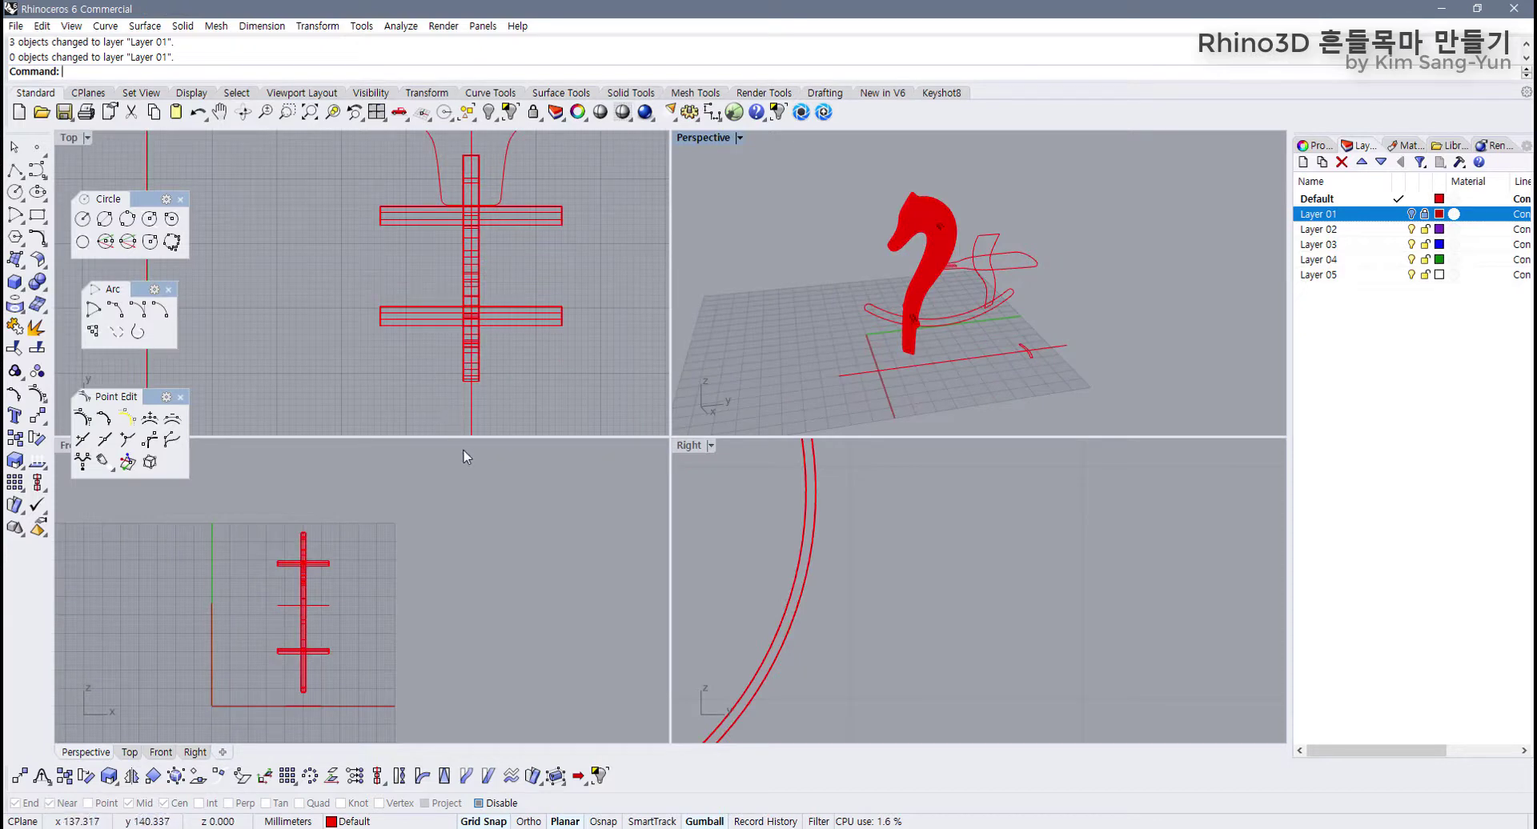
click(1411, 214)
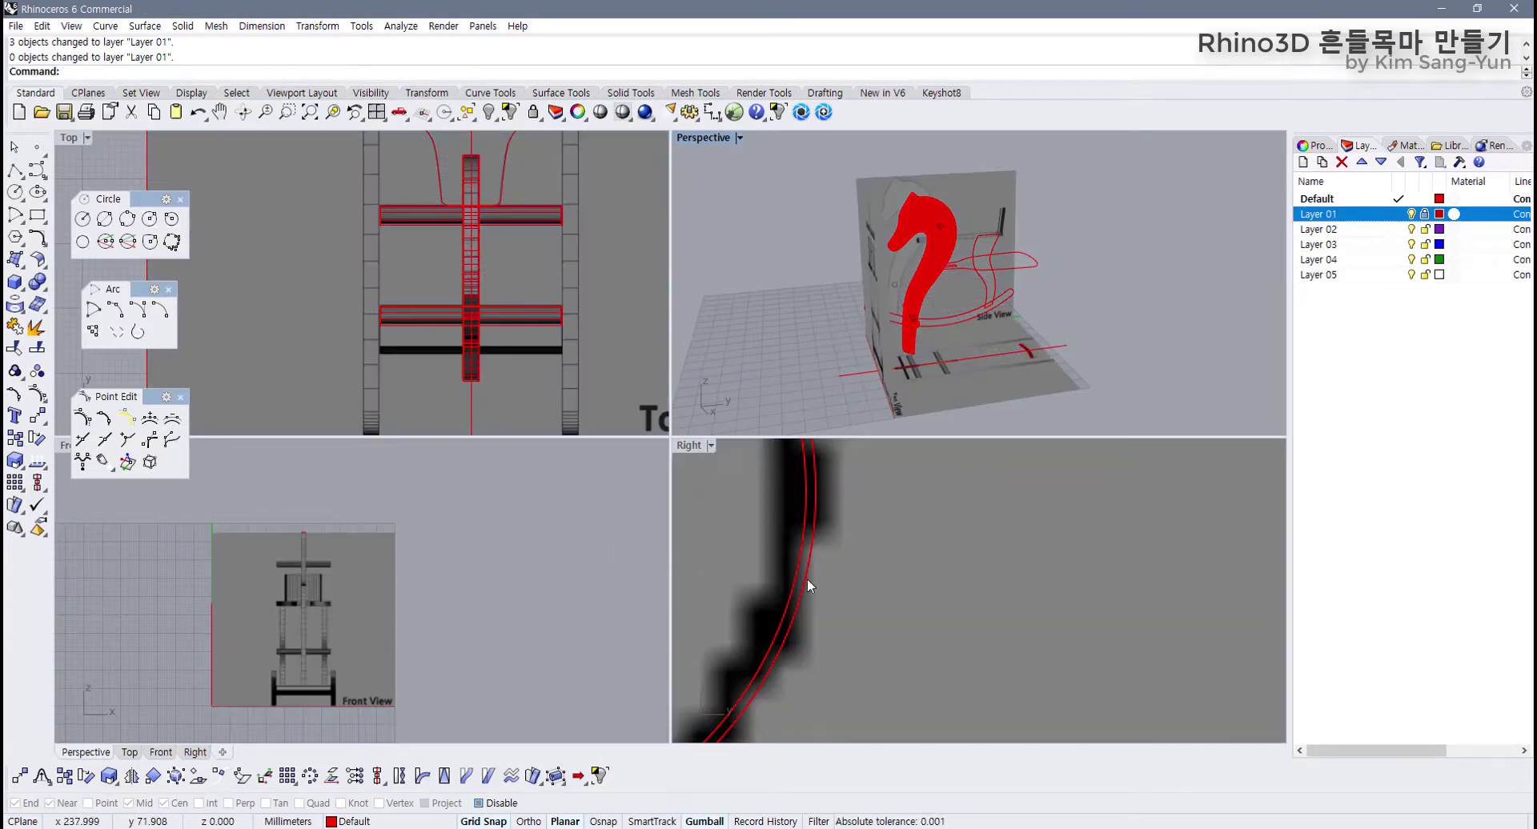
Step: Select the seat outline curve and examine where its front slot meets the horse's neck
scroll(872, 592, down, 6)
scroll(901, 605, down, 3)
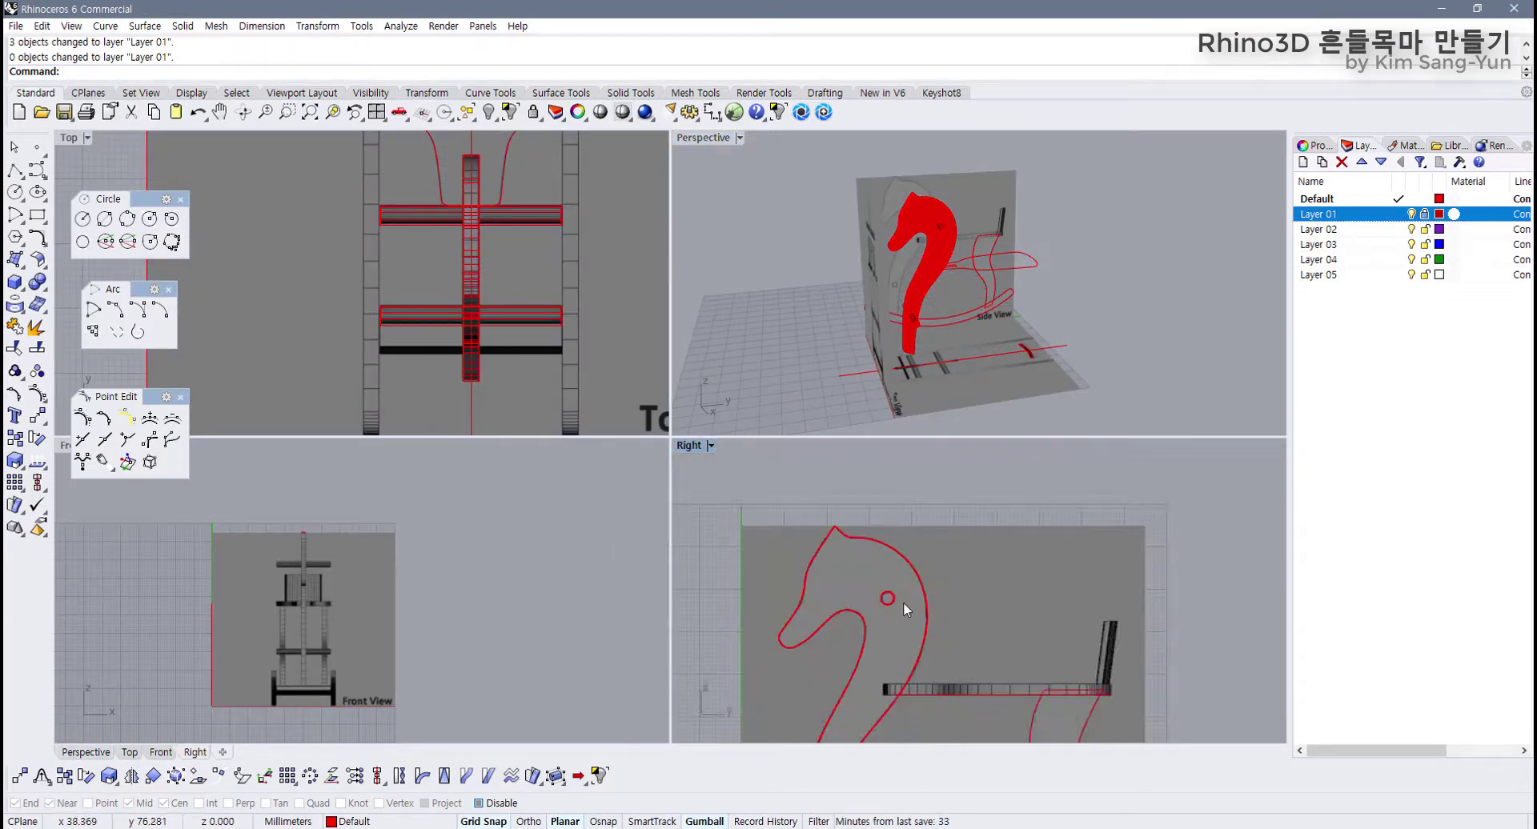
click(916, 602)
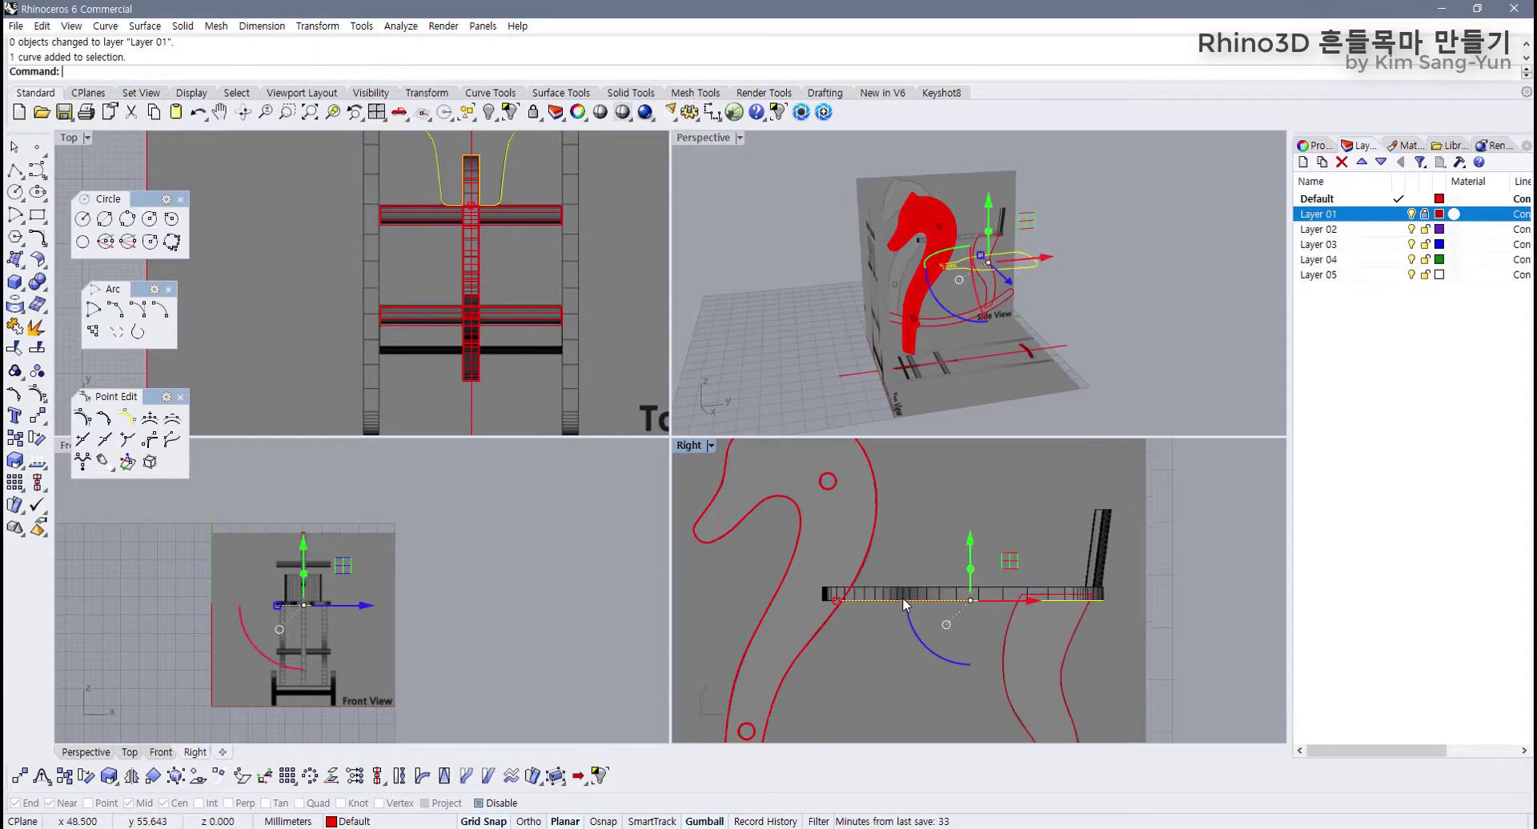
scroll(909, 599, up, 3)
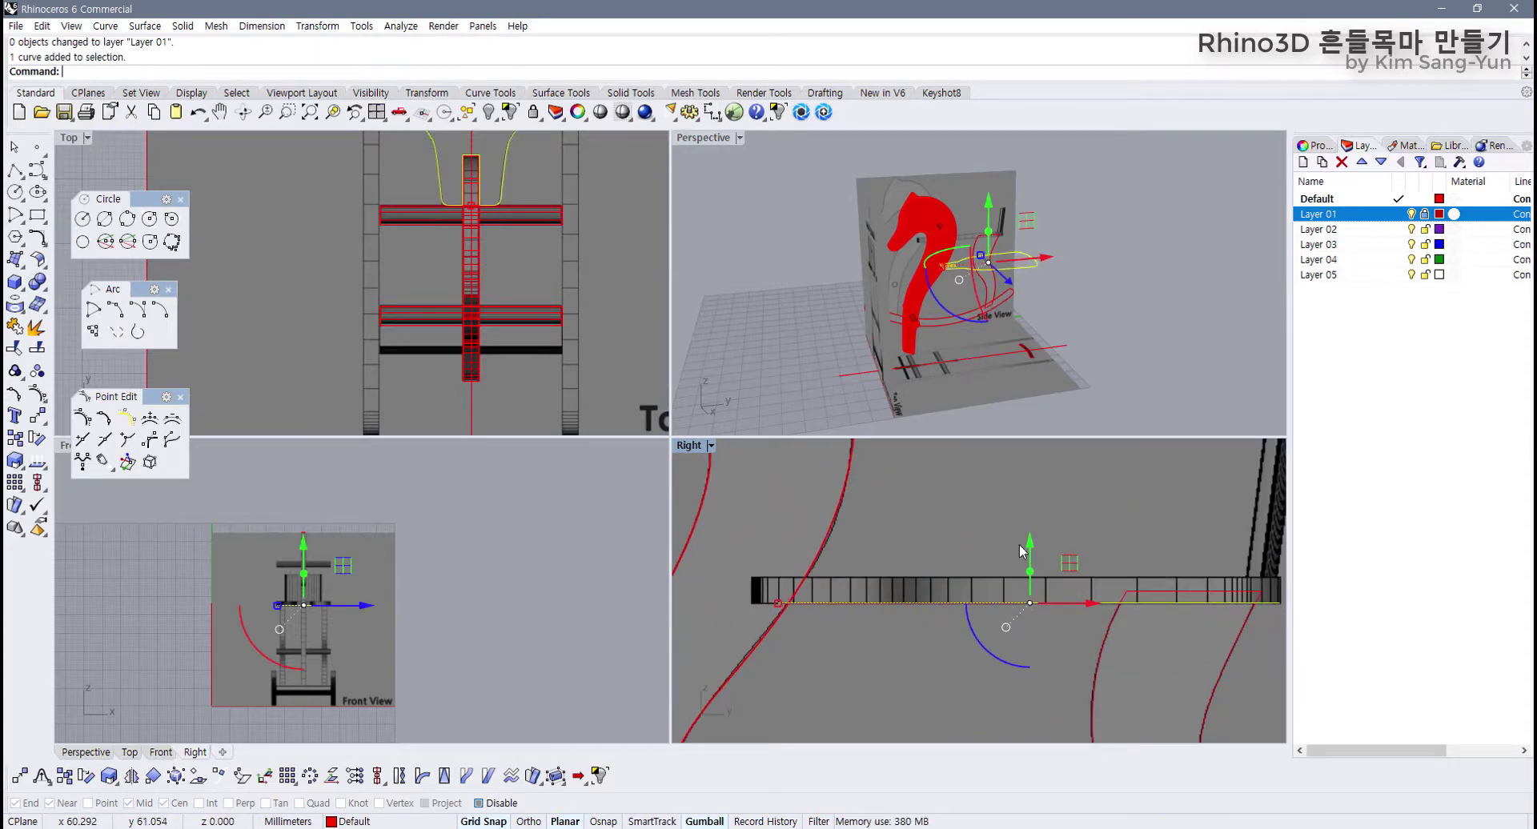
mouse_move(1004, 400)
right_down()
mouse_move(1025, 395)
mouse_move(983, 398)
right_up()
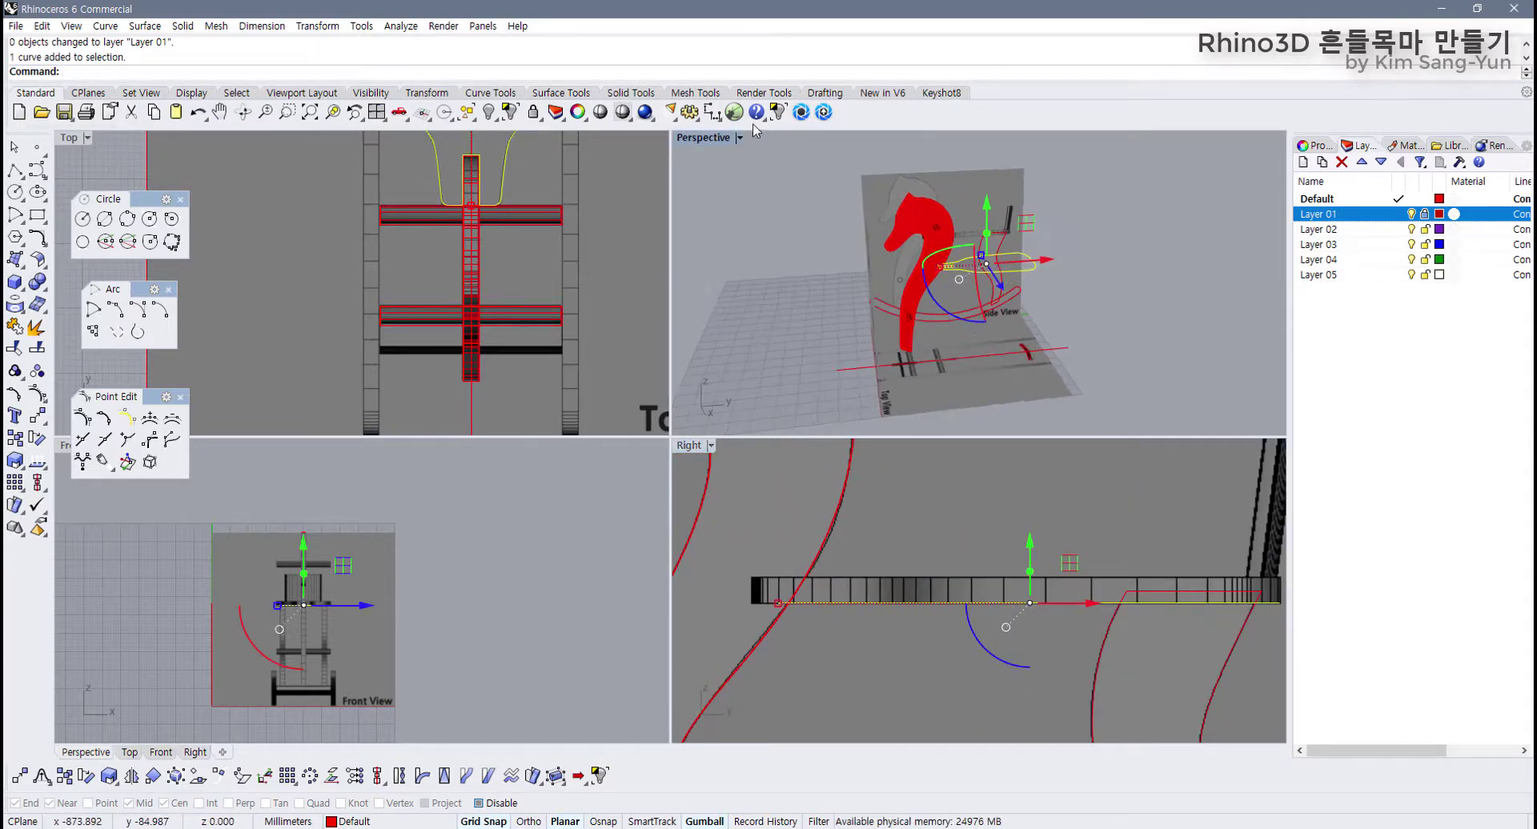
double_click(703, 138)
scroll(593, 448, up, 8)
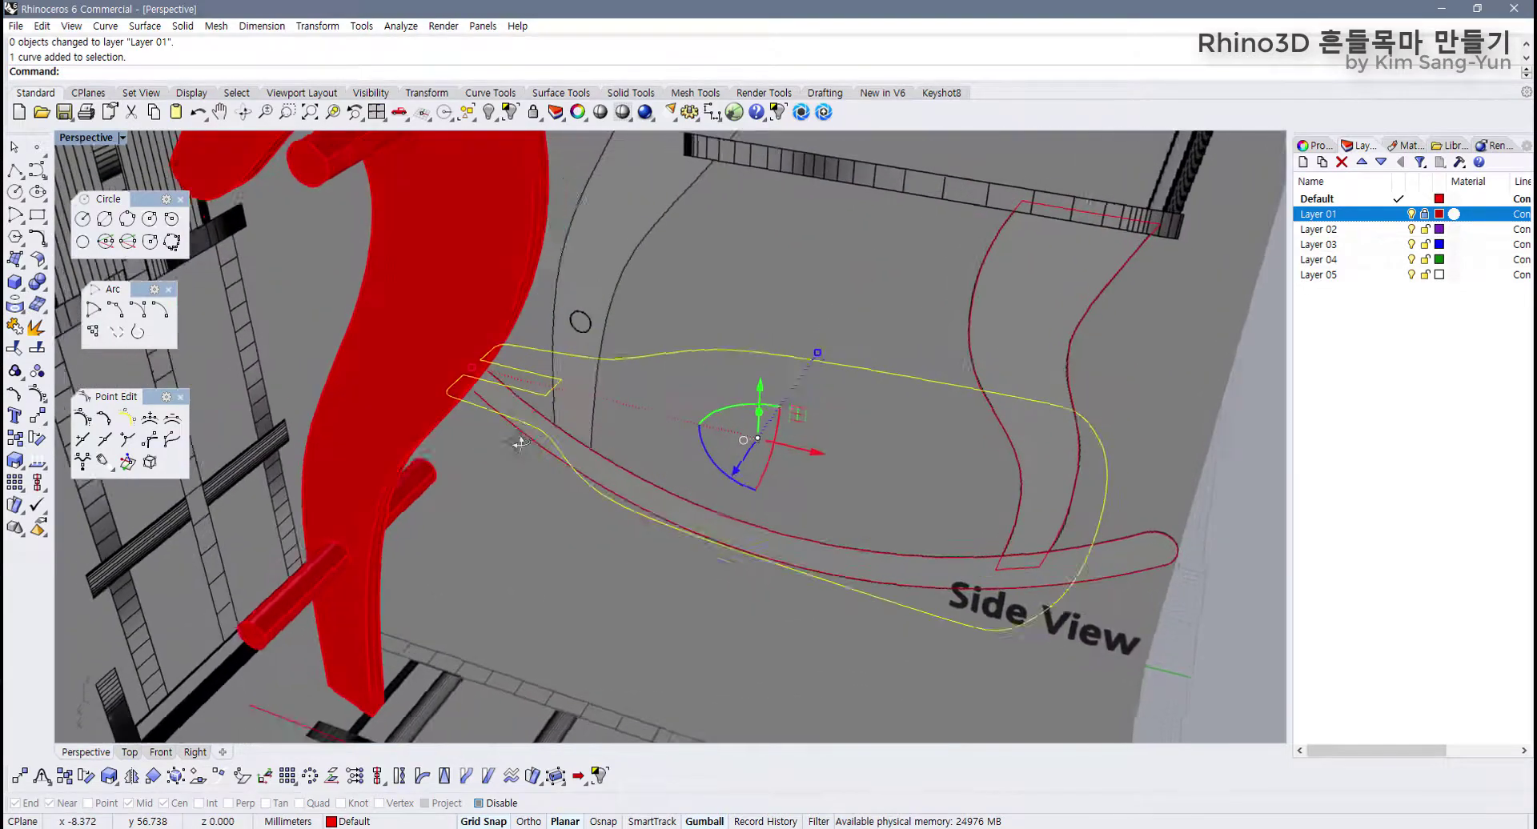
mouse_move(521, 442)
right_down()
mouse_move(551, 458)
mouse_move(509, 431)
right_up()
click(344, 295)
right_drag(468, 361, 575, 445)
click(582, 463)
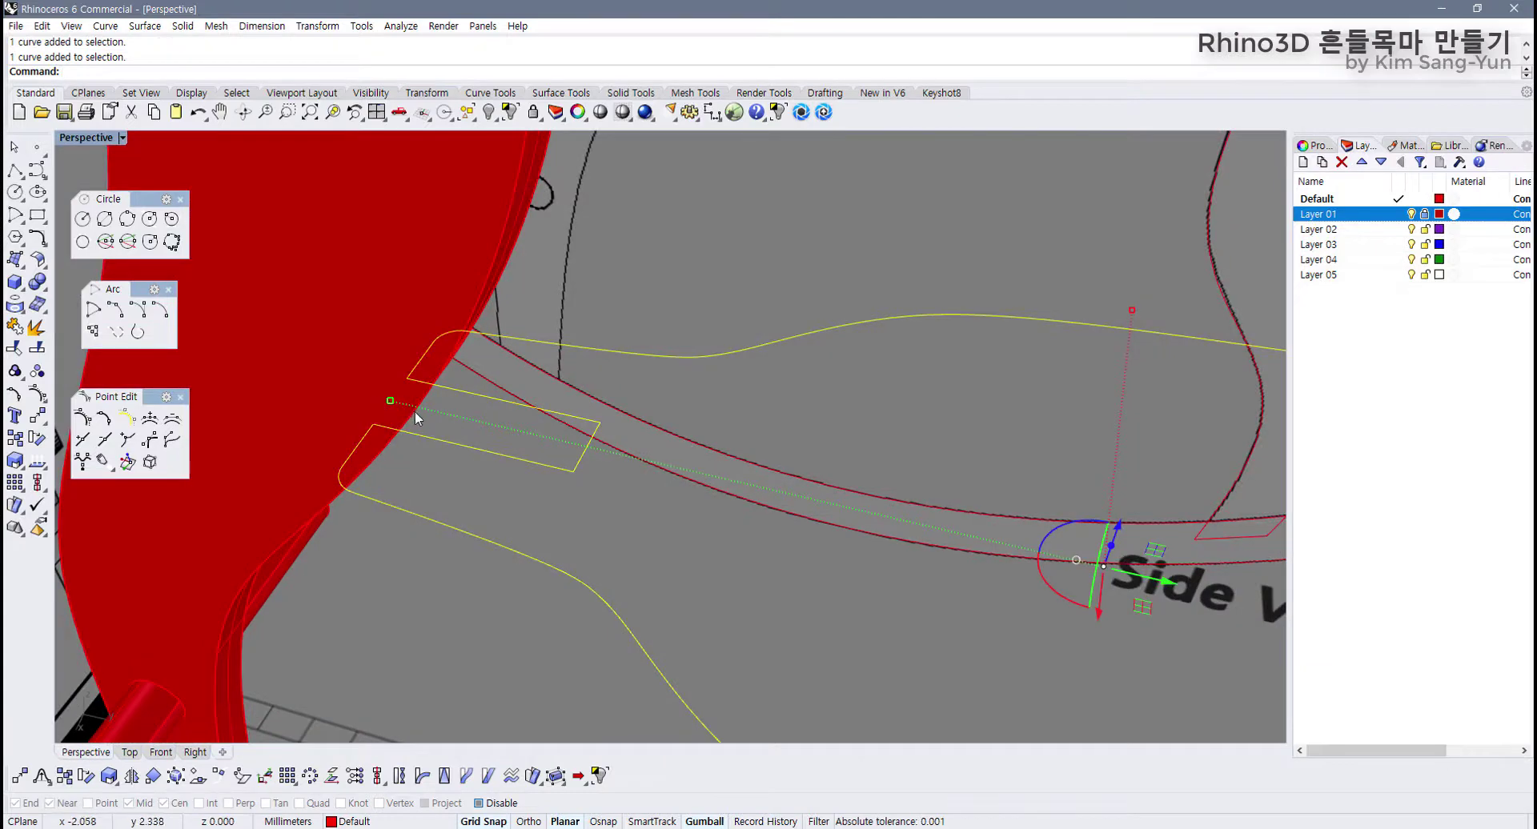
right_drag(416, 417, 481, 373)
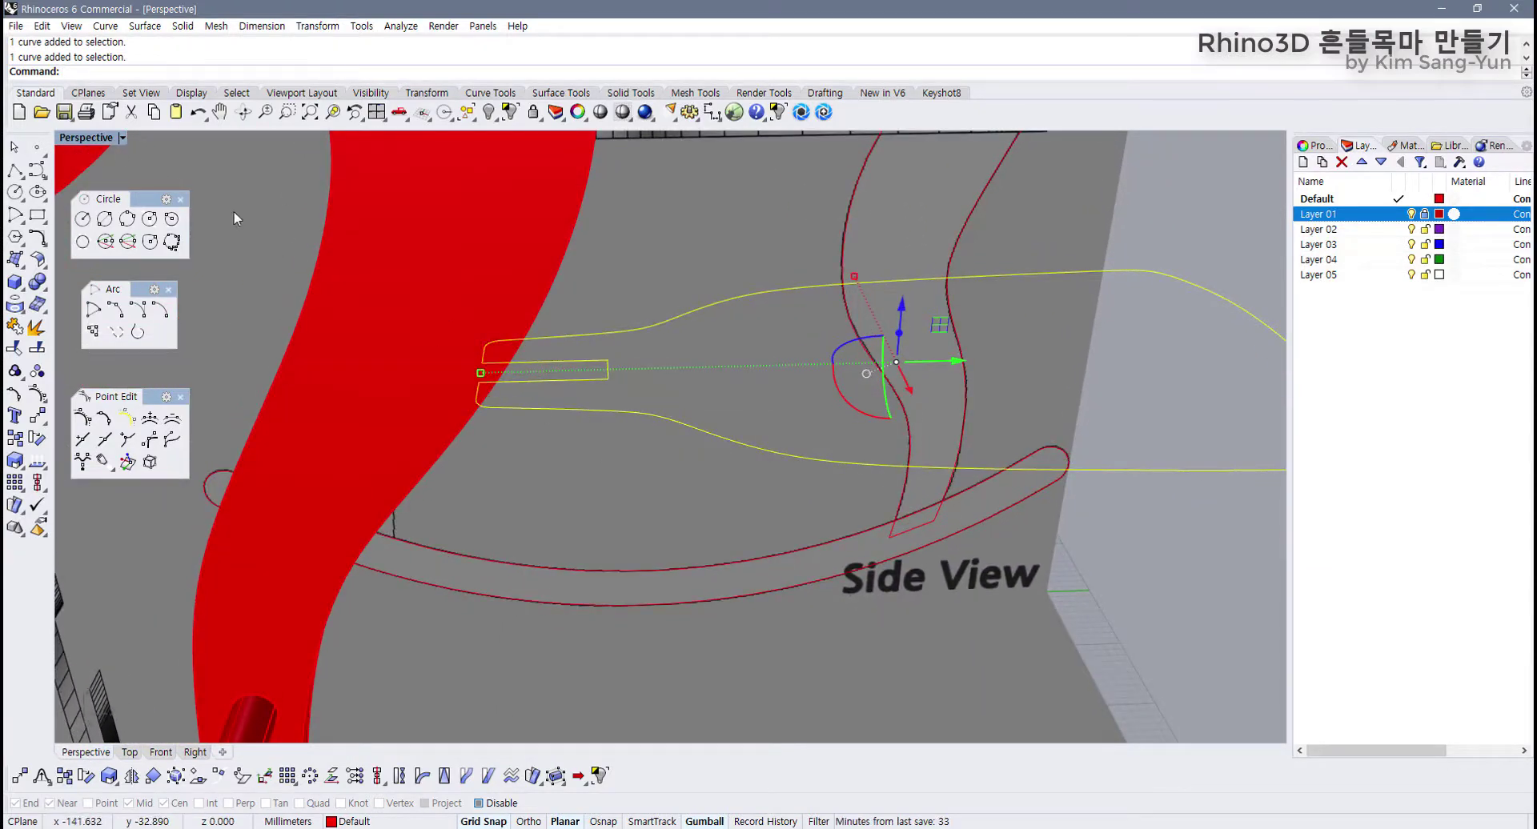
Step: Compare the seat's front slot with the top view reference and show the seat outline's control points
double_click(94, 139)
scroll(835, 558, down, 3)
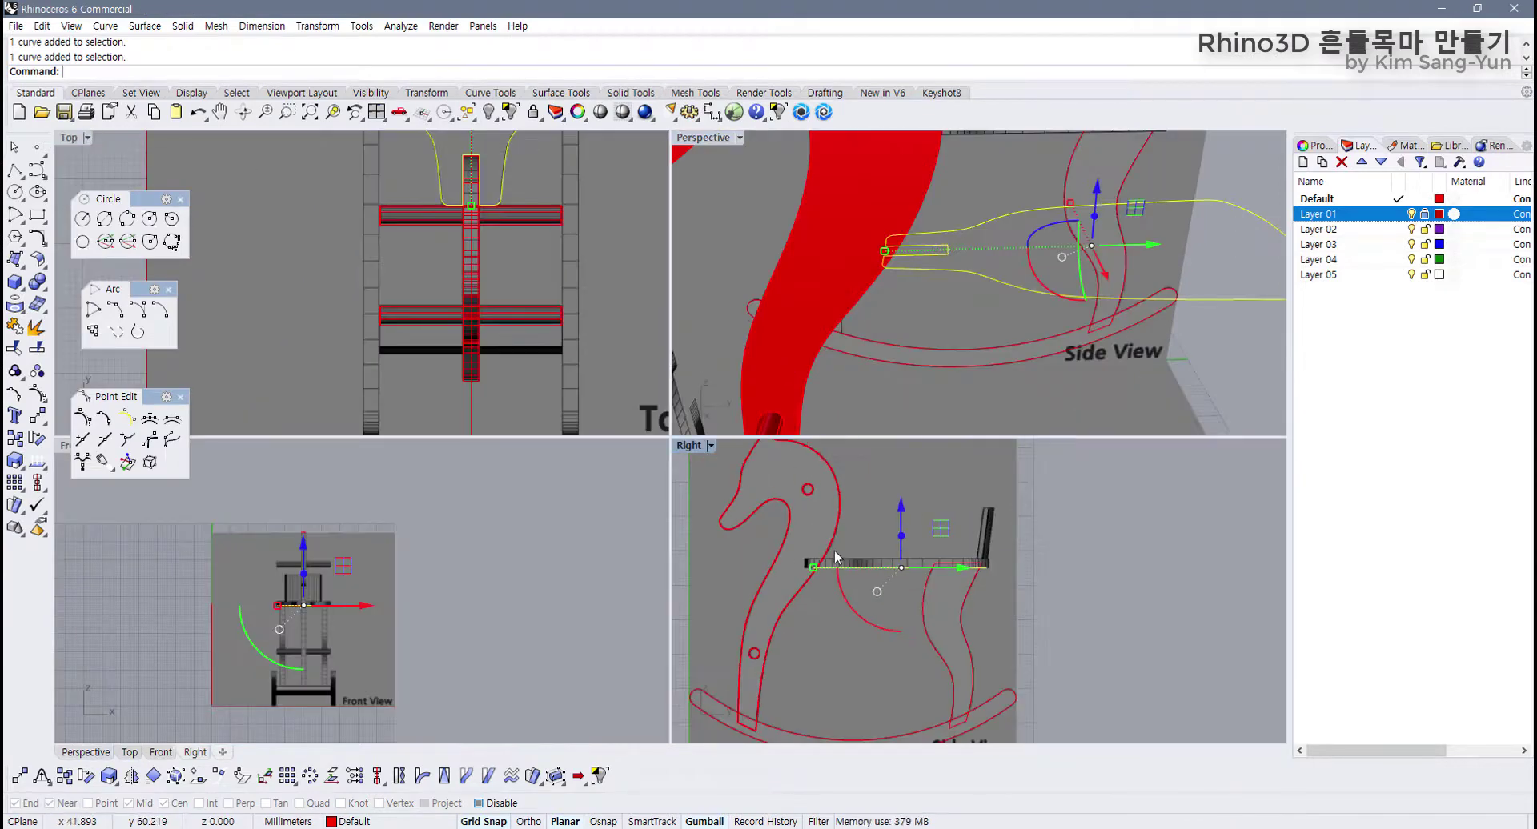
scroll(500, 324, up, 2)
scroll(459, 229, up, 2)
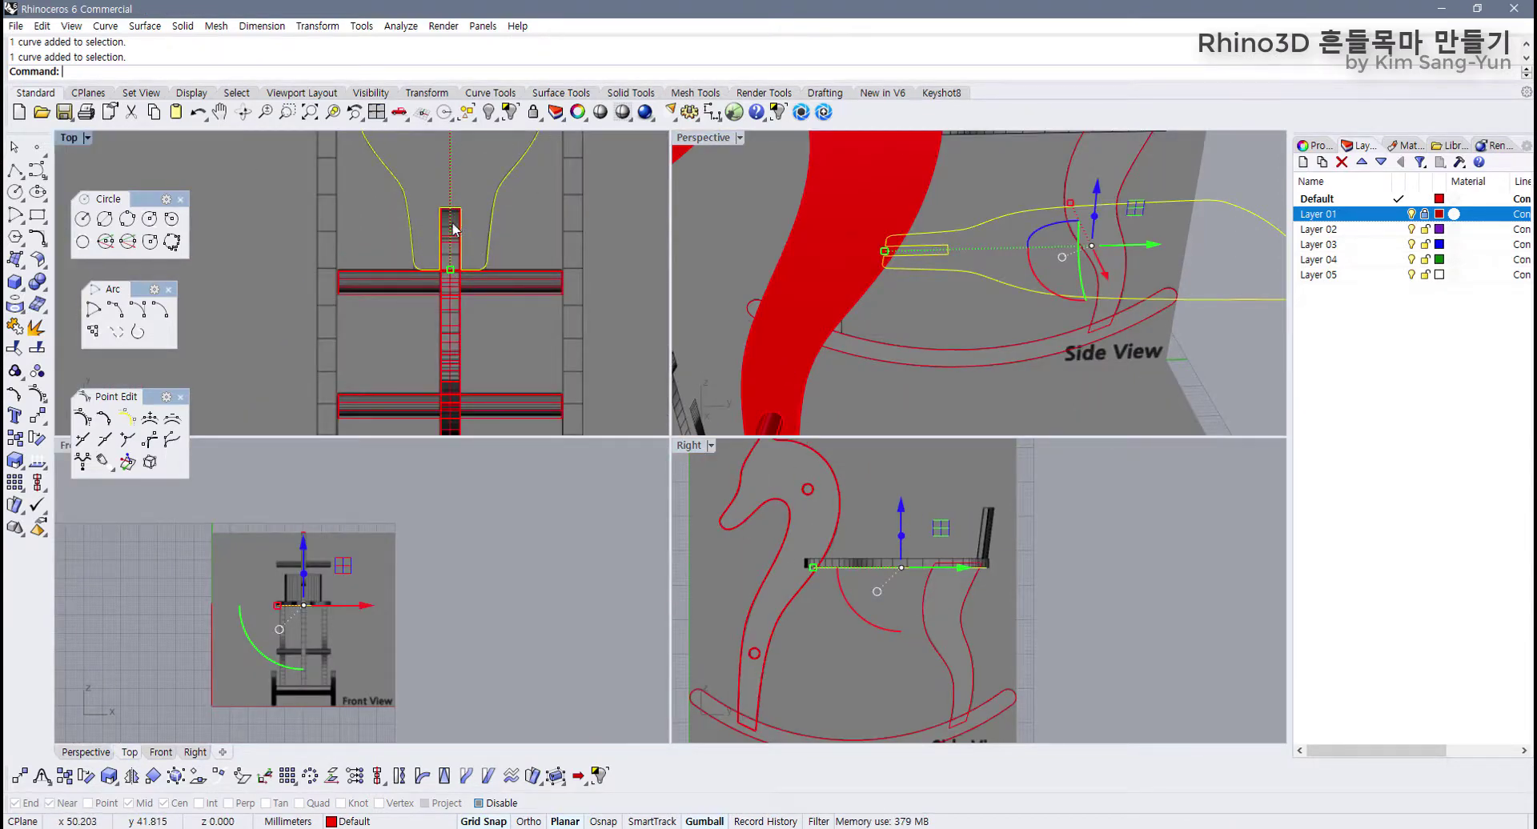
scroll(454, 229, up, 2)
scroll(925, 284, up, 4)
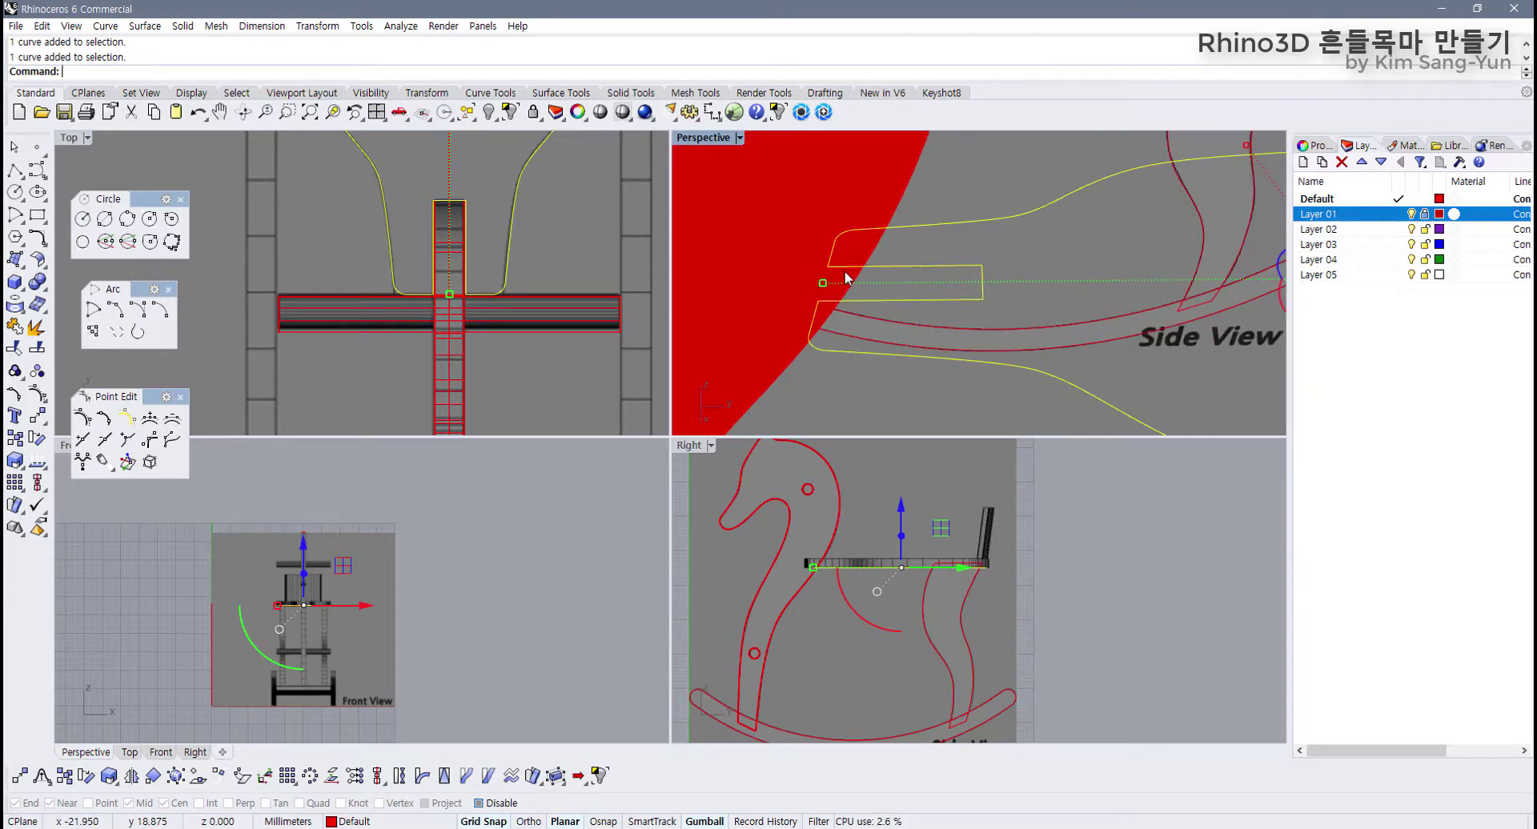
key(F10)
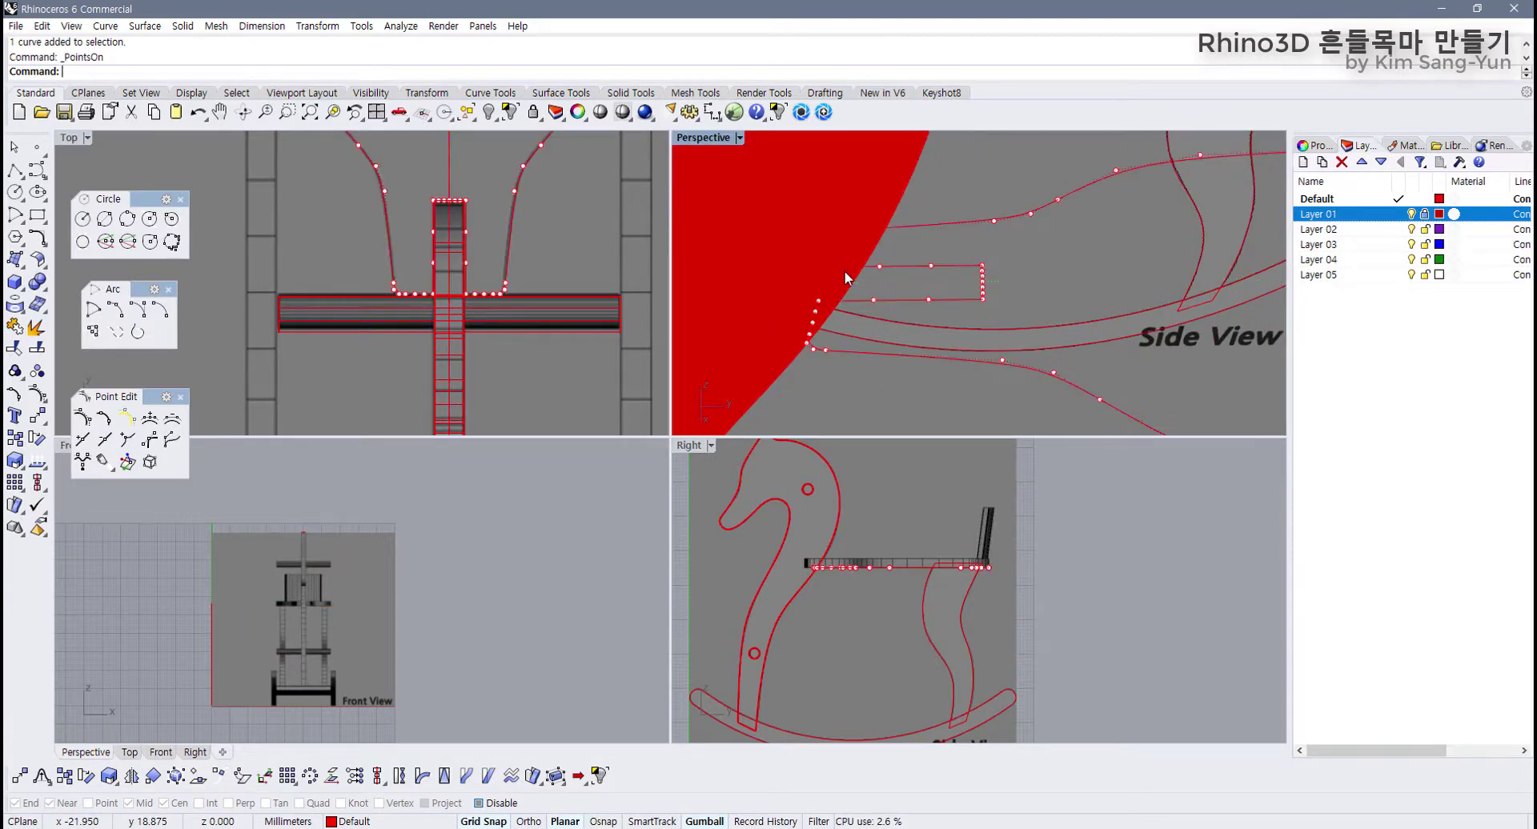
right_drag(797, 249, 810, 340)
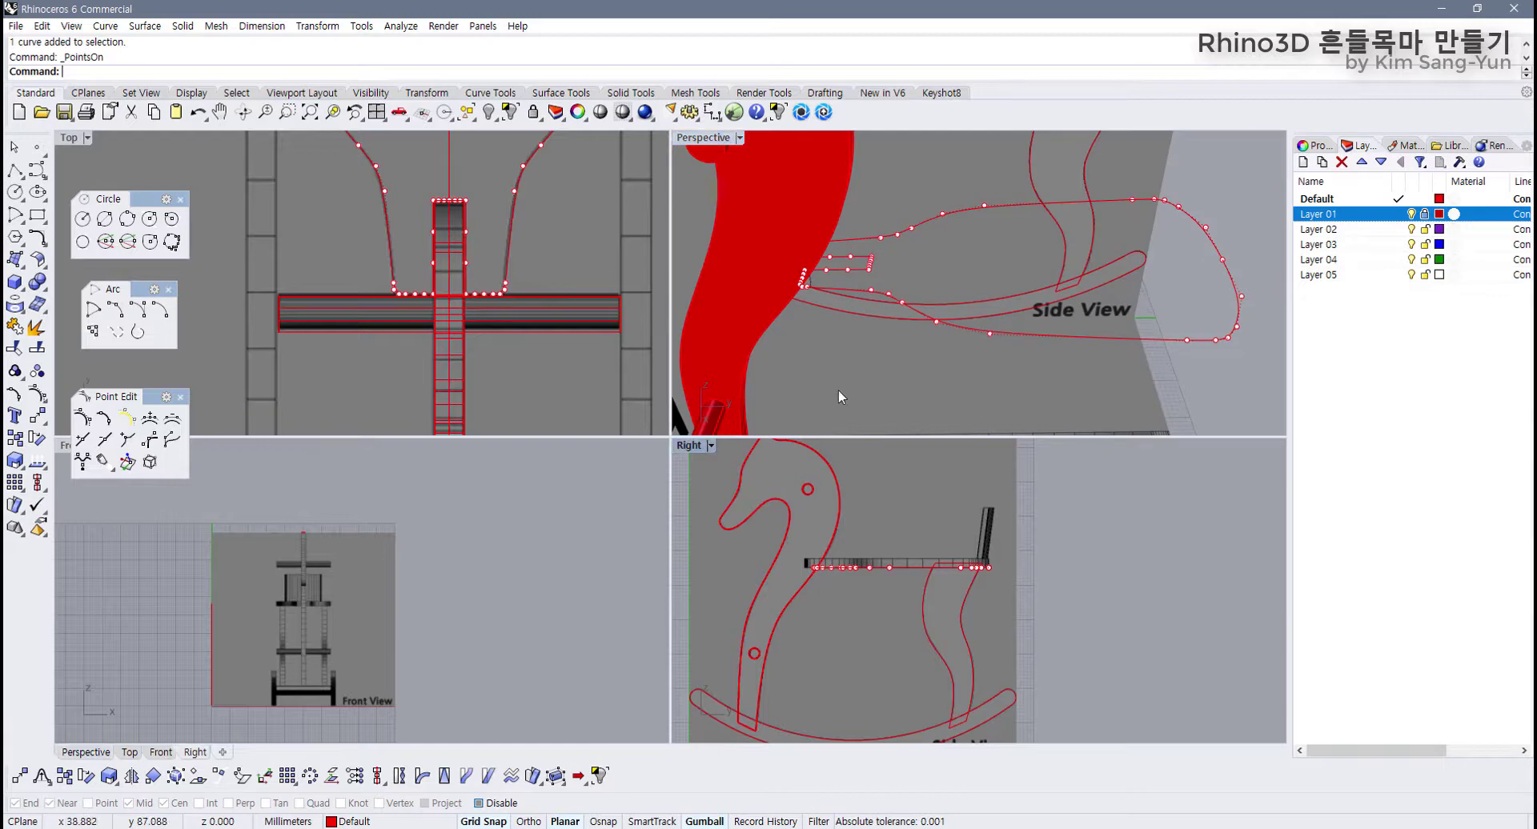
drag(746, 229, 828, 278)
key(ctrl+z)
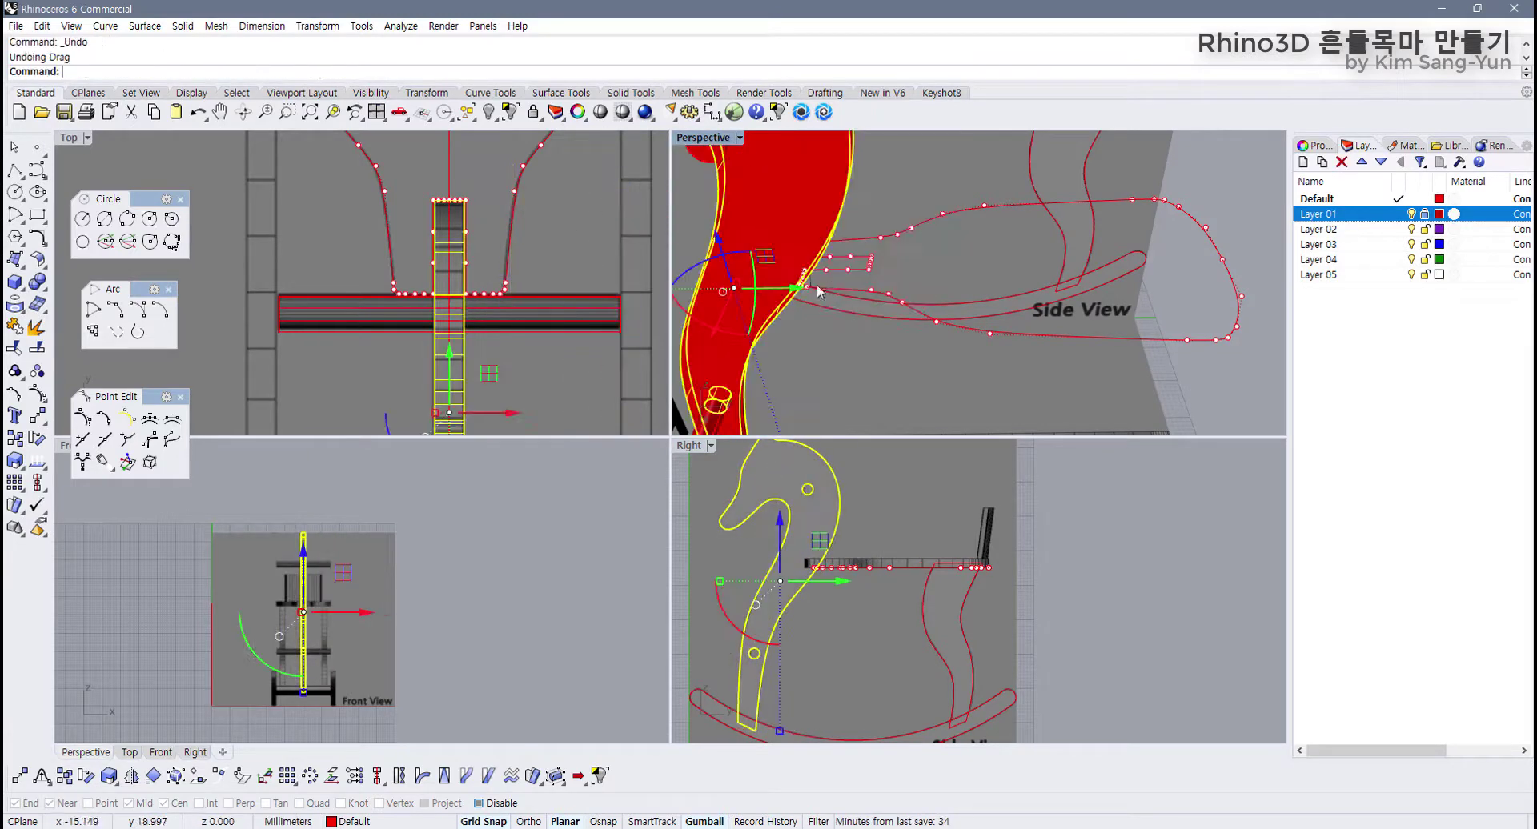
click(310, 223)
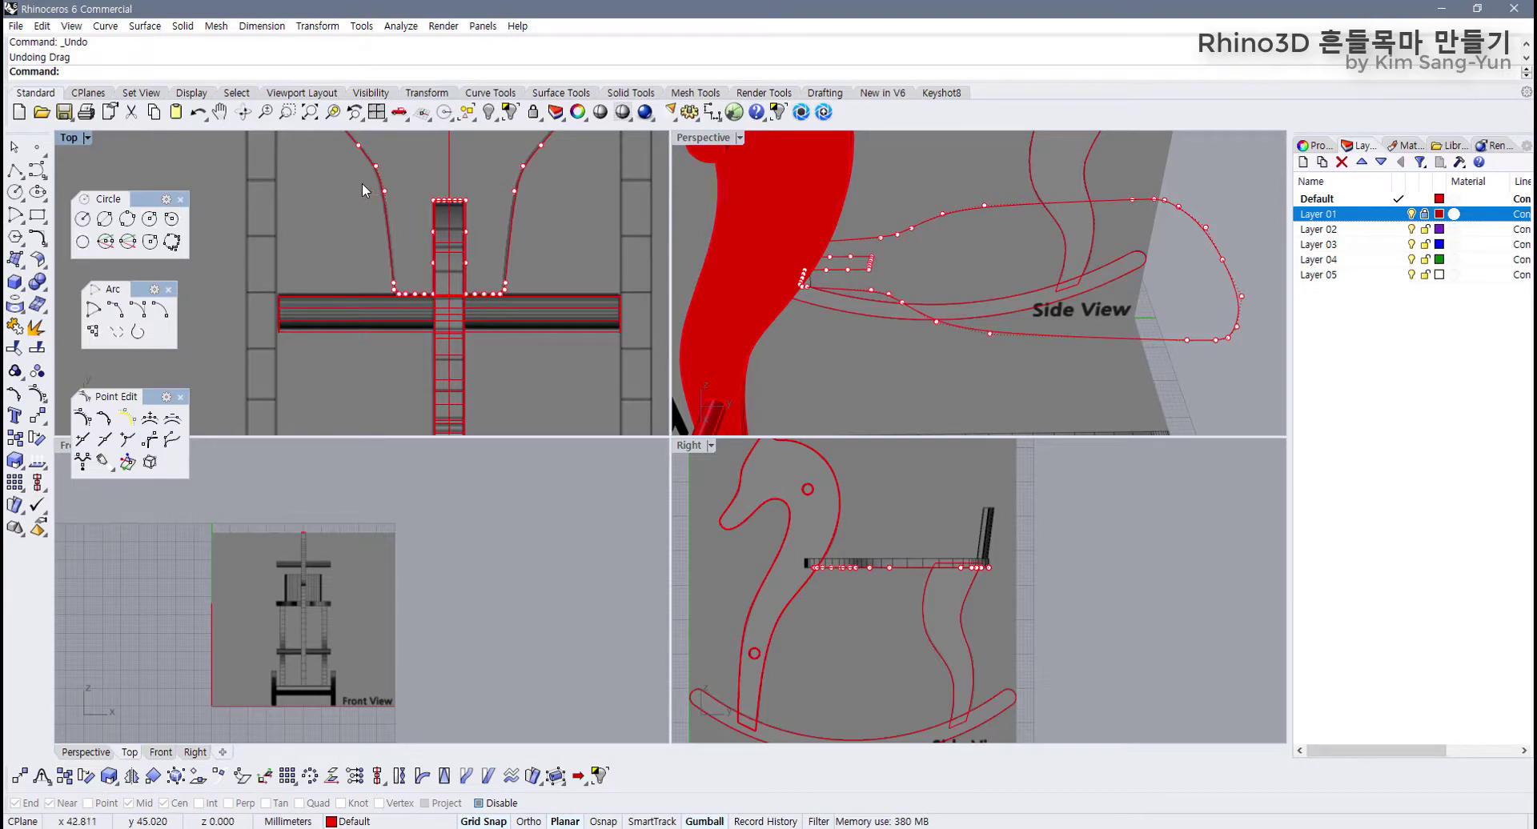
Step: Select the 25 control points around the seat's front slot and move them forward in the top view with grid snap off
drag(472, 246, 526, 315)
scroll(472, 196, up, 8)
scroll(455, 238, down, 6)
right_drag(455, 237, 437, 208)
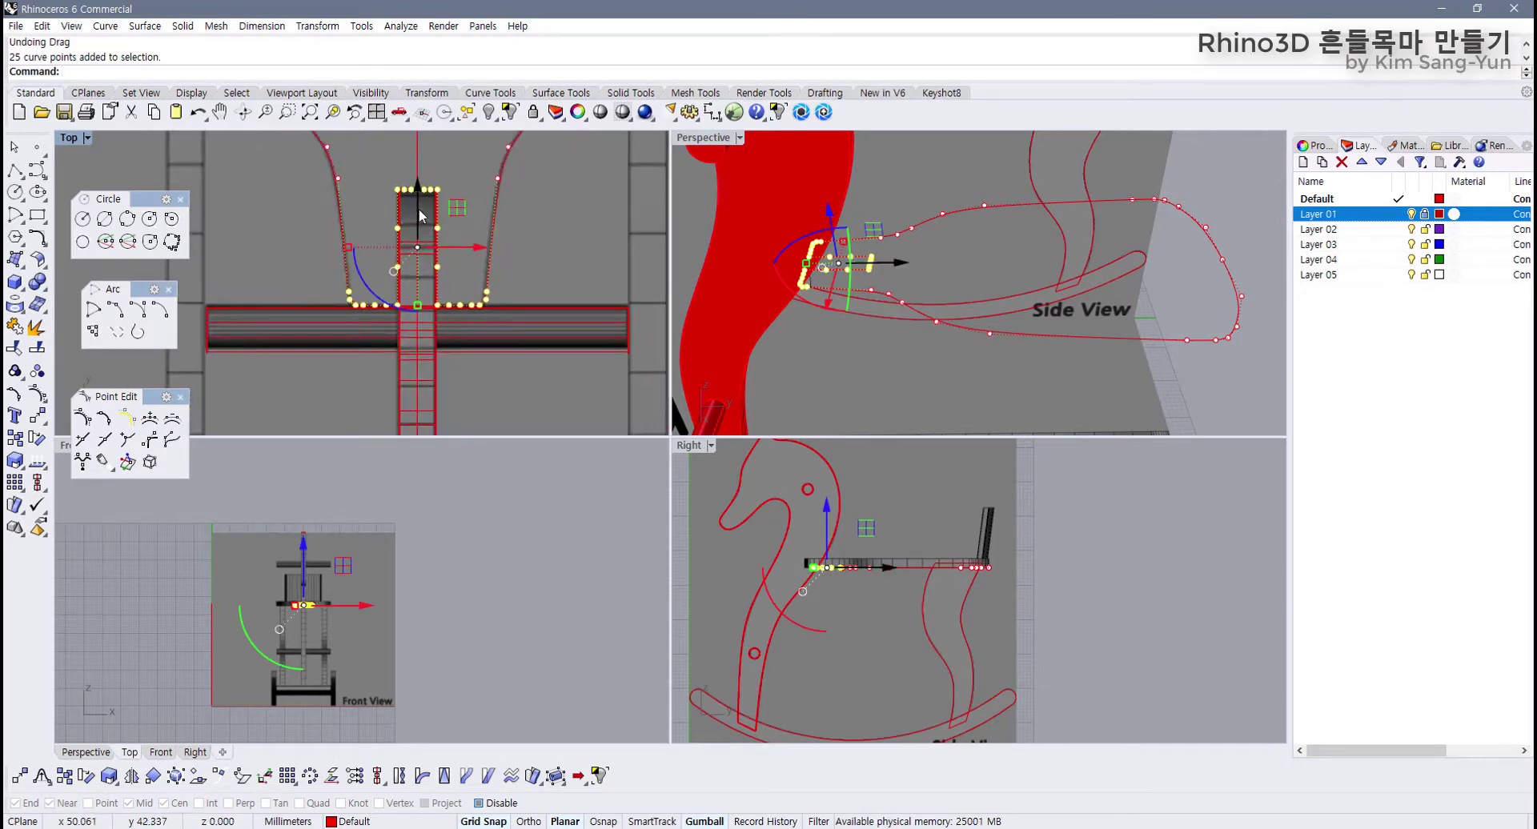
drag(418, 213, 417, 258)
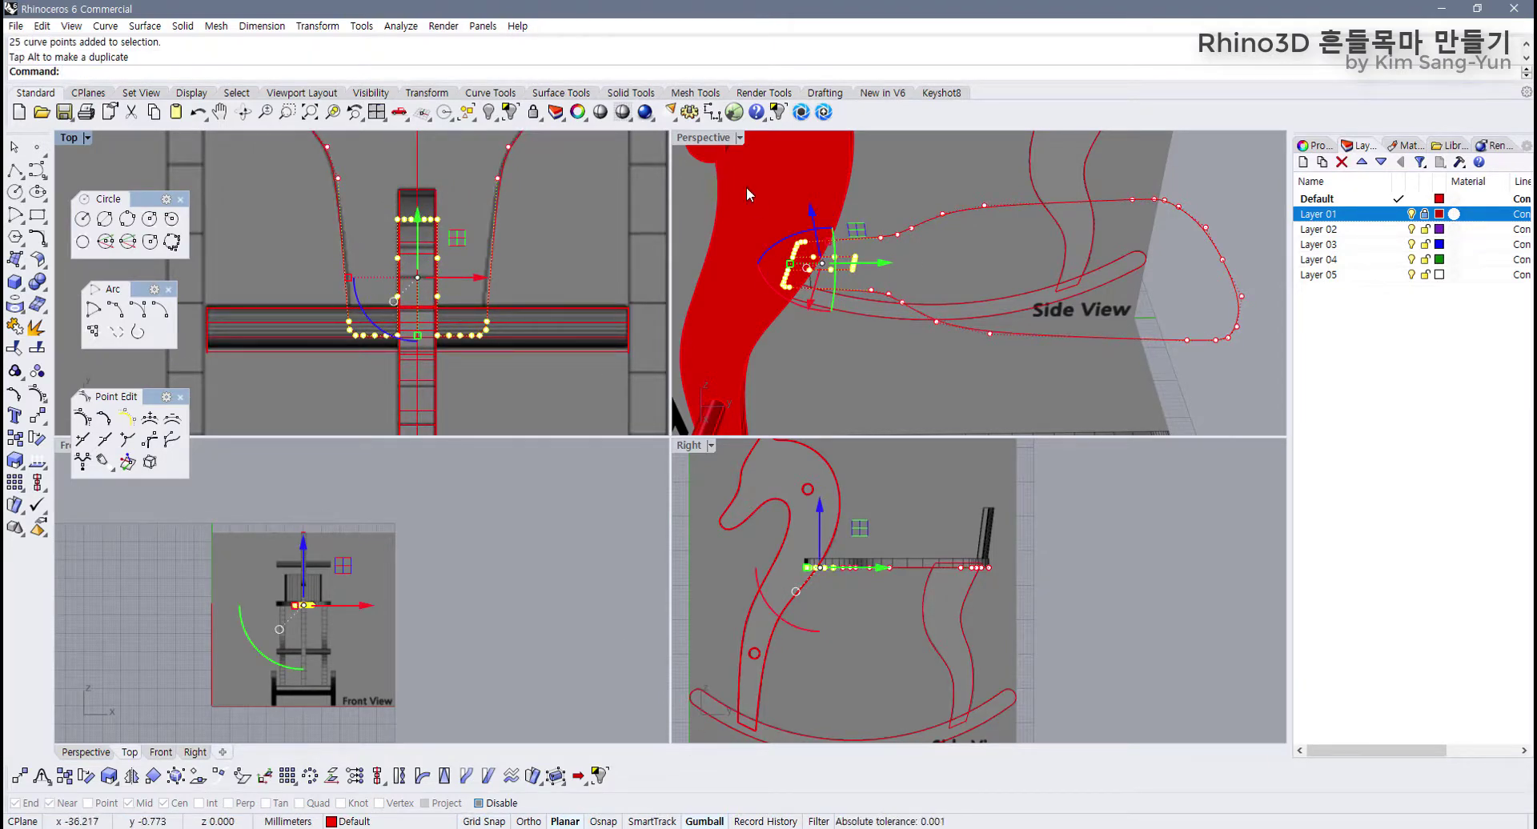
Step: Shift the selected front control points further forward along the seat's length so the slot's inner end reaches into the horse's neck
double_click(693, 138)
scroll(476, 498, up, 5)
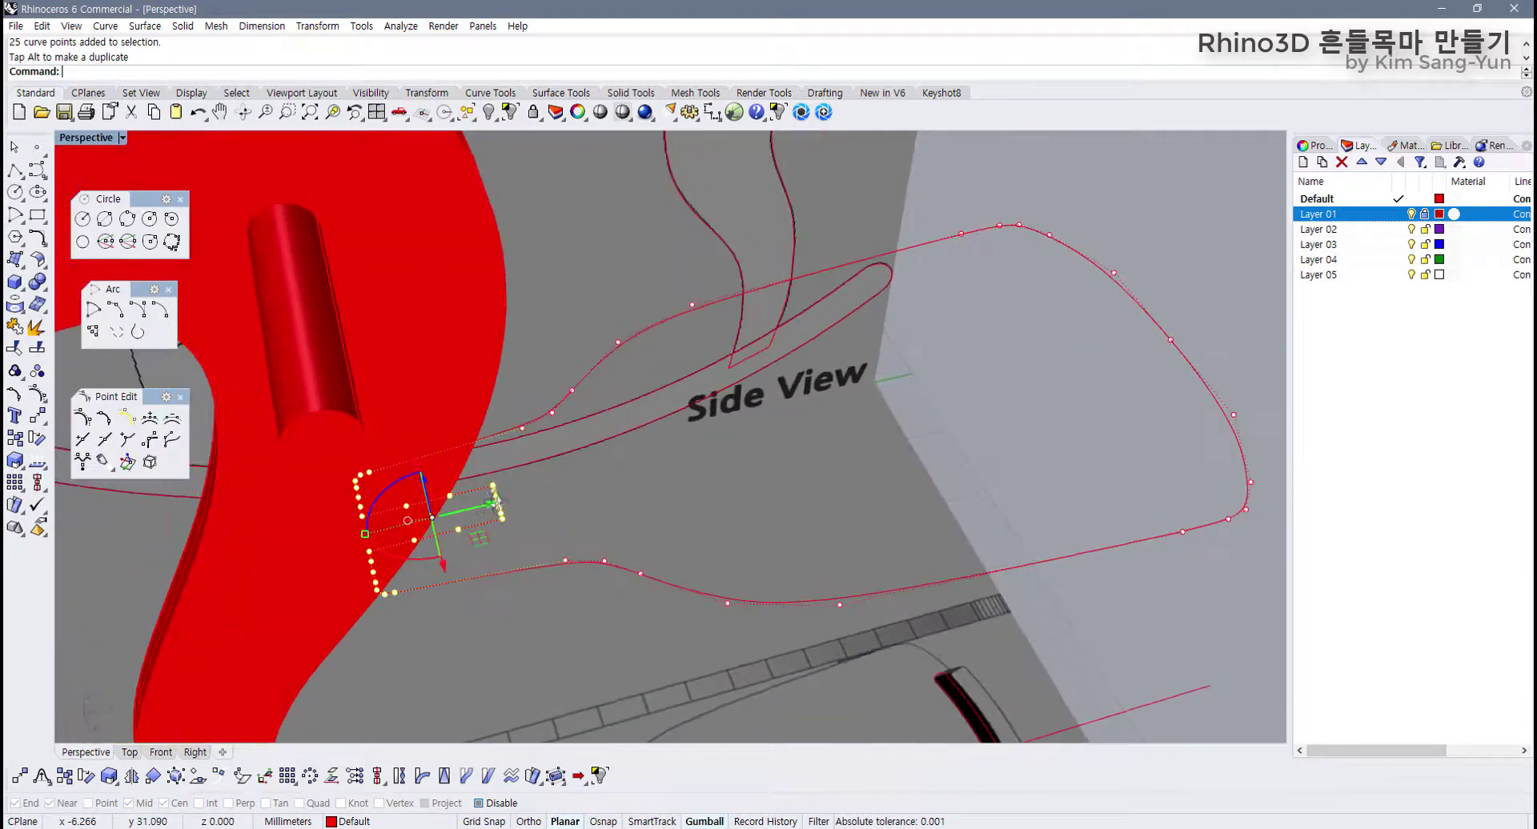
drag(472, 511, 378, 536)
right_drag(401, 534, 468, 517)
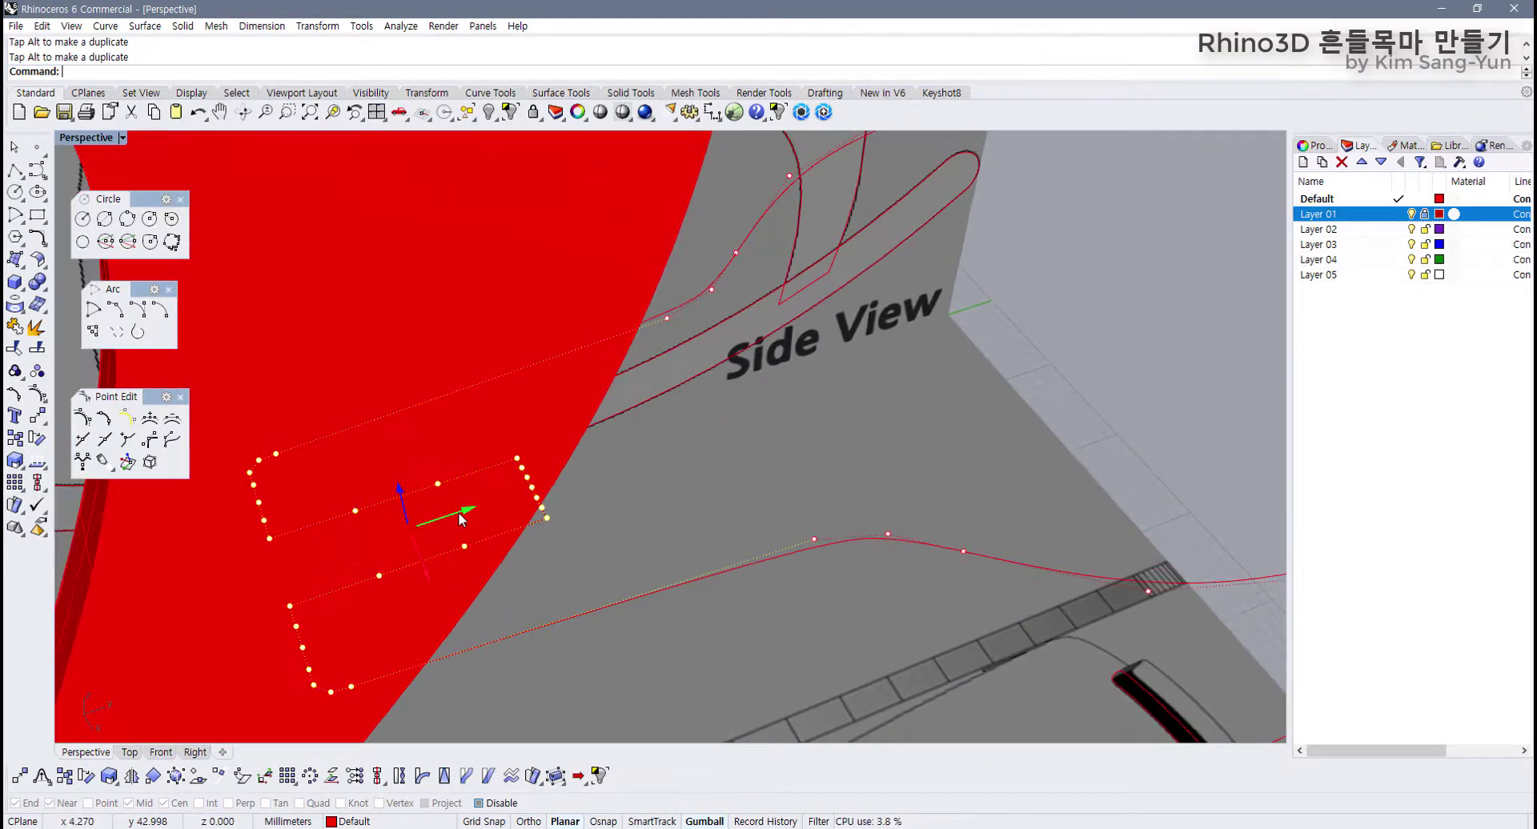
click(480, 509)
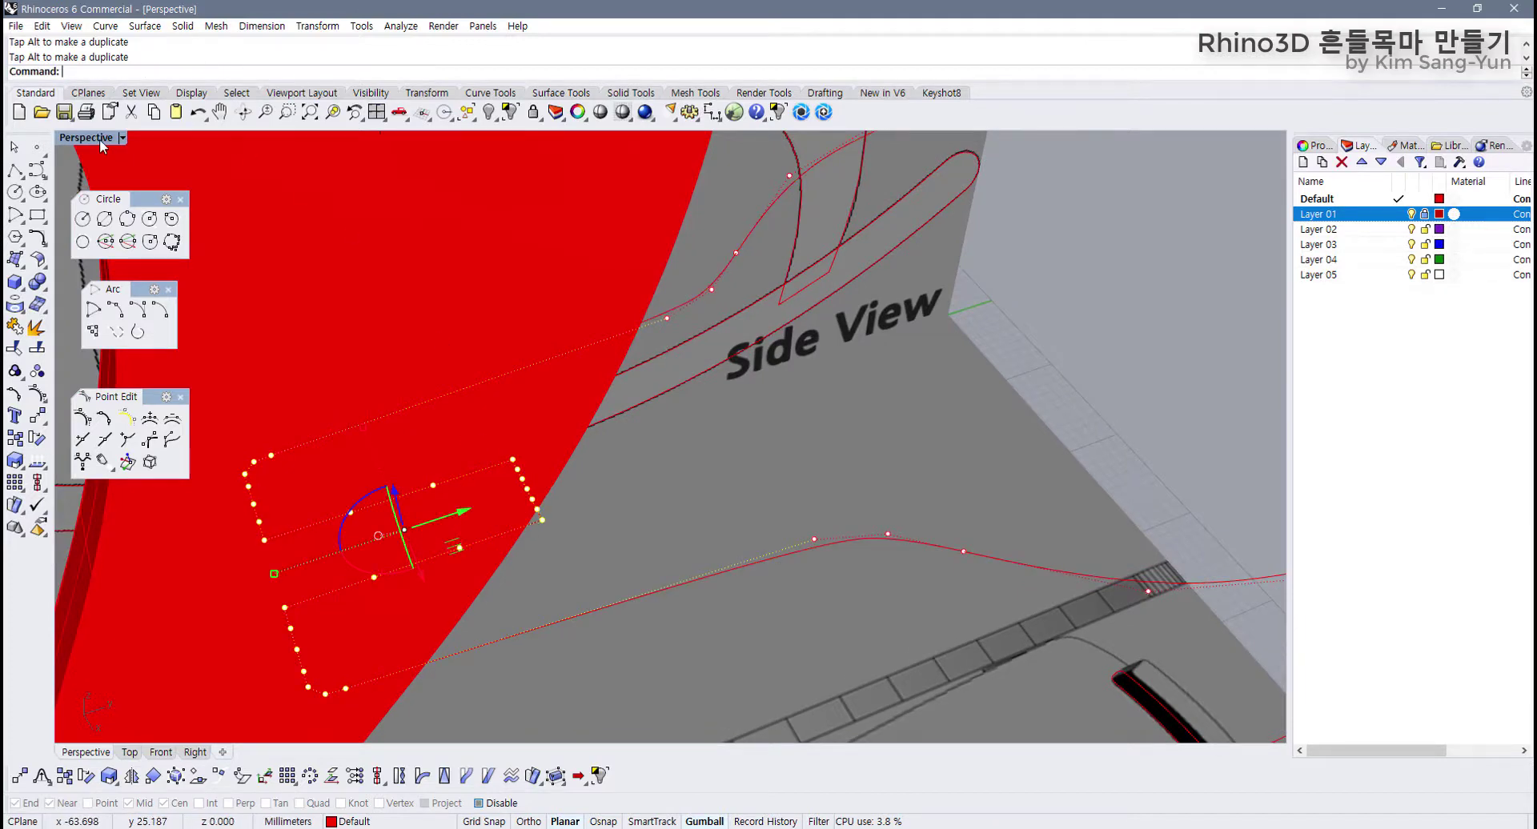
Step: Deselect the points, check the slot's inner end in the top view, and turn off the seat outline's control points
double_click(99, 140)
click(528, 394)
scroll(443, 264, up, 8)
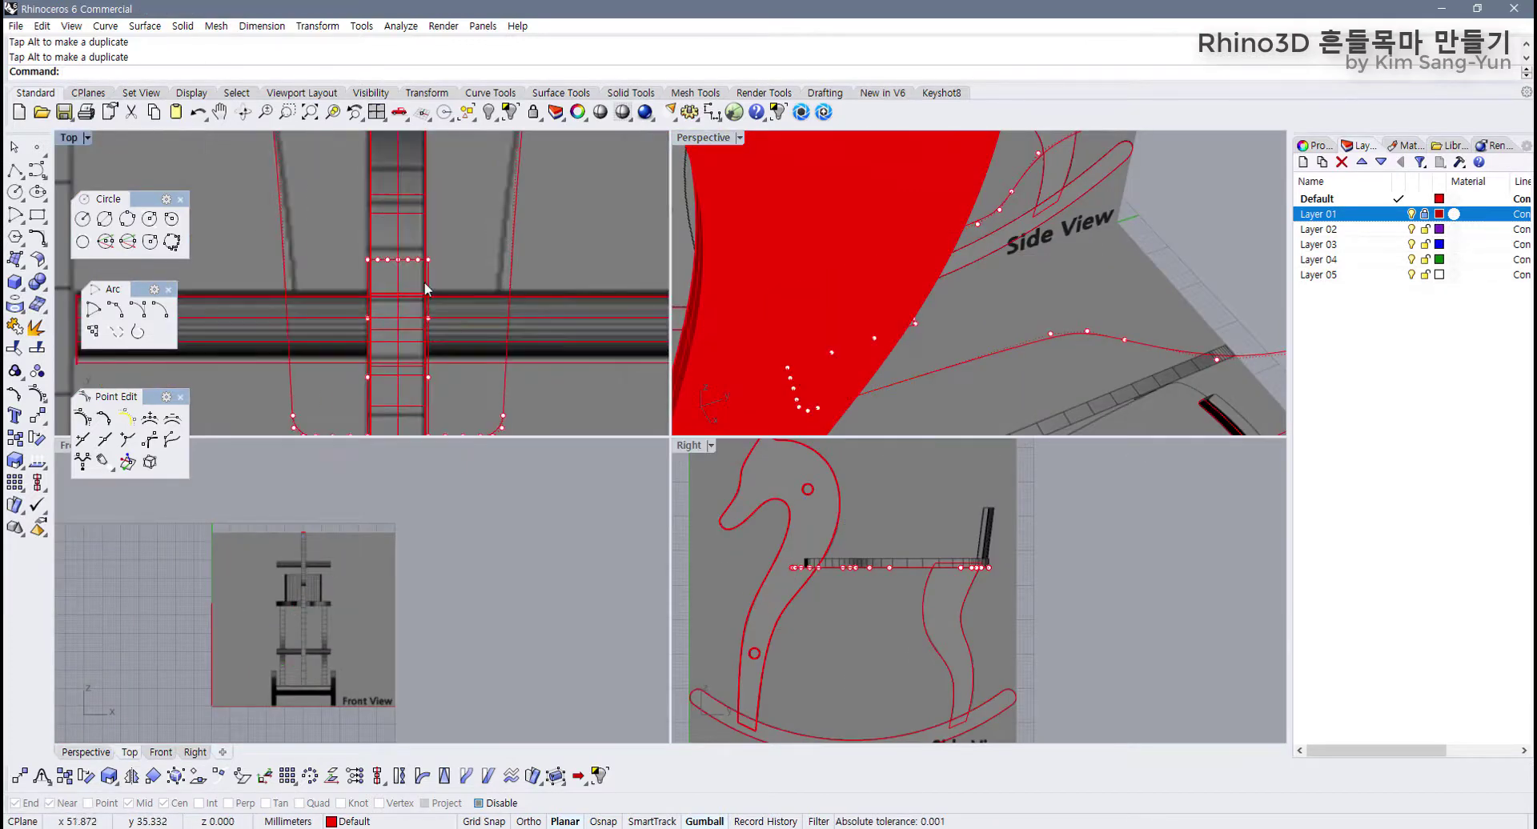
scroll(442, 237, up, 1)
scroll(804, 342, up, 4)
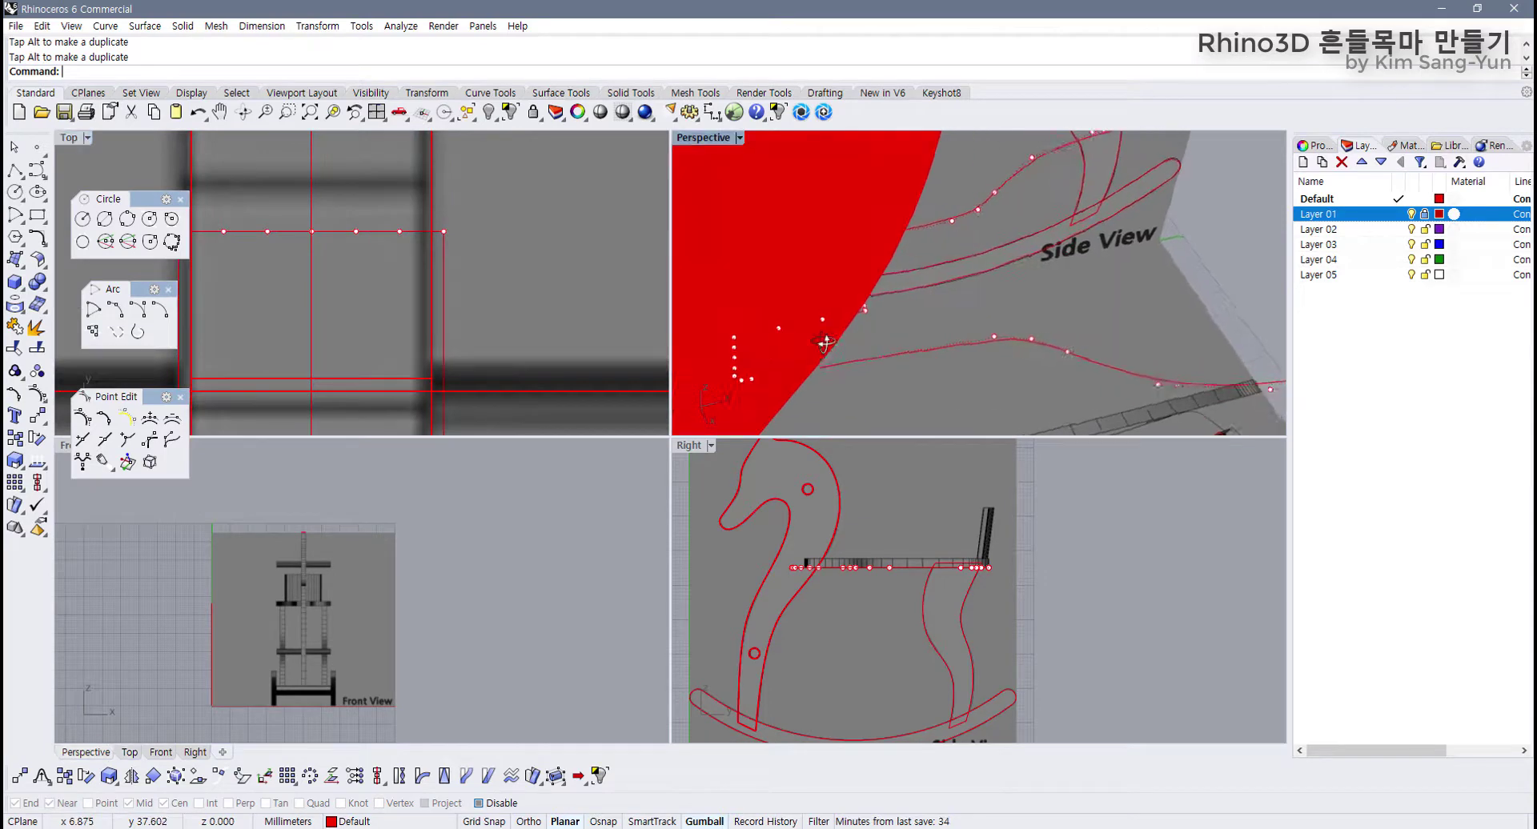
key(F11)
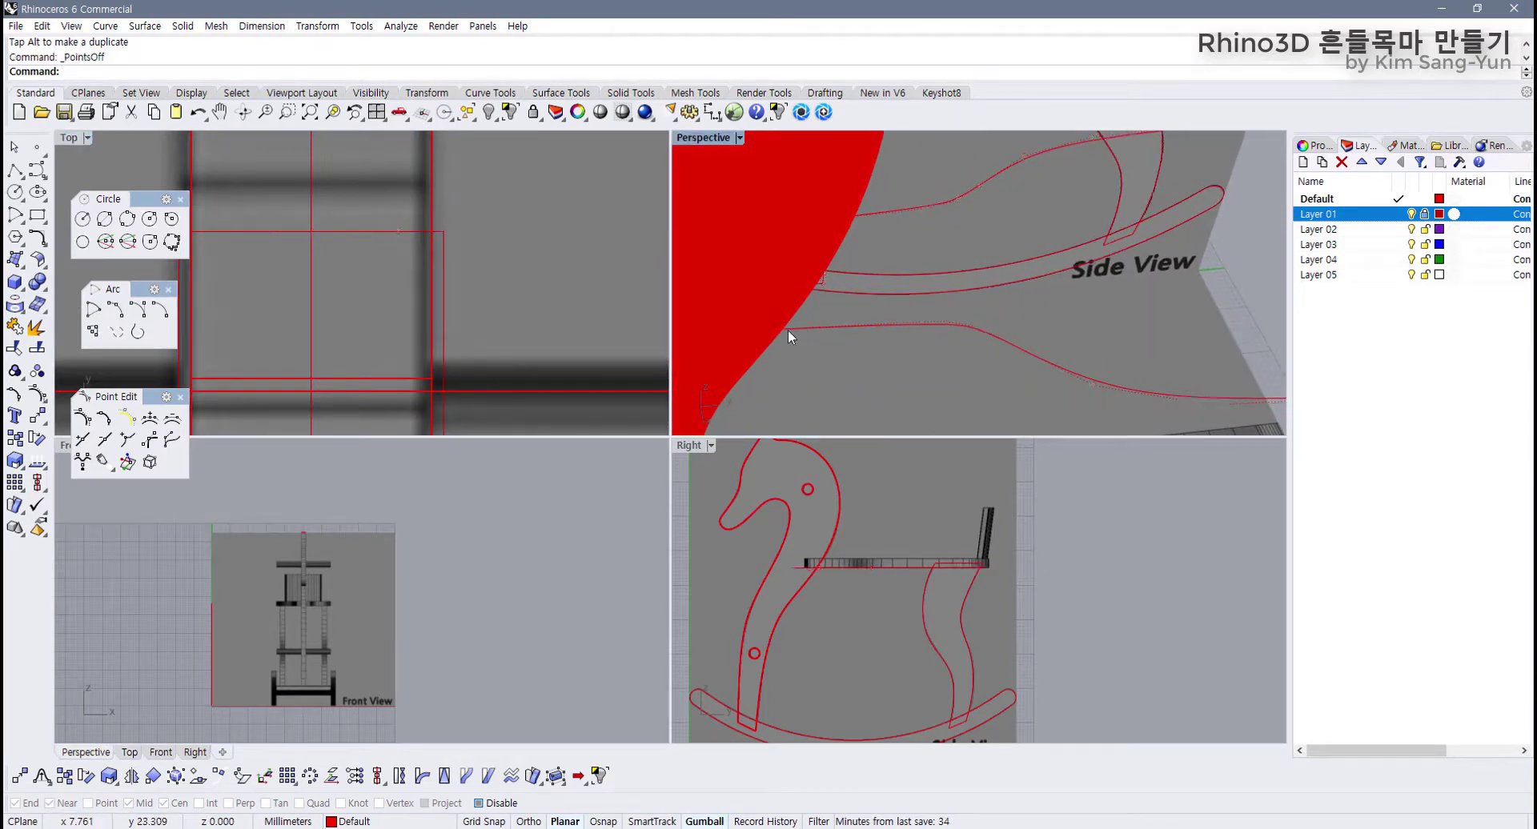
Step: Check the seat outline against the horse head, and hide the head extrusion
double_click(716, 139)
scroll(719, 342, down, 3)
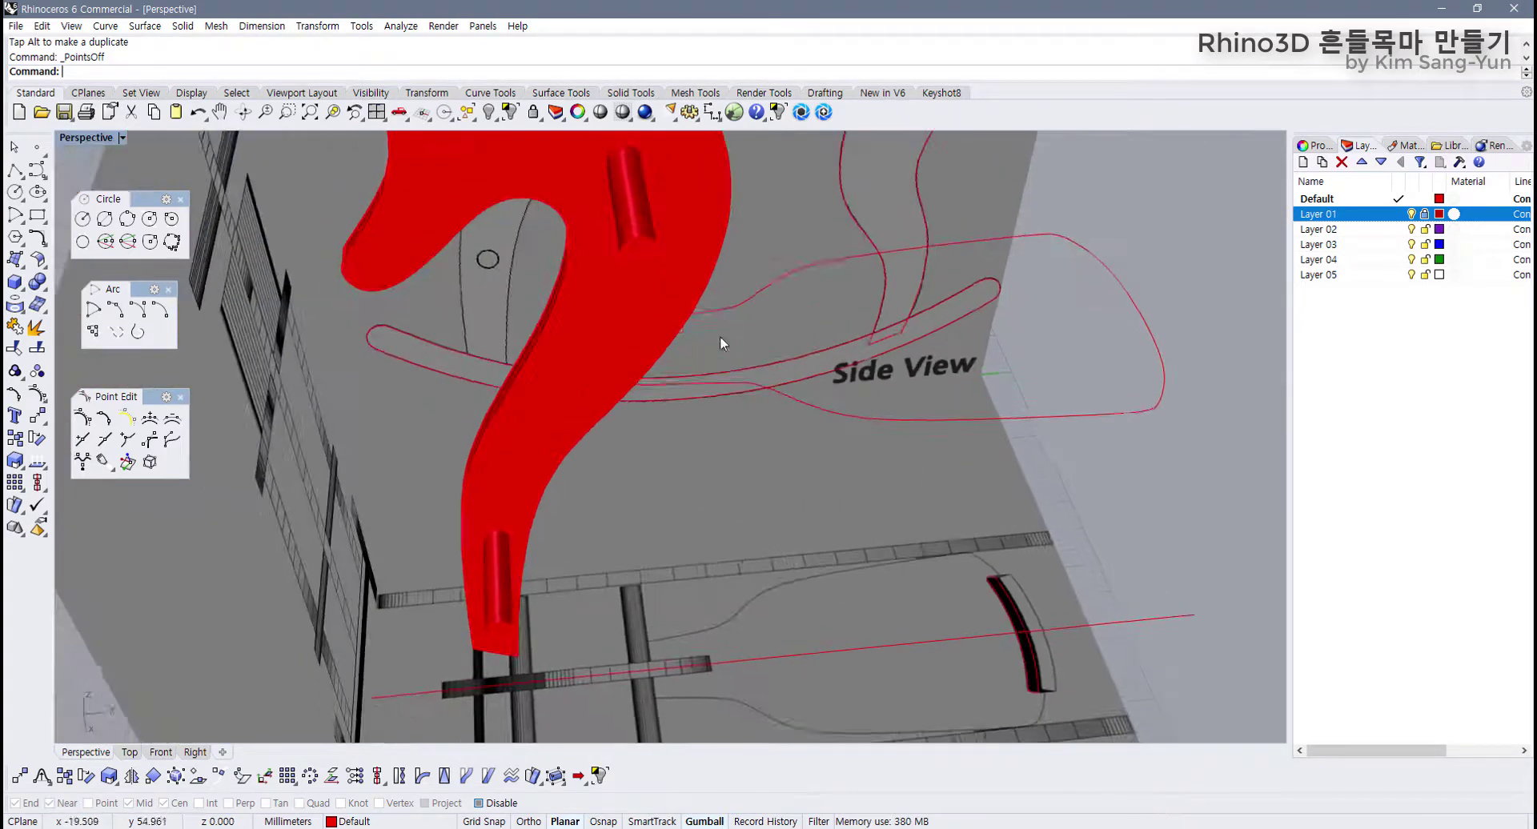
click(630, 285)
scroll(631, 285, up, 5)
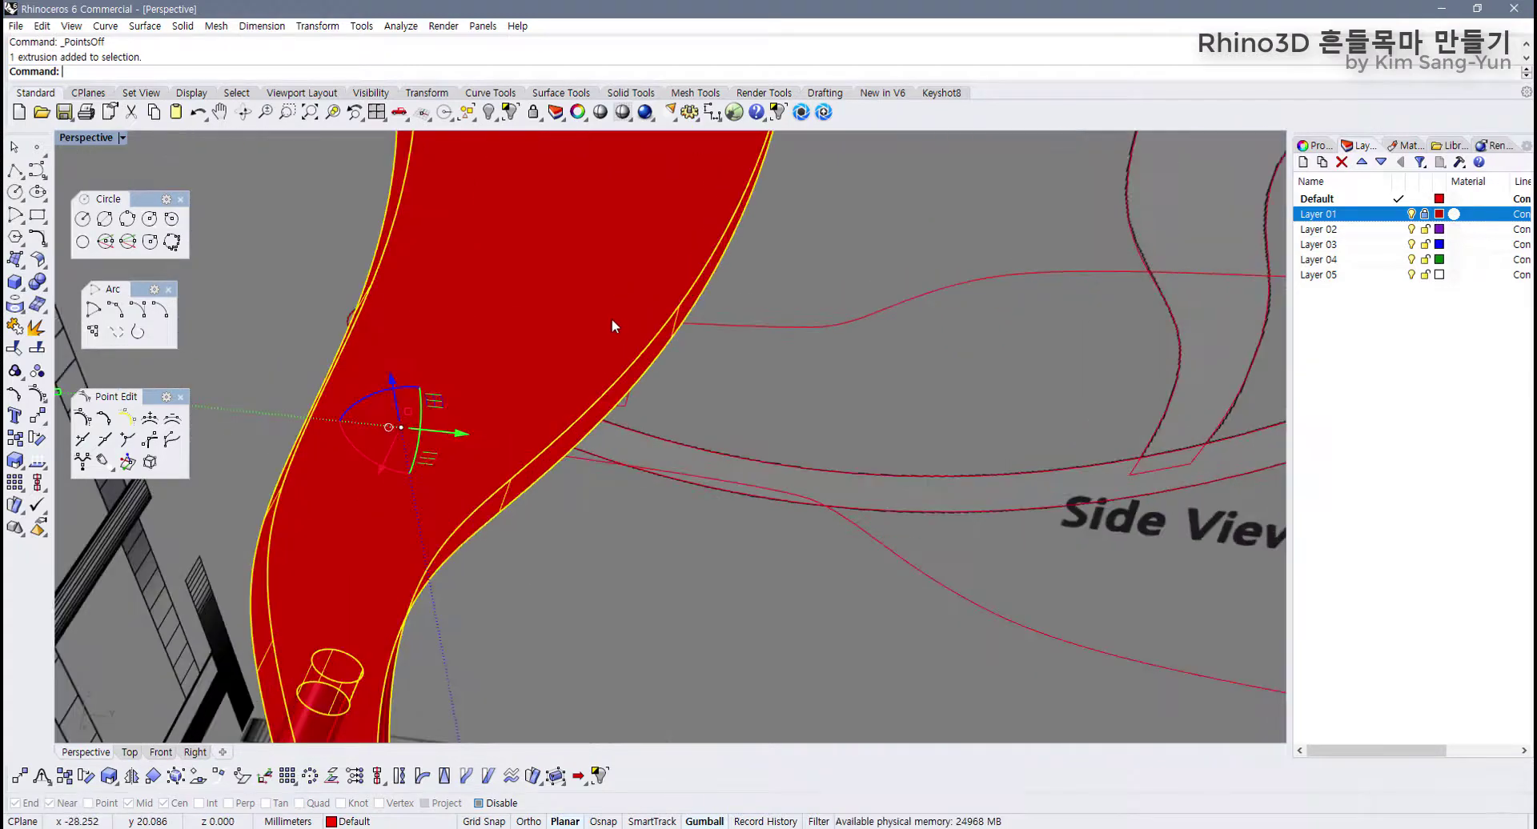
middle_click(612, 319)
click(852, 324)
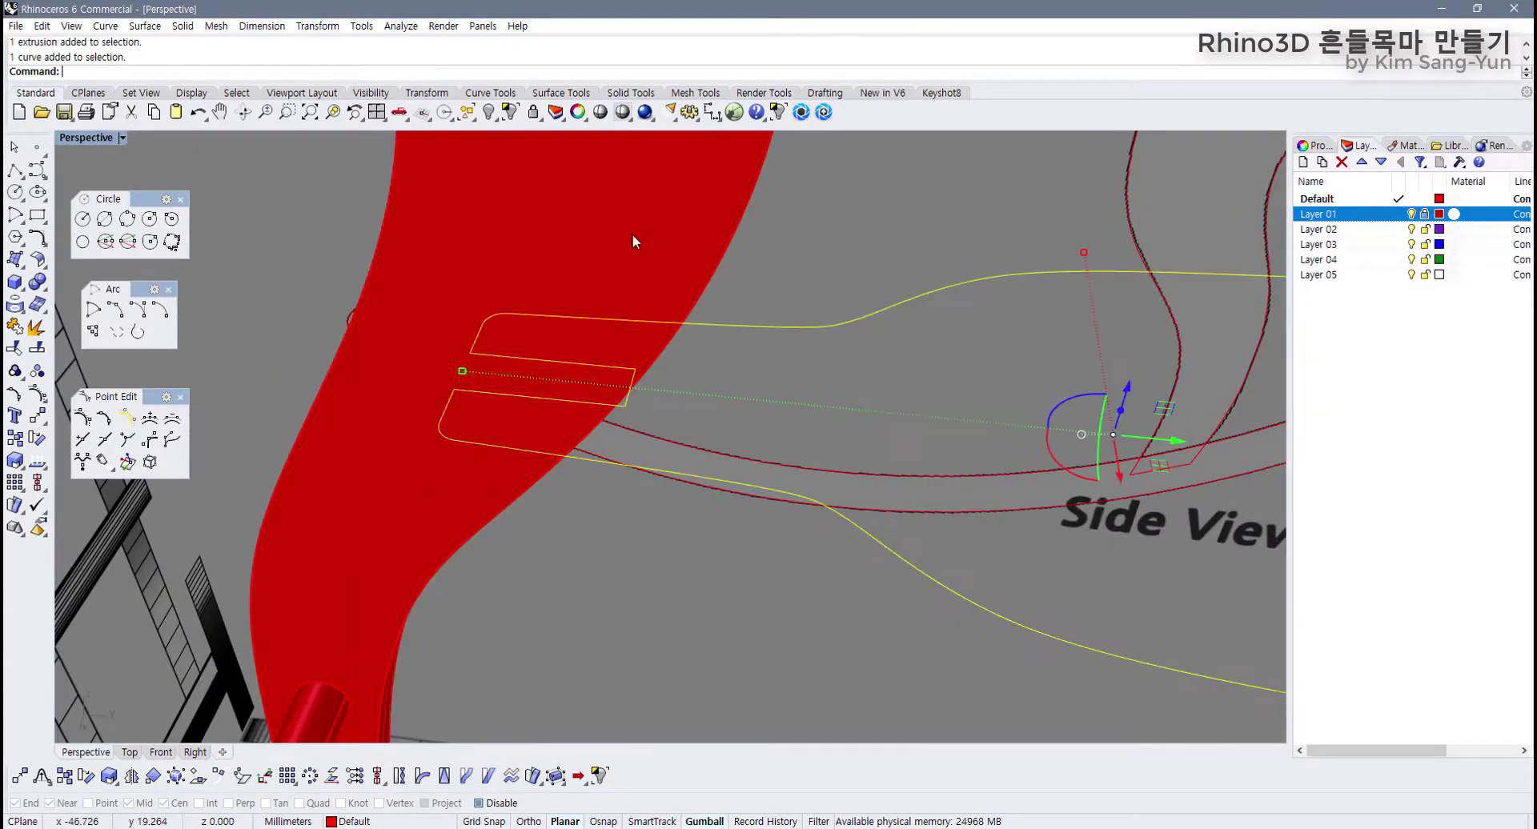
click(633, 240)
scroll(632, 240, down, 5)
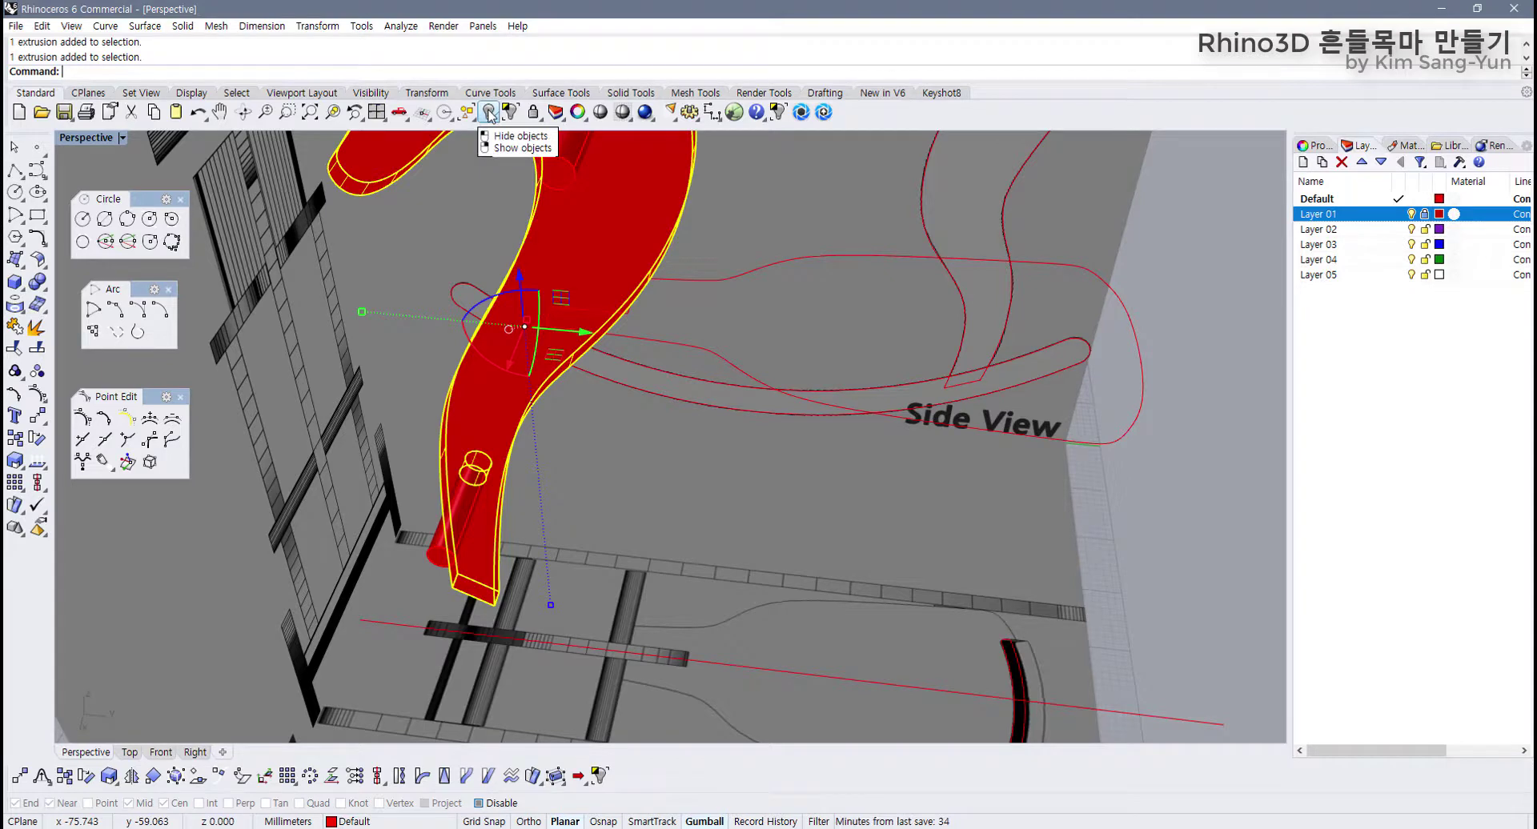
click(489, 113)
Step: Fillet the sharp corners around the seat outline's front slot with a 0.3 mm radius using Fillet Corners
scroll(649, 359, up, 6)
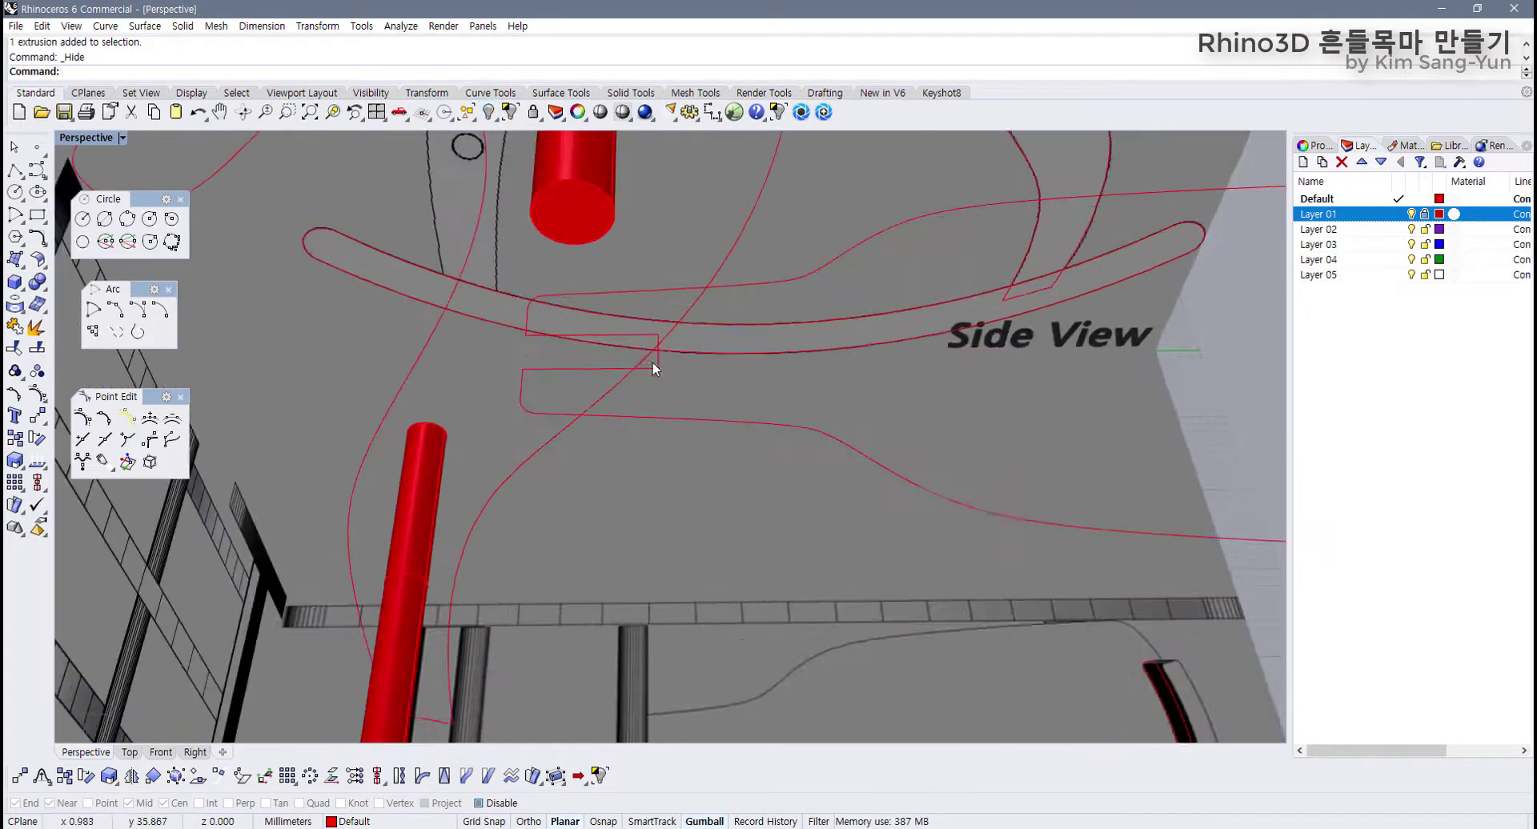
mouse_move(648, 360)
right_down()
mouse_move(760, 398)
mouse_move(830, 394)
mouse_move(672, 375)
right_up()
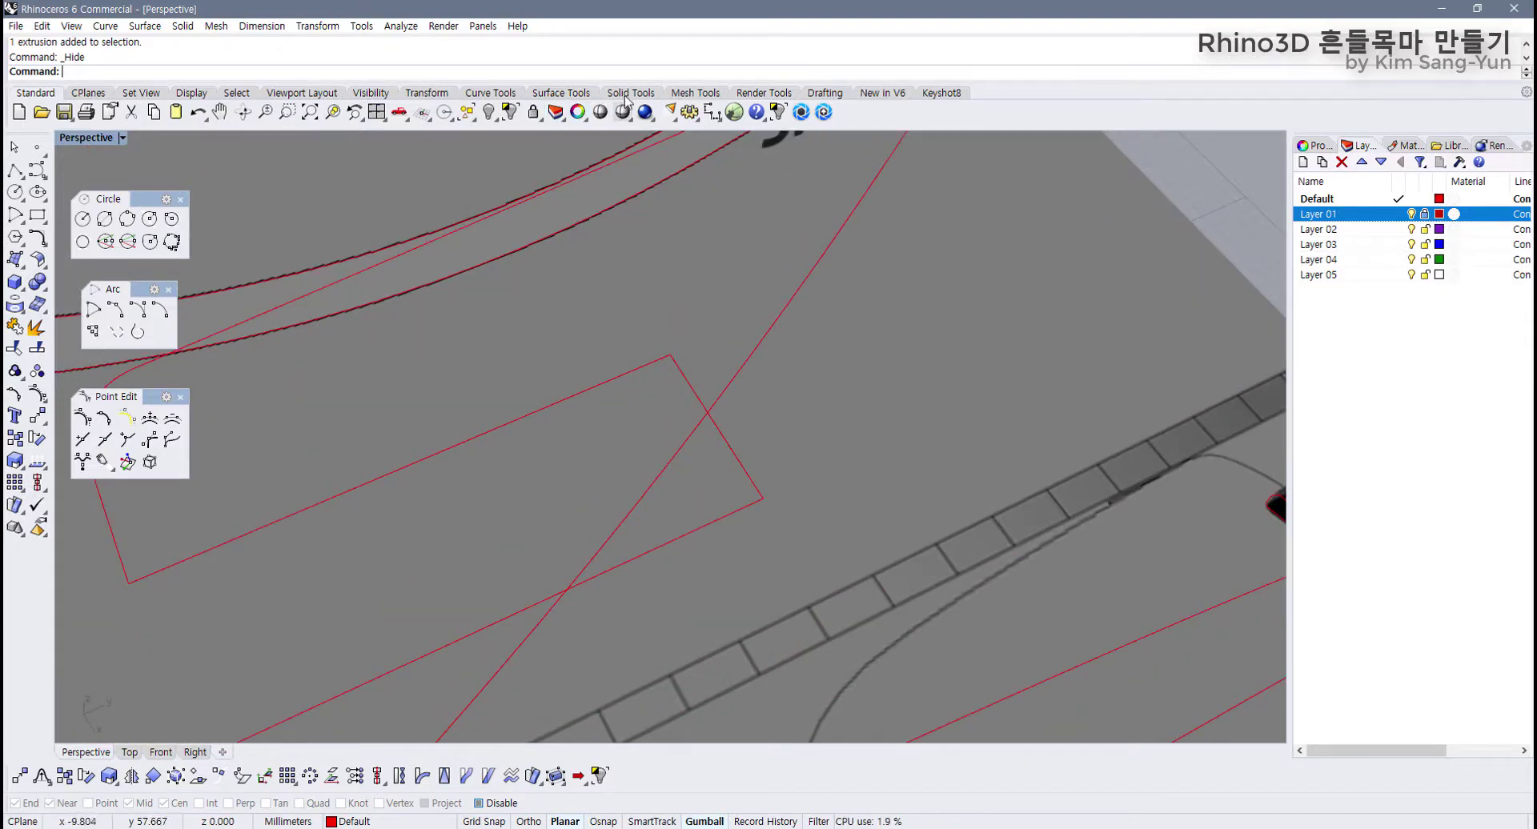
click(490, 93)
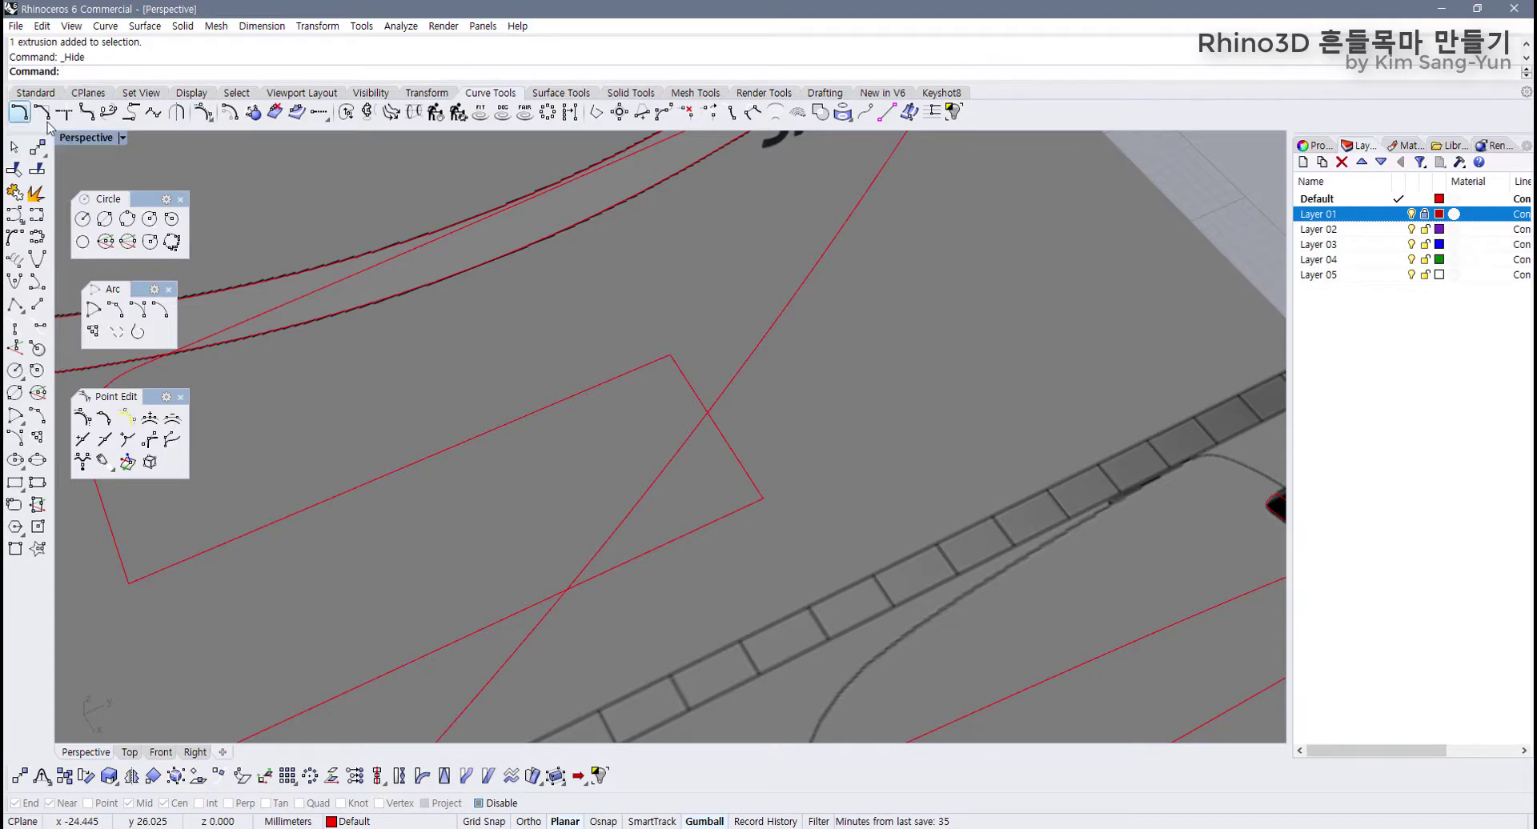
scroll(586, 425, down, 5)
scroll(575, 424, up, 5)
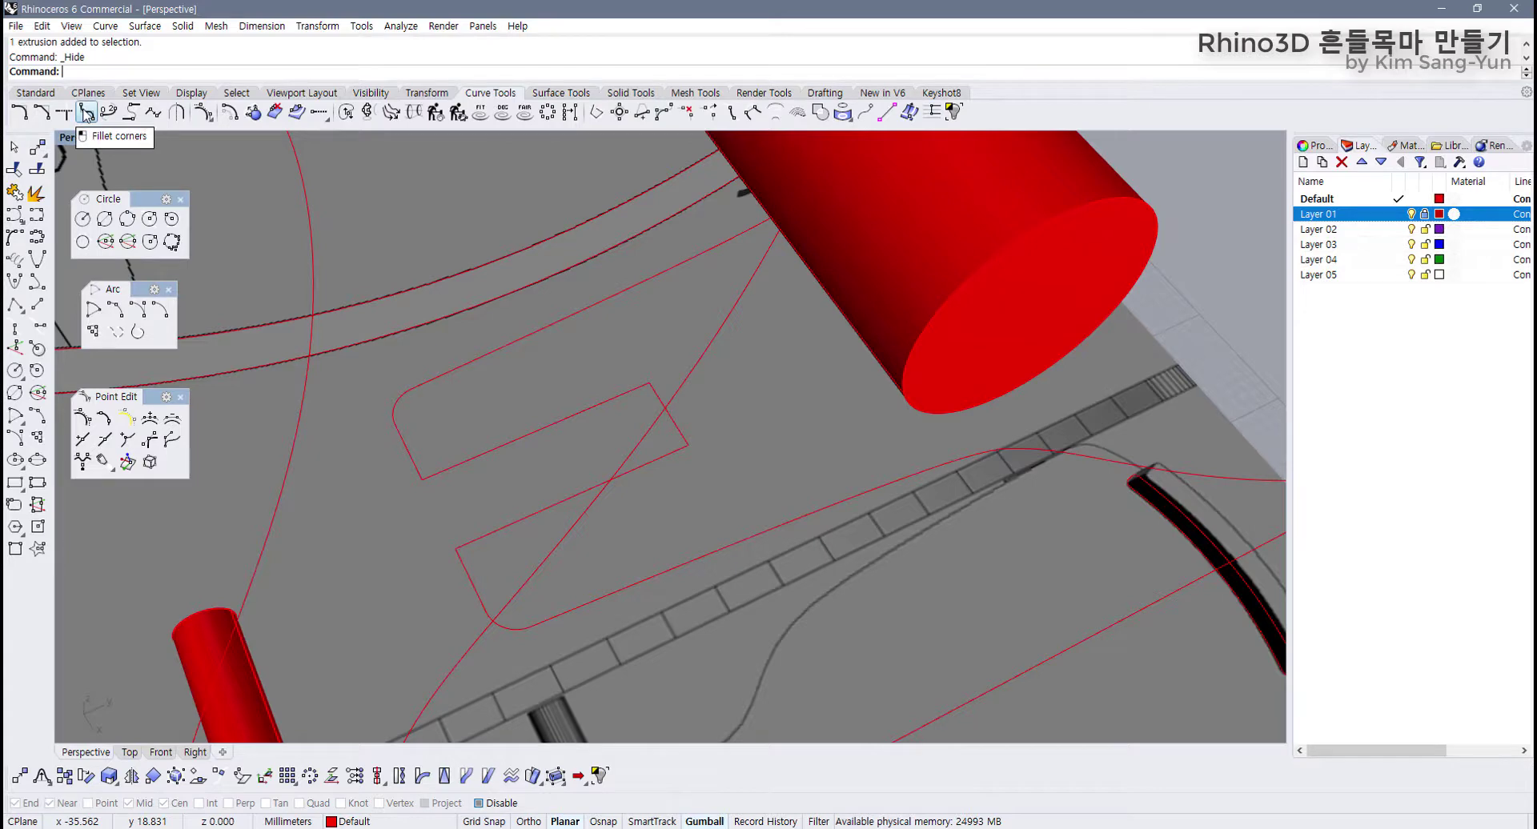
click(86, 113)
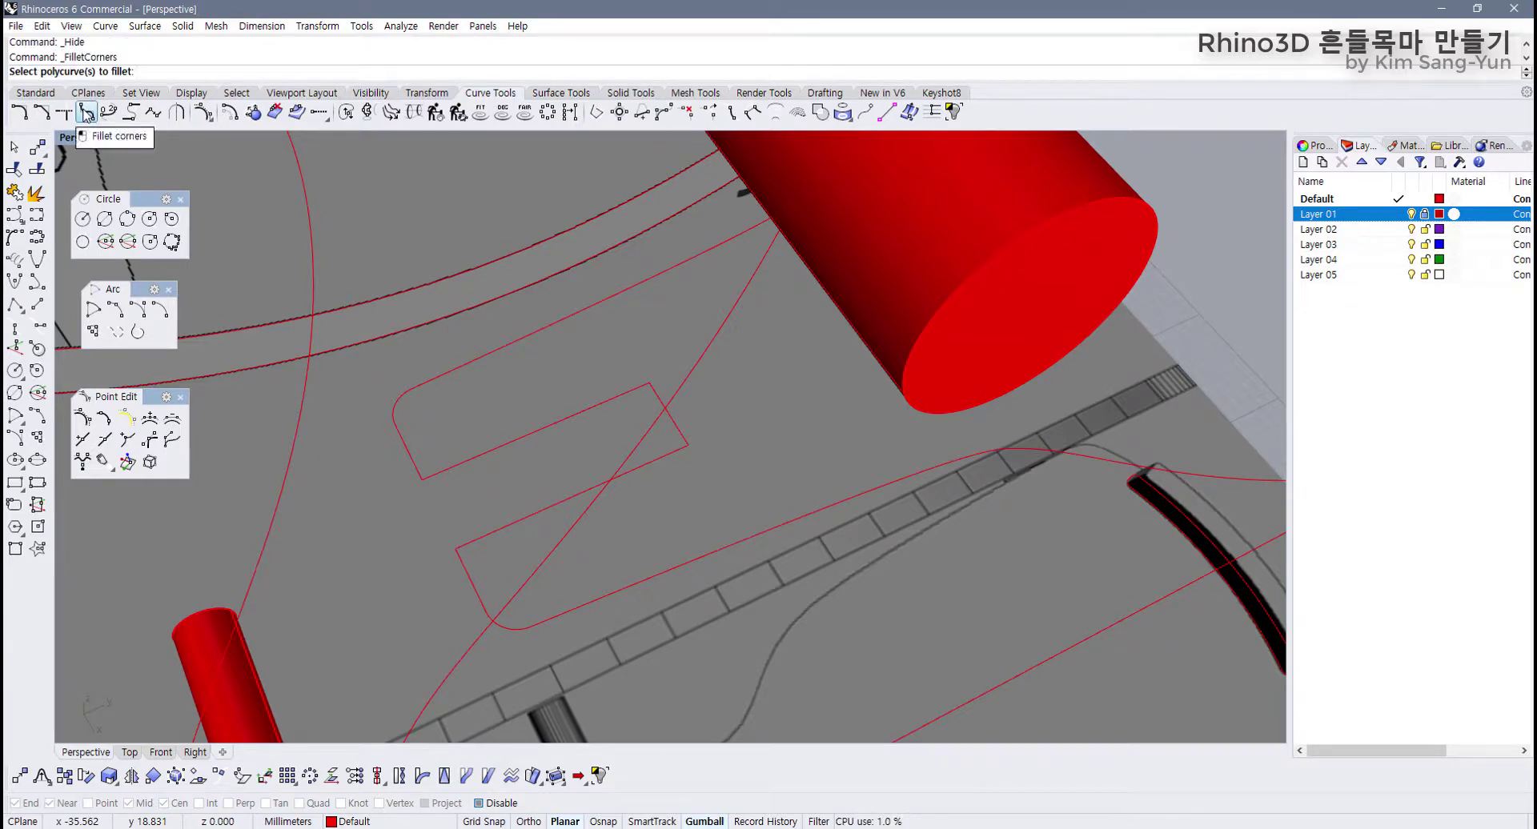
click(632, 398)
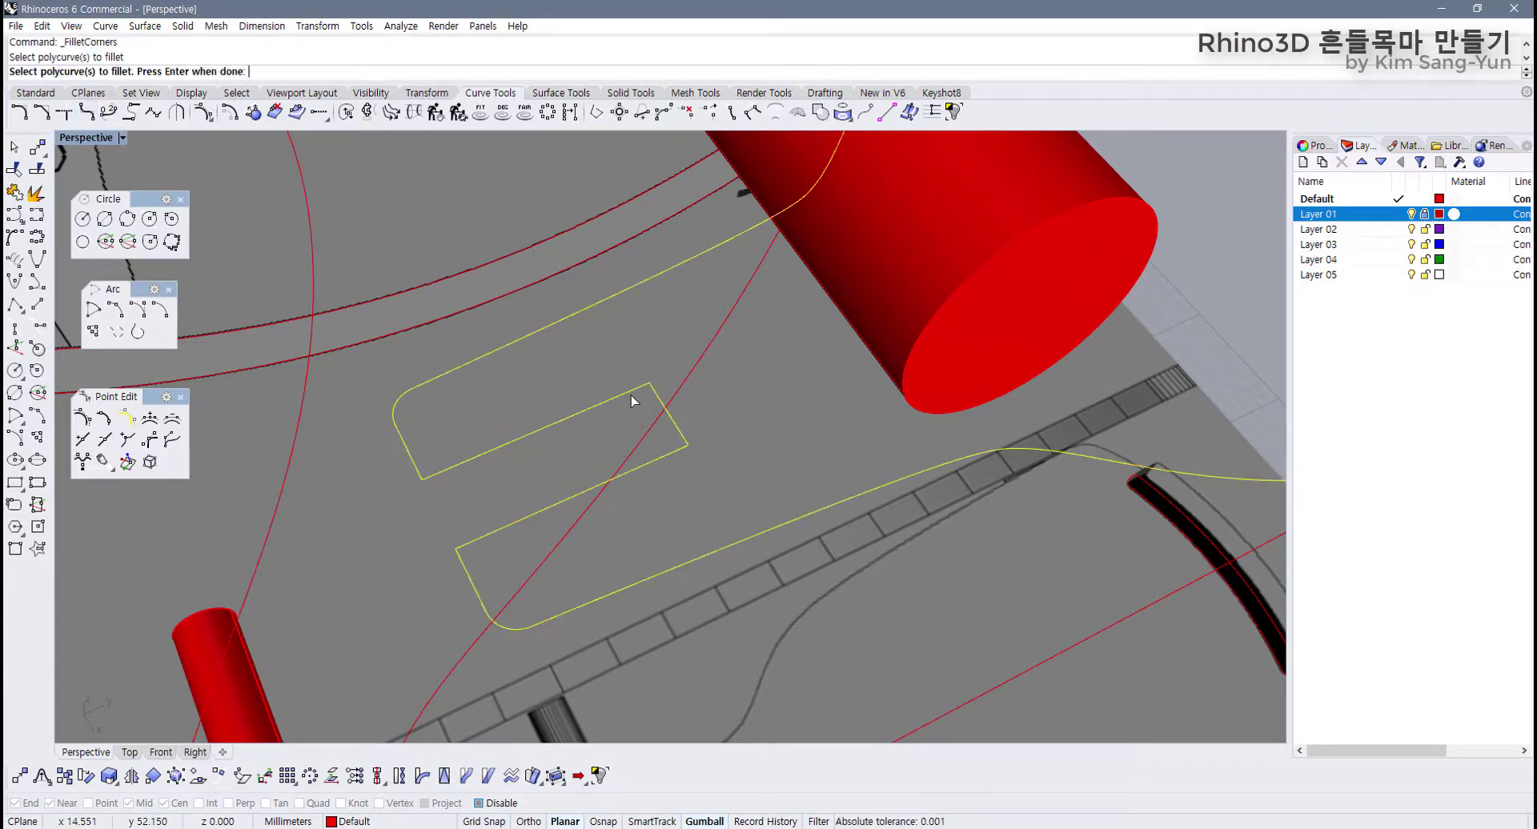
key(Return)
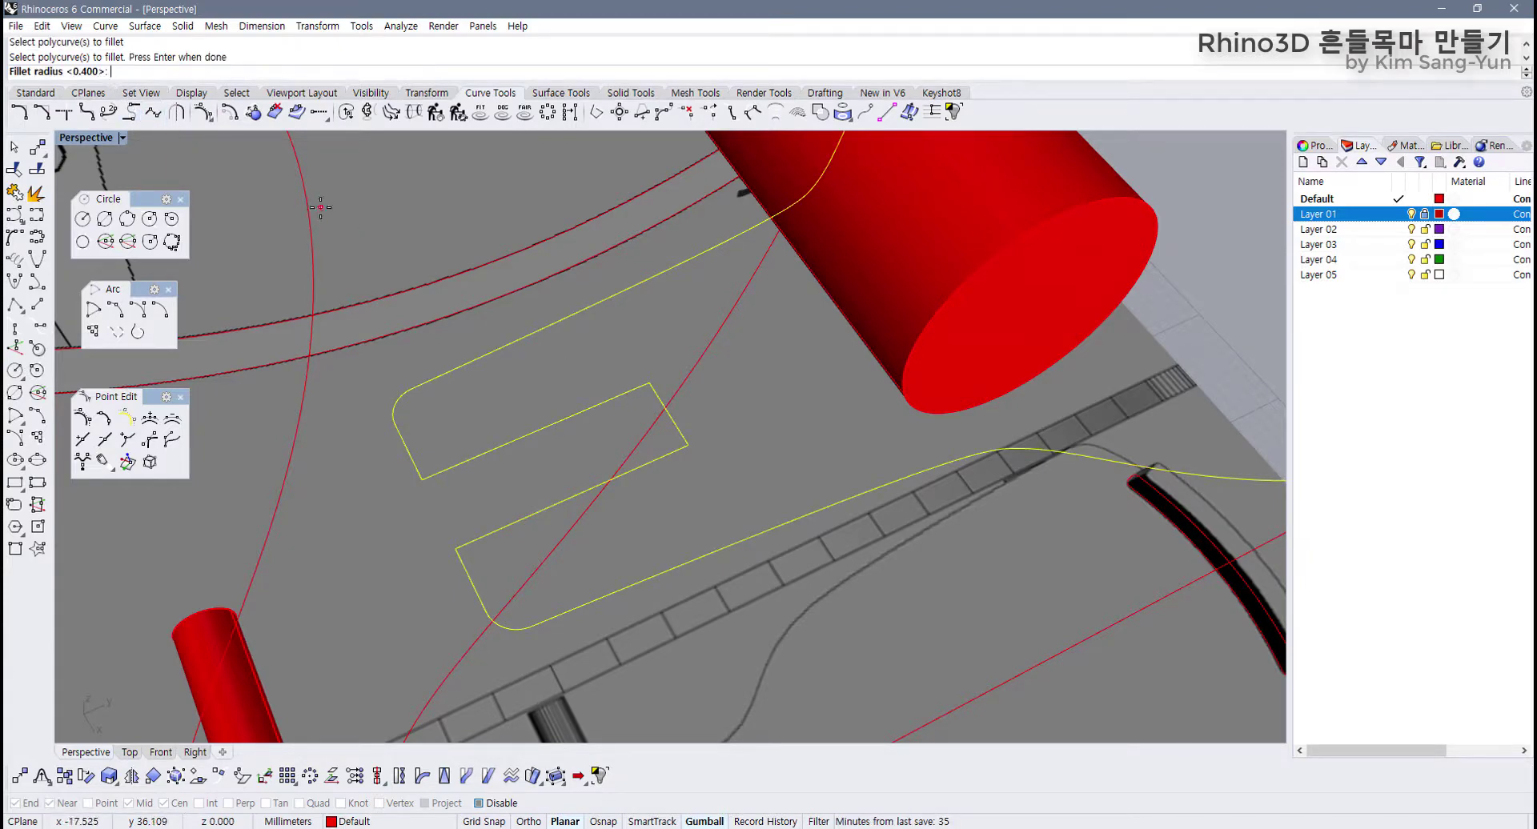
text(.3)
key(Return)
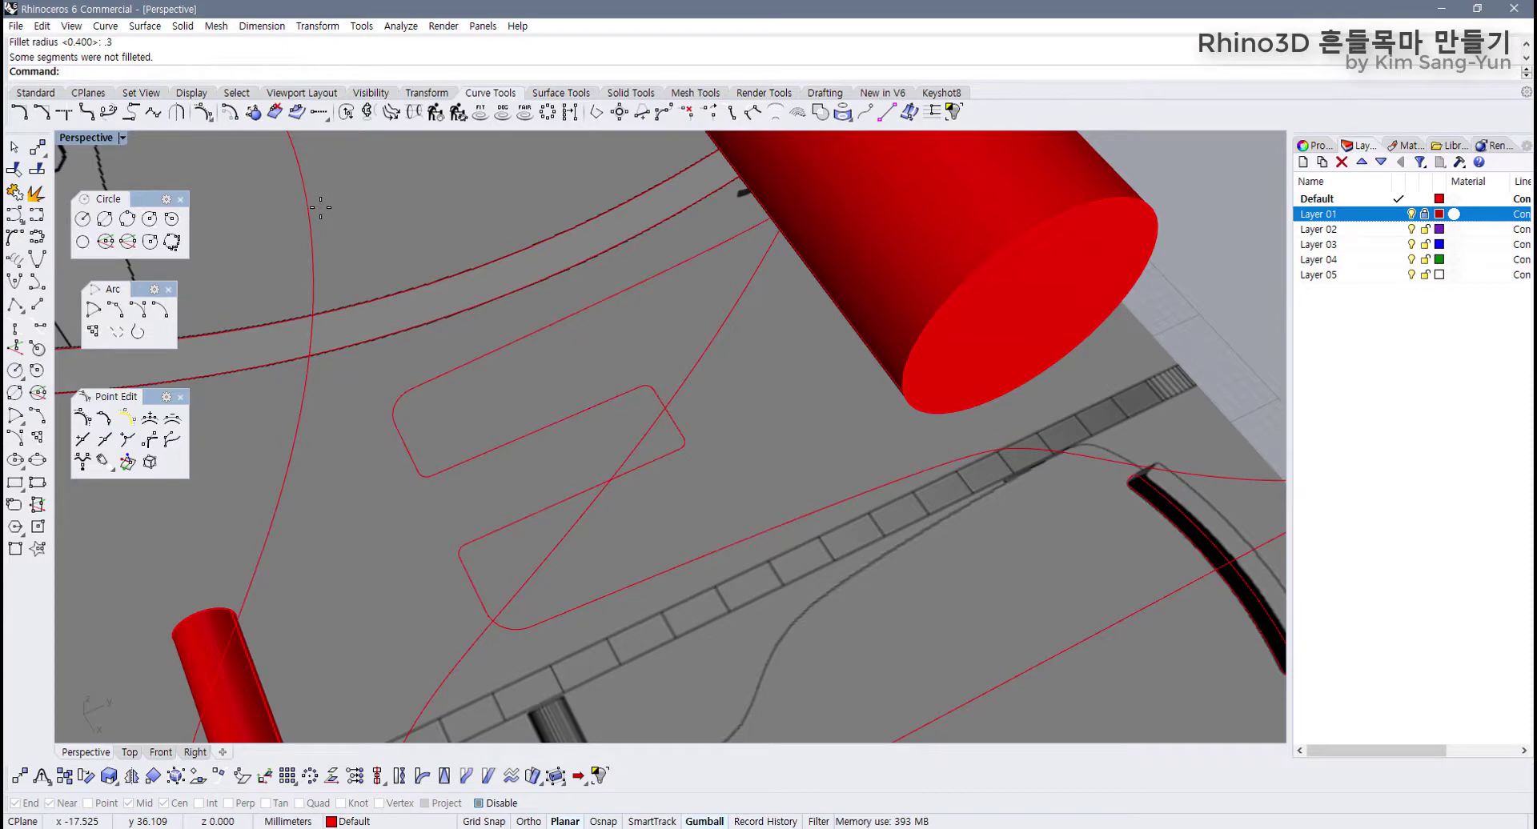
scroll(684, 458, up, 6)
scroll(679, 434, down, 6)
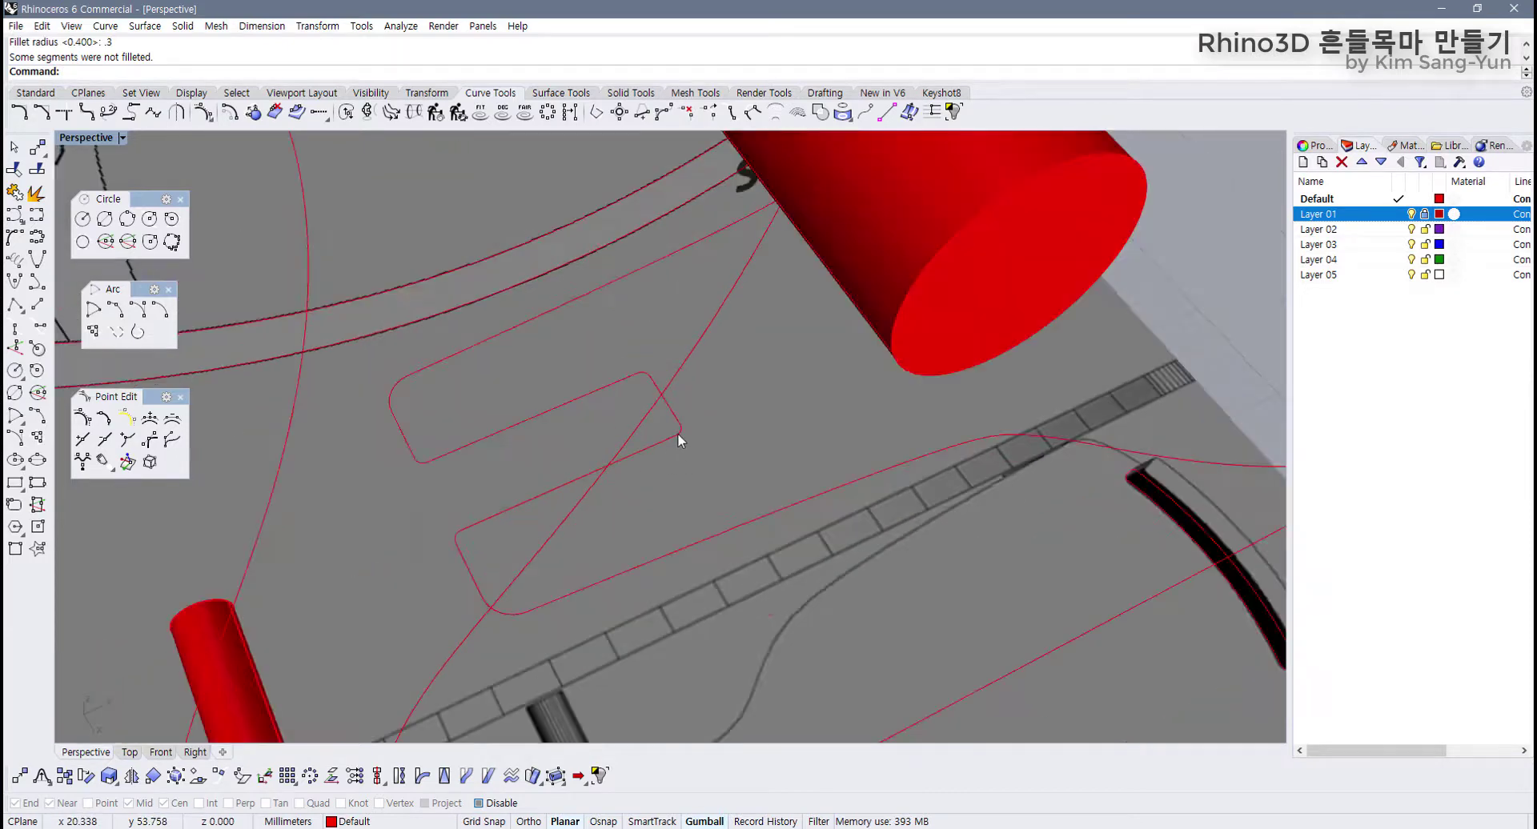
Step: Show the hidden horse head extrusion again and select the seat outline at its front slot
click(38, 97)
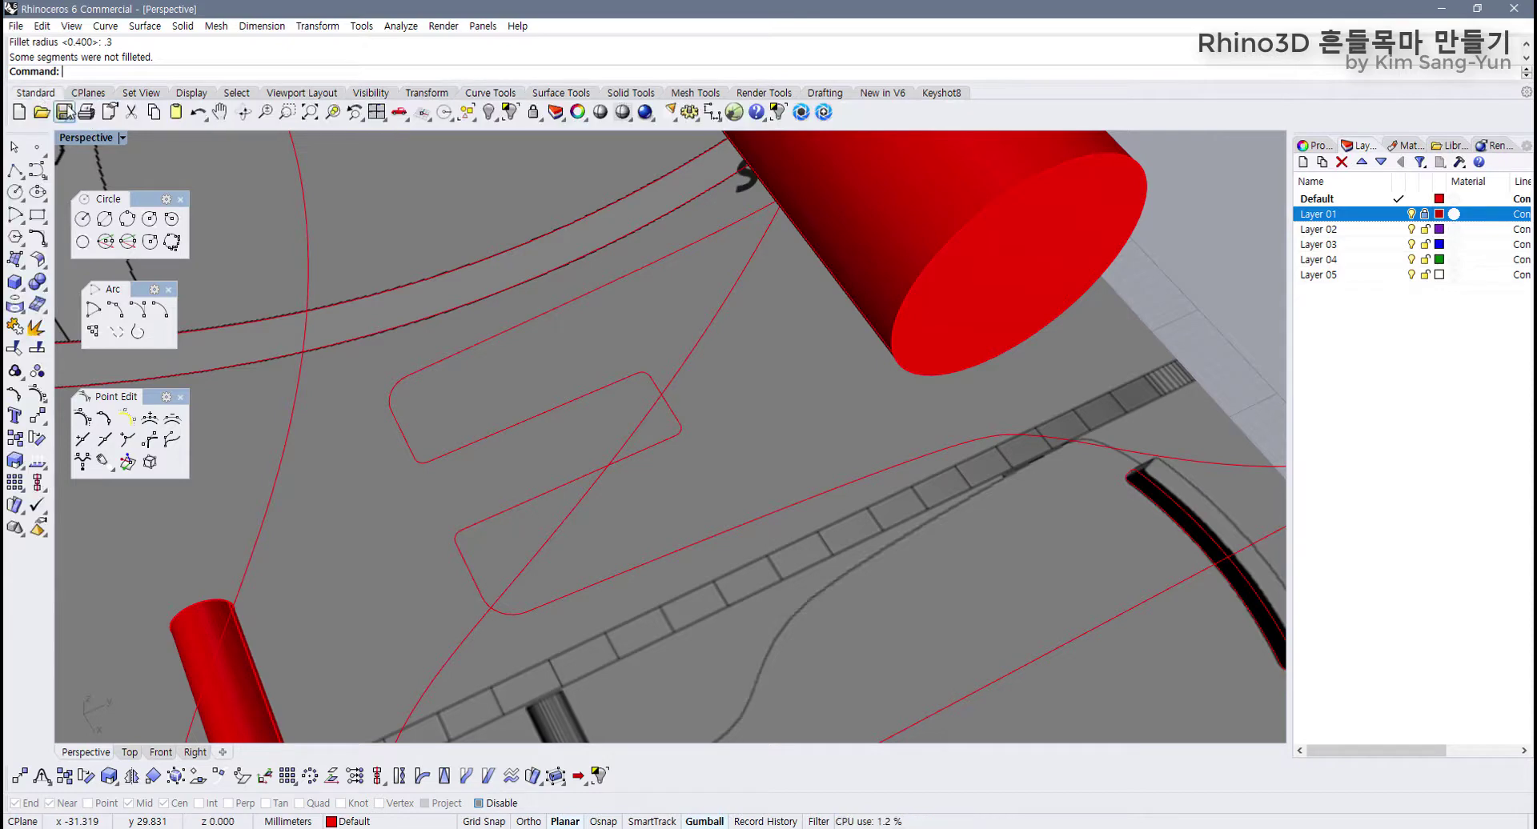
right_click(490, 117)
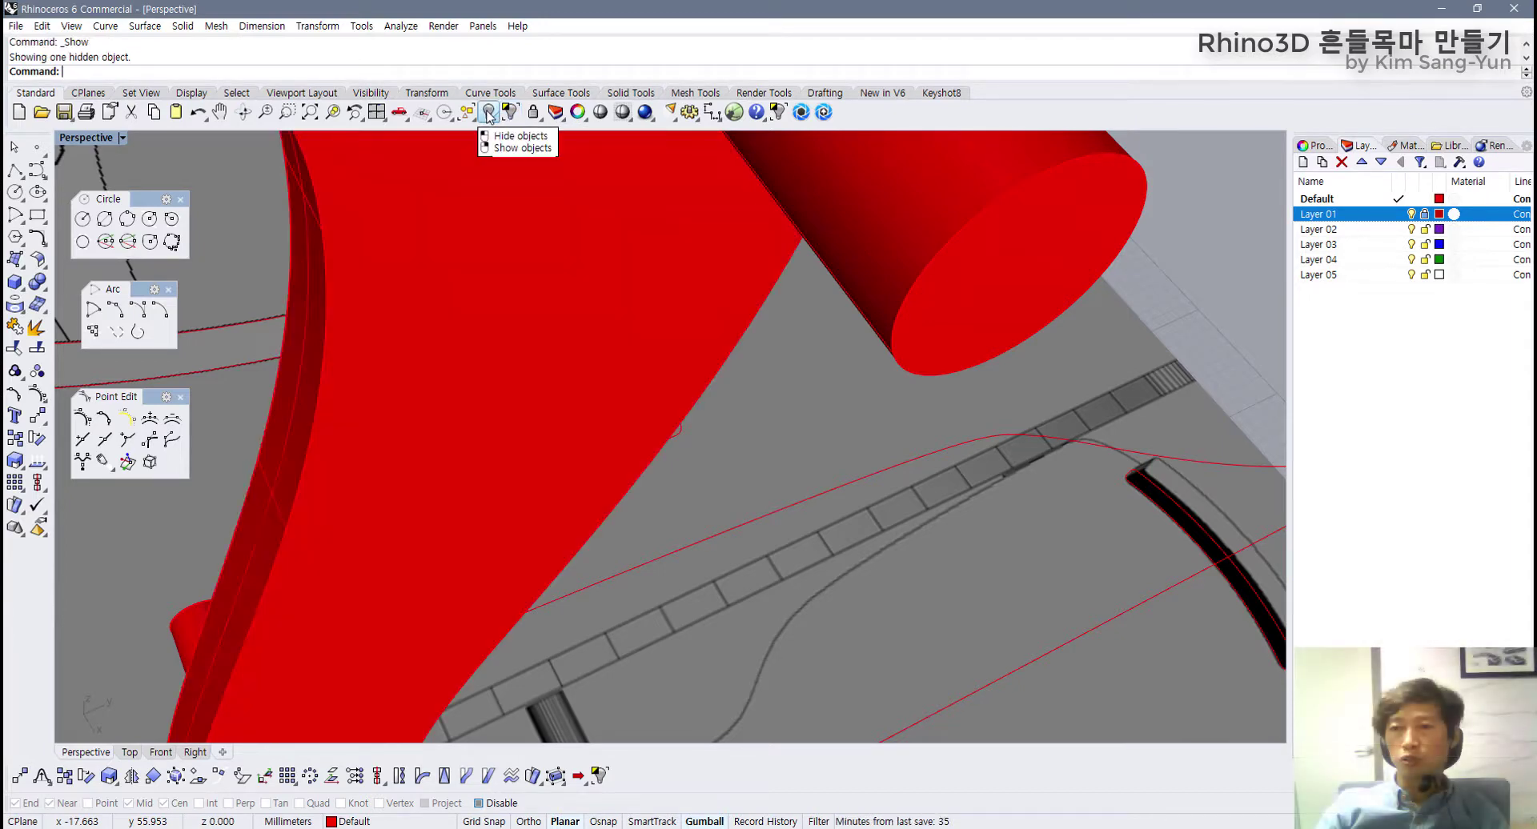
click(680, 435)
scroll(686, 432, down, 10)
right_drag(686, 433, 535, 287)
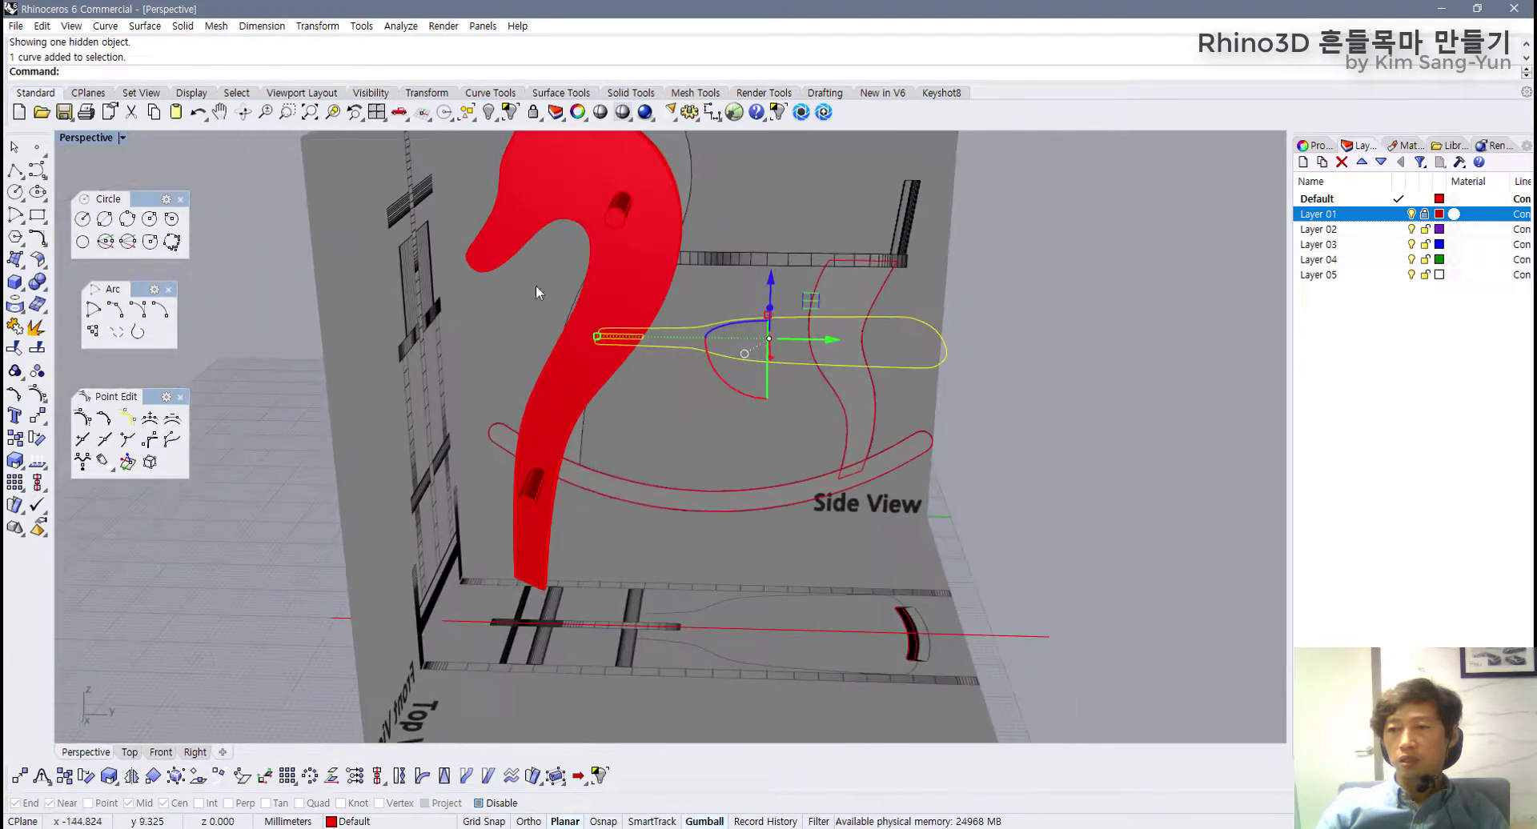
Step: Extrude the seat outline upward 2.4 mm as a capped solid, to one side only
double_click(85, 137)
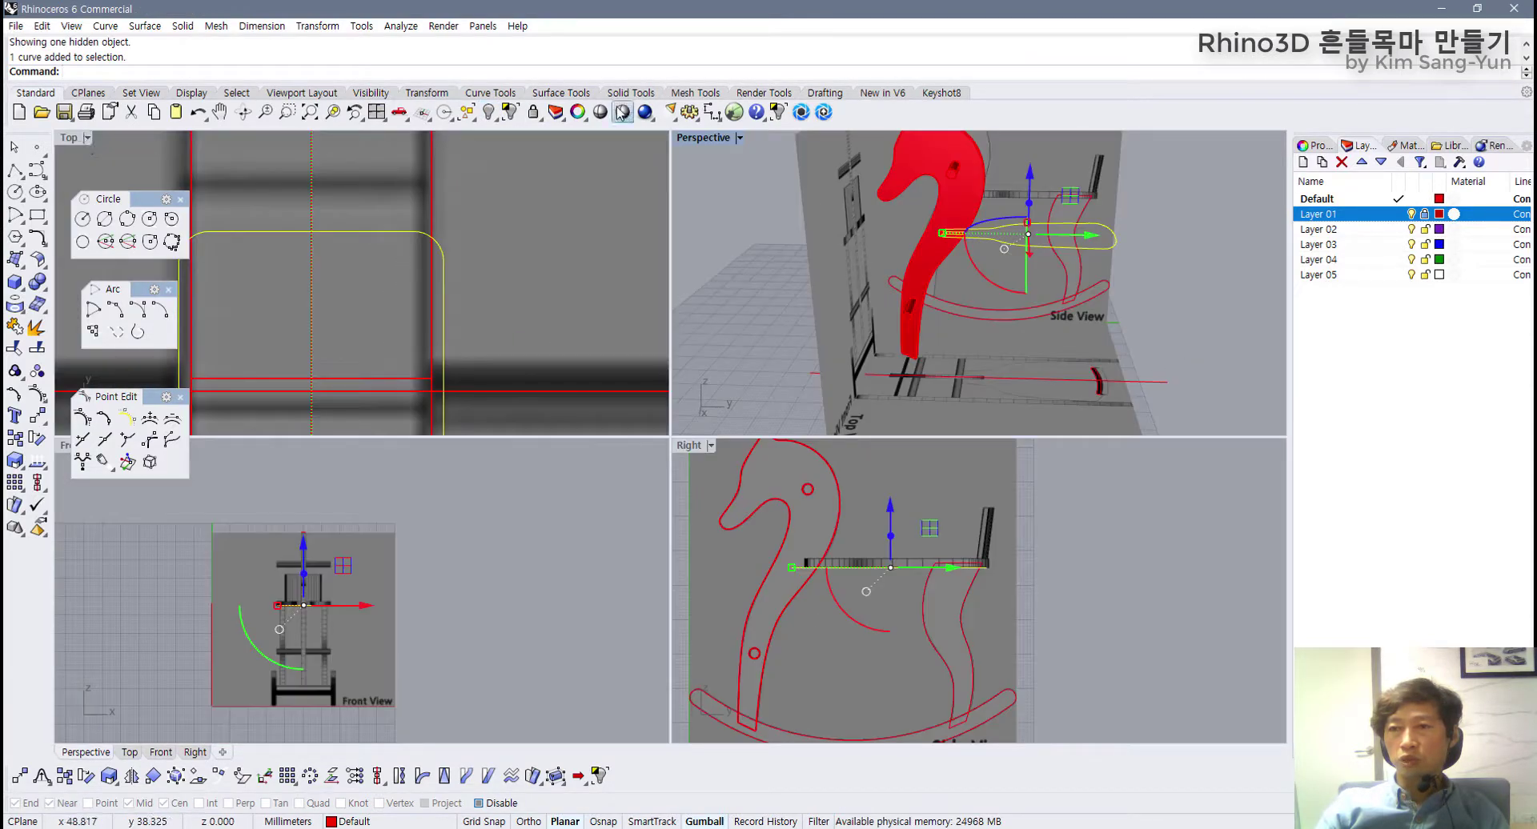
click(561, 92)
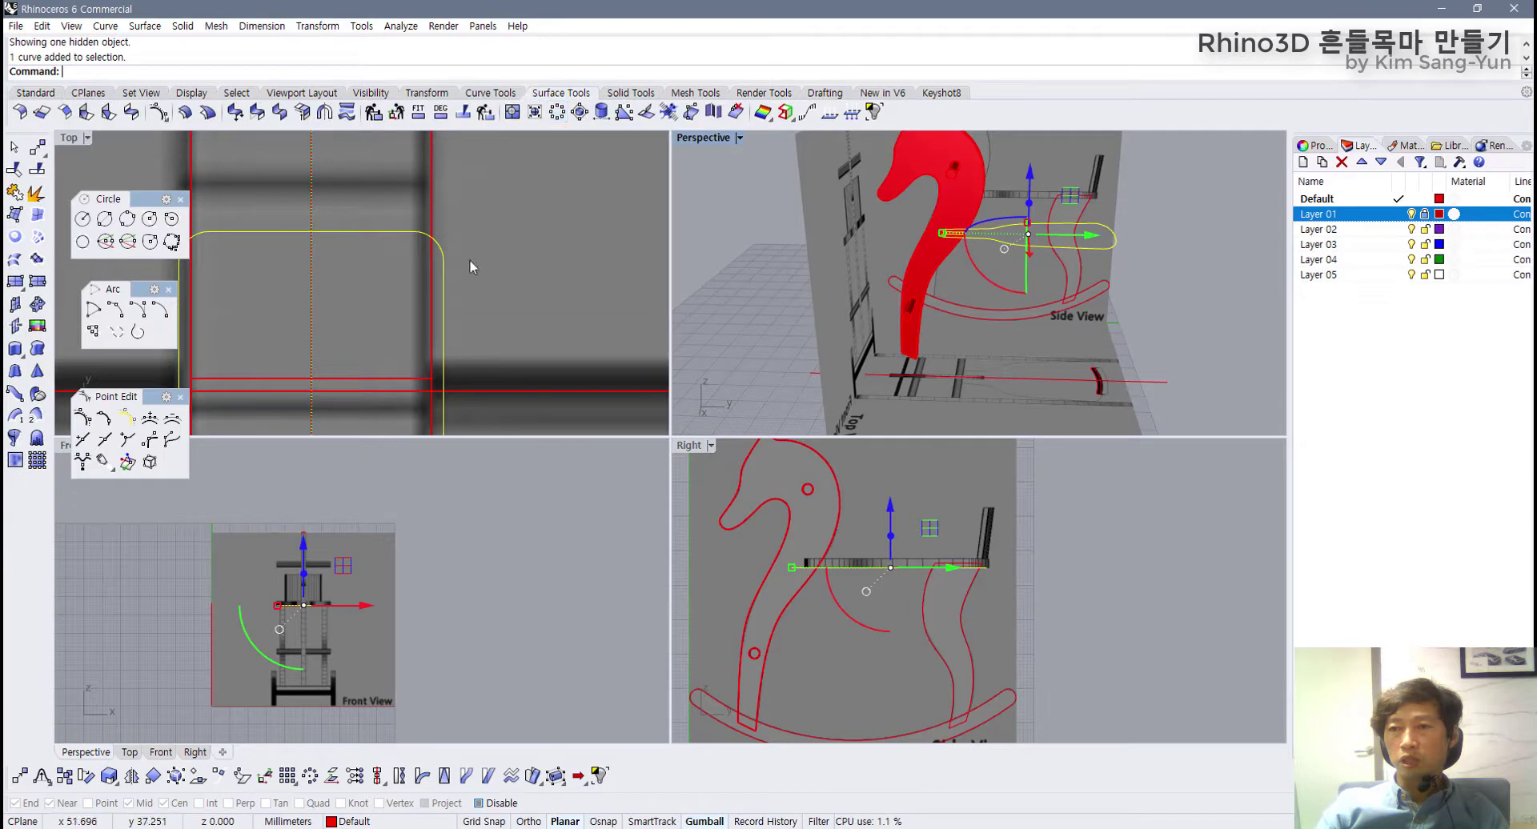
click(14, 371)
click(260, 71)
click(267, 71)
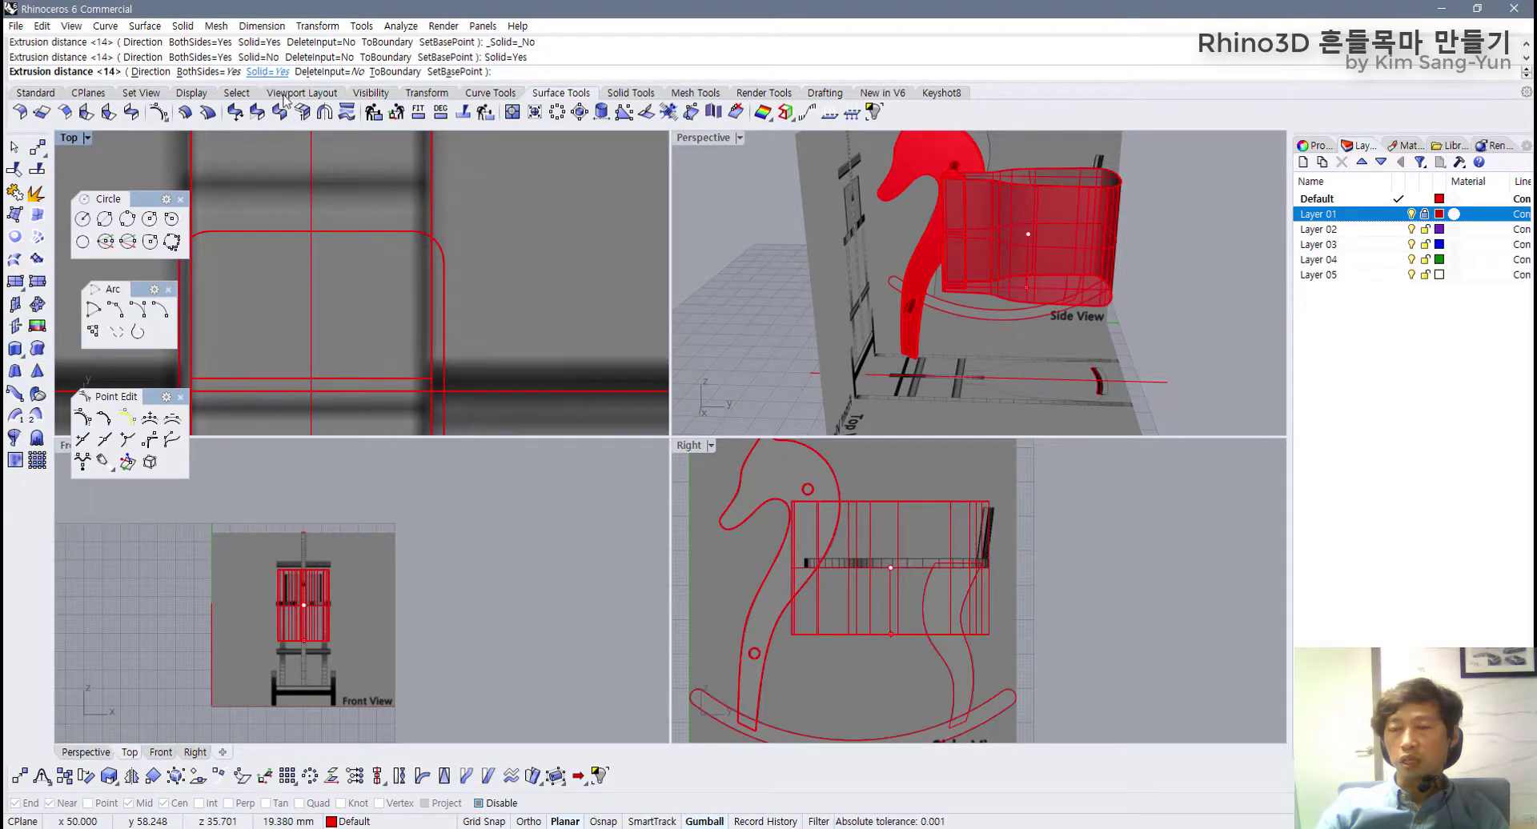
scroll(805, 547, up, 1)
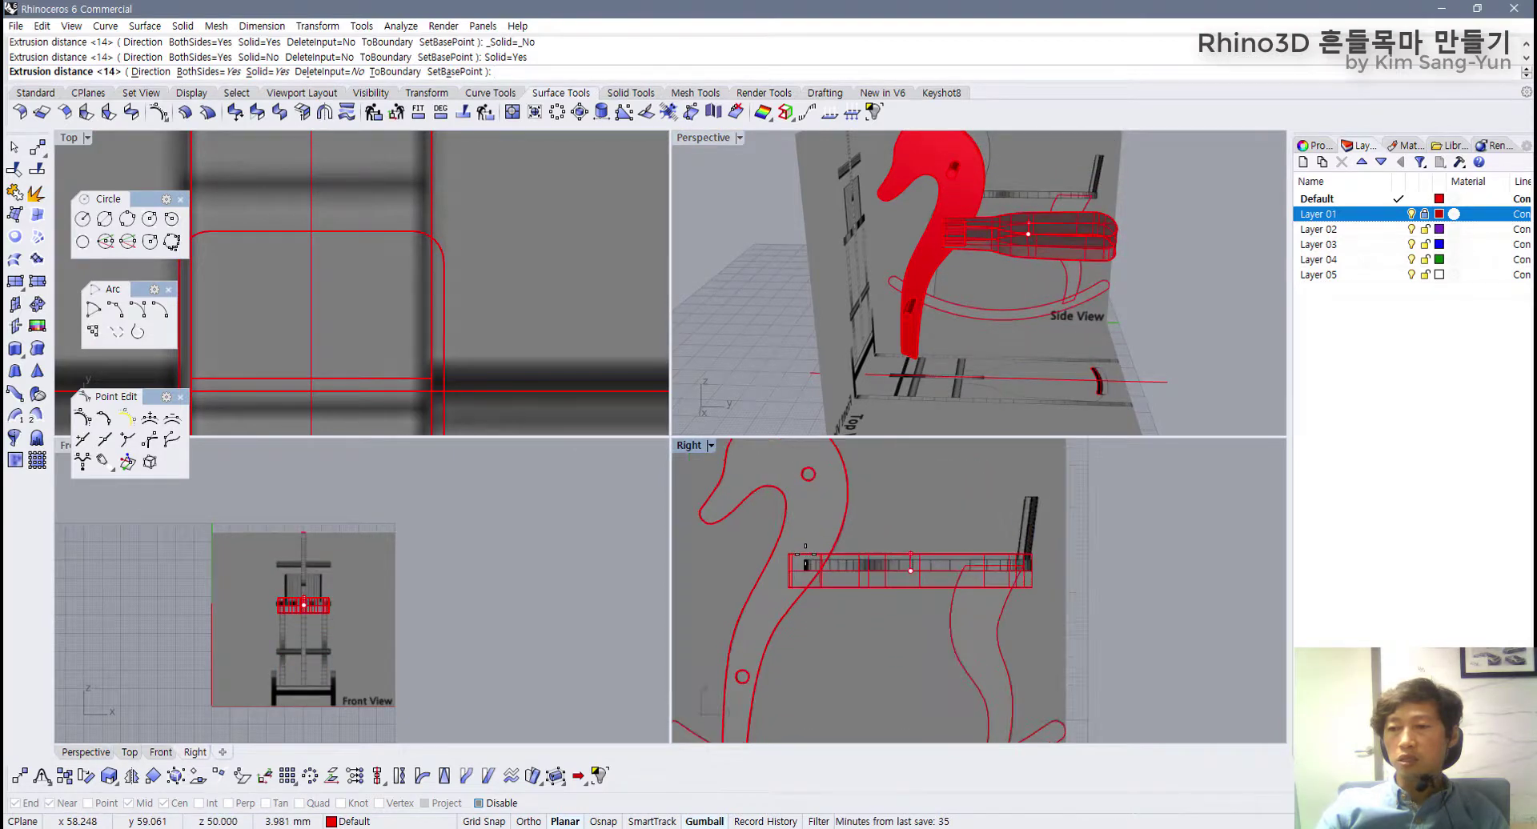
scroll(808, 552, up, 3)
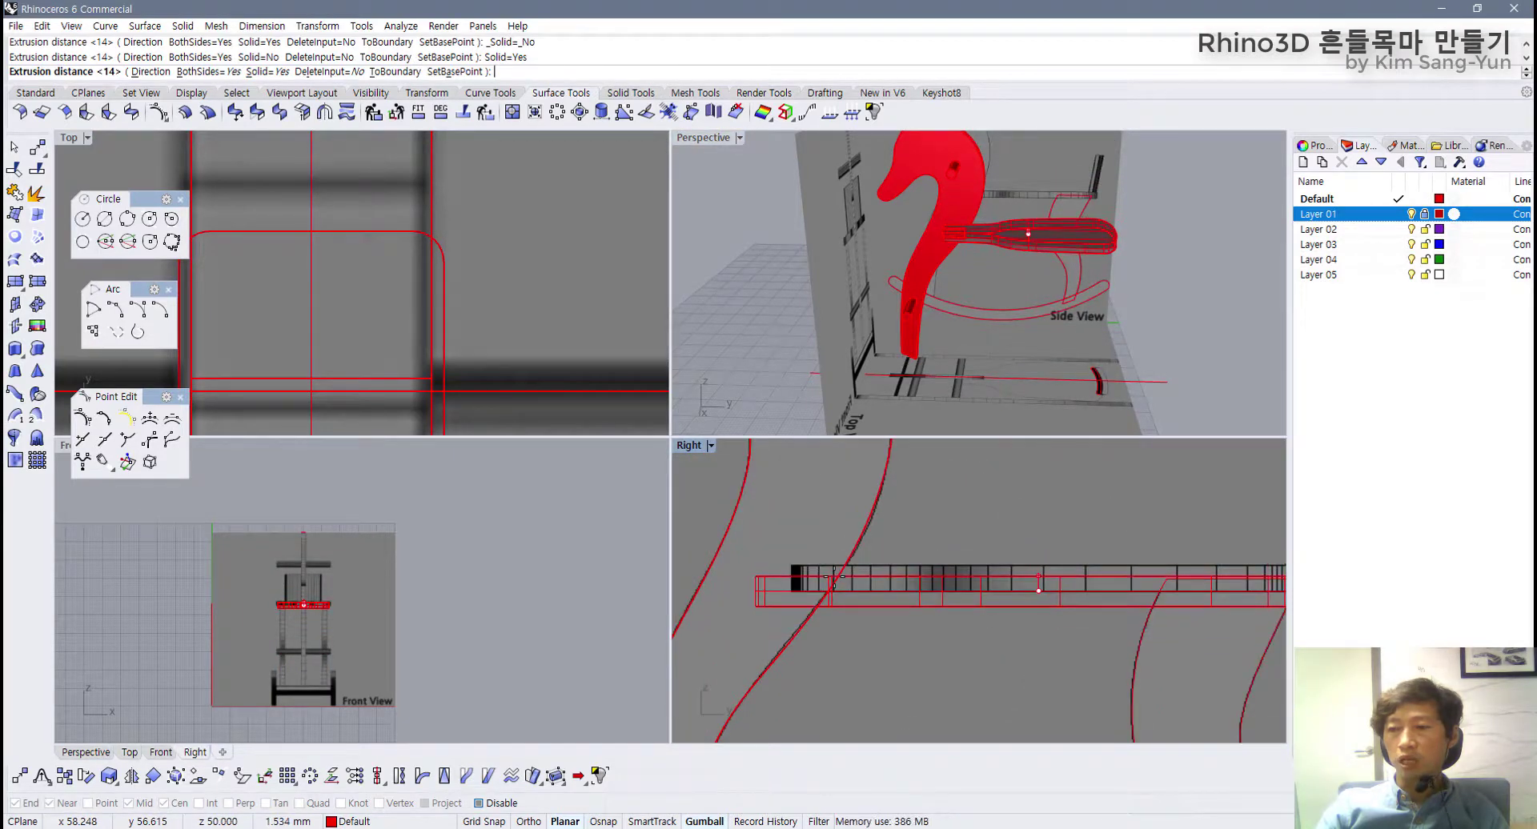
scroll(834, 564, up, 2)
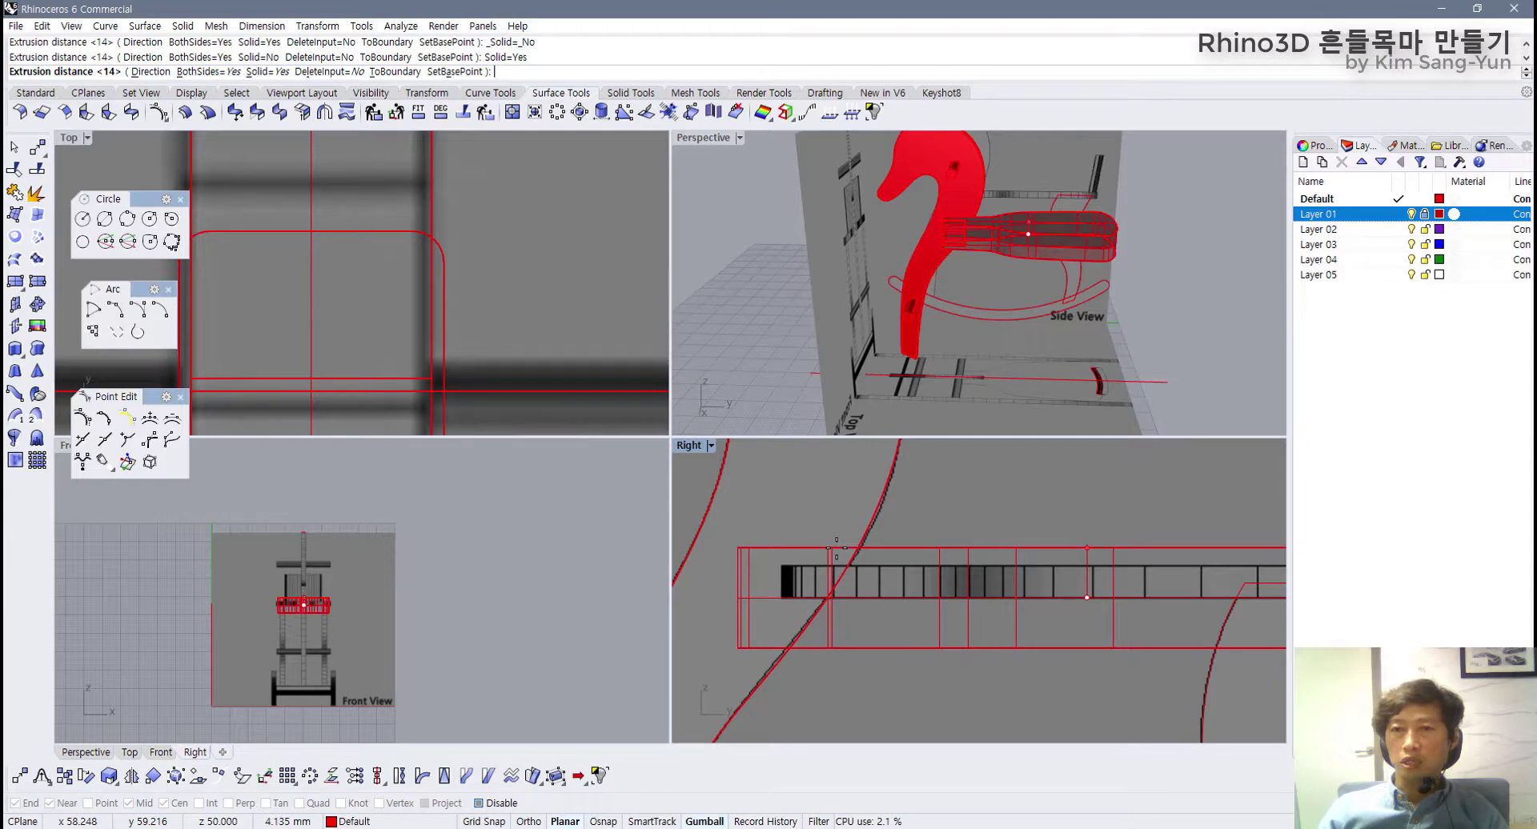
text(2.4)
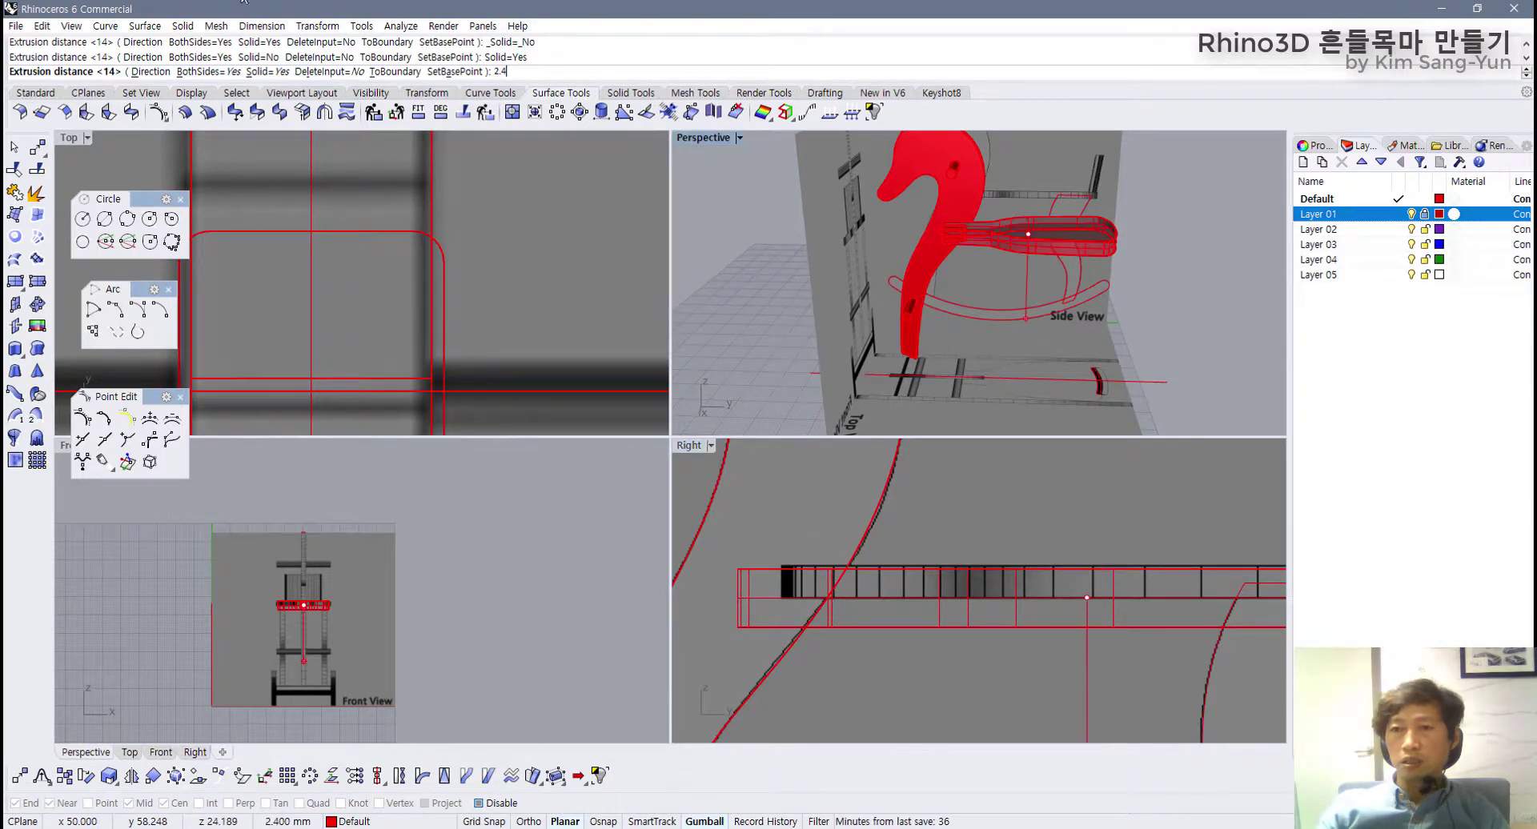
click(267, 74)
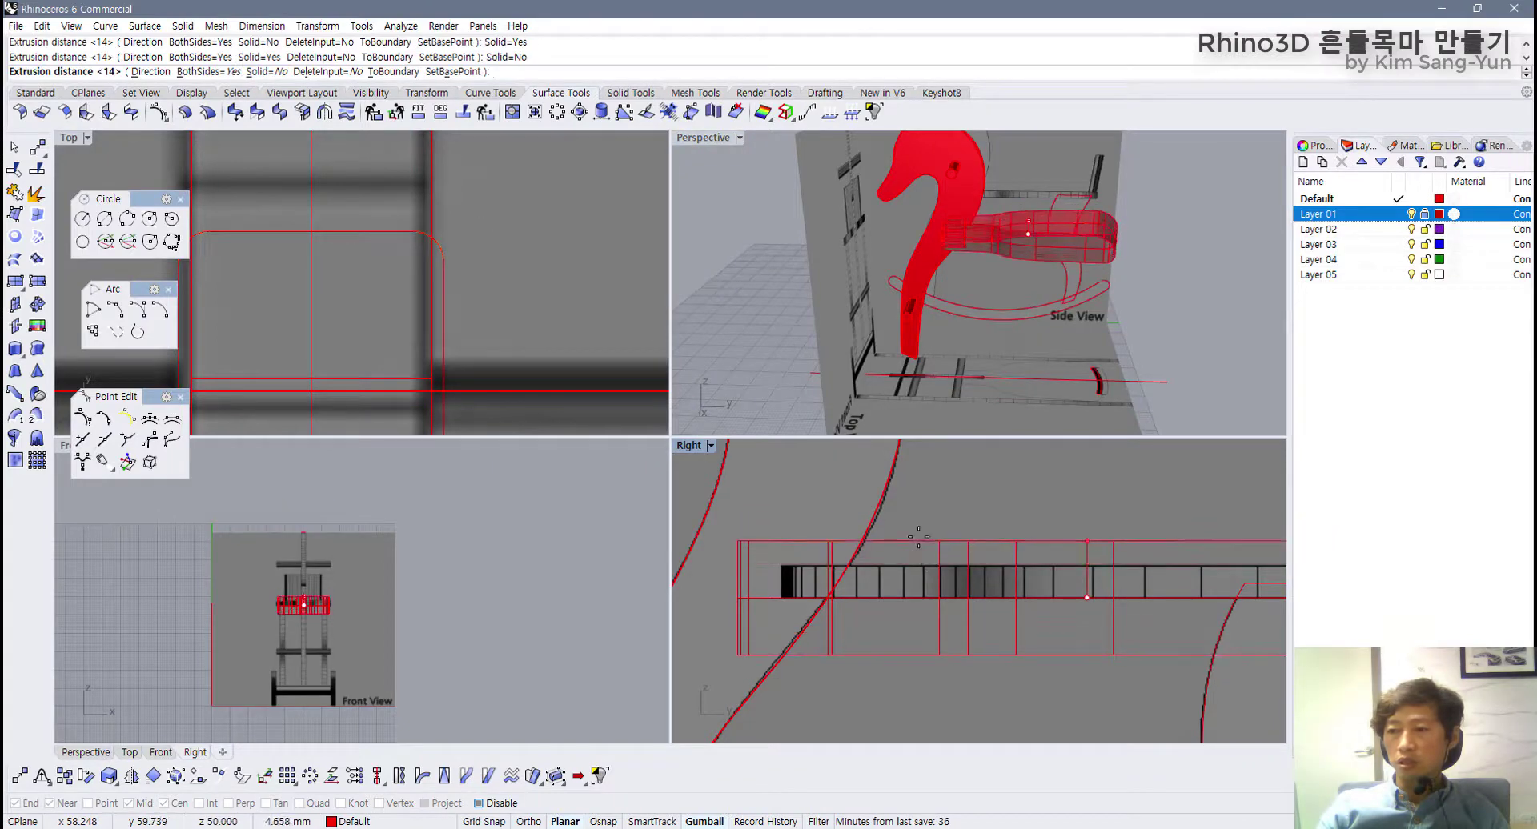
click(267, 72)
click(215, 72)
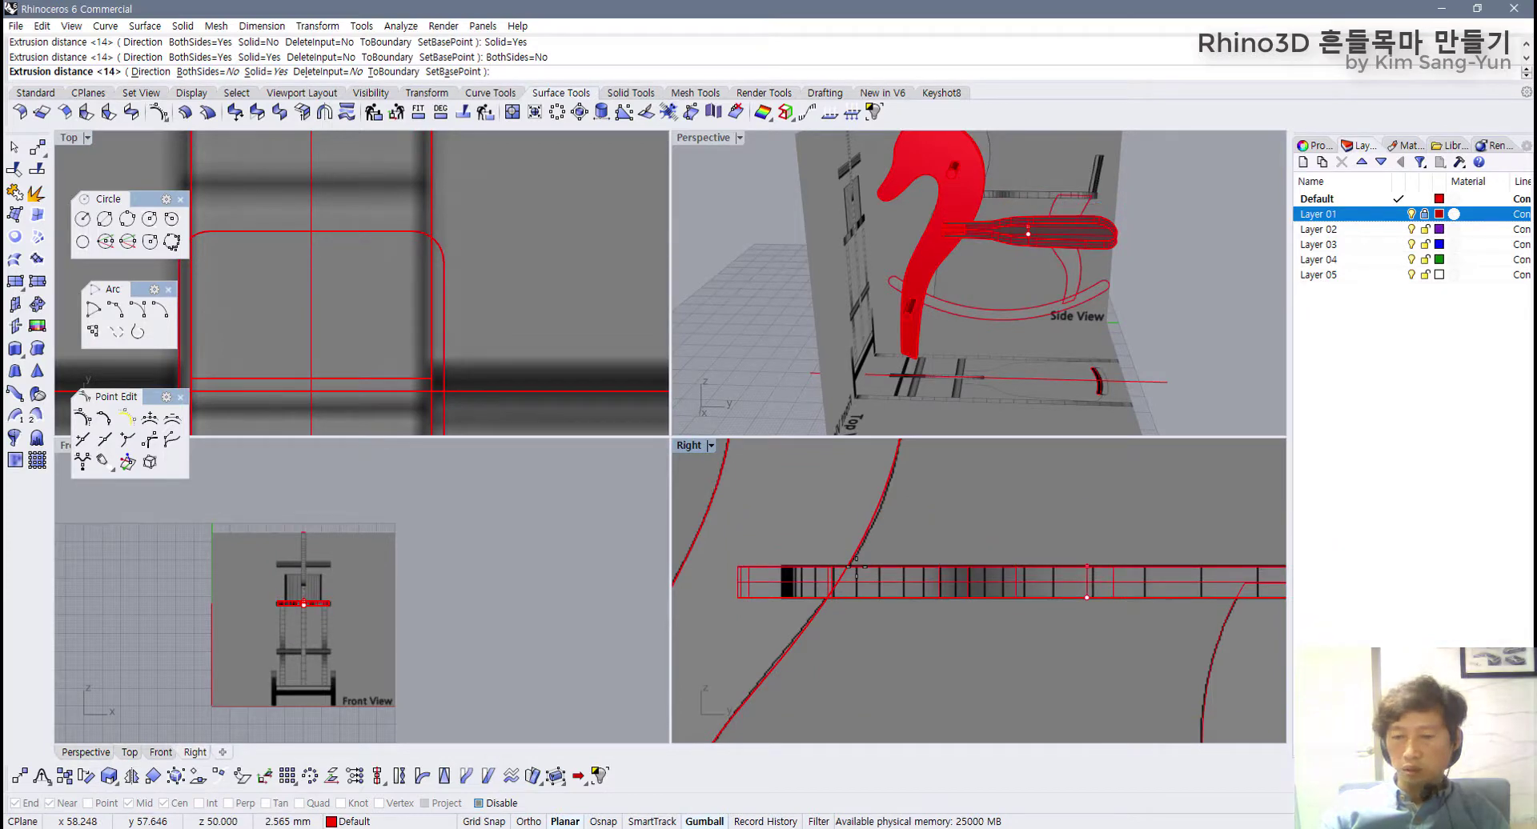
text(2.4)
key(Return)
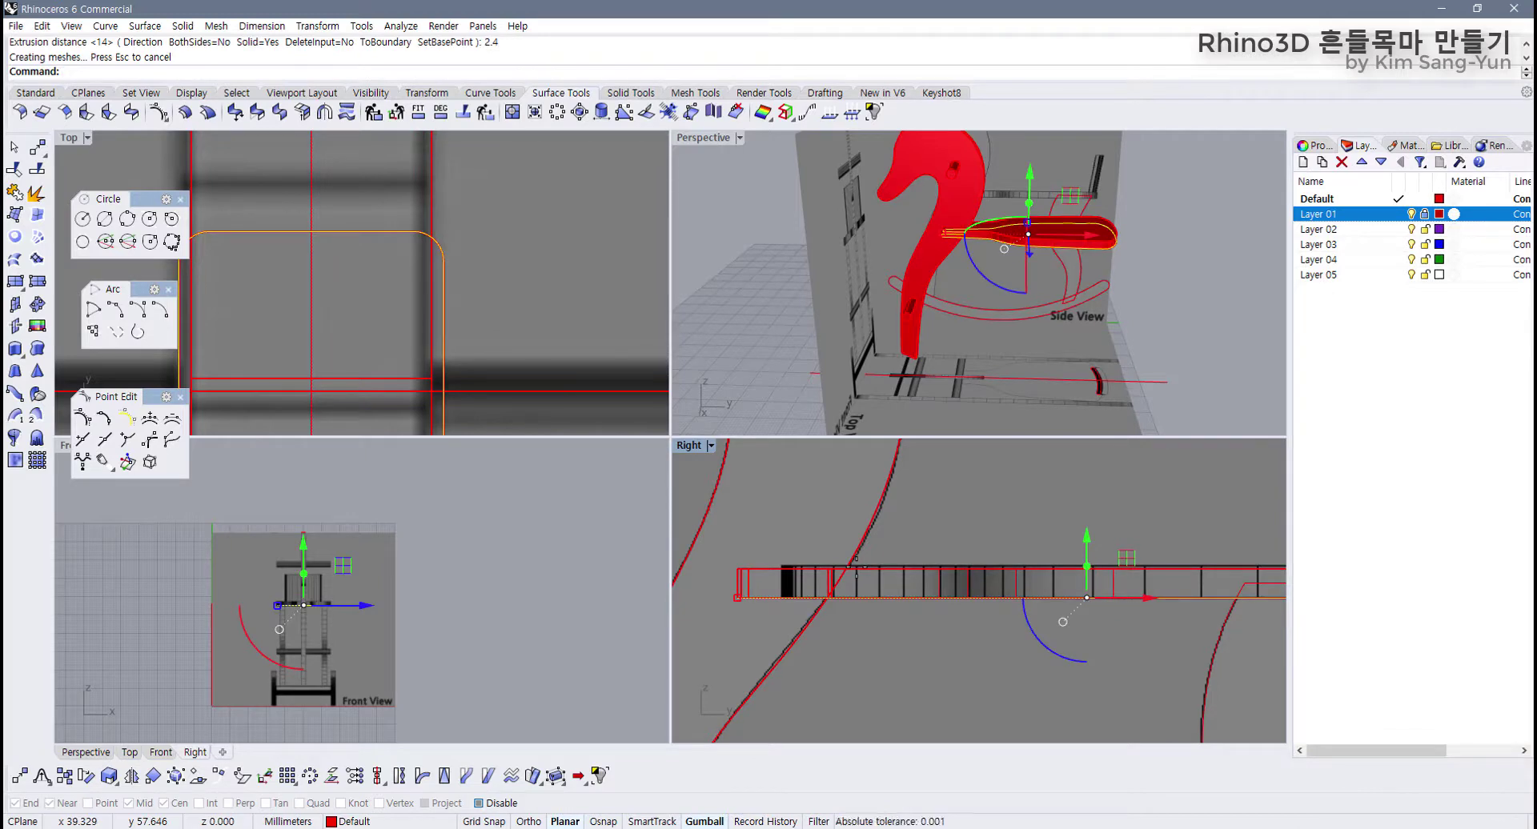
Step: Examine how the extruded seat's front slot meets the horse's neck in the perspective view
click(1170, 317)
right_drag(1047, 289, 1010, 357)
scroll(991, 277, up, 4)
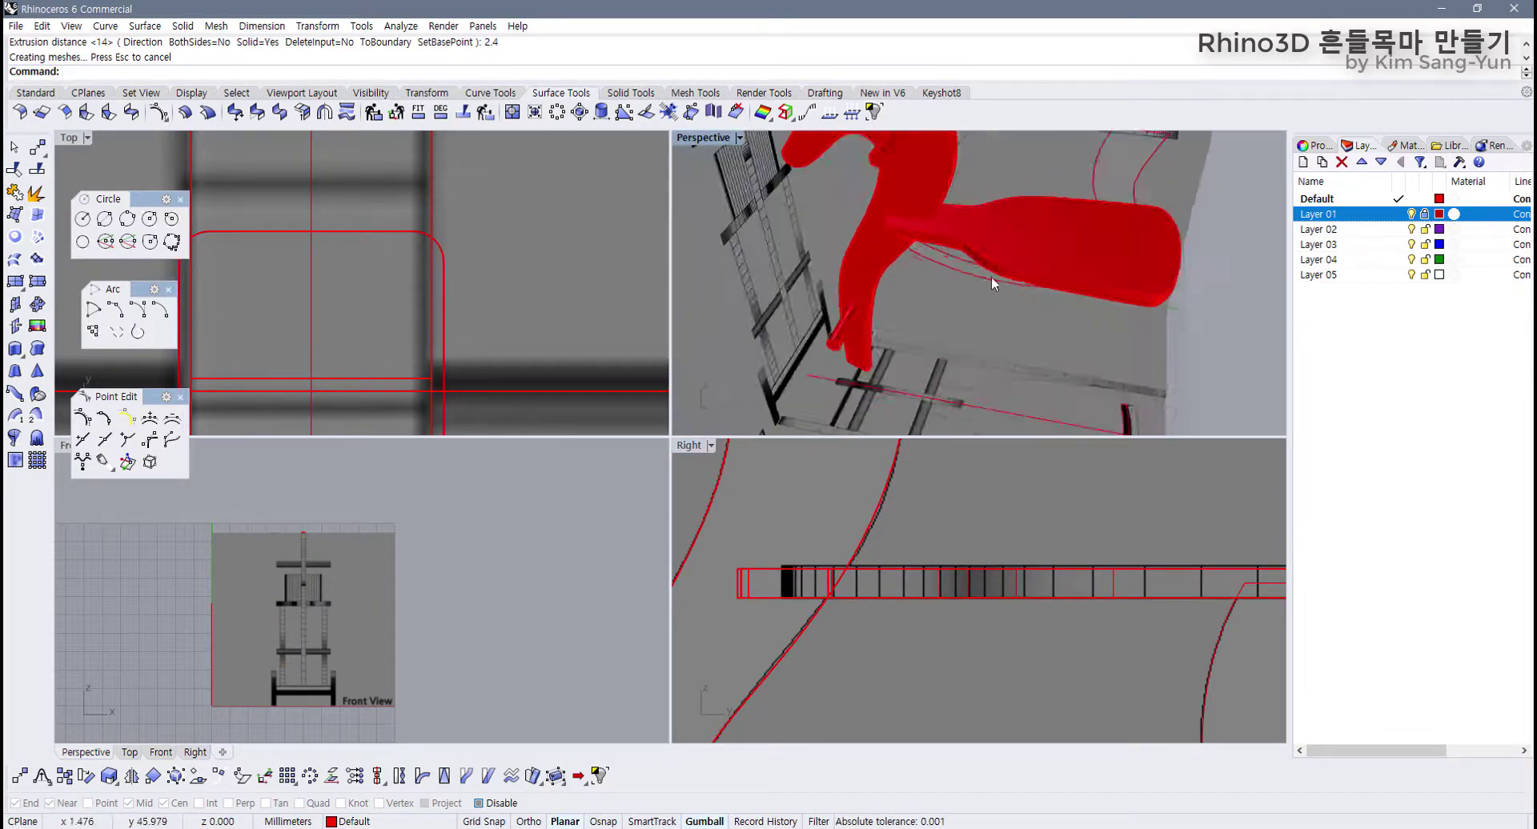
right_drag(992, 276, 986, 213)
click(939, 211)
click(843, 233)
scroll(987, 213, up, 3)
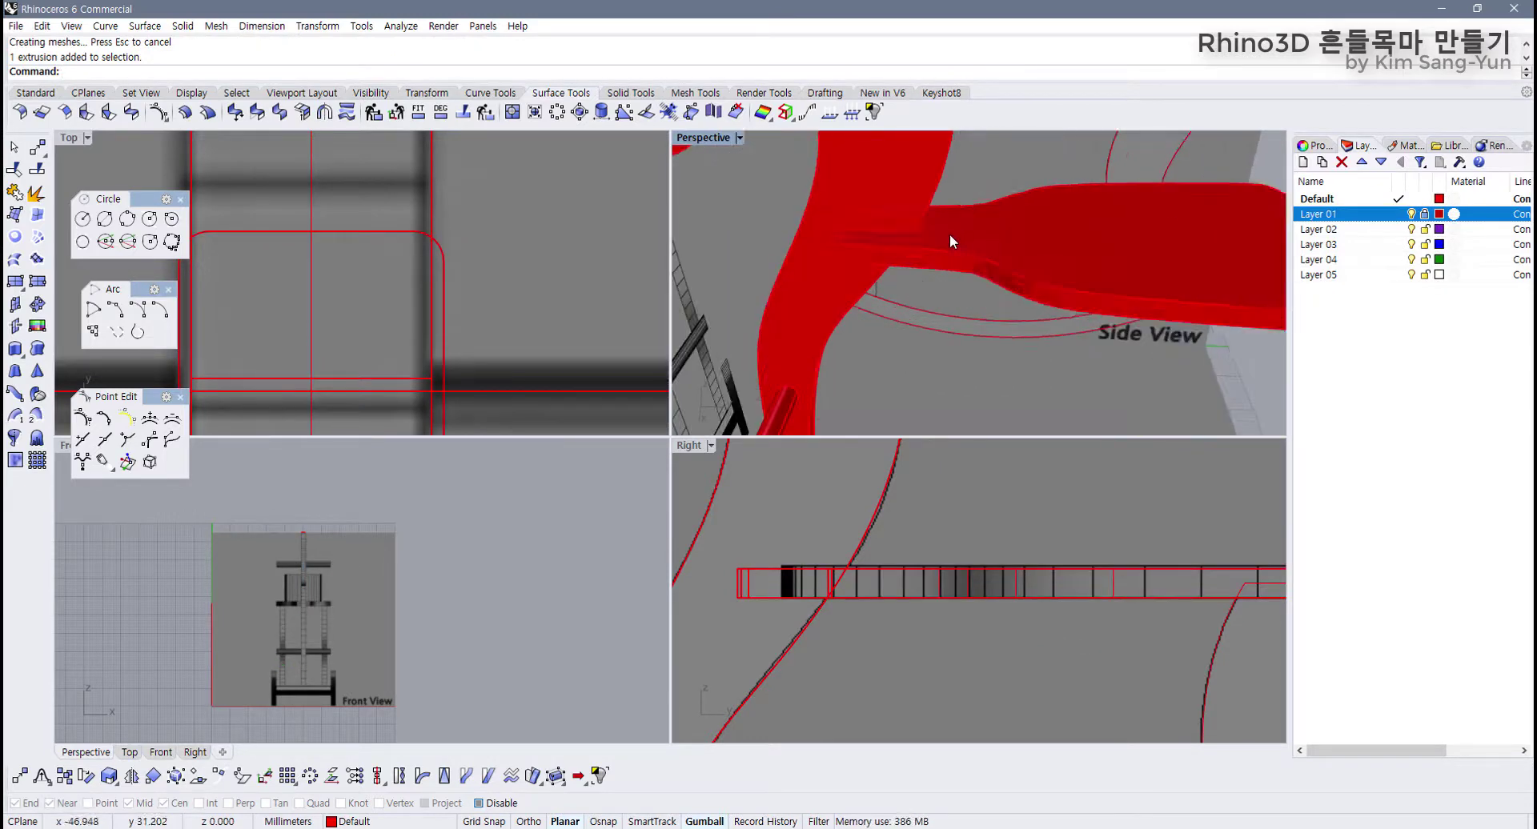
click(950, 233)
right_drag(911, 301, 580, 423)
double_click(700, 138)
Step: Undo the seat extrusion, reselect the seat outline and turn on Record History
key(ctrl+z)
click(512, 570)
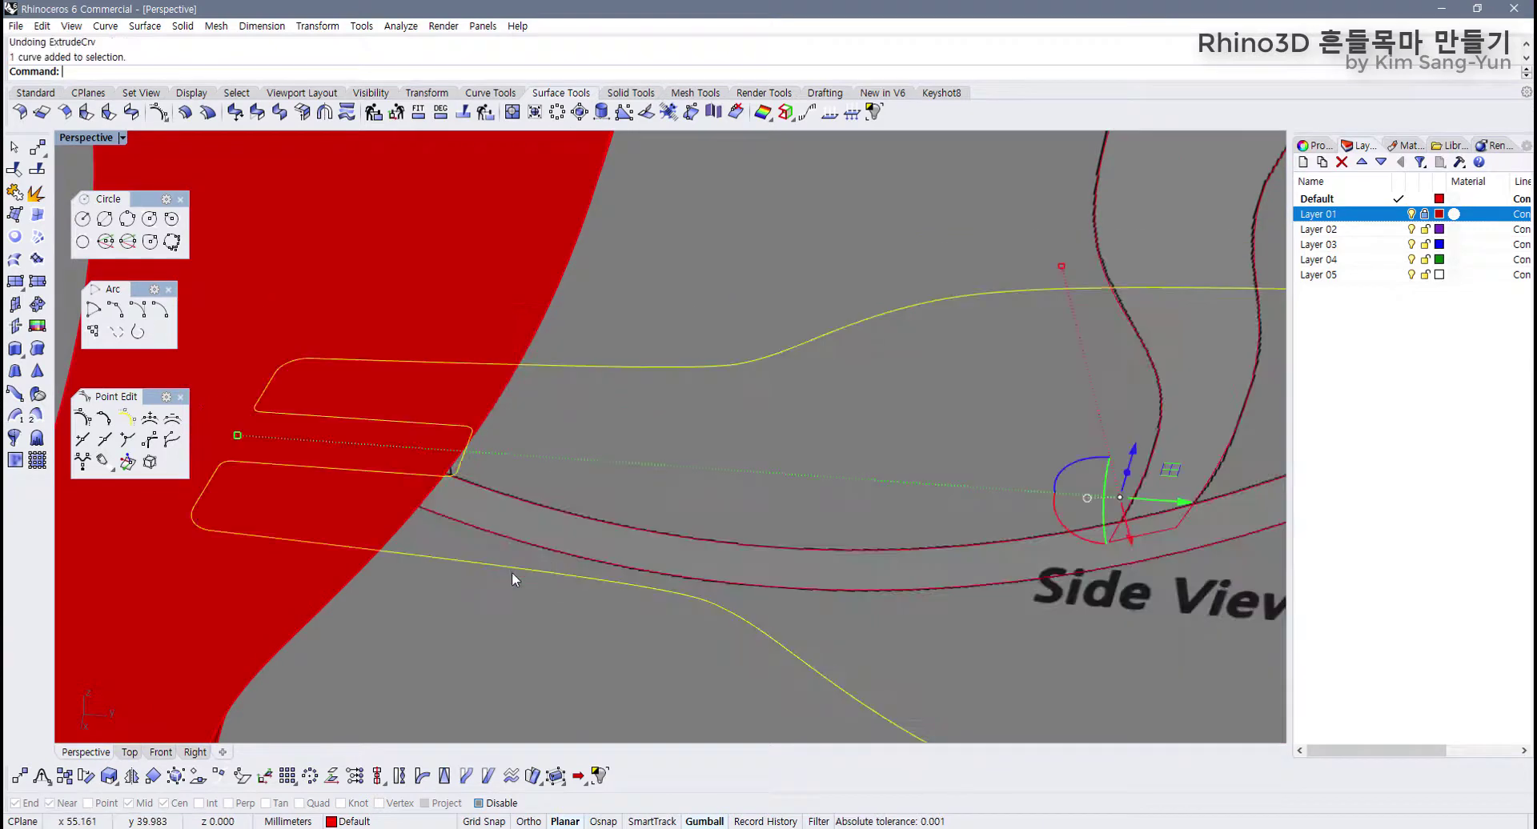
right_drag(522, 555, 522, 458)
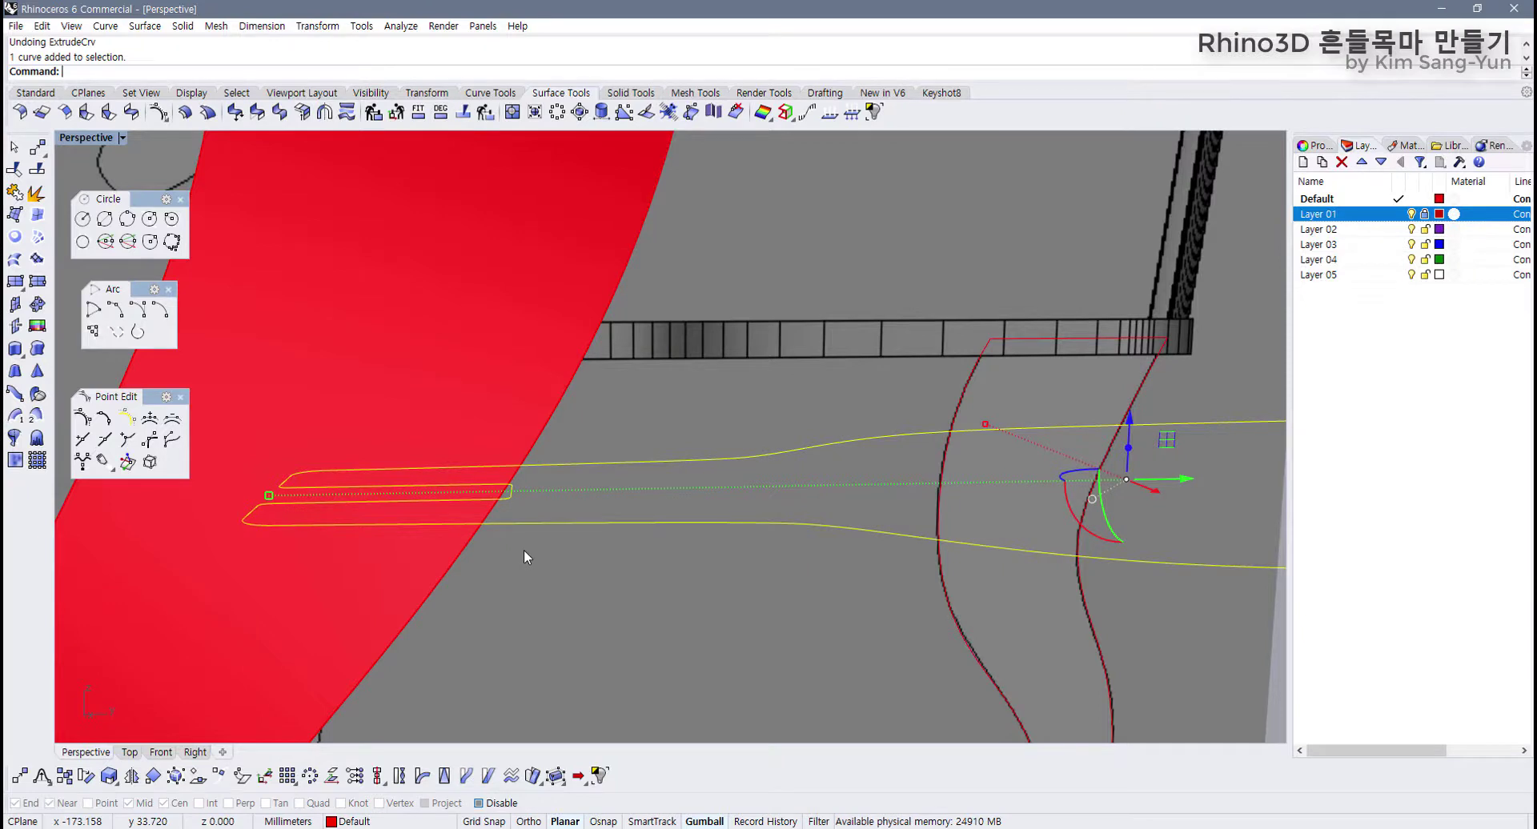
click(762, 823)
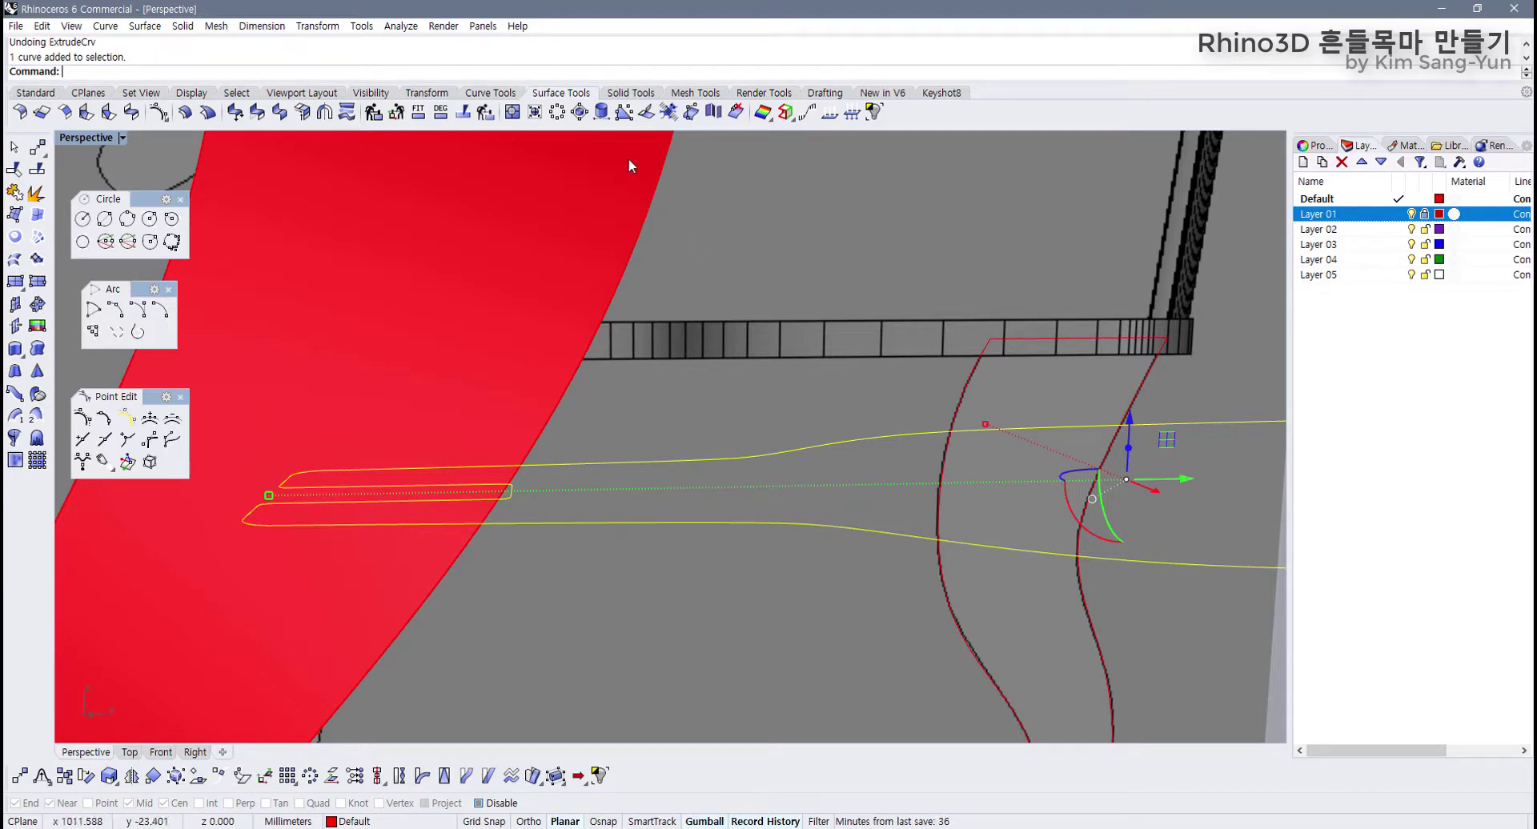
Step: Set the Default layer's colour to Black and deselect the seat outline
scroll(576, 383, down, 3)
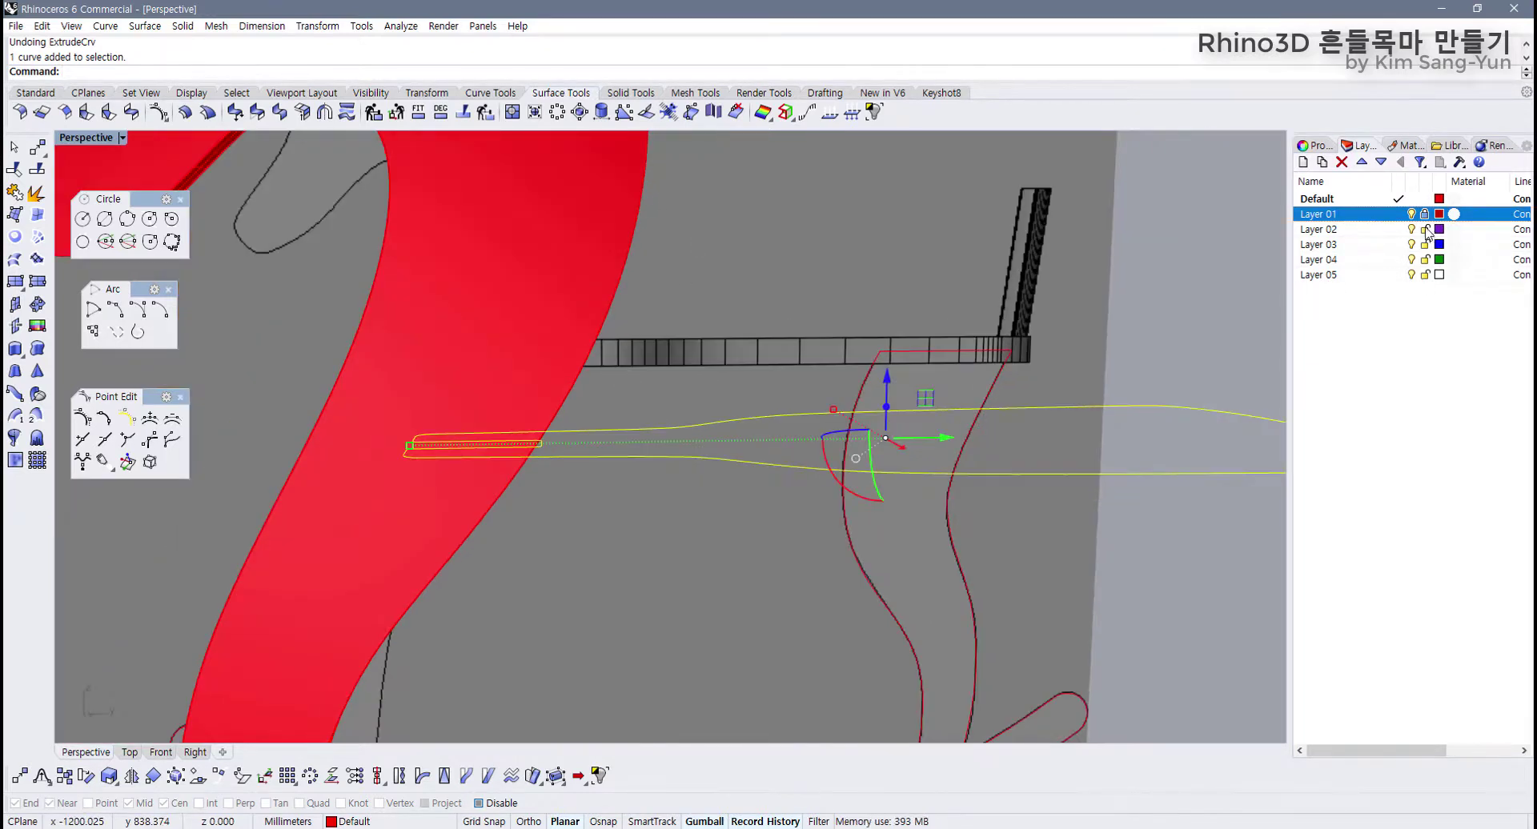
click(1439, 199)
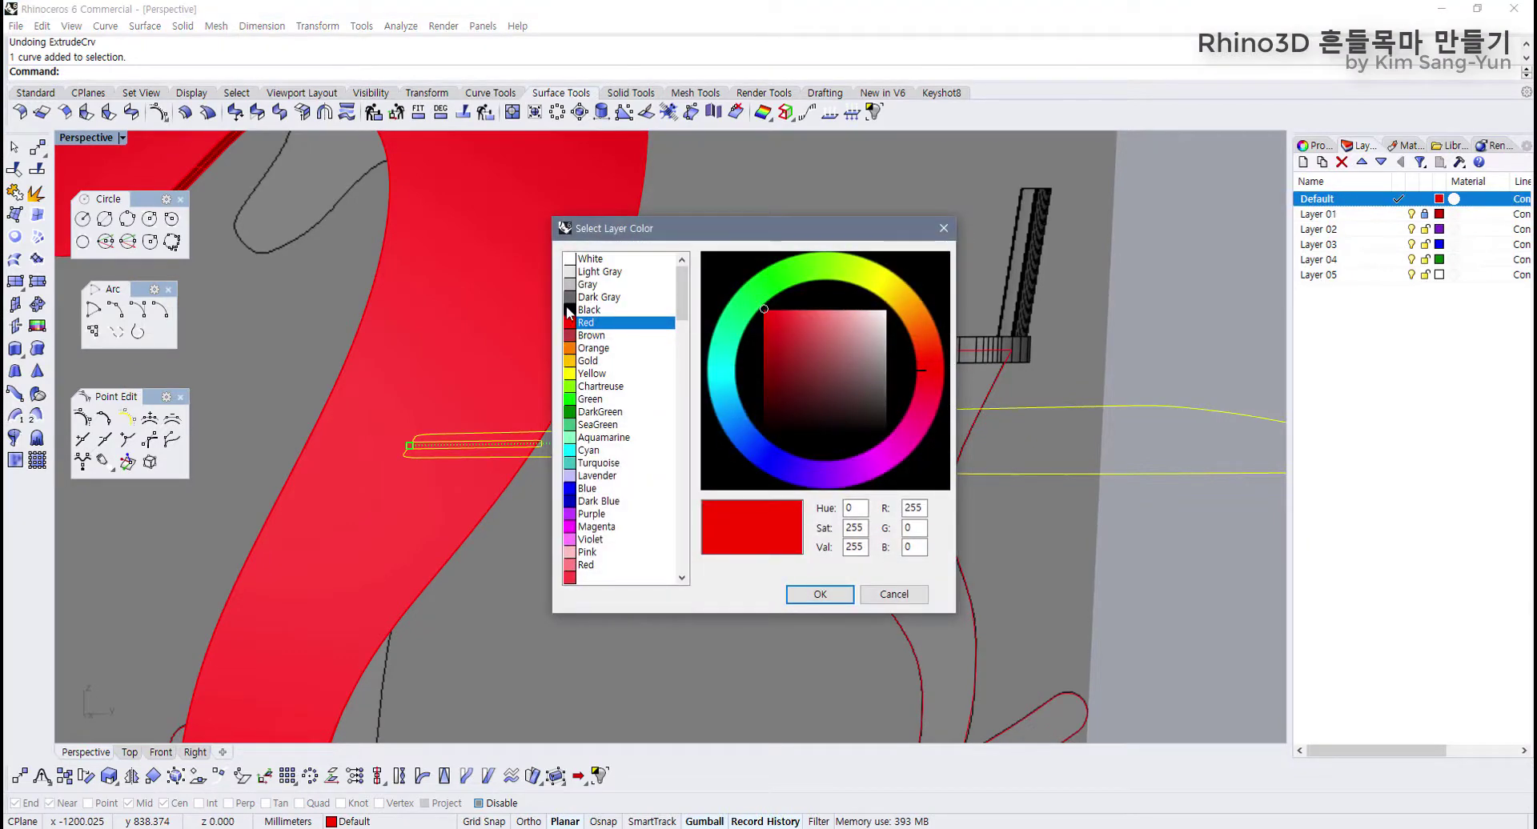
click(588, 310)
click(819, 594)
scroll(749, 570, up, 5)
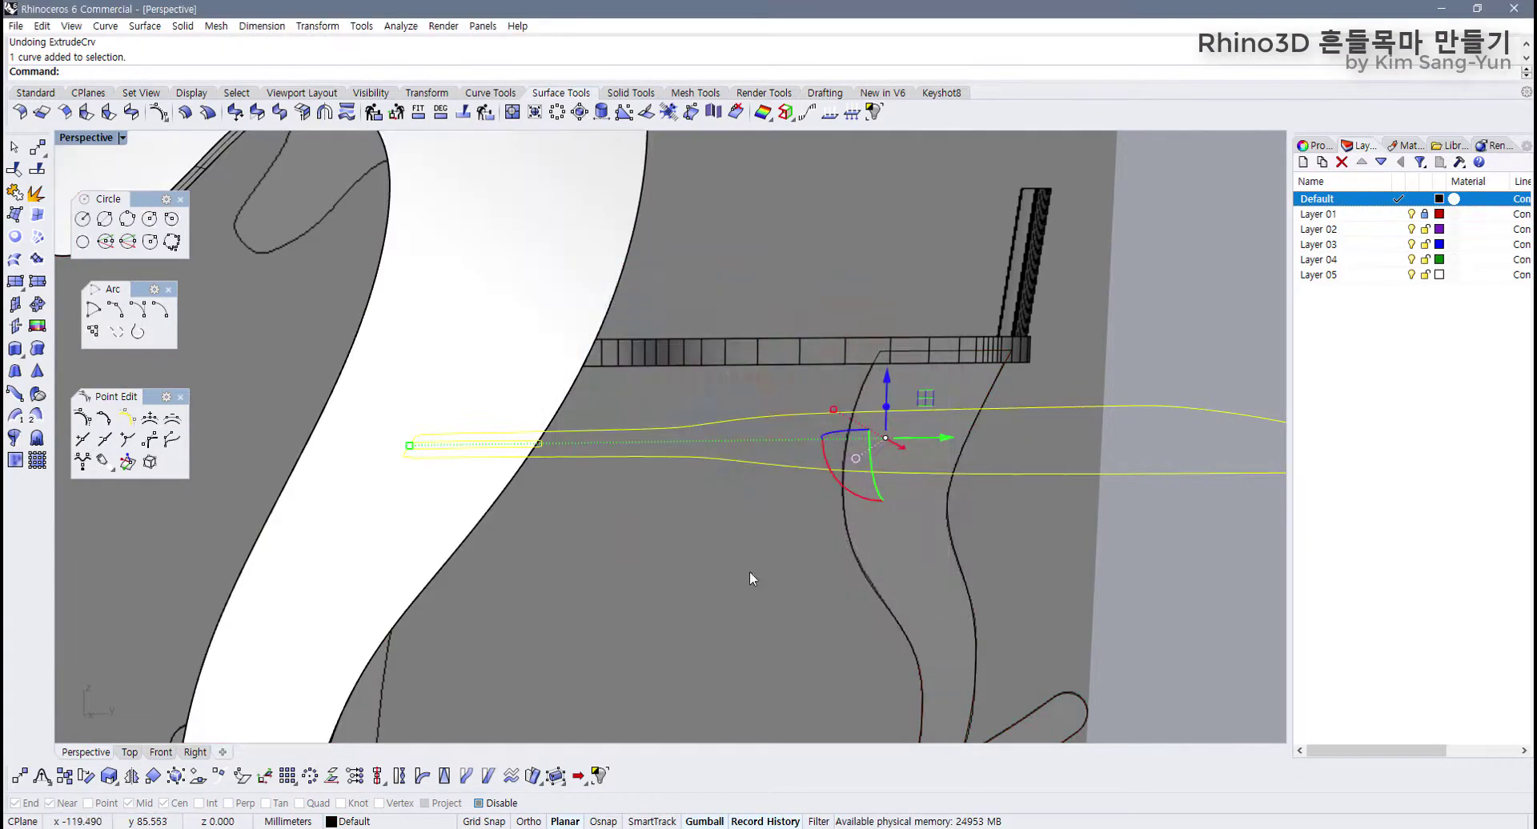
scroll(574, 529, up, 1)
click(574, 544)
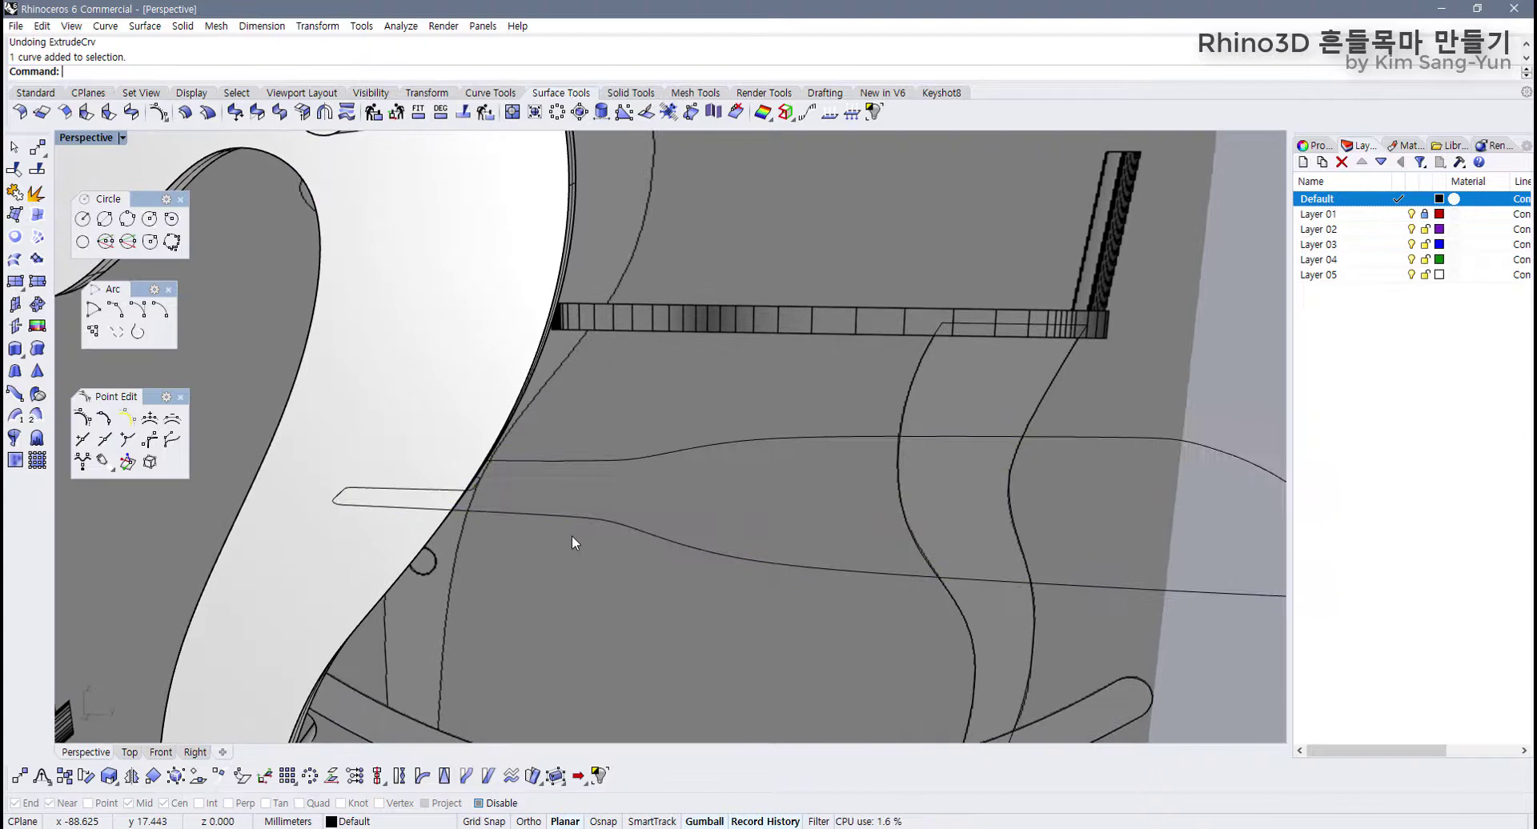
Step: Extrude the seat outline upward 2.4 mm as a one-sided solid with history recorded
click(554, 463)
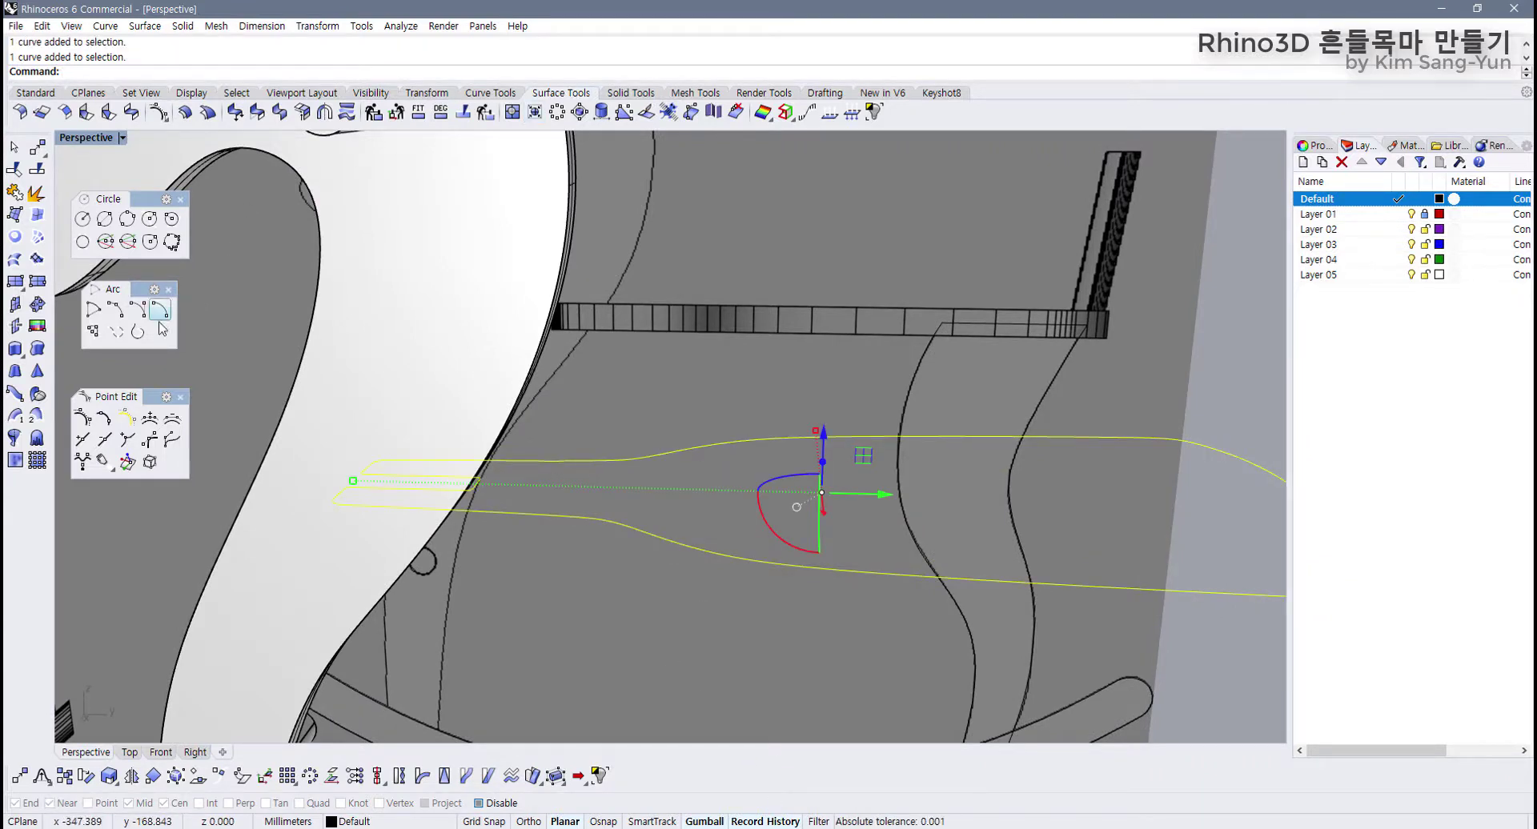
click(15, 349)
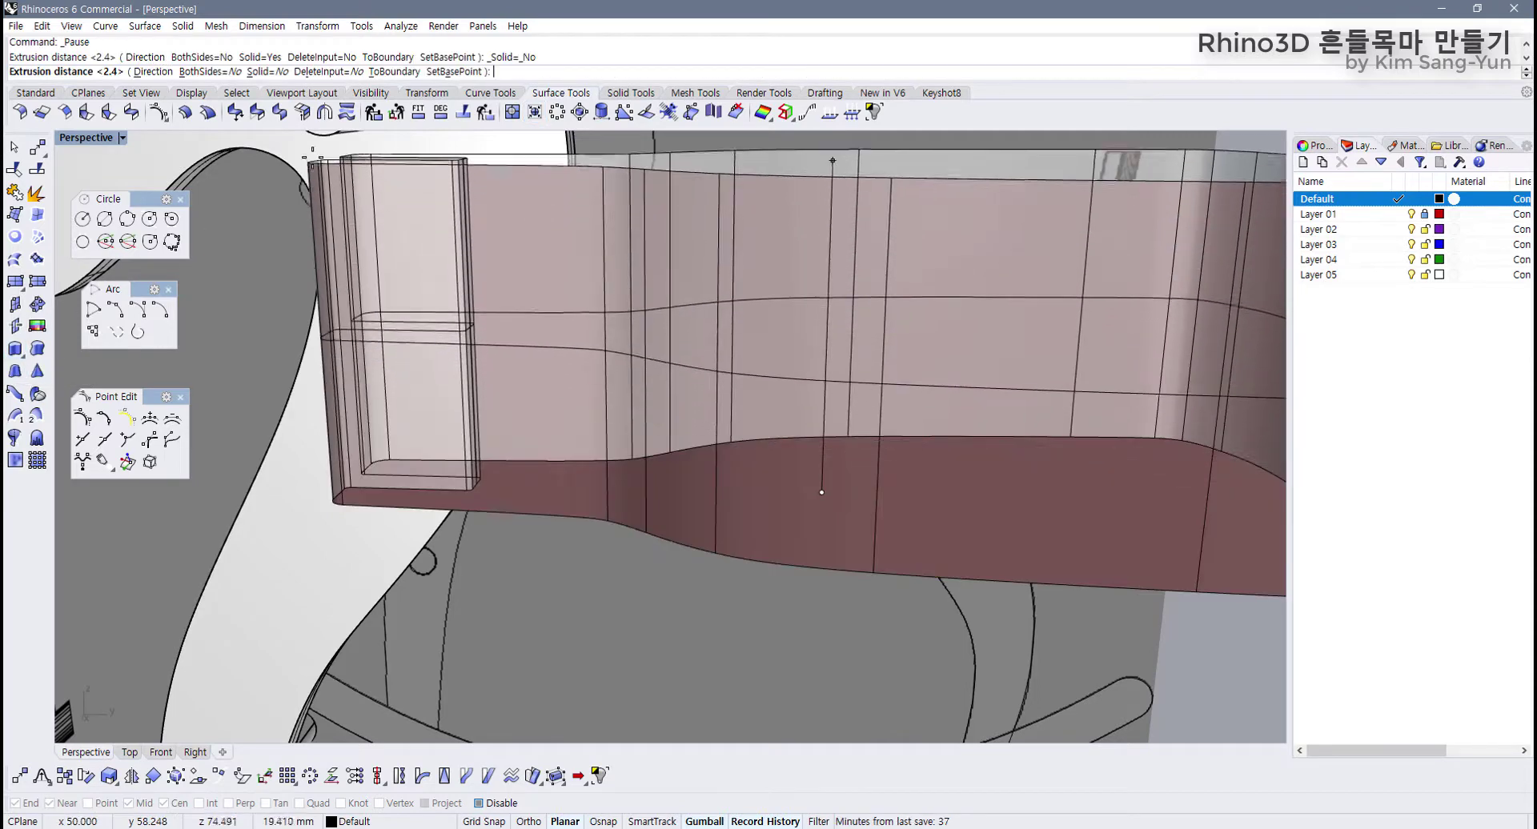
click(266, 72)
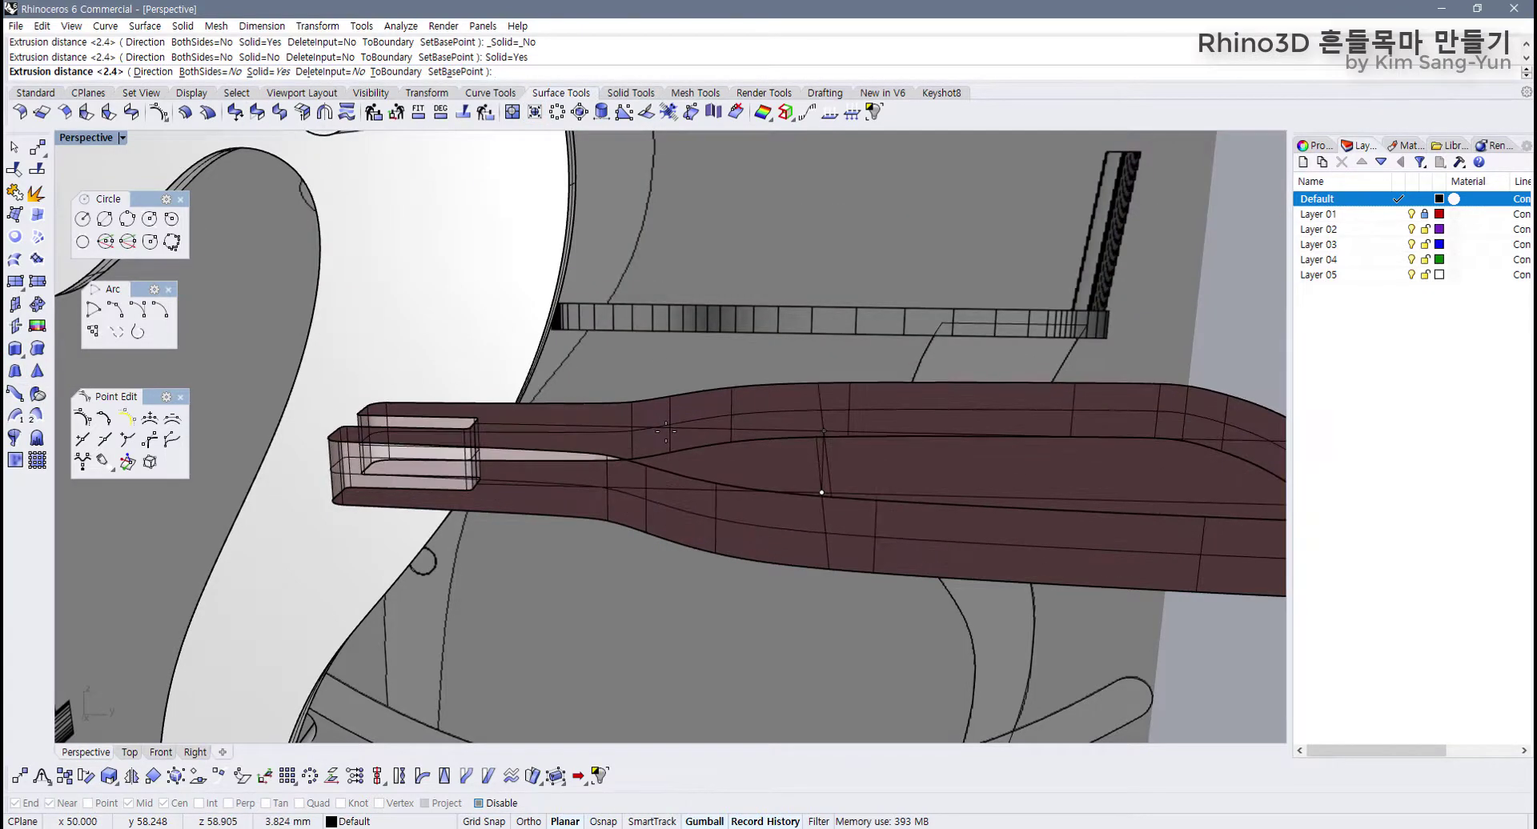
click(665, 431)
right_drag(561, 478, 568, 502)
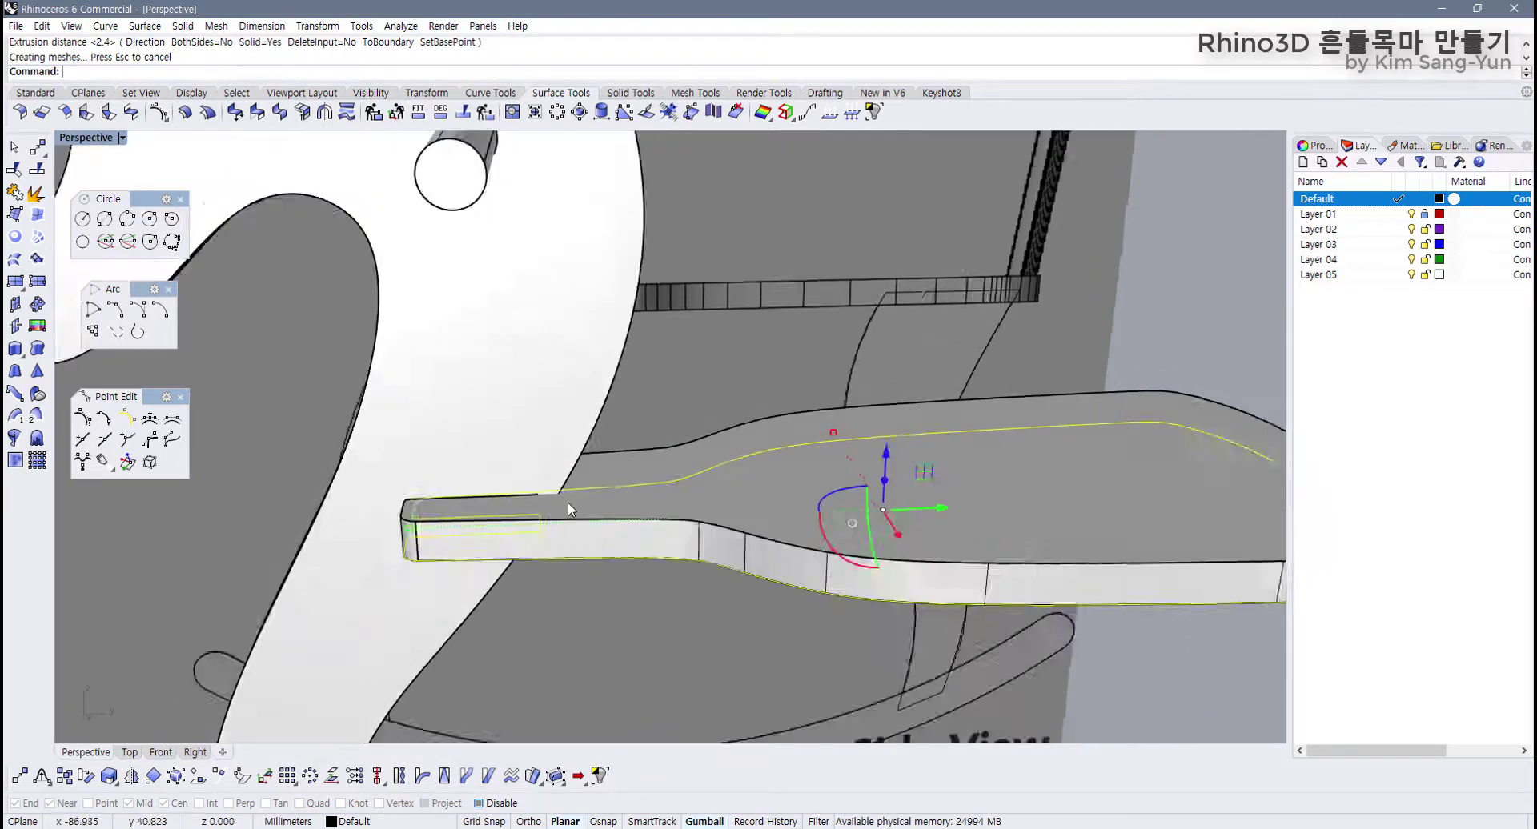
Step: Turn on the seat outline's control points and bring the slot's inner end into view from below
scroll(567, 502, up, 5)
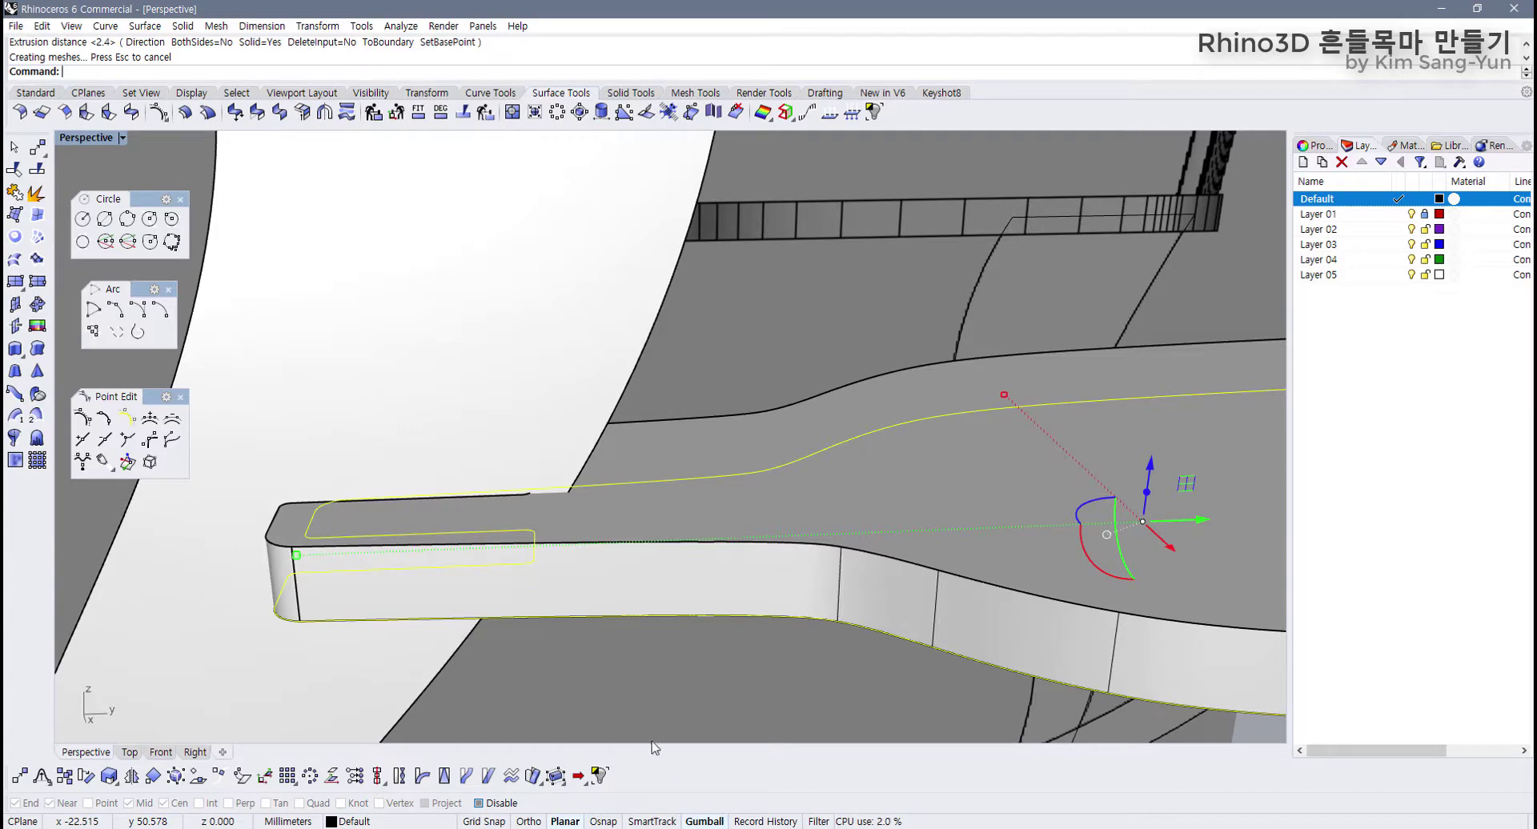
key(F10)
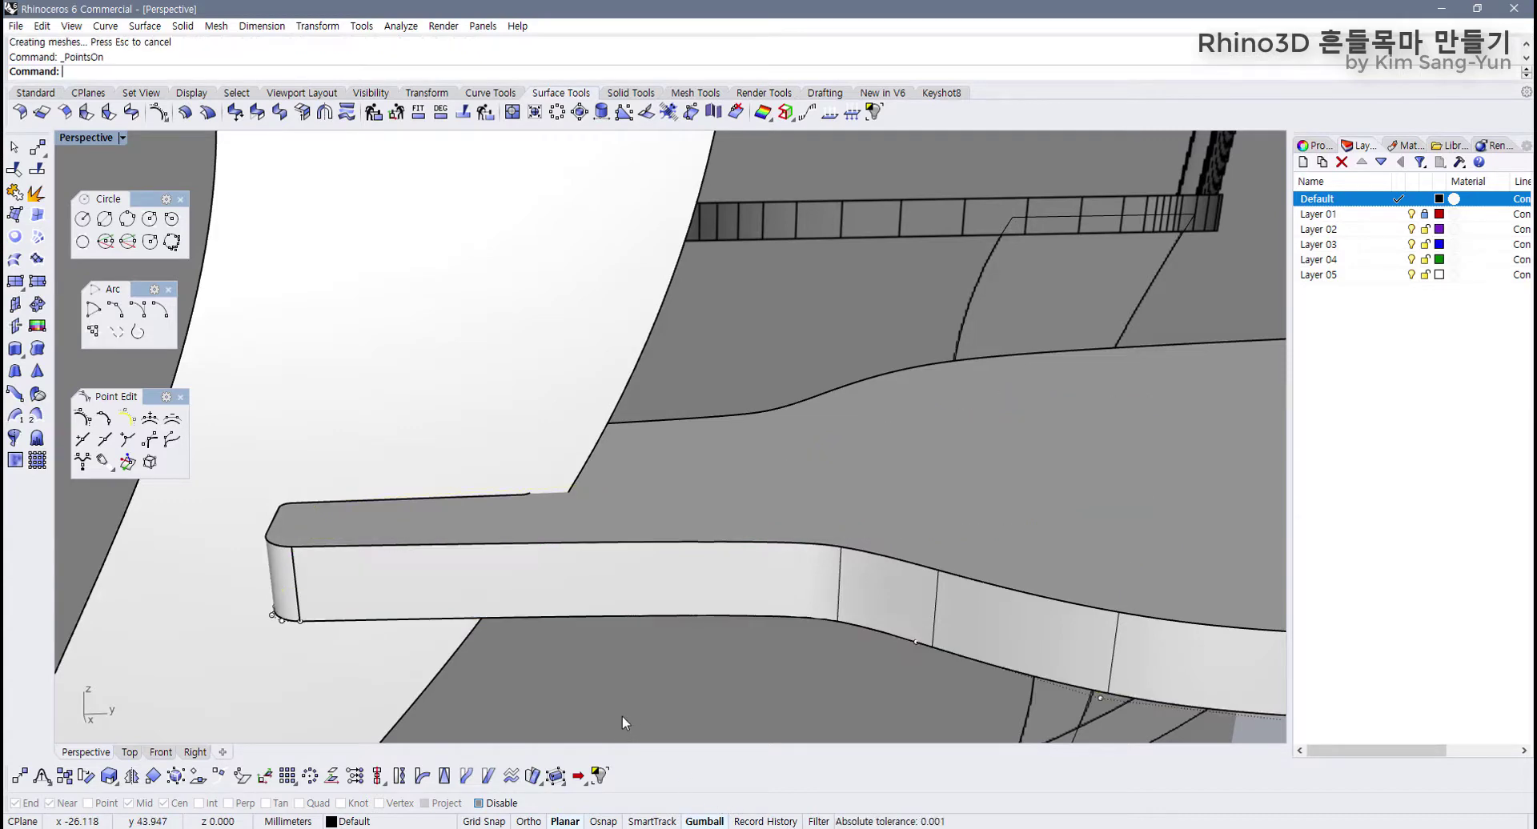
right_drag(546, 565, 492, 536)
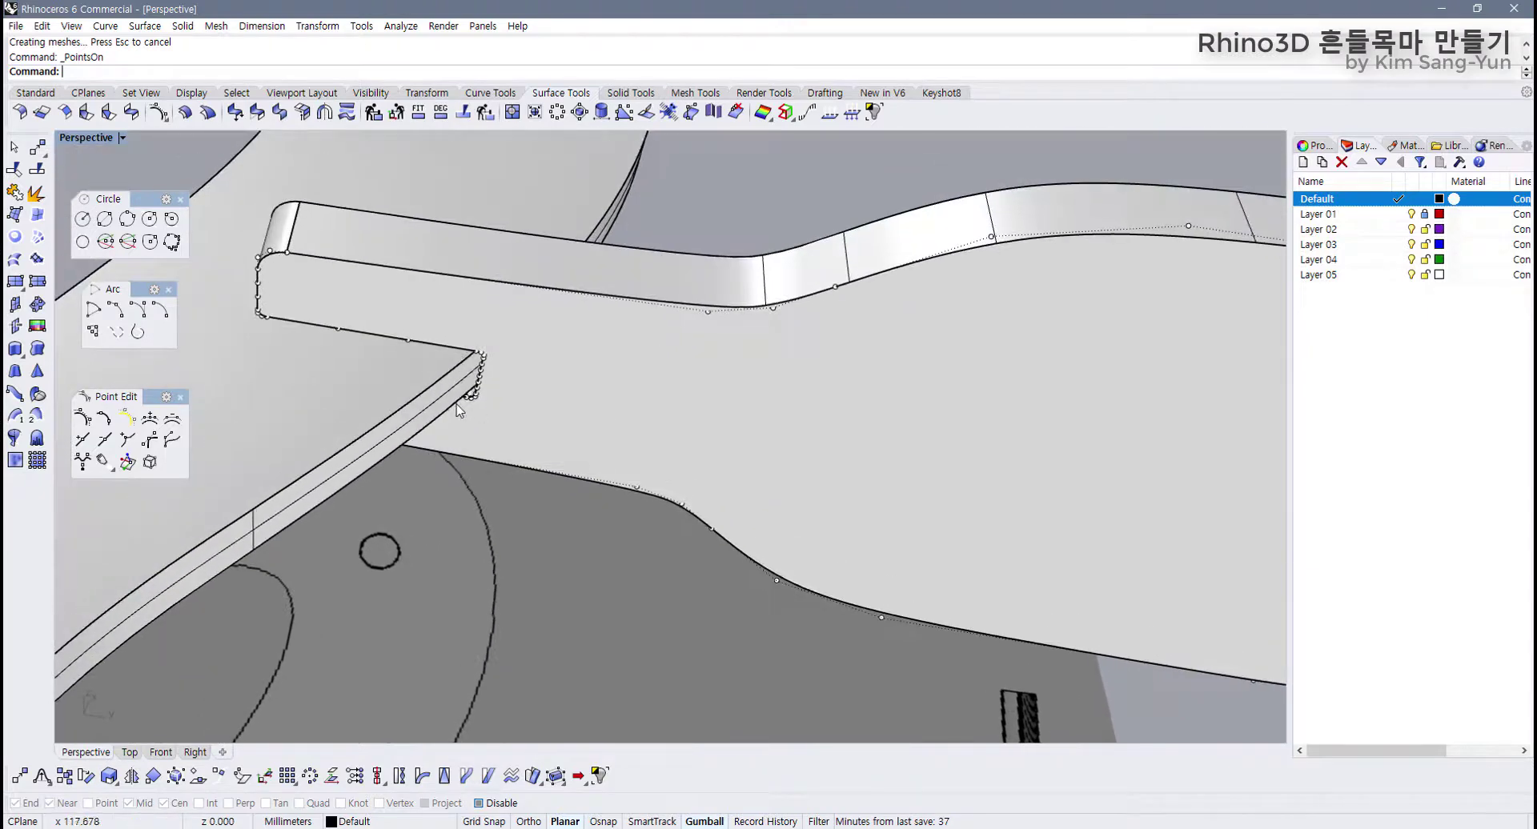
Step: Lock the horse head extrusion so it cannot be selected while editing the seat's slot
click(395, 412)
middle_click(330, 399)
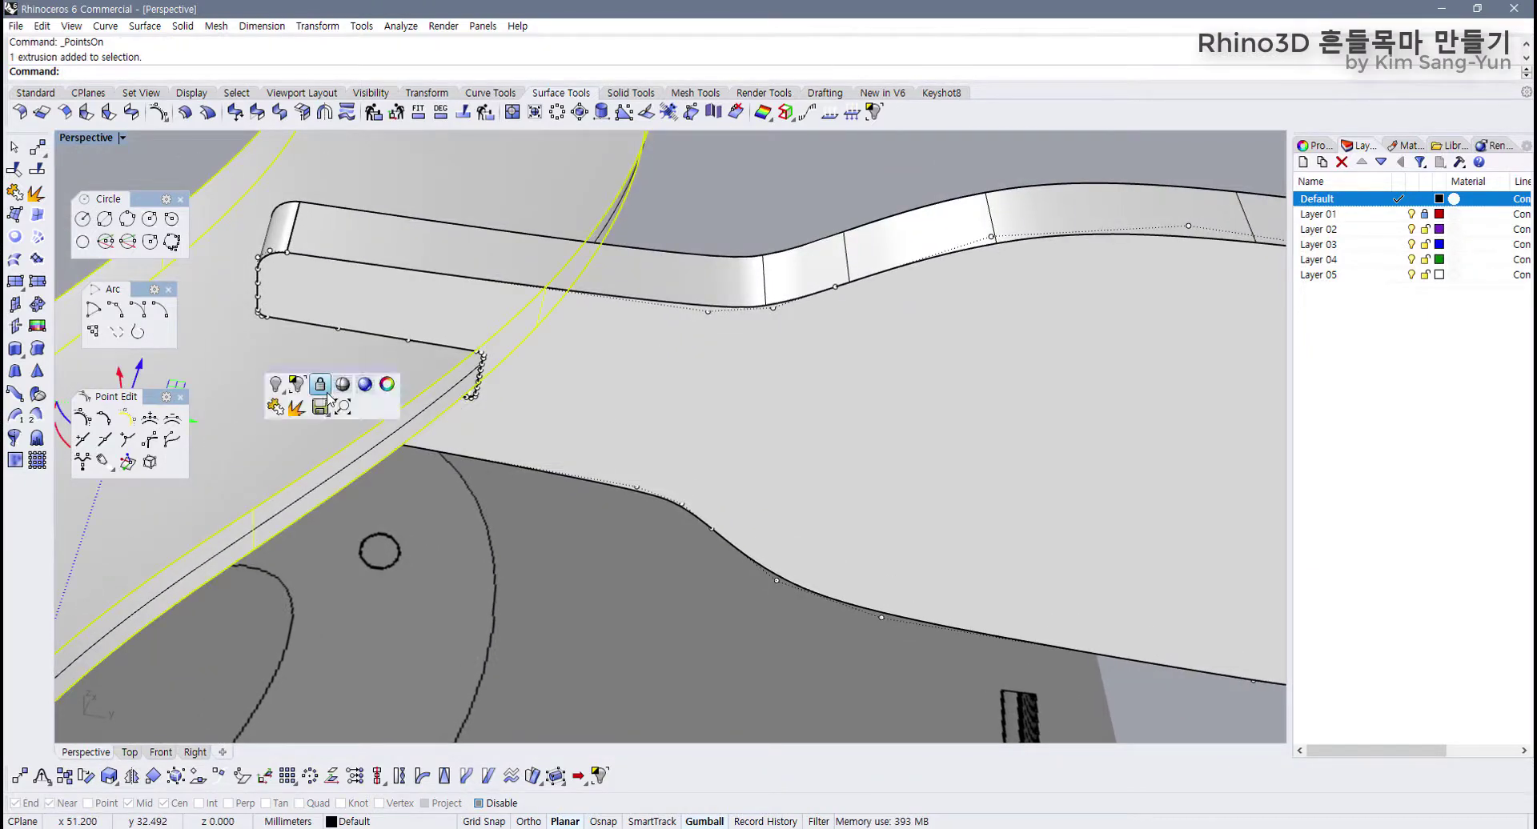
click(518, 496)
click(373, 379)
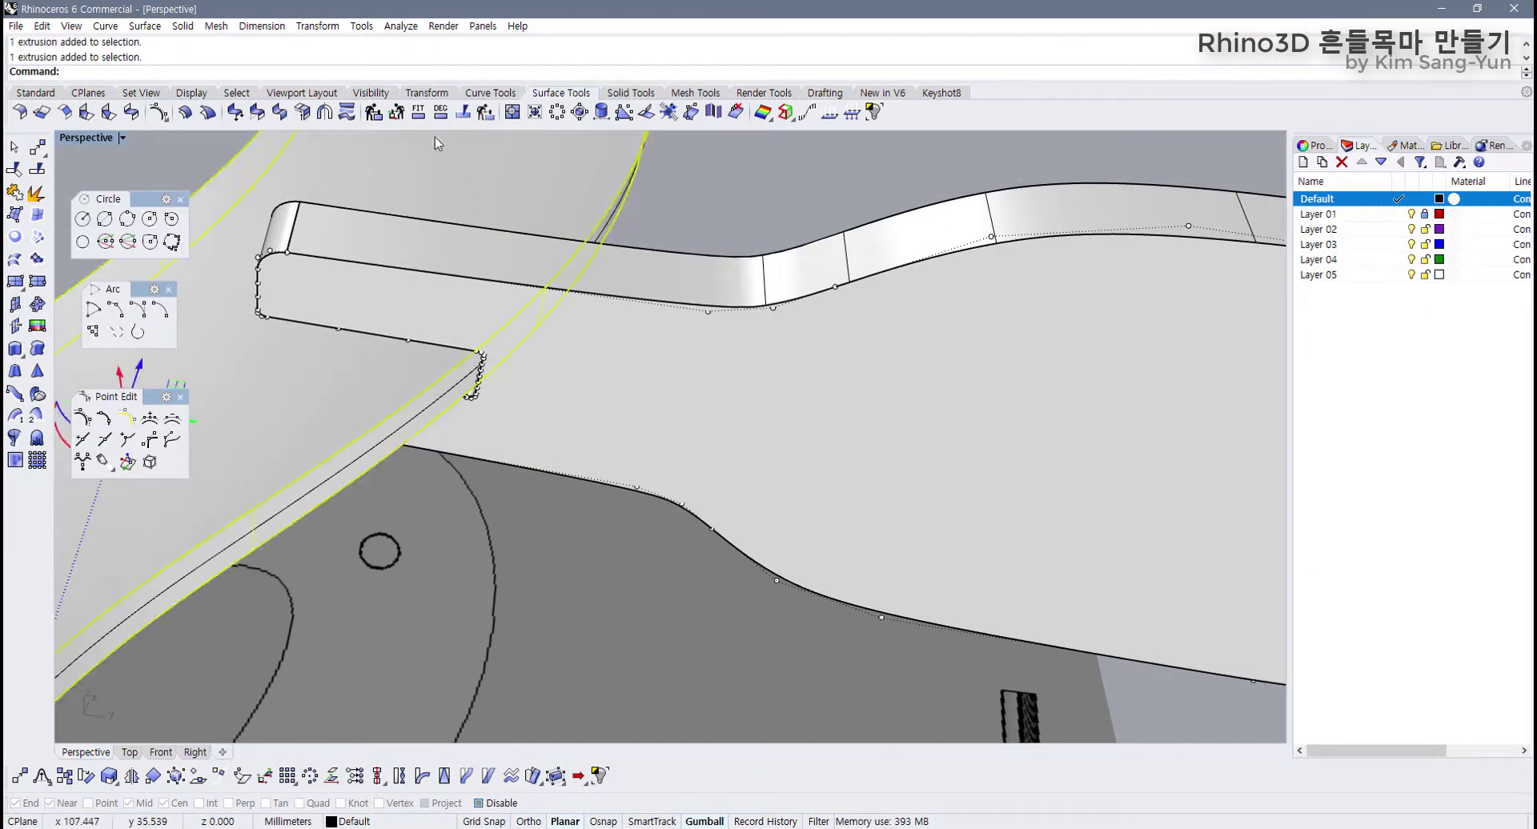
click(32, 94)
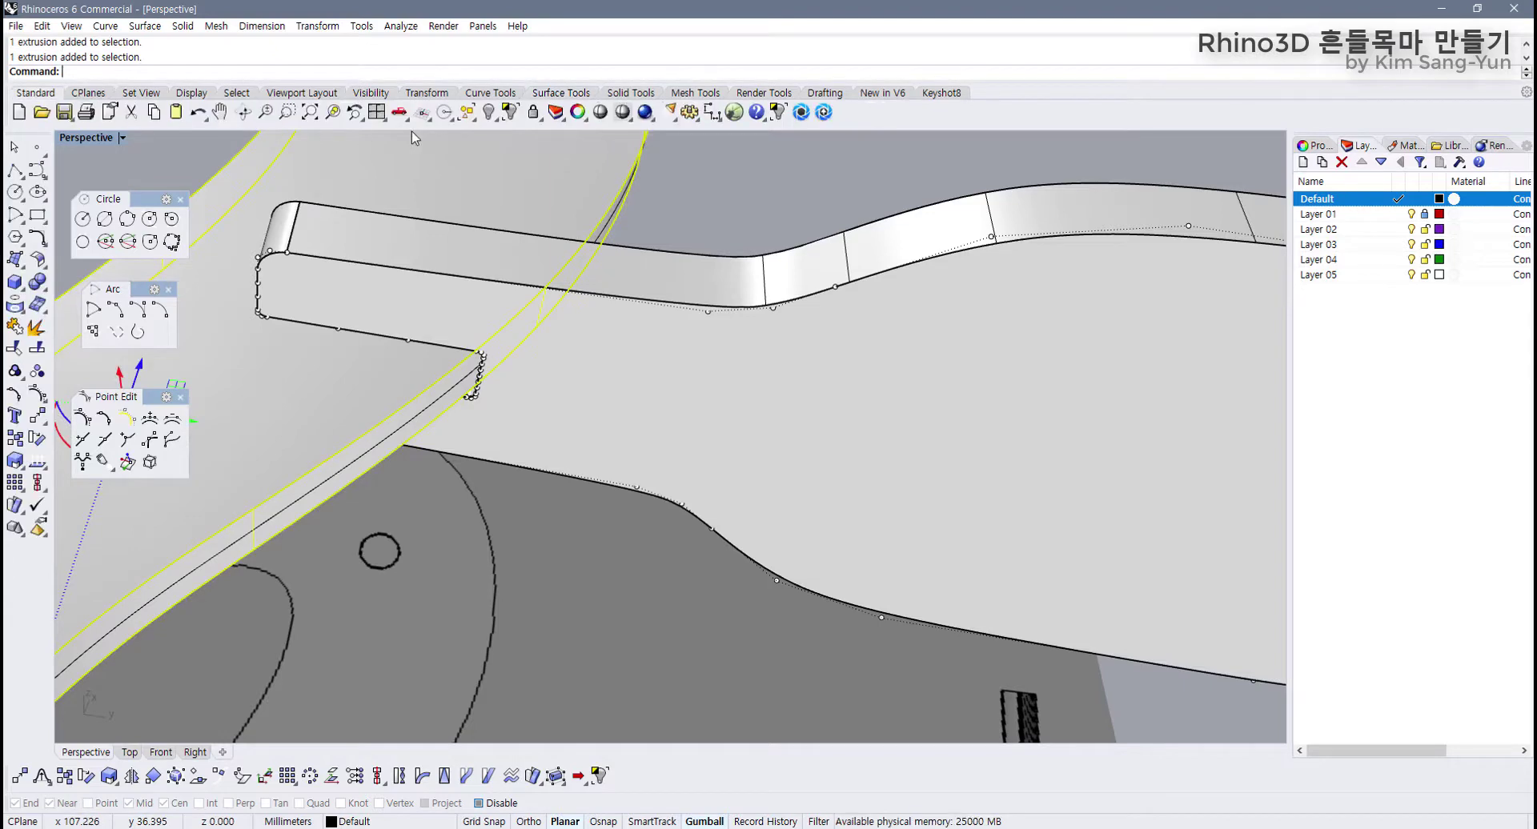
click(533, 114)
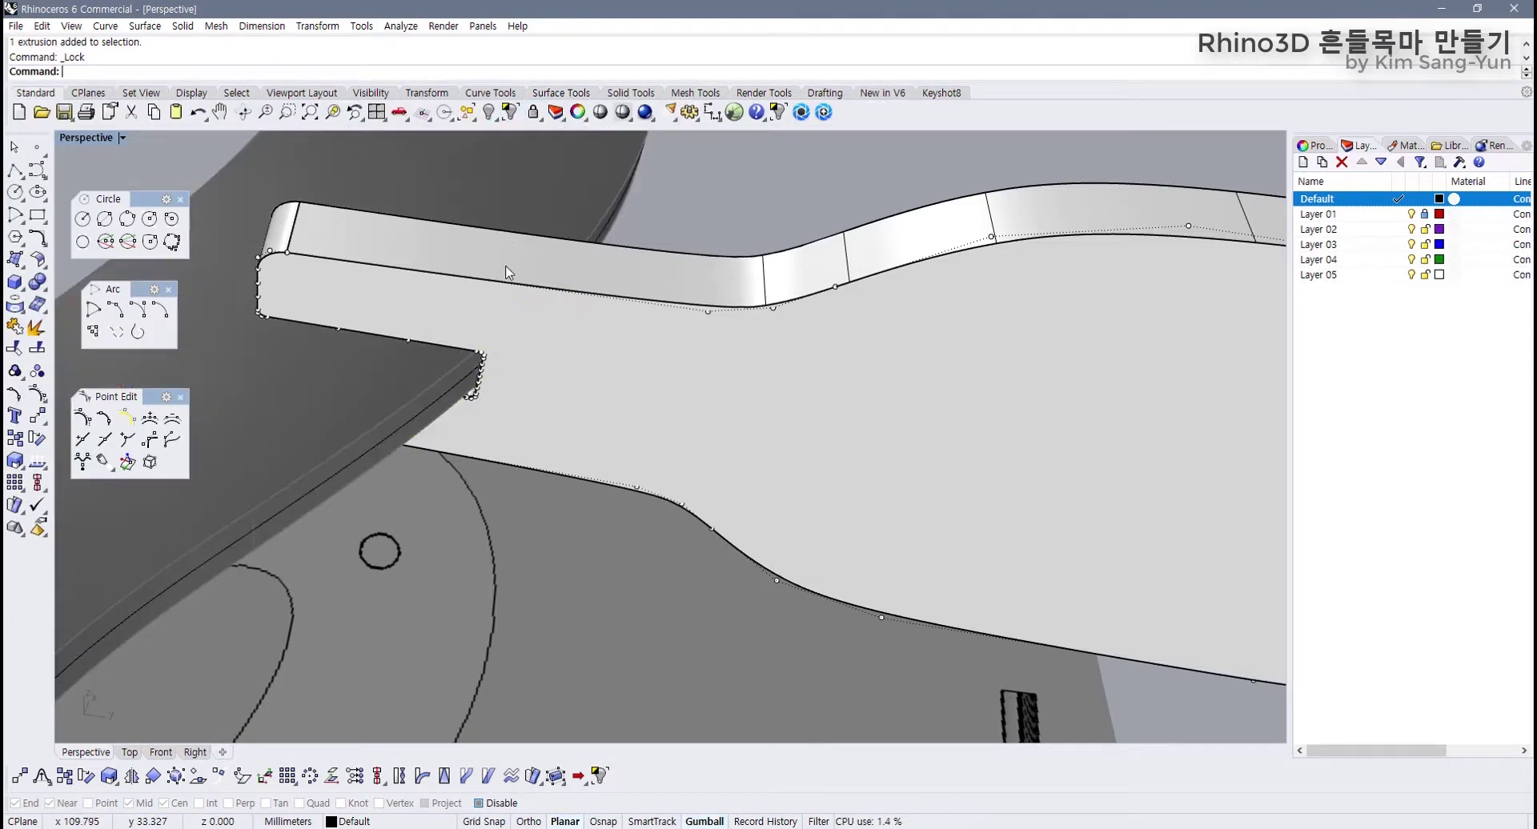
drag(496, 346, 491, 378)
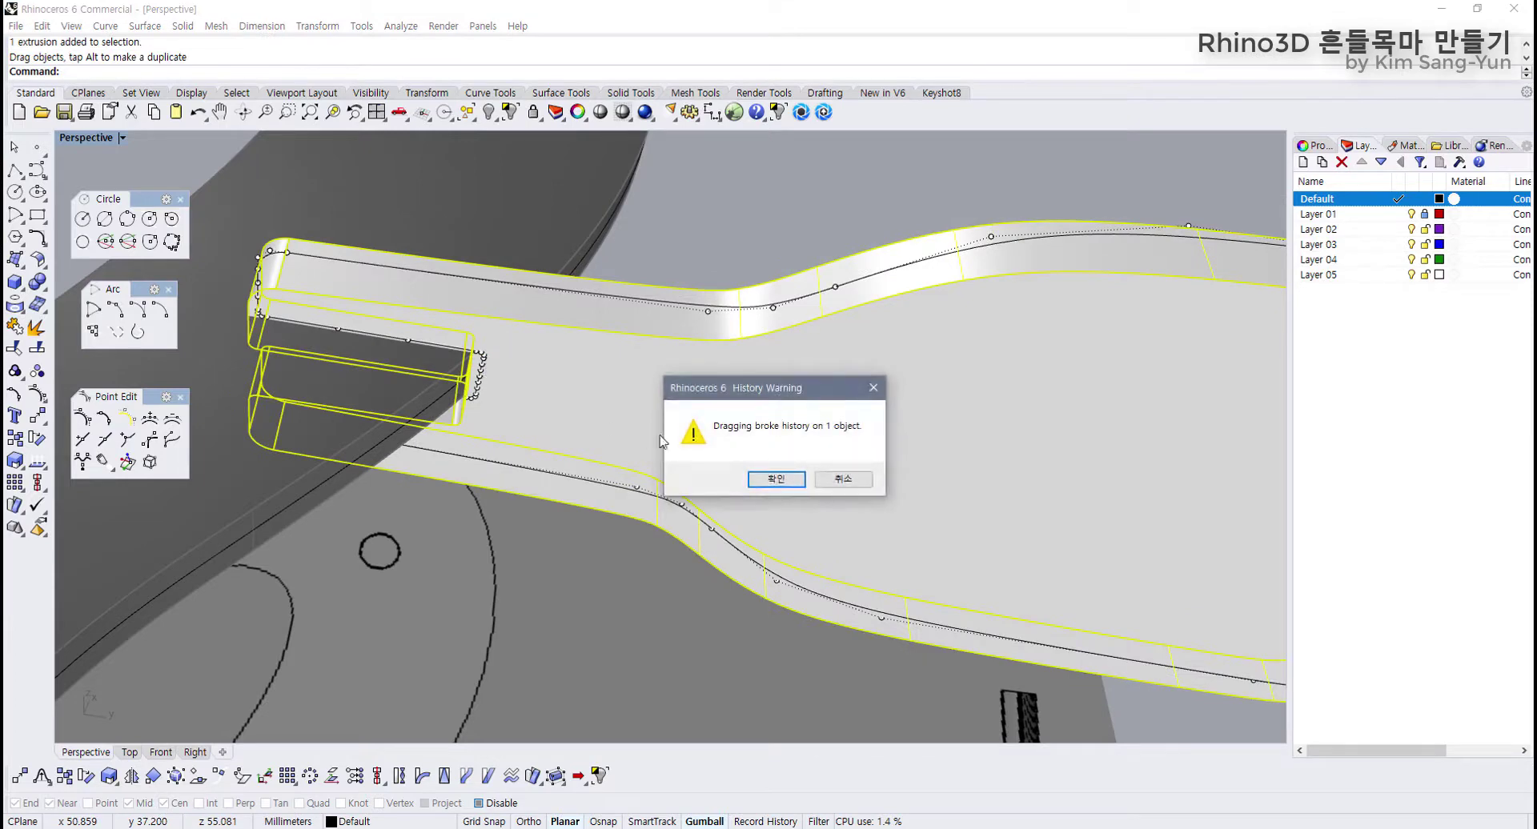
click(841, 482)
click(625, 519)
Step: Lock the seat extrusion so it cannot be picked while editing the slot's control points
right_drag(452, 456, 419, 416)
scroll(388, 429, up, 5)
click(515, 405)
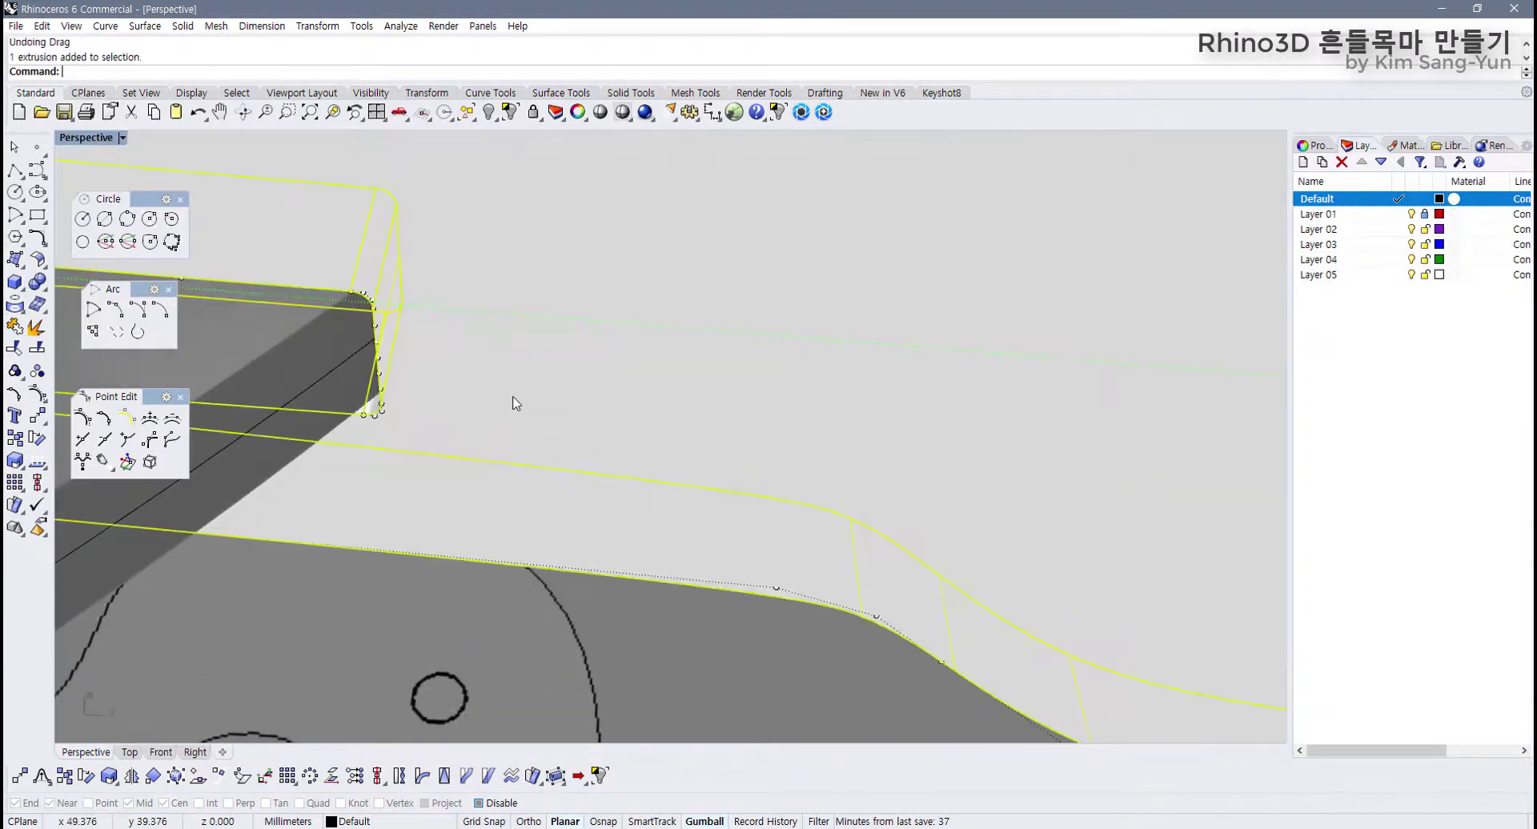
click(533, 112)
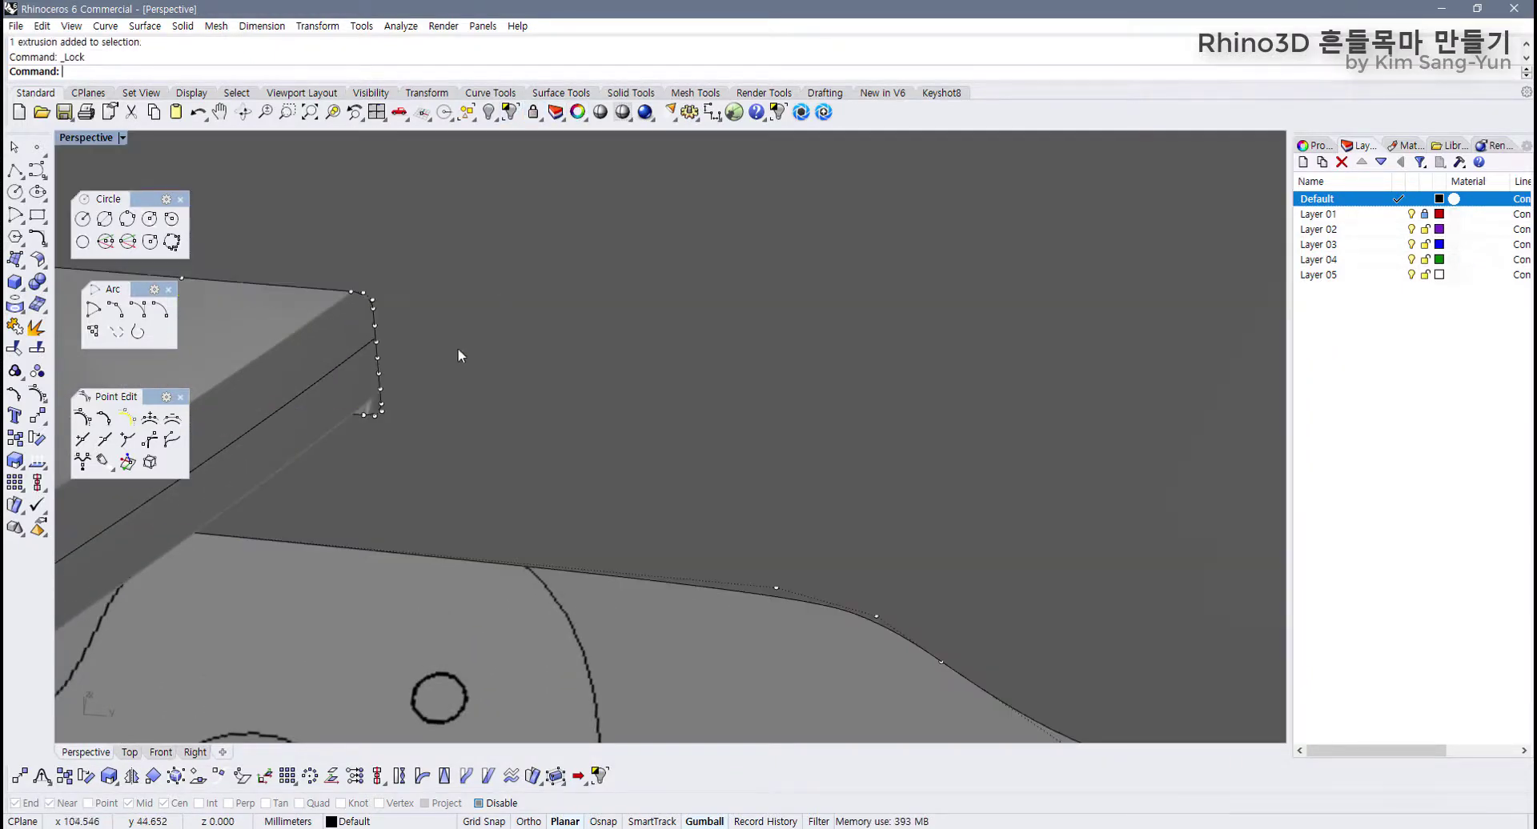
Step: Select the control points at the slot's inner end and move them slightly deeper into the seat
drag(352, 440, 432, 330)
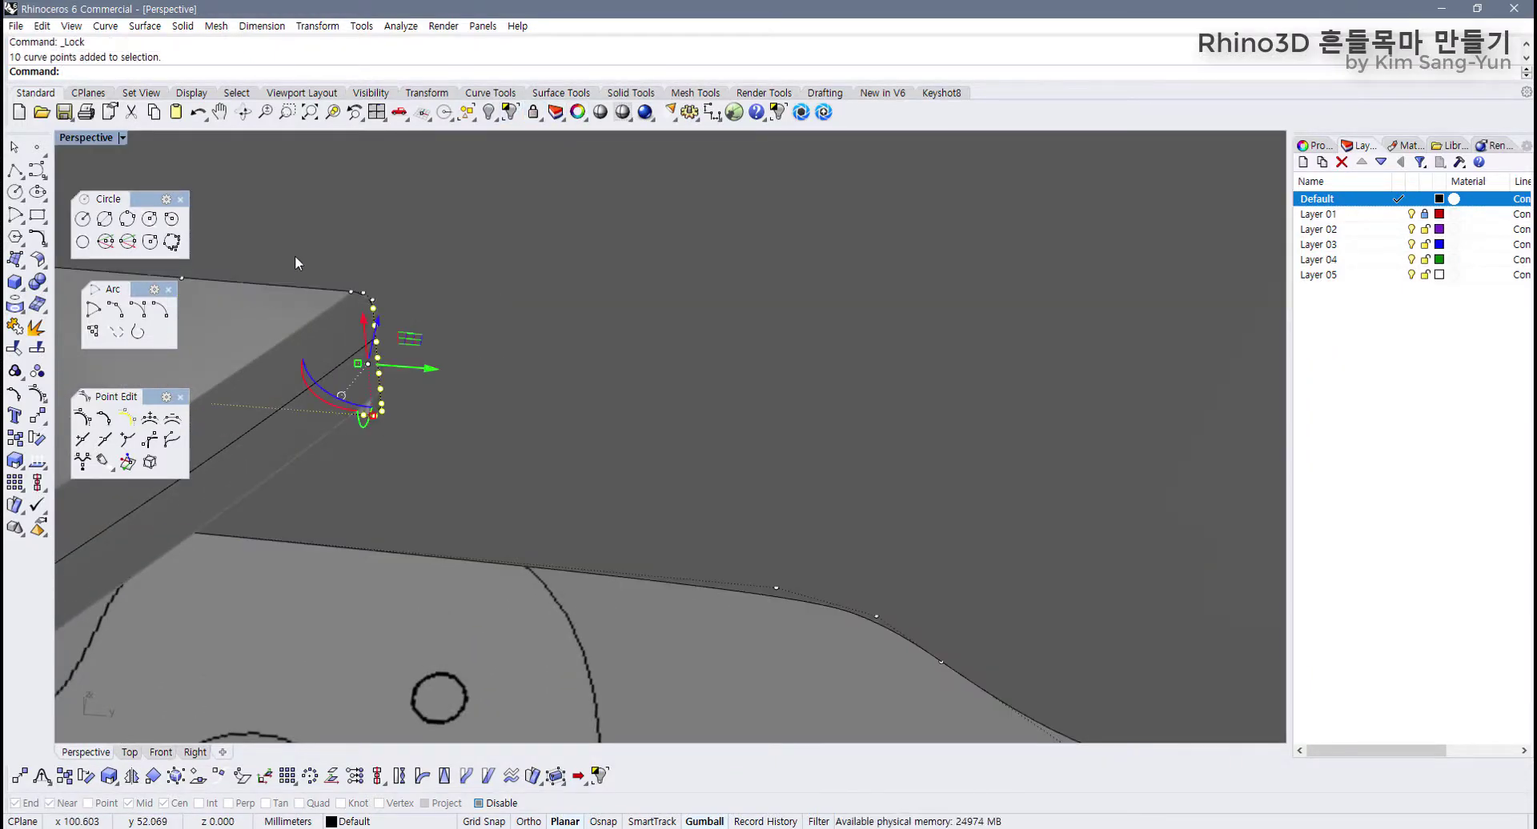
drag(295, 256, 432, 468)
right_drag(432, 468, 401, 406)
scroll(402, 404, down, 2)
drag(422, 383, 436, 385)
scroll(436, 385, down, 5)
right_drag(435, 387, 458, 625)
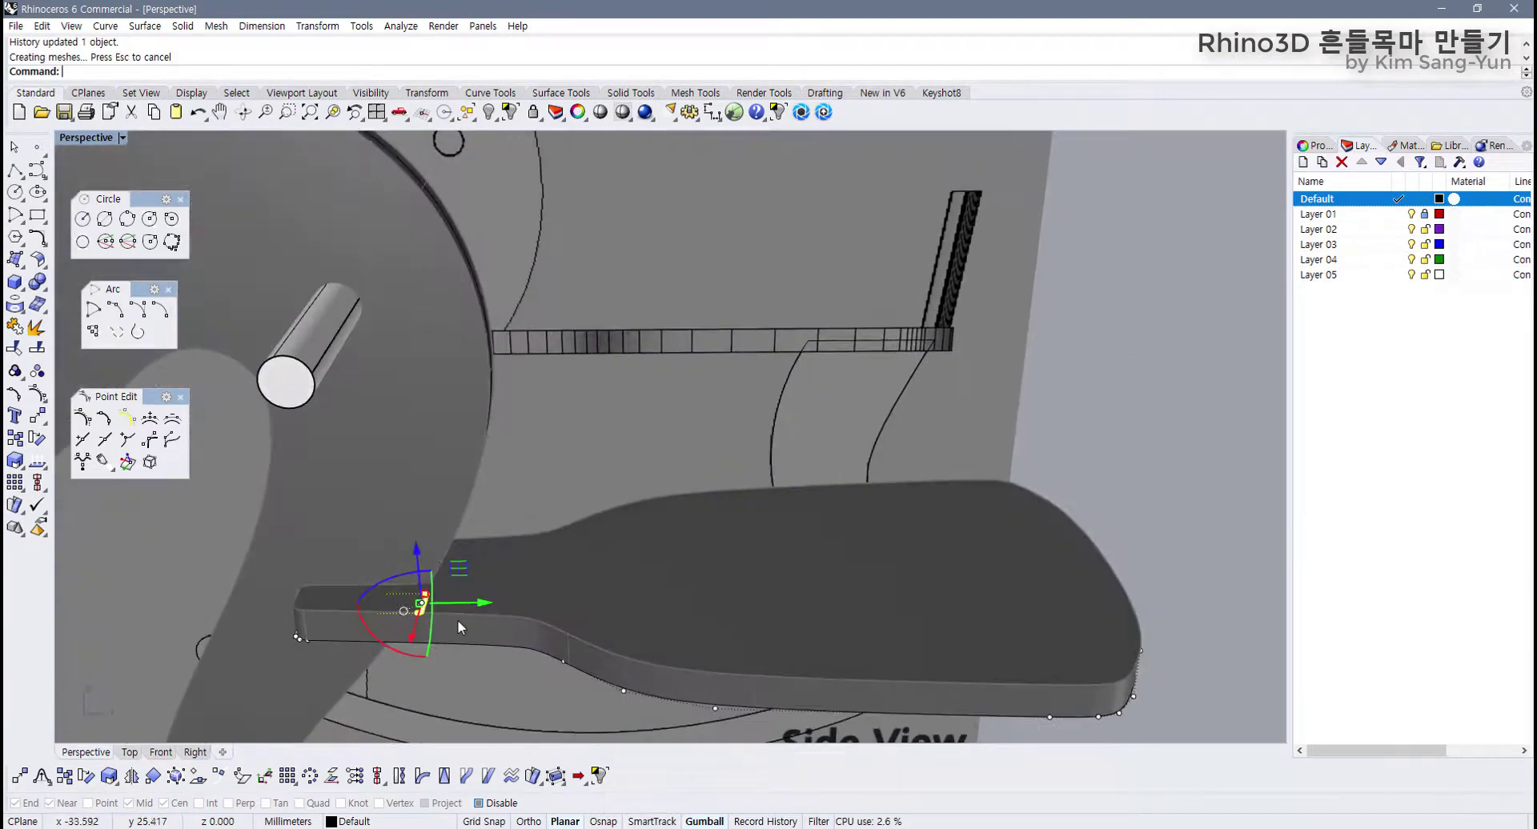
Step: Move the slot's end points deeper into the seat and back again until the slot ends against the horse's neck
scroll(473, 603, up, 8)
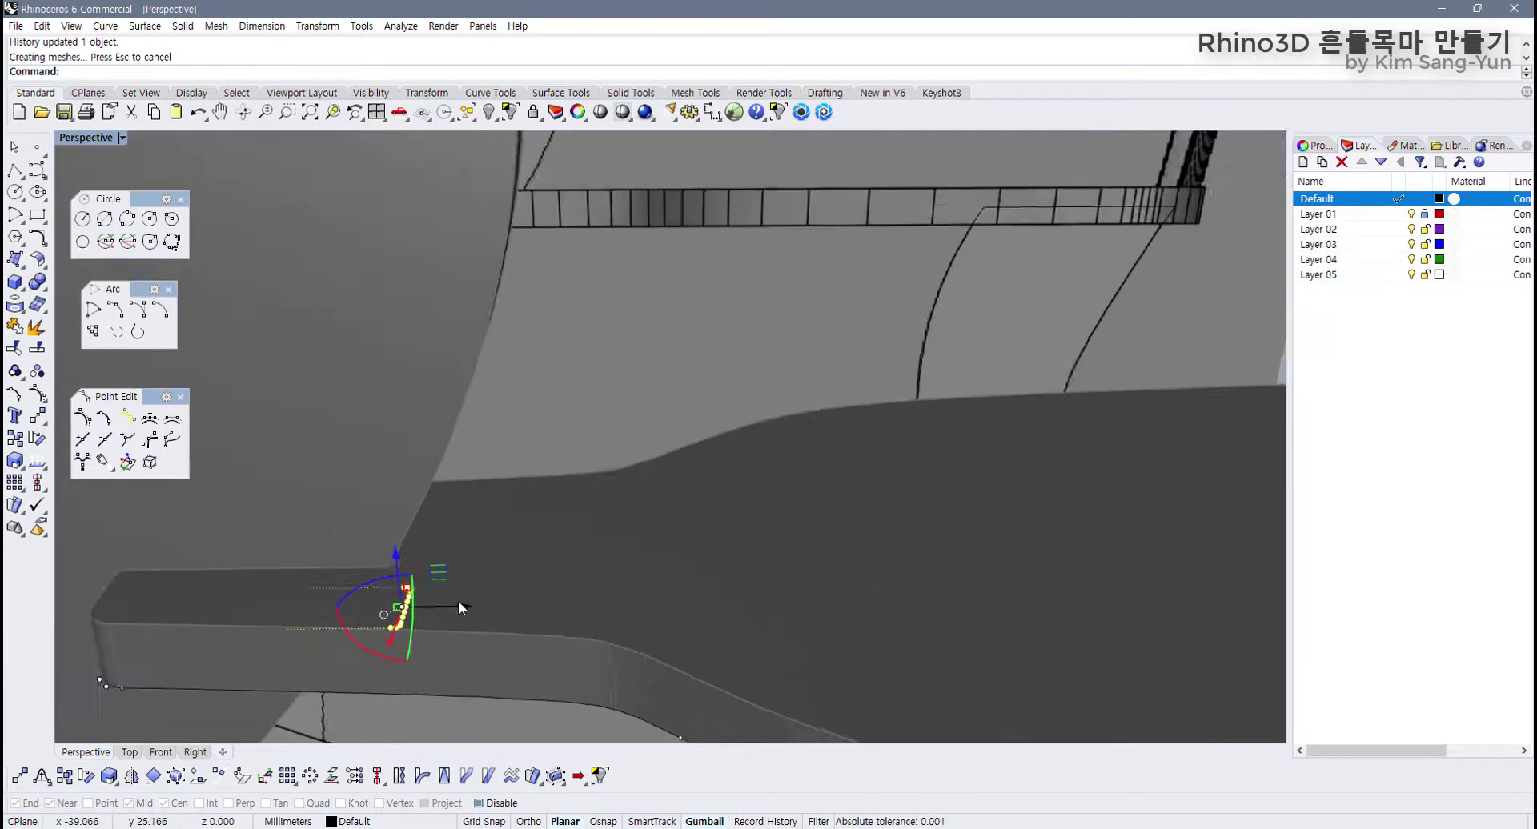
drag(421, 607, 591, 612)
scroll(472, 606, down, 3)
right_drag(591, 613, 721, 530)
scroll(516, 579, up, 5)
drag(814, 530, 602, 517)
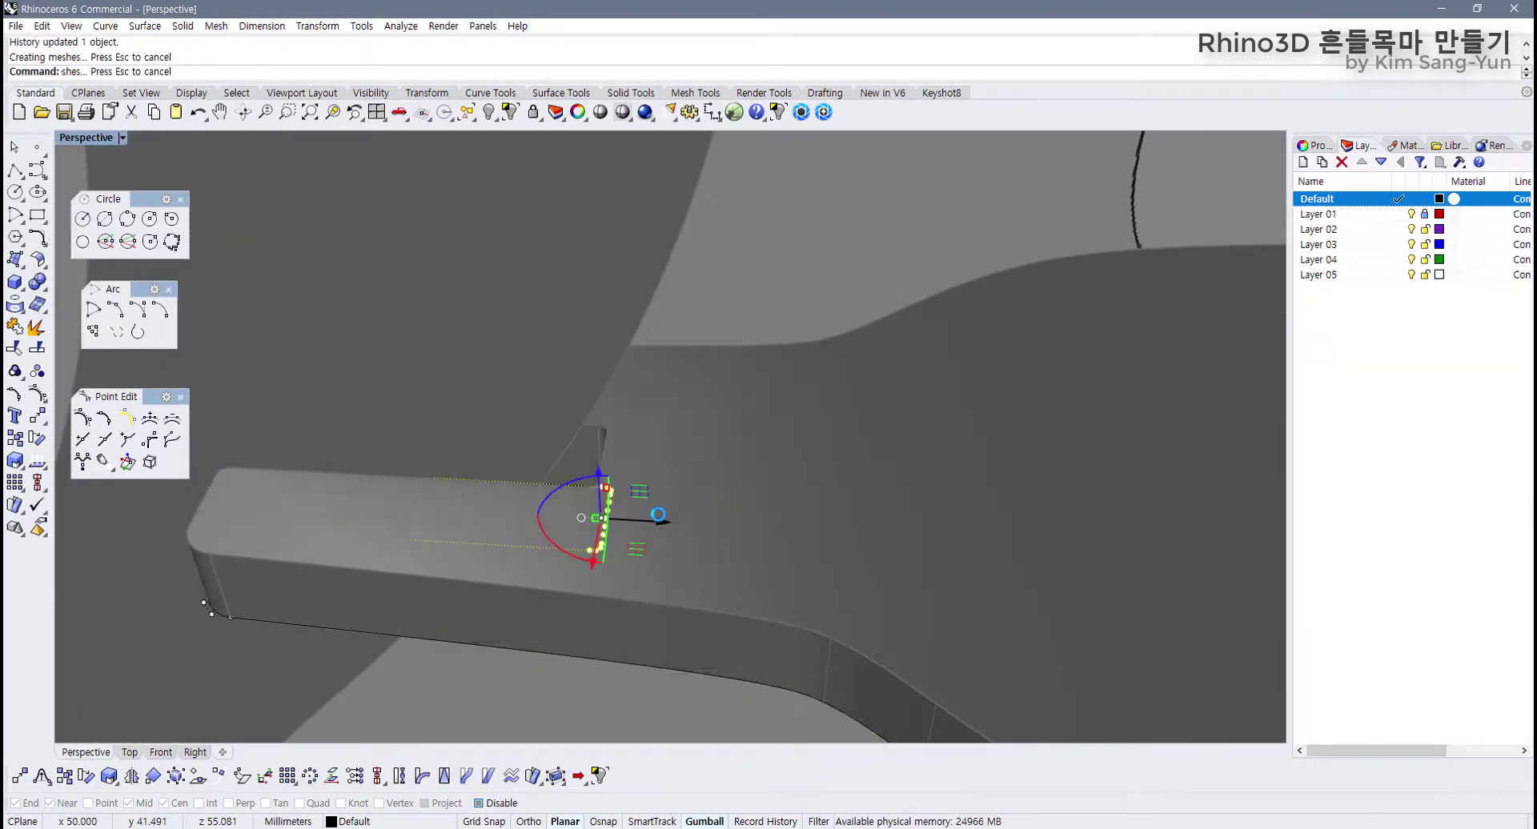
right_drag(582, 484, 650, 552)
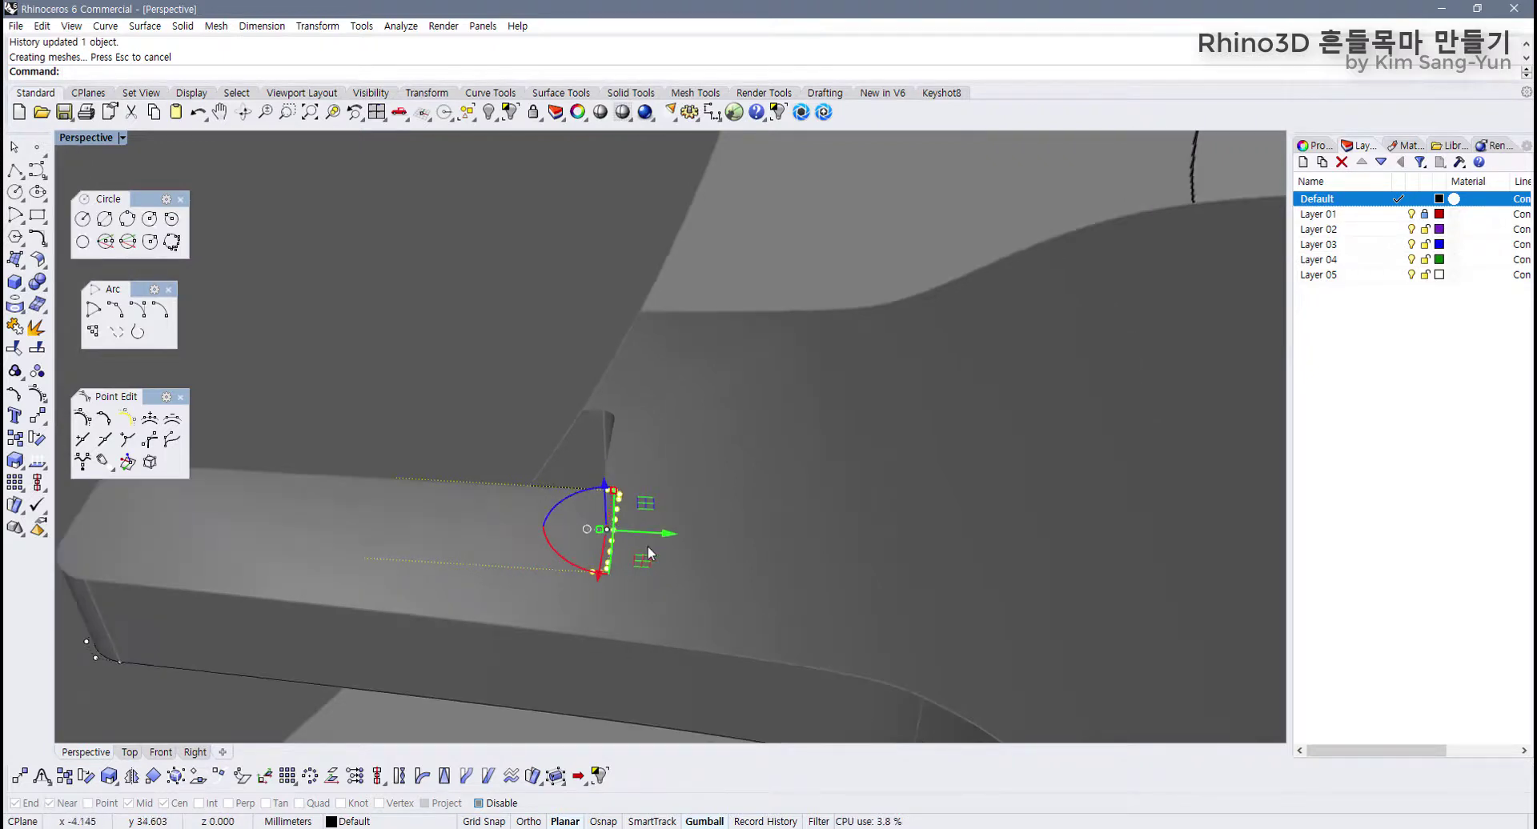
drag(664, 540, 619, 531)
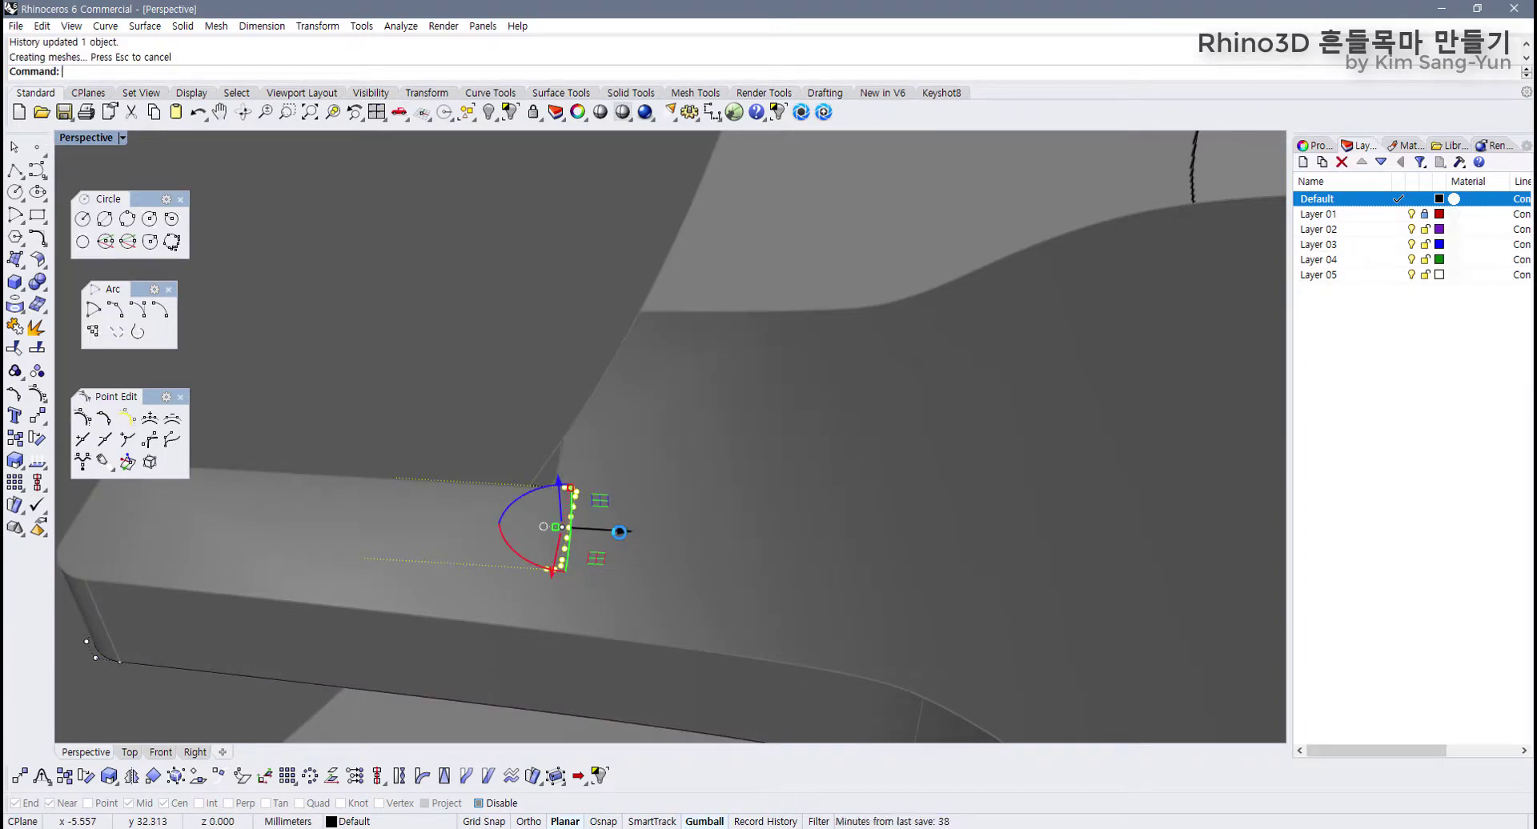
right_drag(619, 532, 593, 502)
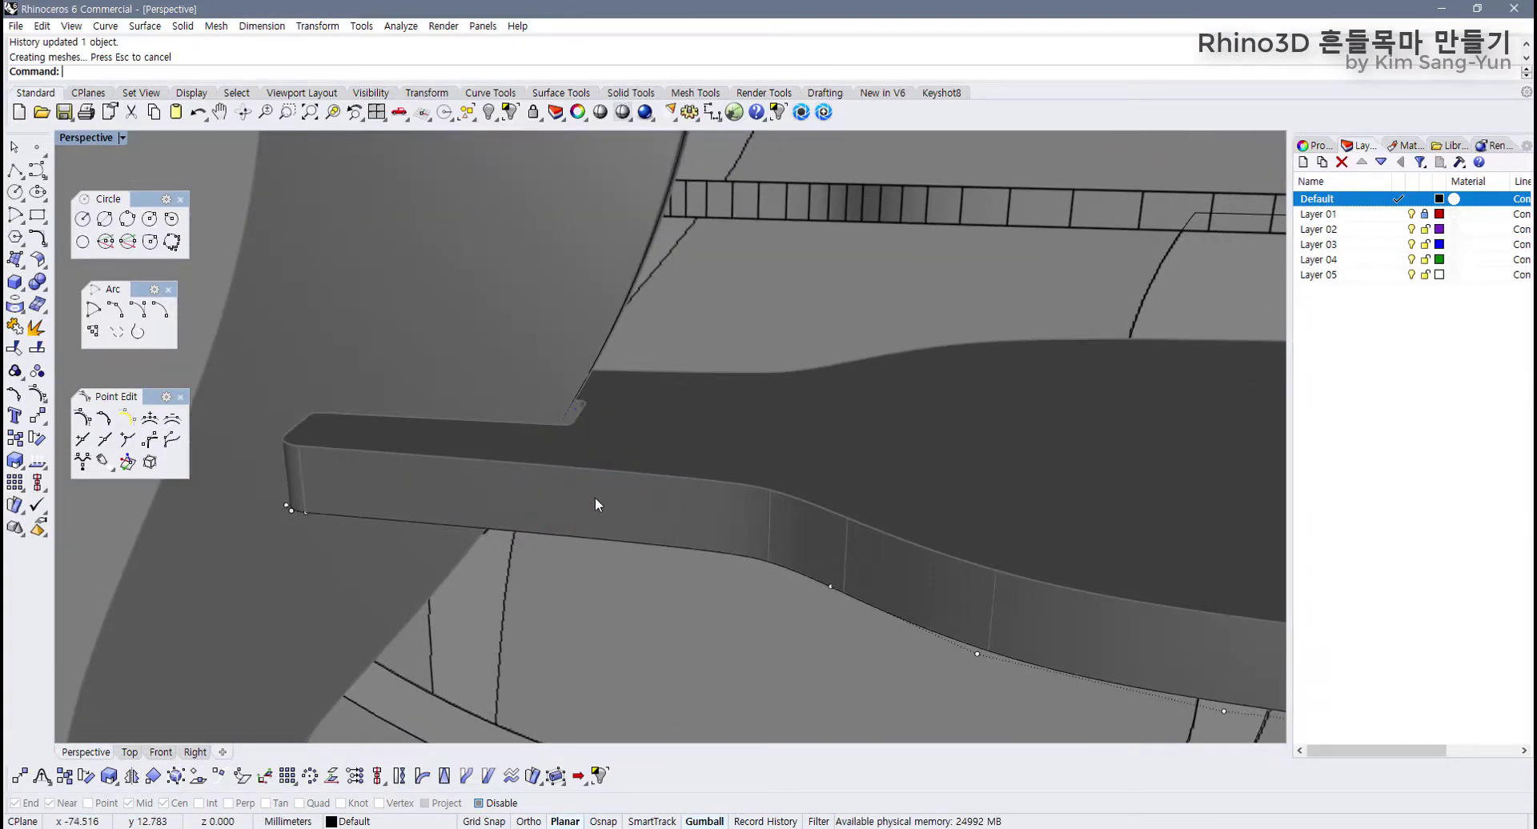
Step: Undo the slot end moves and the locking of the seat extrusion
key(ctrl+z)
key(ctrl+z)
key(ctrl+z)
key(ctrl+z)
key(ctrl+z)
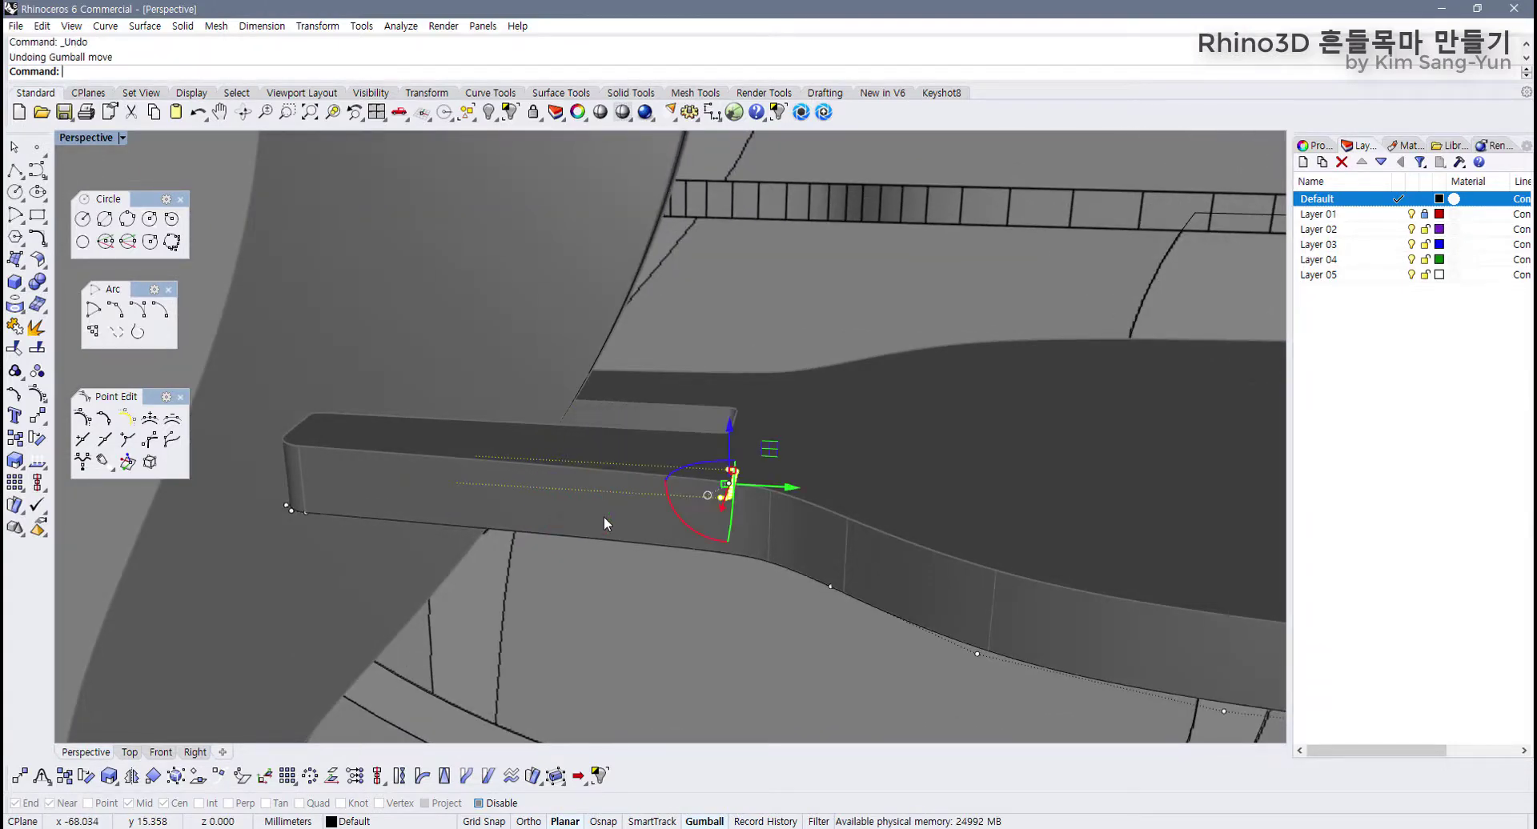
key(ctrl+z)
key(ctrl+z)
key(ctrl+z)
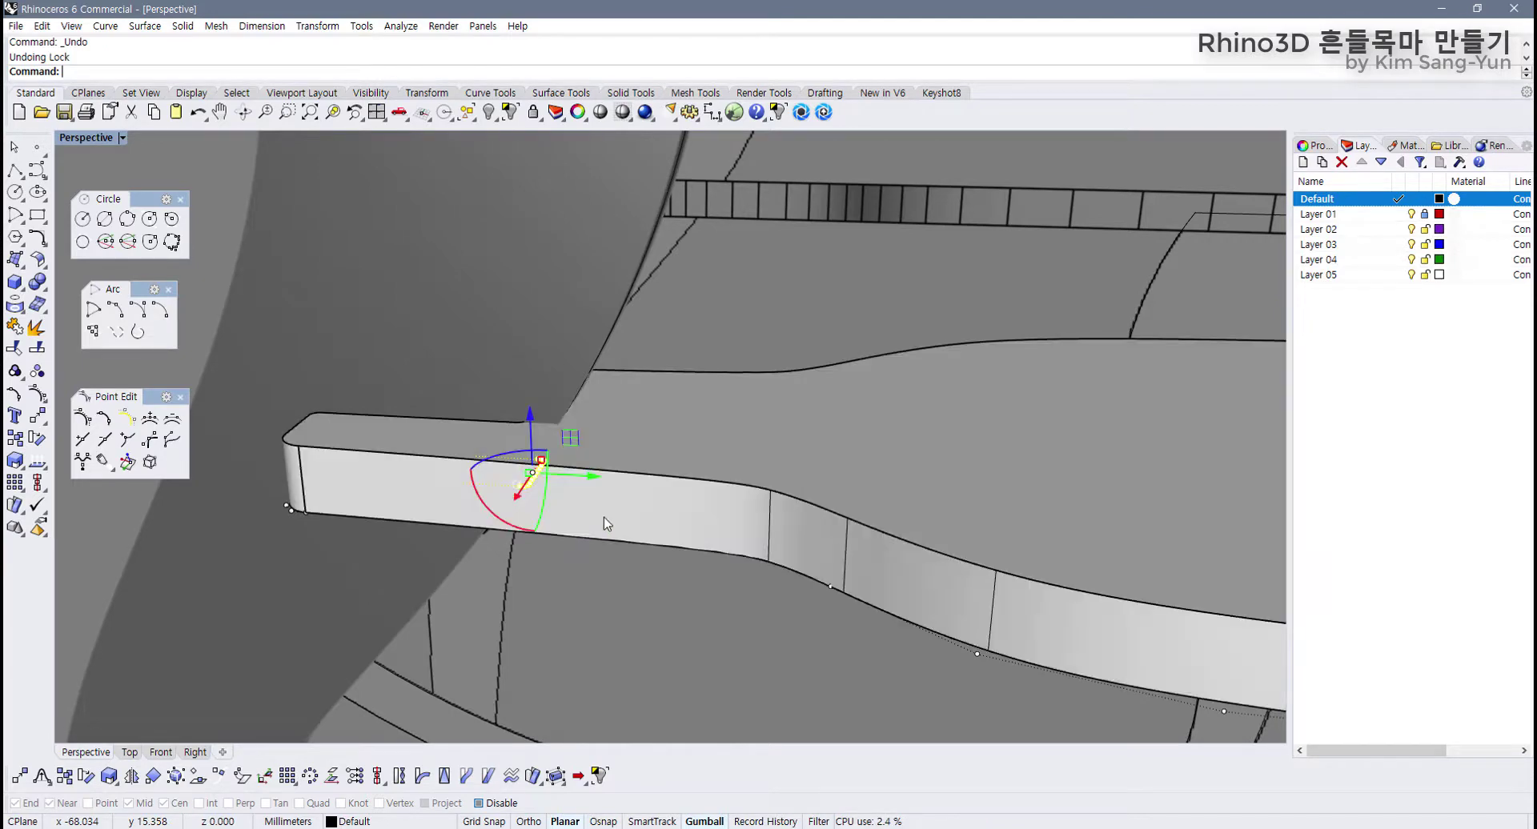
Step: Shorten the slot slightly from its inner end so the seat overlaps the horse's neck, and turn off the control points
right_drag(604, 525, 604, 365)
scroll(613, 393, up, 4)
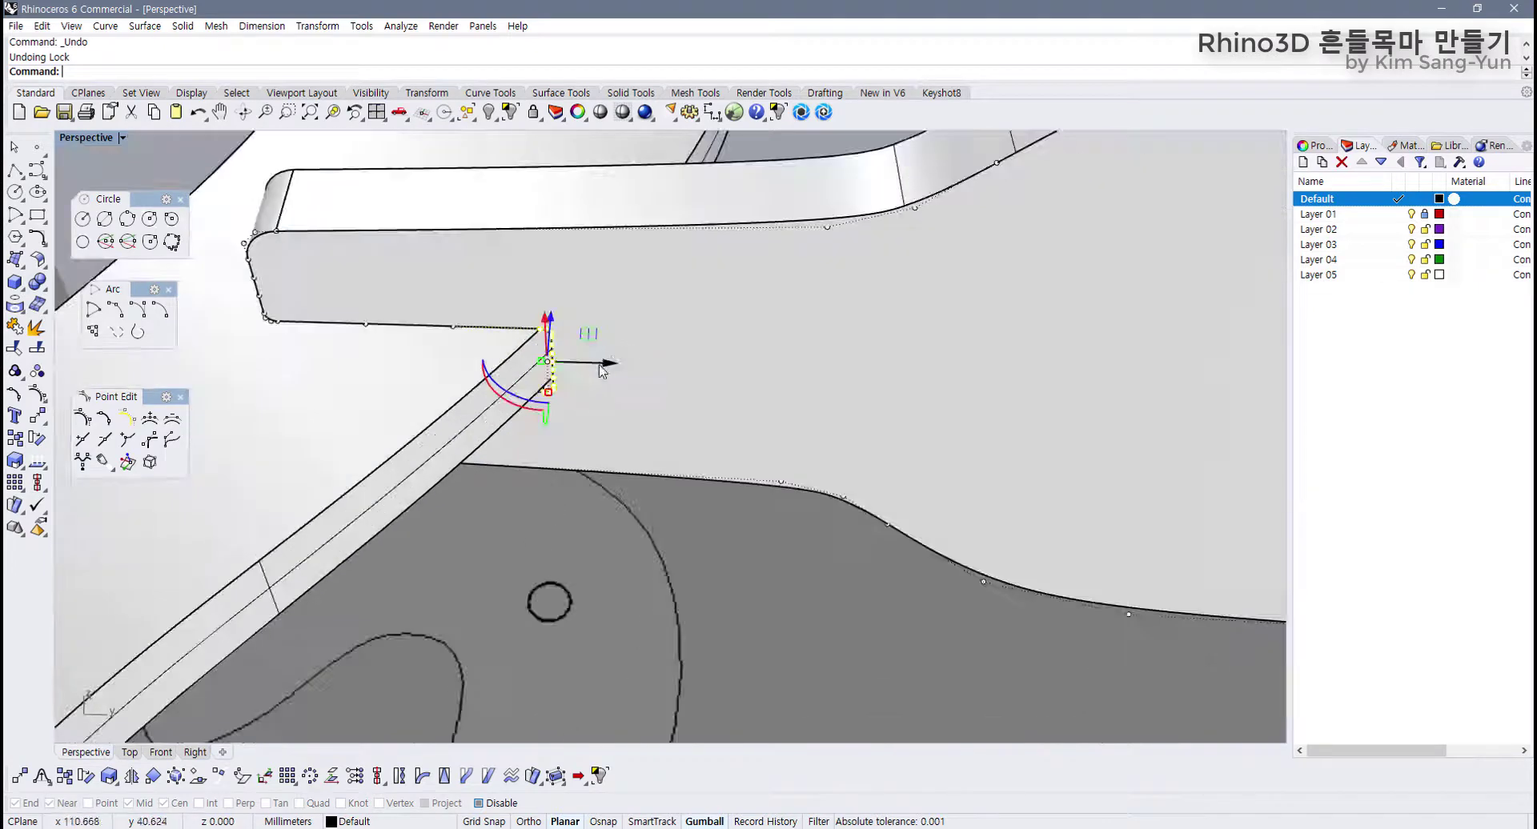
drag(607, 474, 563, 472)
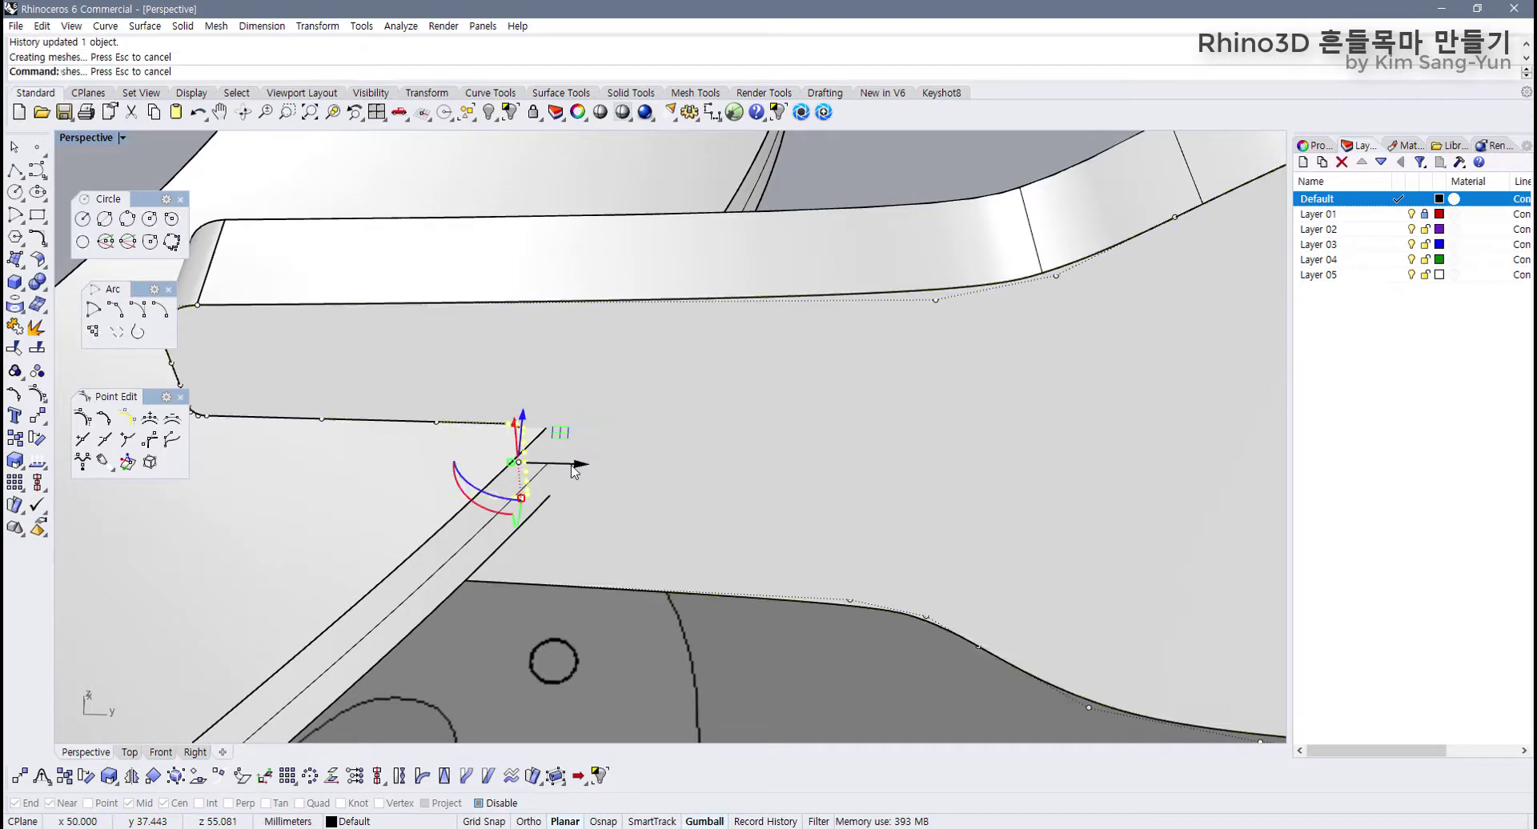
scroll(573, 475, down, 2)
scroll(573, 473, down, 3)
click(666, 359)
right_drag(666, 359, 574, 528)
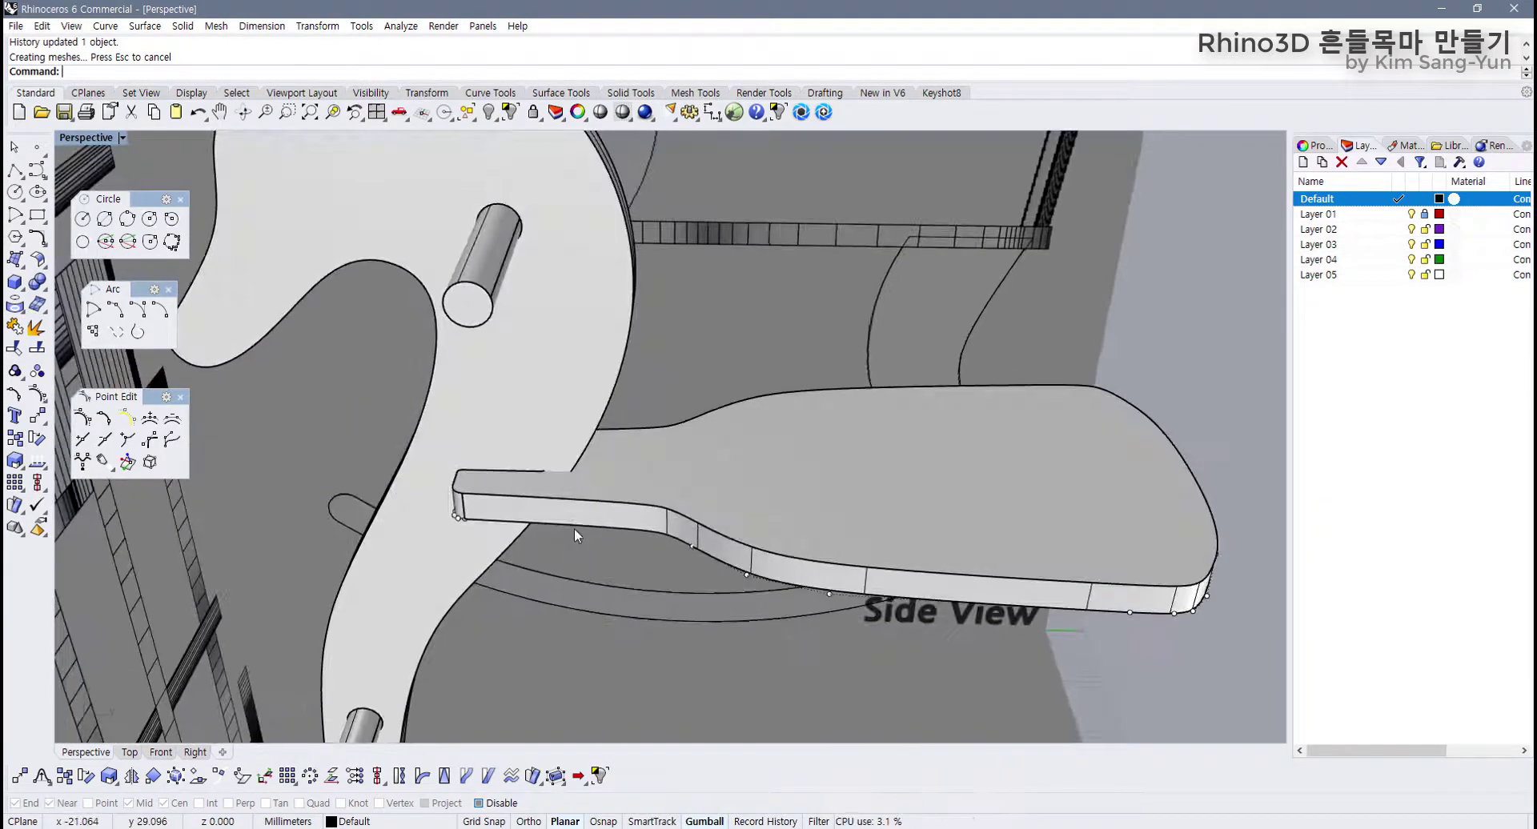
key(F11)
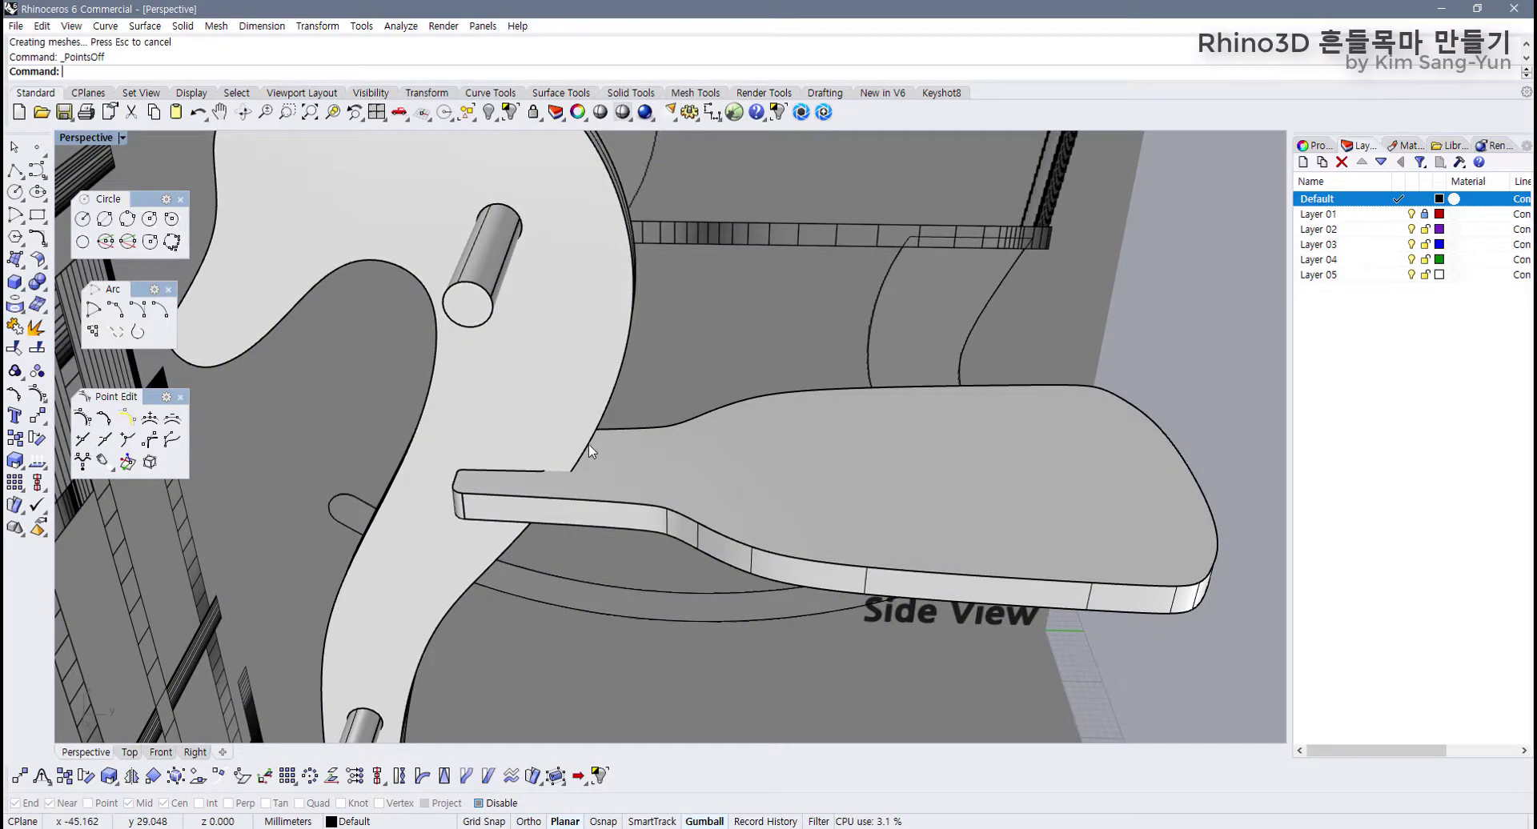
Step: Delete the slotted seat extrusion, keeping its outline curve
right_drag(590, 452, 633, 464)
click(632, 464)
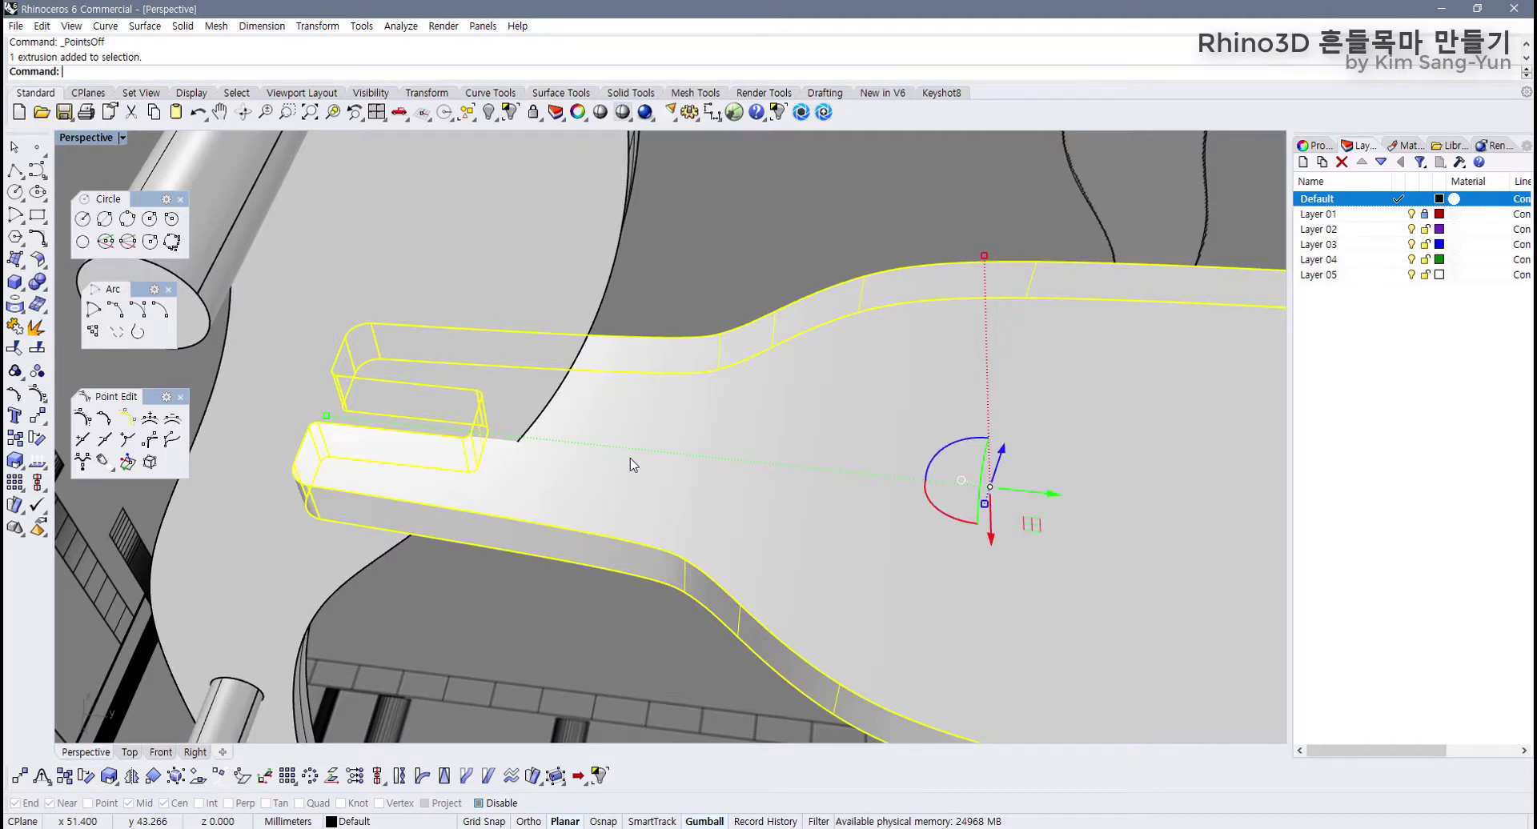
key(Delete)
Step: Show the seat outline's control points in the Top view and delete those forming the slot's end and sides
click(467, 475)
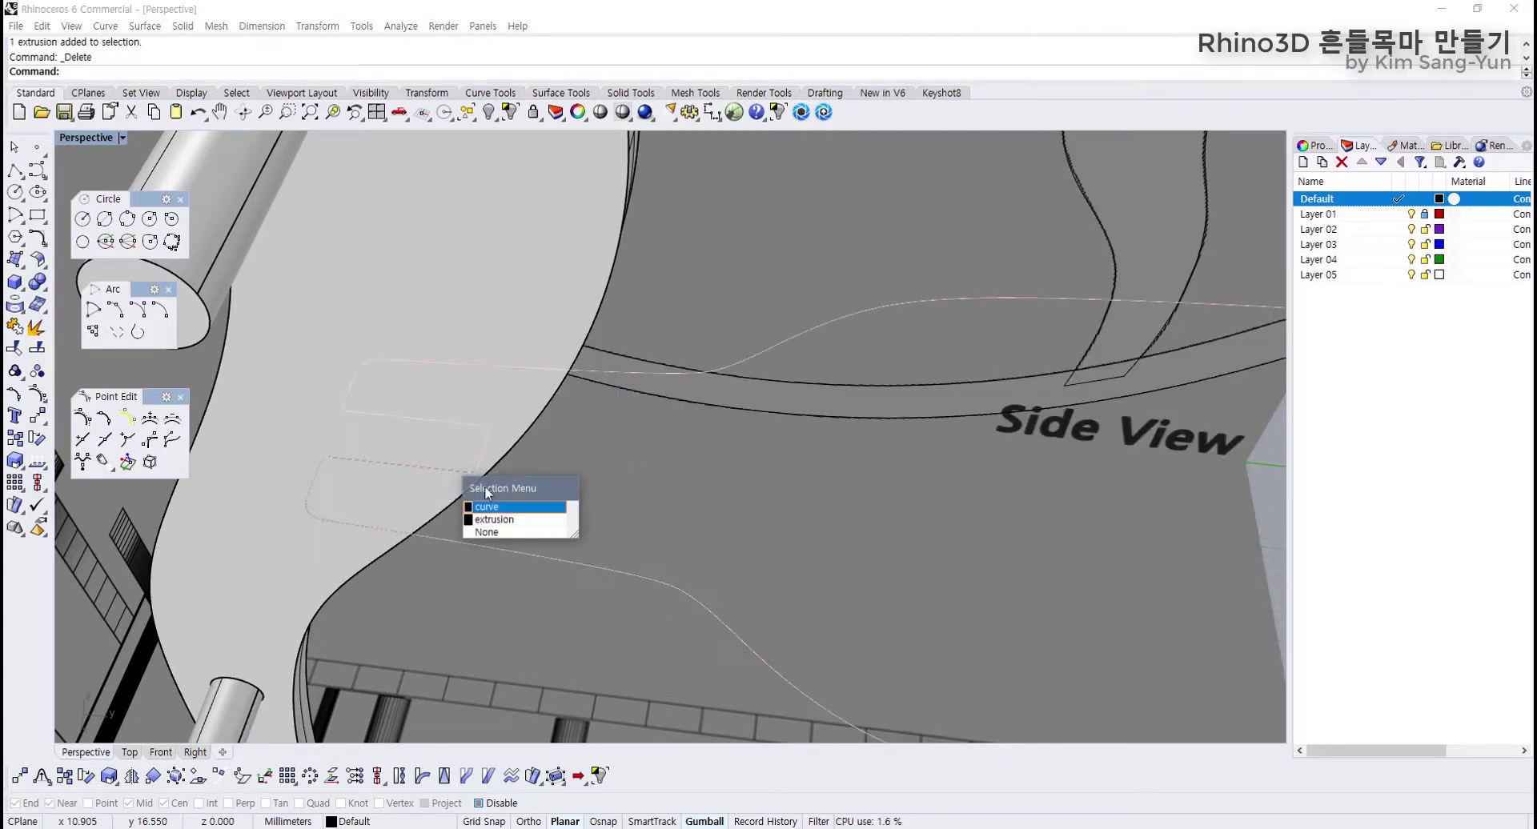
click(513, 509)
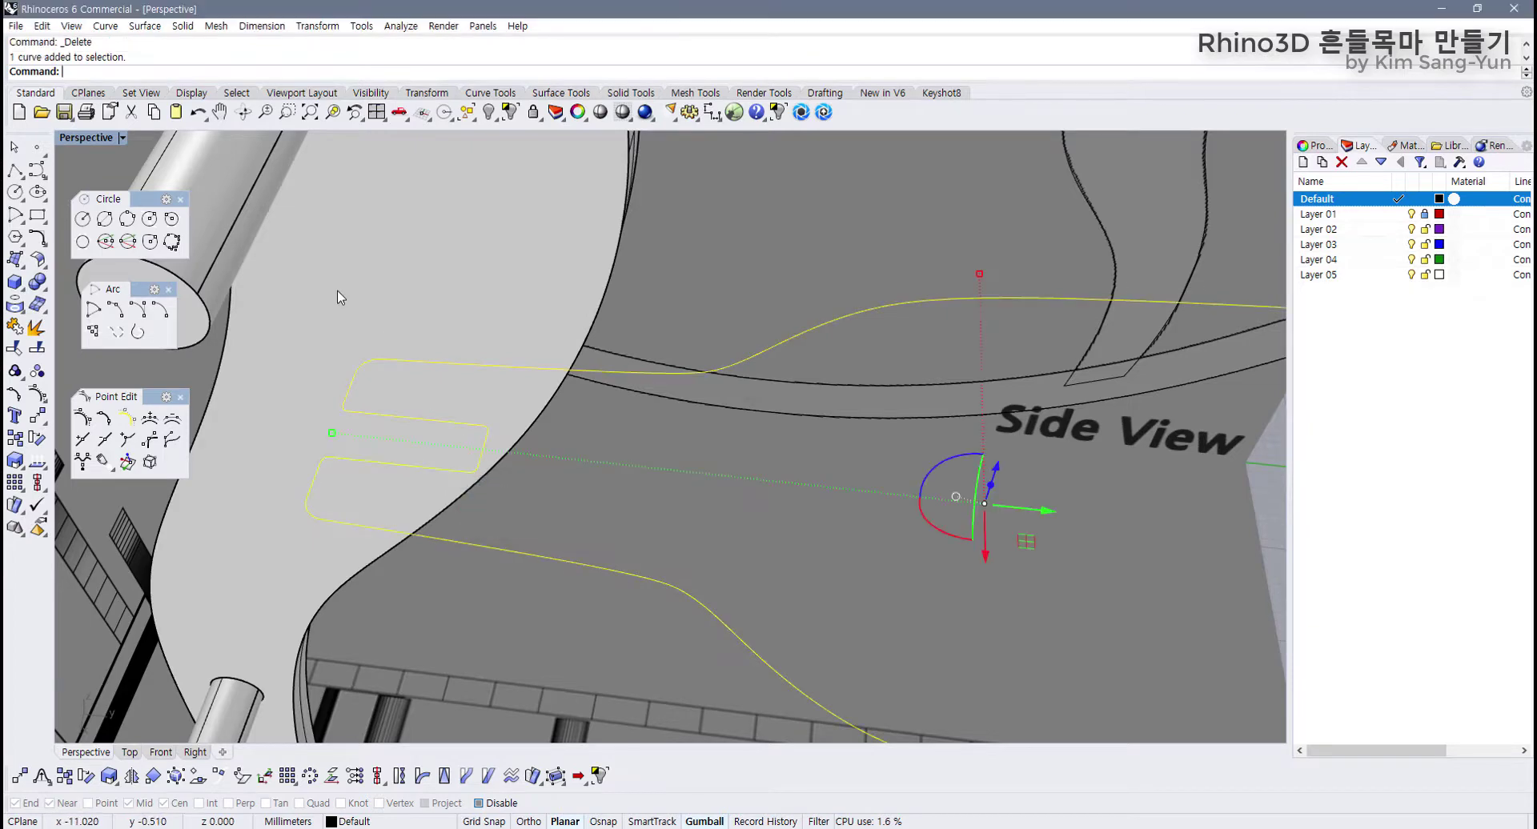
double_click(94, 136)
scroll(344, 314, down, 6)
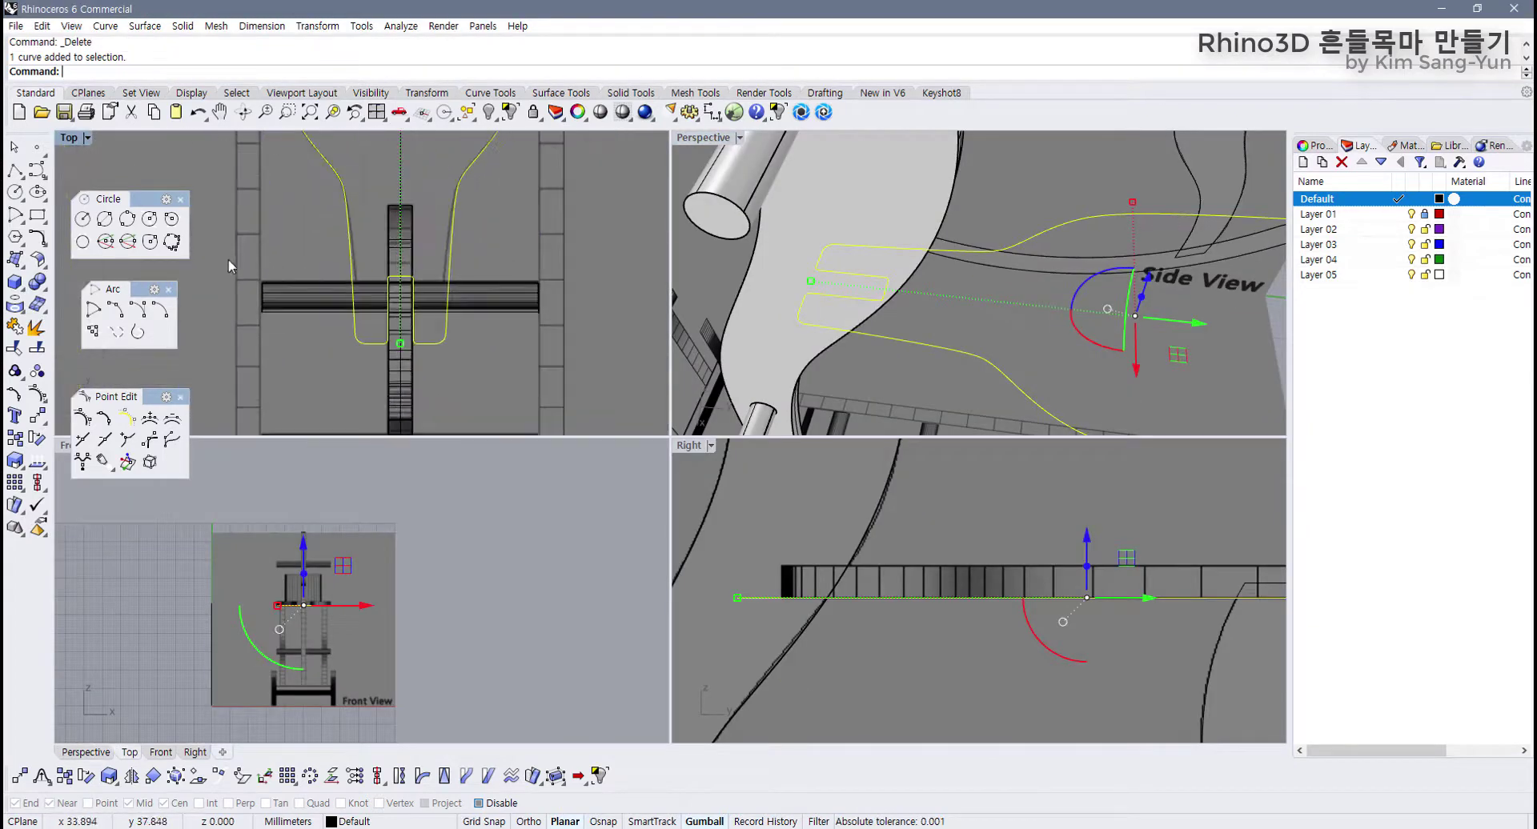
double_click(72, 137)
scroll(665, 477, up, 4)
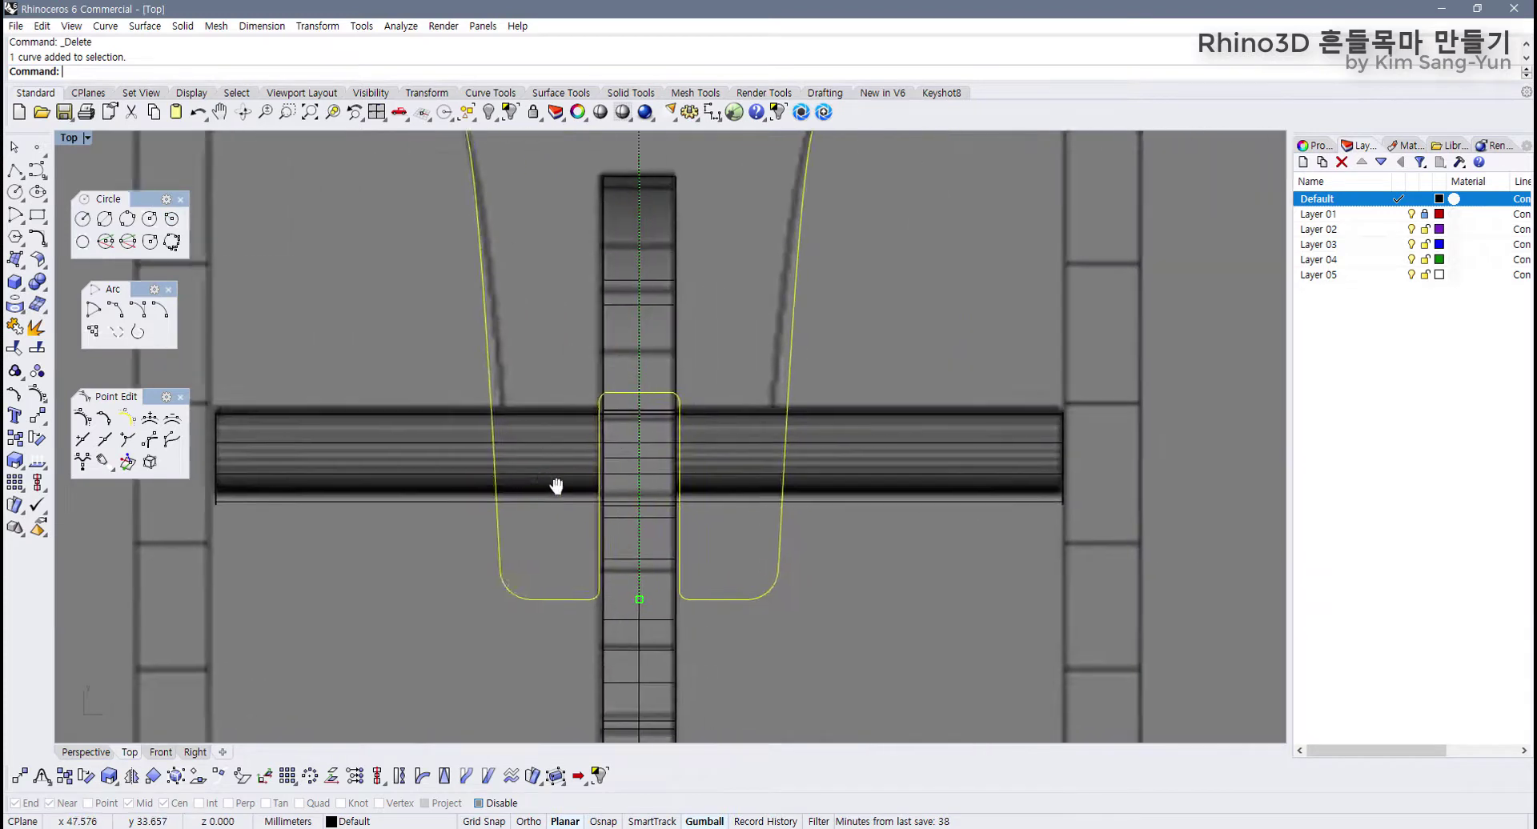
key(F10)
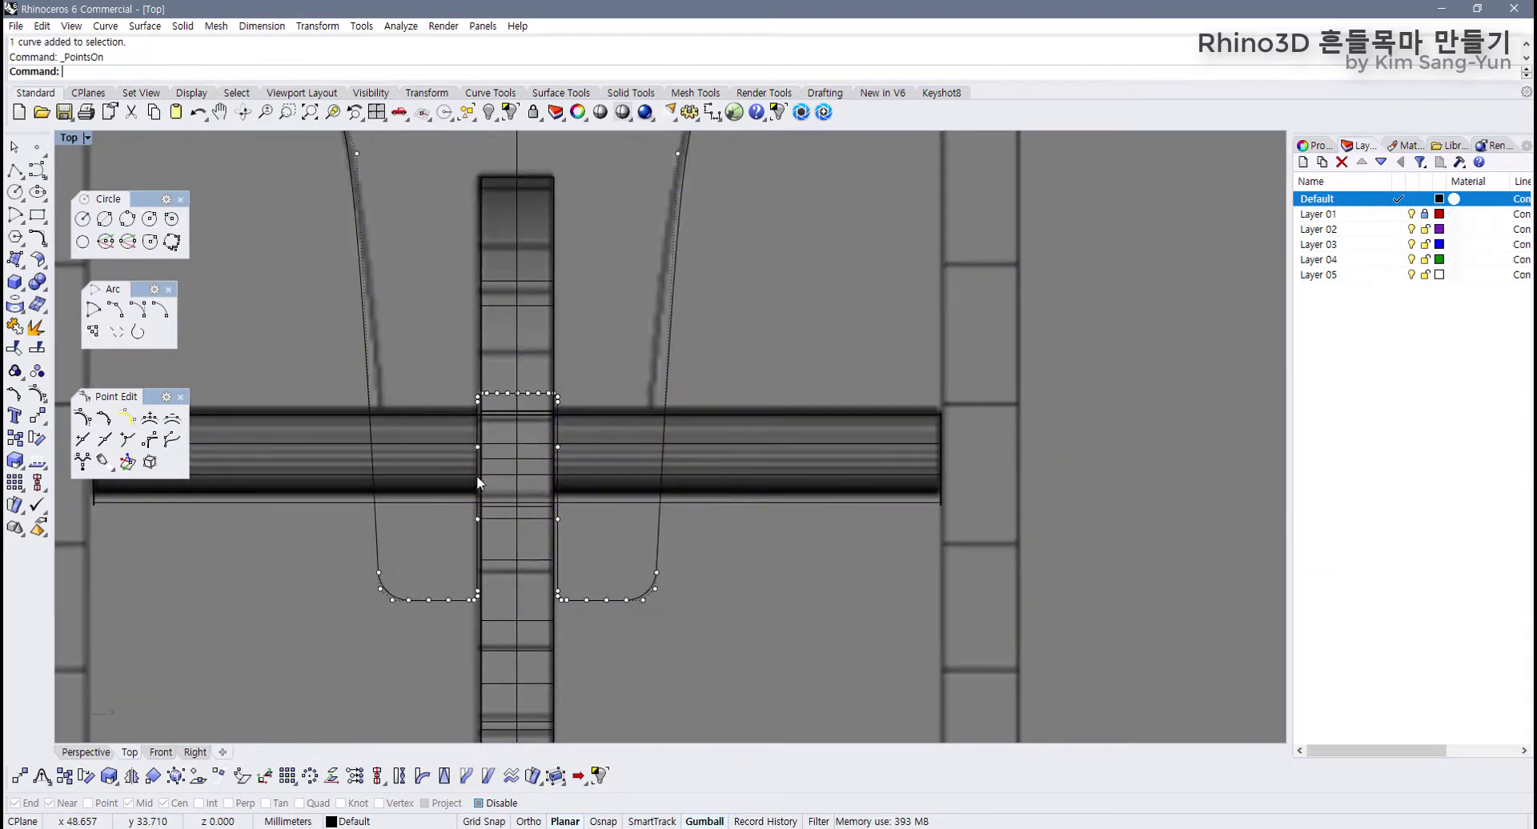
scroll(477, 475, up, 2)
drag(468, 332, 615, 592)
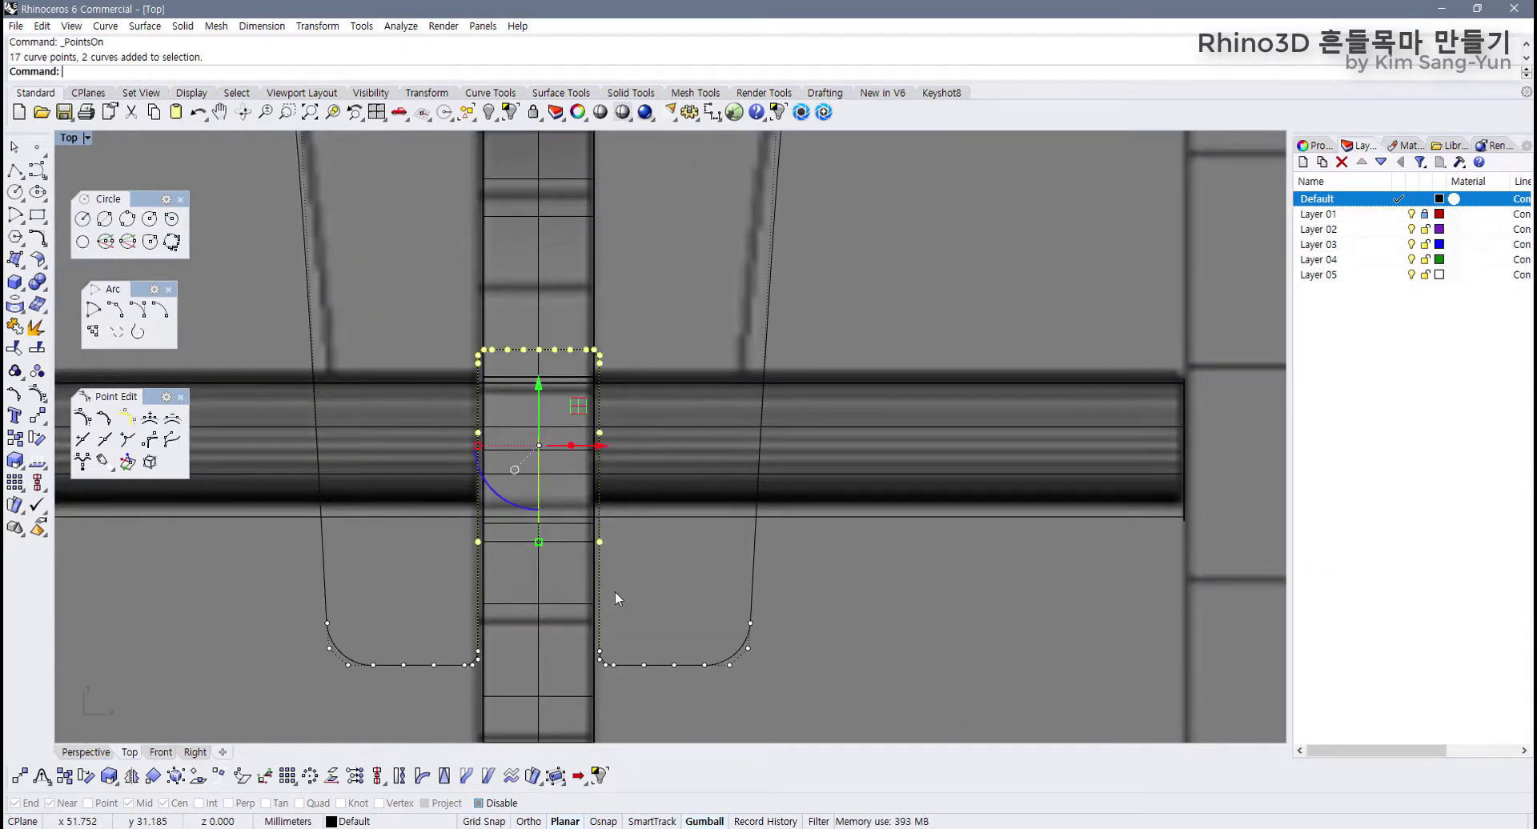
scroll(615, 592, up, 1)
key(Delete)
Step: Delete the leftover slot corner points so the seat's narrow end becomes one straight edge, and turn off the control points
right_drag(578, 600, 540, 473)
scroll(417, 538, up, 6)
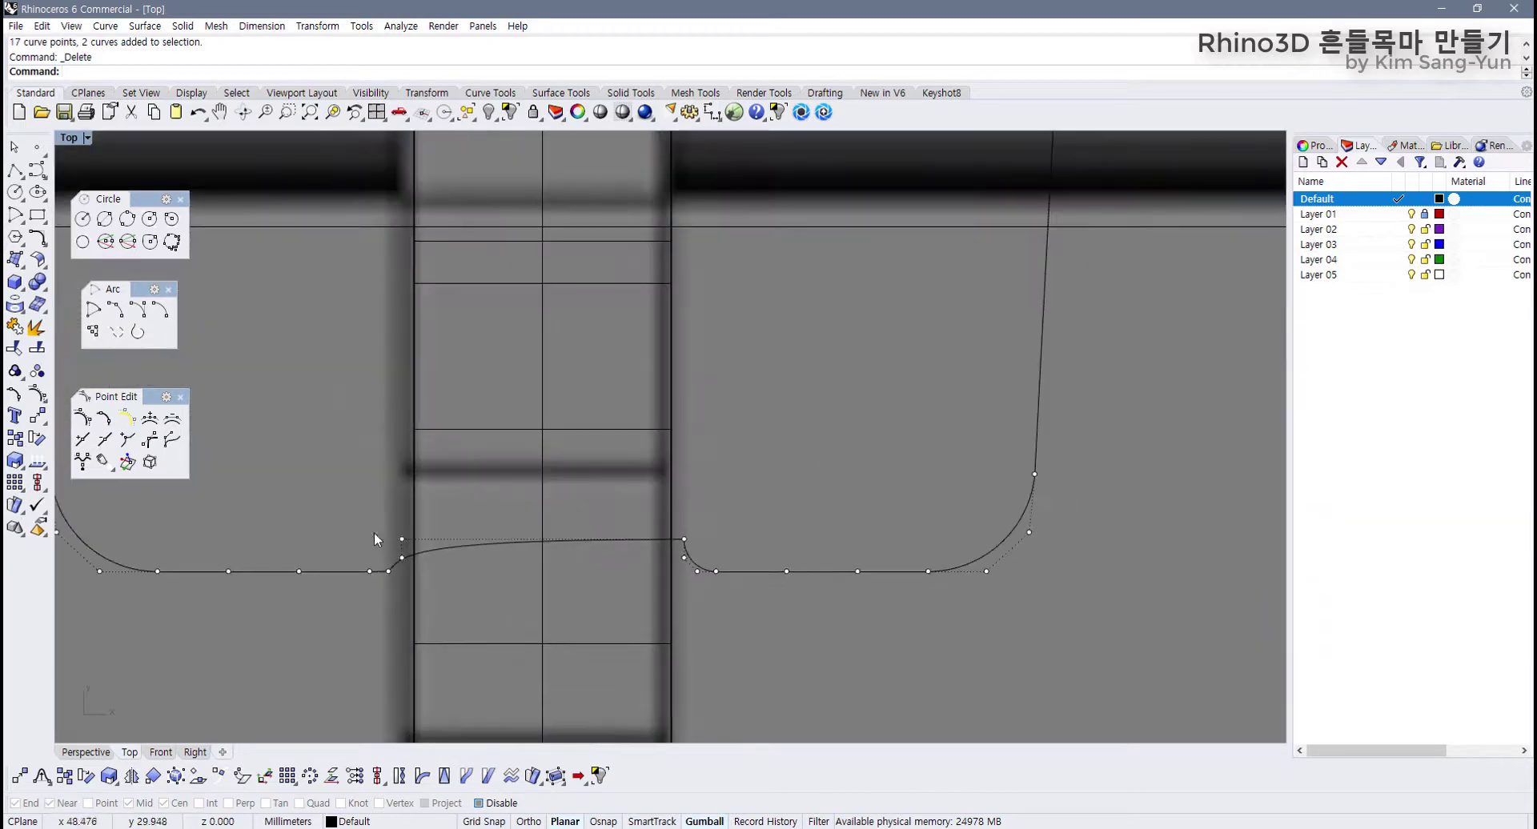
drag(693, 588, 725, 597)
key(Delete)
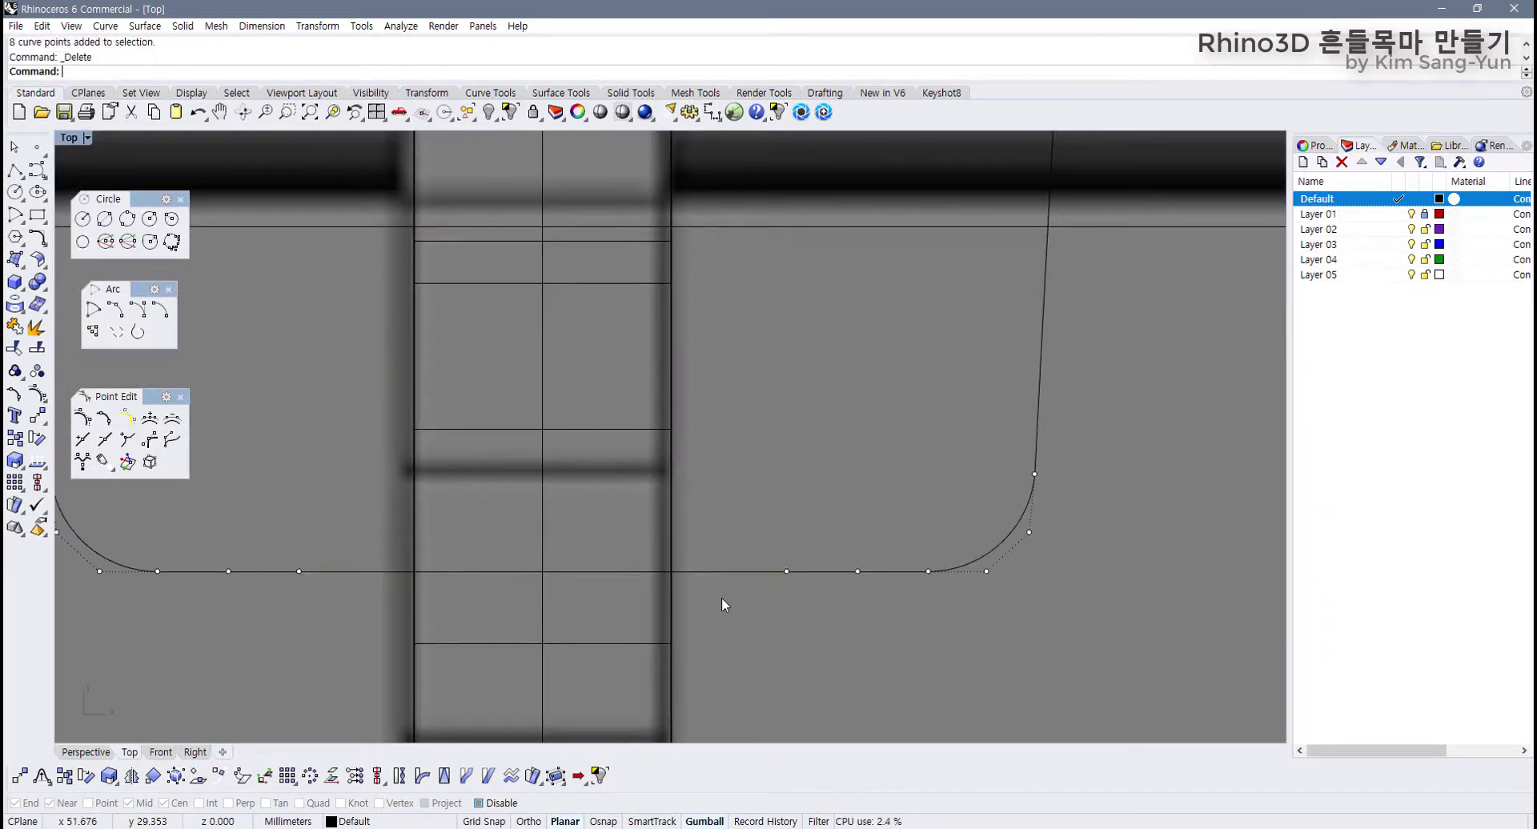
scroll(609, 590, down, 4)
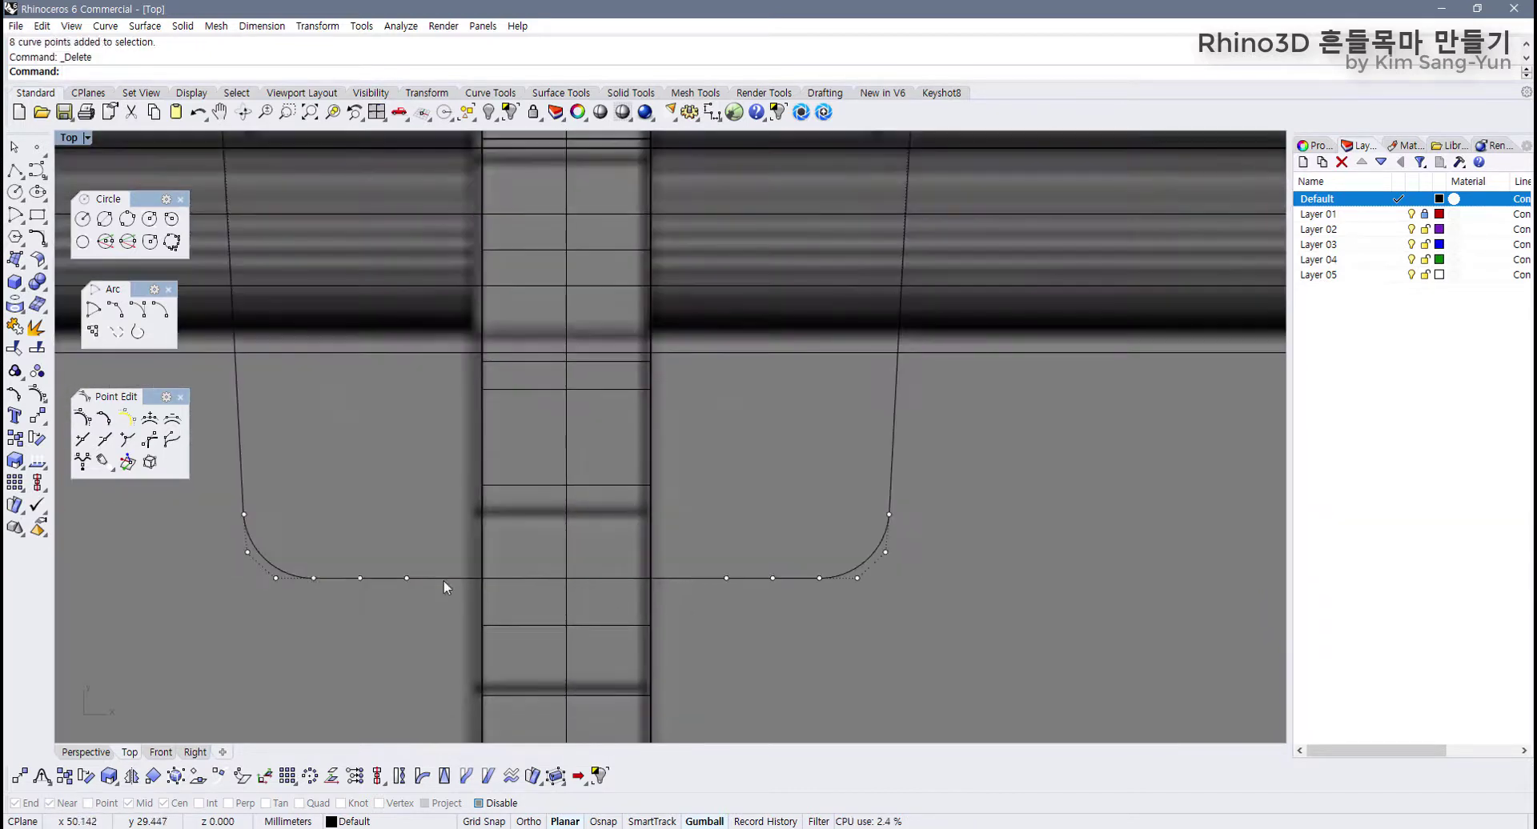
drag(771, 599, 771, 599)
click(771, 610)
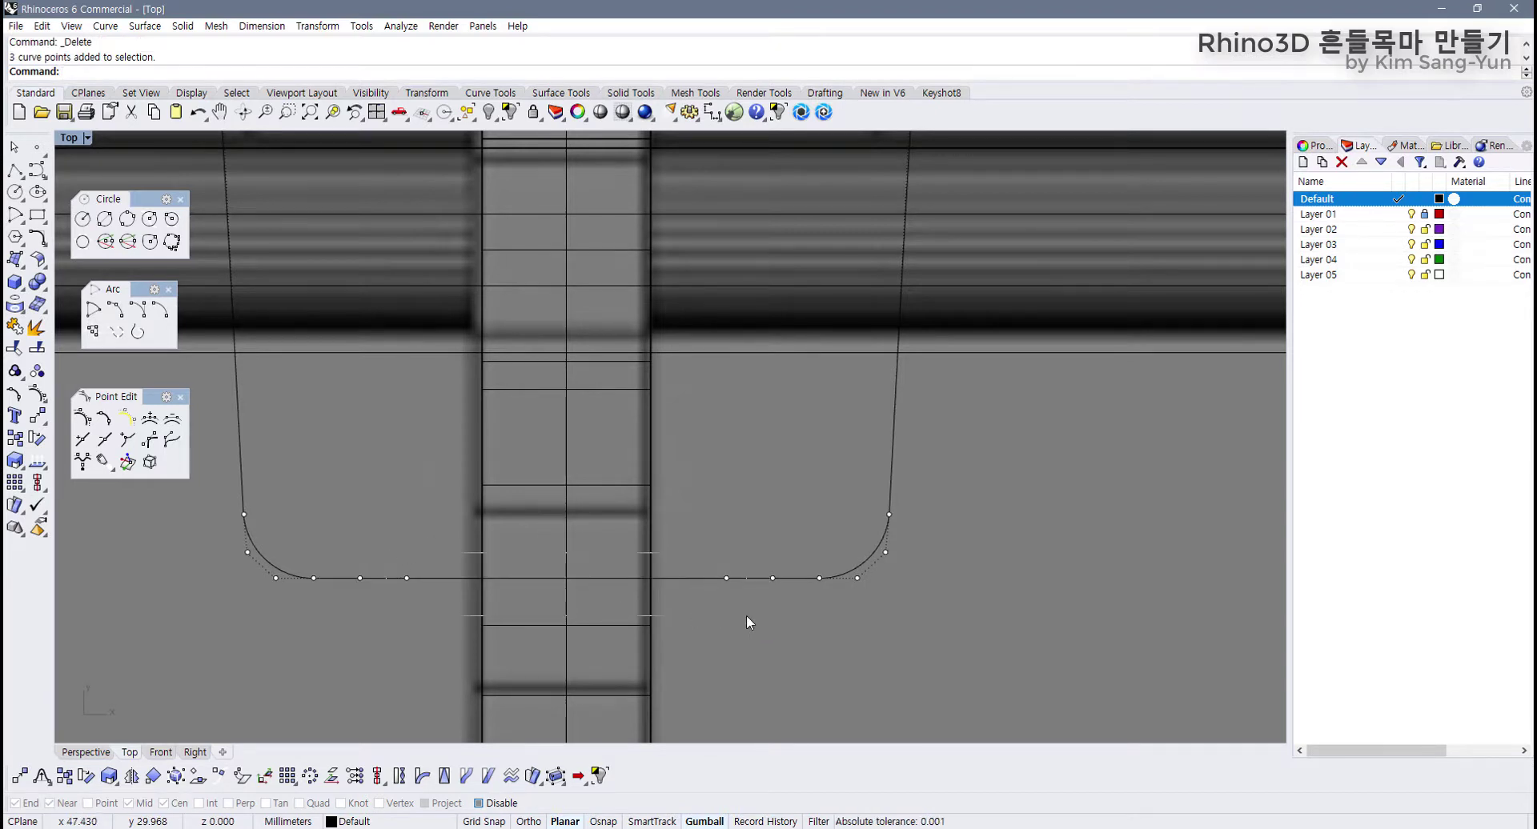
key(Escape)
scroll(807, 630, down, 4)
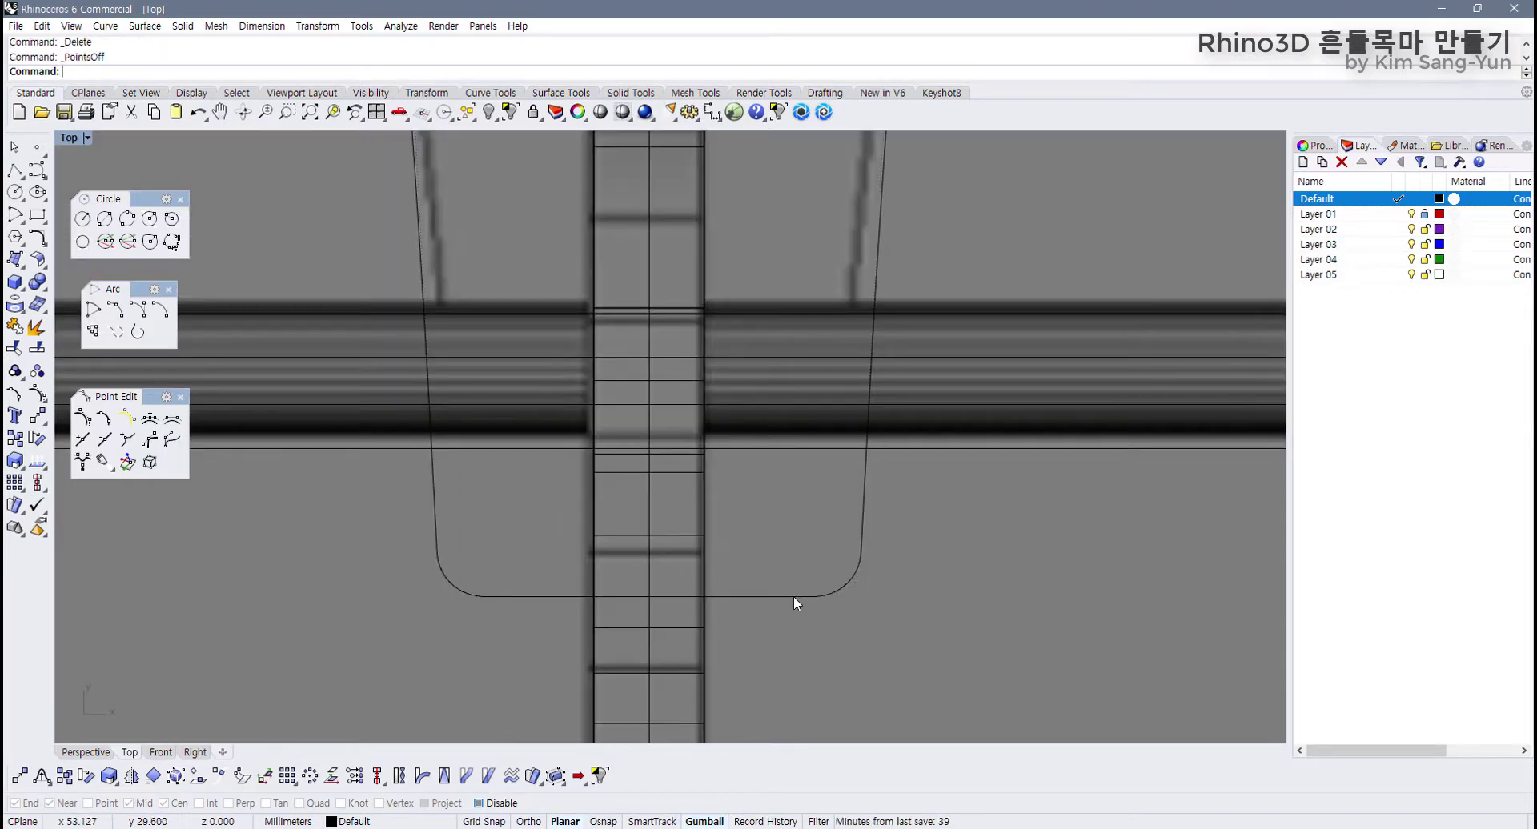
Step: Extrude the slotless seat outline upward 2.4 mm as a one-sided solid
click(794, 596)
double_click(73, 137)
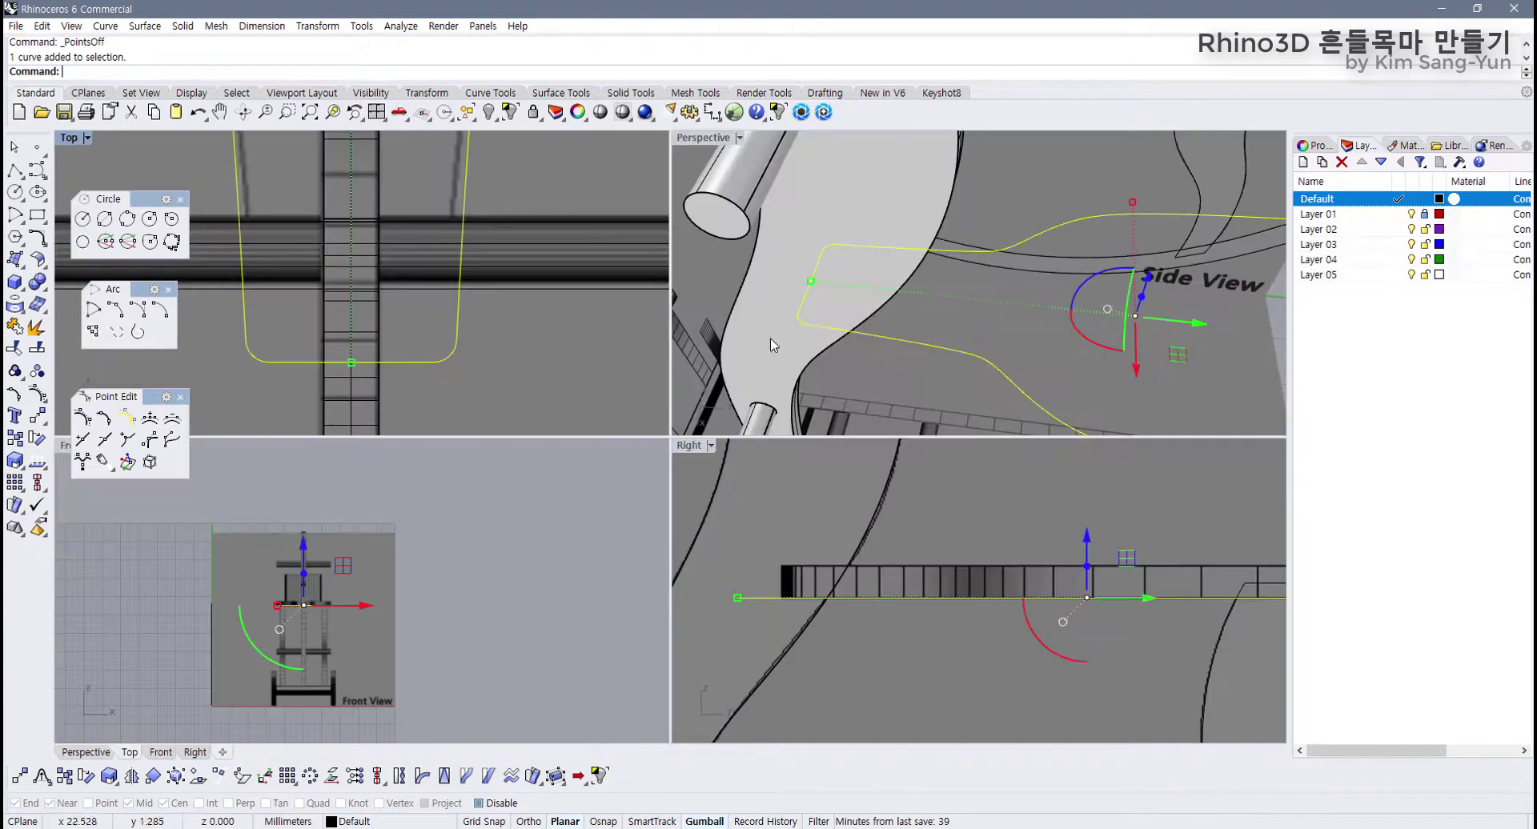
scroll(769, 337, down, 4)
scroll(828, 525, down, 4)
right_drag(812, 531, 780, 551)
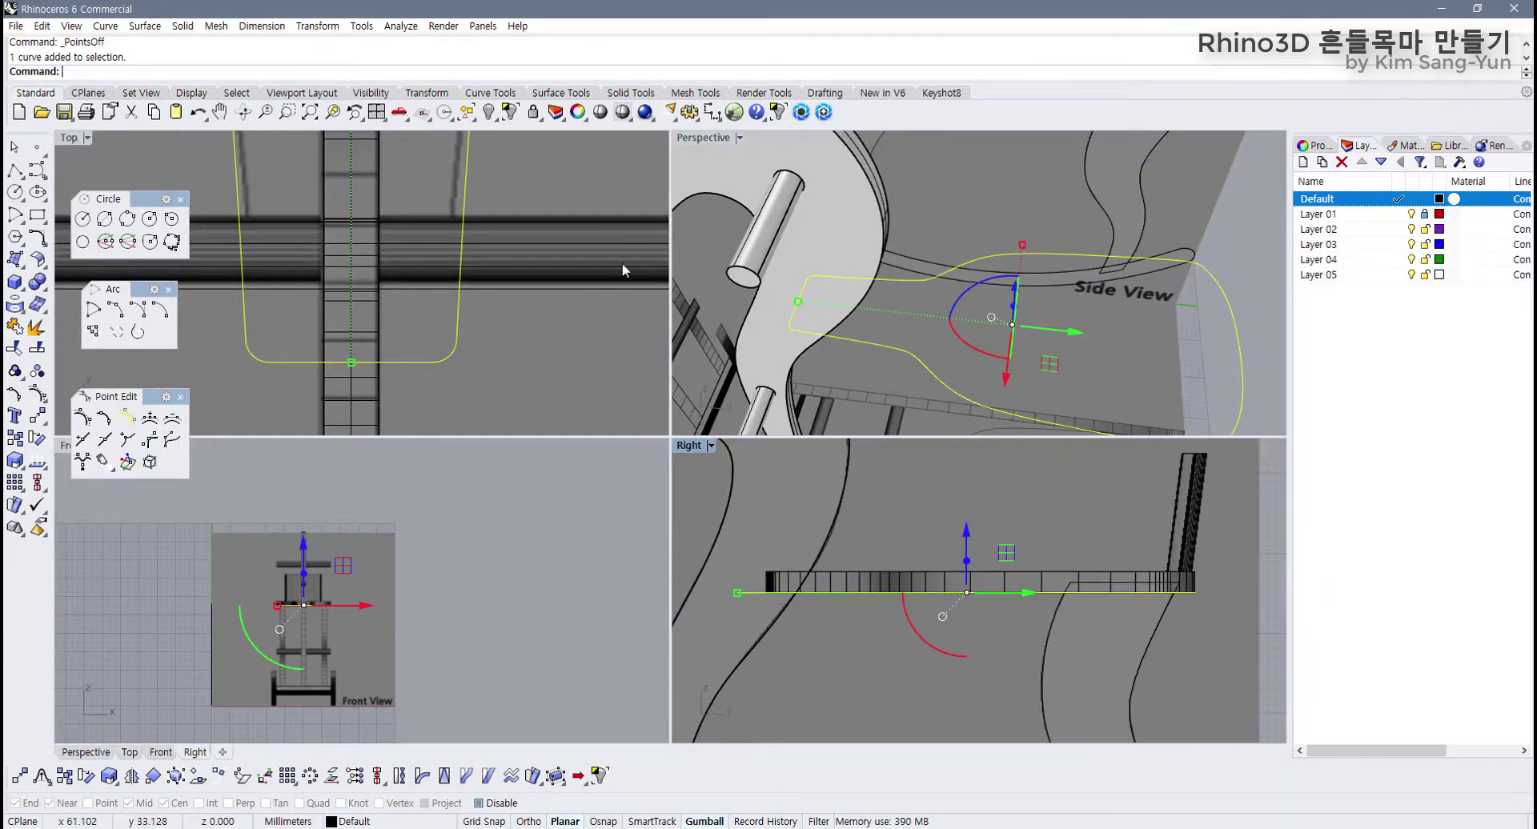
click(563, 93)
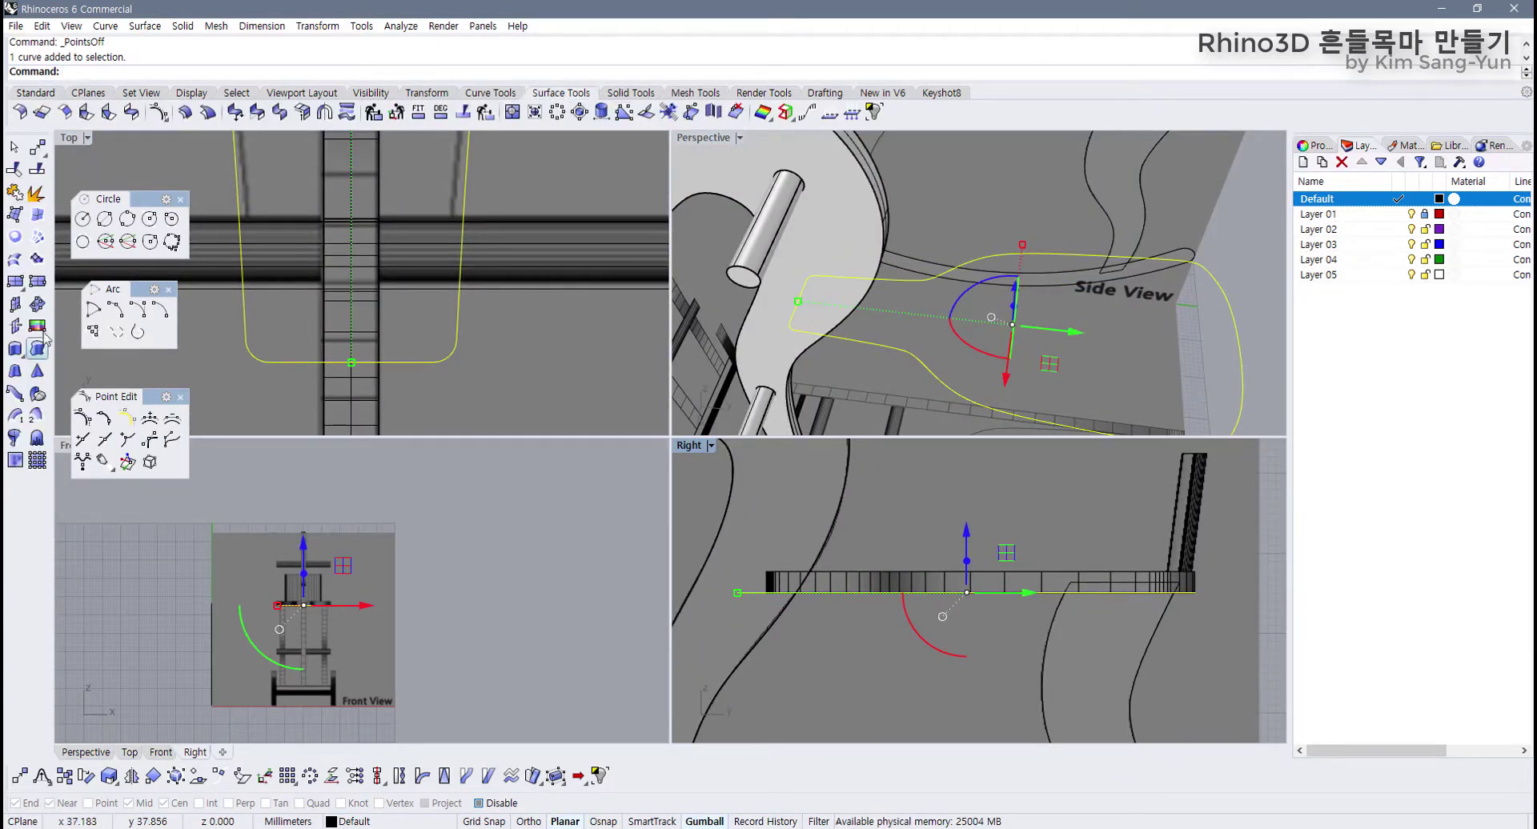
click(16, 352)
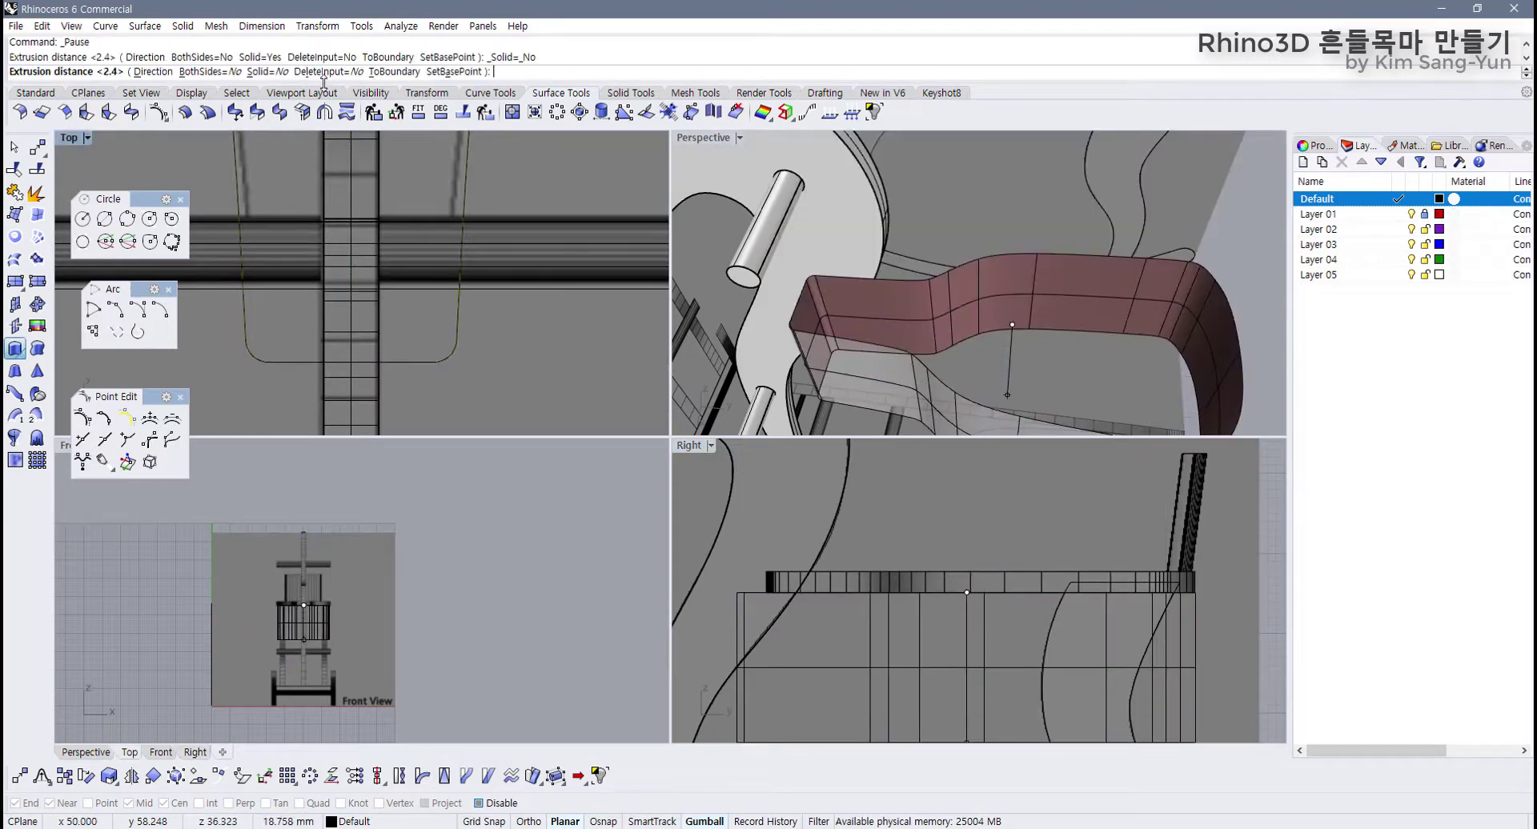
click(261, 72)
click(262, 72)
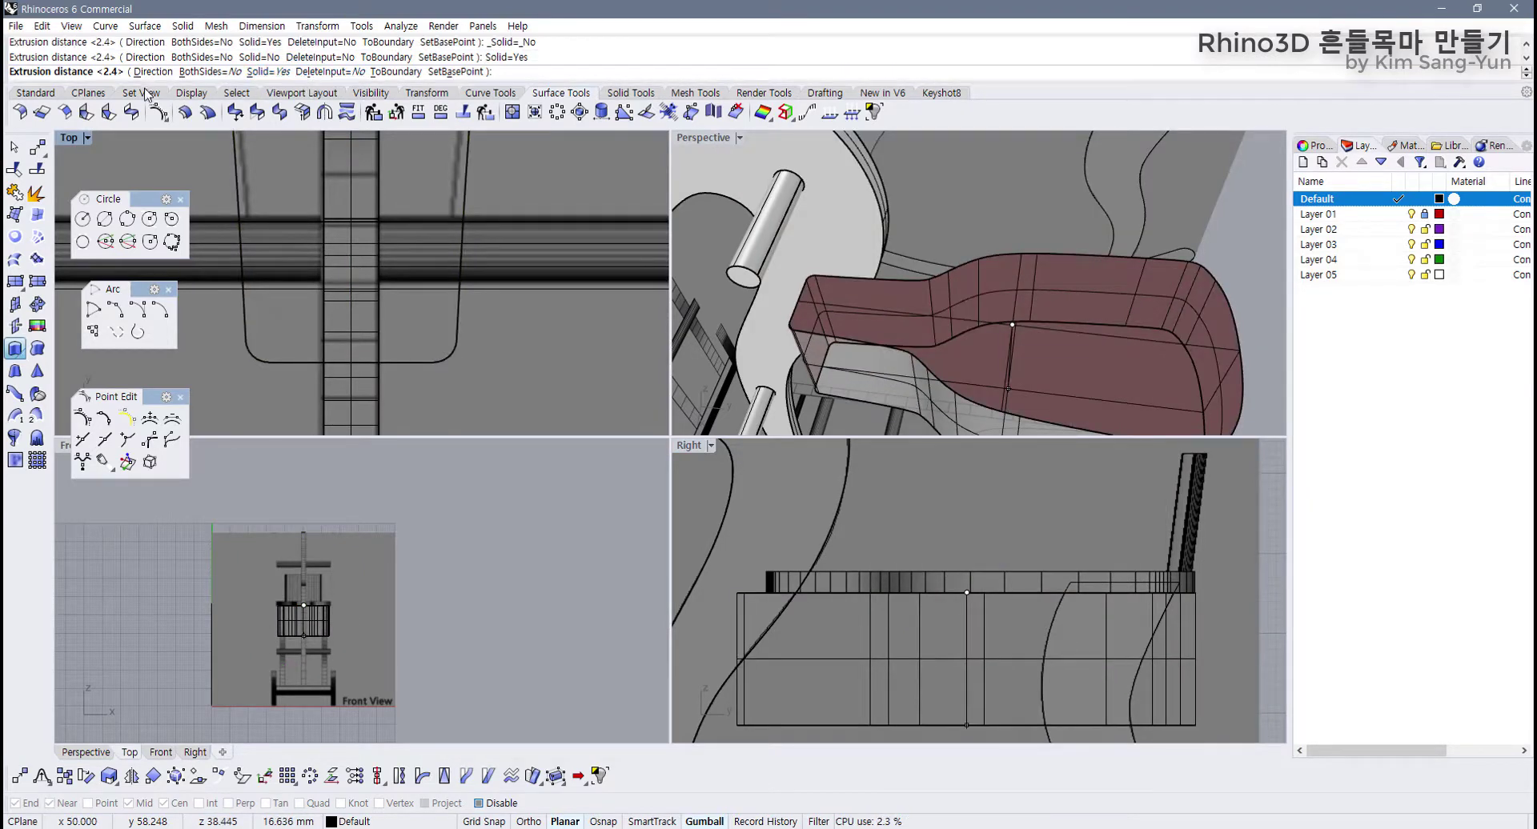
key(Escape)
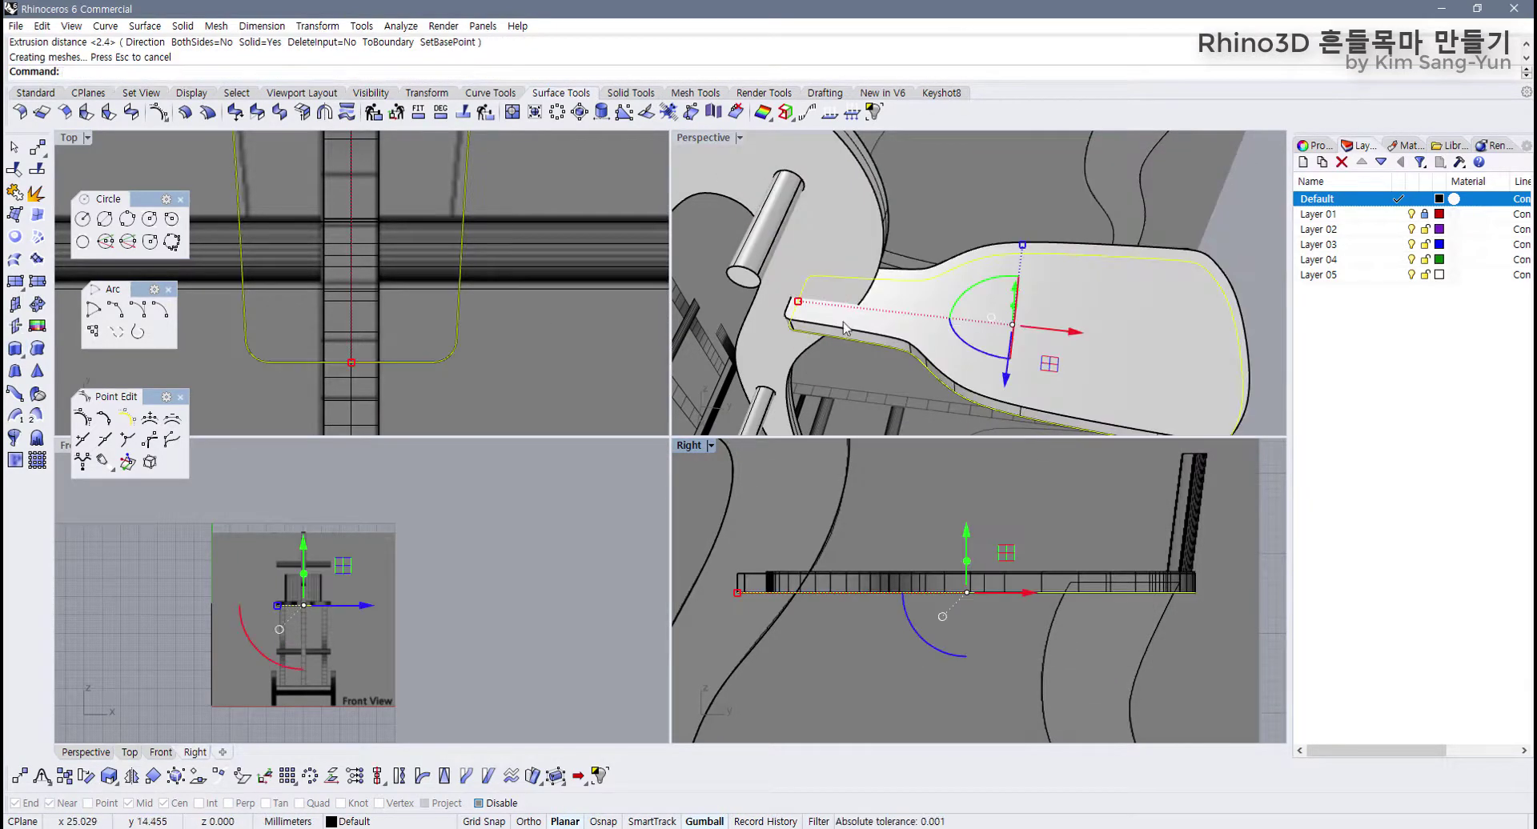
Step: Maximise the Perspective view and examine where the solid seat passes through the horse's neck
right_drag(845, 328, 647, 172)
double_click(703, 138)
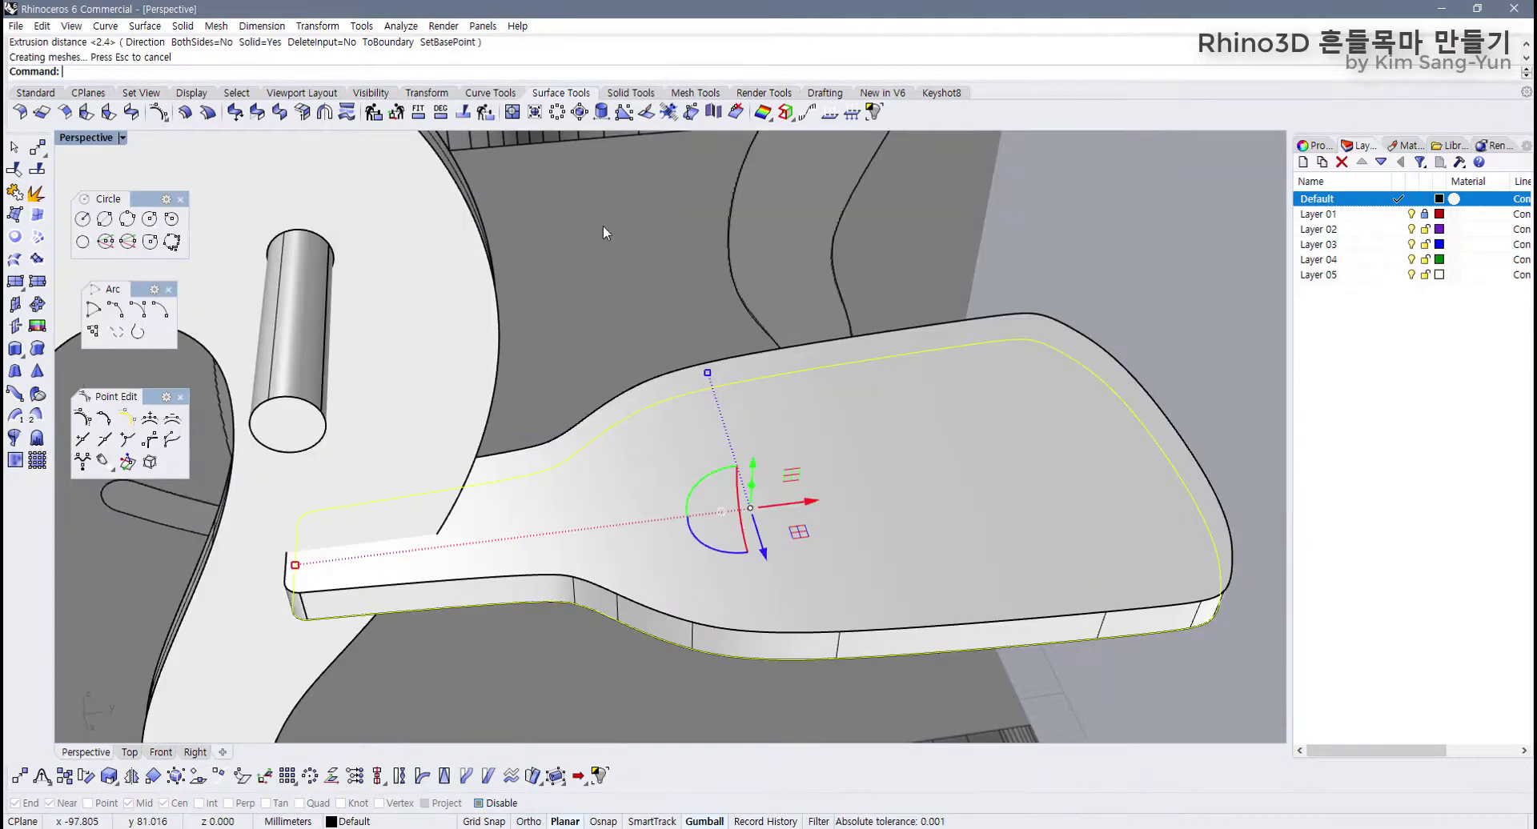
right_drag(603, 224, 803, 343)
scroll(804, 343, up, 3)
click(376, 522)
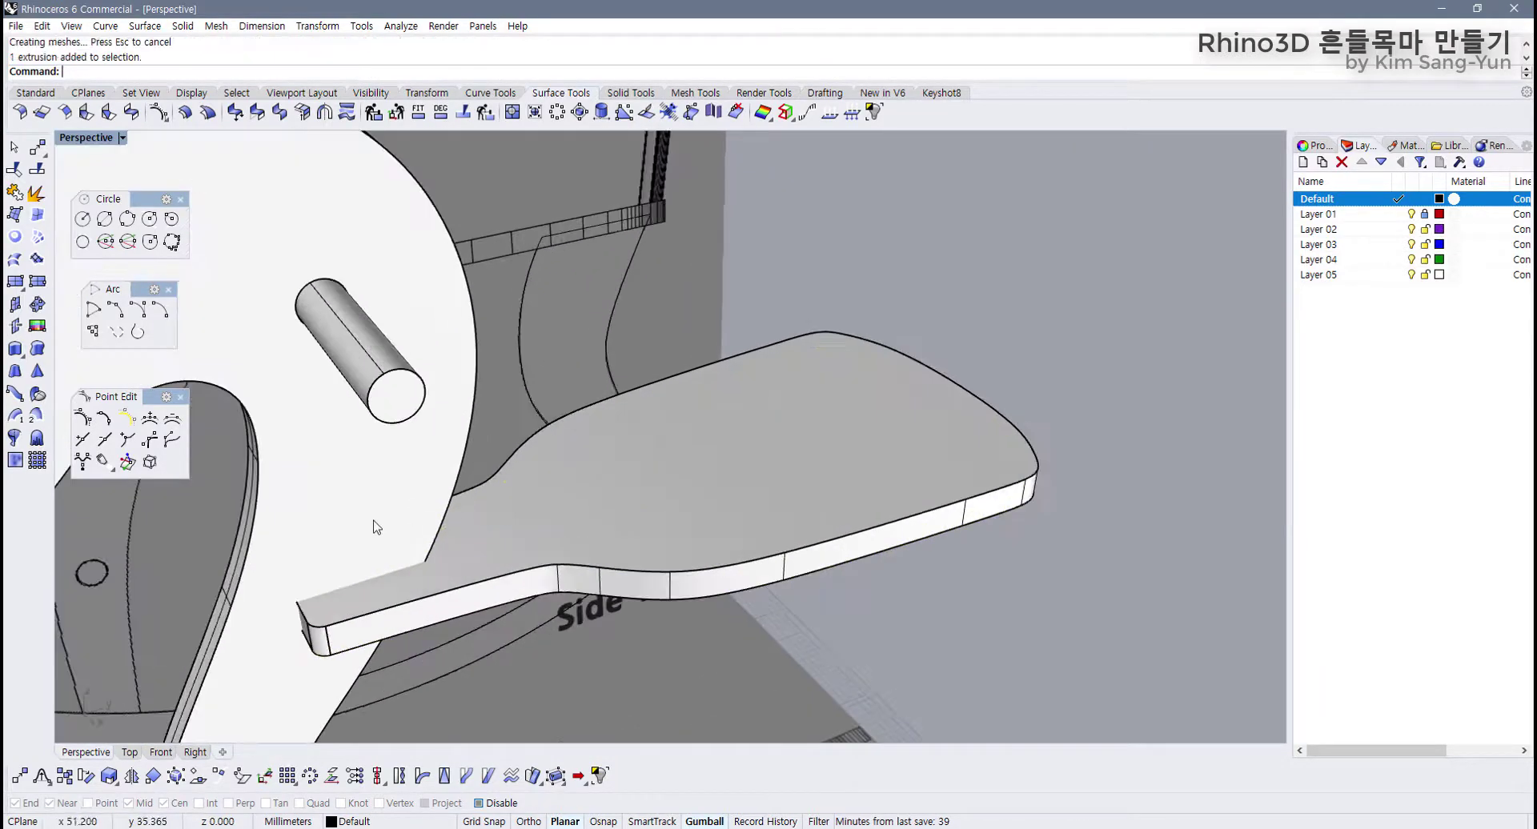
Step: Subtract the horse body from the solid seat with BooleanDifference, with DeleteInput set to Yes
click(516, 520)
click(406, 481)
click(521, 554)
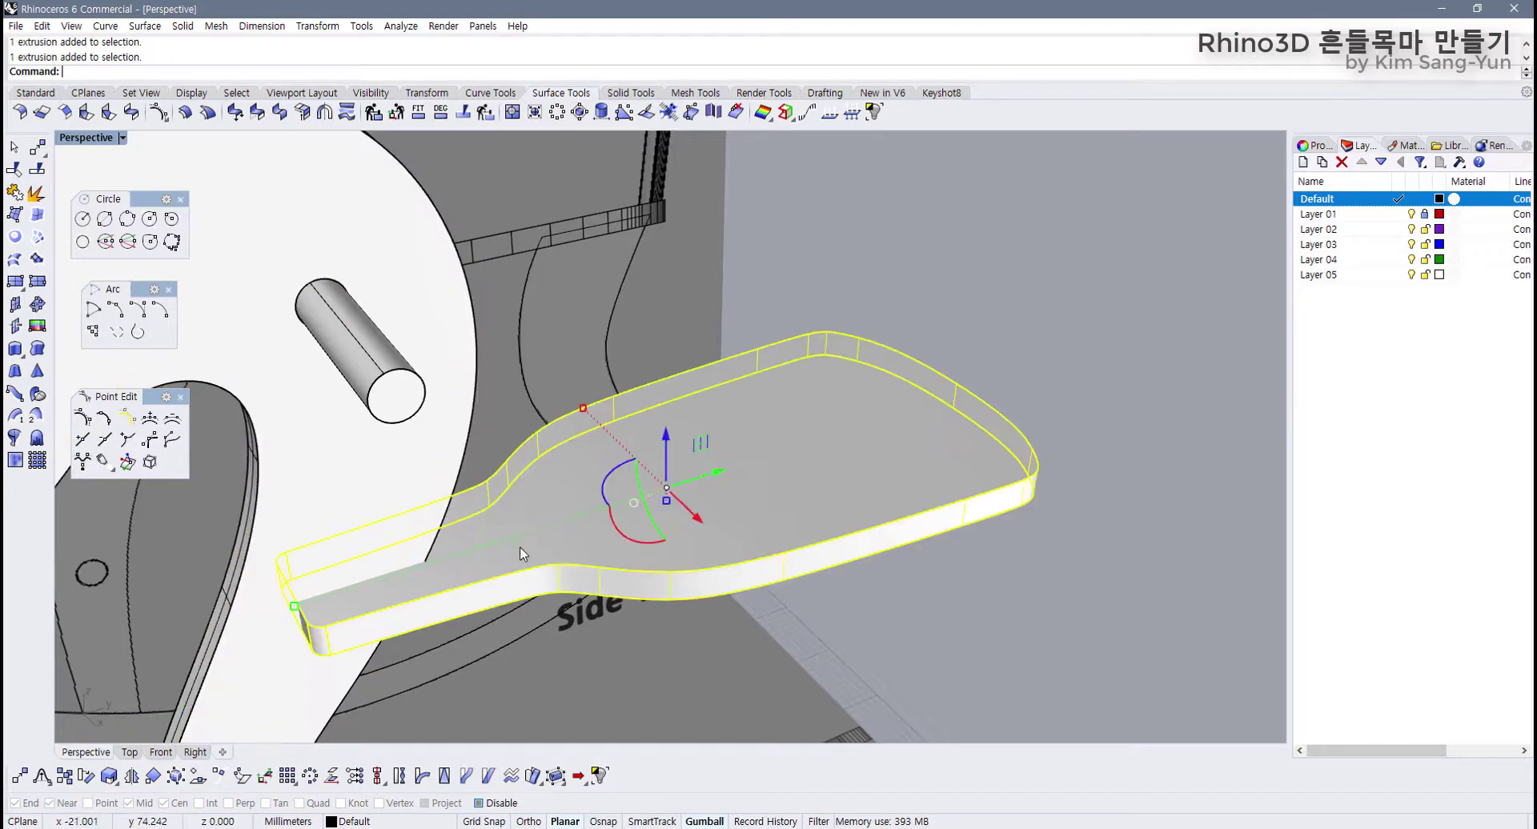
key(Escape)
click(850, 488)
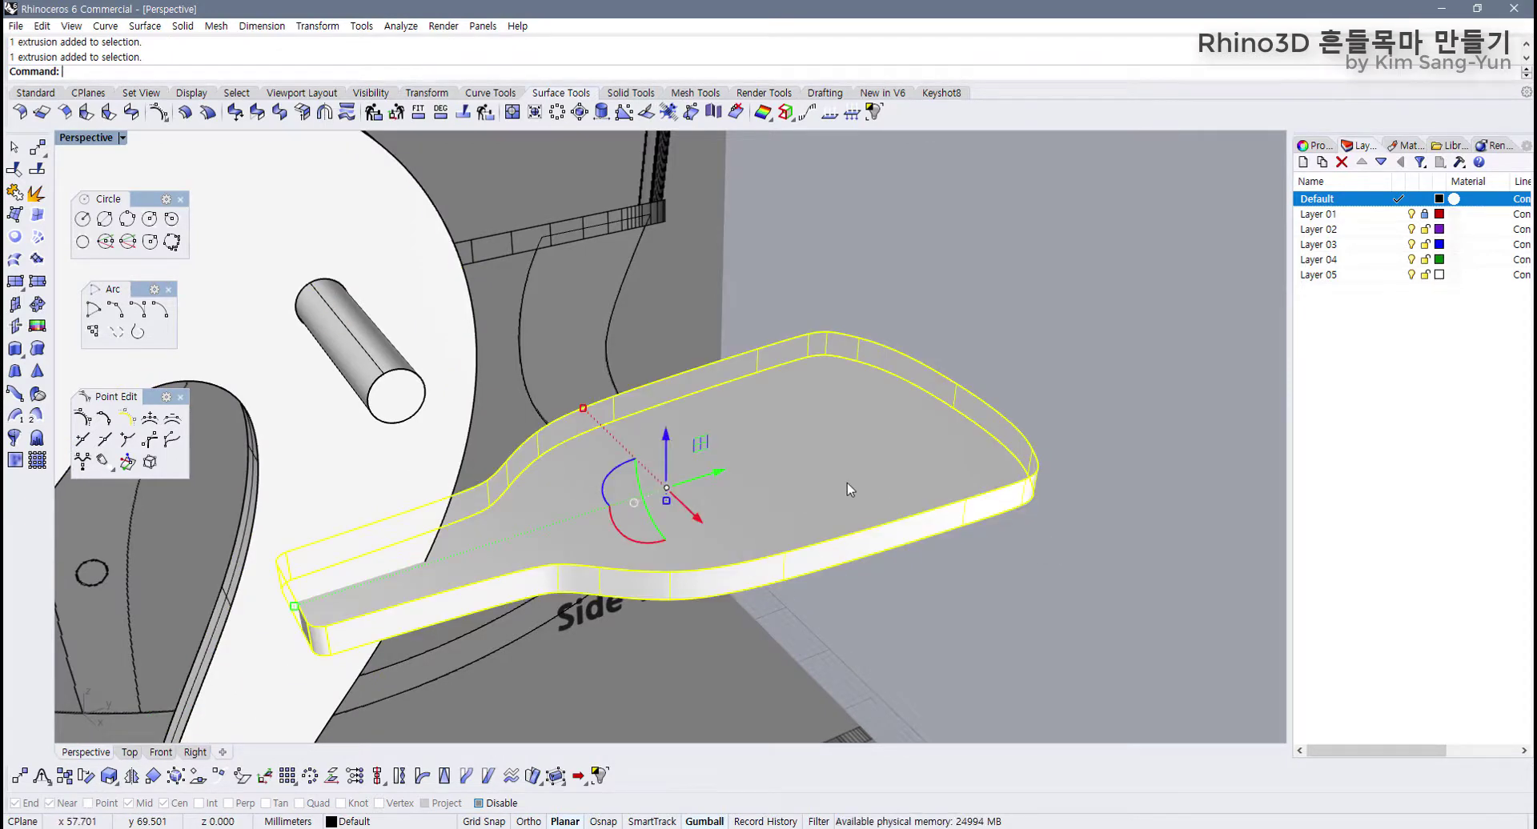
click(547, 458)
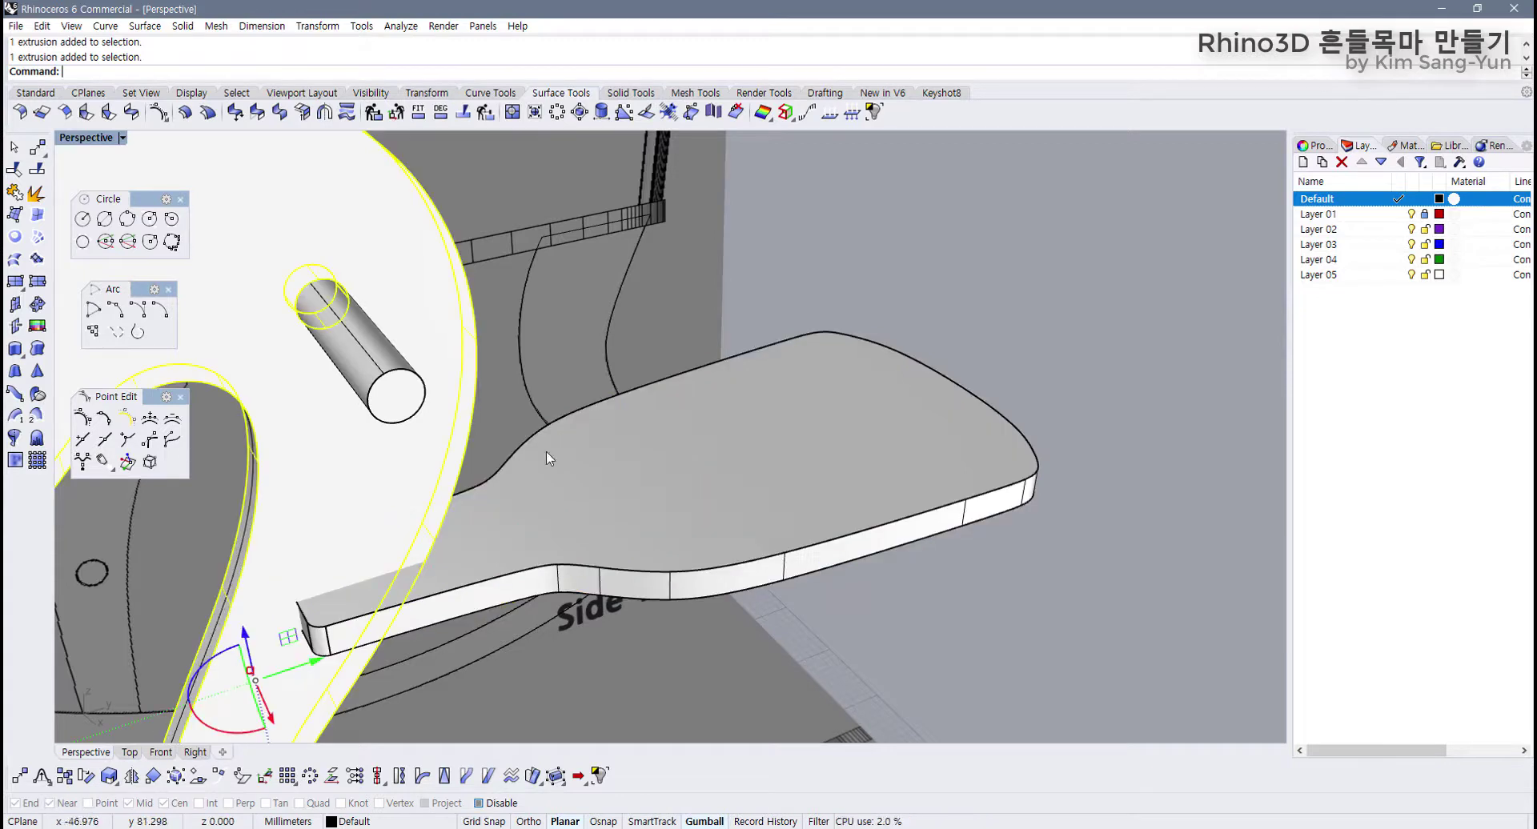
click(730, 474)
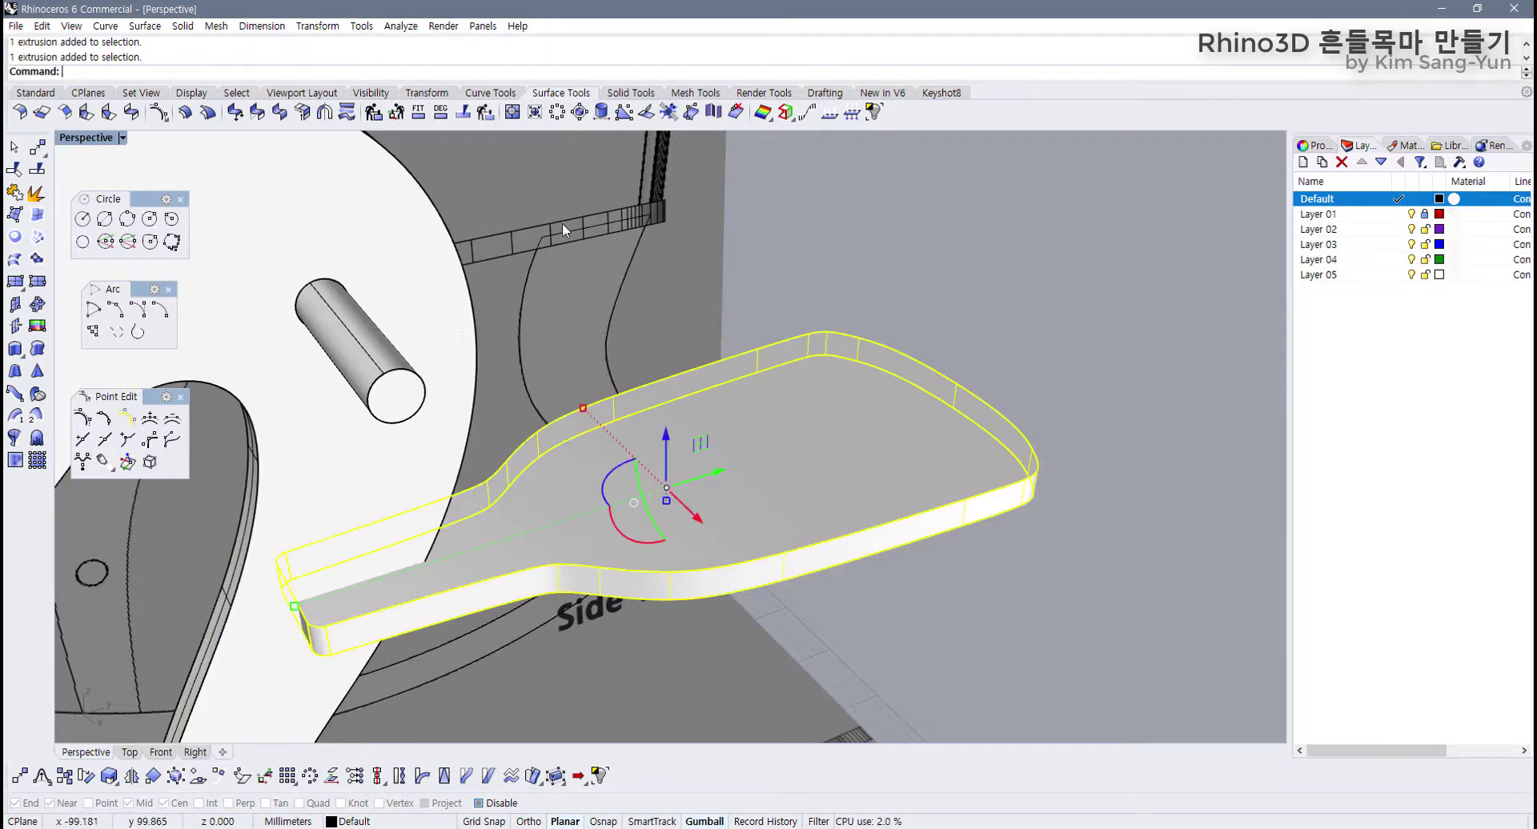
click(627, 93)
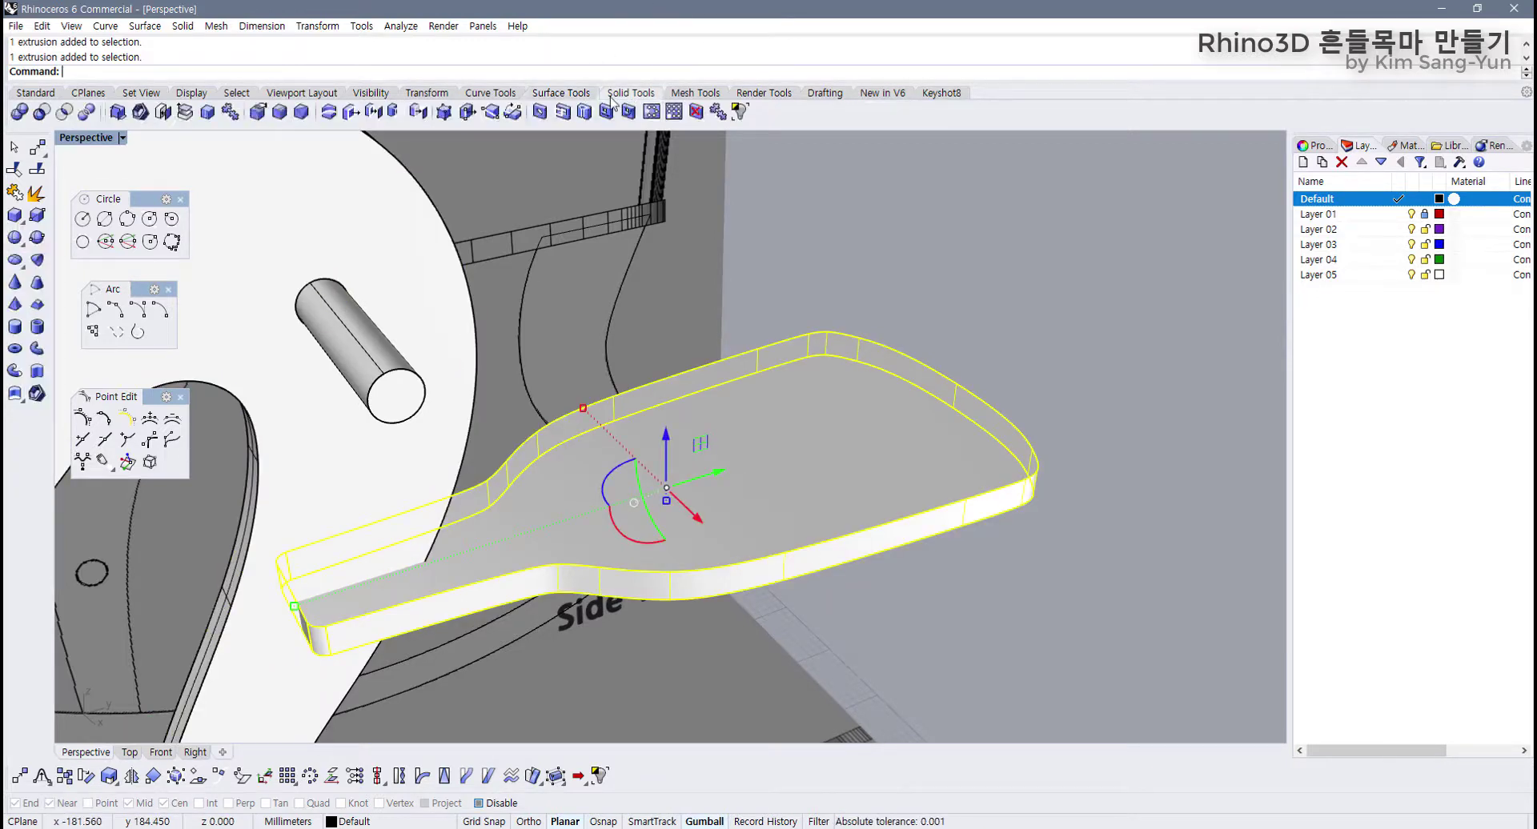
click(40, 112)
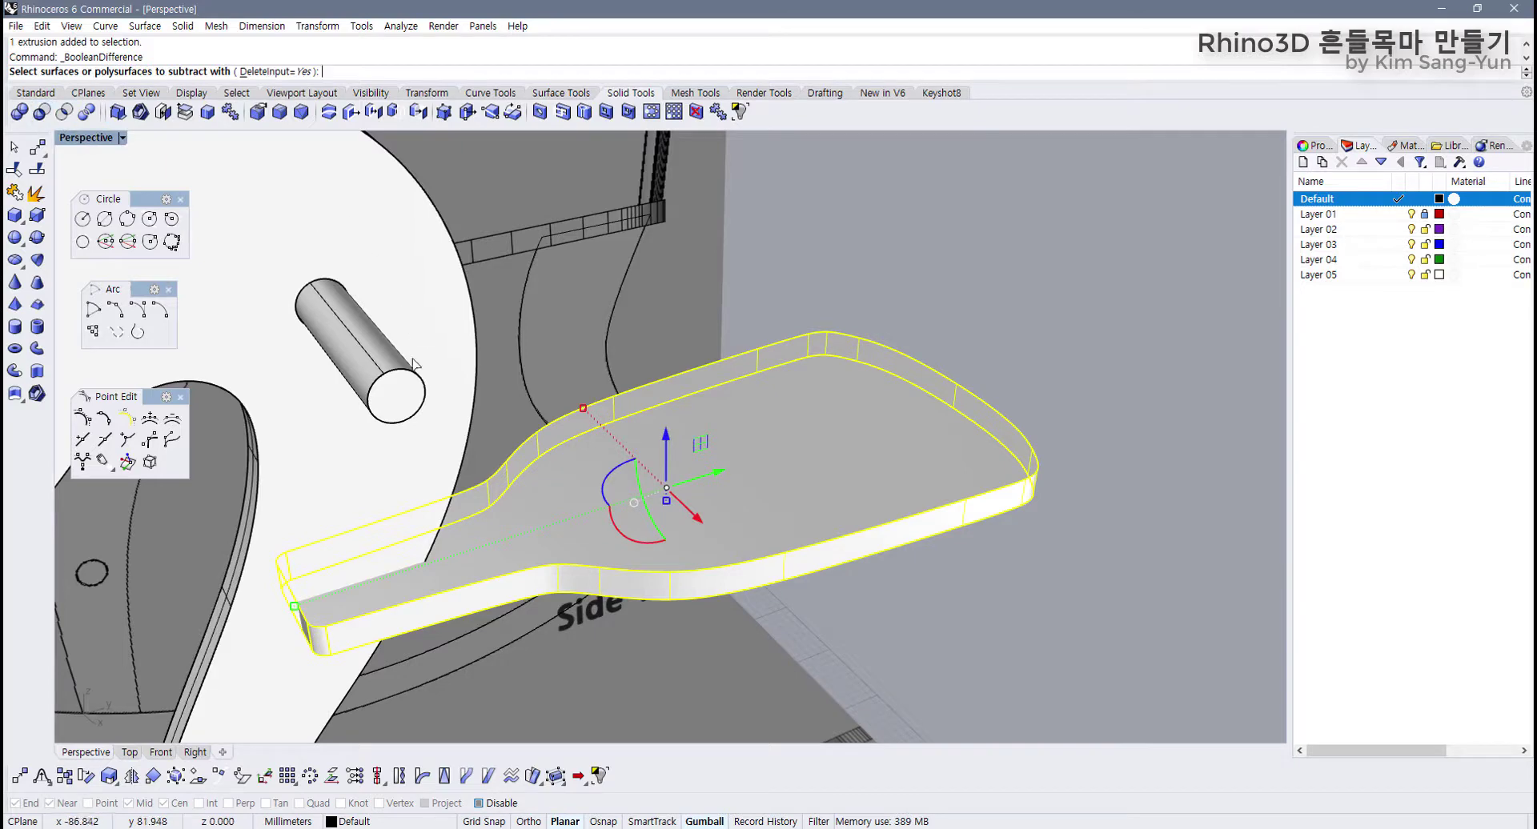
click(404, 478)
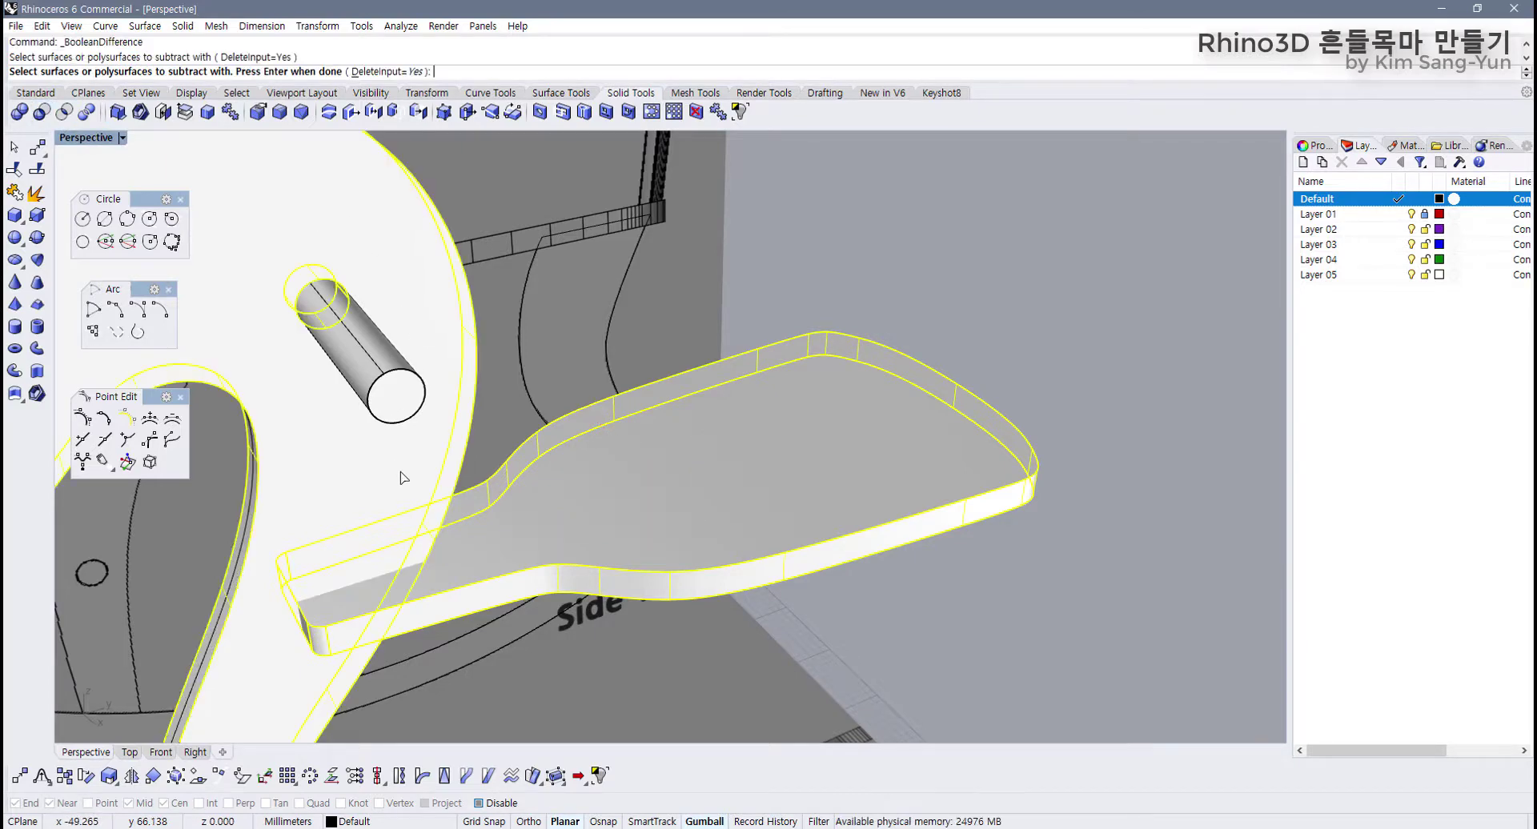
key(Return)
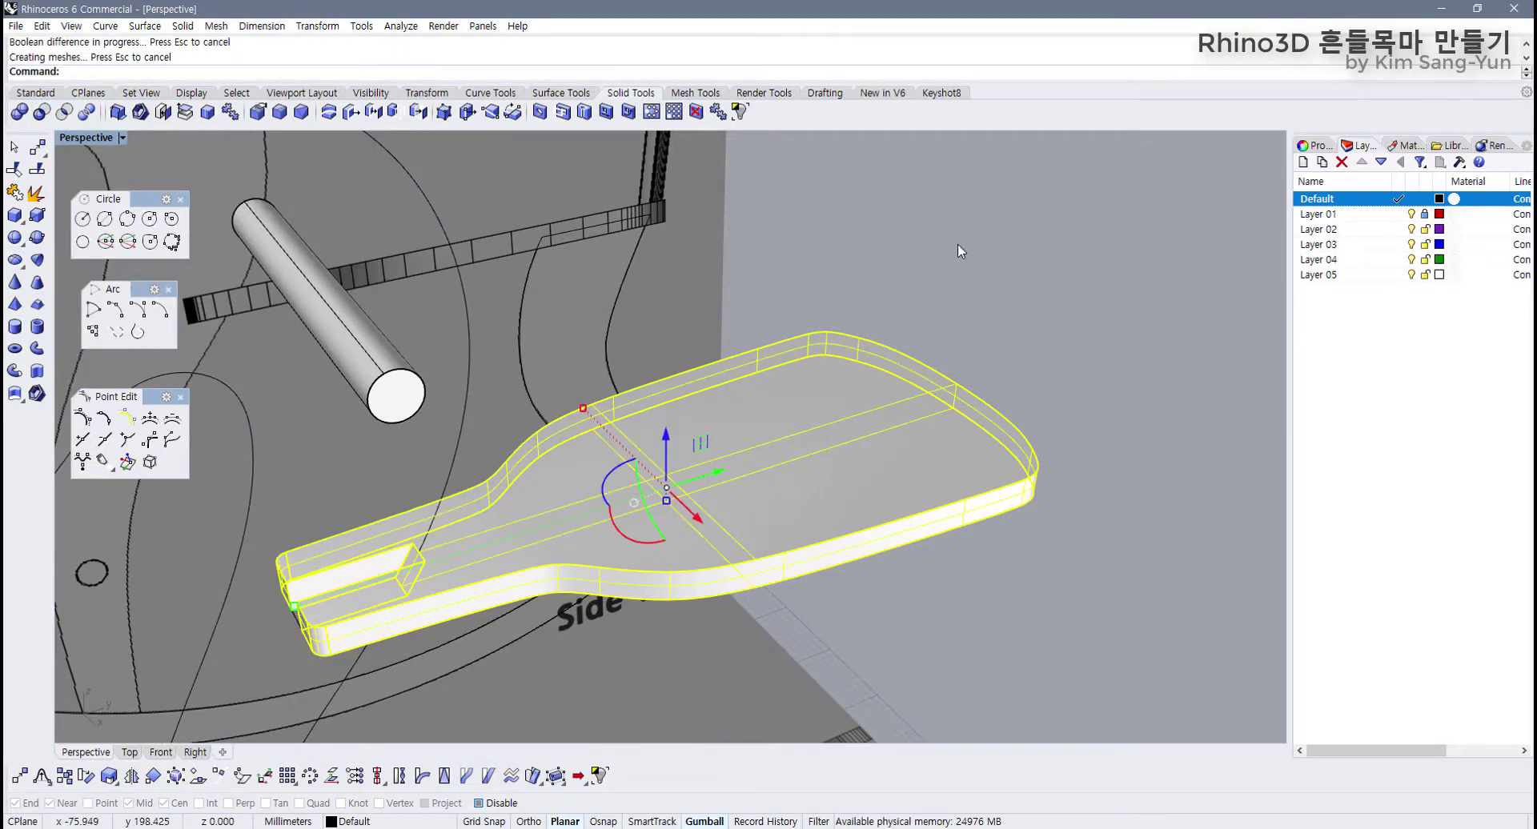
Step: Inspect the slot cut into the seat's narrow end and undo the Boolean difference
right_drag(469, 497, 482, 595)
scroll(485, 600, up, 3)
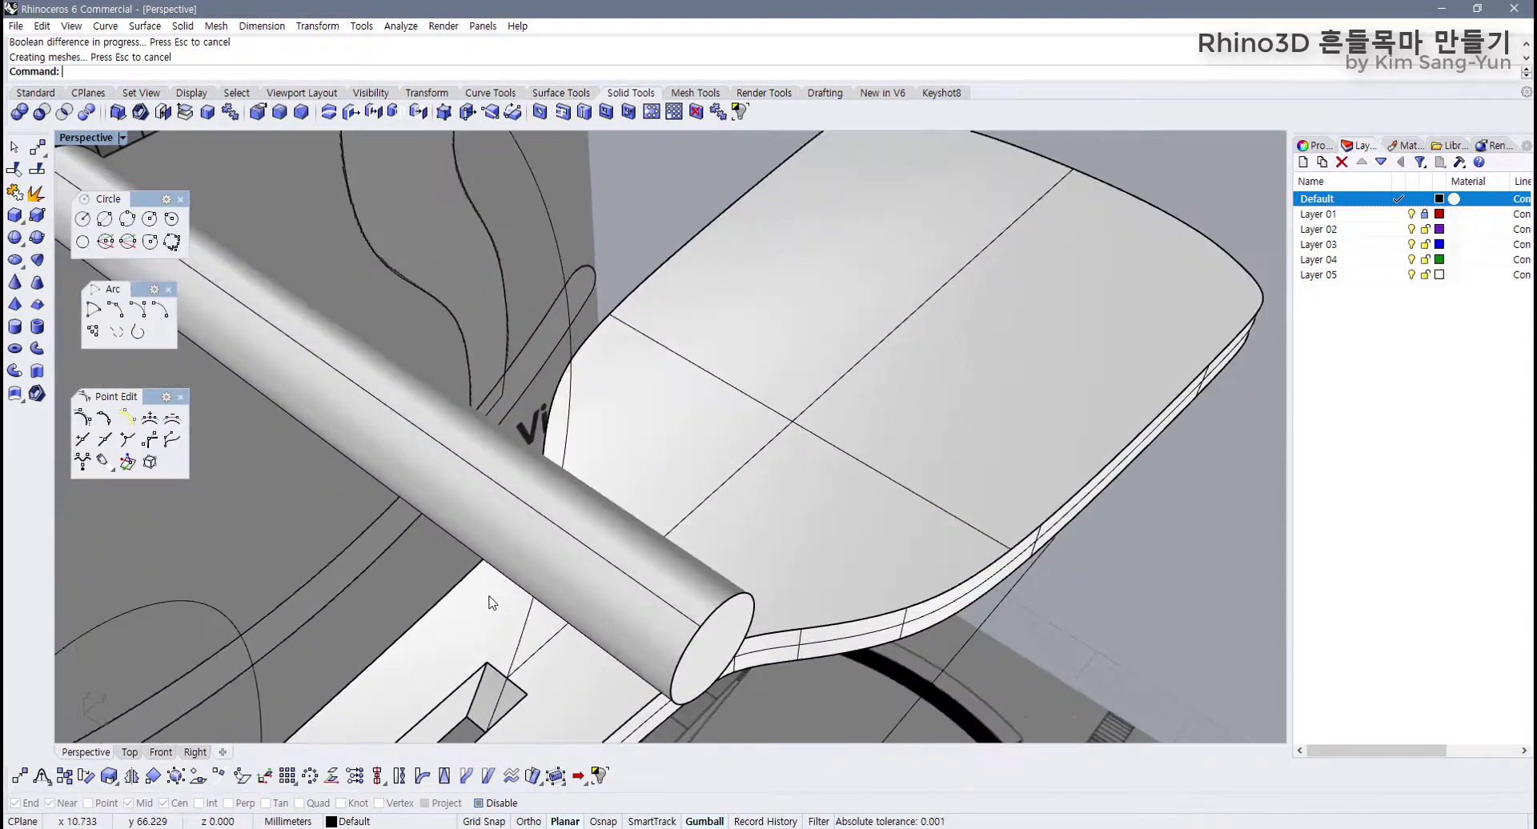
scroll(495, 601, down, 3)
shift+right_drag(551, 519, 449, 397)
scroll(590, 463, up, 4)
scroll(591, 462, down, 8)
scroll(524, 325, up, 1)
key(ctrl+z)
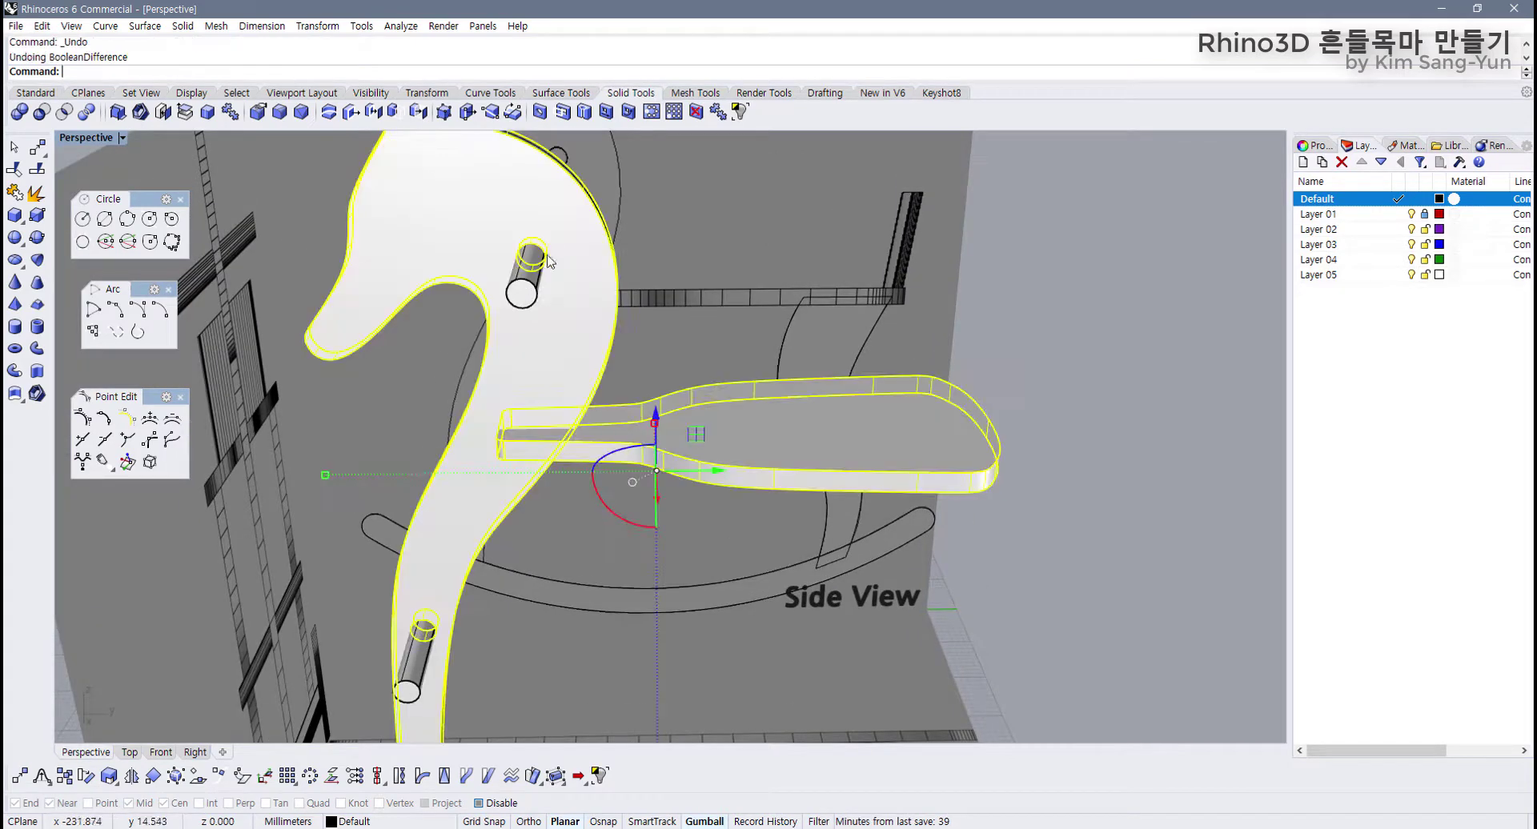
Step: Subtract the horse body from the seat with BooleanDifference, setting DeleteInput to No to keep the horse
click(978, 360)
scroll(707, 439, up, 4)
right_drag(718, 409, 672, 422)
click(707, 438)
scroll(679, 439, down, 4)
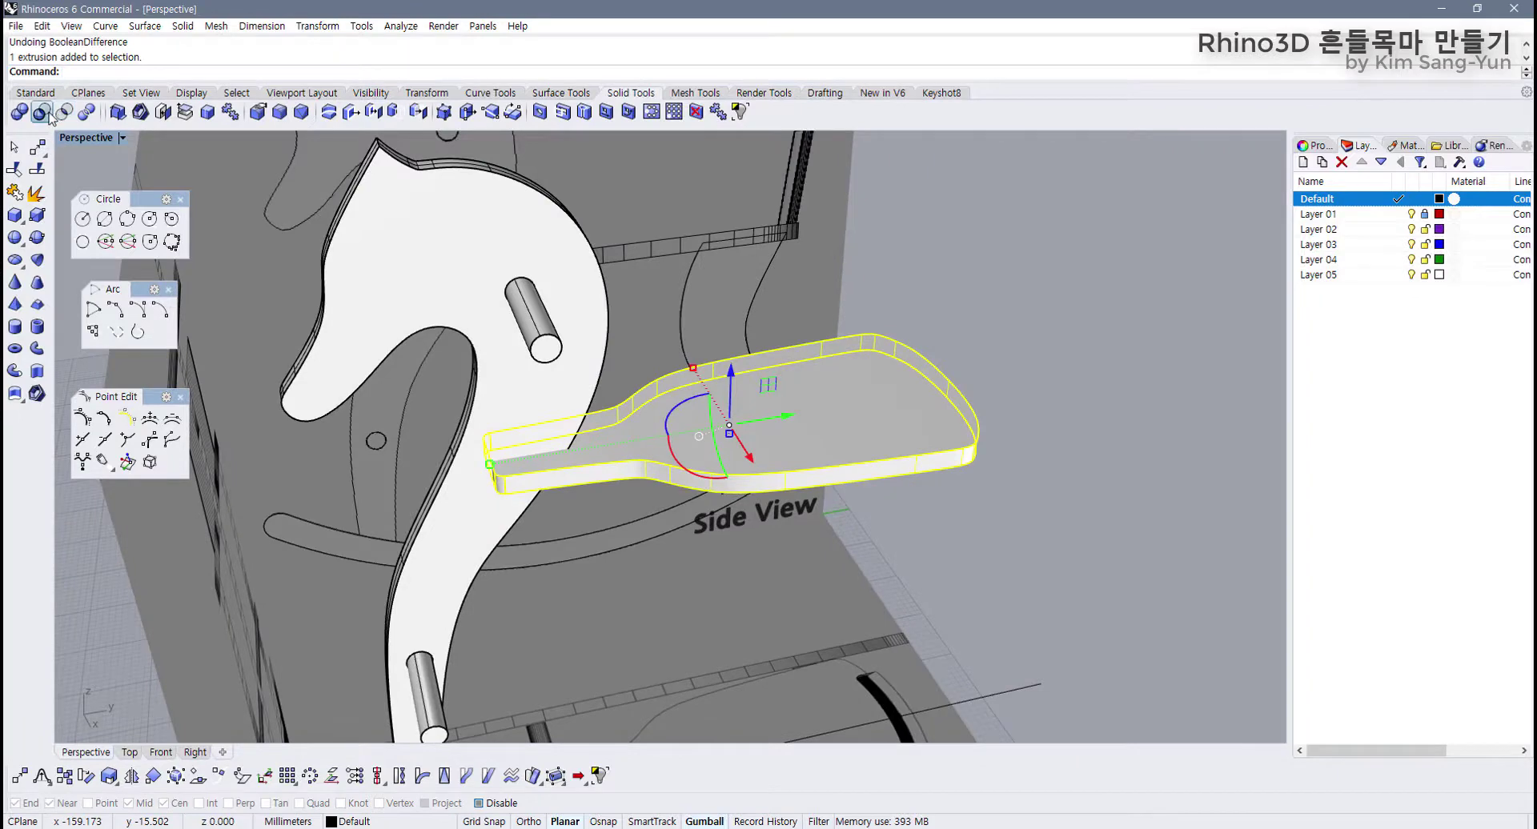
click(64, 112)
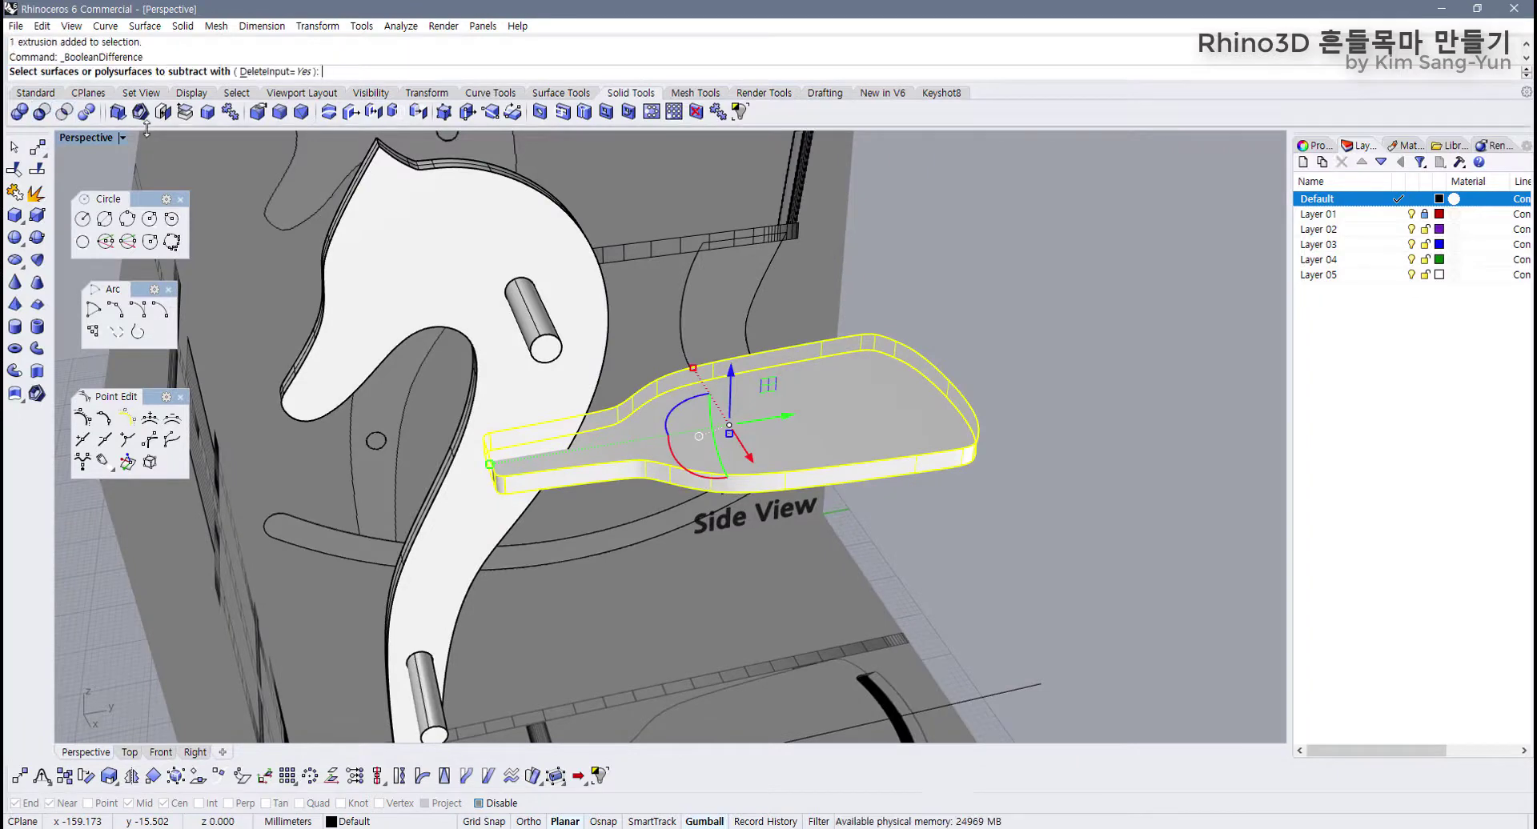
click(272, 74)
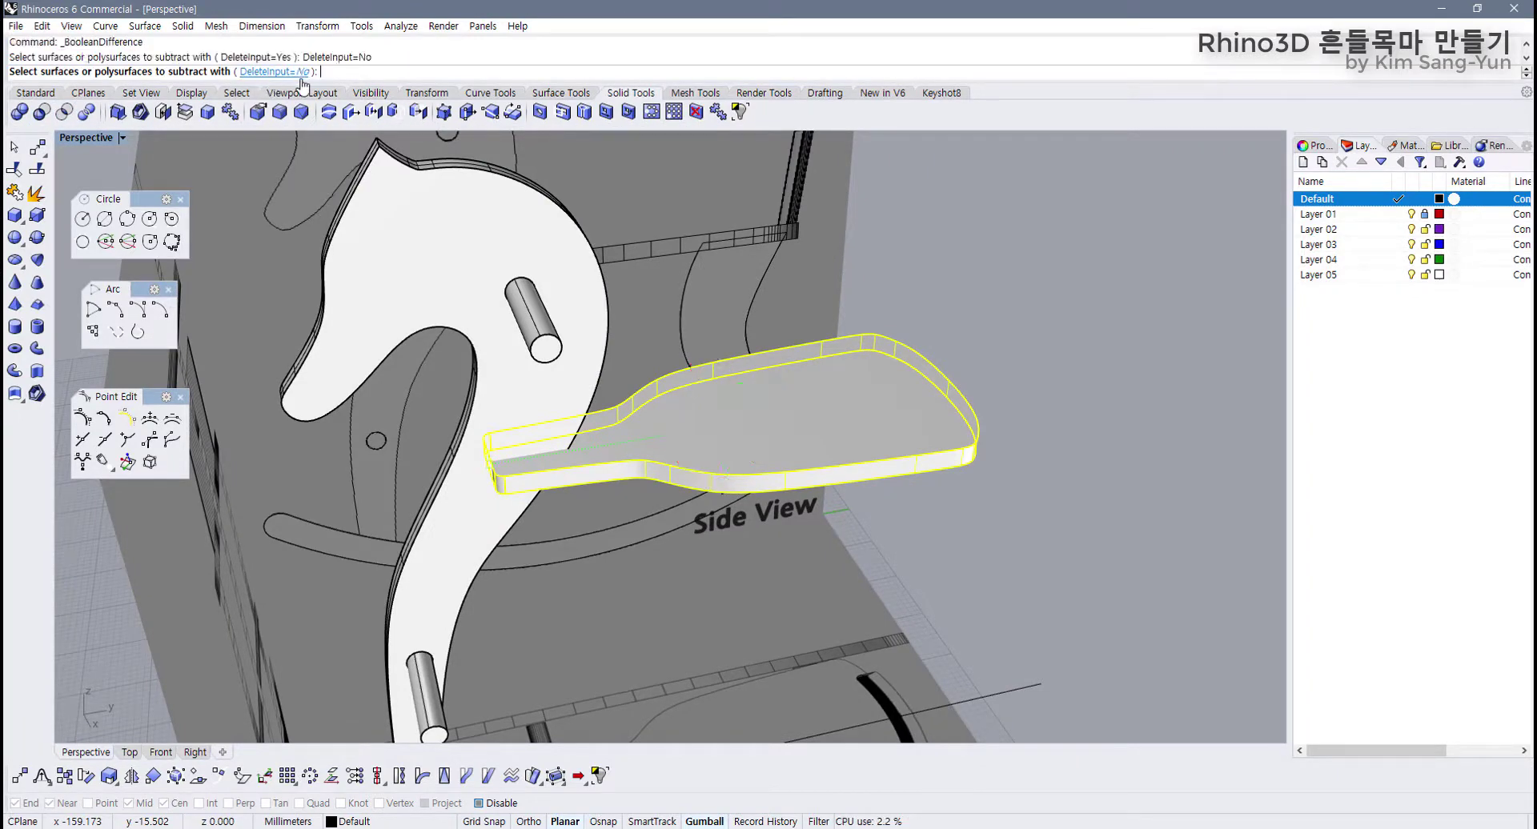
click(522, 394)
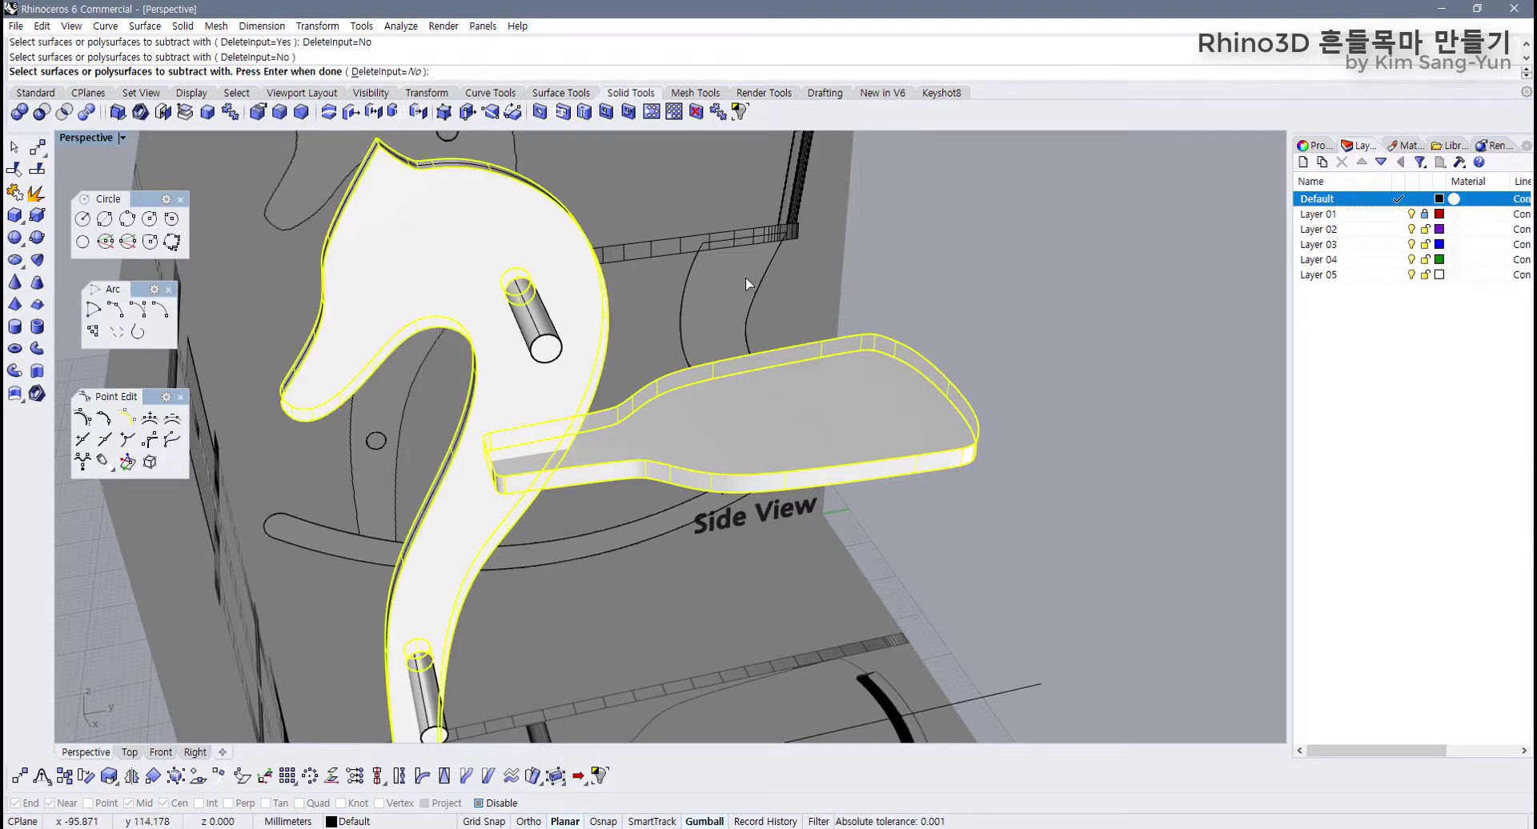
key(Return)
Step: Pull the seat away from the horse to inspect its slot, and undo the move
drag(825, 381, 1007, 314)
key(Escape)
scroll(637, 498, up, 6)
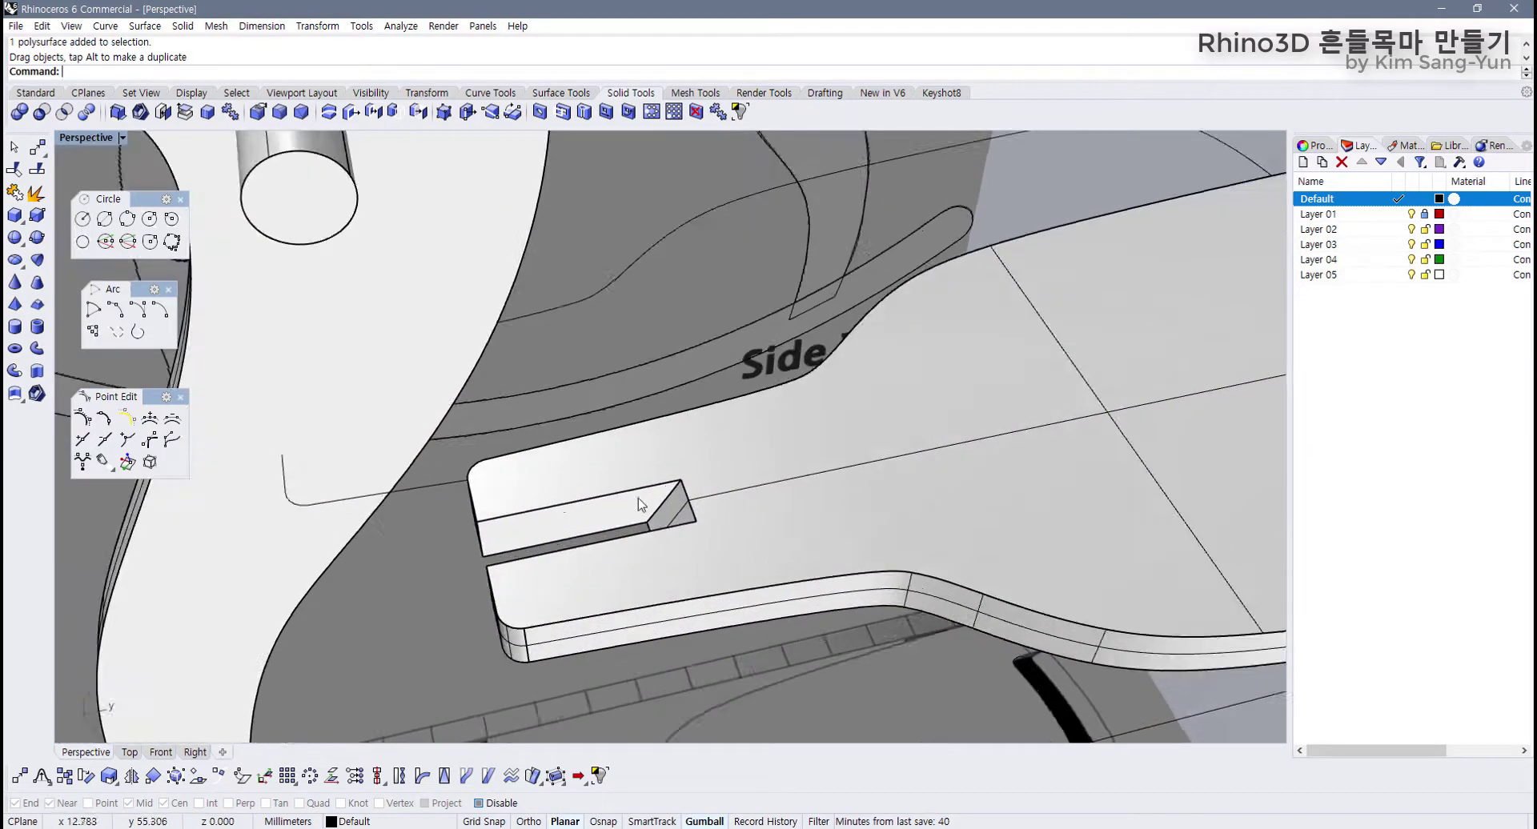
right_drag(639, 495, 597, 406)
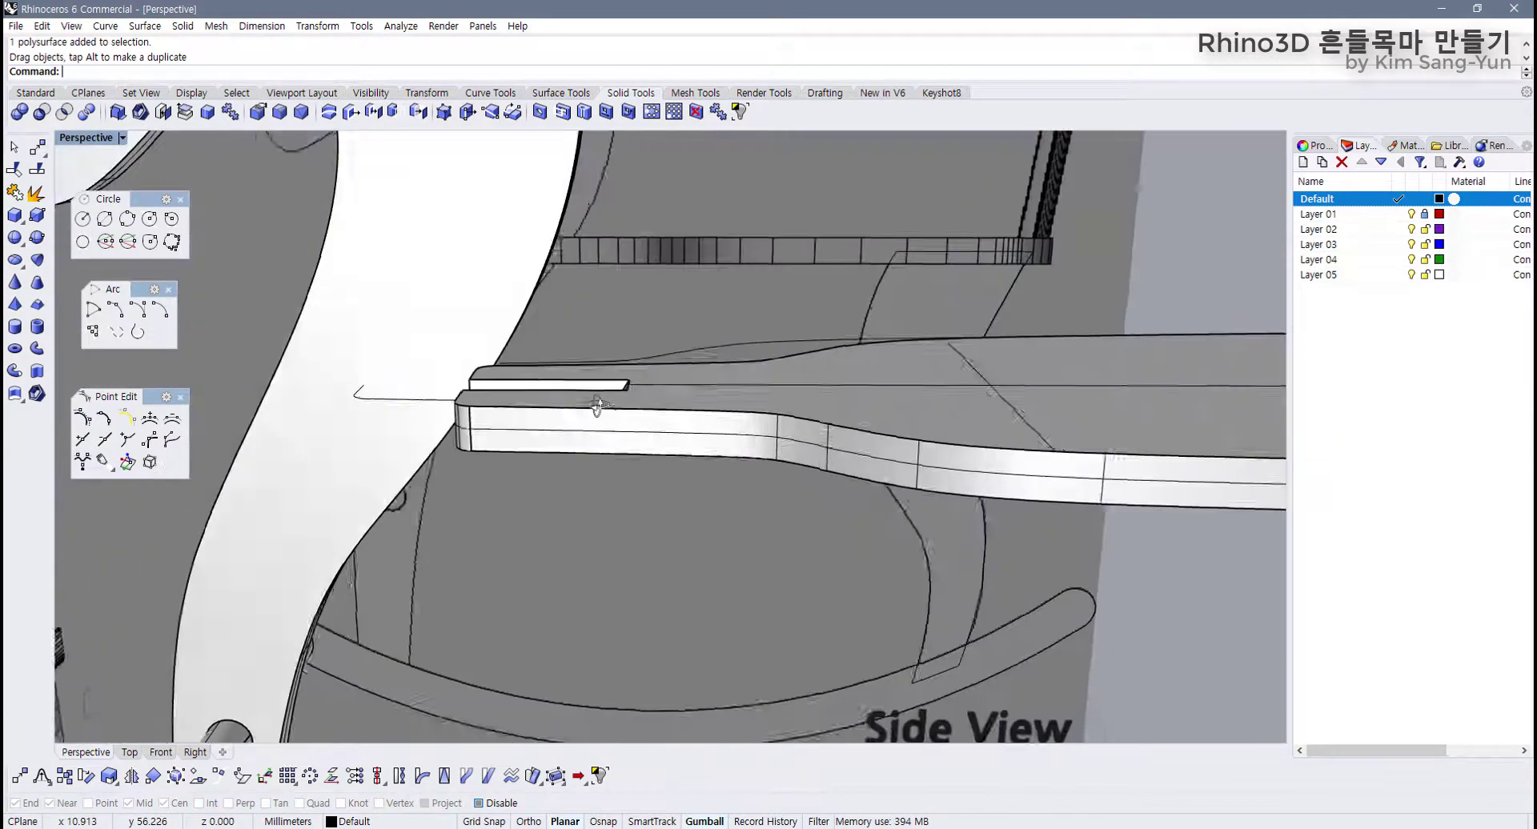
scroll(596, 406, down, 3)
key(ctrl+z)
scroll(554, 411, down, 5)
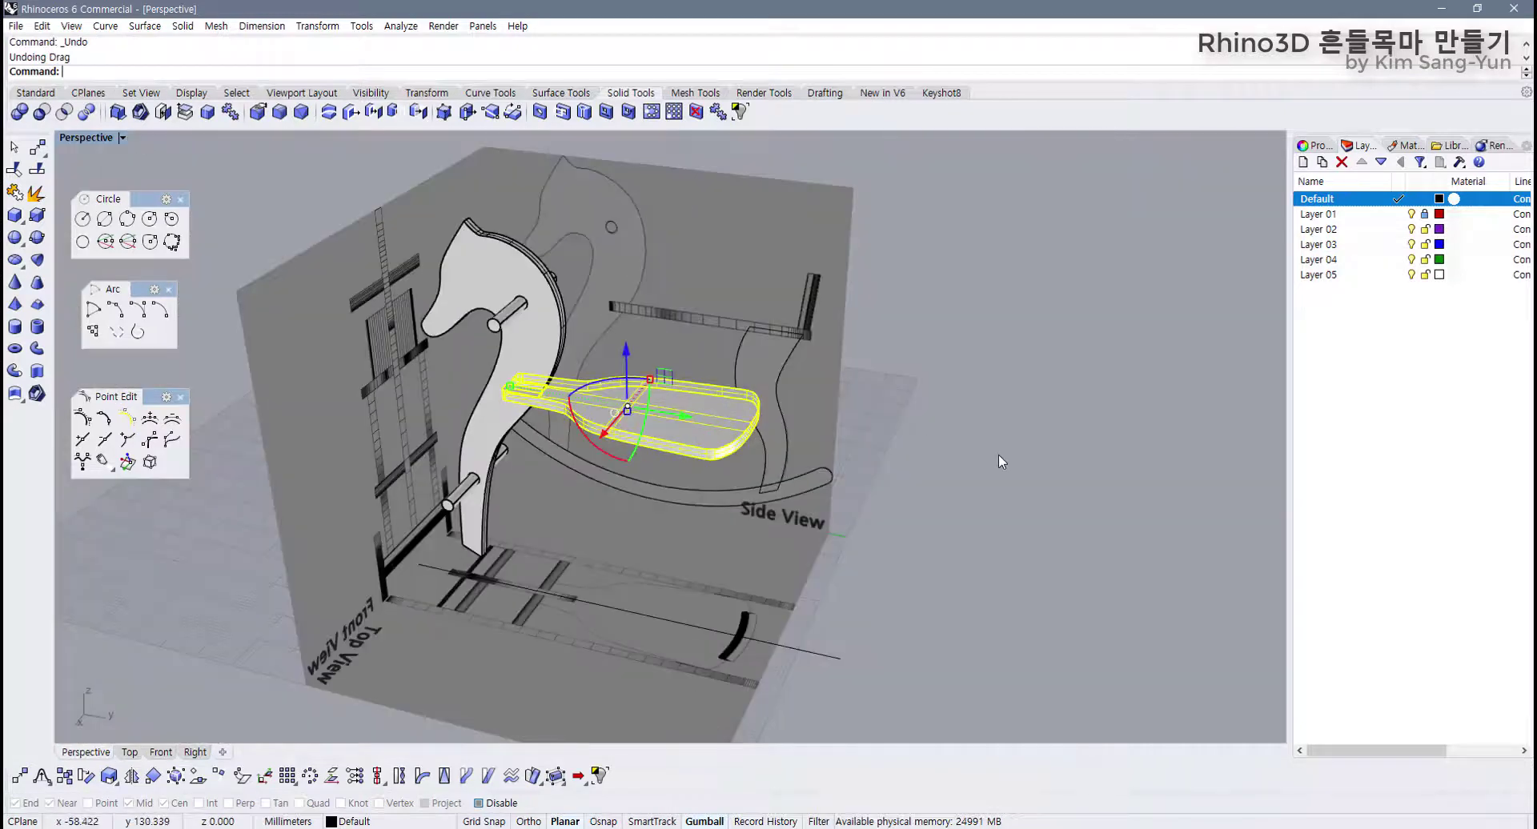
Step: Examine from above and below how the slotted seat fits around the horse's neck
key(Escape)
scroll(571, 419, up, 5)
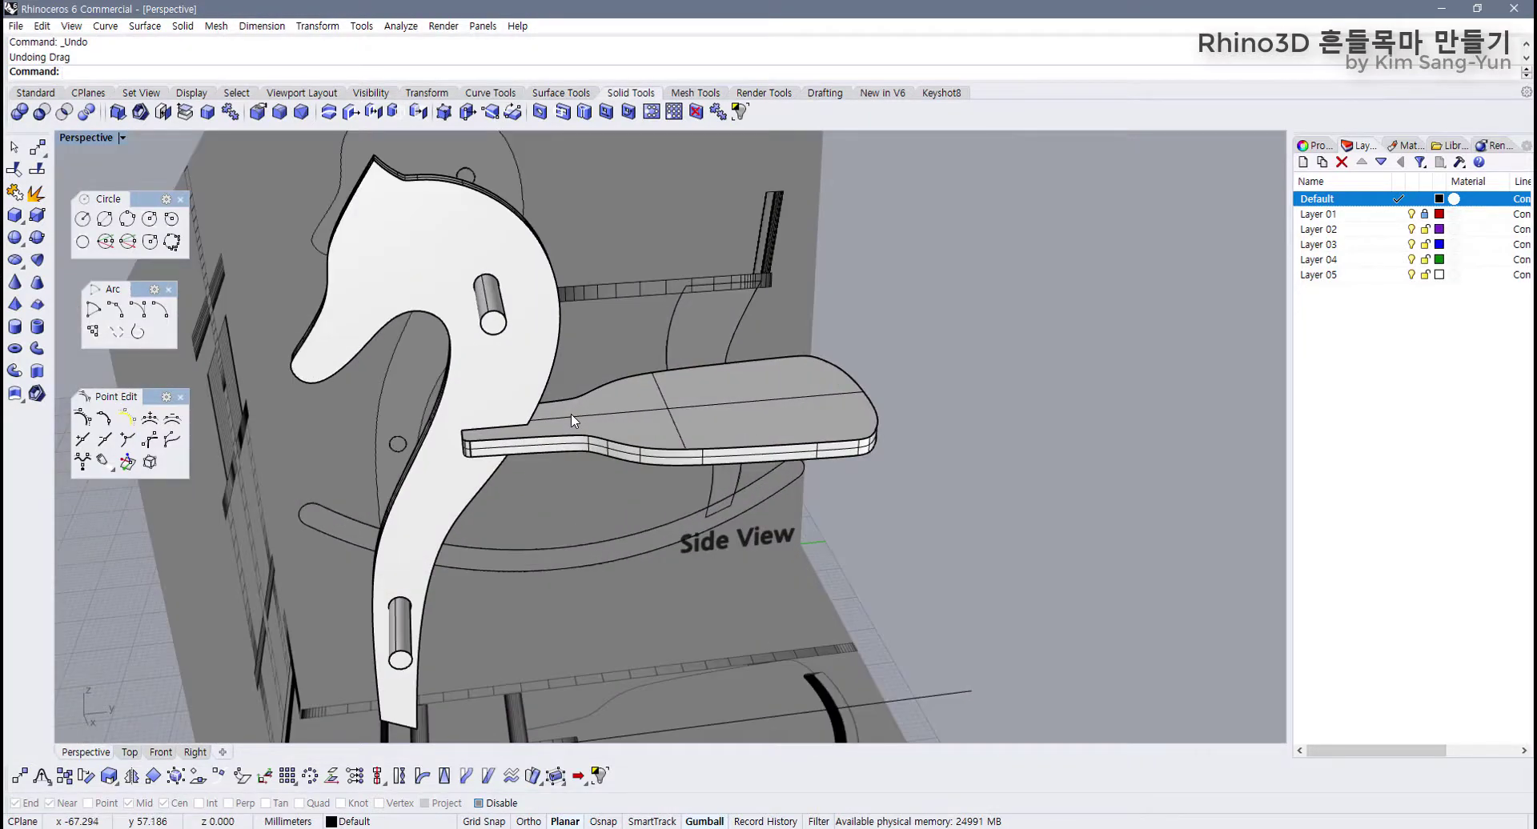
right_drag(570, 415, 478, 351)
scroll(459, 388, up, 5)
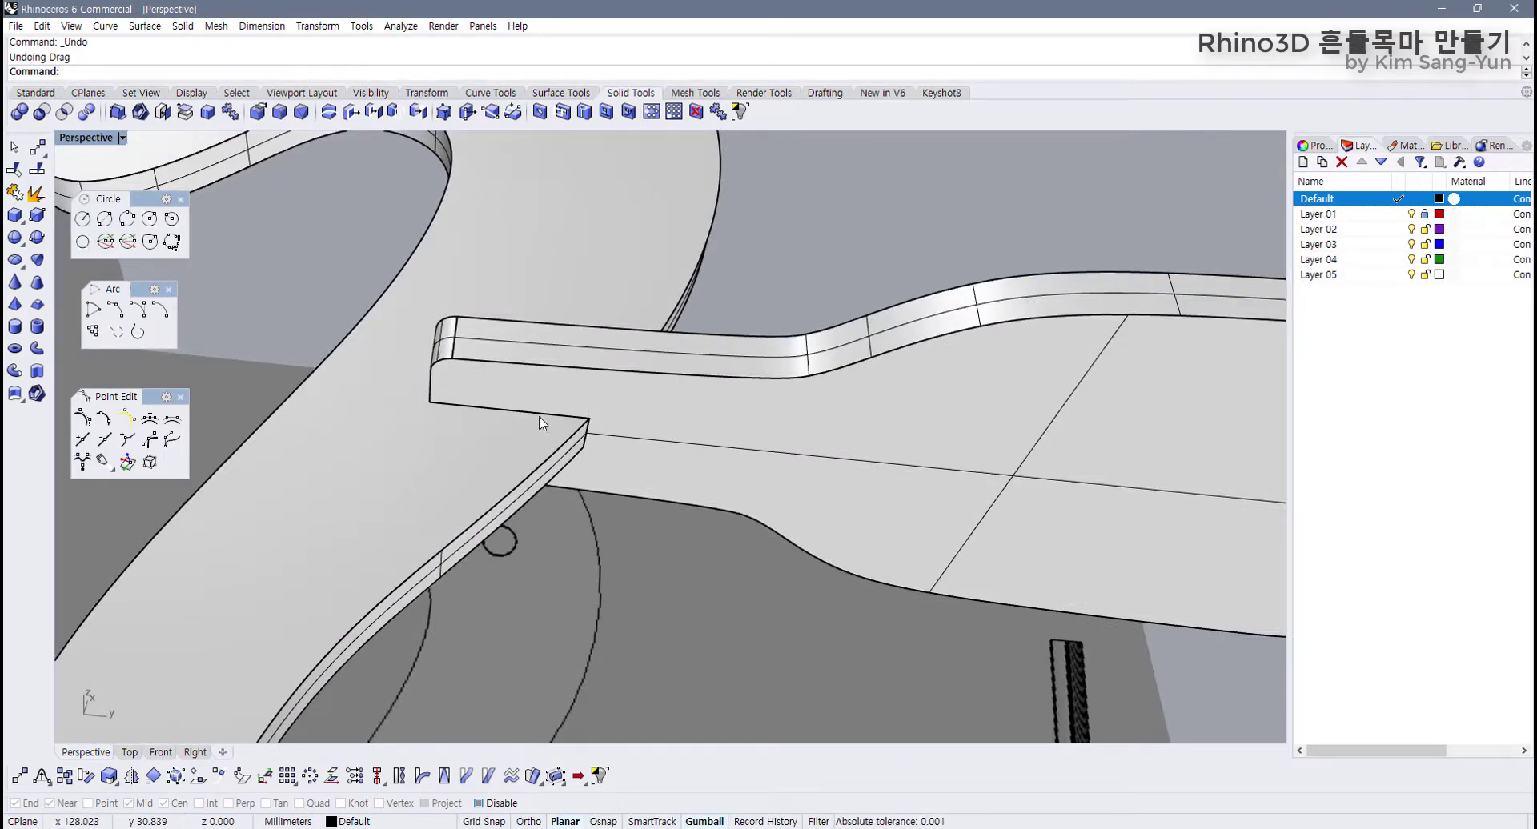
right_drag(655, 449, 544, 503)
click(640, 485)
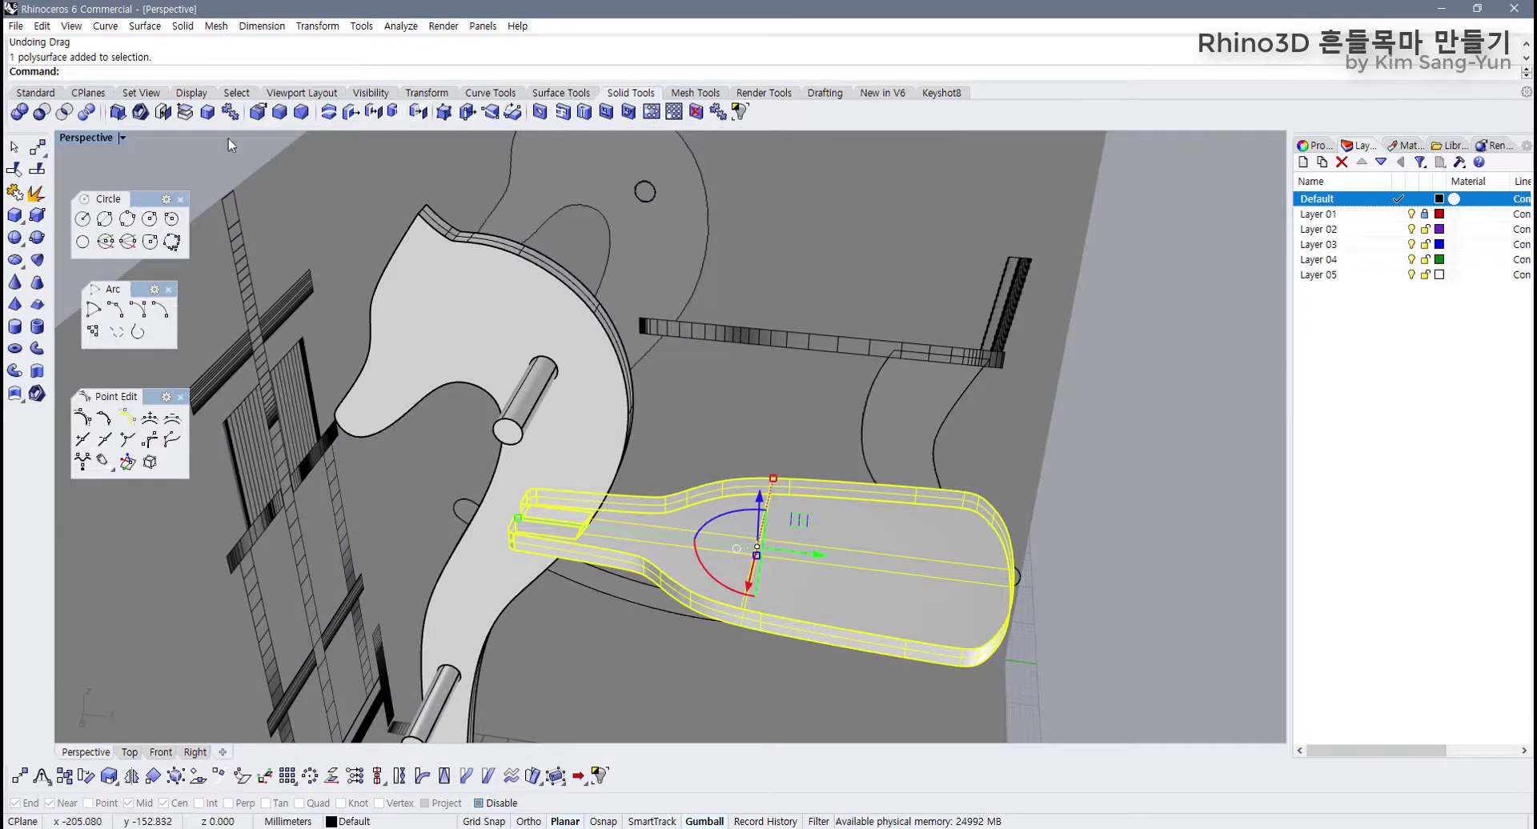
Step: Restore the four-viewport layout and select the curved backrest outline at the seat's wide end in the Top view
double_click(89, 138)
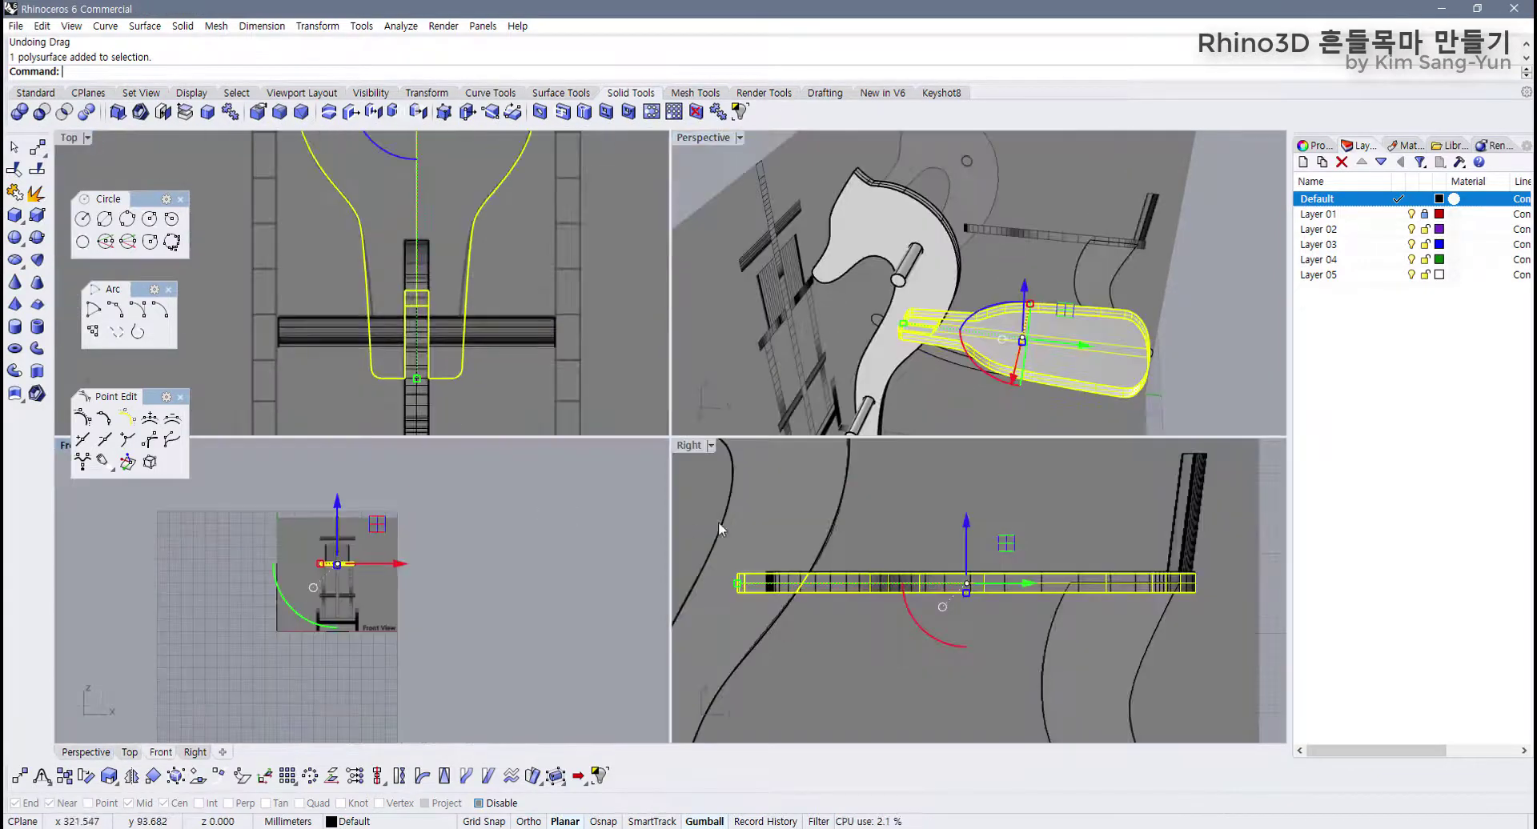
scroll(971, 366, down, 4)
scroll(436, 322, down, 5)
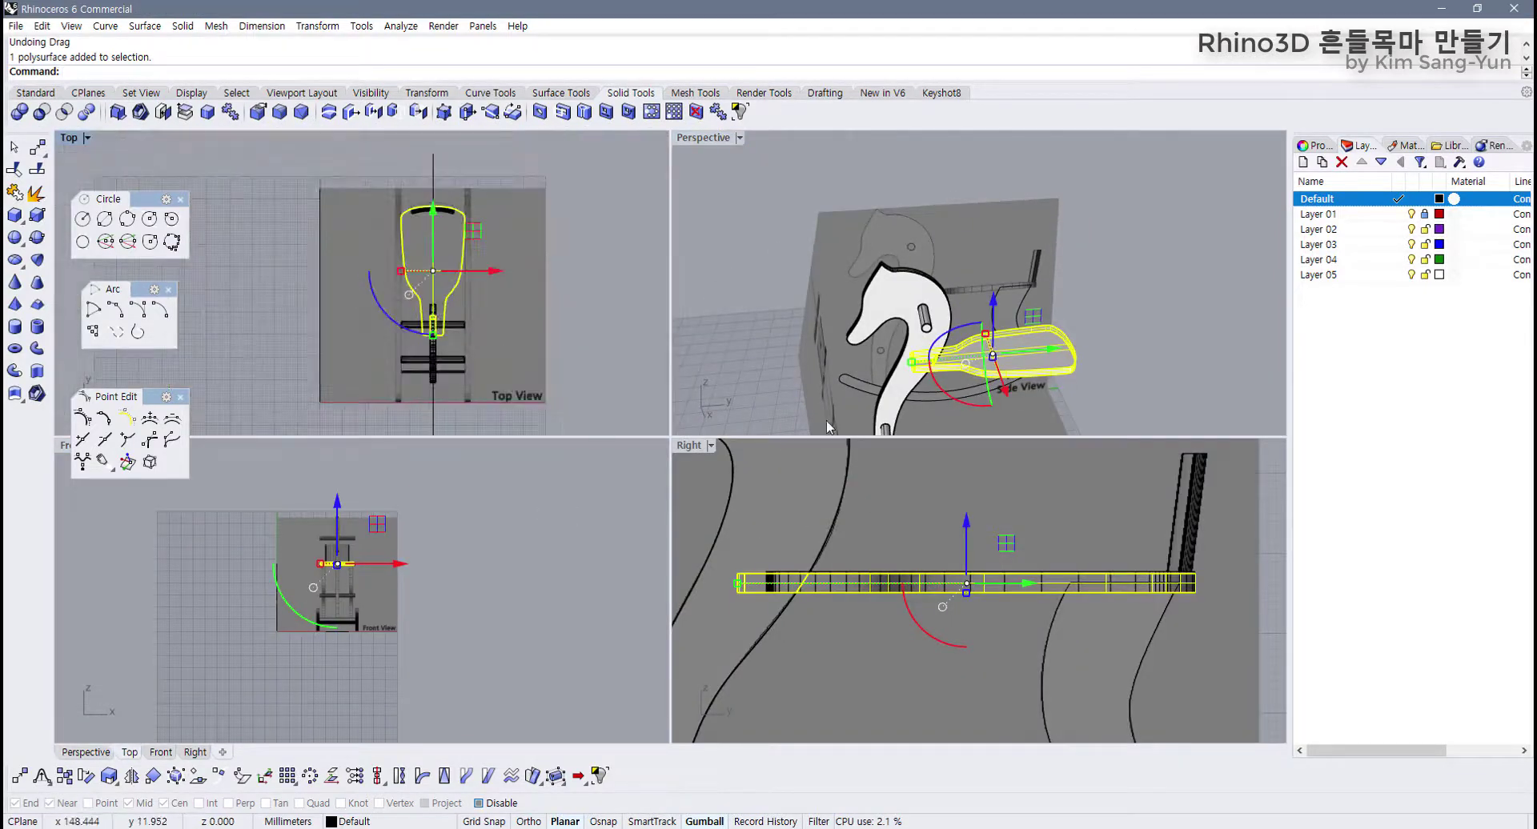
scroll(1077, 645, down, 5)
scroll(1077, 650, up, 5)
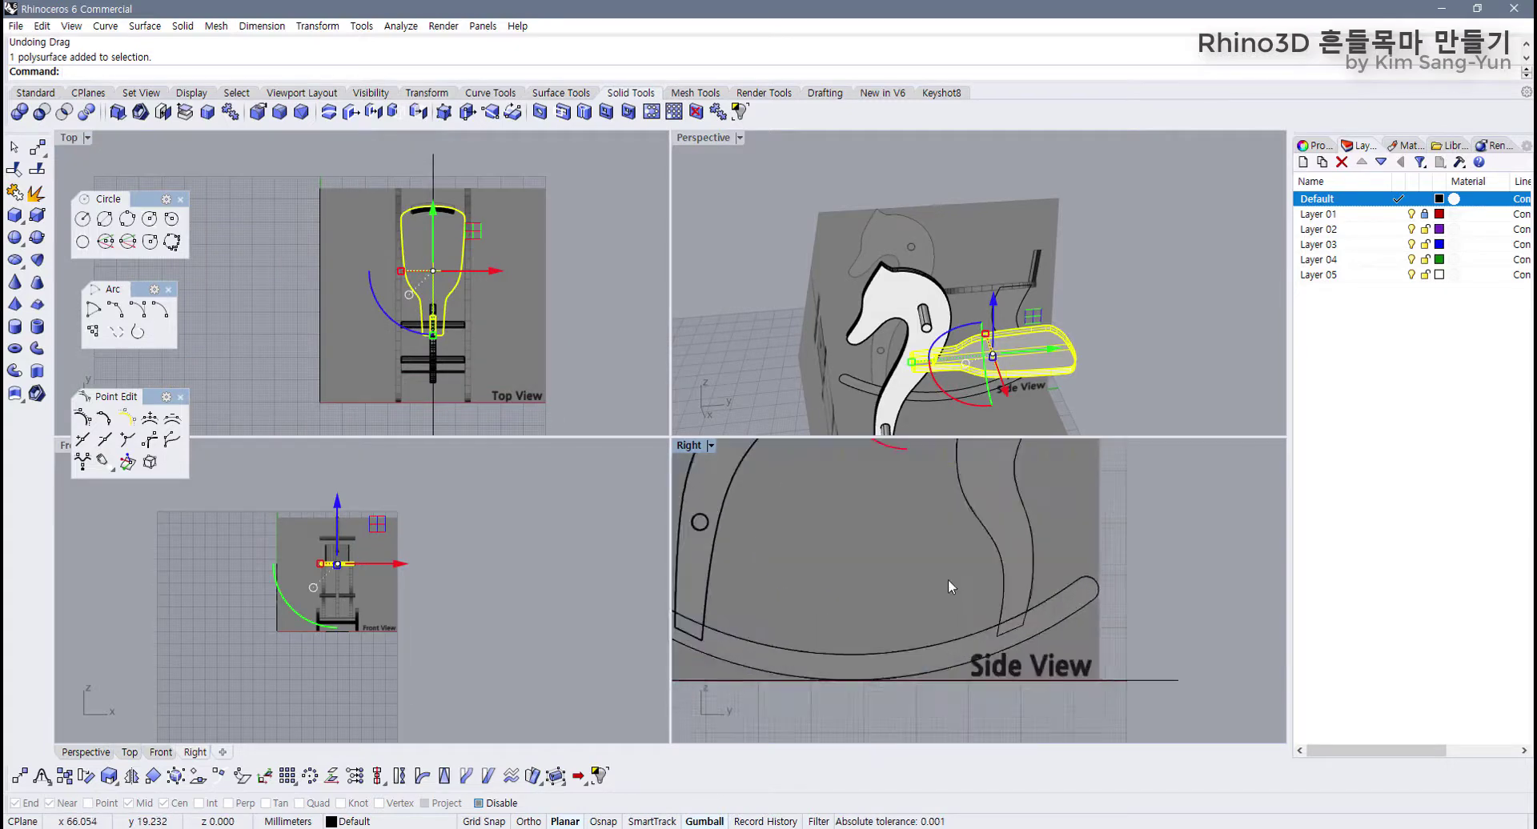
scroll(368, 276, up, 8)
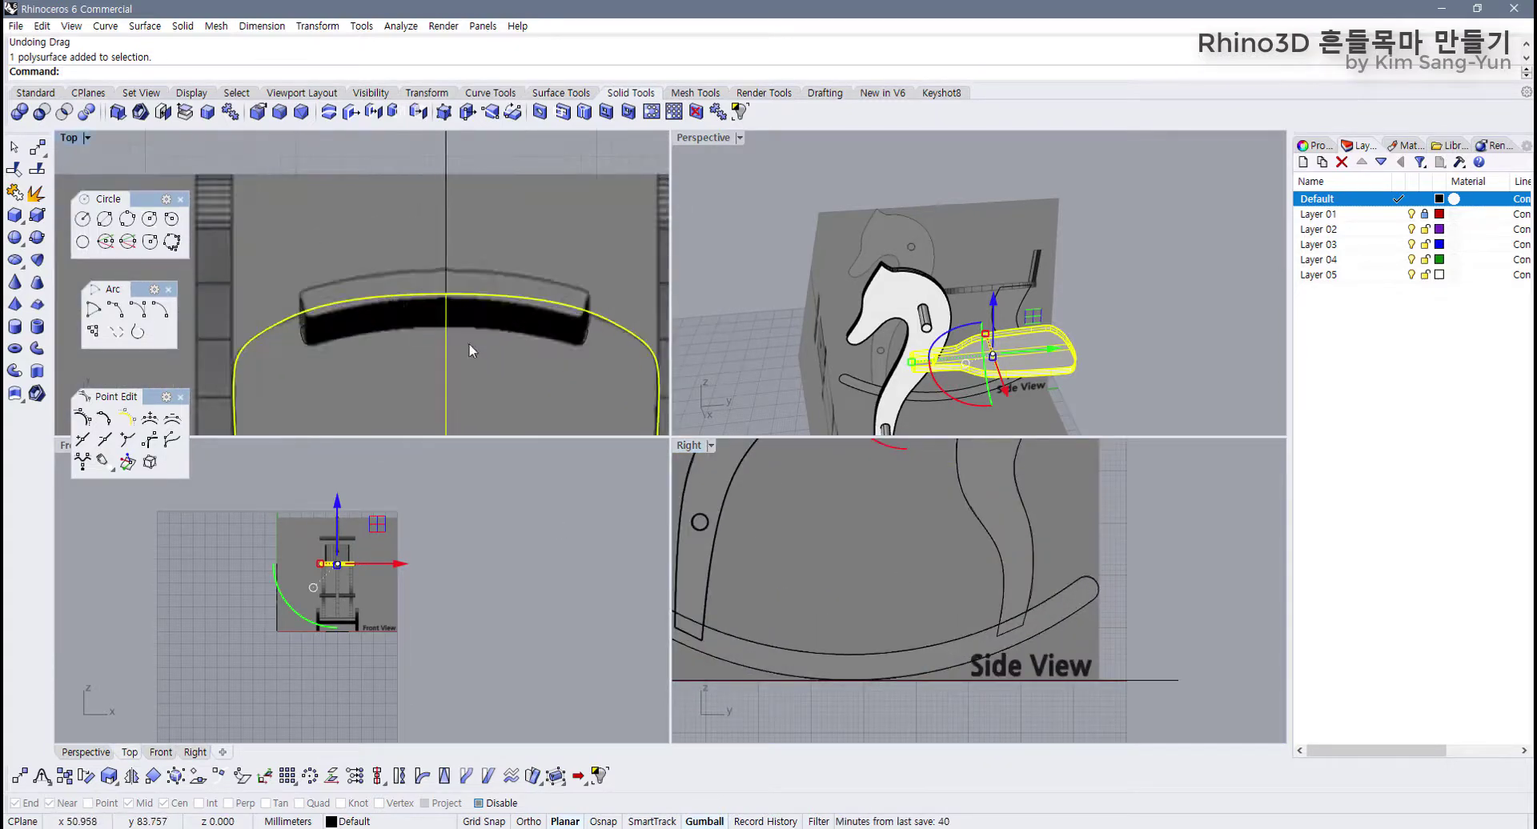
key(Escape)
click(538, 336)
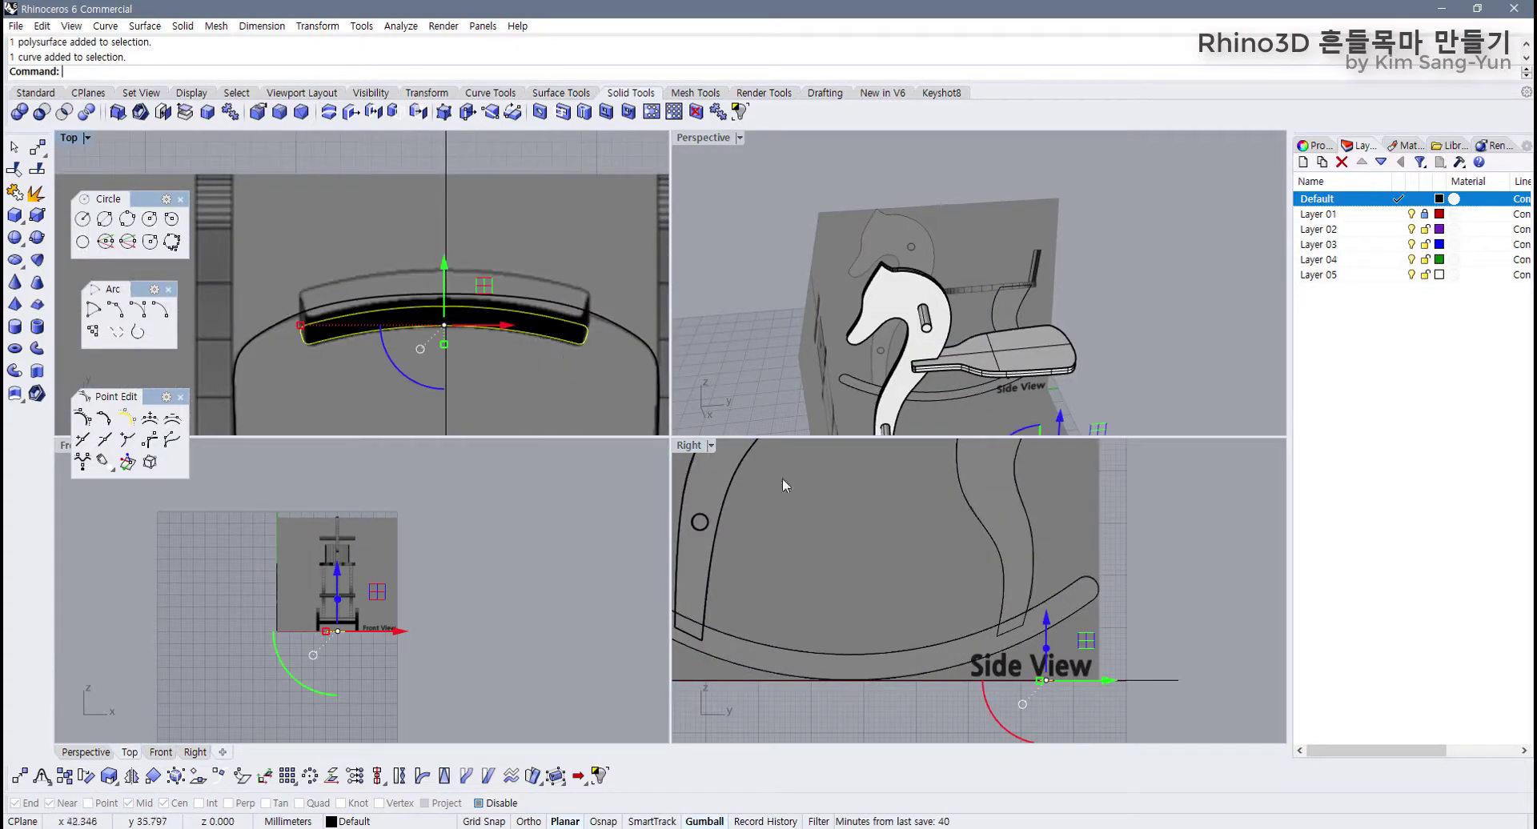
Step: Maximise the Right view and raise the backrest outline vertically from the ground to the seat's top surface
double_click(688, 446)
scroll(678, 479, down, 5)
scroll(696, 496, up, 2)
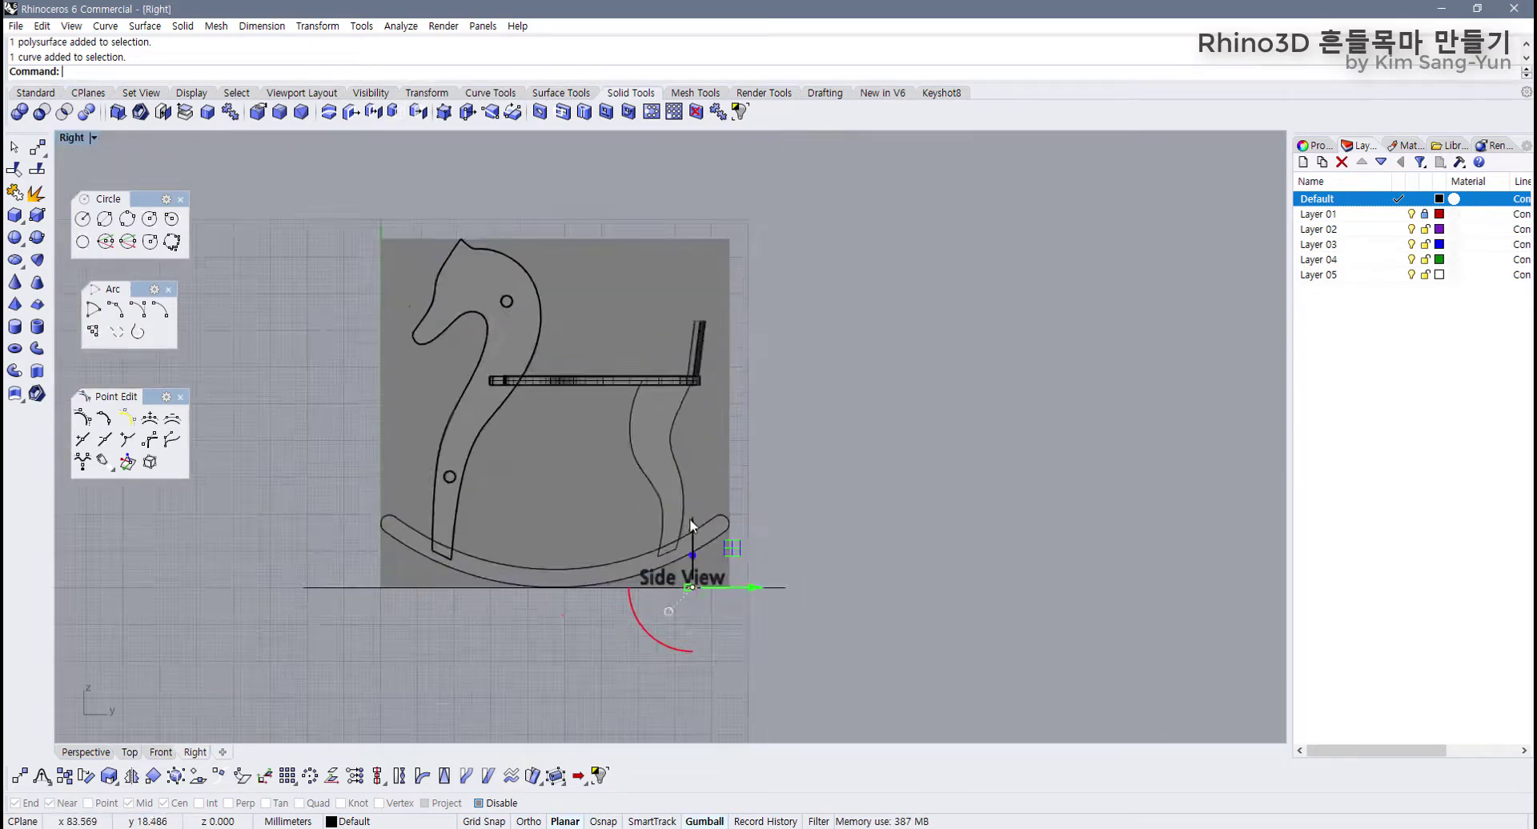
drag(690, 518, 688, 309)
scroll(688, 309, up, 5)
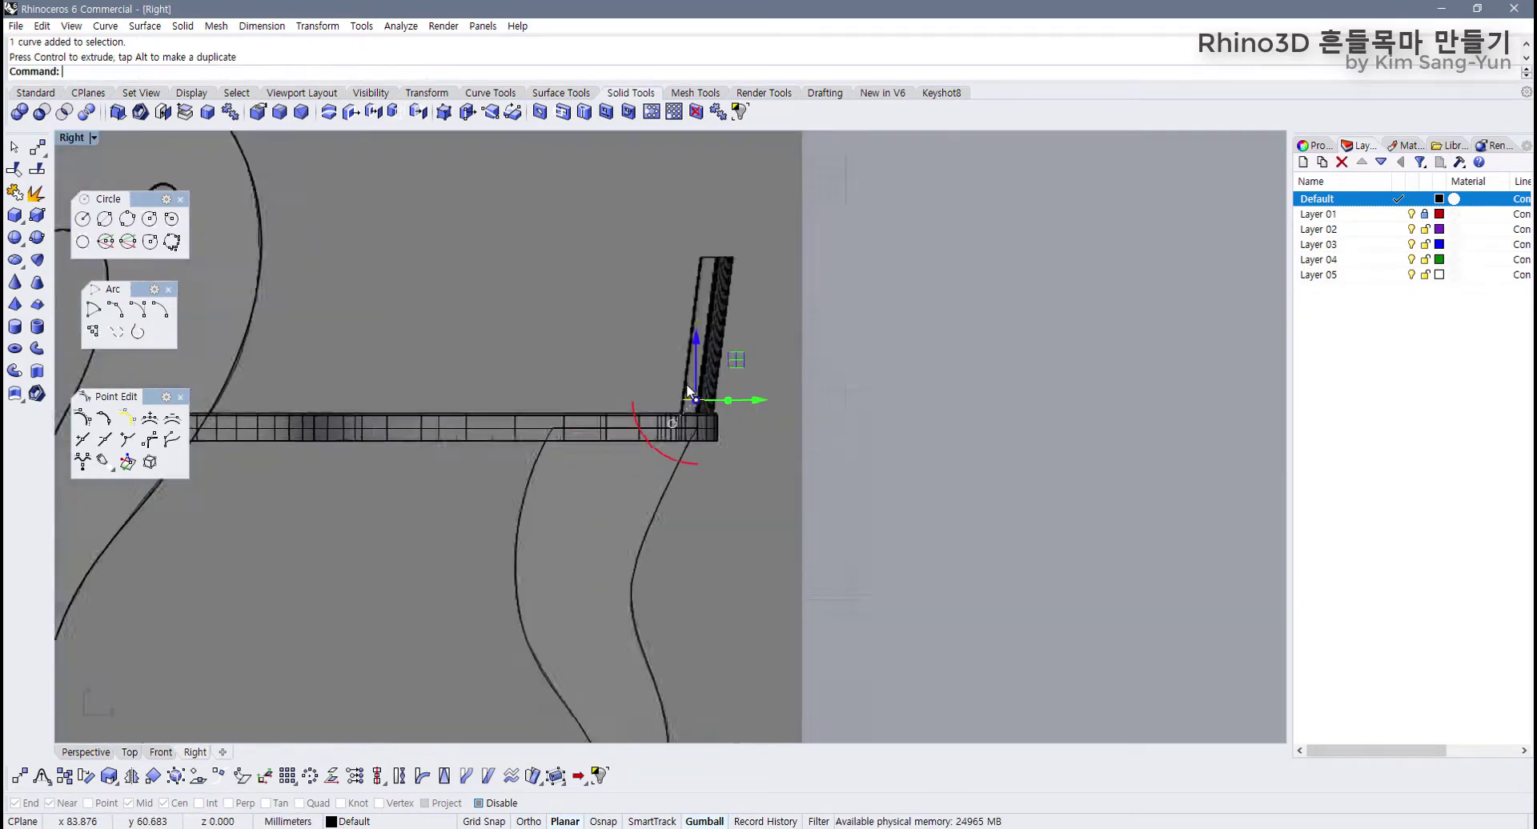
scroll(697, 398, up, 12)
right_drag(695, 431, 693, 467)
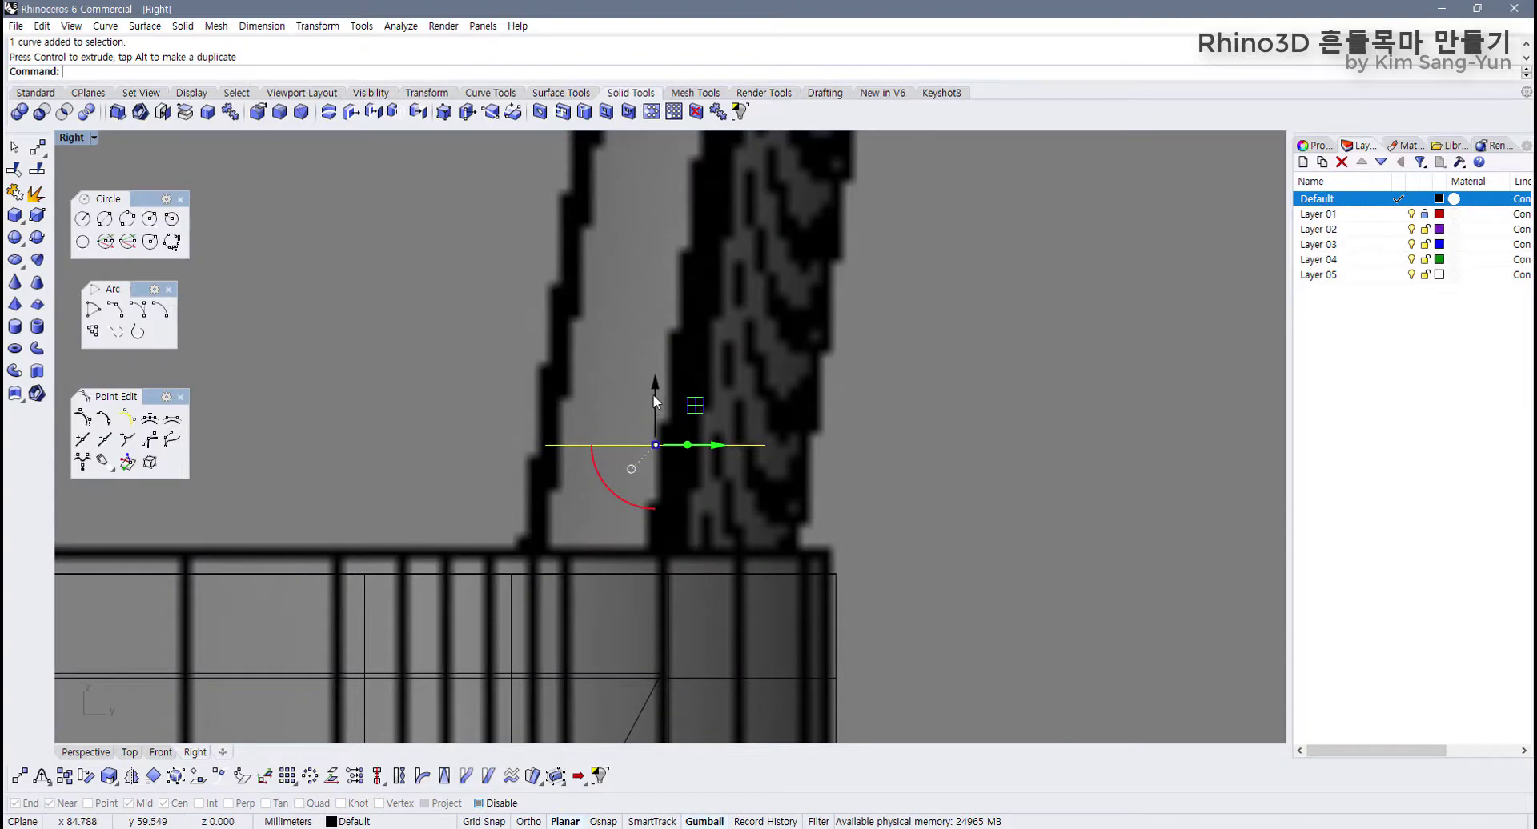
drag(654, 397, 607, 532)
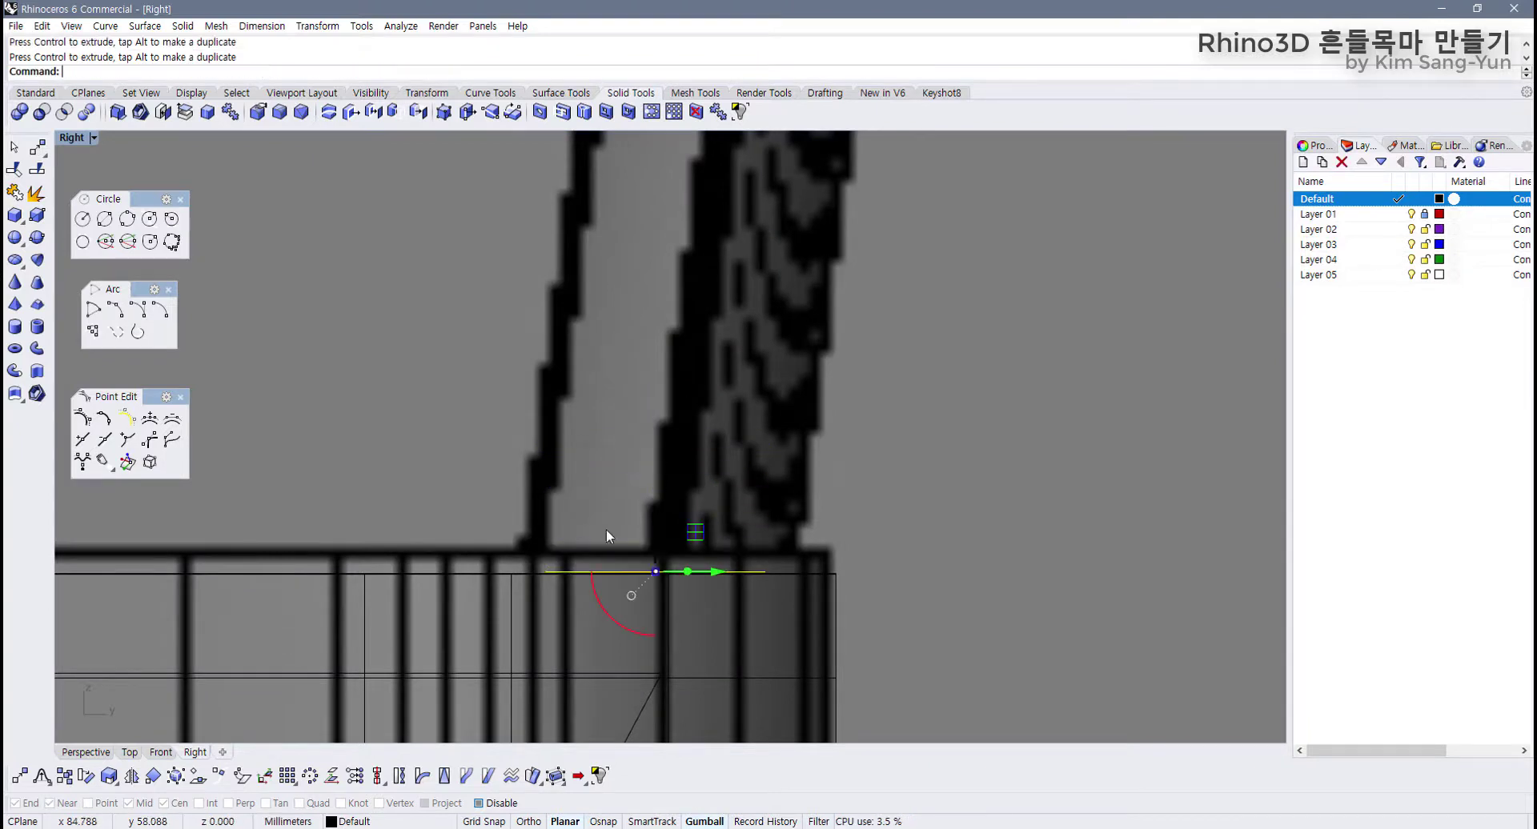
Step: Fine-tune the backrest outline's height by lowering it about 0.02 mm onto the seat's top edge
click(461, 578)
scroll(486, 545, down, 9)
right_drag(504, 542, 473, 530)
scroll(470, 532, up, 10)
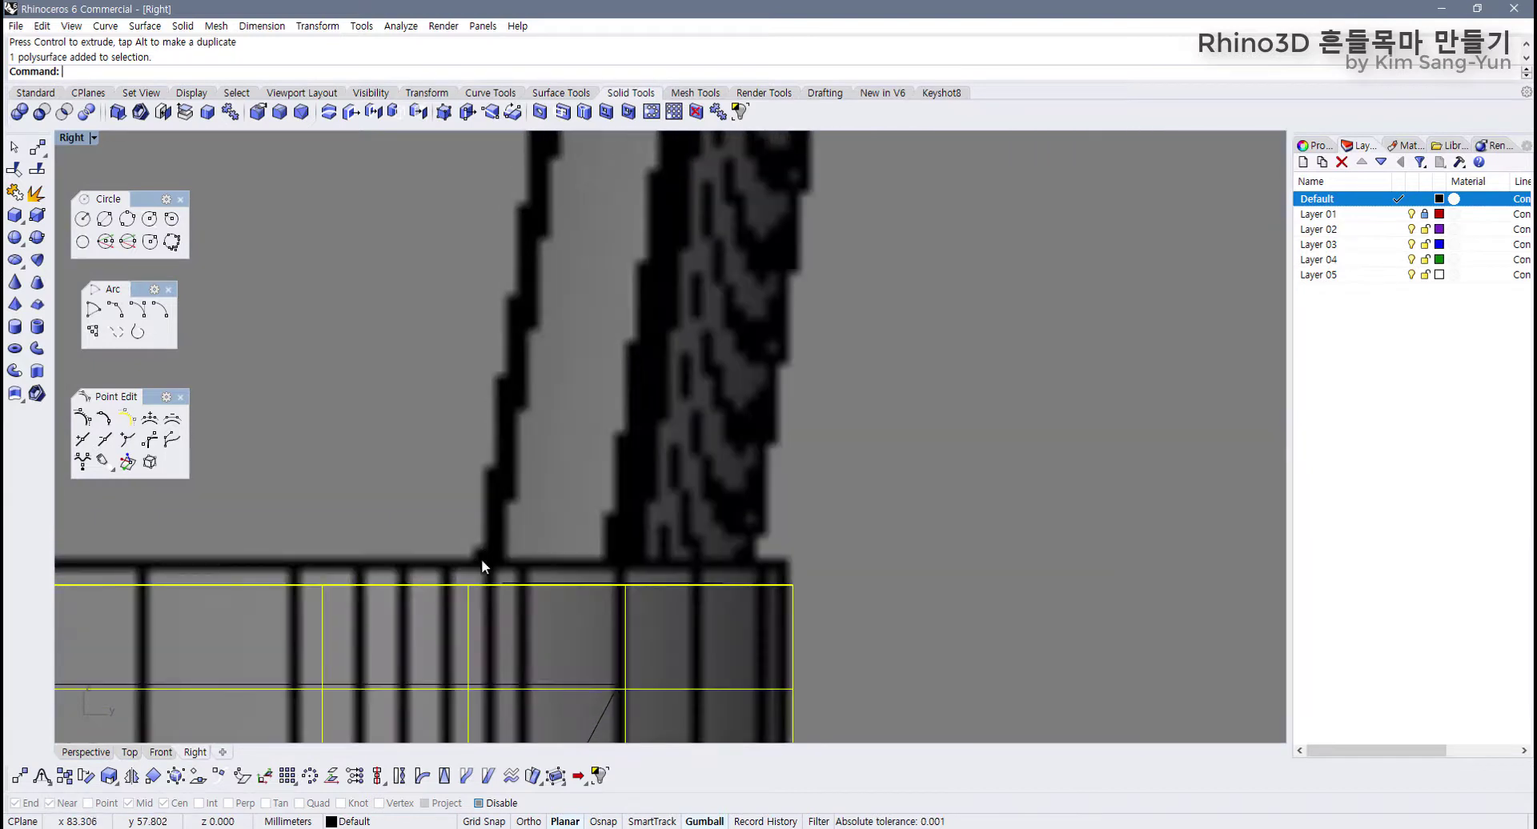
click(560, 583)
scroll(564, 567, up, 8)
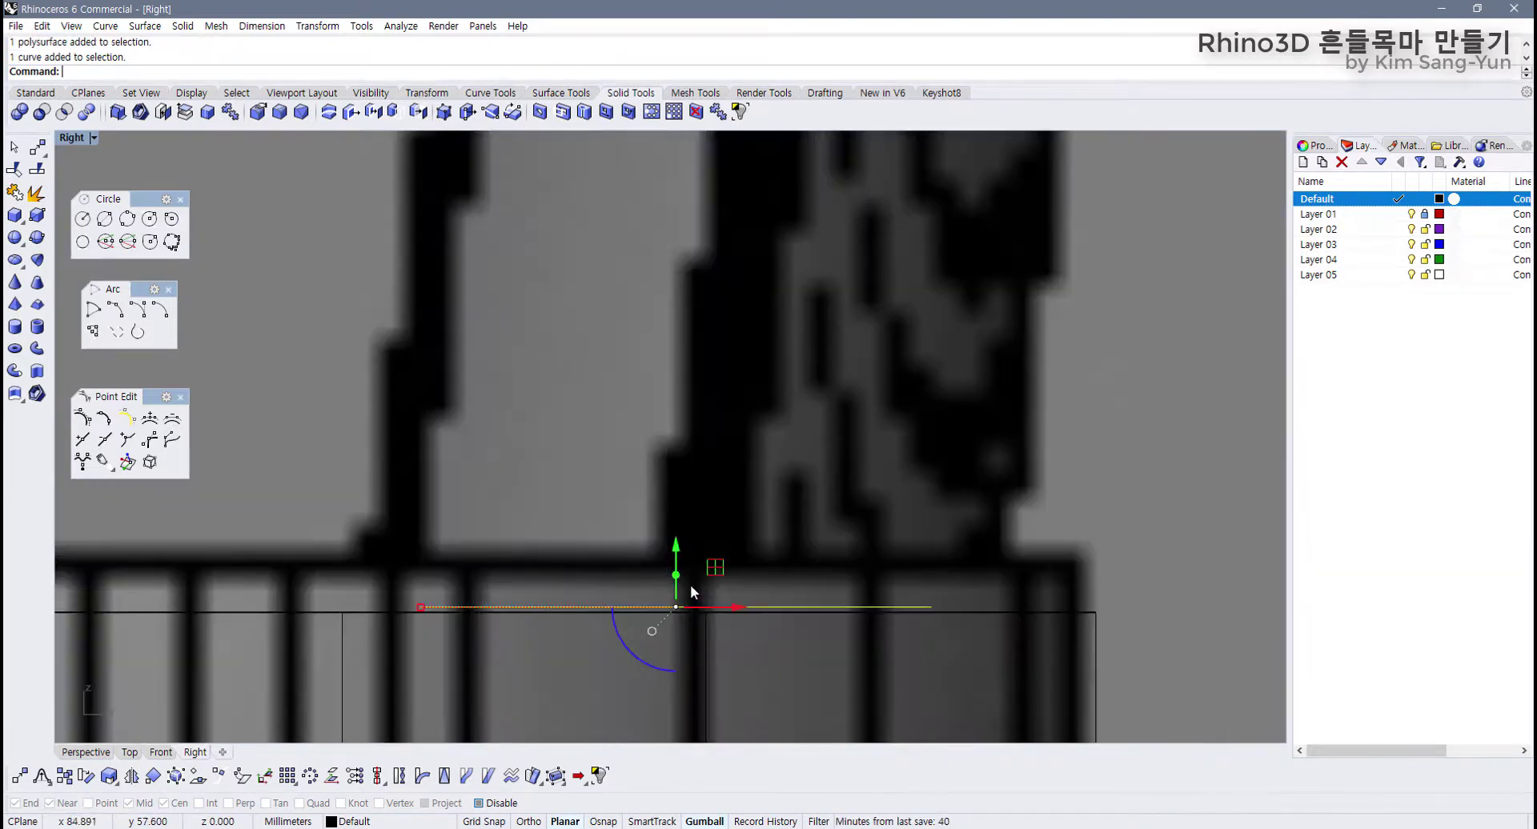
drag(675, 558, 675, 563)
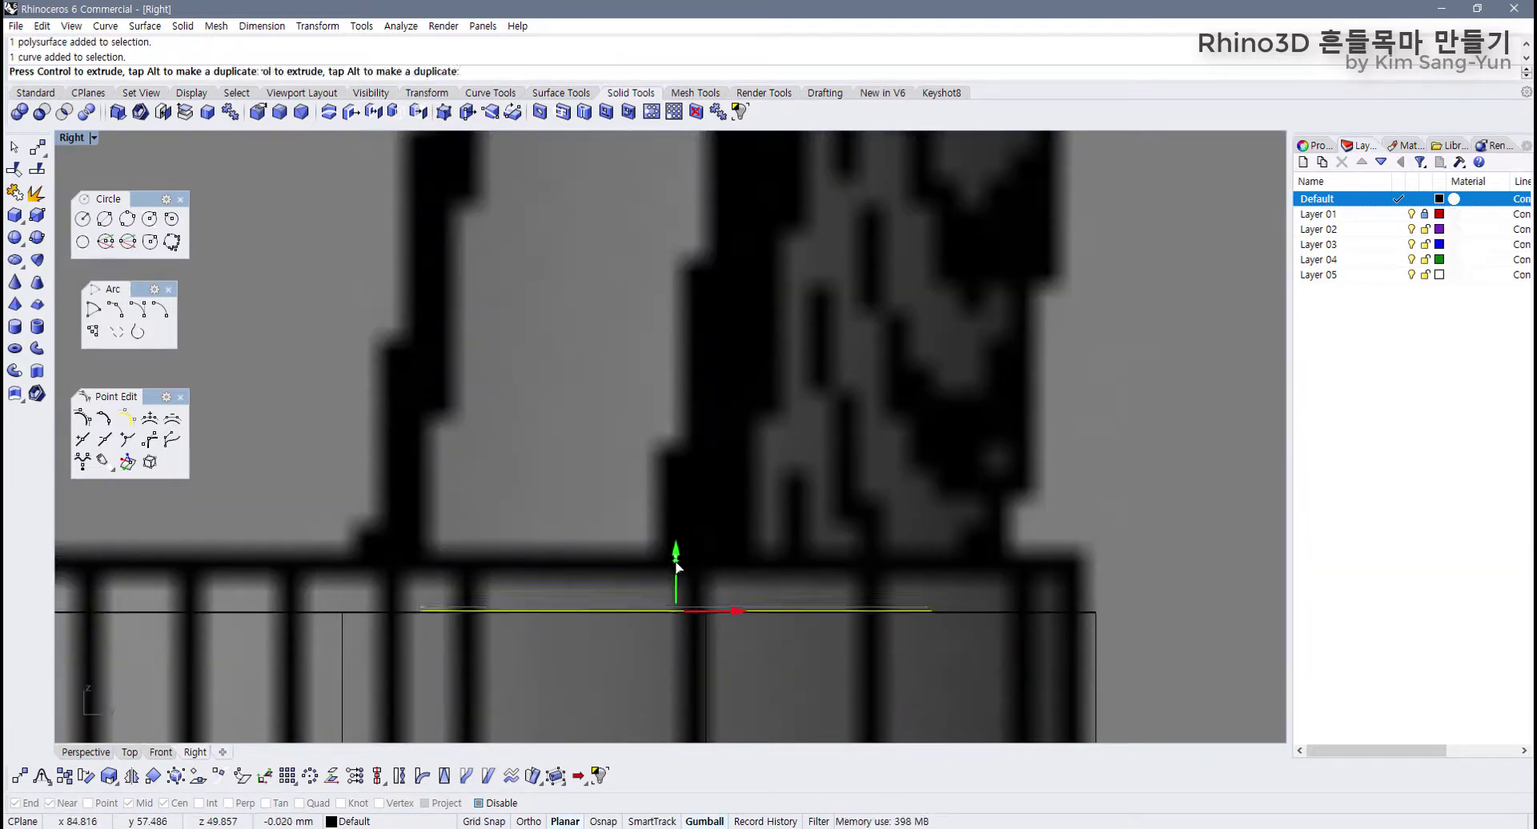
Step: Duplicate the backrest outline up and back to the top of the slanted backrest in the reference image, and select both outlines
scroll(805, 620, down, 8)
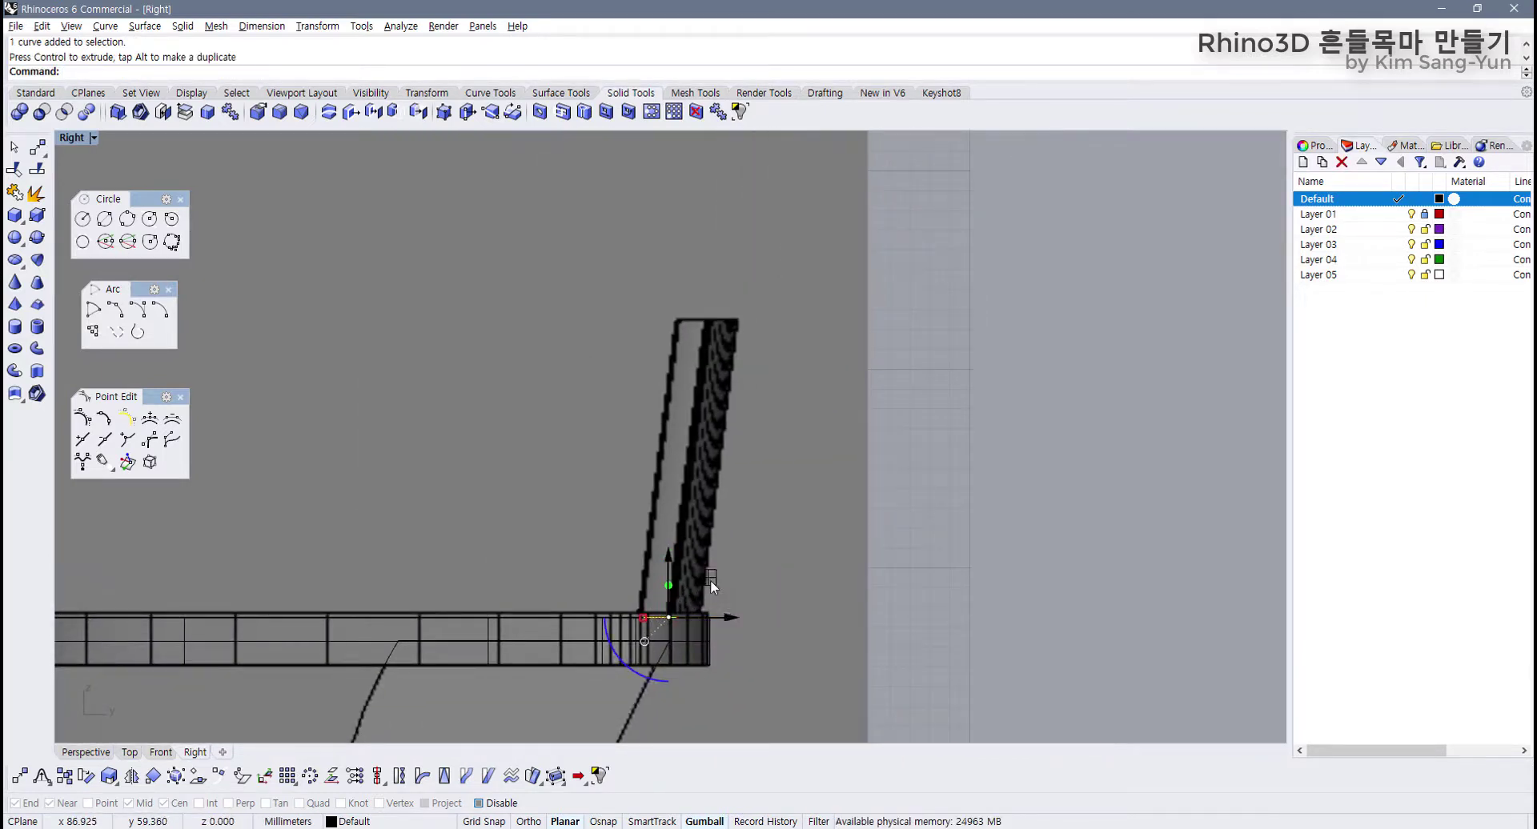
drag(709, 578, 743, 285)
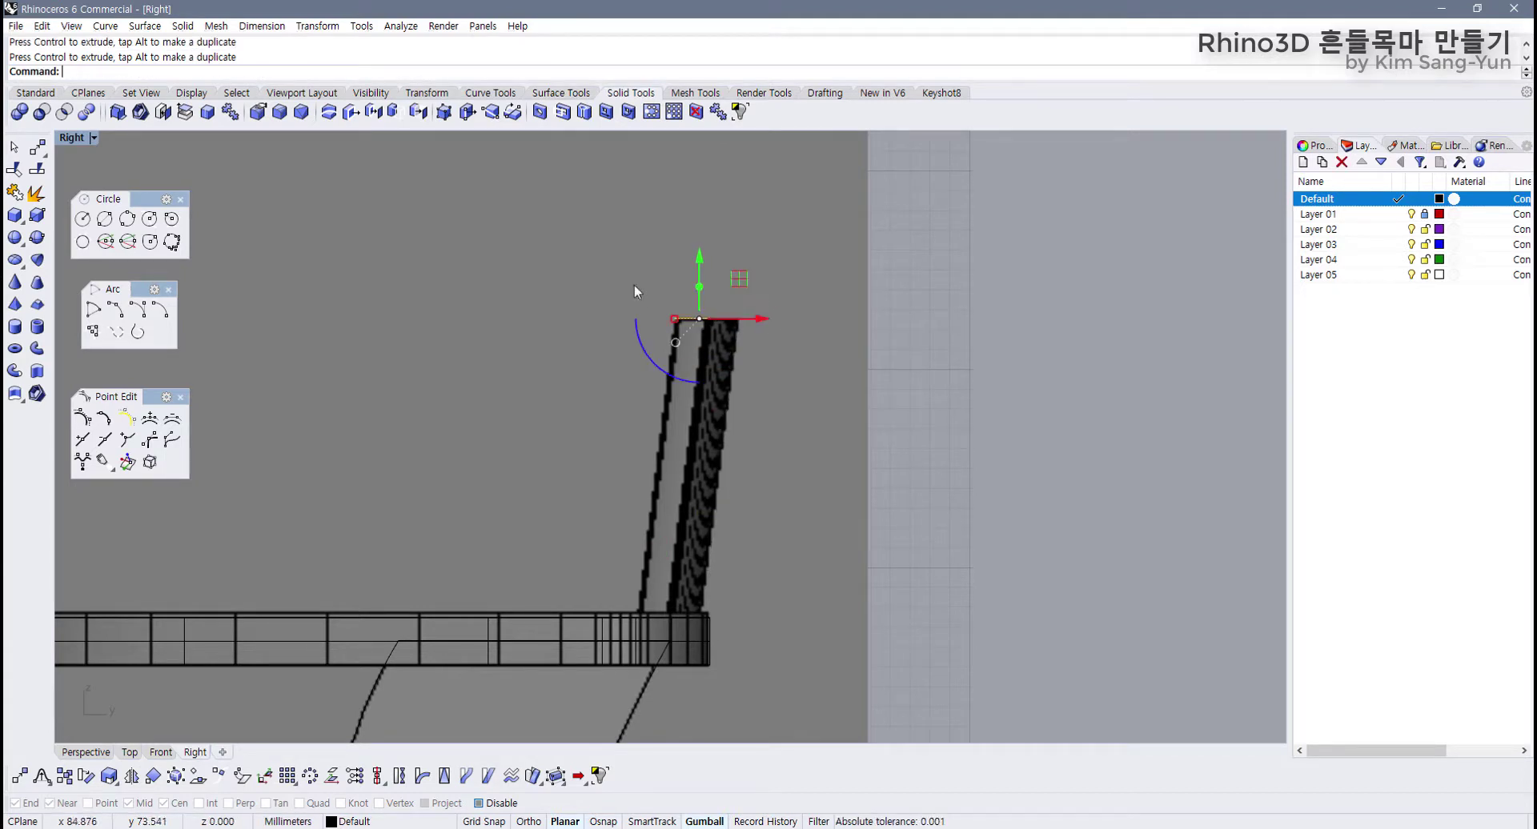
key(Escape)
drag(788, 632, 784, 628)
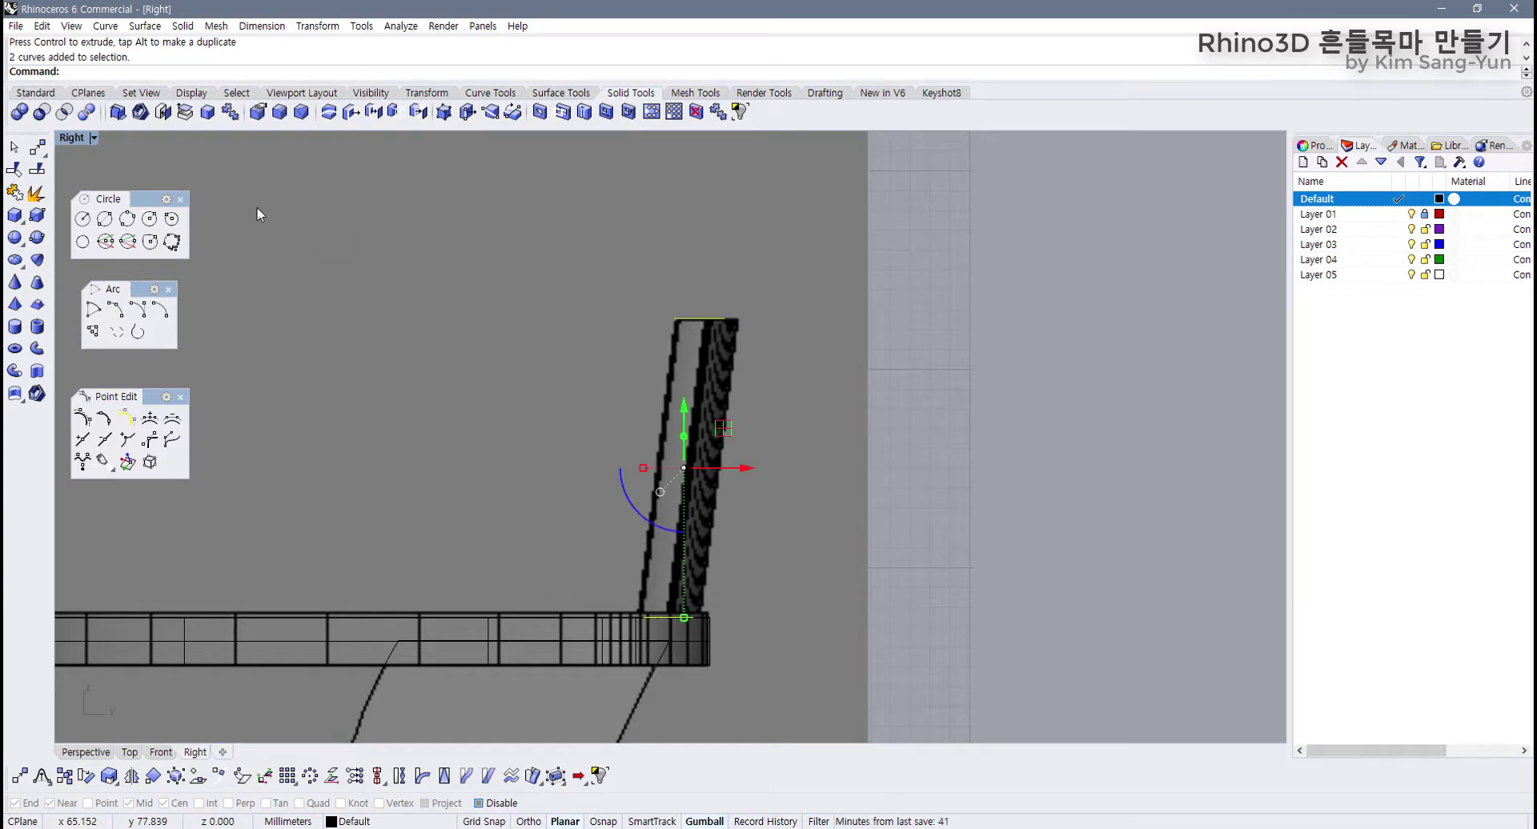
Step: Maximise the Perspective view and select the upper and lower curved backrest outlines together
double_click(71, 139)
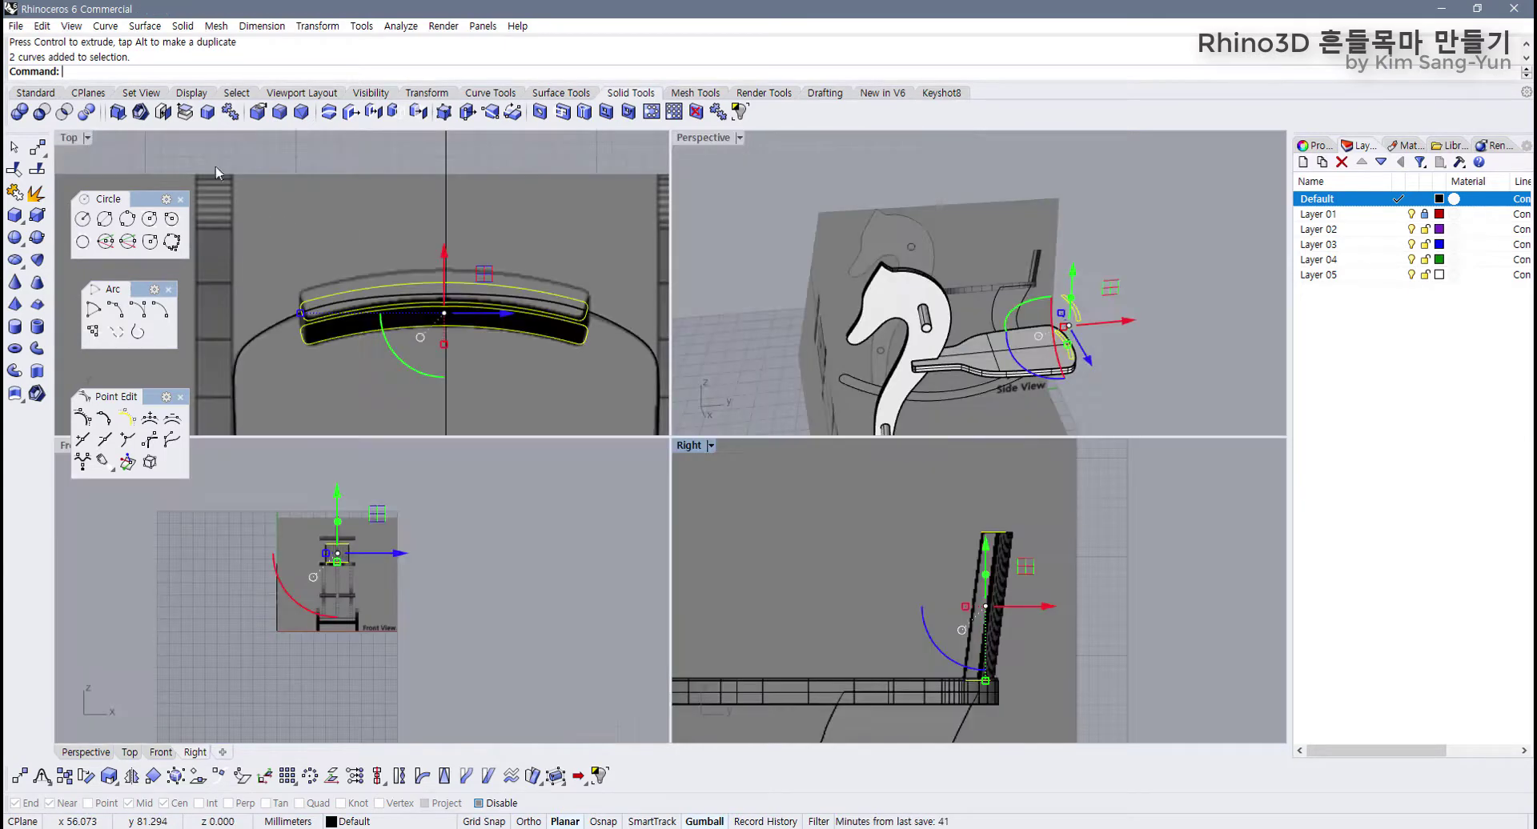
double_click(709, 140)
scroll(880, 448, up, 5)
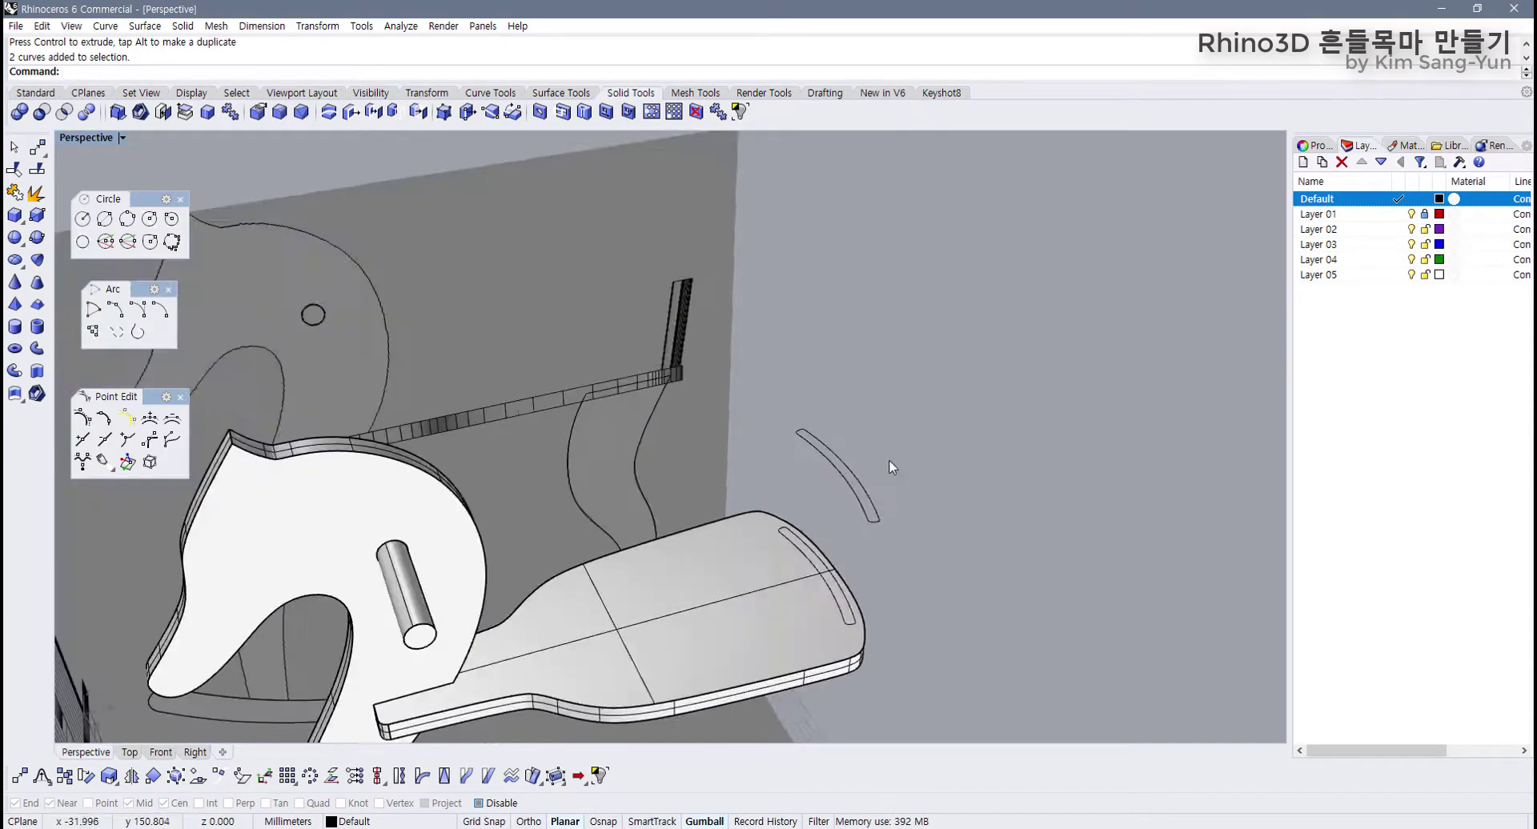
scroll(888, 462, up, 4)
drag(580, 264, 841, 667)
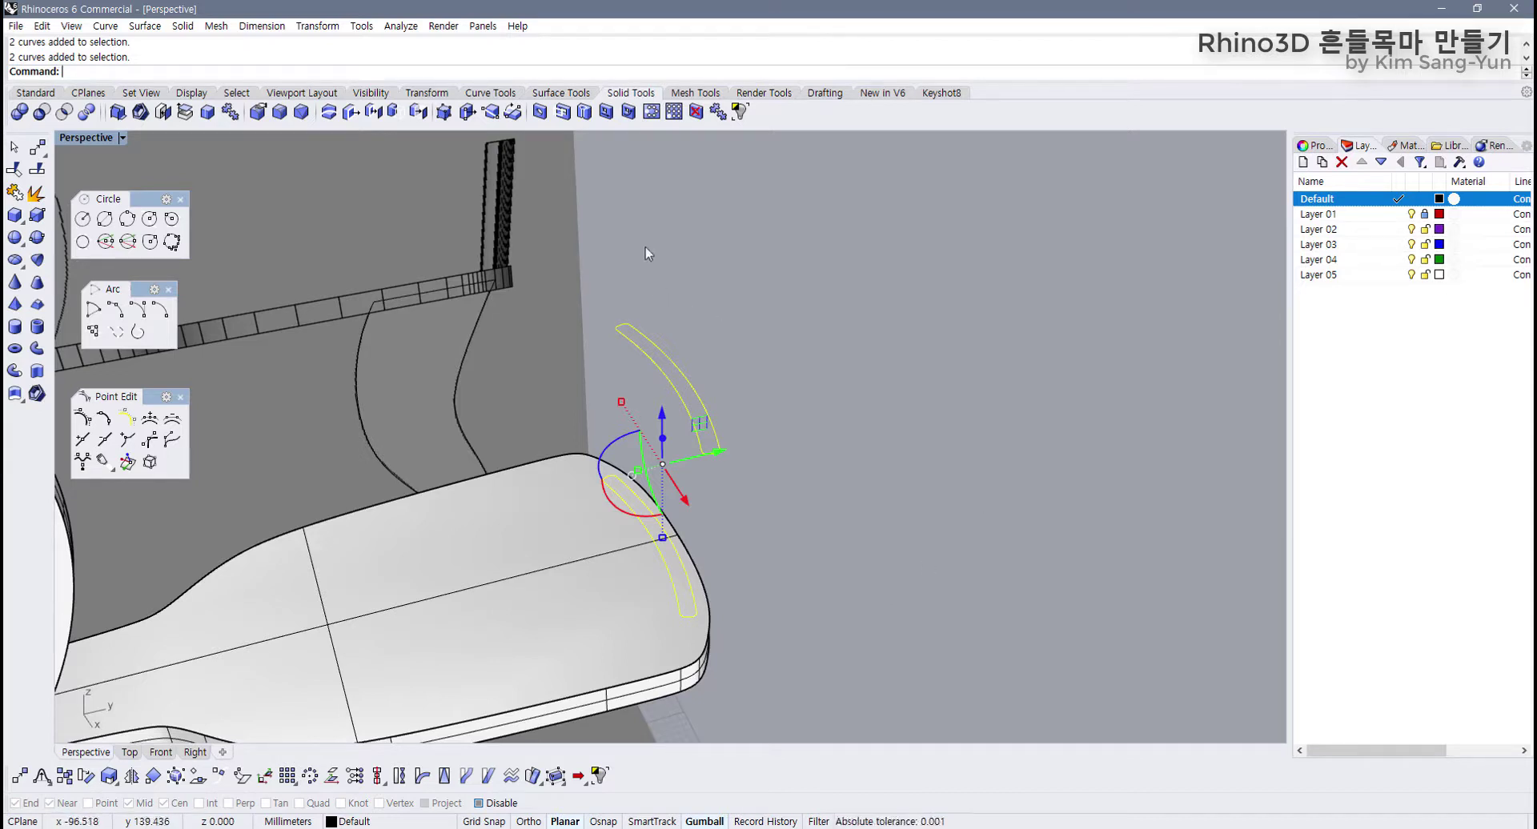
click(564, 94)
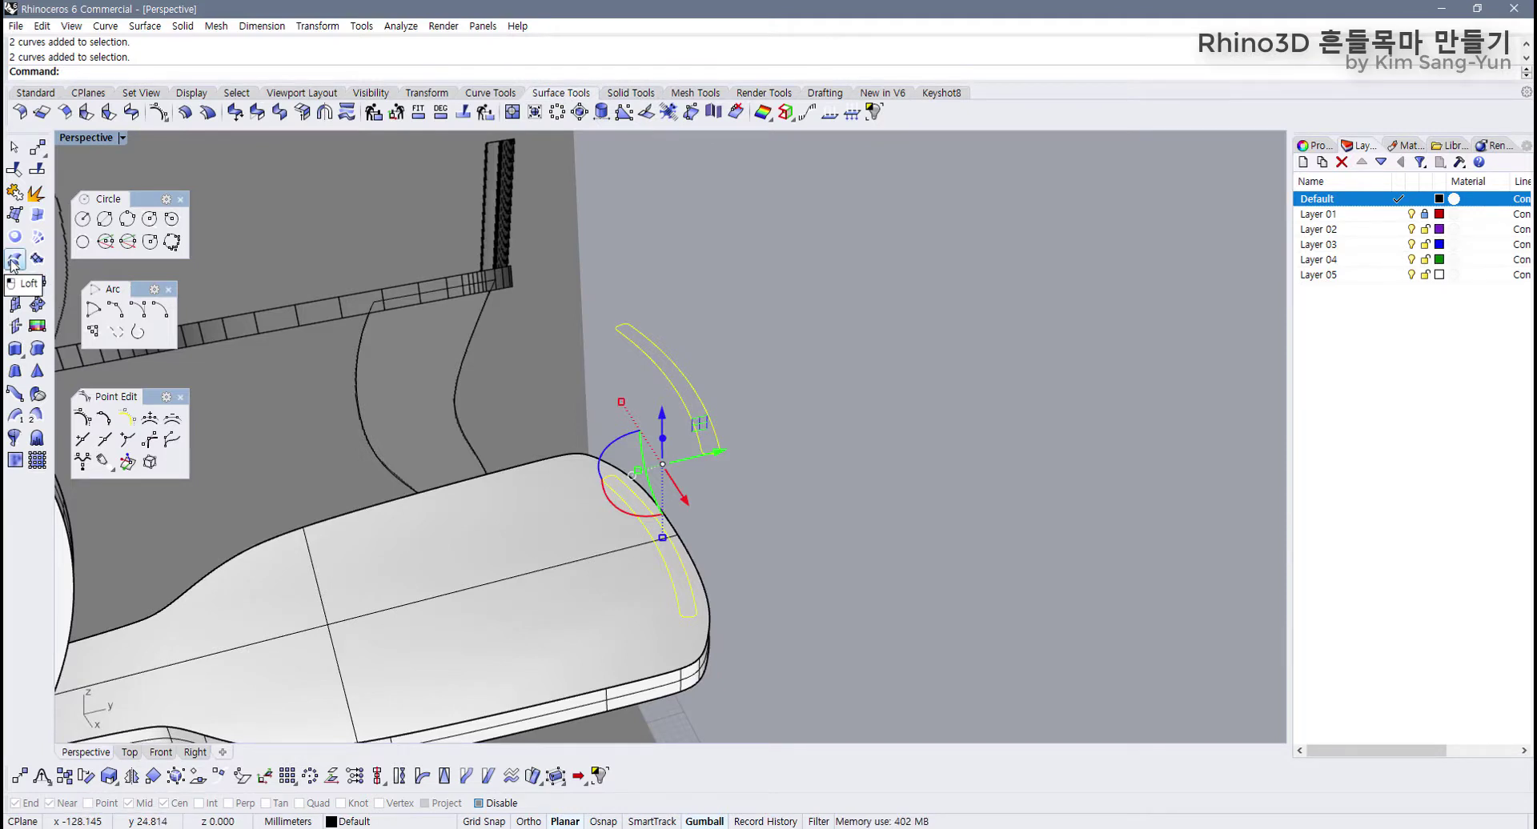
drag(712, 342, 474, 522)
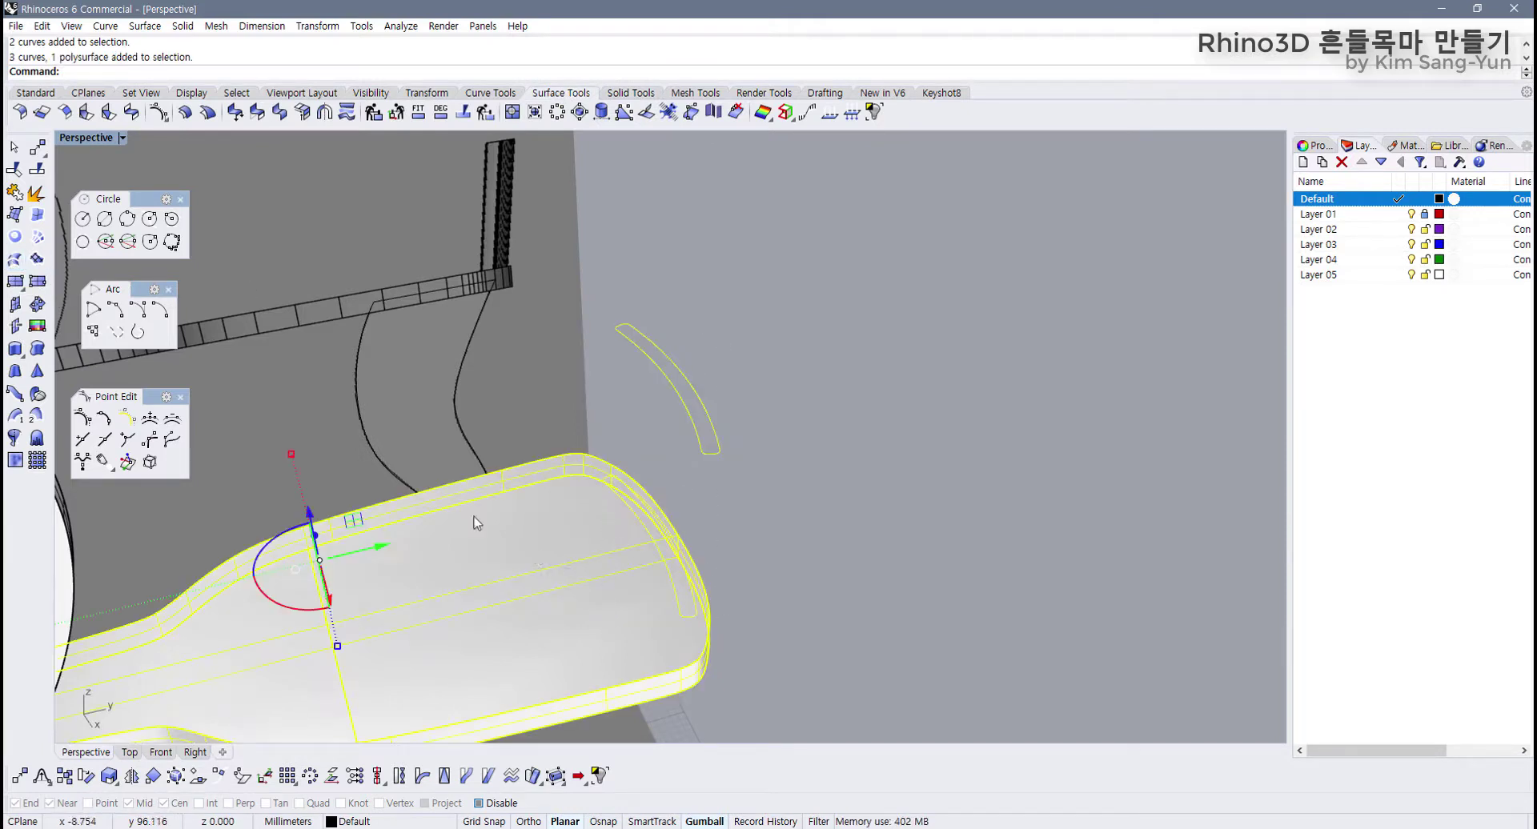
drag(589, 281, 818, 666)
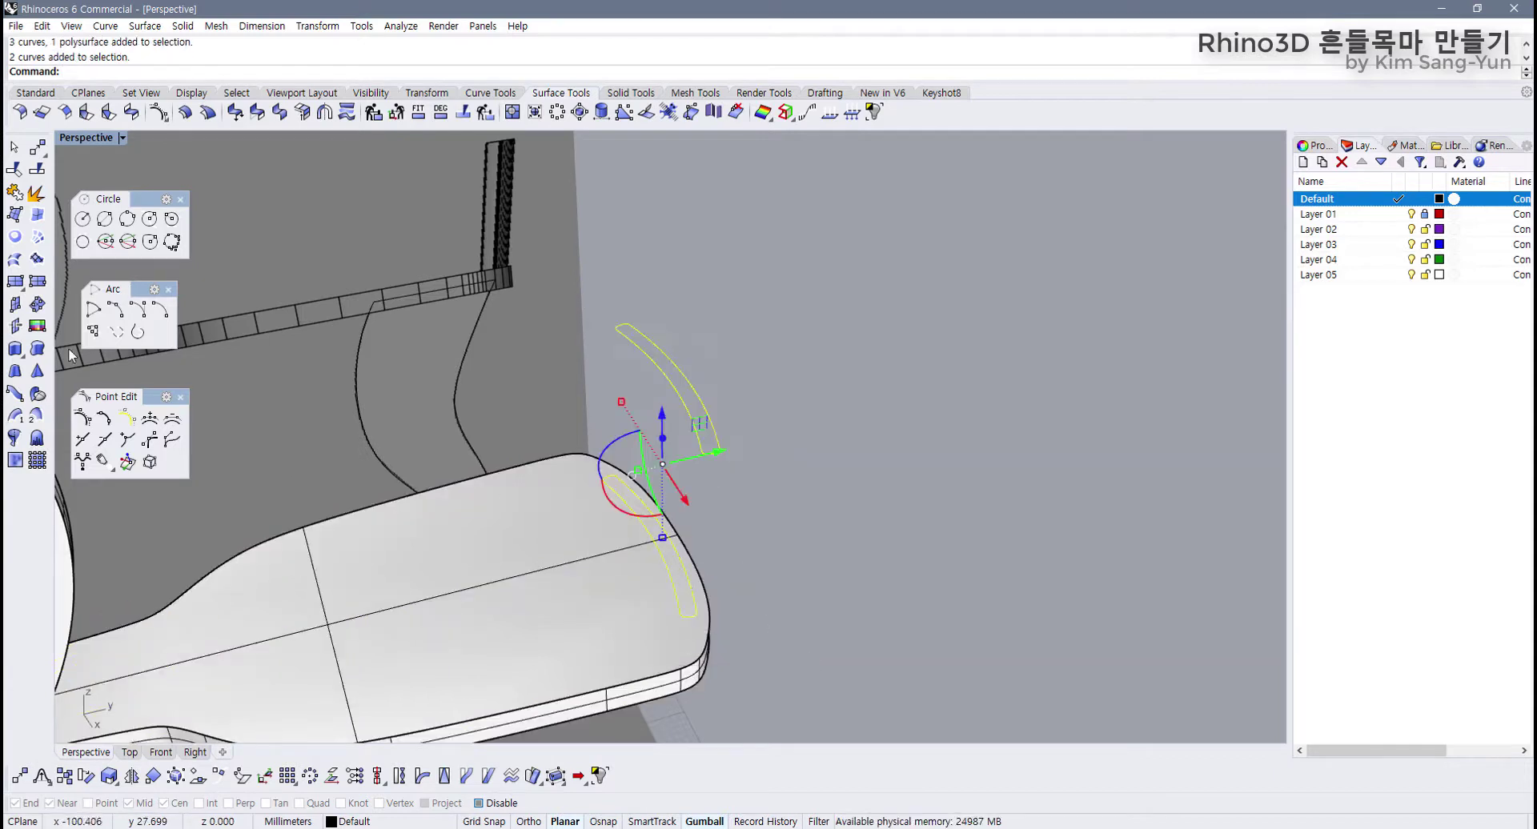
click(22, 265)
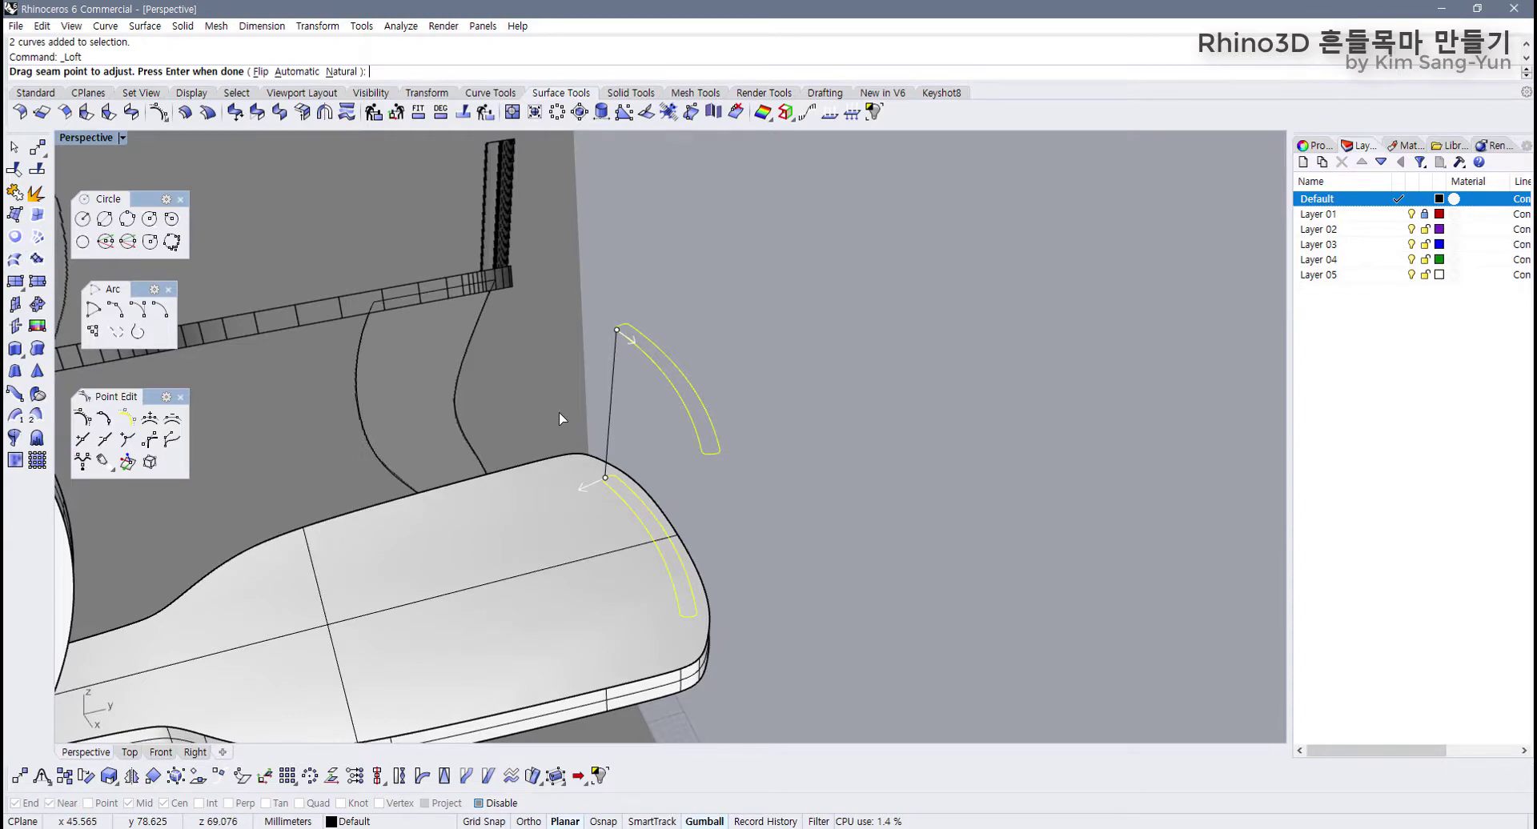
right_drag(561, 418, 540, 440)
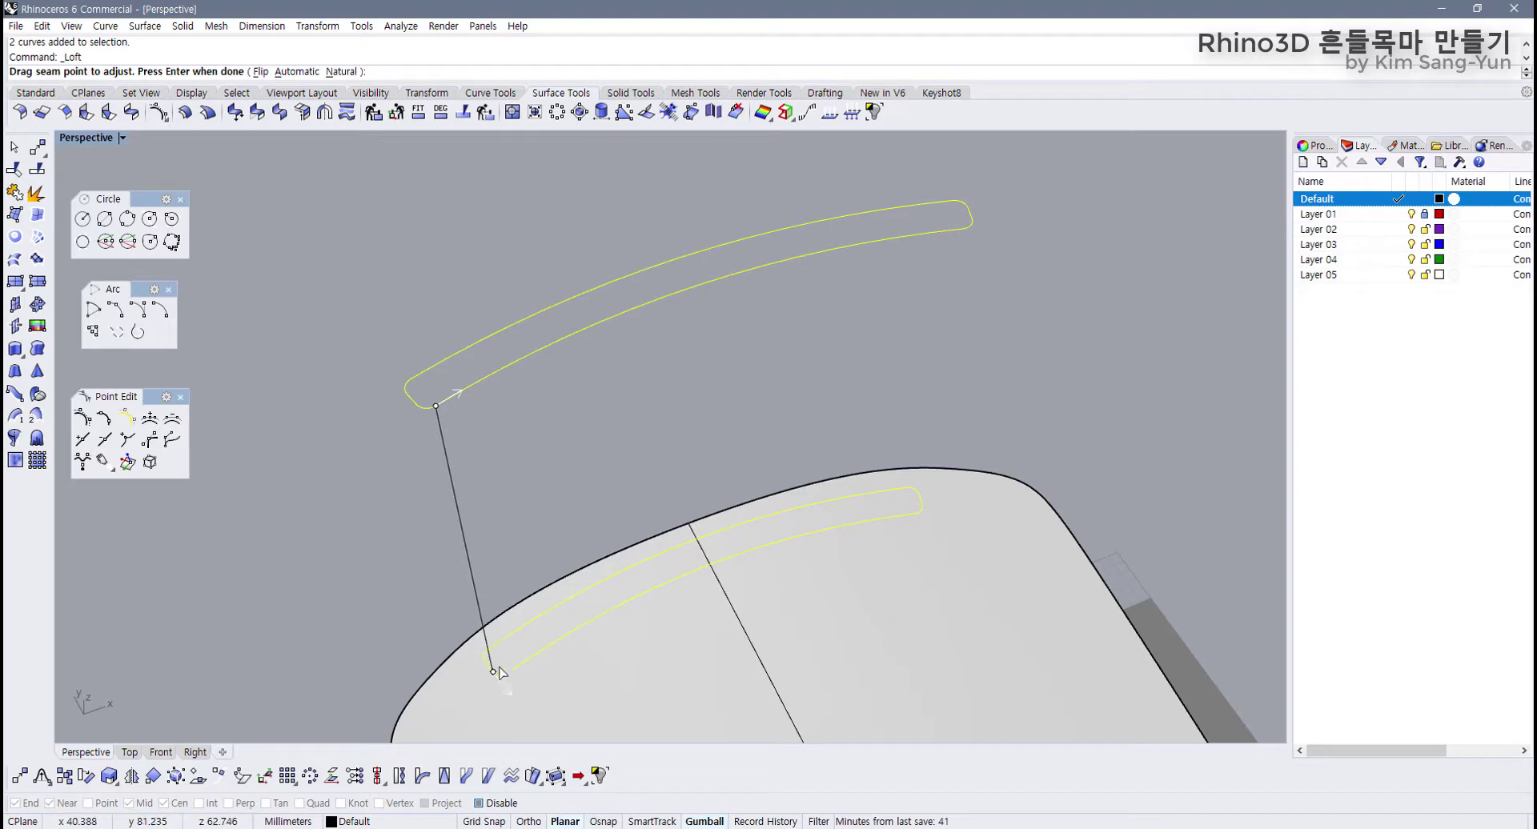
key(Return)
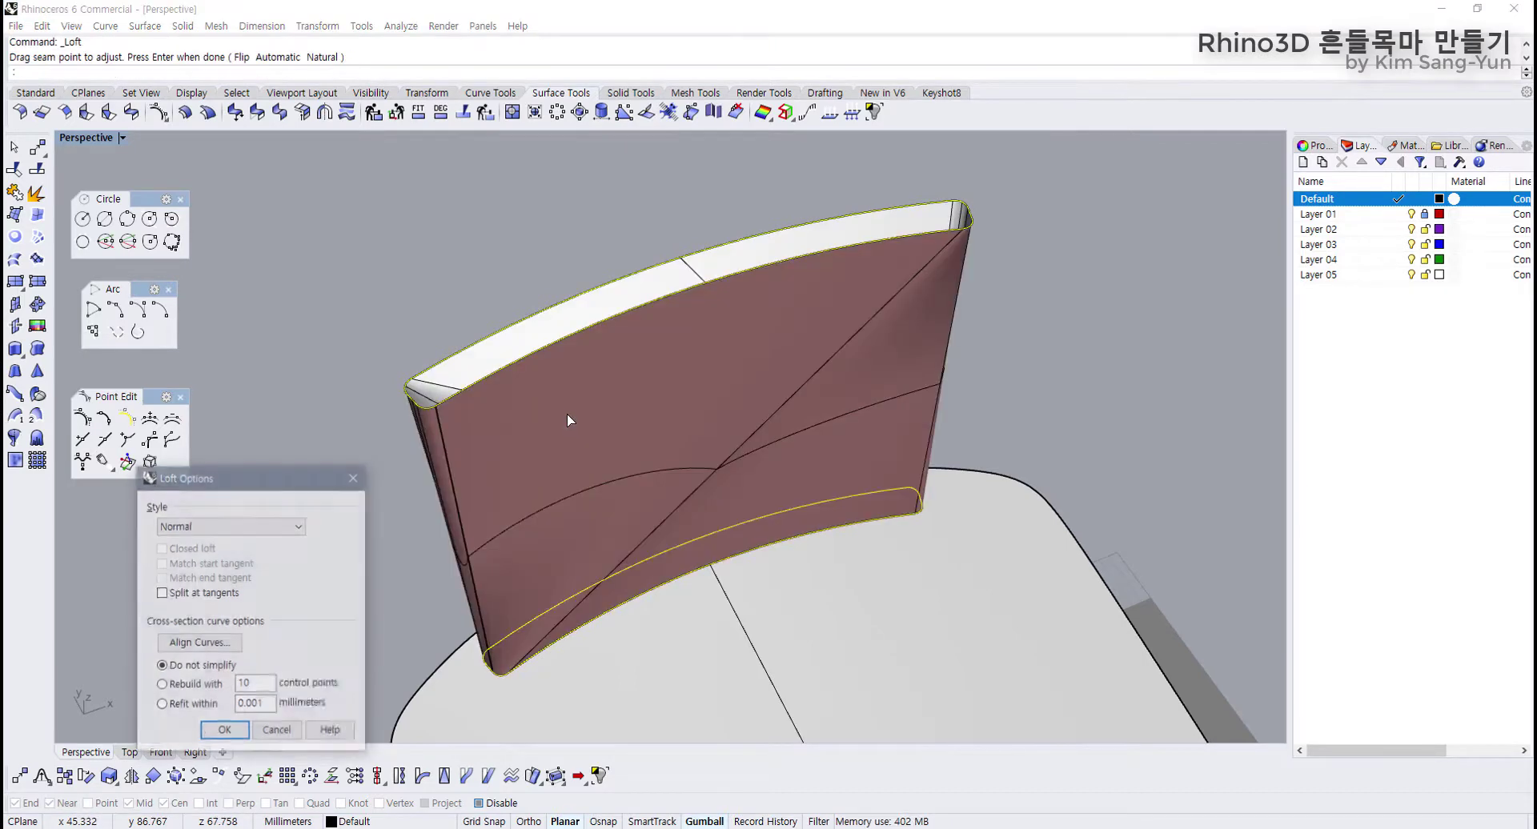
right_drag(616, 488, 605, 454)
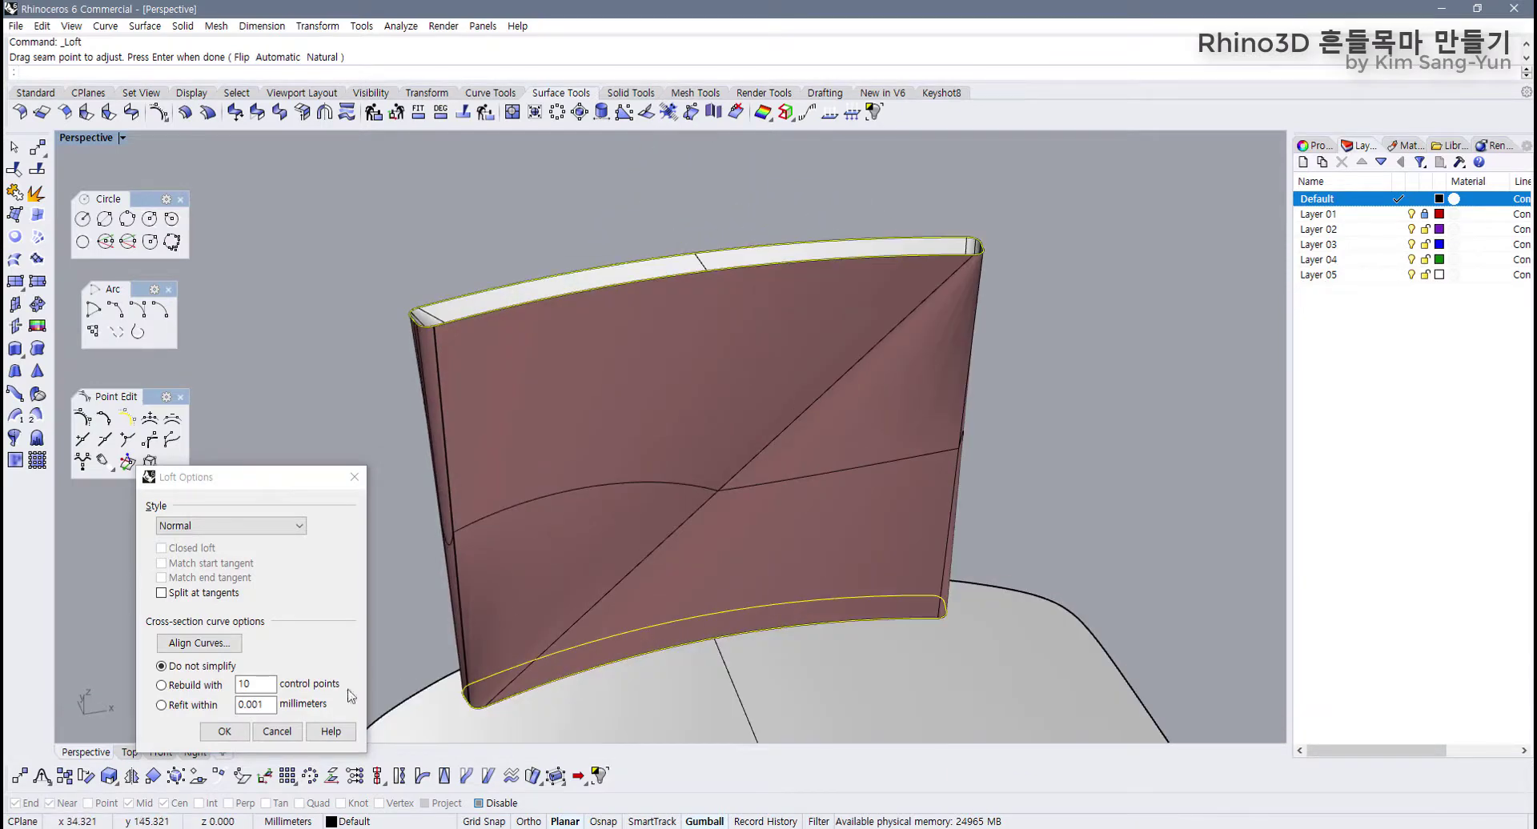
click(277, 731)
Step: Loft the two backrest outlines in Normal style, with object snaps on and both seam points at the midpoints of their concave long edges
right_click(504, 503)
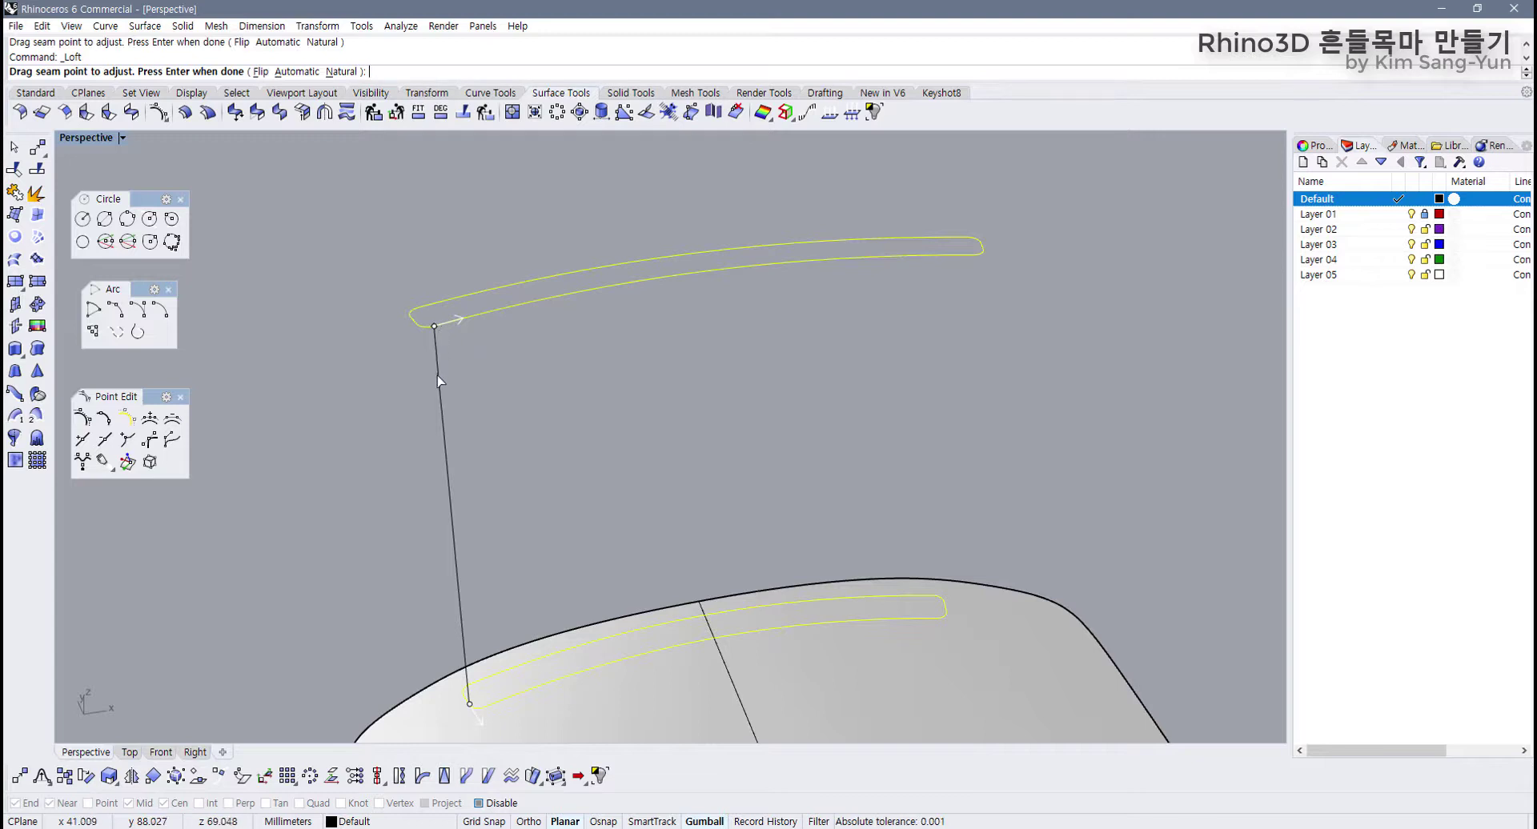
mouse_move(439, 382)
right_down()
mouse_move(470, 449)
mouse_move(451, 404)
right_up()
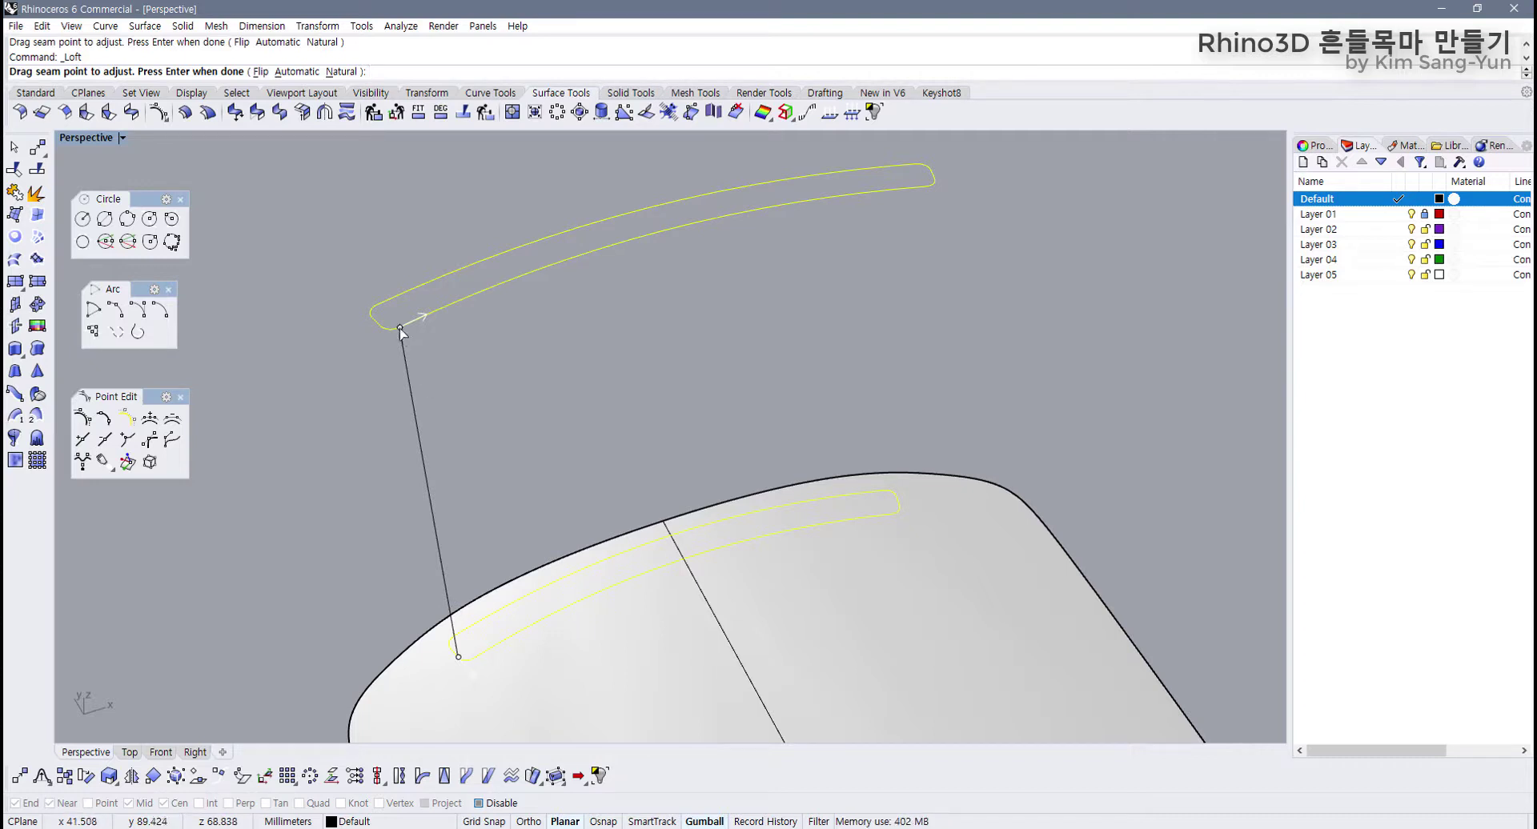
drag(400, 328, 621, 249)
drag(632, 325, 629, 327)
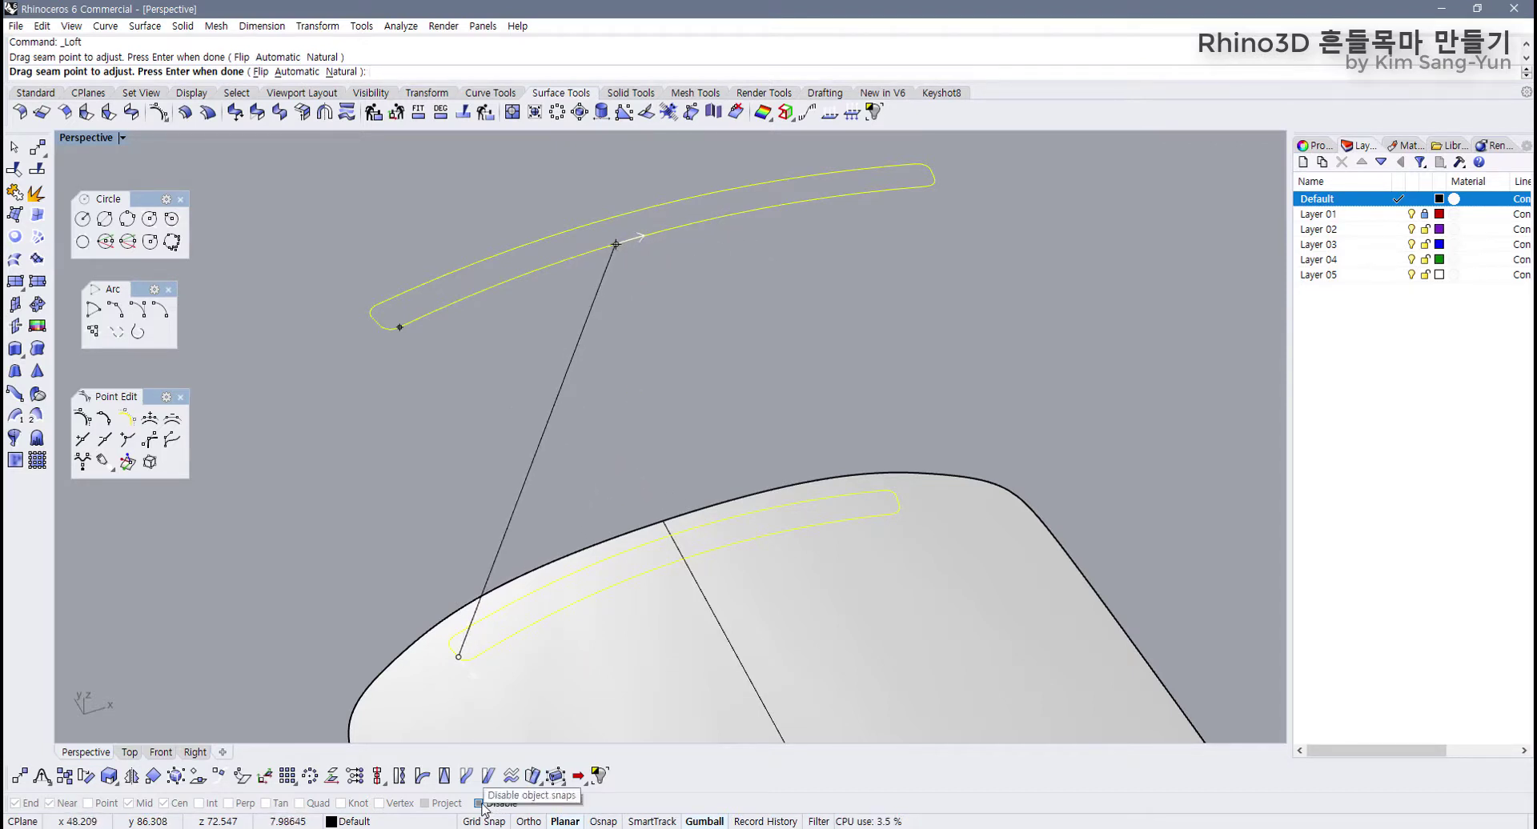
click(478, 803)
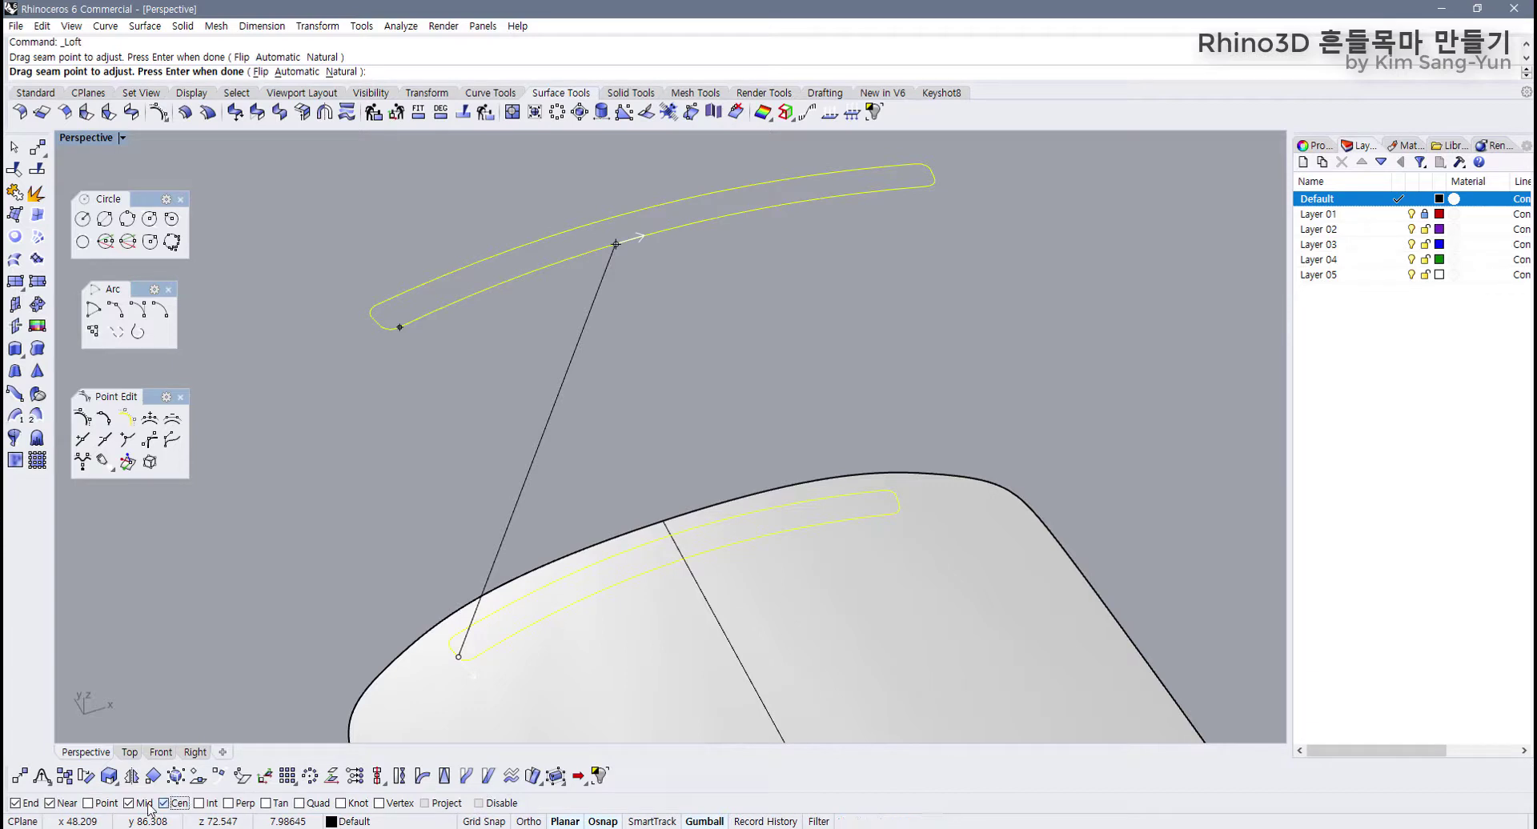
drag(616, 244, 665, 231)
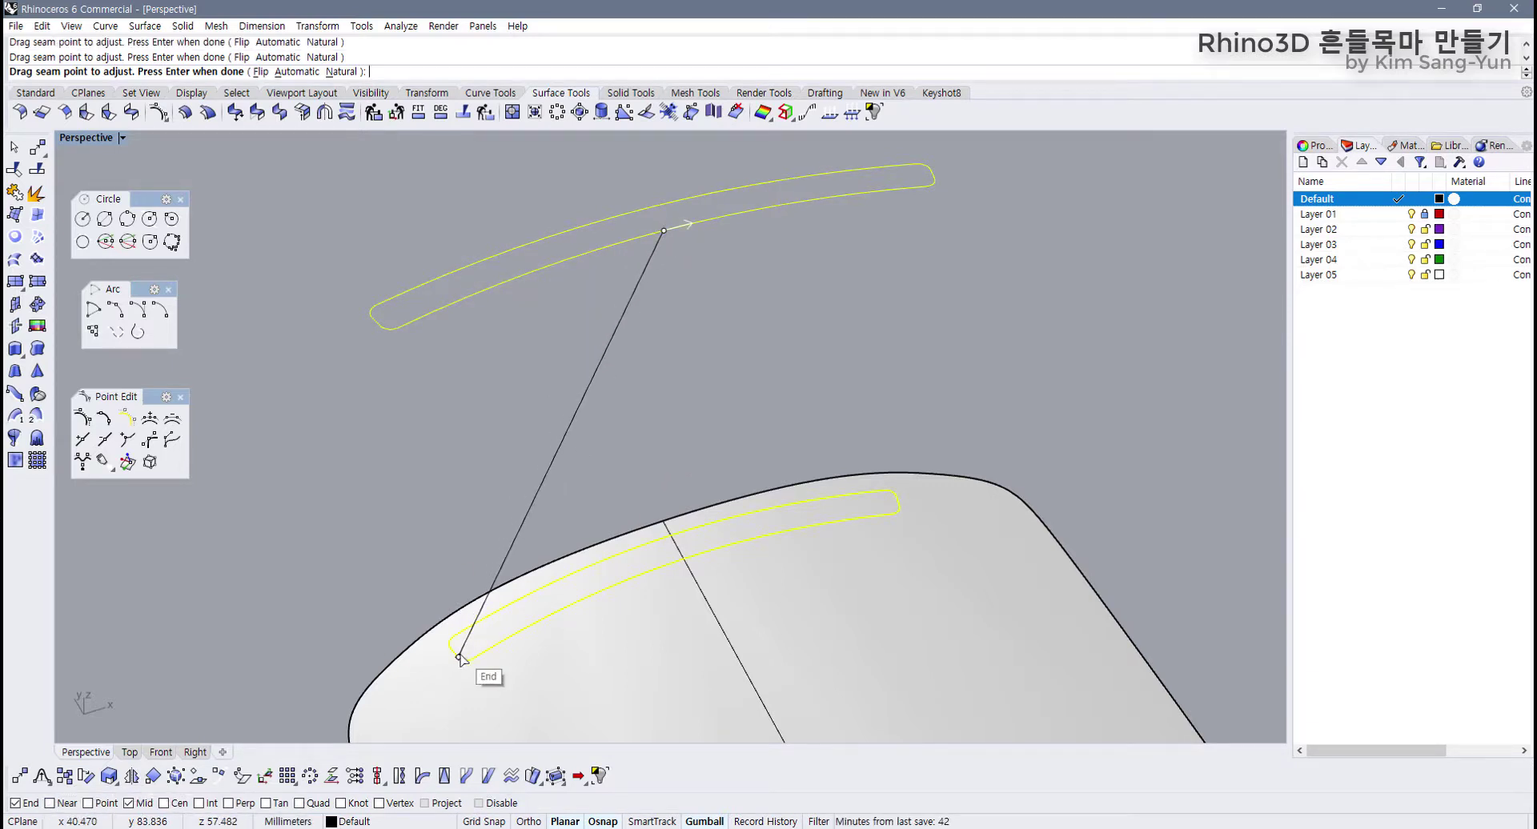
drag(458, 657, 684, 576)
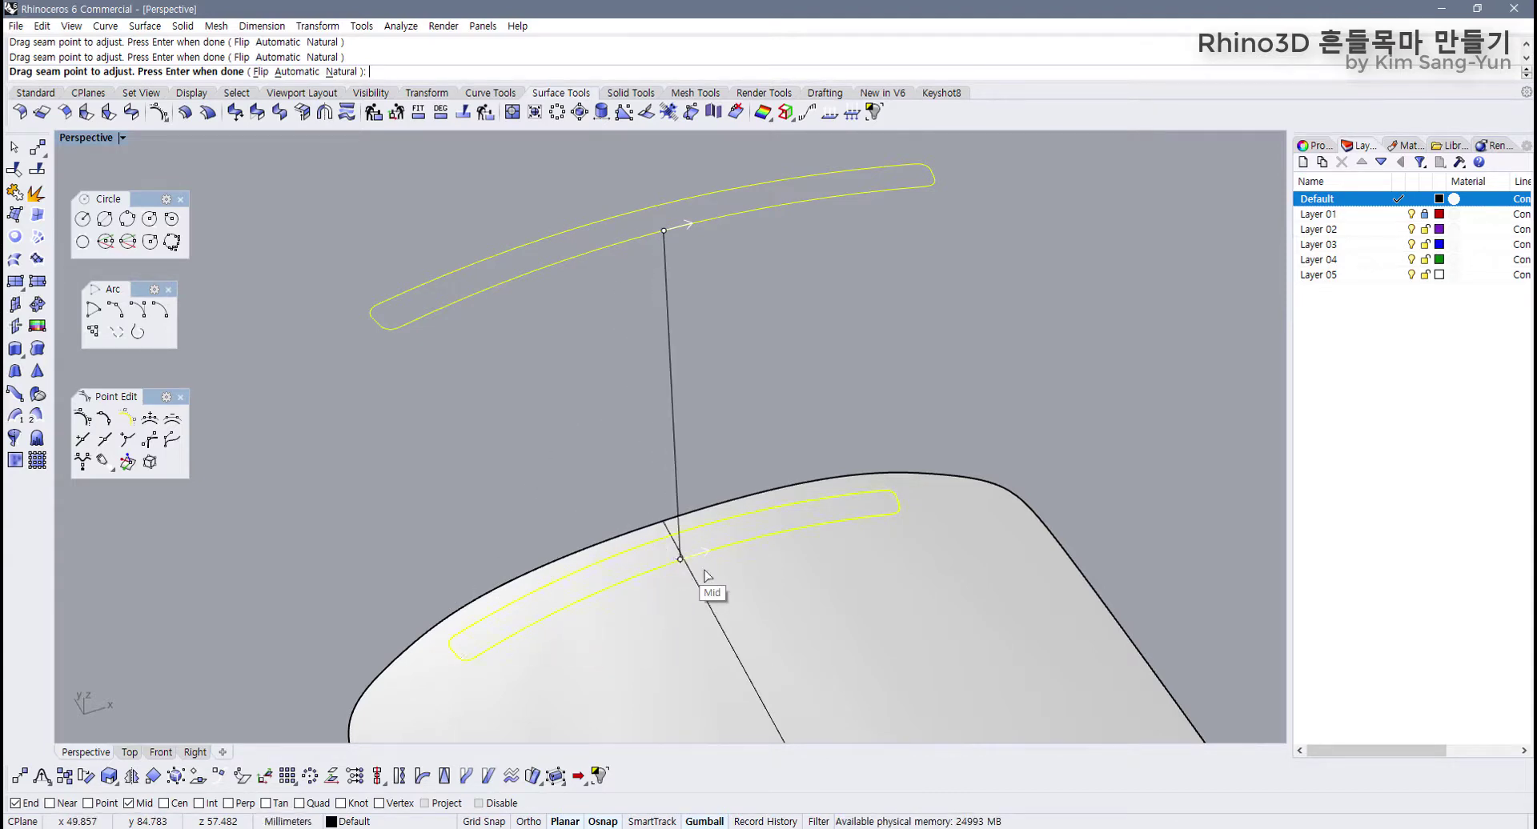
key(Return)
right_drag(796, 555, 861, 485)
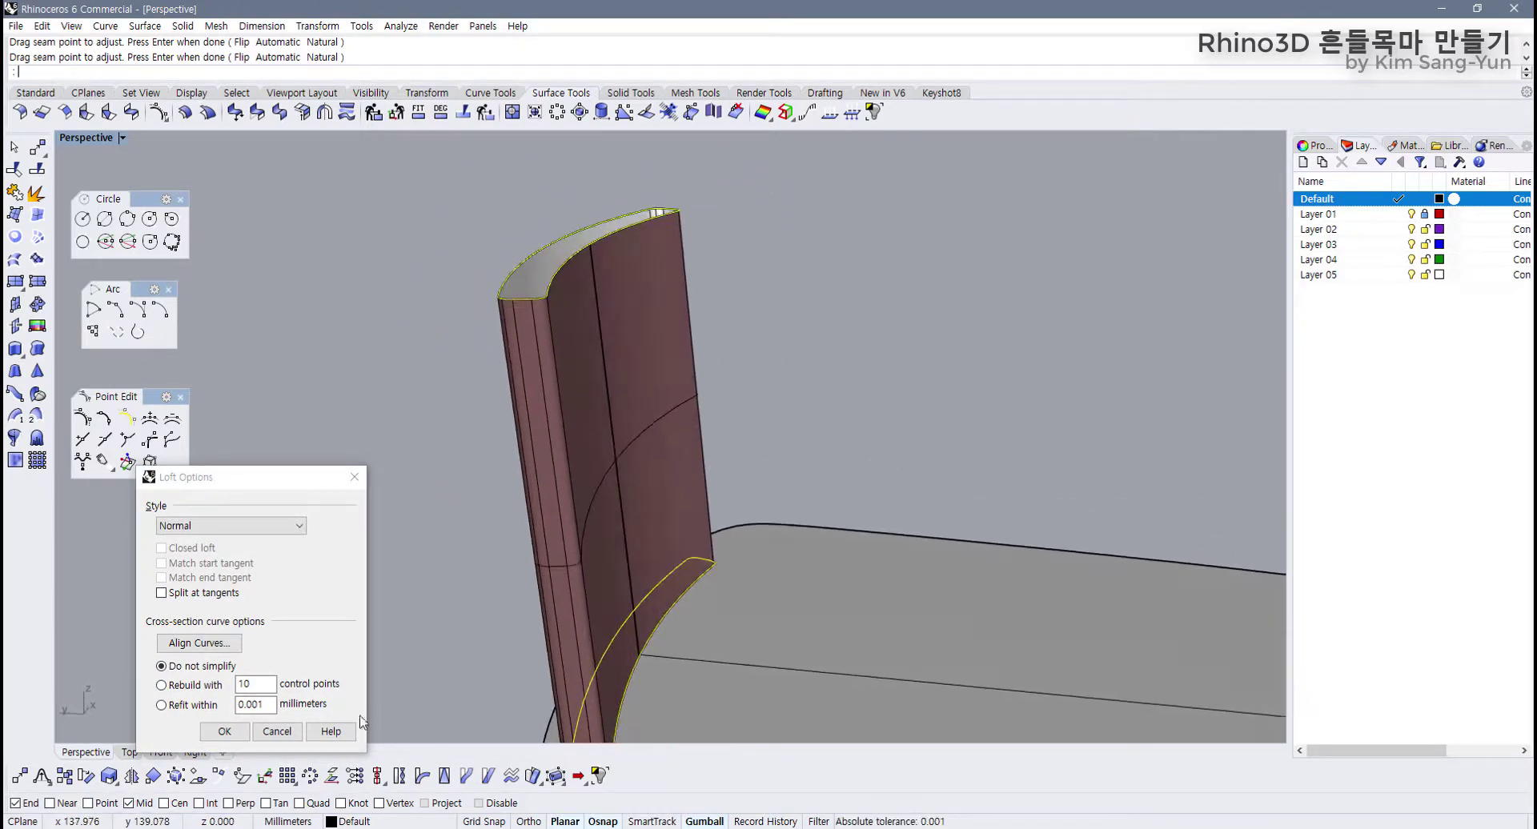
click(225, 731)
Step: Cap the open ends of the lofted backrest surface to make it a closed solid
click(607, 320)
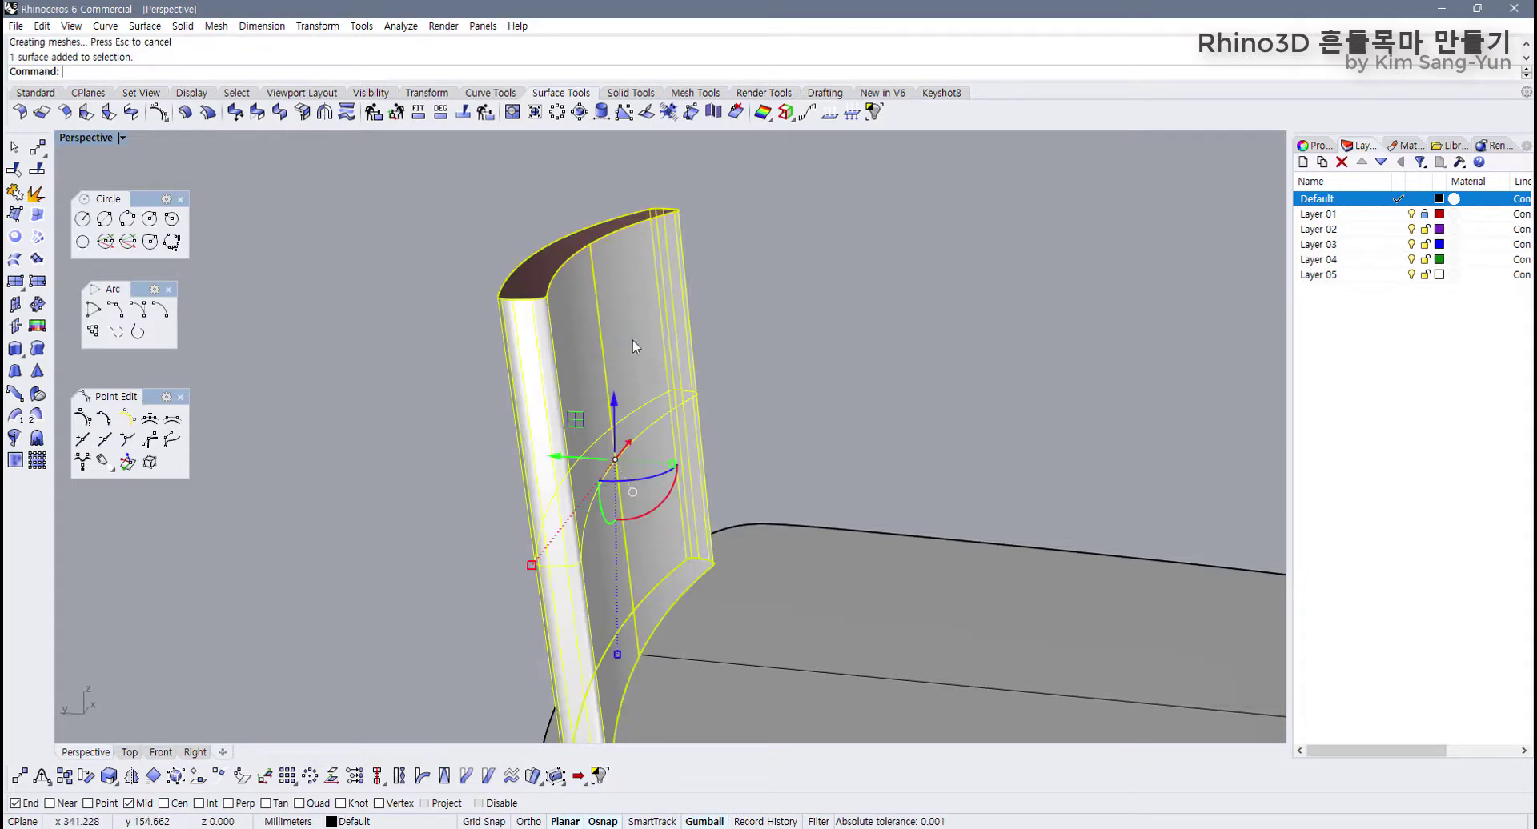
right_drag(633, 340, 714, 444)
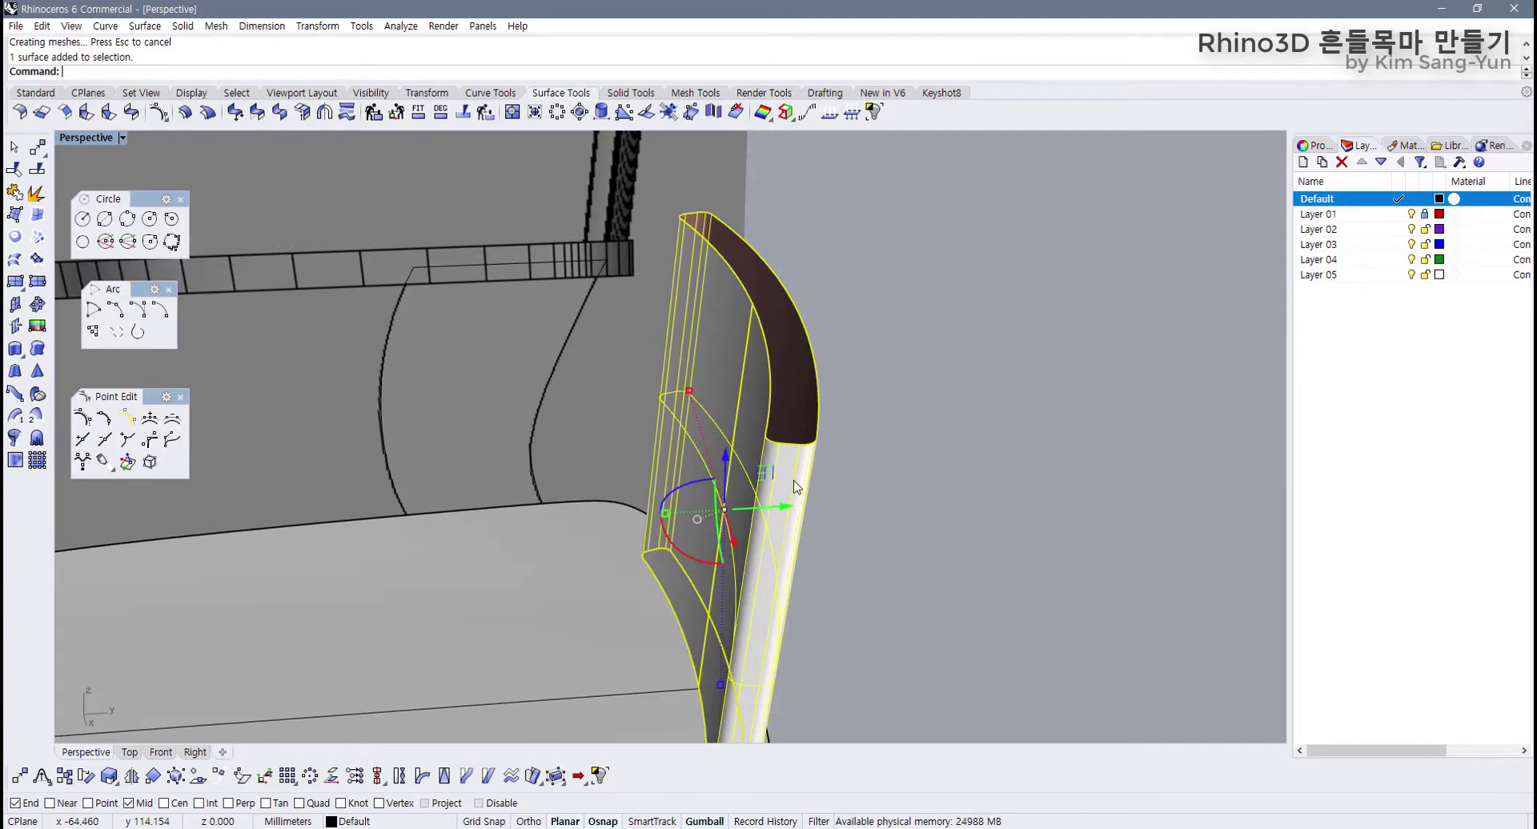
scroll(793, 487, down, 4)
right_drag(794, 488, 826, 426)
click(632, 93)
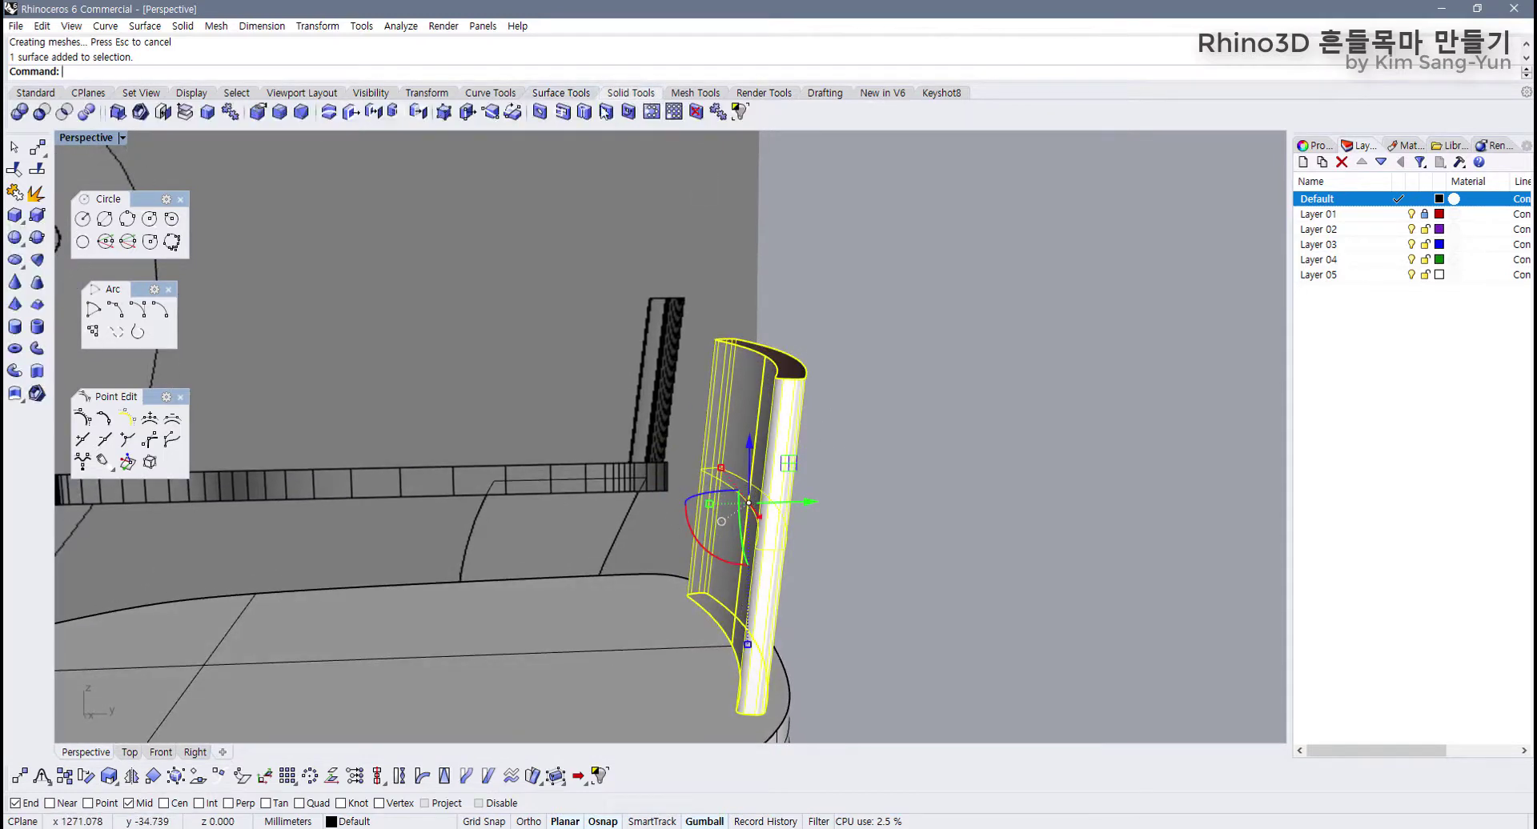
click(163, 112)
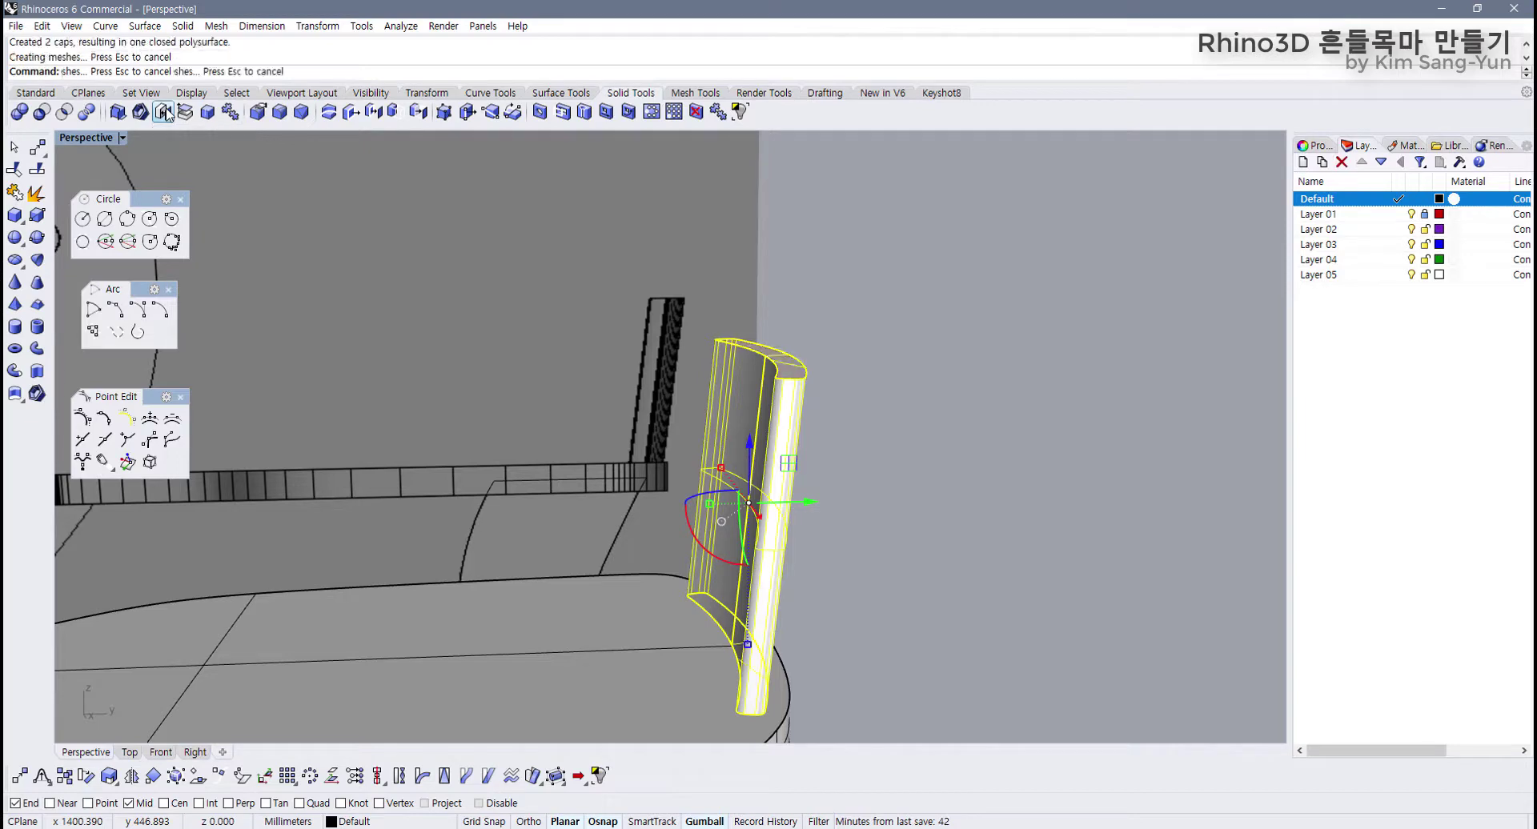
Step: Try lifting the capped backrest straight up off the seat, and undo the move
click(950, 478)
click(746, 483)
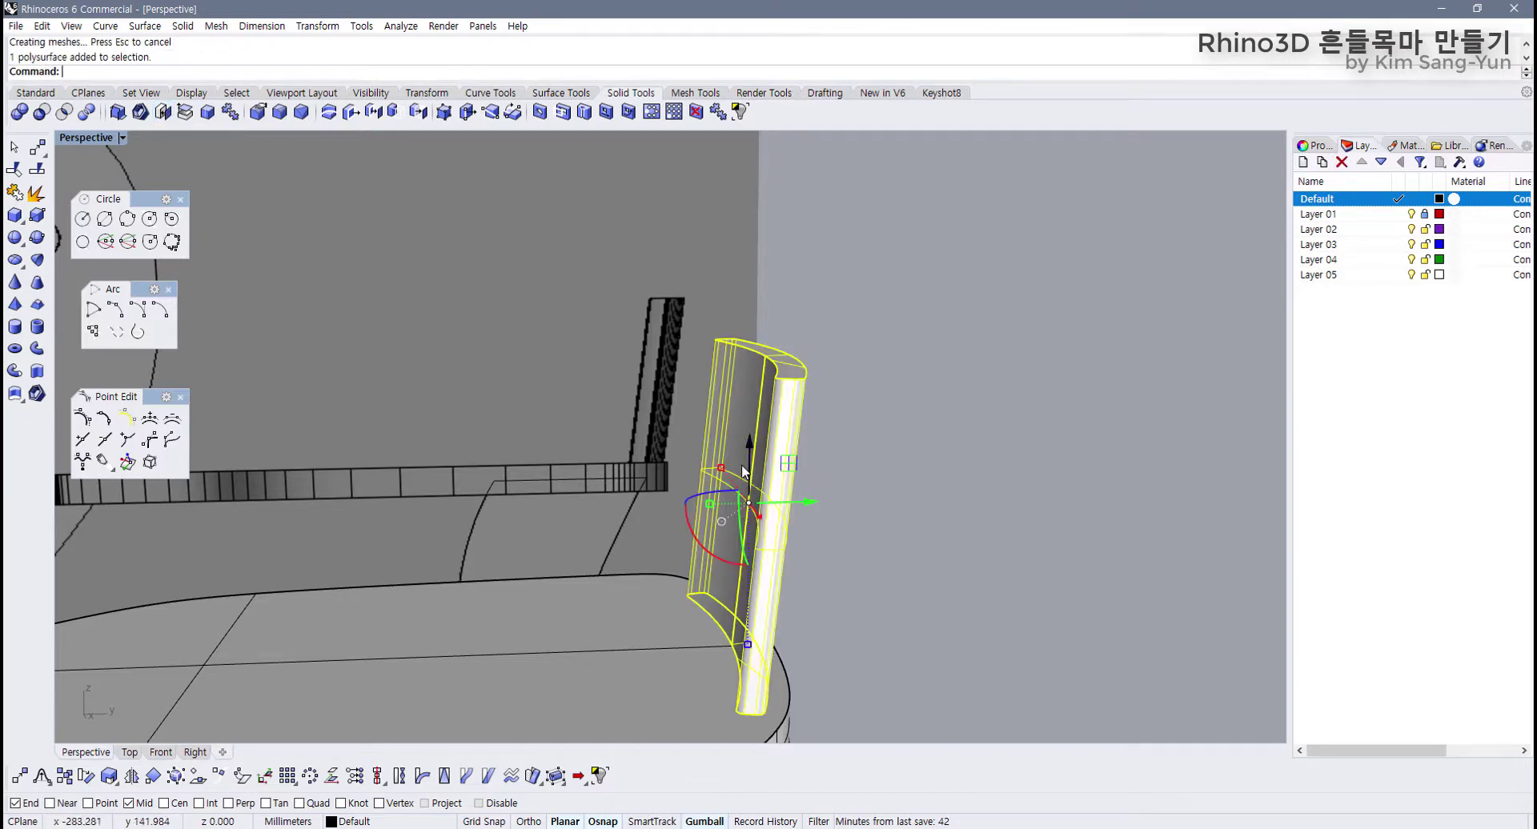
drag(750, 450, 752, 298)
click(936, 432)
right_drag(936, 432, 276, 516)
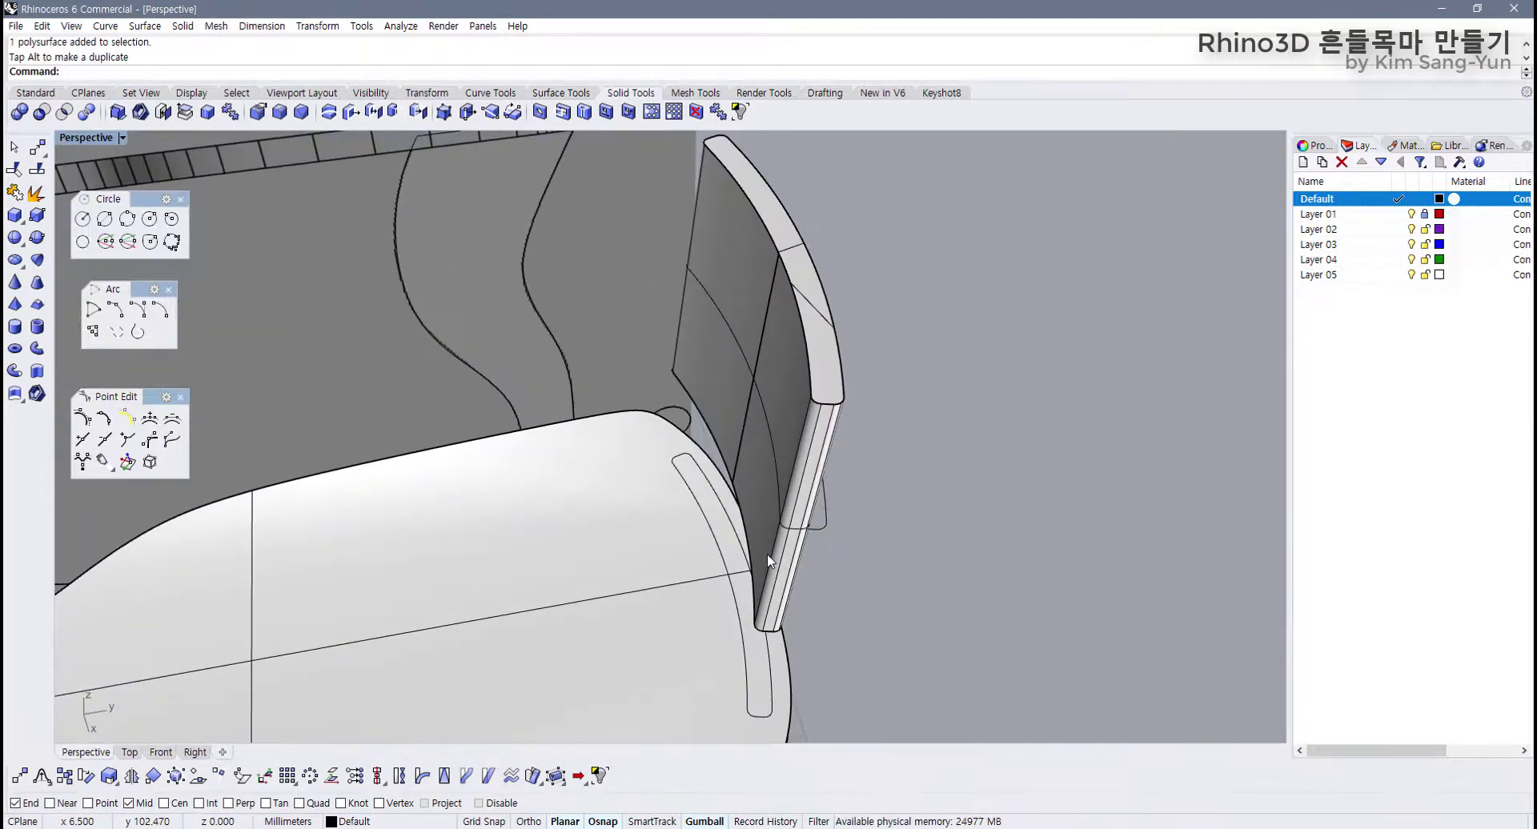
key(ctrl+z)
key(Escape)
scroll(784, 572, down, 5)
Step: Try sinking the backrest solid slightly into the seat, and undo back through the move, the capping and the loft
click(770, 575)
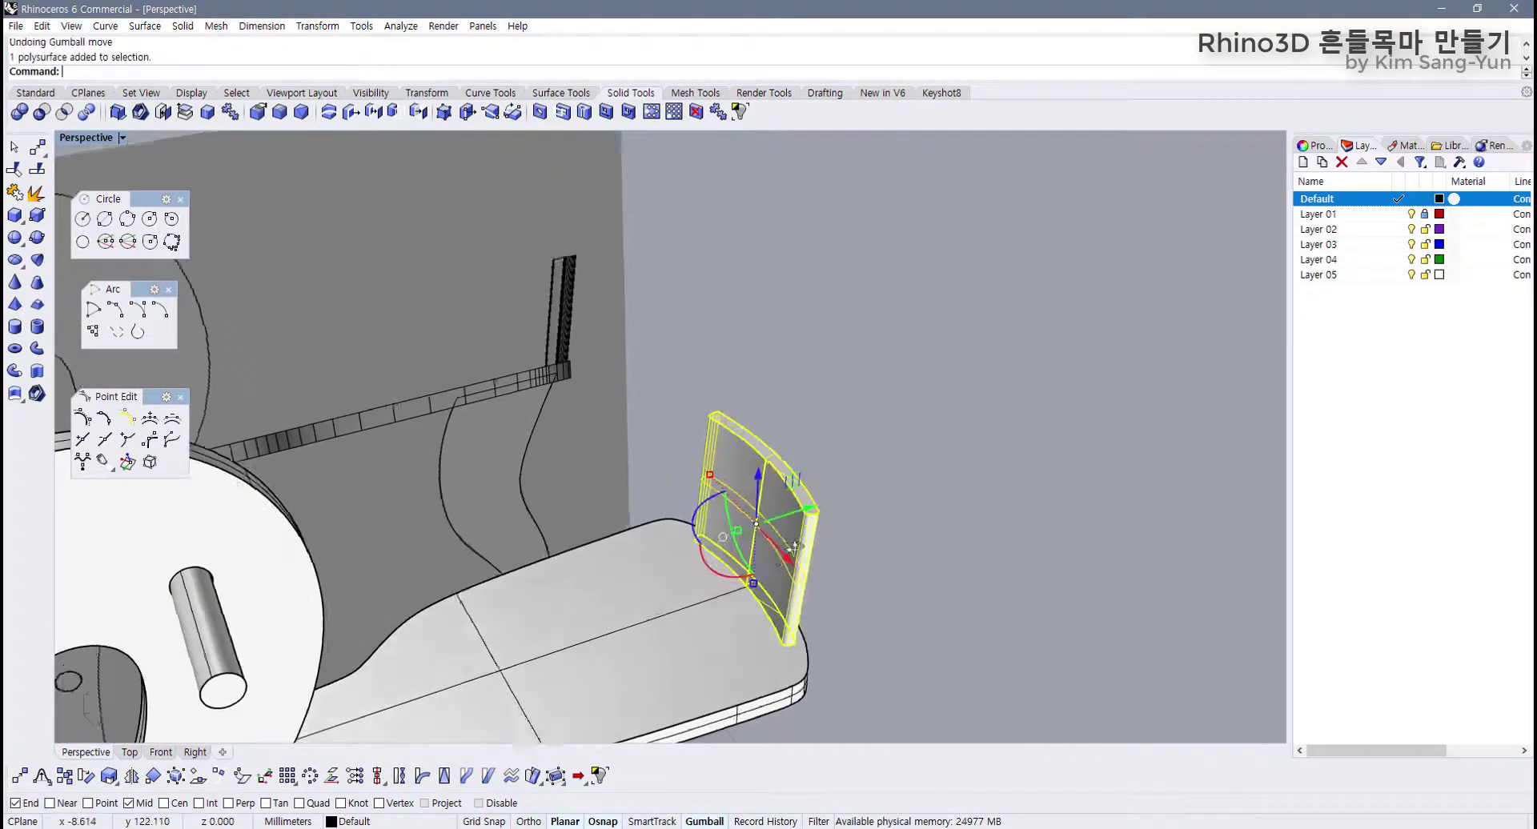
scroll(757, 512, up, 4)
drag(759, 471, 759, 485)
key(Escape)
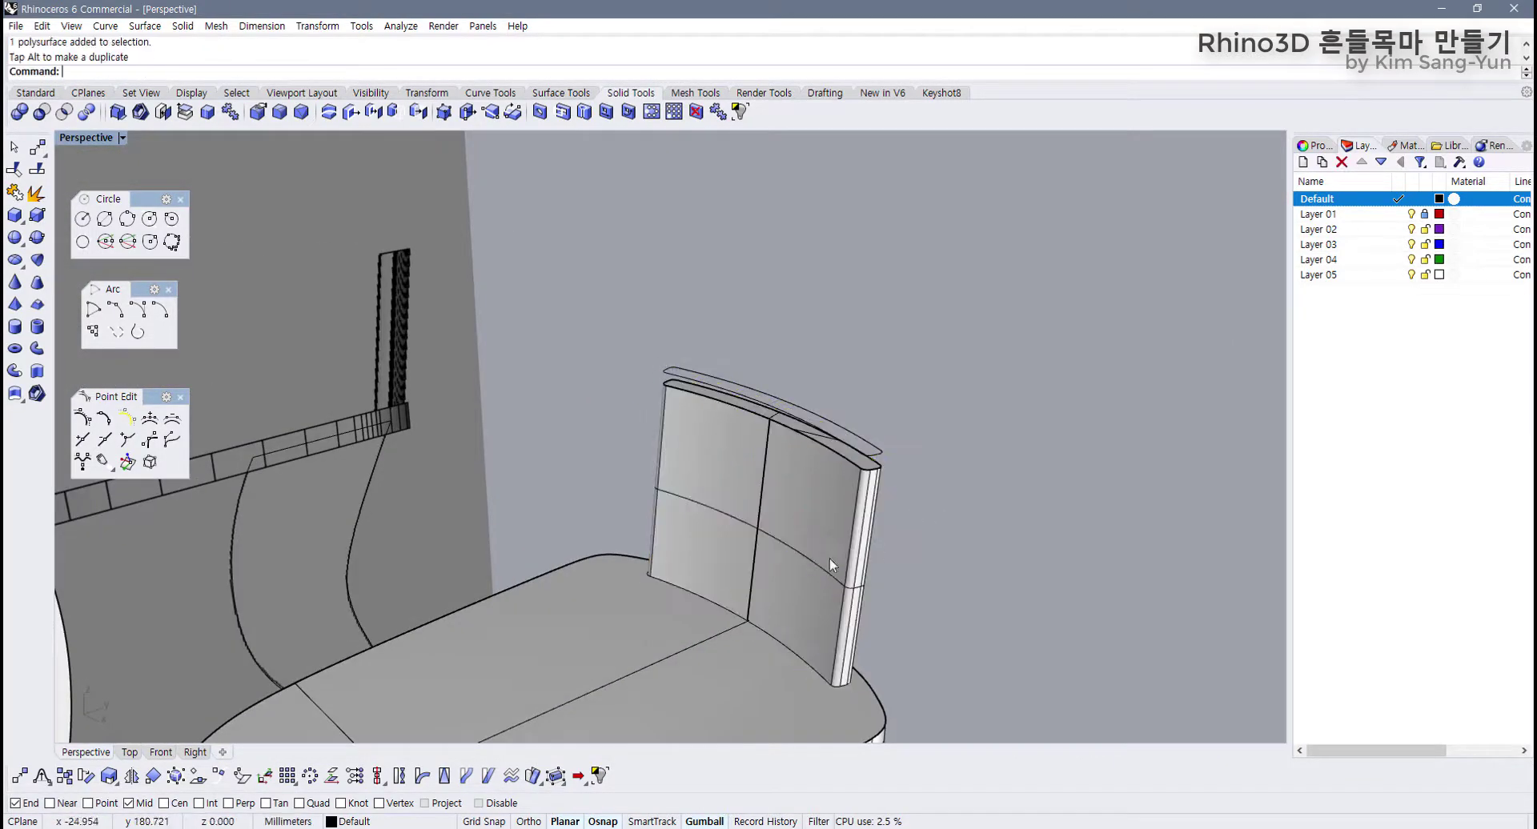
right_drag(830, 559, 743, 566)
scroll(749, 571, up, 3)
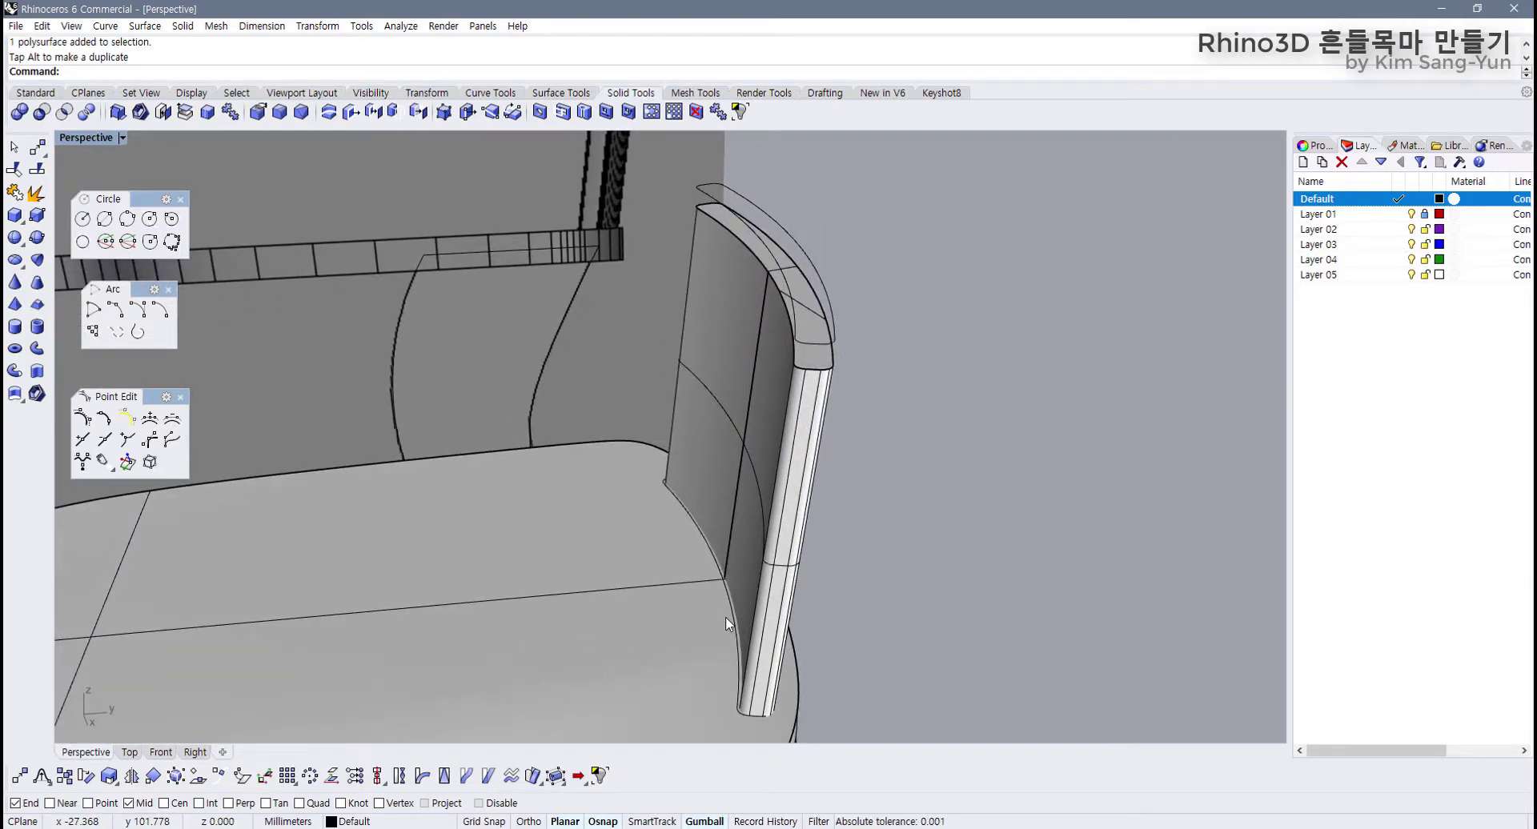
click(728, 625)
key(ctrl+z)
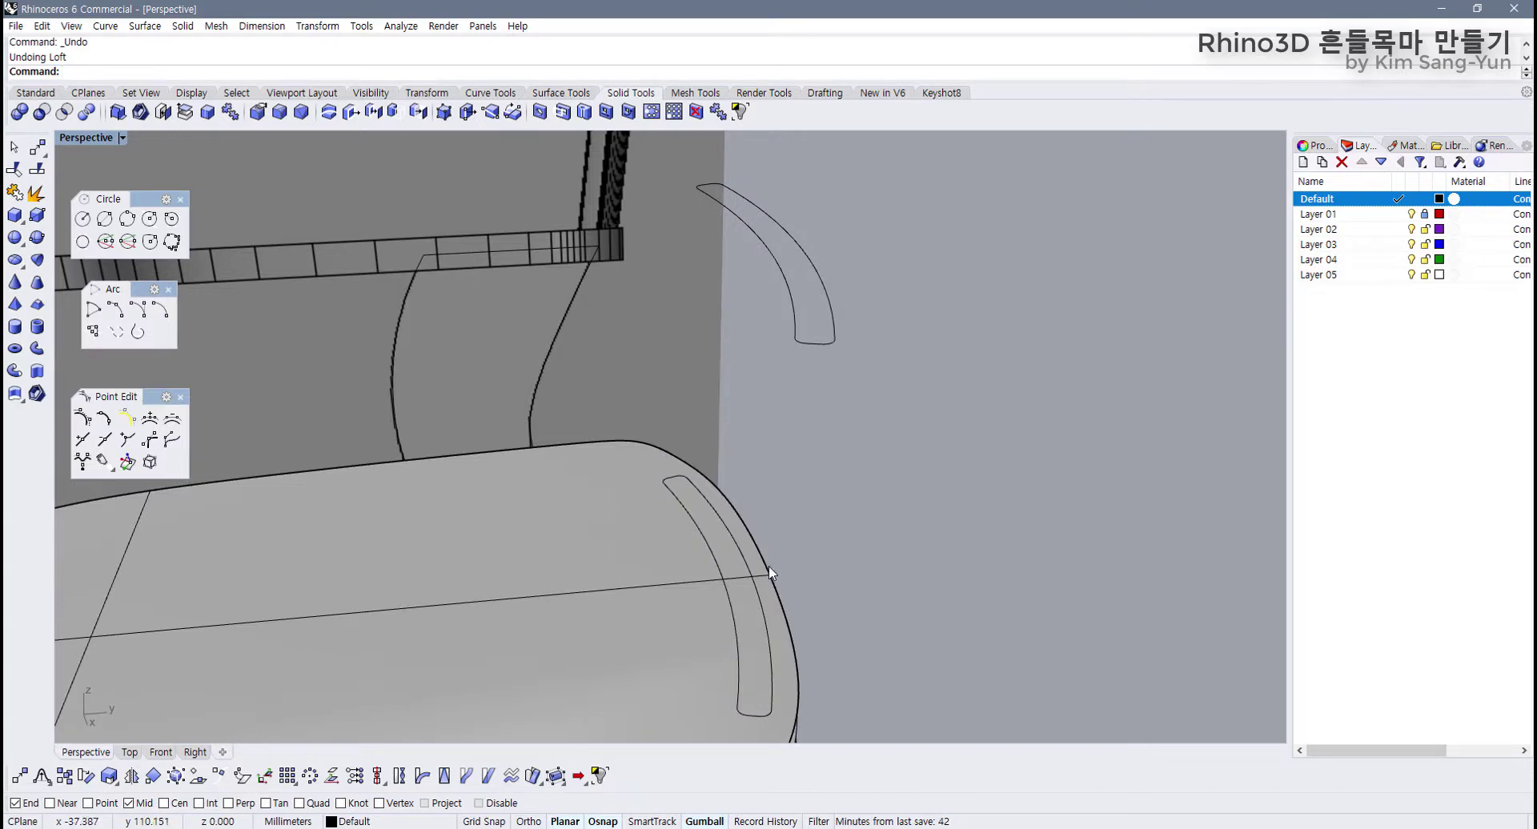
Step: In the maximised Right view, move the lower backrest outline down into the seat's thickness and slightly forward along the backrest's slope
click(744, 565)
click(807, 608)
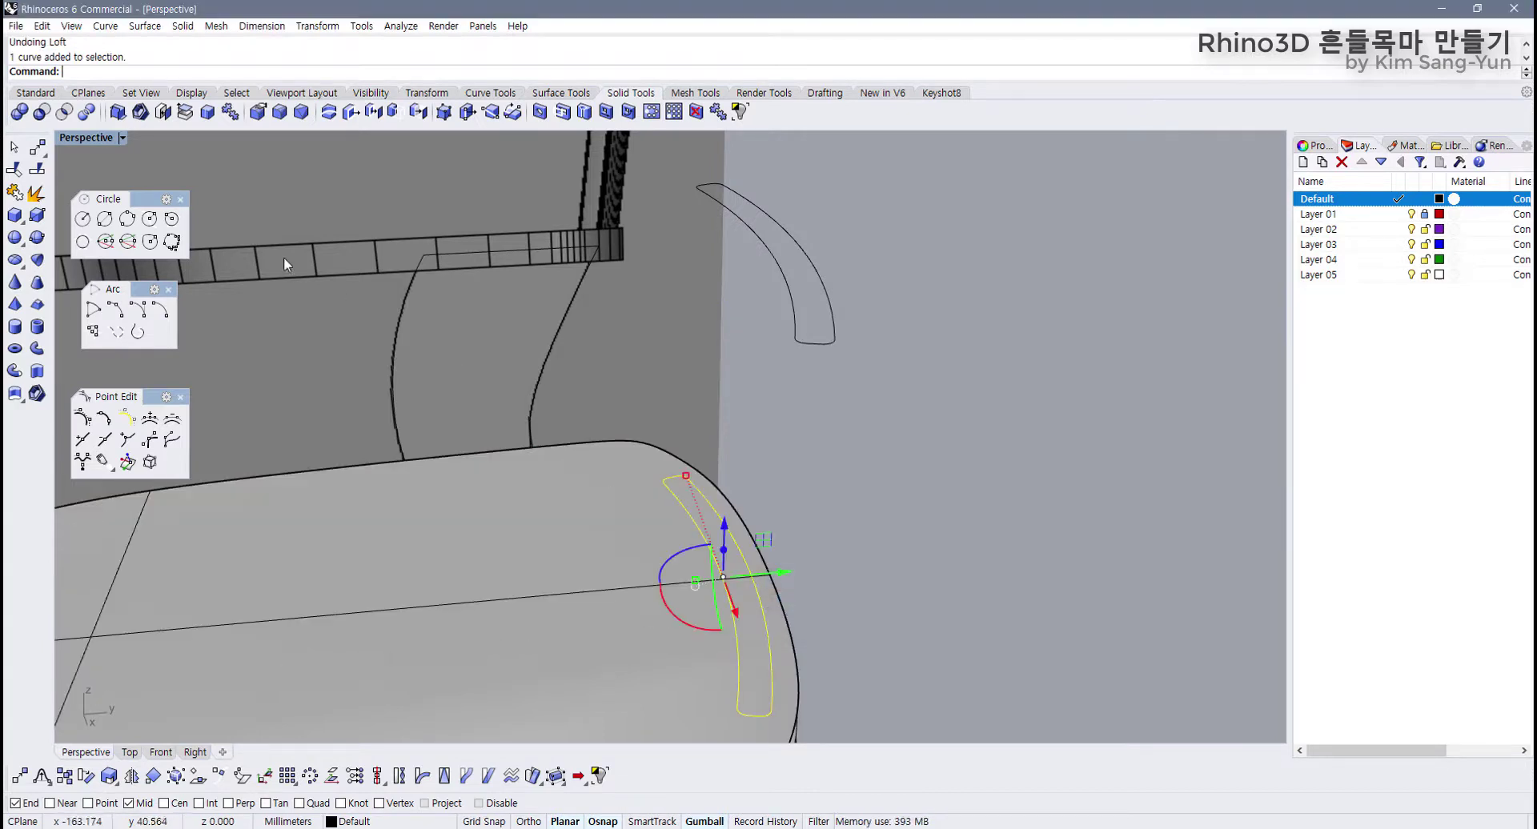
double_click(96, 142)
scroll(912, 650, up, 5)
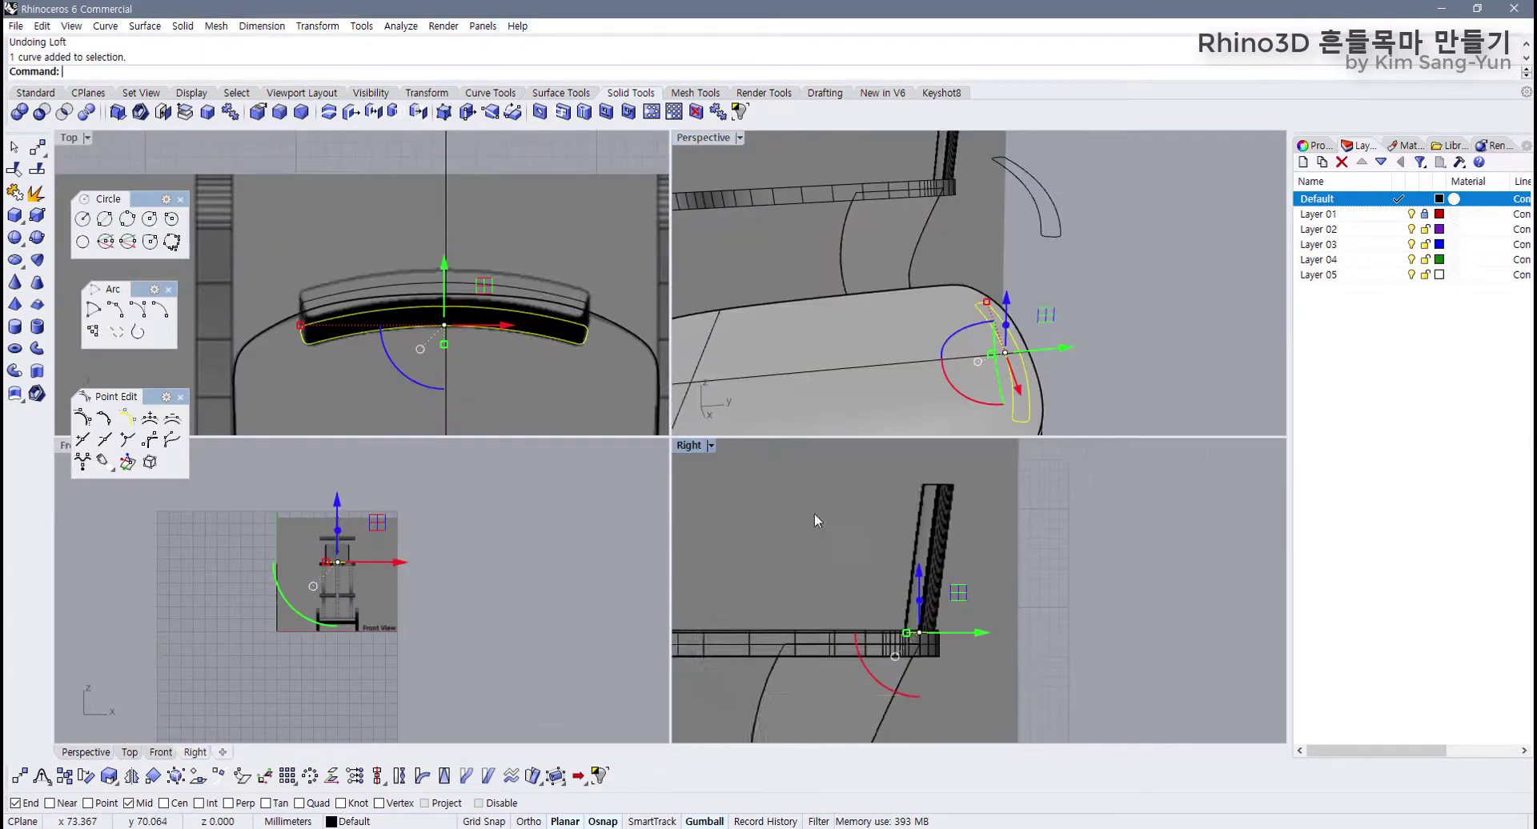
right_drag(914, 653, 904, 579)
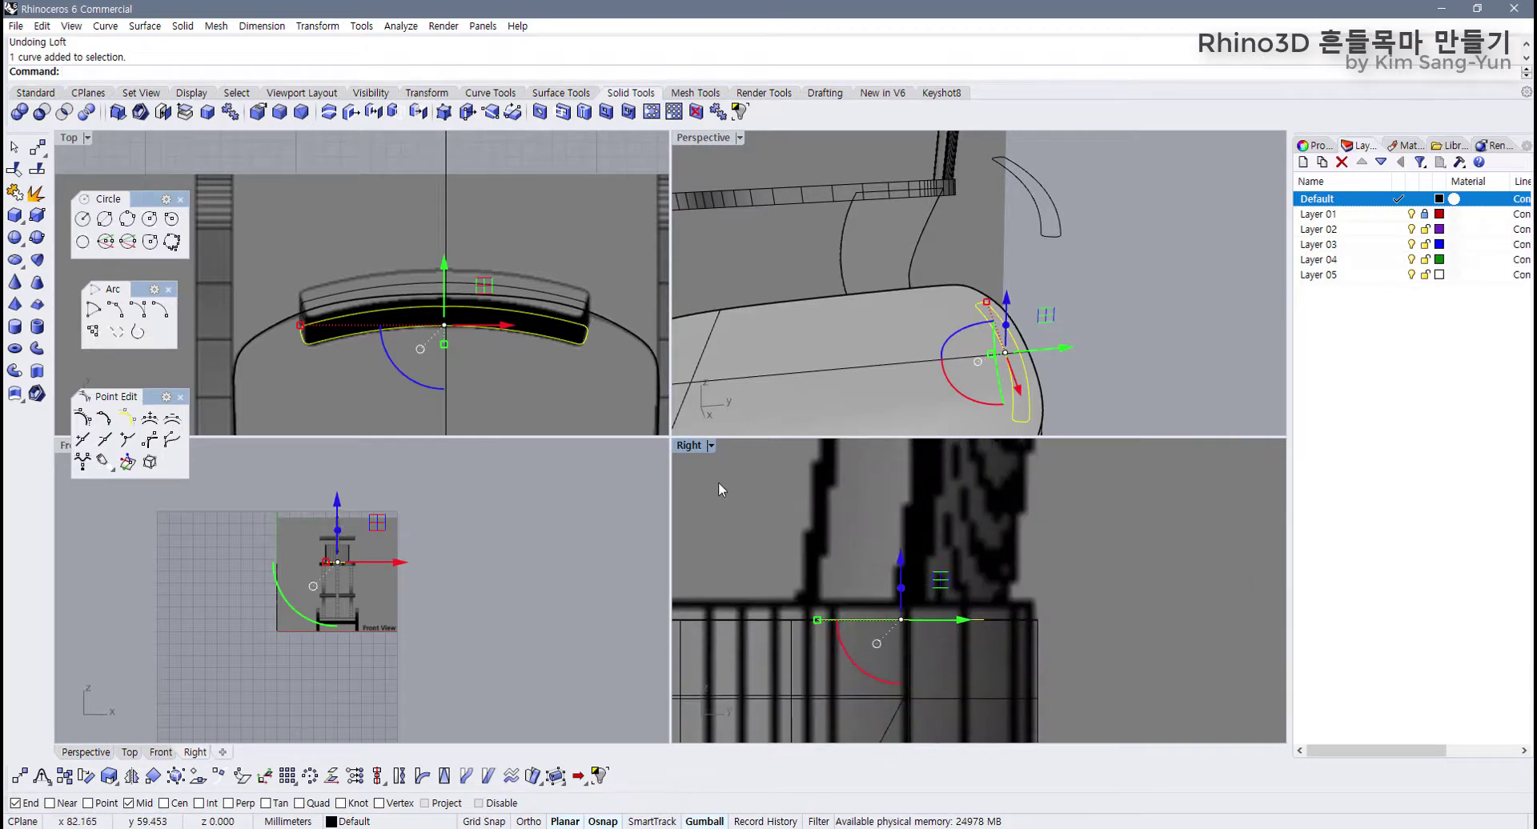
double_click(687, 447)
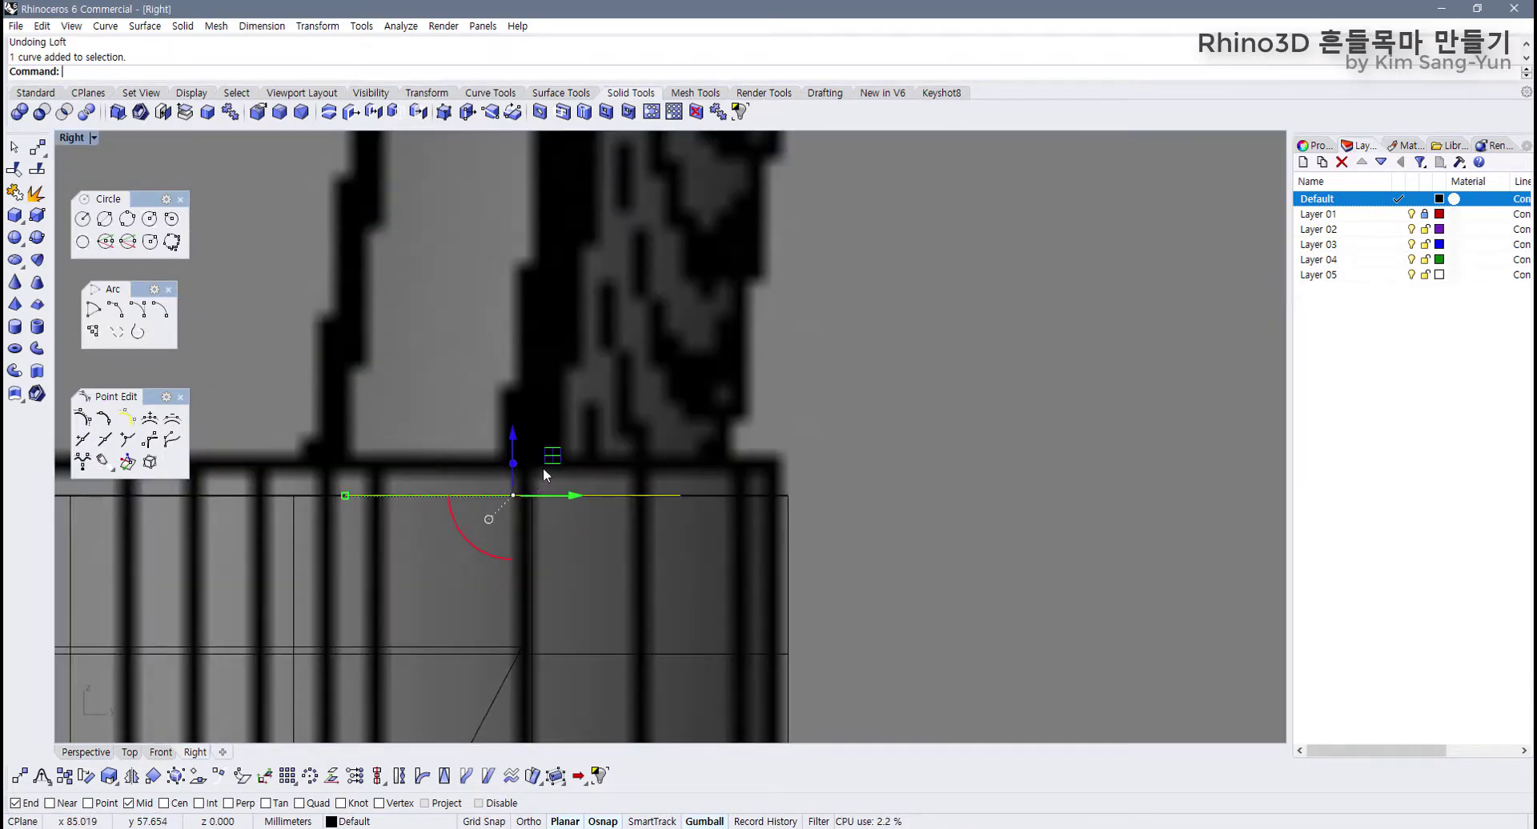
drag(551, 454, 554, 545)
scroll(565, 484, up, 3)
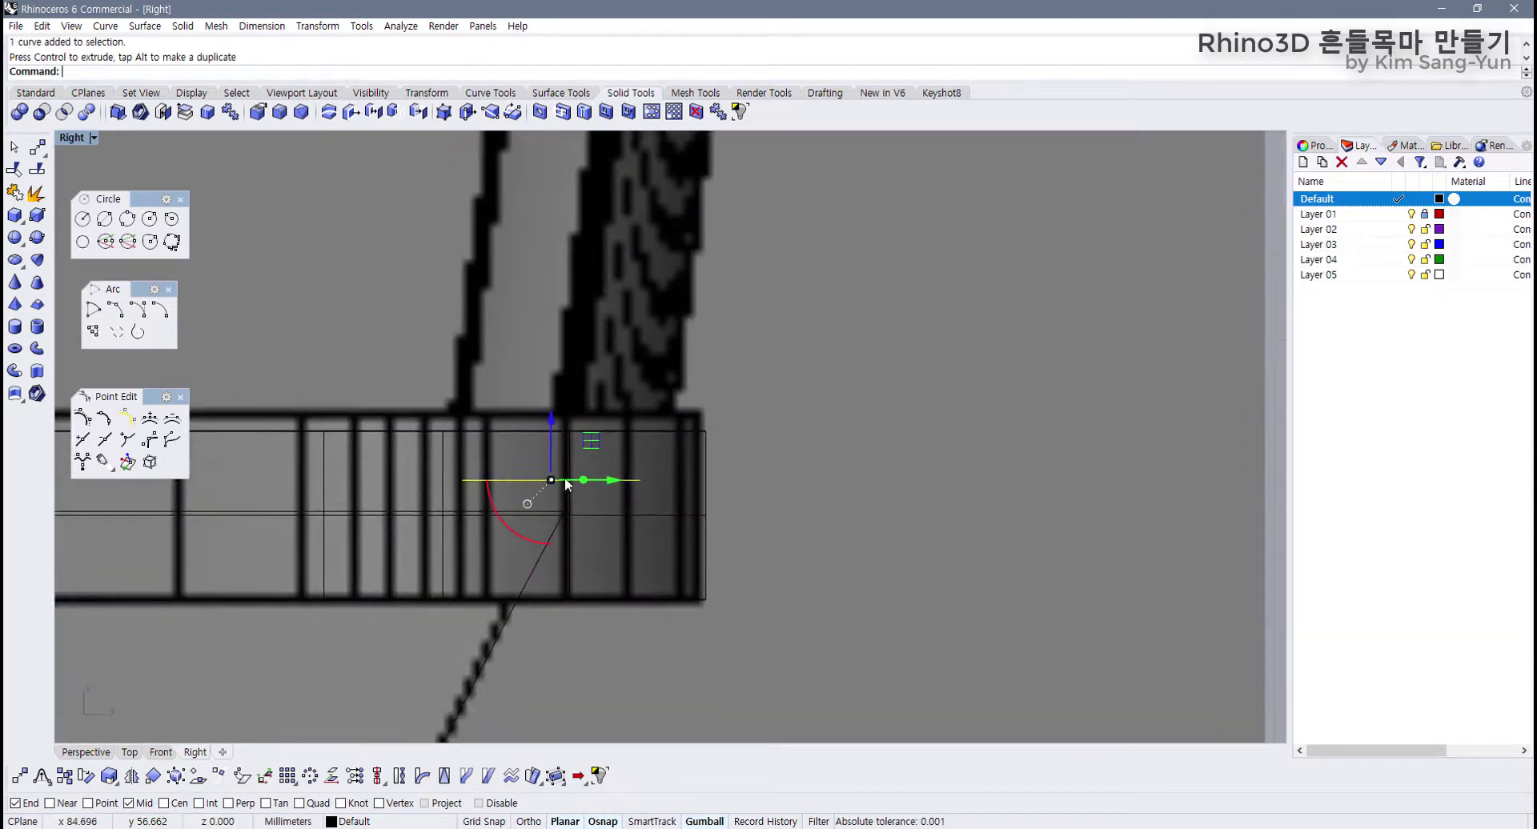
drag(587, 445, 572, 501)
scroll(572, 501, down, 5)
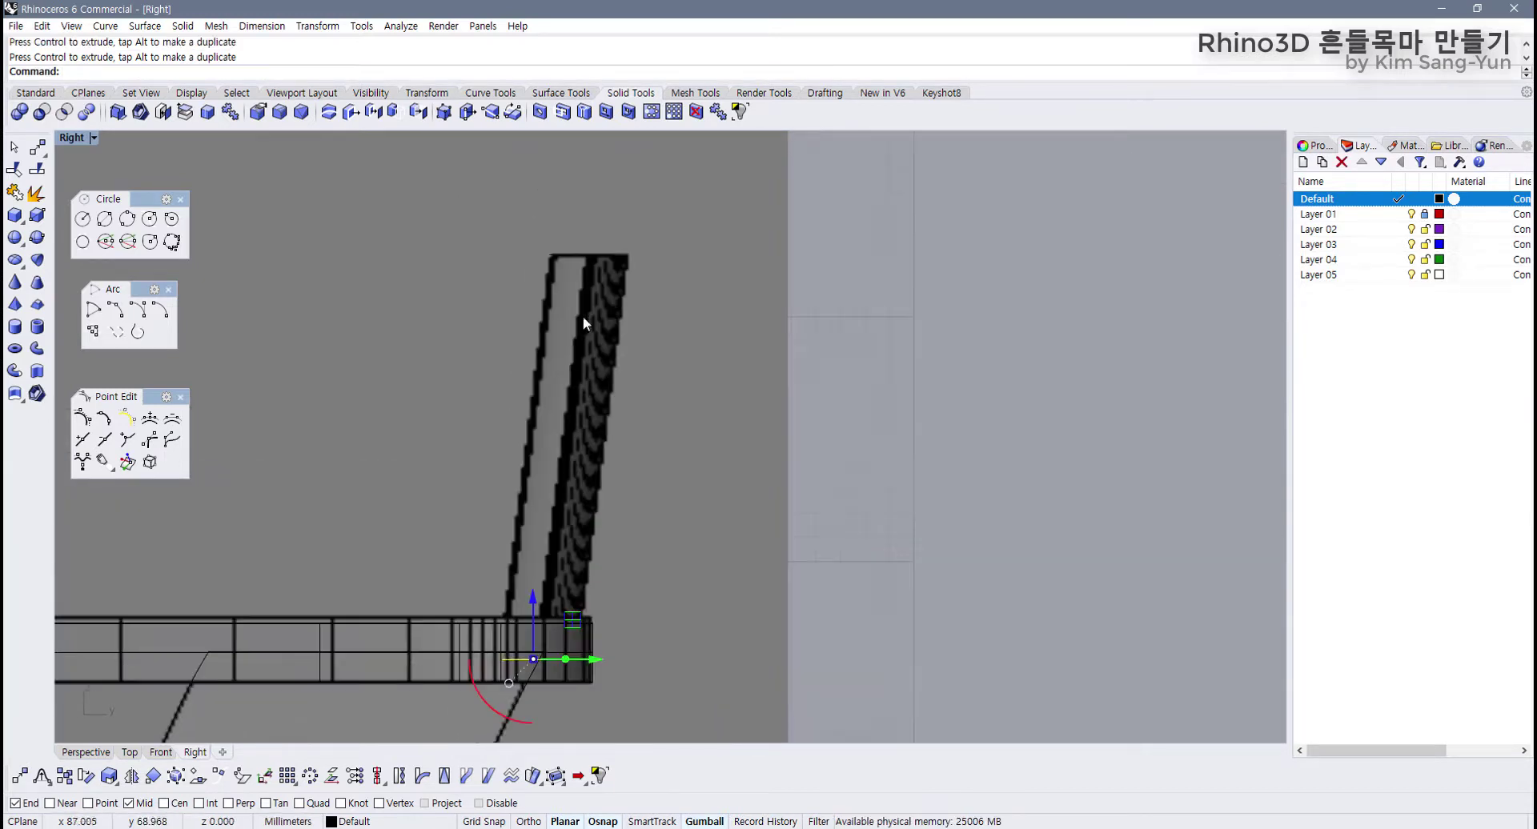
Step: Select the upper and lower backrest outlines together in the Right view
shift+drag(632, 280, 600, 243)
click(676, 301)
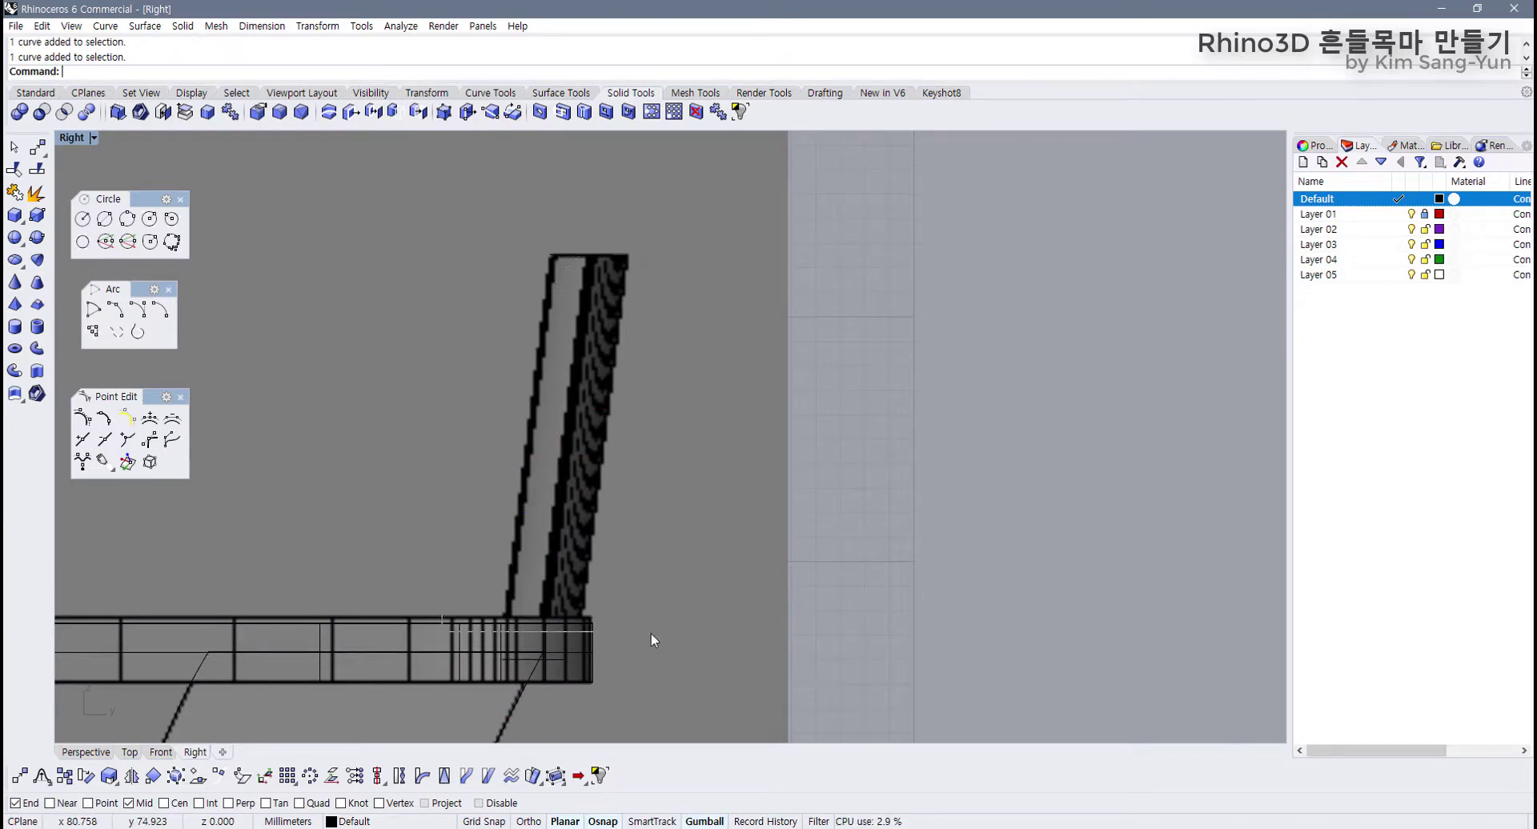
click(658, 558)
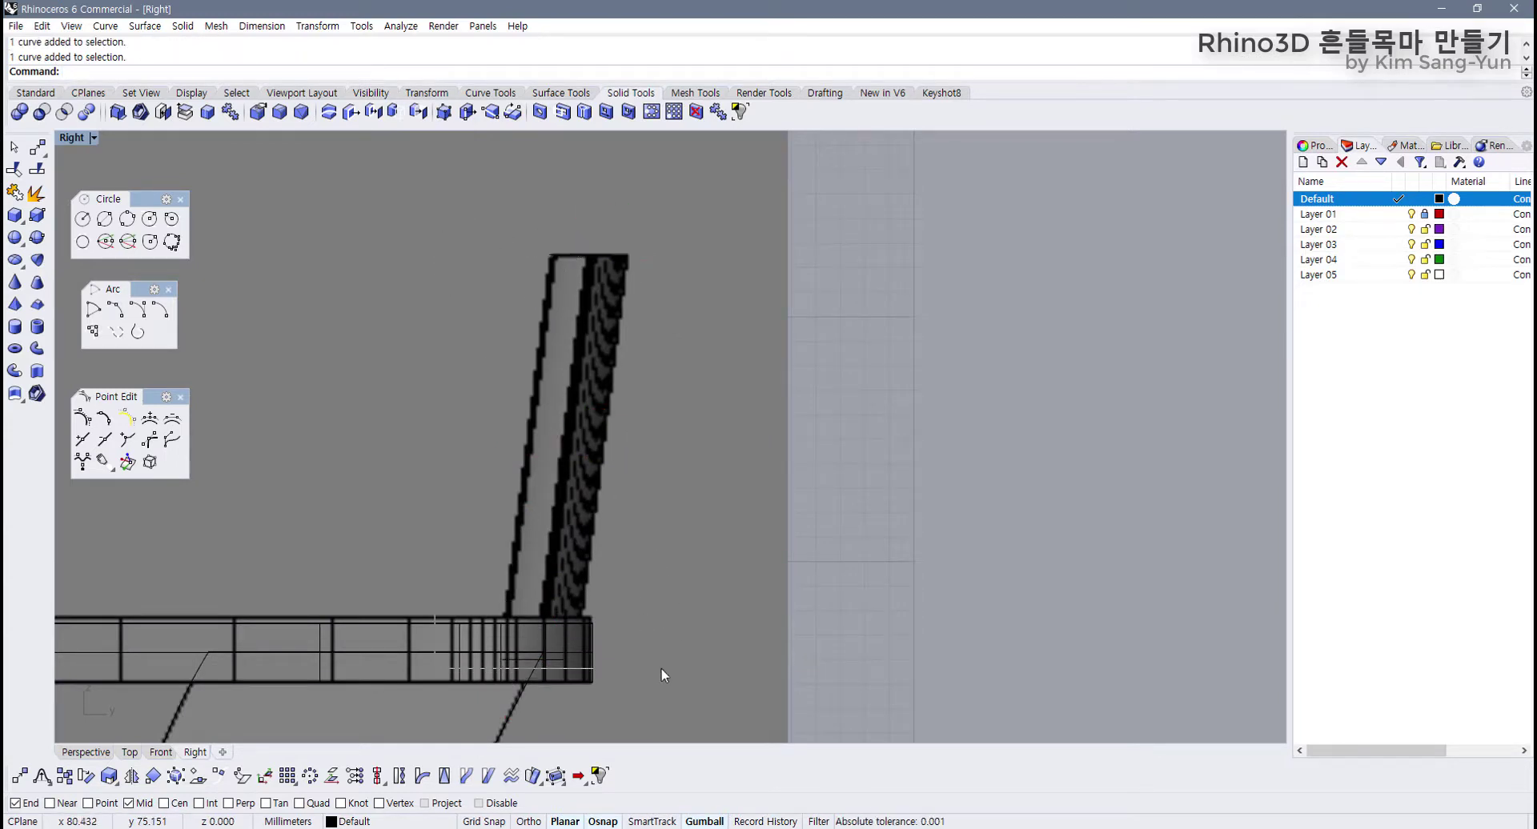
drag(661, 668, 680, 685)
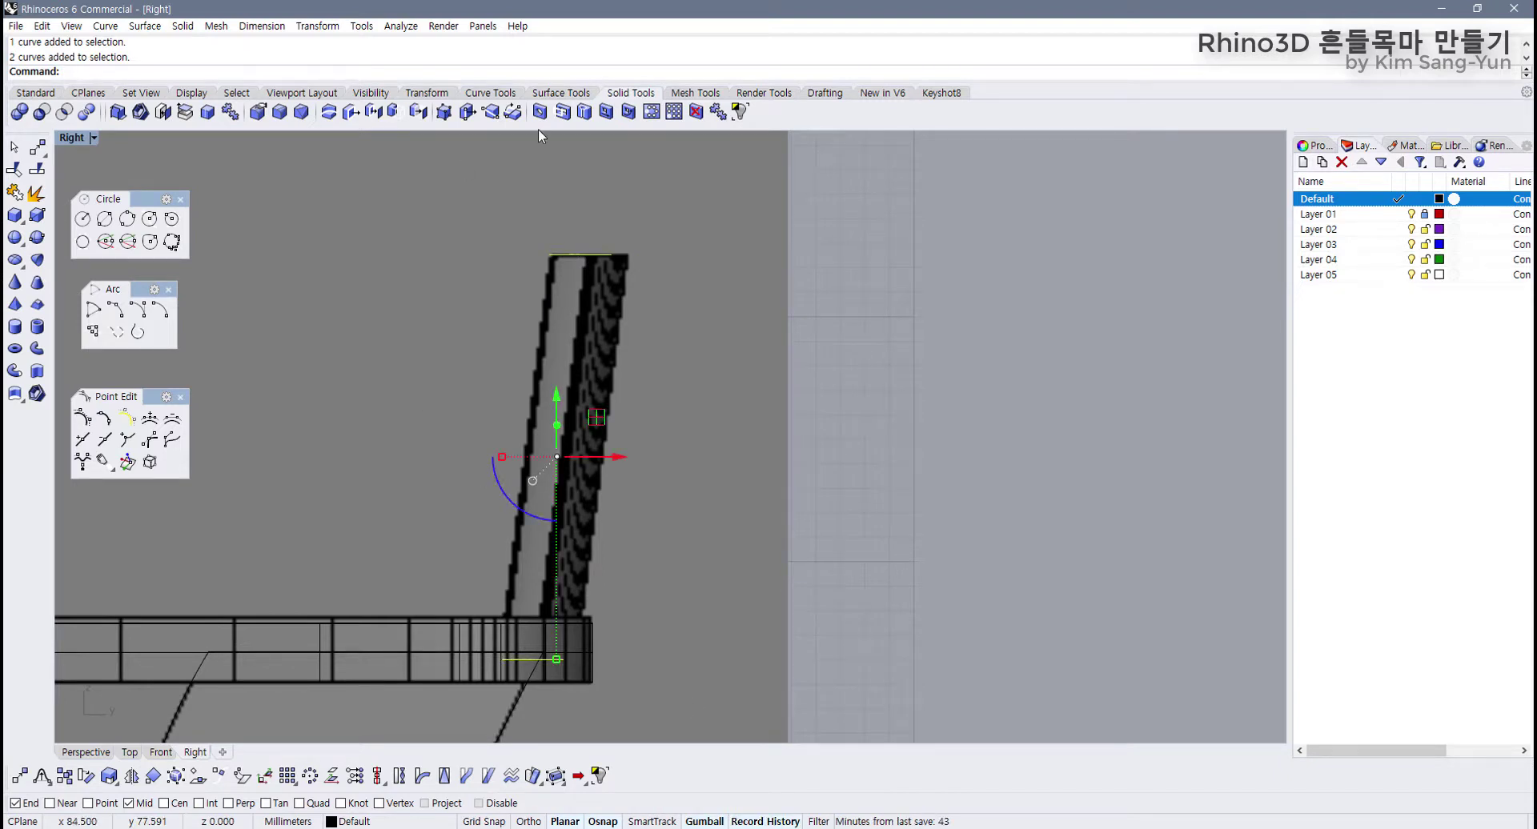
click(559, 94)
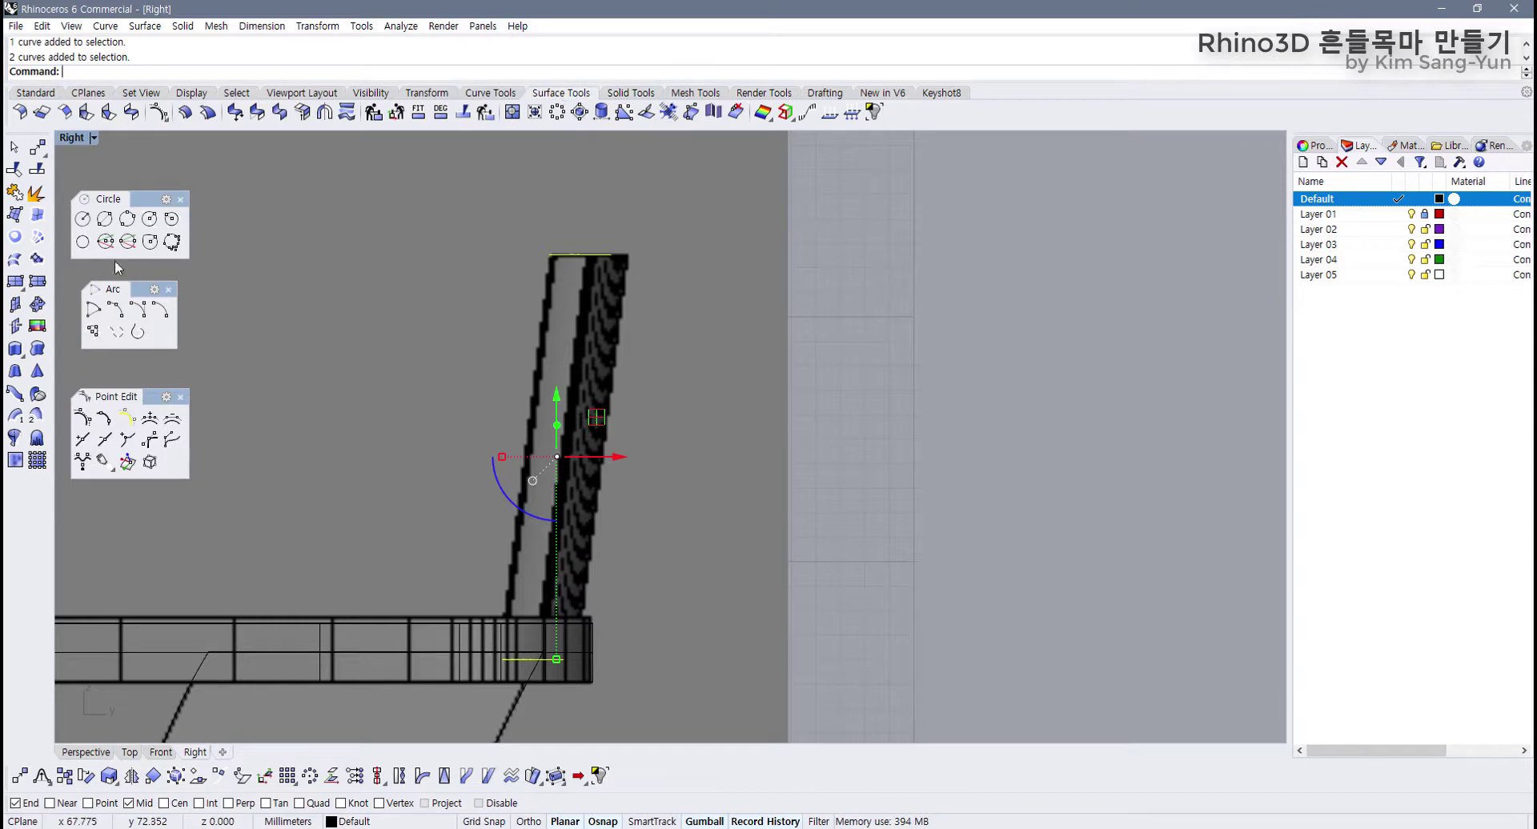
click(13, 261)
key(Return)
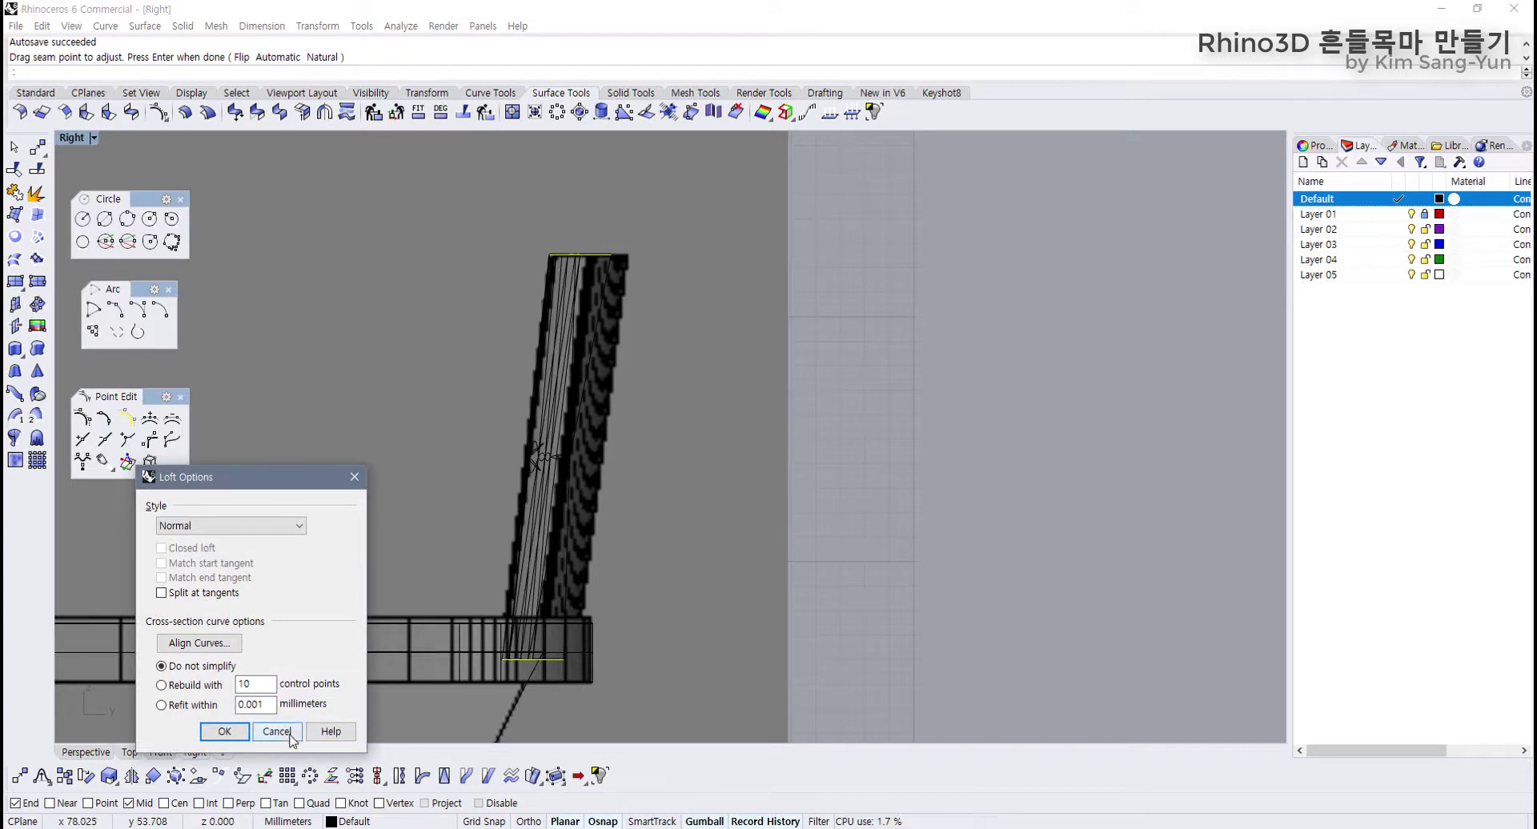
click(224, 731)
Step: Preview a loft between the two backrest outlines in the maximised Perspective view, trying the Automatic and Natural seam alignments, and cancel it
double_click(75, 141)
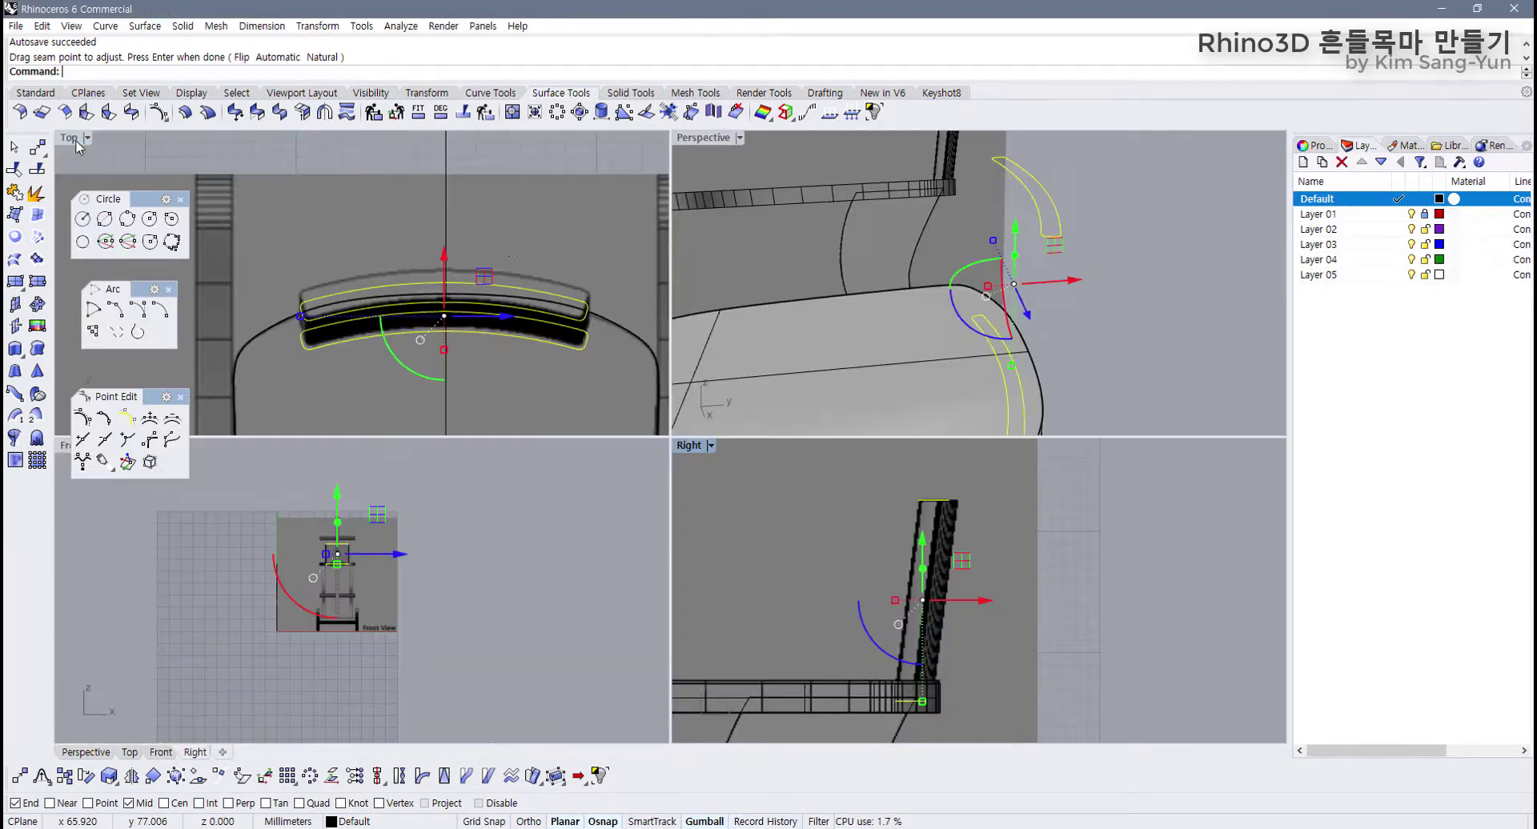
right_click(1135, 266)
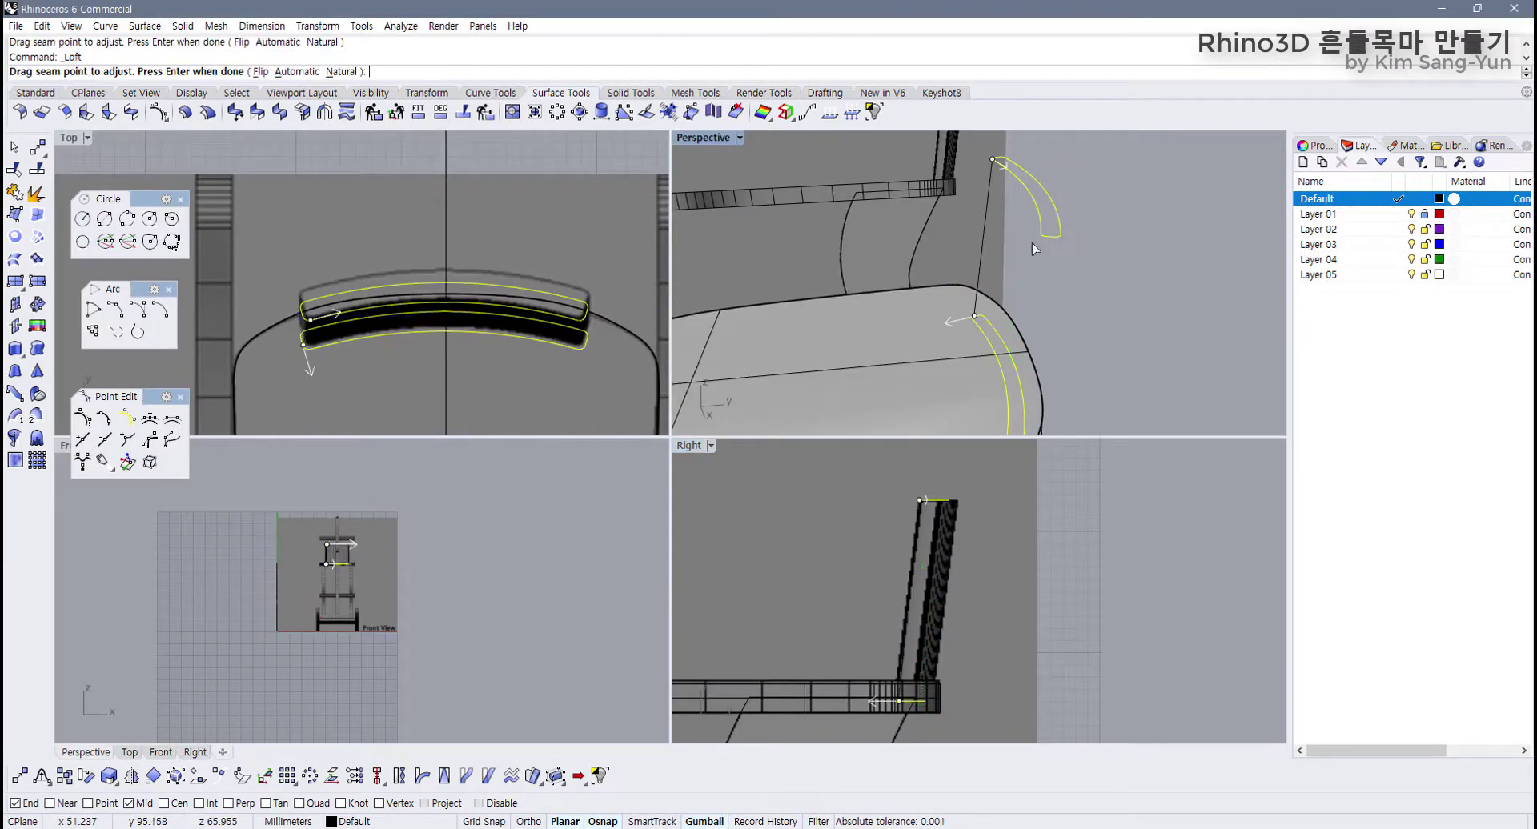
double_click(711, 136)
right_drag(714, 184, 628, 257)
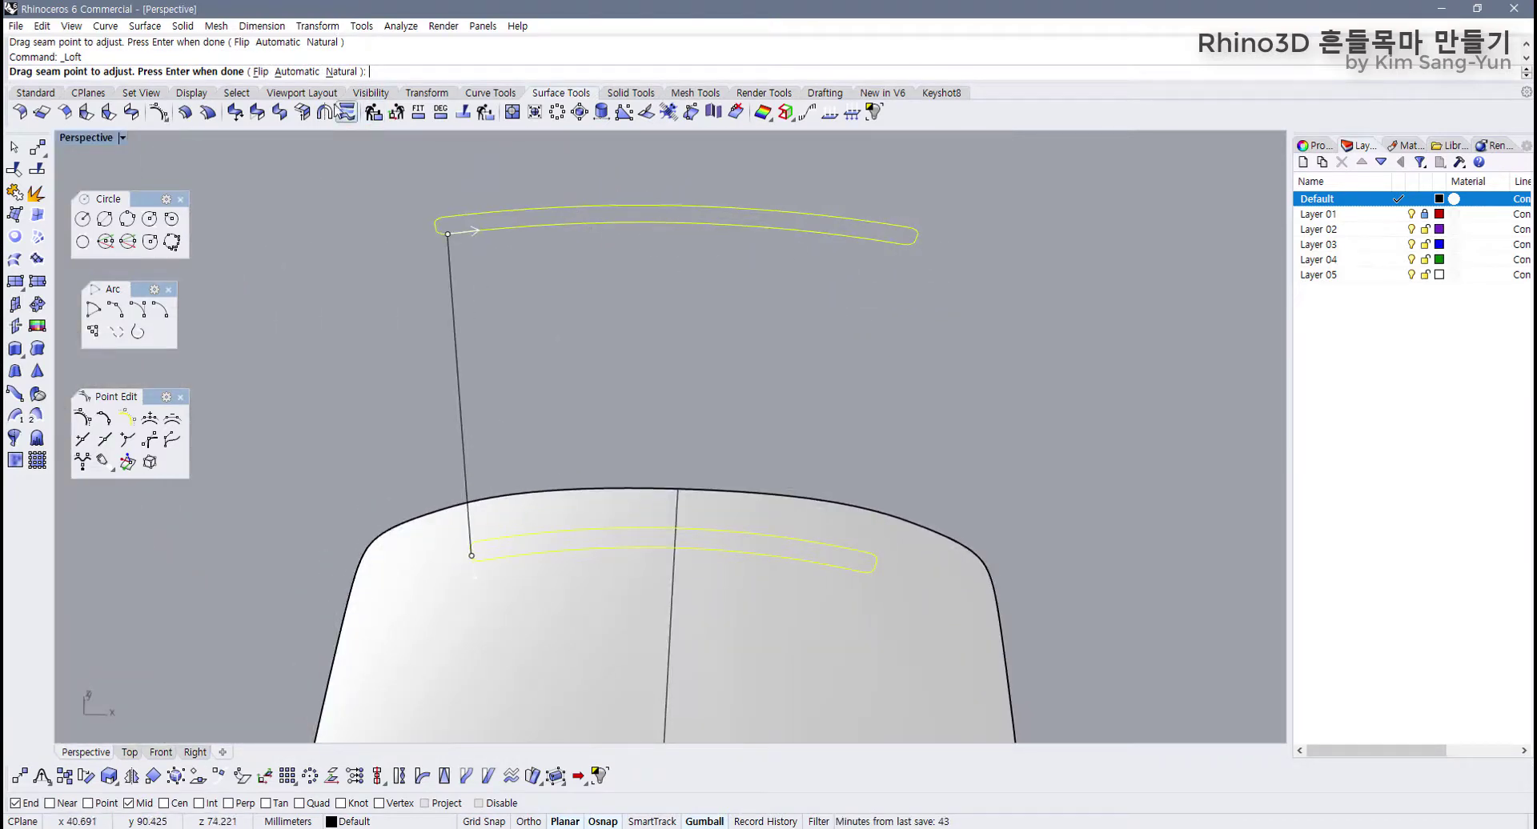
click(293, 72)
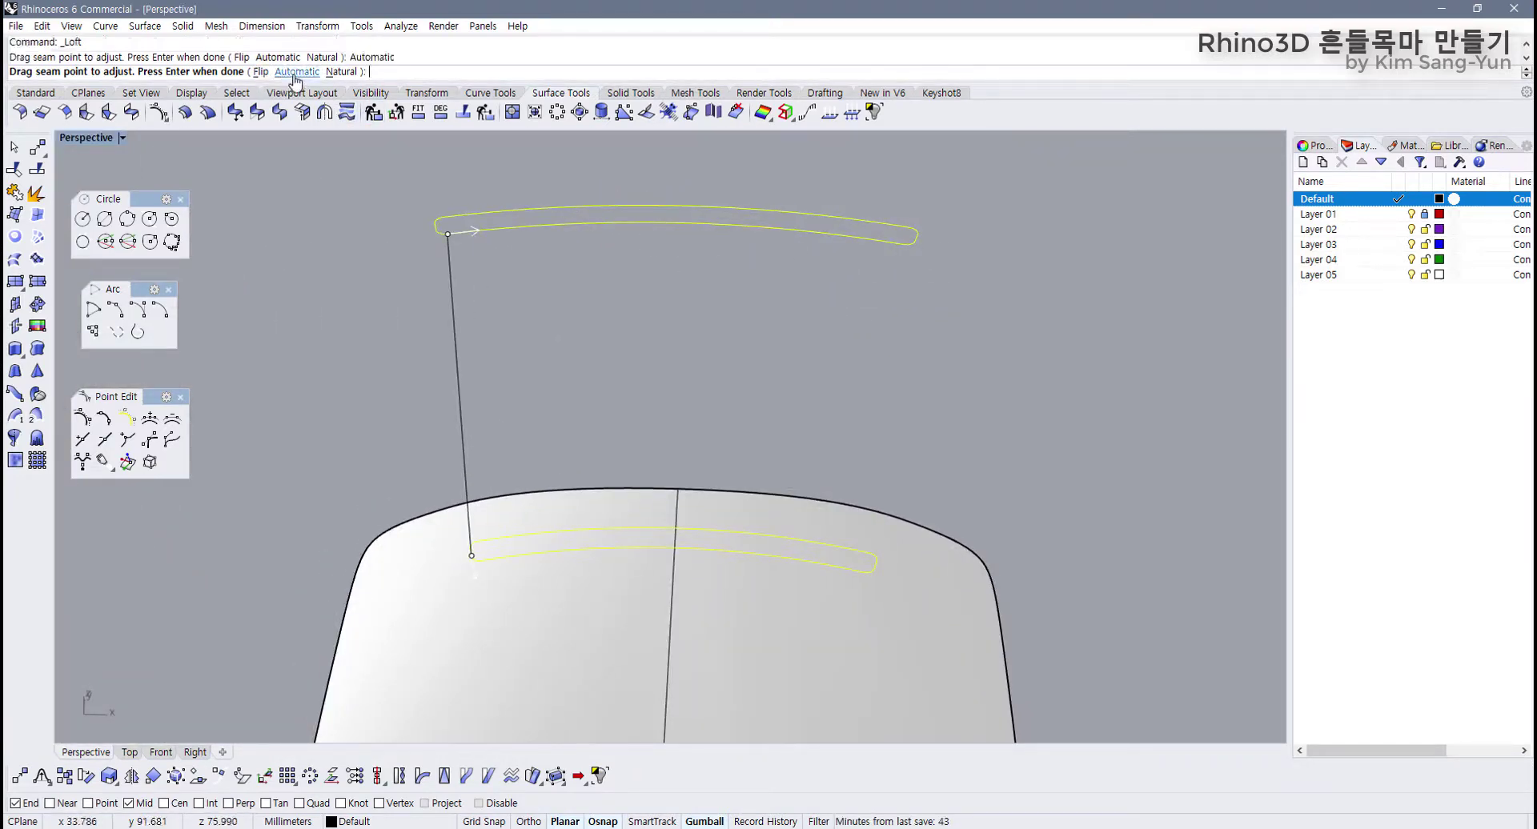
click(341, 73)
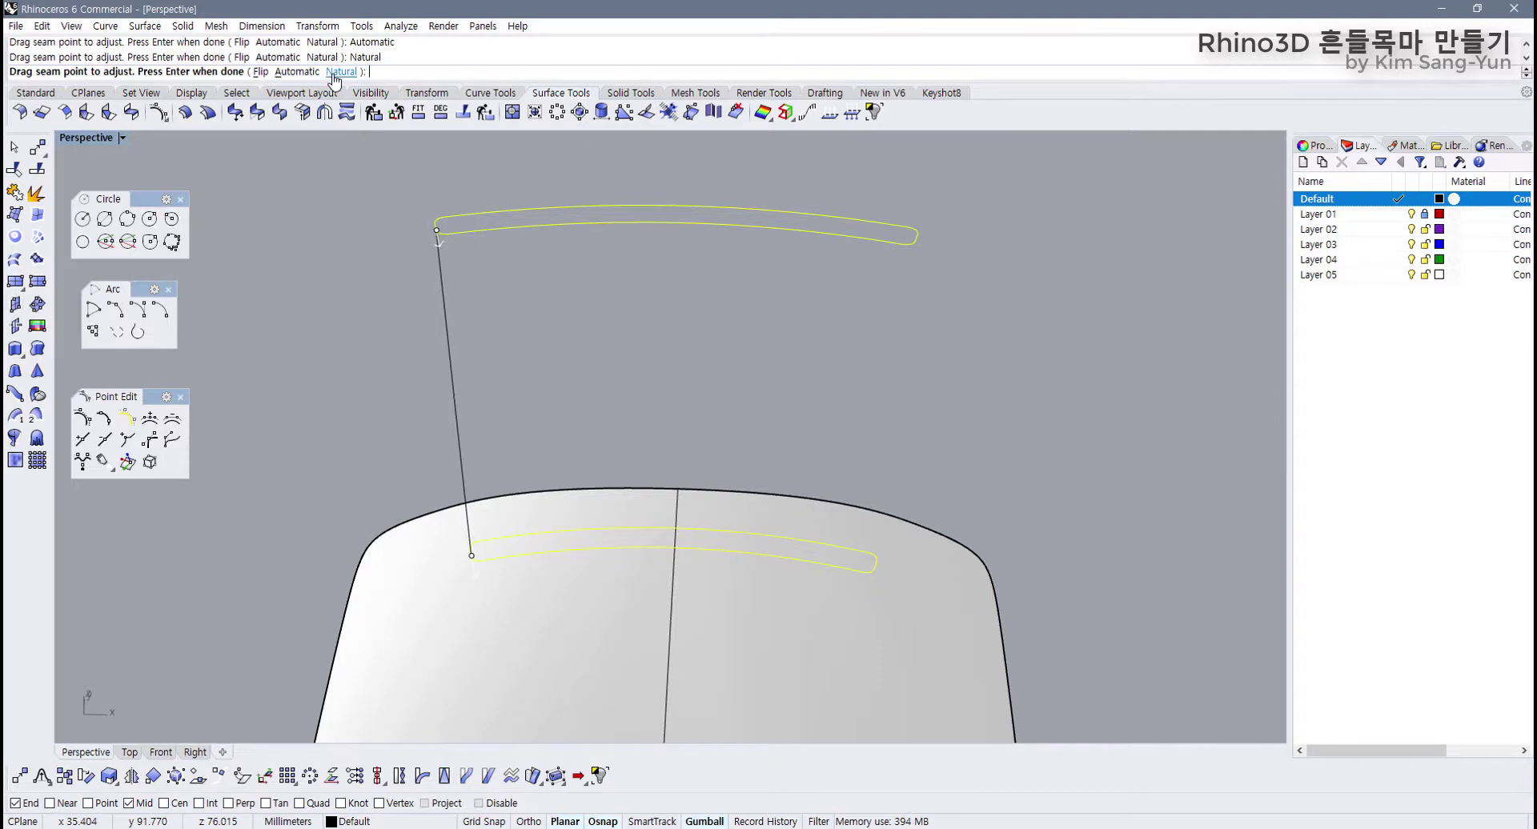
right_drag(449, 264, 529, 294)
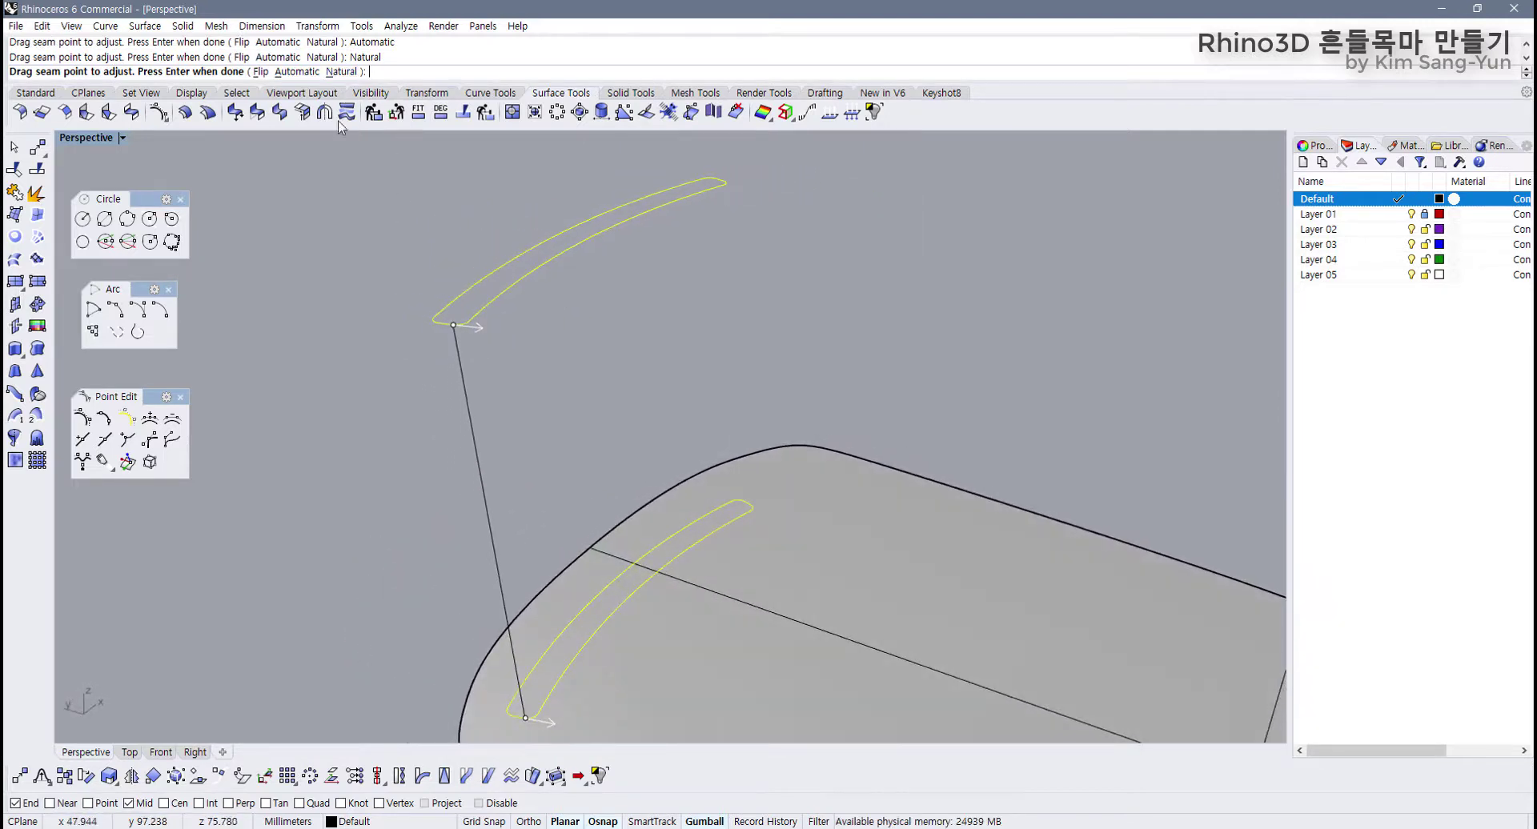
right_click(569, 275)
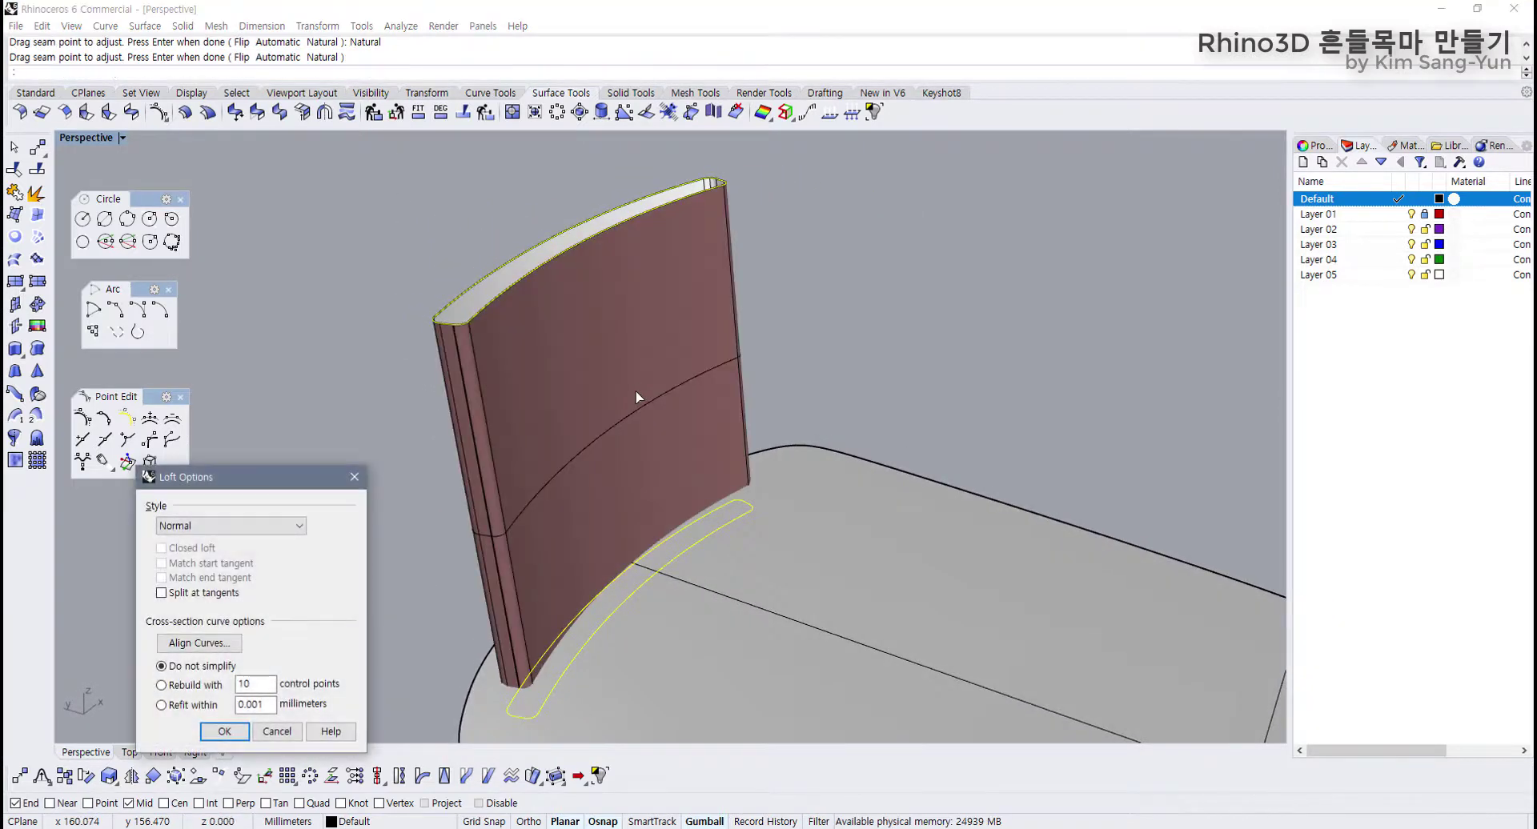
right_drag(624, 409, 570, 351)
scroll(457, 276, up, 6)
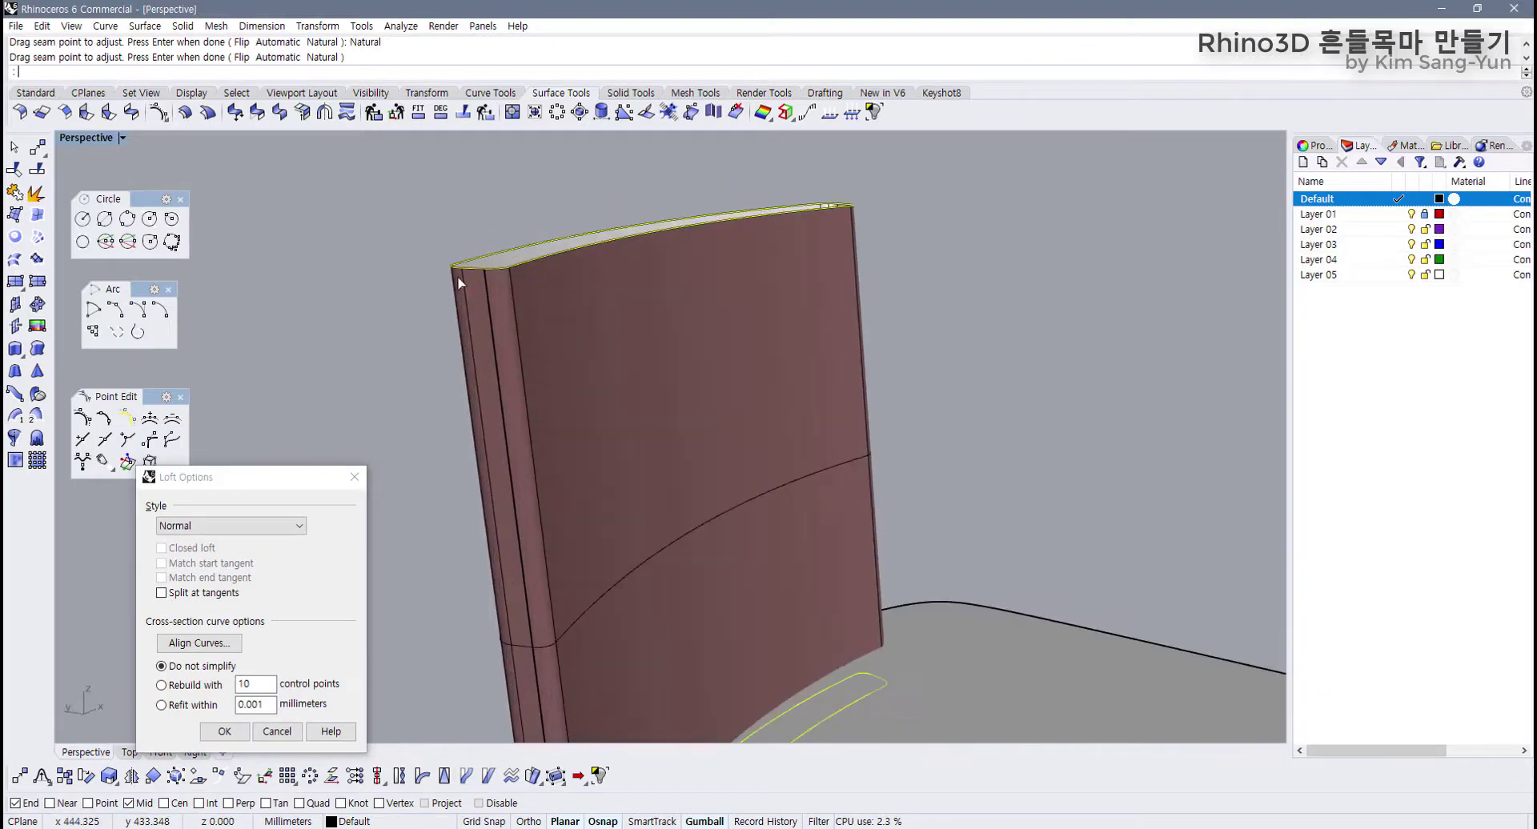
scroll(498, 281, down, 5)
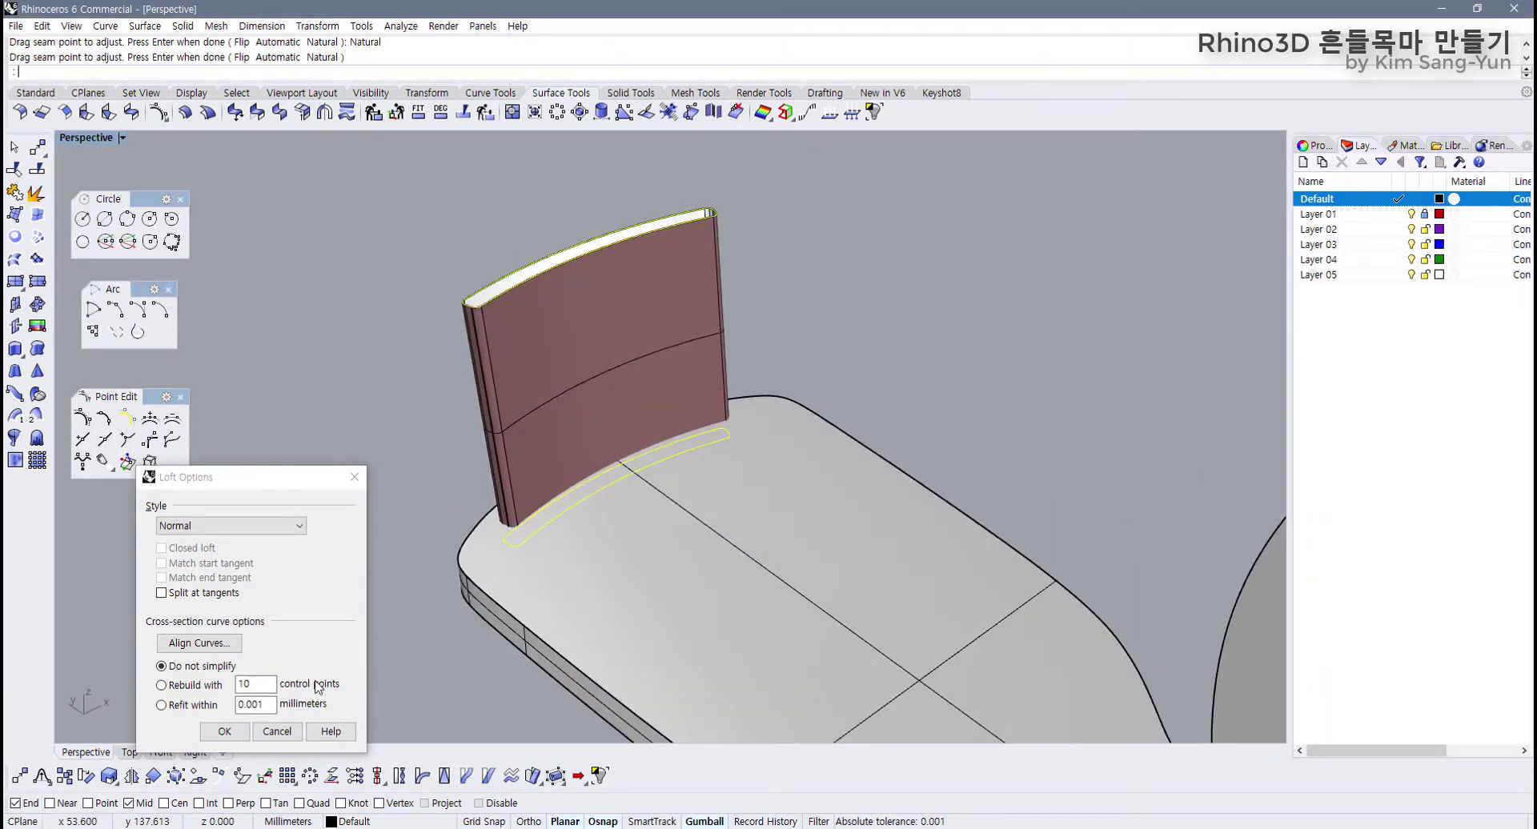
click(277, 731)
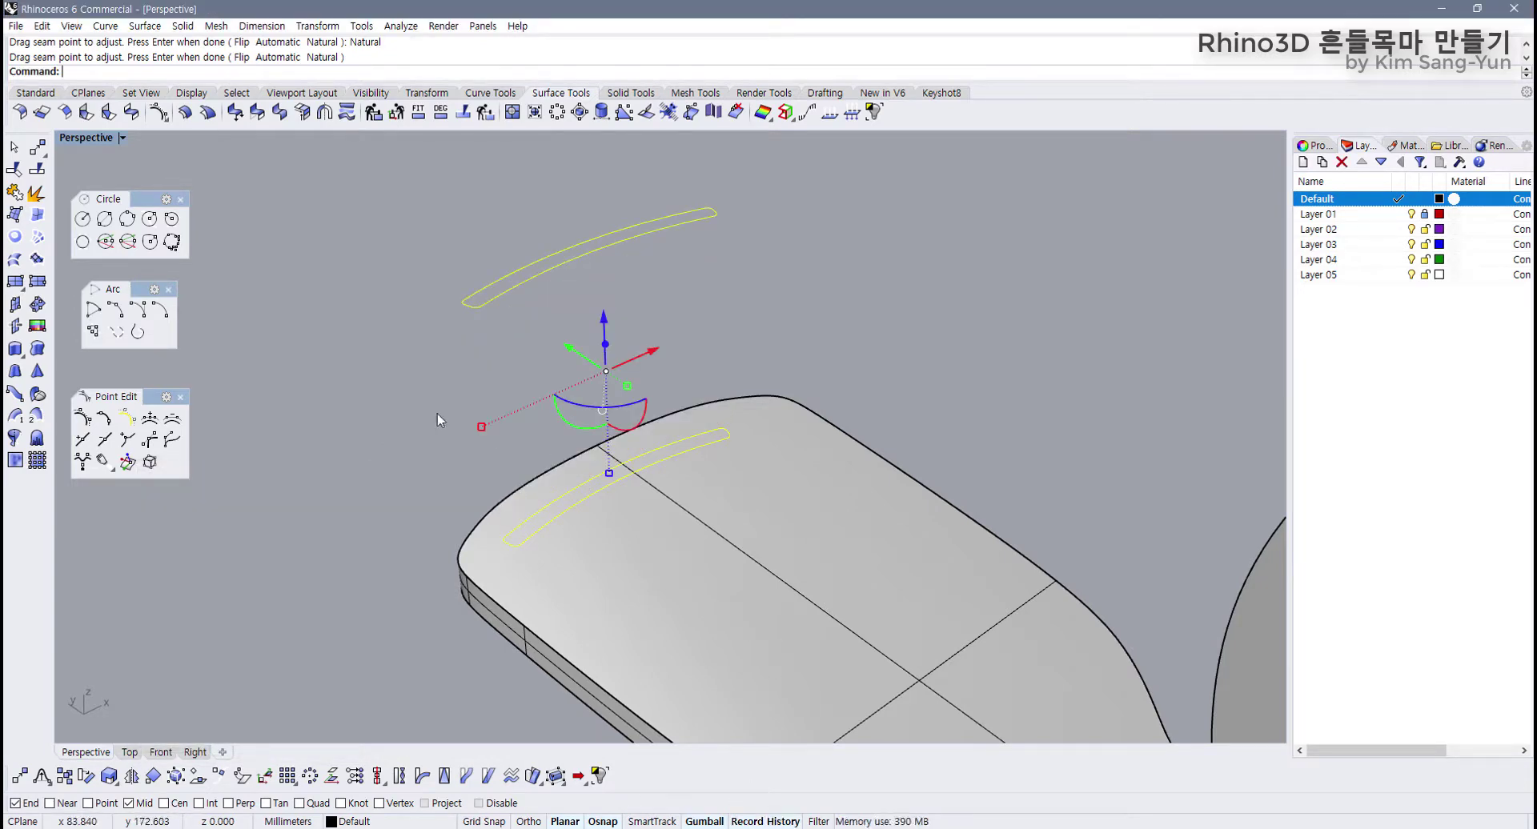
Step: Loft between the upper and lower backrest outlines with the Natural seam alignment and Normal style
click(15, 261)
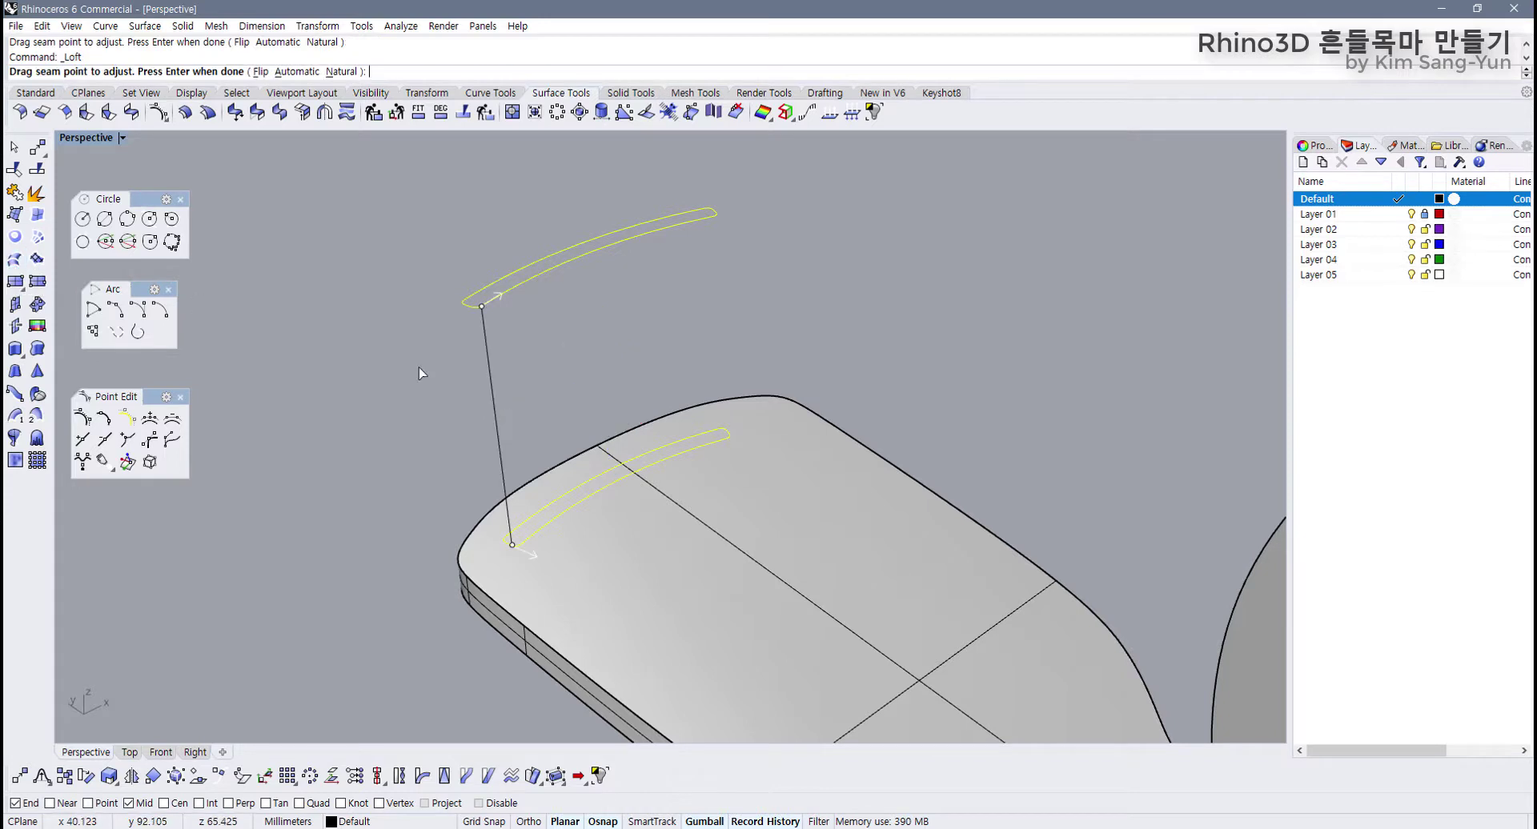
click(345, 73)
key(Return)
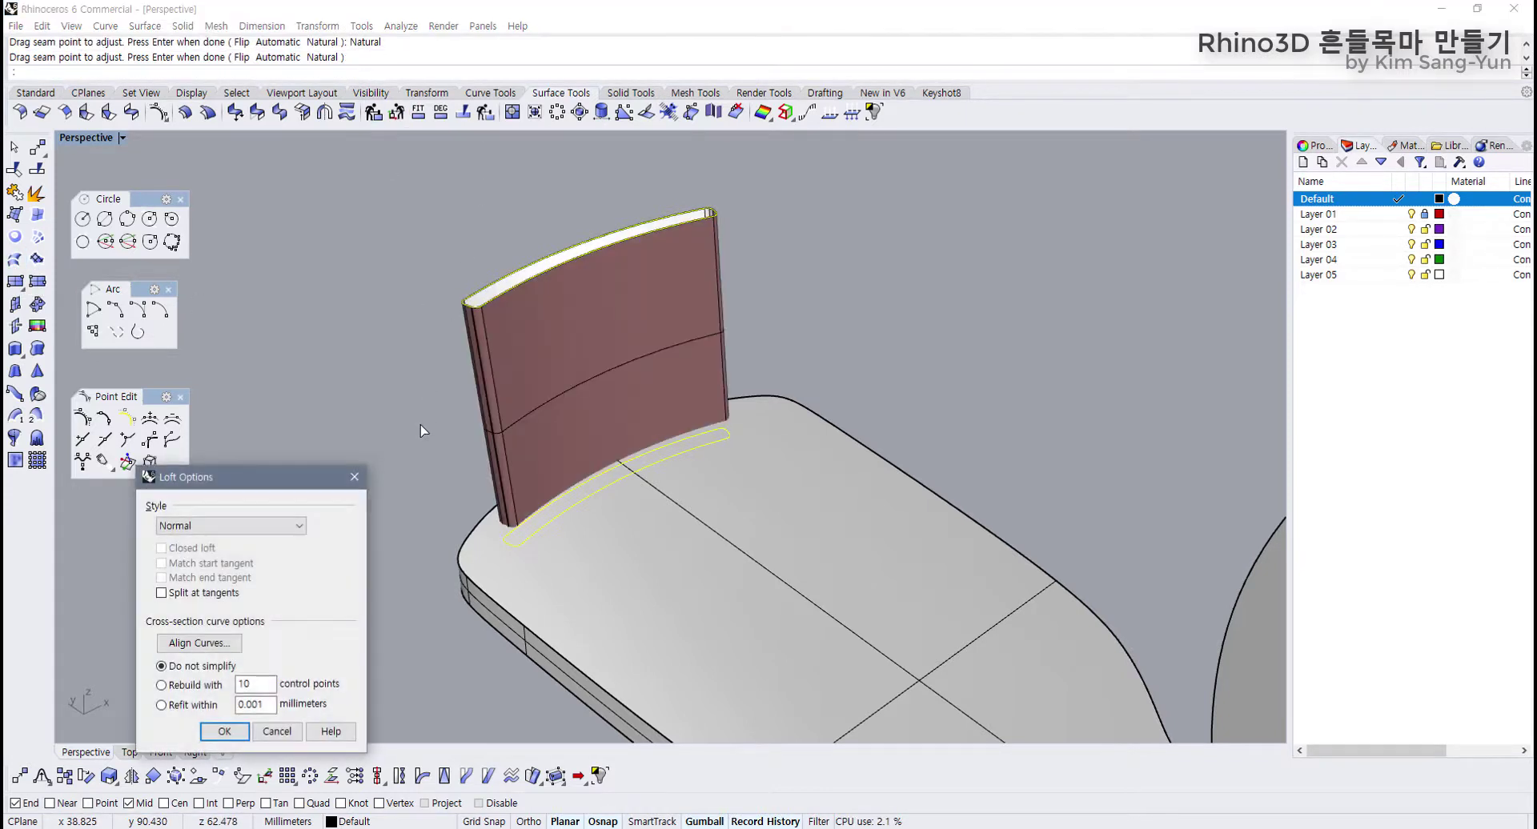
click(229, 732)
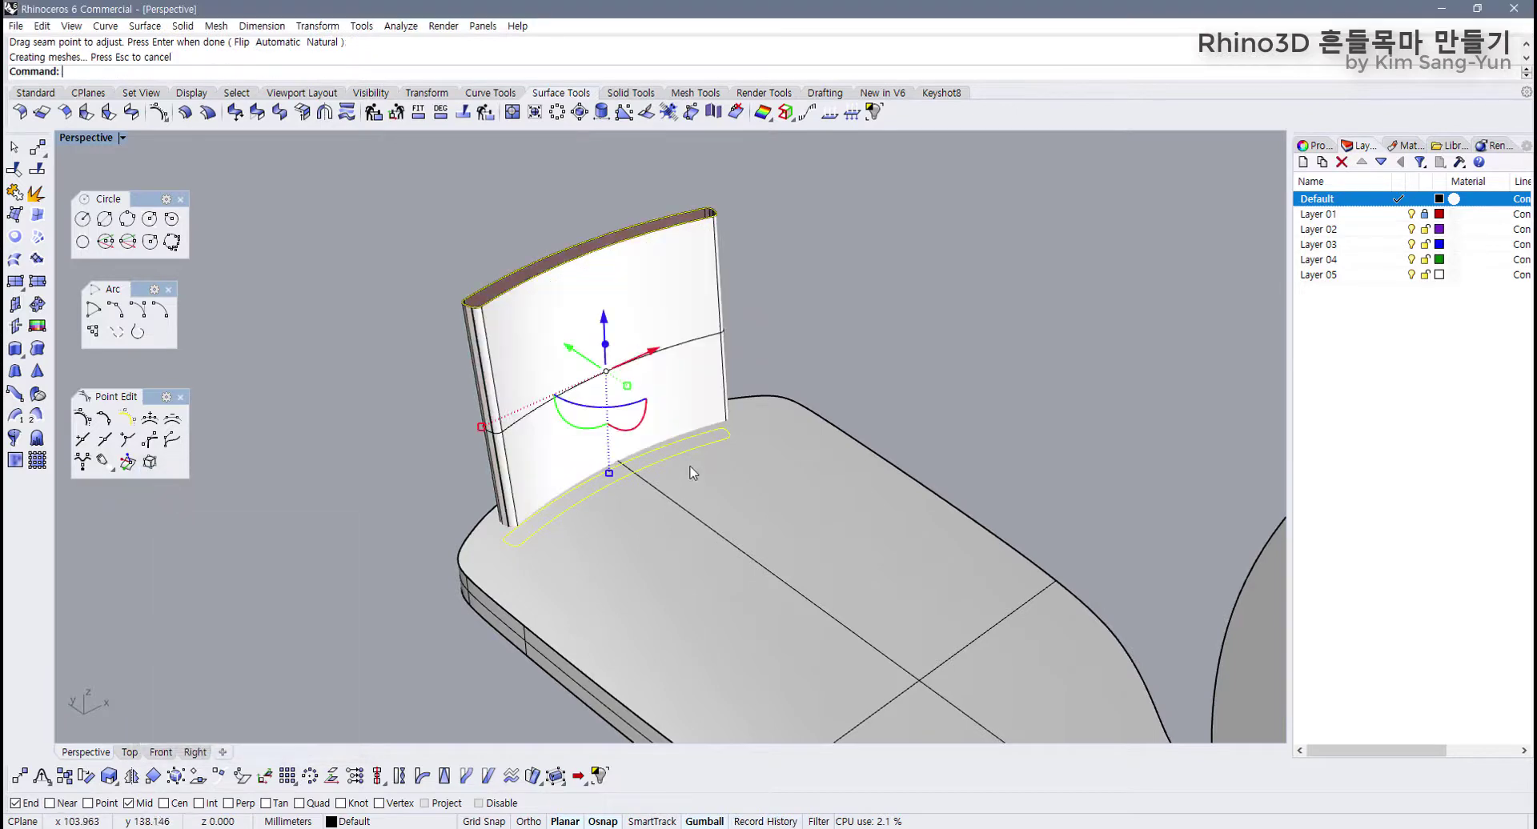
Step: Fine-tune the lower backrest outline's front-to-back position within the seat in the Right view, matching the loft to the reference slope
right_drag(694, 473, 431, 376)
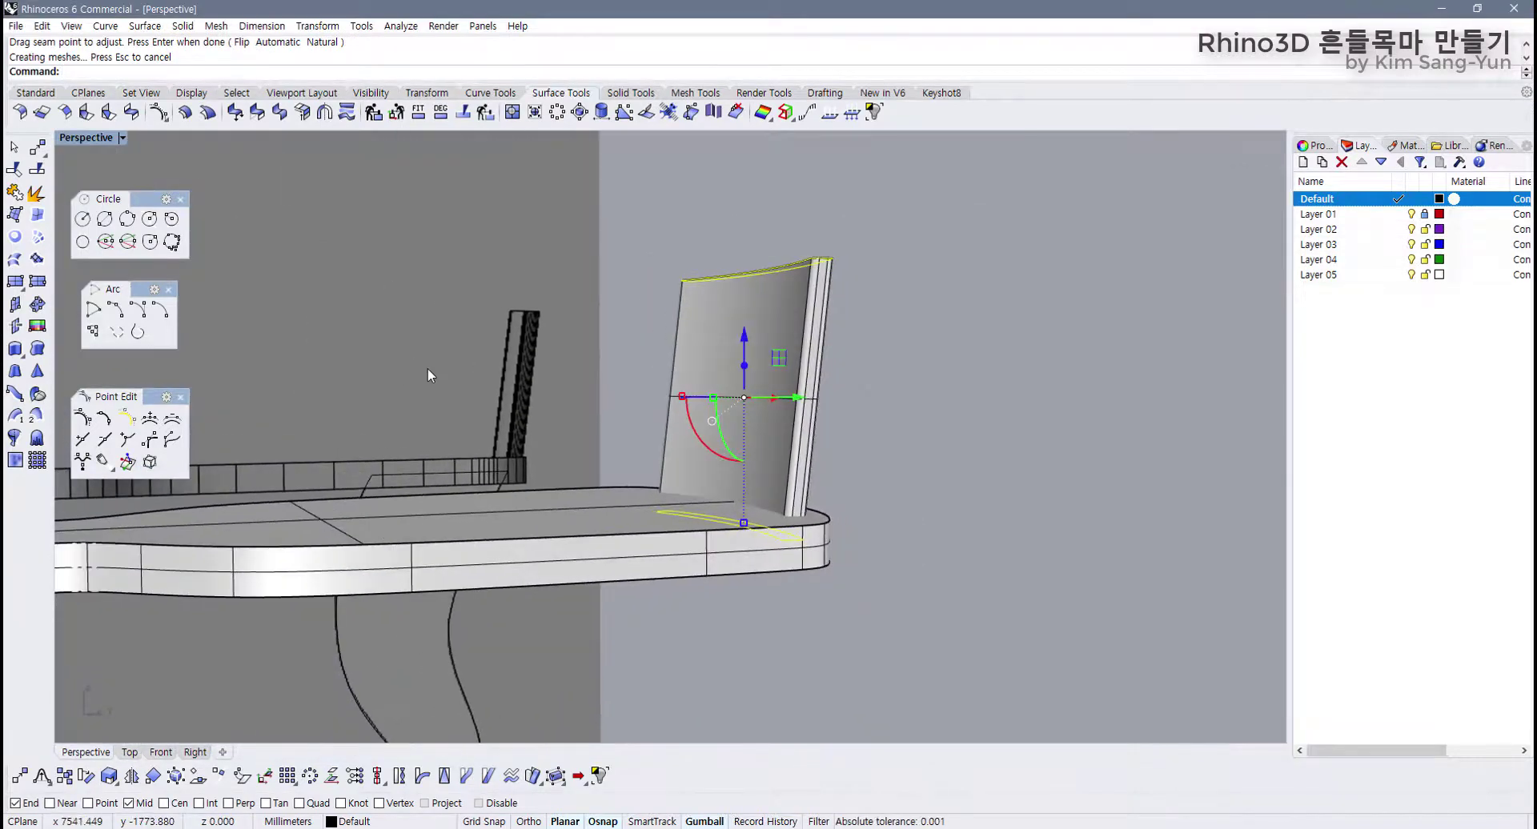
double_click(64, 138)
click(772, 618)
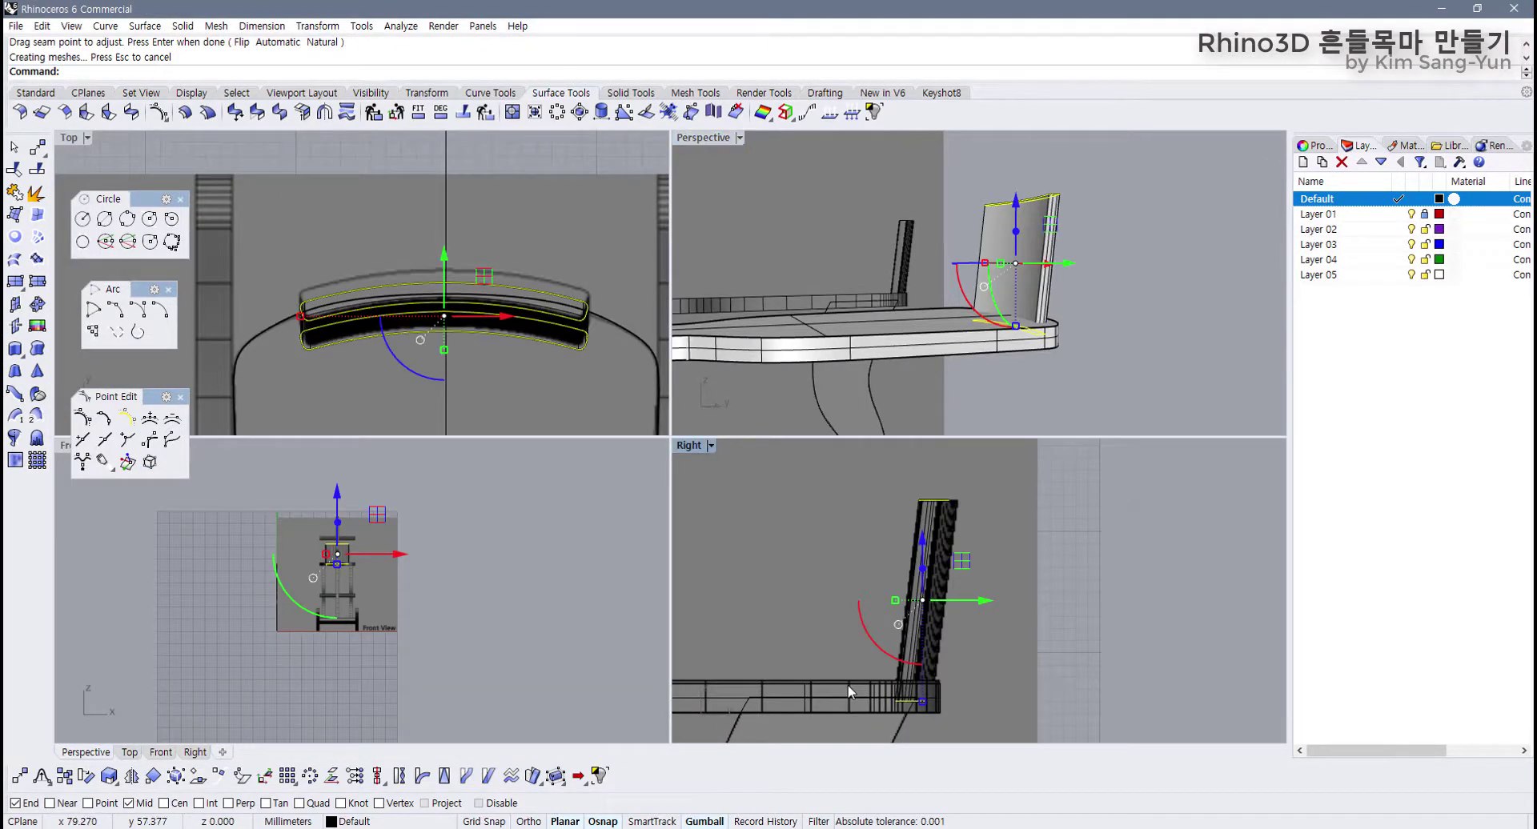
click(701, 597)
click(808, 653)
scroll(812, 658, up, 2)
right_drag(812, 658, 885, 671)
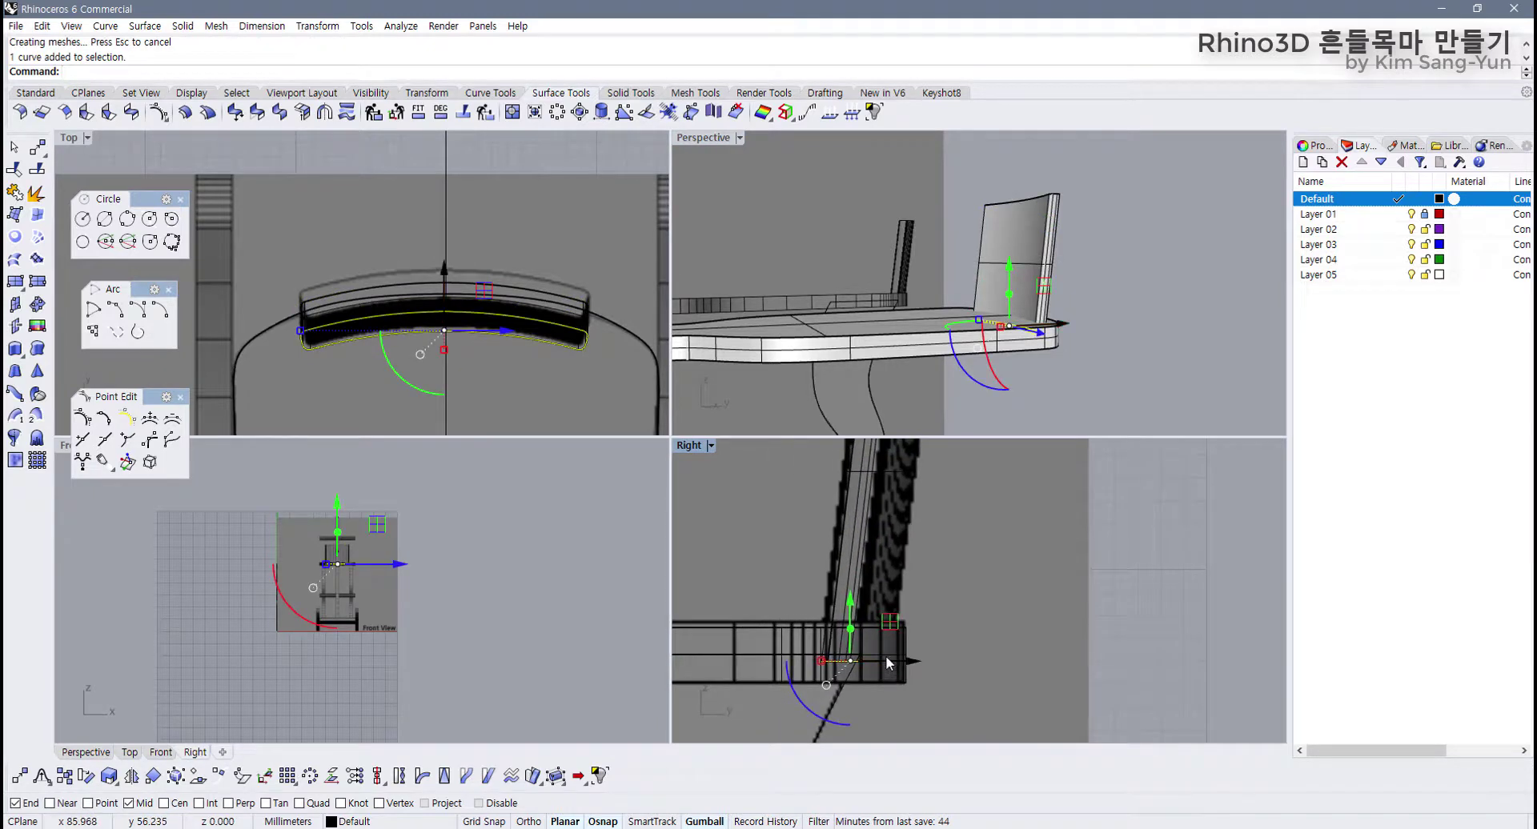
mouse_move(889, 663)
mouse_down()
mouse_move(873, 671)
mouse_move(900, 663)
mouse_up()
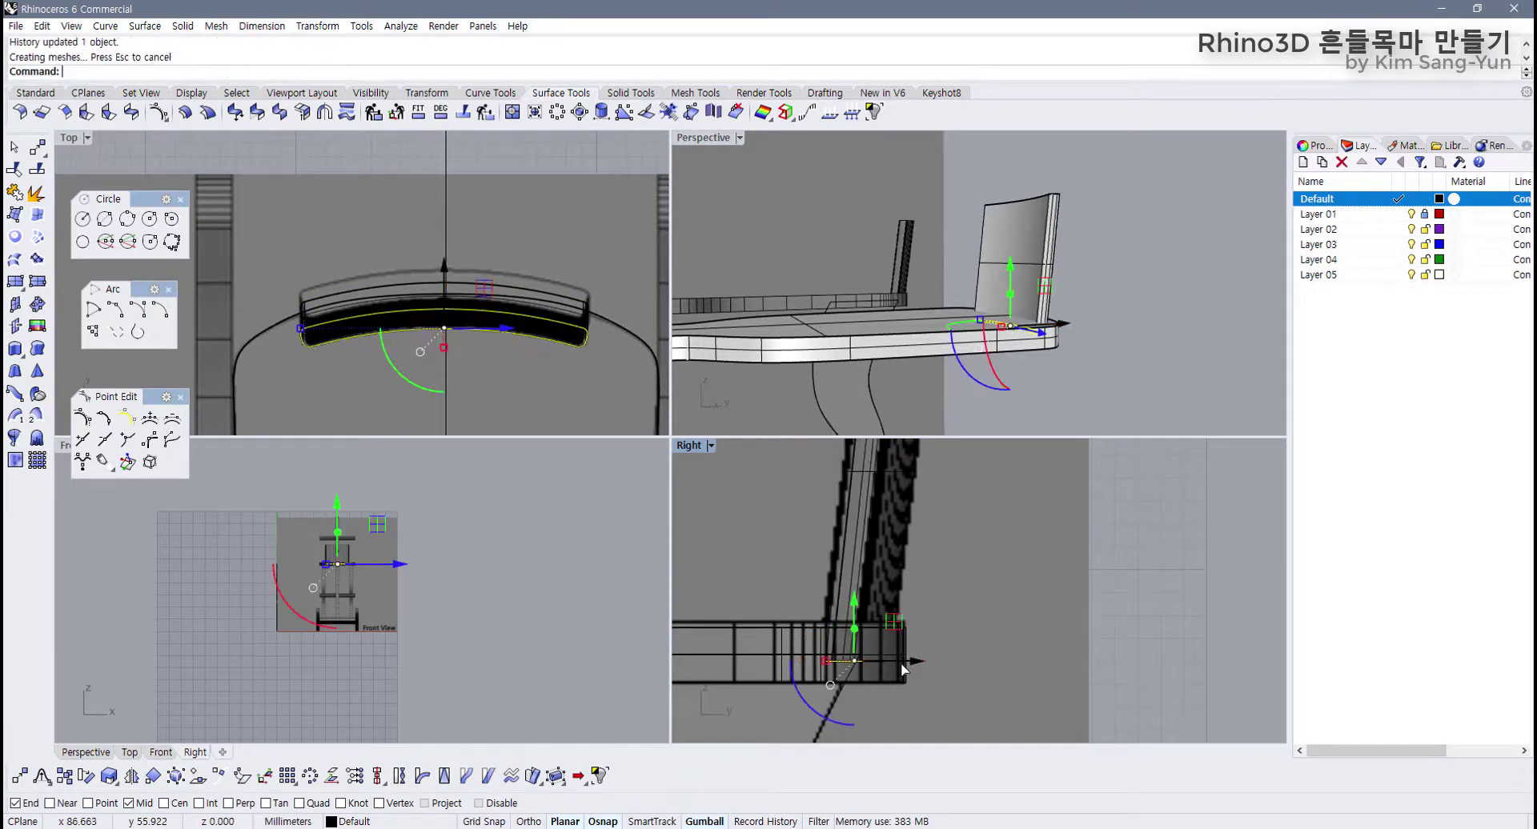
double_click(687, 445)
drag(549, 600, 520, 599)
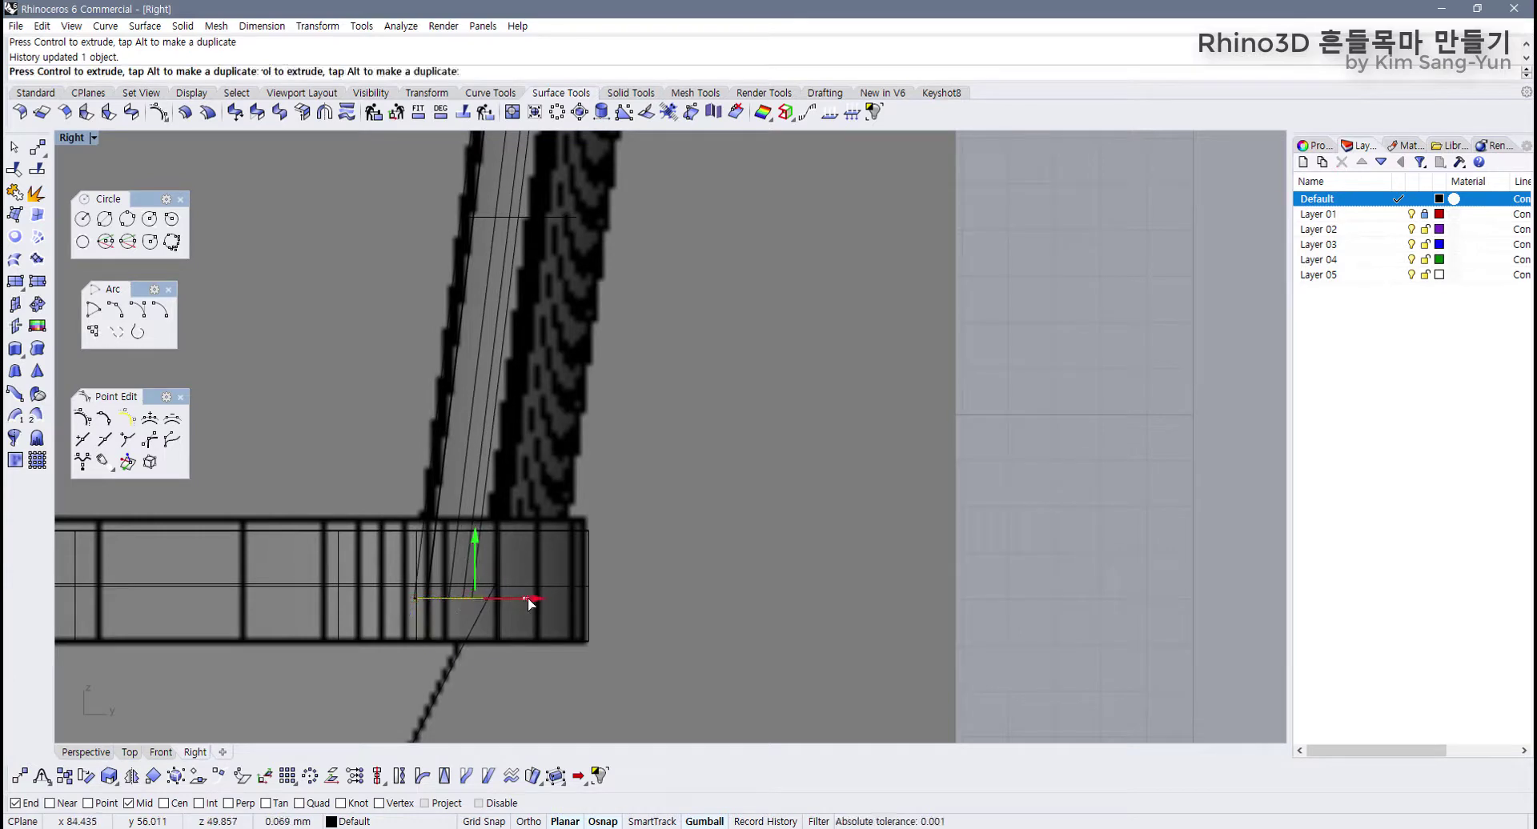
Step: Nudge the upper backrest outline very slightly along the front-to-back direction in the Right view
scroll(526, 598, down, 5)
scroll(561, 372, up, 3)
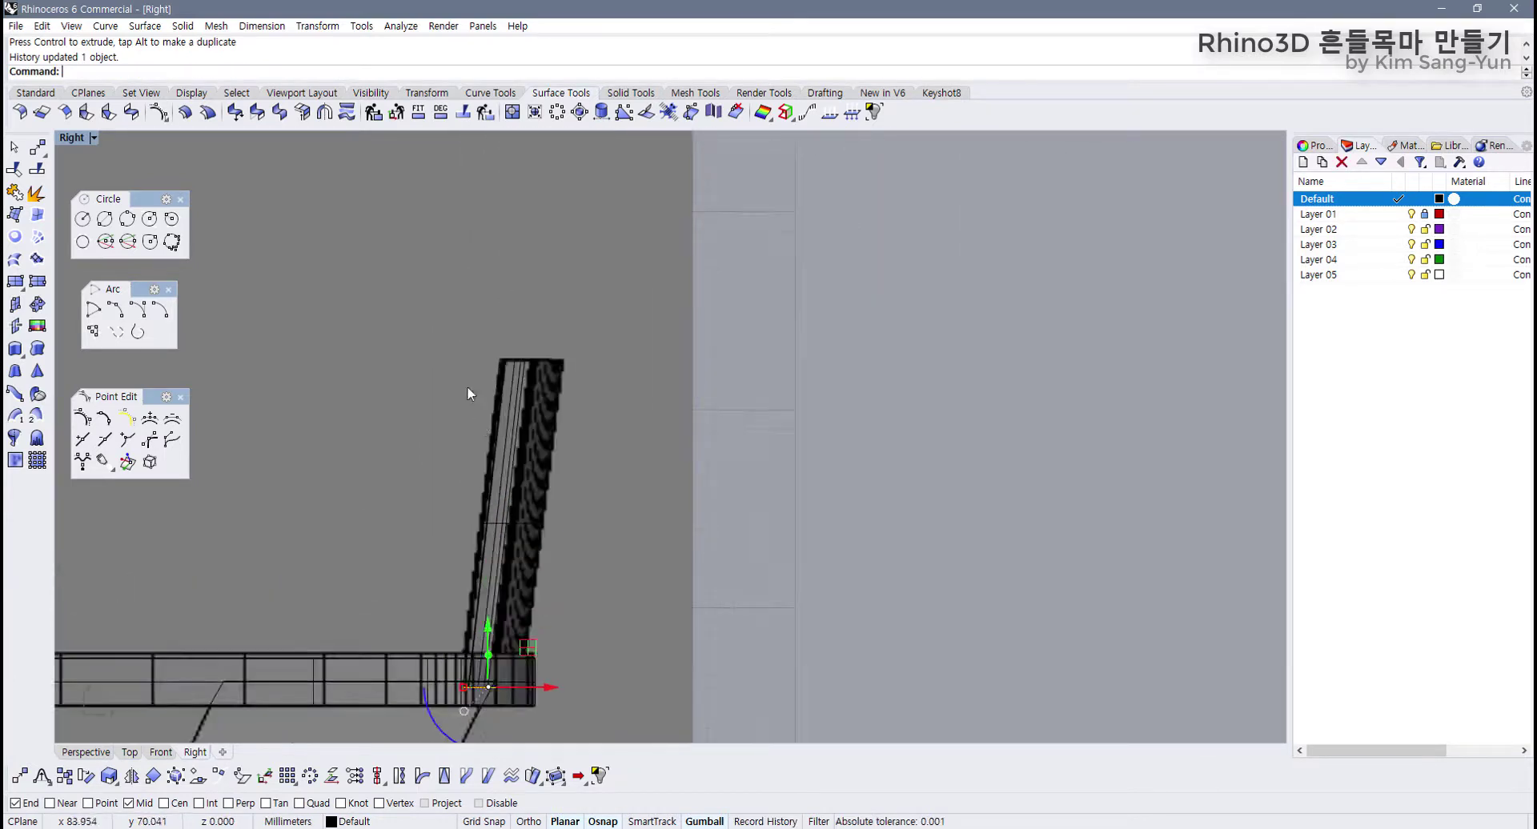
click(532, 361)
drag(583, 360, 586, 363)
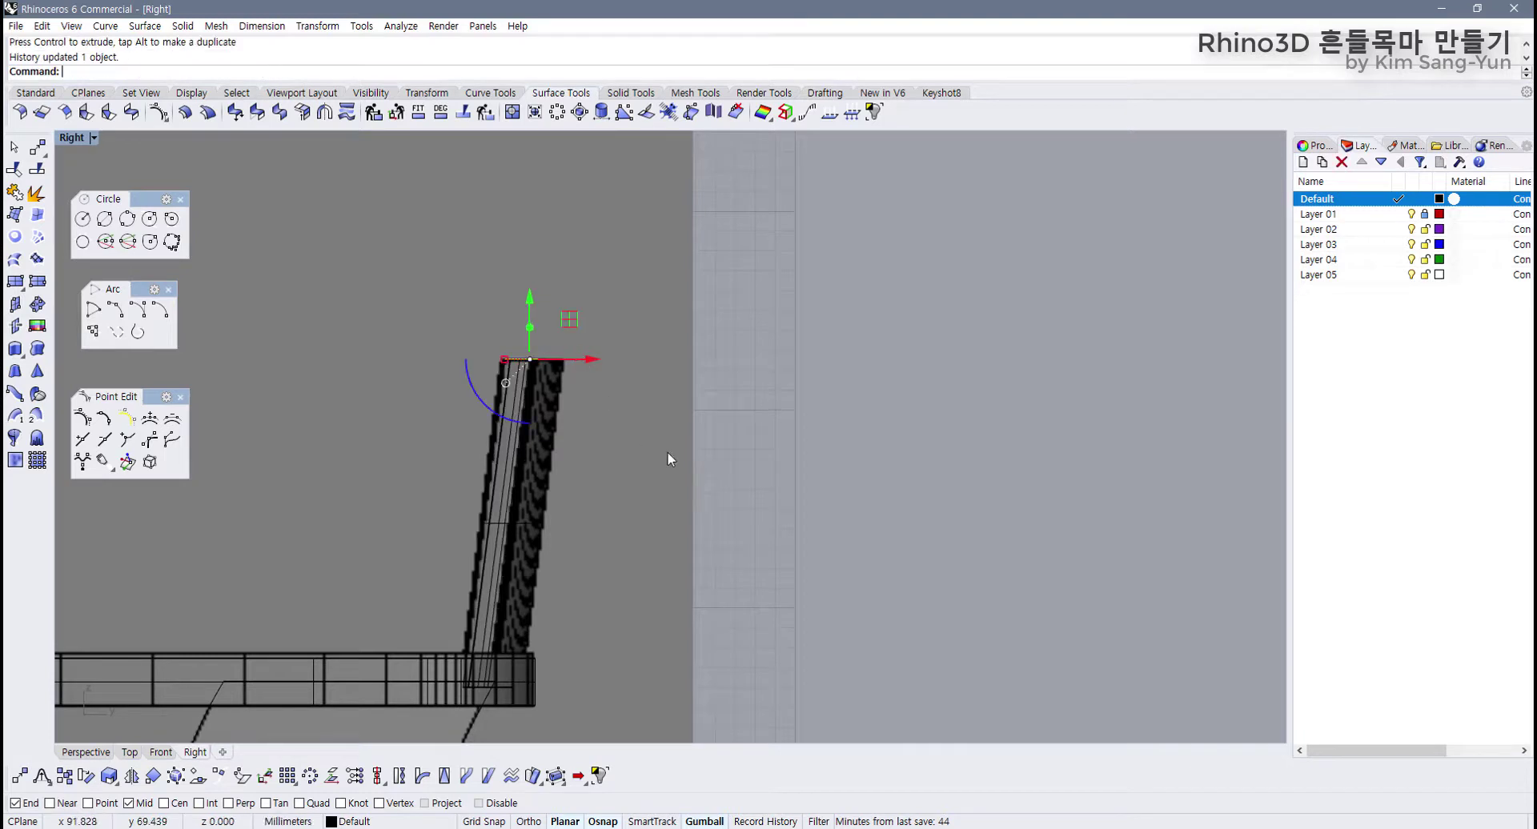
Step: Cap the open ends of the adjusted backrest loft in the Perspective view to make it a closed solid
double_click(72, 138)
scroll(1011, 353, up, 5)
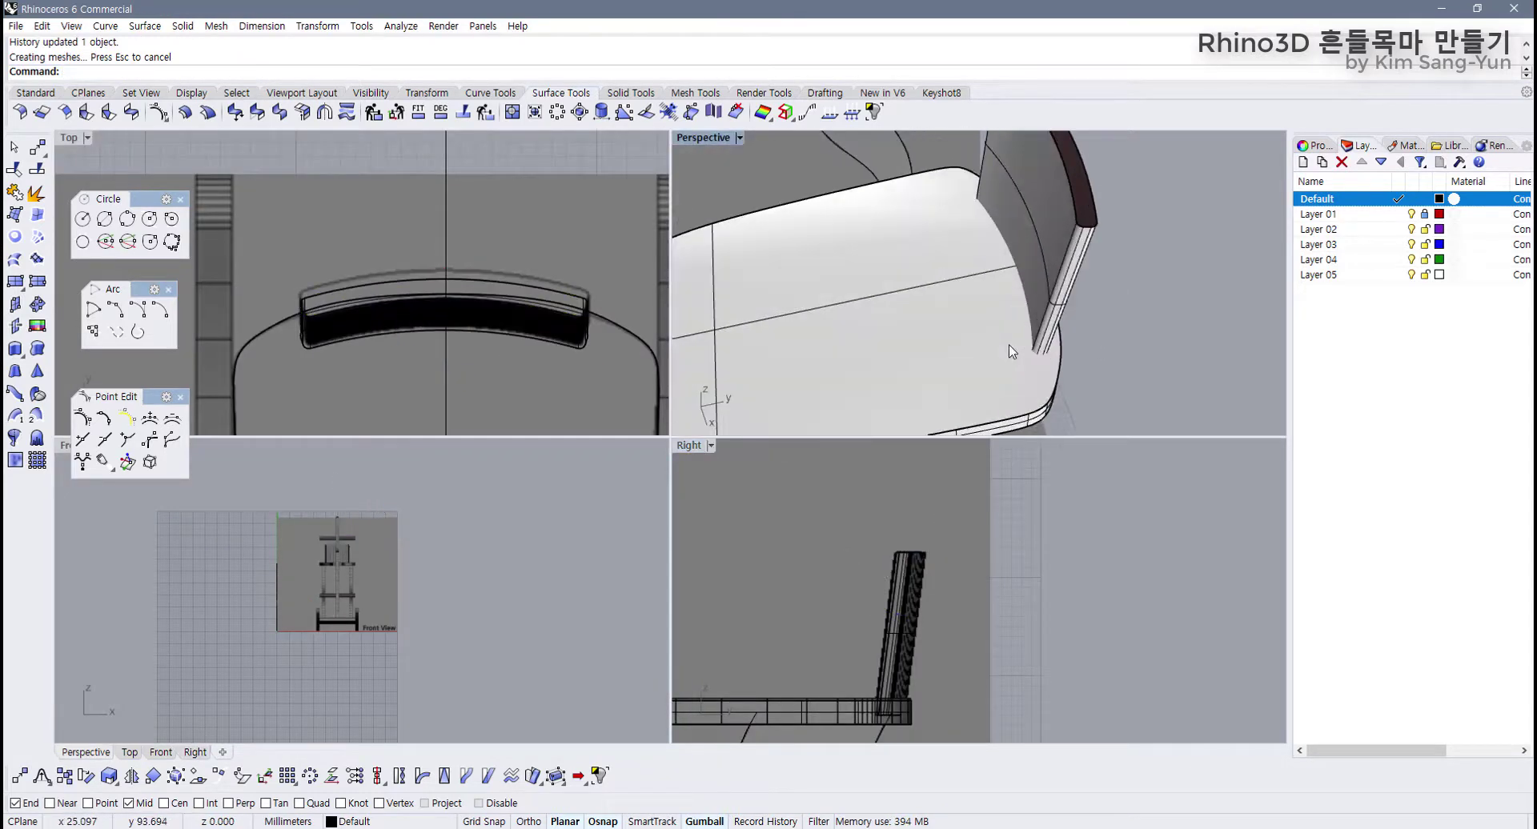
double_click(695, 137)
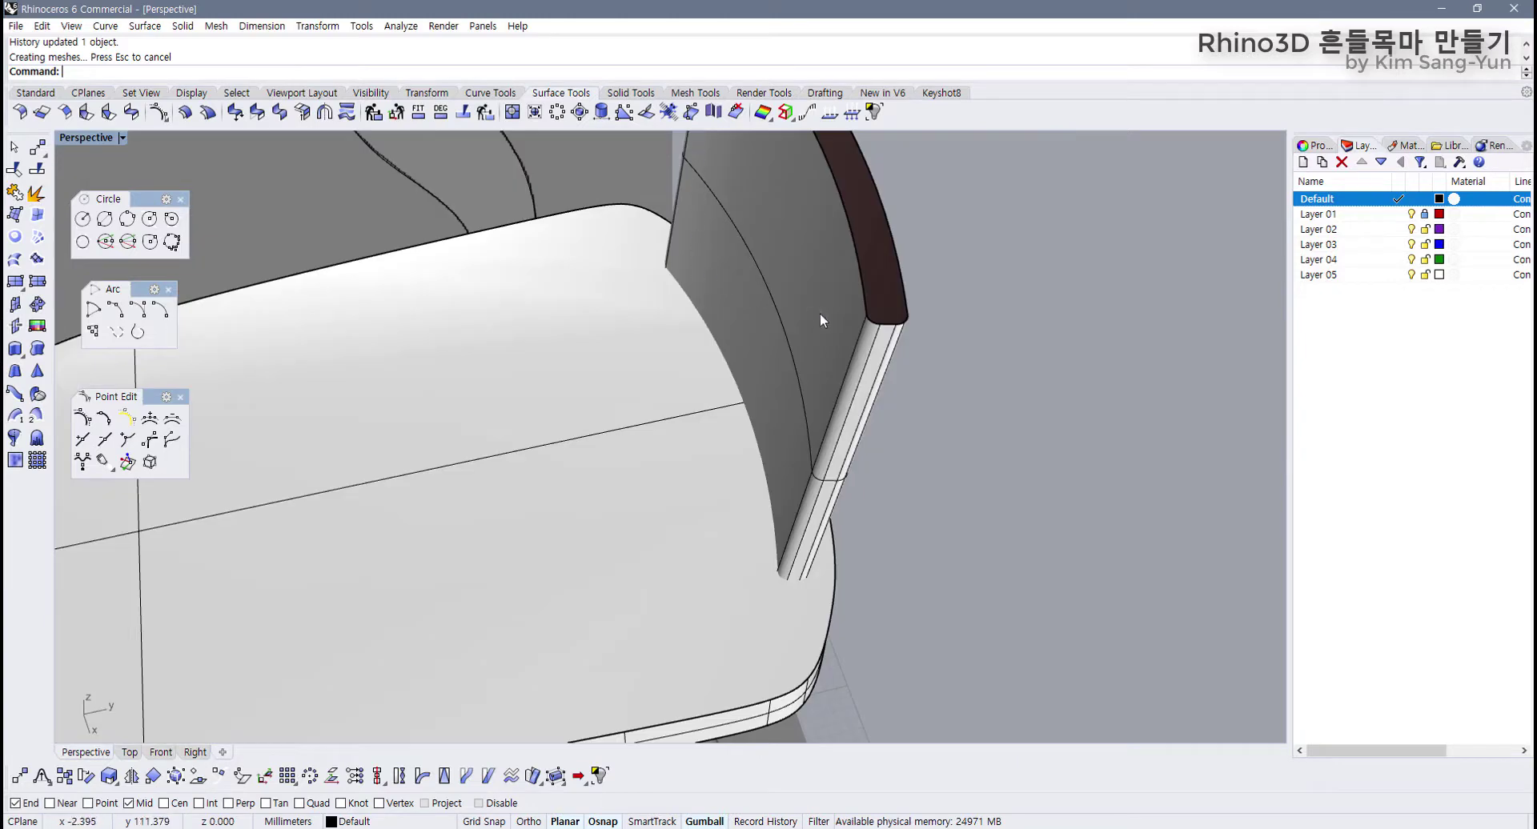
click(820, 320)
right_drag(820, 320, 640, 160)
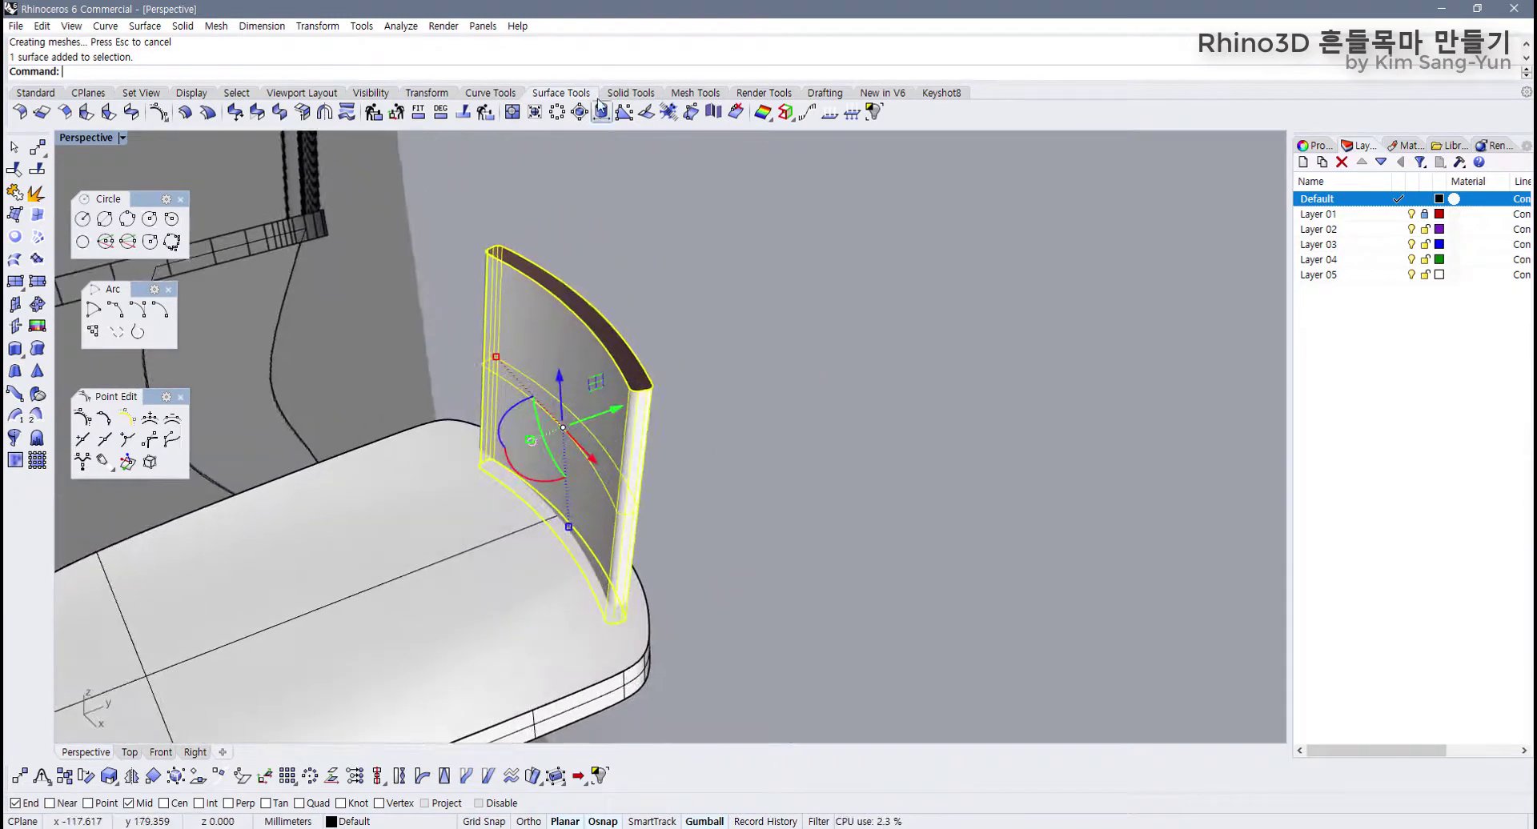
click(630, 94)
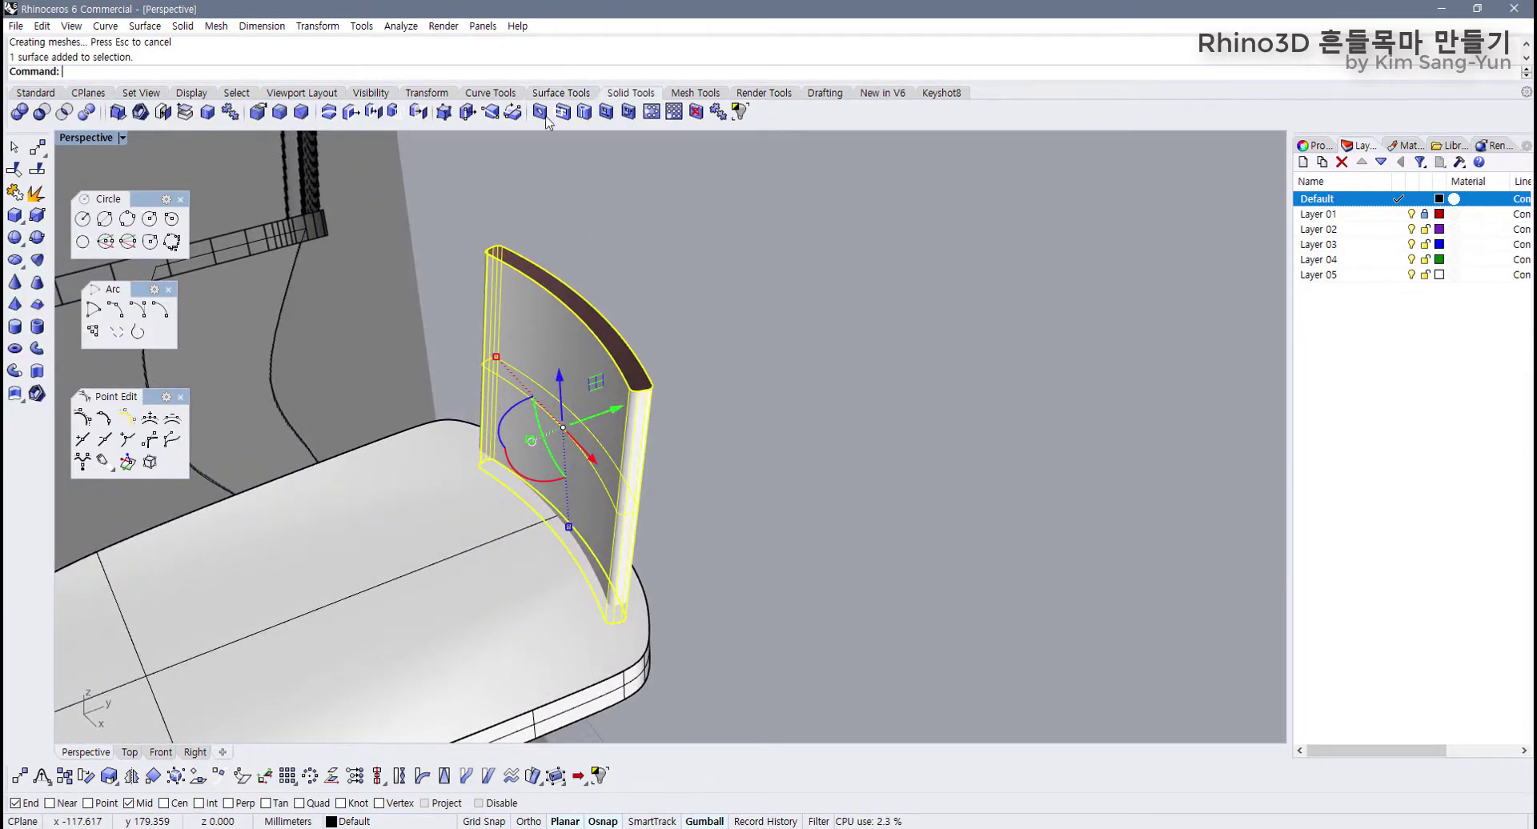
click(162, 111)
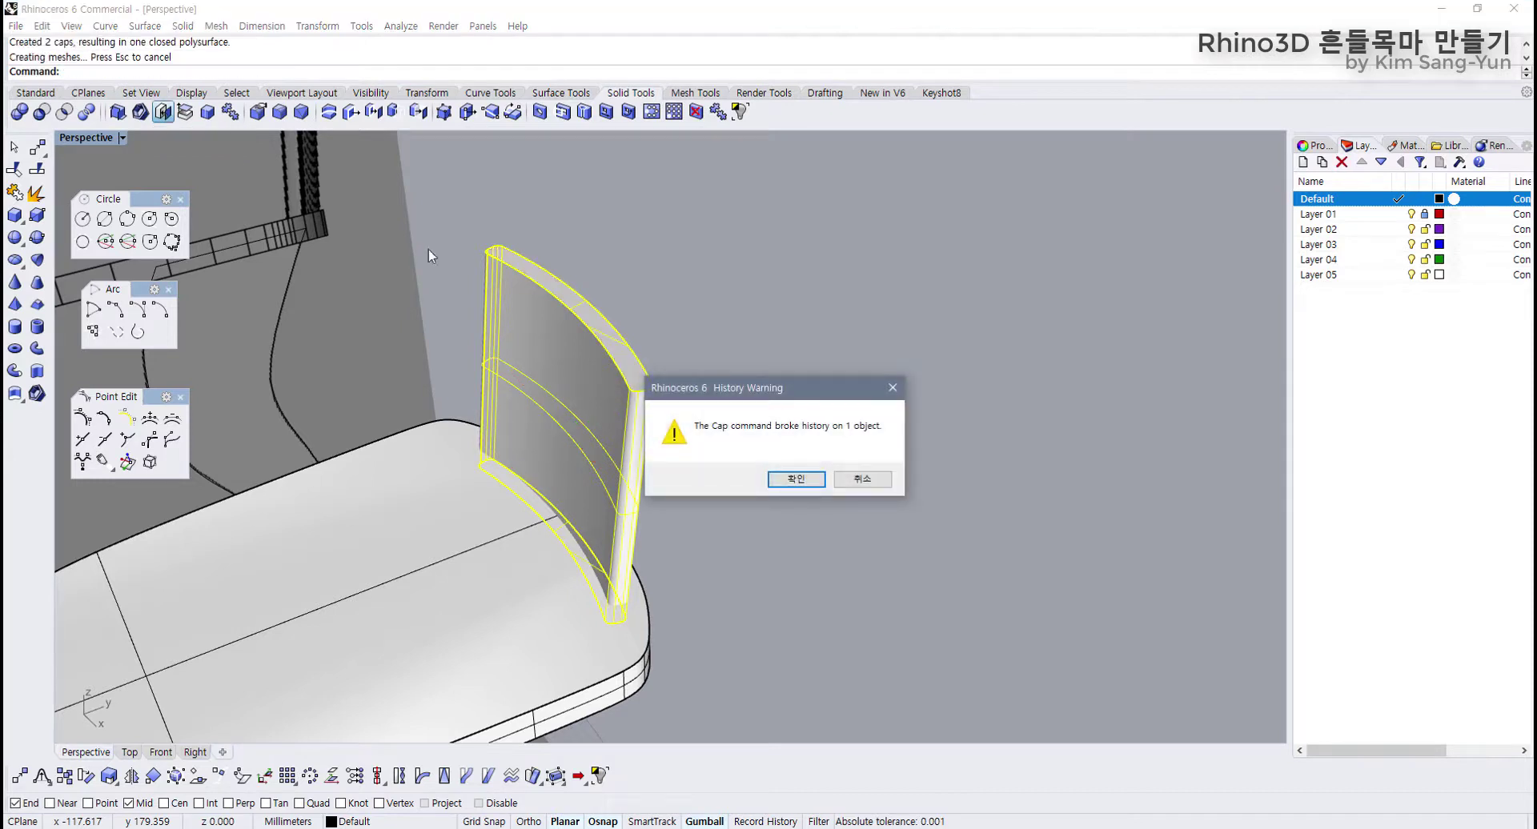
Step: Dismiss the Cap command's history warning and deselect the capped curved backrest
drag(792, 389, 853, 370)
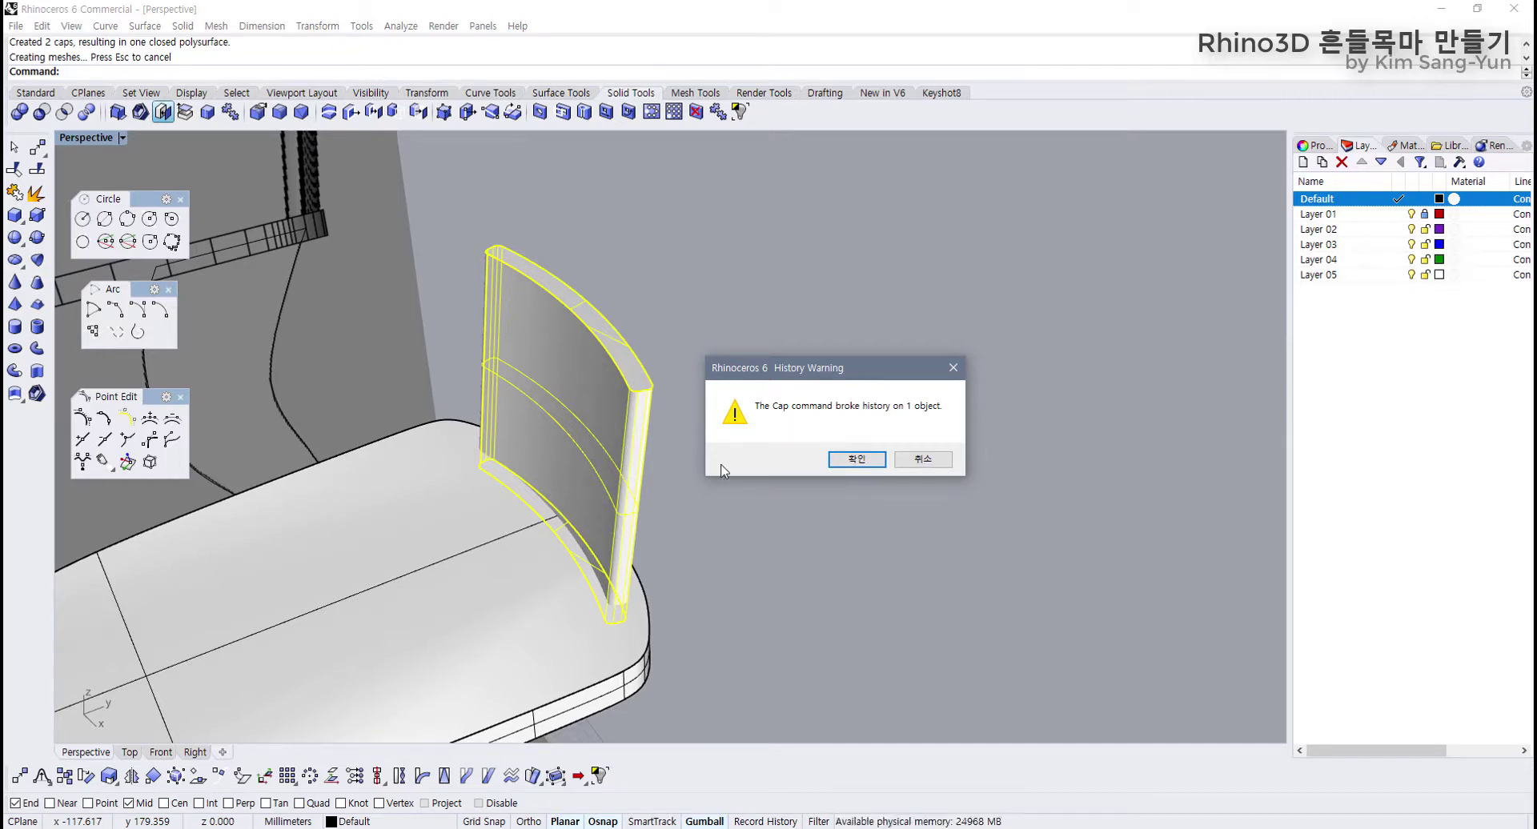
click(857, 460)
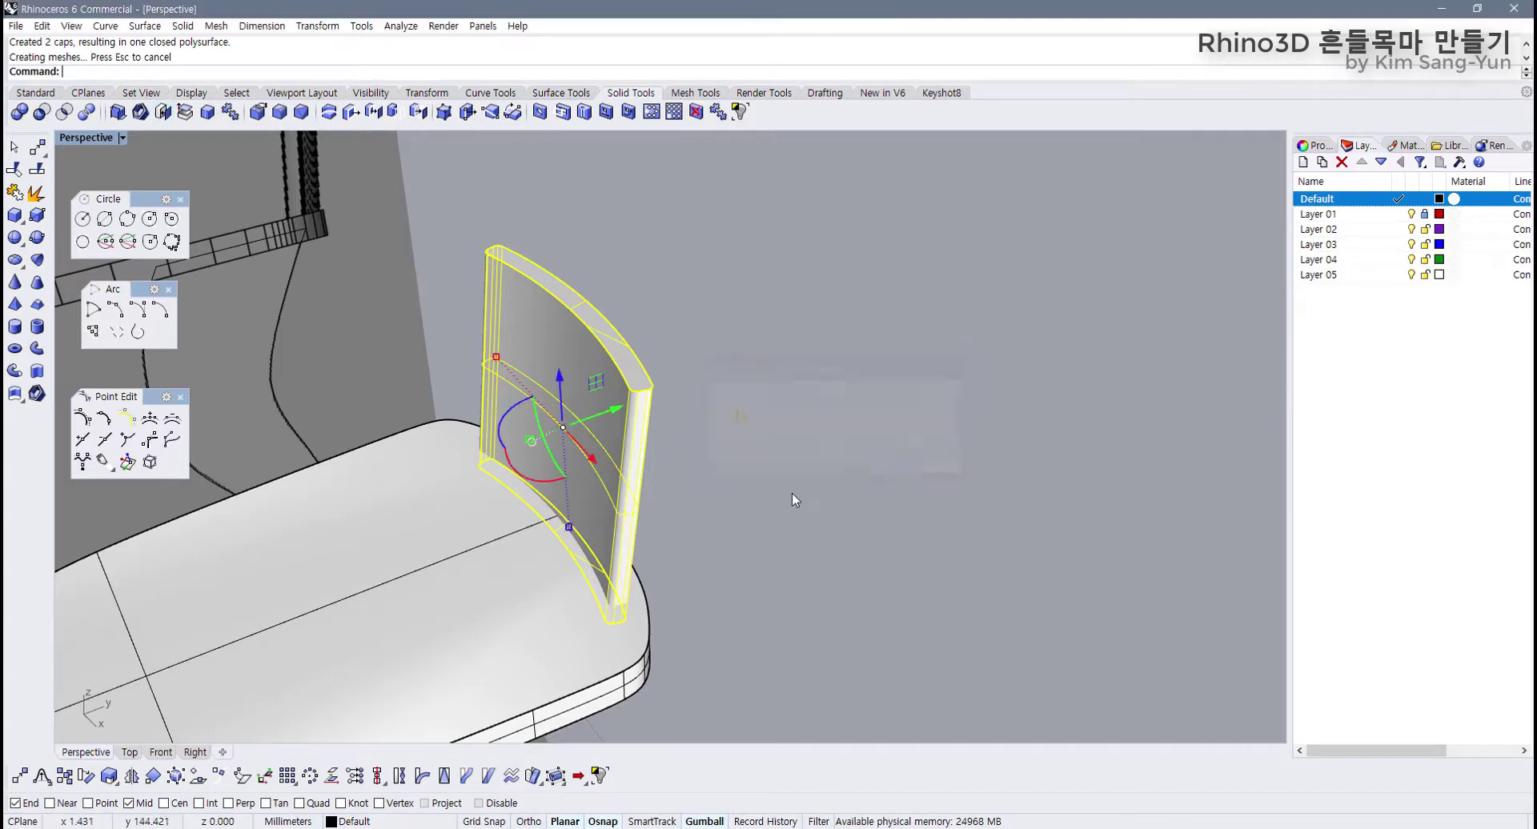
click(786, 492)
Step: Subtract the curved backrest from the seat board with Boolean Difference, keeping the backrest with DeleteInput=No
click(597, 439)
right_drag(573, 517, 550, 496)
click(467, 556)
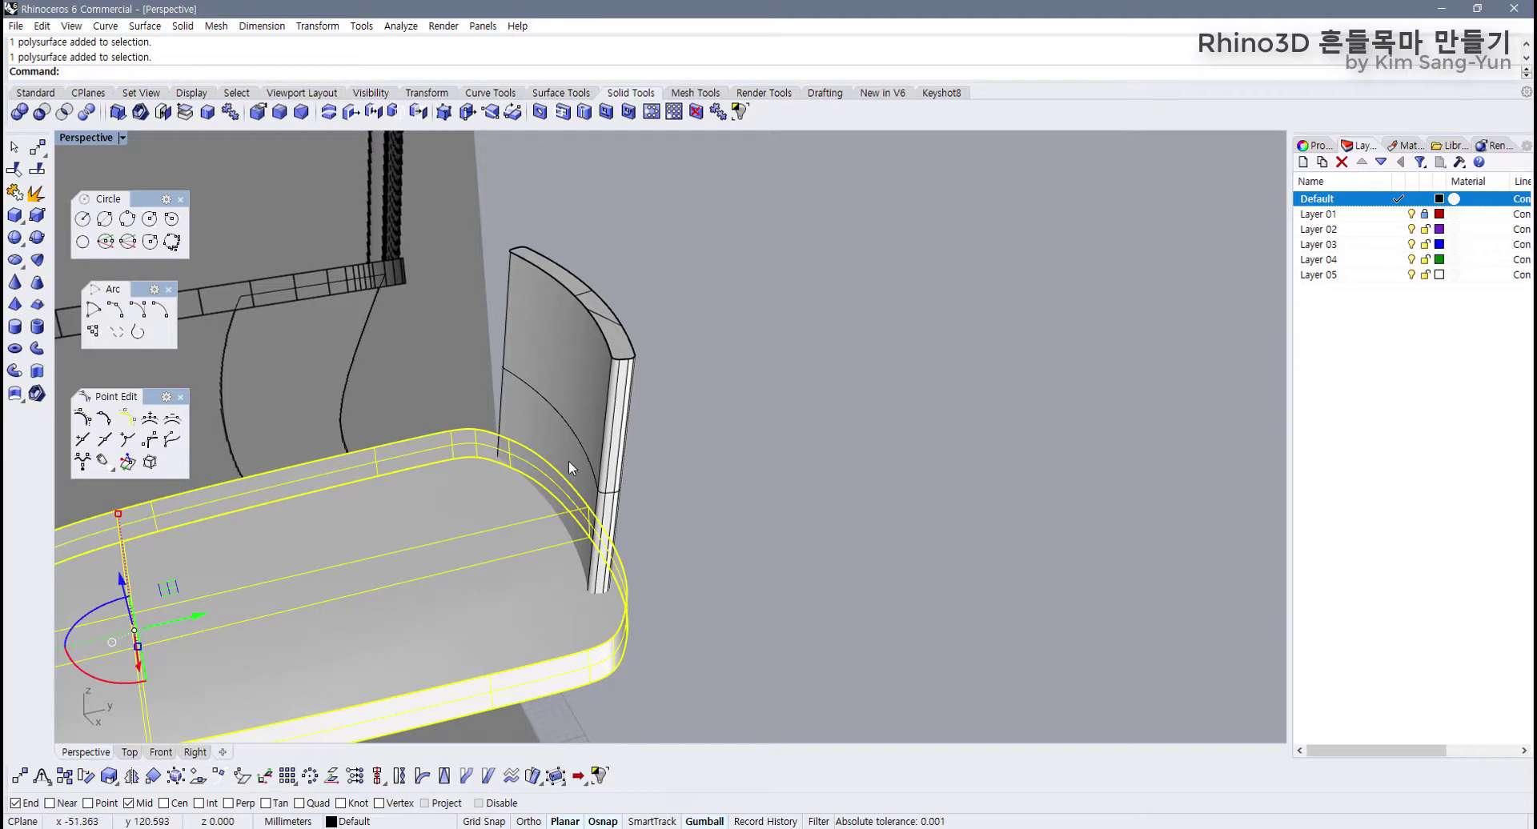
scroll(458, 525, down, 3)
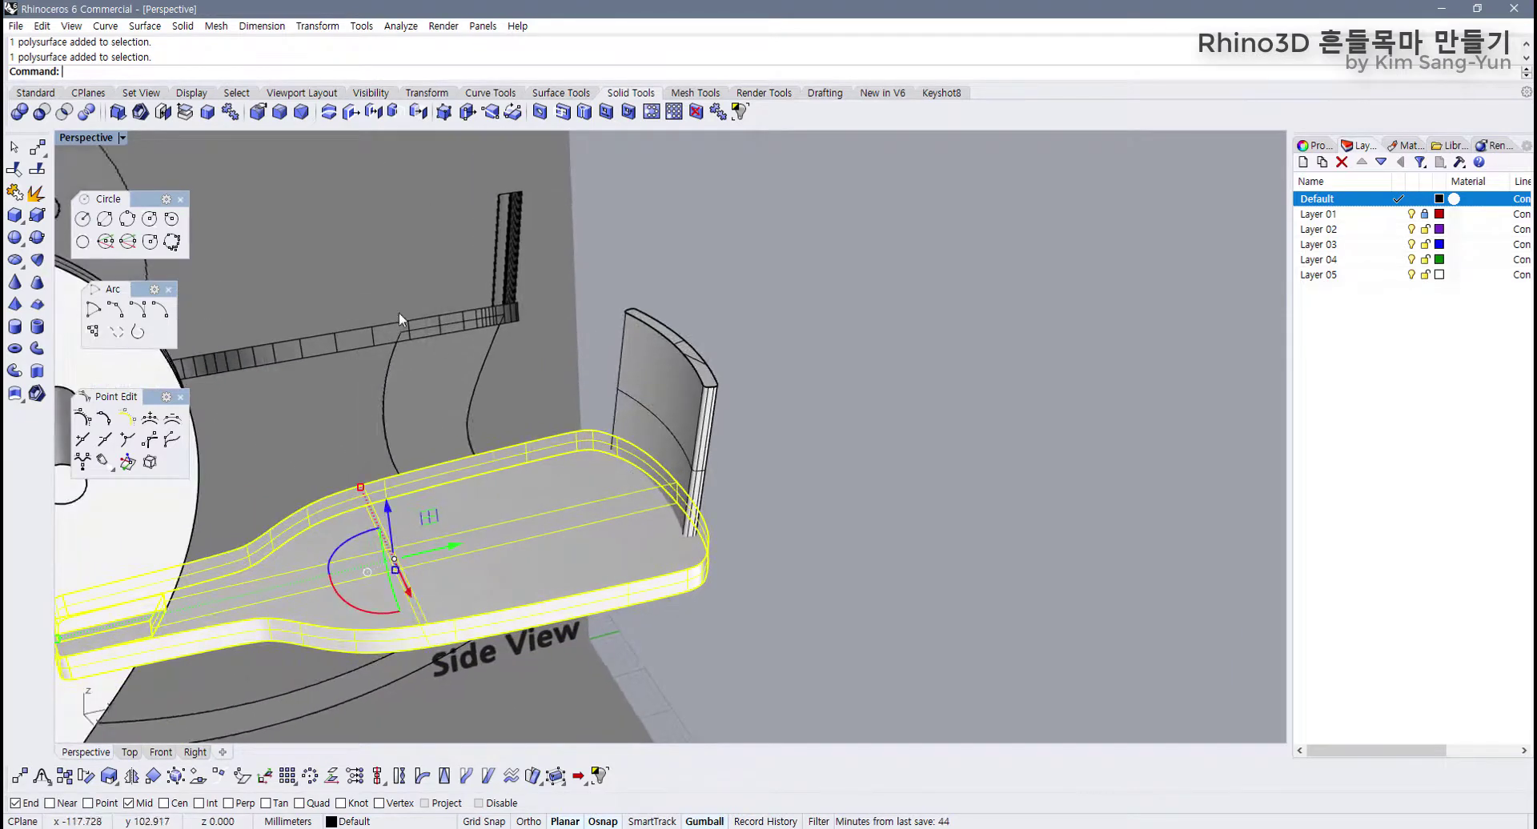
click(41, 113)
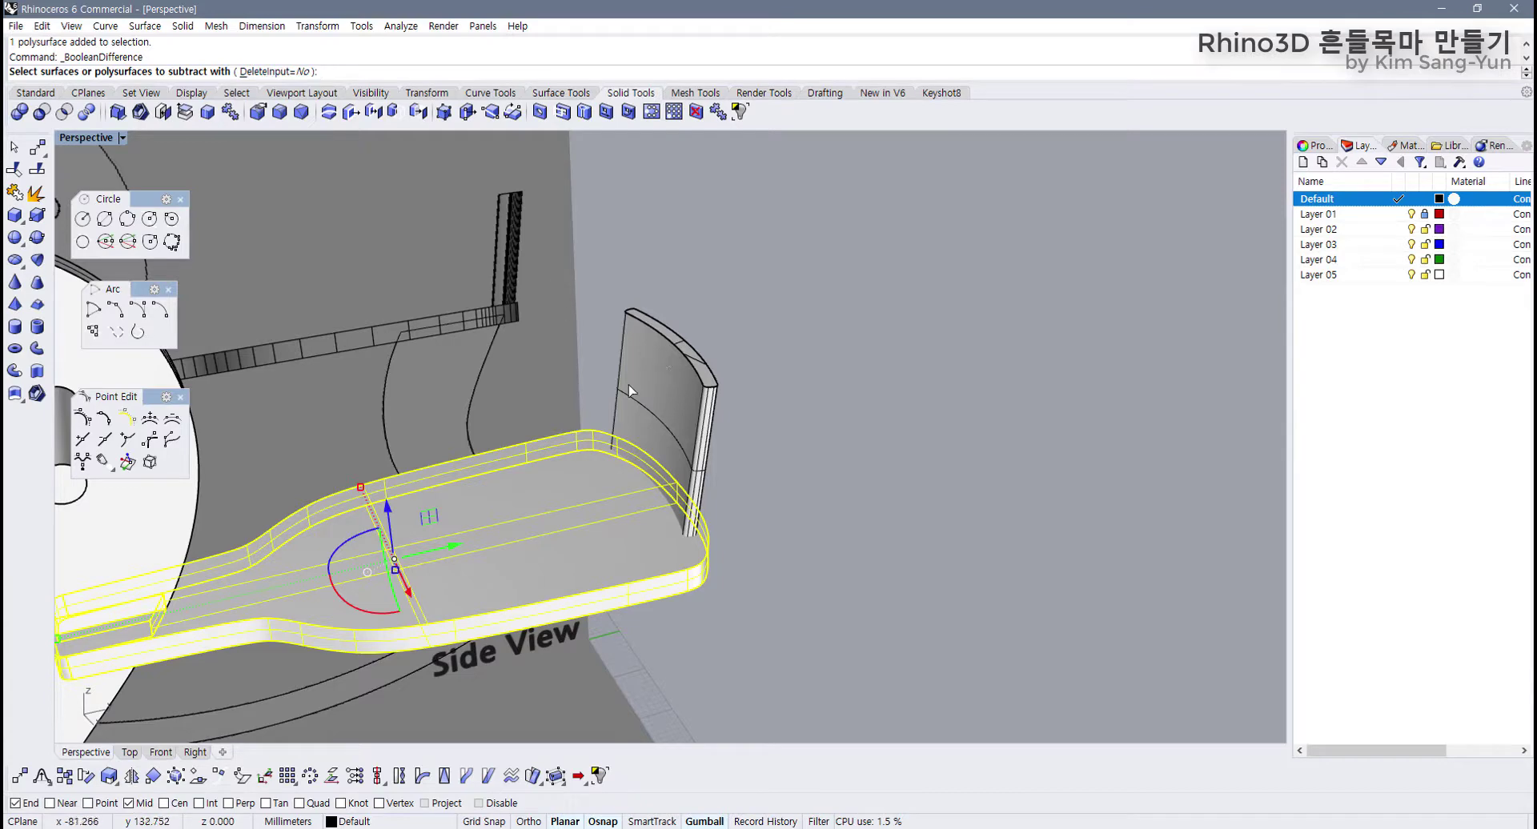
click(653, 399)
key(Return)
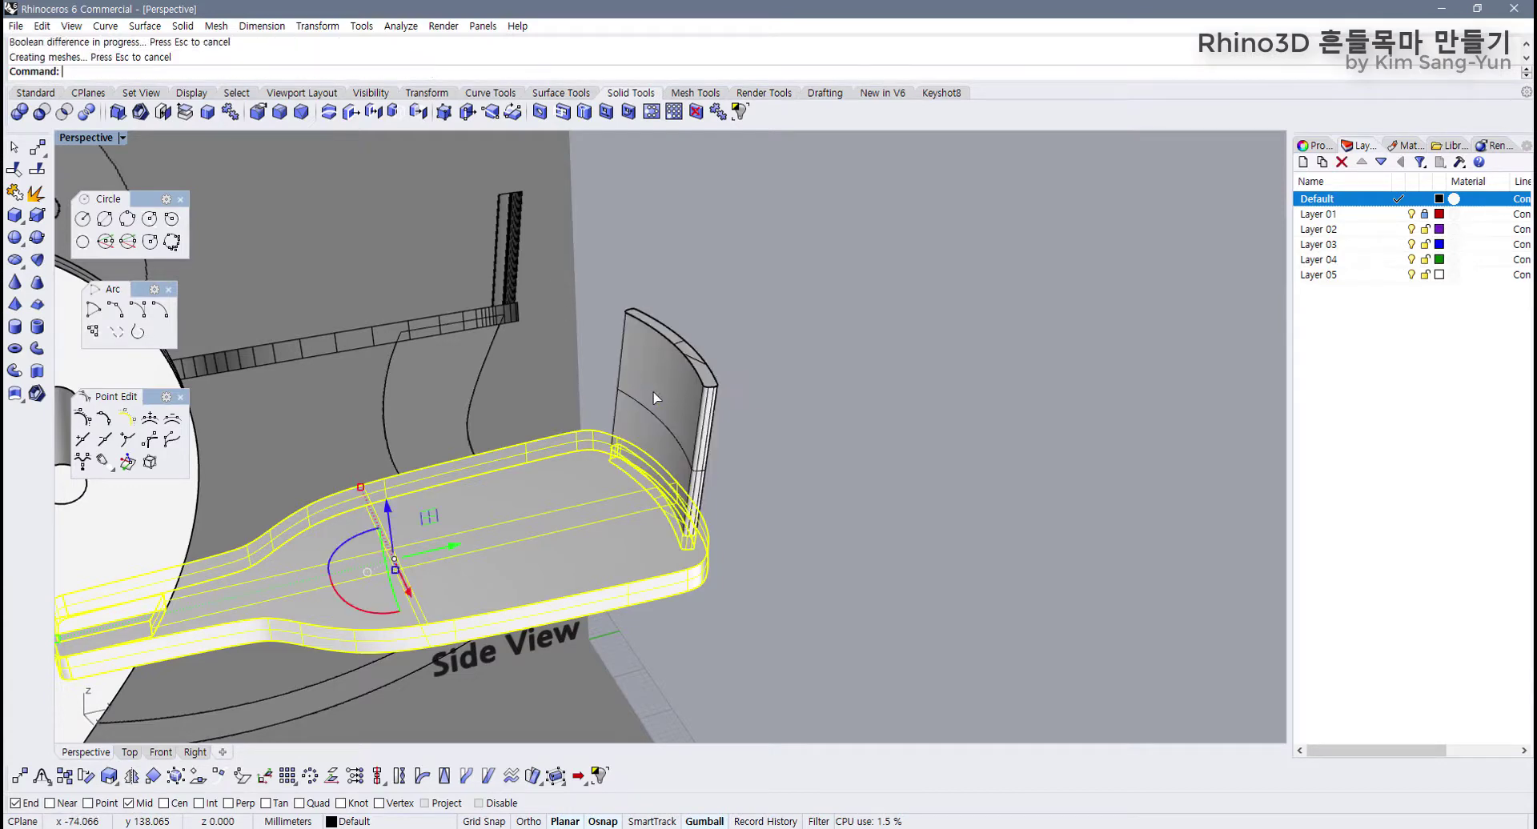
Step: Move the backrest away from the seat to inspect the cut slot, and undo the move
click(812, 426)
click(675, 405)
drag(682, 394, 875, 399)
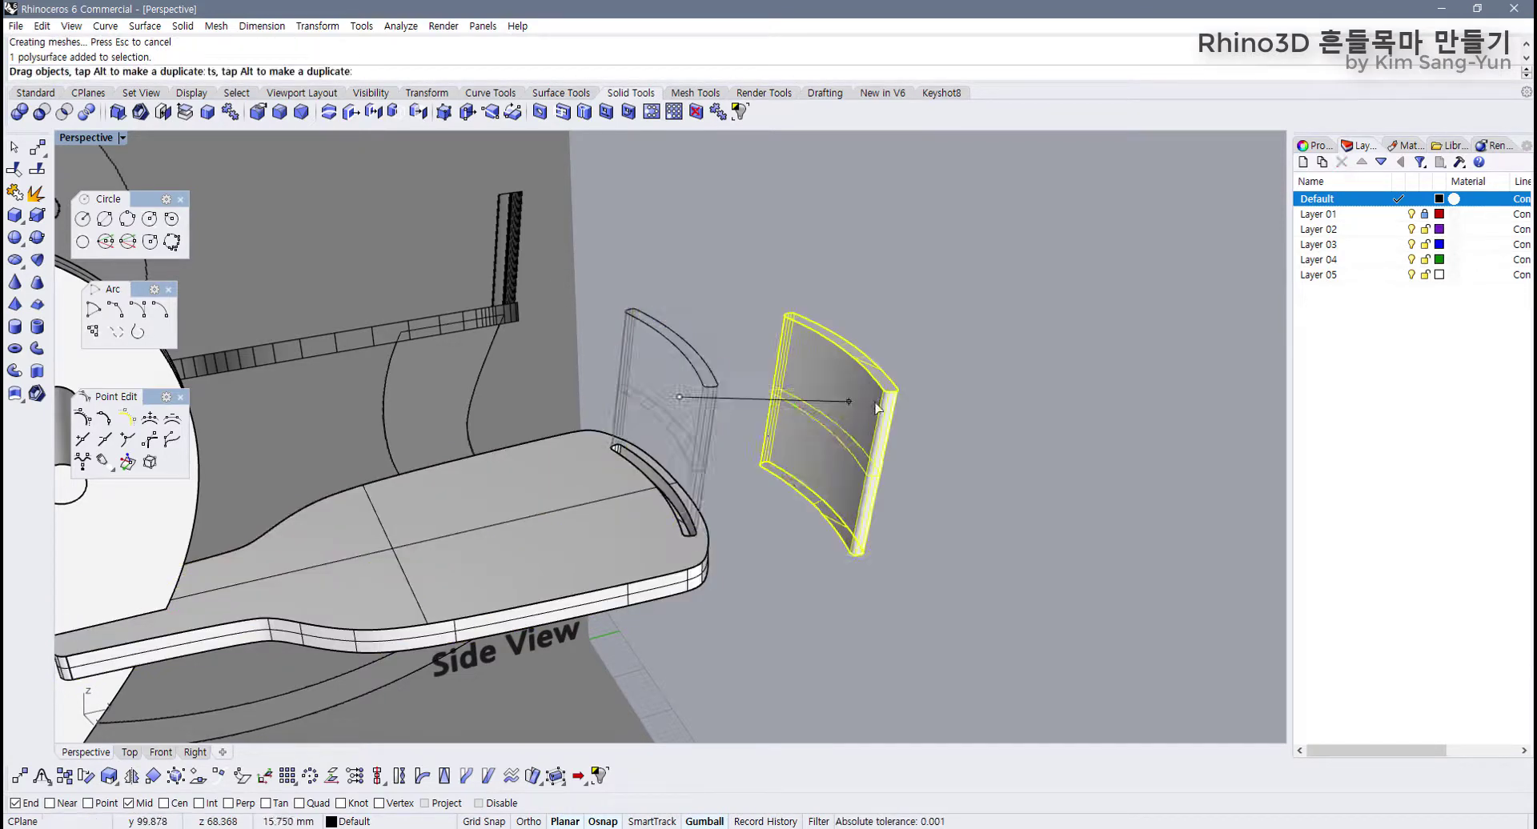
scroll(737, 465, up, 6)
scroll(582, 488, down, 6)
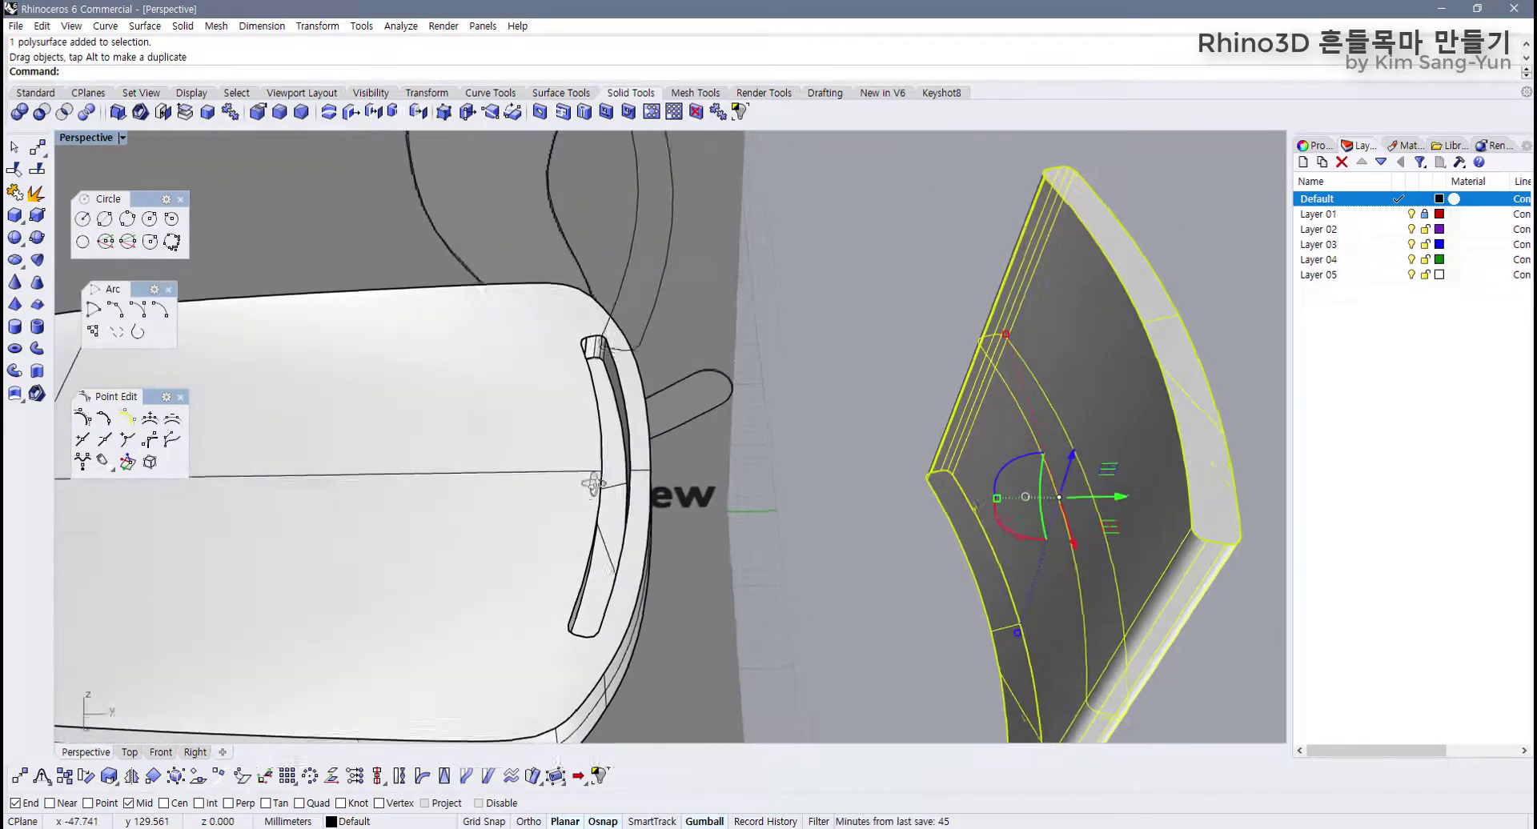
key(ctrl+z)
click(758, 478)
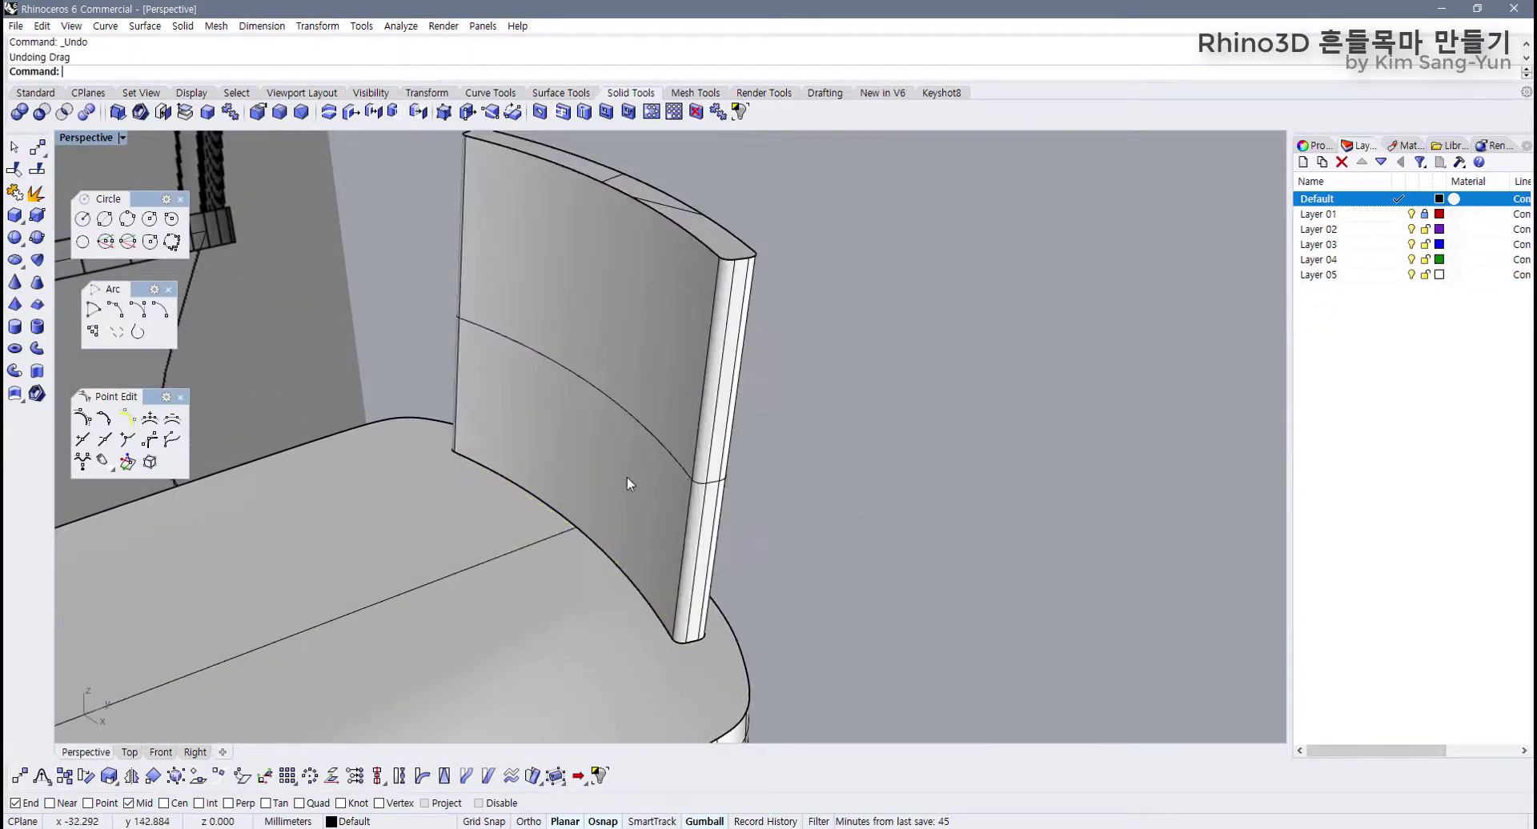
Step: Examine how the backrest sits in the seat board and how both fit the whole horse model
click(627, 476)
click(732, 523)
scroll(733, 523, down, 8)
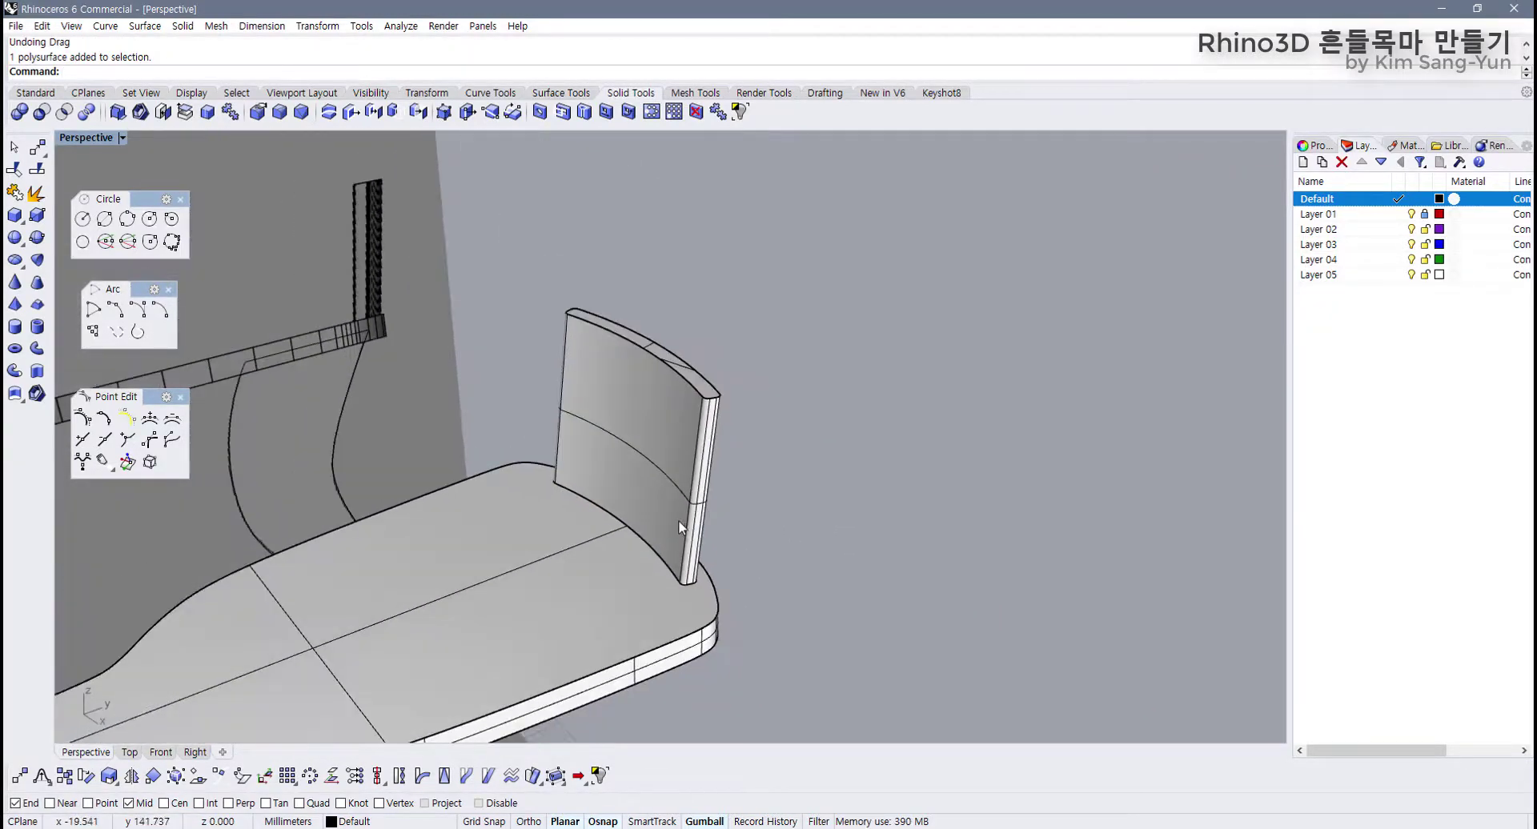
scroll(794, 459, up, 6)
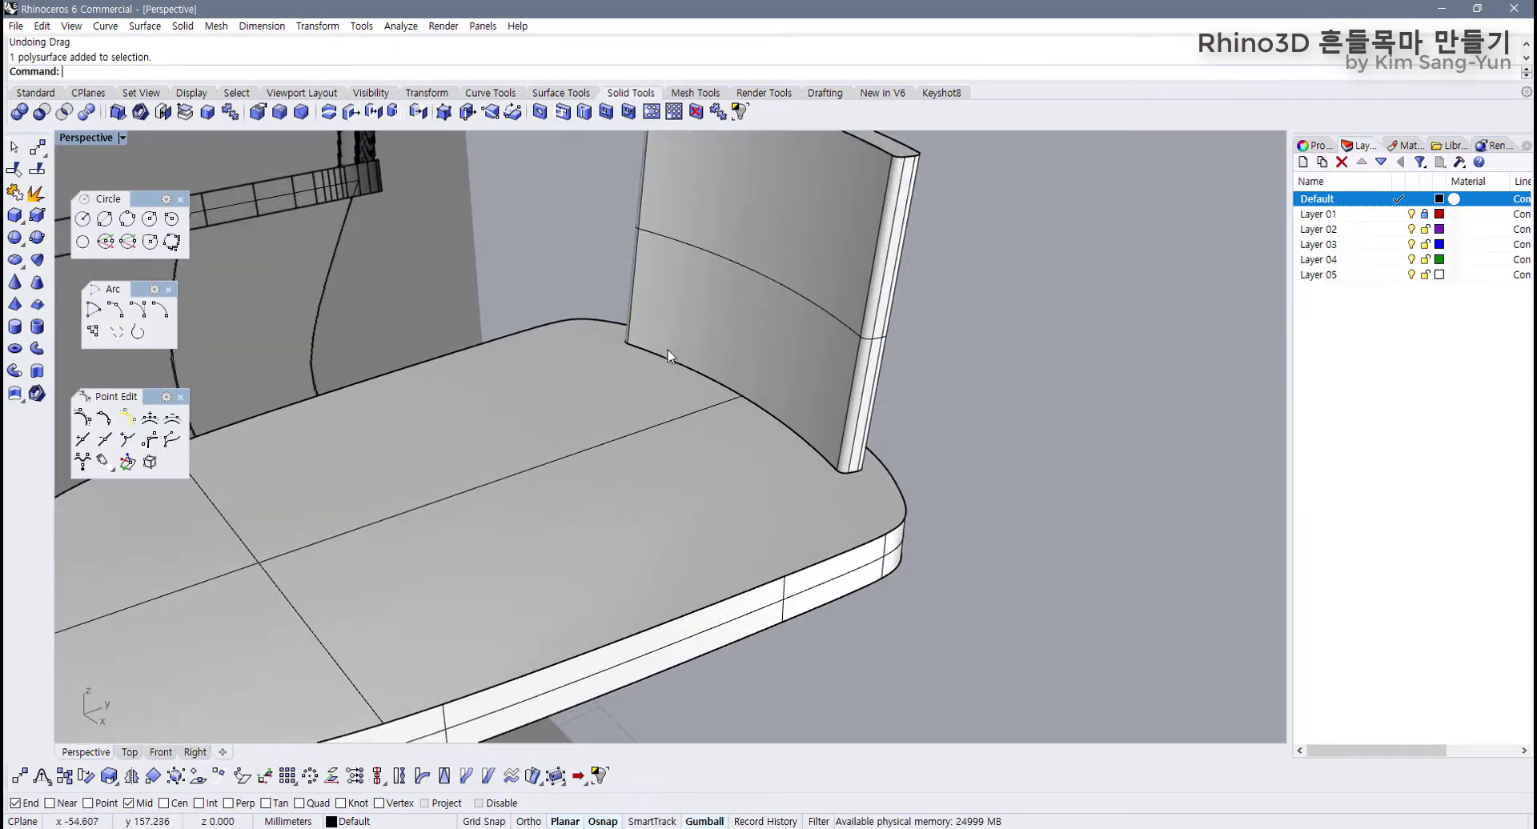
scroll(570, 410, down, 5)
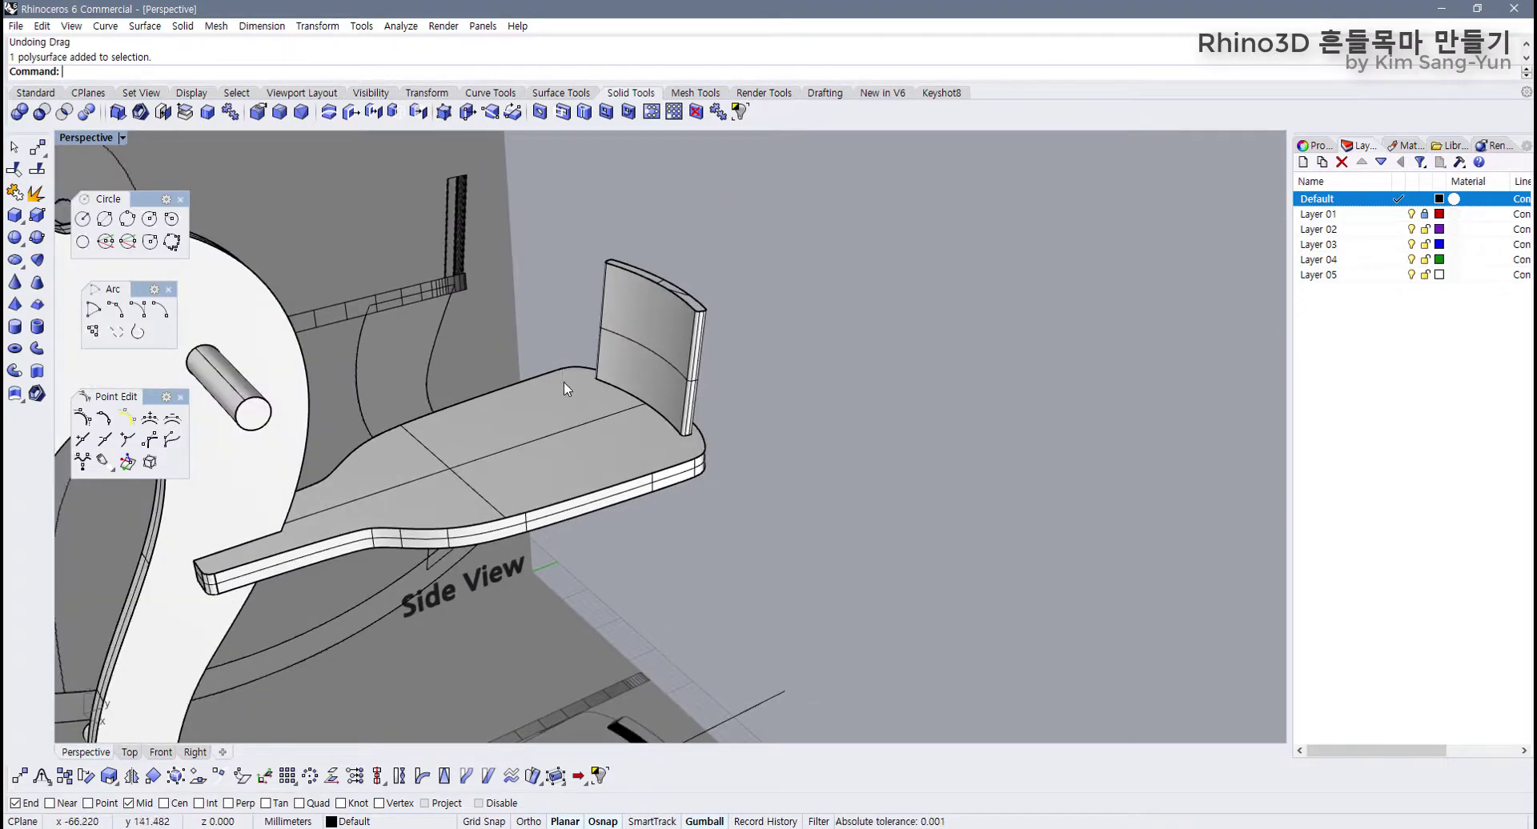
scroll(564, 384, down, 8)
right_drag(597, 474, 468, 477)
scroll(468, 475, up, 4)
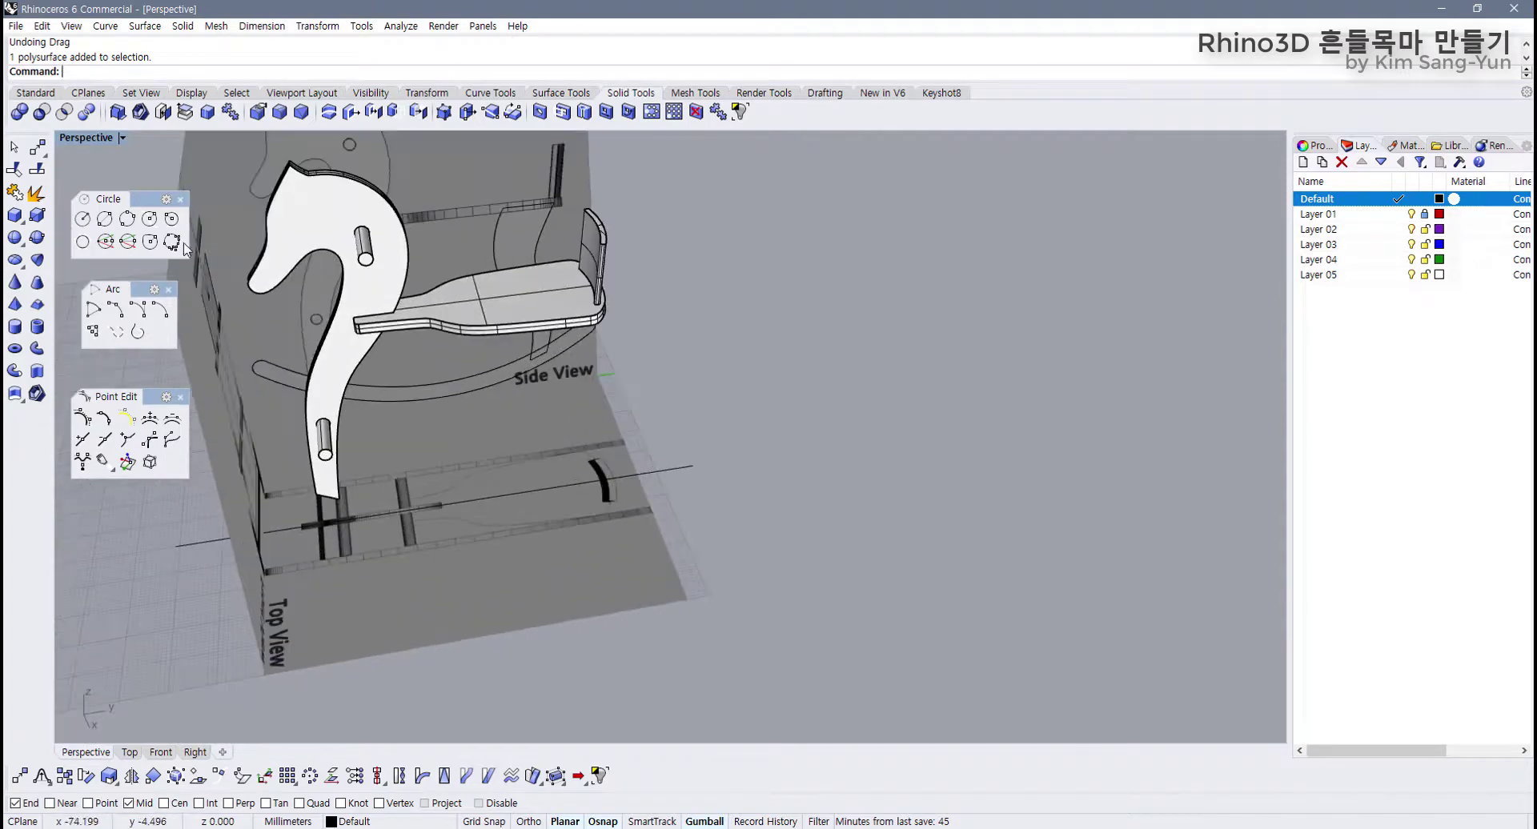
Step: Show all four viewports and move the rear leg profile curve sideways to the outer edge of the reference leg in the Front view
double_click(87, 138)
scroll(820, 562, down, 3)
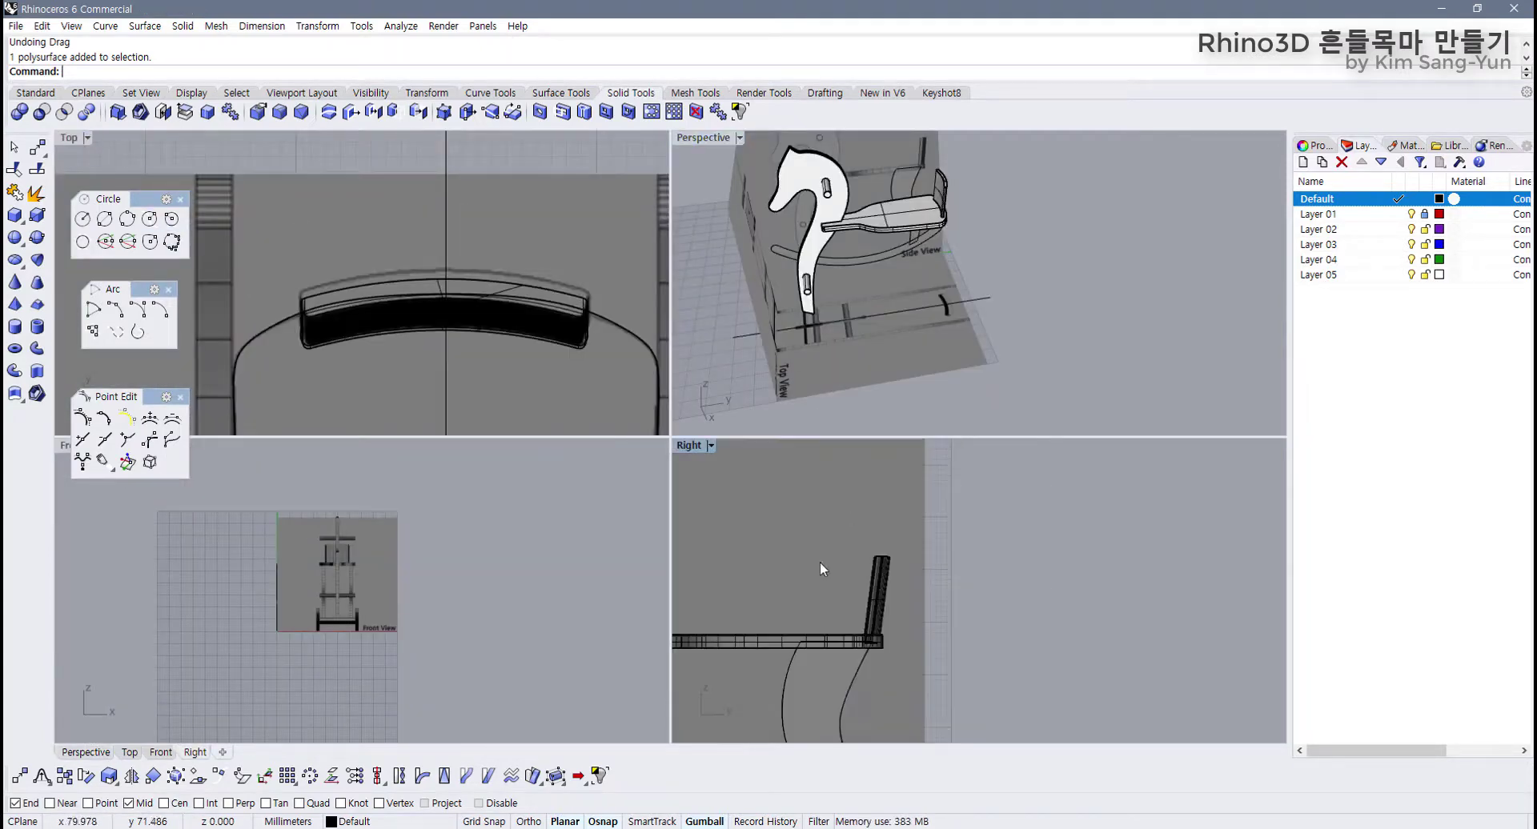
scroll(467, 301, down, 5)
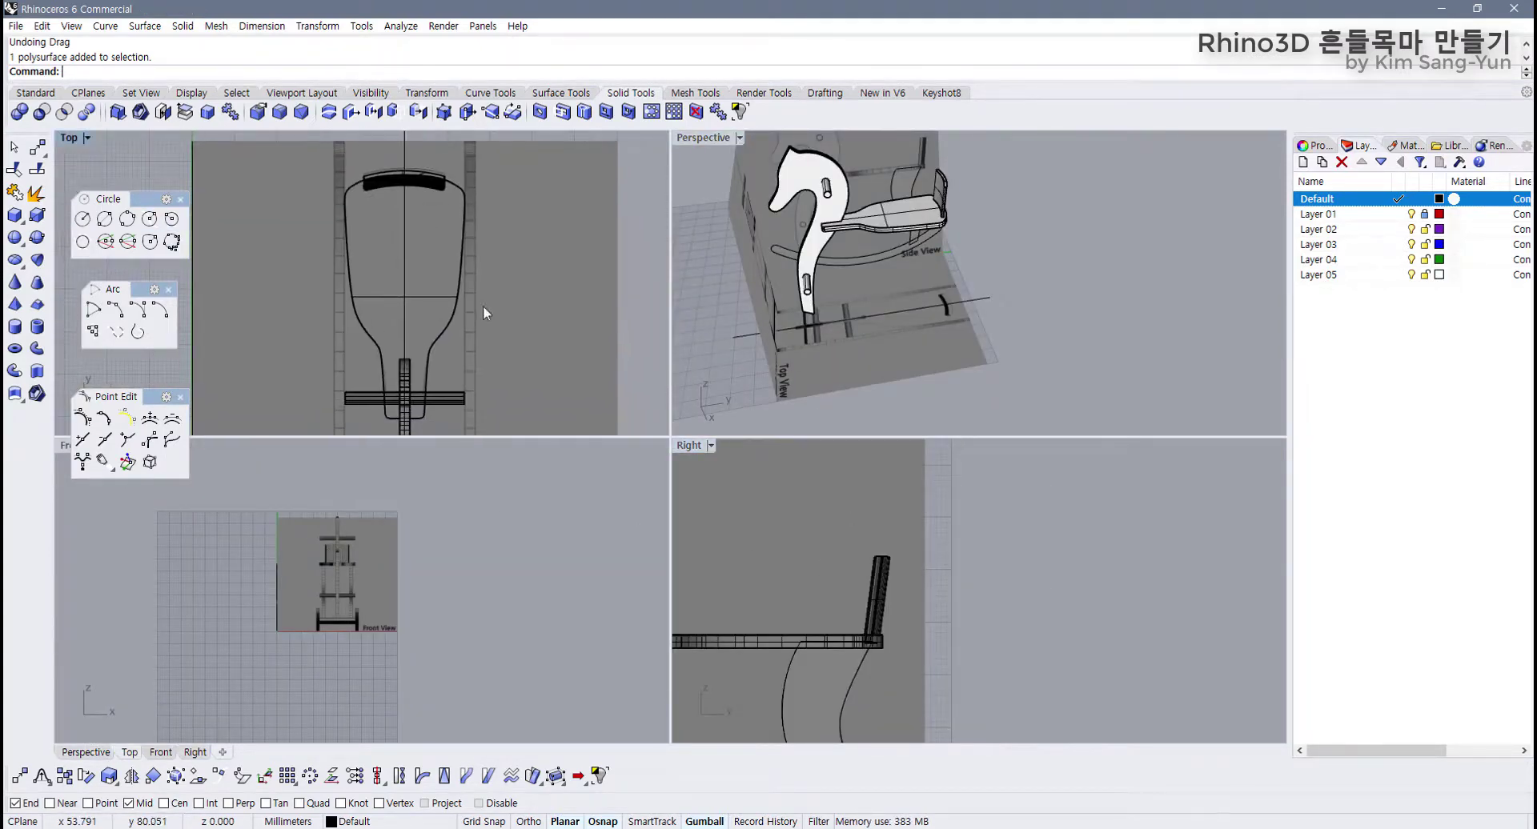
scroll(678, 509, down, 3)
click(851, 597)
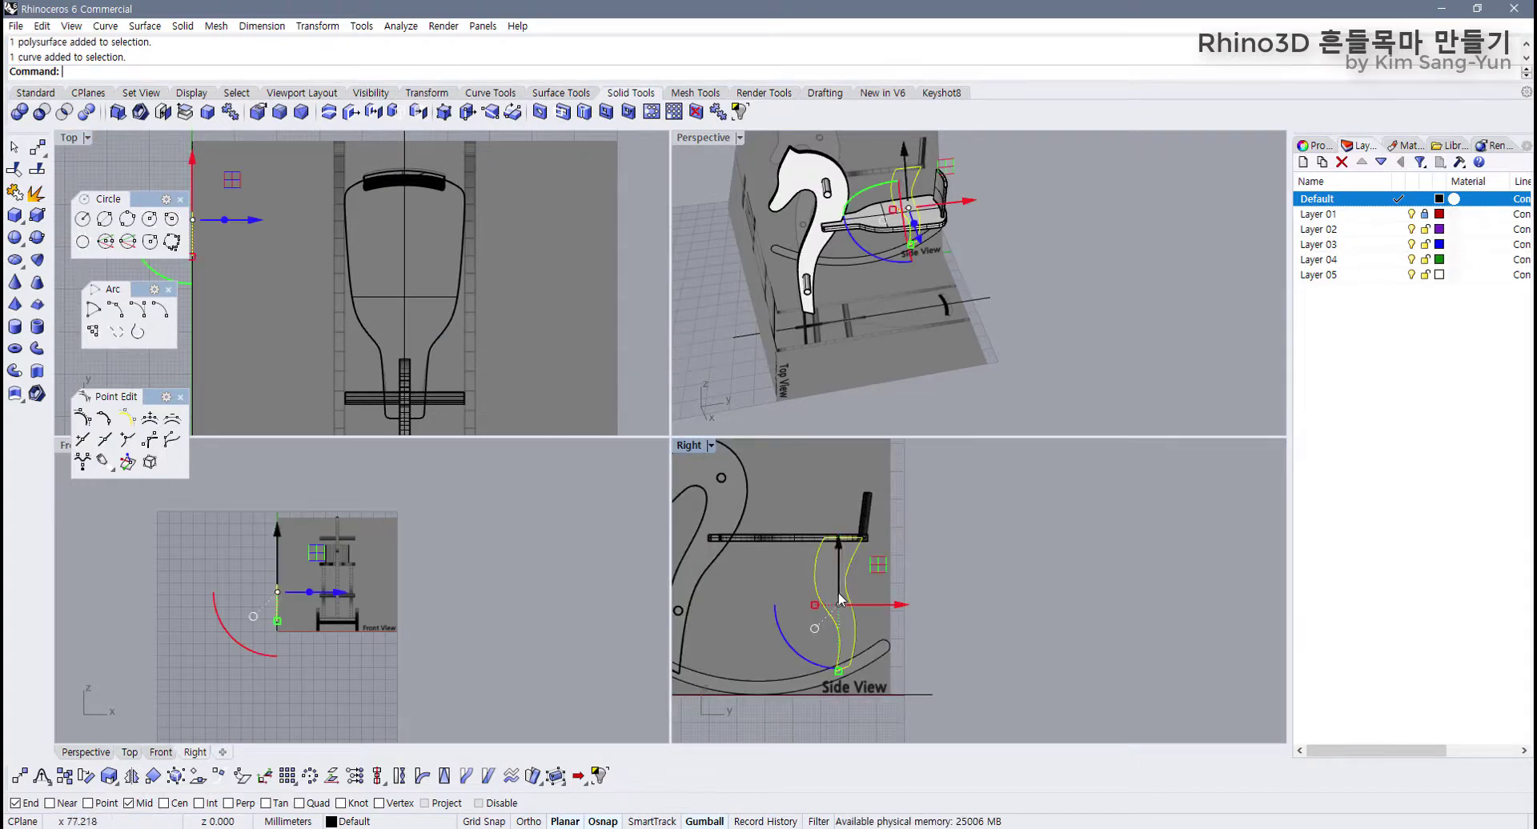
right_drag(314, 232, 383, 296)
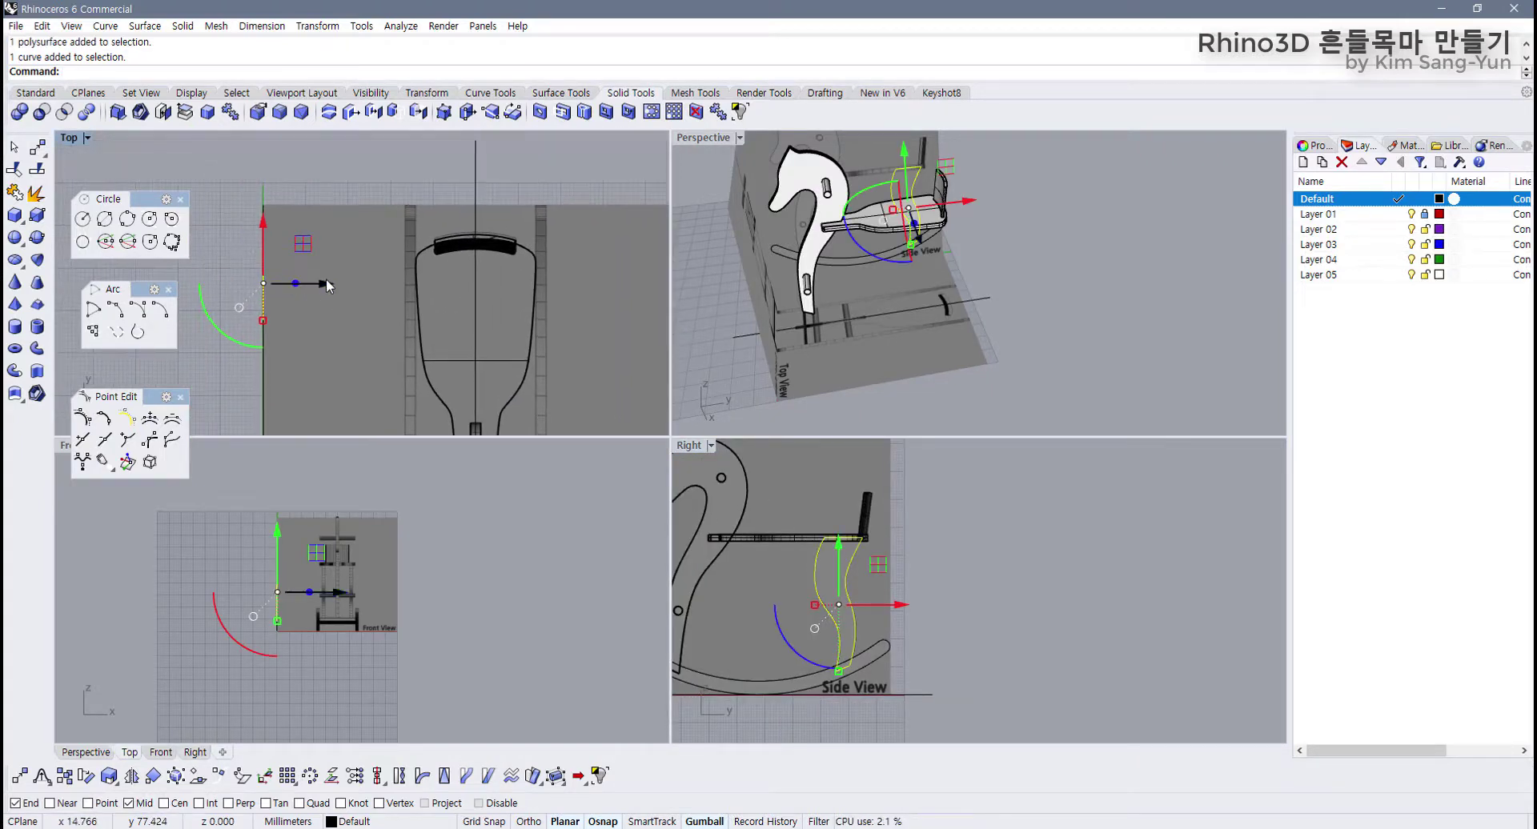
scroll(325, 283, down, 3)
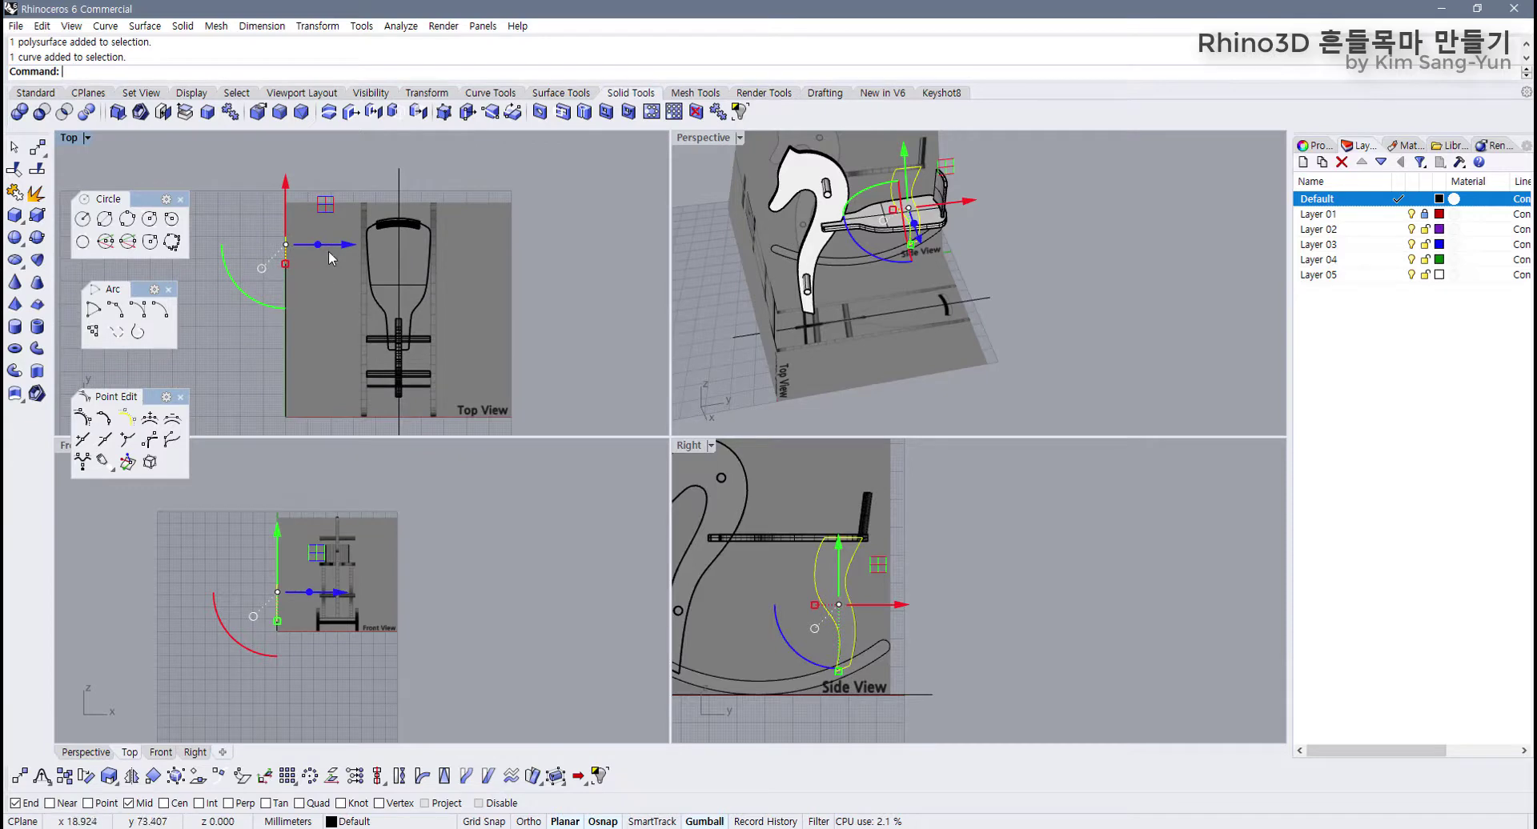
right_drag(833, 224, 864, 296)
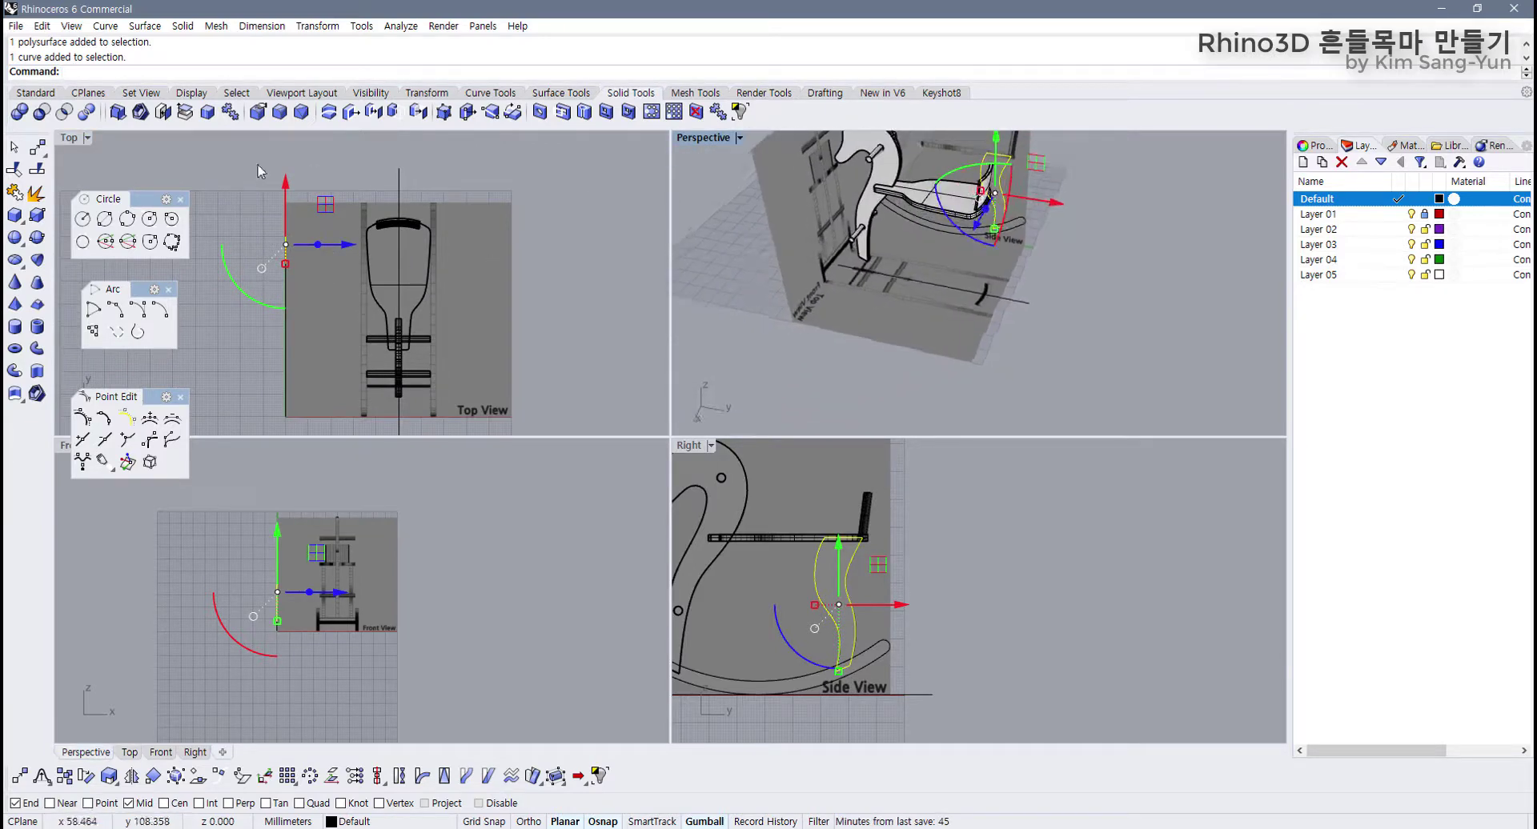
scroll(332, 616, up, 8)
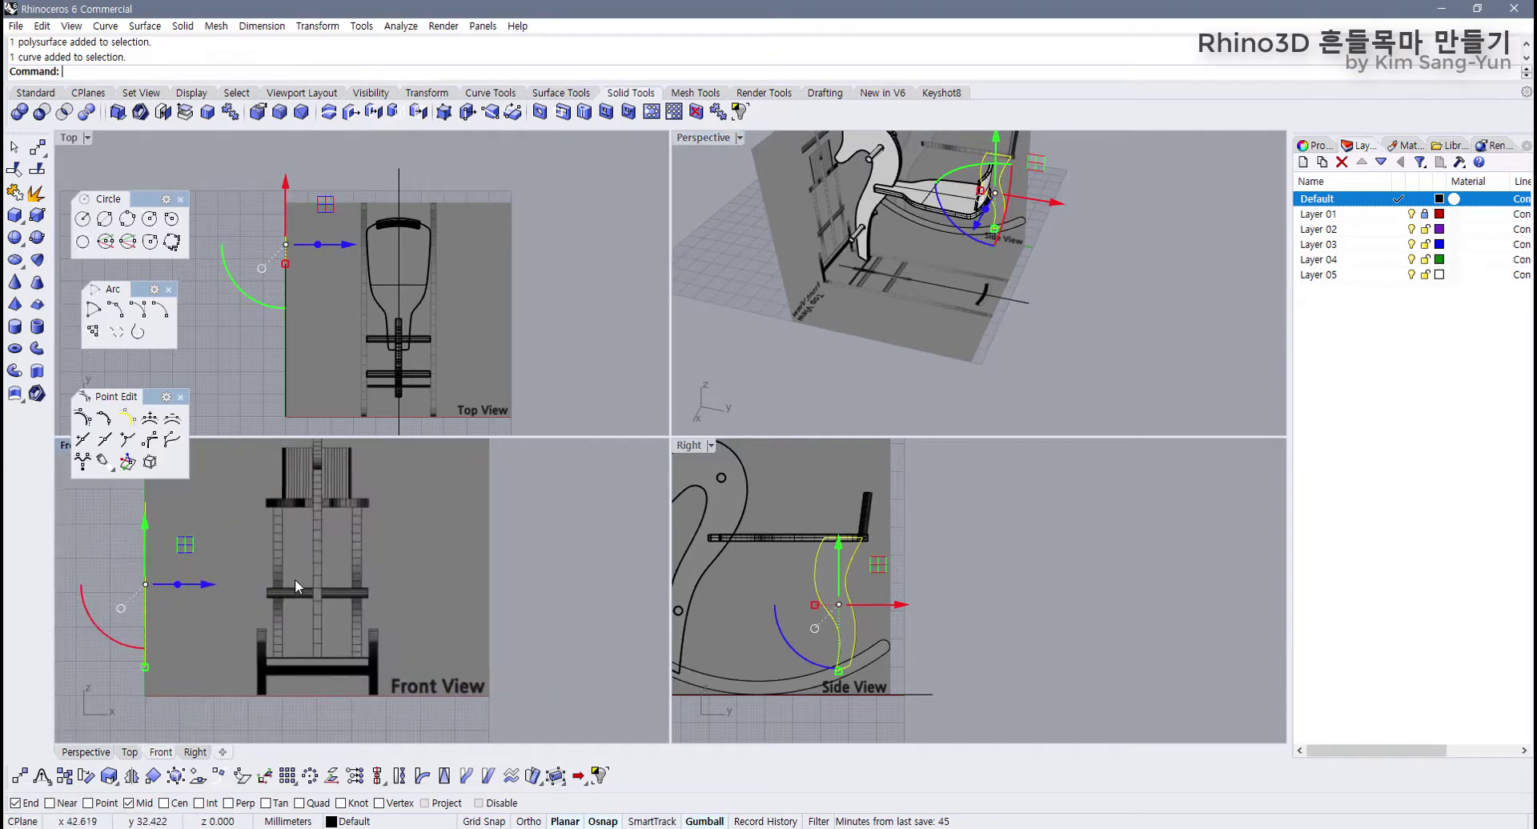
drag(124, 589, 319, 578)
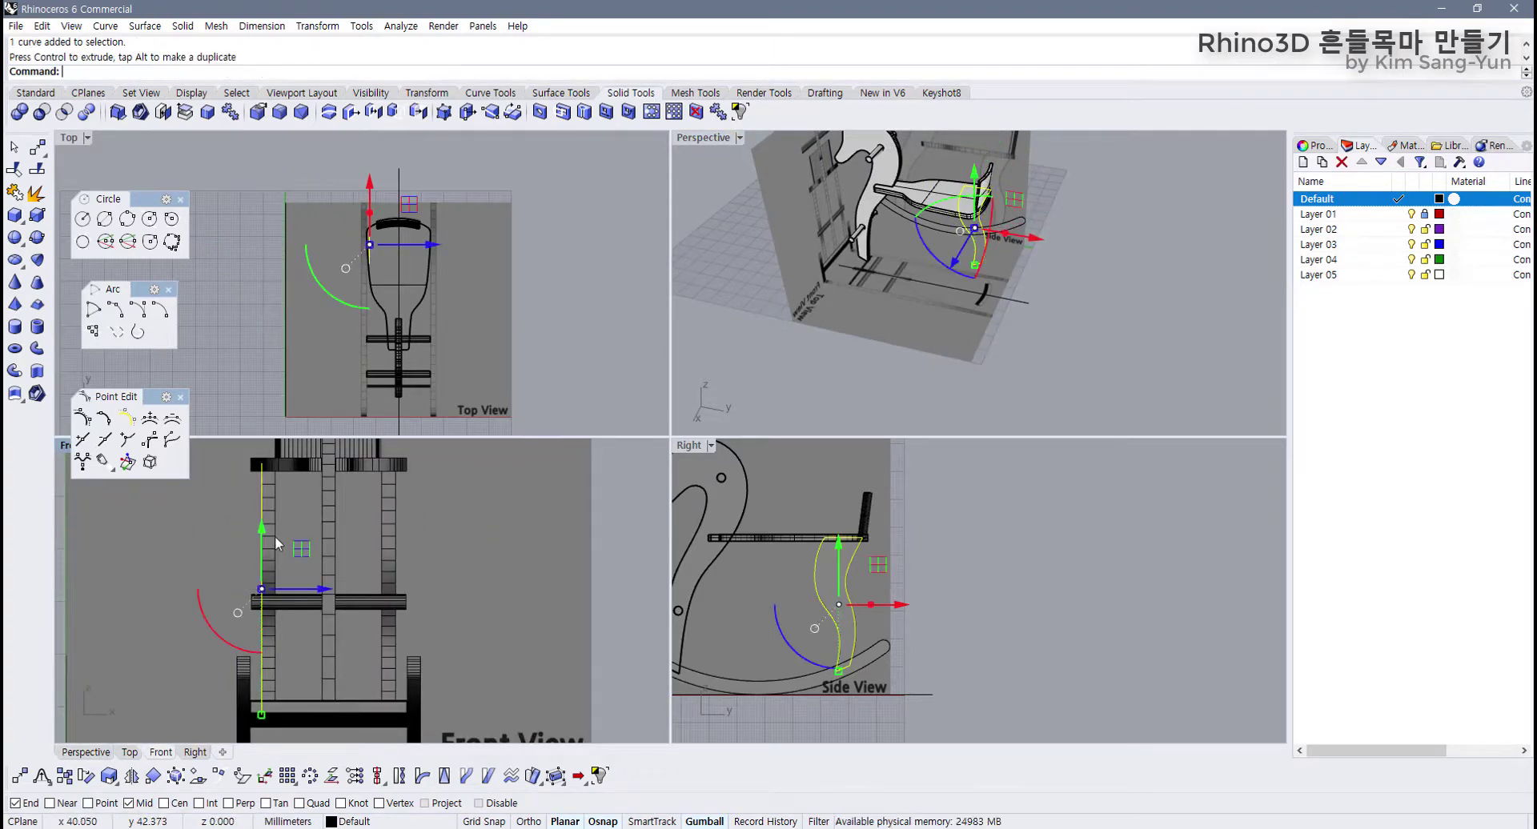
Step: Fine-tune the rear leg curve's sideways position in the Front view to line up with the reference leg's outer edge
scroll(285, 589, up, 5)
scroll(285, 591, up, 2)
right_drag(291, 671, 324, 578)
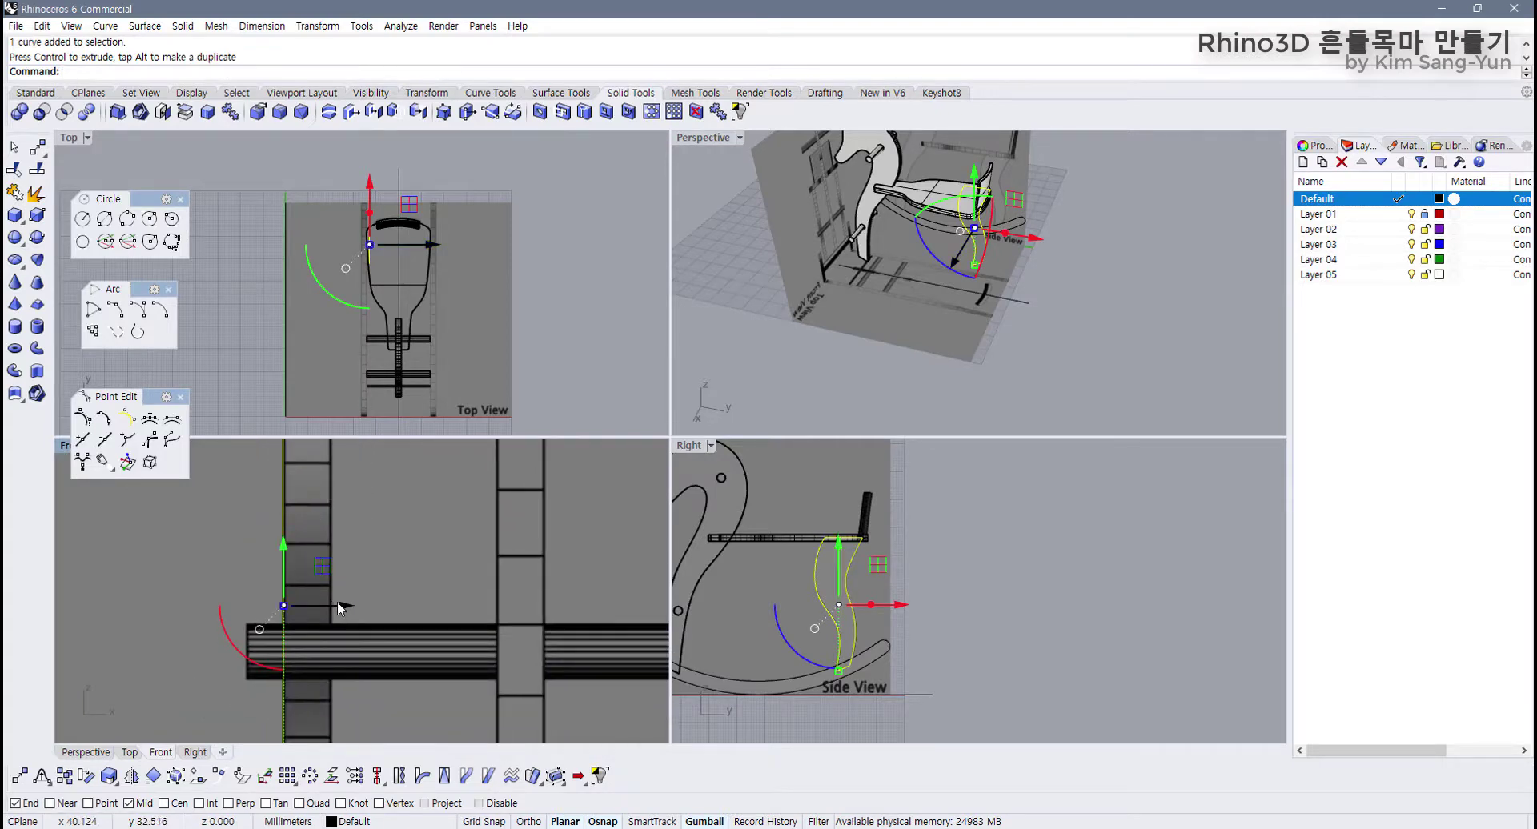
drag(340, 602, 342, 602)
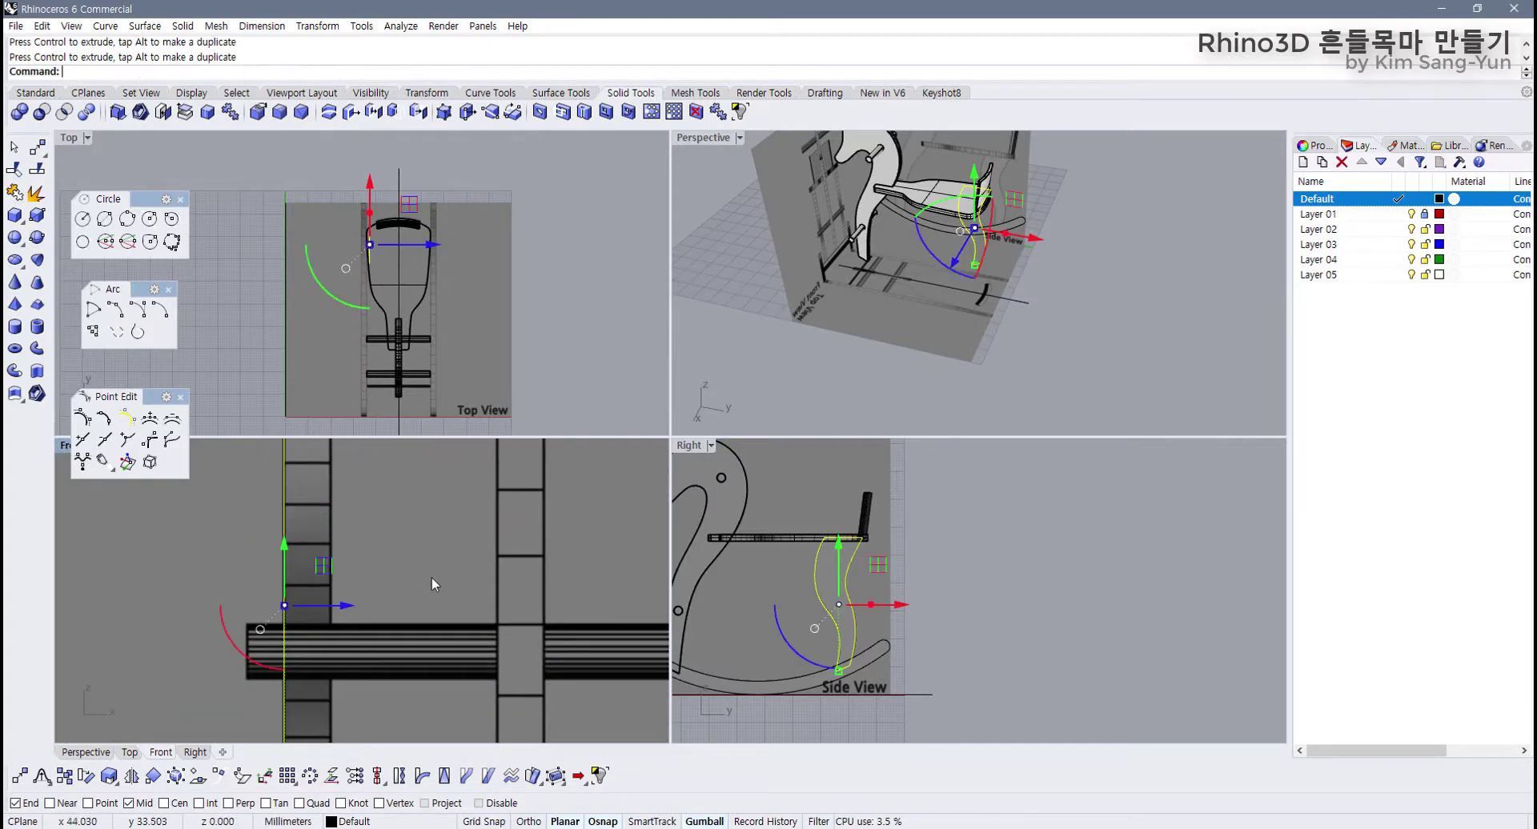
scroll(430, 578, down, 9)
right_drag(431, 578, 377, 590)
scroll(367, 575, down, 5)
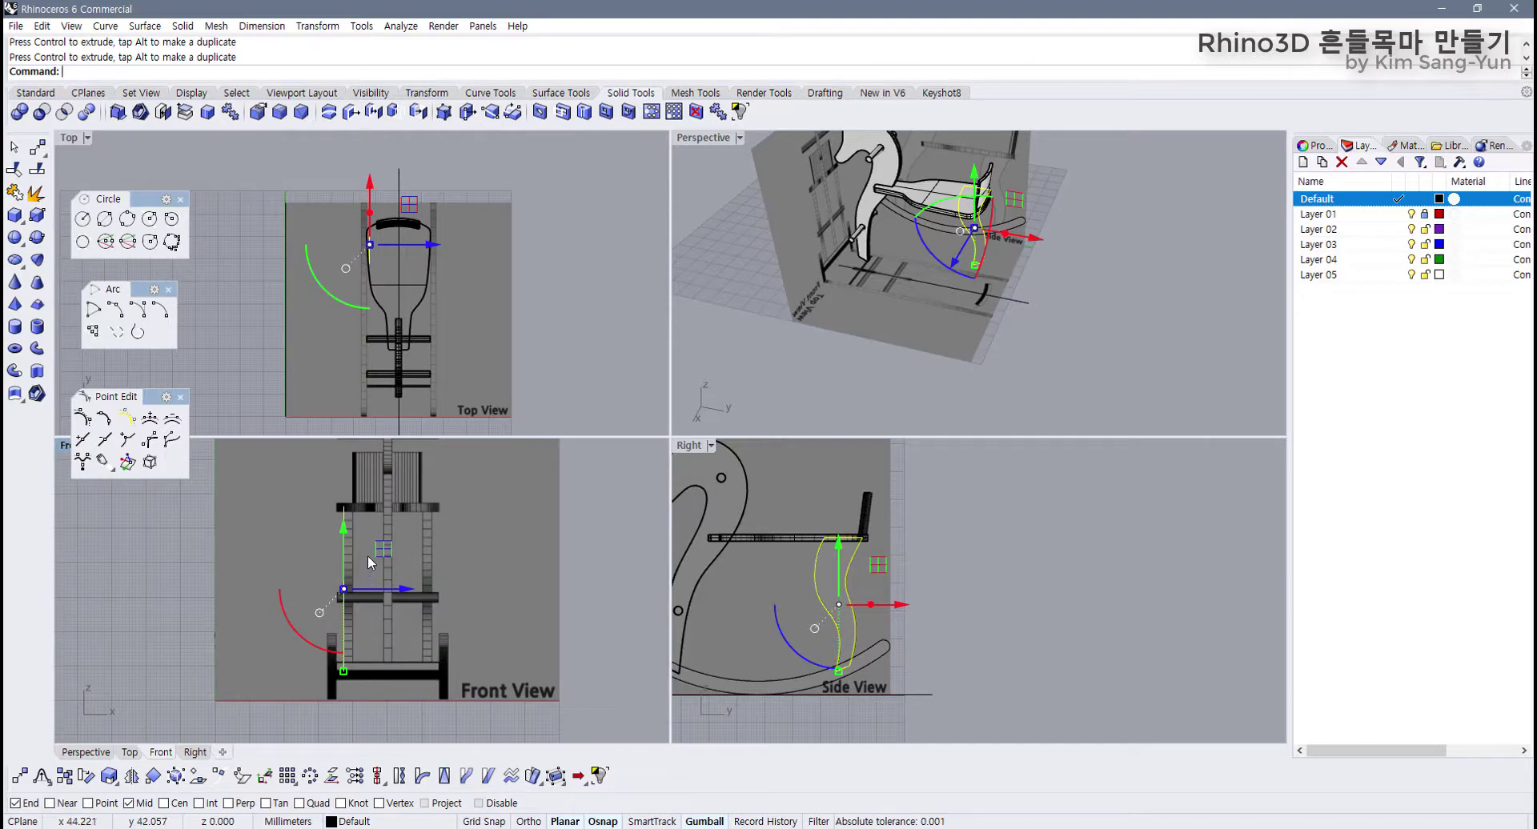
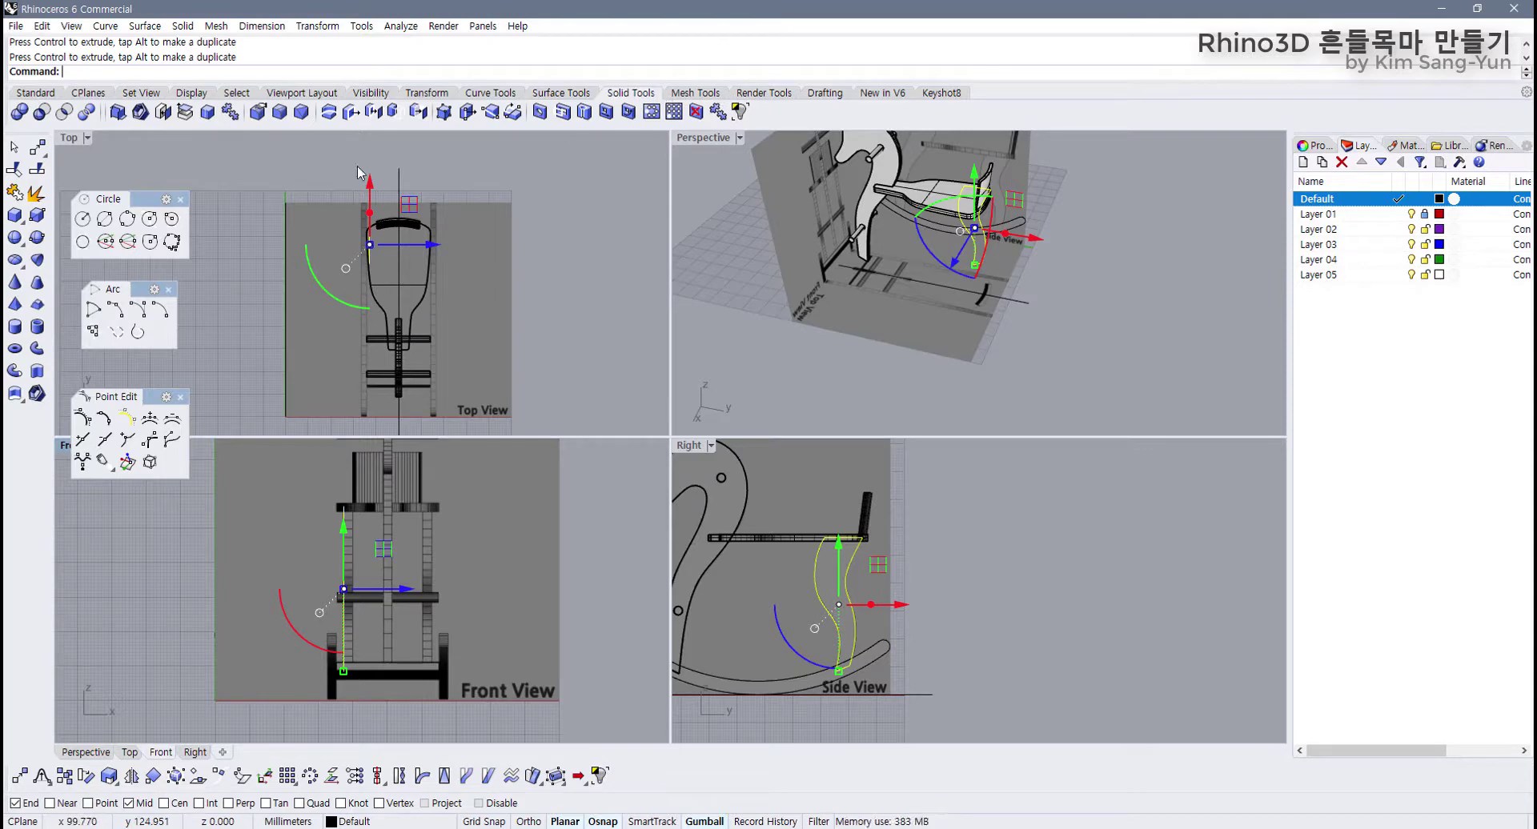
Step: Try extruding the rear leg curve as a solid by about 2.2 mm towards the reference leg's inner edge, and undo it
click(560, 93)
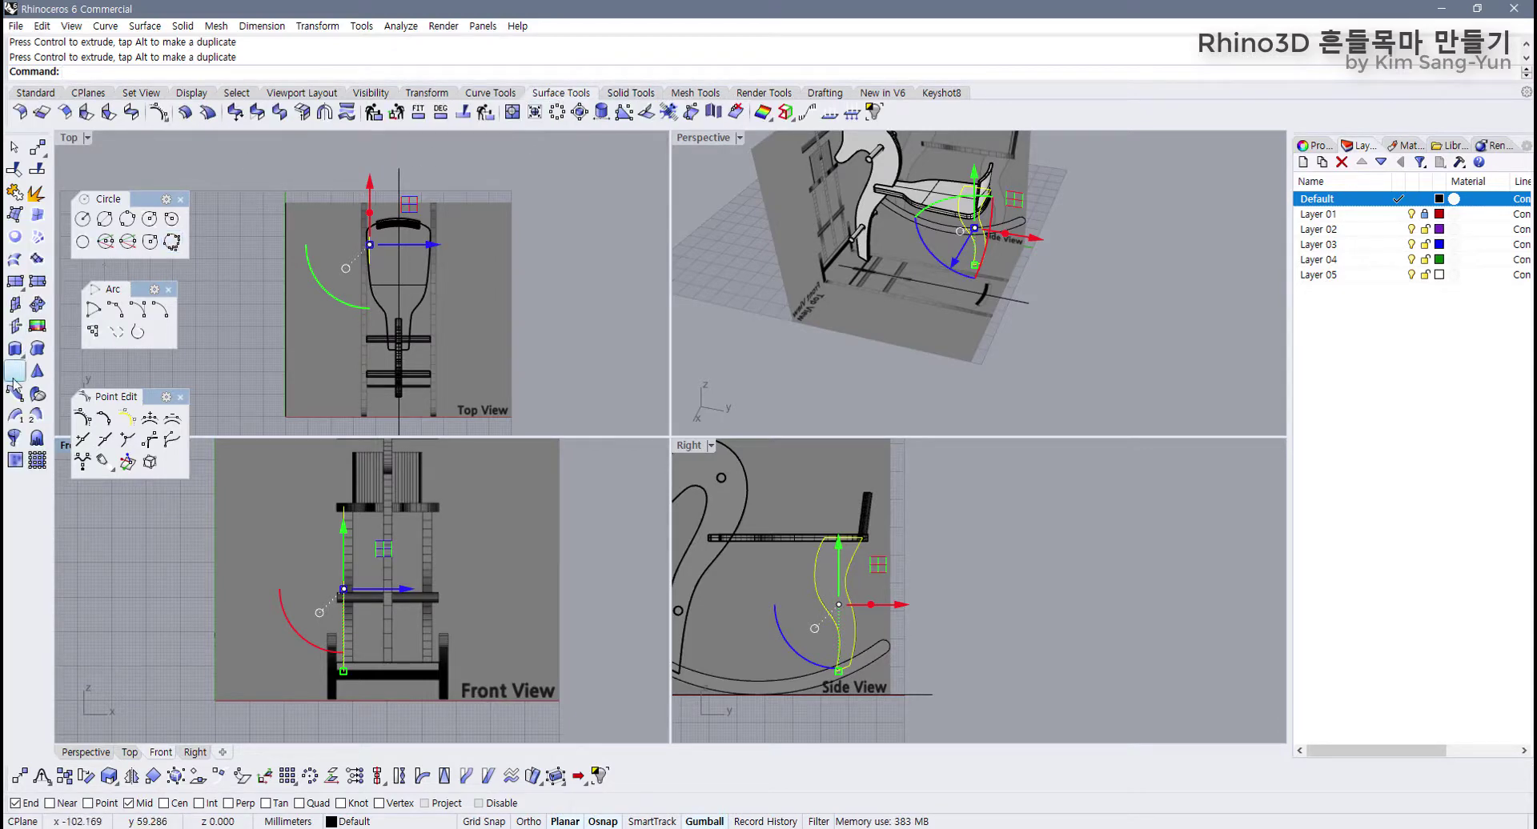
click(14, 348)
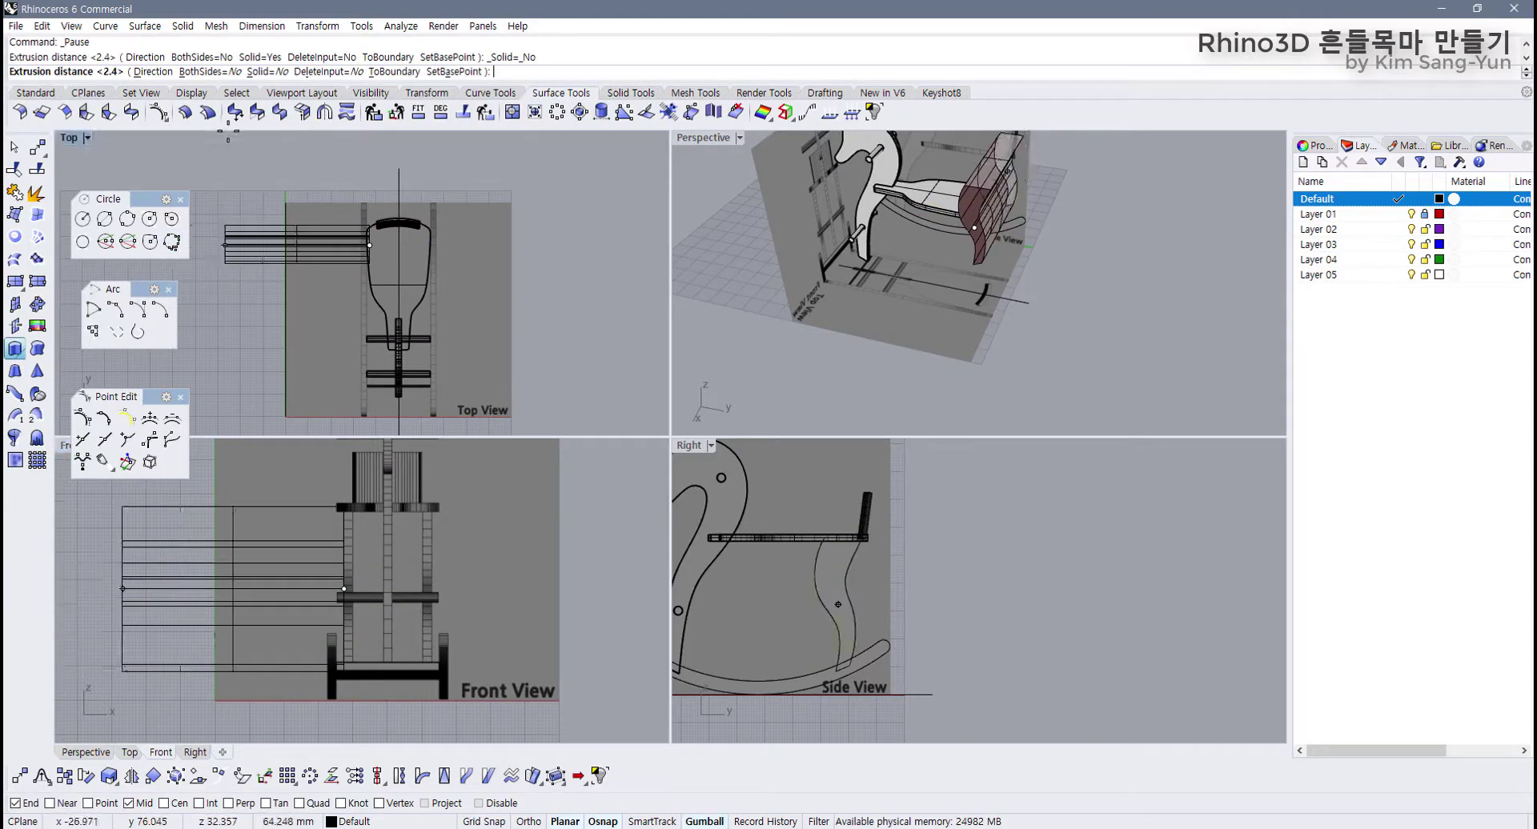
click(255, 71)
scroll(357, 539, up, 5)
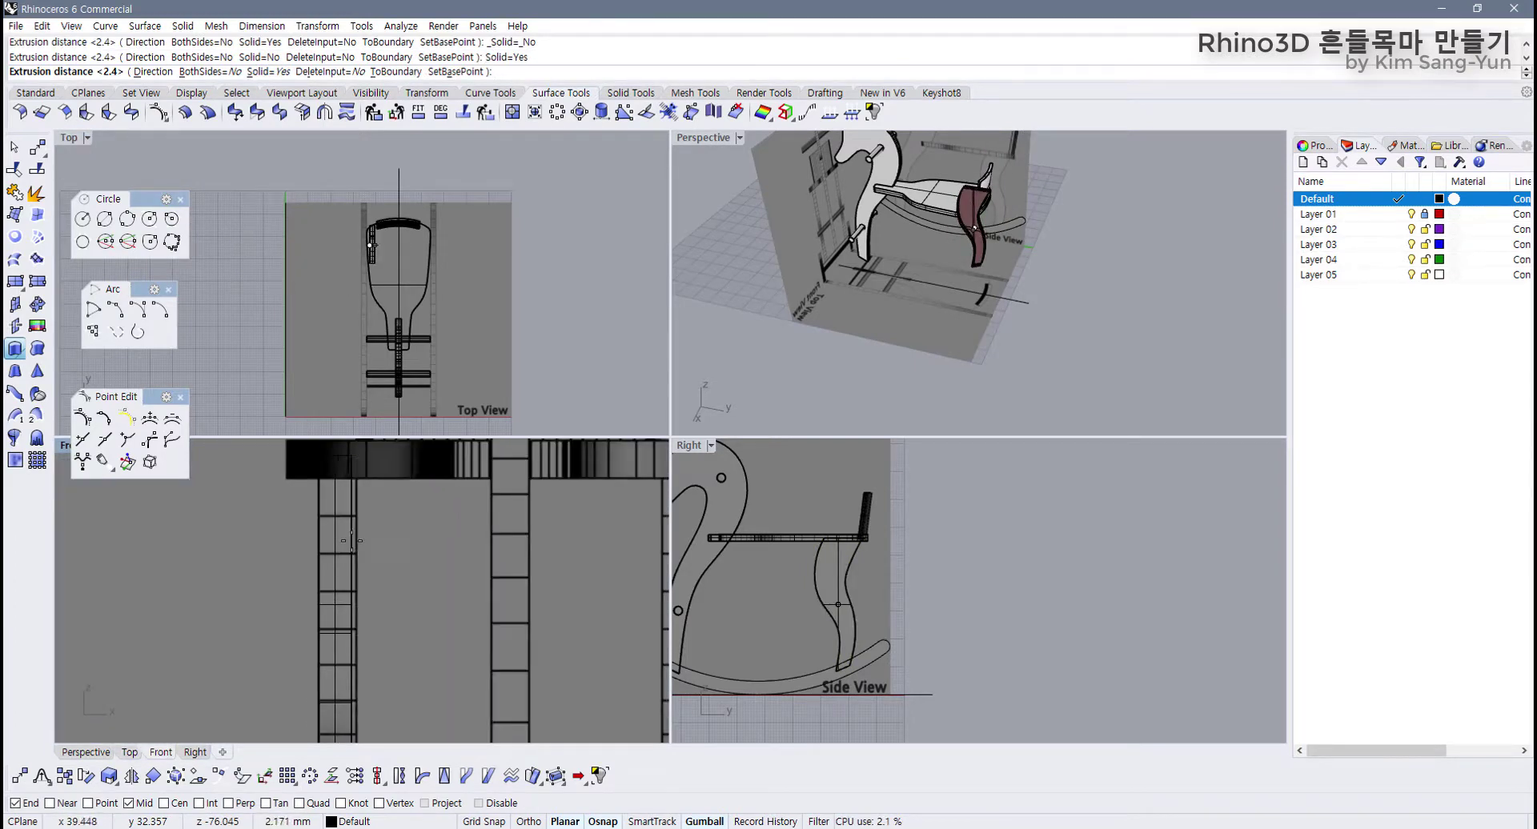
click(352, 540)
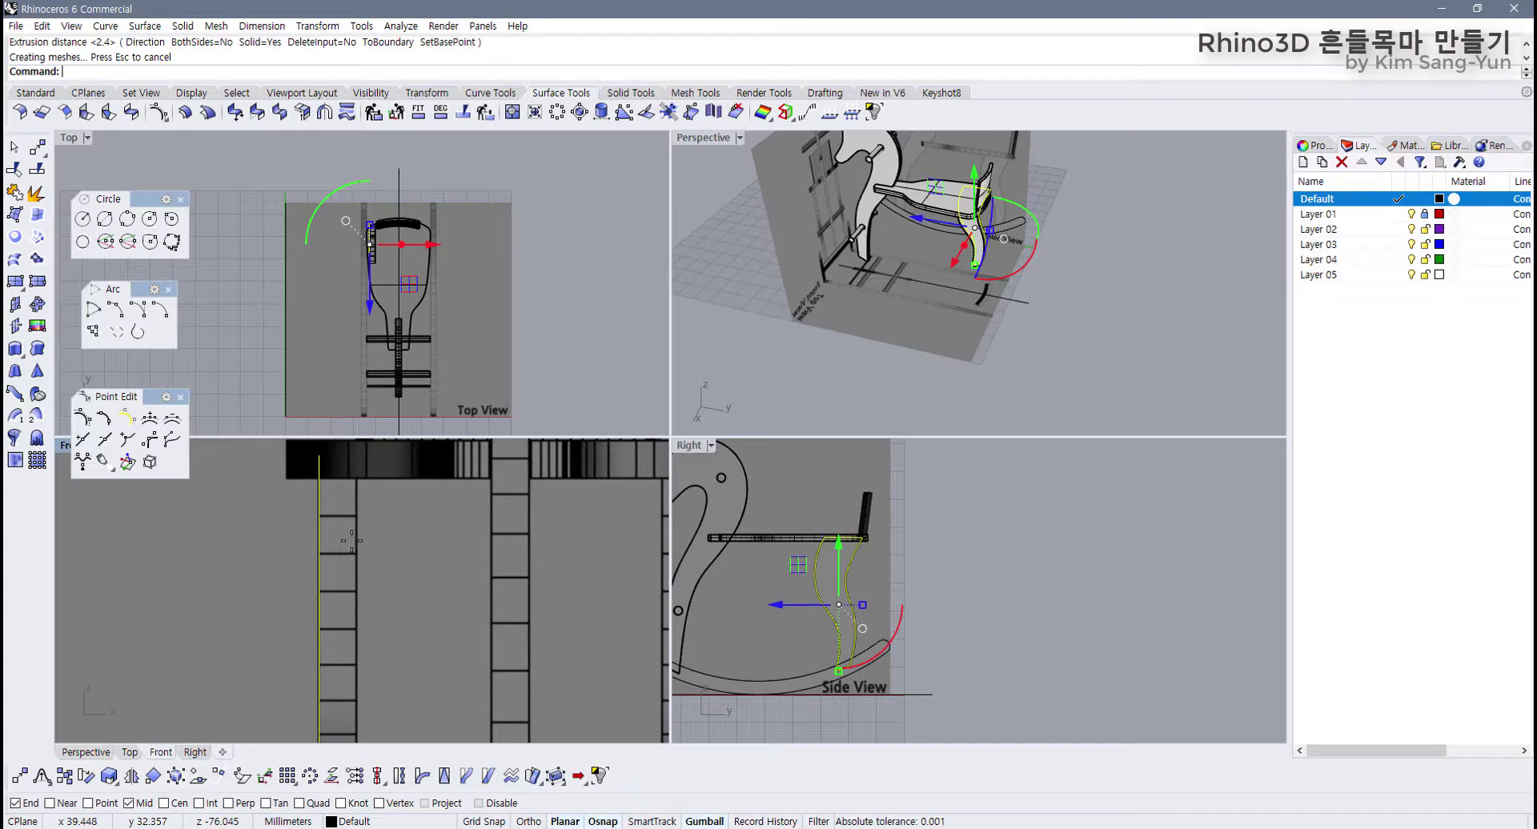
key(ctrl+z)
Step: Extrude the rear leg curve 2.4 mm with Solid=Yes
right_click(351, 541)
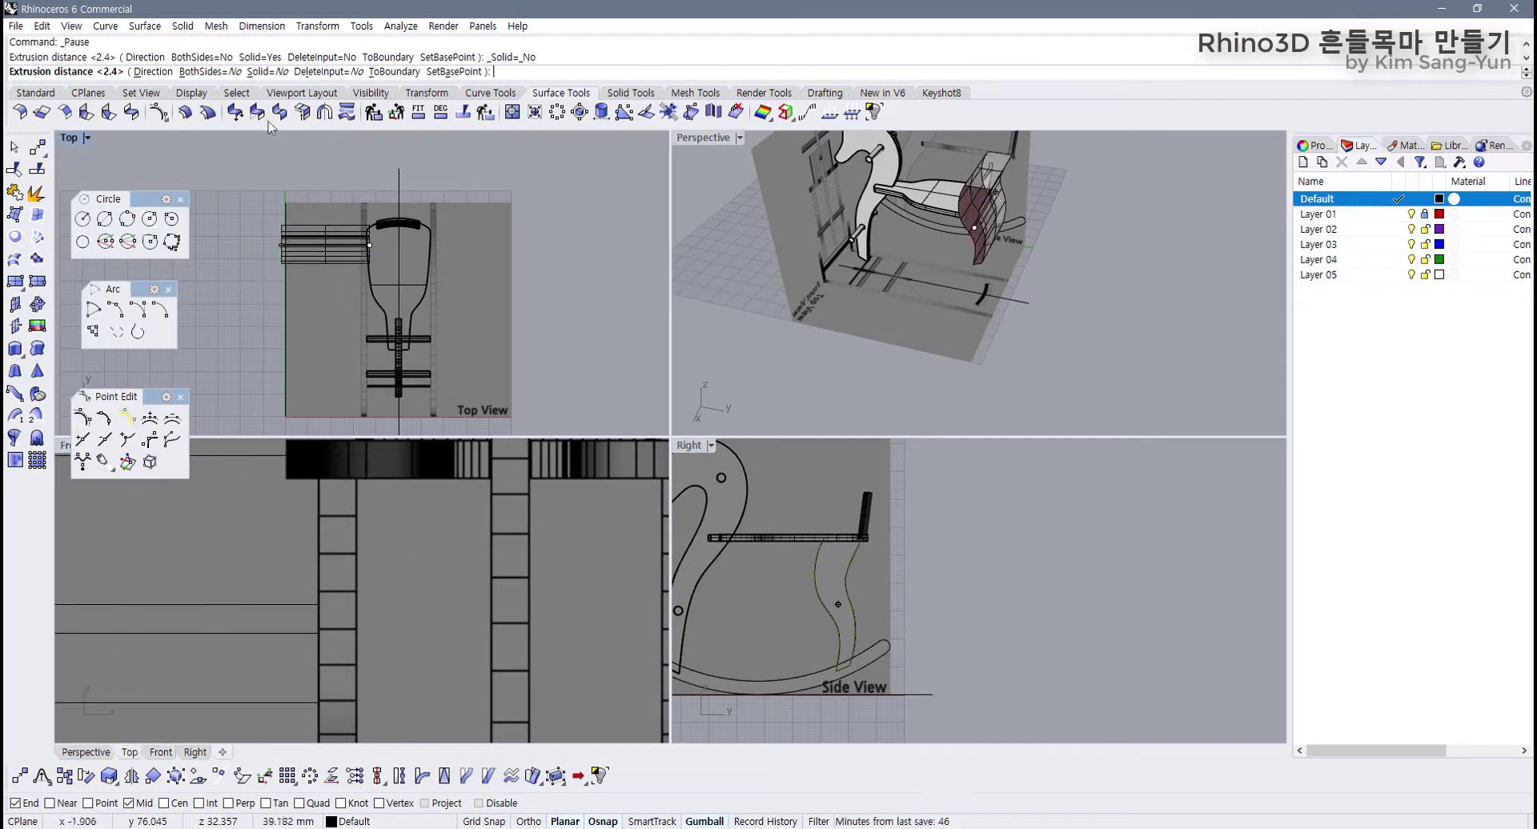
click(263, 71)
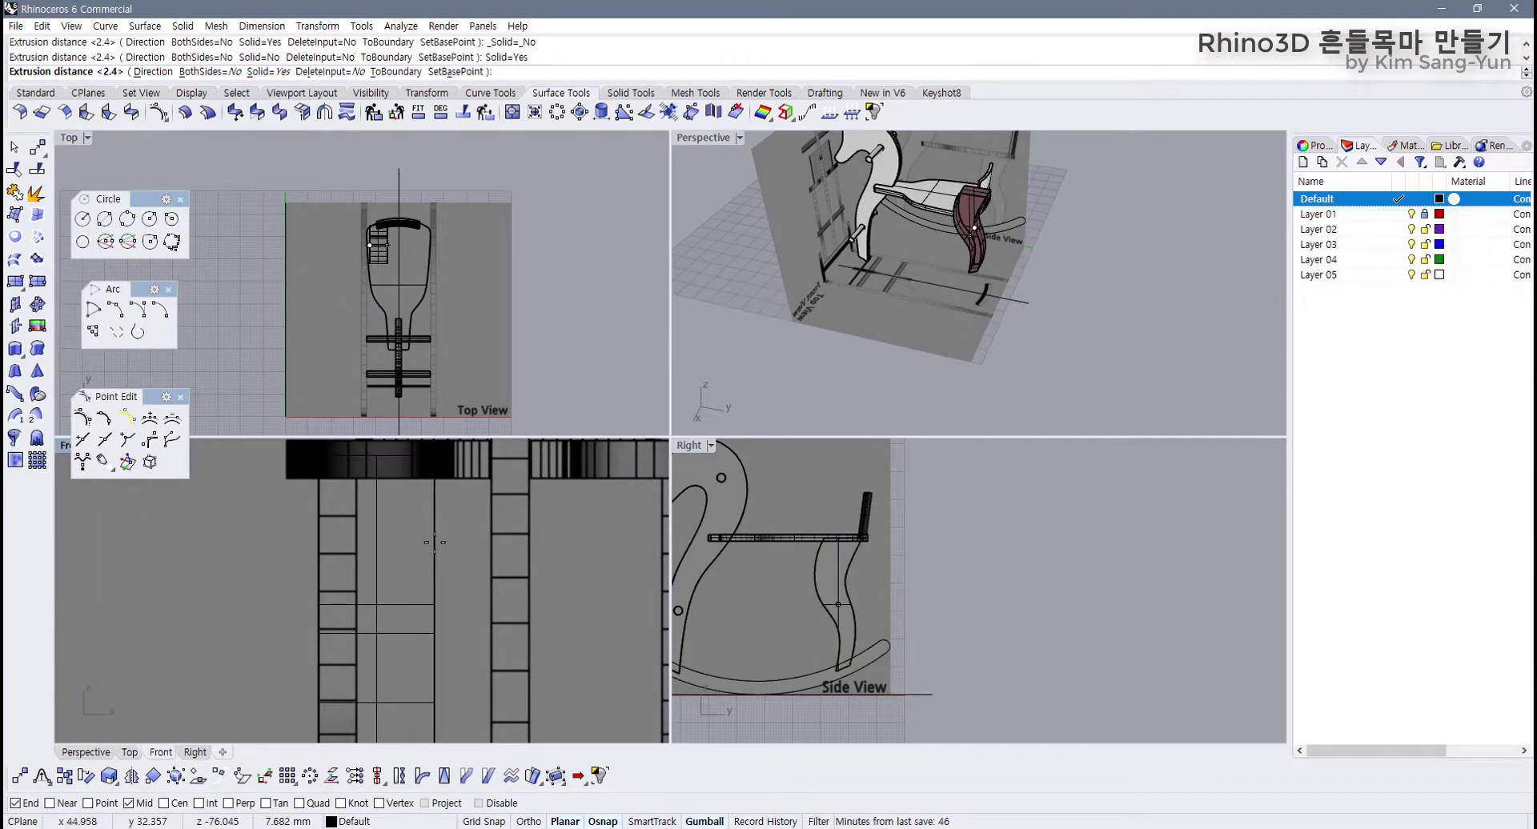
key(Return)
scroll(344, 555, down, 5)
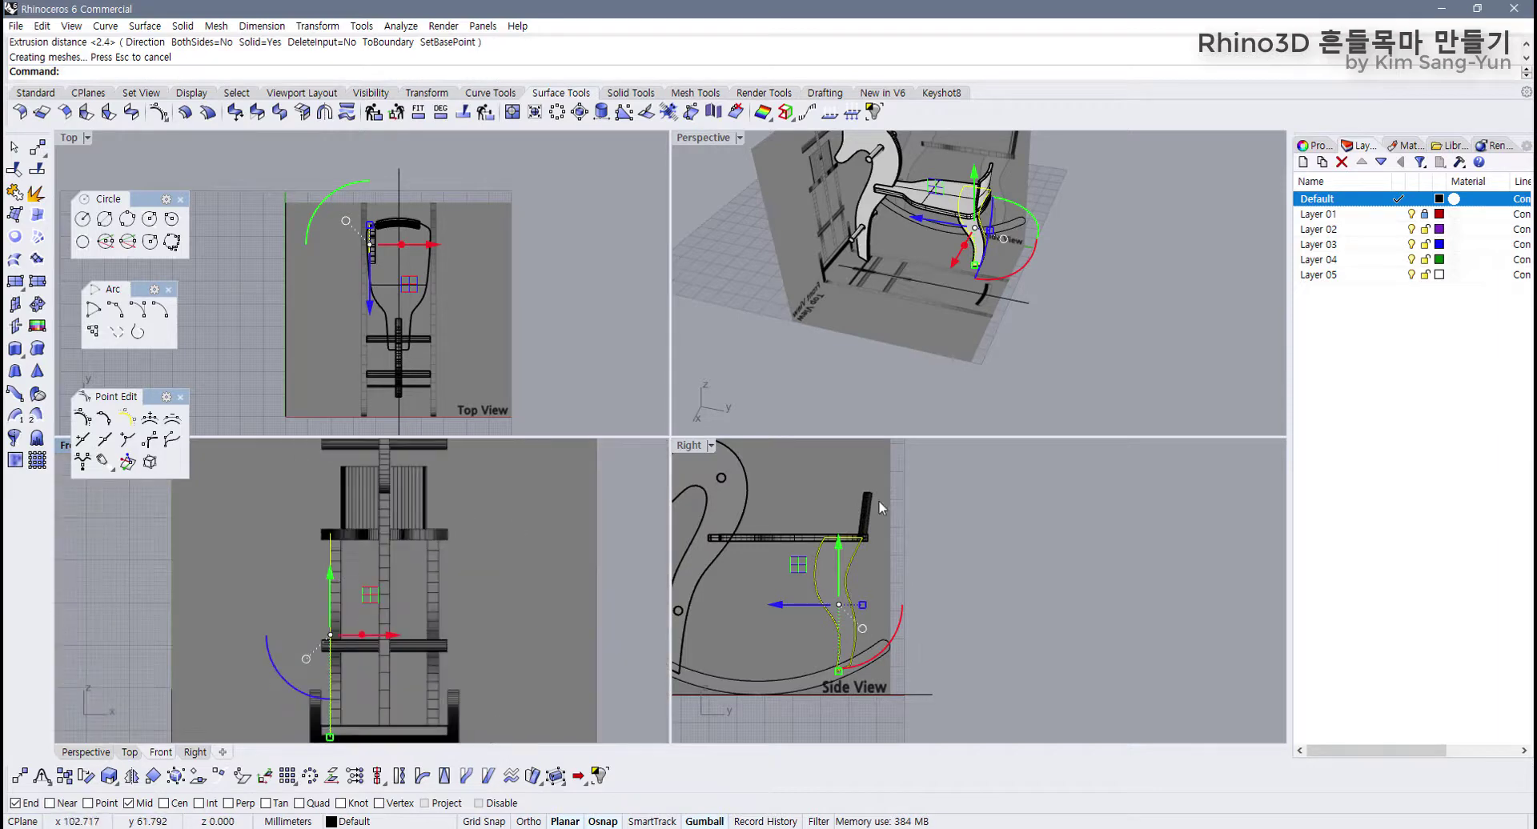
Step: Select the rear leg solid together with its profile curve, and hide the reference images on Layer 01
right_drag(985, 310, 820, 284)
scroll(1113, 268, up, 6)
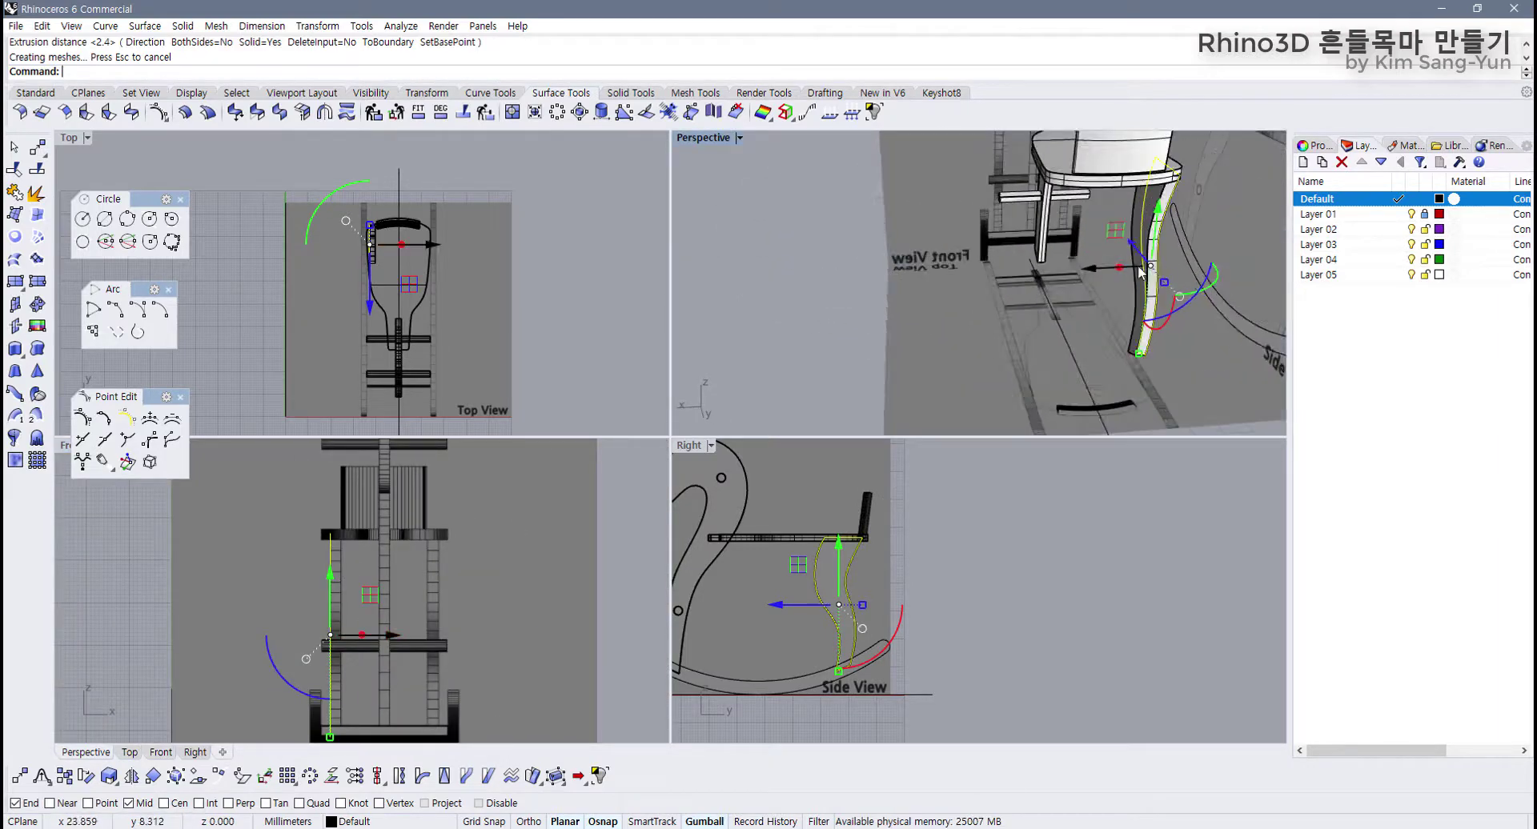
click(1191, 258)
click(1156, 236)
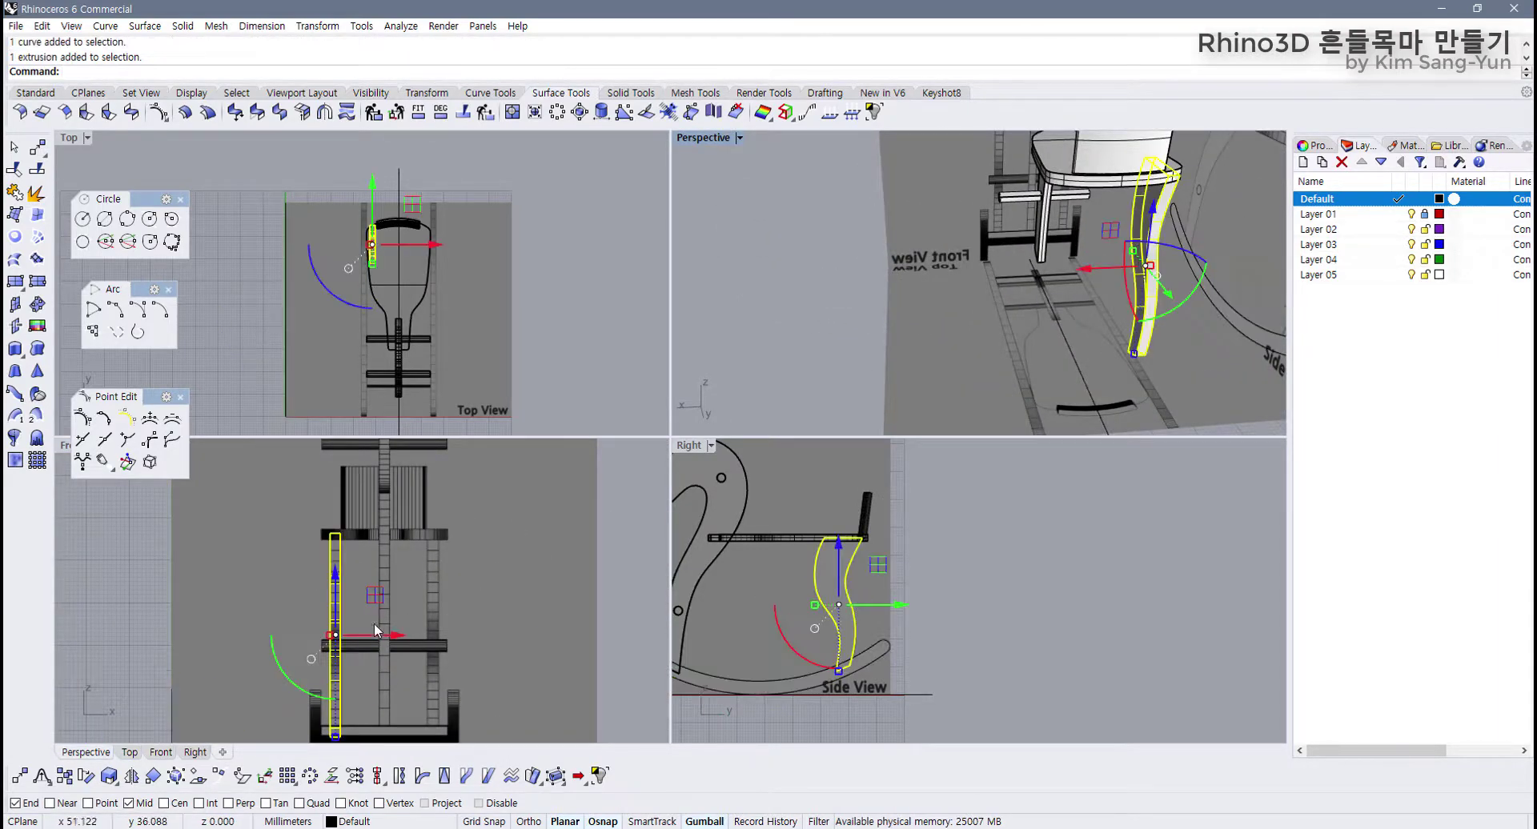
scroll(357, 599, up, 8)
scroll(313, 579, down, 13)
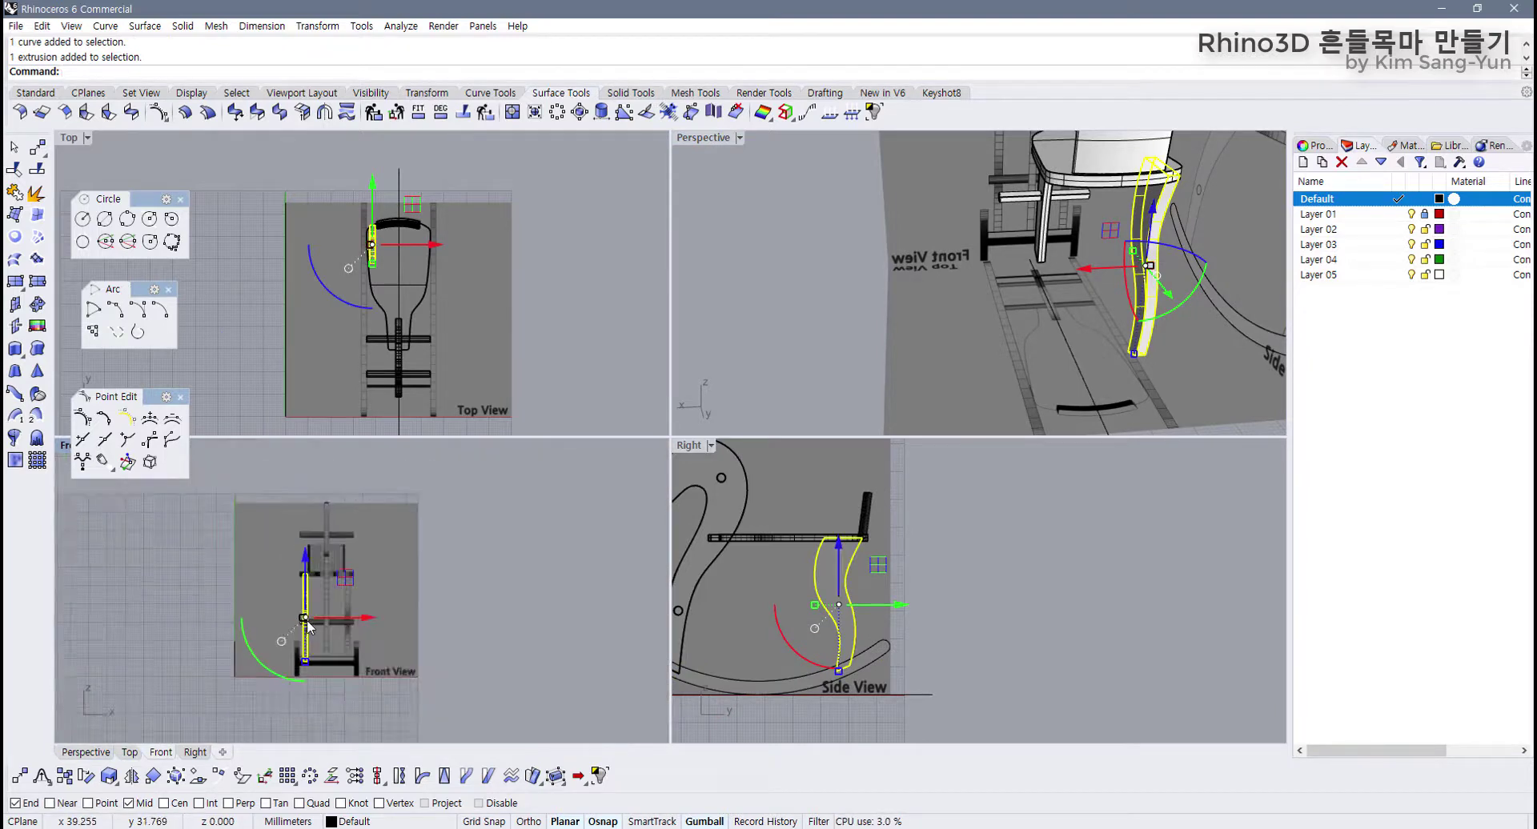
scroll(308, 625, up, 5)
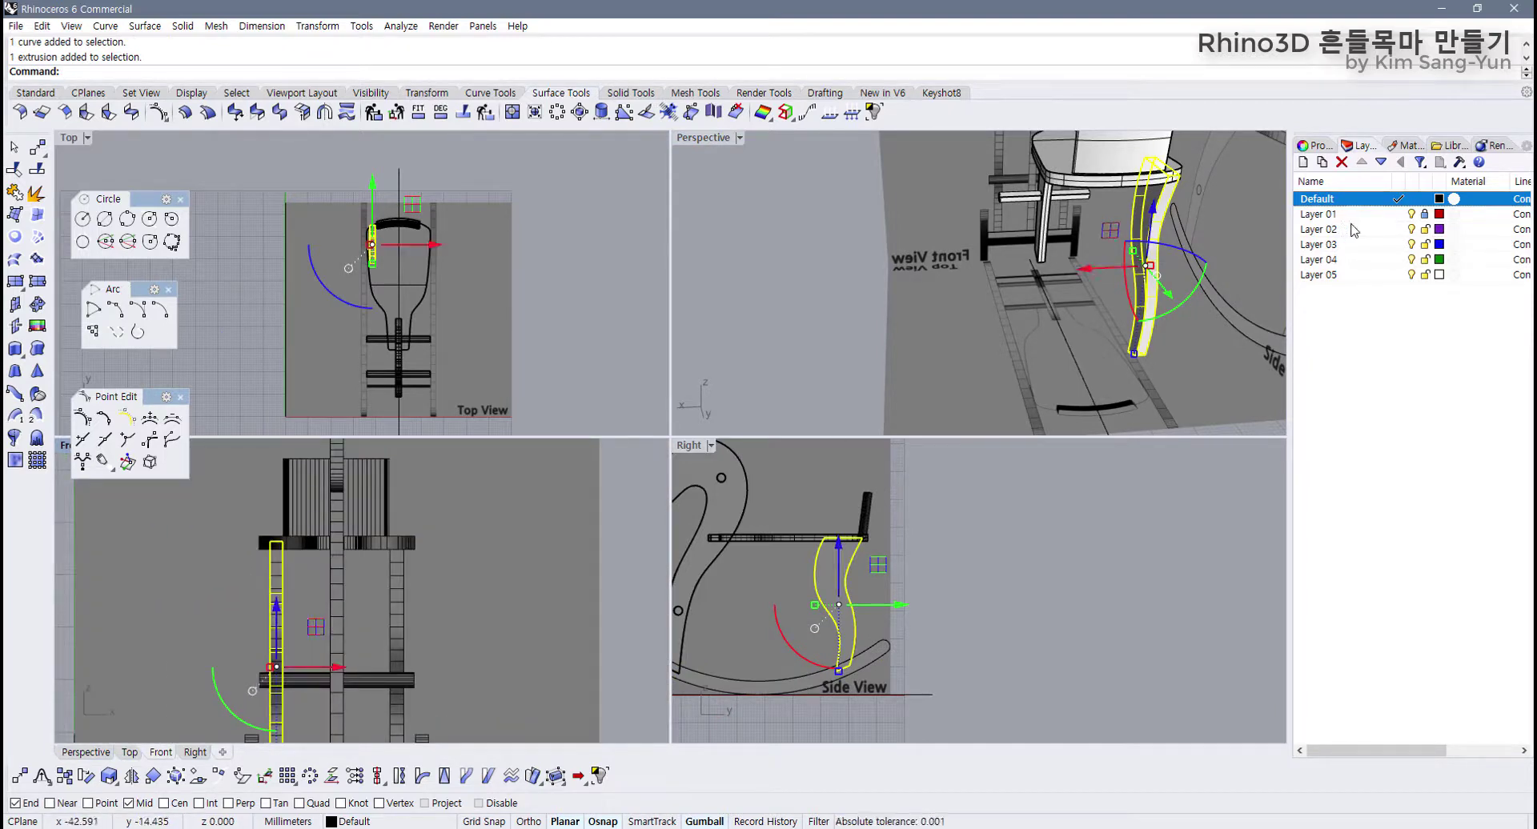
click(1411, 217)
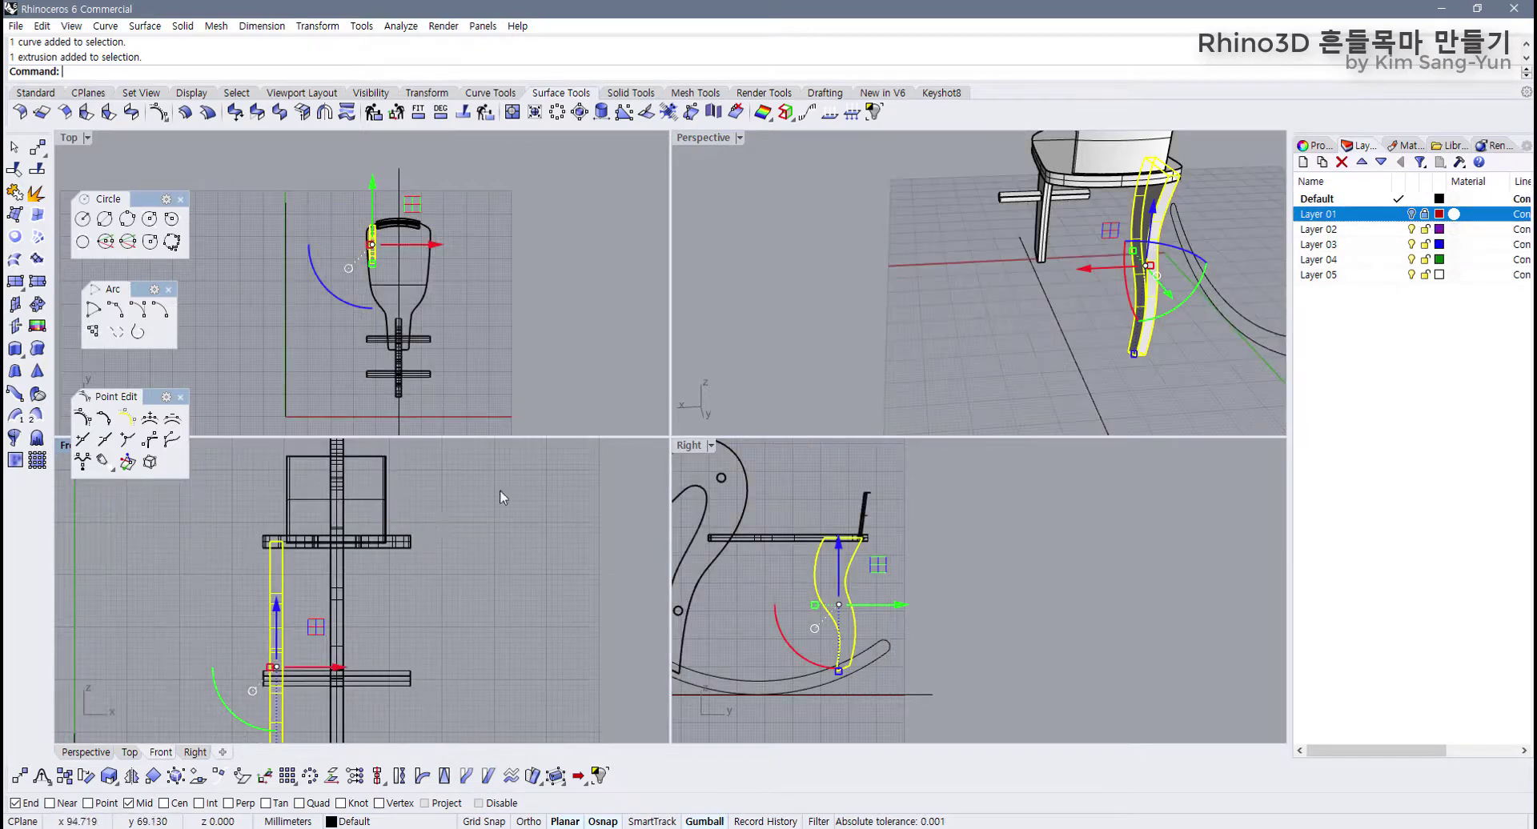
scroll(246, 525, down, 4)
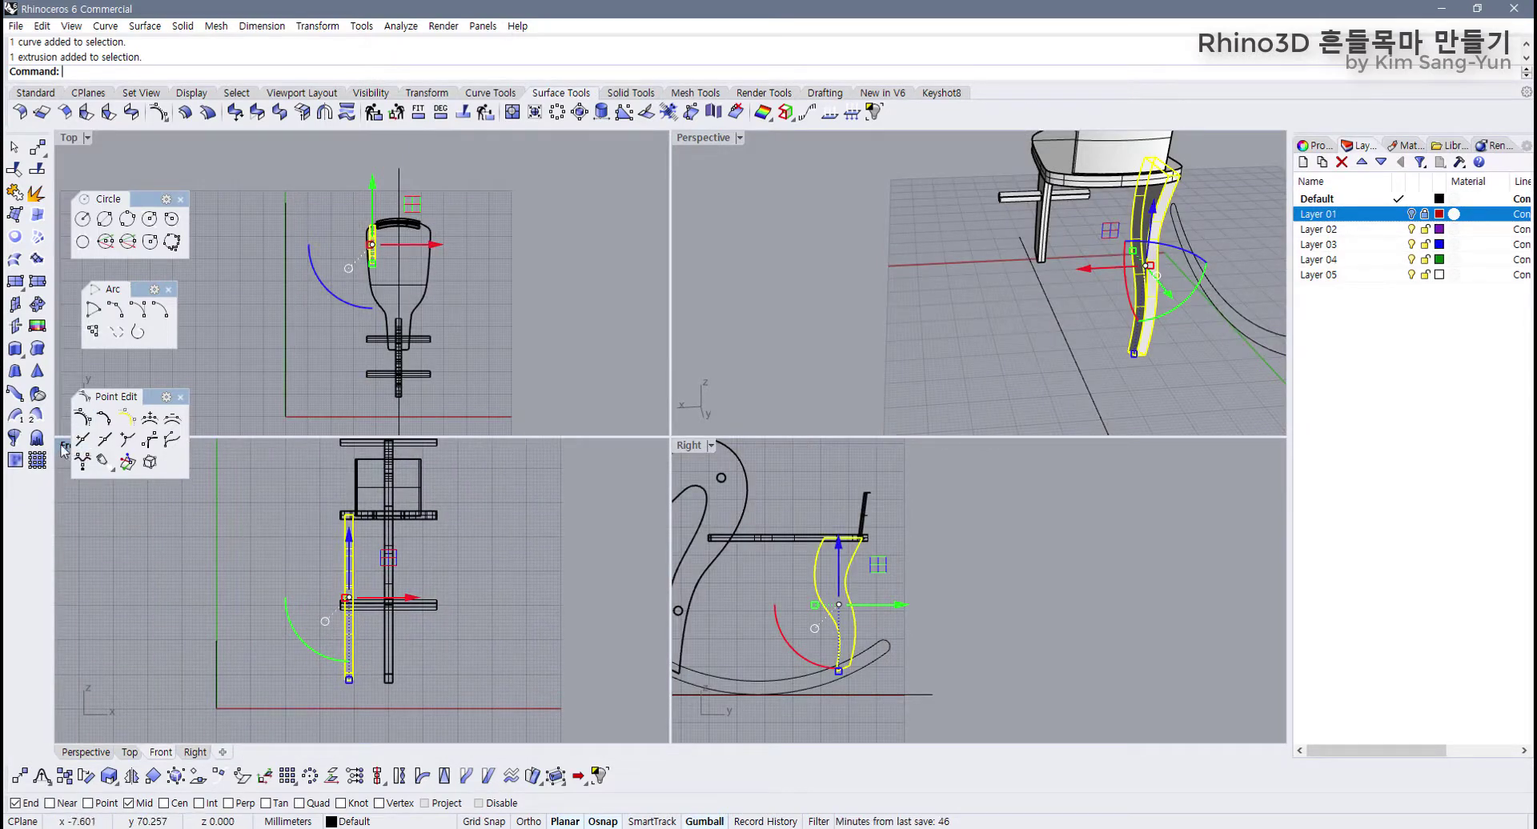
Step: Mirror a copy of the rear leg across the vertical centre line of the horse body in the maximized Front view
double_click(64, 450)
scroll(291, 505, down, 3)
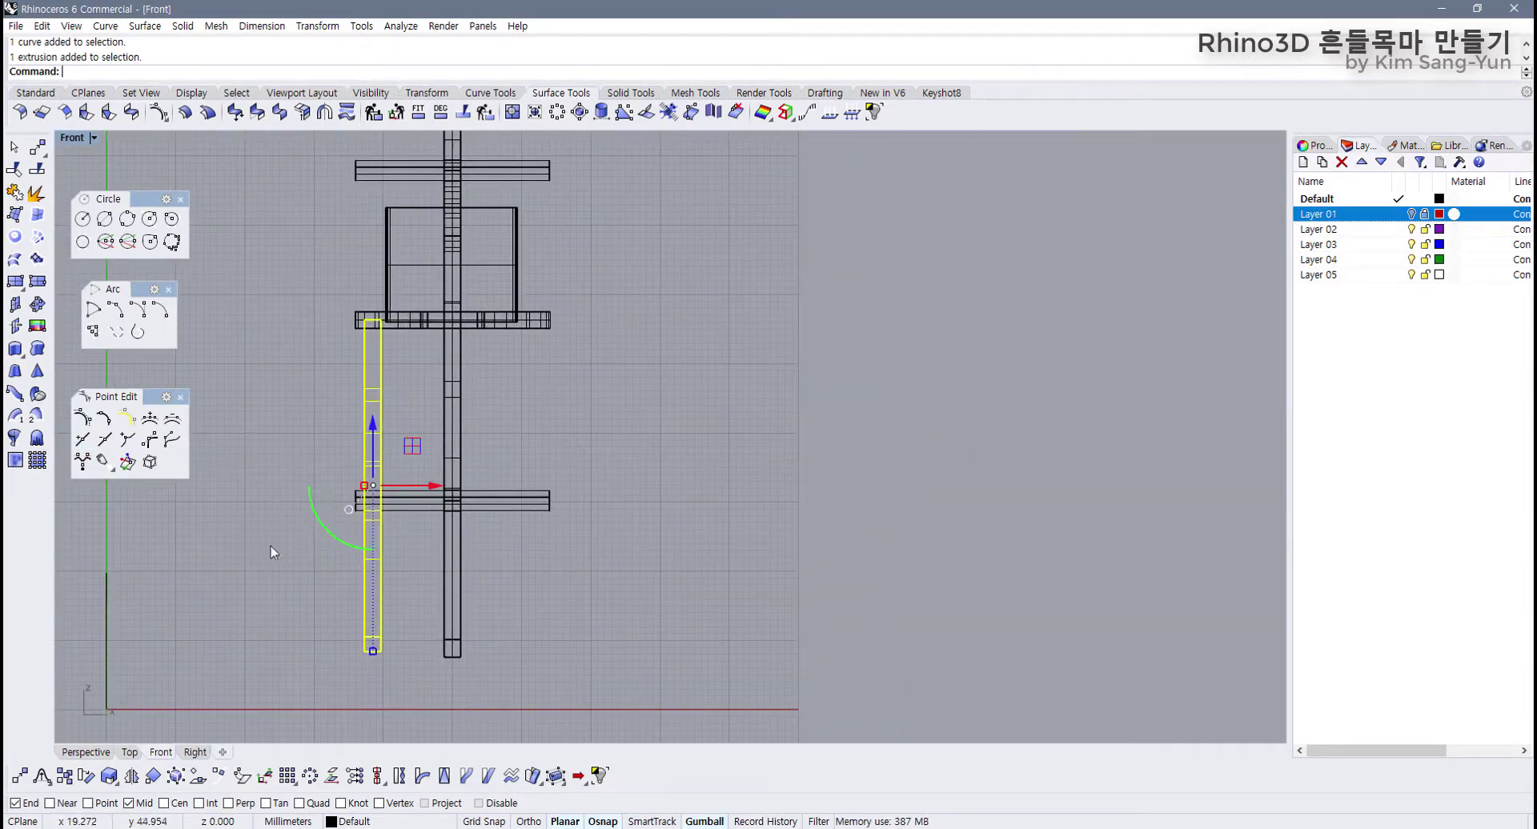
click(131, 776)
scroll(376, 612, up, 4)
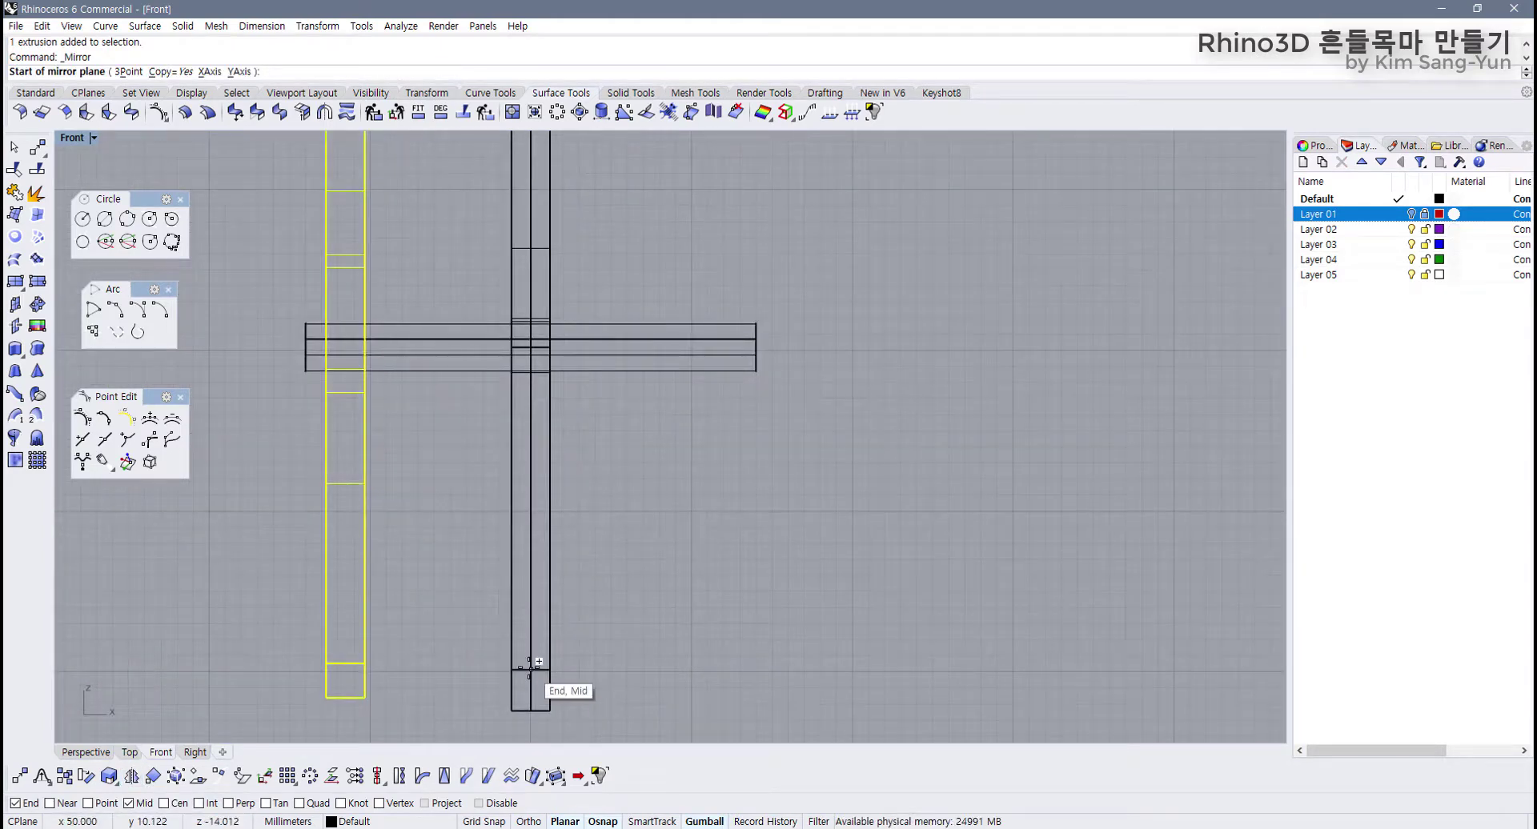
click(530, 669)
click(531, 514)
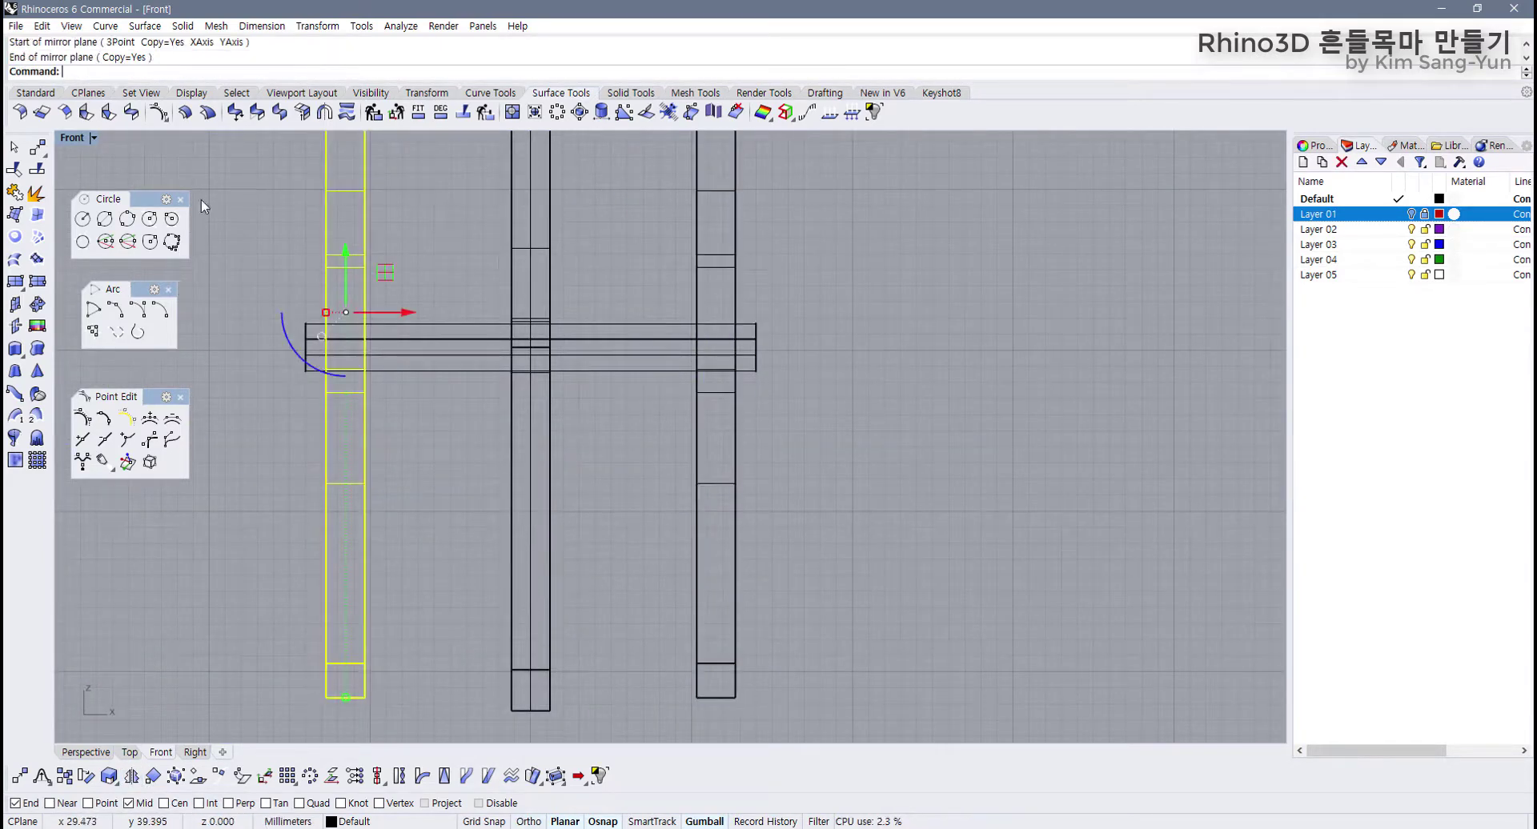
double_click(72, 138)
click(905, 280)
Step: Examine how the tops of the rear legs meet the seat's rounded rear corner in the Perspective and Right views
scroll(905, 280, up, 3)
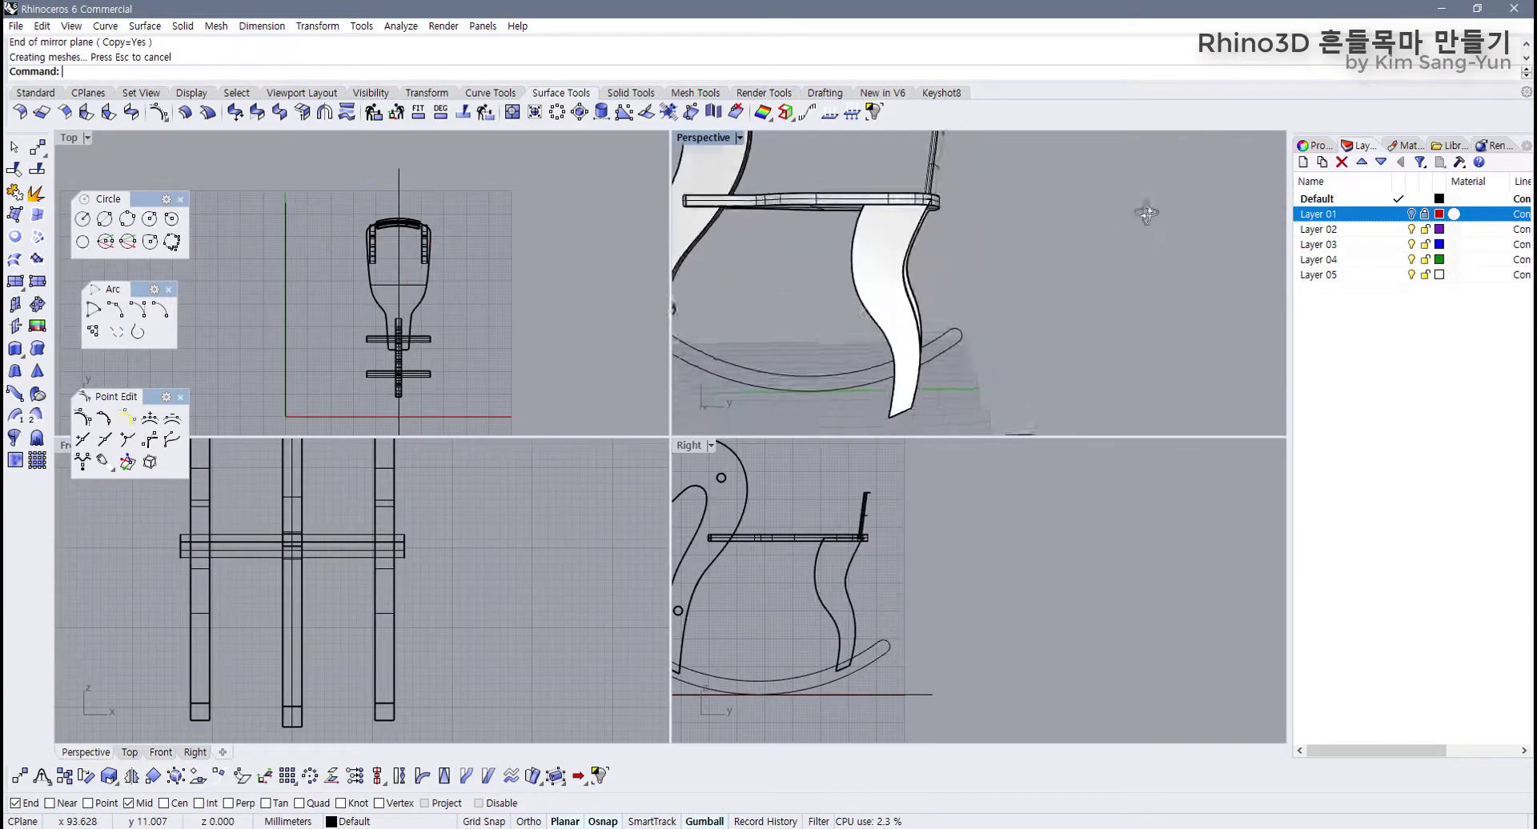
double_click(694, 138)
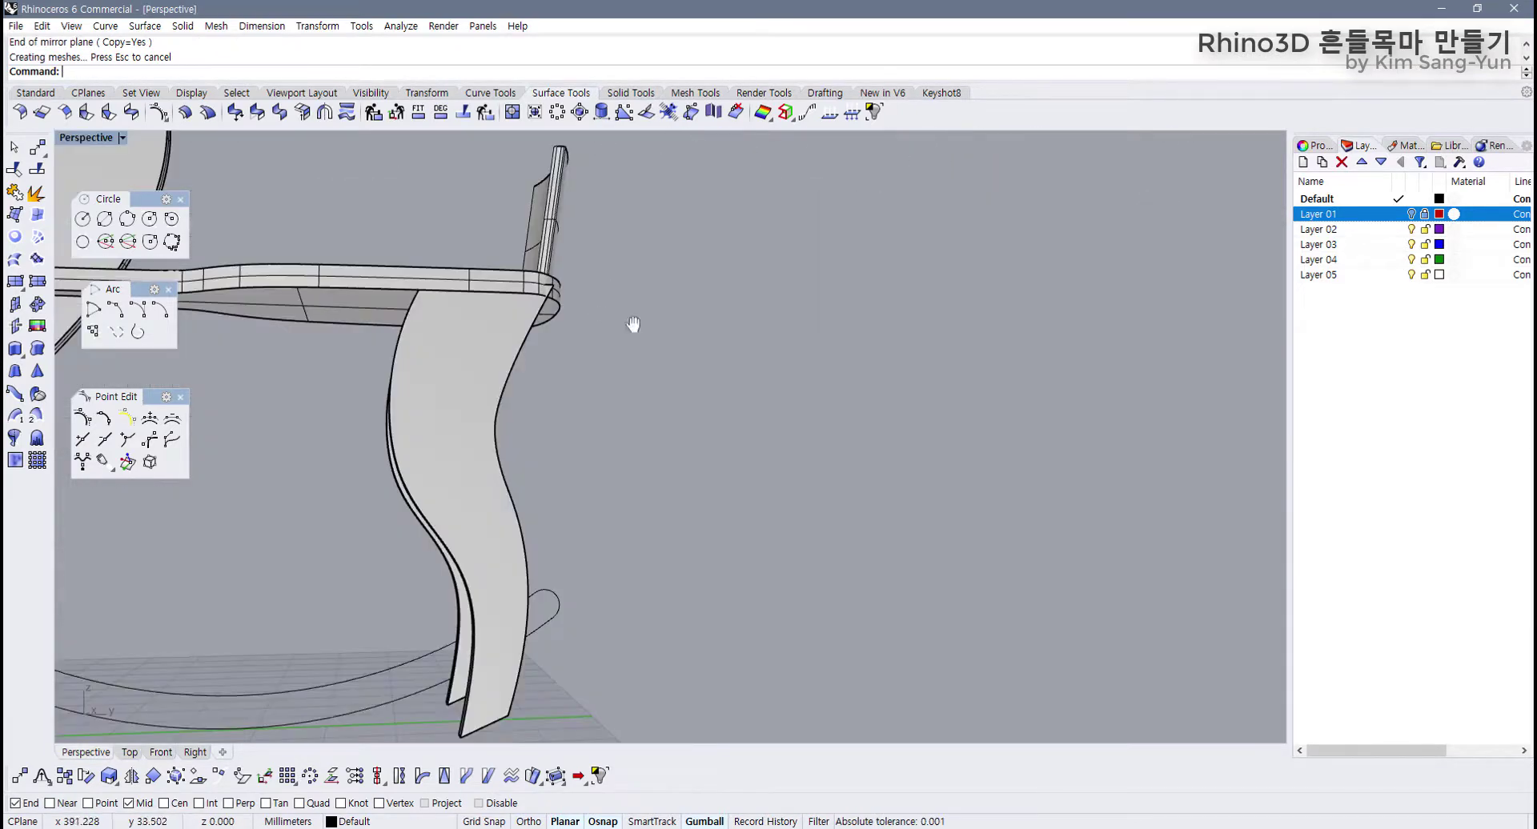
scroll(632, 326, up, 6)
scroll(469, 355, up, 6)
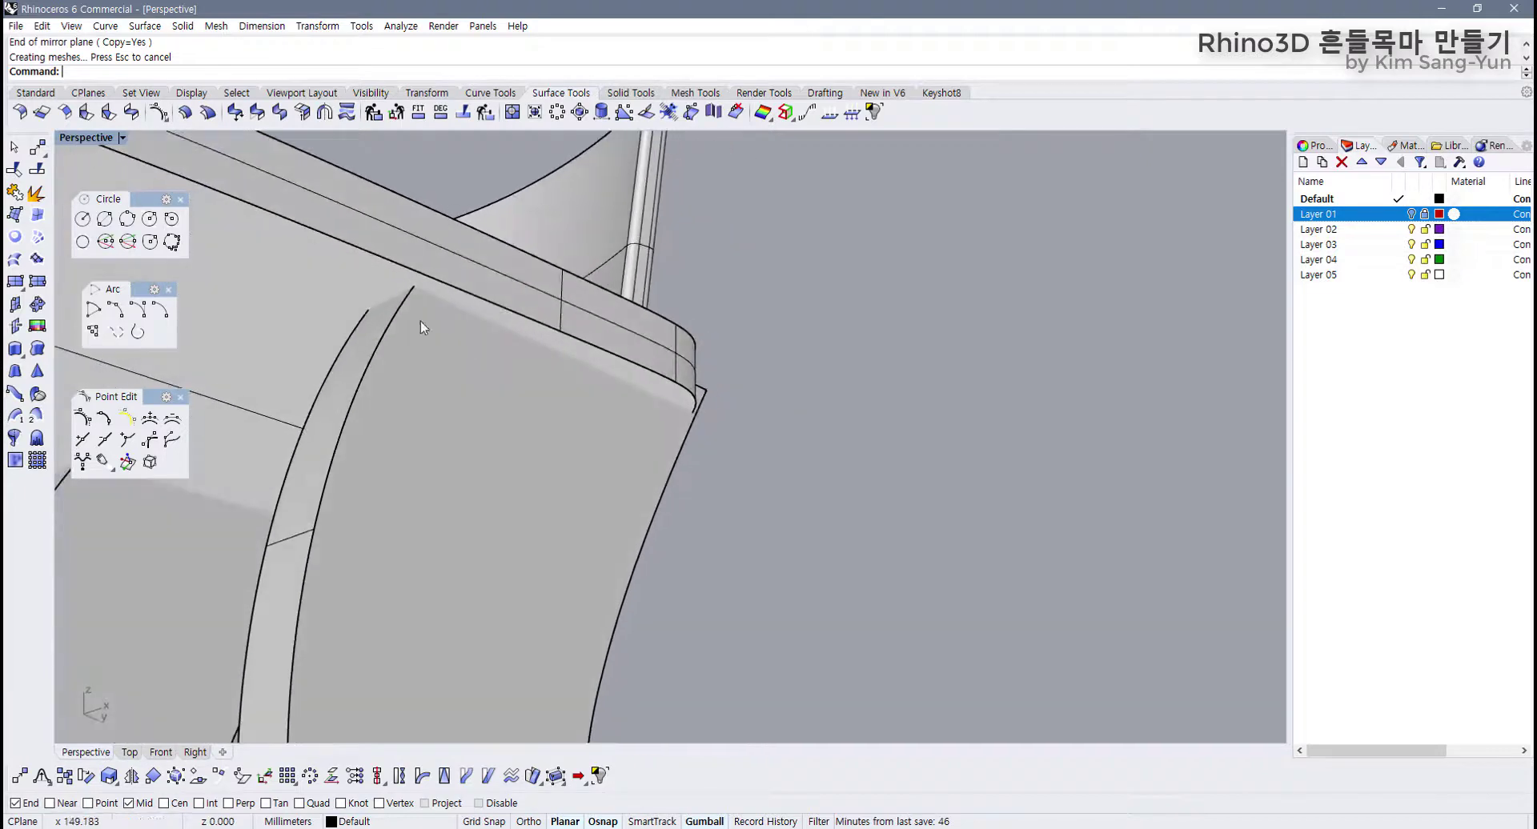
scroll(731, 476, down, 8)
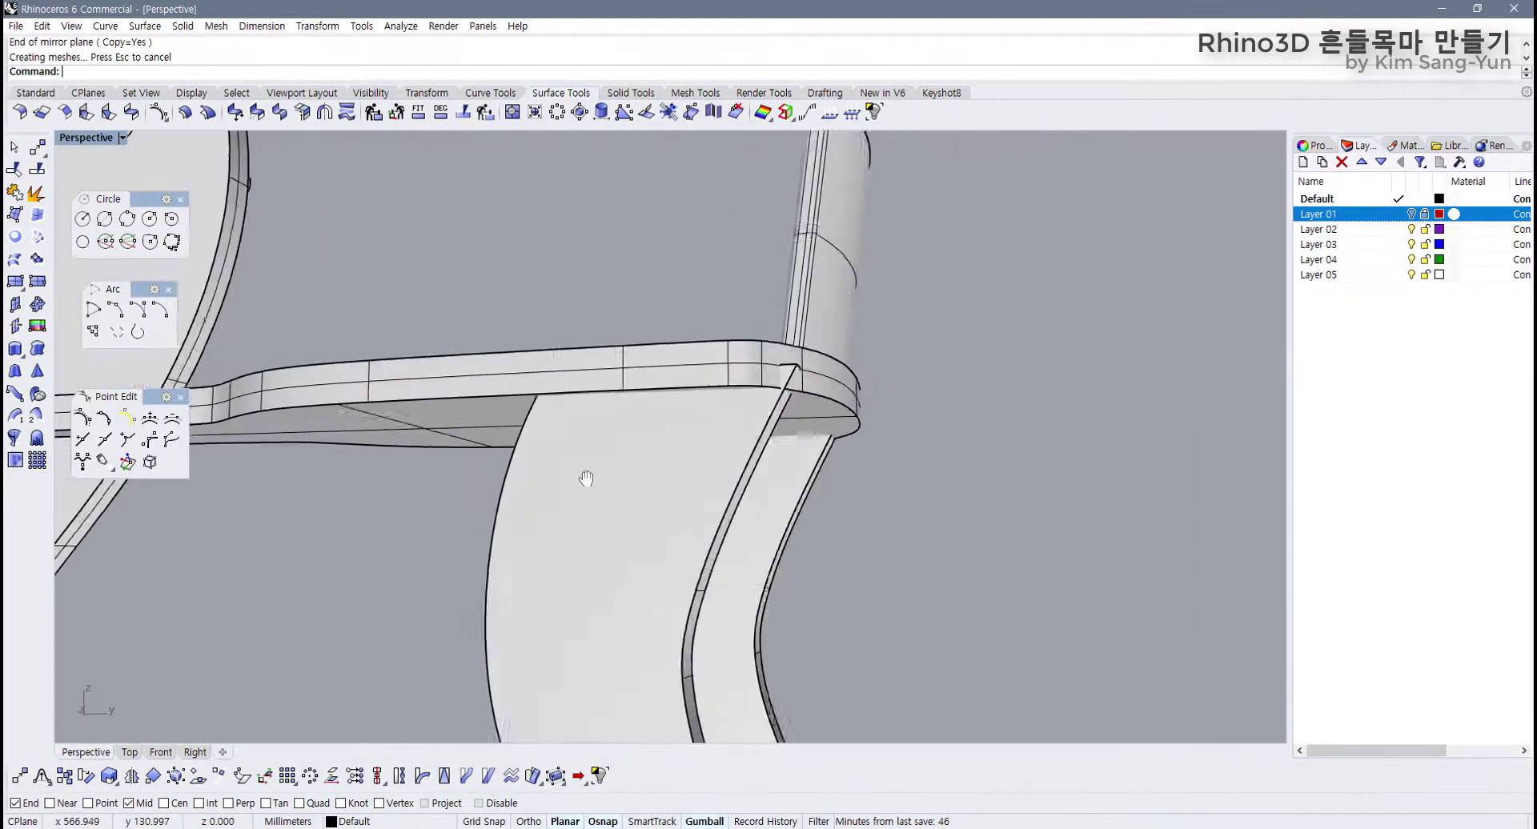
scroll(736, 469, up, 5)
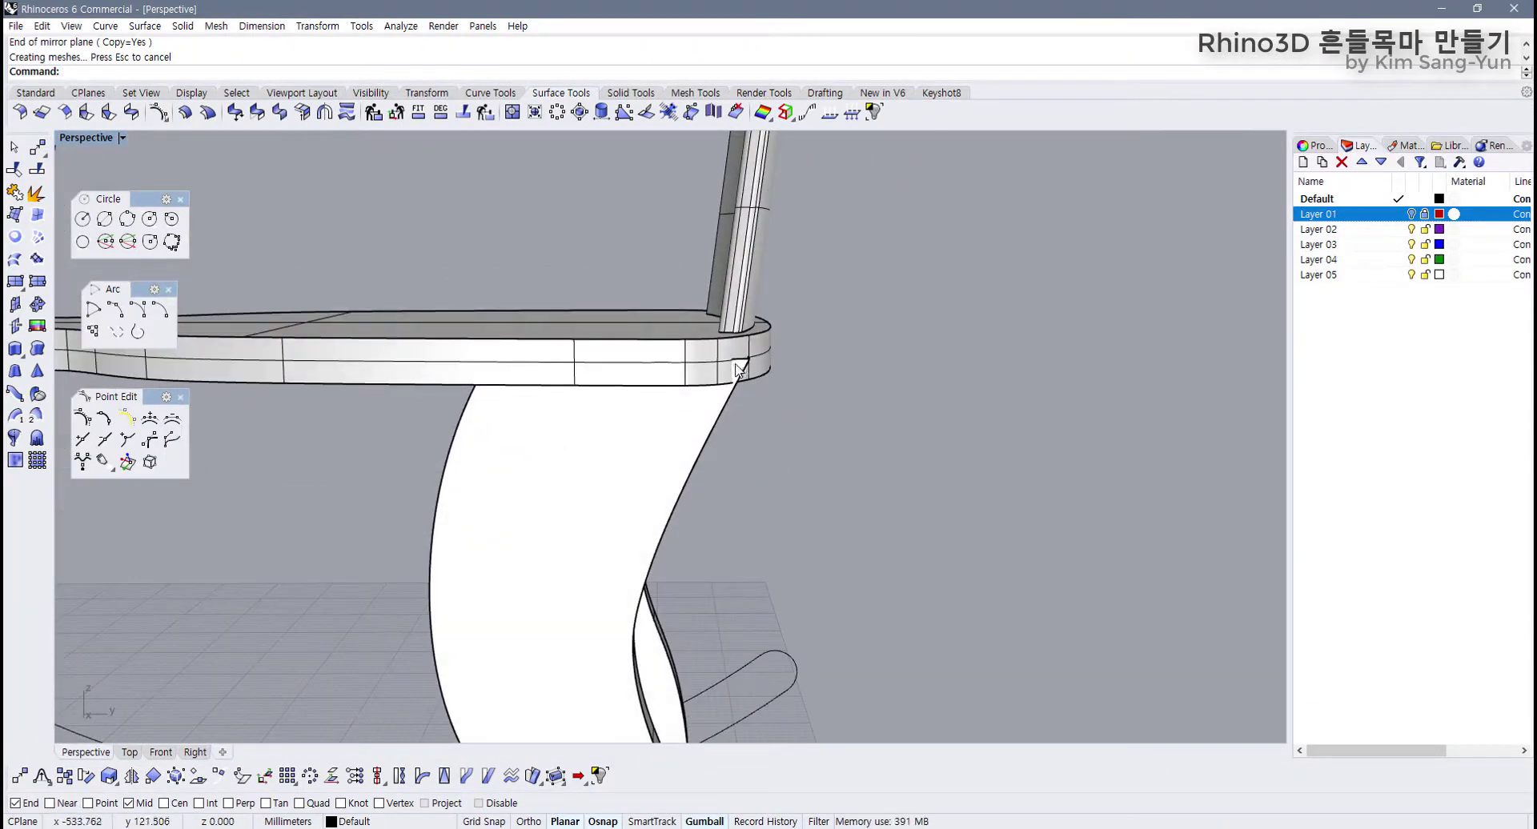
right_drag(714, 413, 720, 456)
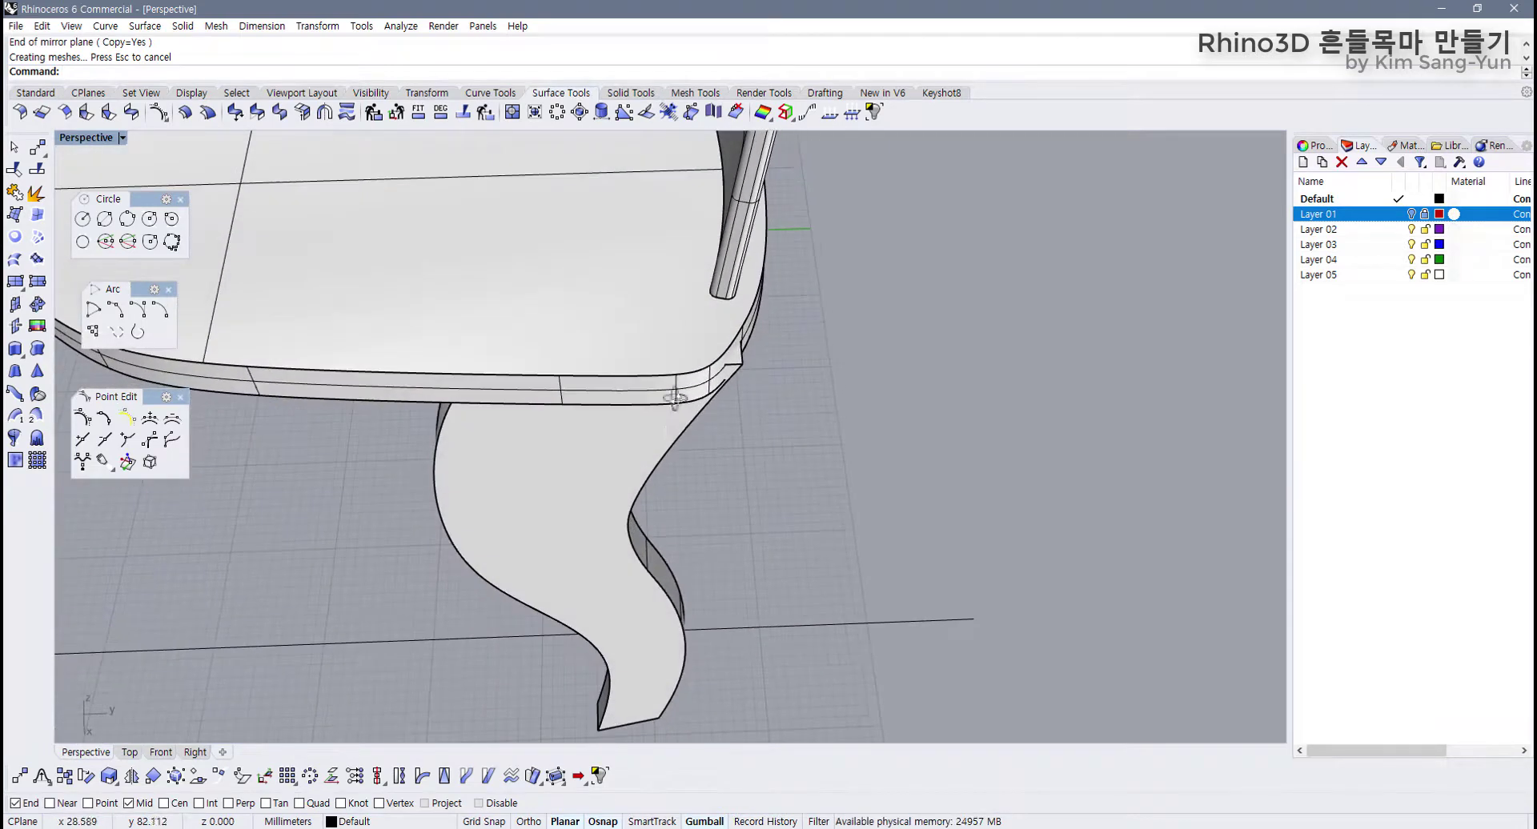
right_drag(676, 398, 666, 312)
double_click(98, 143)
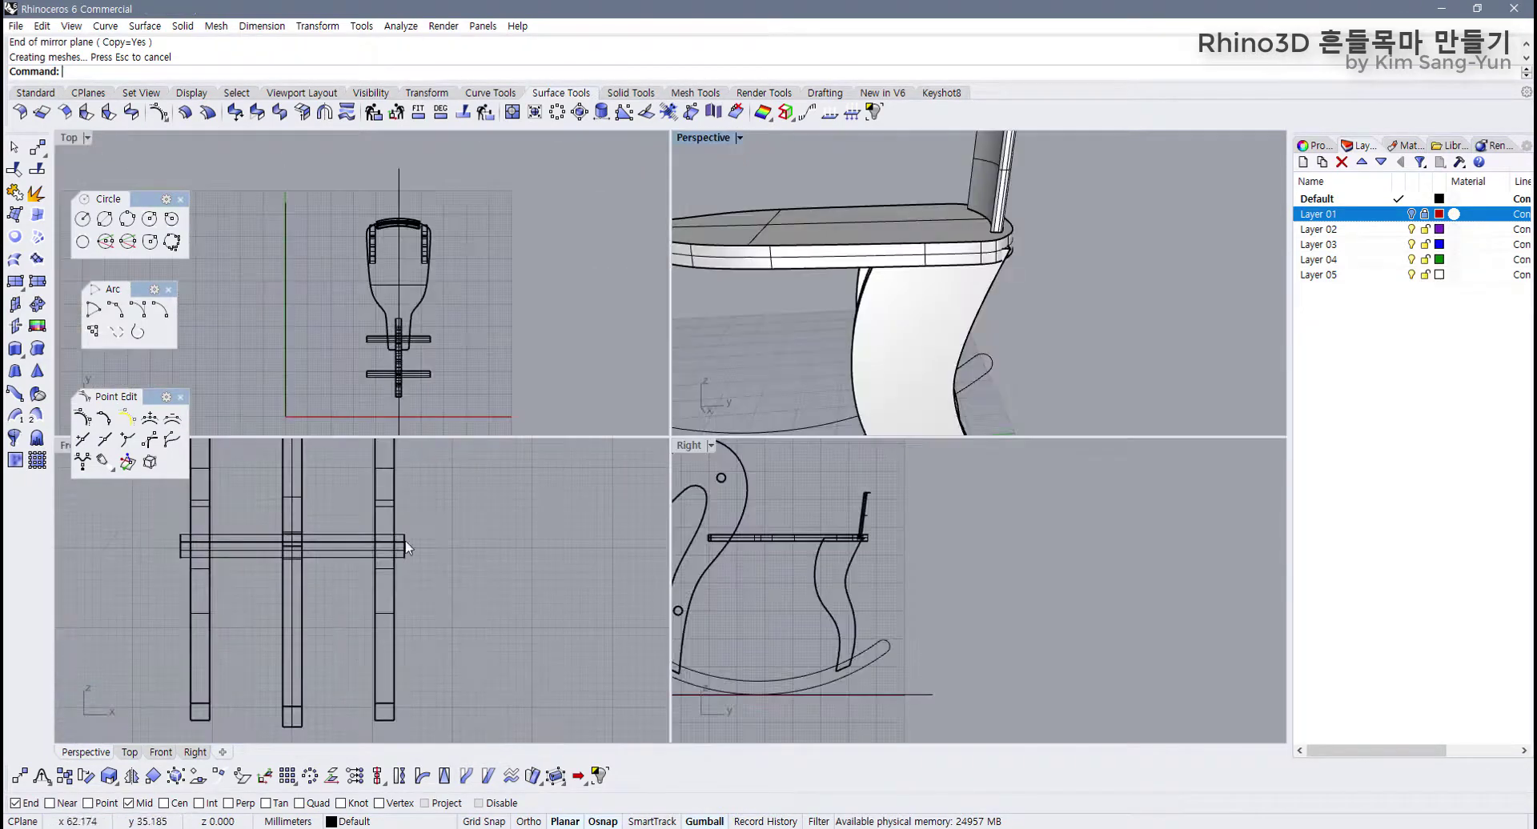
scroll(777, 608, down, 3)
scroll(919, 580, up, 6)
scroll(916, 592, up, 5)
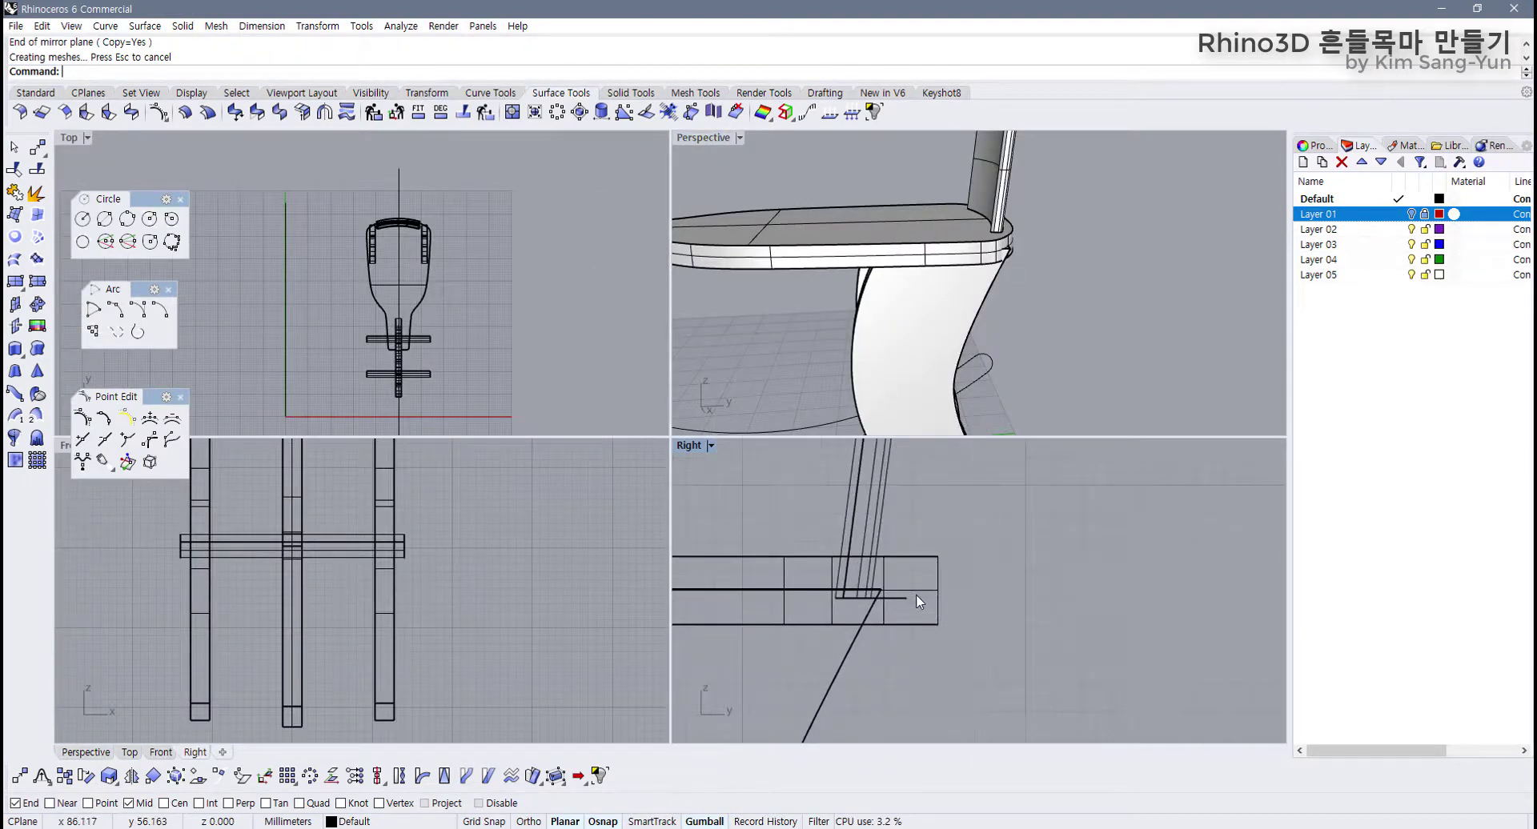
Step: Show the reference images on Layer 01 again
click(1412, 214)
scroll(1116, 272, down, 2)
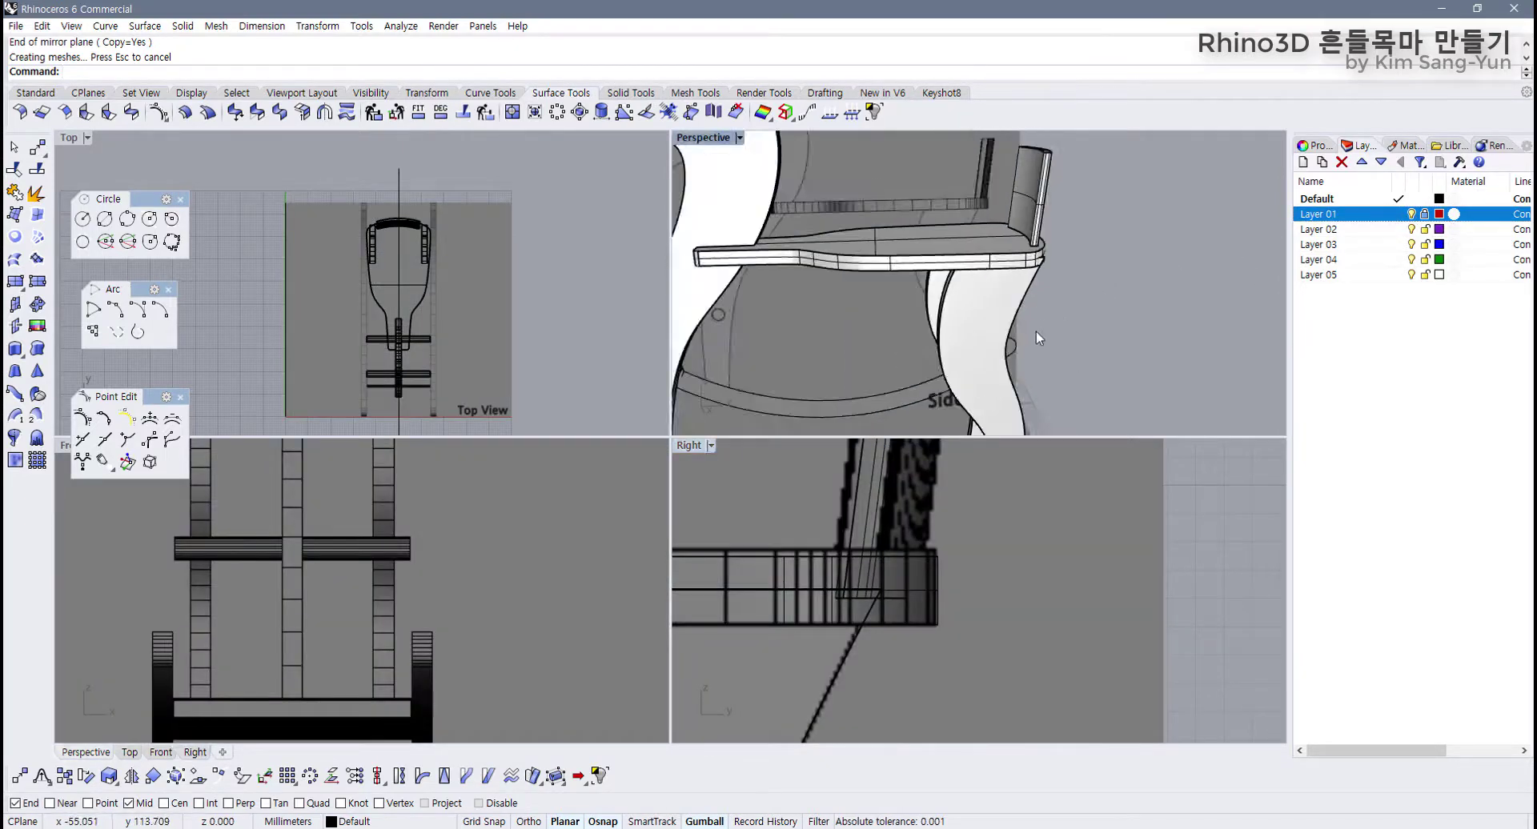
right_drag(1050, 298, 1057, 382)
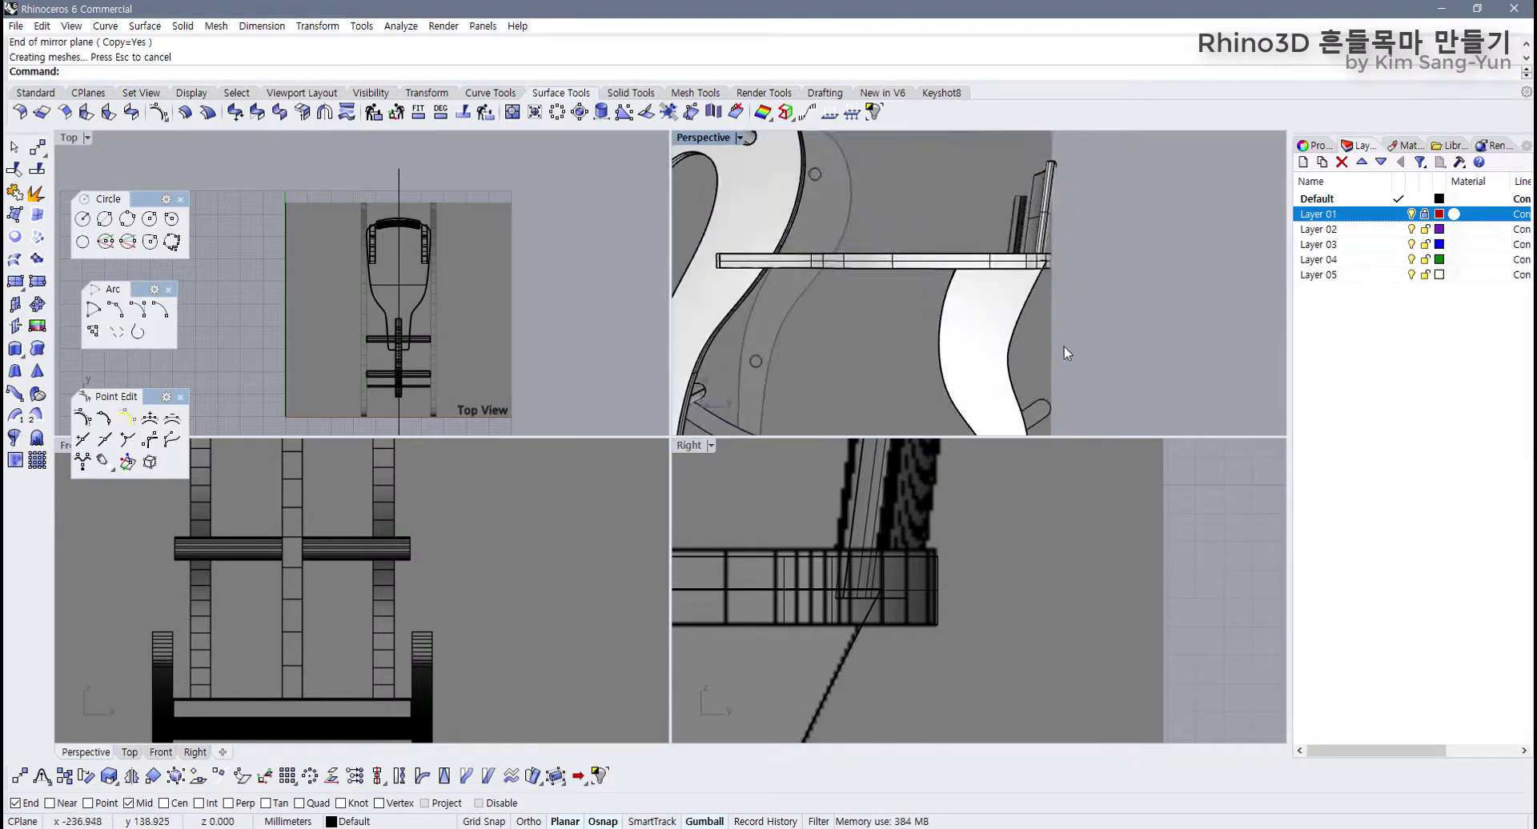
Step: Try moving both rear legs and the profile curve slightly towards the horse's front in the Right view, and undo the move
click(1007, 358)
scroll(969, 615, down, 5)
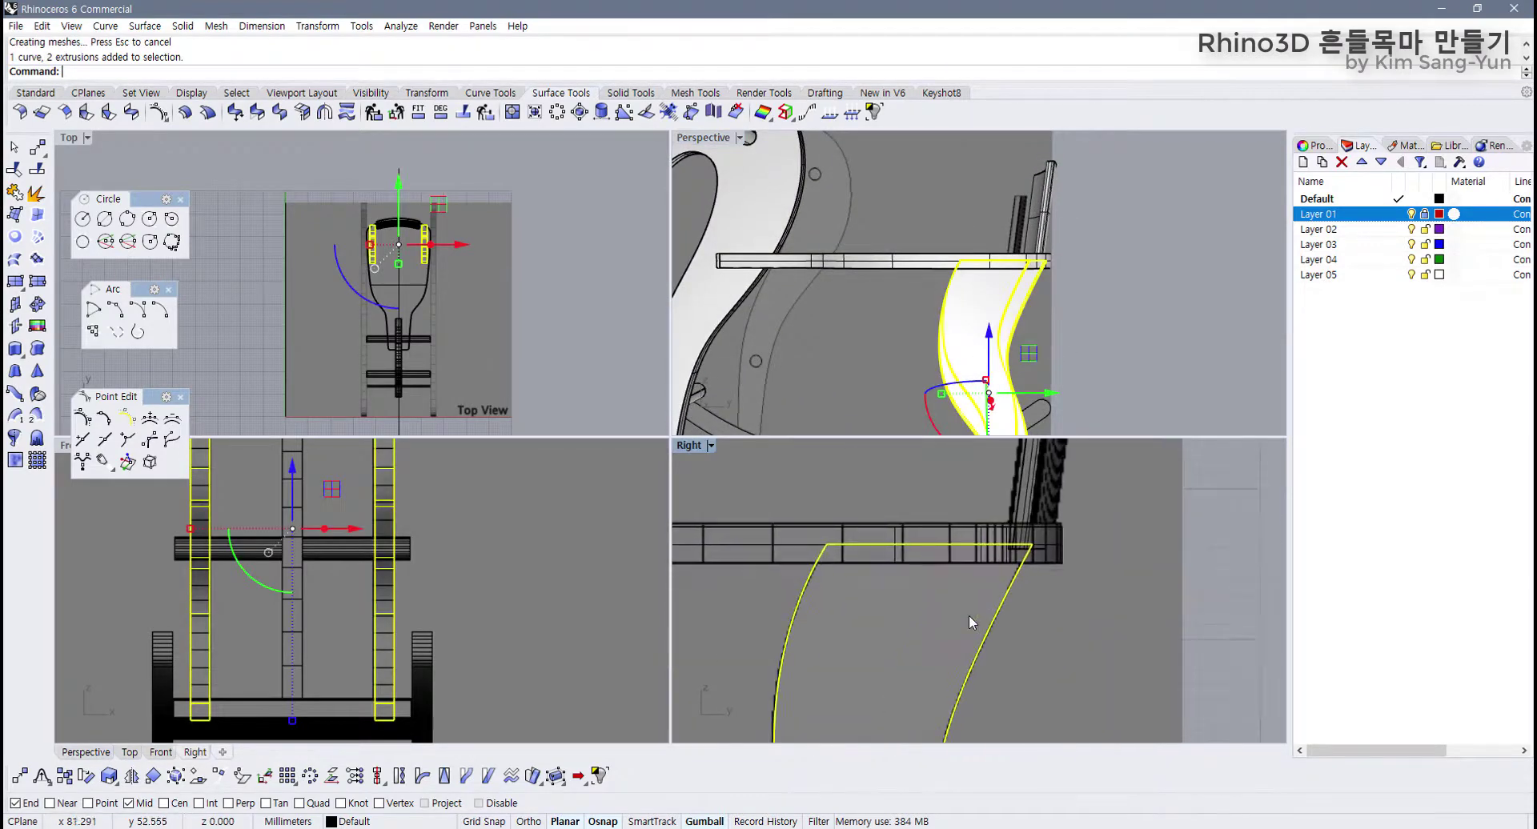
scroll(958, 618, up, 5)
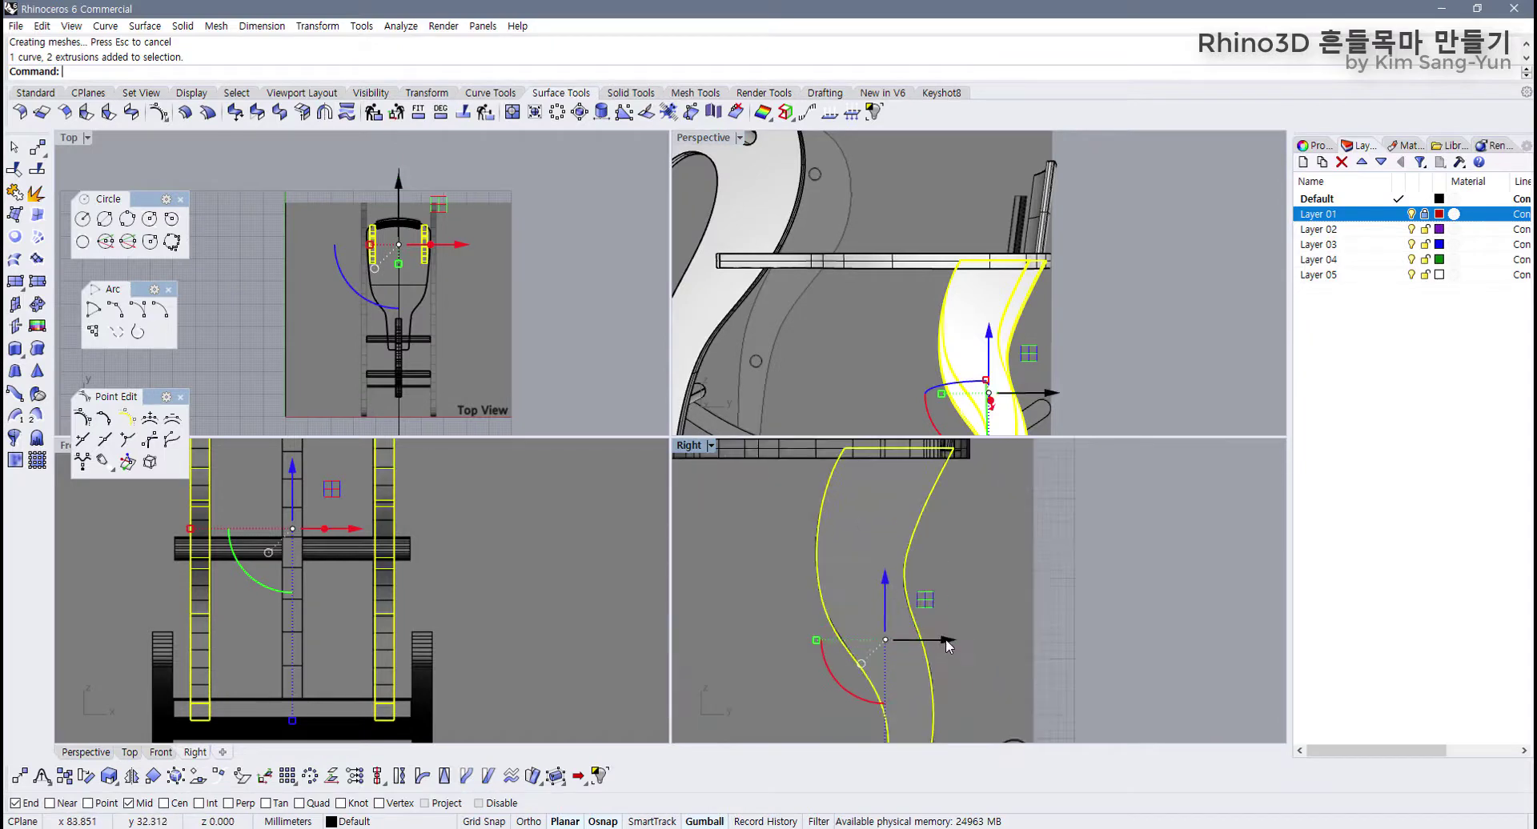
drag(949, 644, 938, 645)
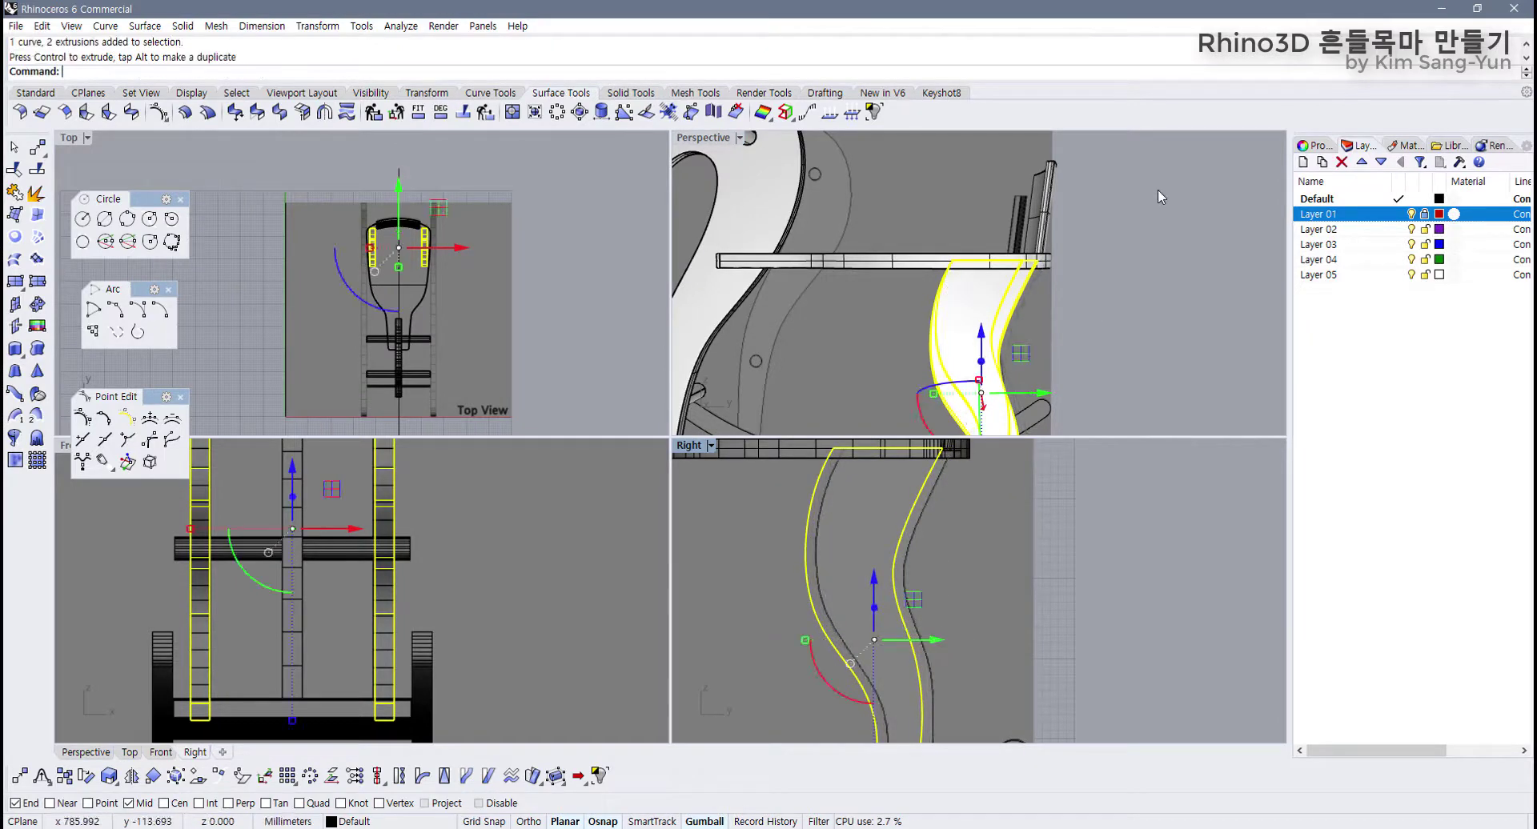
click(1157, 189)
right_drag(1158, 189, 1087, 248)
click(905, 614)
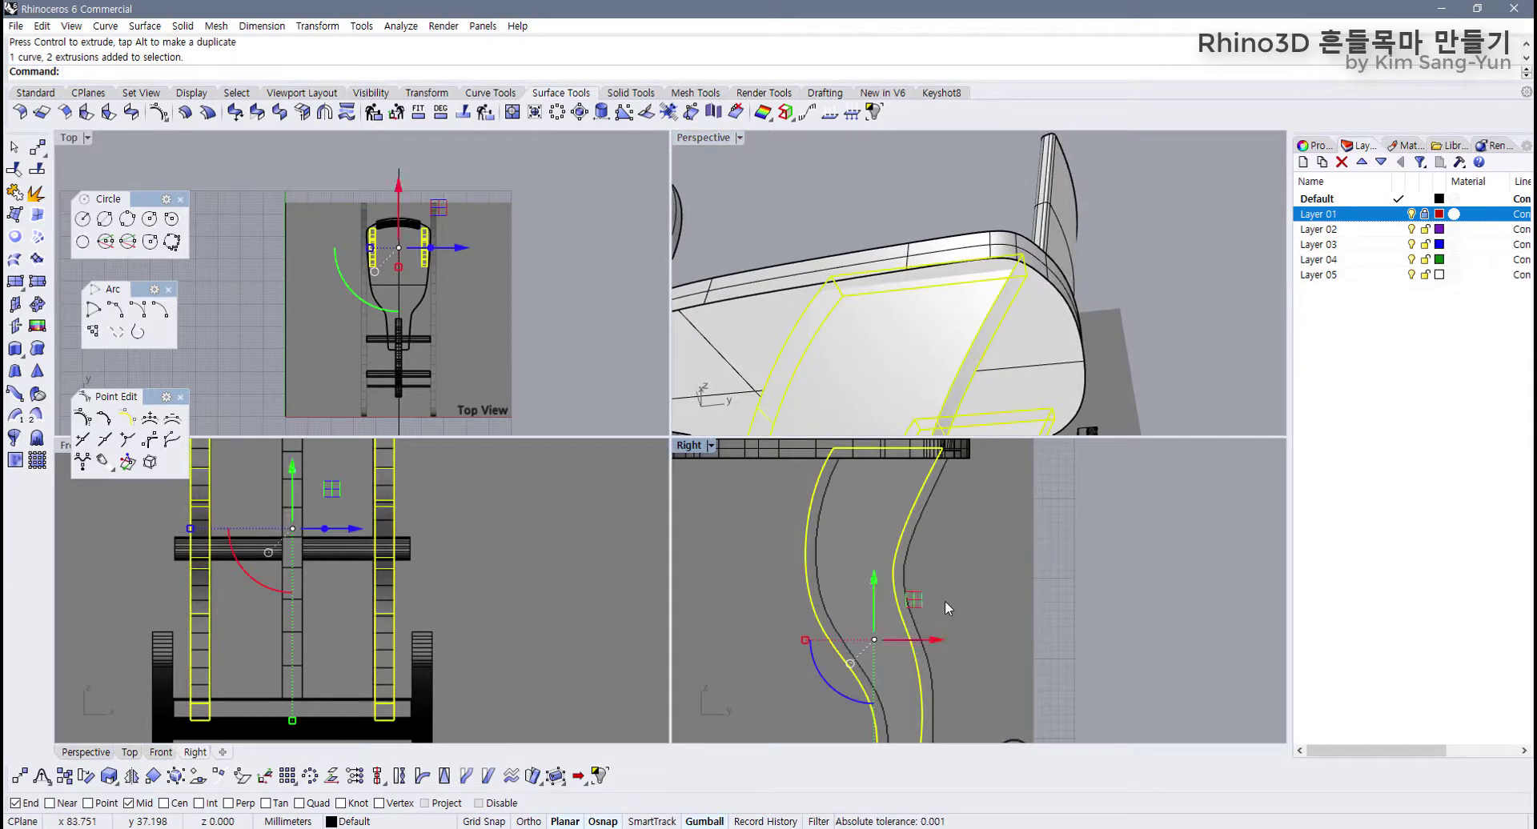
key(ctrl+z)
Step: Move both rear legs and the profile curve about 1.1 mm towards the horse's front in the Right view
drag(969, 592, 886, 649)
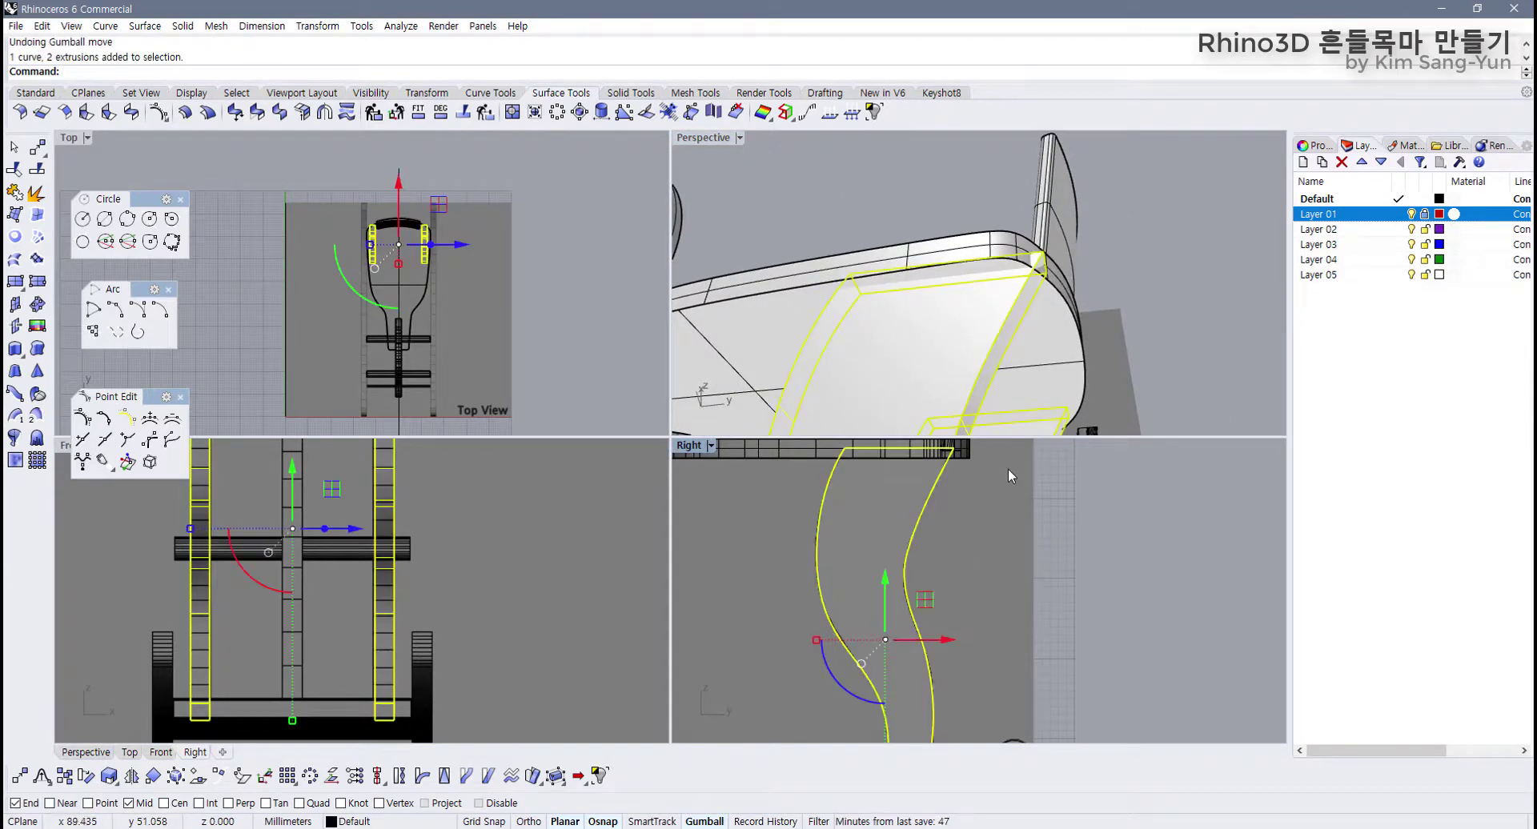
right_drag(1061, 344, 1045, 372)
scroll(358, 219, up, 6)
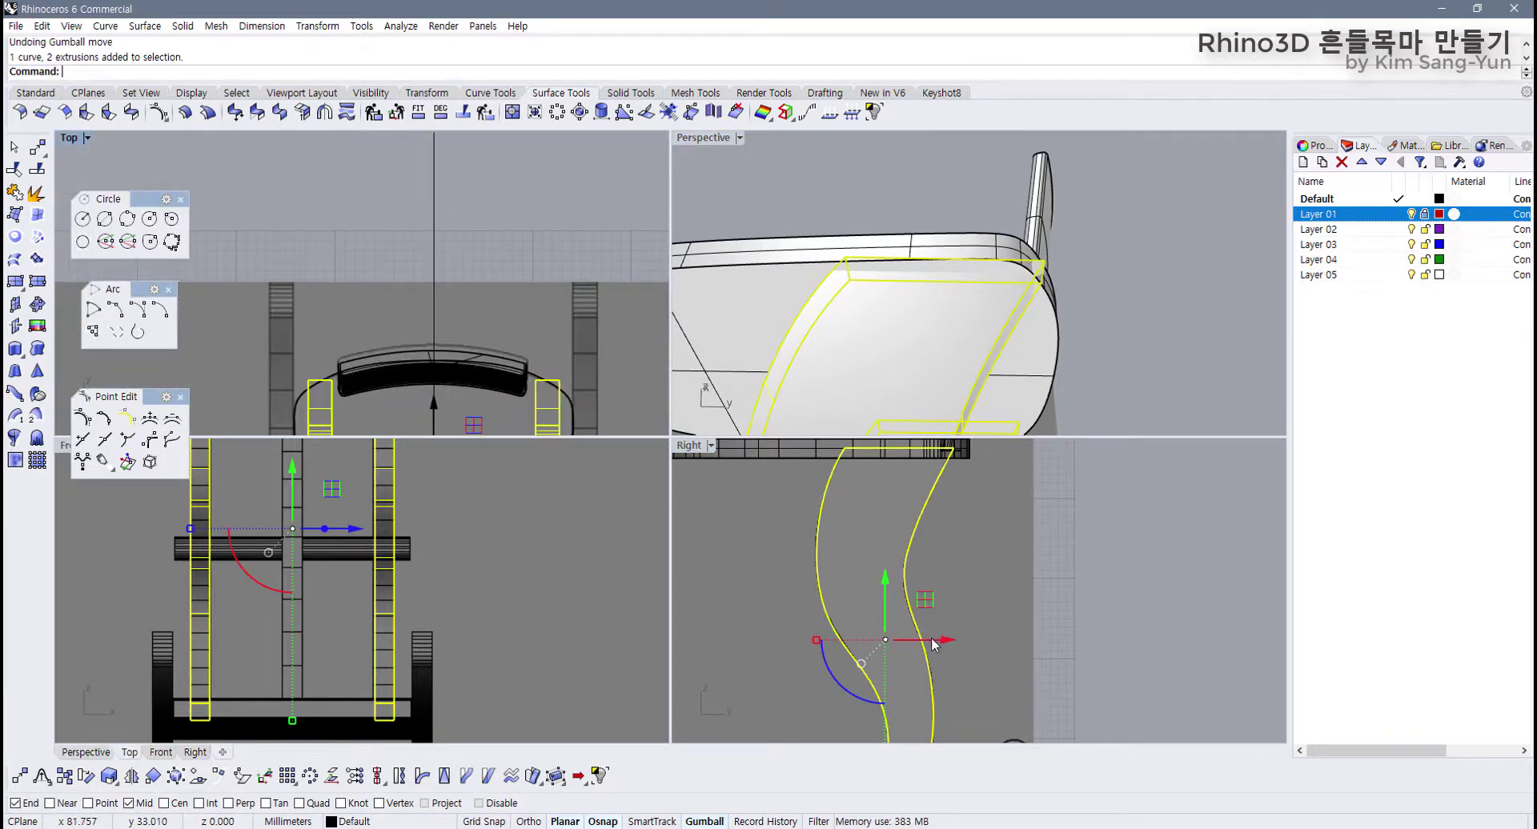
drag(936, 641, 929, 645)
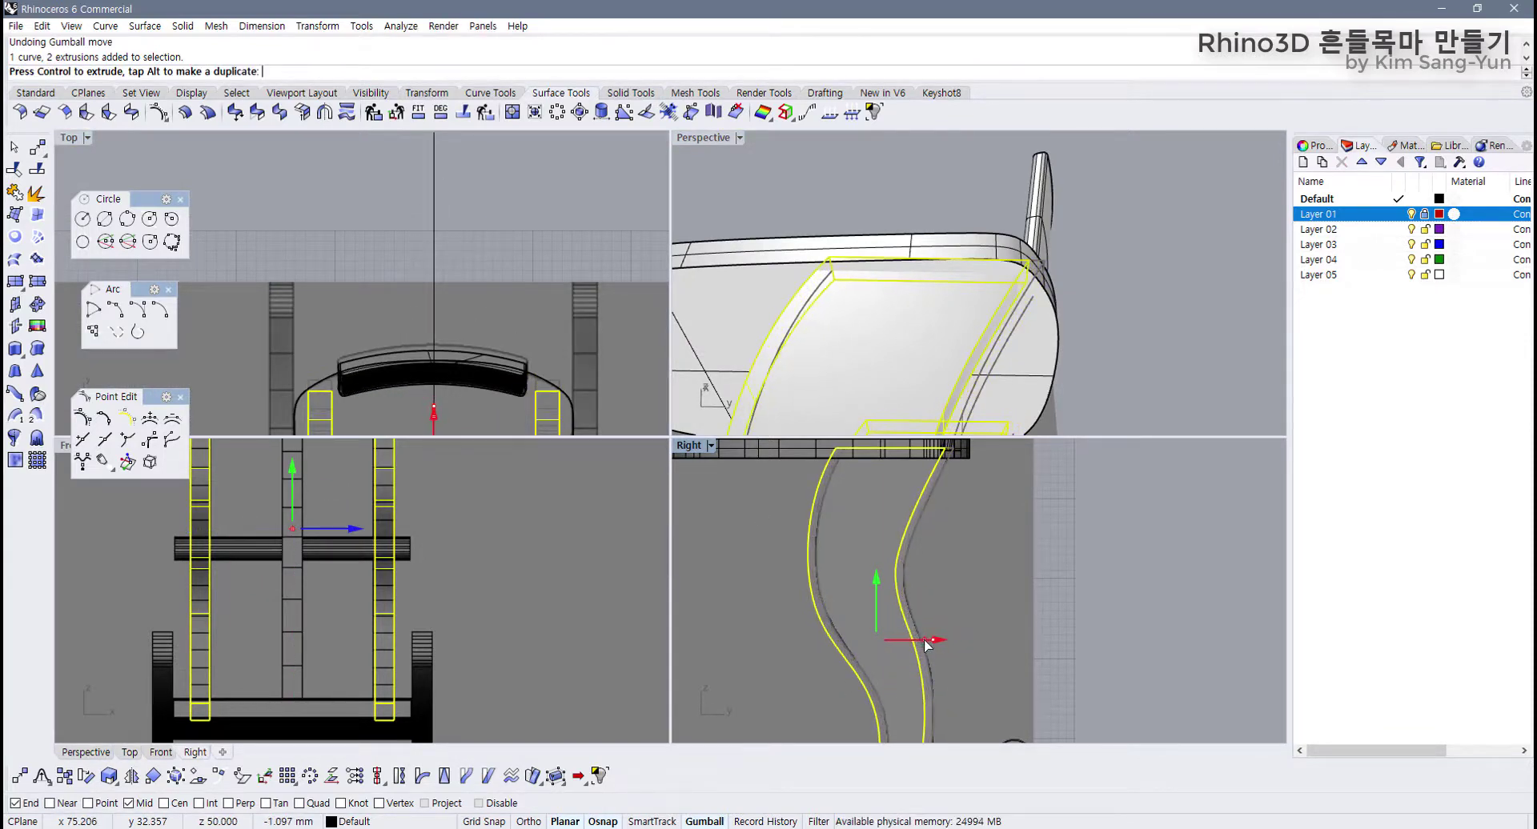
click(1132, 286)
right_drag(1132, 287, 1032, 290)
scroll(1029, 287, up, 3)
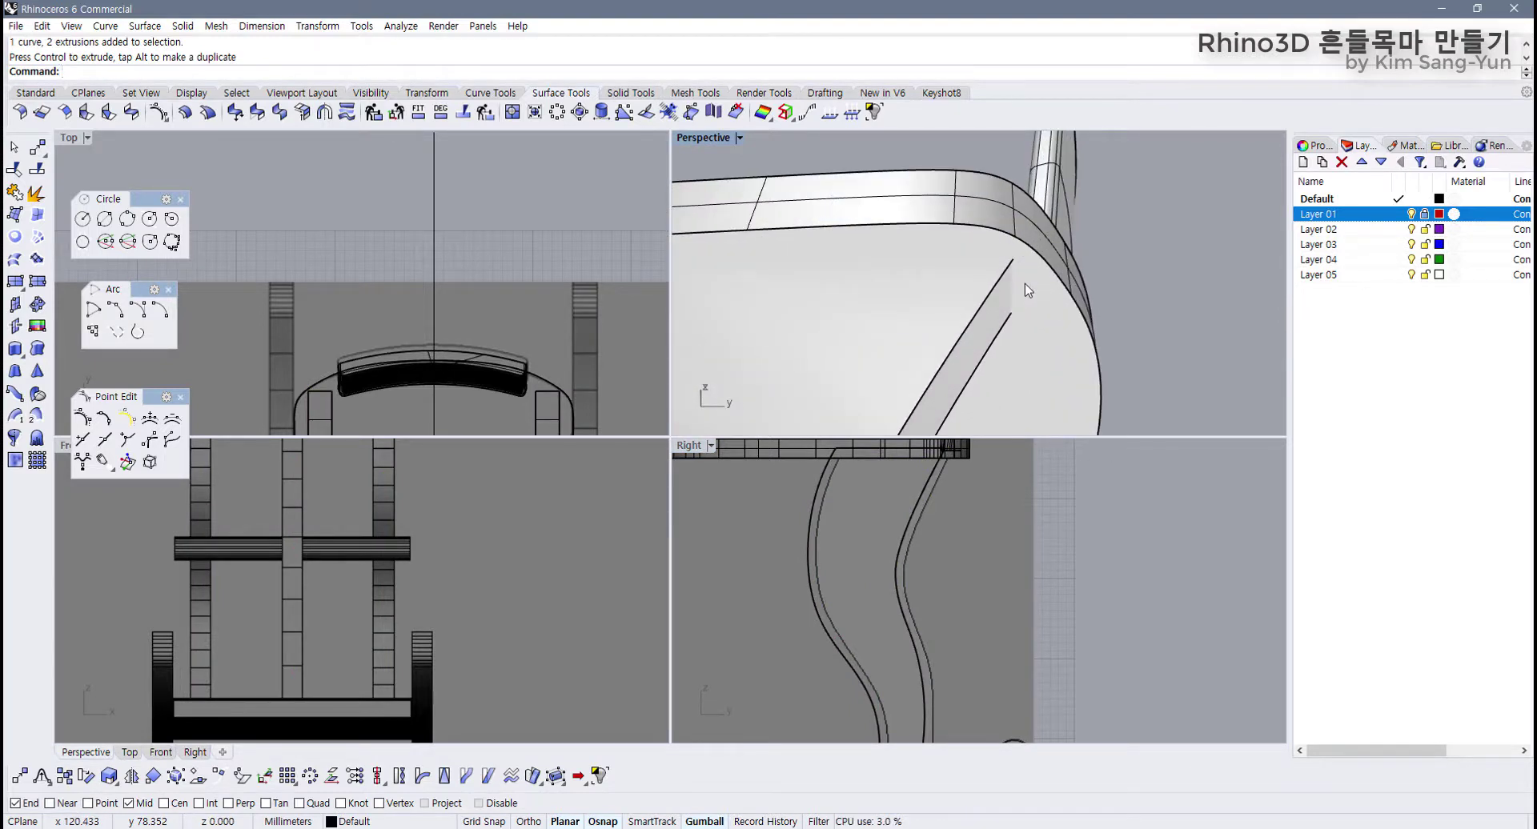
Step: Check the position of the rear legs against the seat's thickness and rear edge in the Right and Perspective views
right_drag(929, 497, 942, 575)
scroll(941, 575, down, 3)
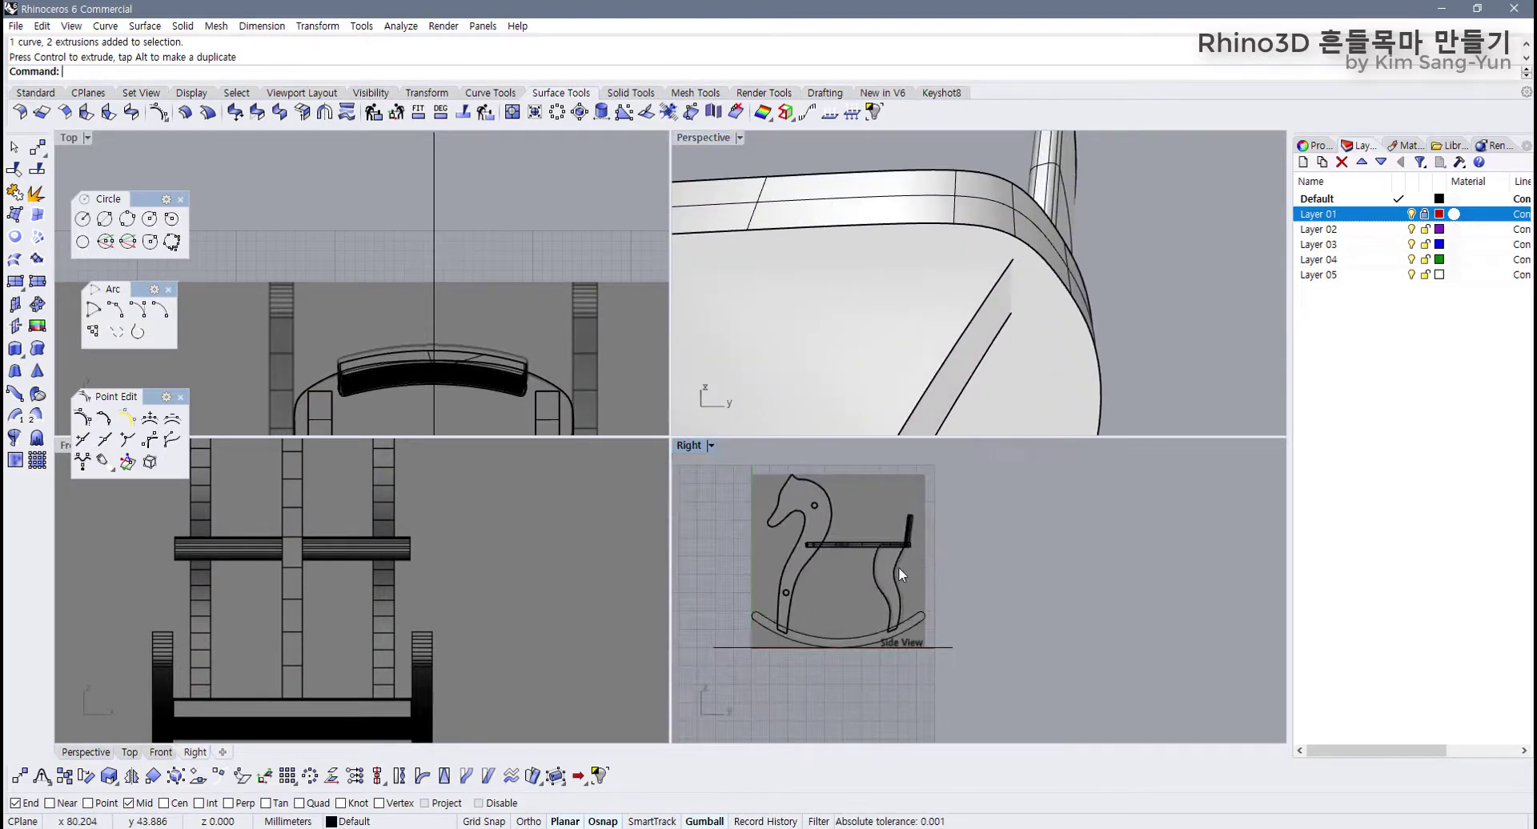
scroll(898, 566, up, 4)
click(972, 253)
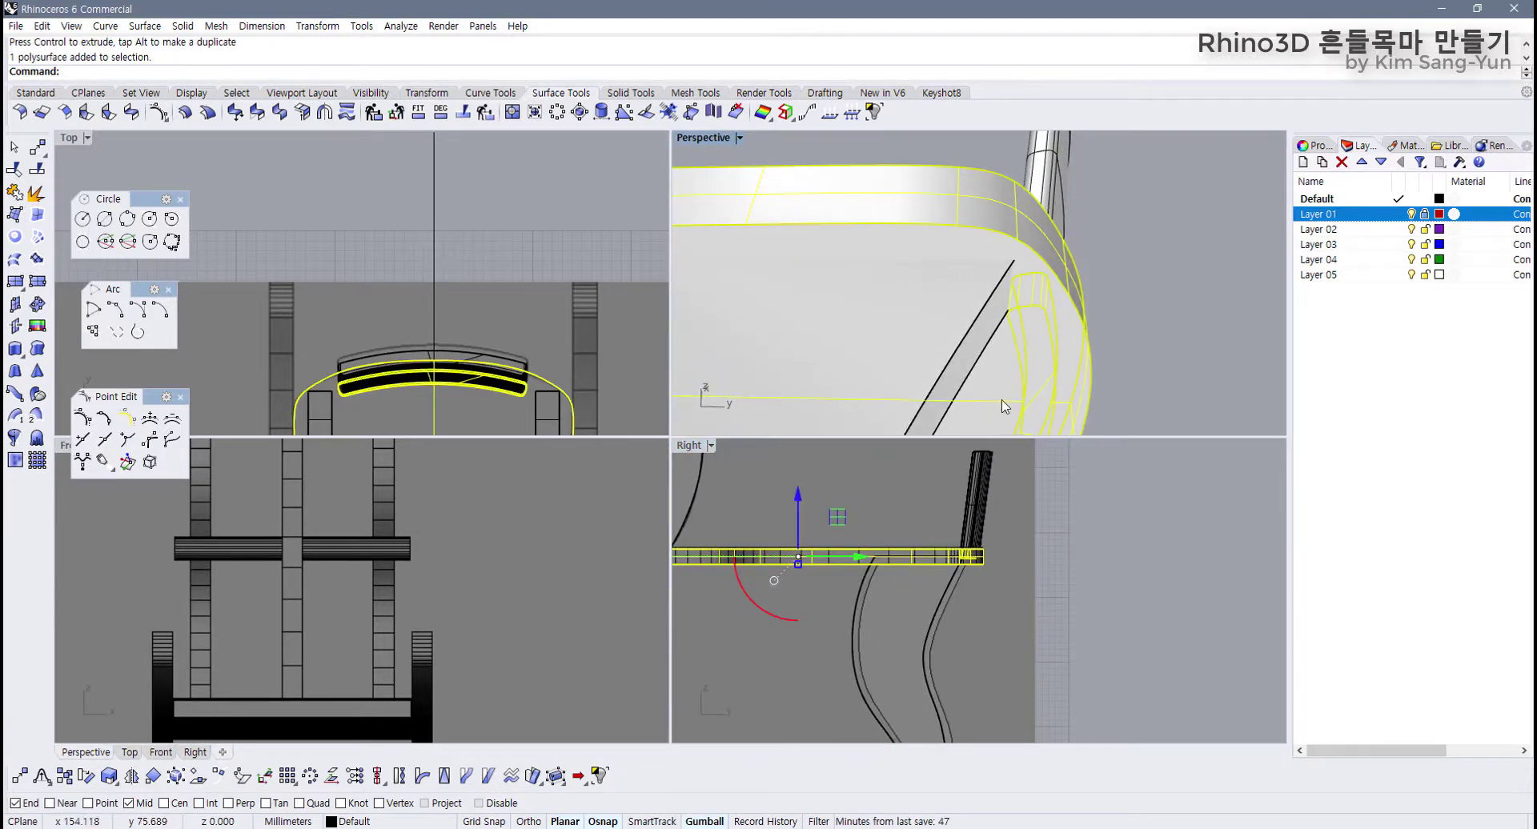
key(Escape)
right_drag(1055, 348, 1015, 285)
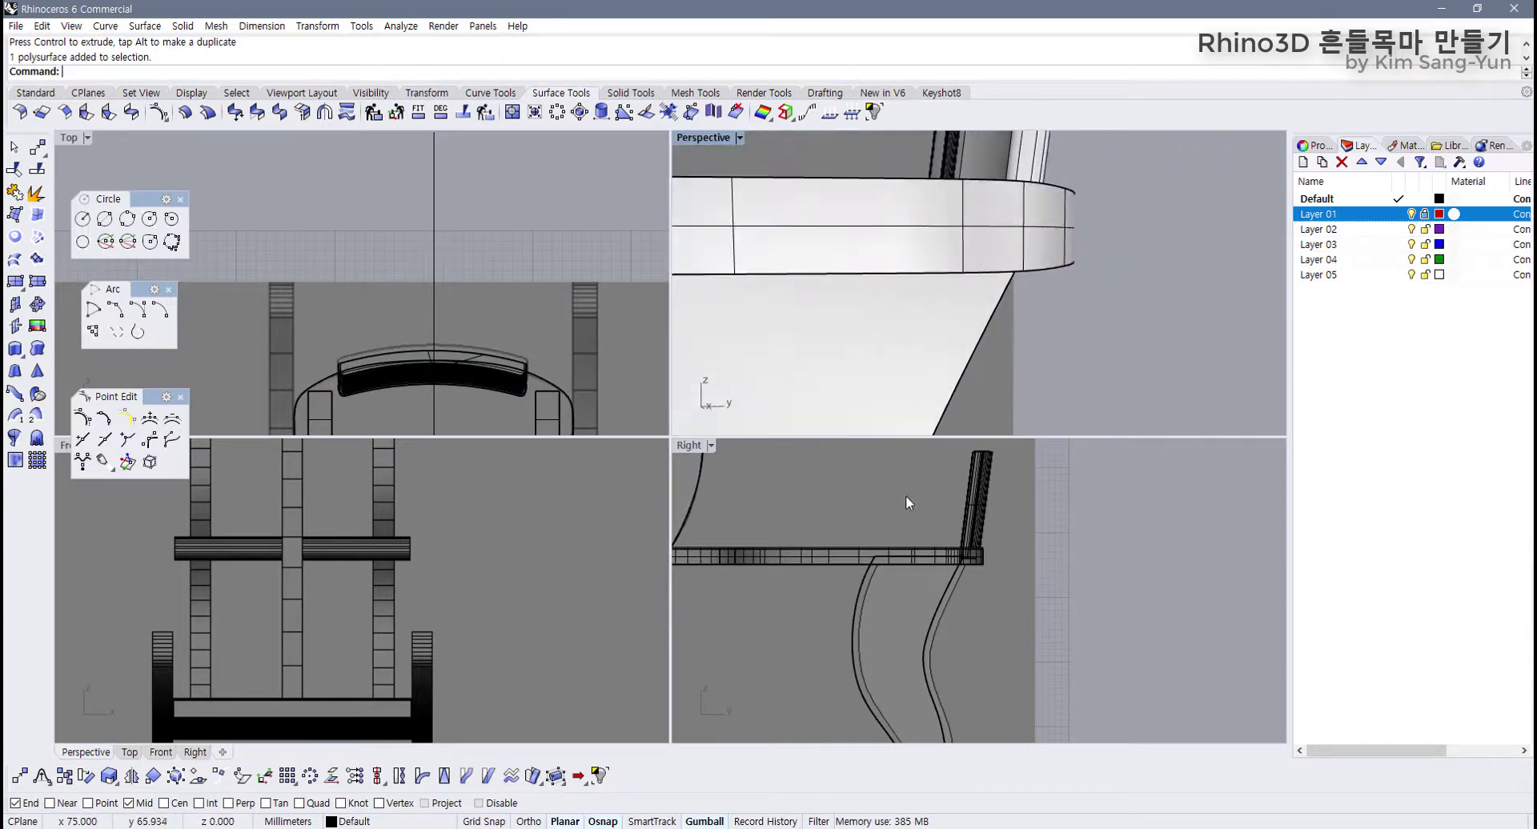
scroll(905, 496, up, 6)
click(891, 259)
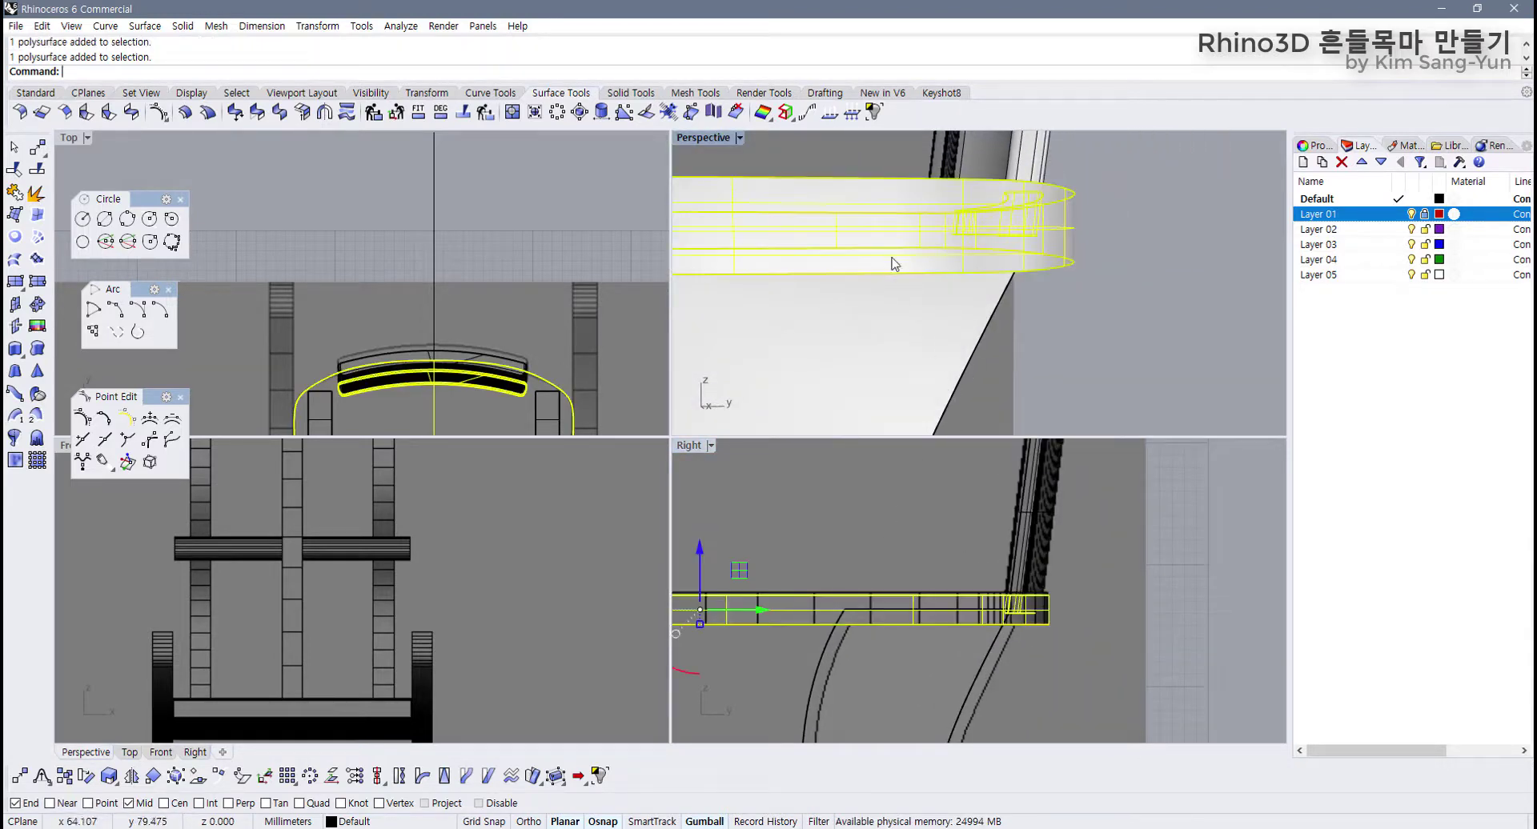
right_drag(894, 264, 913, 266)
Step: Inspect where the rear legs enter the underside of the seat in the maximized Perspective view, and select the seat
double_click(703, 138)
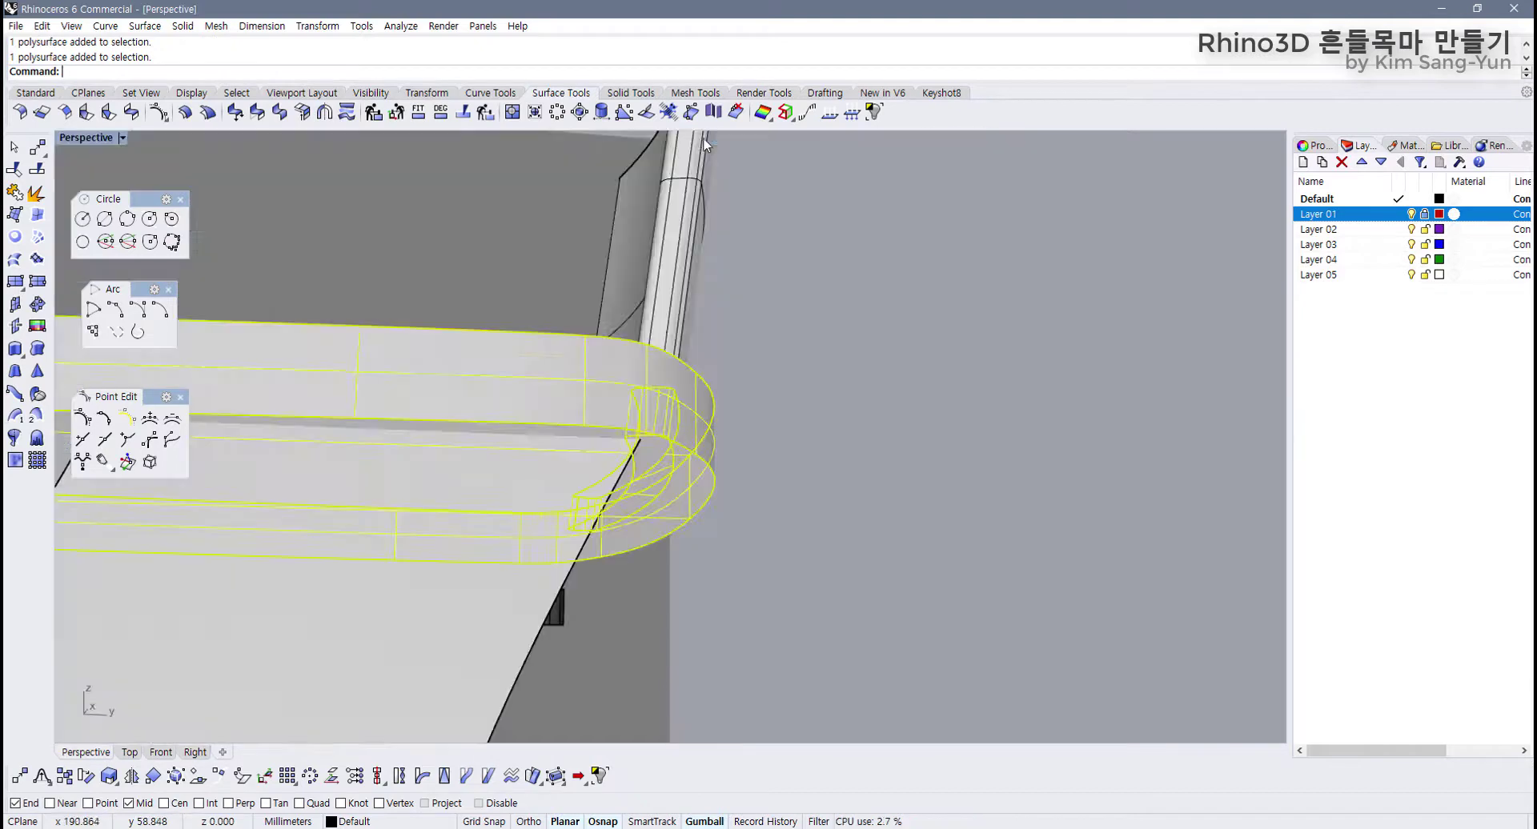
scroll(656, 340, down, 8)
right_drag(681, 416, 837, 384)
click(926, 467)
scroll(603, 357, up, 6)
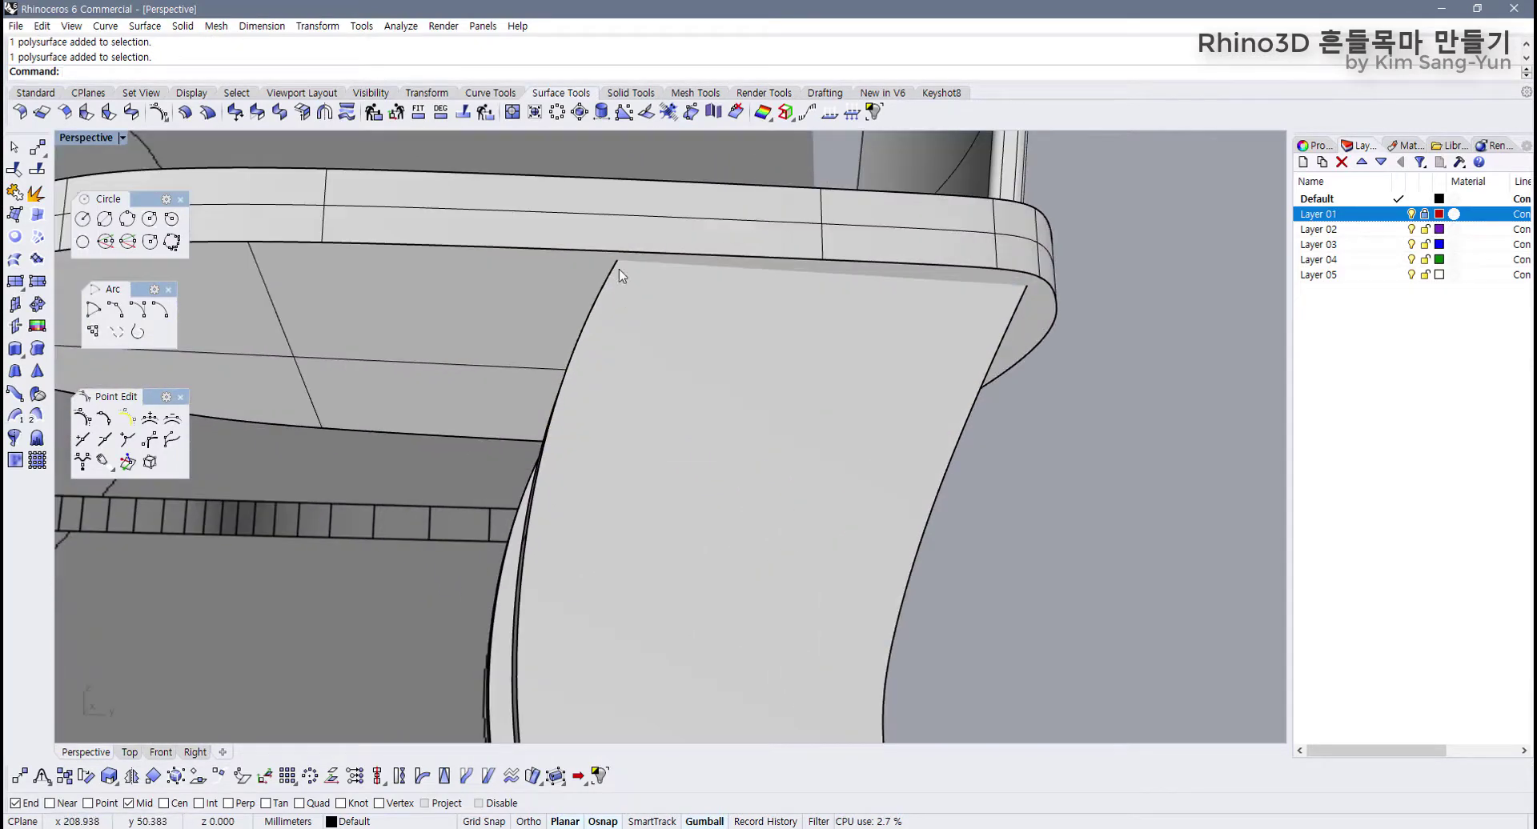
right_drag(621, 274, 646, 275)
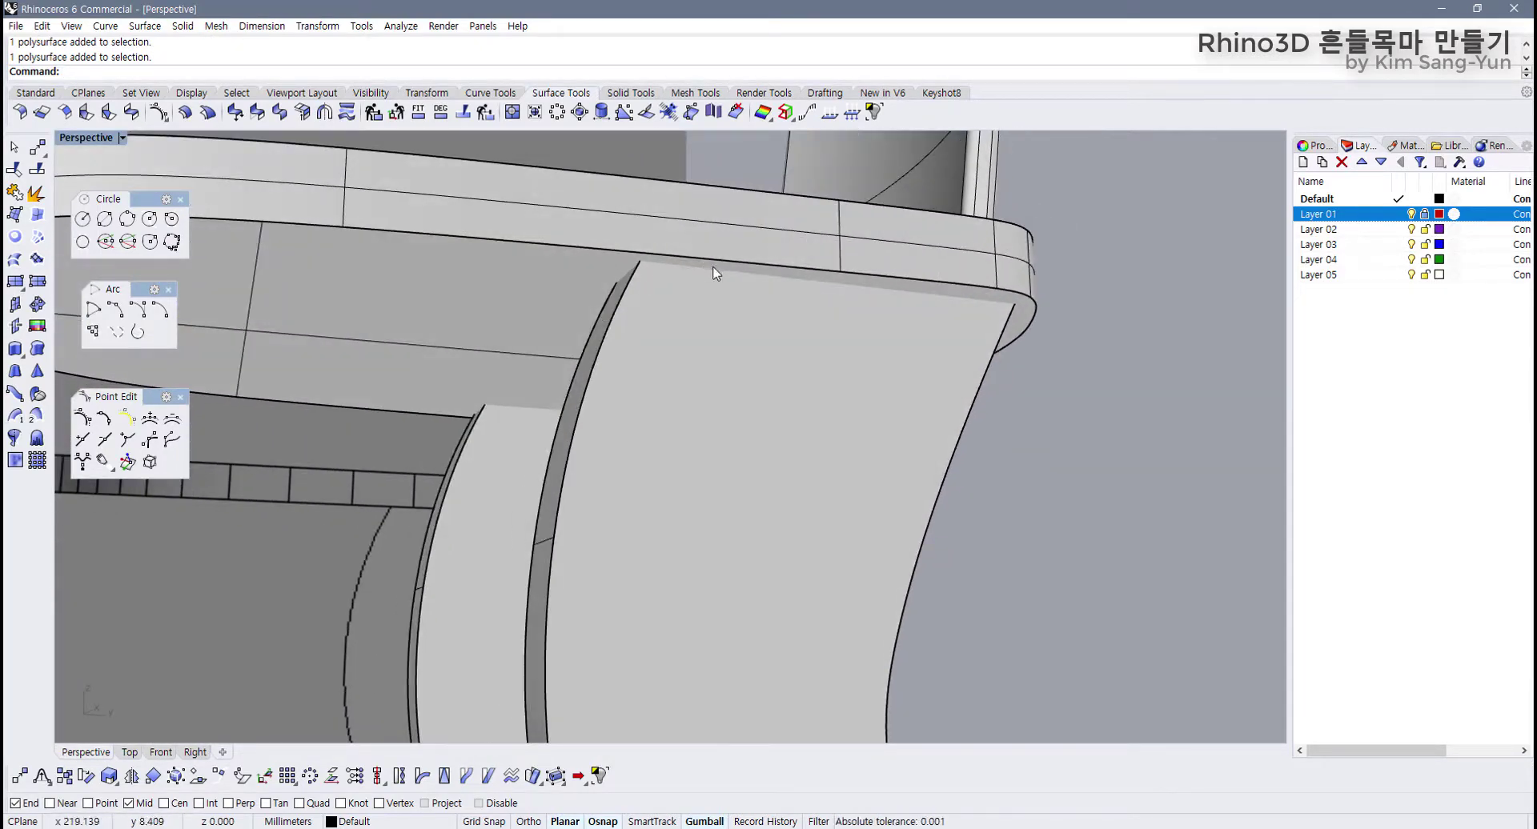
click(544, 297)
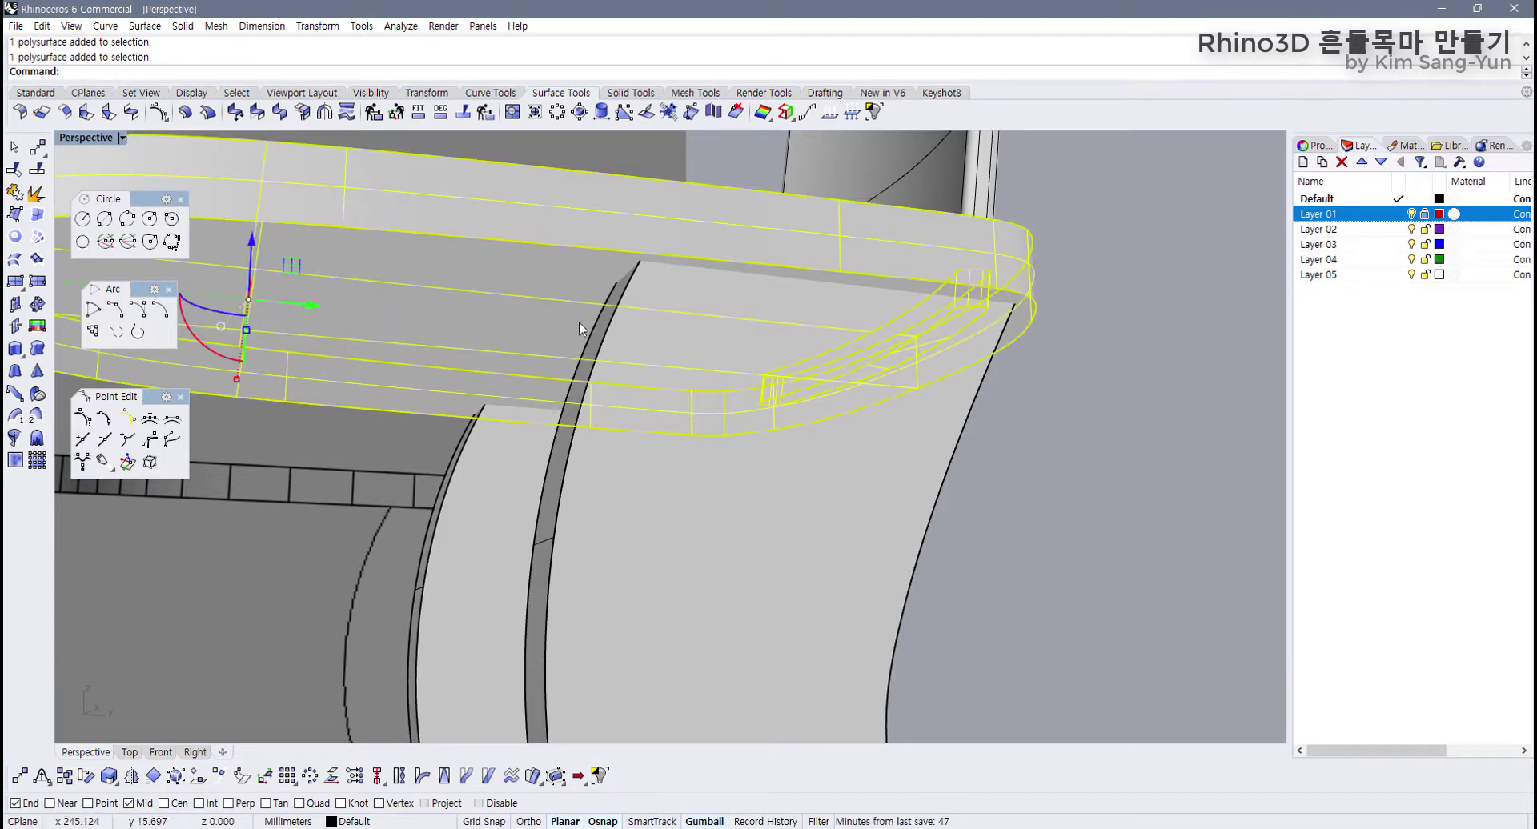
Step: Try a Boolean split of the seat, using both rear legs as the cutting solids
click(625, 96)
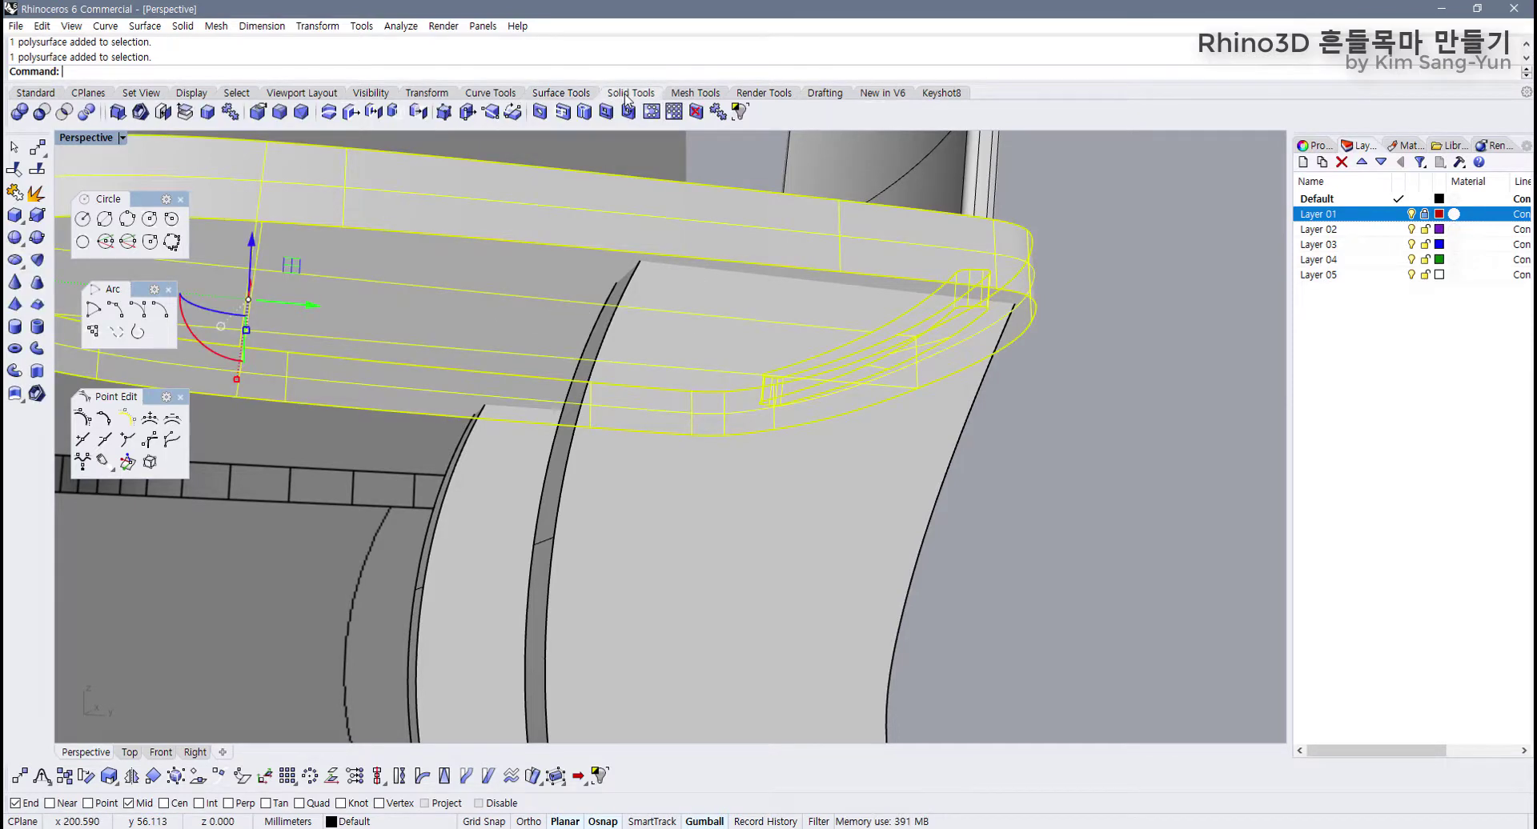
click(87, 112)
click(626, 338)
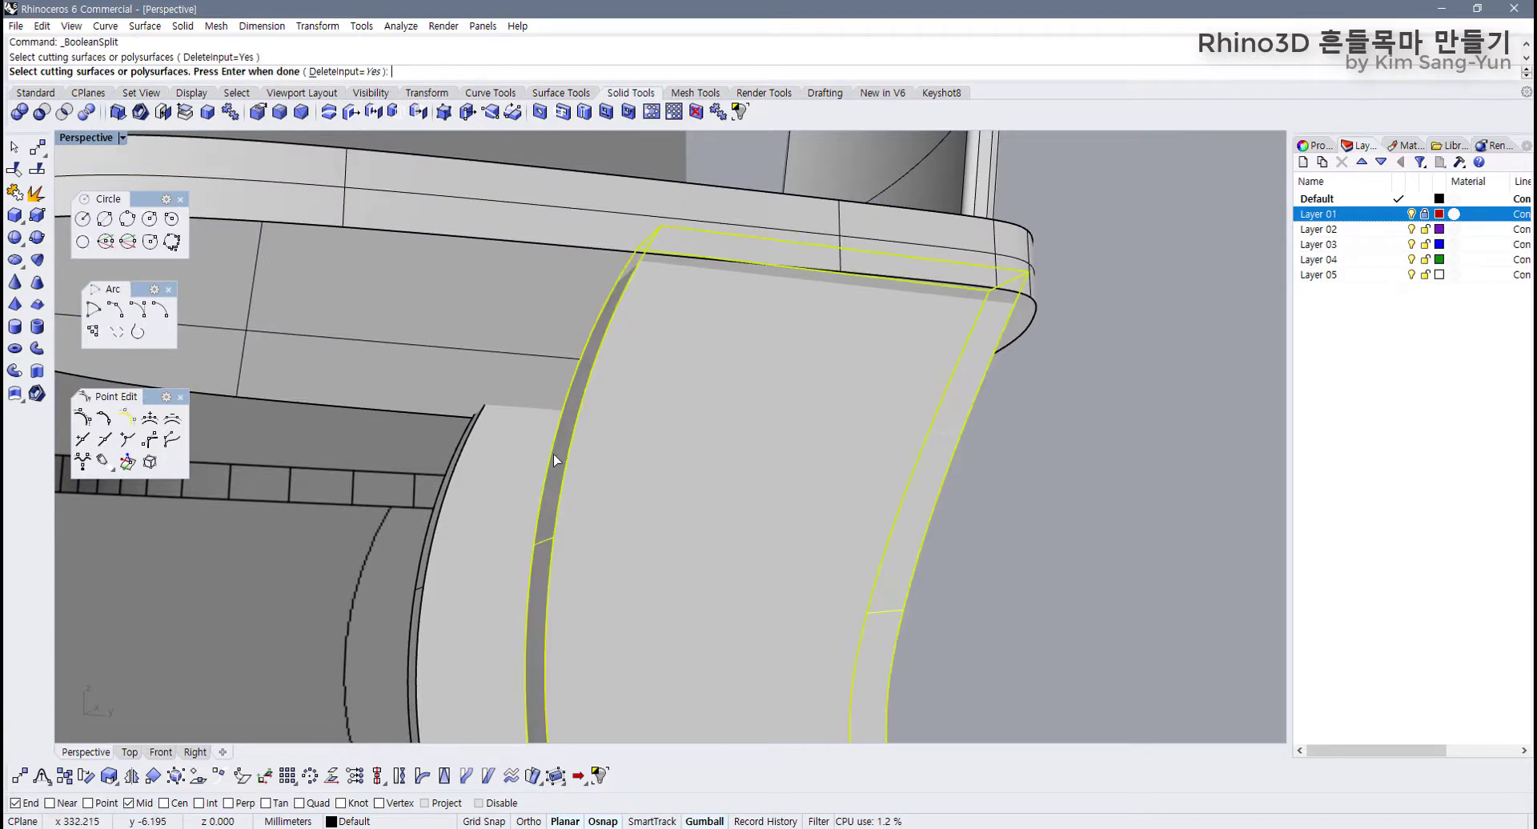
click(505, 465)
key(Return)
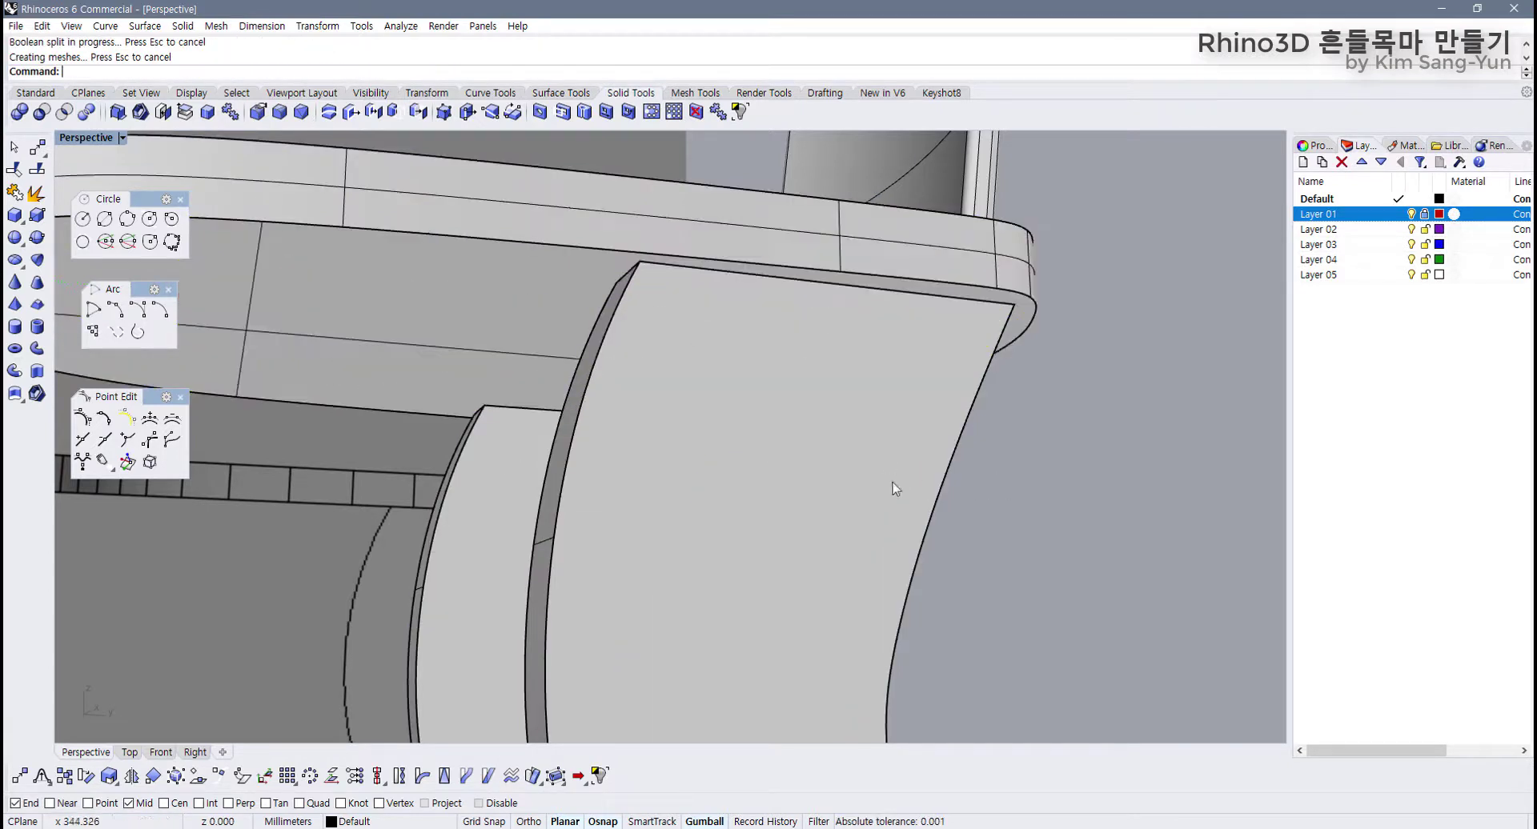
Step: Try moving both rear legs aside and deleting the two split-off pieces from the underside of the seat
click(789, 497)
drag(789, 497, 1044, 507)
drag(671, 528, 742, 320)
click(724, 291)
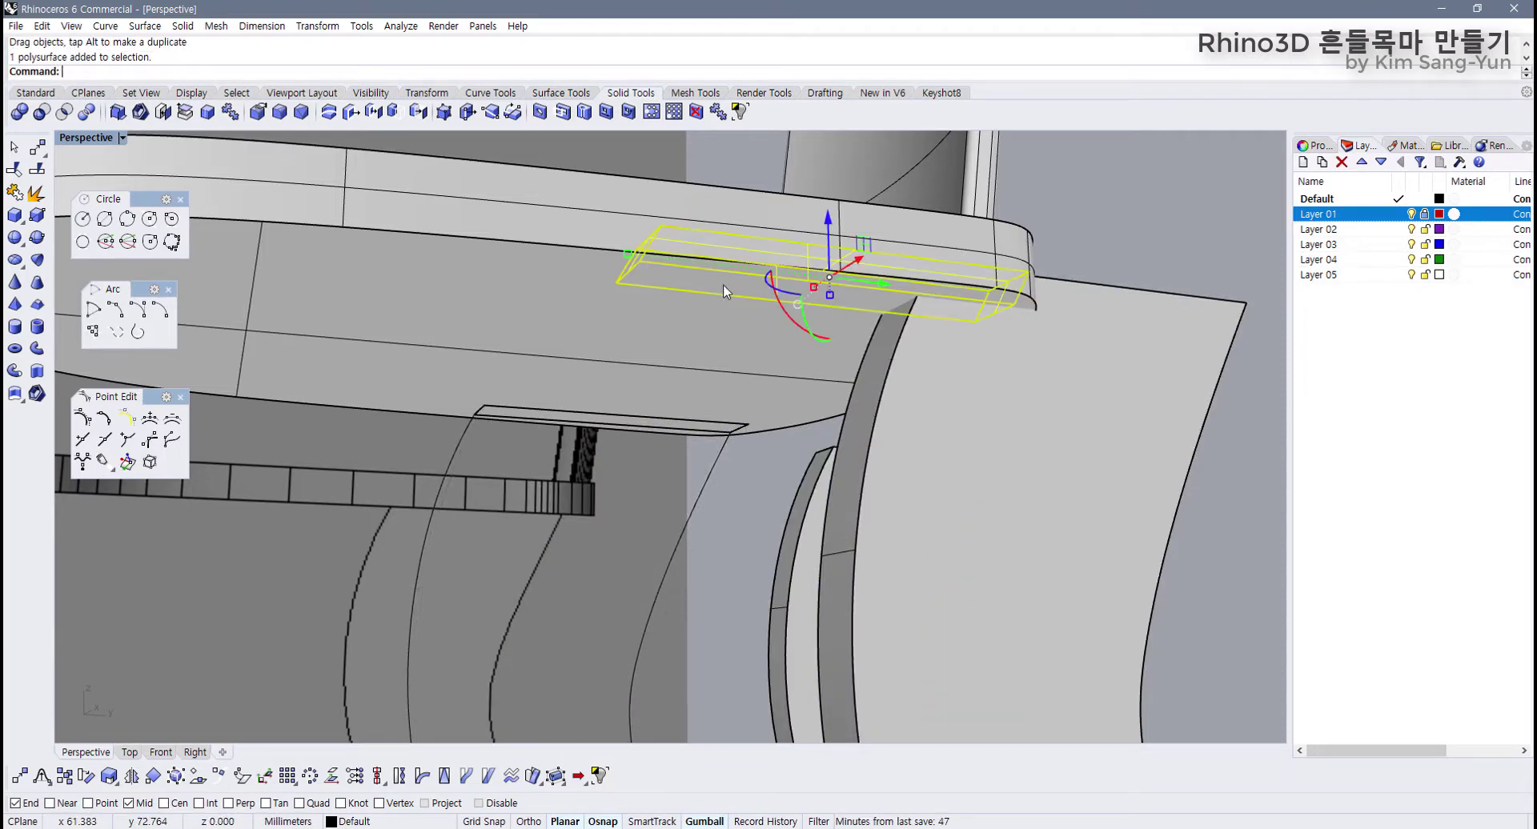
key(Delete)
right_drag(725, 291, 650, 560)
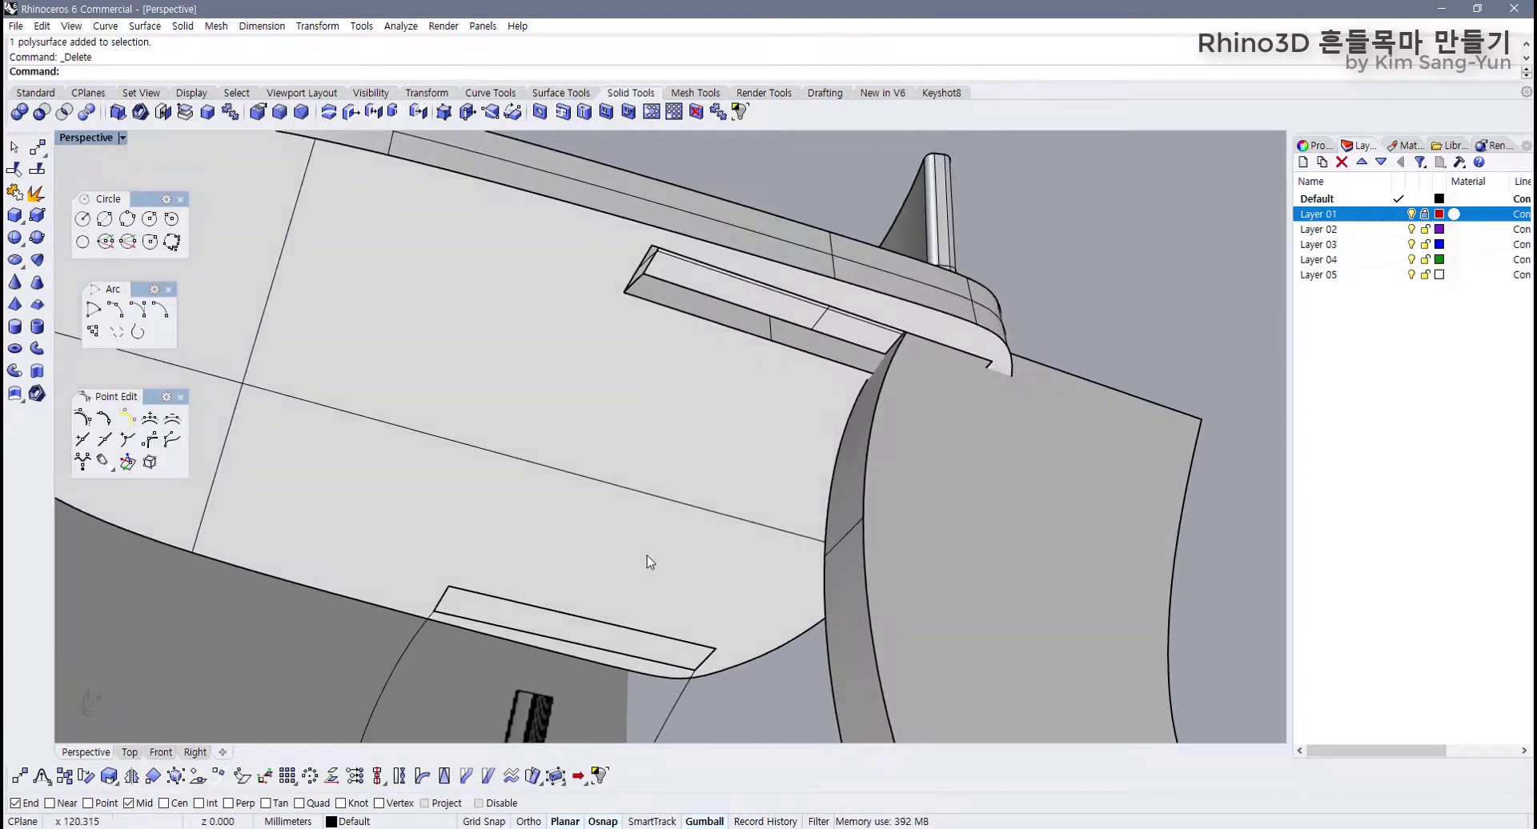
click(617, 642)
key(Delete)
mouse_move(640, 617)
right_down()
mouse_move(669, 524)
mouse_move(708, 499)
mouse_move(530, 590)
mouse_move(572, 627)
mouse_move(621, 604)
right_up()
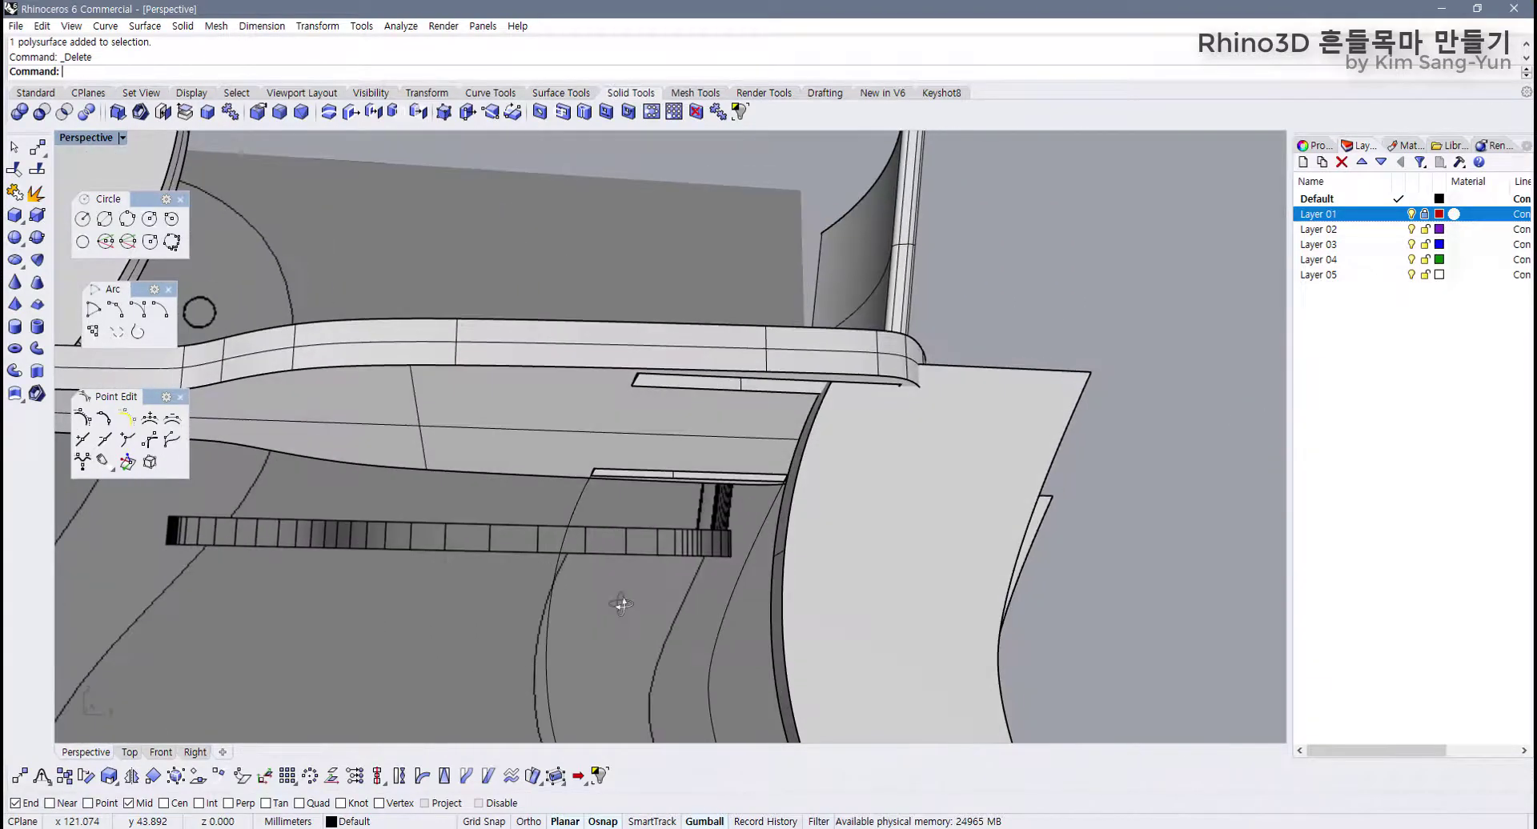
Step: Undo the deletions, the move of the rear legs and the Boolean split of the seat
key(ctrl+z)
key(ctrl+z)
key(ctrl+z)
key(ctrl+z)
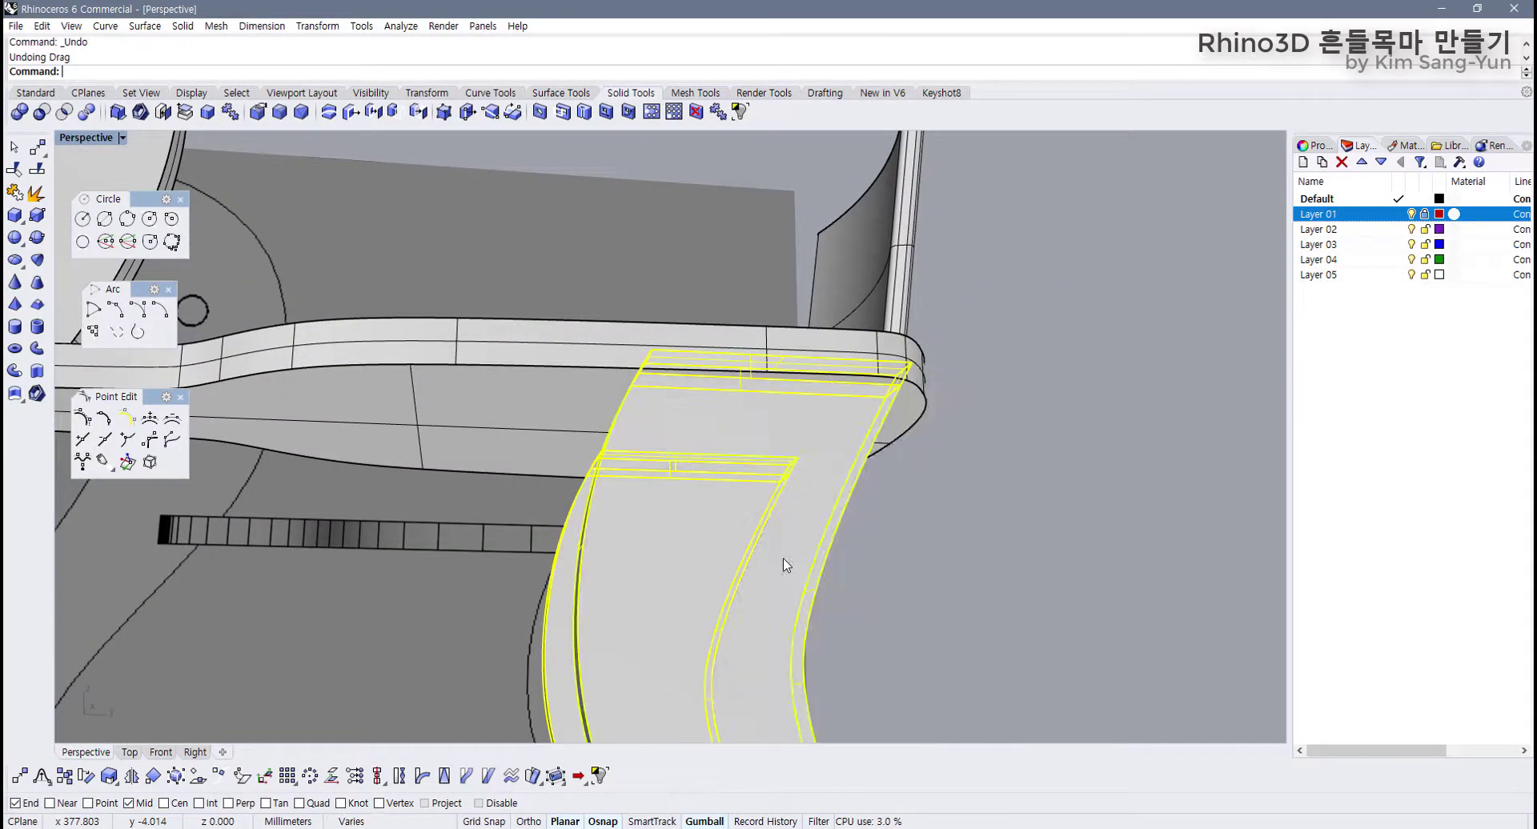
click(1063, 558)
right_drag(1063, 557, 809, 509)
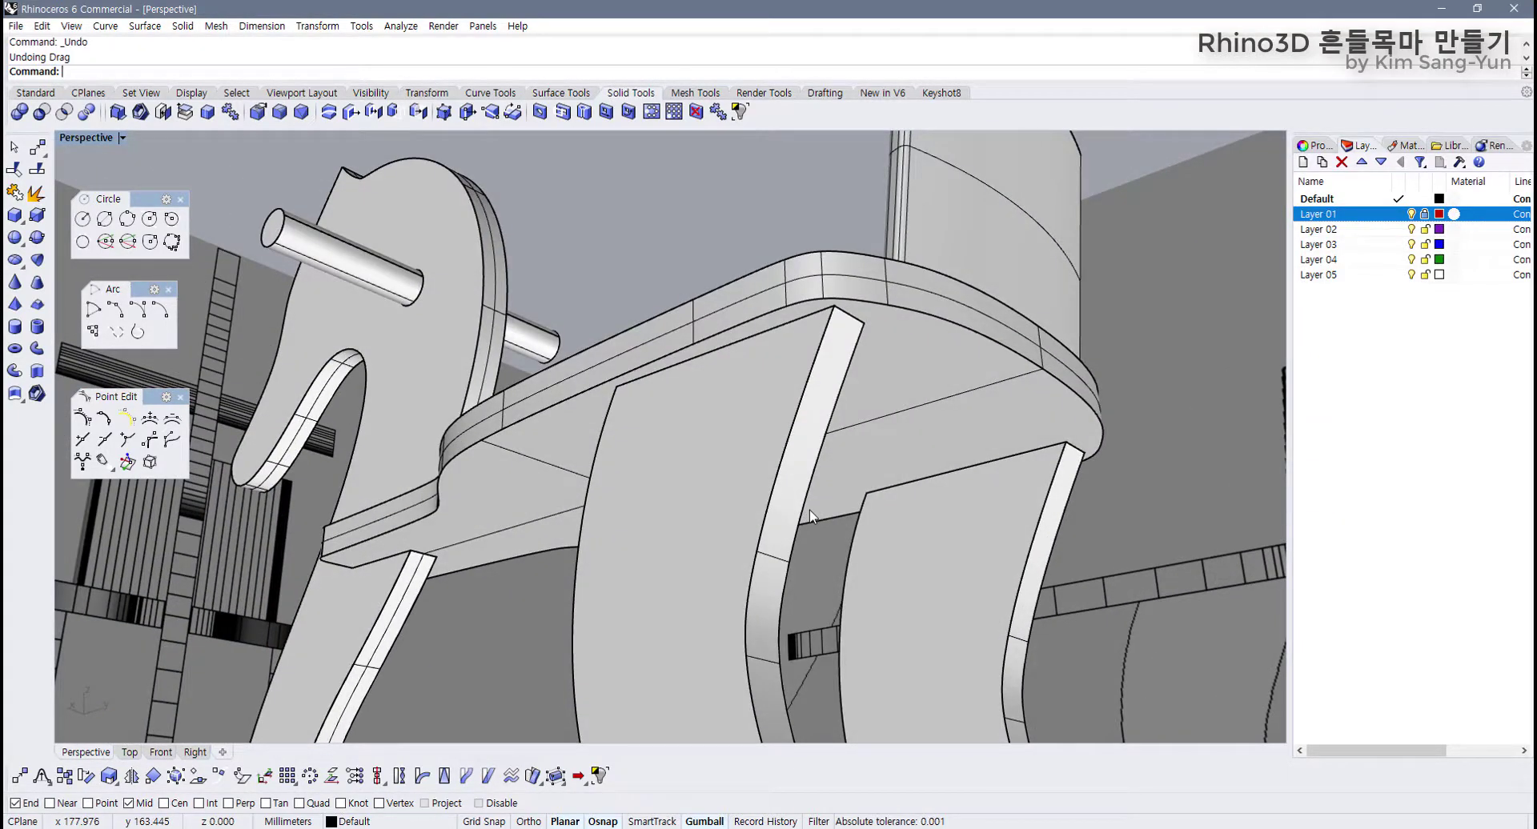
key(ctrl+z)
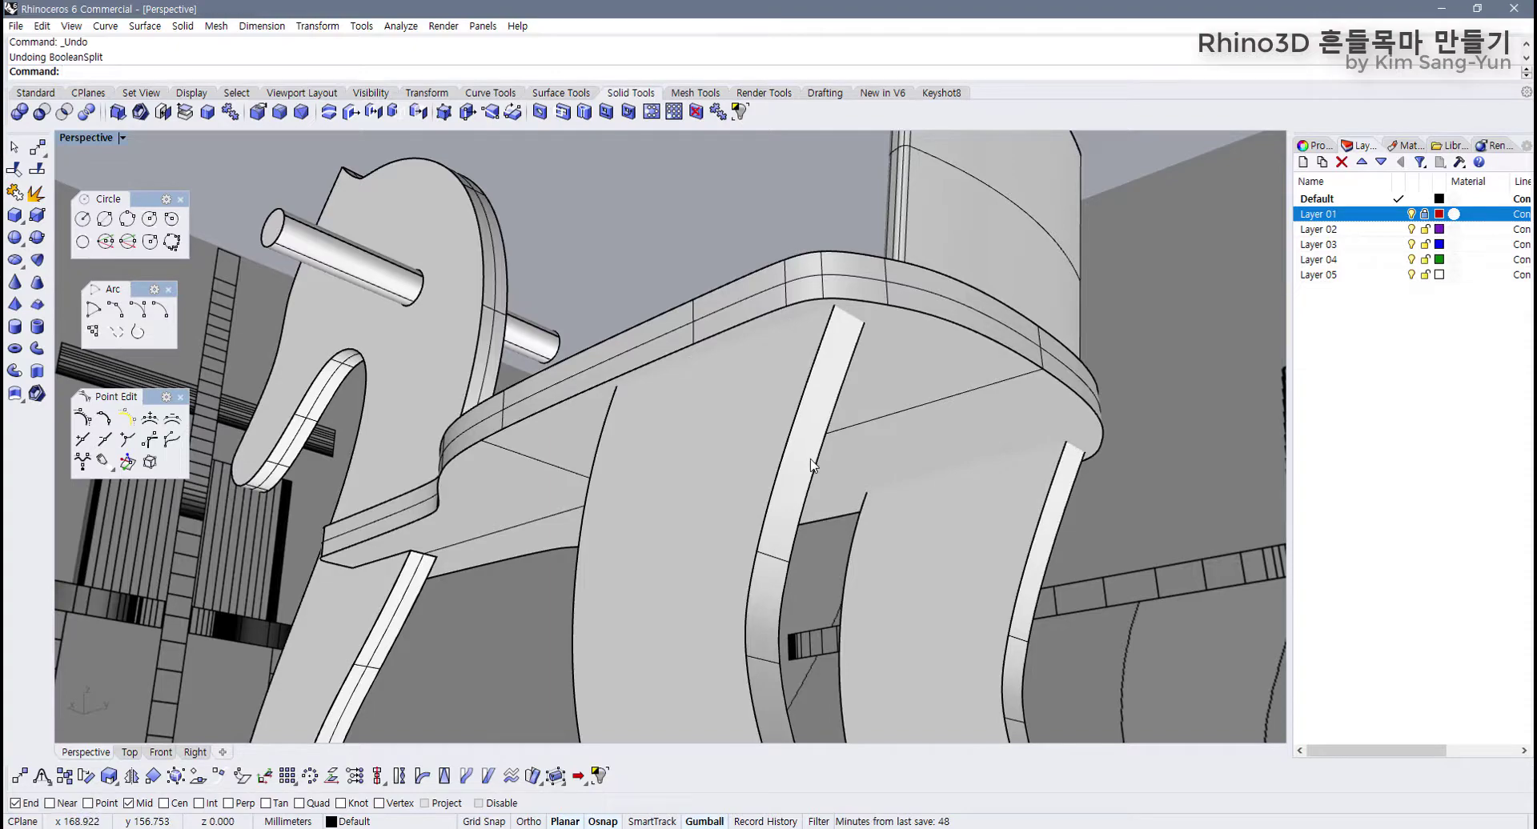
Step: Split both rear legs, using the seat as the cutting object
right_drag(813, 464, 684, 501)
click(592, 436)
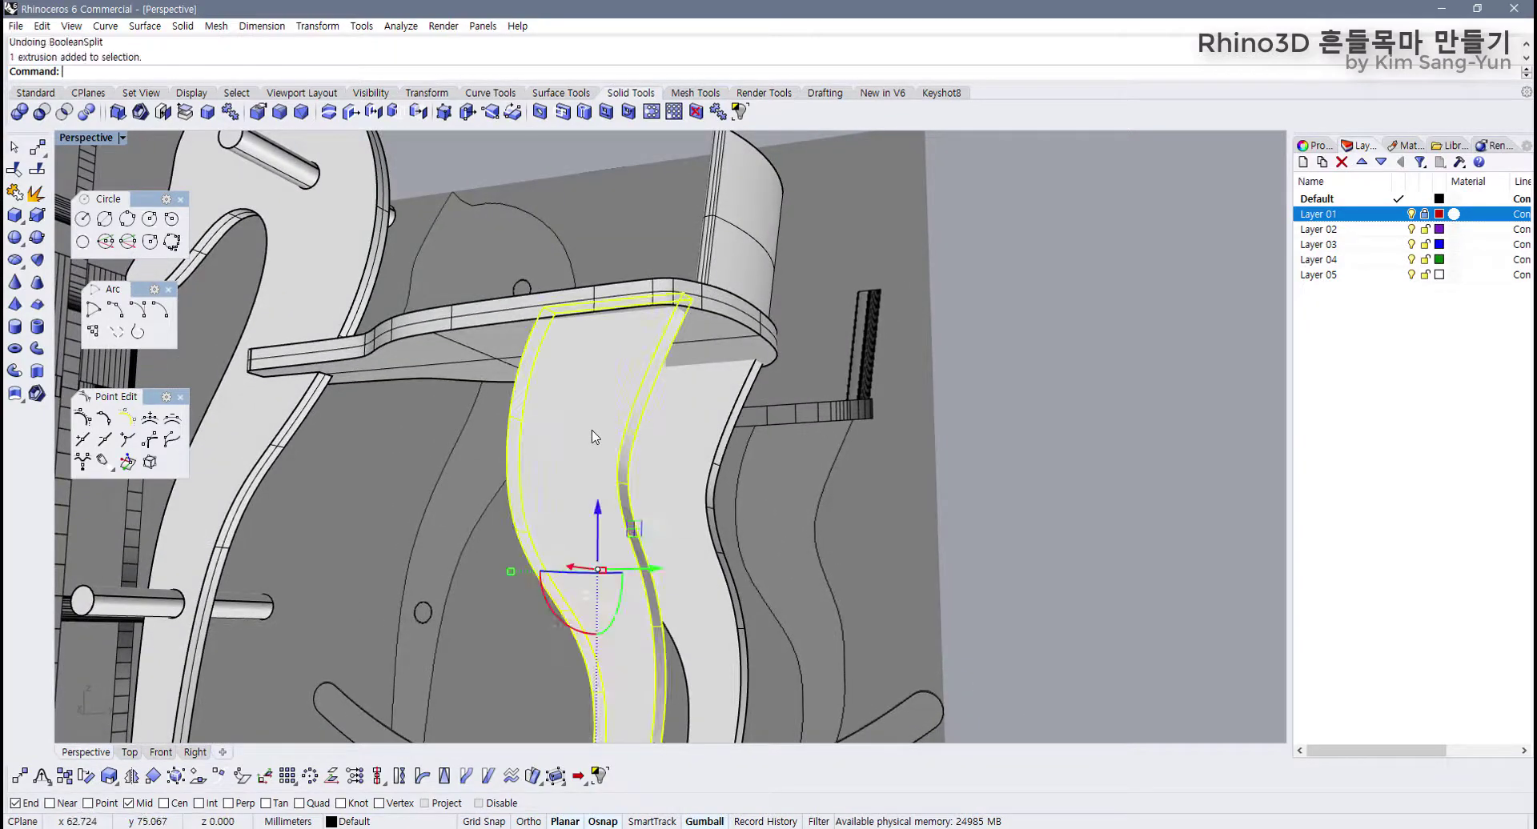
shift+click(675, 456)
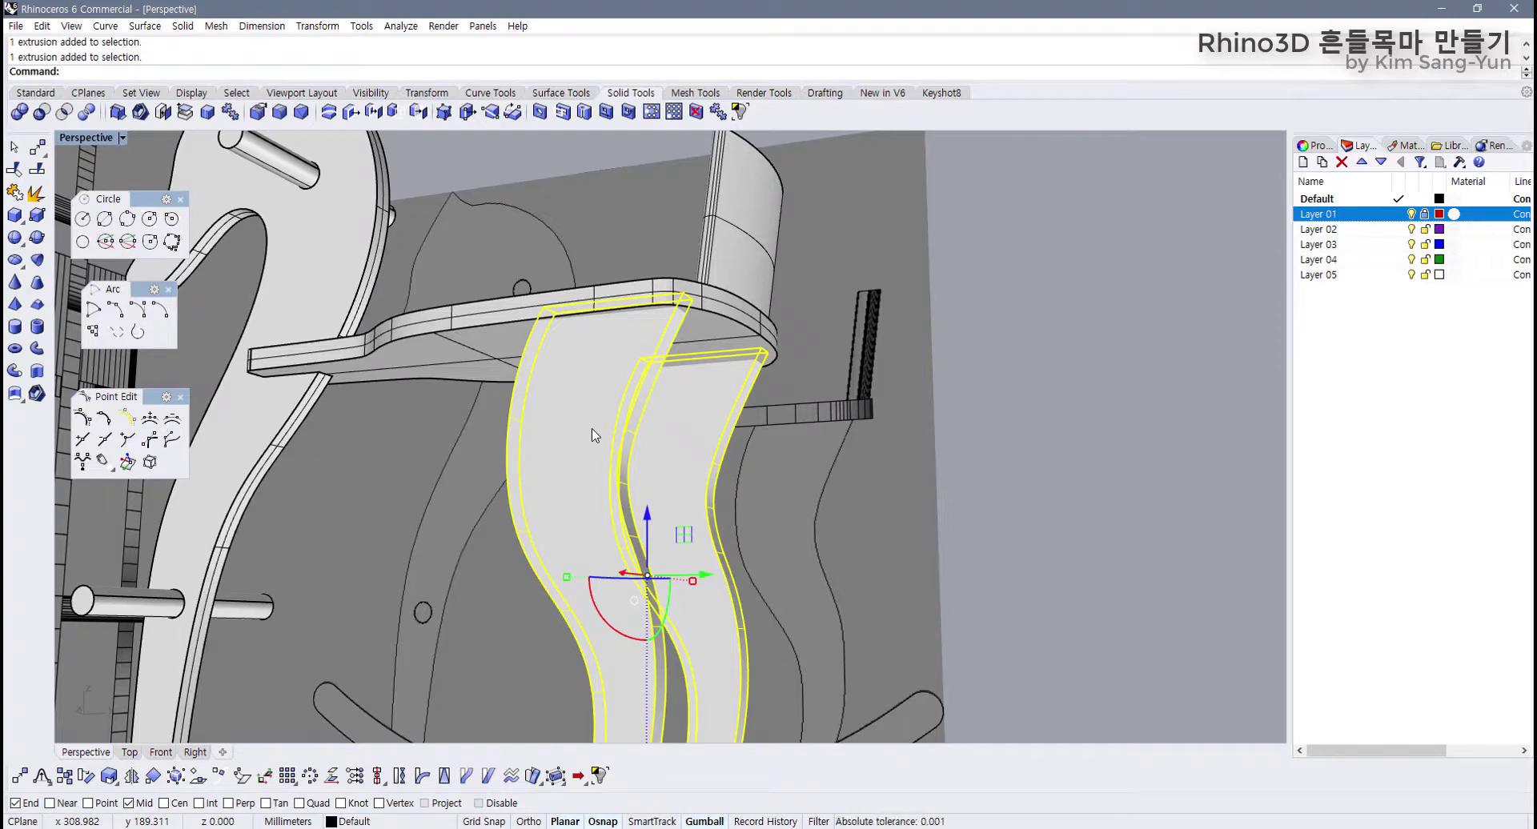
right_drag(593, 437, 617, 349)
scroll(563, 329, up, 2)
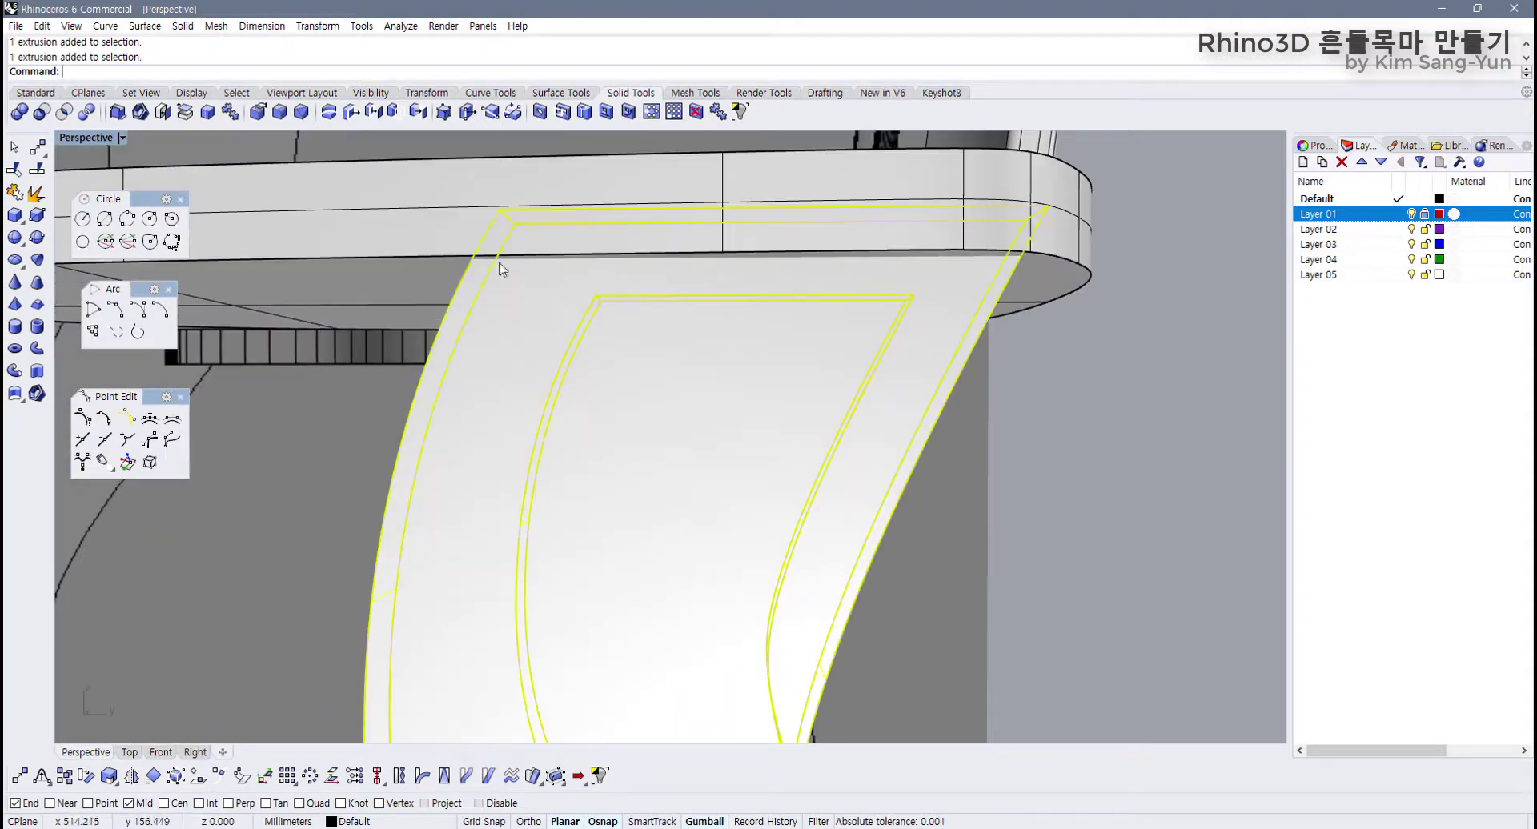
scroll(566, 410, down, 5)
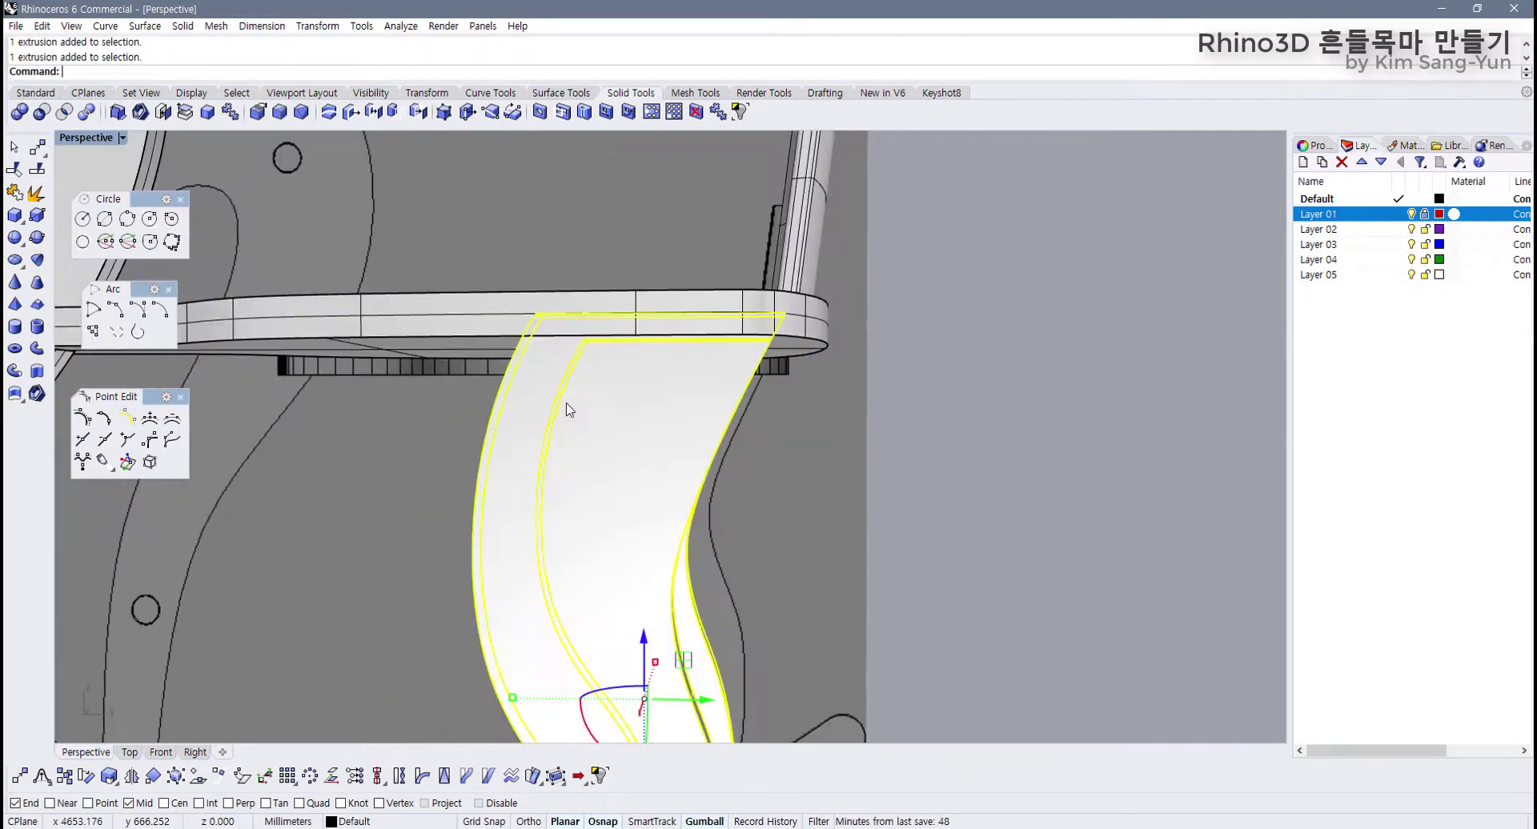
right_drag(566, 411, 615, 403)
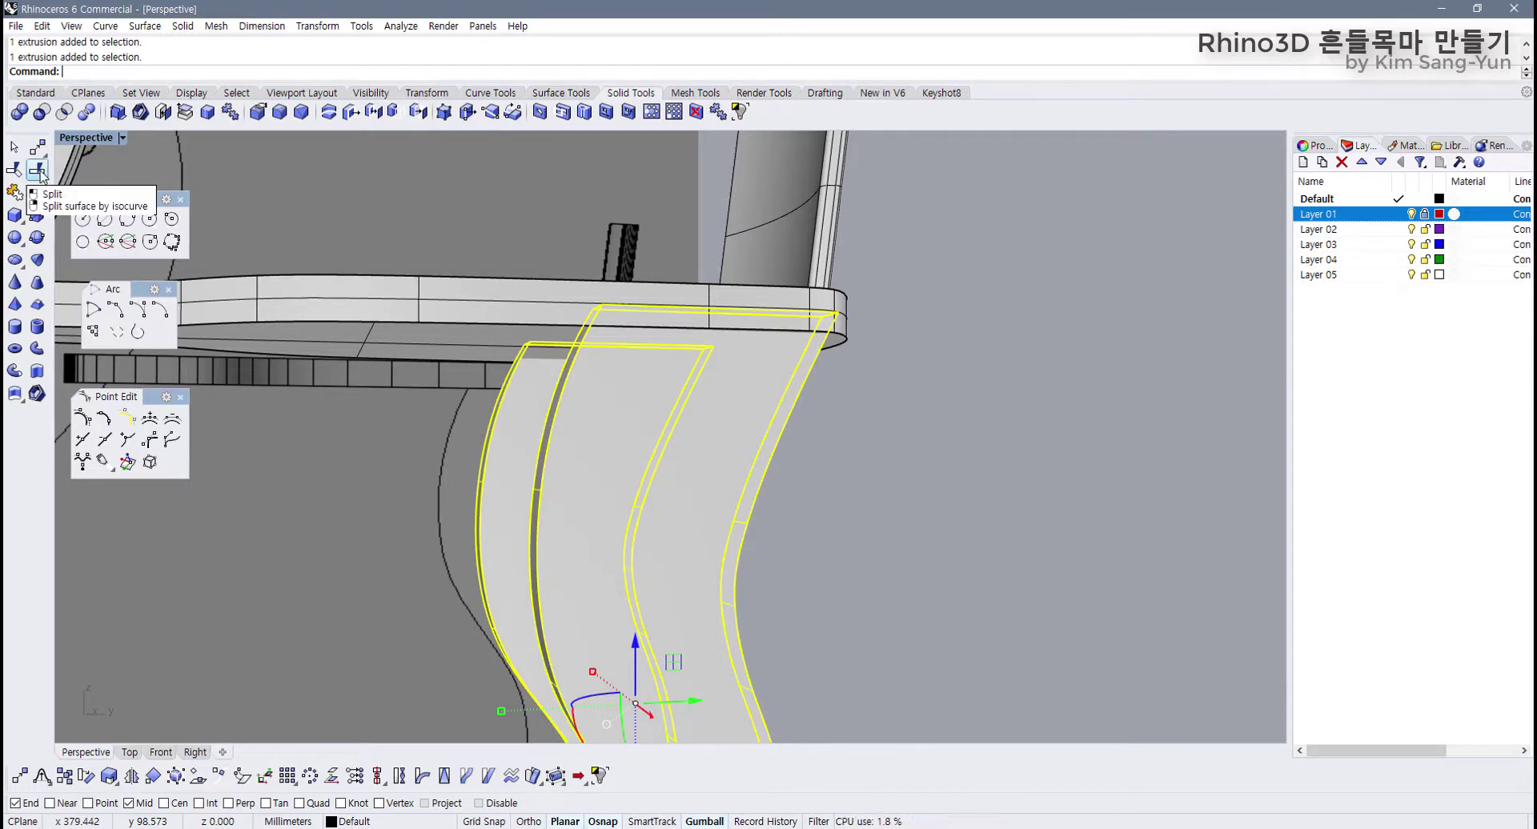
click(37, 170)
right_drag(395, 346, 522, 317)
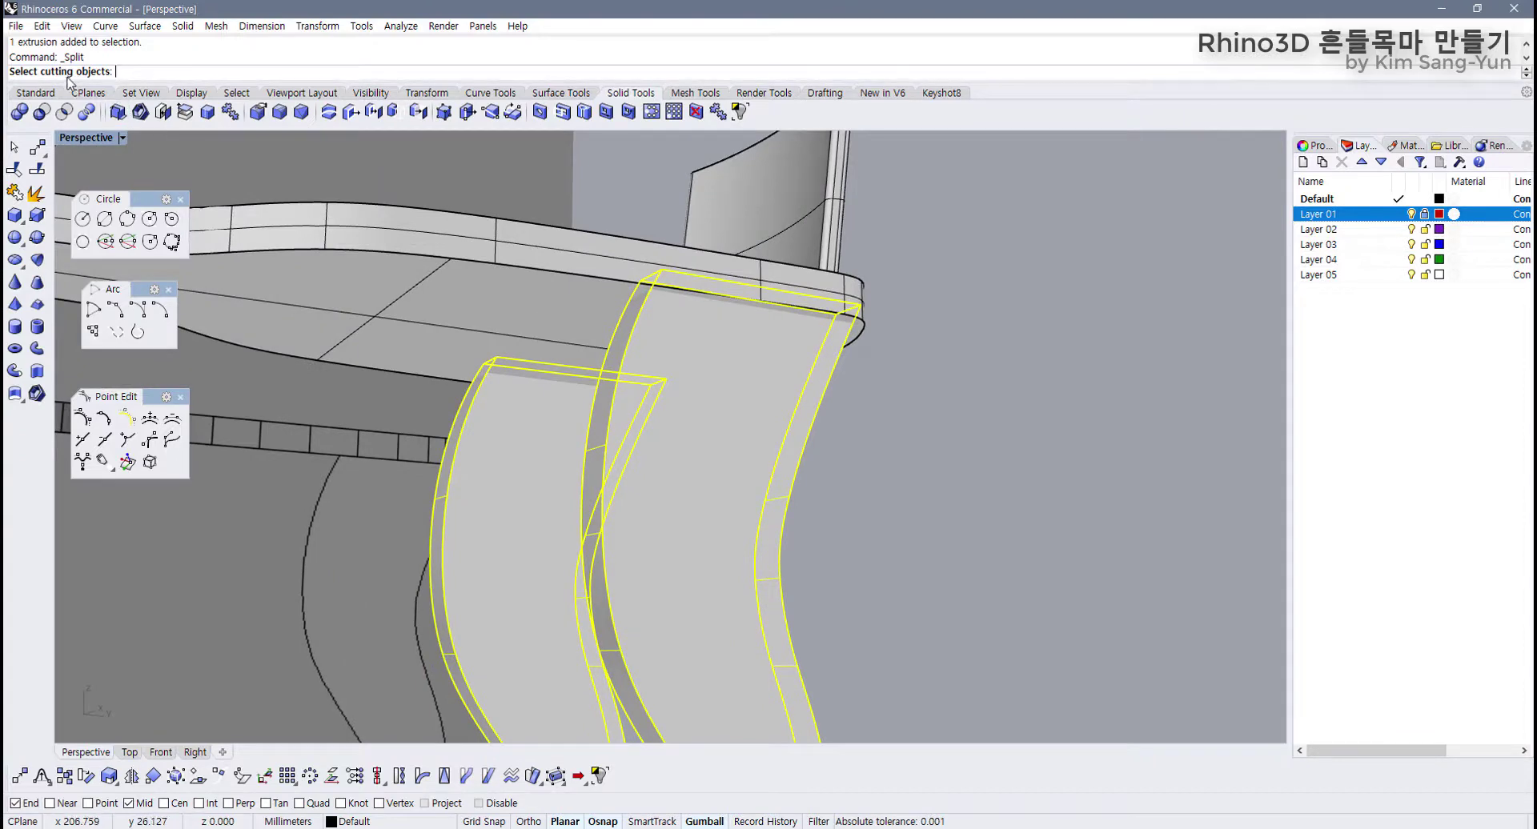
click(563, 307)
key(Return)
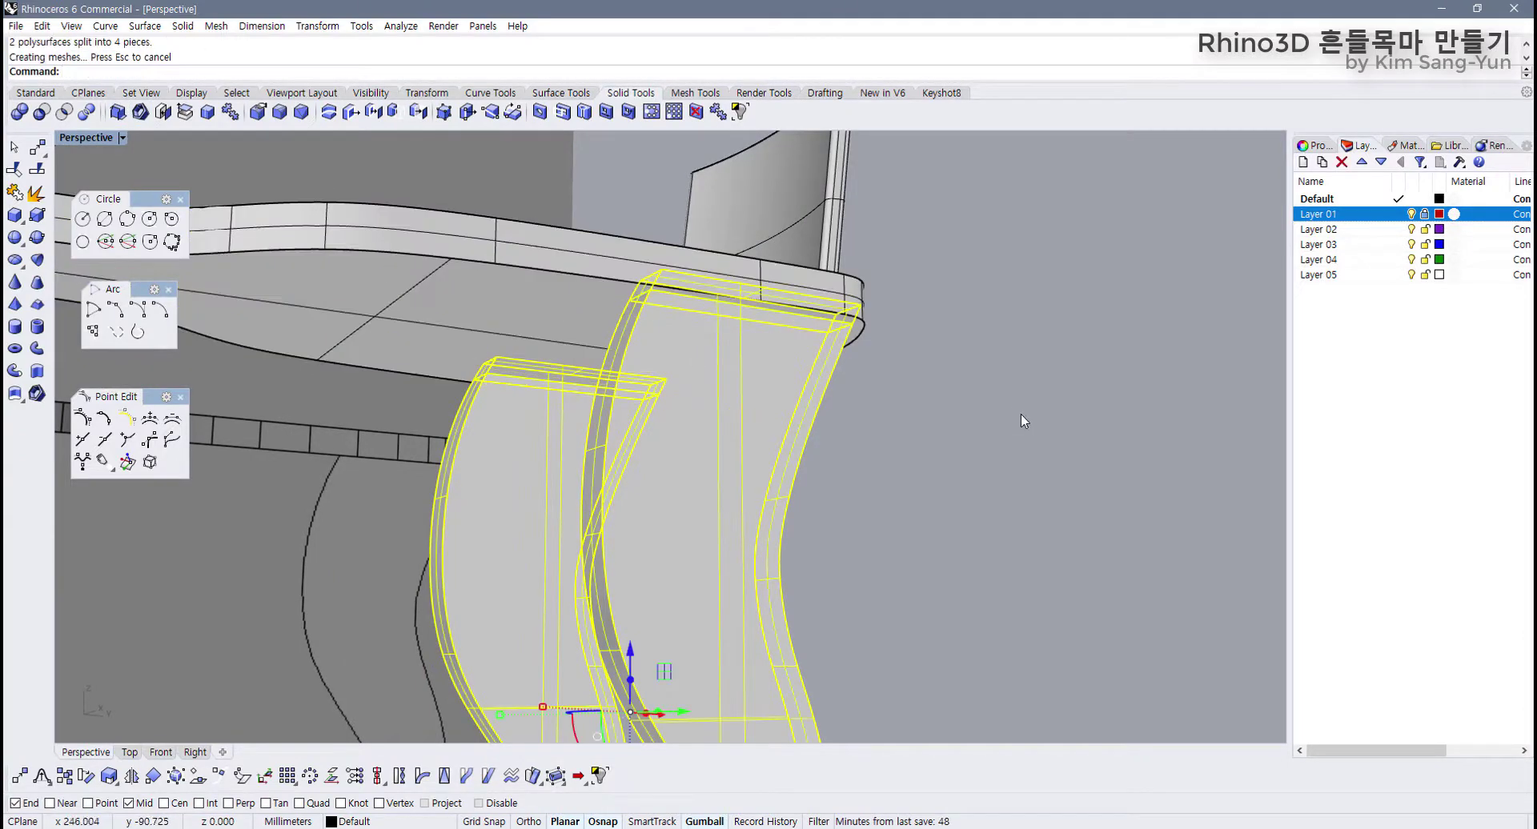
Step: Hide the seat to expose the tops of the split rear legs
click(570, 302)
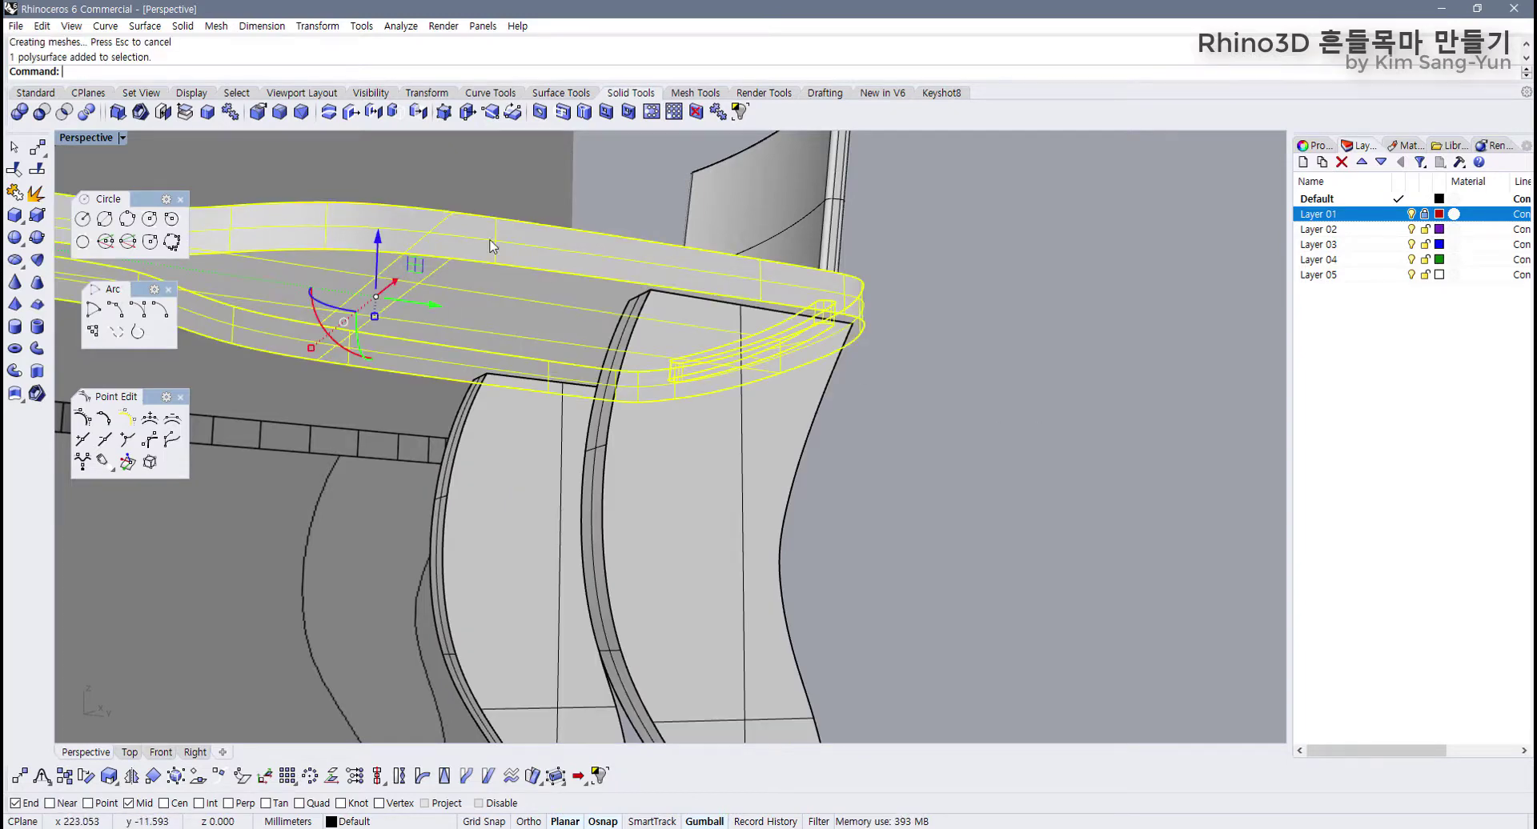
click(35, 93)
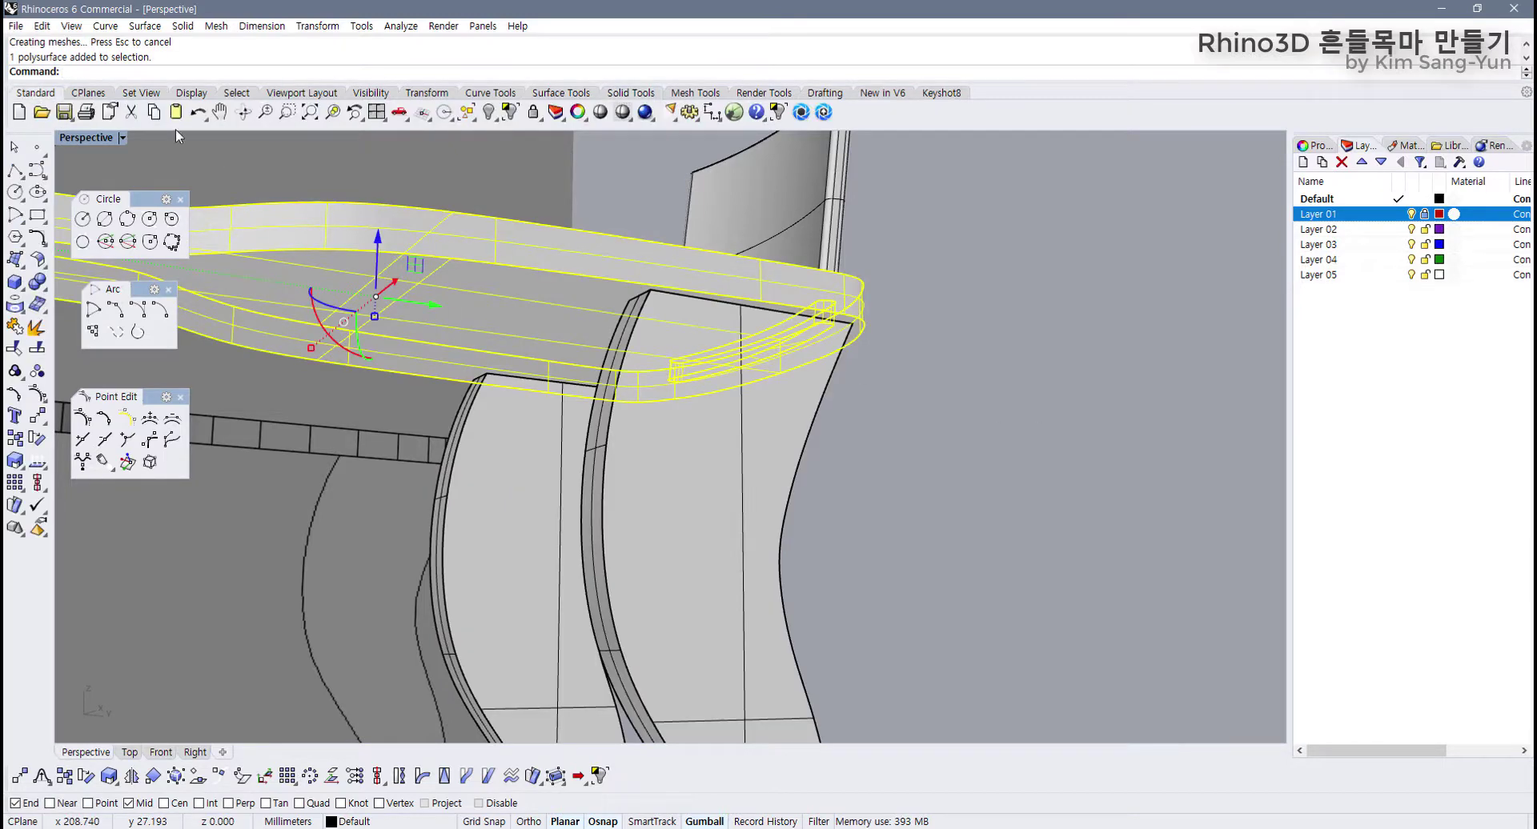
click(489, 112)
Step: Delete the small upper piece split off the top of each rear leg
right_drag(552, 352, 575, 373)
click(502, 305)
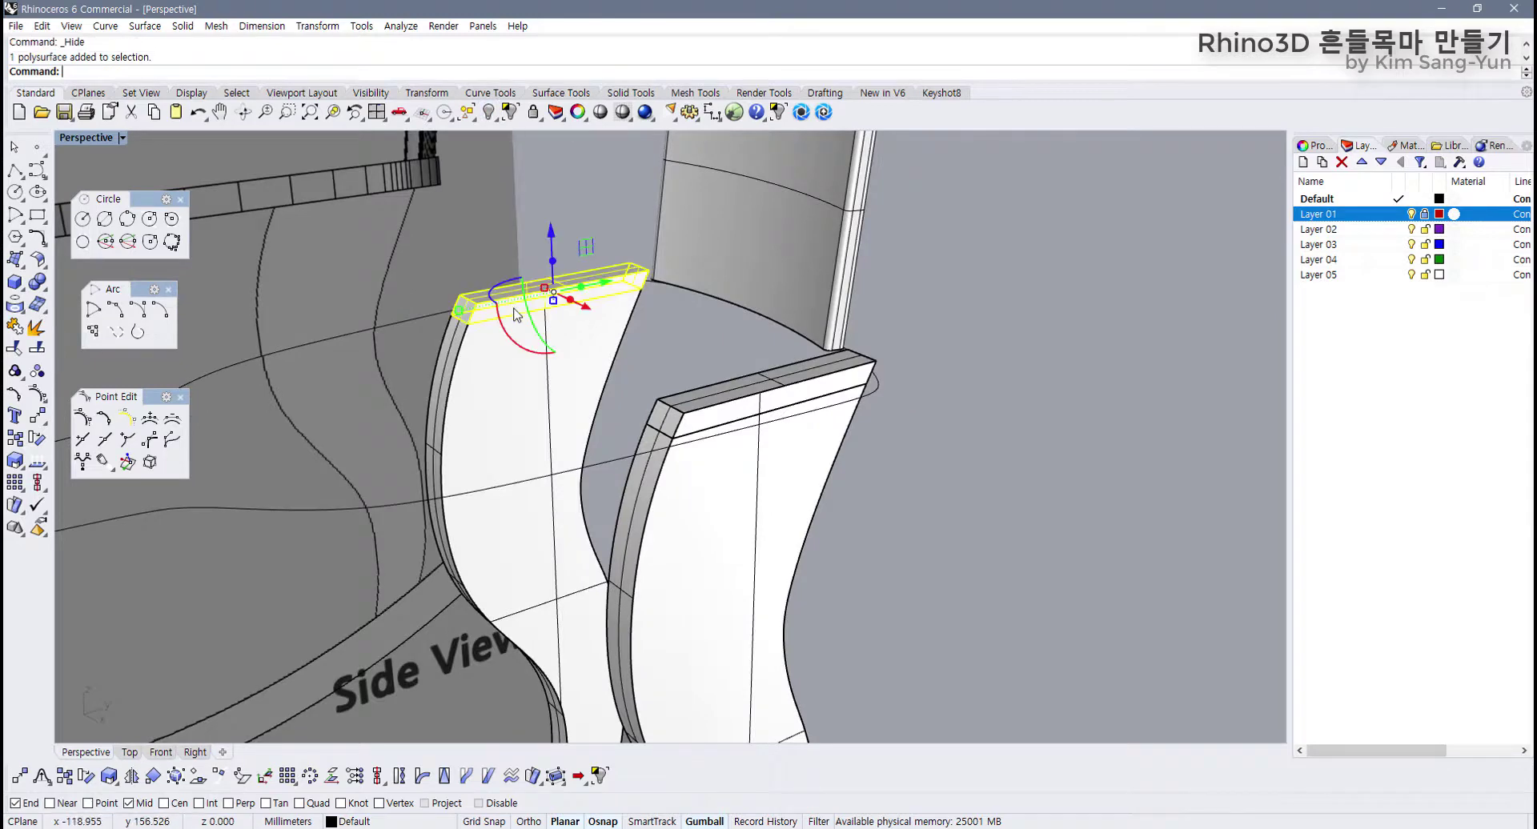
scroll(514, 322, up, 2)
key(Delete)
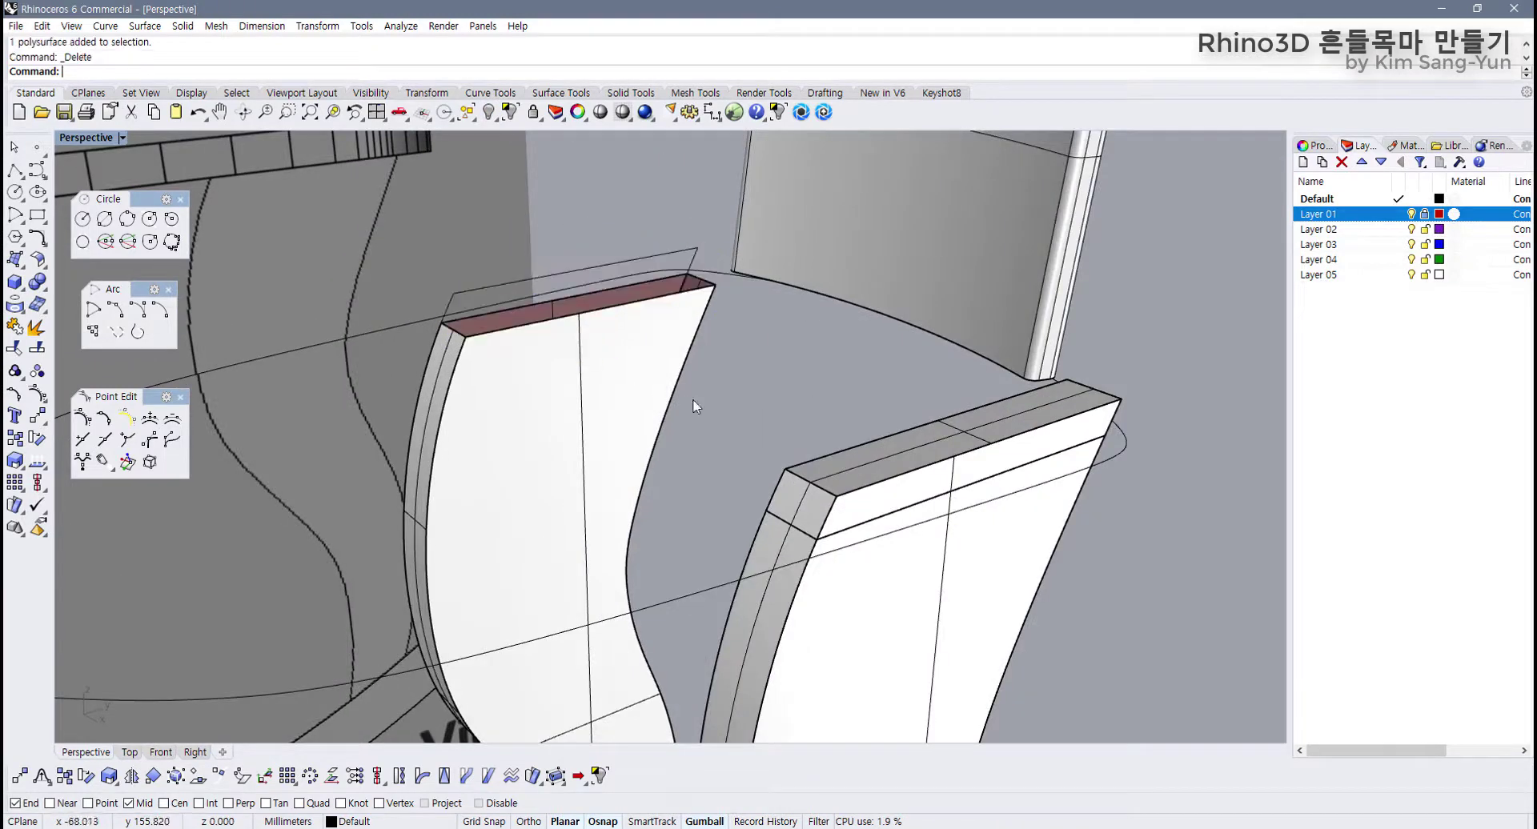
click(872, 487)
key(Delete)
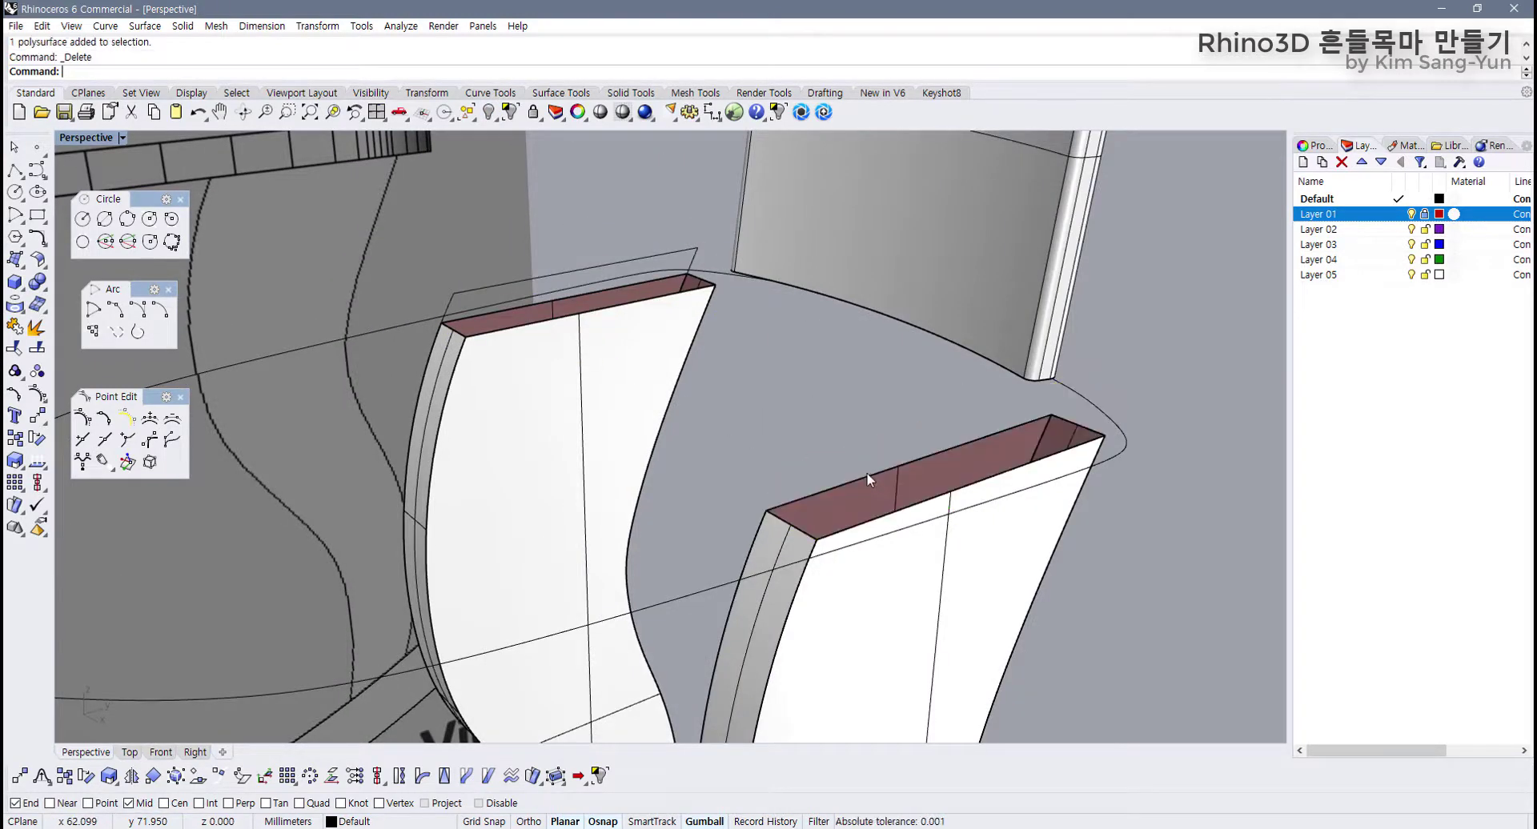
Step: Cap the open tops of both rear legs to make them closed solids
click(614, 397)
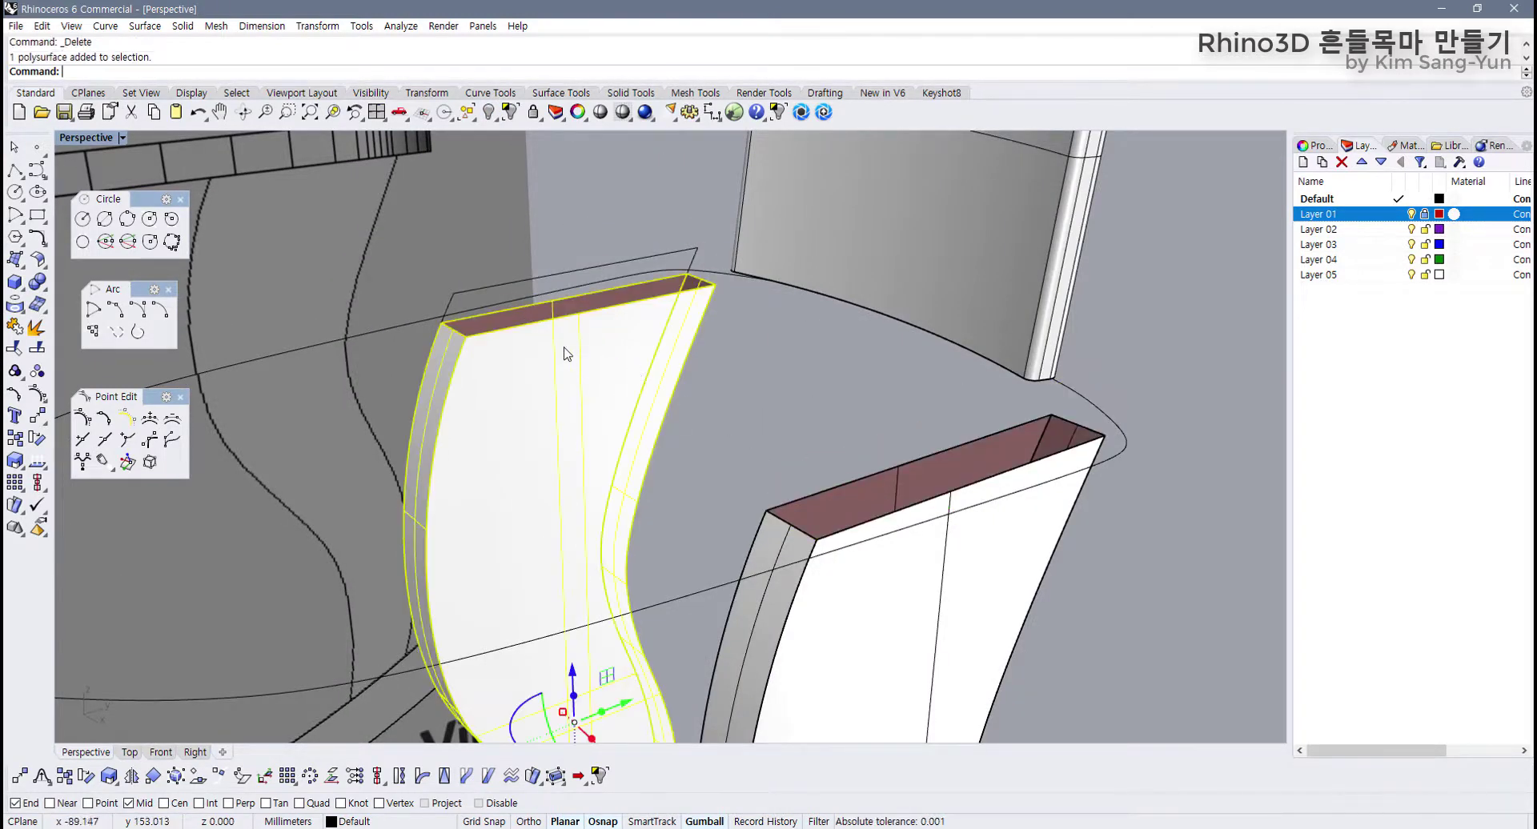
click(628, 95)
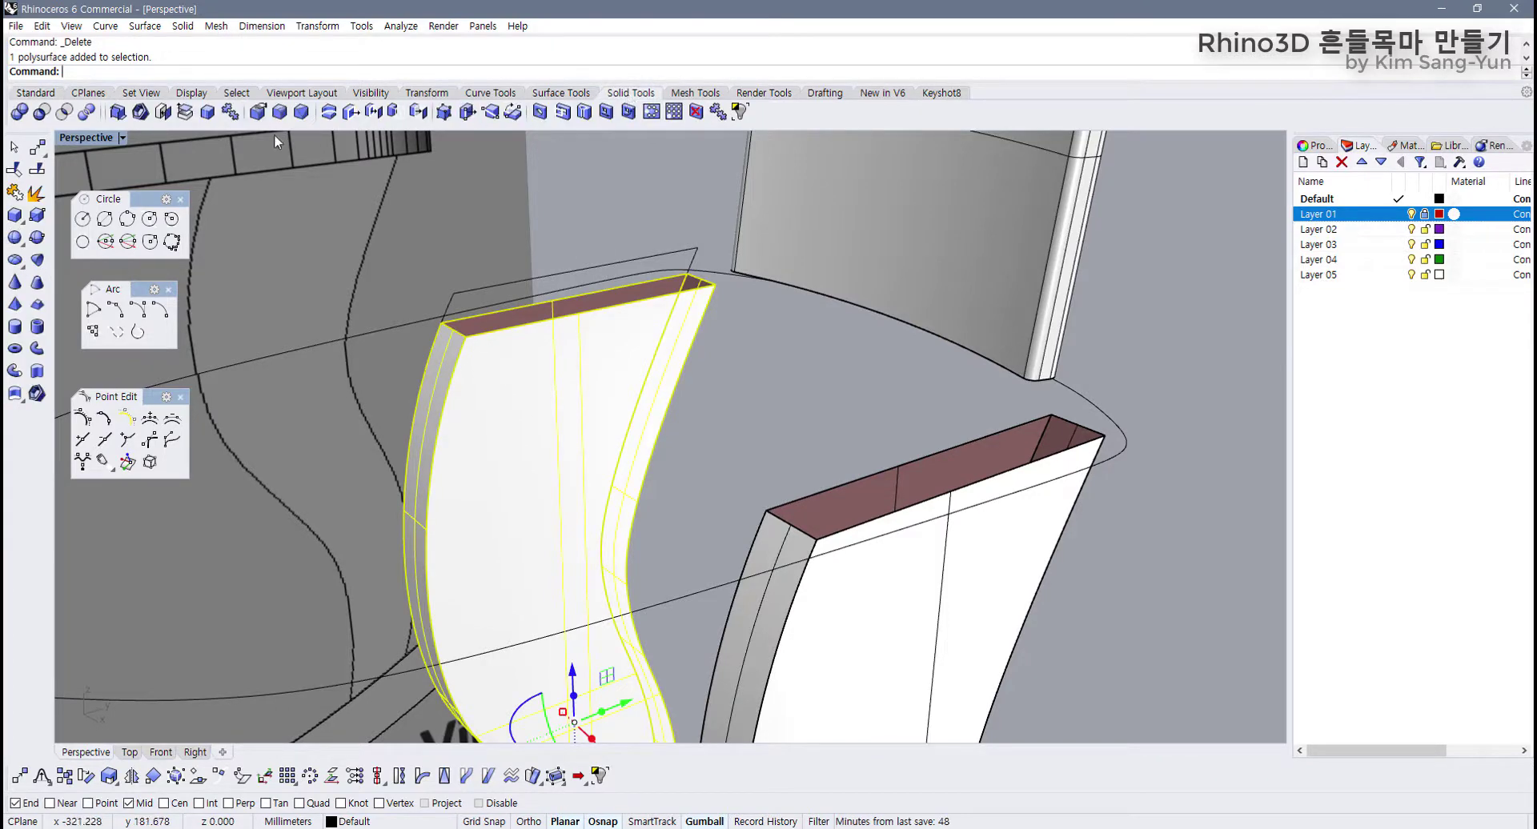
click(164, 113)
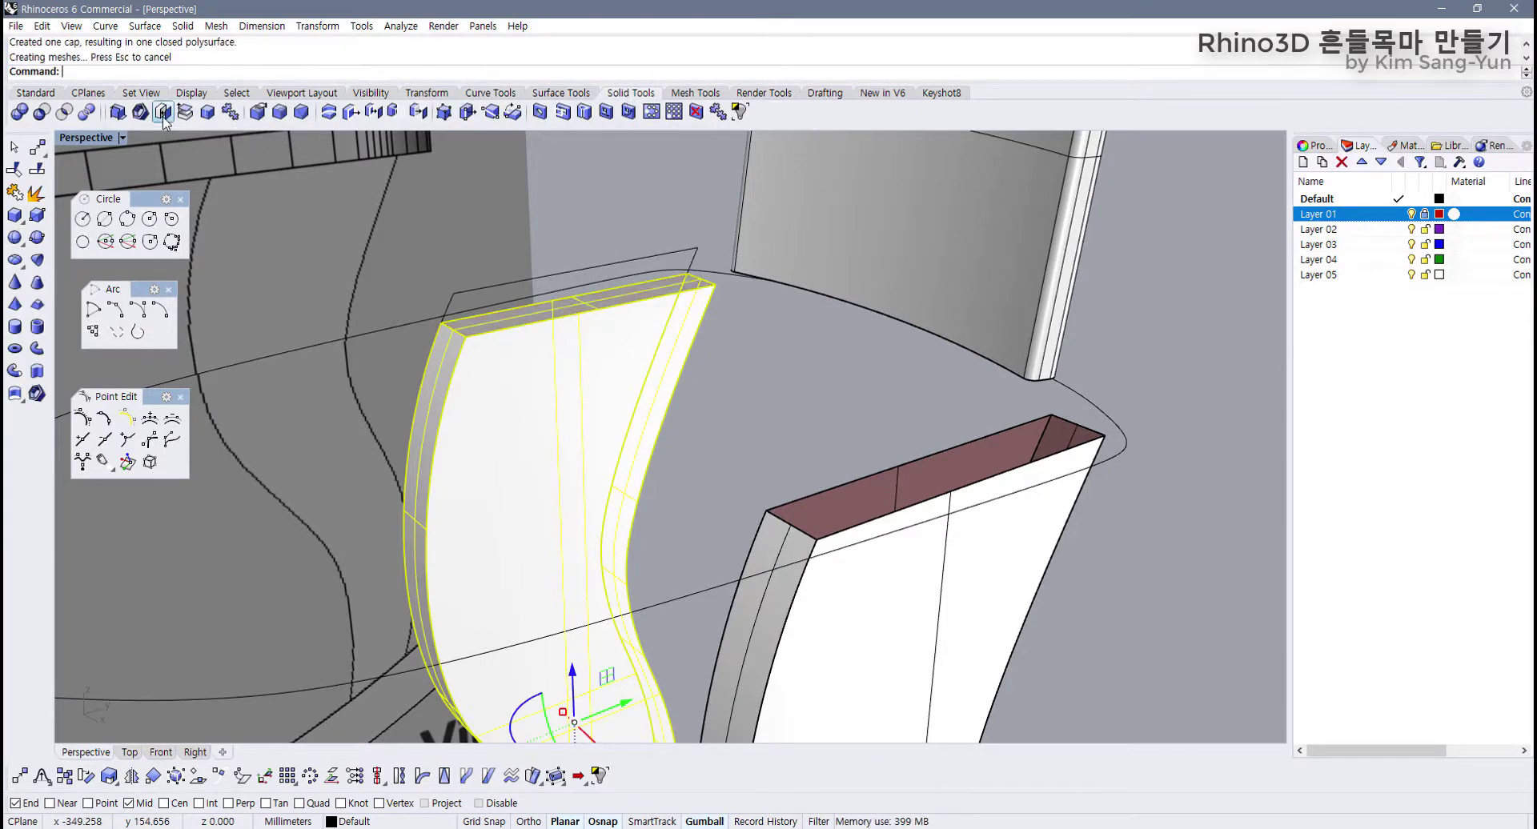
click(838, 547)
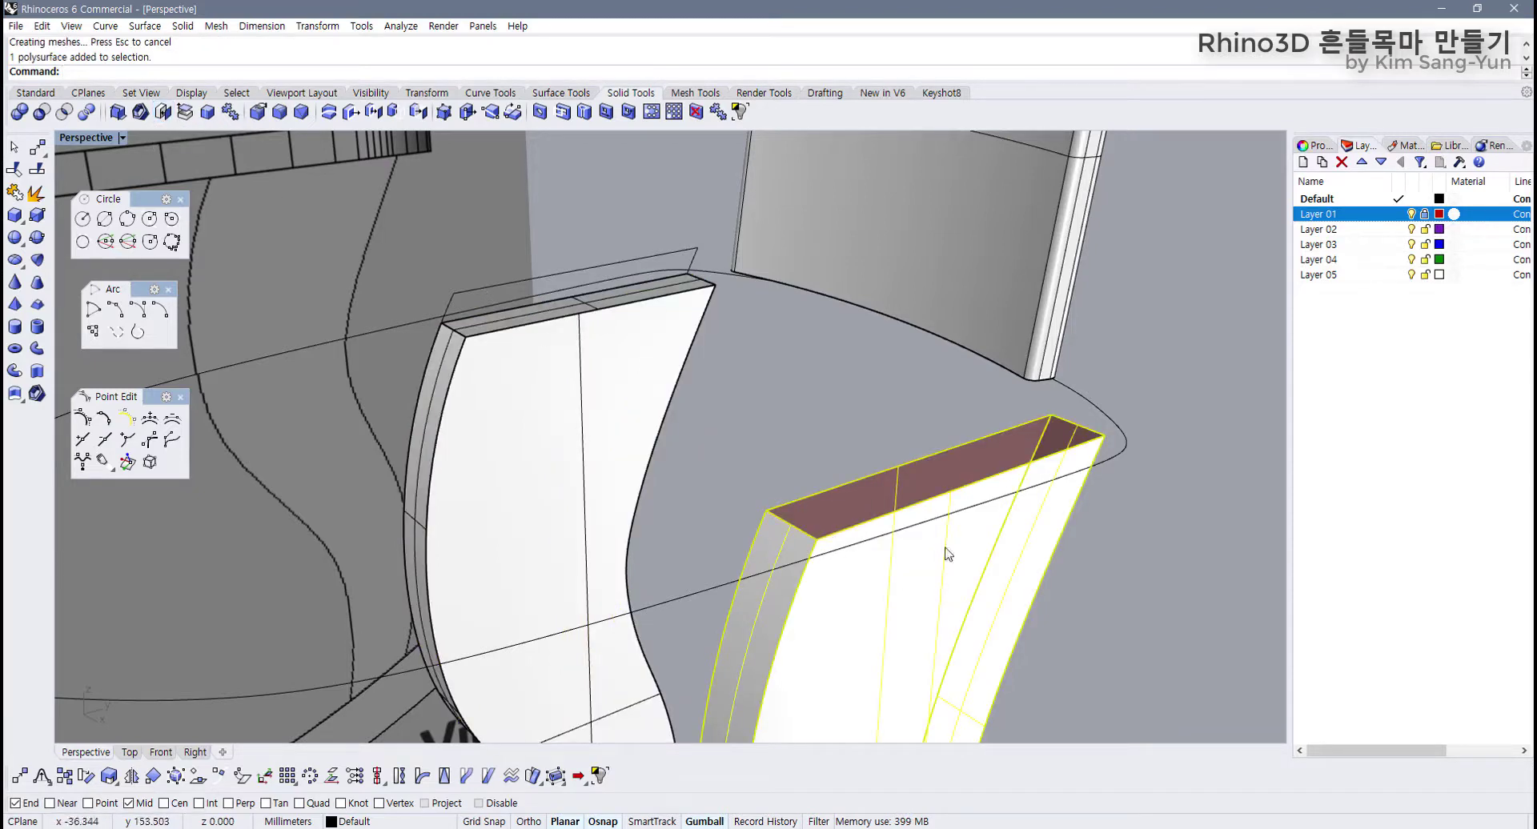
click(165, 113)
click(758, 373)
Step: Show the hidden seat again above the trimmed rear legs
scroll(759, 373, down, 3)
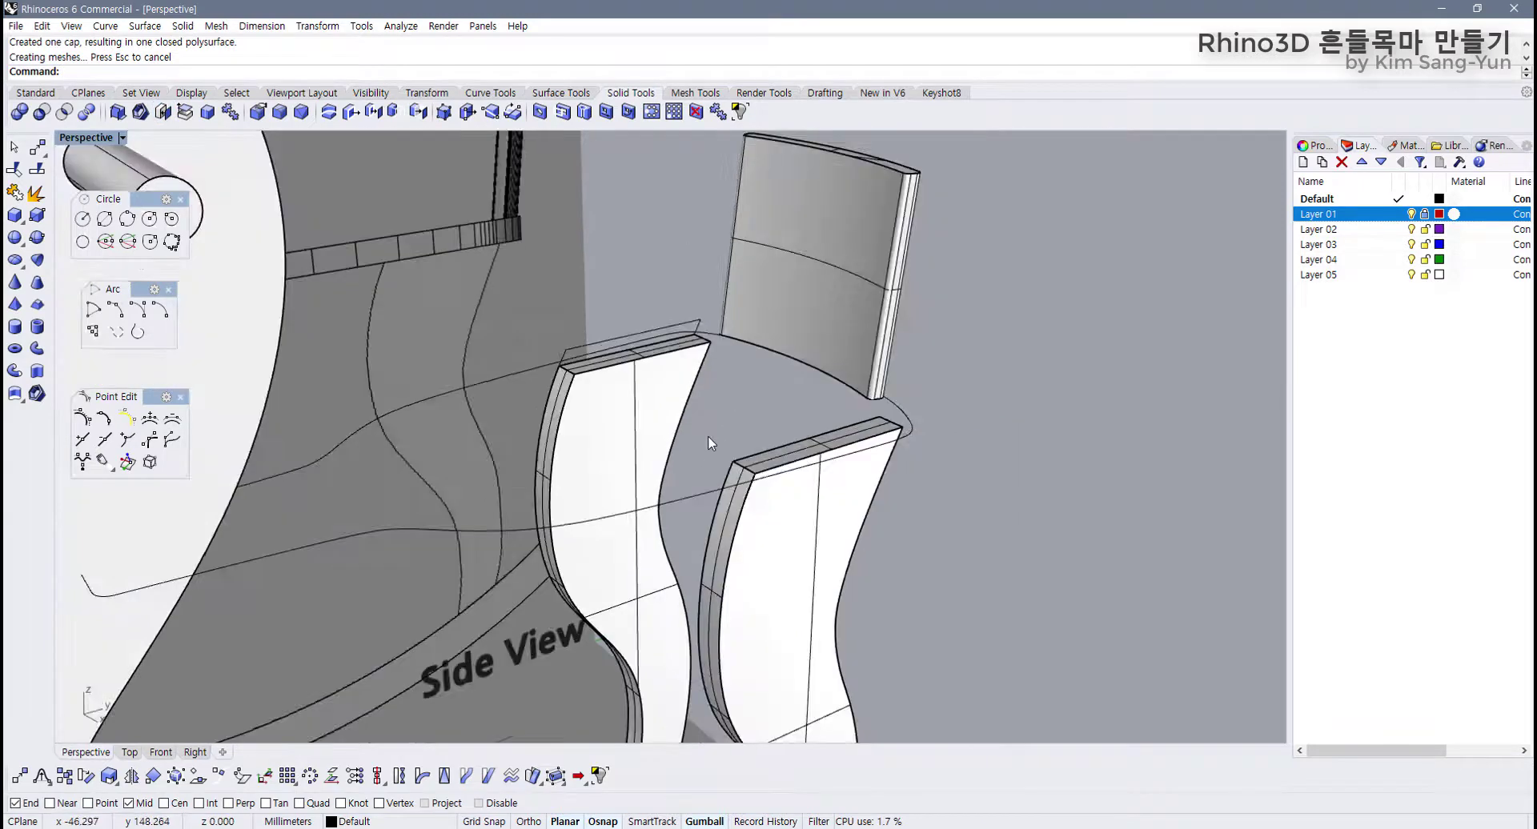
scroll(707, 435, down, 4)
right_drag(708, 435, 560, 368)
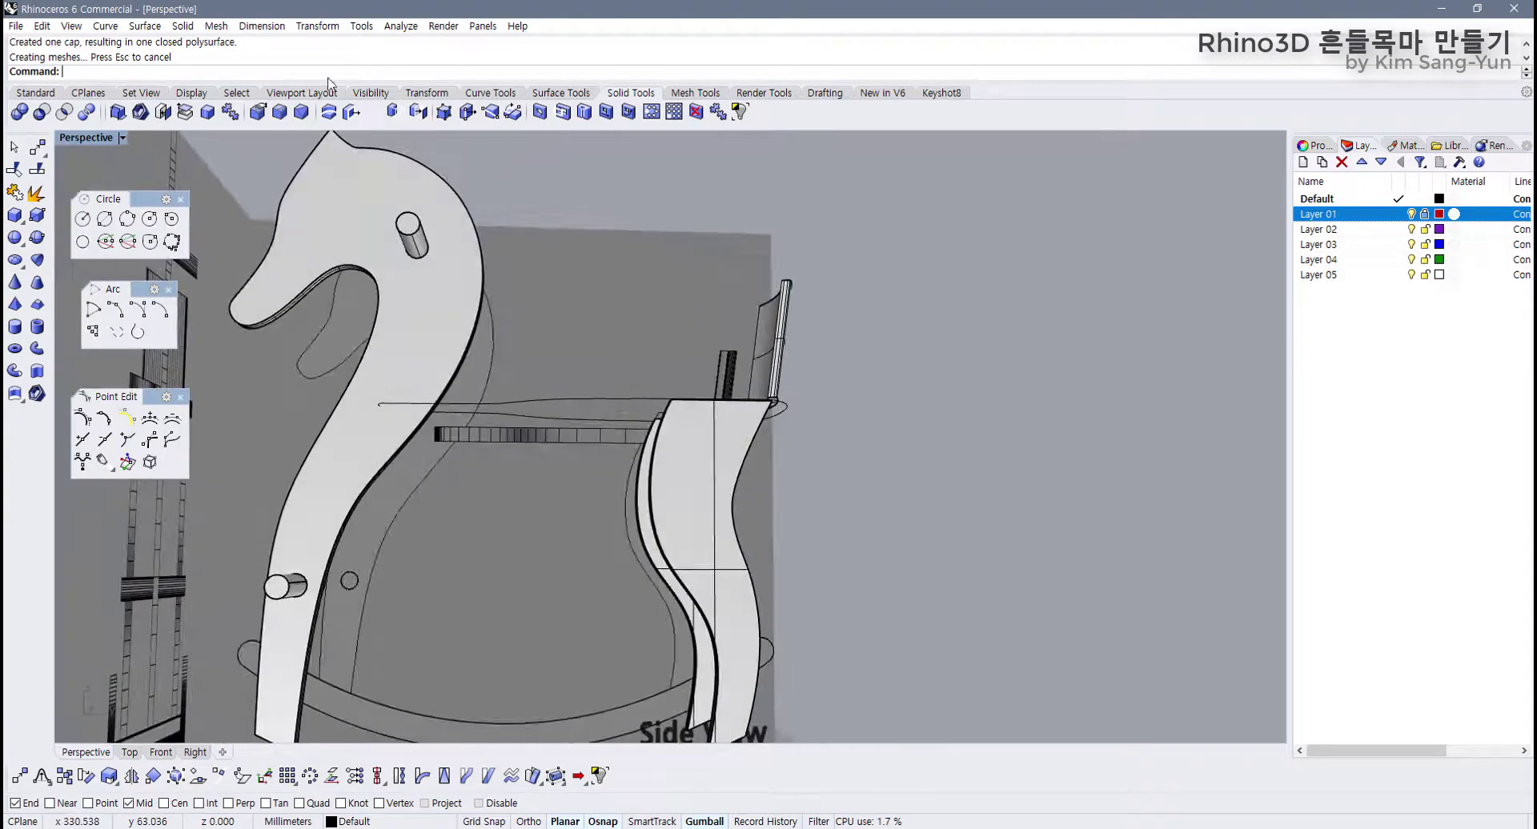
click(46, 94)
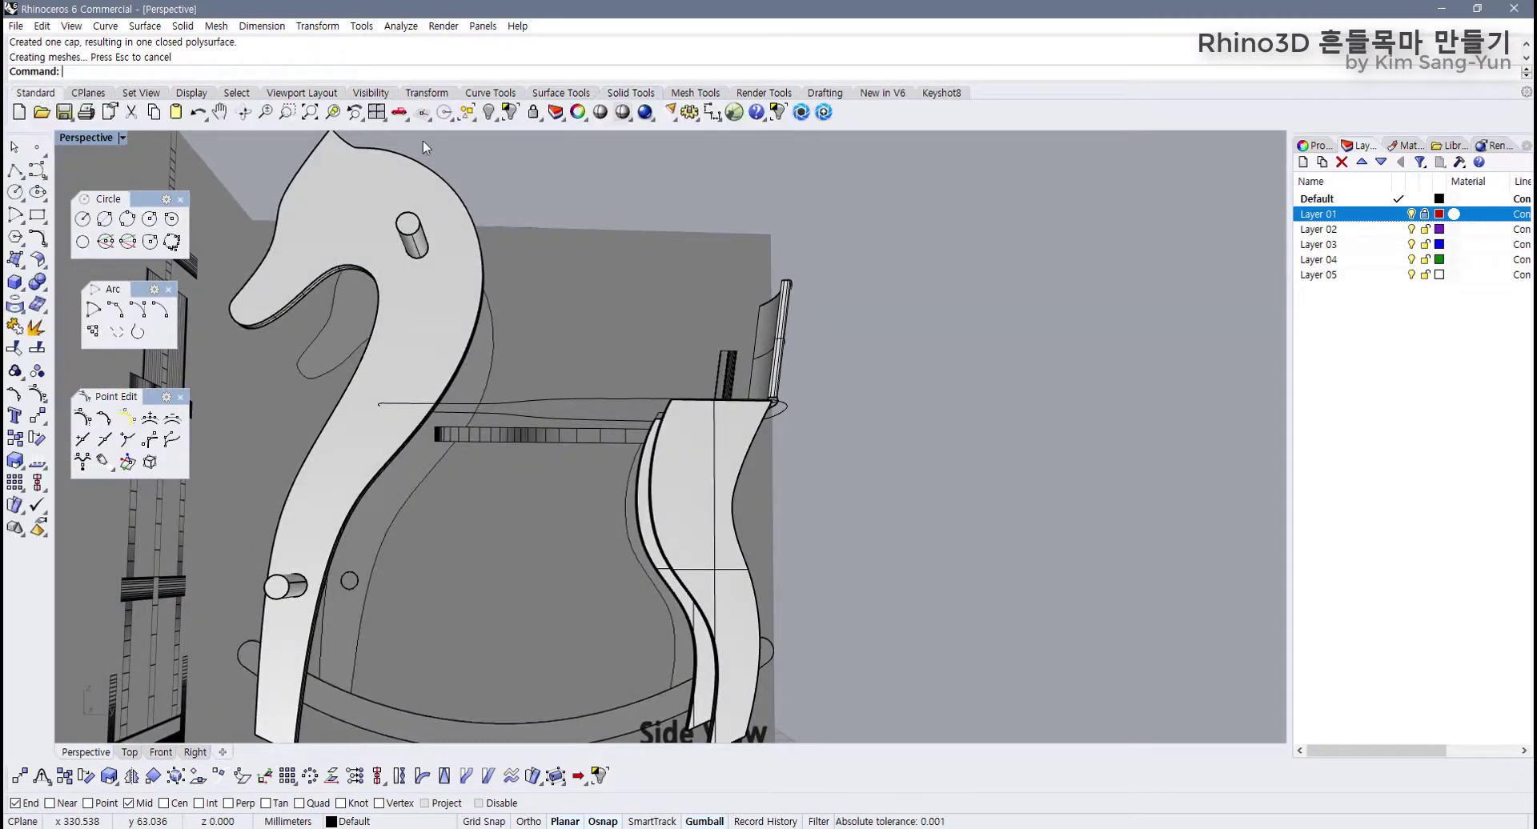
right_click(487, 117)
scroll(799, 452, up, 5)
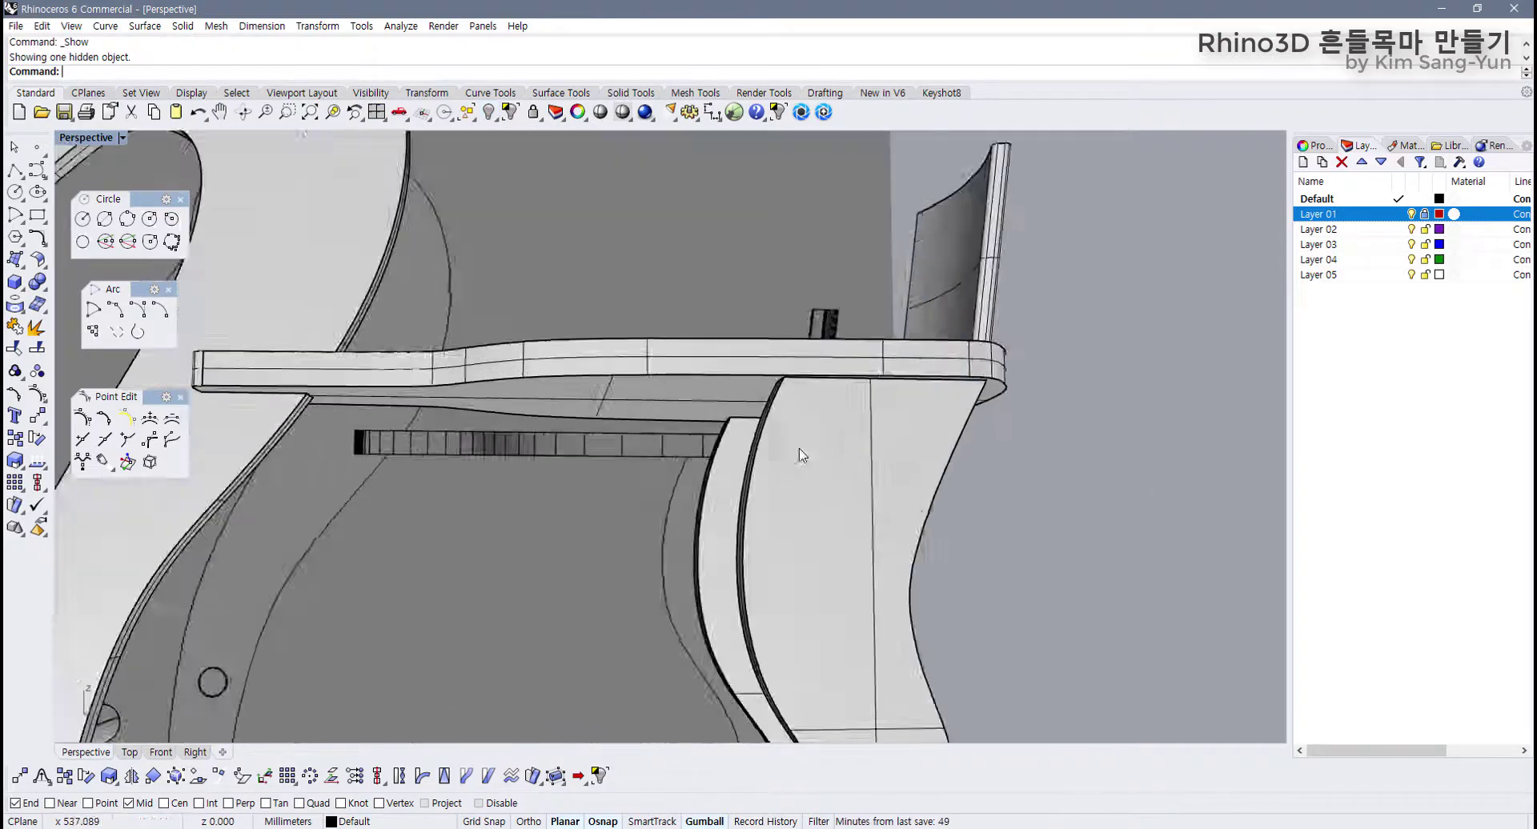
Step: Inspect how the trimmed rear legs meet the seat's underside, from below, from above and on the whole horse
click(816, 393)
click(760, 301)
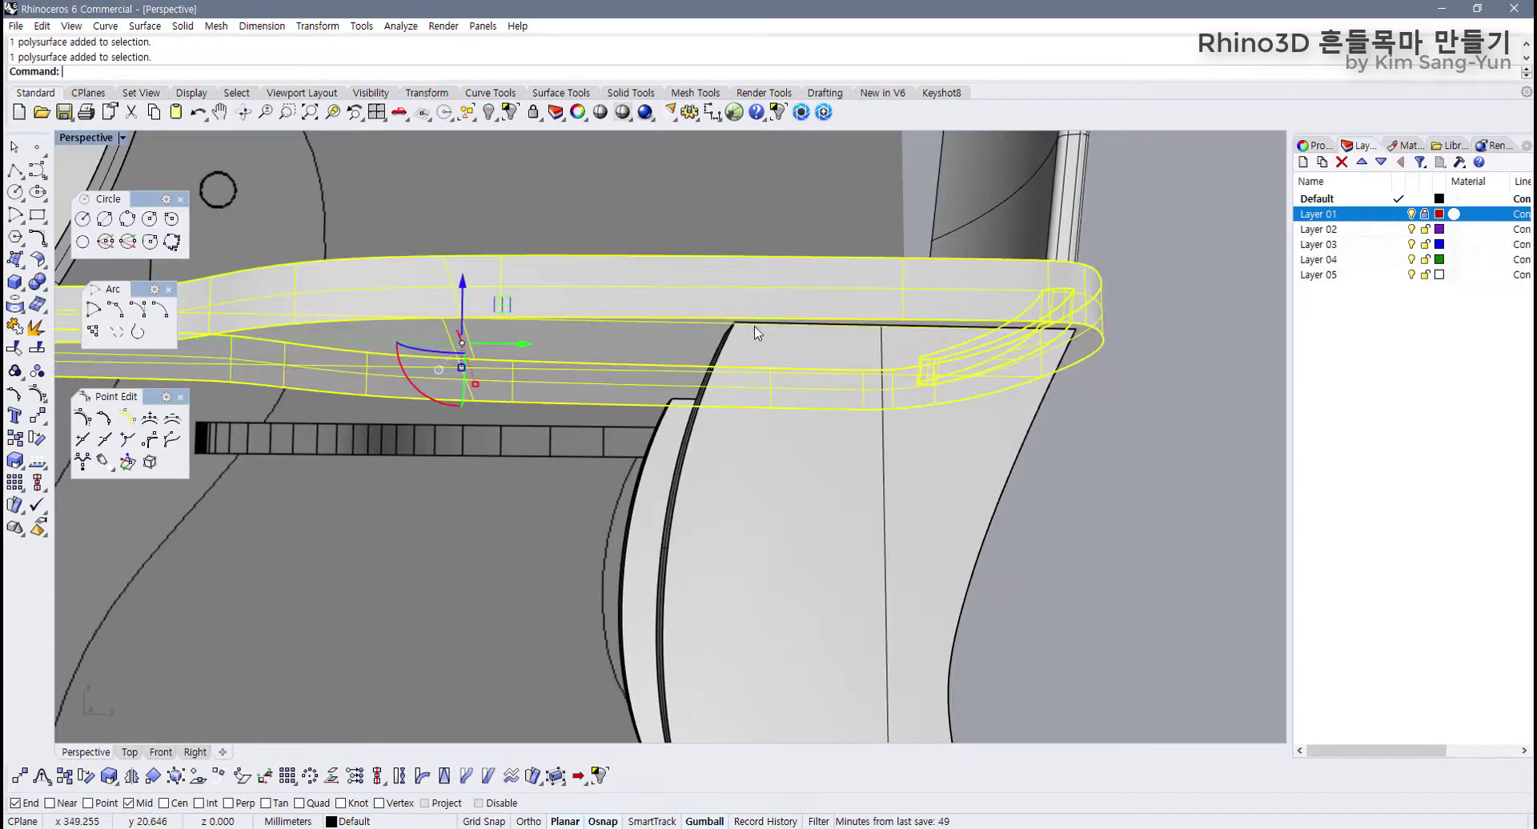
click(753, 335)
right_drag(753, 333, 777, 601)
click(1186, 600)
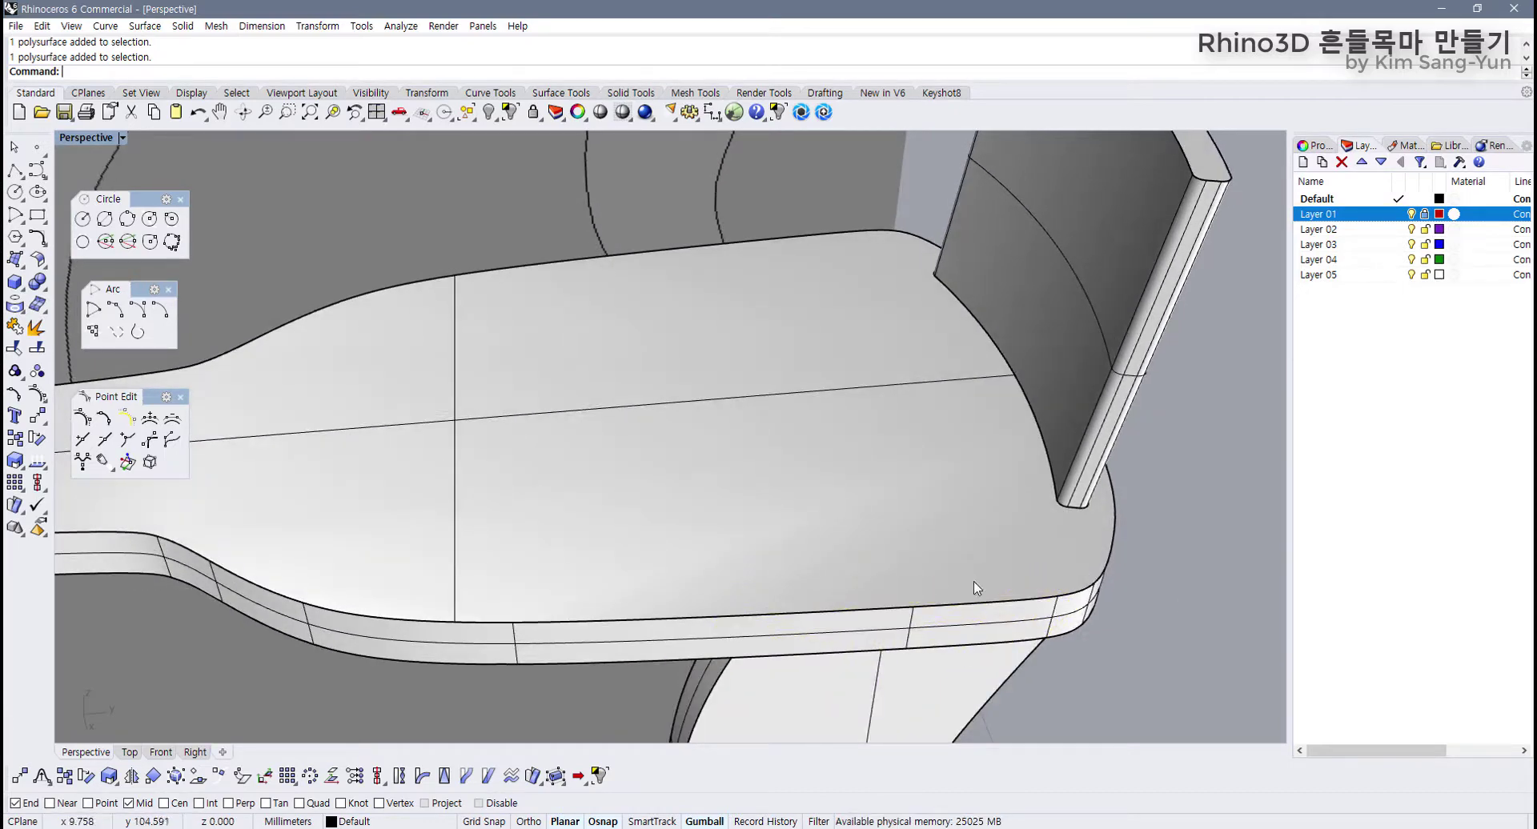
scroll(849, 567, down, 12)
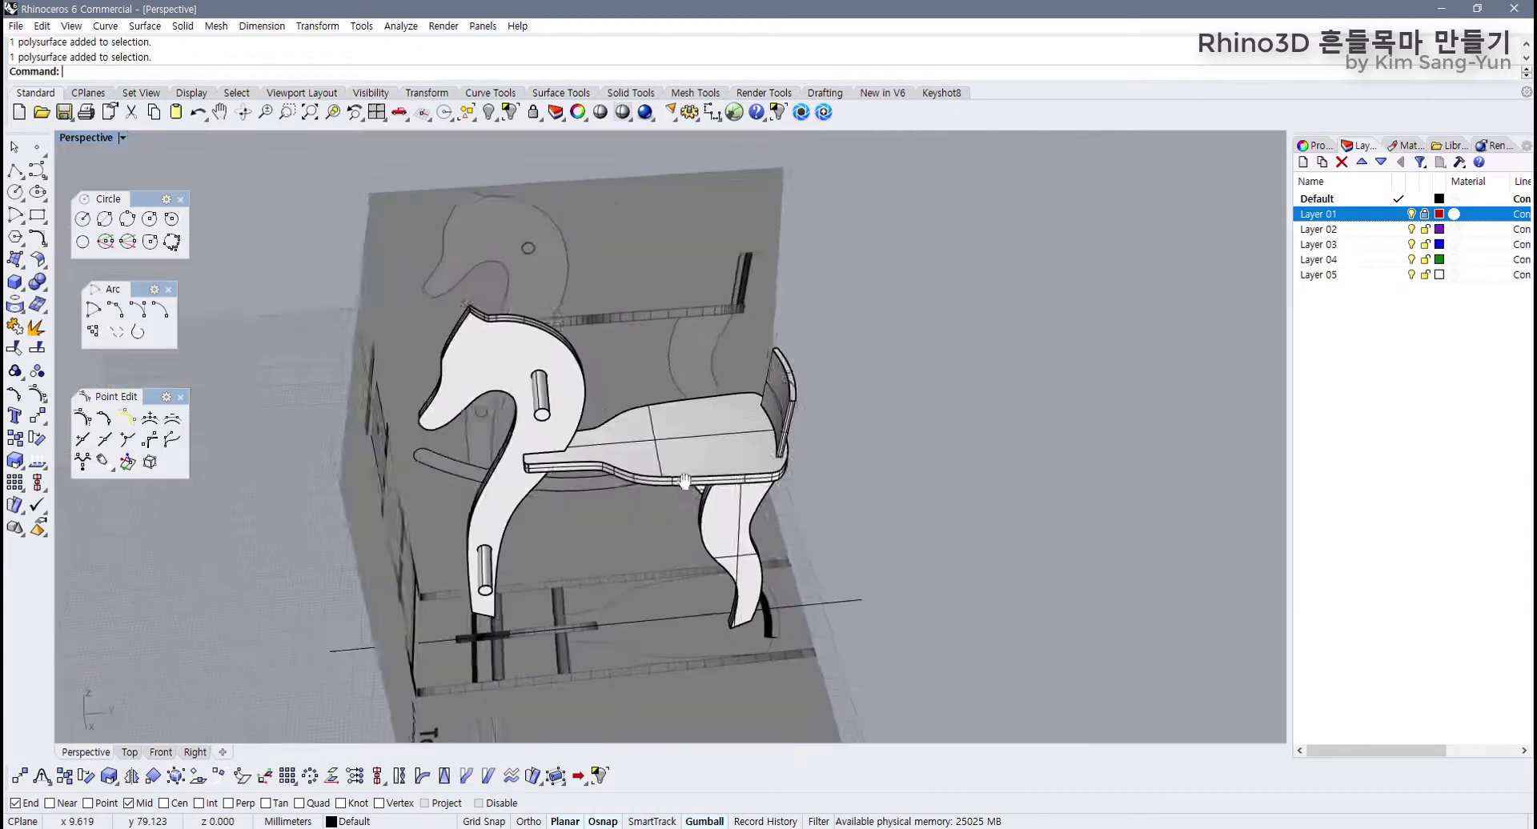
right_drag(577, 513, 640, 388)
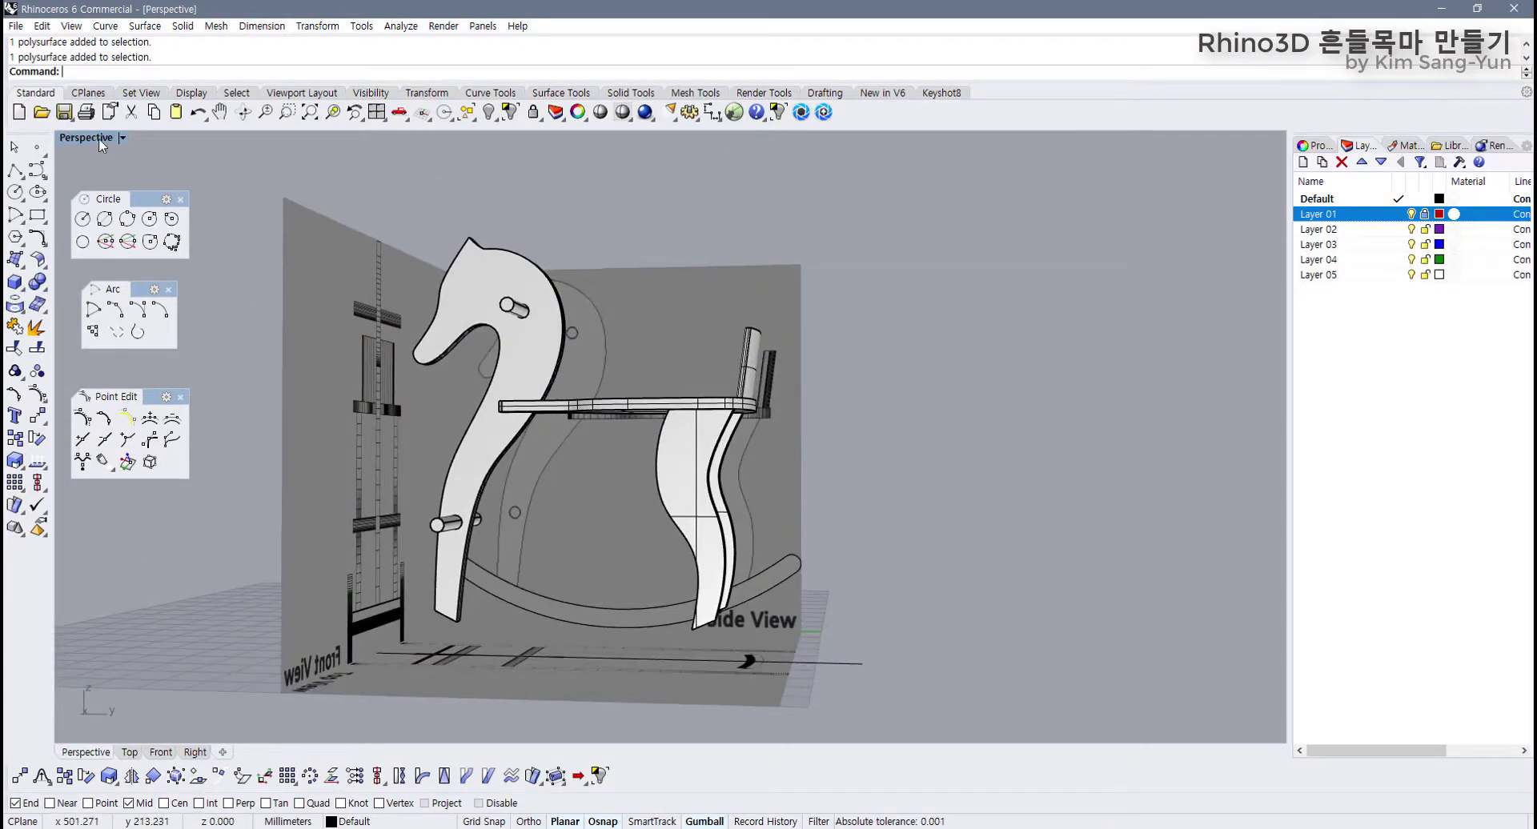
Step: Restore the four-viewport layout and move the rocker profile curve to the outer face of the rocker in the Front view
double_click(86, 138)
scroll(334, 389, down, 4)
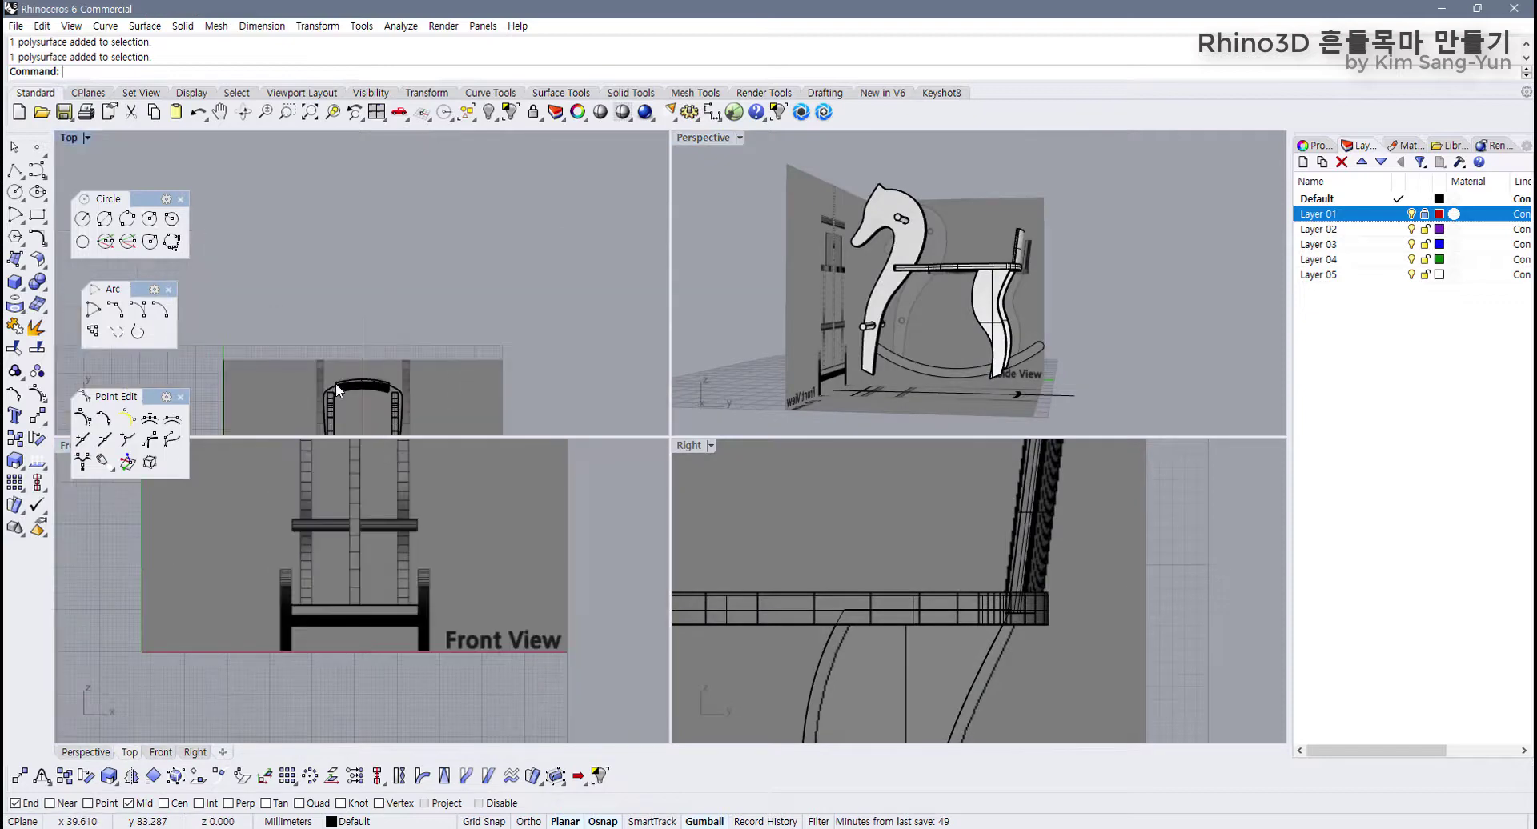
right_drag(335, 383, 348, 309)
click(237, 350)
right_drag(796, 406, 896, 404)
scroll(279, 597, up, 2)
drag(171, 614, 297, 604)
scroll(304, 617, up, 3)
scroll(336, 602, down, 5)
scroll(339, 606, down, 2)
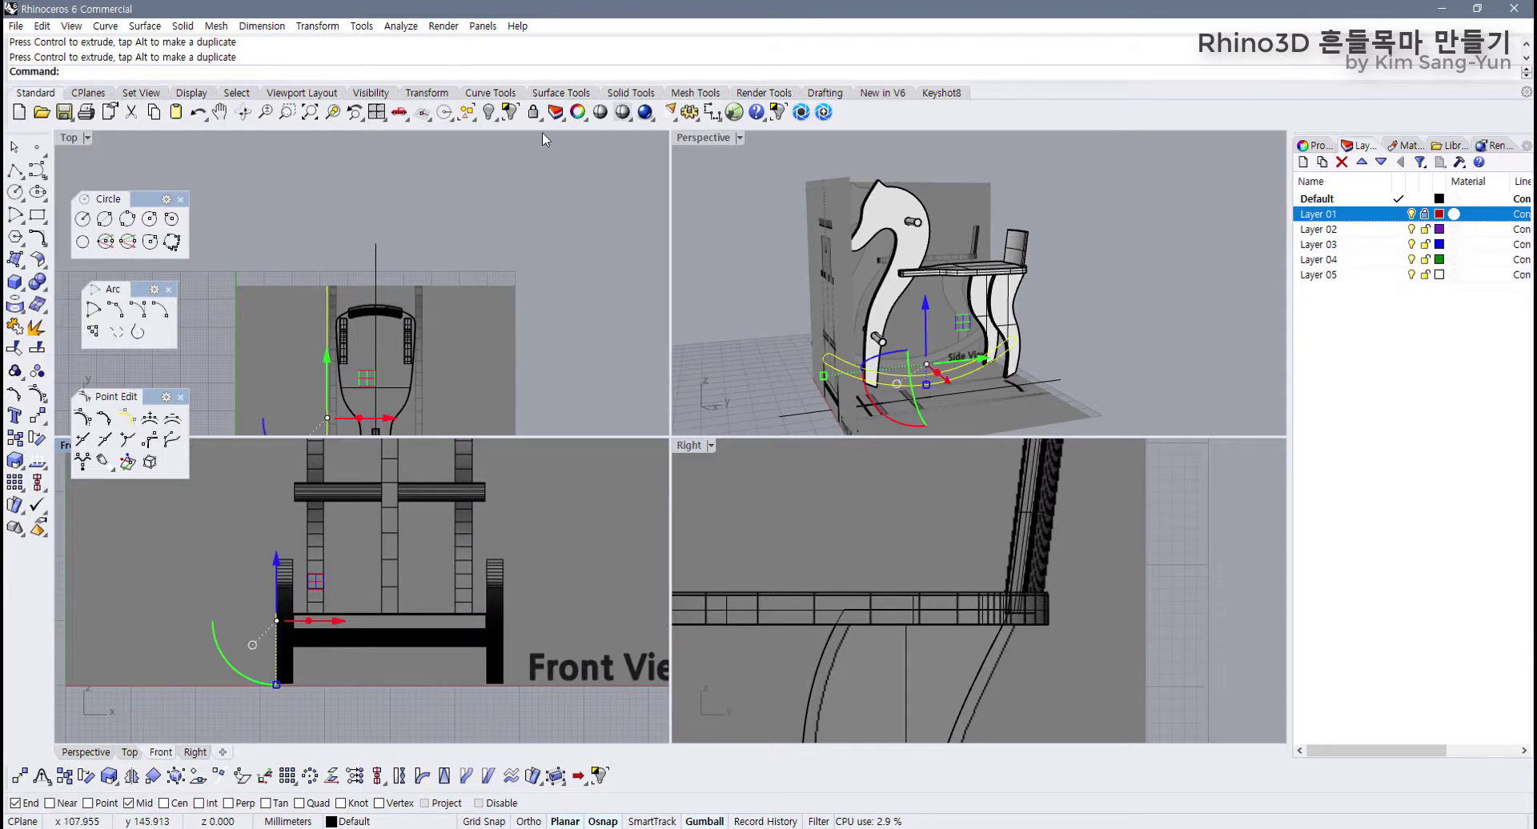
Step: Extrude the rocker profile 2.4 mm as a closed solid and hide the reference images on Layer 01
click(558, 93)
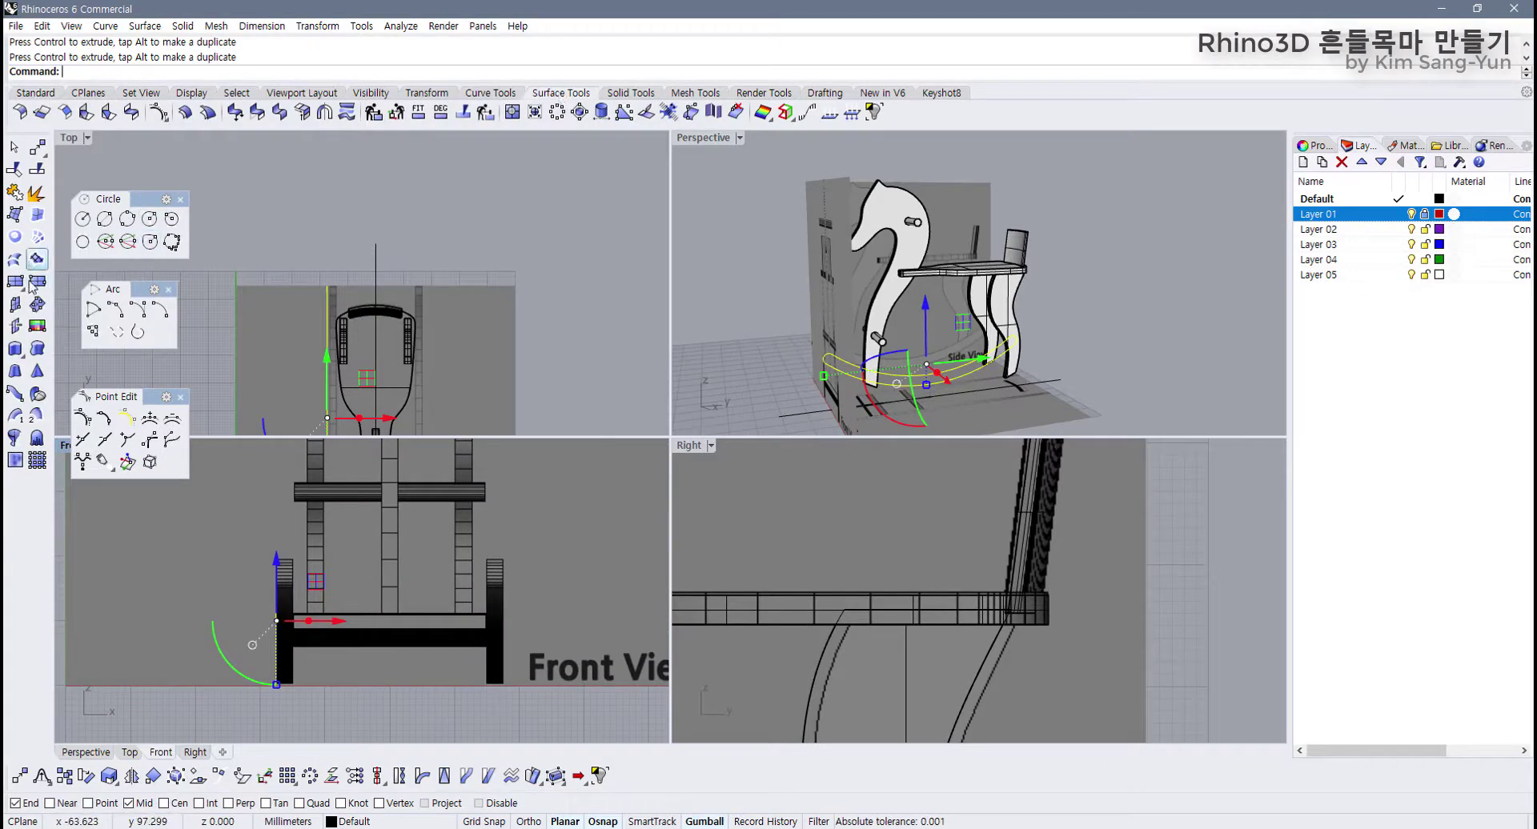
click(14, 326)
click(267, 72)
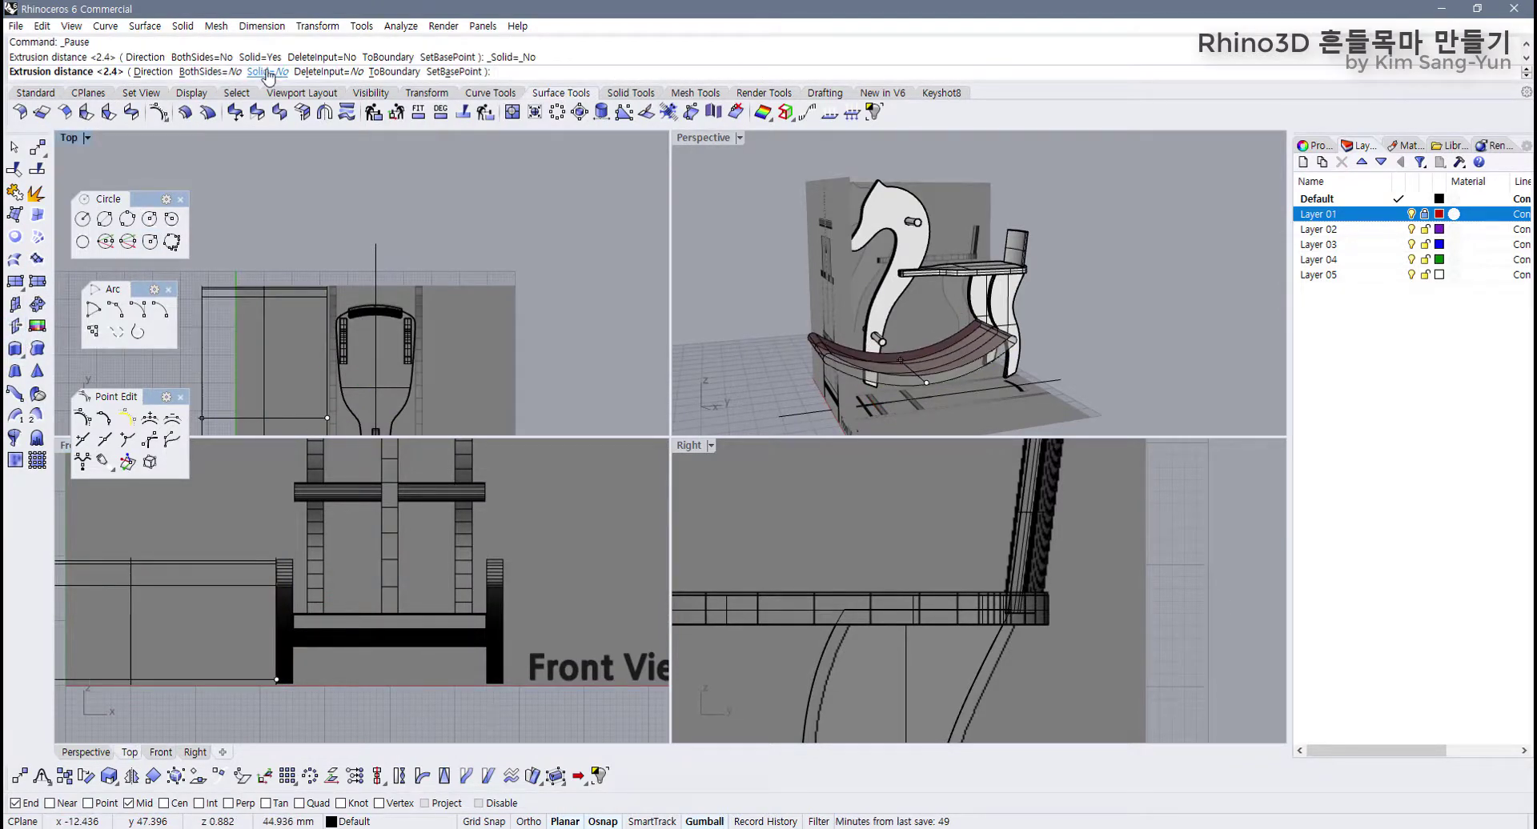
click(266, 72)
key(Return)
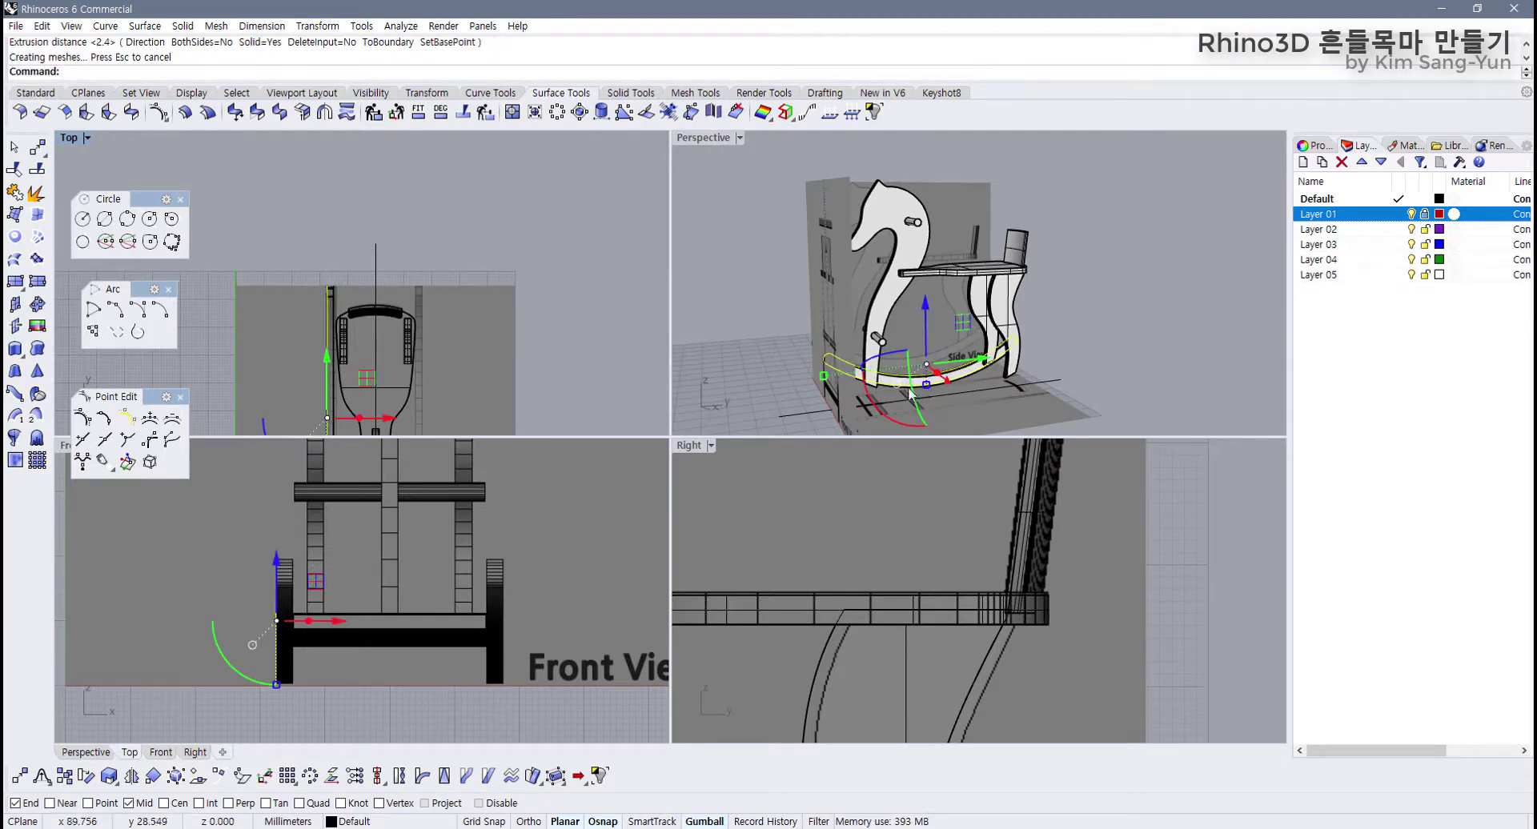
click(1412, 214)
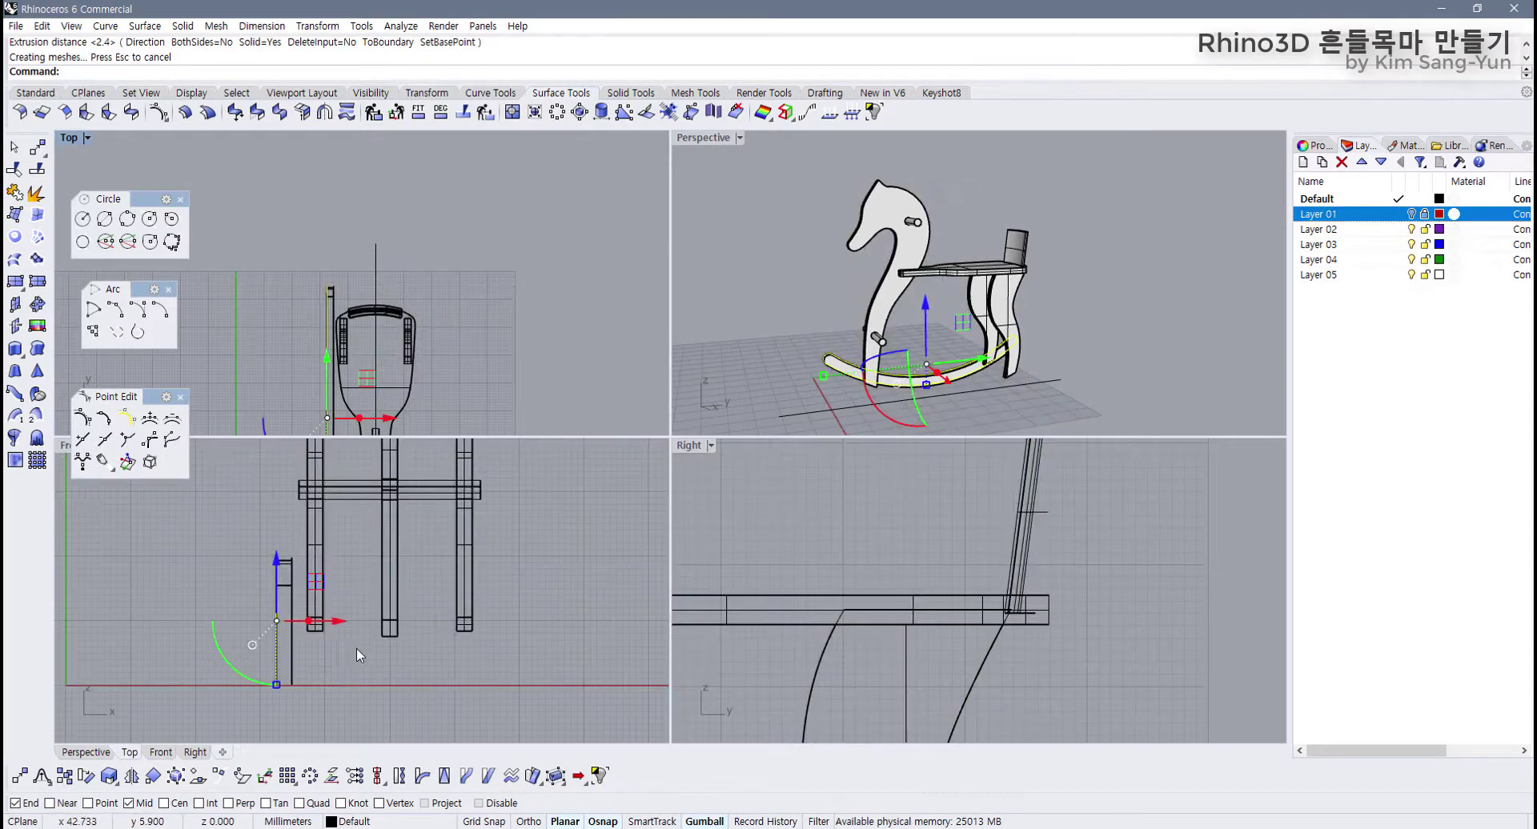
Step: Mirror a copy of the rocker solid to the other side of the horse across its vertical centreline in the Front view
key(Escape)
scroll(337, 649, up, 2)
click(271, 563)
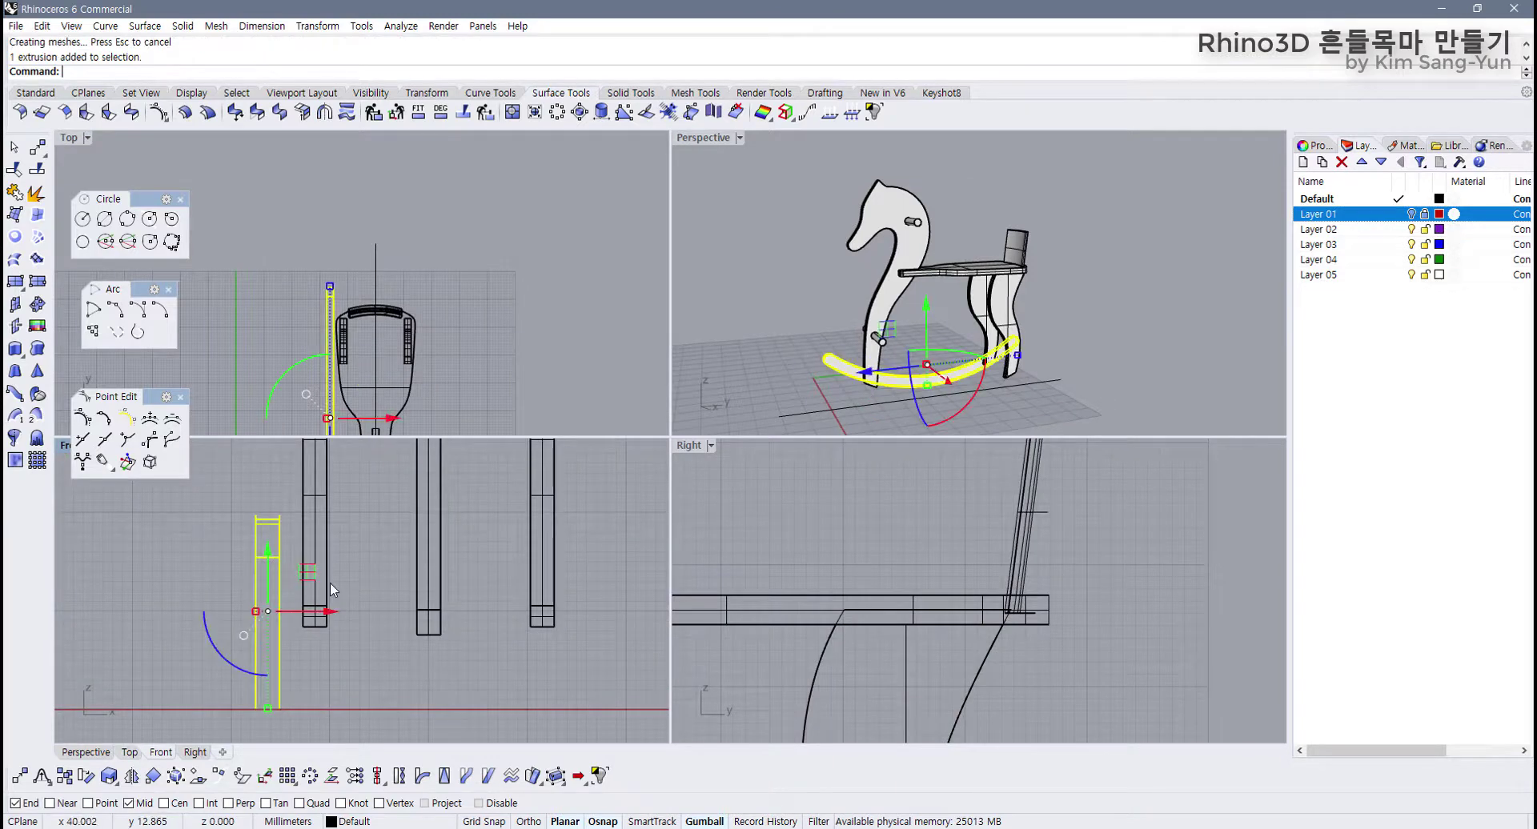
scroll(330, 583, down, 2)
click(132, 776)
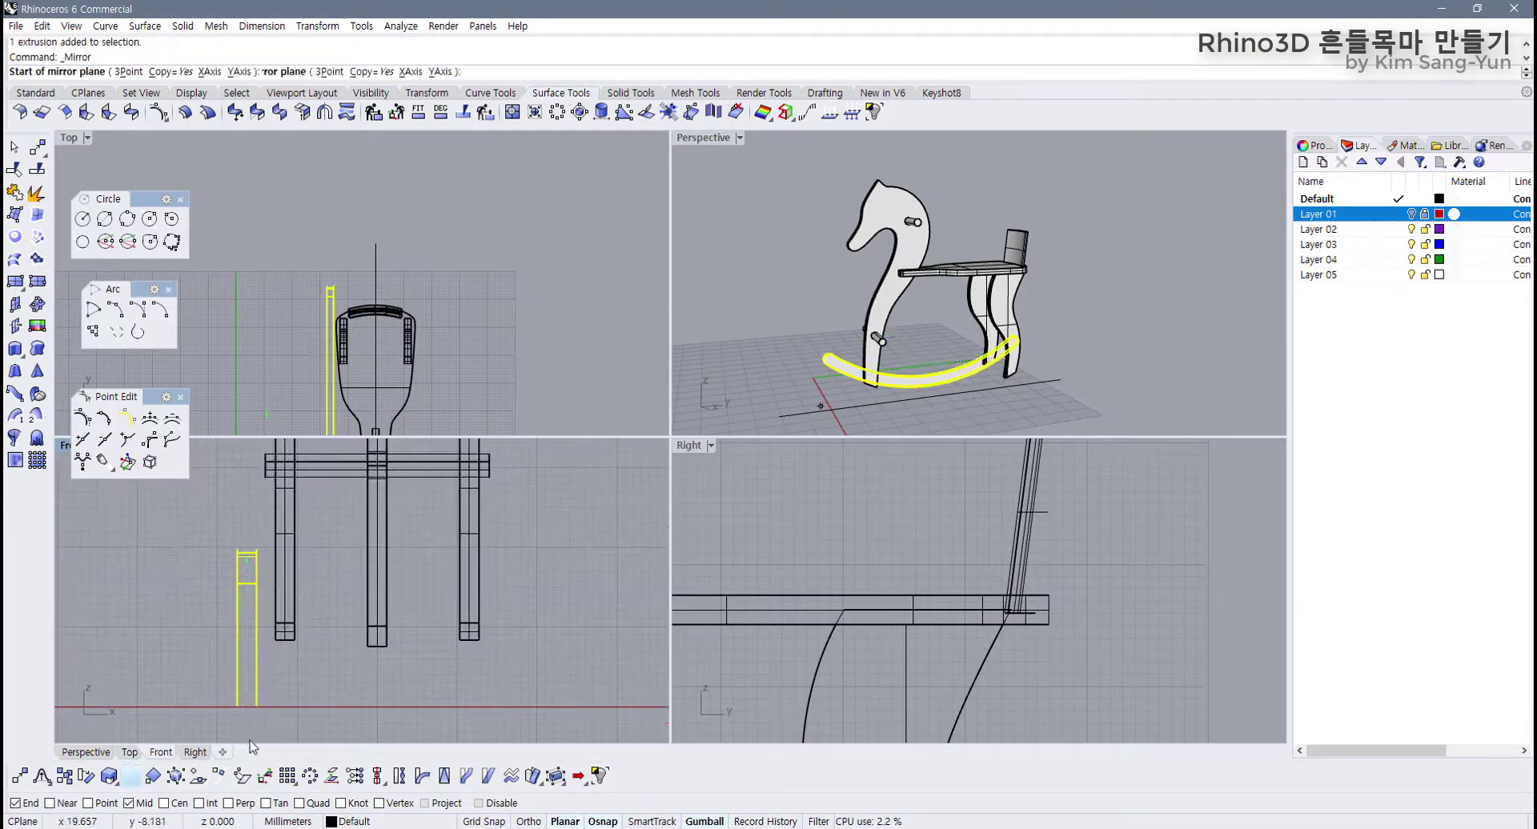
click(377, 637)
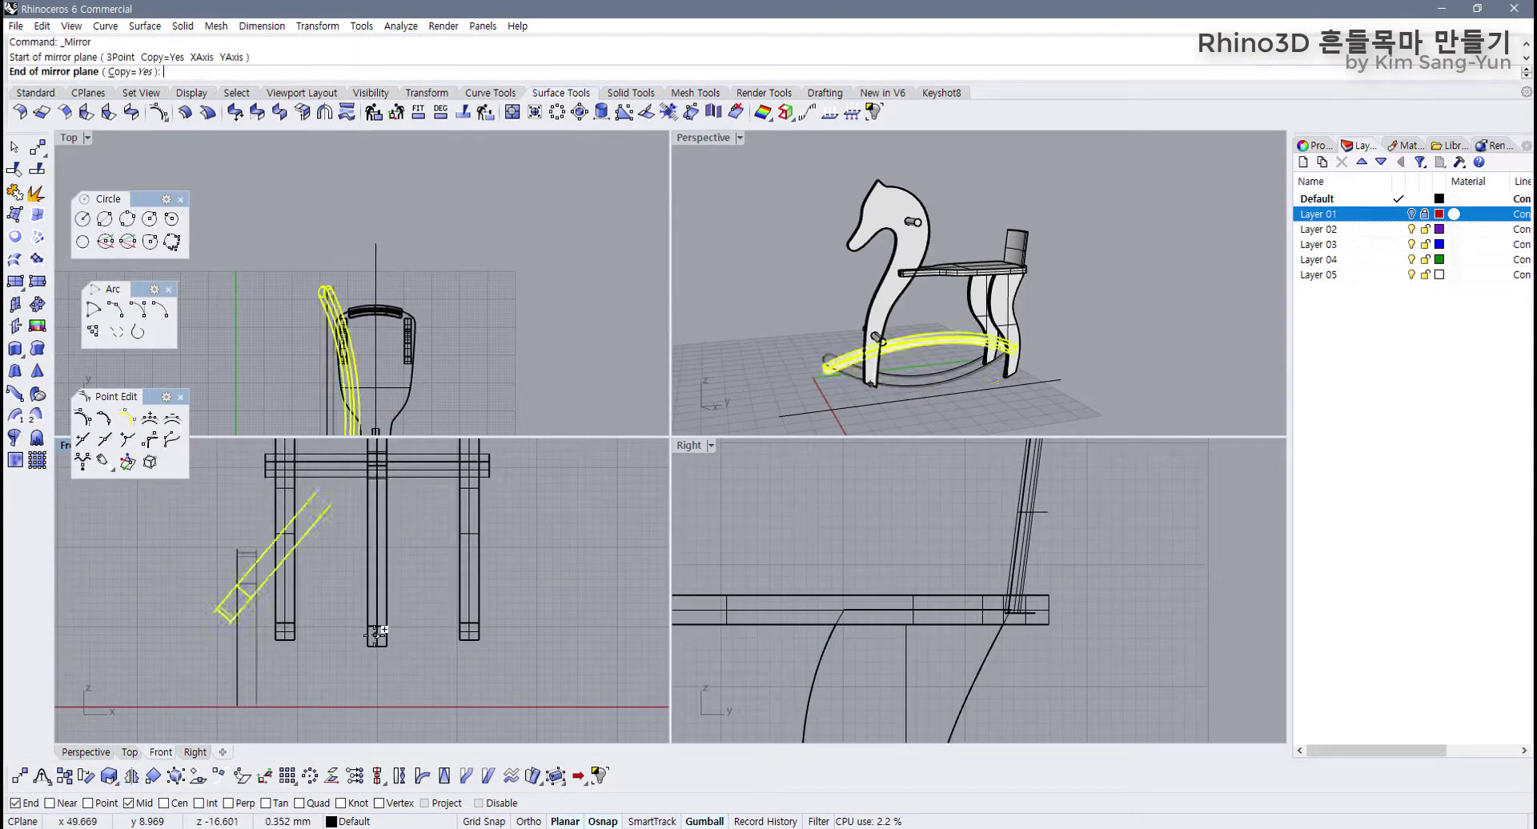
click(377, 708)
Step: Inspect both rockers in perspective and check the crossbars between them in the reference image 3-2-00.jpg
click(1093, 358)
right_drag(888, 359, 894, 309)
scroll(952, 361, up, 5)
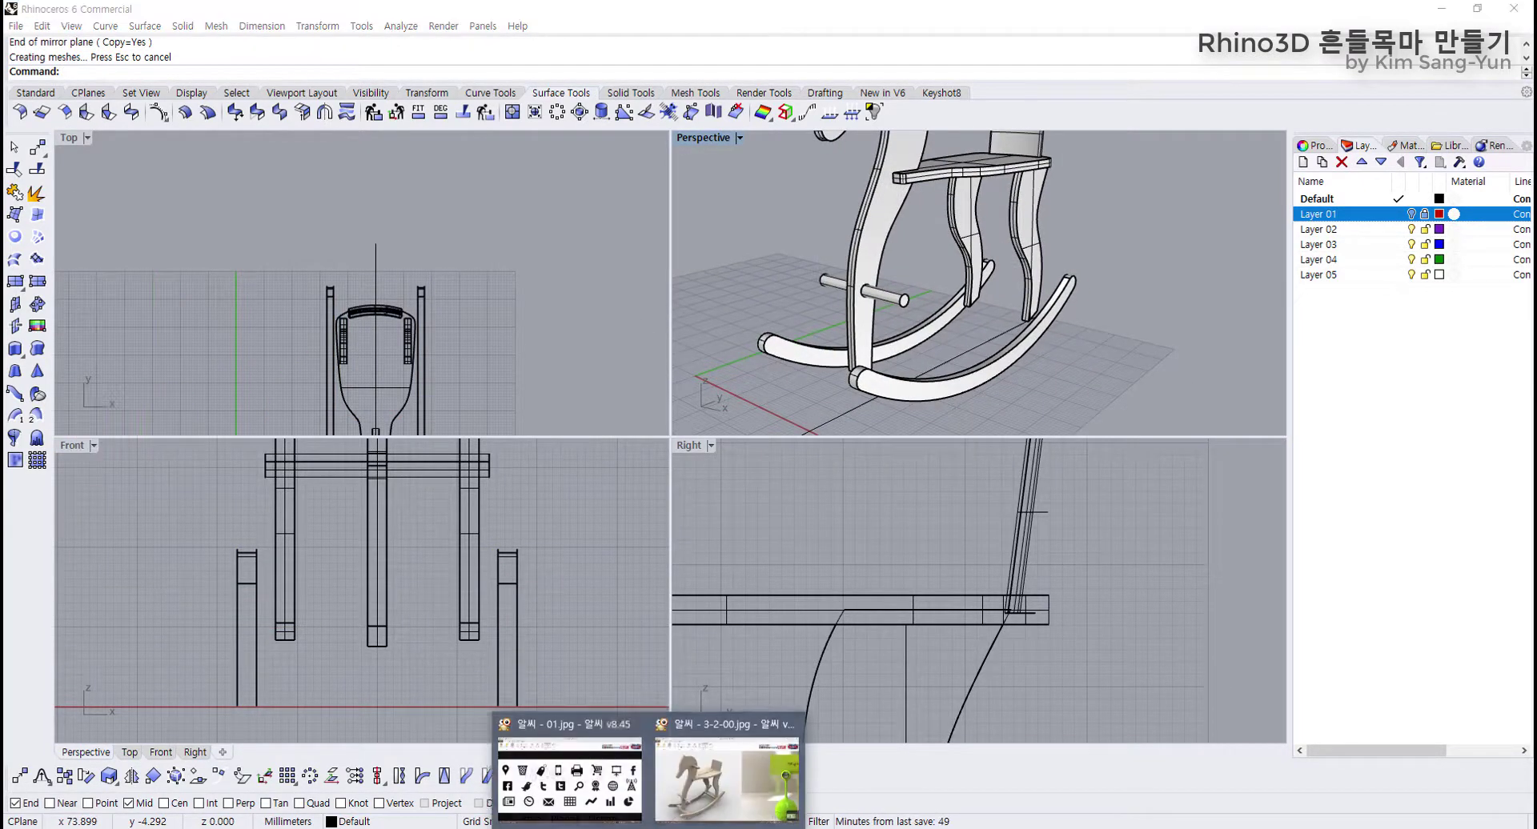
click(728, 769)
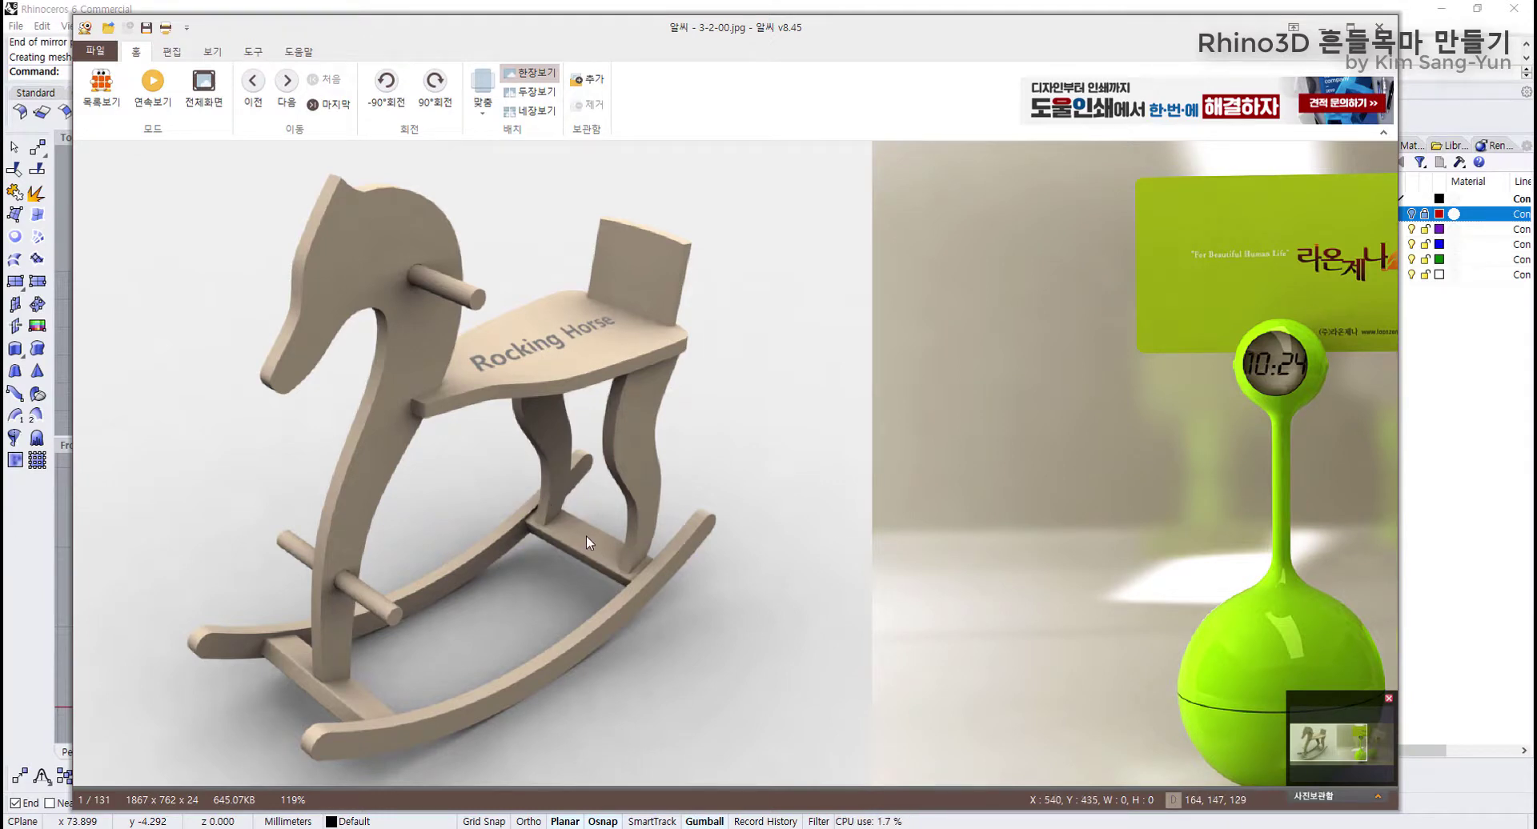
click(1321, 28)
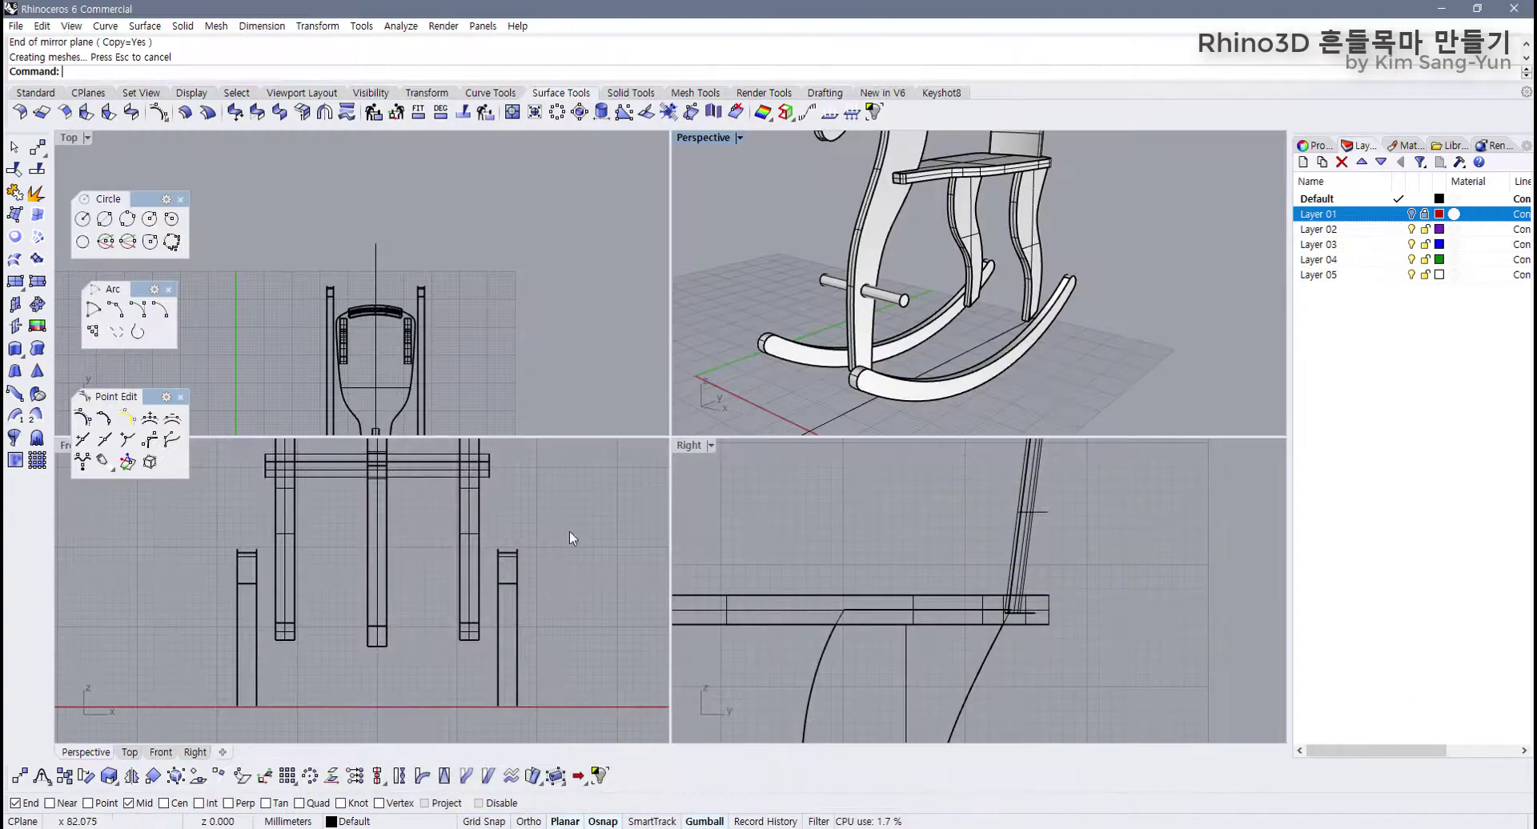
Step: Draw a flat rectangle over the front leg's foot in the maximized Right view as a crossbar profile
scroll(729, 482, down, 8)
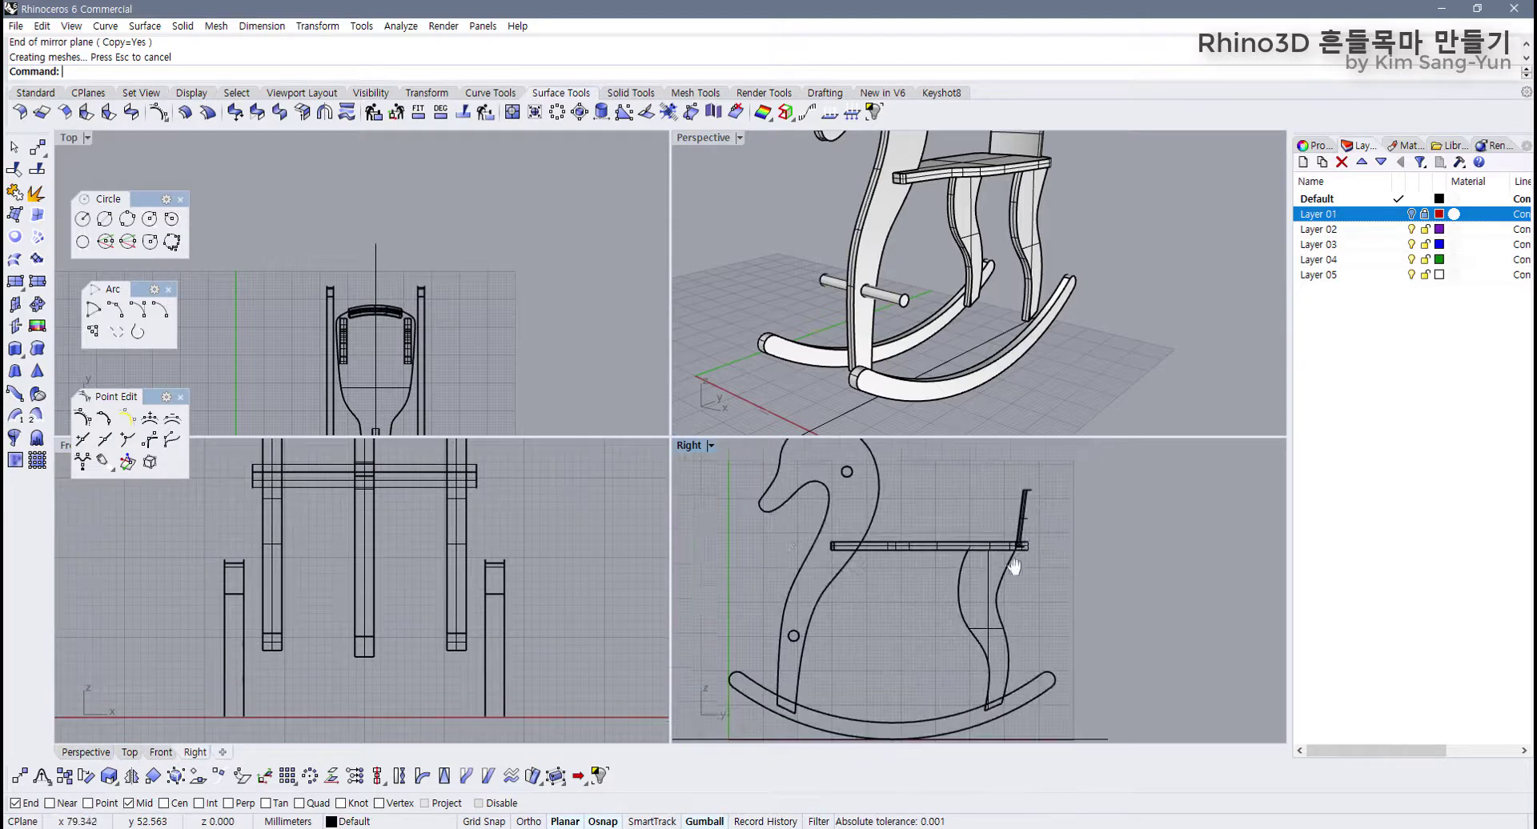
double_click(687, 450)
scroll(568, 578, up, 6)
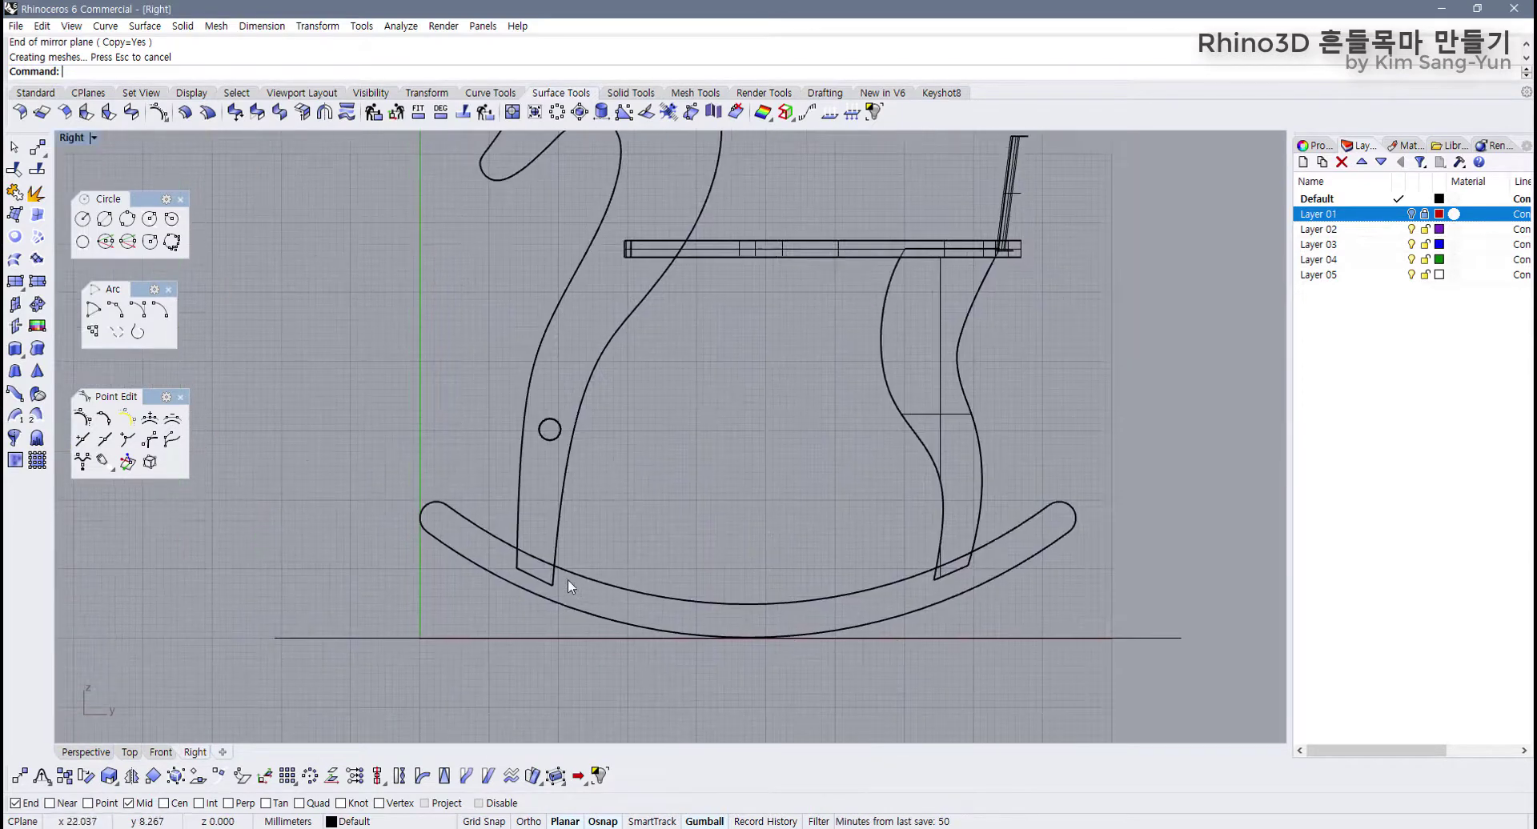
scroll(457, 573, up, 2)
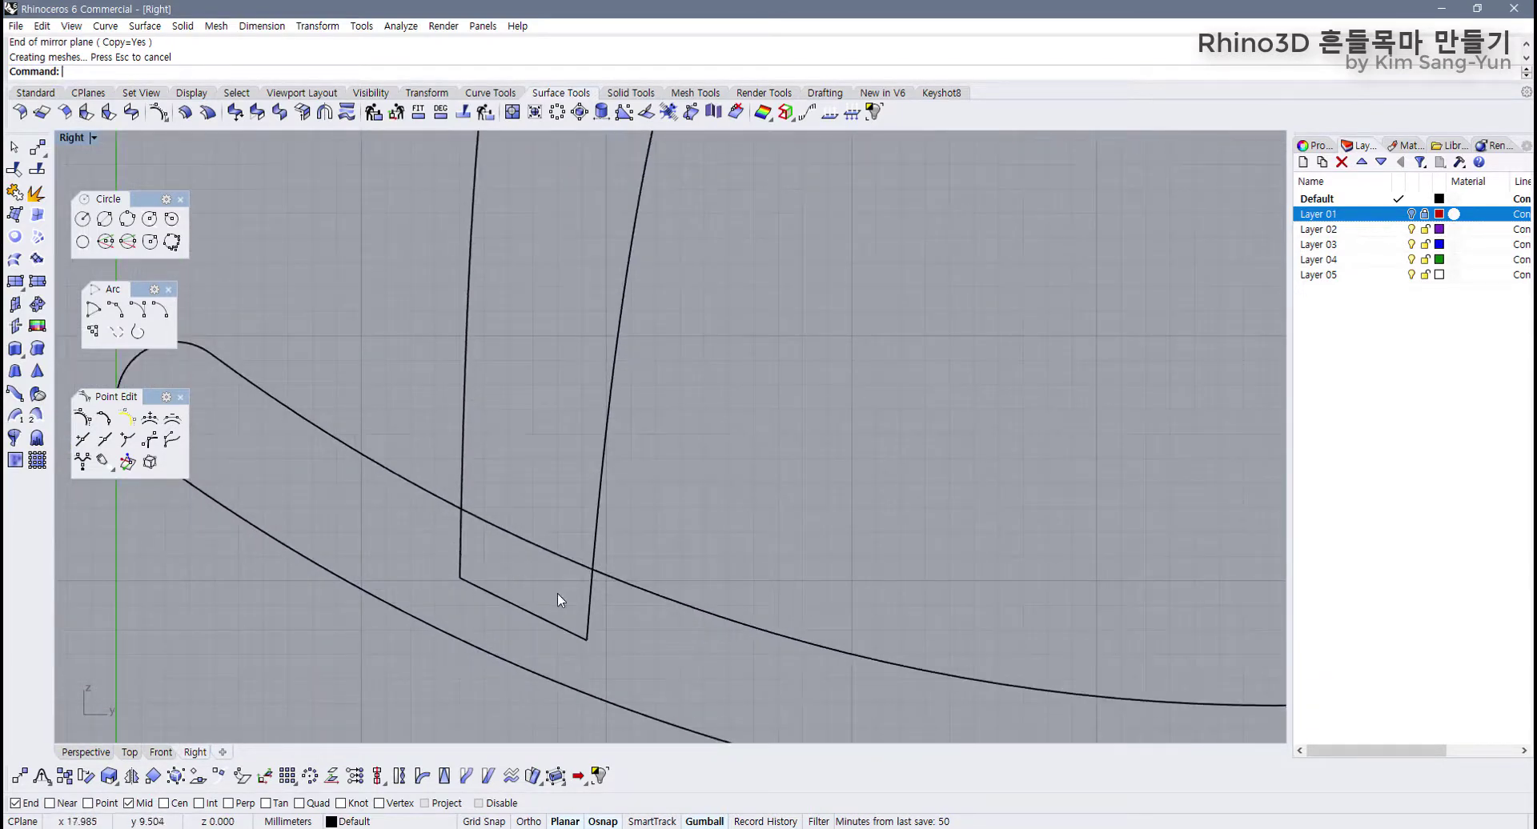
click(35, 93)
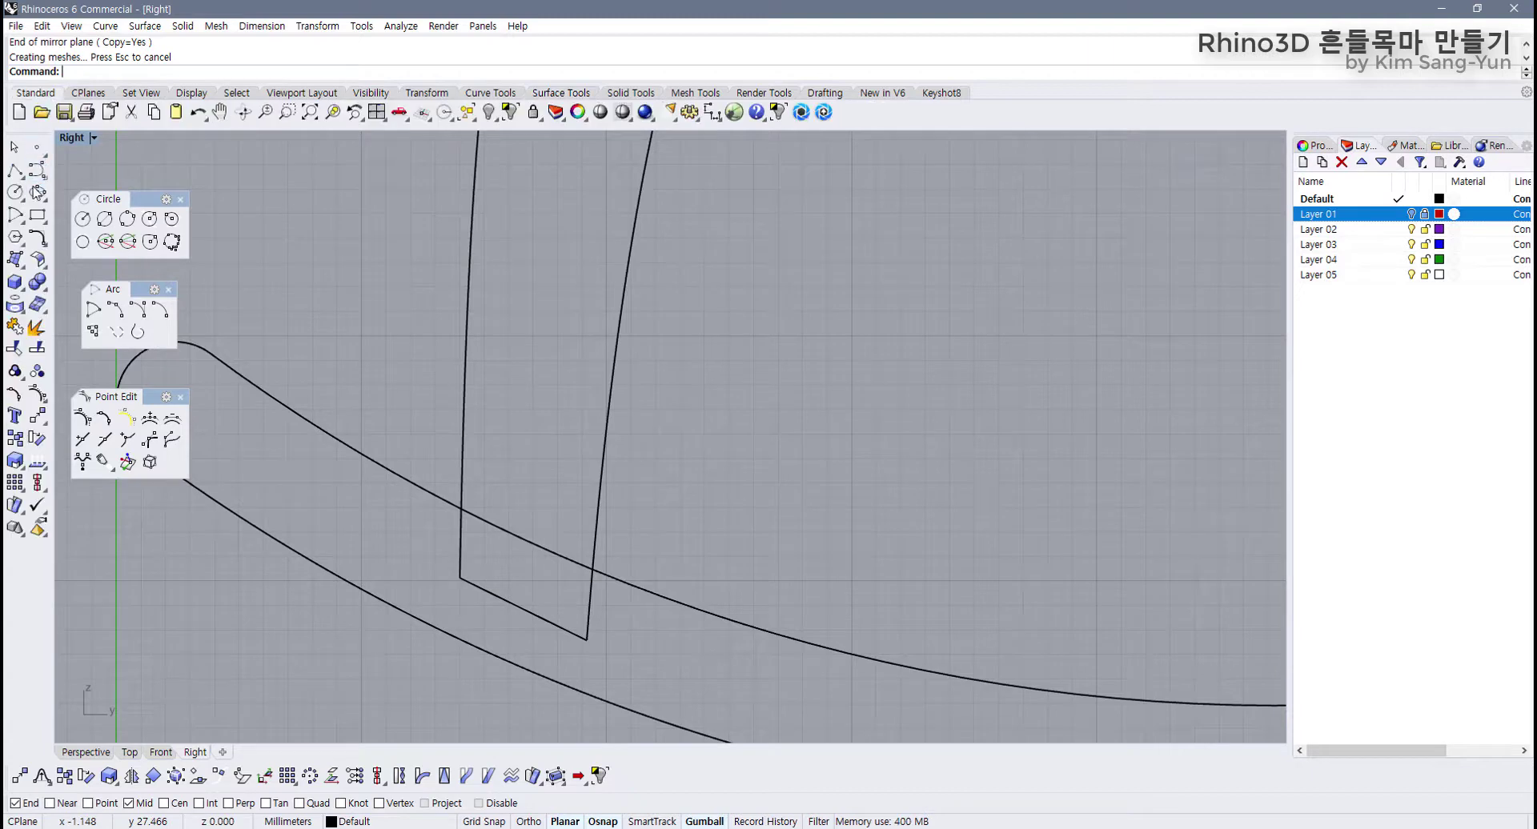
click(36, 215)
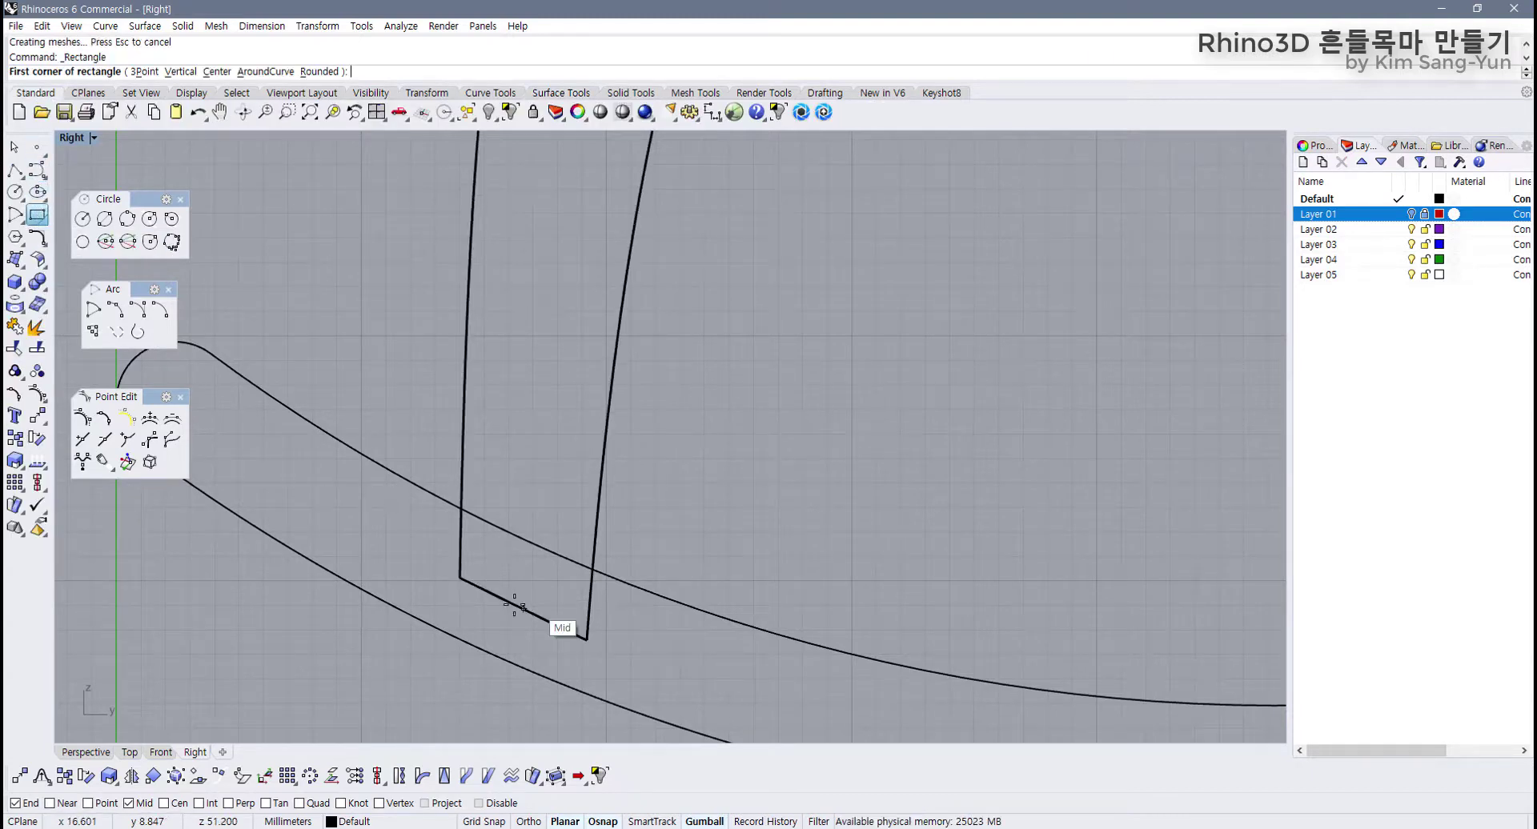
click(412, 544)
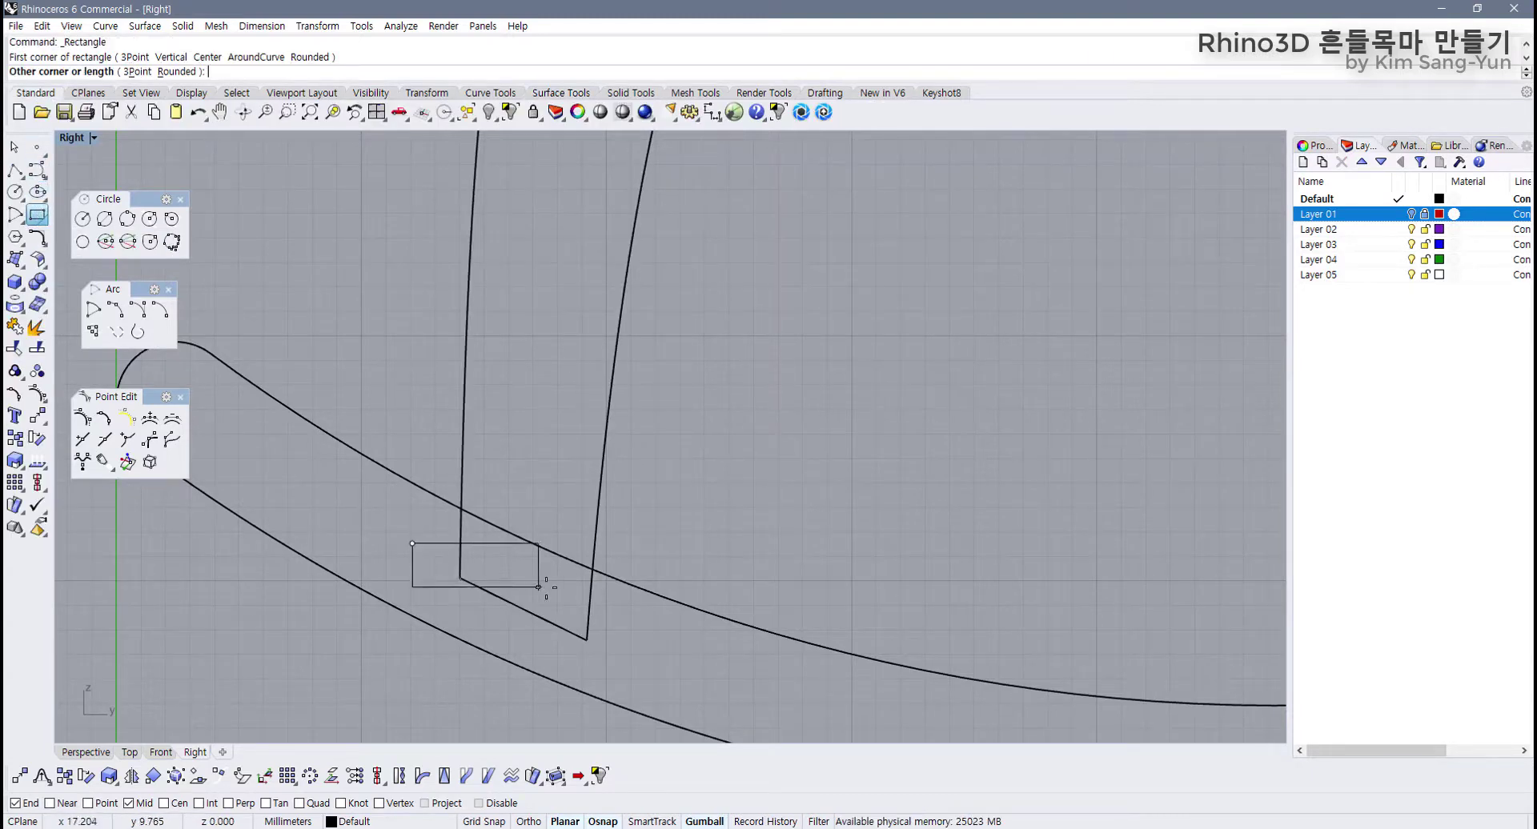
click(614, 604)
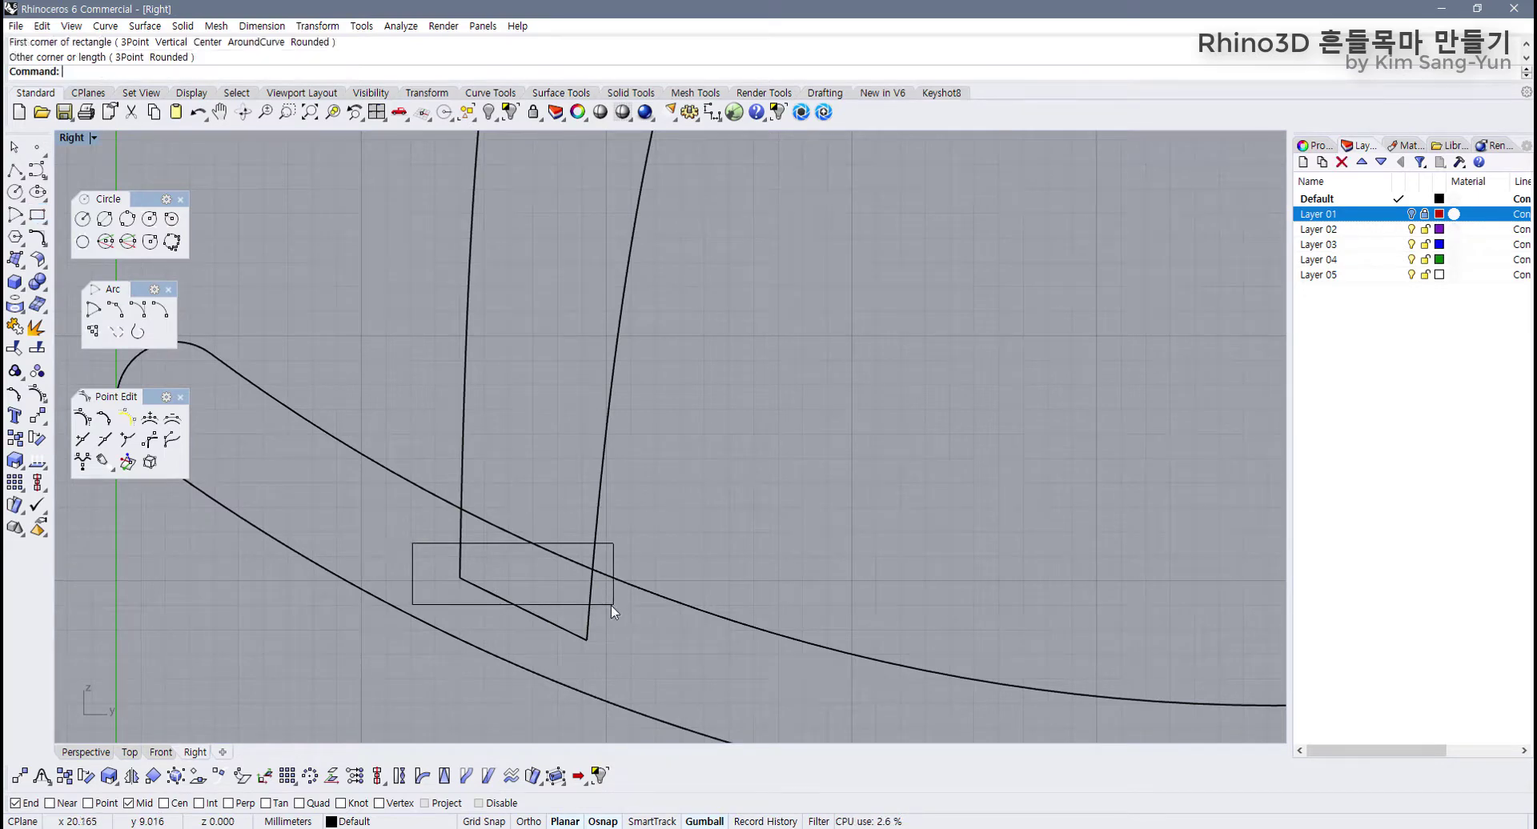
Step: Rotate the rectangle to the rocker's slope, lower it around the front leg's foot and thicken it slightly
click(521, 604)
drag(480, 627, 464, 598)
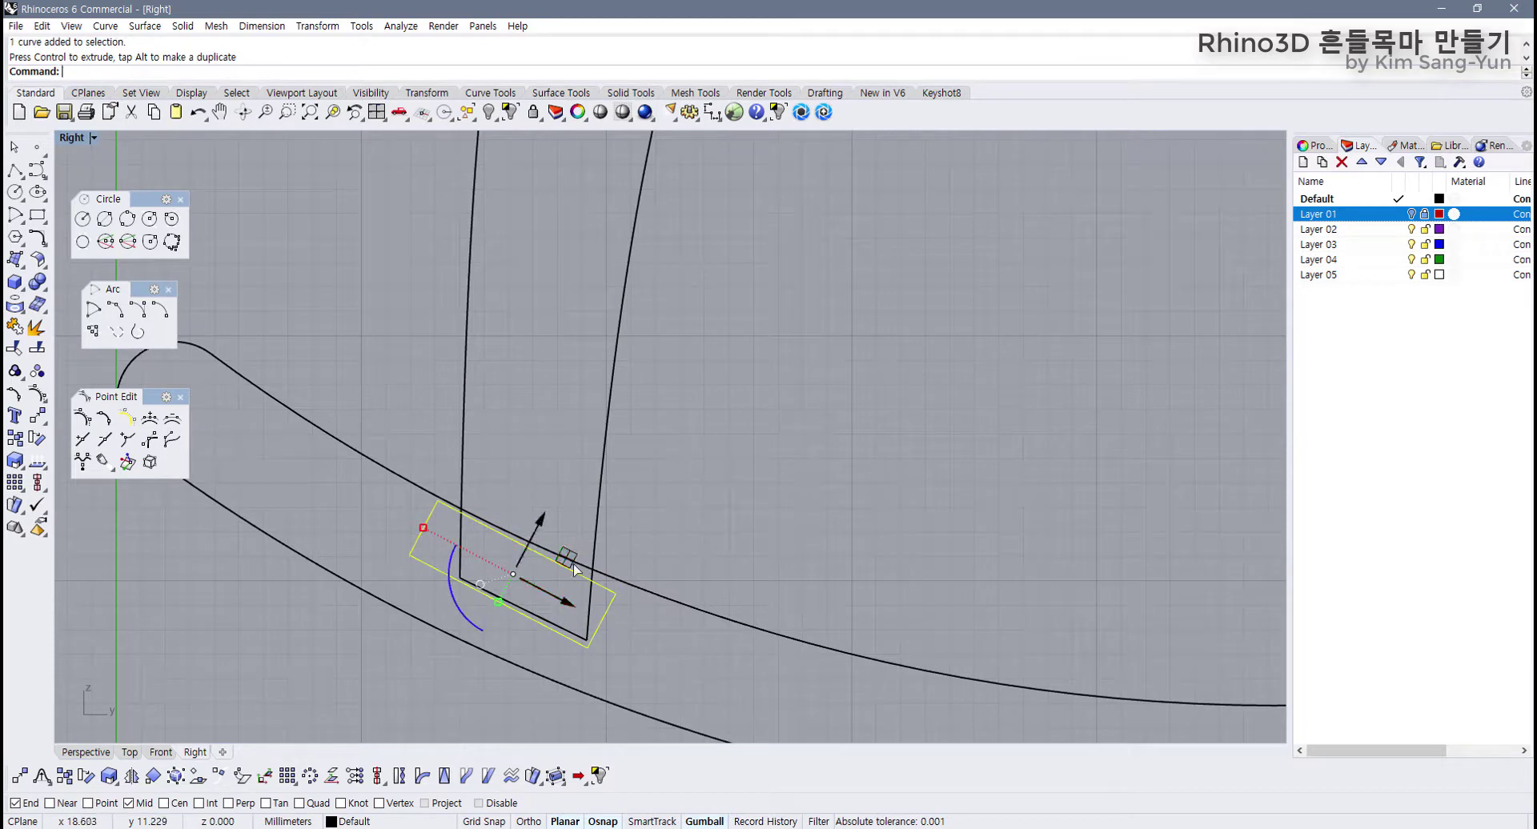
drag(571, 552, 570, 584)
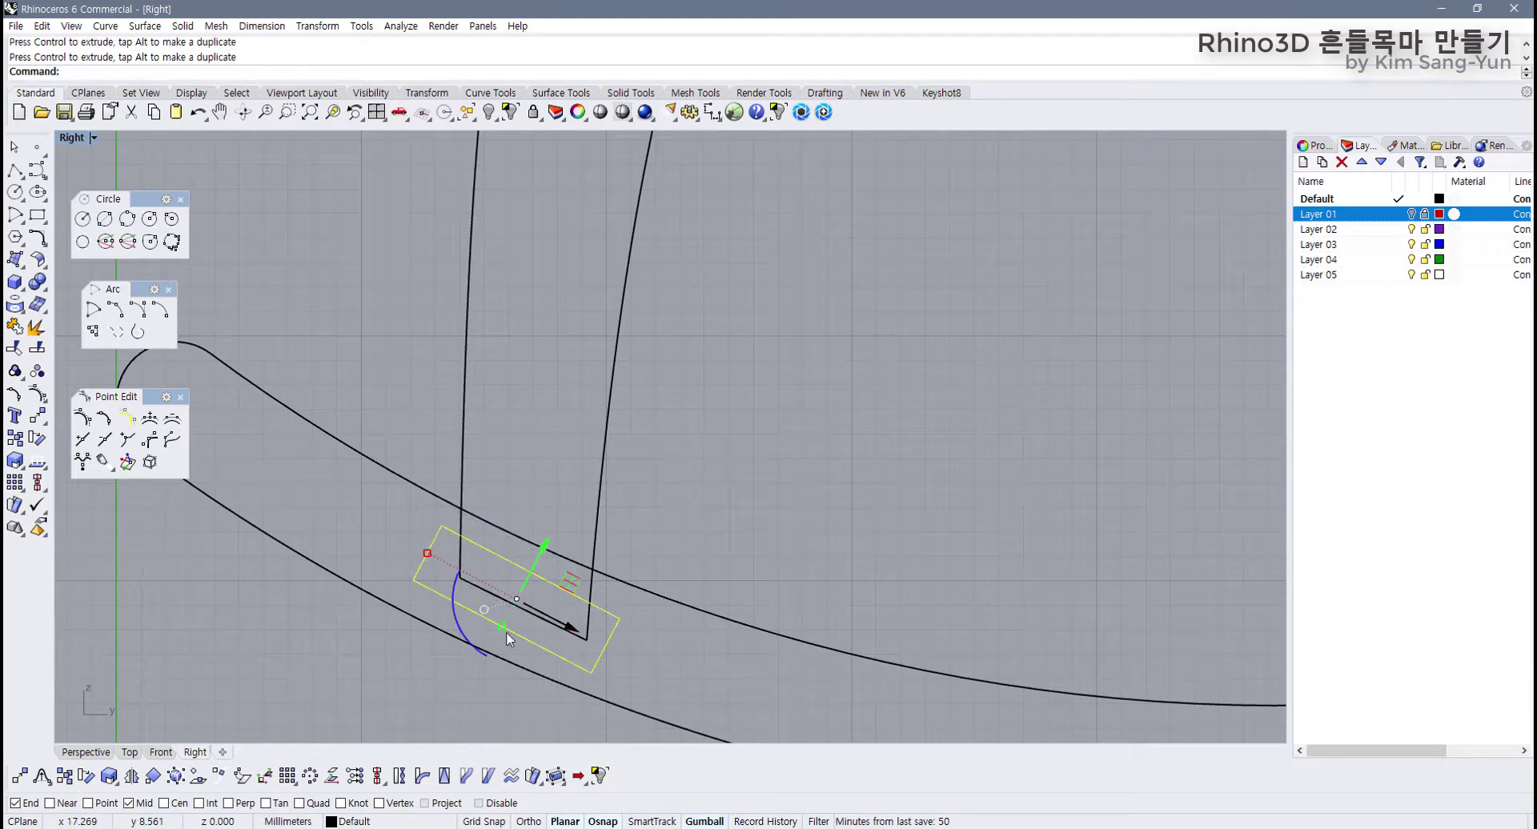
drag(479, 644, 564, 626)
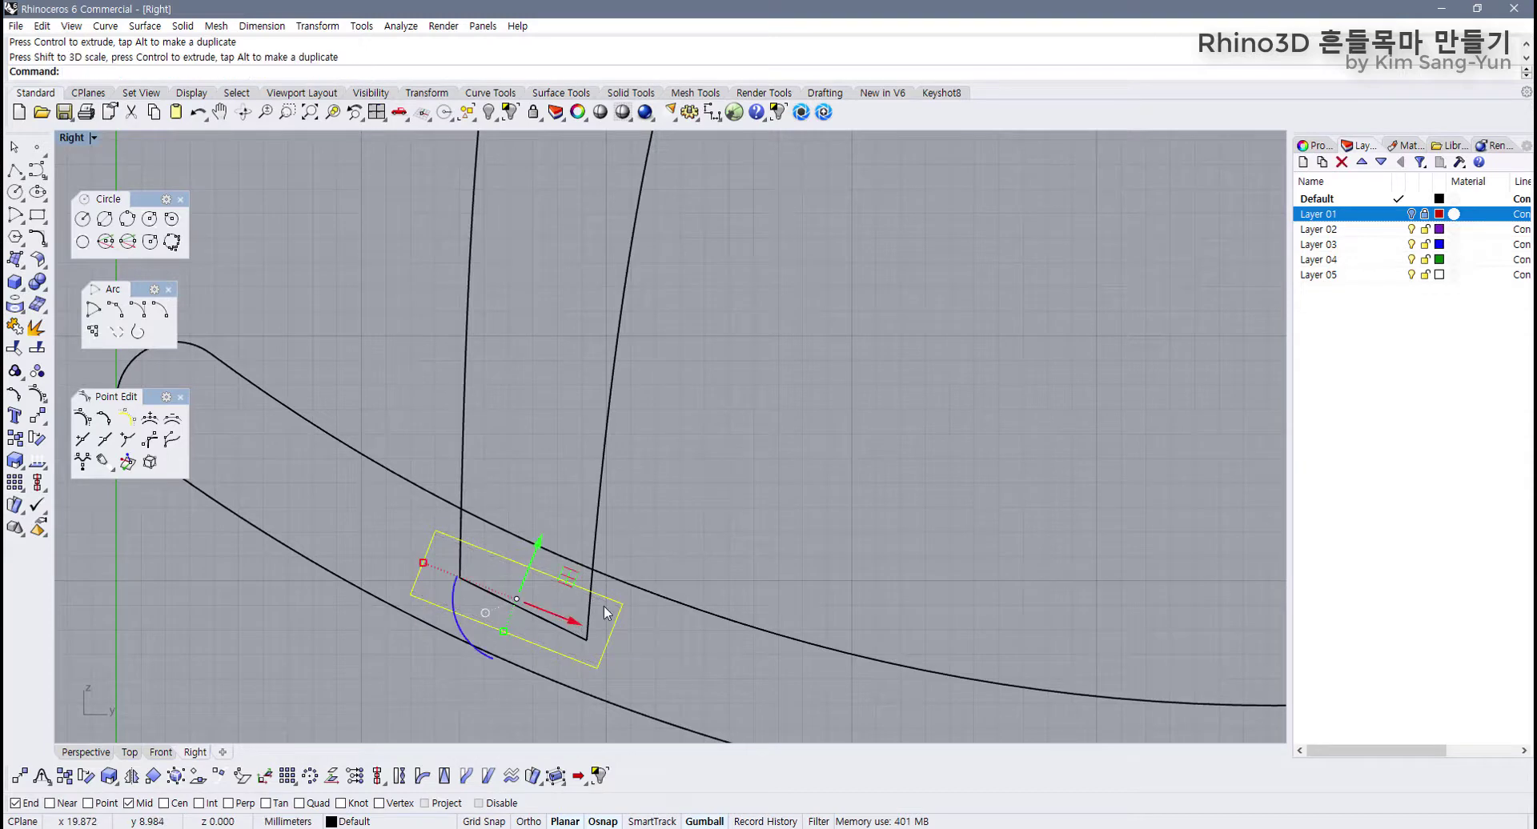
Step: Try a copy of the rectangle at the rear leg's foot, rotated to the rocker's slope, and delete it
scroll(599, 602, down, 6)
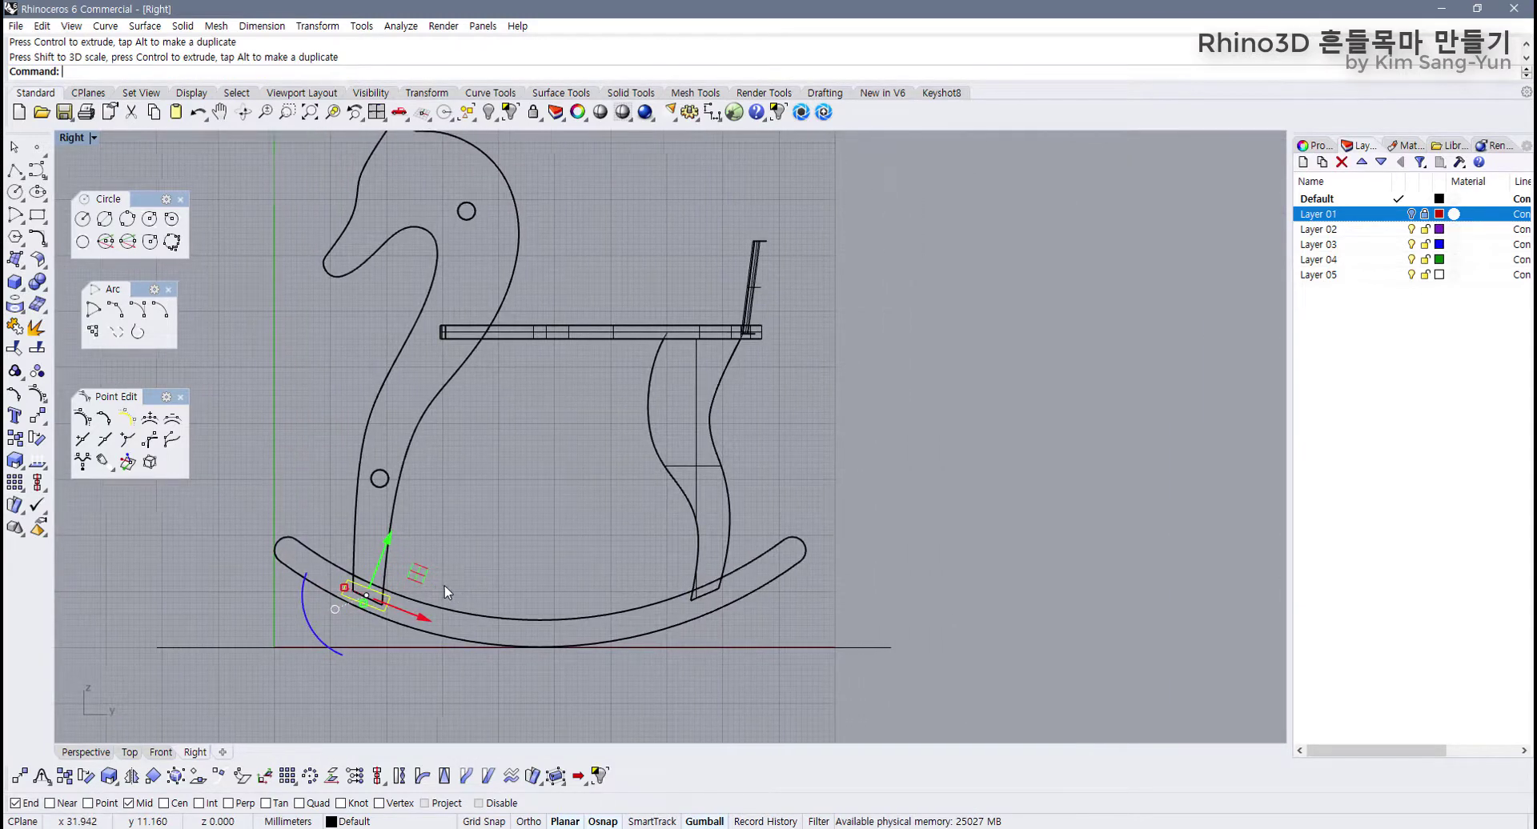
drag(418, 573, 748, 580)
scroll(701, 597, up, 6)
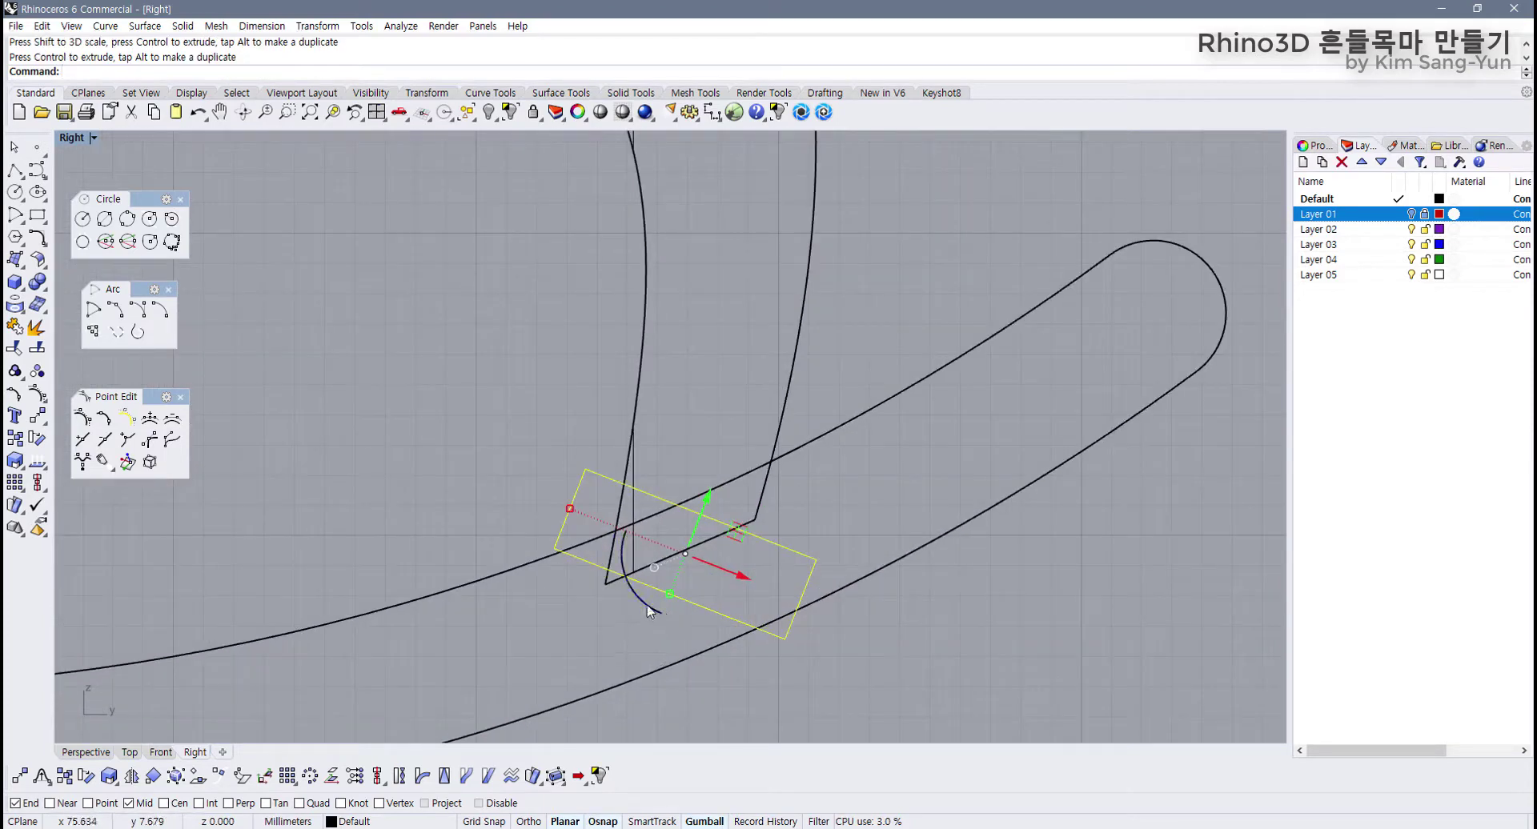
drag(650, 612, 694, 614)
drag(708, 508, 709, 522)
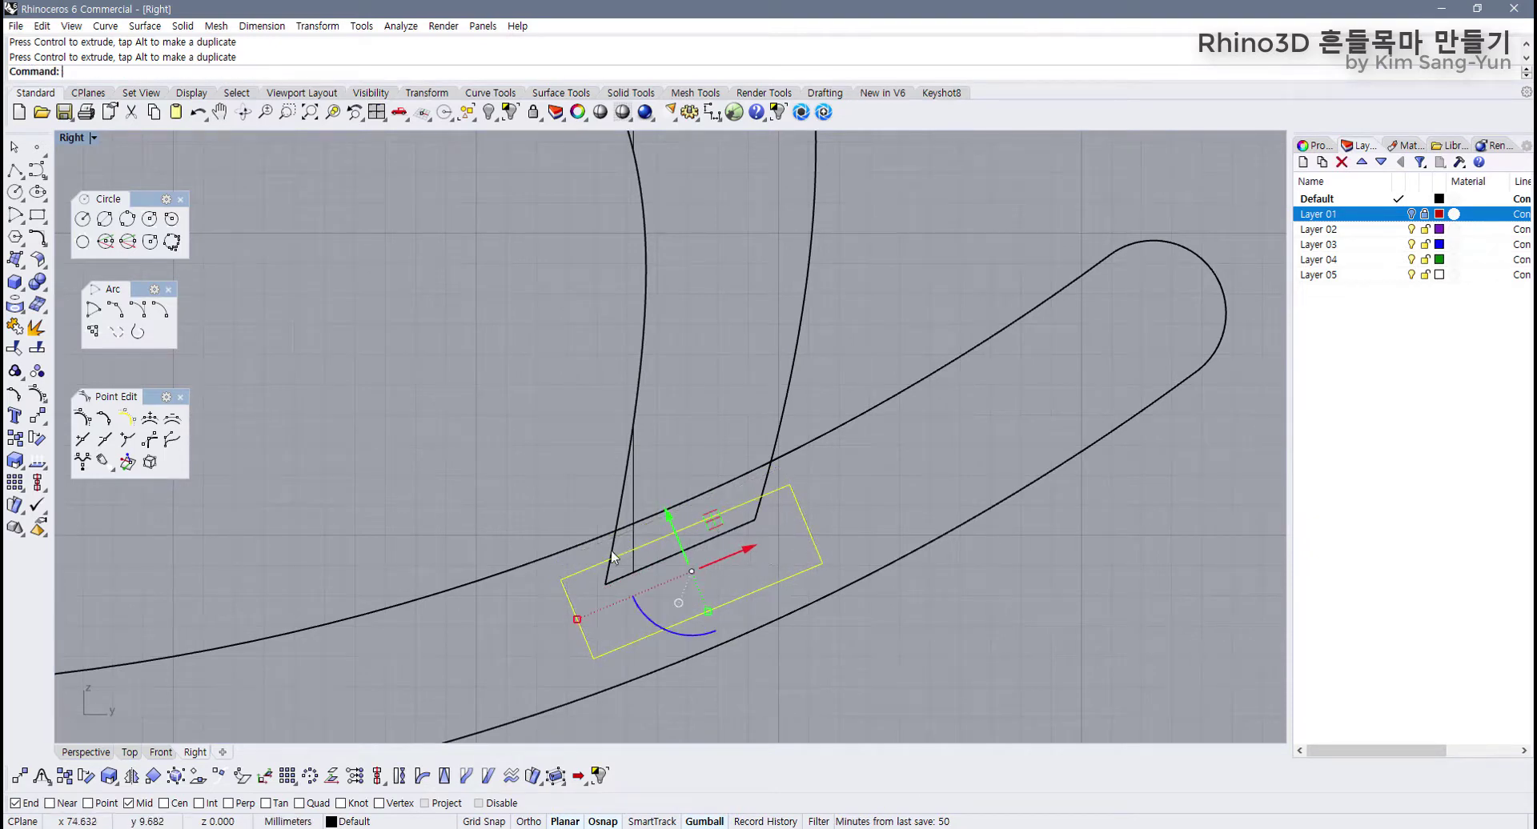
scroll(637, 581, down, 5)
right_drag(636, 581, 670, 570)
scroll(669, 568, up, 4)
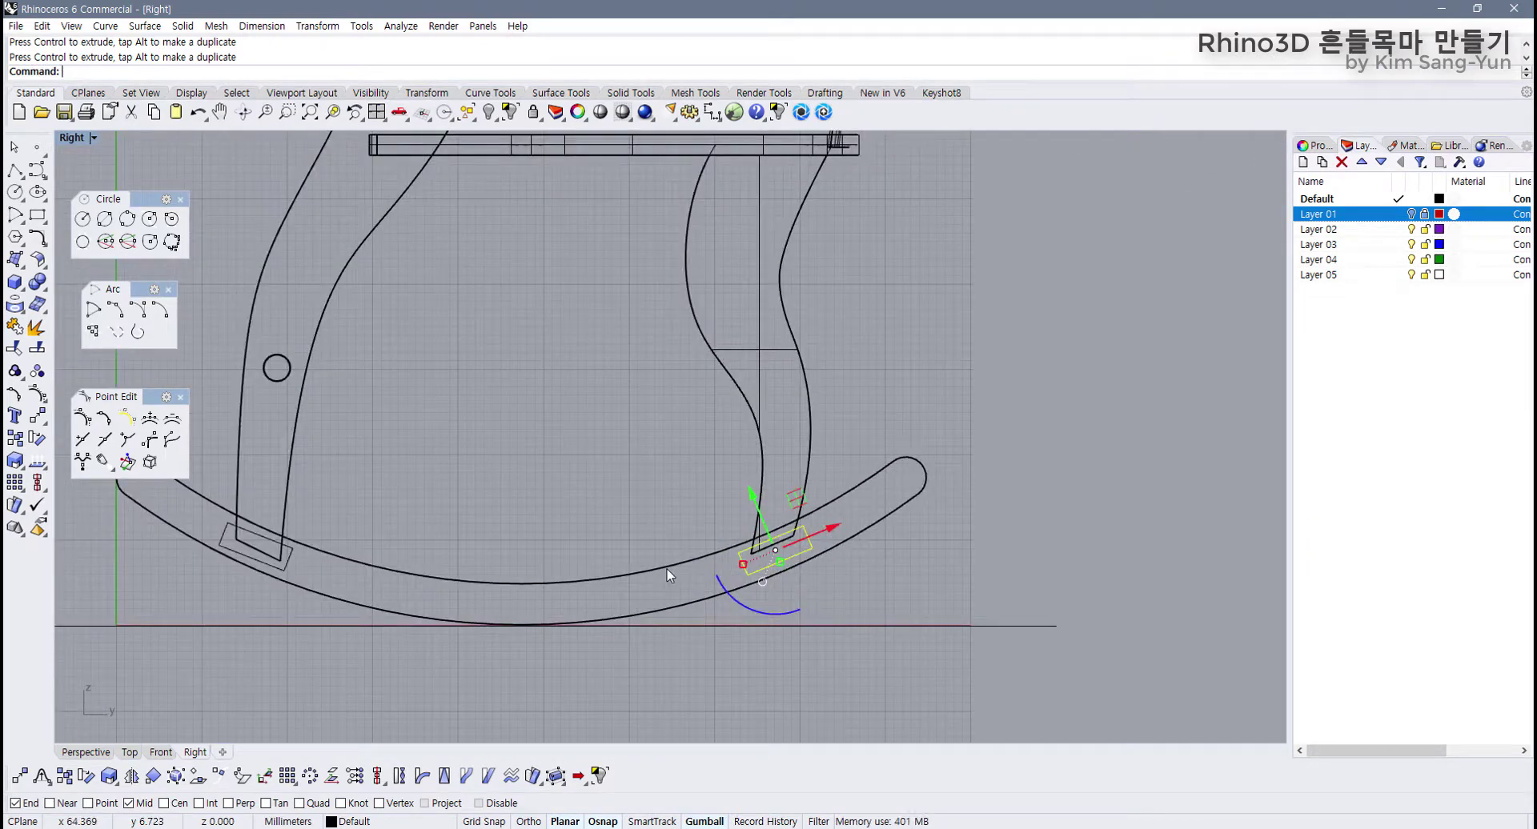
key(Delete)
Step: Mirror a copy of the front crossbar rectangle to the rear across a vertical line through the rocker's midpoint
click(293, 569)
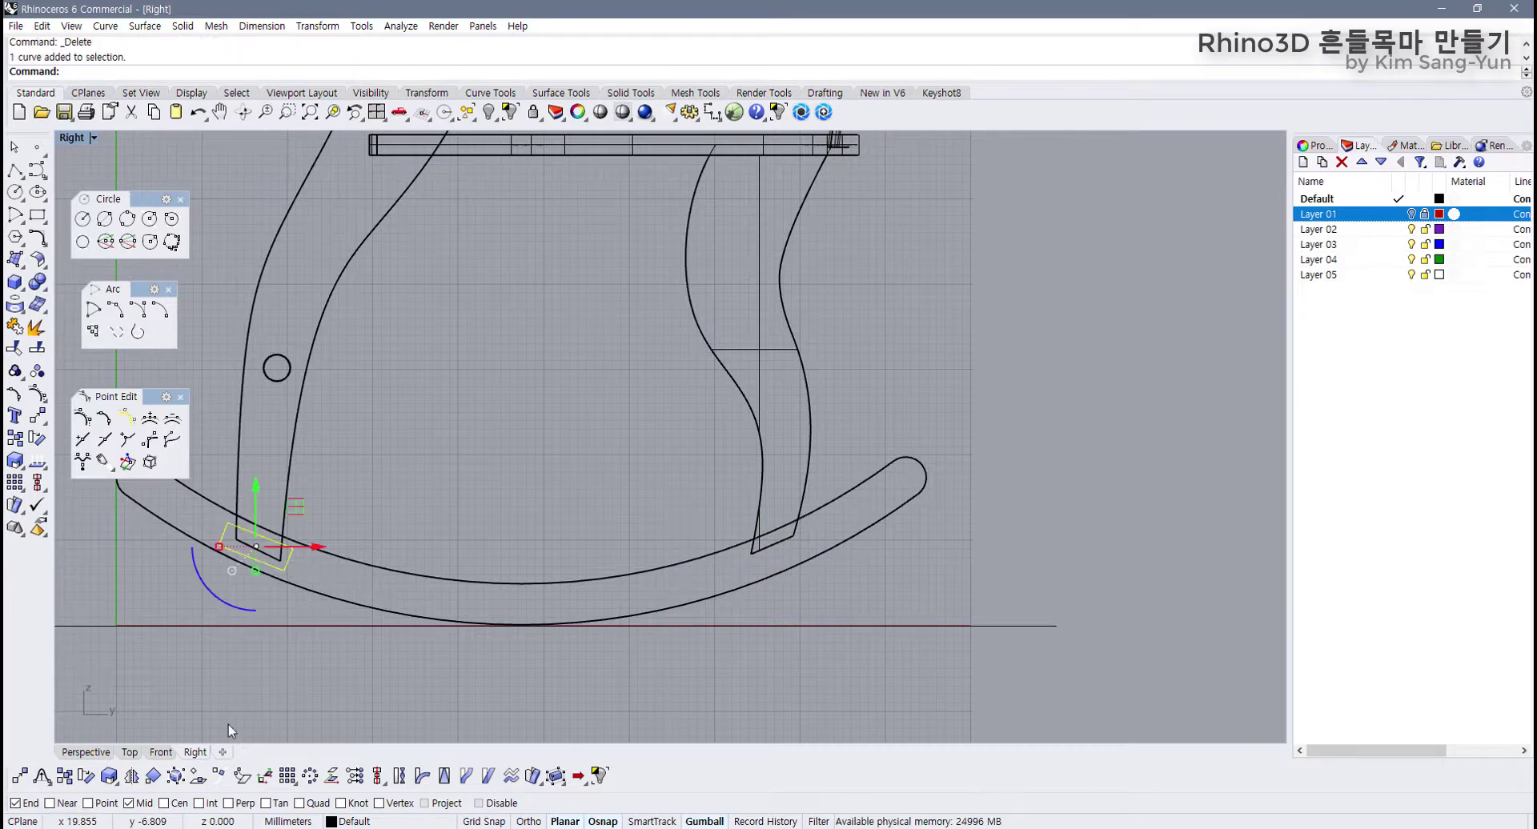
click(133, 779)
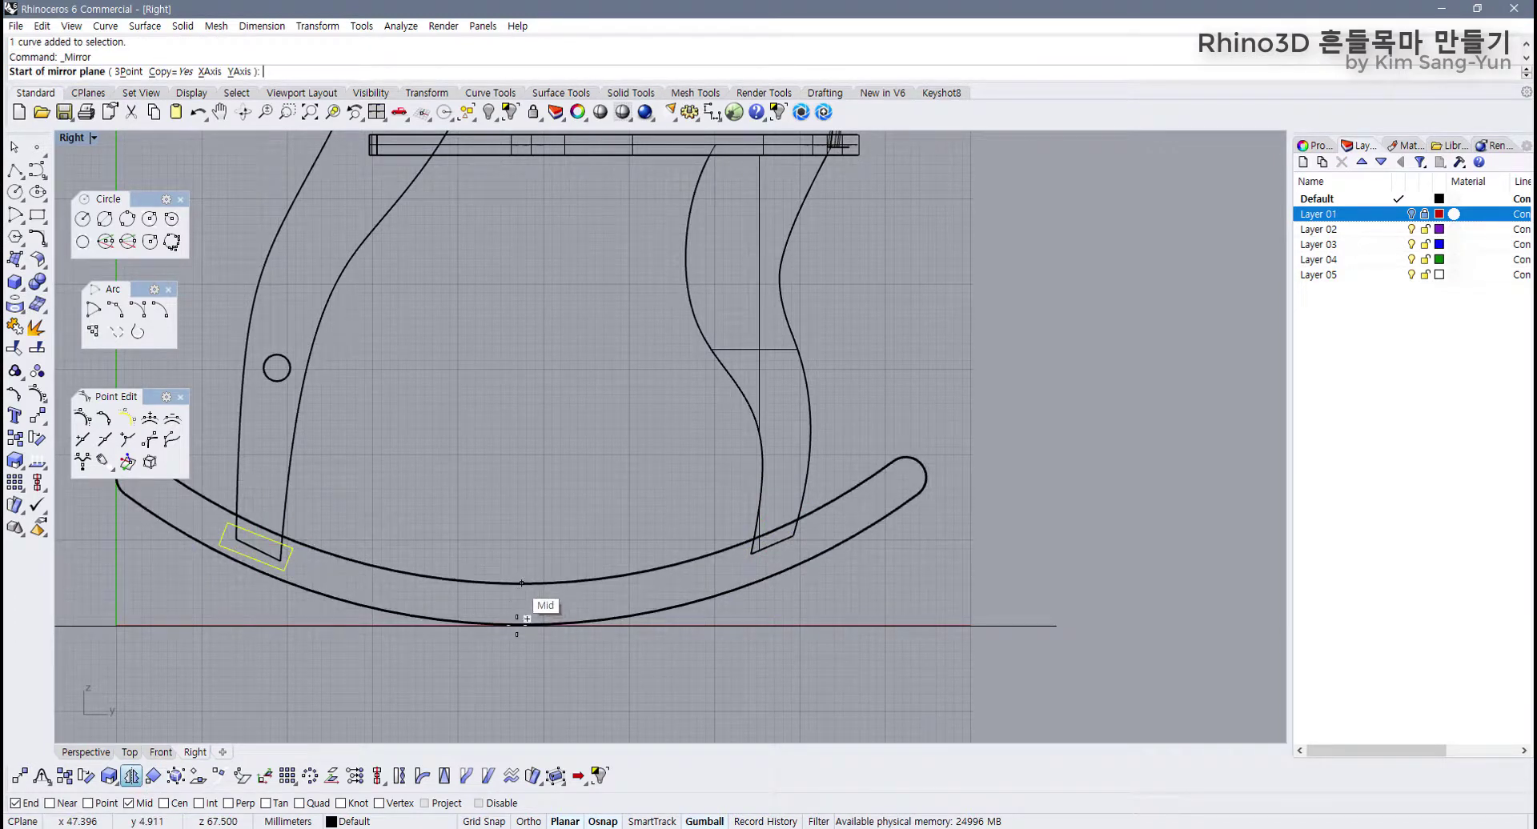
click(521, 583)
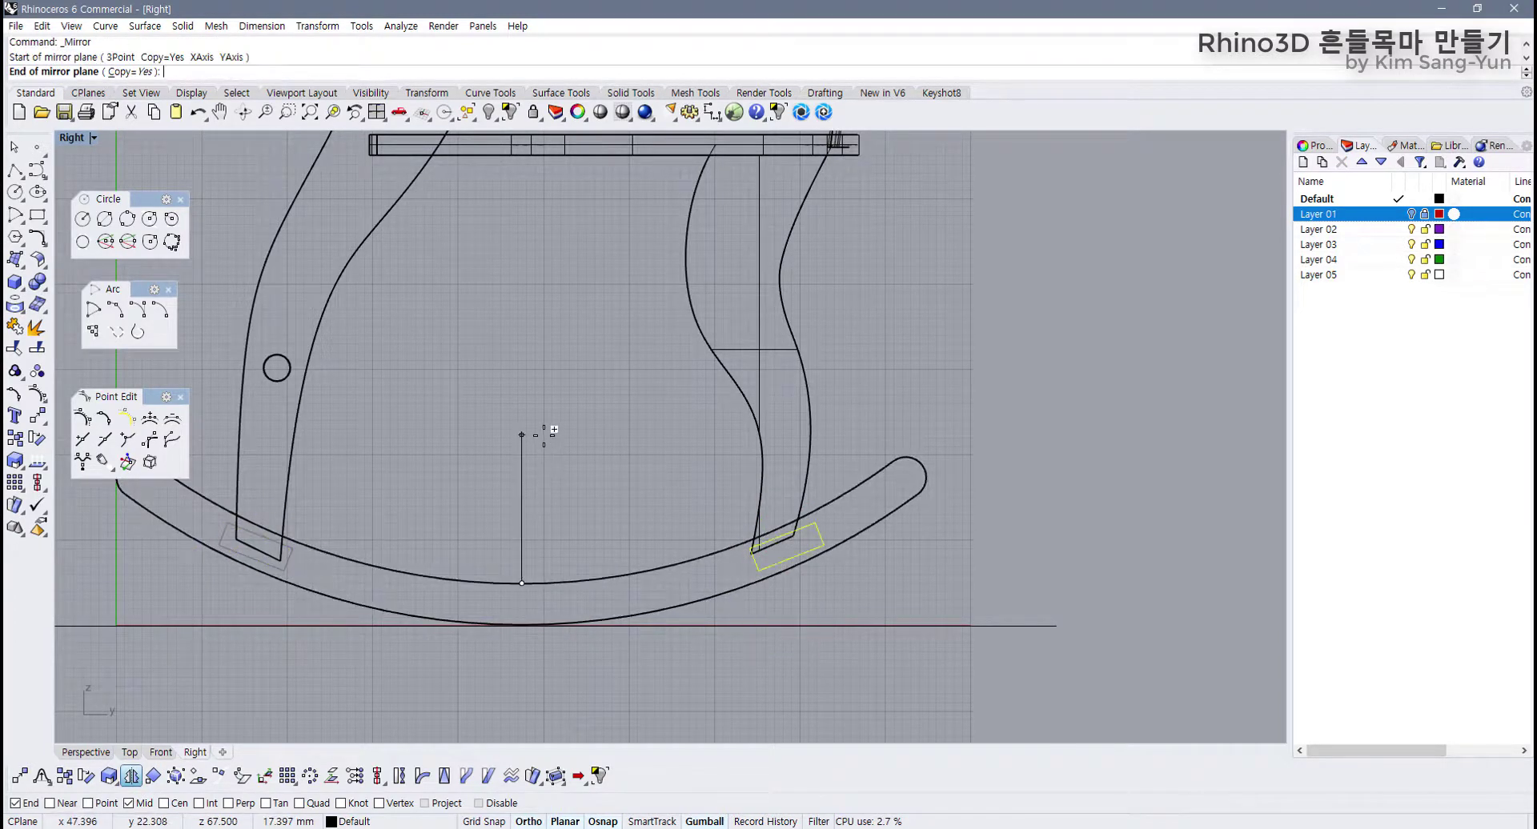
click(550, 431)
scroll(631, 490, down, 4)
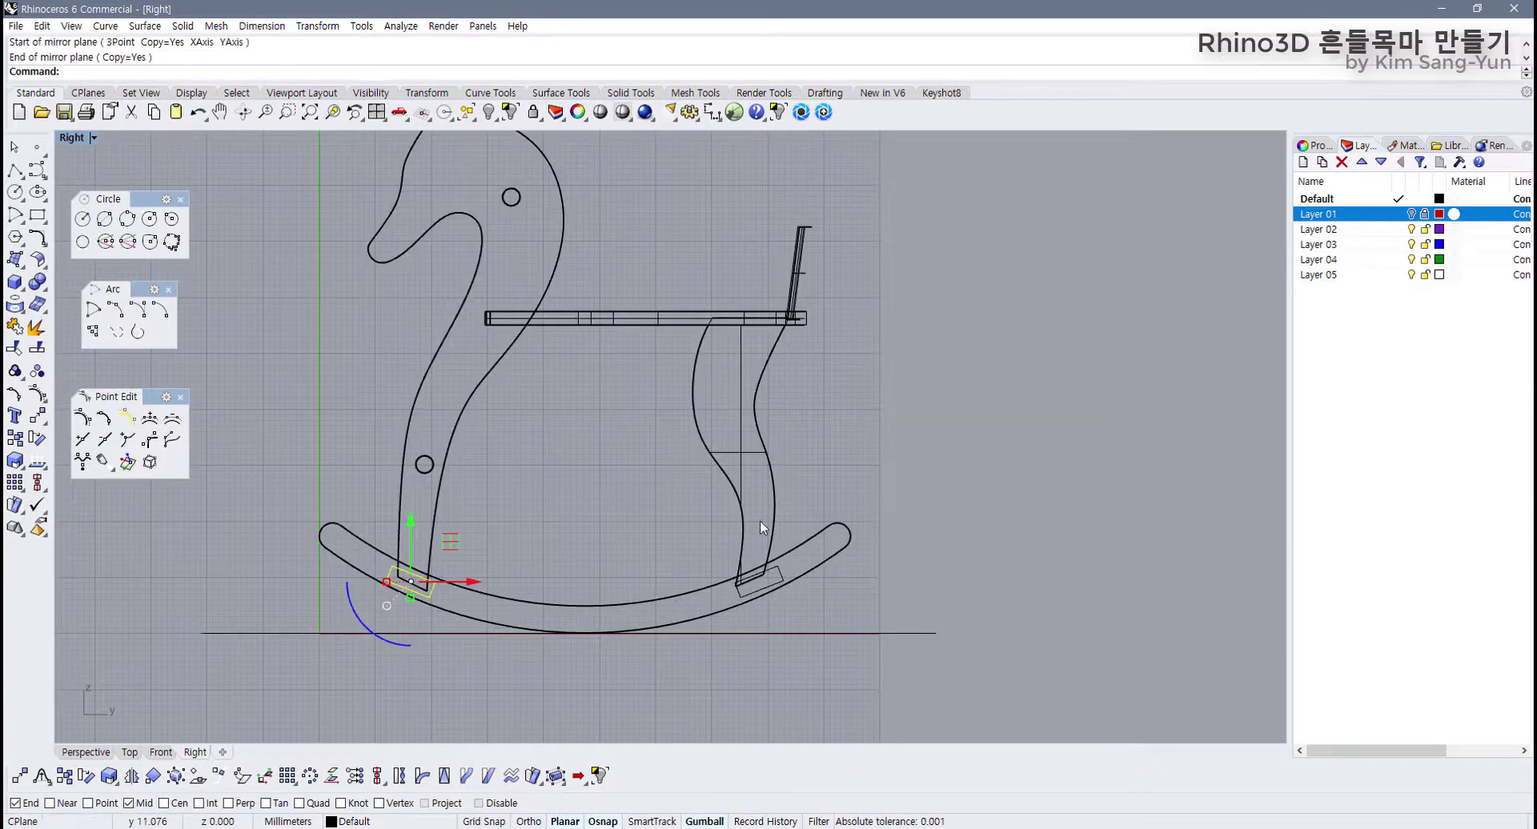
Step: Move the mirrored rectangle slightly forward so it sits around the rear leg's foot
scroll(761, 524, up, 2)
click(774, 404)
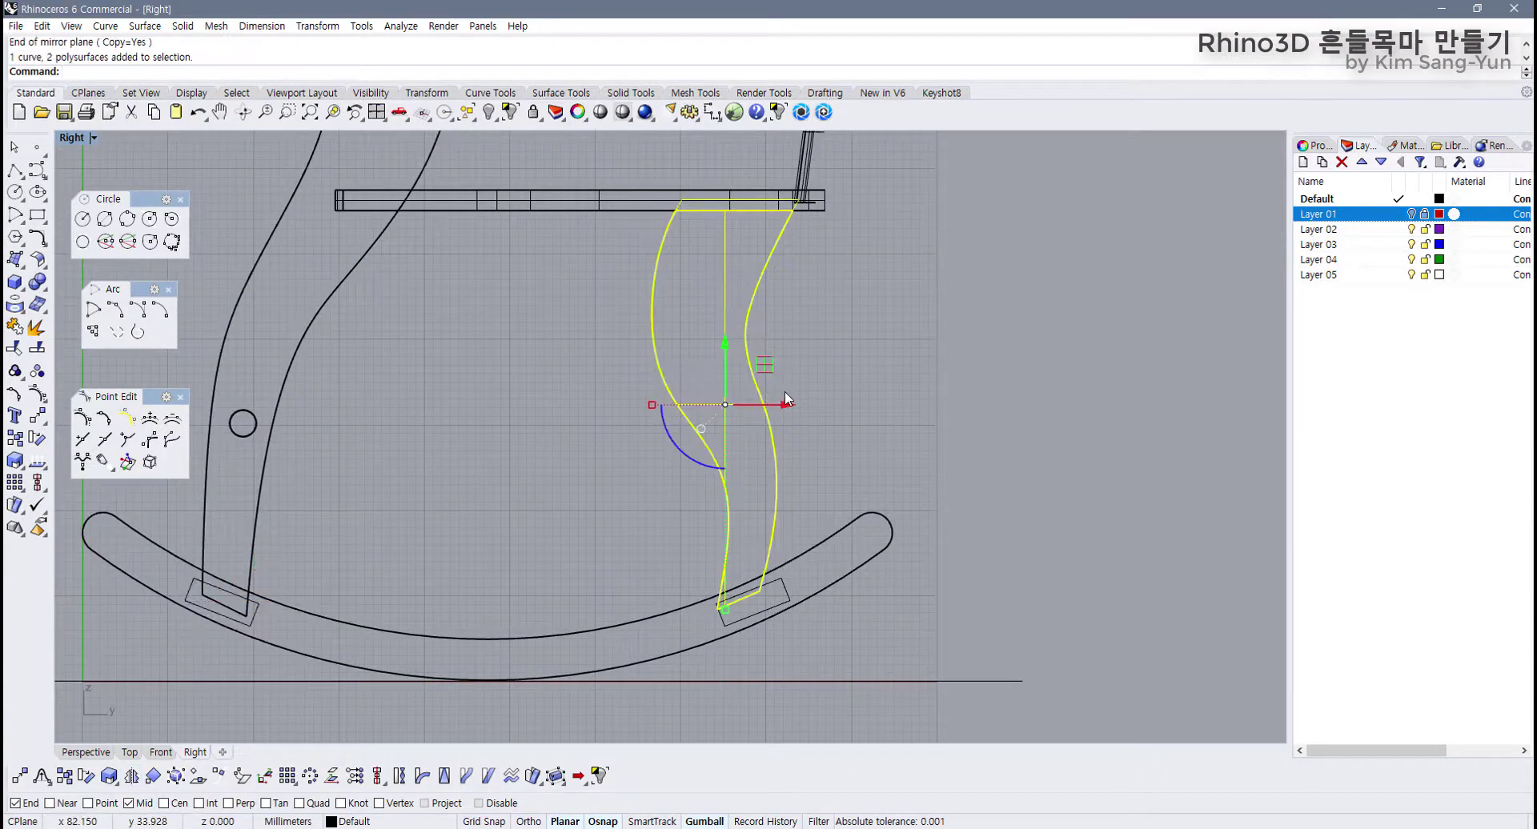
scroll(789, 553, up, 4)
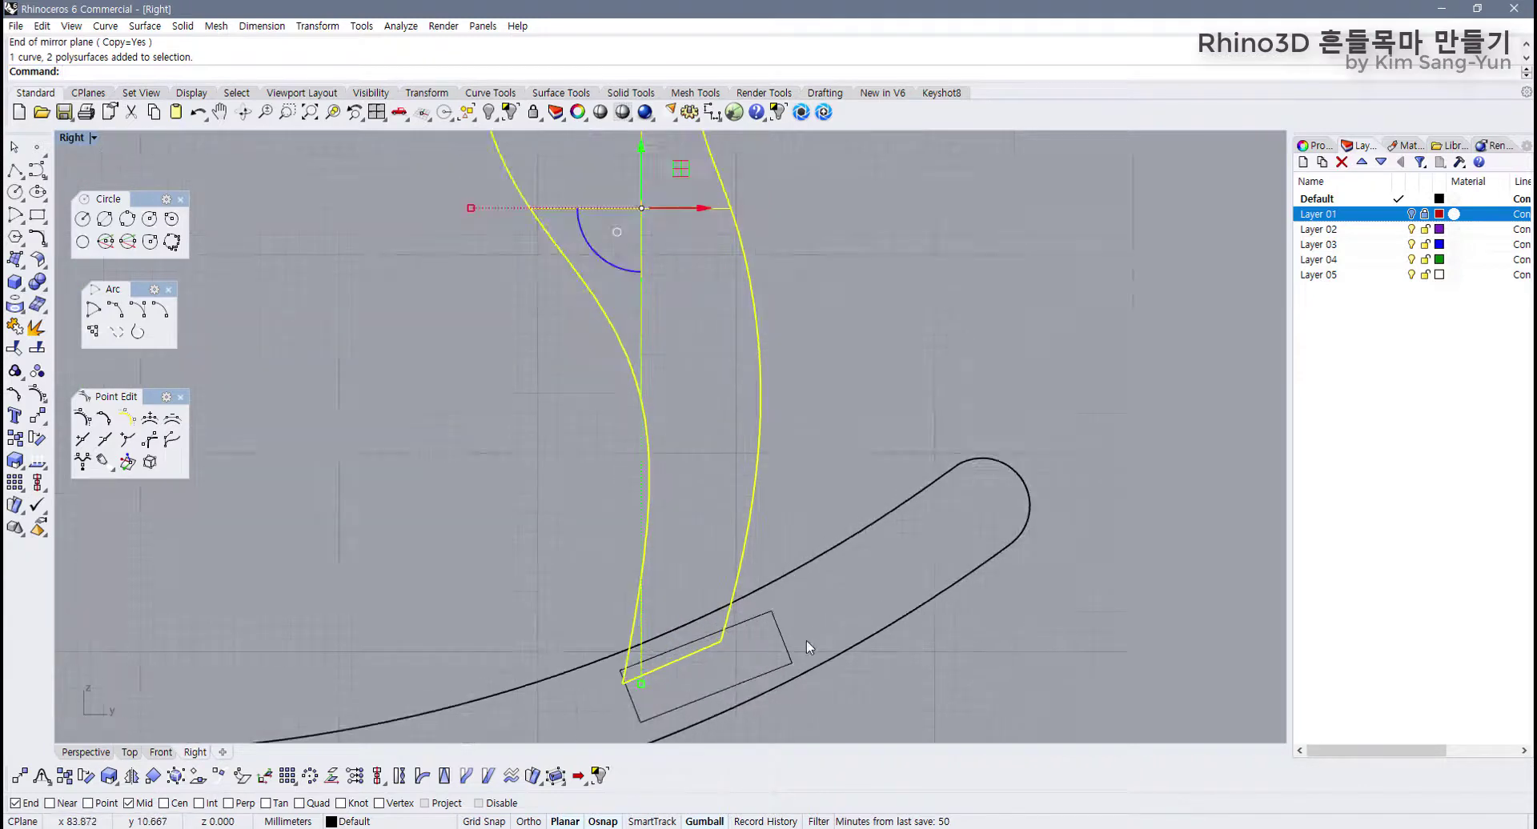
right_drag(806, 641, 819, 578)
drag(818, 578, 731, 586)
scroll(640, 608, down, 5)
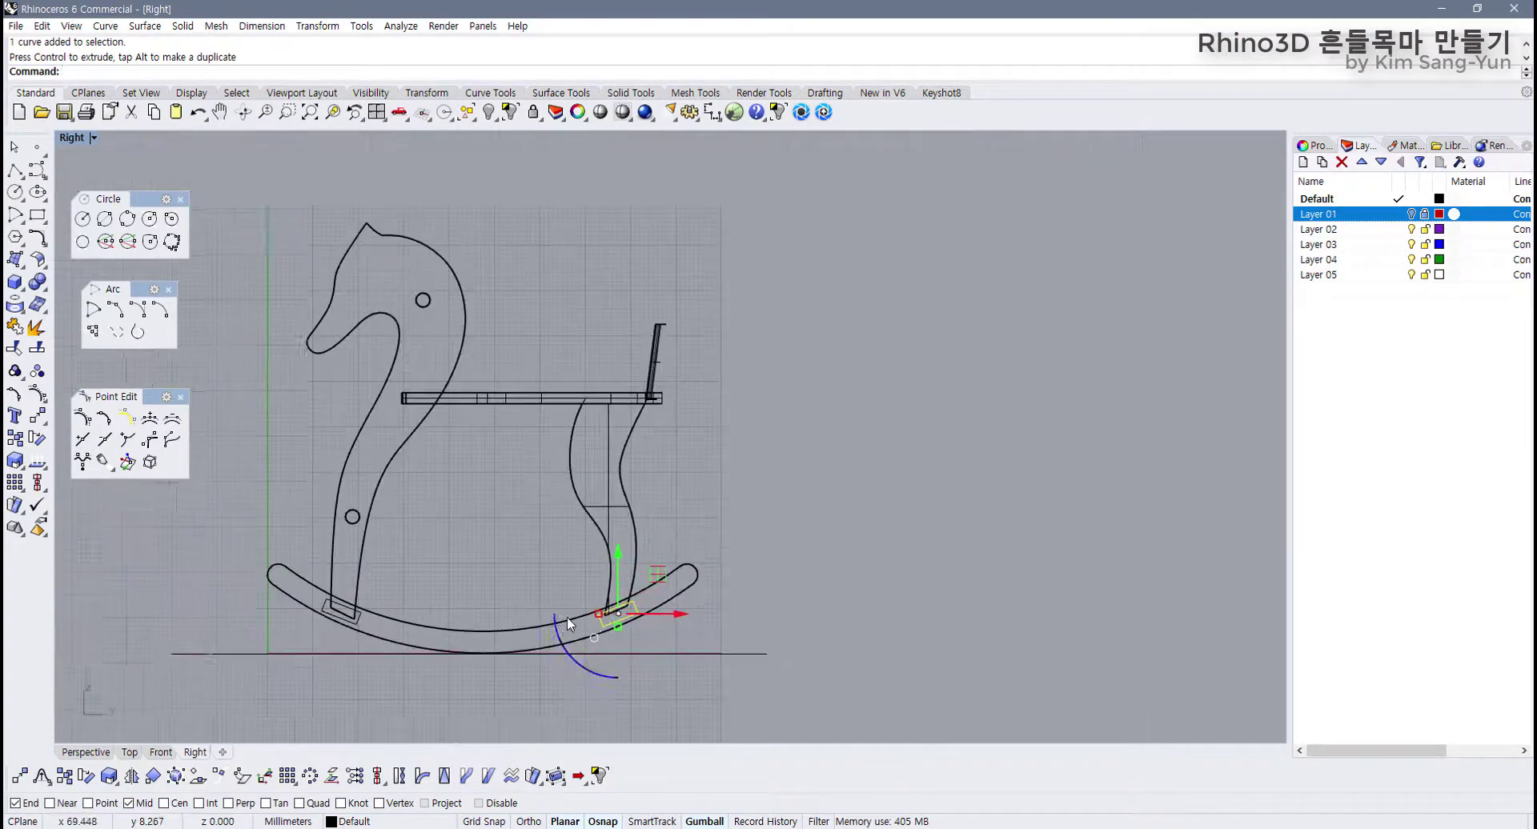
Step: Nudge the front crossbar rectangle slightly backward and down around the front leg's foot
scroll(348, 635, up, 3)
shift+click(440, 634)
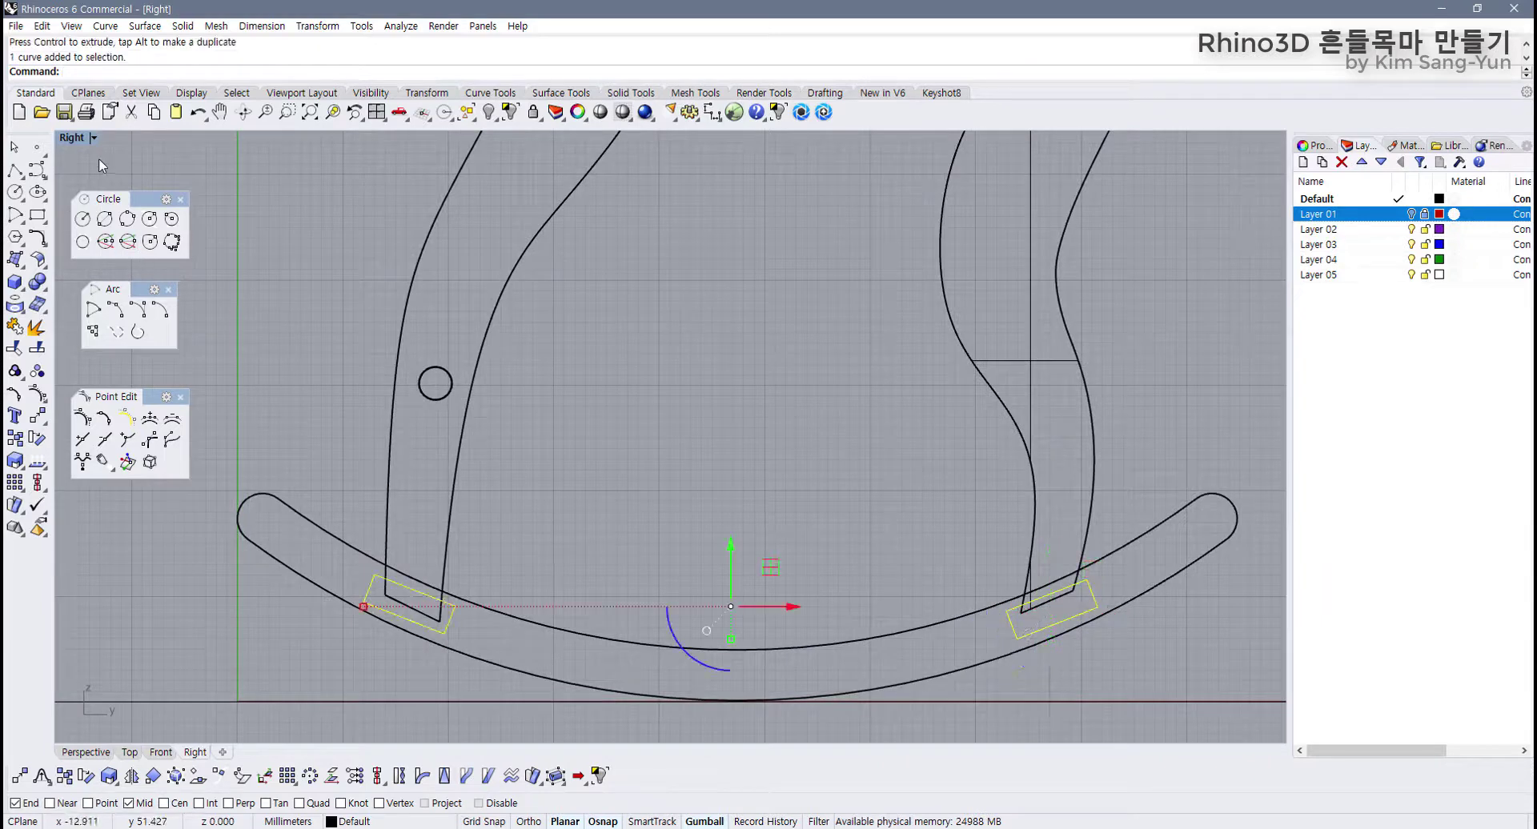
scroll(564, 676, up, 2)
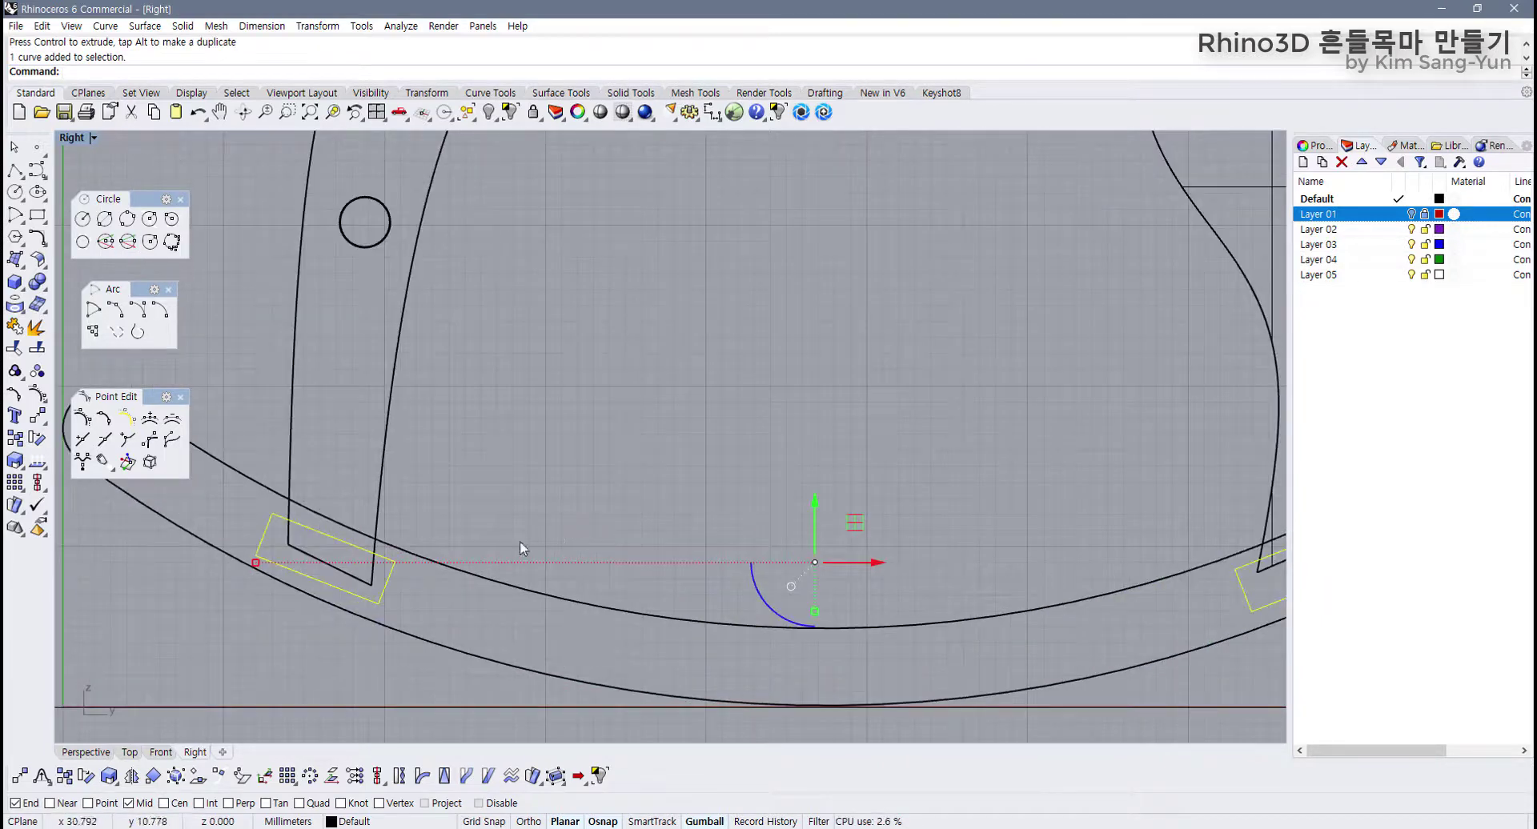
scroll(520, 549, down, 2)
key(Escape)
click(451, 566)
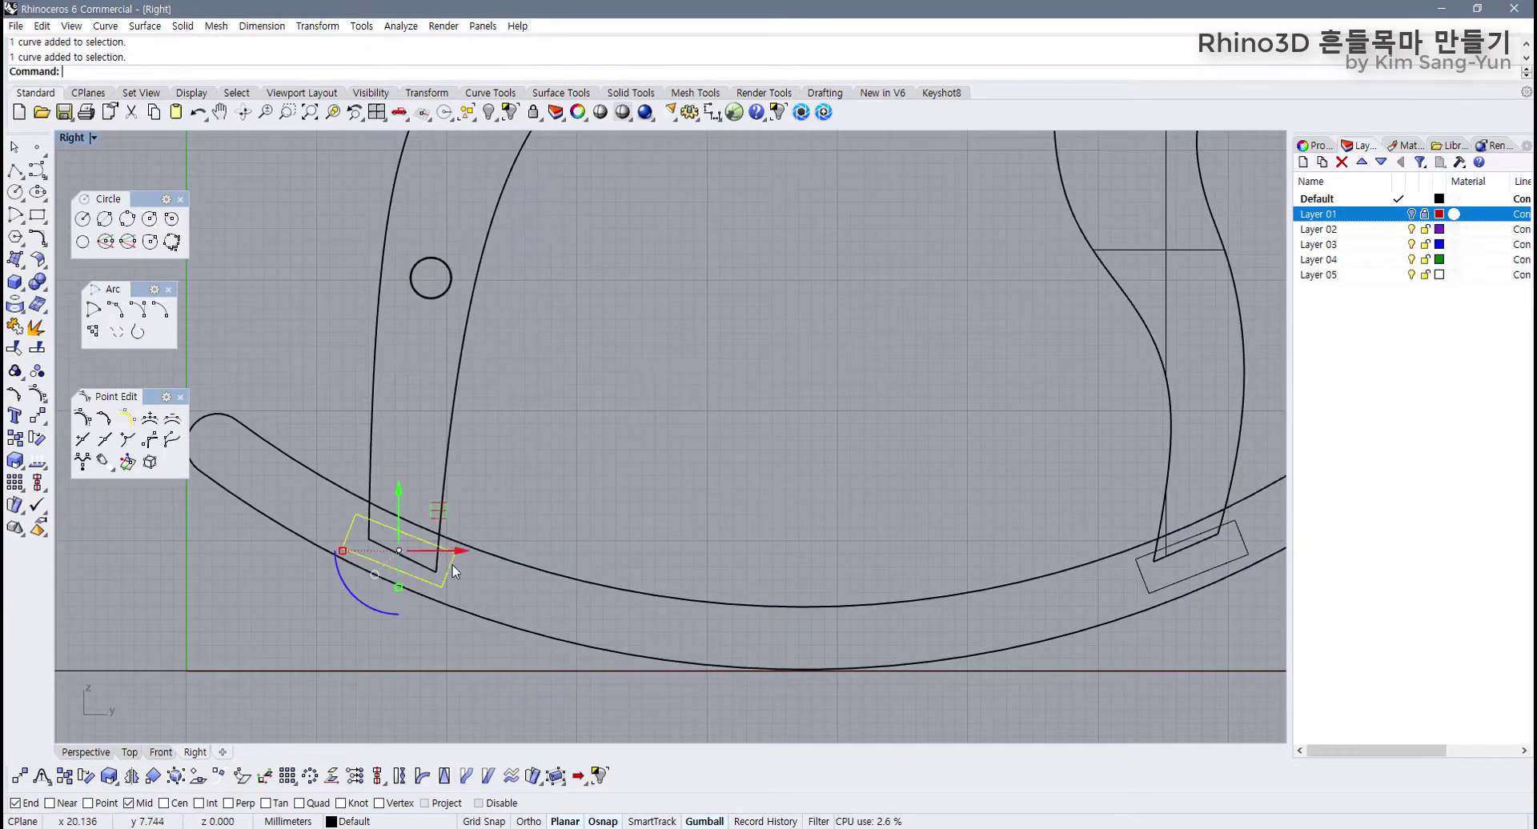
drag(439, 517, 443, 519)
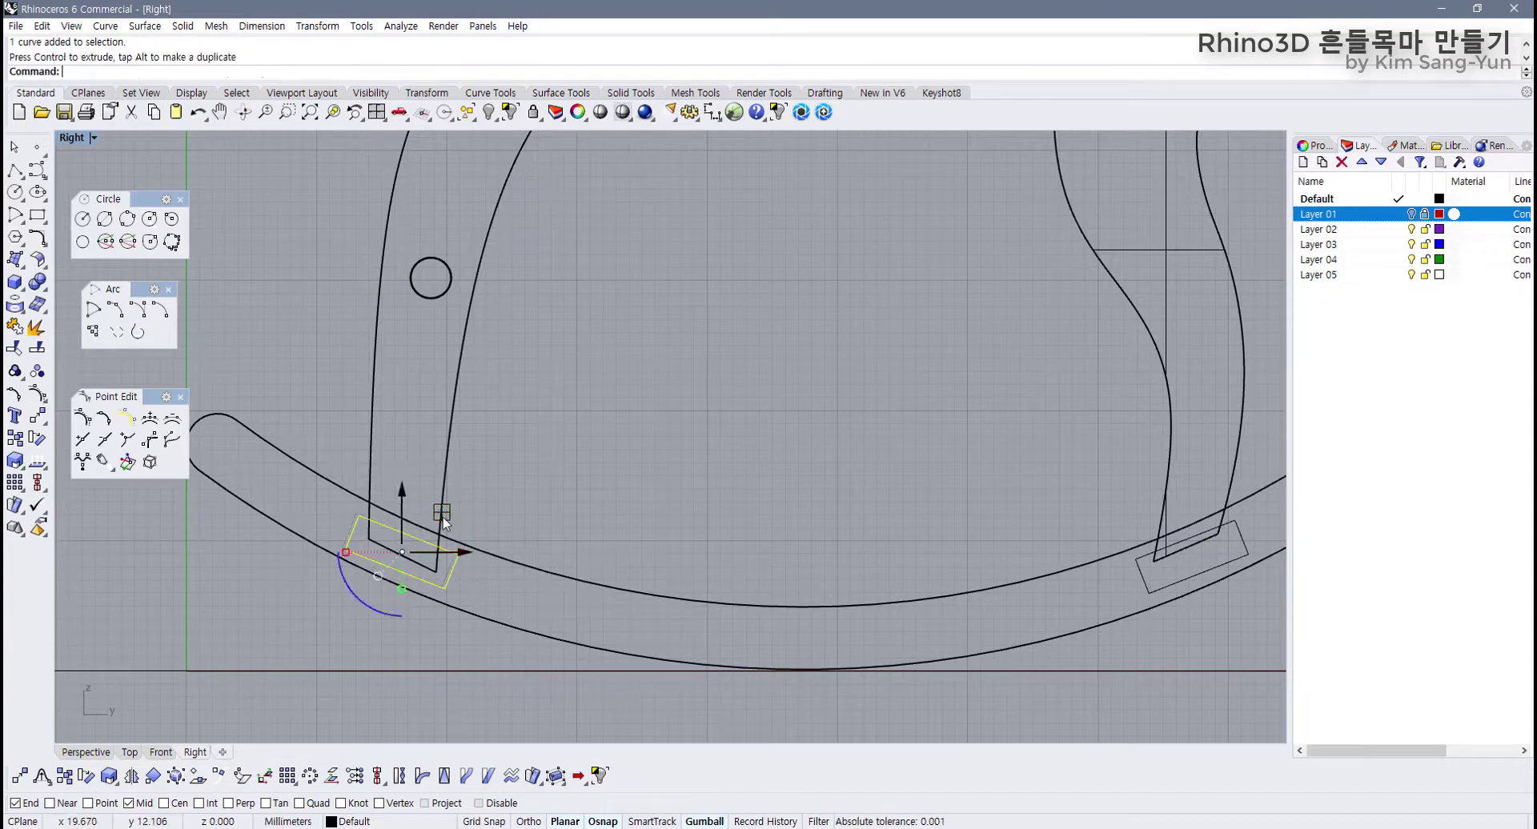
Step: Round the corners of the front and rear crossbar rectangles with Fillet Corners at a radius of 0.3
key(Escape)
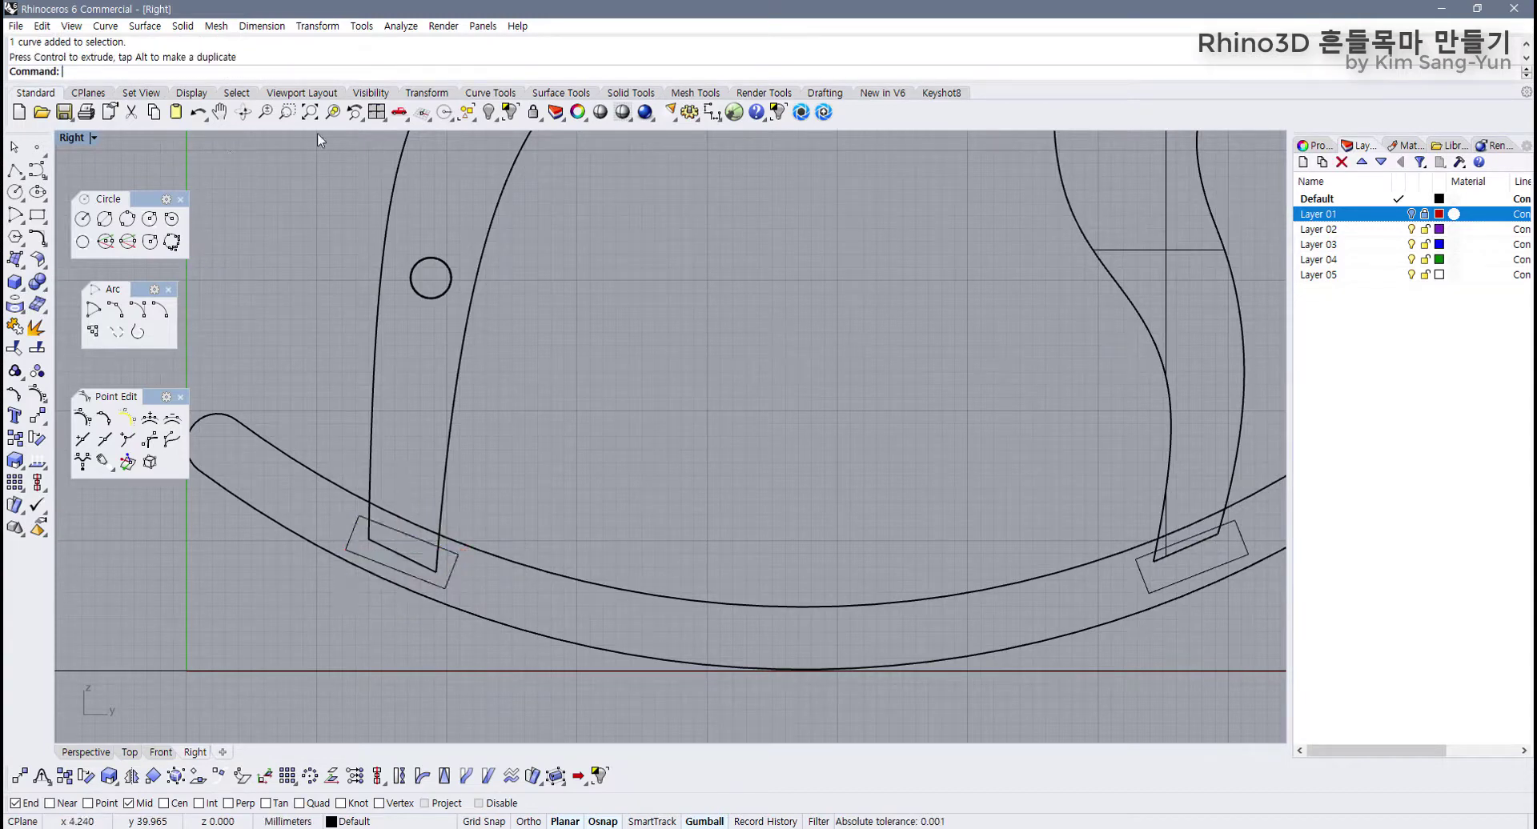
click(490, 93)
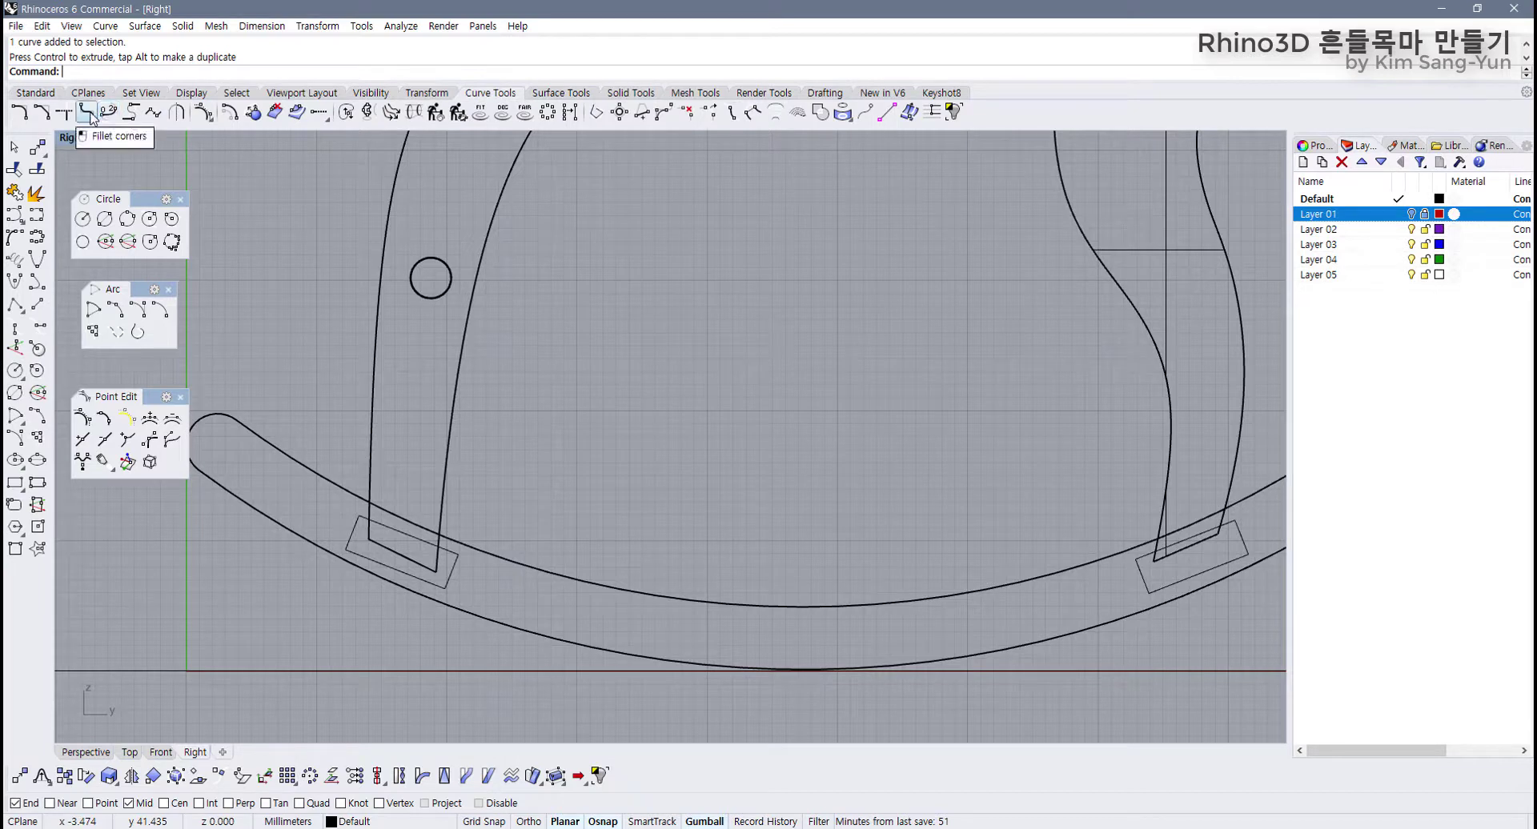
click(109, 113)
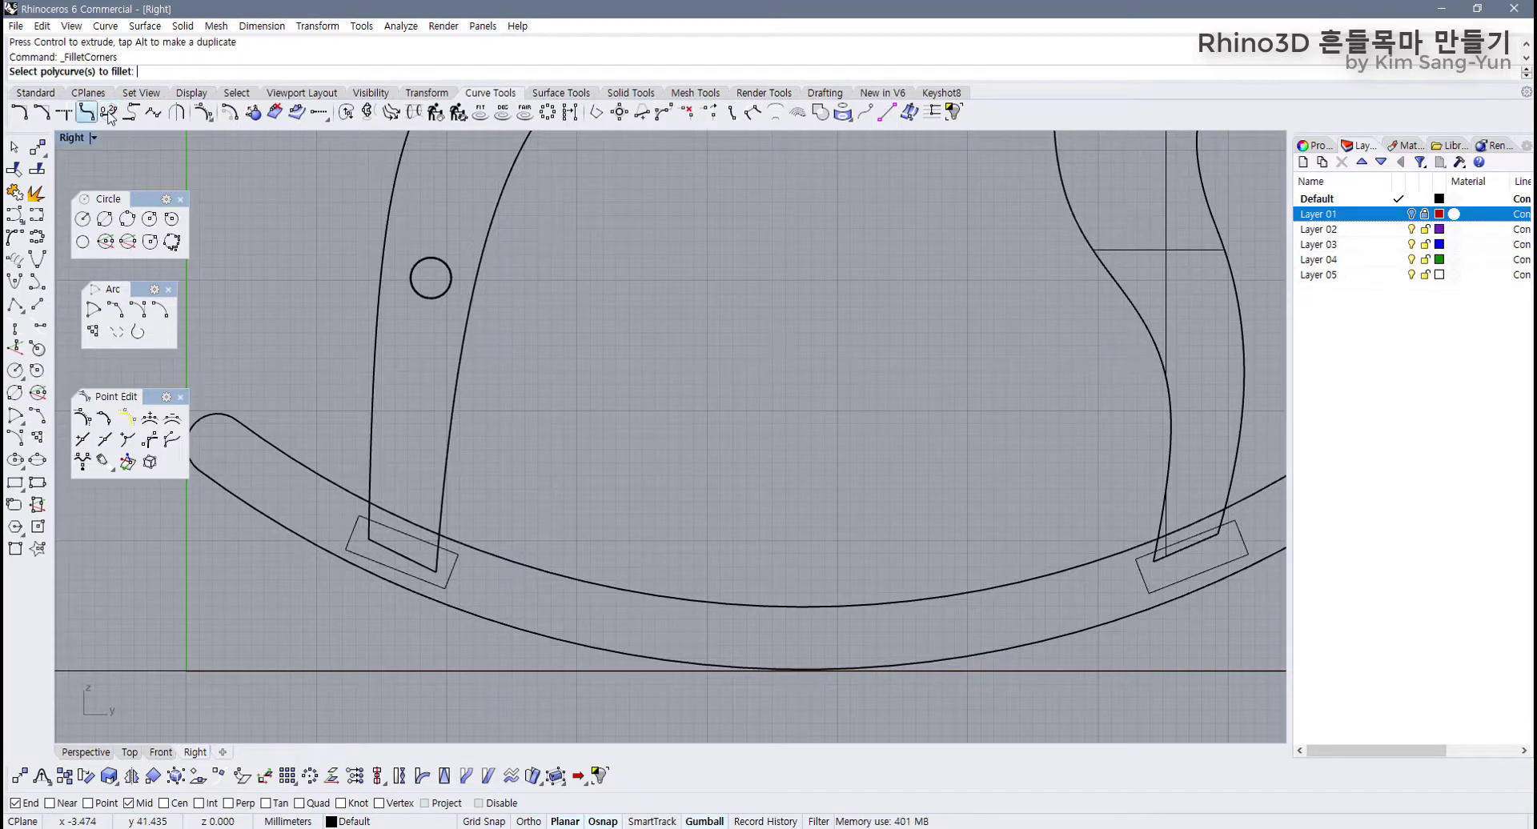
click(355, 529)
key(Return)
key(Return)
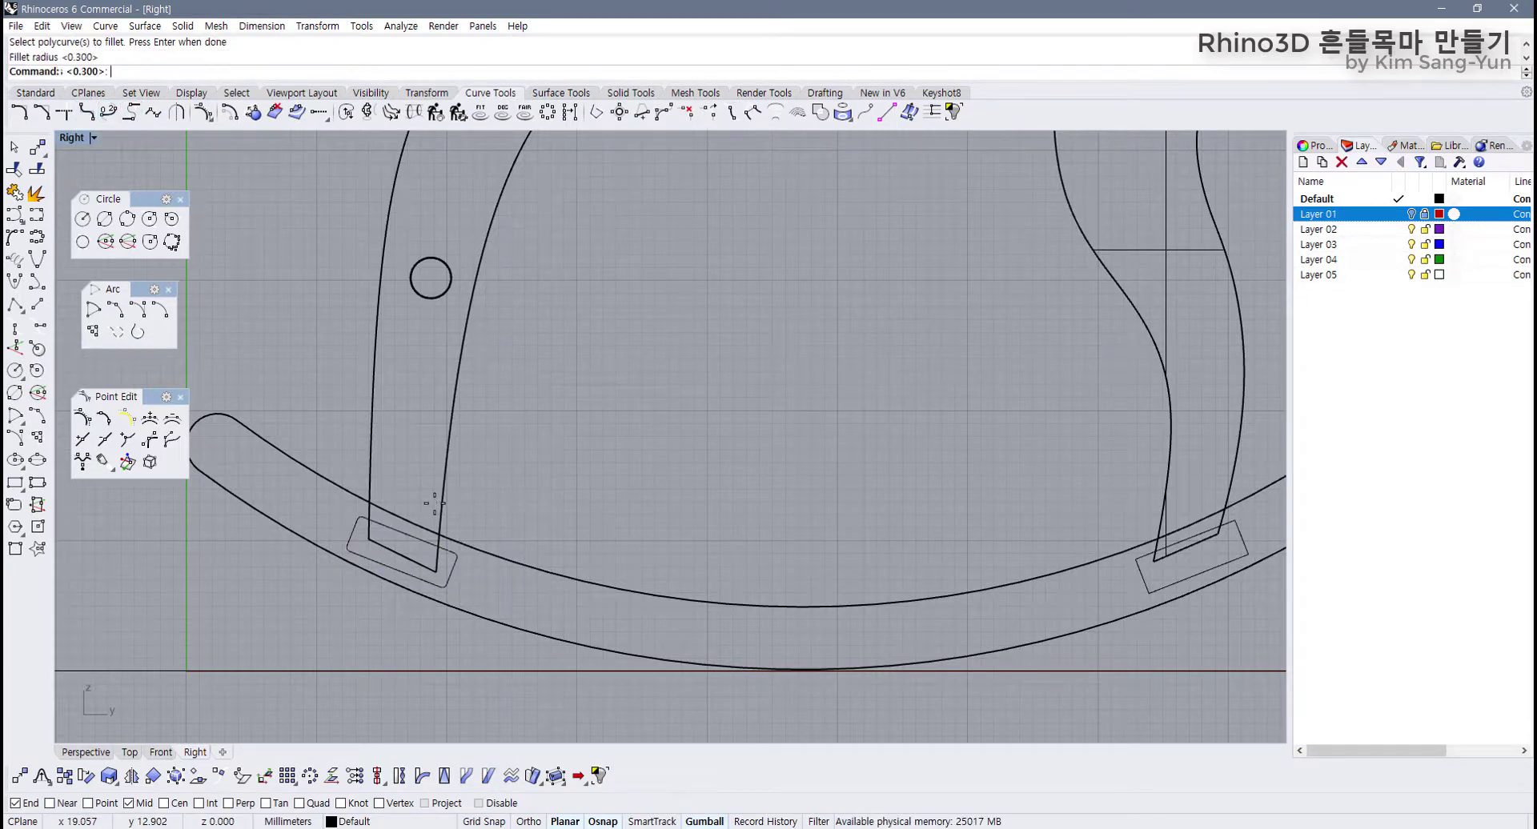
scroll(803, 550, up, 2)
right_drag(803, 551, 401, 537)
click(820, 566)
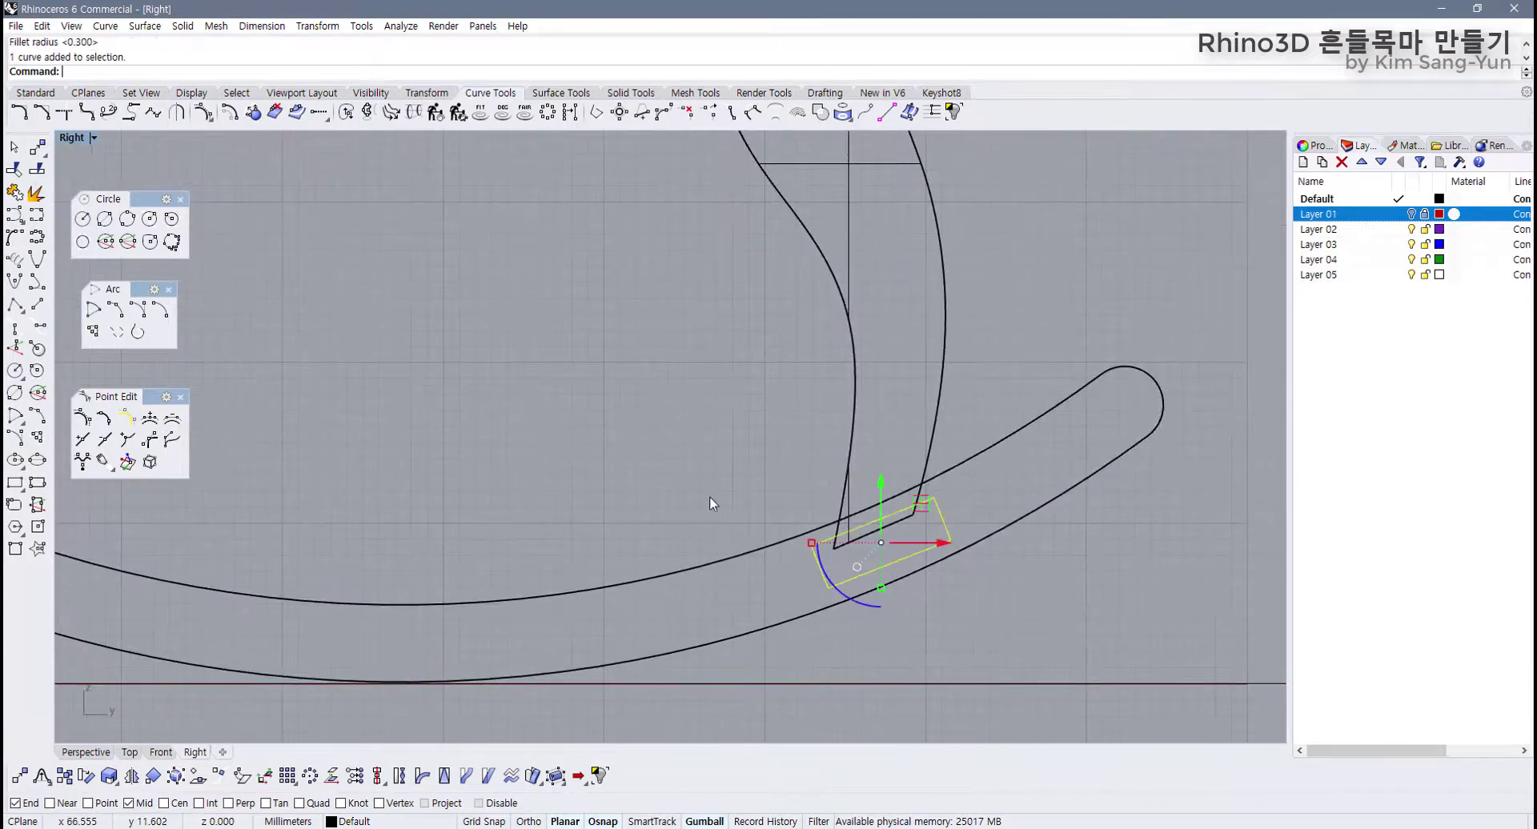
right_click(709, 496)
key(Return)
Step: Move both rounded crossbar profiles sideways together onto the horse's centre line between the two rockers
scroll(709, 496, down, 5)
scroll(634, 507, up, 1)
right_drag(634, 507, 423, 523)
click(423, 523)
double_click(76, 138)
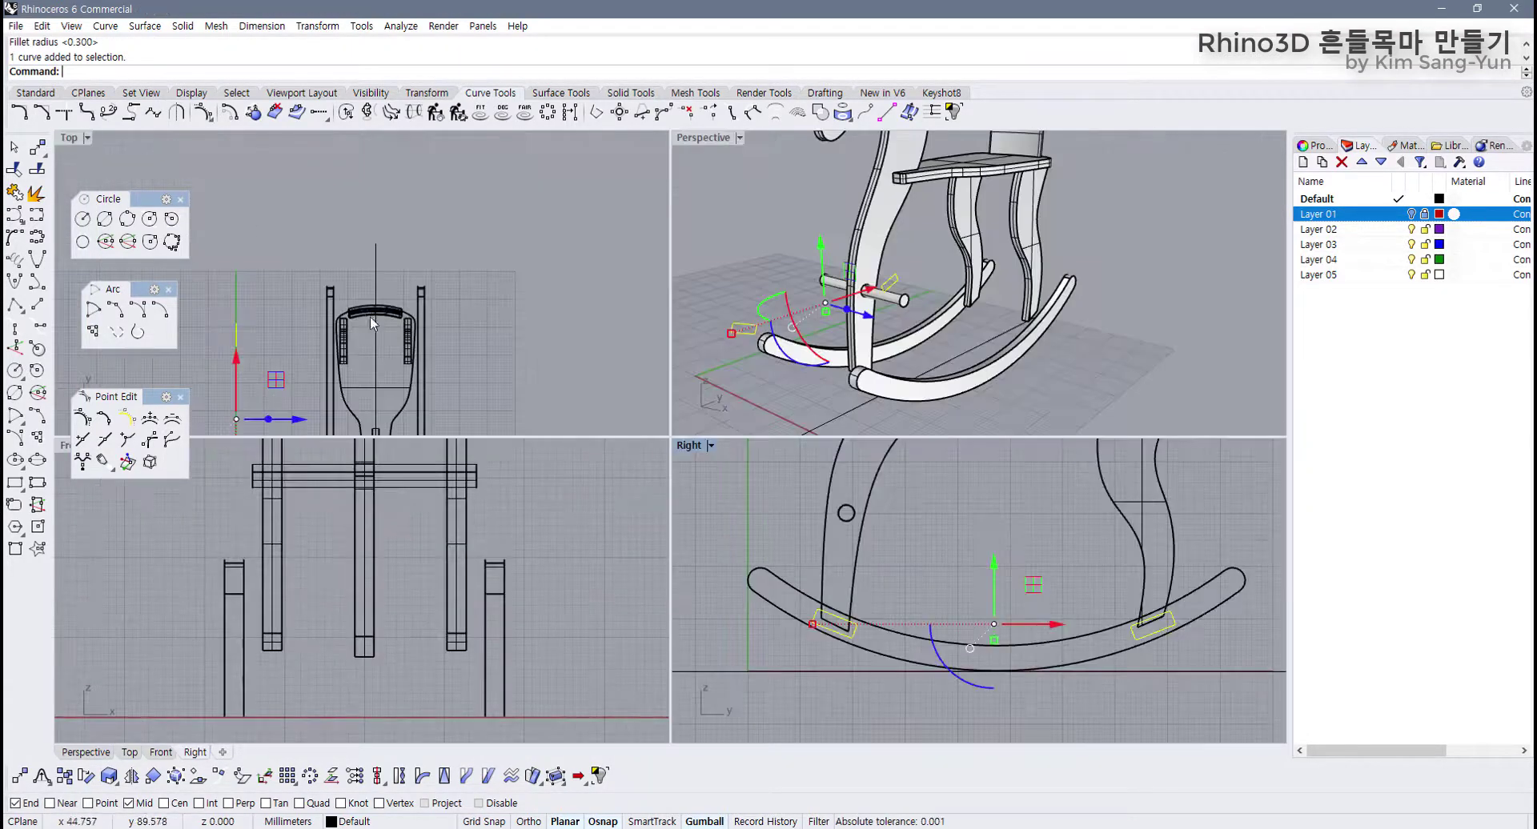
scroll(326, 402, up, 1)
right_drag(327, 402, 380, 267)
drag(359, 289, 453, 605)
key(ctrl+z)
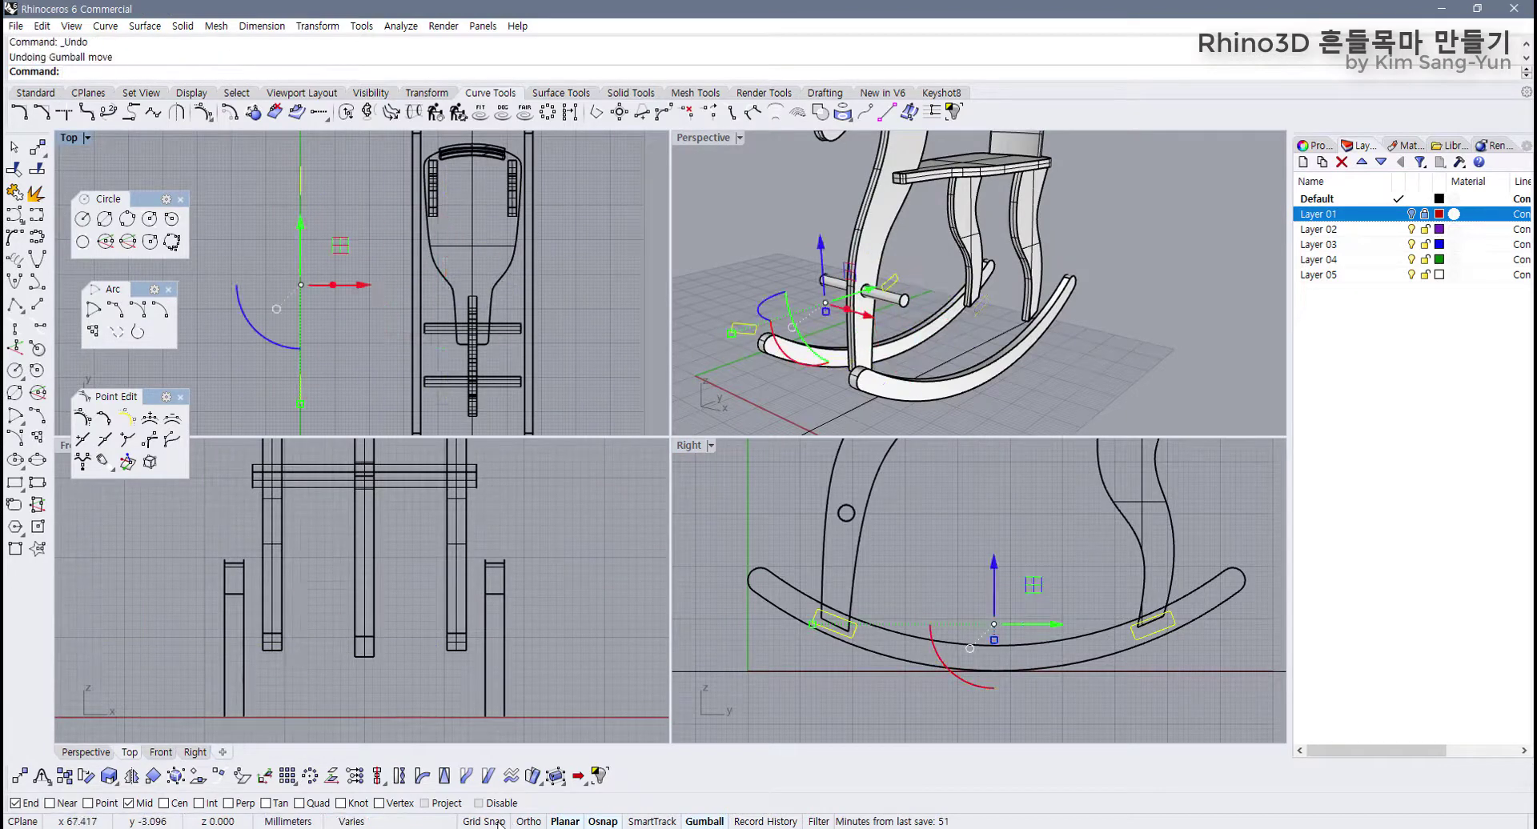
drag(356, 285, 530, 285)
scroll(400, 641, up, 5)
mouse_move(400, 661)
right_down()
mouse_move(435, 638)
mouse_move(417, 672)
right_up()
scroll(436, 638, down, 2)
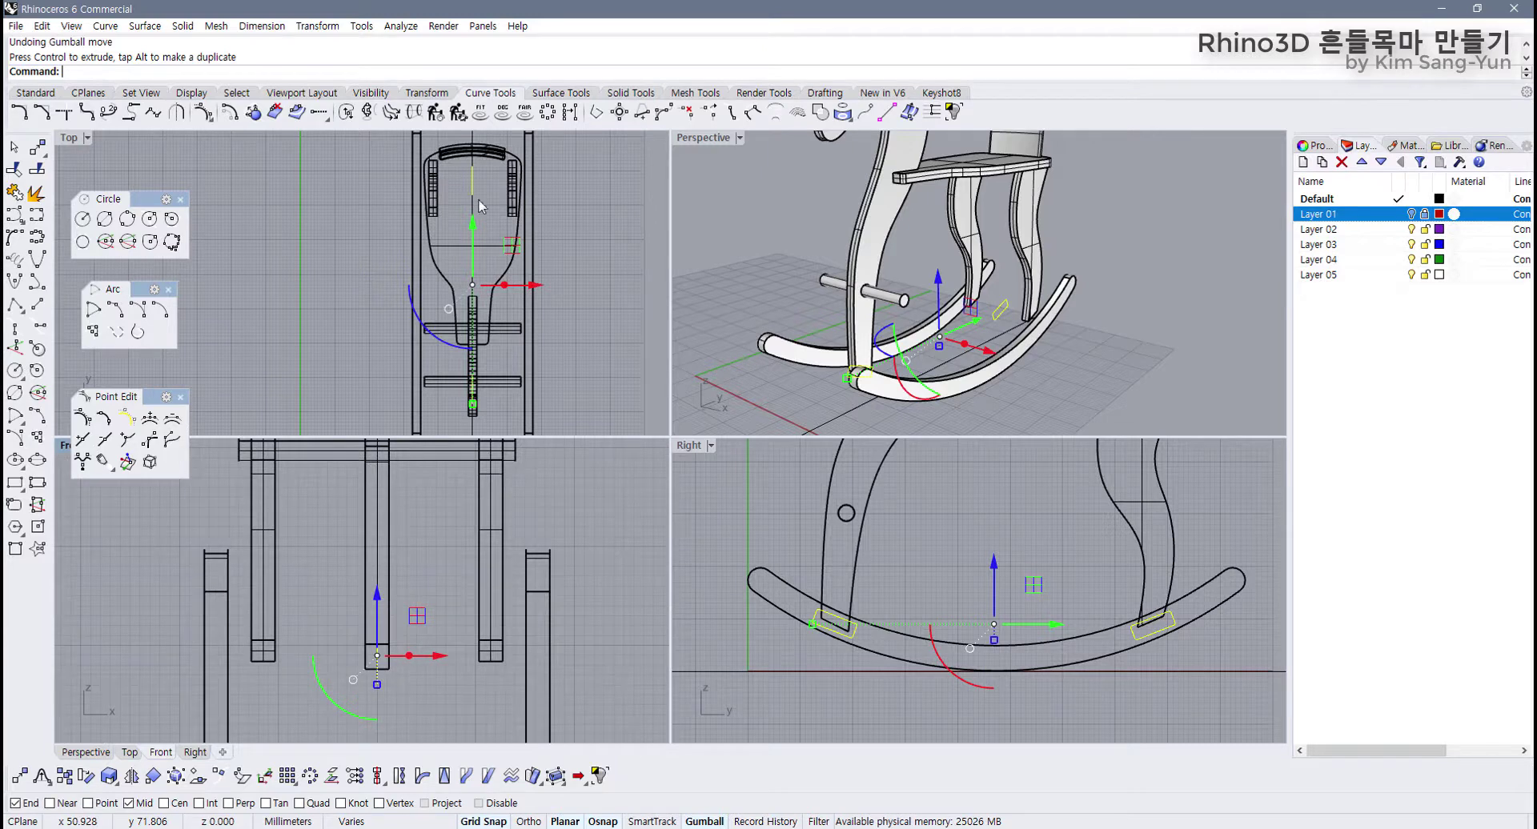
Step: Extrude both crossbar profiles to both sides as closed solids, reaching the inner faces of the rockers
click(551, 94)
click(14, 348)
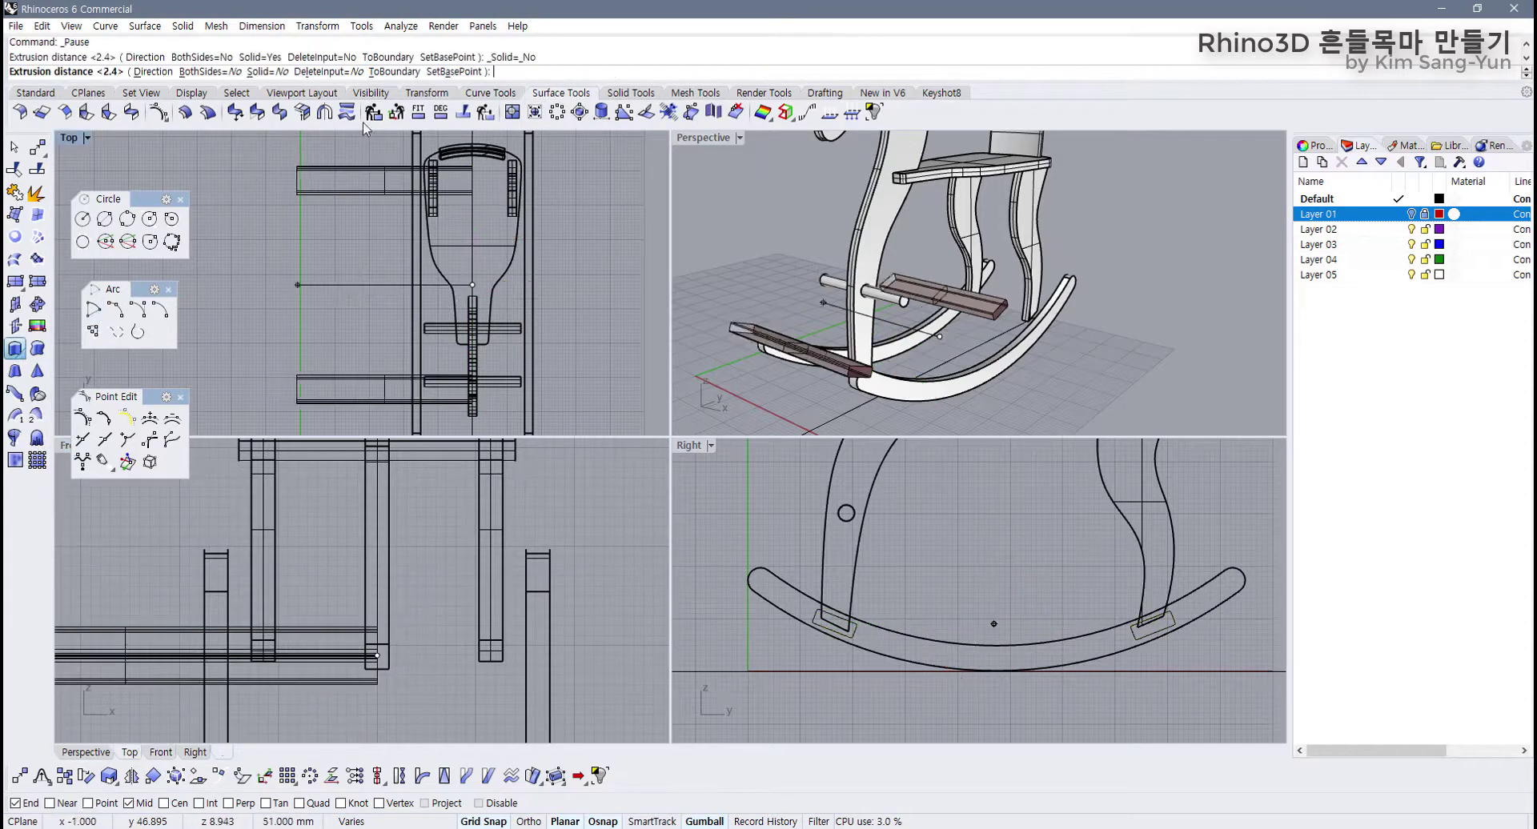
click(279, 72)
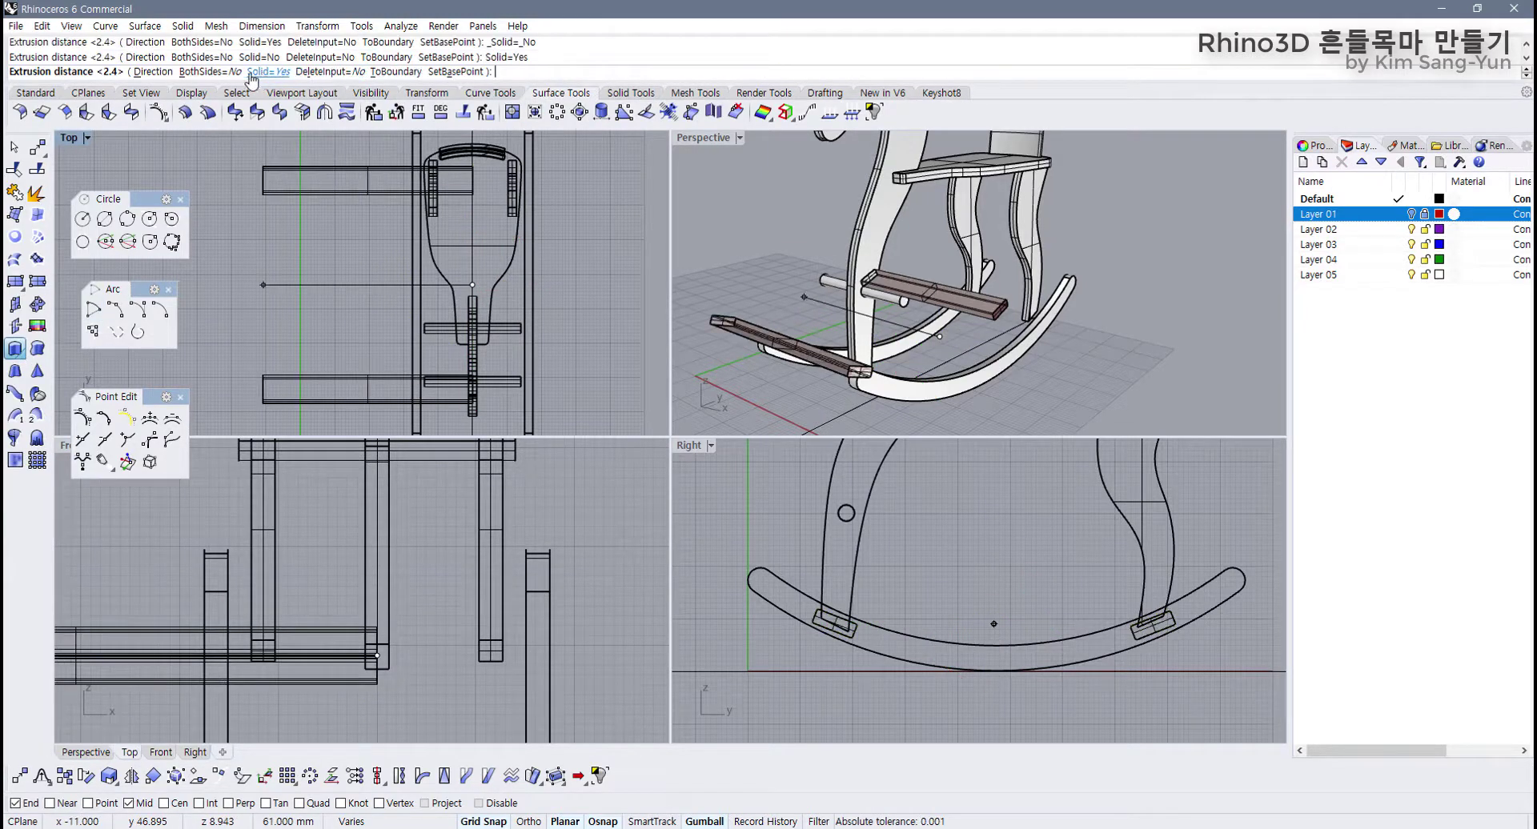
click(226, 72)
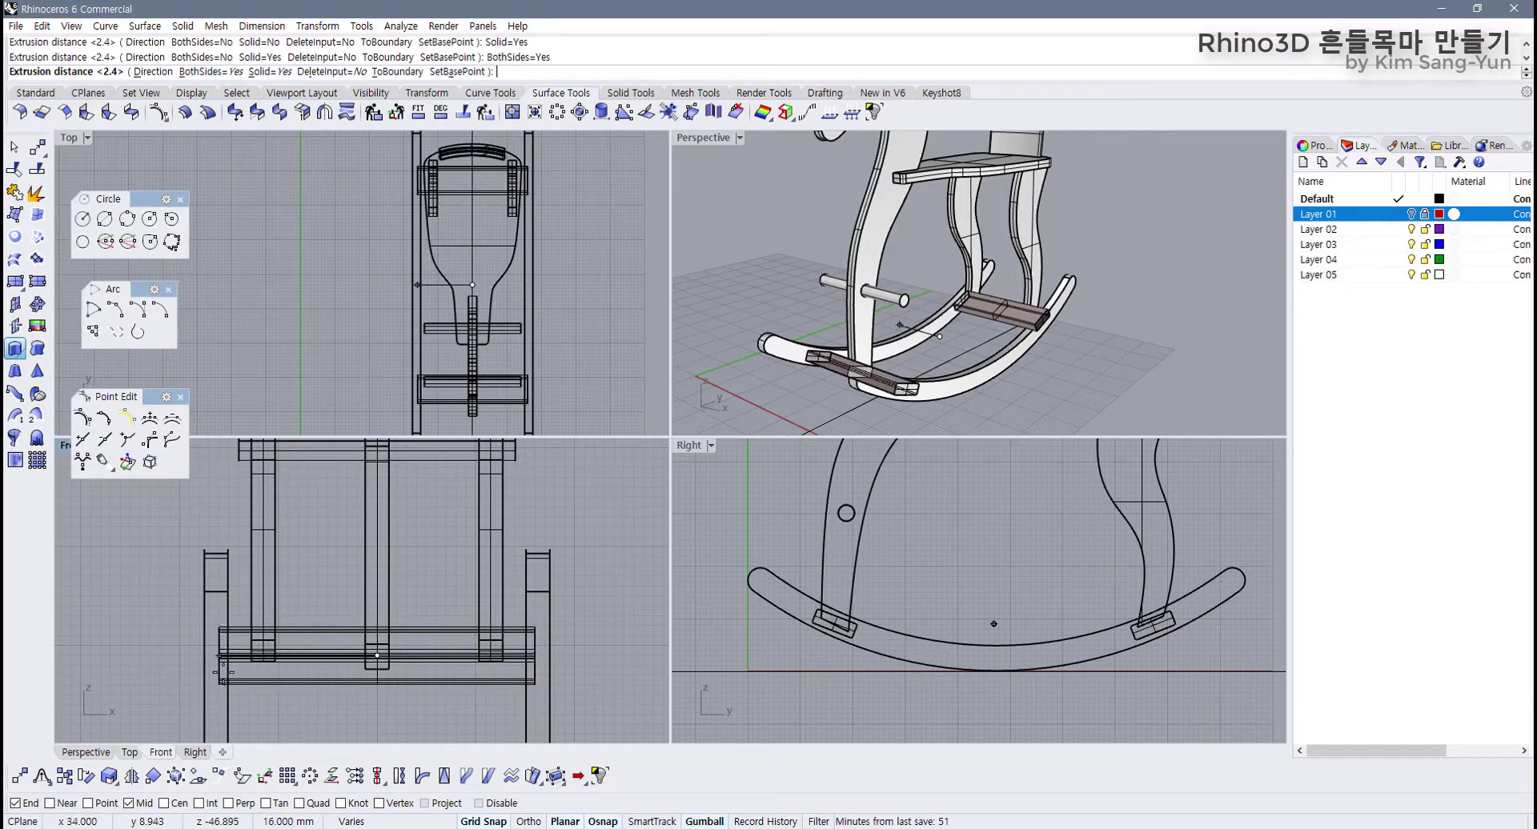
scroll(228, 656, up, 5)
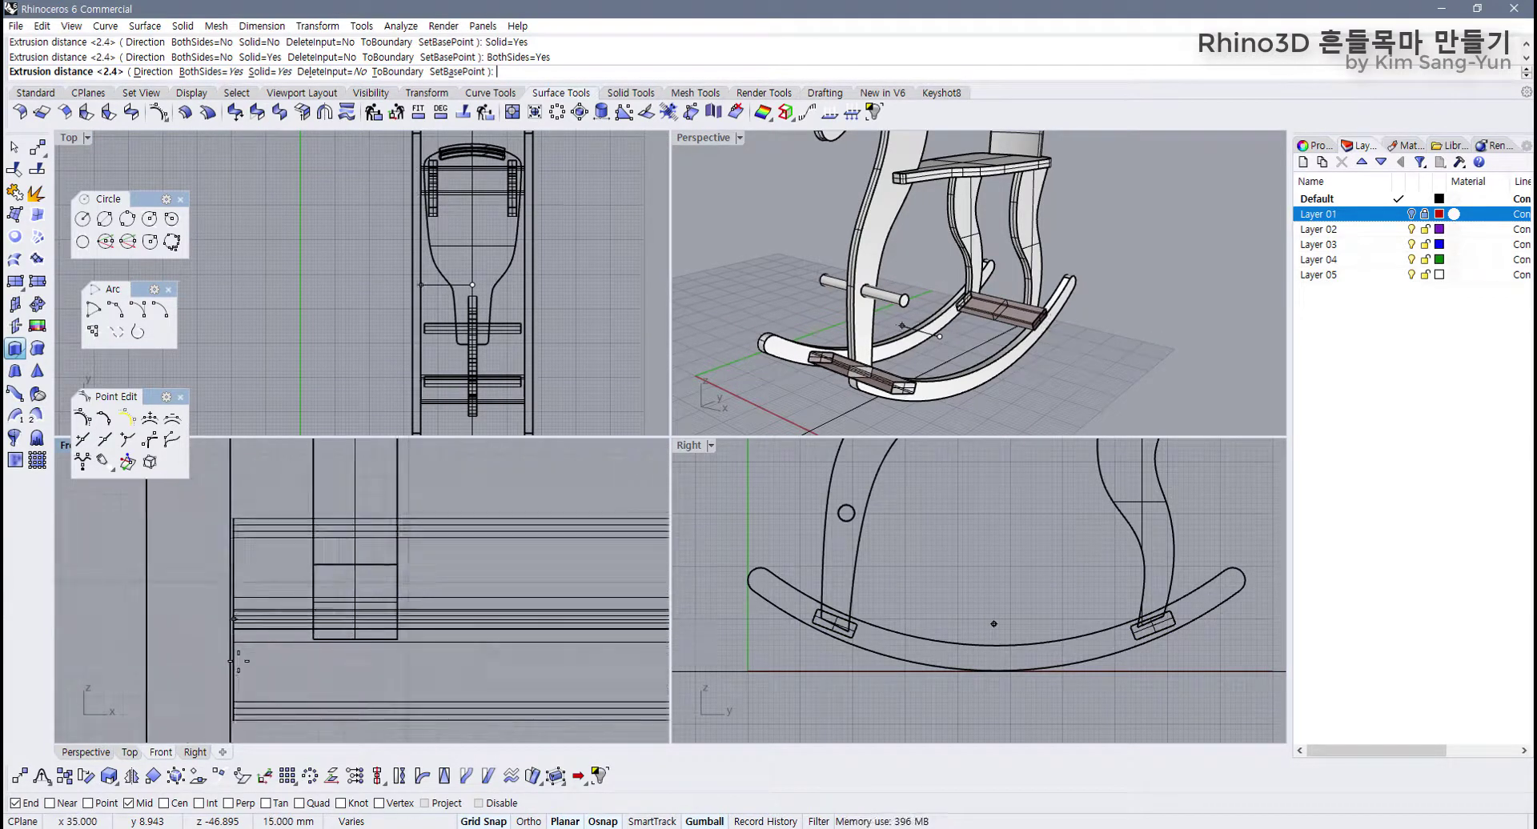
click(485, 822)
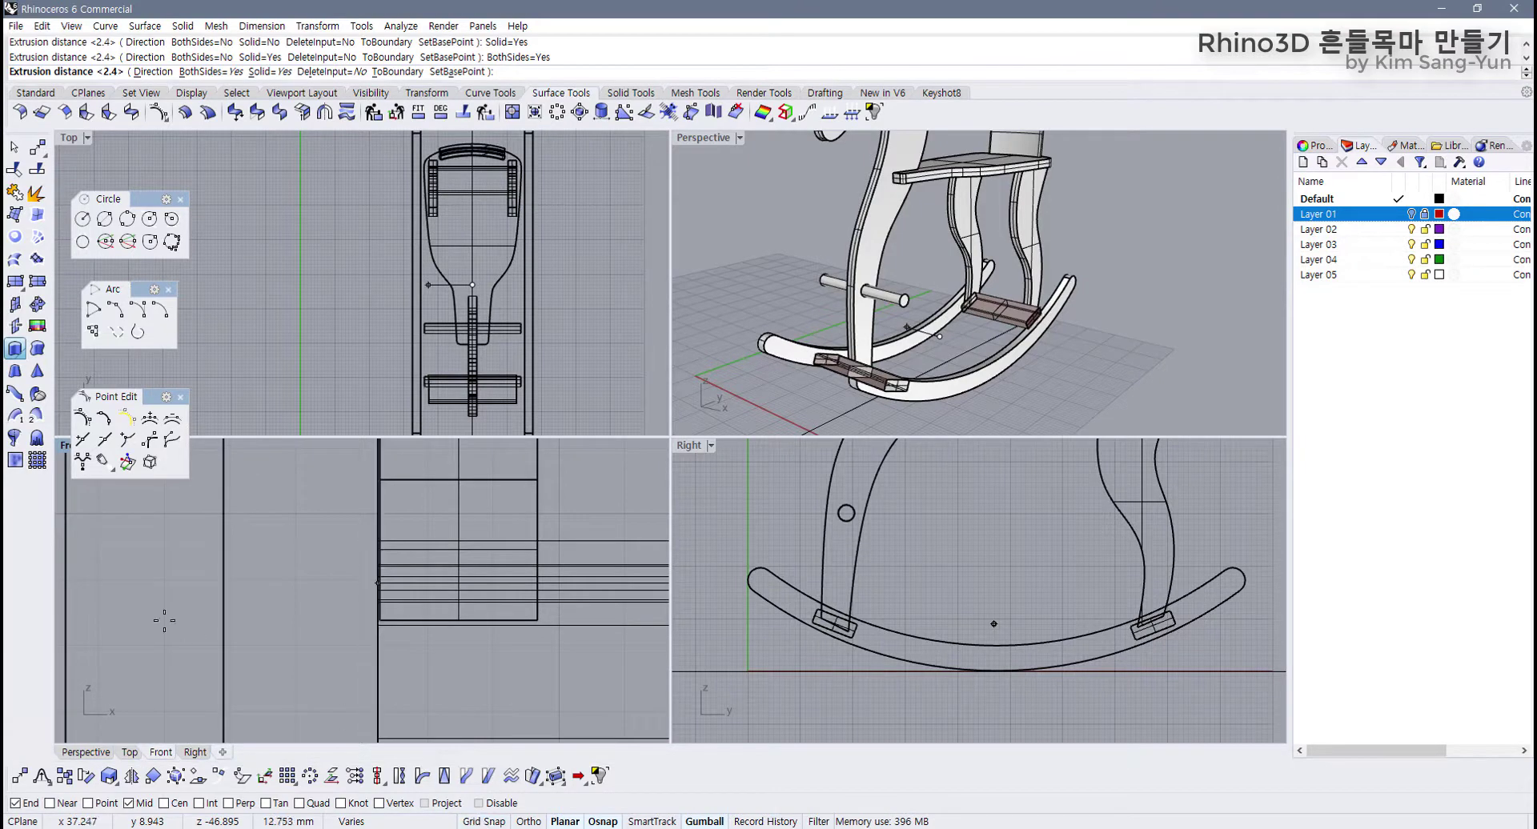
click(490, 823)
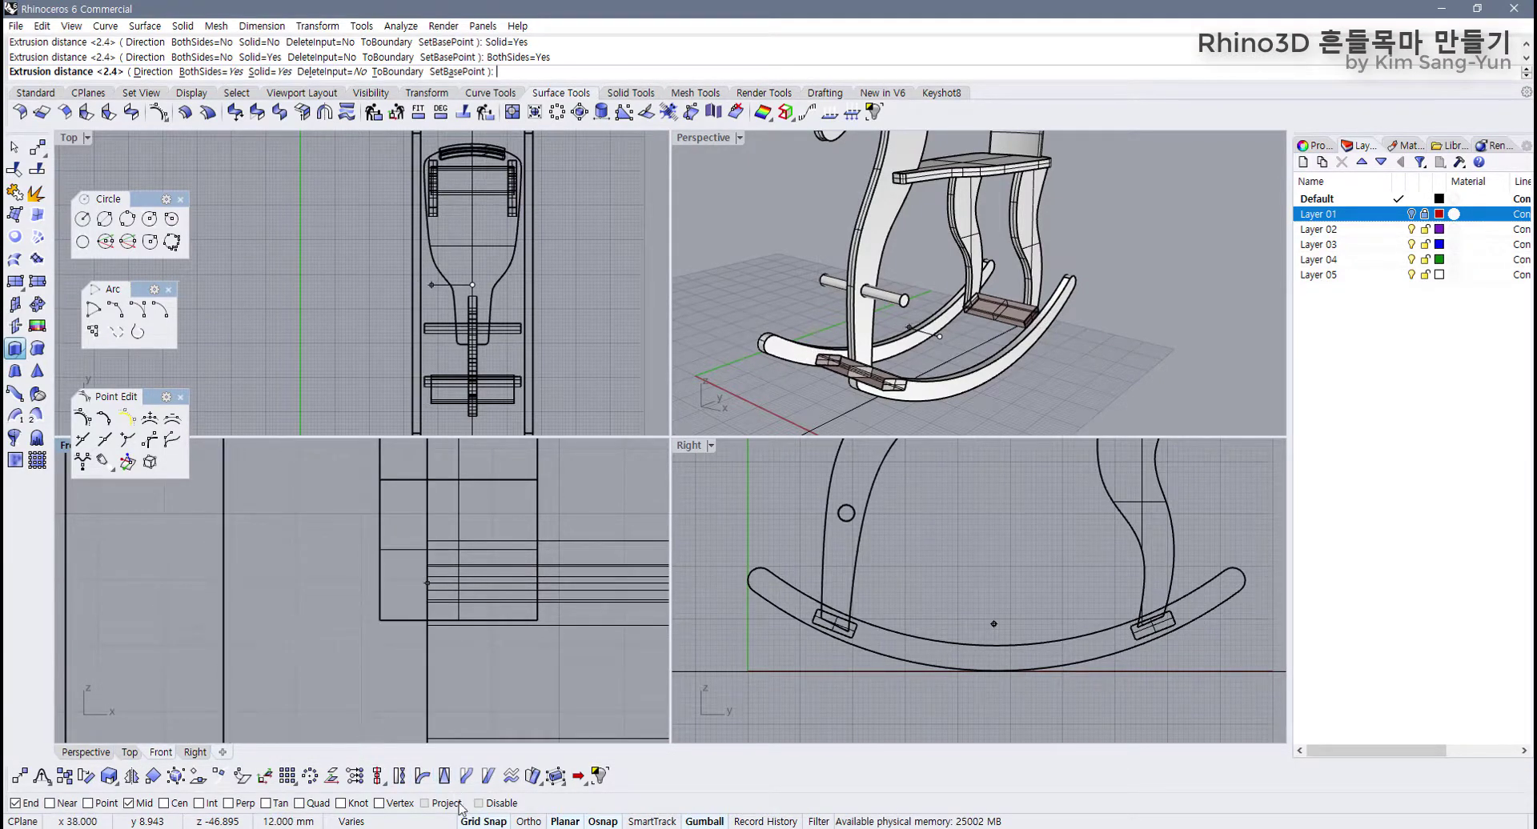
click(60, 803)
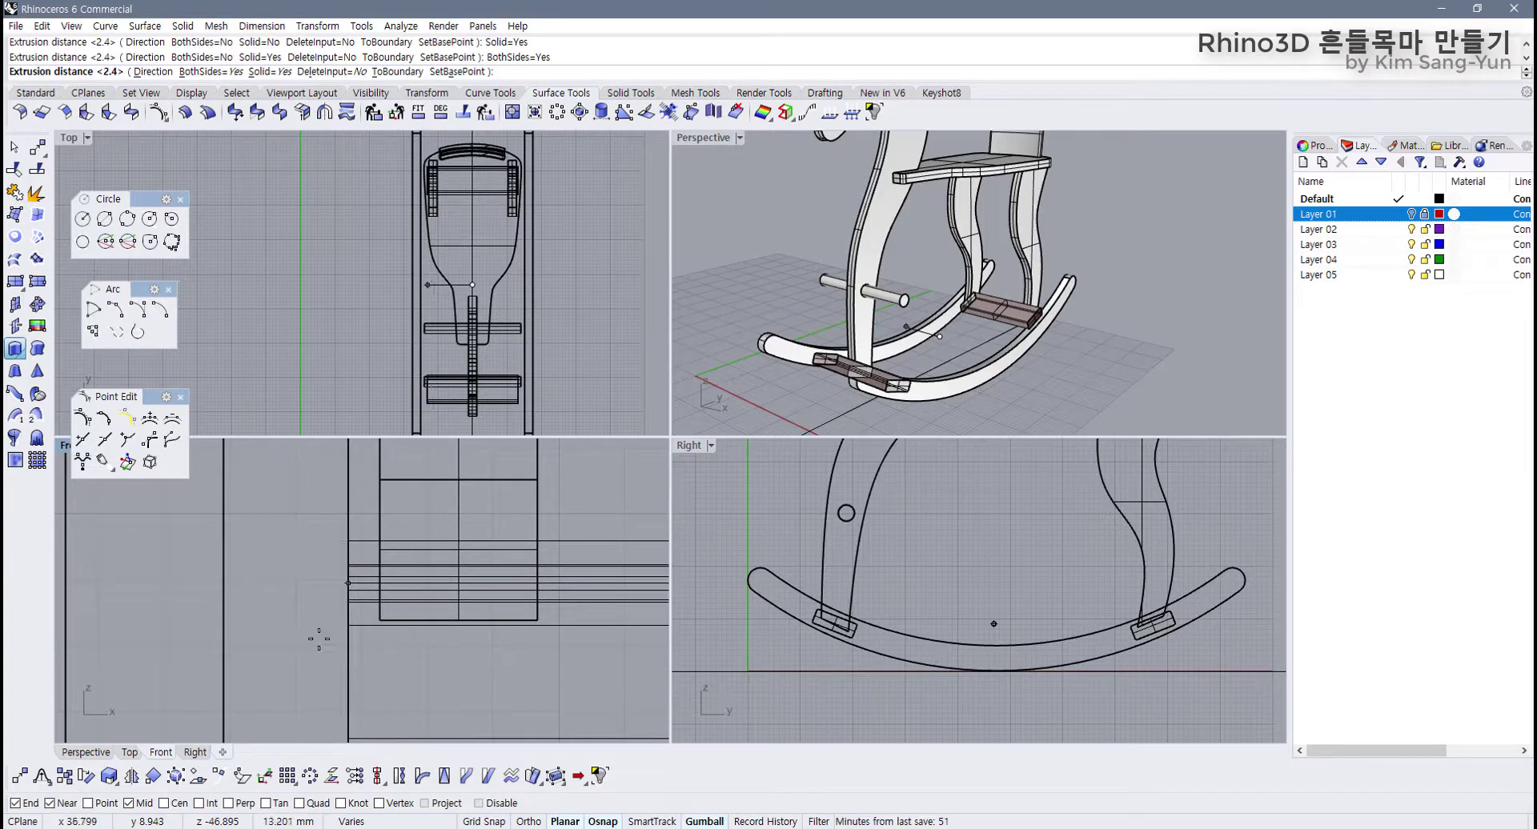
click(219, 611)
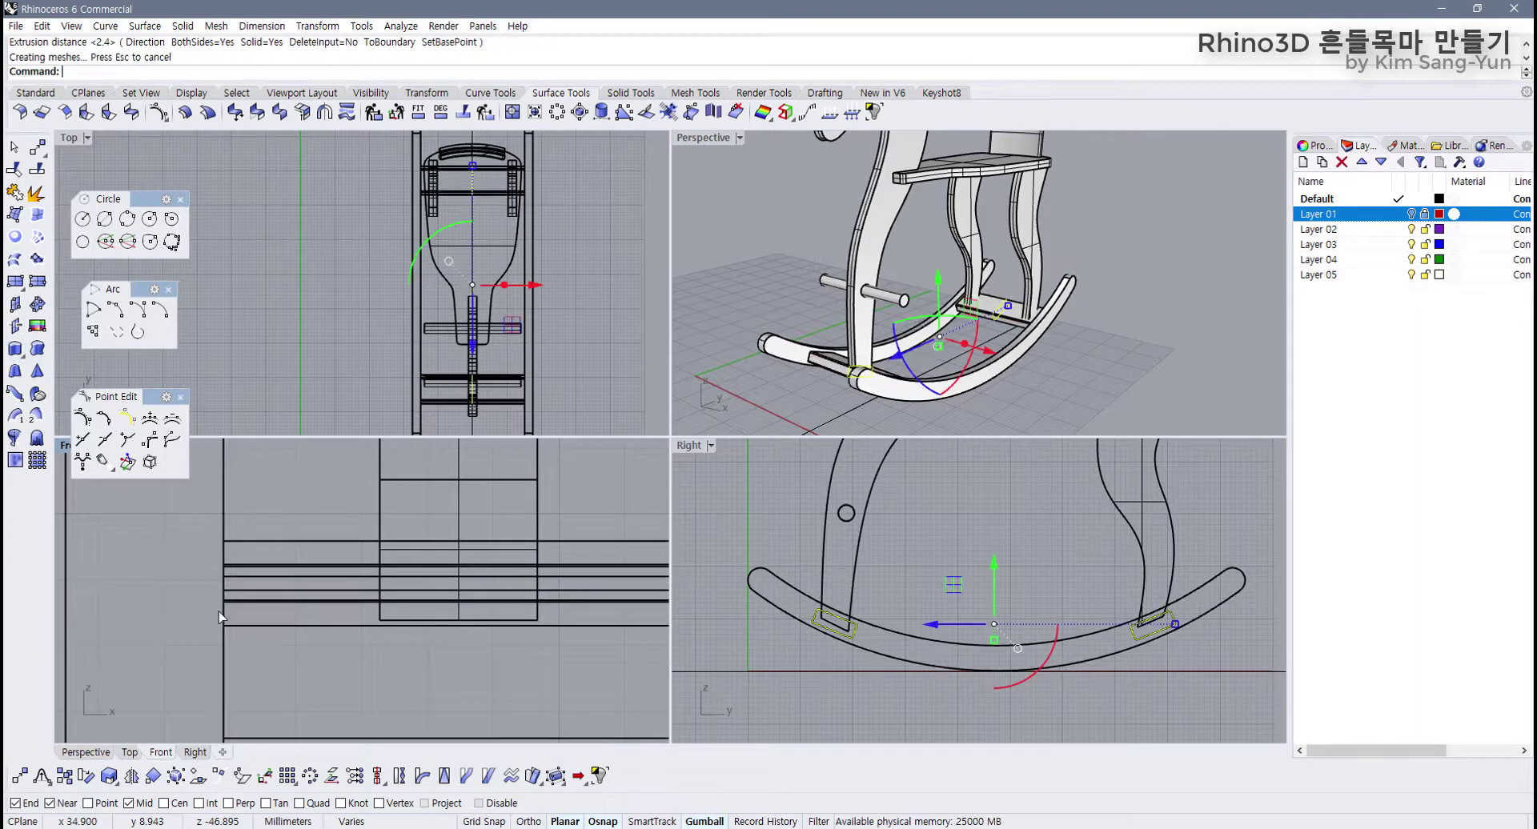
Step: Examine from above and below how the crossbars meet the legs and rockers
double_click(705, 145)
scroll(551, 426, up, 8)
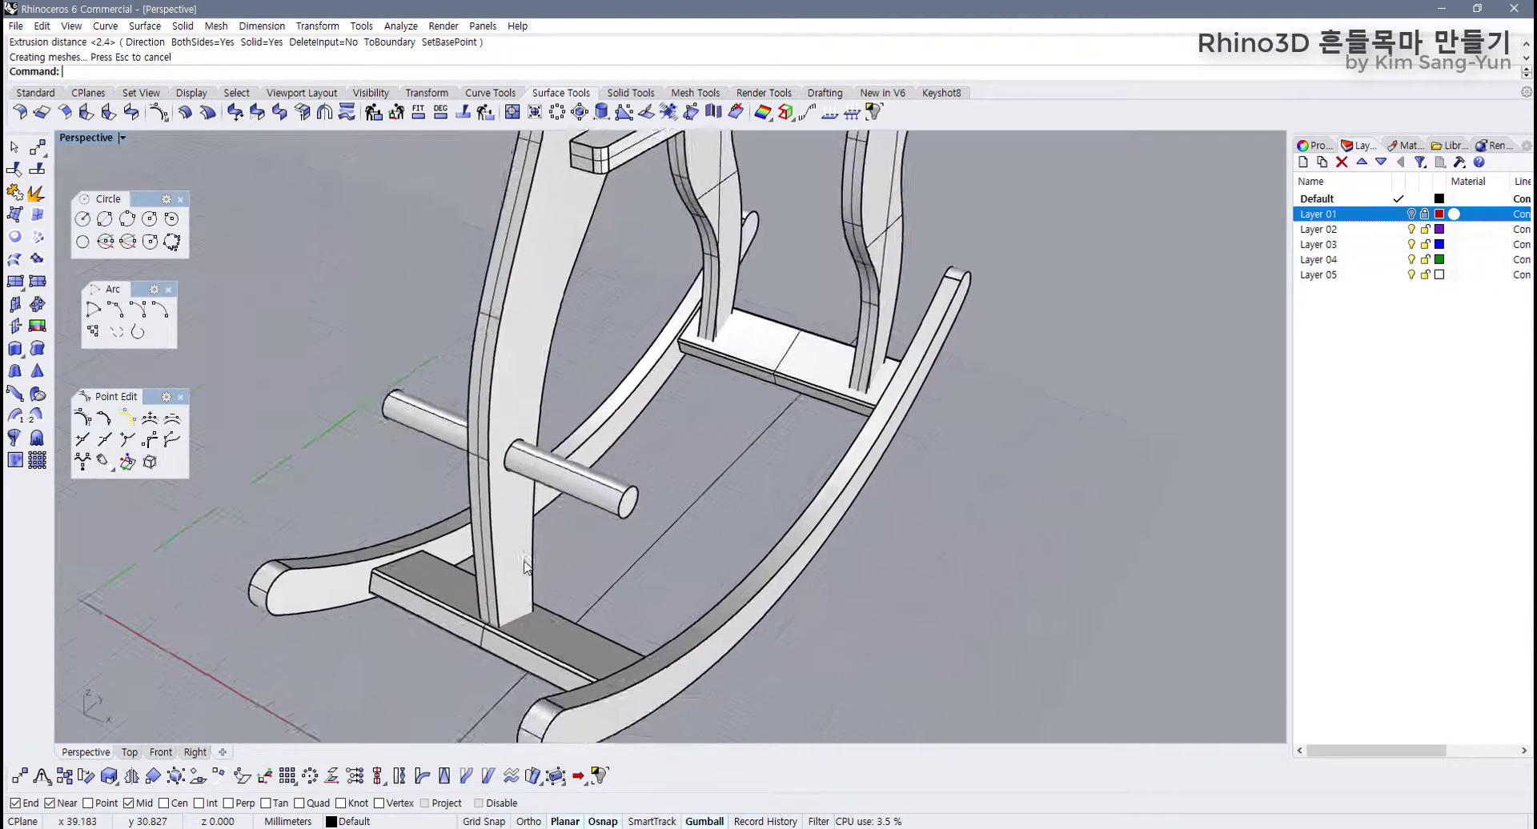
scroll(494, 636, up, 3)
click(437, 554)
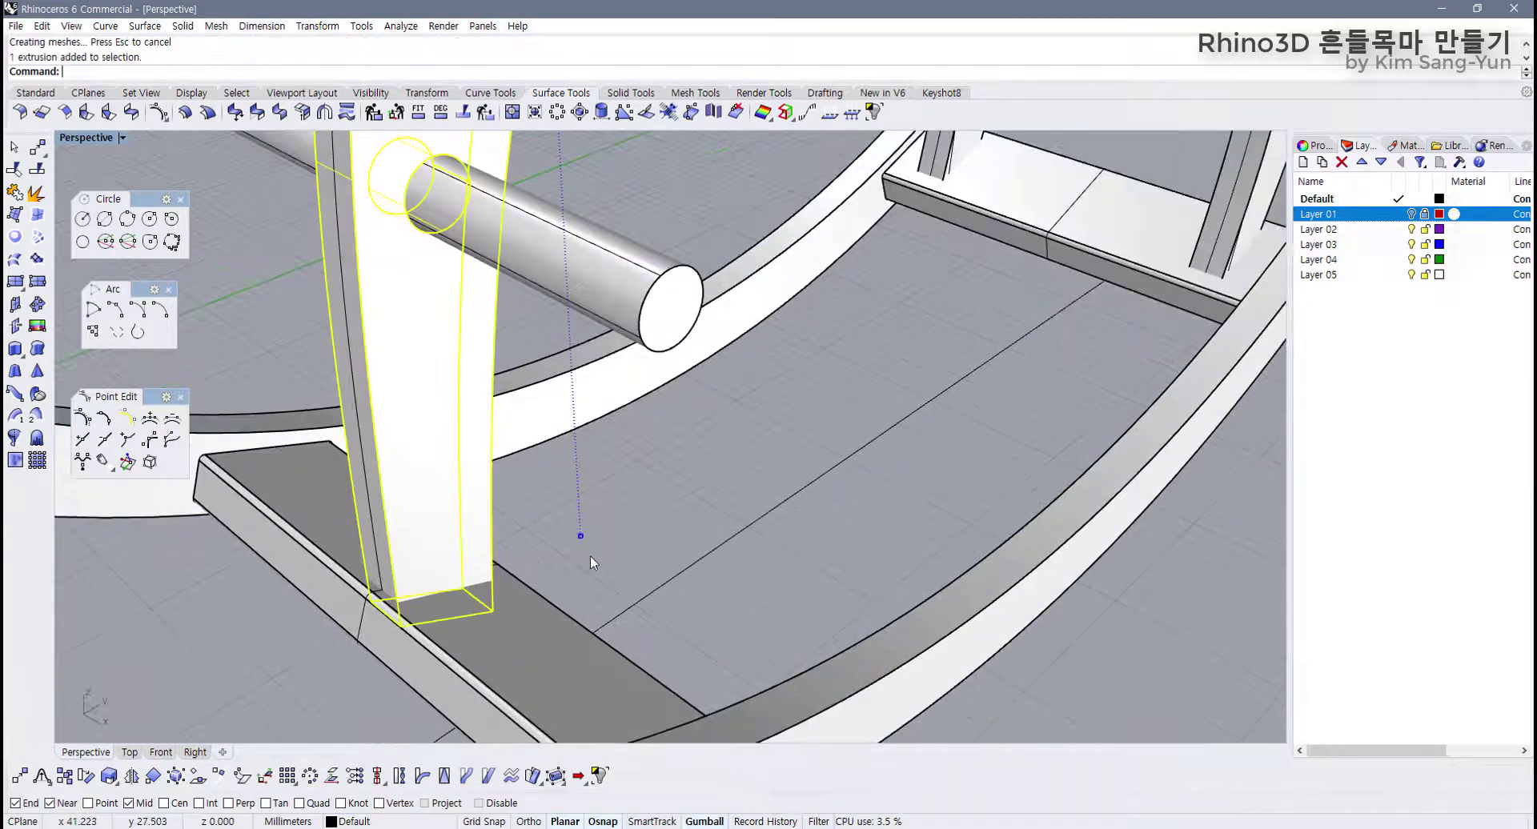
click(689, 600)
right_drag(689, 601, 430, 573)
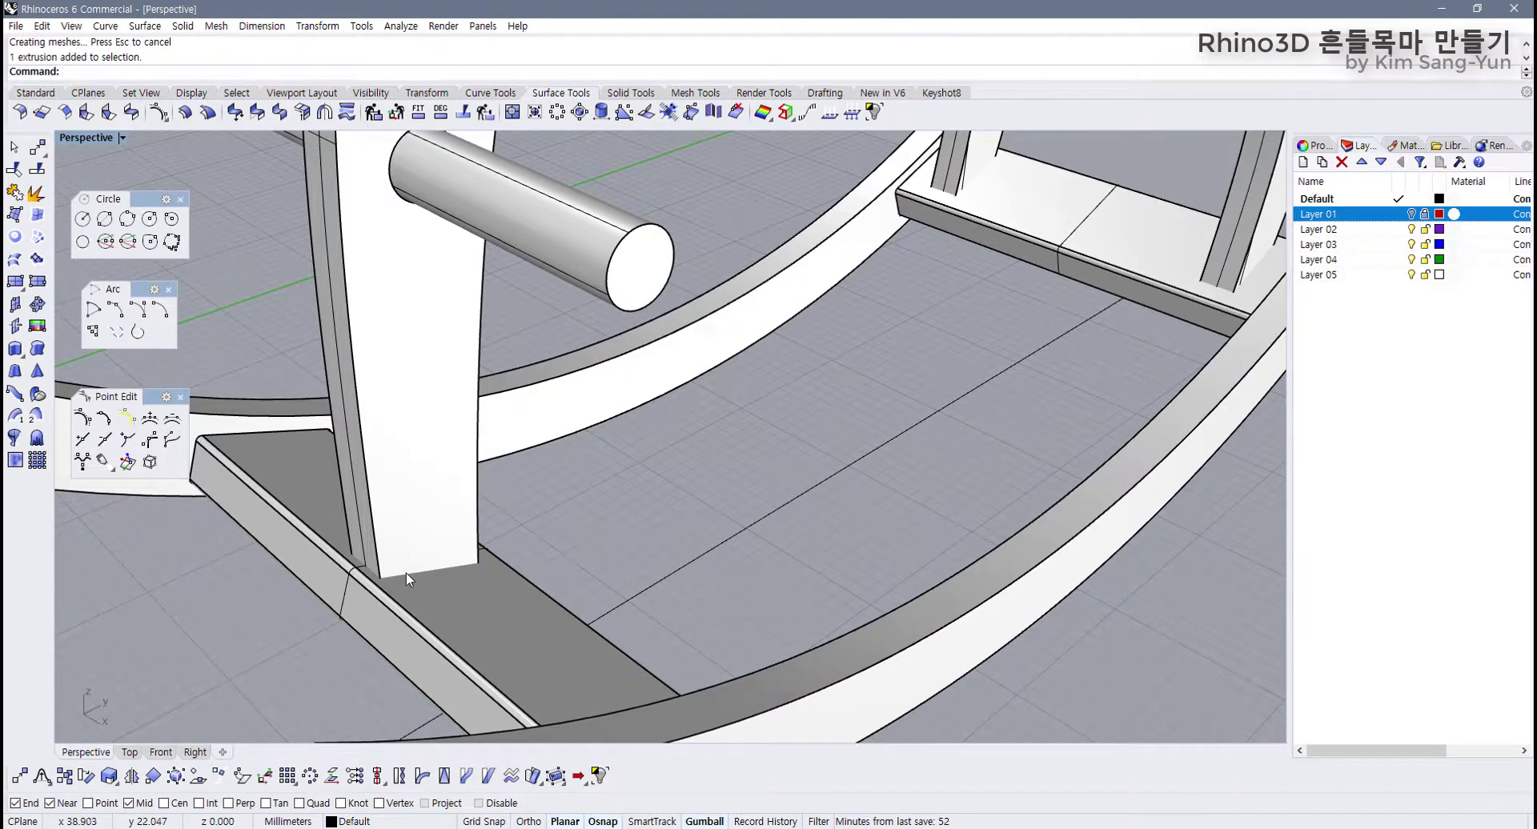
scroll(406, 575, down, 3)
right_drag(406, 575, 506, 405)
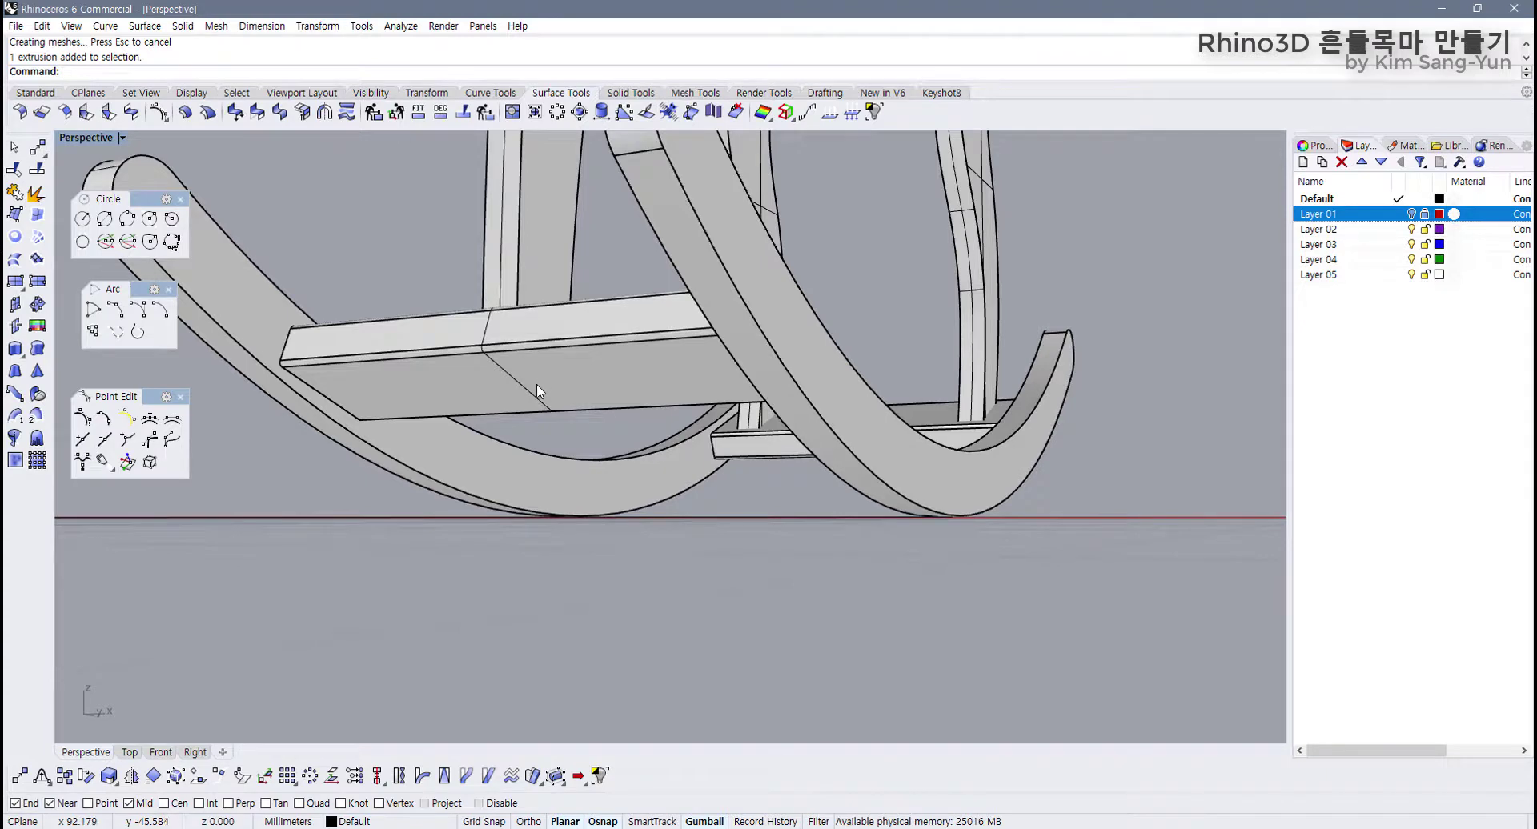
right_drag(536, 385, 458, 558)
scroll(458, 544, up, 4)
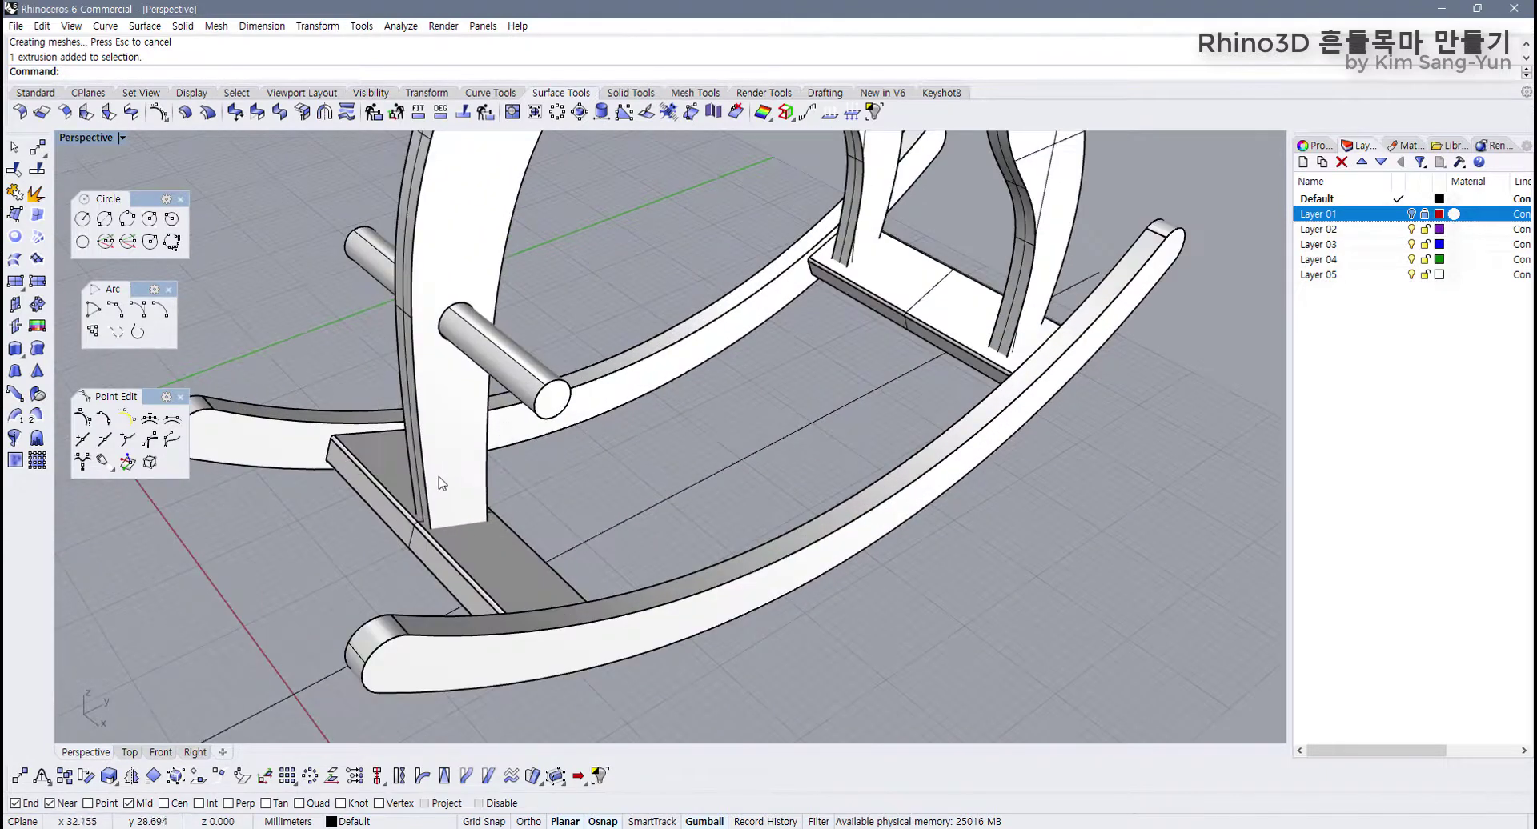
click(439, 482)
click(541, 481)
right_drag(498, 503, 441, 573)
Step: Subtract the front leg and both rear legs from the two crossbars with Boolean Difference, keeping the legs
click(403, 644)
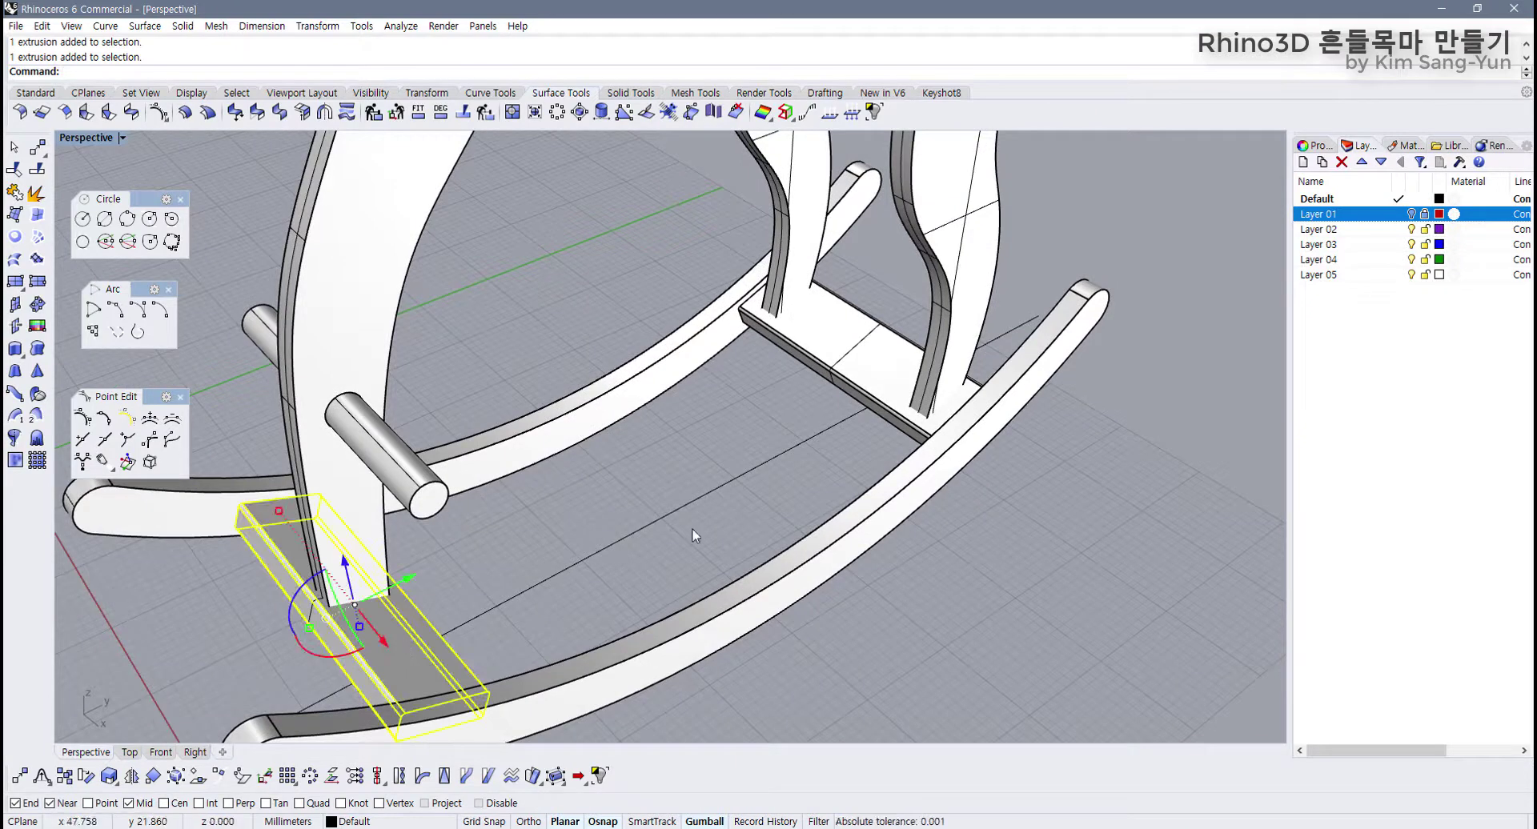
shift+click(837, 359)
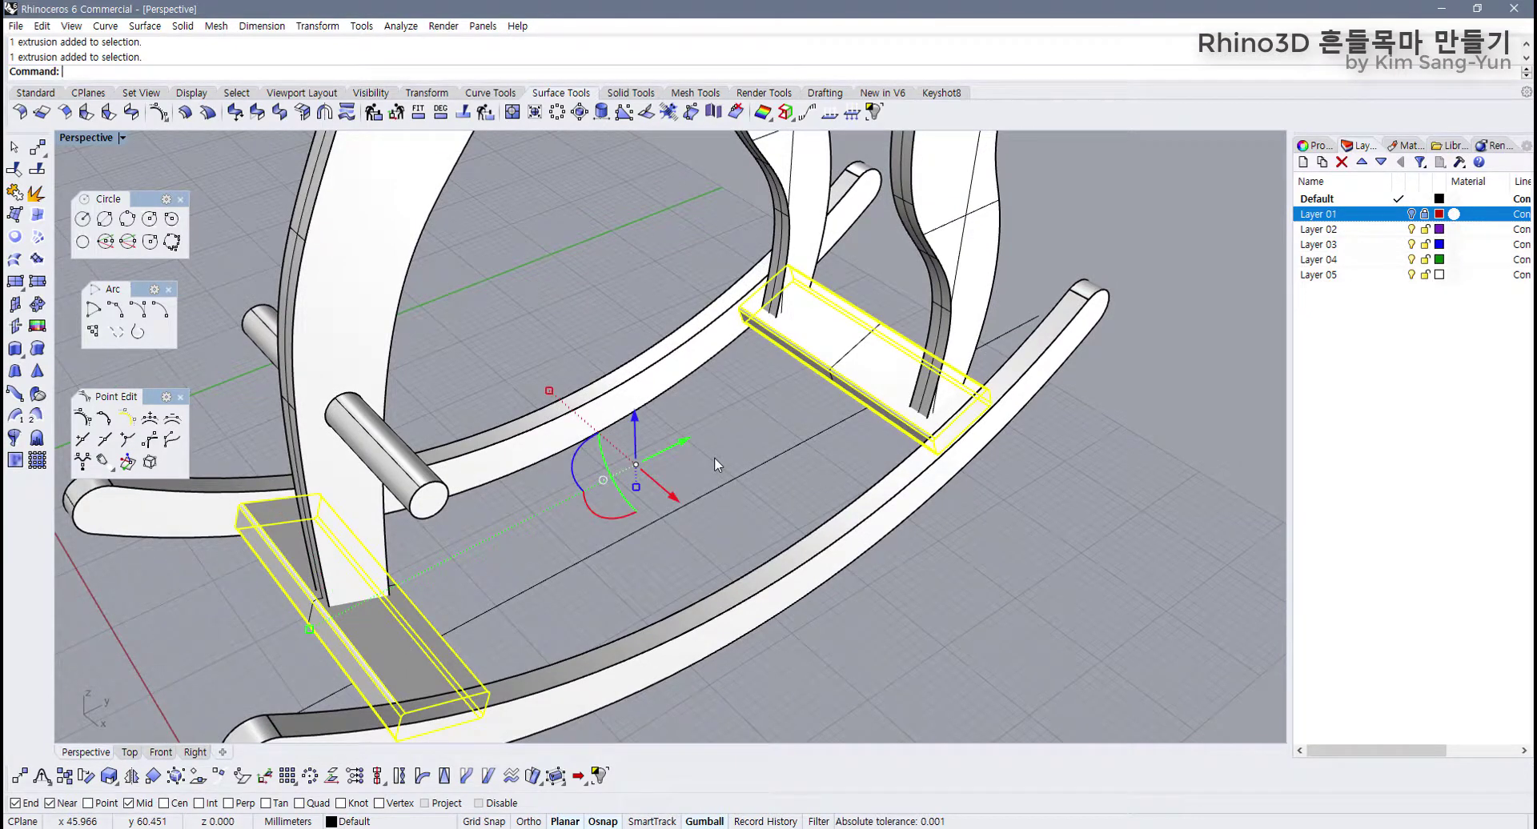
click(632, 95)
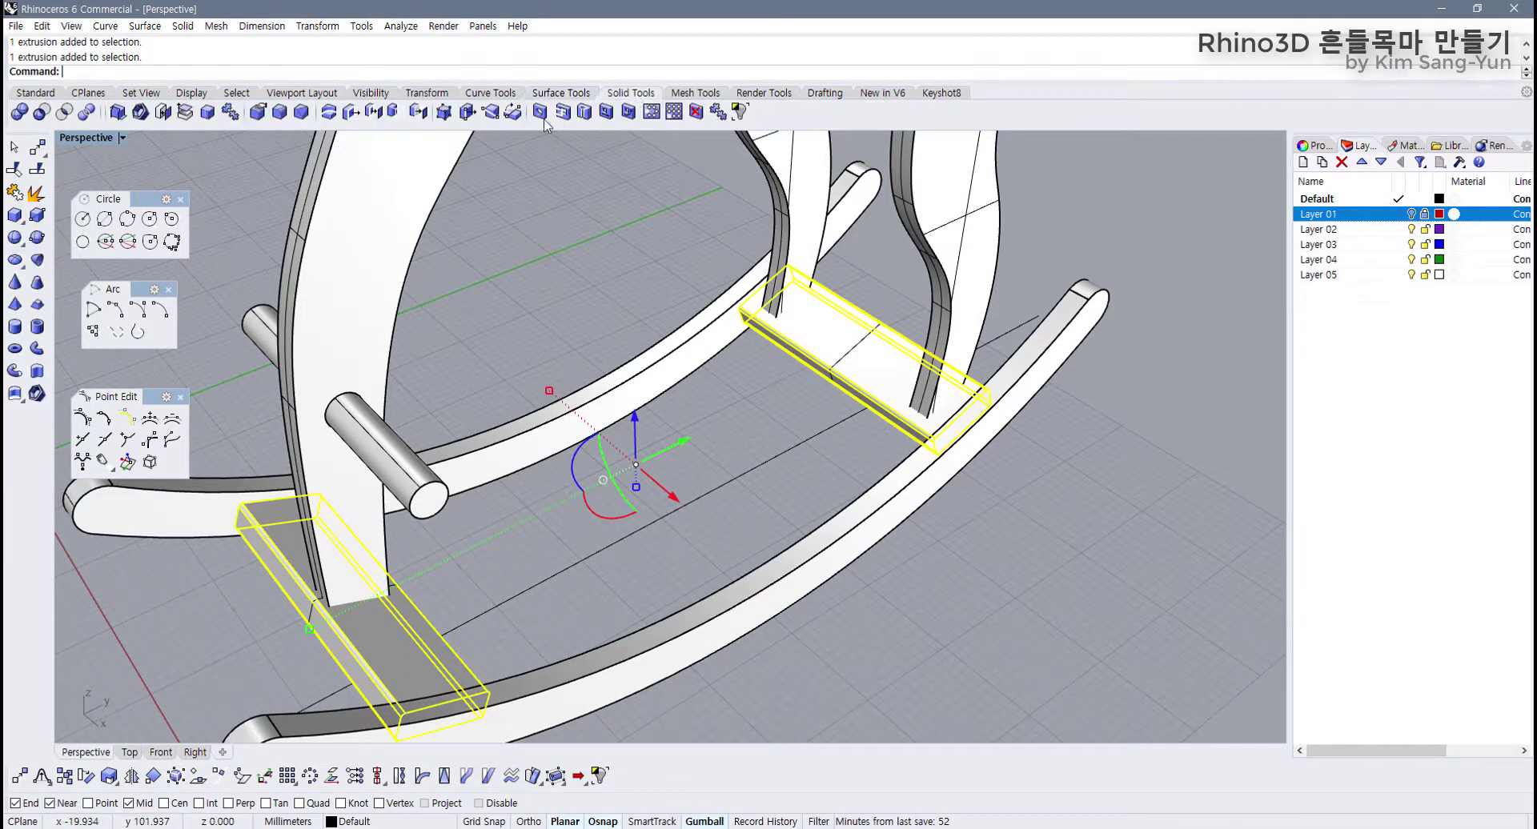
click(40, 113)
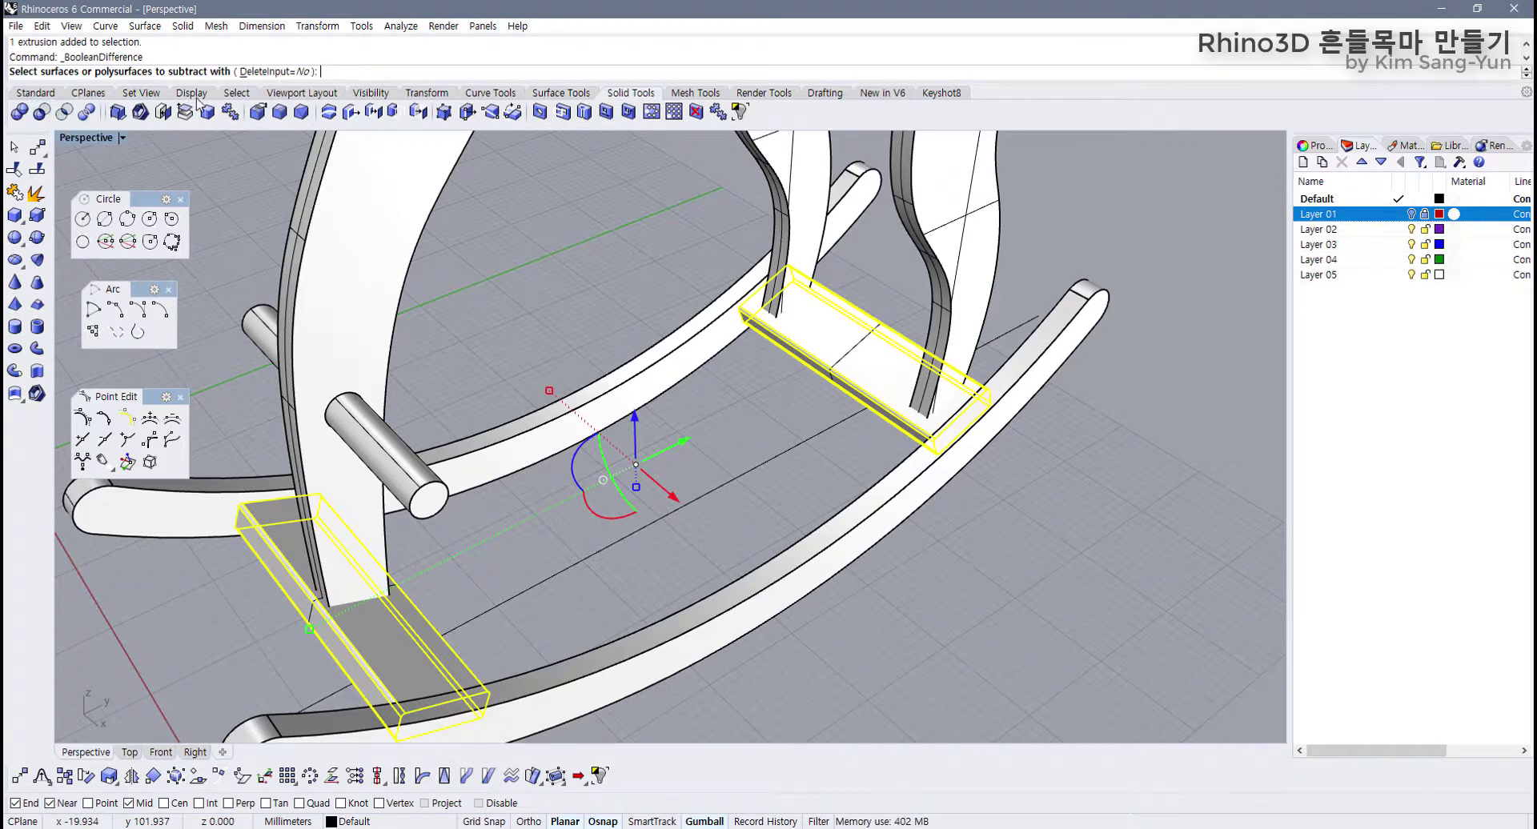
click(345, 511)
click(967, 308)
click(793, 250)
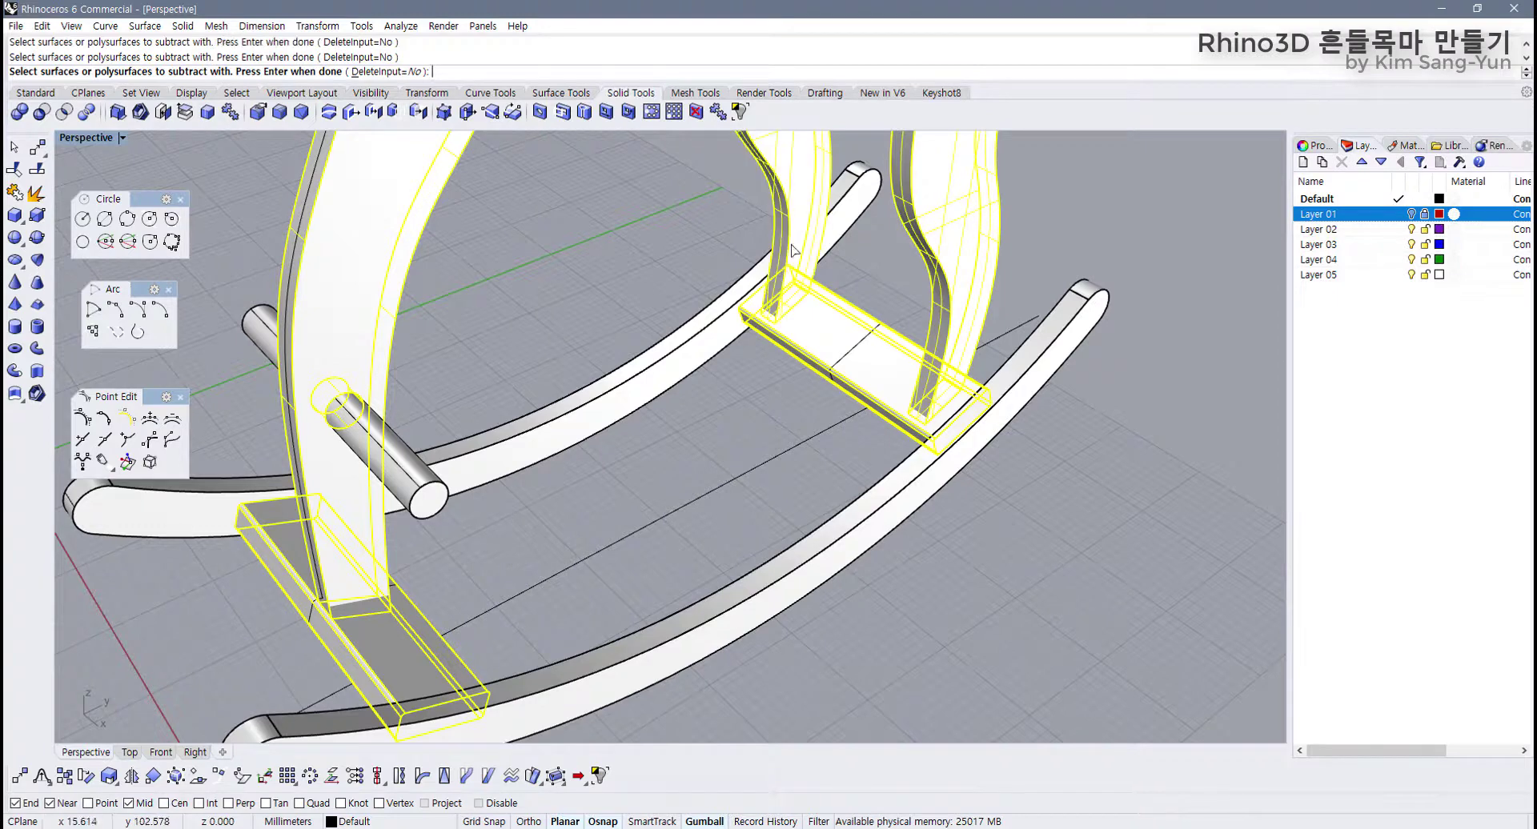
right_click(690, 464)
Step: Move the front crossbar aside to check the cut-out for the leg, and undo the move
click(689, 464)
scroll(377, 611, up, 6)
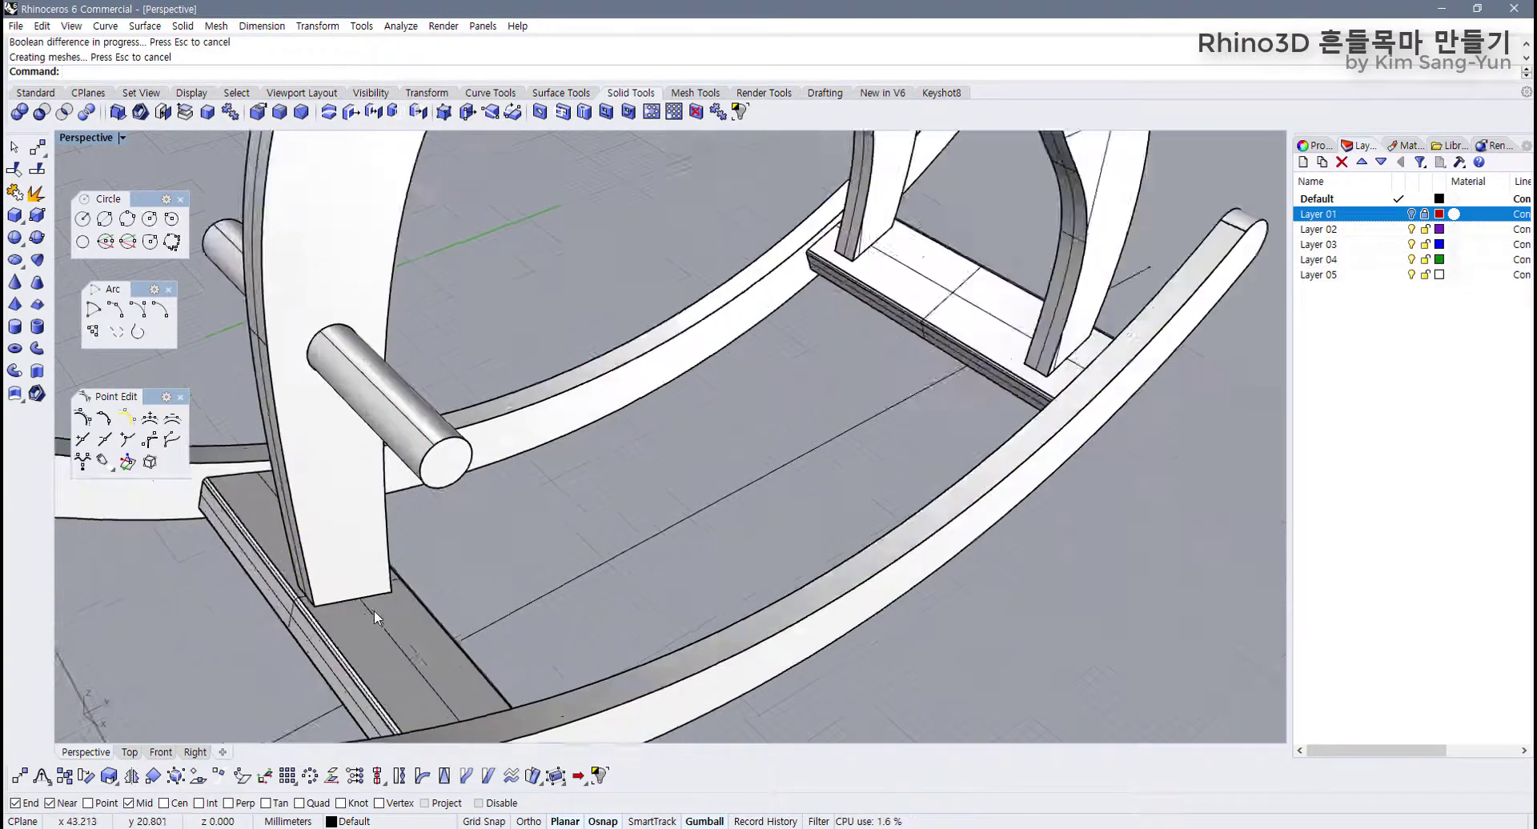
drag(366, 622, 163, 679)
click(498, 620)
right_drag(192, 680, 487, 524)
key(ctrl+z)
Step: Inspect the whole rocking horse, including the seat's front edge, the legs, crossbars and rockers
click(679, 483)
scroll(679, 483, down, 10)
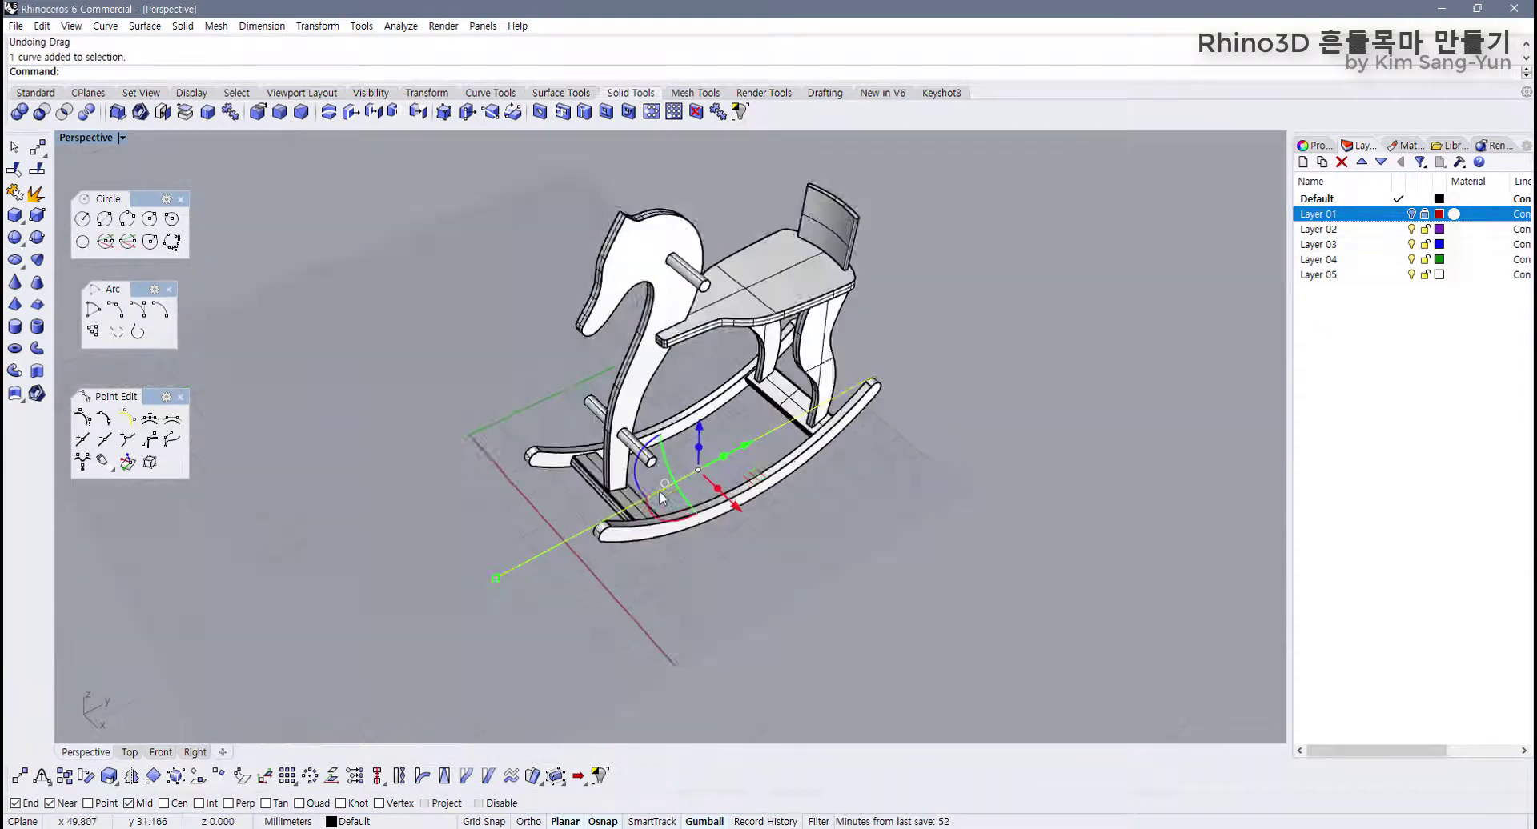
right_drag(660, 492, 494, 472)
click(671, 565)
scroll(480, 488, up, 5)
scroll(464, 501, up, 8)
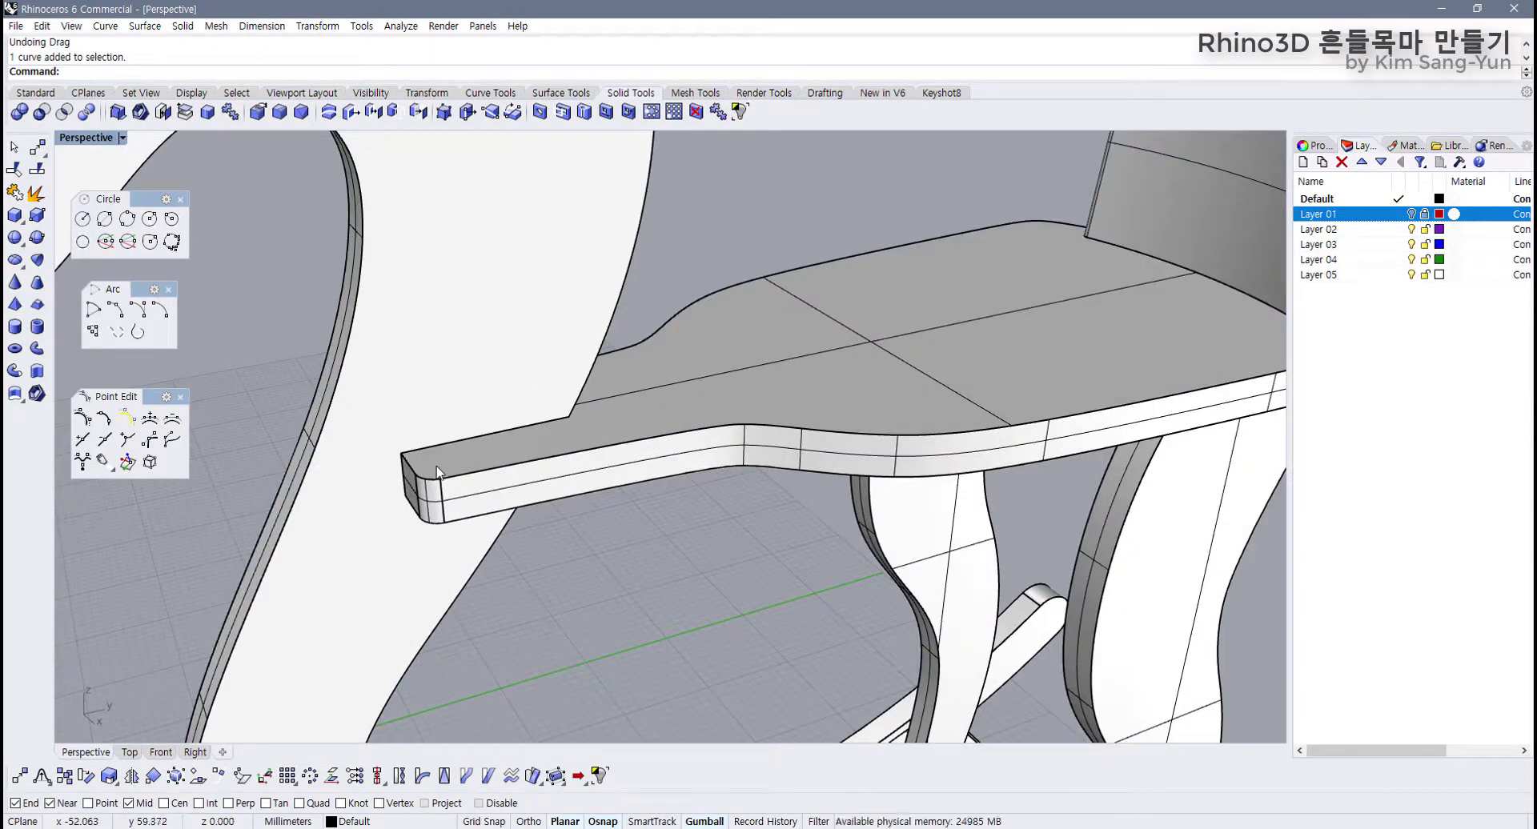
scroll(446, 513, down, 5)
right_drag(446, 521, 492, 538)
scroll(386, 518, down, 10)
scroll(490, 538, up, 4)
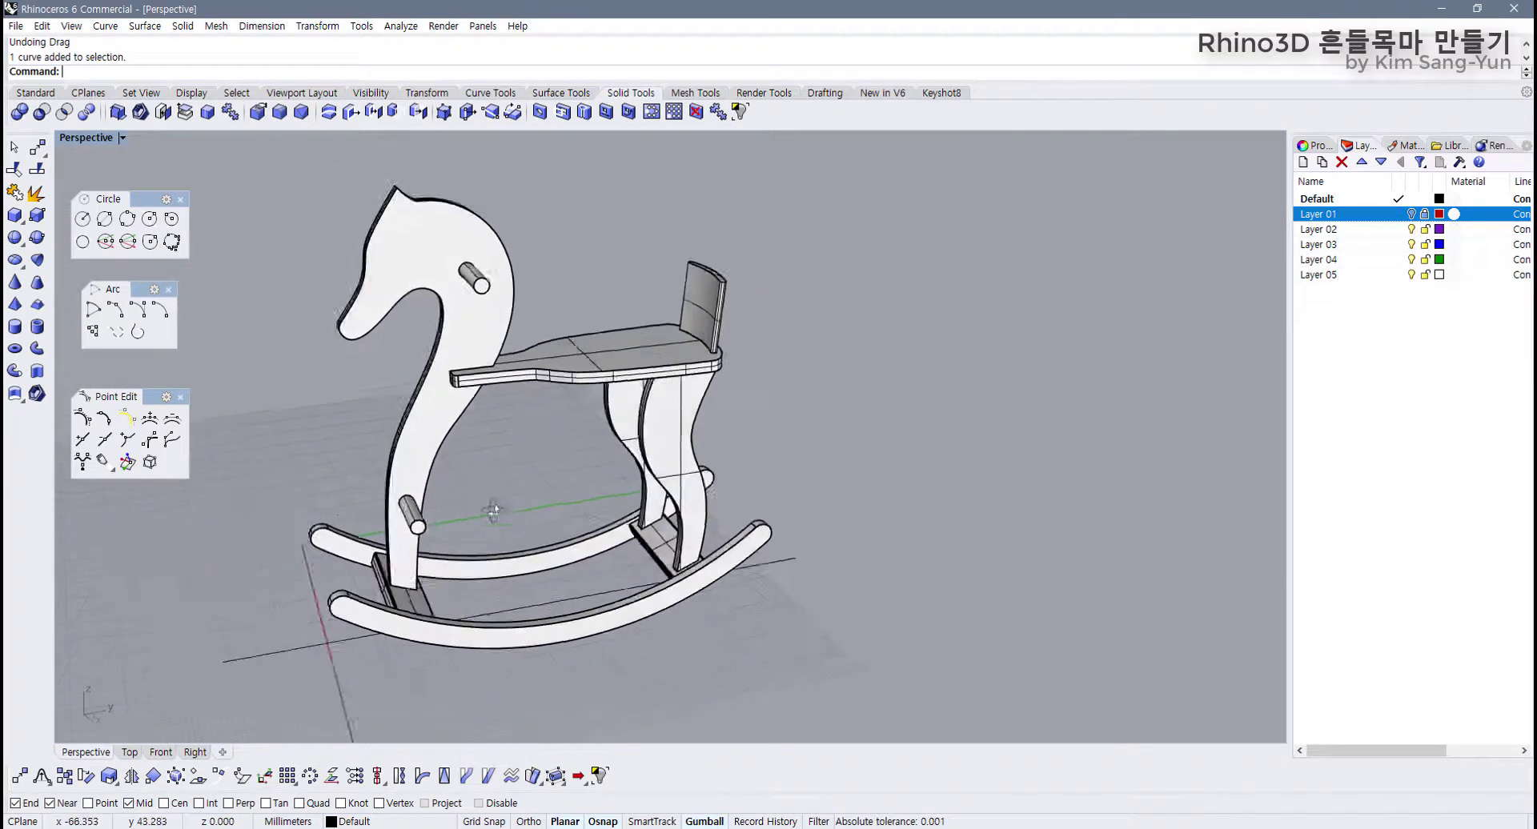
scroll(492, 543, up, 3)
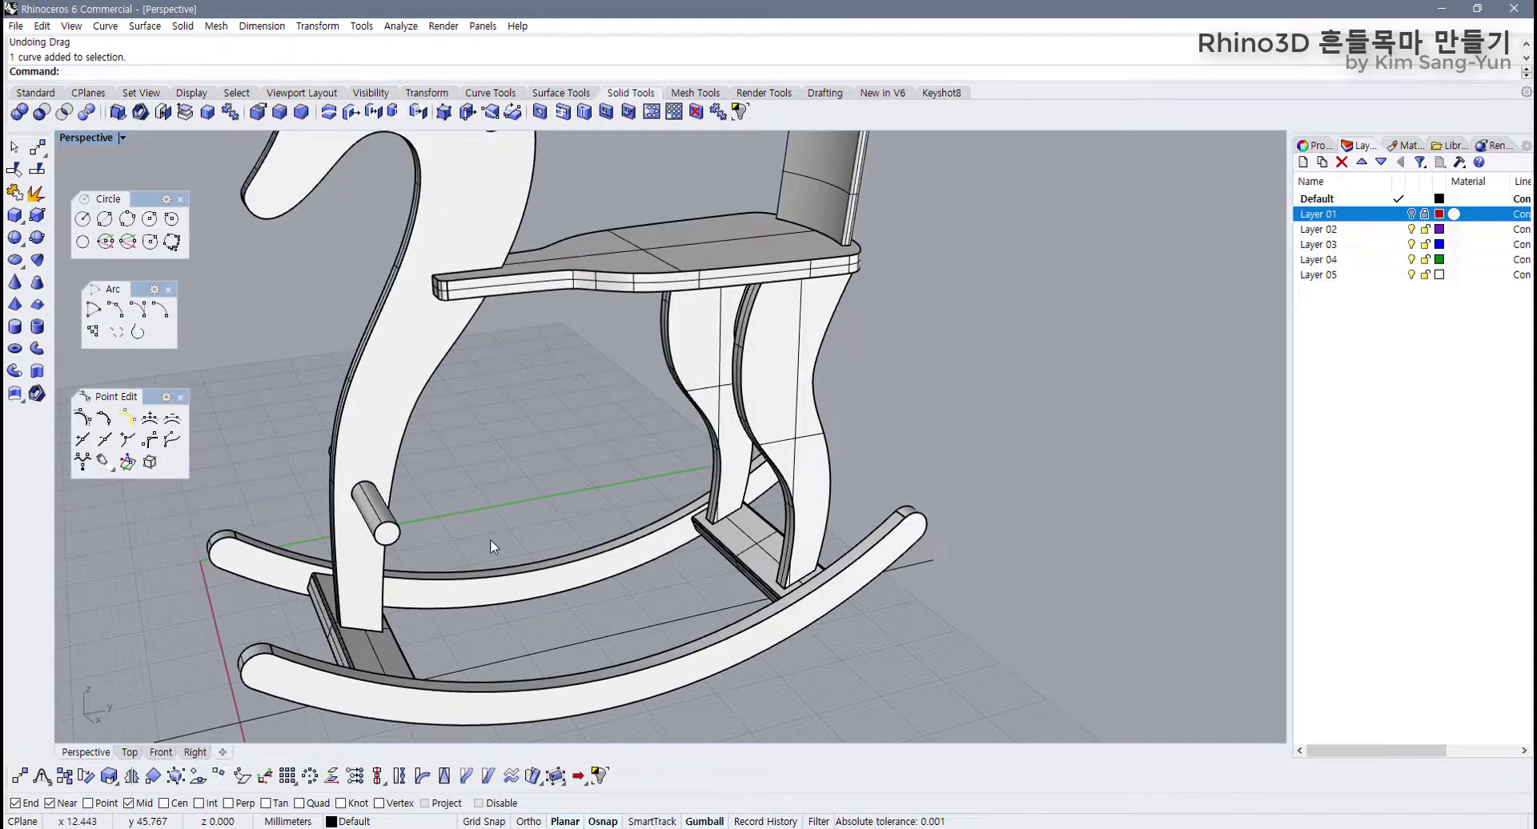
right_drag(491, 547, 599, 573)
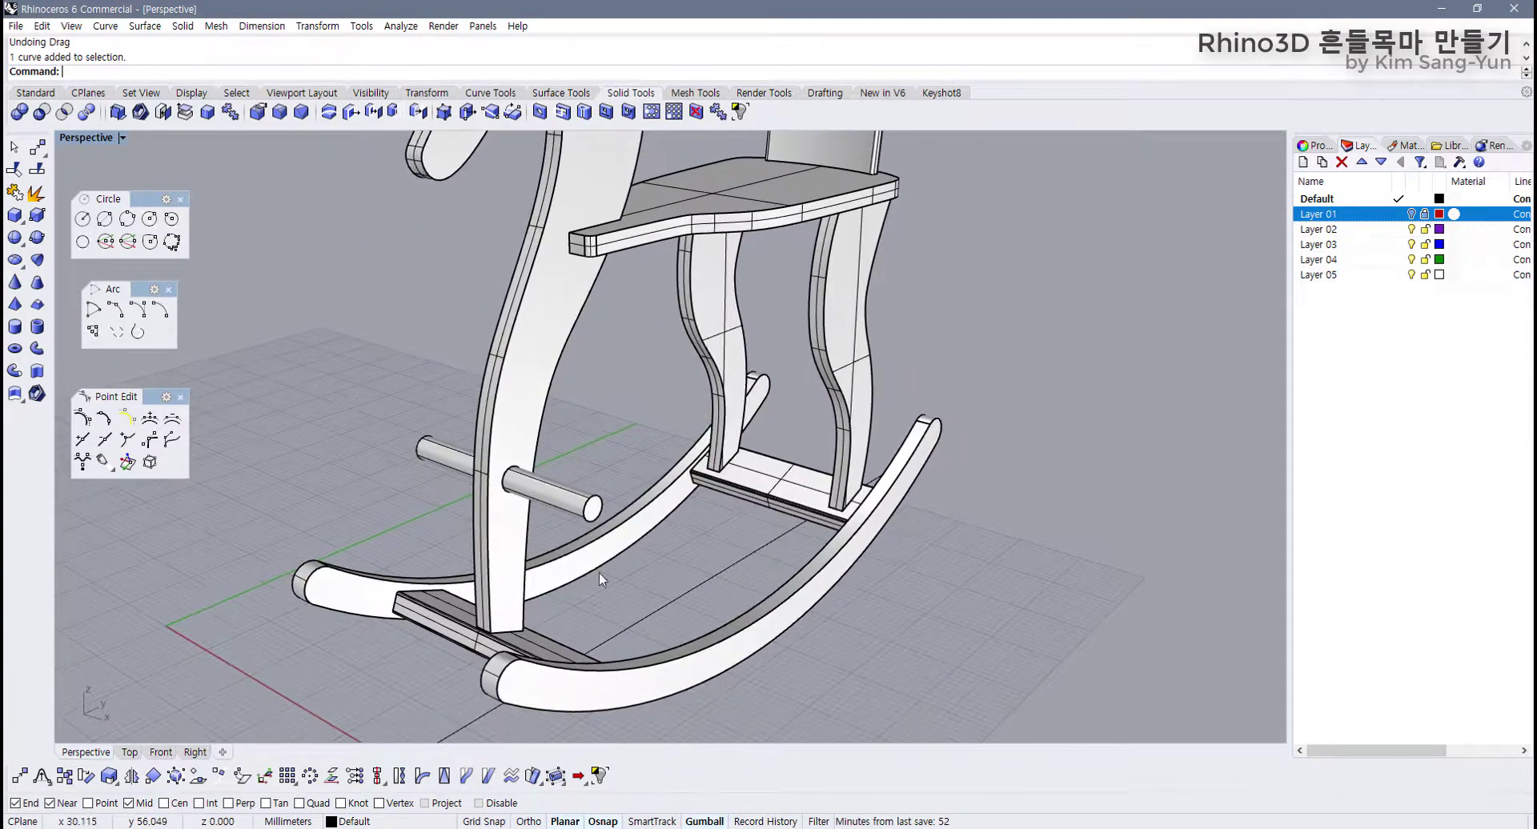
scroll(555, 708, up, 2)
right_drag(558, 708, 619, 640)
Step: Try rounding one rocker's outline edges with Fillet Edge at a 0.2 radius, and undo the fillet
click(619, 641)
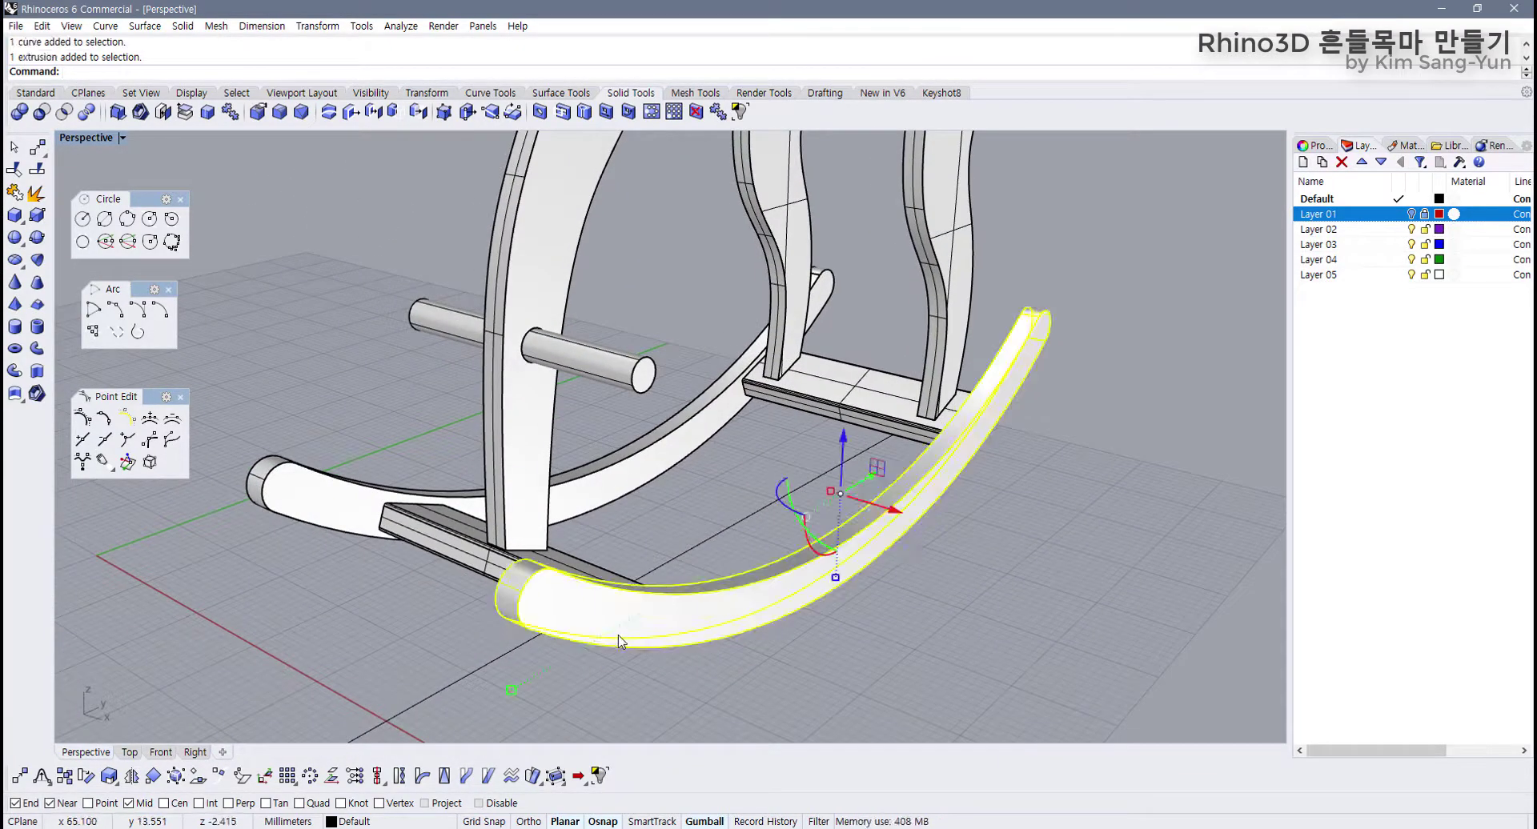
click(896, 560)
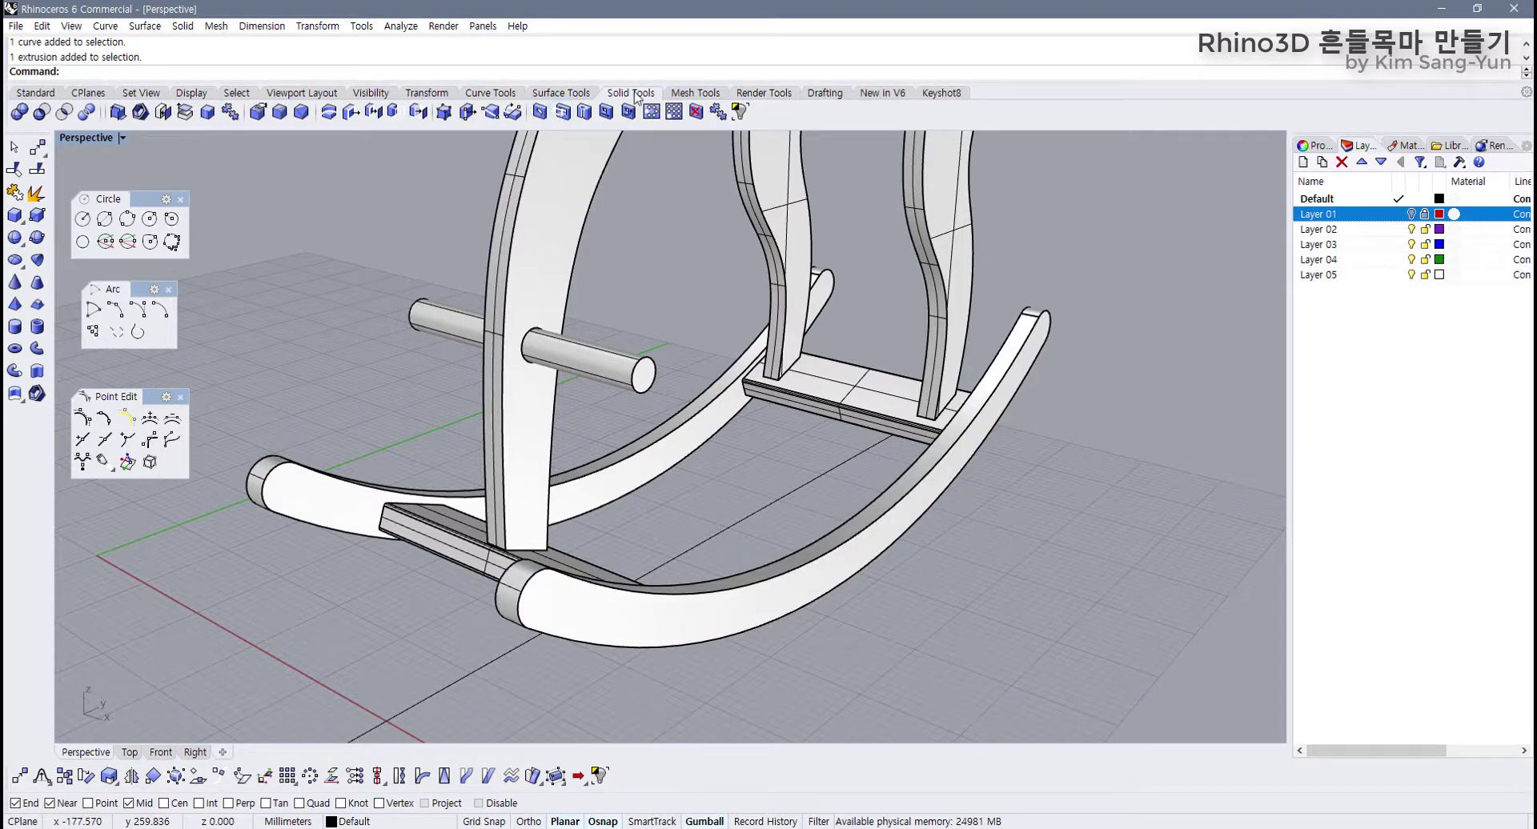
click(280, 113)
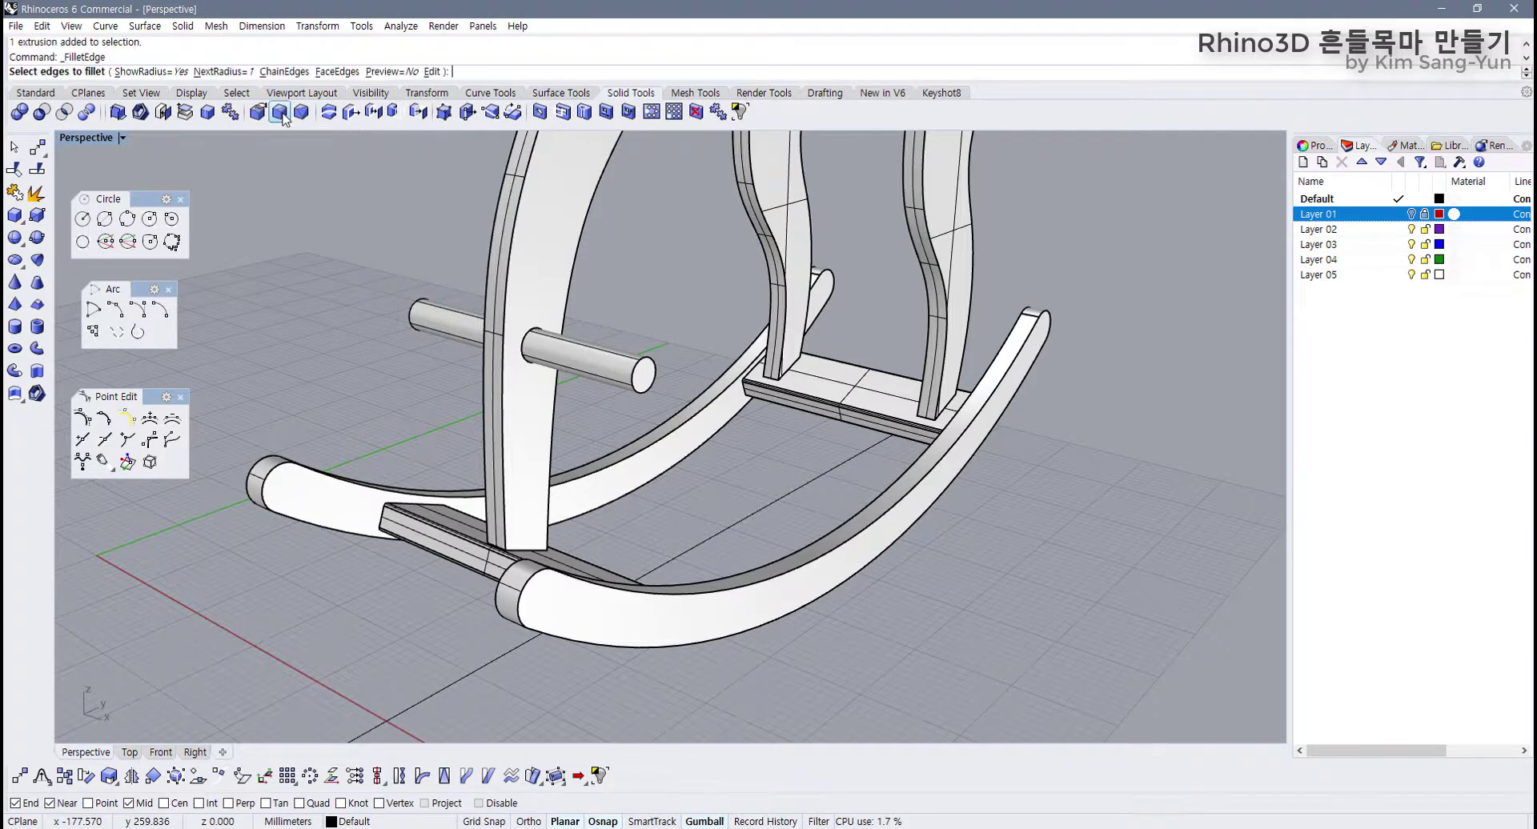
click(223, 72)
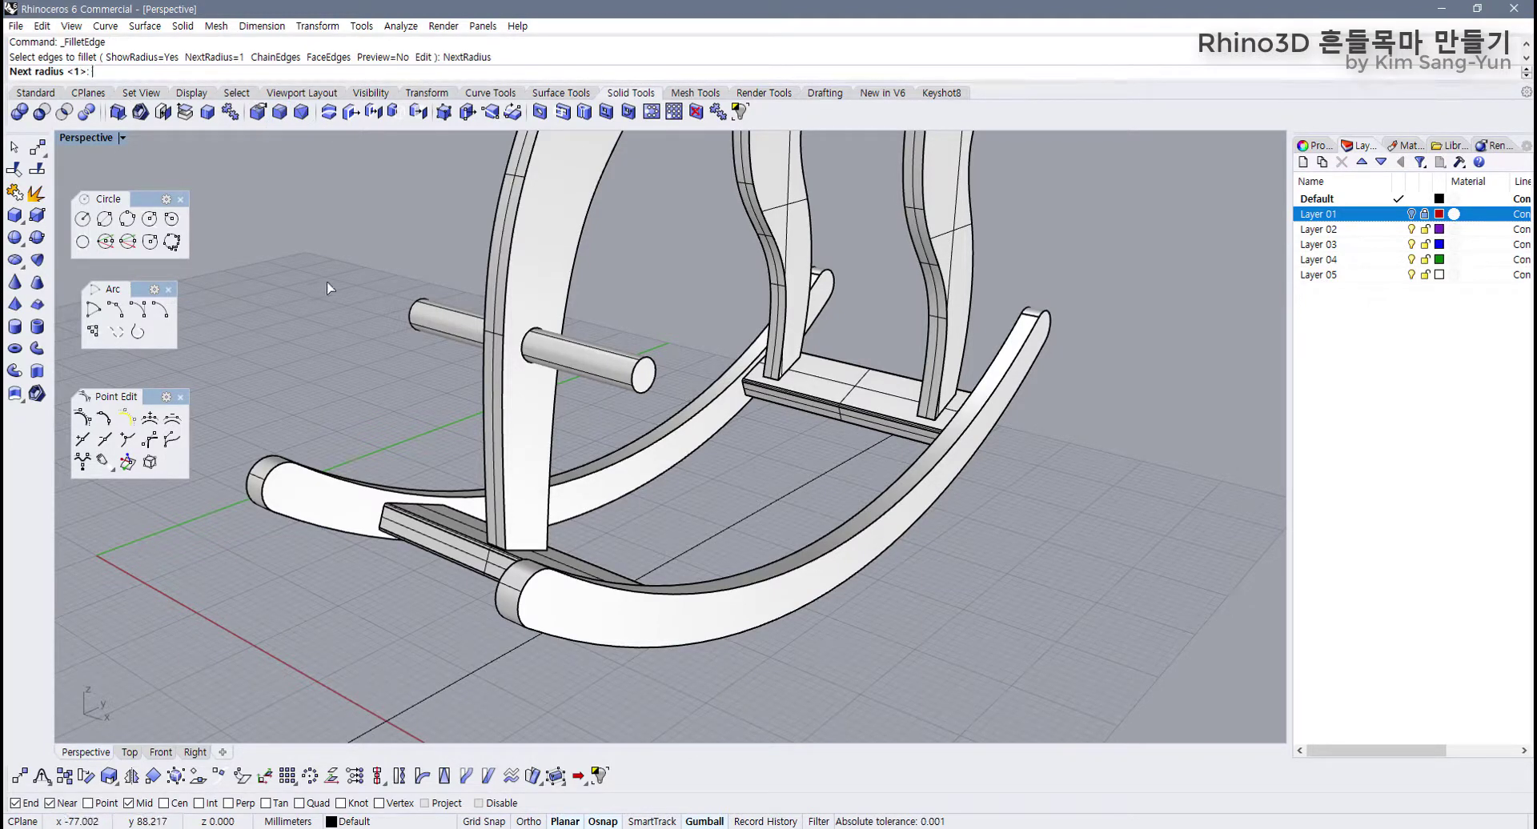
text(0.2)
key(Return)
click(287, 458)
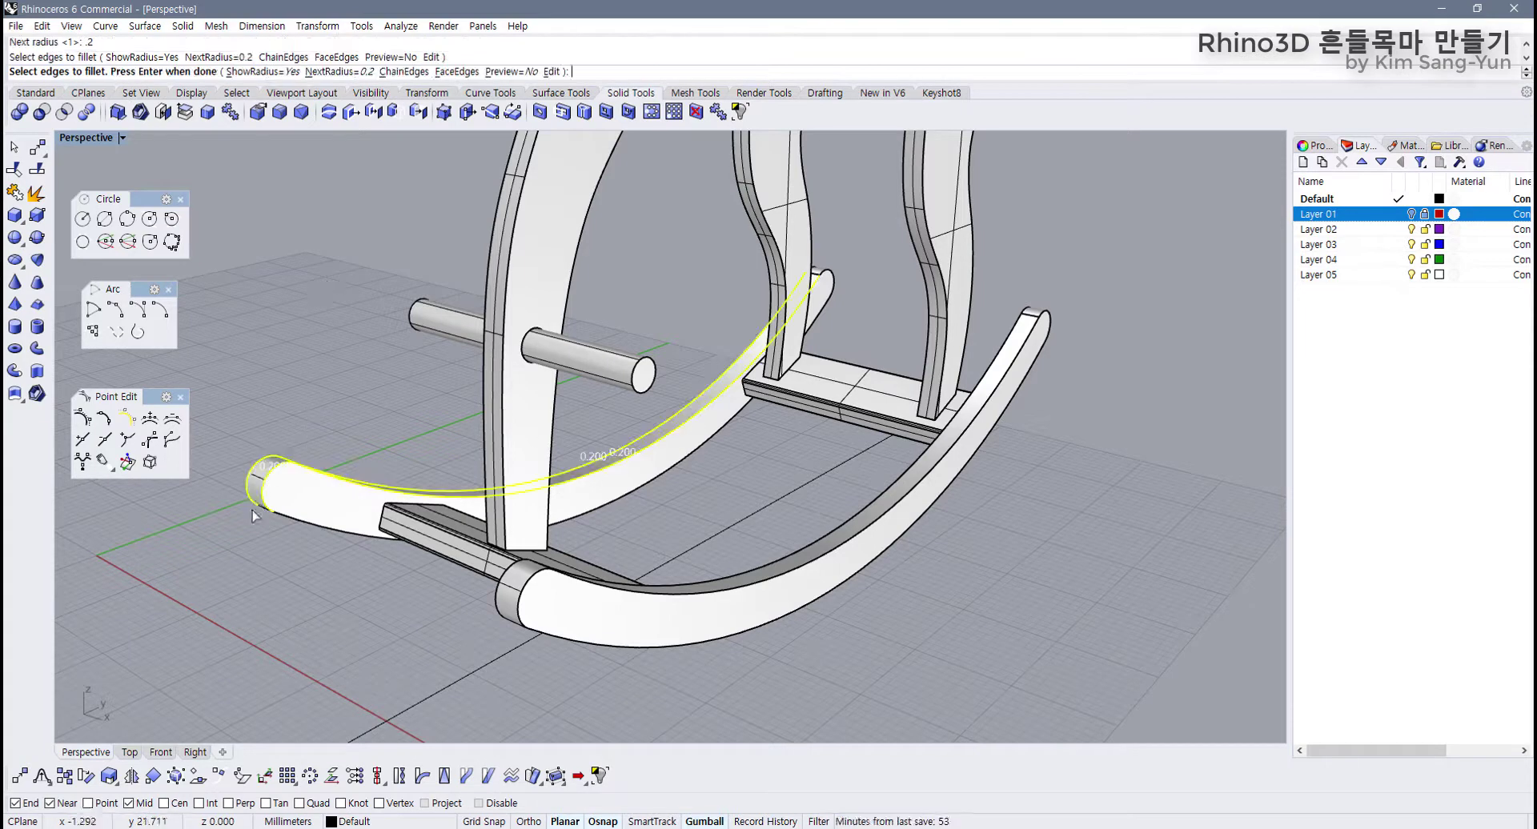
drag(215, 594, 212, 600)
right_drag(1033, 276, 808, 307)
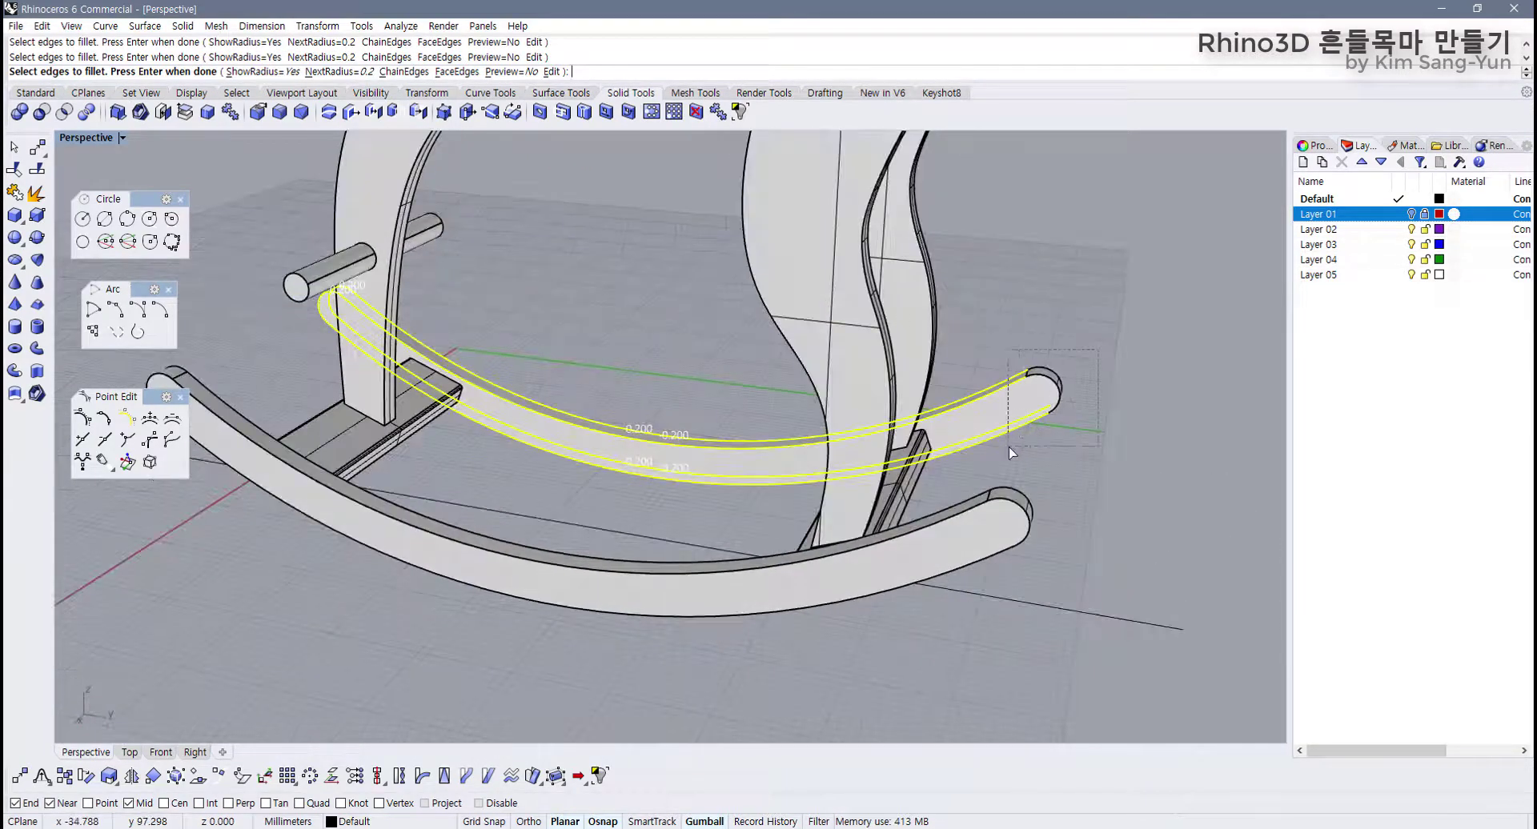
key(Return)
key(Return)
right_drag(1128, 310, 627, 482)
scroll(616, 448, up, 8)
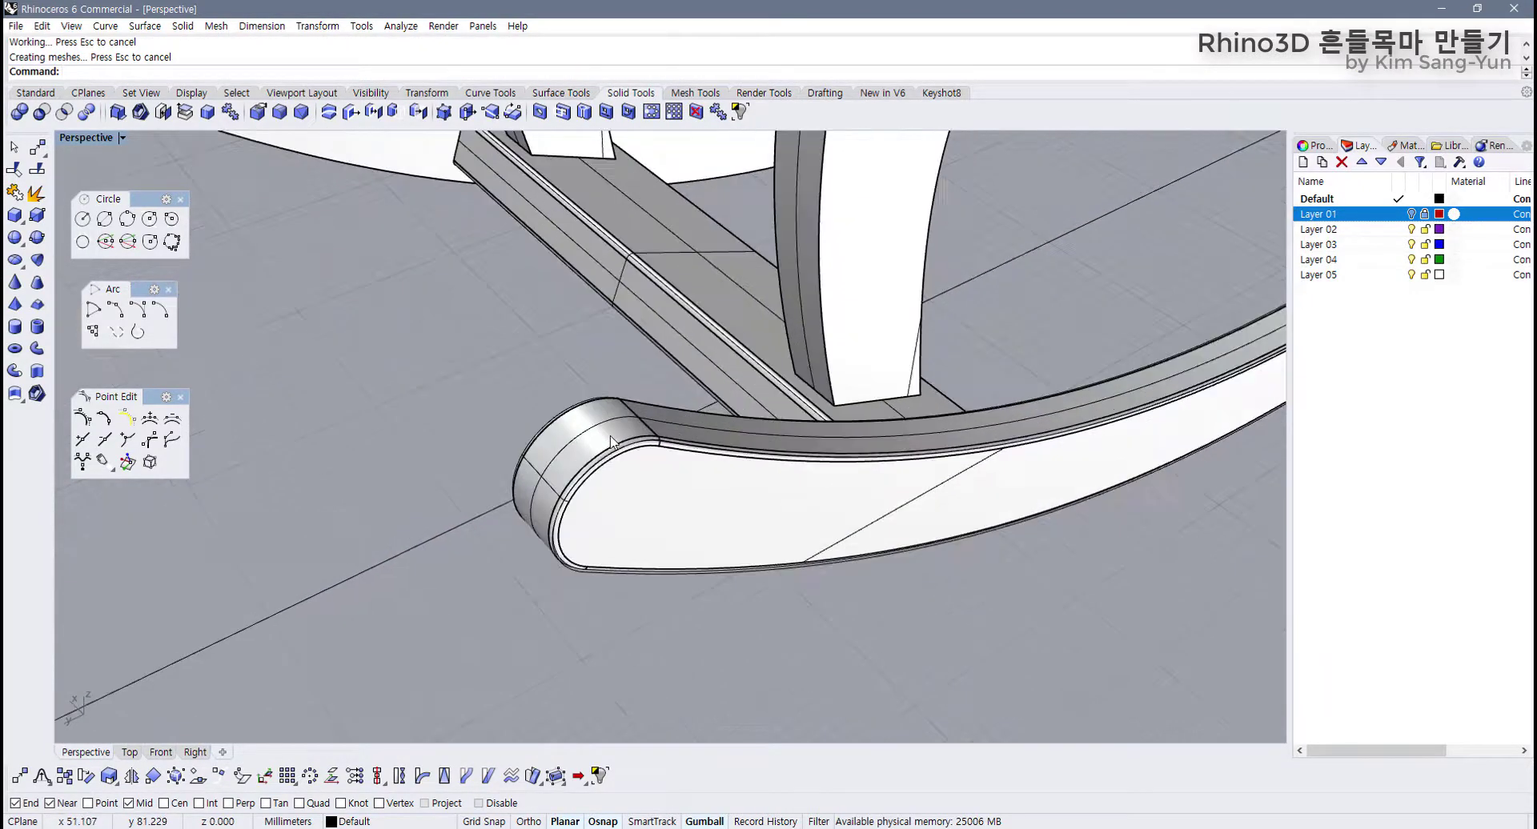
key(ctrl+z)
Step: Round the outline edges of both rockers with Fillet Edge at a 0.3 radius
scroll(605, 442, down, 4)
shift+right_drag(490, 370, 429, 412)
right_click(427, 403)
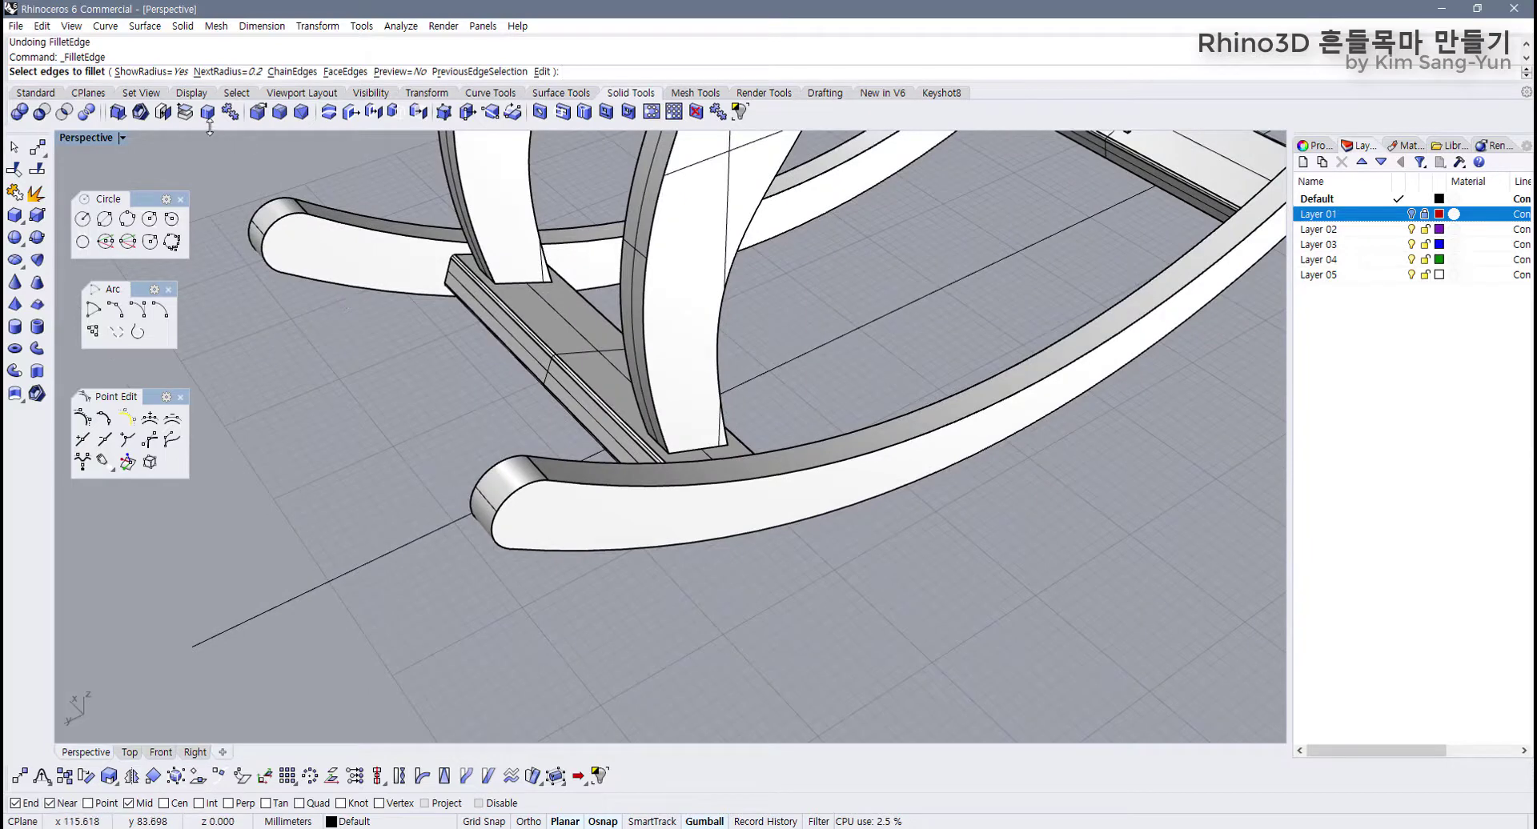
click(234, 75)
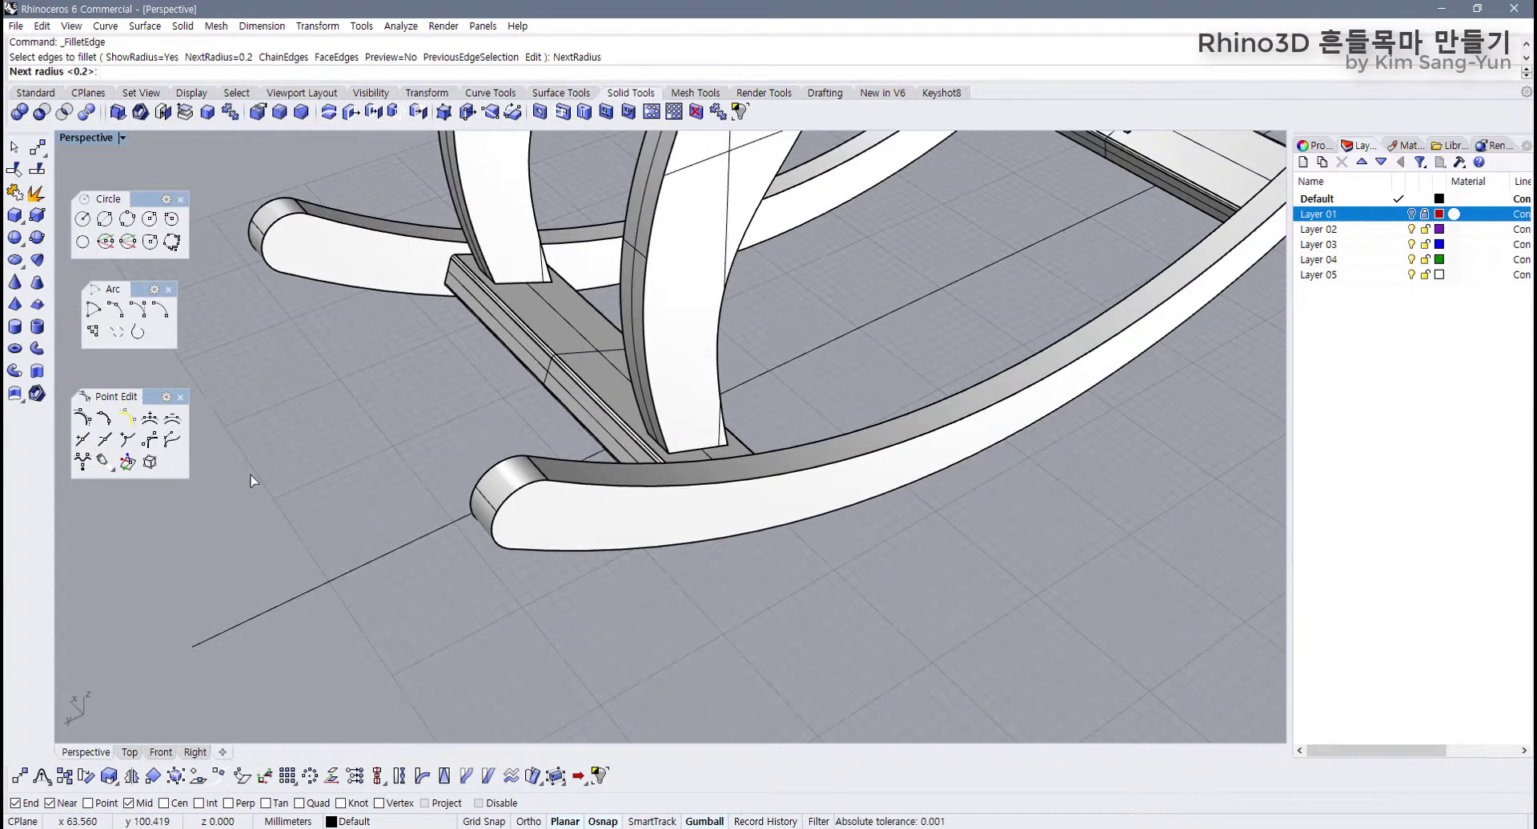
text(.3)
key(Return)
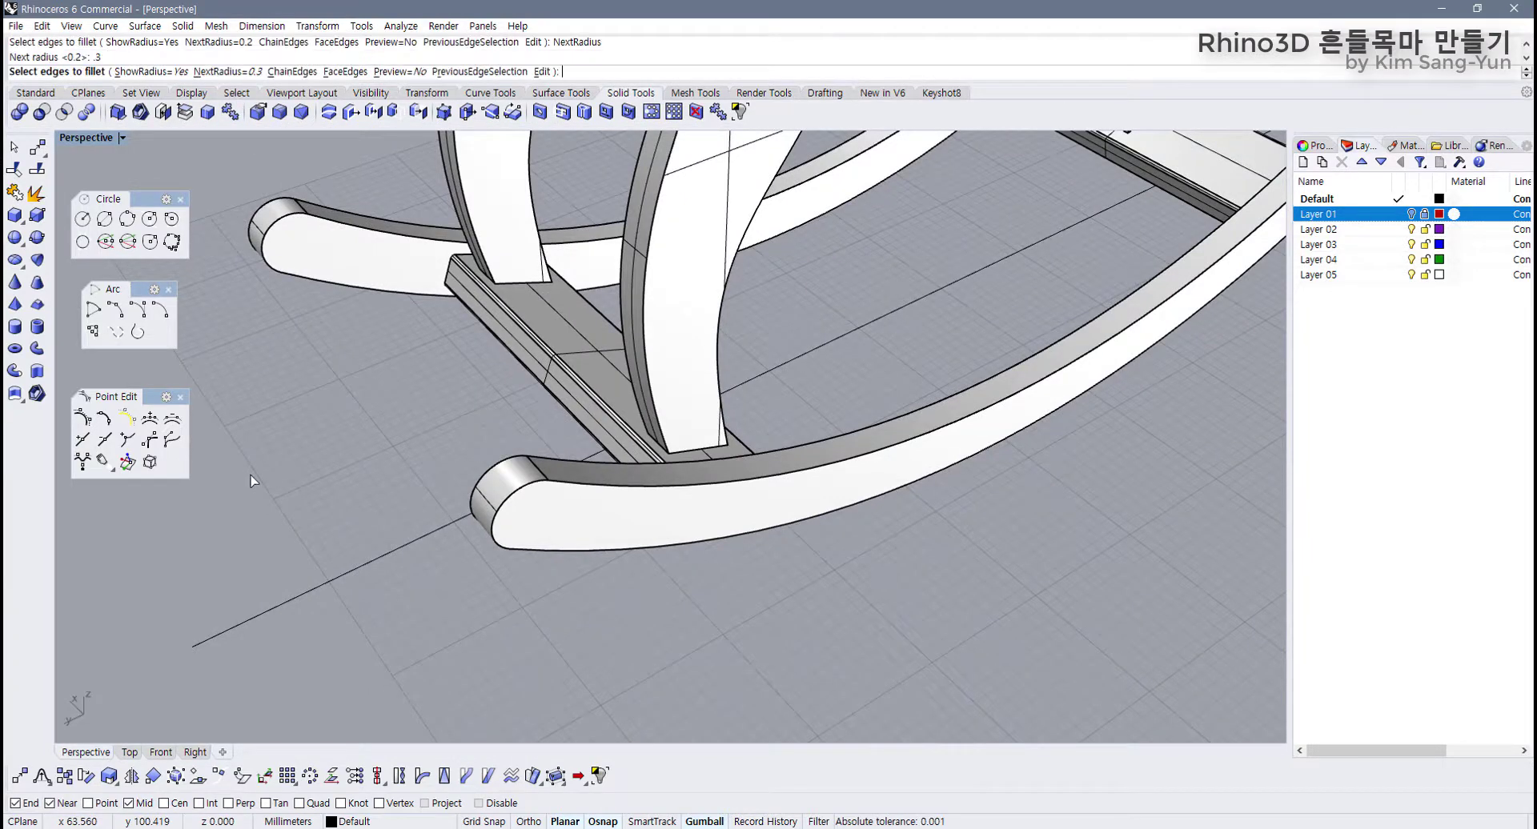
click(516, 475)
drag(255, 165, 254, 163)
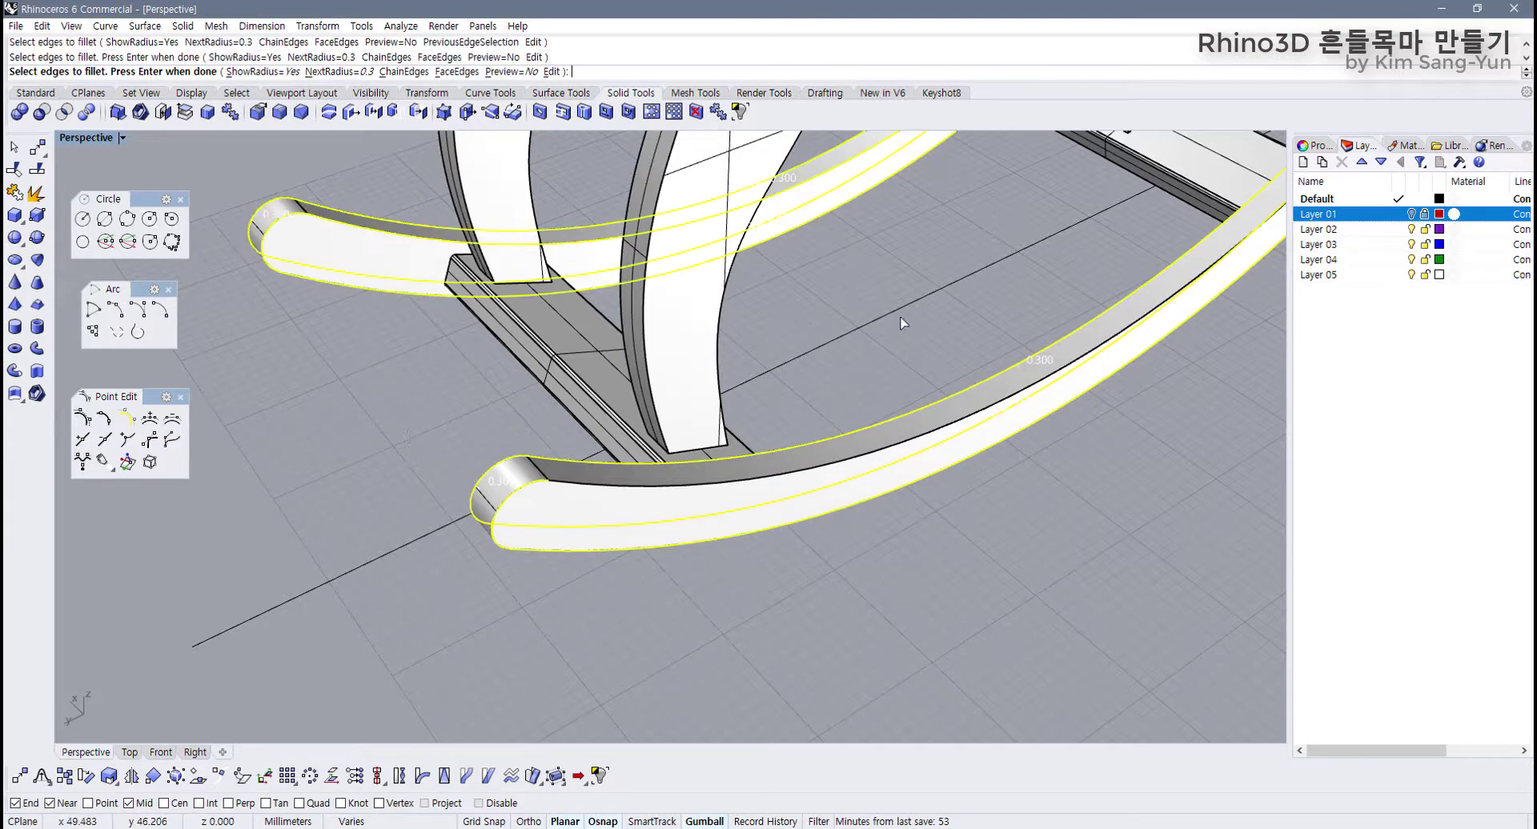
scroll(893, 401, down, 7)
shift+right_drag(892, 401, 554, 529)
drag(859, 346, 858, 347)
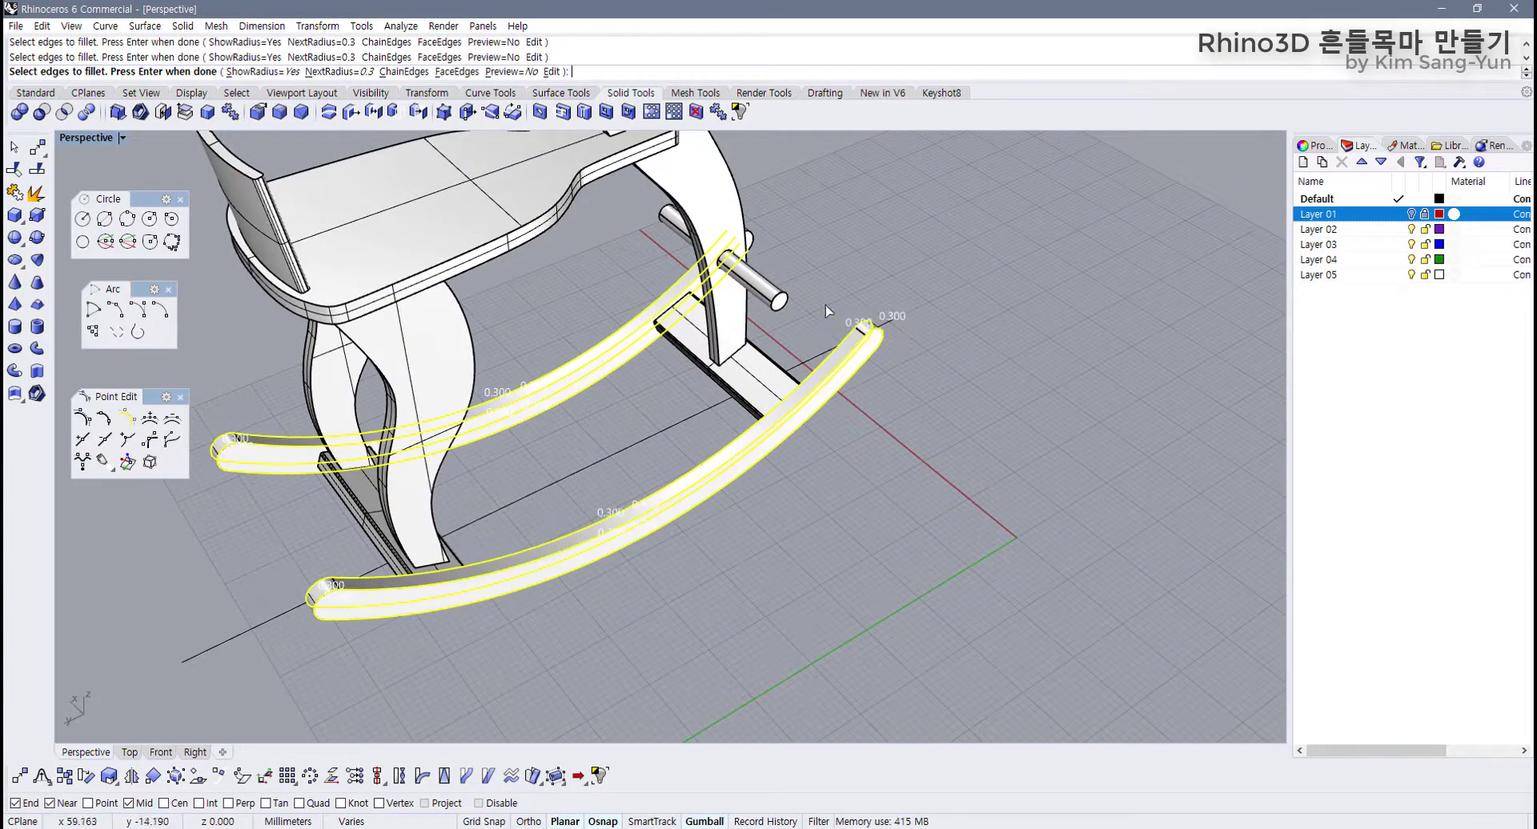
right_drag(825, 305, 884, 279)
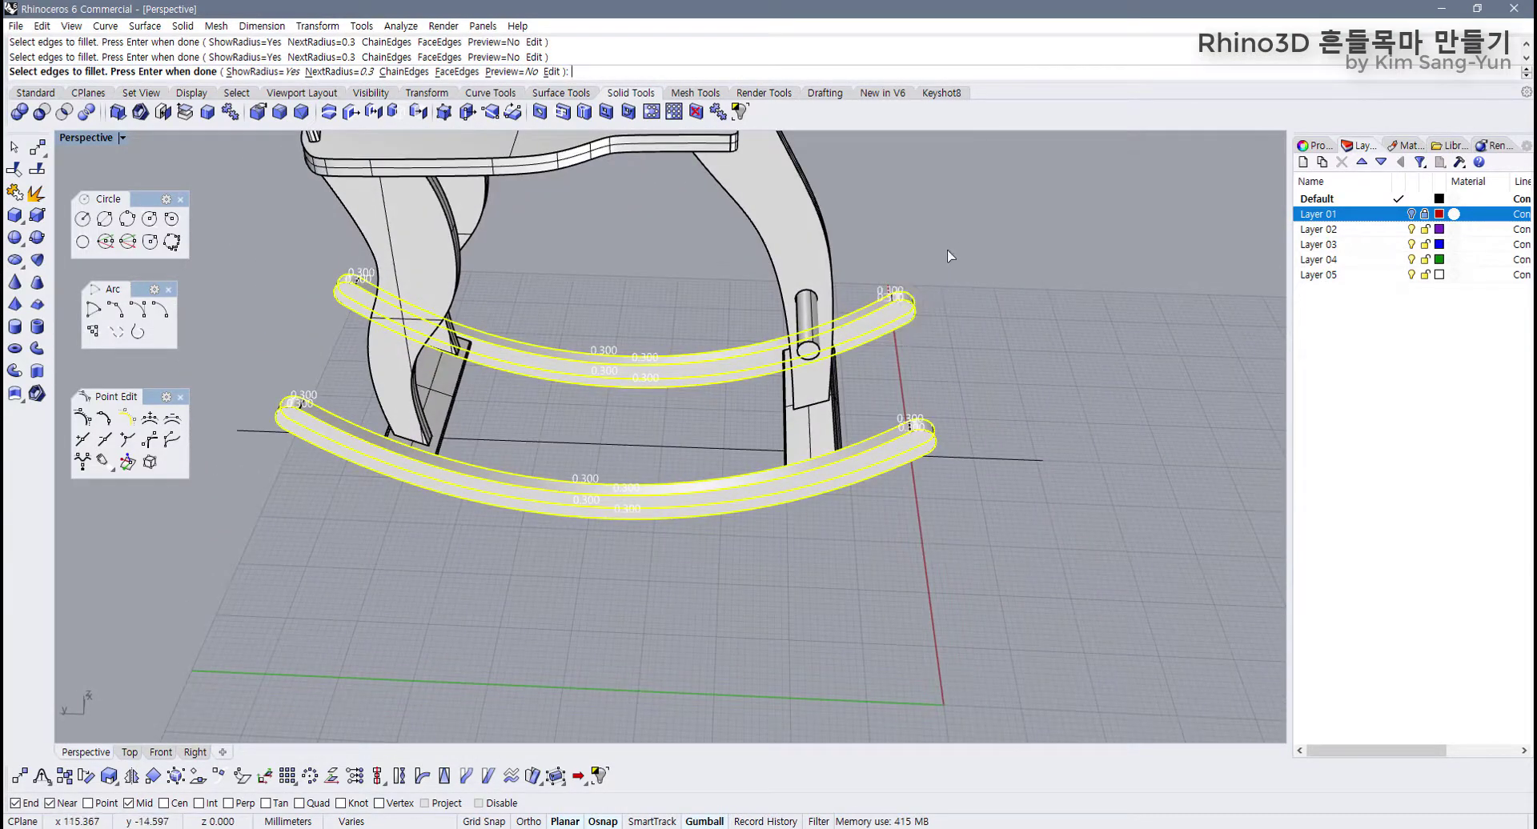
drag(954, 245, 879, 351)
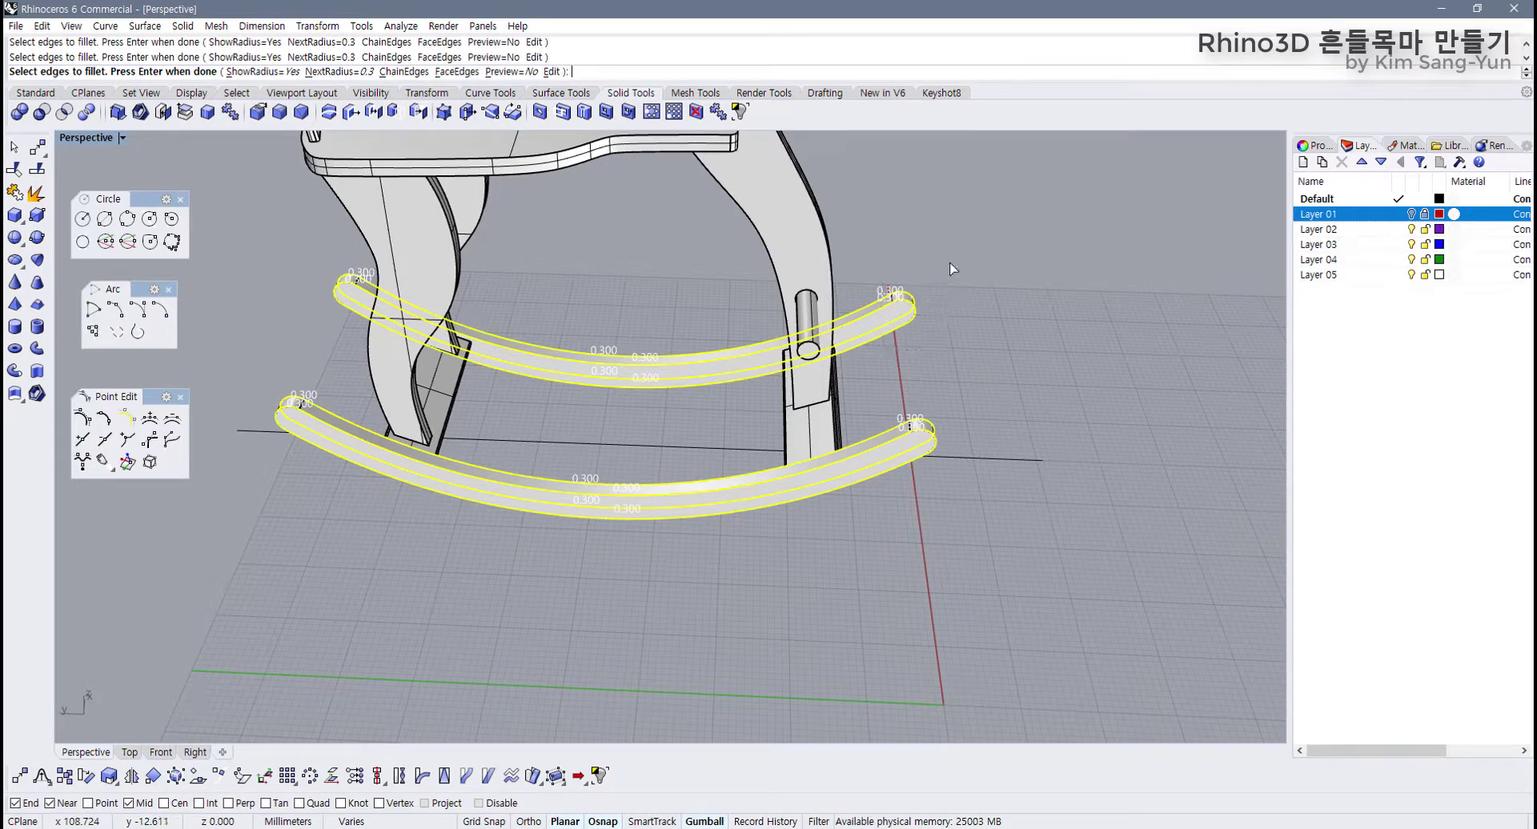
drag(956, 371, 896, 478)
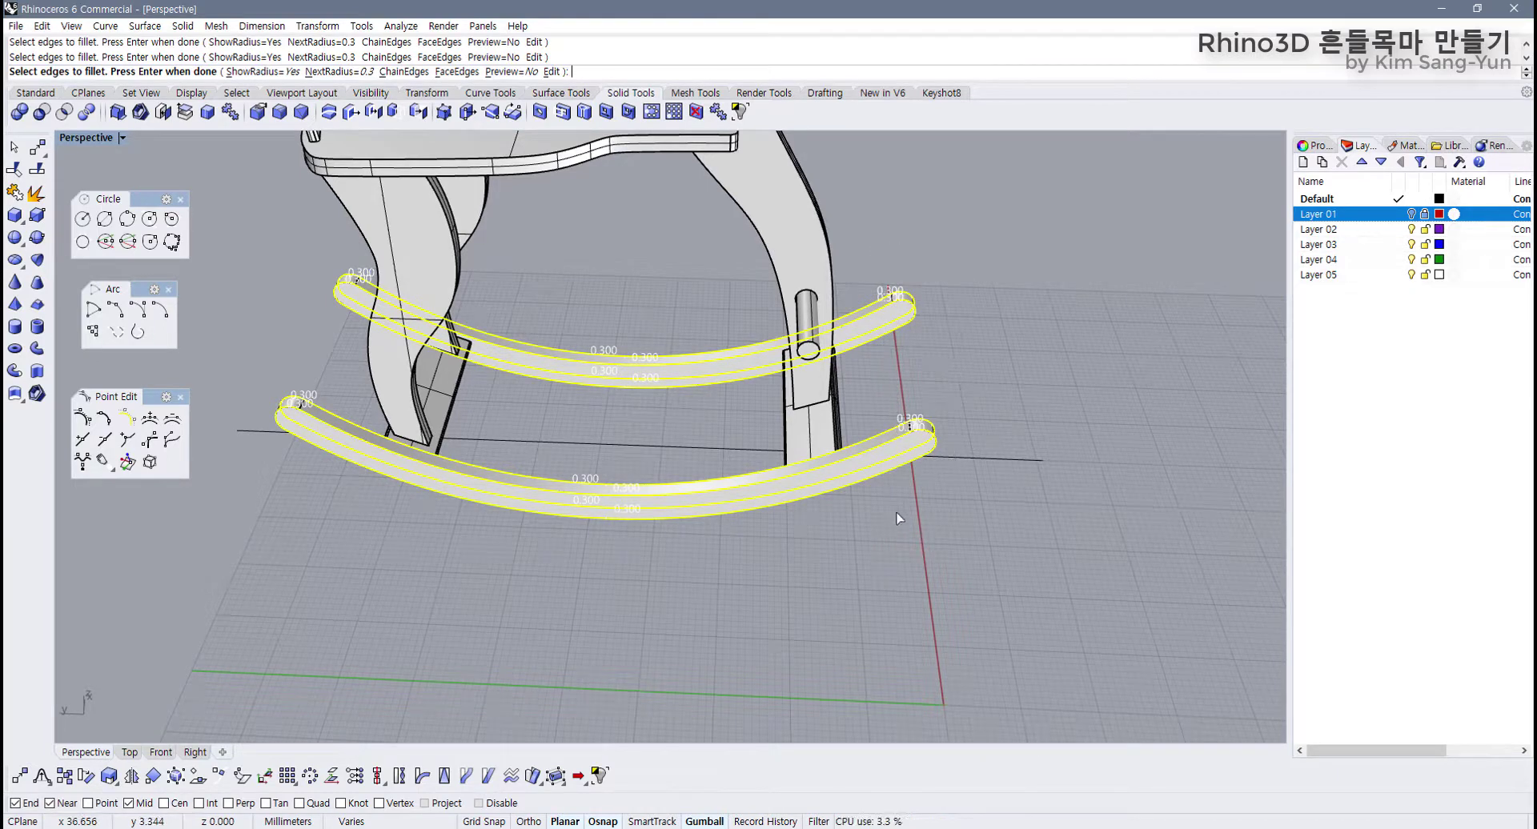
key(Return)
key(Return)
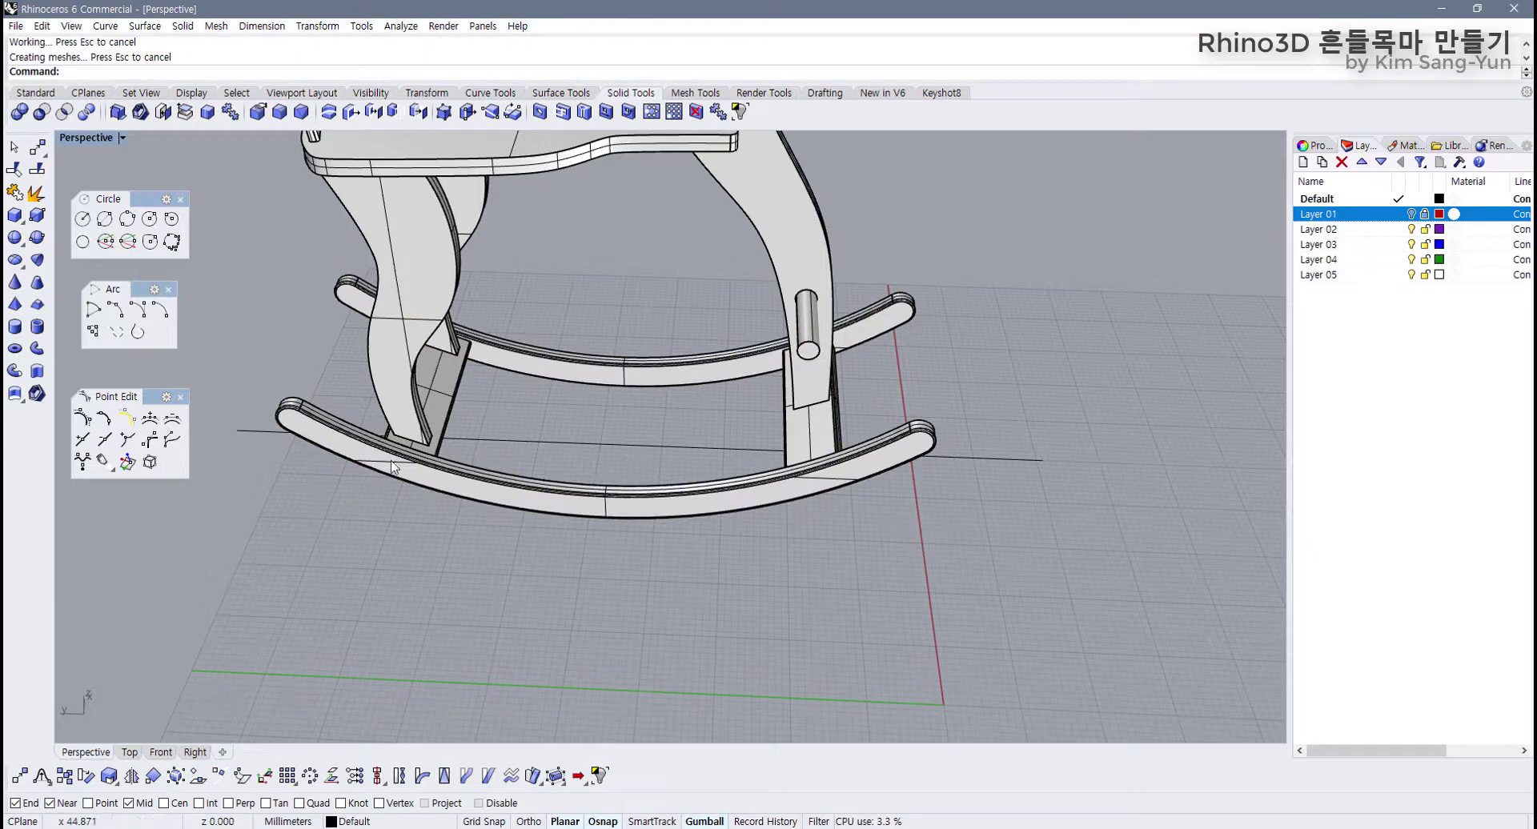
Step: Isolate the two rear legs and the horse-head front leg from the rest of the model
right_drag(392, 468, 438, 504)
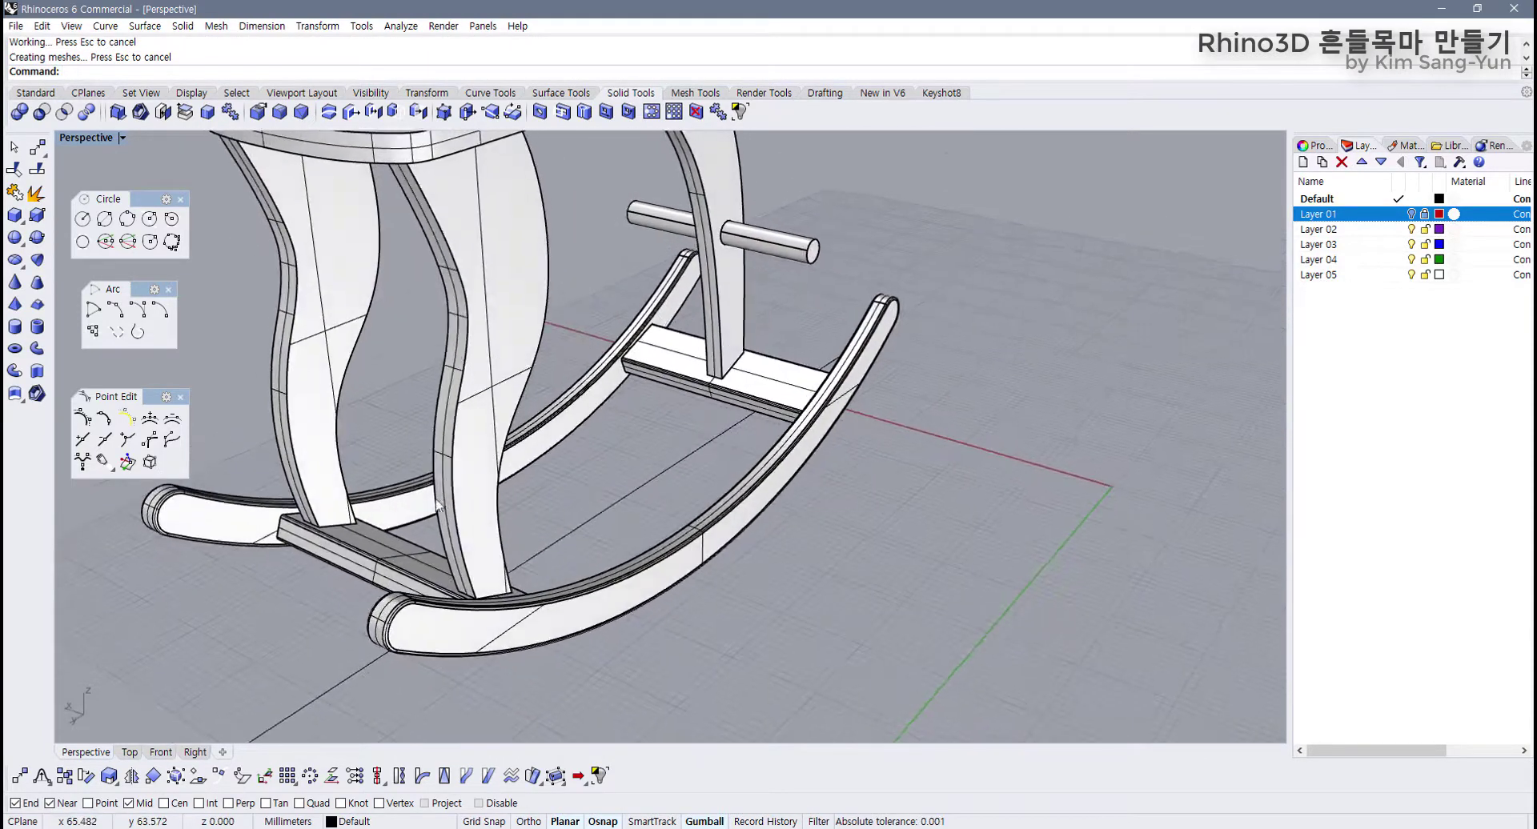
click(505, 409)
click(357, 369)
shift+right_drag(387, 397, 395, 416)
shift+click(687, 176)
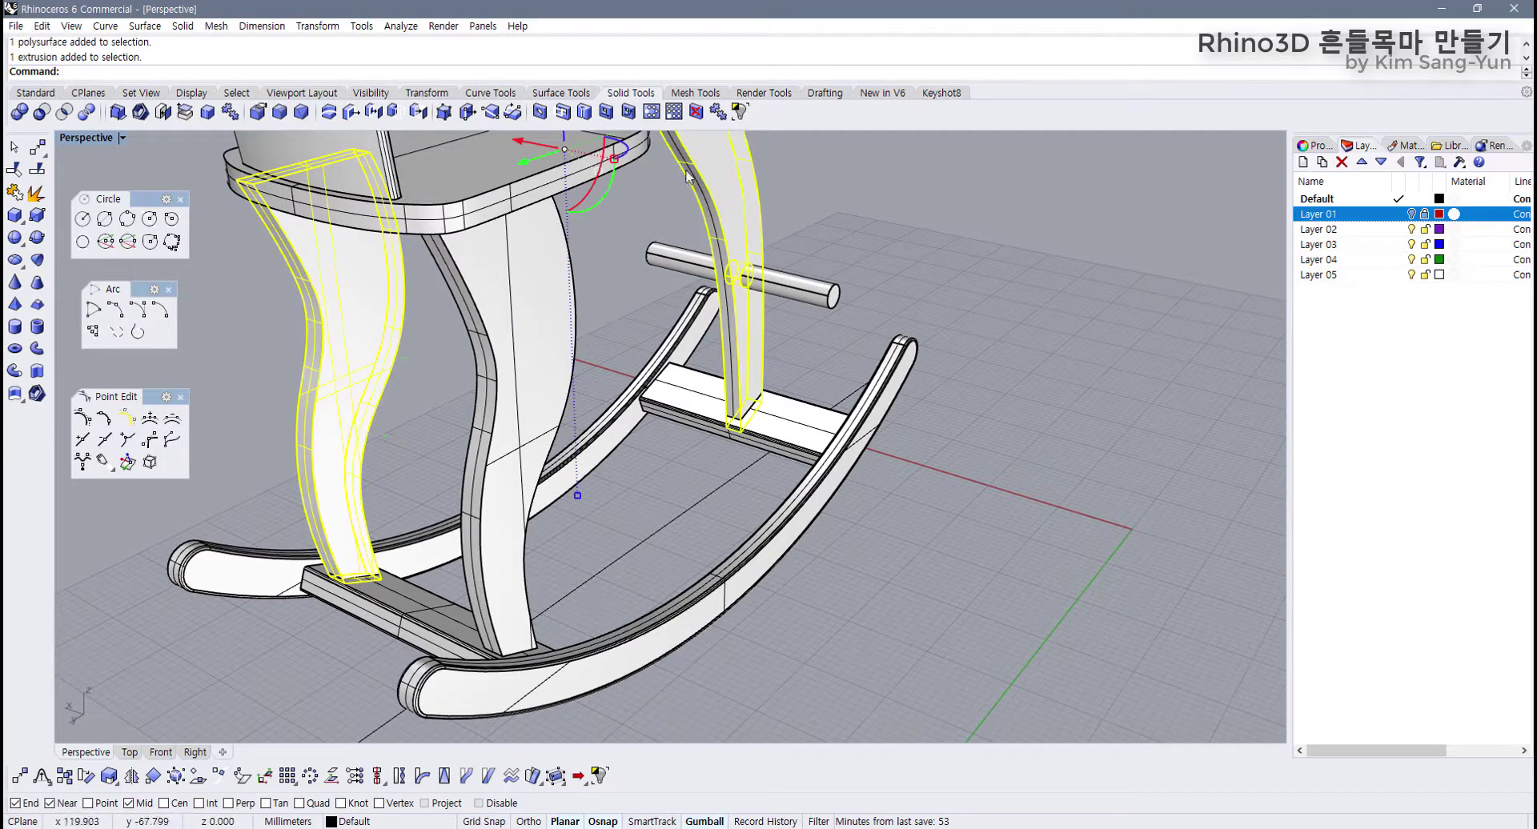
click(45, 95)
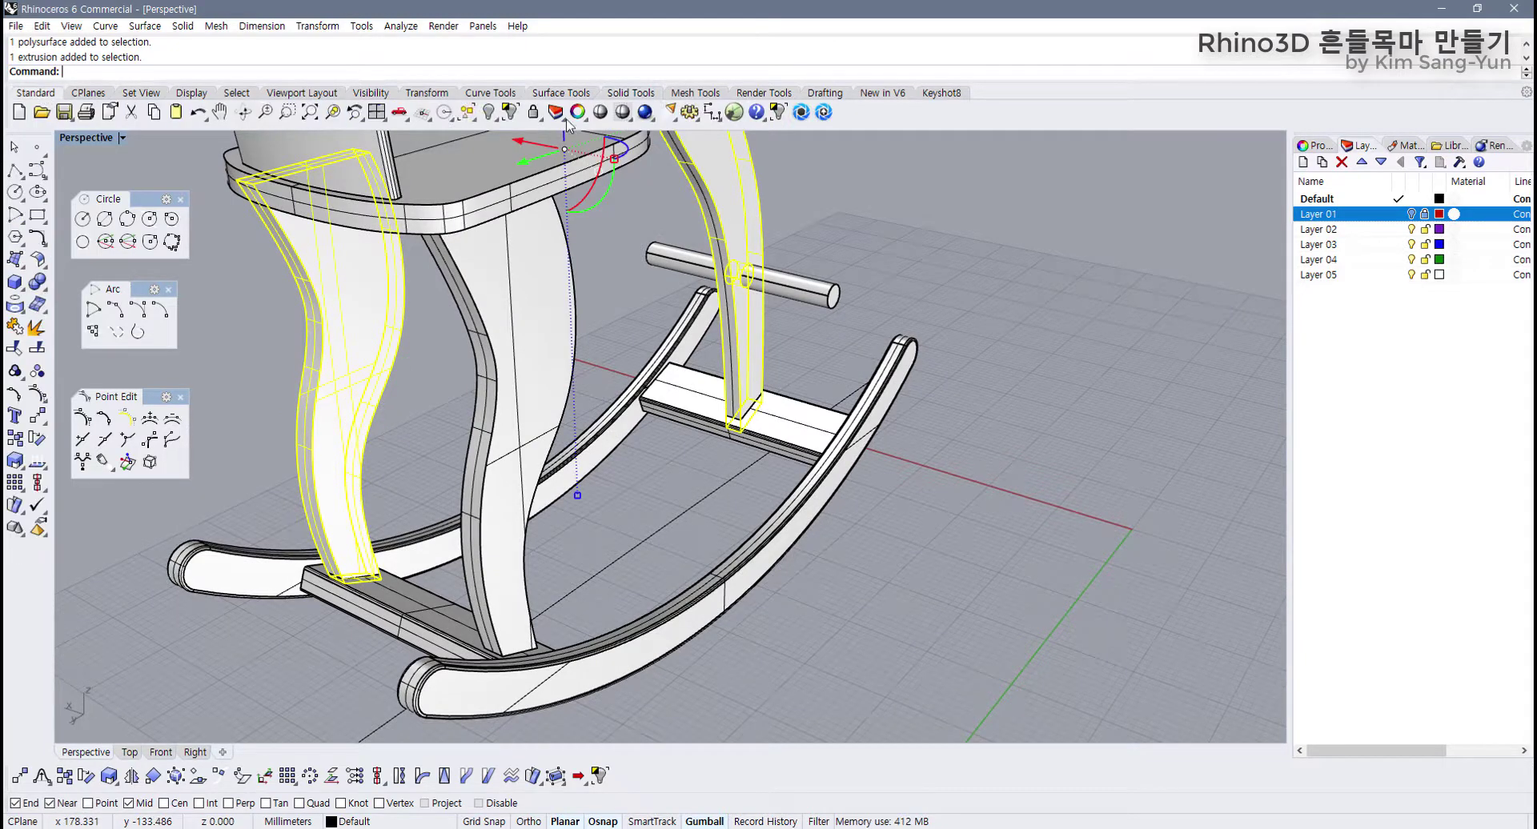
click(489, 112)
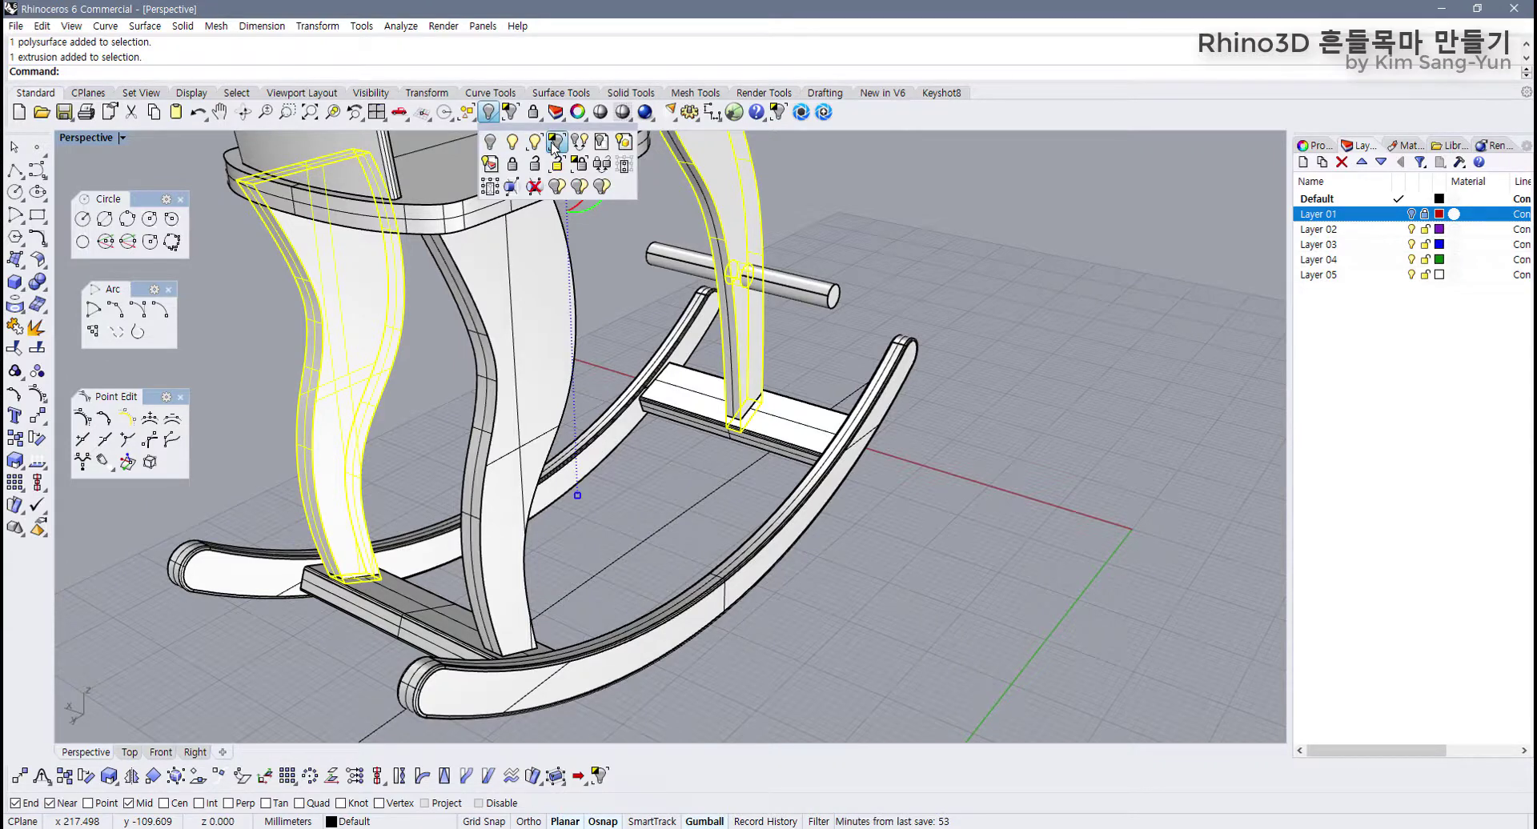
click(490, 300)
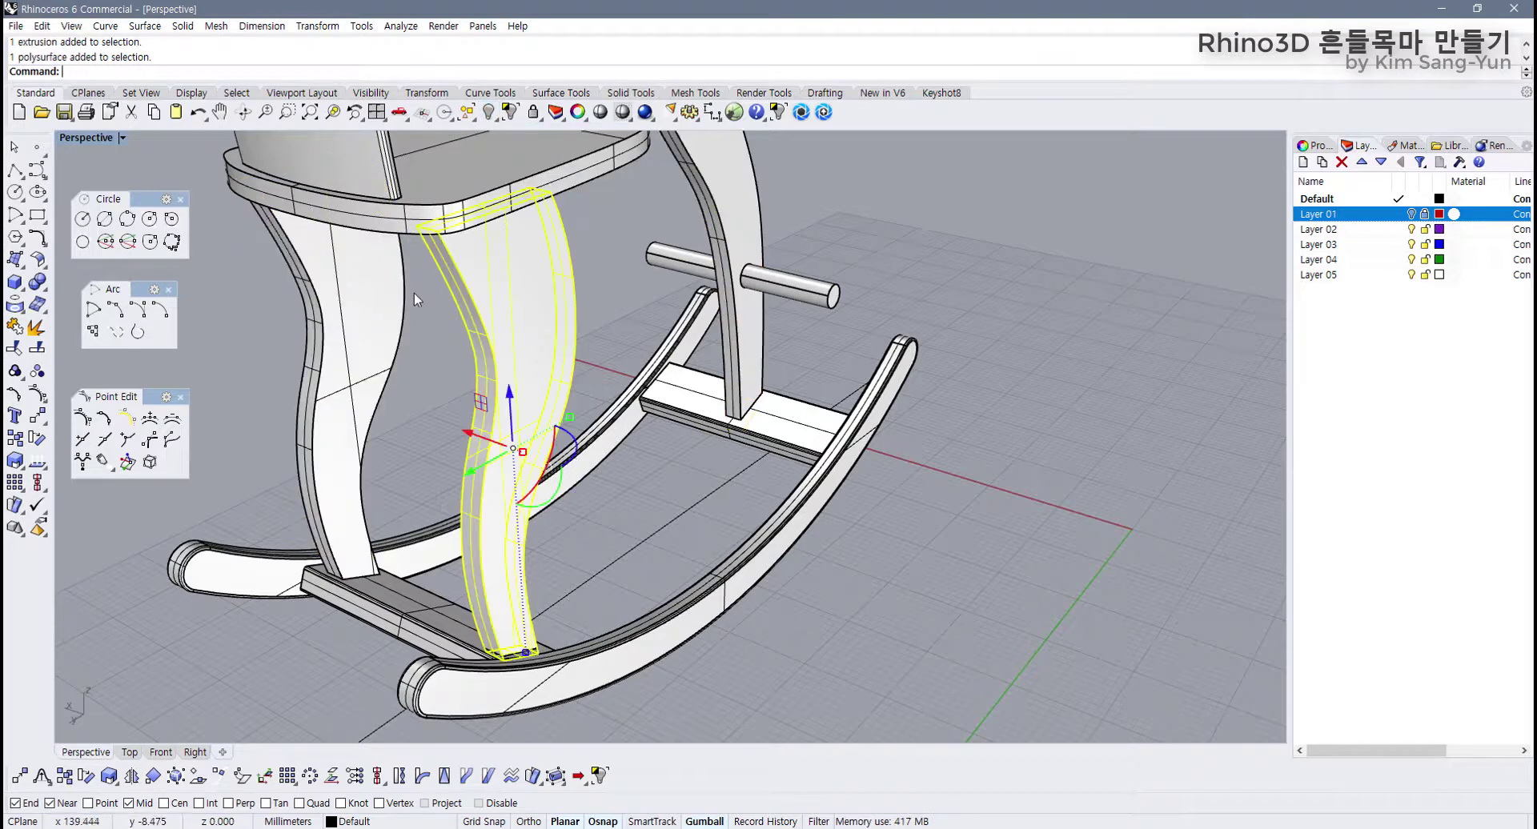
shift+click(378, 293)
shift+click(708, 207)
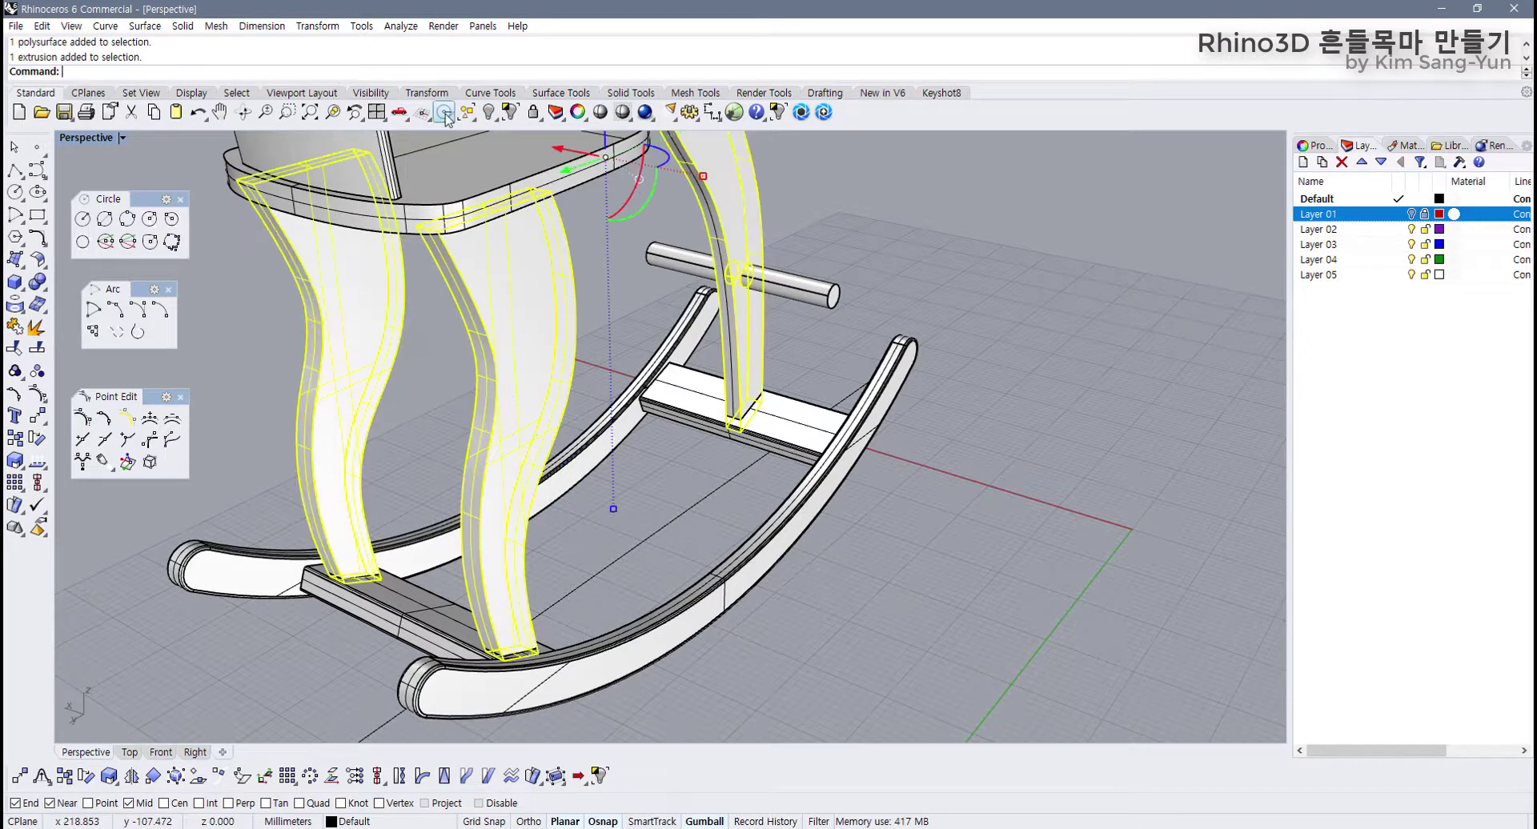
click(490, 113)
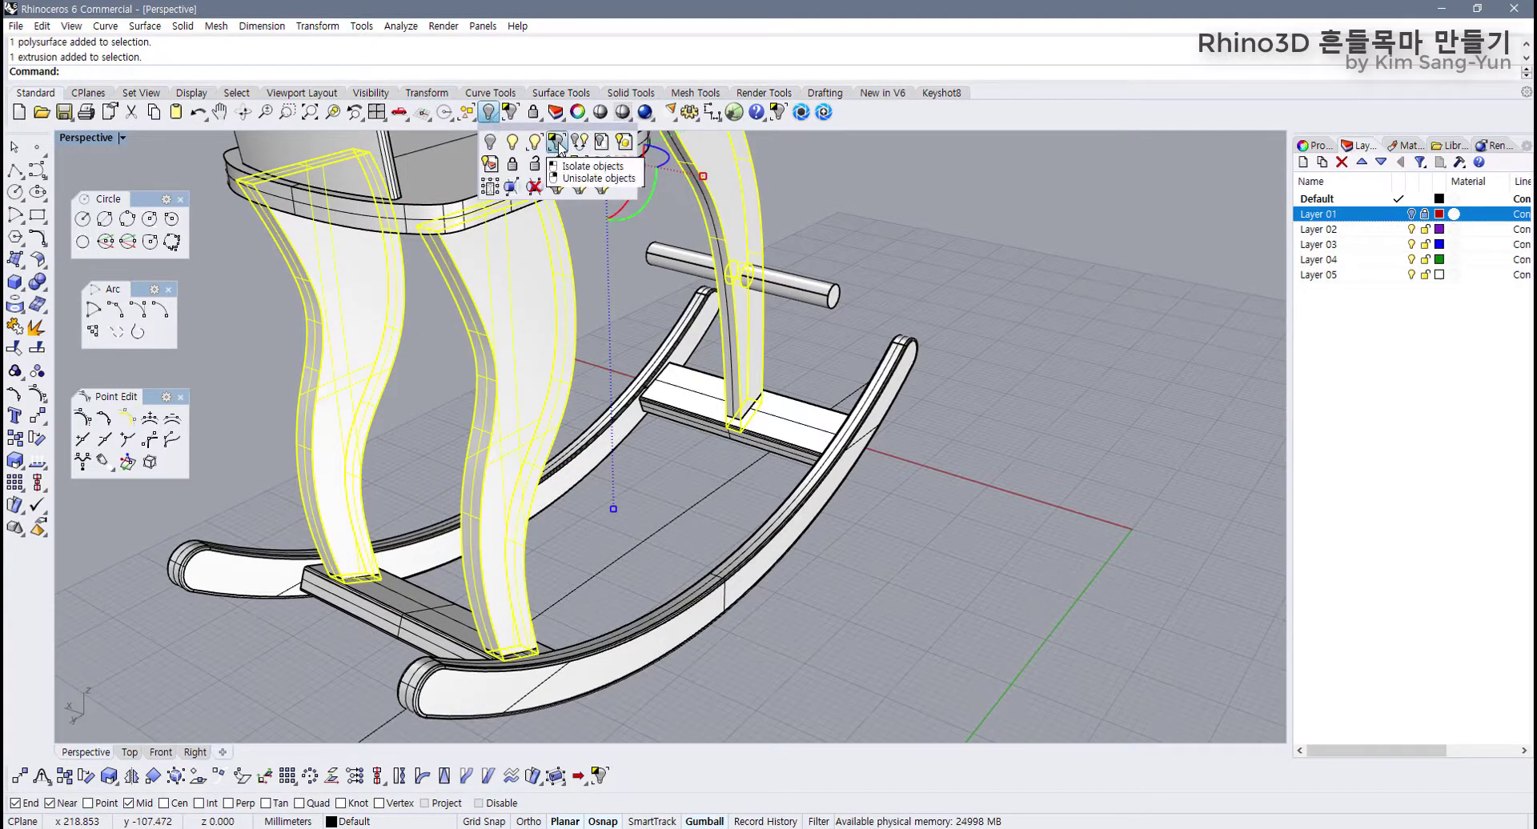
click(558, 145)
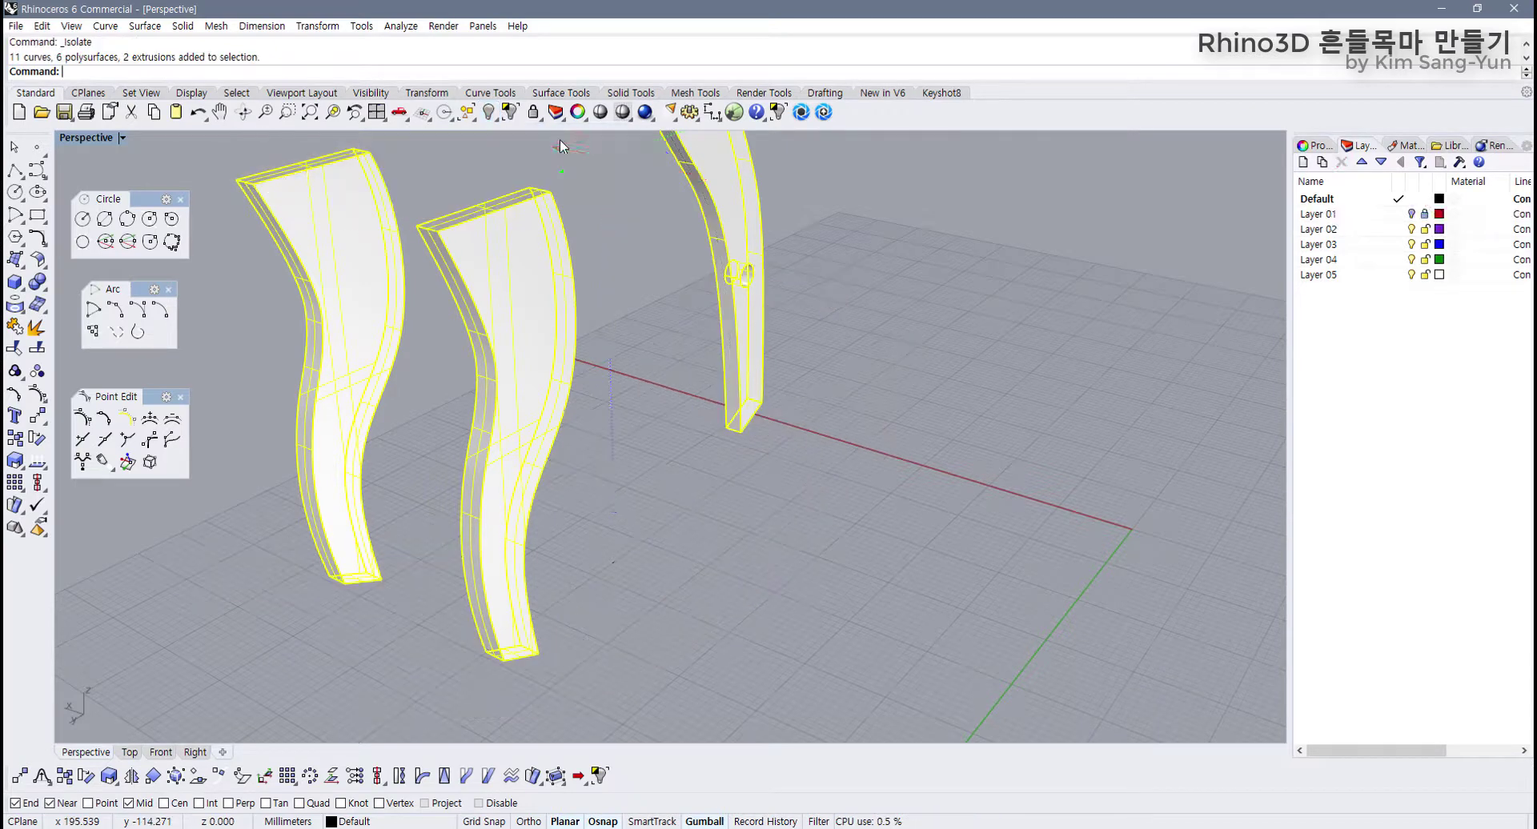
Step: Fillet the long curved edges of both rear legs with a 0.3 radius
click(660, 376)
scroll(657, 405, down, 4)
shift+right_drag(655, 406, 580, 456)
scroll(640, 477, down, 2)
click(615, 95)
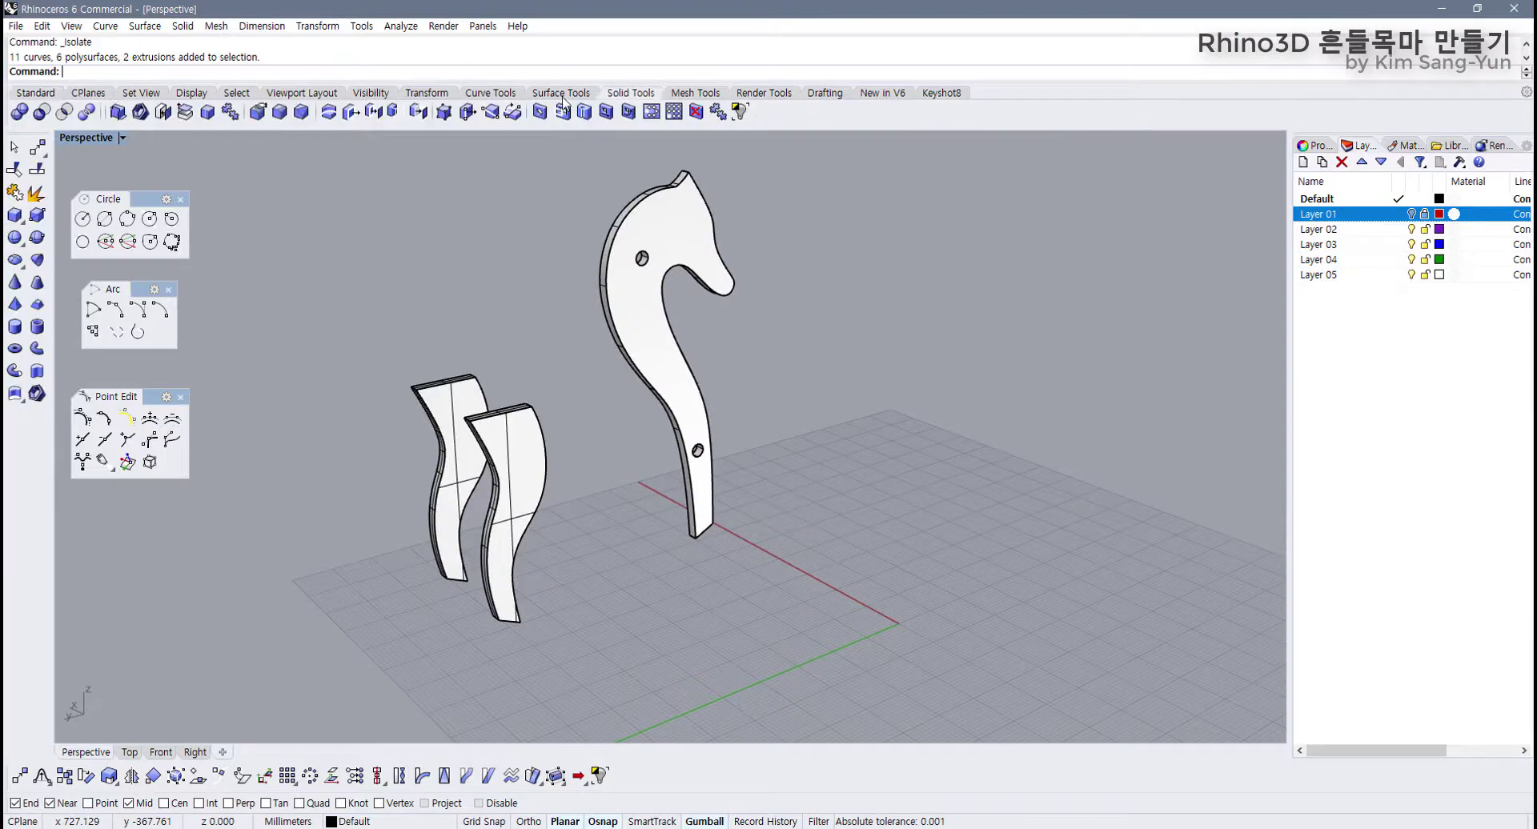
click(276, 116)
scroll(662, 453, up, 5)
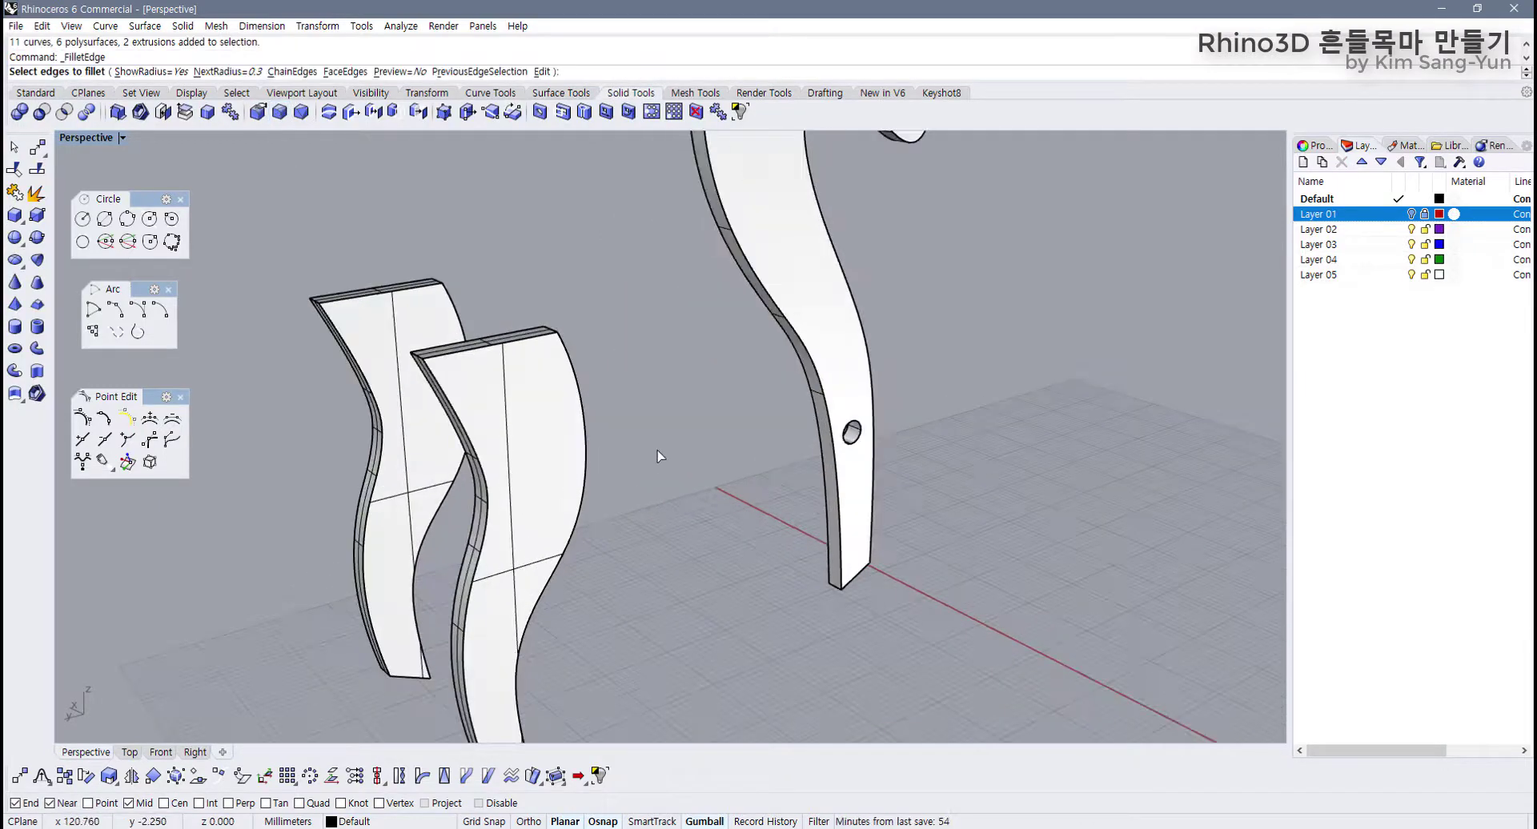
drag(662, 450, 331, 516)
right_drag(331, 516, 439, 449)
key(Return)
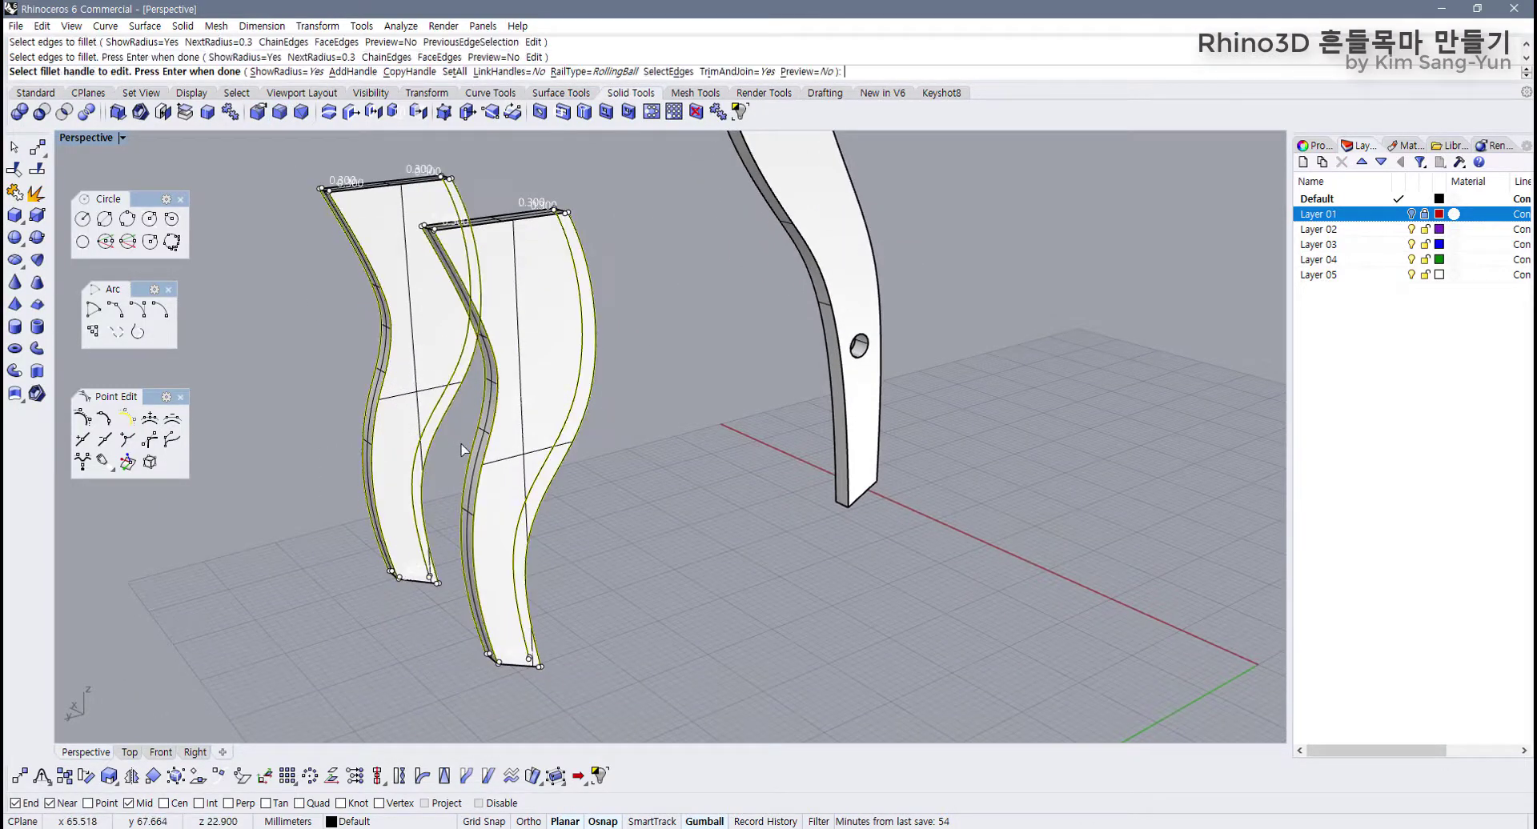
right_drag(451, 350, 602, 386)
Step: Examine the rounded long edges of both rear legs up close
scroll(604, 391, up, 2)
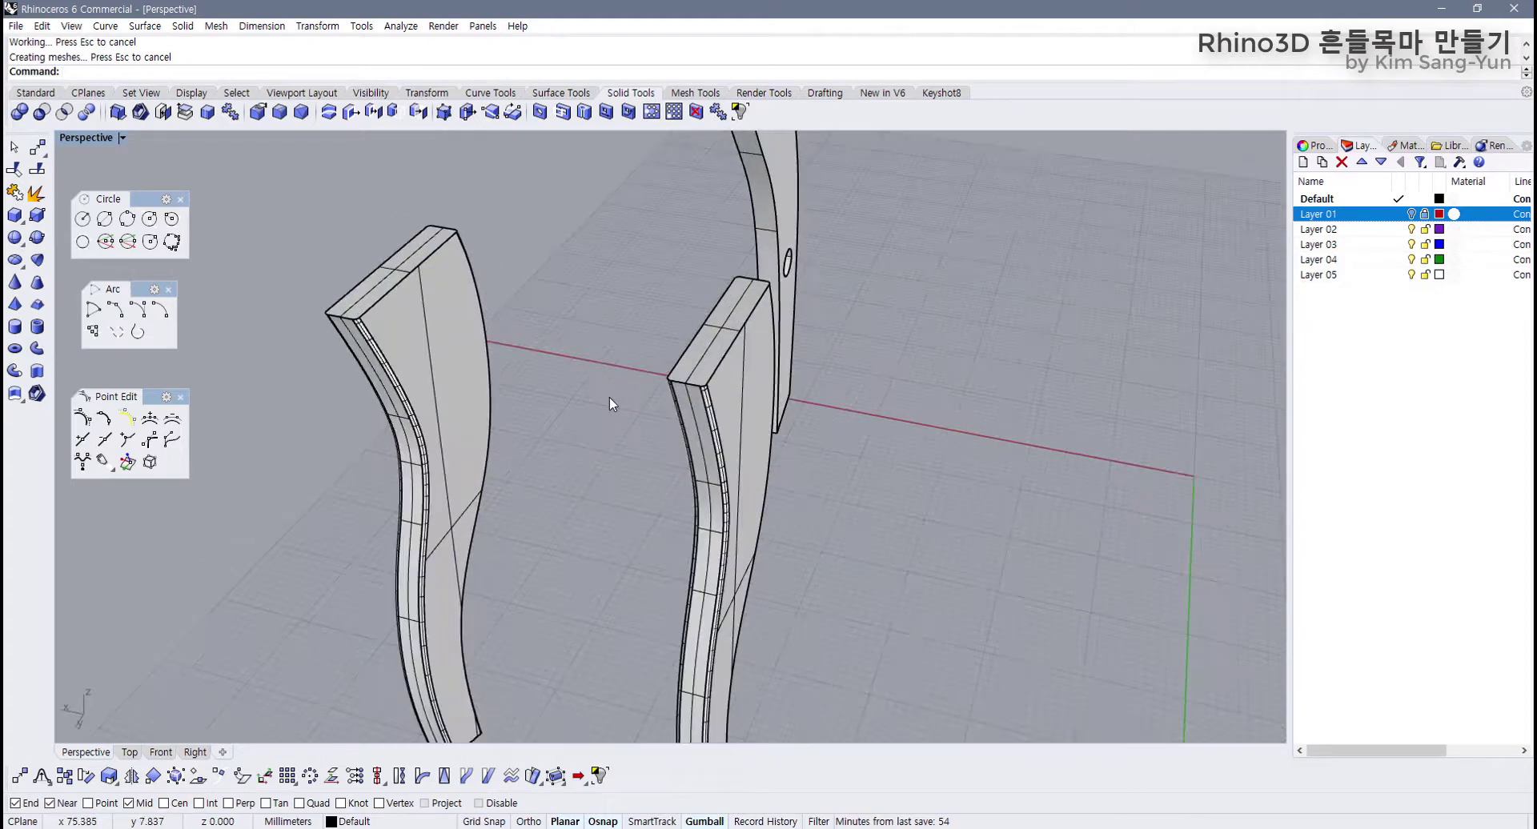
right_drag(690, 421, 671, 421)
scroll(671, 421, up, 5)
scroll(591, 358, down, 5)
mouse_move(569, 436)
right_down()
mouse_move(460, 415)
mouse_move(568, 450)
mouse_move(490, 422)
mouse_move(538, 432)
right_up()
scroll(459, 415, down, 3)
scroll(491, 421, up, 5)
scroll(491, 421, down, 4)
Step: Fillet the outline edges of the horse-head front leg with a 0.3 radius and check the ear tip
shift+right_drag(720, 312, 511, 441)
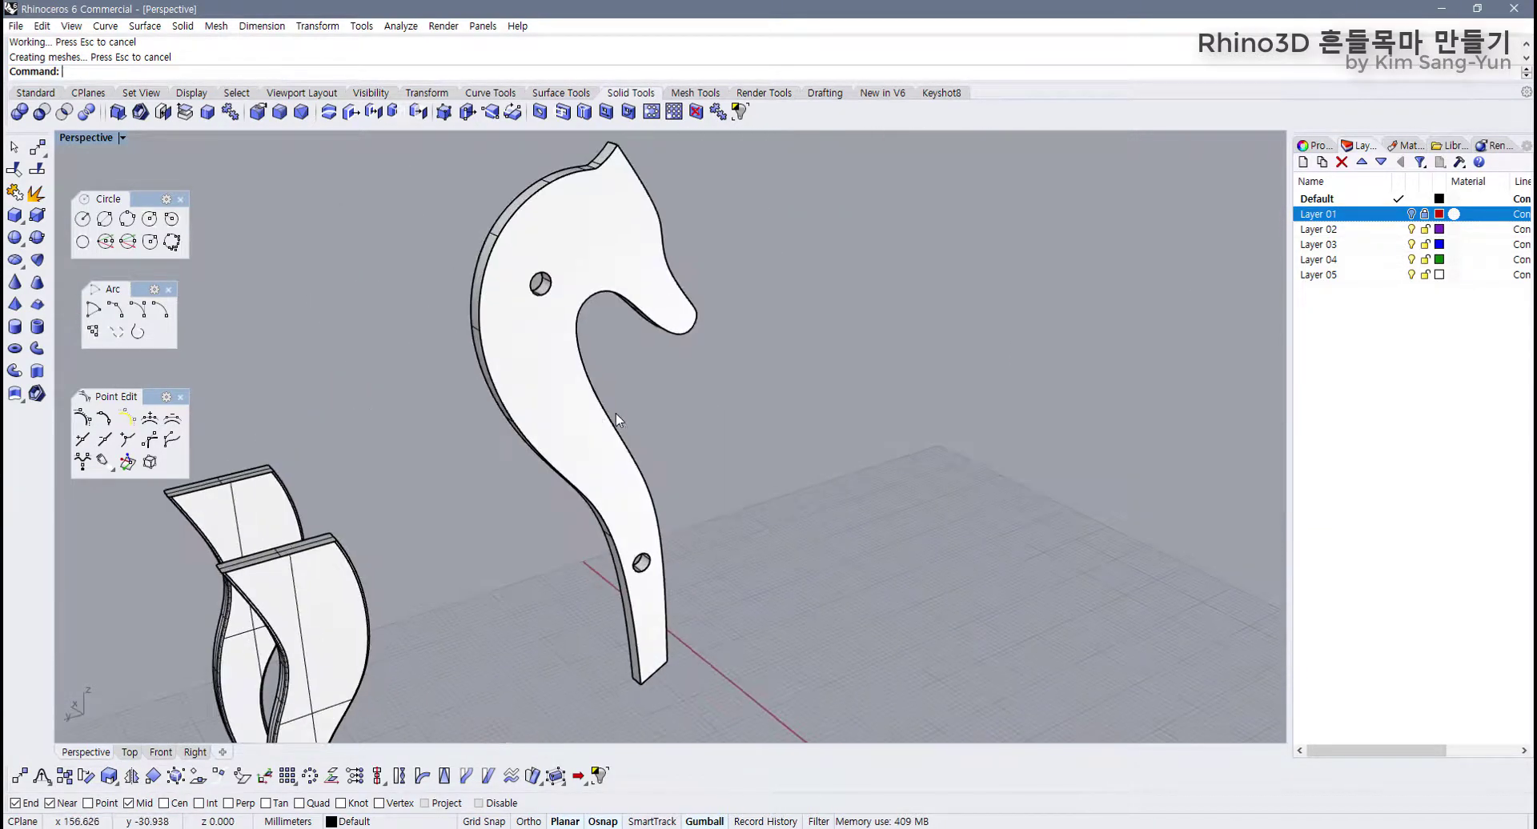
right_click(511, 440)
click(509, 440)
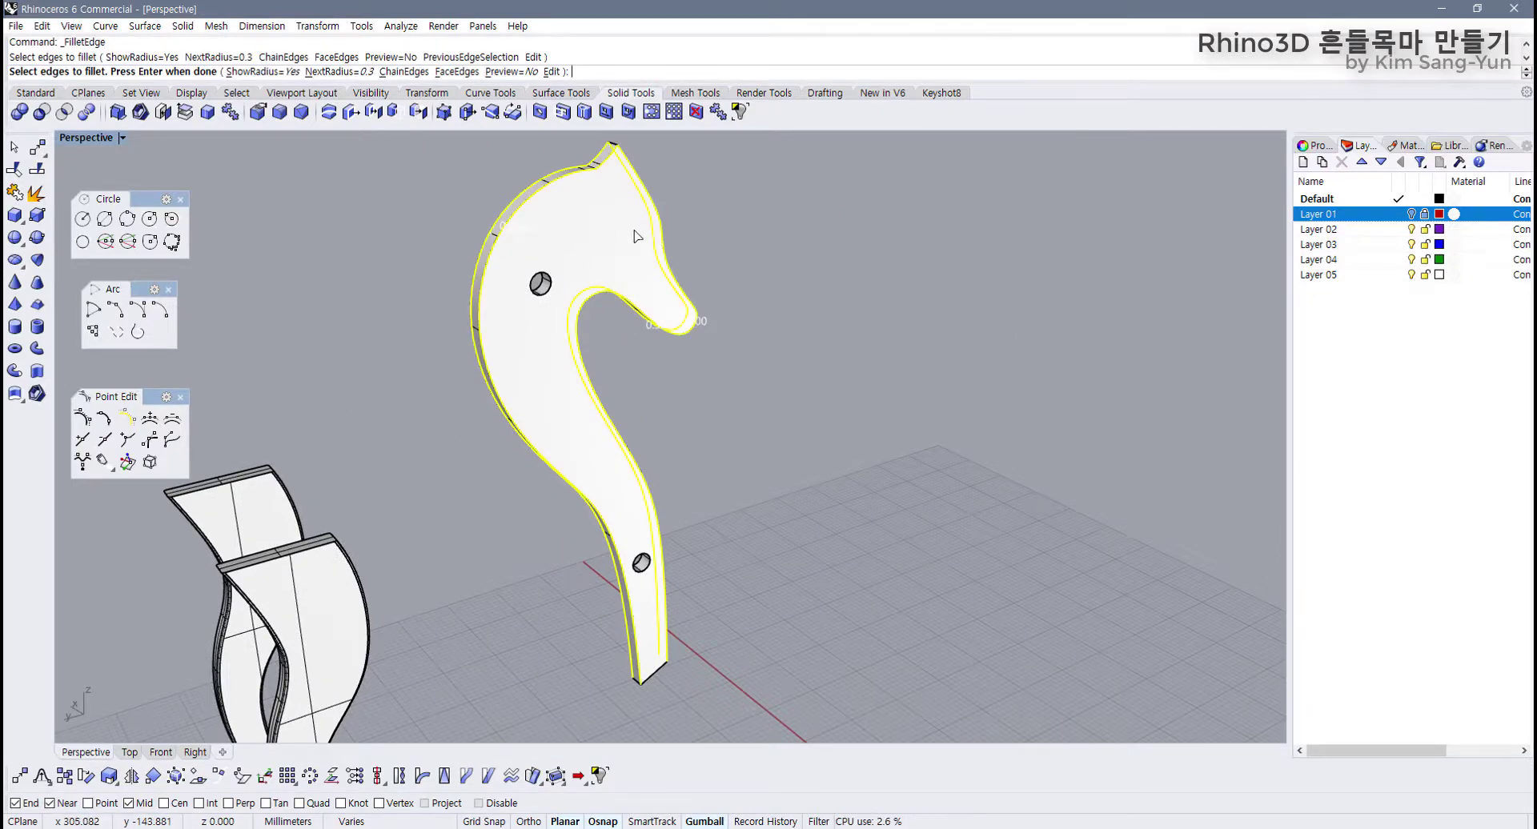
scroll(632, 240, up, 5)
key(Return)
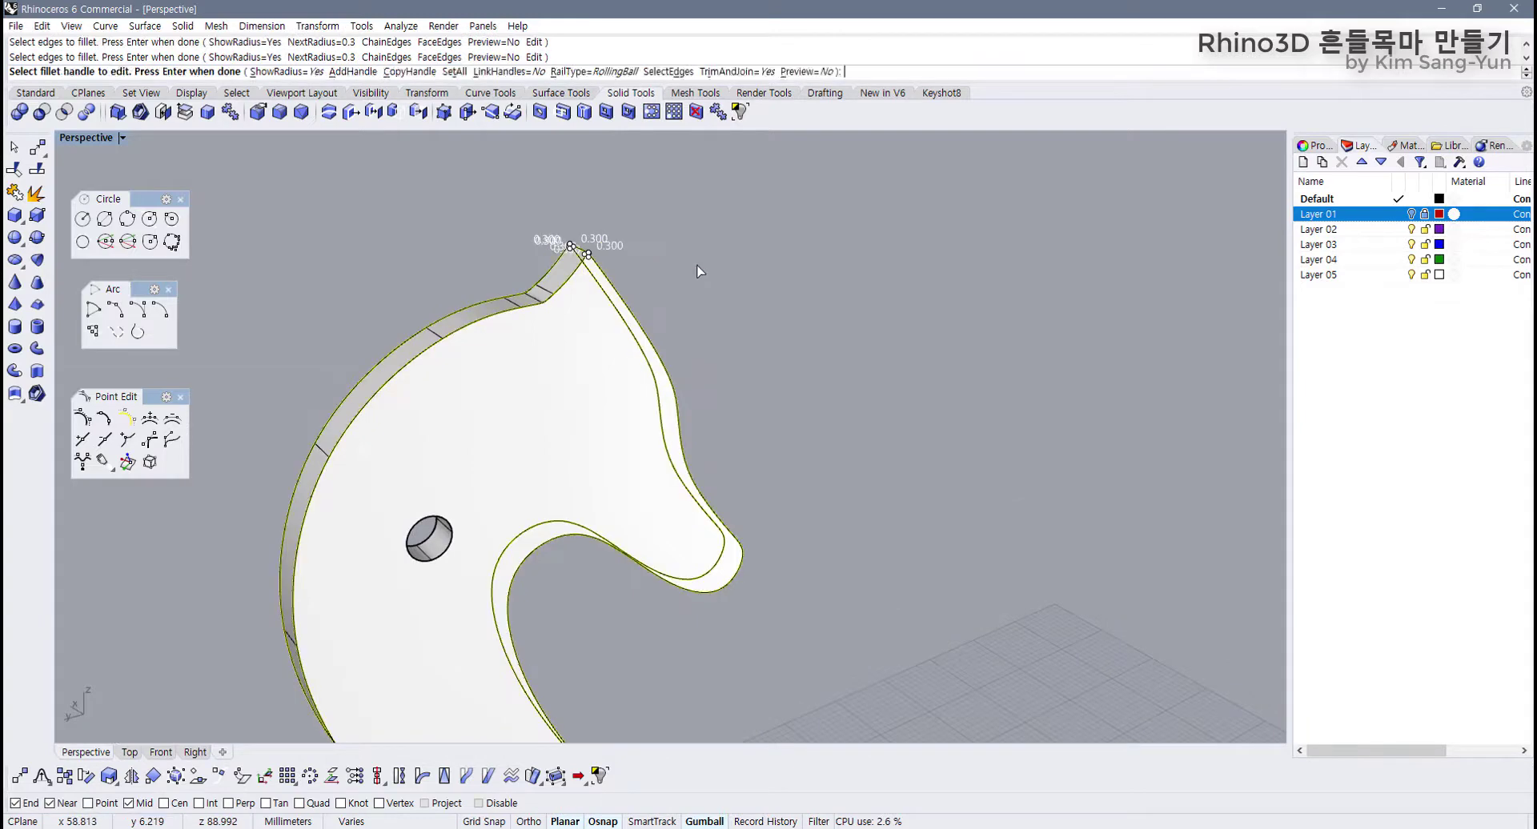
key(Return)
scroll(602, 325, up, 8)
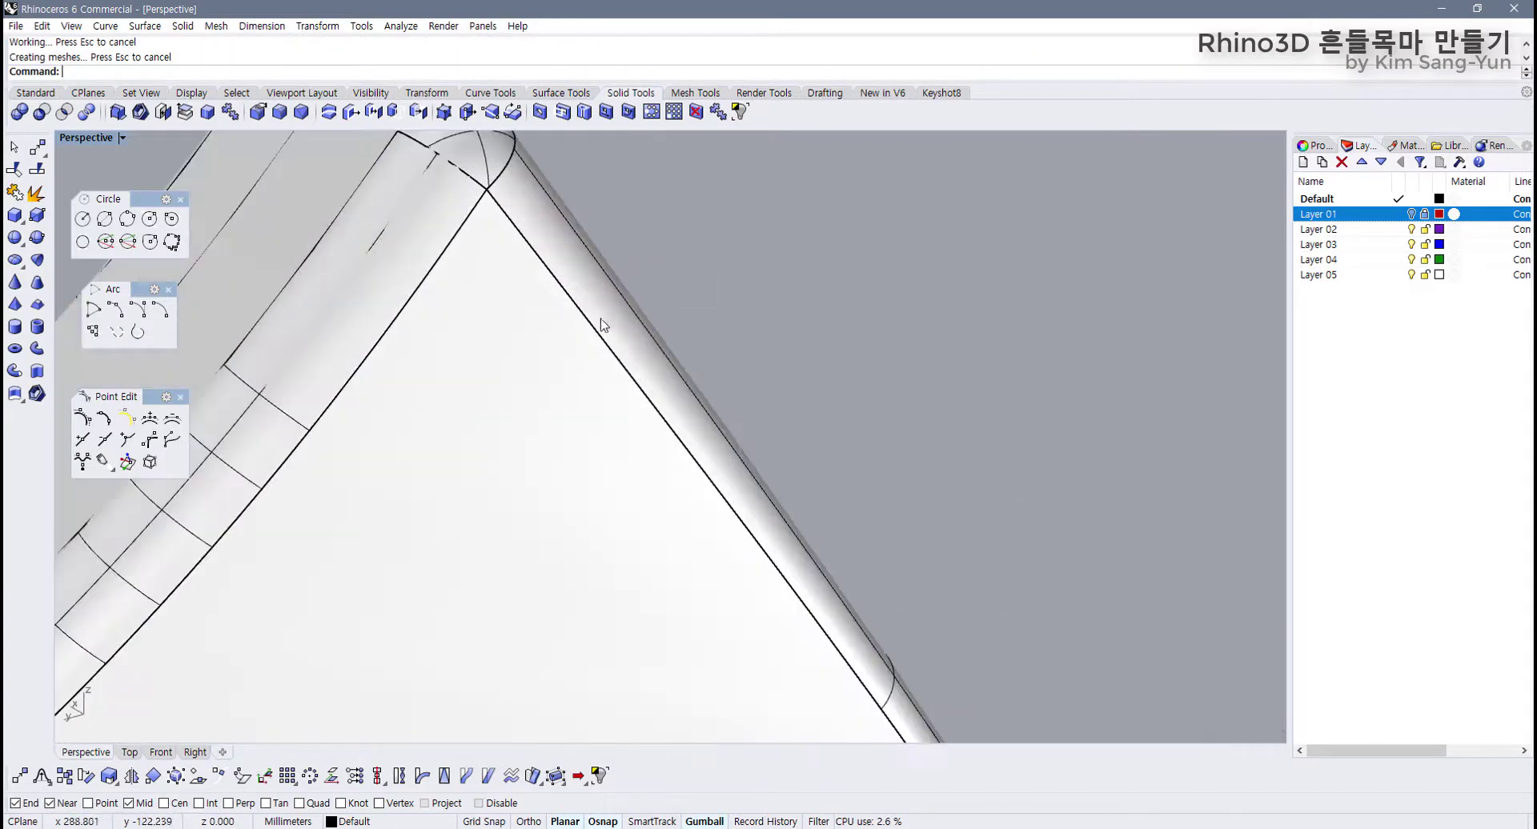
scroll(602, 324, down, 10)
Step: Try to fillet the top and bottom end edges of both rear legs and the horse-head leg's bottom edges with a 0.2 radius
scroll(553, 486, up, 2)
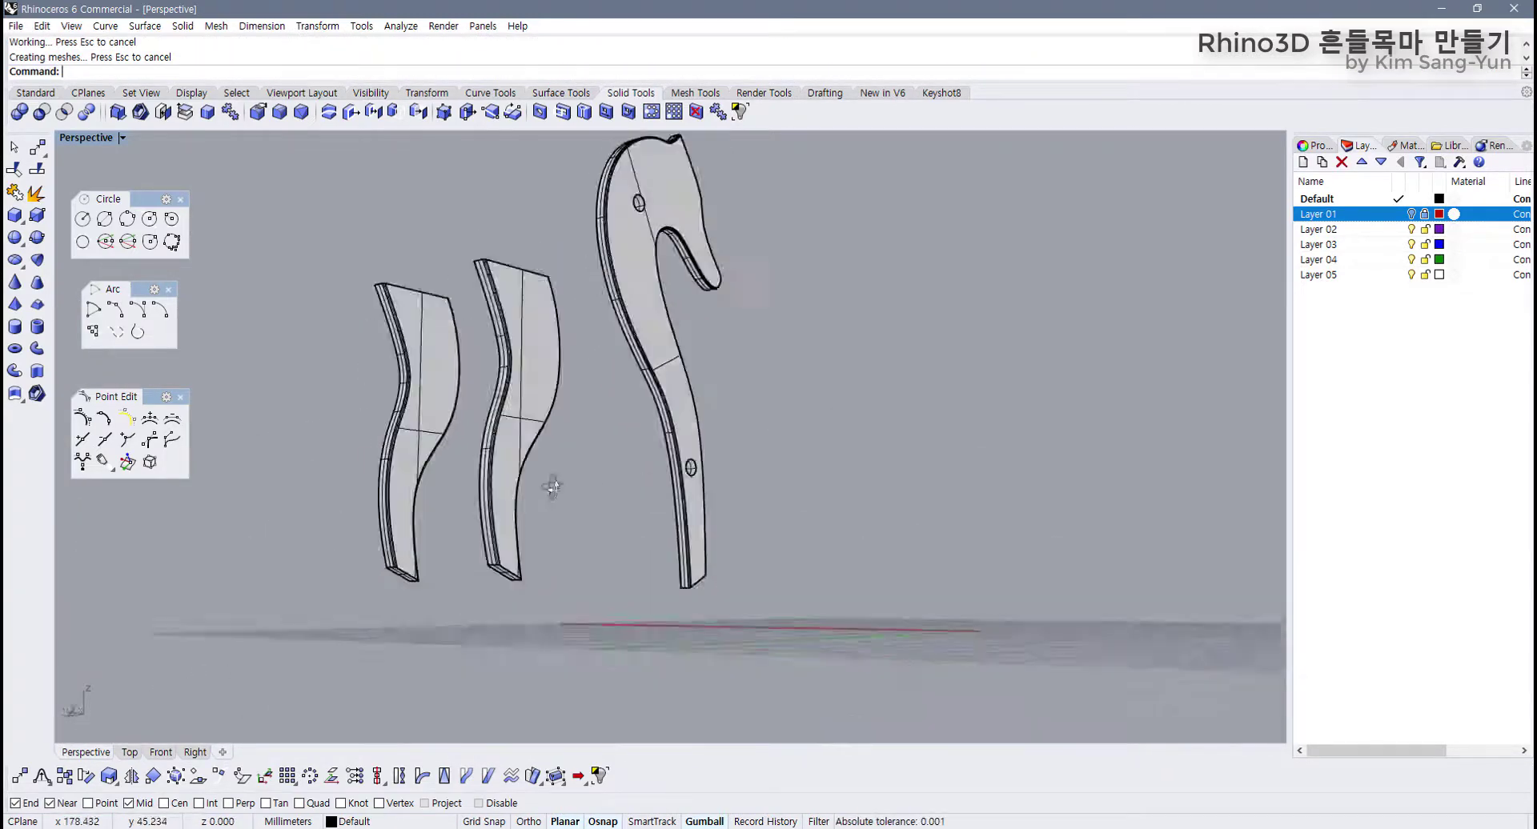
scroll(553, 486, up, 6)
key(Return)
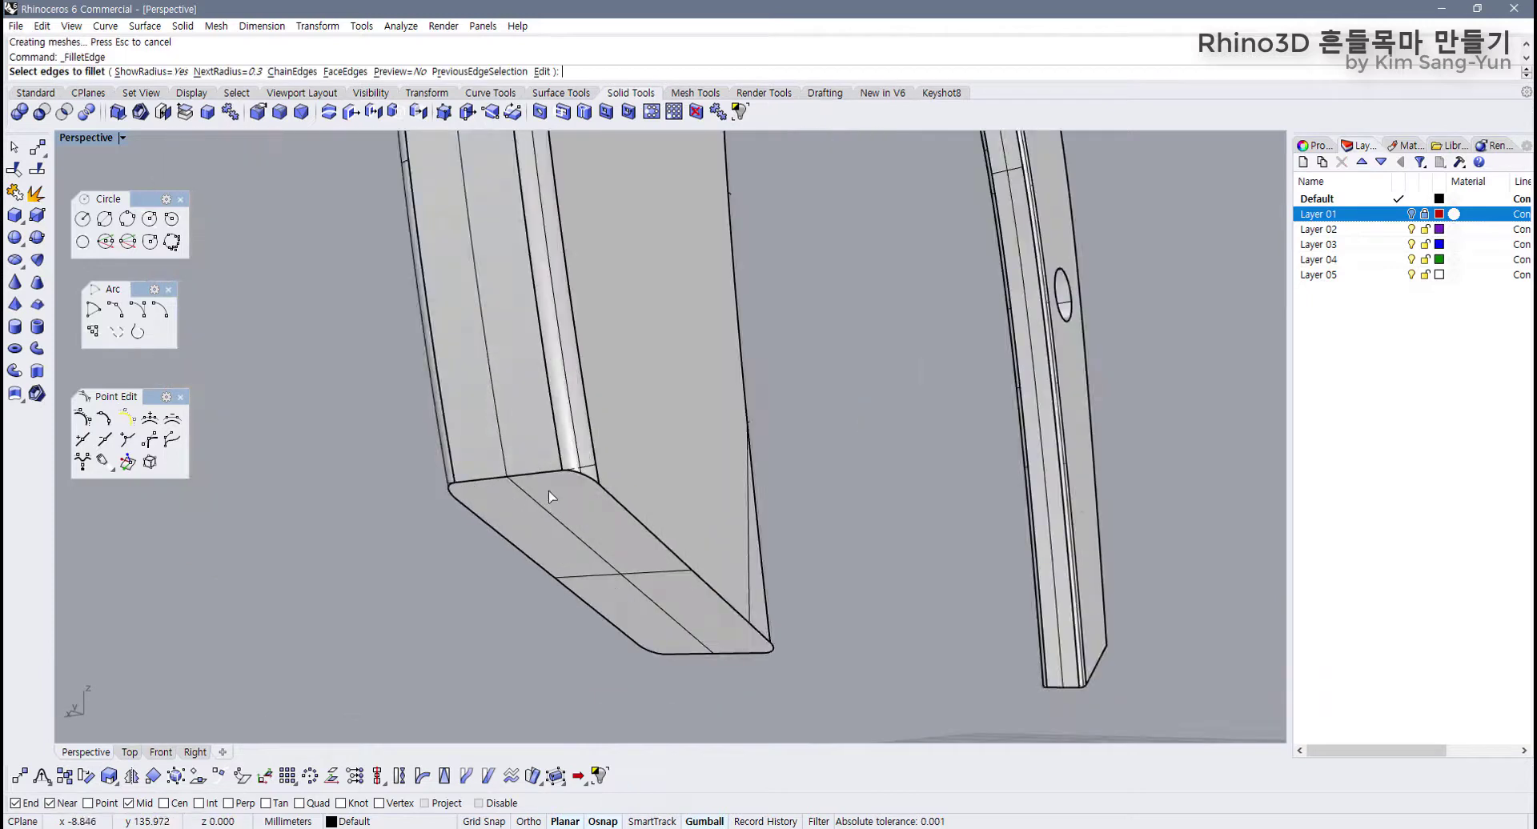
click(227, 71)
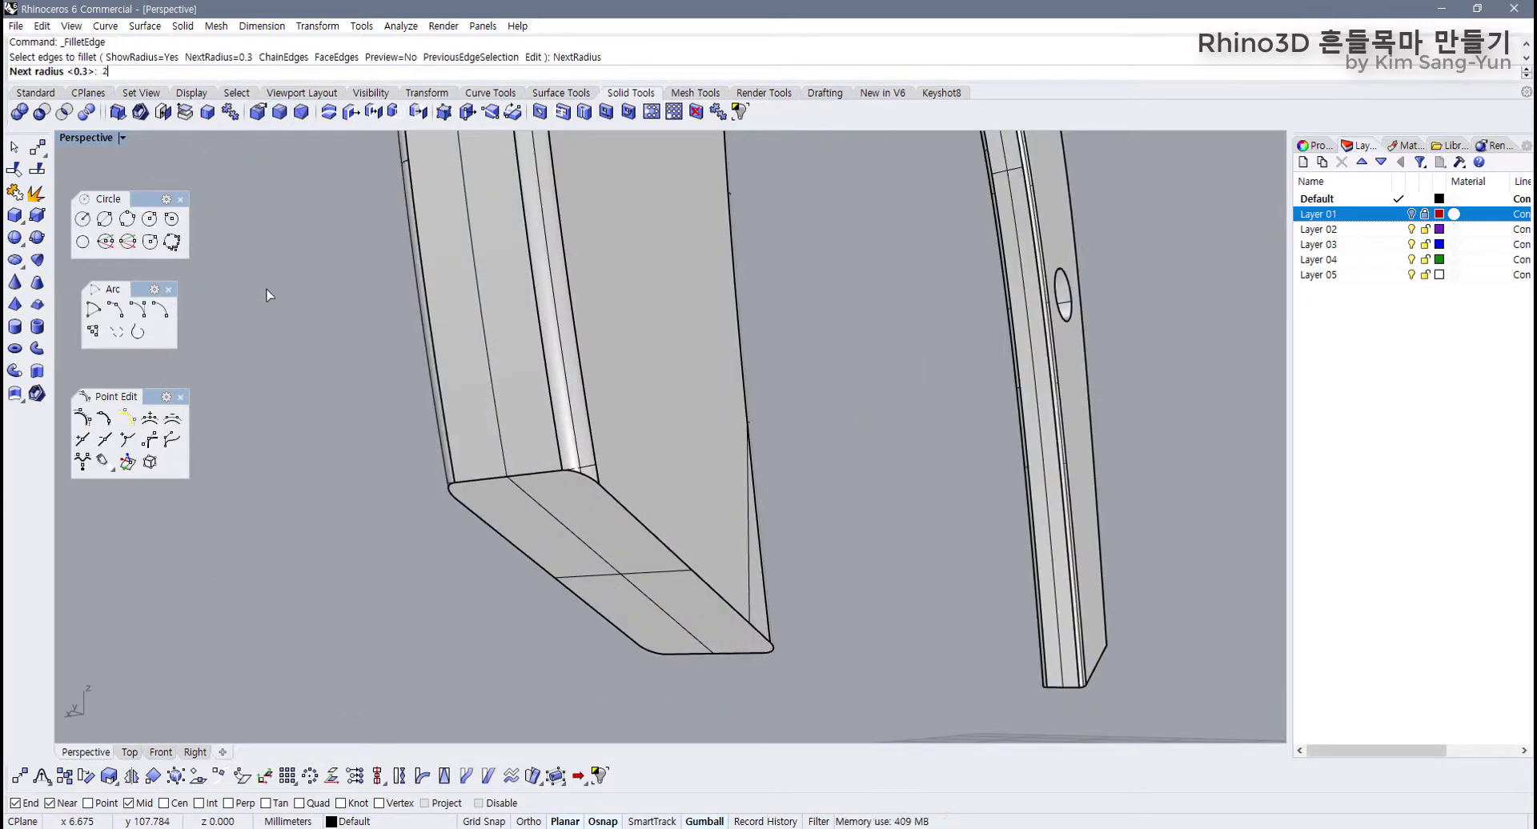
text(.2)
key(Return)
drag(359, 415, 950, 686)
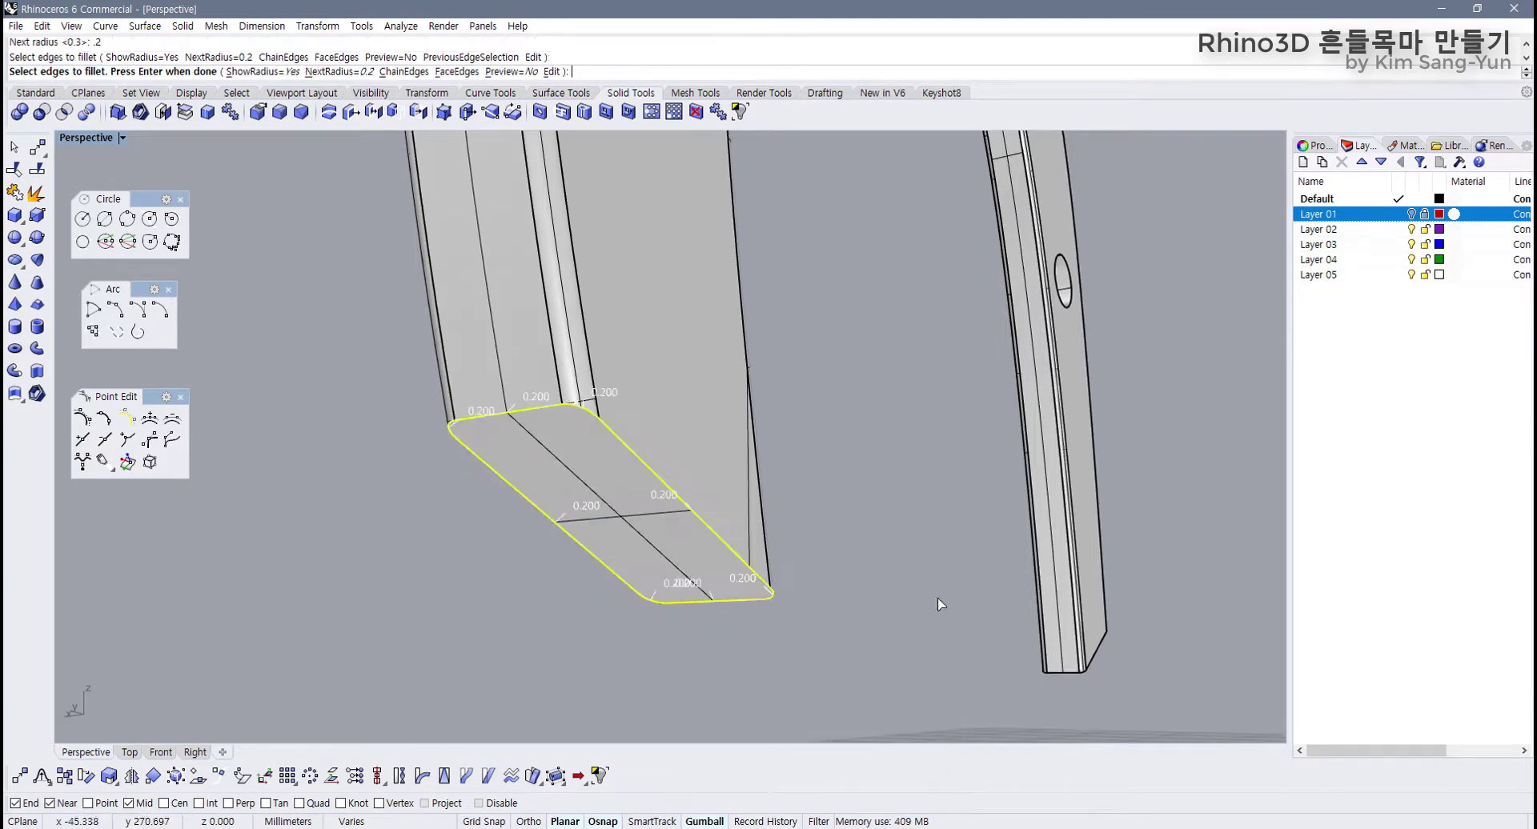
drag(961, 553, 1206, 700)
right_drag(1206, 700, 797, 418)
scroll(797, 418, down, 5)
drag(605, 429, 706, 524)
scroll(584, 227, up, 5)
drag(514, 187, 945, 271)
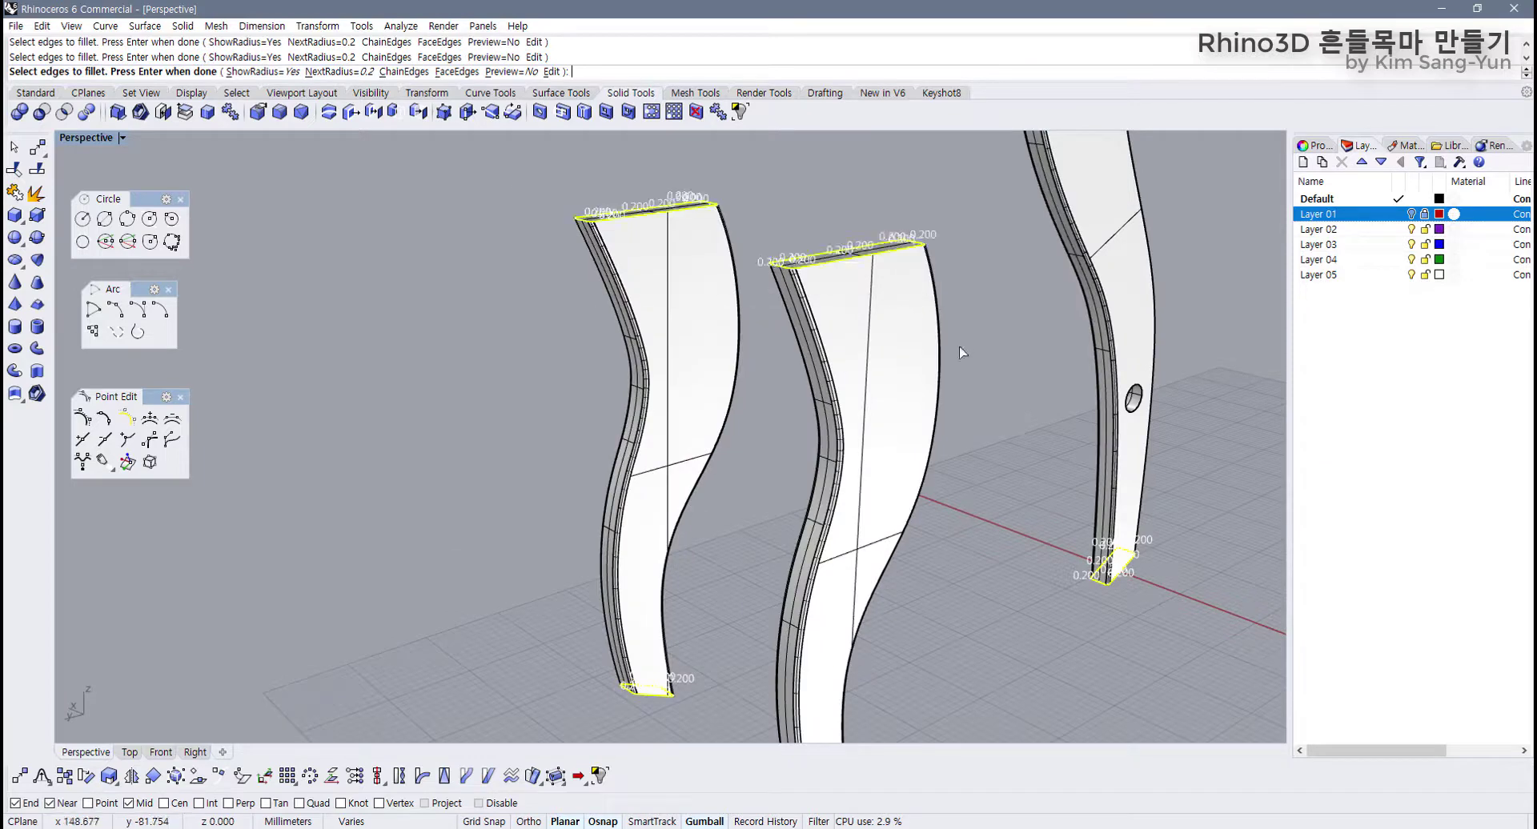
scroll(743, 306, down, 5)
right_drag(743, 306, 667, 393)
key(Return)
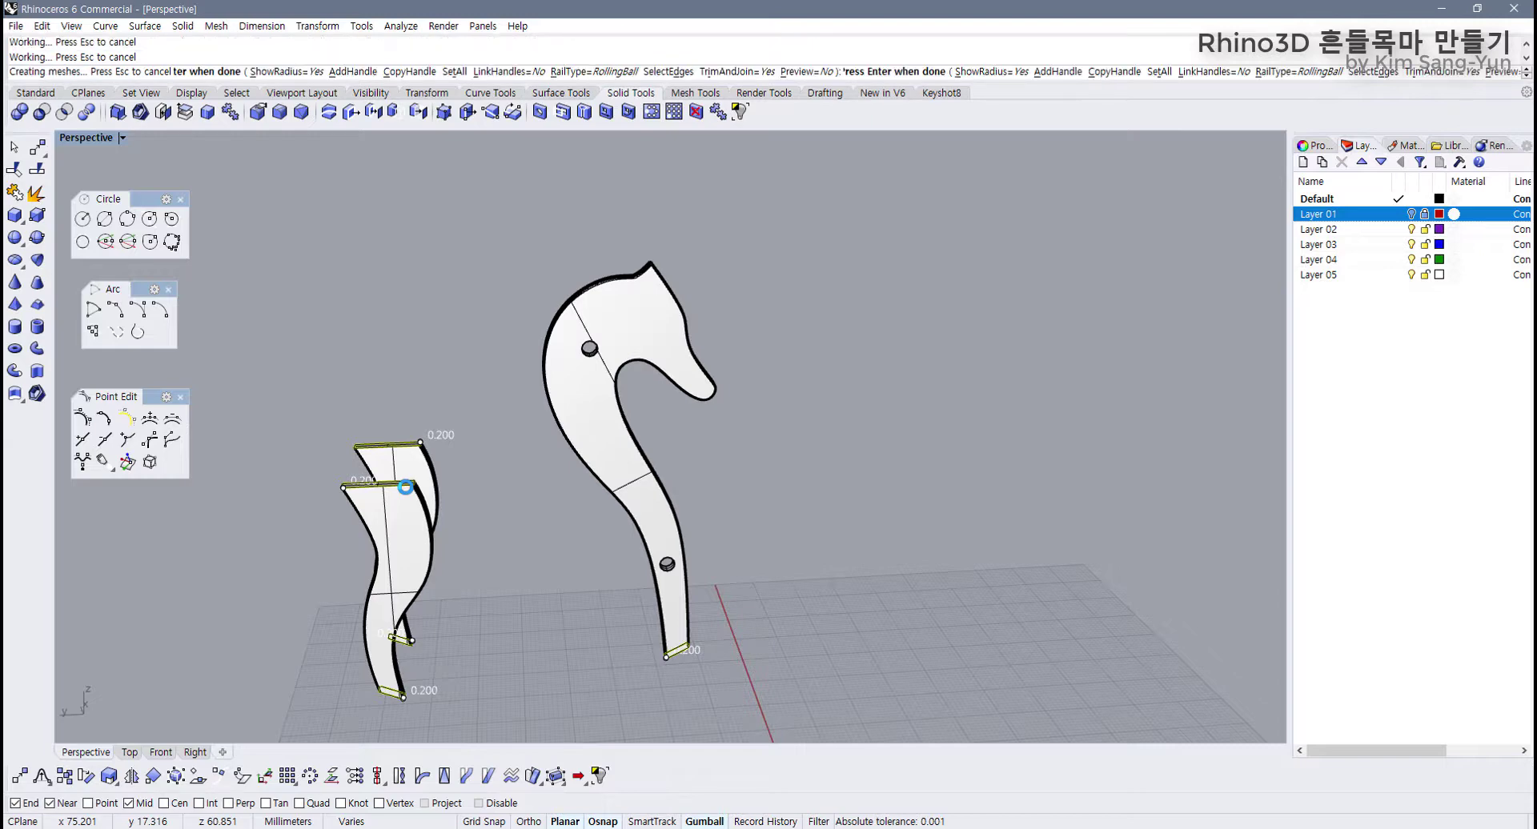
key(Return)
Step: Inspect the rounded leg ends up close and undo the last edge fillet
scroll(411, 500, up, 10)
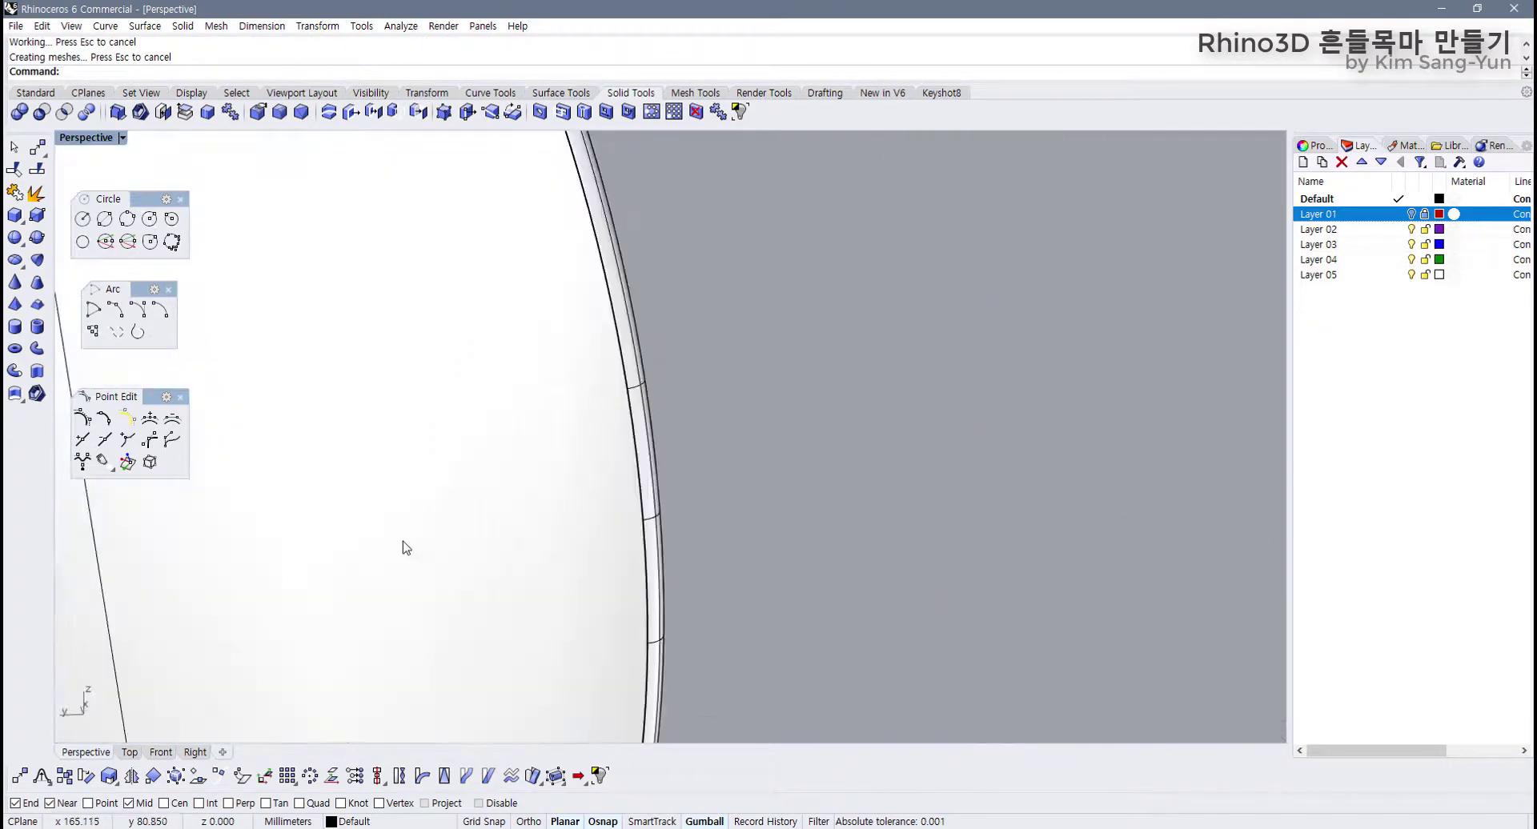
scroll(402, 546, down, 5)
scroll(597, 531, up, 3)
scroll(596, 531, down, 8)
right_drag(881, 517, 772, 508)
scroll(583, 497, up, 6)
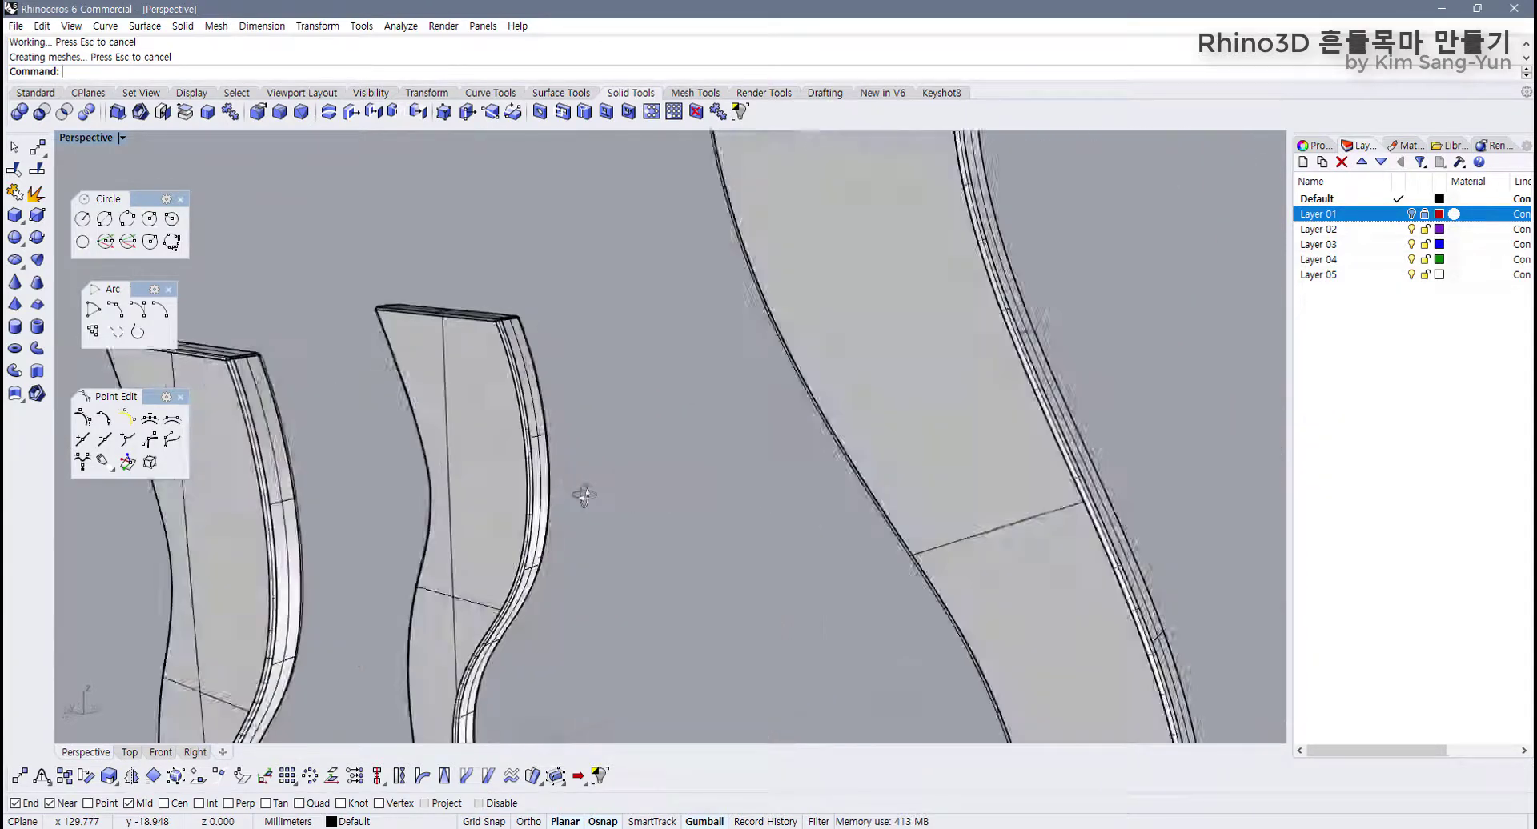
scroll(544, 521, down, 5)
key(ctrl+z)
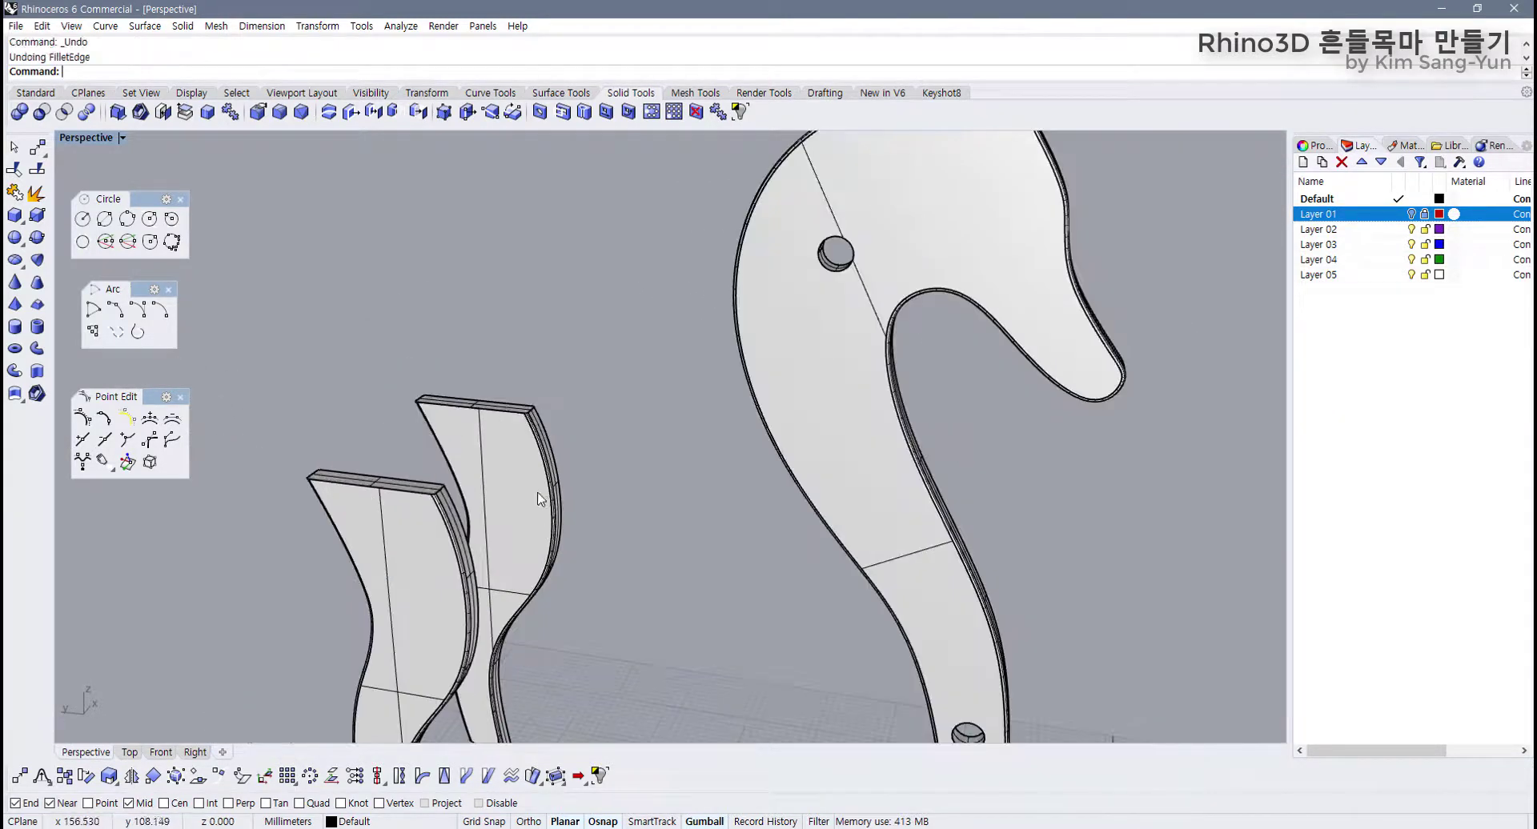
Step: Fillet the top and bottom end edges of both rear legs and the horse-head leg's bottom edges with a 0.1 radius
scroll(513, 513, up, 6)
scroll(572, 469, up, 2)
key(Return)
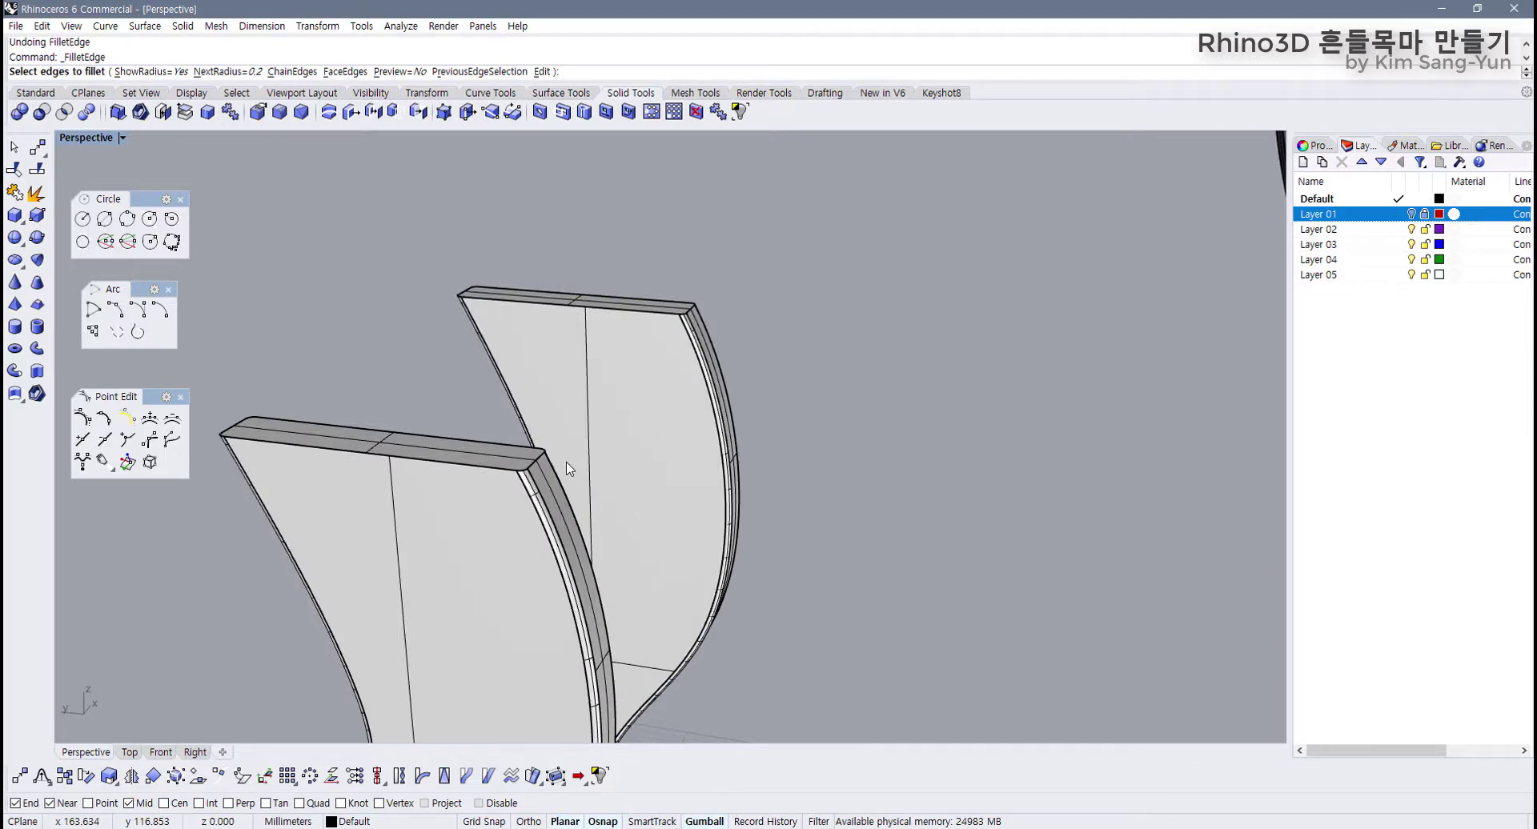
text(.1)
key(Return)
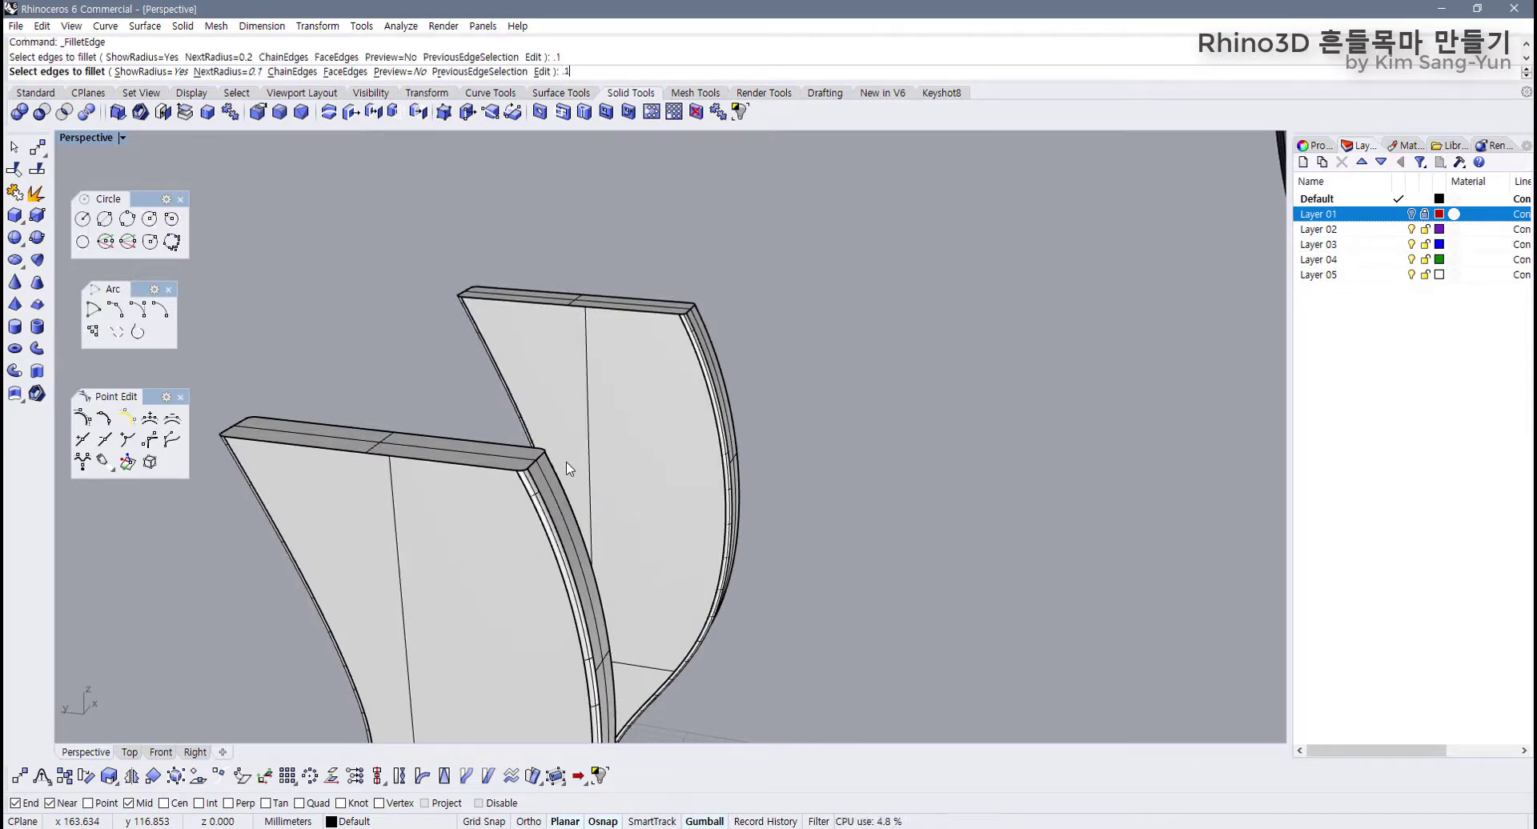
scroll(563, 470, down, 4)
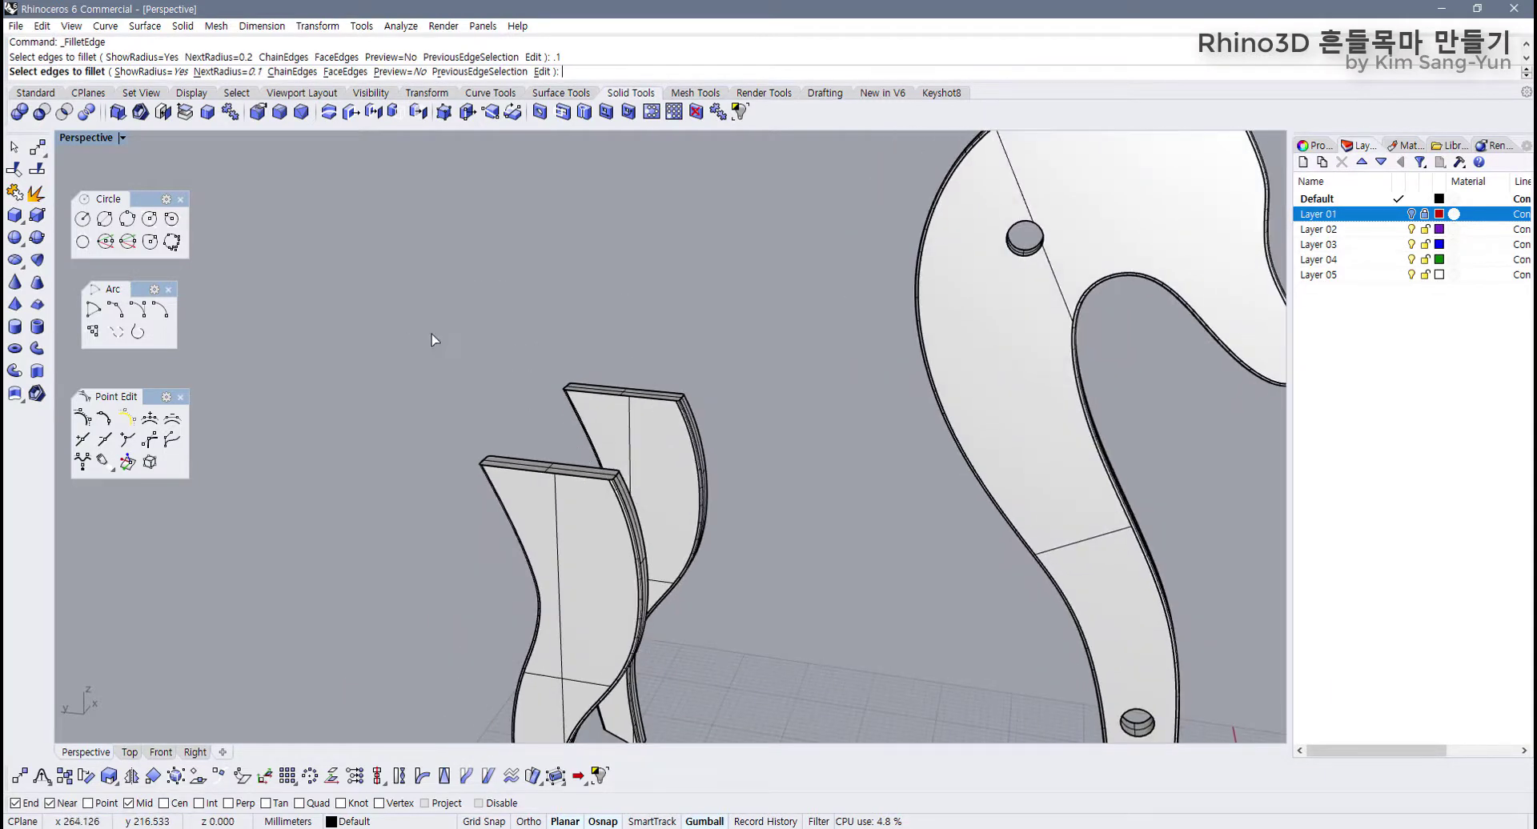
drag(432, 339, 688, 480)
scroll(560, 481, down, 3)
drag(452, 501, 612, 640)
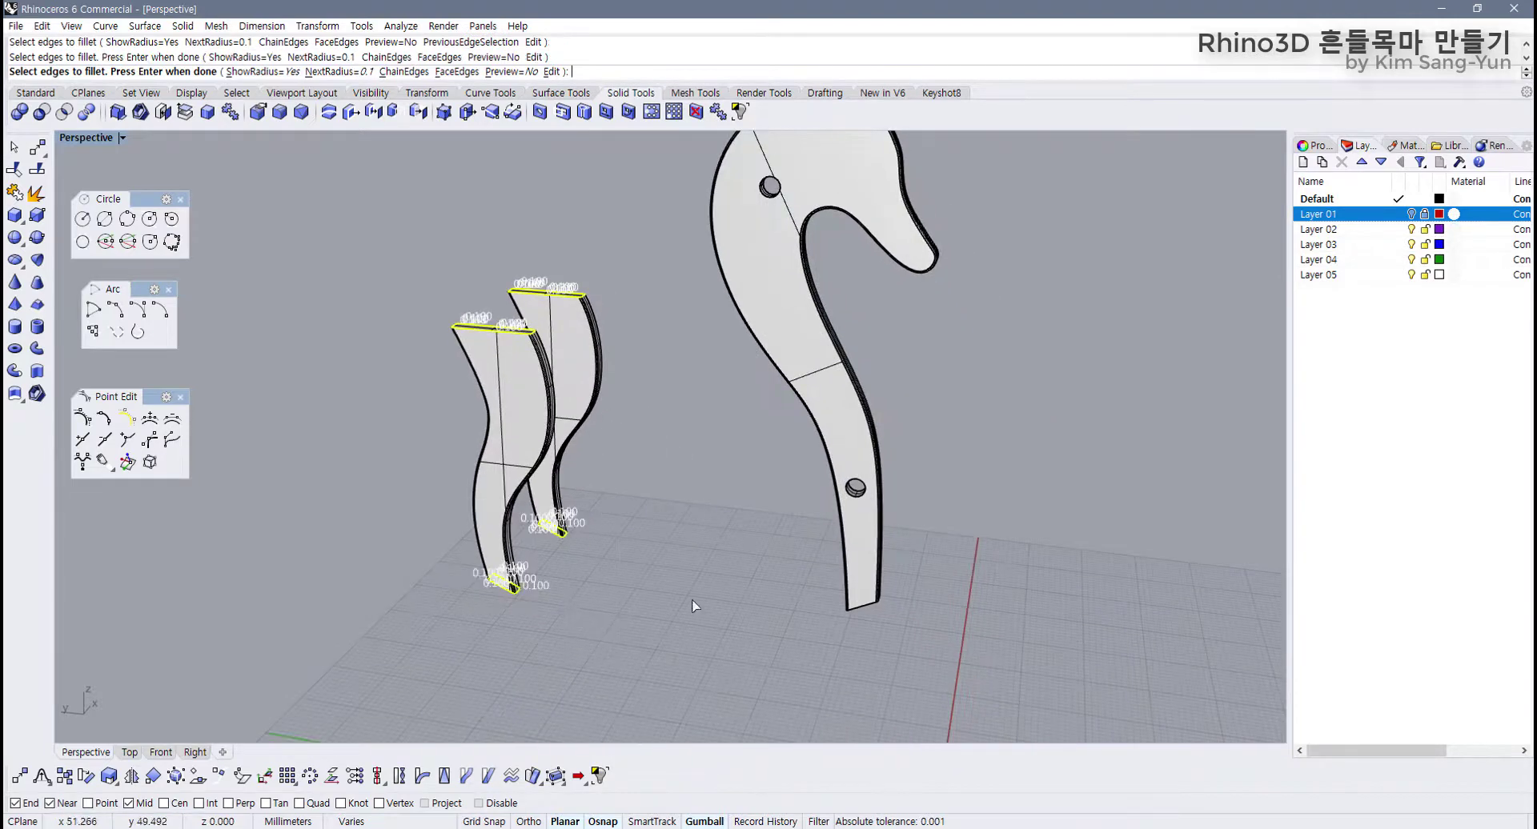
drag(765, 558, 985, 694)
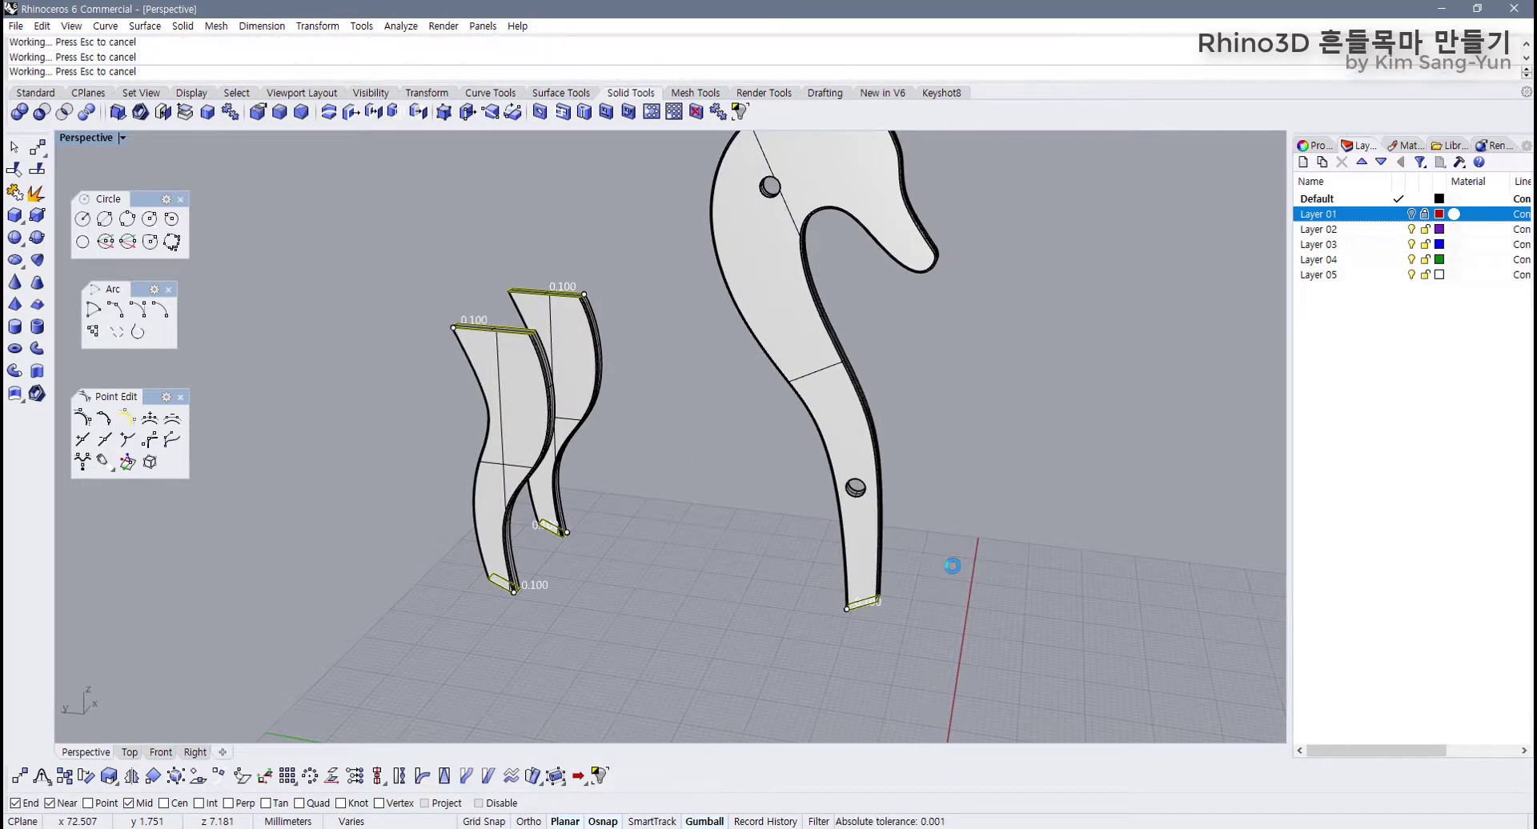
right_drag(549, 414, 556, 425)
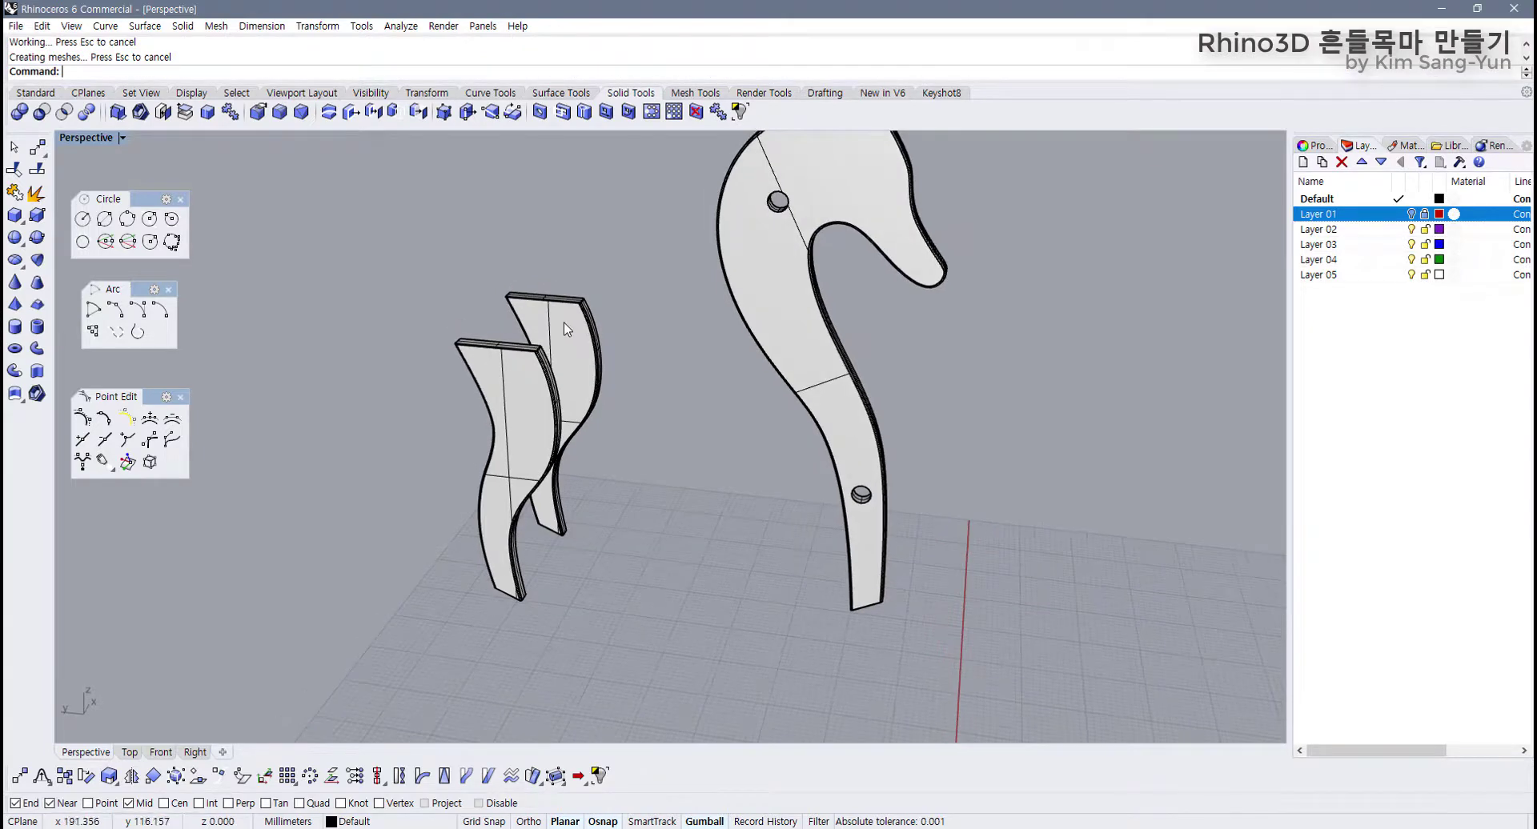
scroll(539, 338, up, 12)
scroll(641, 425, down, 12)
Step: Fillet the edges of the upper and lower dowel holes in the horse-head leg with a 0.1 radius
scroll(756, 450, down, 7)
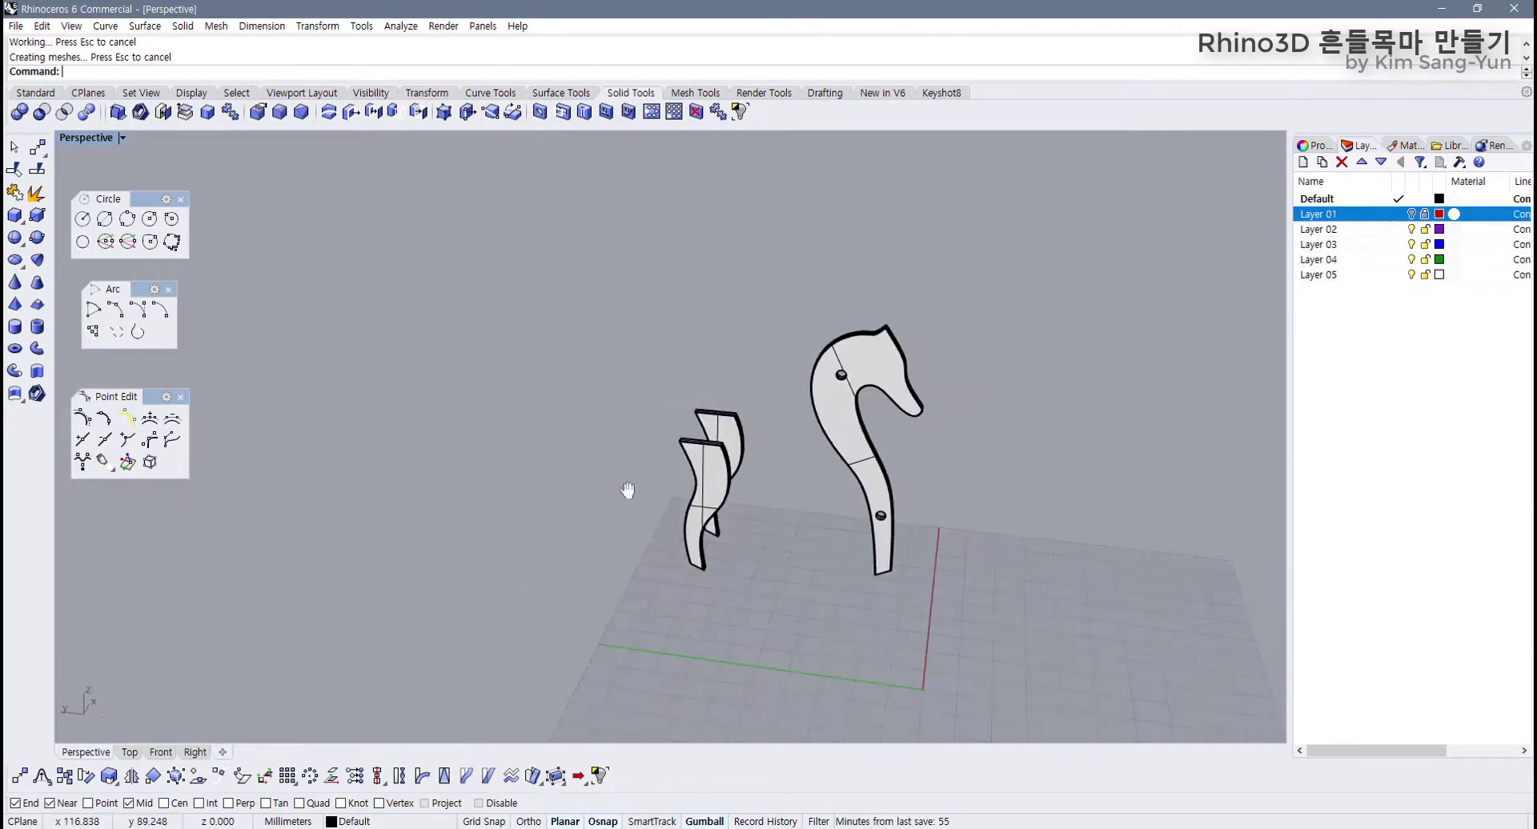
shift+right_drag(627, 489, 489, 489)
scroll(641, 423, up, 5)
right_drag(641, 423, 645, 342)
scroll(645, 338, up, 3)
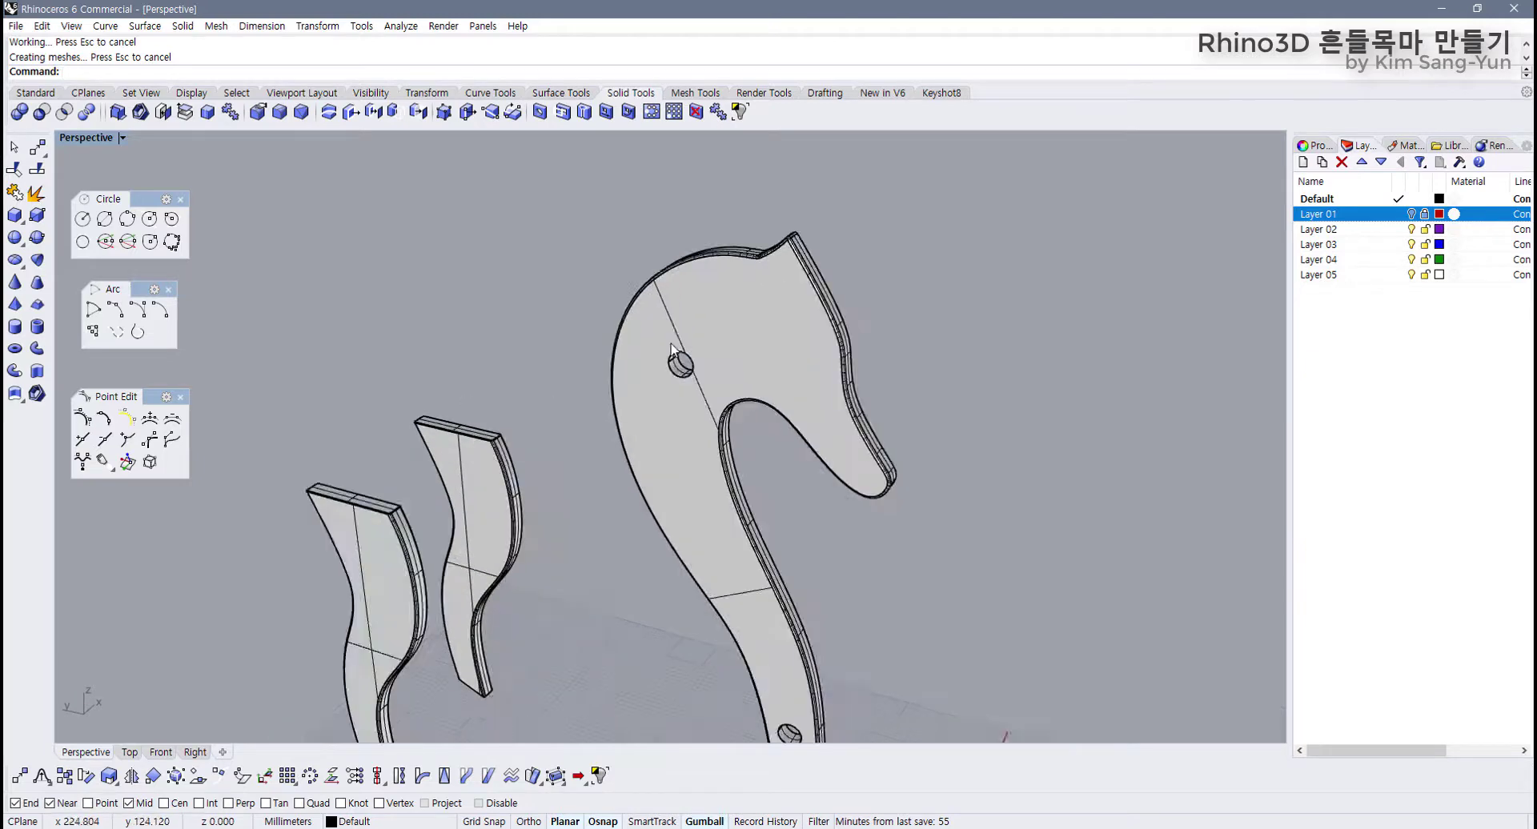
key(Return)
click(680, 268)
shift+right_drag(684, 489, 594, 478)
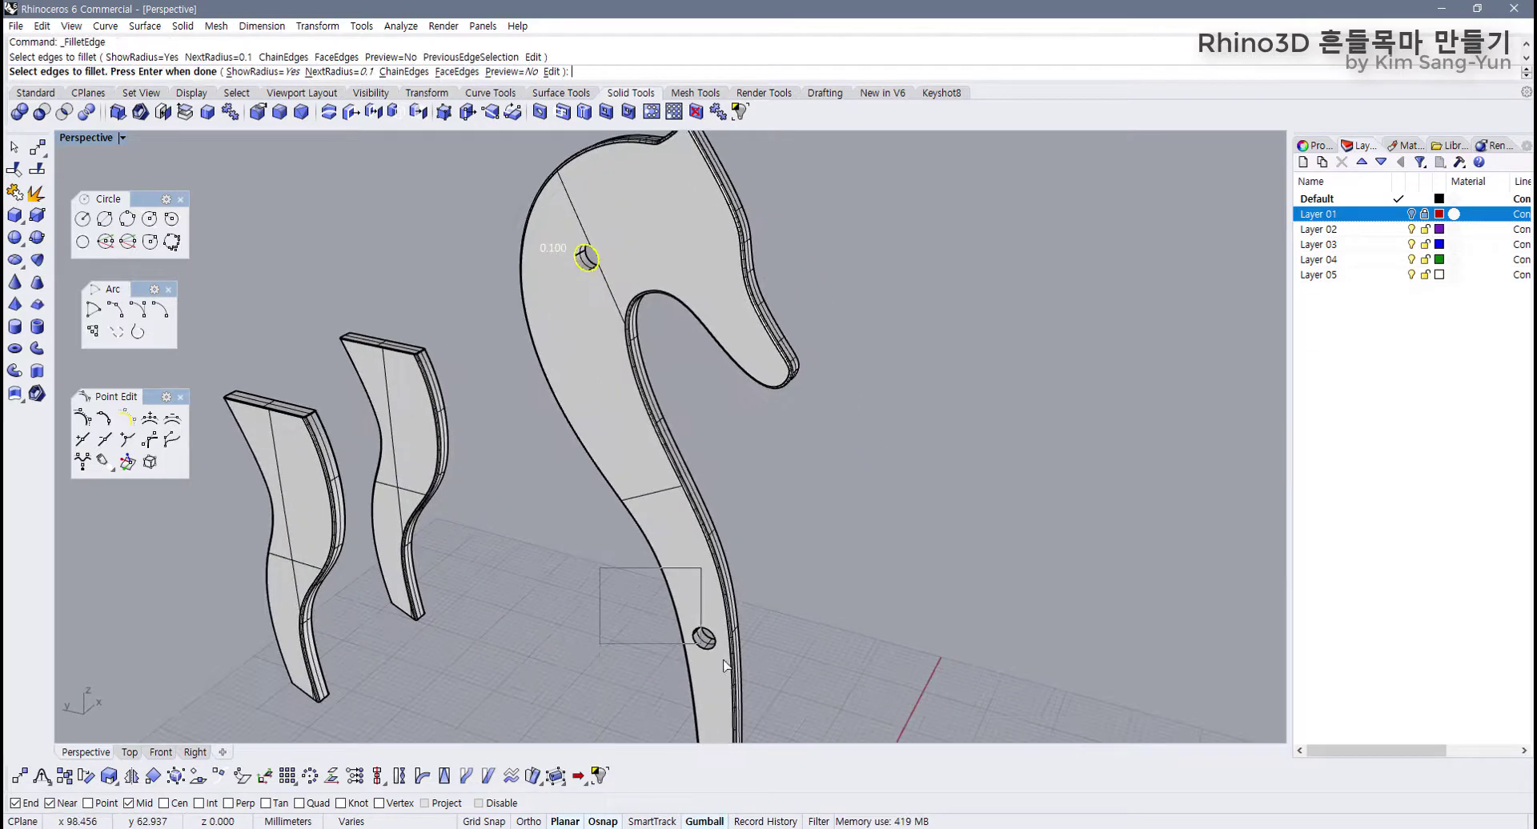
click(704, 637)
key(Return)
key(Return)
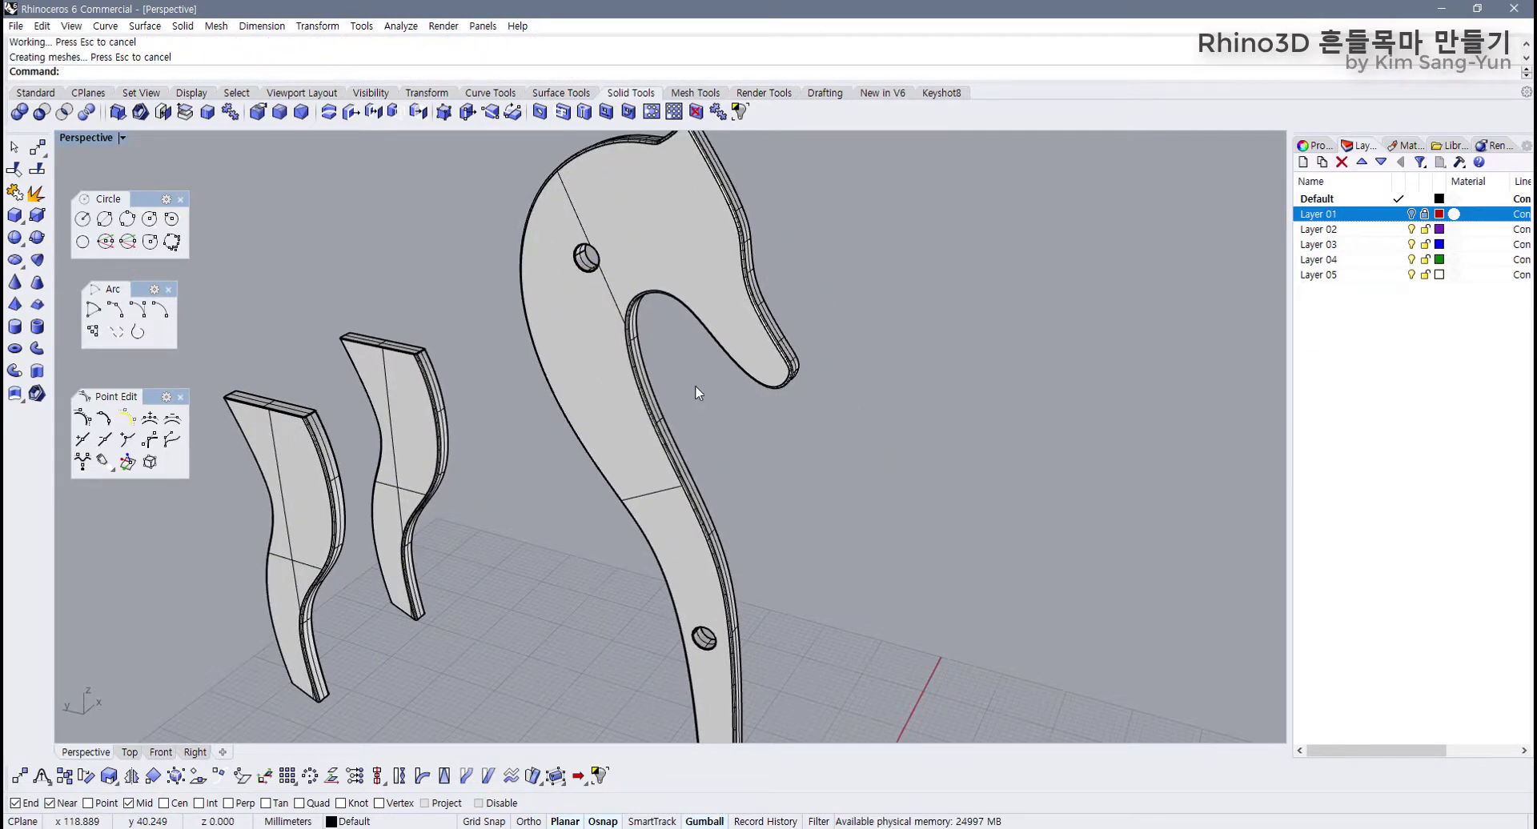
Step: Fillet the upper dowel hole's edge on the opposite face of the horse-head leg with a 0.1 radius
scroll(579, 269, down, 5)
right_drag(578, 269, 1075, 269)
shift+right_drag(855, 216, 793, 333)
scroll(650, 260, up, 6)
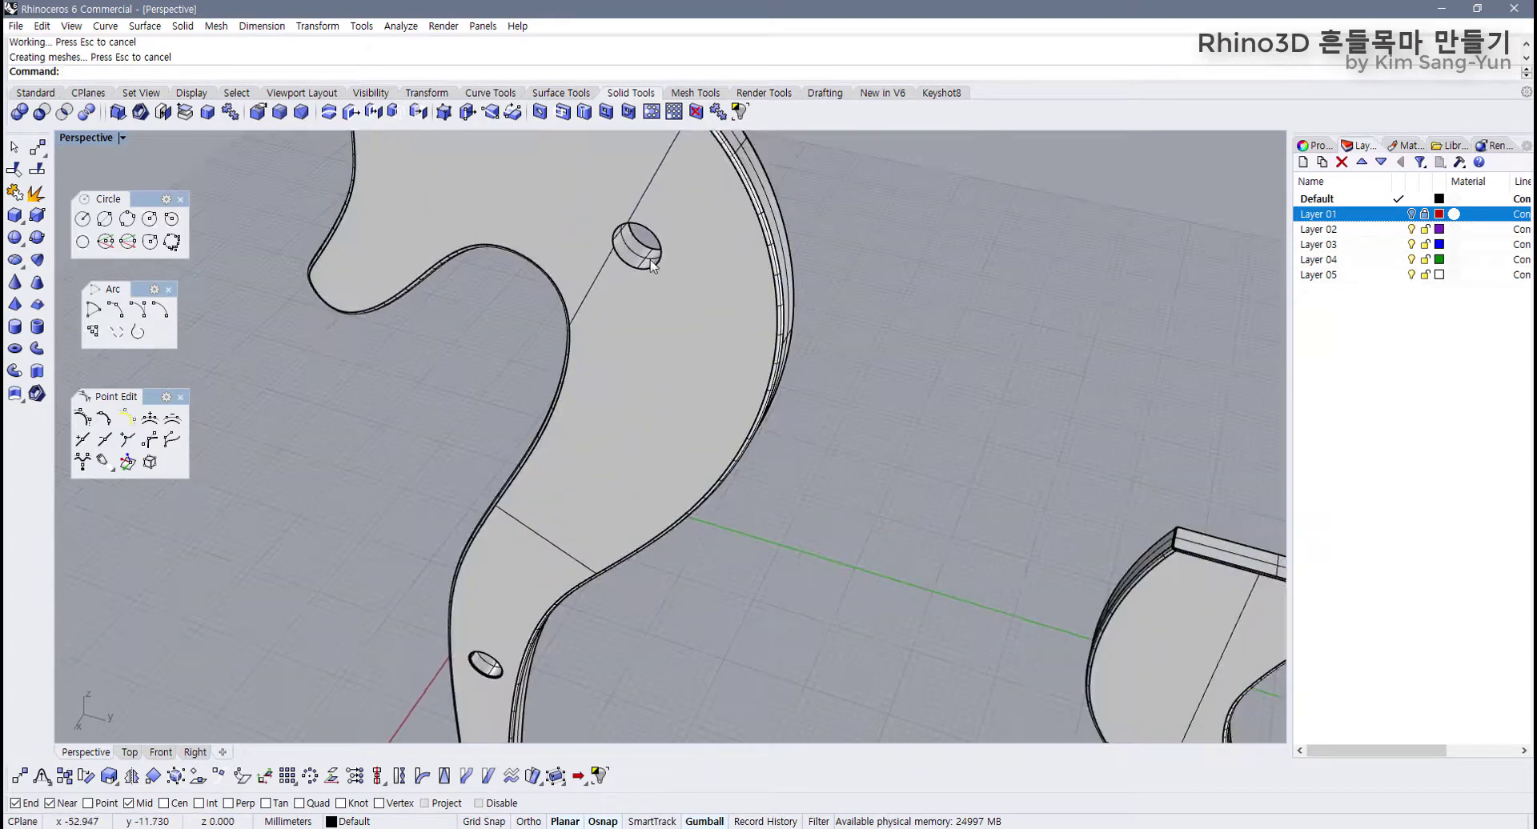
key(Return)
click(652, 266)
key(Return)
key(Return)
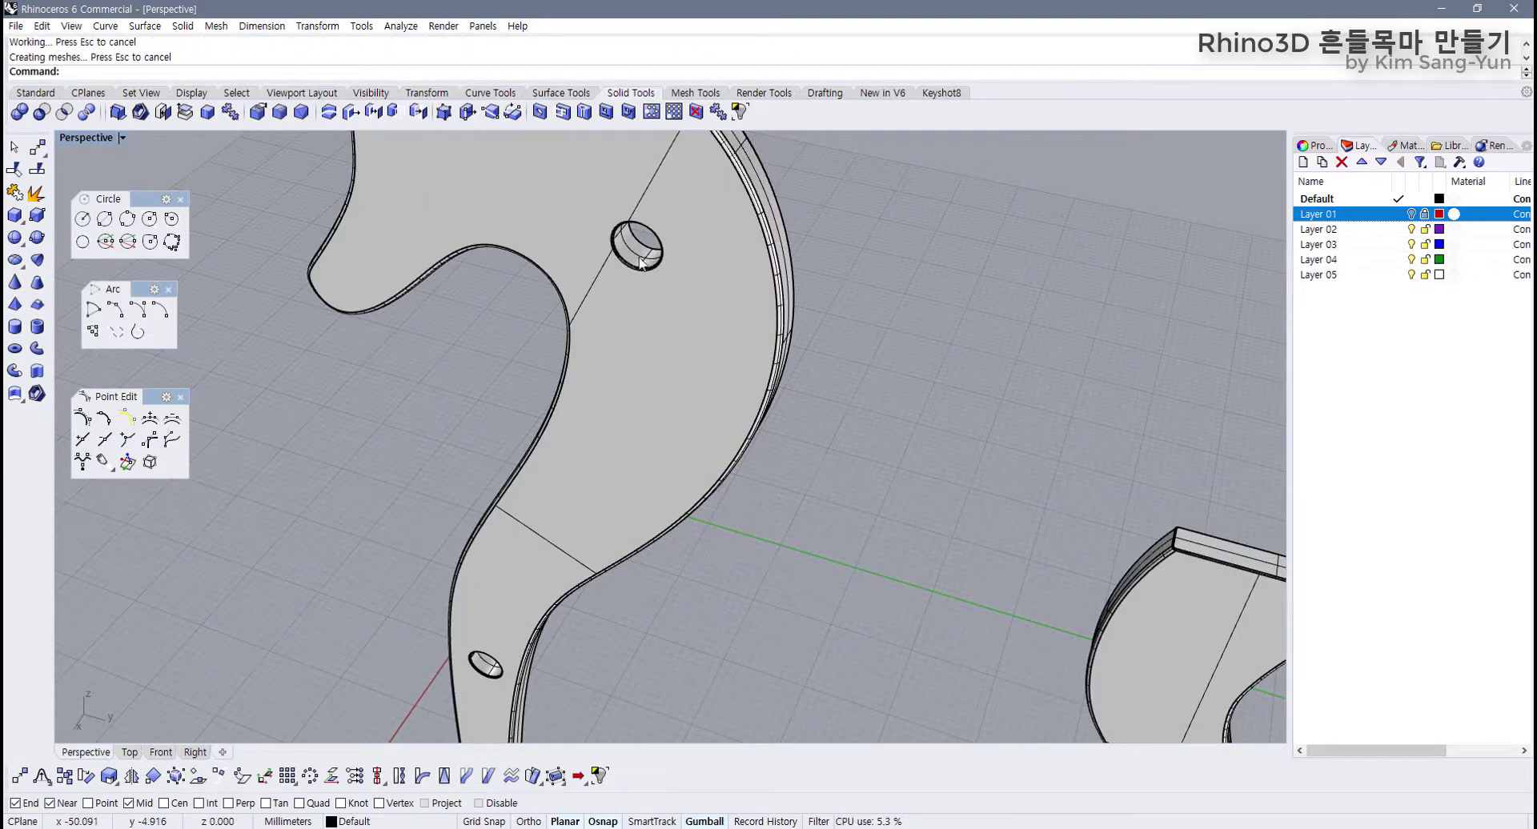
Step: Show all hidden parts of the rocking horse and select the seat board
click(48, 94)
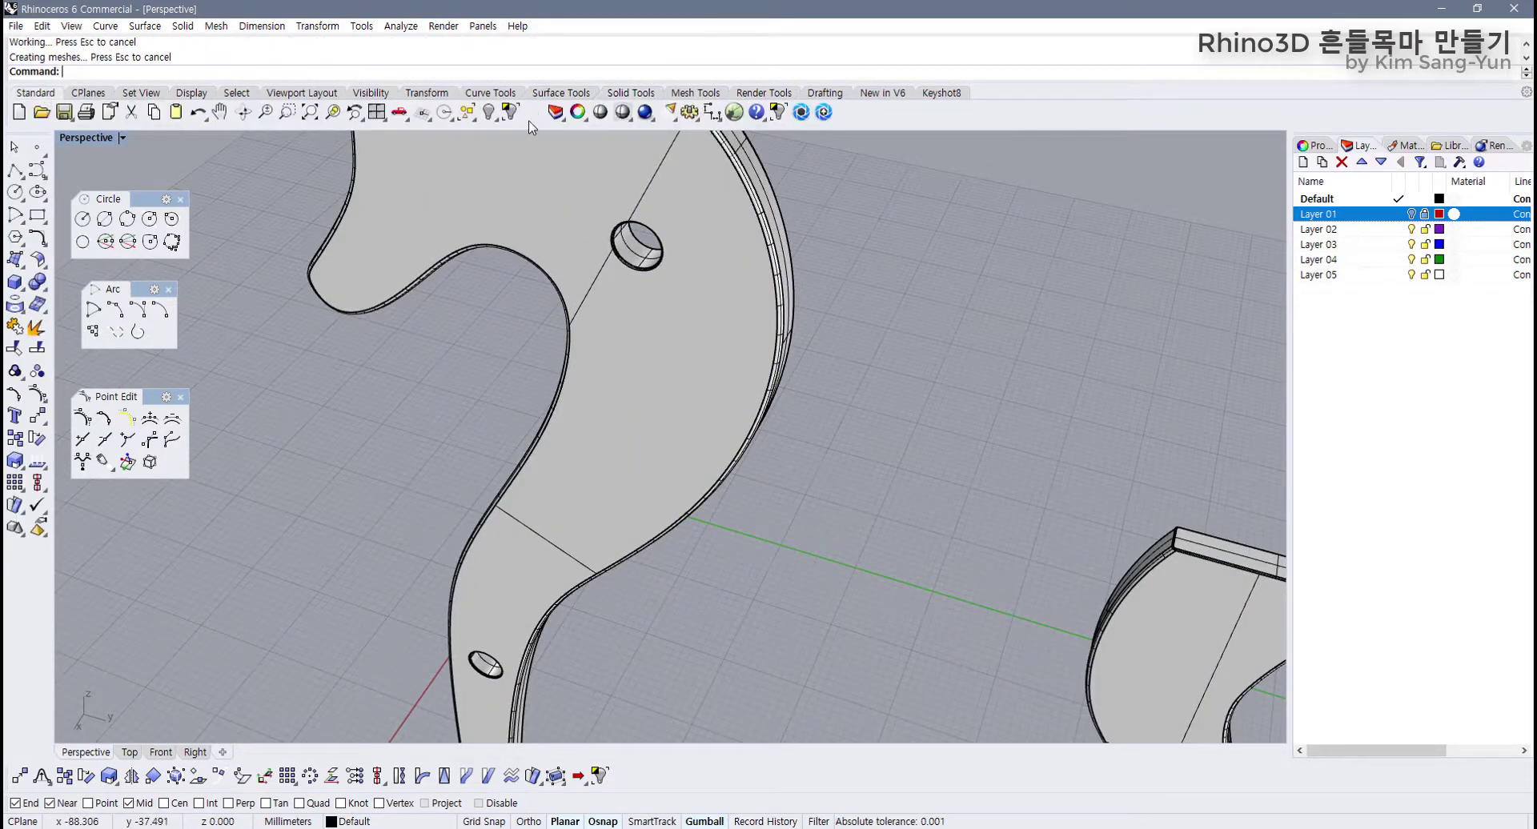
right_click(488, 112)
scroll(554, 244, up, 6)
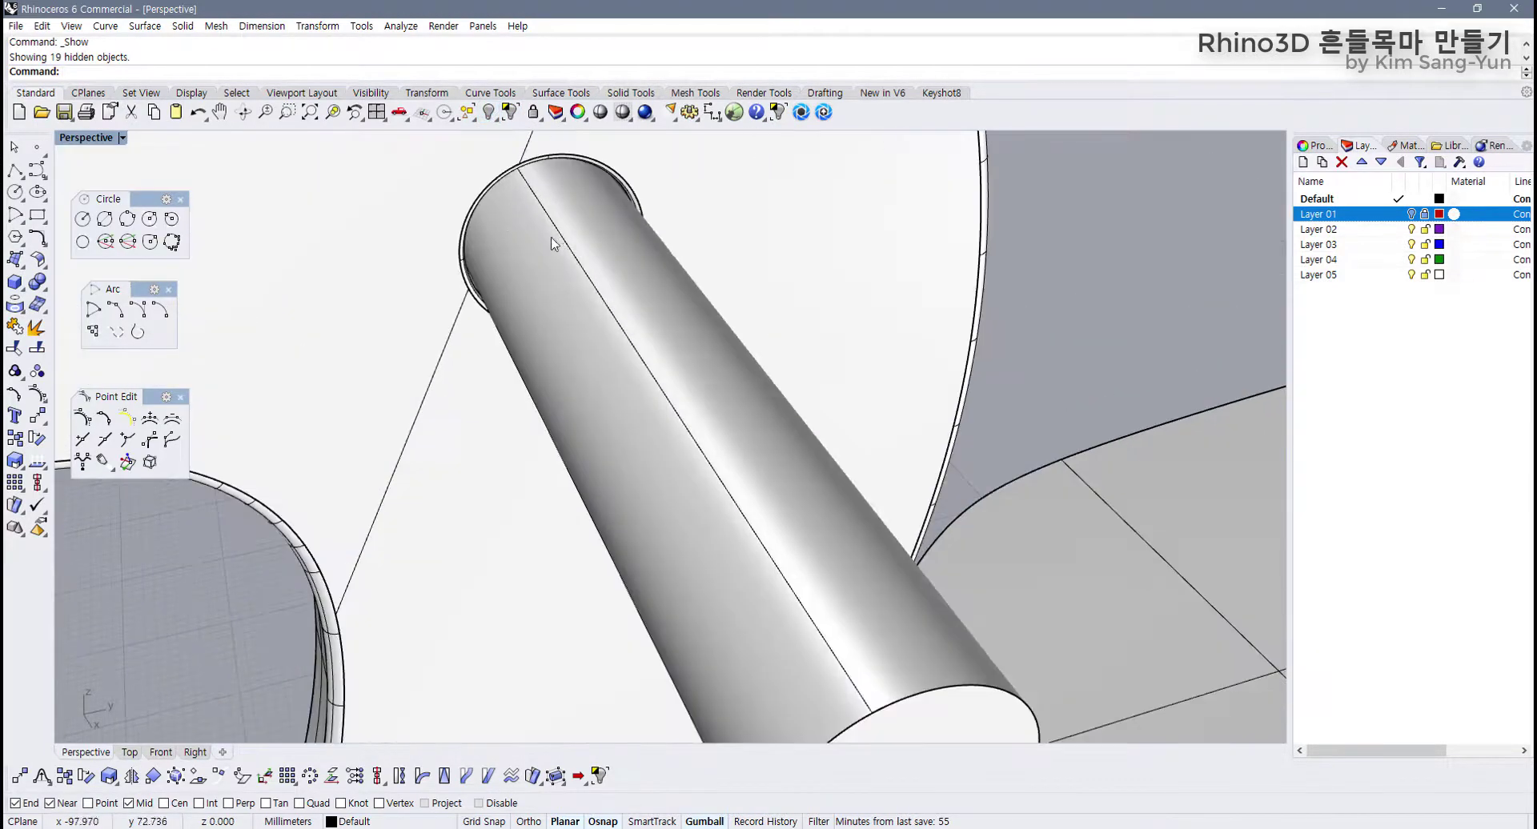
scroll(613, 213, down, 8)
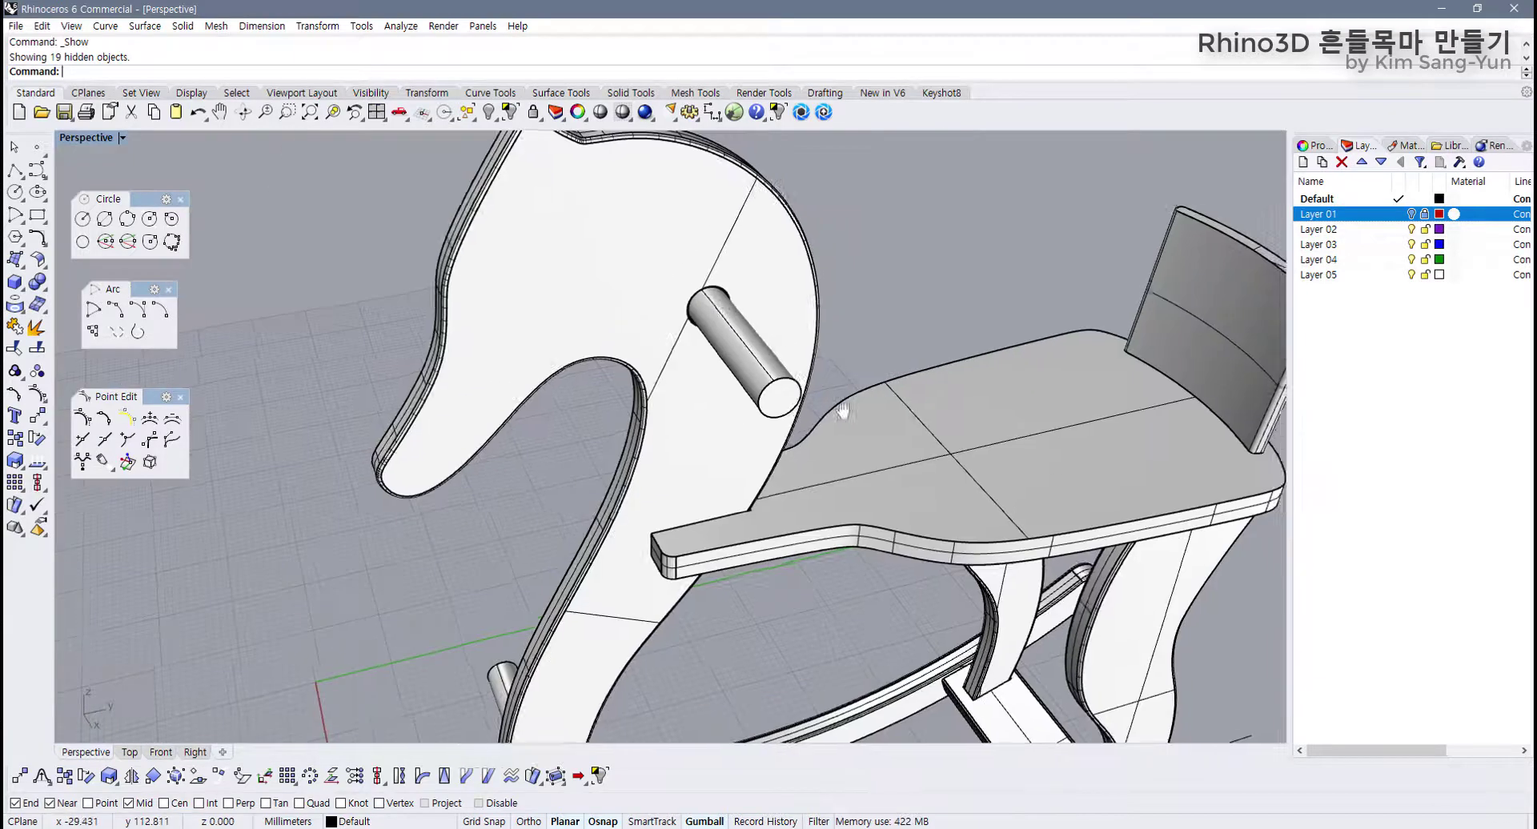
scroll(558, 421, up, 4)
scroll(558, 420, up, 1)
click(596, 427)
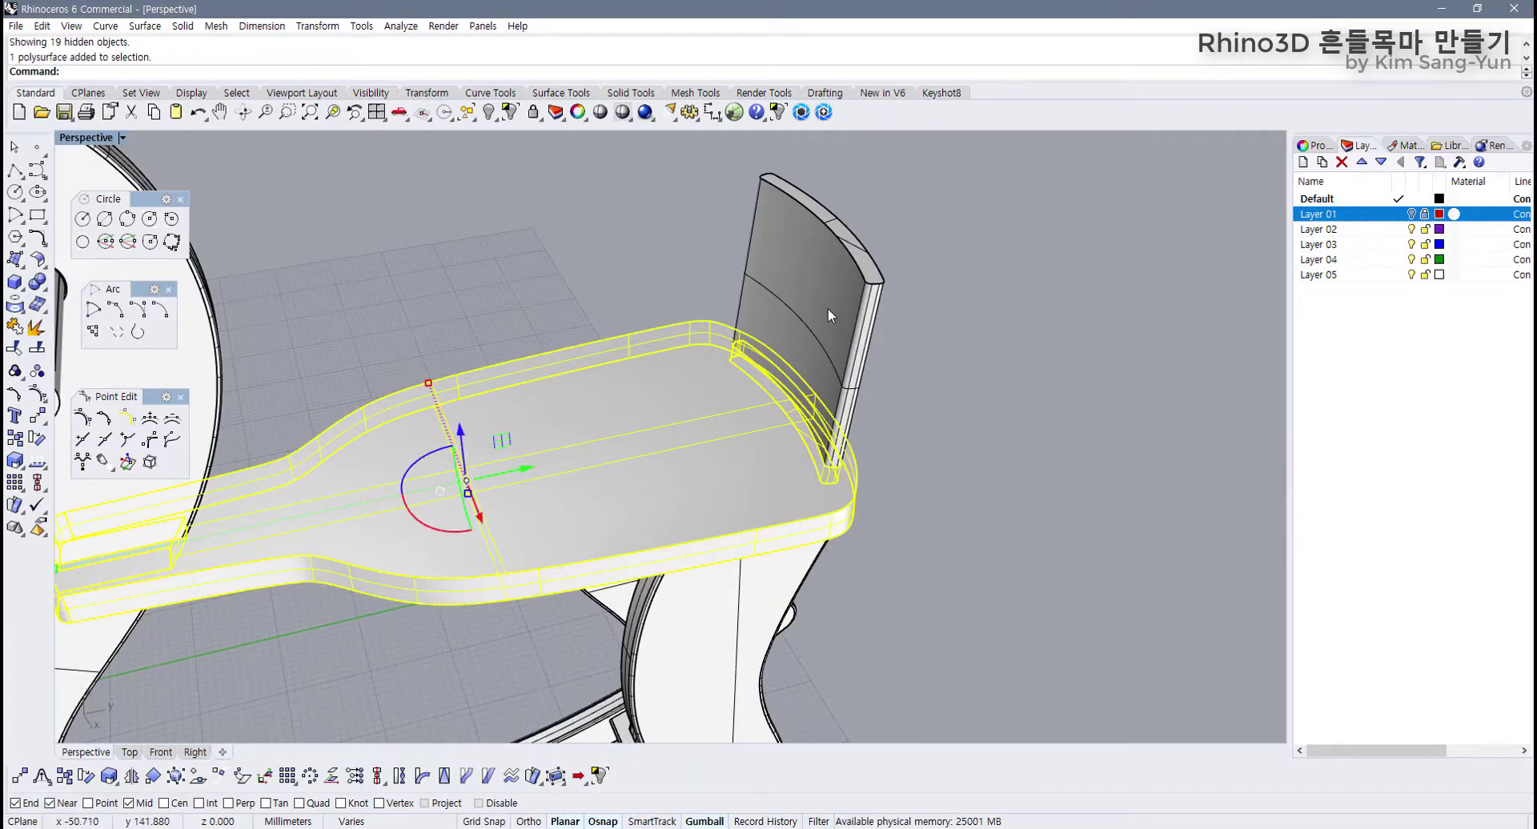
click(603, 363)
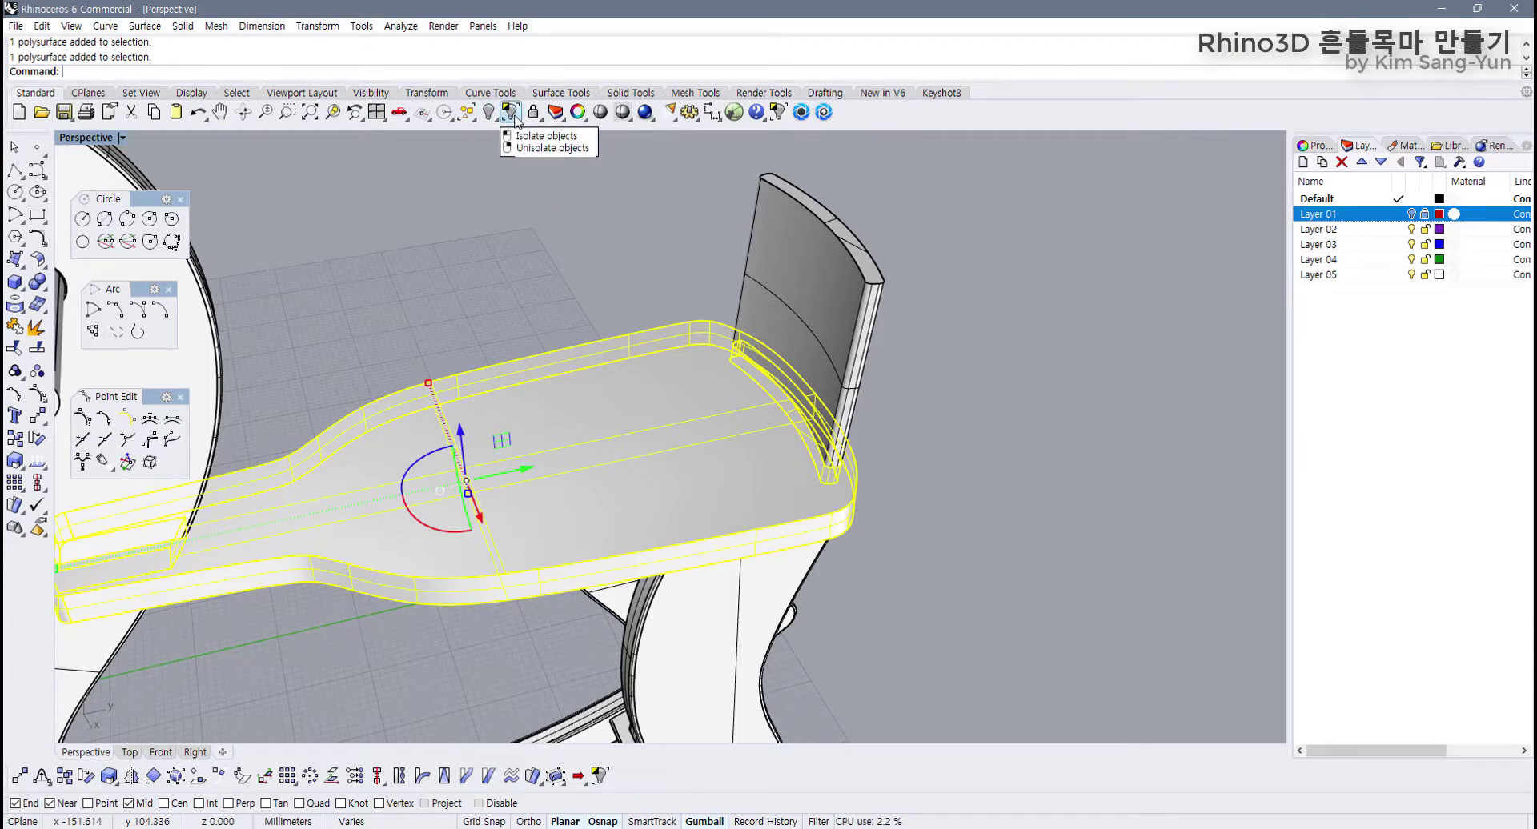
Step: Try duplicating the Isolate button in the Standard toolbar and remove the duplicate
drag(490, 118, 515, 192)
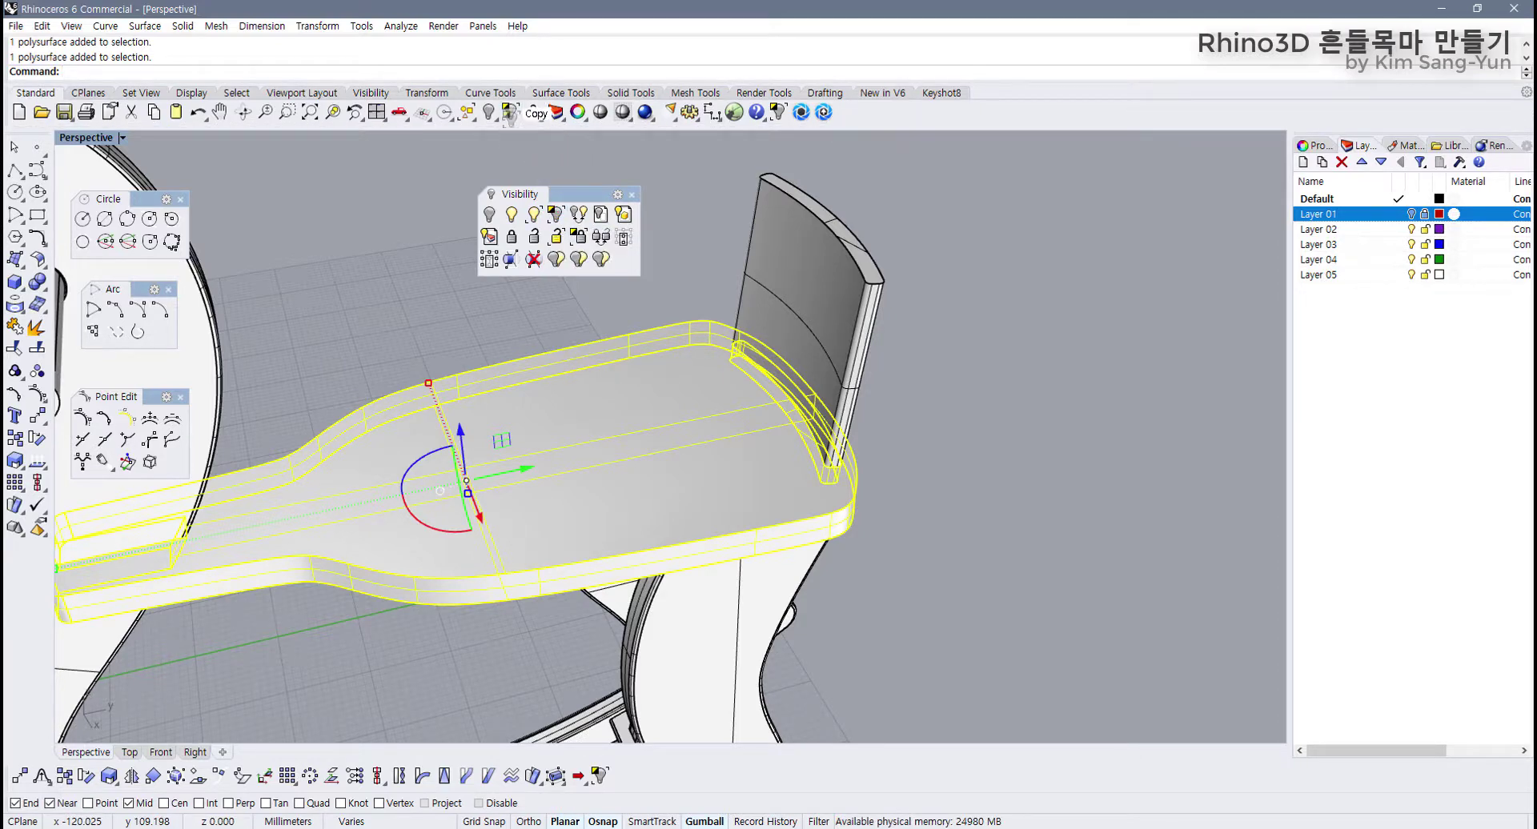
ctrl+drag(530, 109, 553, 112)
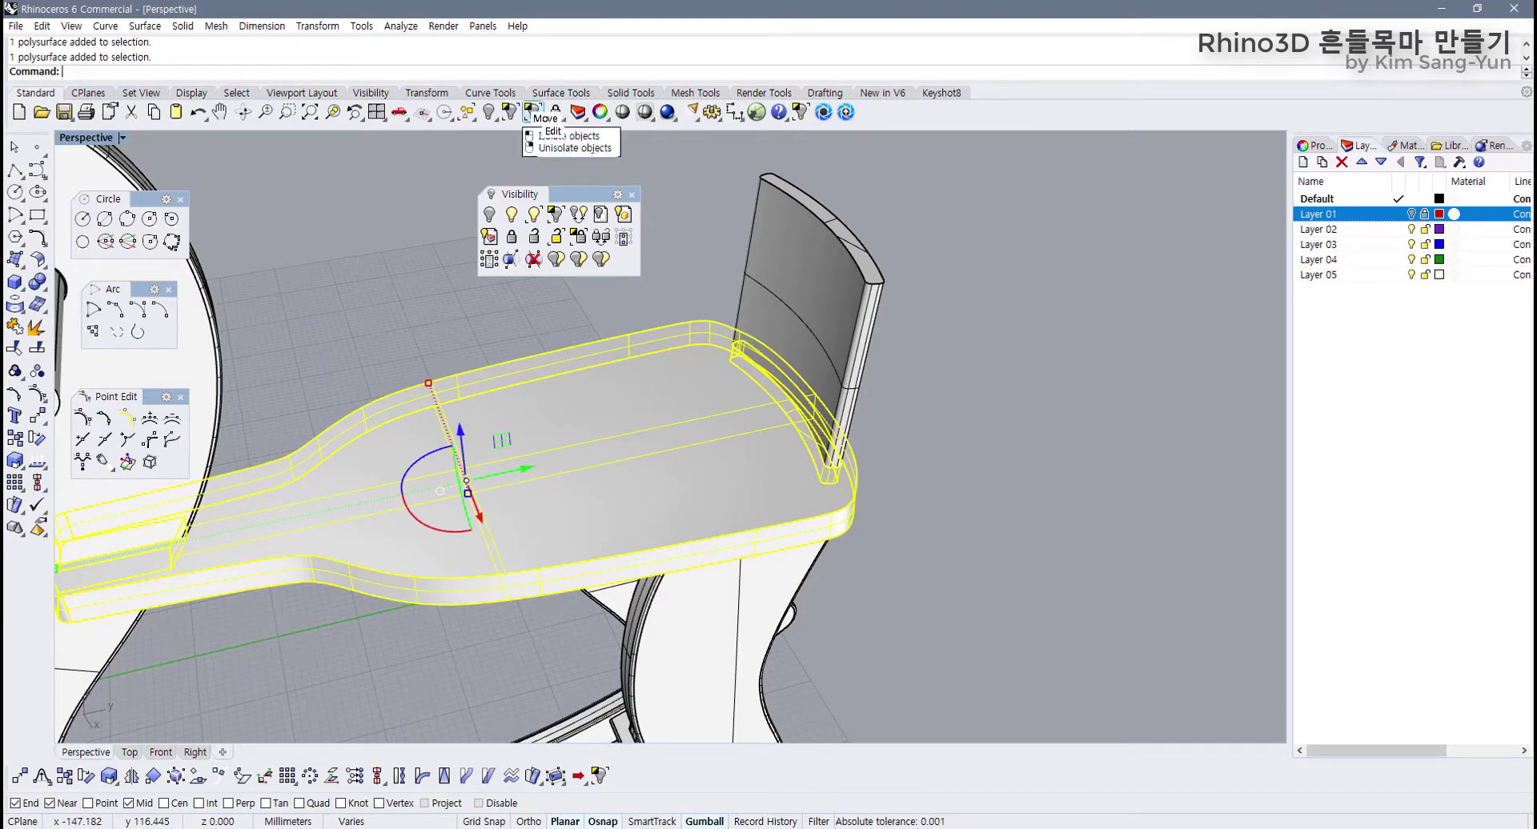
mouse_move(531, 112)
shift+mouse_down()
mouse_move(522, 149)
mouse_move(534, 141)
shift+mouse_up()
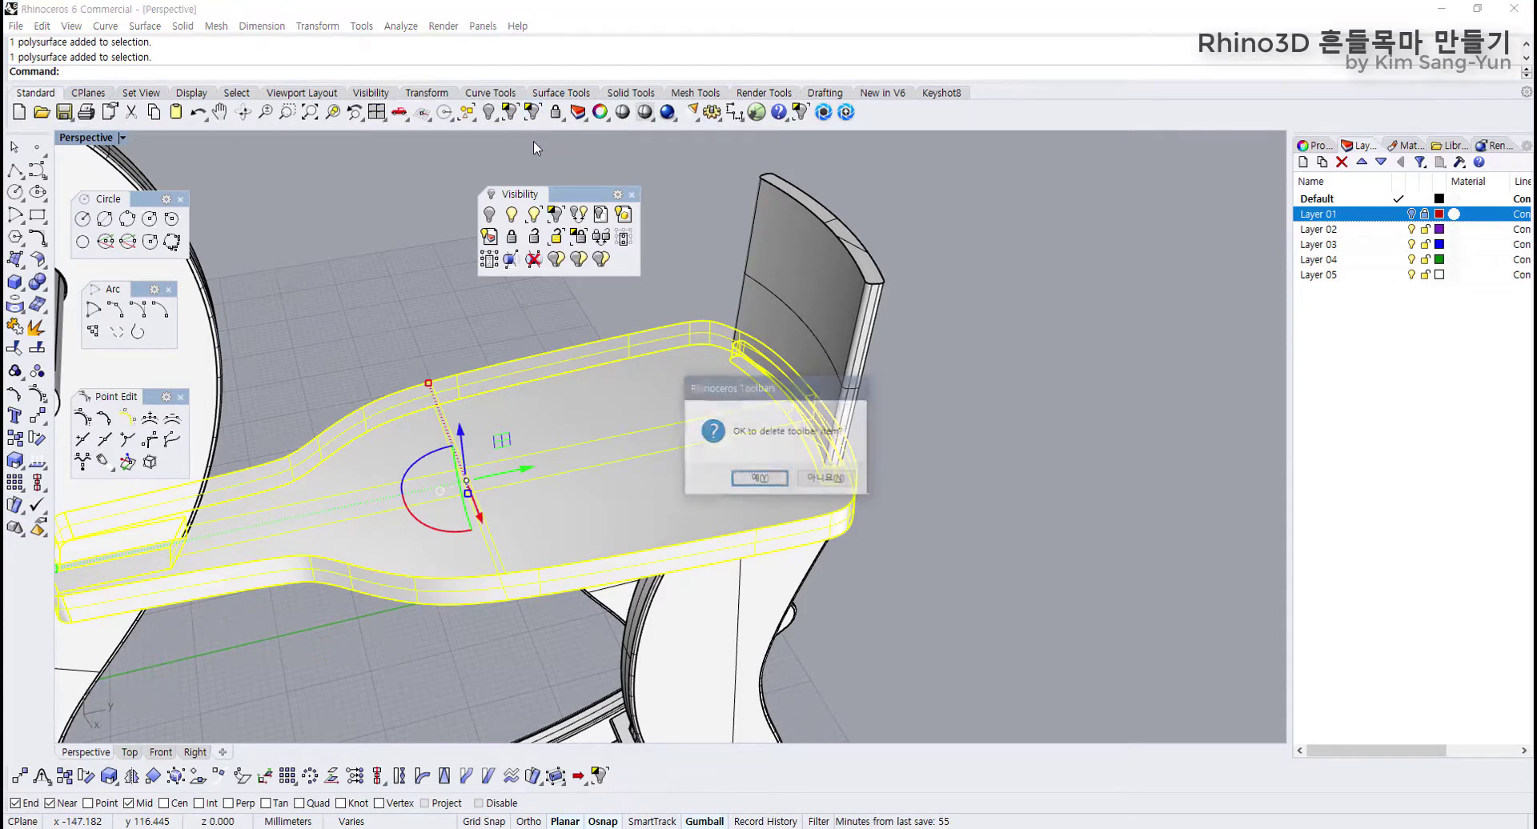
click(779, 480)
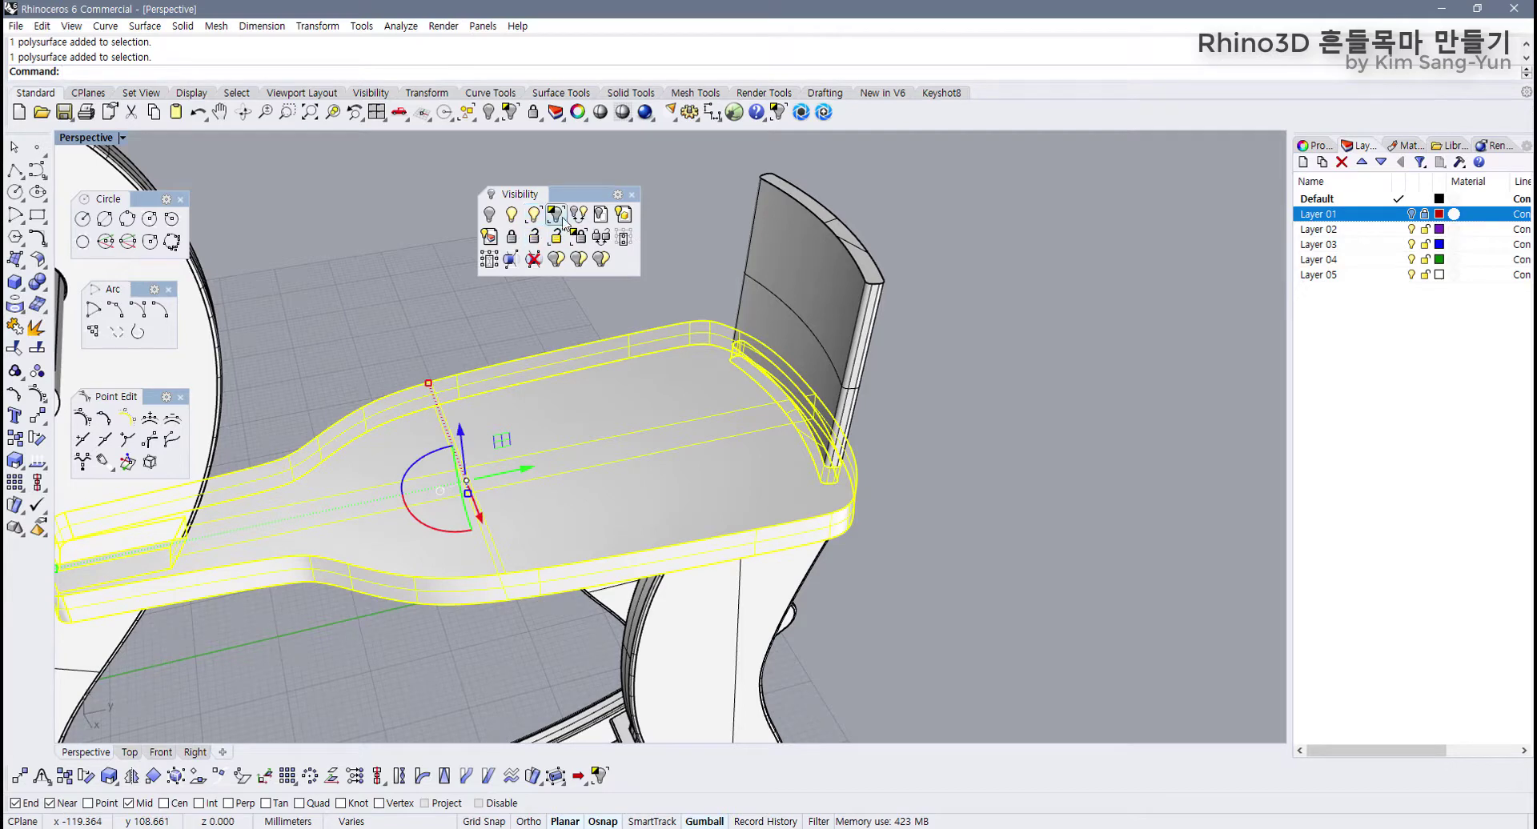
ctrl+drag(553, 218, 515, 113)
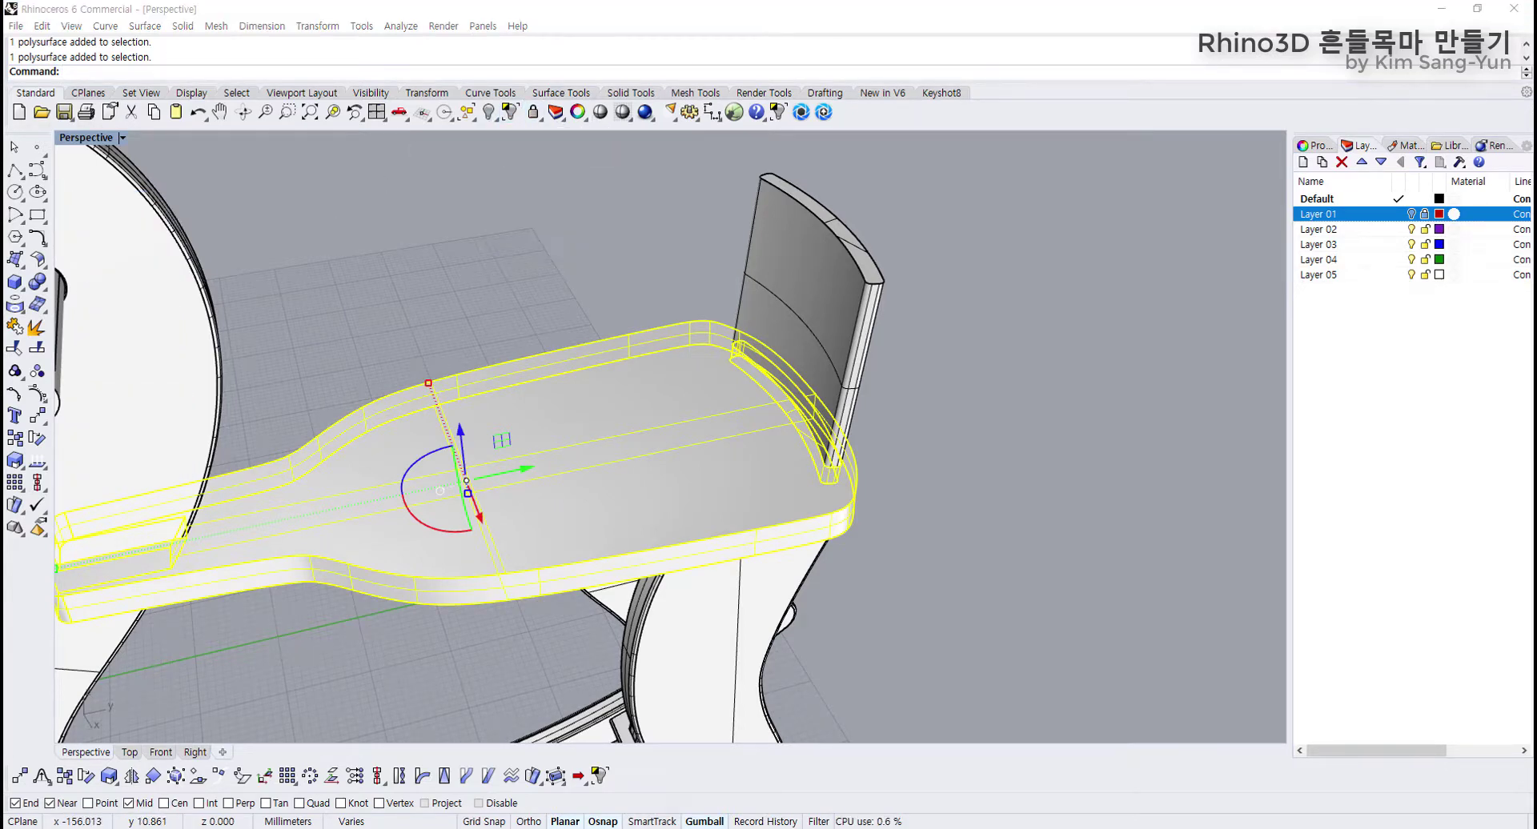
click(581, 331)
click(580, 398)
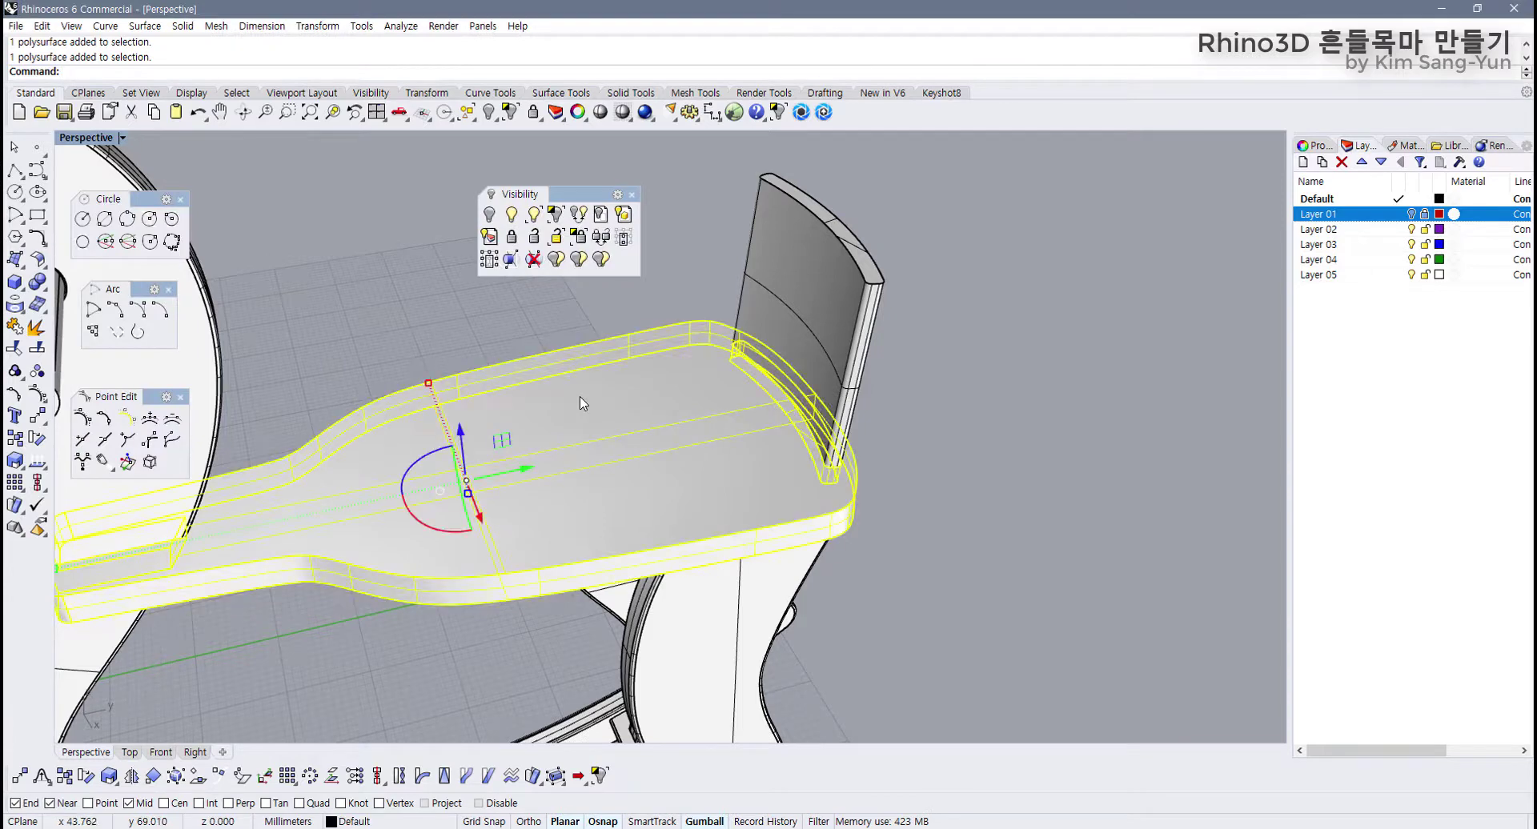
click(632, 194)
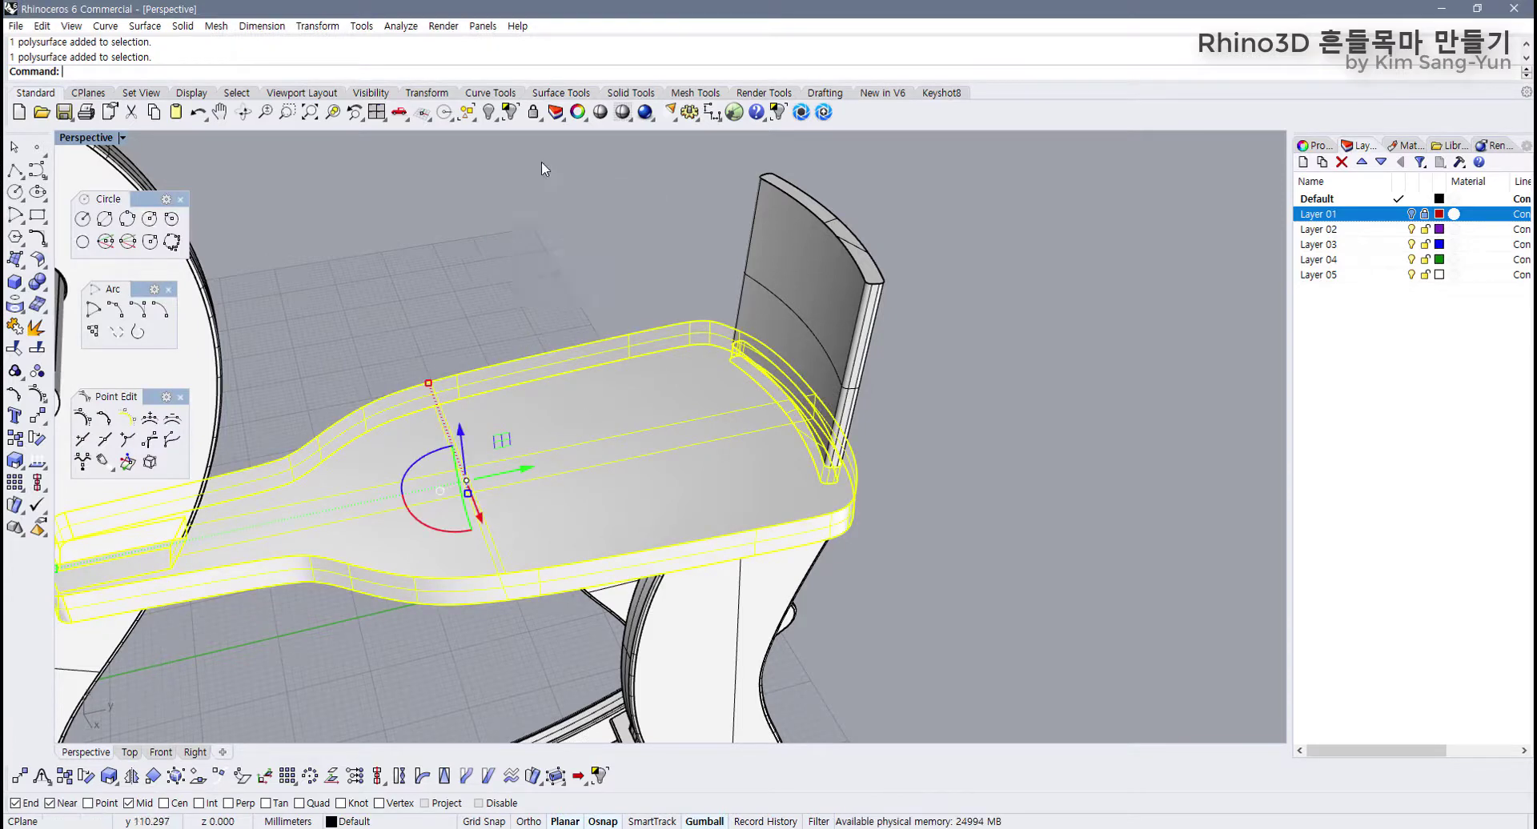
Step: Isolate the selected seat board from the rest of the model
click(510, 113)
click(531, 220)
scroll(532, 415, down, 3)
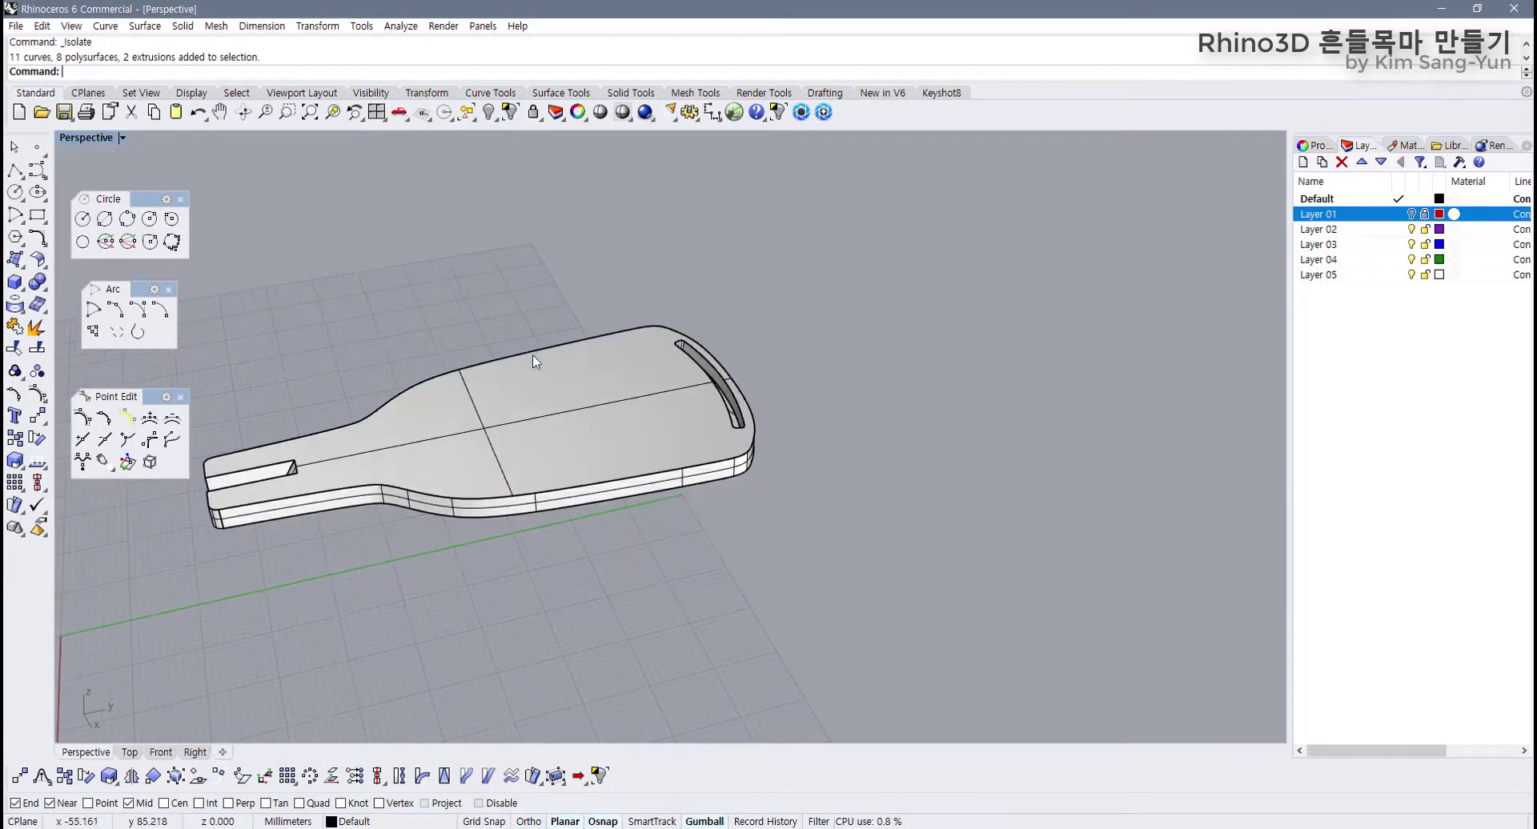
scroll(533, 414, up, 2)
right_drag(532, 415, 537, 416)
shift+right_drag(366, 302, 436, 292)
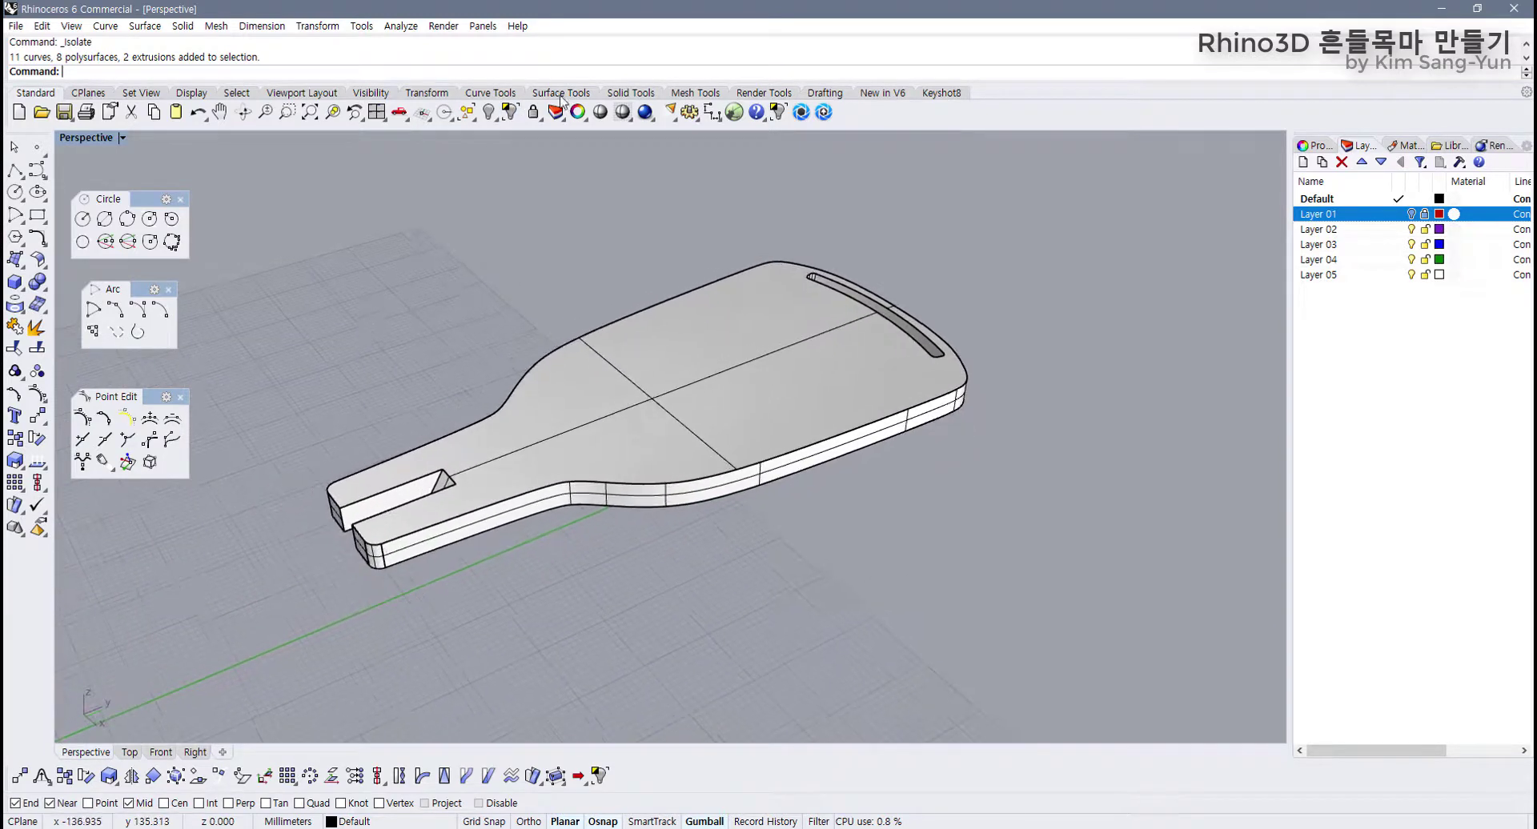
Step: Start a FilletEdge with a 0.3 radius and pick the edges around the seat board's front notch
click(630, 93)
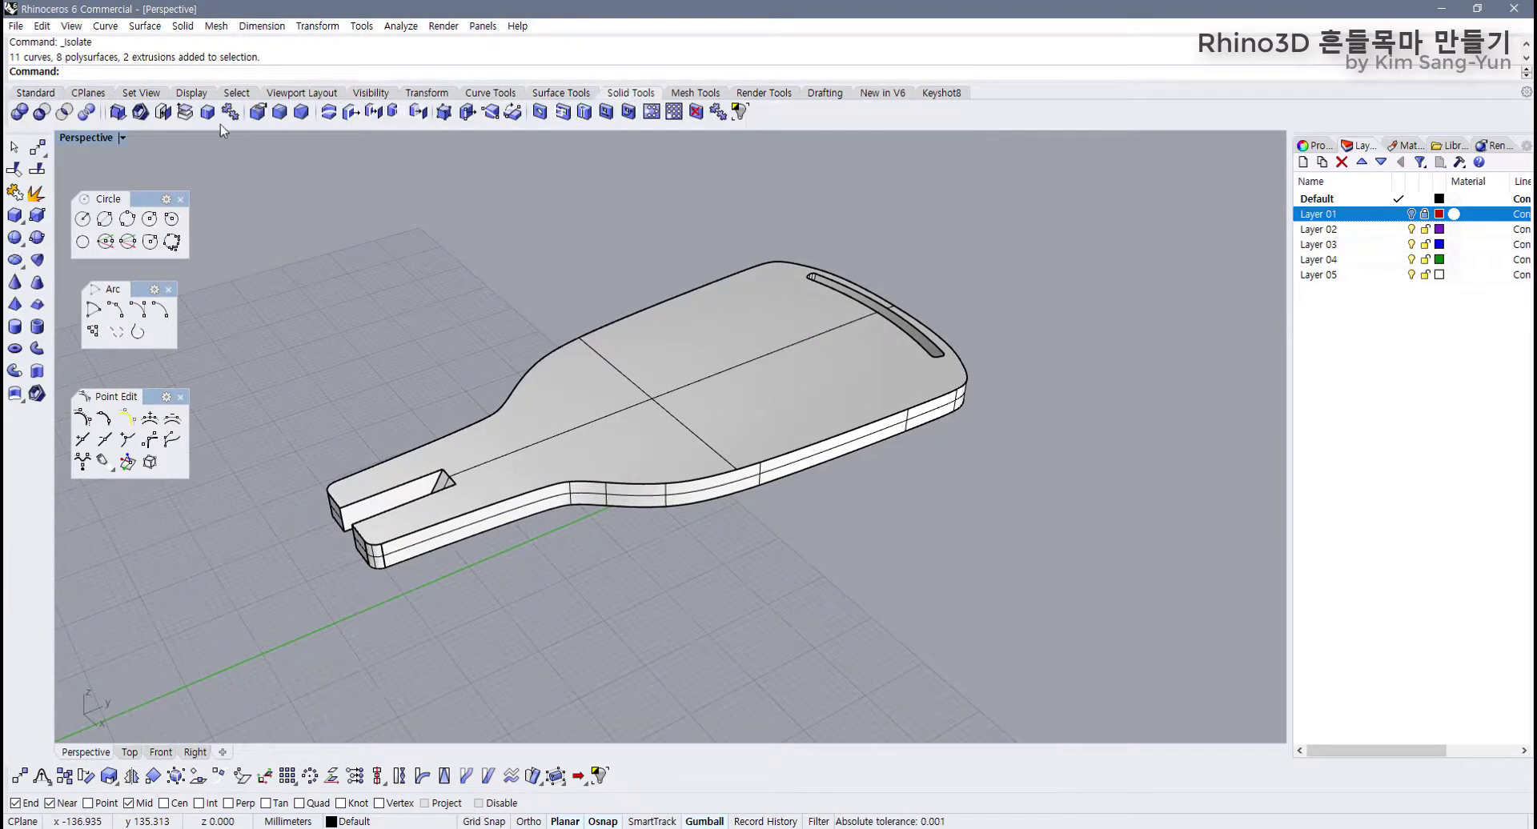
click(279, 113)
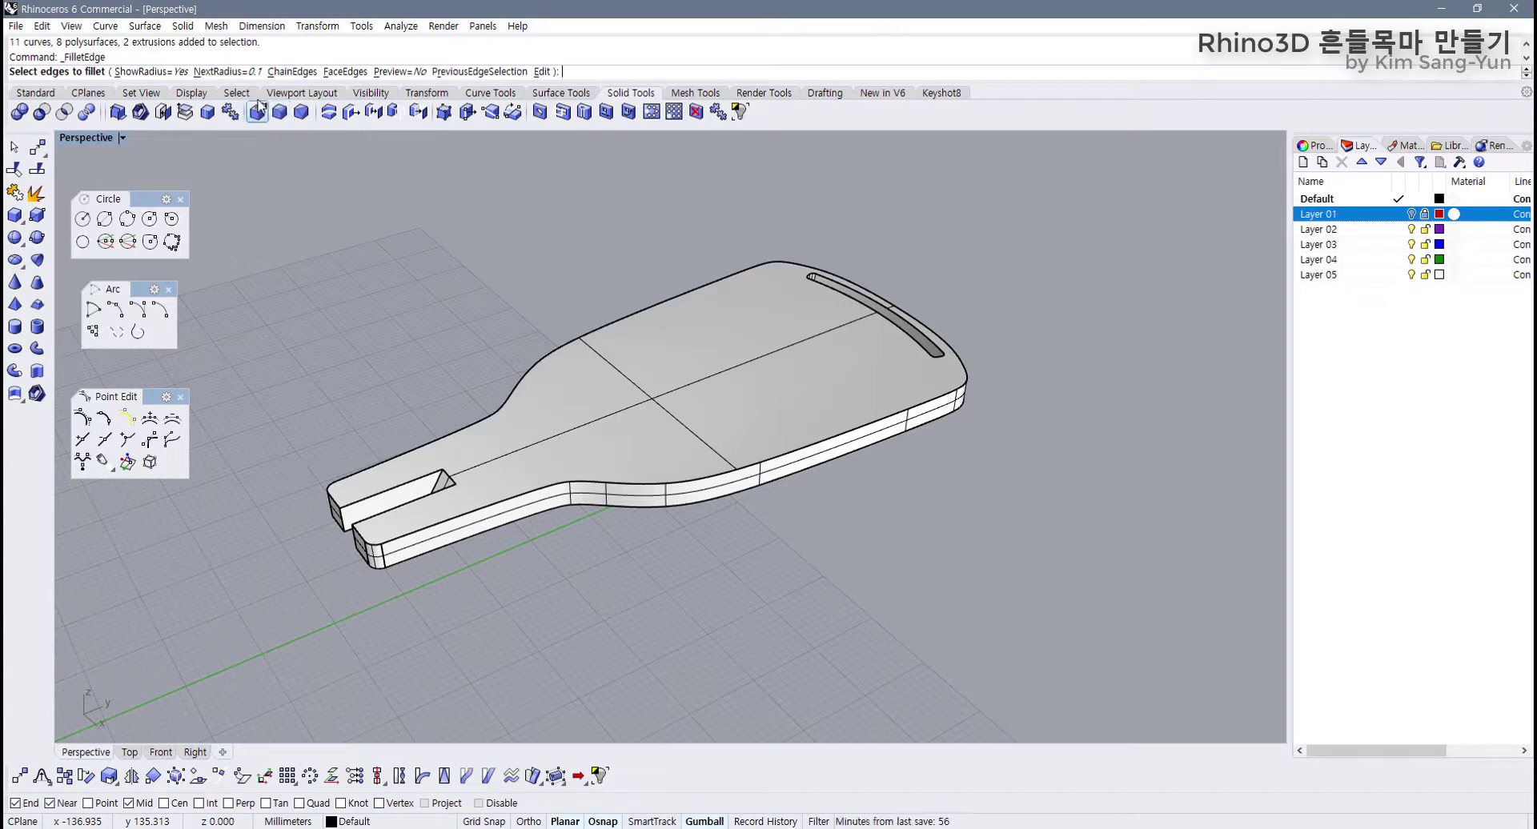
click(232, 71)
text(.3)
key(Return)
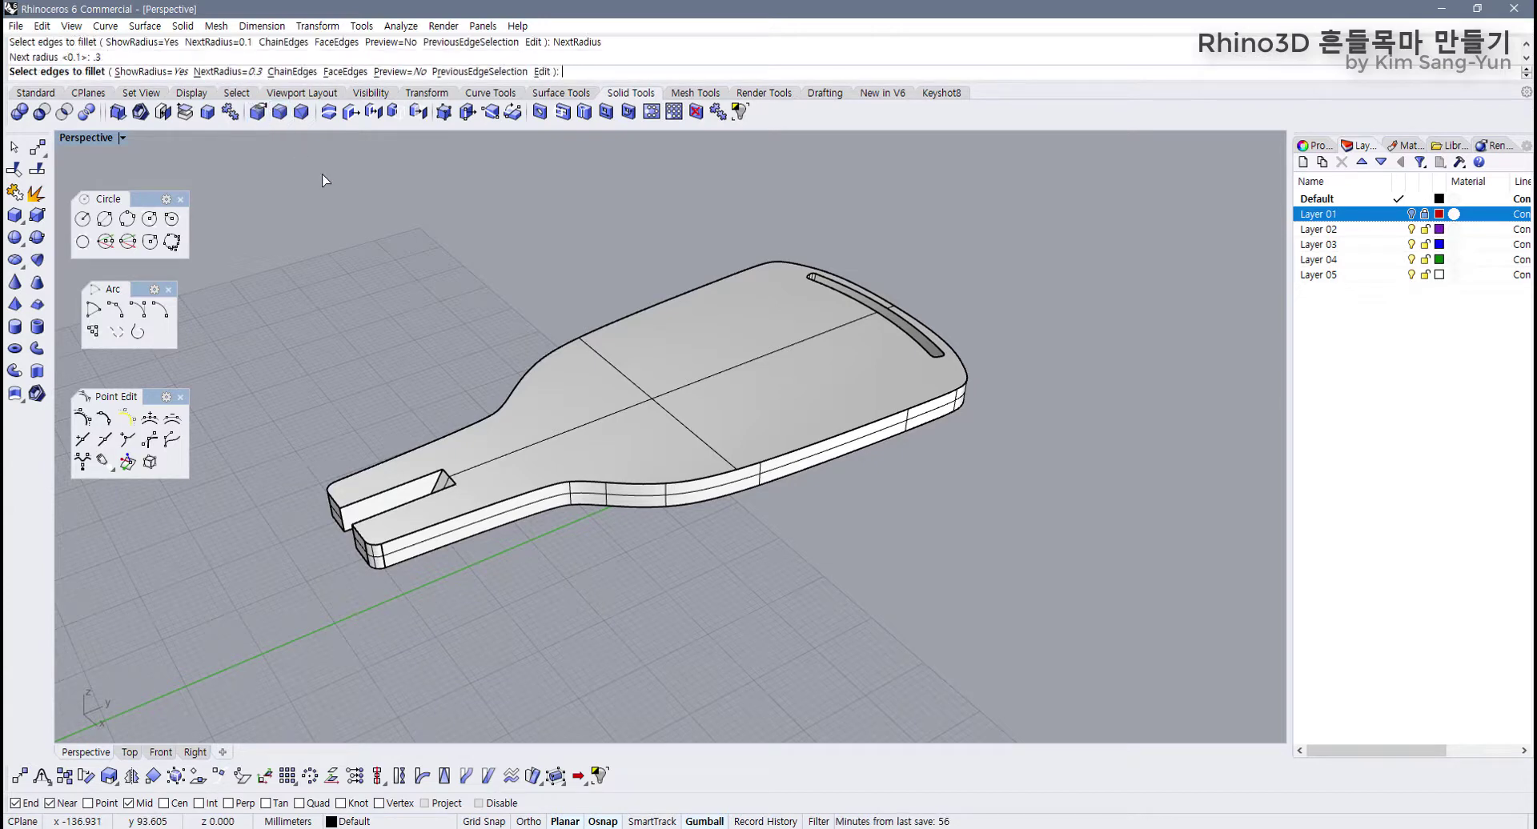
right_drag(473, 529, 628, 506)
click(428, 562)
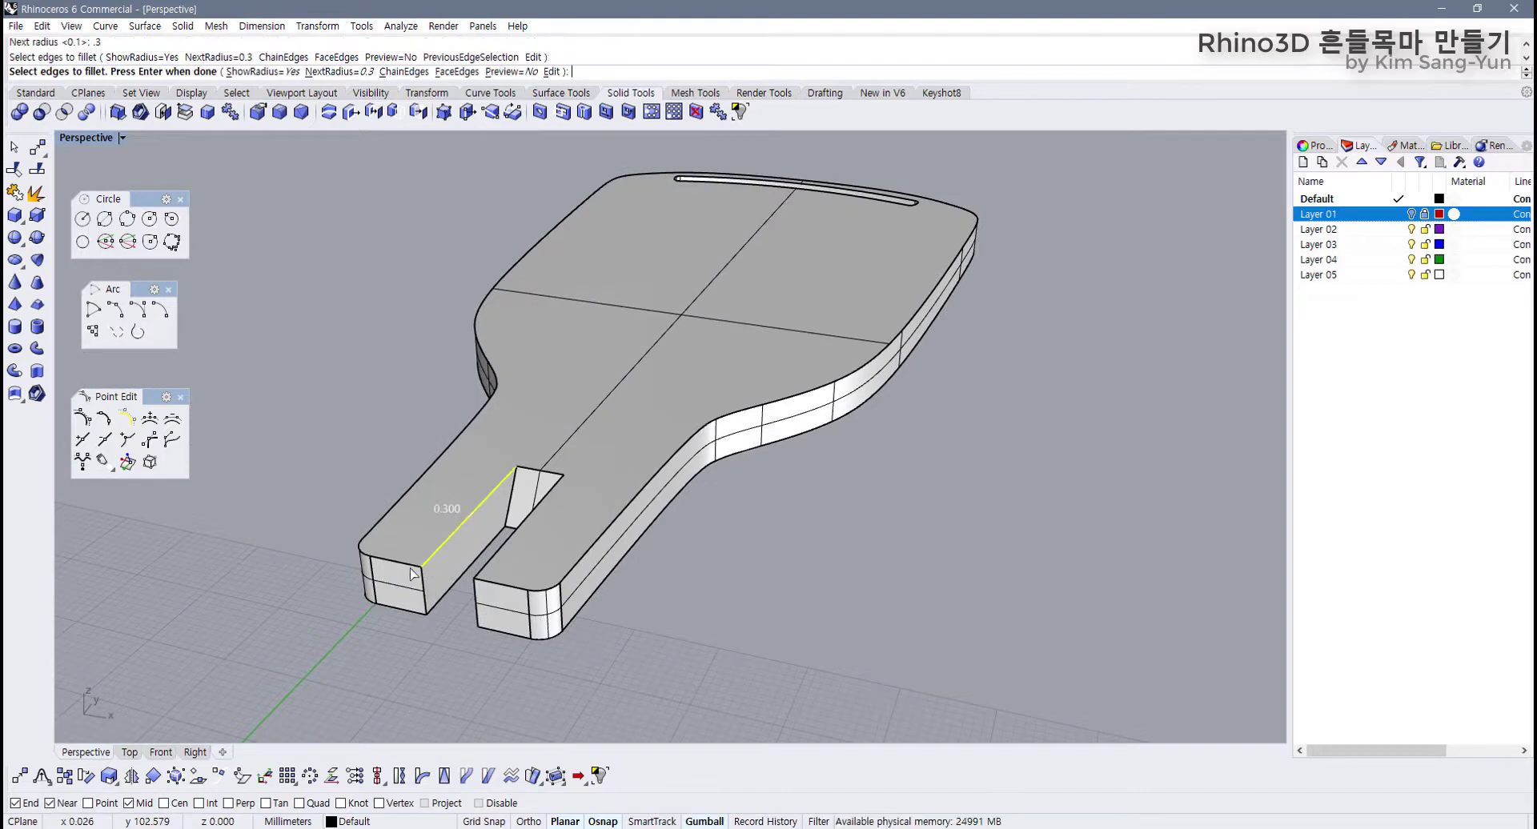
click(410, 567)
click(425, 587)
right_drag(425, 587, 534, 528)
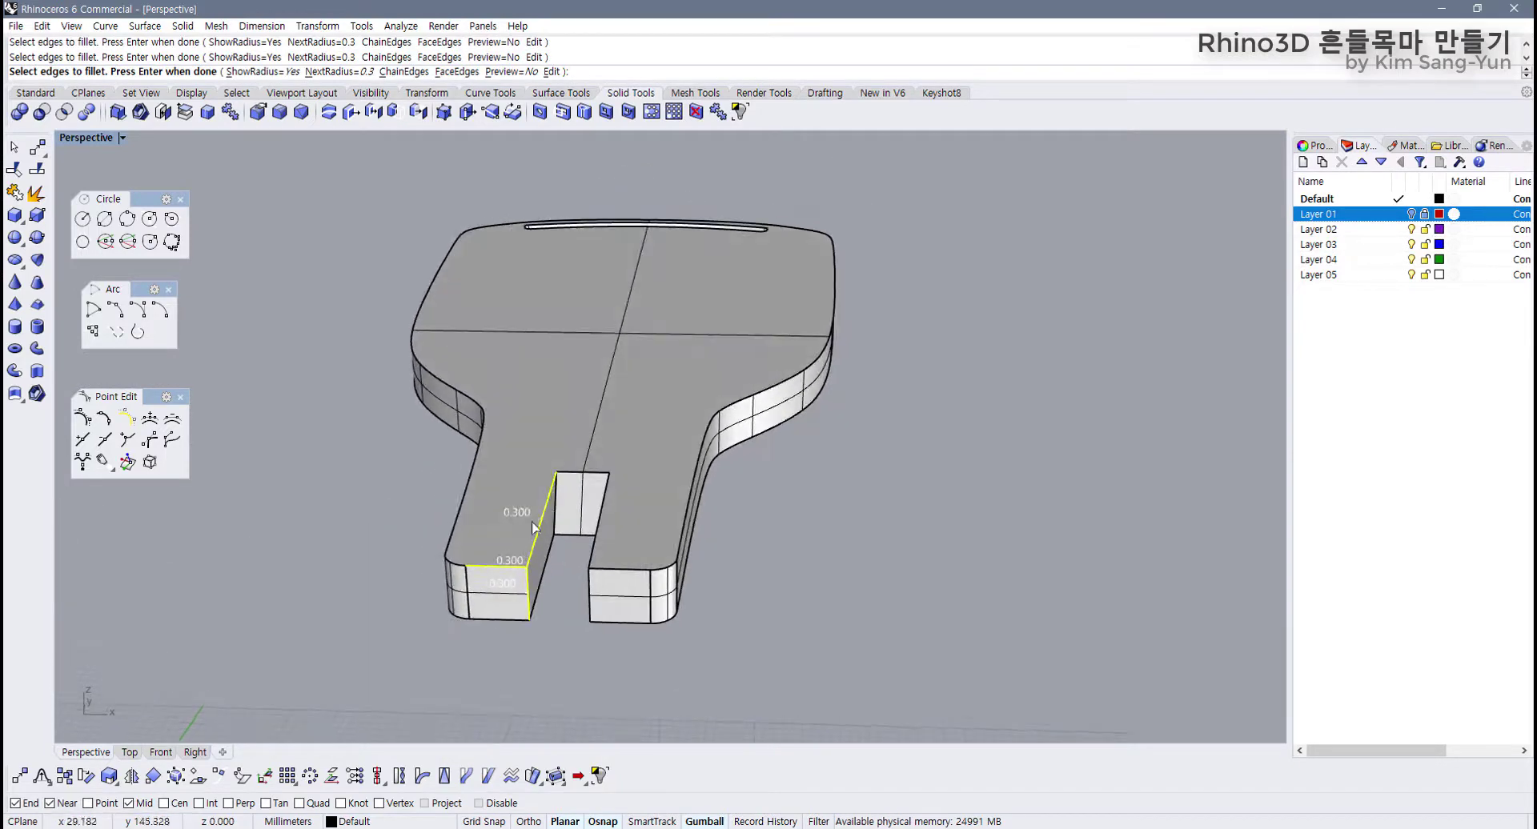
click(610, 474)
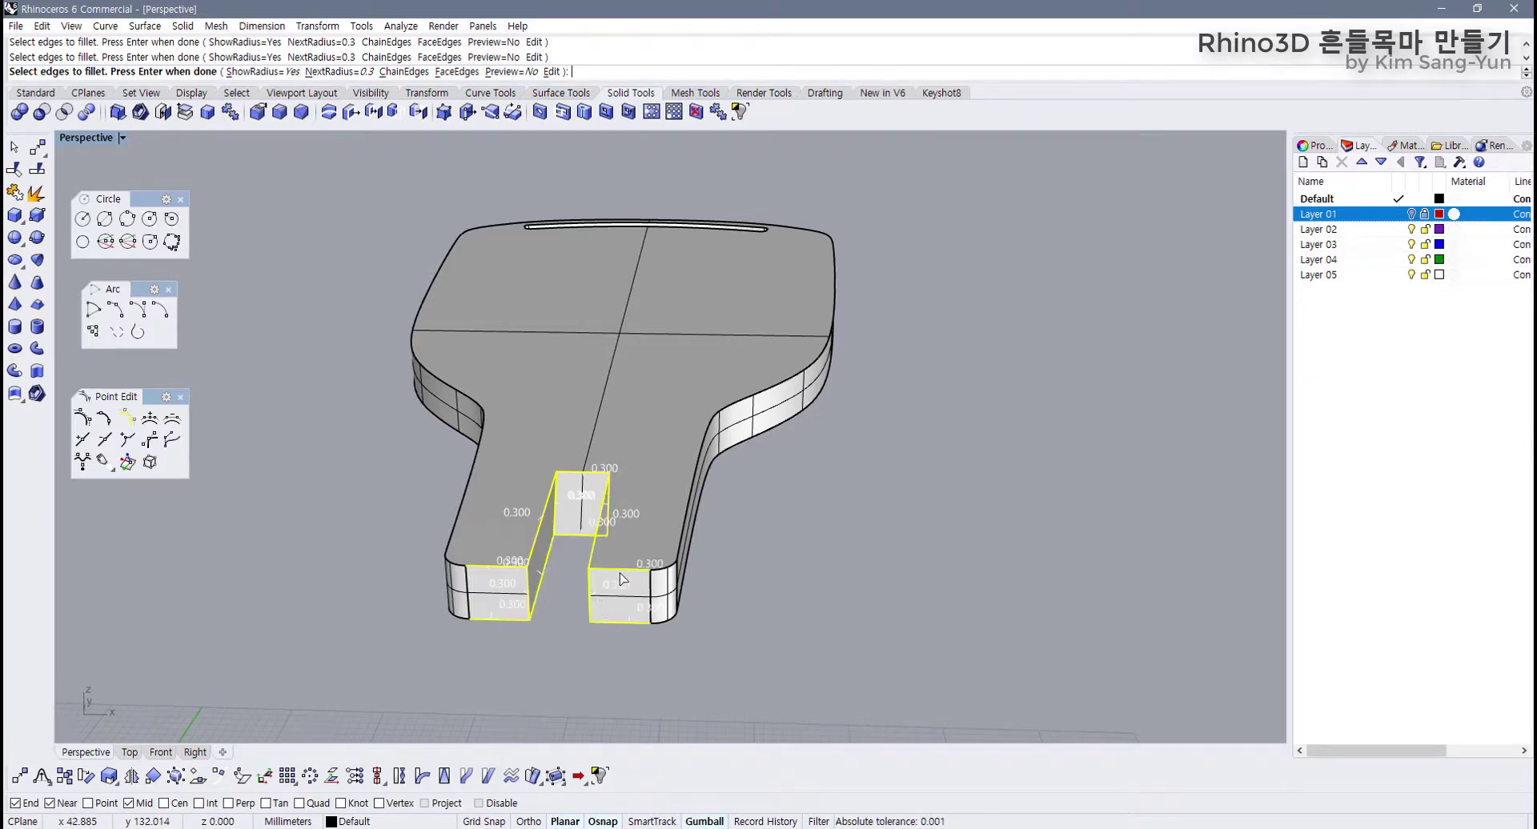
Step: Add the seat board's remaining edges to the fillet selection
right_drag(673, 601, 611, 569)
scroll(558, 548, down, 5)
drag(415, 271, 949, 654)
right_drag(734, 369, 779, 489)
shift+right_drag(618, 293, 646, 639)
right_drag(620, 540, 651, 505)
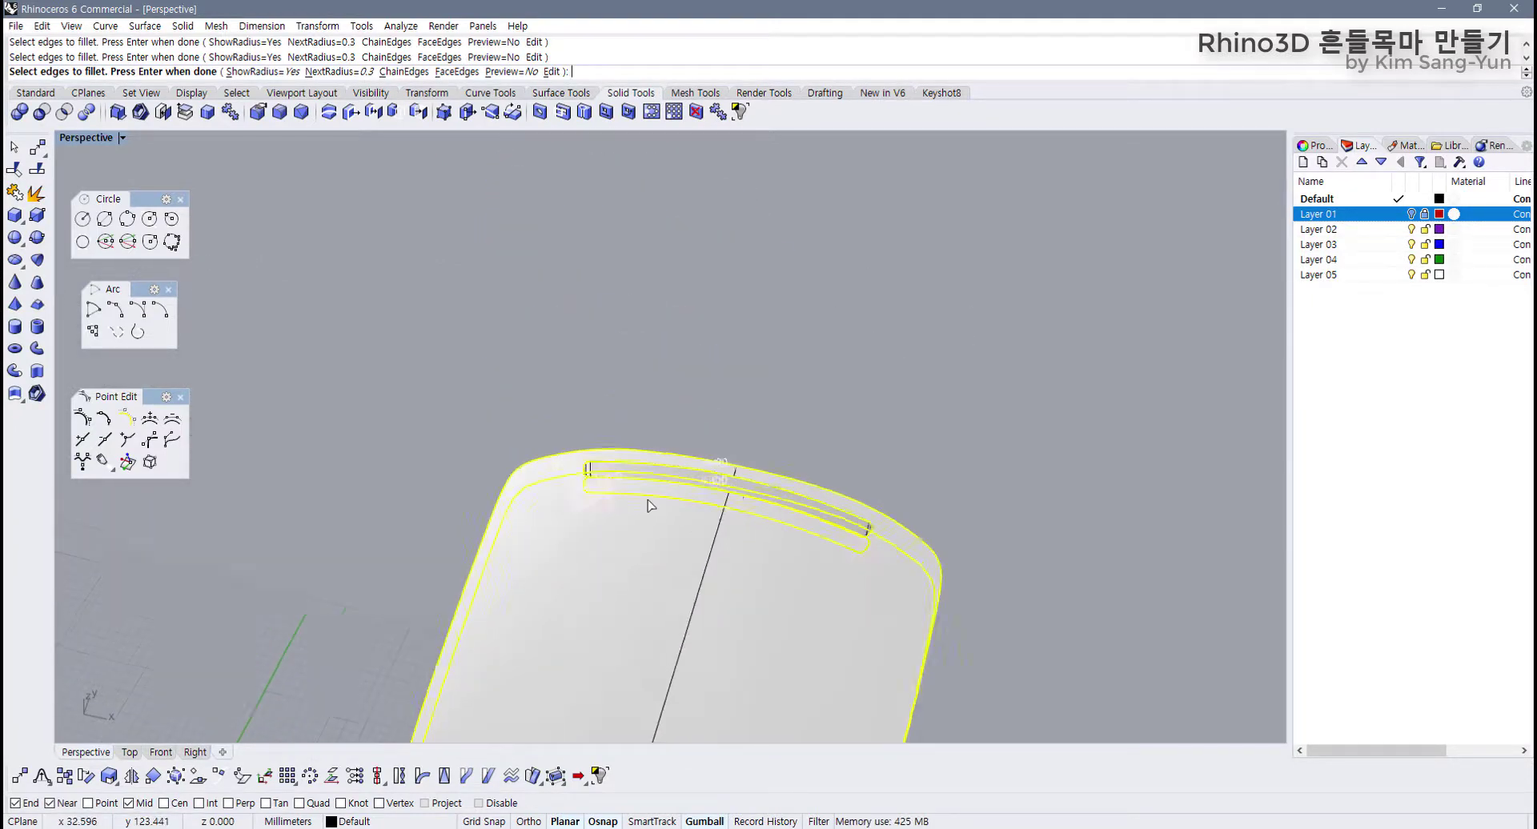
Step: Remove the backrest slot's edges from the fillet selection and apply the 0.3 fillet to the seat's outline and notch
scroll(650, 505, up, 4)
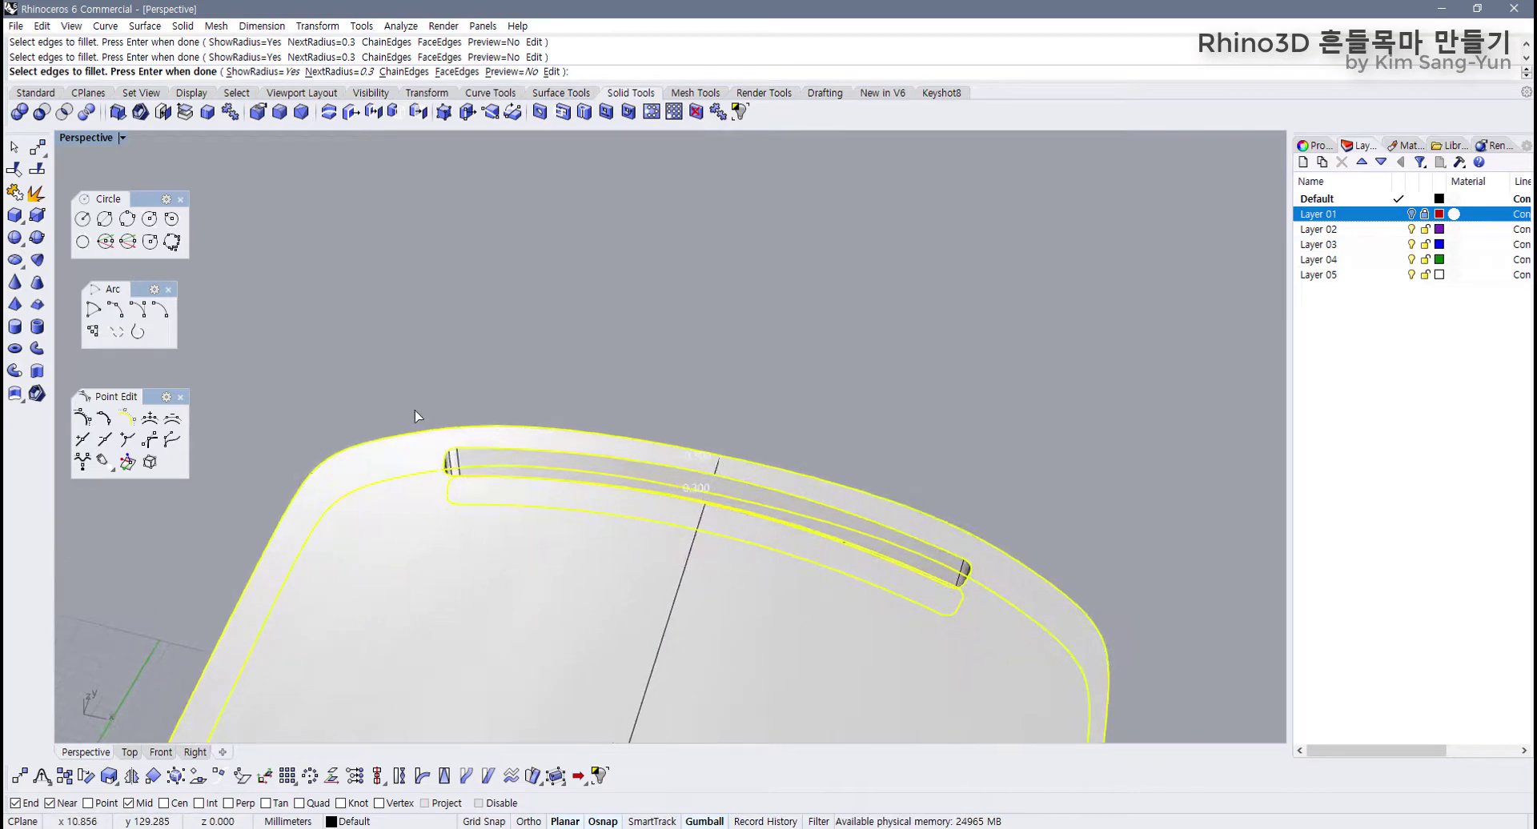
drag(410, 410, 1005, 663)
ctrl+drag(424, 400, 1029, 677)
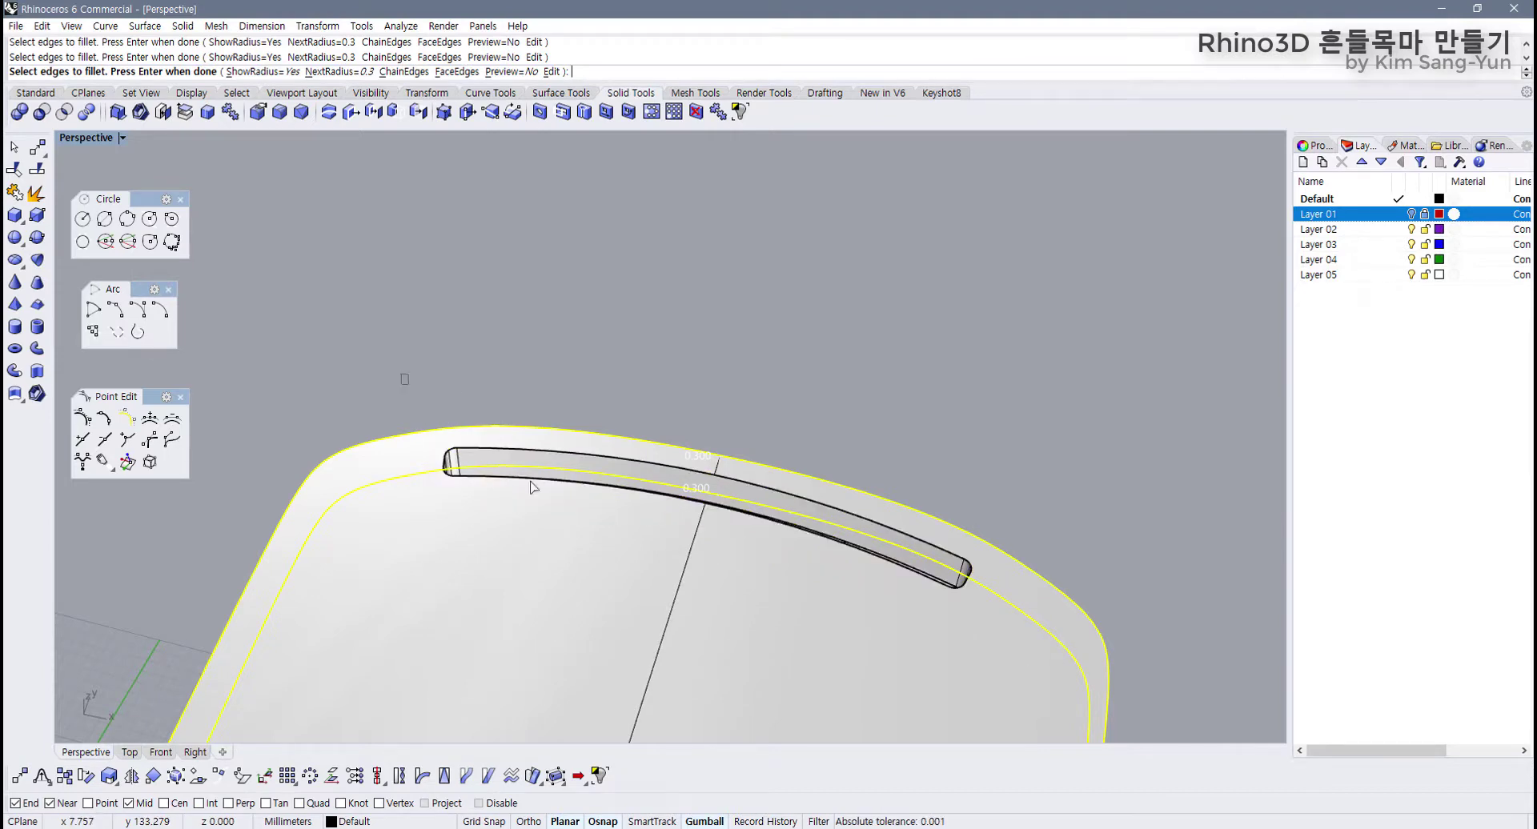
ctrl+drag(530, 482, 1012, 715)
scroll(853, 610, down, 10)
shift+right_drag(853, 610, 751, 263)
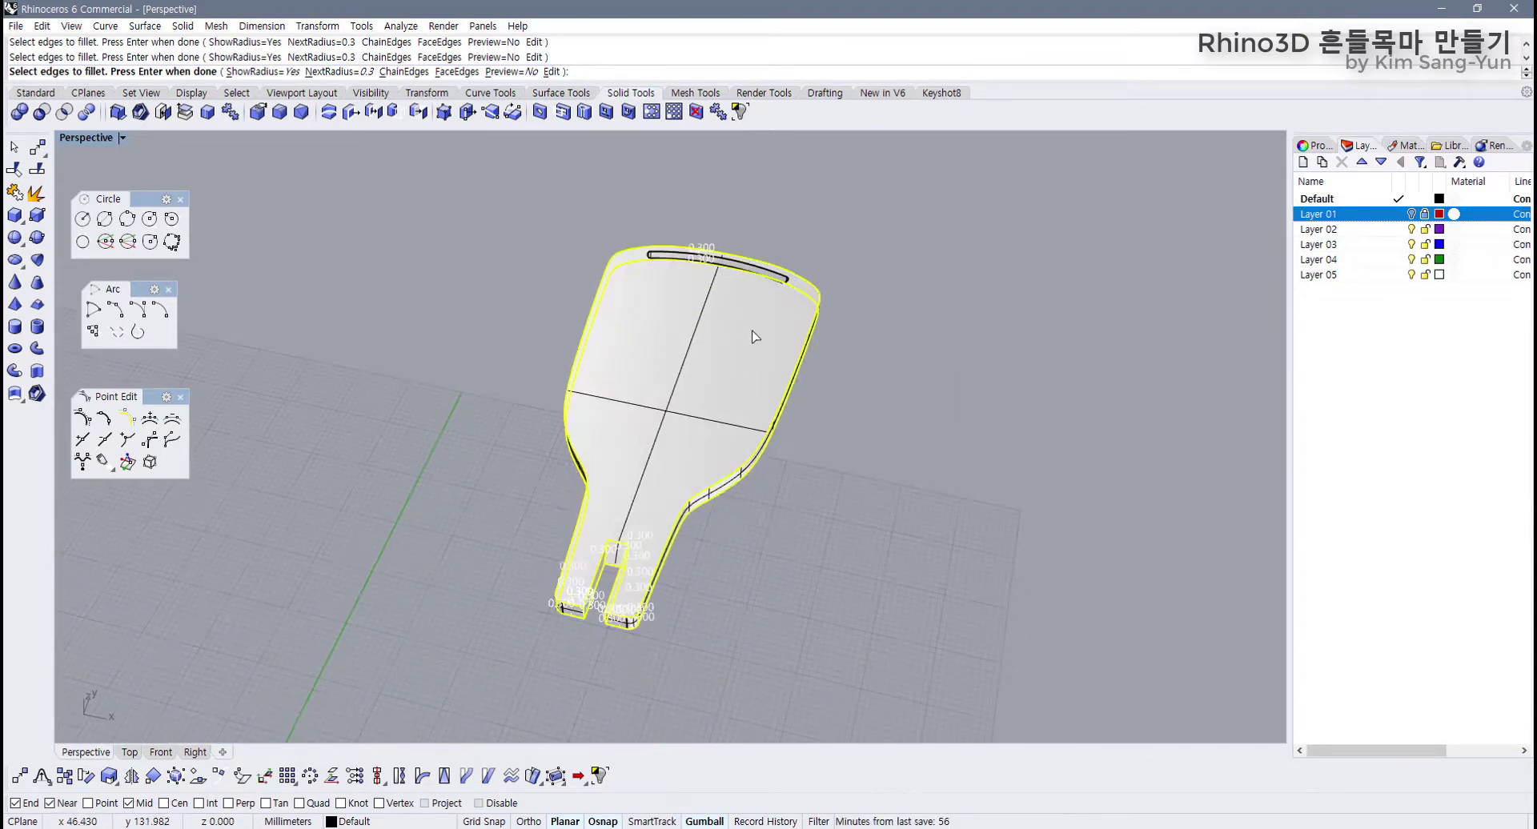
right_drag(753, 336, 500, 562)
scroll(506, 549, up, 6)
key(Return)
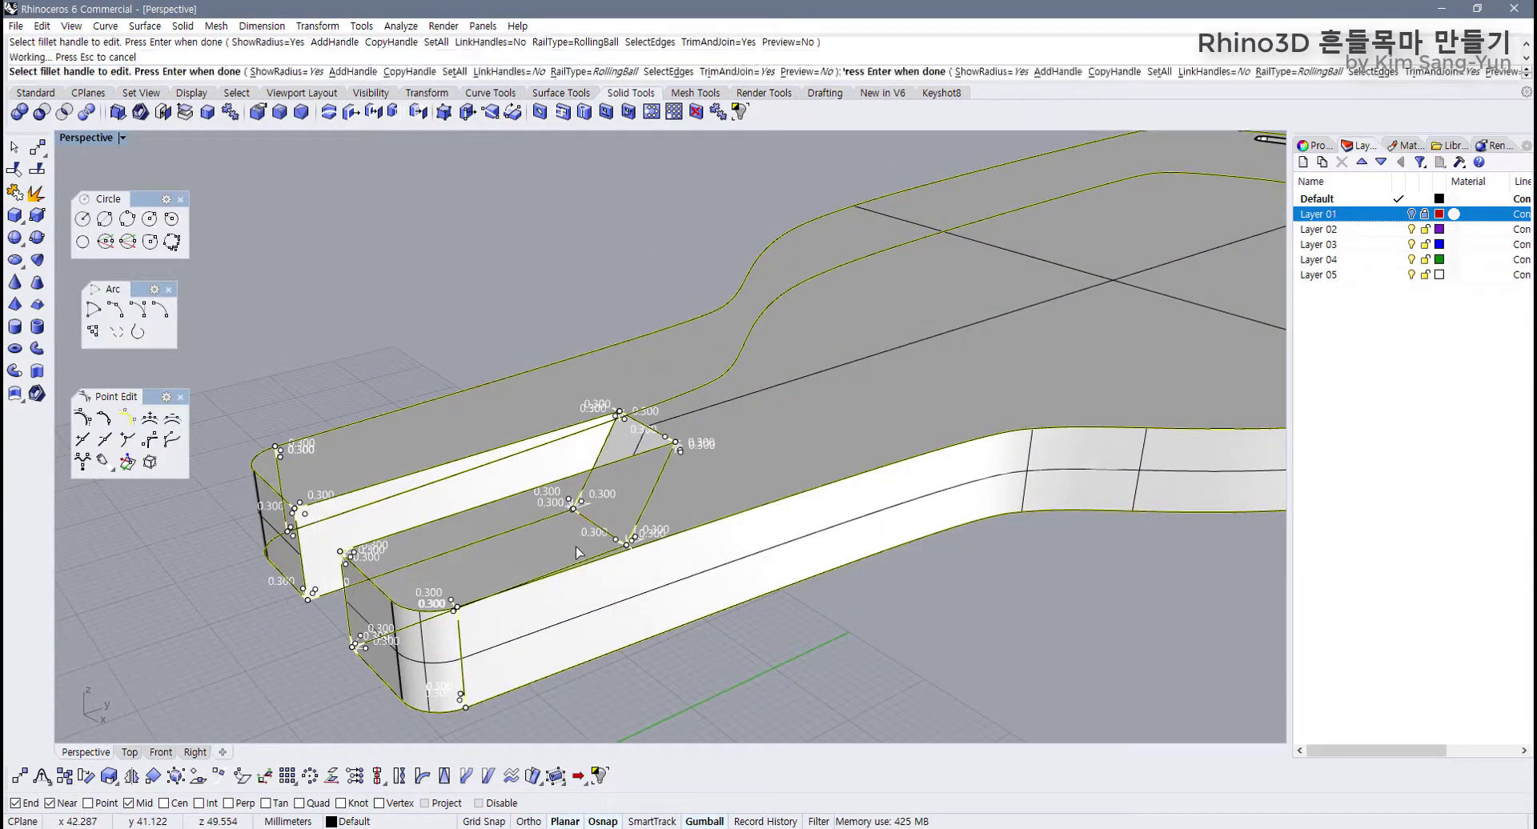
key(Return)
Step: Fillet the backrest slot's edge on the seat's upper face with a 0.1 radius
scroll(576, 546, down, 7)
right_drag(866, 459, 500, 365)
scroll(737, 344, up, 9)
right_click(529, 295)
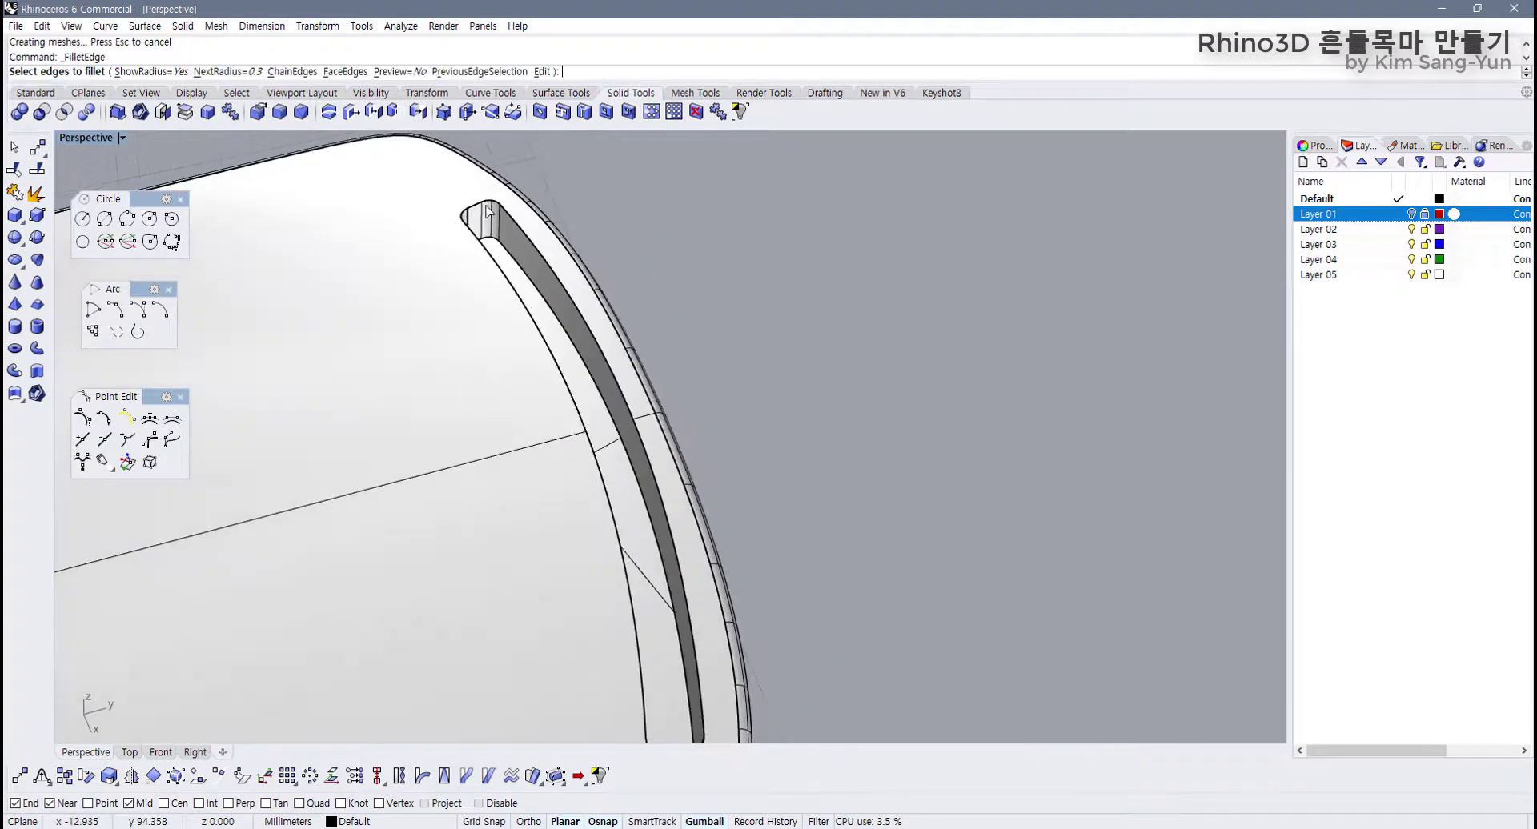
click(257, 72)
text(.1)
key(Return)
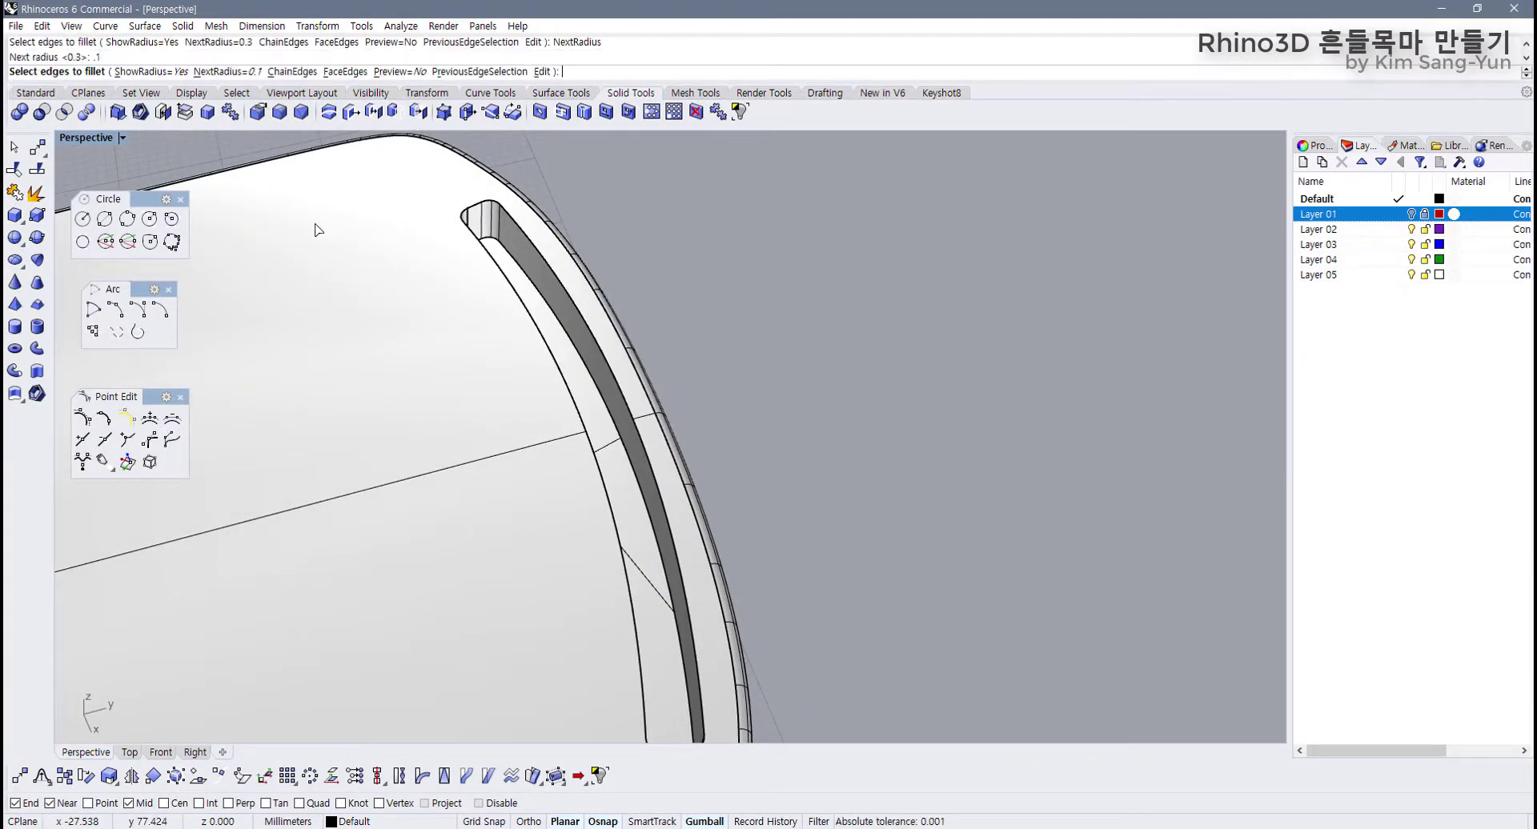
scroll(385, 439, down, 3)
right_drag(387, 440, 449, 384)
scroll(453, 385, up, 3)
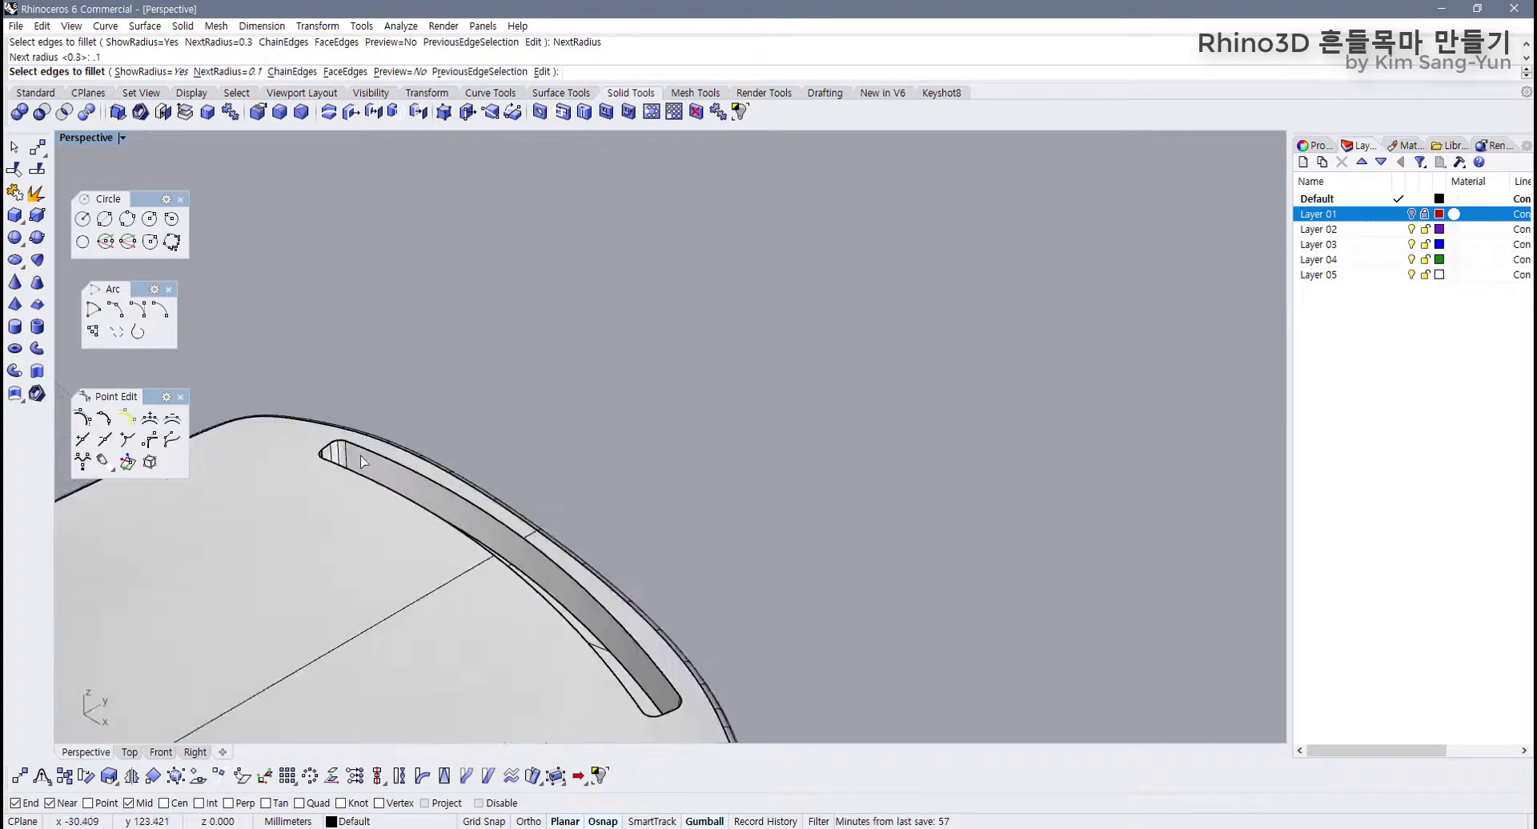
click(341, 474)
right_drag(340, 474, 449, 447)
key(Return)
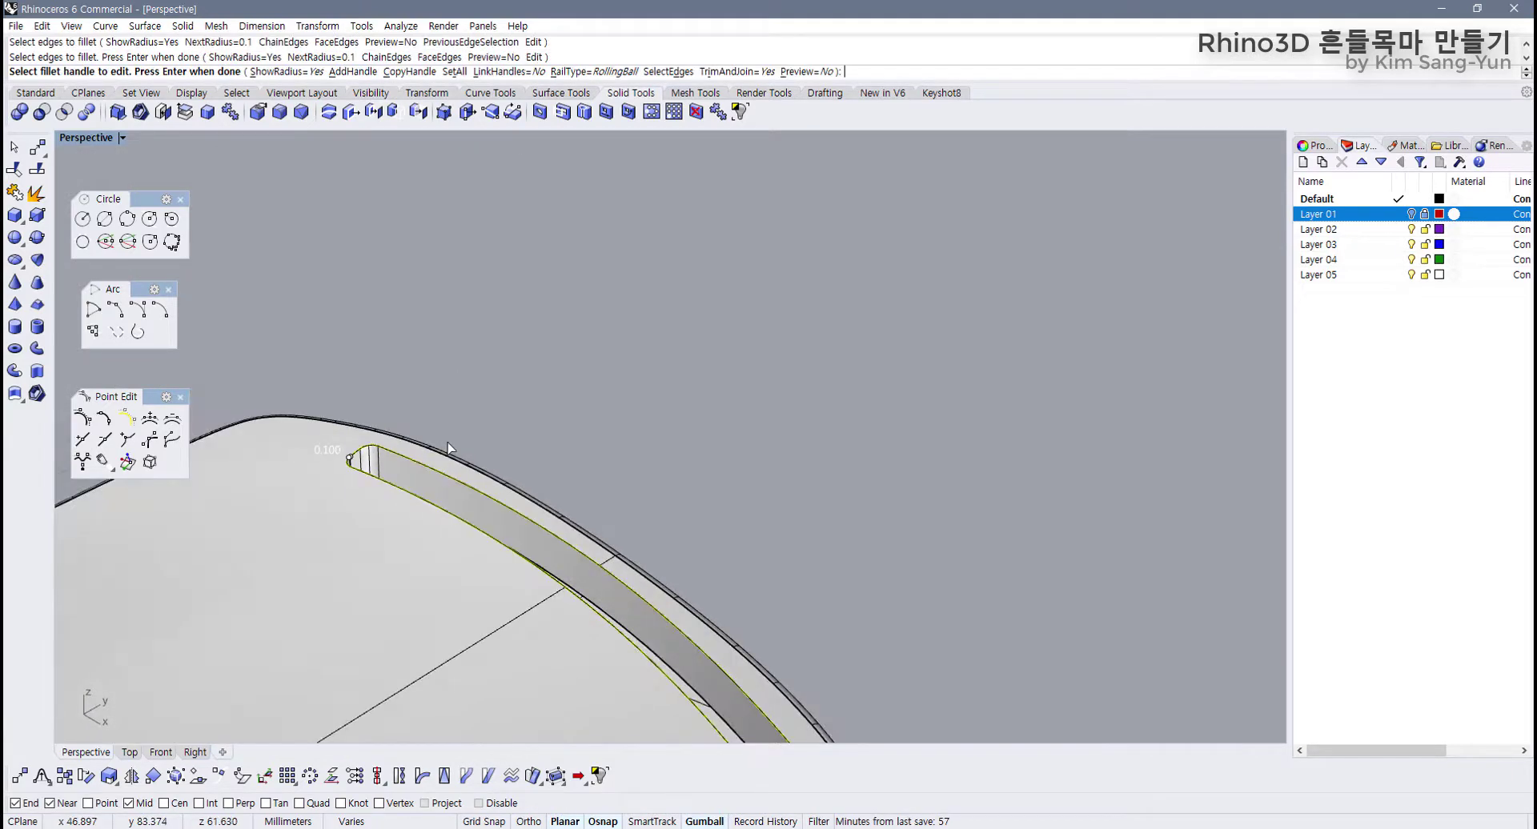
key(Return)
Step: Show all hidden parts of the rocking horse around the seat
scroll(538, 502, down, 3)
scroll(538, 502, up, 3)
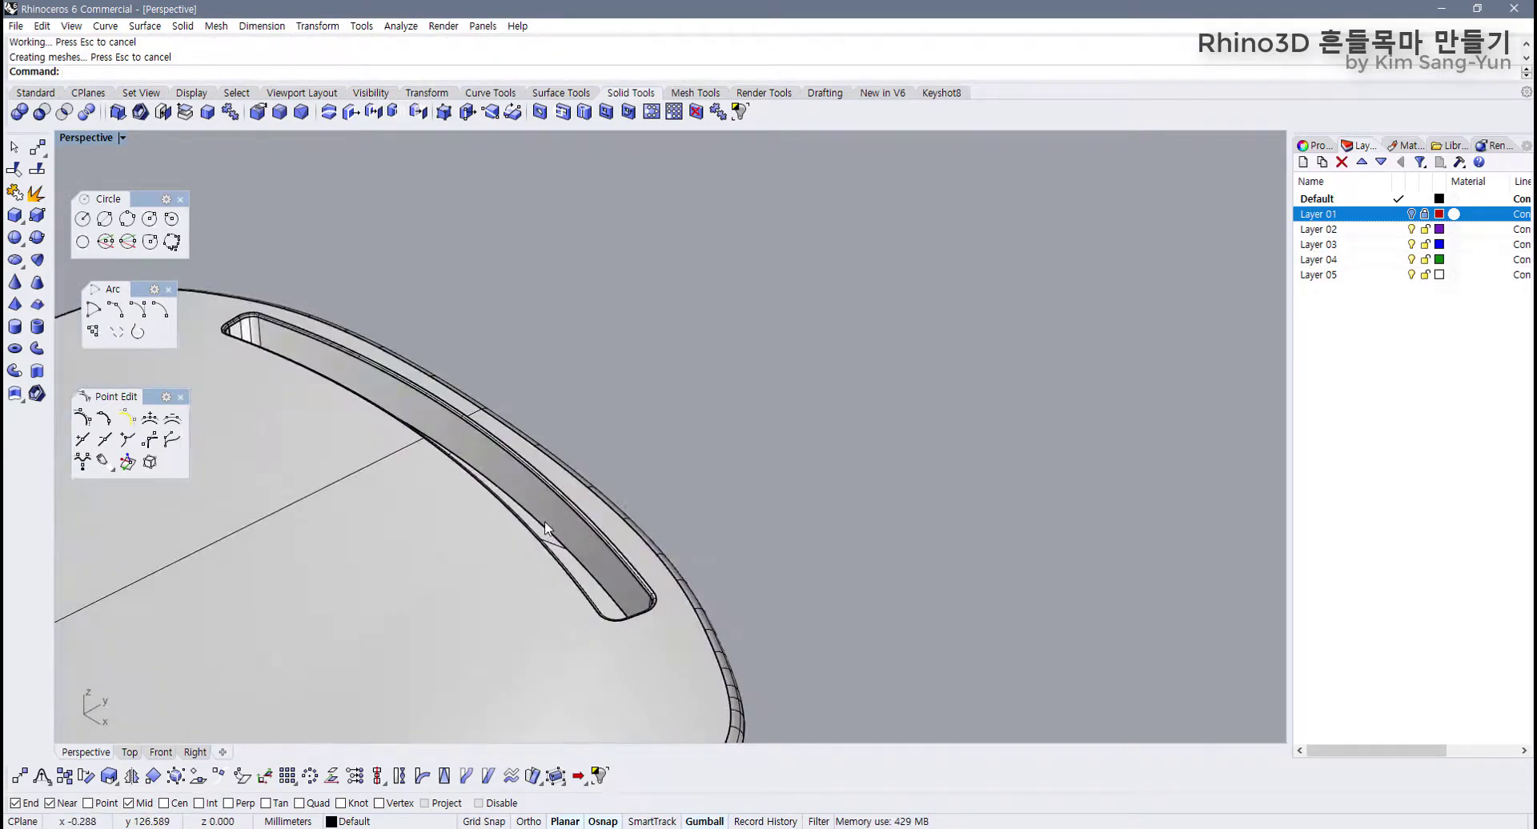
scroll(524, 498, down, 2)
right_drag(522, 491, 533, 336)
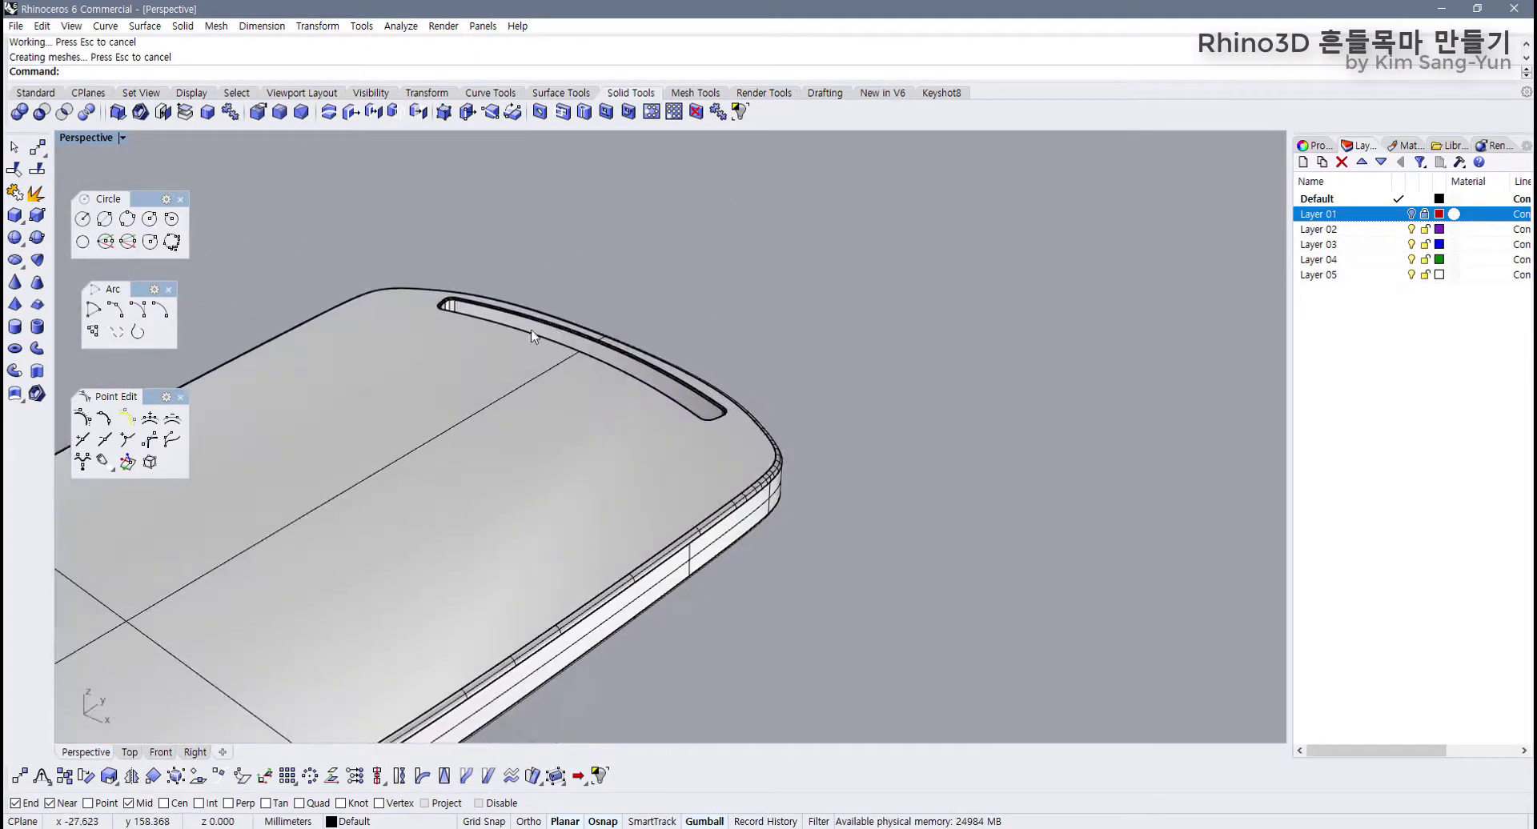
click(45, 96)
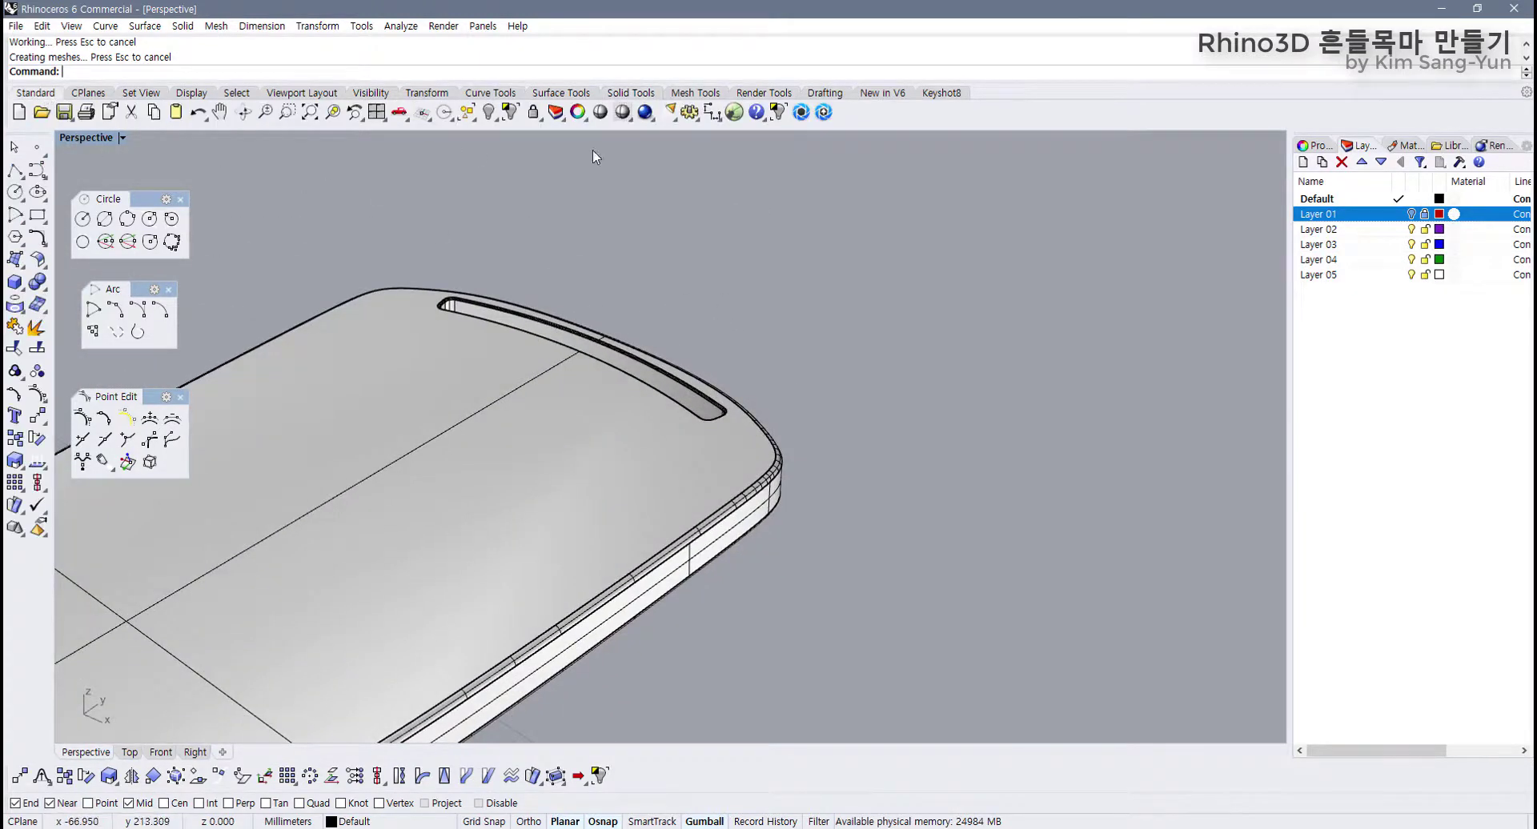
click(489, 115)
right_drag(552, 188, 597, 260)
Step: Fillet the edges around the top of the backrest with a 0.3 radius
click(677, 255)
scroll(653, 296, up, 8)
key(Escape)
scroll(487, 318, up, 5)
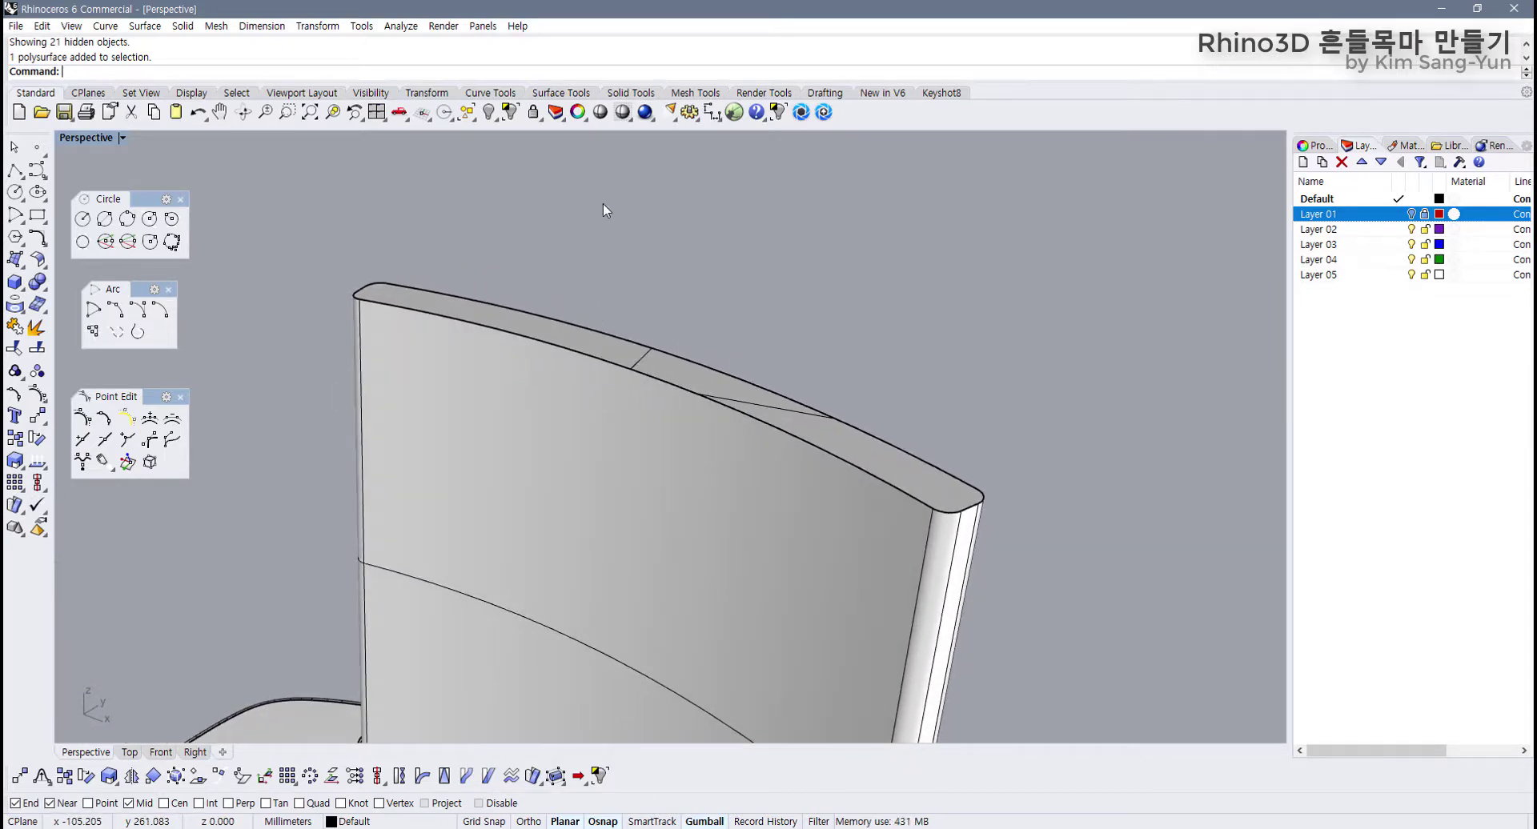
click(629, 92)
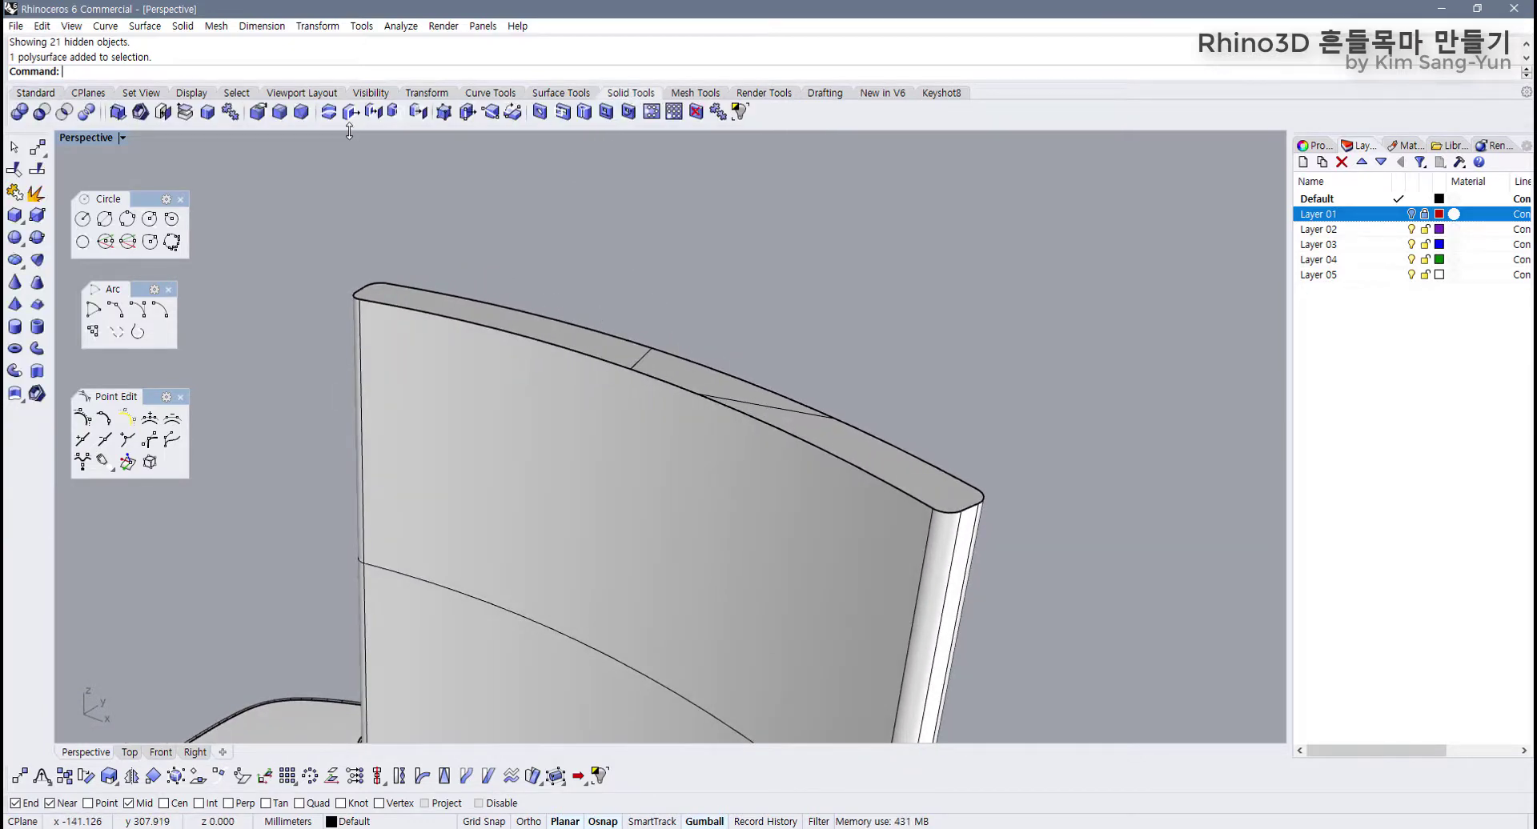
click(280, 114)
click(231, 72)
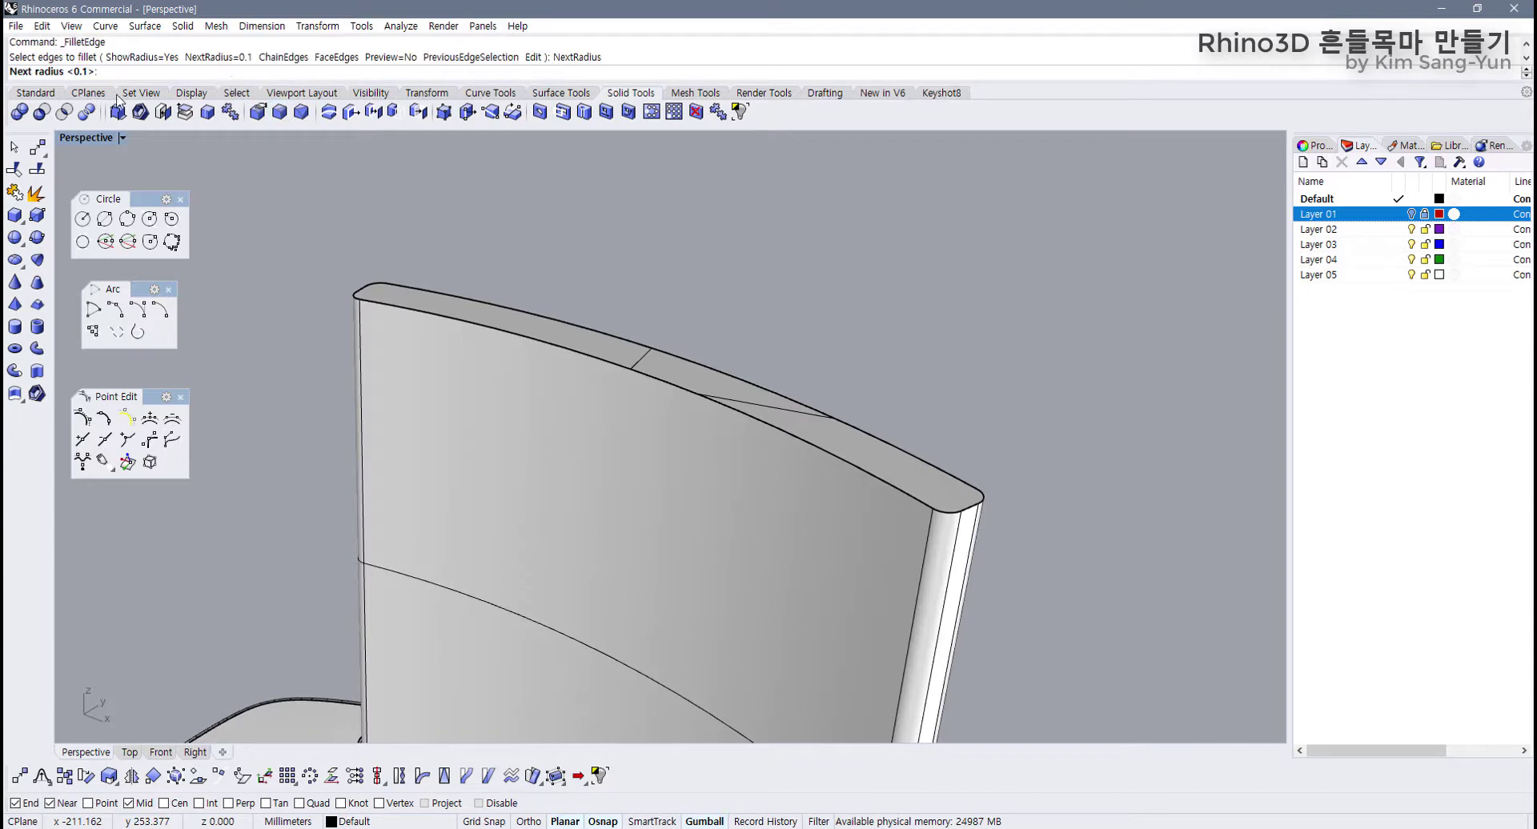
text(.3)
key(Return)
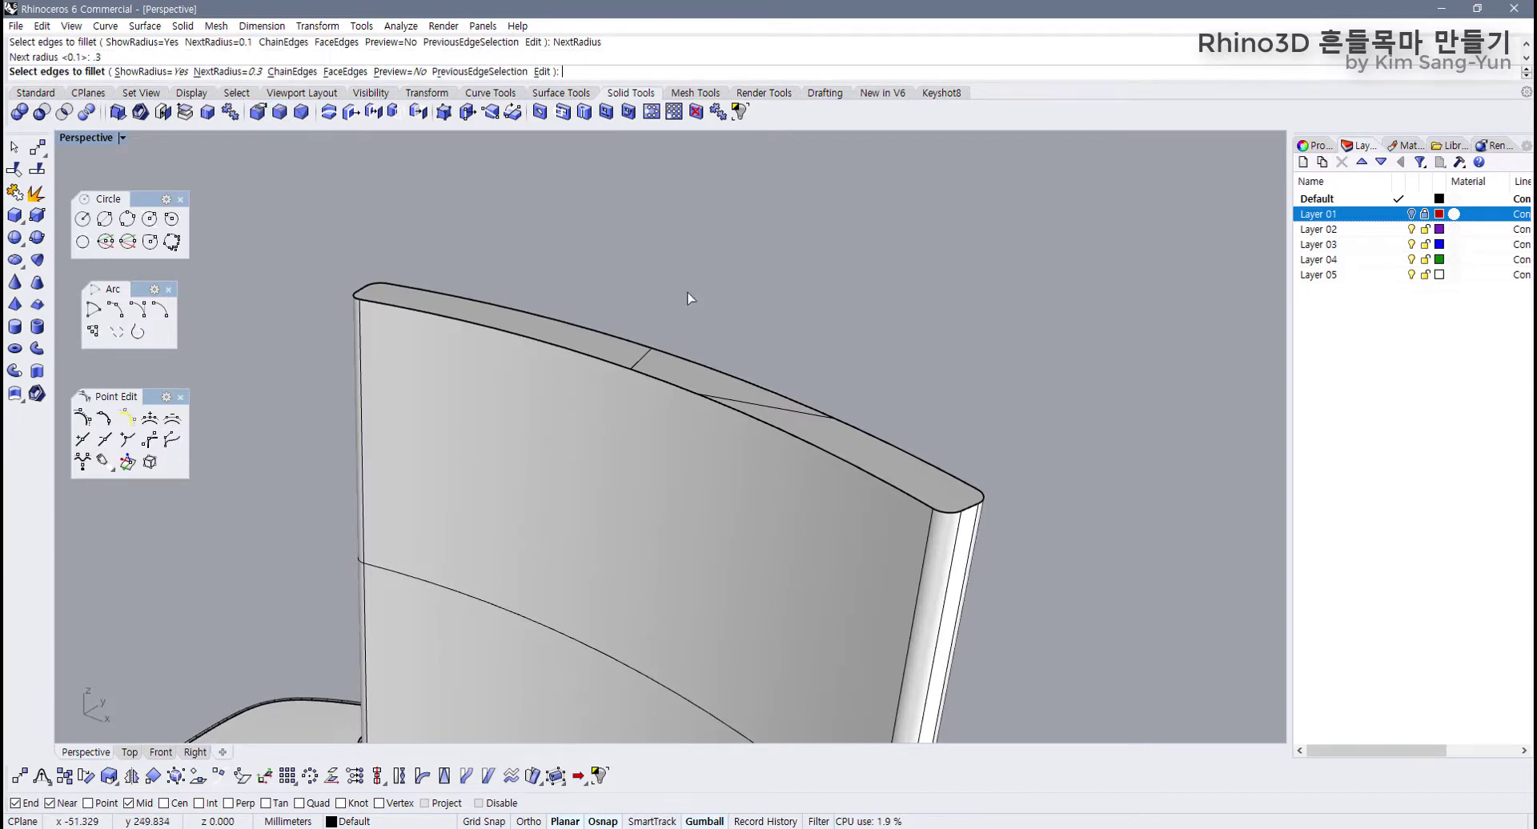
drag(326, 260, 1083, 584)
key(Return)
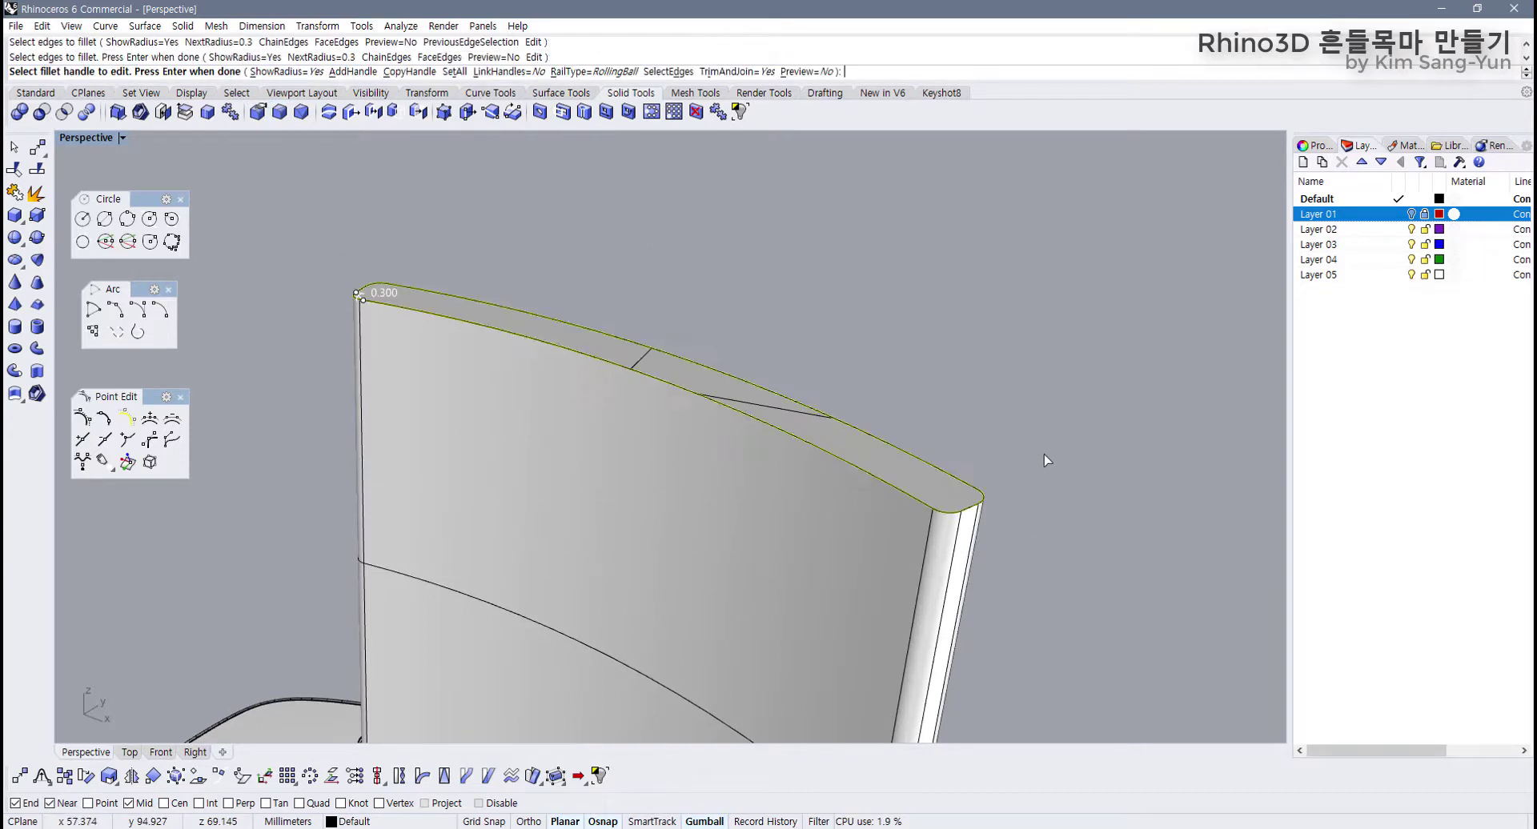
key(Return)
Step: Fillet both end edges of the lower footrest dowel with a 0.3 radius
scroll(1016, 472, down, 8)
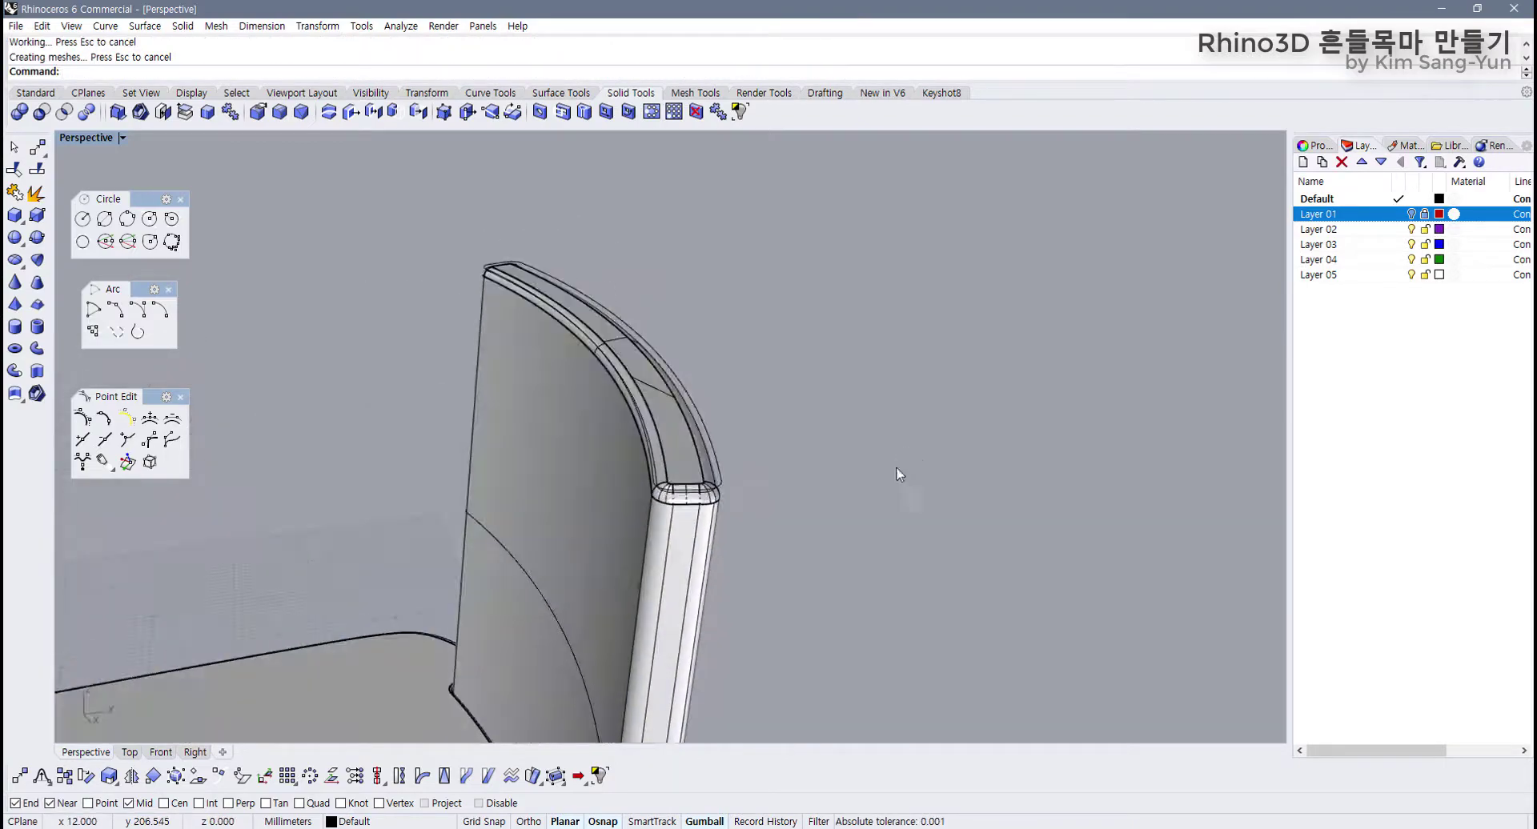
right_drag(872, 404, 849, 373)
shift+right_drag(823, 694, 869, 561)
scroll(851, 509, up, 2)
shift+right_drag(772, 632, 803, 443)
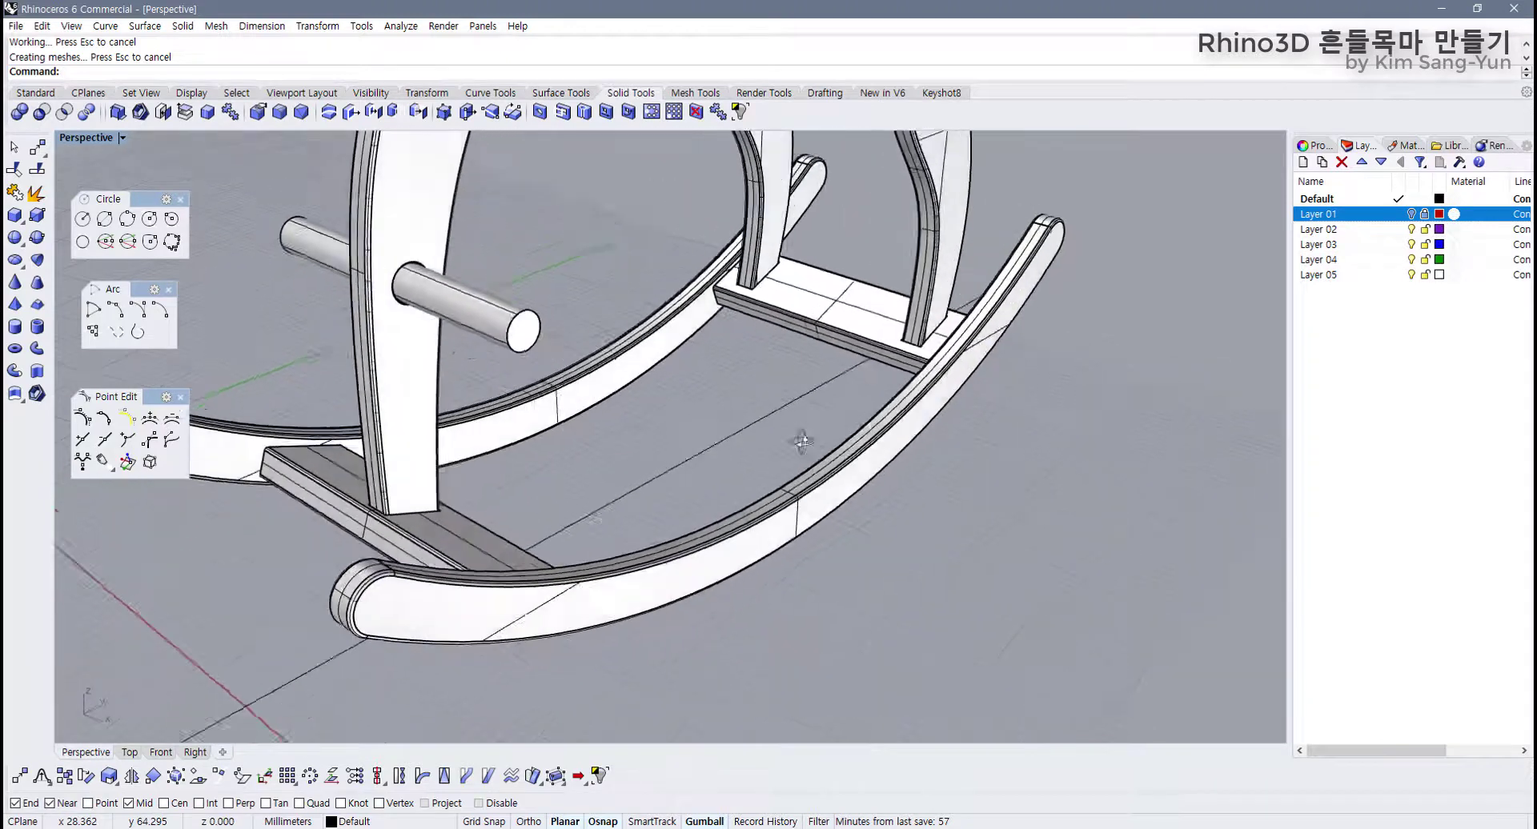
shift+right_drag(570, 359, 549, 465)
scroll(523, 450, up, 3)
scroll(550, 465, up, 2)
key(Return)
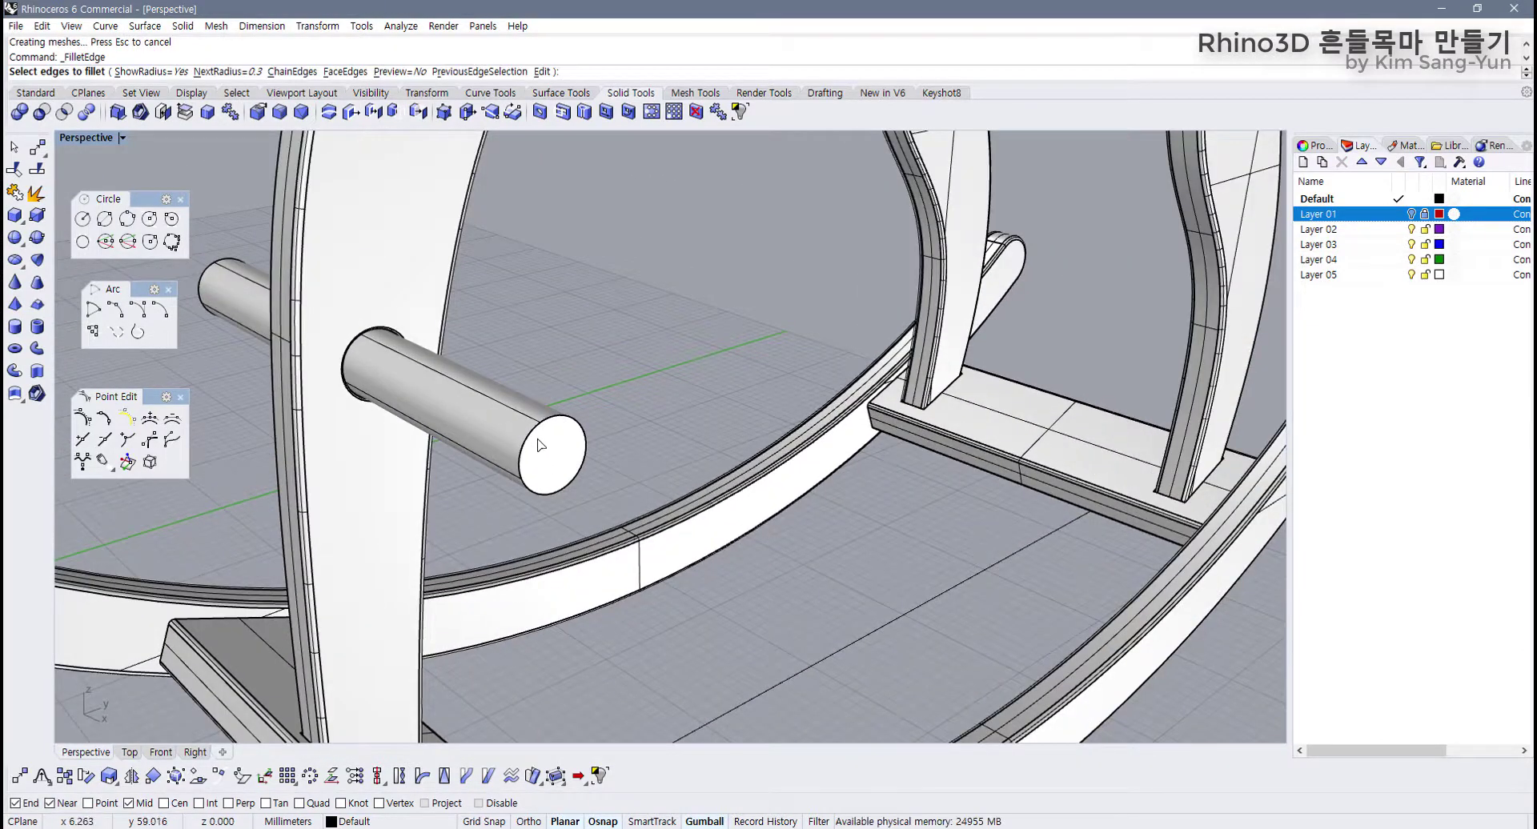
click(527, 436)
click(213, 293)
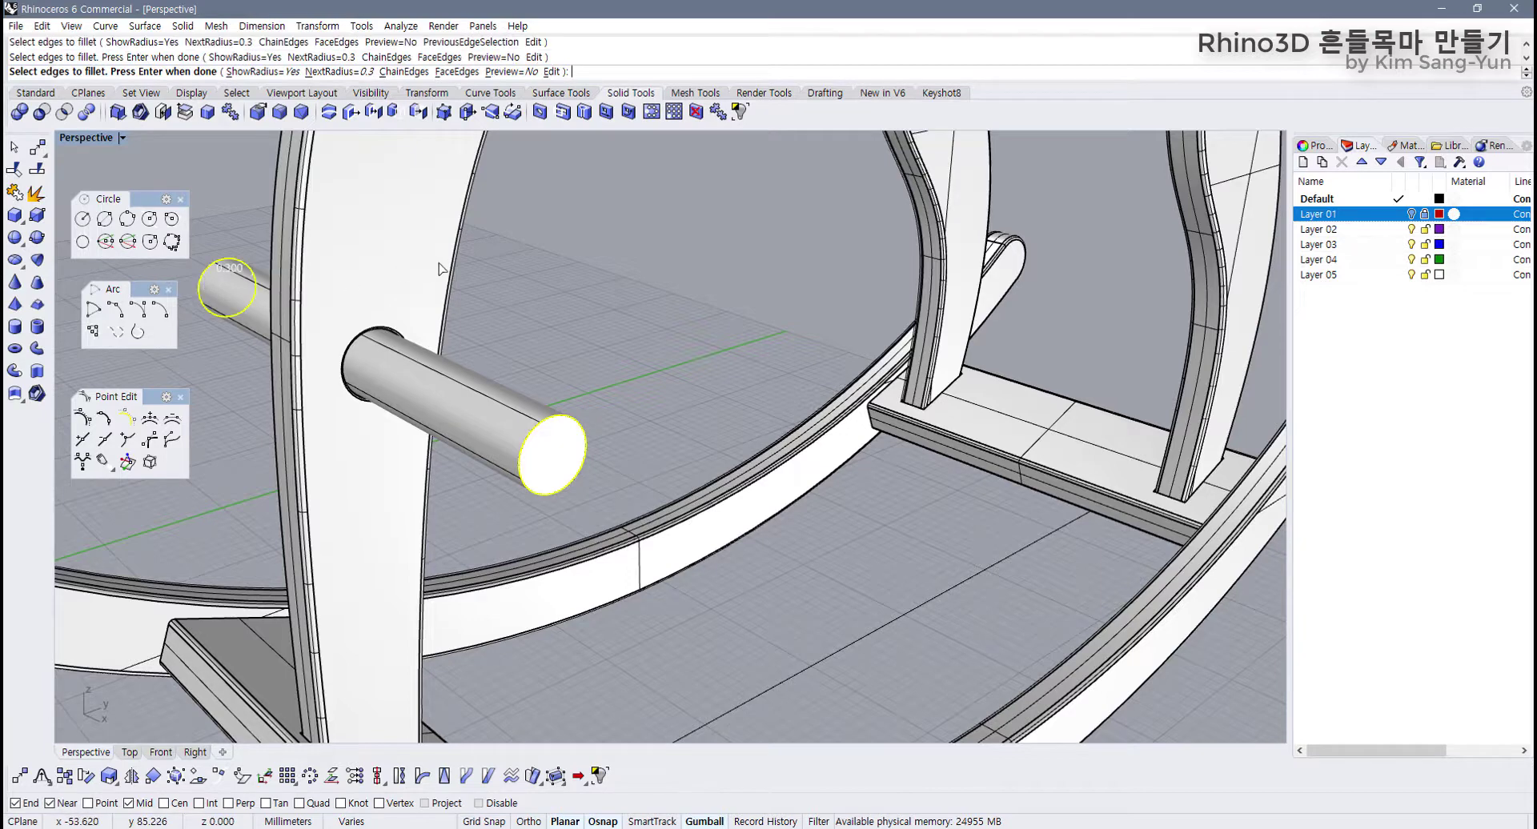
key(Return)
key(Return)
Step: Fillet both end edges of the upper handle dowel with a 0.3 radius
scroll(473, 359, down, 5)
right_drag(473, 358, 649, 422)
key(Return)
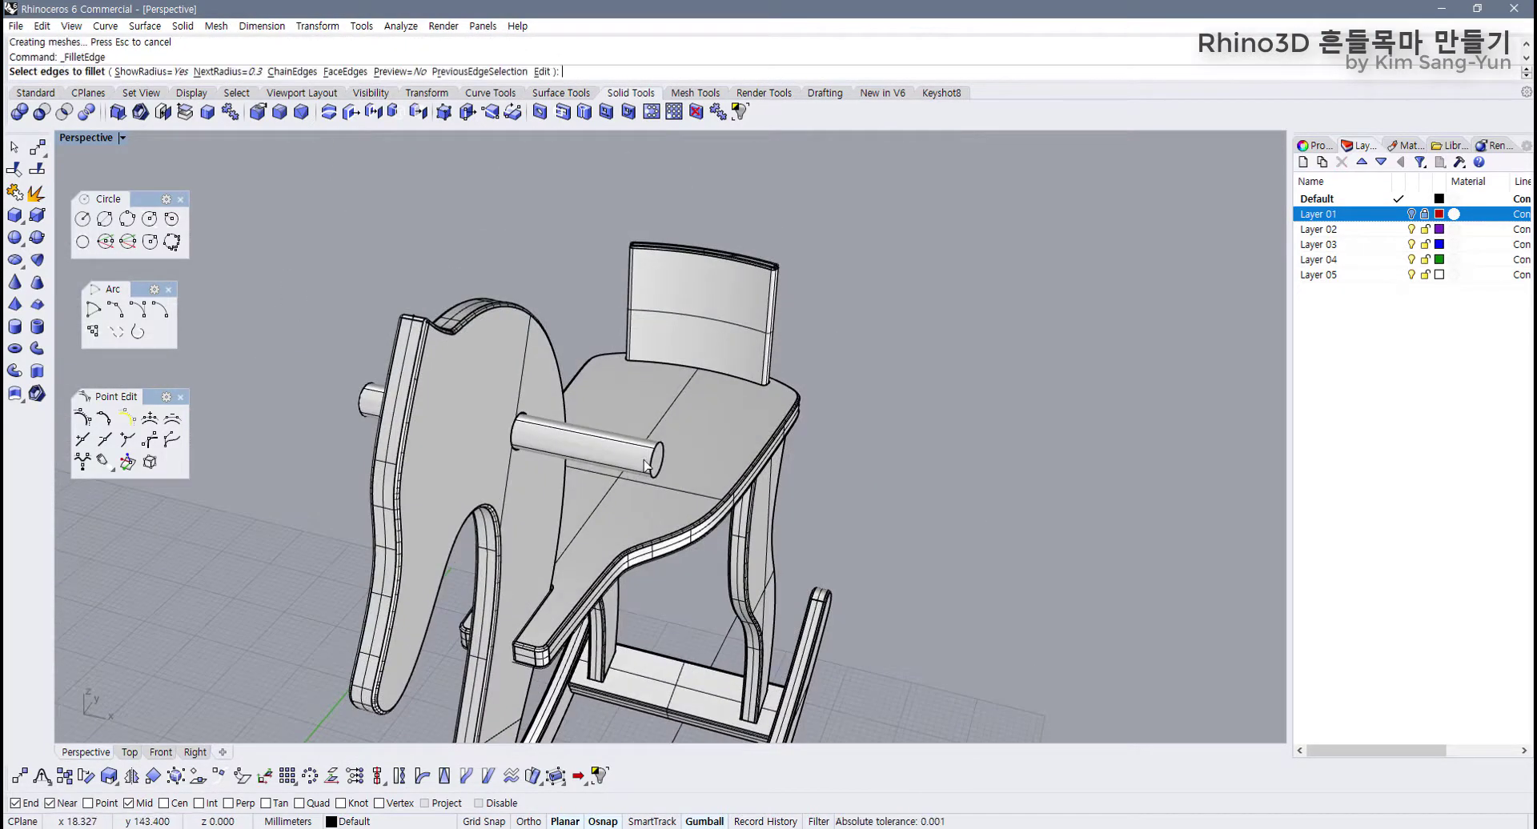
click(653, 460)
click(357, 400)
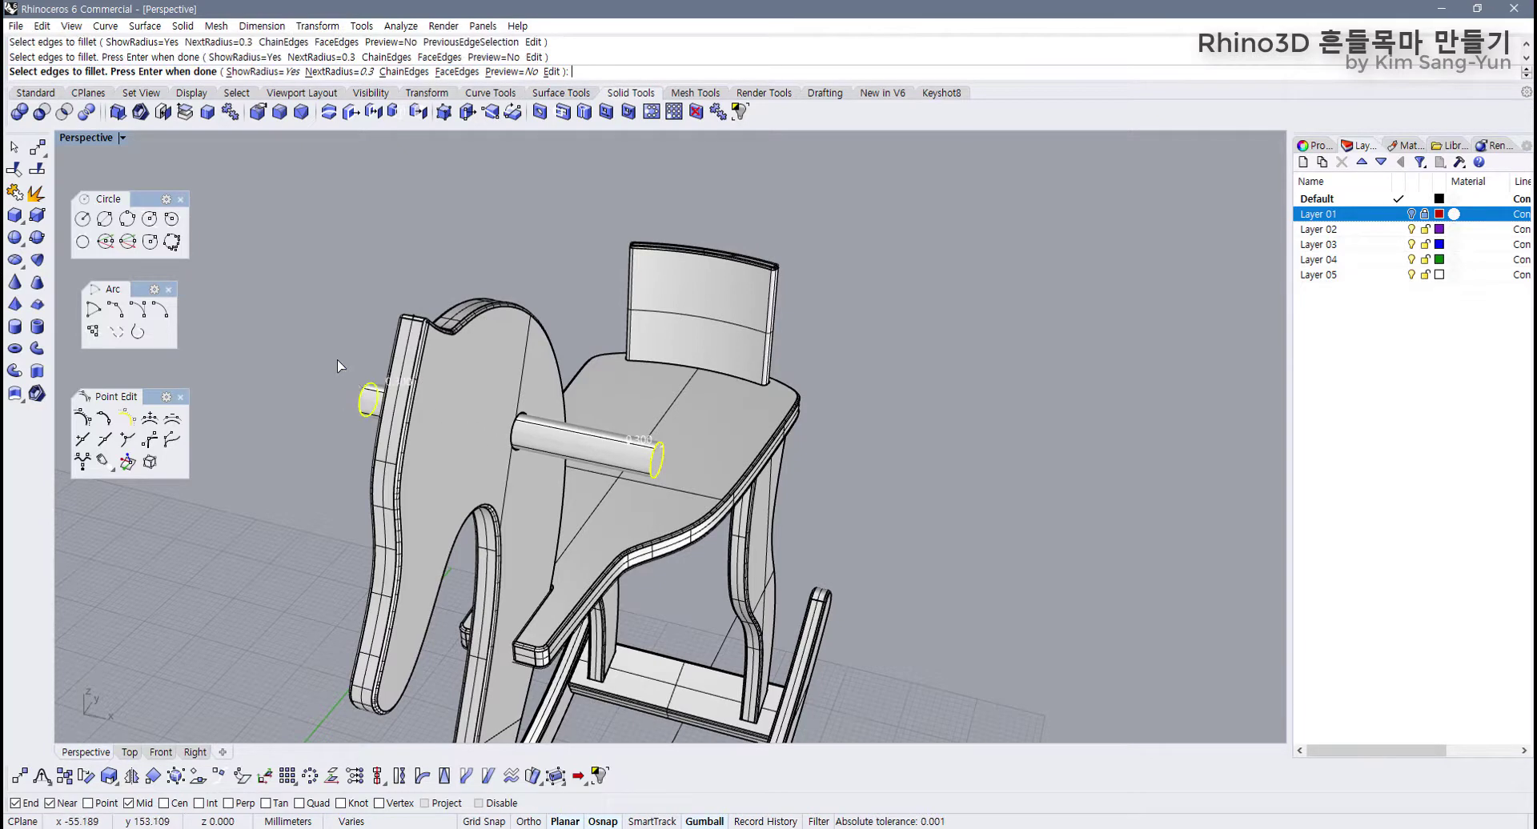
key(Return)
key(Return)
Step: Examine the rounded rocking horse up close, in the four-view layout and in the maximised Perspective view
scroll(360, 401, up, 3)
right_drag(360, 402, 463, 458)
scroll(526, 429, down, 3)
scroll(492, 467, down, 3)
scroll(477, 460, up, 4)
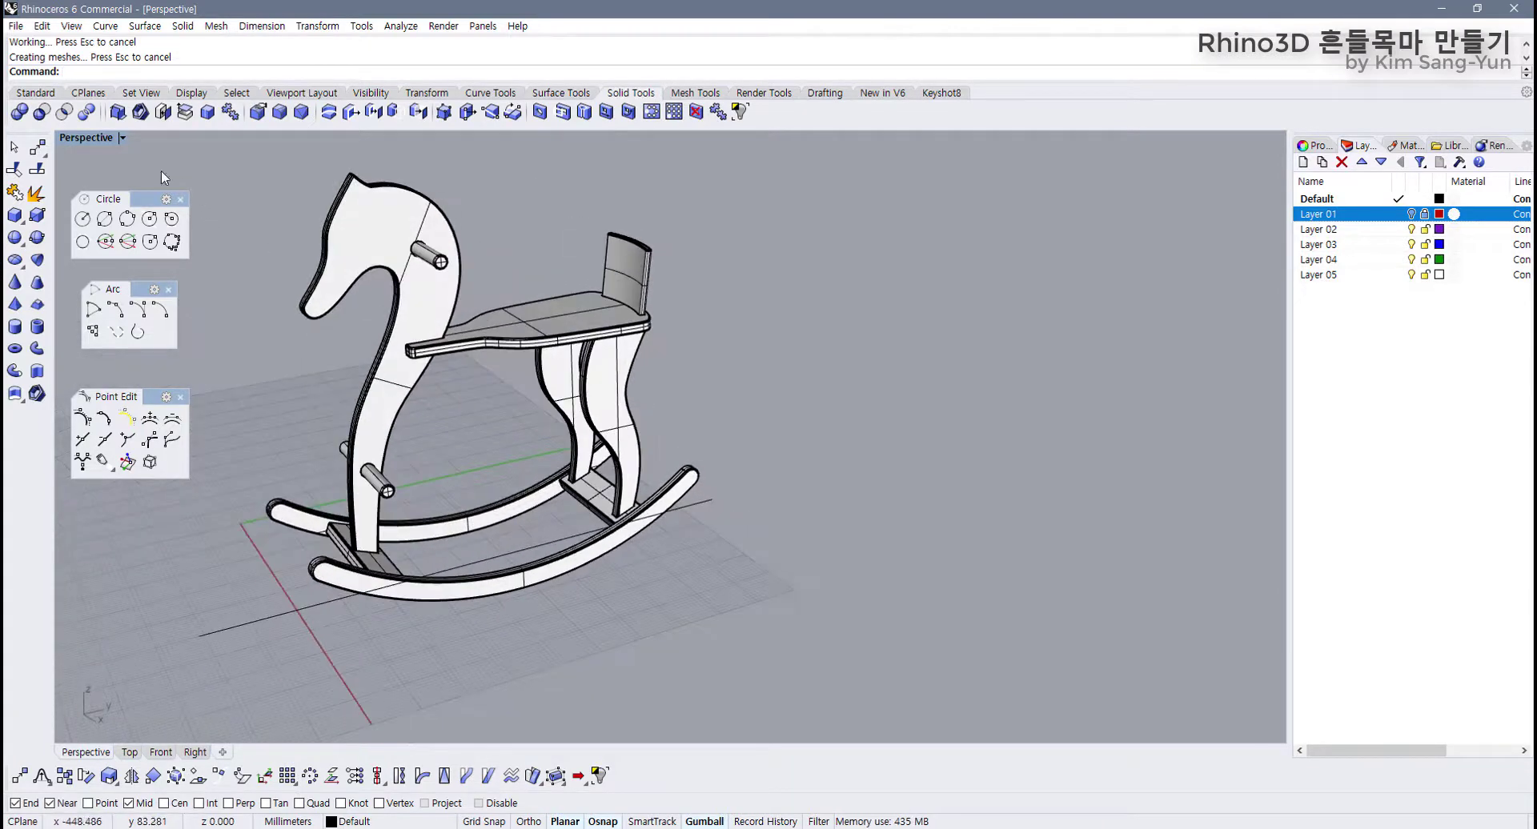
double_click(87, 137)
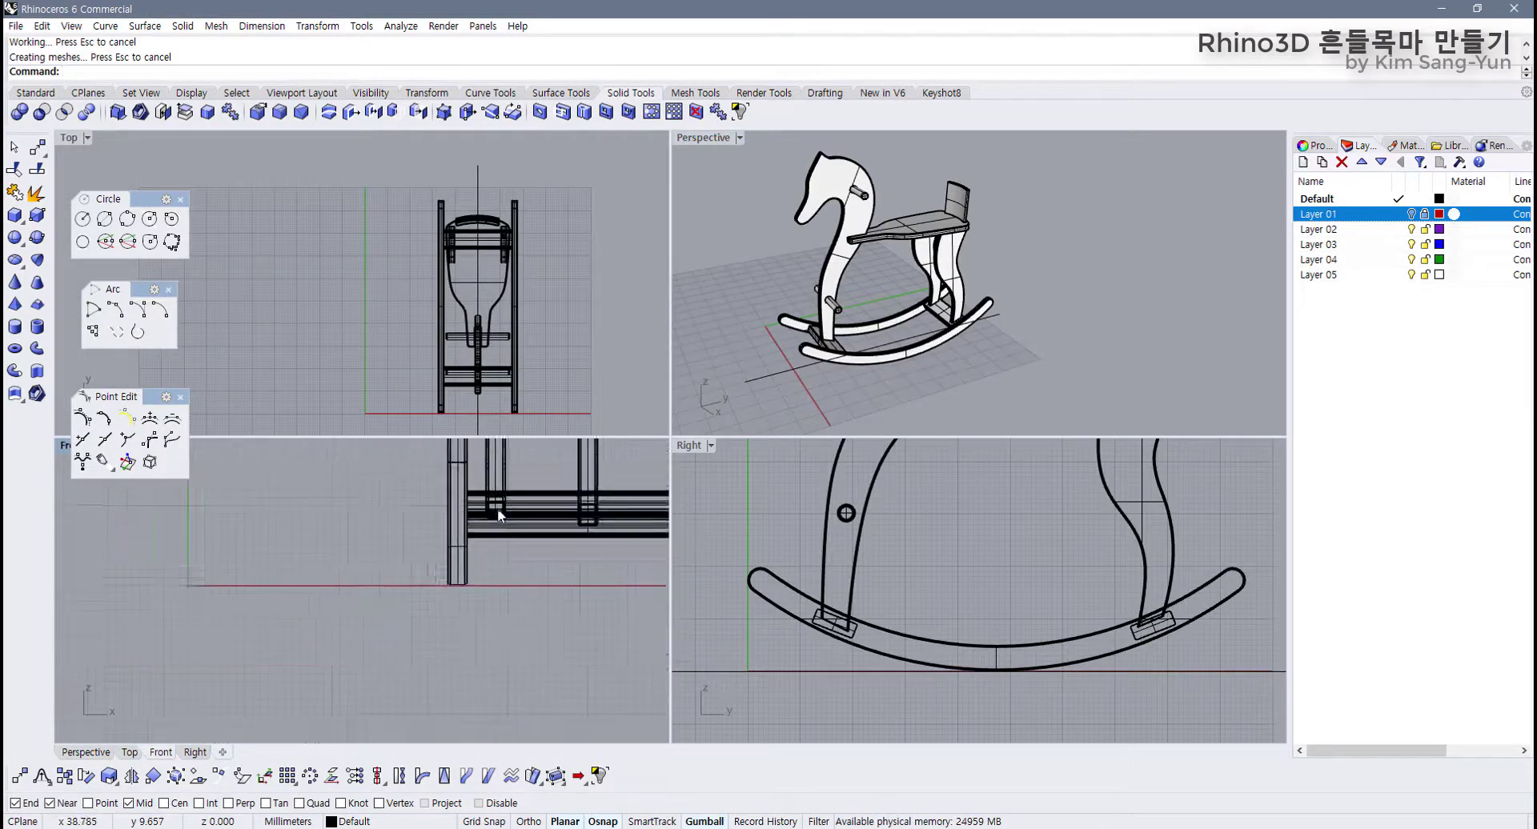
scroll(383, 580, up, 2)
scroll(383, 579, down, 3)
right_drag(880, 272, 837, 258)
double_click(704, 137)
right_drag(656, 210, 349, 246)
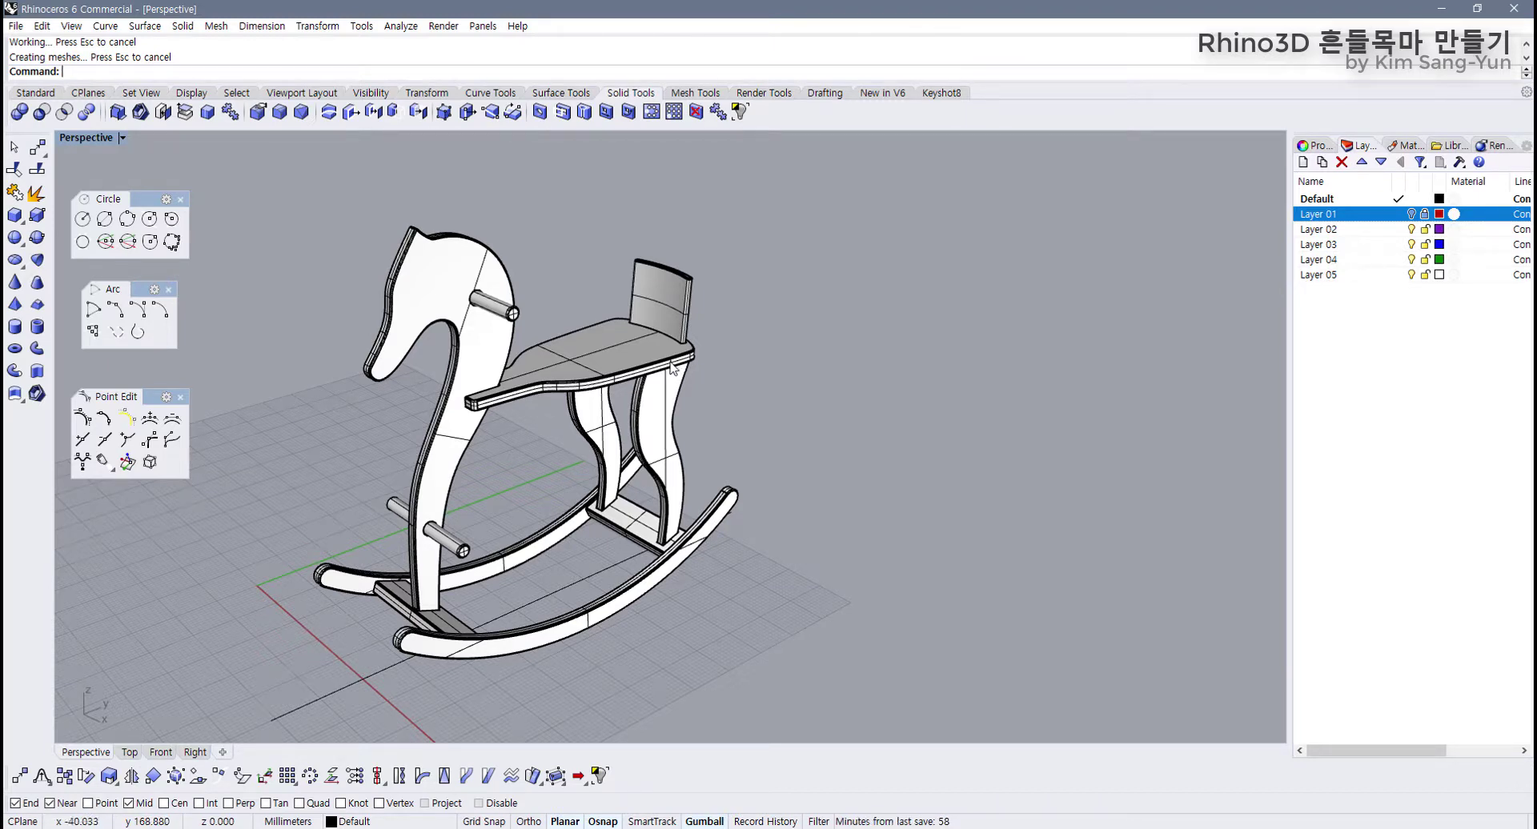
mouse_move(643, 366)
right_down()
mouse_move(561, 348)
mouse_move(641, 346)
right_up()
Step: Select the horse-head leg, display the document's materials, and clear the selection
click(532, 346)
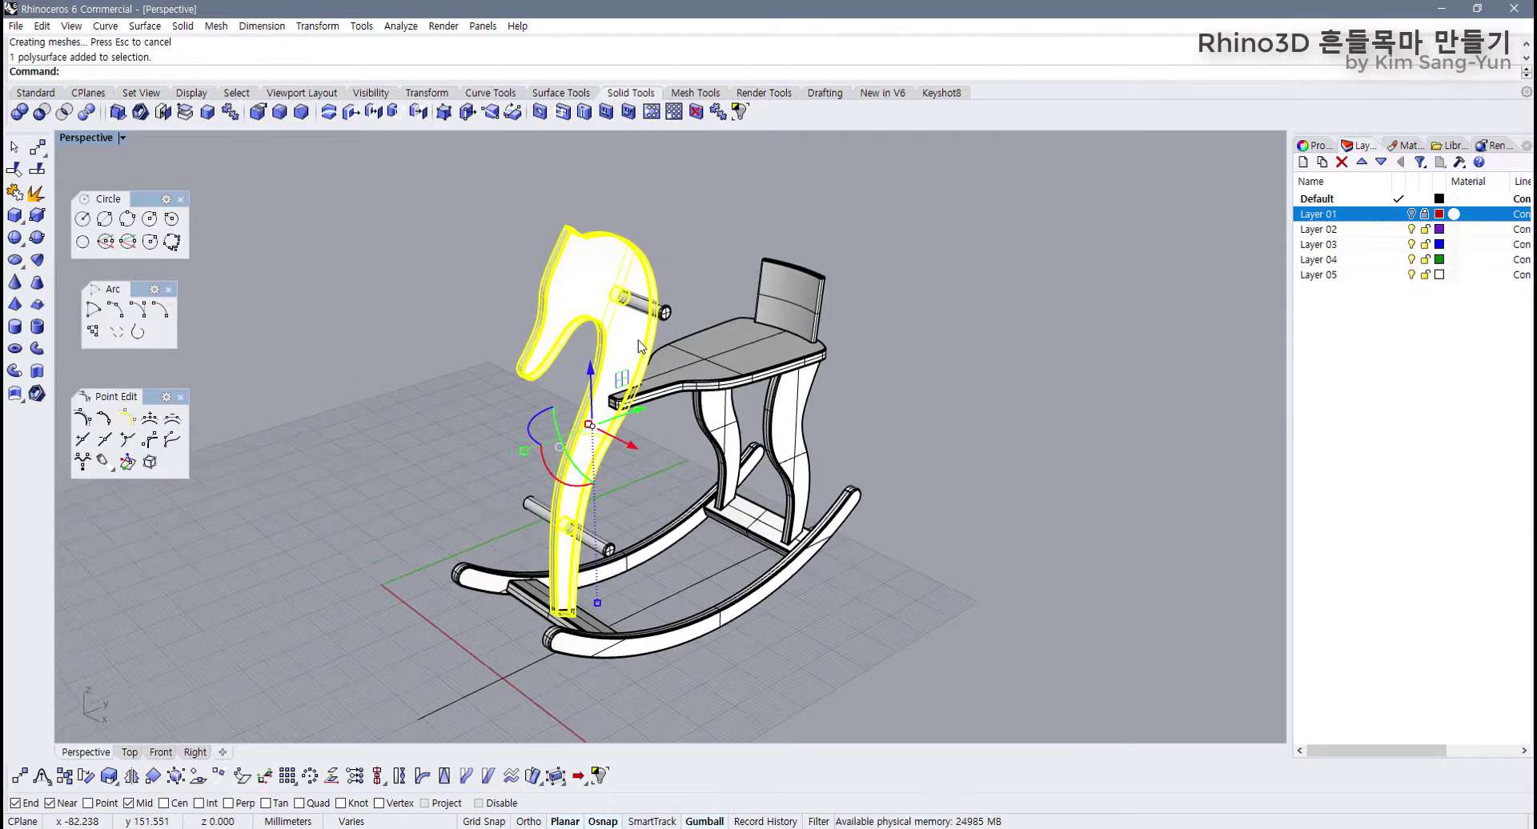
click(1404, 148)
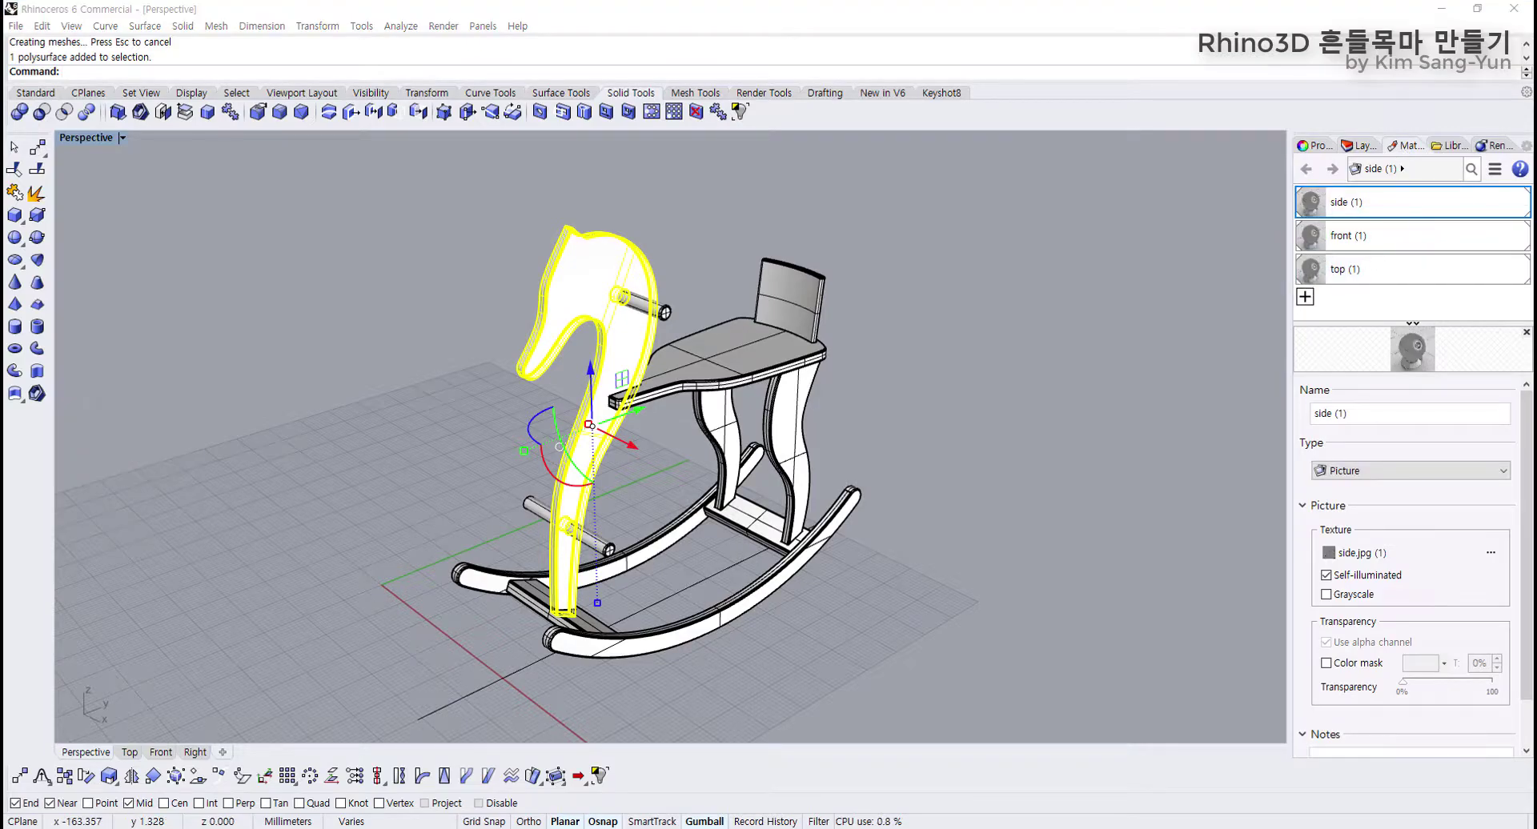
click(862, 367)
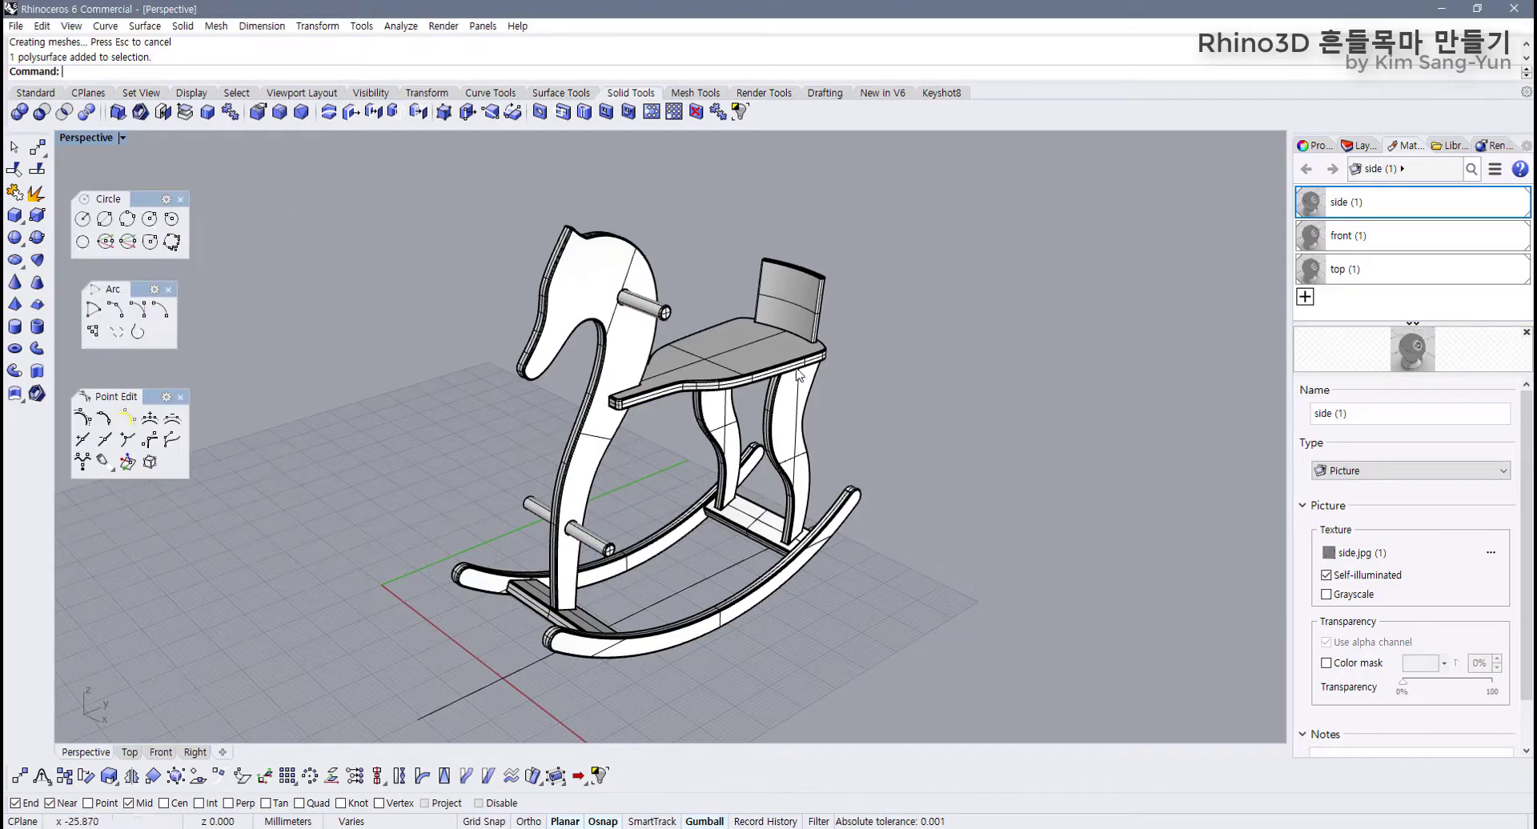
Step: Import the Ash material from the Wood folder of the material library
right_drag(862, 366, 969, 342)
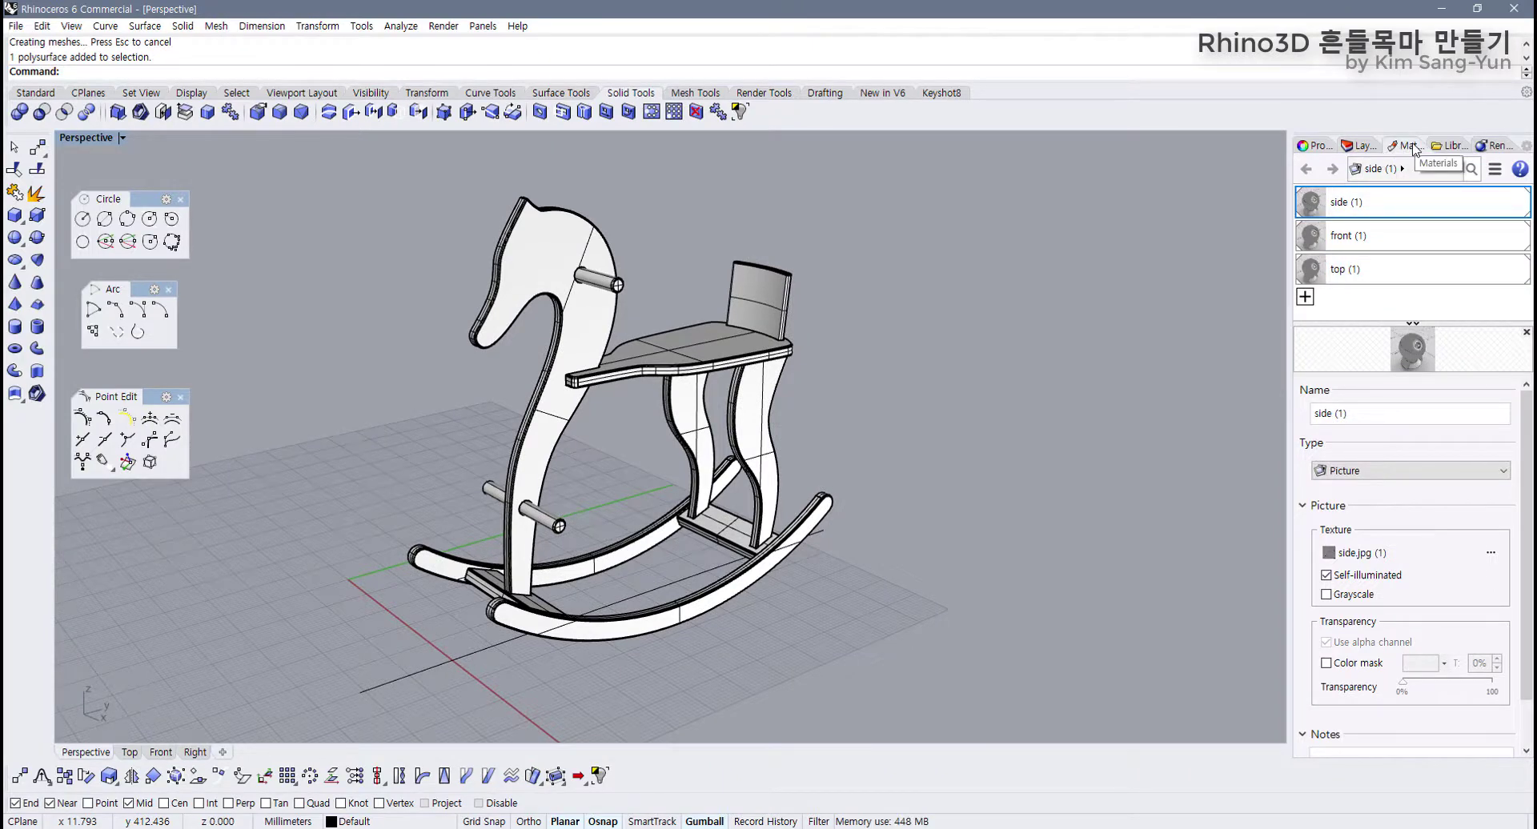
click(1305, 298)
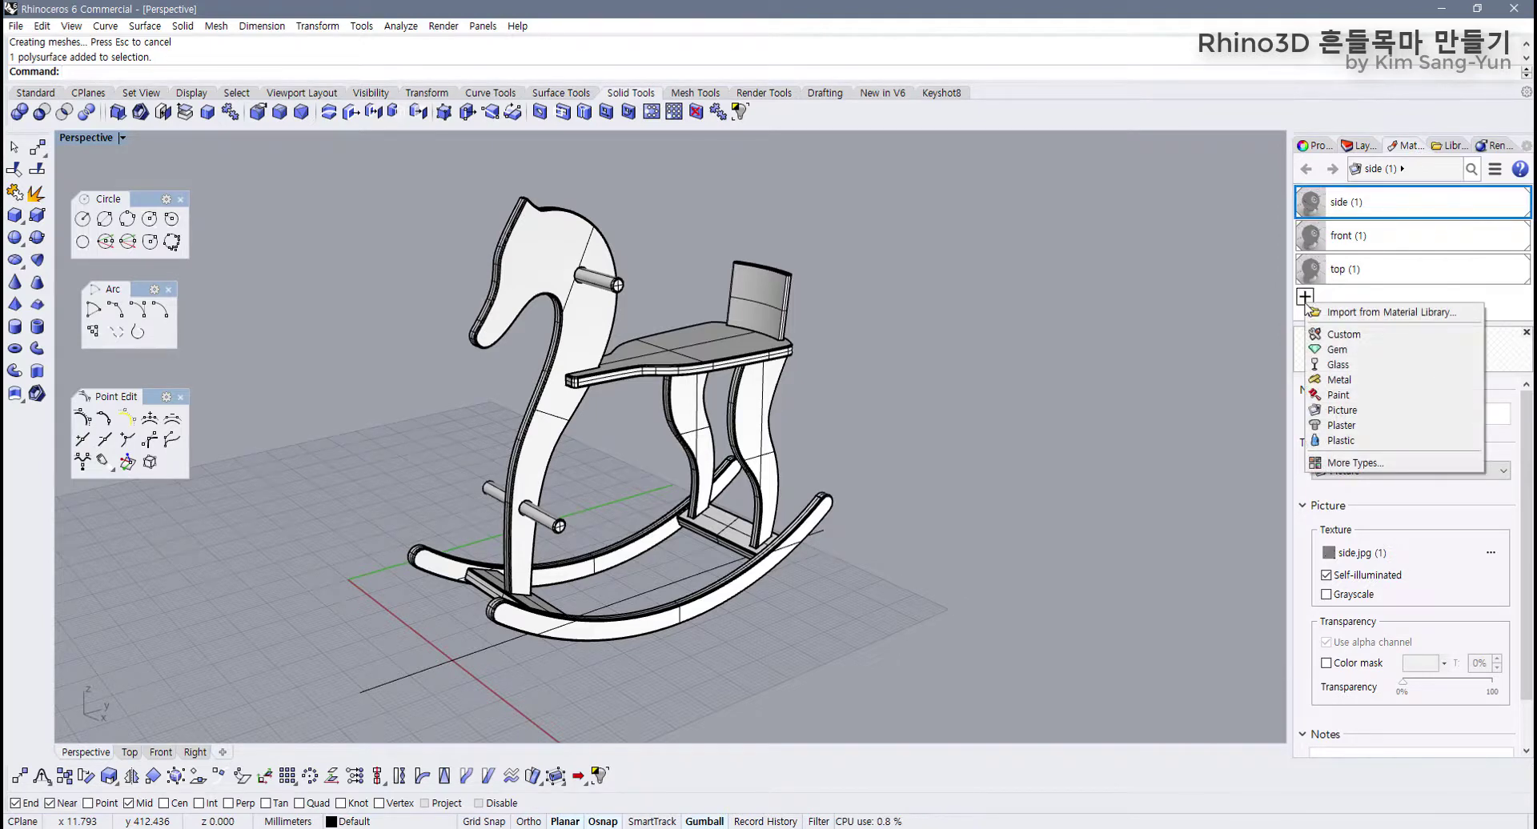
click(1362, 317)
scroll(535, 528, down, 1)
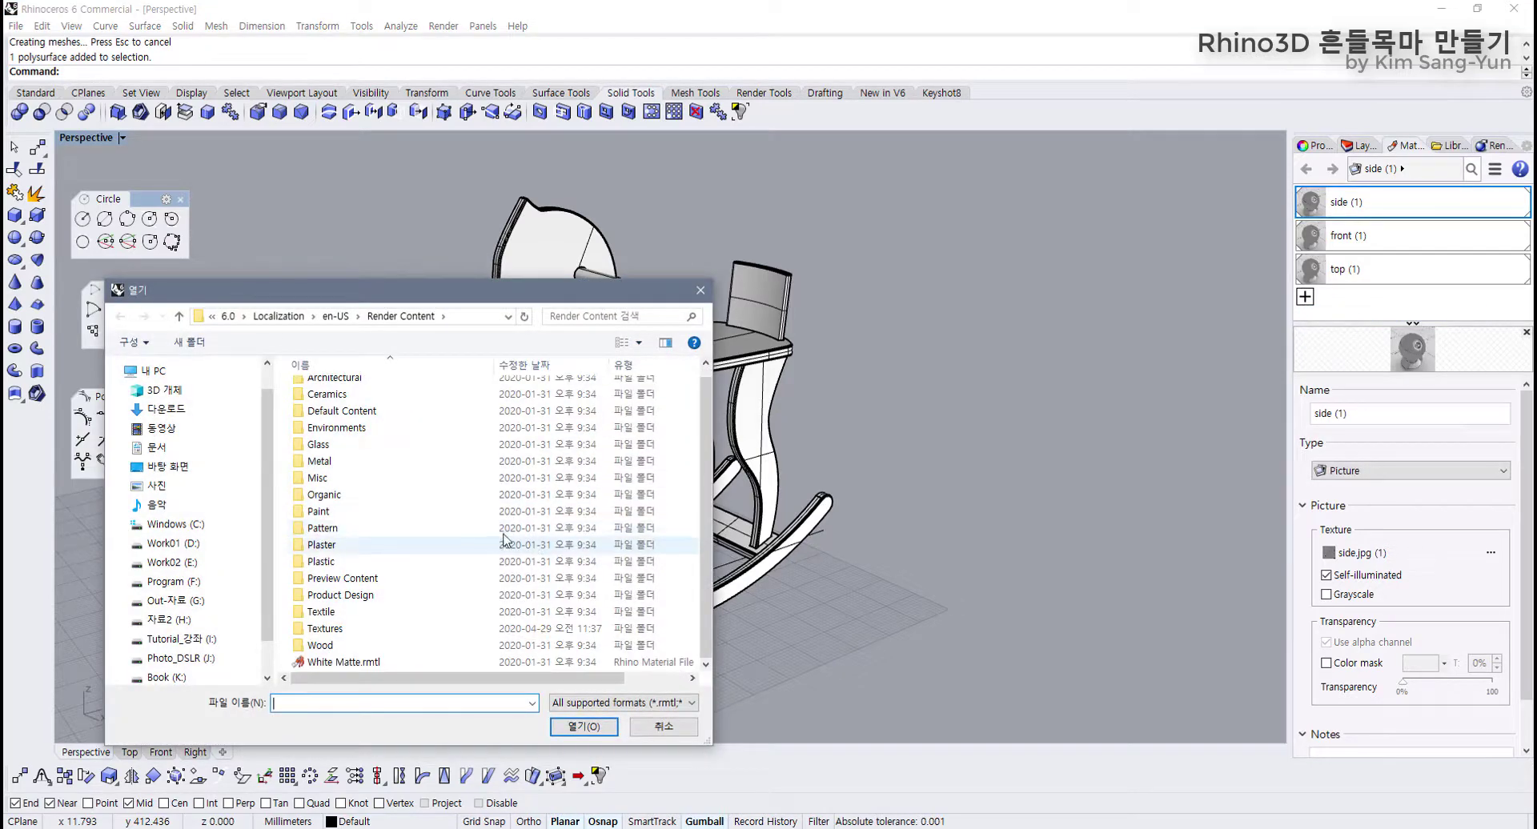
double_click(332, 647)
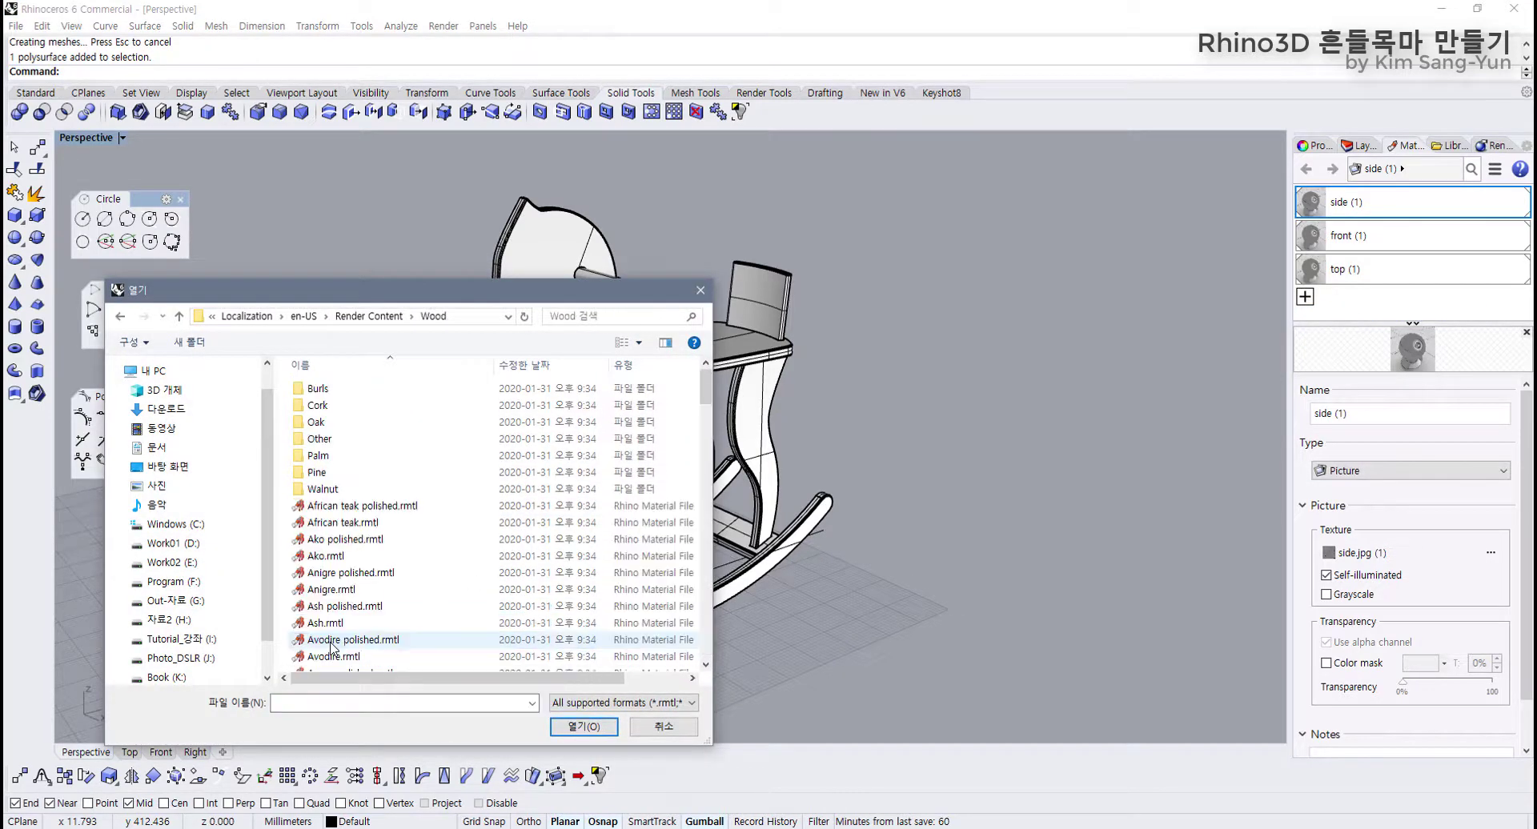
drag(543, 296, 1058, 167)
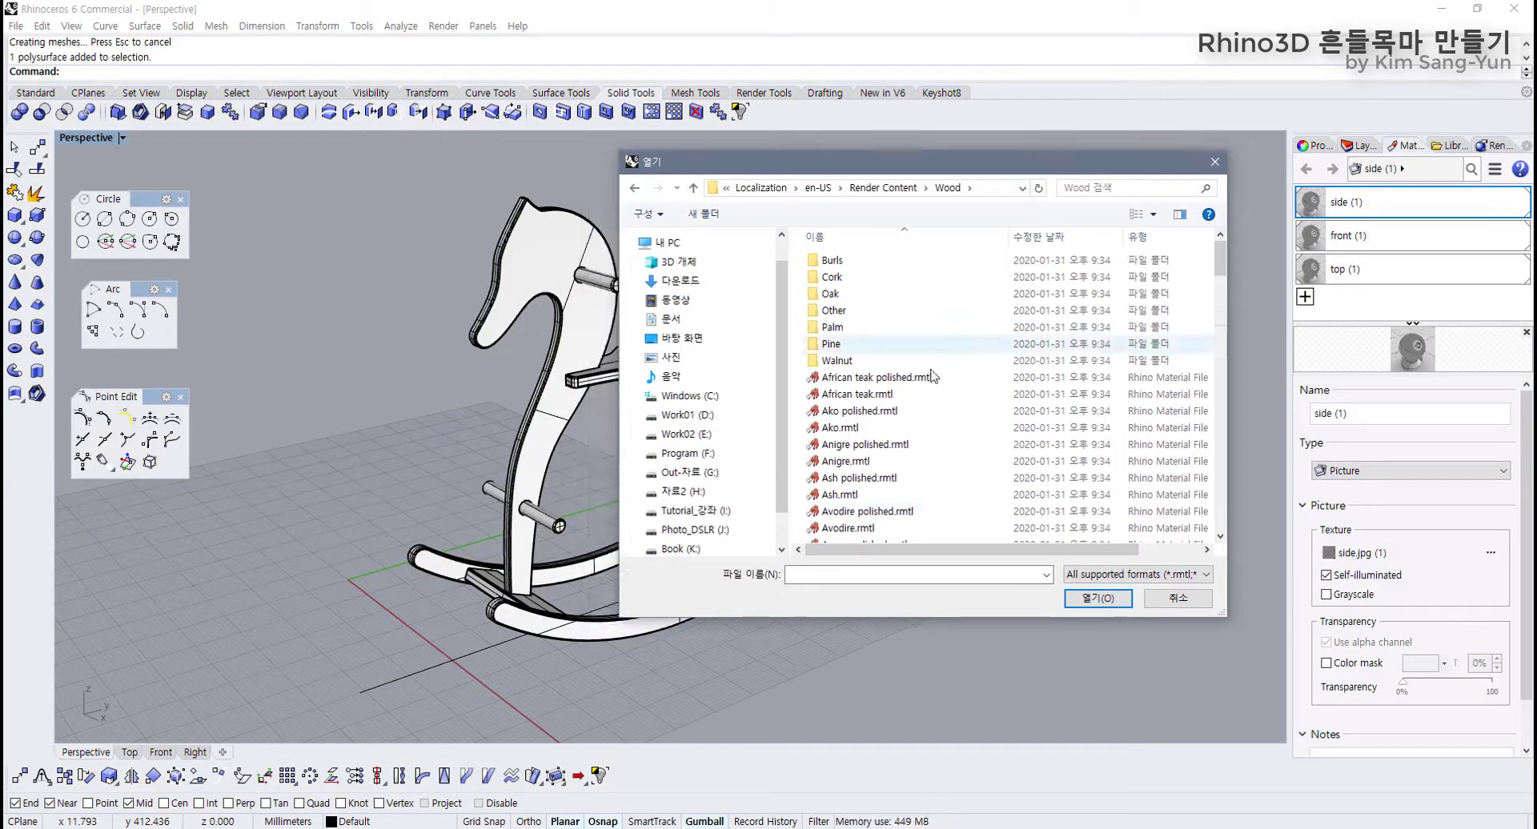
scroll(889, 468, down, 8)
scroll(888, 468, down, 15)
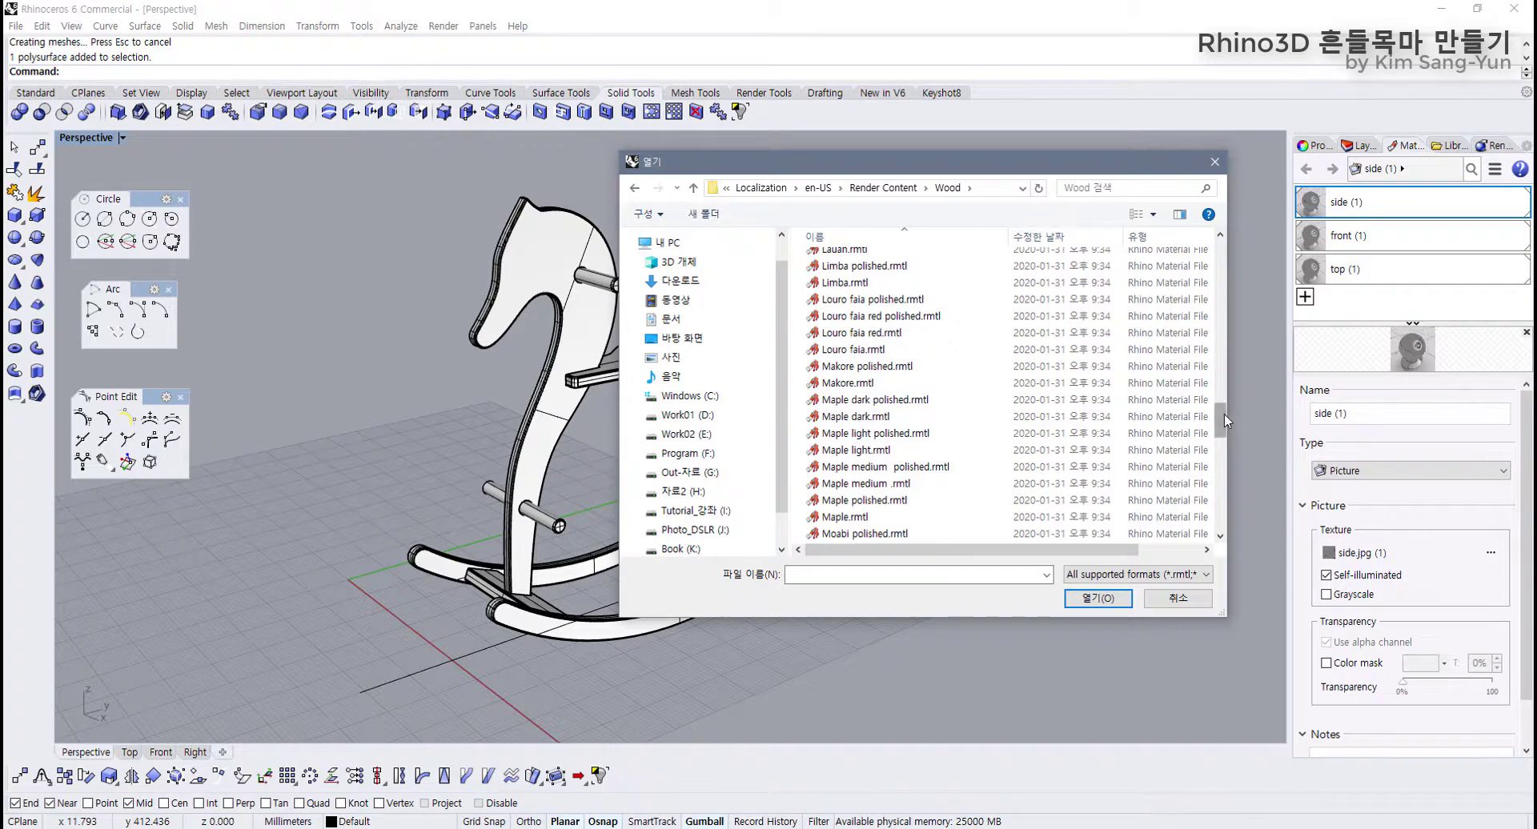
drag(1222, 416, 1227, 237)
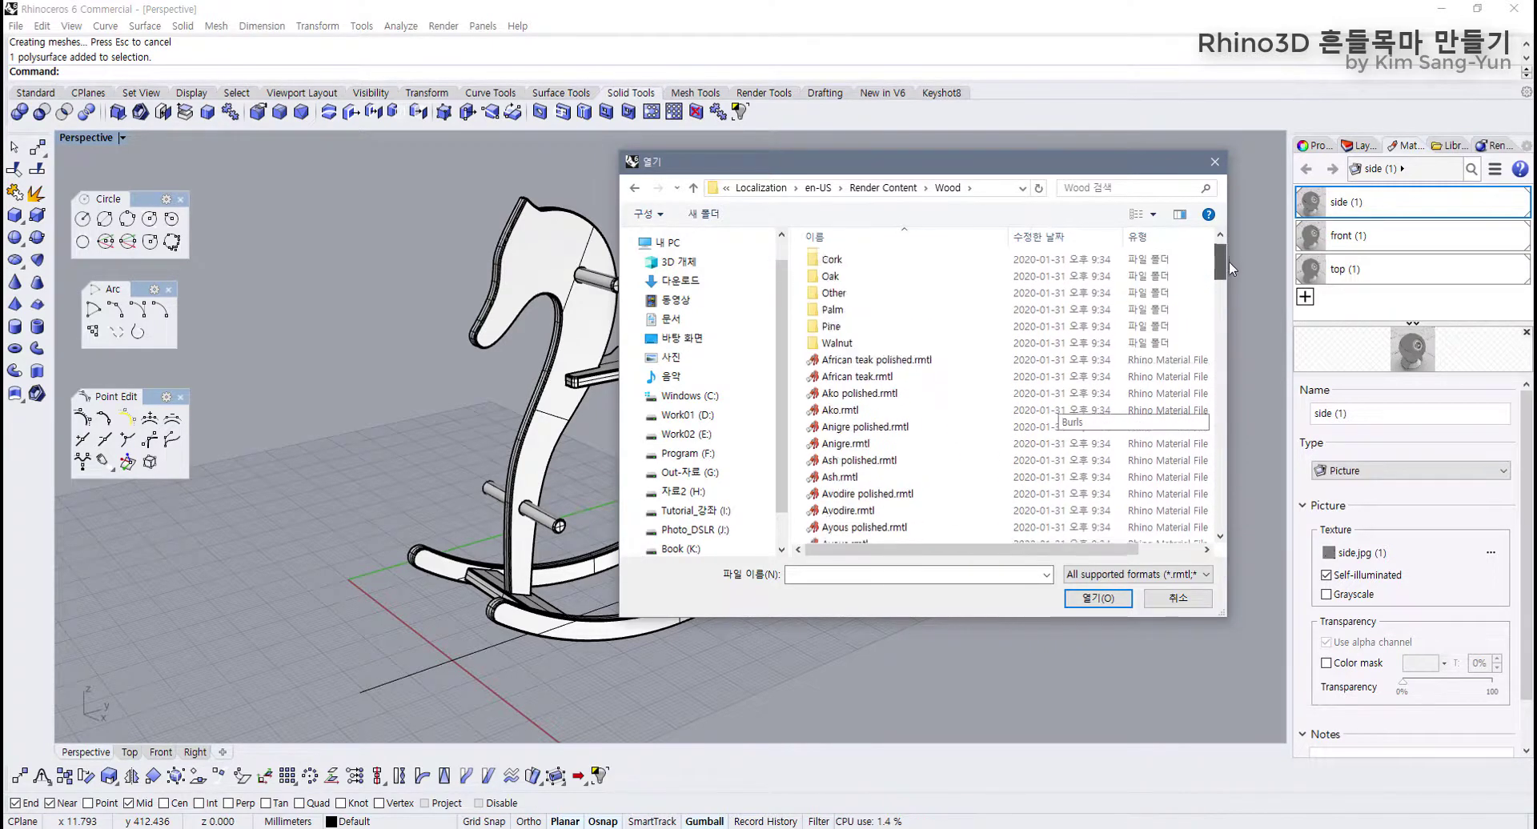
scroll(1229, 261, down, 2)
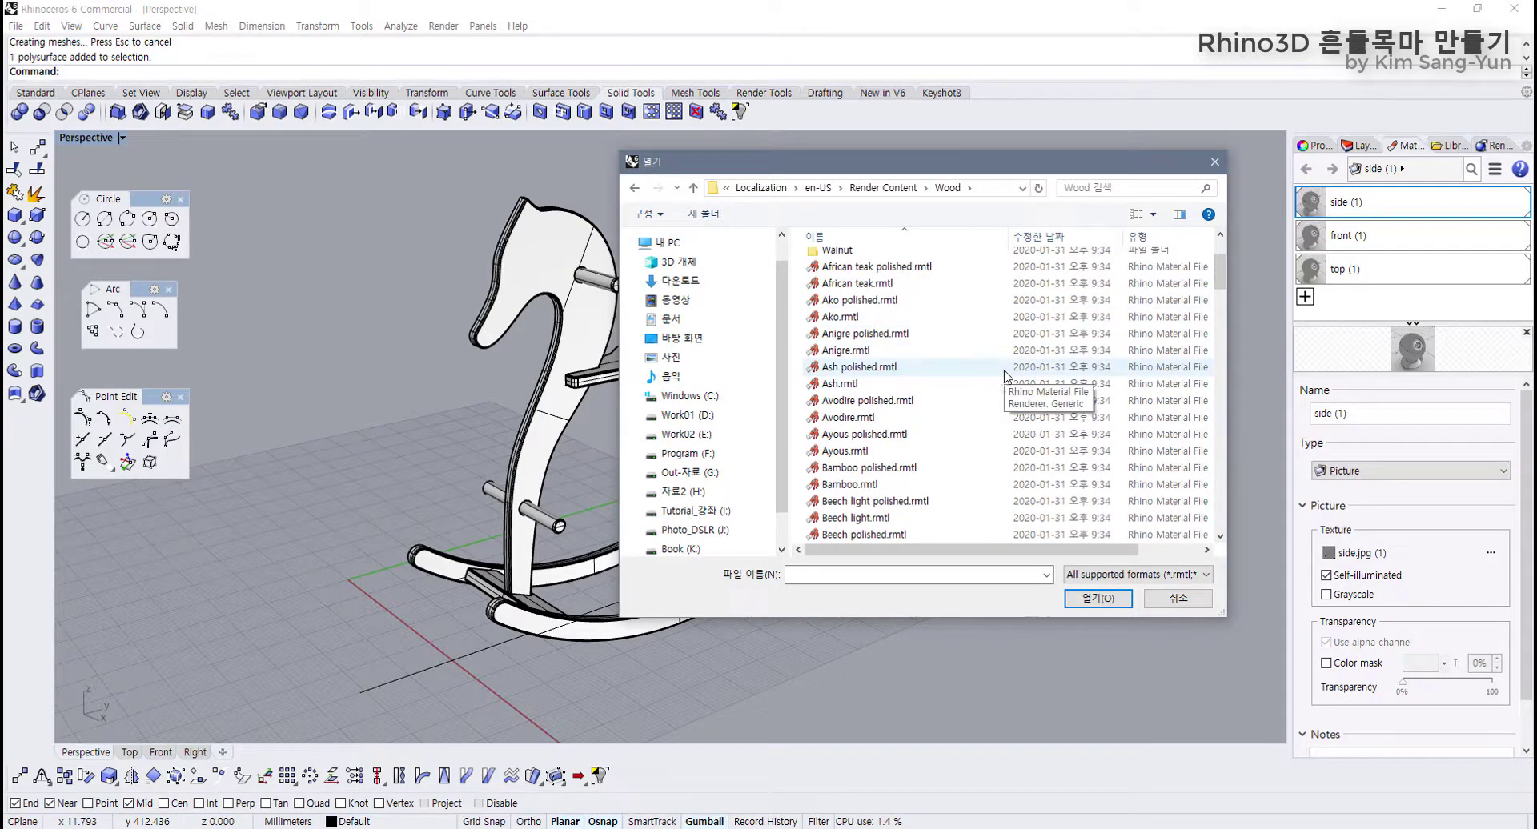
click(843, 384)
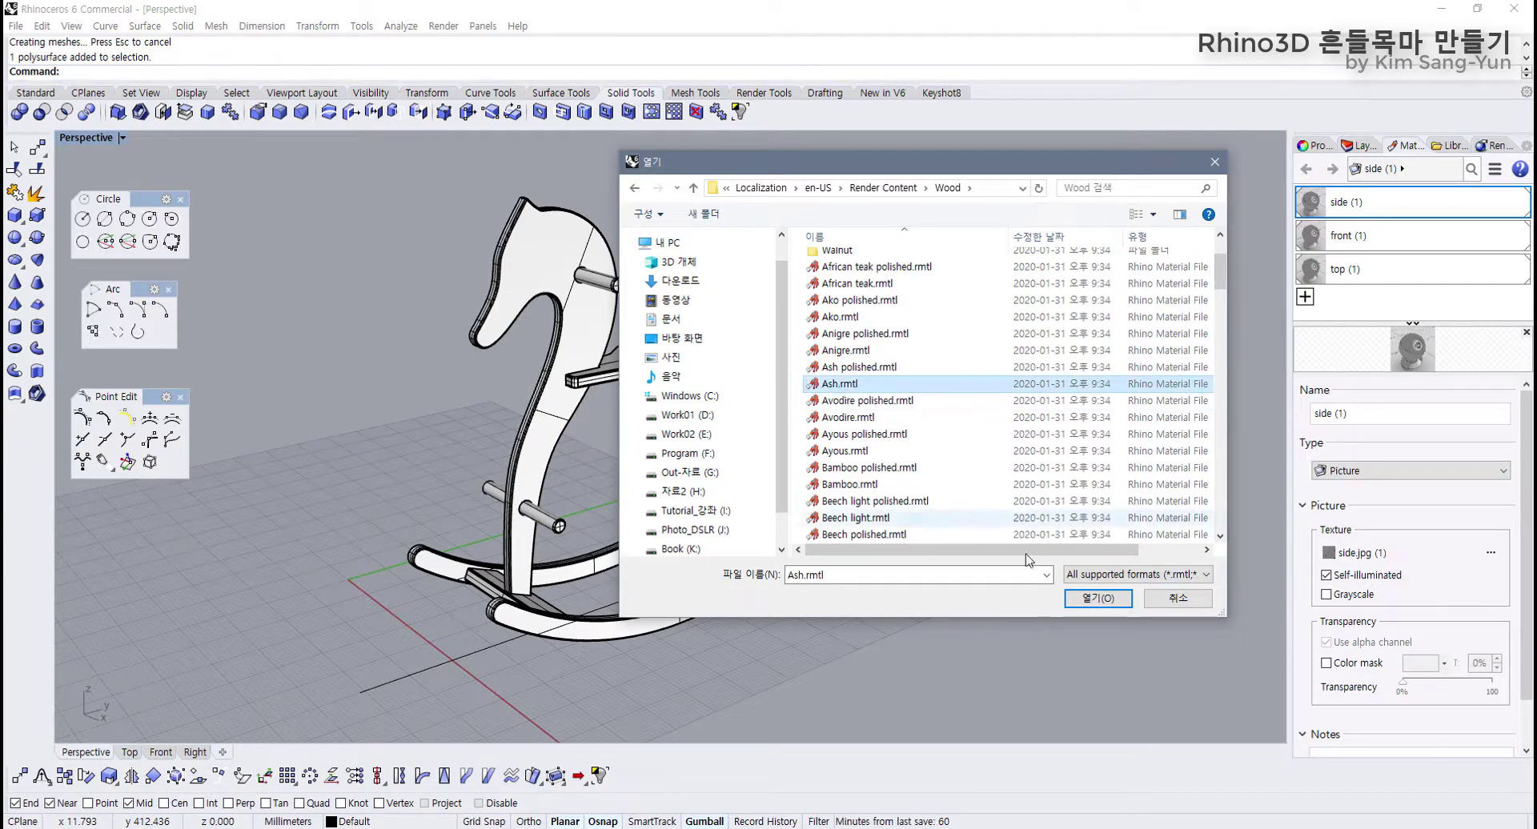
click(1095, 594)
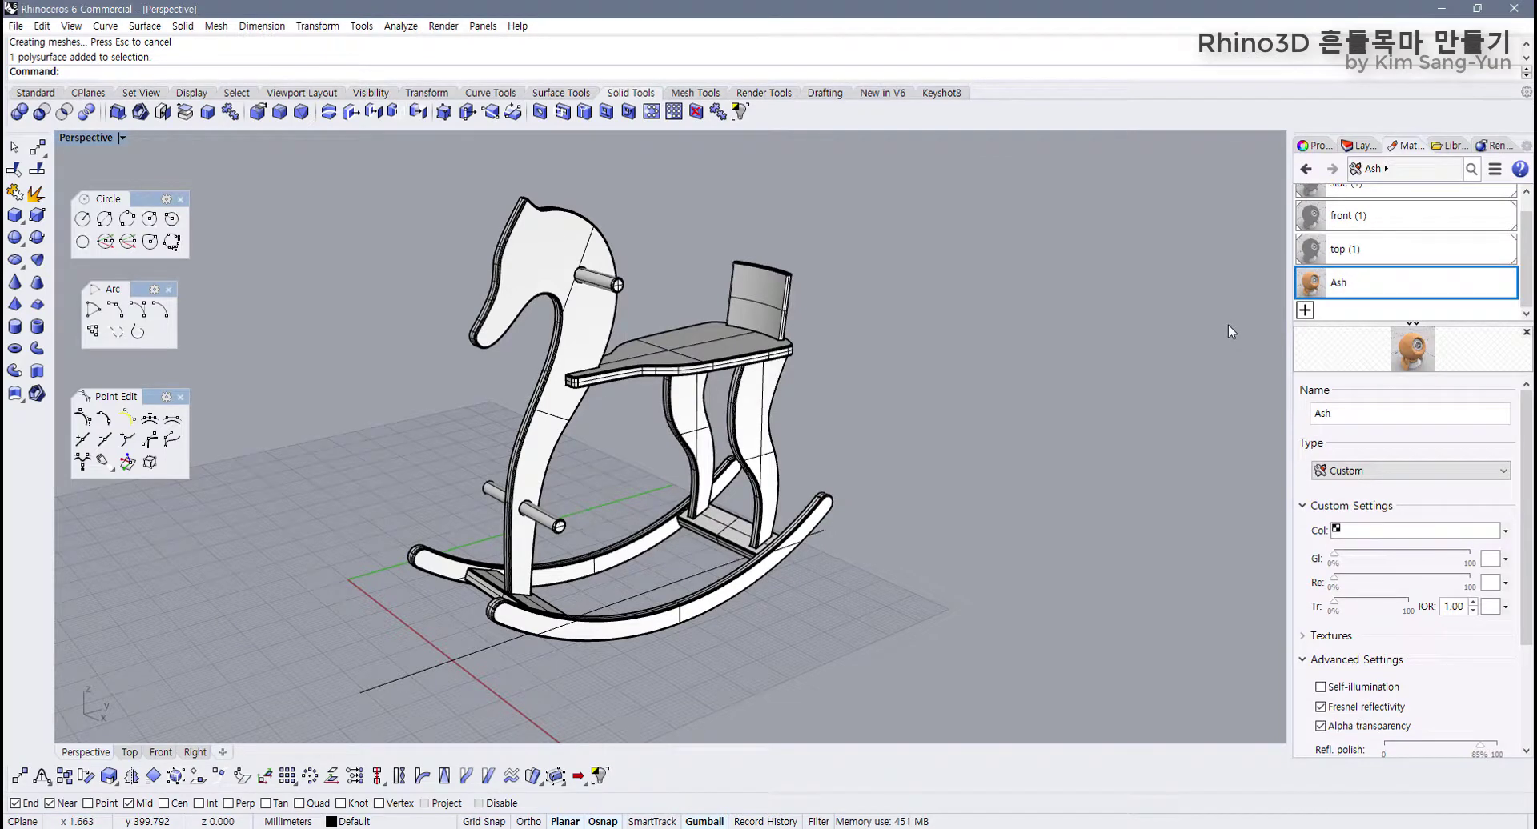
Step: Show the Perspective view in Rendered mode and assign the Ash material to the Default layer
click(123, 138)
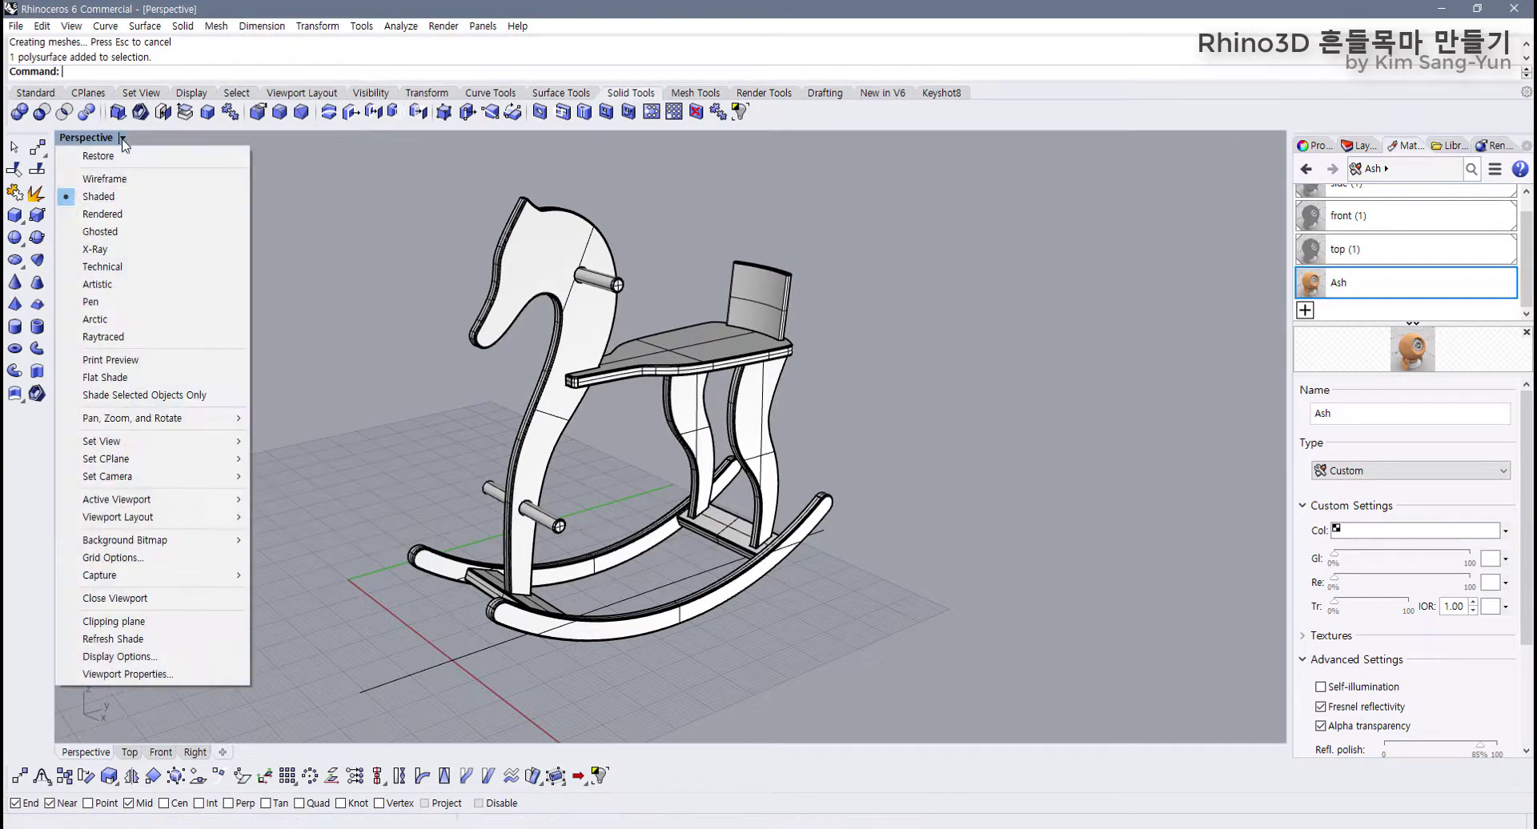
click(102, 214)
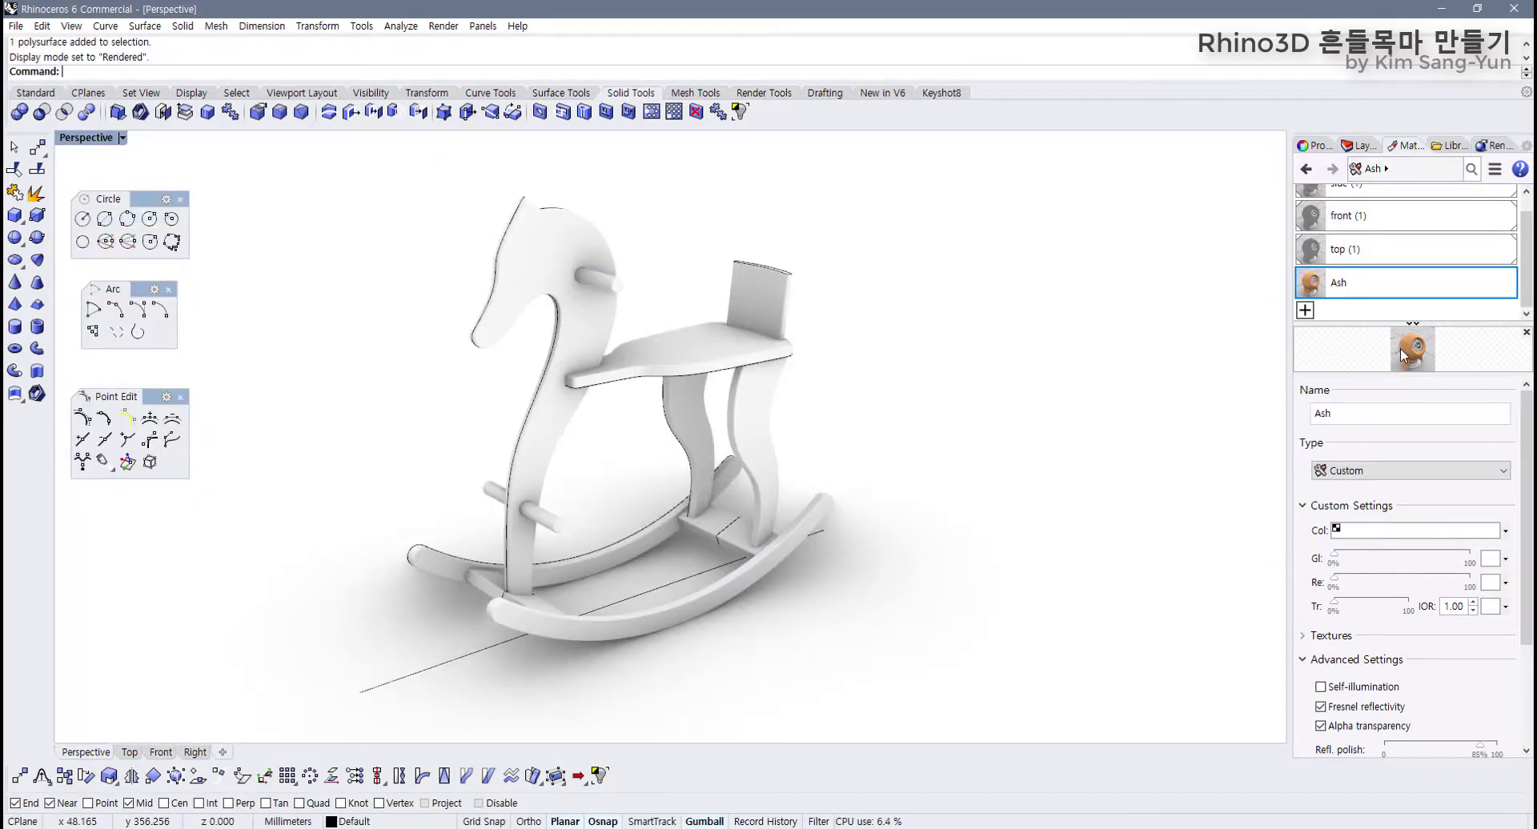
click(596, 306)
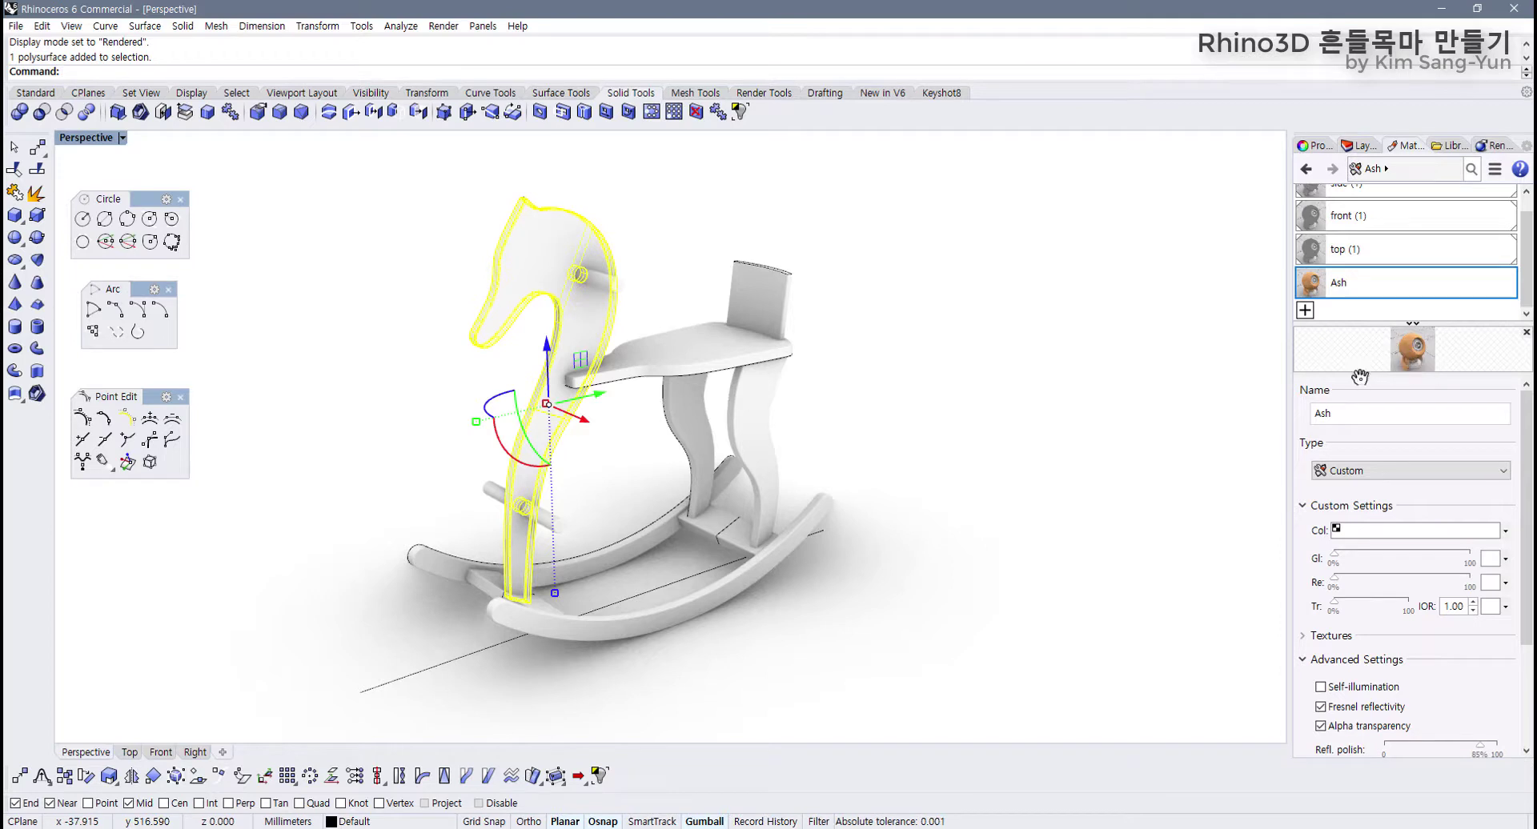
drag(1360, 377, 1360, 433)
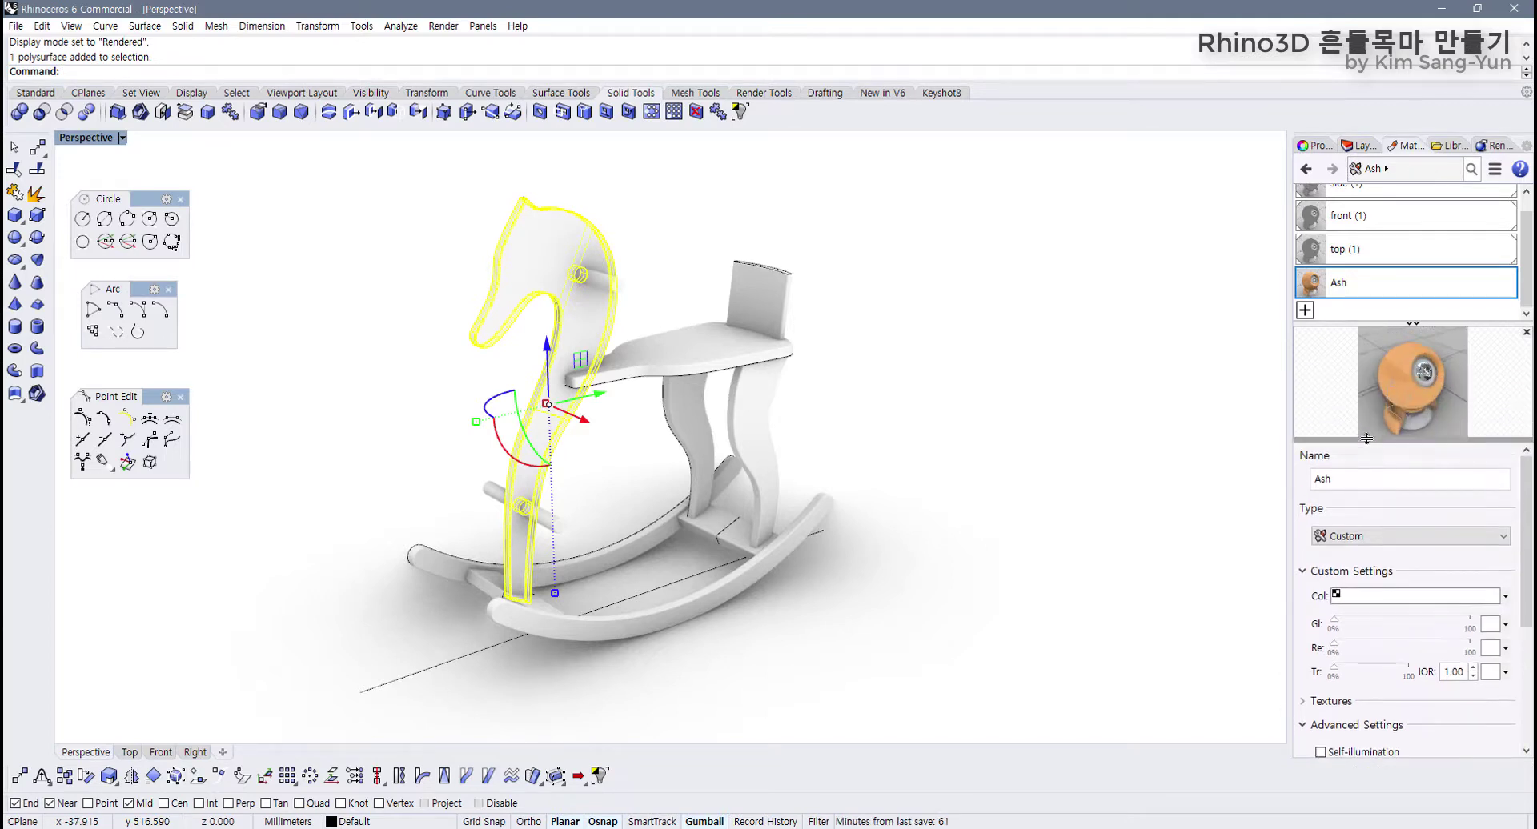
drag(1528, 289, 1527, 282)
right_click(1366, 288)
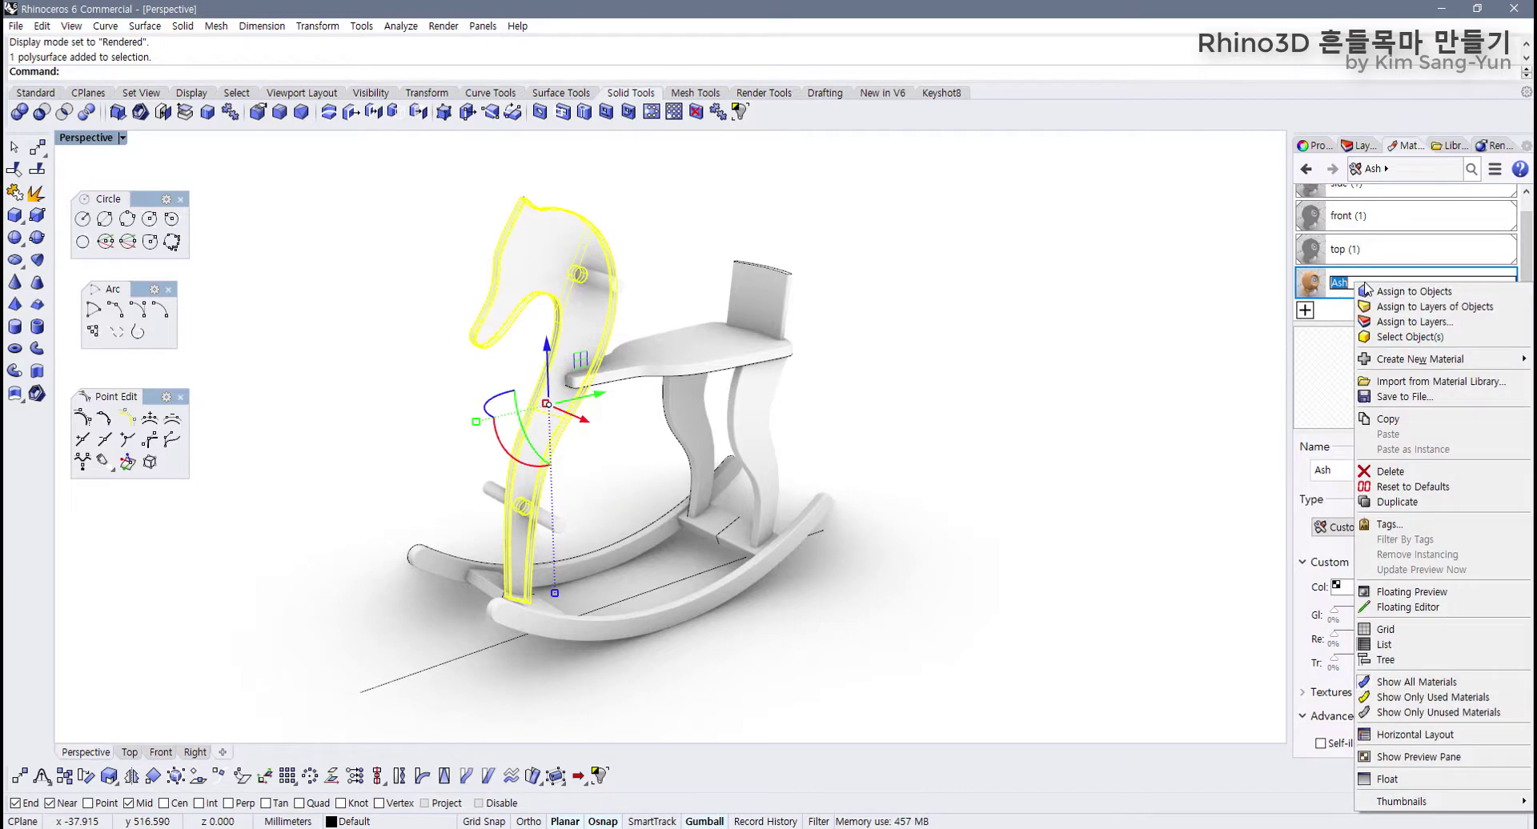
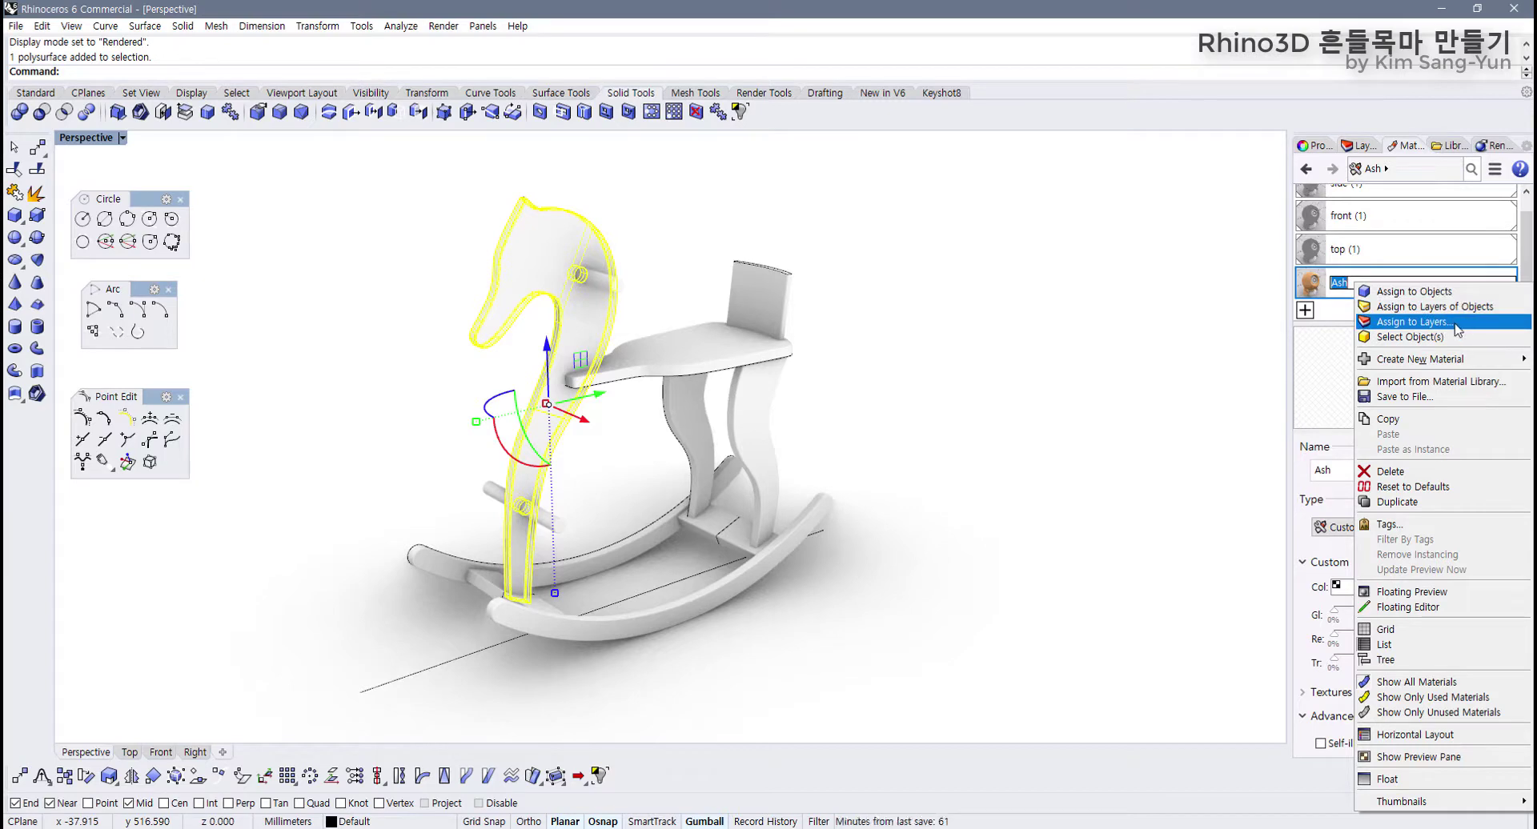
click(1456, 326)
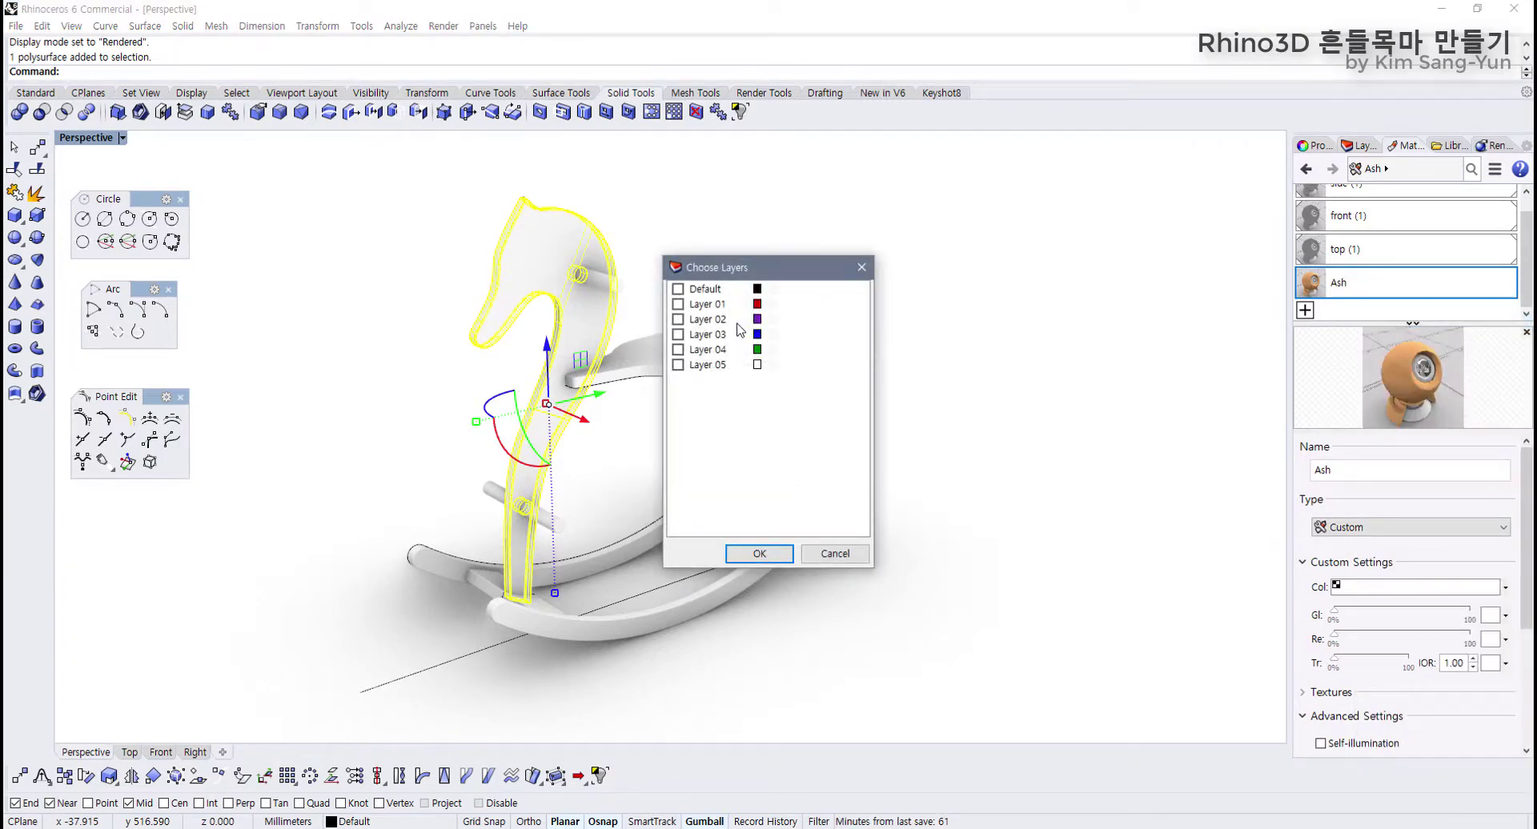
click(691, 290)
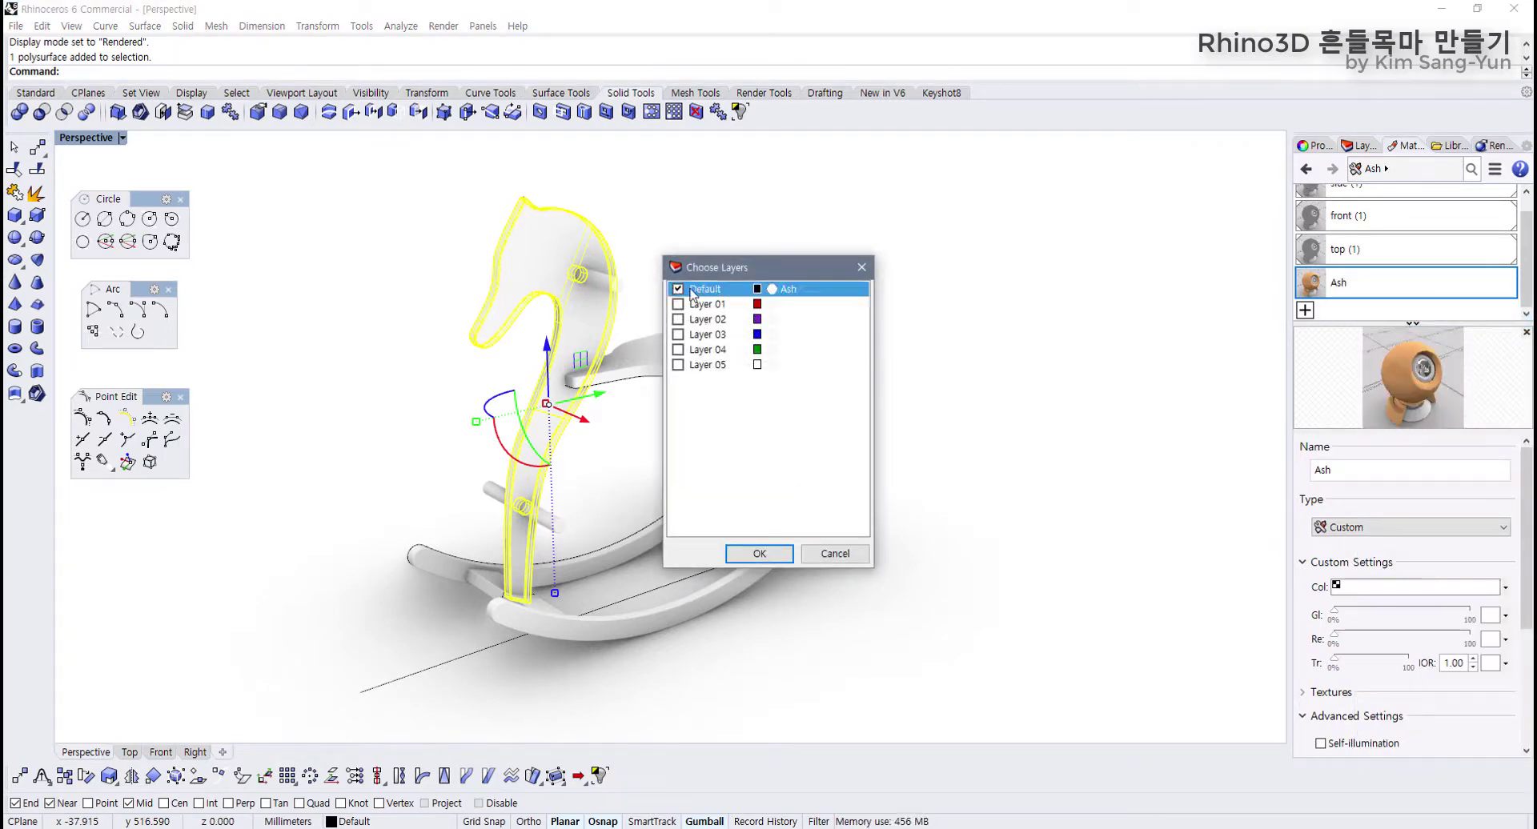
click(765, 554)
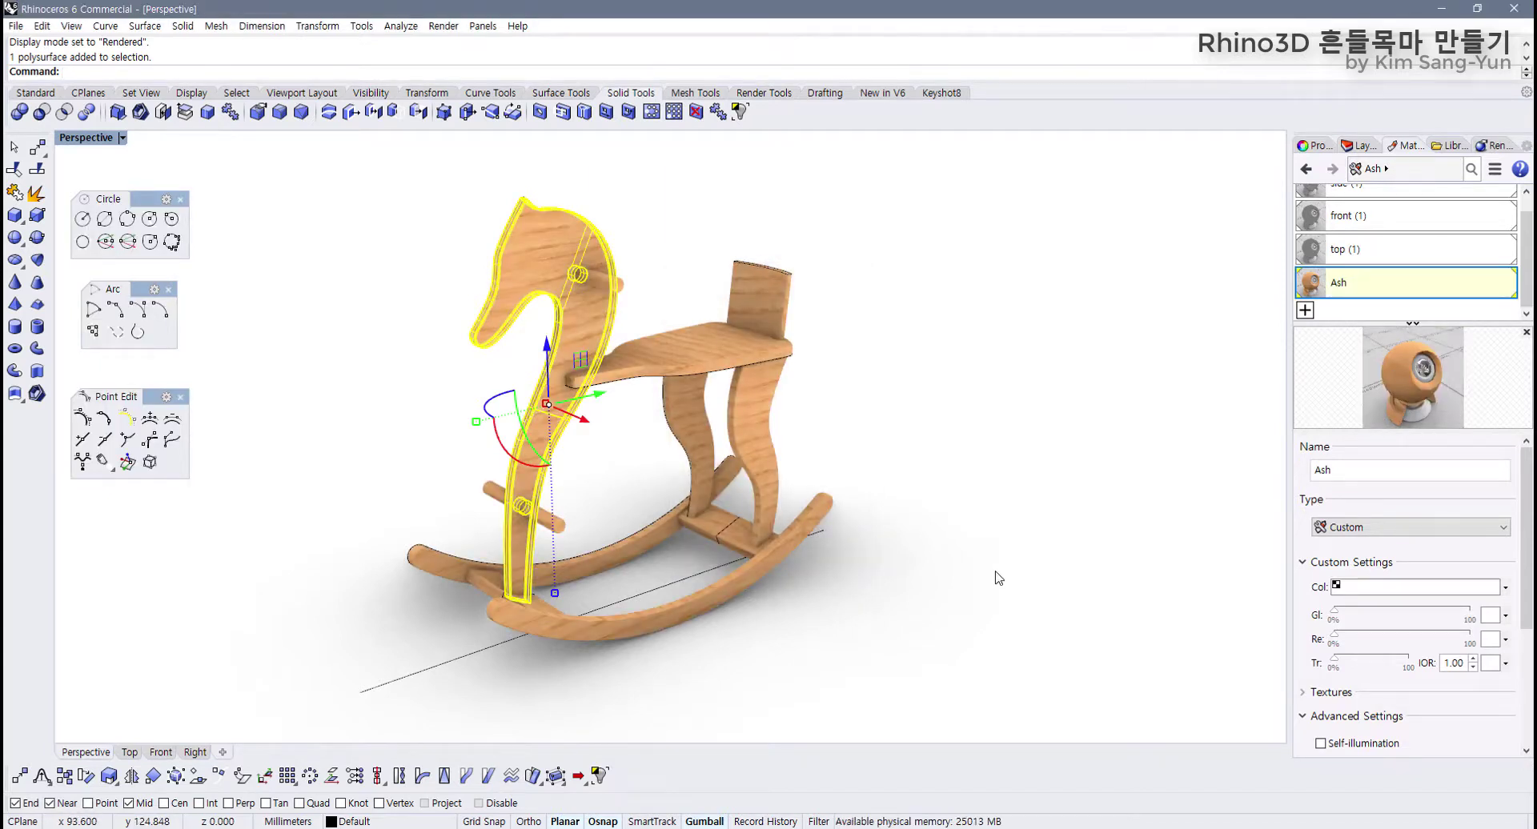
click(993, 570)
click(754, 398)
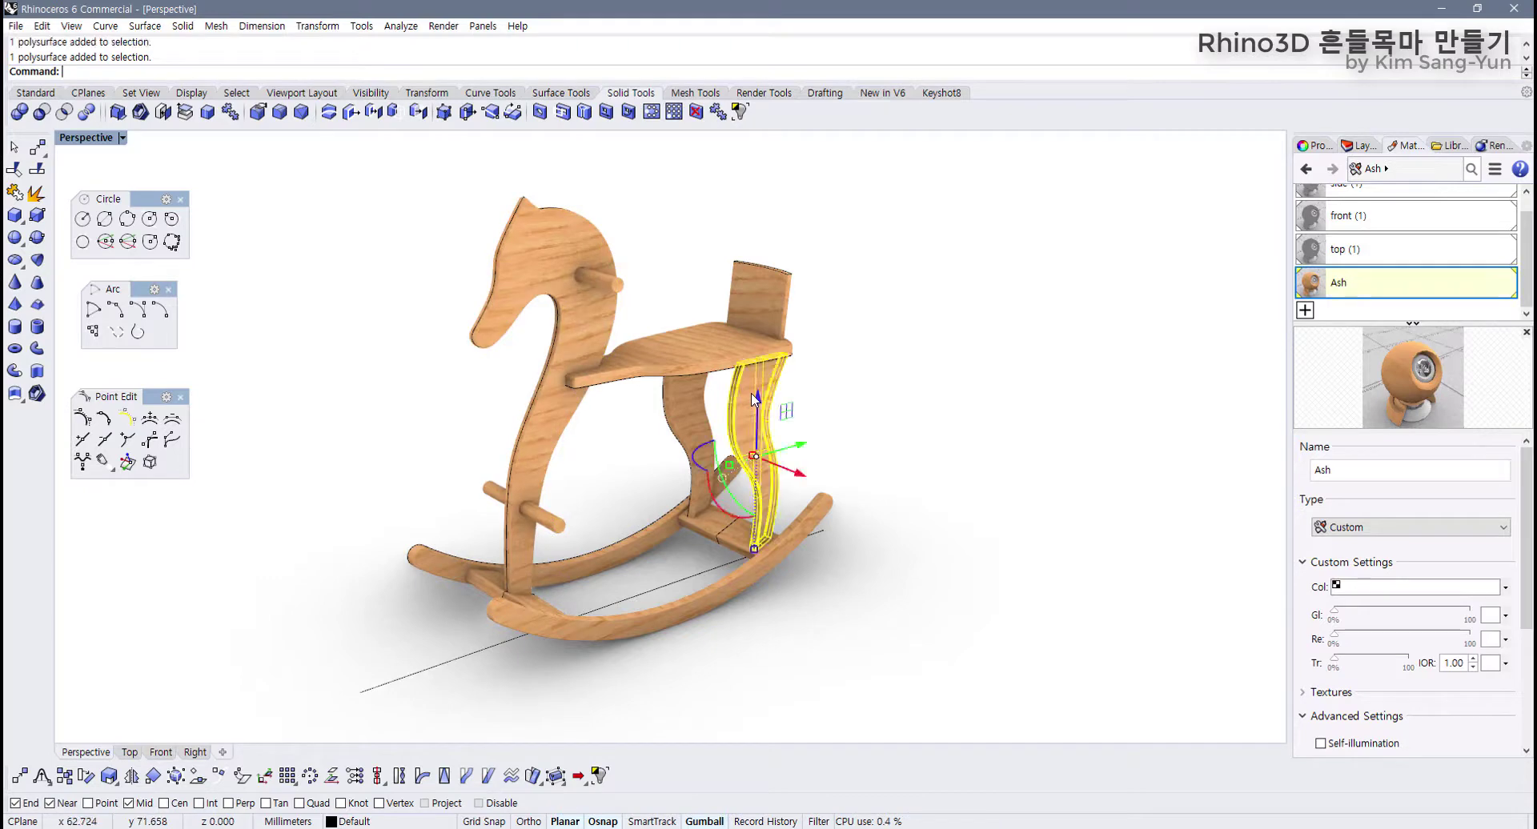
right_click(1354, 283)
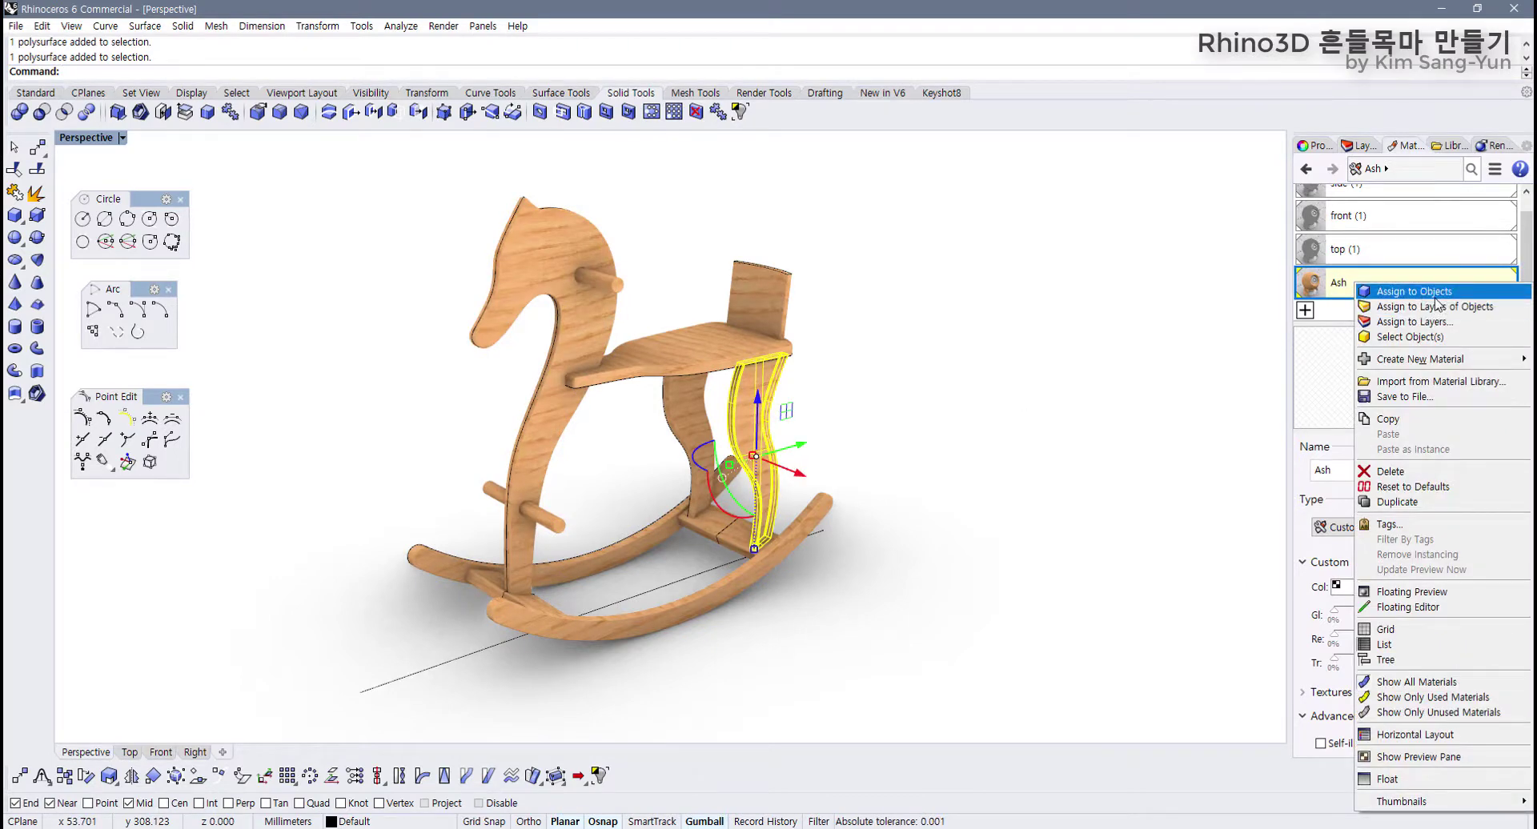
click(1123, 337)
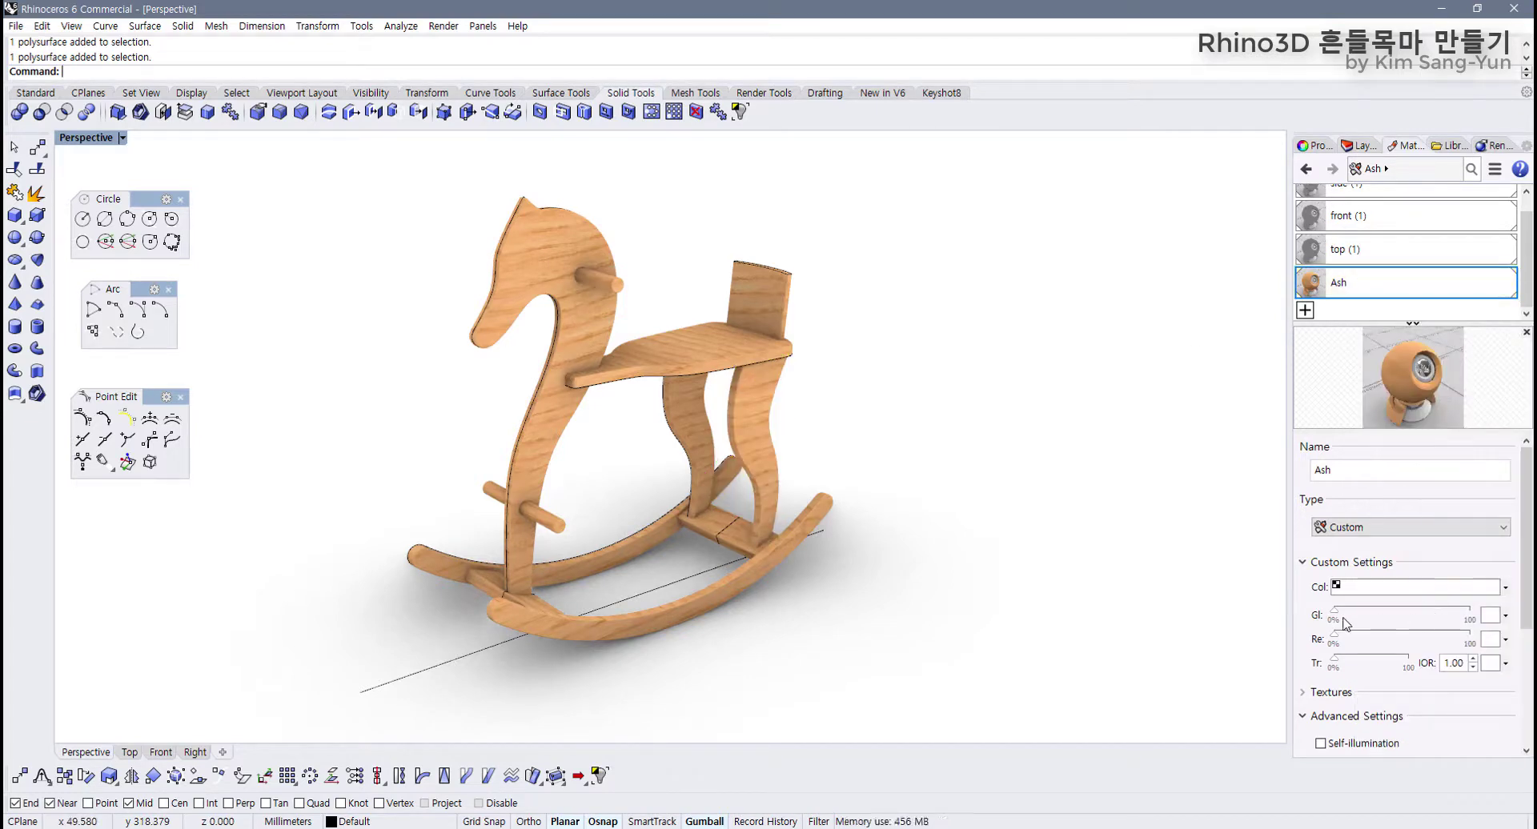
Step: Widen the material settings area and set Ash's gloss finish to 49% and its reflectivity to 8%
drag(1288, 618, 1225, 620)
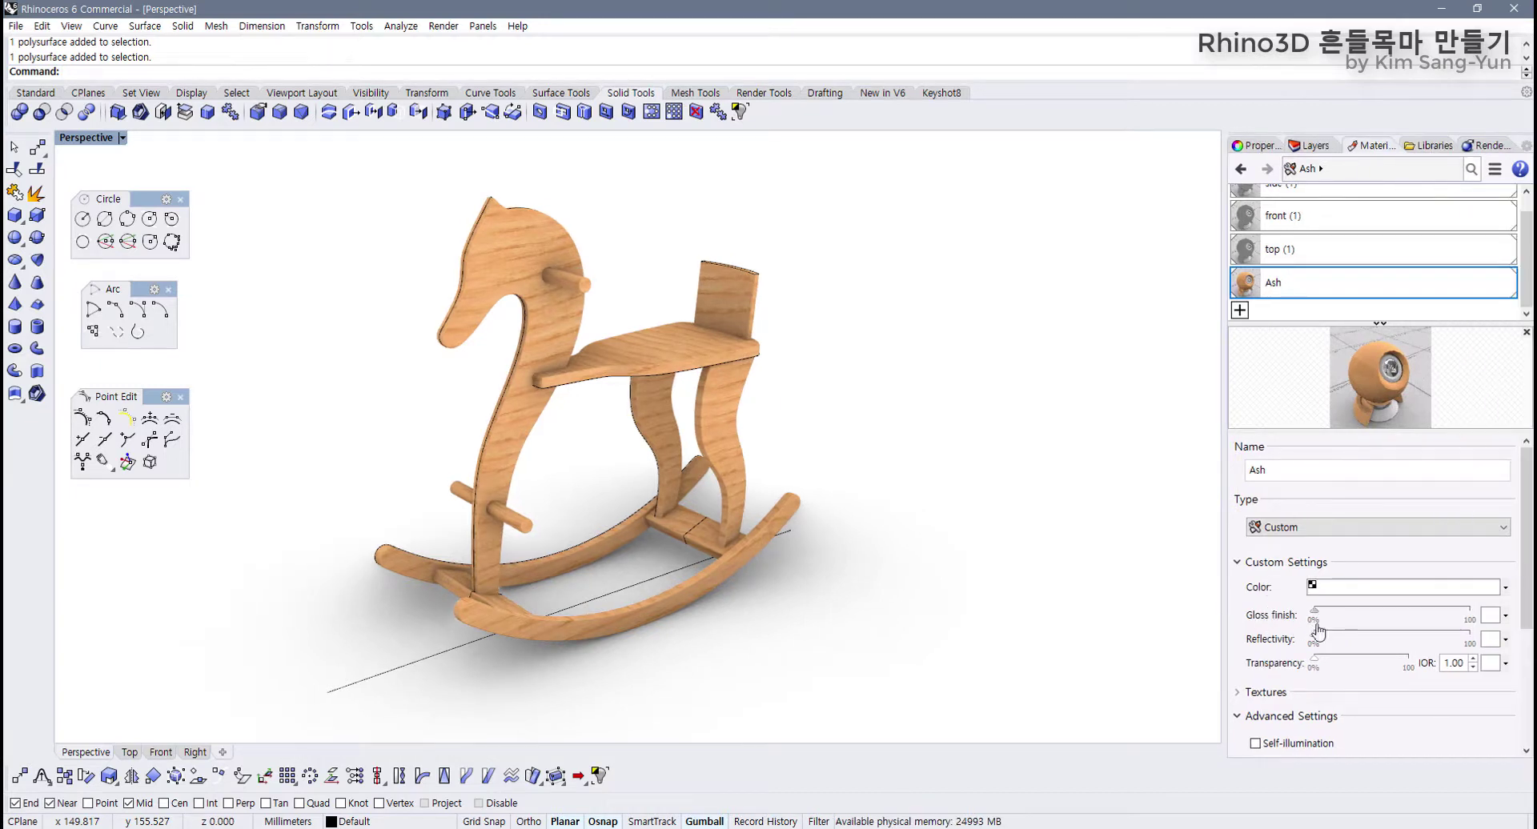
drag(1319, 618, 1392, 613)
click(1322, 639)
Step: Delete the leftover straight construction line on the ground beneath the rocking horse
right_drag(922, 560, 791, 492)
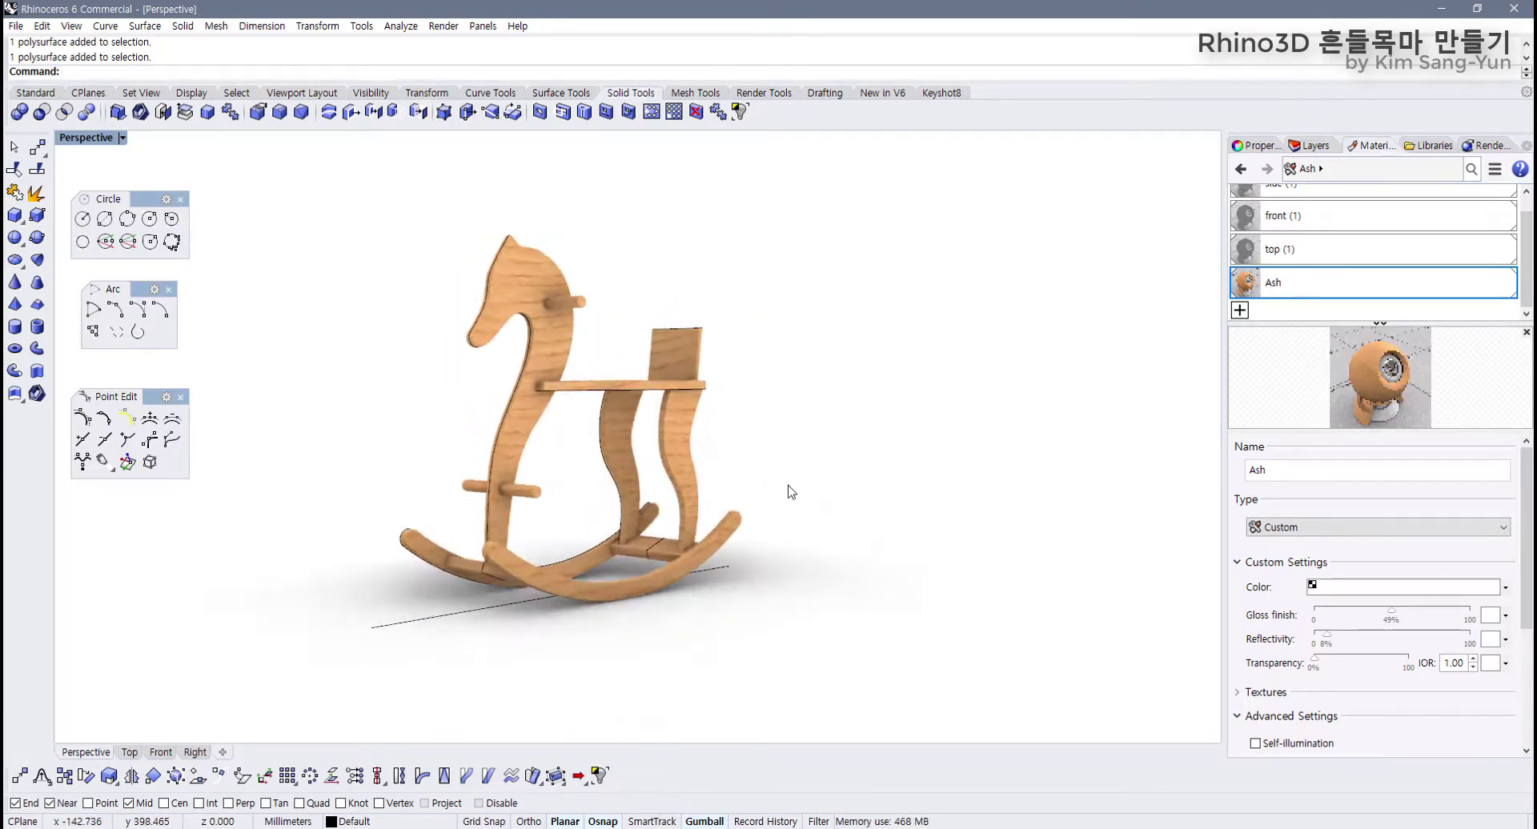
click(473, 614)
key(Delete)
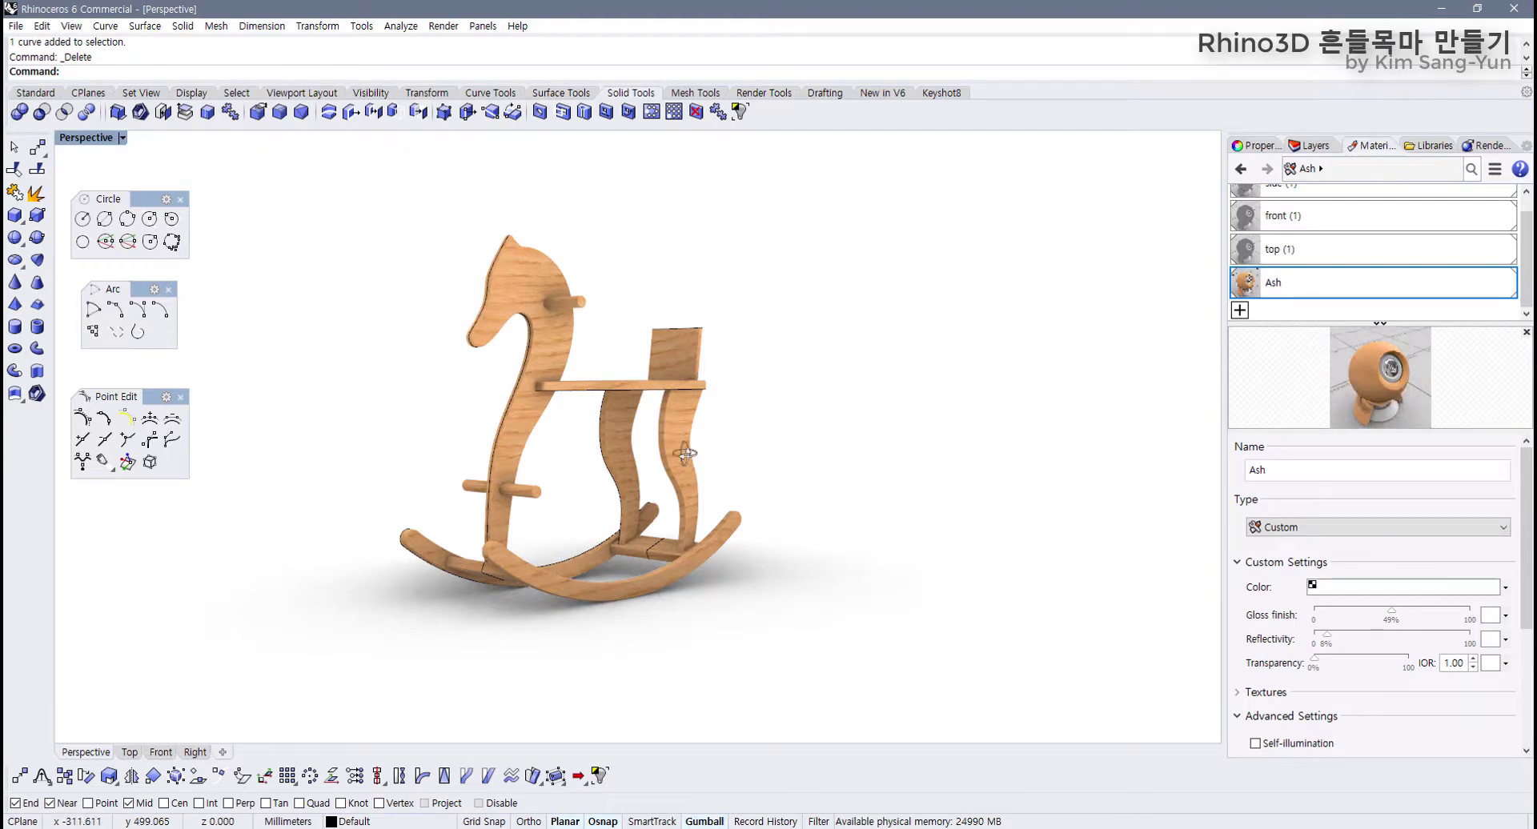
right_drag(588, 530, 671, 478)
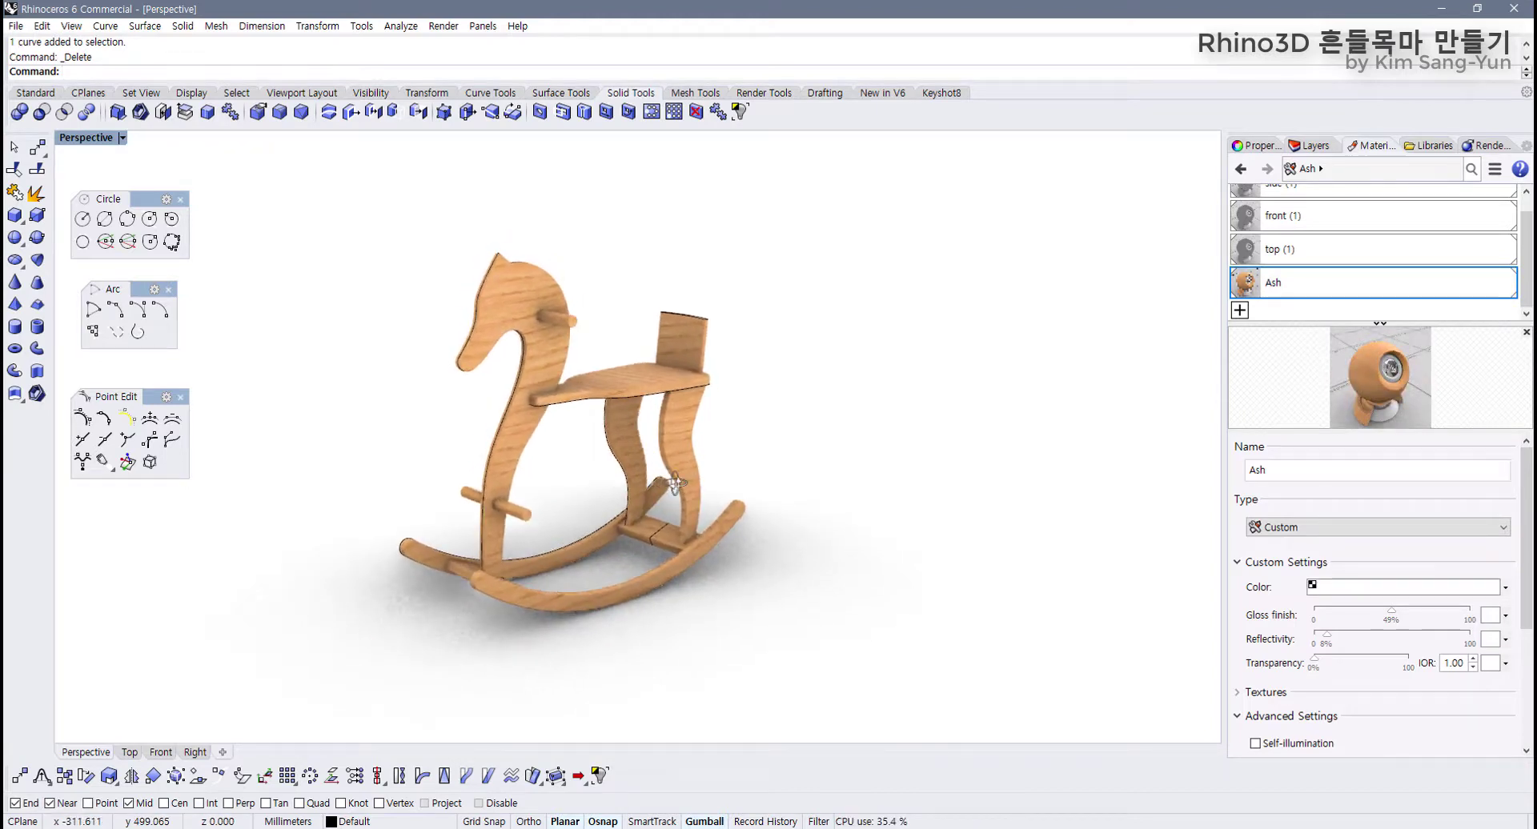
Step: Select all curves in the model, set the Perspective view to Shaded, and move the curves to Layer 05
click(1313, 146)
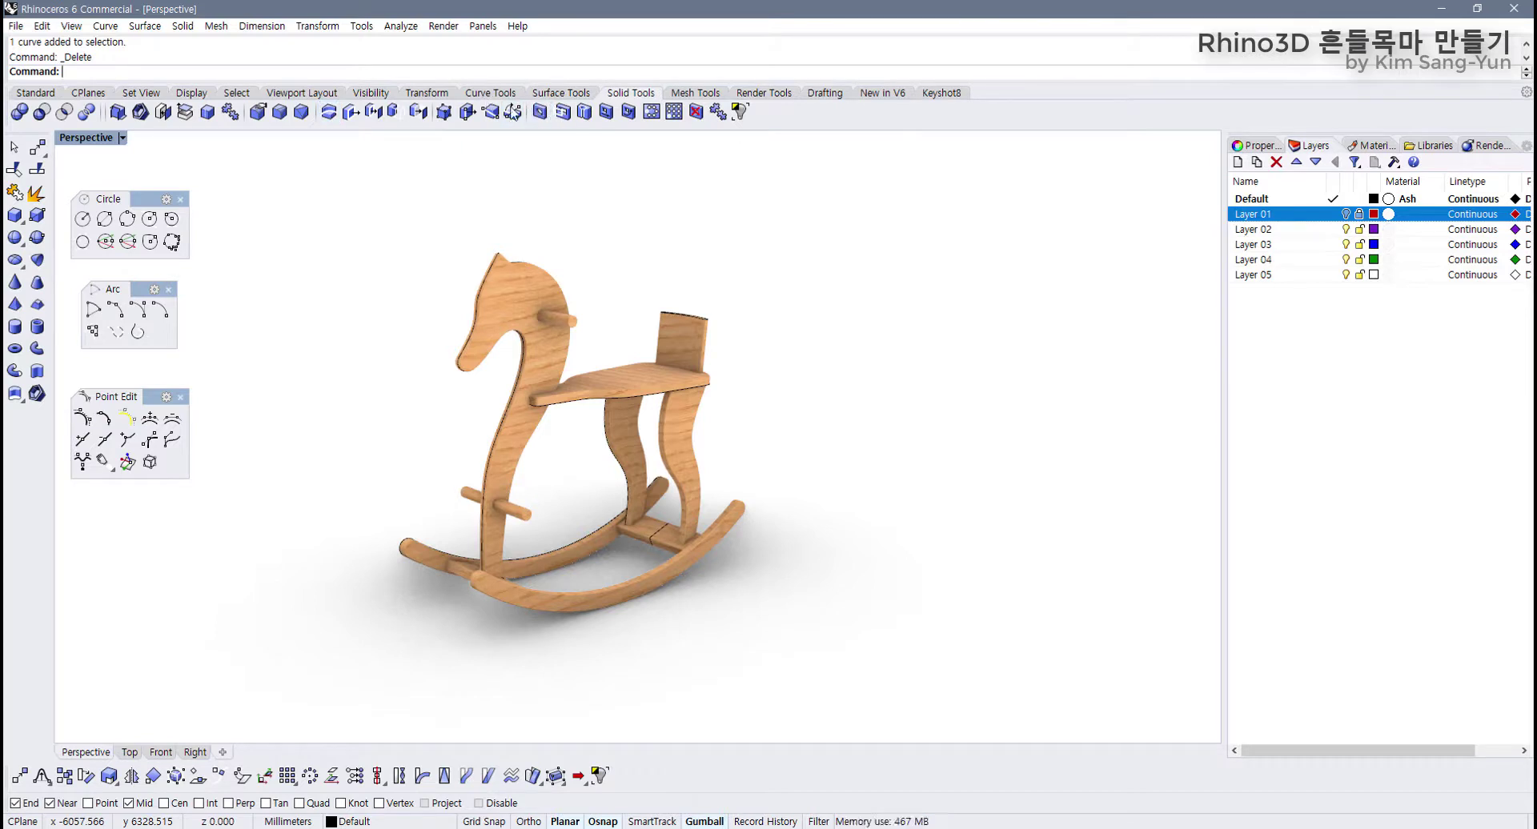
click(228, 94)
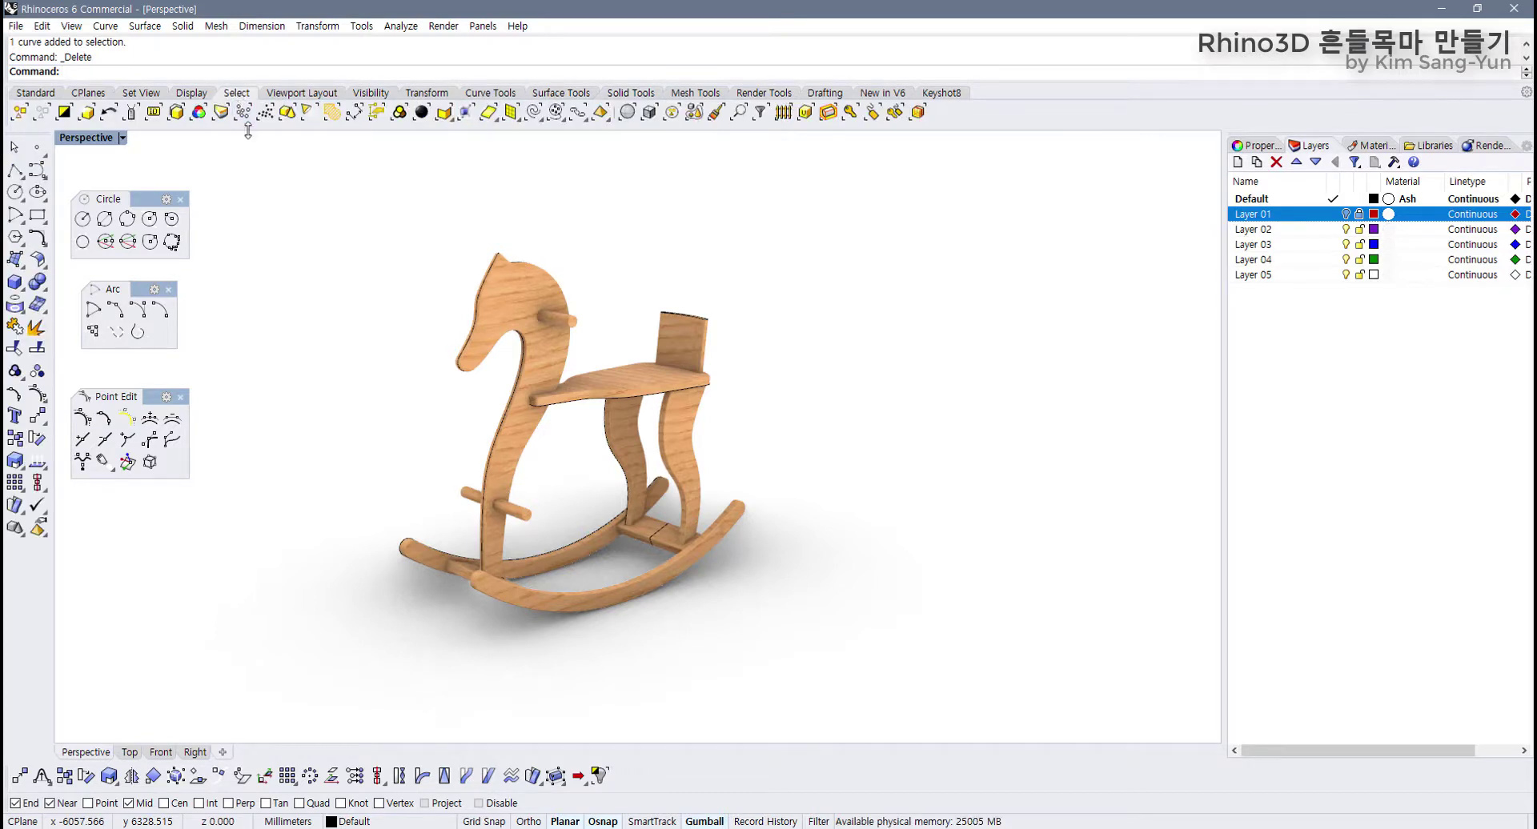
click(531, 114)
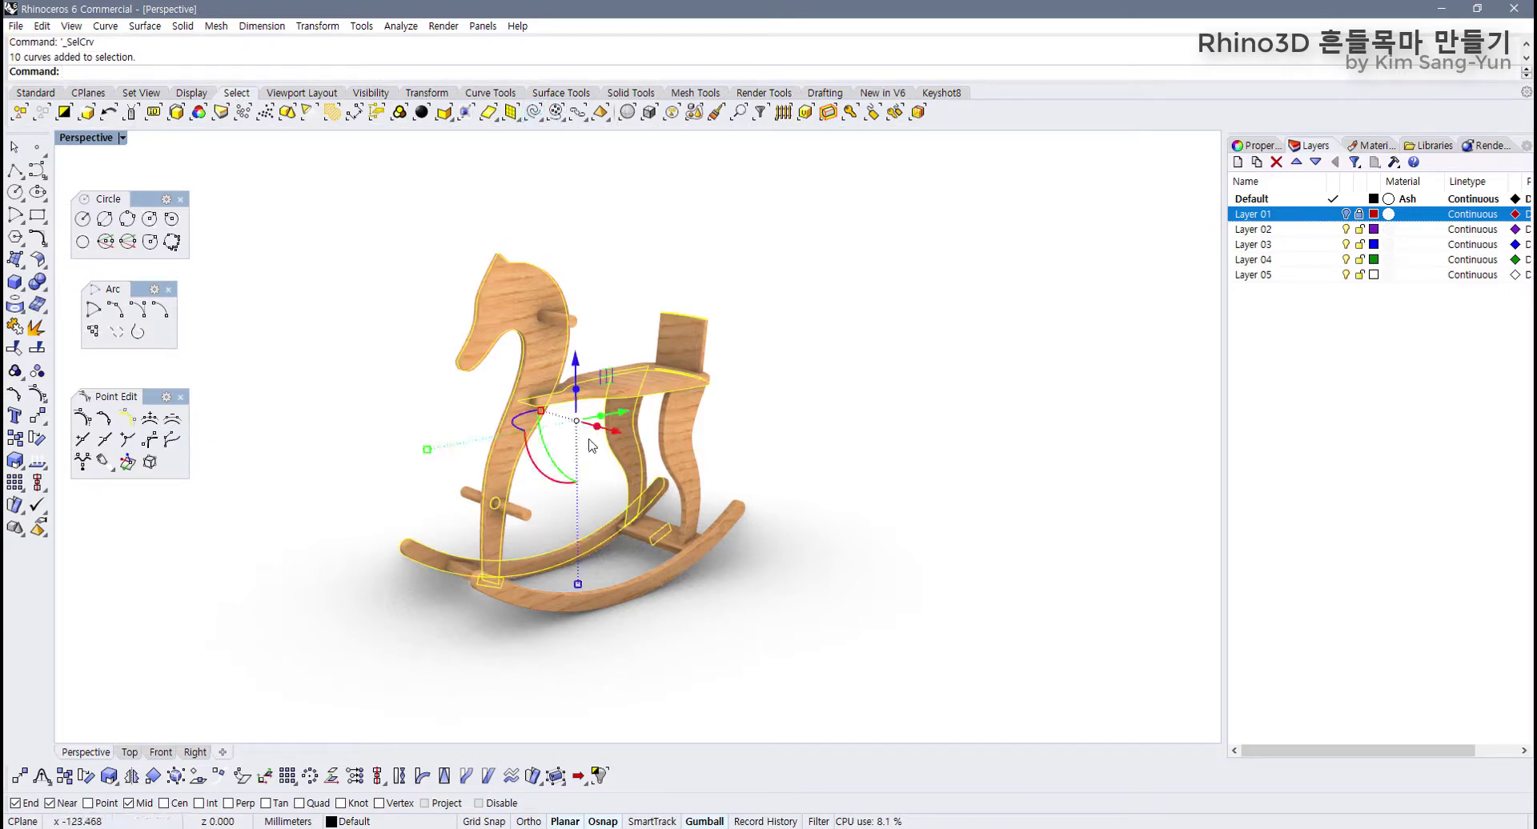
click(122, 138)
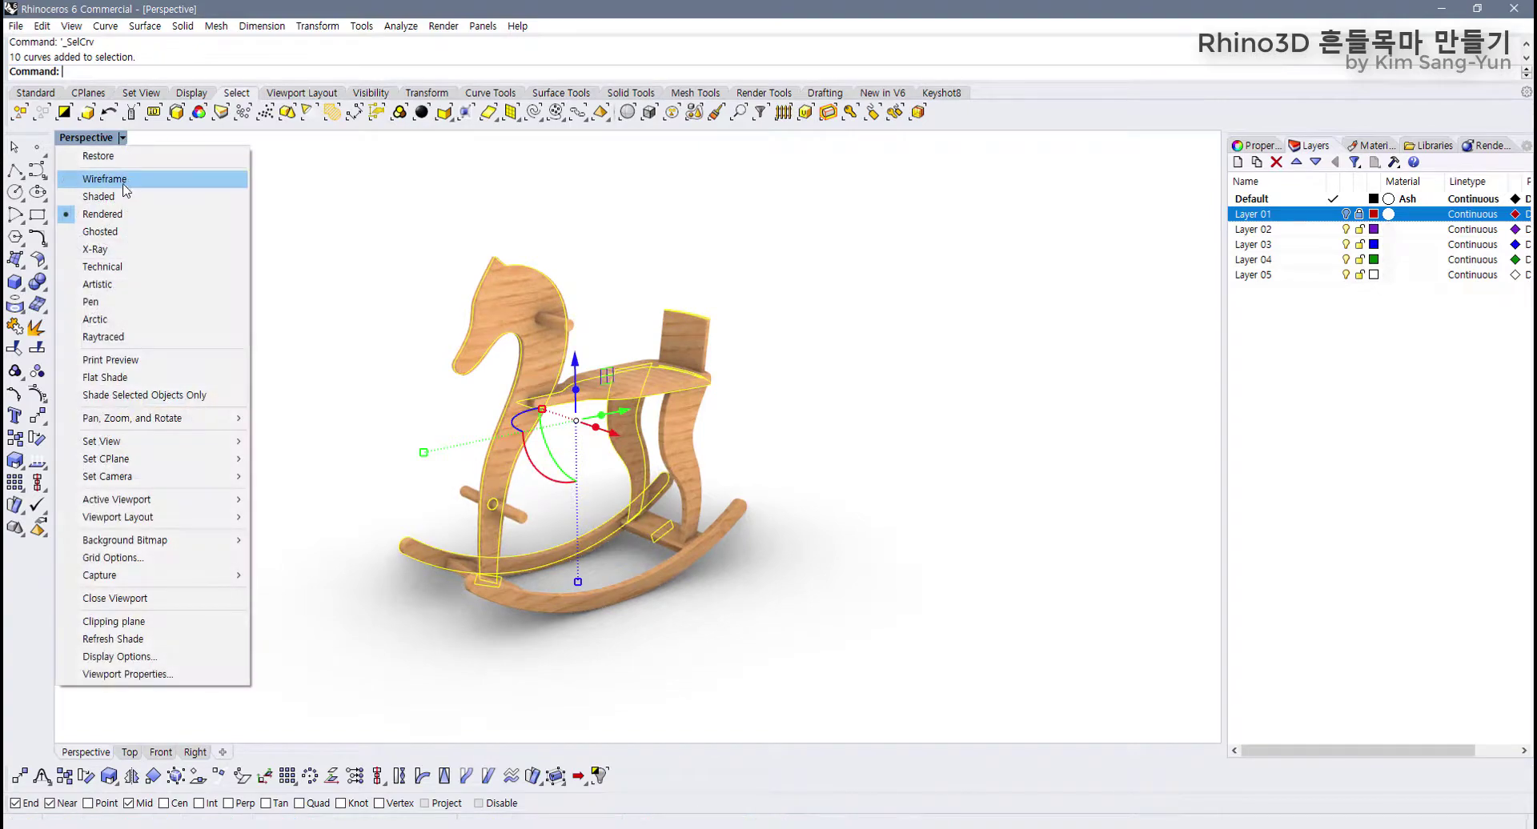
click(121, 197)
scroll(589, 445, up, 3)
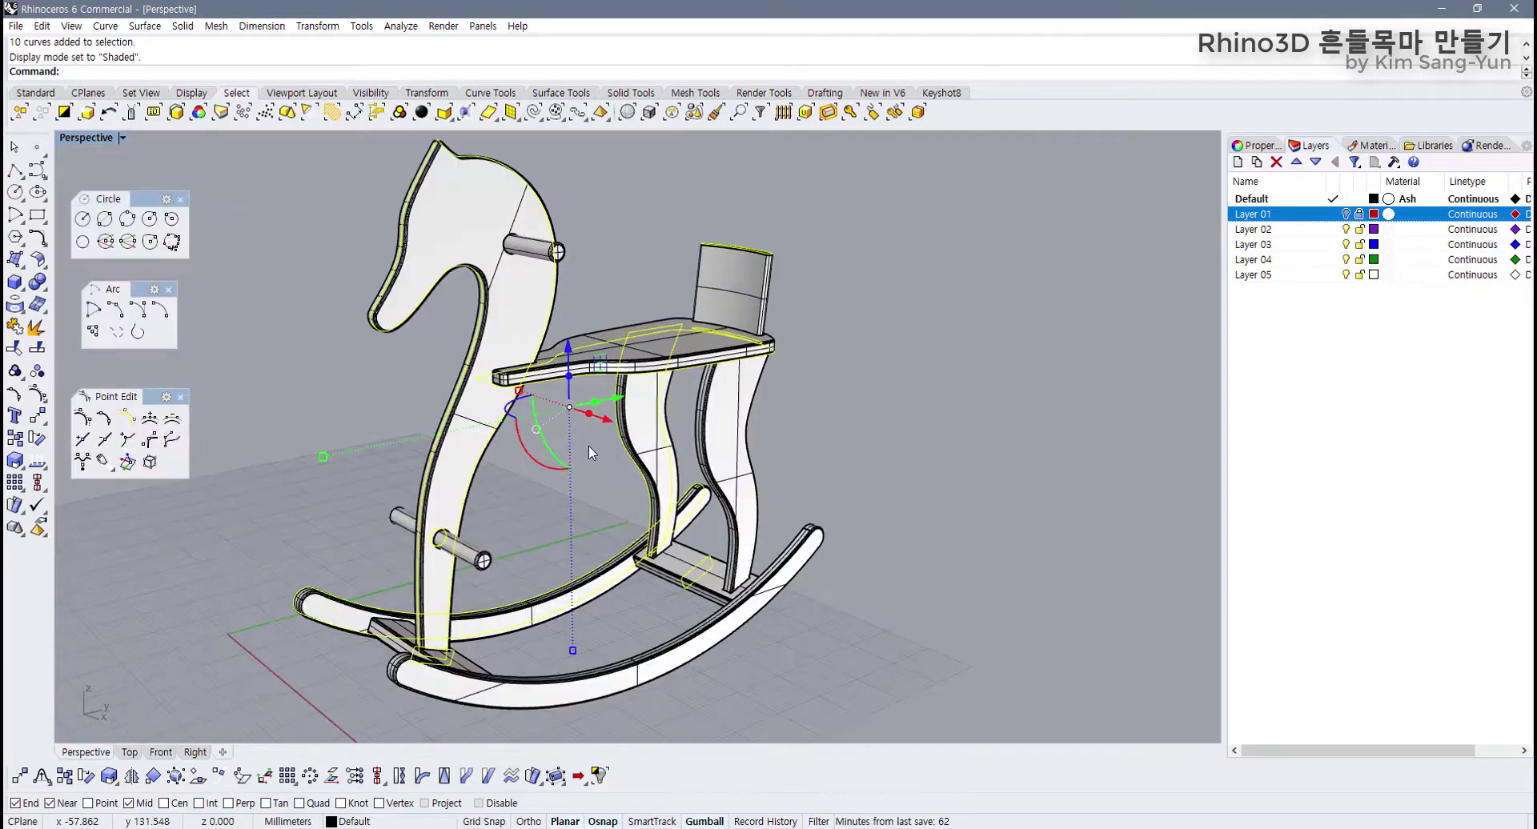
mouse_move(552, 411)
right_down()
mouse_move(691, 323)
mouse_move(724, 346)
mouse_move(573, 381)
mouse_move(582, 437)
right_up()
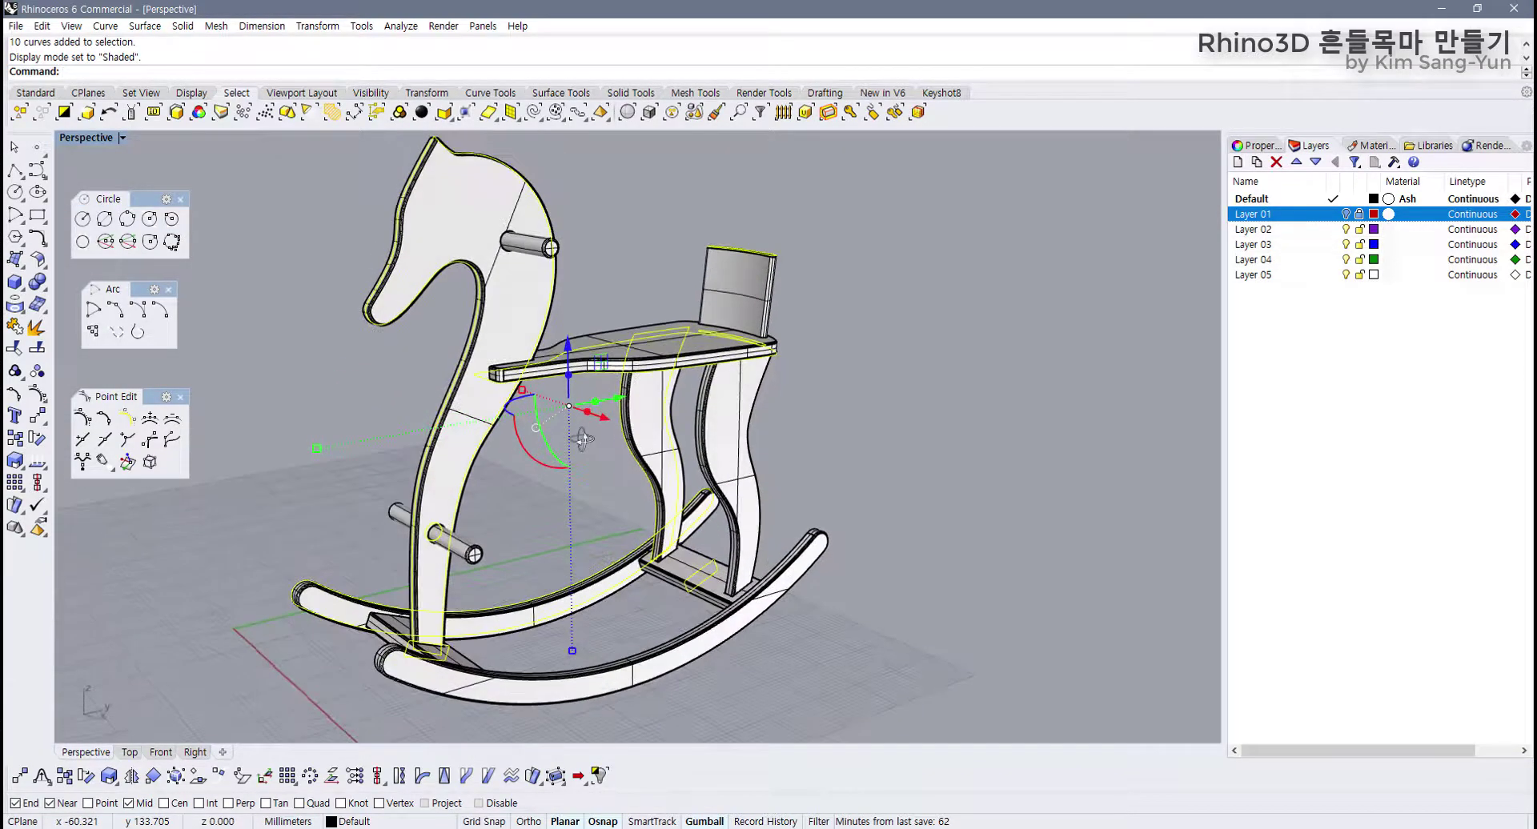
click(1268, 278)
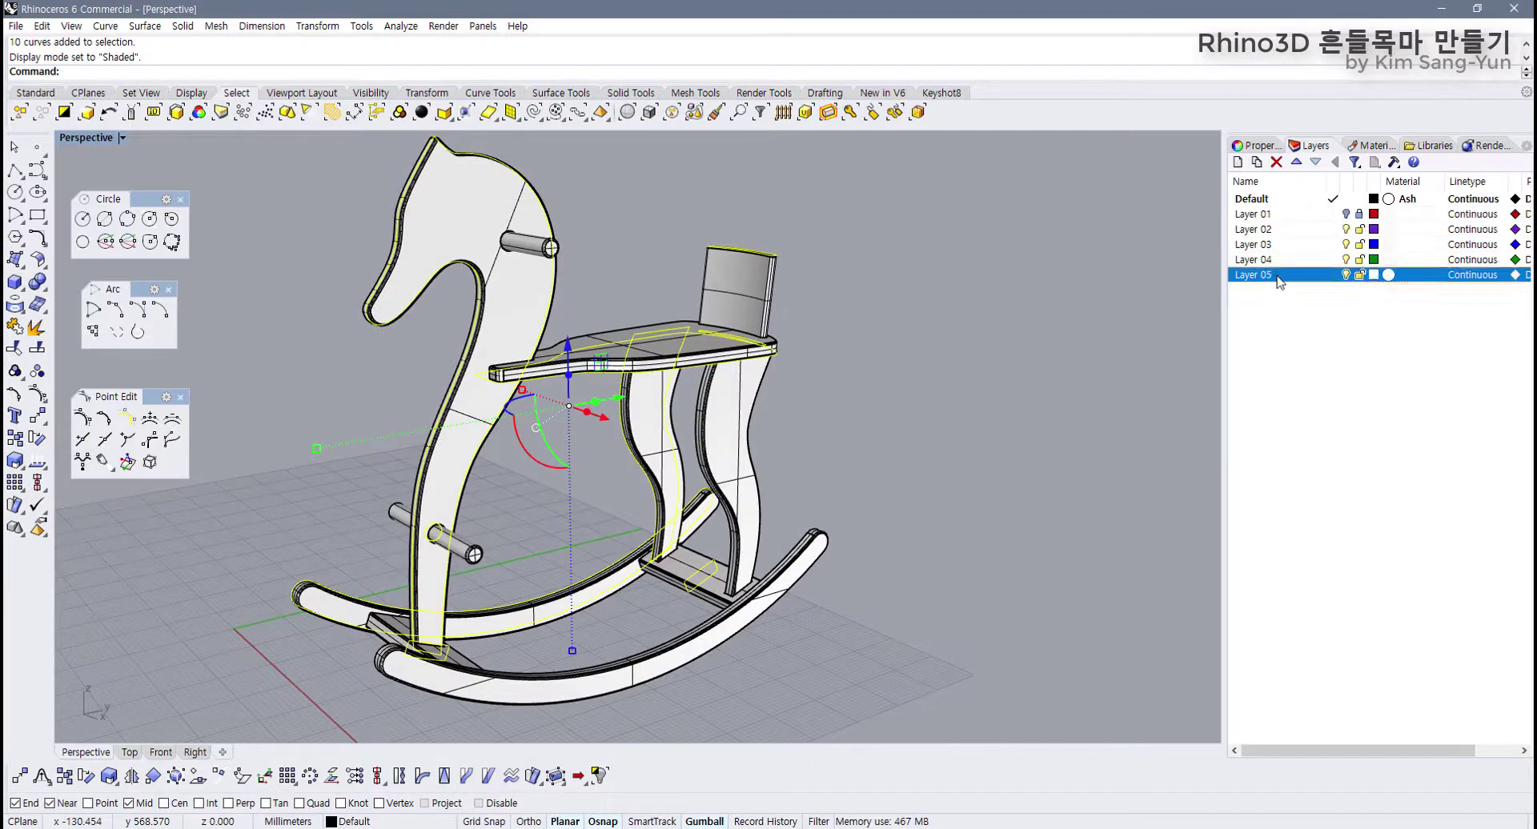
right_click(1278, 279)
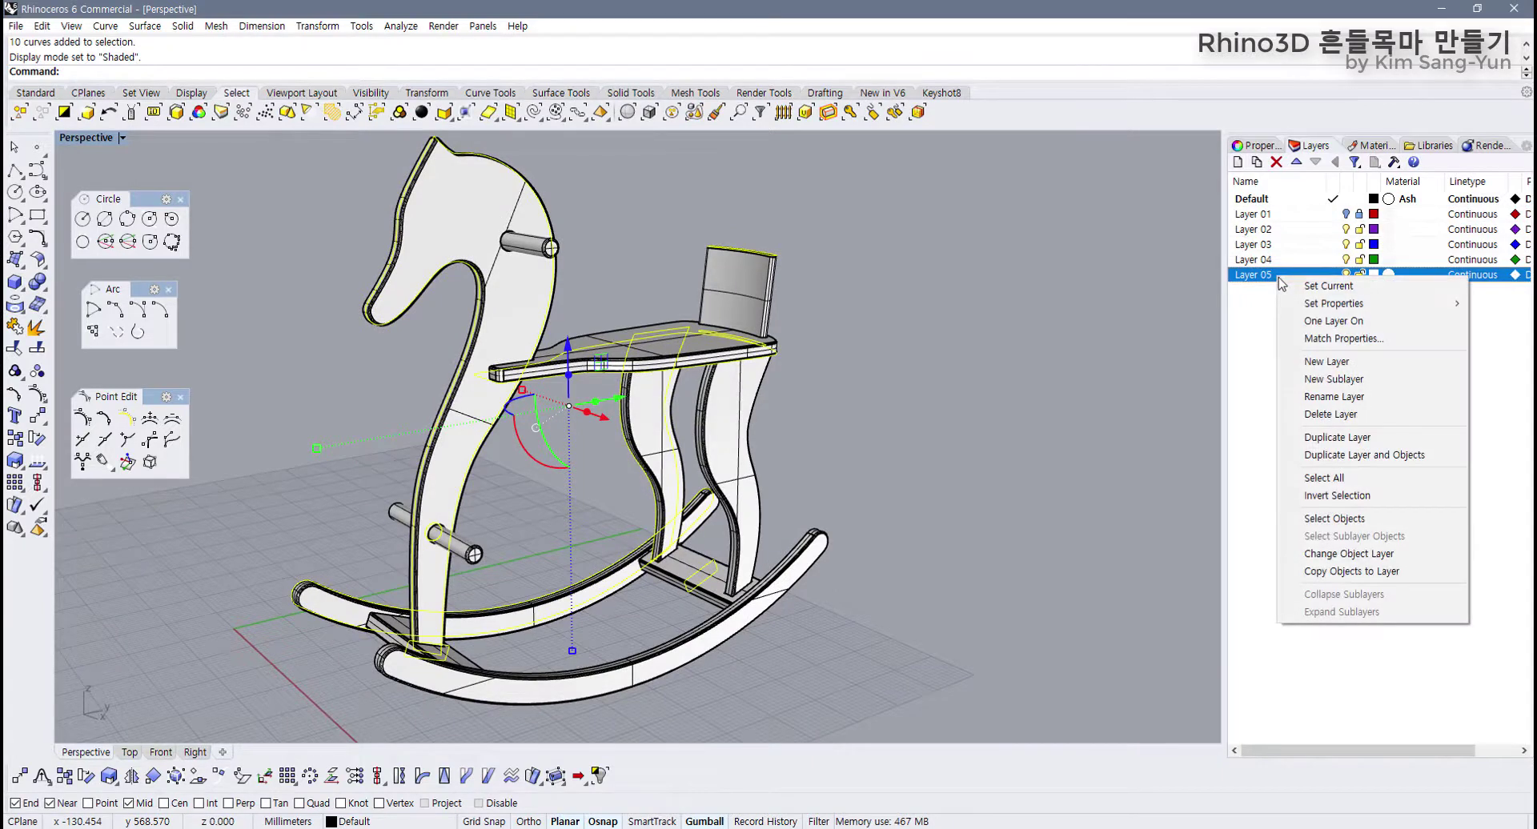
click(1372, 564)
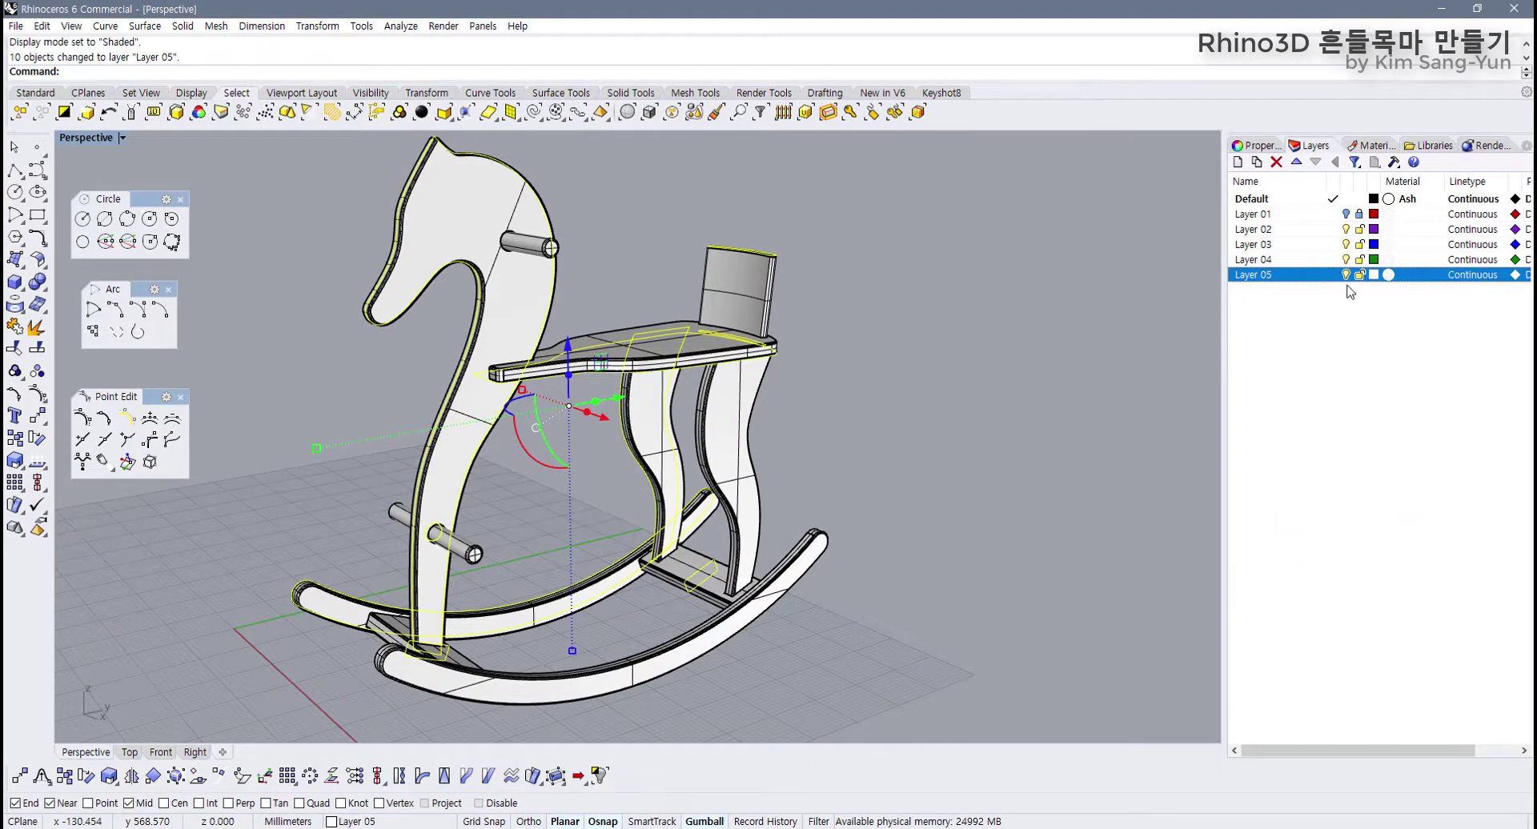
Step: Clear the selection, turn off Layer 05 to hide the construction curves, and show the Perspective view in Rendered mode
key(Escape)
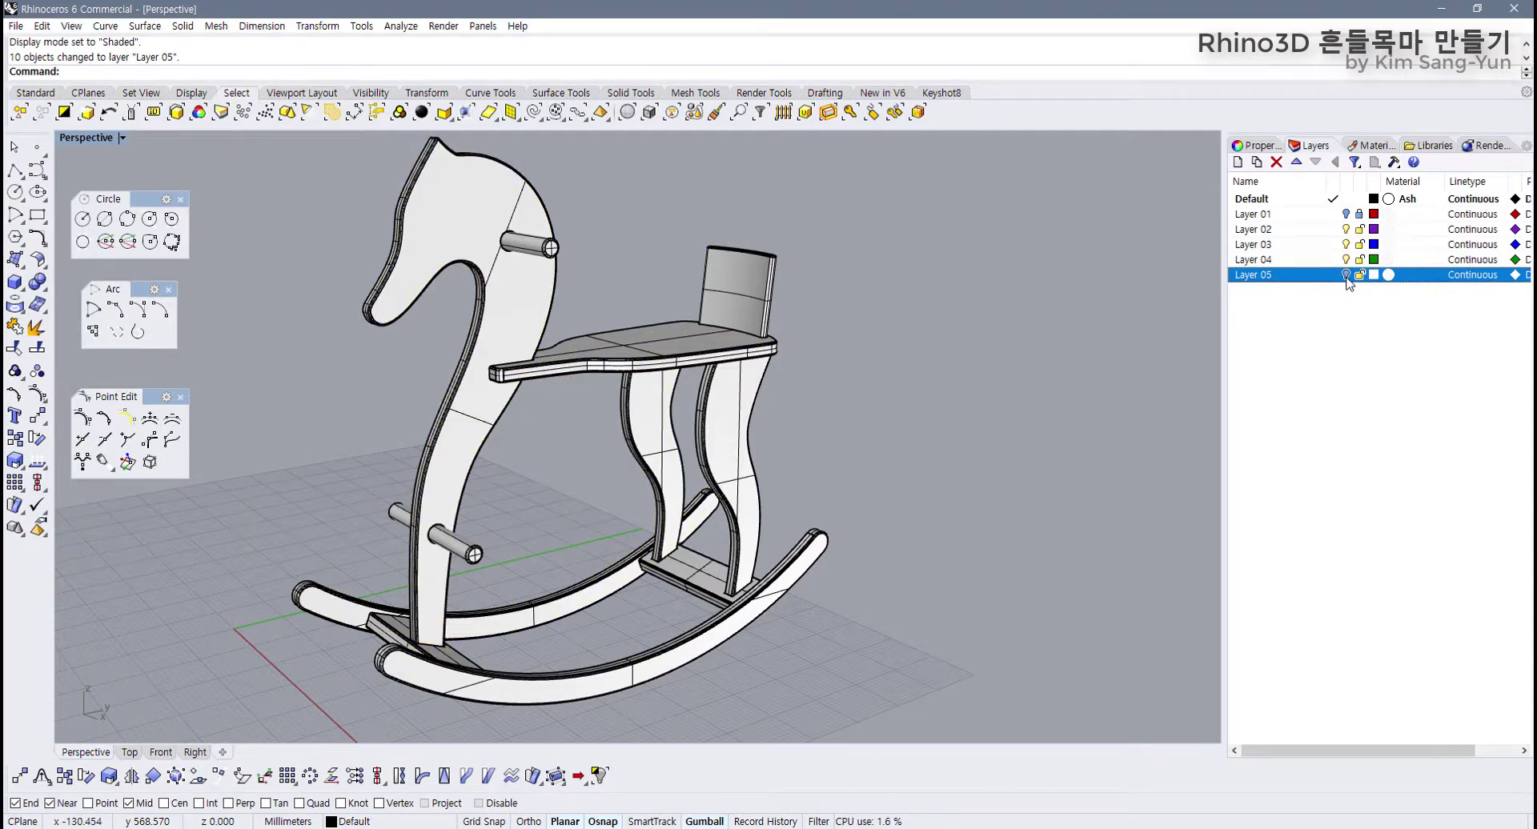
click(122, 138)
click(102, 214)
scroll(725, 409, down, 3)
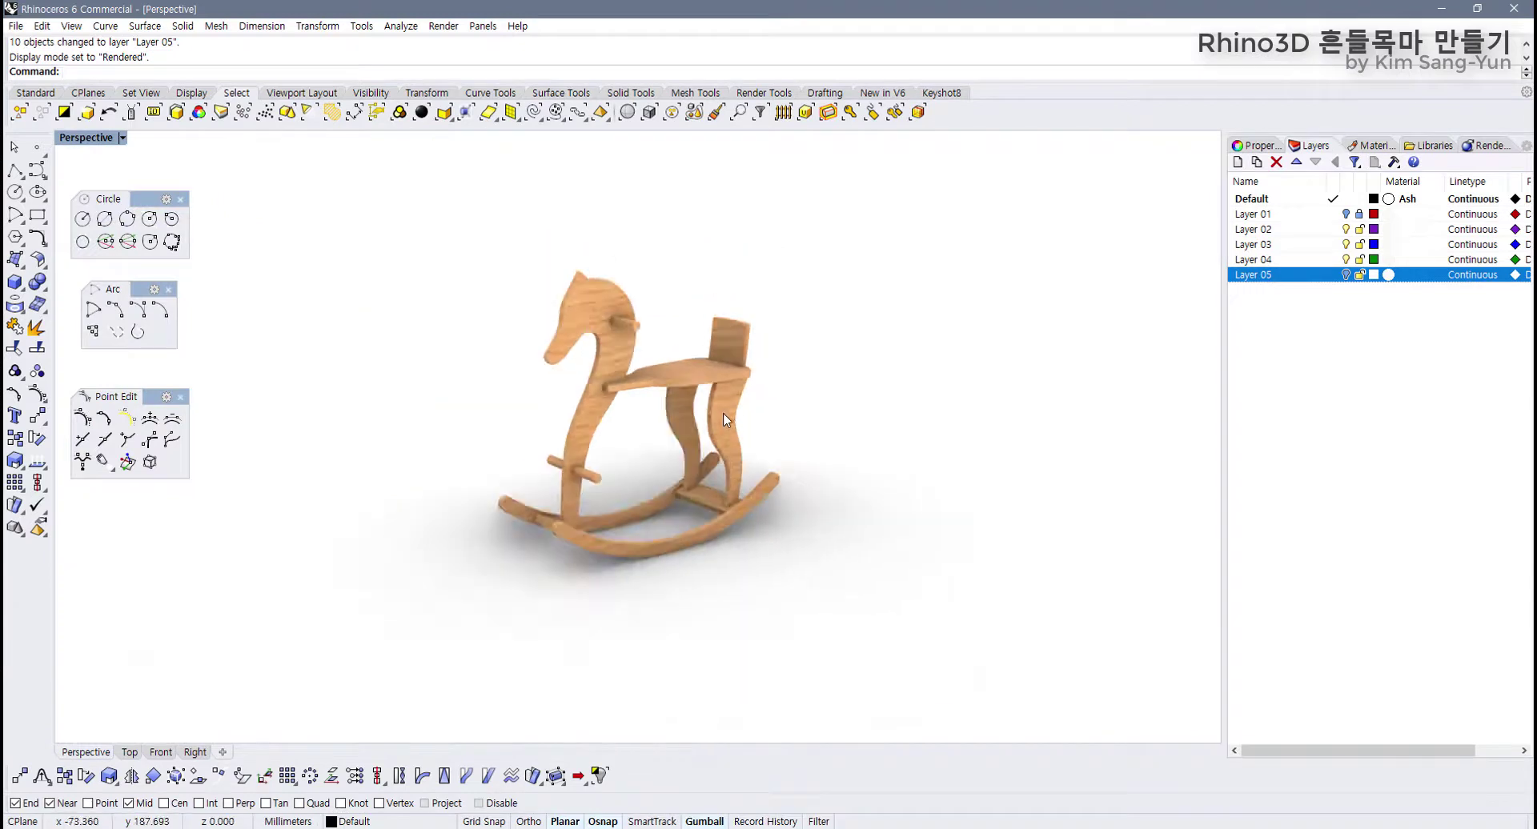
scroll(725, 409, up, 3)
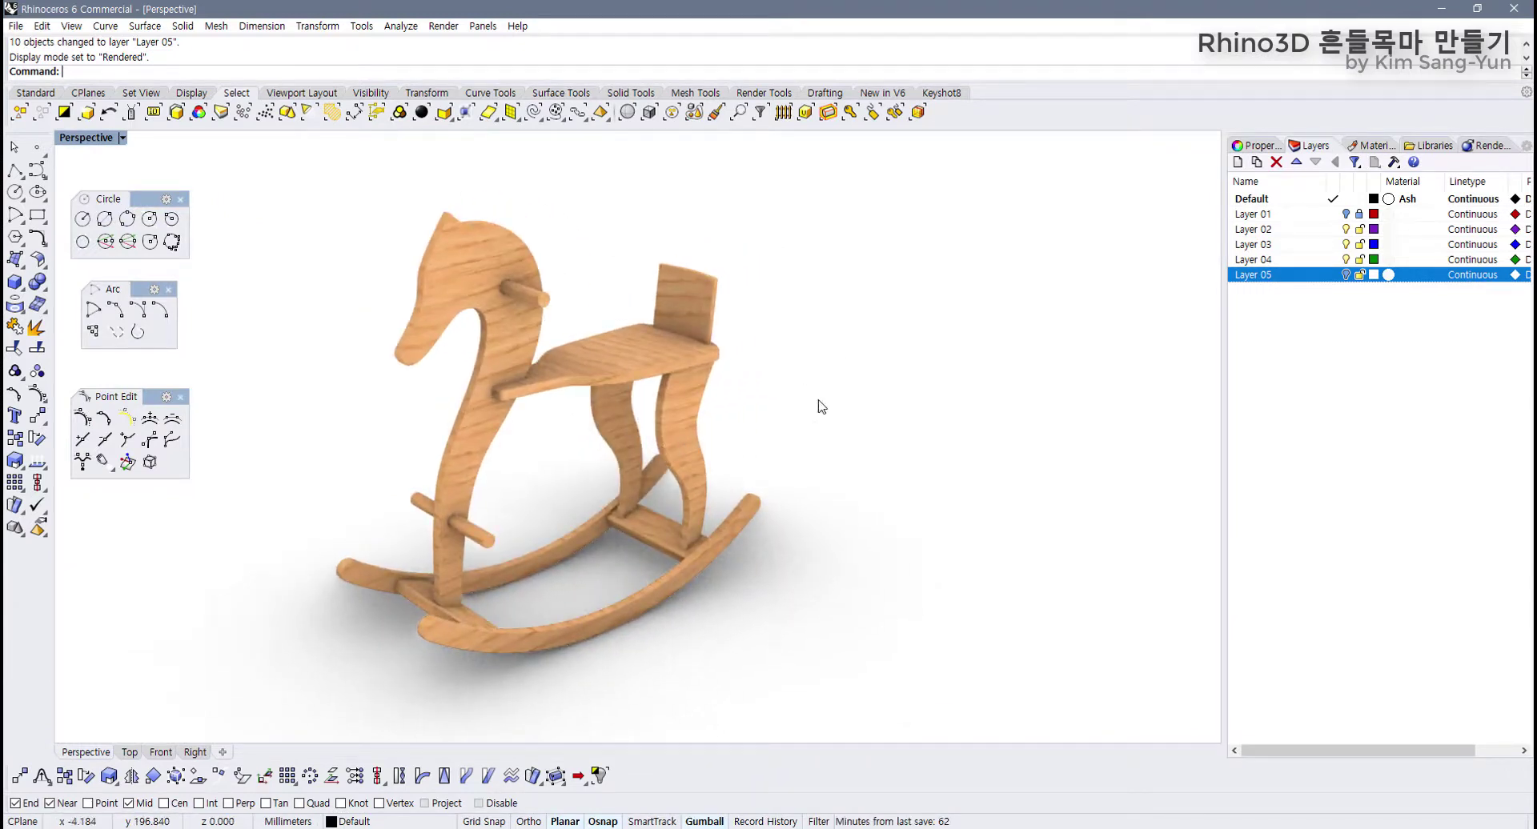
shift+right_drag(823, 406, 863, 406)
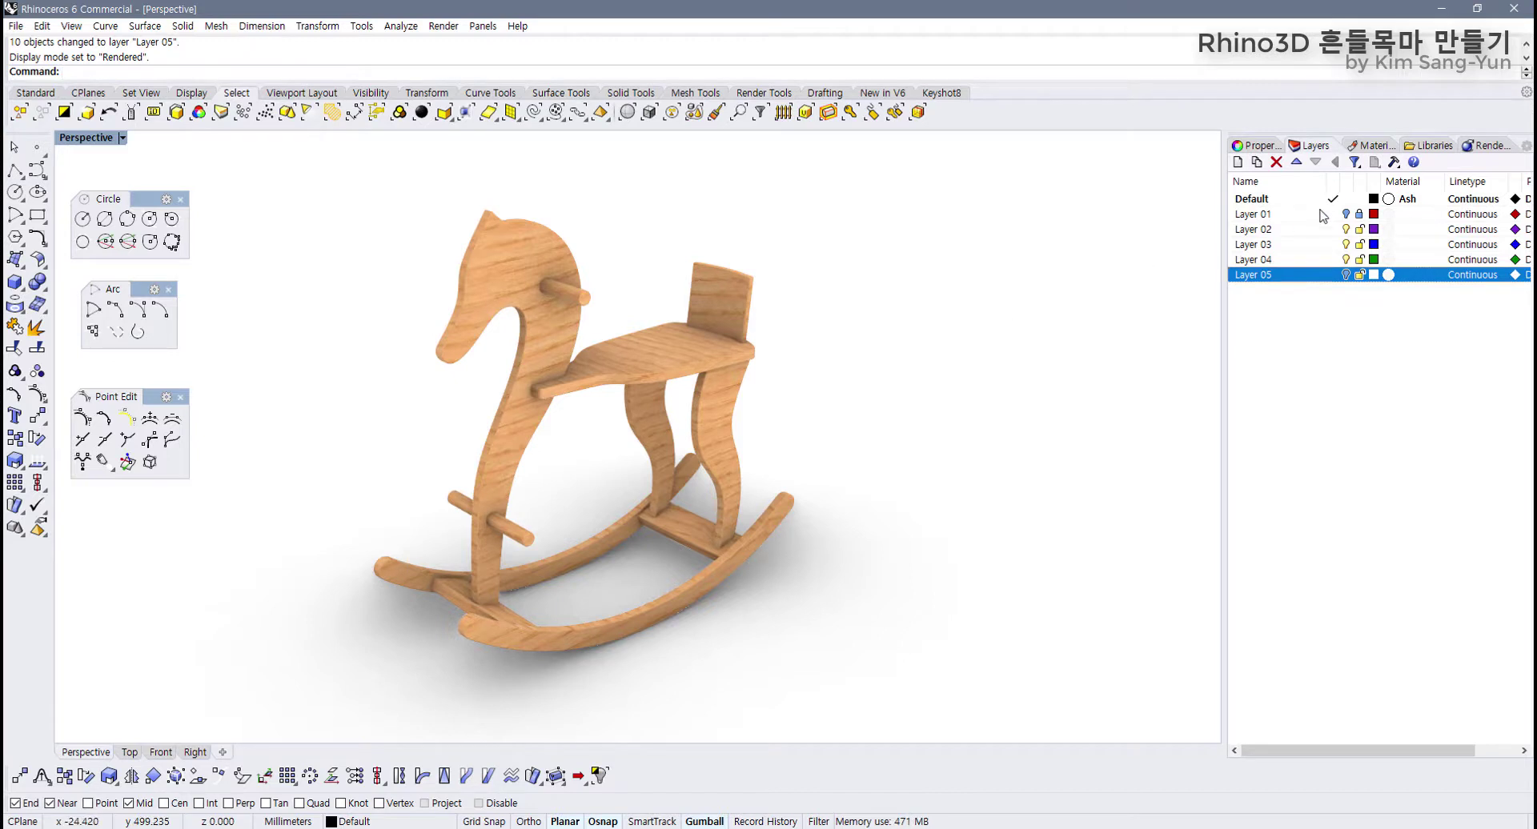
Step: Open the solid backdrop color in the rendering settings, choose Gold and darken it to R 146, G 117, B 29
click(1485, 148)
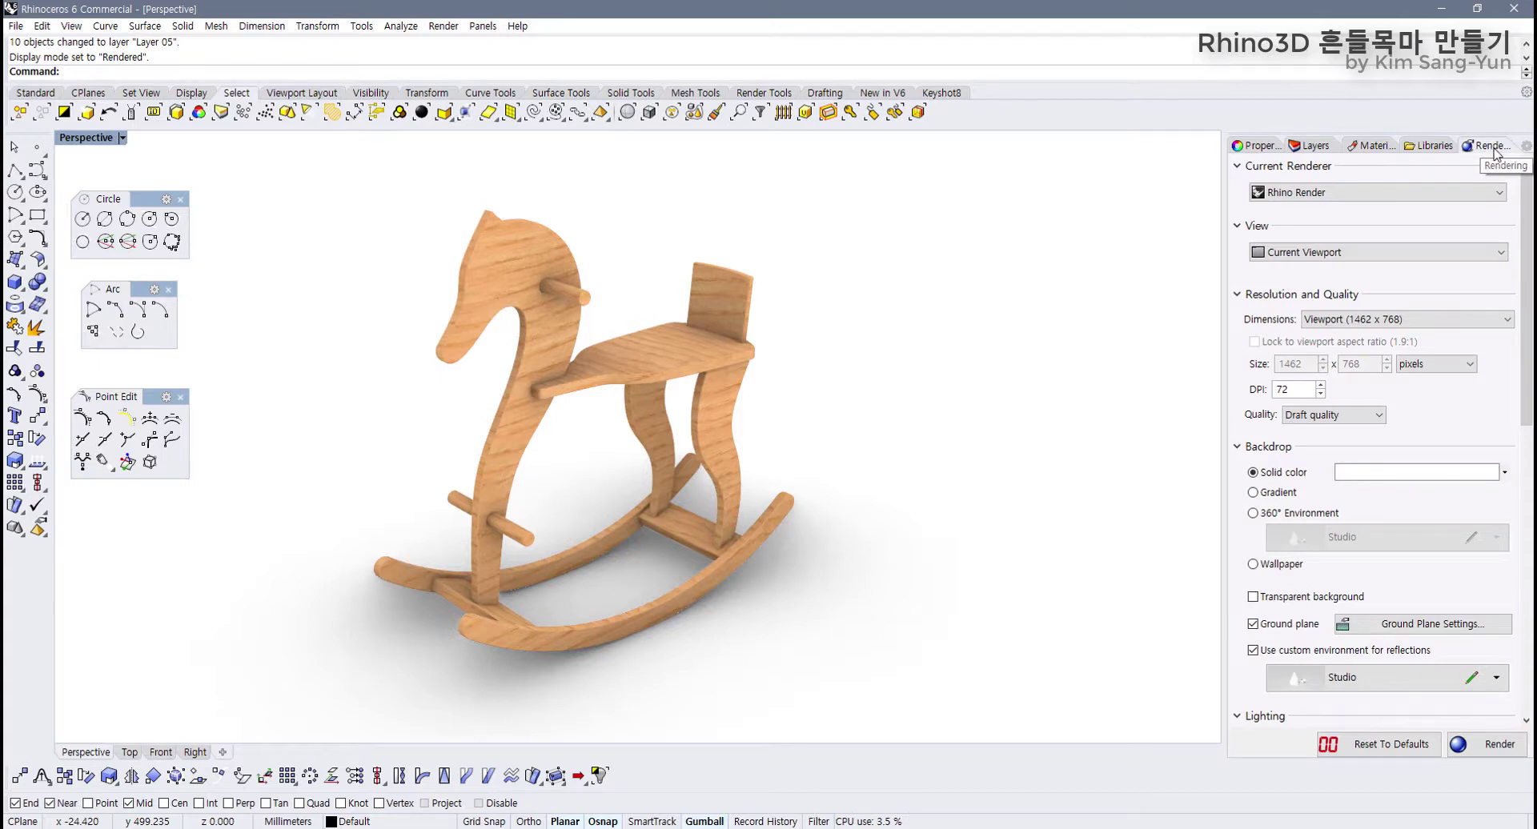
click(1526, 145)
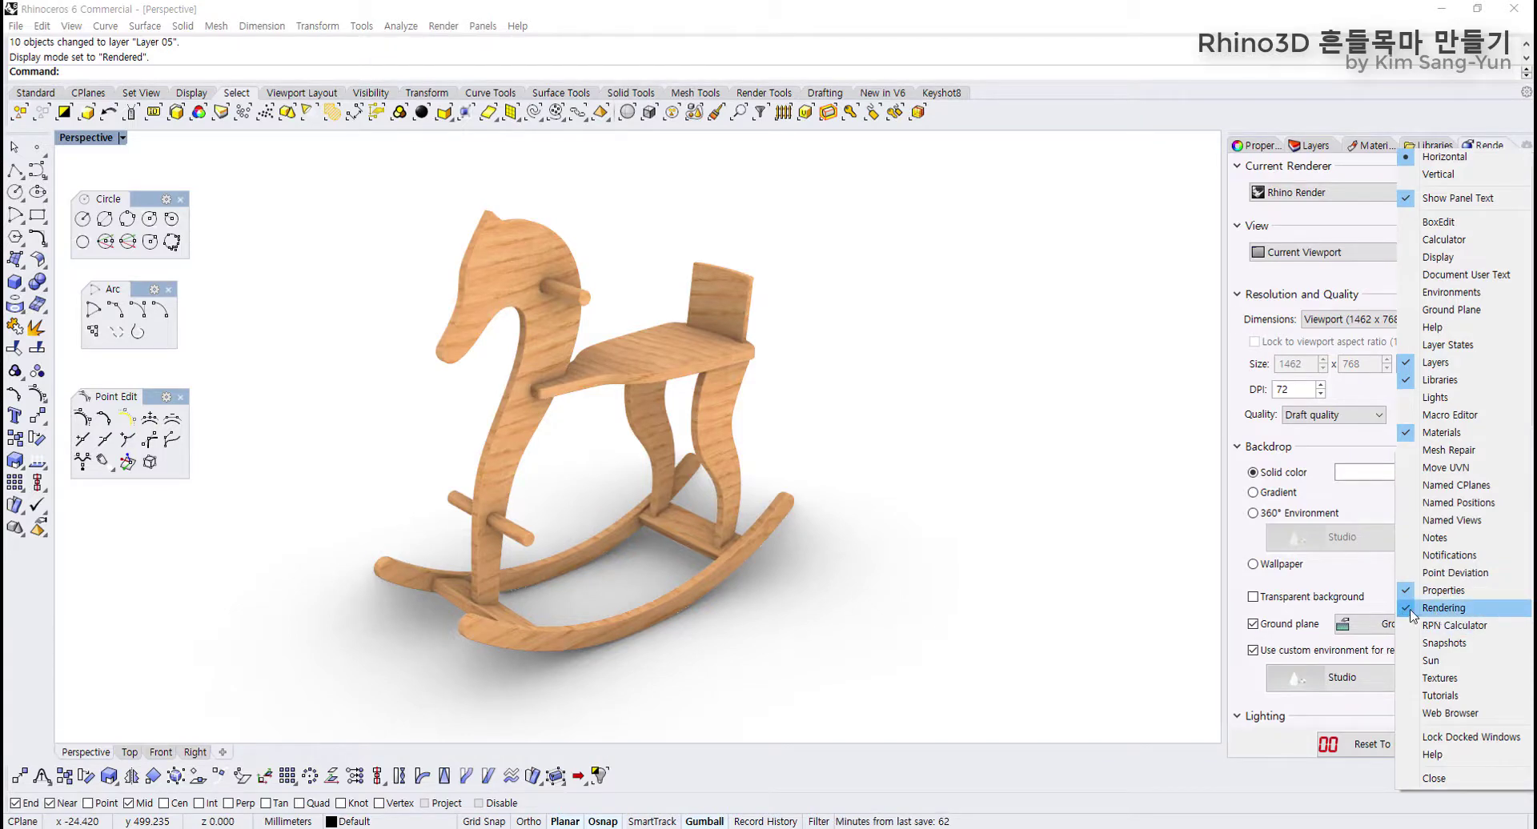
click(1361, 472)
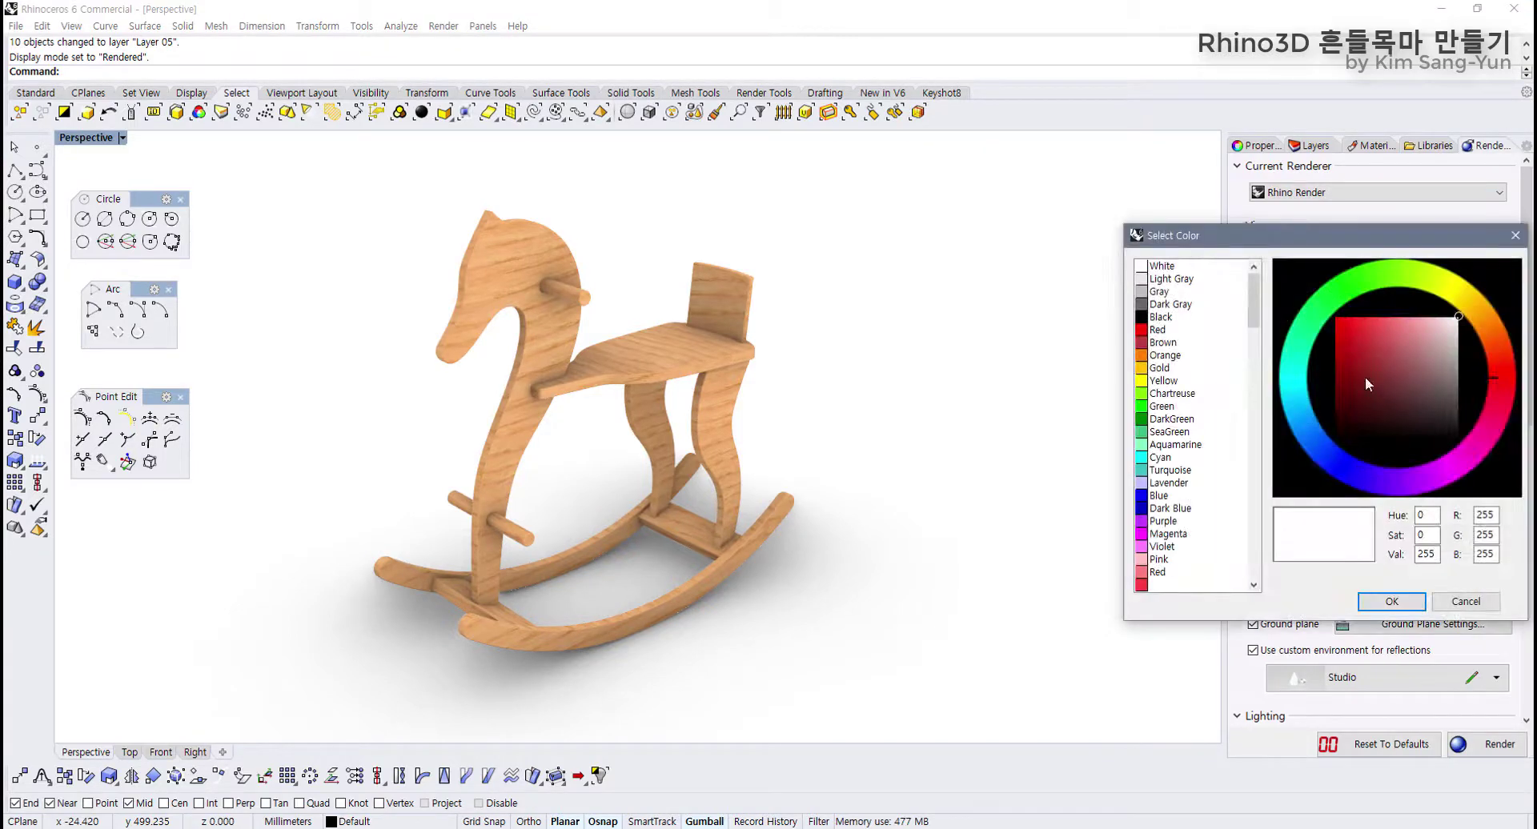
drag(1336, 245, 1052, 184)
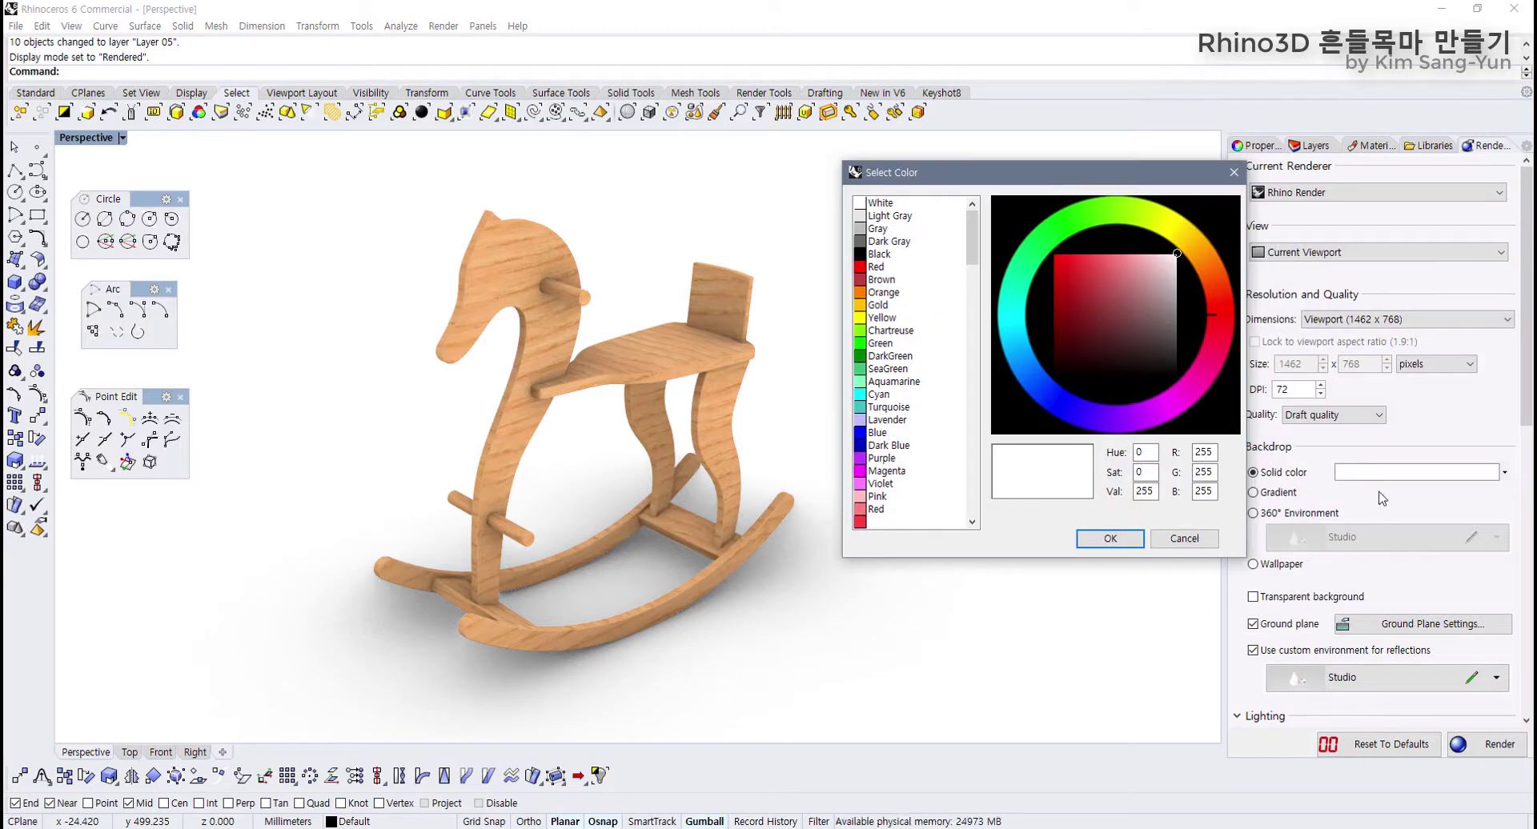
click(879, 292)
click(878, 305)
click(1079, 305)
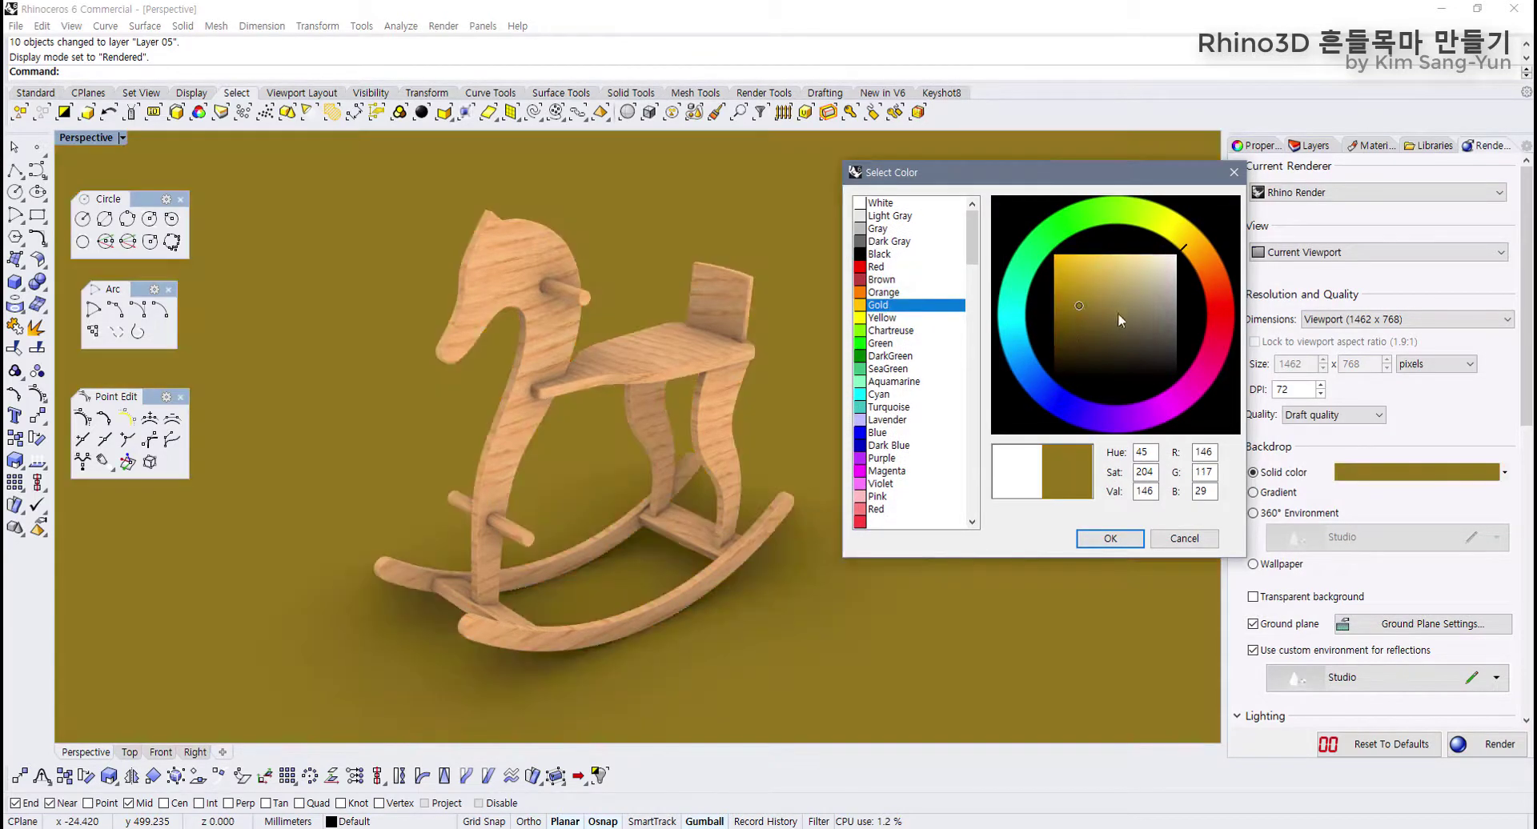
Step: Mute the solid backdrop color to a gray-brown of R 128, G 121, B 102 and apply it
mouse_move(1118, 314)
mouse_down()
mouse_move(1151, 345)
mouse_move(1134, 311)
mouse_move(1147, 295)
mouse_up()
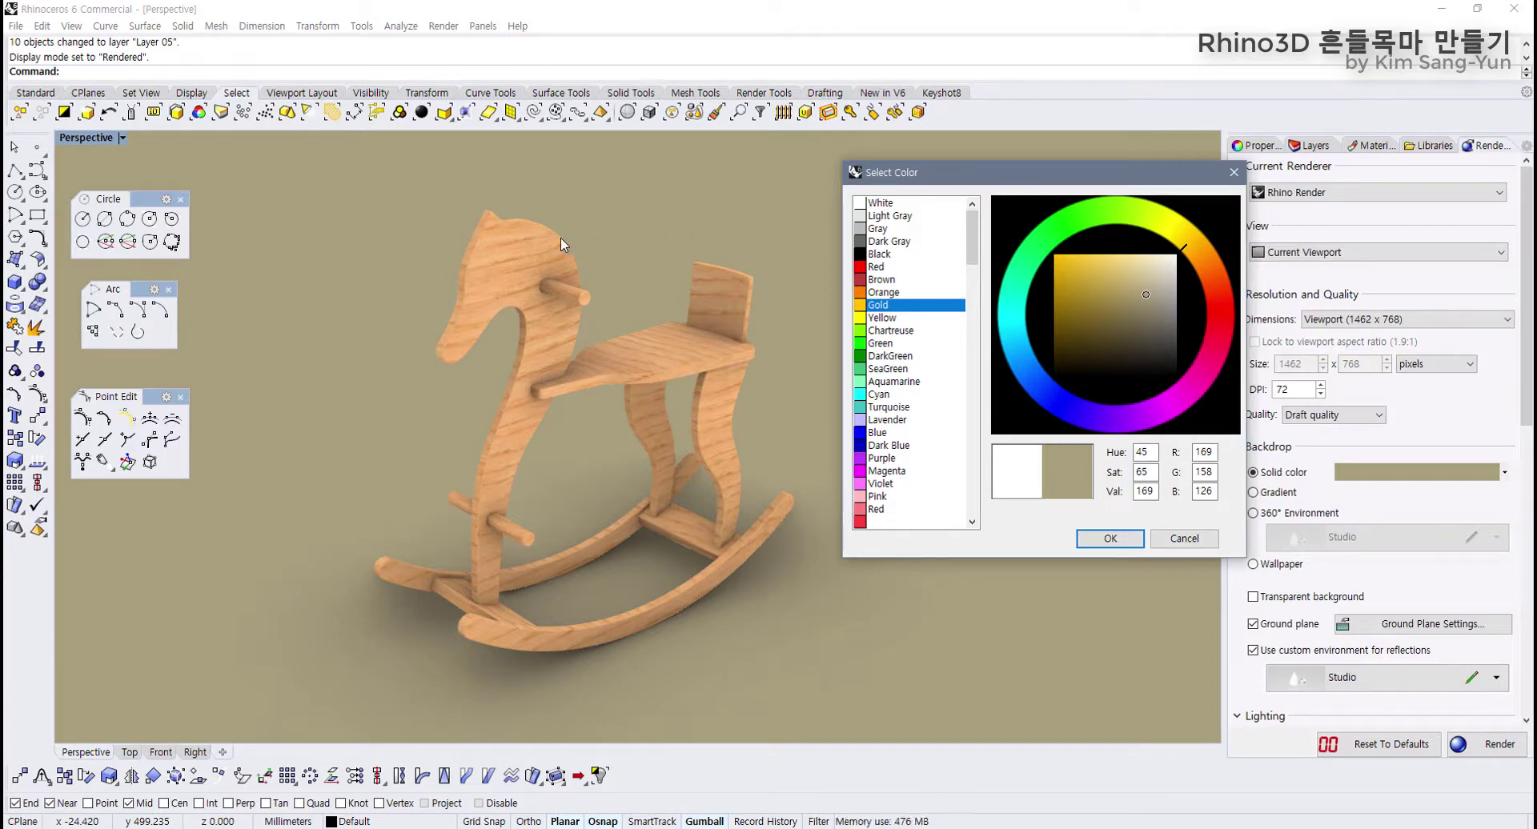
click(1144, 328)
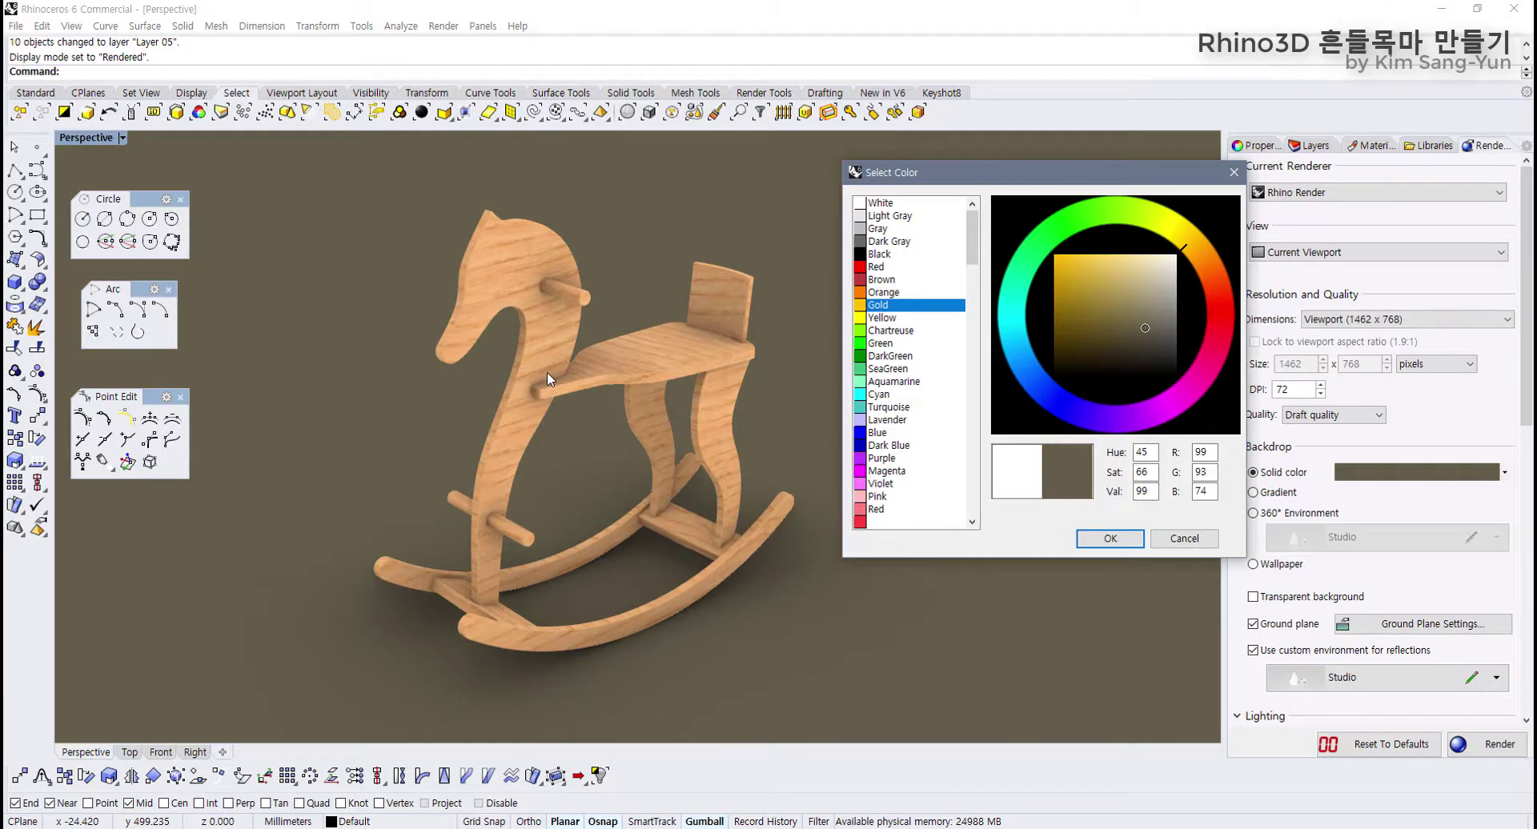
click(1132, 310)
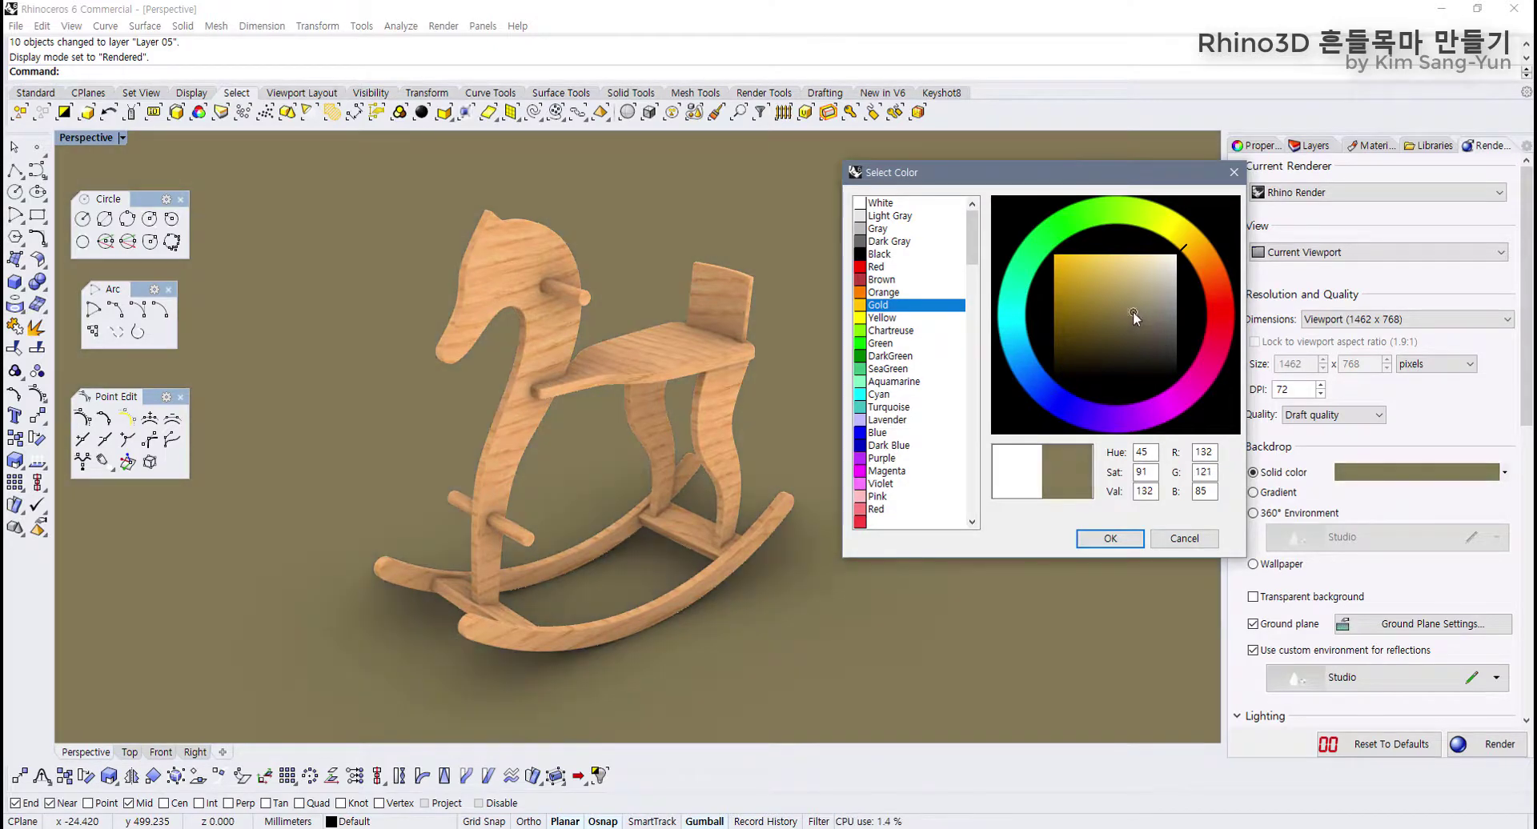
click(1164, 326)
click(1148, 326)
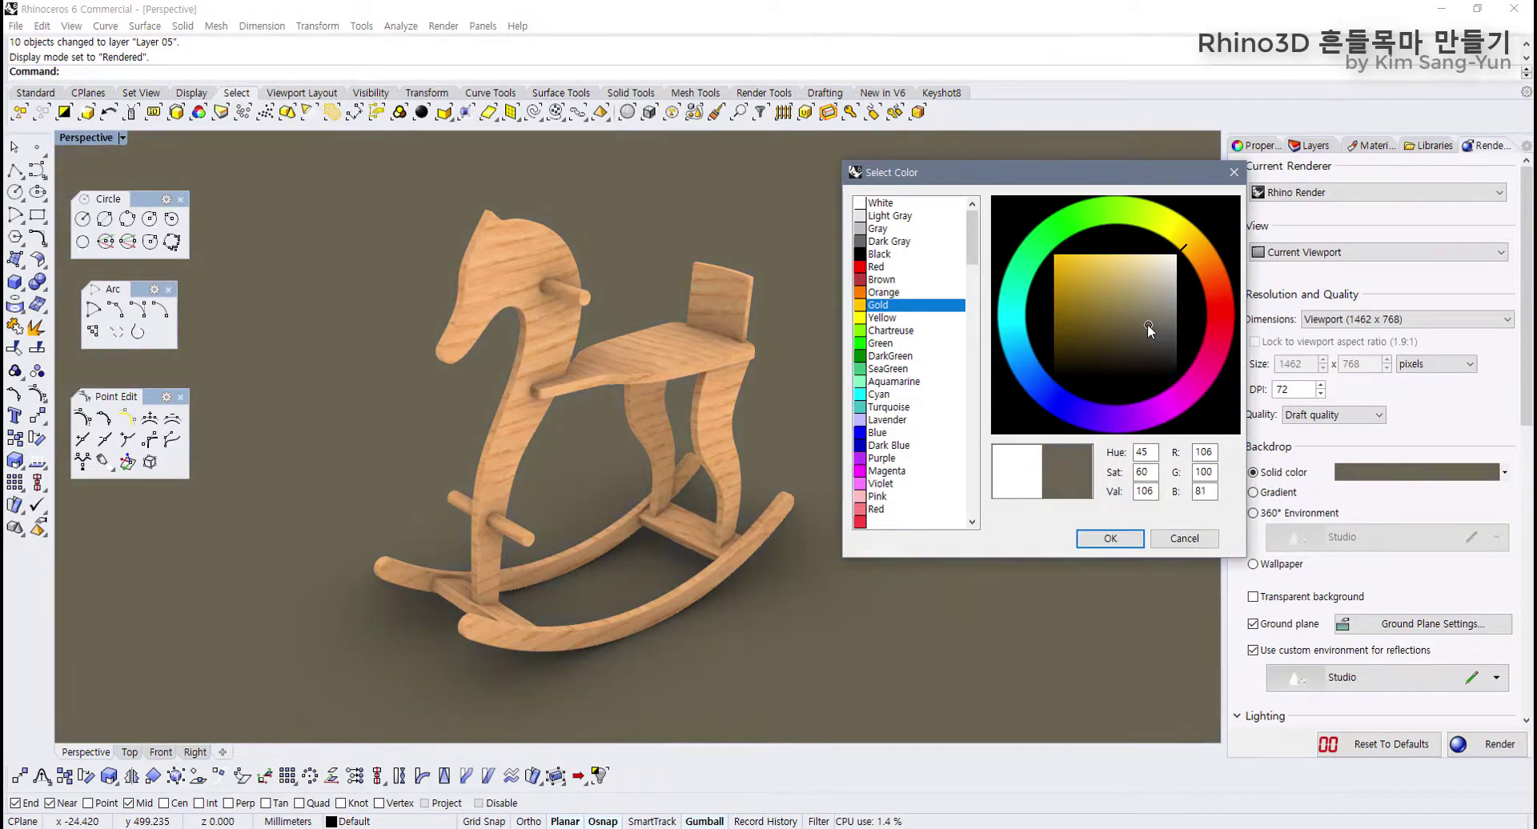
click(1152, 314)
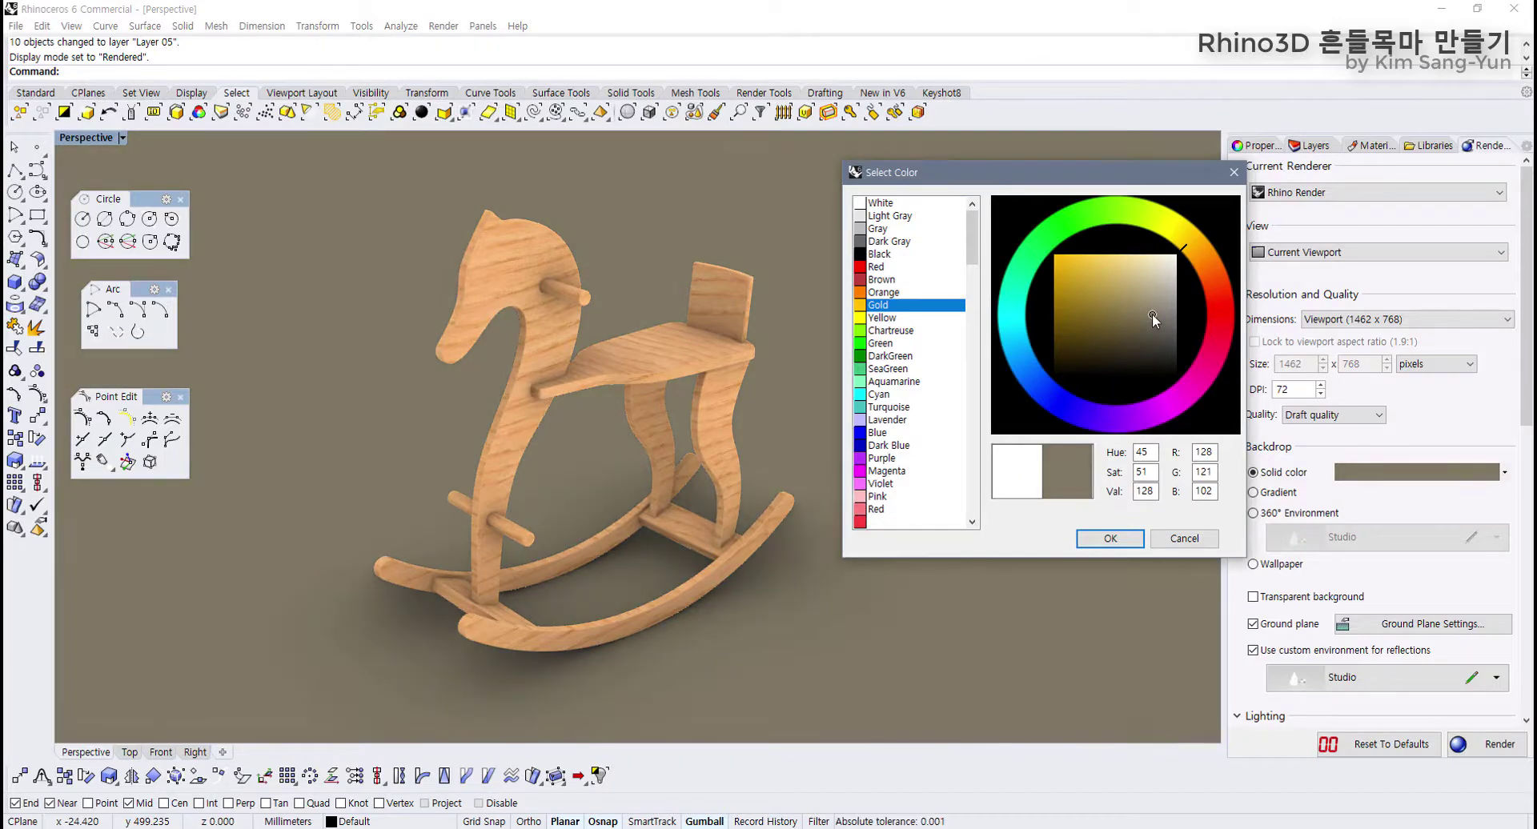
click(1110, 540)
Step: Look through the lighting, wireframe and advanced sections of the rendering settings
right_drag(941, 488, 843, 454)
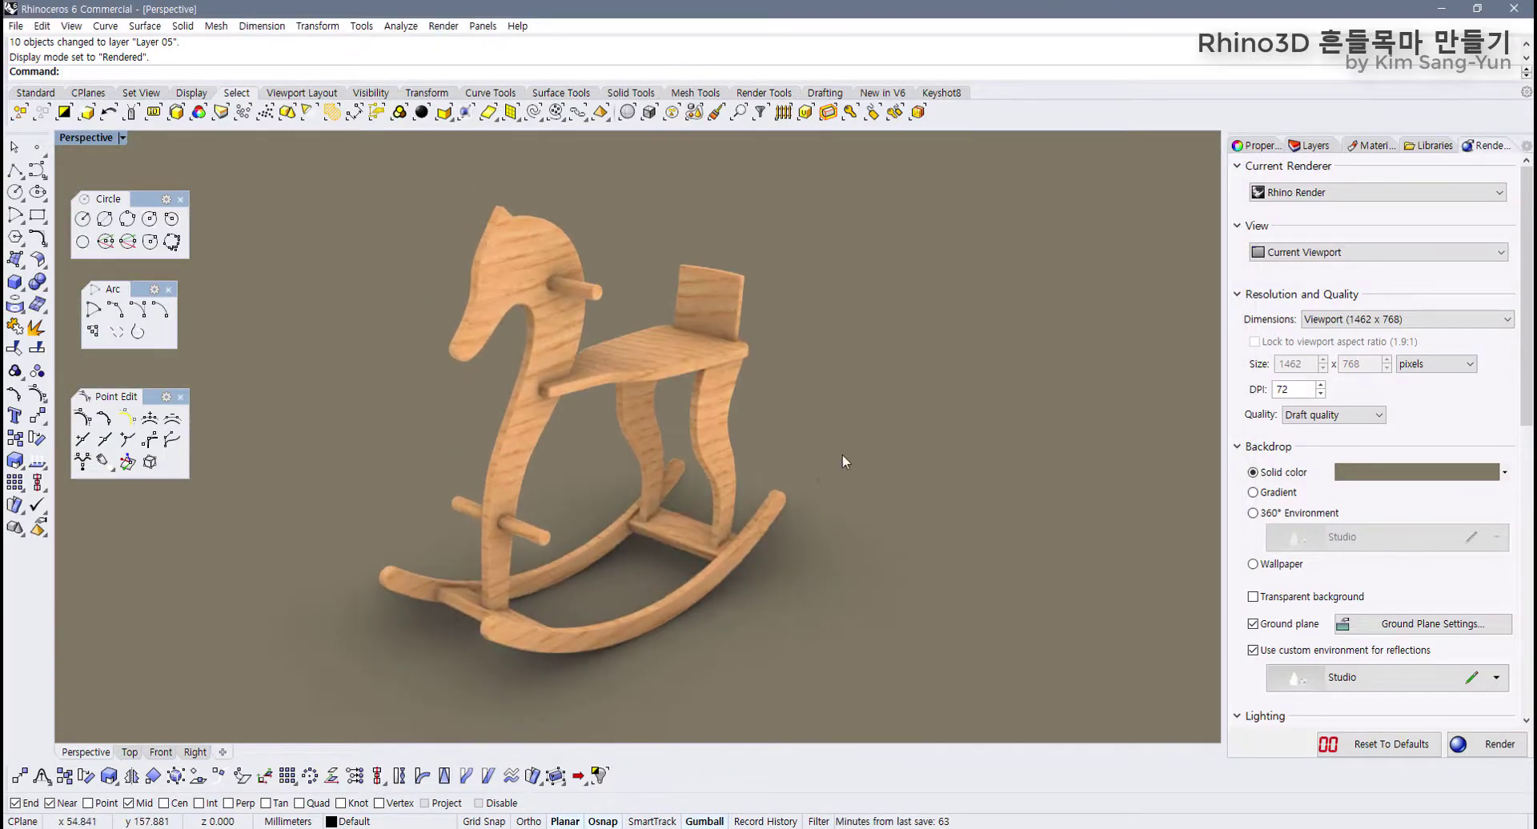
click(669, 359)
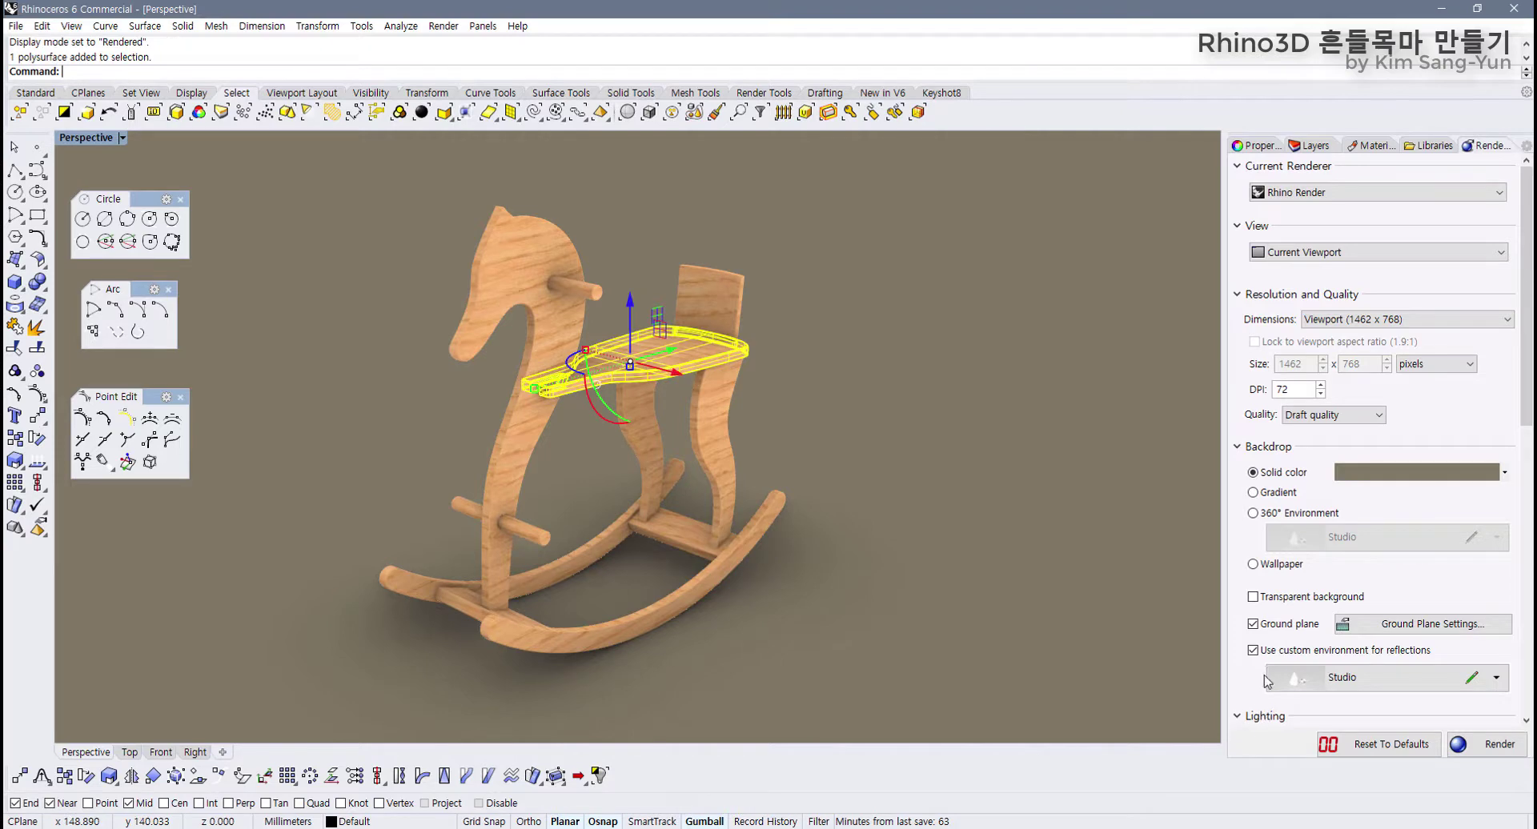
scroll(1266, 675, down, 6)
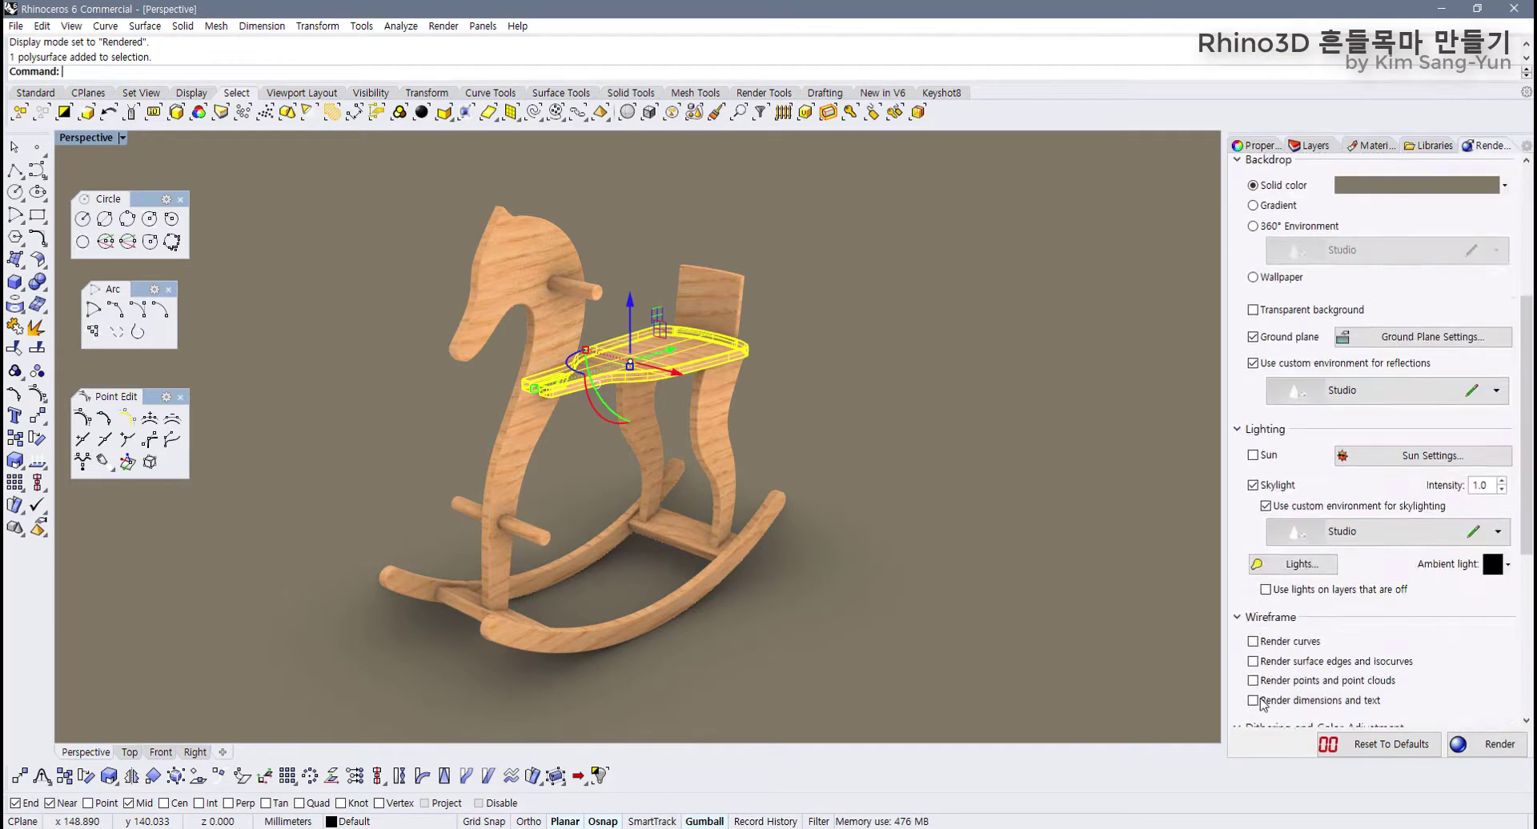
scroll(1263, 704, down, 5)
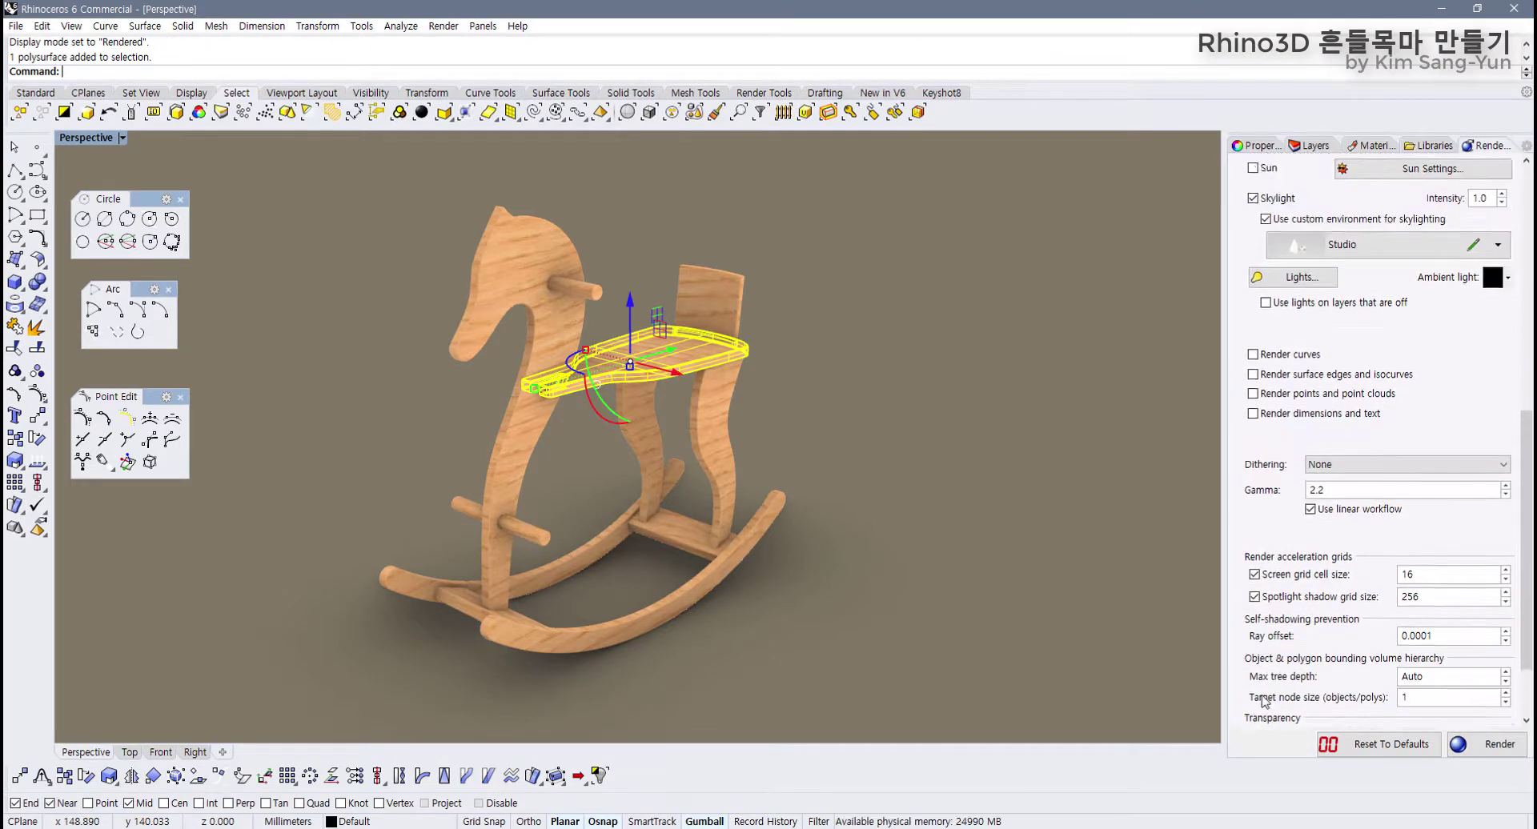
scroll(1326, 311, up, 4)
scroll(1327, 311, up, 4)
Step: Raise the Ash material's reflectivity to 63% while checking the effect on the seat up close
click(1374, 145)
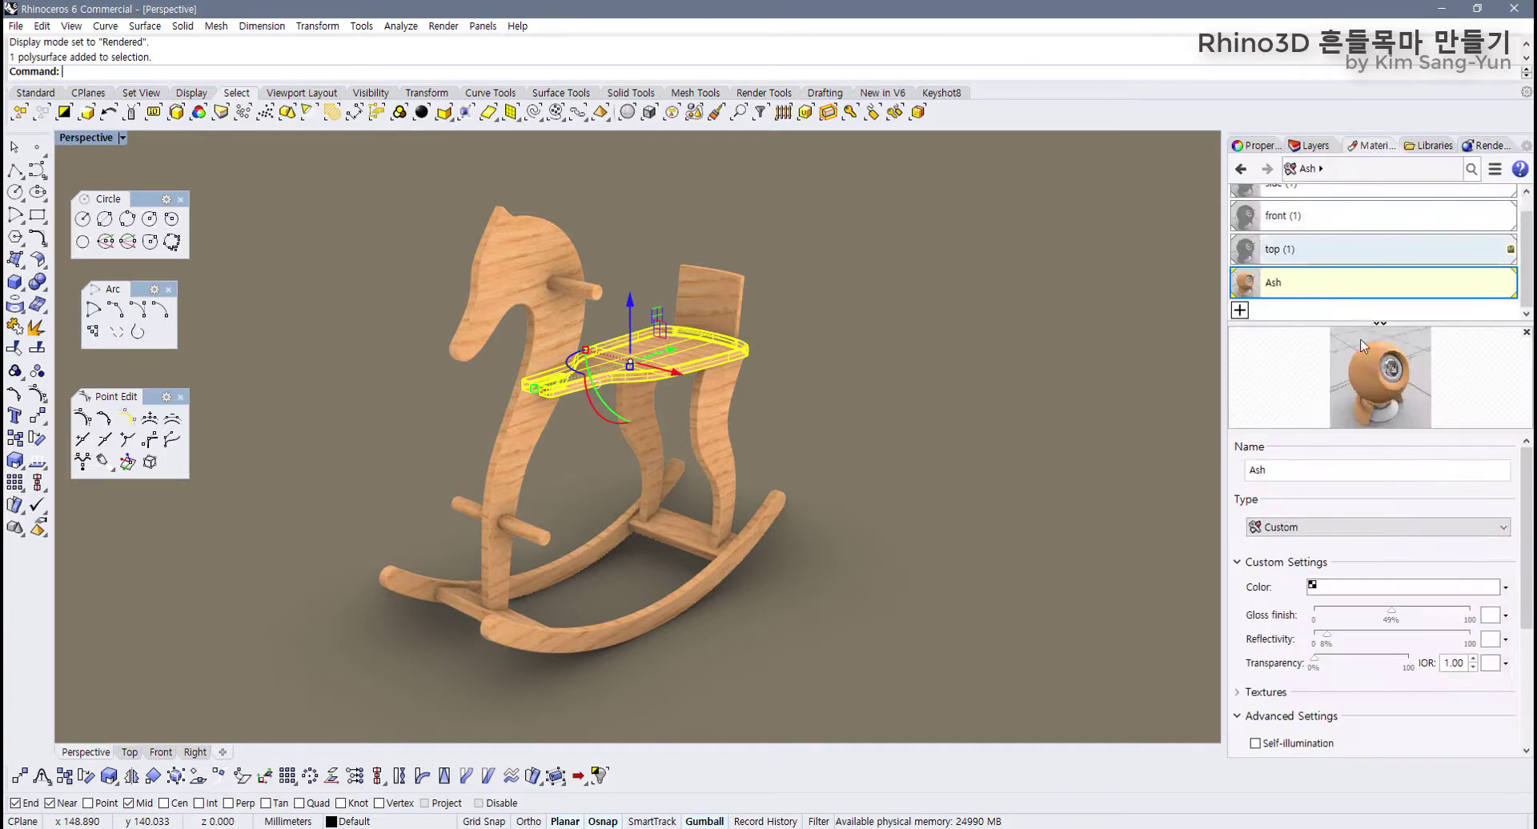
drag(1330, 638, 1366, 639)
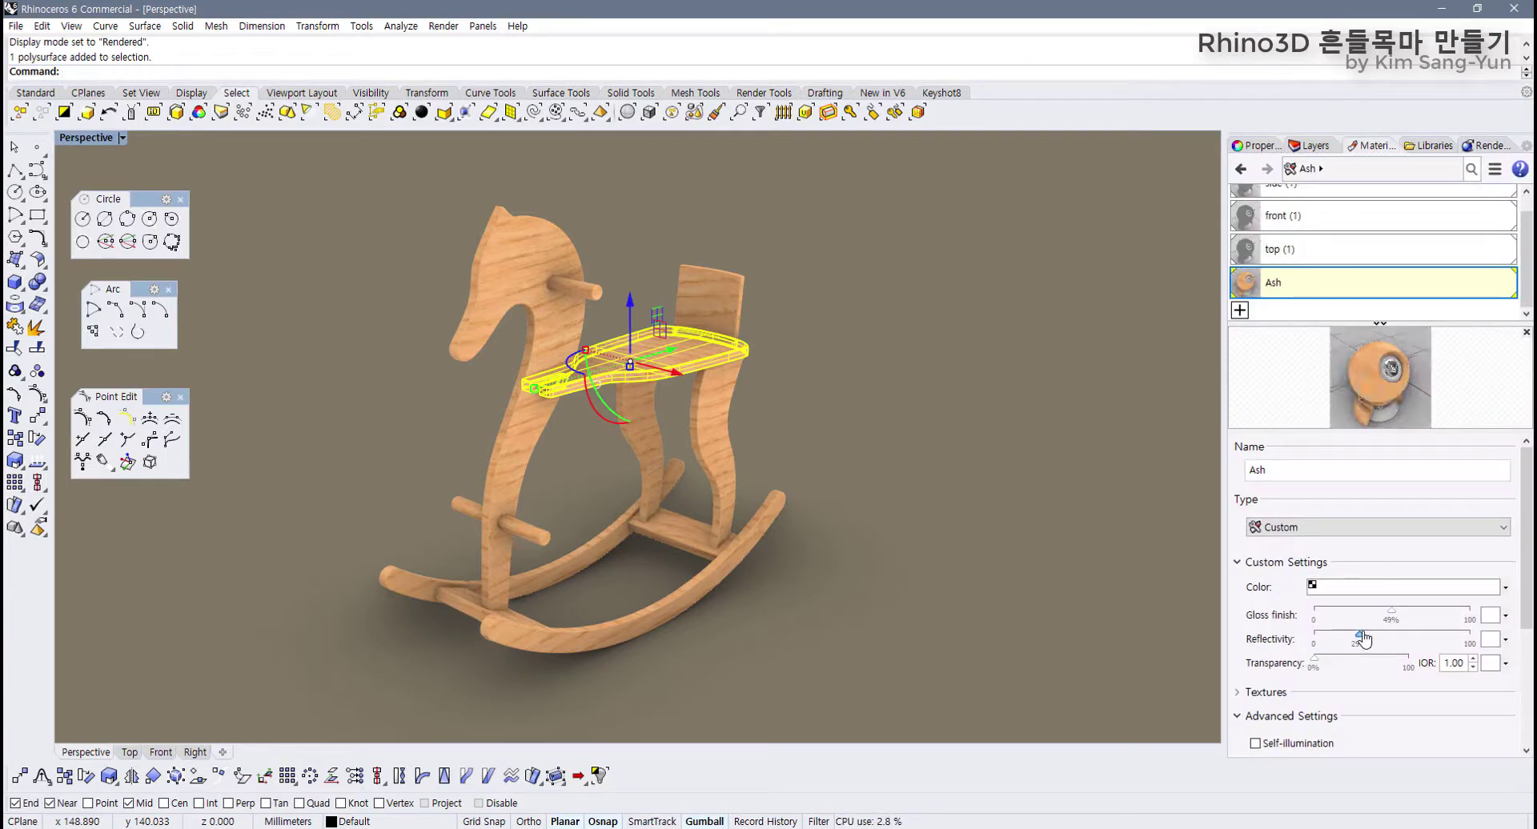
click(1008, 548)
right_drag(1007, 548, 757, 446)
scroll(758, 447, up, 10)
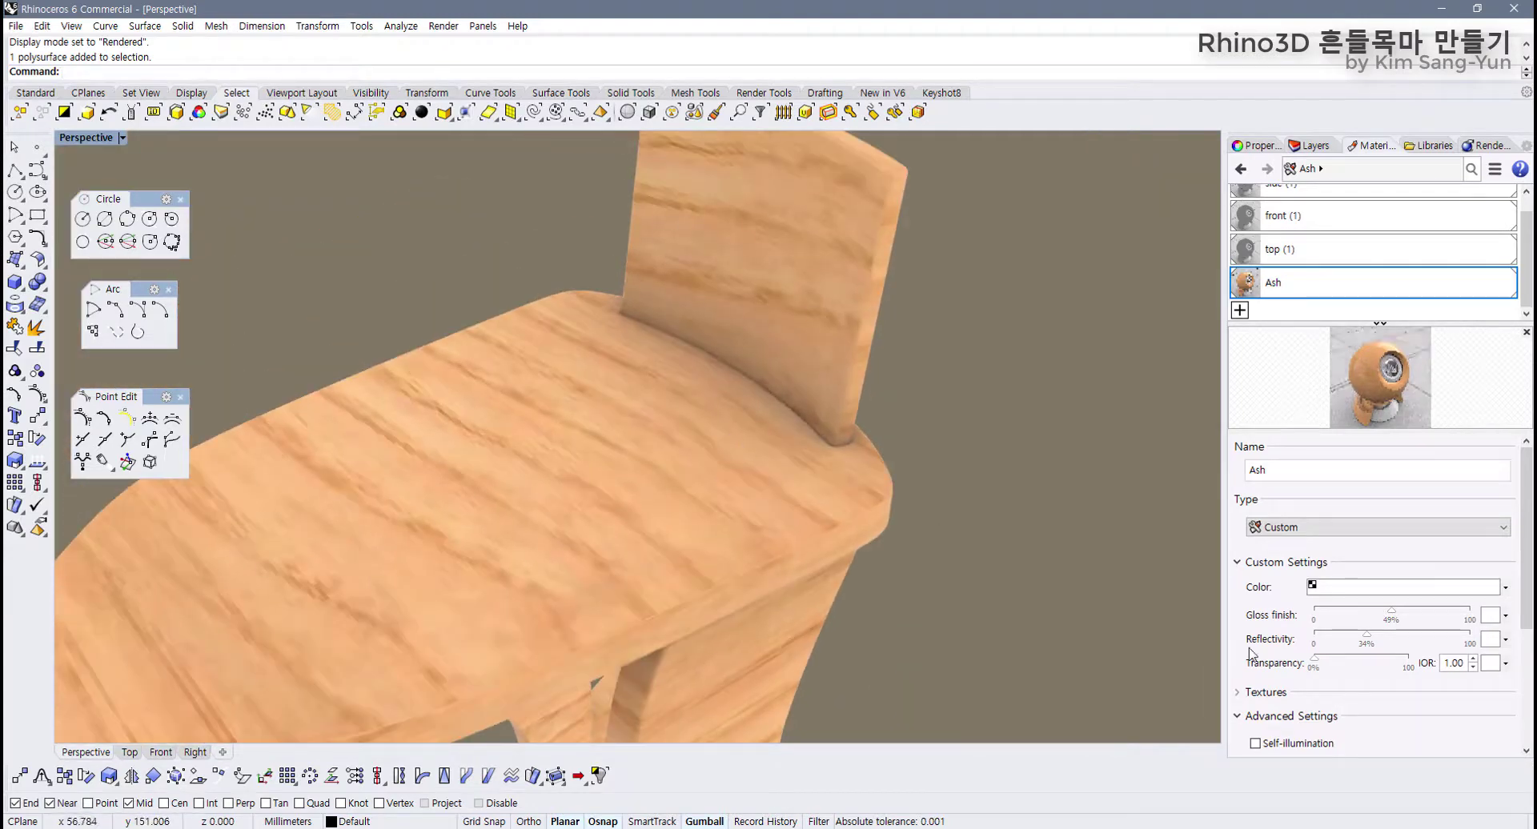
drag(1369, 640, 1411, 639)
scroll(748, 401, down, 10)
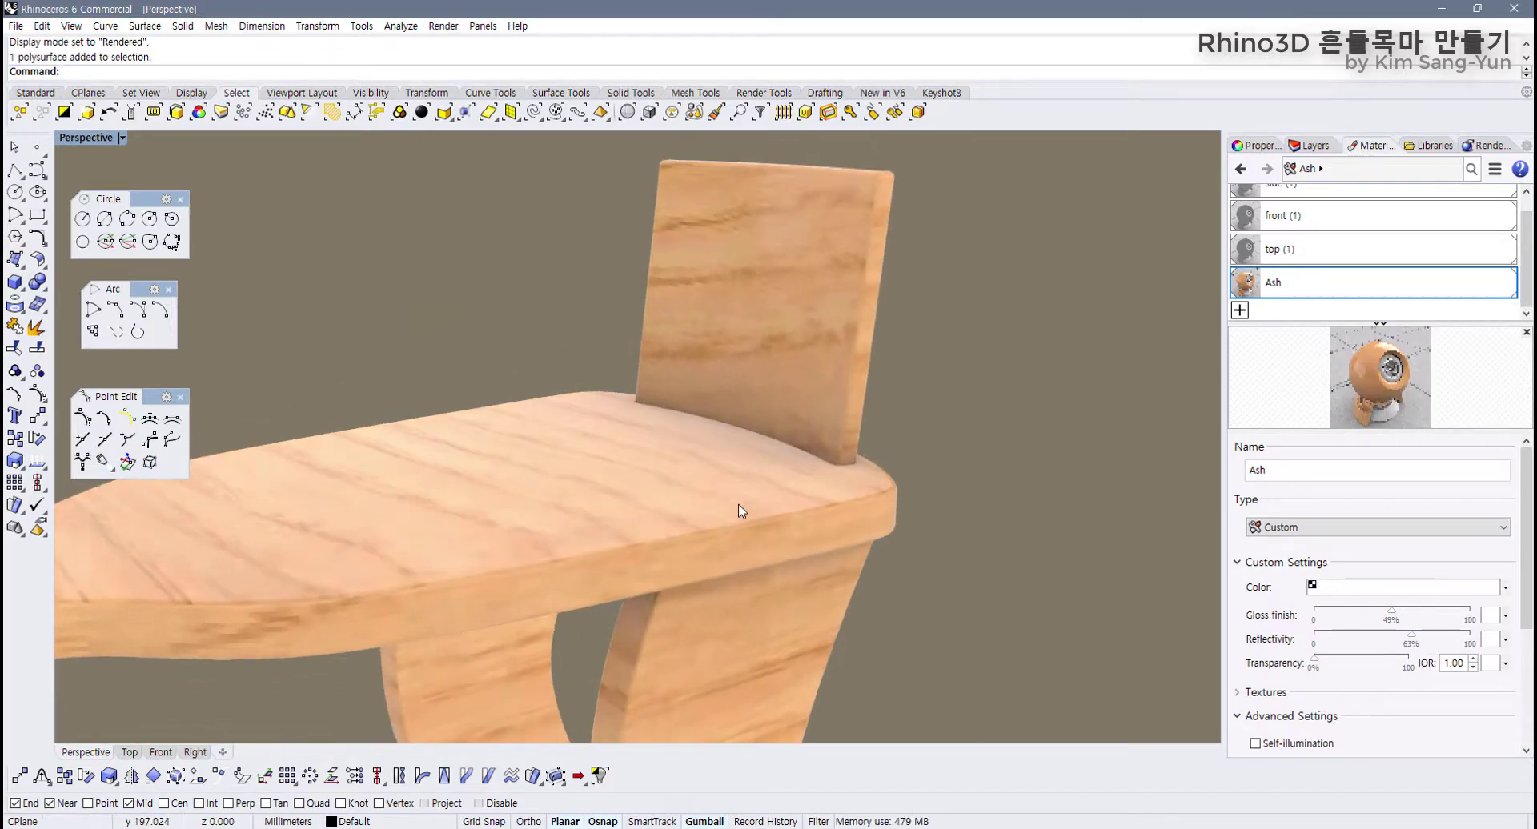
right_drag(743, 516, 752, 393)
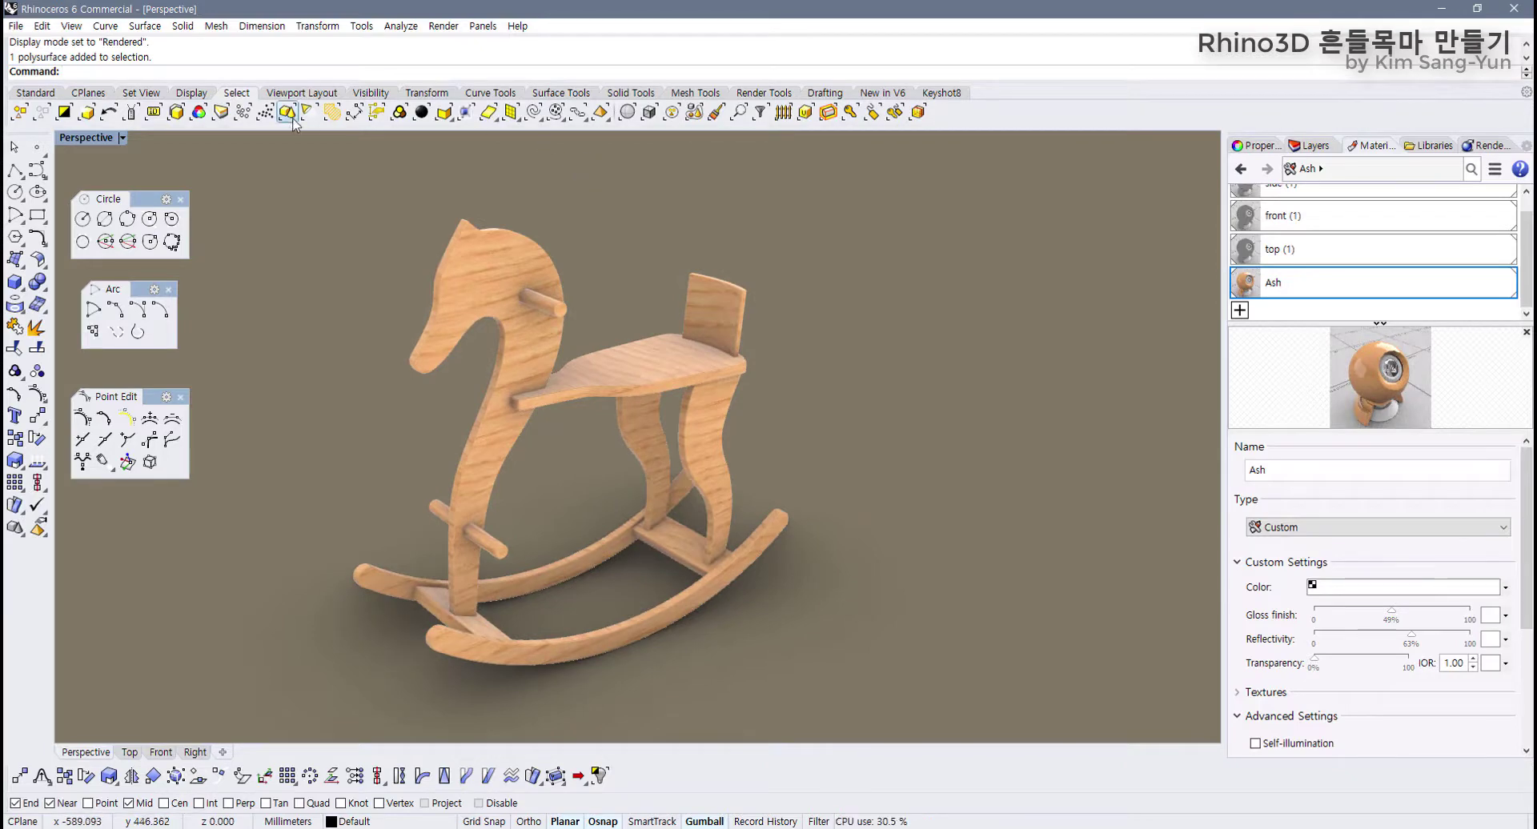
Step: Render the Perspective view, compare the rendered image with the viewport, and close the render window
click(40, 95)
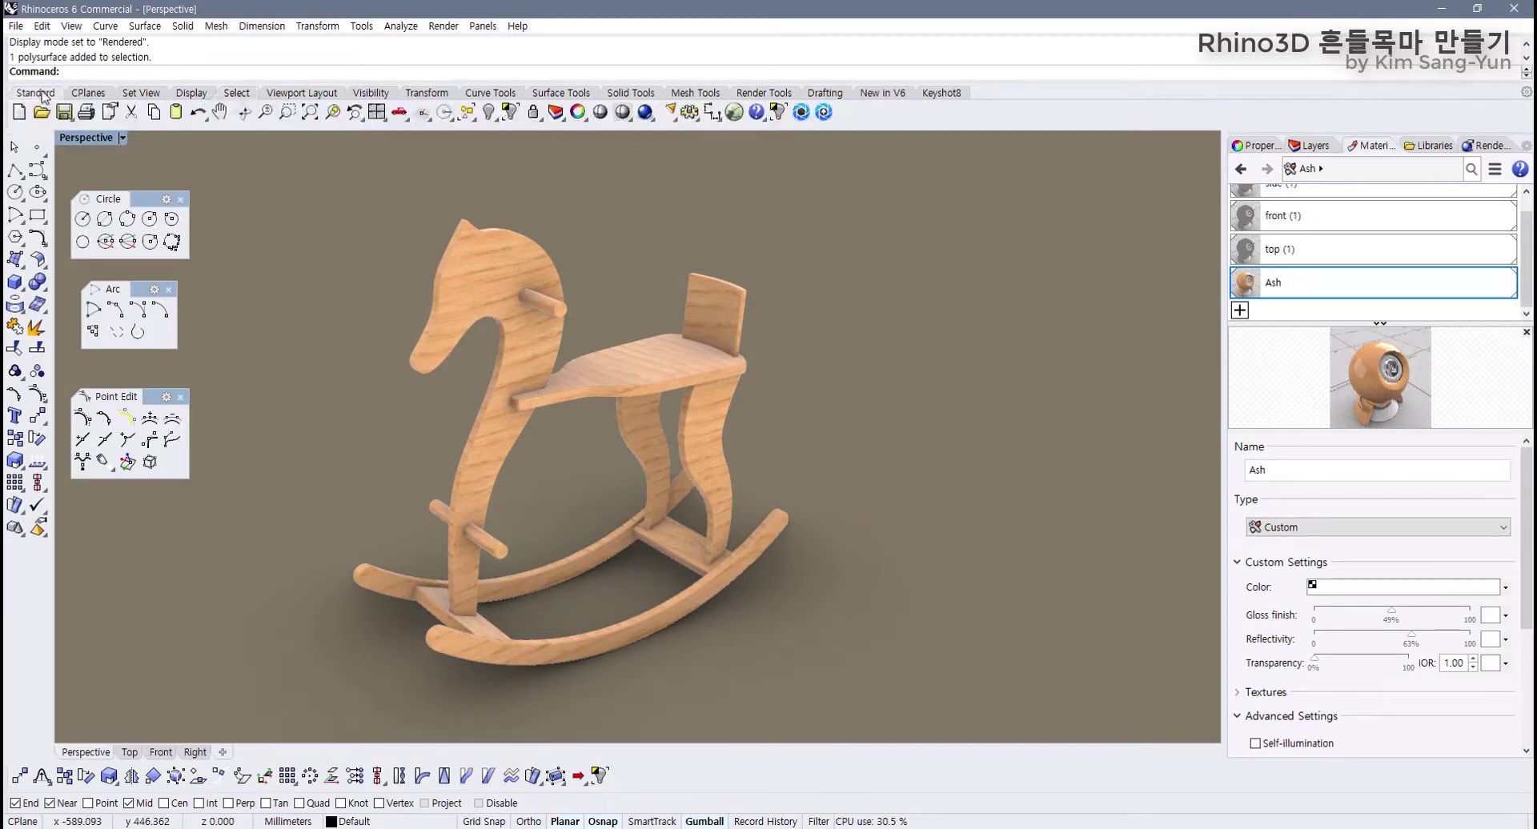
click(646, 113)
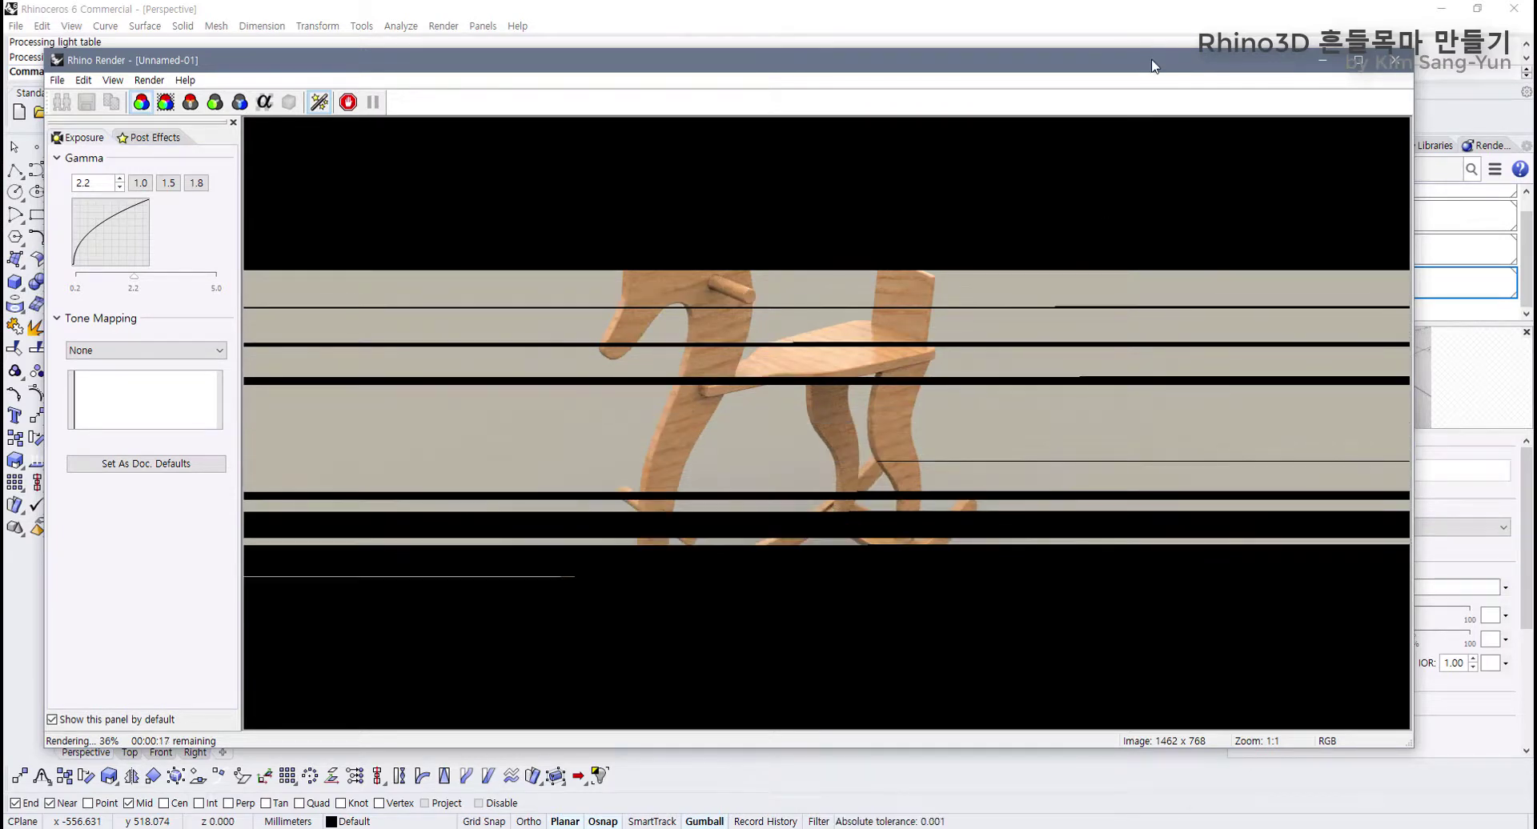
drag(1153, 65, 829, 70)
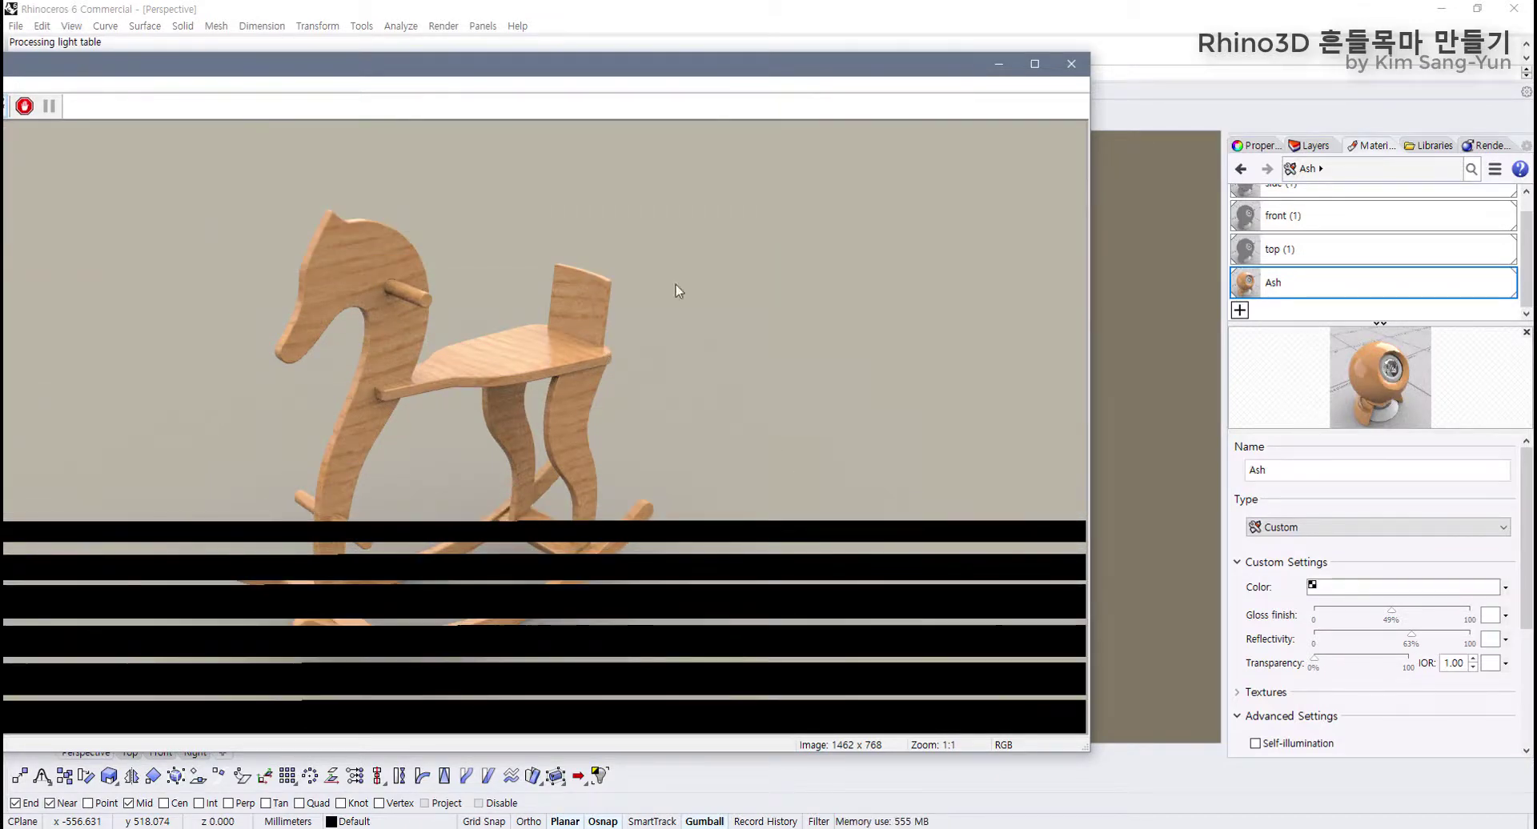
drag(830, 69, 839, 536)
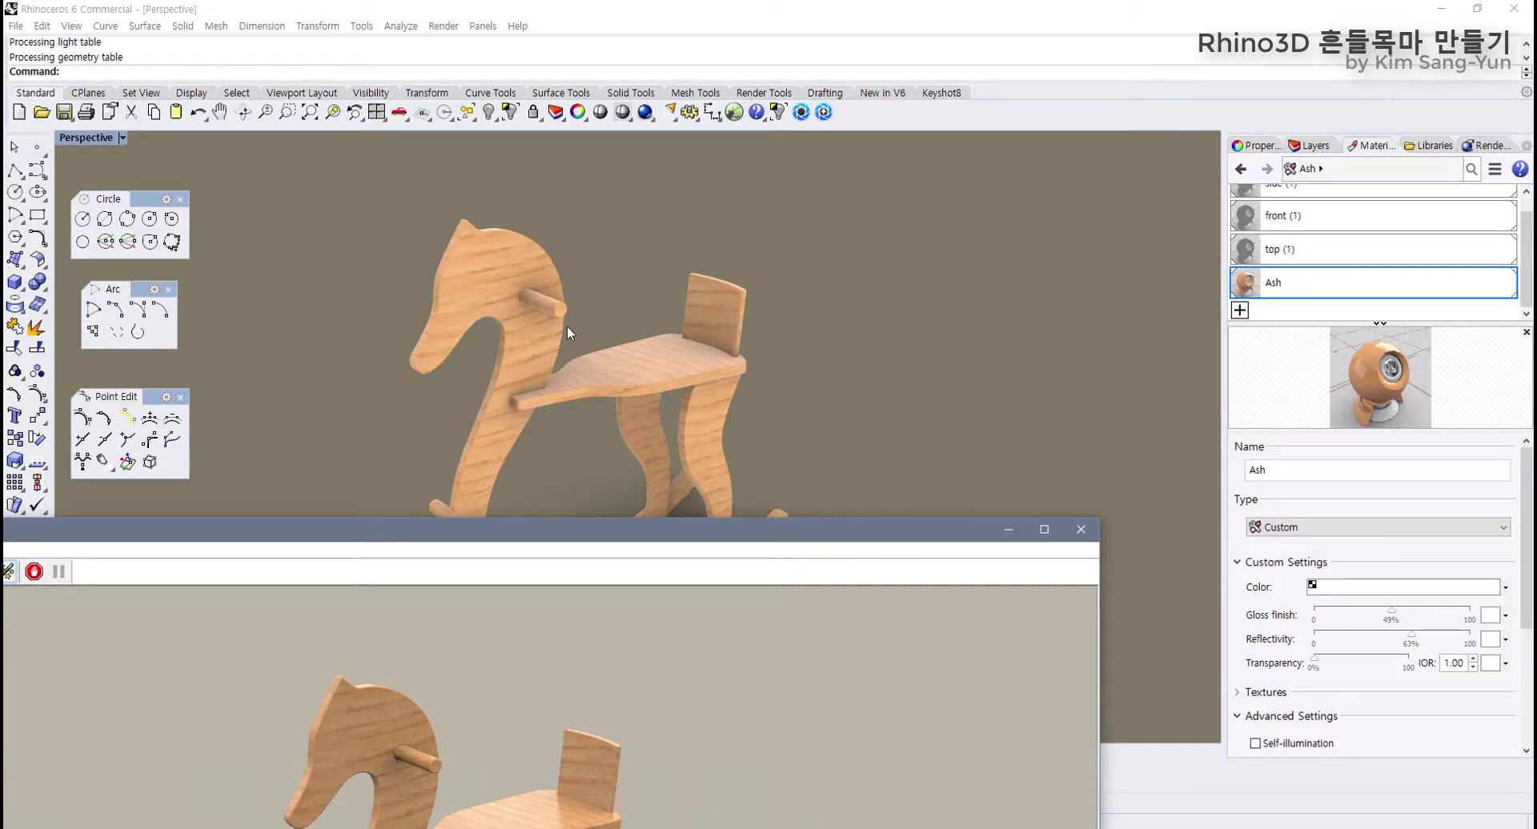
drag(769, 531, 1060, 91)
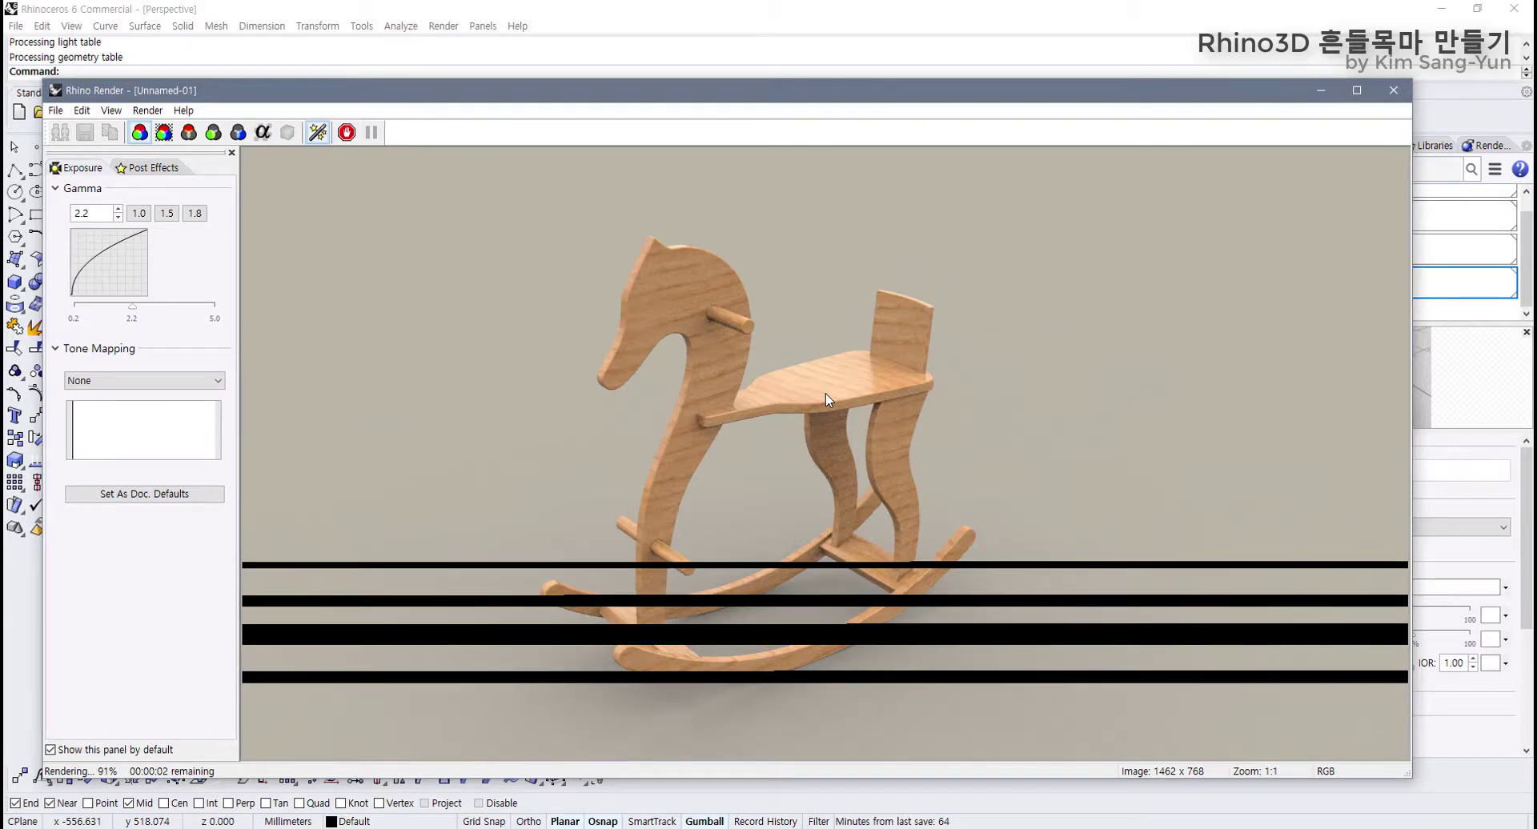
drag(886, 98, 890, 39)
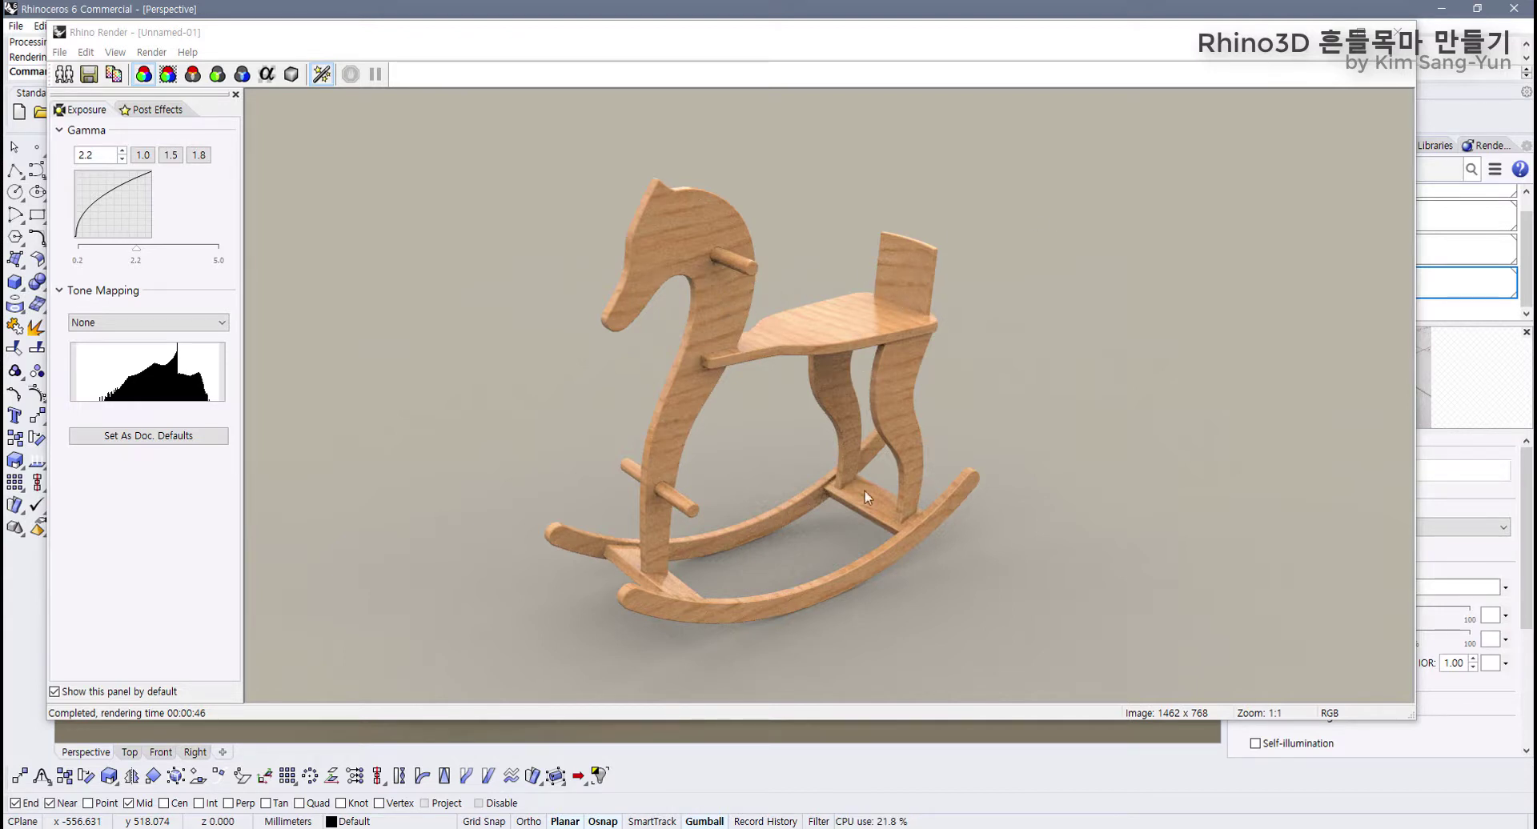
click(1396, 36)
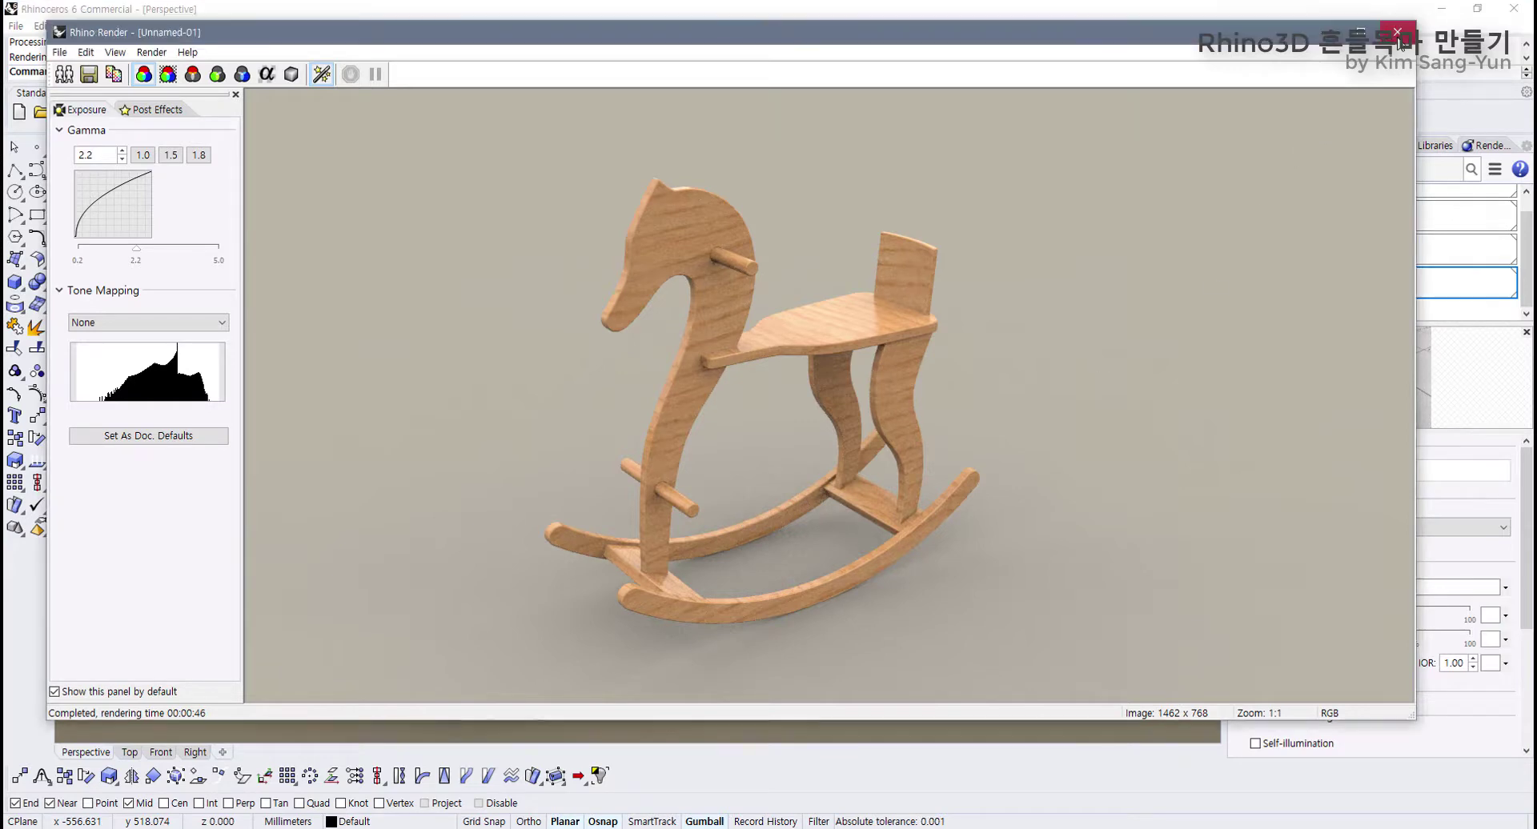
Step: Select the two curved rockers, the handle dowel, the footrest dowel and the backrest
click(664, 627)
shift+click(565, 578)
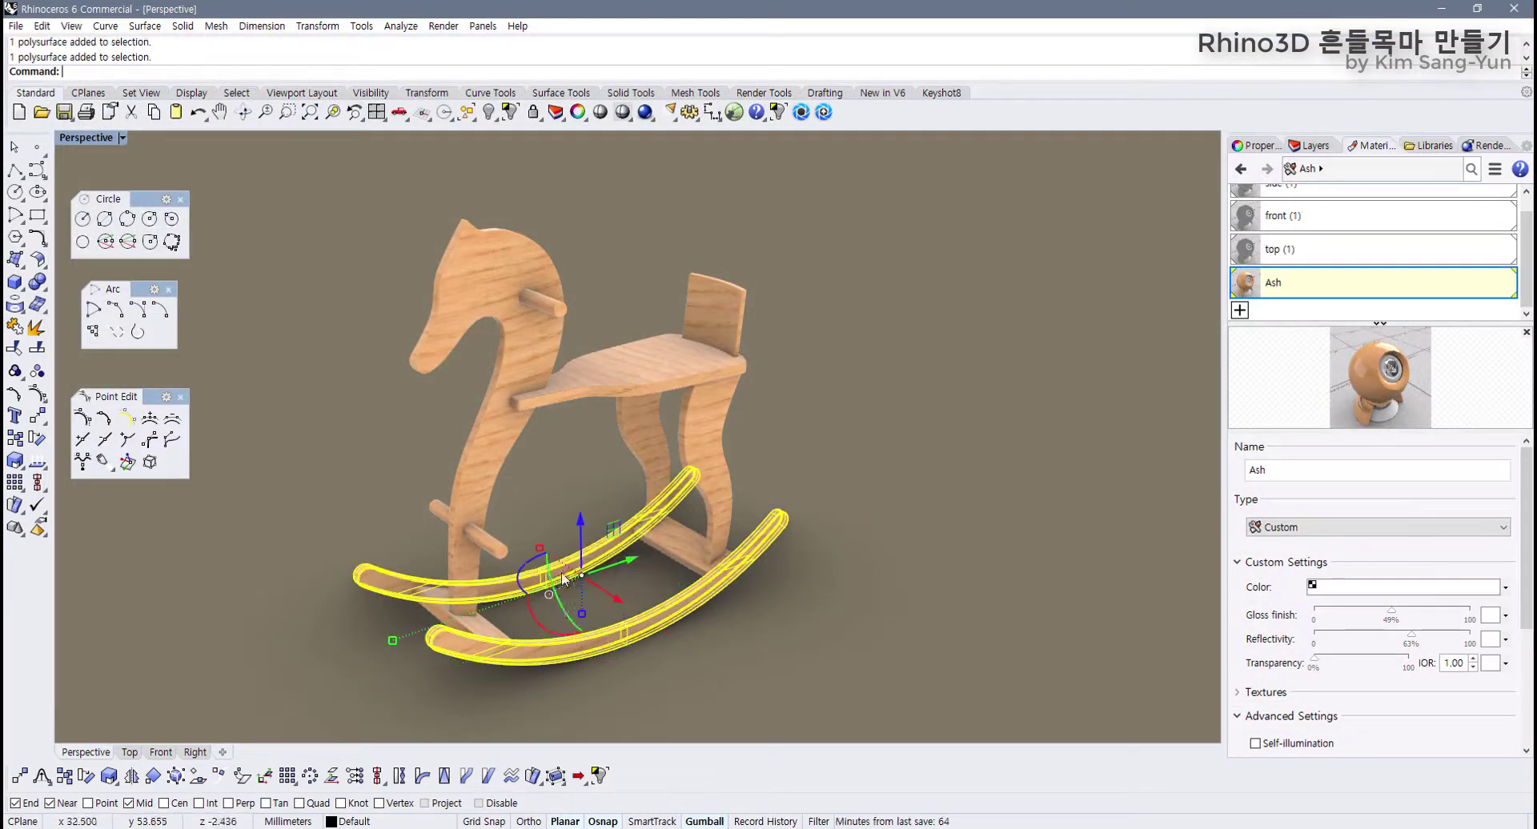
shift+click(500, 549)
shift+click(552, 321)
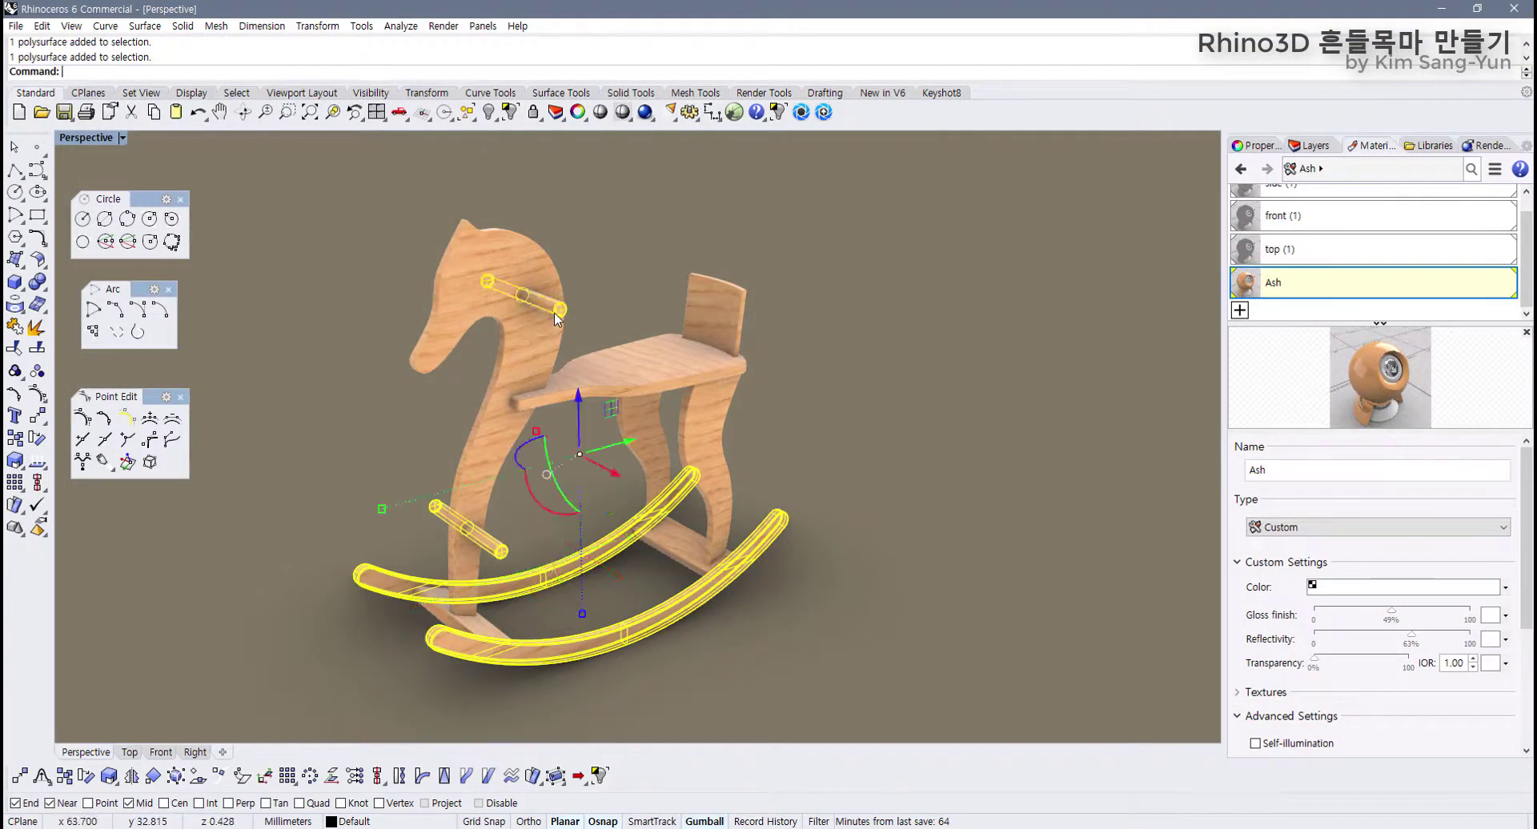
shift+click(714, 306)
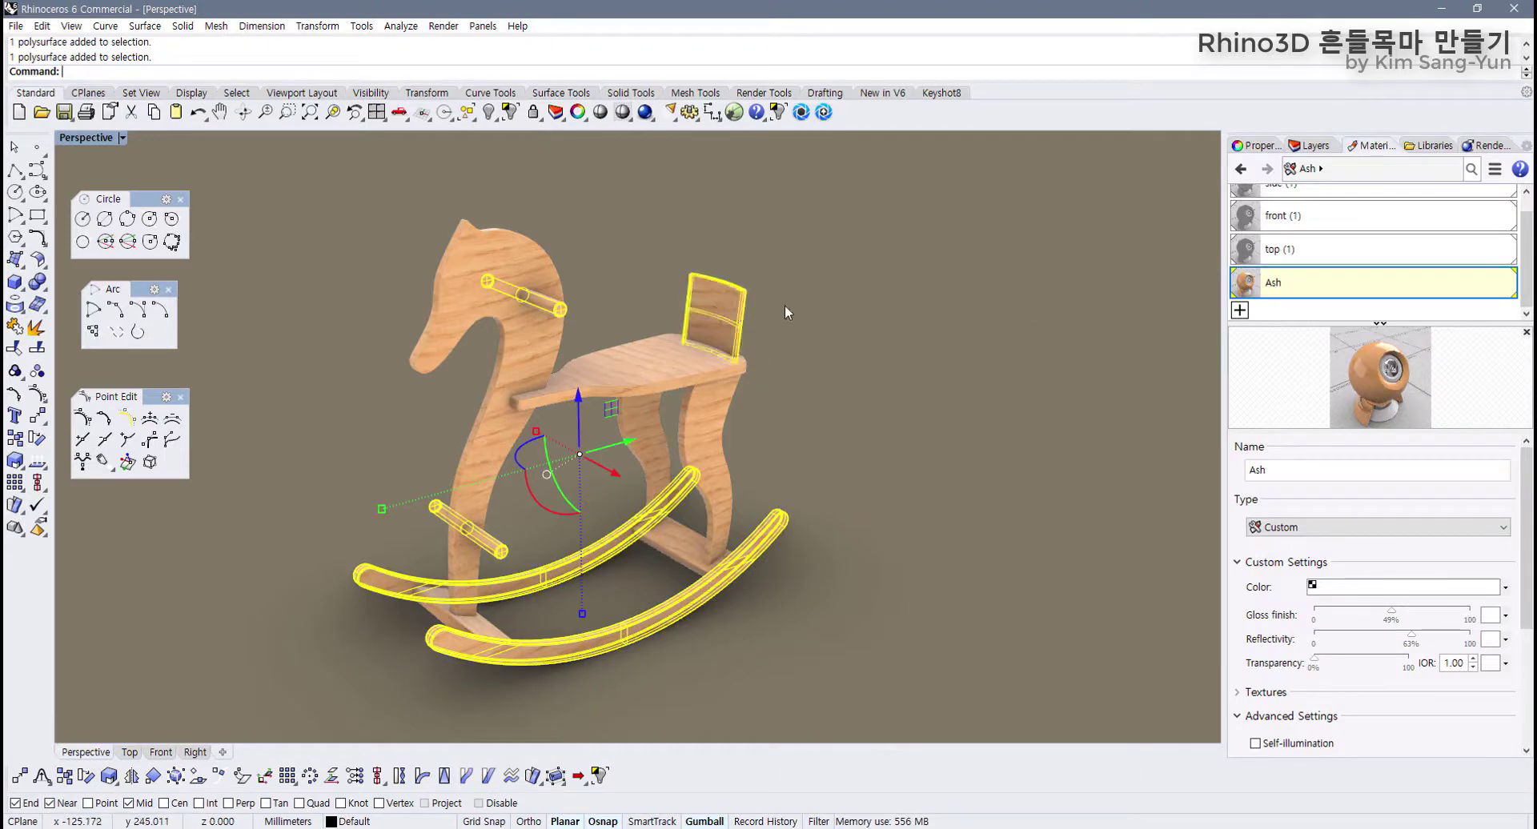
Step: Import the Cherry dark material from the Wood folder of the material library
click(1240, 312)
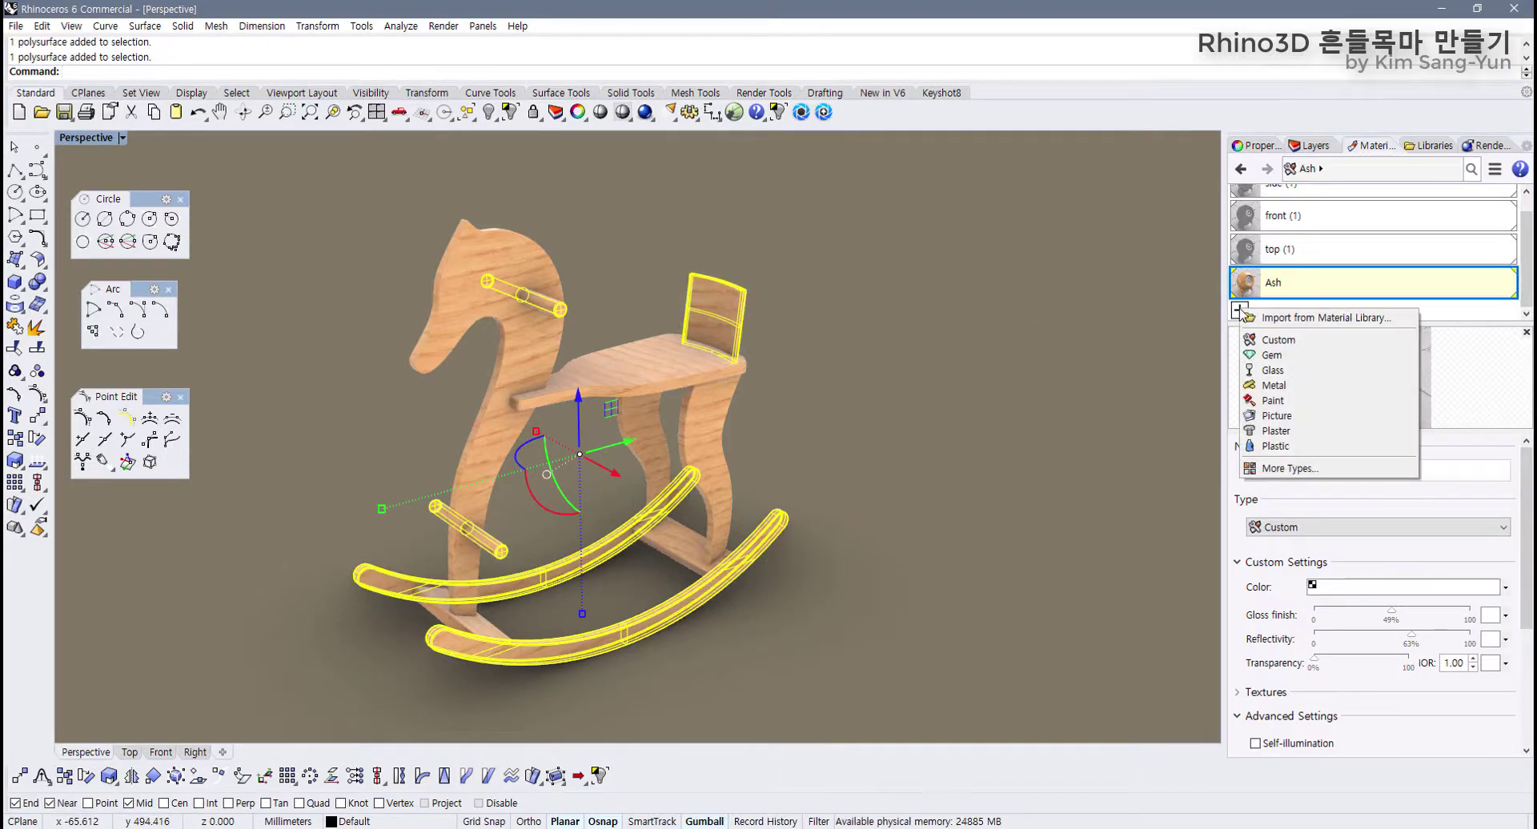
click(1264, 319)
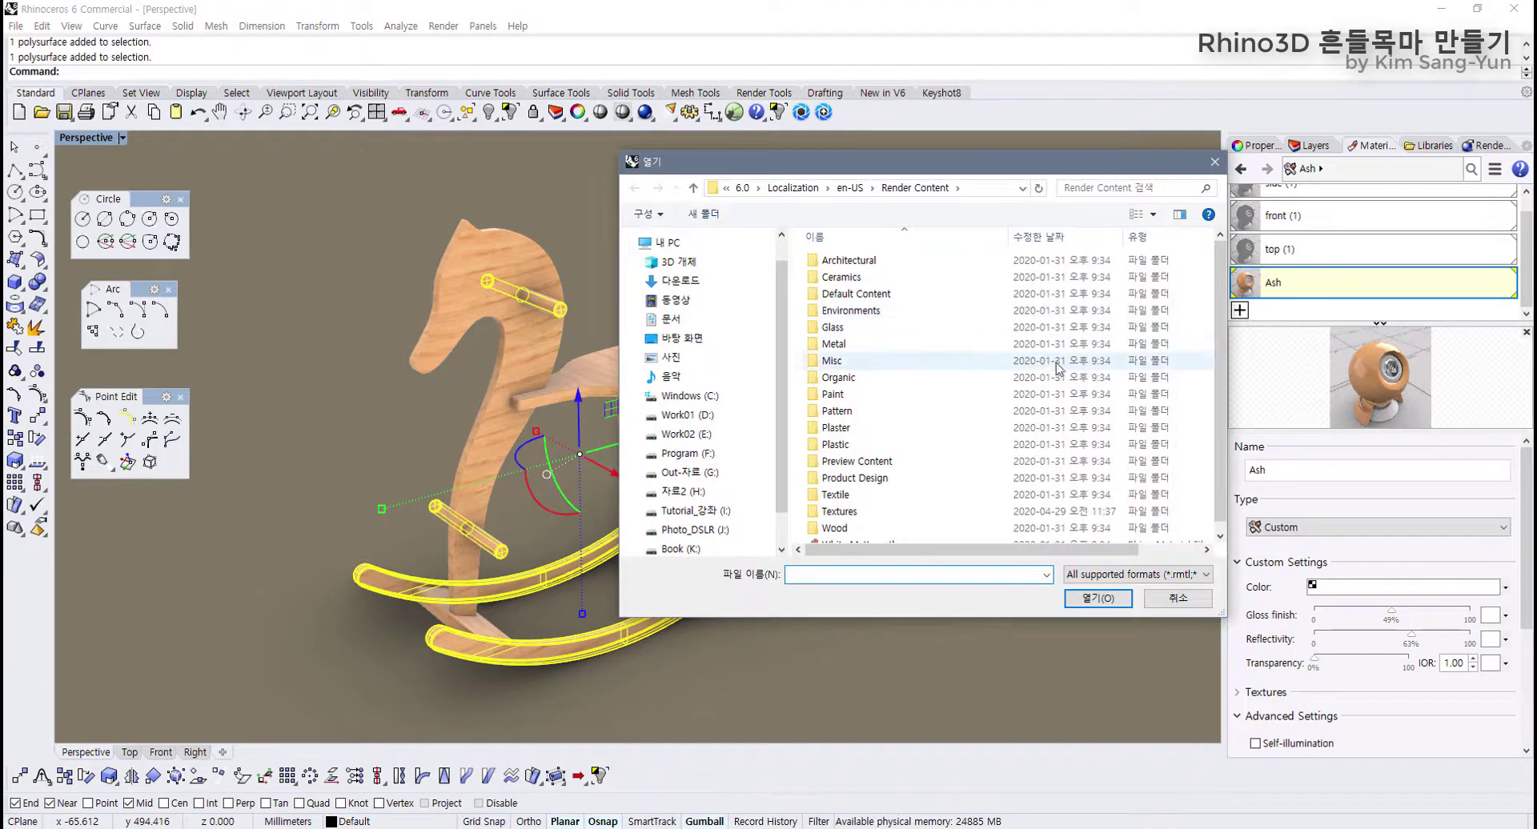
scroll(1001, 380, down, 1)
double_click(868, 518)
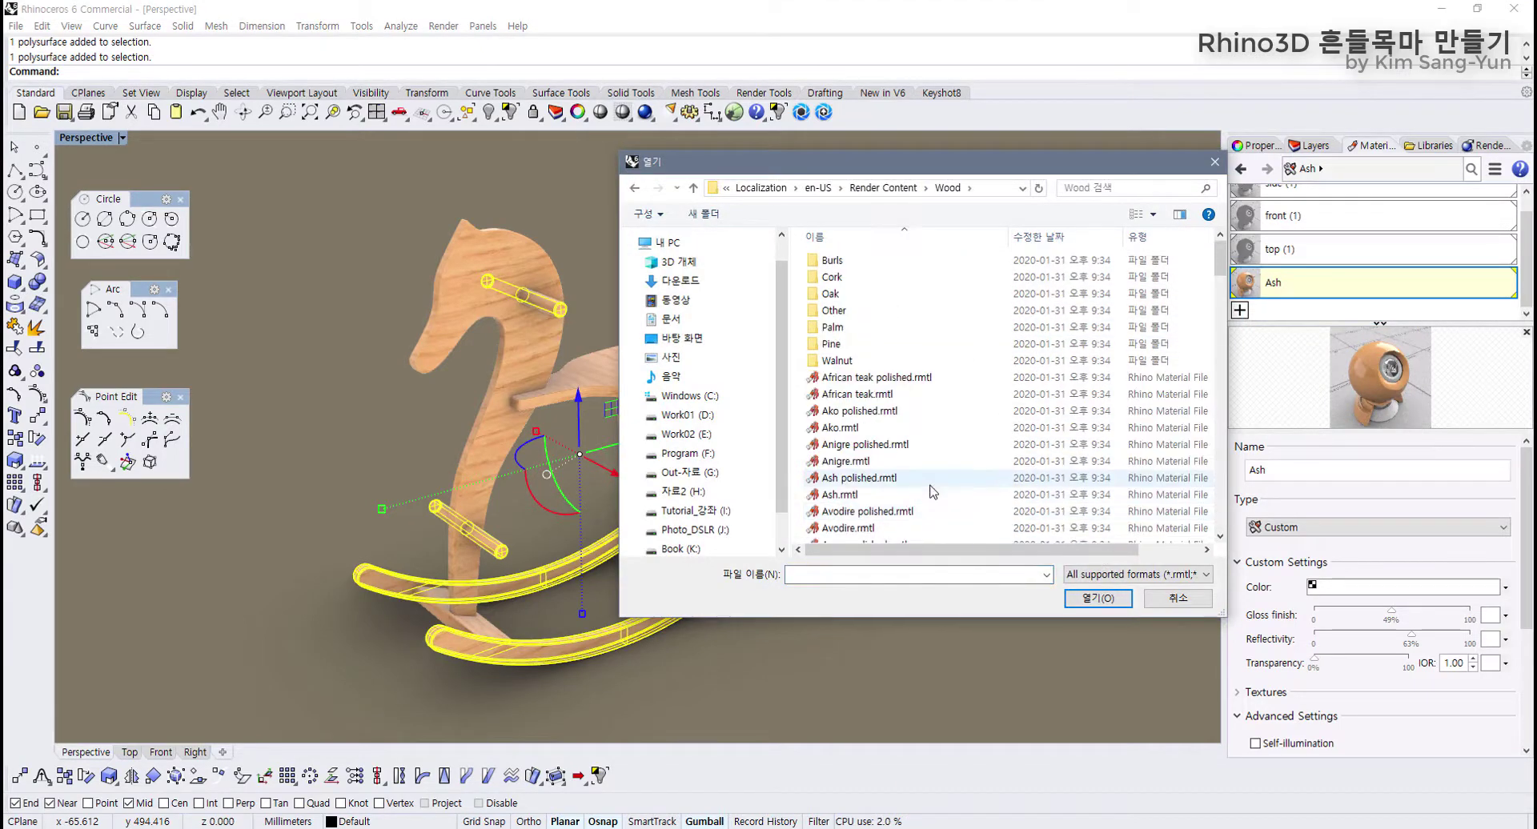
scroll(933, 488, down, 1)
scroll(933, 480, down, 3)
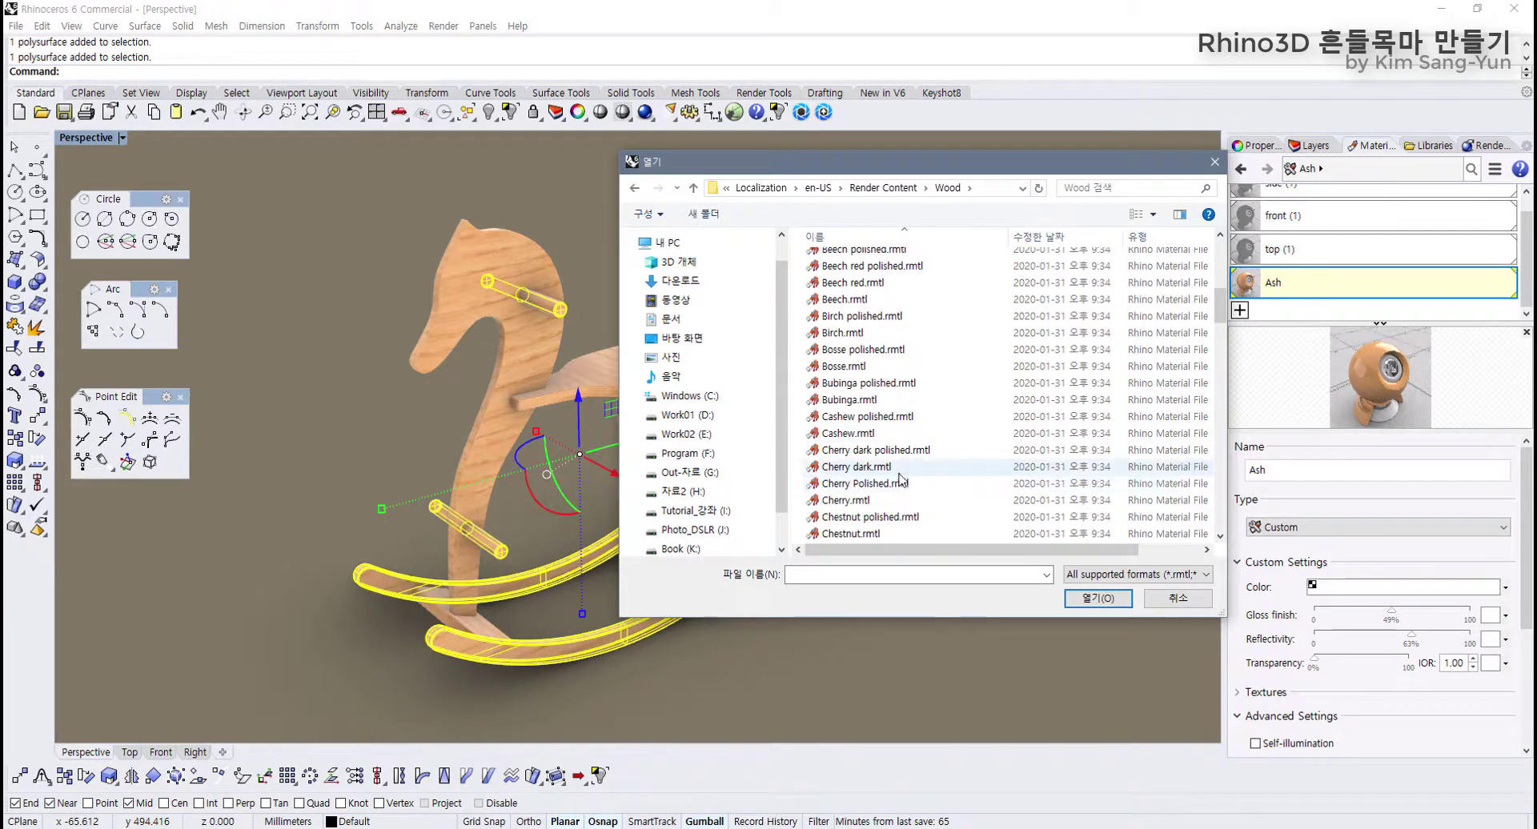
double_click(899, 472)
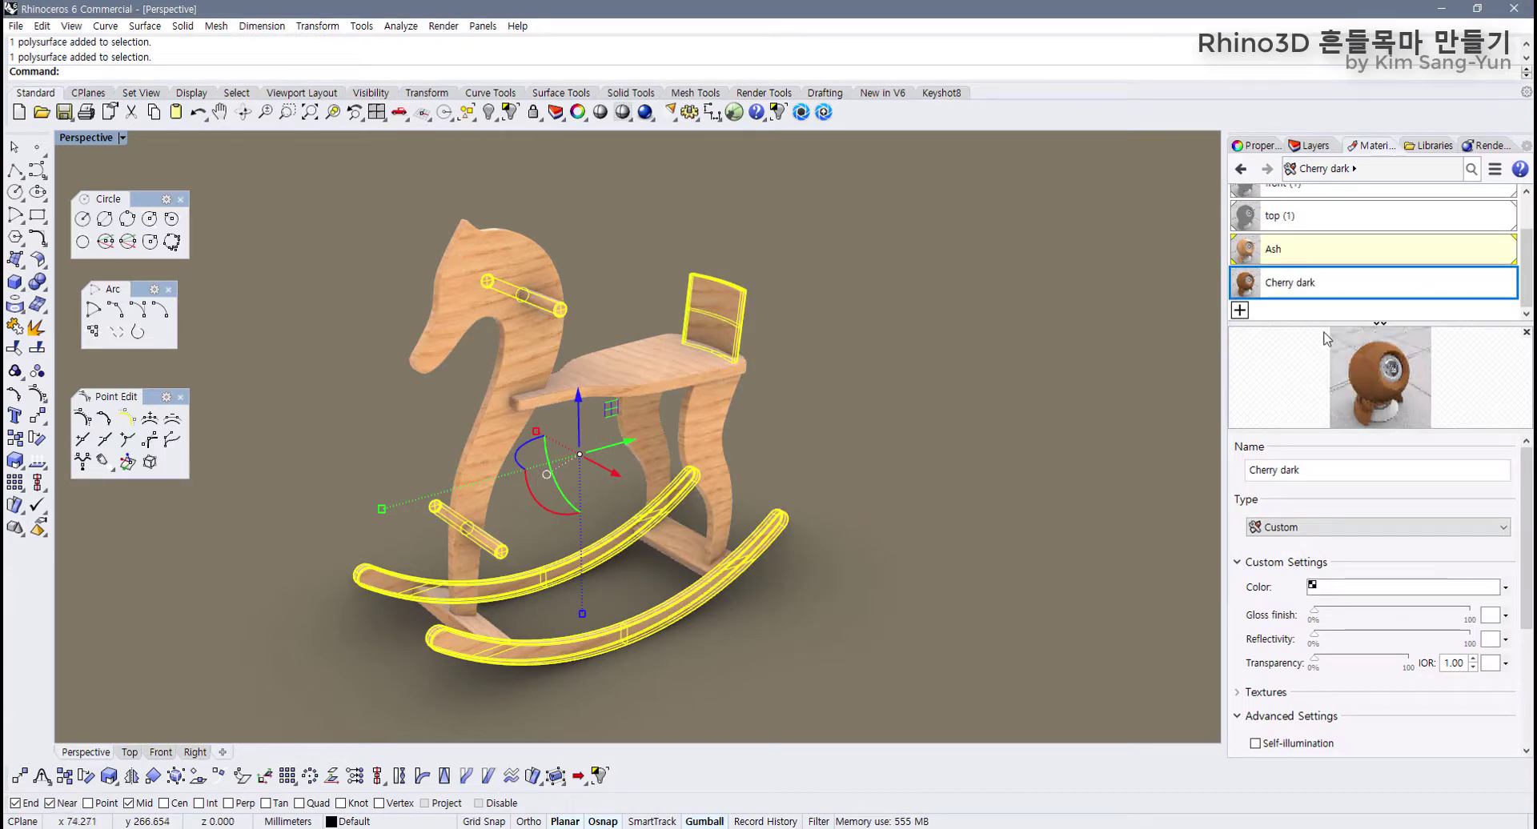
Step: Assign the Cherry dark material to the selected rockers, dowels and backrest, and check the result on the model
right_click(1326, 286)
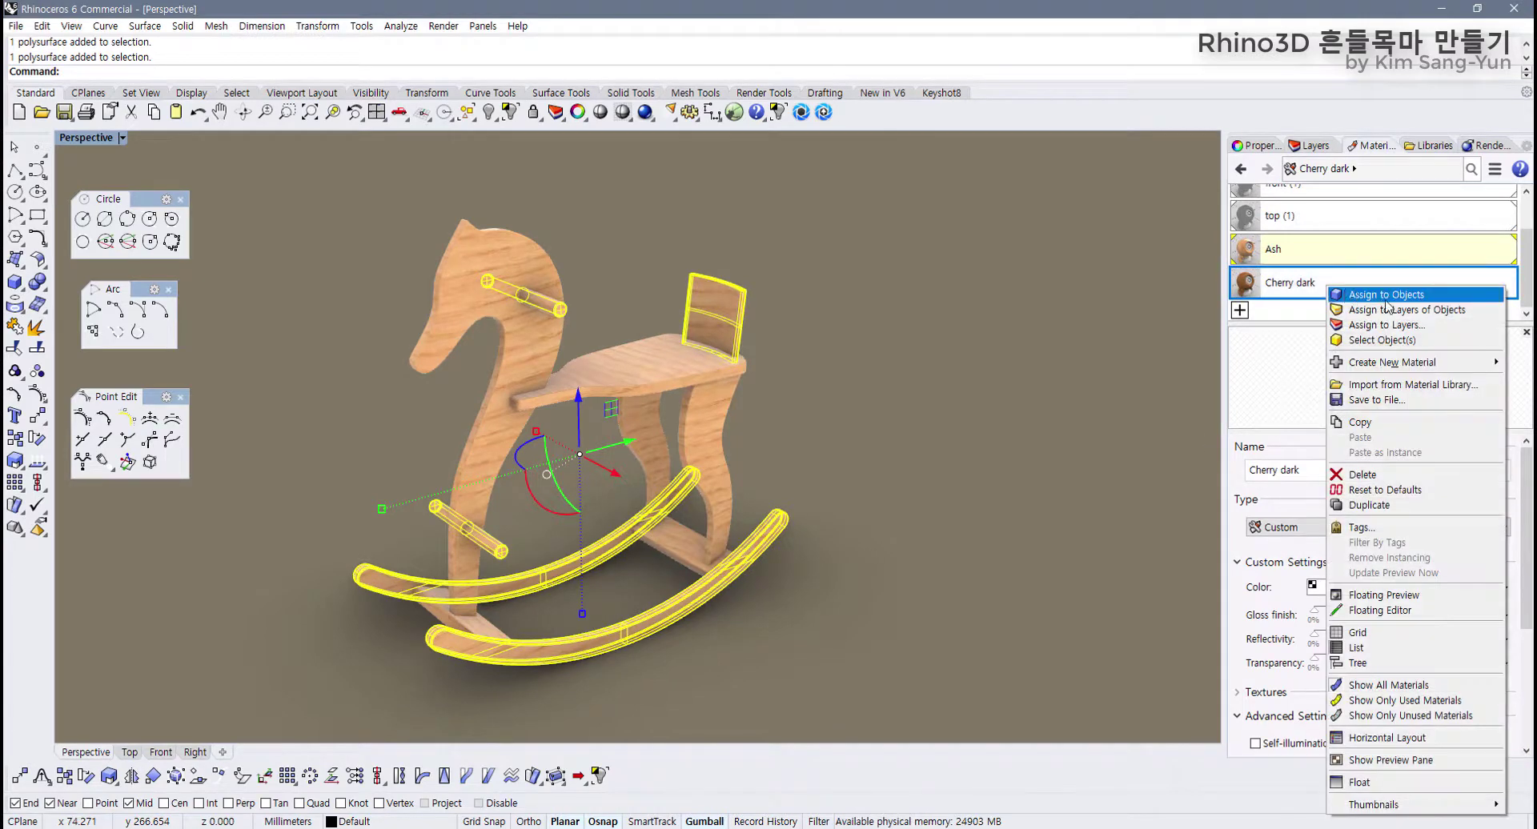
click(1419, 308)
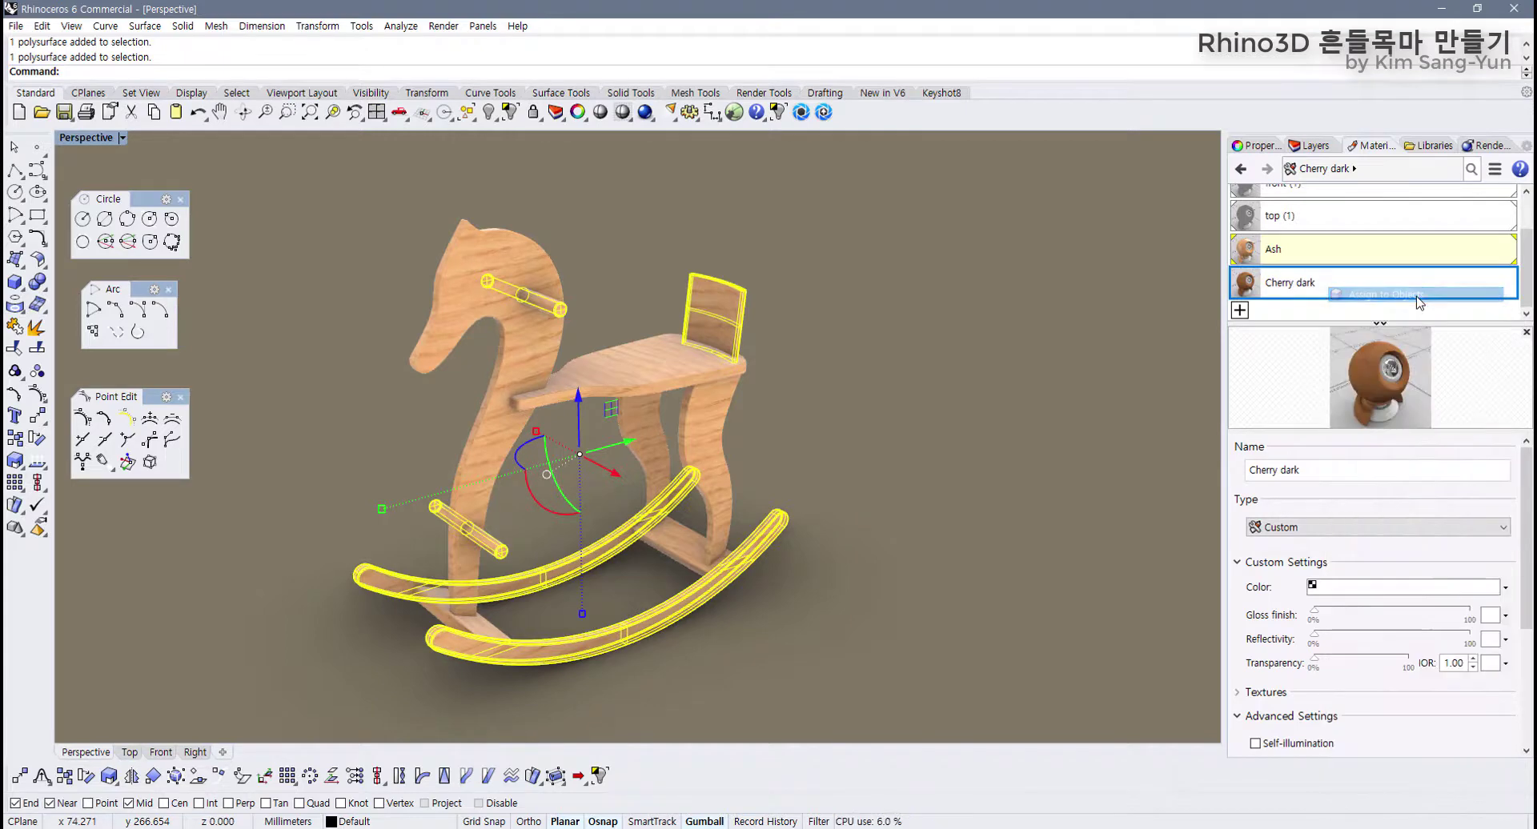
click(870, 448)
right_drag(868, 453, 877, 495)
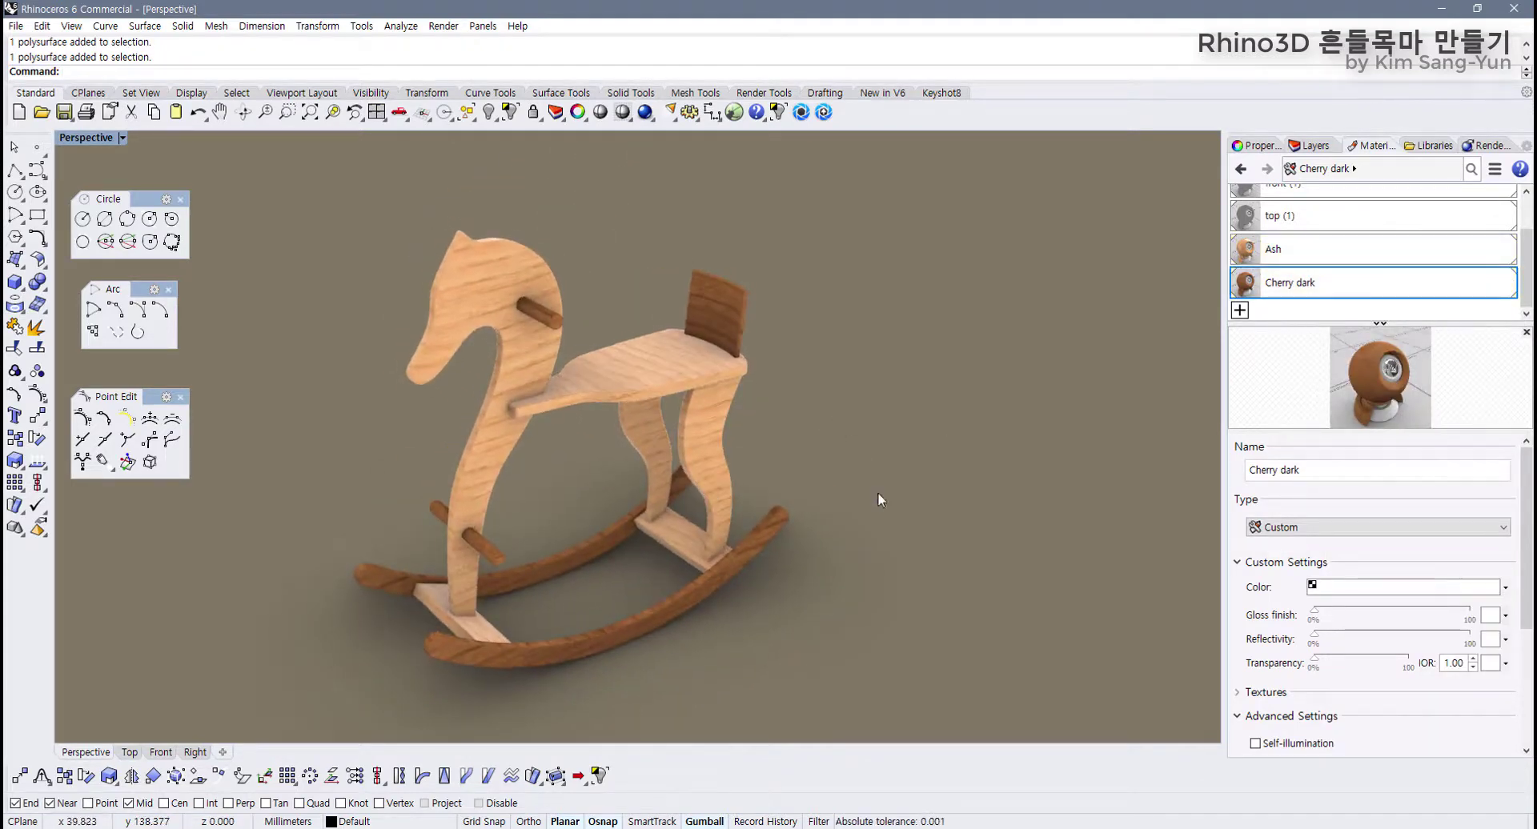
scroll(761, 559, down, 5)
scroll(720, 552, up, 5)
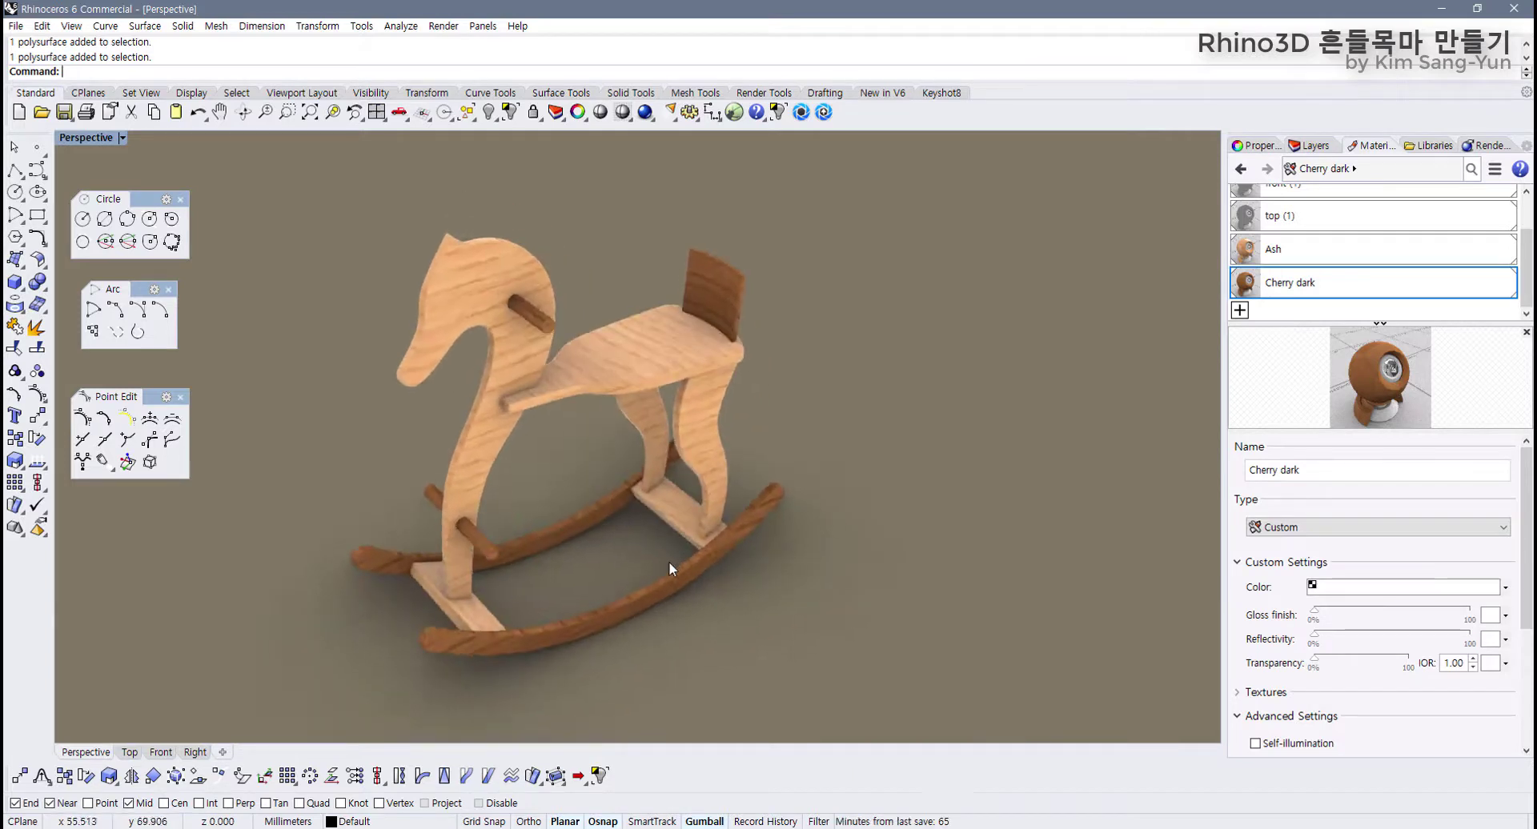
Step: Reassign the Ash material to both rockers
click(594, 603)
shift+click(565, 544)
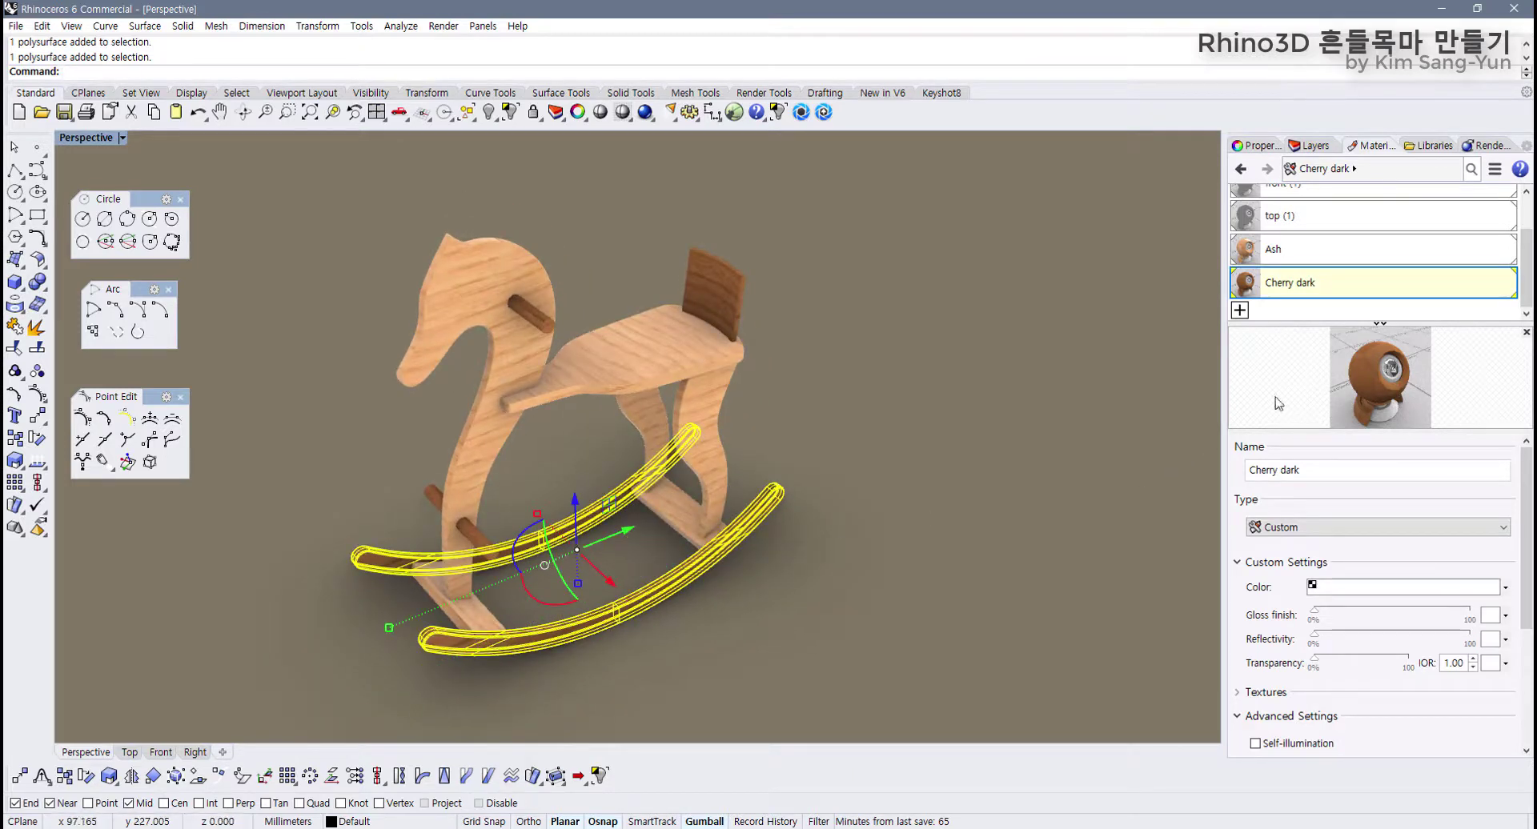
click(1281, 254)
right_click(1282, 261)
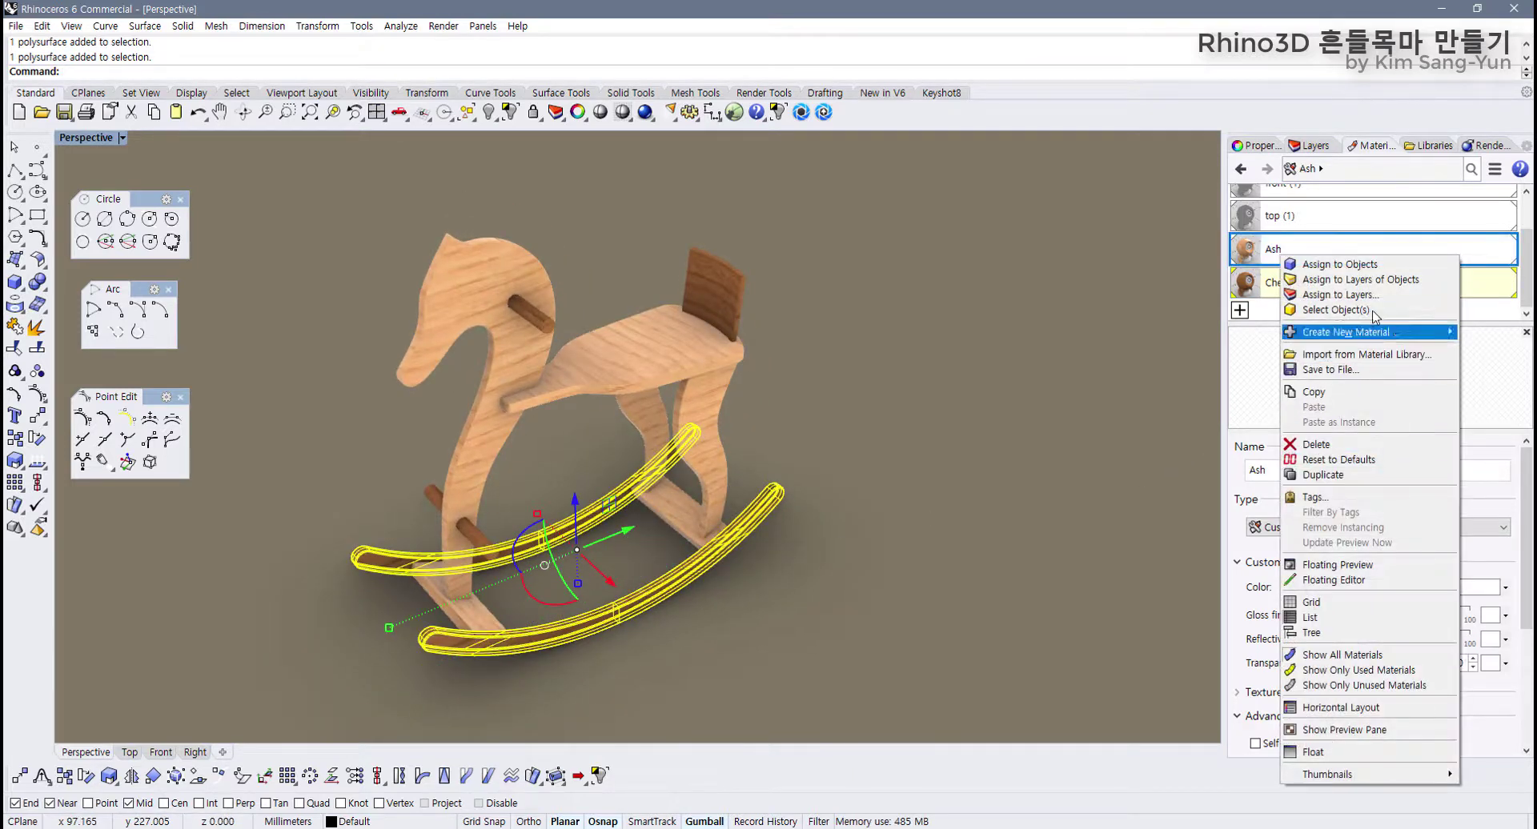
click(1329, 262)
click(976, 348)
mouse_move(977, 348)
right_down()
mouse_move(901, 303)
mouse_move(985, 330)
right_up()
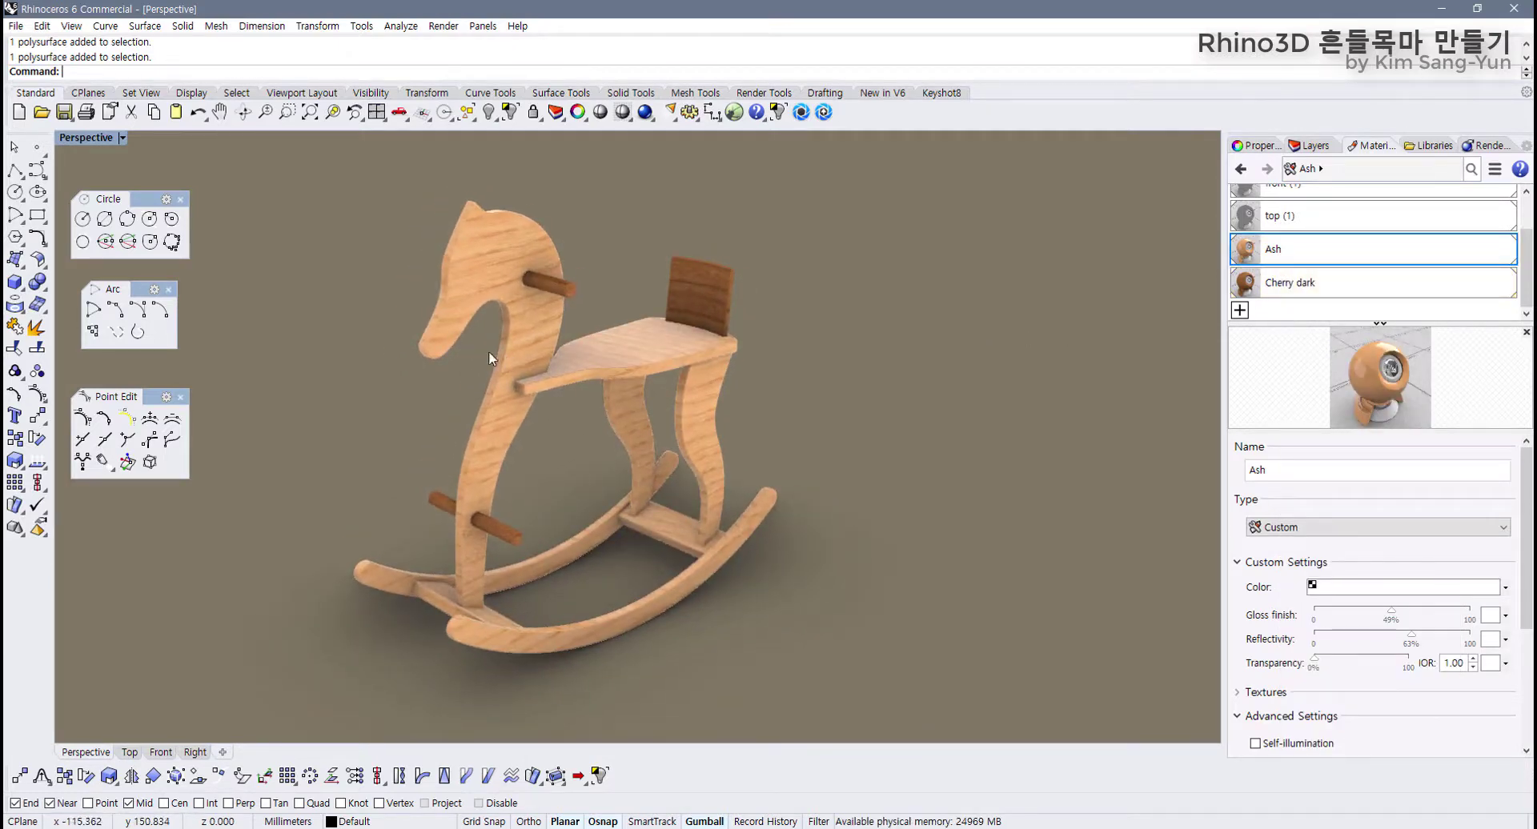
Step: Close the floating Point Edit, Arc and Circle toolbars and render the Perspective view
right_drag(489, 350, 520, 357)
click(180, 397)
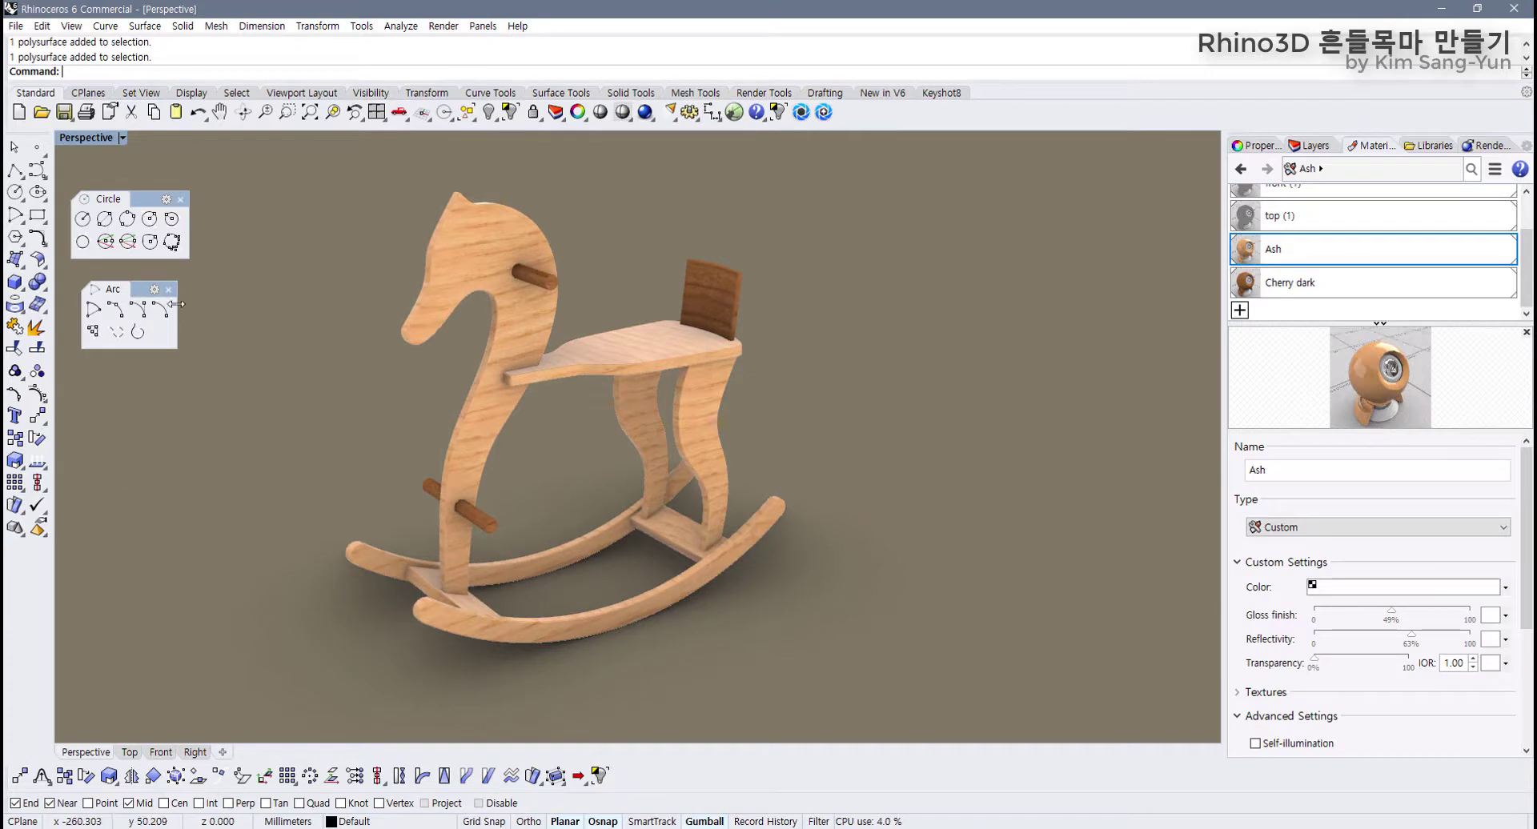
click(169, 290)
click(180, 198)
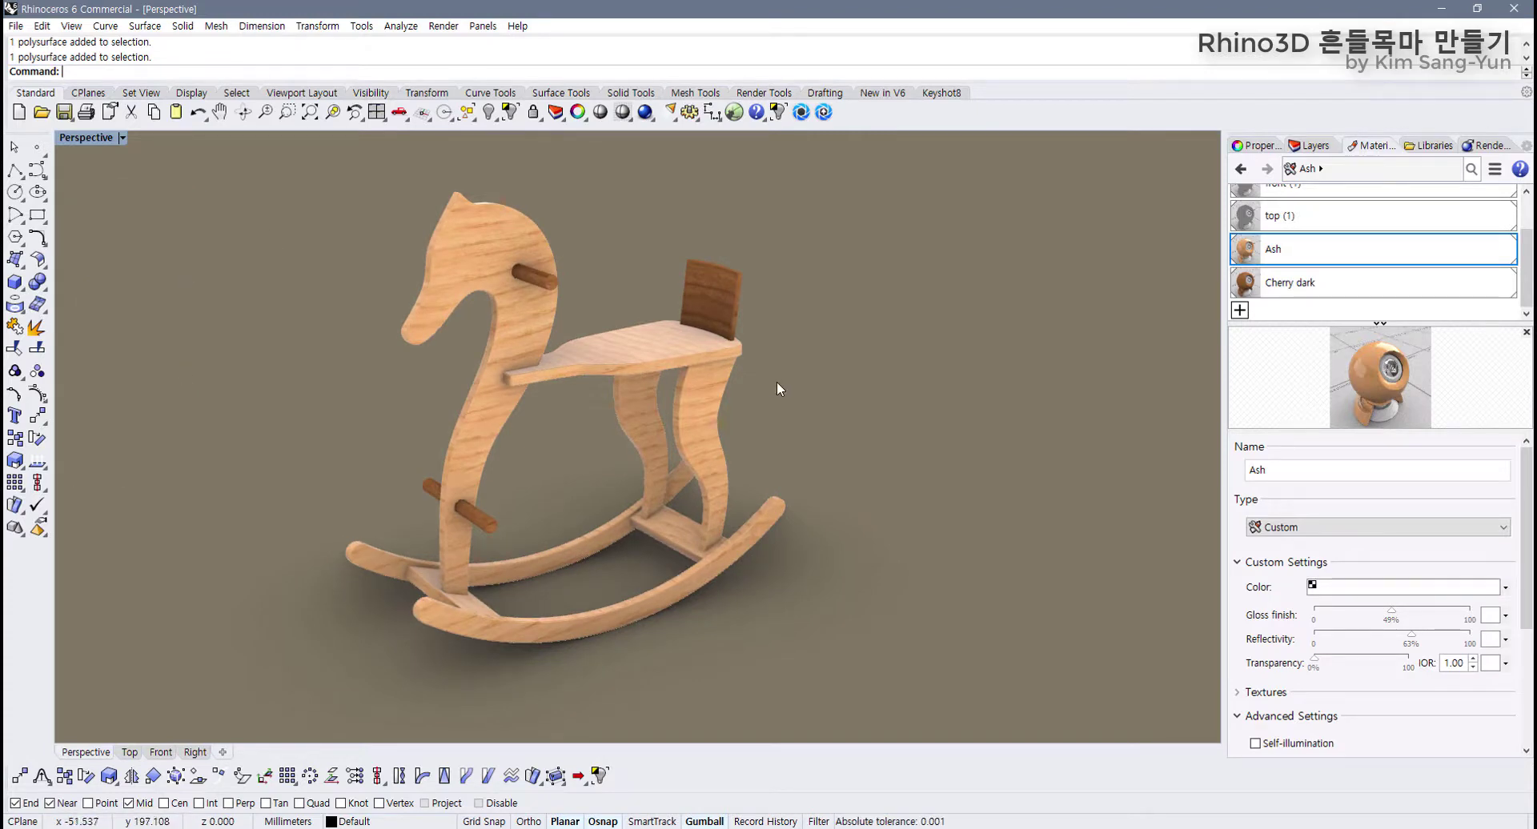
right_drag(737, 376, 771, 440)
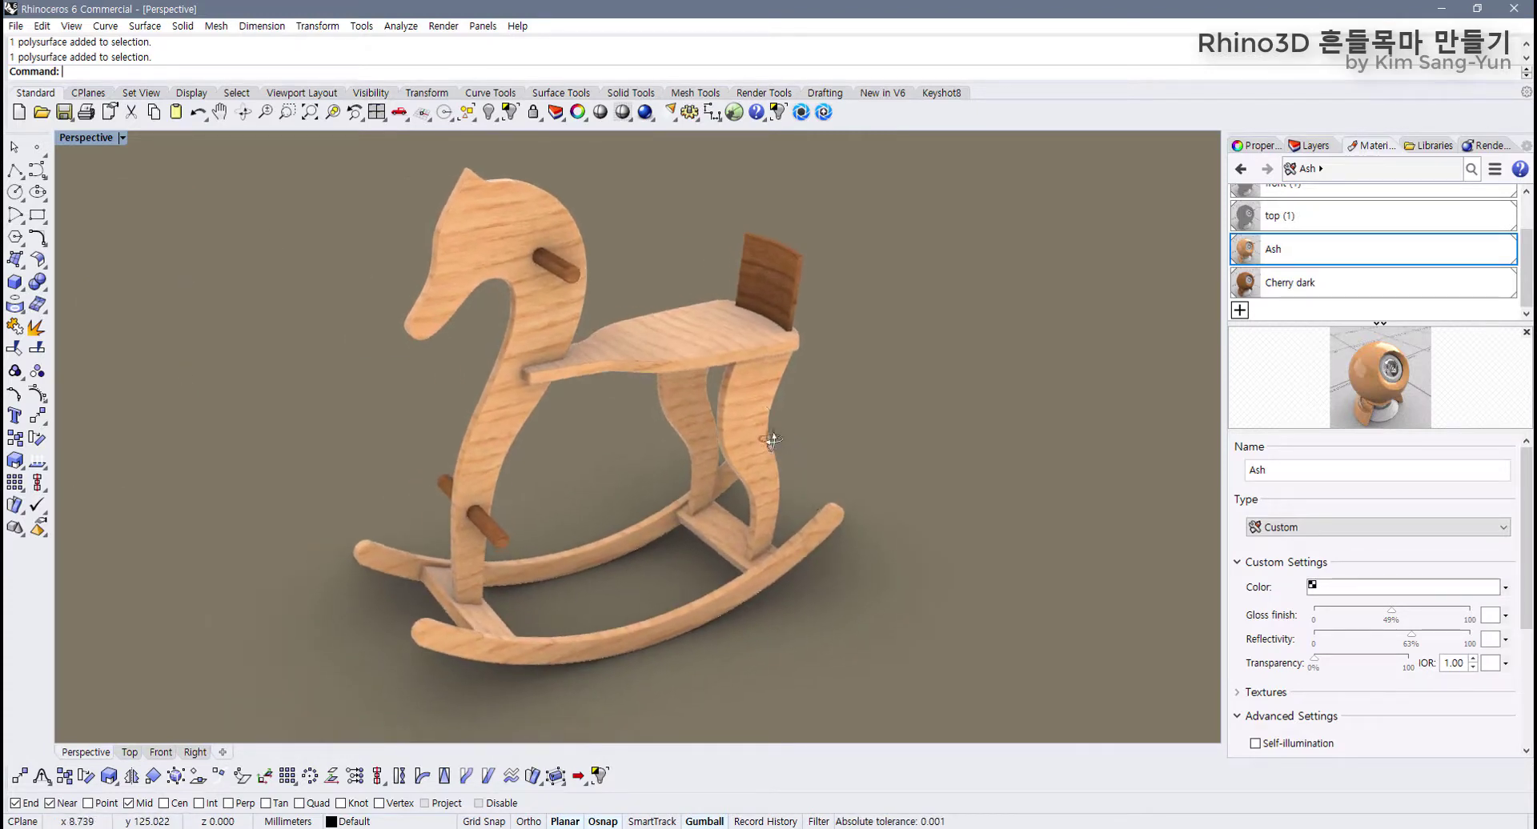
click(640, 119)
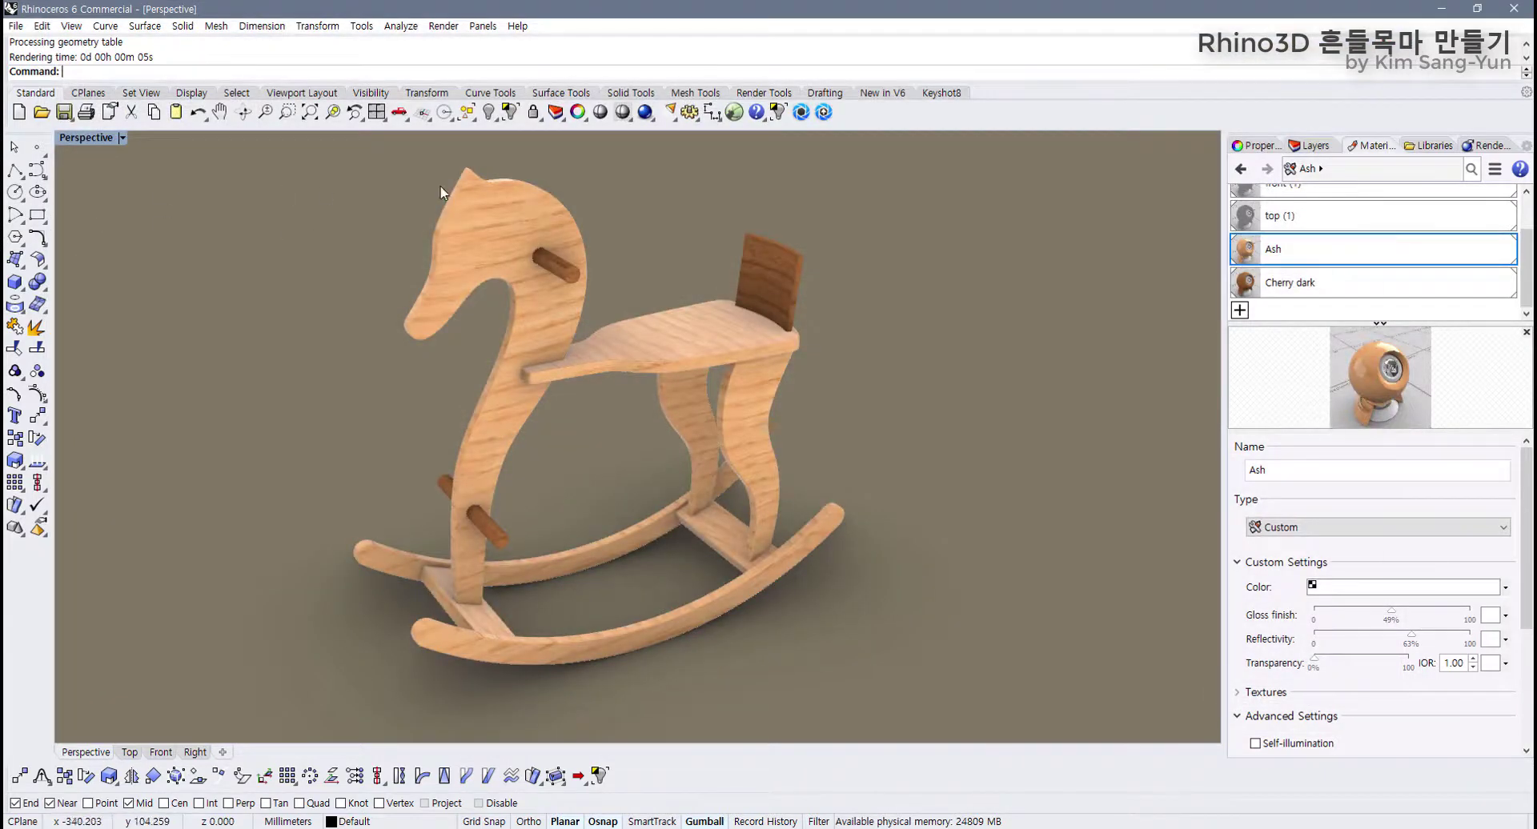
Step: Set the render dimensions to 1280 x 720 (16:9) in the rendering settings
right_click(647, 120)
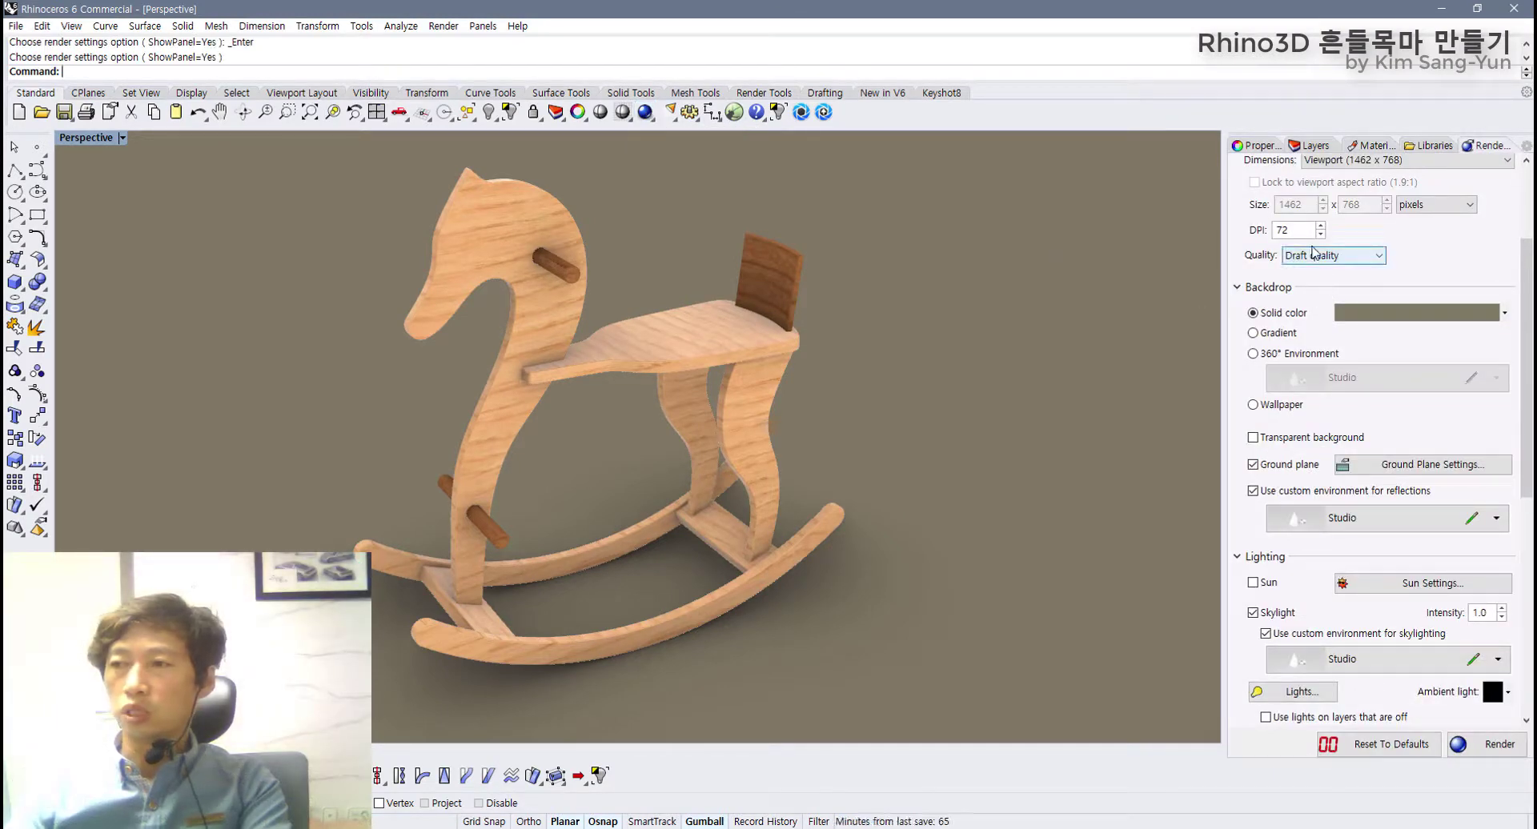
scroll(1419, 242, up, 5)
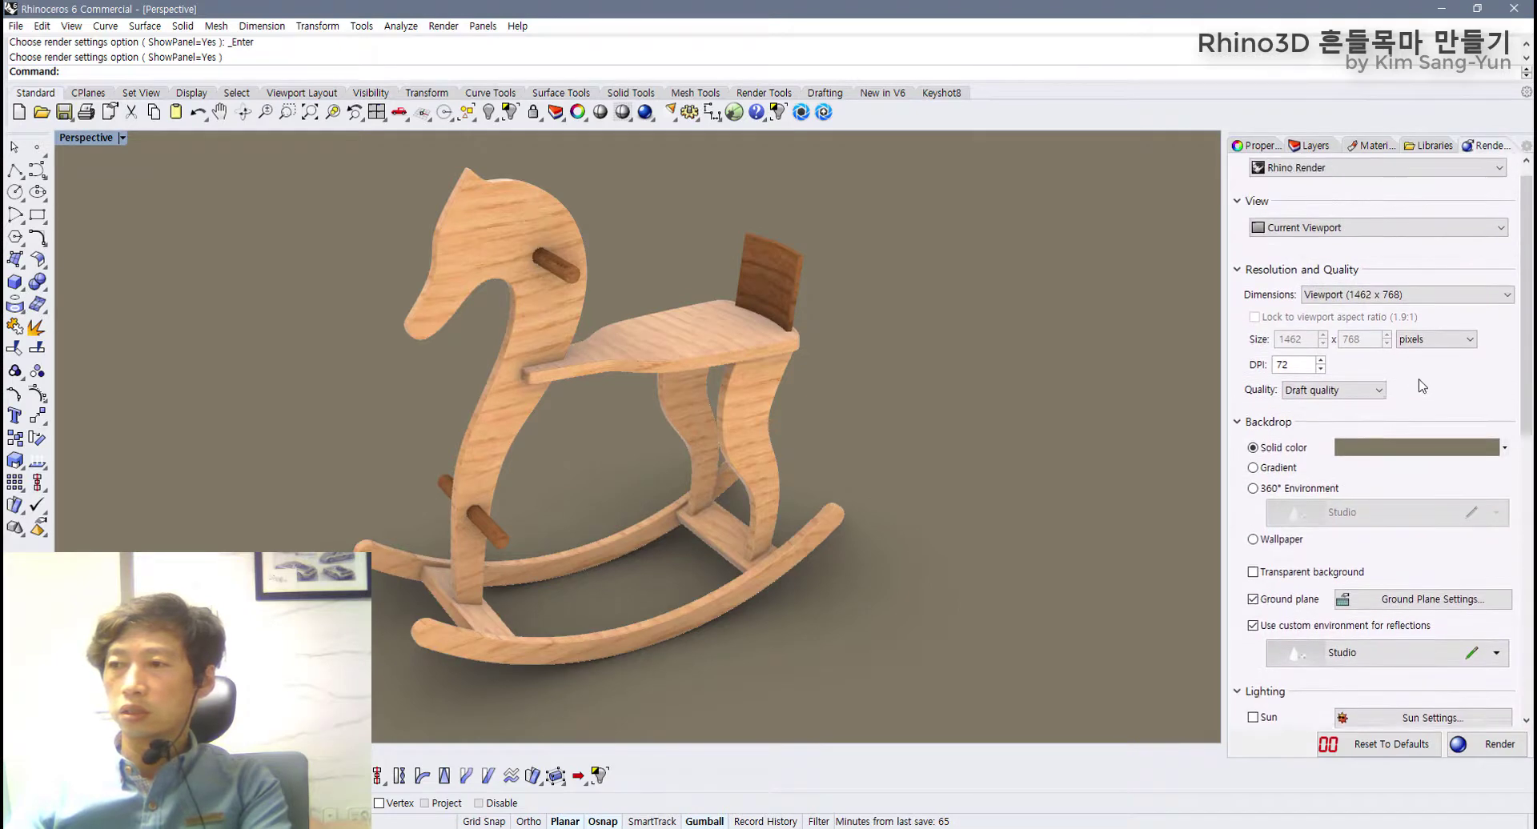
scroll(1422, 386, up, 1)
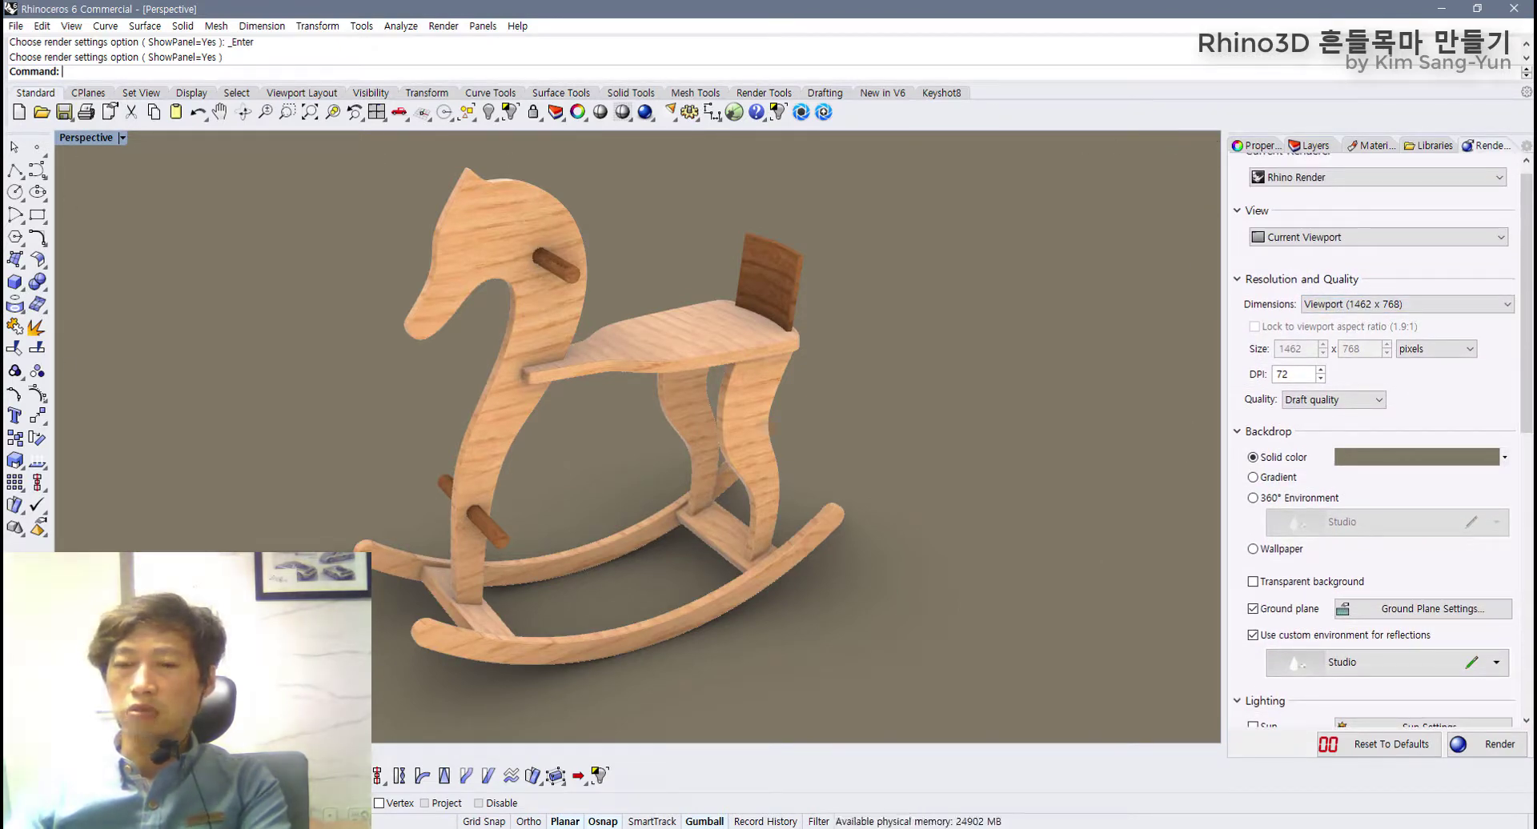
click(1462, 307)
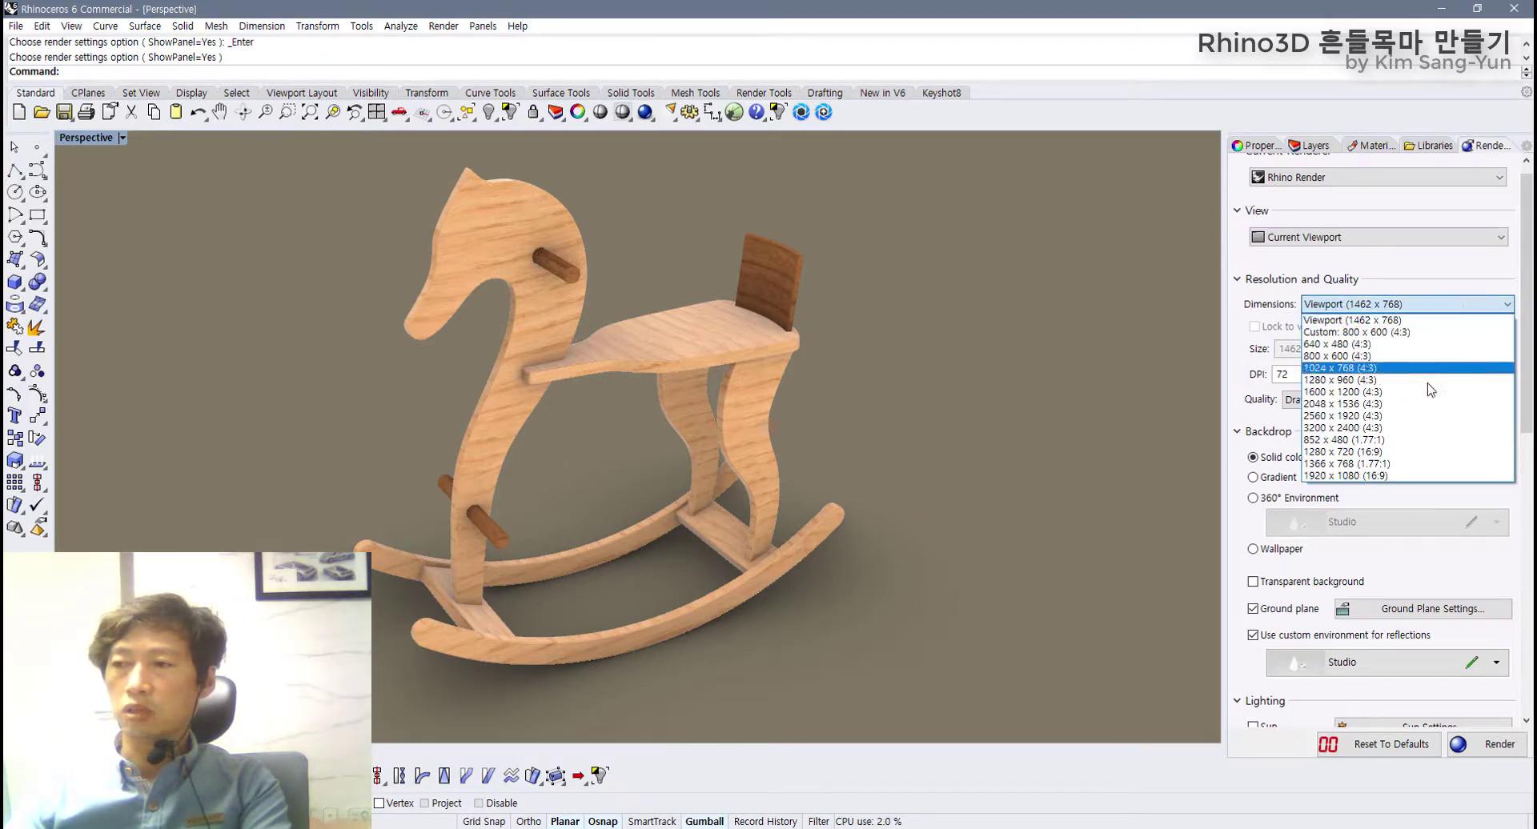
click(1402, 451)
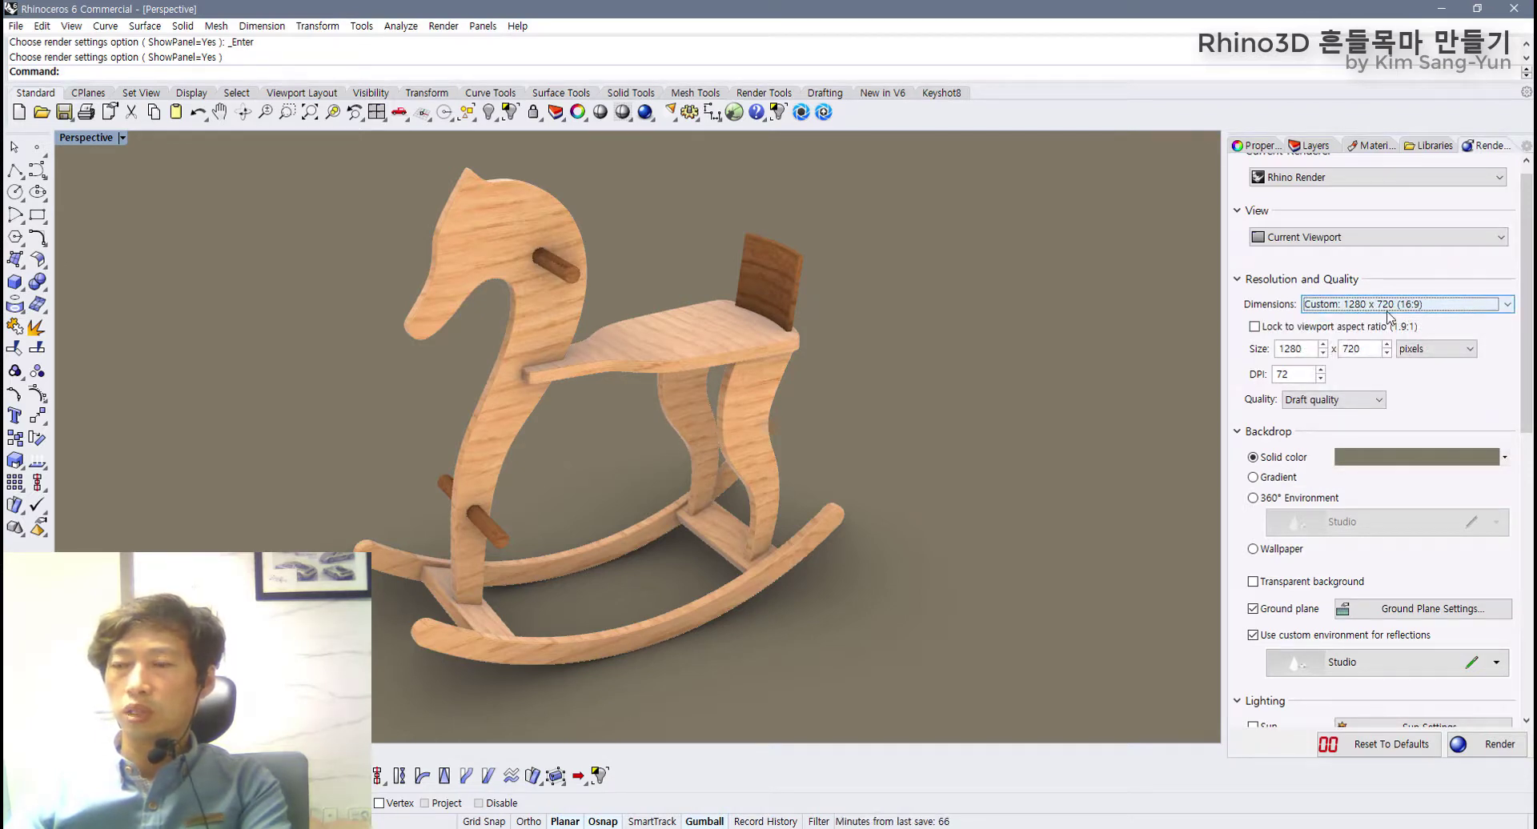
Step: Darken the solid backdrop color to a brown of R 108, G 94, B 73 and apply it
click(1417, 456)
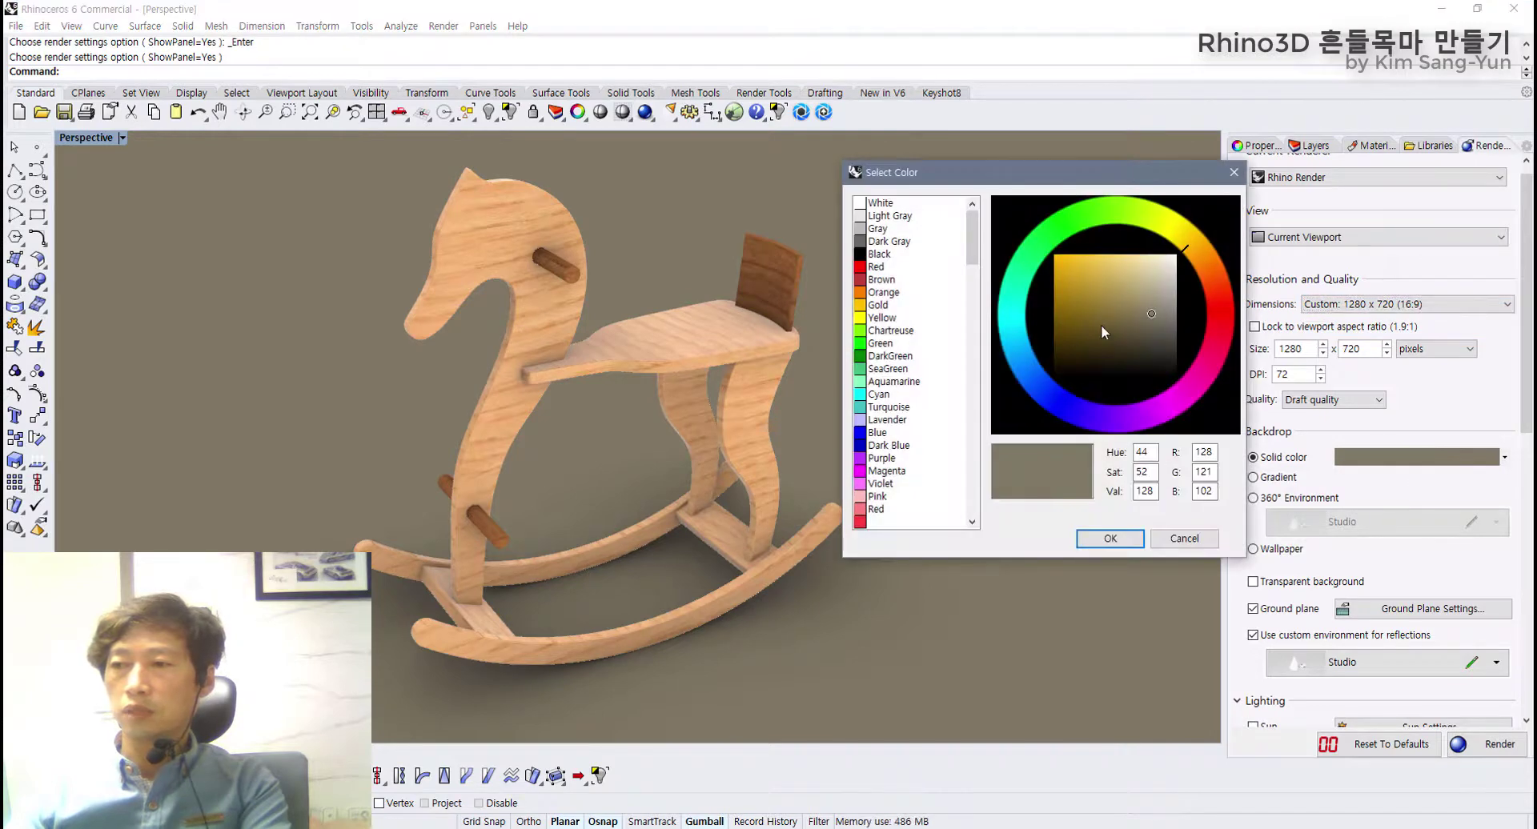
click(1137, 323)
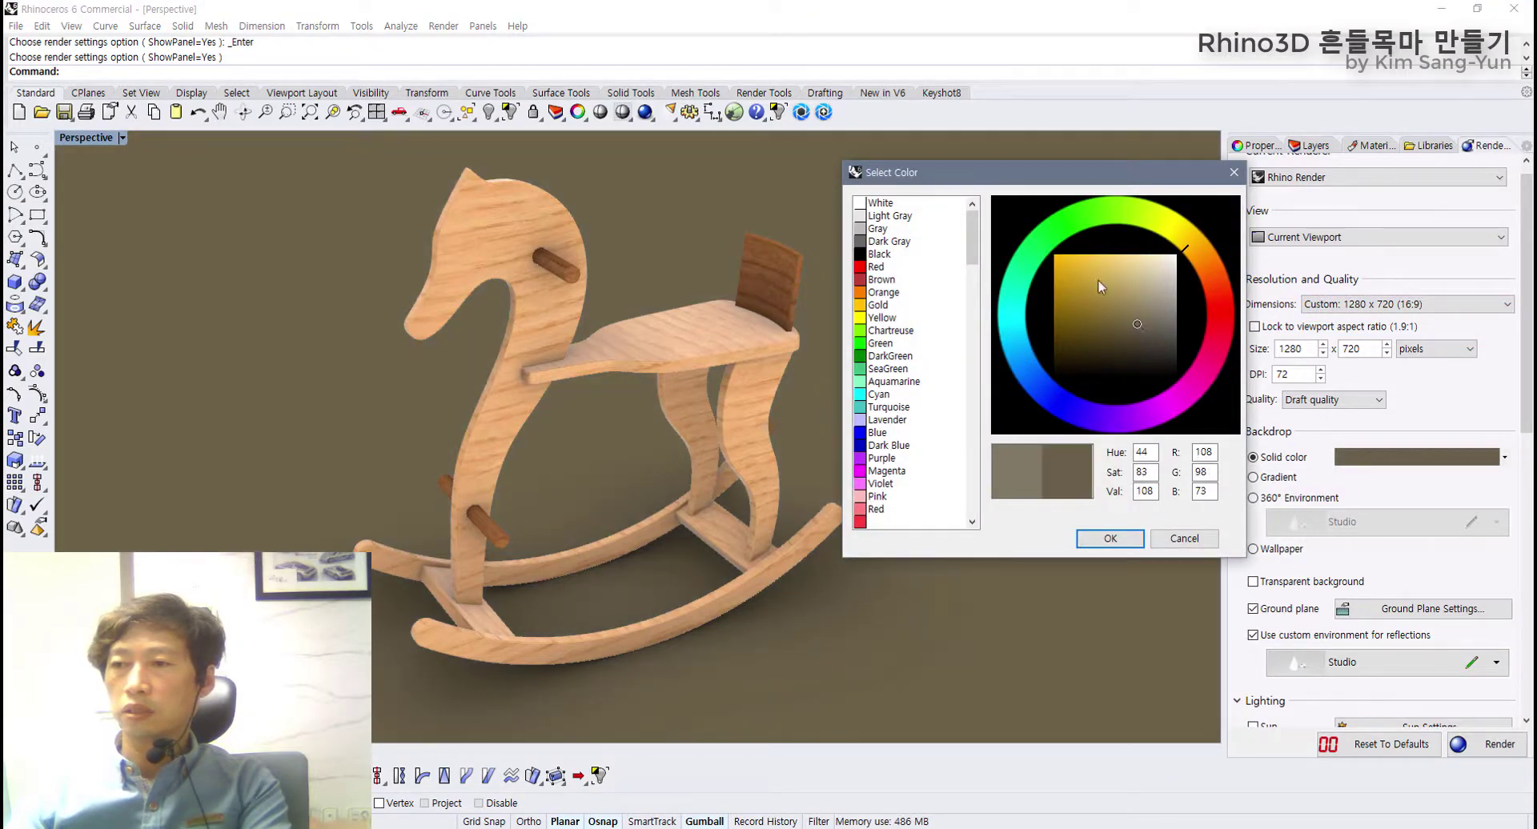
click(1189, 240)
drag(1190, 240, 1203, 258)
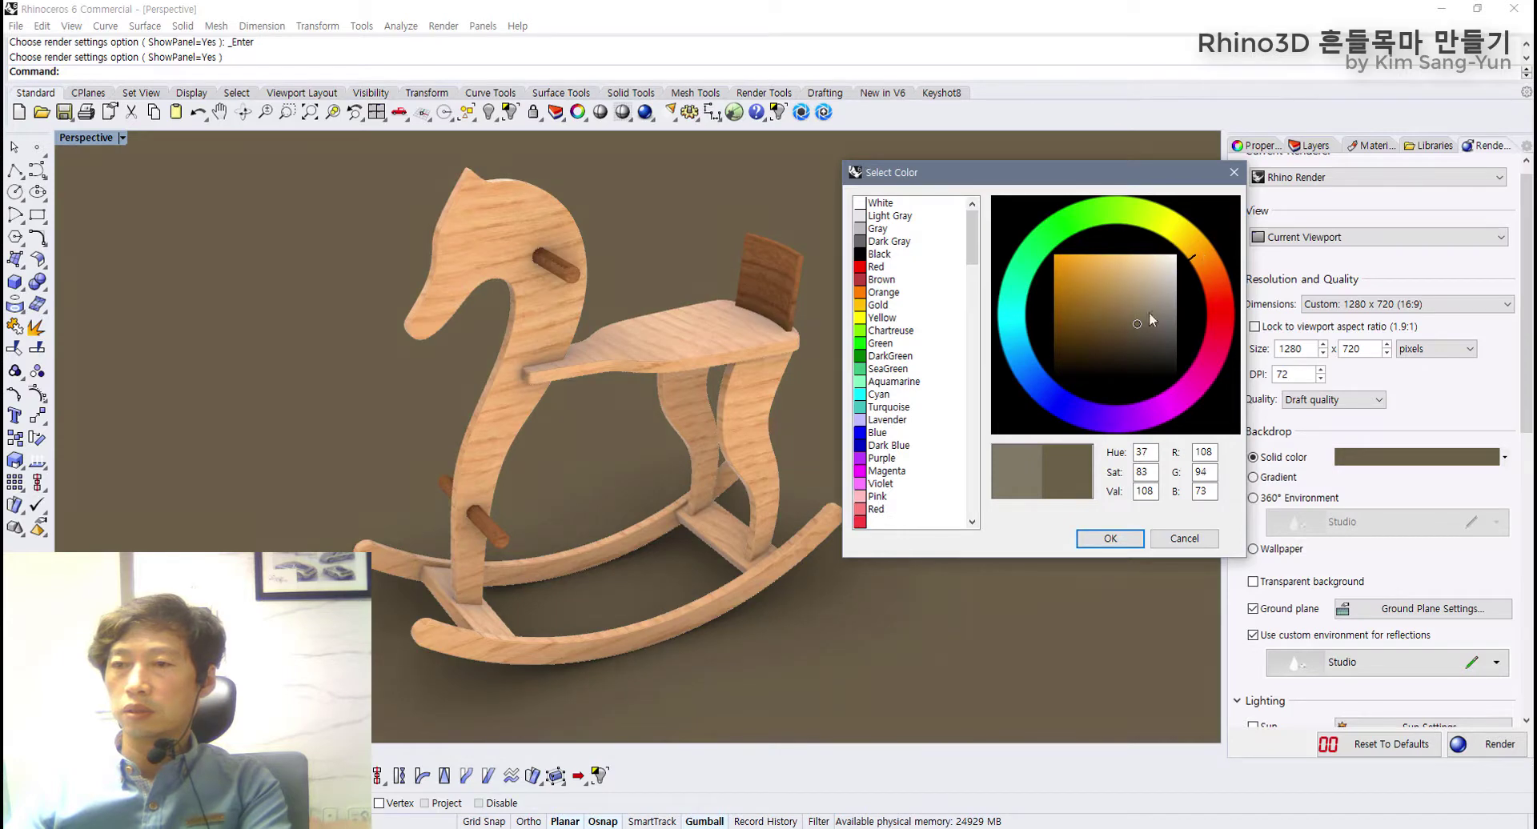
click(1109, 536)
Step: Reframe the rocking horse in the Perspective view and render it at the new resolution
right_drag(885, 455, 756, 332)
click(783, 281)
click(828, 305)
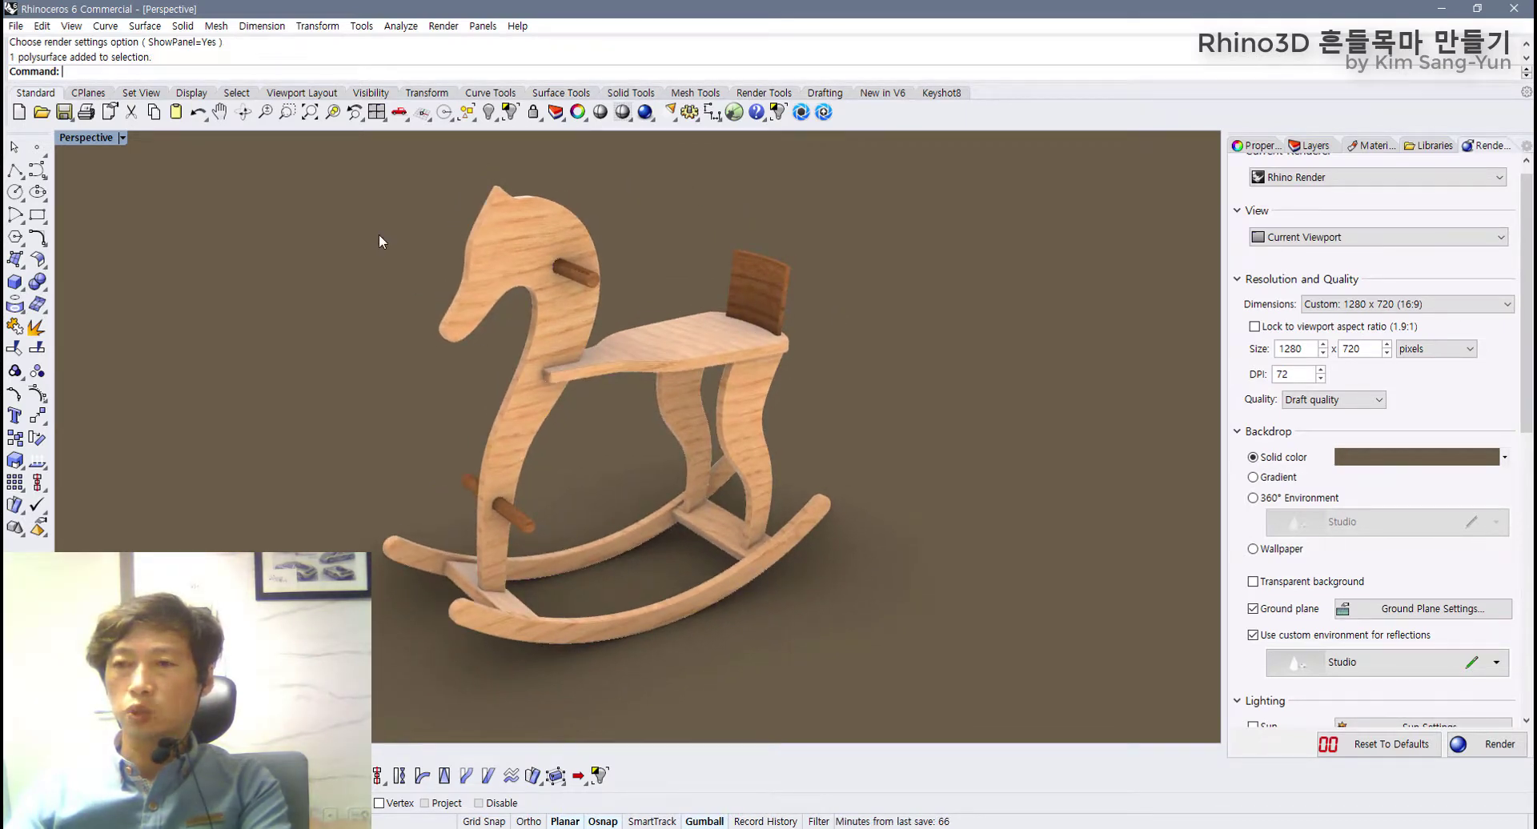
click(644, 112)
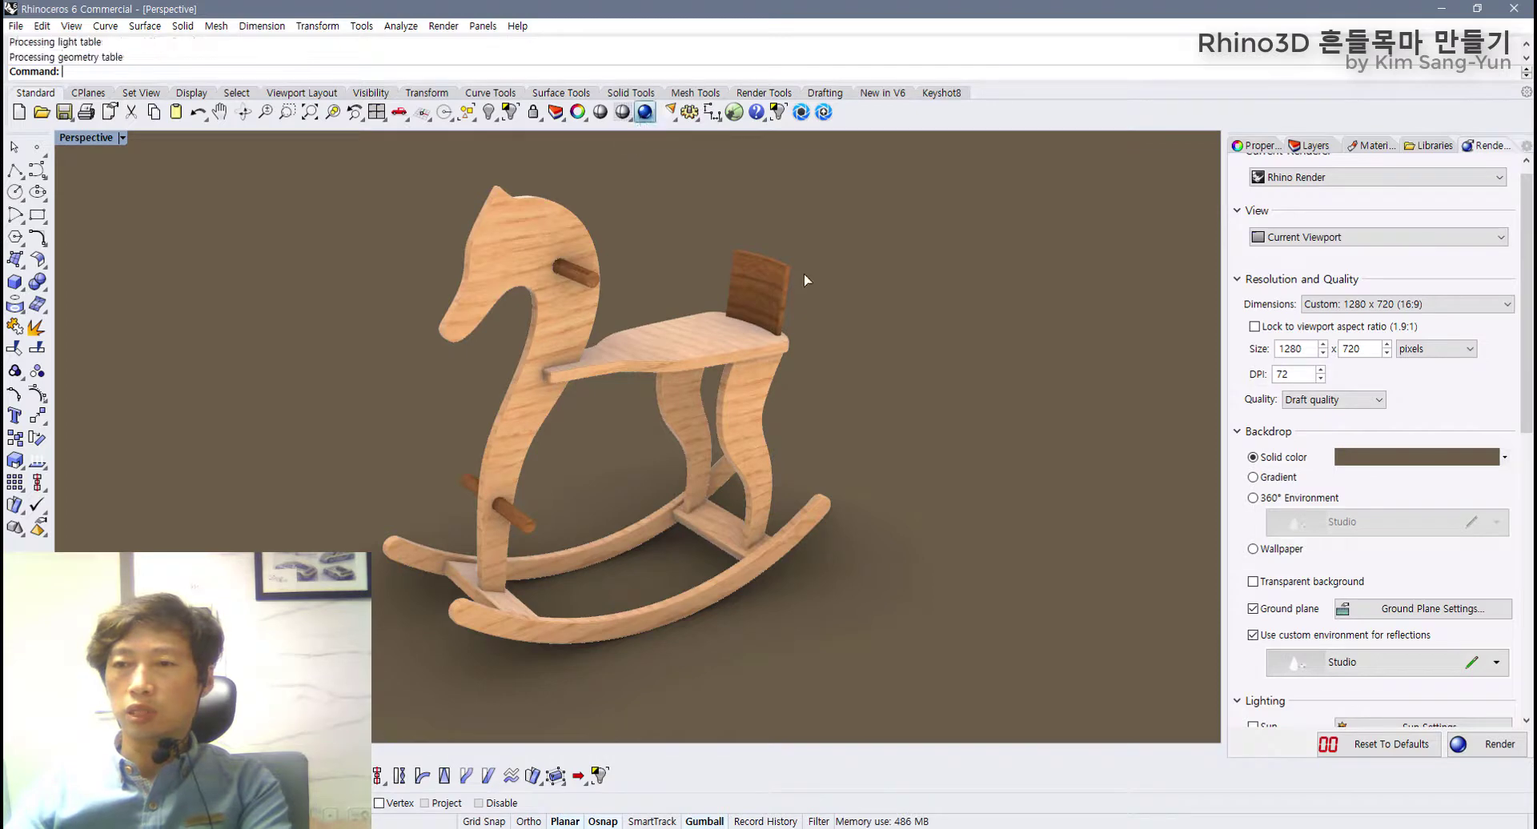